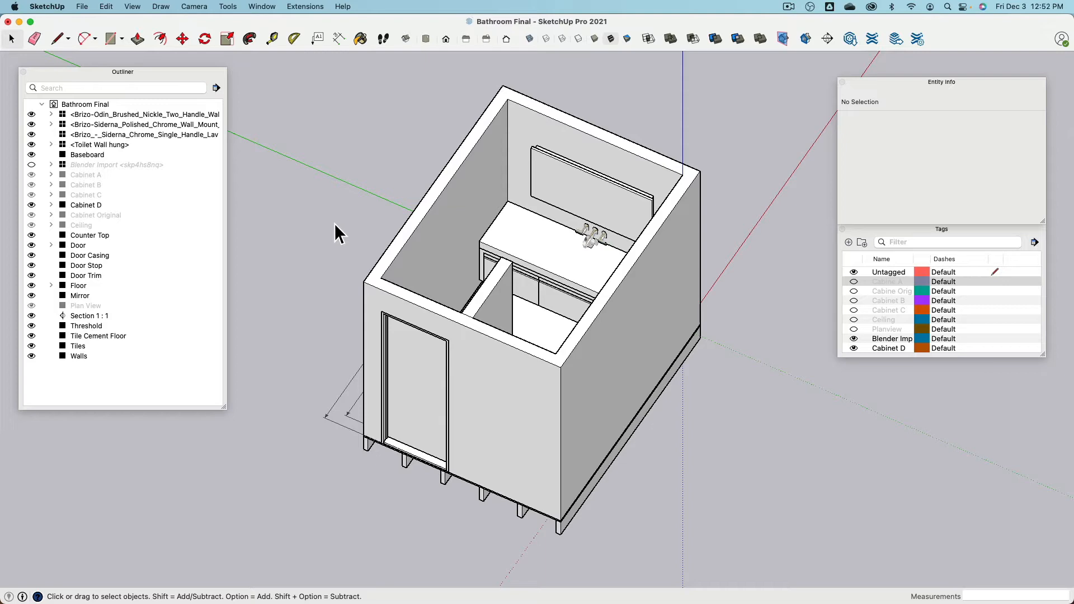
- Make the Cabinet Original, Cabinet B and Cabinet D tags visible in the Bathroom Final model
middle_click_drag(334, 223, 407, 256)
scroll(460, 280, "up", 5)
mouse_move(460, 280)
middle_mouse_down()
mouse_move(483, 285)
mouse_move(463, 279)
middle_mouse_up()
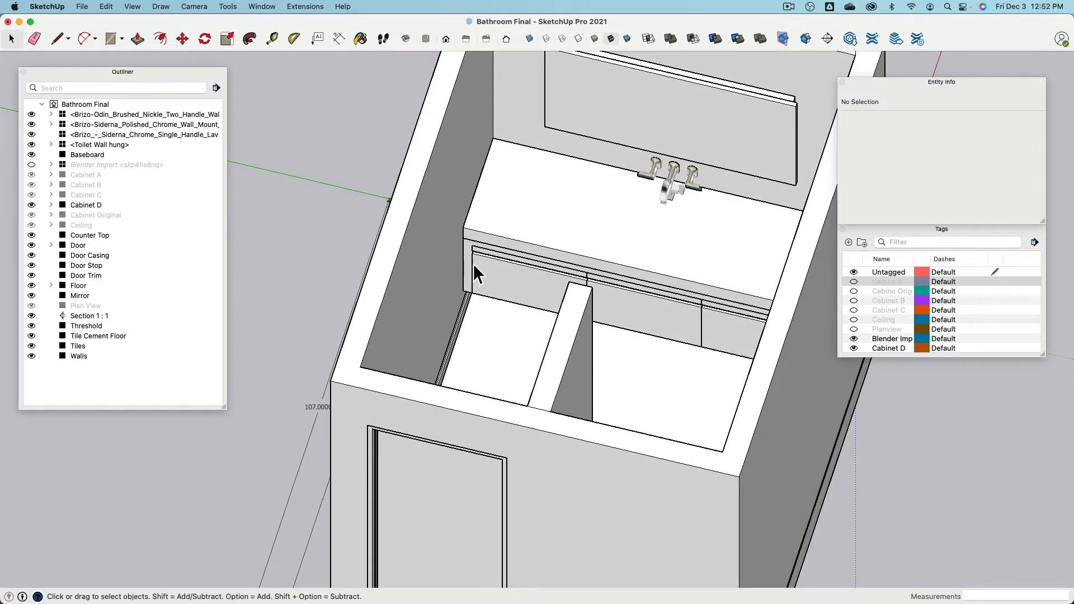
middle_click_drag(522, 272, 479, 268)
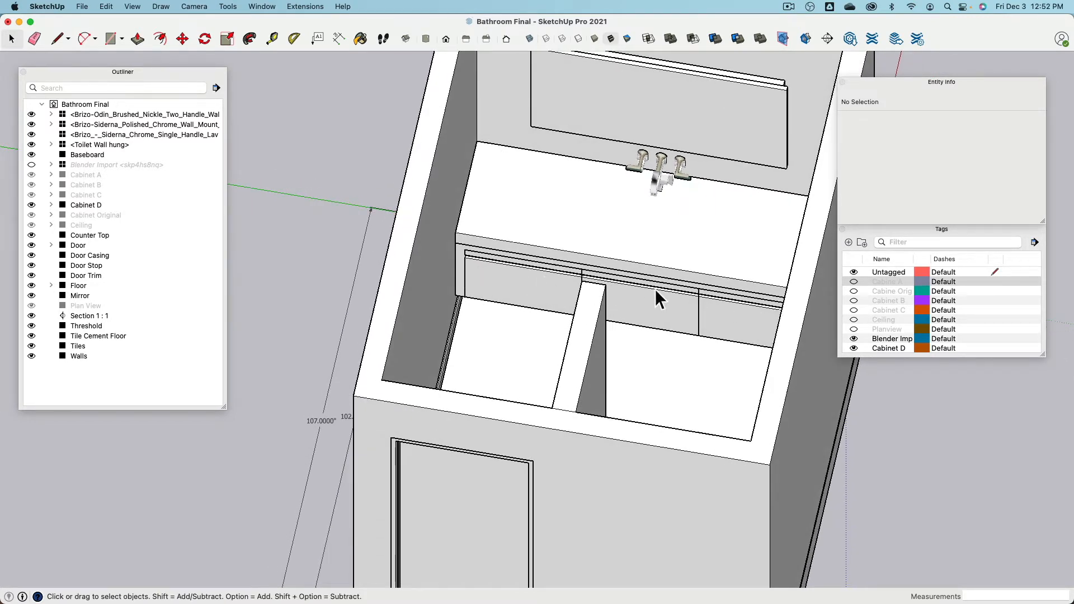
left_click(854, 348)
left_click(854, 291)
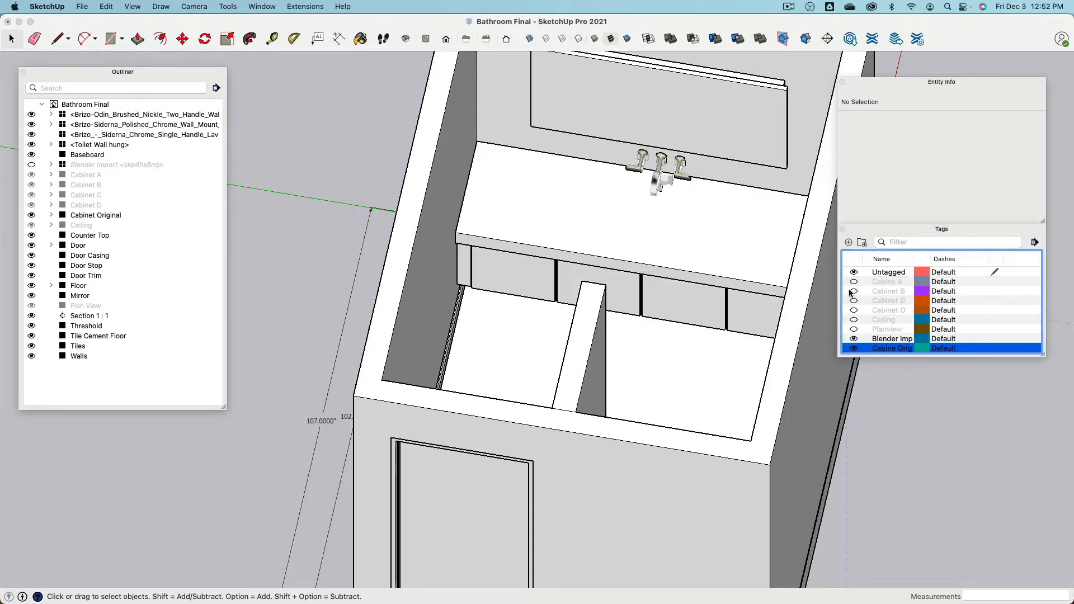
left_click(854, 291)
left_click(854, 301)
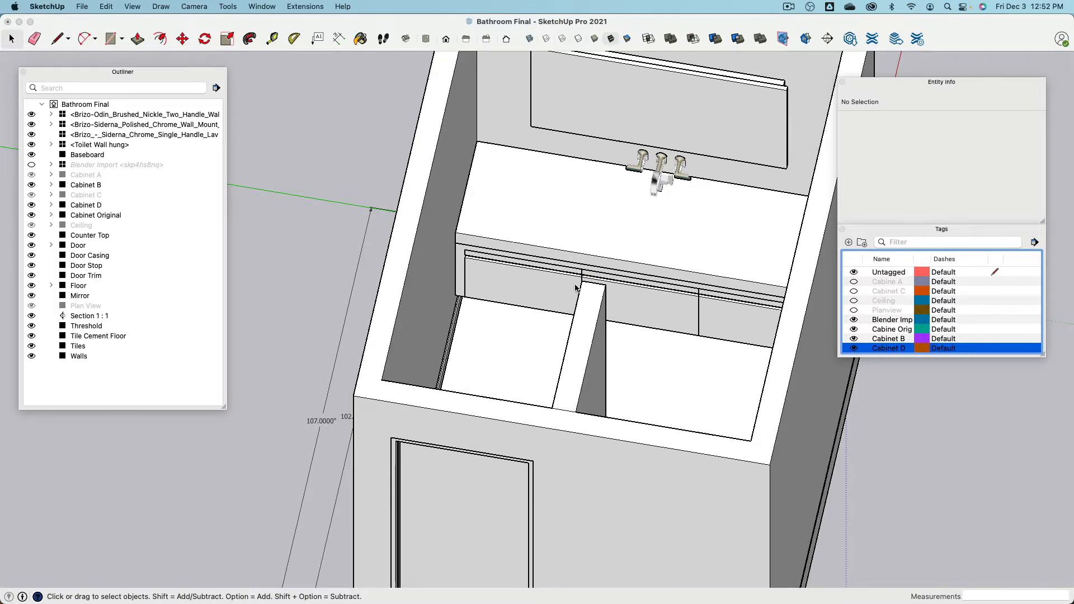
scroll(565, 286, "down", 3)
scroll(594, 320, "down", 3)
middle_click_drag(463, 248, 499, 244)
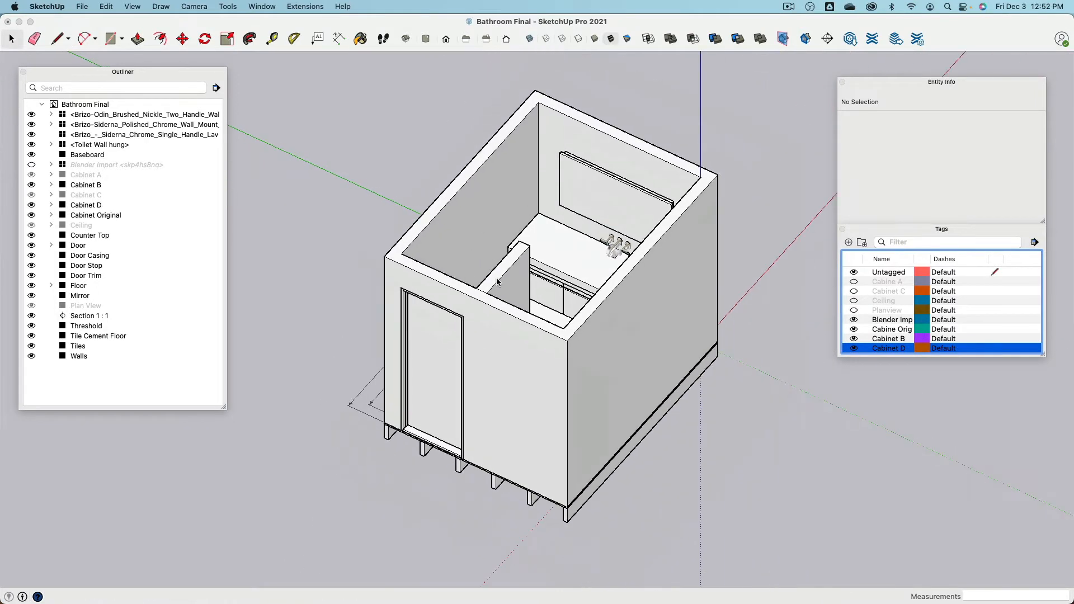
- Switch to Blender to view the bathroom render, and bring up the Bathroom folder in Finder
key("super+Tab")
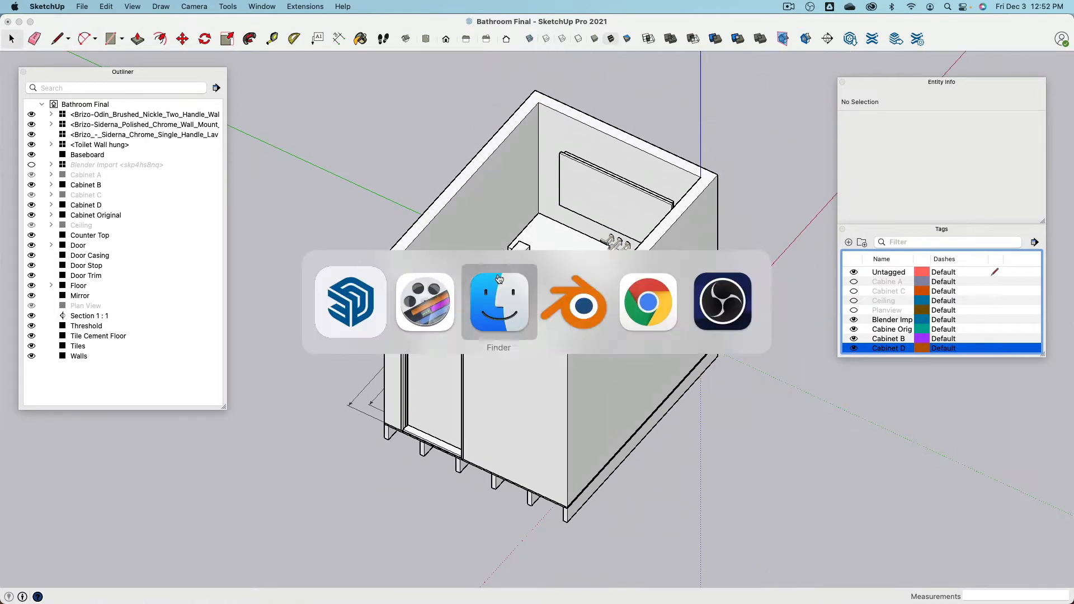
left_click(577, 290)
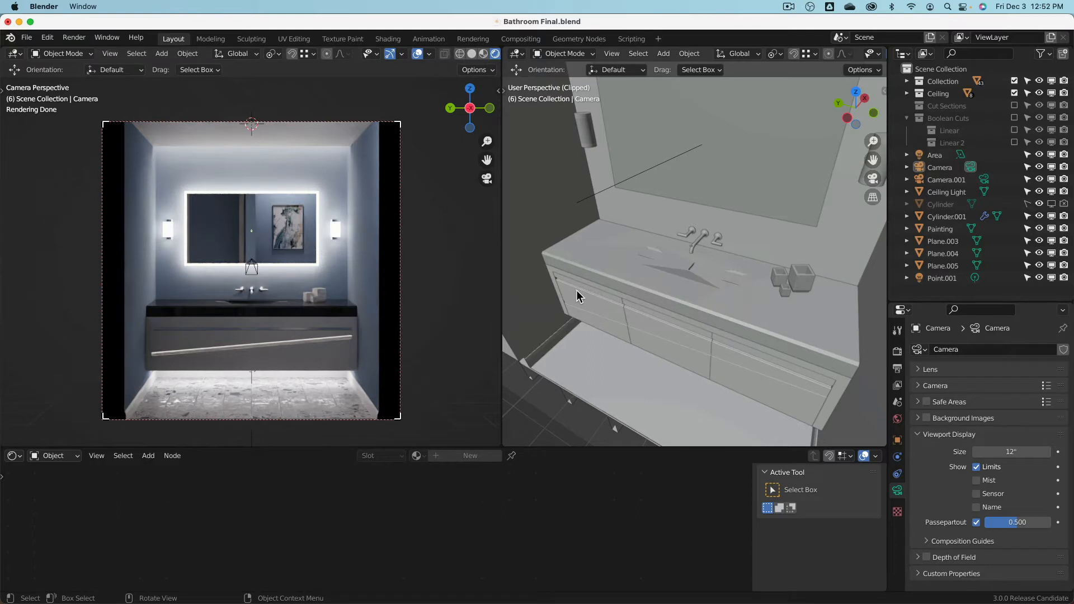
key("super+Tab")
key("super+Tab")
key("super+Tab")
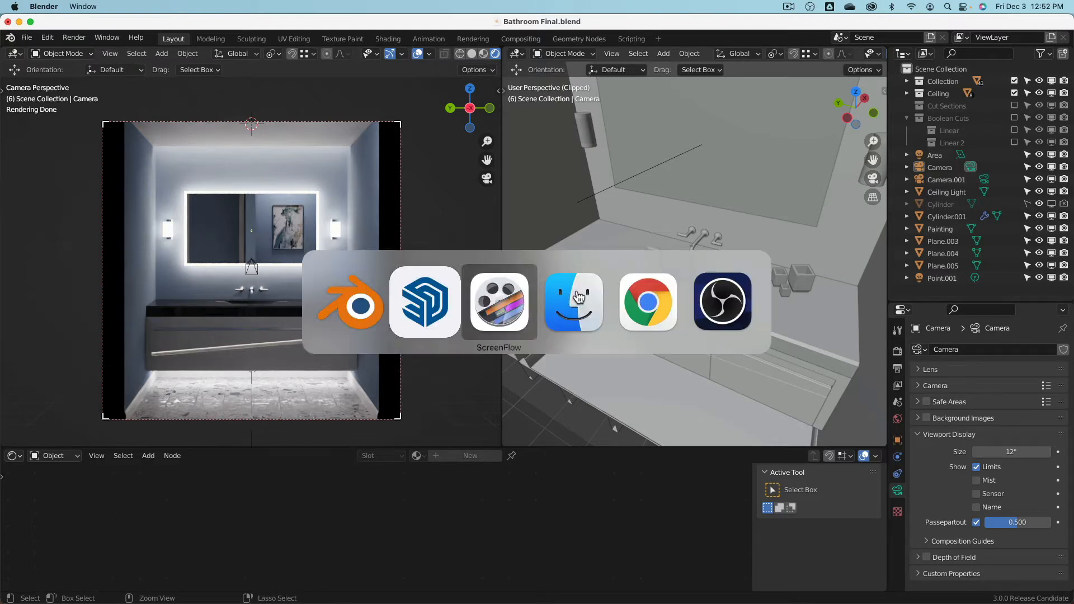
left_click(574, 303)
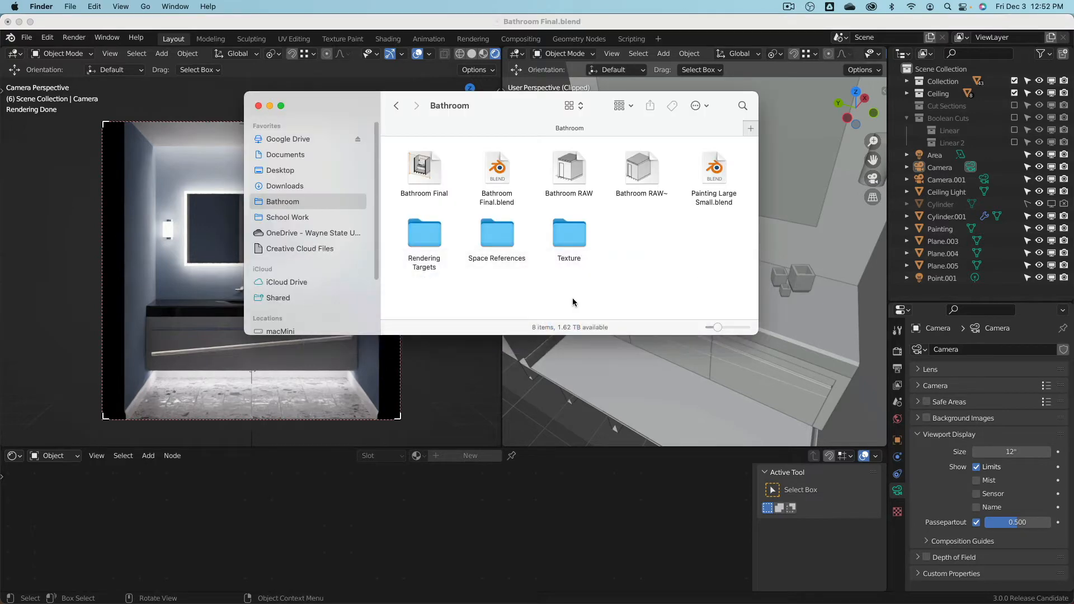
- Preview the images Rendering 1.png through Rendering 5.png in the Rendering Targets folder, and return to the Bathroom folder
double_click(431, 233)
left_click(415, 171)
key("space")
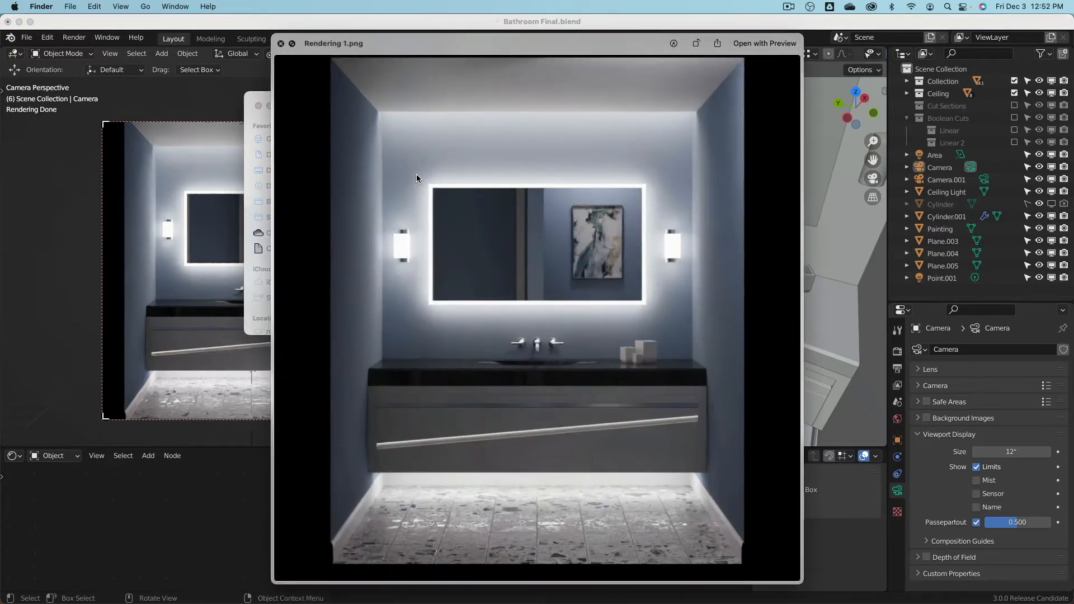
key("Right")
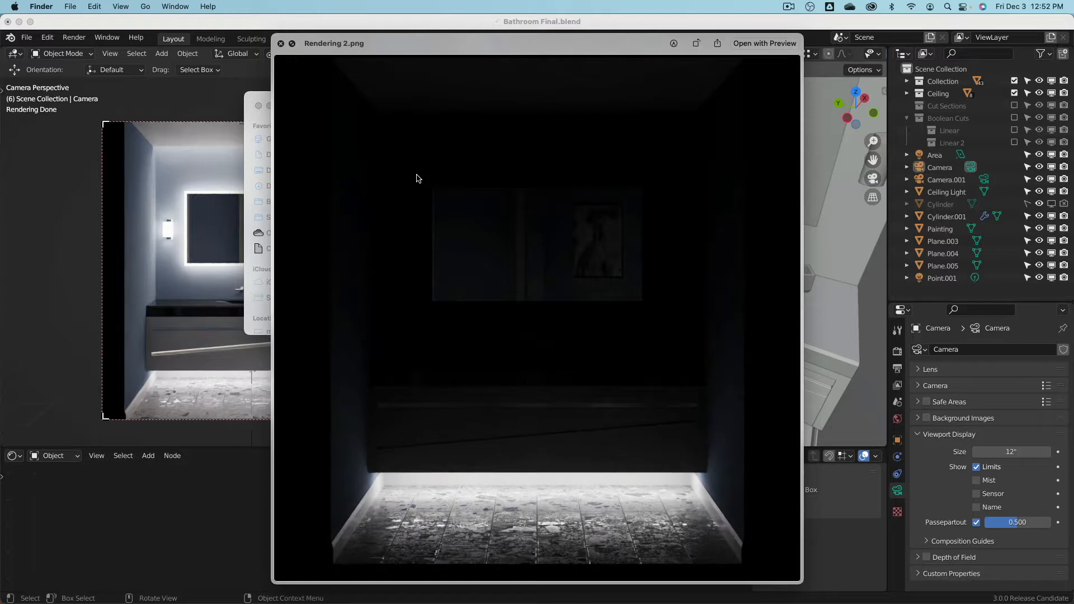
key("Right")
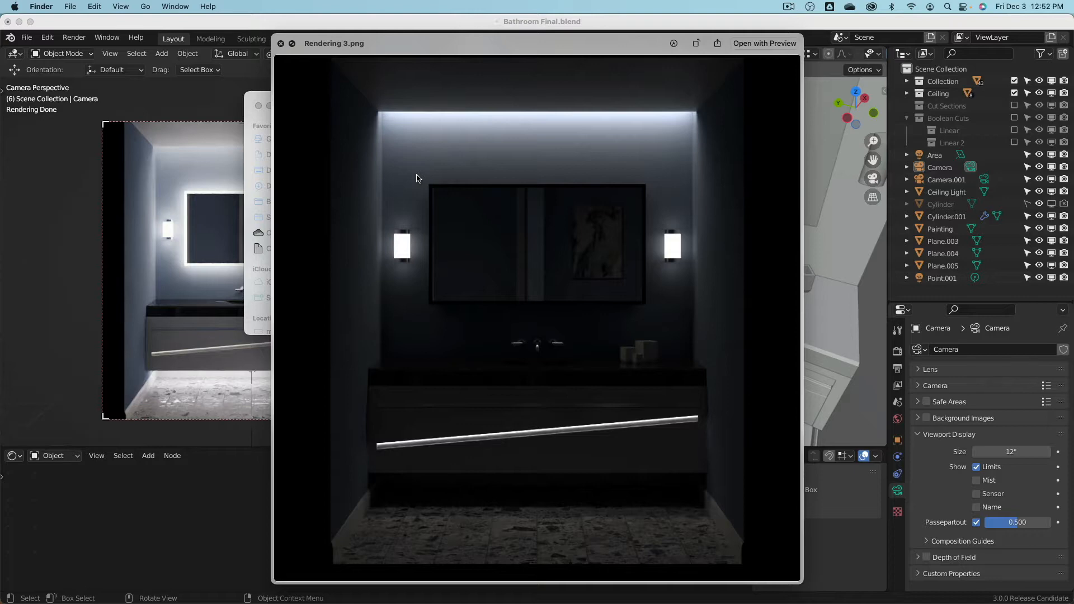
key("Right")
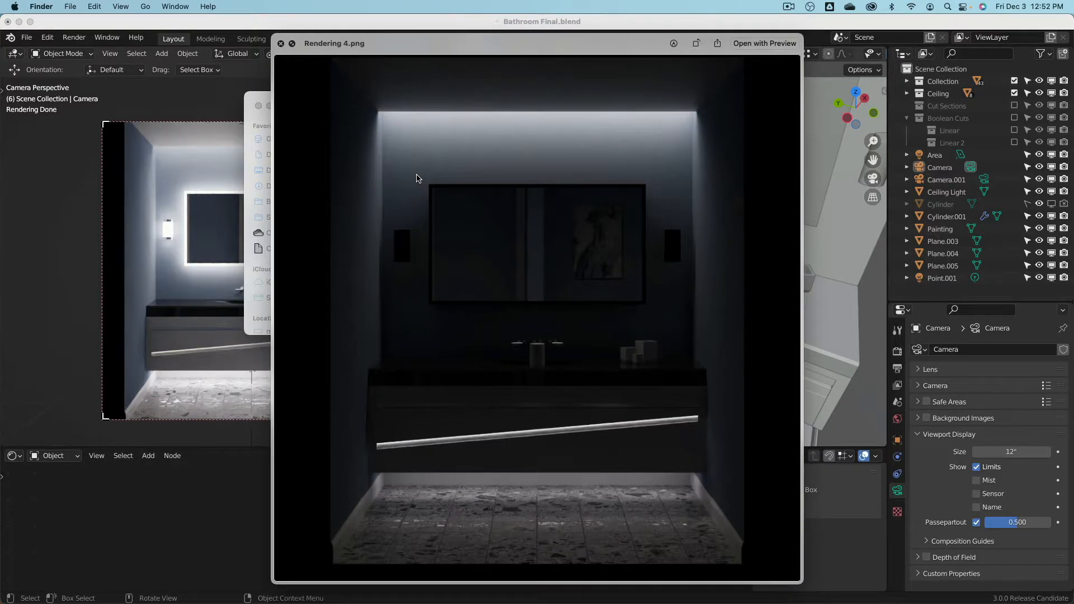
key("Right")
key("space")
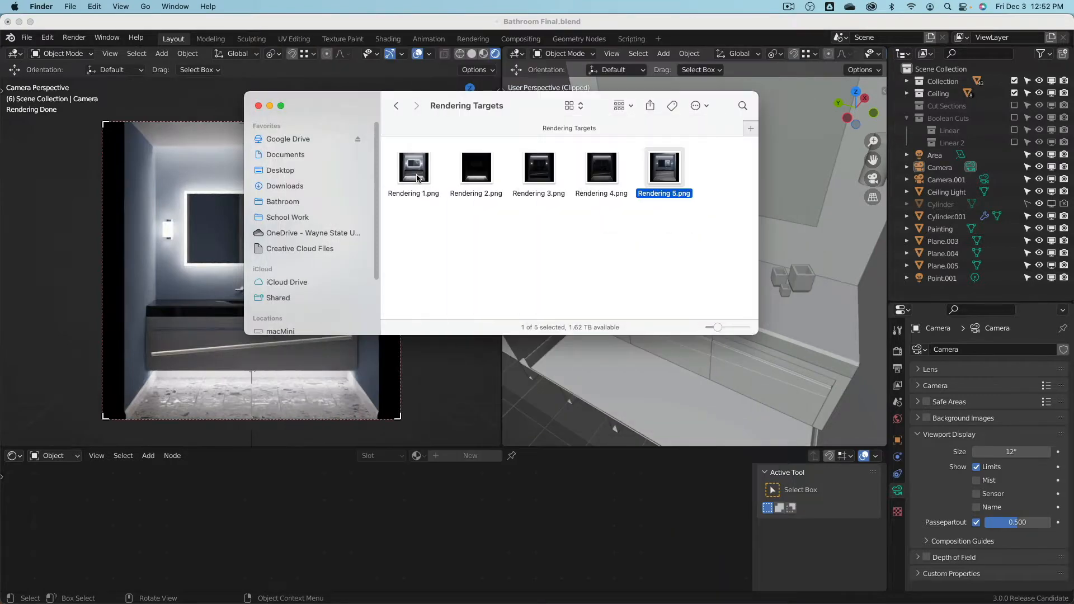
key("super+Up")
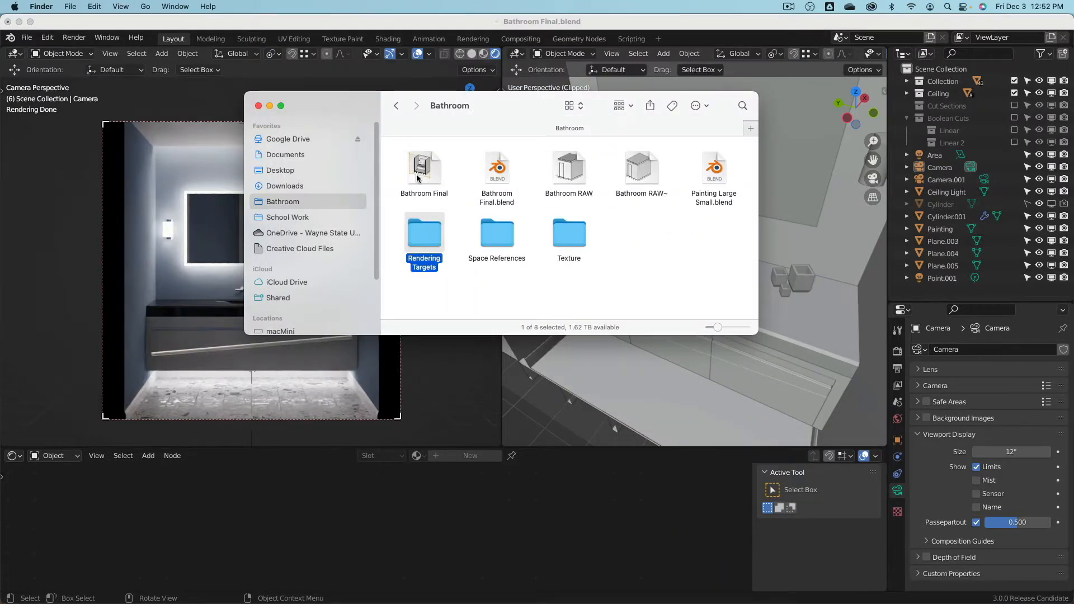
- Switch to SketchUp, show the Blender Import component and hide the Counter Top in the Bathroom Final model
left_click(482, 382)
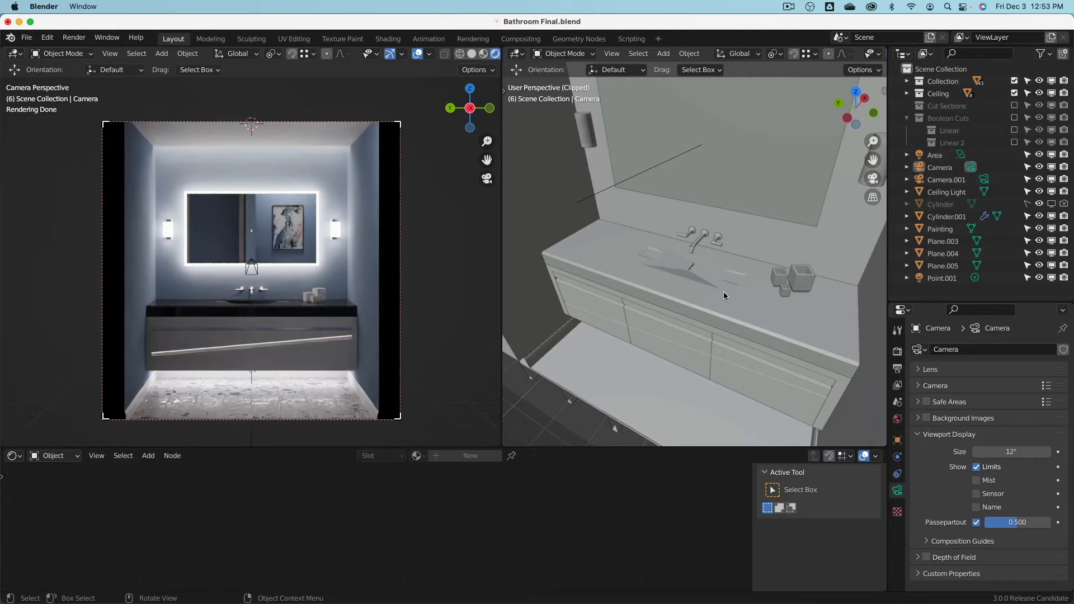
key("super+Tab")
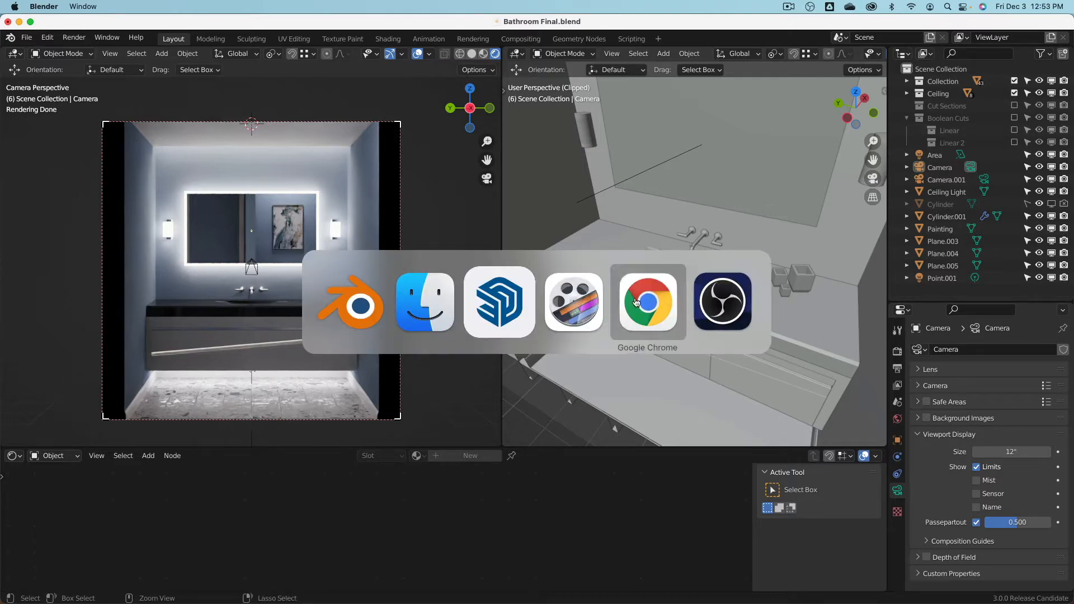
left_click(518, 307)
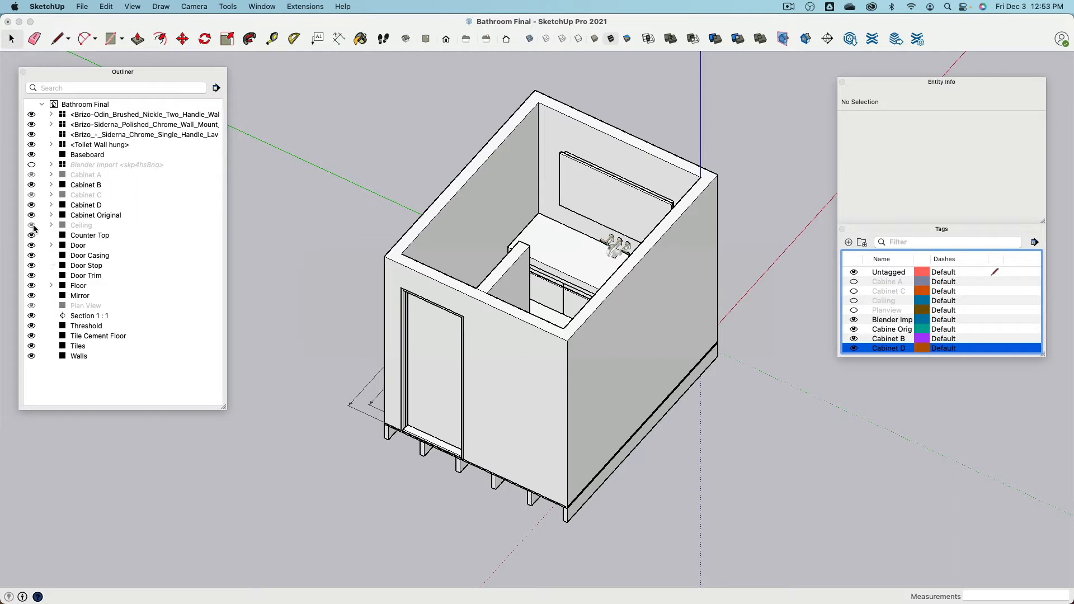
left_click(31, 165)
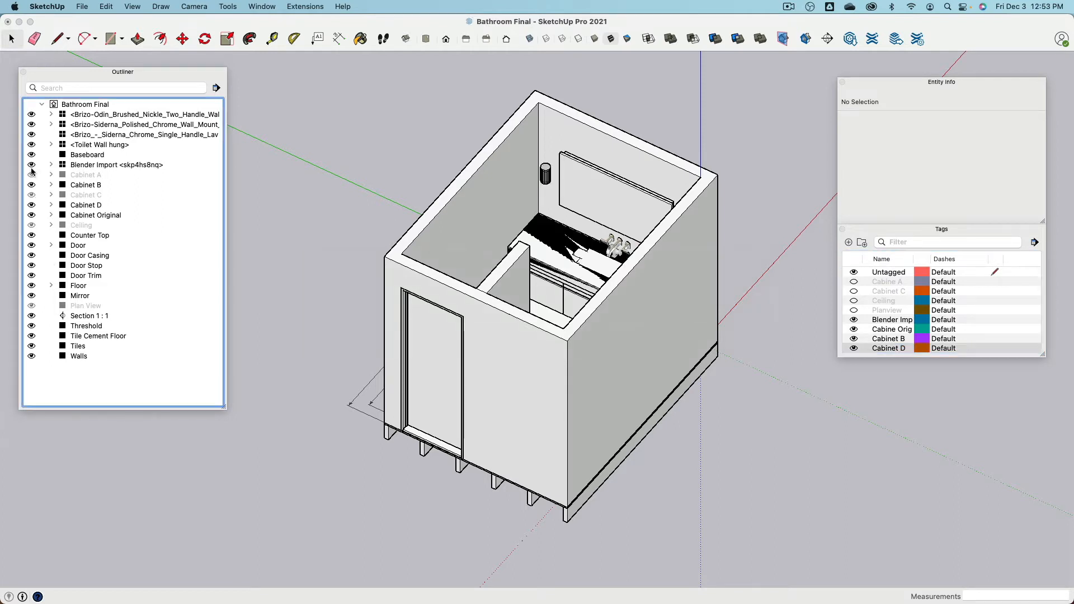
left_click(32, 236)
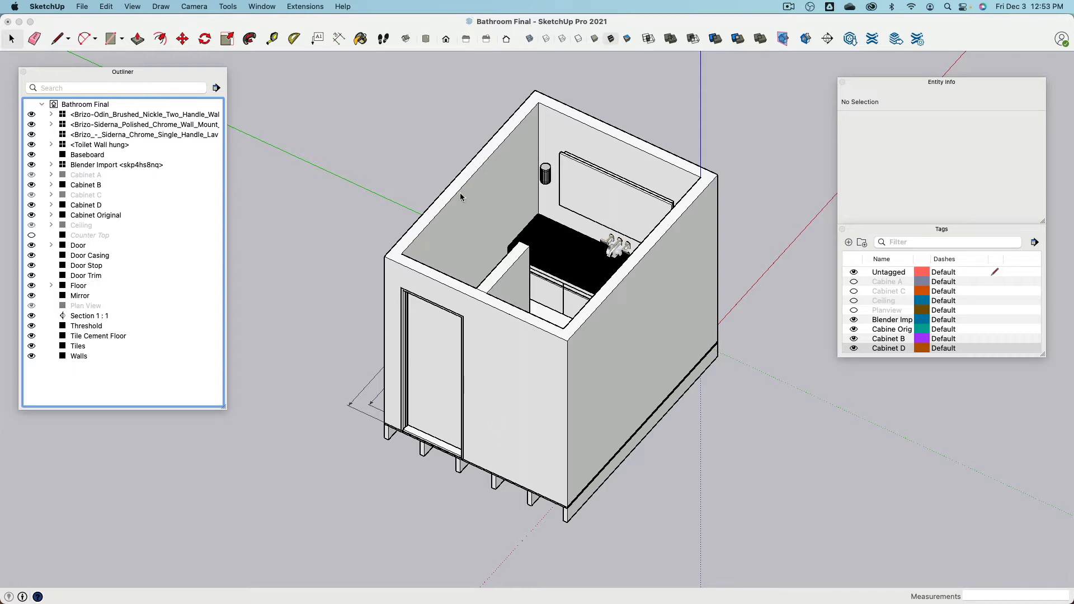
- Bring up the Bathroom RAW model window and view the door side and floor joists up close
left_click(263, 6)
left_click(346, 445)
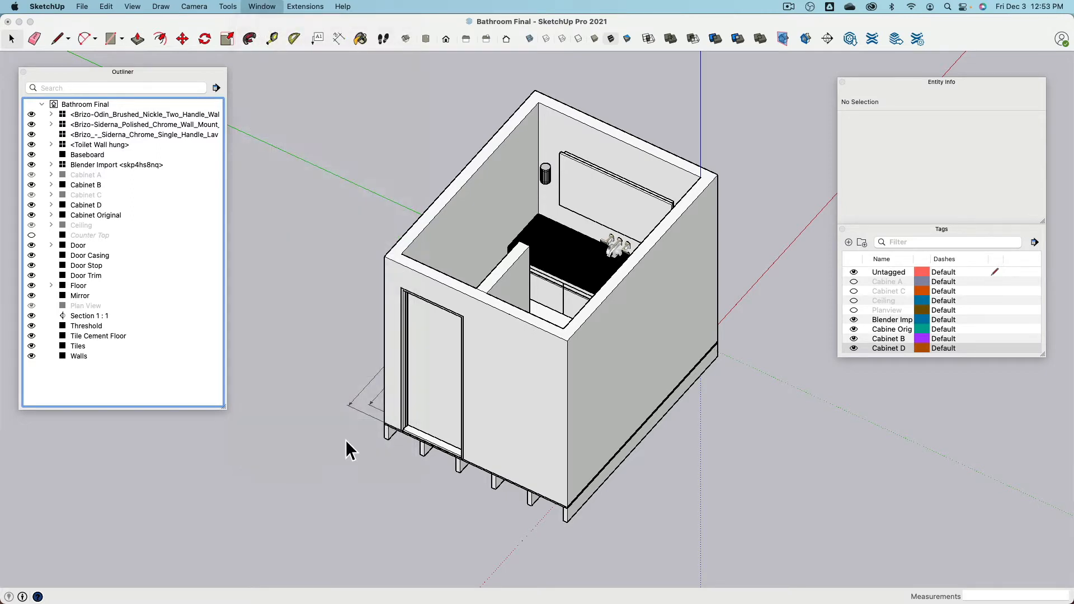
middle_click_drag(346, 445, 718, 387)
scroll(481, 507, "up", 5)
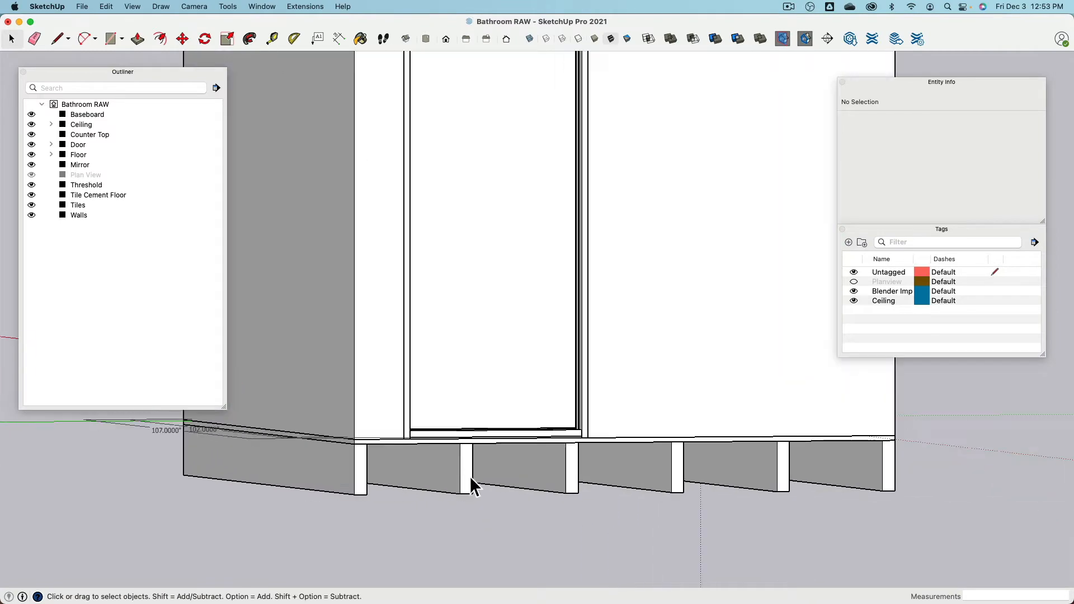
- Temporarily hide the walls and baseboard to inspect the room's interior, and unhide them again
left_click(366, 358)
key("h")
middle_click_drag(409, 358, 556, 497)
left_click(541, 455)
key("h")
middle_click_drag(541, 456, 633, 402, "shift")
scroll(633, 402, "down", 2)
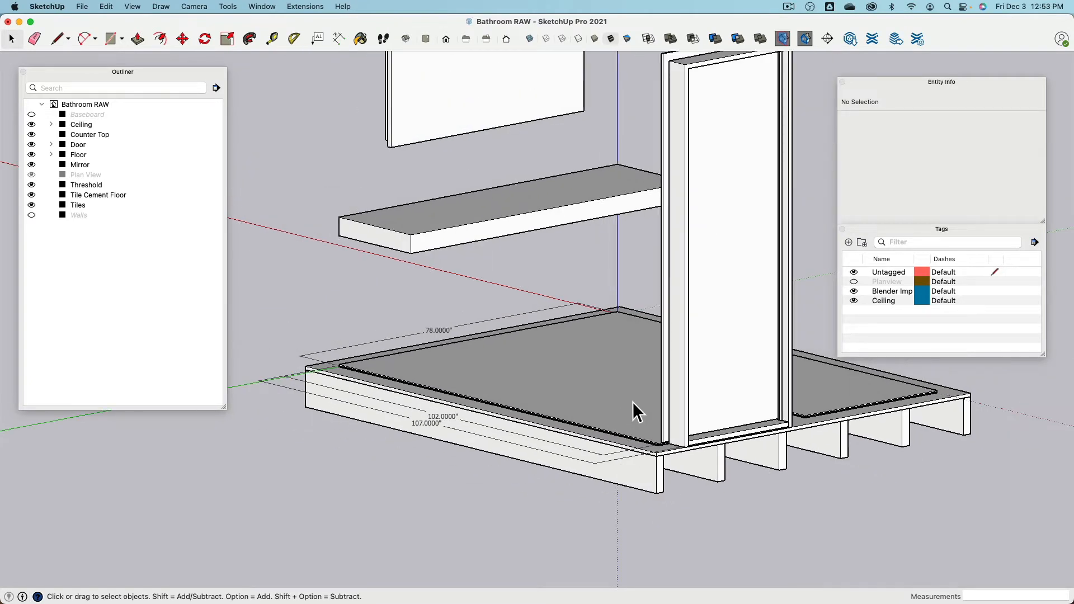
key("shift+h")
scroll(617, 361, "down", 3)
middle_click_drag(686, 347, 479, 336)
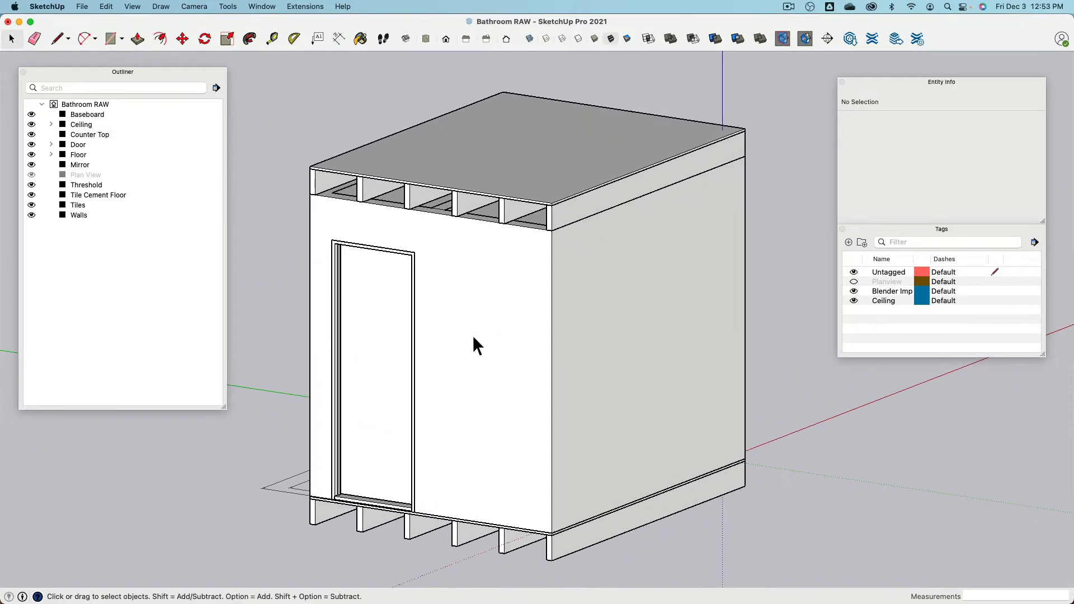
- Switch to Chrome and examine the terrazzo texture's pattern, material and joint settings in Architextures
key("super+Tab")
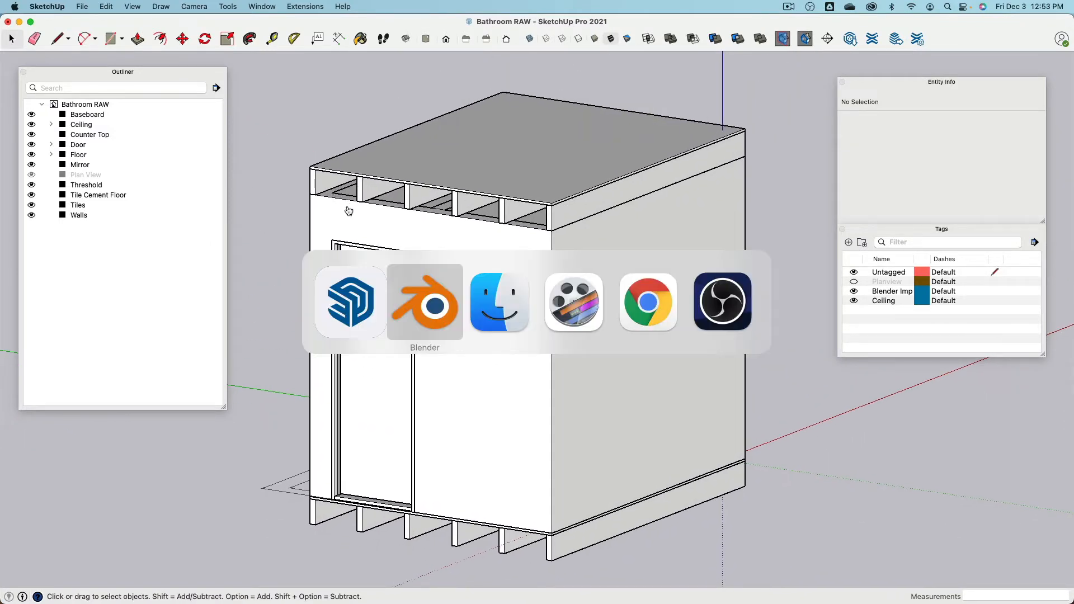
left_click(636, 308)
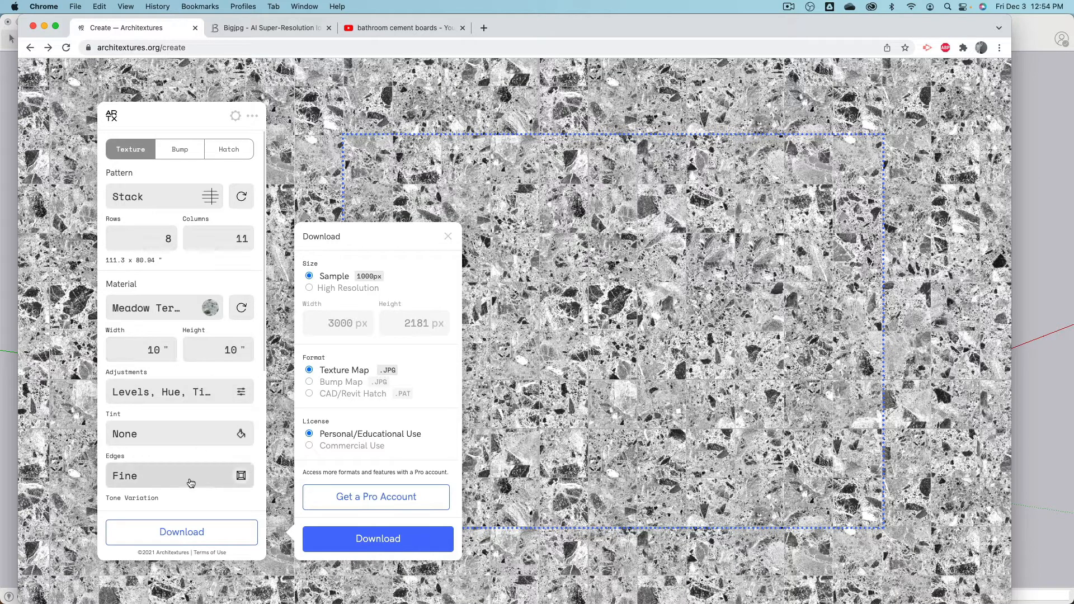
scroll(213, 351, "down", 5)
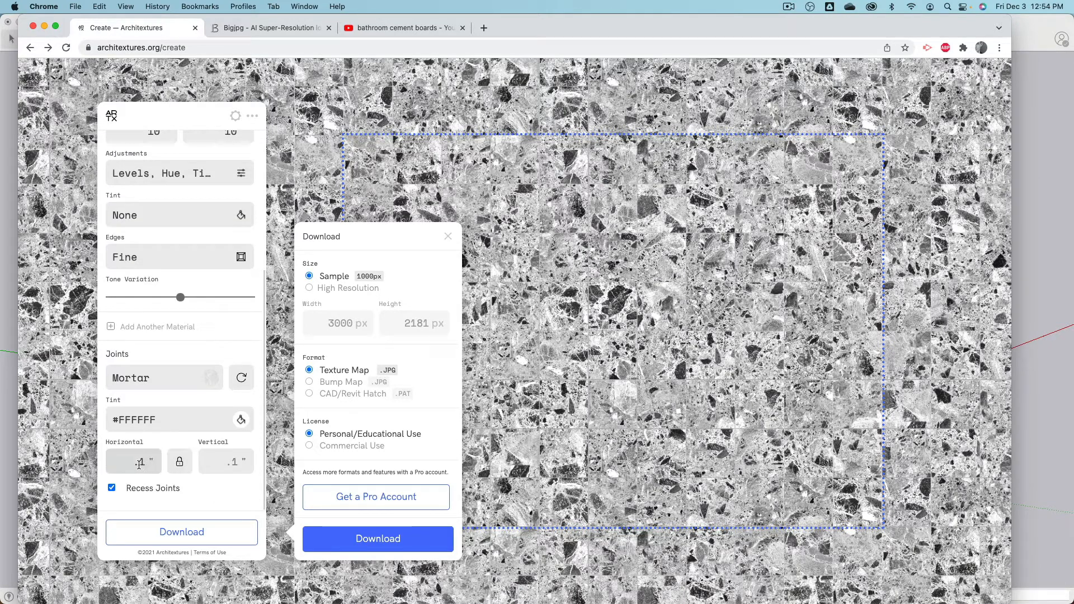
scroll(143, 465, "up", 5)
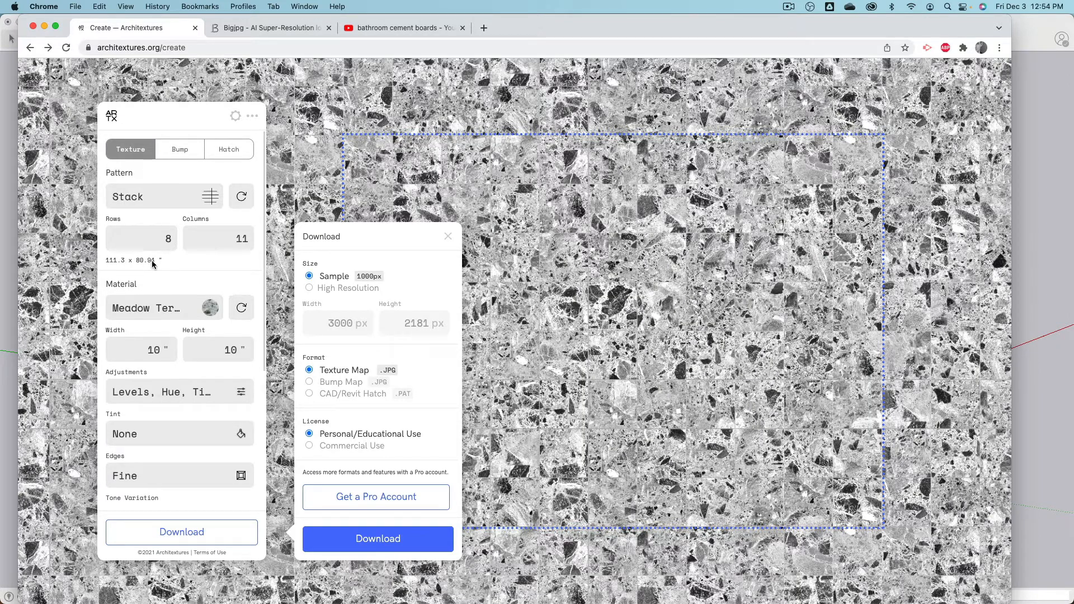
- Switch back to SketchUp's Bathroom Final model and show it from the top to check the room's dimensions
key("super+Tab")
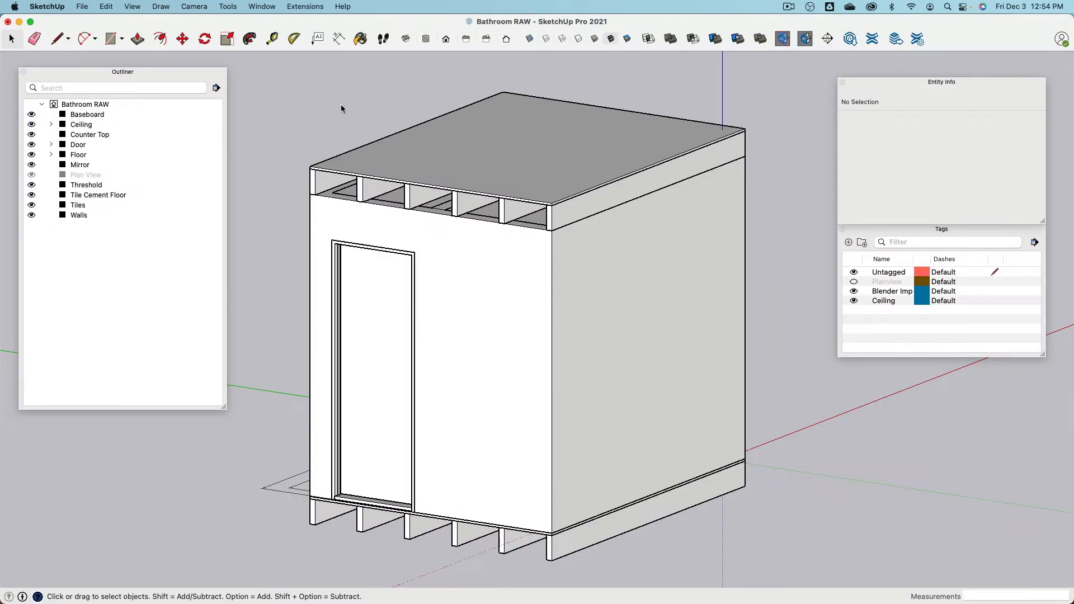
left_click(263, 6)
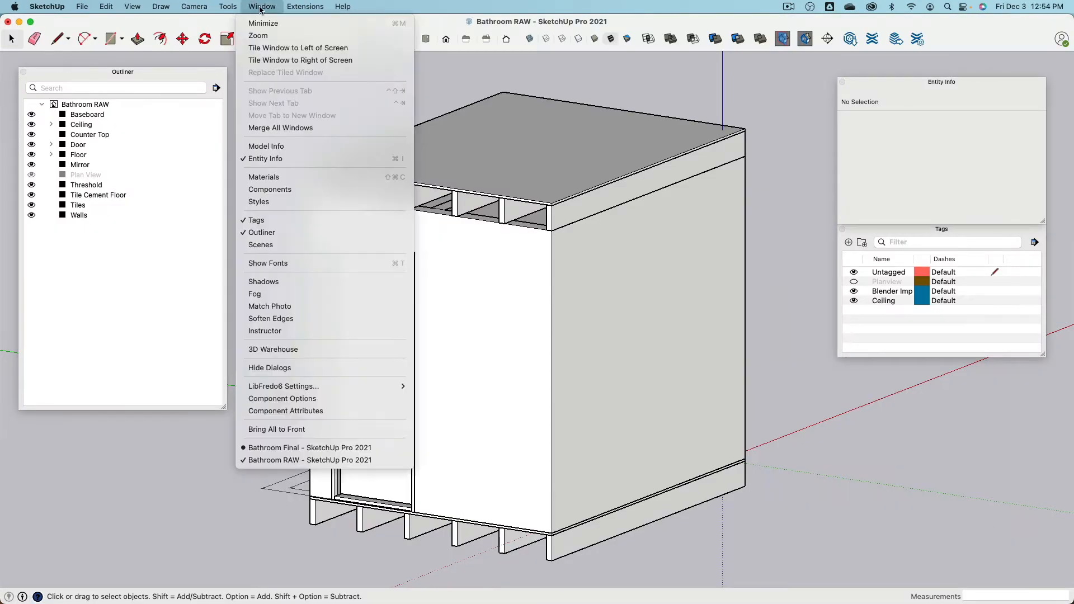
left_click(374, 448)
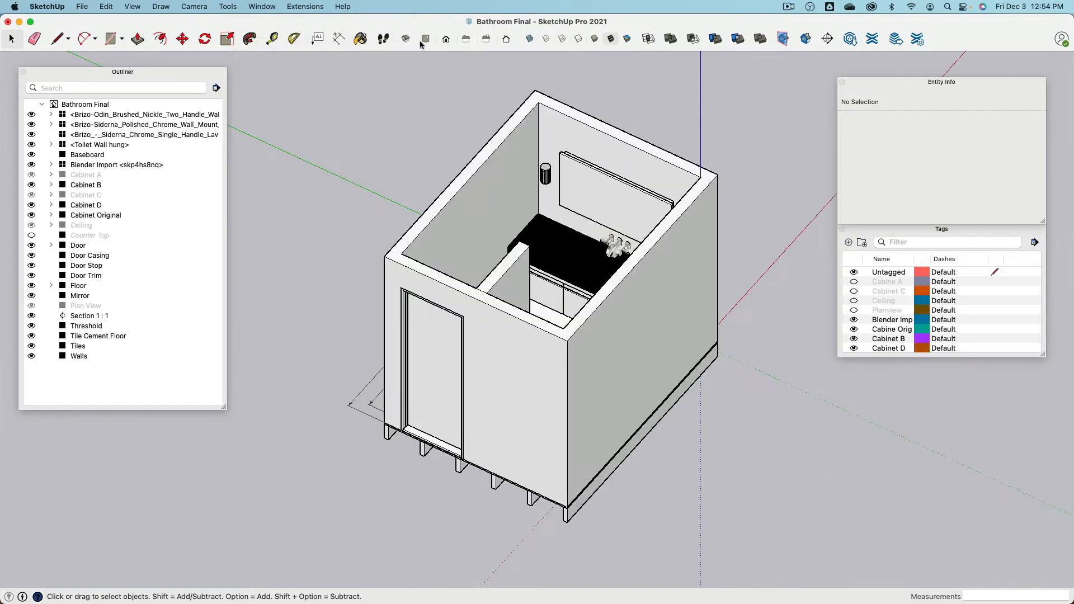
left_click(428, 40)
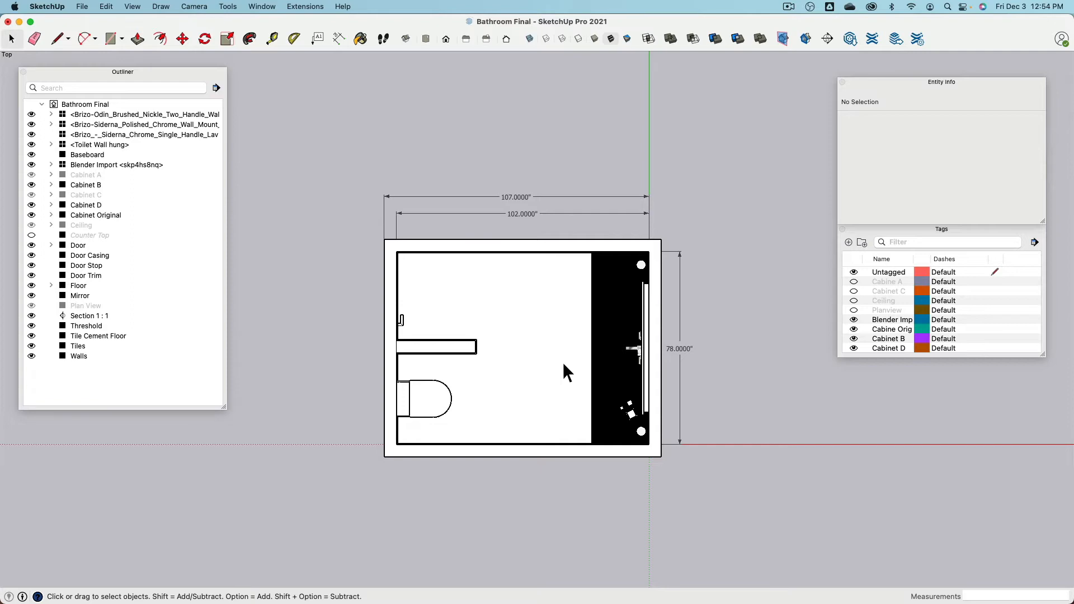
- Switch to Chrome to check the terrazzo texture's overall size, and bring up the Bathroom folder in Finder
key("super+Tab")
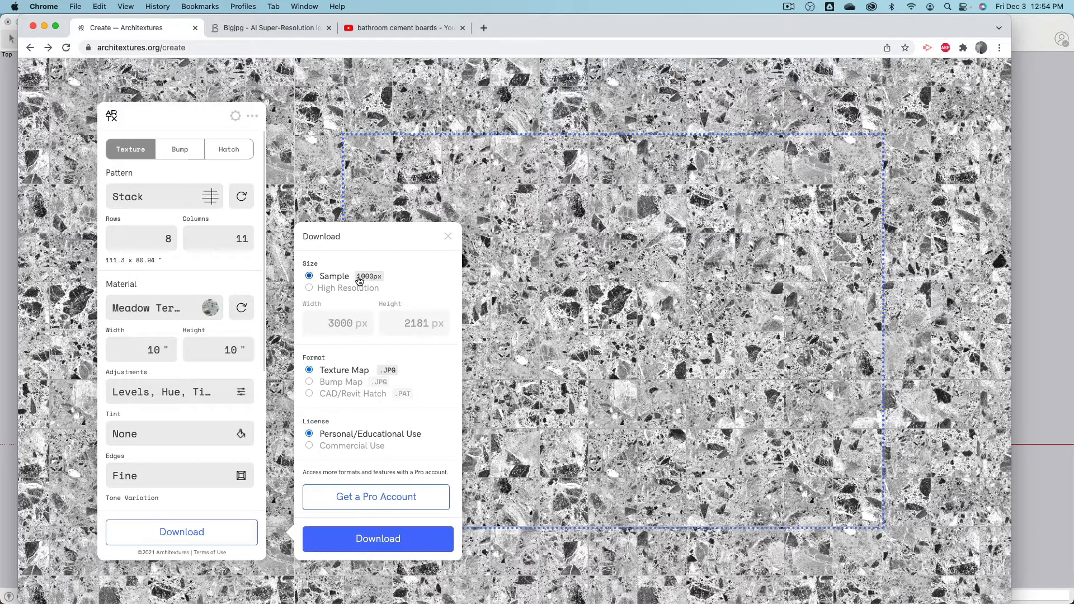
key("super+Tab")
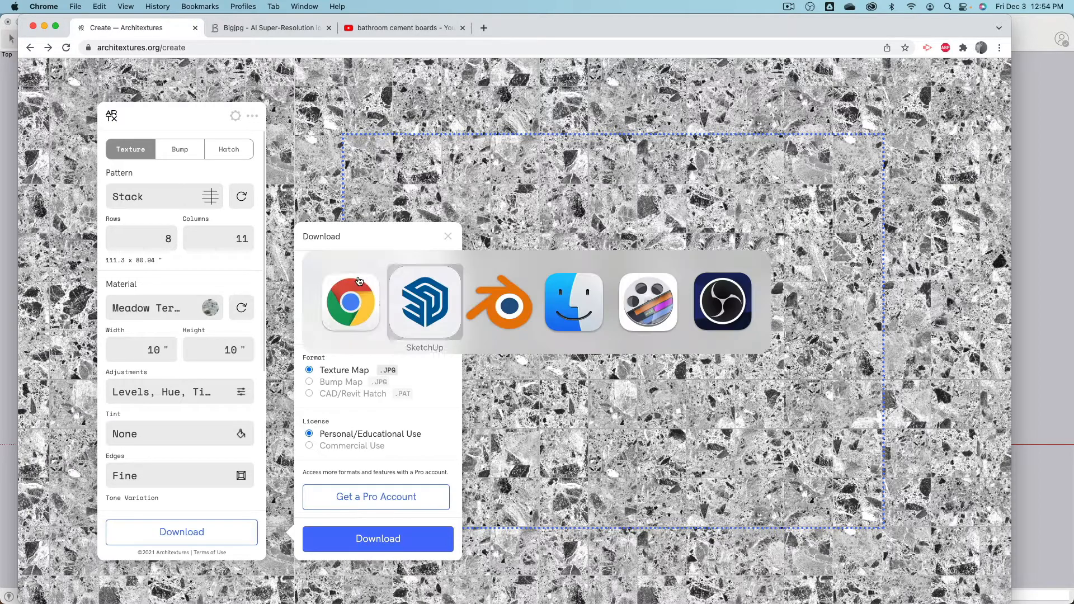
left_click(558, 305)
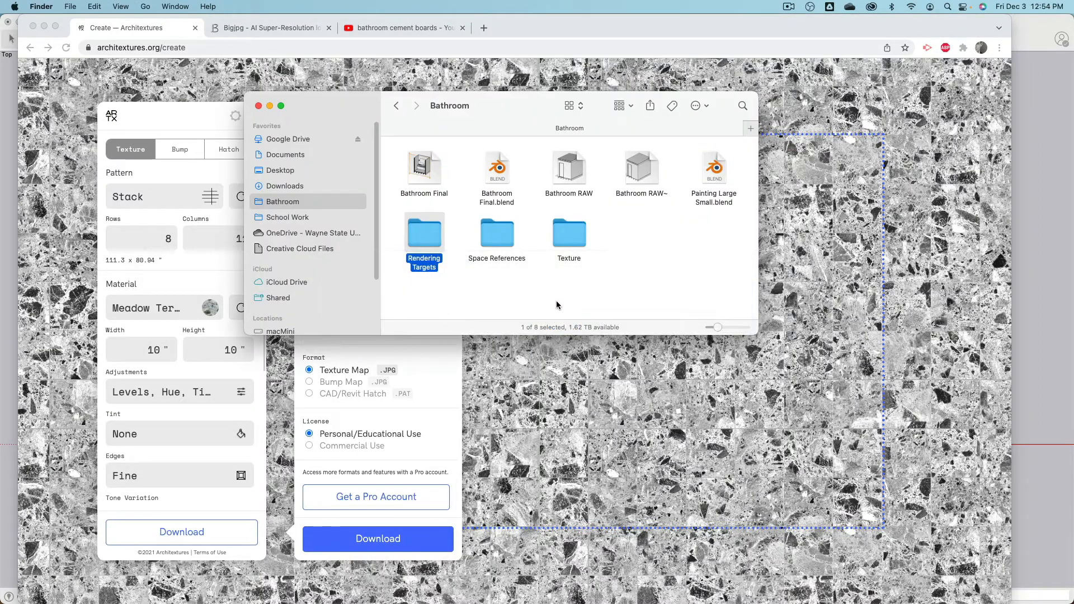
- Open the Texture folder and preview Meadow-Architextures.jpg to examine the original terrazzo texture
double_click(568, 239)
left_click(502, 171)
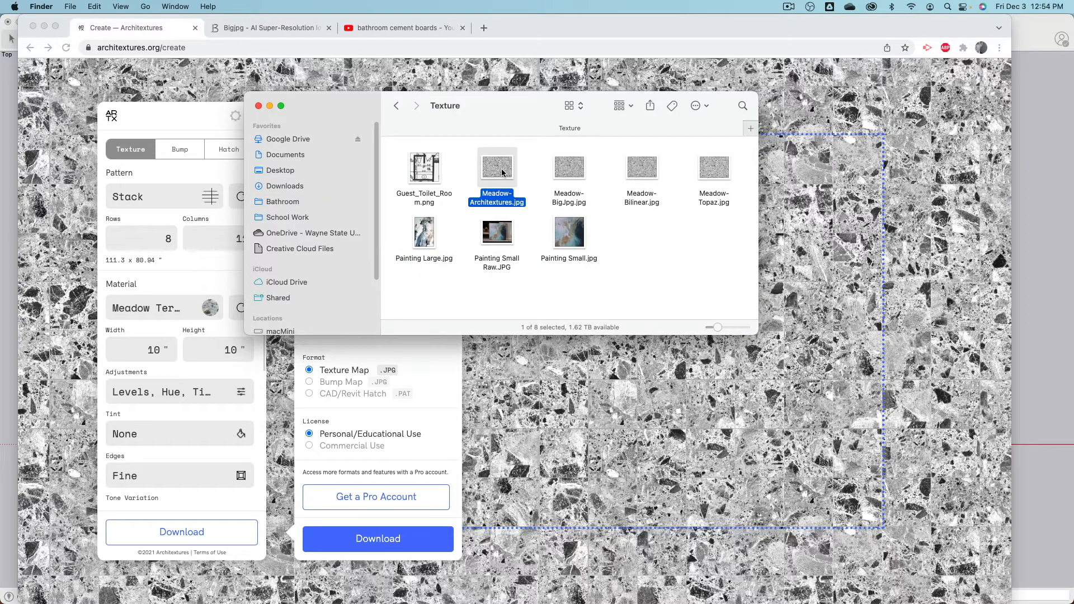
key("space")
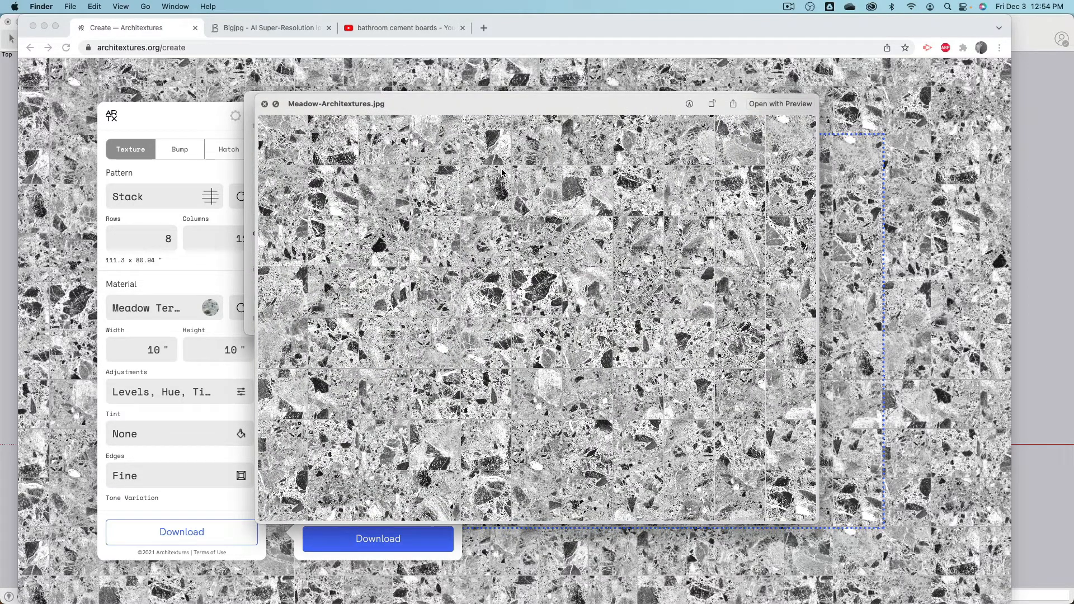
key("space")
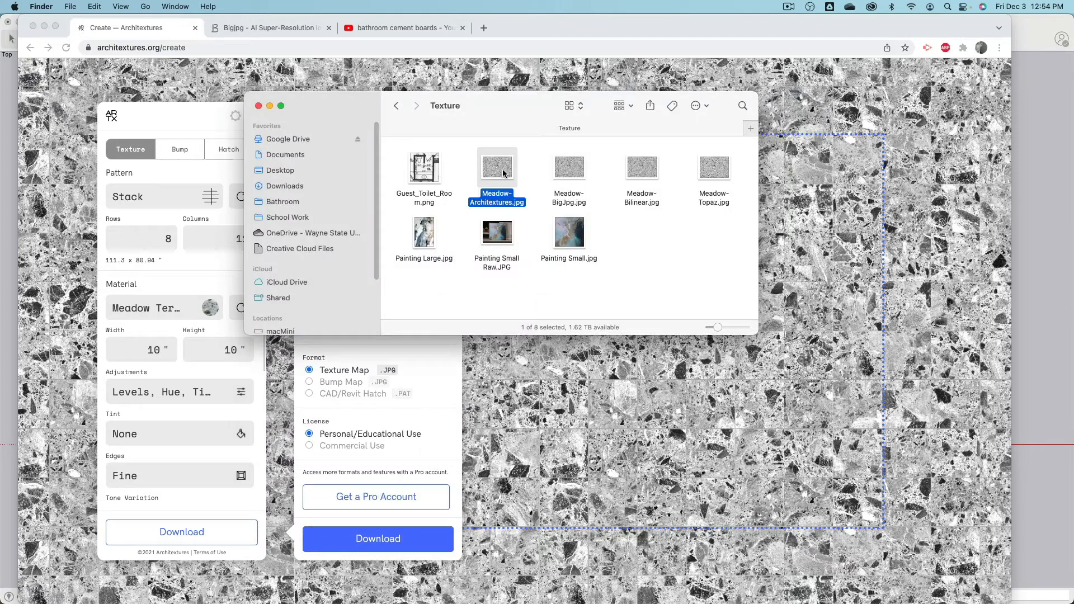
- Preview Meadow-BigJpg.jpg and flip repeatedly between it and Meadow-Bilinear.jpg to compare the sharpness of the upscaled textures
left_click(571, 170)
key("space")
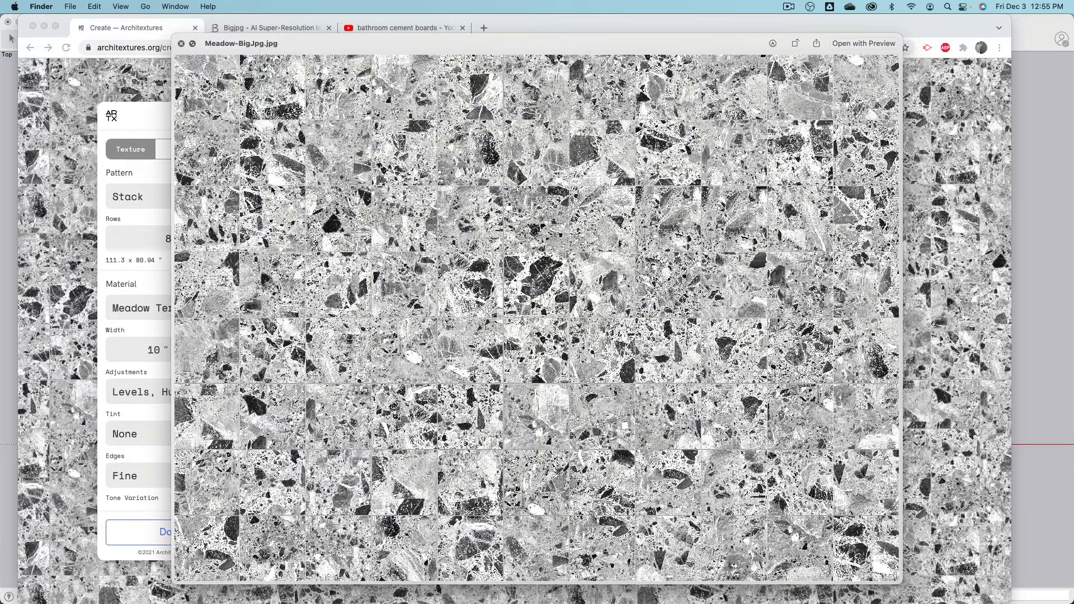
key("Down")
key("Up")
key("Down")
key("Up")
key("Down")
key("Up")
key("Down")
key("Up")
key("space")
- Preview Meadow-Topaz.jpg to examine the Topaz-upscaled terrazzo texture, and clear the file selection
left_click(718, 174)
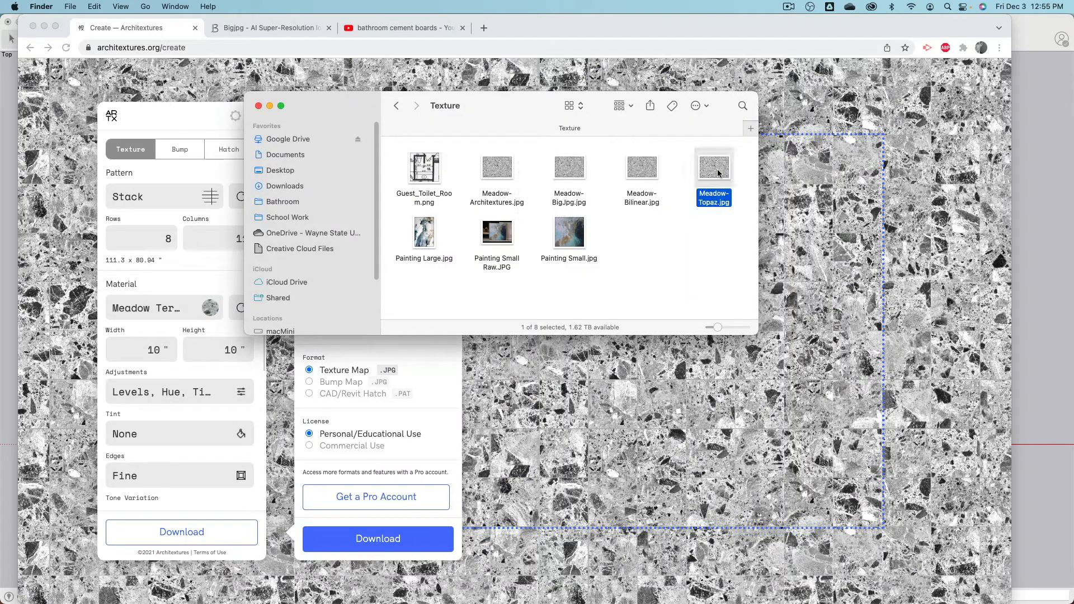
key("space")
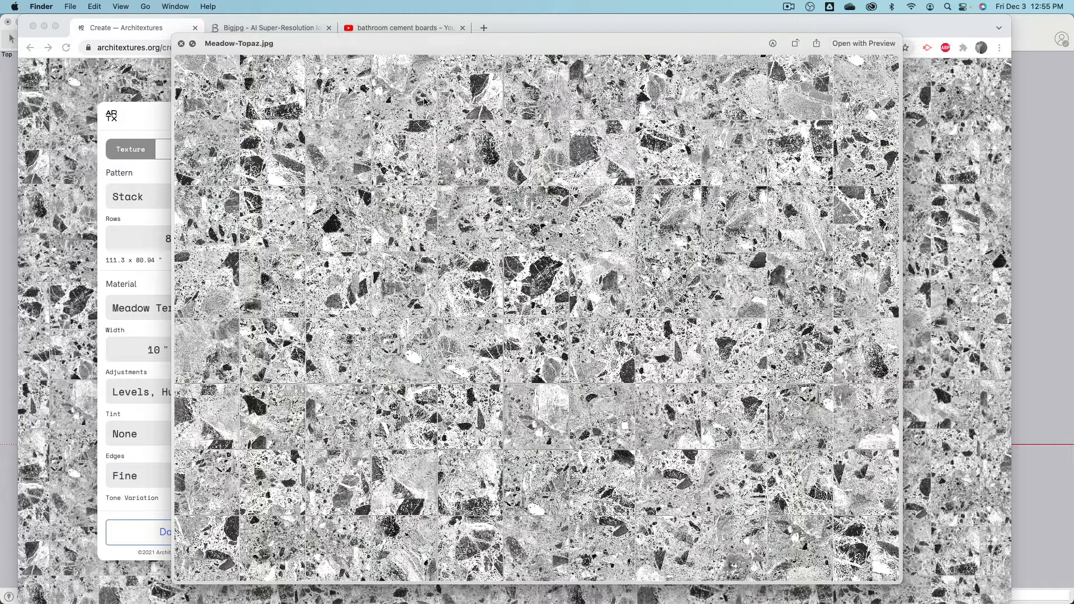
key("space")
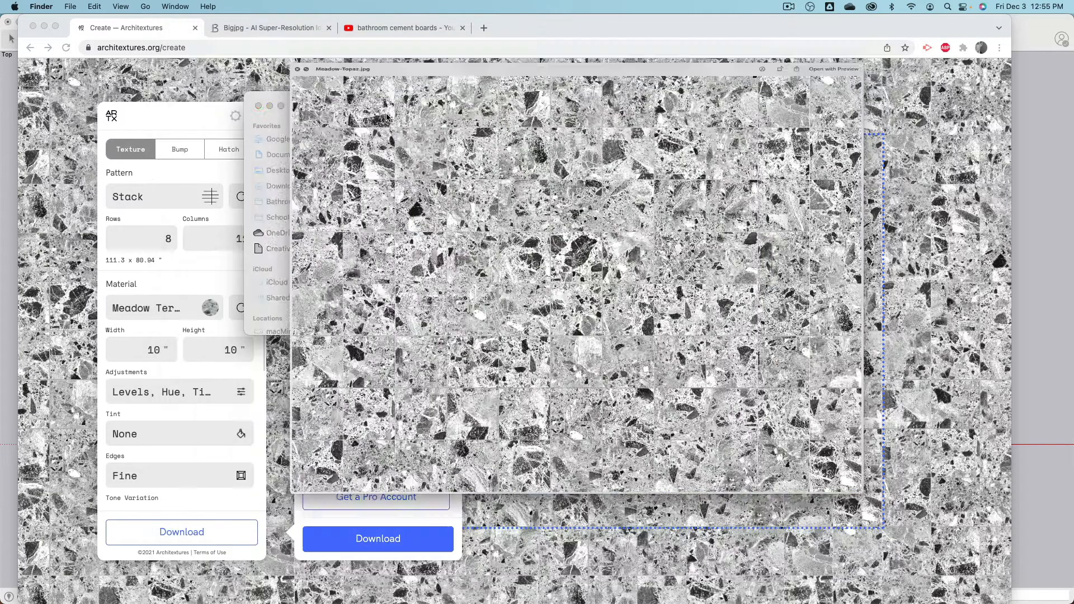
left_click(568, 285)
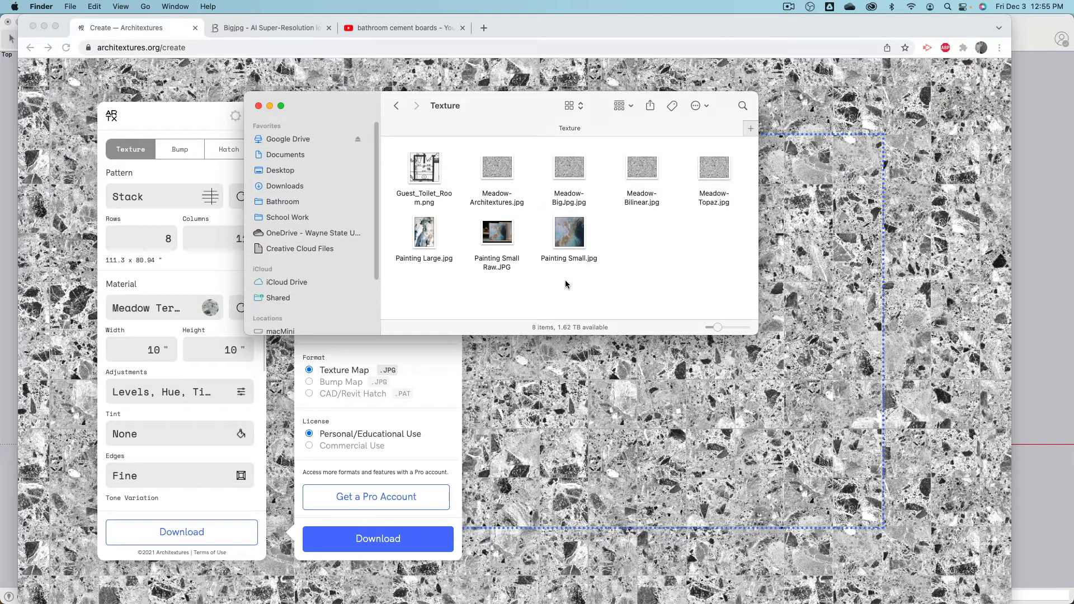
- Preview Painting Small Raw.JPG and the cropped Painting Small.jpg, and return to the Bathroom folder
left_click(500, 234)
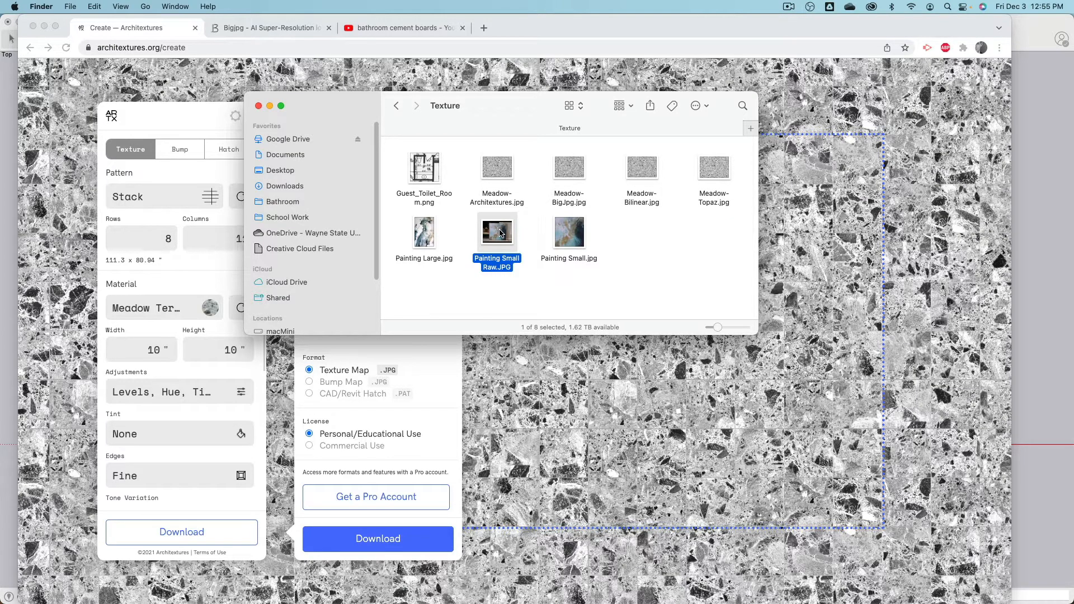
key("space")
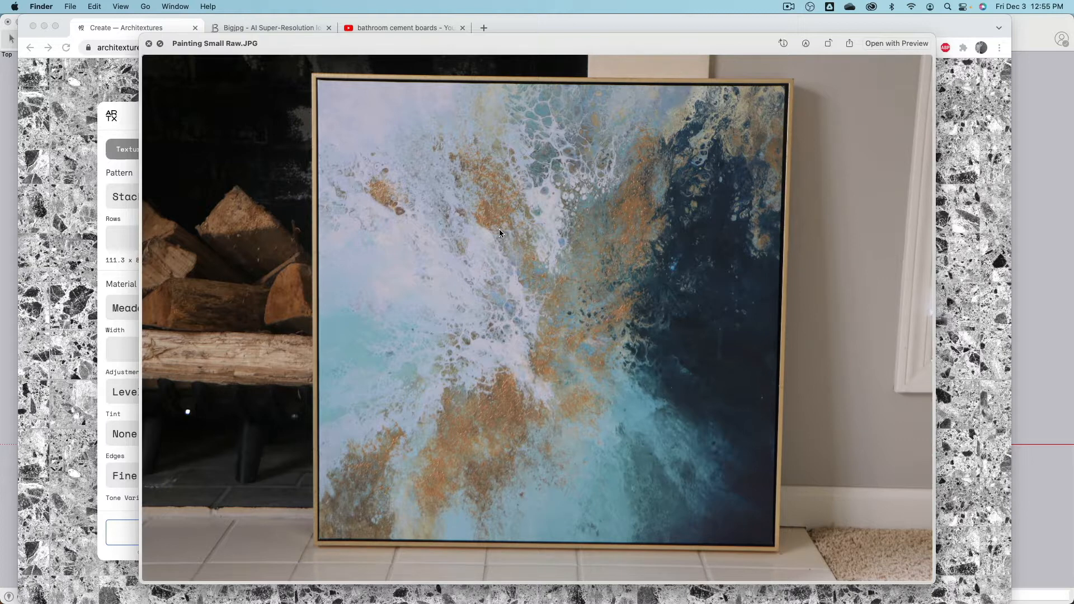
key("Down")
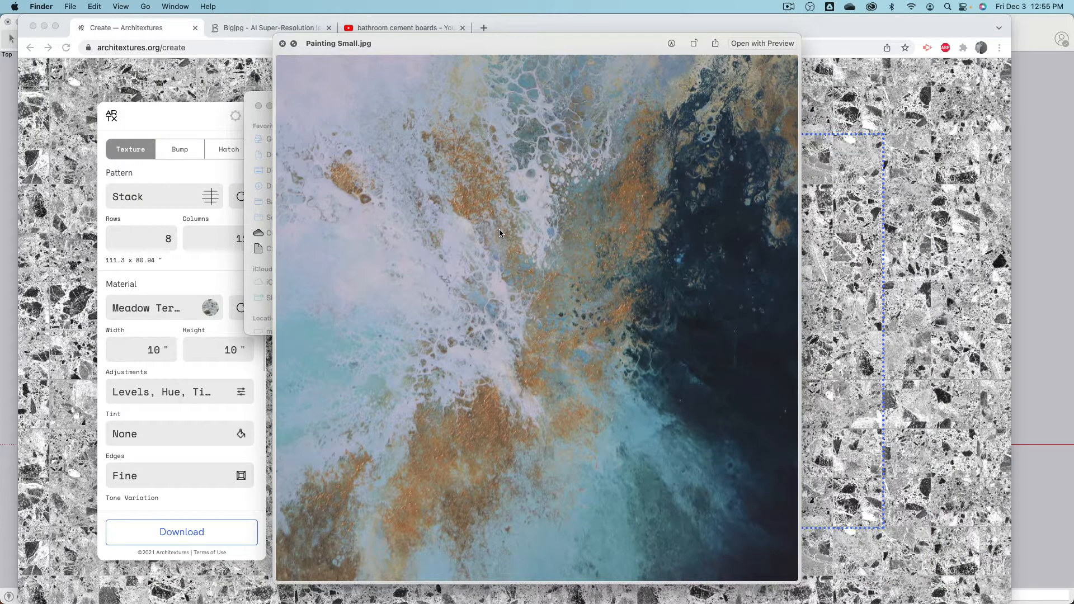
key("space")
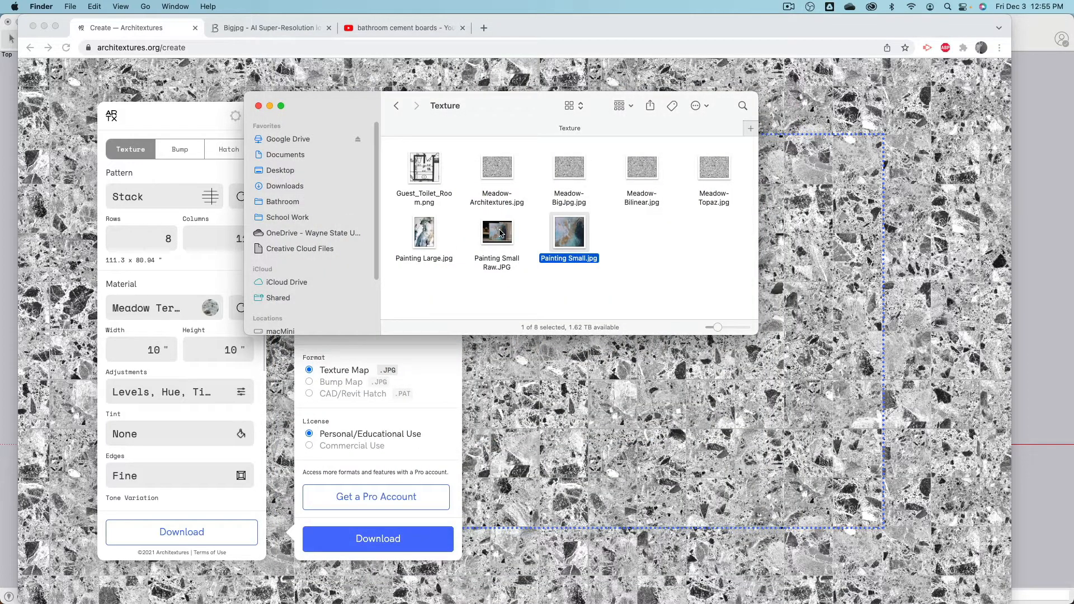
key("super+Up")
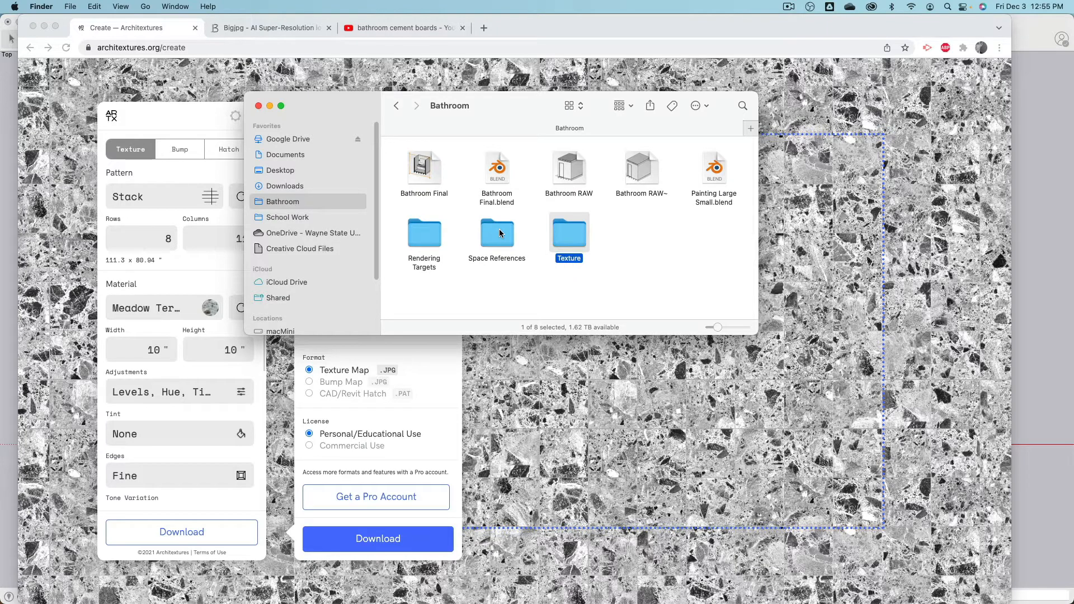
- Switch to SketchUp, bring up the Bathroom RAW model and hide its walls to expose the interior
key("super+Tab")
key("super+Tab")
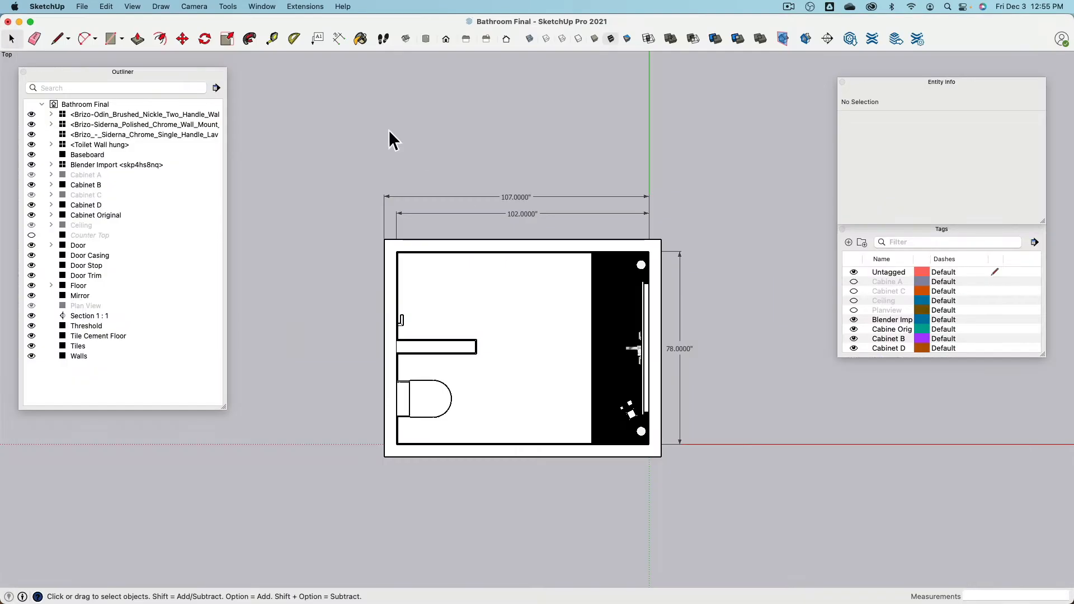
left_click(262, 7)
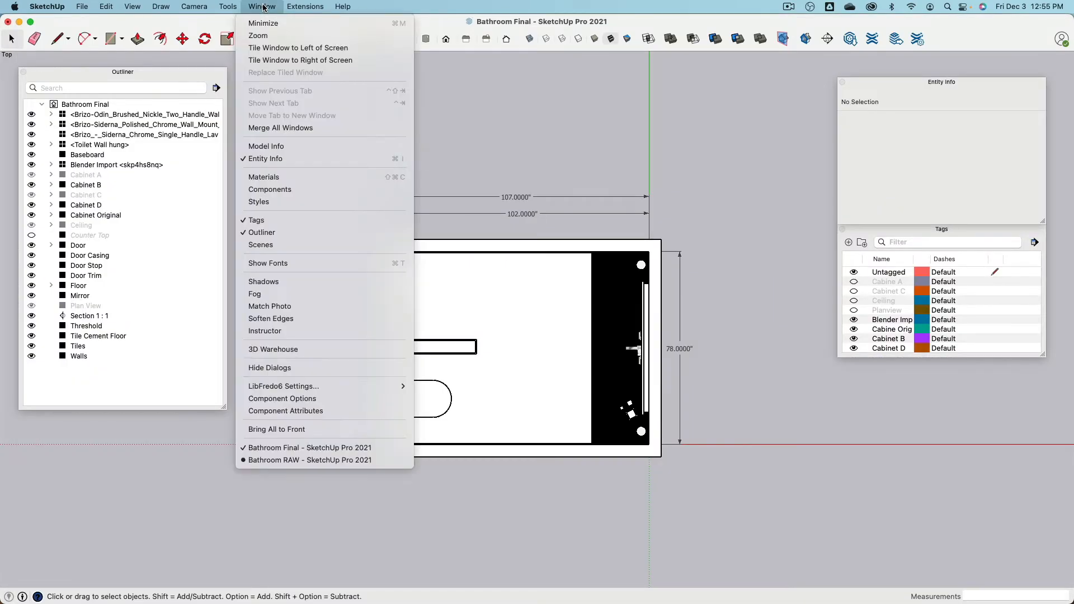
left_click(332, 461)
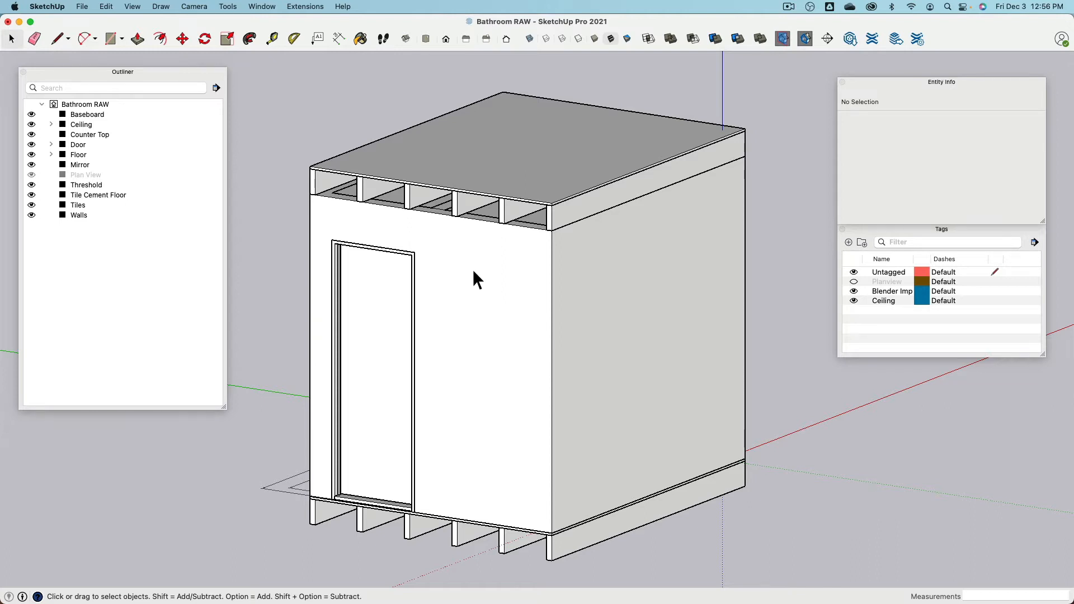
left_click(486, 313)
key("h")
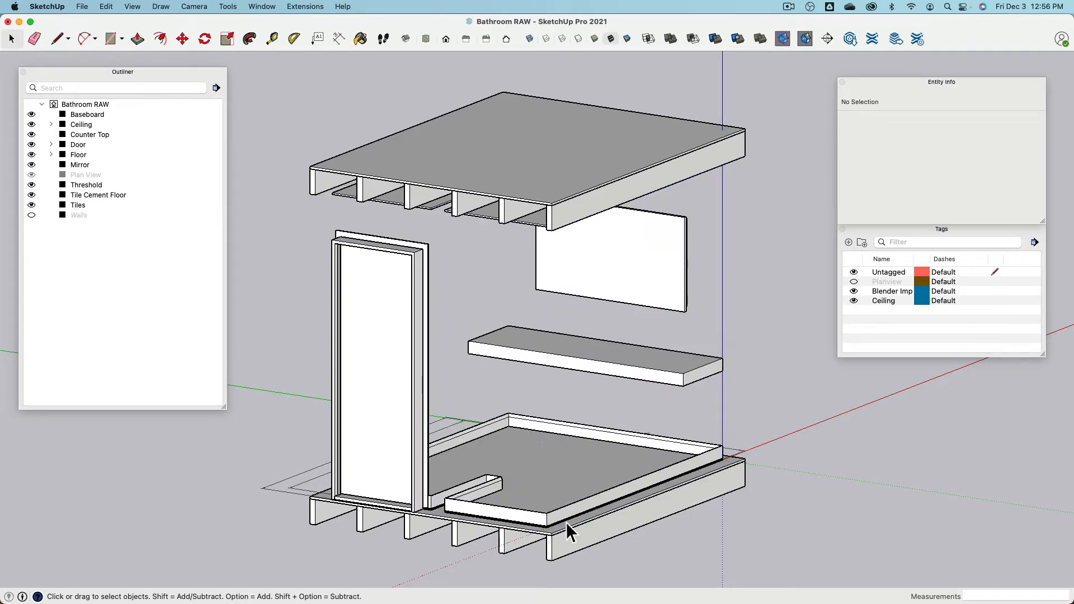
key("super+Tab")
key("super+Tab")
key("super+Tab")
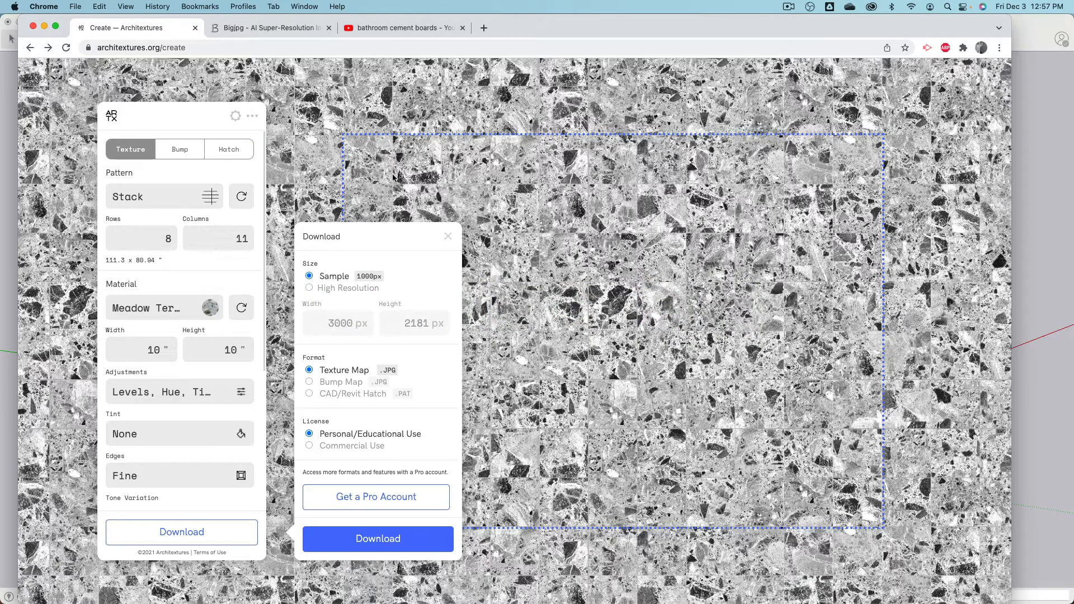
key("super+Tab")
- Examine the floor framing below the door and inspect a single joist inside the Floor group
left_click(430, 307)
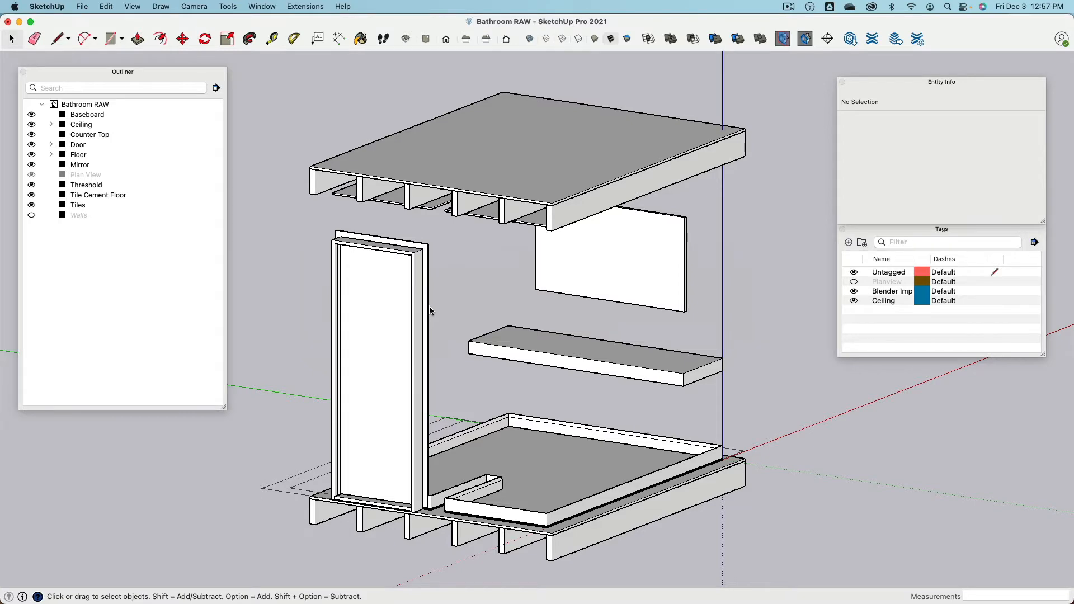
middle_click_drag(430, 307, 630, 355)
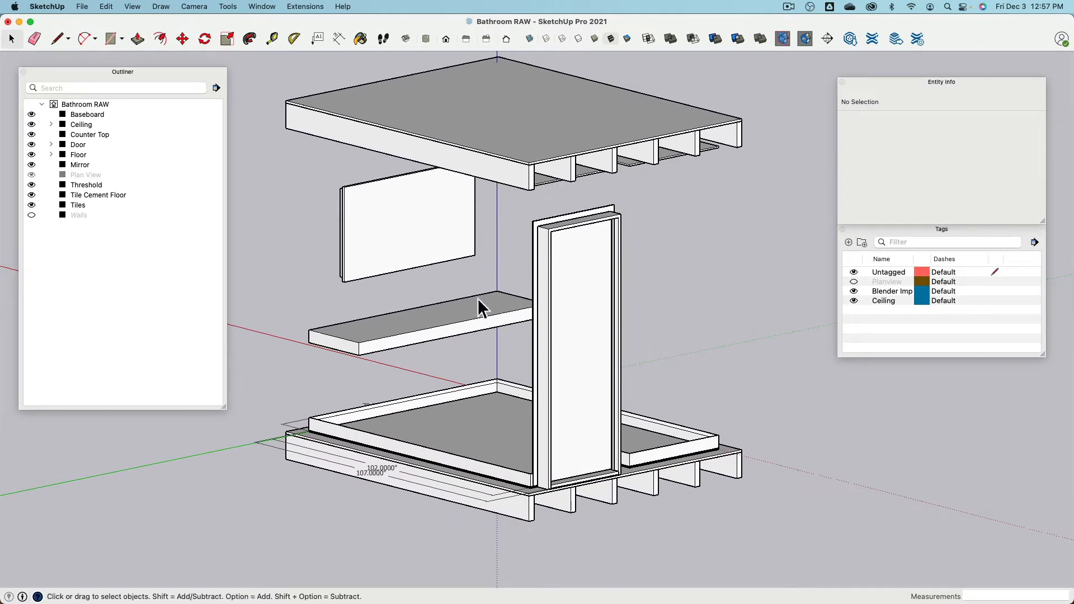
scroll(529, 519, "up", 5)
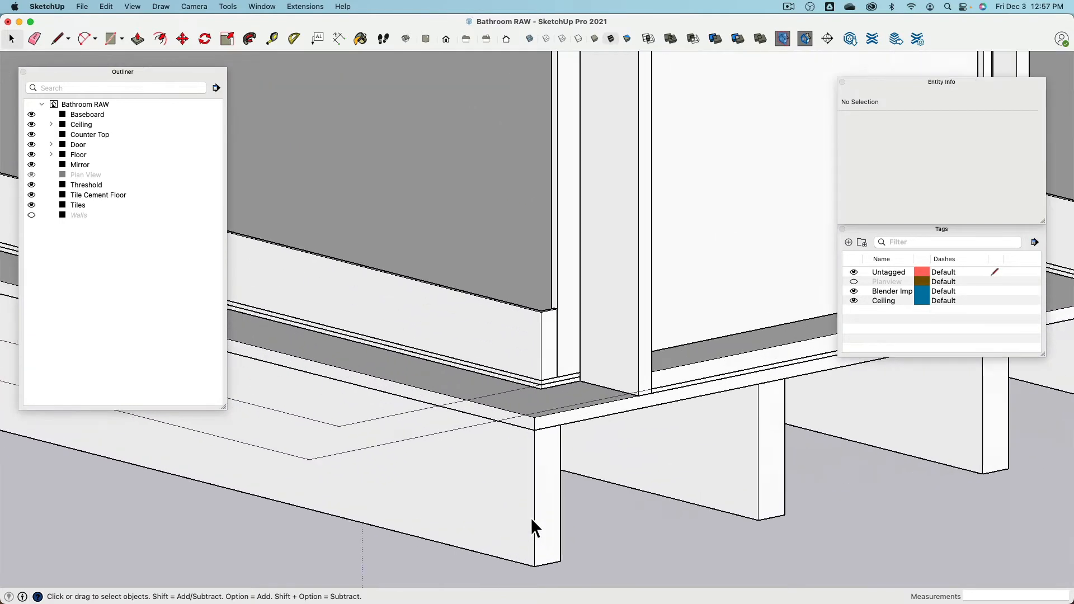
scroll(554, 459, "down", 2)
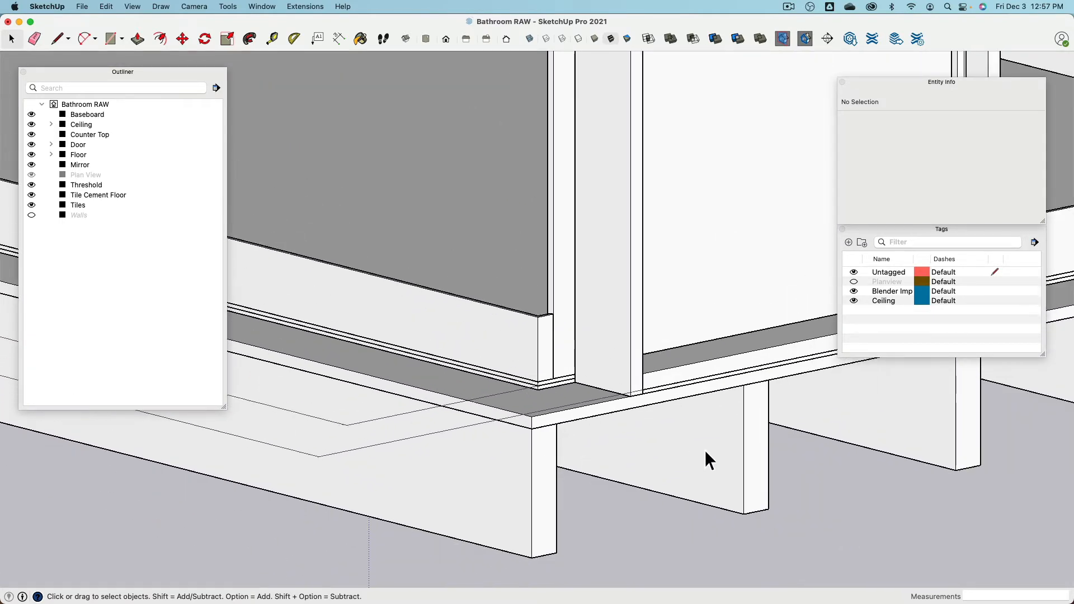
scroll(706, 454, "down", 2)
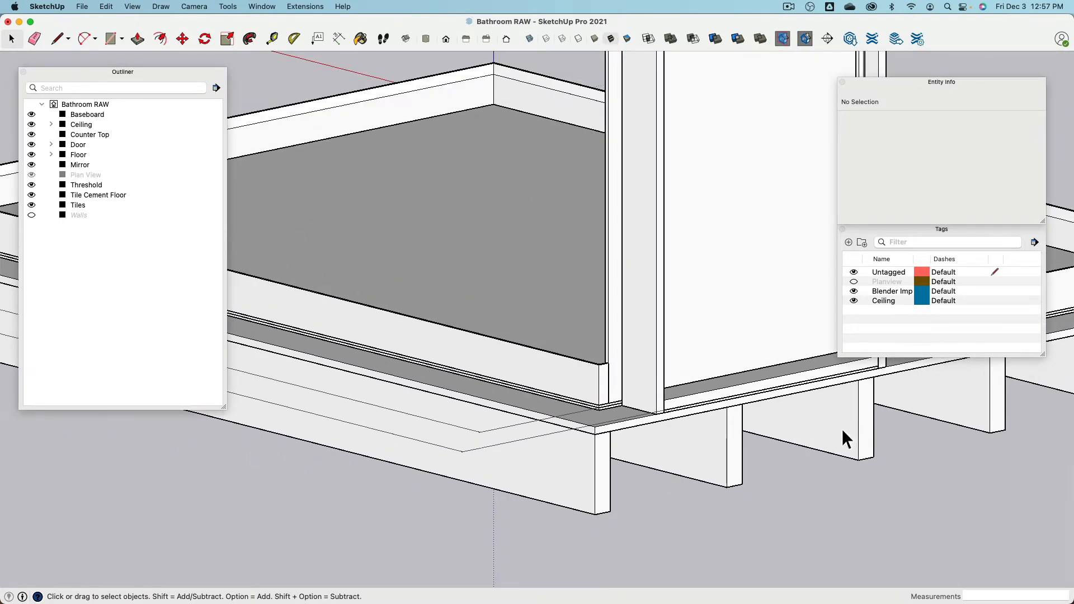
middle_click_drag(842, 438, 479, 432)
double_click(478, 421)
left_click(493, 428)
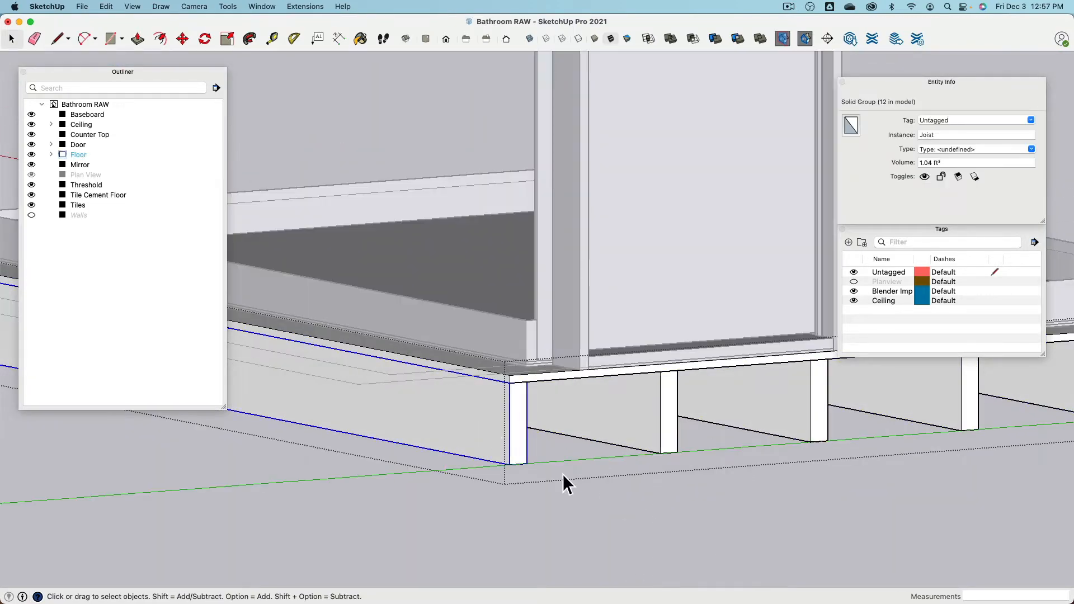
left_click(587, 507)
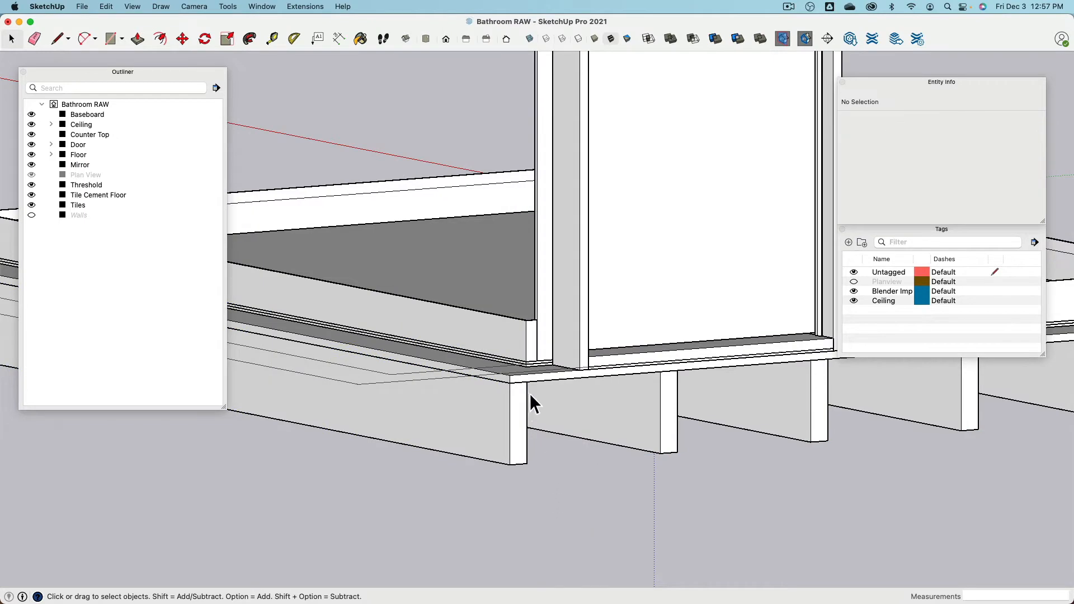
- Inspect the subfloor panel on top of the joists inside the Floor group, and leave the group
middle_click_drag(530, 395, 554, 434)
double_click(502, 403)
left_click(504, 406)
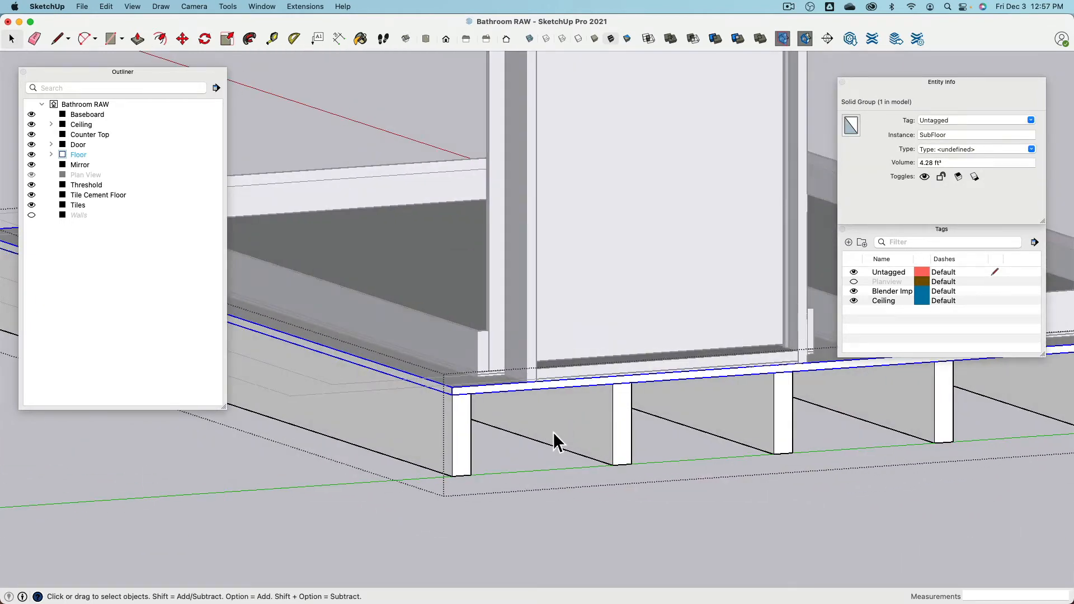
left_click(536, 529)
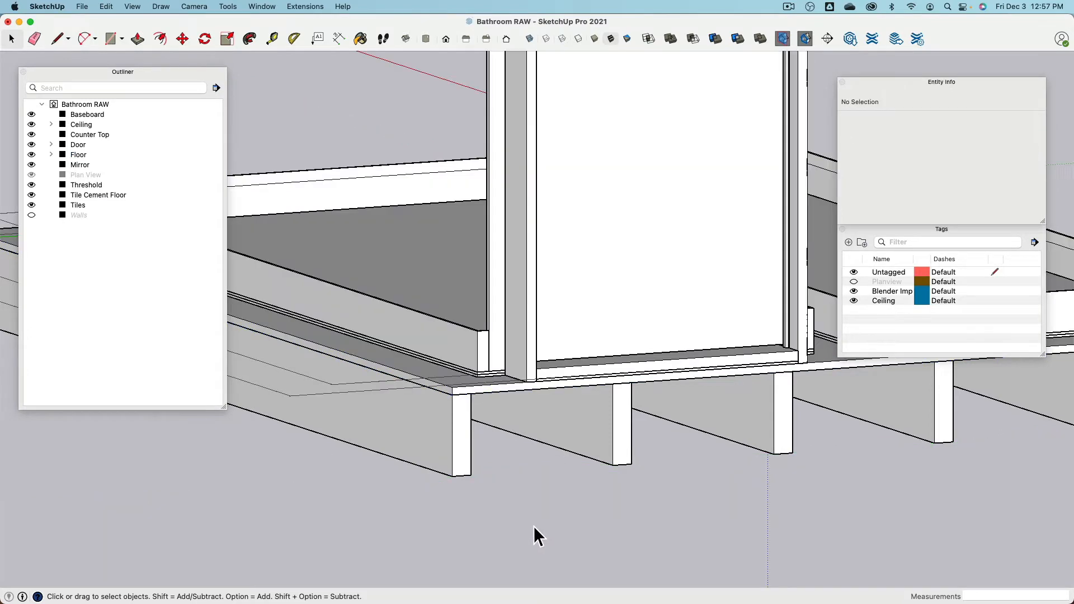
- Examine the whole floor structure from the front and from above, selecting the Floor group to identify it
scroll(536, 528, "down", 3)
middle_click_drag(552, 521, 564, 448)
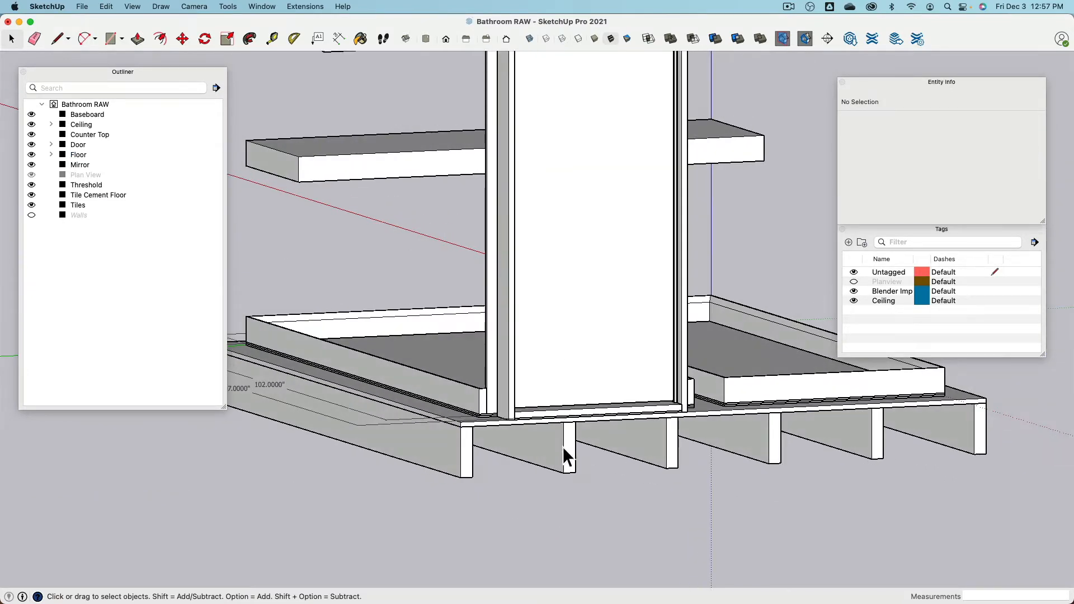
left_click(446, 38)
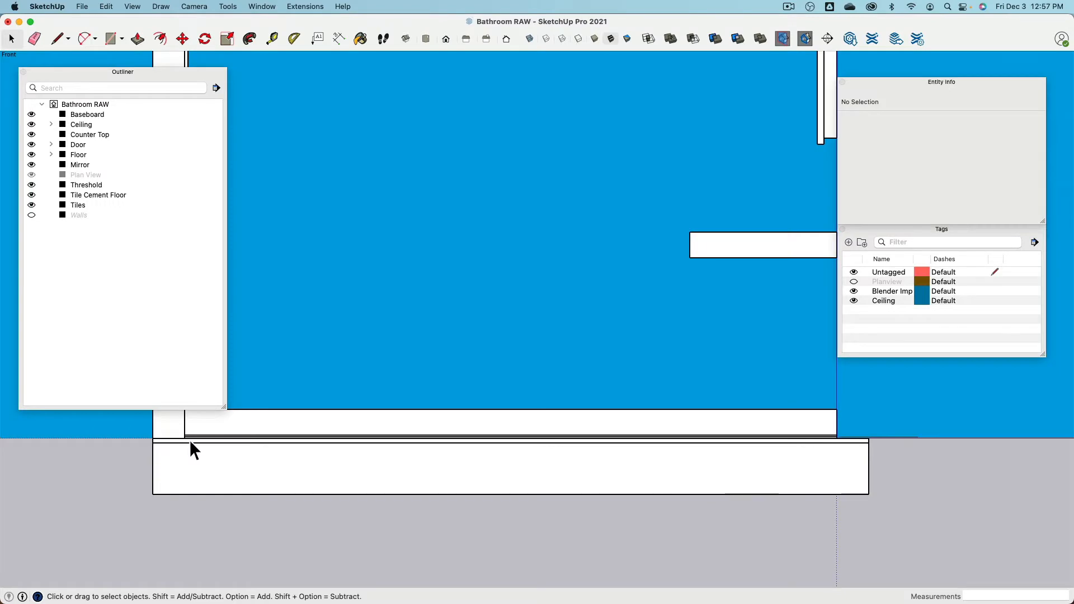
middle_click_drag(508, 249, 599, 244)
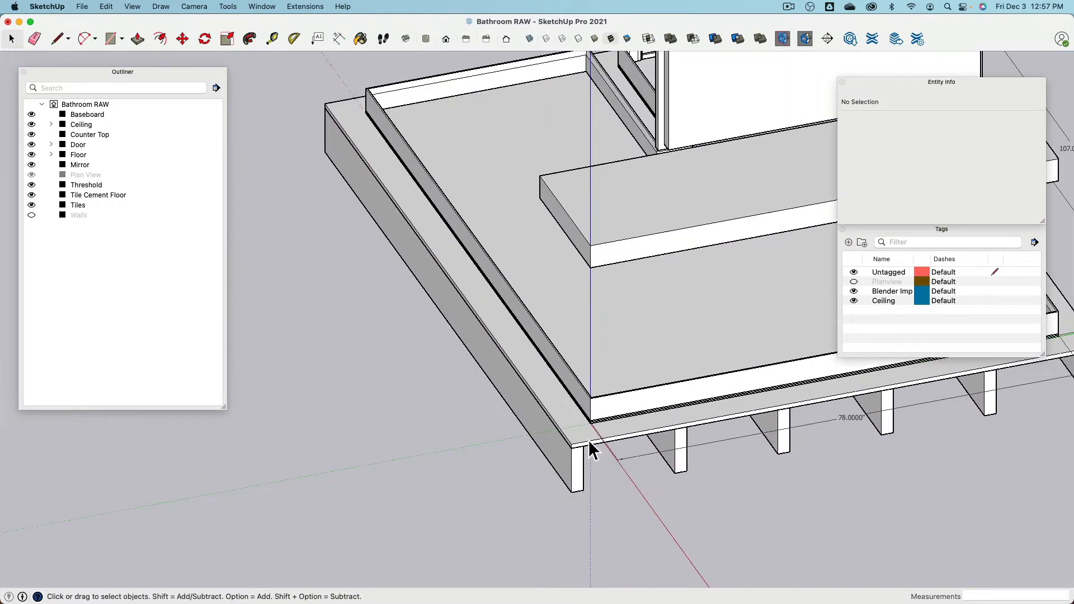
scroll(589, 440, "down", 3)
left_click(466, 464)
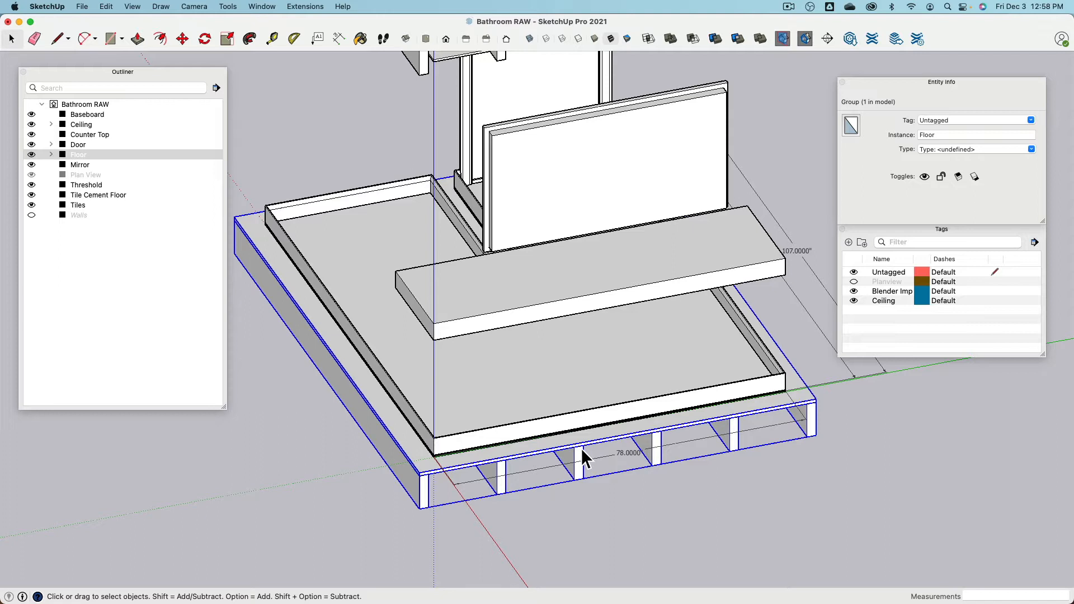
left_click(471, 548)
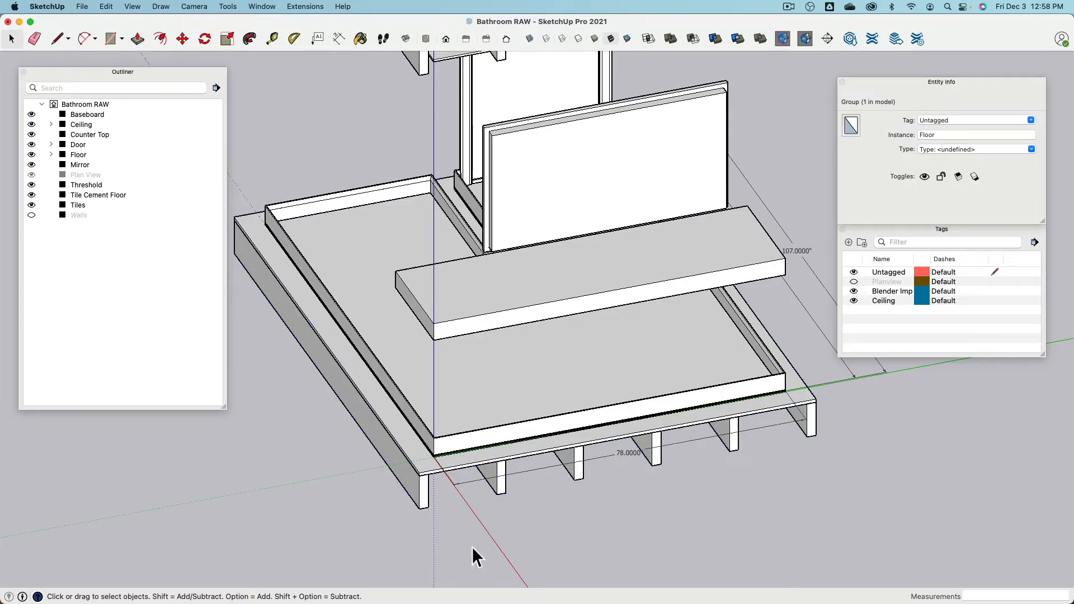
- Examine the floor layers at the corner beside the door and select the Tile Cement Floor group to identify it
scroll(468, 546, "up", 5)
middle_click_drag(470, 554, 507, 429)
scroll(548, 443, "up", 3)
scroll(509, 428, "up", 5)
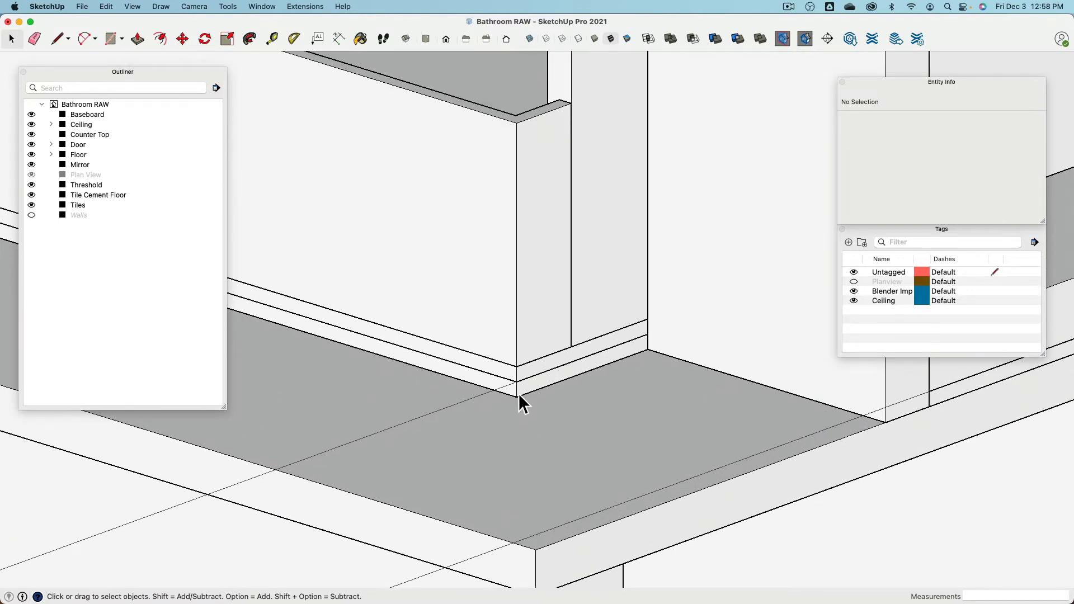
scroll(520, 399, "down", 3)
left_click(520, 401)
middle_click_drag(520, 401, 451, 372)
scroll(459, 377, "down", 3)
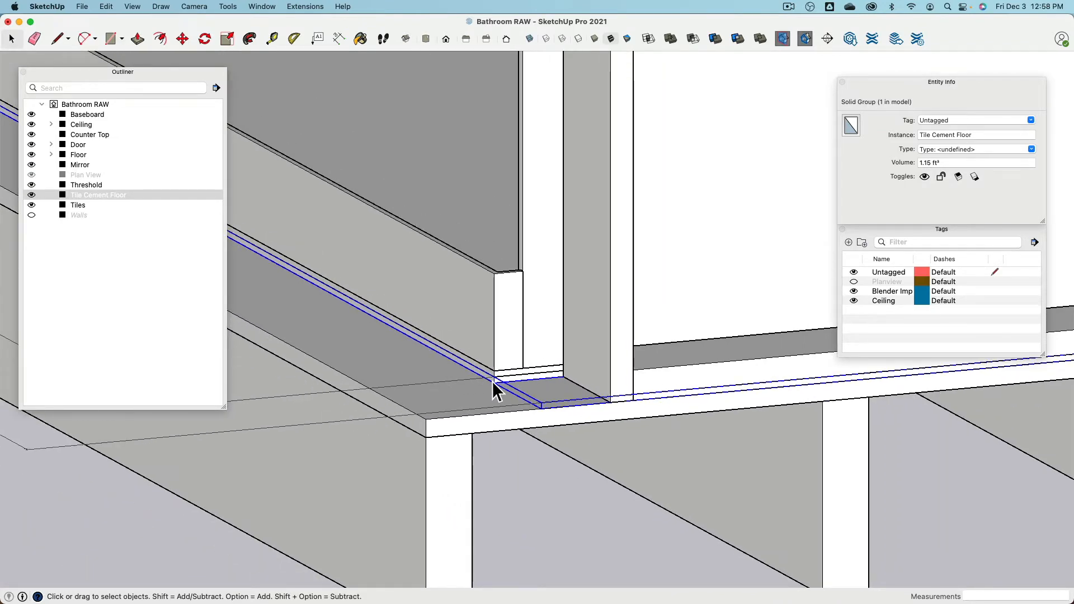
scroll(495, 390, "down", 2)
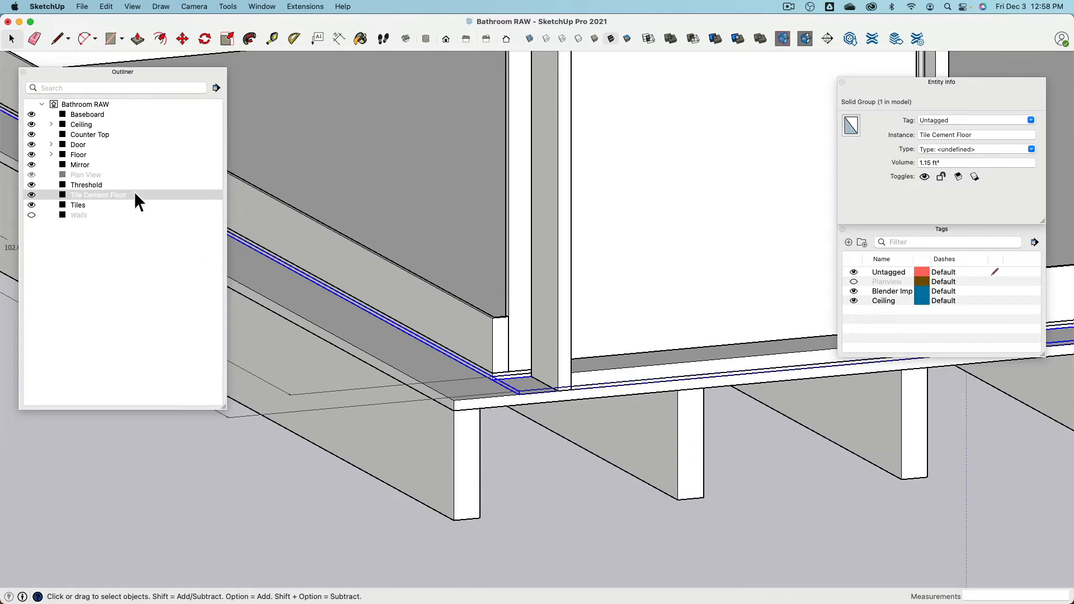
- Hide the Door and Baseboard groups to expose the floor layers along the room's edge
left_click(31, 144)
scroll(518, 307, "down", 3)
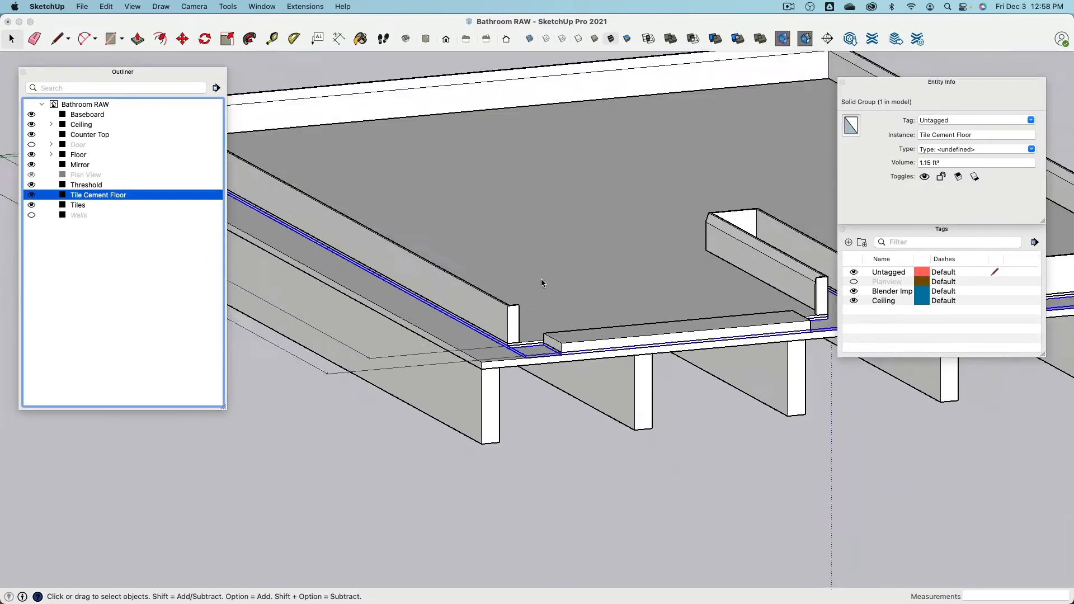
left_click(501, 322)
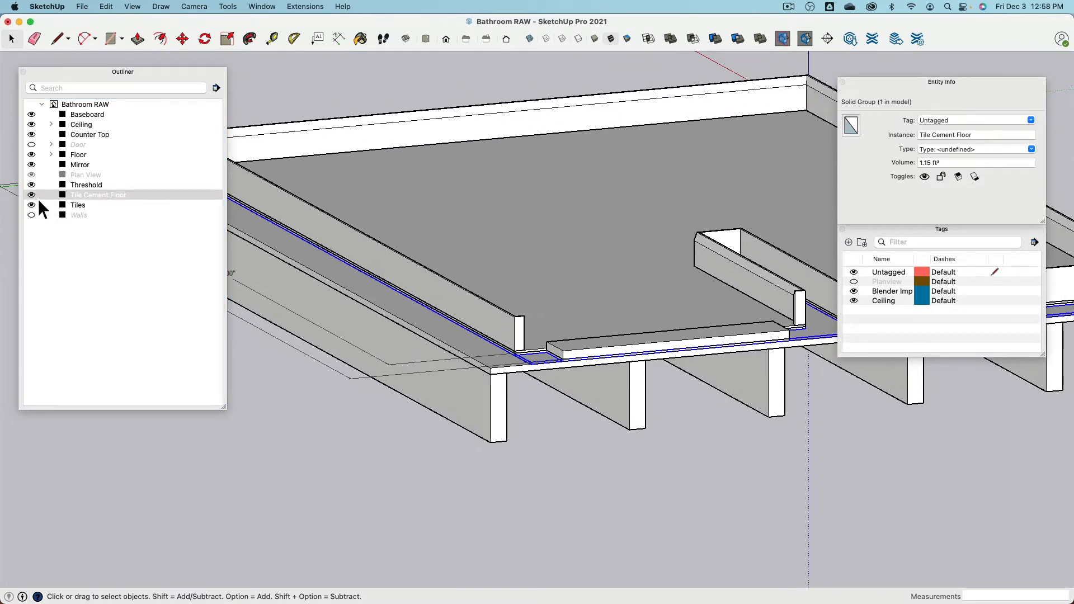
left_click(432, 274)
key("super+e")
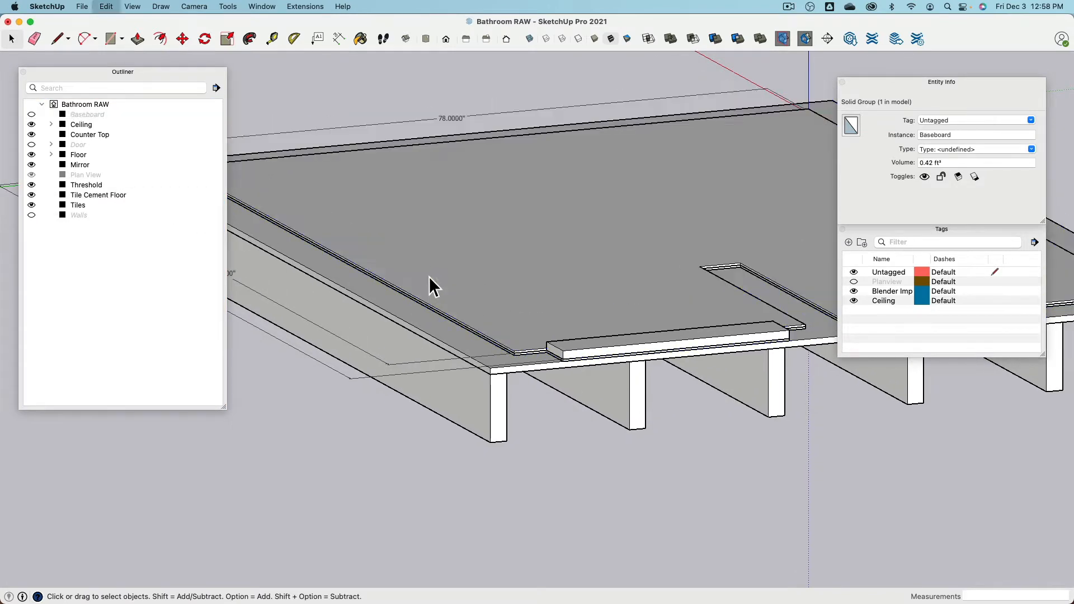
- Hide the Tiles group and select the Tile Cement Floor group beneath it for inspection
middle_click_drag(548, 274, 515, 326)
left_click(547, 312)
key("super+e")
left_click(519, 335)
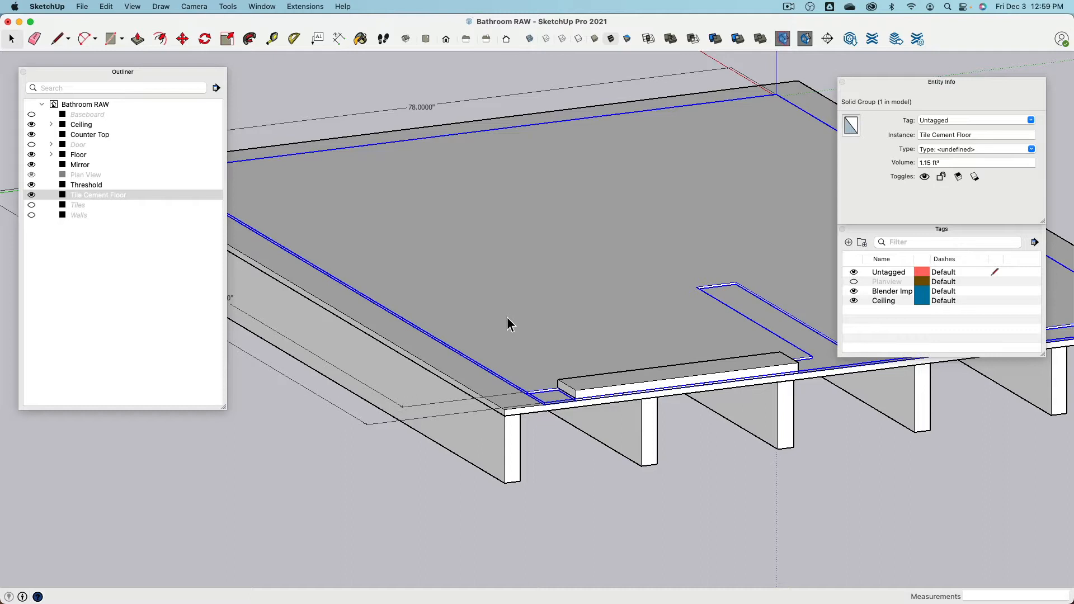
- Switch to Chrome, skim the Durock floor installation video from the YouTube cement board results, and return to SketchUp
key("super+Tab")
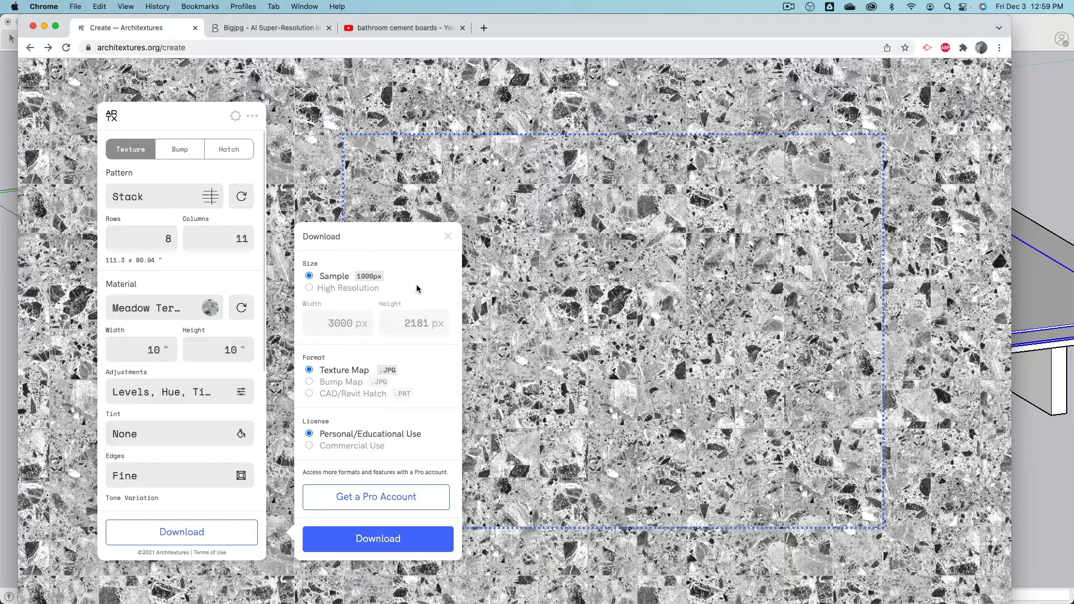
left_click(394, 28)
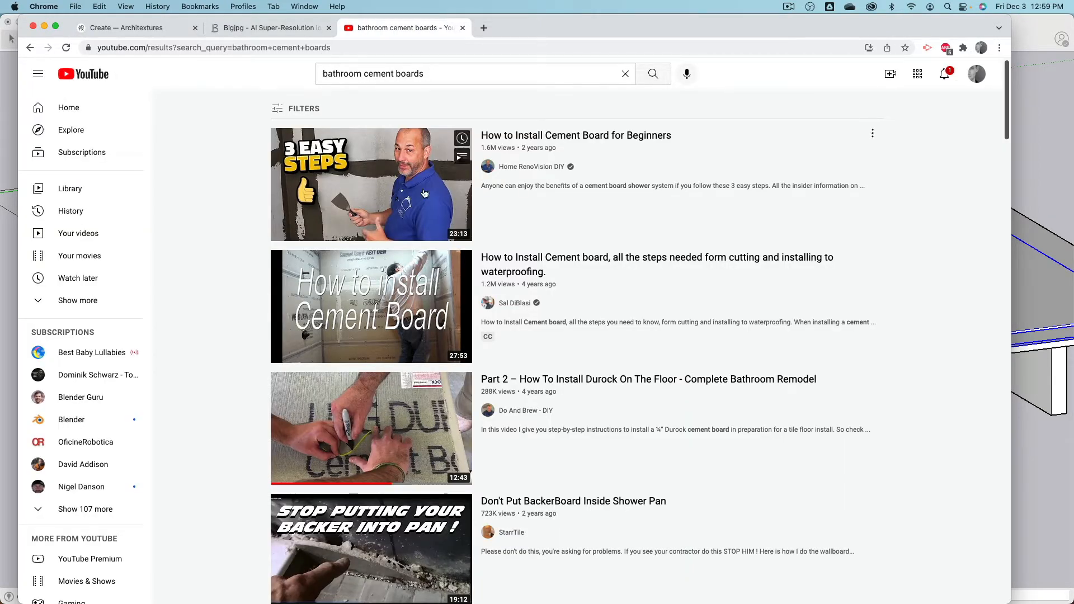
mouse_move(328, 424)
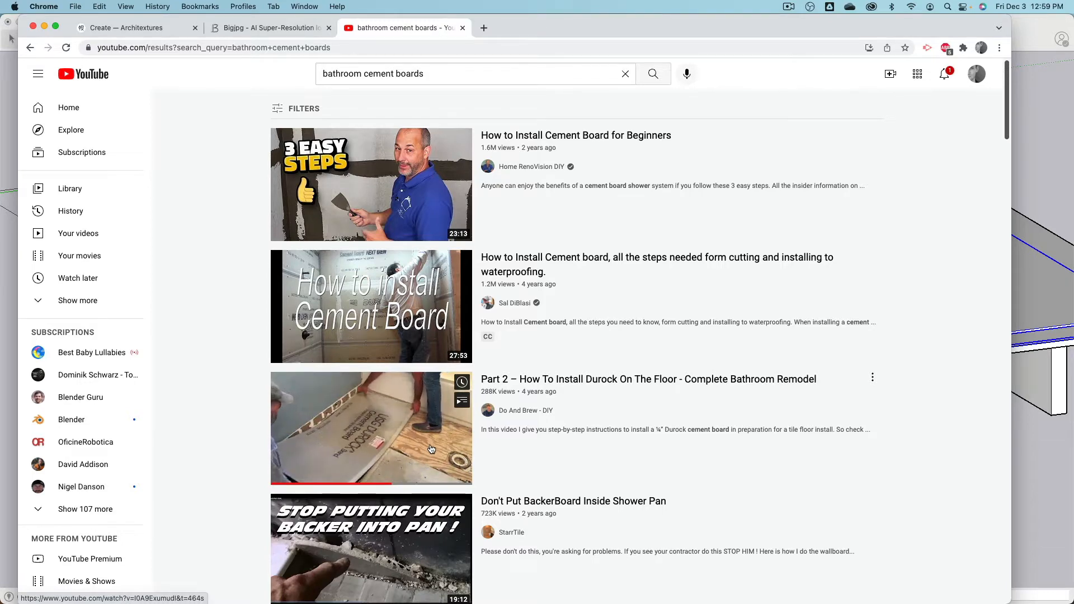
left_click(382, 428)
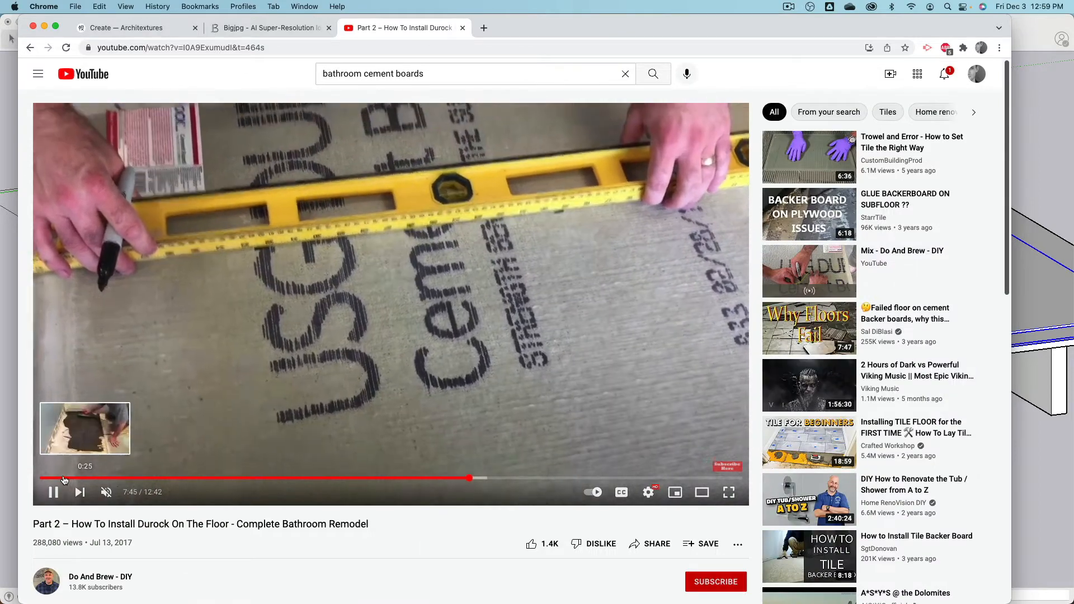
left_click(64, 479)
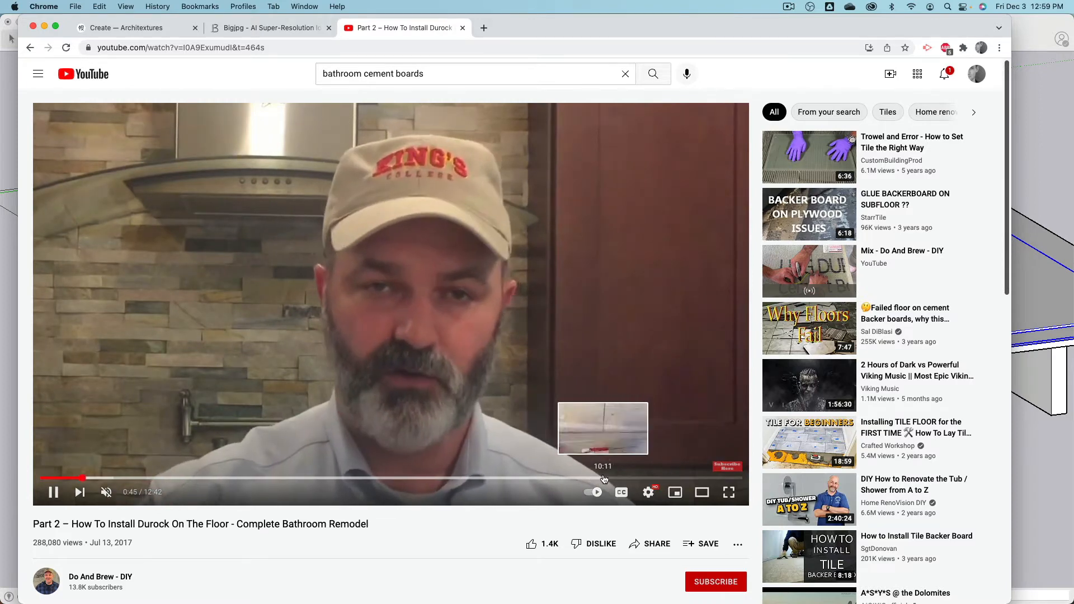
left_click(627, 478)
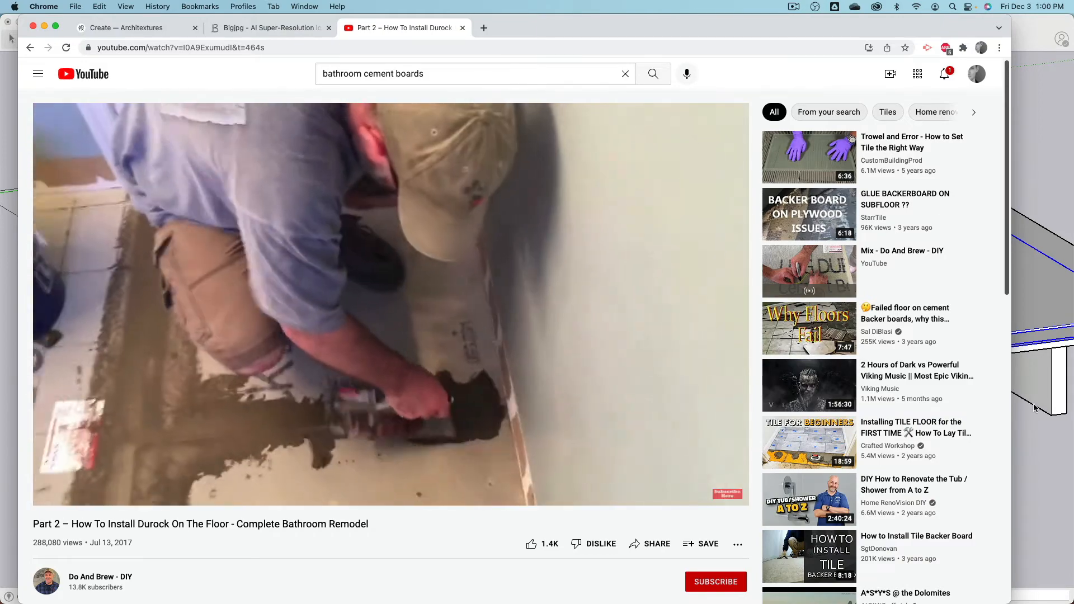
left_click(1027, 474)
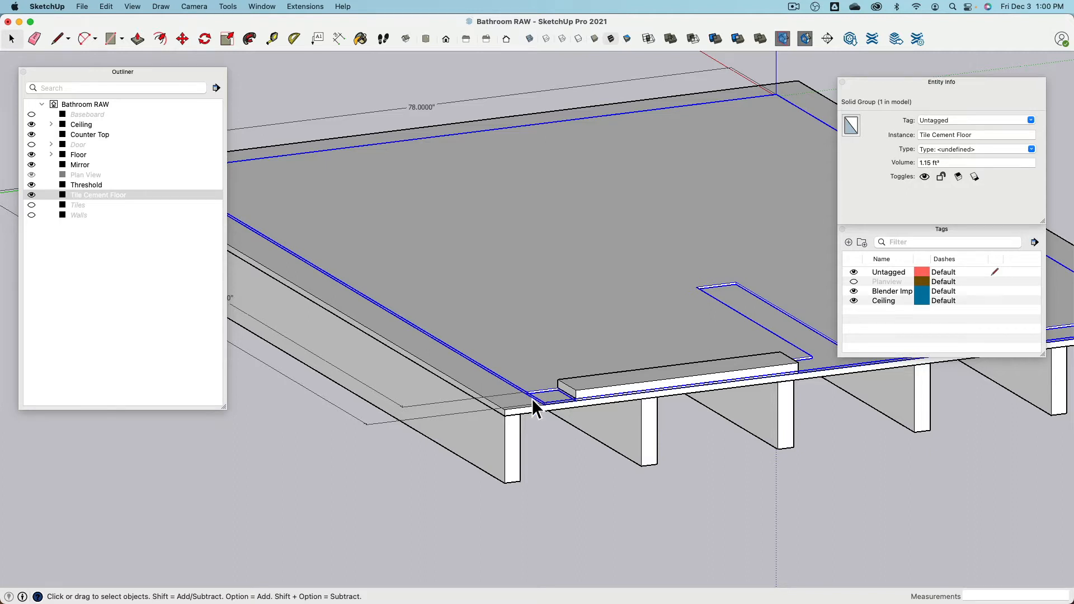
- Undo the hiding of the Tiles group, inspect its top face inside the group, and leave the group
key("super+z")
left_click(541, 386)
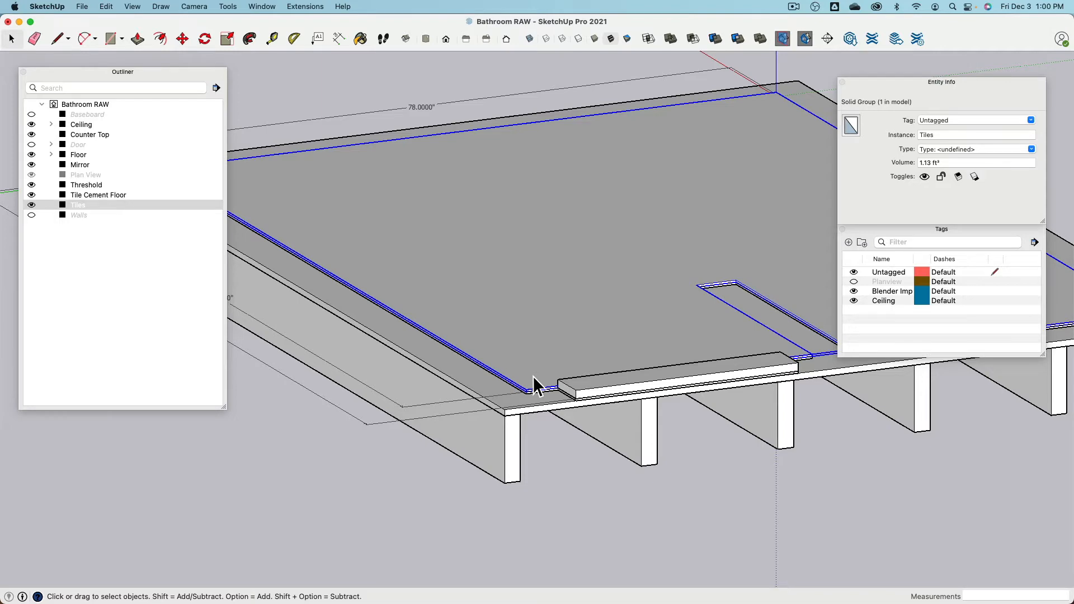
scroll(533, 376, "up", 5)
double_click(534, 376)
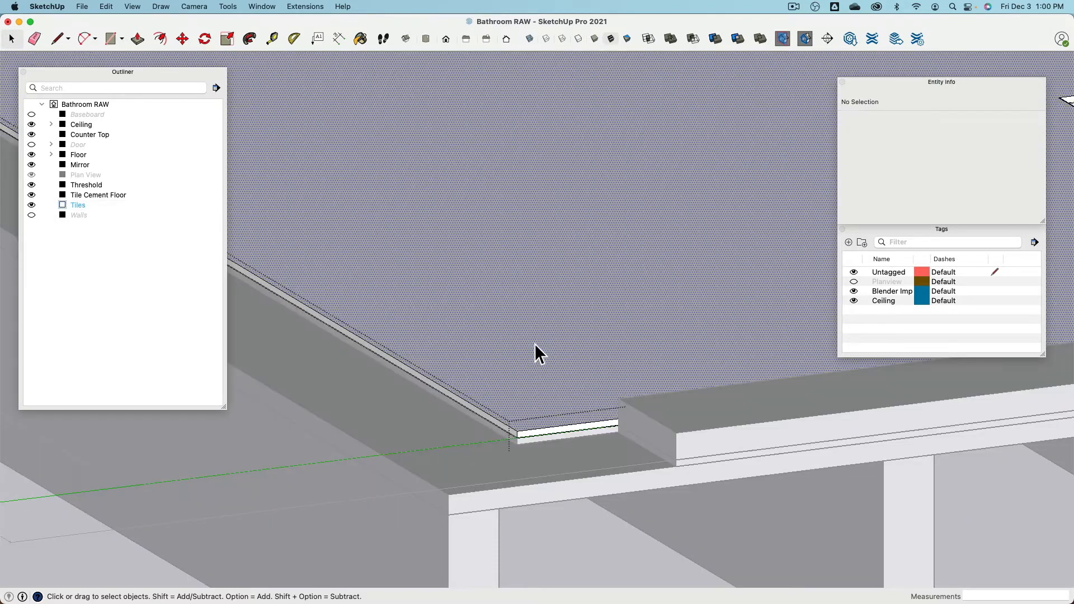
left_click(529, 358)
scroll(572, 327, "down", 5)
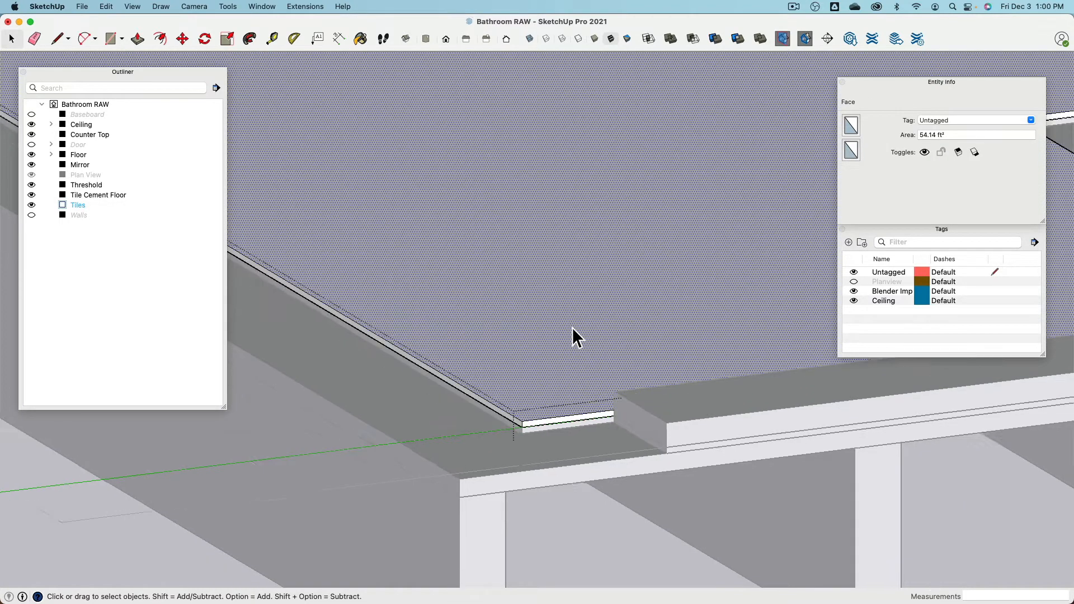
left_click(580, 479)
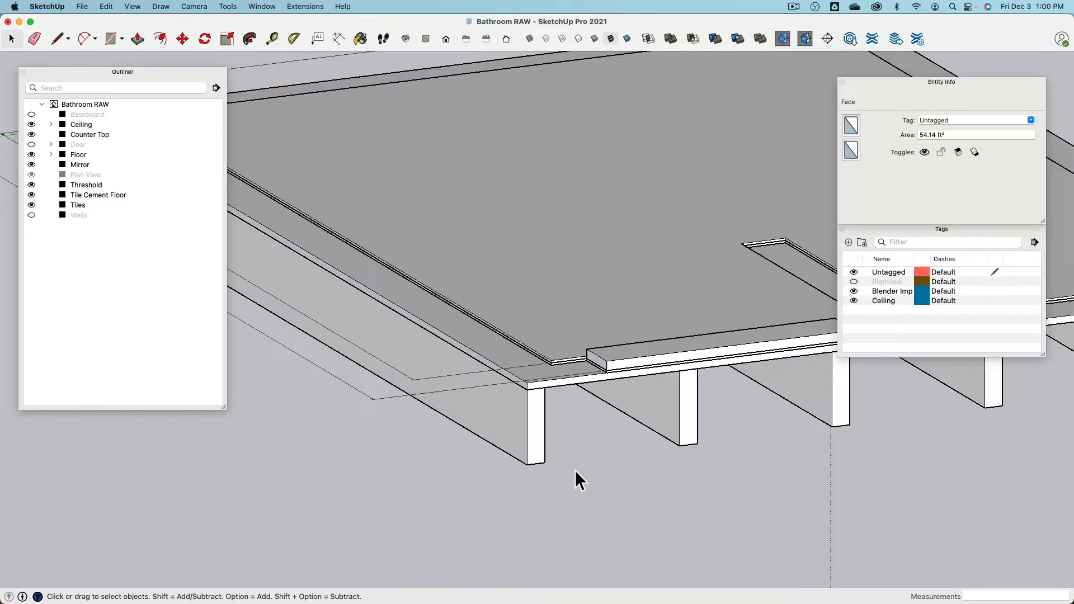
- Select the Tiles group and examine the tile layer at the corner beside the threshold and across the whole floor
left_click(564, 344)
scroll(554, 361, "up", 3)
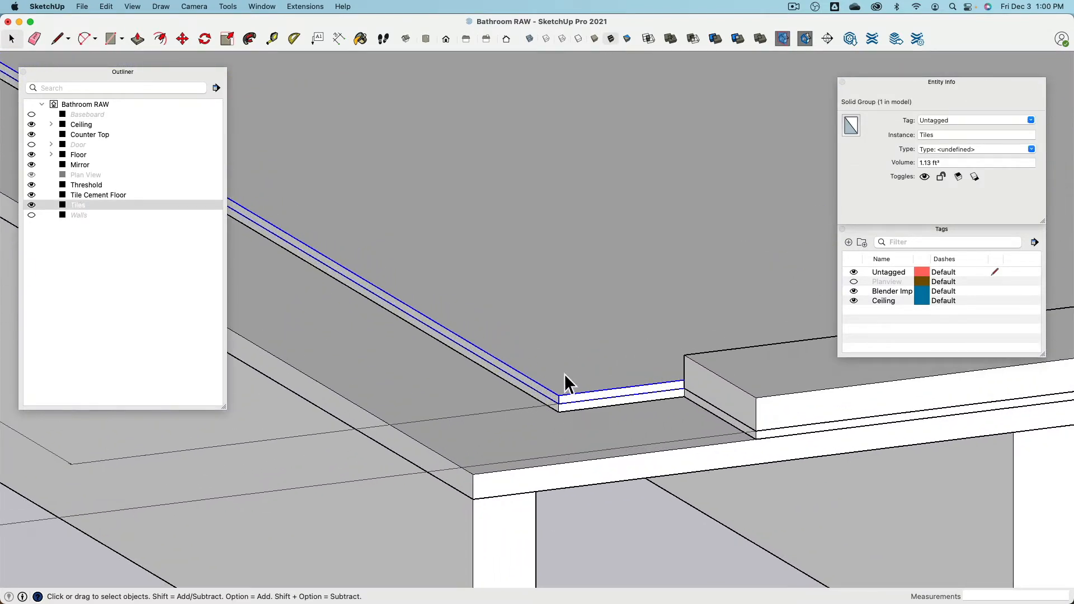
middle_click_drag(566, 381, 528, 395)
scroll(434, 291, "down", 4)
scroll(516, 342, "down", 6)
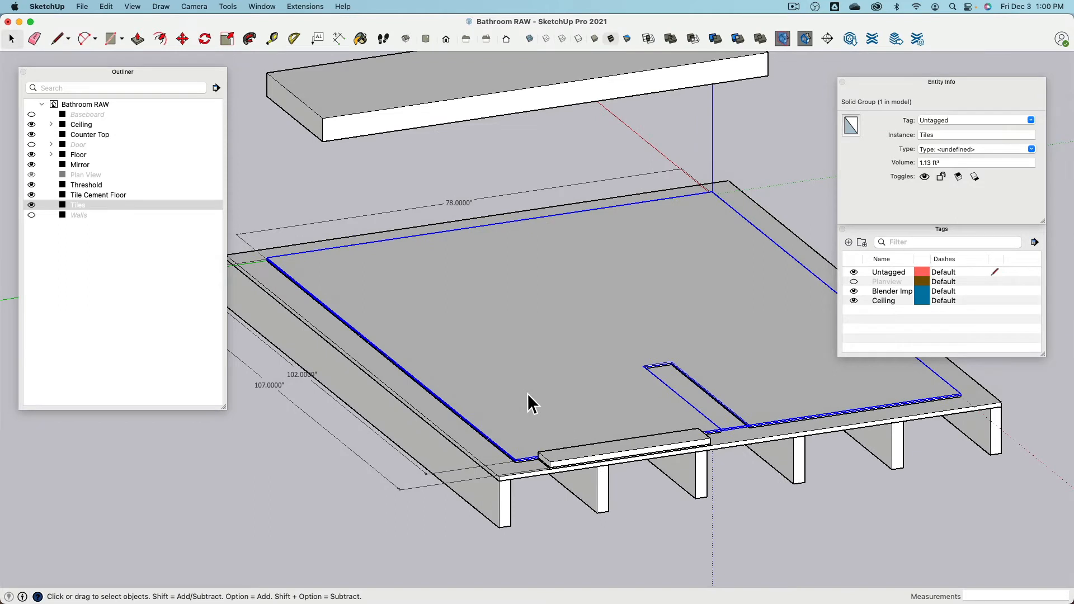
scroll(436, 255, "down", 2)
middle_click_drag(435, 255, 545, 286, "shift")
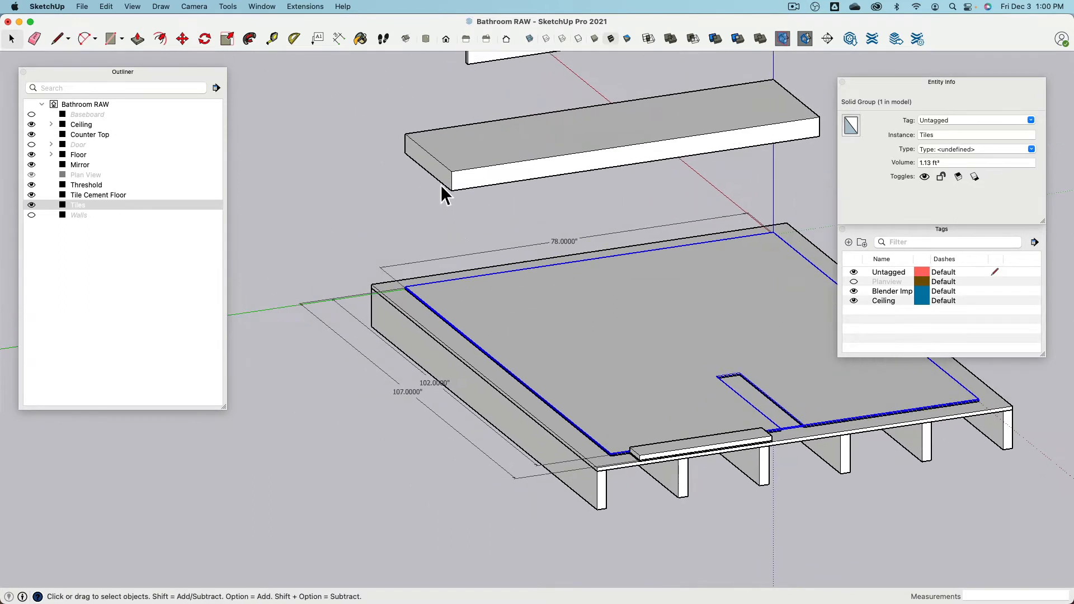
- Measure the vertical distance from the counter top's upper front corner down to the tiled floor, and clear the selection
left_click(272, 40)
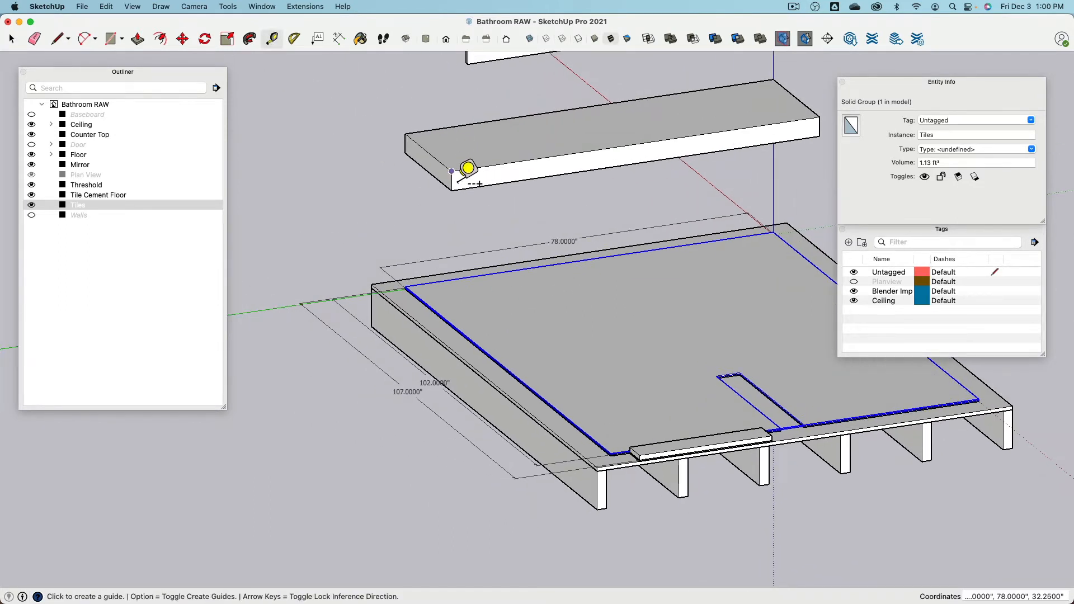
left_click(452, 171)
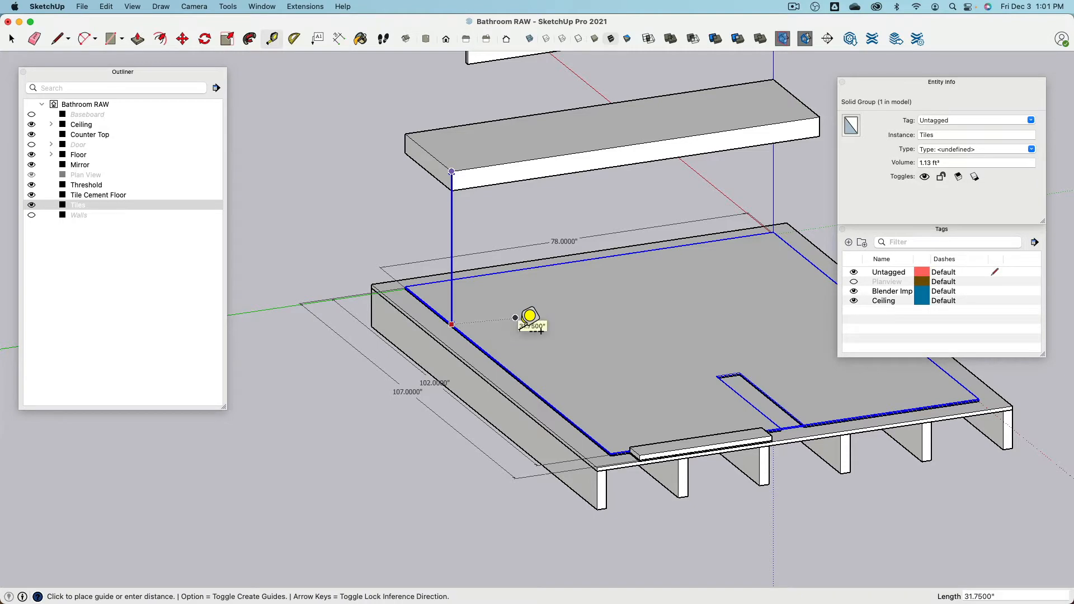
key("Escape")
left_click(11, 39)
left_click(311, 189)
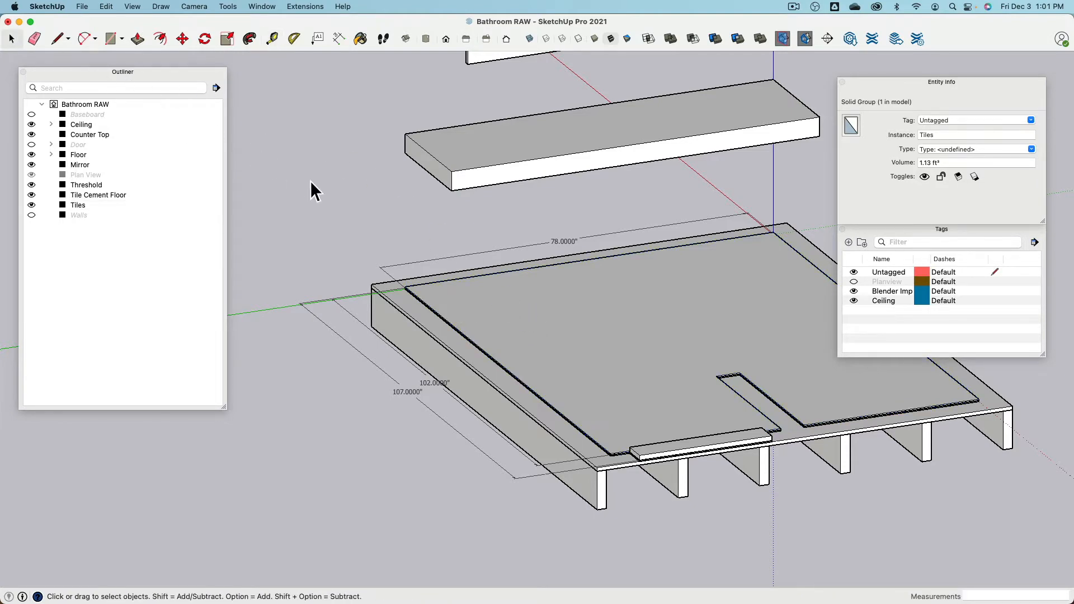
- Unhide the Baseboard group and examine how it sits on the tiles at both sides of the doorway
scroll(440, 291, "up", 5)
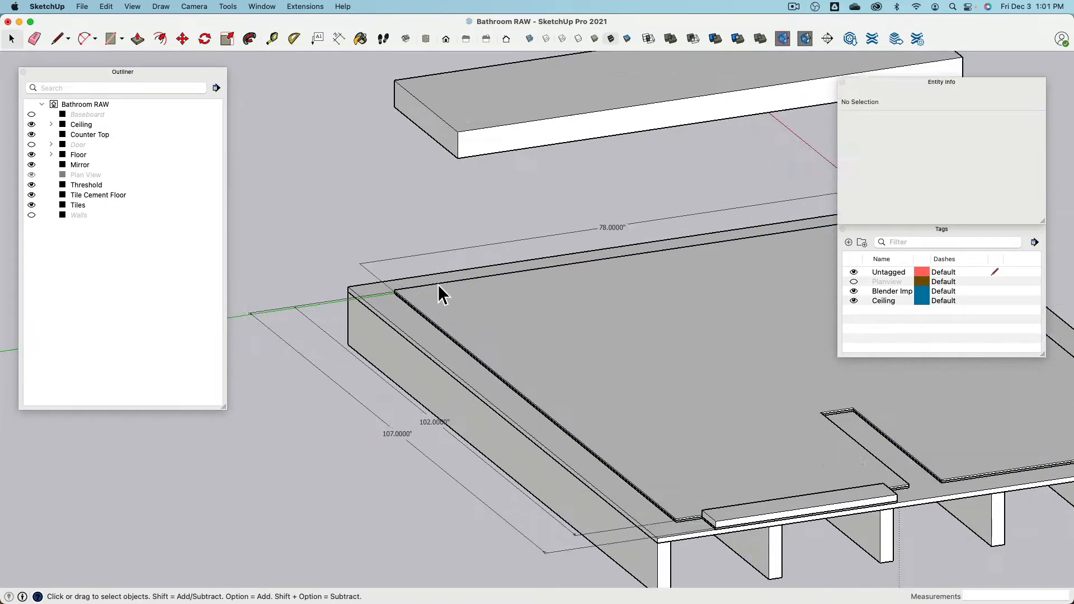
left_click(32, 115)
middle_click_drag(364, 168, 403, 202)
scroll(508, 442, "up", 3)
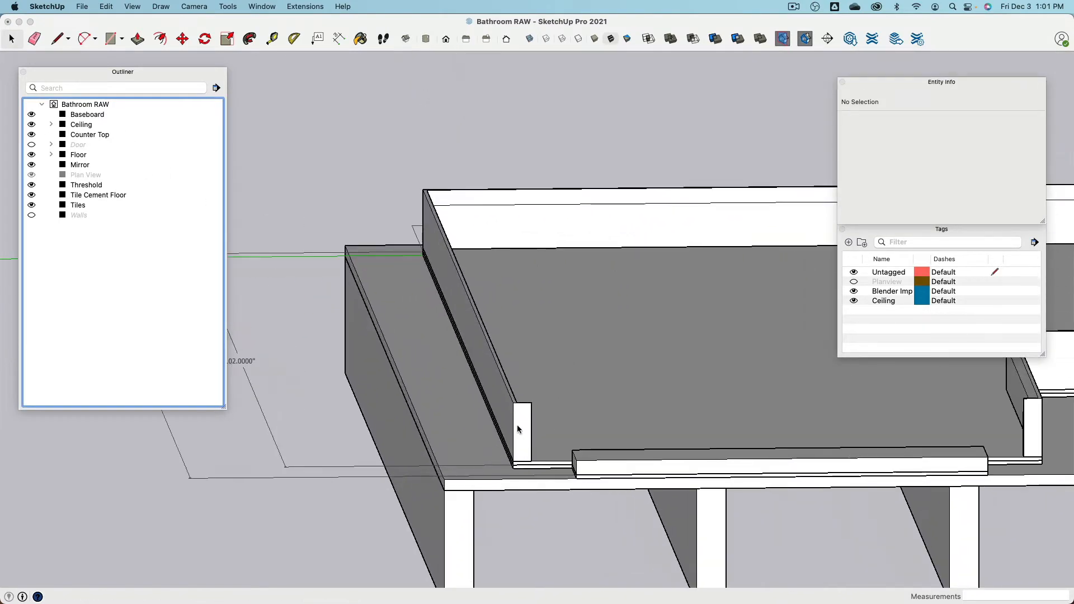
middle_click_drag(542, 426, 452, 410)
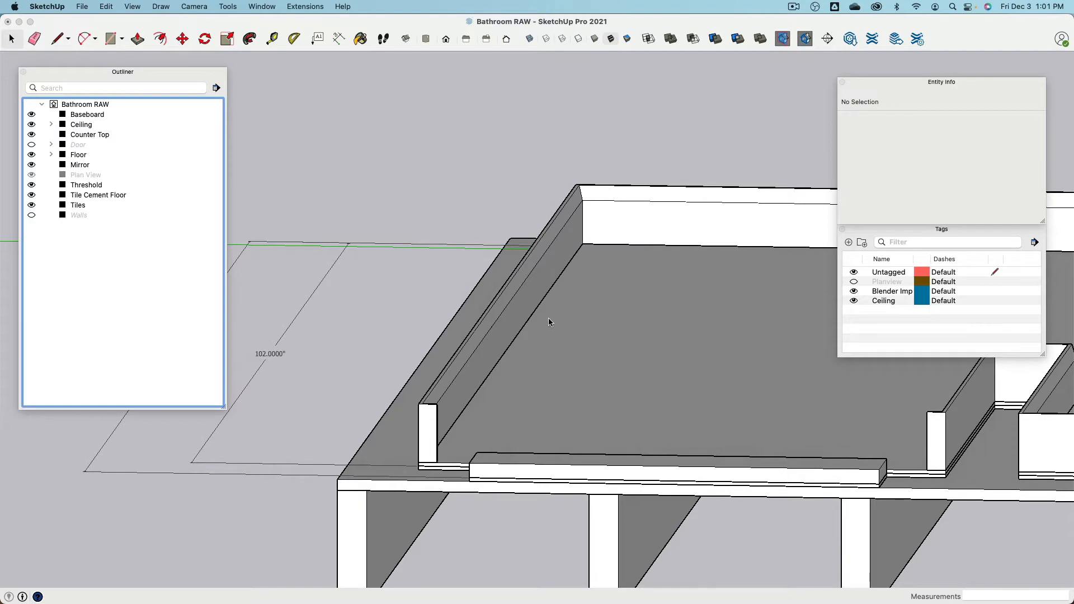
middle_click_drag(566, 319, 551, 338)
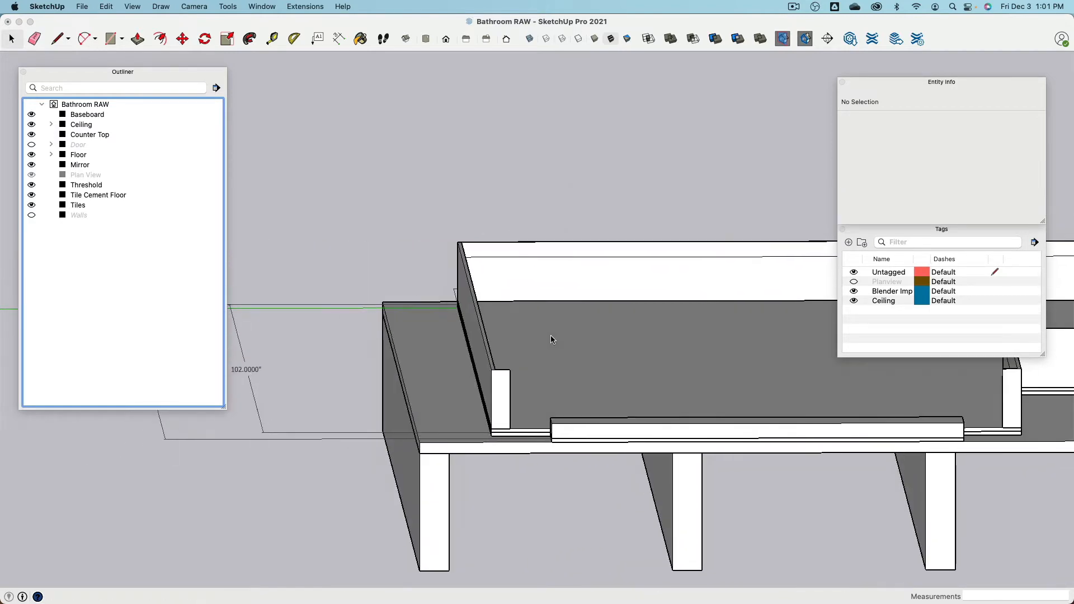
middle_click_drag(487, 368, 591, 411)
middle_click_drag(628, 450, 552, 375)
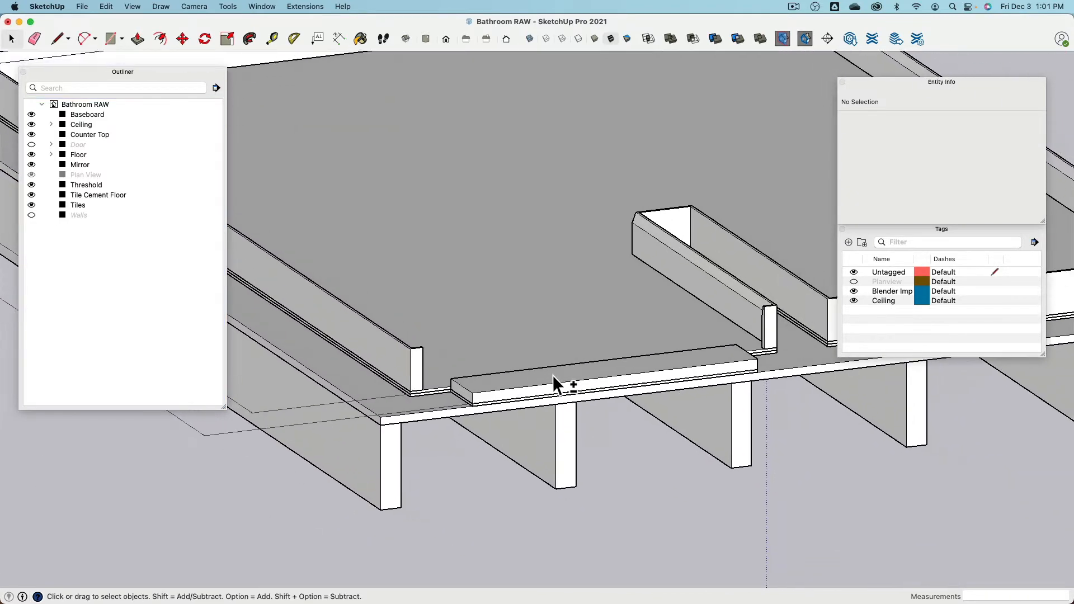
- Hide the Threshold group to check the floor edge beneath it, and undo the hiding
left_click(532, 388)
key("Delete")
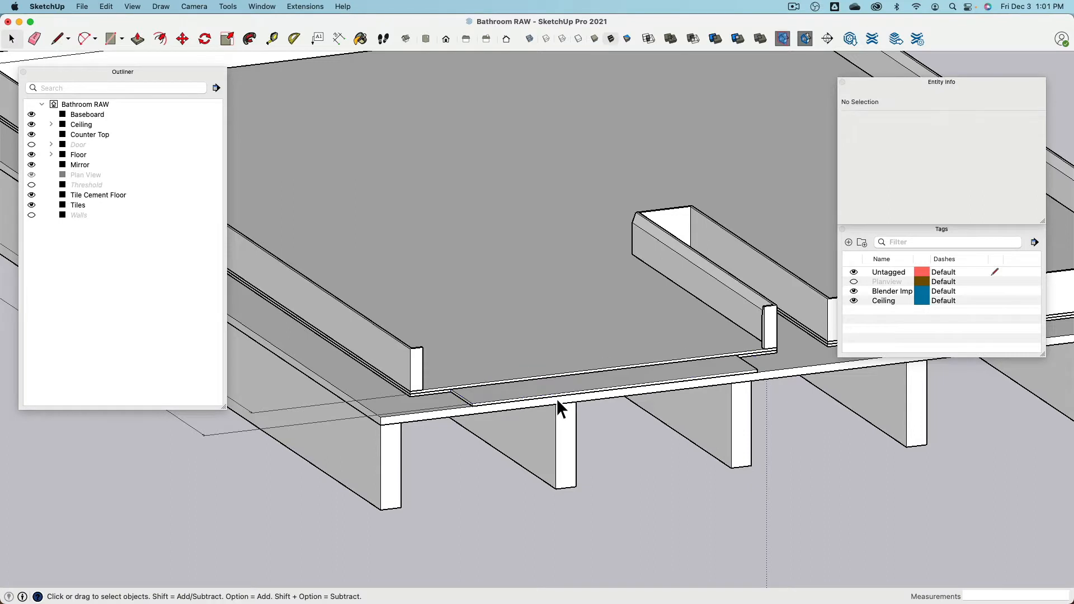
key("super+z")
left_click(532, 393)
key("super+e")
key("super+z")
middle_click_drag(527, 359, 394, 350)
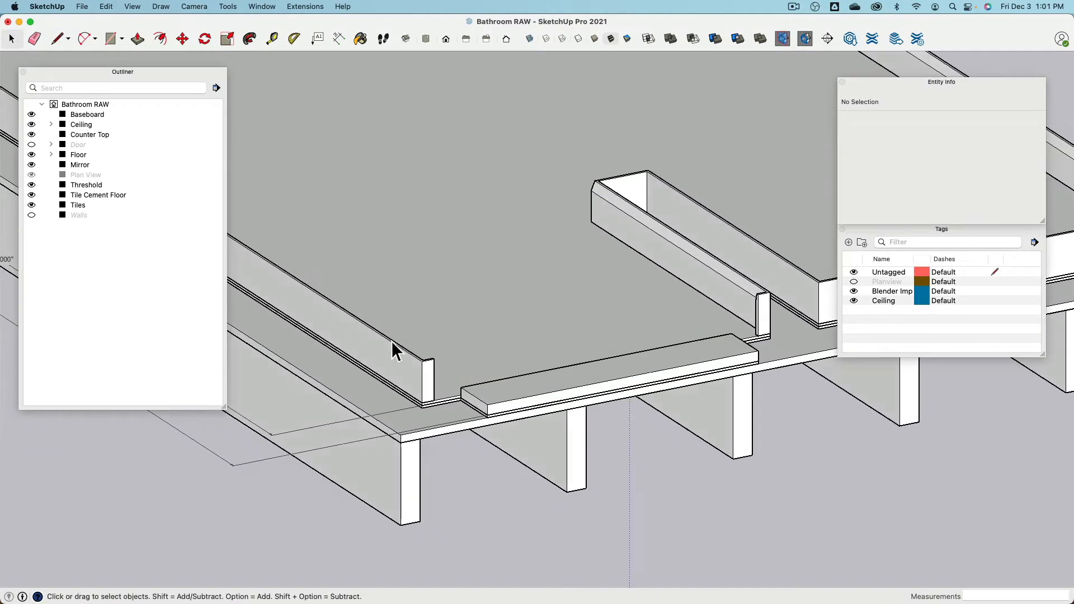
- Unhide the Door group and examine its frame, handle and hinges from outside and inside the room
left_click(31, 145)
middle_click_drag(578, 320, 539, 265)
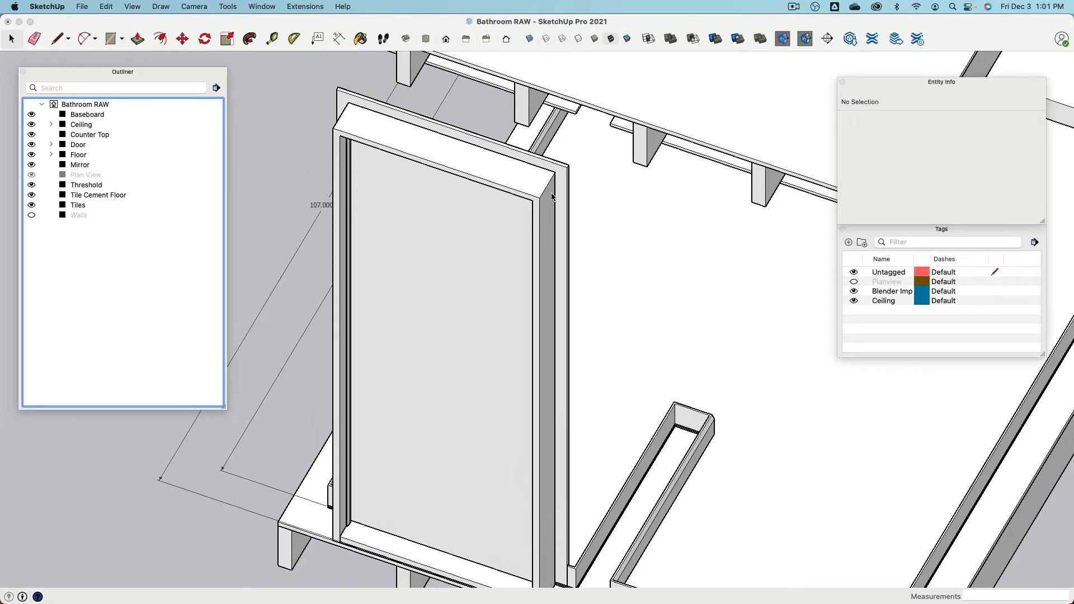
middle_click_drag(570, 182, 335, 226)
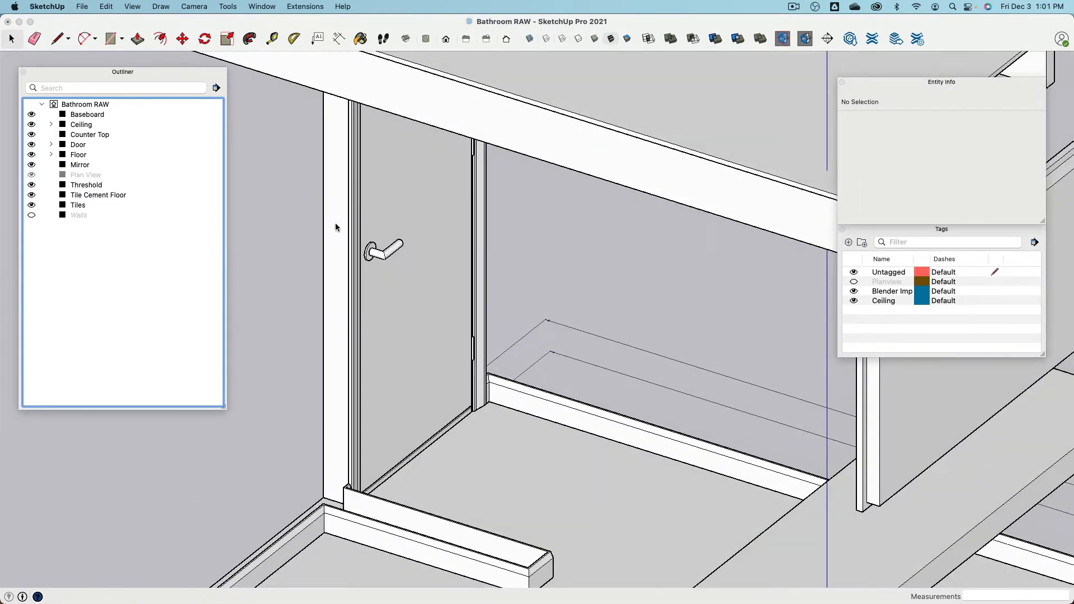
scroll(443, 310, "up", 6)
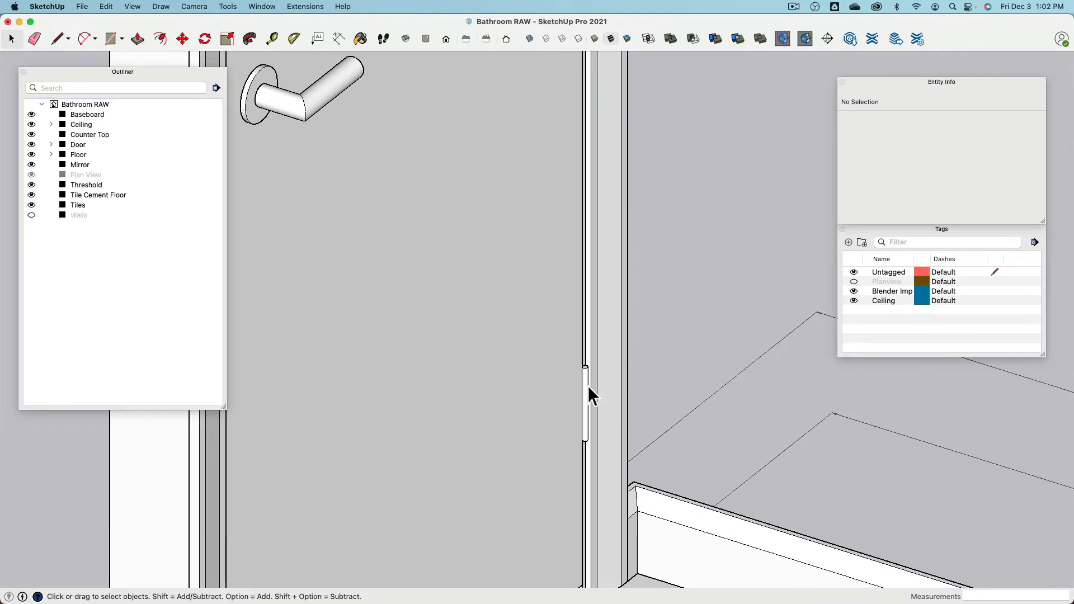
scroll(588, 386, "down", 6)
- Hide the Ceiling group and examine the inner side of the door from above
left_click(642, 128)
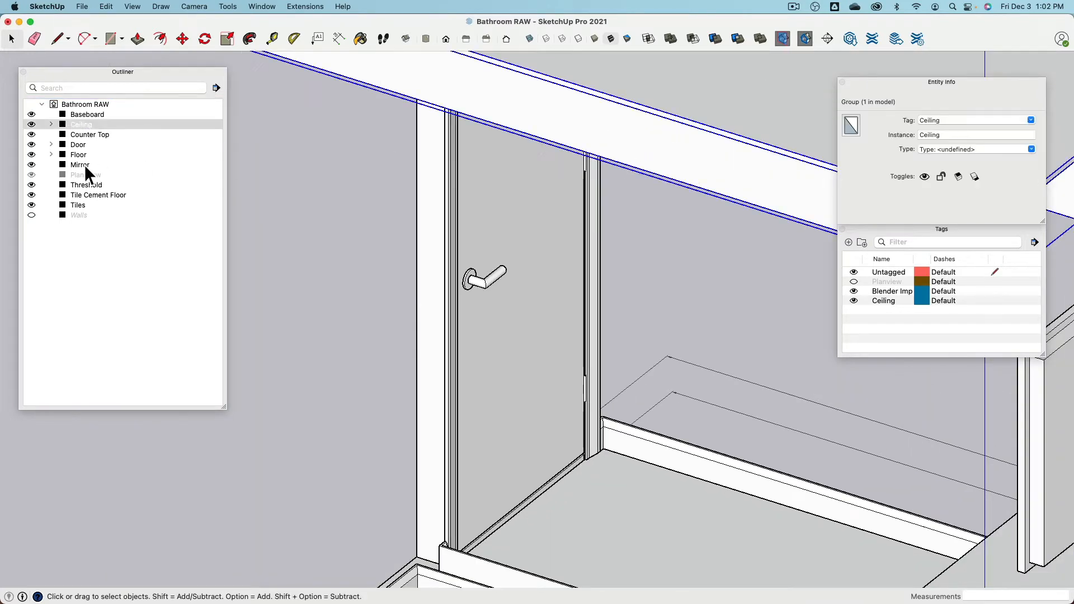
left_click(32, 125)
middle_click_drag(576, 221, 383, 435)
middle_click_drag(639, 256, 584, 394, "shift")
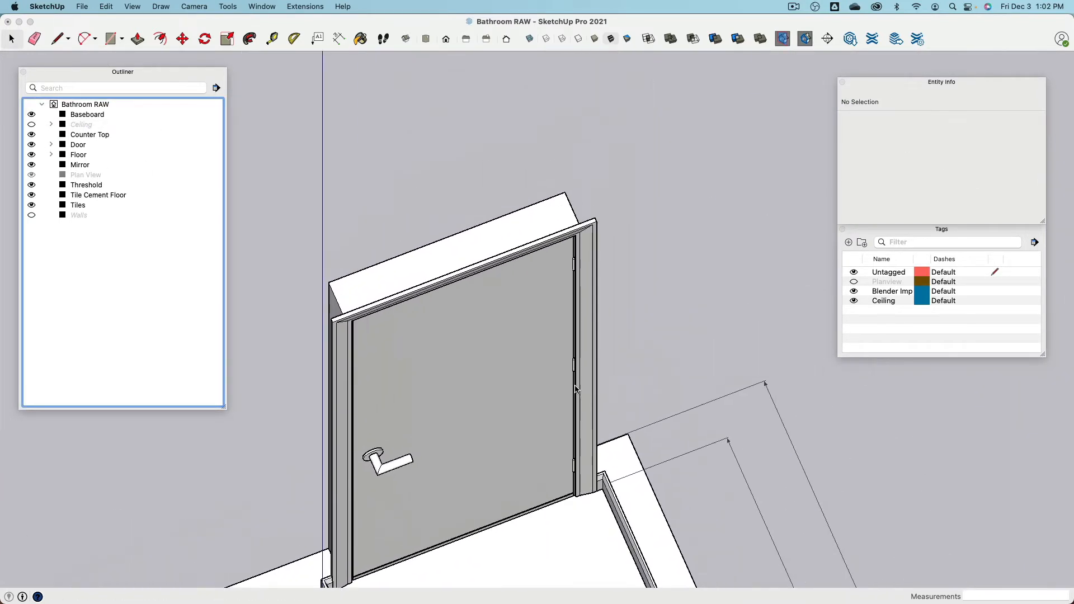
scroll(569, 374, "up", 4)
scroll(570, 377, "down", 3)
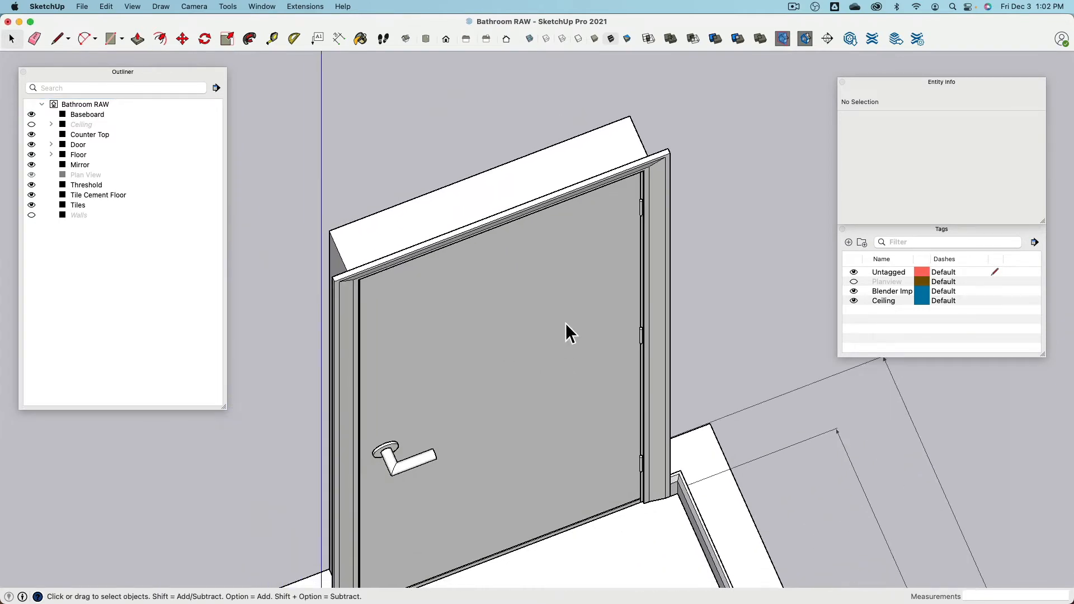
- Open the Door group and select the nested door leaf with its handle and hinges to inspect it
left_click(566, 323)
double_click(580, 319)
left_click(573, 306)
middle_click_drag(573, 306, 490, 229)
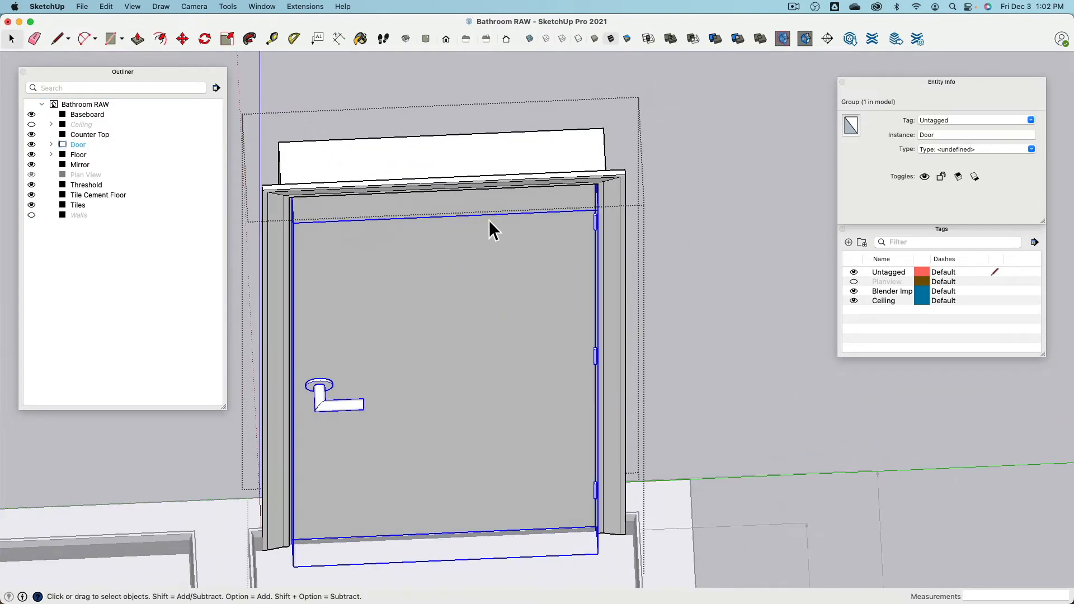
- Try to rotate the door leaf about the end of its upper hinge, and undo the rotation
left_click(205, 40)
scroll(606, 235, "up", 10)
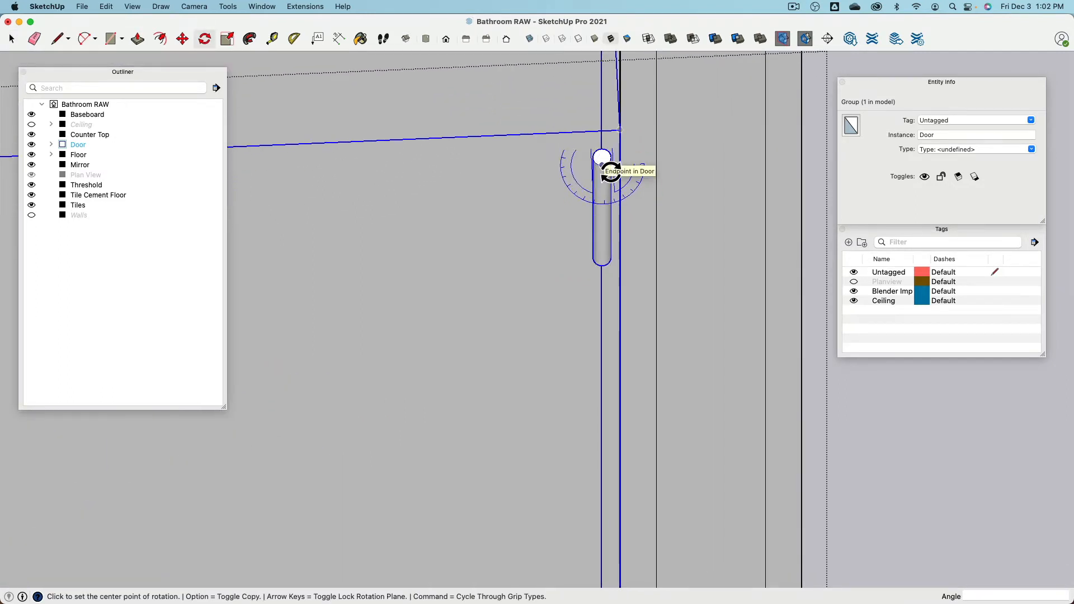
left_click(602, 158)
left_click(531, 161)
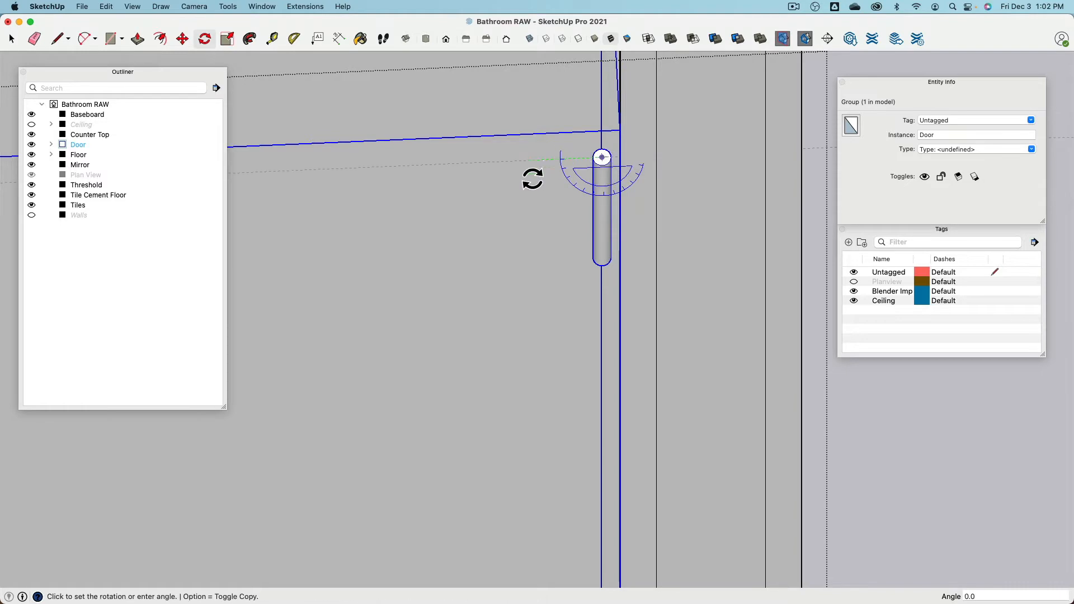
left_click(602, 244)
scroll(515, 235, "down", 5)
middle_click_drag(516, 235, 627, 285)
scroll(626, 284, "down", 5)
key("super+z")
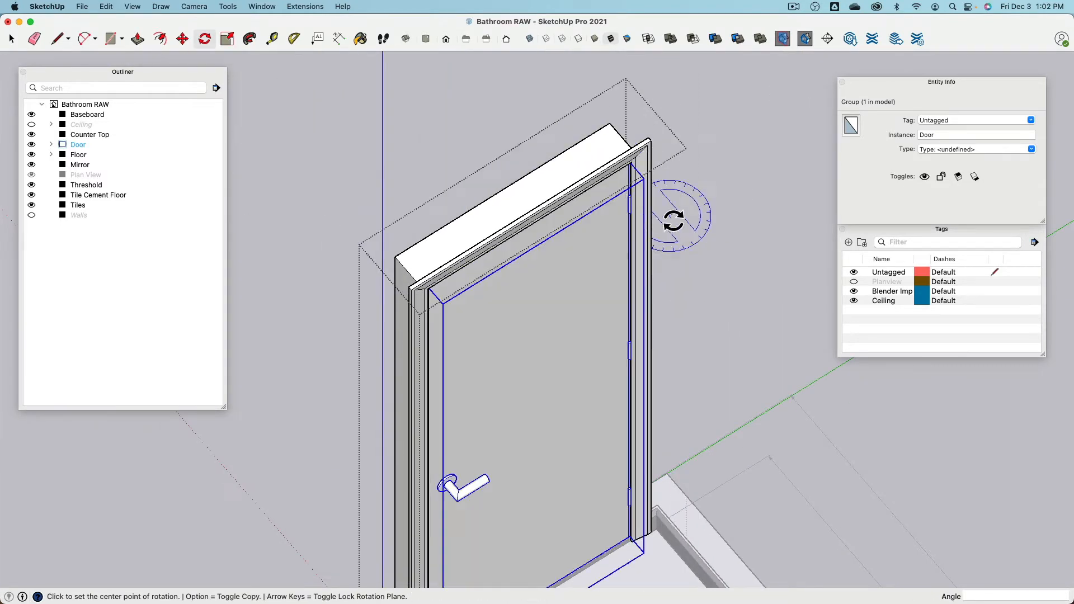
- Rotate the door leaf 90 degrees into the room about its upper hinge
scroll(628, 211, "up", 10)
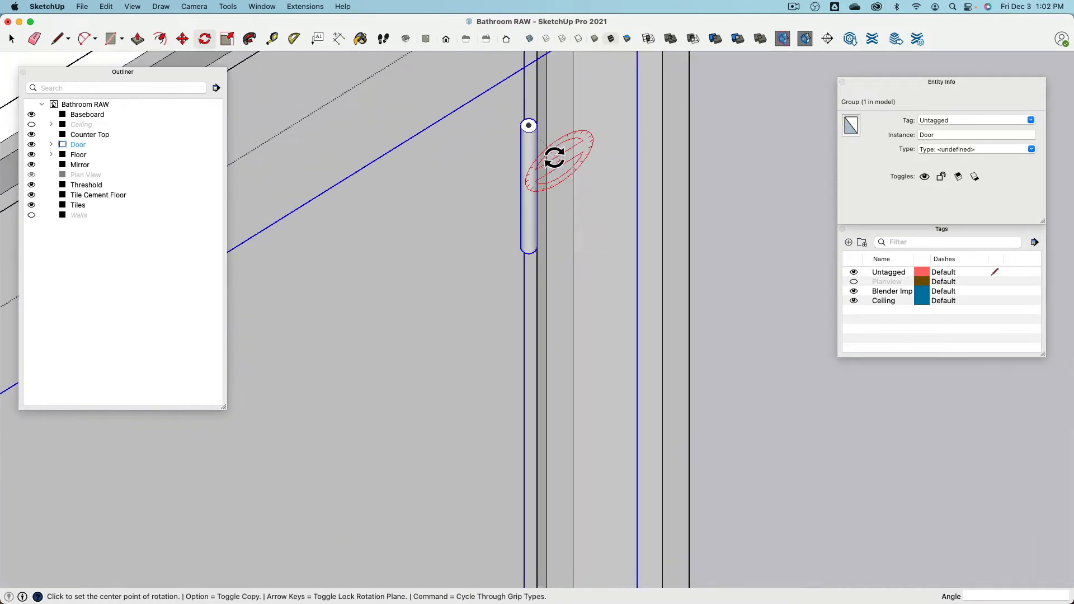
left_click(529, 126)
left_click(463, 167)
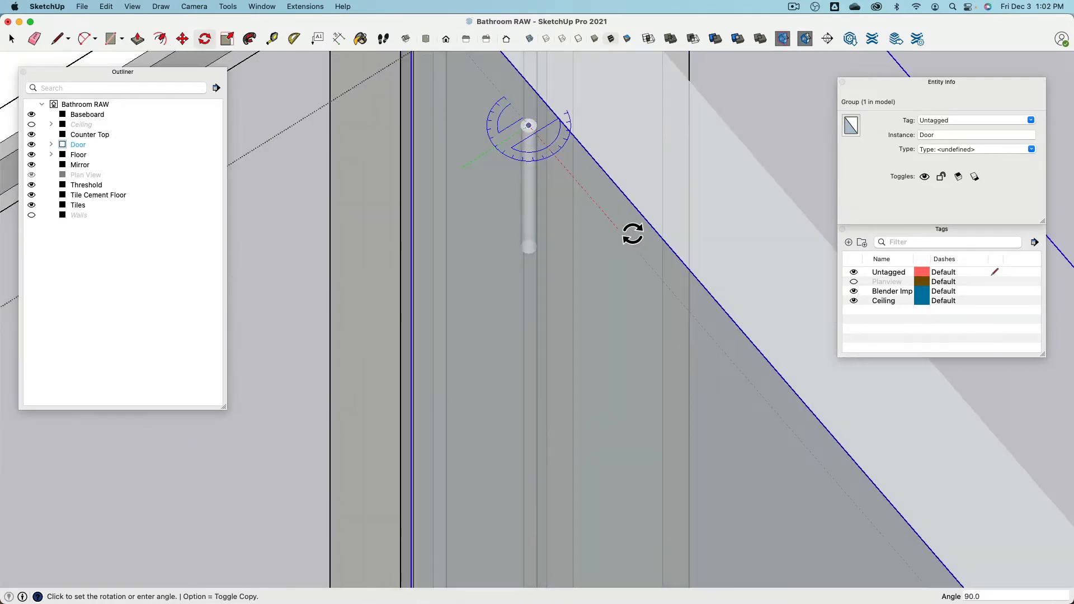
left_click(623, 225)
scroll(623, 235, "down", 5)
scroll(623, 237, "down", 10)
mouse_move(622, 256)
middle_mouse_down()
mouse_move(619, 269)
mouse_move(374, 264)
mouse_move(625, 272)
middle_mouse_up()
scroll(593, 273, "up", 3)
left_click(13, 38)
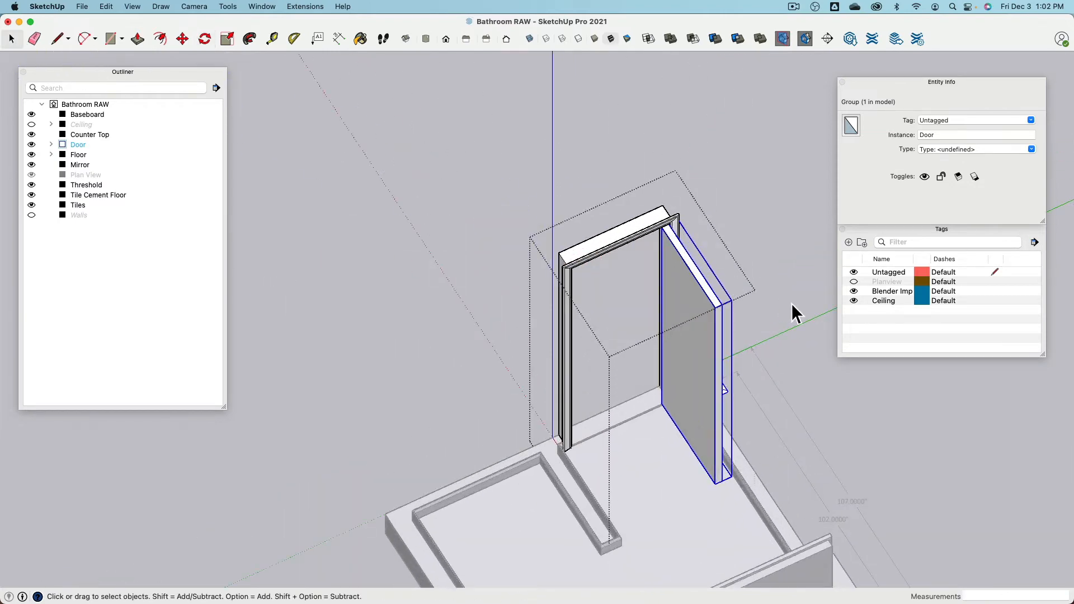
- Undo the door leaf's rotation, leave the Door group and undo the hiding of the Walls and Ceiling groups
key("super+z")
middle_click_drag(738, 297, 732, 227, "shift")
left_click(732, 226)
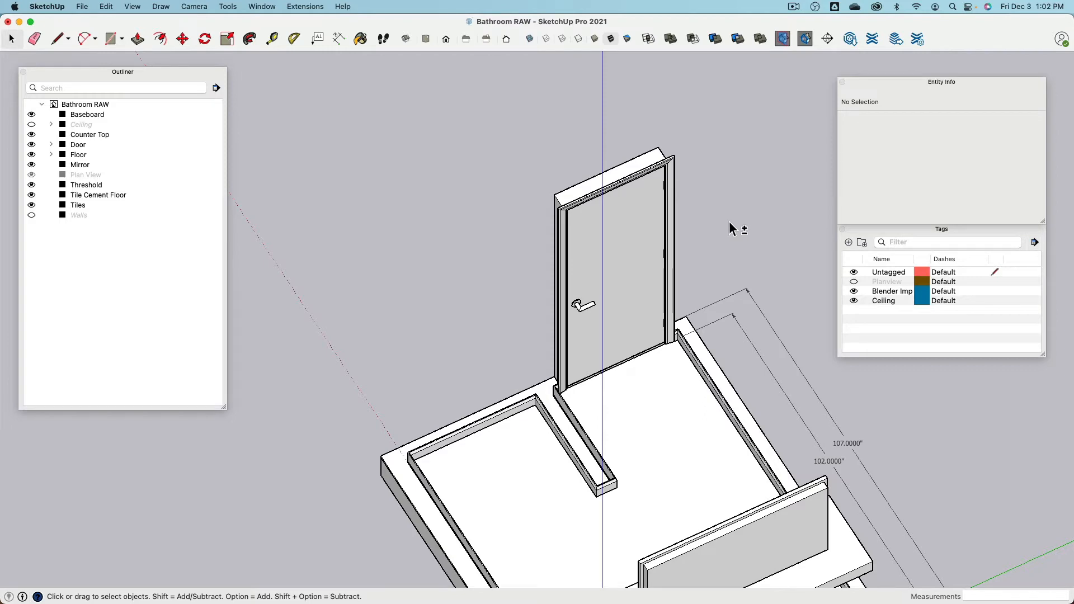
key("super+z")
scroll(628, 224, "down", 5)
middle_click_drag(765, 289, 555, 303)
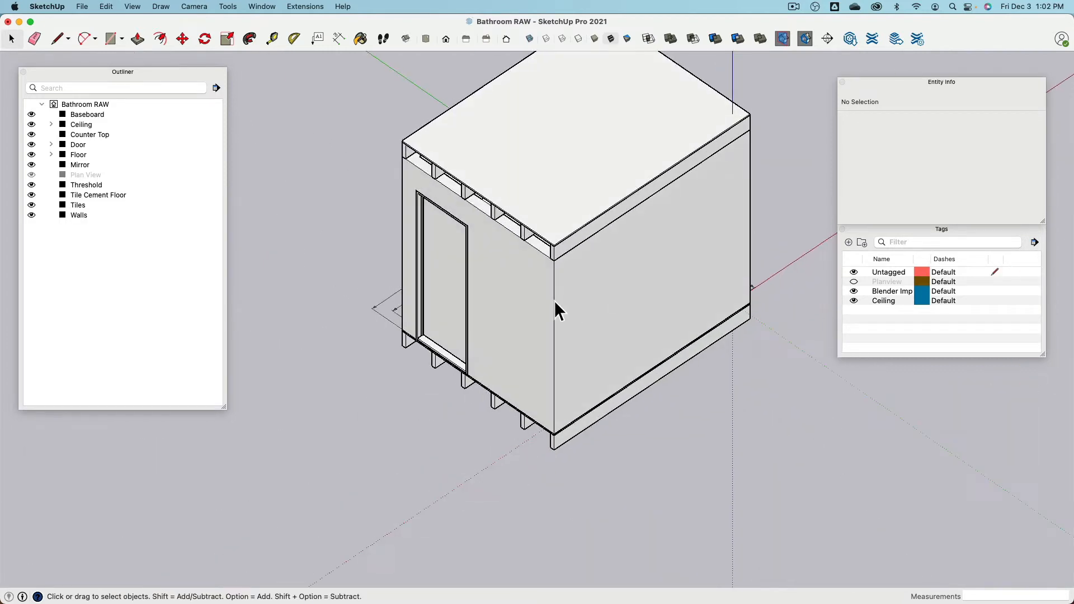
- Hide the Ceiling group to examine the Walls group from above, and undo the hiding
left_click(574, 216)
key("h")
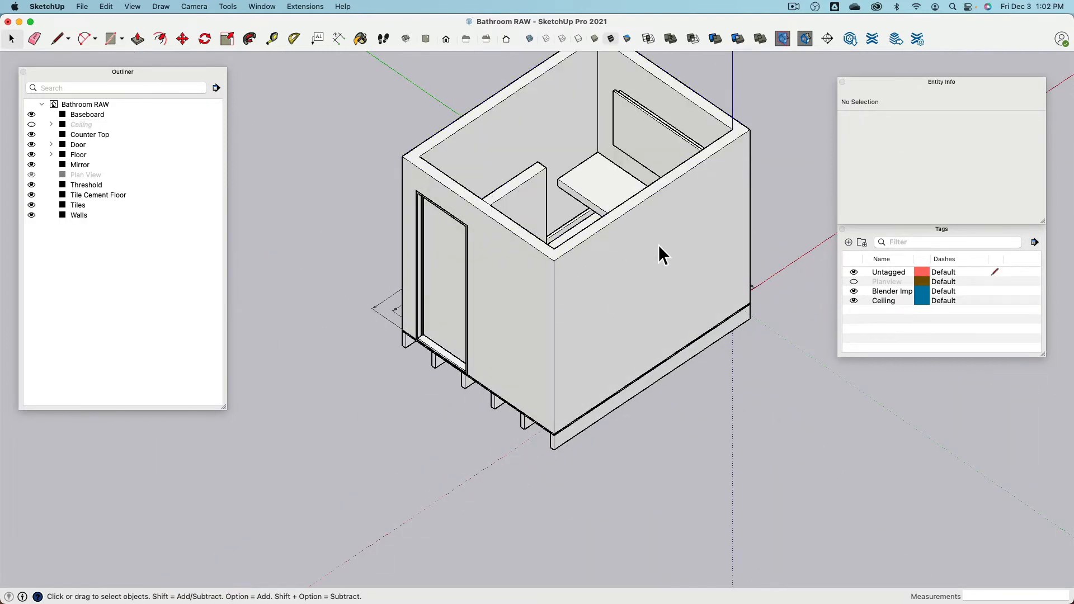
left_click(660, 246)
middle_click_drag(593, 250, 636, 211)
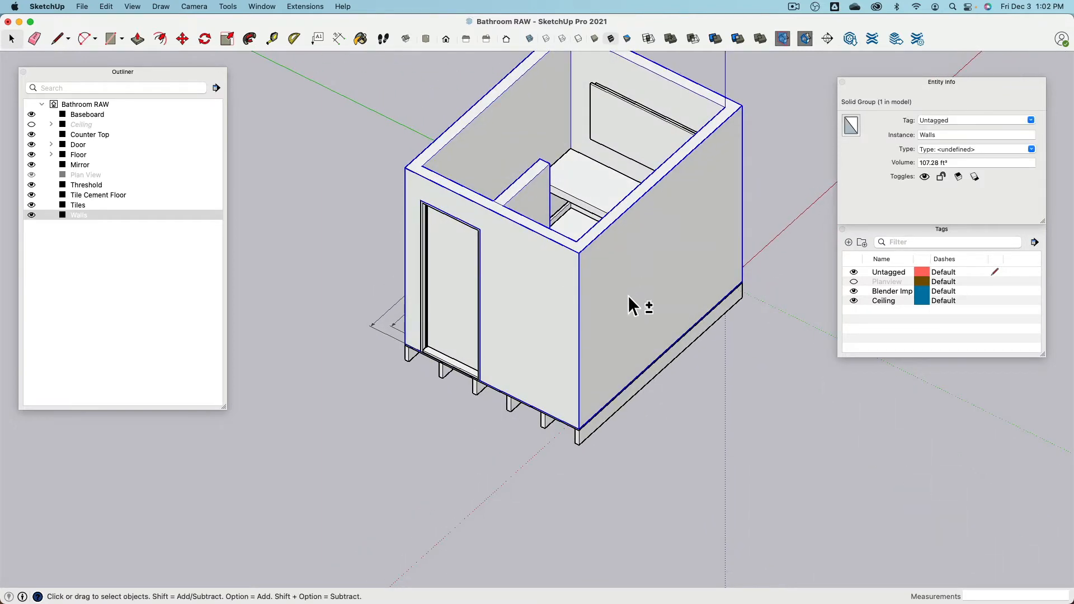
middle_click_drag(636, 305, 617, 361, "shift")
key("super+z")
- Select the Ceiling group and the Walls group in turn to examine where the ceiling joists meet the front wall
middle_click_drag(520, 342, 621, 275)
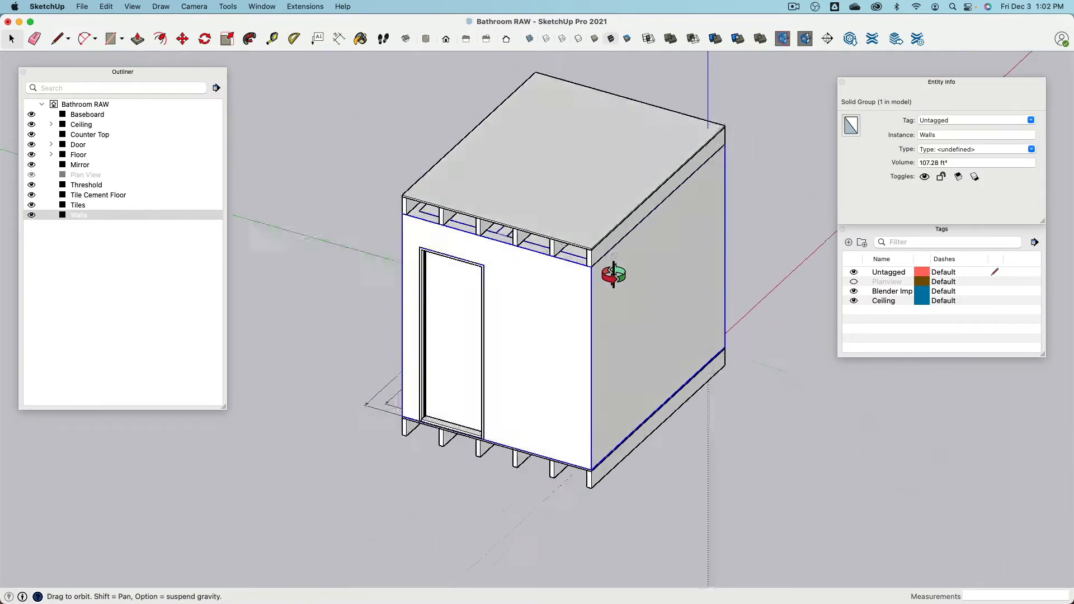
scroll(576, 176, "up", 5)
scroll(577, 176, "up", 3)
middle_click_drag(576, 176, 662, 202)
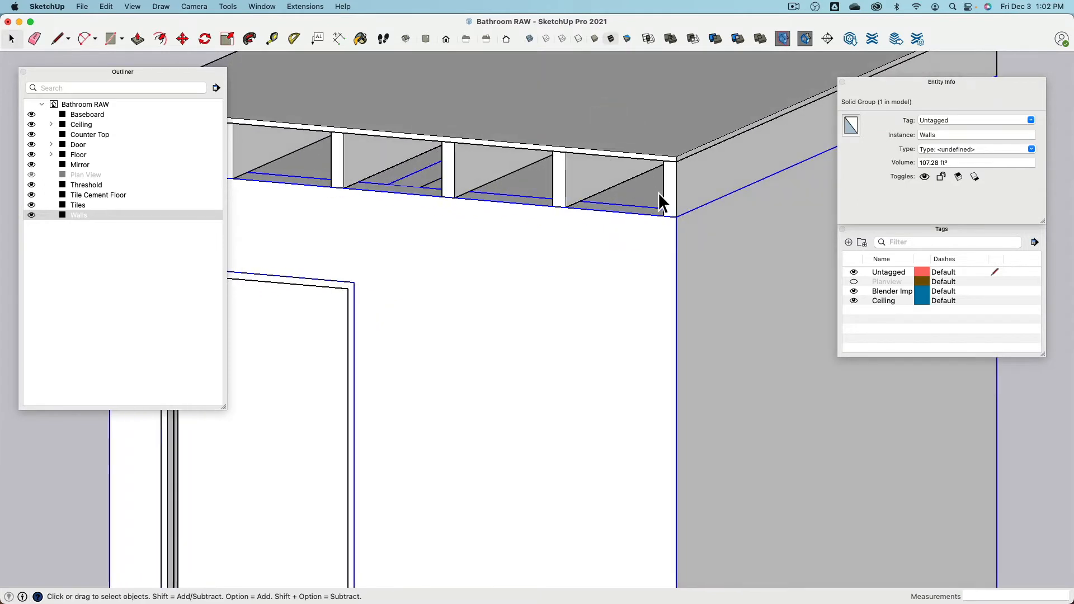
left_click(684, 187)
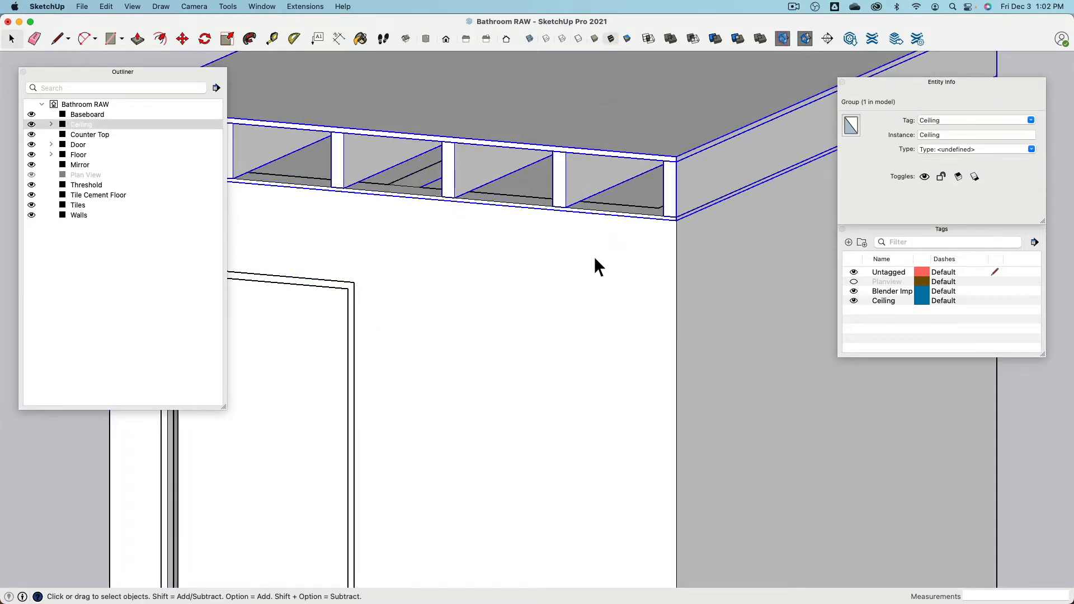
left_click(643, 273)
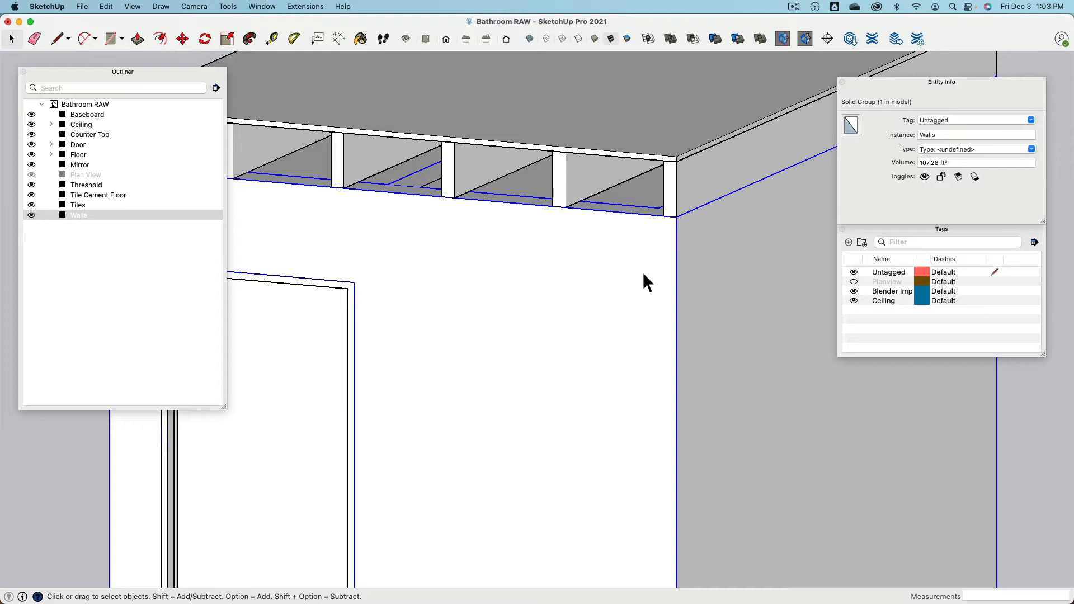
- Select the Ceiling group, examine its joists above the door and the whole building from outside, and clear the selection
scroll(612, 277, "down", 3)
middle_click_drag(612, 276, 661, 321)
scroll(665, 260, "up", 4)
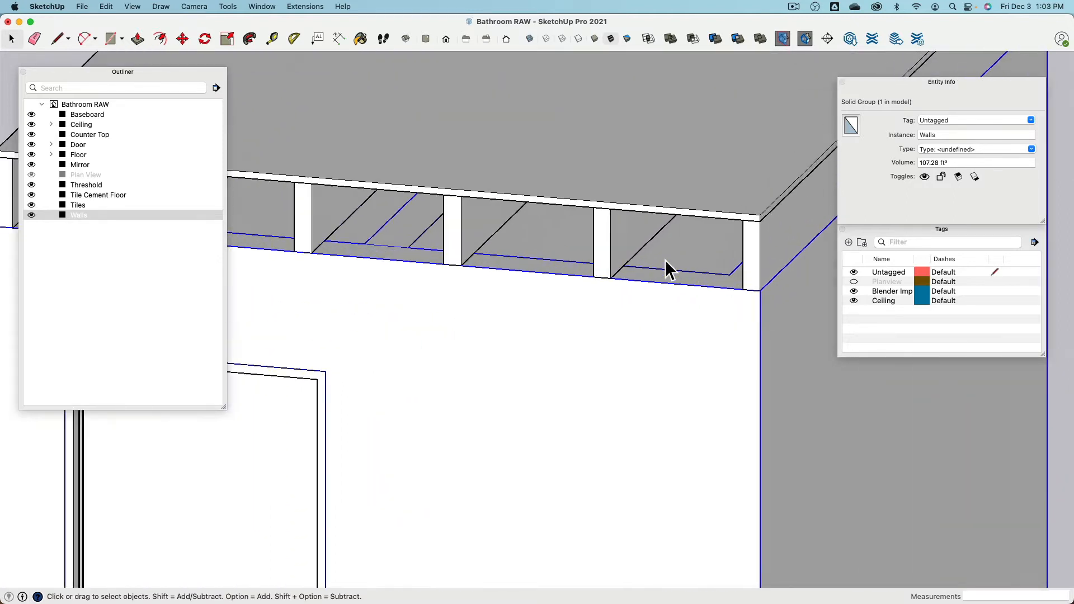
left_click(613, 229)
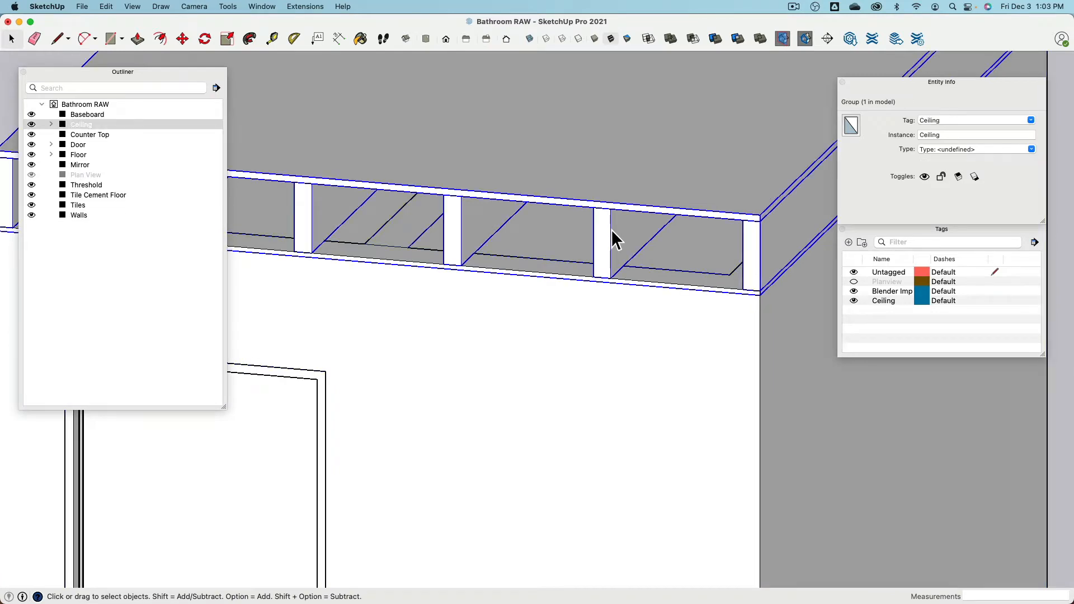
scroll(613, 230, "down", 2)
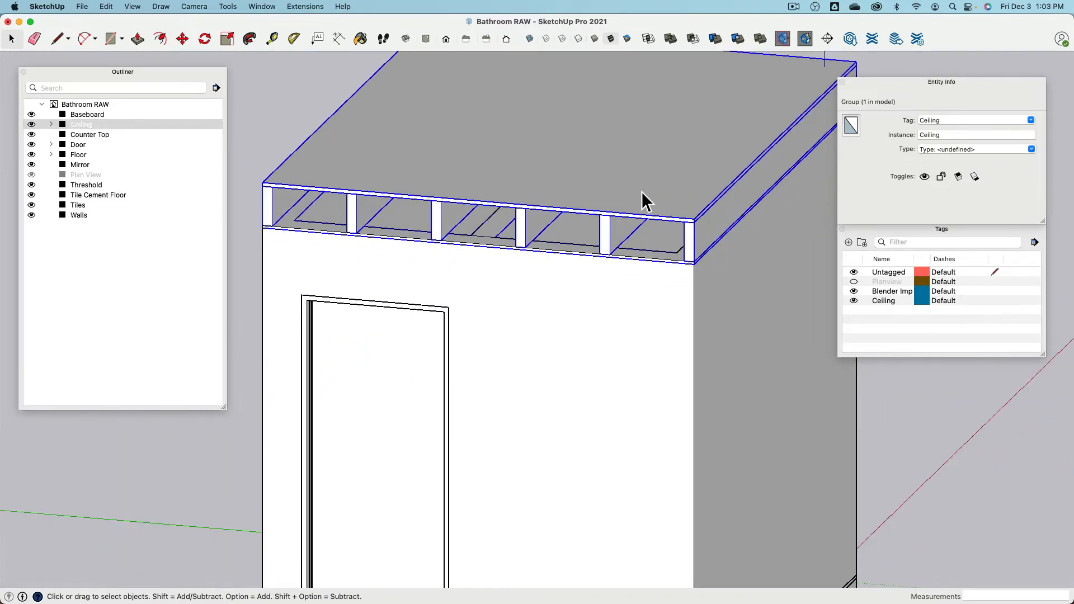
scroll(643, 204, "up", 3)
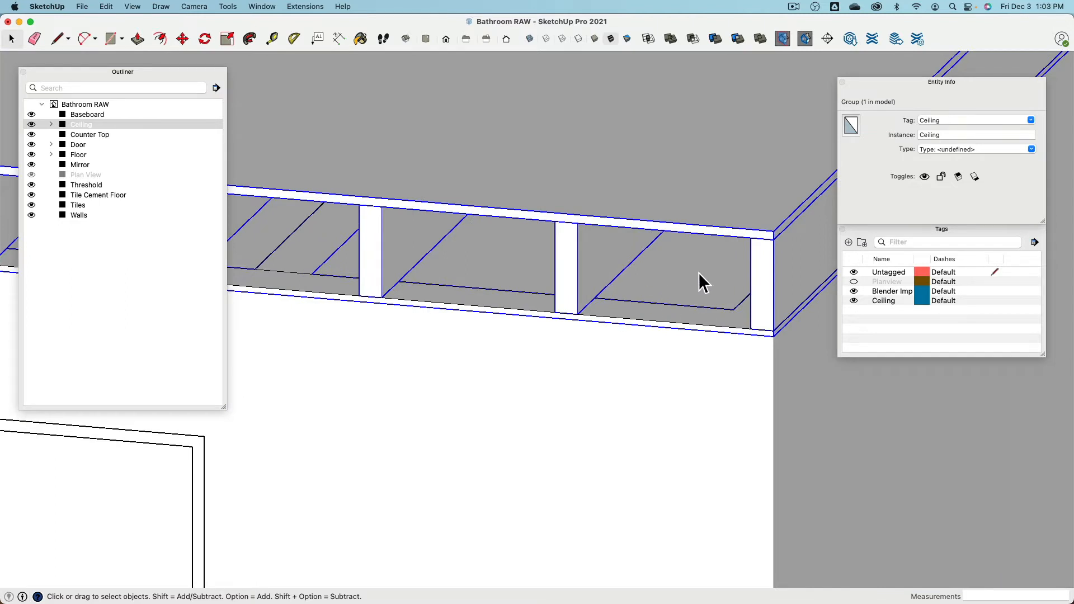
scroll(701, 284, "down", 2)
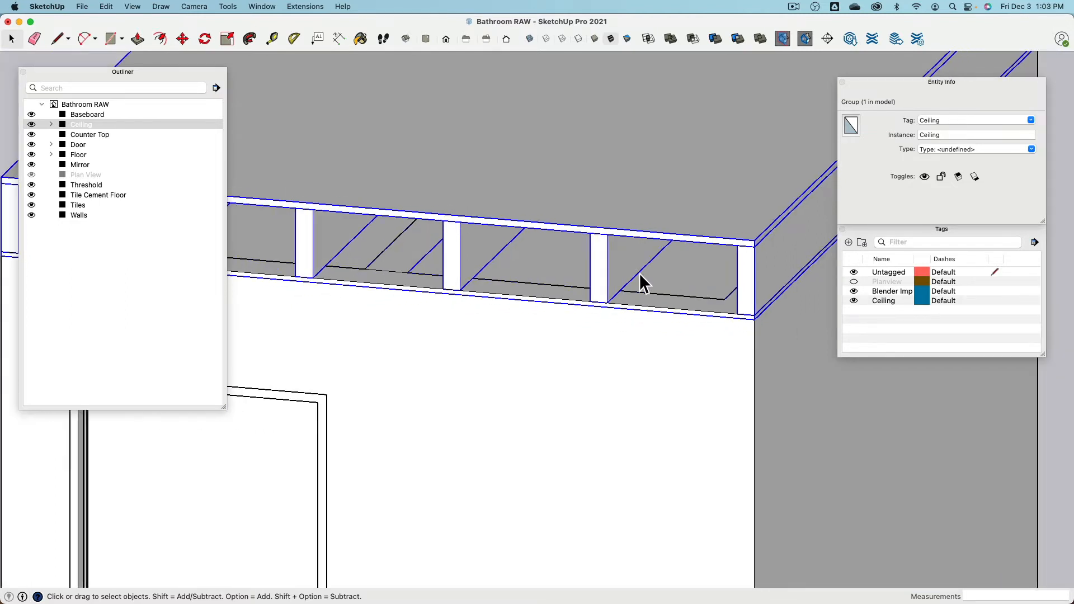
middle_click_drag(679, 314, 748, 278)
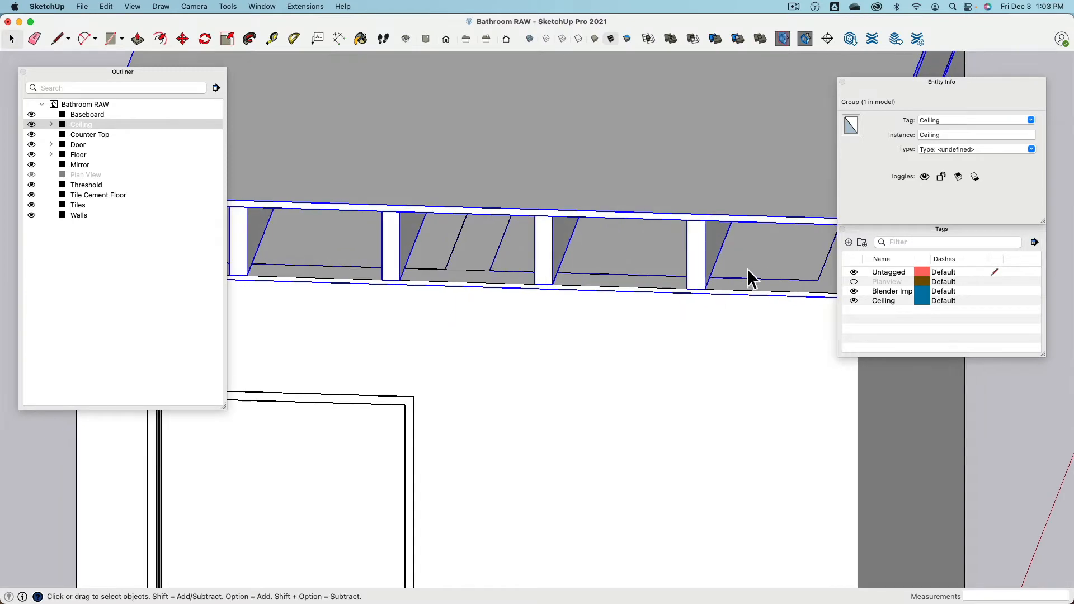
scroll(603, 344, "down", 2)
middle_click_drag(666, 330, 526, 251)
scroll(485, 307, "down", 4)
scroll(526, 251, "down", 2)
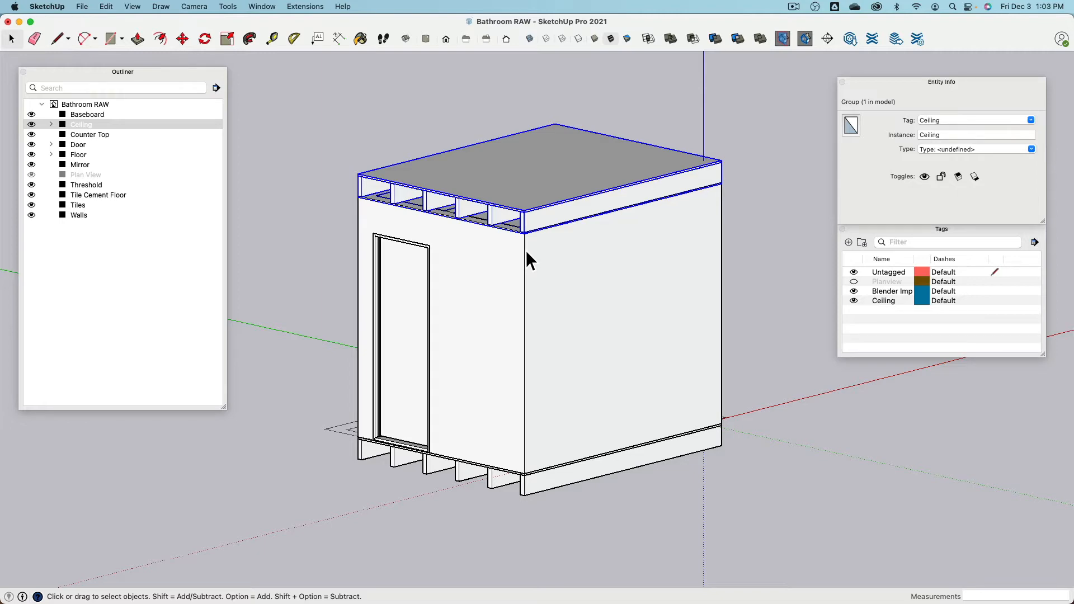
middle_click_drag(408, 455, 628, 436)
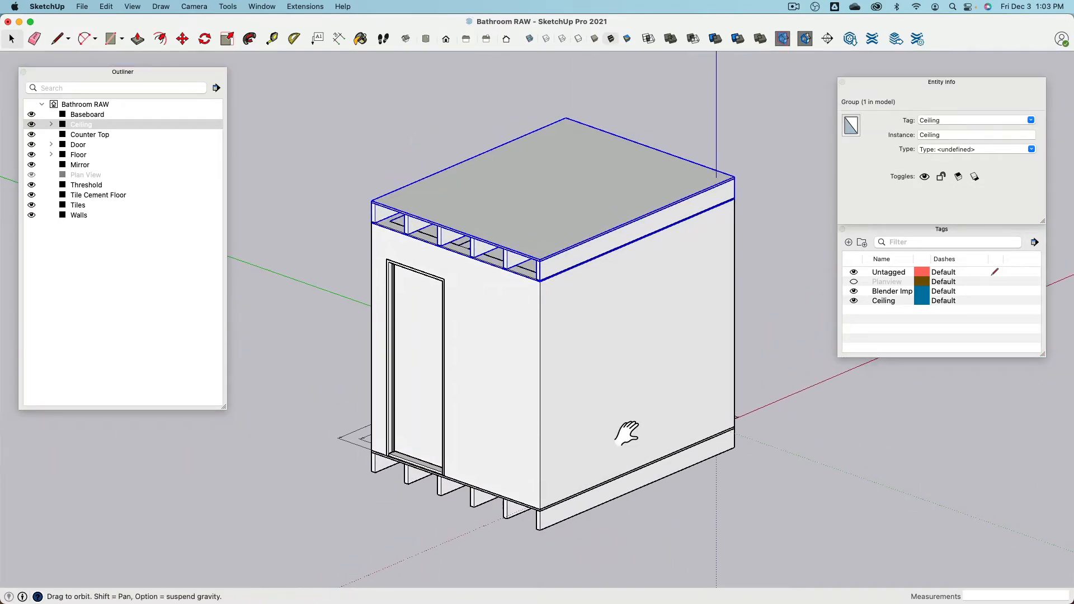
left_click(778, 493)
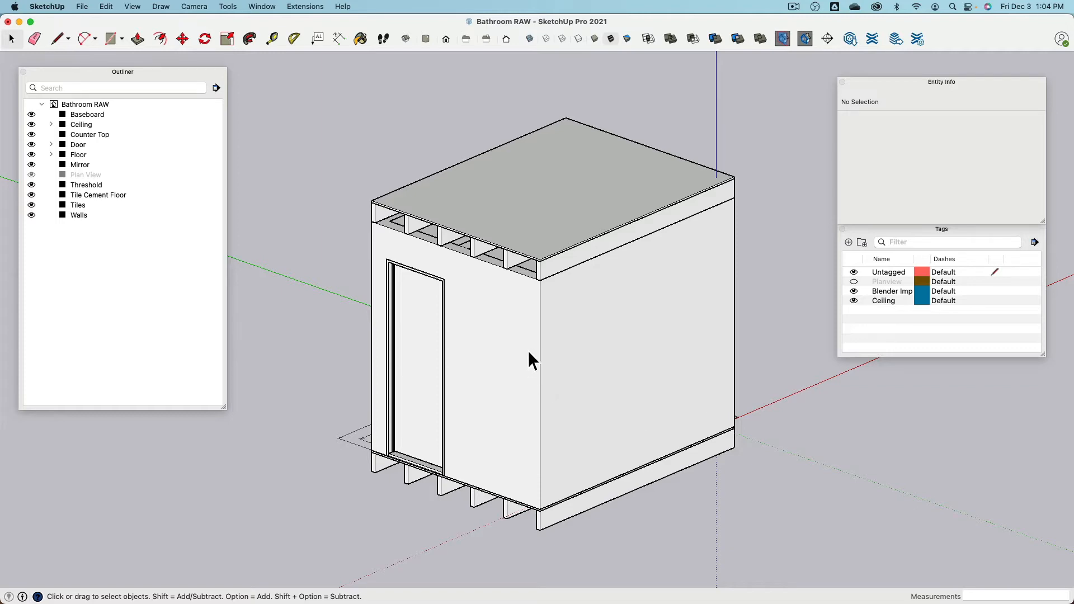
- Hide the Ceiling and Walls groups to expose the bathroom interior
left_click(579, 208)
key("super+e")
middle_click_drag(610, 197, 610, 280)
left_click(647, 381)
key("super+e")
scroll(630, 371, "up", 5)
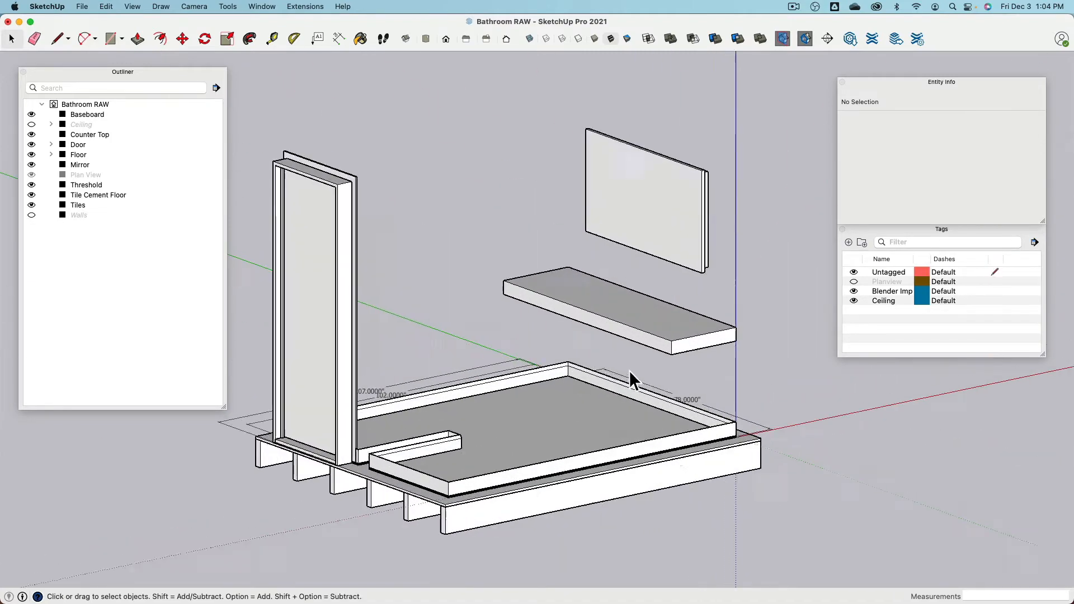
- Hide the Floor group and the Tiles group to check the layers between them
middle_click_drag(630, 370, 541, 371)
left_click(540, 530)
key("super+e")
left_click(537, 410)
key("super+e")
mouse_move(538, 411)
middle_mouse_down()
mouse_move(552, 437)
mouse_move(541, 426)
middle_mouse_up()
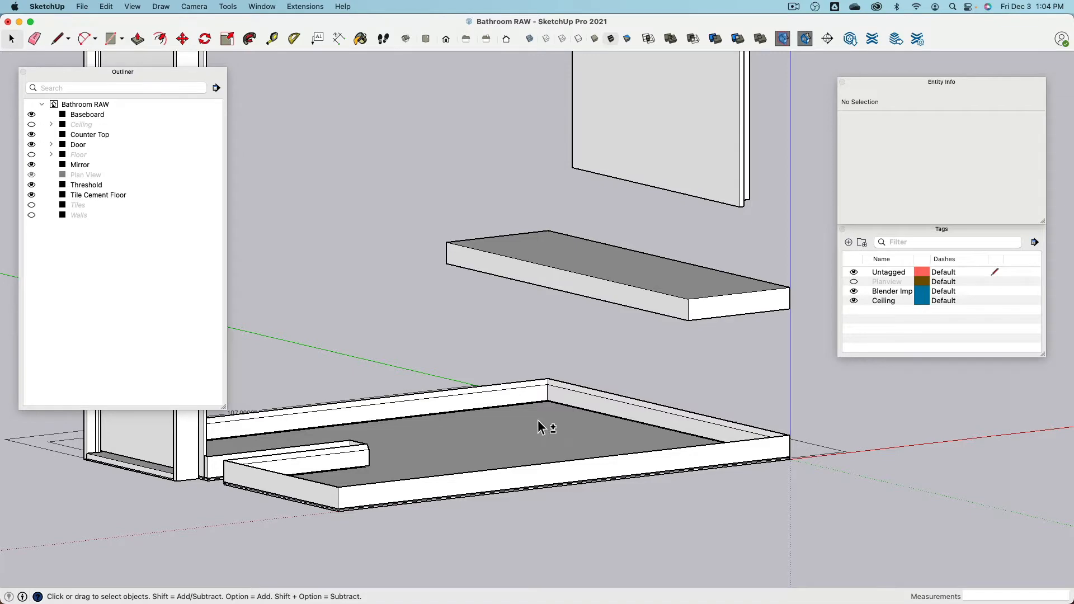
- Unhide all hidden groups and bring the complete building back into view
key("shift+super+e")
scroll(549, 424, "down", 5)
middle_click_drag(549, 424, 606, 414)
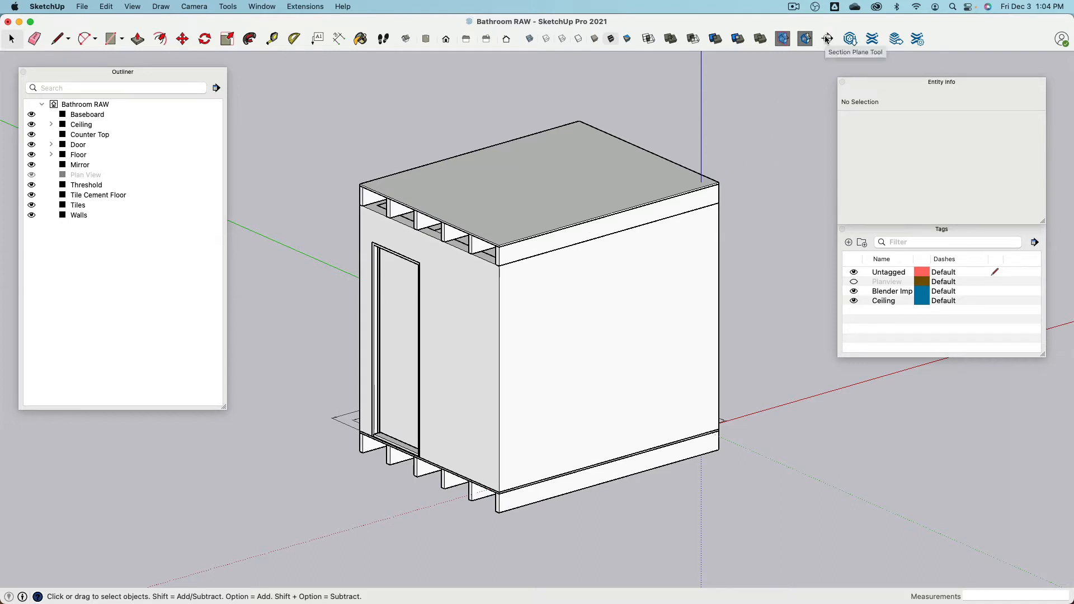
- Place a section plane on the outer face of the door wall, named Section 1 with symbol 1
left_click(228, 6)
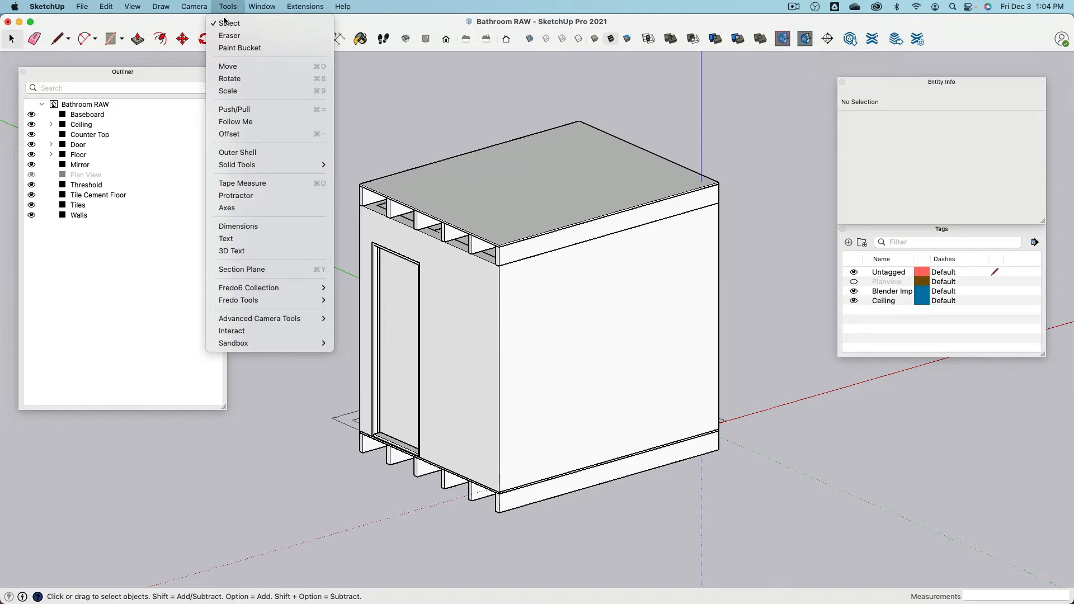
left_click(273, 274)
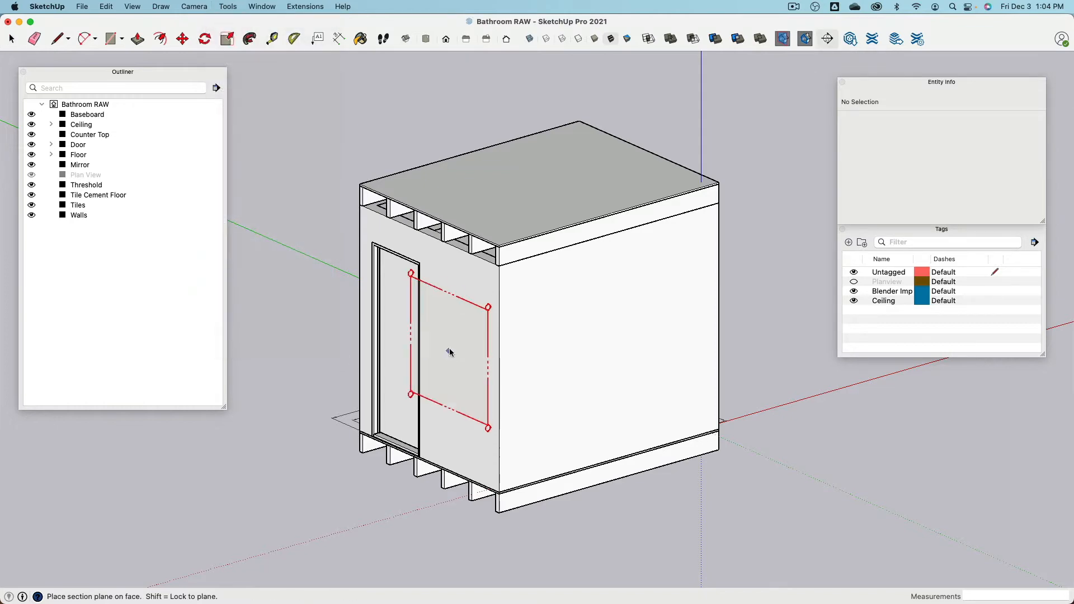
left_click(448, 344)
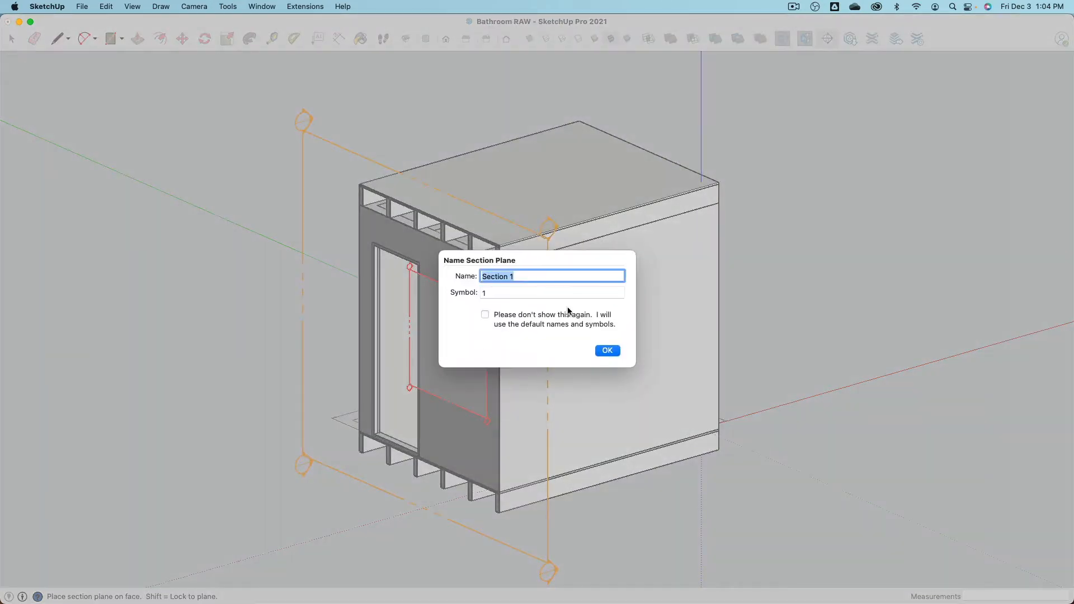
left_click(606, 350)
- Move the section plane about 76 inches along the red axis into the room, and examine the cut interior
left_click(357, 153)
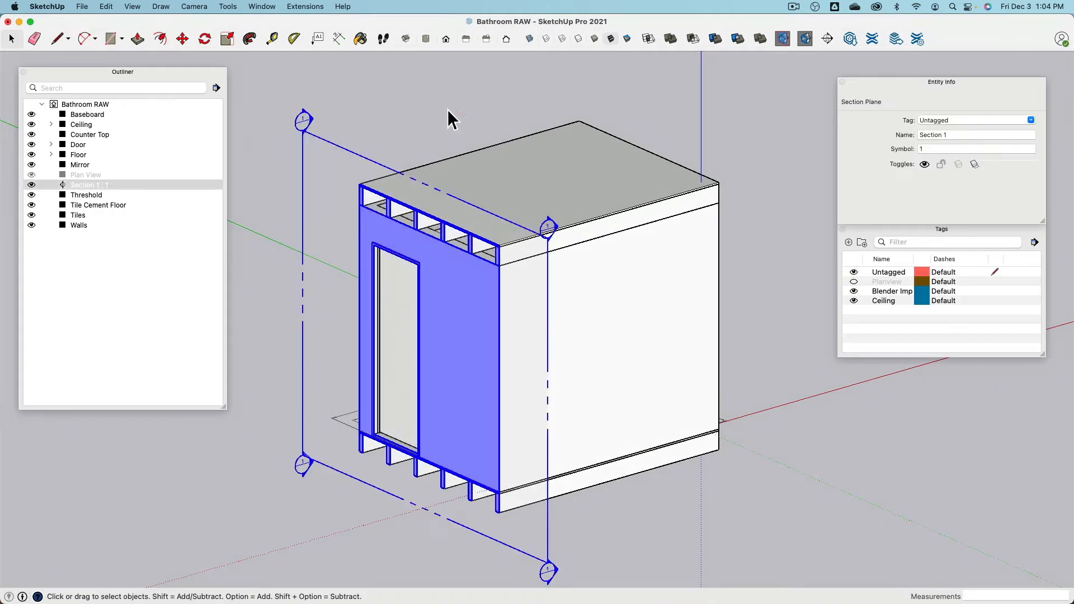
left_click(183, 38)
left_click(305, 282)
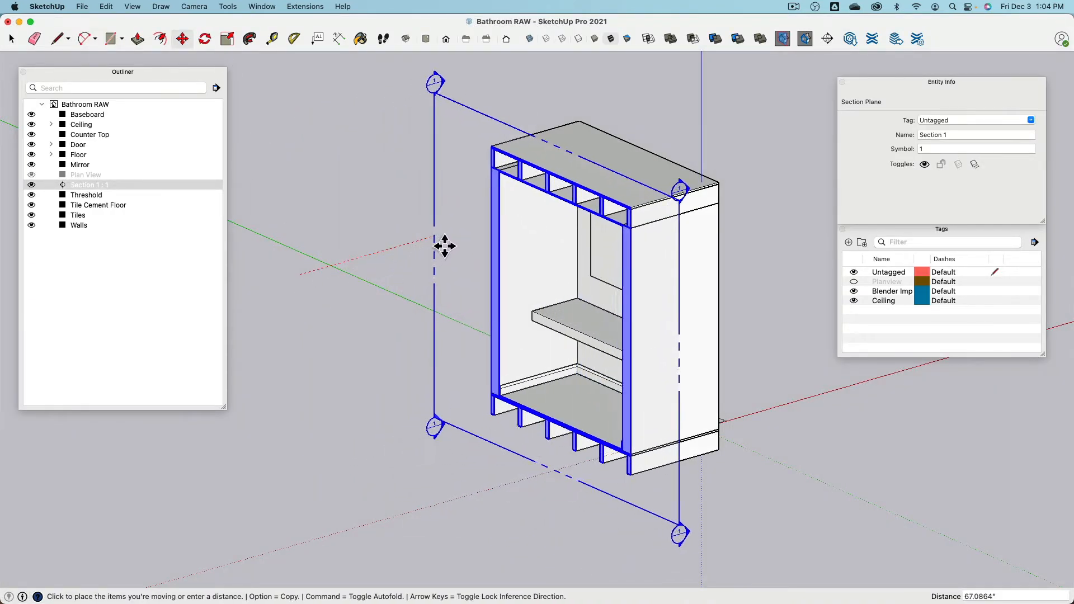
left_click(458, 238)
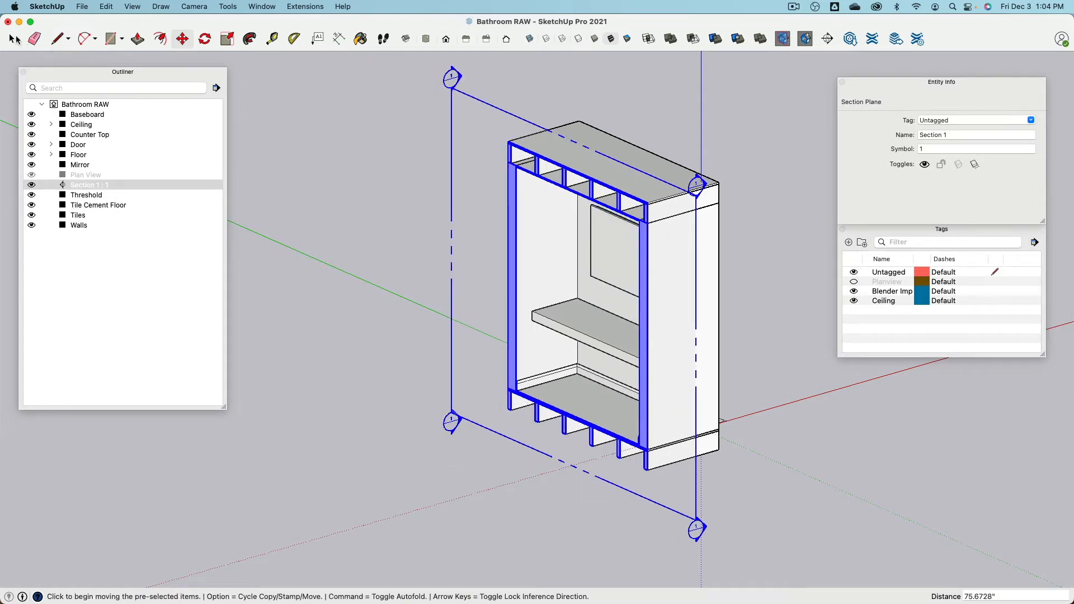
left_click(11, 39)
left_click(288, 167)
middle_click_drag(468, 432, 672, 112)
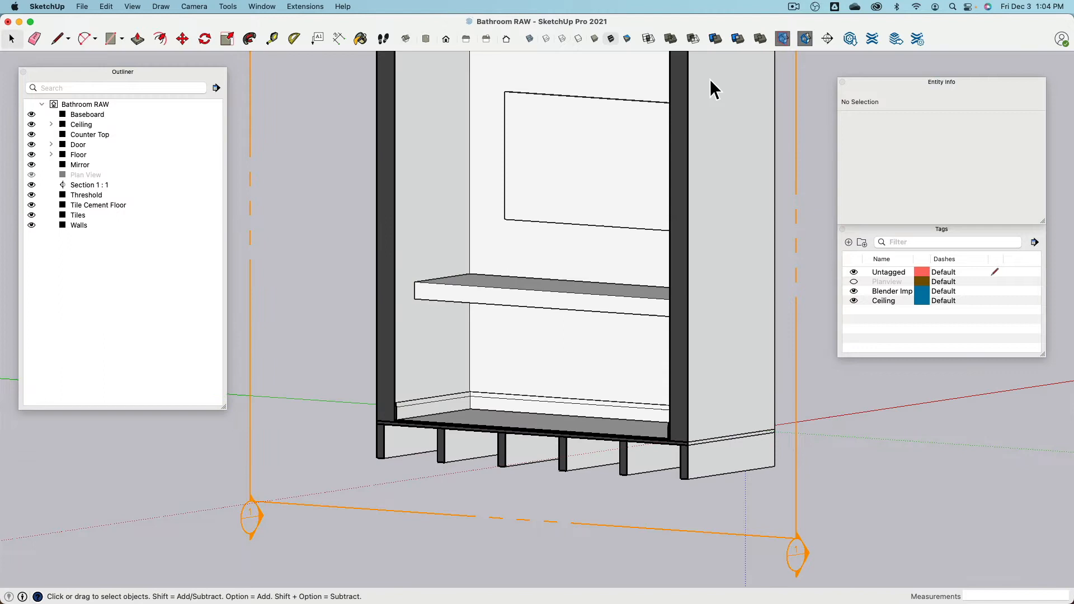
- Toggle the display of section planes and section cuts, leaving the plane symbol hidden and the cut shown
left_click(805, 38)
left_click(783, 39)
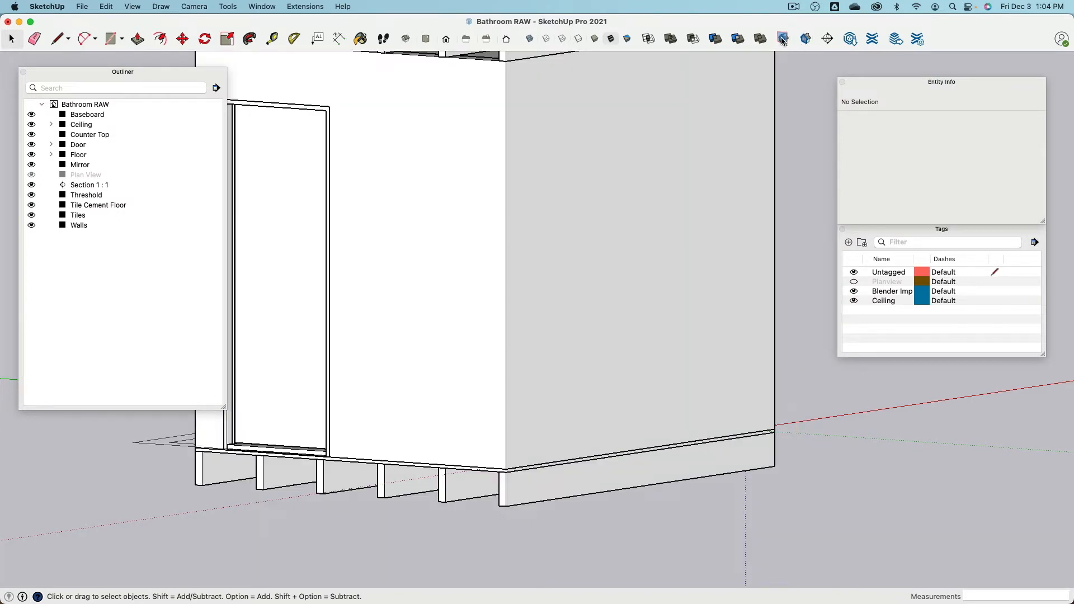
left_click(783, 39)
left_click(783, 39)
left_click(783, 39)
left_click(783, 39)
left_click(807, 39)
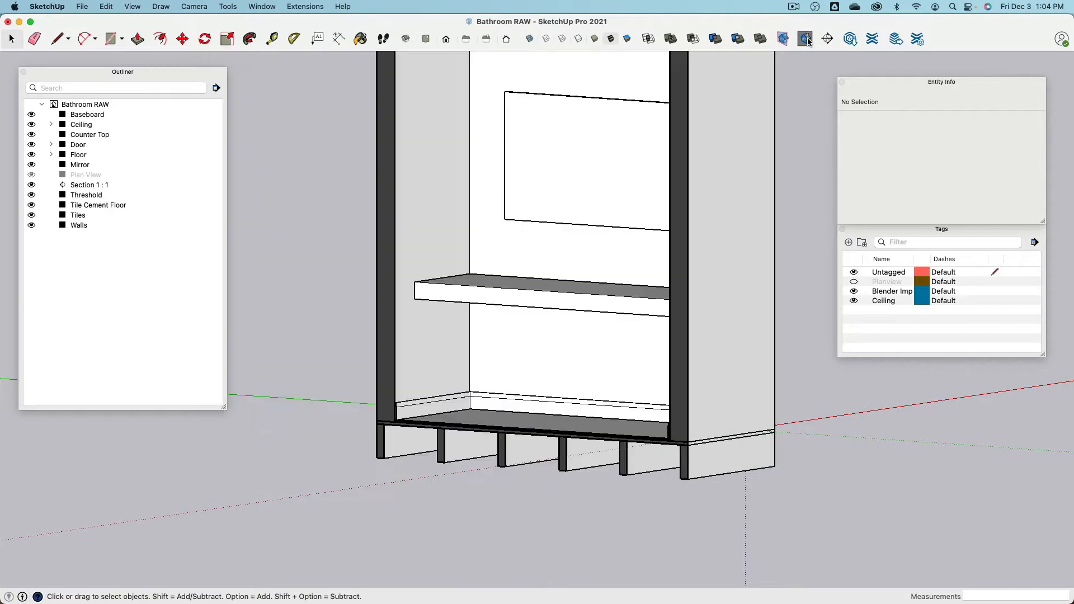
- Compare the building with and without the section cut, leaving the cut on, and examine the cut interior at an angle
left_click(807, 39)
left_click(807, 40)
left_click(807, 40)
left_click(806, 39)
middle_click_drag(423, 352, 376, 435)
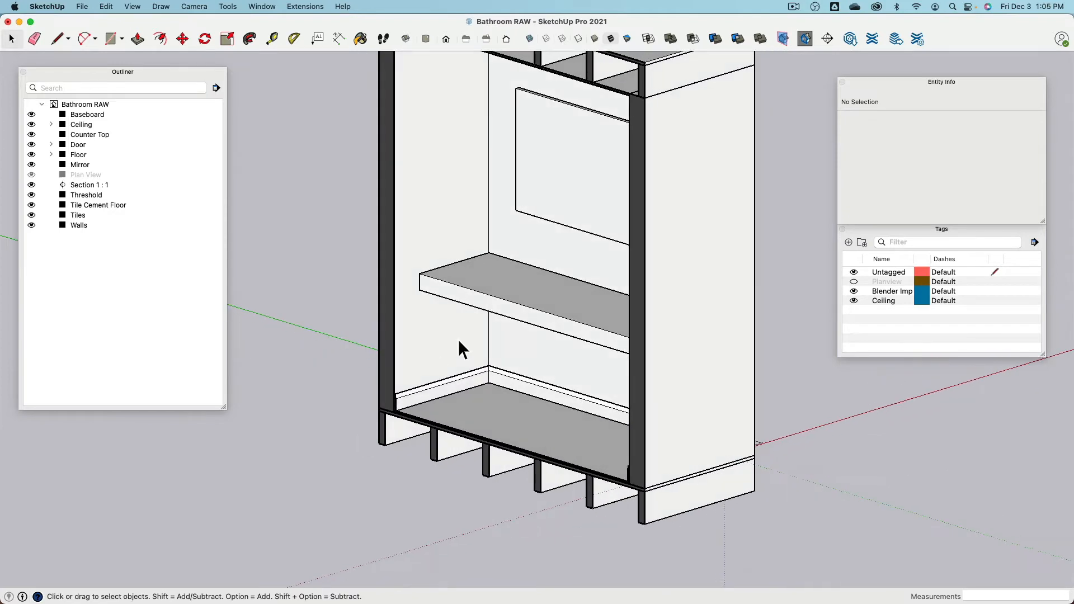
- Display the section plane symbol and move Section 1 about 6.57 inches farther into the room along the red axis
left_click(783, 38)
left_click(287, 466)
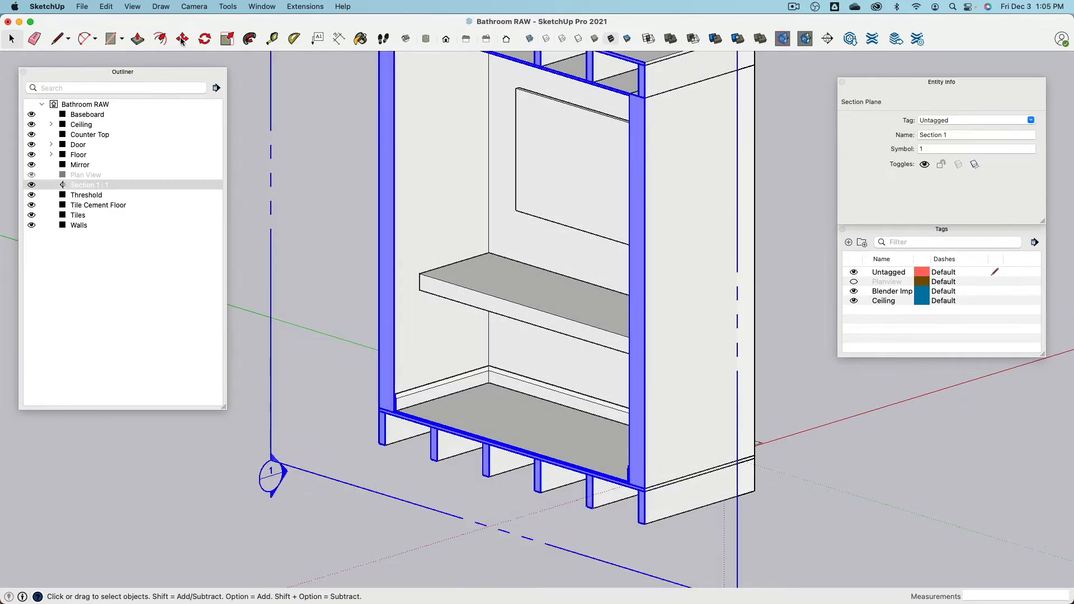
key("m")
left_click(288, 476)
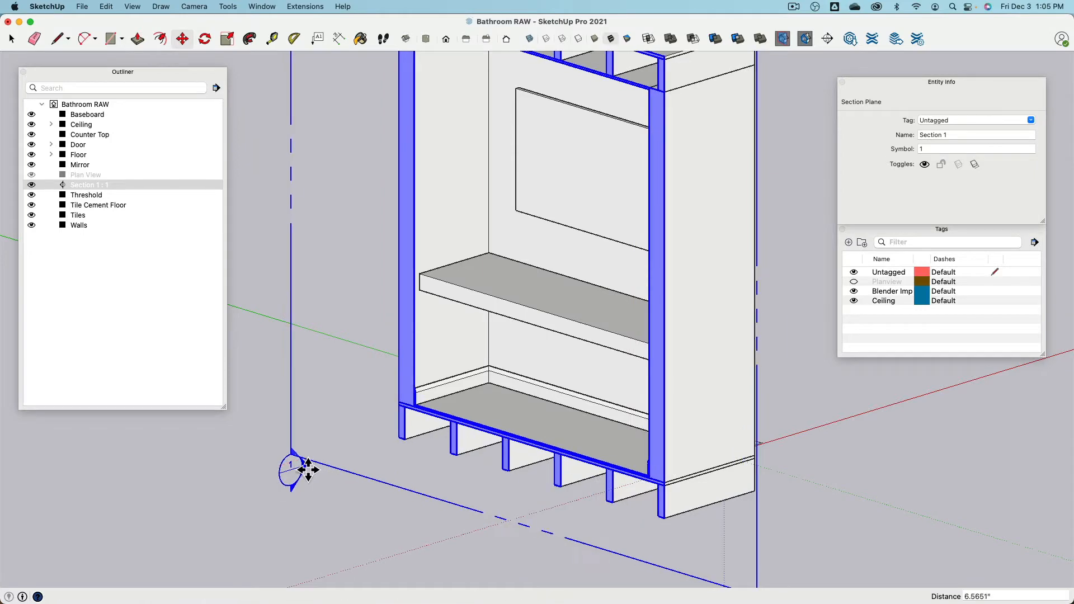
left_click(308, 470)
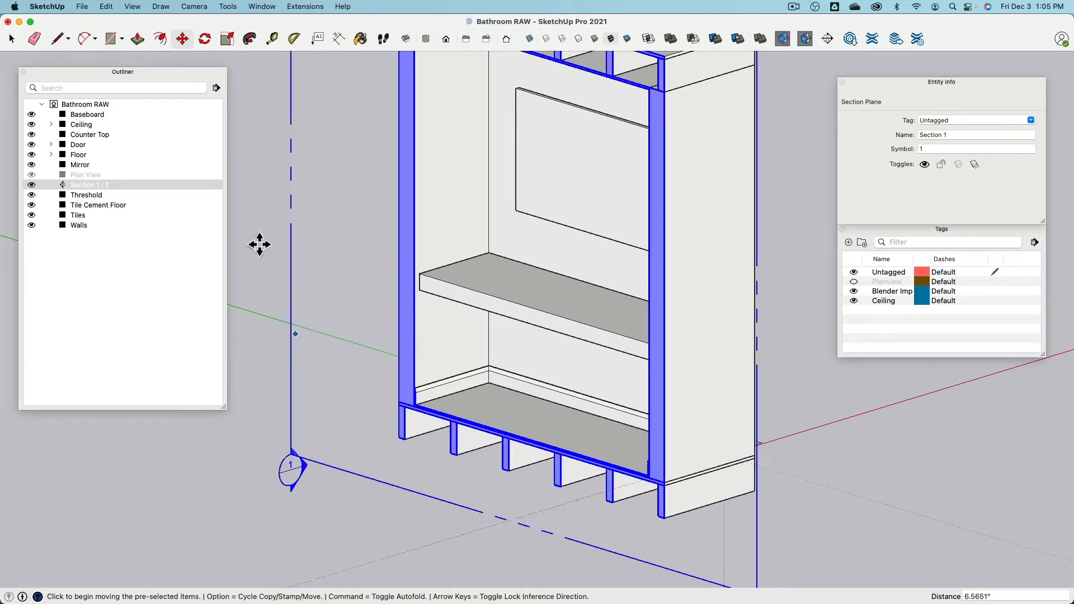
left_click(11, 40)
left_click(270, 246)
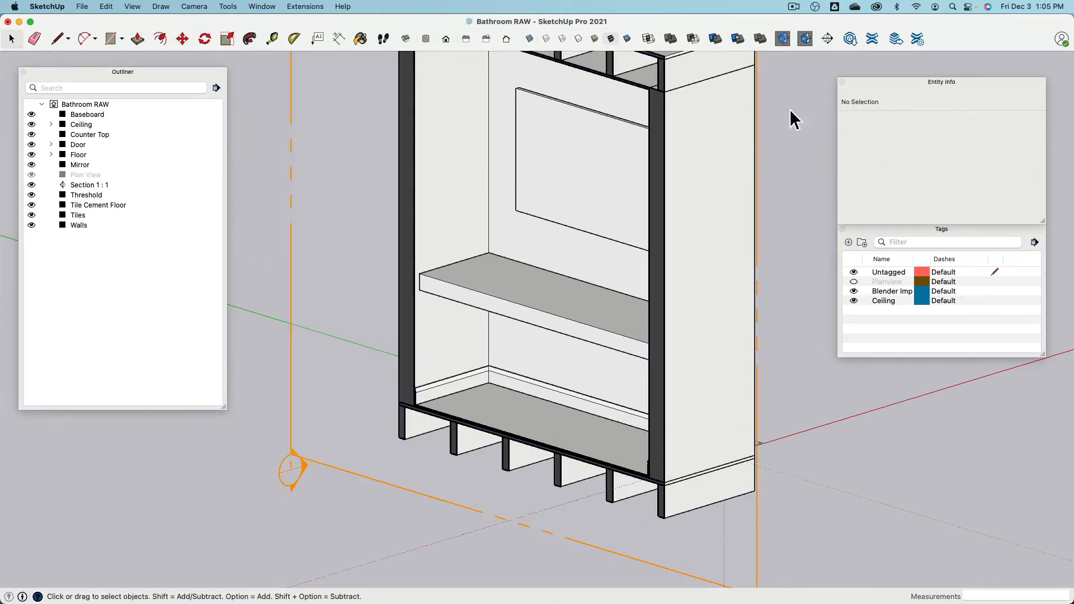
- Check the moved section cut, hide the section plane symbol, and bring the whole cut building into view
middle_click_drag(465, 291, 532, 293)
left_click(806, 39)
left_click(805, 38)
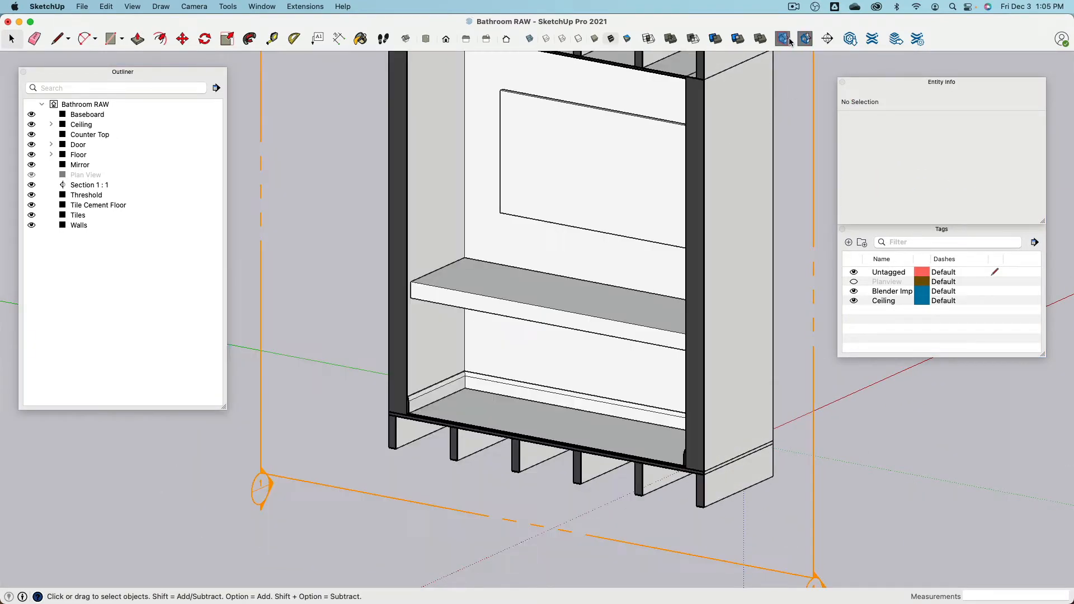
left_click(783, 39)
scroll(774, 226, "down", 4)
middle_click_drag(753, 252, 679, 328, "shift")
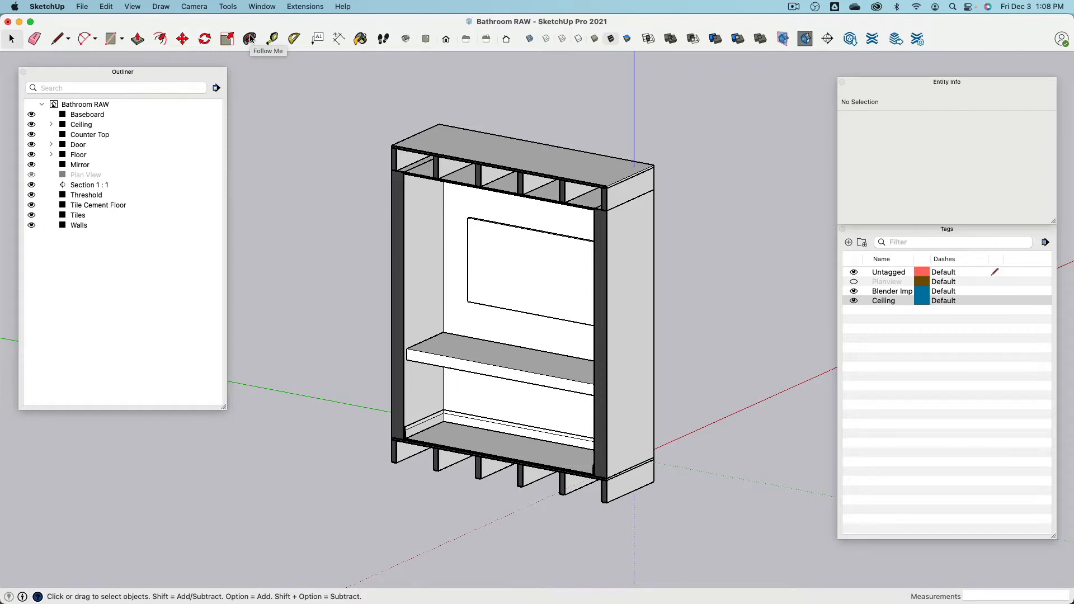
- Switch to the Bathroom Final model and show the Cabinet Original group below the countertop through its tag
left_click(262, 6)
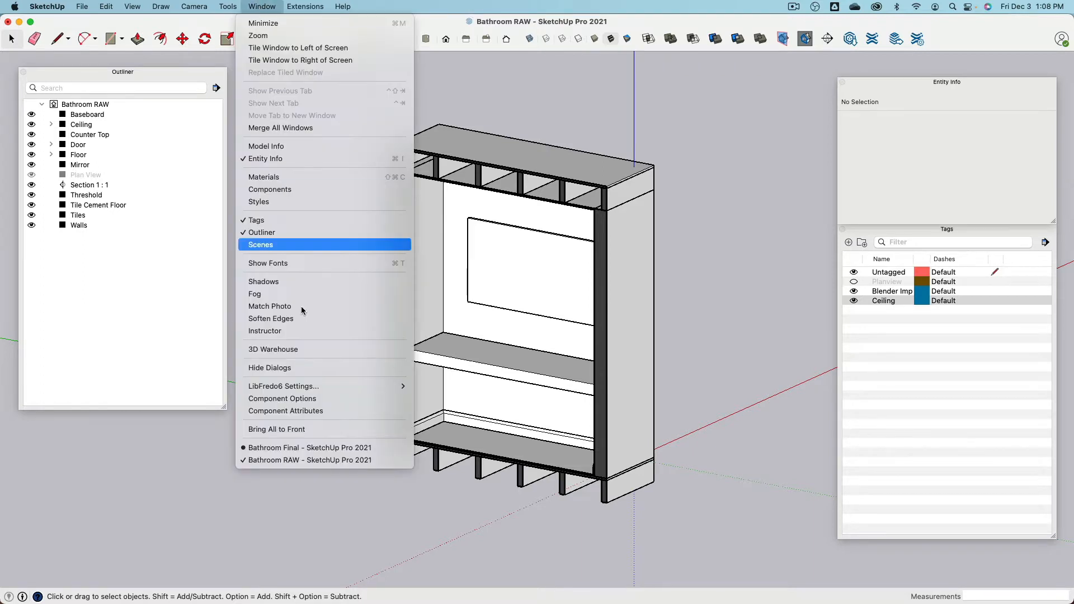
left_click(316, 450)
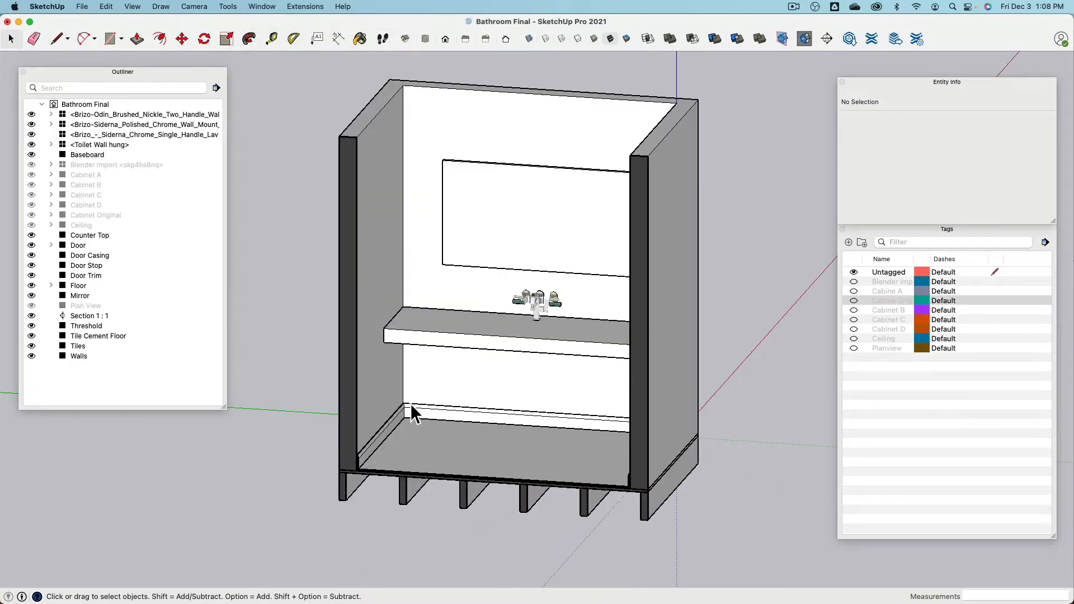
middle_click_drag(397, 317, 413, 271)
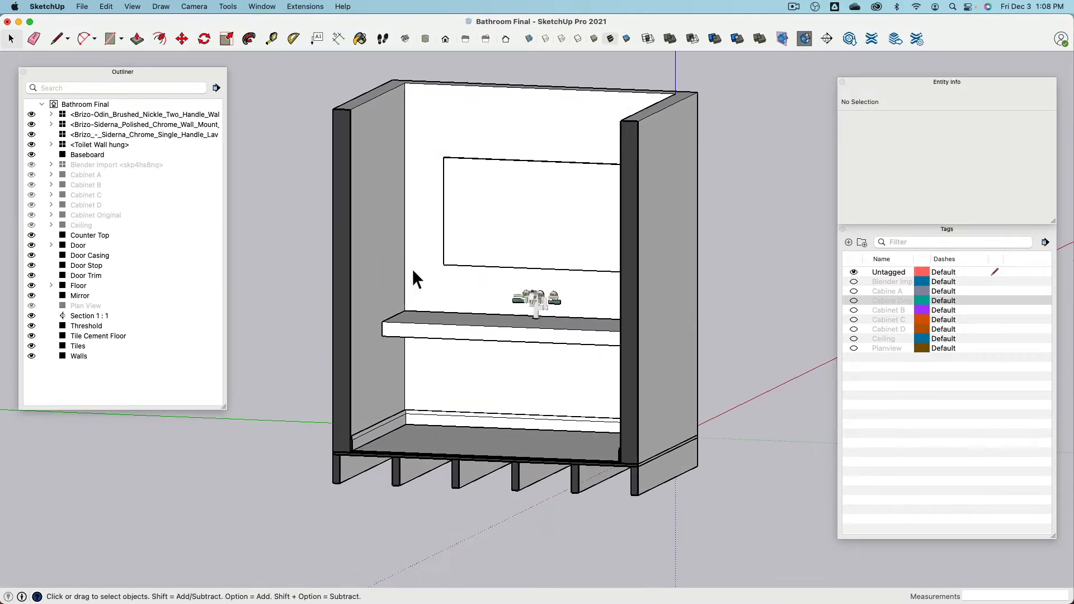
left_click(854, 300)
middle_click_drag(542, 324, 403, 468)
scroll(424, 383, "up", 5)
- Open the Cabinet Original group, its first cabinet component and the nested door panel group for editing
left_click(432, 378)
double_click(422, 351)
left_click(424, 353)
double_click(432, 338)
left_click(431, 338)
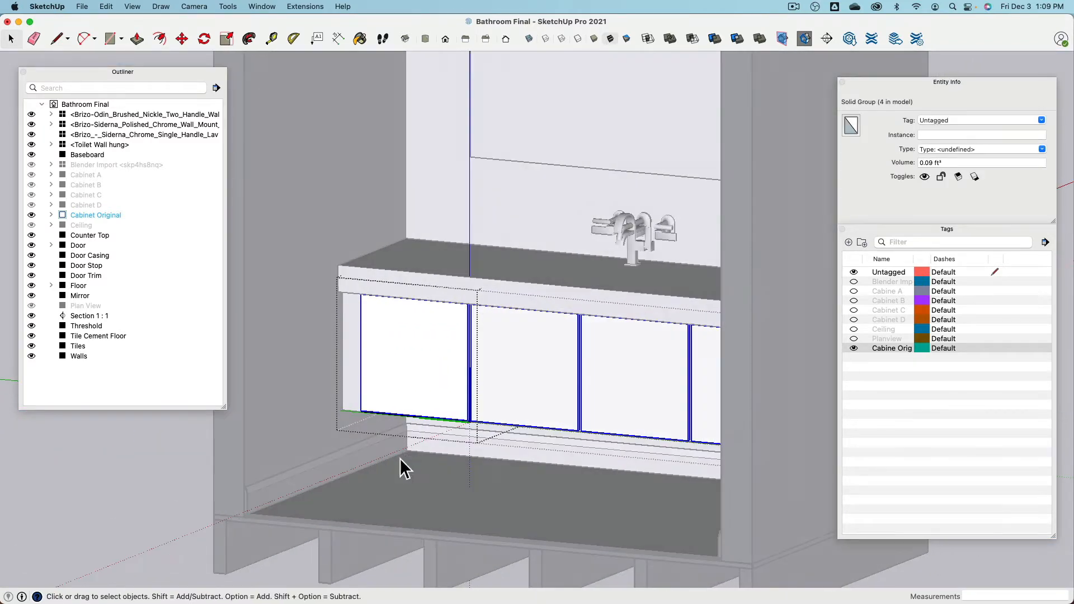
double_click(404, 363)
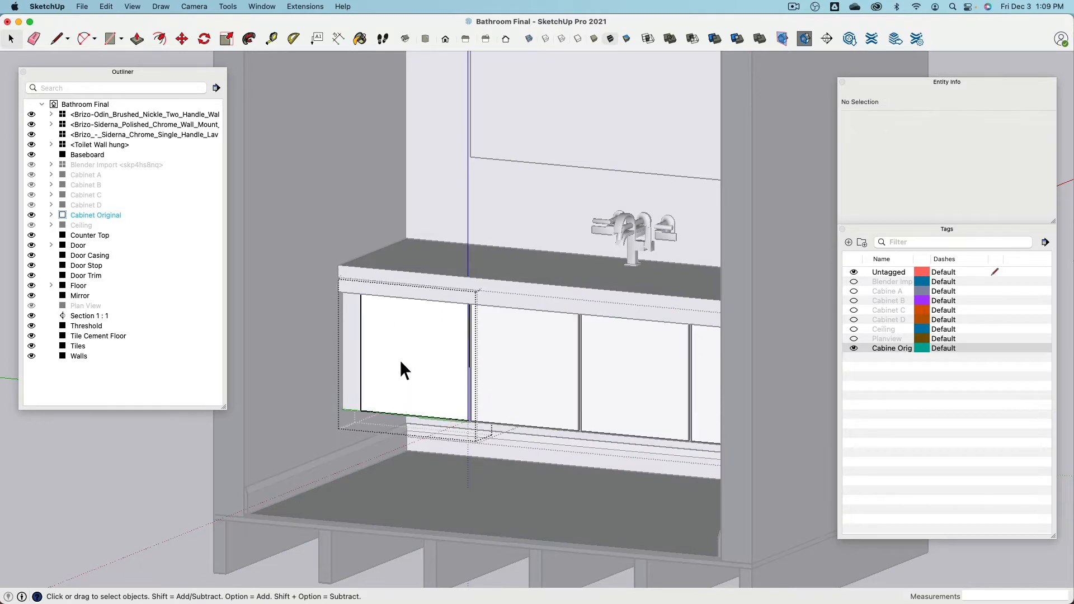
- Draw a diagonal test line about 13.6 inches long across the first cabinet door's face
left_click(401, 360)
left_click(59, 40)
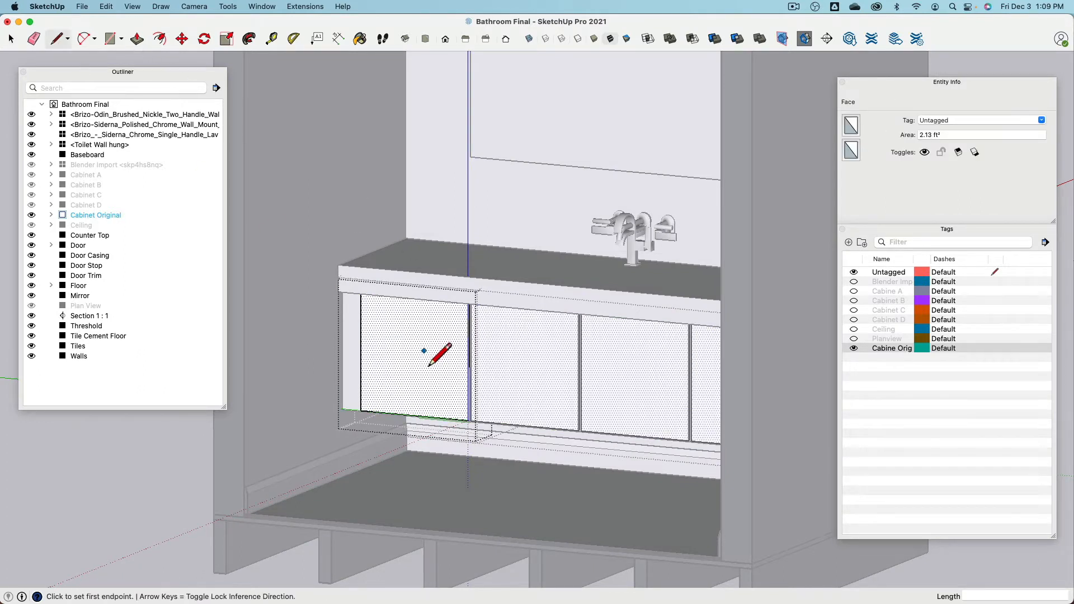
left_click(434, 326)
left_click(380, 388)
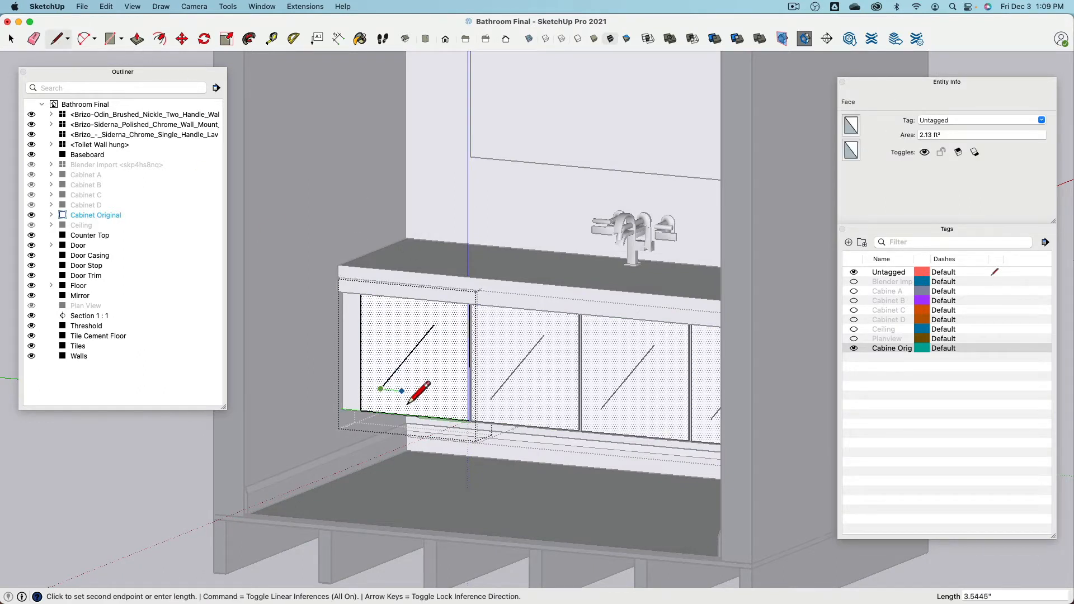
key("Escape")
- Delete the diagonal line from the door face and leave the cabinet component
left_click(11, 38)
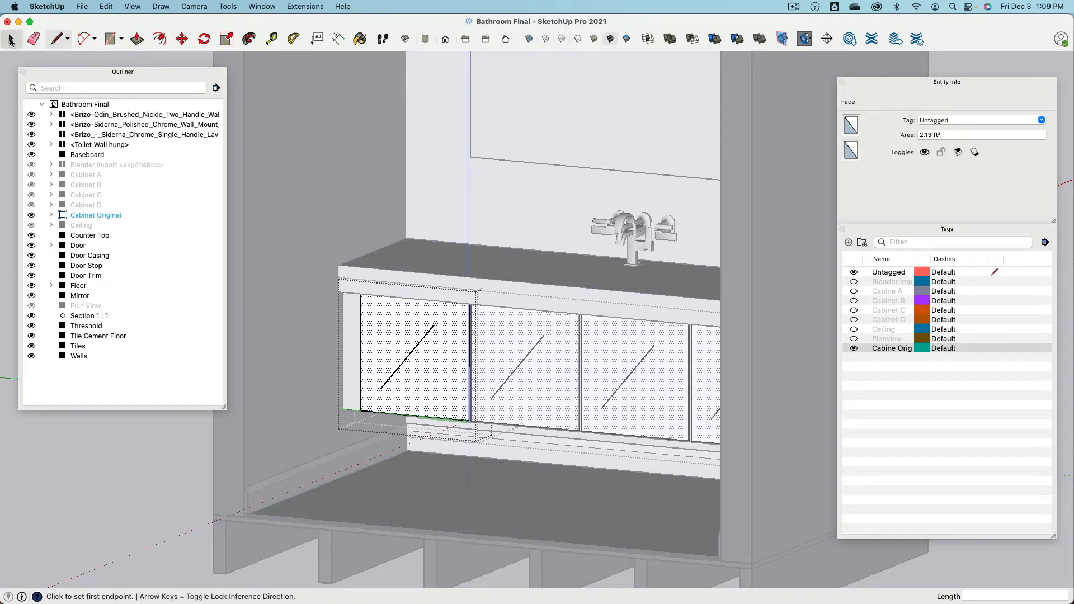
left_click(412, 357)
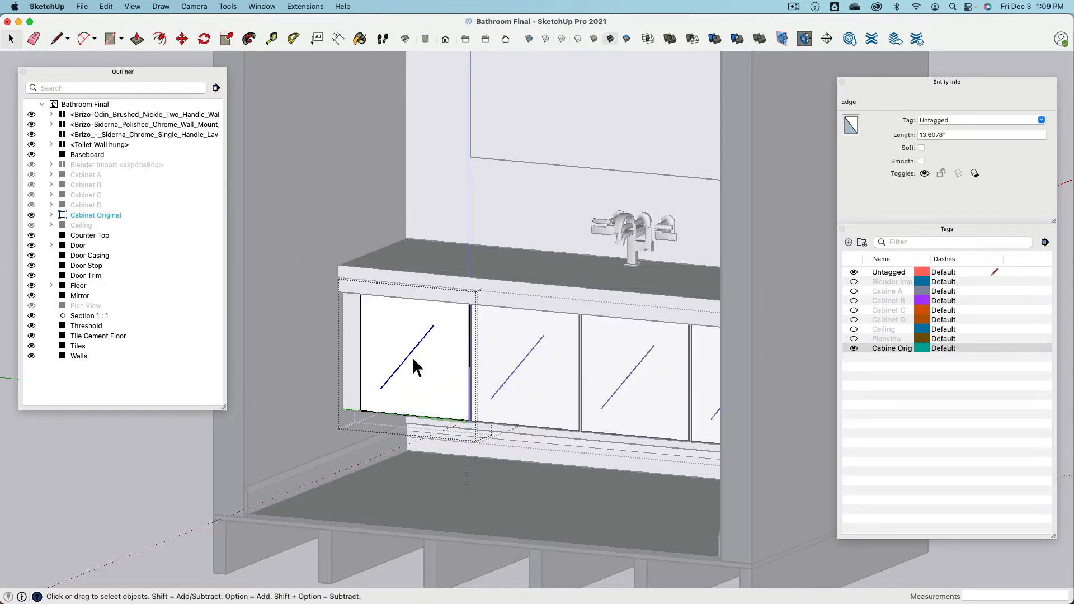
key("Delete")
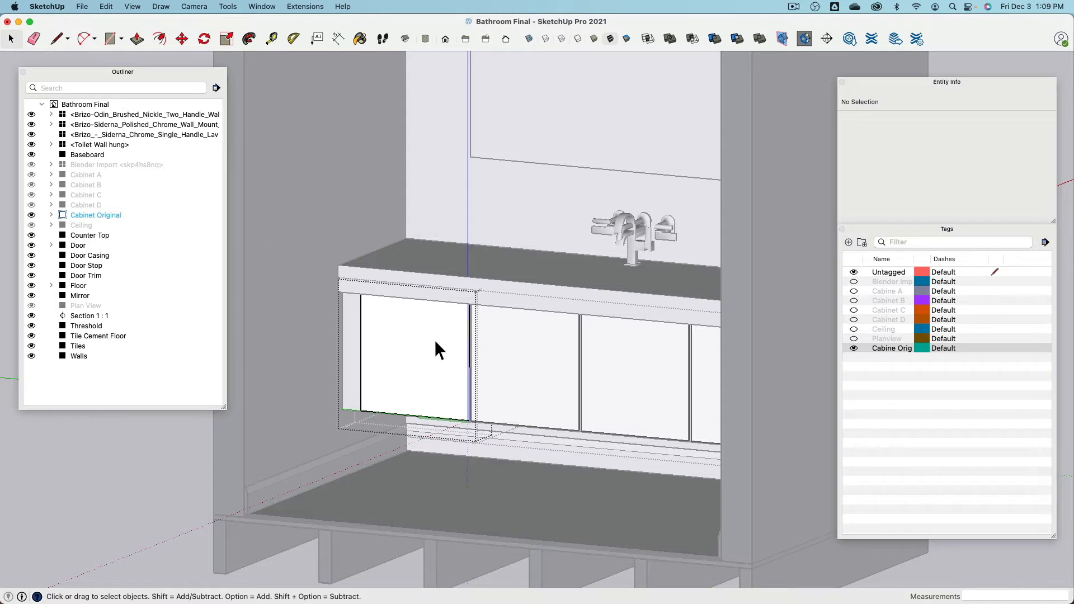
left_click(169, 506)
- Select the first cabinet component, expand it within Cabinet Original's hierarchy, and step through its nested groups
left_click(412, 364)
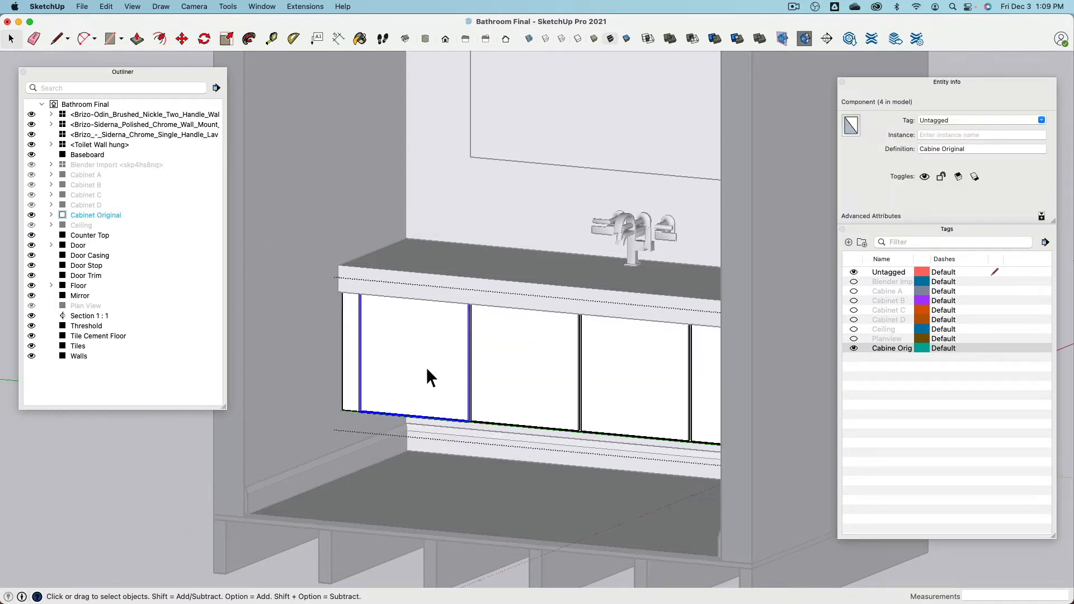
left_click(52, 216)
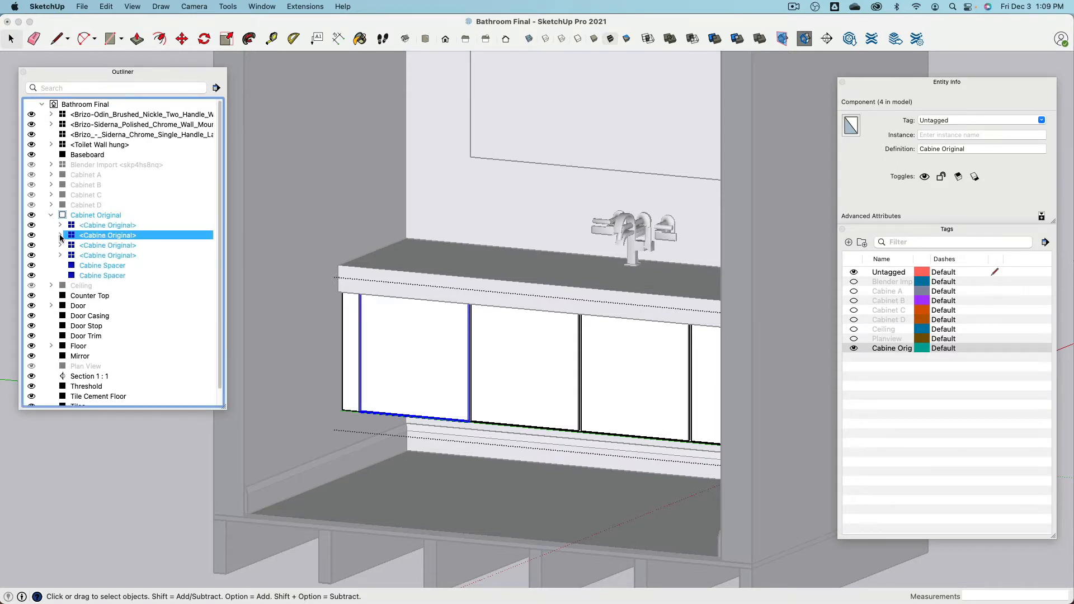
left_click(60, 236)
key("Down")
key("Down")
key("Down")
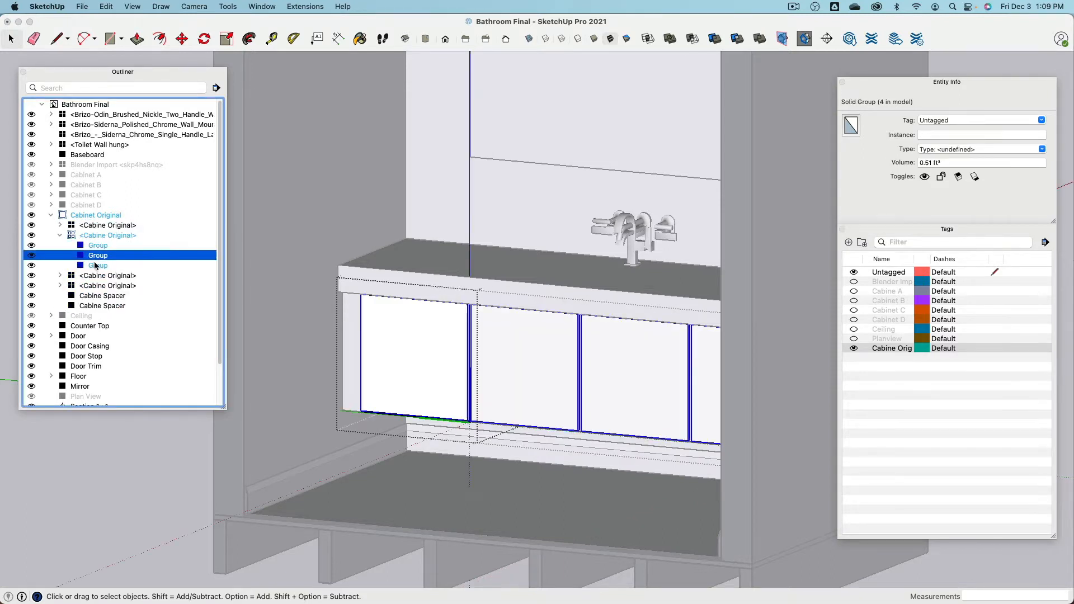
- Compare the matching nested groups in the other Cabine Original components, and close the Cabinet Original group
left_click(58, 226)
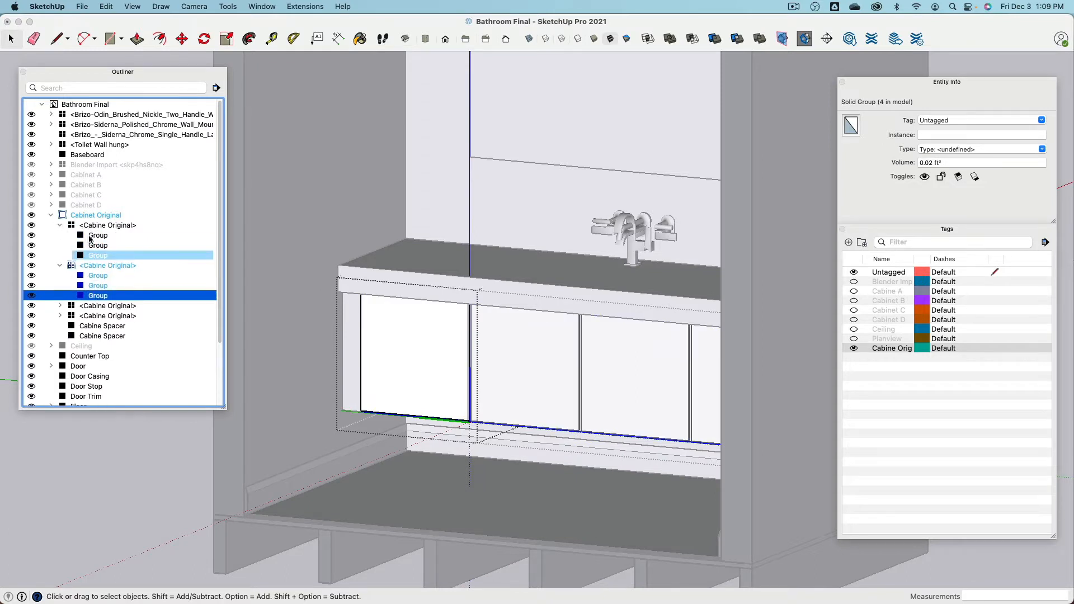
left_click(96, 246)
left_click(97, 256)
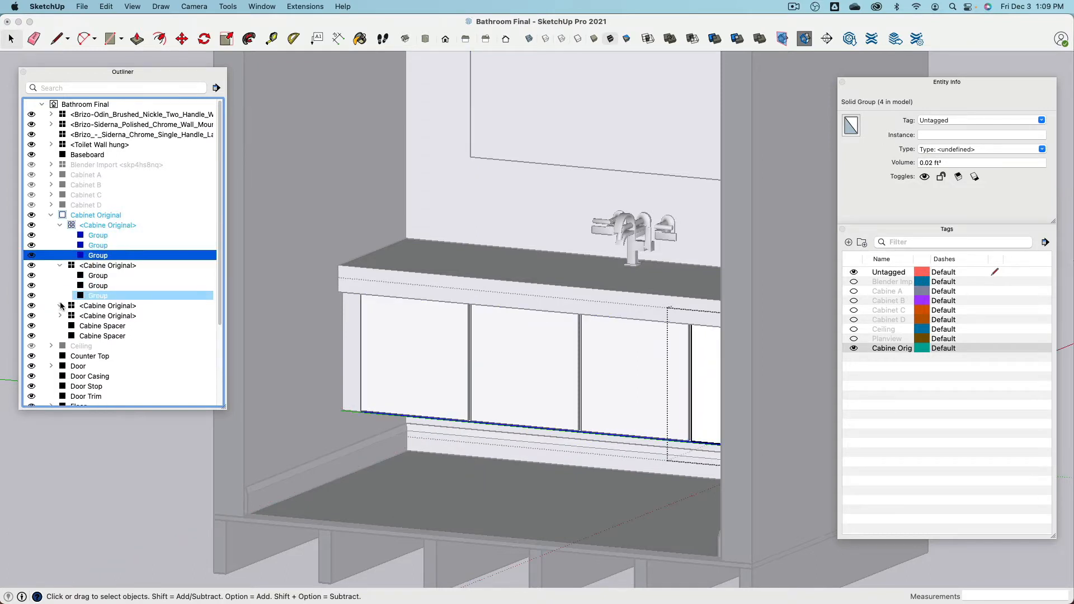
left_click(60, 305)
left_click(106, 317)
key("Down")
key("Down")
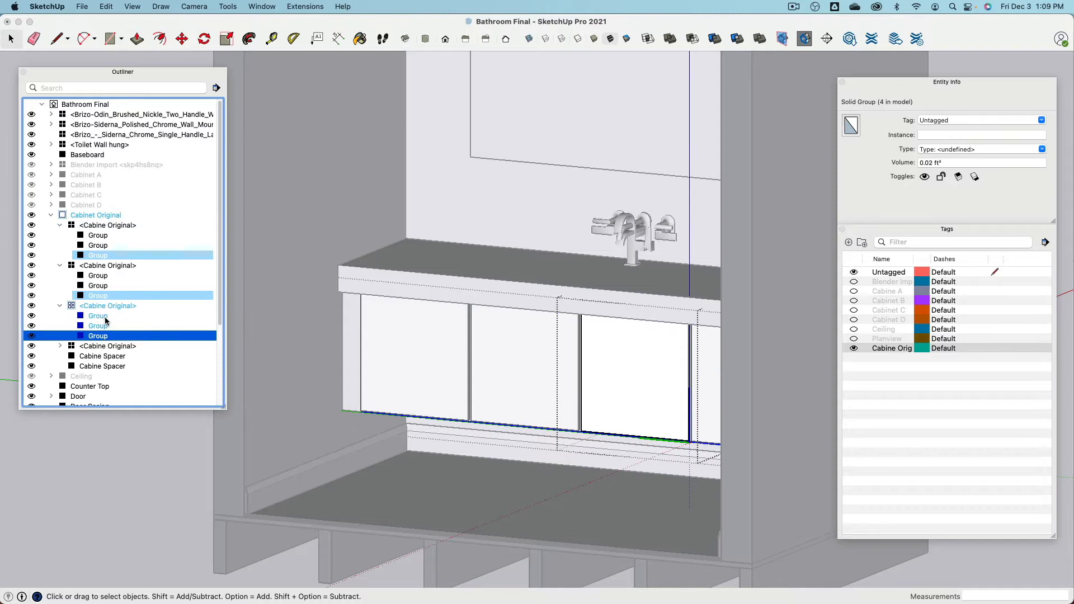
left_click(106, 317)
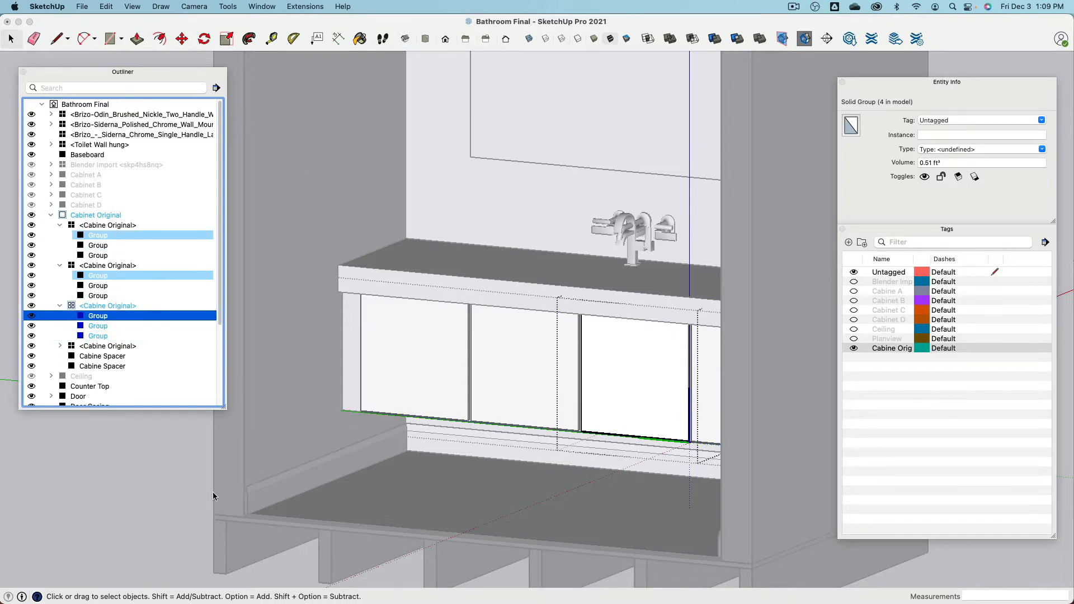
double_click(142, 499)
scroll(375, 320, "down", 5)
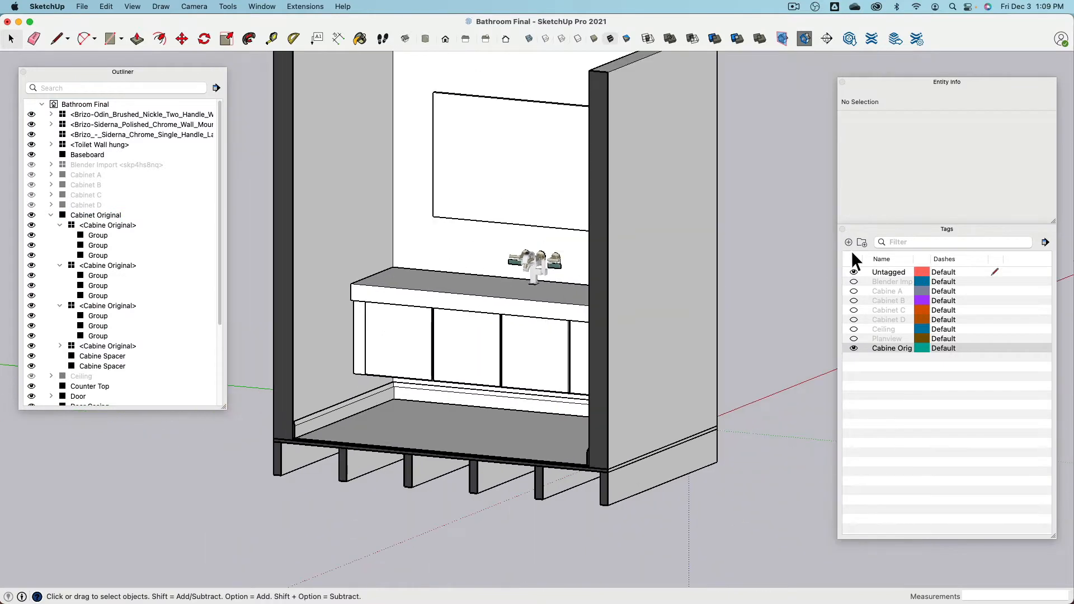
- Hide the original cabinet, show the Cabinet A variant, and examine its doors from below and from the front
left_click(854, 350)
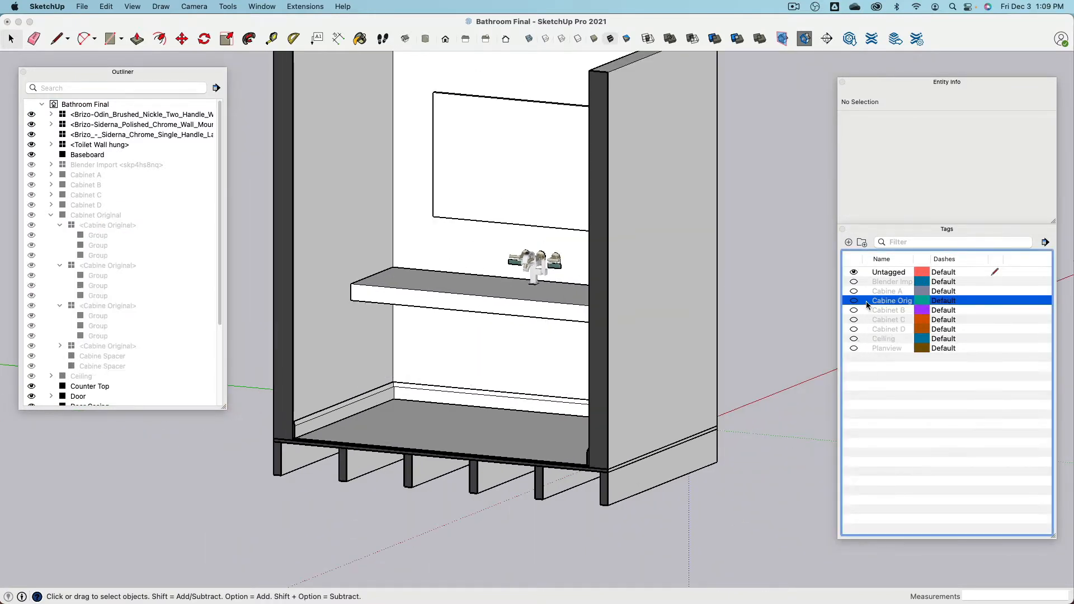
left_click(854, 291)
middle_click_drag(752, 300, 496, 237)
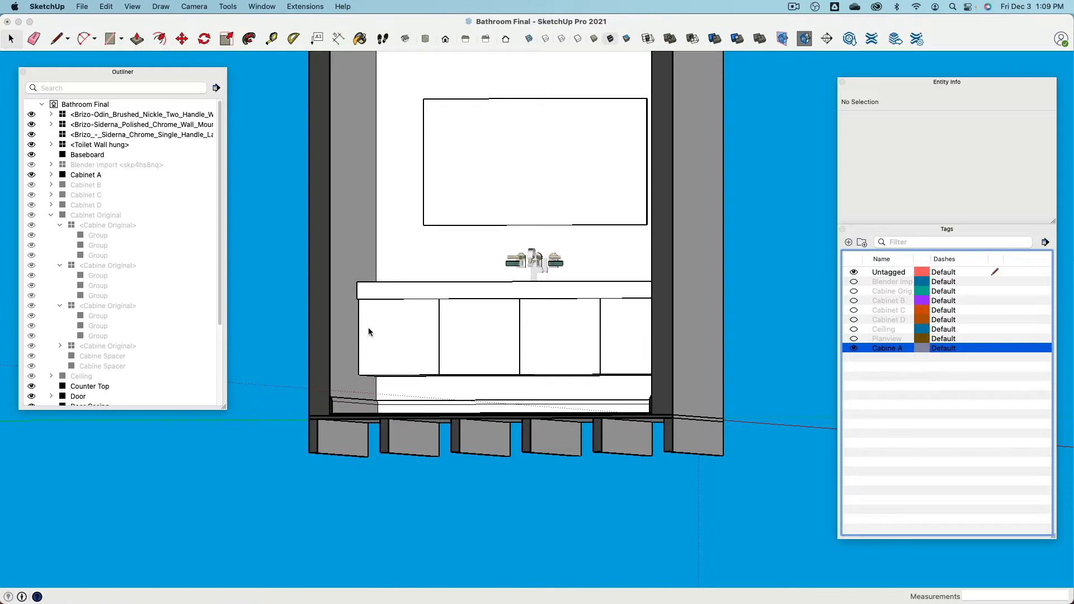
middle_click_drag(541, 337, 608, 414)
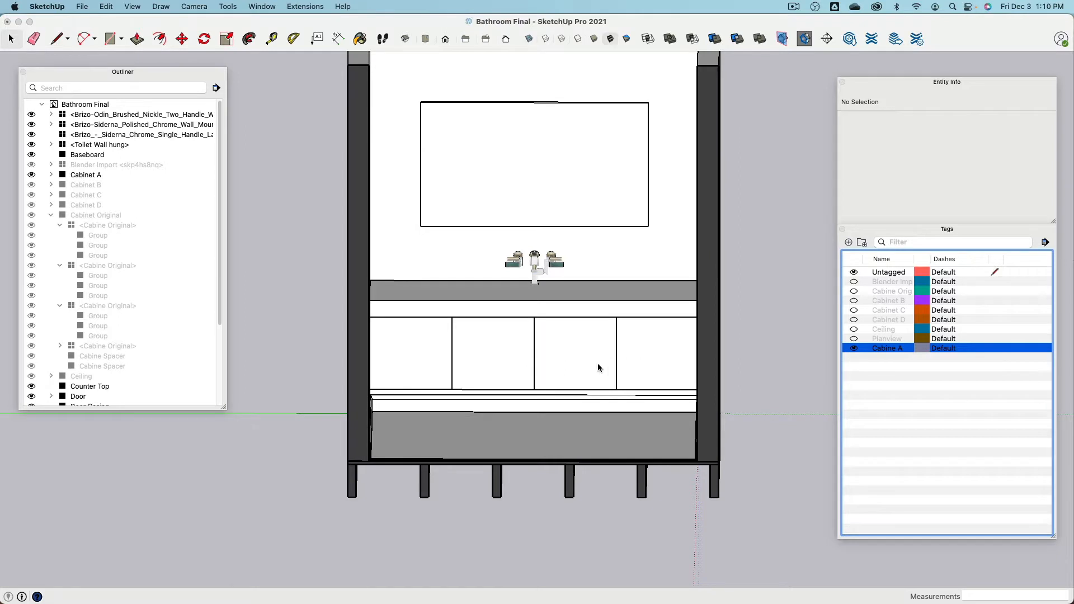
- Replace Cabinet A with the Cabinet B variant in the view, and examine it from several angles
left_click(854, 348)
left_click(854, 310)
middle_click_drag(546, 338, 311, 330)
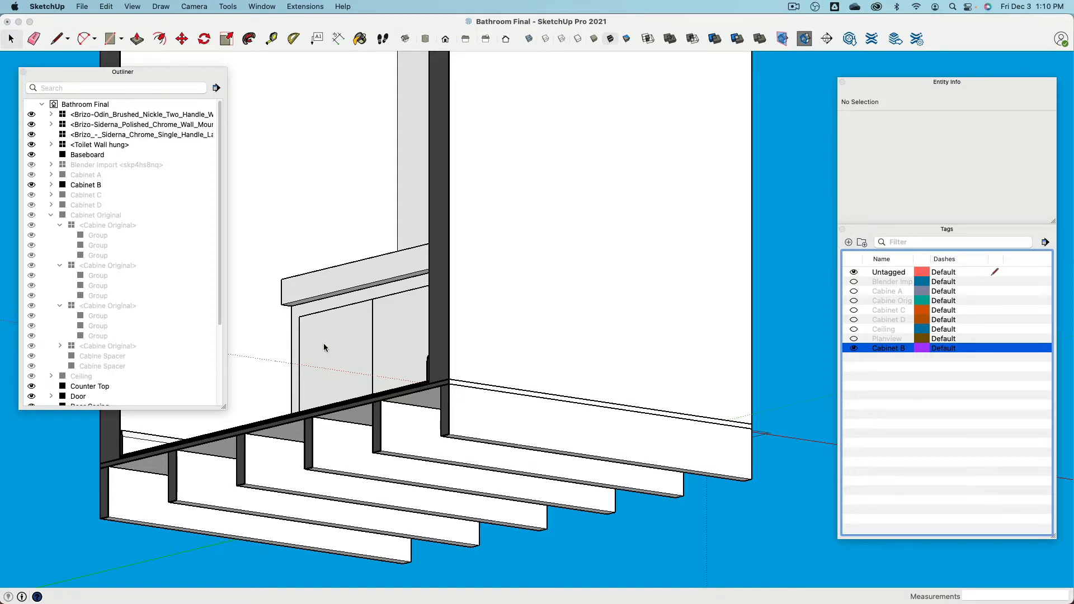
middle_click_drag(343, 320, 465, 447)
- Hide Cabinet B, show Cabinet C, and examine its open shelf unit and side fronts
left_click(853, 348)
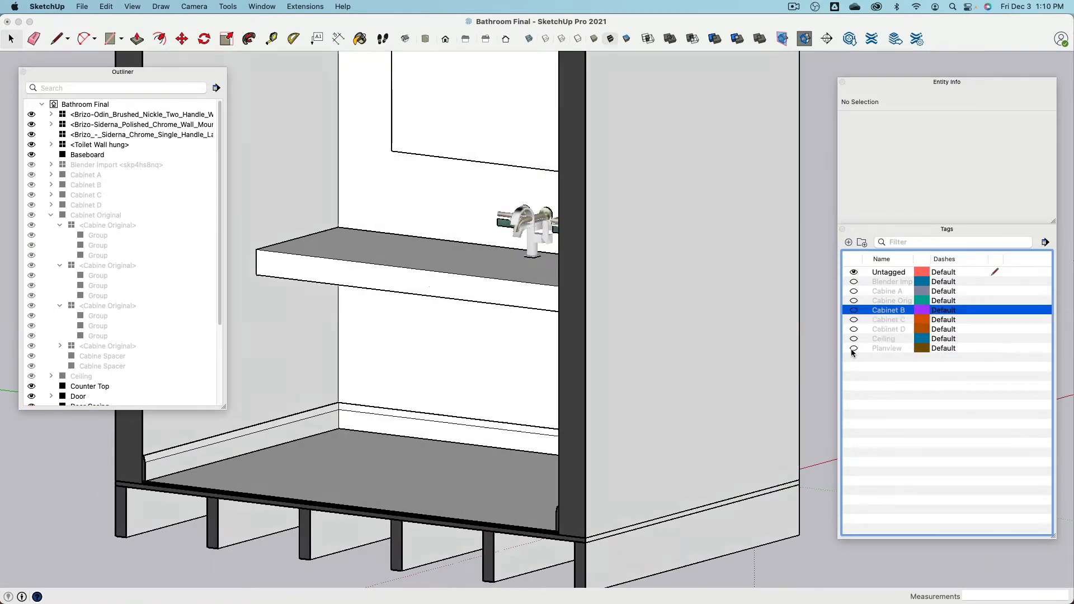
left_click(854, 321)
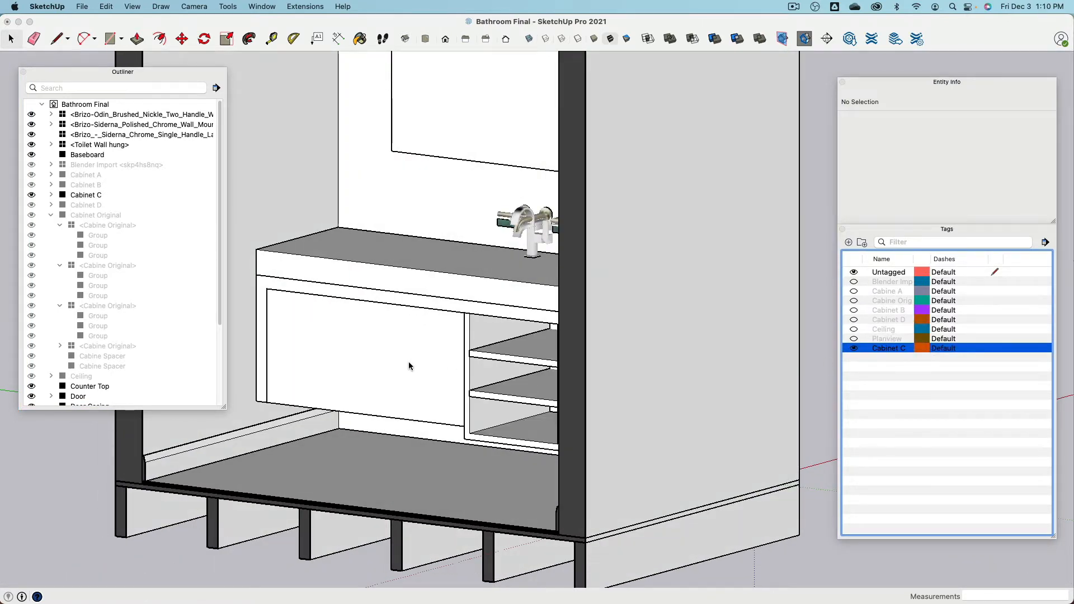
middle_click_drag(409, 366, 688, 380)
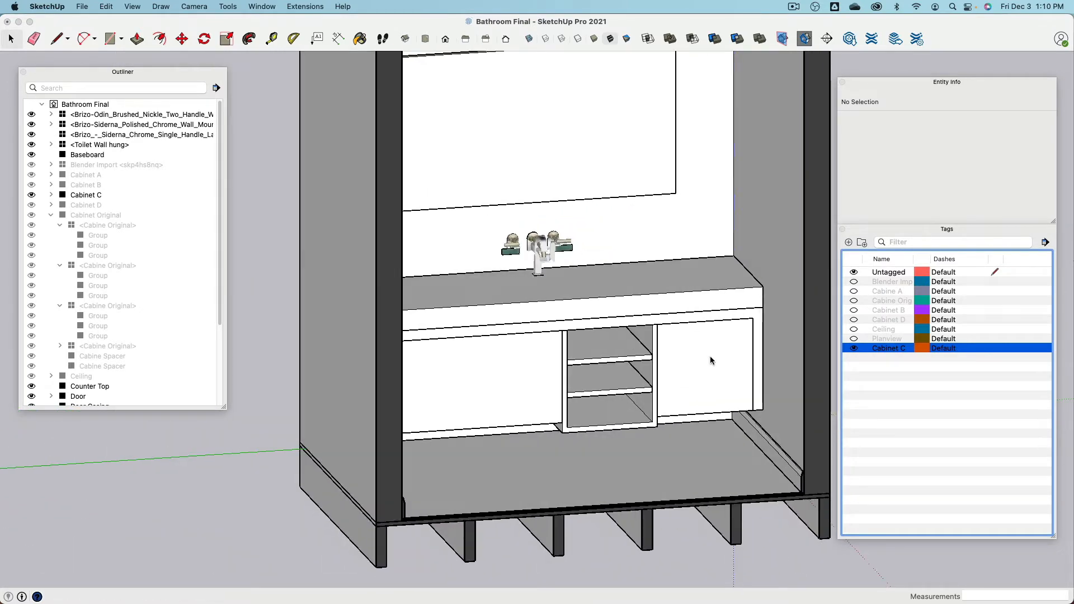
middle_click_drag(453, 385, 493, 415)
scroll(539, 377, "up", 5)
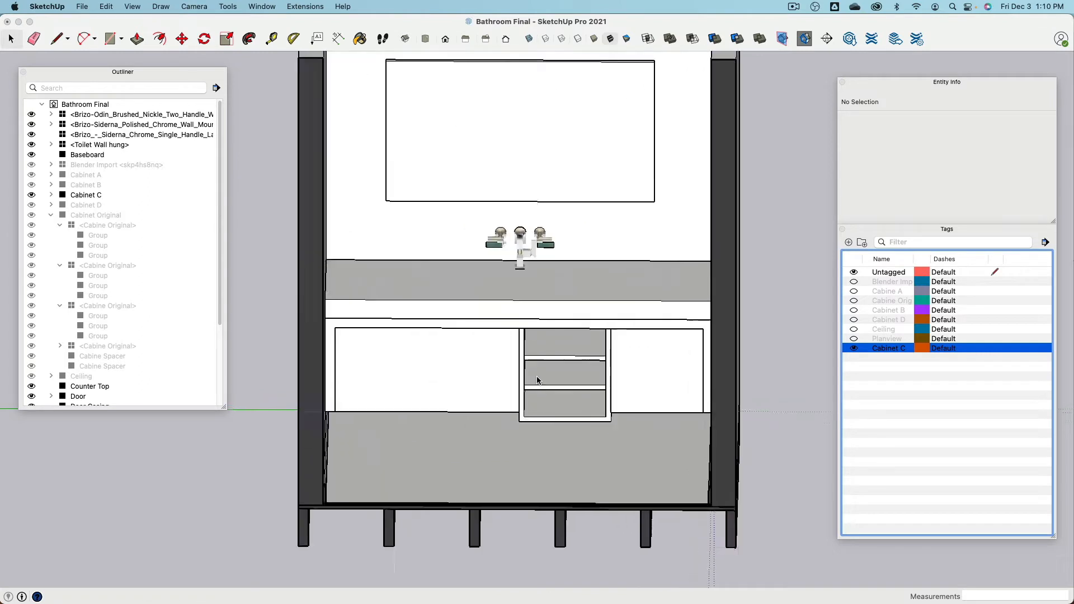
- Hide Cabinet C, show Cabinet D, and examine its fronts at an angle
left_click(854, 349)
left_click(854, 331)
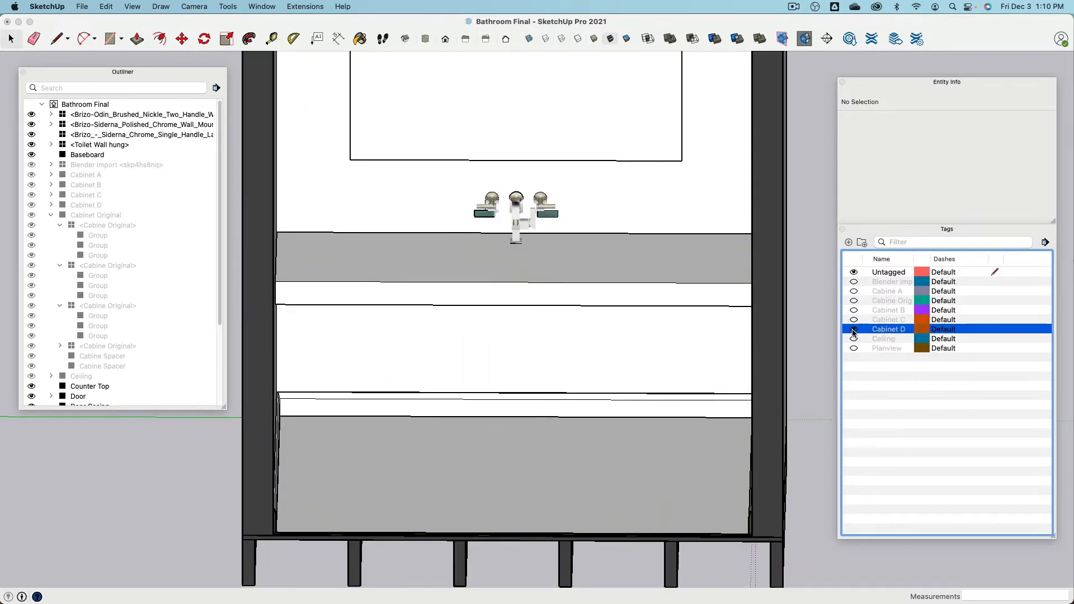
middle_click_drag(542, 341, 277, 264)
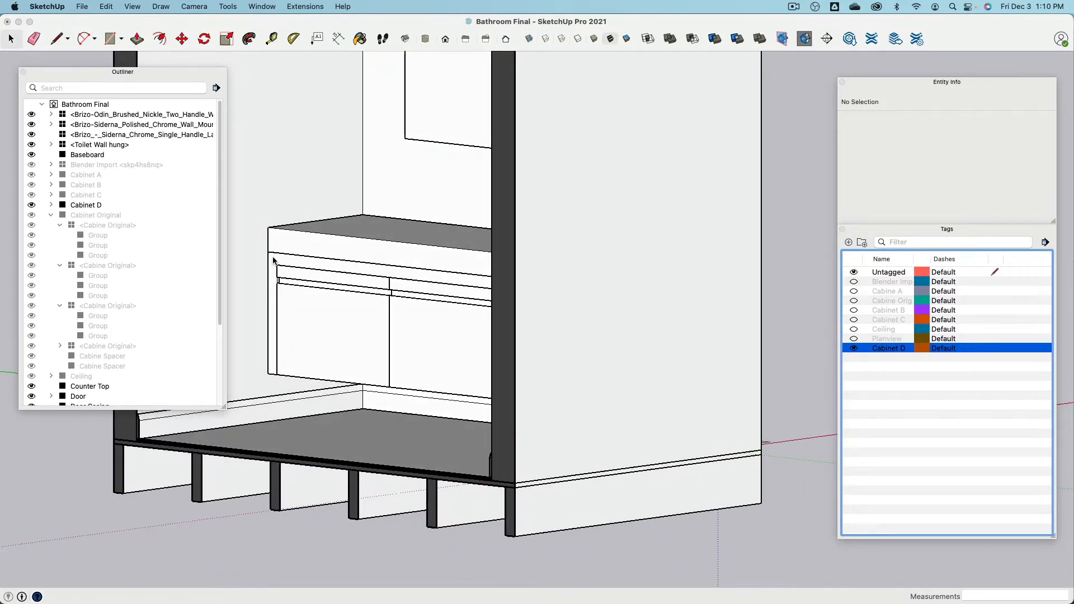
- Open Cabinet D for editing, and open its leftmost drawer front component within it
left_click(318, 335)
left_click(325, 329)
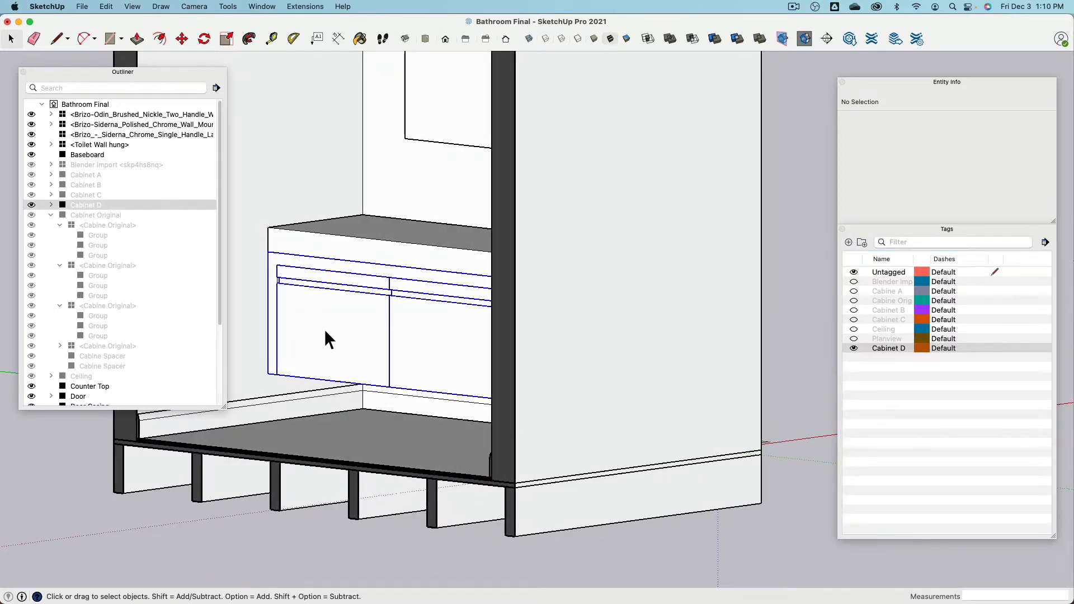
mouse_move(325, 329)
middle_mouse_down()
mouse_move(689, 331)
mouse_move(647, 343)
mouse_move(470, 334)
middle_mouse_up()
double_click(467, 334)
left_click(467, 334)
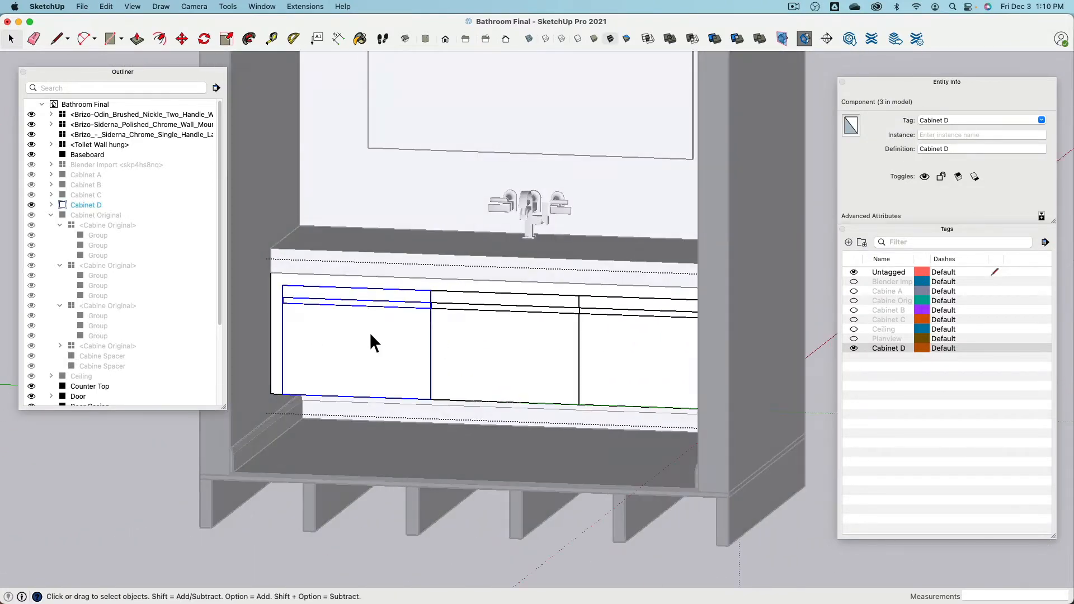
double_click(370, 333)
- Move the lower inner edge of the front's handle recess about 0.3" outward so the recess back slants
scroll(367, 317, "up", 2)
middle_click_drag(366, 313, 425, 319)
scroll(423, 323, "up", 5)
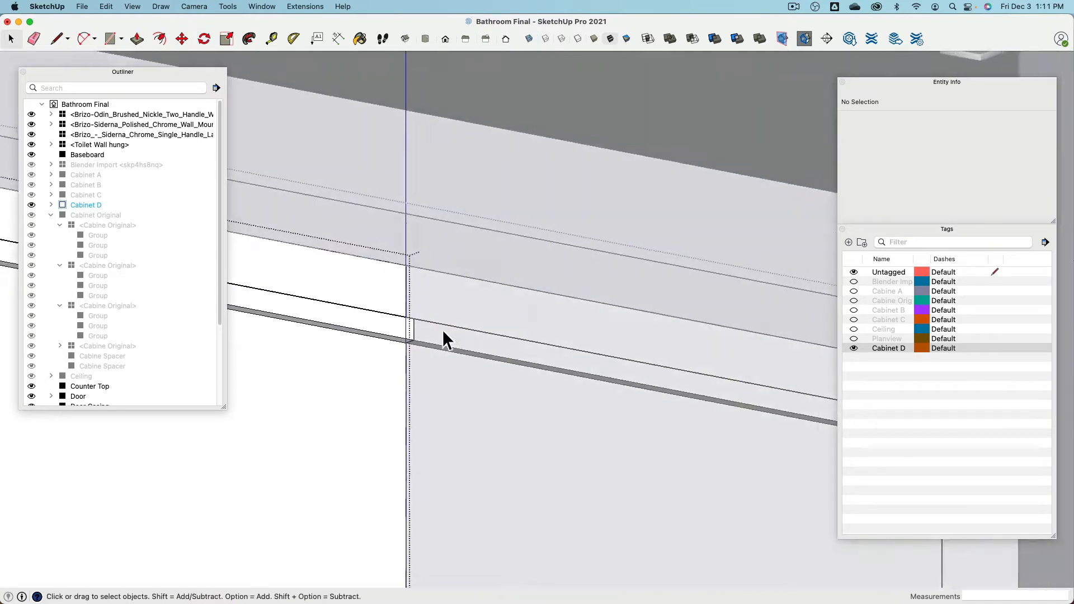
middle_click_drag(593, 304, 522, 308)
left_click(522, 306)
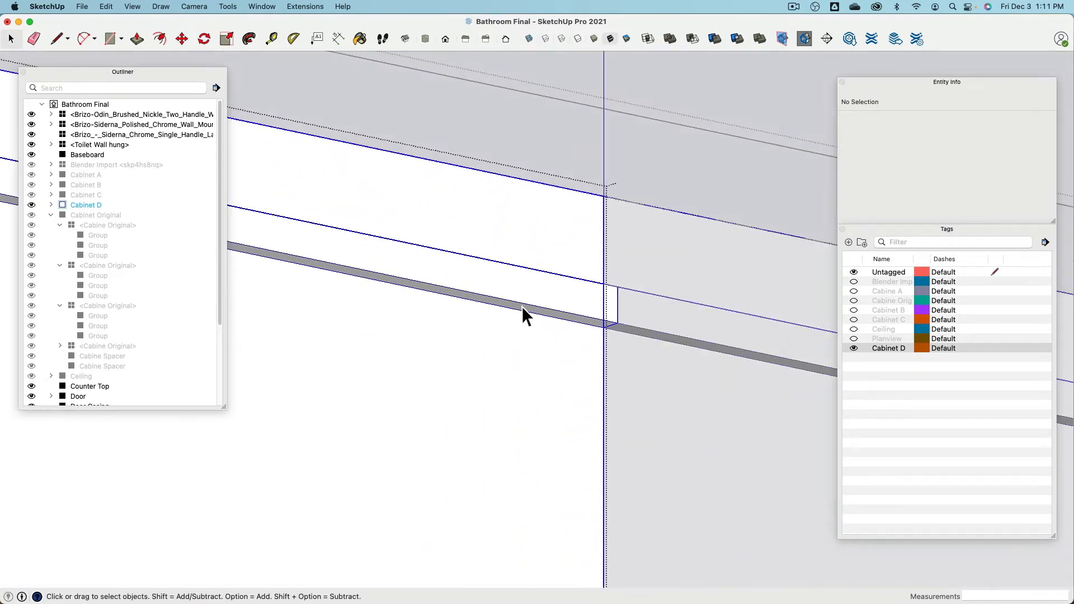
double_click(522, 307)
left_click(523, 306)
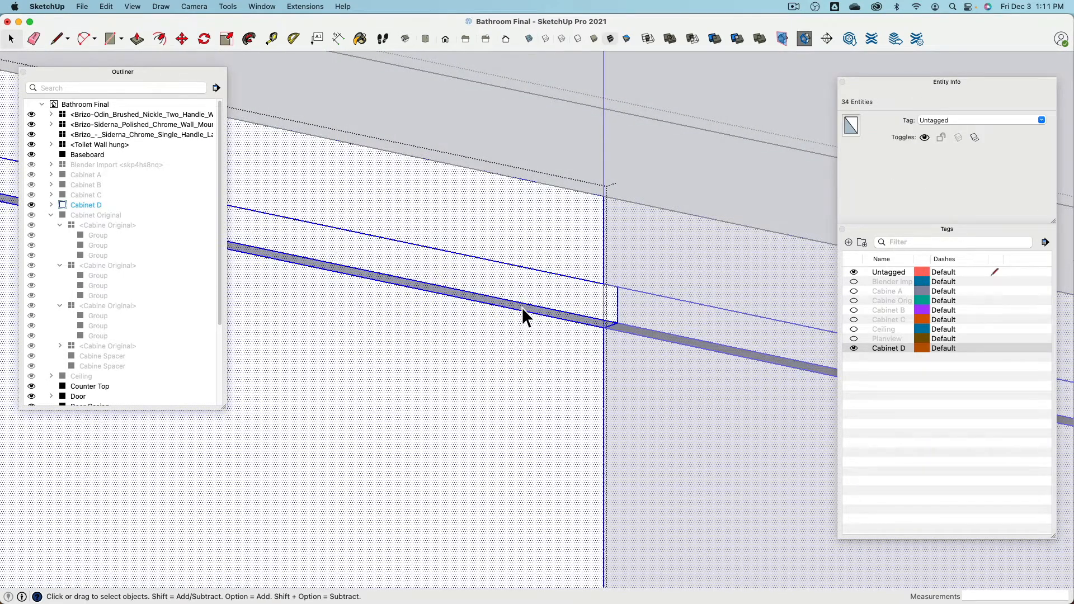
left_click(182, 39)
scroll(644, 355, "up", 3)
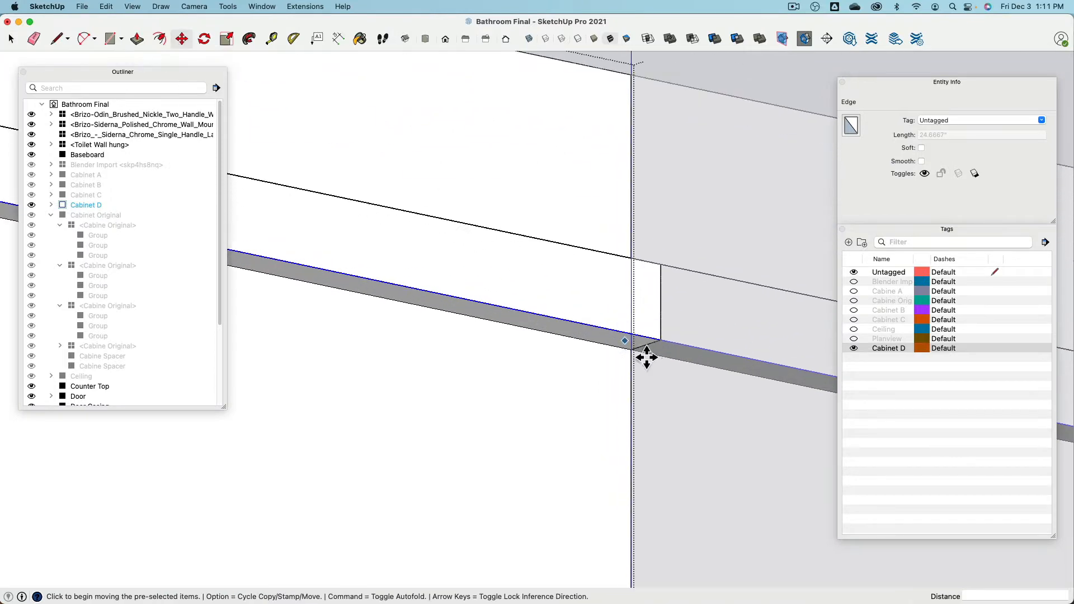
left_click(681, 346)
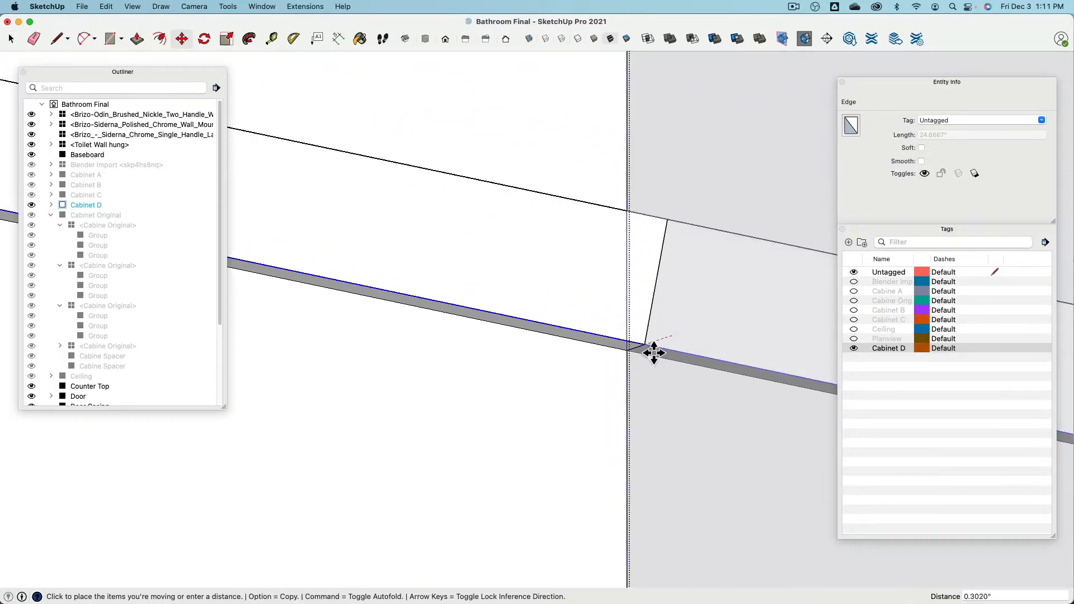
left_click(653, 353)
scroll(532, 278, "down", 3)
scroll(535, 280, "down", 5)
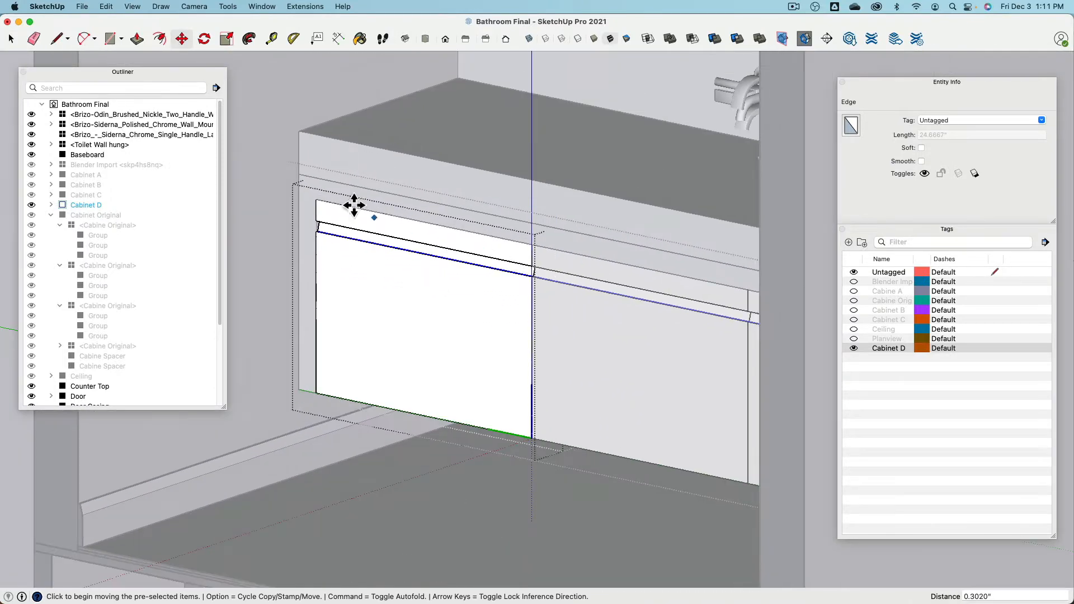
- Examine the slanted handle recess across all Cabinet D fronts, and leave the component editing
key("space")
scroll(344, 214, "down", 3)
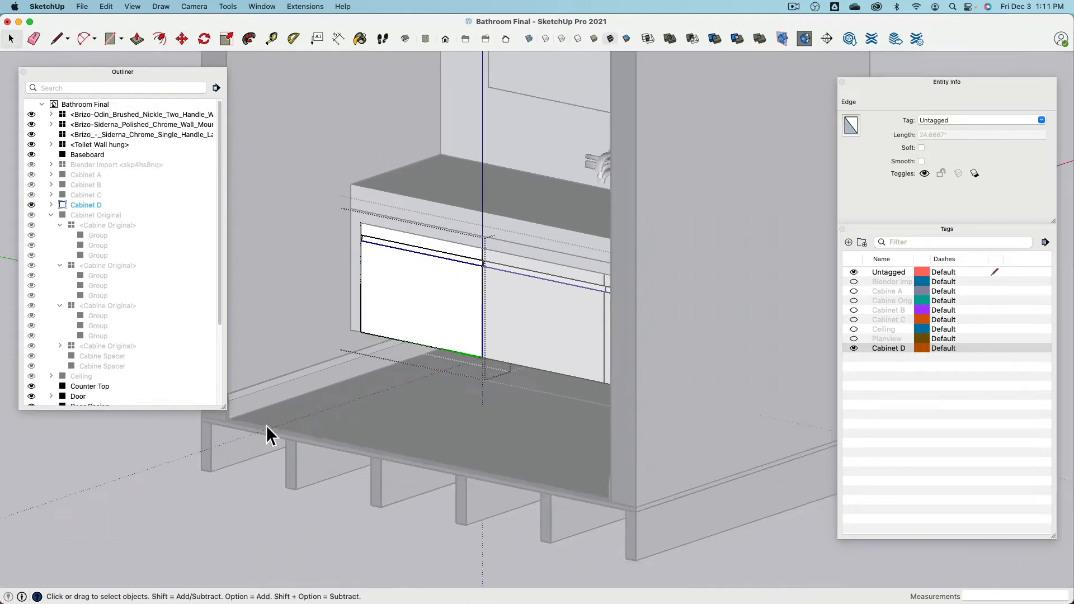
left_click(163, 506)
scroll(412, 250, "up", 5)
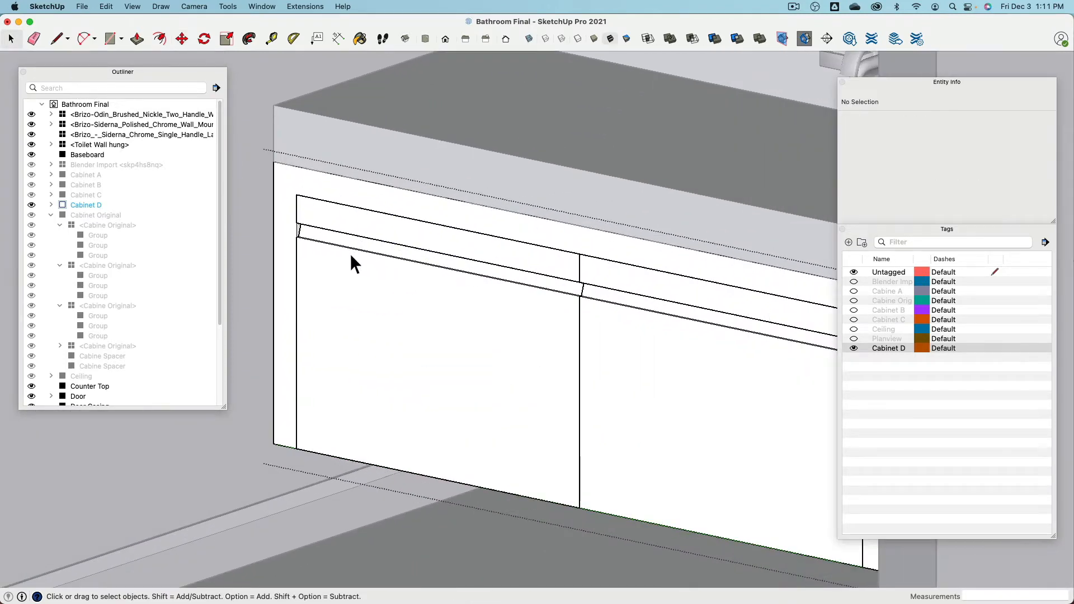
middle_click_drag(367, 245, 419, 312)
scroll(420, 311, "down", 6)
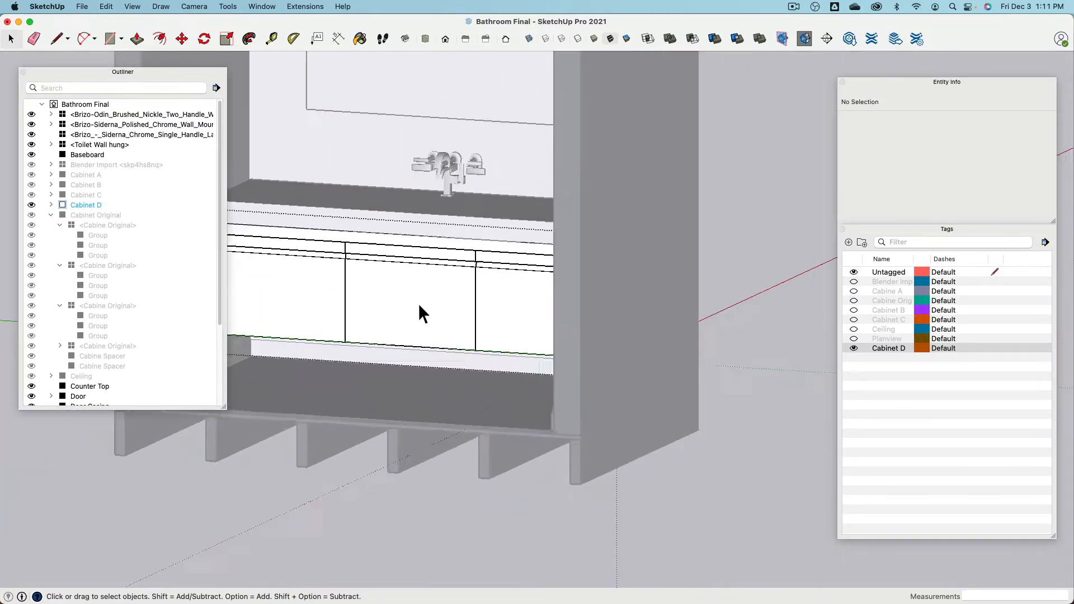
middle_click_drag(675, 200, 680, 256, "shift")
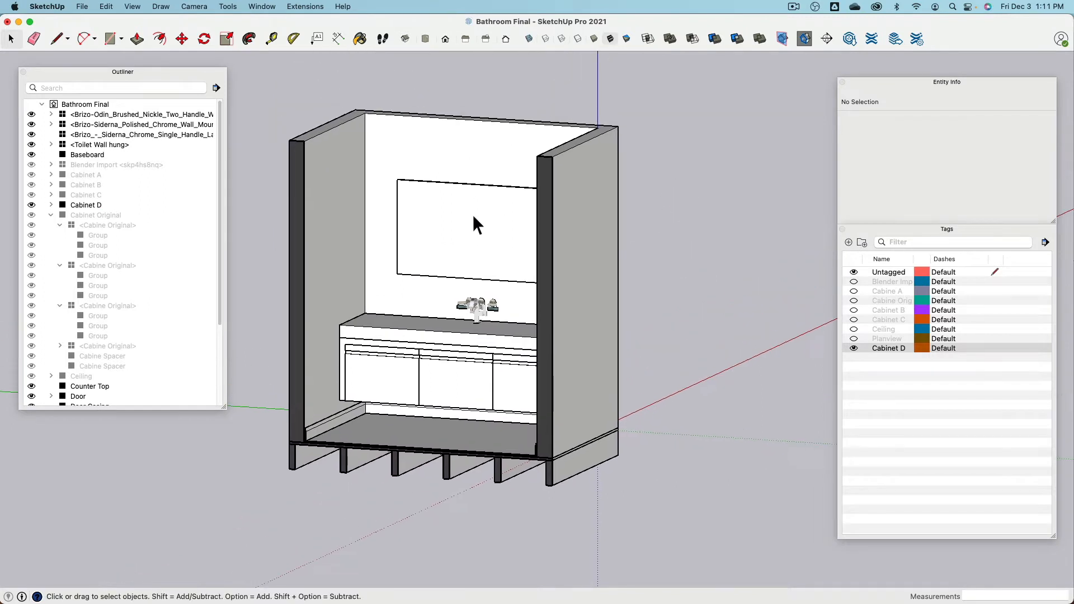
- Switch to the Bathroom RAW model and bring the space beneath the counter top into view
left_click(295, 6)
mouse_move(273, 9)
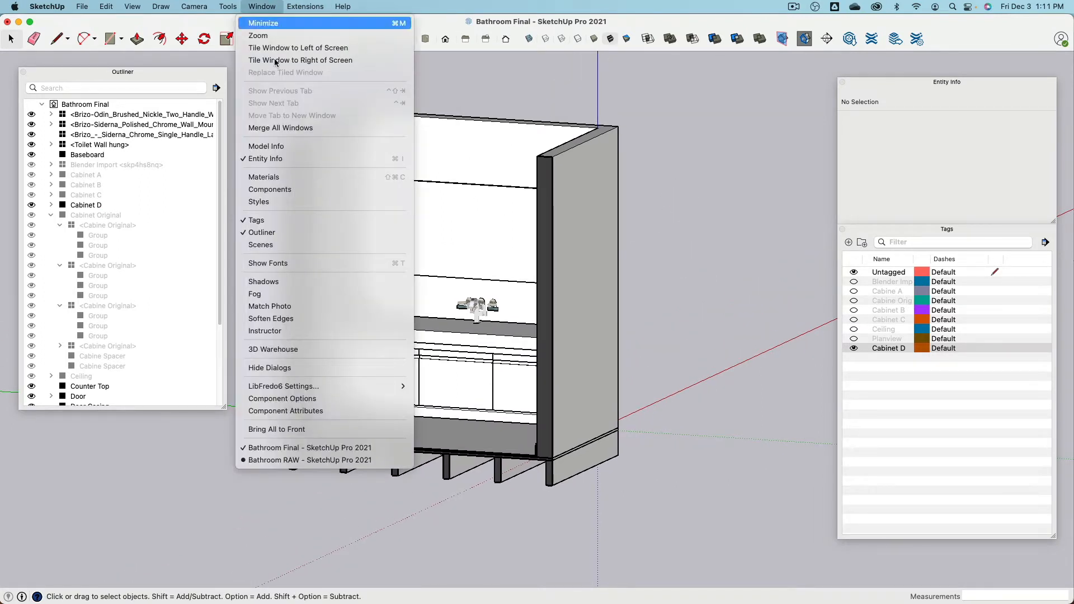
left_click(314, 460)
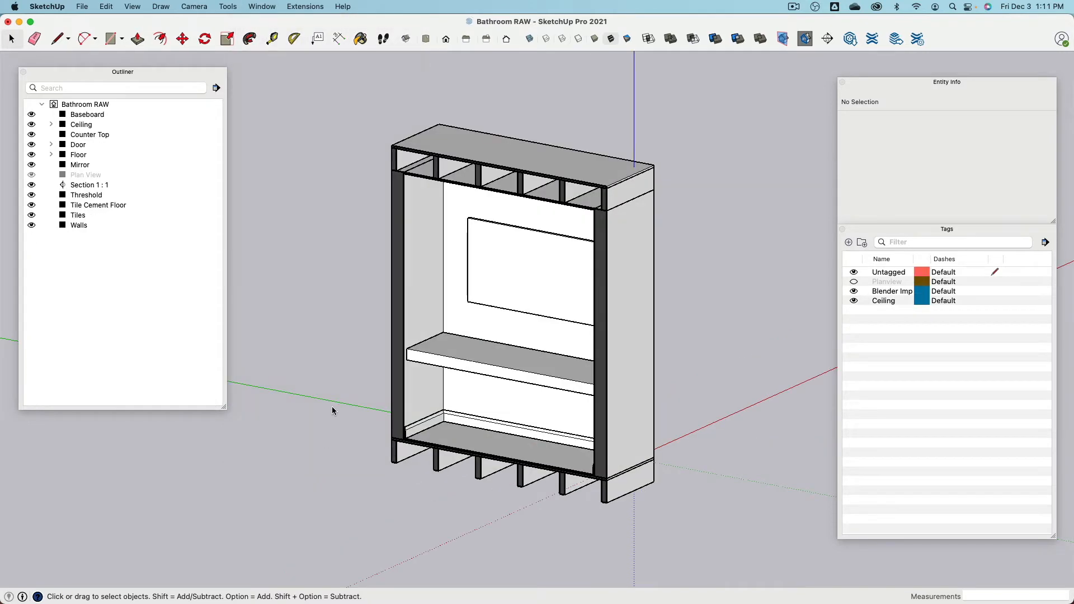
middle_click_drag(332, 412, 348, 305, "shift")
scroll(401, 328, "up", 3)
scroll(508, 247, "up", 3)
scroll(370, 353, "up", 3)
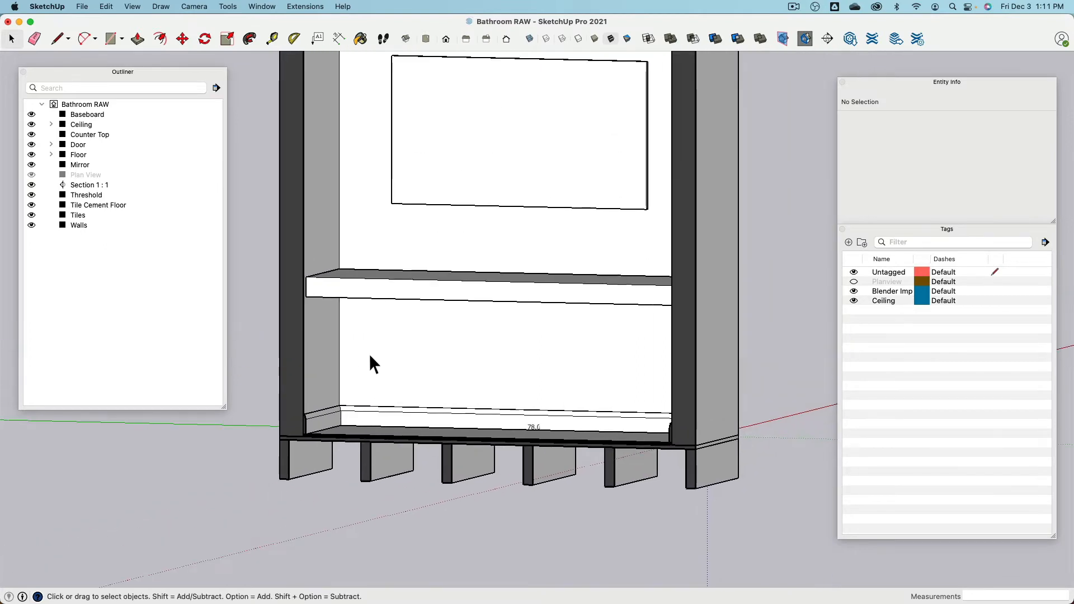
middle_click_drag(369, 353, 339, 223)
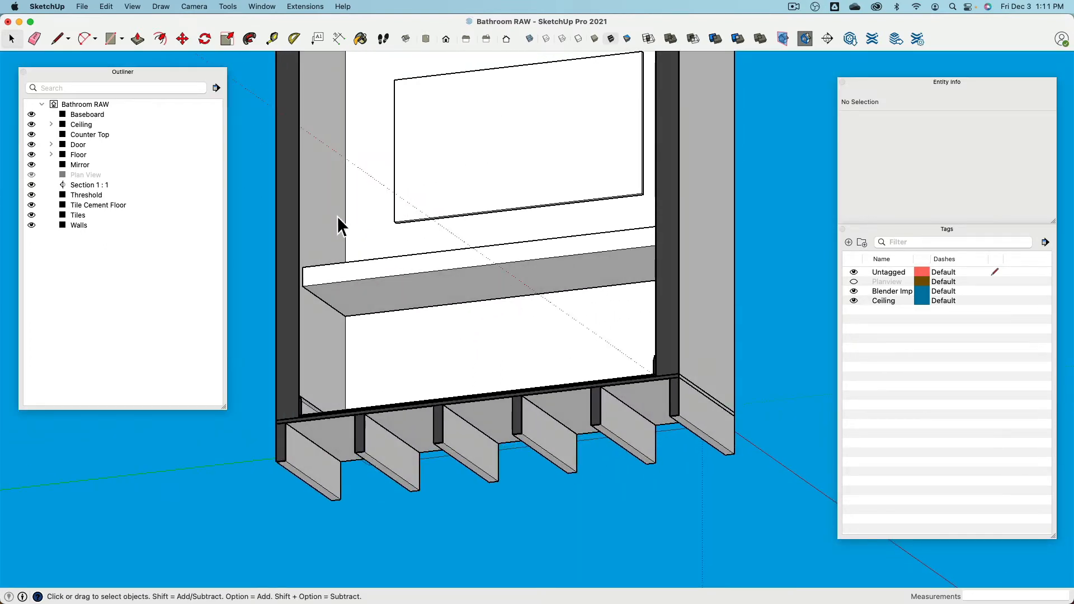
- Try a line down from the counter top's left rear corner, and check the model's measurement unit settings
left_click(58, 39)
scroll(384, 336, "up", 3)
middle_click_drag(479, 319, 442, 305)
left_click(438, 299)
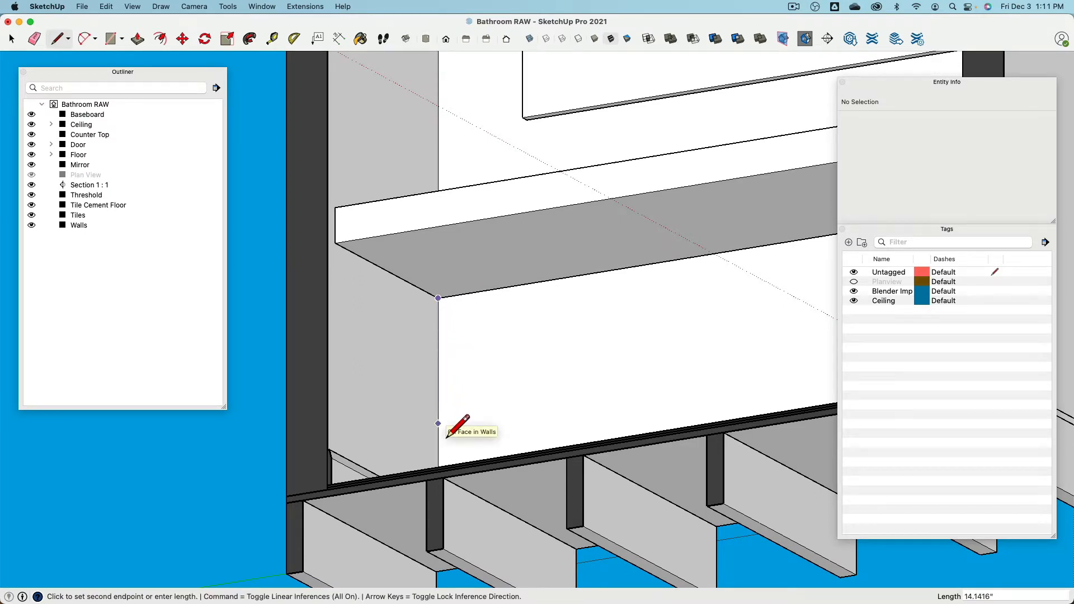
key("Escape")
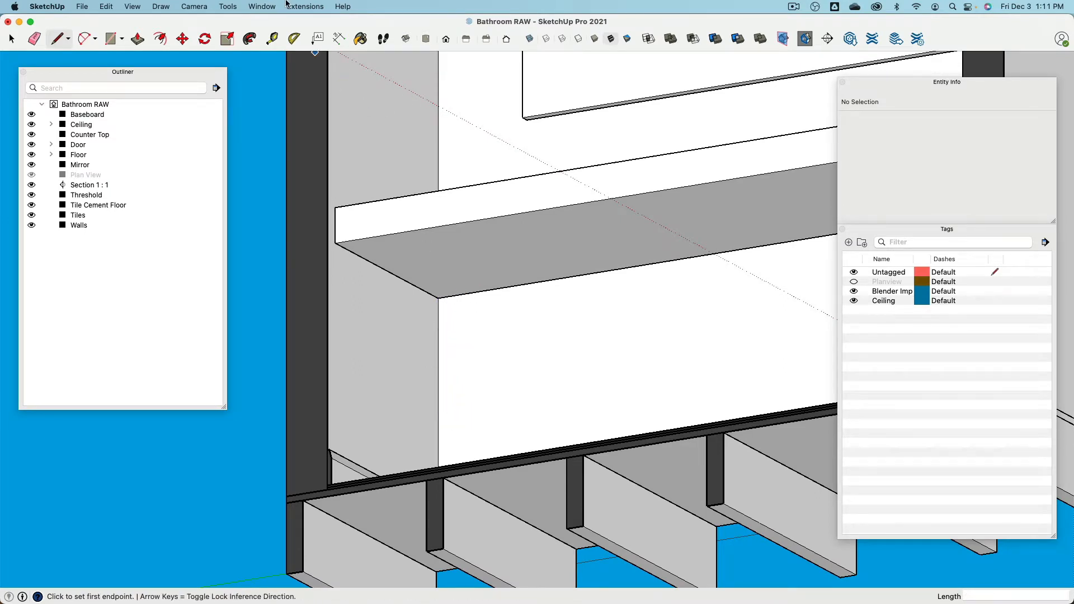
left_click(270, 7)
left_click(295, 146)
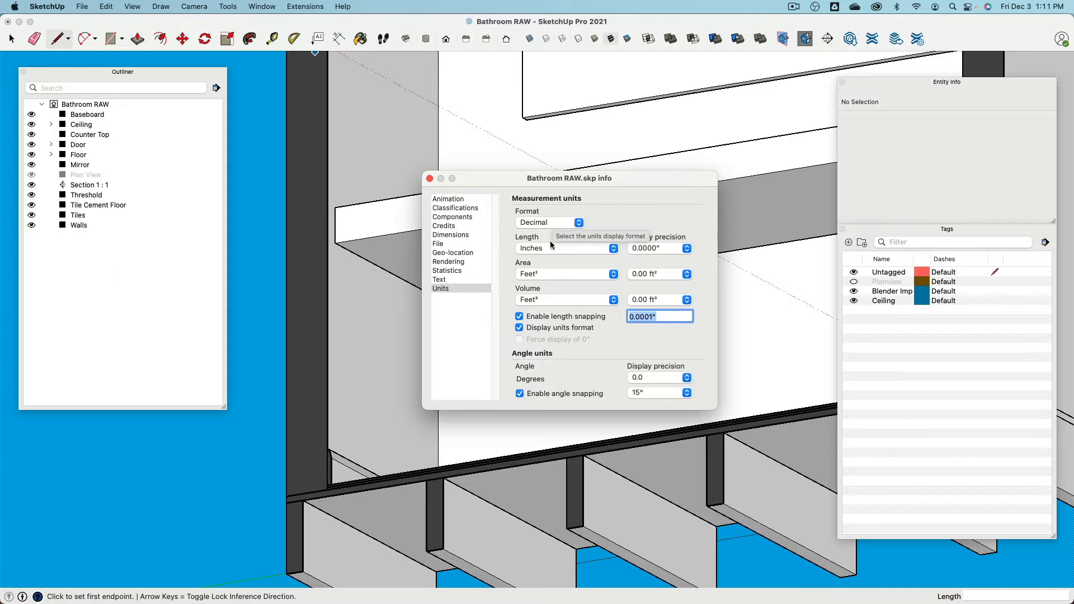
left_click(430, 178)
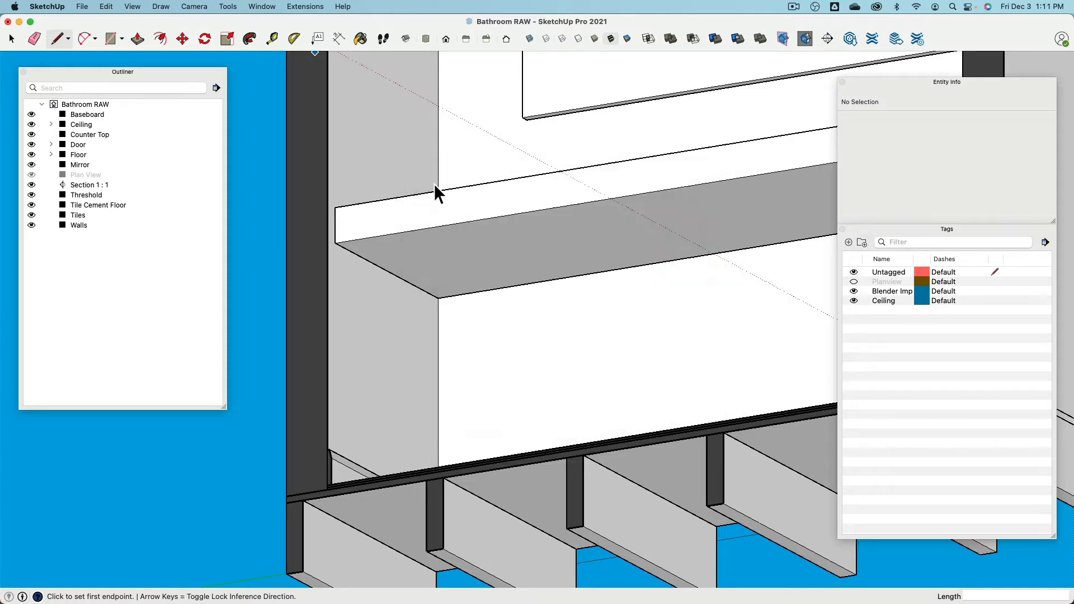
- Draw lines on the back wall from the counter top's left rear corner: 20" down, 2" inward and 18" up
left_click(441, 313)
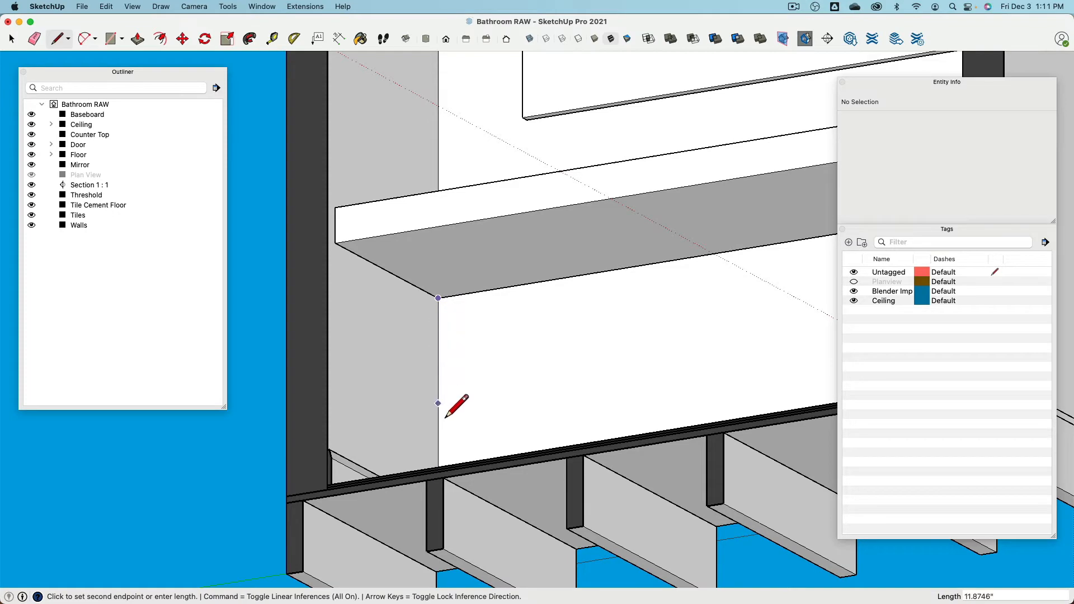
type("20")
scroll(447, 417, "down", 3)
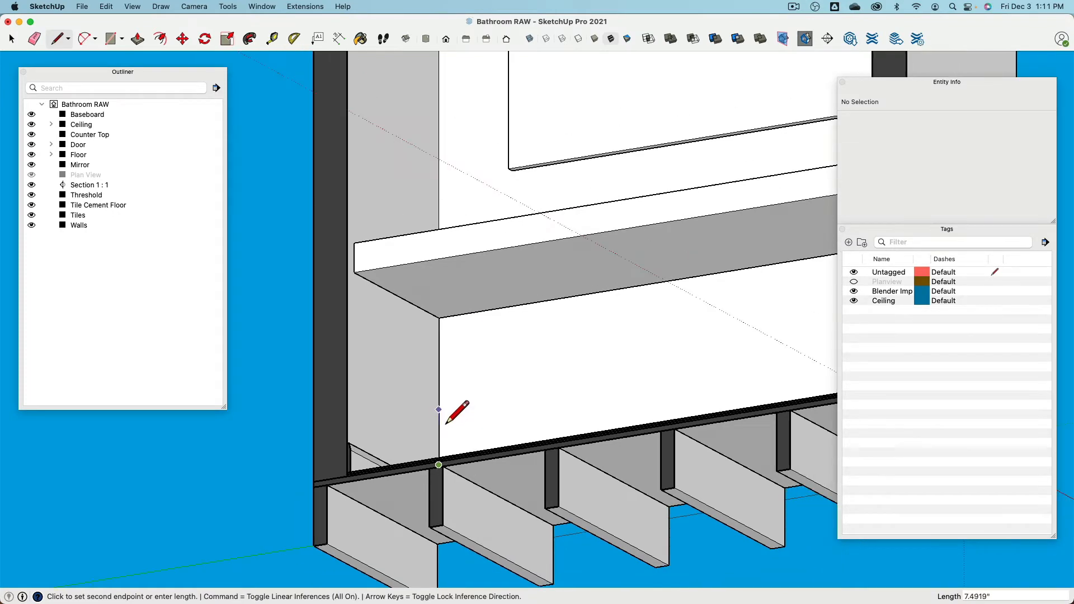
mouse_move(446, 416)
middle_mouse_down()
mouse_move(520, 520)
mouse_move(428, 425)
mouse_move(443, 384)
mouse_move(420, 509)
mouse_move(436, 390)
middle_mouse_up()
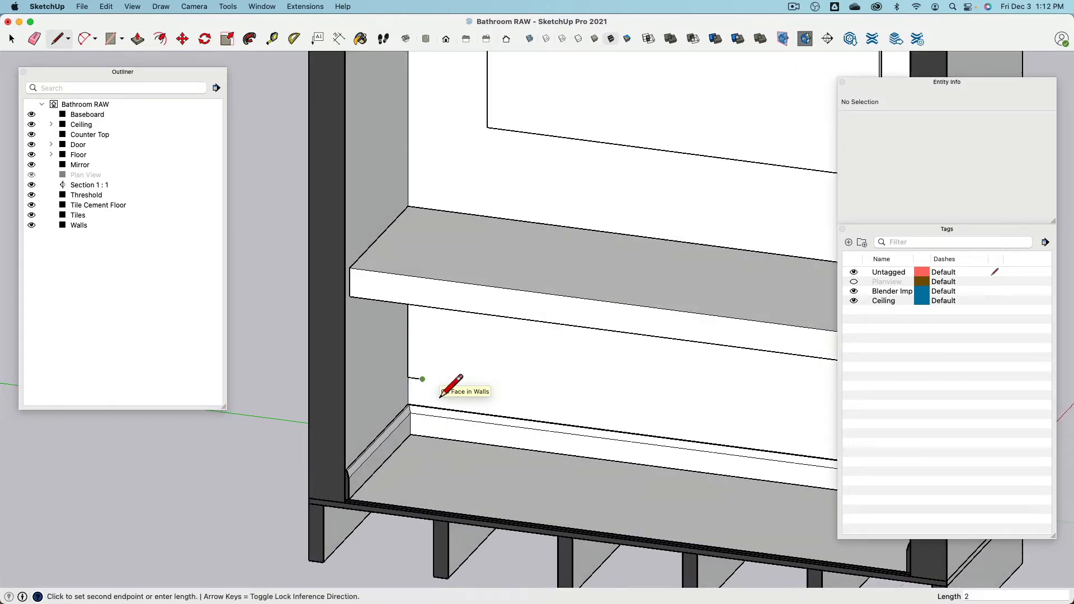
mouse_move(436, 386)
middle_mouse_down()
mouse_move(454, 289)
mouse_move(439, 258)
middle_mouse_up()
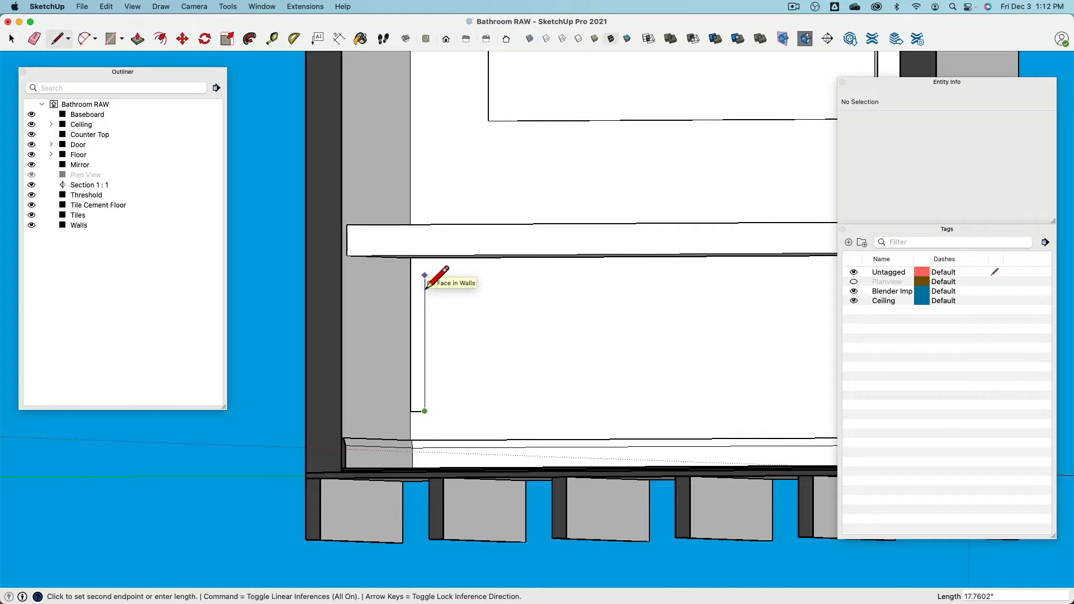
type("18")
key("Return")
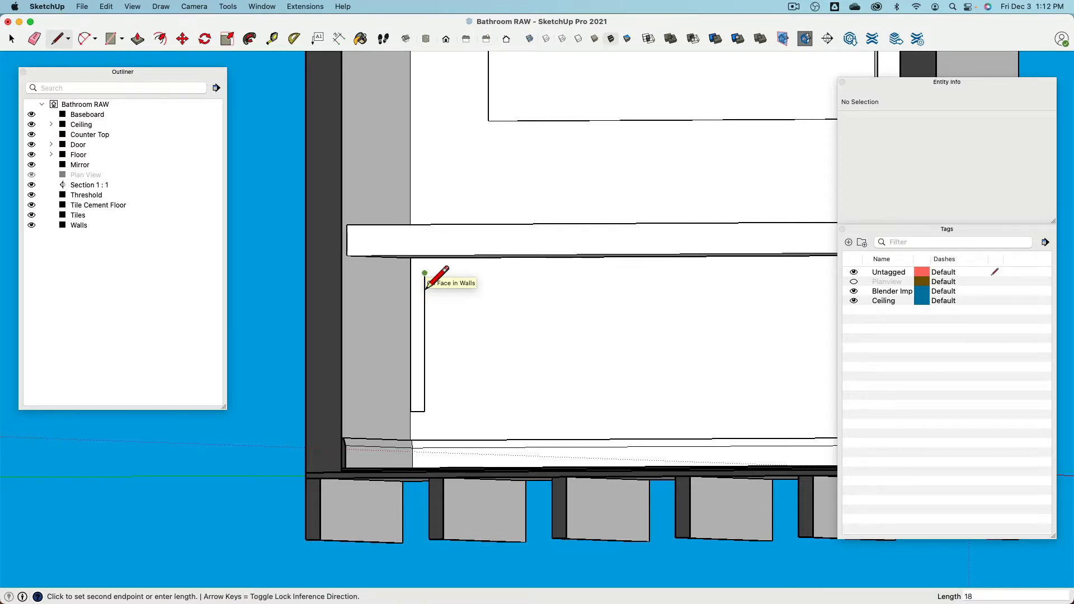
- Draw the matching leg at the counter top's right rear corner: down the wall corner, 2" inward and back up
middle_click_drag(427, 288, 710, 273)
scroll(672, 263, "up", 5)
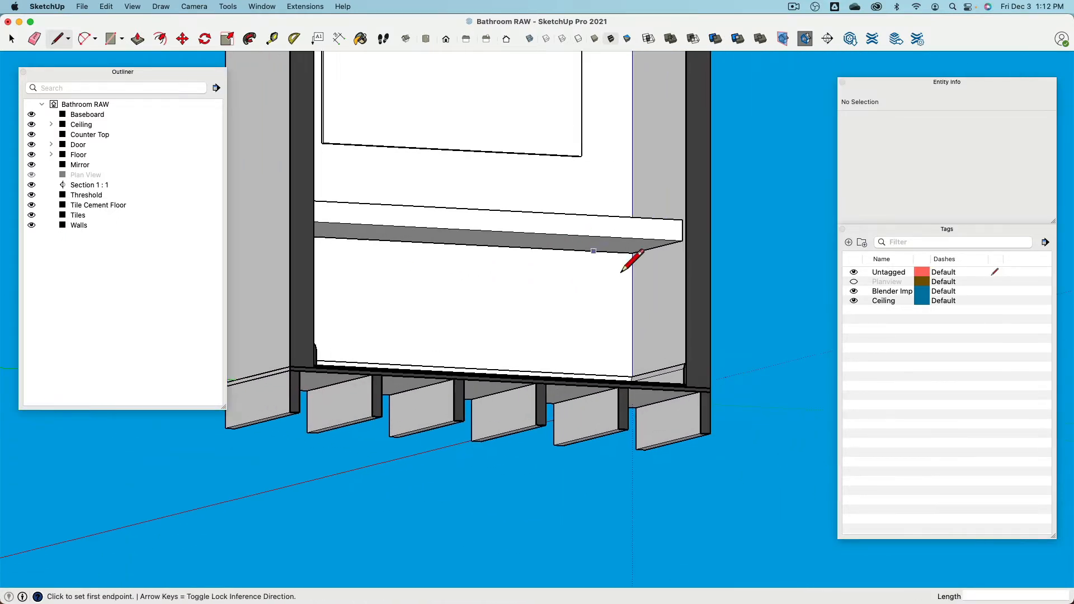
left_click(639, 248)
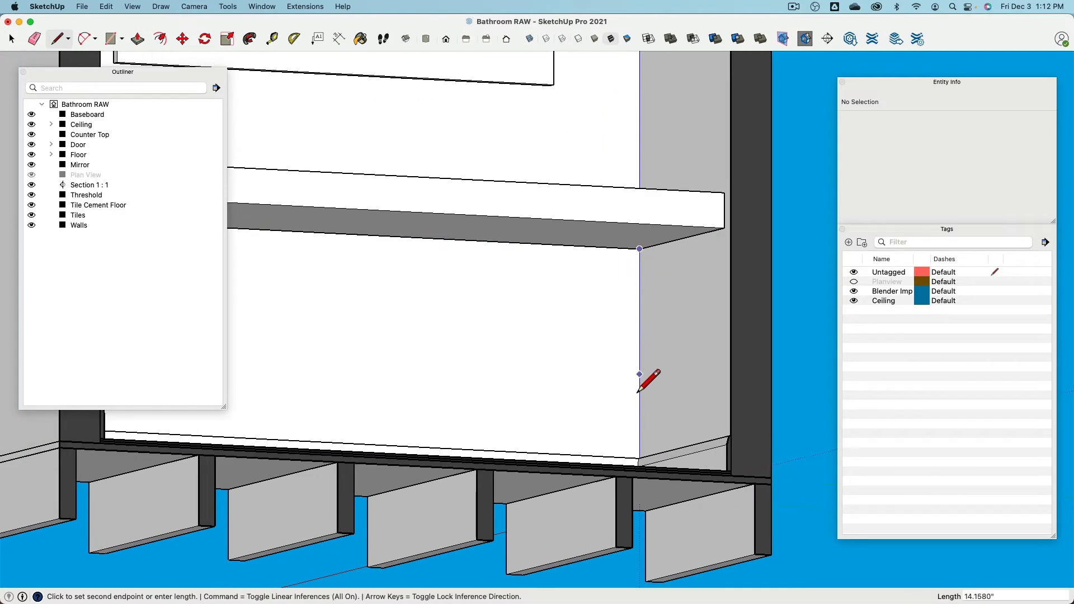
left_click(640, 426)
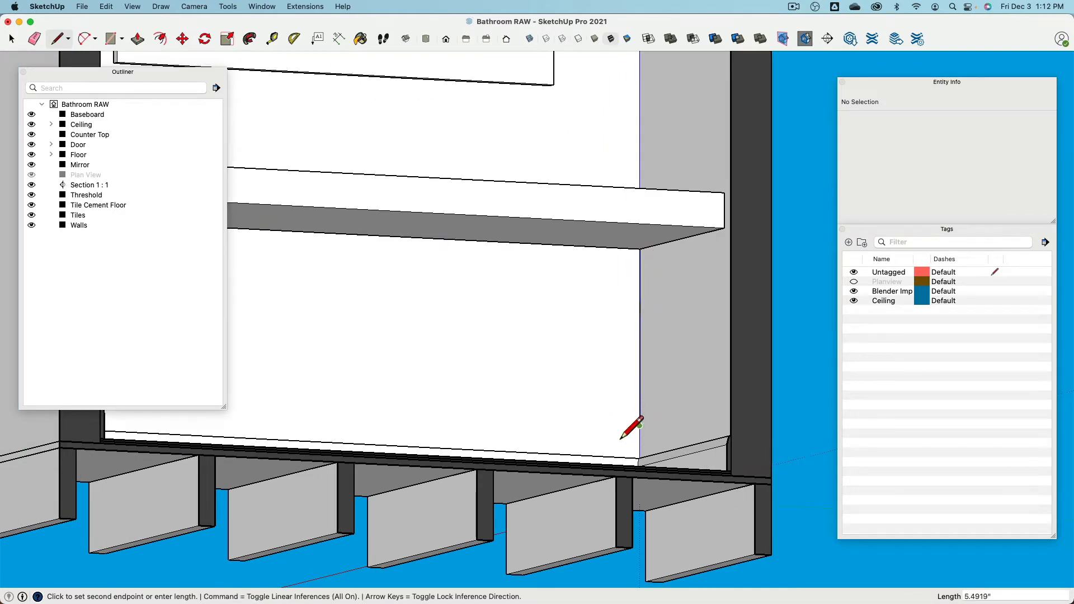
type("2")
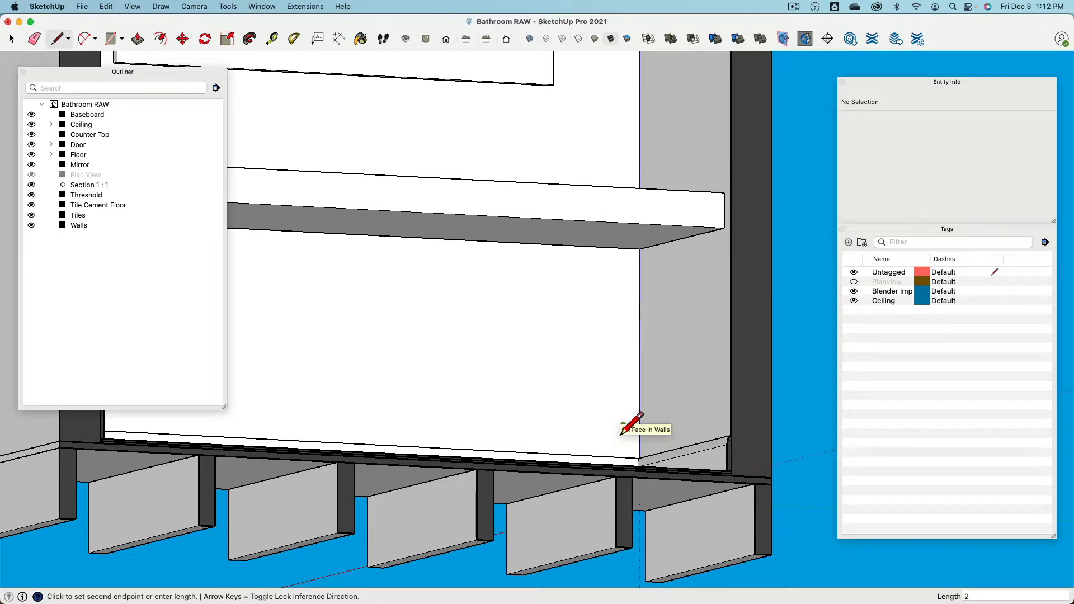
key("Return")
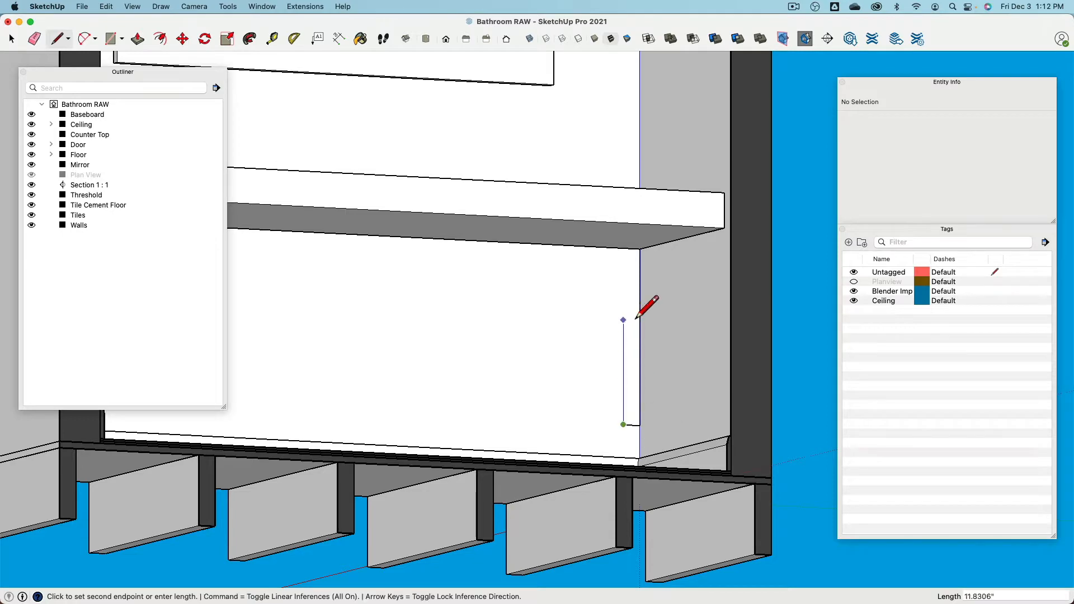
left_click(627, 289)
- Join the two inner leg lines across the back wall and close the outline along the counter top's rear underside edge
middle_click_drag(635, 281, 586, 281)
left_click(280, 290)
key("Escape")
scroll(271, 281, "down", 3)
left_click(608, 261)
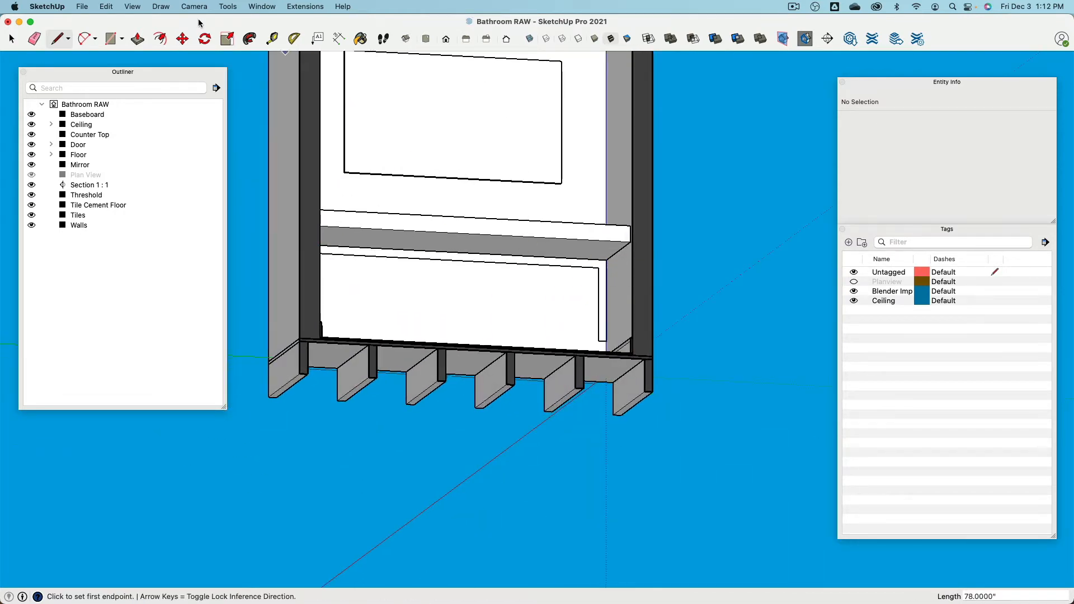
- Push/Pull the cabinet frame face 23" out from the back wall, flush with the counter top's front
left_click(137, 40)
middle_click_drag(362, 111, 276, 238)
scroll(348, 343, "up", 4)
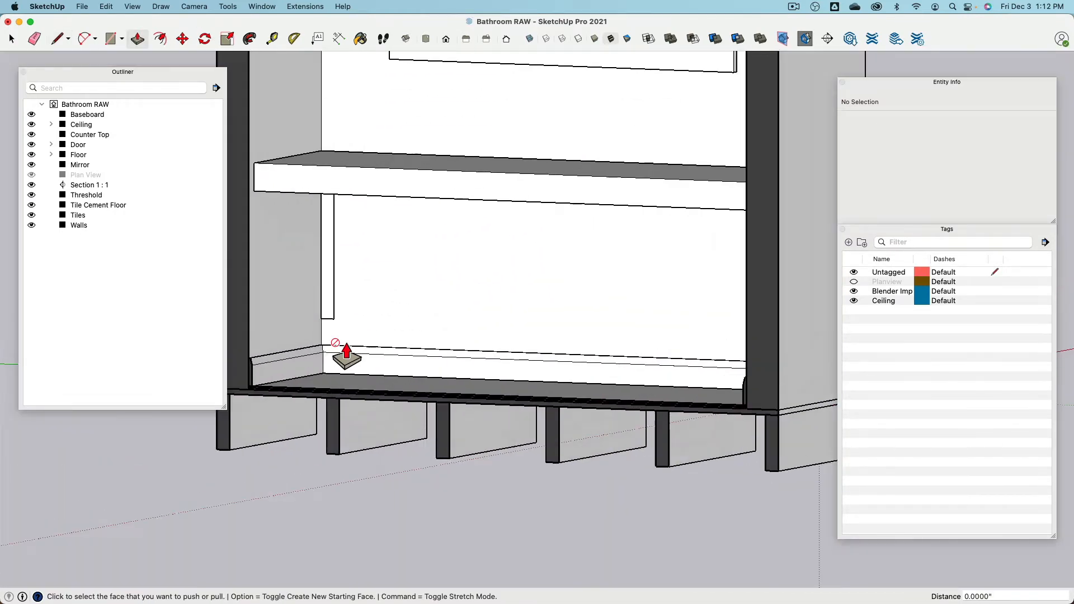
middle_click_drag(370, 292, 468, 334, "shift")
left_click(437, 310)
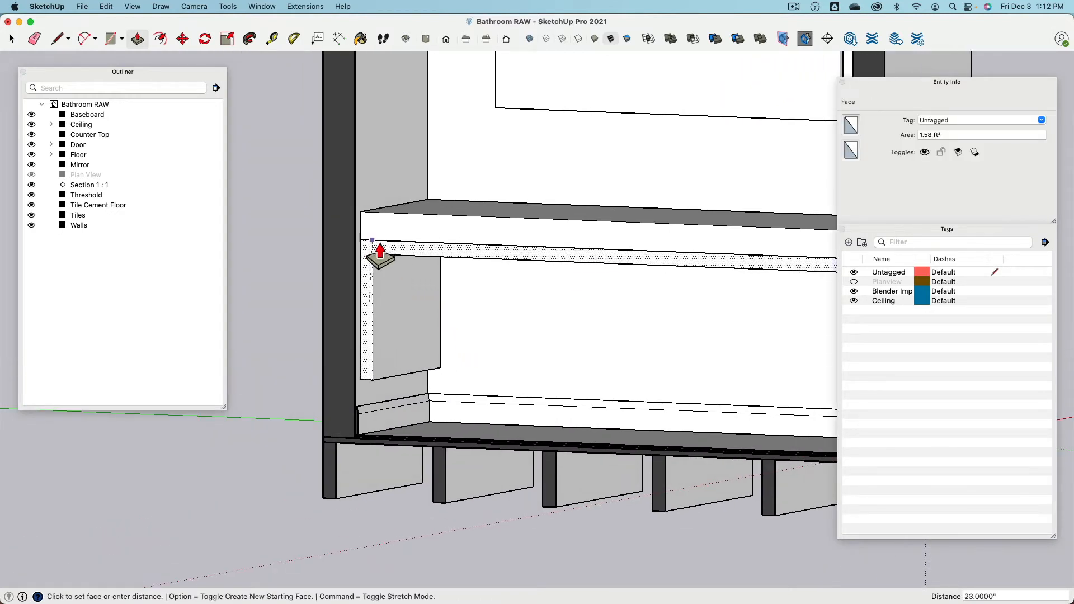
left_click(373, 251)
- Select all the extruded cabinet frame geometry beneath the counter top and make it a group
left_click(12, 39)
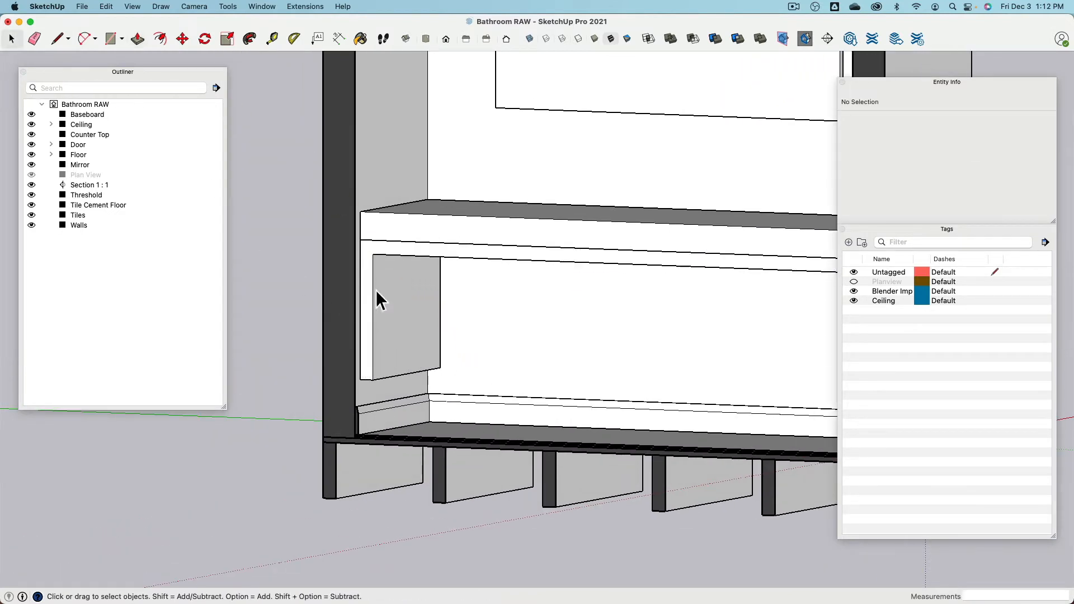
left_click(414, 289)
double_click(414, 290)
right_click(411, 281)
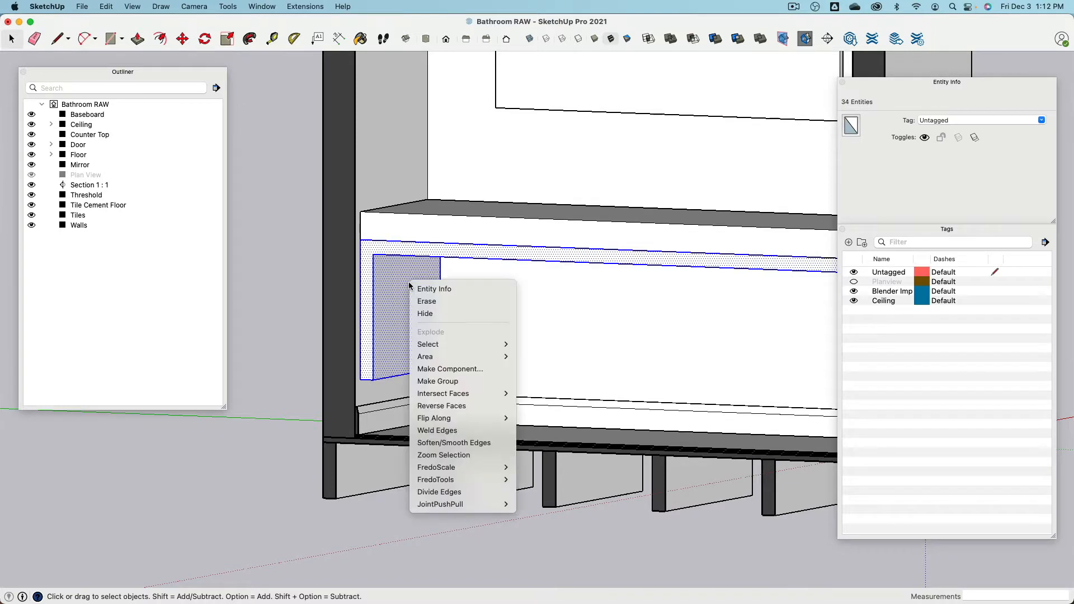
left_click(442, 382)
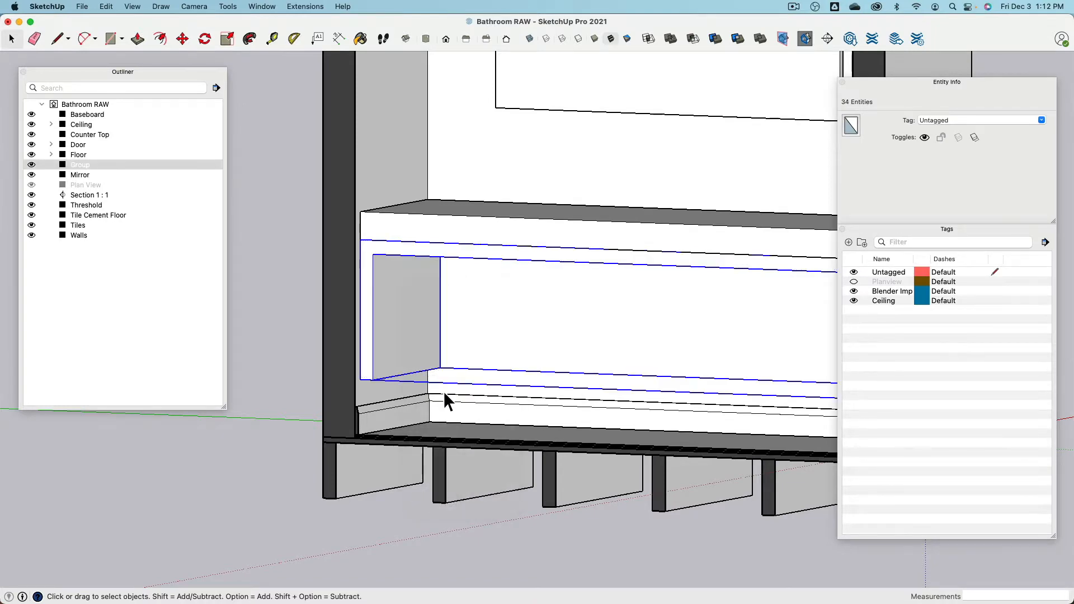
- Rename the new frame group "Cabinet Frame"
double_click(84, 165)
double_click(83, 166)
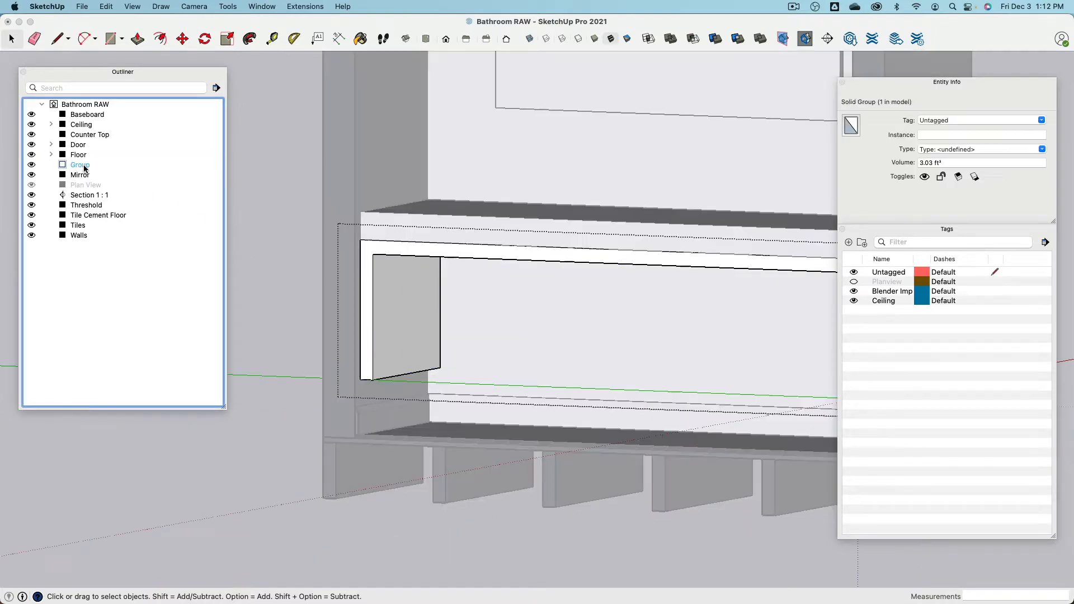
left_click(84, 166)
left_click(84, 168)
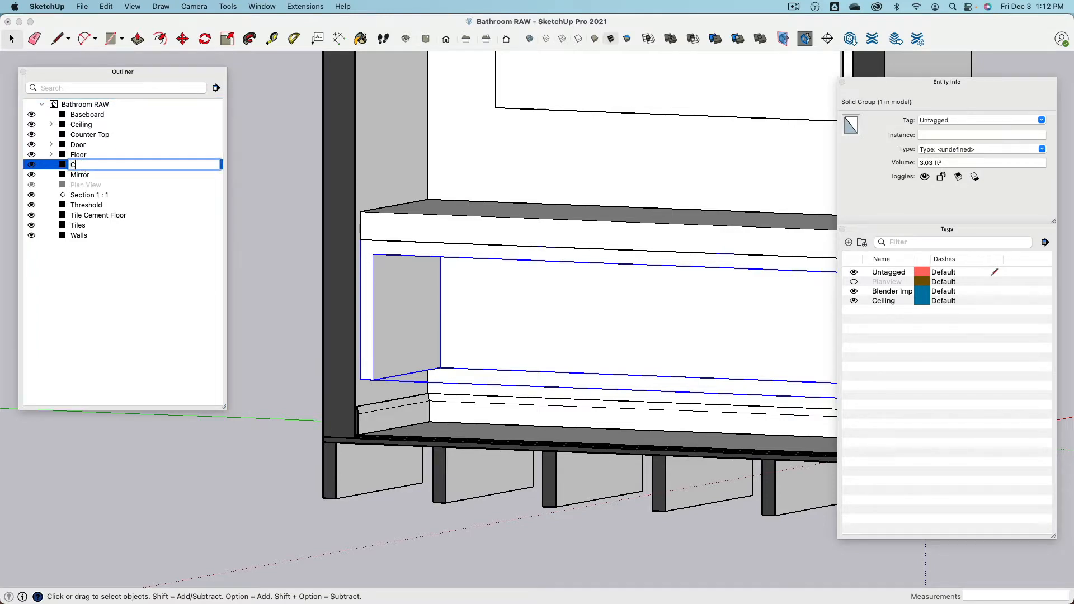
type("Cabinet Frame")
key("Return")
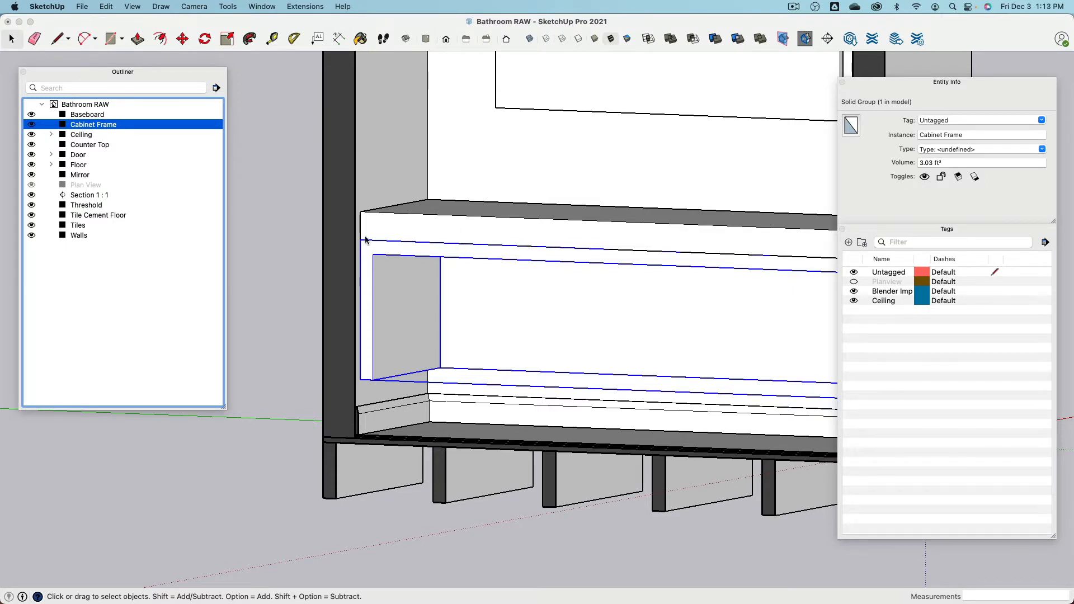
left_click(300, 201)
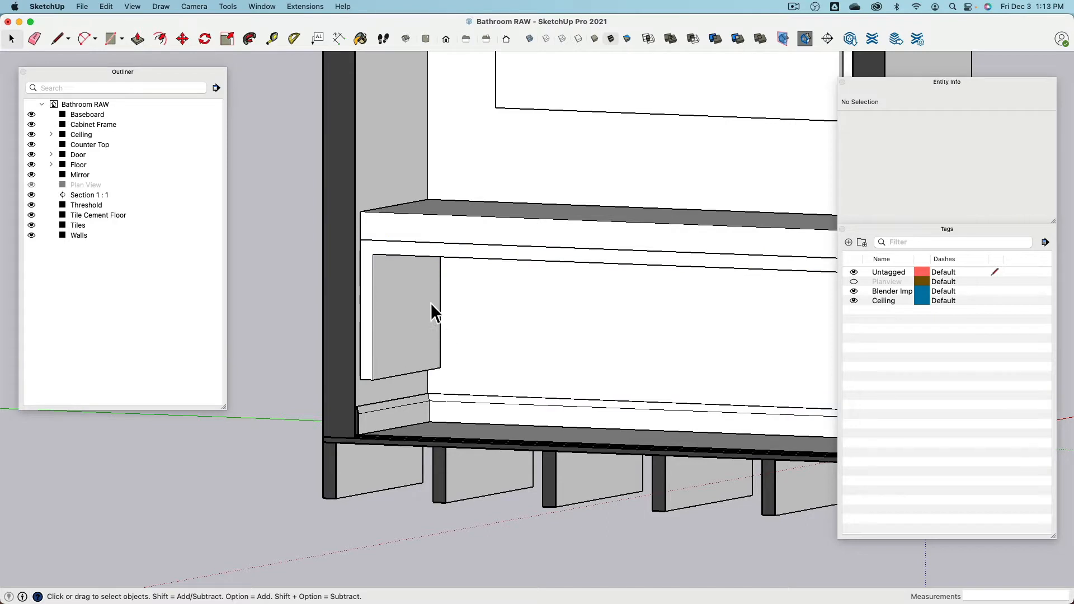
- Switch to Blender to examine the vanity's front division in the finished bathroom scene, and return to the SketchUp model
middle_click_drag(431, 304, 589, 305)
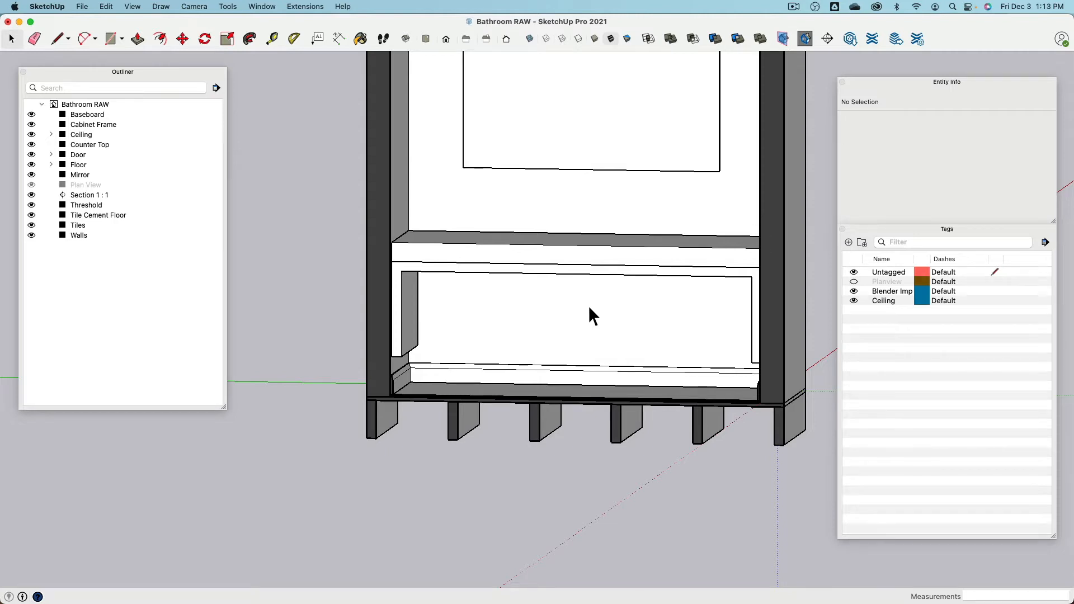
key("super+Tab")
key("super+Tab")
key("super+Tab")
key("super+Tab")
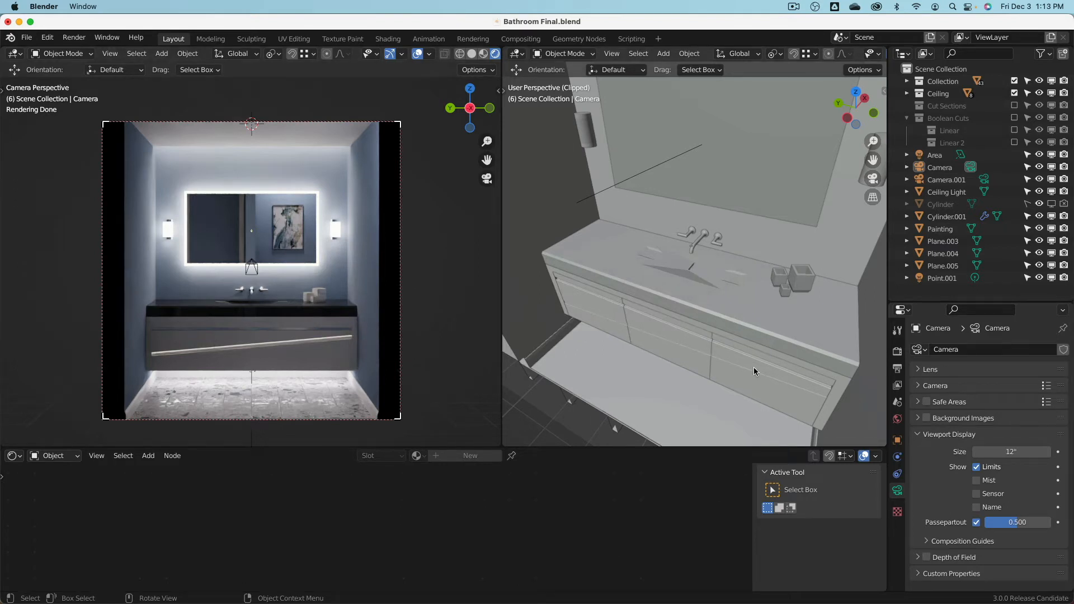
key("super+Tab")
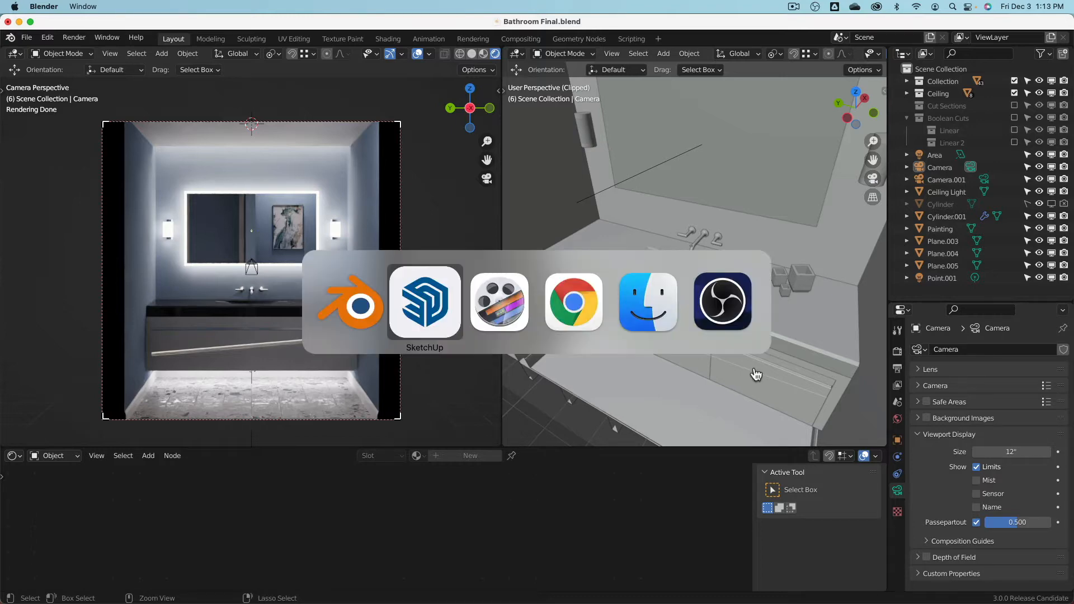
left_click(407, 290)
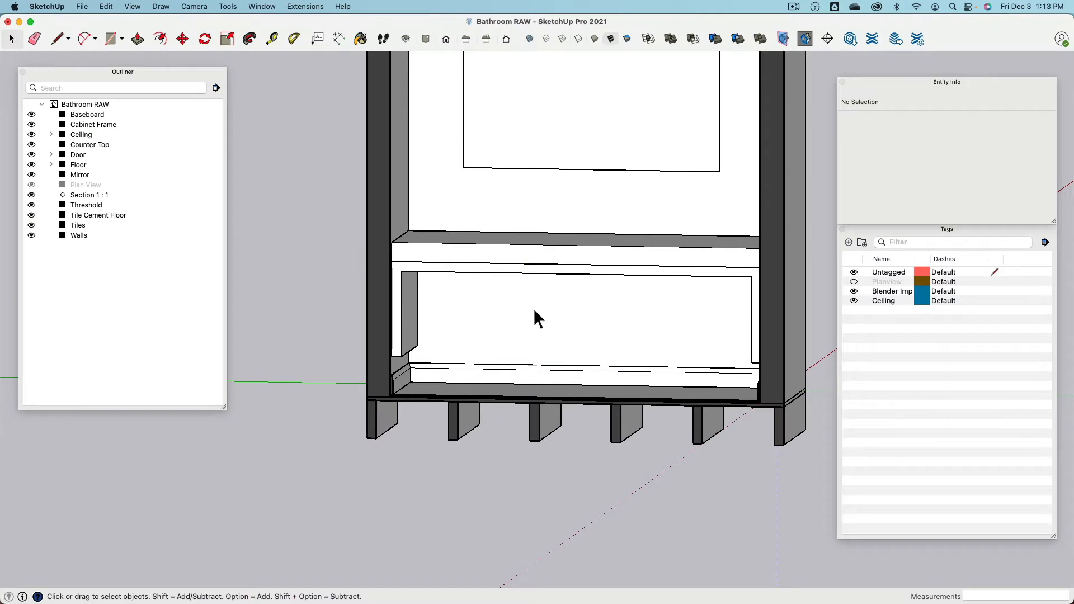
middle_click_drag(506, 328, 540, 329)
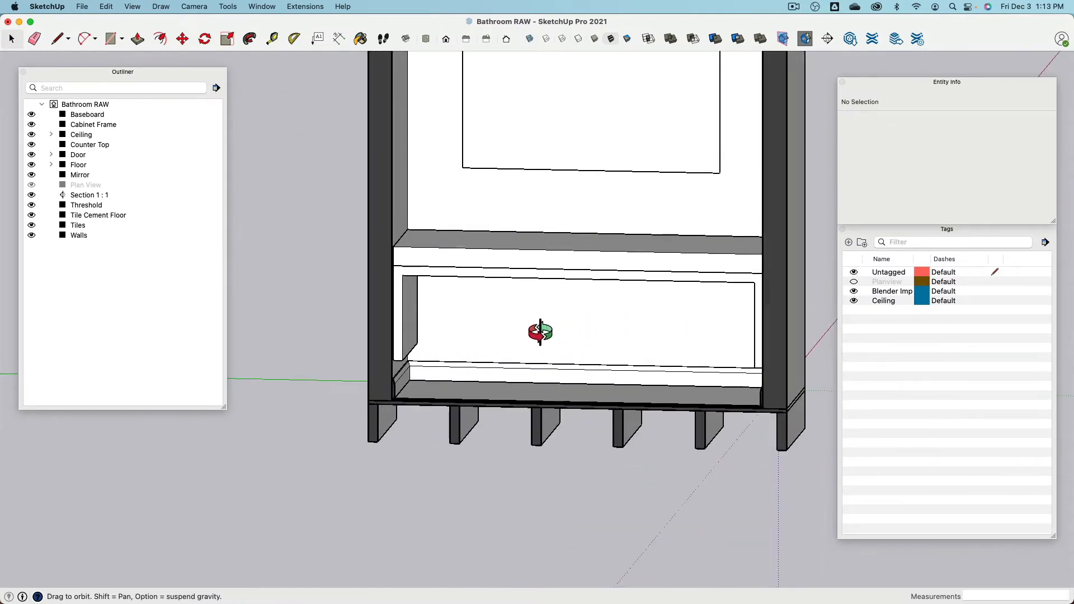
- Draw a line along the back wall between the rear lower inner corners of the cabinet frame's two legs
left_click(59, 39)
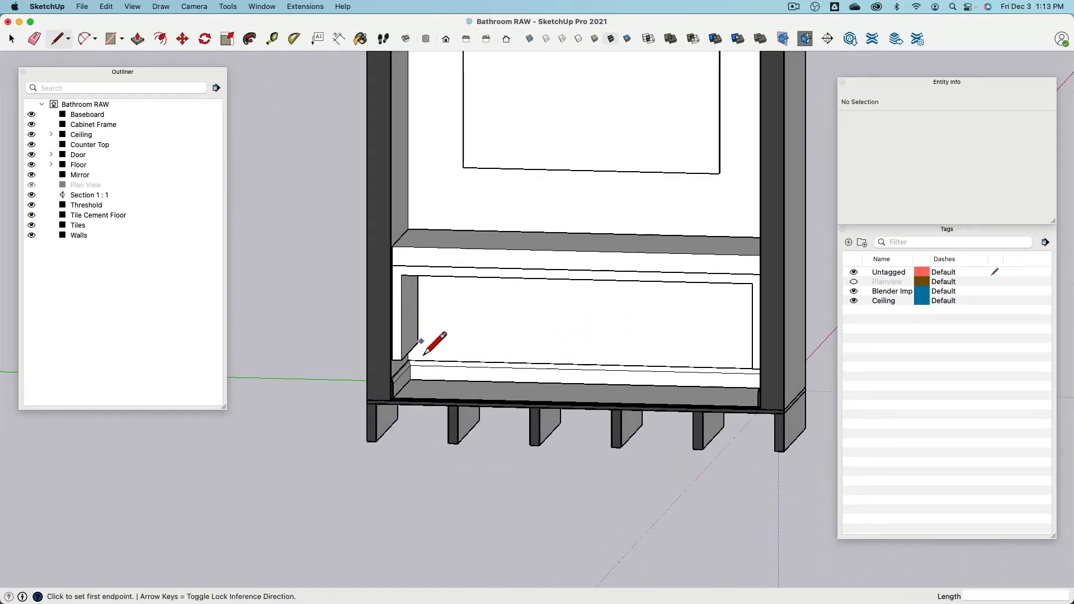
left_click(418, 352)
middle_click_drag(448, 349, 727, 338)
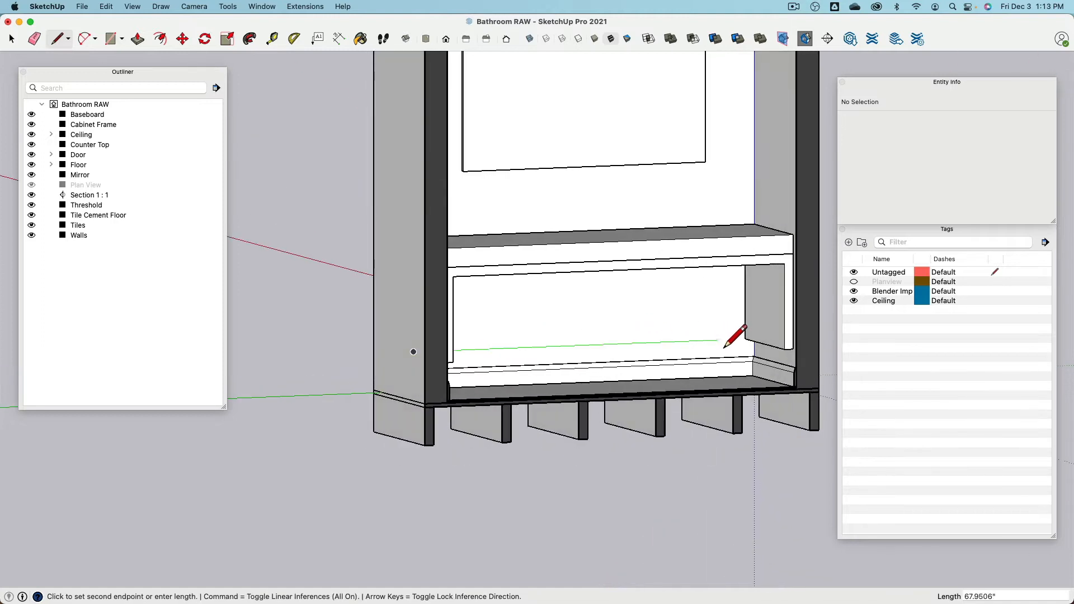
left_click(743, 339)
key("Escape")
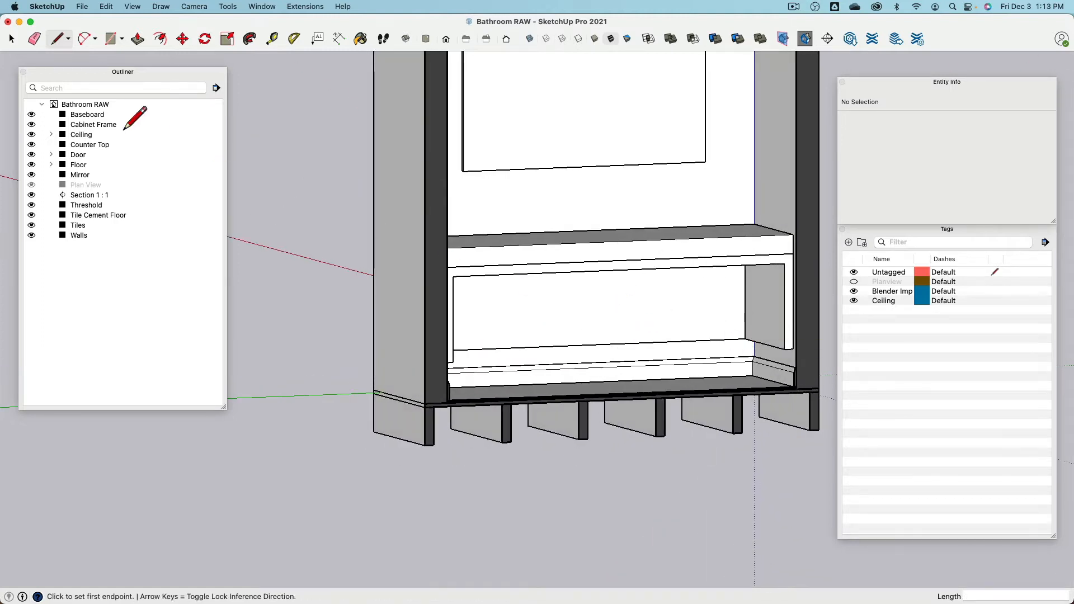
- Divide the line between the frame legs into three equal segments
left_click(10, 39)
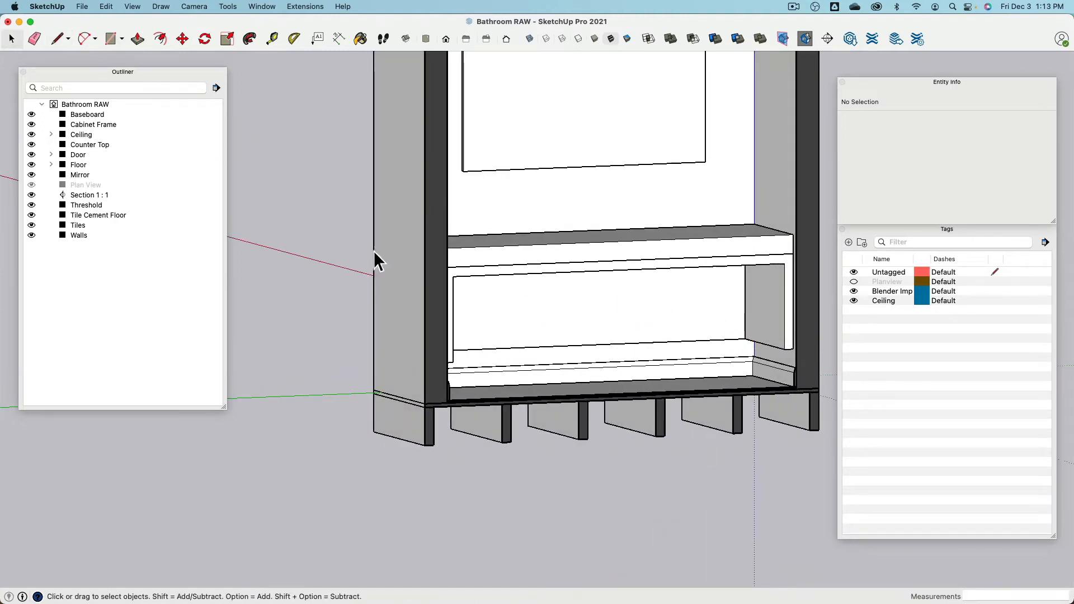
left_click(570, 349)
right_click(569, 350)
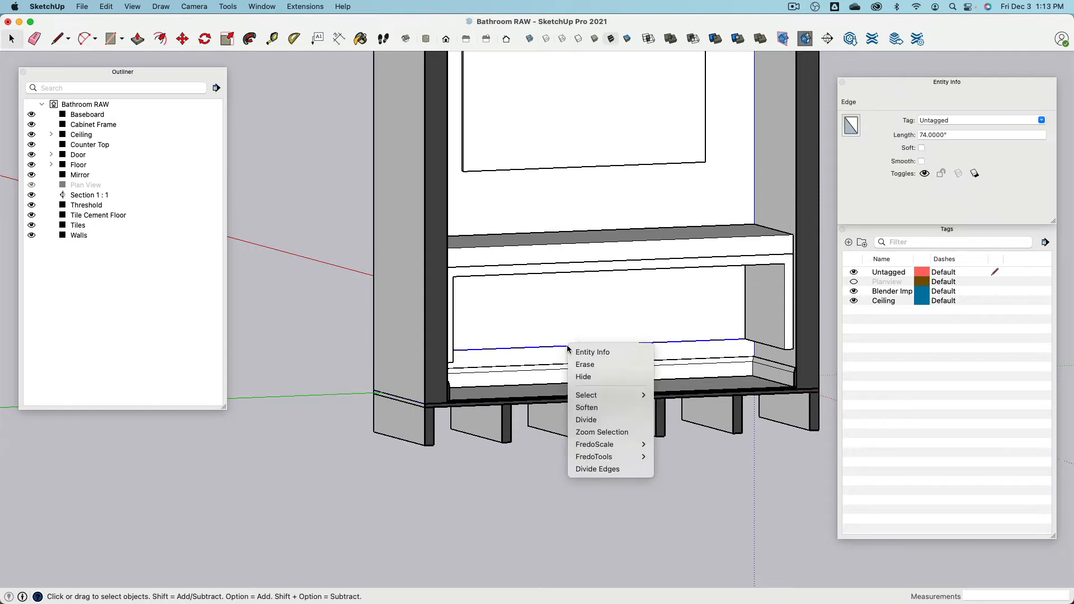
left_click(610, 421)
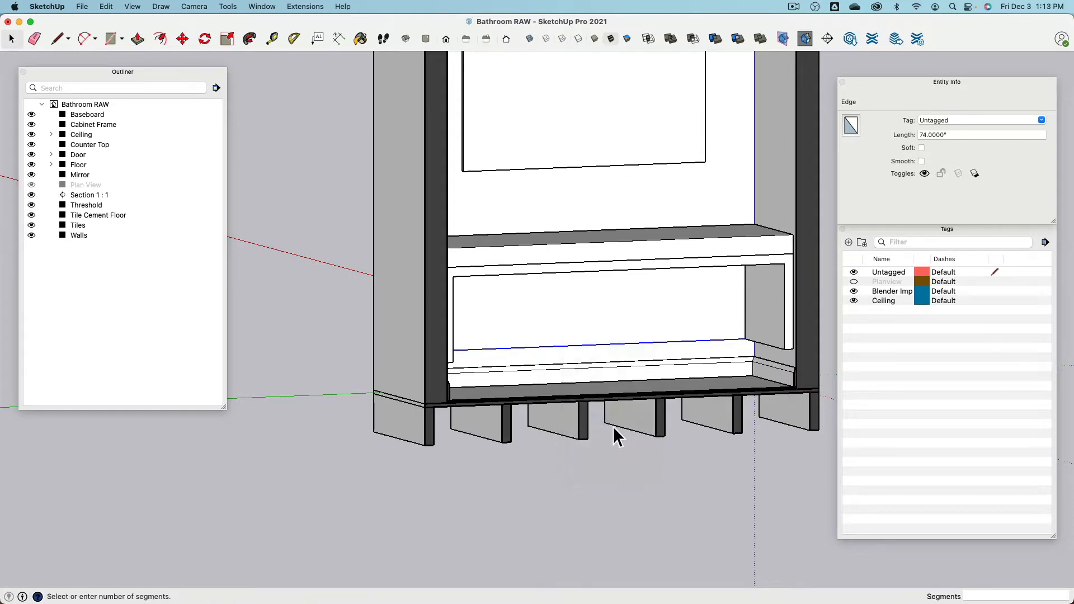
key("Return")
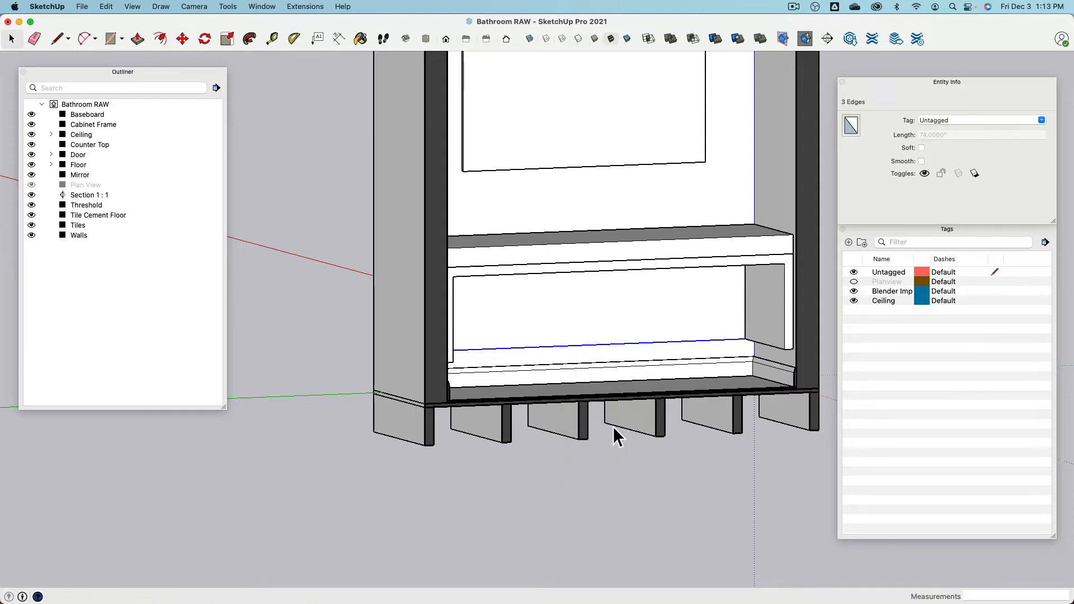
- Delete the middle and right segments of the divided line, keeping the left third
left_click(716, 346)
left_click(714, 344)
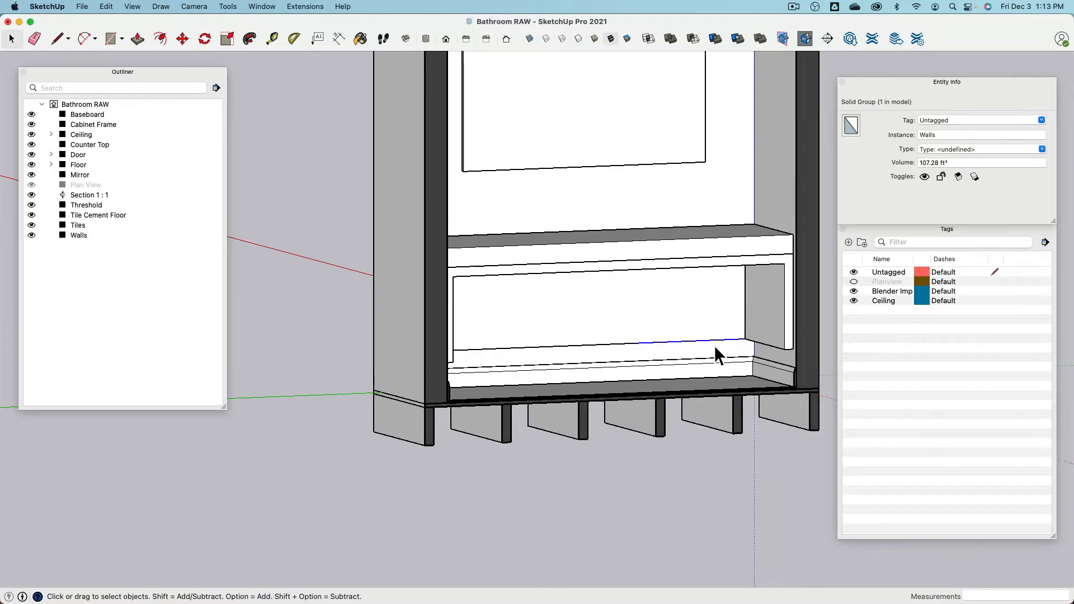
key("Delete")
left_click(623, 348)
key("Delete")
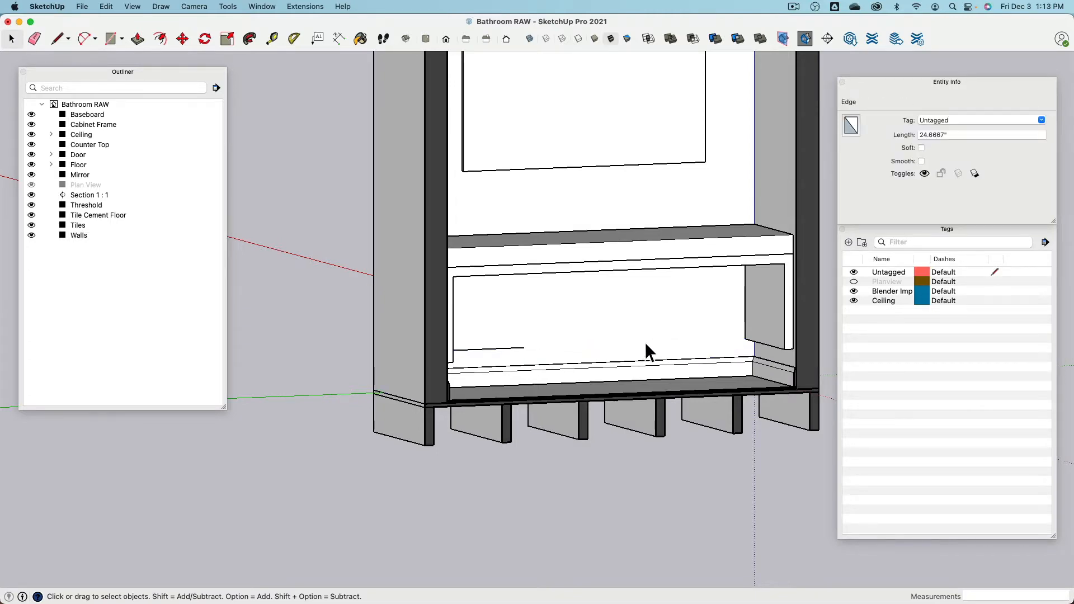
- Draw lines 18" up from the remaining segment's end to the frame's underside, across to the left leg and down, closing a rectangle
middle_click_drag(647, 350, 568, 274)
left_click(58, 40)
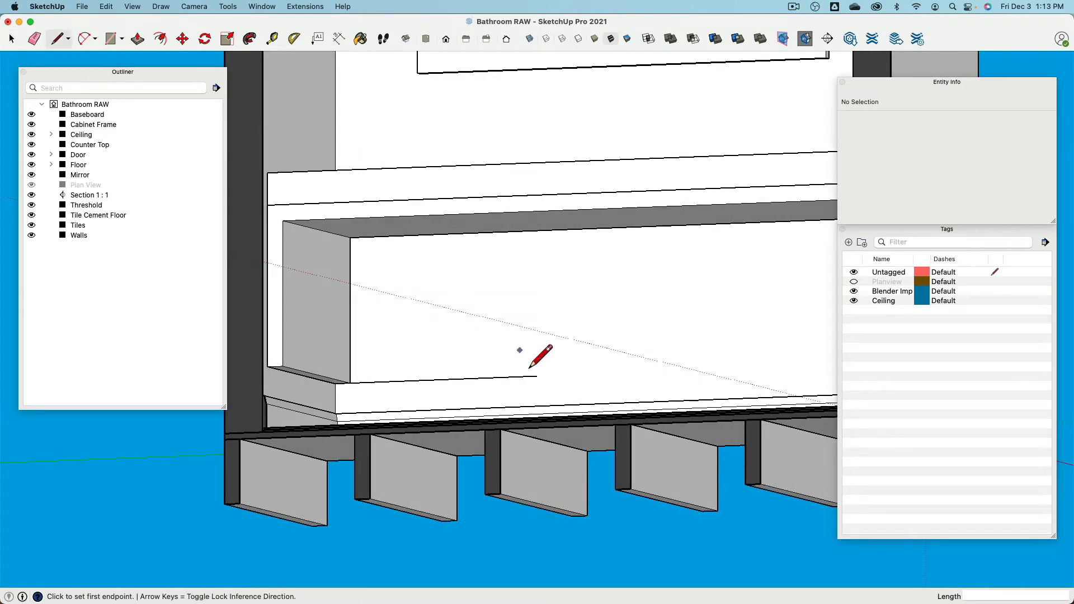
left_click(537, 376)
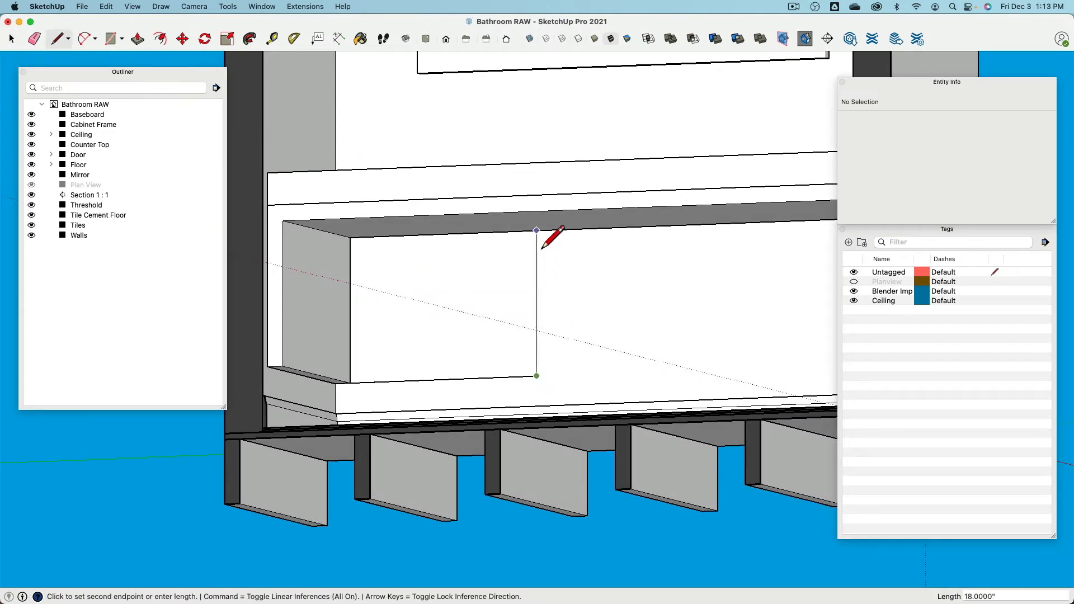
left_click(537, 232)
left_click(350, 238)
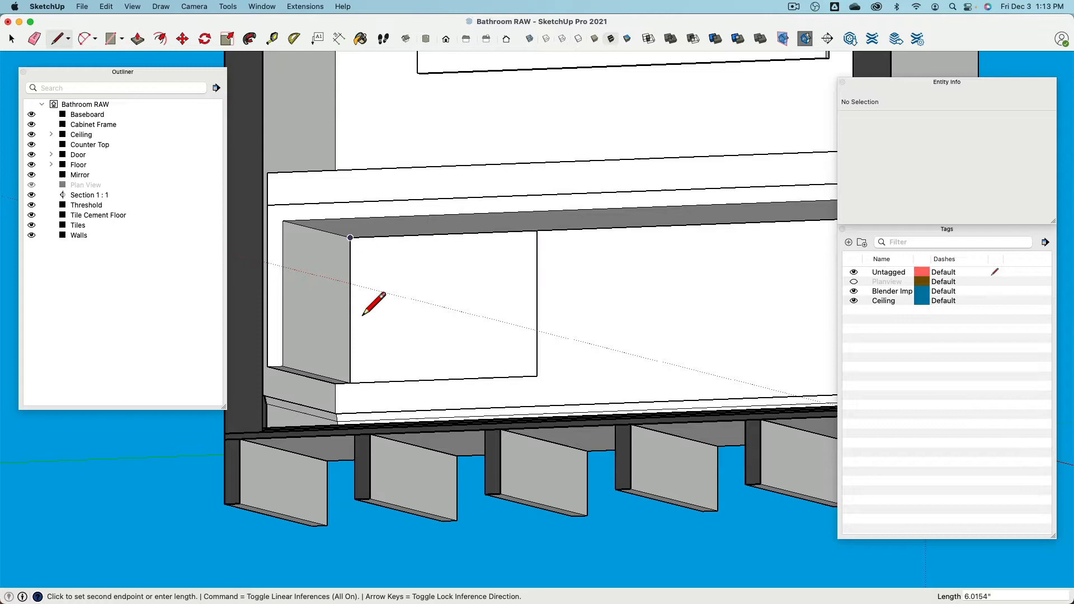
left_click(350, 383)
- Push/Pull the rectangle 23" out from the back wall, flush with the cabinet frame's front
left_click(139, 38)
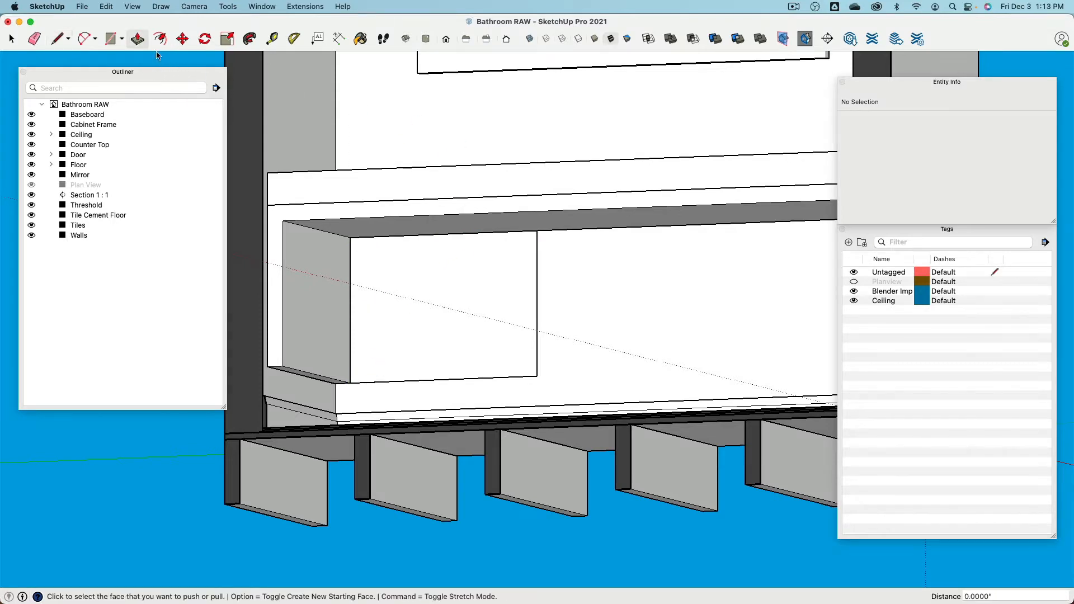
left_click(396, 343)
left_click(296, 234)
middle_click_drag(376, 205, 439, 176, "shift")
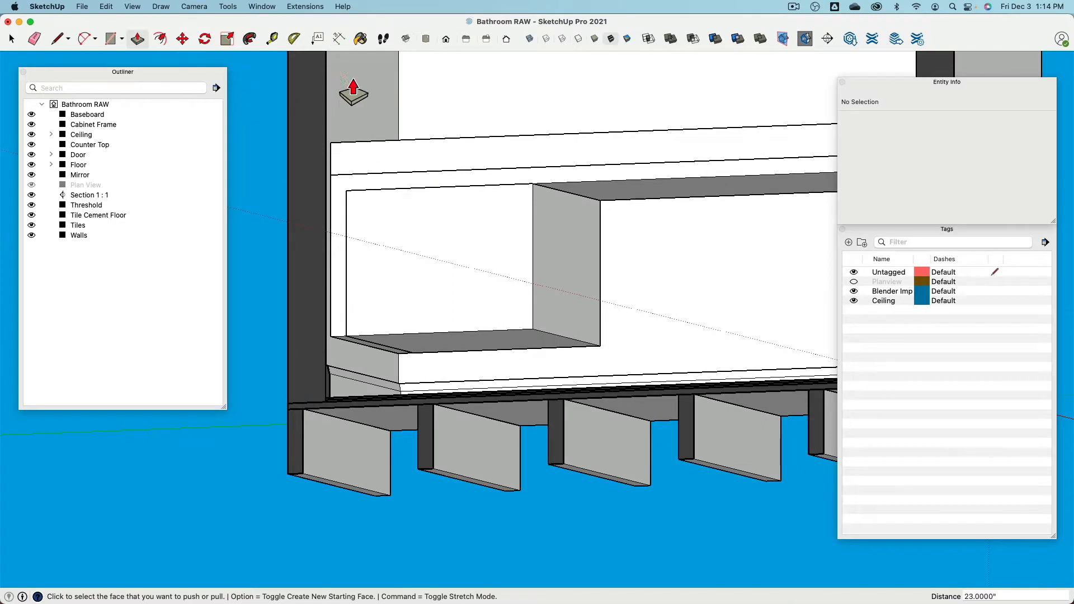
- Measure the depth of the new cabinet box along its lower right side edge
left_click(272, 39)
scroll(607, 358, "up", 5)
left_click(607, 338)
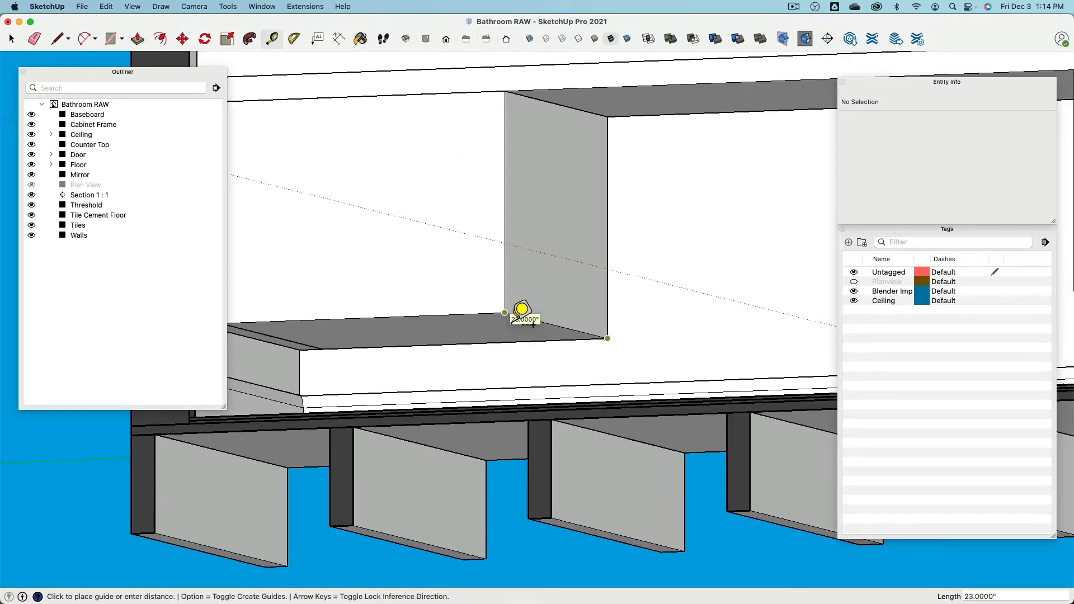
left_click(522, 309)
scroll(468, 218, "down", 3)
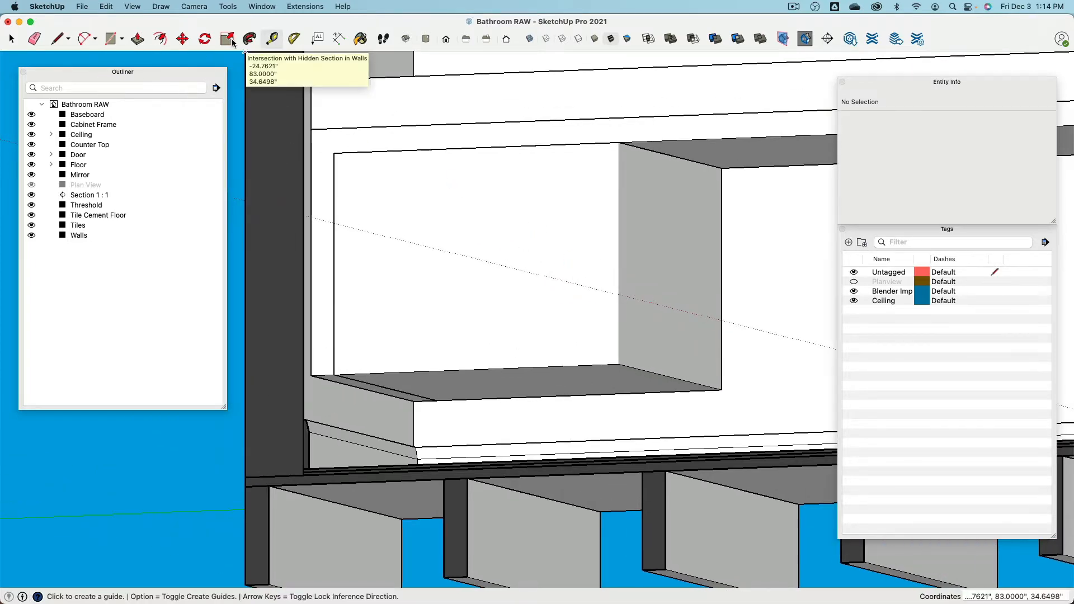
- Offset the outline of the cabinet box's front face 1" inward
left_click(160, 38)
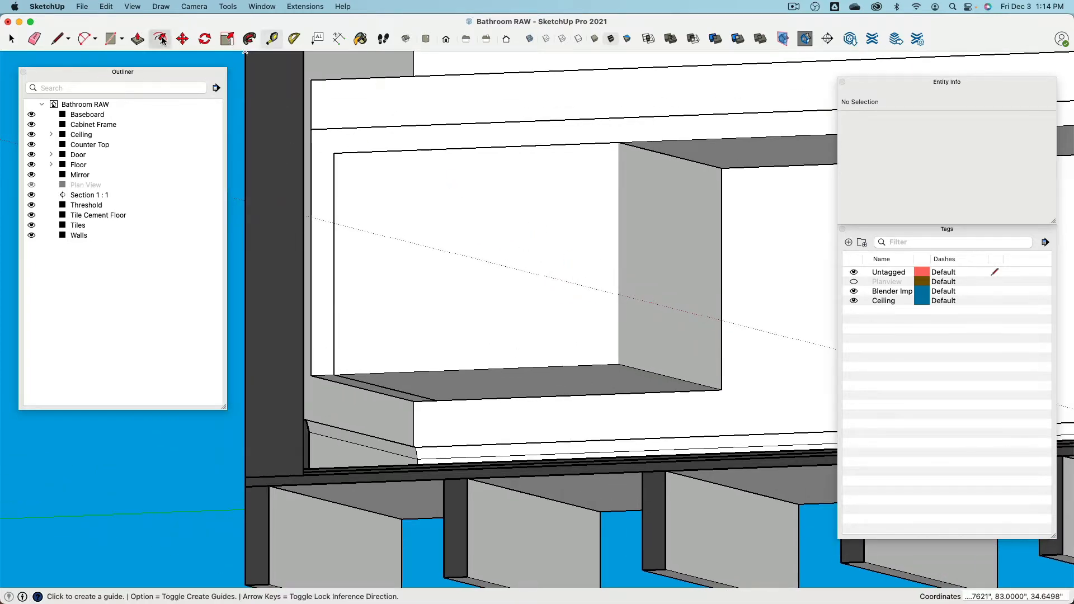
left_click(612, 158)
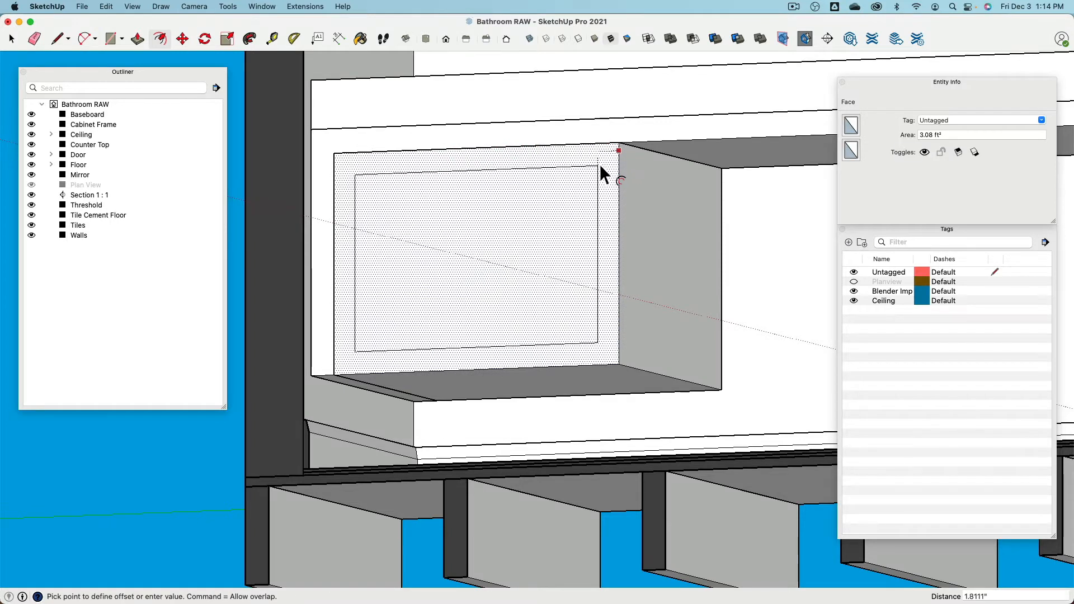
type("1")
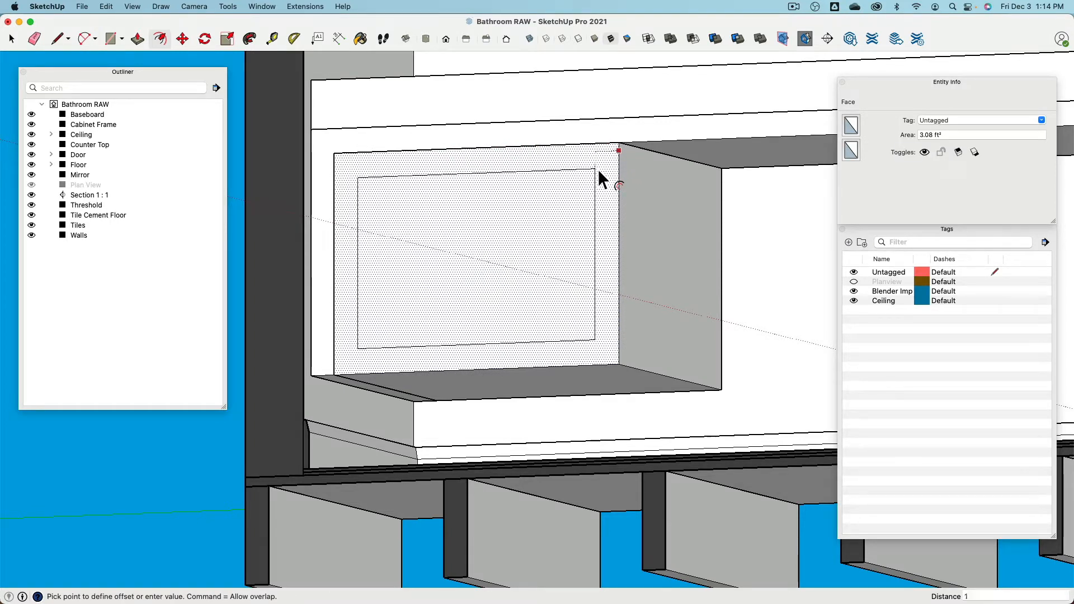
key("Return")
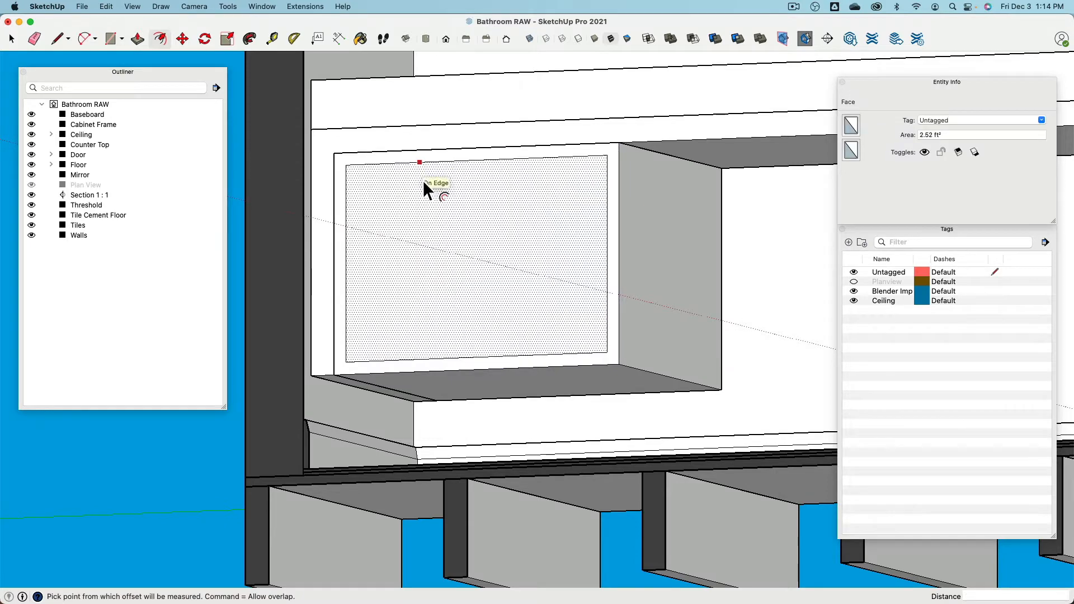
middle_click_drag(424, 182, 525, 229)
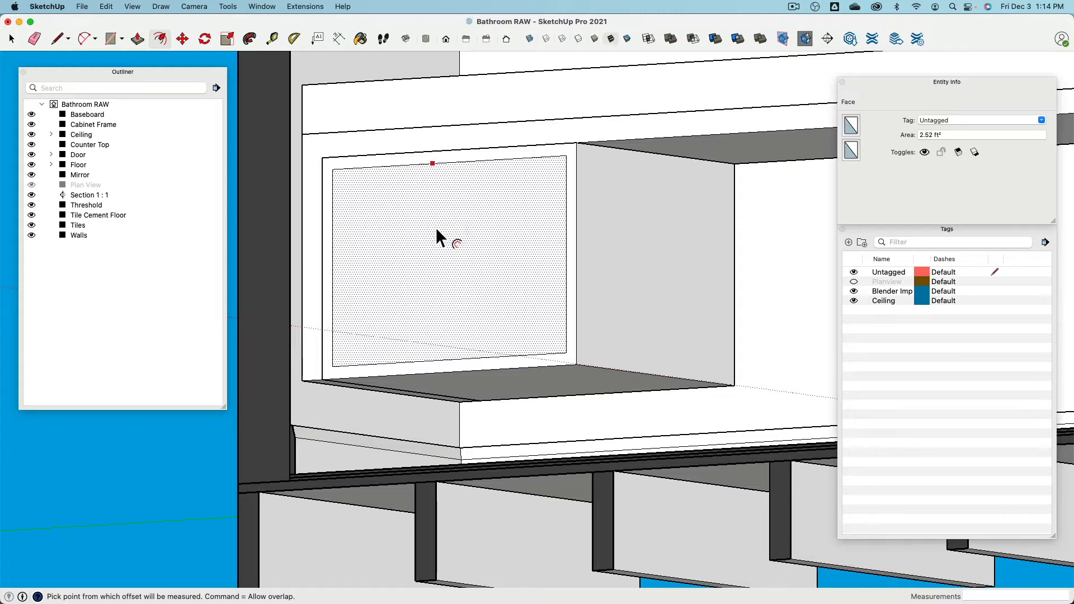
key("Escape")
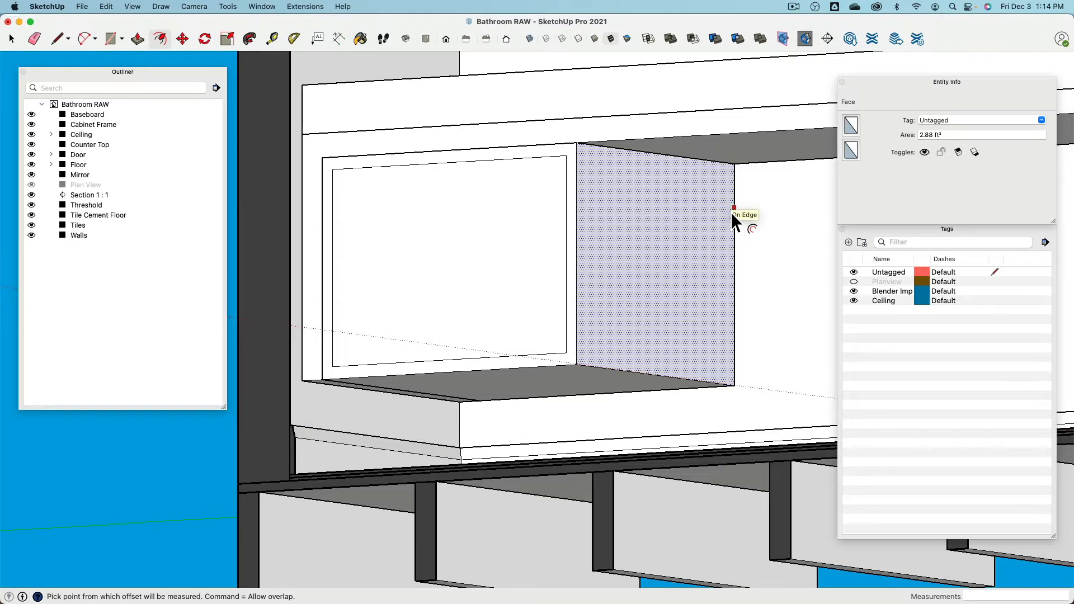
- Measure the cabinet box's depth along its lower side edge, from the front corner to the back wall
left_click(272, 39)
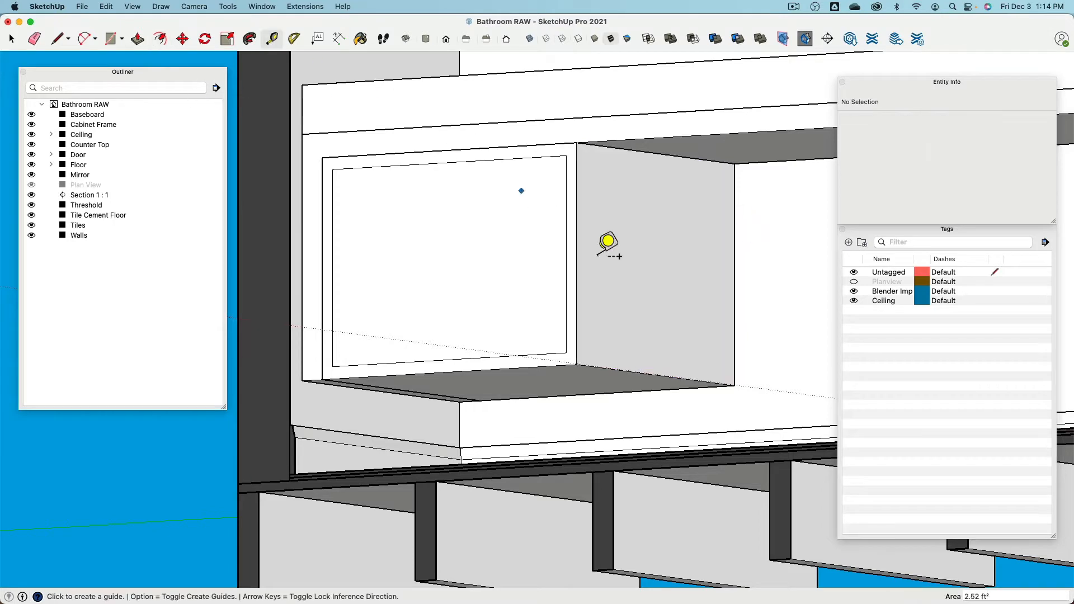
left_click(734, 385)
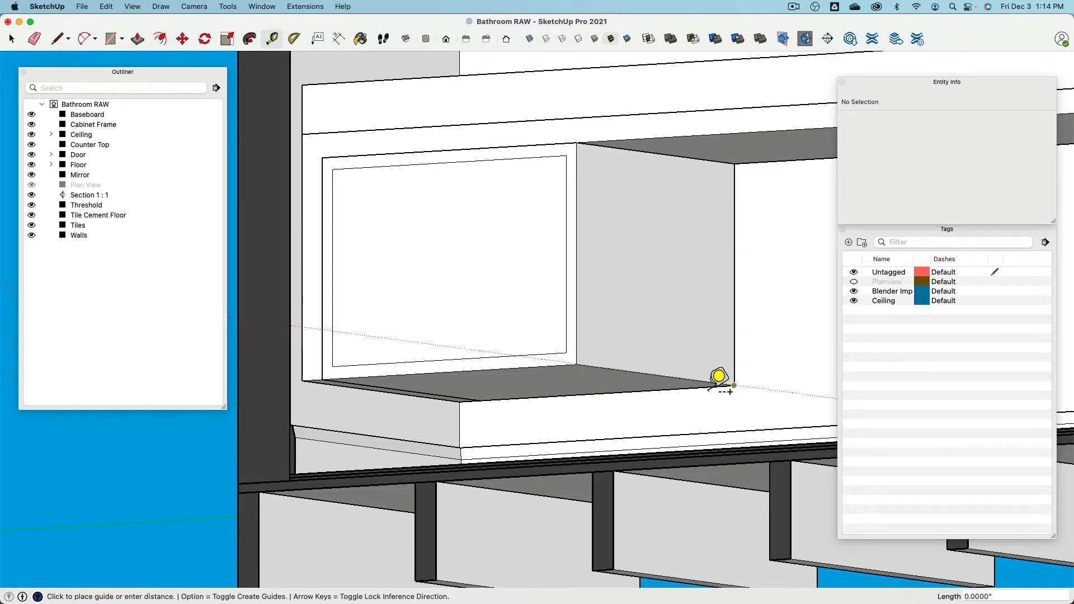
left_click(585, 373)
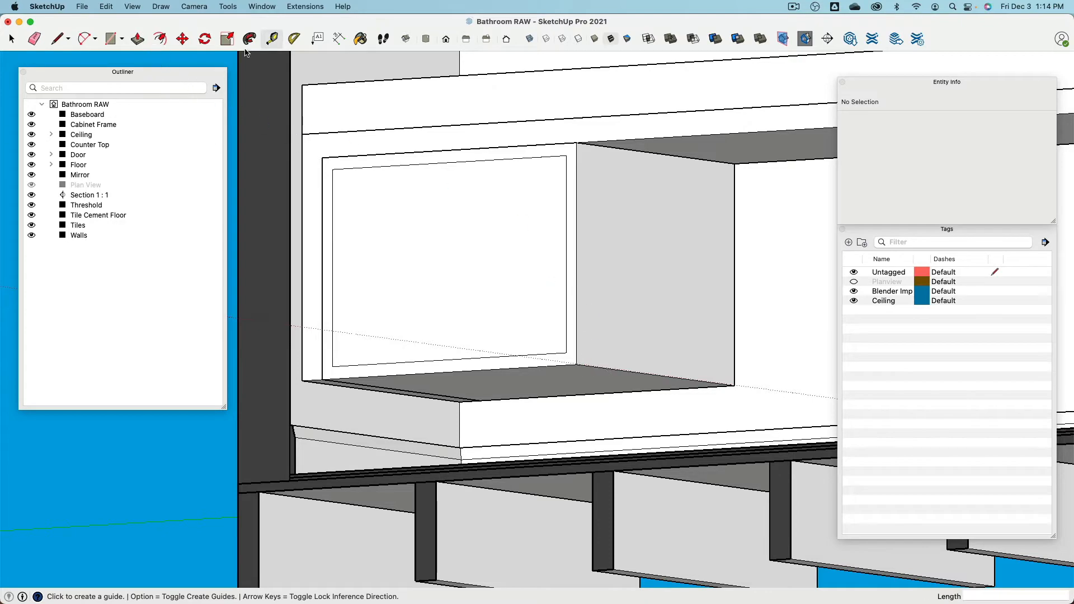
- Push/Pull the inner front face of the cabinet box 22" inward to hollow it out
left_click(137, 38)
left_click(378, 232)
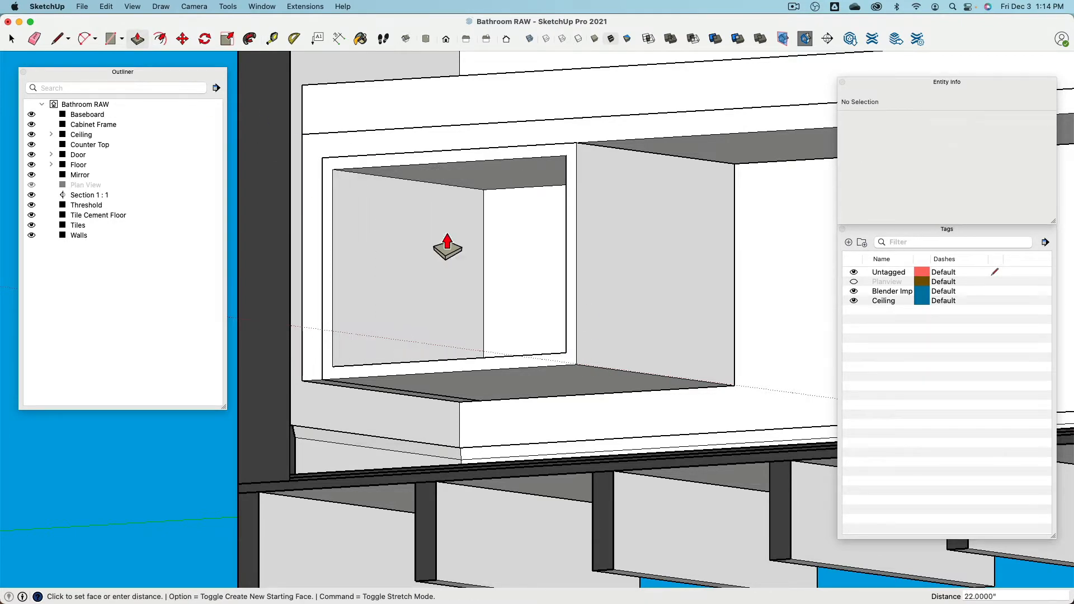
left_click(465, 258)
left_click(11, 38)
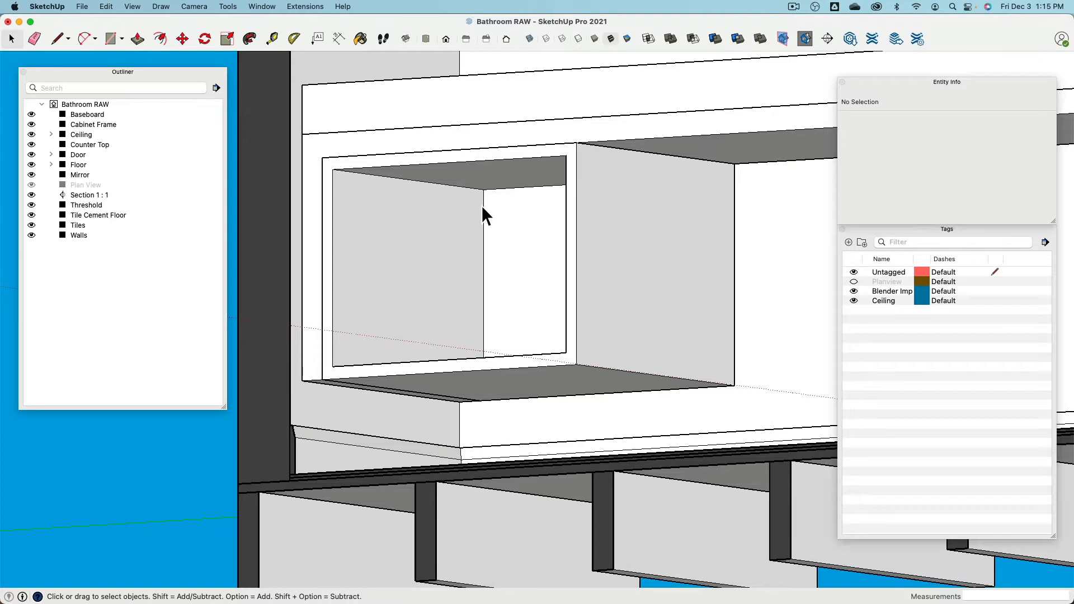
- Push/Pull the front rim of the hollow cabinet box 1" back from the cabinet frame's front
scroll(482, 207, "up", 2)
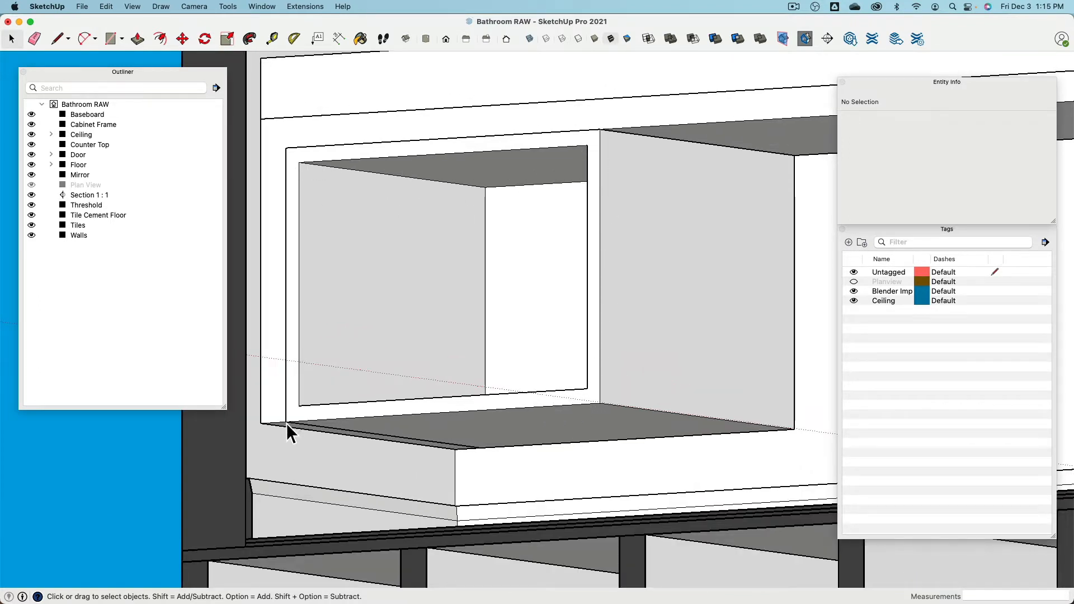
middle_click_drag(294, 358, 292, 223)
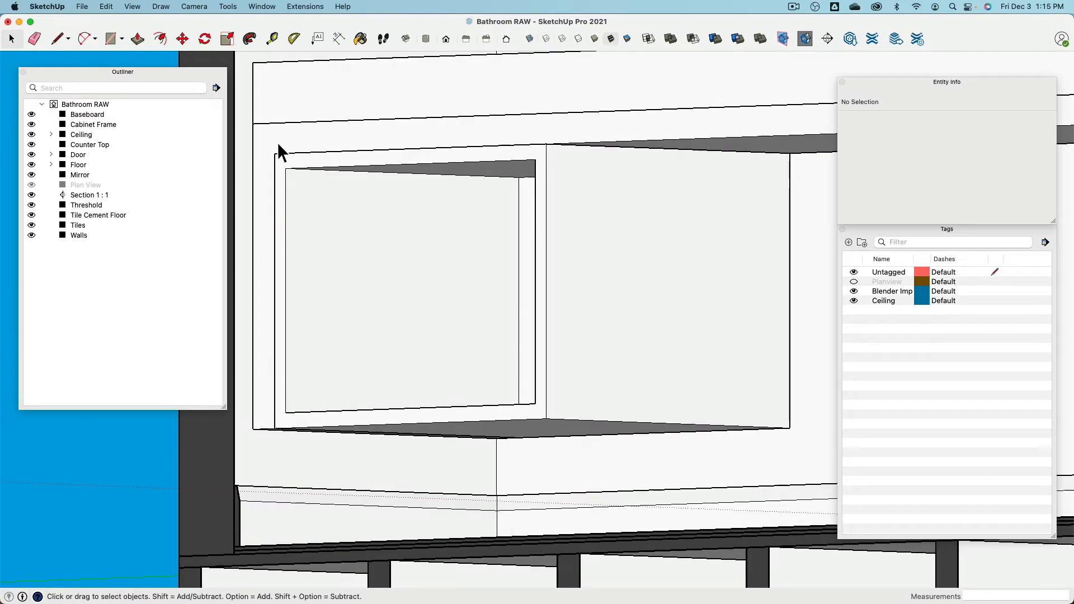
left_click(283, 166)
key("p")
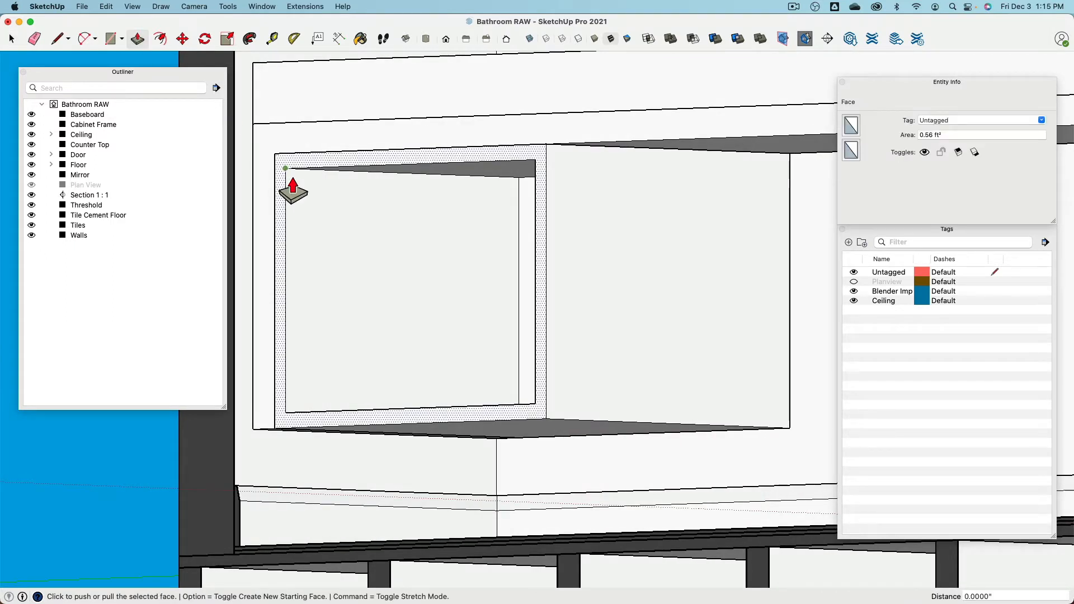
left_click(285, 170)
type("1")
key("Return")
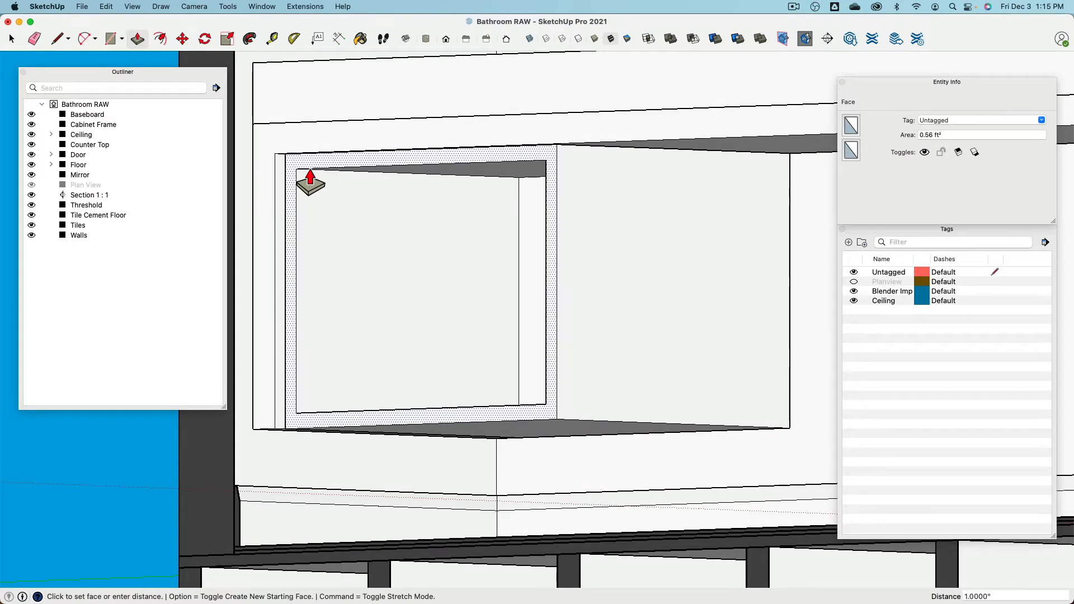
- Group all connected geometry of the hollow cabinet box and name the group Cabinet Case
left_click(12, 39)
triple_click(628, 217)
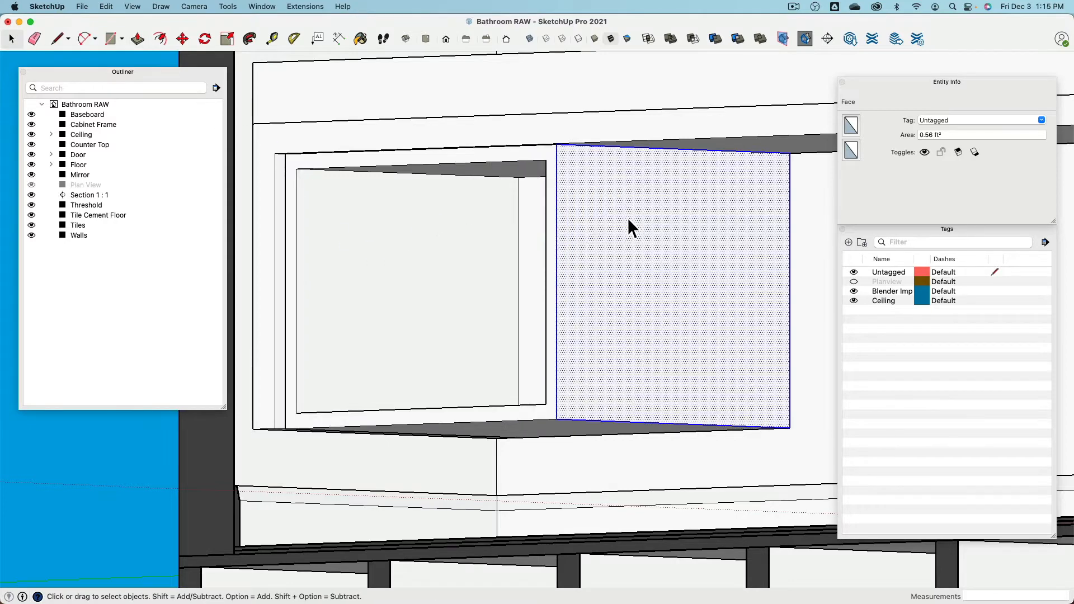
right_click(625, 211)
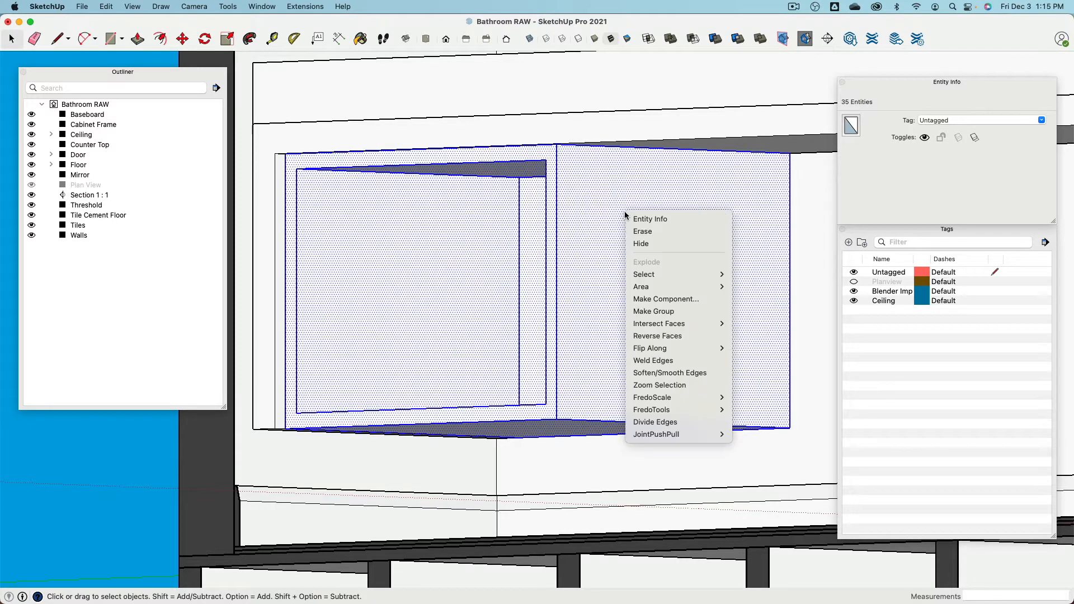
left_click(684, 311)
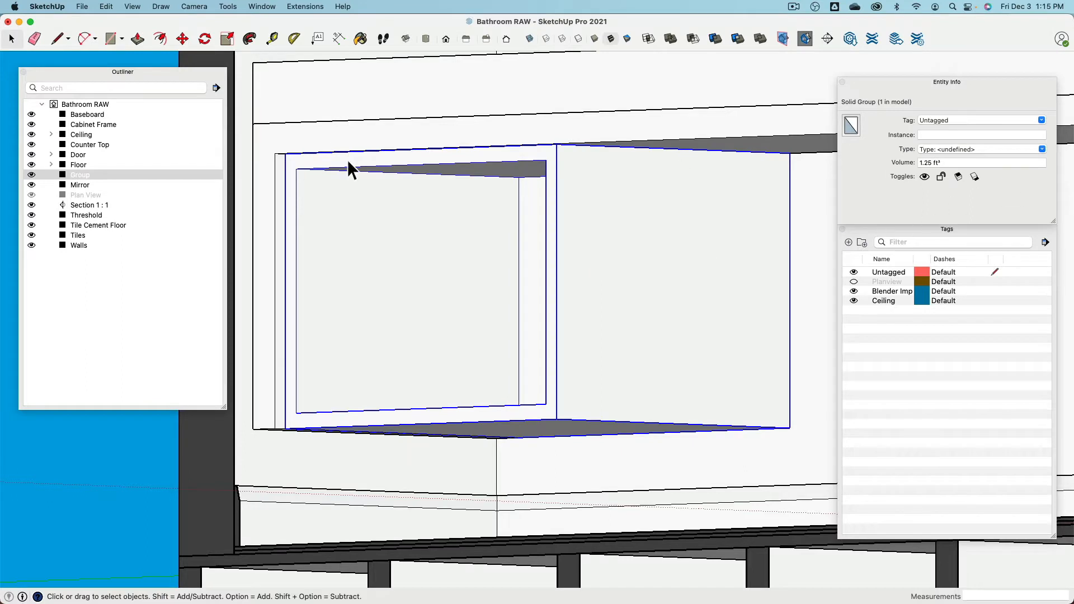
left_click(84, 176)
left_click(85, 176)
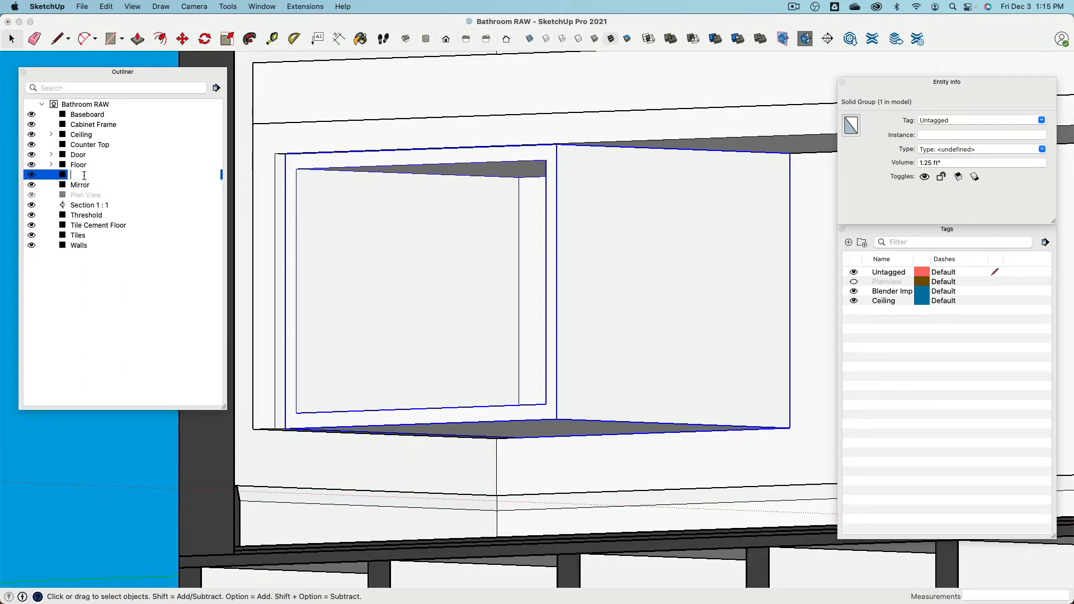
type("Caas")
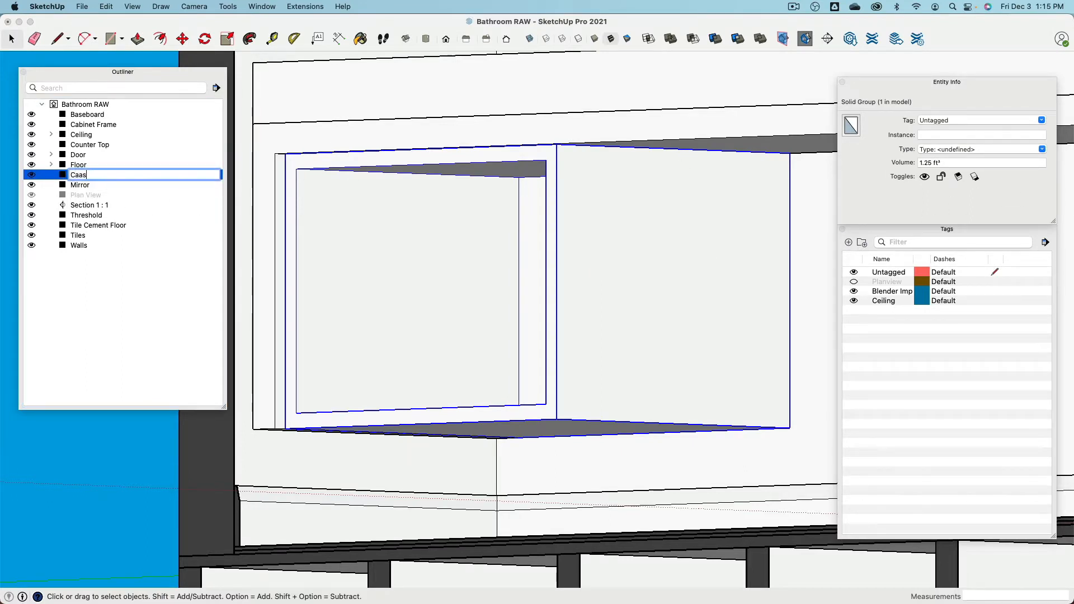
key("BackSpace")
key("BackSpace")
key("BackSpace")
type("abinet Case")
key("Return")
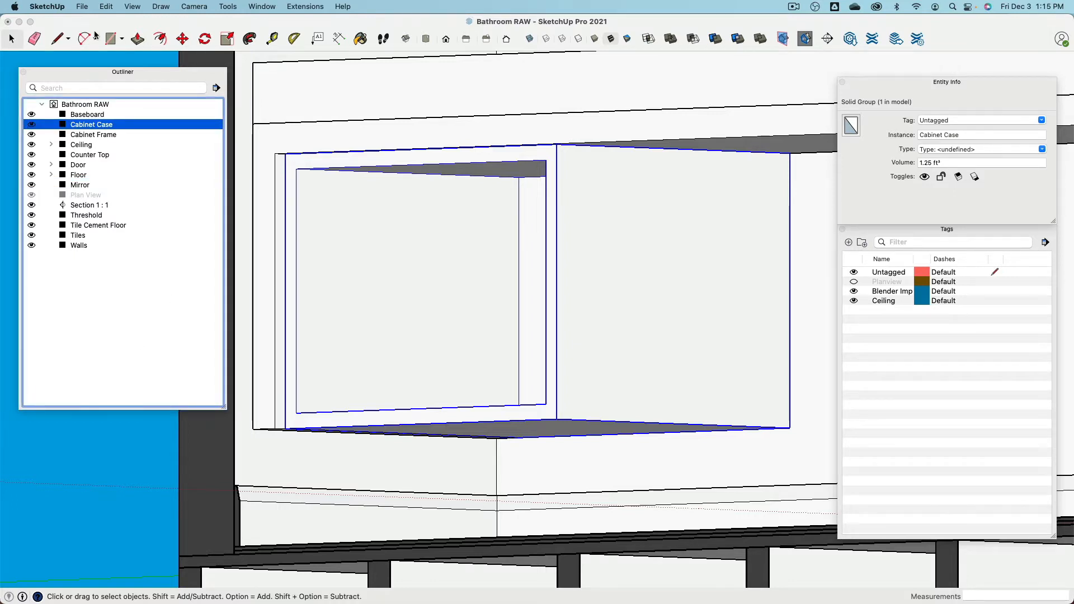
- Draw an 18" by 24.6667" rectangle over the Cabinet Case's open front and Push/Pull it 1" outward as a door panel
left_click(112, 38)
middle_click_drag(339, 257, 283, 129)
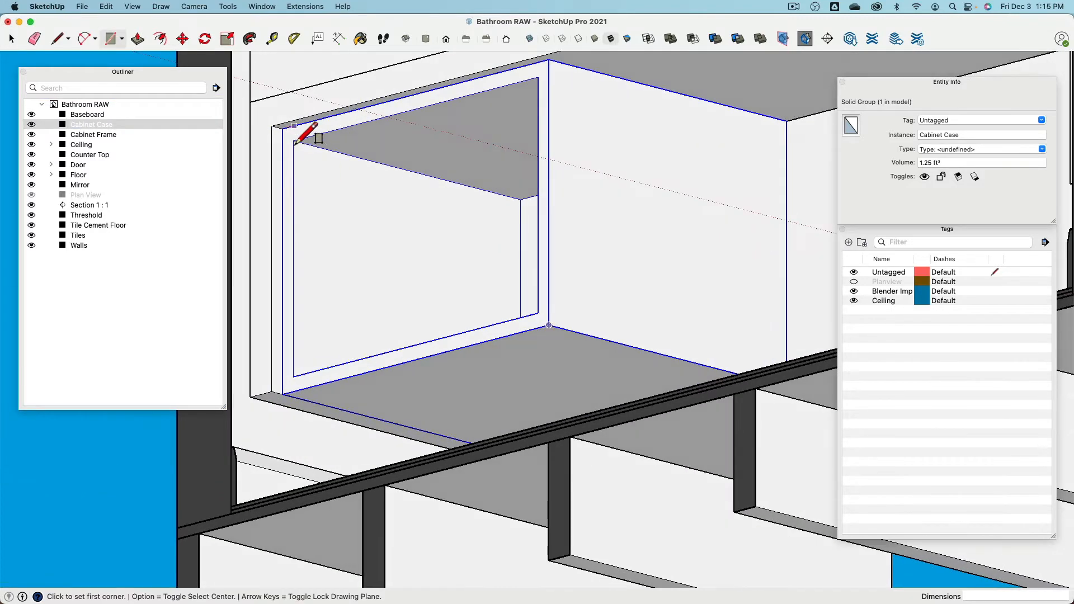
left_click(283, 128)
left_click(552, 338)
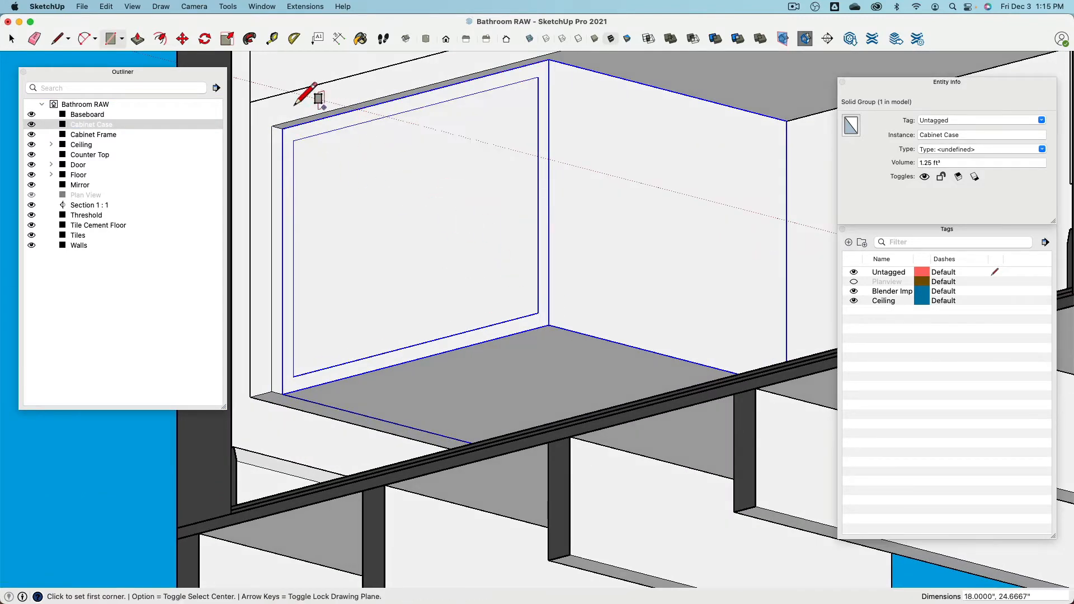
key("p")
left_click(347, 203)
type("1")
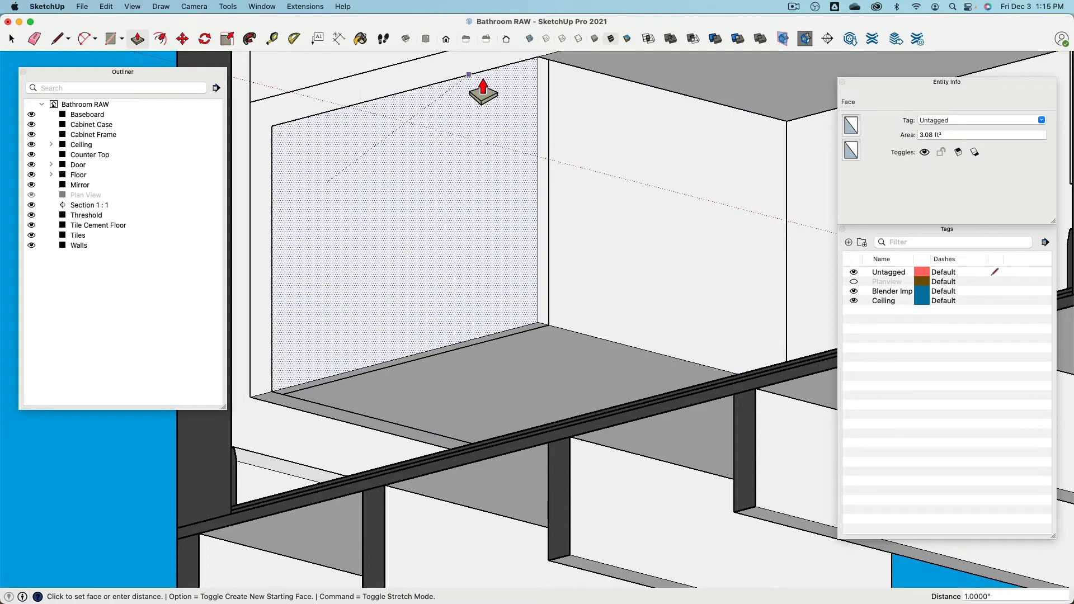
key("Return")
- Group the whole door panel and name the group Cabinet Door
left_click(14, 39)
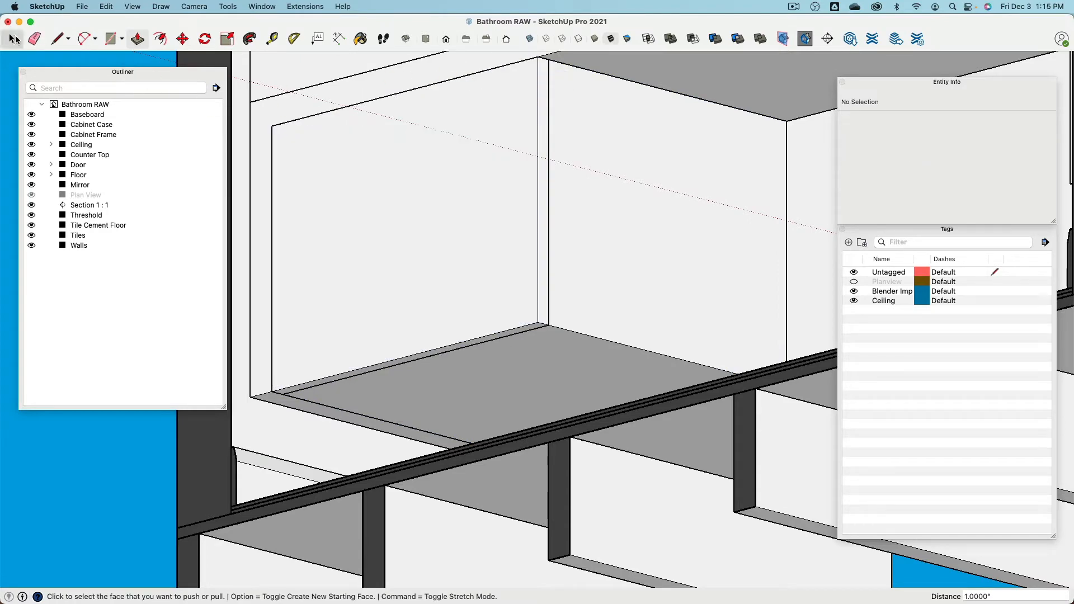
triple_click(419, 169)
right_click(418, 169)
left_click(455, 263)
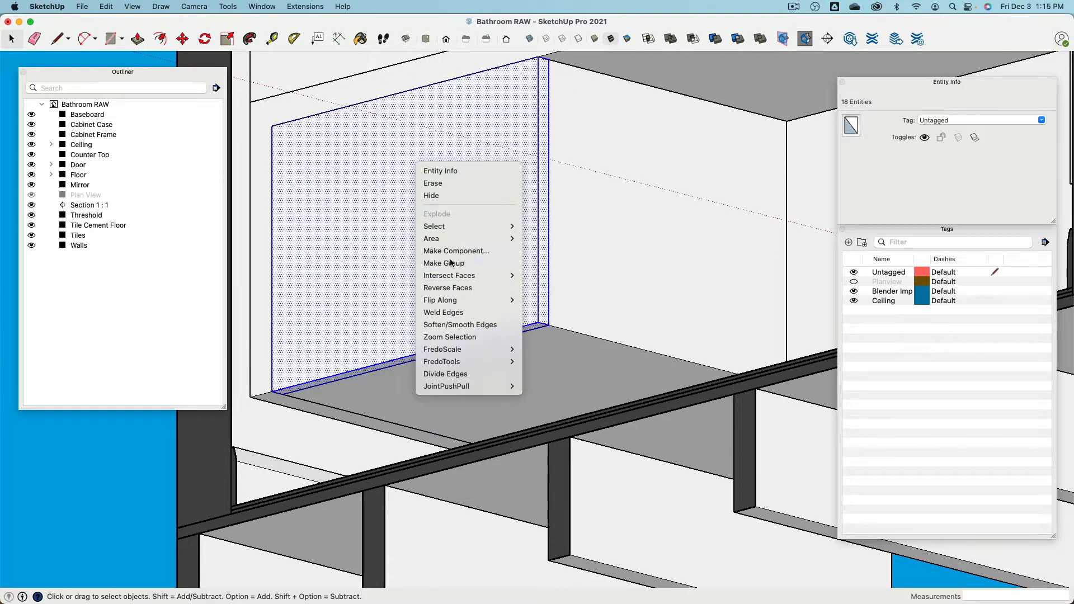
left_click(81, 188)
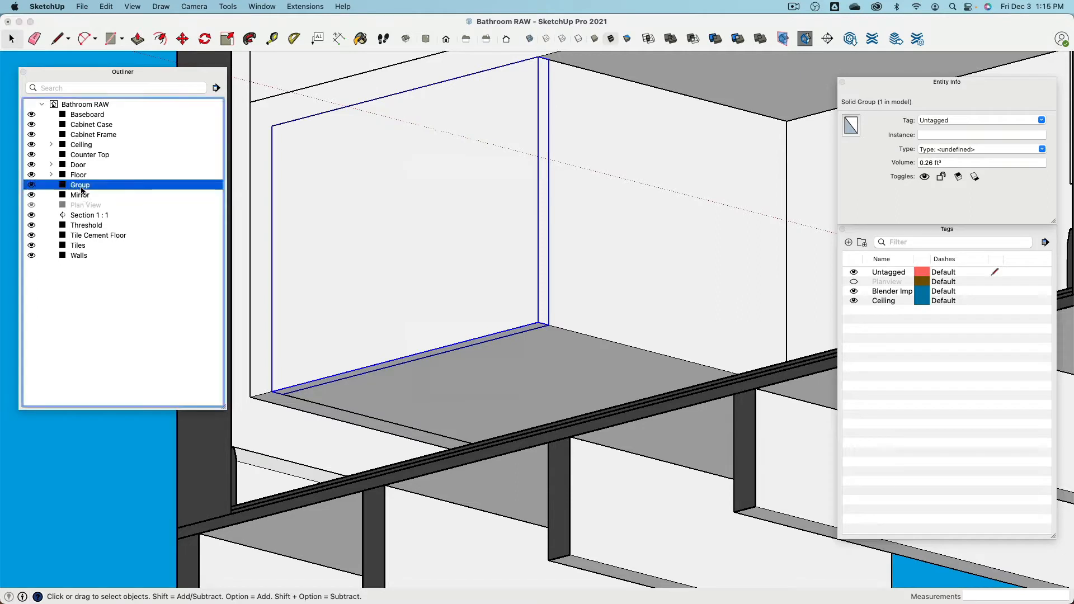
left_click(81, 186)
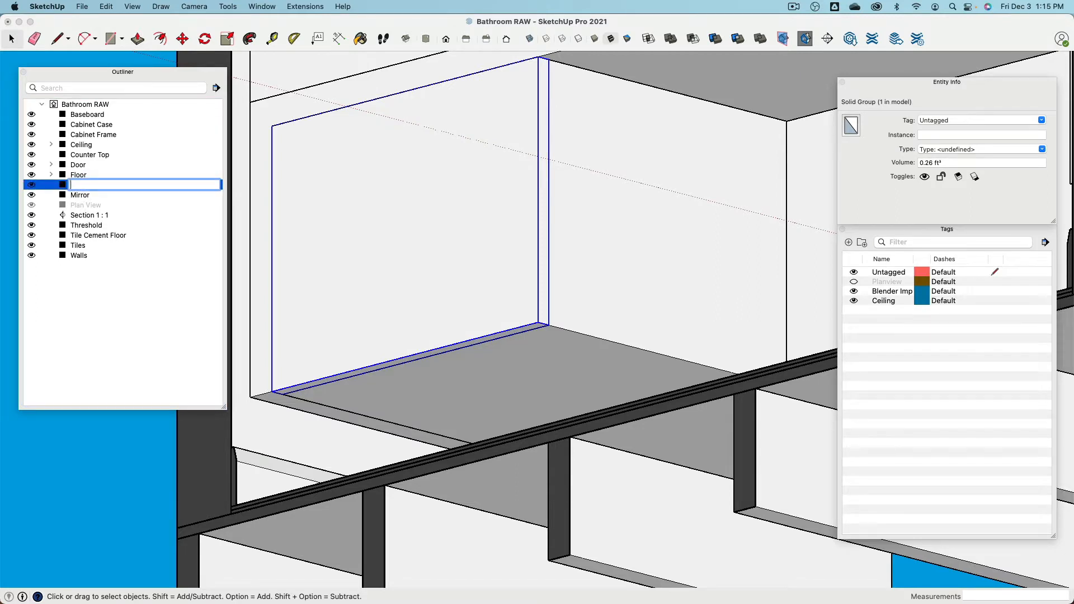
type("Cabinet Door")
key("Return")
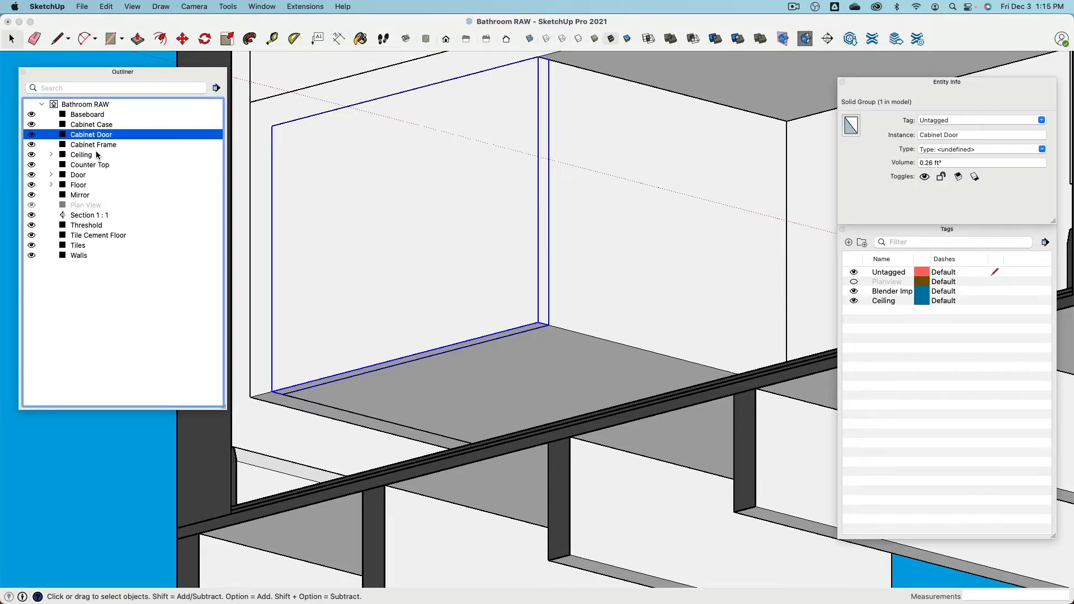
- Combine the Cabinet Case and Cabinet Door groups into a component with the definition name Cabinet
scroll(543, 205, "down", 3)
left_click(579, 212)
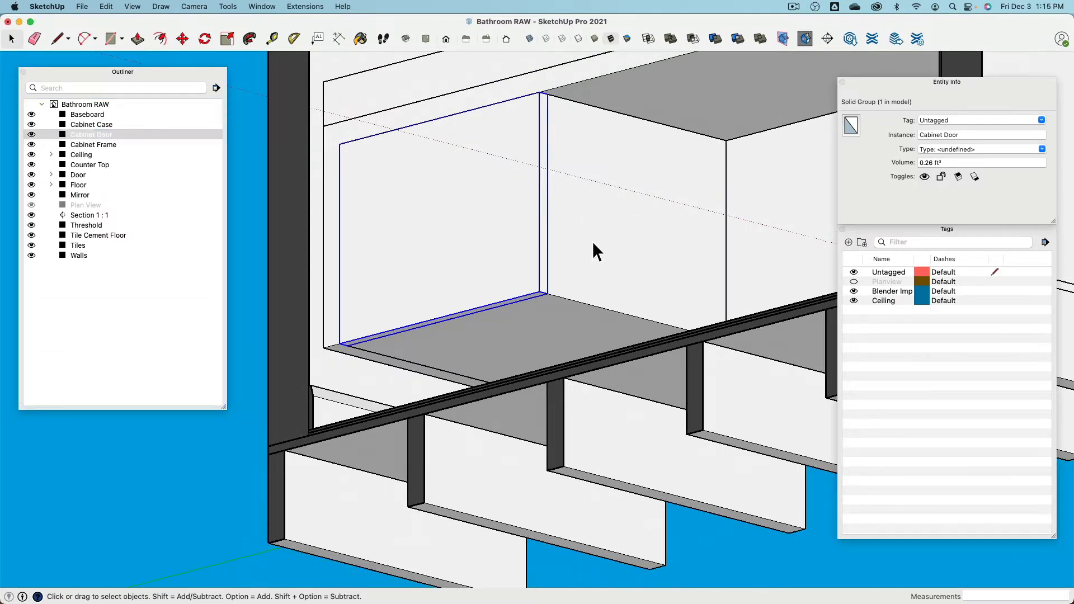
left_click(499, 240, "shift")
right_click(498, 231)
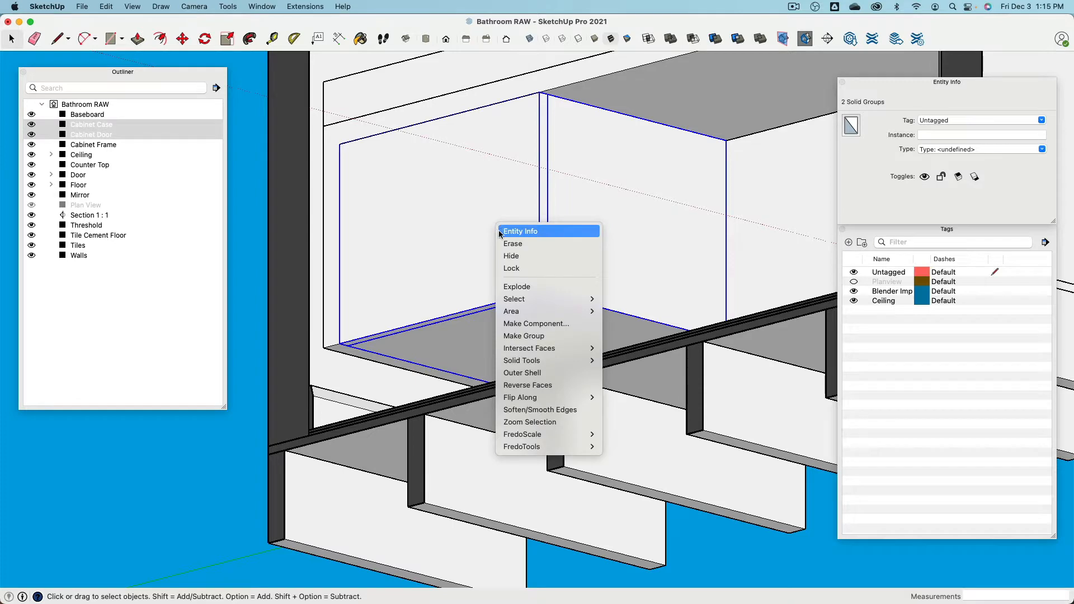
left_click(535, 325)
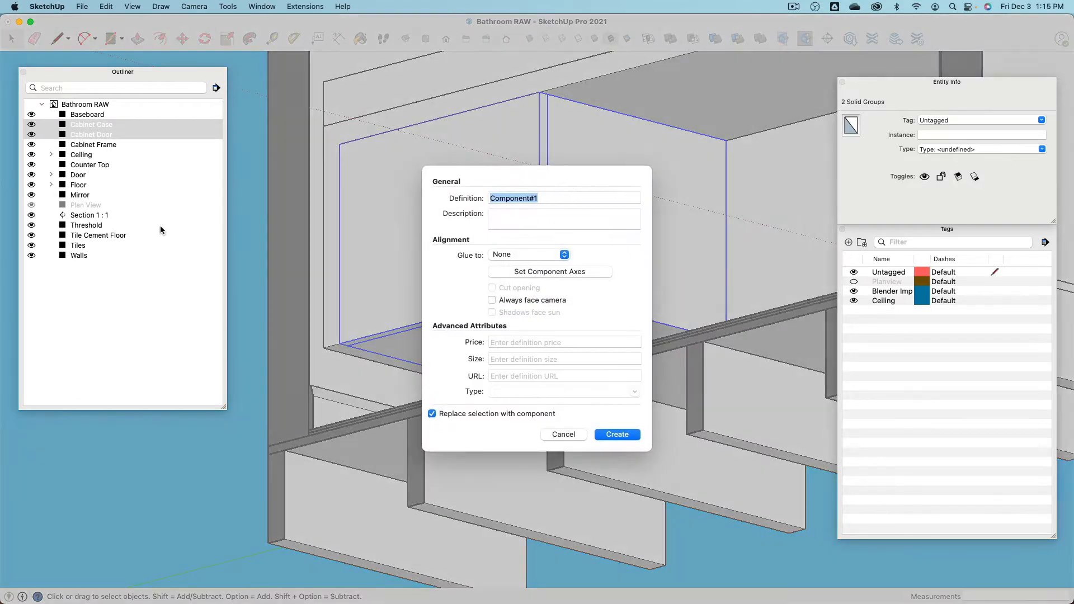
type("Cabinet")
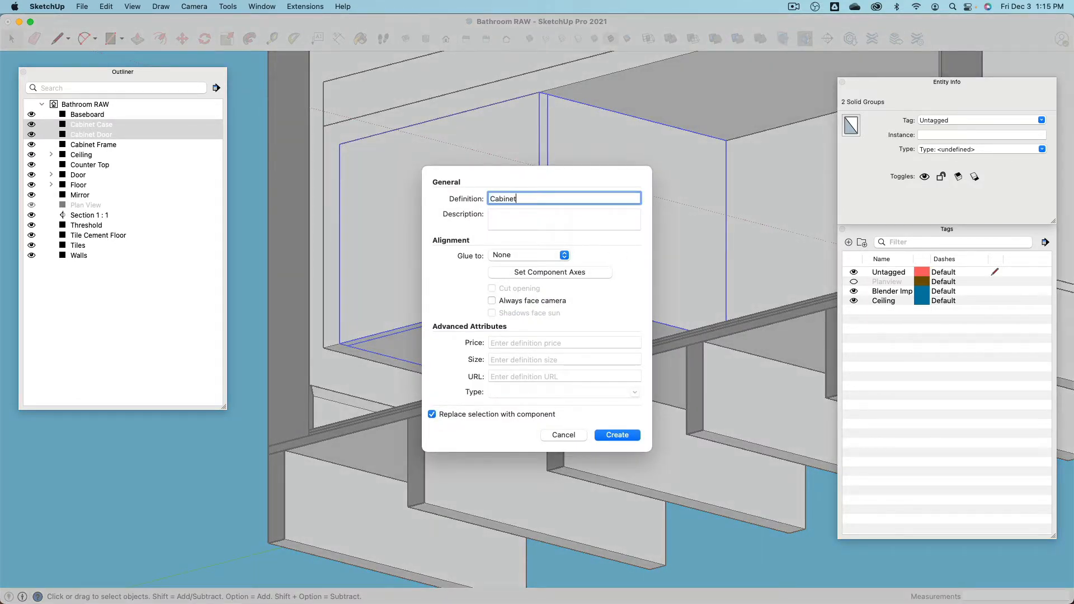
key("Return")
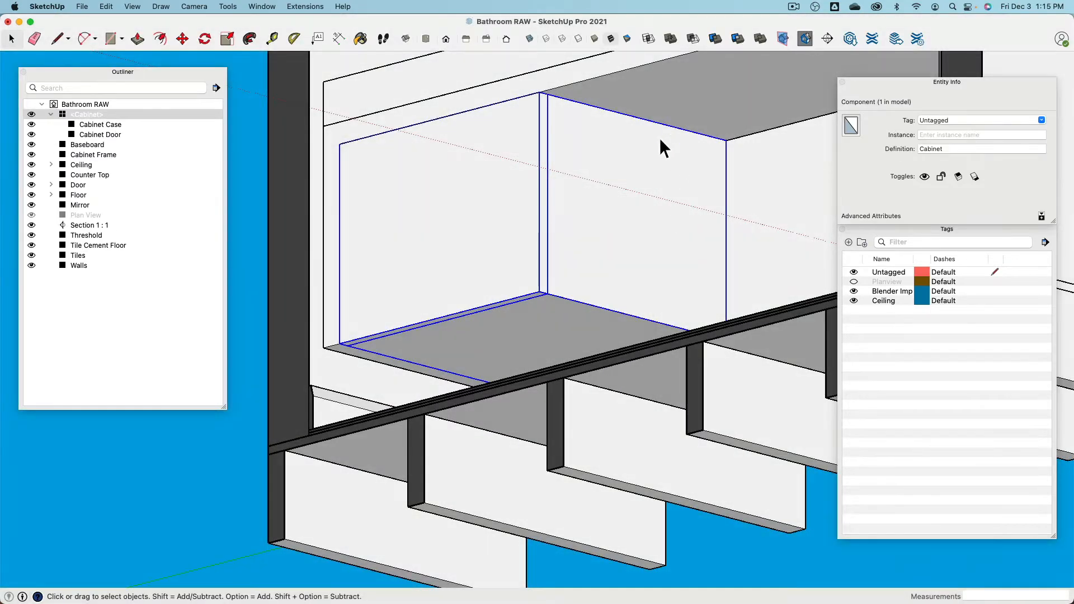
- Copy the Cabinet component sideways by its lower back corner so the copy sits directly against the original
middle_click_drag(662, 144, 452, 175)
left_click(182, 39)
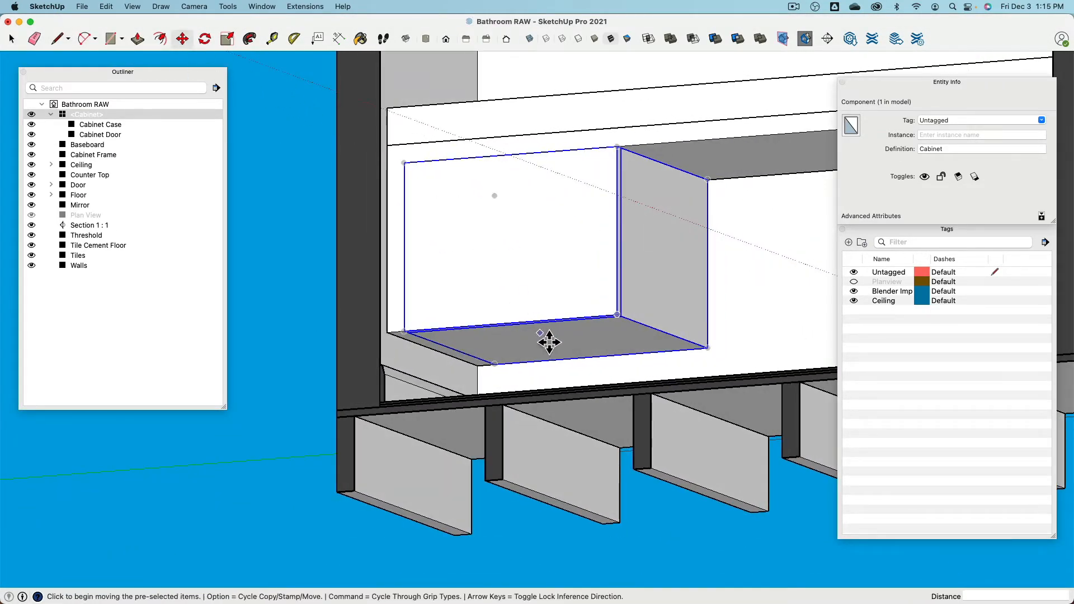
key("alt")
left_click(495, 364)
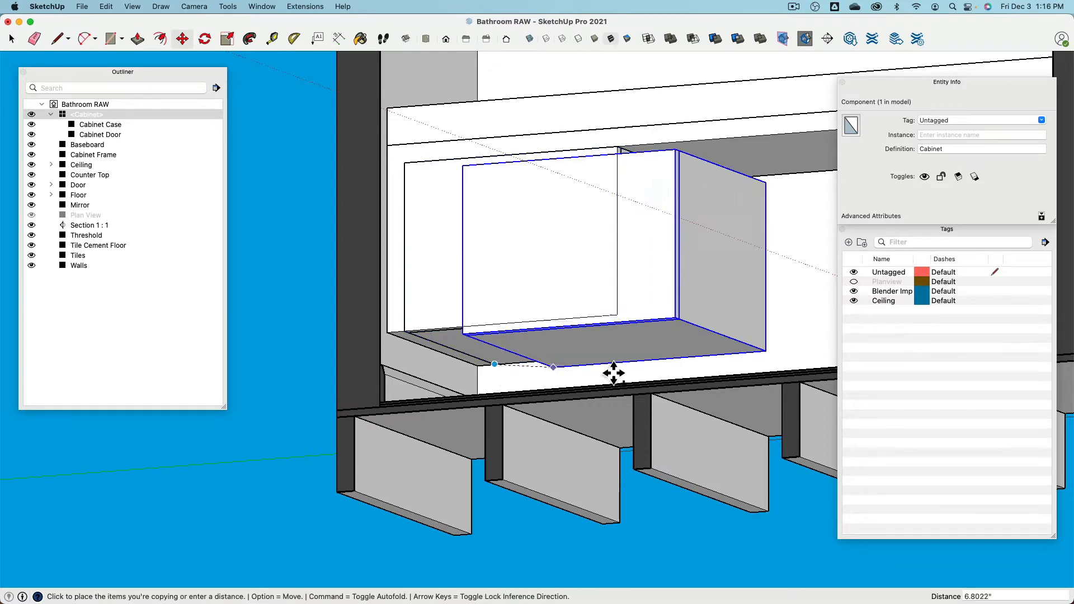
left_click(713, 355)
- Copy the second Cabinet sideways by its lower back corner to fill the remaining third of the frame, then clear the selection
middle_click_drag(660, 346, 446, 307)
left_click(442, 308)
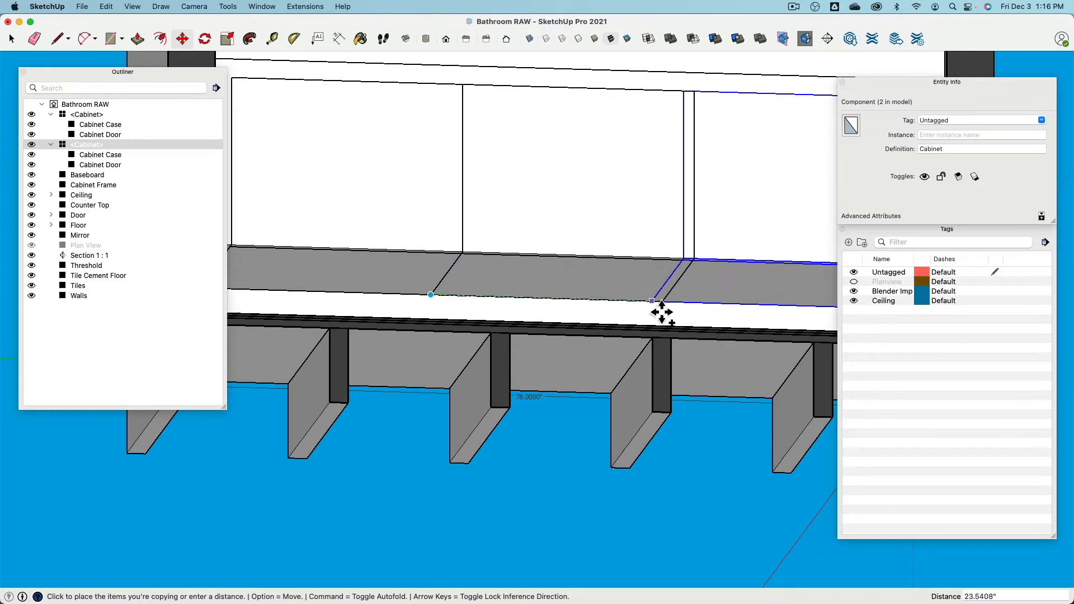
left_click(672, 314)
scroll(672, 313, "down", 5)
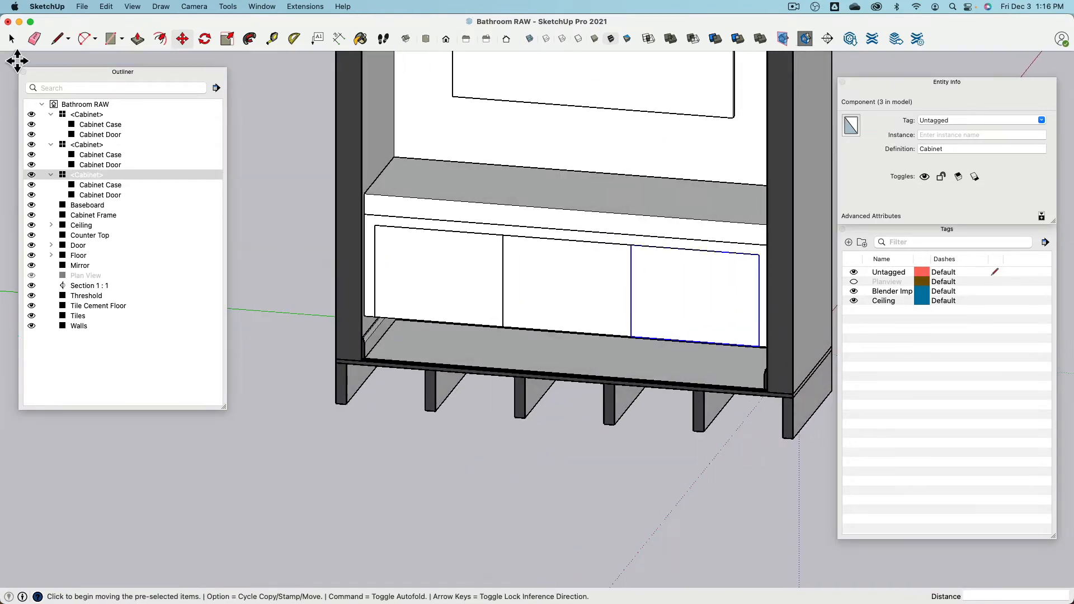
left_click(12, 38)
left_click(441, 455)
middle_click_drag(442, 455, 396, 459)
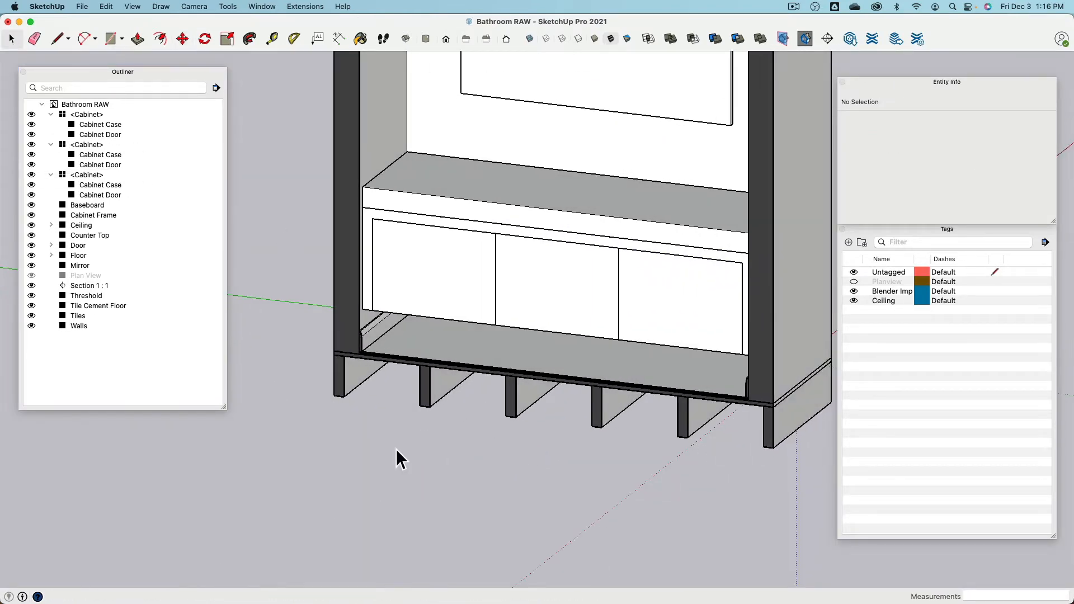
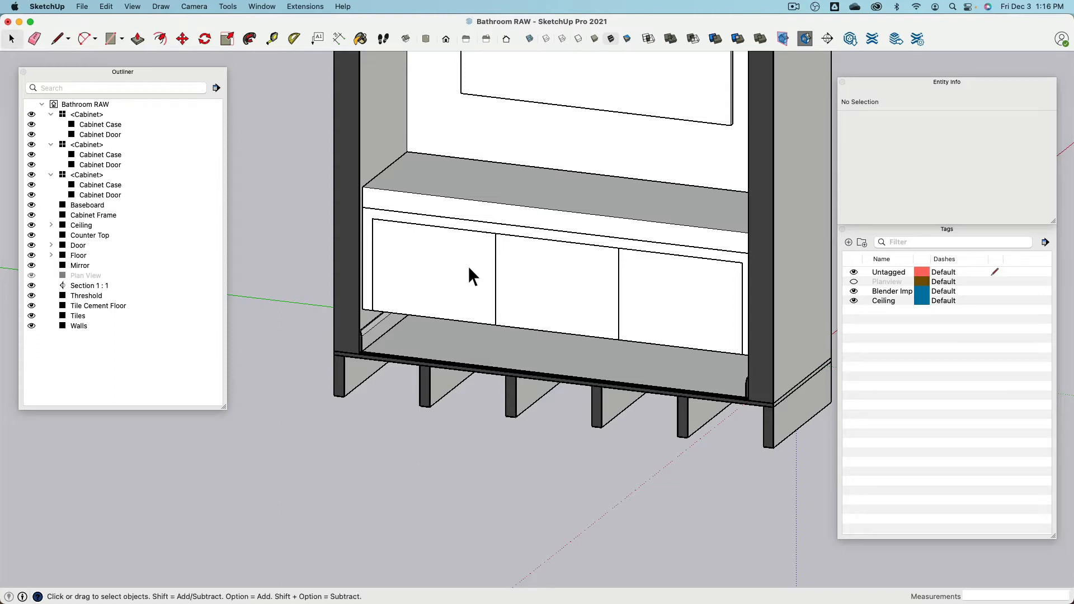
- Hide the middle cabinet and the cabinet farthest from the green axis, leaving only the first cabinet visible
left_click(550, 264)
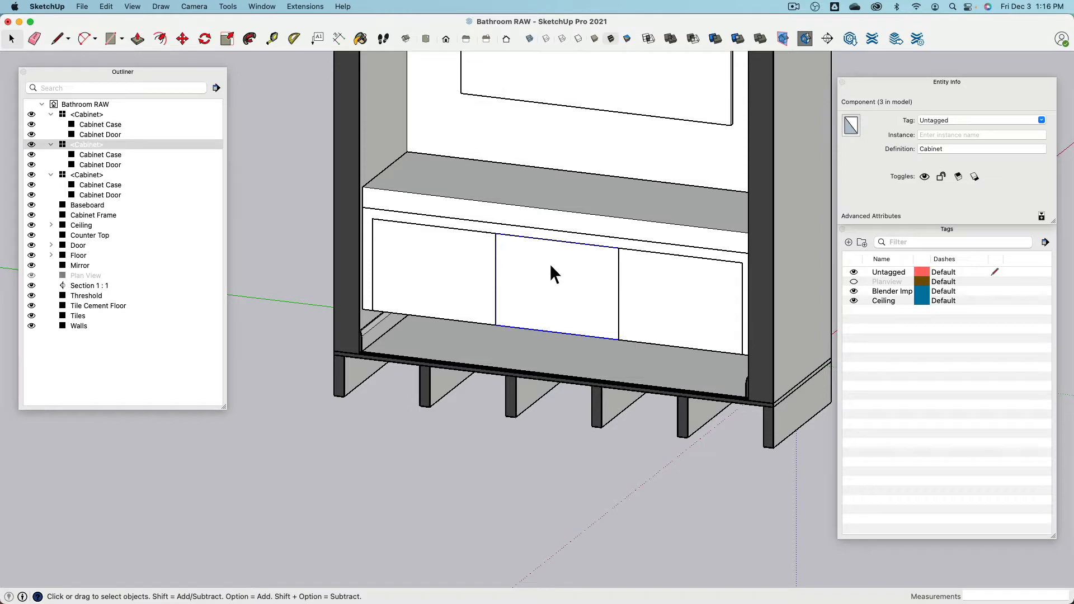
key("h")
left_click(676, 294)
key("h")
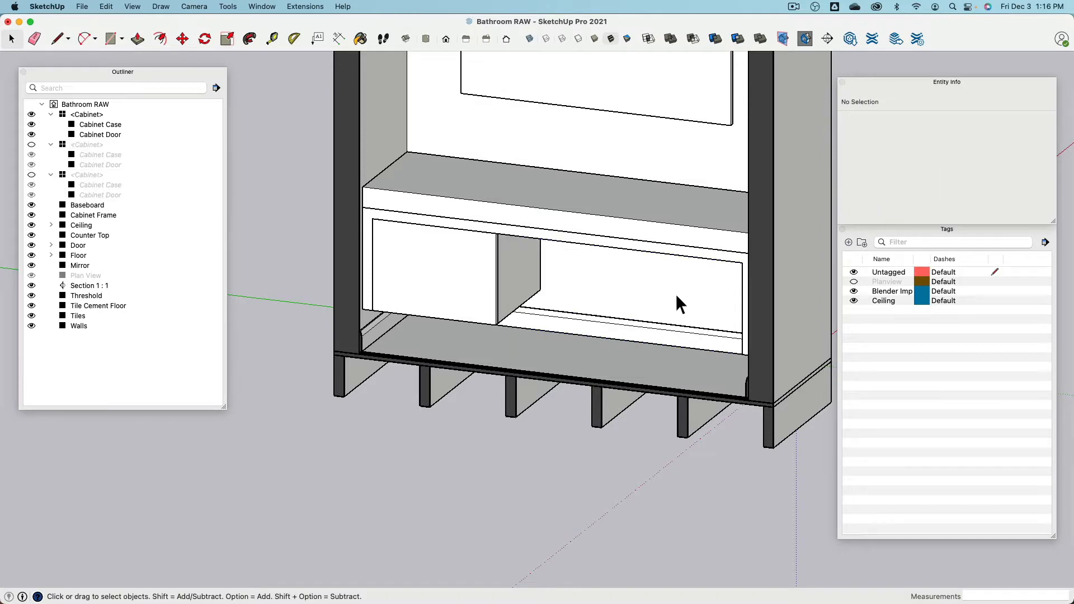
- Open the Cabinet Door group inside the visible Cabinet for editing and select the door's exposed narrow side face
middle_click_drag(482, 274, 484, 180)
scroll(439, 257, "up", 5)
scroll(432, 155, "up", 3)
scroll(432, 155, "up", 1)
scroll(543, 208, "down", 4)
left_click(482, 179)
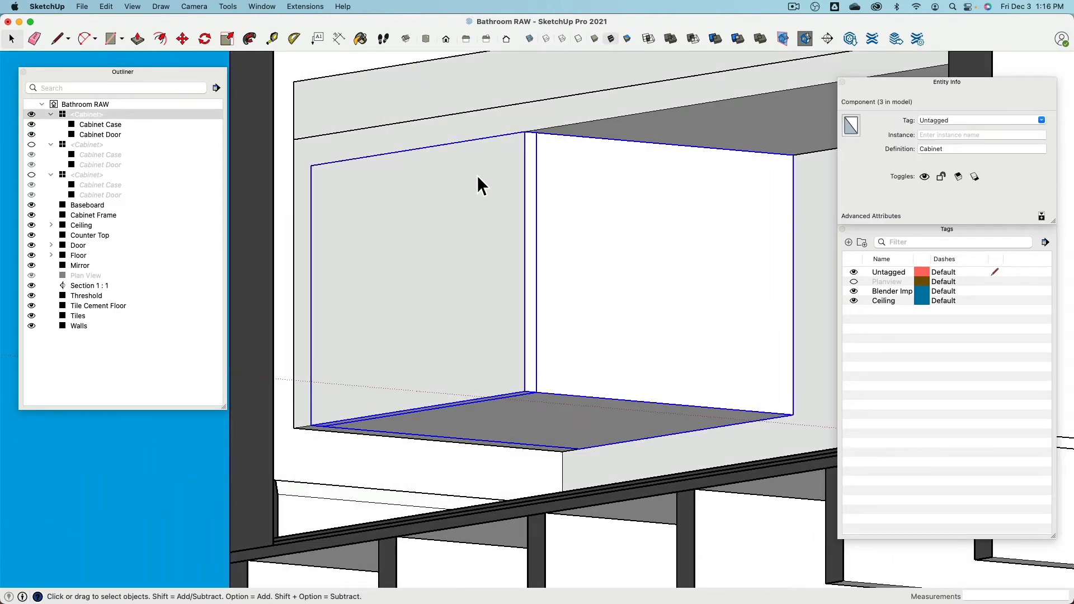
double_click(476, 175)
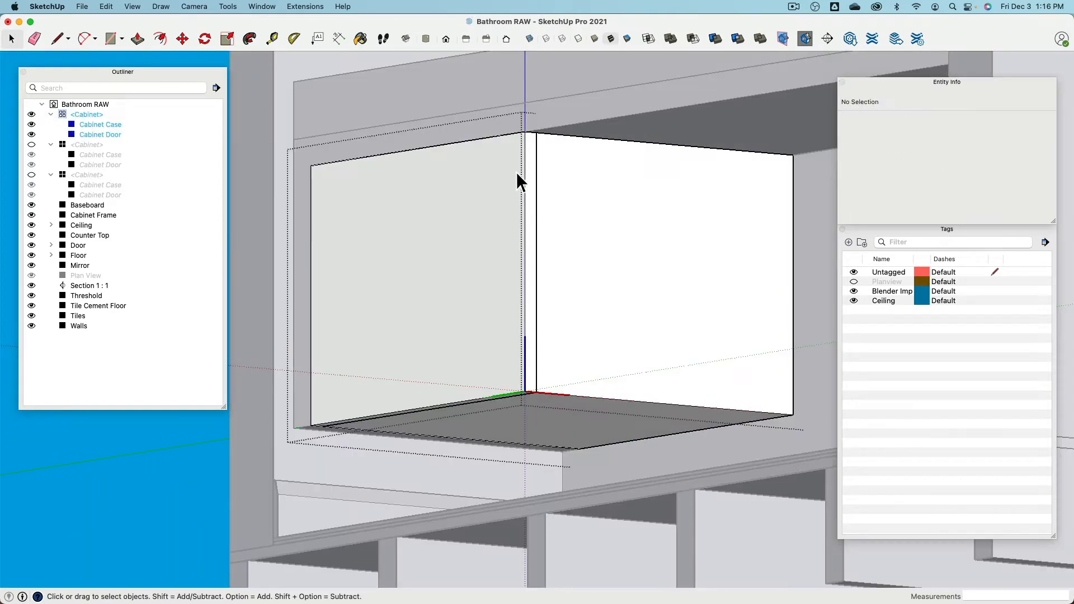
scroll(516, 172, "up", 4)
left_click(517, 144)
double_click(519, 147)
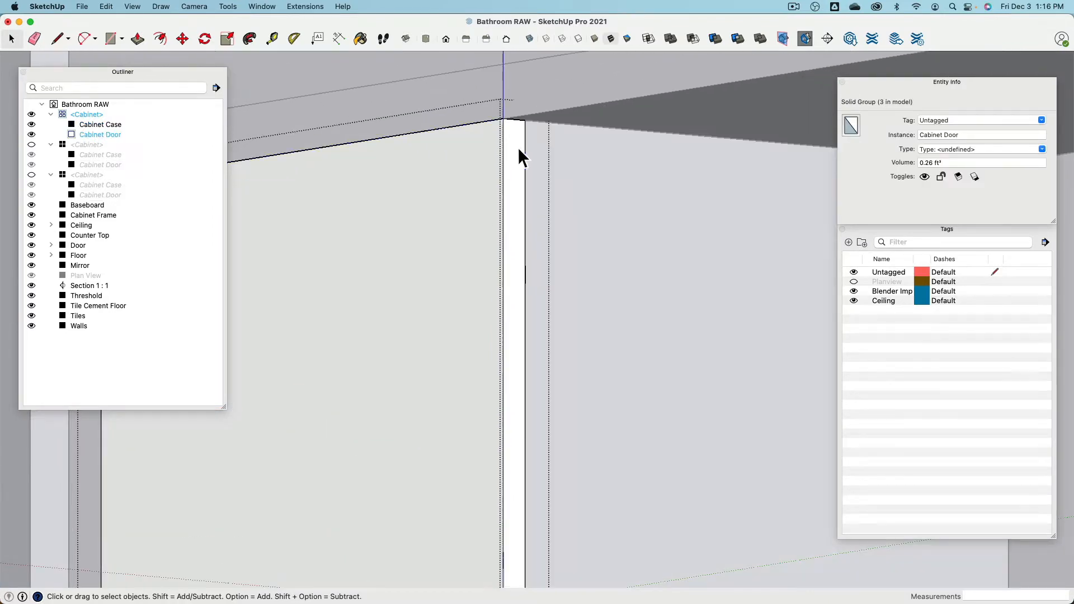
left_click(516, 143)
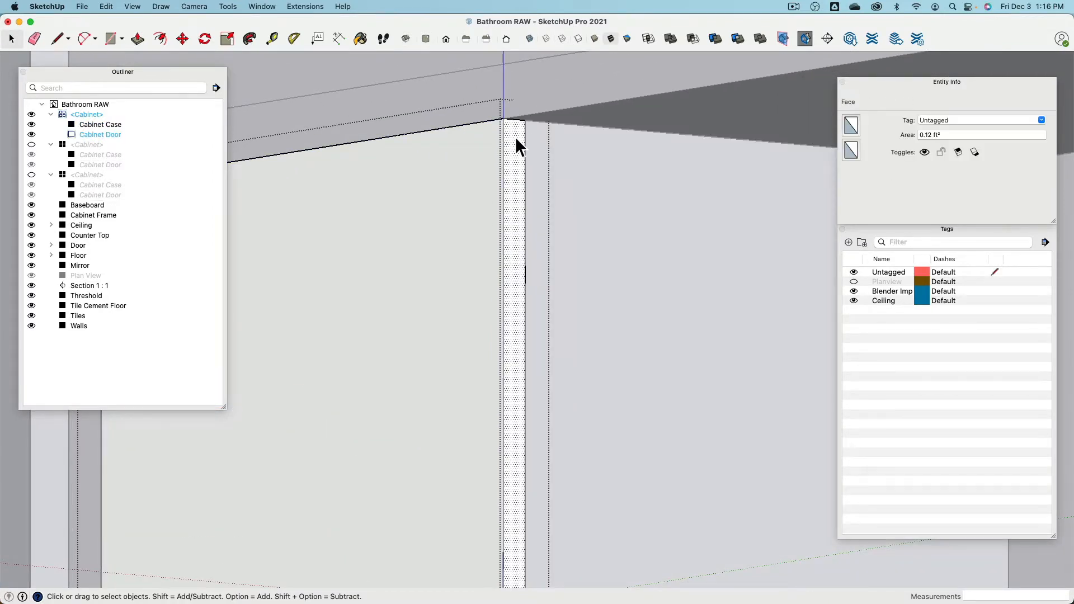
- Add guides on the door's side face: one 2" below the top edge, another 2" lower, and one down the middle of the thickness
left_click(272, 38)
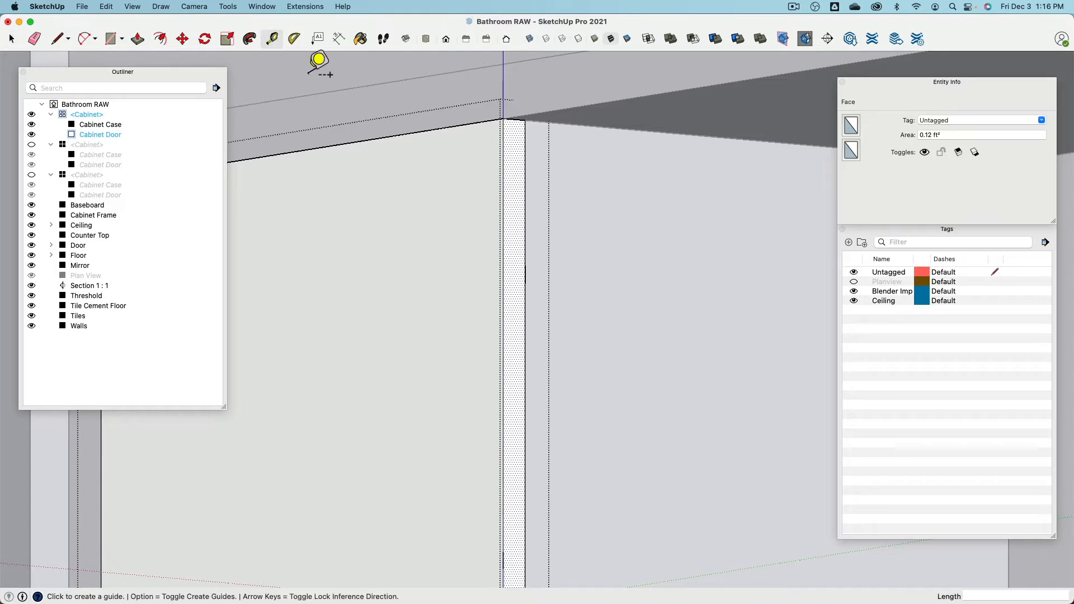
left_click(514, 119)
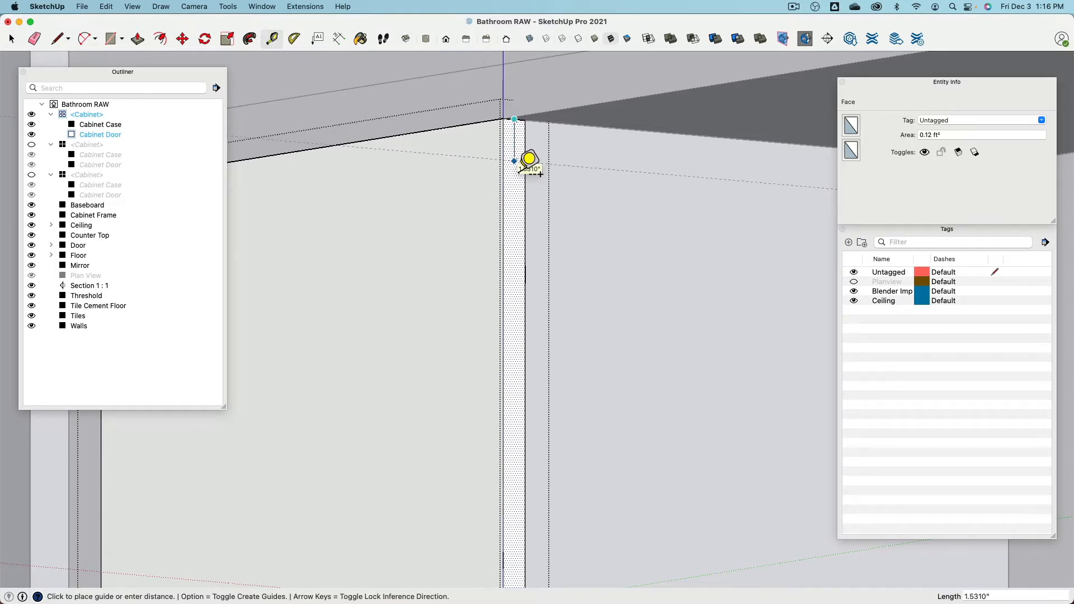
left_click(514, 161)
left_click(514, 174)
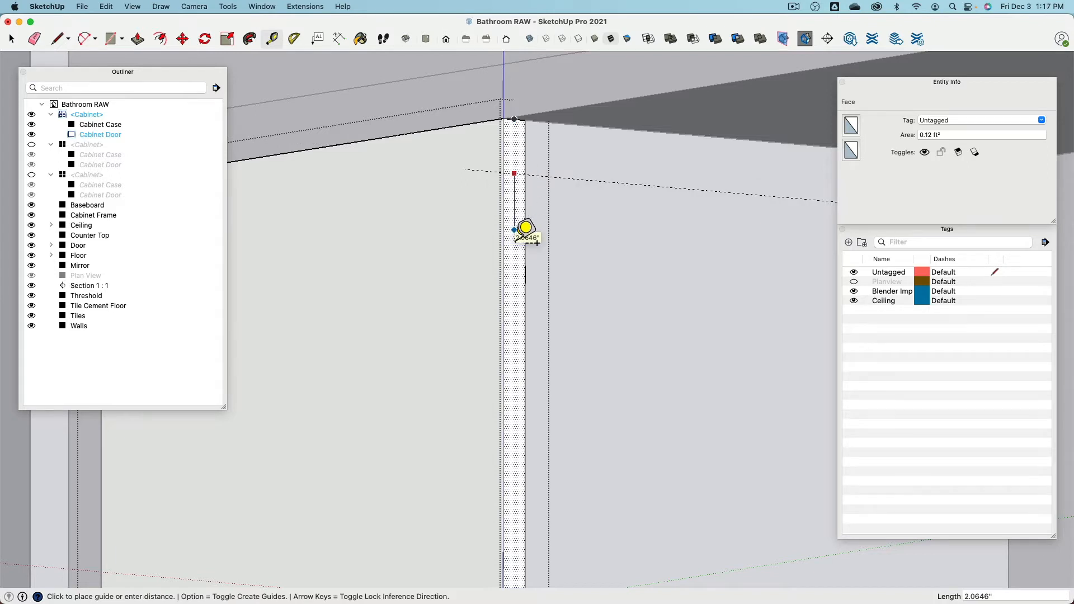
type("2")
key("Escape")
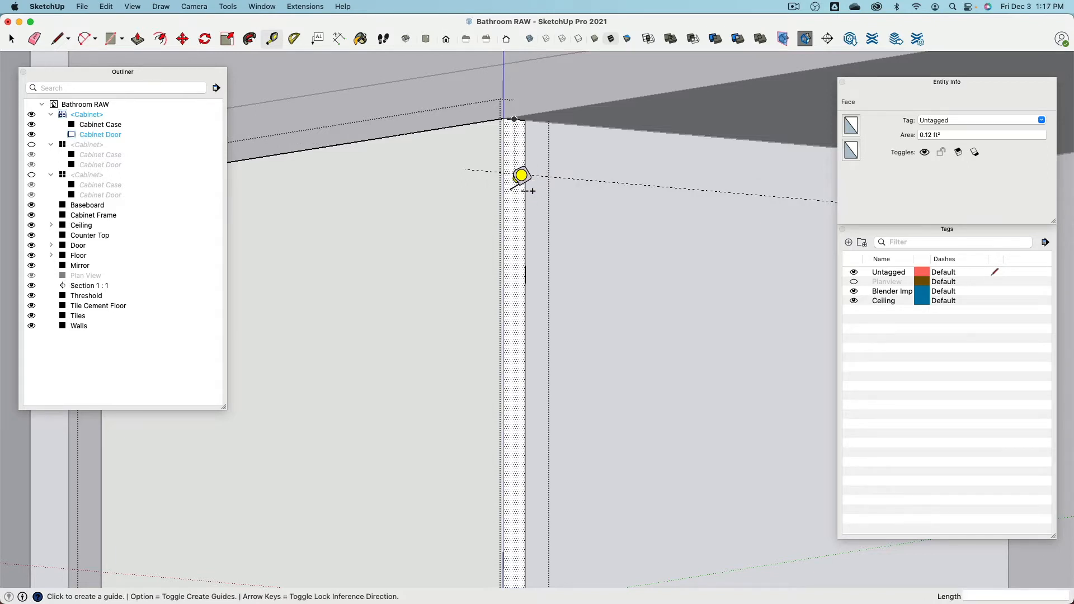
left_click(563, 178)
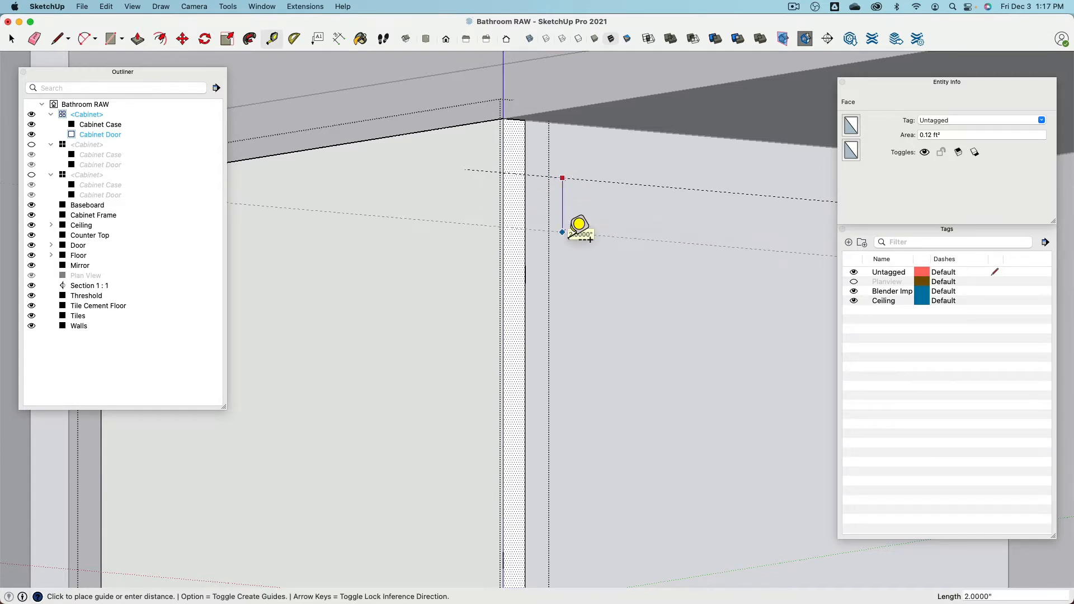
left_click(526, 195)
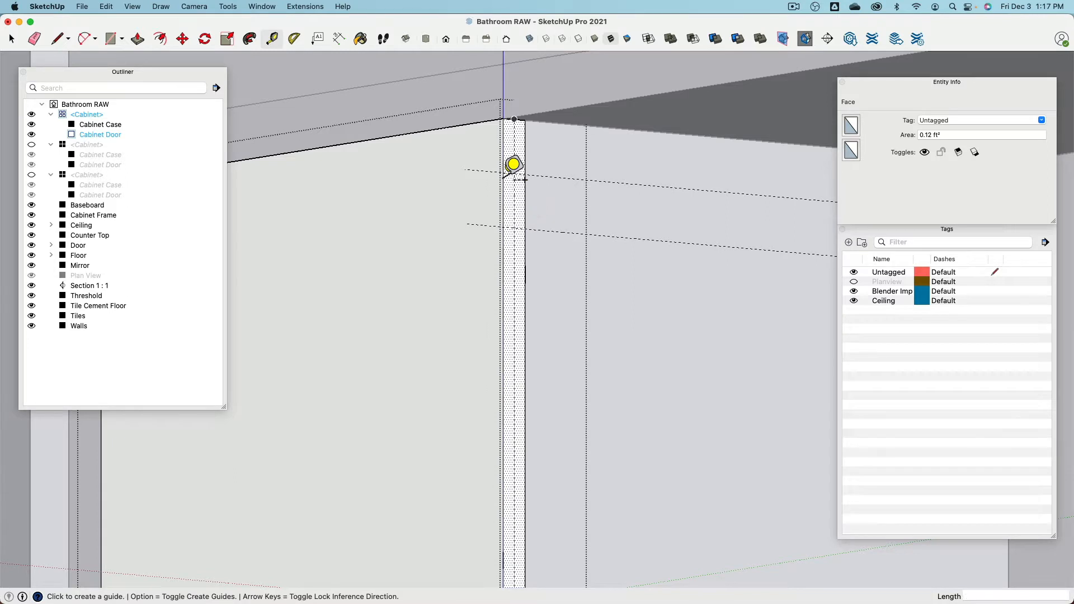
- Outline a small rectangle on the front half of the side face with lines between the two horizontal guides, 0.5" deep
left_click(58, 39)
scroll(437, 192, "up", 1)
scroll(442, 191, "up", 2)
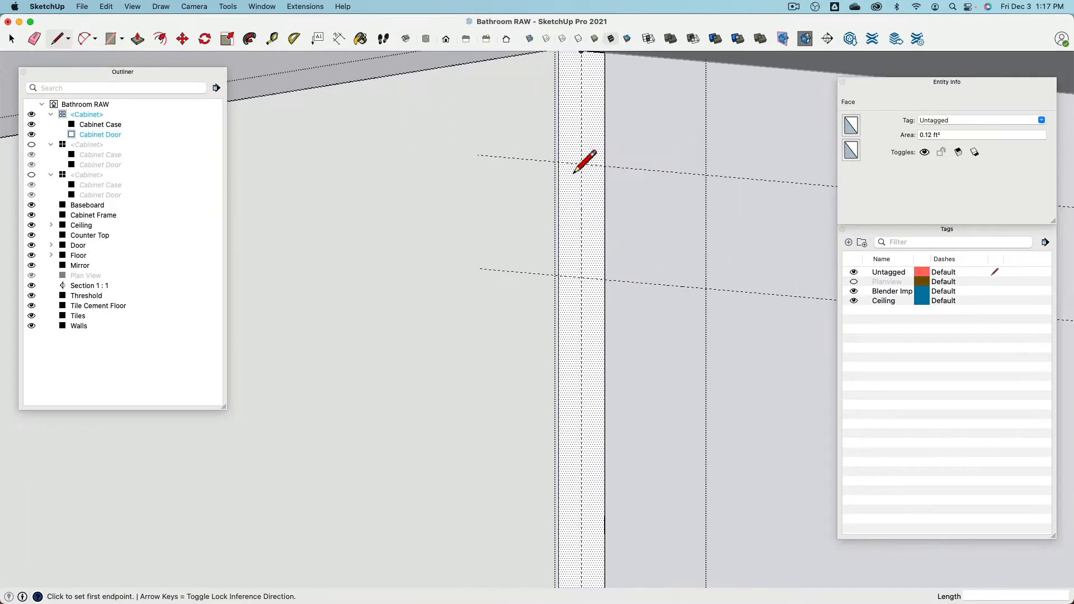
left_click(559, 179)
left_click(583, 181)
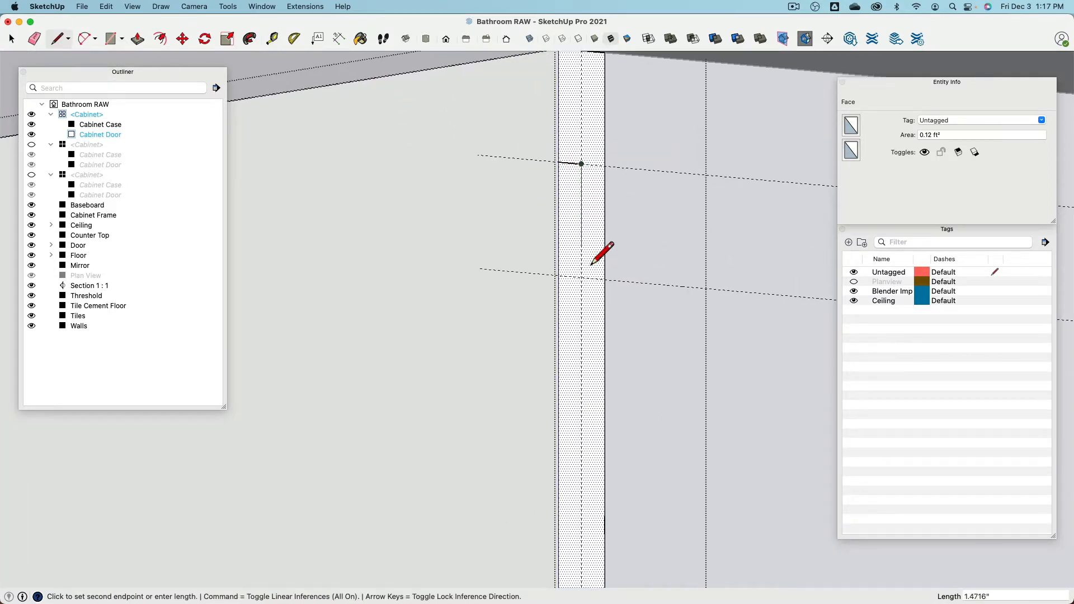
left_click(582, 291)
left_click(562, 291)
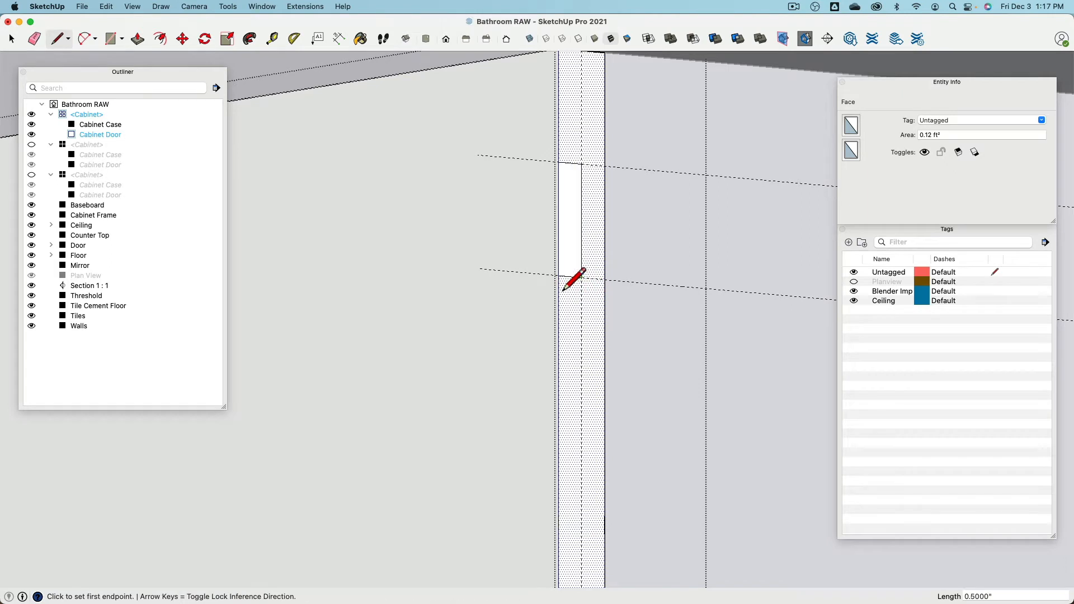
- Push the small rectangle about 21.3" along the door to cut a handle groove that stops short of the far edge
left_click(138, 39)
scroll(480, 187, "down", 3)
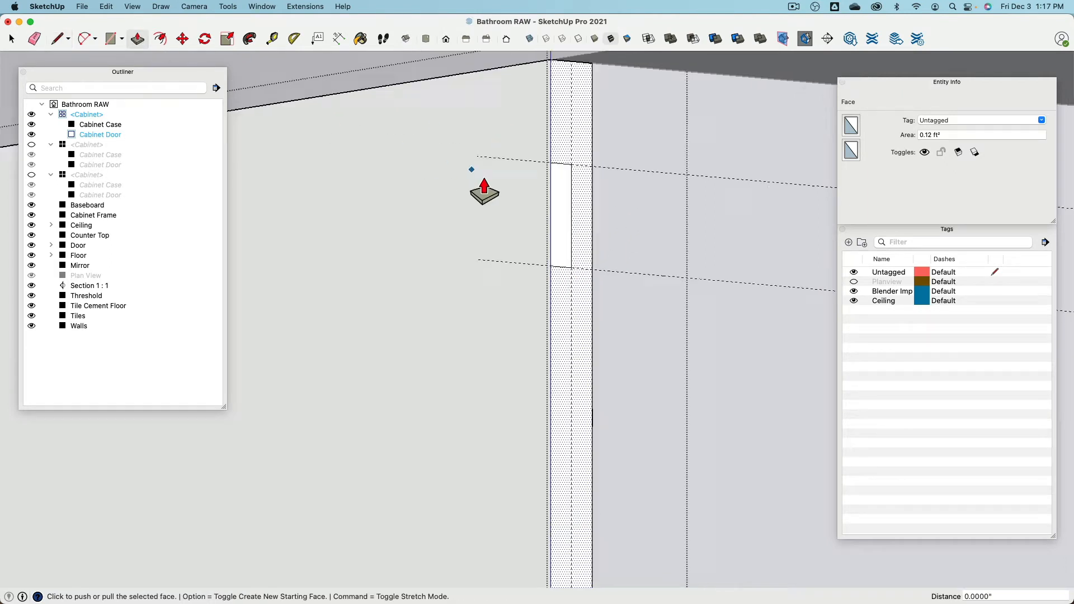
key("space")
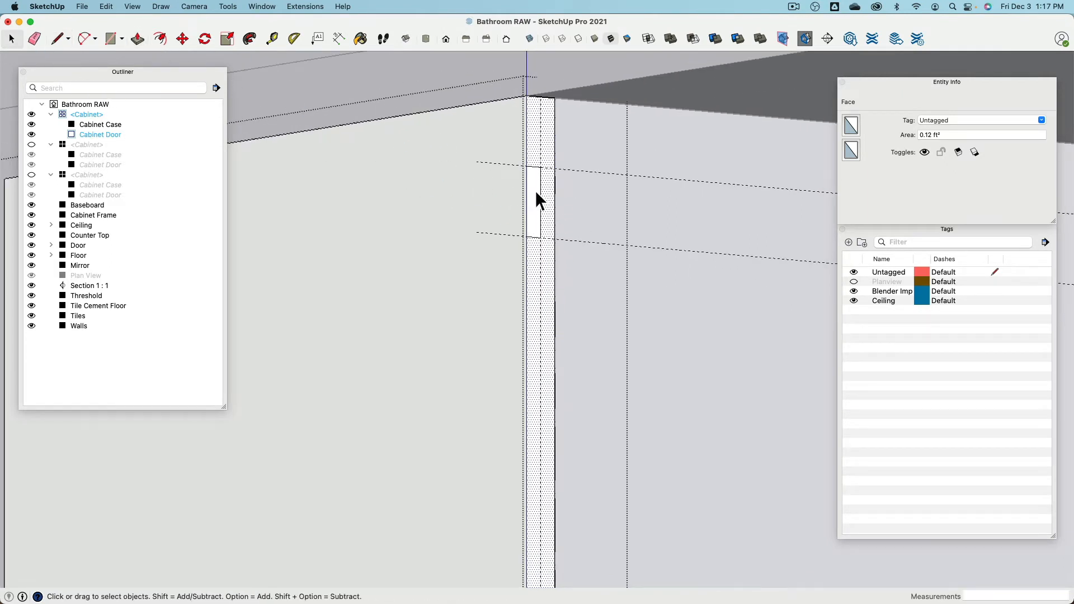
left_click(536, 190)
left_click(141, 39)
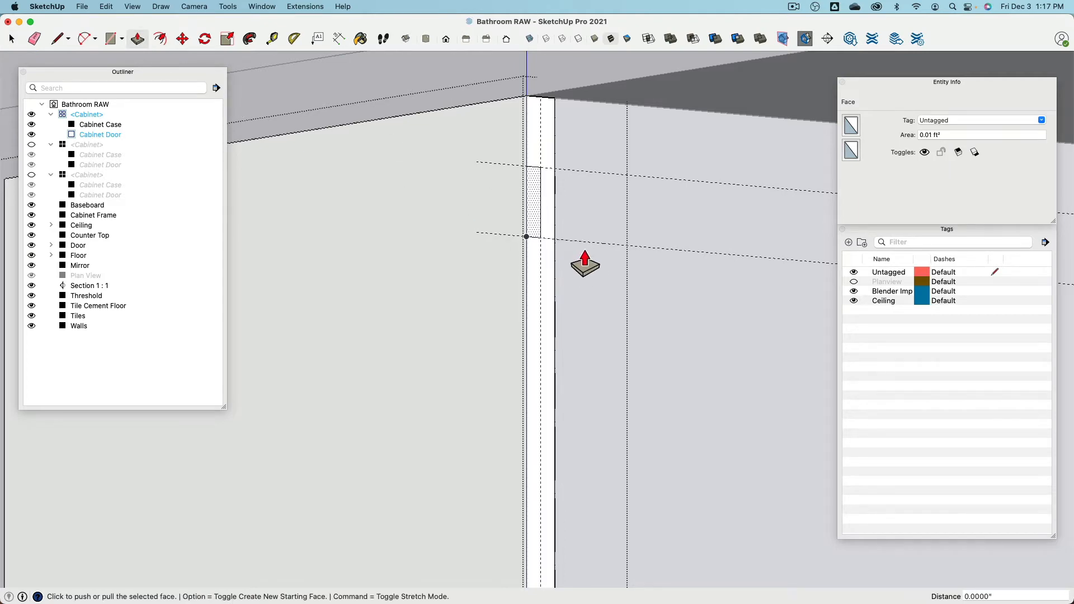
left_click(541, 217)
scroll(541, 216, "down", 5)
middle_click_drag(522, 222, 621, 230, "shift")
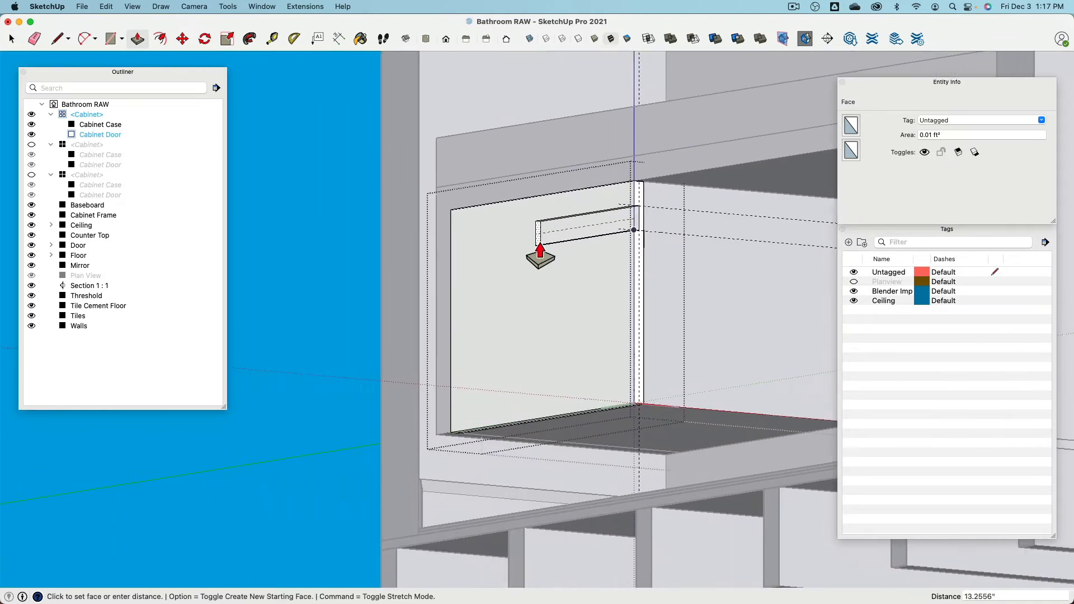
left_click(480, 256)
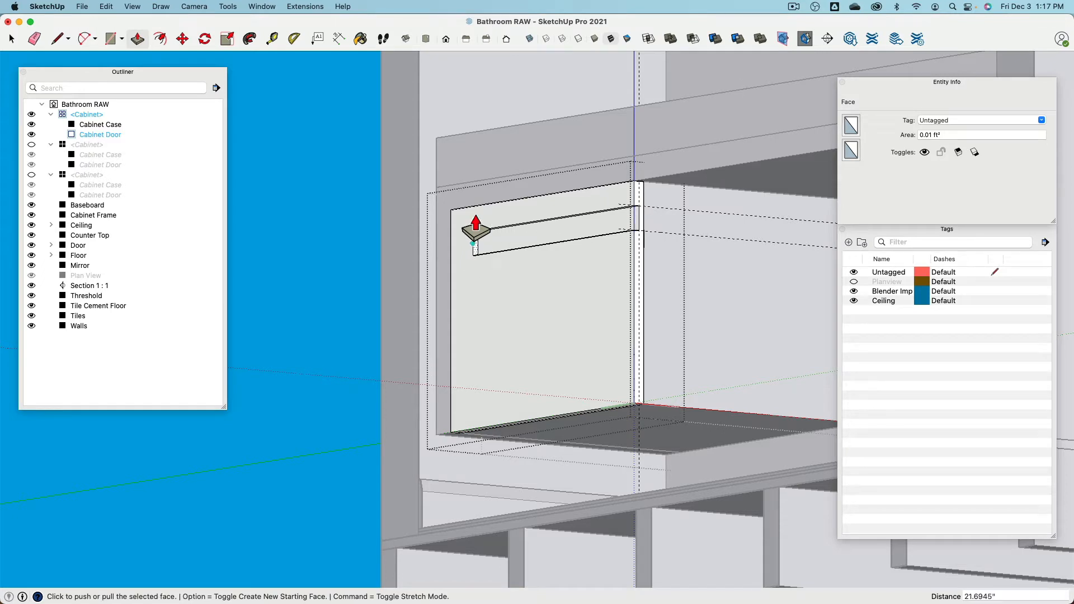
left_click(321, 181)
left_click(324, 185)
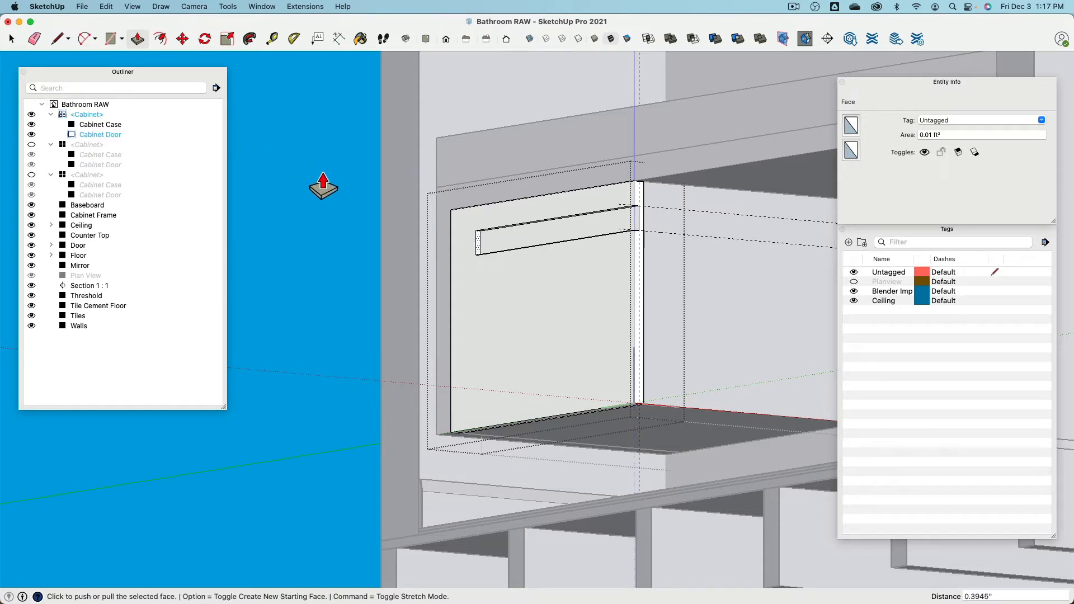
- Delete the vertical guide and both horizontal guides from the door
left_click(14, 40)
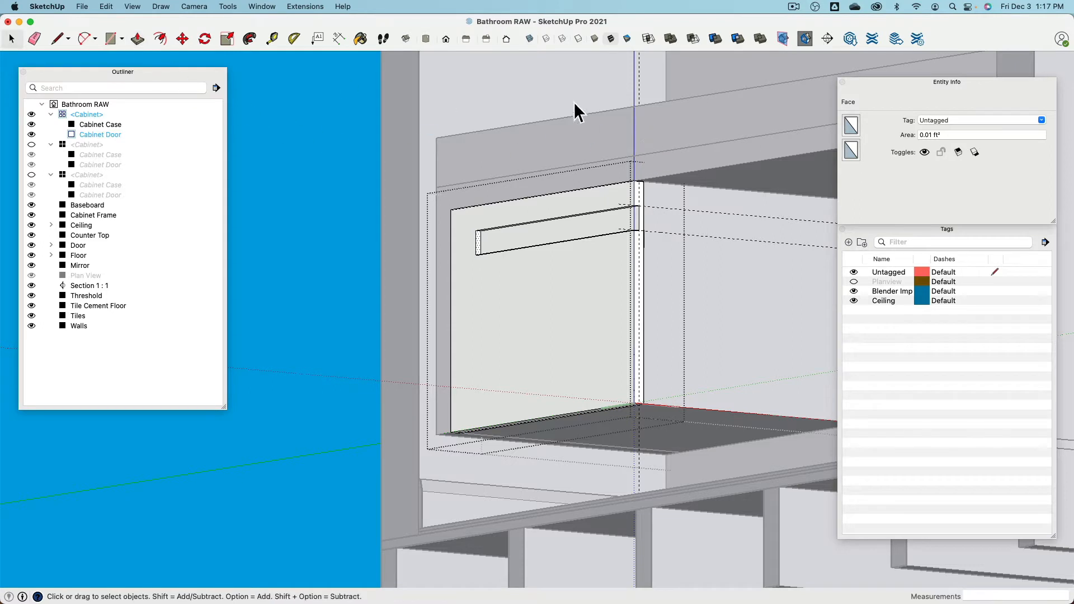
left_click(641, 95)
left_click(673, 212)
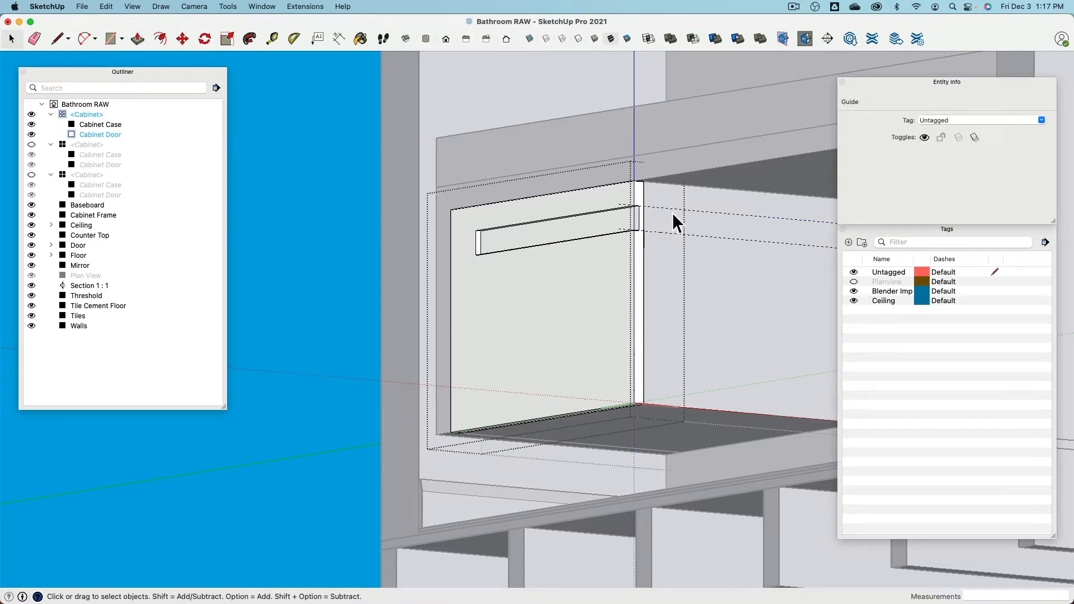
key("Delete")
left_click(665, 237)
key("Delete")
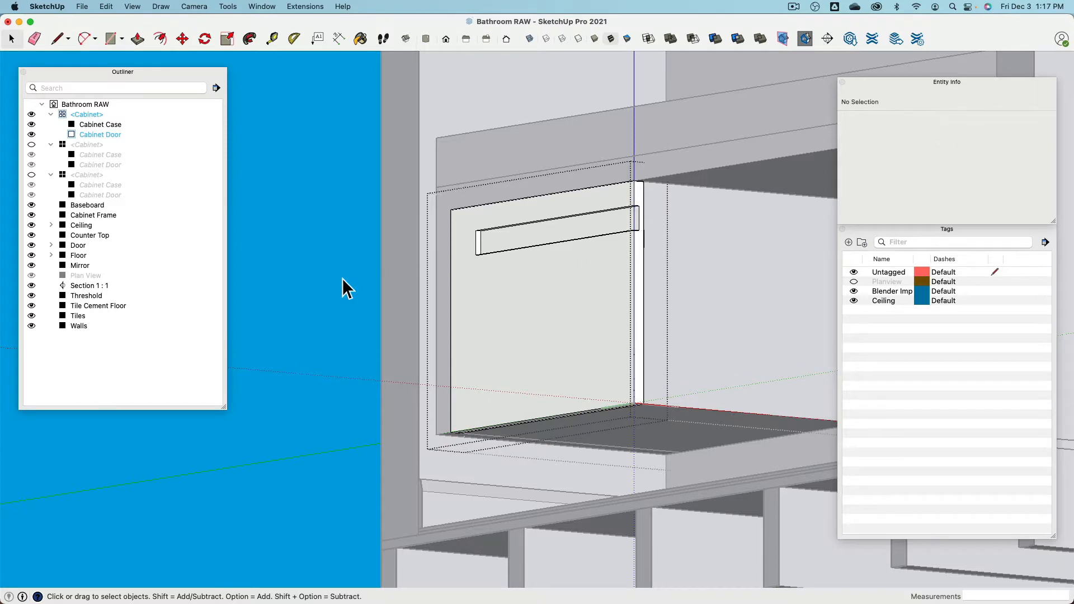
- Finish editing the door and cabinet, and unhide the other two cabinets
left_click(341, 278)
left_click(335, 277)
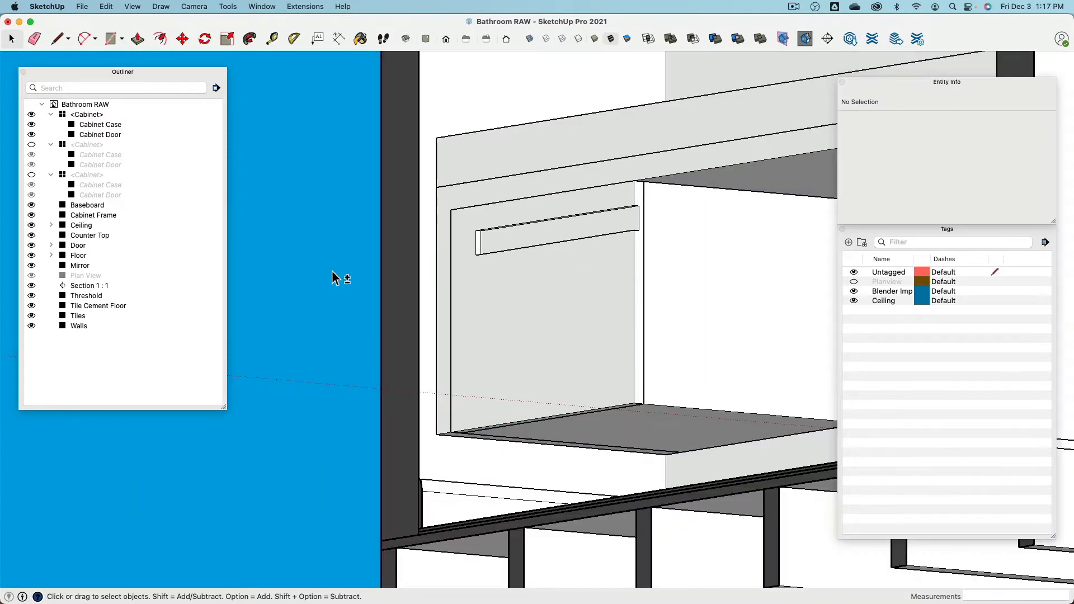
middle_click_drag(336, 278, 535, 293)
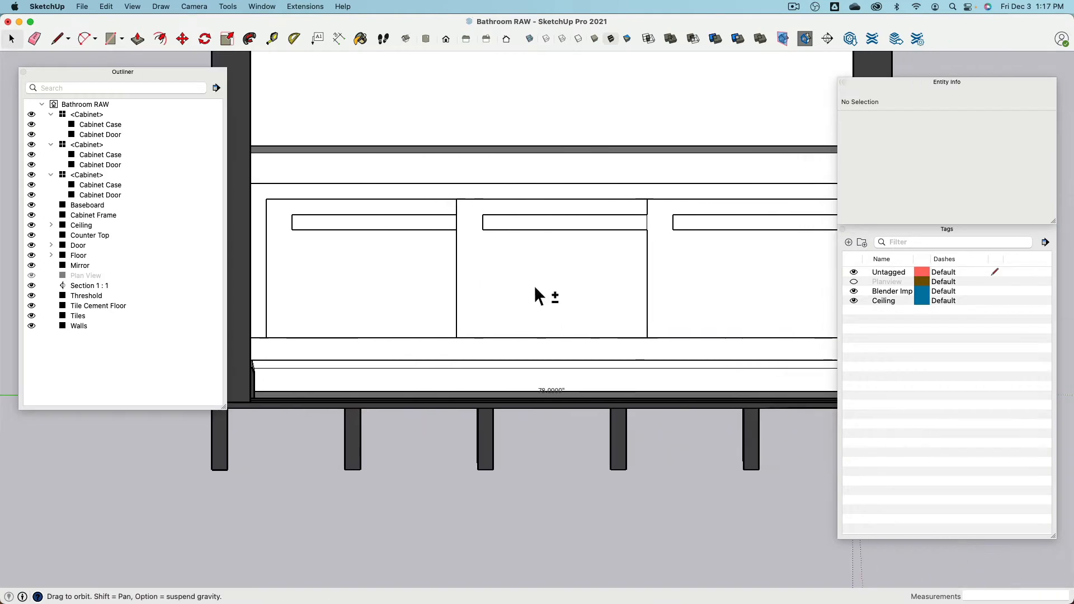
middle_click_drag(664, 293, 453, 297)
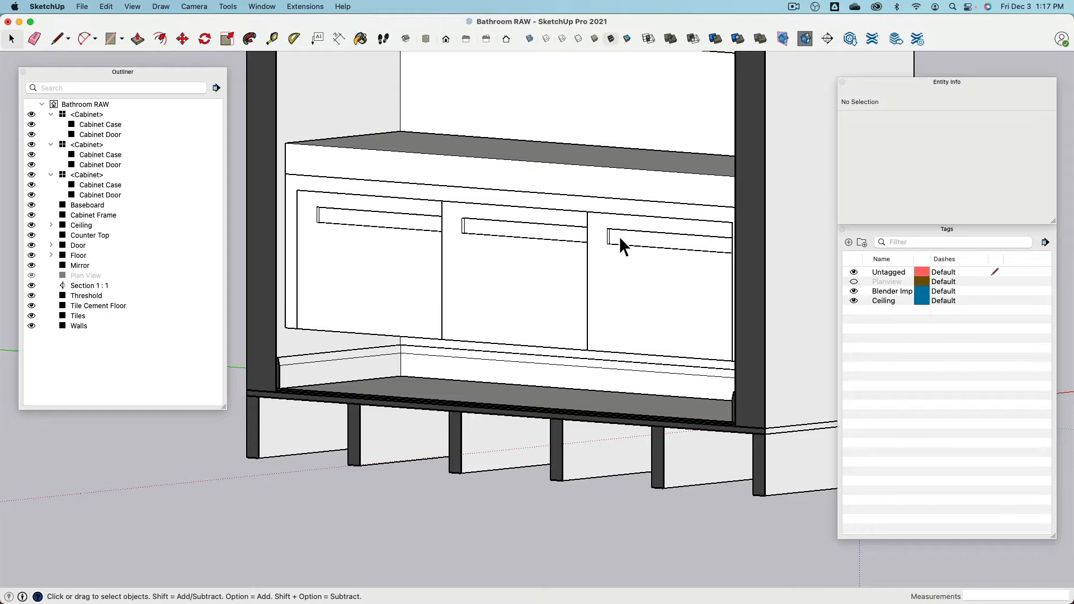
- Open the first cabinet's Cabinet Door group for editing at the closed end of its handle groove
scroll(518, 264, "up", 3)
mouse_move(518, 264)
middle_mouse_down()
mouse_move(349, 270)
mouse_move(482, 281)
middle_mouse_up()
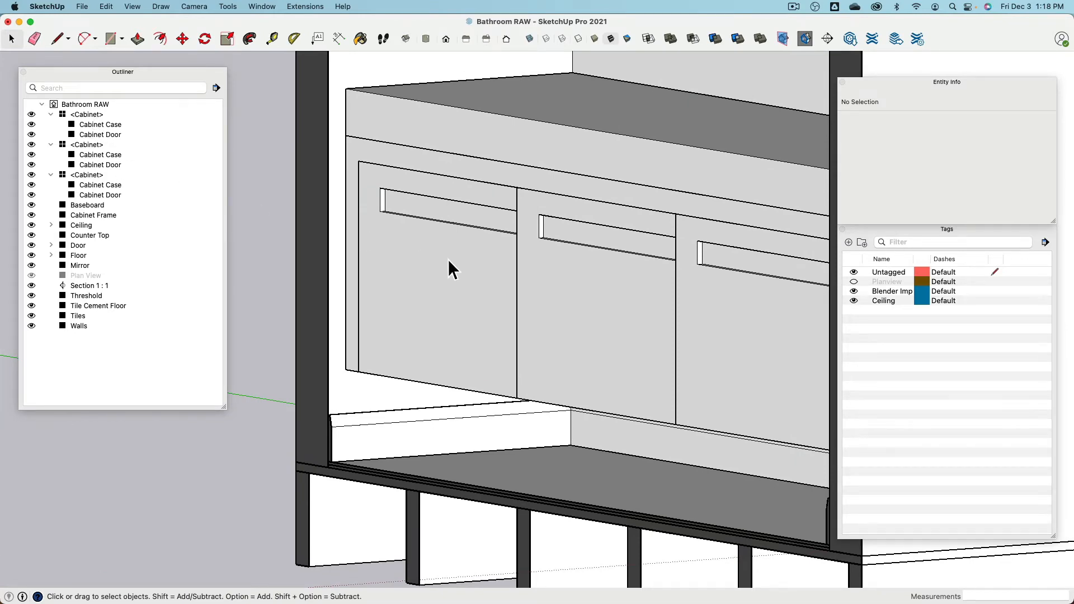
scroll(414, 263, "up", 5)
middle_click_drag(410, 245, 483, 342, "shift")
double_click(482, 342)
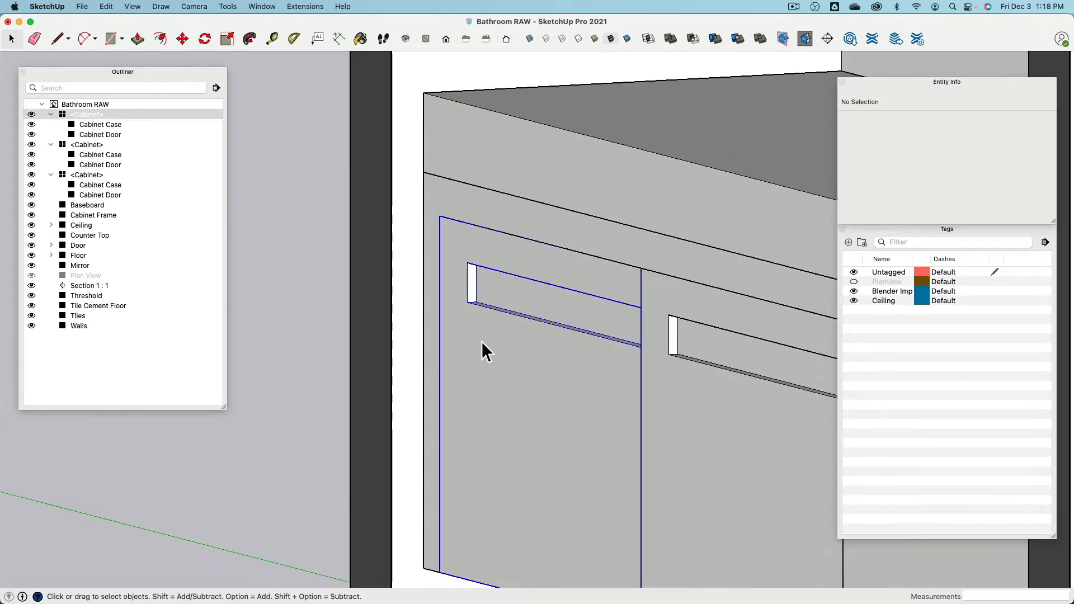
left_click(475, 291)
double_click(478, 288)
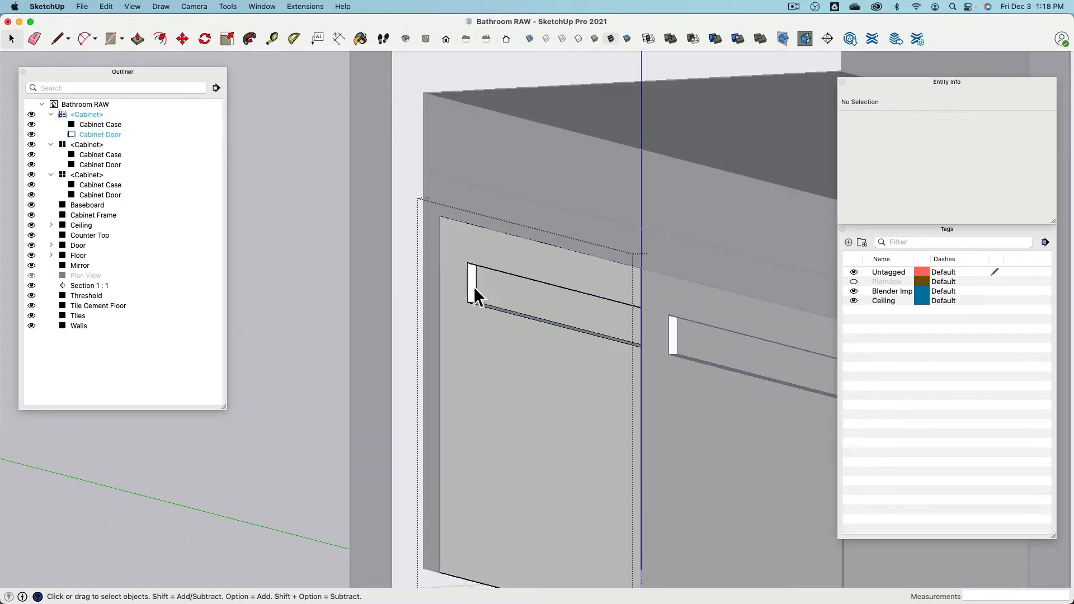
- Push the groove's end face 3.3667" through to the door's outer edge, and finish editing the door and cabinet
left_click(475, 286)
left_click(137, 39)
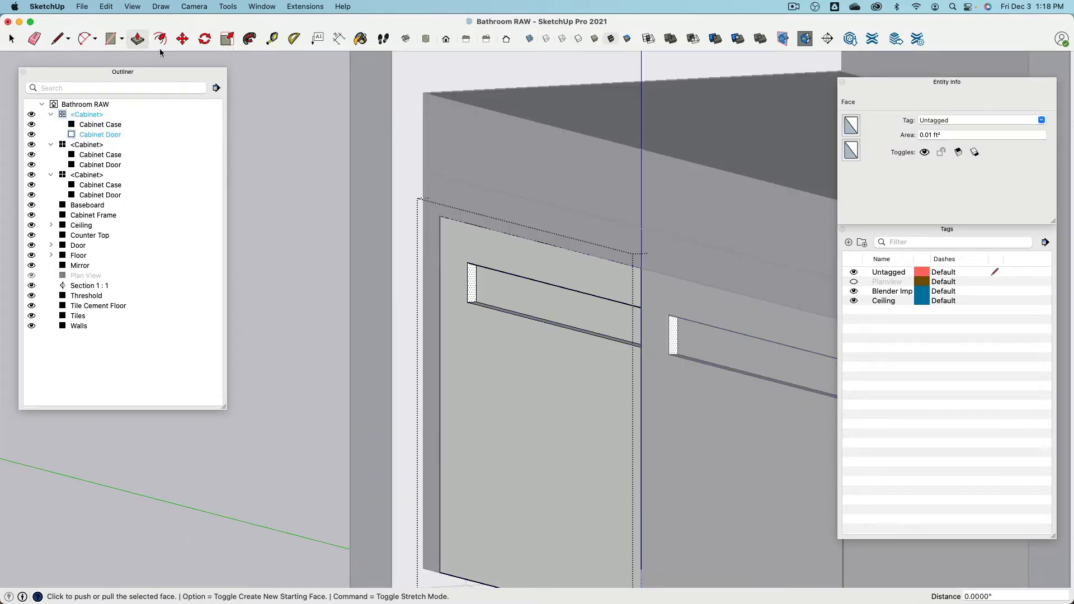
left_click(475, 287)
left_click(451, 282)
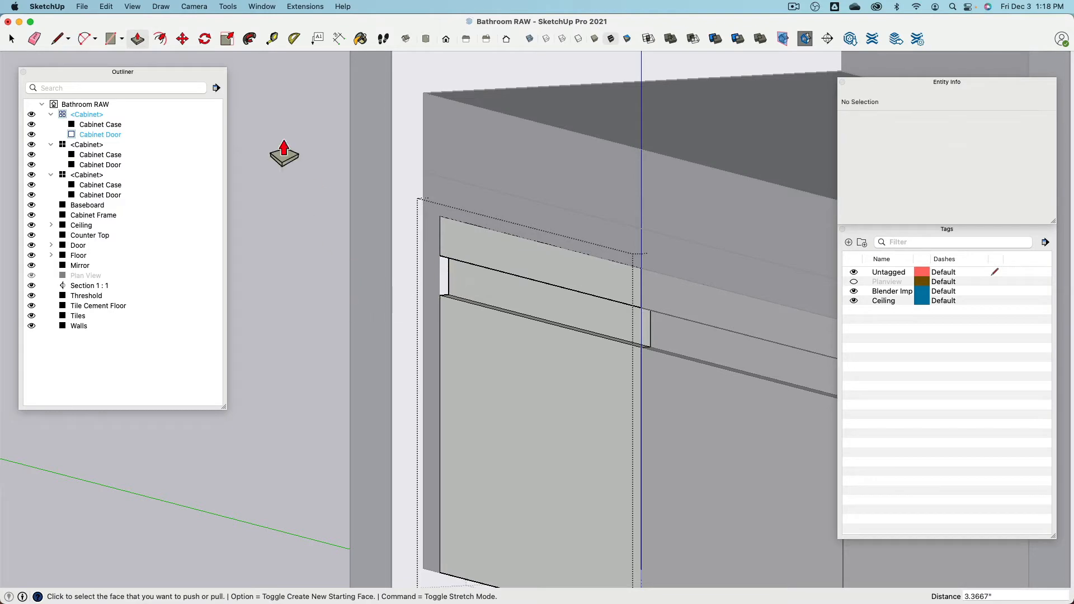
key("space")
left_click(280, 155)
scroll(321, 173, "down", 2)
left_click(323, 178)
scroll(331, 223, "down", 4)
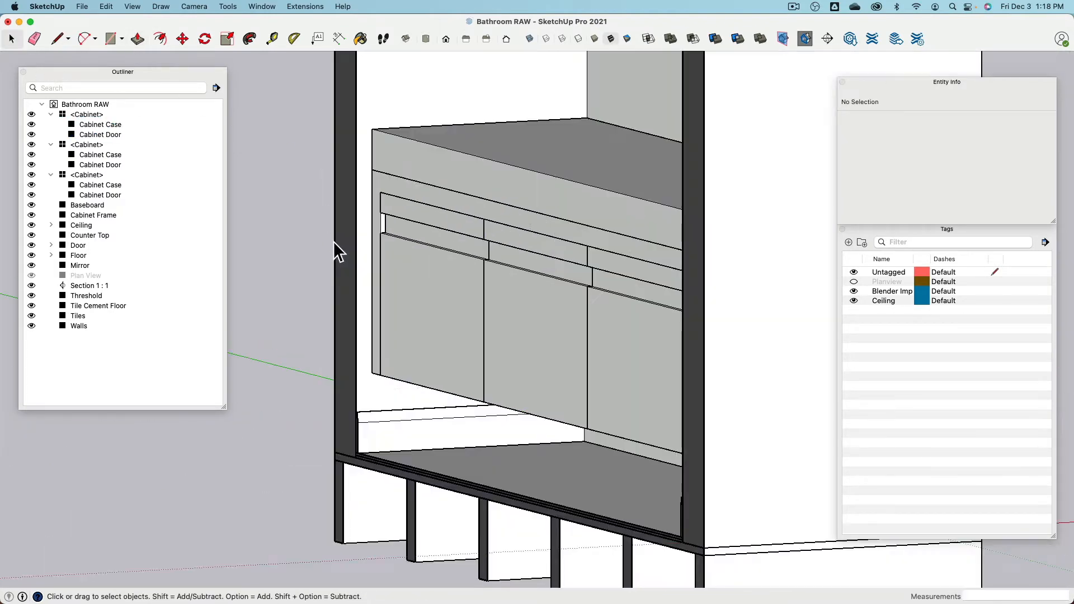
middle_click_drag(334, 241, 383, 240)
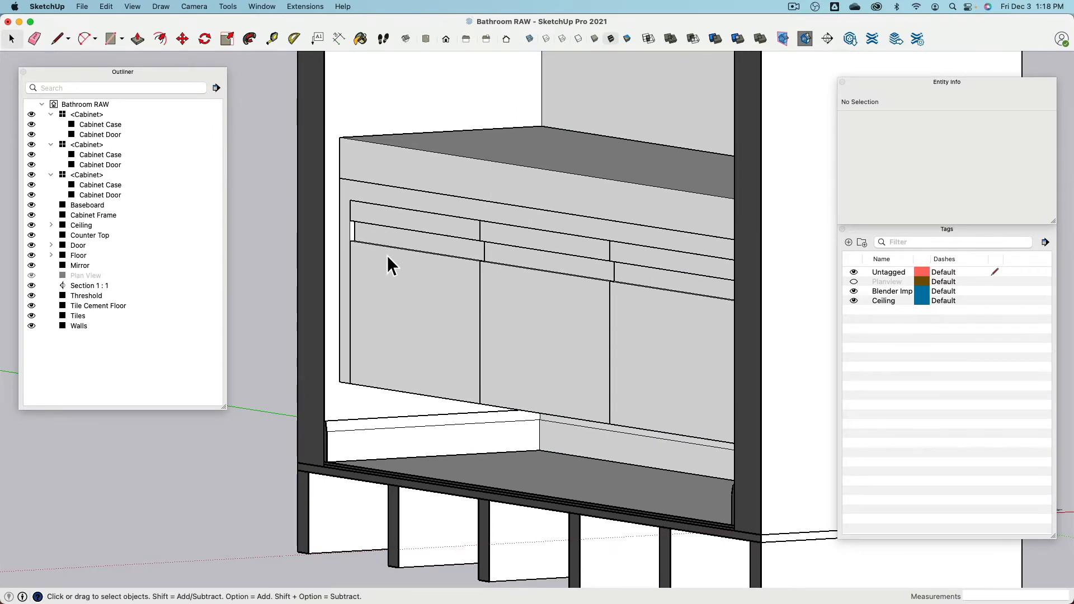
- Open the first cabinet's Cabinet Door group for editing at the lower face of its handle groove
scroll(387, 256, "up", 5)
middle_click_drag(387, 255, 349, 323)
scroll(363, 206, "up", 3)
double_click(357, 222)
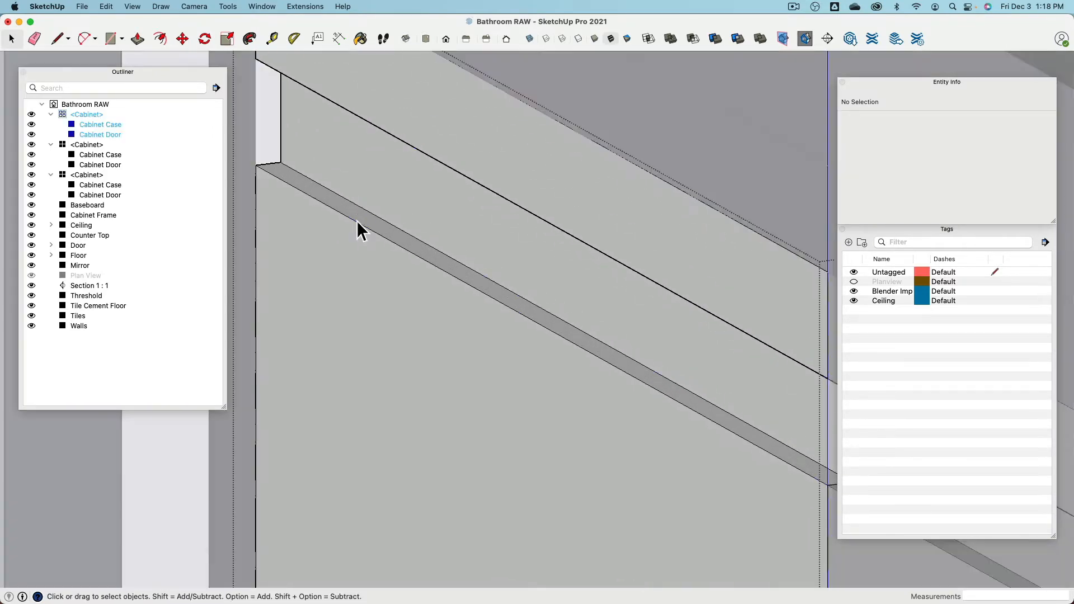
double_click(360, 221)
triple_click(361, 222)
left_click(362, 222)
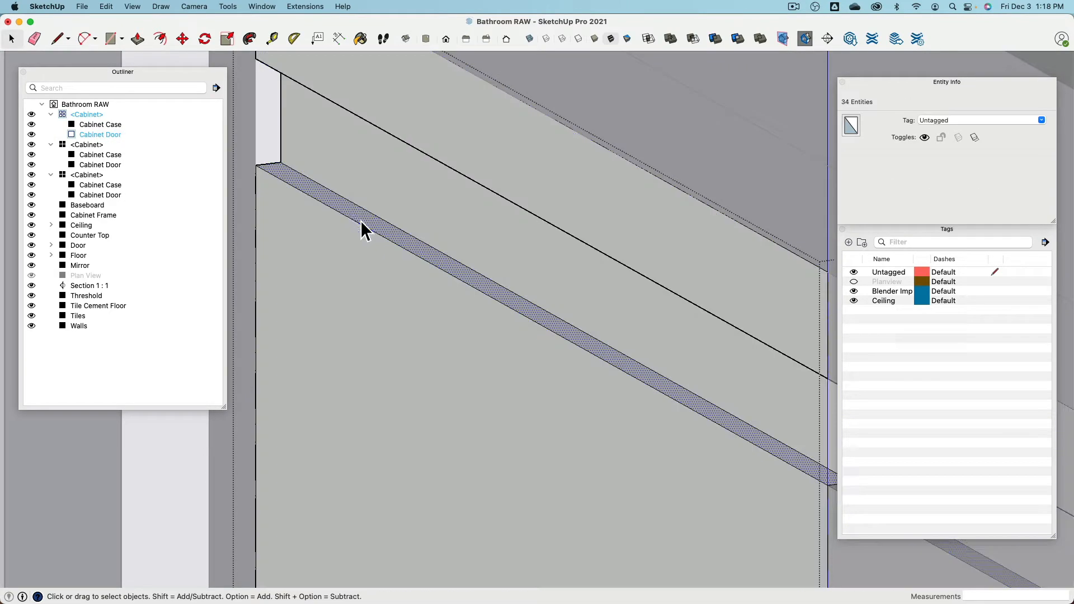
- Raise the groove's lower face 1" with Push/Pull to narrow the groove, and finish editing the door and cabinet
left_click(137, 39)
left_click(330, 208)
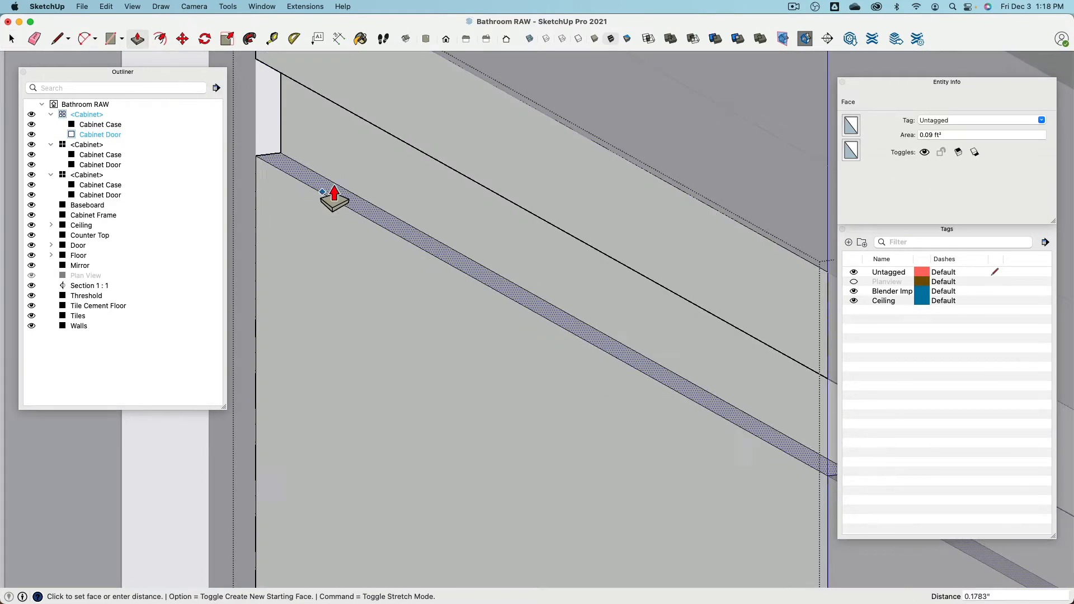
type("1")
key("Return")
scroll(336, 199, "down", 5)
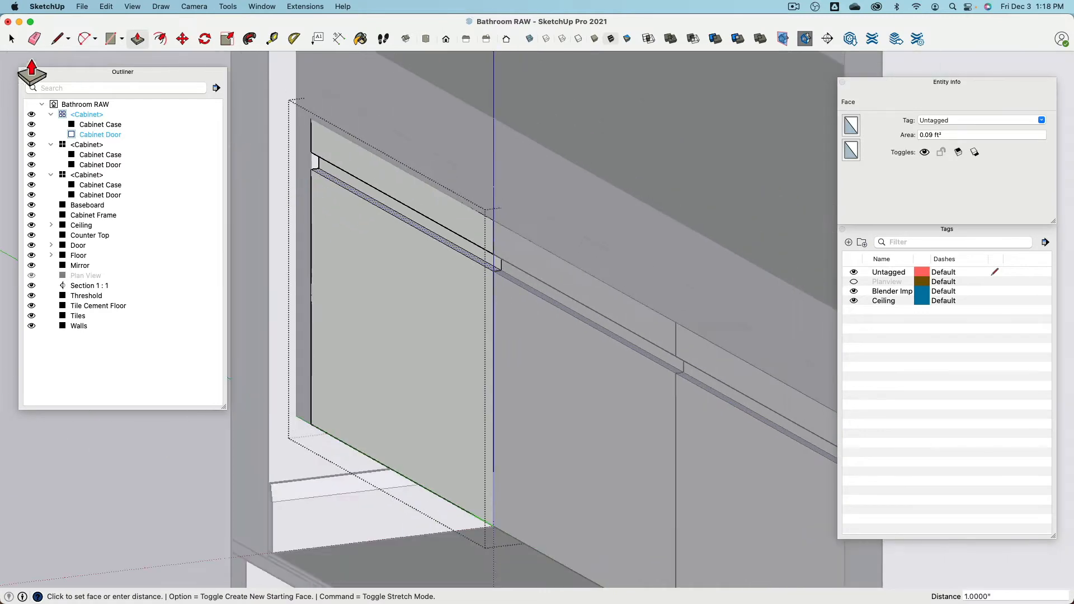
left_click(11, 39)
left_click(137, 478)
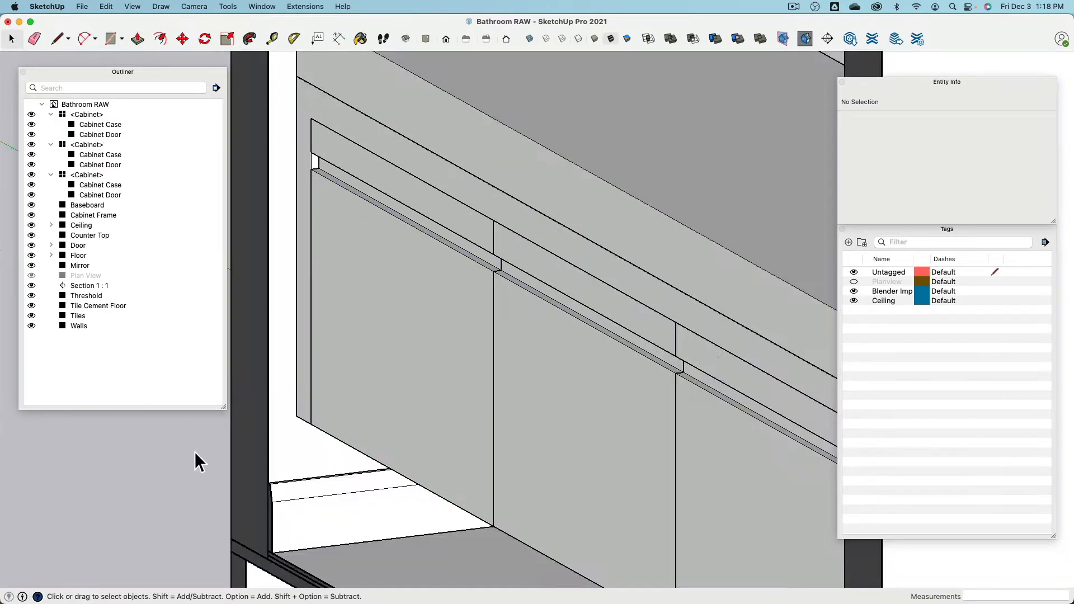
middle_click_drag(195, 452, 512, 295)
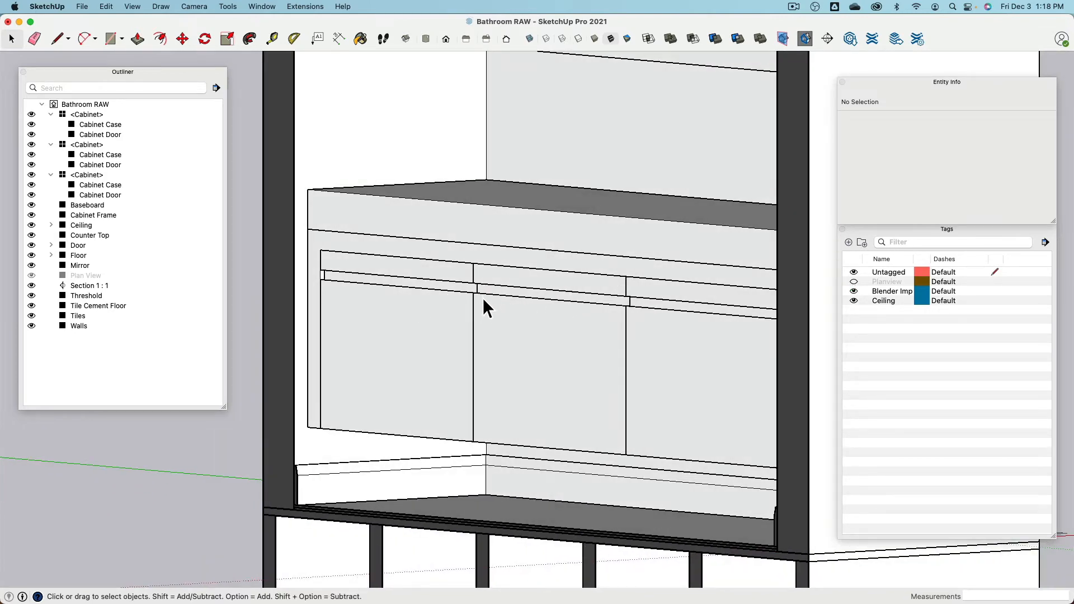
scroll(482, 296, "down", 3)
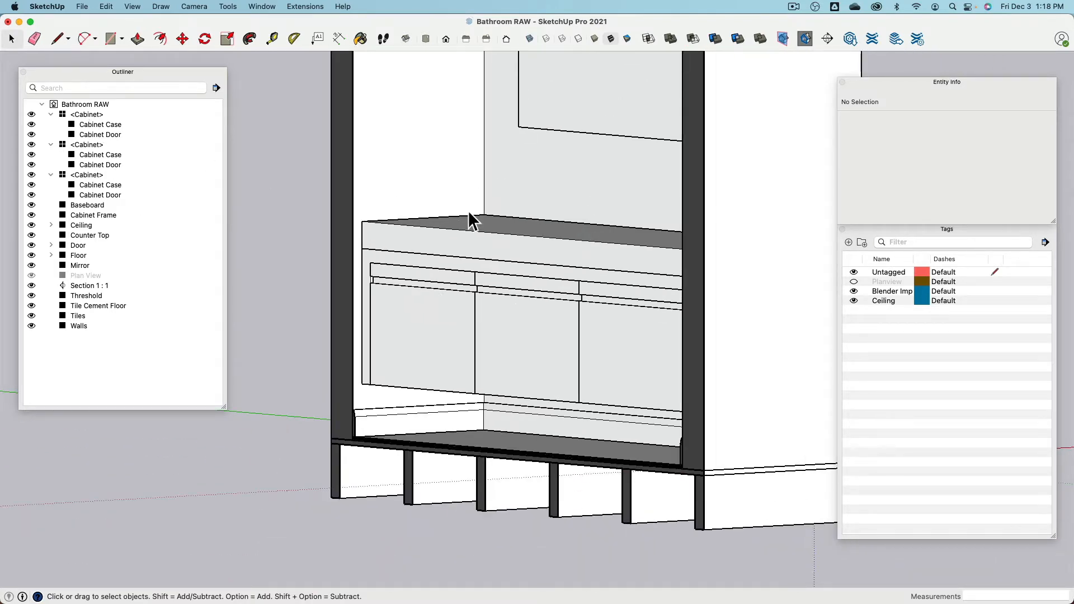
mouse_move(408, 240)
middle_mouse_down()
mouse_move(689, 302)
mouse_move(587, 283)
mouse_move(602, 287)
mouse_move(714, 295)
mouse_move(688, 158)
mouse_move(670, 151)
mouse_move(434, 295)
mouse_move(519, 329)
mouse_move(660, 358)
middle_mouse_up()
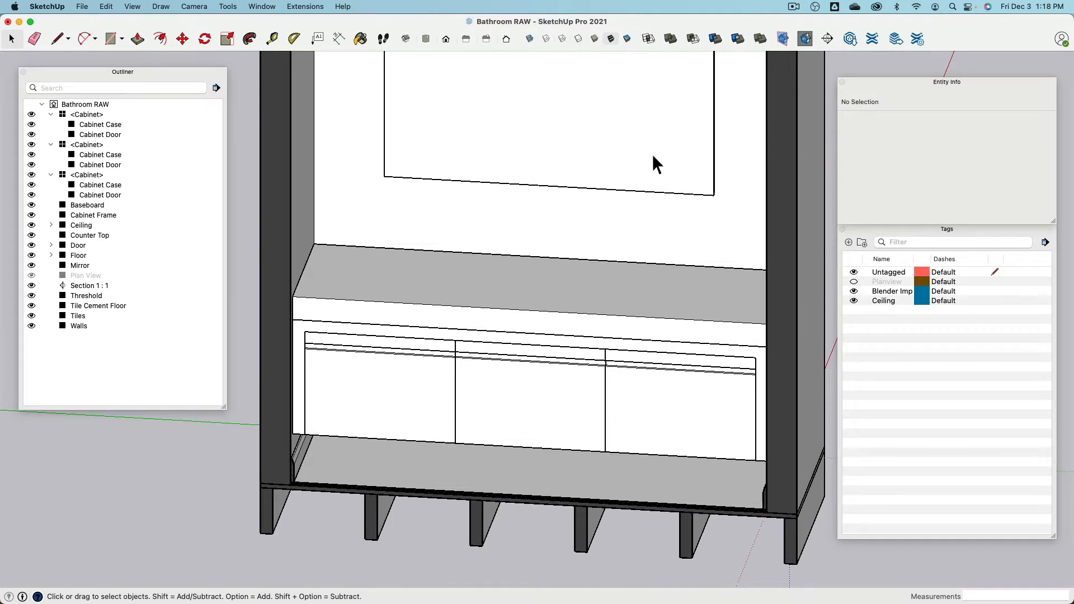
middle_click_drag(652, 163, 565, 230)
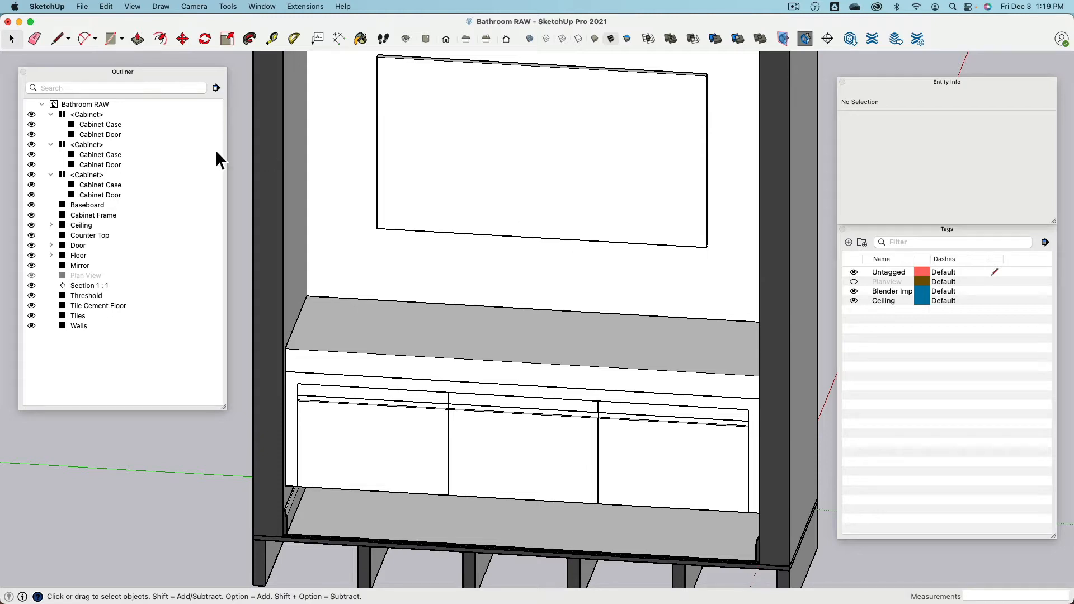
- Open 3D Warehouse and search all categories for "faucet"
left_click(266, 6)
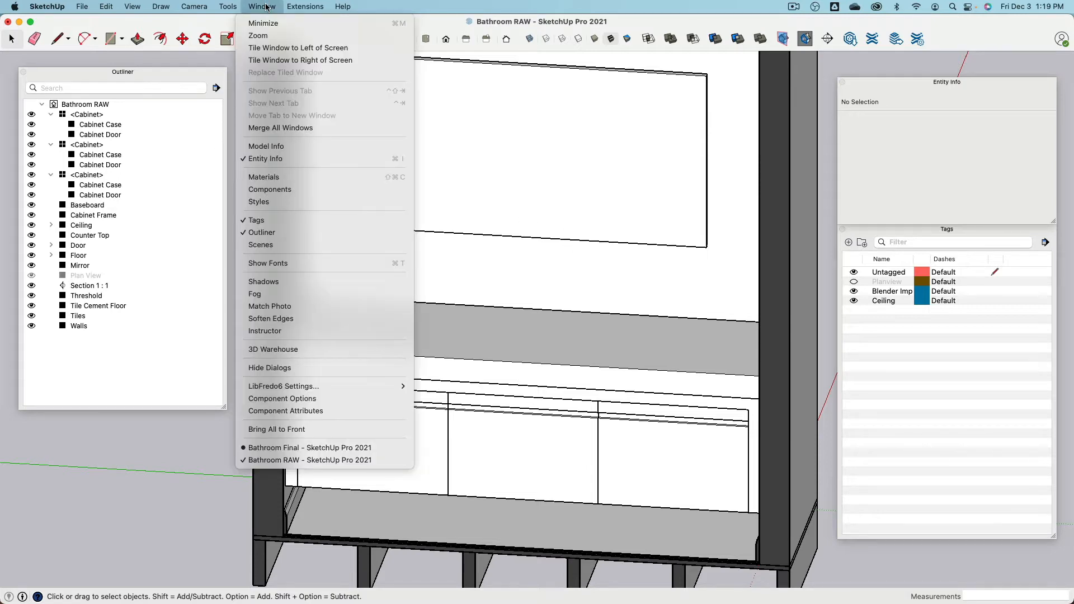
left_click(261, 350)
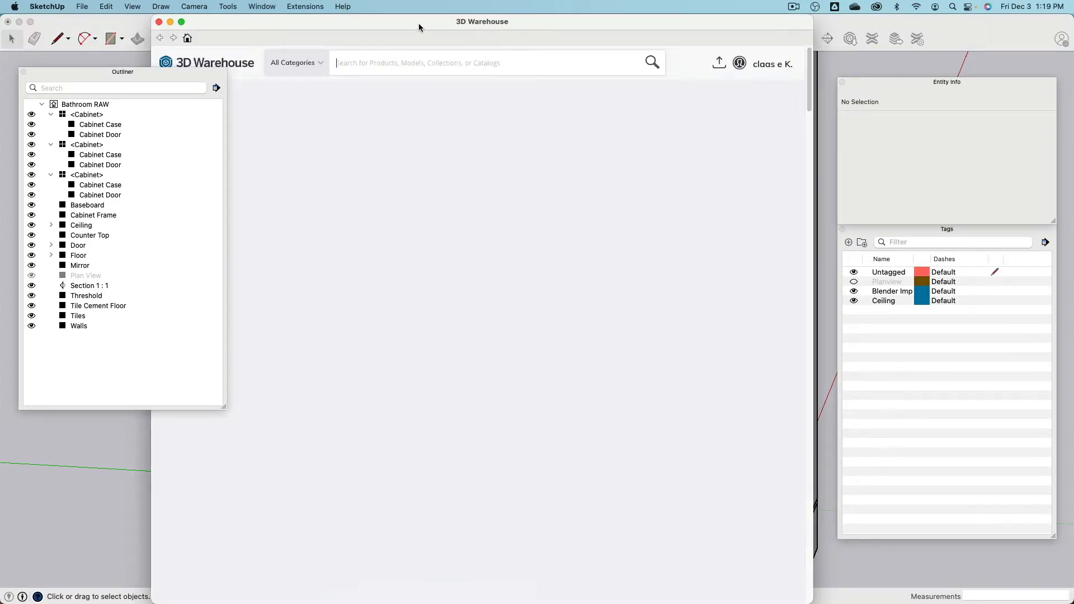
left_click_drag(418, 23, 562, 25)
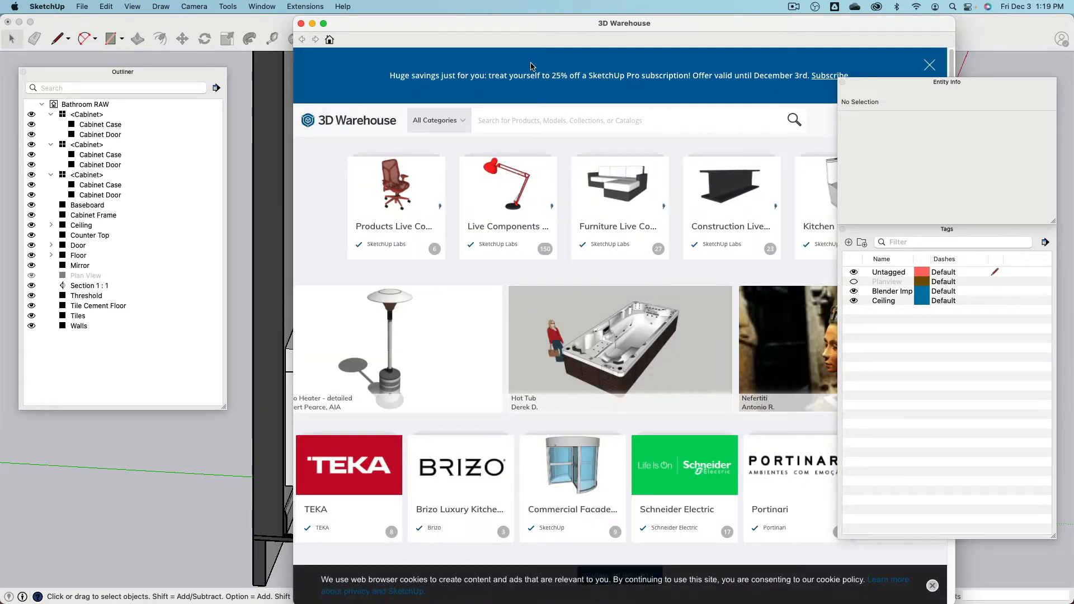
left_click(473, 118)
type("fa")
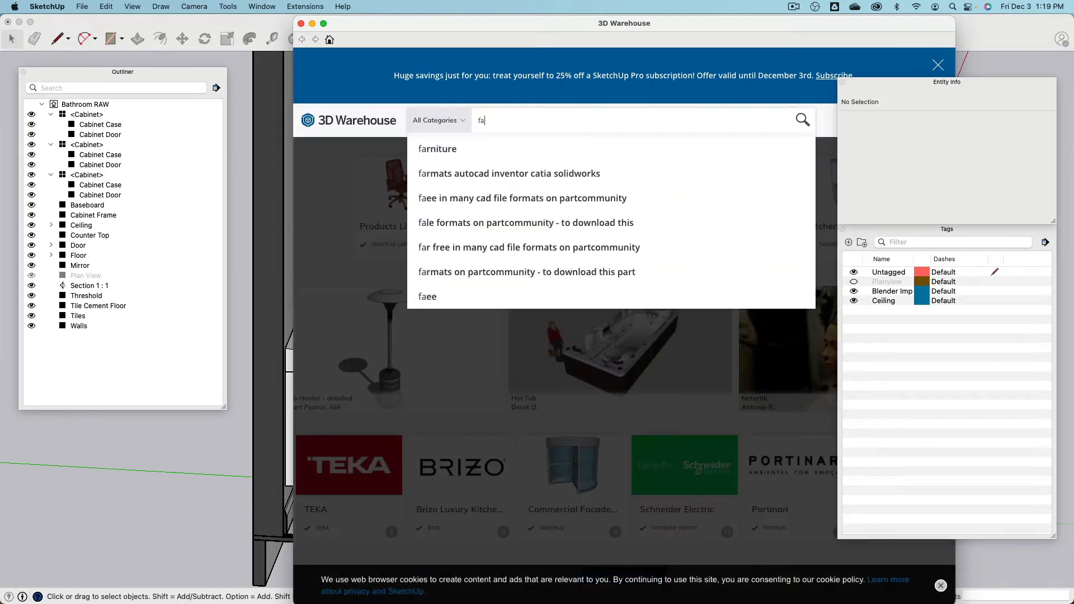
type("ucet")
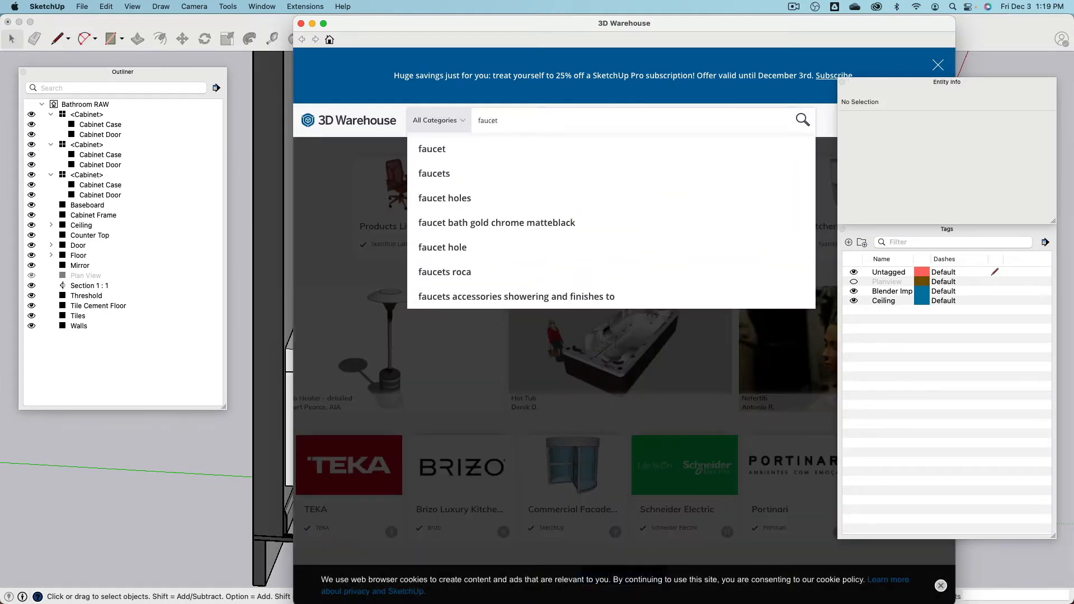
key("Return")
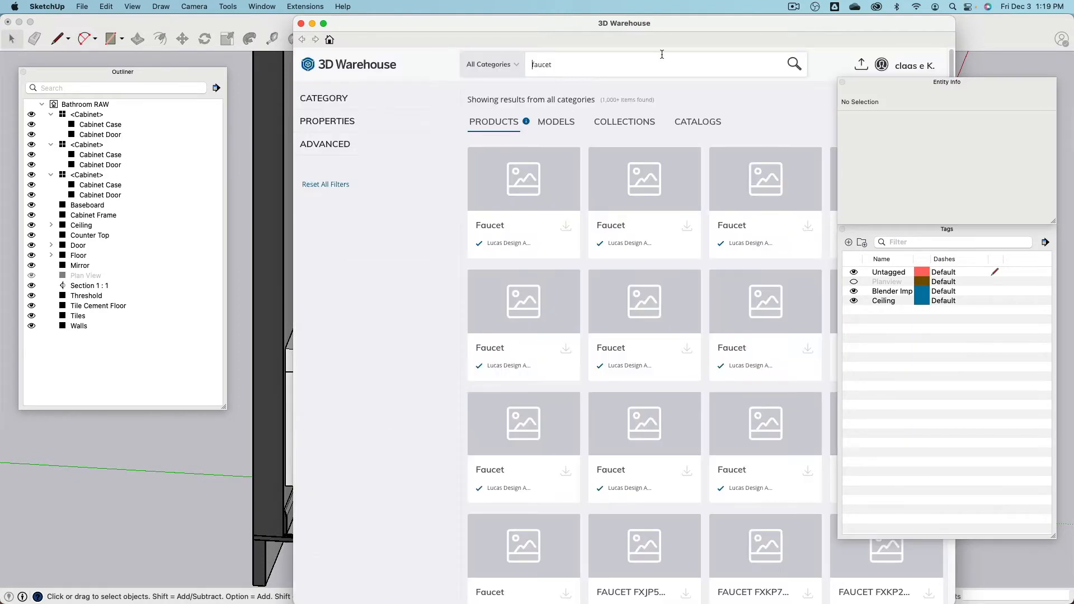
- Browse the faucet product results for a model that suits the vanity
left_click_drag(690, 24, 570, 22)
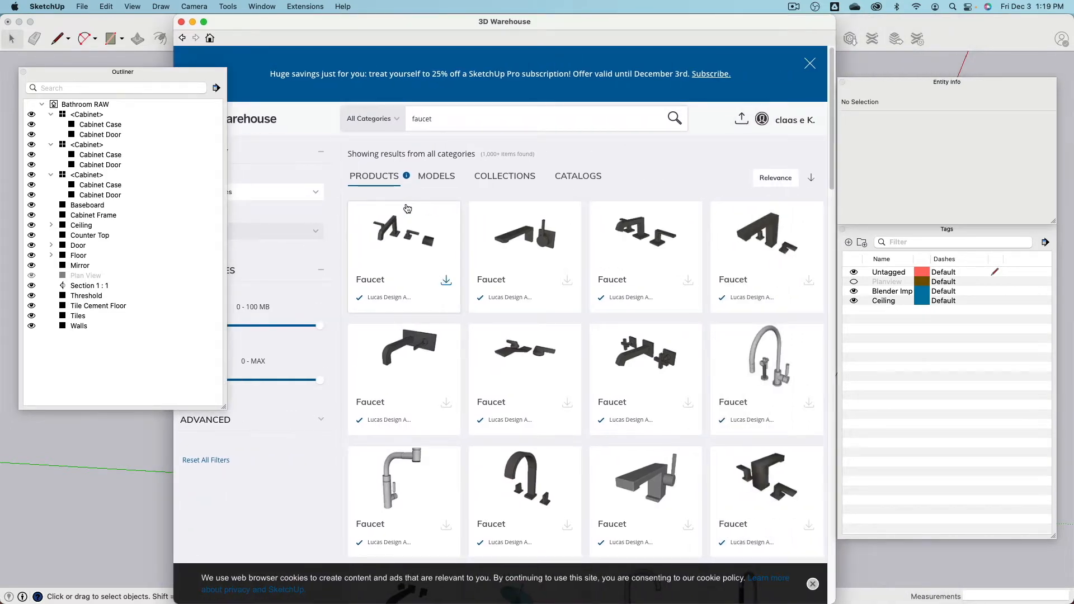
scroll(407, 208, "down", 15)
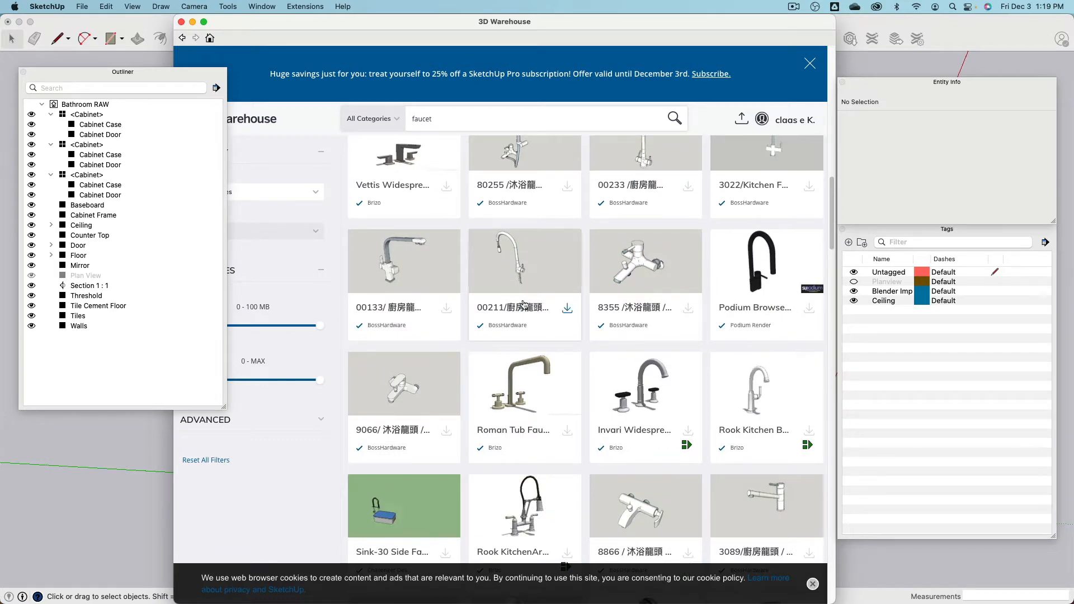
scroll(529, 311, "down", 8)
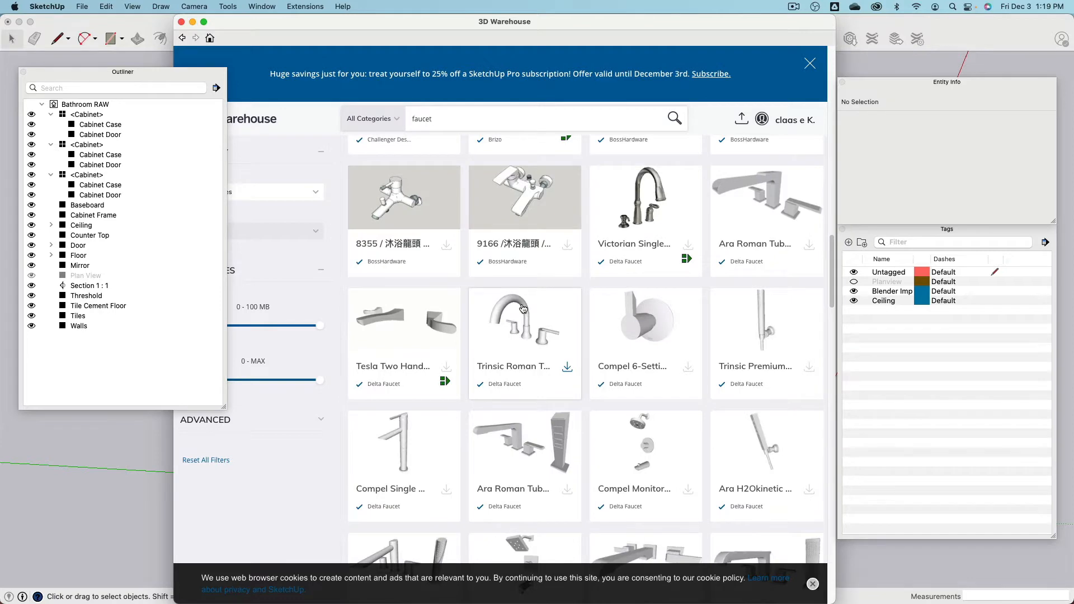
scroll(523, 308, "down", 5)
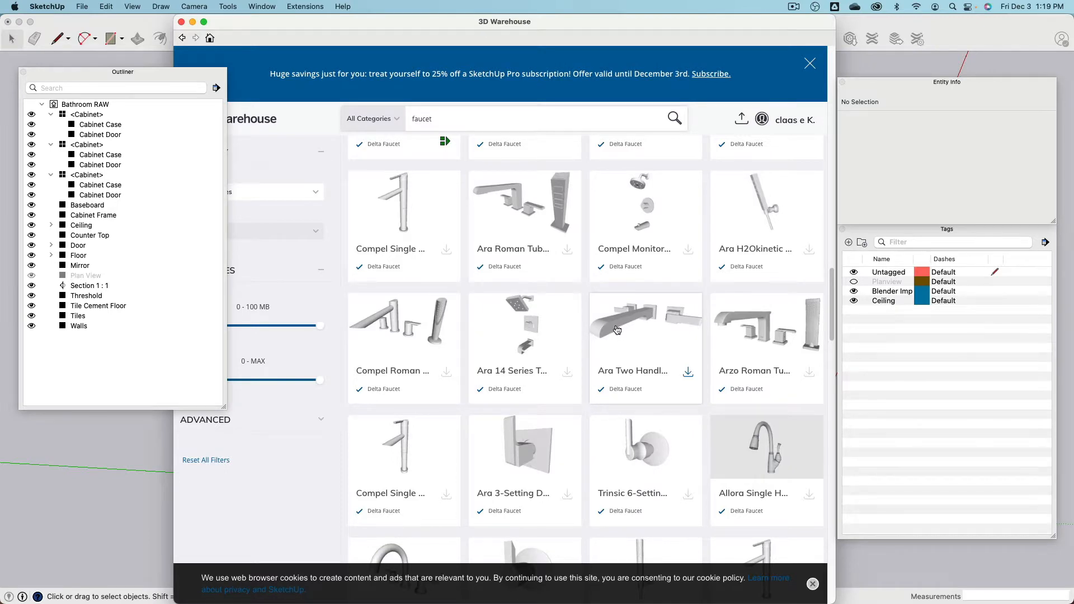
scroll(617, 330, "down", 8)
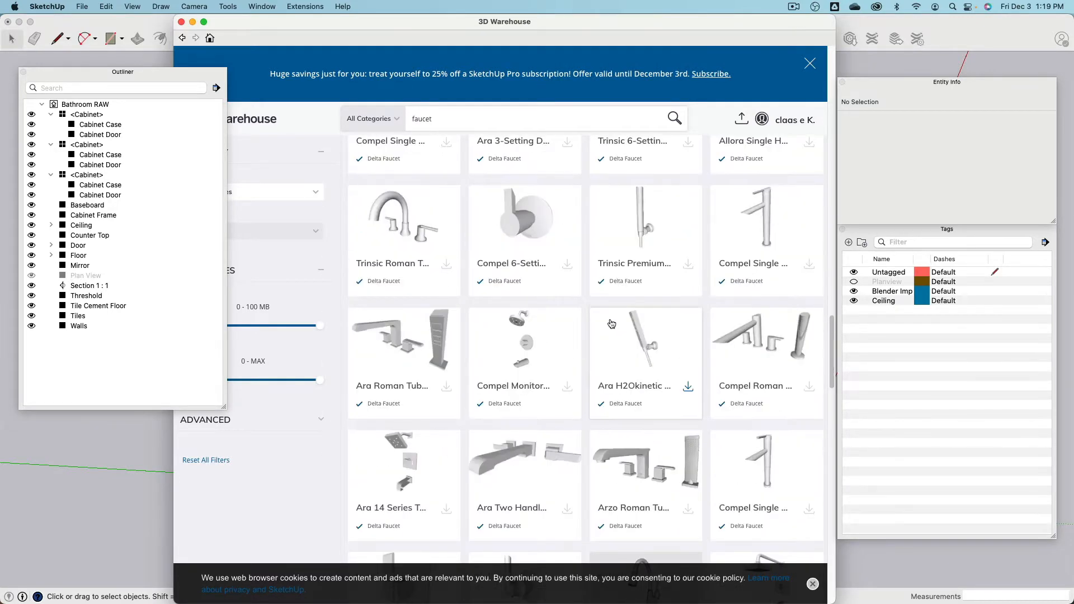
scroll(612, 324, "up", 20)
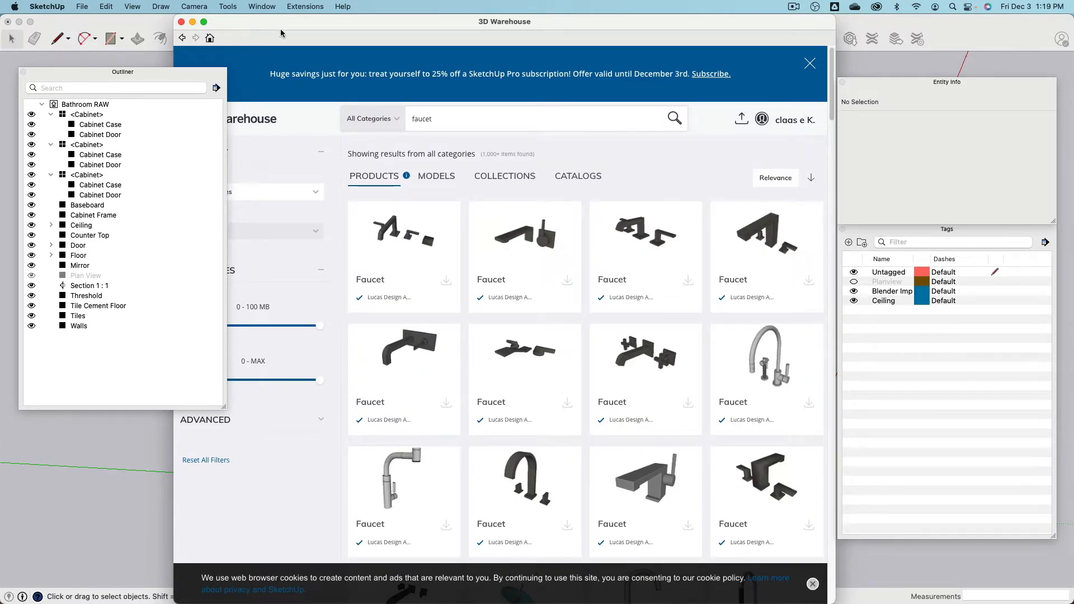
- Narrow the faucet results to the author "brizo" with the advanced search filters
left_click_drag(281, 33, 352, 33)
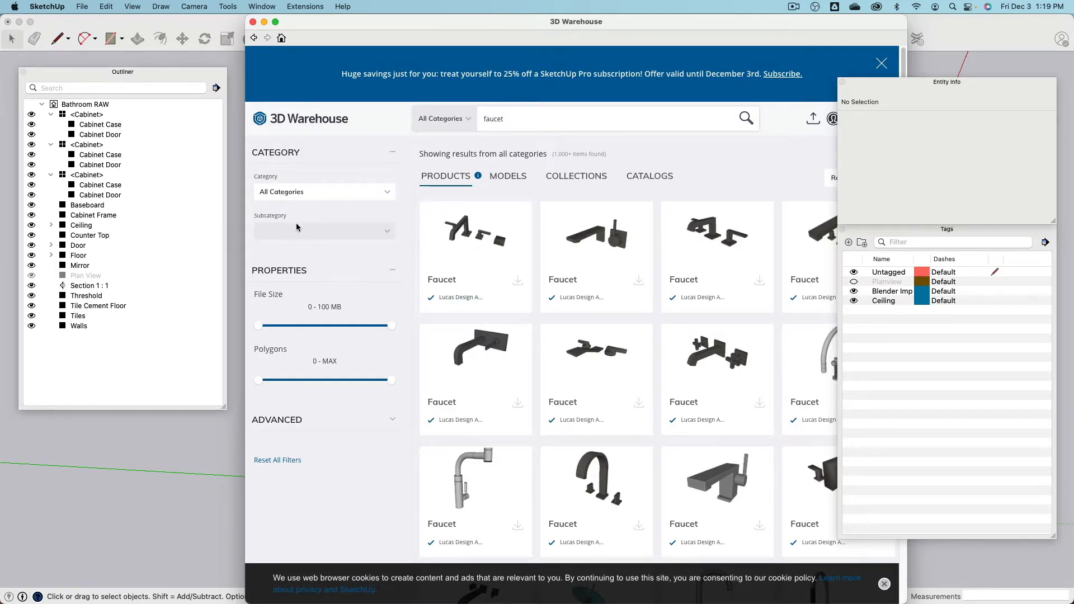
left_click(355, 198)
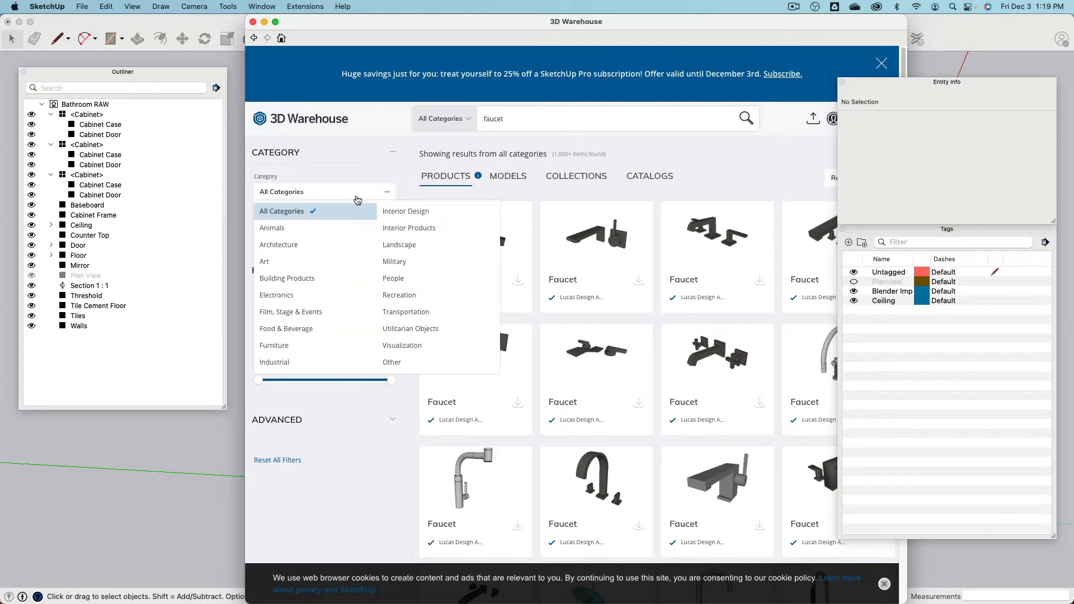
left_click(353, 197)
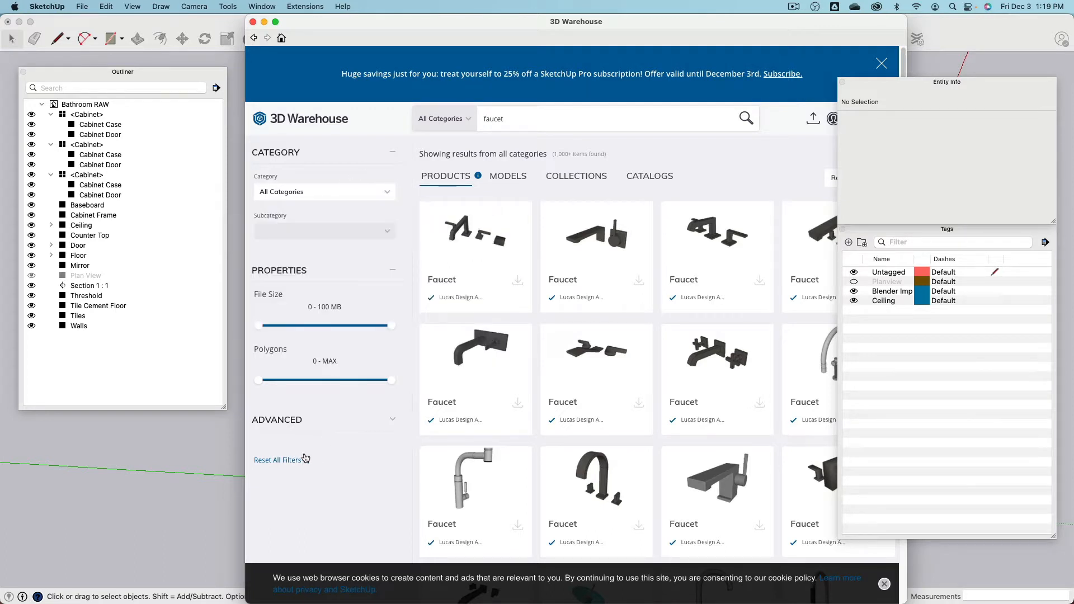
left_click(392, 421)
scroll(345, 428, "down", 3)
scroll(345, 428, "down", 5)
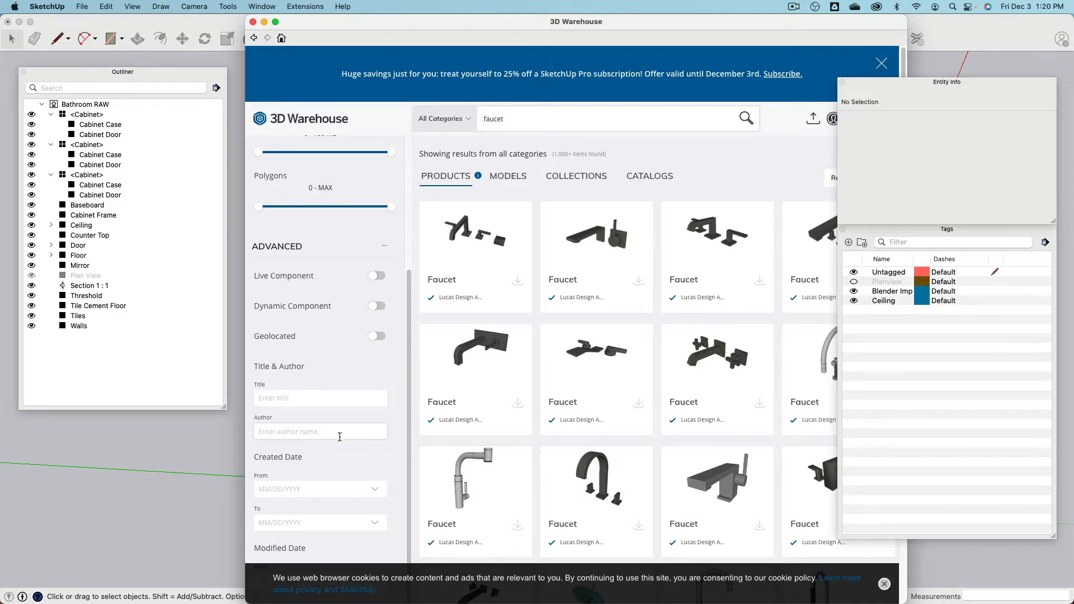
left_click(339, 432)
type("brizo")
key("Return")
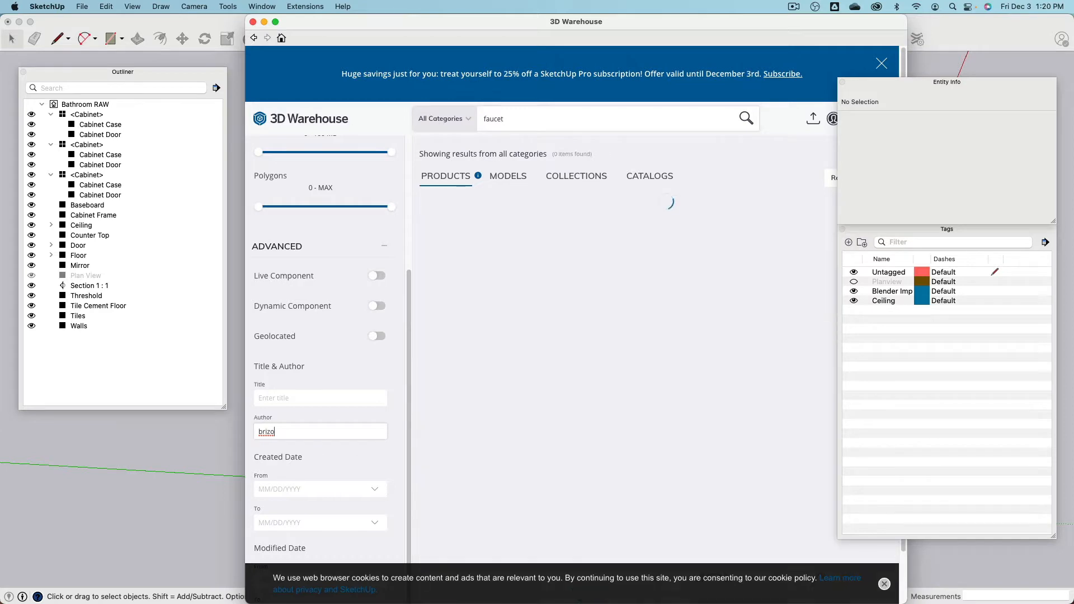
left_click_drag(616, 32, 486, 32)
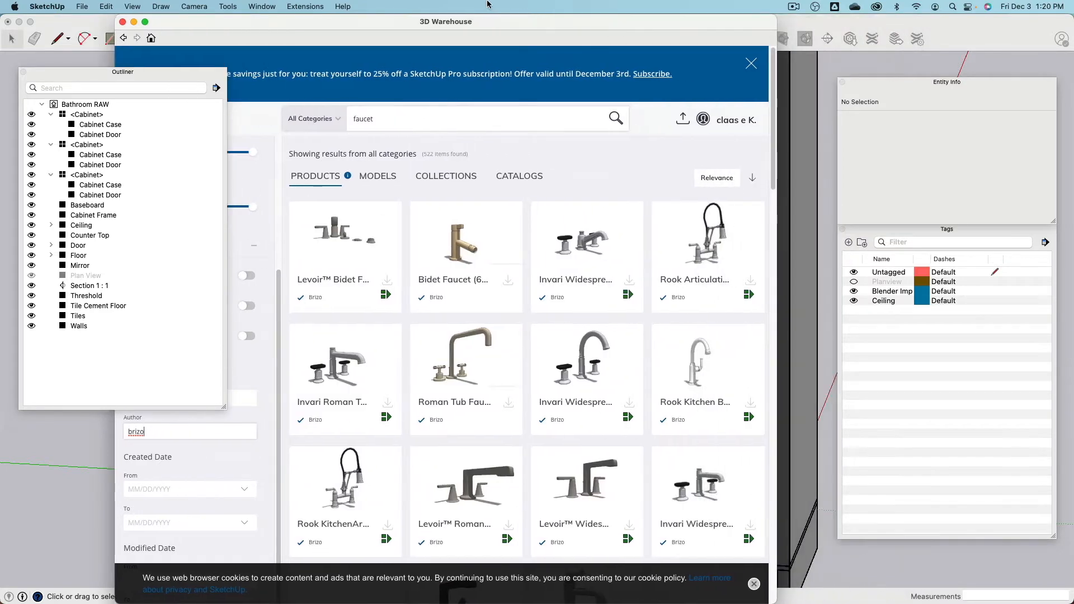
- Browse the Brizo faucet results for a model that suits the vanity
scroll(498, 217, "down", 5)
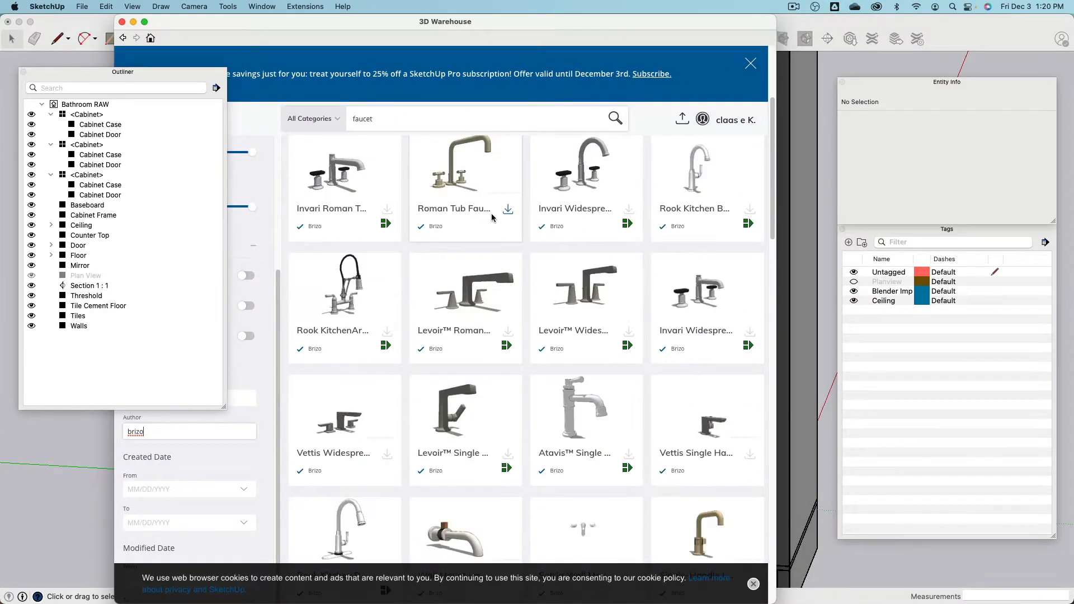
scroll(492, 219, "down", 1)
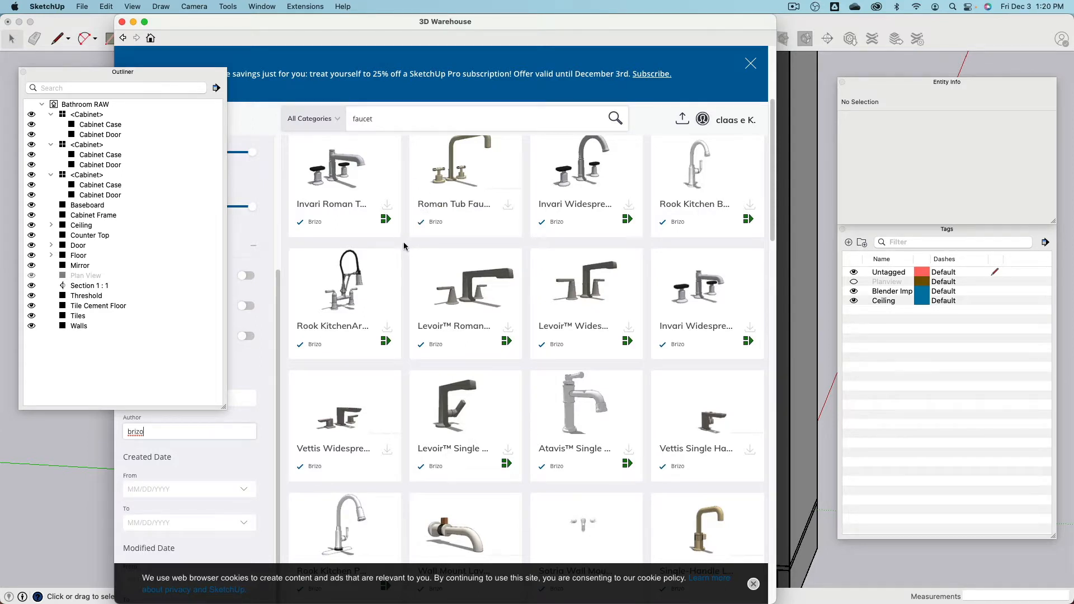
scroll(403, 247, "down", 10)
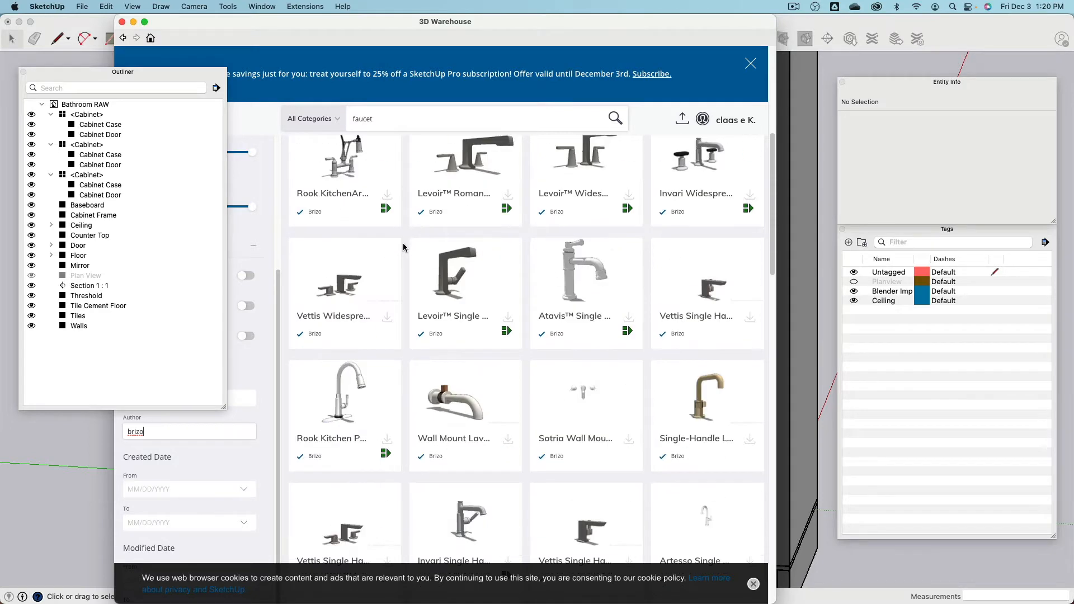
scroll(403, 249, "down", 6)
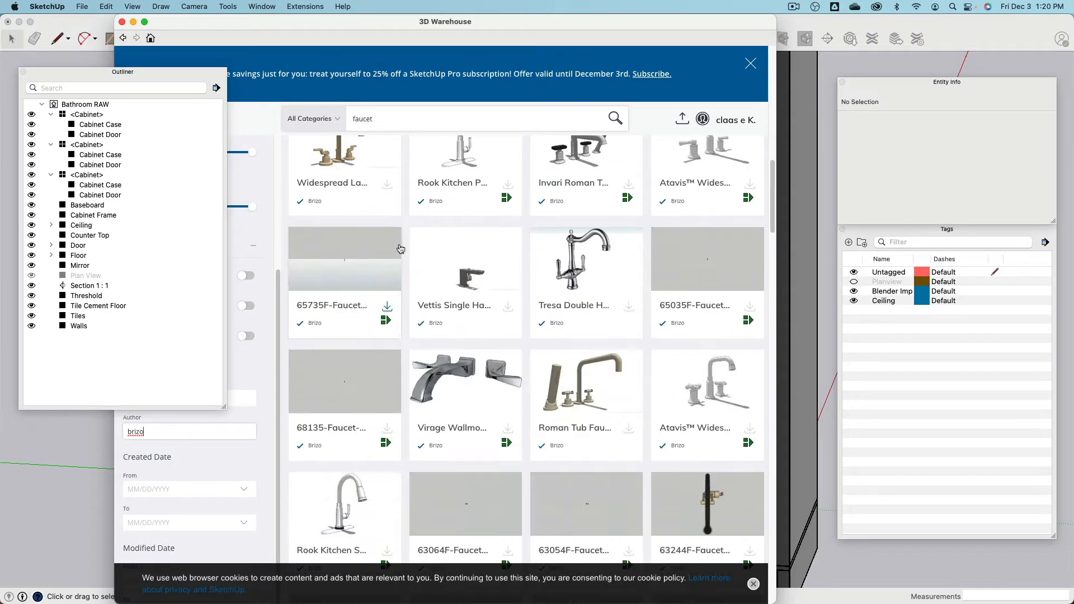
scroll(398, 250, "down", 8)
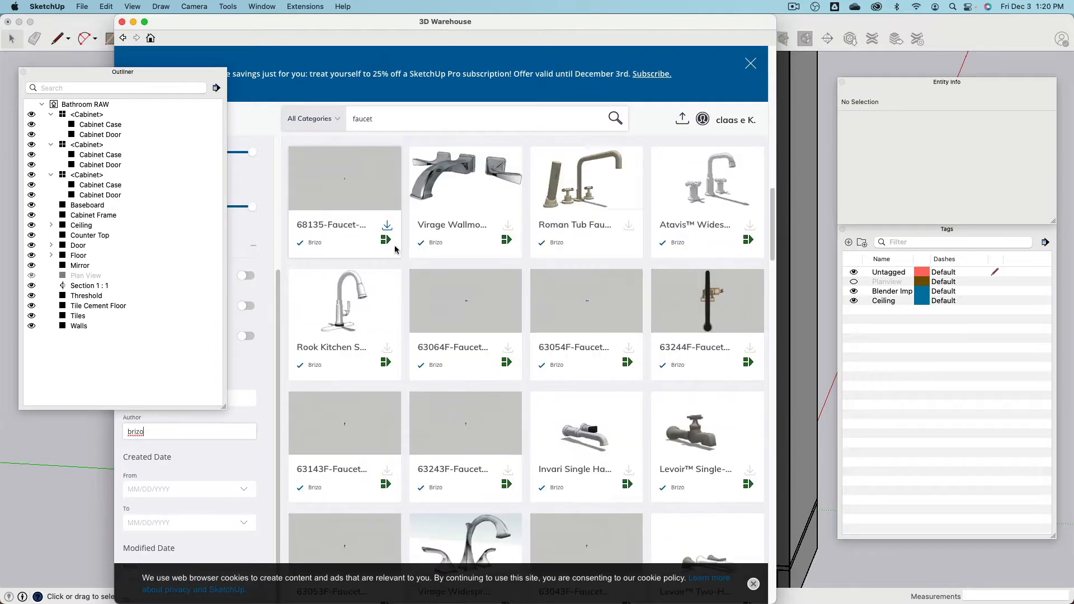
scroll(392, 251, "down", 20)
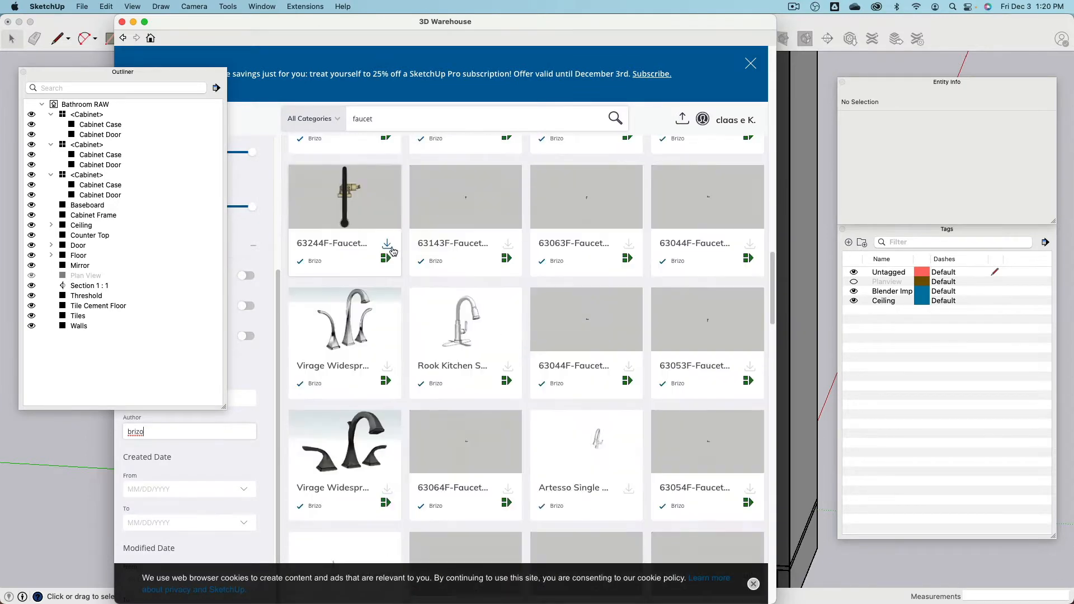
scroll(392, 251, "down", 4)
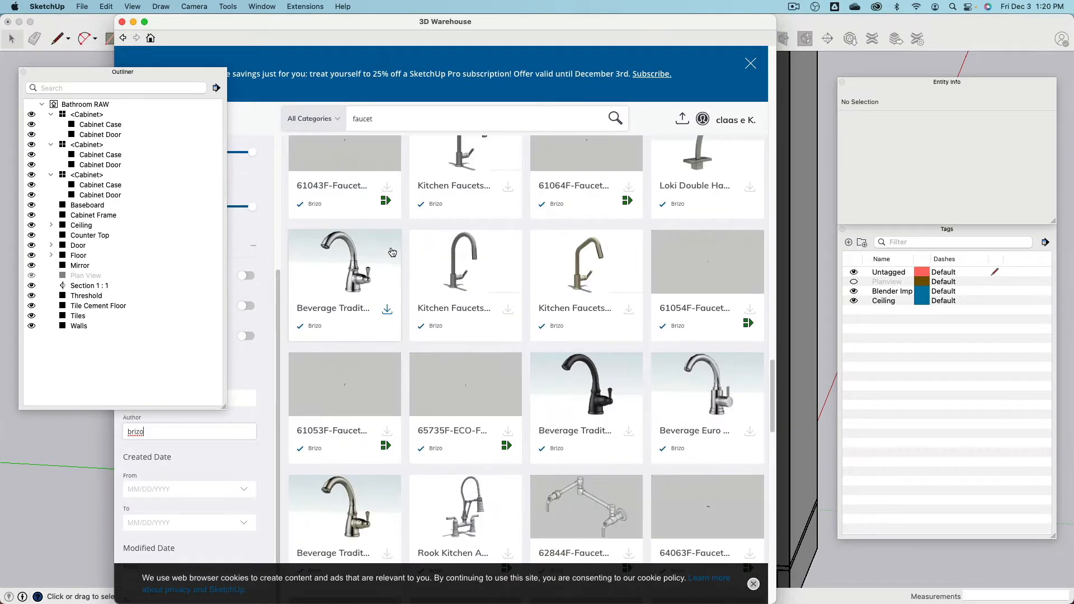
scroll(390, 253, "down", 20)
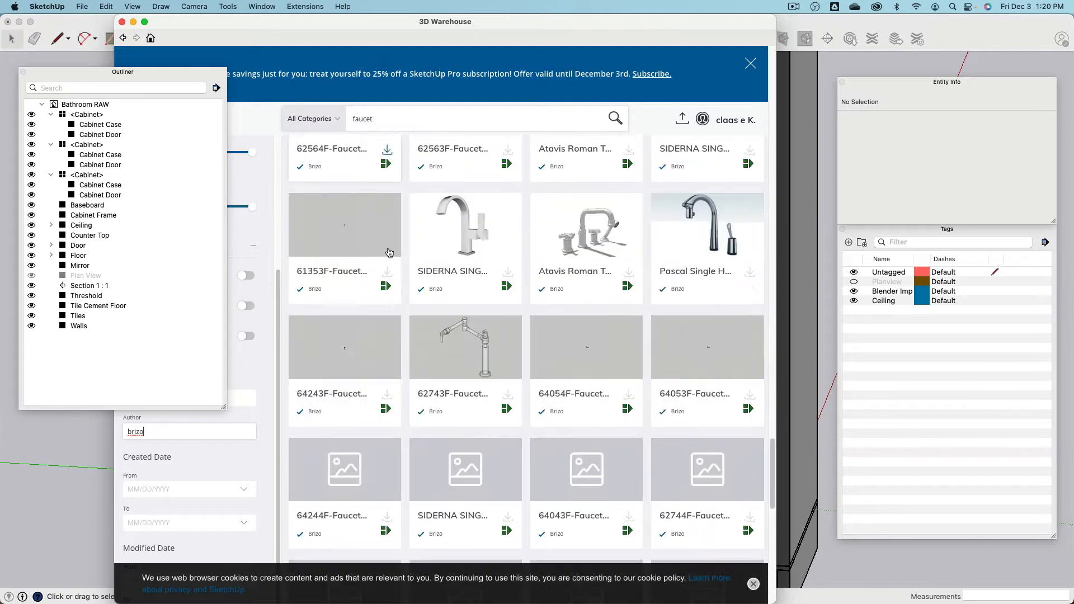
scroll(389, 253, "down", 20)
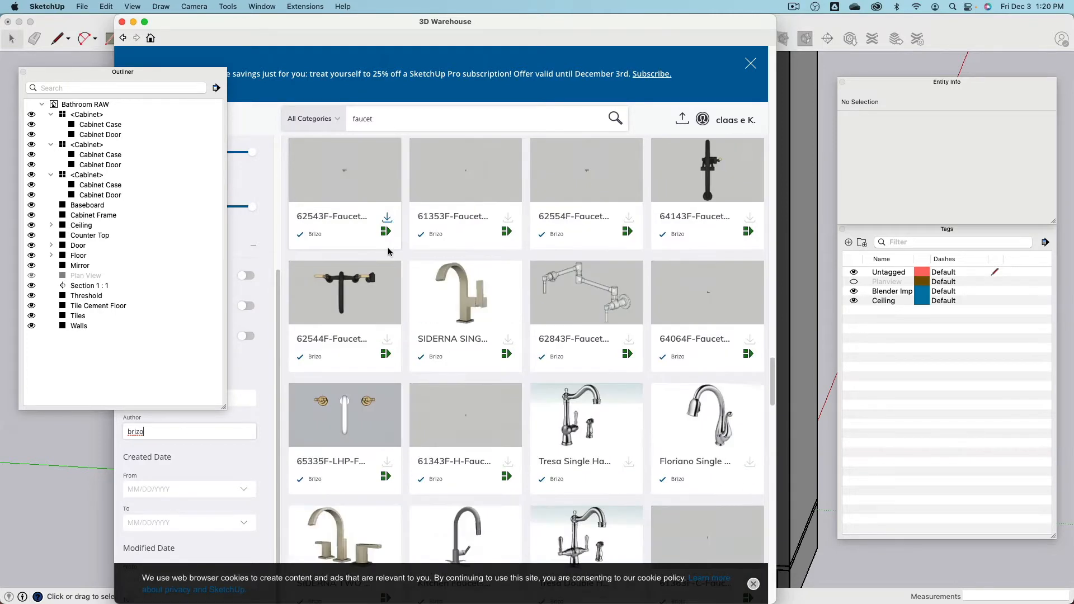
scroll(389, 252, "down", 15)
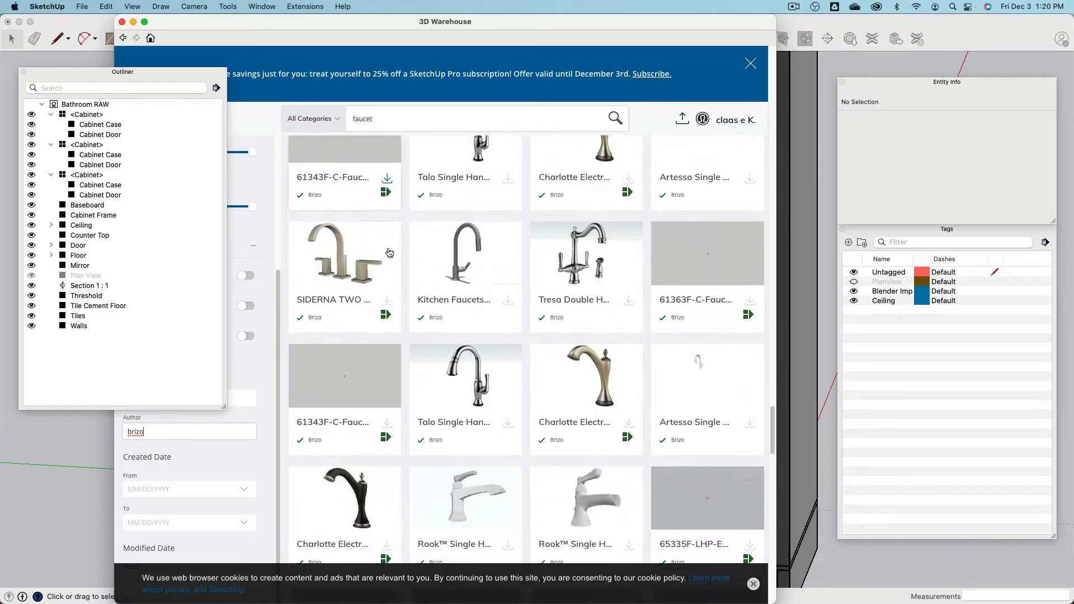
scroll(391, 253, "down", 3)
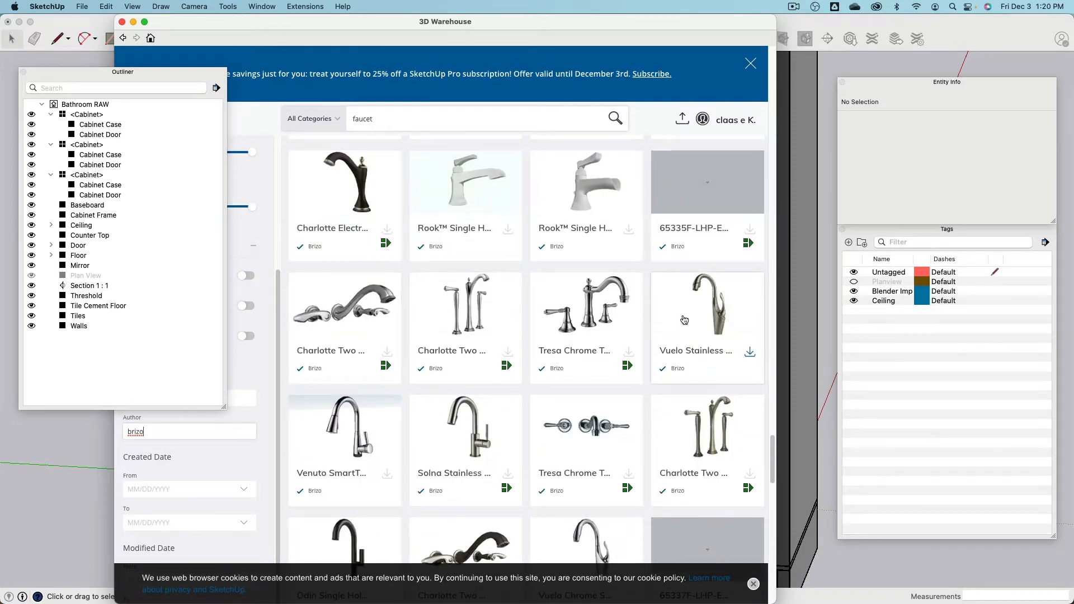
scroll(369, 311, "down", 5)
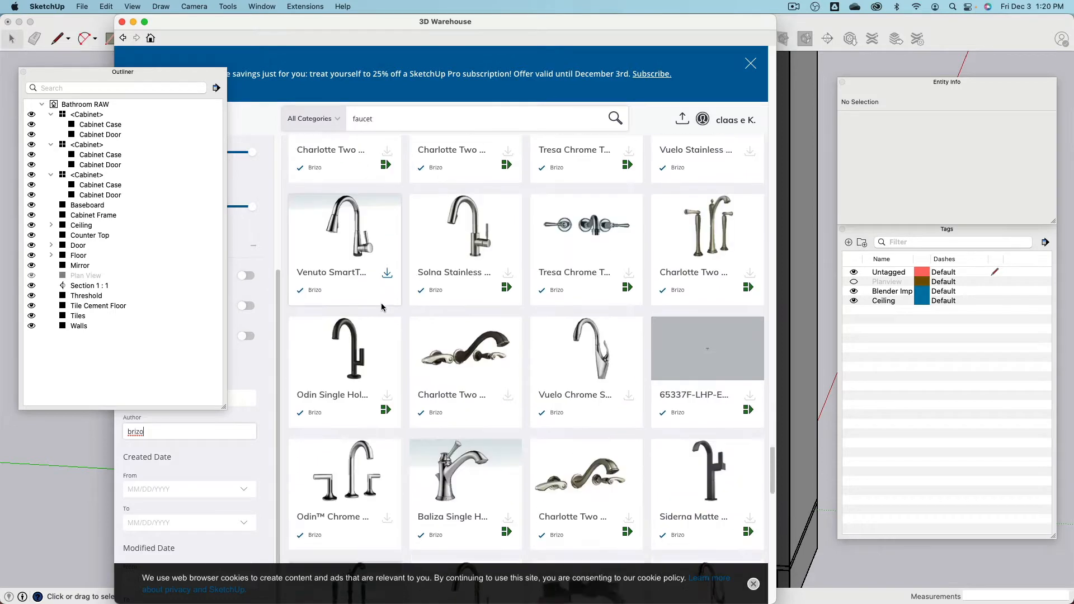
scroll(383, 305, "down", 5)
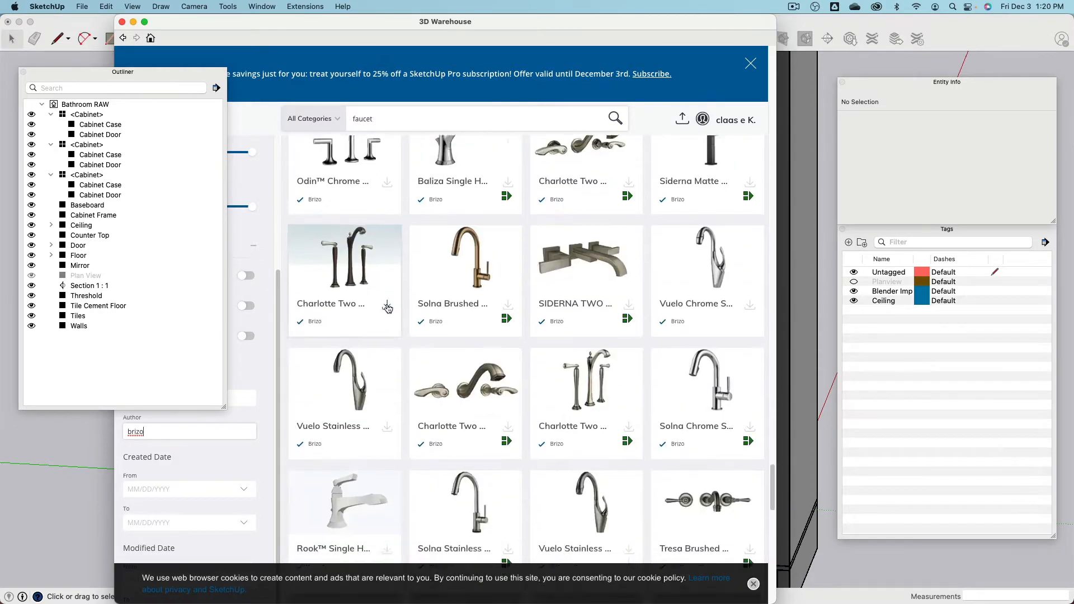
scroll(385, 303, "up", 1)
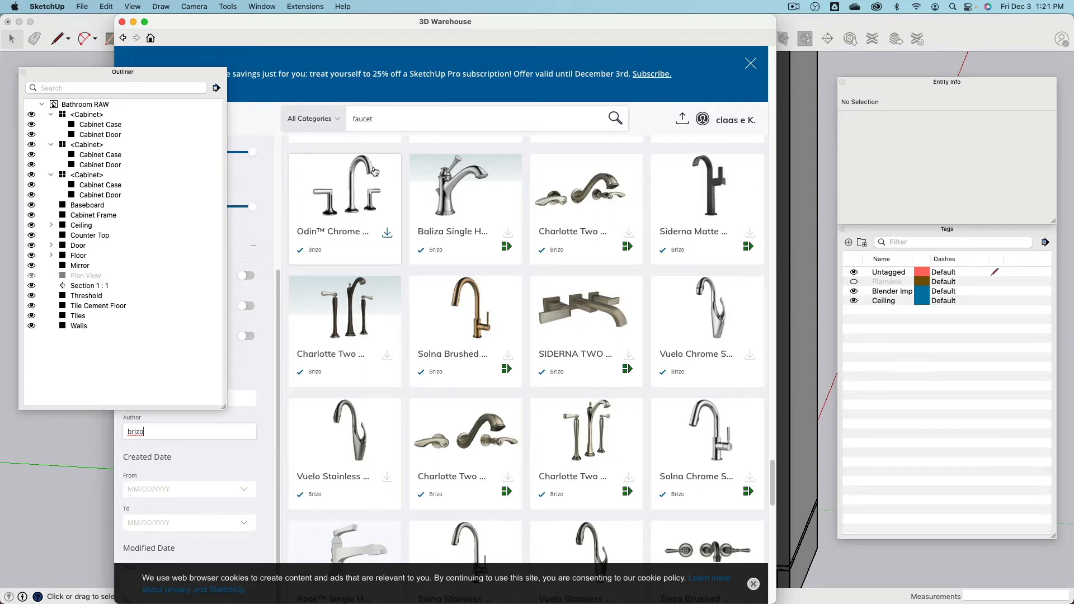
- Switch back to the Bathroom RAW model, turn off the section cut, and hide the ceiling to view the door handle
key("super+Tab")
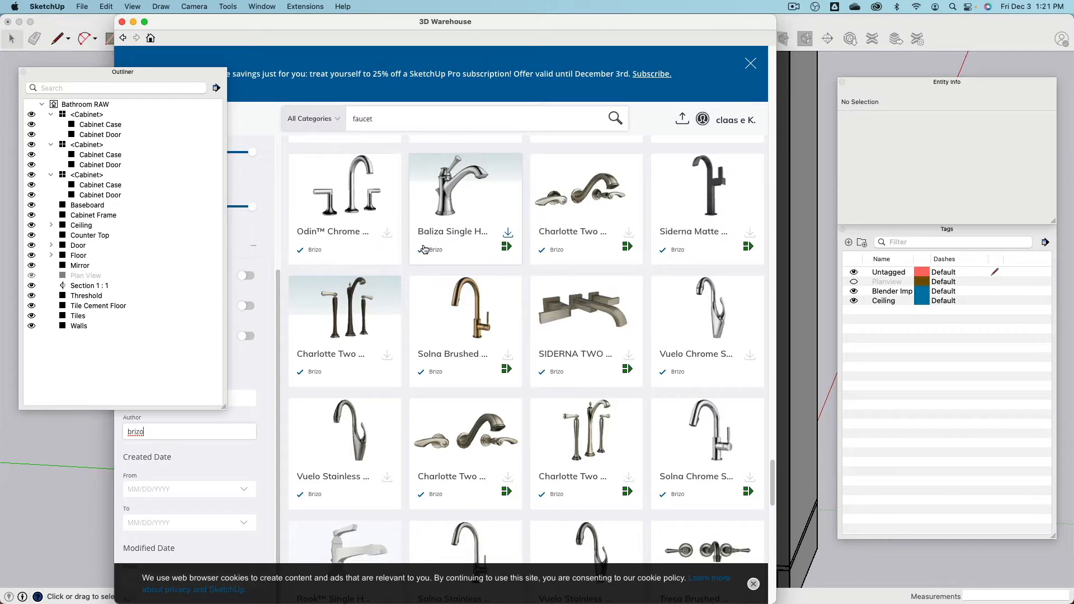
left_click(813, 28)
scroll(598, 171, "down", 5)
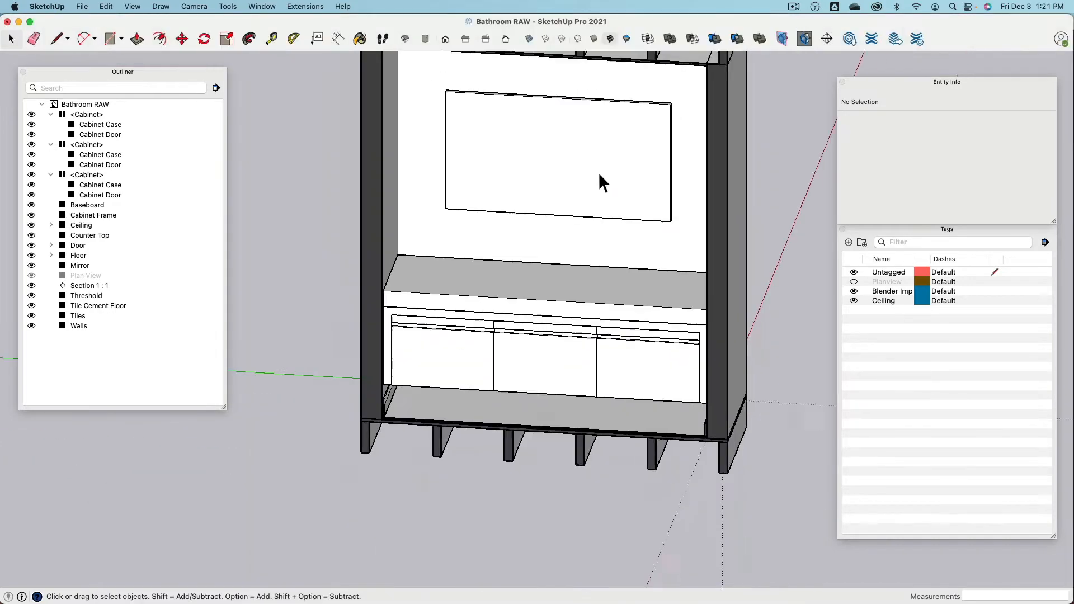
left_click(806, 41)
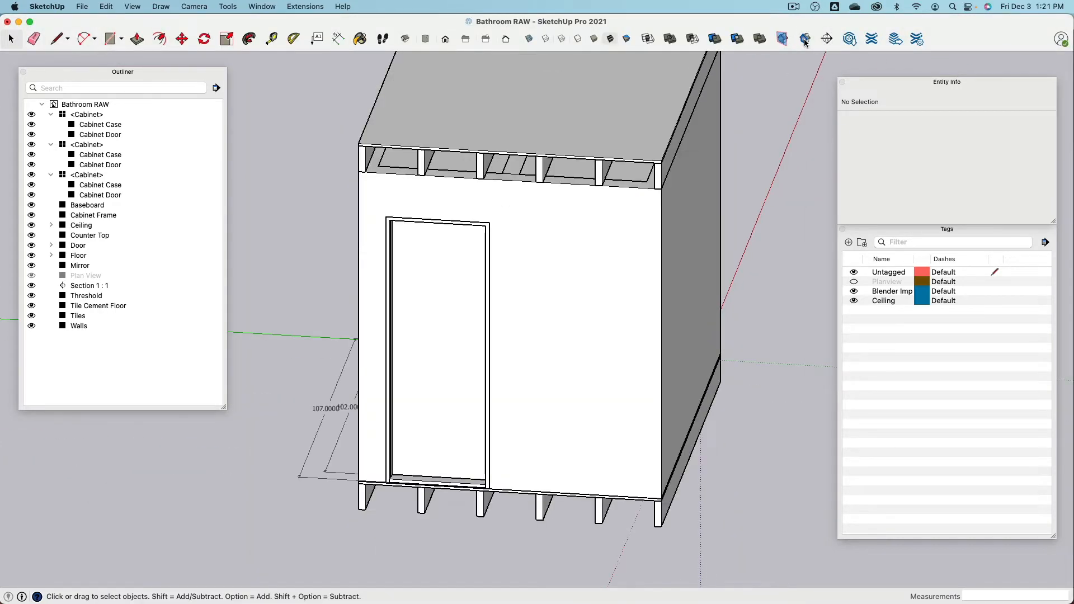
left_click(643, 148)
key("super+e")
middle_click_drag(644, 148, 96, 320)
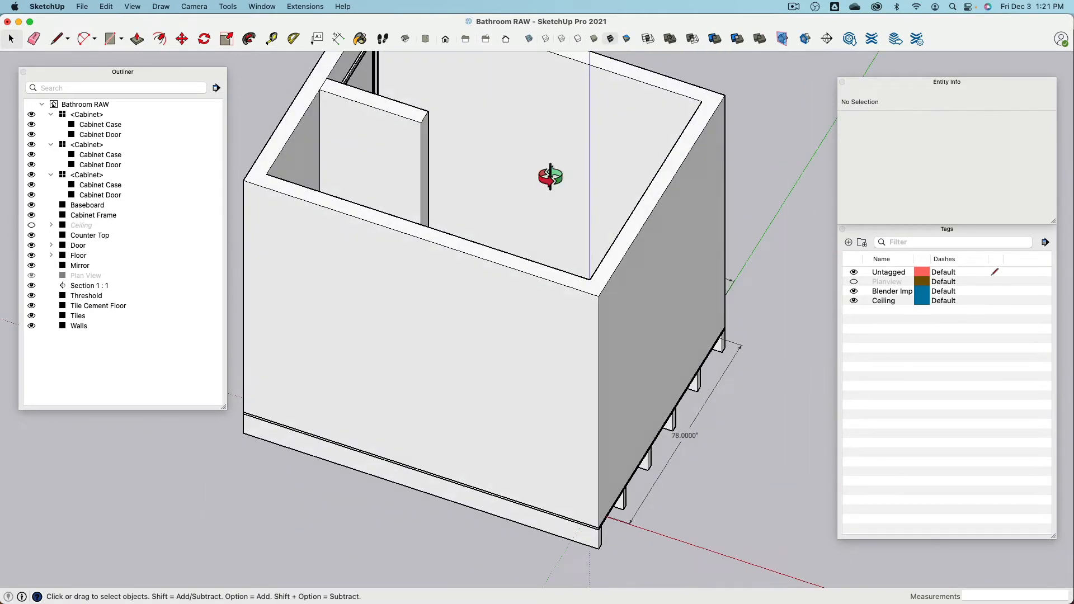
middle_click_drag(549, 175, 511, 323)
scroll(512, 324, "up", 10)
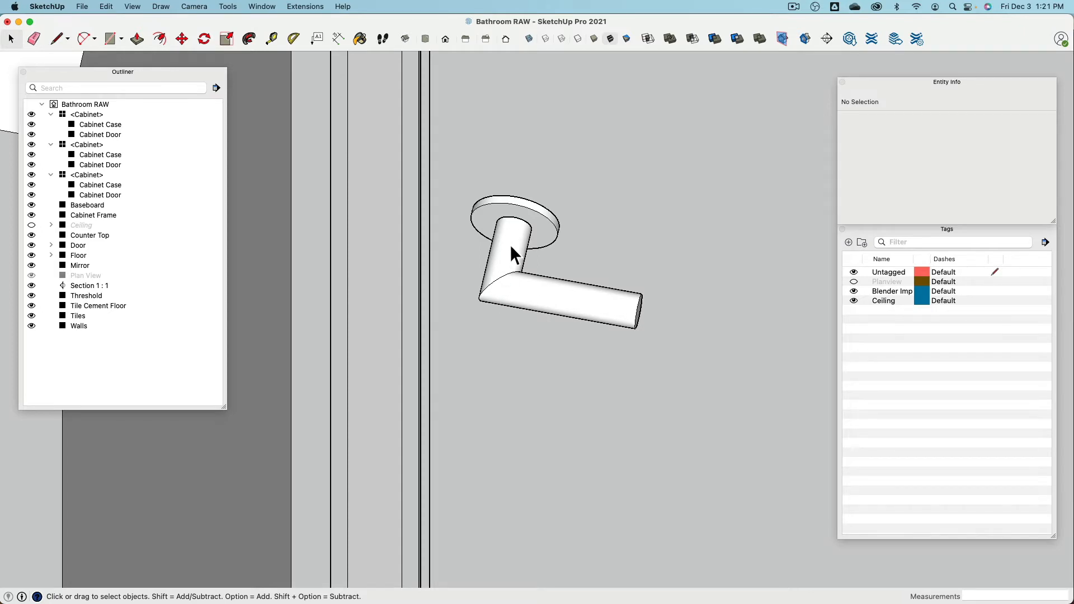
- Return to 3D Warehouse and load the Odin Chrome Two Handle Wall-Mount Lavatory Faucet directly into the model
key("super+Tab")
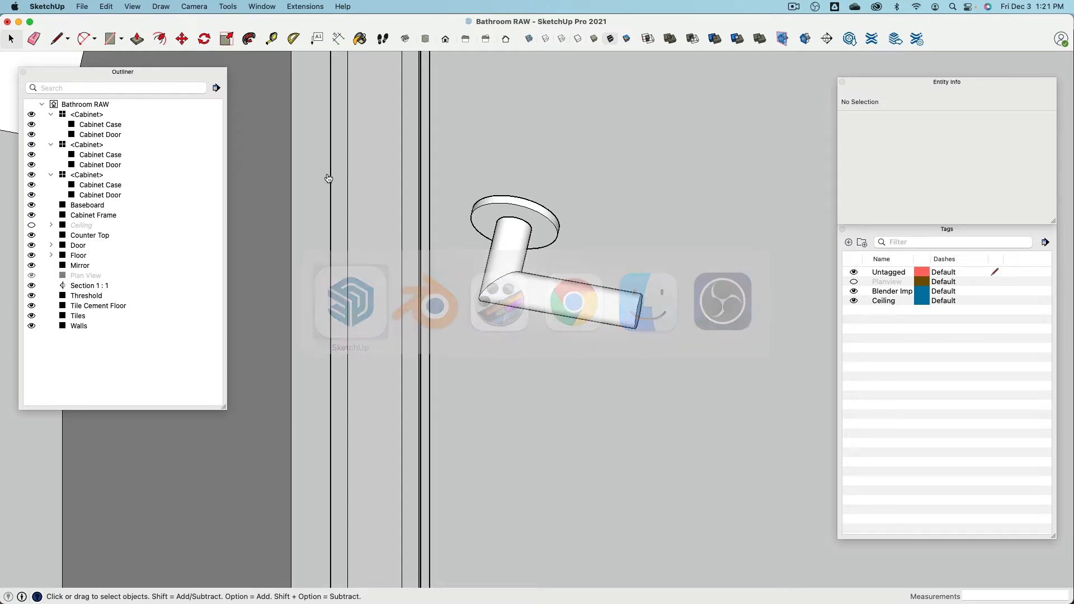
left_click(307, 4)
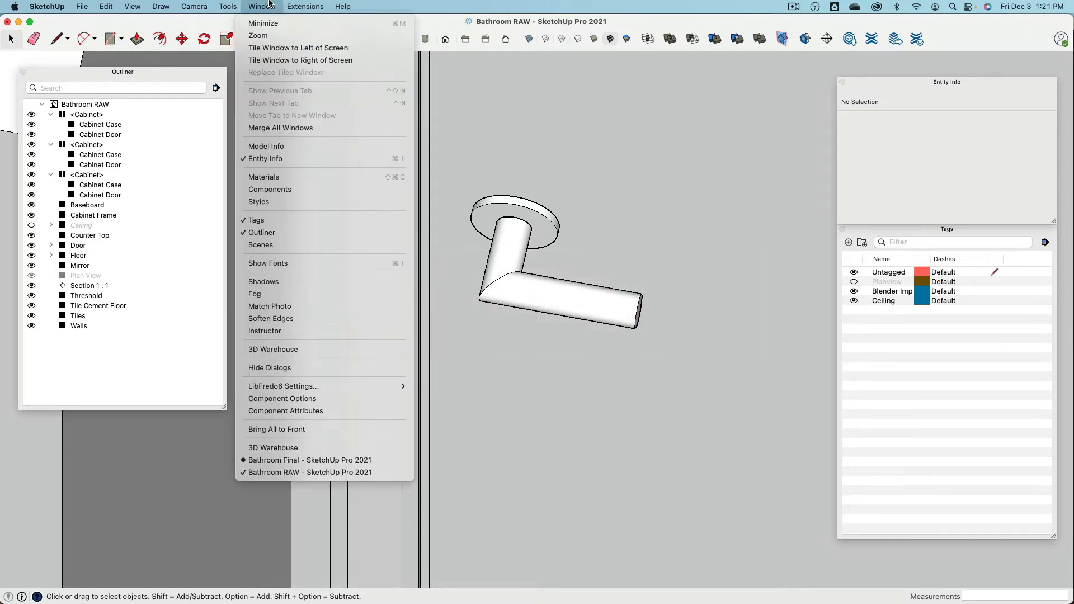
left_click(296, 448)
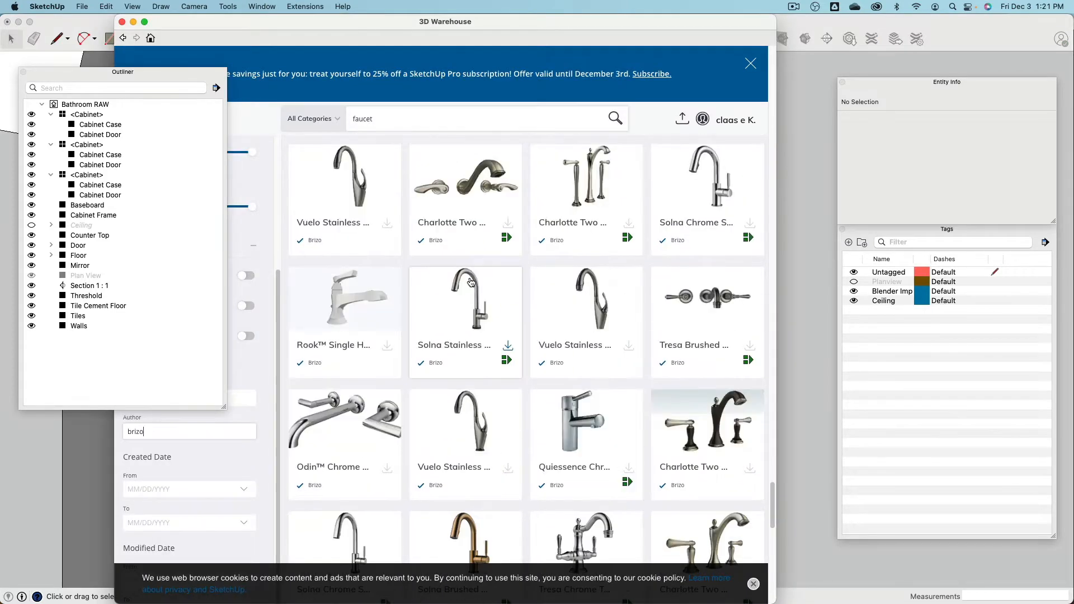
scroll(471, 282, "down", 2)
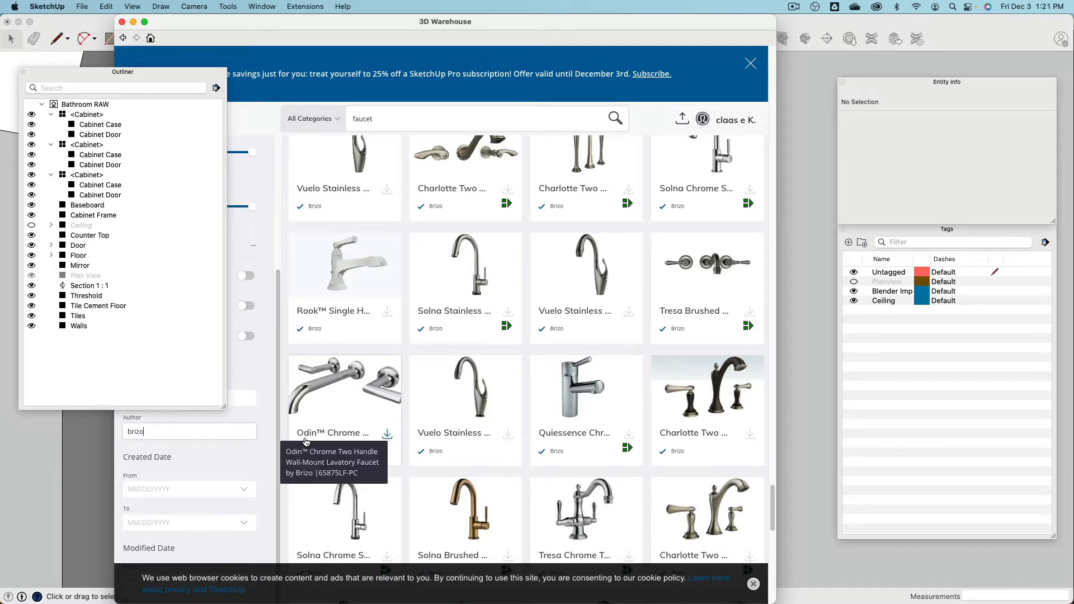
left_click(387, 437)
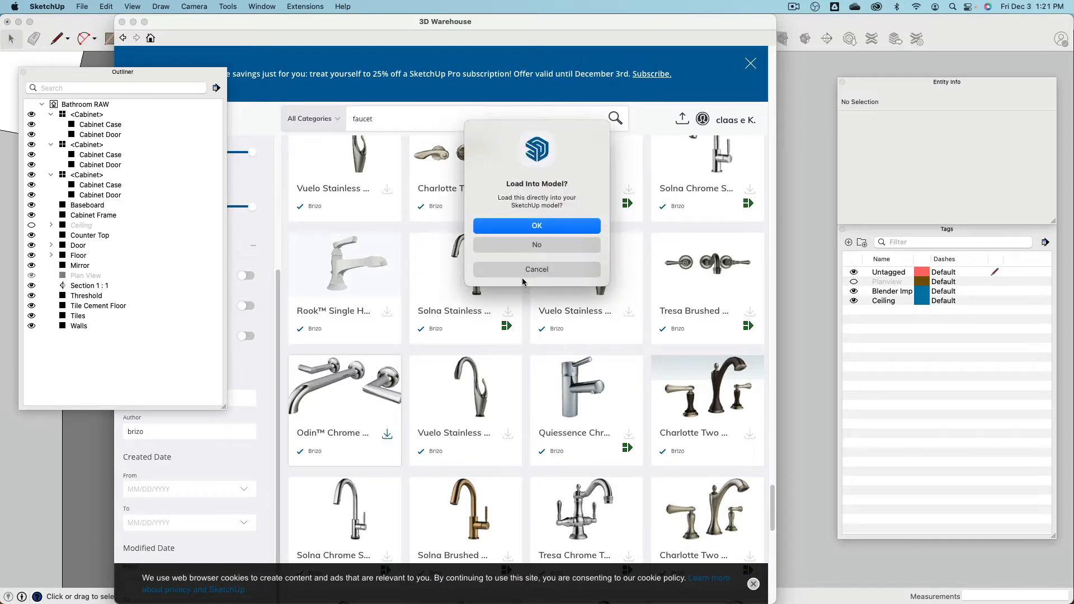
left_click(530, 227)
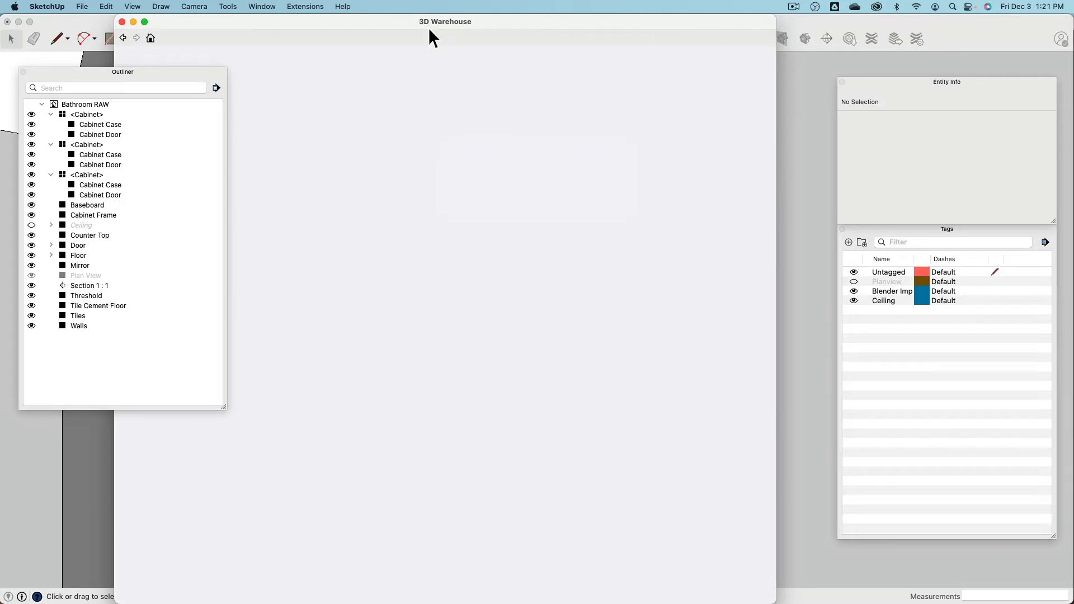
- Place the faucet component at the back of the vanity counter top, below the mirror
scroll(615, 288, "down", 5)
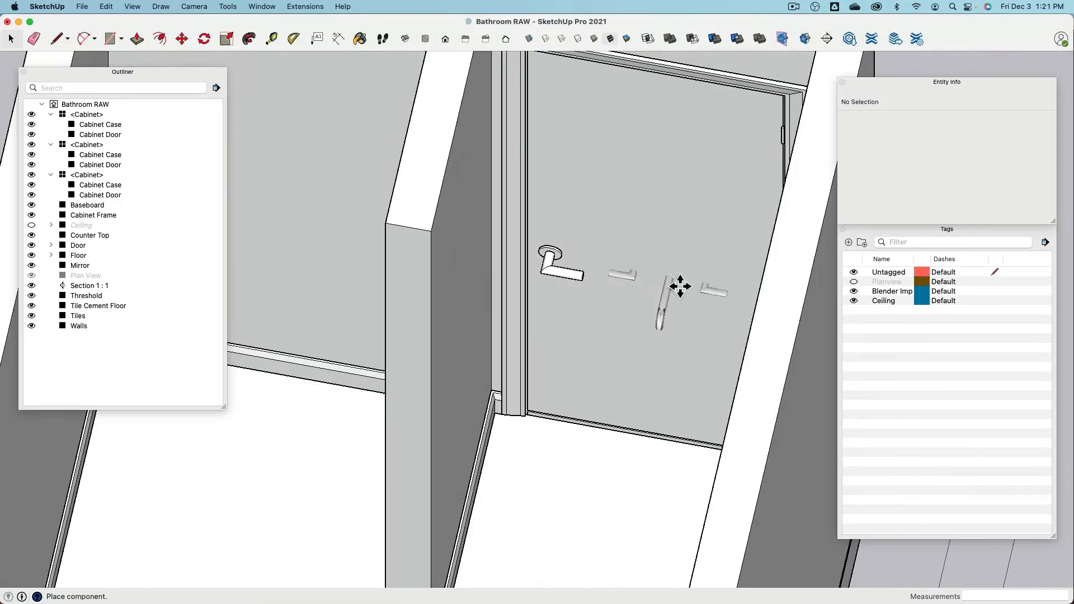
middle_click_drag(680, 287, 410, 372)
middle_click_drag(410, 372, 575, 180, "shift")
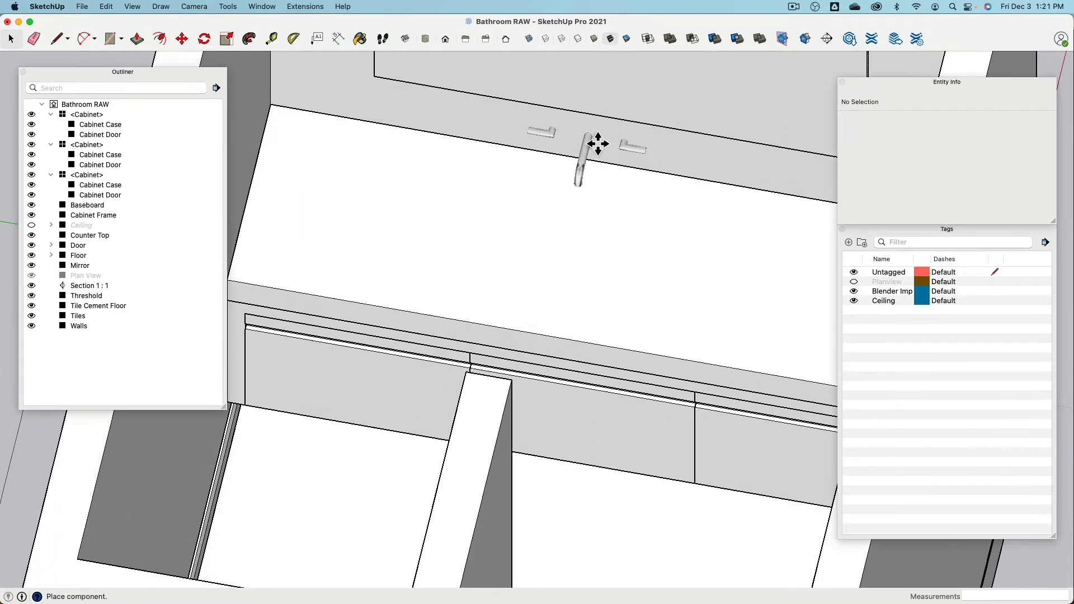
left_click(593, 154)
- Move the faucet out of the bathroom to a spot outside the walls
middle_click_drag(635, 252, 491, 248)
left_click(183, 39)
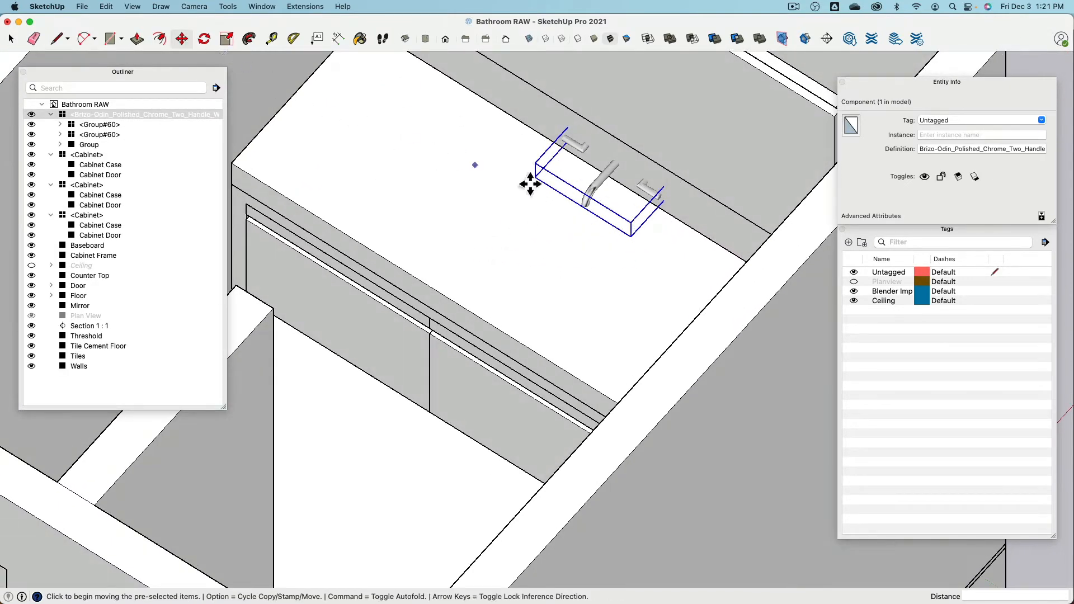
left_click(613, 183)
scroll(511, 242, "down", 10)
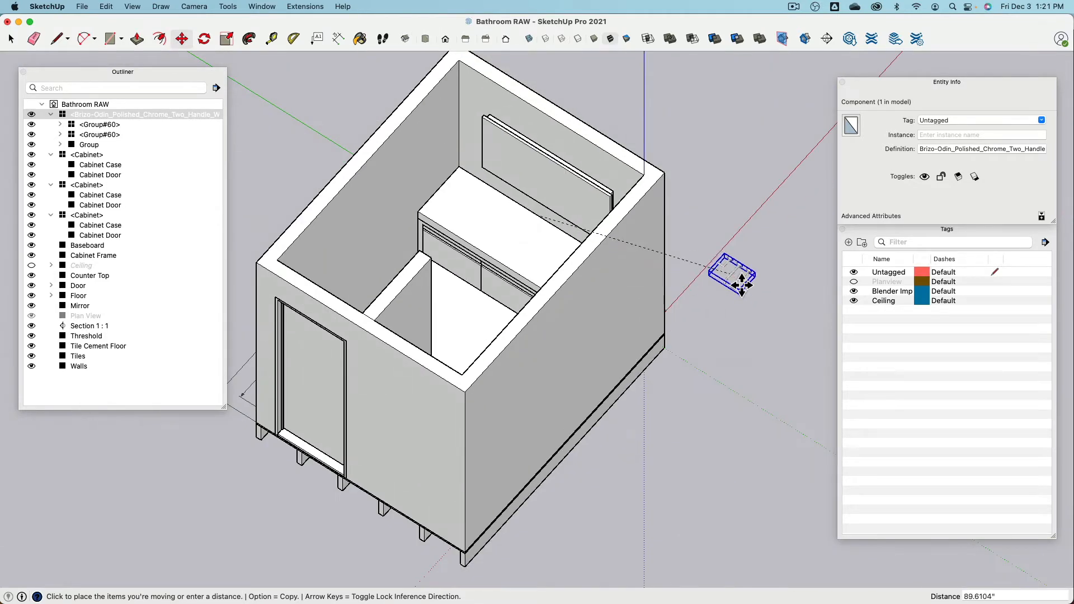
left_click(741, 299)
- Copy the faucet by its spout's wall flange onto the back edge of the vanity counter top
scroll(773, 326, "up", 6)
middle_click_drag(707, 309, 317, 254)
scroll(548, 262, "up", 4)
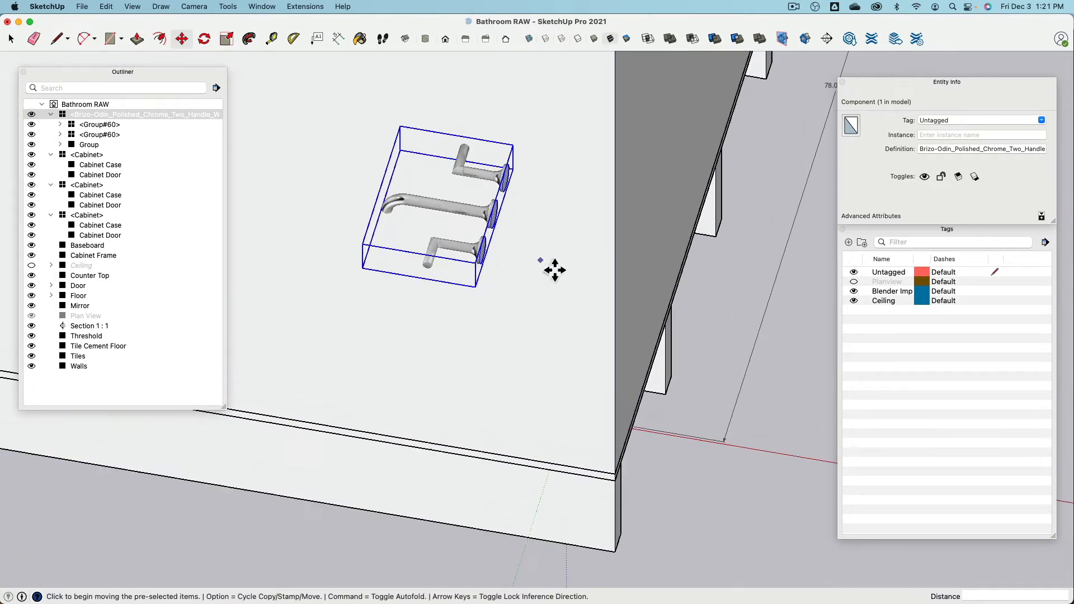
middle_click_drag(555, 270, 490, 342)
scroll(490, 355, "up", 10)
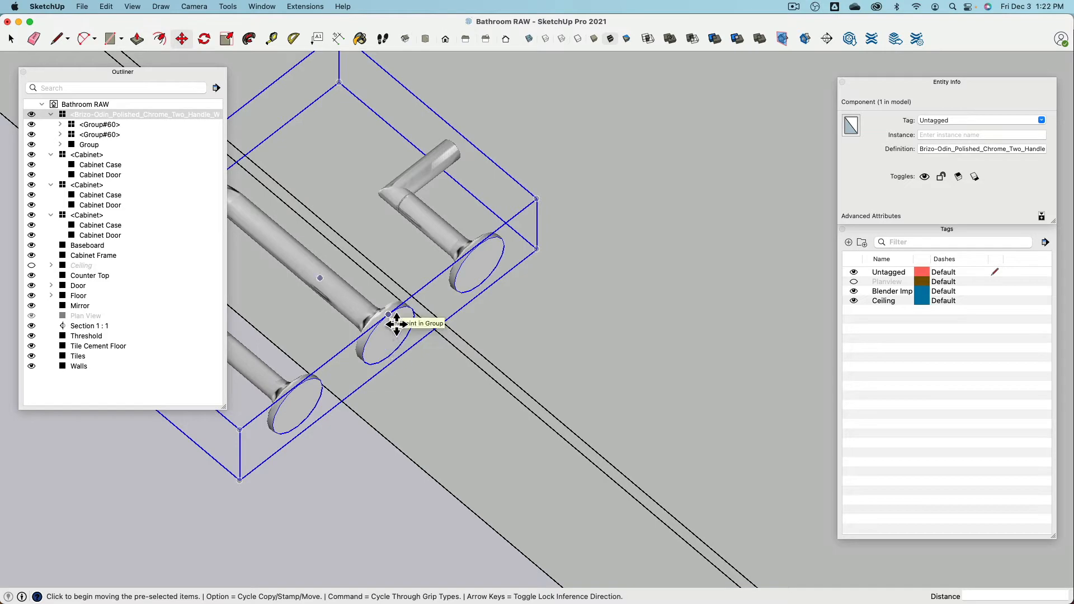
left_click(397, 324)
key("alt")
scroll(425, 330, "down", 5)
scroll(470, 327, "down", 5)
middle_click_drag(448, 337, 698, 335)
scroll(698, 336, "down", 4)
middle_click_drag(698, 280, 671, 358)
scroll(671, 358, "down", 3)
middle_click_drag(672, 358, 720, 258, "shift")
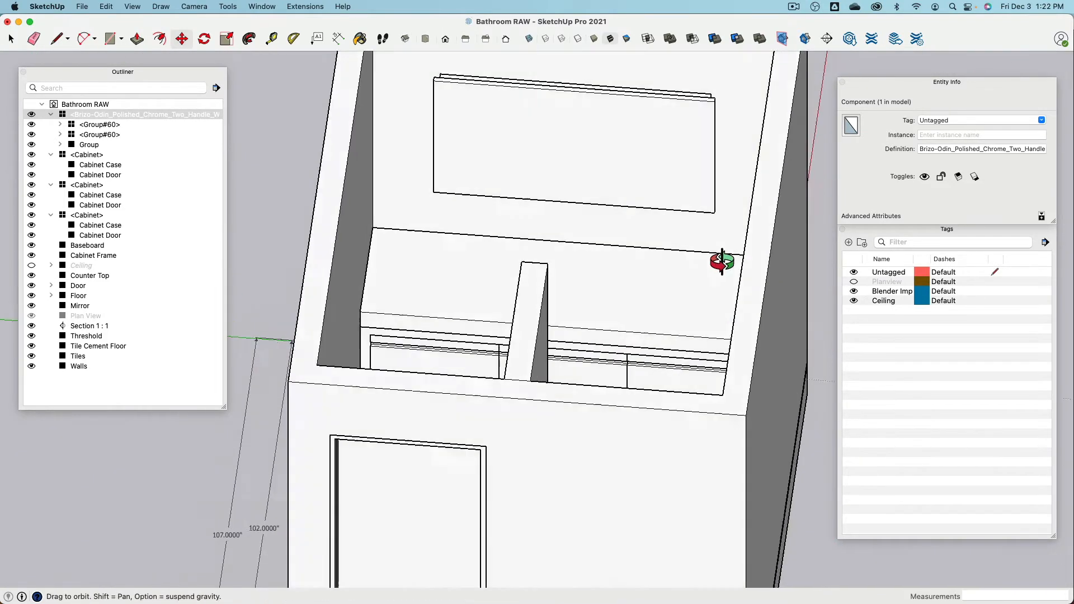
scroll(556, 241, "up", 5)
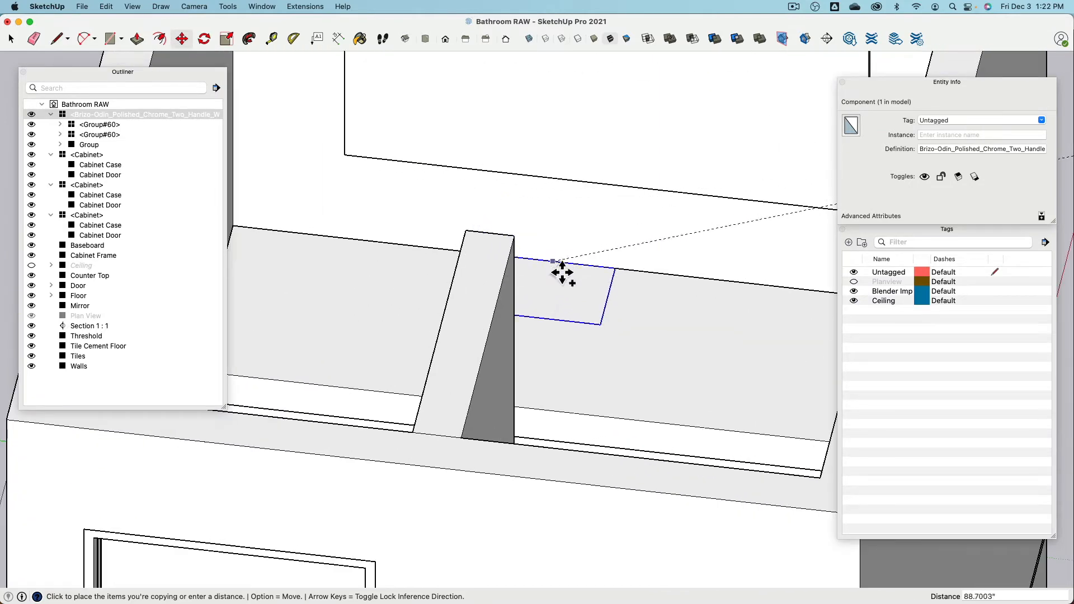
middle_click_drag(555, 272, 566, 349)
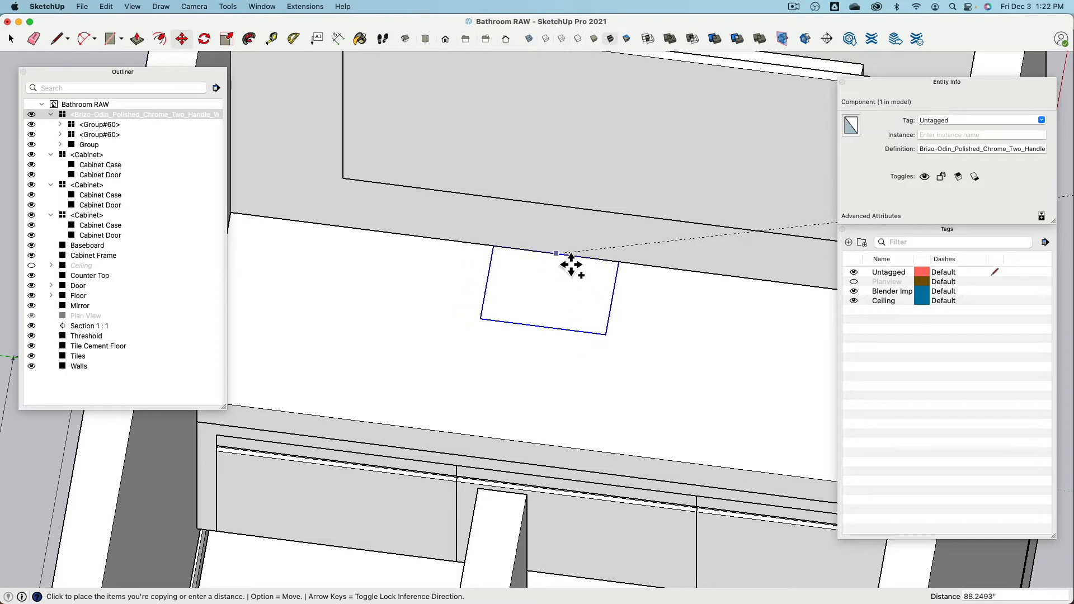
left_click(622, 273)
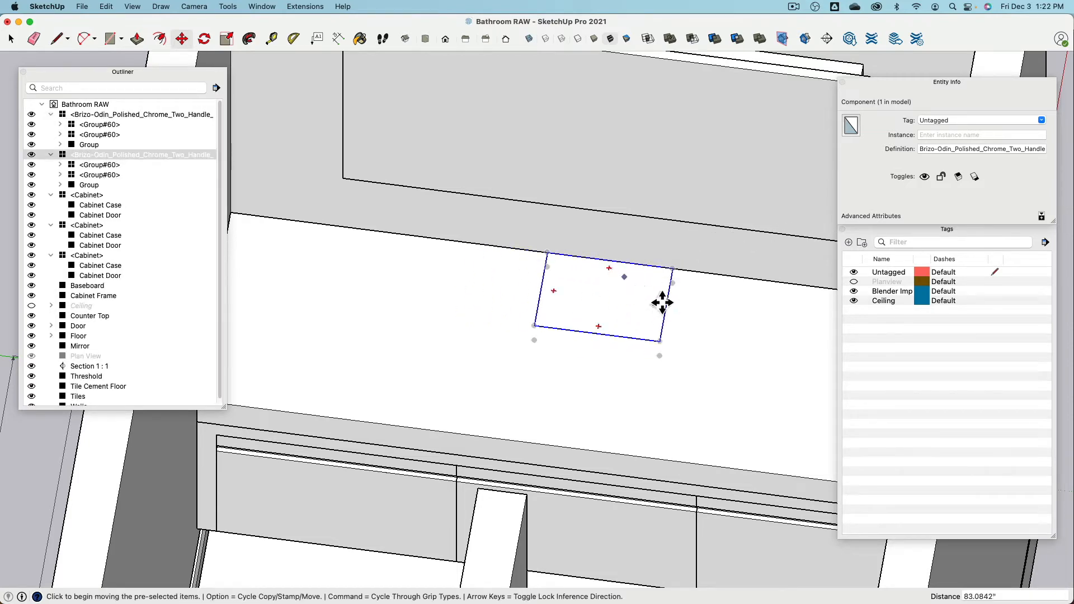
- Raise the faucet vertically about 6.36 inches so it sits on the wall between the counter top and the mirror
middle_click_drag(662, 300, 594, 295)
middle_click_drag(482, 279, 375, 325)
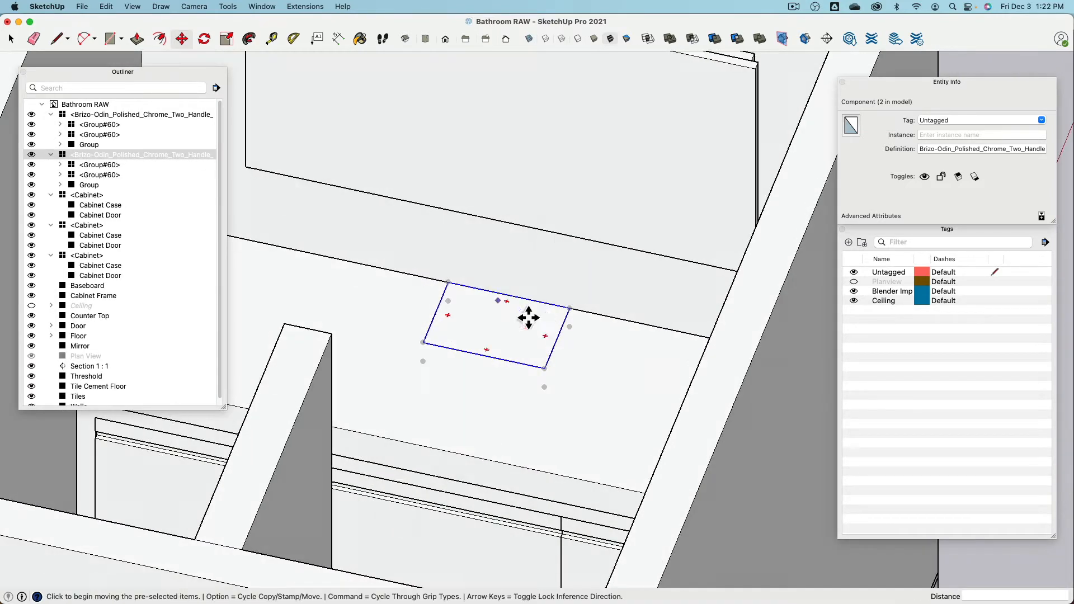
left_click(577, 315)
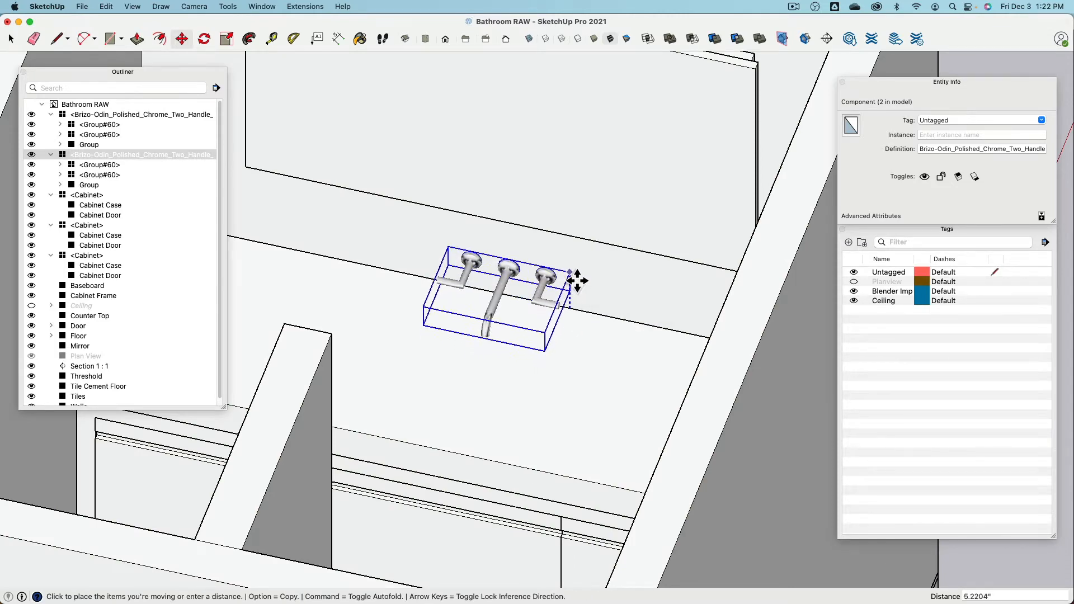
left_click(576, 282)
scroll(591, 324, "down", 1)
scroll(591, 323, "down", 4)
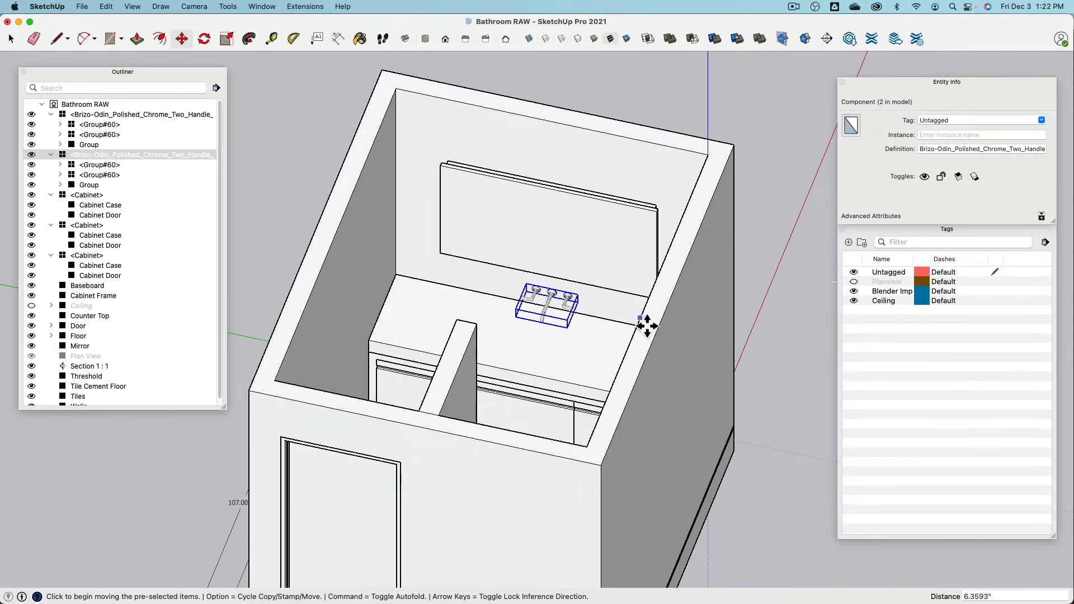
- Delete the spare faucet component standing outside the bathroom walls
middle_click_drag(643, 324, 278, 163)
left_click(11, 38)
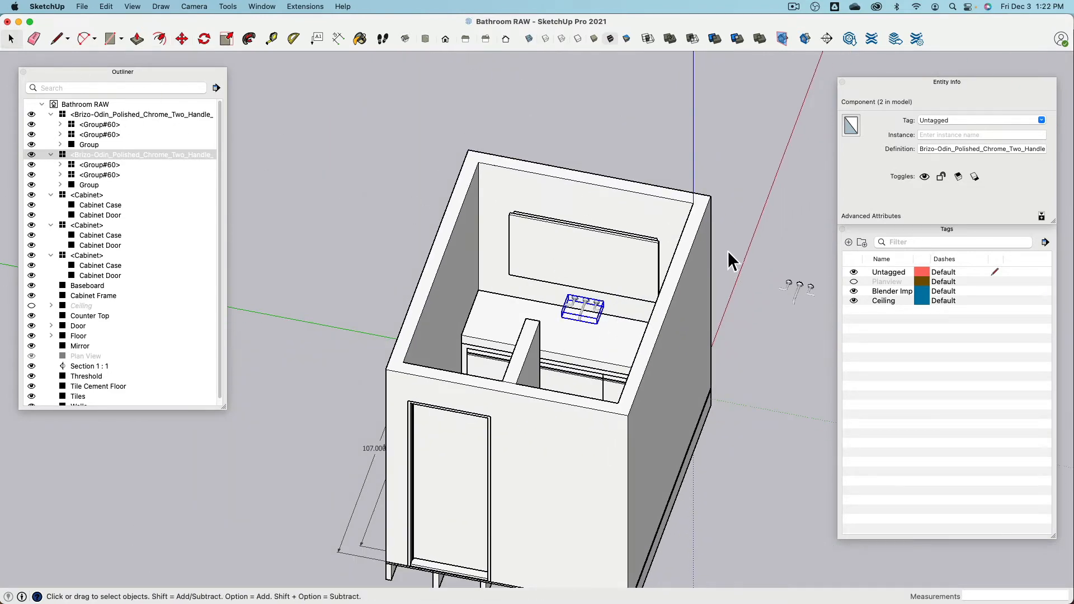
left_click(729, 251)
left_click(800, 289)
key("Delete")
scroll(575, 285, "up", 3)
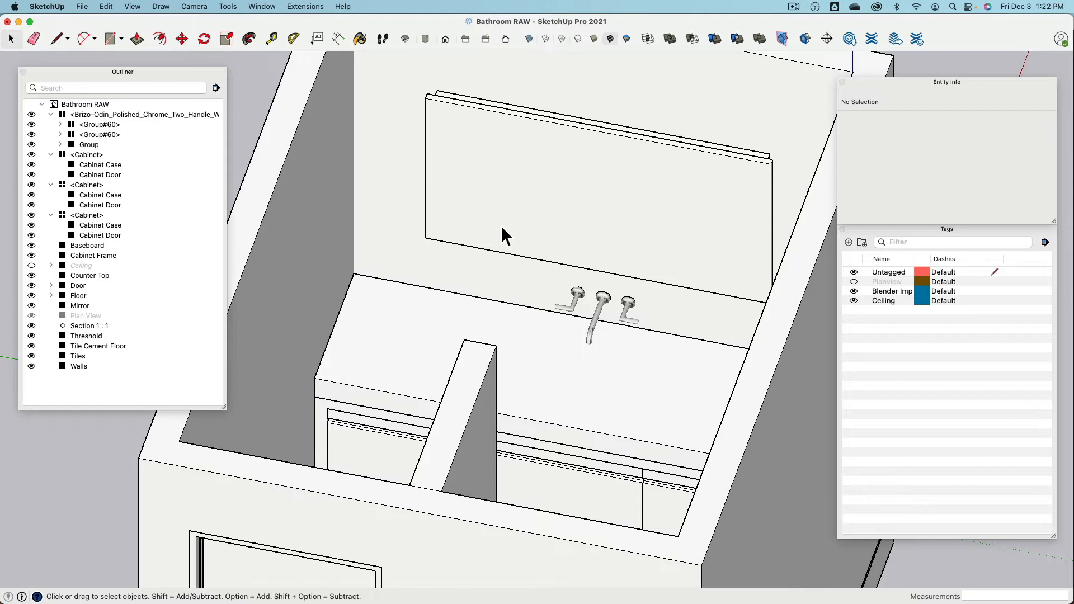
left_click(263, 7)
left_click(263, 7)
left_click(260, 7)
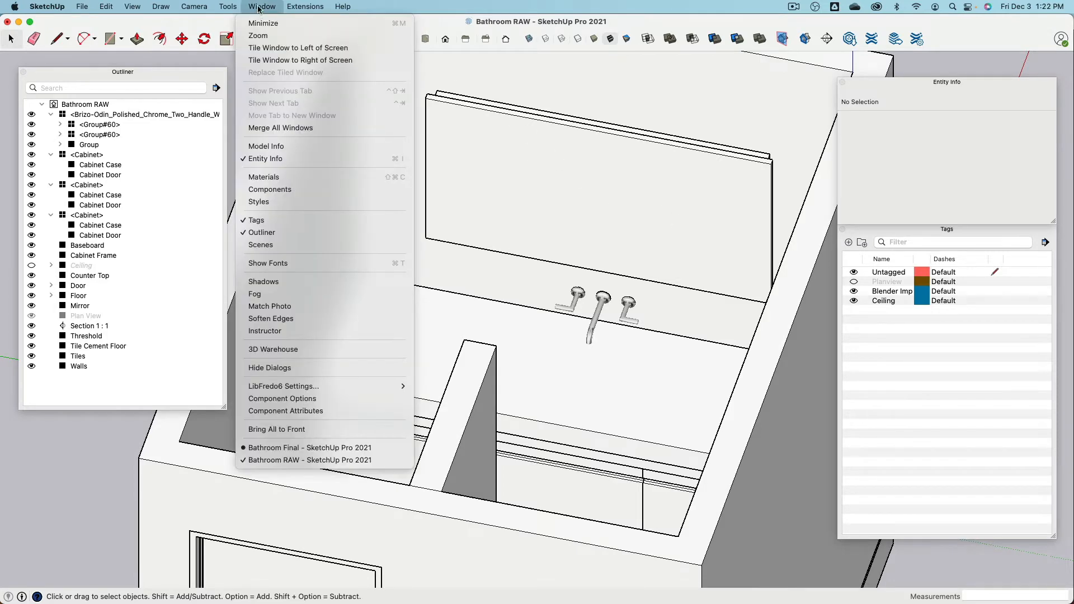
left_click(259, 9)
middle_click_drag(556, 260, 107, 299)
middle_click_drag(491, 231, 369, 325)
middle_click_drag(369, 325, 468, 300, "shift")
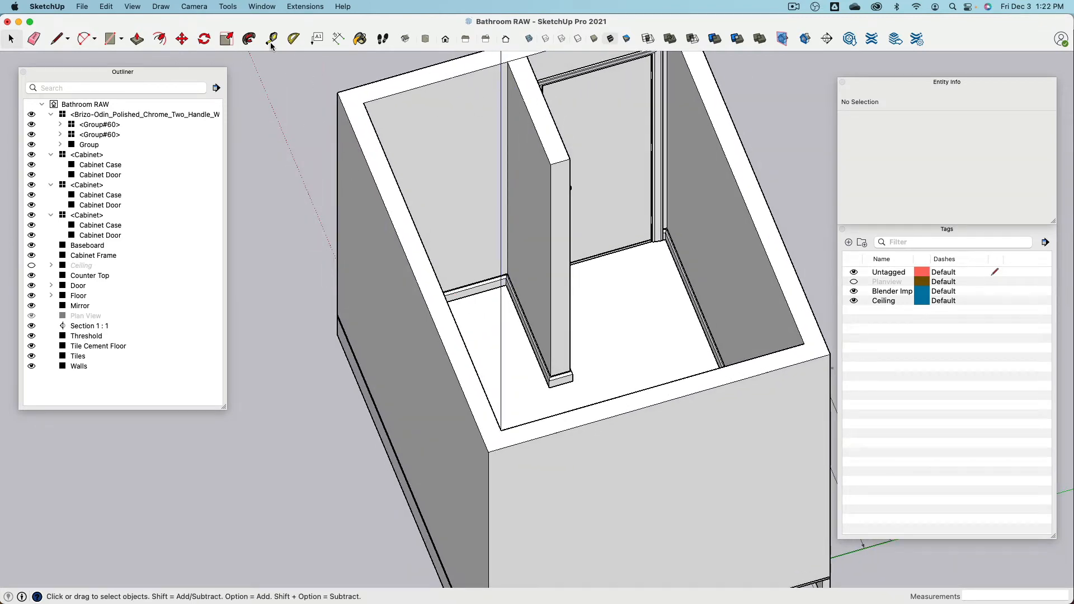
- Place a section plane on the outer face of the long side wall, keeping the name Section 1 and symbol 1
left_click(805, 40)
left_click(805, 39)
left_click(827, 39)
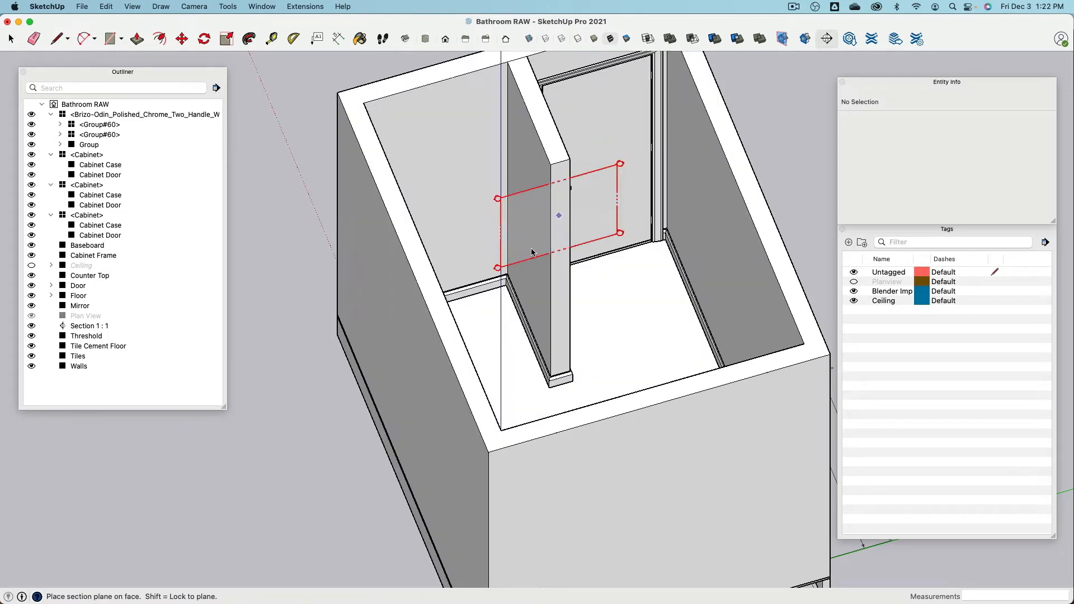
left_click(424, 375)
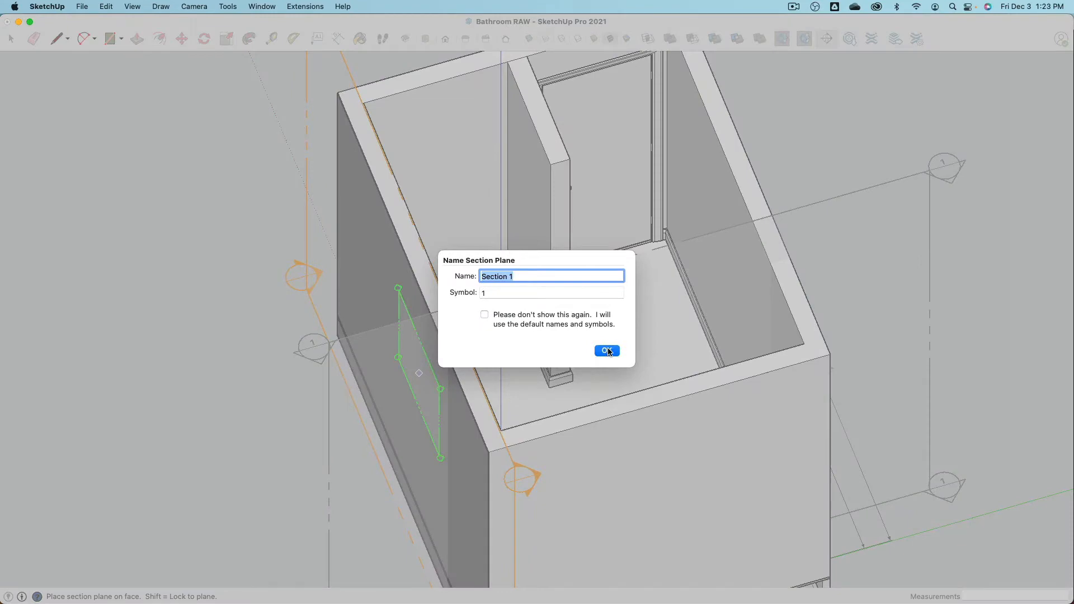
left_click(607, 350)
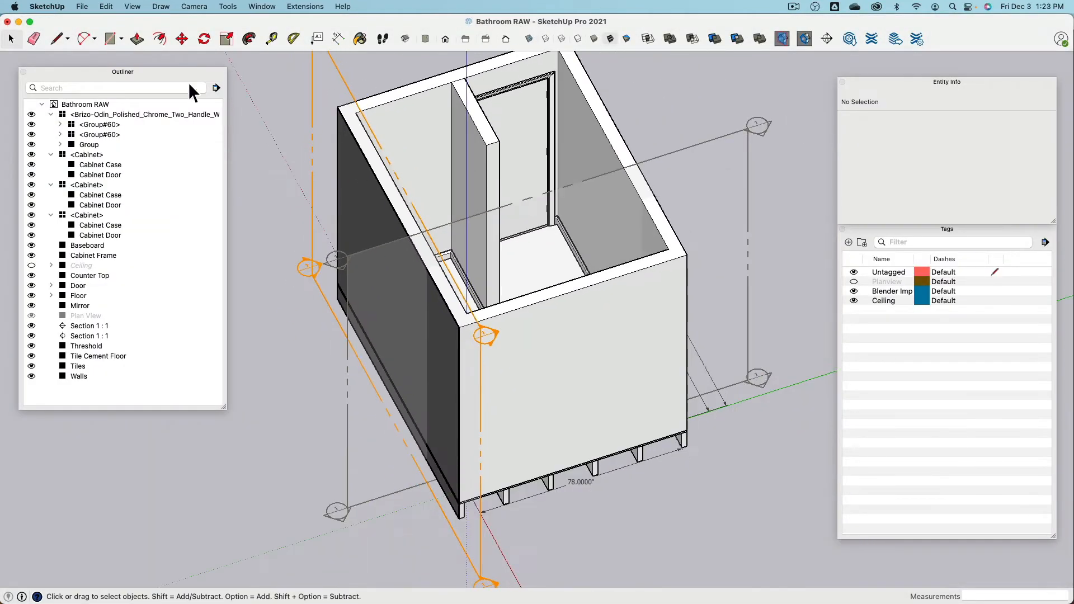
- Move the new section plane inward about 7.8 inches so it cuts past the long side wall
left_click(182, 39)
middle_click_drag(306, 136, 318, 217, "shift")
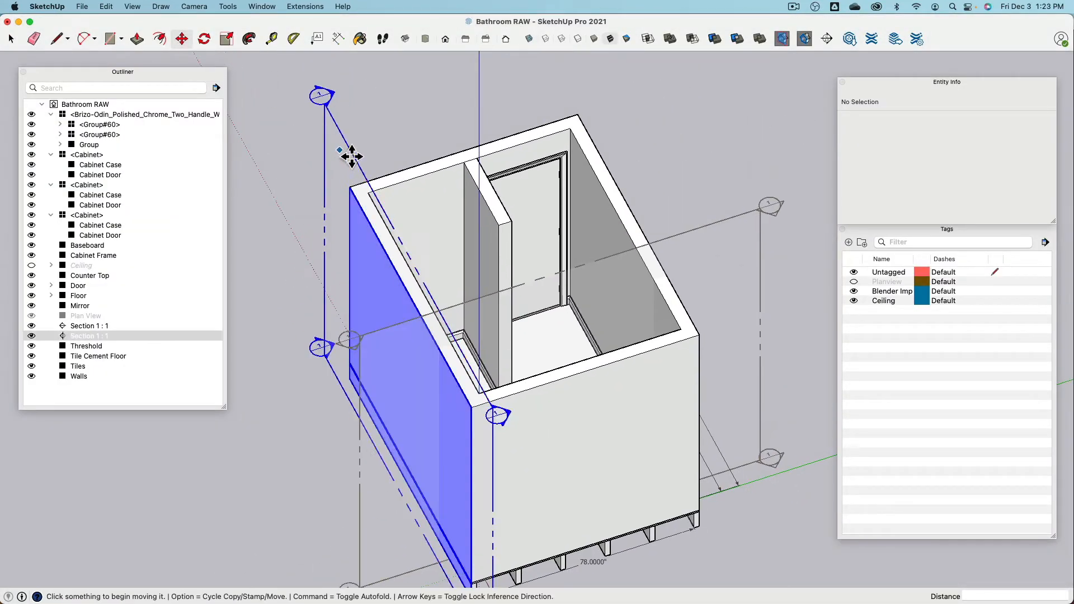
left_click(353, 156)
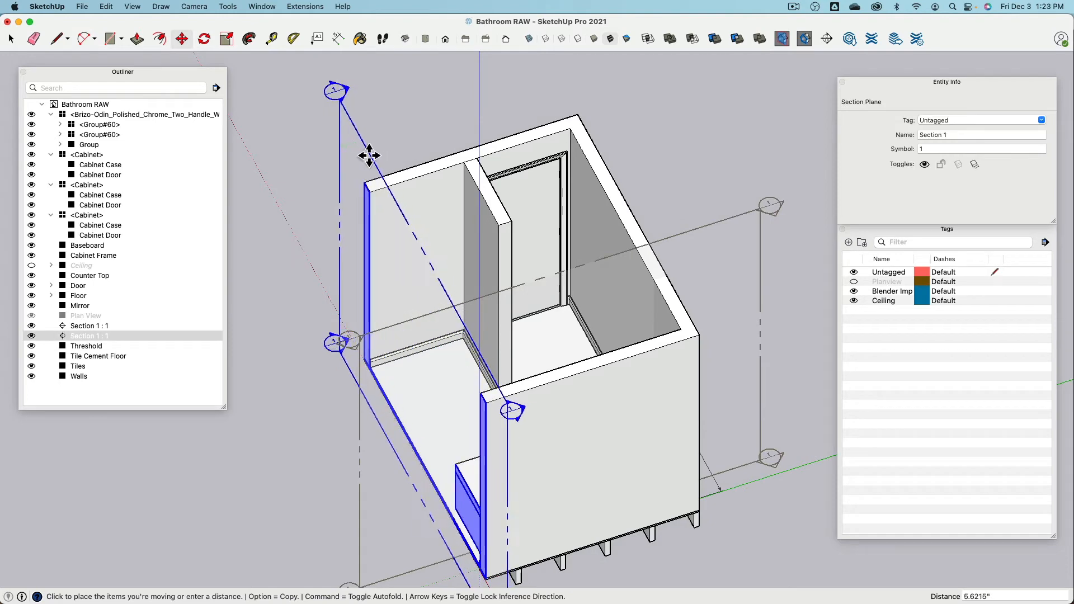
left_click(372, 154)
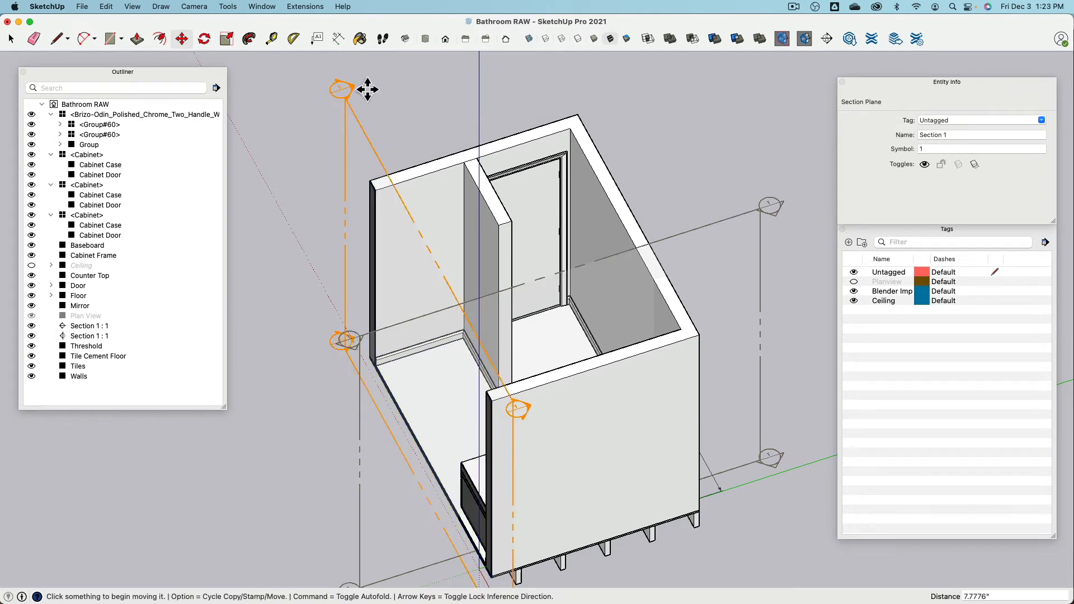
key("space")
- Hide the section plane outlines while keeping the section cut active
middle_click_drag(291, 162, 706, 185)
left_click(804, 40)
left_click(804, 40)
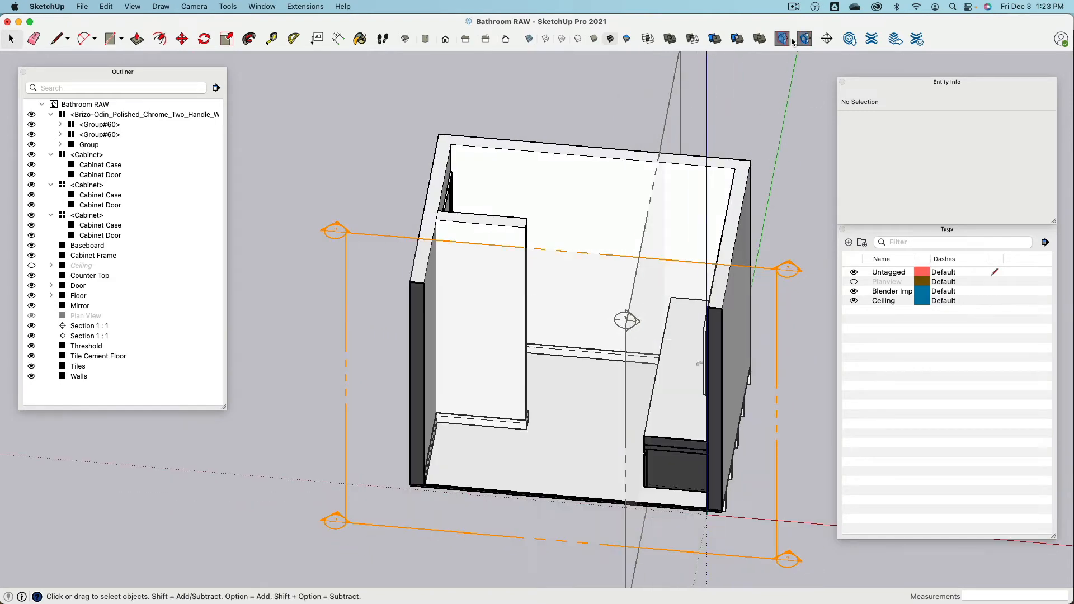
left_click(782, 39)
middle_click_drag(727, 115, 767, 134)
scroll(743, 308, "up", 5)
middle_click_drag(742, 307, 676, 220)
scroll(684, 260, "up", 2)
middle_click_drag(684, 259, 459, 41)
- Open the 3D Warehouse and search for "hung toilet"
left_click(250, 6)
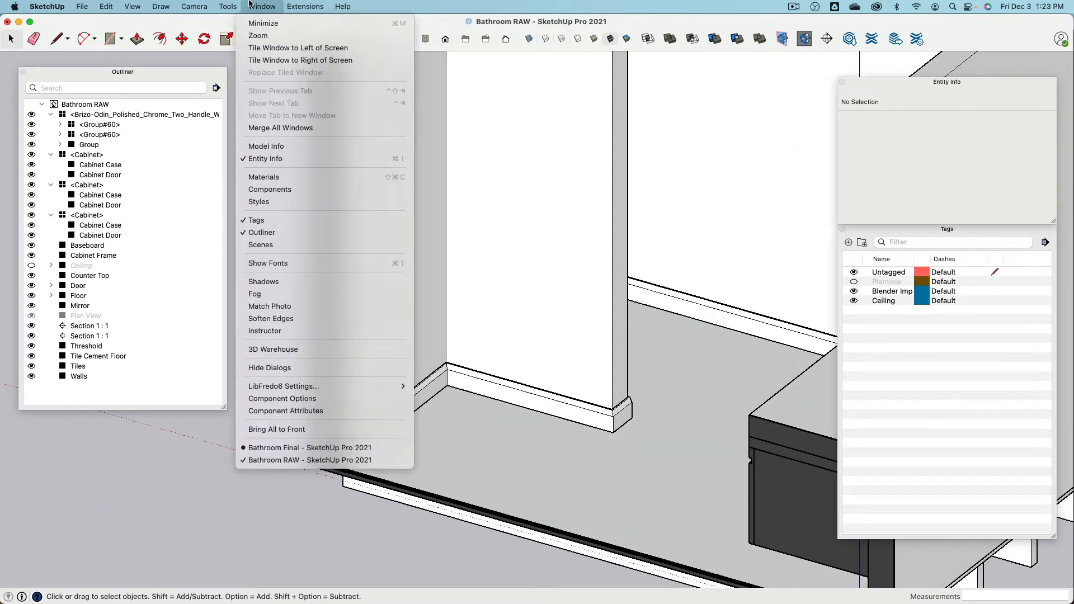
left_click(311, 351)
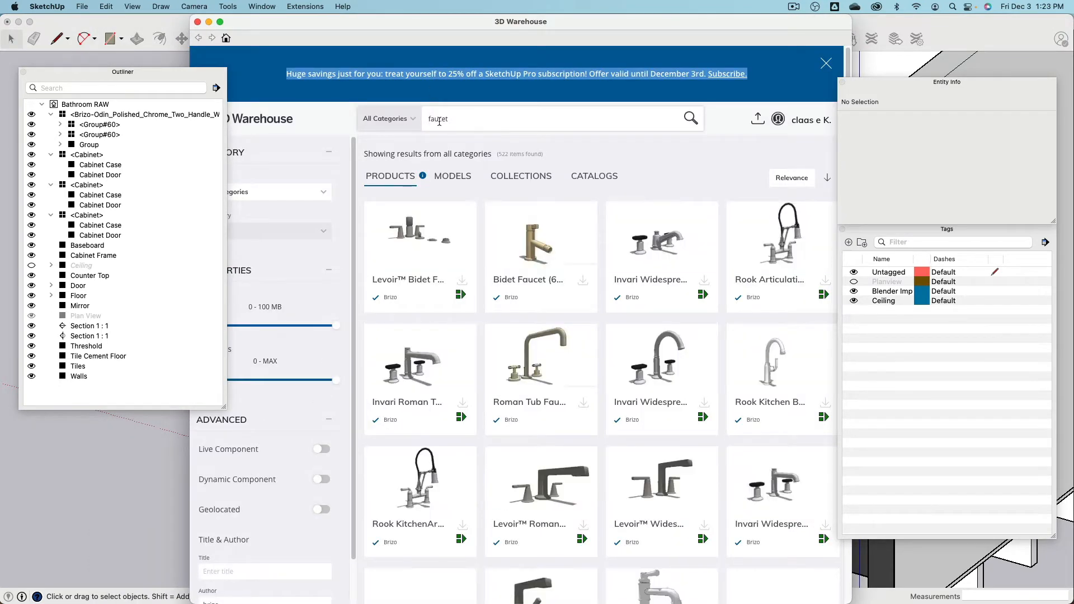
double_click(439, 121)
type("hung ")
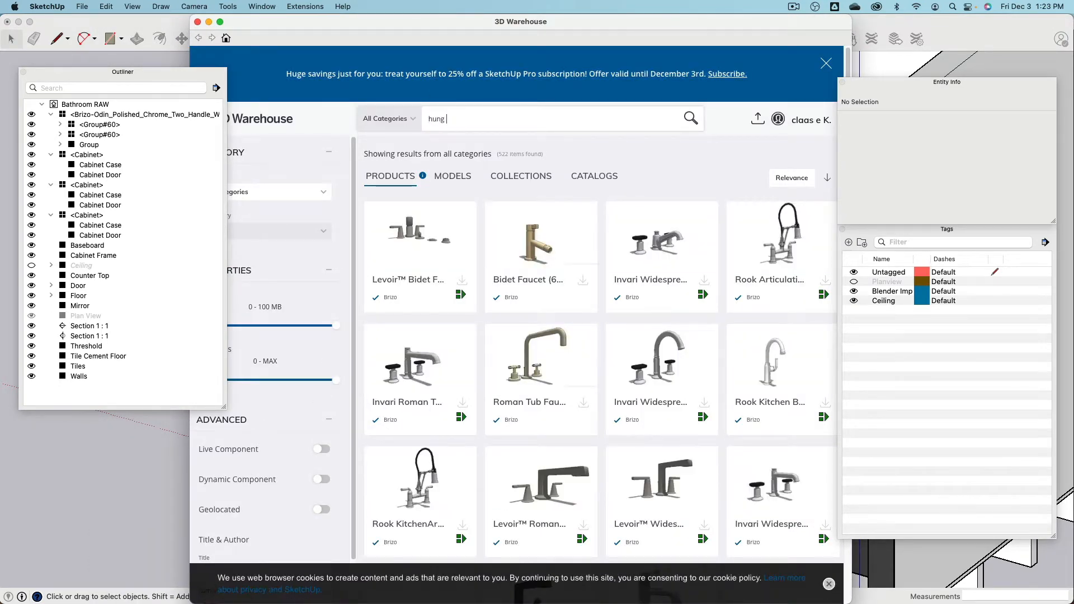
type("toilet")
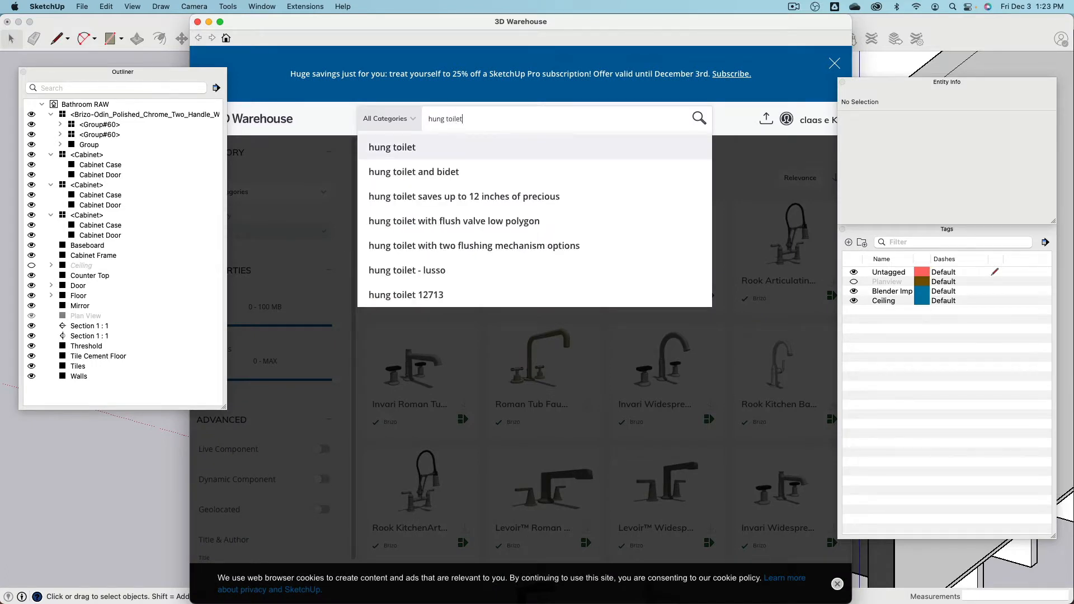
key("Return")
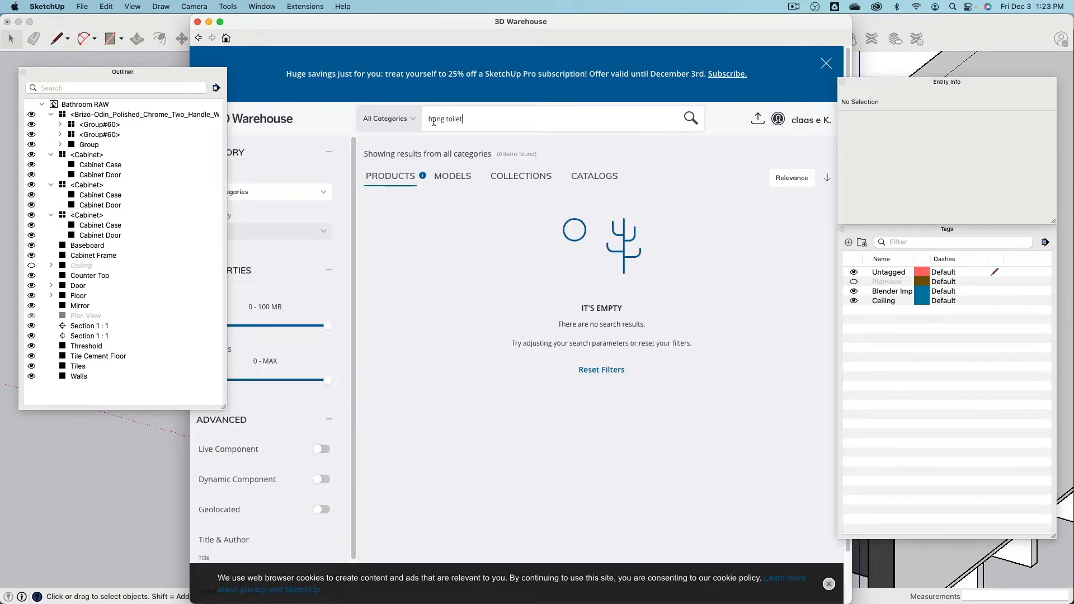
- Clear the author filter "brizo" from the hung toilet search
left_click_drag(311, 33, 412, 33)
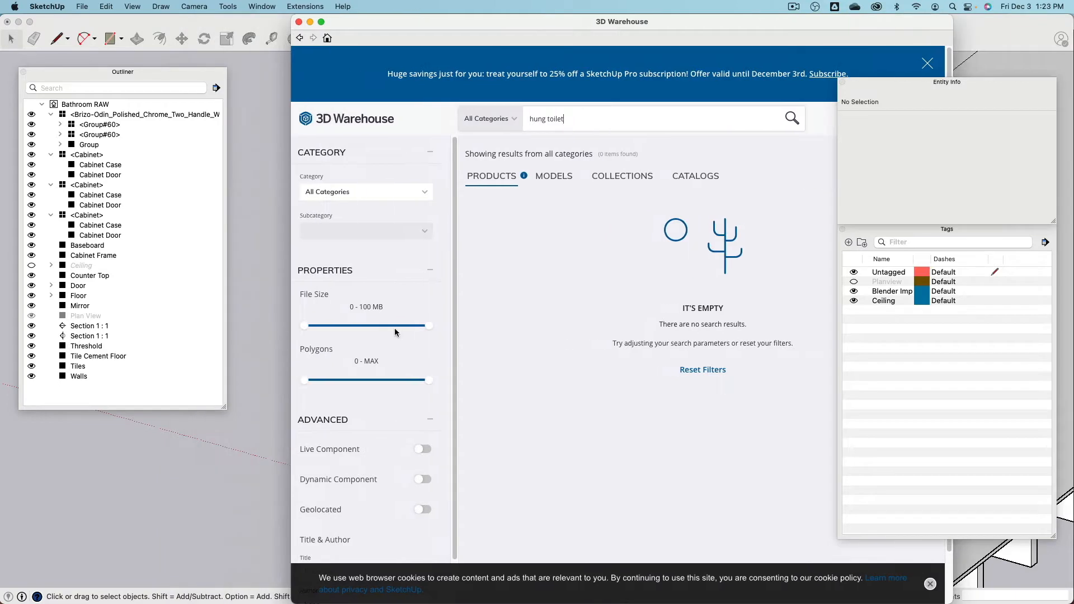
scroll(394, 328, "down", 5)
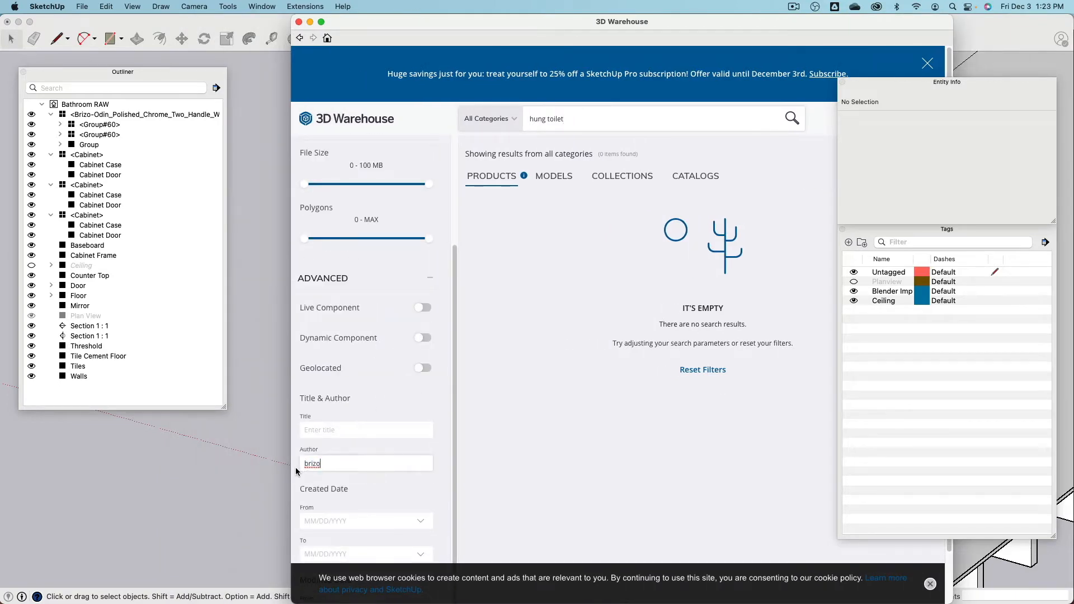
key("BackSpace")
key("BackSpace")
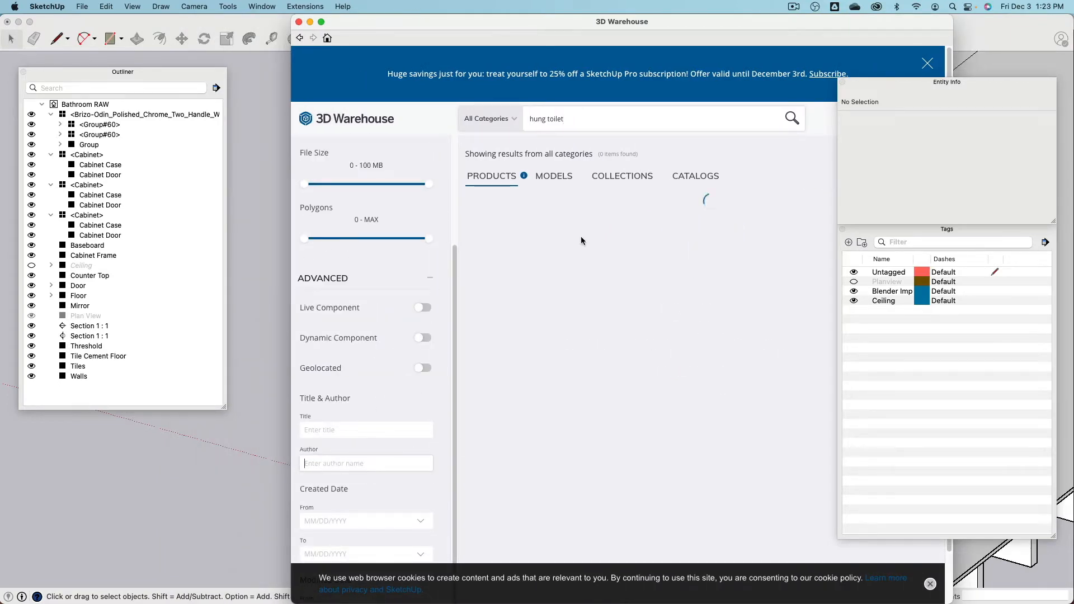
left_click_drag(630, 22, 495, 22)
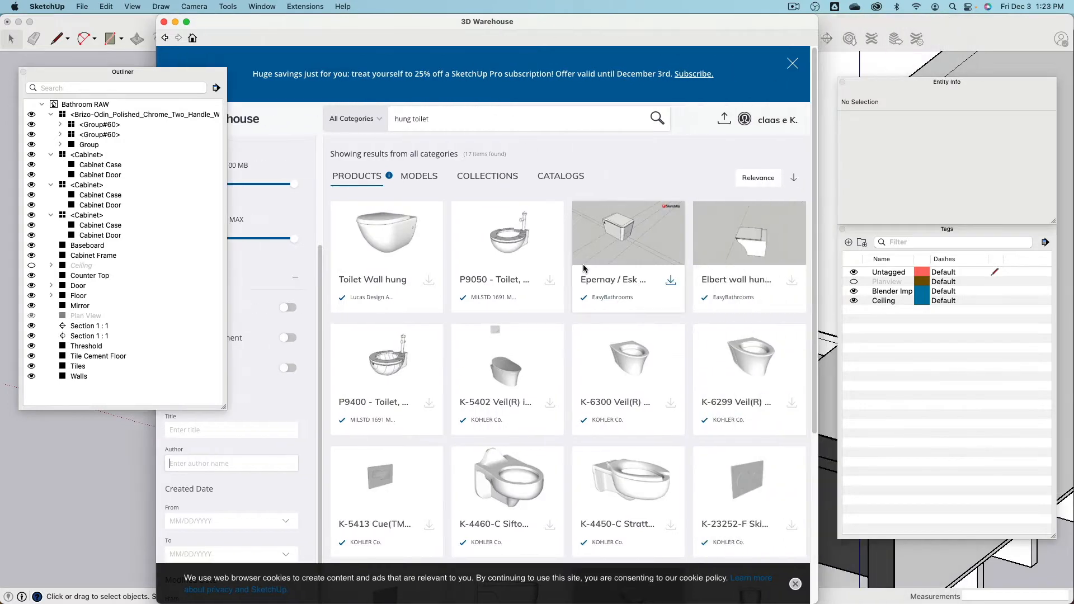
- Look through the search results and load the Toilet Wall hung product directly into the model
scroll(403, 229, "down", 5)
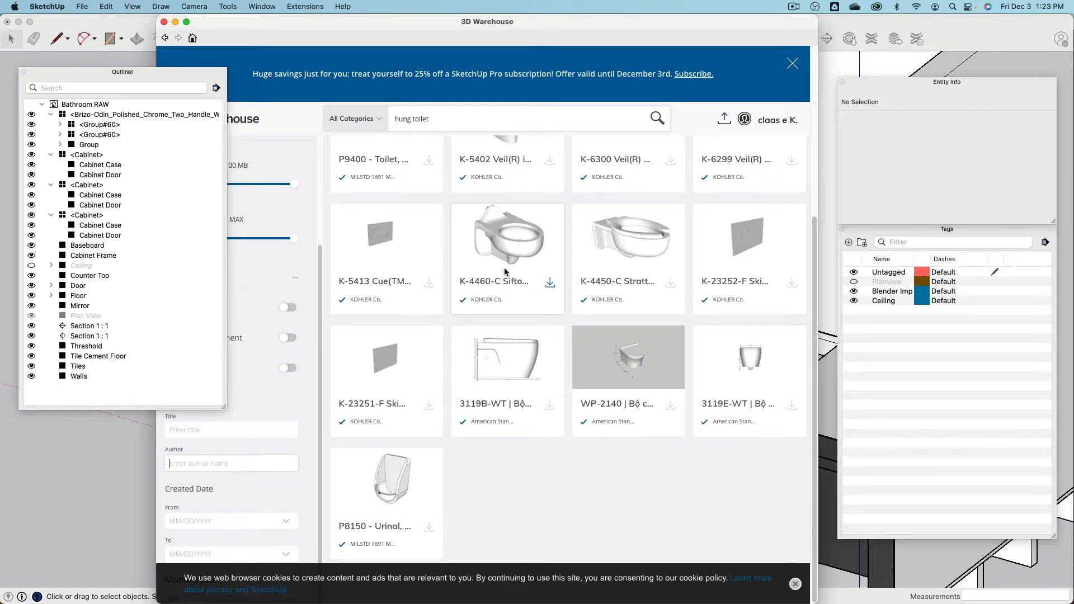
scroll(504, 273, "up", 5)
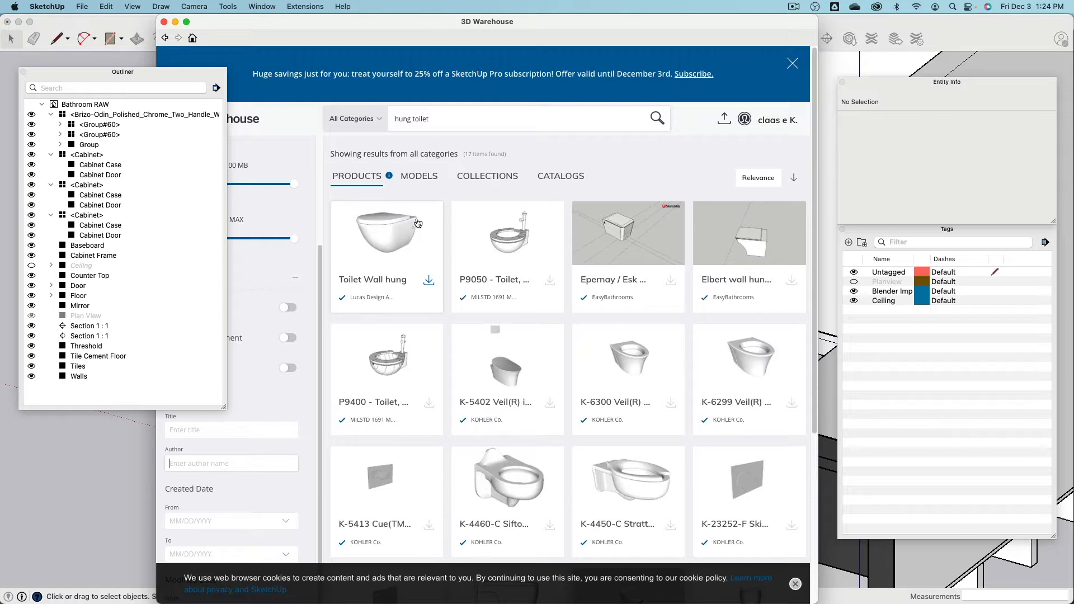
left_click(429, 281)
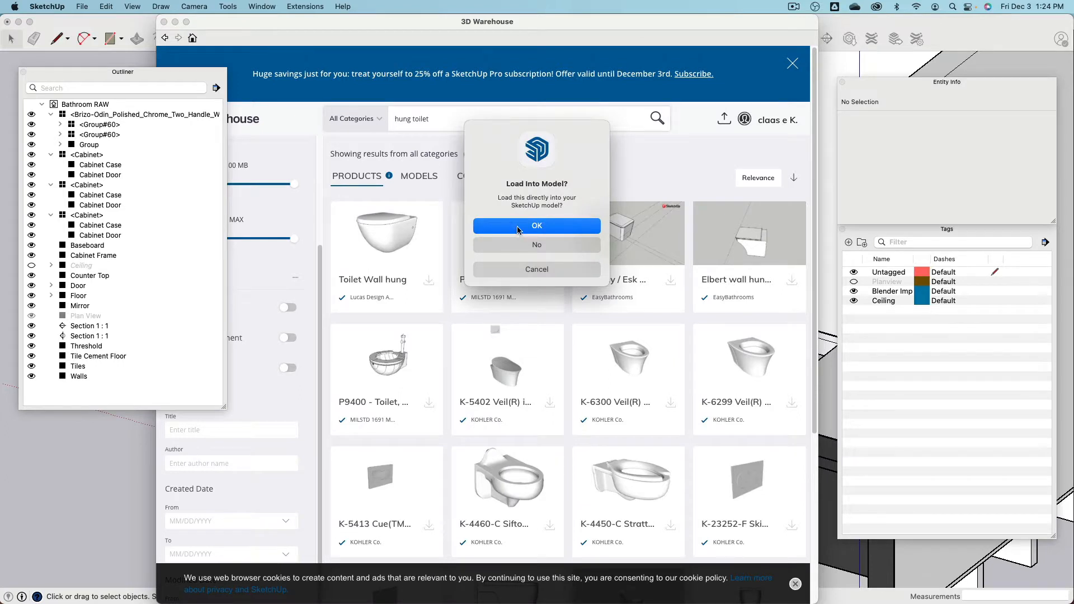
left_click(535, 226)
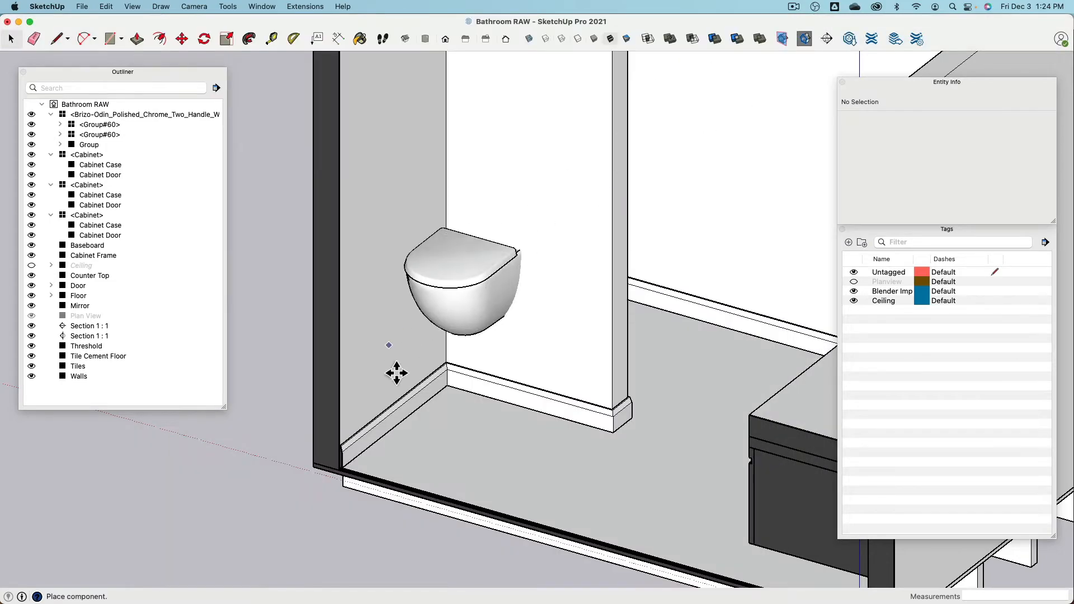
- Place the wall-hung toilet on open ground outside the bathroom and turn off the section cuts
scroll(339, 428, "down", 5)
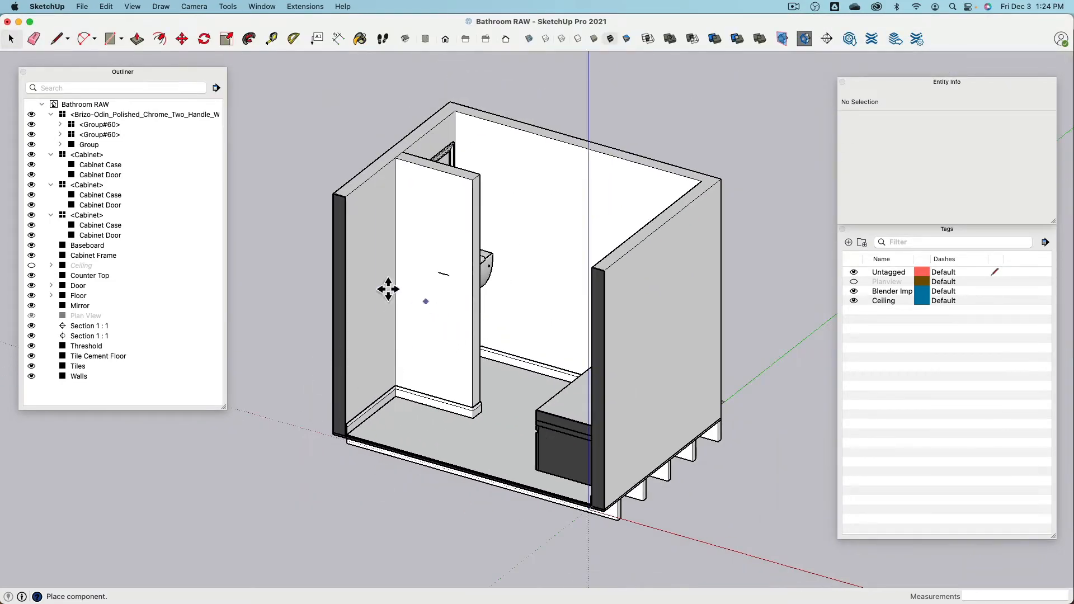
left_click(283, 470)
middle_click_drag(289, 451, 789, 14)
left_click(804, 40)
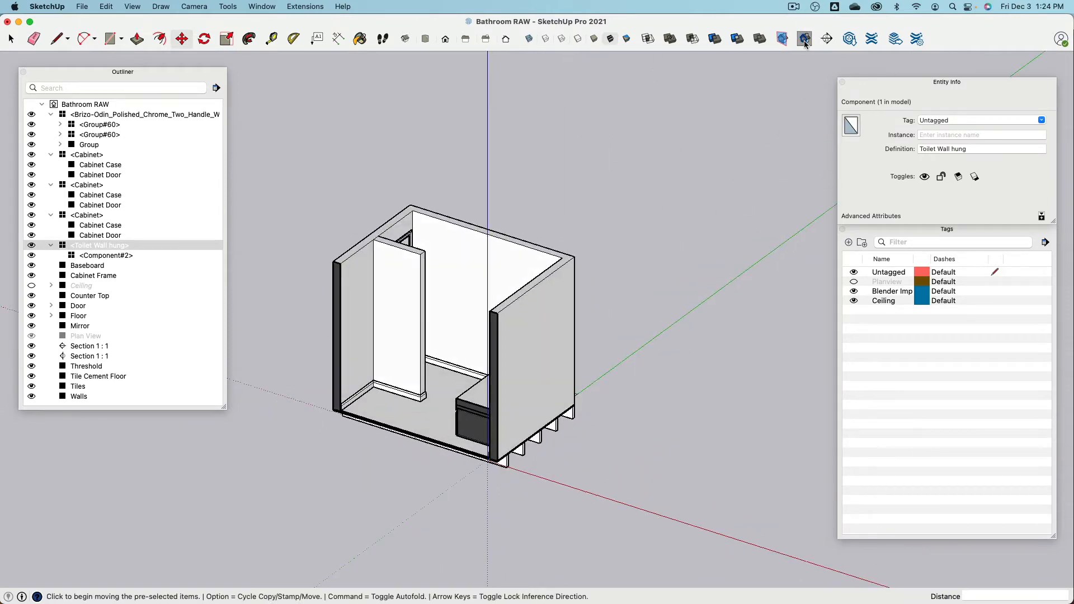
- Rotate the wall-hung toilet 90 degrees about the vertical axis
scroll(289, 383, "up", 6)
scroll(330, 319, "down", 5)
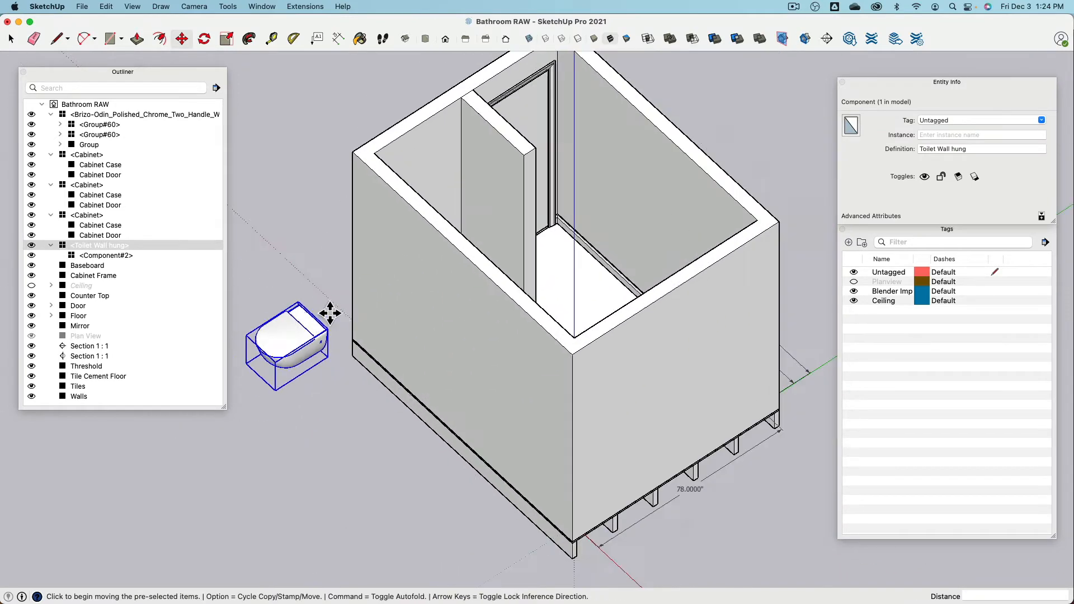
middle_click_drag(329, 308, 372, 324)
scroll(338, 358, "up", 6)
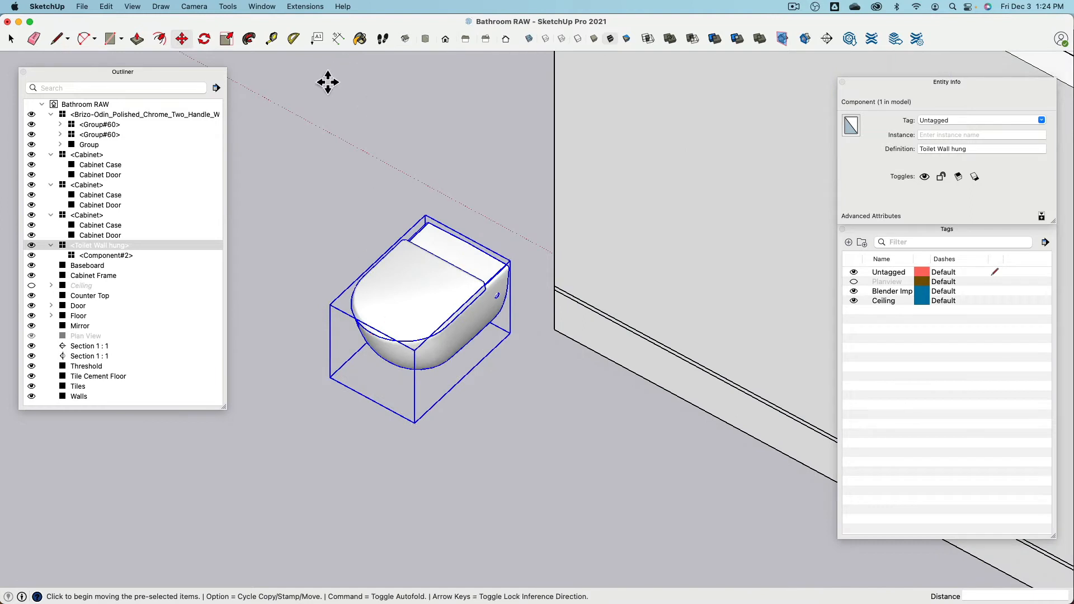
left_click(204, 39)
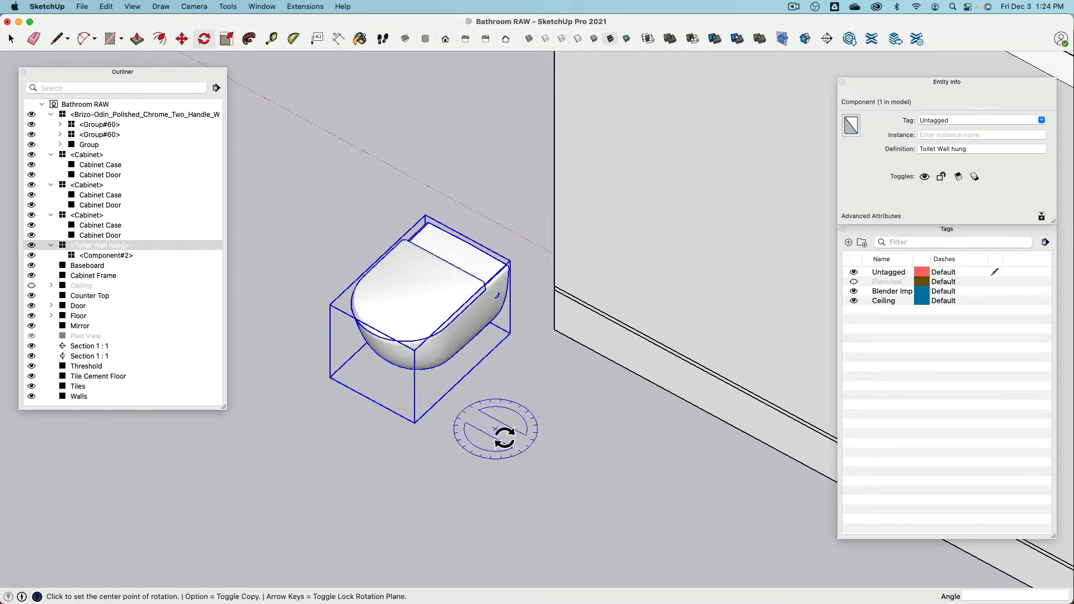
left_click(496, 429)
left_click(453, 460)
left_click(570, 478)
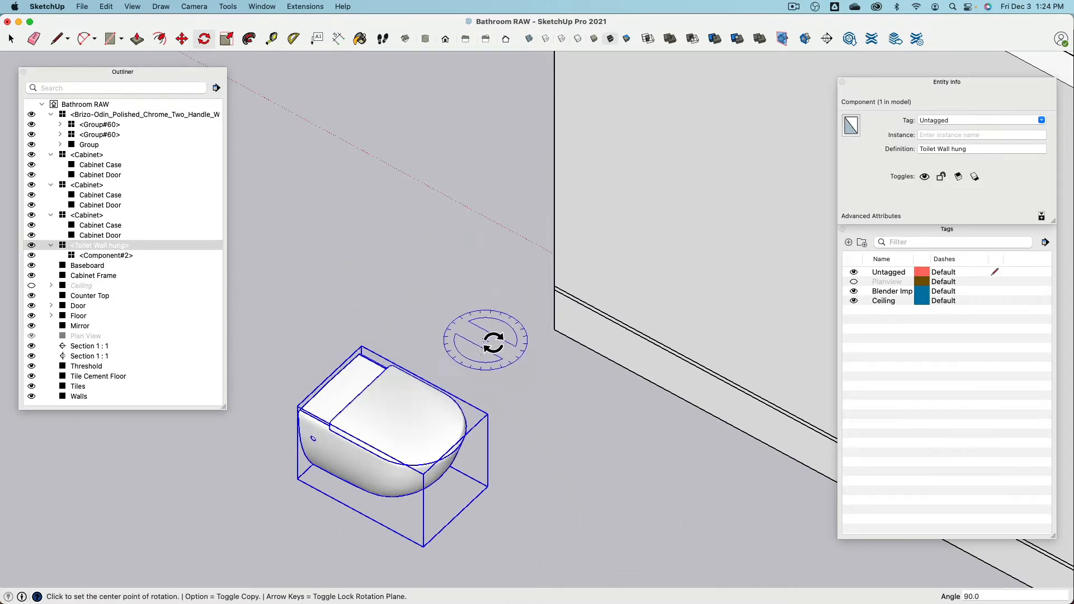
scroll(479, 343, "down", 3)
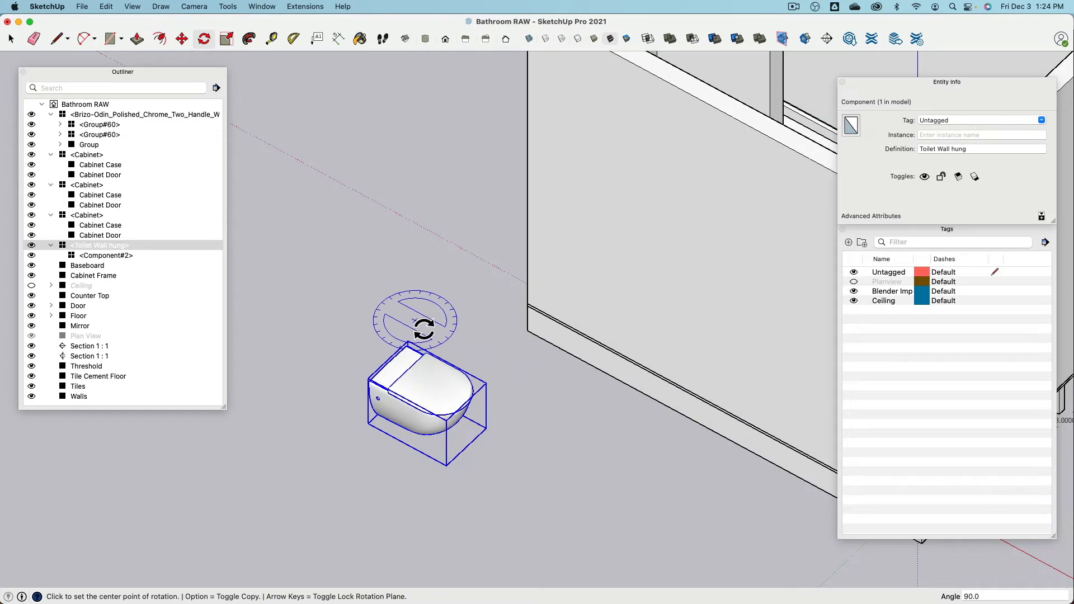
- Move the toilet by its back face's bottom midpoint about 69.2 inches into the alcove beside the partition, against the back wall's baseboard
left_click(180, 40)
middle_click_drag(438, 312, 602, 384)
scroll(582, 394, "up", 5)
middle_click_drag(543, 415, 537, 391)
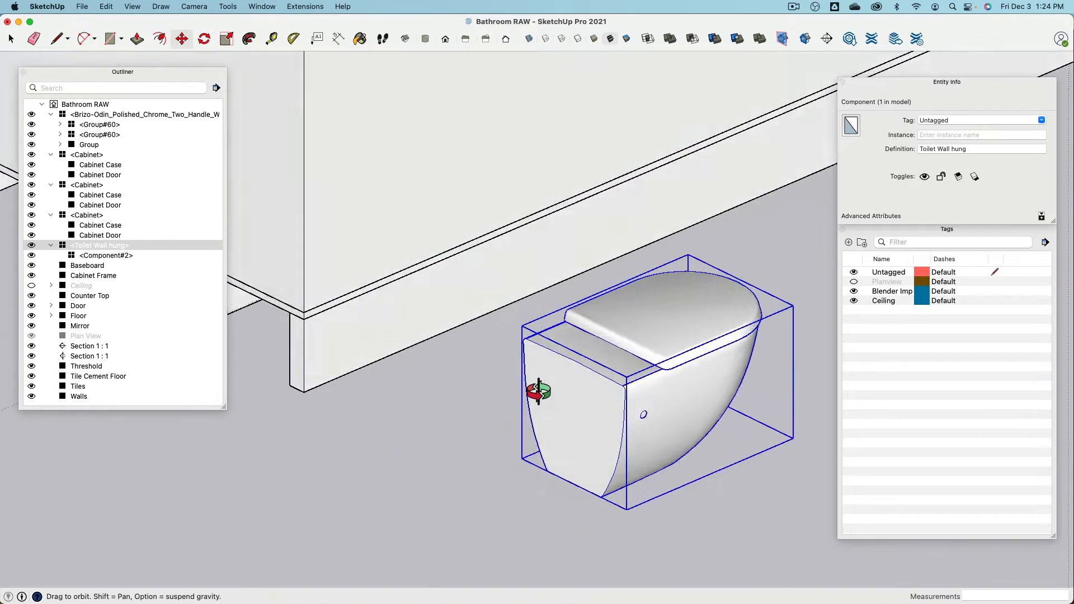
scroll(588, 538, "up", 5)
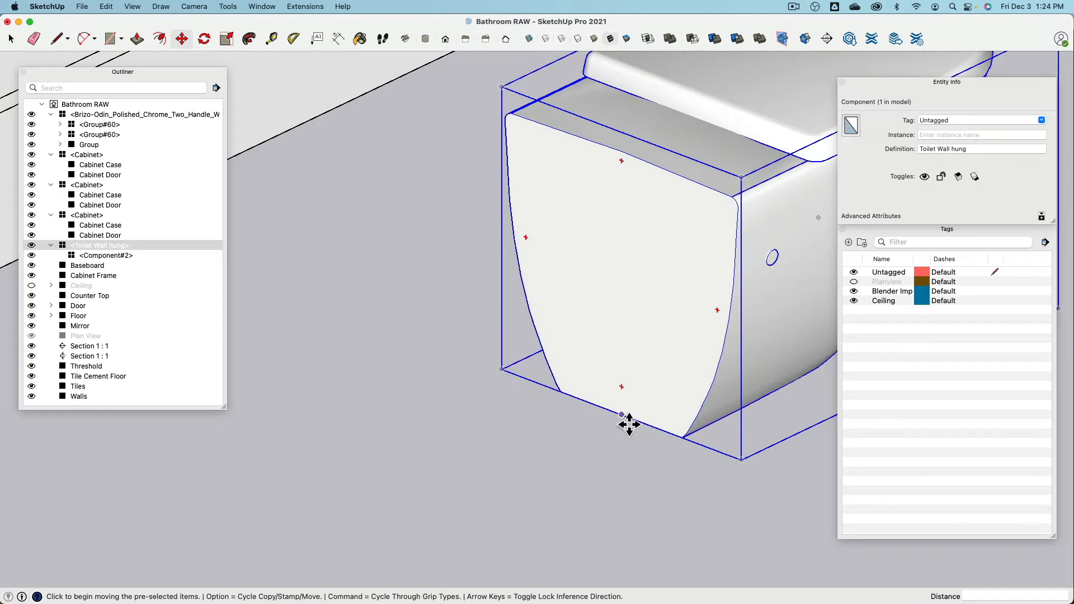
left_click(629, 426)
scroll(630, 424, "down", 3)
scroll(629, 421, "down", 3)
middle_click_drag(630, 421, 436, 333)
scroll(506, 415, "down", 5)
middle_click_drag(596, 331, 479, 384)
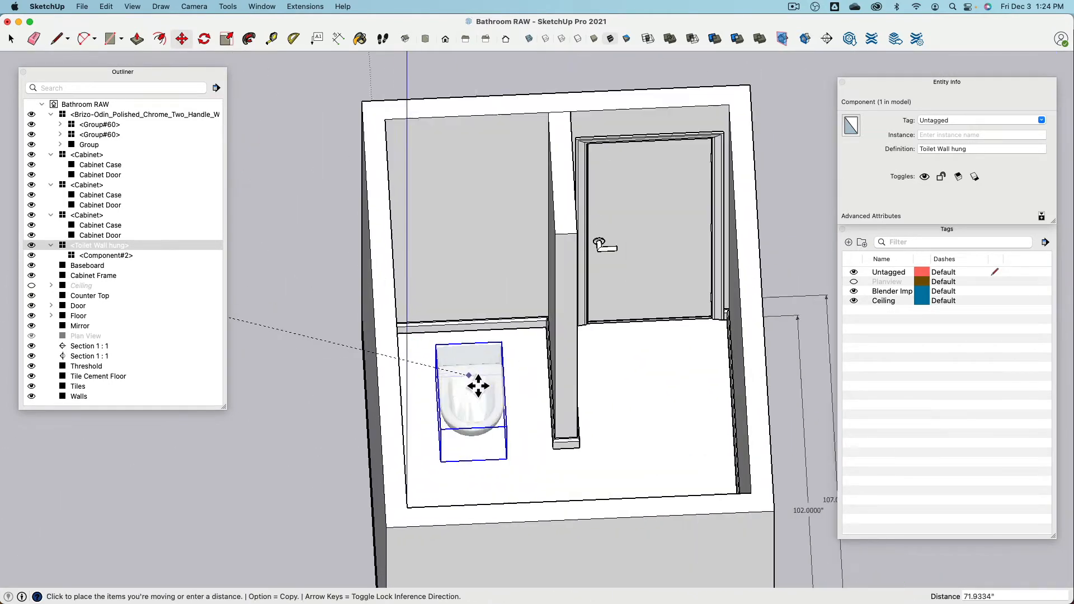
scroll(484, 336, "up", 6)
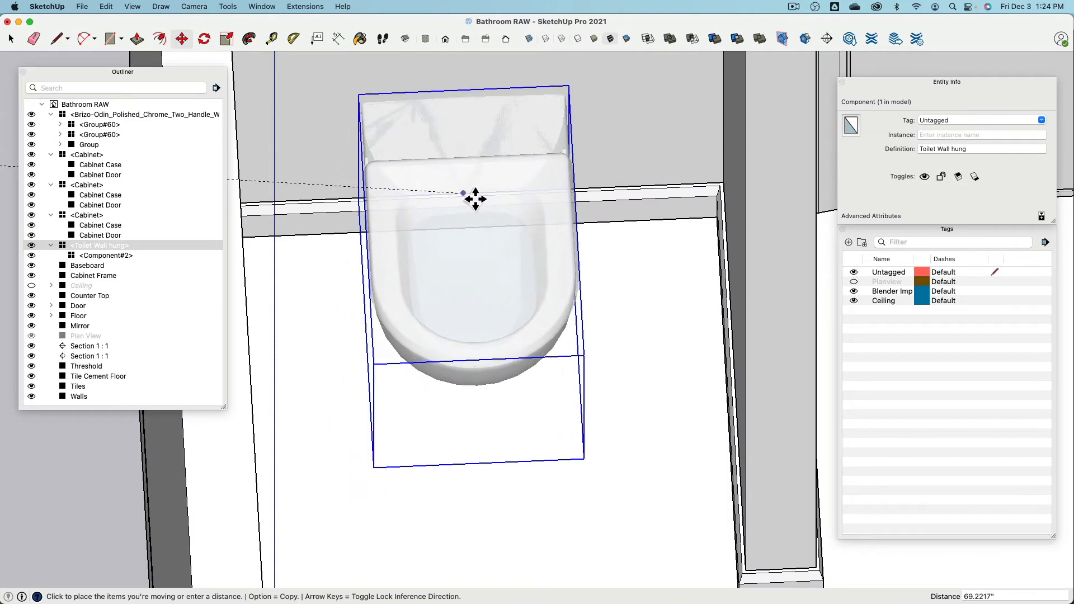
left_click(475, 199)
- Turn the section cuts back on to expose the toilet in its alcove
scroll(380, 345, "down", 3)
scroll(380, 347, "down", 4)
middle_click_drag(380, 347, 487, 327)
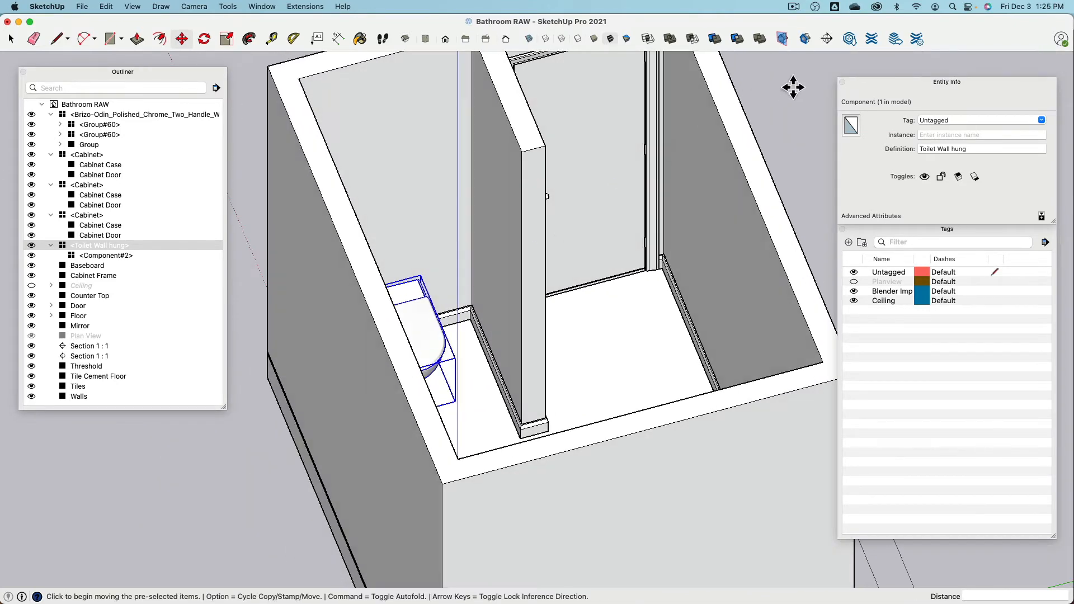
left_click(802, 39)
scroll(436, 391, "up", 5)
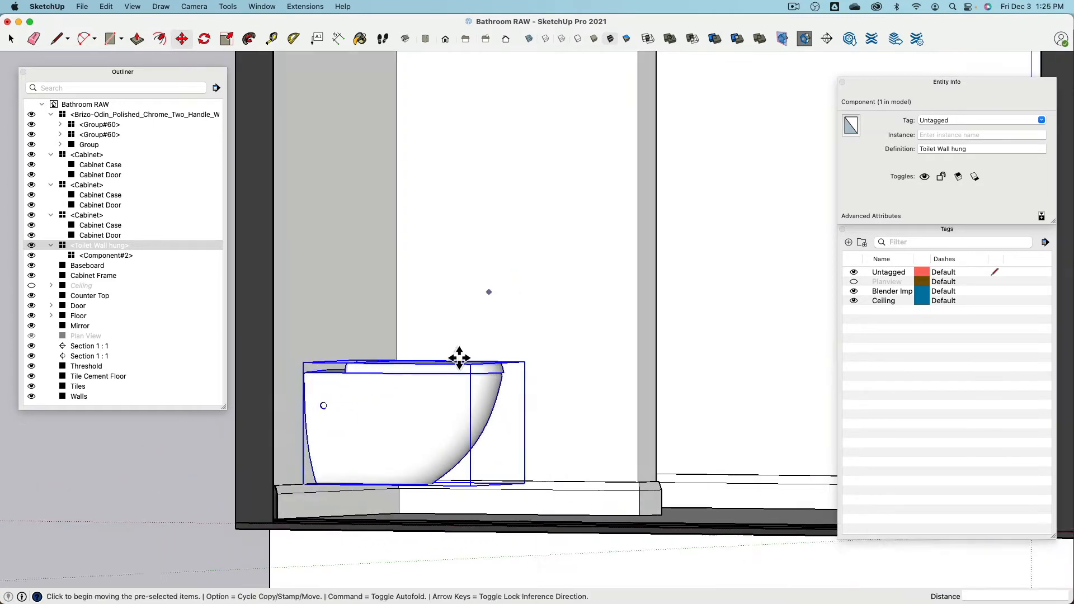
middle_click_drag(380, 432, 447, 347, "shift")
scroll(456, 331, "up", 4)
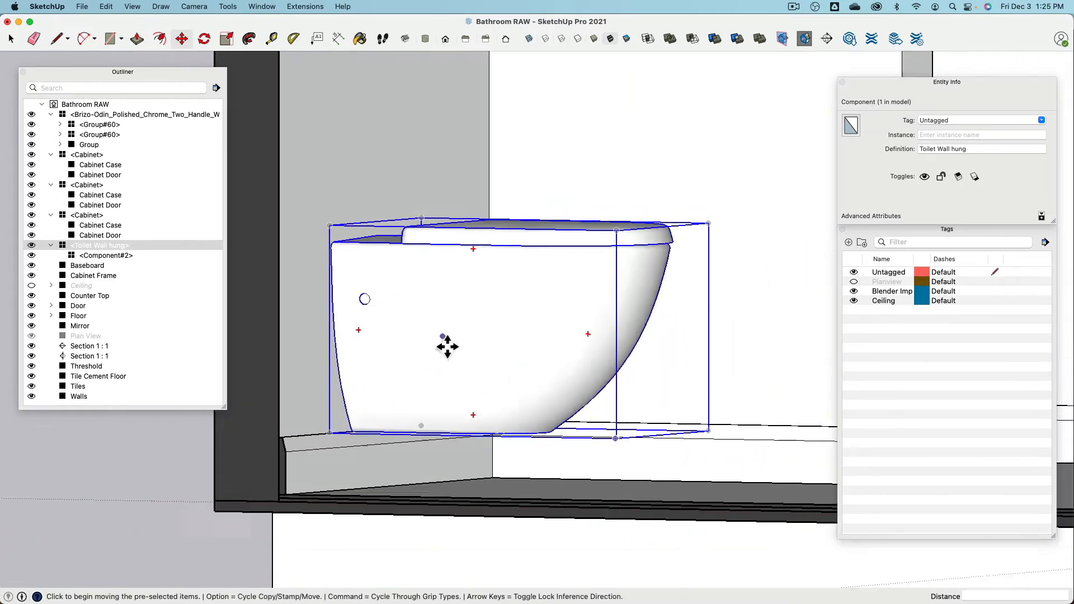
scroll(448, 347, "down", 2)
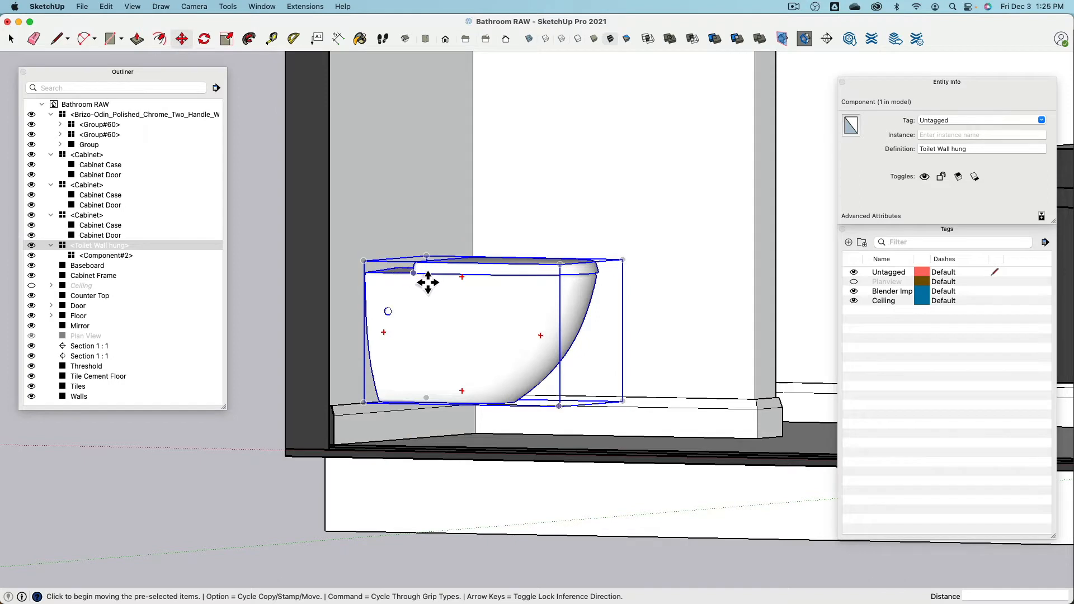
- Place a horizontal guide 16 inches above the floor, measured from the bottom edge of the partition's baseboard
left_click(272, 39)
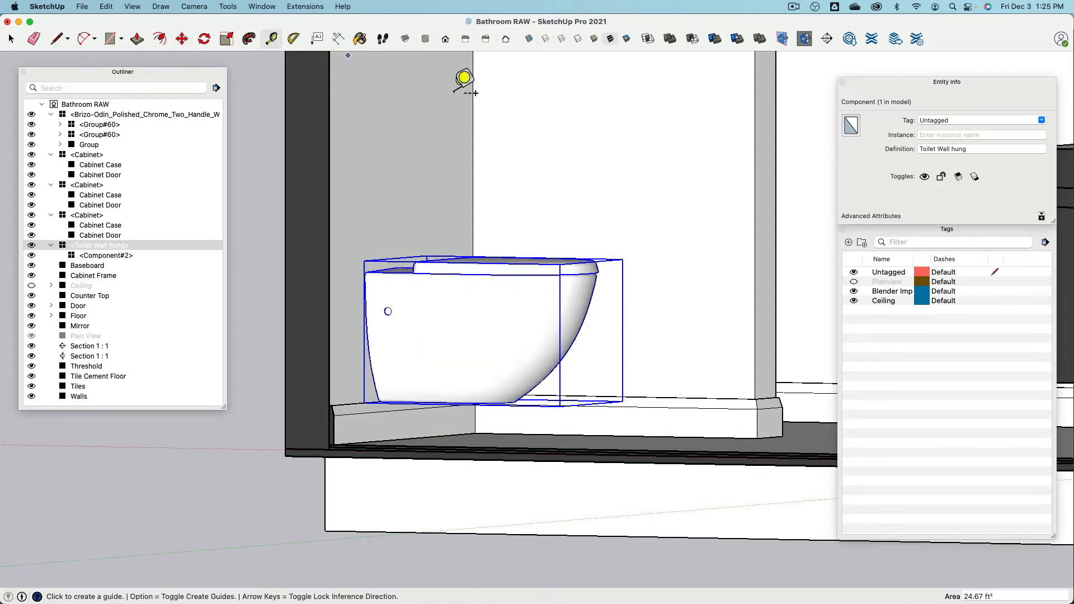
left_click(687, 437)
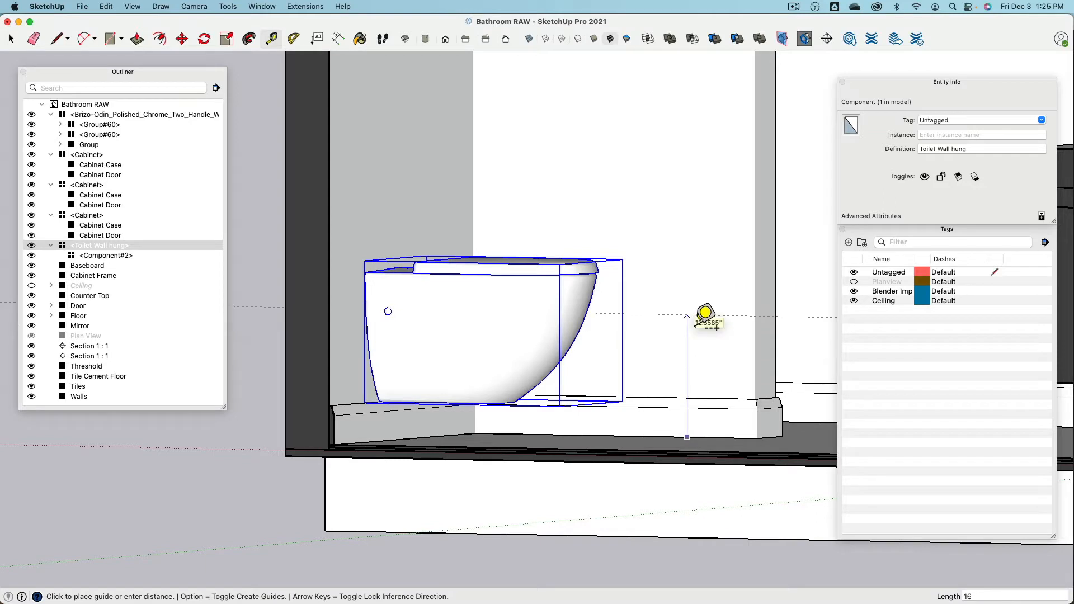
type("16")
key("Return")
- Move the toilet straight down about 1.4 inches in front view, aligning the underside of its seat with the 16-inch guide
middle_click_drag(301, 158, 321, 91)
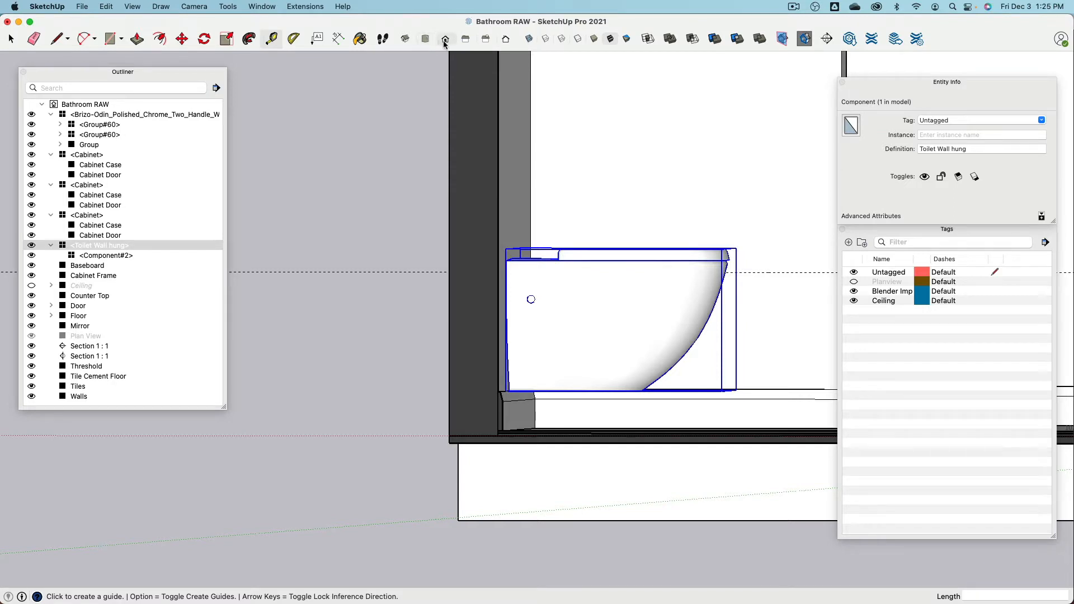
left_click(467, 42)
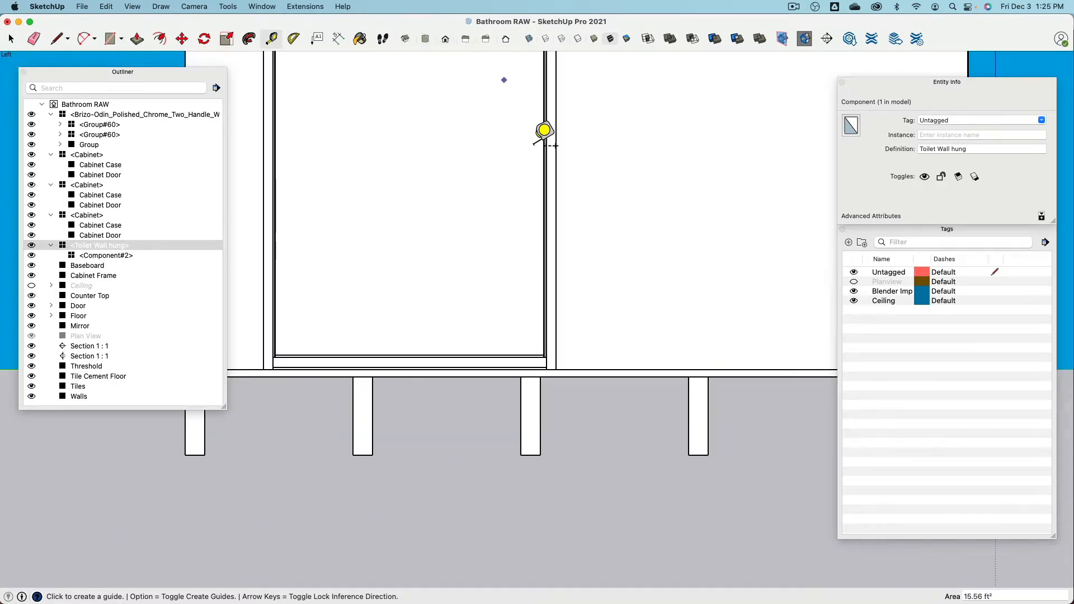
left_click(446, 39)
scroll(389, 327, "up", 5)
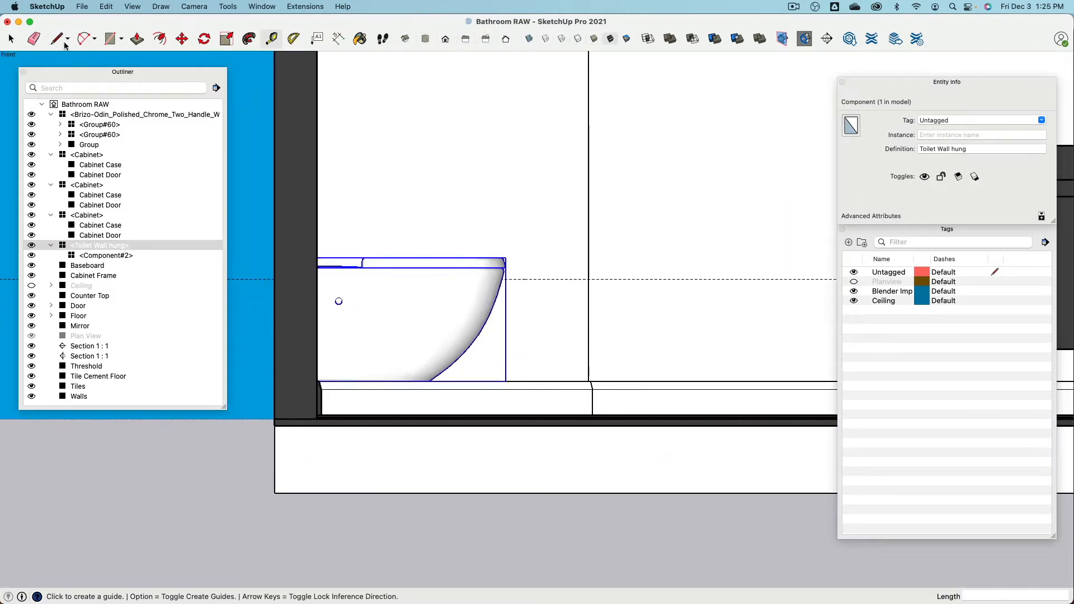
key("m")
scroll(490, 280, "up", 2)
scroll(531, 281, "down", 2)
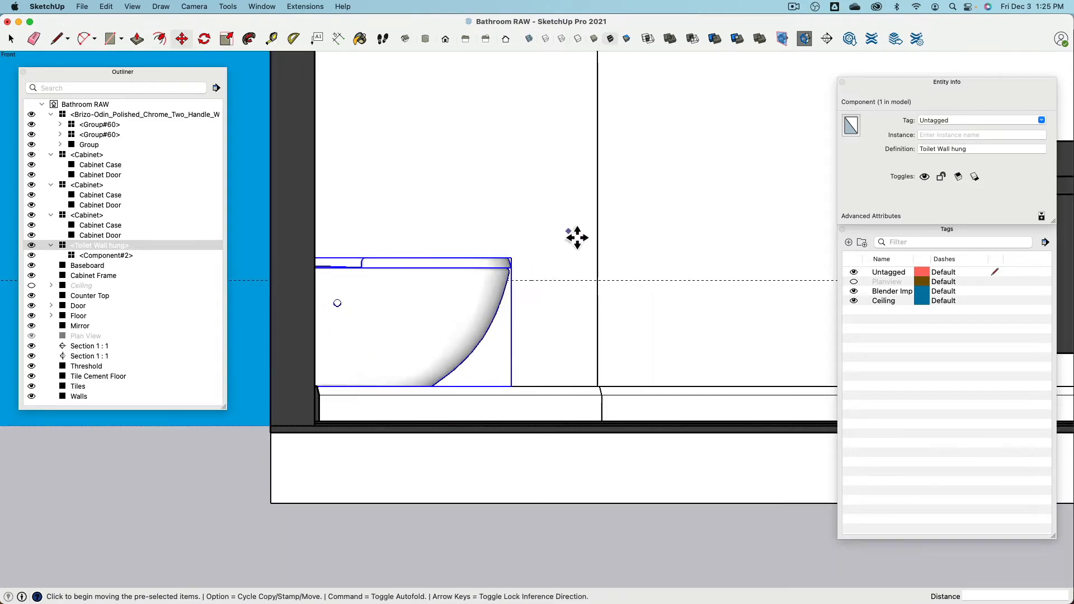
left_click(567, 206)
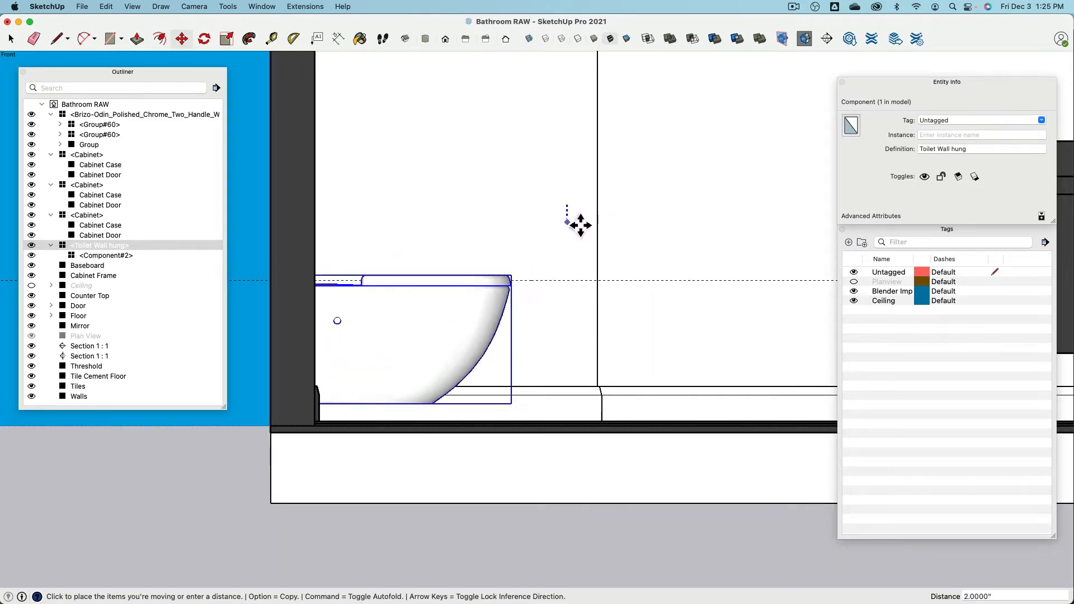
scroll(580, 222, "up", 3)
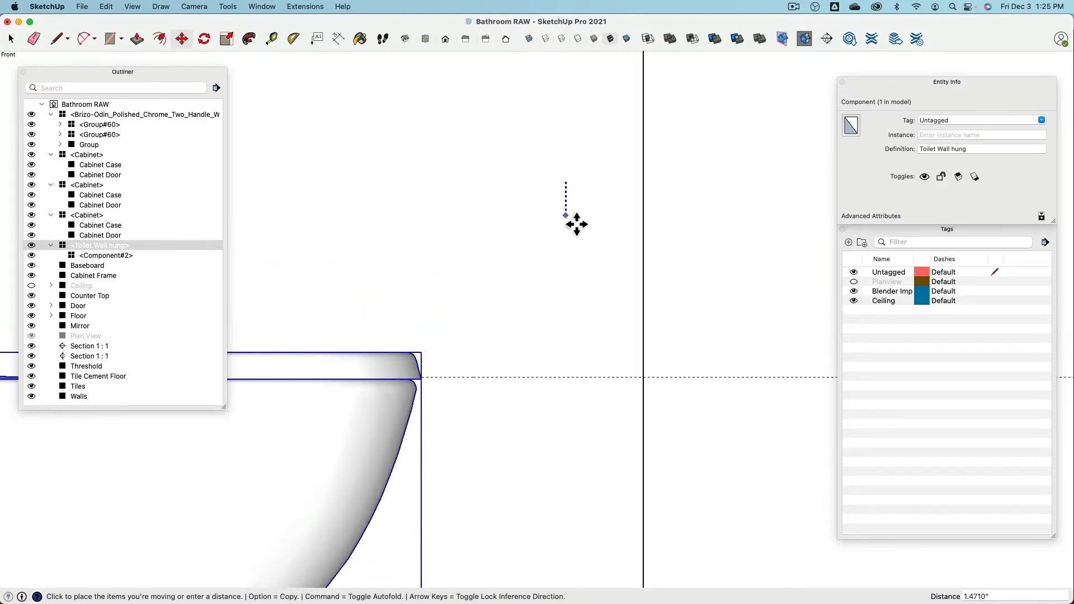
left_click(577, 222)
scroll(551, 226, "down", 4)
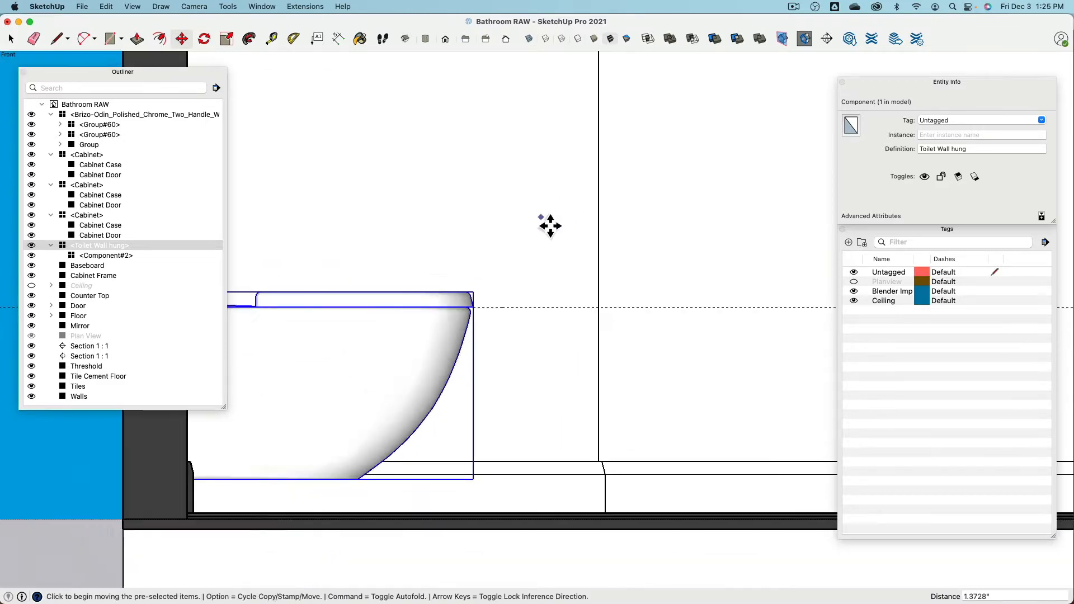
- Erase the horizontal guide line used to set the toilet's height
middle_click_drag(551, 230, 519, 307)
scroll(518, 308, "down", 4)
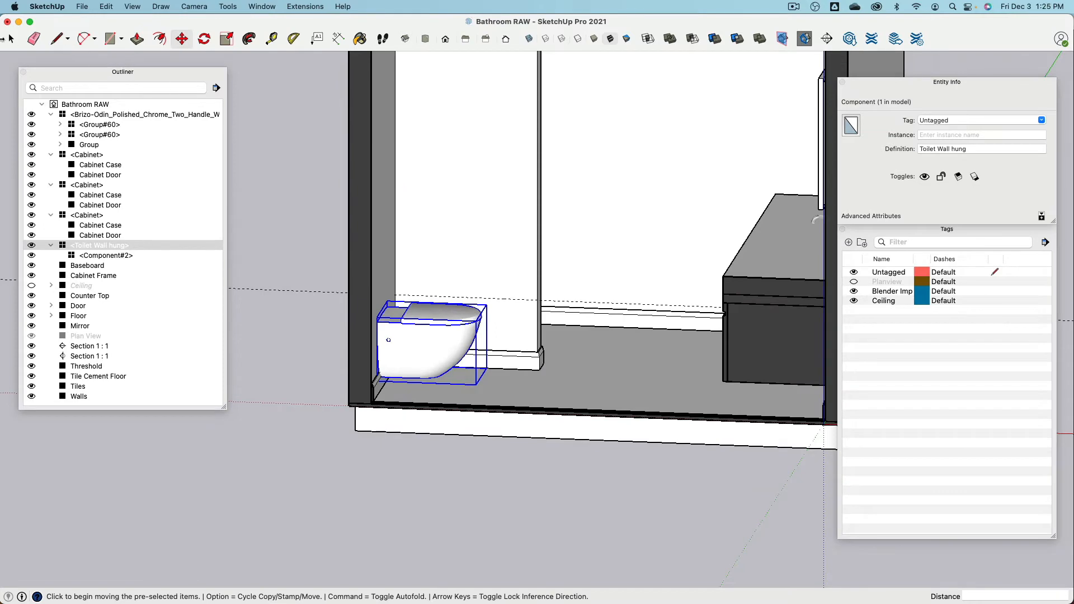
left_click(34, 39)
left_click(299, 301)
- Lower the wall-mounted faucet about 3.64 inches in front view until its spout rests on the countertop
mouse_move(484, 311)
middle_mouse_down()
mouse_move(353, 351)
mouse_move(707, 276)
mouse_move(662, 281)
middle_mouse_up()
scroll(569, 237, "up", 8)
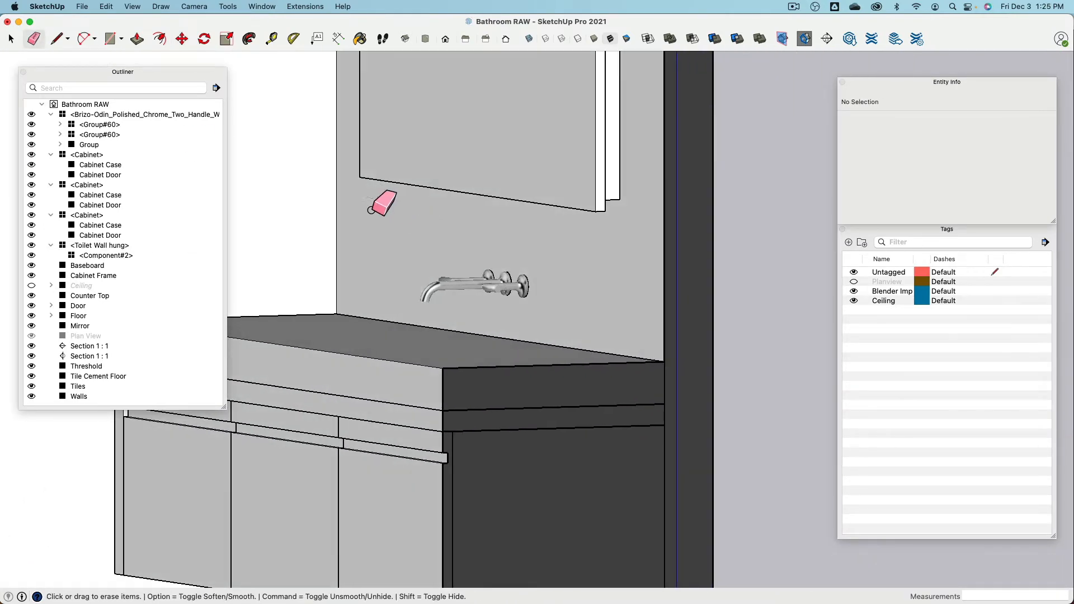
middle_click_drag(371, 210, 551, 191, "shift")
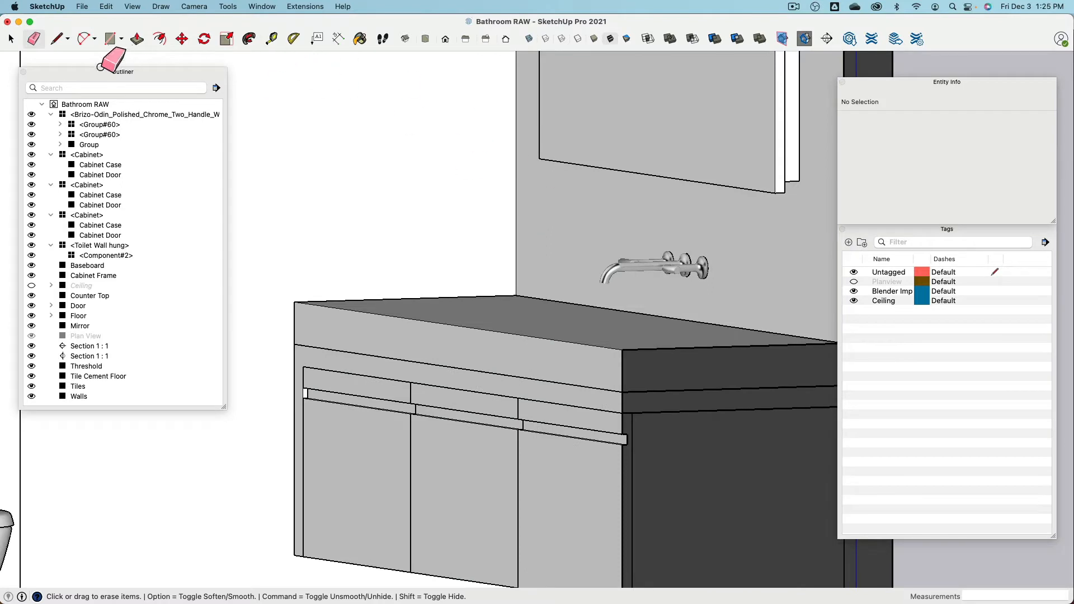
left_click(10, 39)
left_click(690, 277)
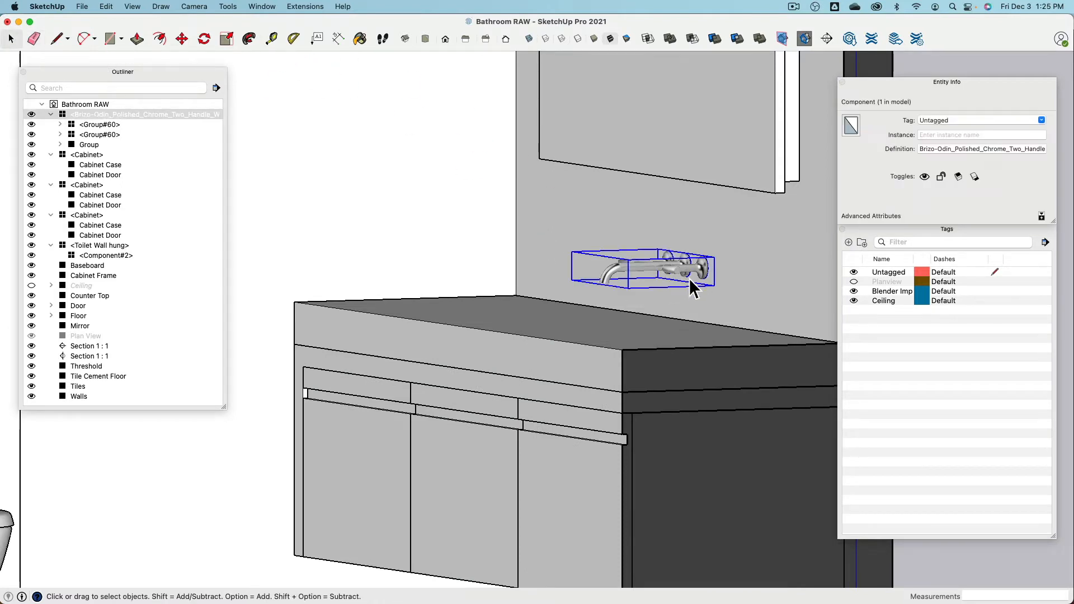
left_click(445, 38)
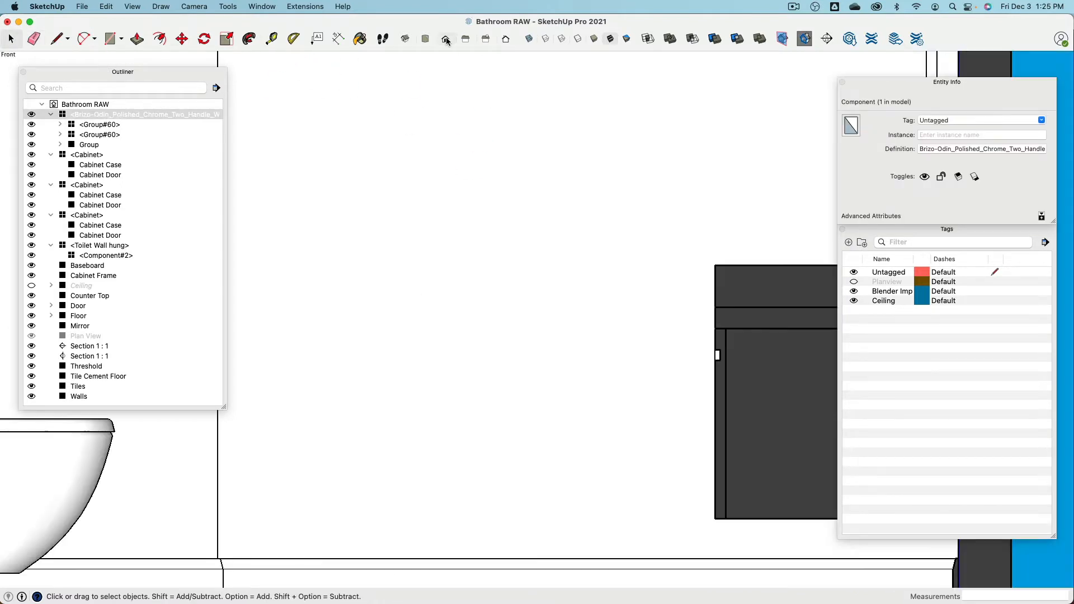
scroll(669, 229, "up", 5)
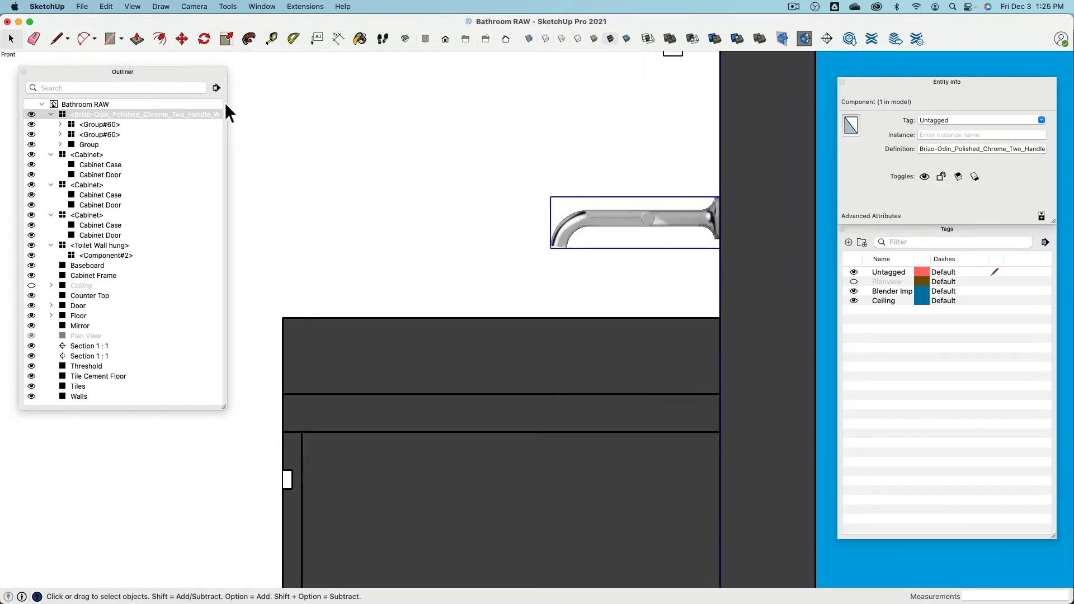
left_click(183, 38)
scroll(442, 221, "up", 2)
left_click(446, 169)
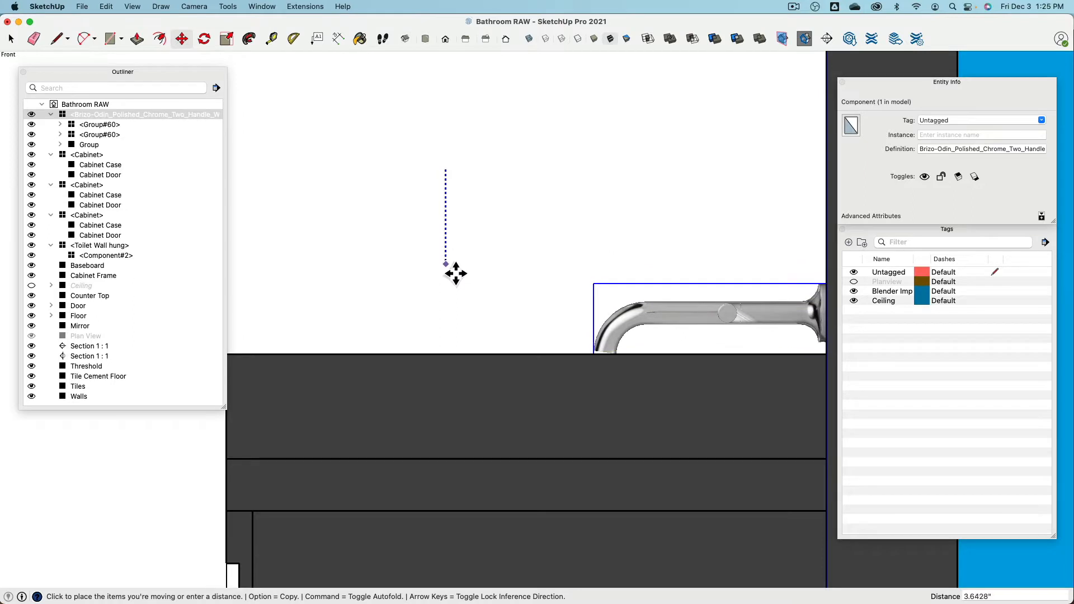
left_click(457, 273)
- Raise the faucet 2.5 inches vertically above the countertop
left_click(458, 274)
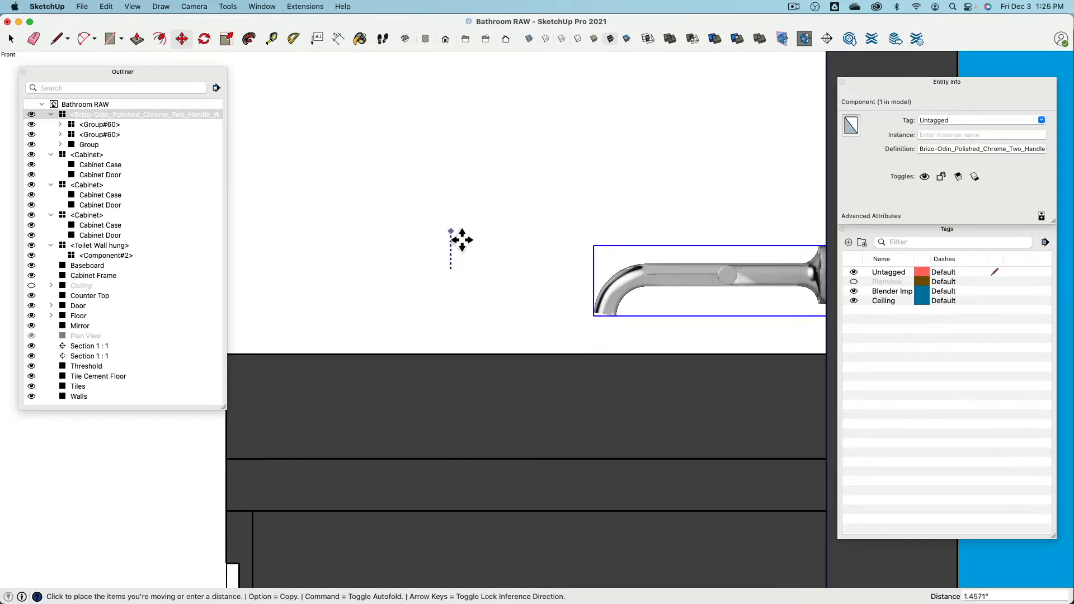
type("2.5")
key("Return")
scroll(473, 218, "down", 1)
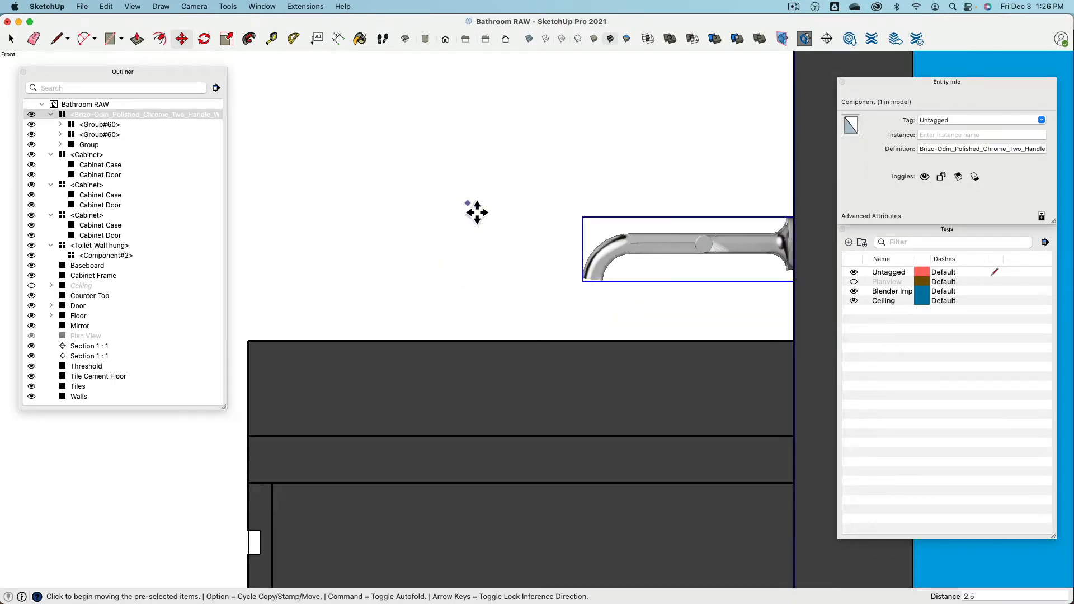
left_click(11, 39)
- Turn off the section cuts, clear the selection and leave the section planes hidden to show the whole bathroom
scroll(388, 240, "down", 3)
middle_click_drag(388, 240, 696, 408)
scroll(564, 336, "up", 3)
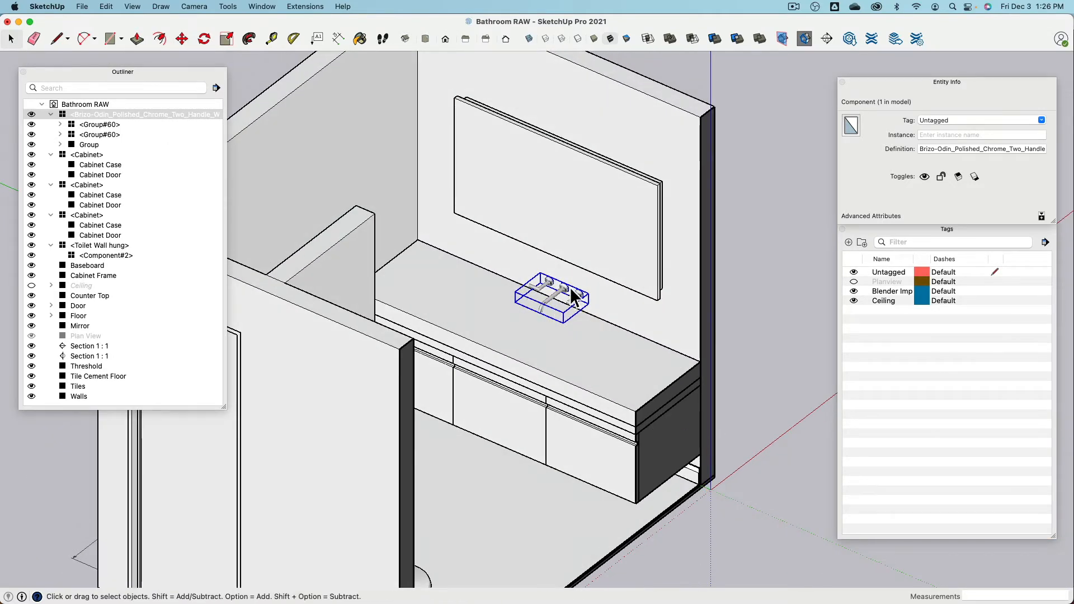
middle_click_drag(563, 312, 379, 173)
scroll(619, 276, "down", 5)
middle_click_drag(619, 276, 627, 342)
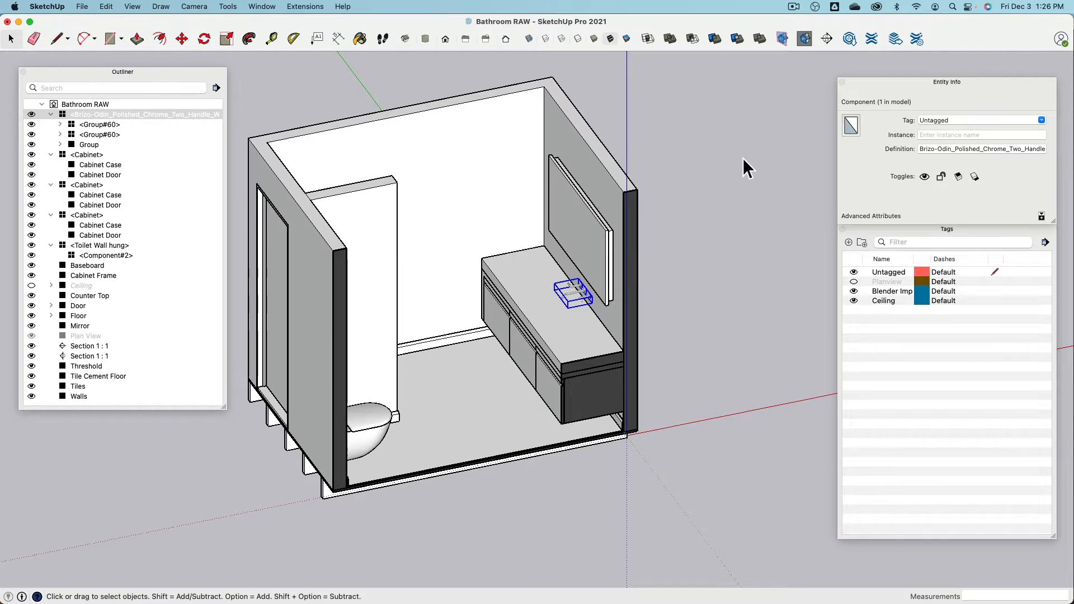
middle_click_drag(743, 168, 755, 78)
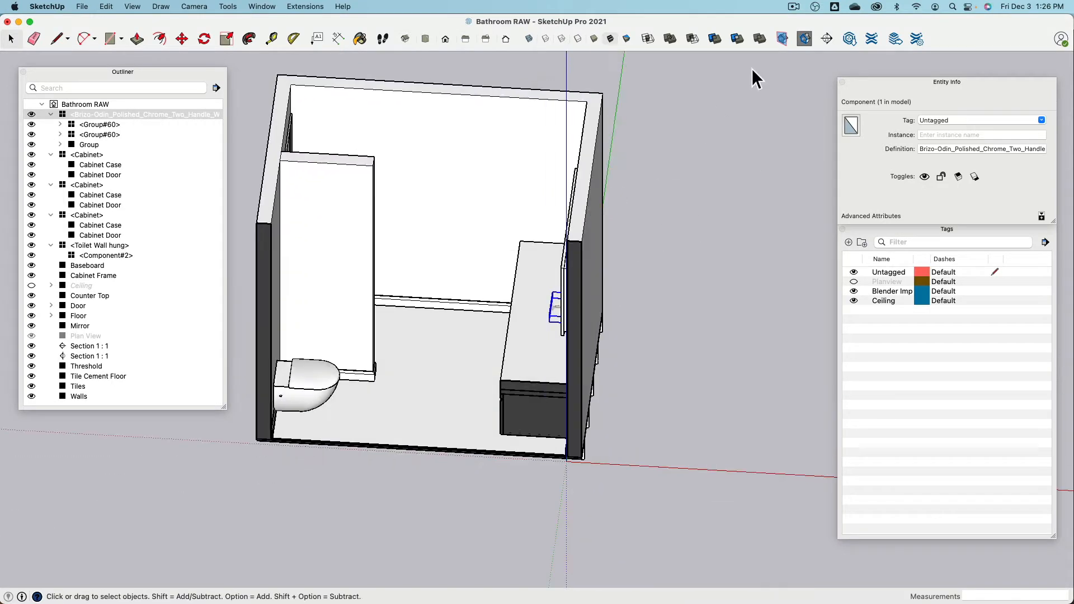
left_click(783, 38)
middle_click_drag(718, 171, 549, 101)
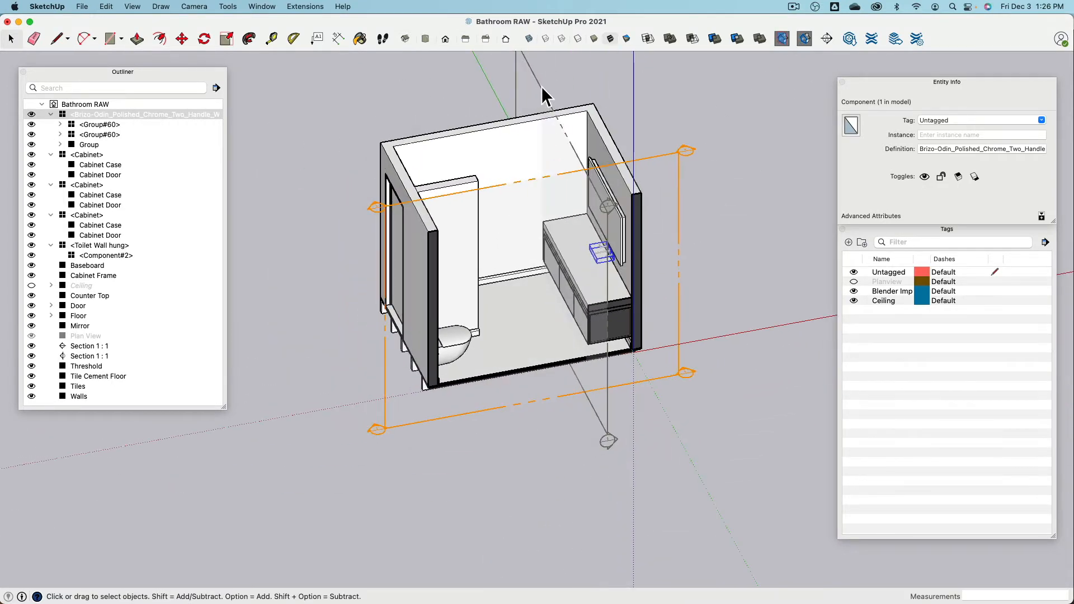
left_click(805, 39)
middle_click_drag(599, 125, 765, 102)
left_click(766, 102)
left_click(782, 39)
- Hide the walls, the door and the baseboard so the bathroom floor is exposed
mouse_move(485, 244)
middle_mouse_down()
mouse_move(842, 252)
mouse_move(541, 259)
mouse_move(458, 305)
mouse_move(480, 304)
mouse_move(491, 178)
mouse_move(479, 264)
middle_mouse_up()
scroll(540, 257, "up", 5)
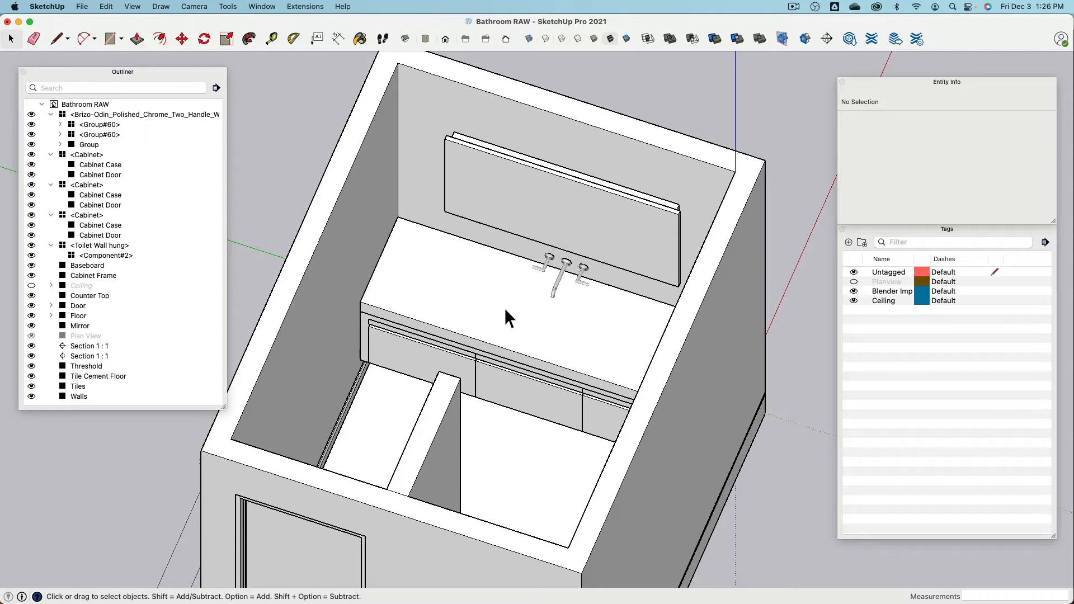
scroll(505, 308, "down", 6)
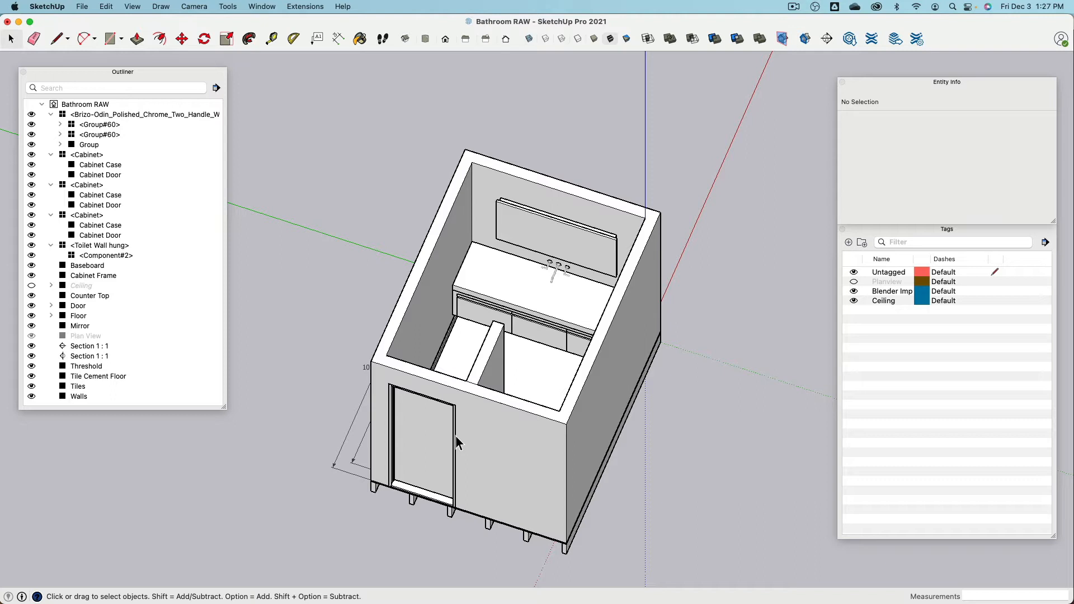
left_click(602, 414)
key("super+e")
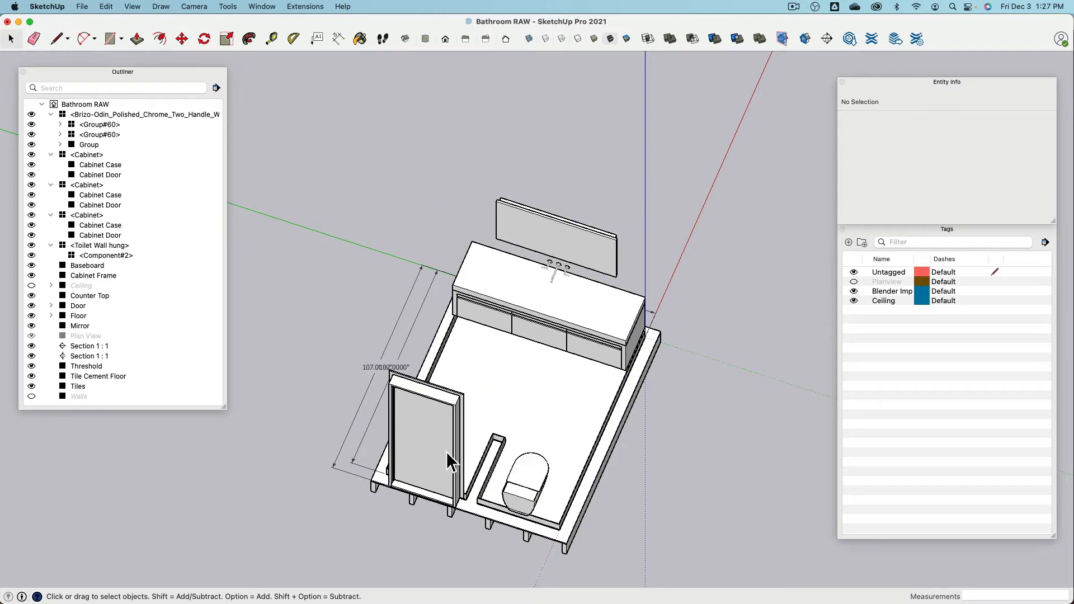
left_click(458, 414)
key("super+e")
left_click(436, 372)
key("super+e")
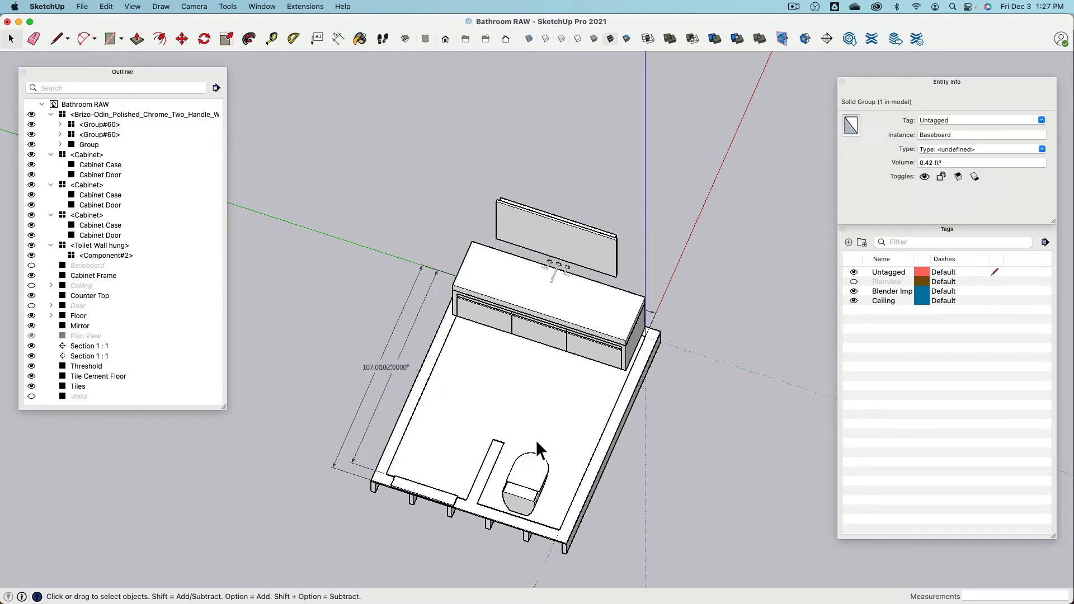
- Switch to Chrome and bring up the Architextures texture creation page
middle_click_drag(536, 440, 589, 346)
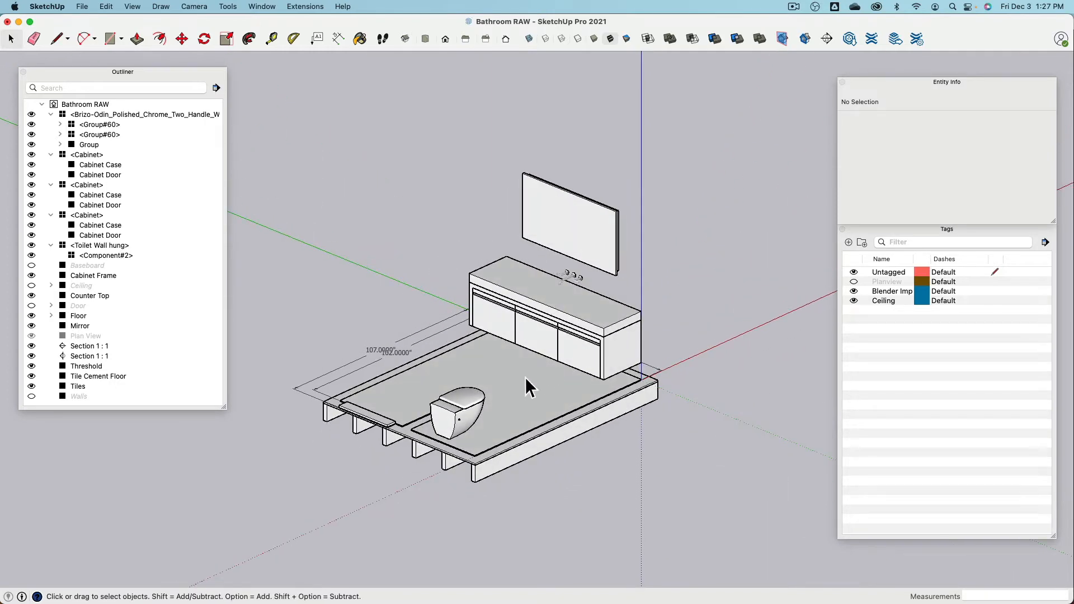
key("super+Tab")
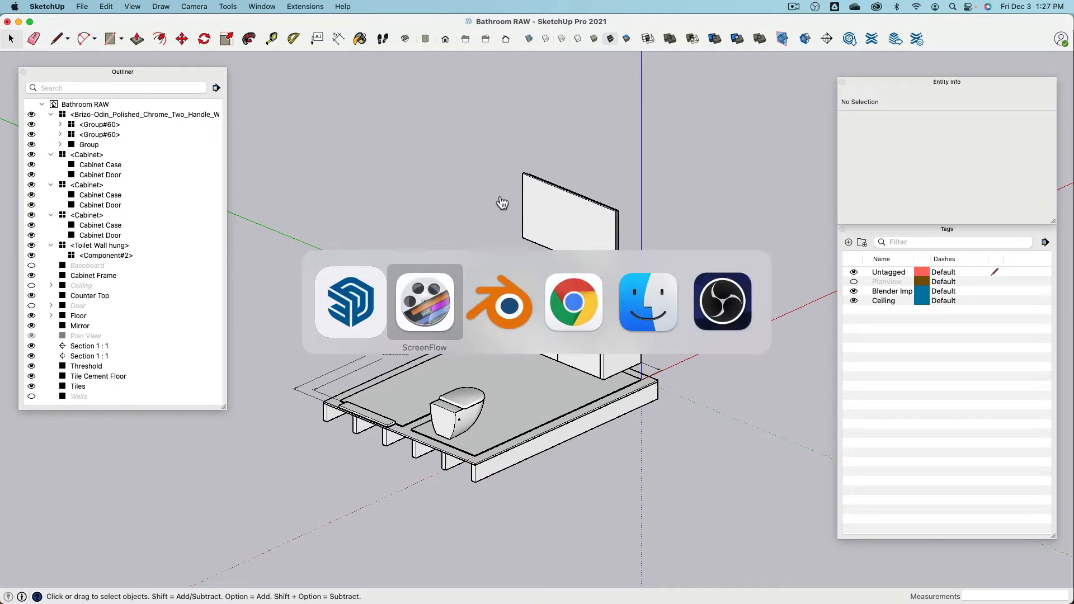
key("super+Tab")
key("super+Tab")
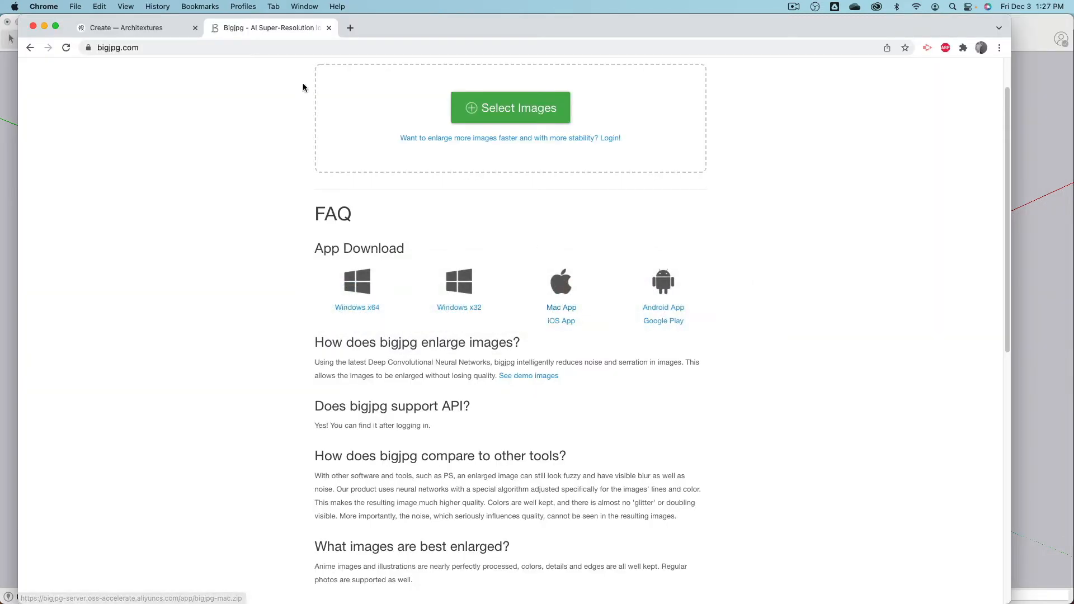
left_click(126, 33)
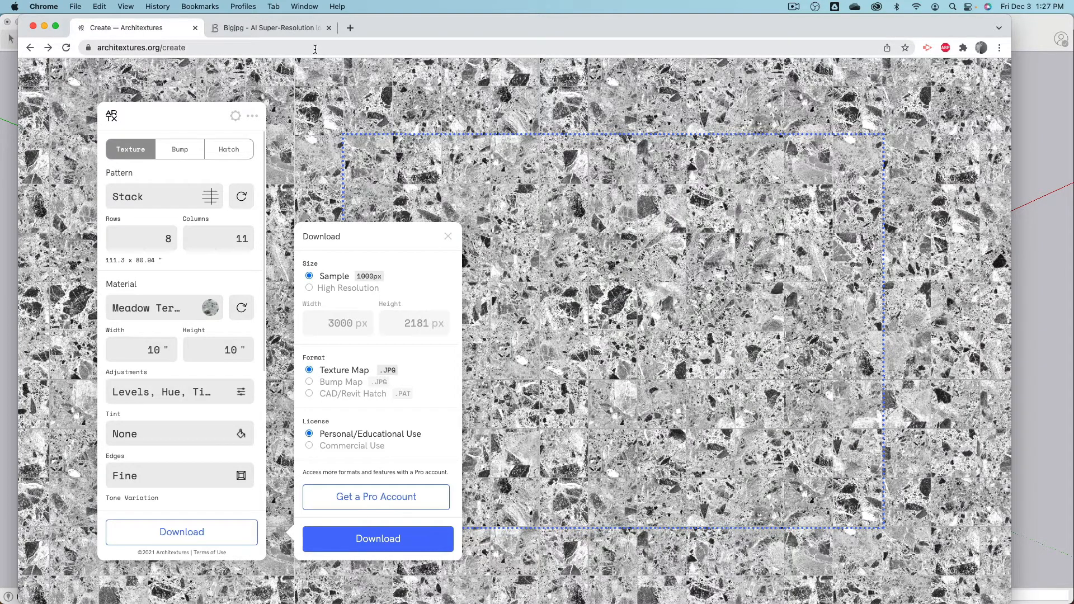
- Check the floor's dimensions from above in SketchUp, then return to the Architextures page in Chrome
key("super+Tab")
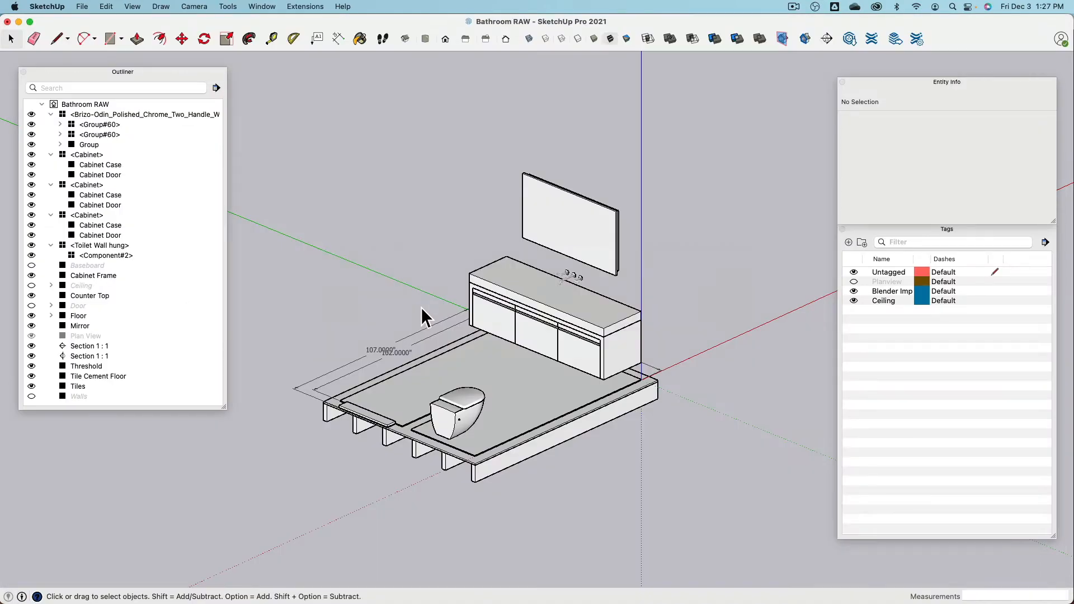
middle_click_drag(421, 307, 481, 264)
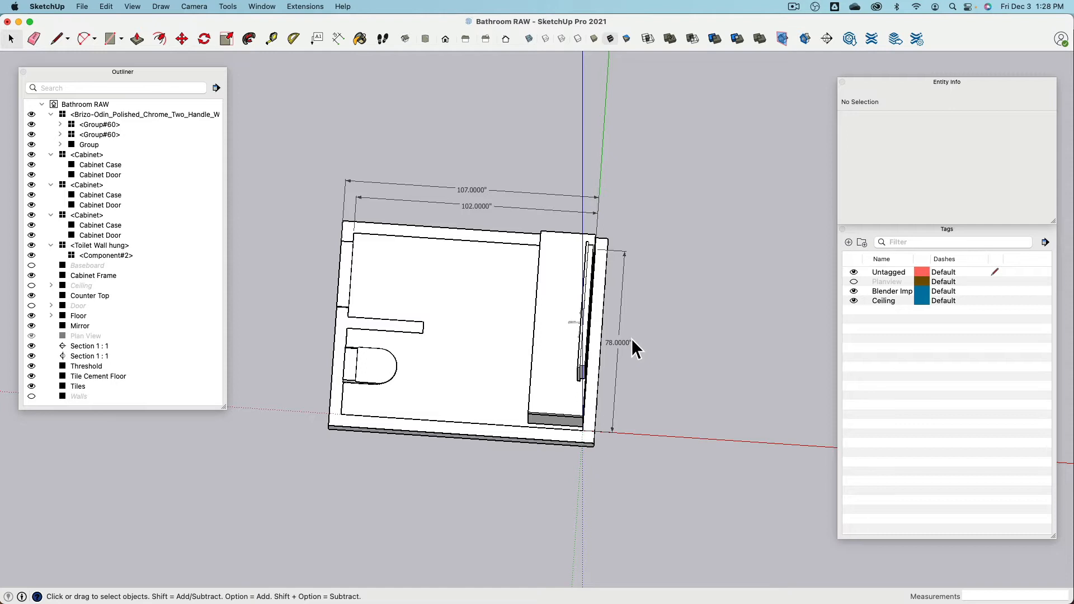
key("super+Tab")
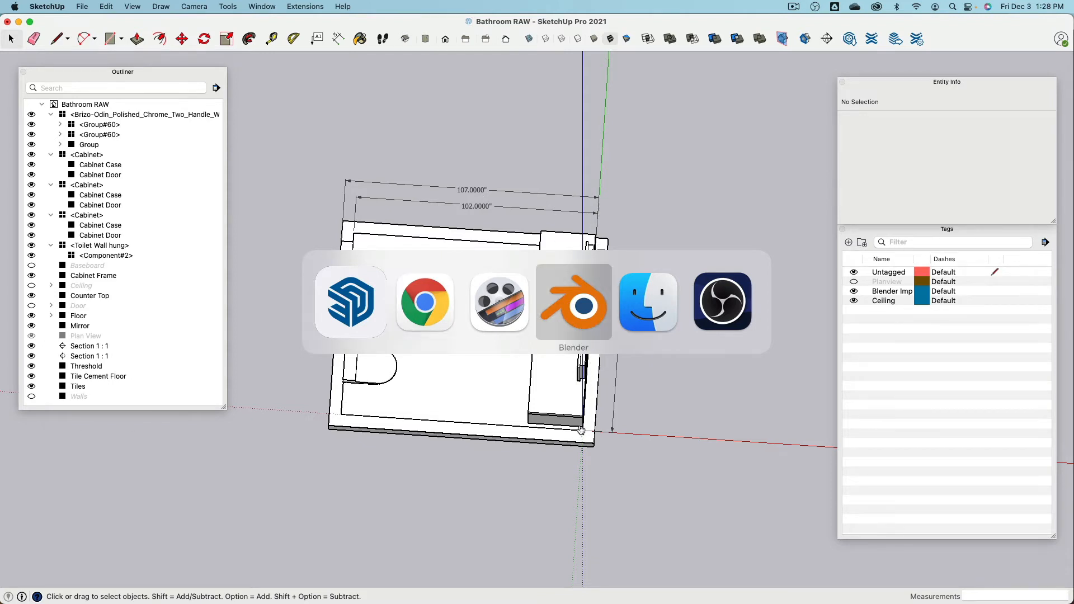
key("super+shift+Tab")
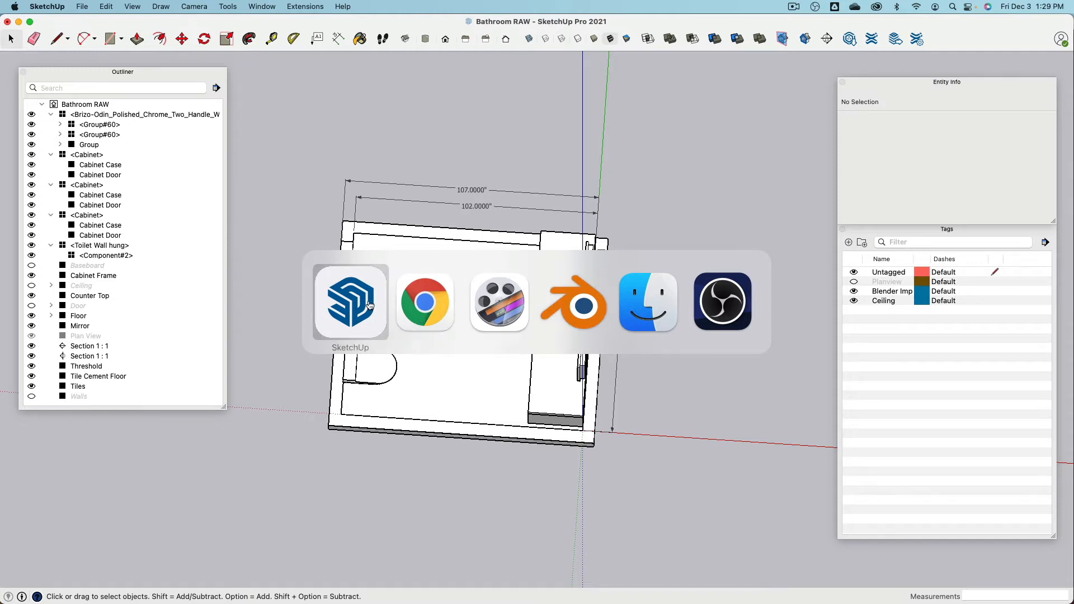
left_click(356, 315)
key("super+Tab")
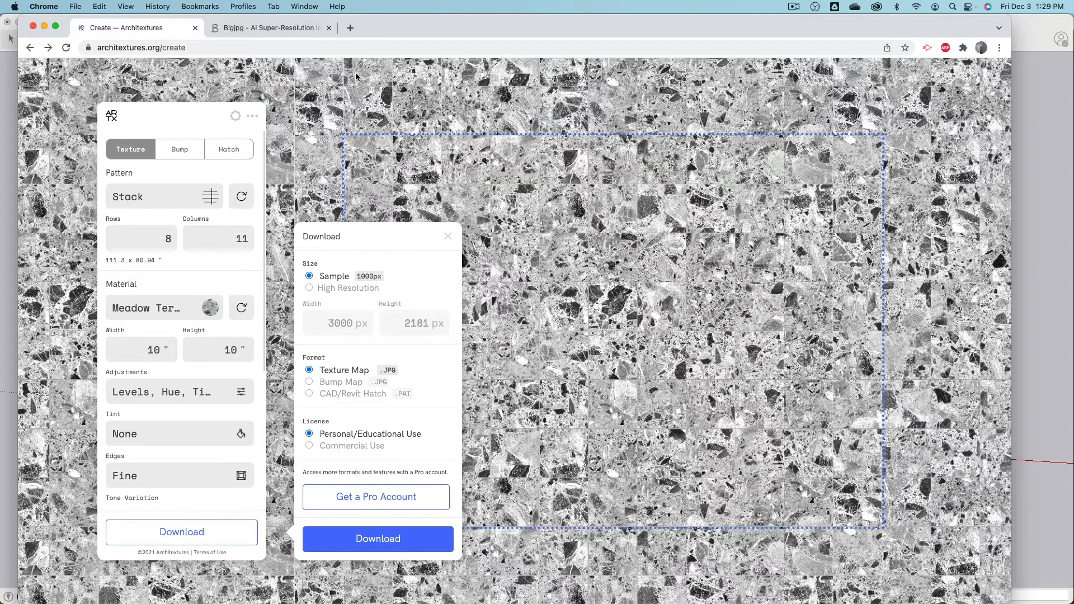
- Open architextures.org in a new browser tab and start creating a new texture
left_click(351, 28)
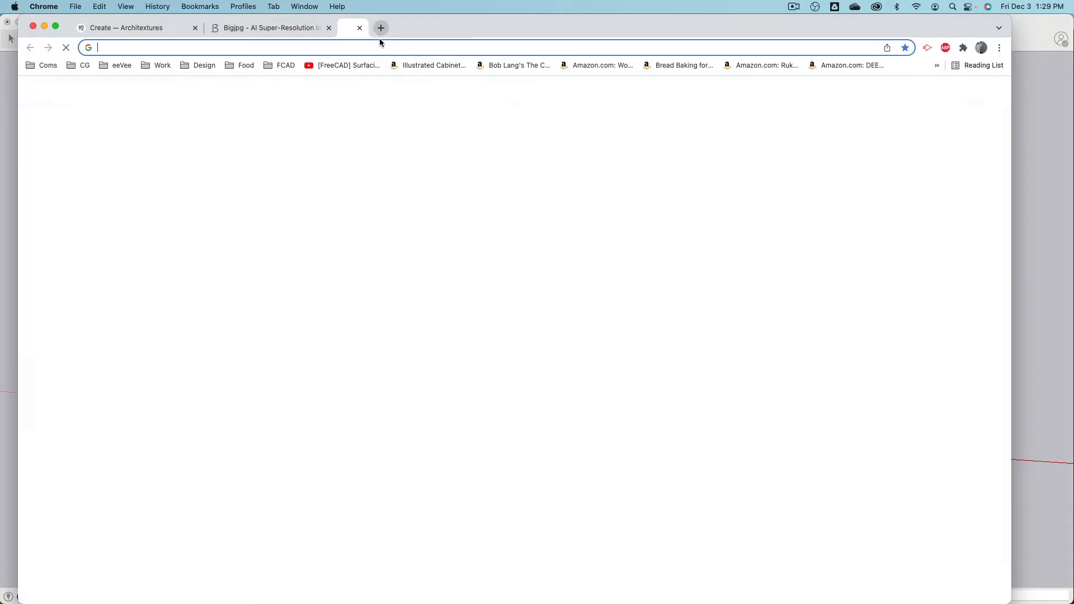
type("architextures.org")
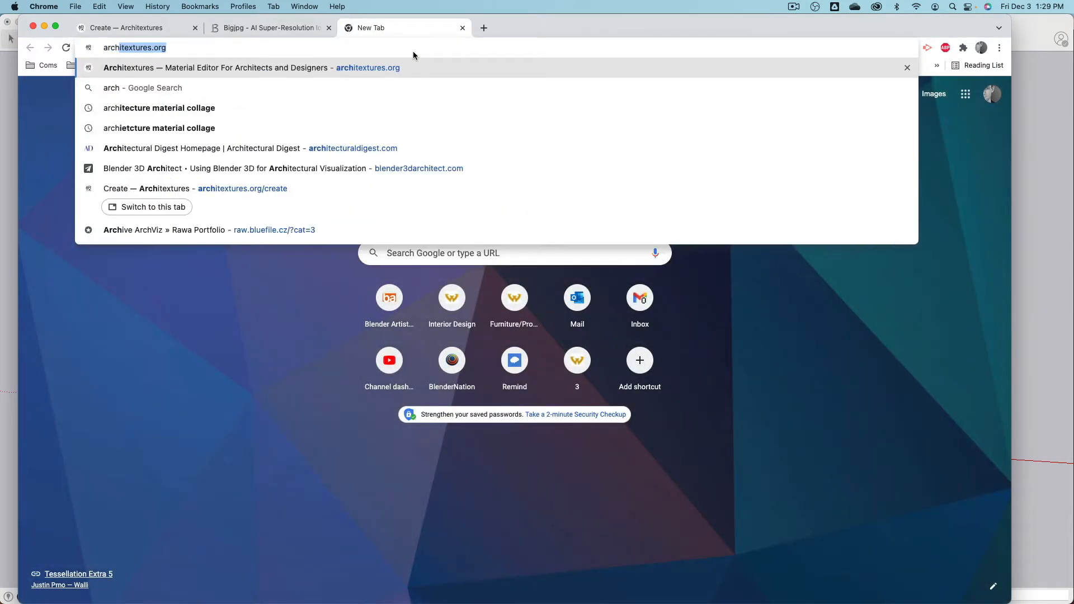
key("Return")
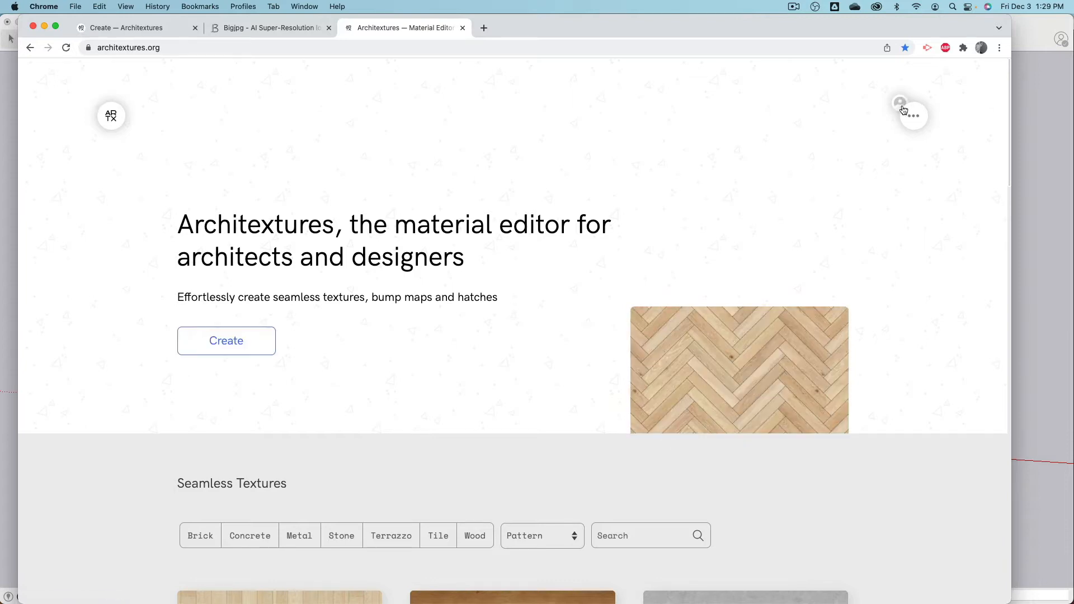
left_click(228, 347)
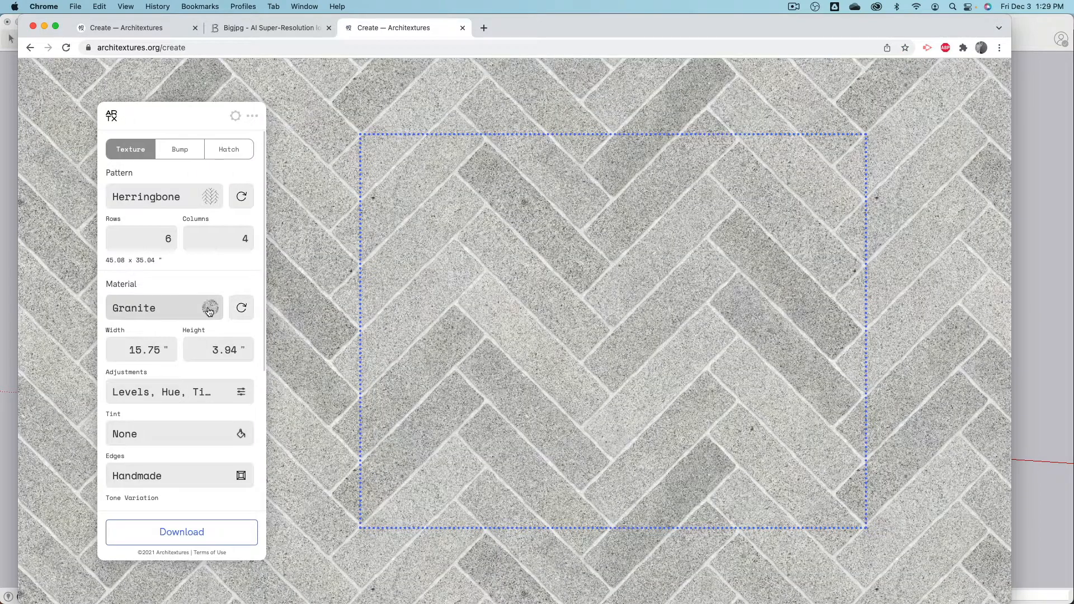
- Set the new texture's tile pattern to Stack
left_click(210, 308)
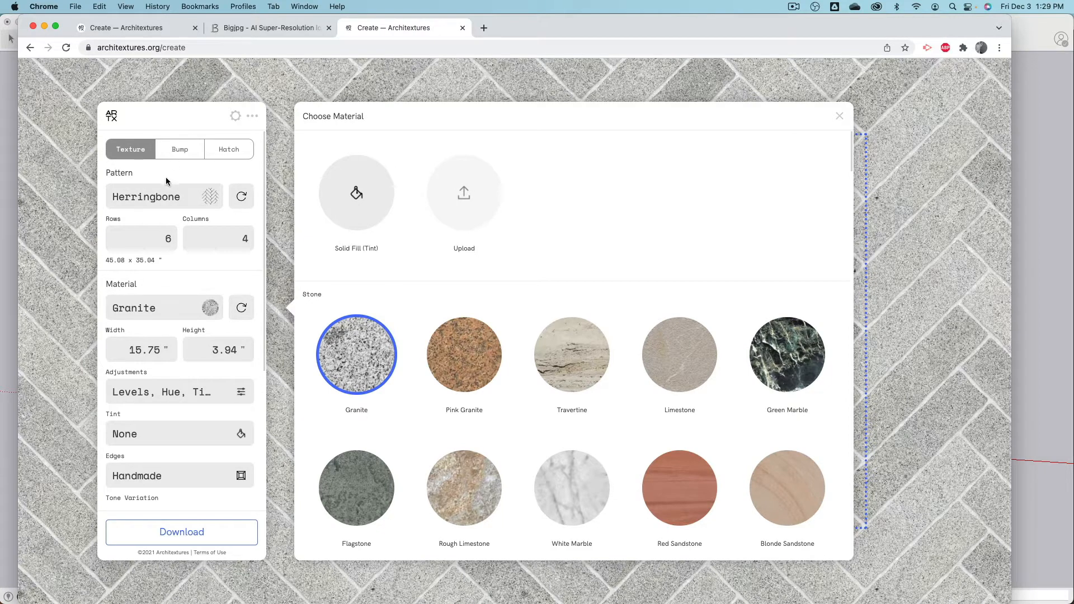
left_click(173, 200)
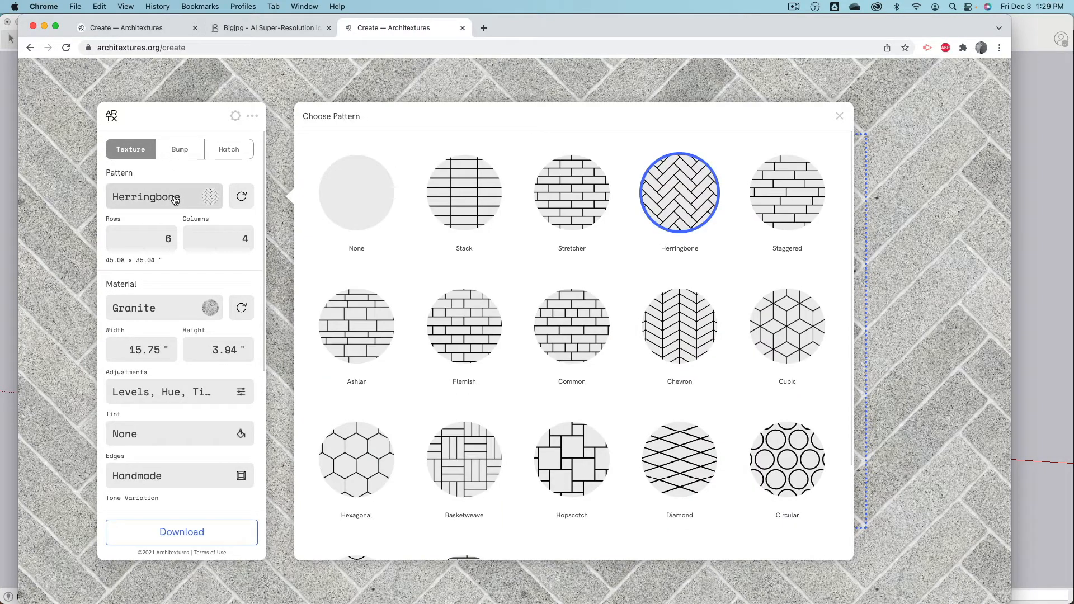
left_click(467, 193)
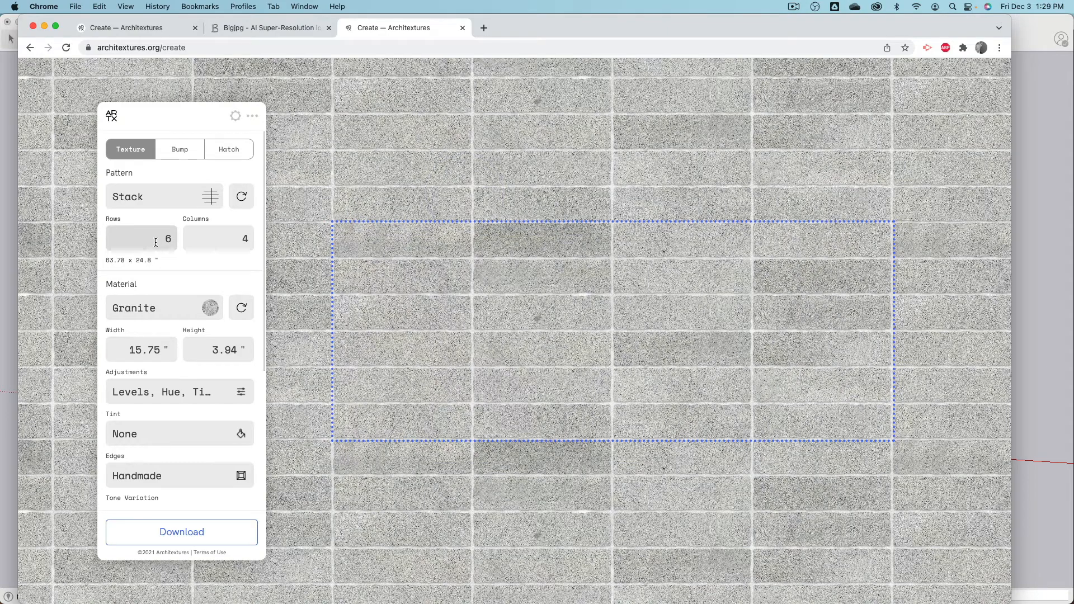
- Set the tile material's width and height to 10 inches each
left_click(134, 352)
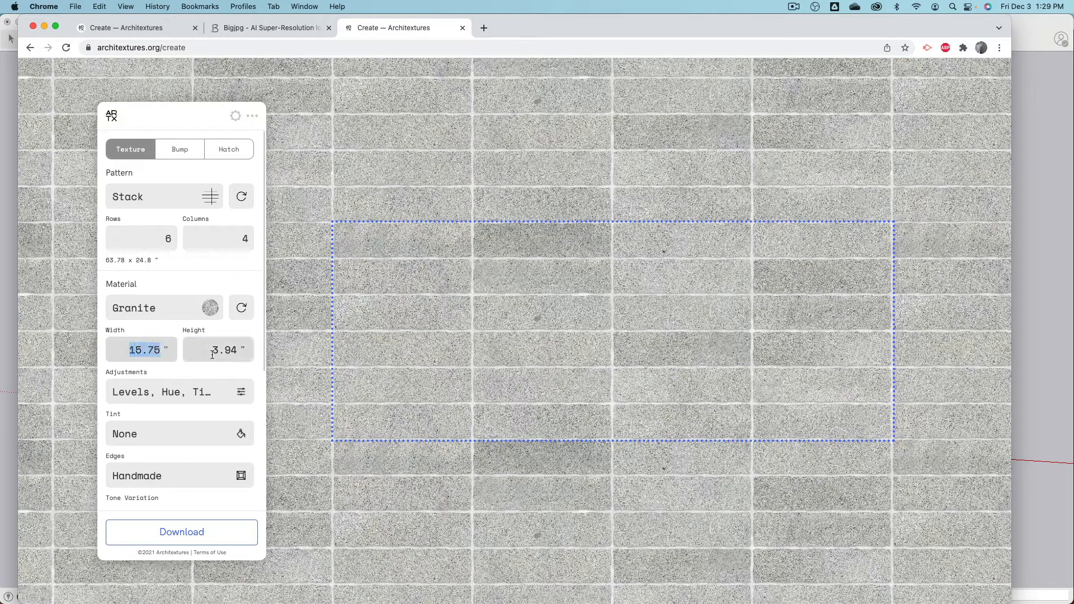
type("10")
key("Tab")
type("10")
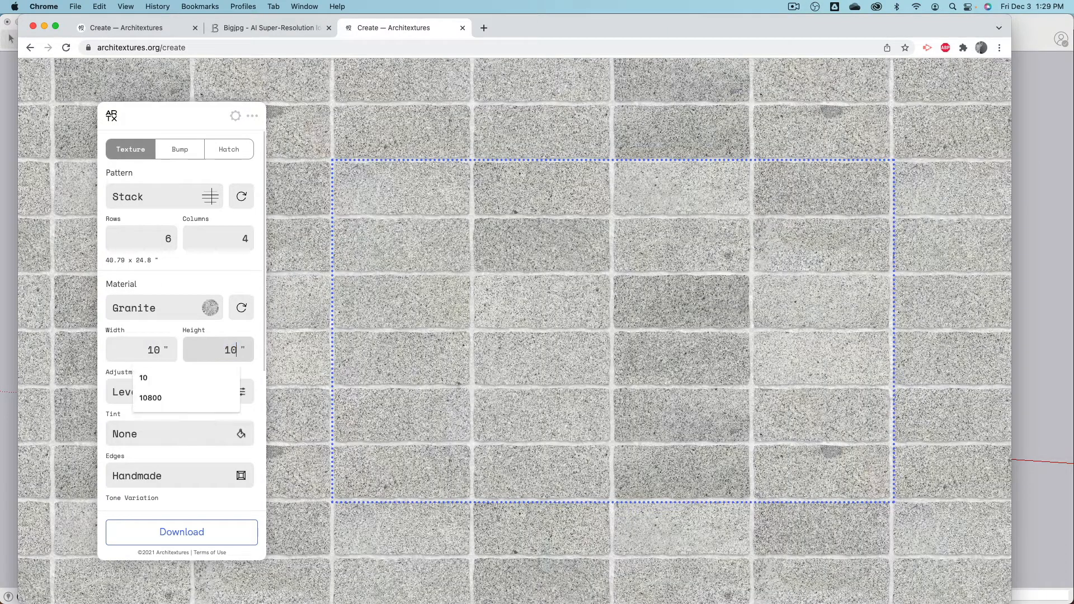
key("Tab")
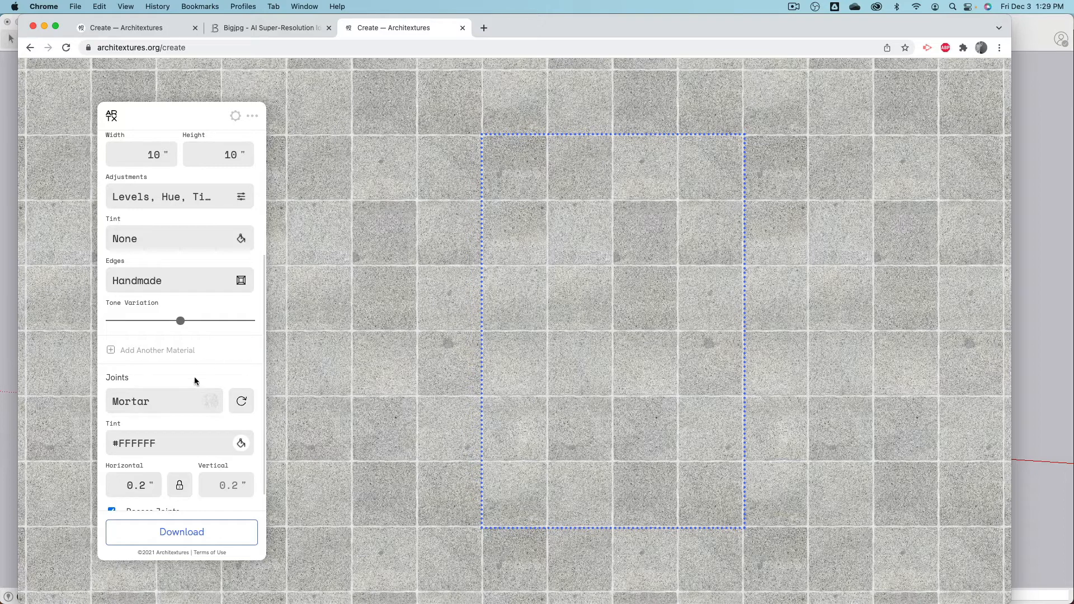
- Set the mortar joints' horizontal and vertical thickness to 0.1 inch
scroll(189, 331, "down", 2)
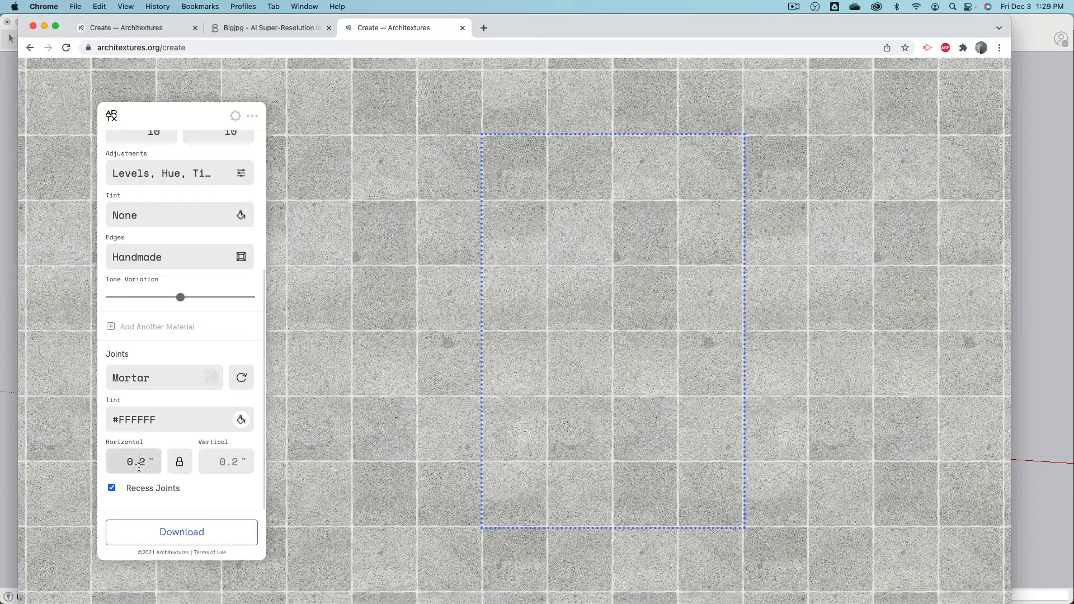
left_click_drag(139, 464, 146, 464)
type("1")
key("Tab")
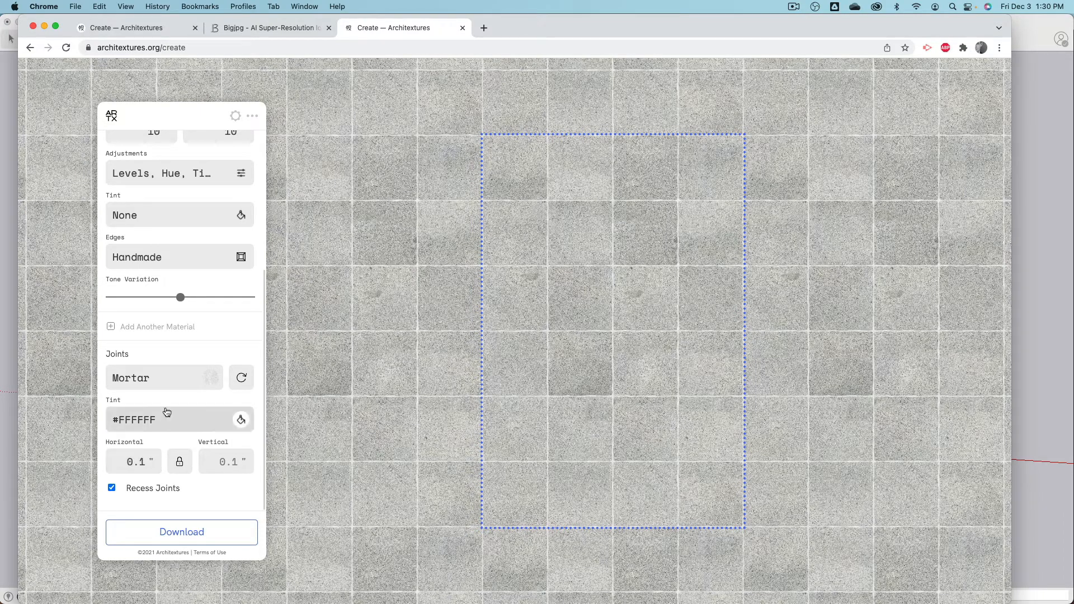
- Look at the joint material choices, then set the tiles' edge style to Fine
left_click(165, 377)
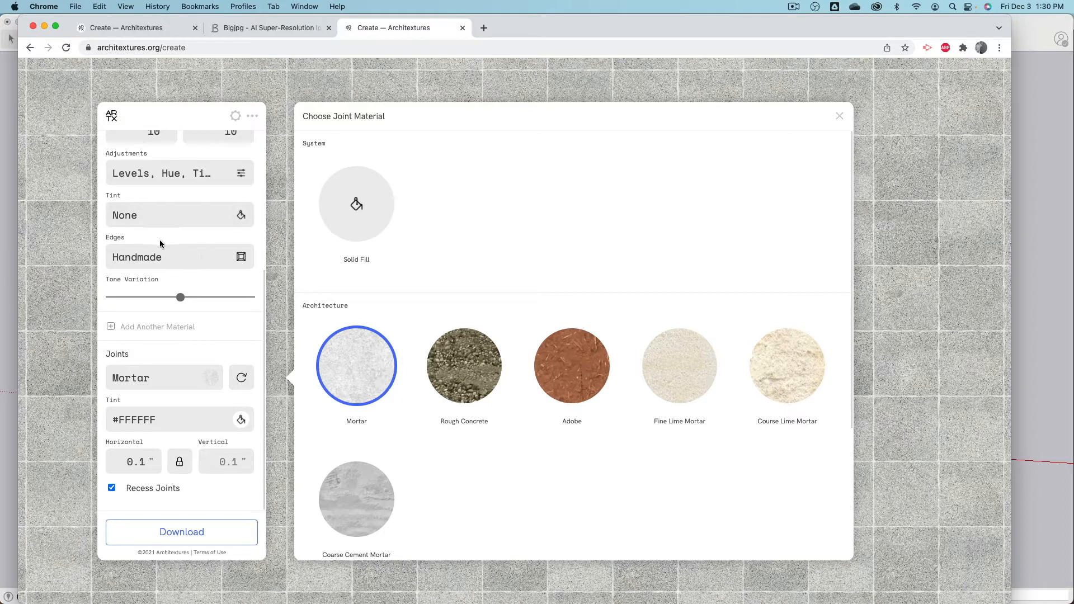
left_click(157, 258)
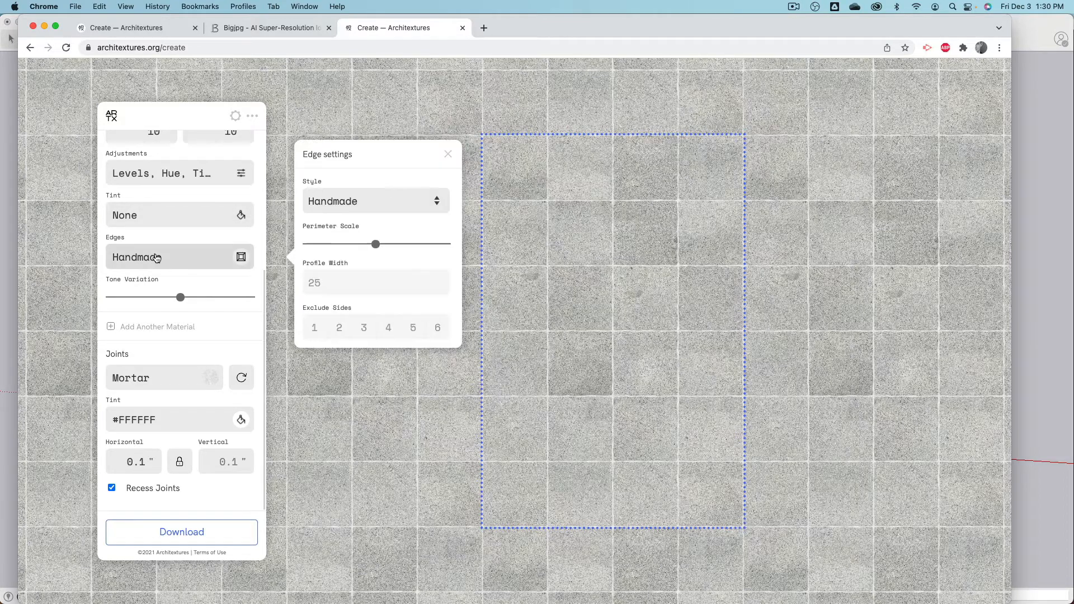
left_click(338, 211)
left_click(345, 187)
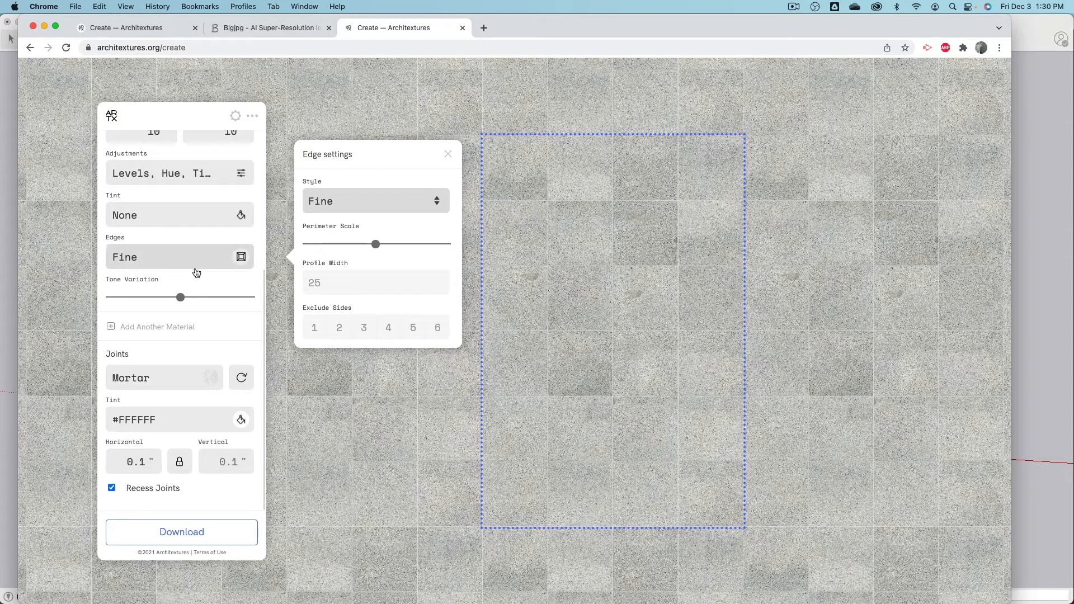
- Recheck the tile and joint sizes, then set the pattern's number of columns to 7
scroll(196, 273, "up", 5)
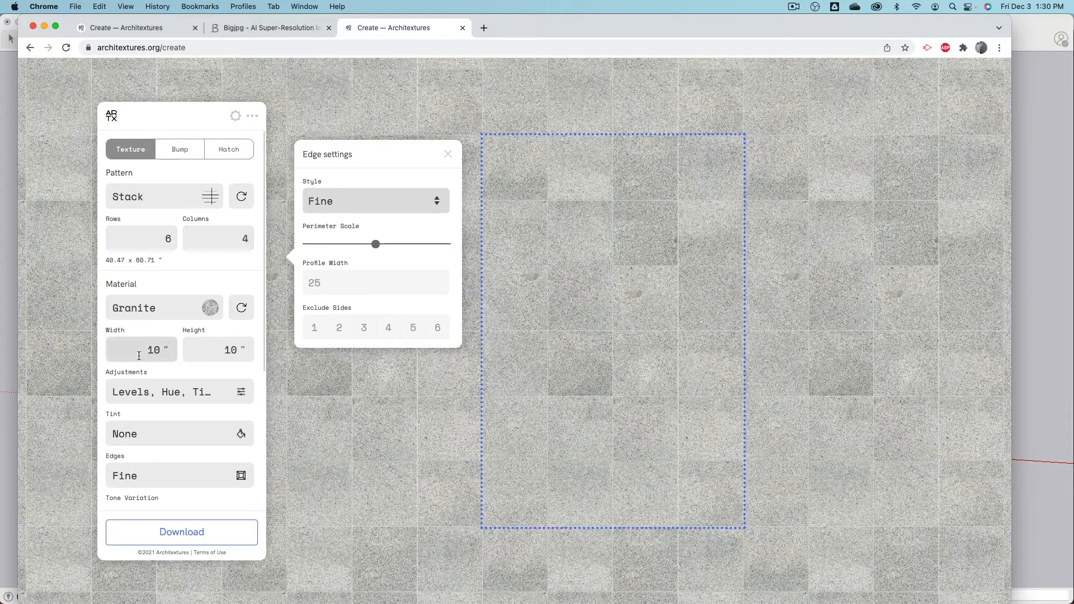
scroll(212, 364, "down", 5)
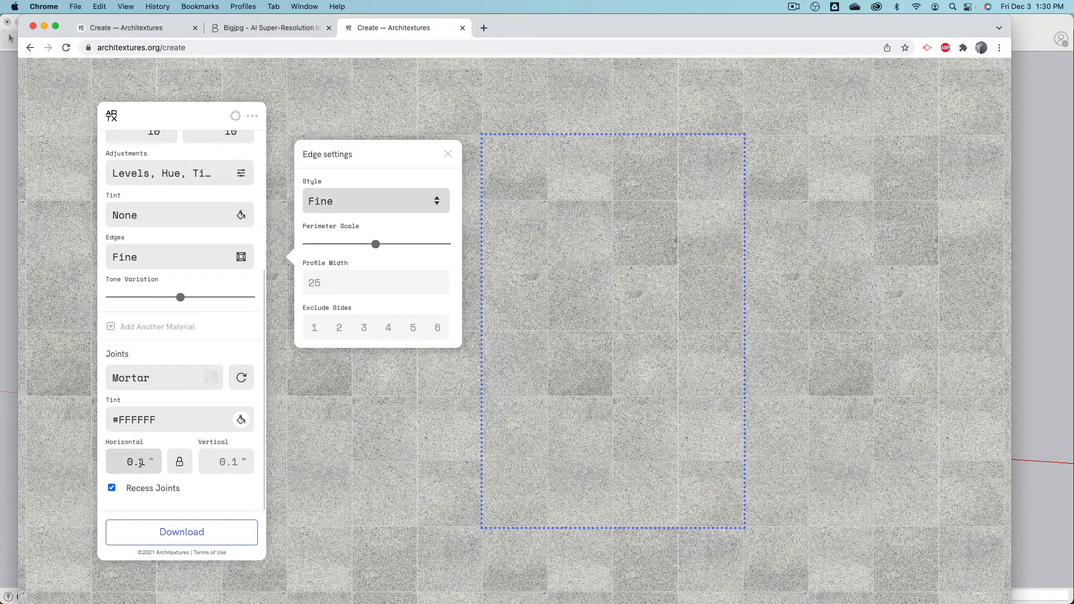
scroll(132, 462, "up", 5)
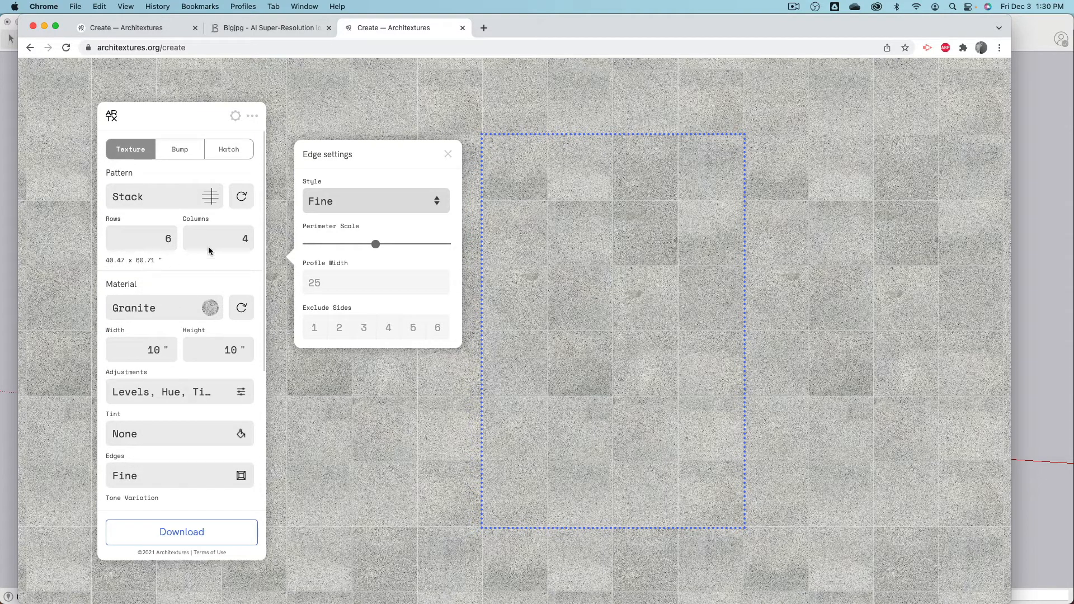
double_click(246, 239)
type("6")
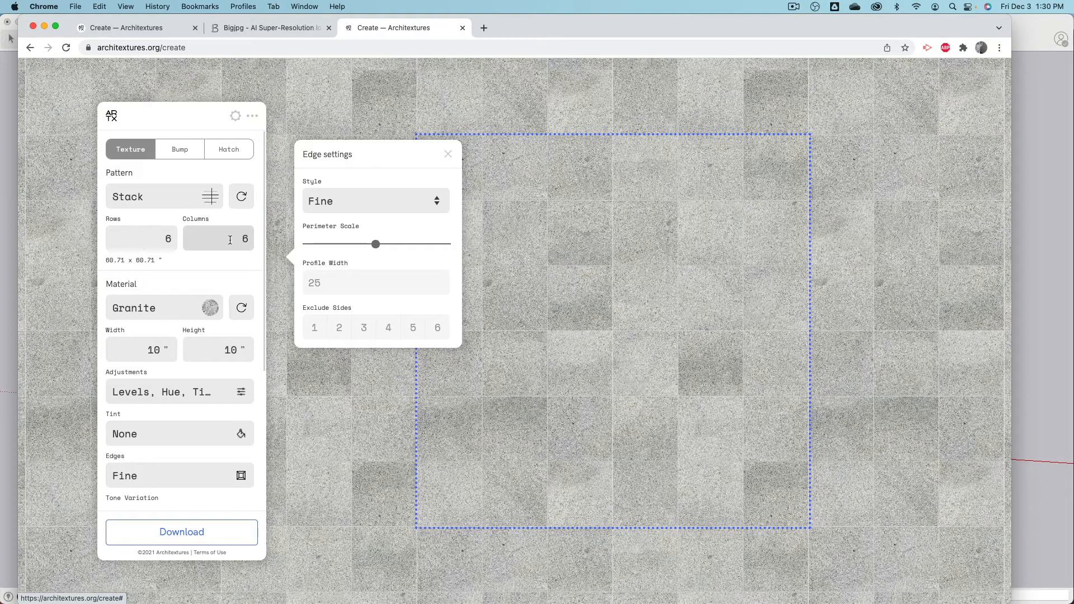
key("BackSpace")
type("7")
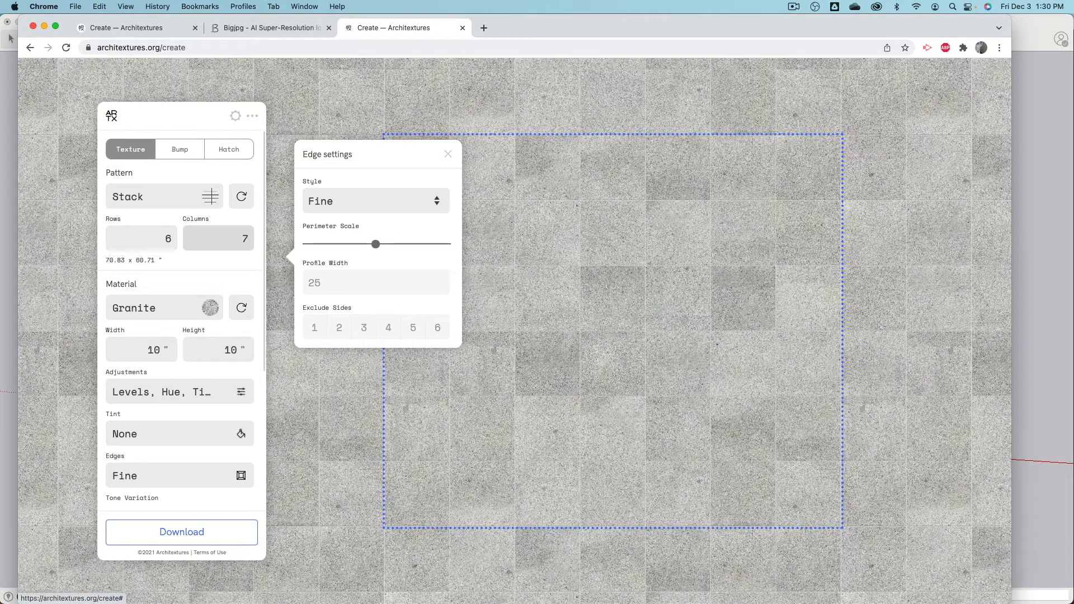
- Set the pattern's number of rows to 8
double_click(165, 240)
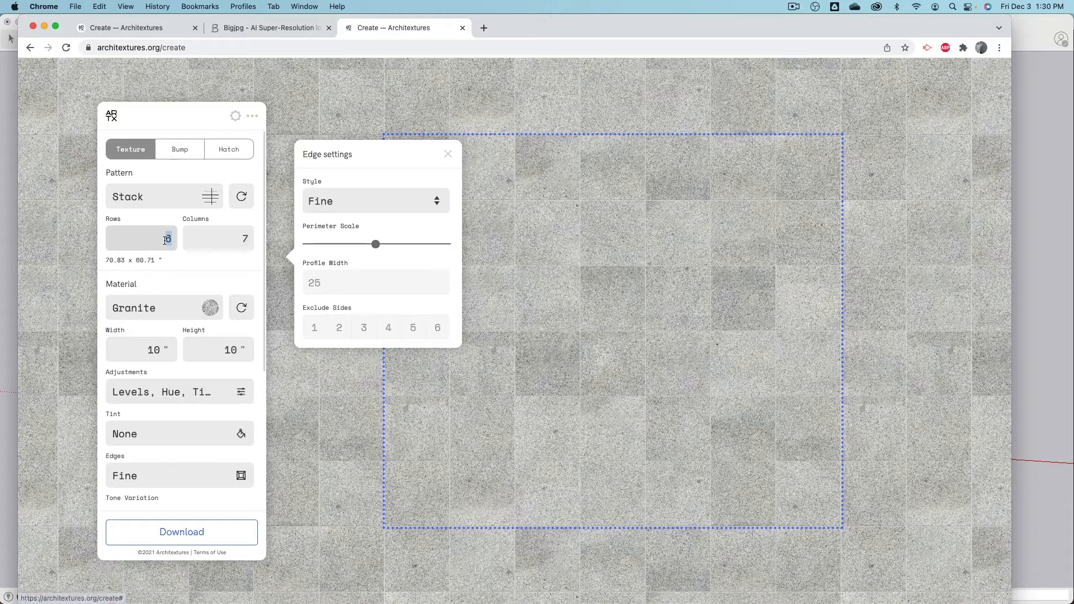
type("7")
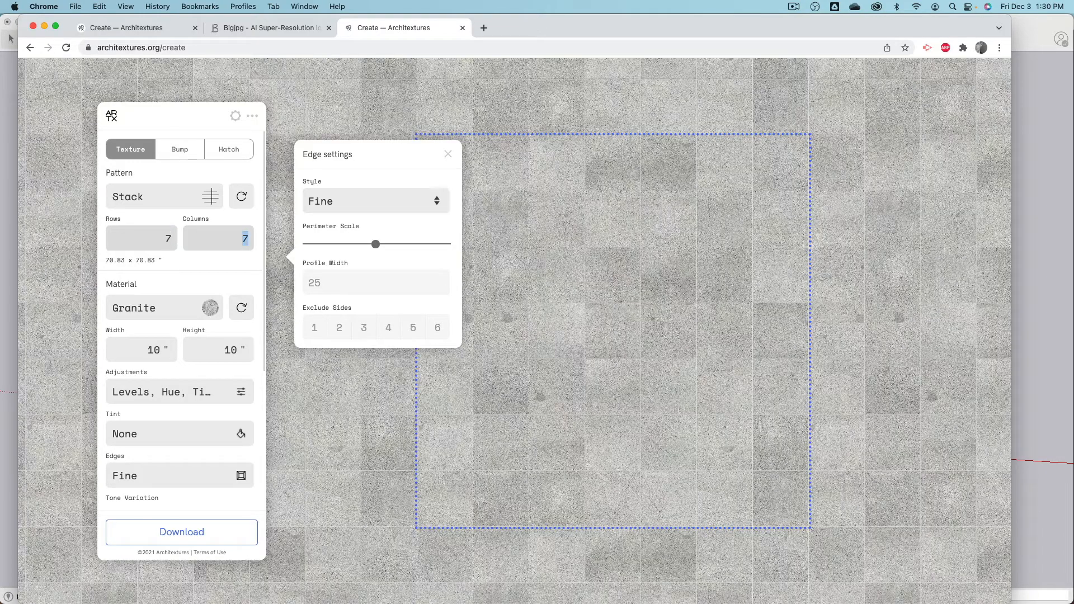
key("BackSpace")
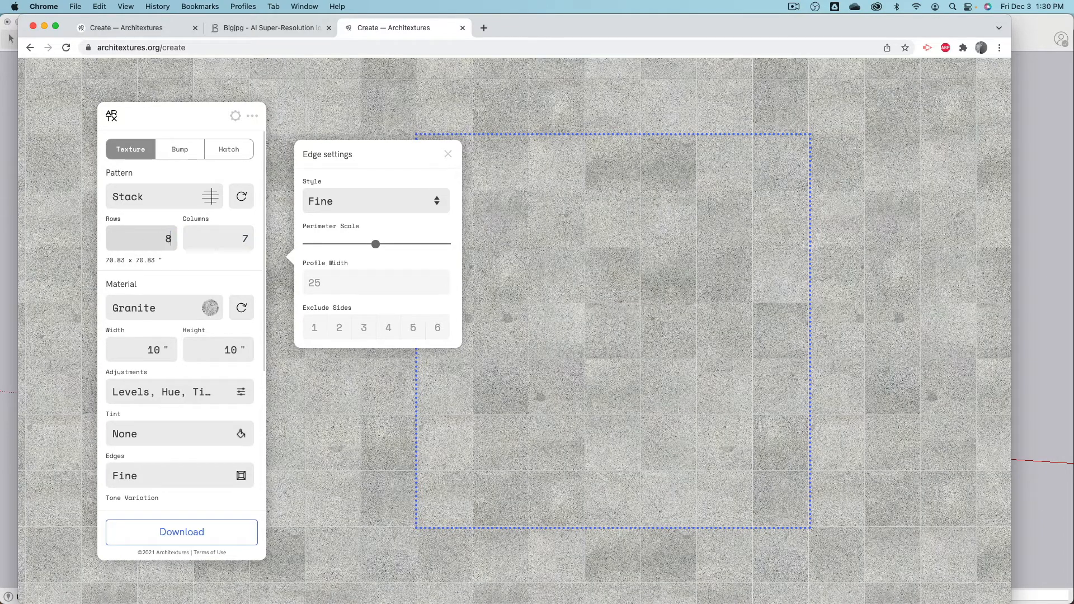
type("8")
key("Tab")
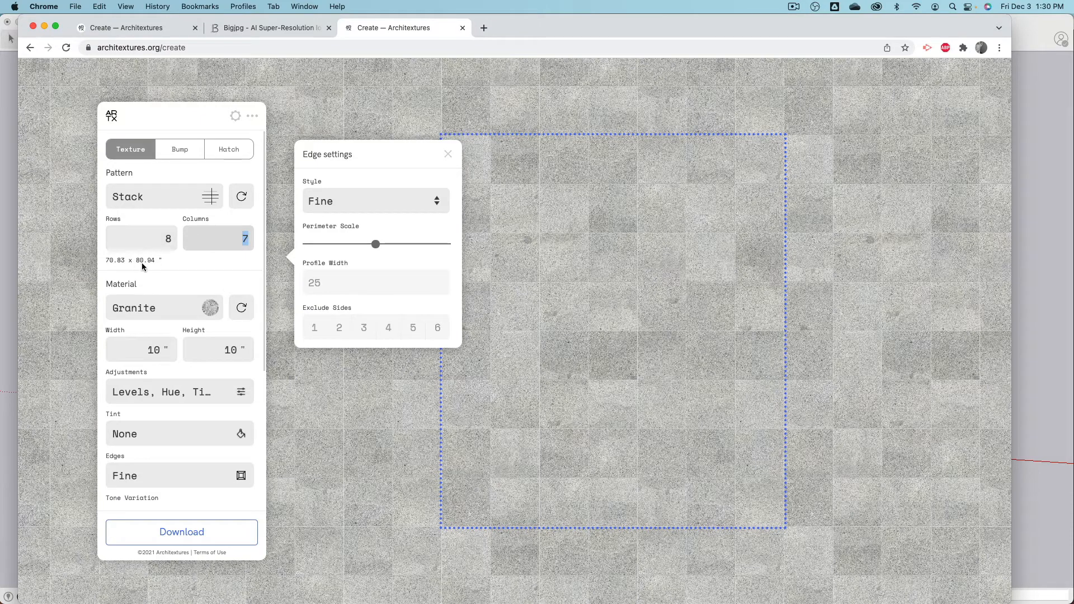
- Check the floor's dimensions in SketchUp, then return to Chrome and set the pattern's columns to 11
key("super+Tab")
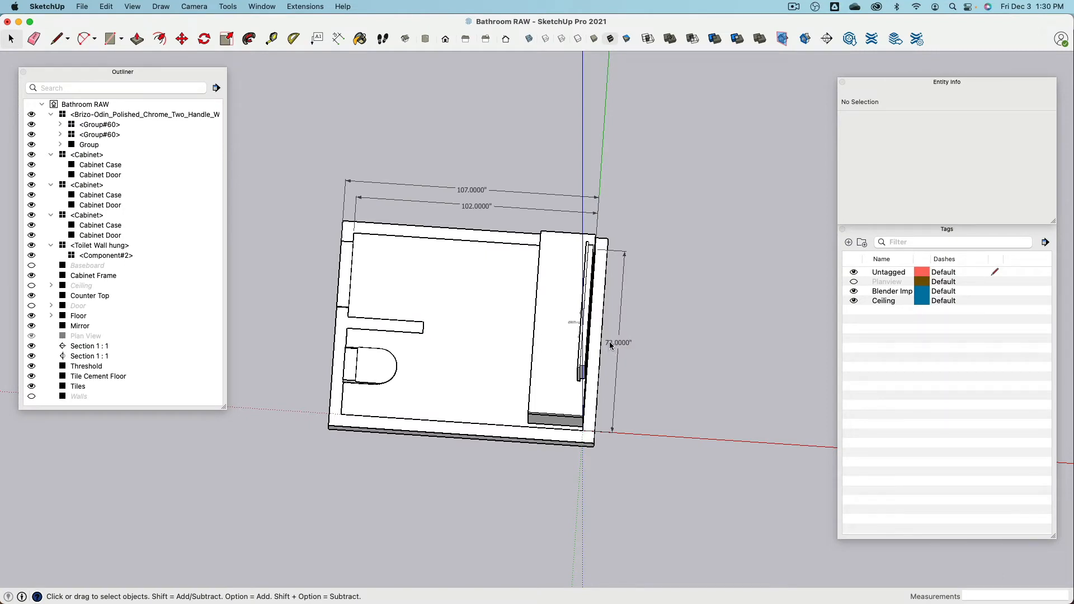
key("super+Tab")
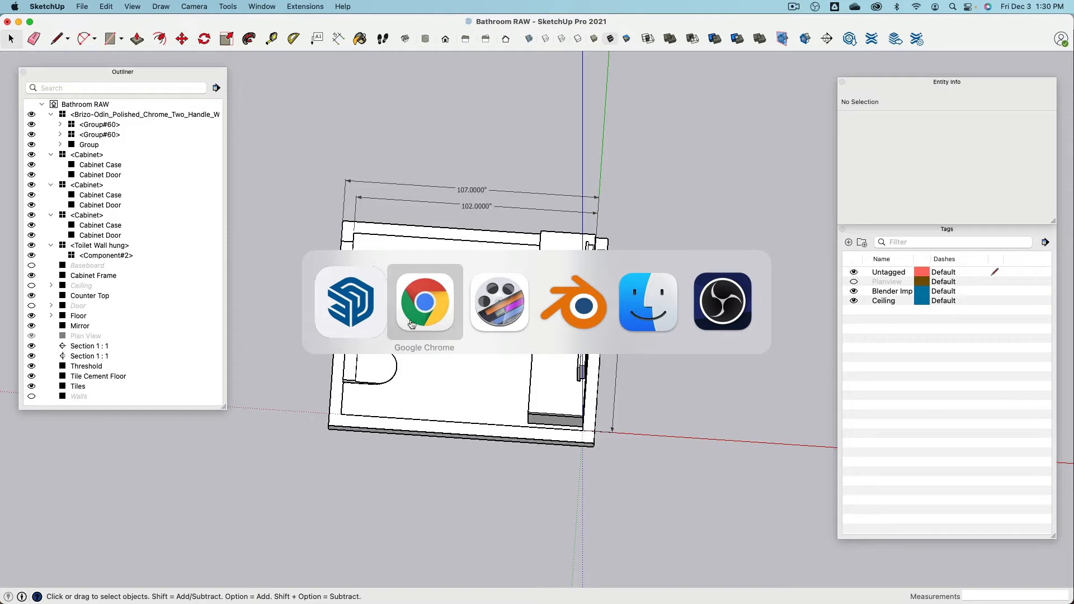
left_click(428, 324)
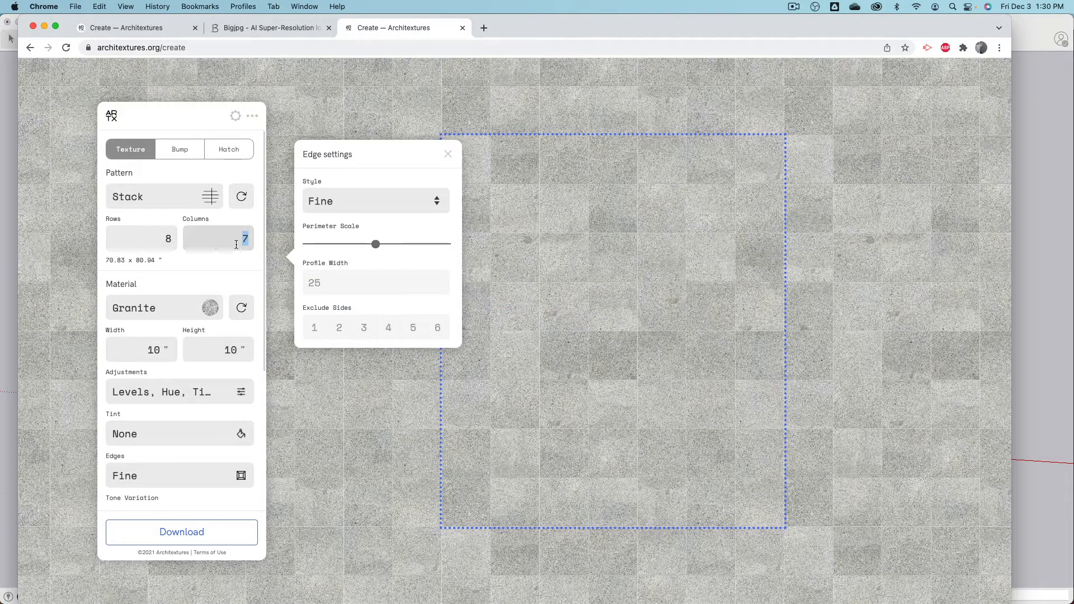
type("11")
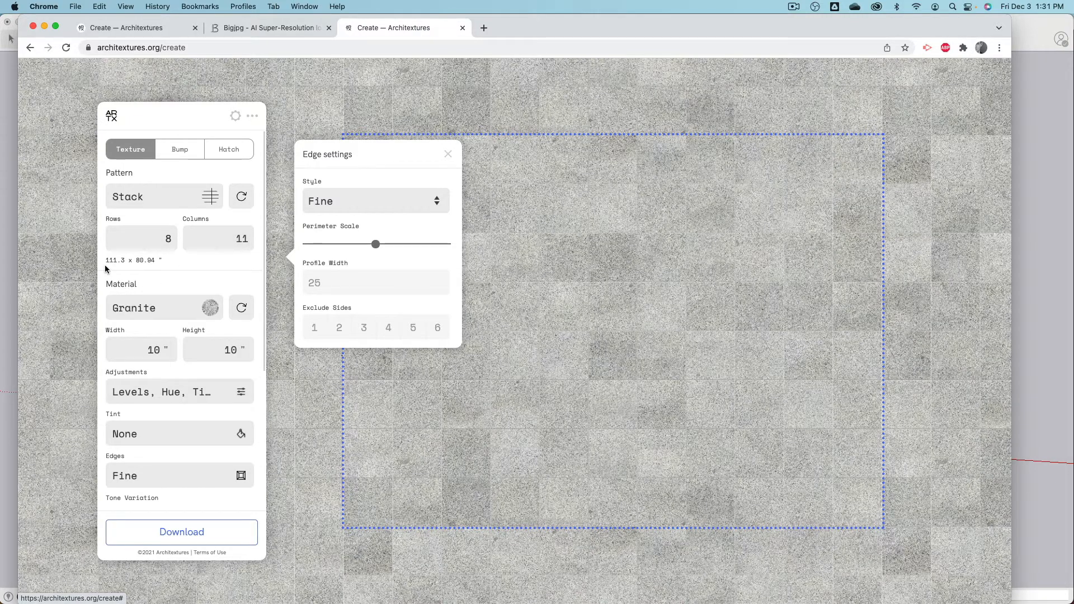
- Compare the texture's overall size with the floor dimensions in SketchUp, then return to Chrome
key("super+Tab")
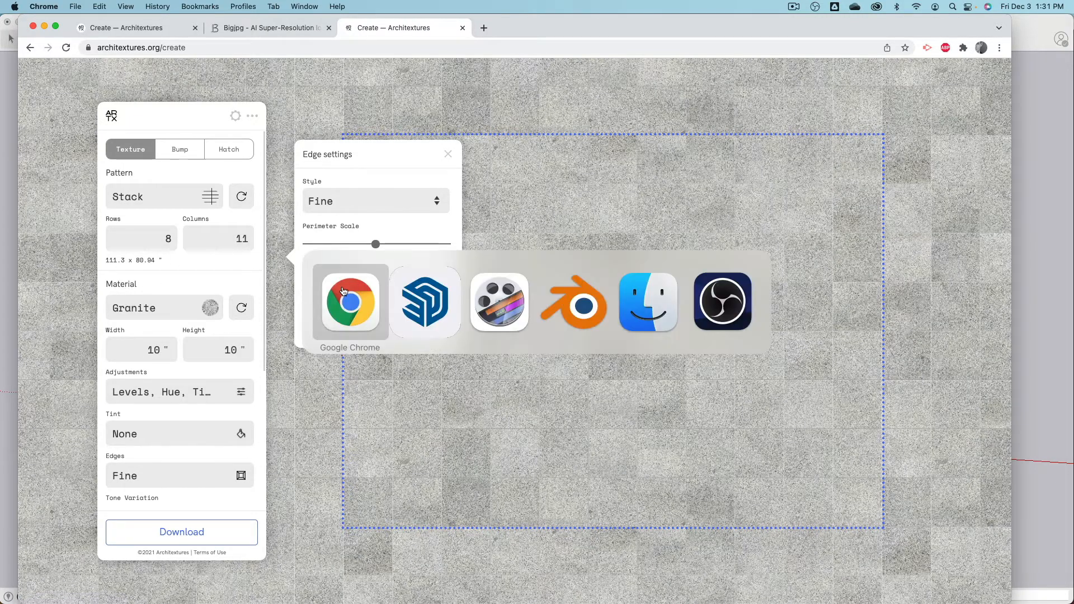
left_click(436, 291)
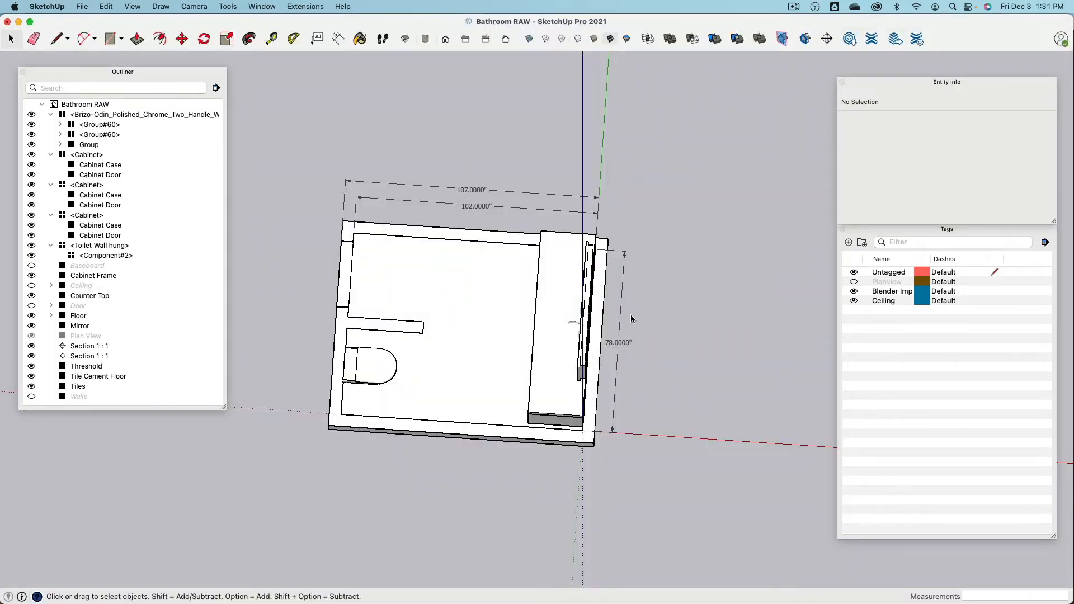
key("super+Tab")
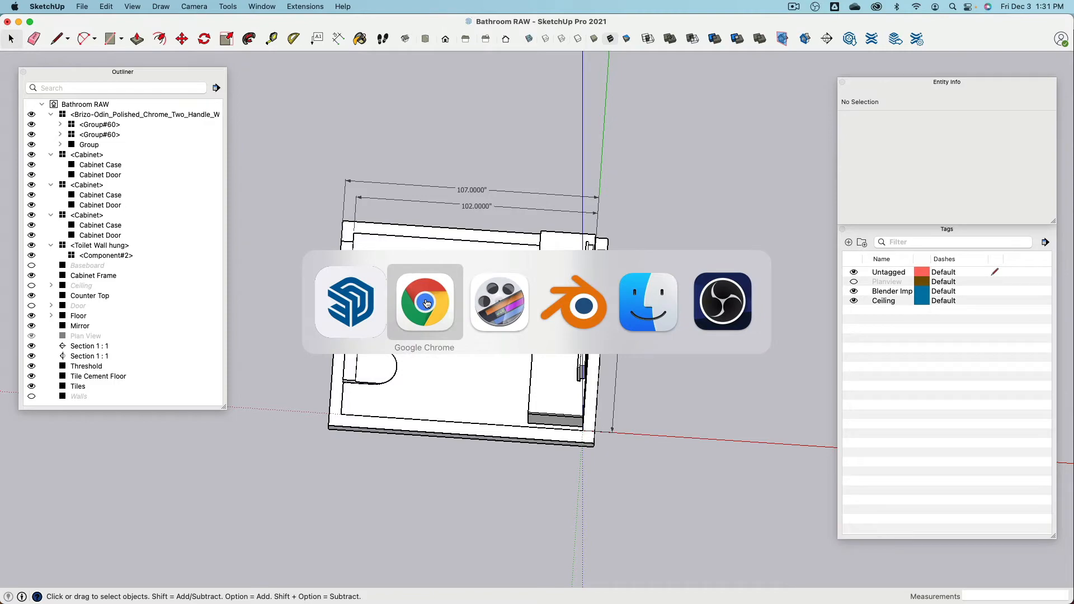
left_click(426, 304)
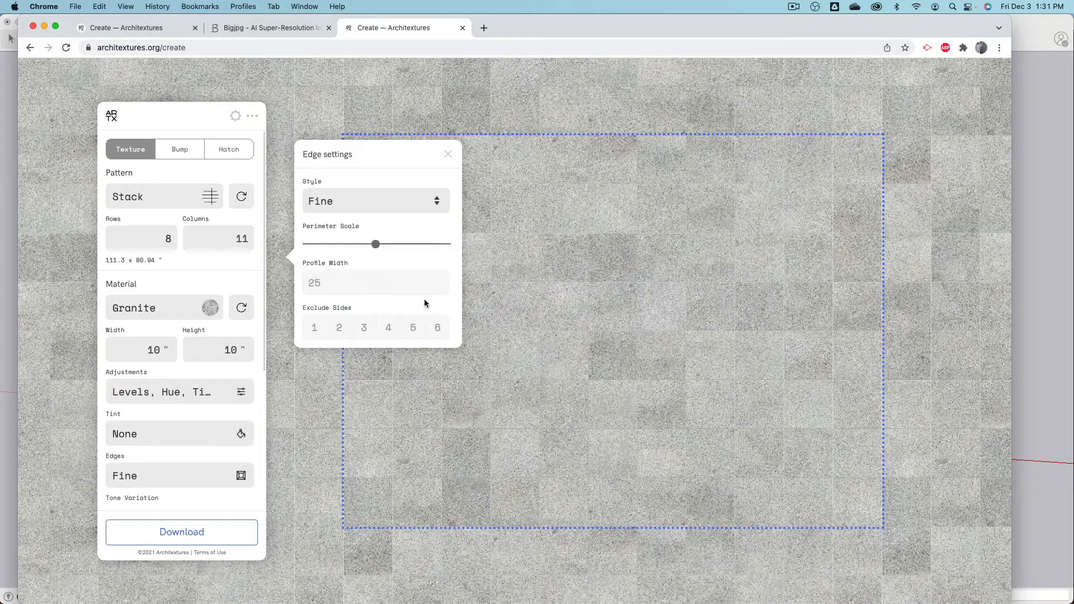
- Set the tile material's width and height to 9.5 inches each
double_click(151, 352)
type("9.5")
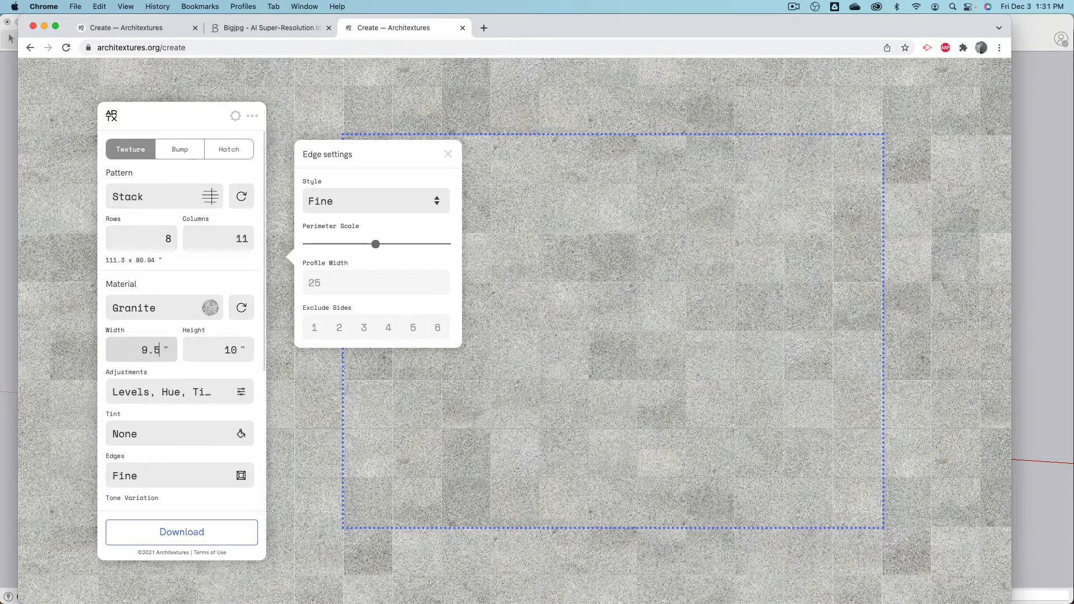
key("Tab")
type("9.5")
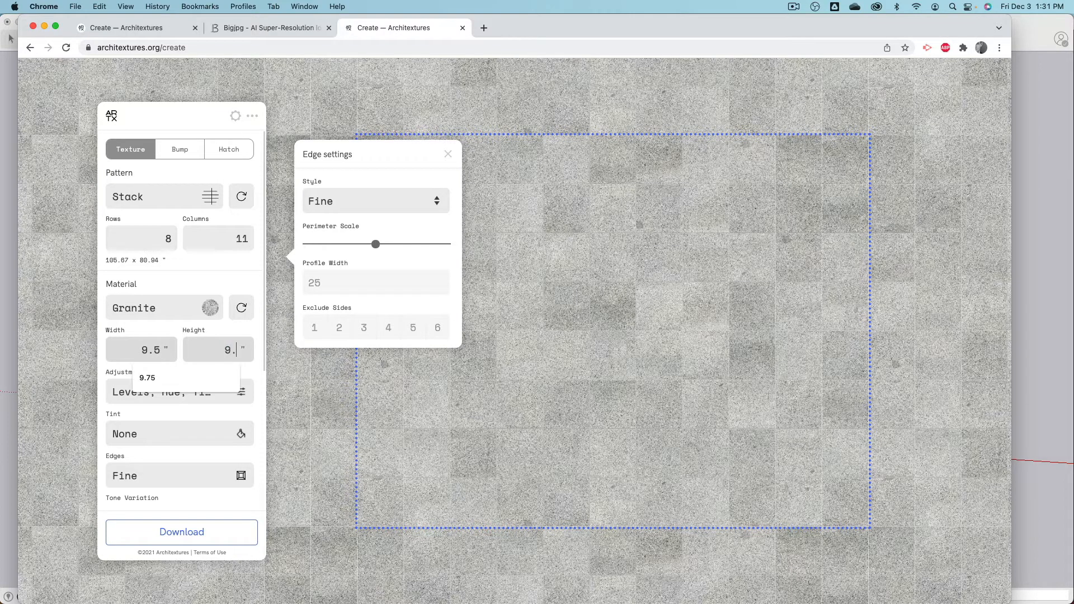
key("Return")
scroll(180, 356, "down", 5)
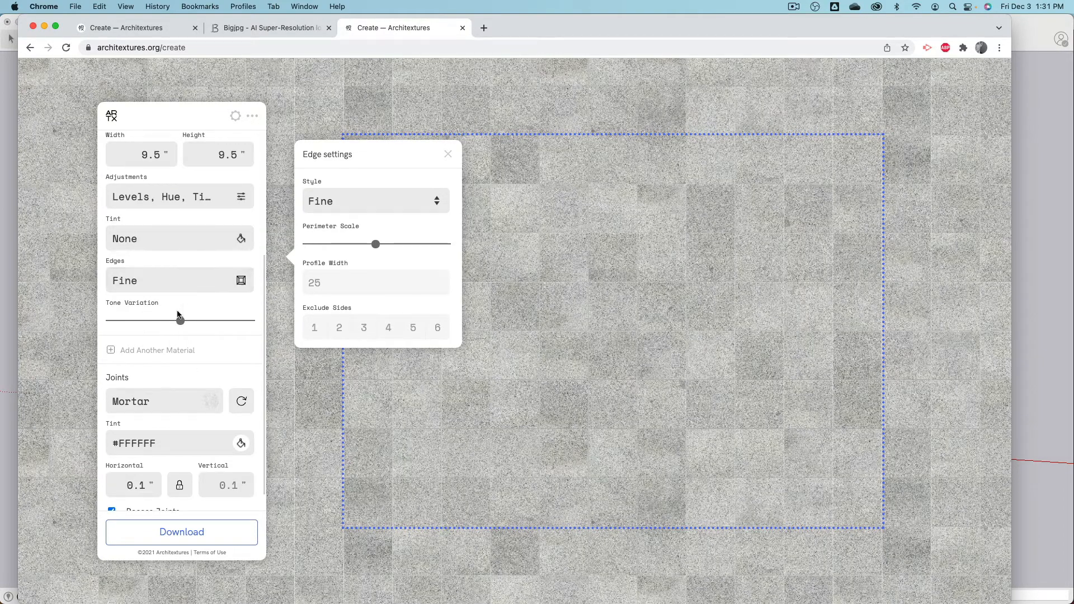
- Set the tile material's width and height to 9.2 inches each
scroll(178, 342, "up", 5)
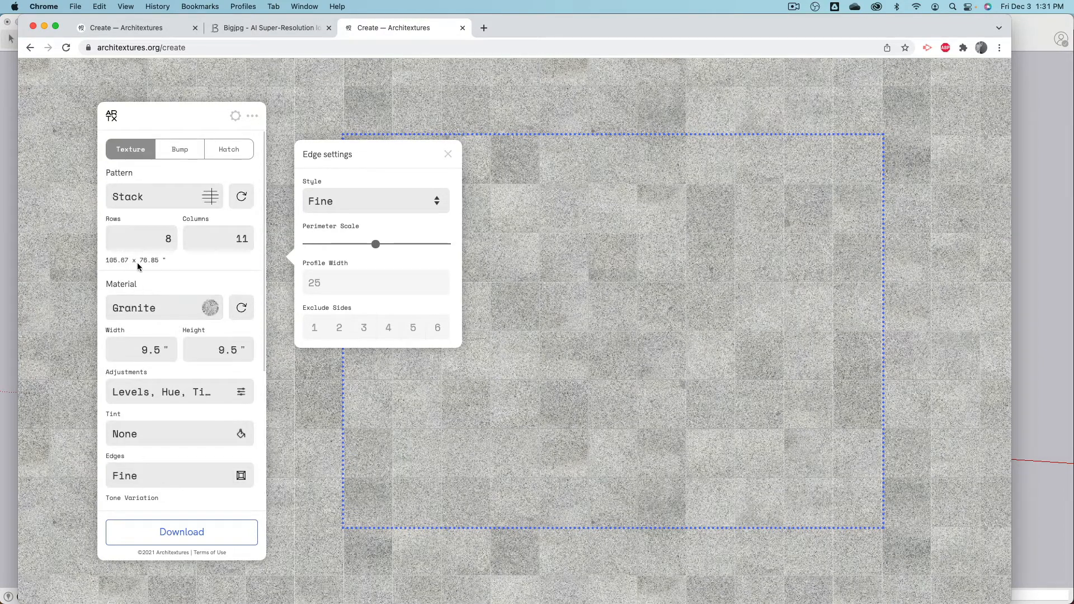
left_click(155, 354)
key("BackSpace")
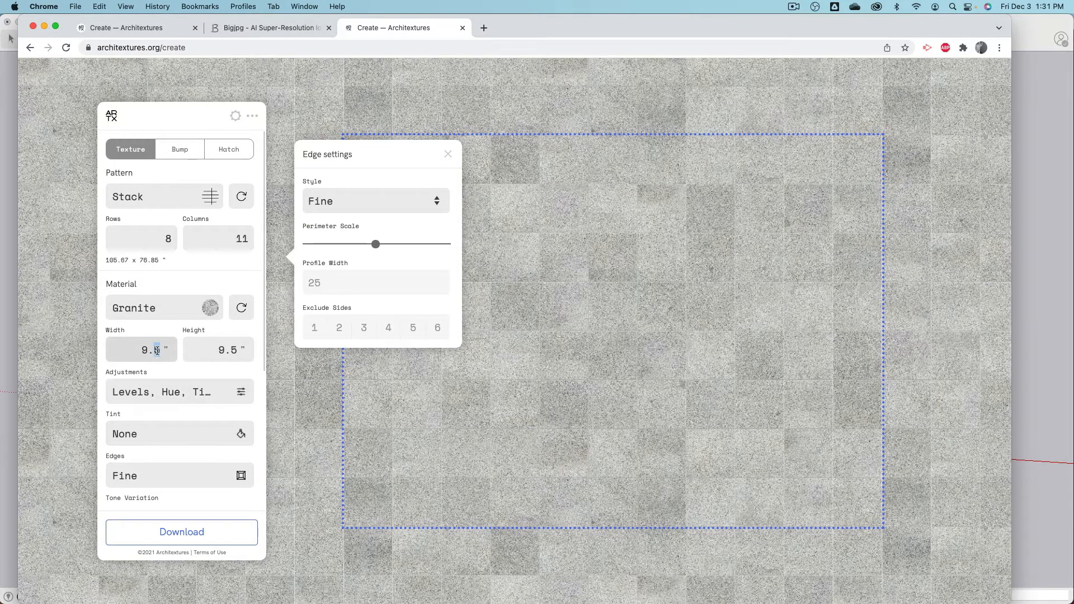
type("2")
key("Tab")
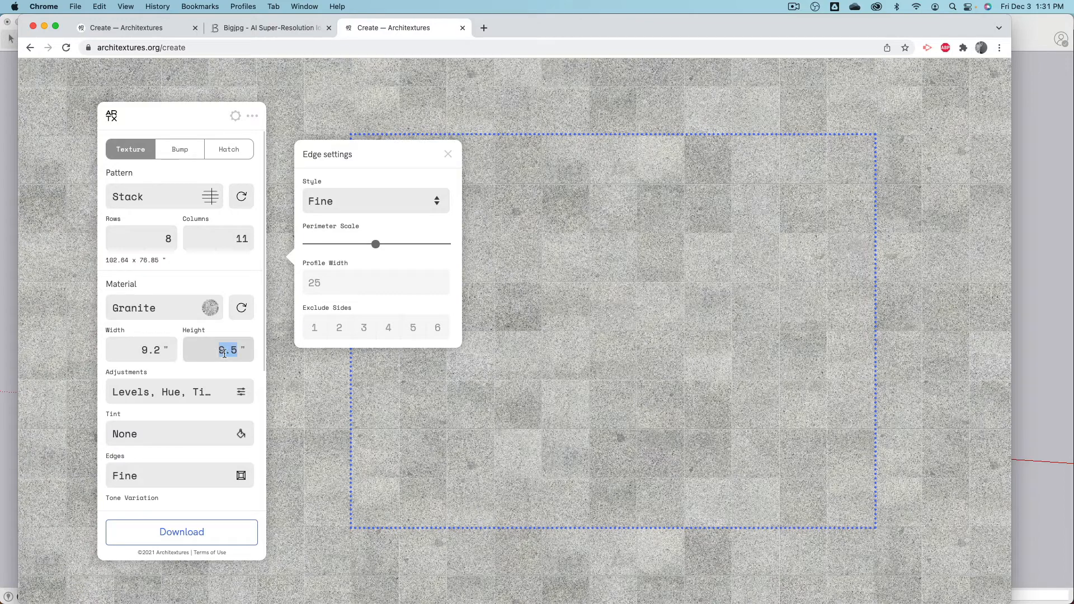
type("9.5")
key("Tab")
scroll(236, 251, "up", 5)
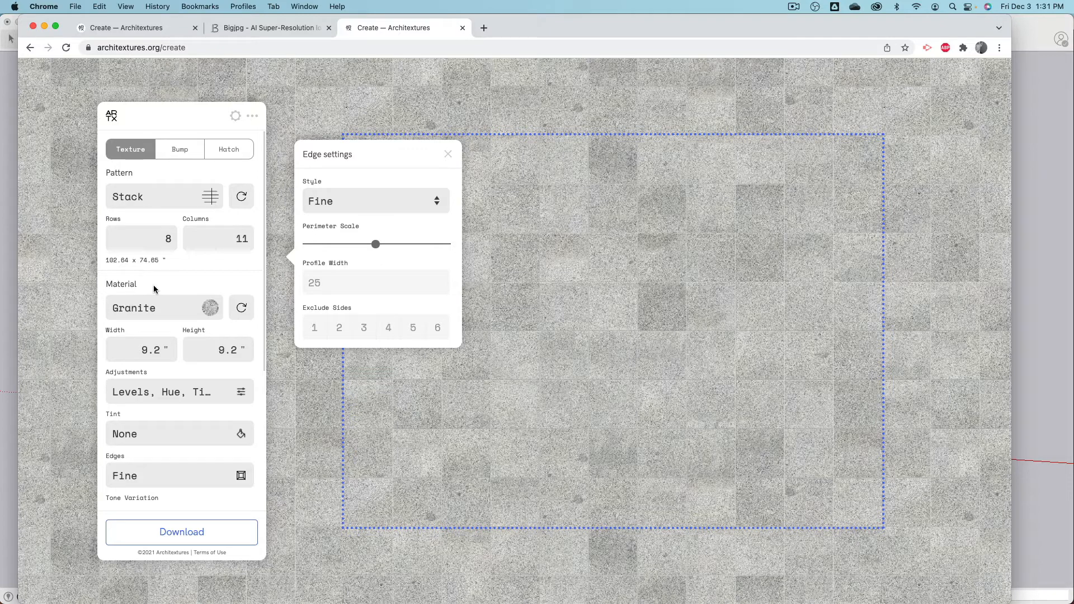
- Set the tile material's width and height to 10 inches each
left_click(166, 344)
type("10")
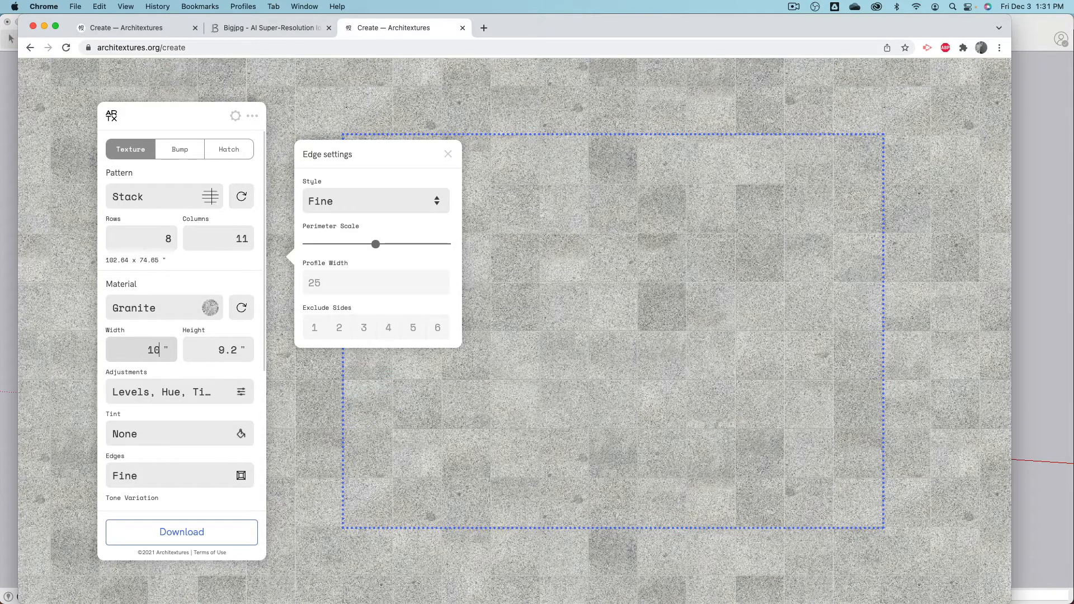
key("Tab")
type("10")
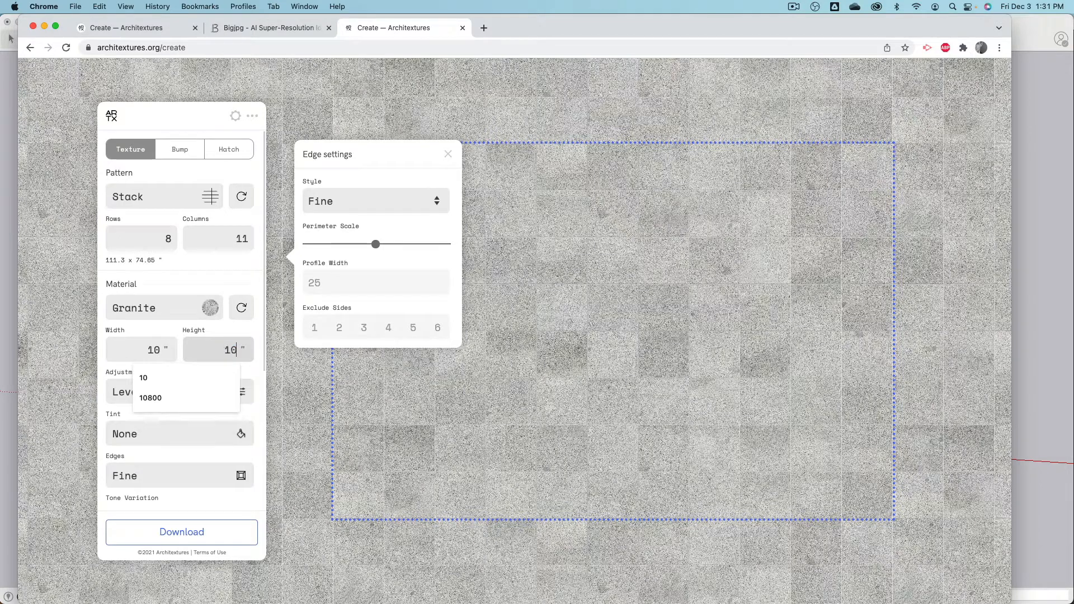
scroll(180, 392, "down", 4)
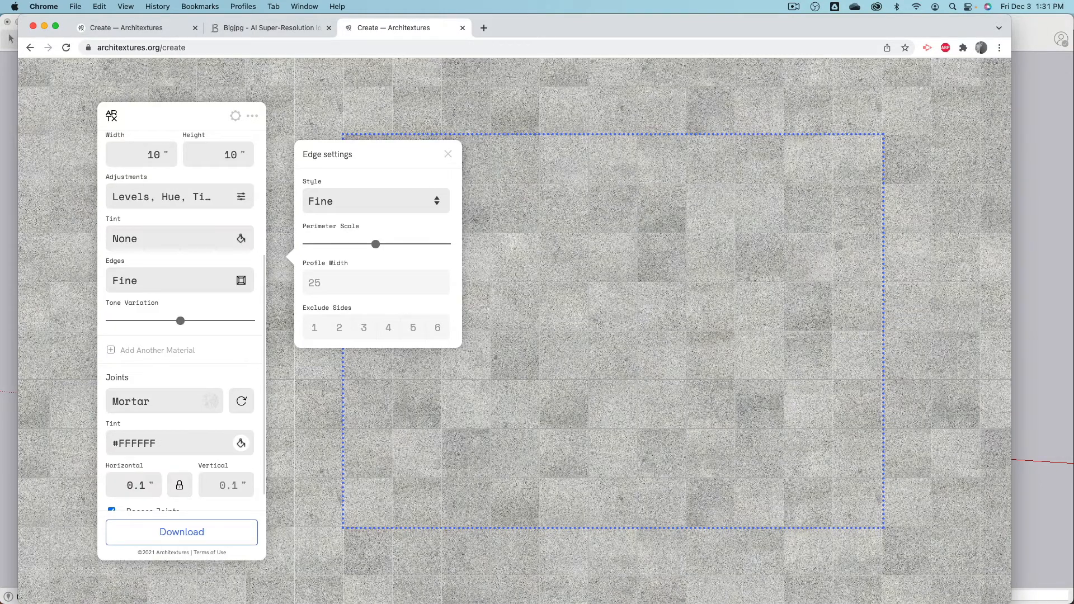
scroll(214, 323, "up", 4)
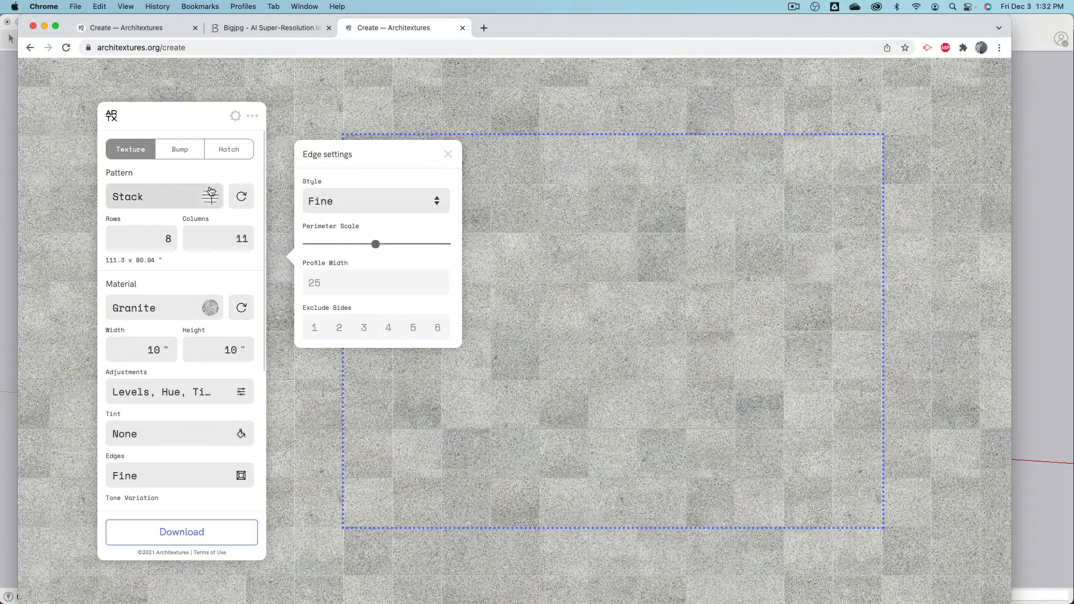
- Replace the Granite tile material with Meadow Terrazzo from the material library
left_click(213, 307)
scroll(426, 324, "down", 10)
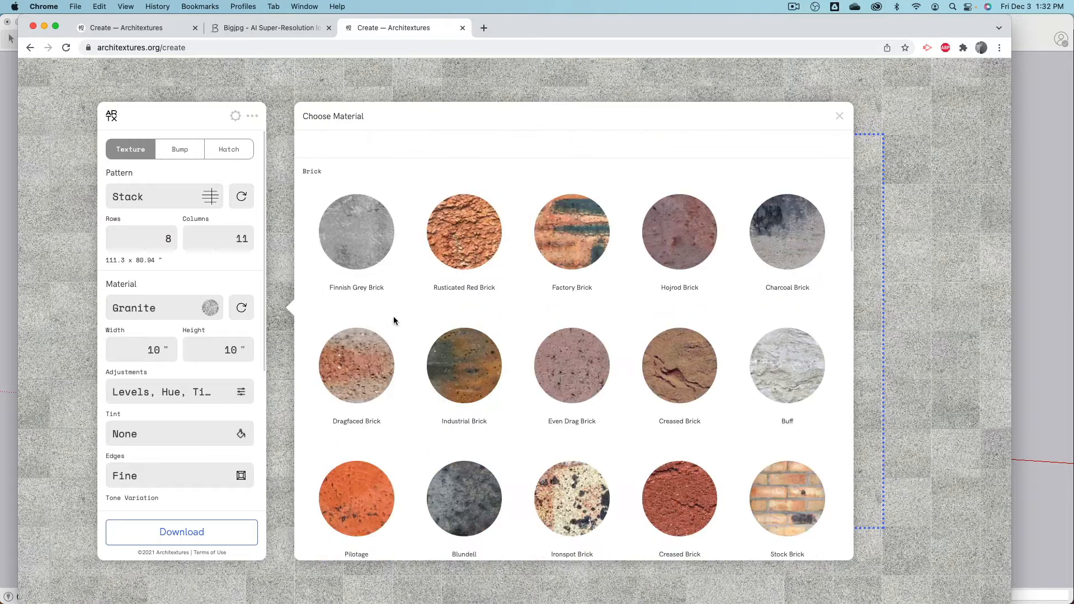
scroll(414, 335, "down", 10)
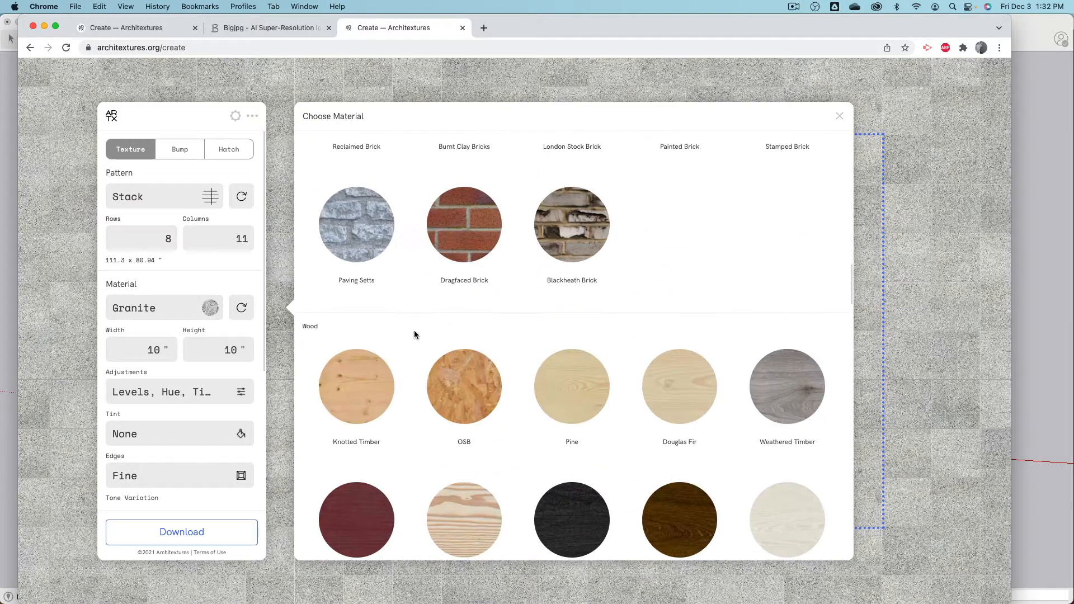
scroll(414, 334, "down", 10)
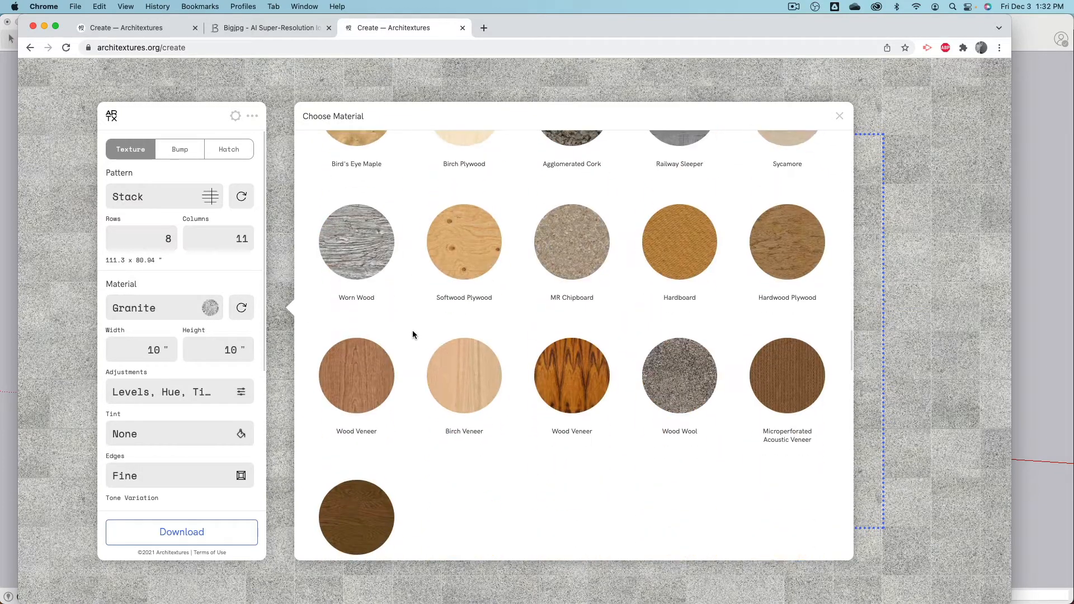
scroll(413, 334, "down", 2)
left_click(373, 319)
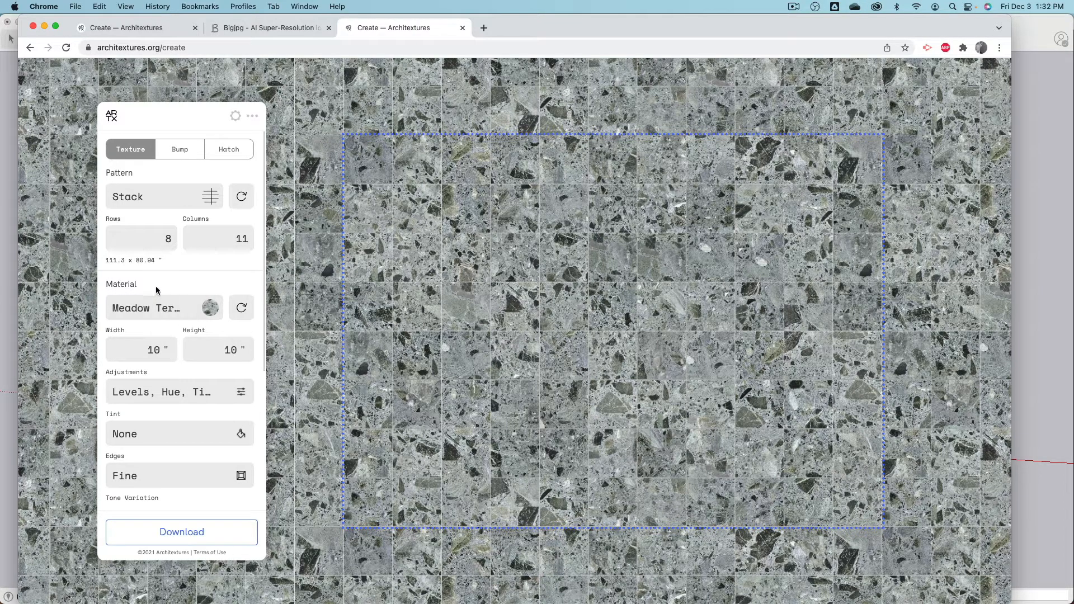
- Adjust the terrazzo tiles by fully removing saturation and slightly raising contrast and brightness
left_click(239, 395)
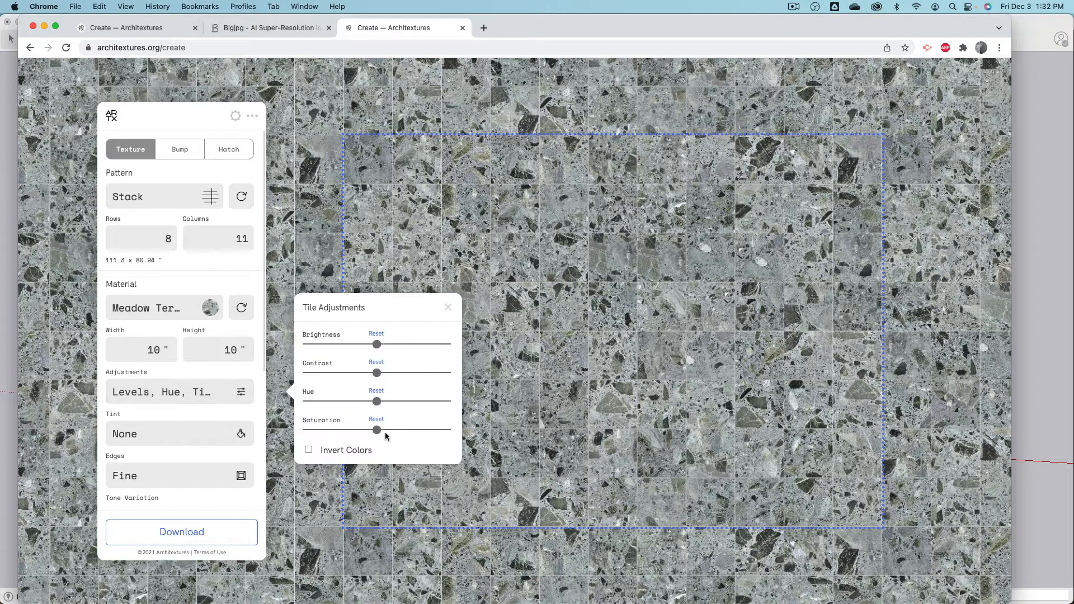
left_click_drag(377, 431, 282, 423)
mouse_move(377, 345)
left_mouse_down()
mouse_move(387, 346)
mouse_move(381, 374)
mouse_move(397, 376)
mouse_move(386, 347)
left_mouse_up()
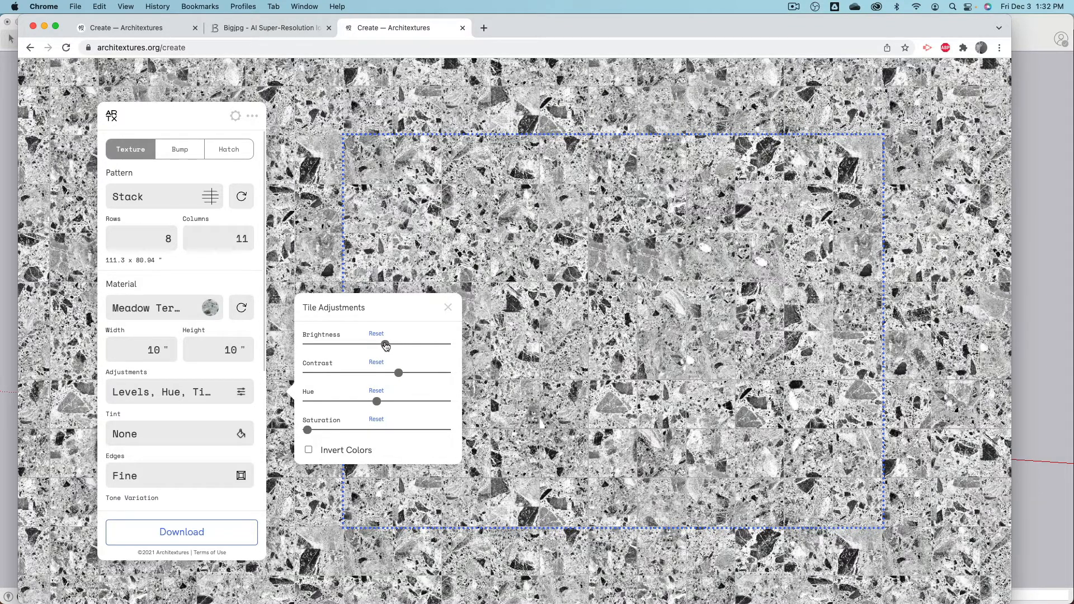
left_click(449, 309)
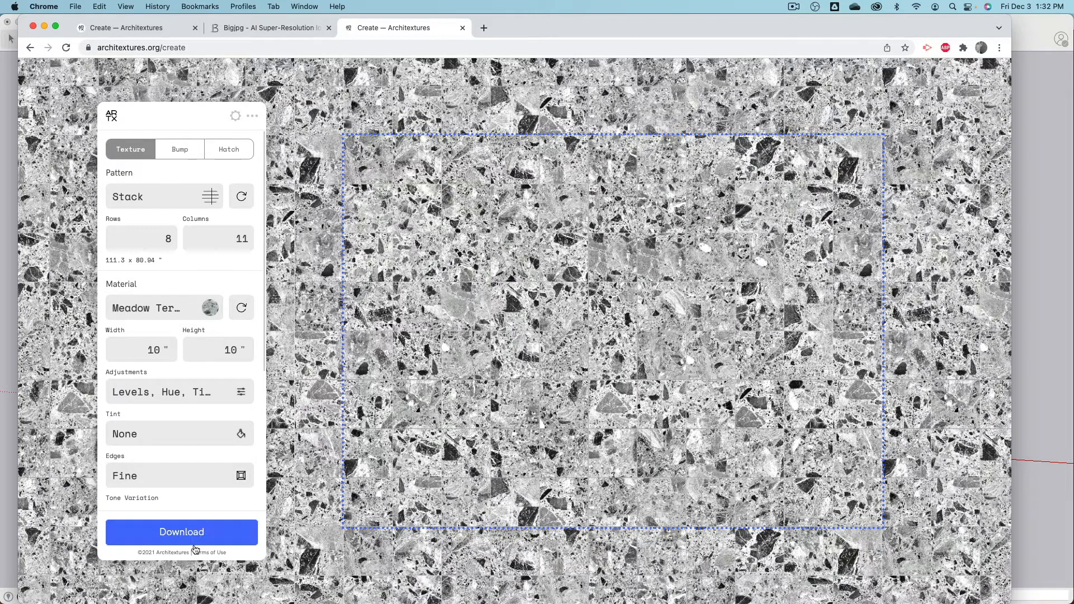
- Download the texture as a 1000px sample JPG texture map with the Personal/Educational Use license
left_click(200, 536)
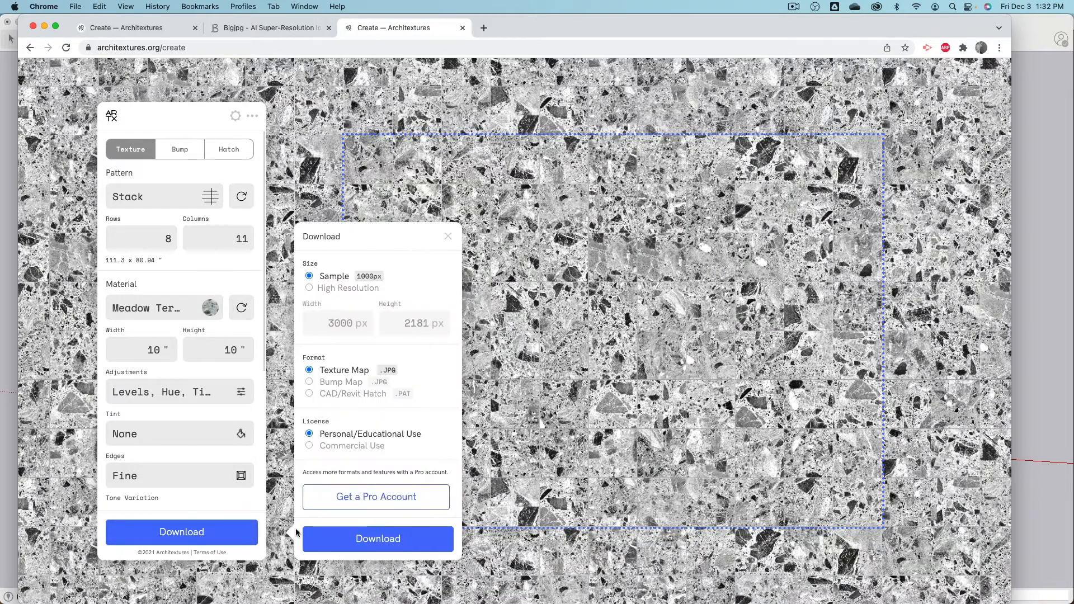
left_click(384, 541)
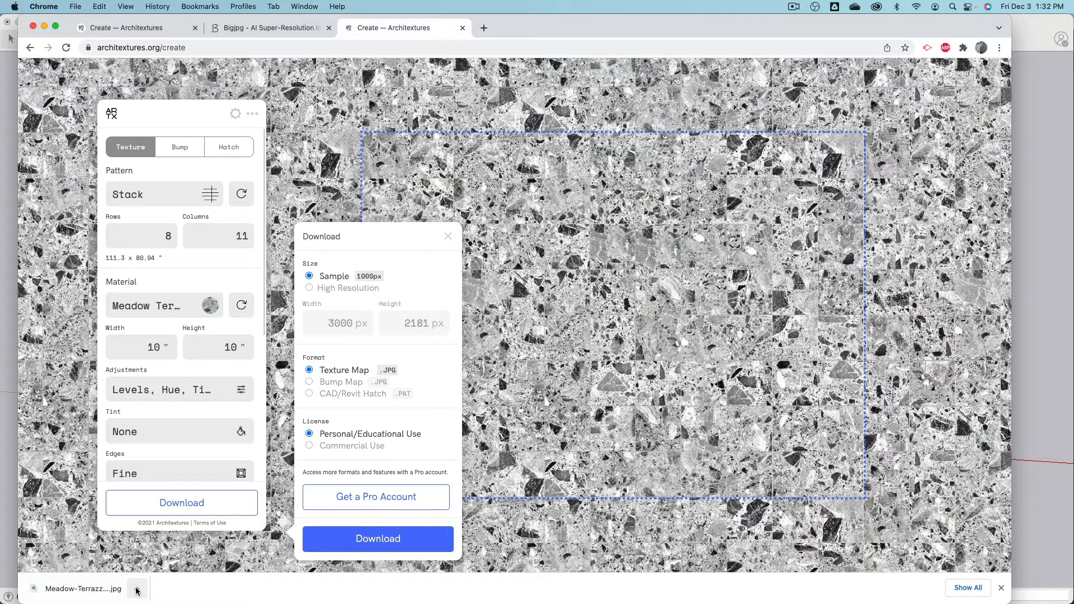
- Switch to Finder, open the Texture folder inside Bathroom and quick-look Meadow-Architextures.jpg
key("super+Tab")
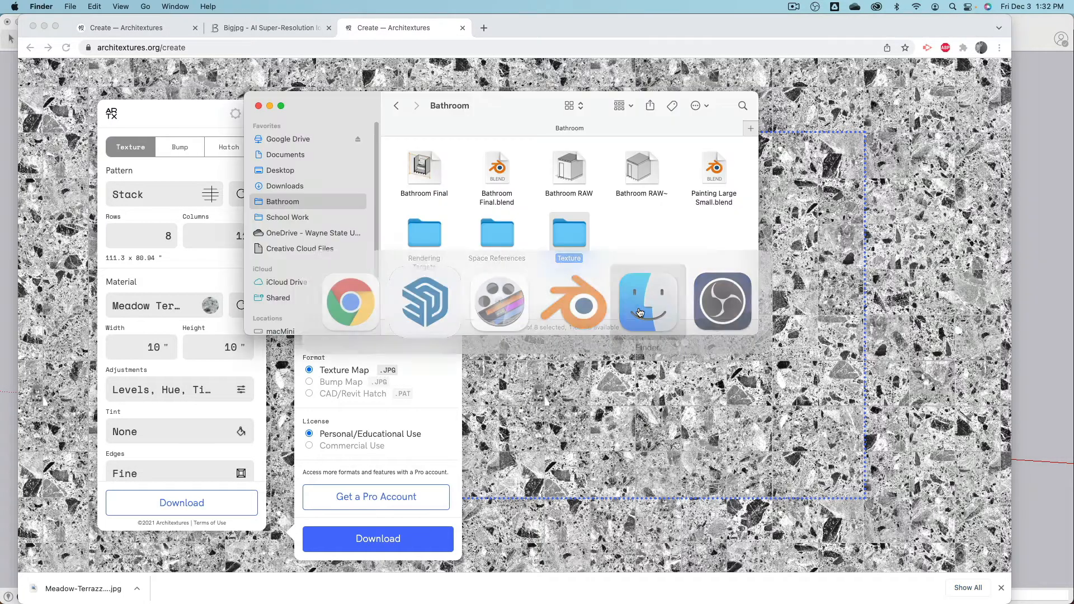
double_click(572, 242)
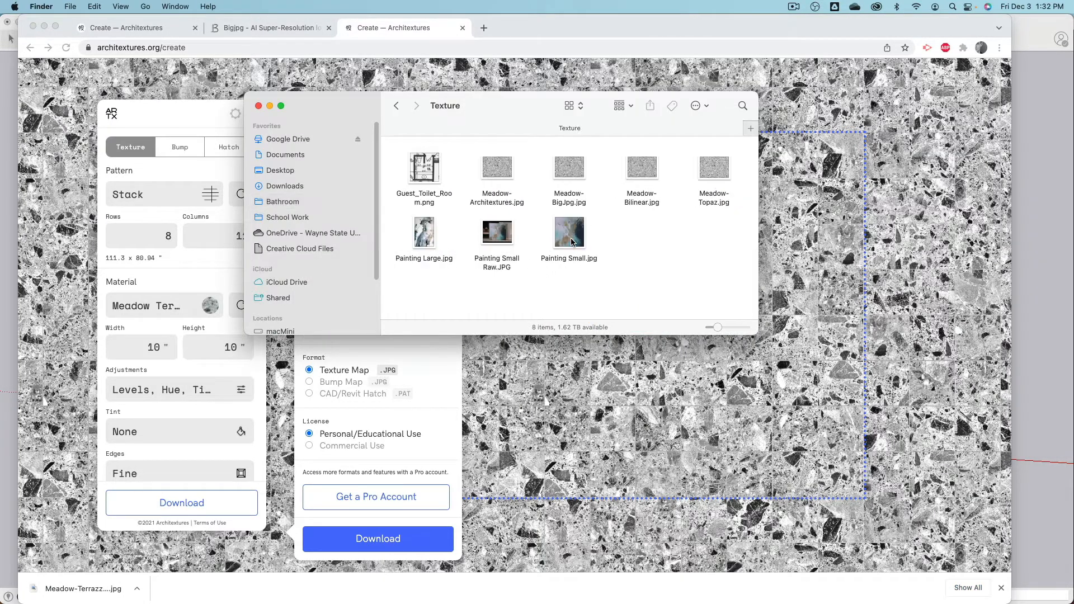
left_click(498, 164)
key("space")
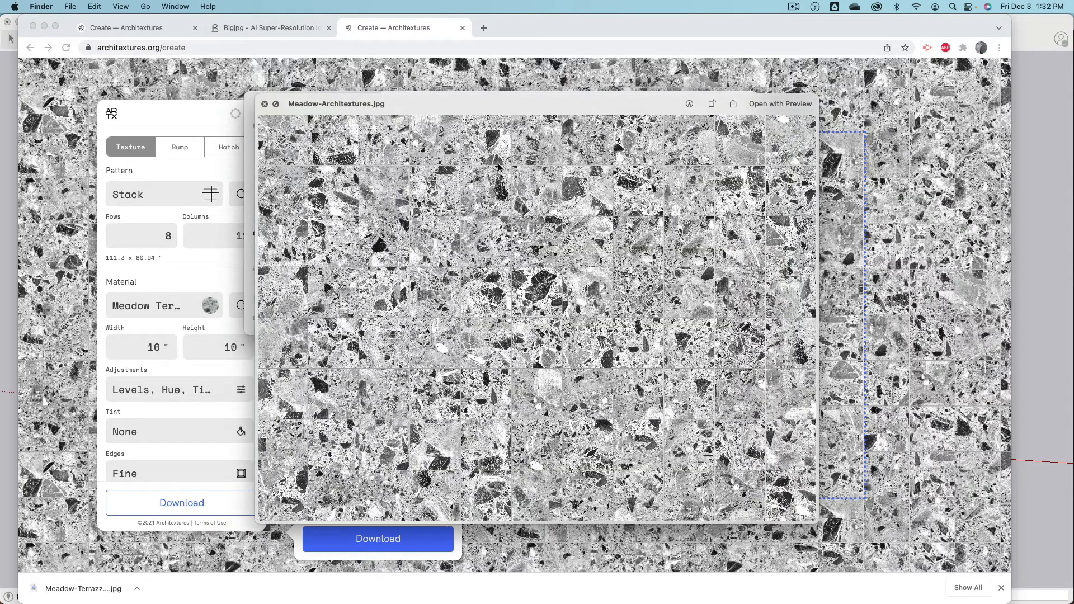
- Check the available scaled display resolutions in System Preferences, including 1920 × 1080, and close the window
left_click(13, 7)
left_click(31, 42)
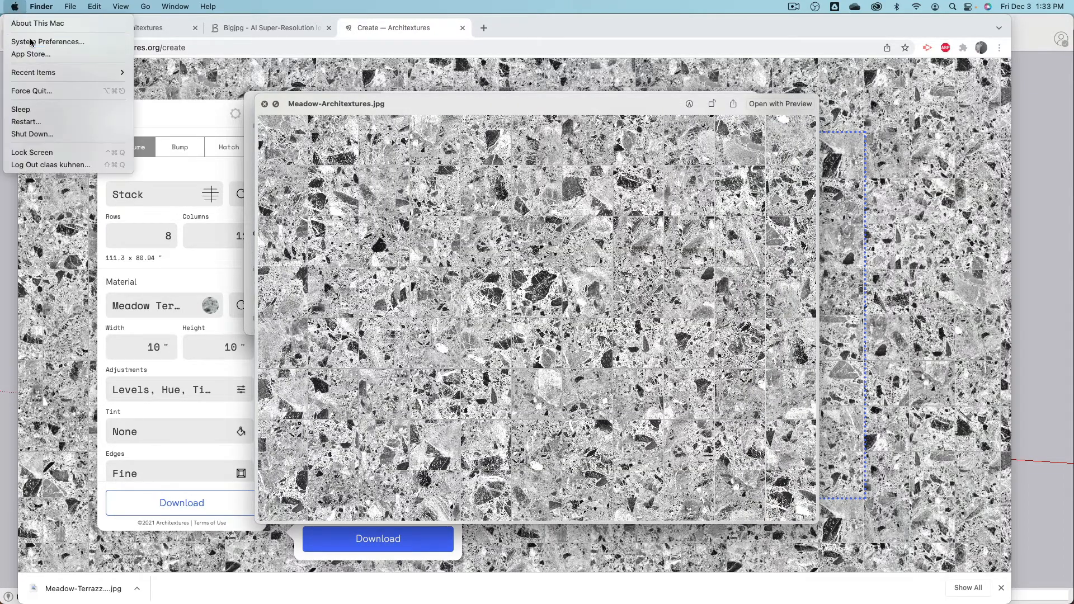
left_click(418, 305)
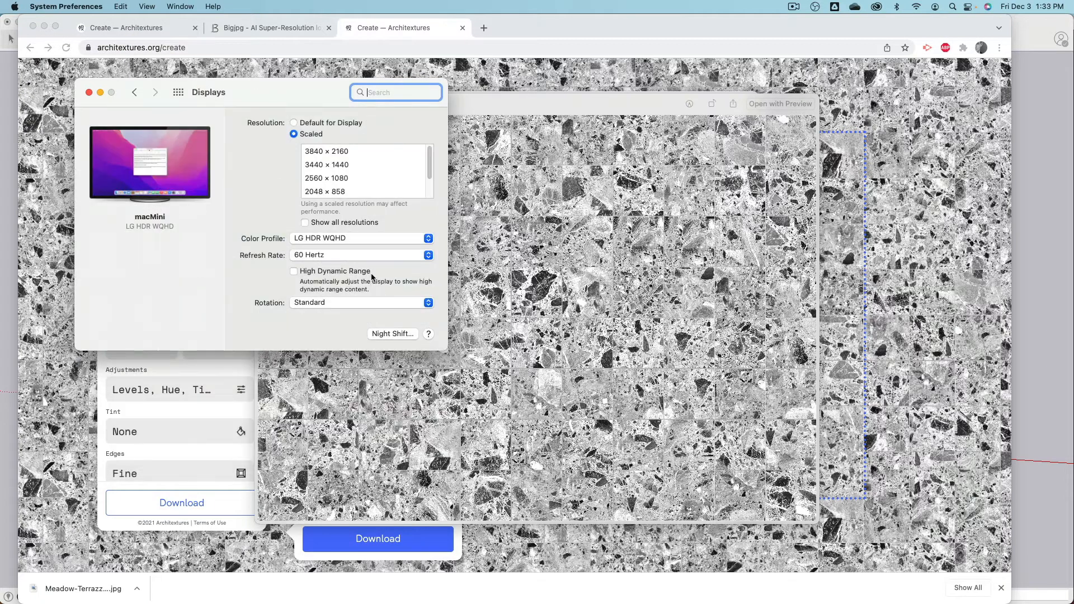
scroll(319, 162, "down", 2)
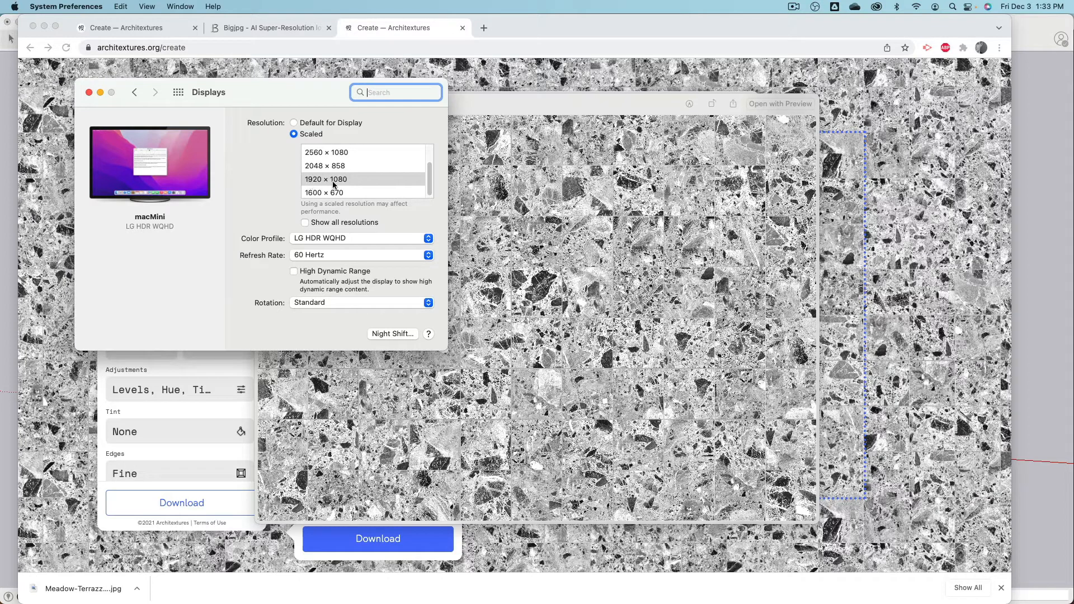
left_click(89, 93)
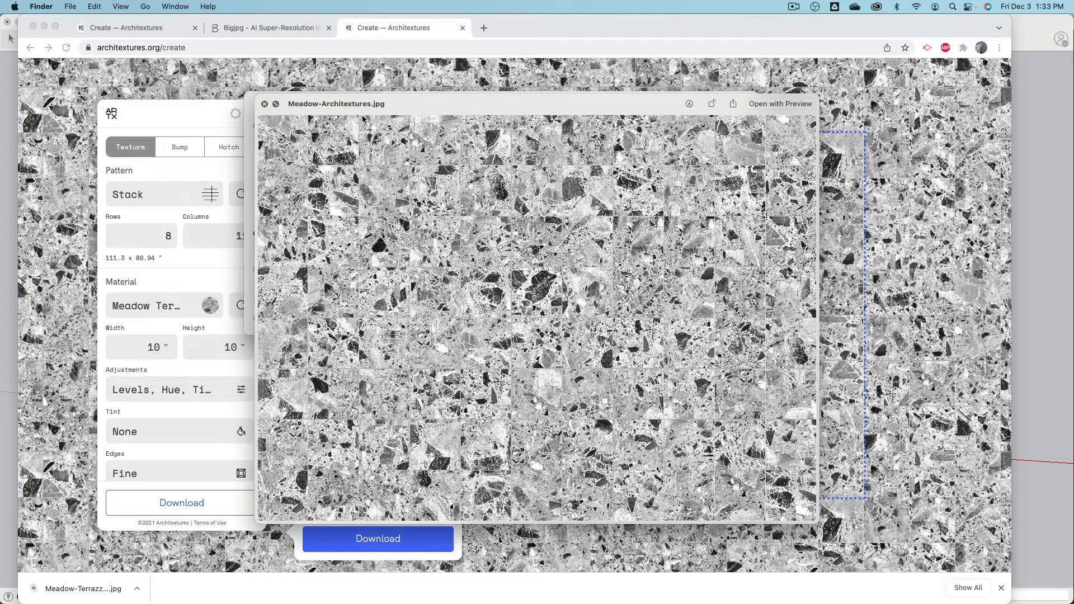
- Open Meadow-Architextures.jpg in Preview, then reposition and enlarge its window
left_click(768, 103)
left_click(127, 6)
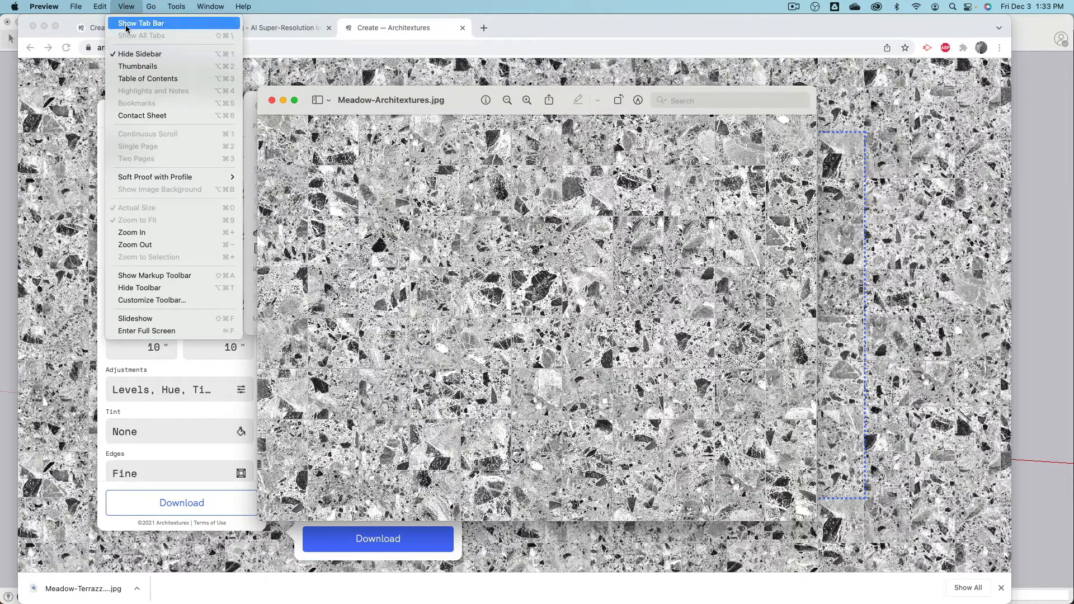
left_click(460, 111)
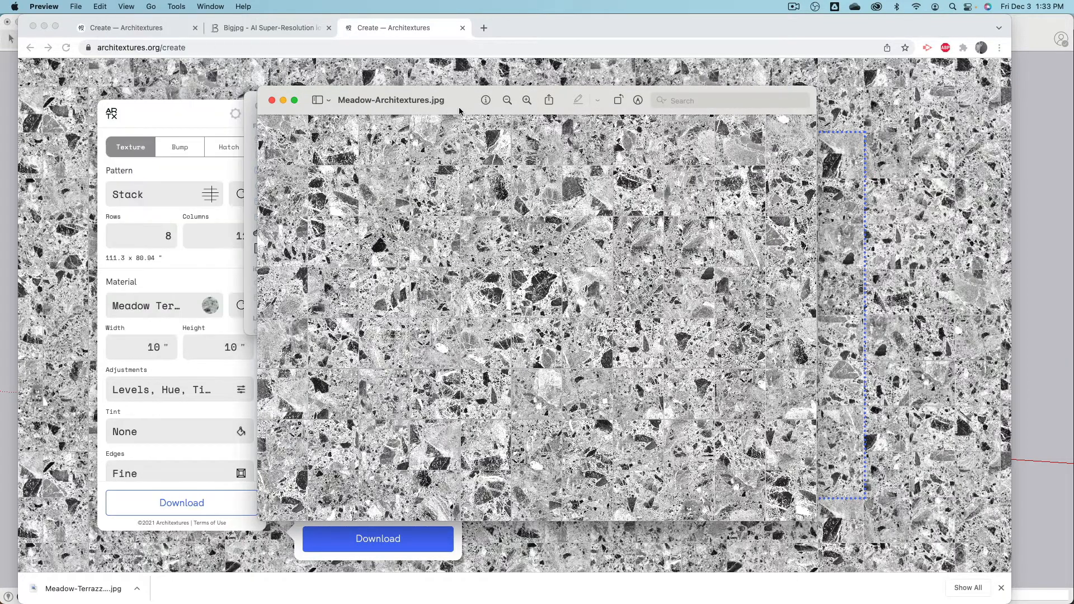
left_click_drag(460, 110, 379, 70)
left_click_drag(735, 481, 800, 571)
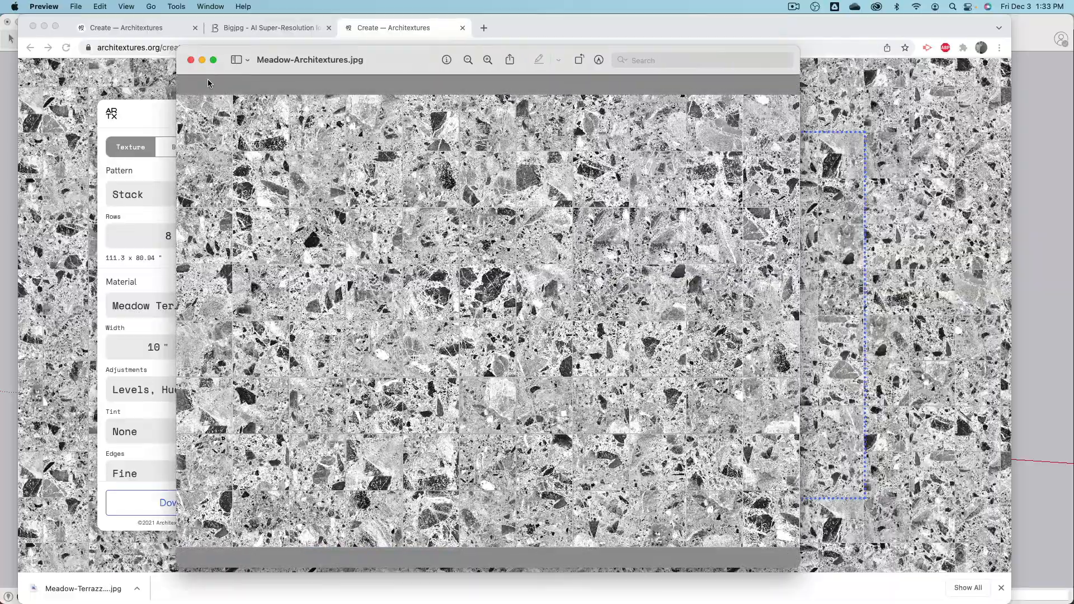
- Examine the terrazzo image's pixel detail and sharpness at close-up, full and reduced magnifications
left_click(488, 59)
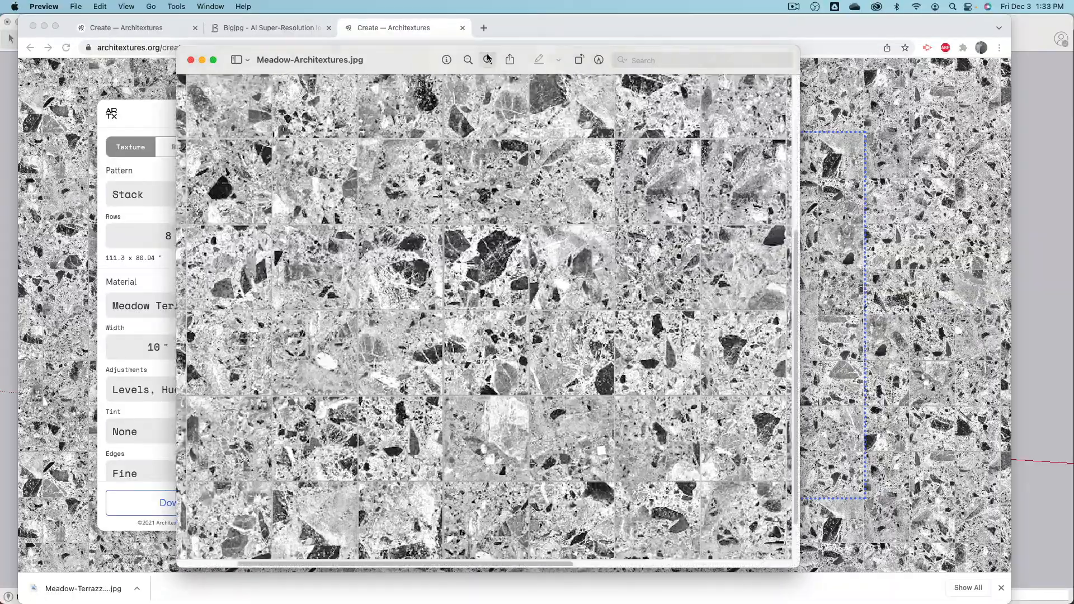
left_click(488, 59)
left_click(488, 59)
left_click(488, 59)
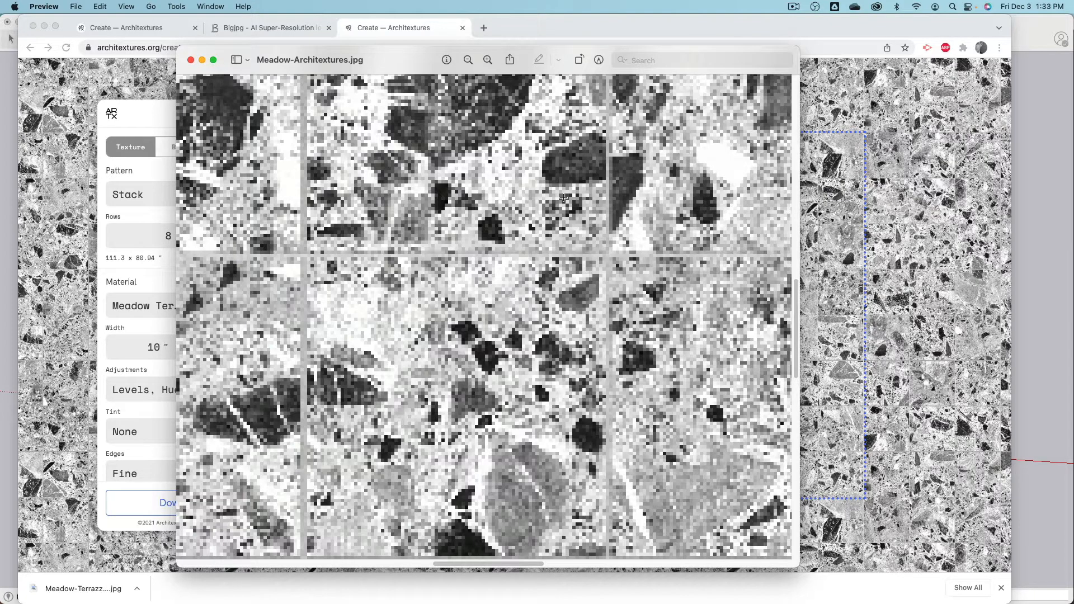
left_click(488, 59)
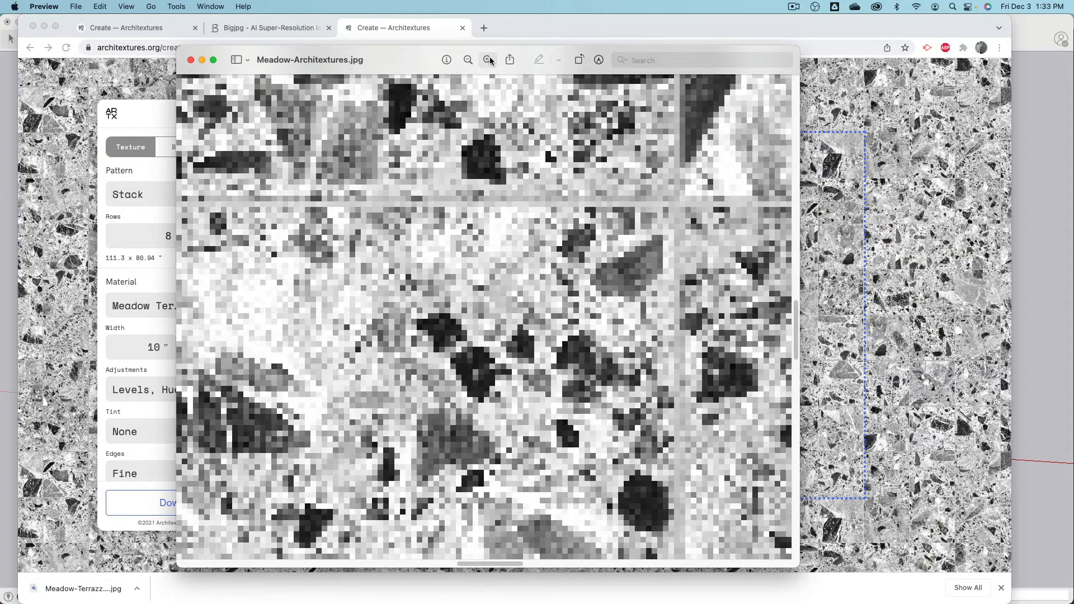
left_click(468, 60)
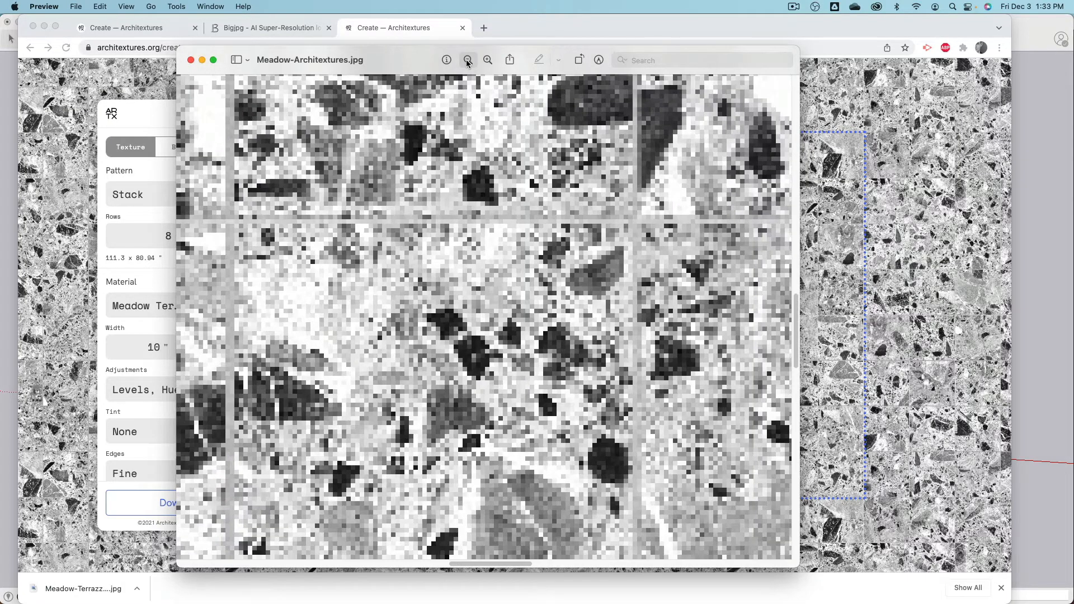
left_click(468, 60)
left_click(468, 60)
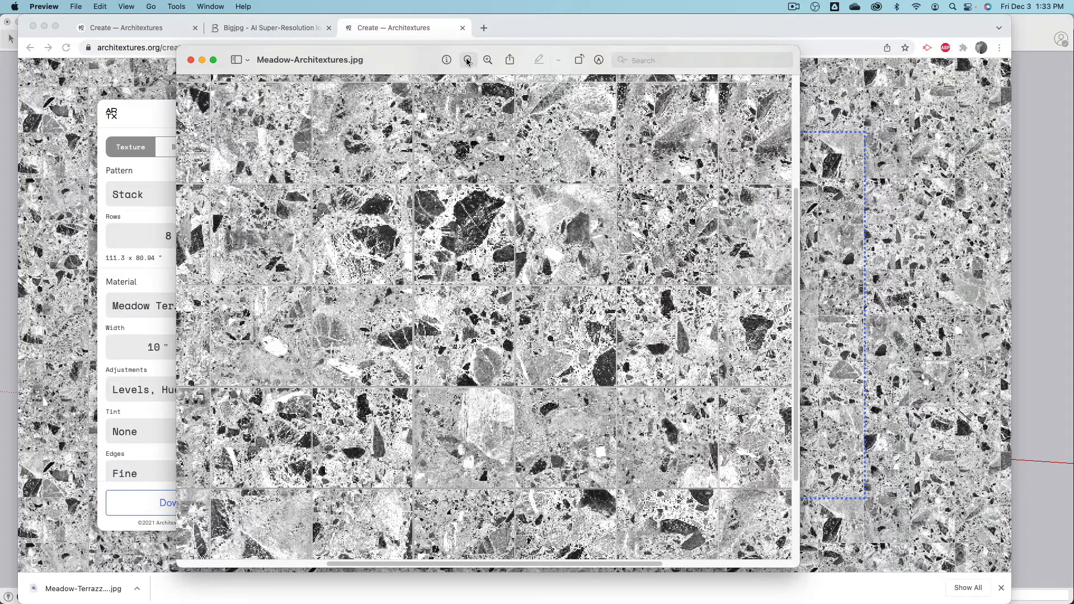
left_click(468, 60)
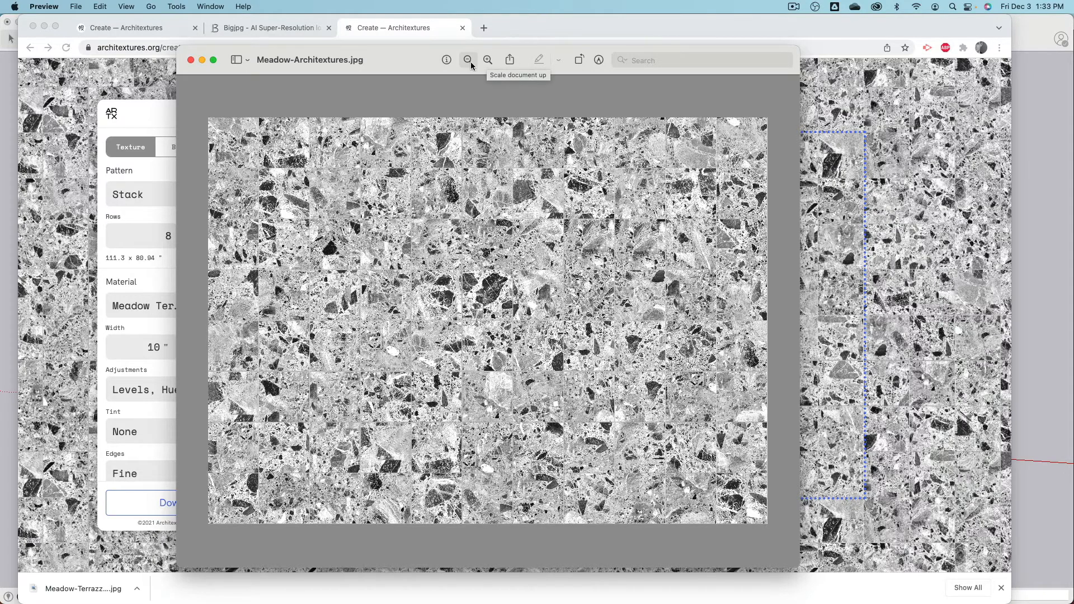
left_click(467, 61)
left_click(469, 61)
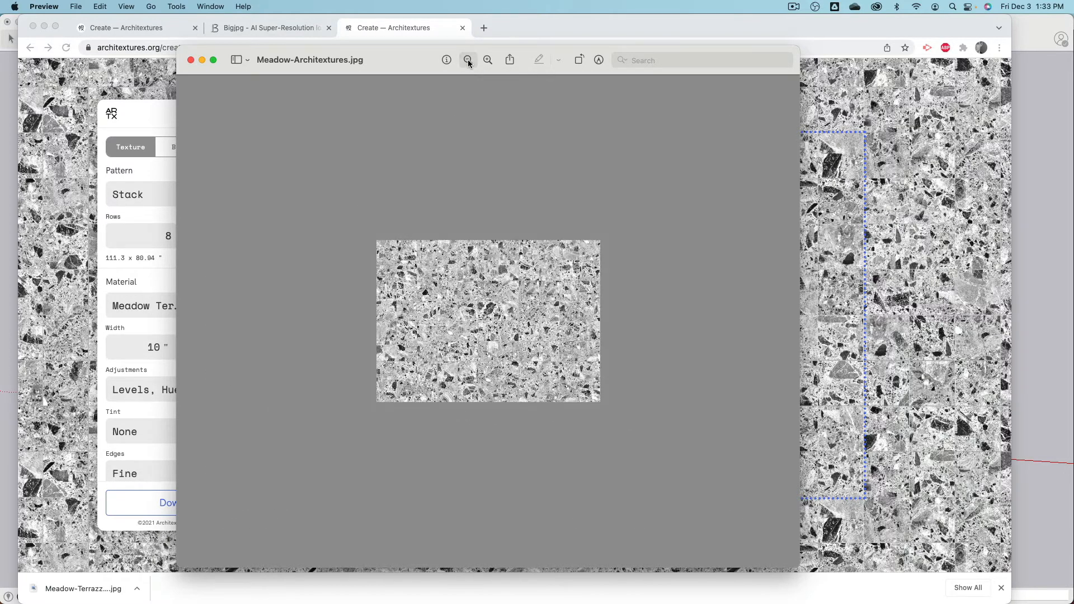
left_click(487, 61)
left_click(487, 61)
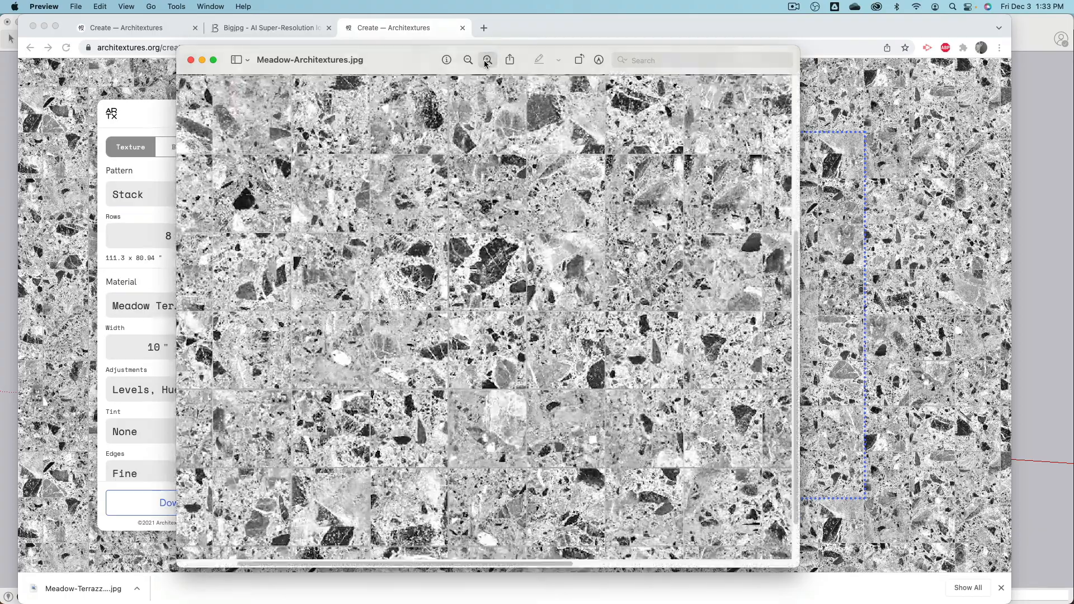
- Magnify Meadow-Architextures.jpg until individual pixels can be examined, and close the Preview window
left_click(487, 61)
left_click(487, 61)
left_click(487, 61)
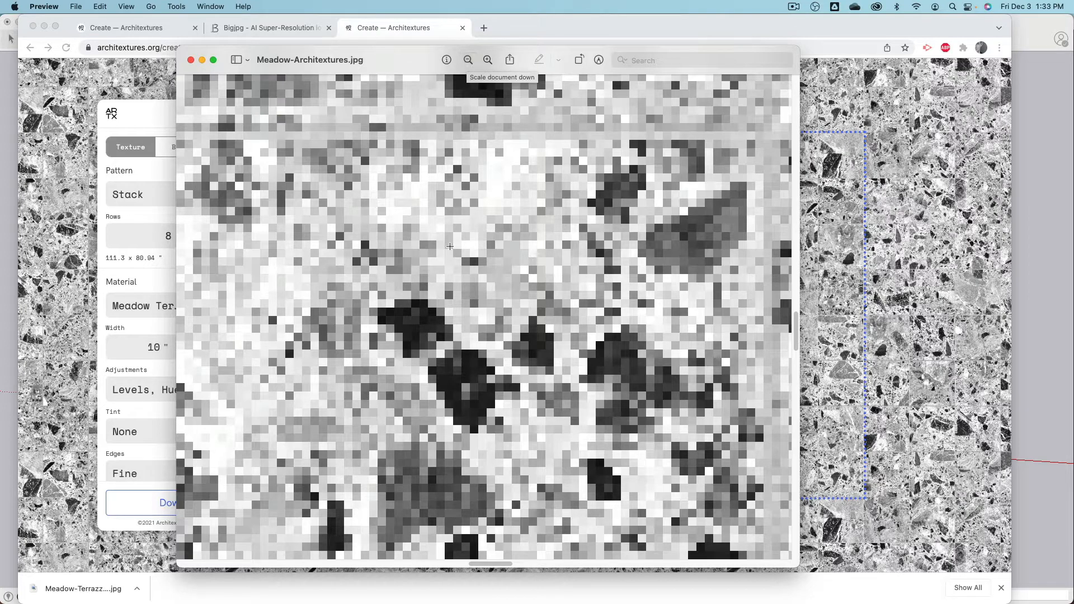
left_click(190, 61)
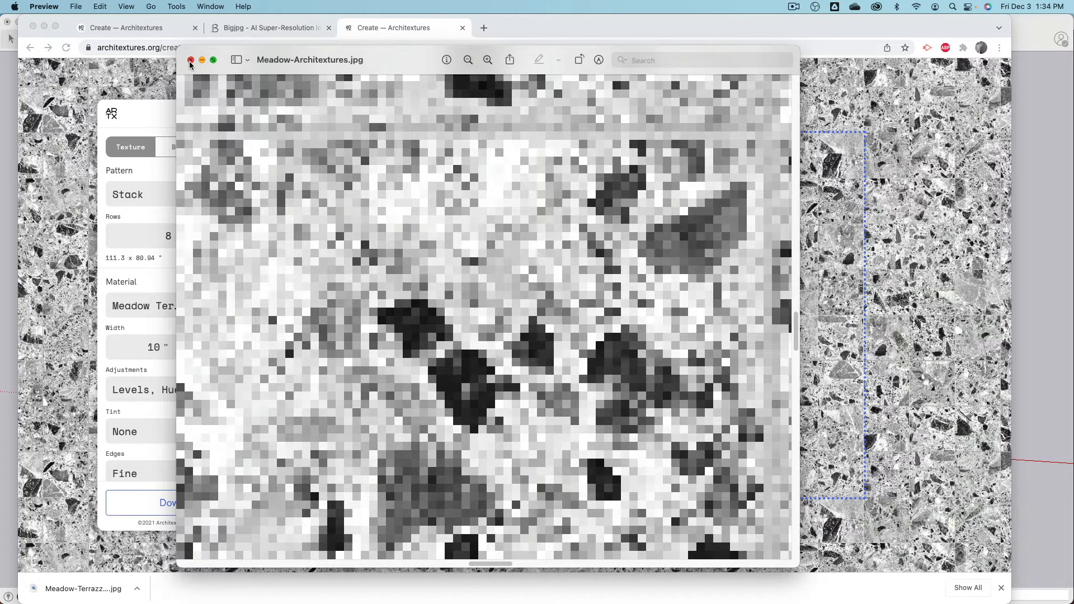
left_click(489, 288)
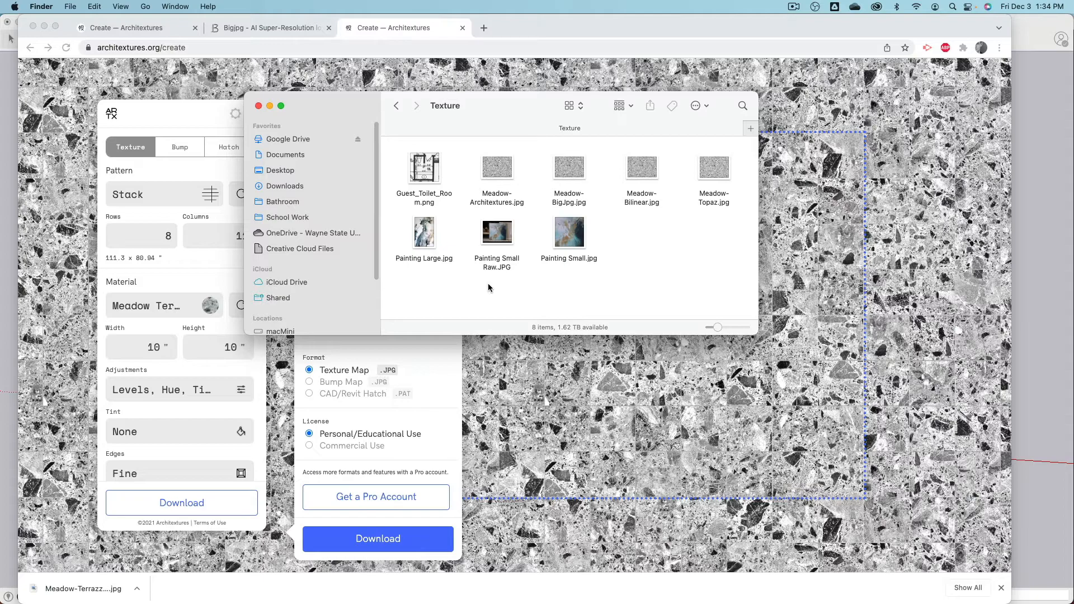
- Quick-look Meadow-Architextures.jpg in Finder's Texture folder and open the file in Pixelmator Pro
left_click(498, 168)
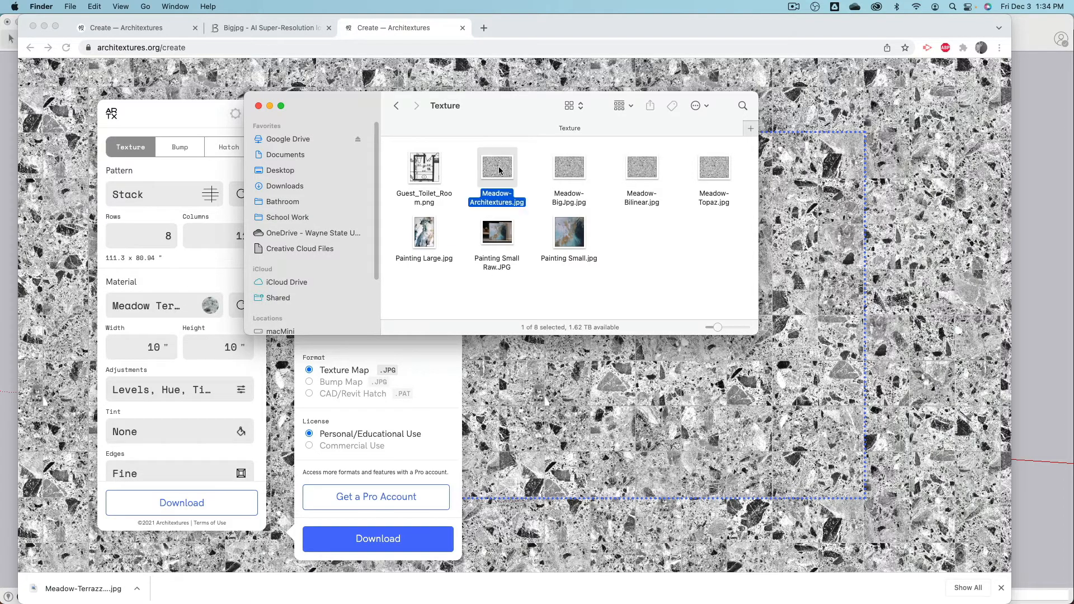
key("space")
key("space")
mouse_move(292, 599)
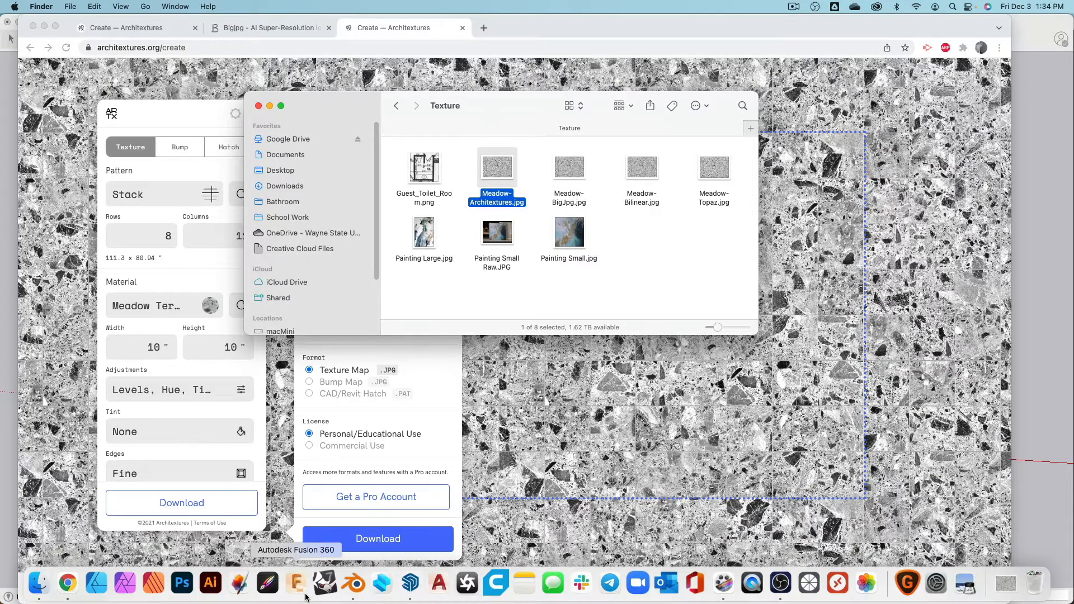
left_click(239, 584)
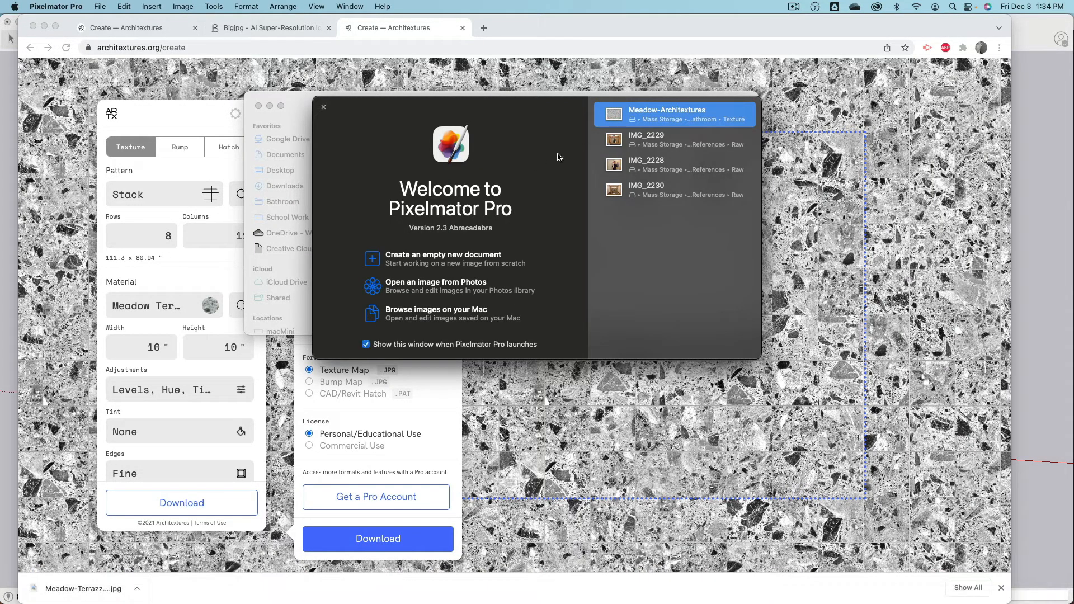
left_click(717, 377)
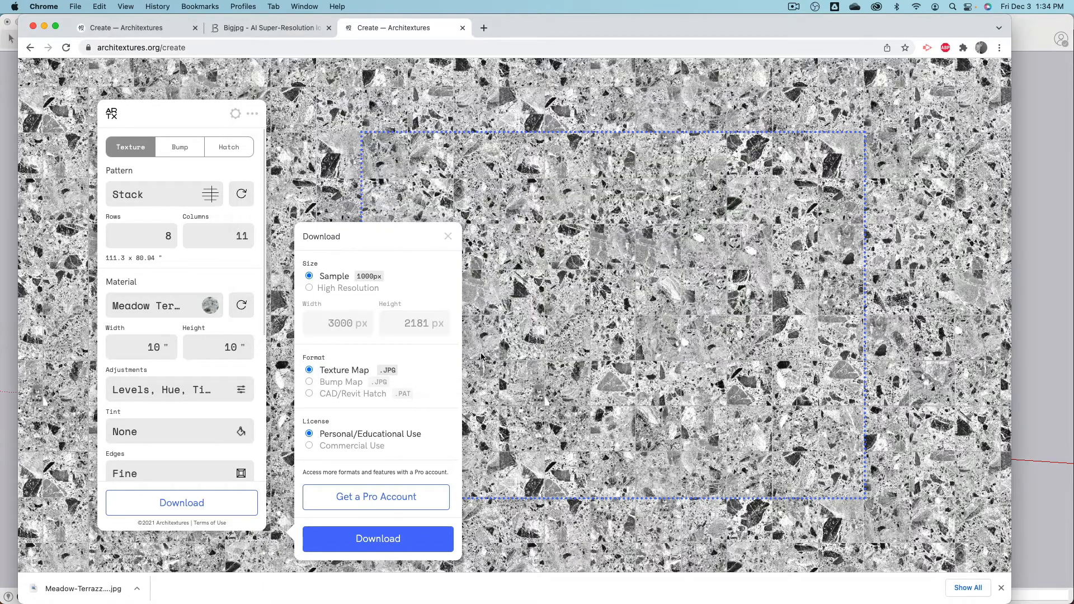
key("super+Tab")
key("super+Tab")
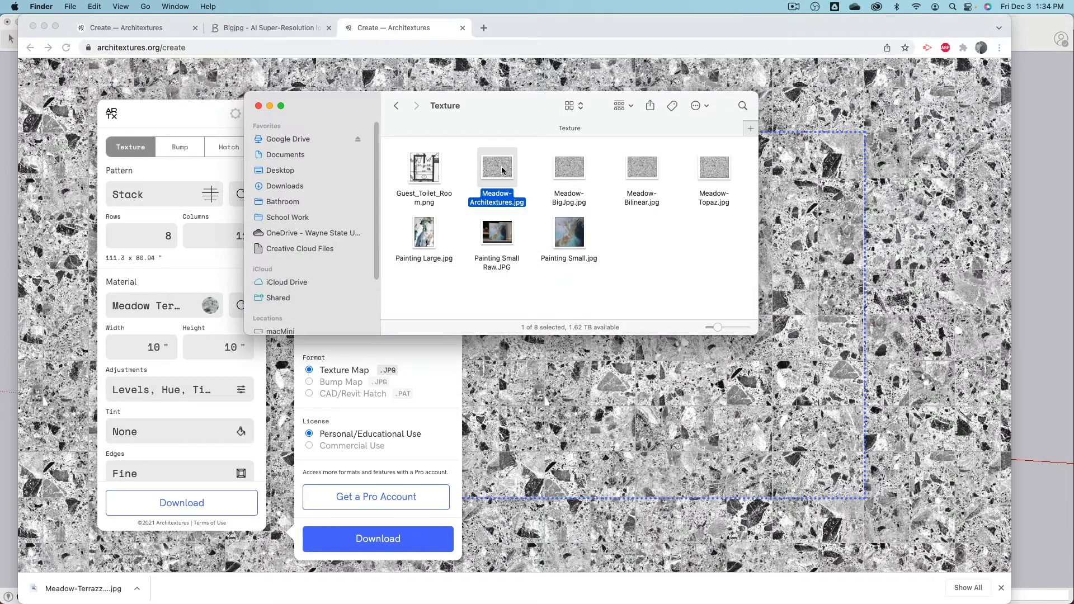
left_click_drag(502, 171, 240, 585)
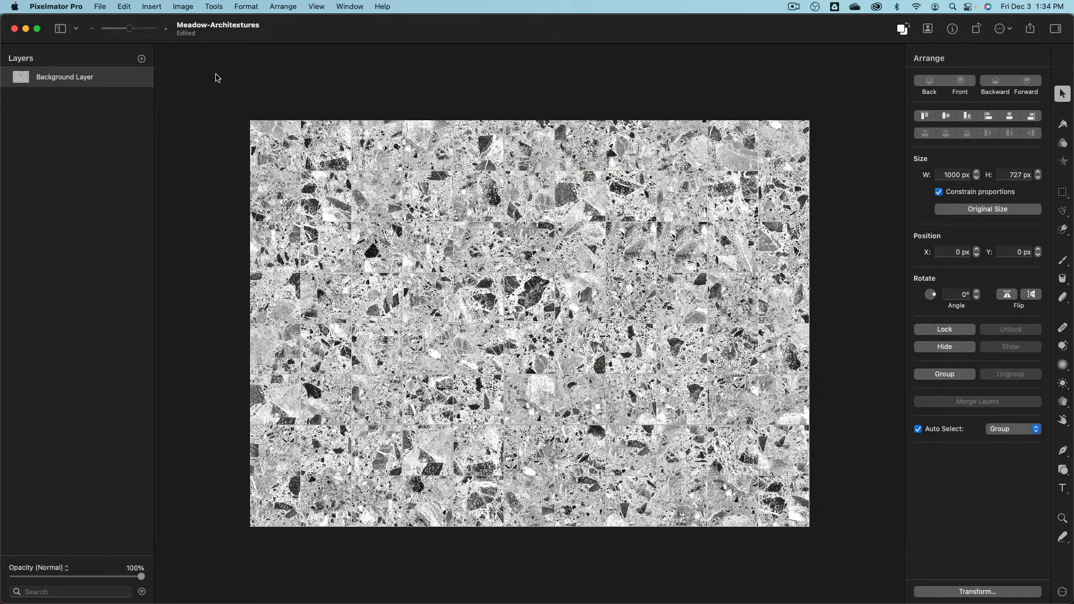
- Try resizing the image proportionally to 4000 pixels wide with the Bilinear algorithm, inspect the detail and undo the resize
left_click(188, 9)
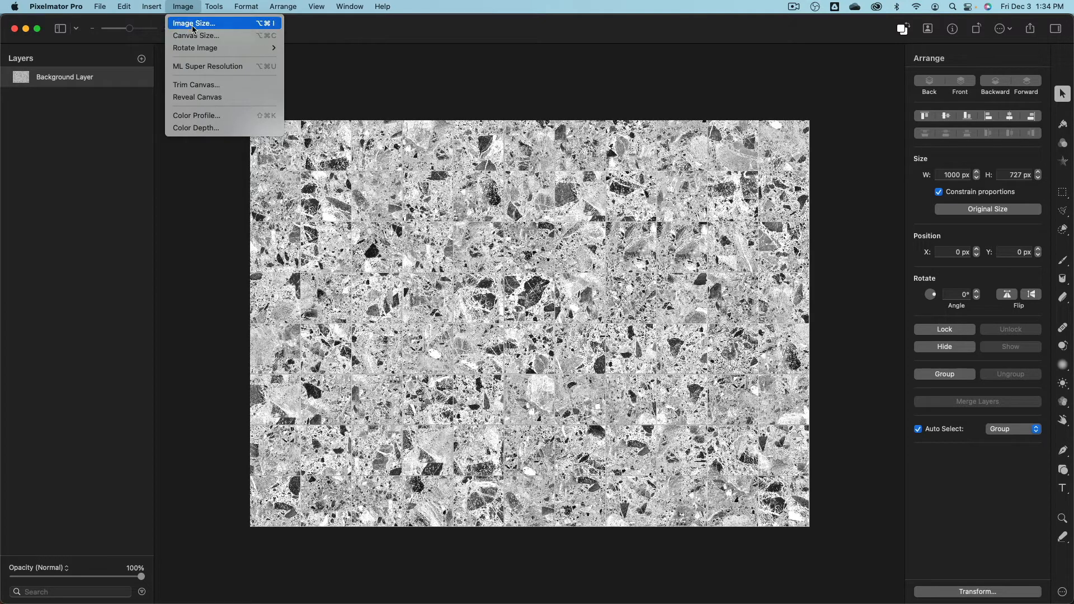
left_click(194, 24)
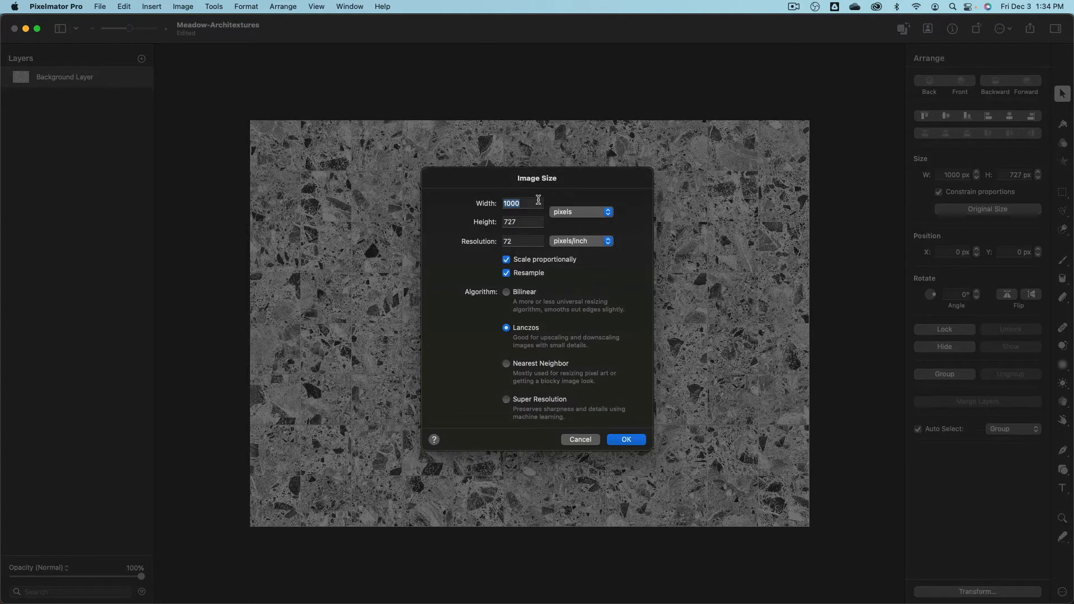
type("4000")
left_click(532, 293)
left_click(631, 441)
scroll(536, 175, "down", 3)
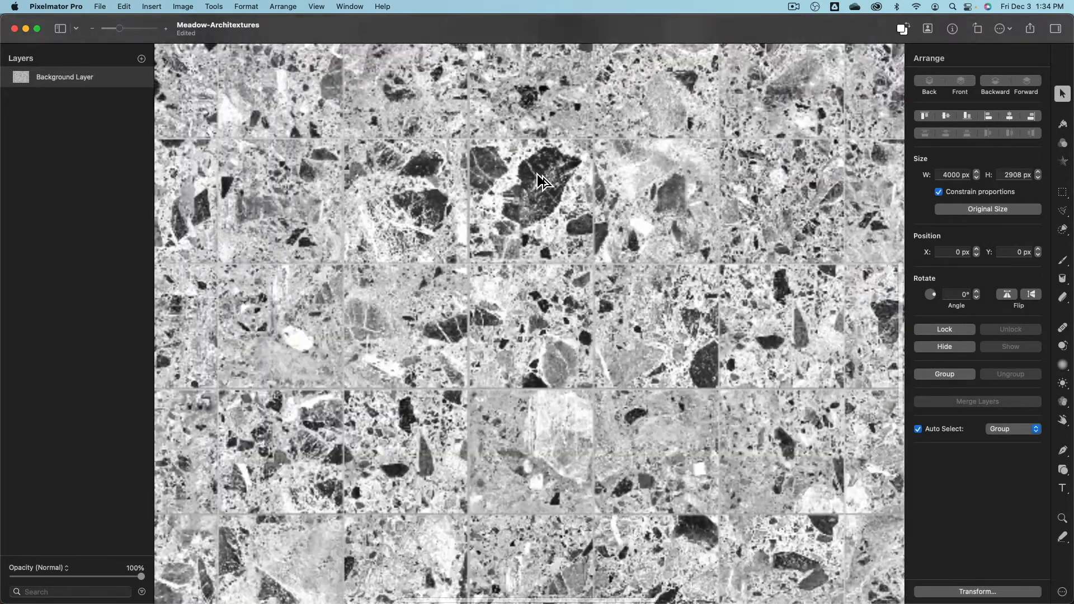
scroll(537, 175, "up", 8)
scroll(537, 174, "down", 2)
key("super+z")
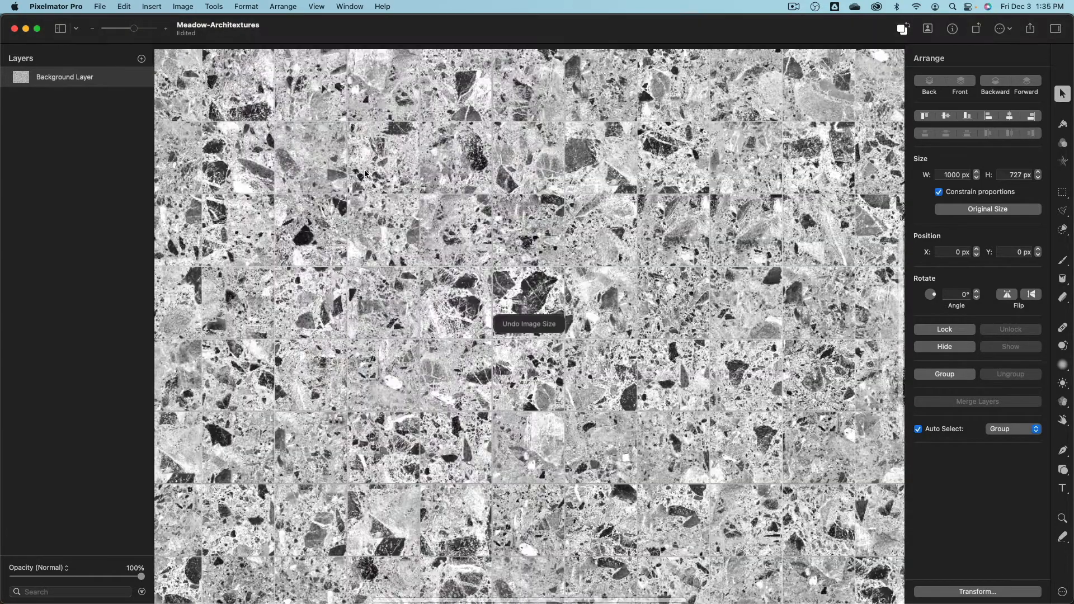
- Try resizing the image proportionally to 4000 pixels wide with the Lanczos algorithm, and undo the resize
left_click(188, 7)
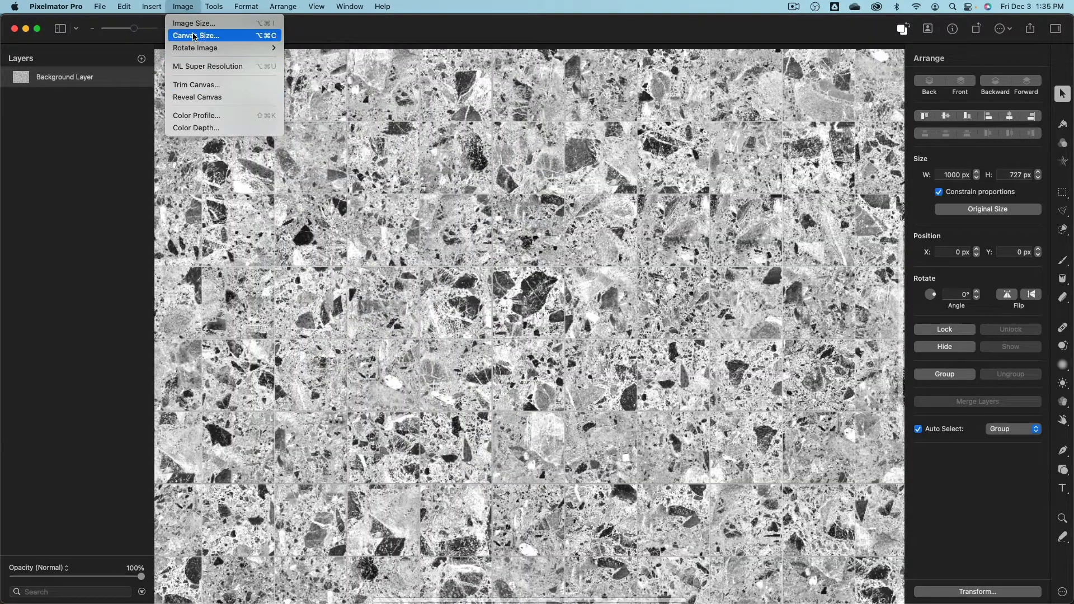
left_click(194, 23)
left_click(526, 328)
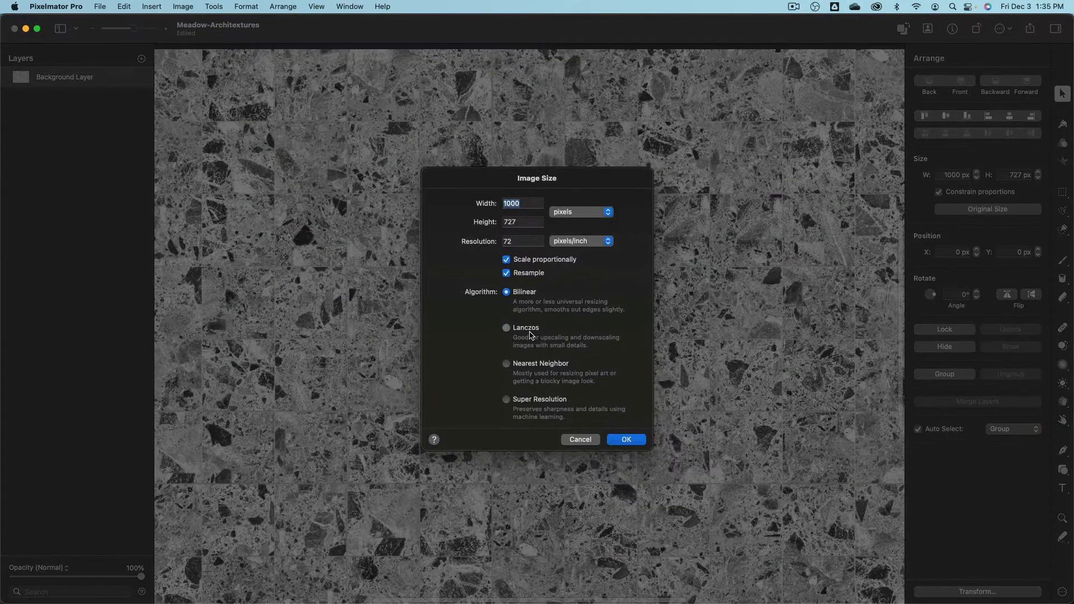
left_click(626, 441)
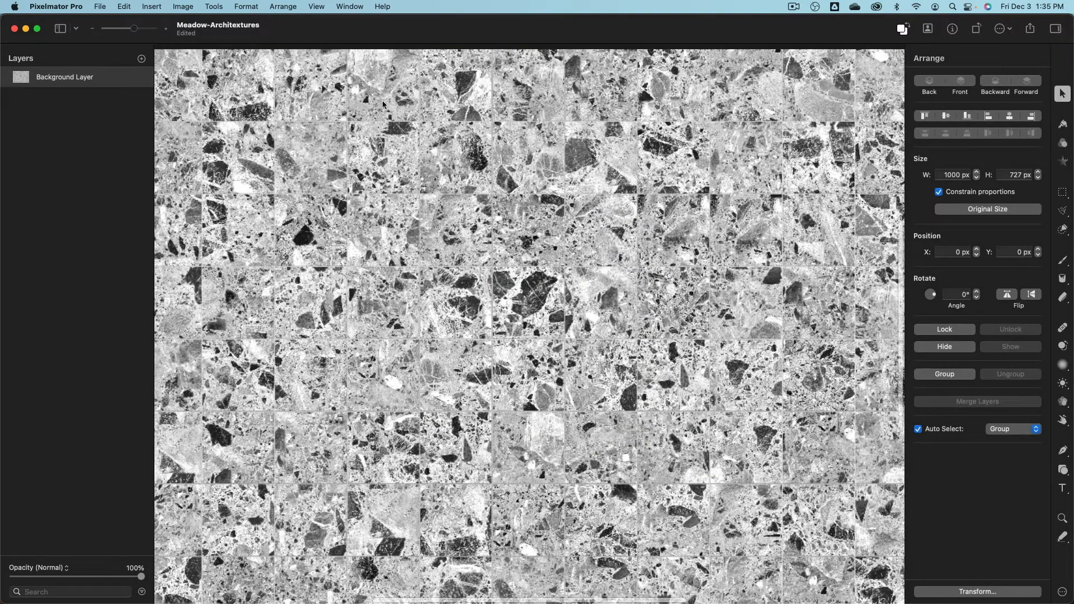
left_click(151, 6)
mouse_move(179, 4)
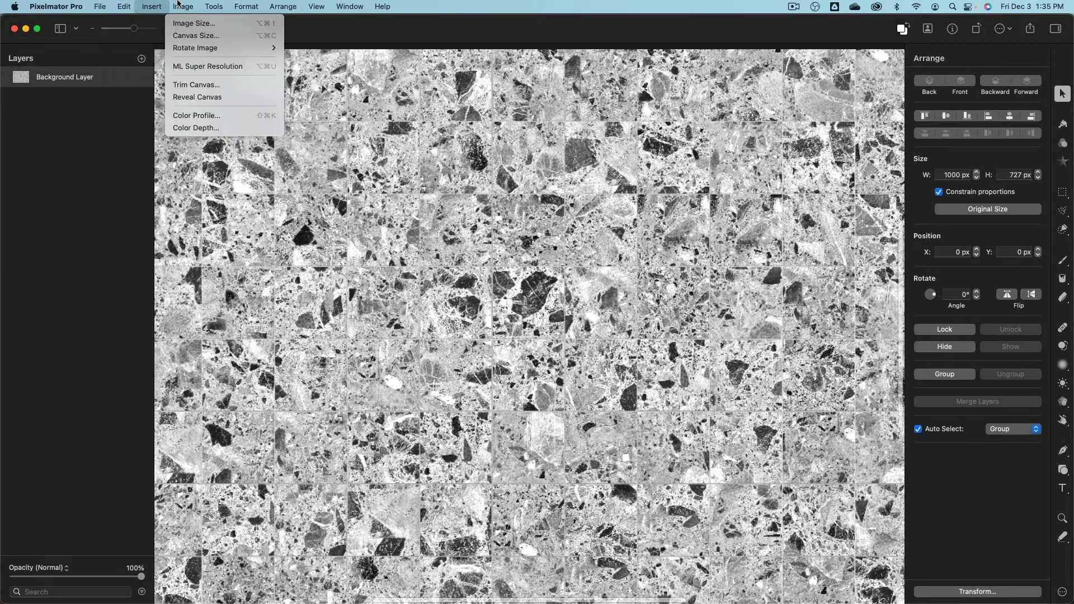
left_click(207, 23)
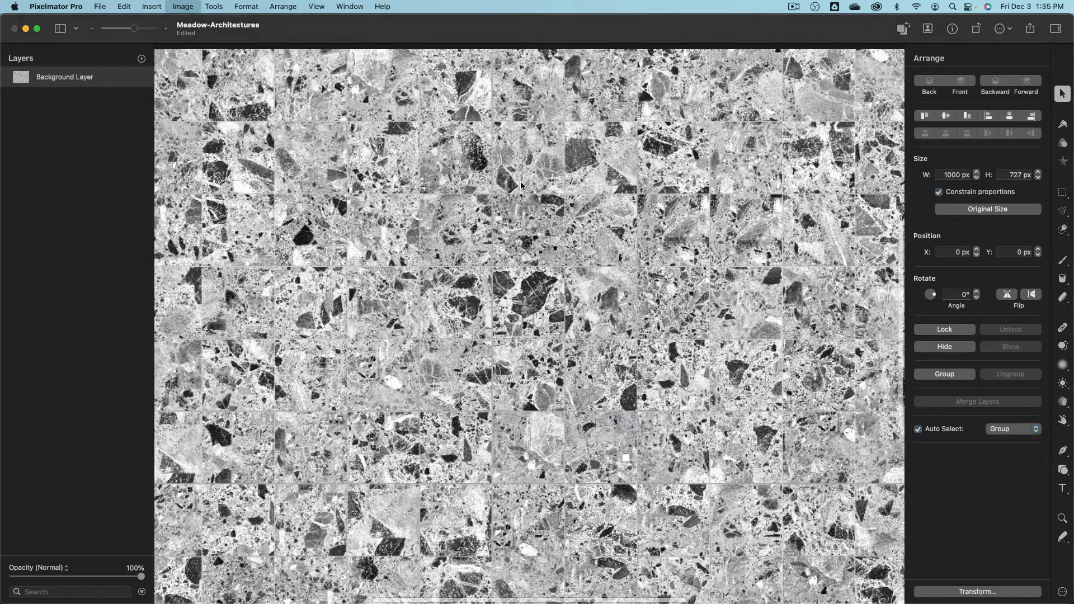
type("4000")
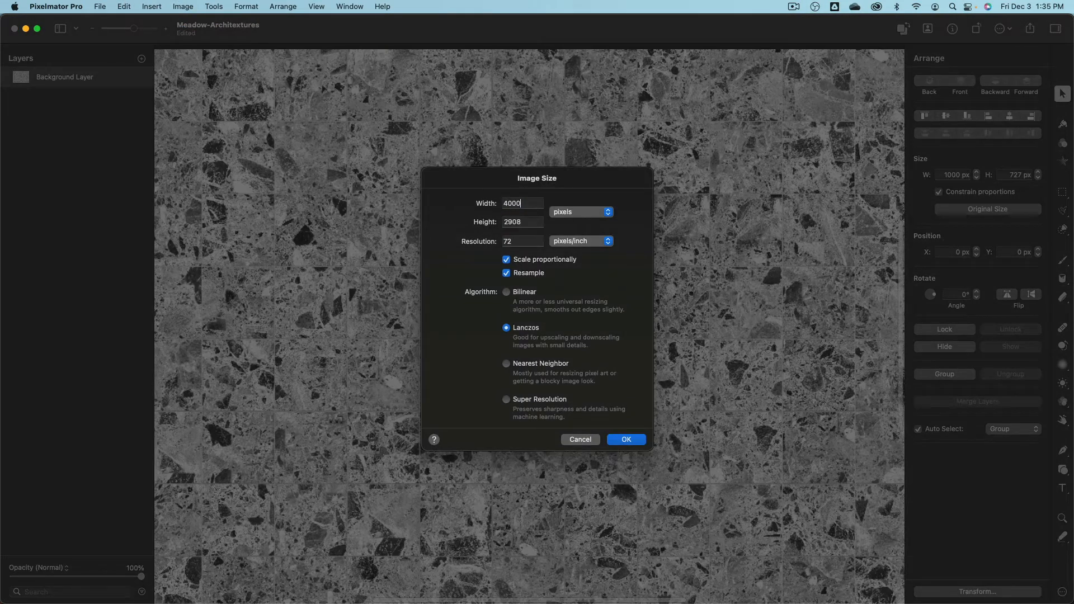
left_click(632, 441)
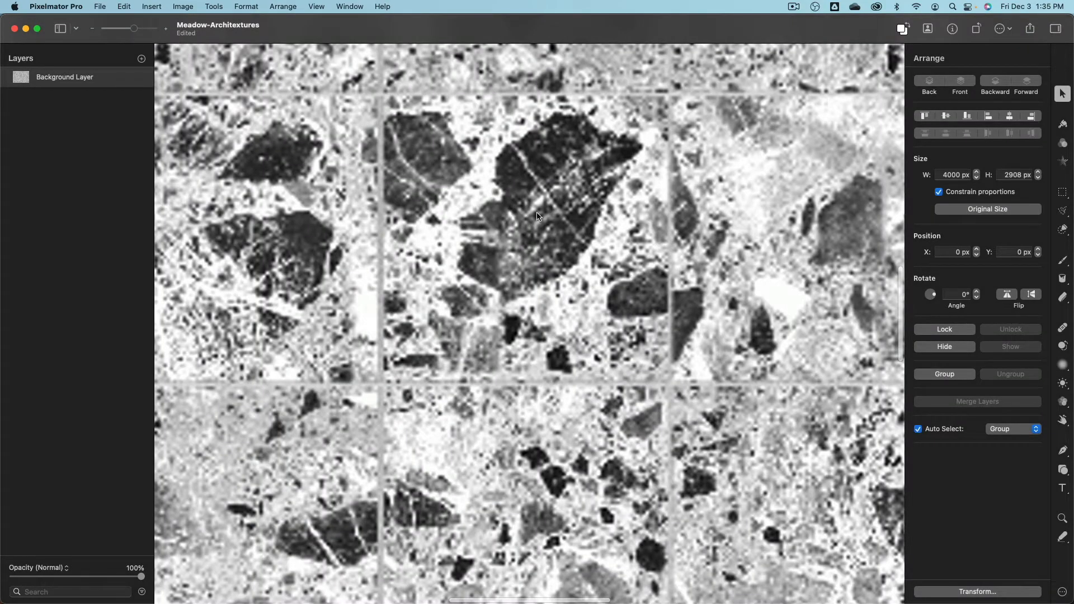
key("super+z")
- Resize the image proportionally to 4000 pixels wide with the Super Resolution algorithm
left_click(182, 7)
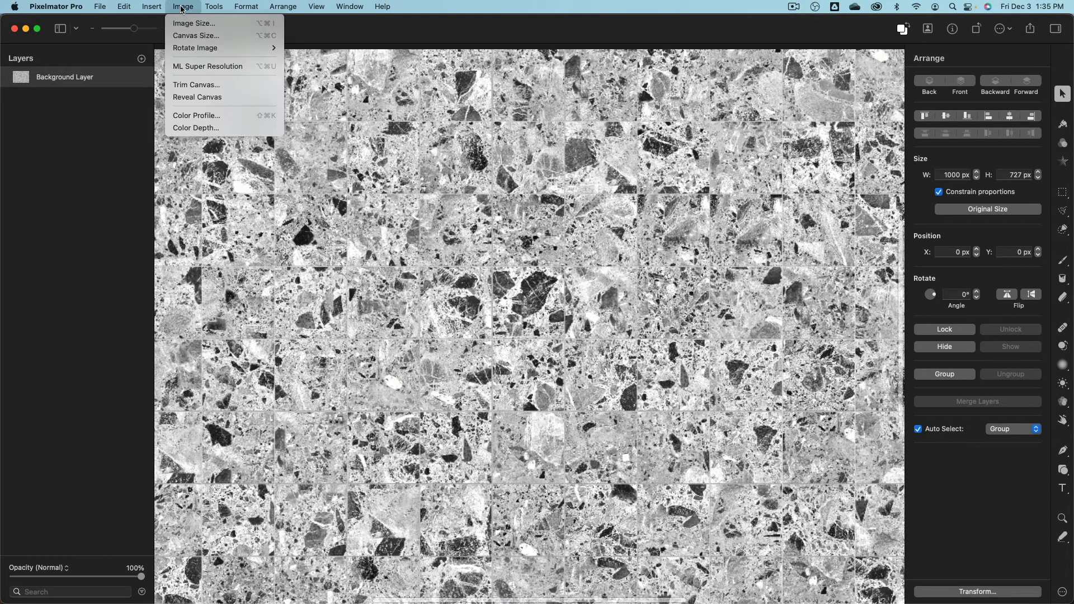
left_click(187, 23)
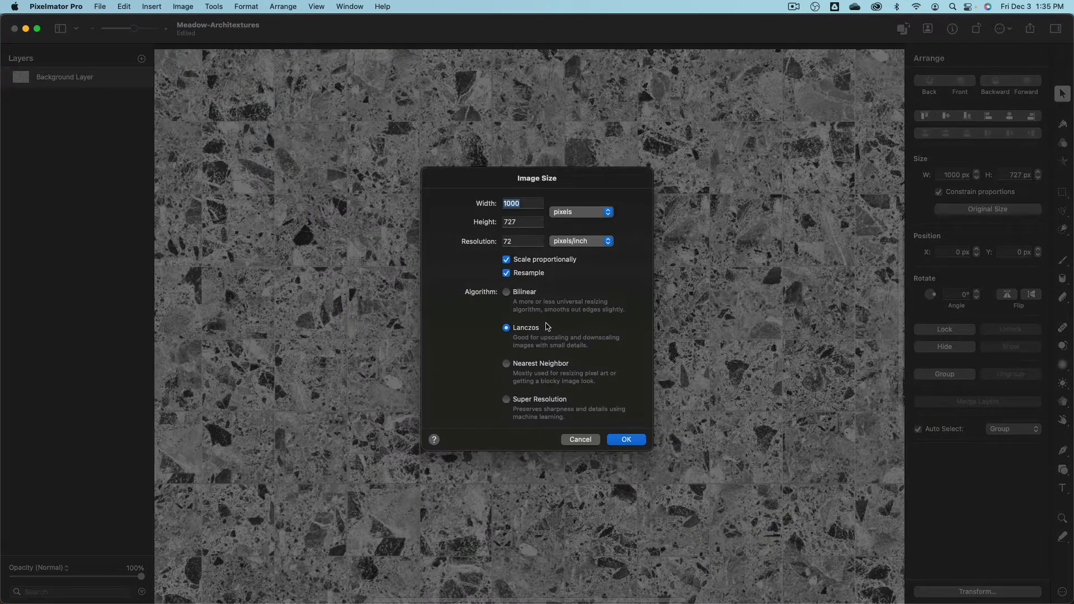
left_click(541, 400)
type("4000")
left_click(627, 442)
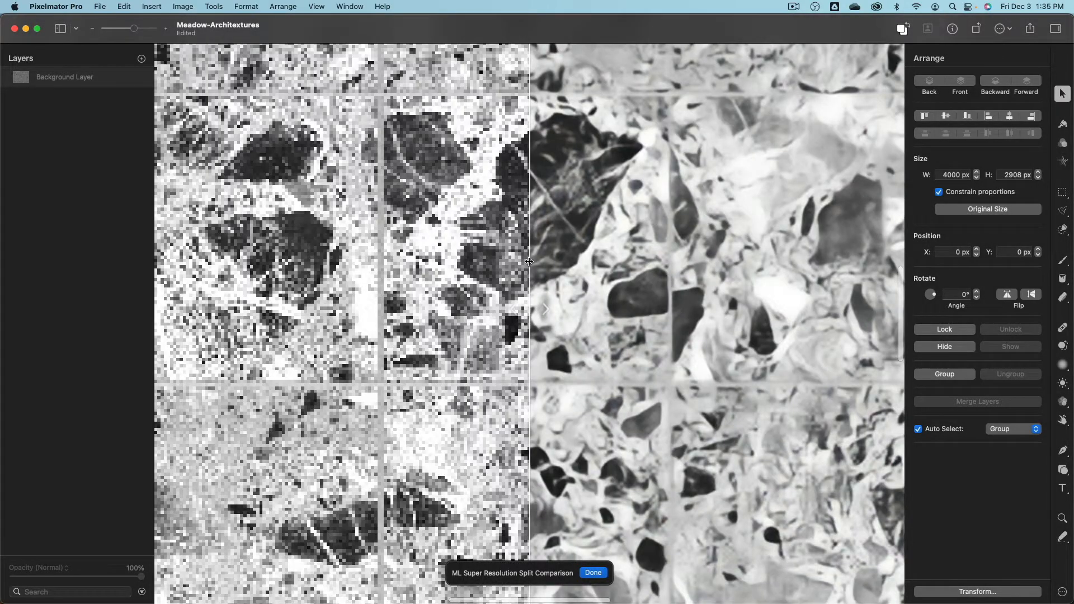
- Compare the original and Super Resolution versions with the split divider at close and full view, and close the document without keeping it
left_click_drag(530, 279, 238, 276)
left_click_drag(680, 294, 748, 289)
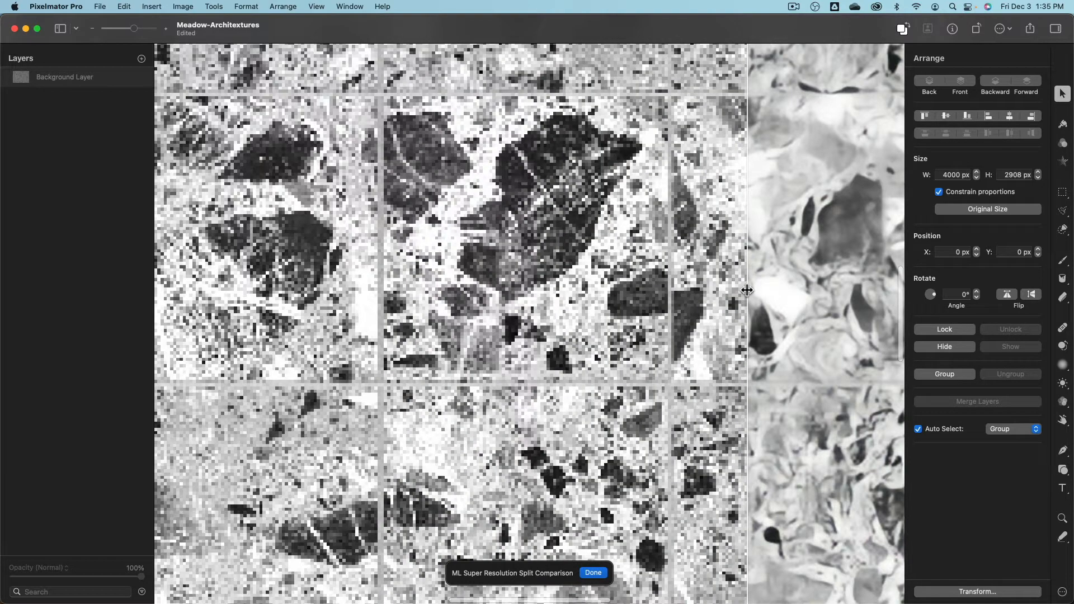
left_click_drag(748, 290, 444, 343)
scroll(621, 264, "down", 10)
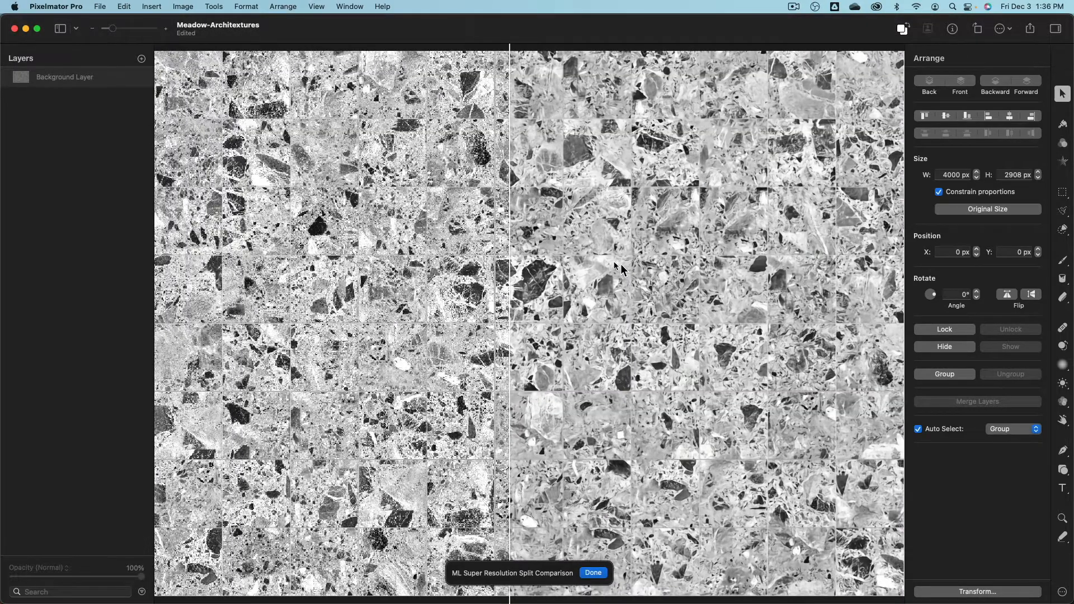
left_click_drag(510, 330, 348, 336)
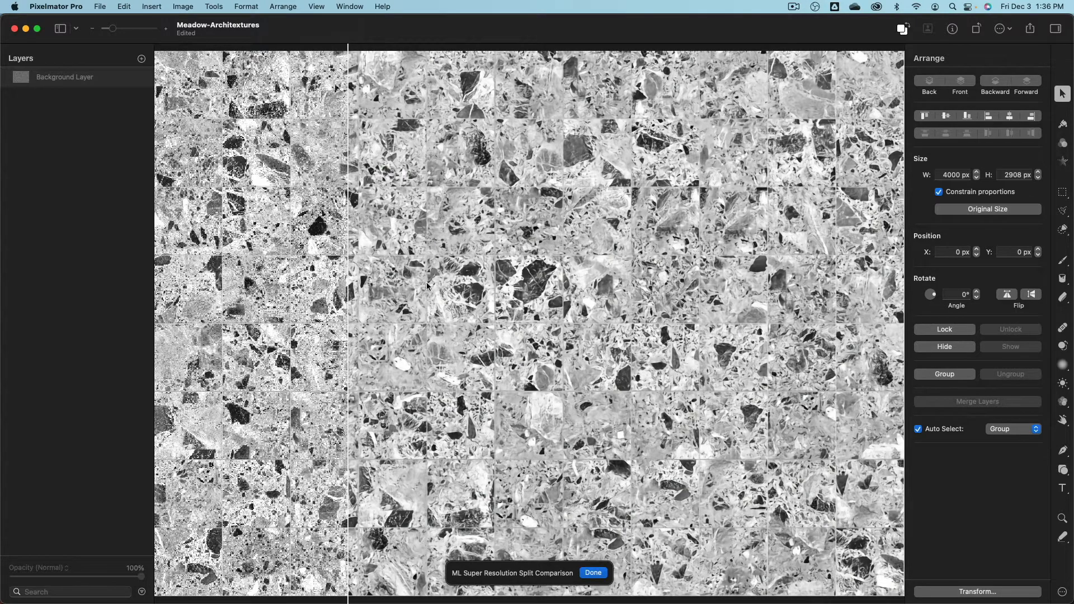
left_click_drag(348, 353, 688, 313)
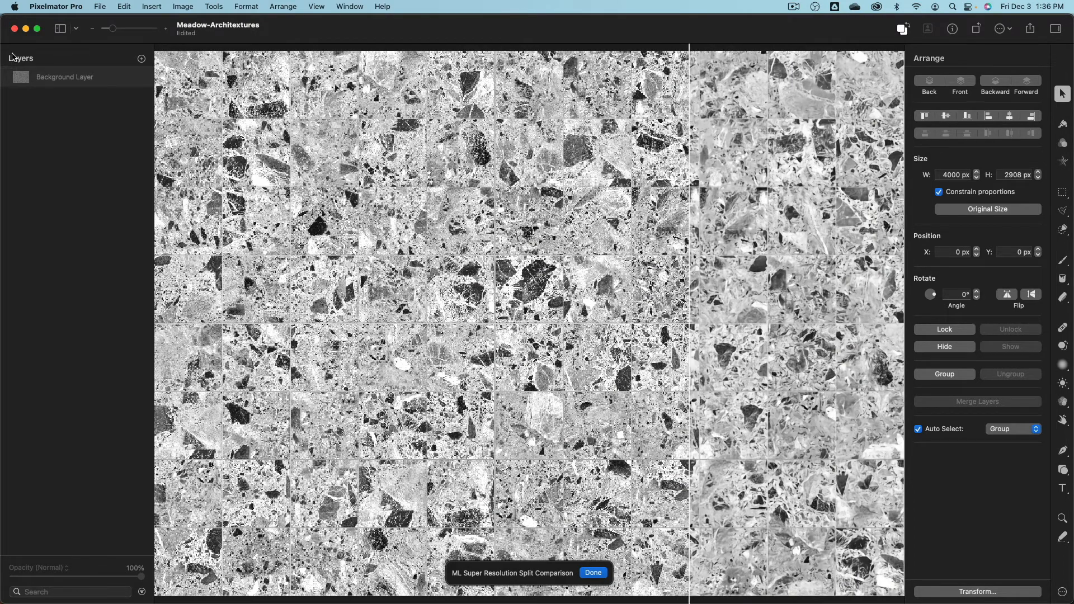
left_click(14, 28)
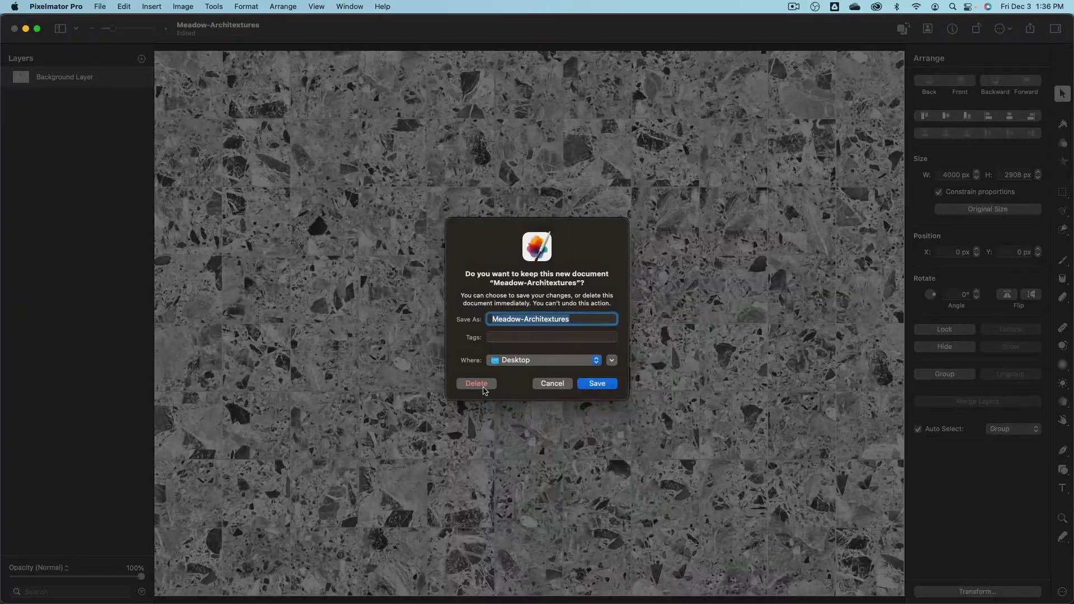
left_click(483, 385)
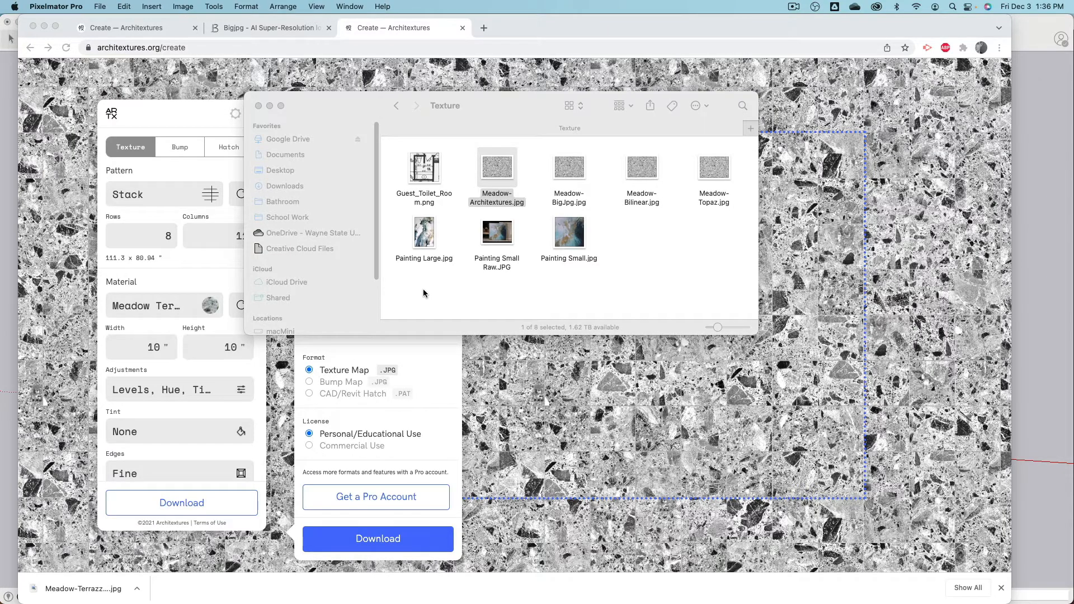
- Switch to the Bigjpg site in Chrome and add Meadow-Architextures.jpg from the Texture folder for enlargement
left_click(252, 29)
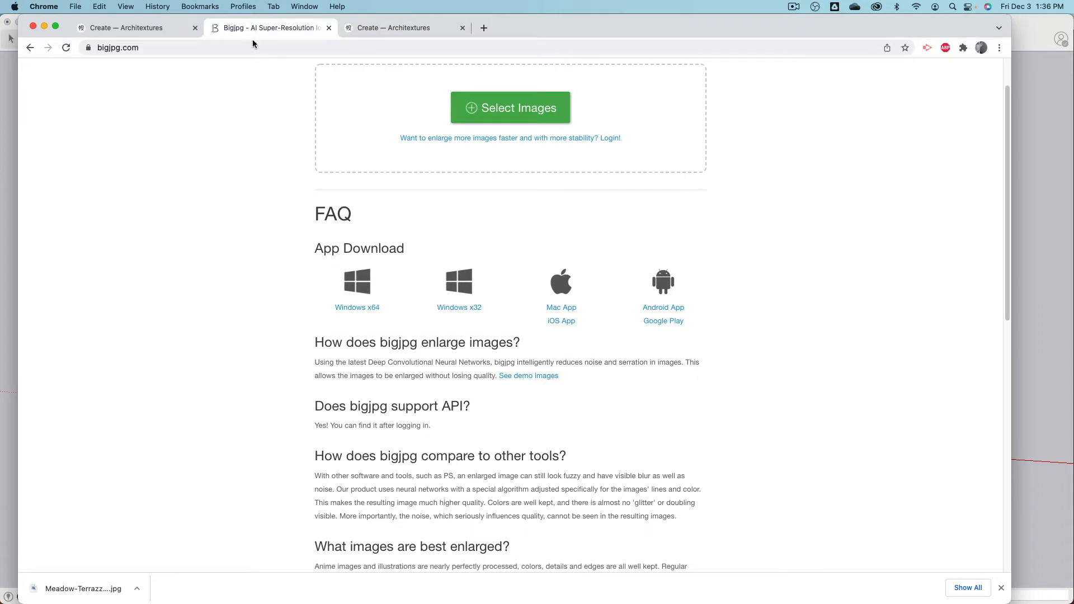
left_click(529, 112)
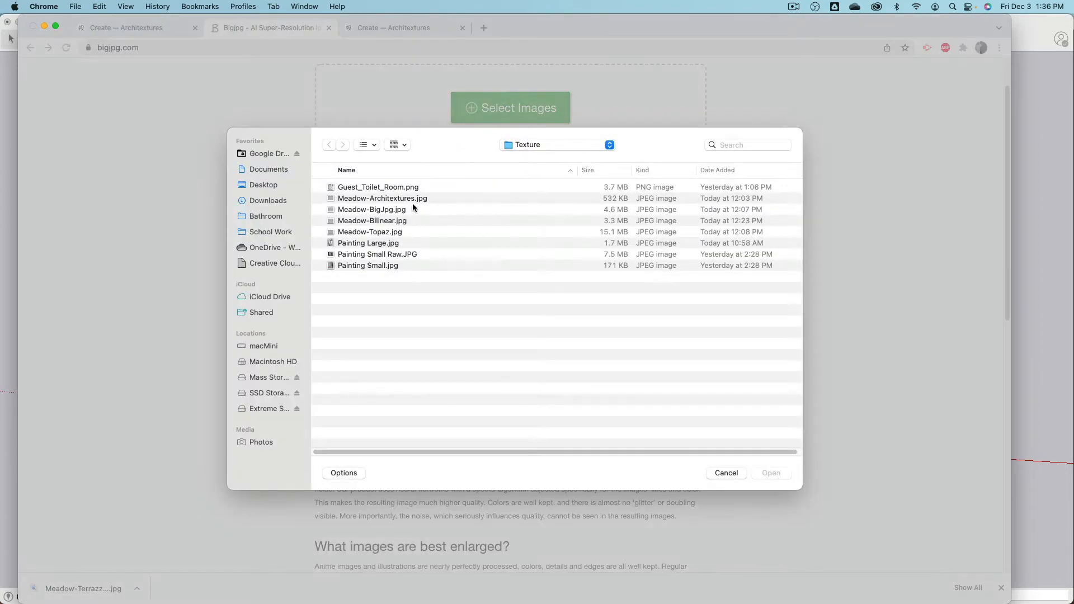
left_click(413, 200)
key("space")
key("space")
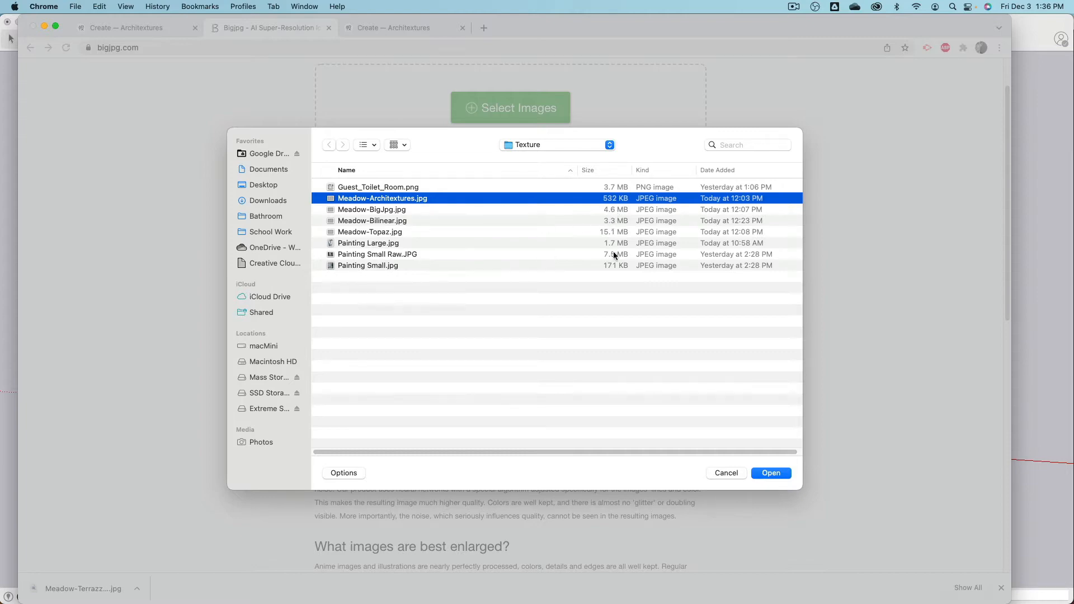
left_click(785, 475)
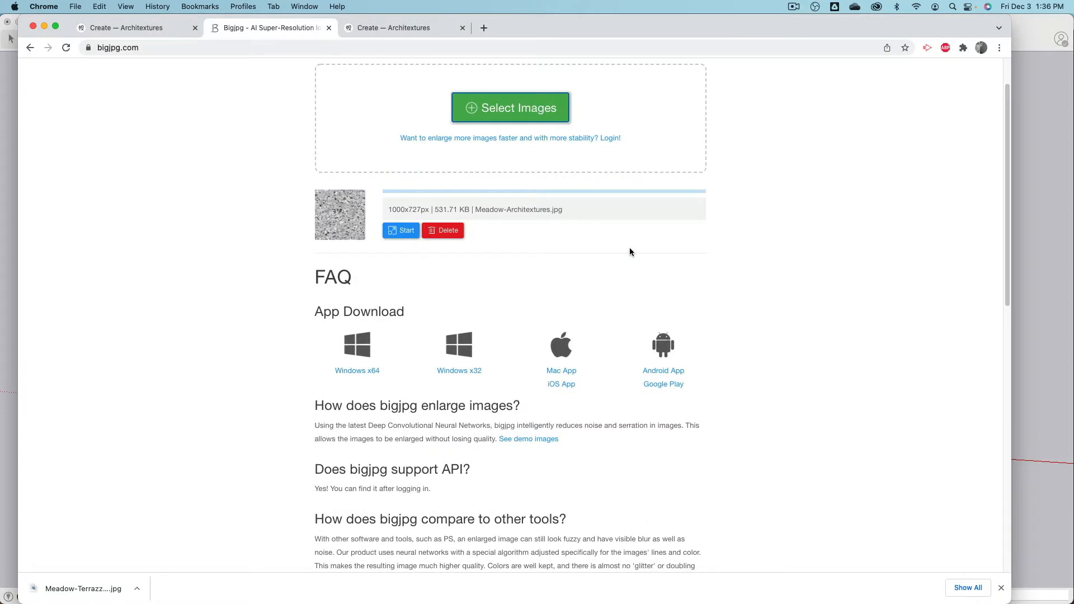
- Start the Bigjpg enlargement of Meadow-Architextures.jpg with 4x upscaling
left_click(400, 230)
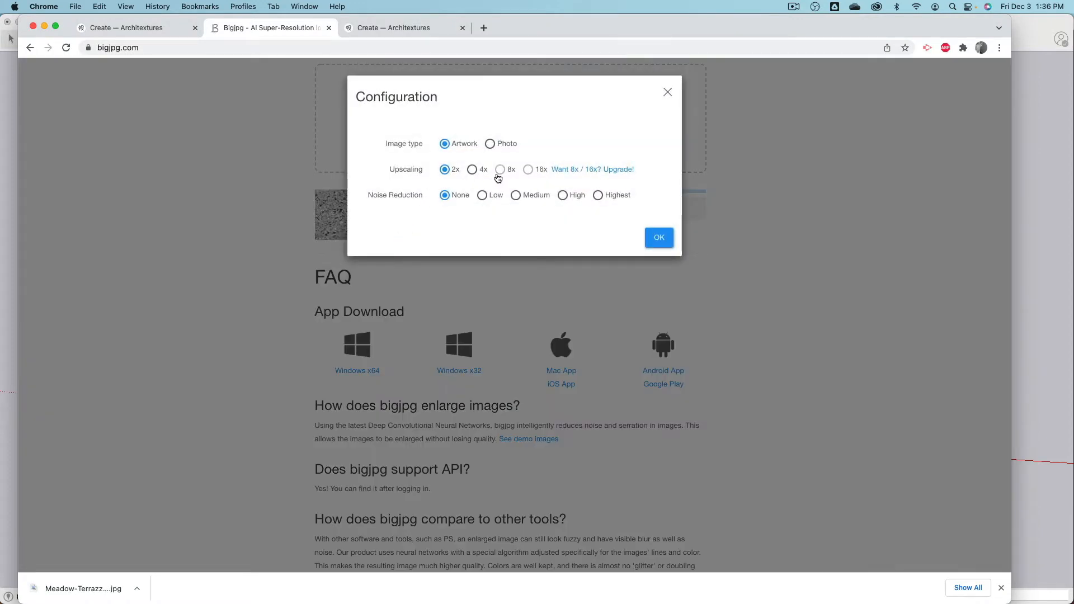
left_click(473, 172)
left_click(656, 239)
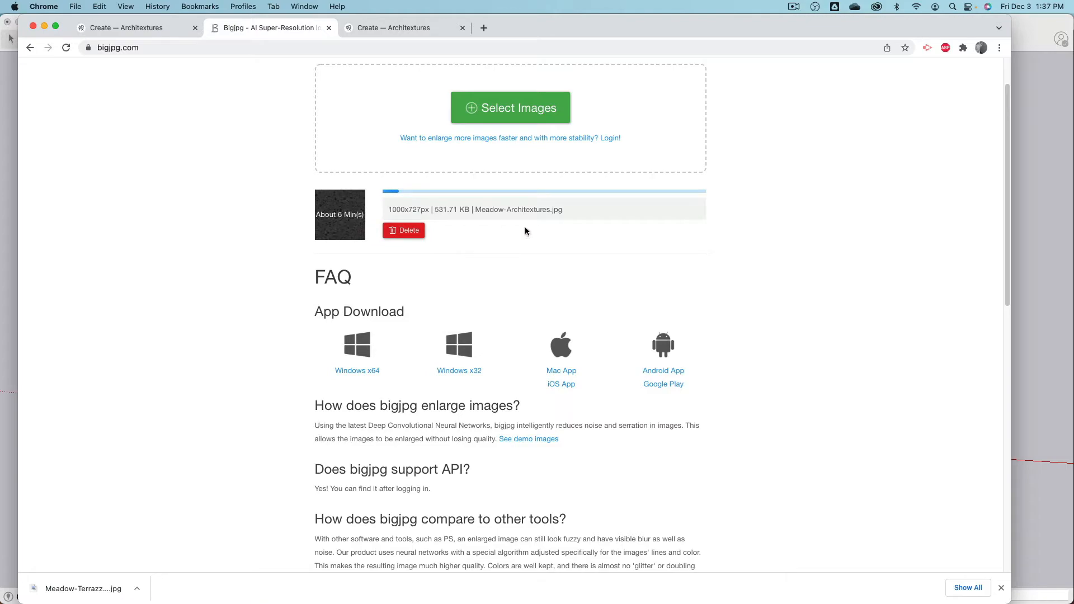
- Preview Meadow-BigJpg.jpg and Meadow-Topaz.jpg from the Texture folder to compare the two upscaled versions
key("super+Tab")
key("super+Tab")
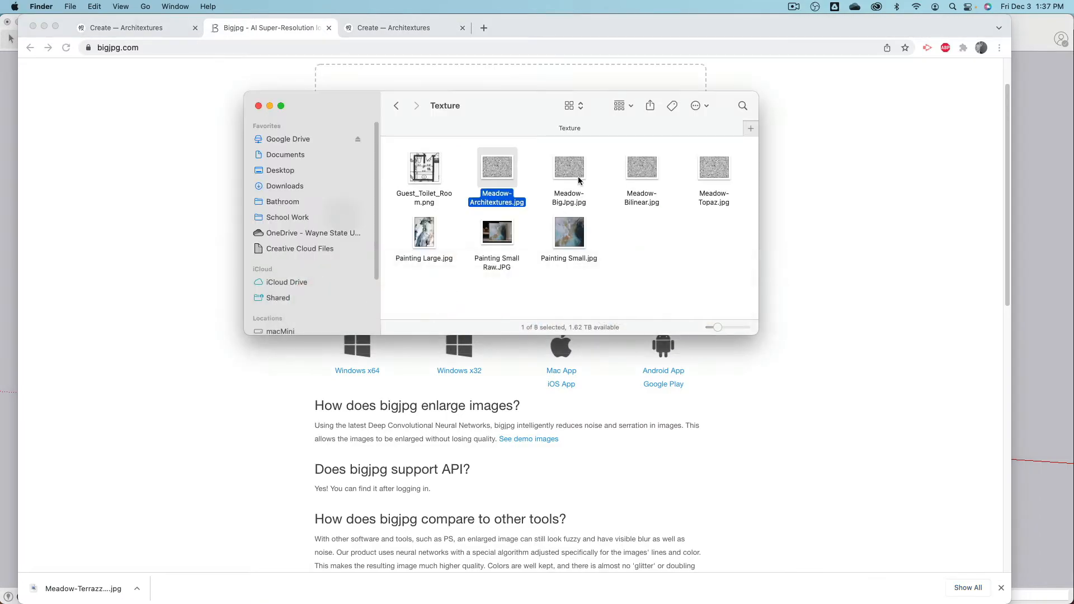
left_click(573, 170)
key("space")
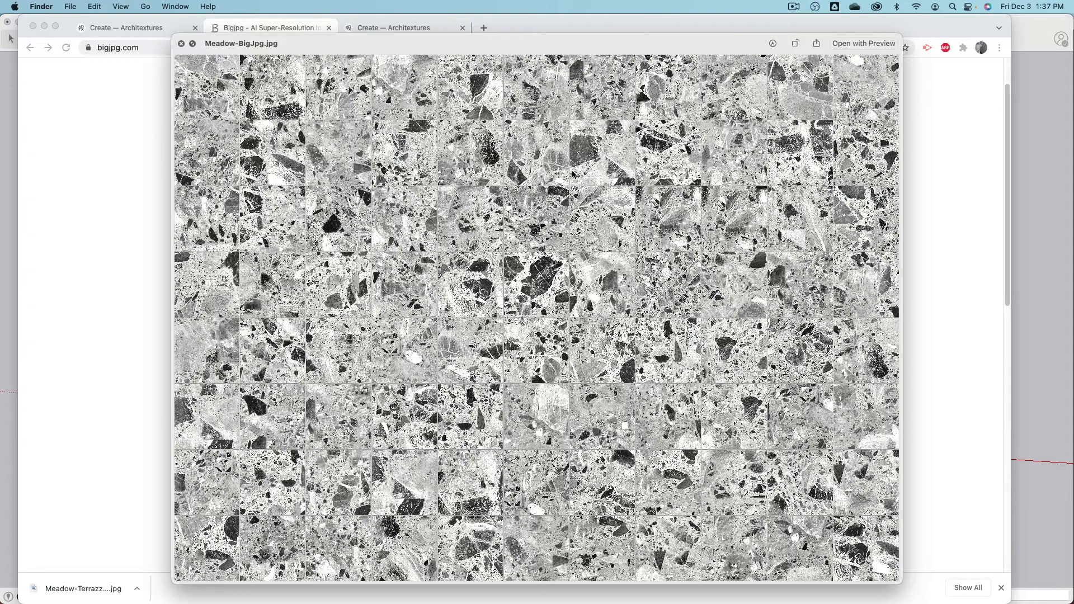
key("space")
left_click(717, 171)
key("space")
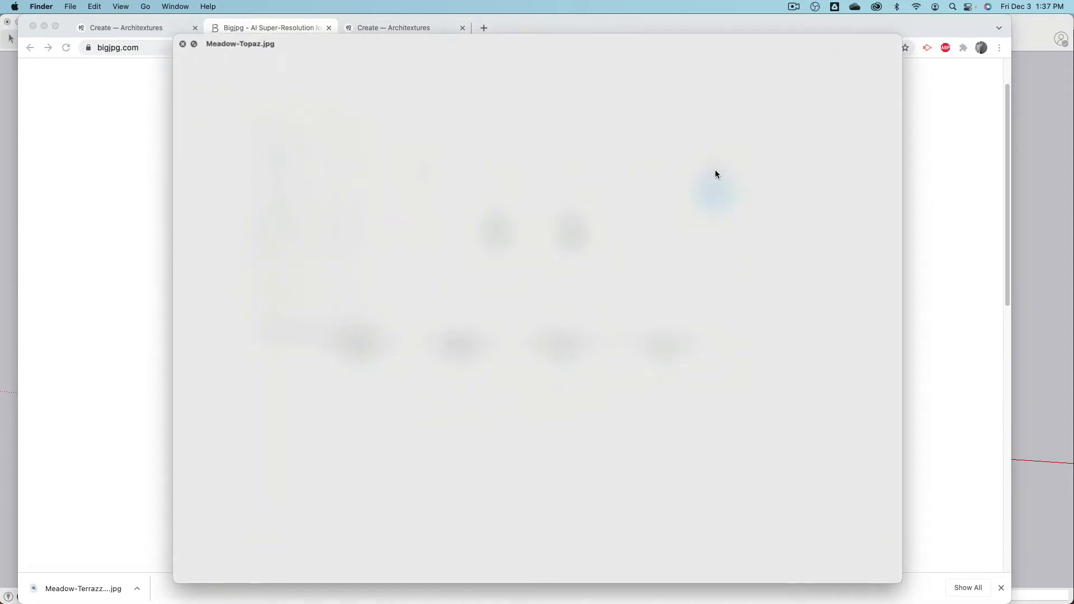
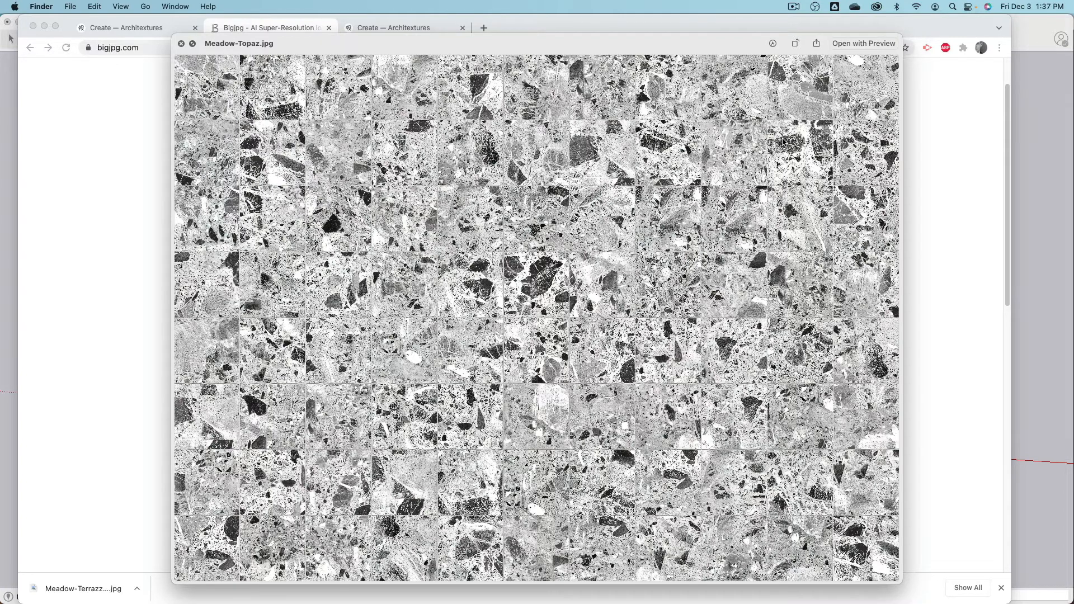
key("space")
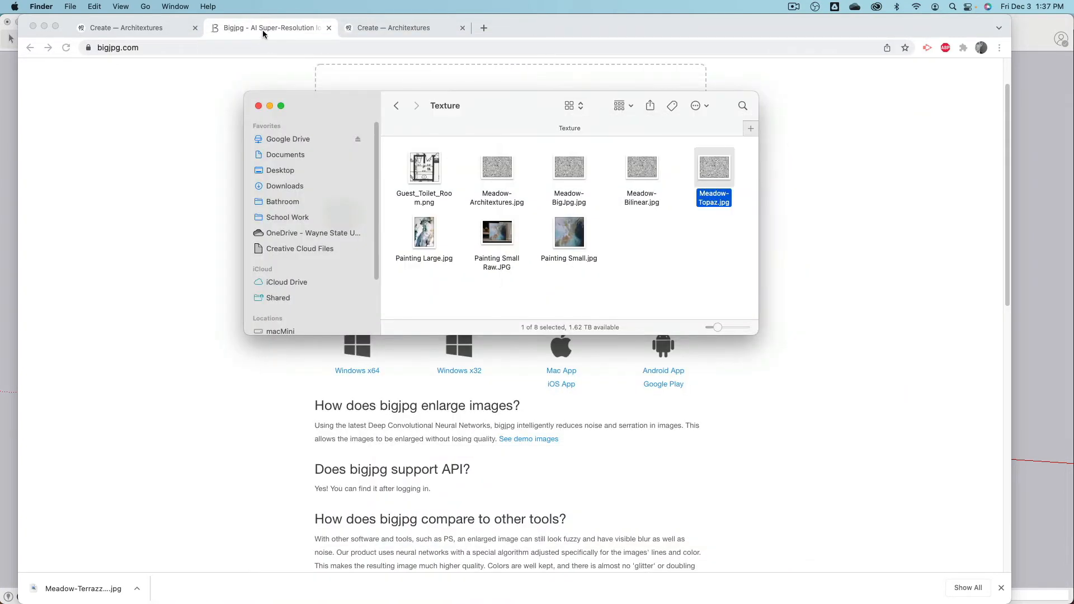
- Check the Bigjpg enlargement's status in Chrome and switch to the Bathroom RAW model in SketchUp
left_click_drag(484, 104, 580, 267)
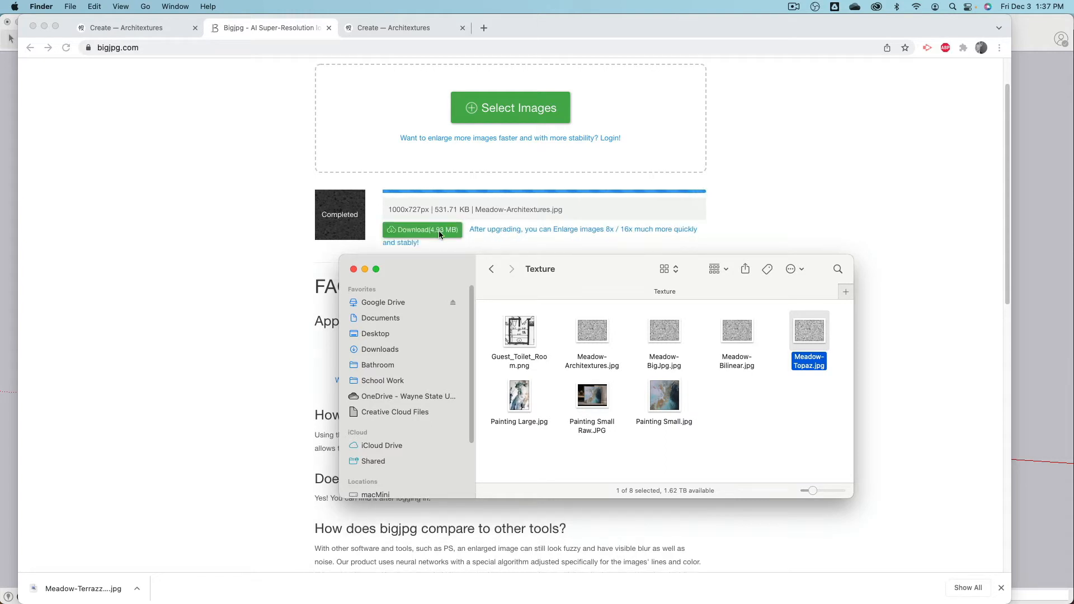
left_click(274, 167)
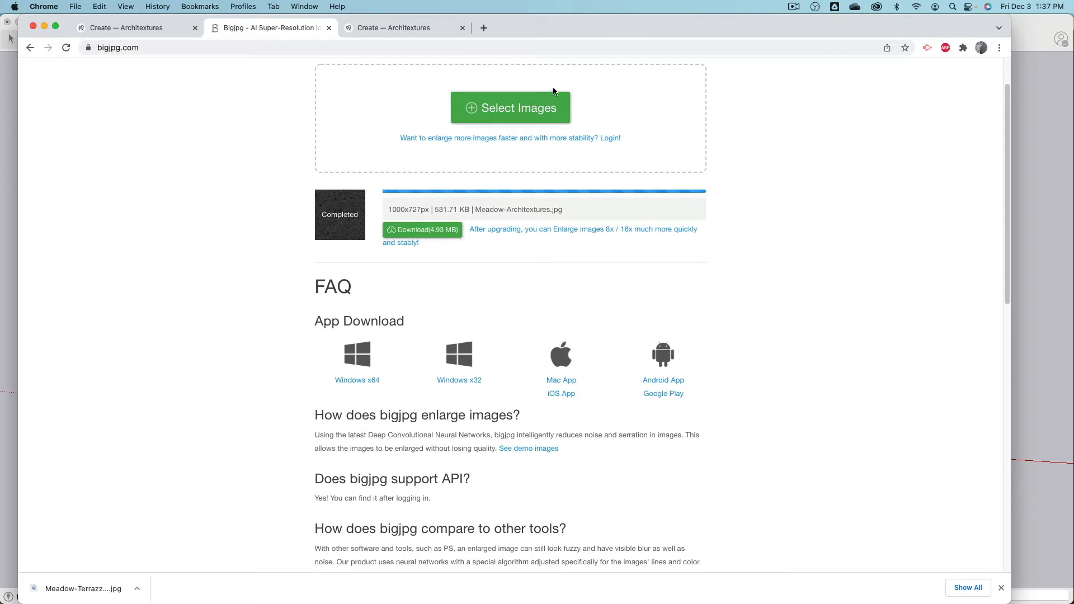
key("super+Tab")
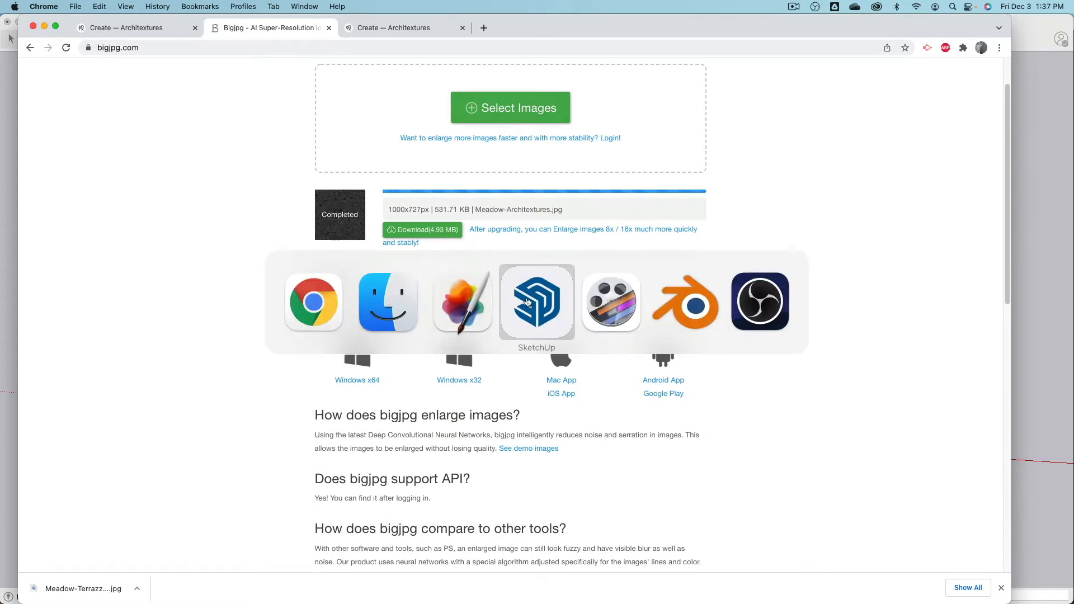
left_click(545, 304)
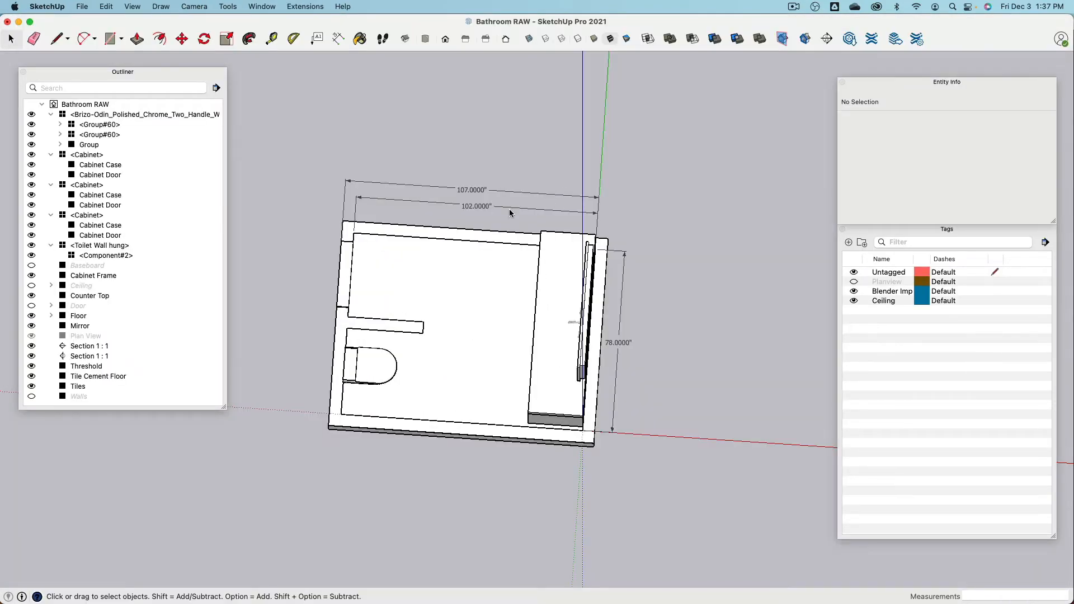
- Hide the counter top, the cabinet frame and the three cabinets to expose the bathroom floor
mouse_move(511, 211)
middle_mouse_down()
mouse_move(463, 402)
mouse_move(467, 329)
mouse_move(403, 319)
mouse_move(516, 307)
mouse_move(499, 278)
mouse_move(406, 203)
mouse_move(791, 228)
mouse_move(563, 353)
middle_mouse_up()
scroll(486, 386, "up", 5)
middle_click_drag(486, 386, 470, 308, "shift")
left_click(470, 307)
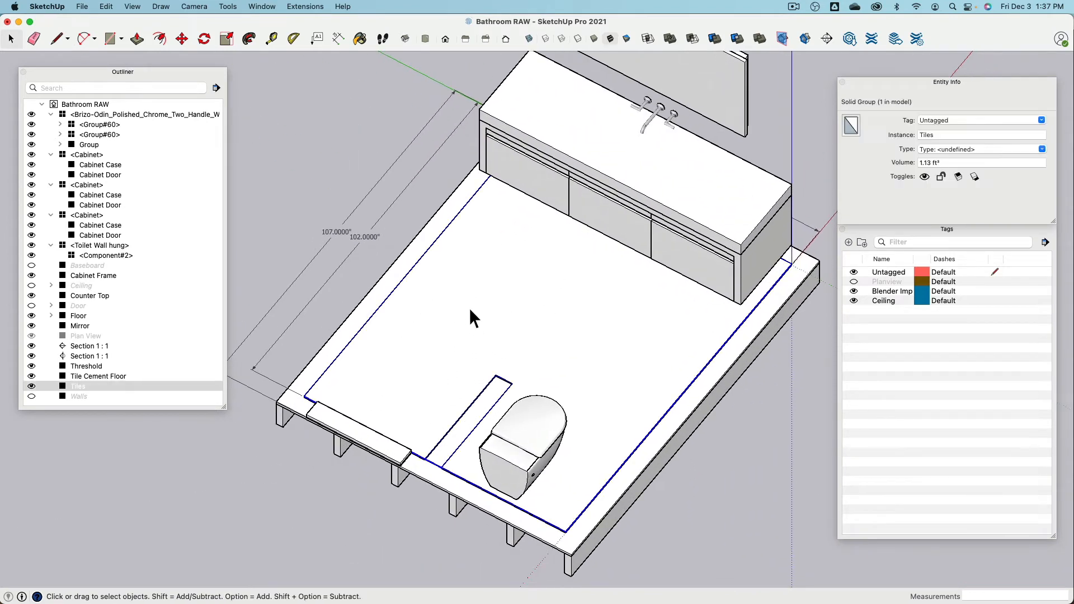
left_click(542, 120)
key("super+e")
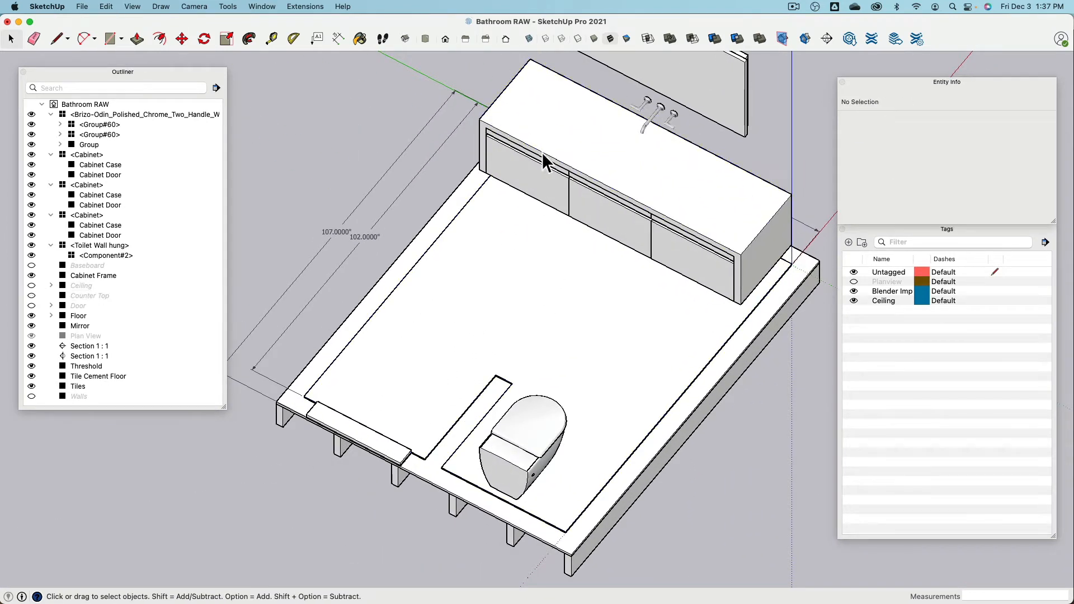
left_click(542, 152)
key("super+e")
left_click(573, 146)
key("super+e")
left_click(632, 167)
key("super+e")
left_click(699, 196)
key("super+e")
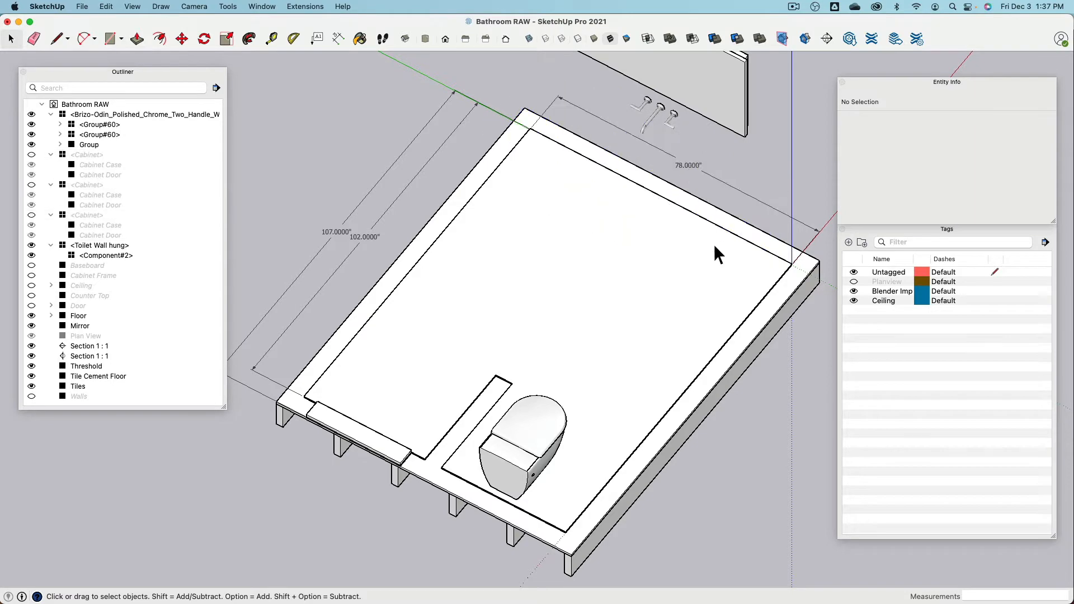
- Open the Tiles group for editing and select its top face
scroll(671, 252, "down", 3)
left_click(619, 256)
double_click(599, 240)
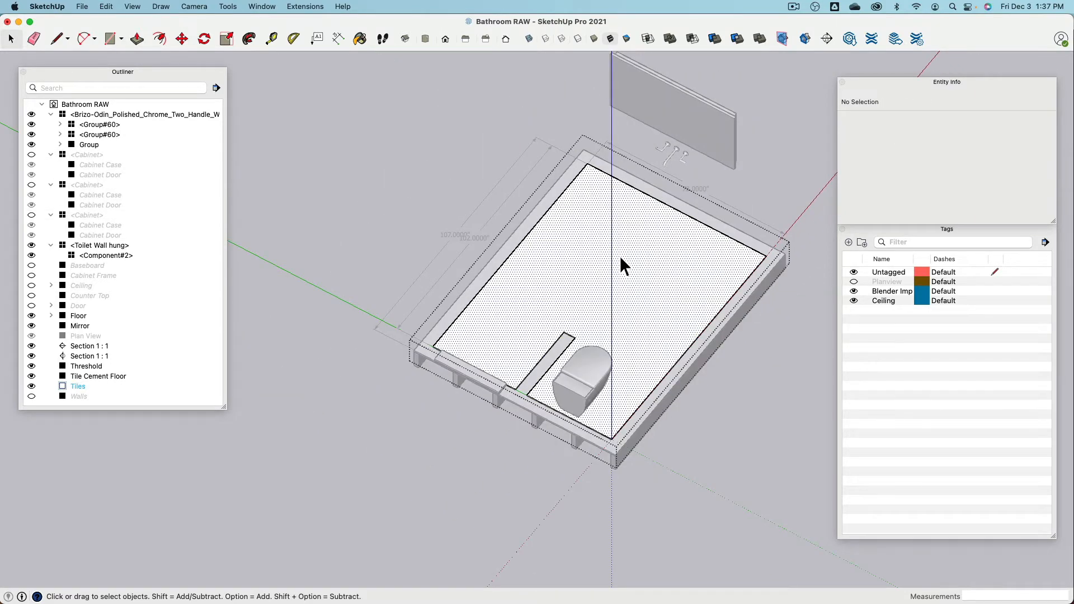
left_click(569, 235)
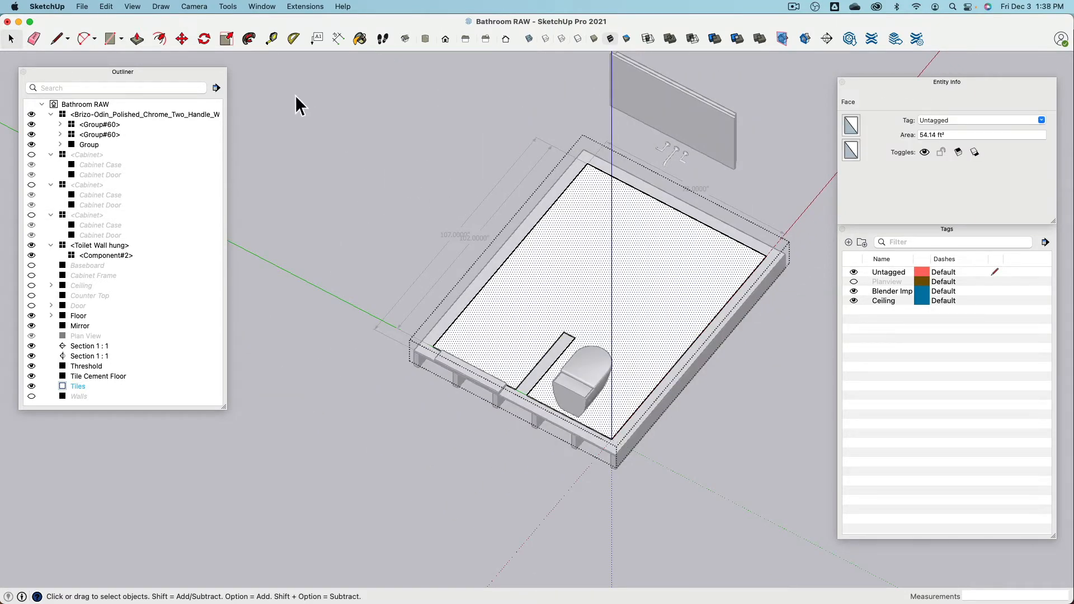
- Load Meadow-BigJpg.jpg from the Bathroom project's Texture folder as a new texture in the model's materials
left_click(262, 6)
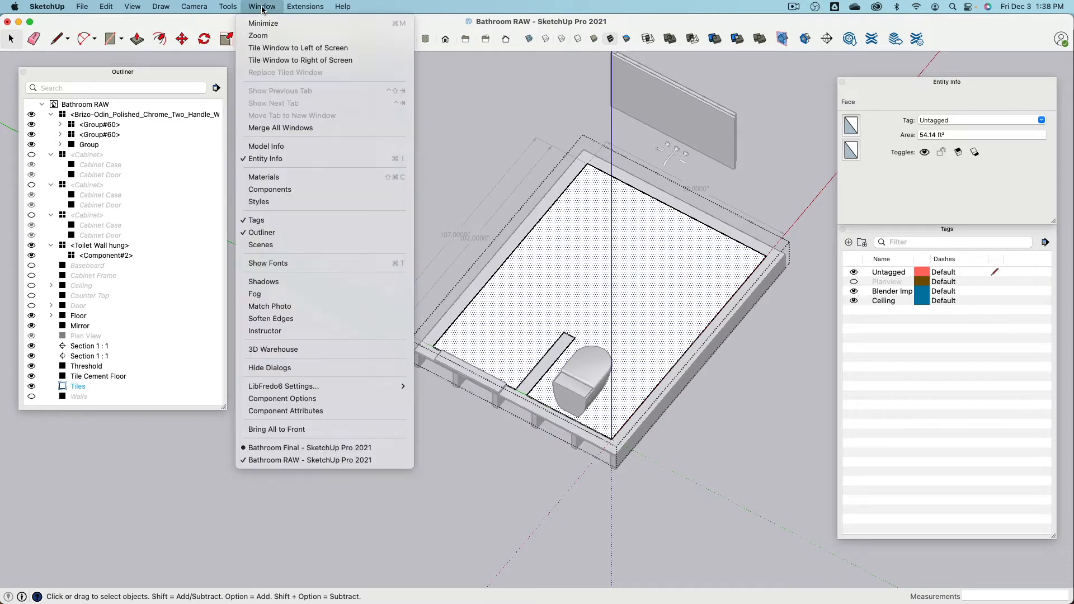
left_click(280, 177)
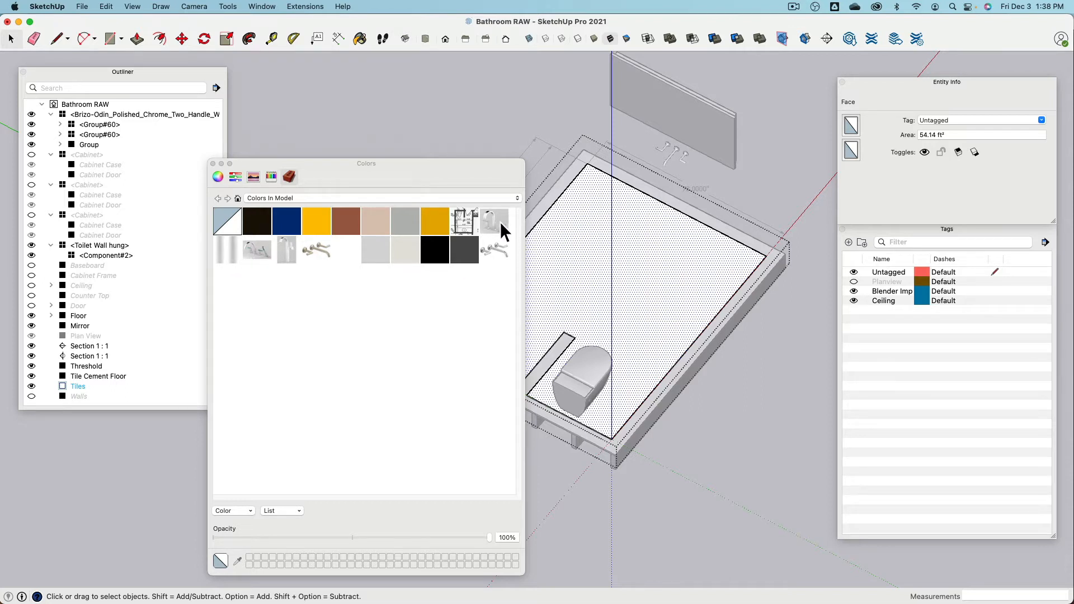
right_click(277, 311)
left_click(287, 309)
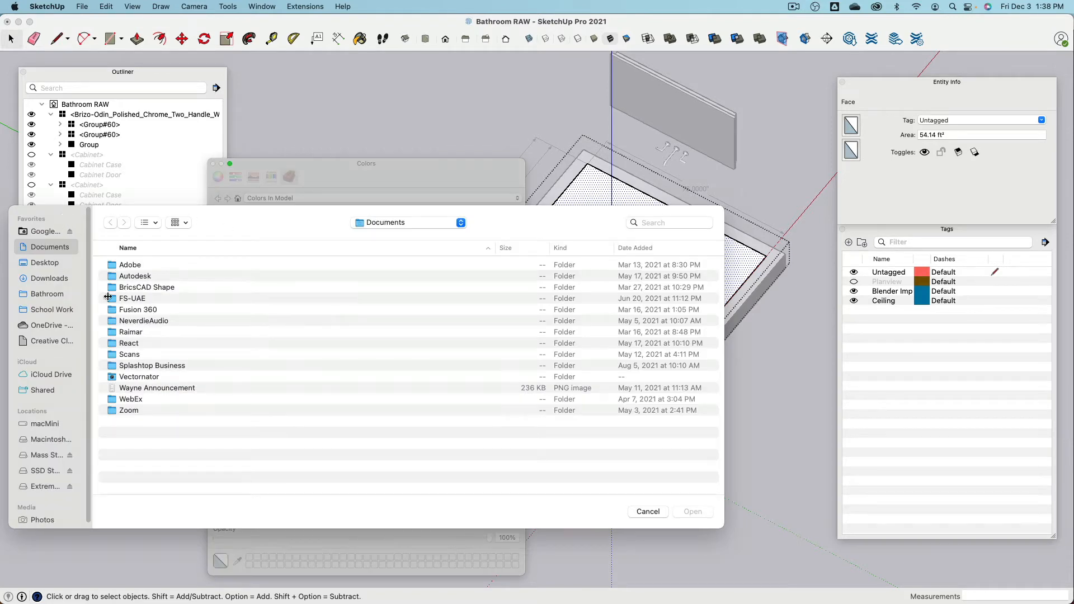
left_click(67, 295)
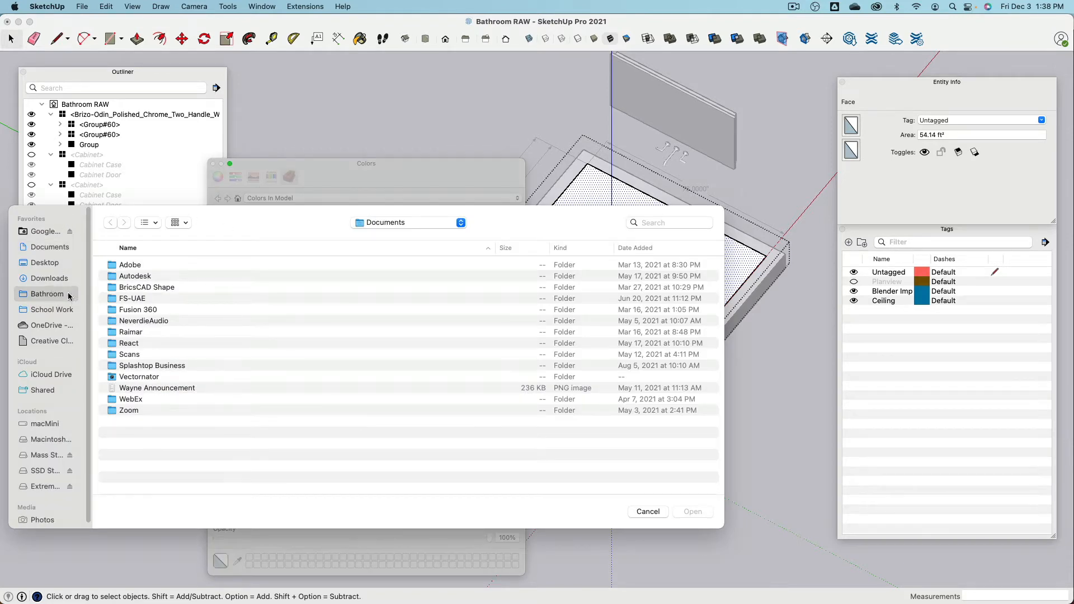
left_click(136, 345)
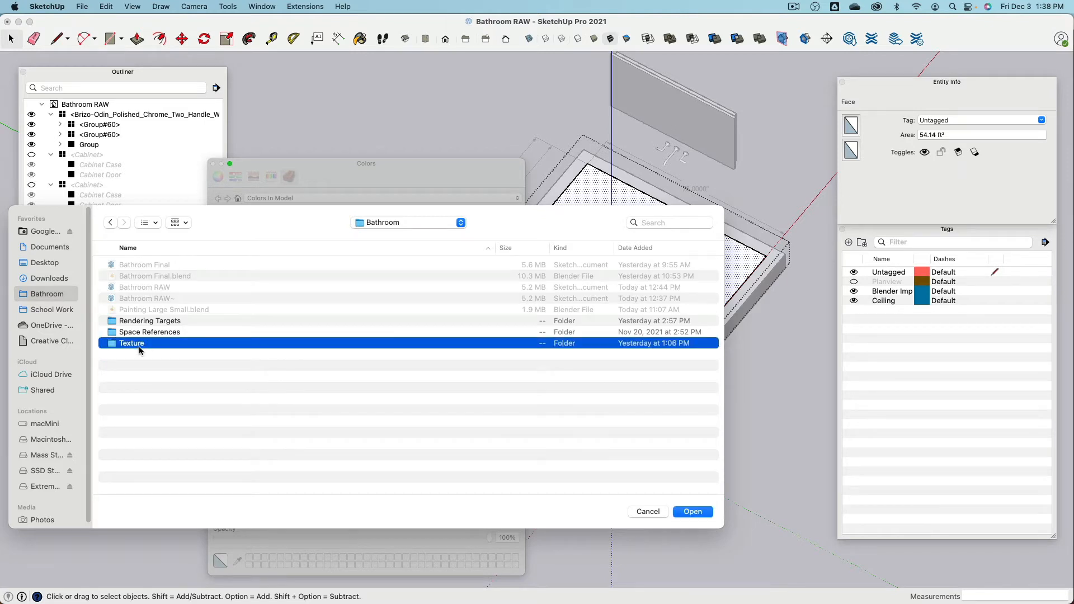
double_click(140, 345)
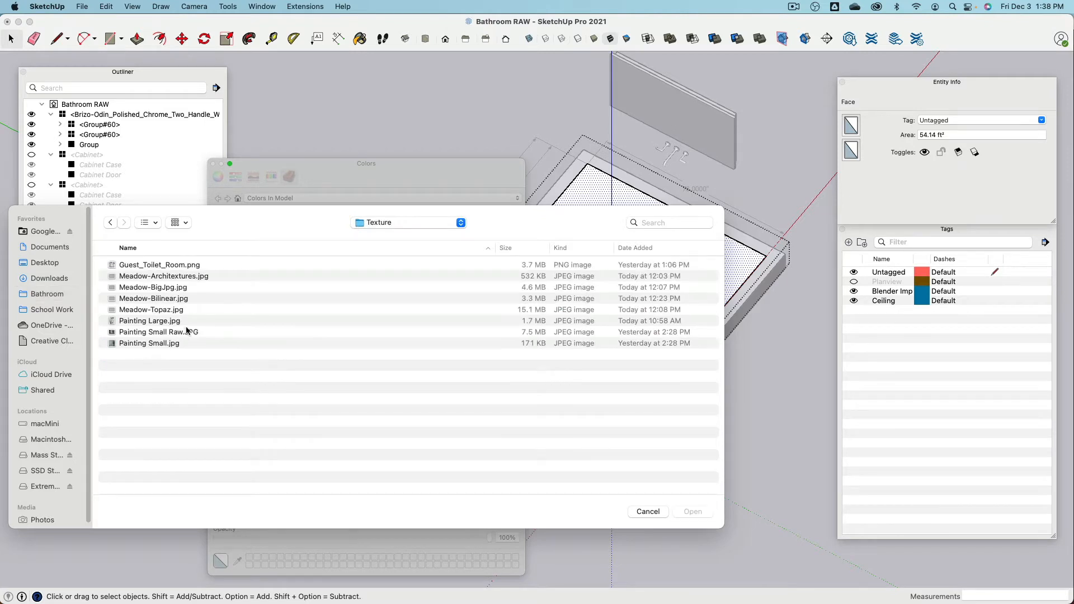
left_click(175, 288)
left_click(694, 512)
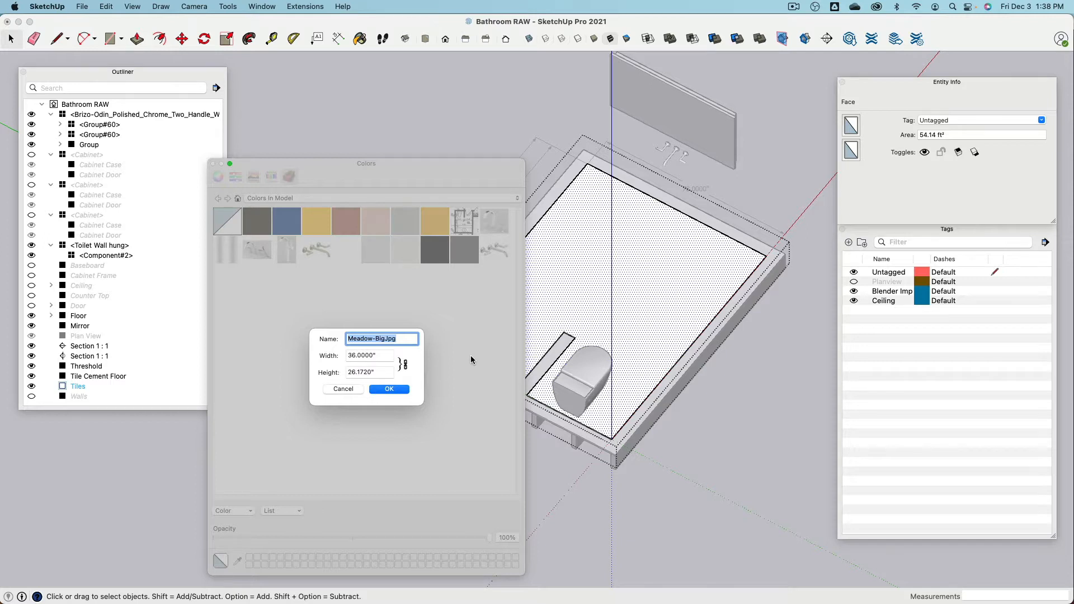
- Create the Meadow-BigJpg material with a texture height of 72 inches, keeping the proportions locked
key("Tab")
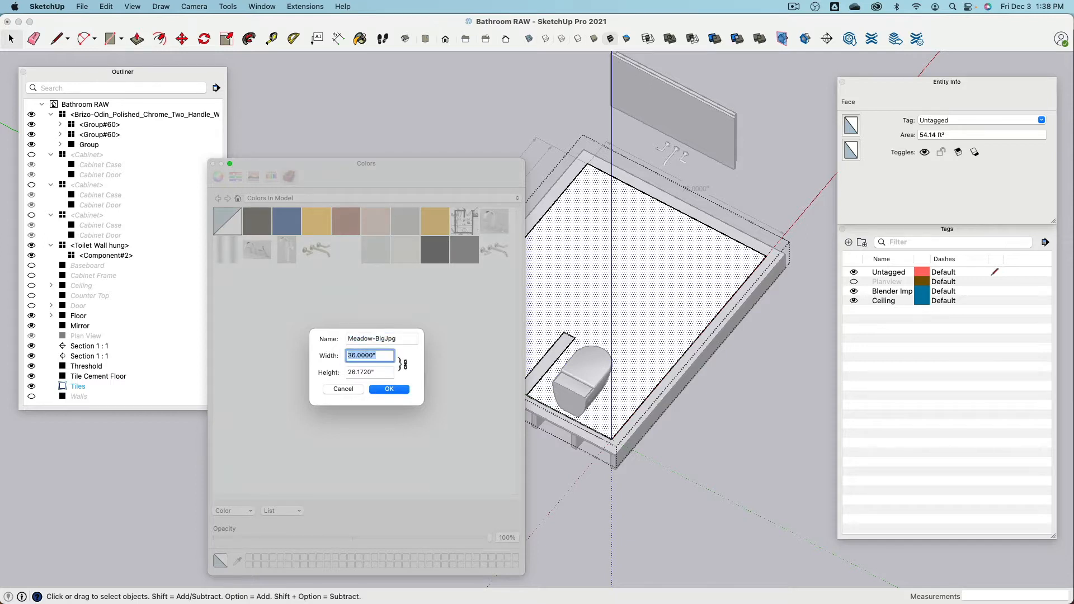
key("Tab")
type("72")
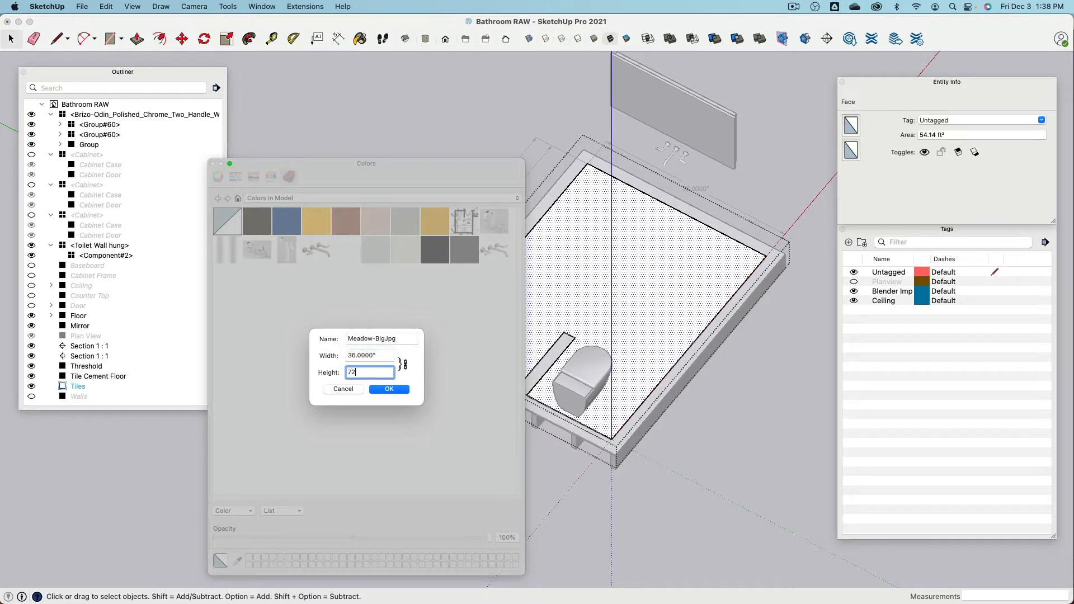
key("Tab")
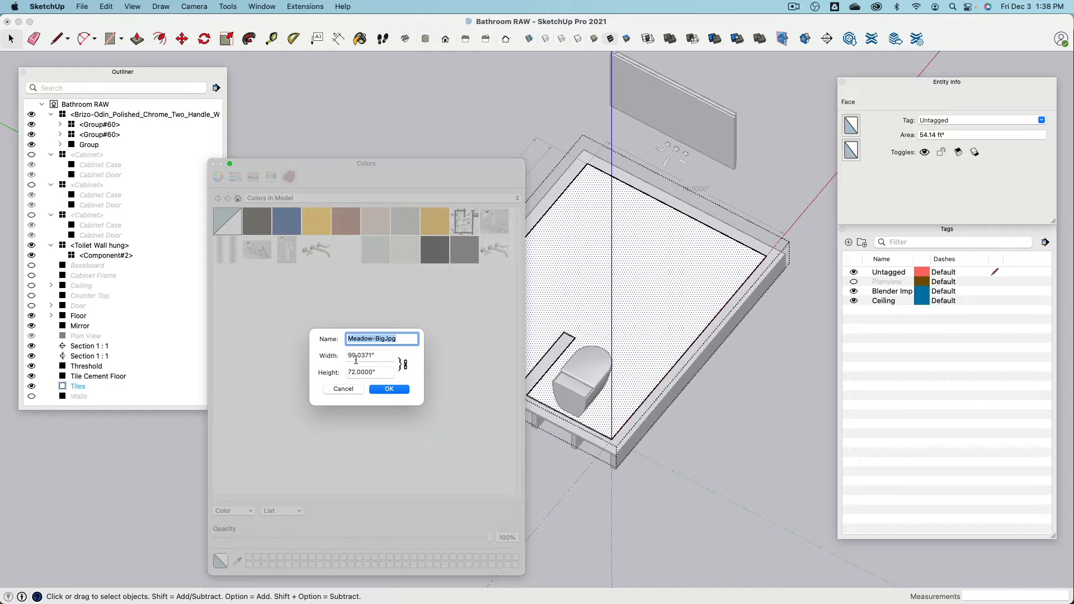
left_click(397, 391)
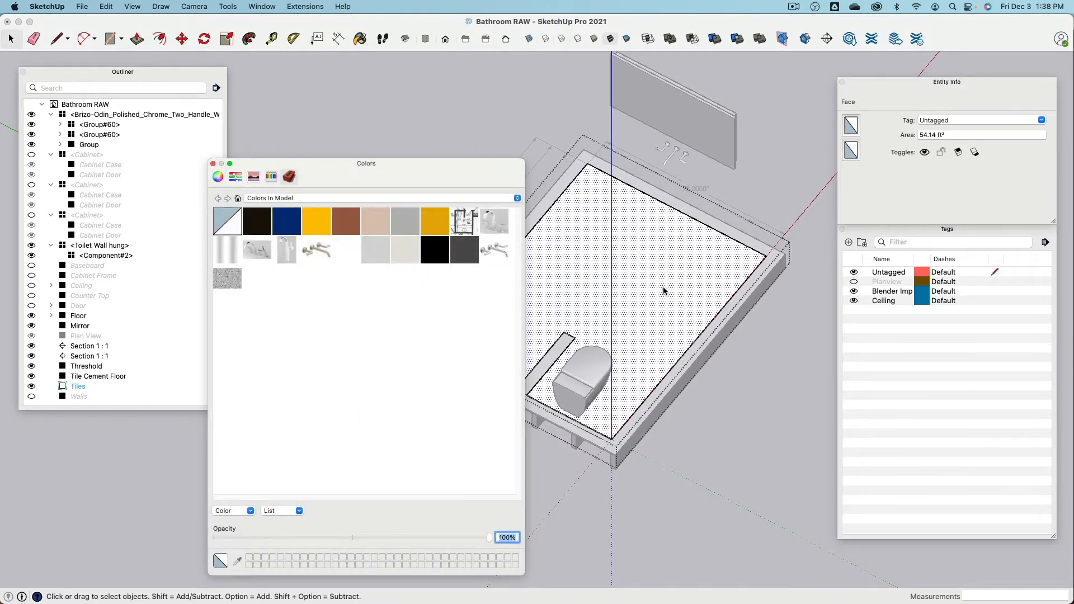
- Edit the Meadow-BigJpg material and set its texture height to 78 inches with the proportions locked
middle_click_drag(664, 290, 273, 287)
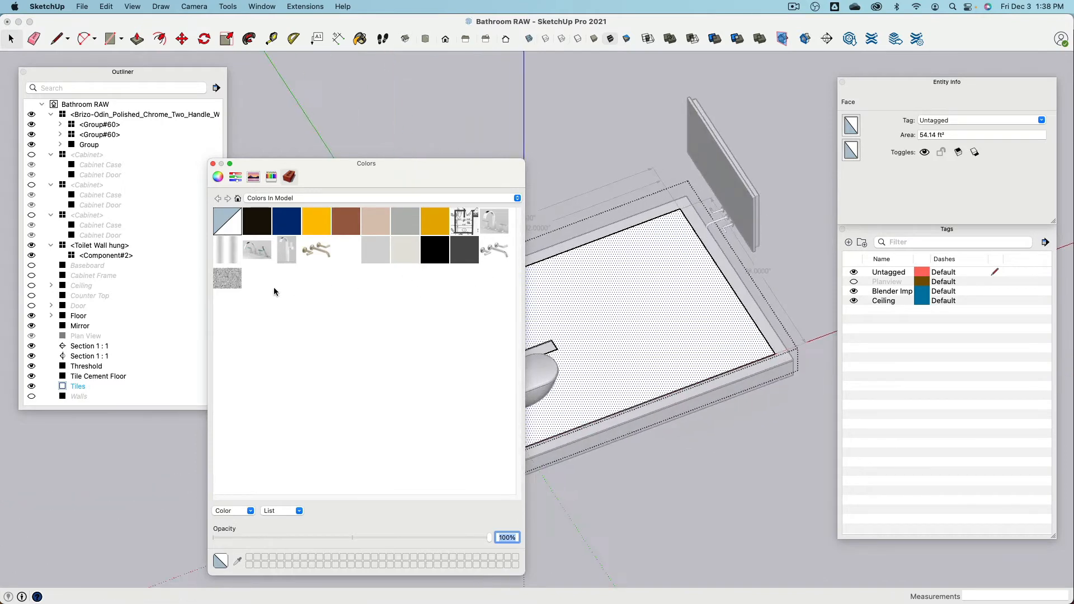
left_click(233, 280)
double_click(228, 285)
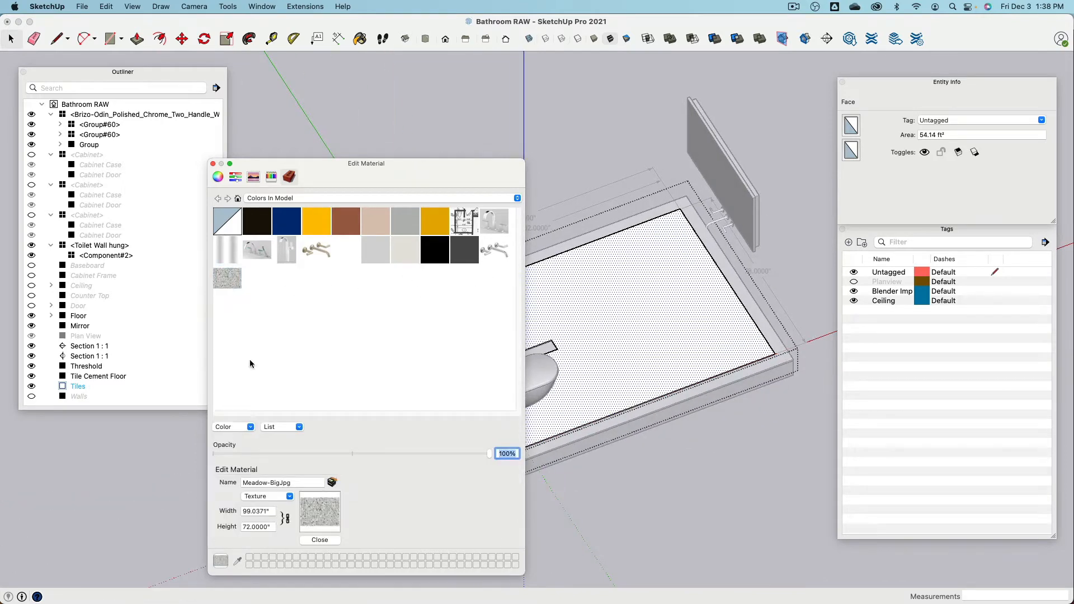
left_click(247, 527)
key("BackSpace")
type("8")
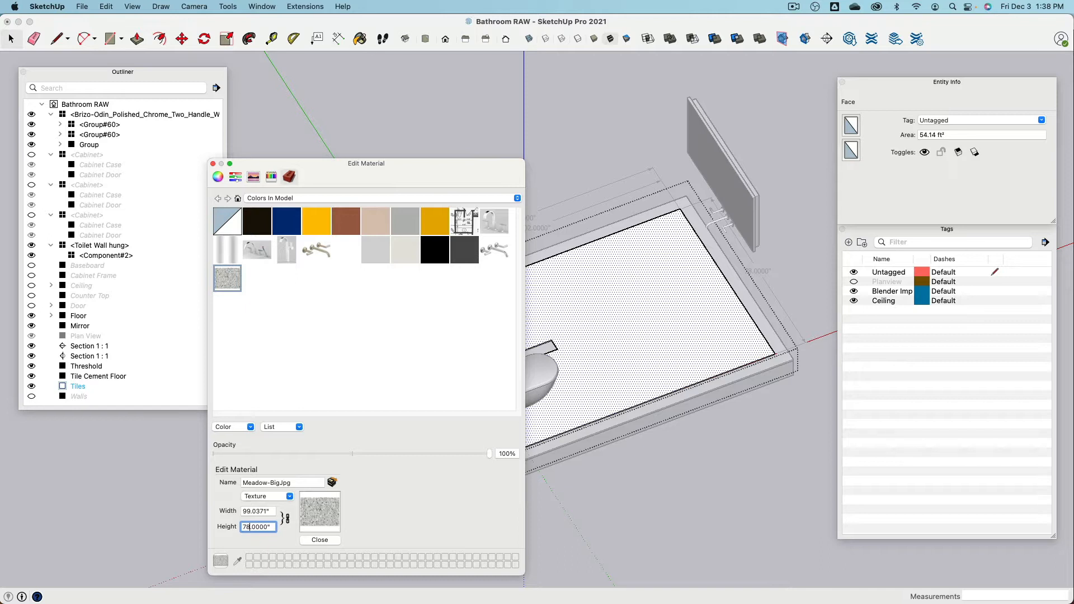
key("Return")
- Paint the selected floor face with the Meadow-BigJpg material, close the materials window and exit the Tiles group
left_click(648, 318)
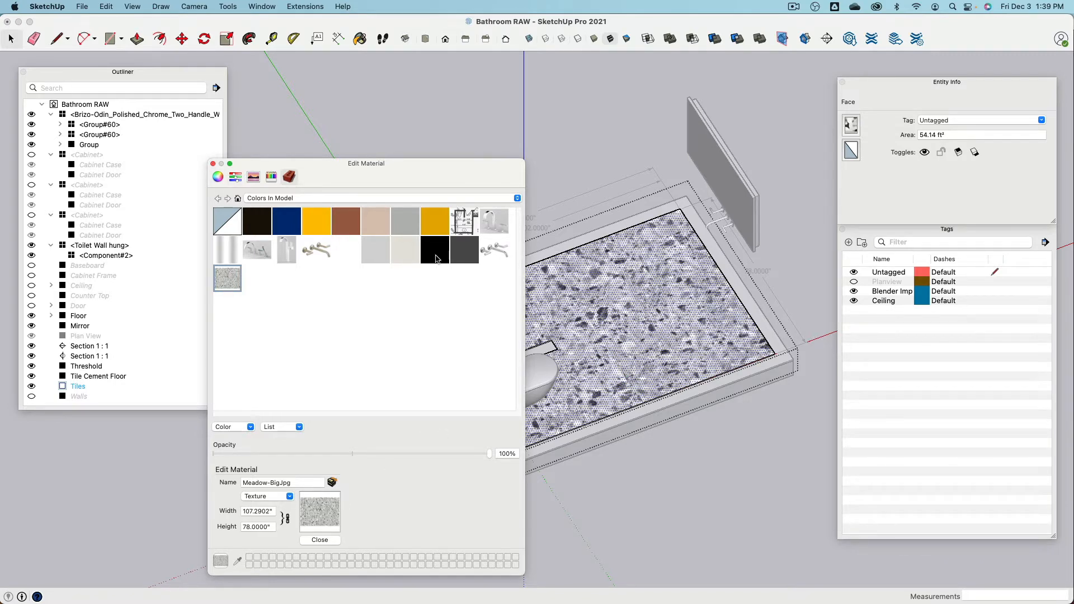
left_click(213, 164)
middle_click_drag(593, 198, 412, 288)
left_click(11, 40)
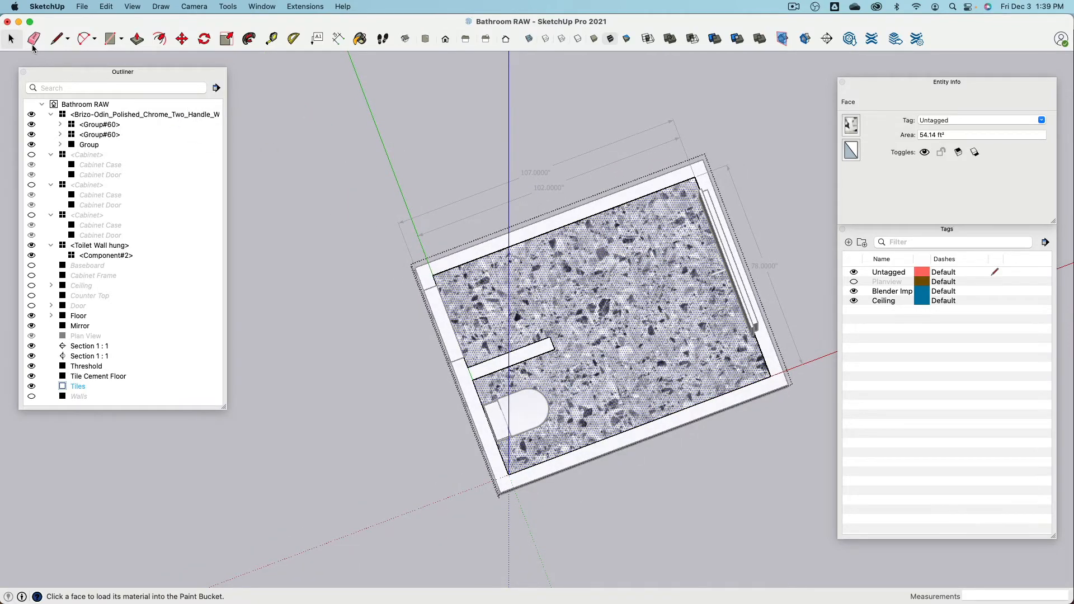
left_click(294, 186)
- Examine the terrazzo texture's sharpness and tile alignment at the floor's corners, edges and around the partition
scroll(693, 294, "up", 6)
scroll(684, 299, "down", 3)
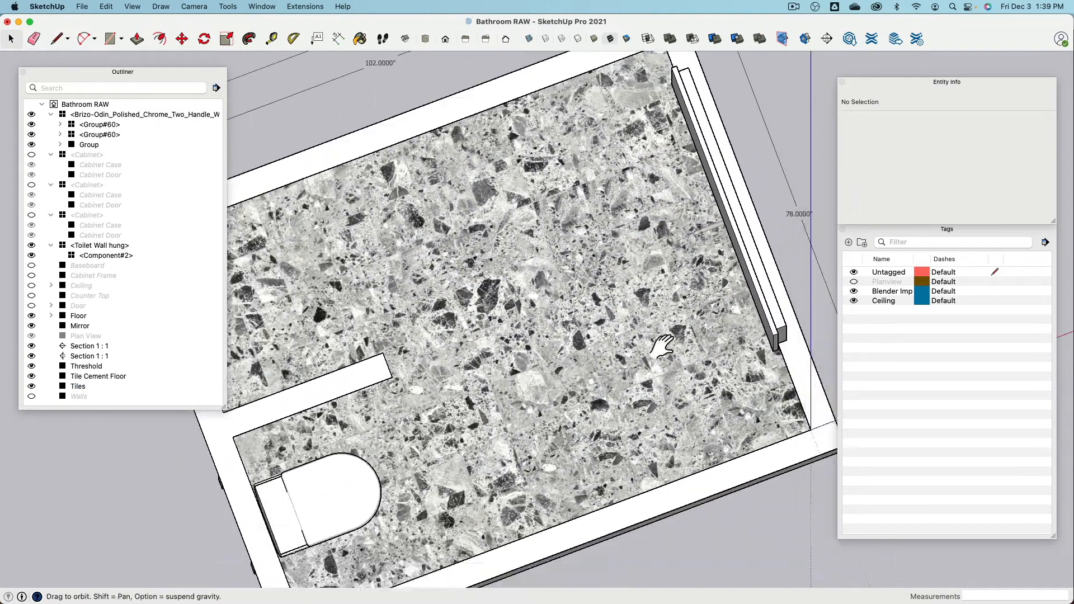
scroll(723, 327, "up", 8)
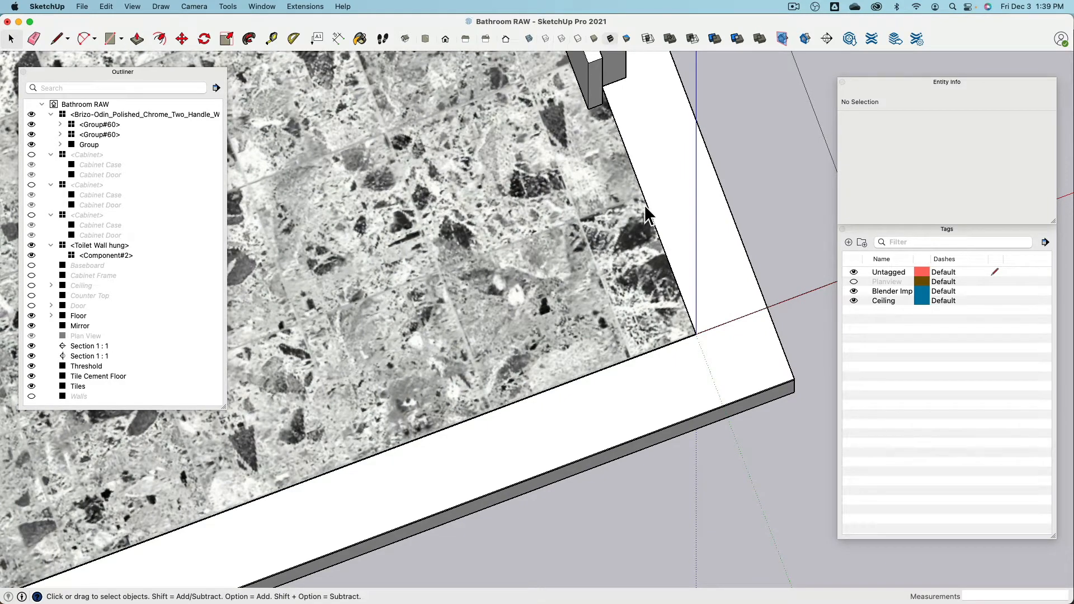
scroll(589, 225, "down", 7)
middle_click_drag(482, 297, 565, 293, "shift")
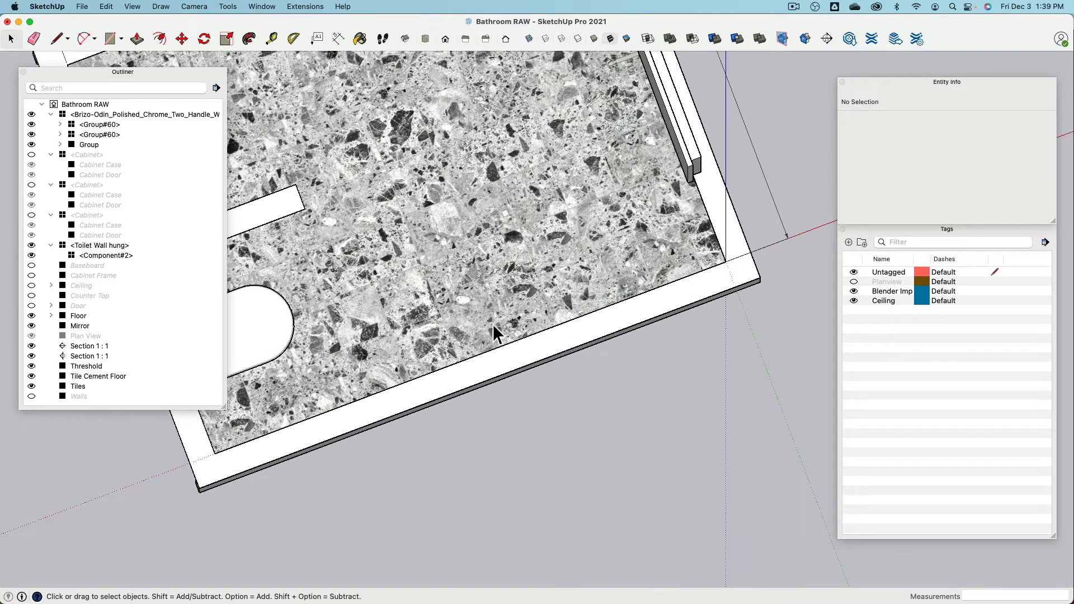
scroll(496, 332, "down", 4)
middle_click_drag(442, 354, 683, 215, "shift")
middle_click_drag(587, 211, 542, 317, "shift")
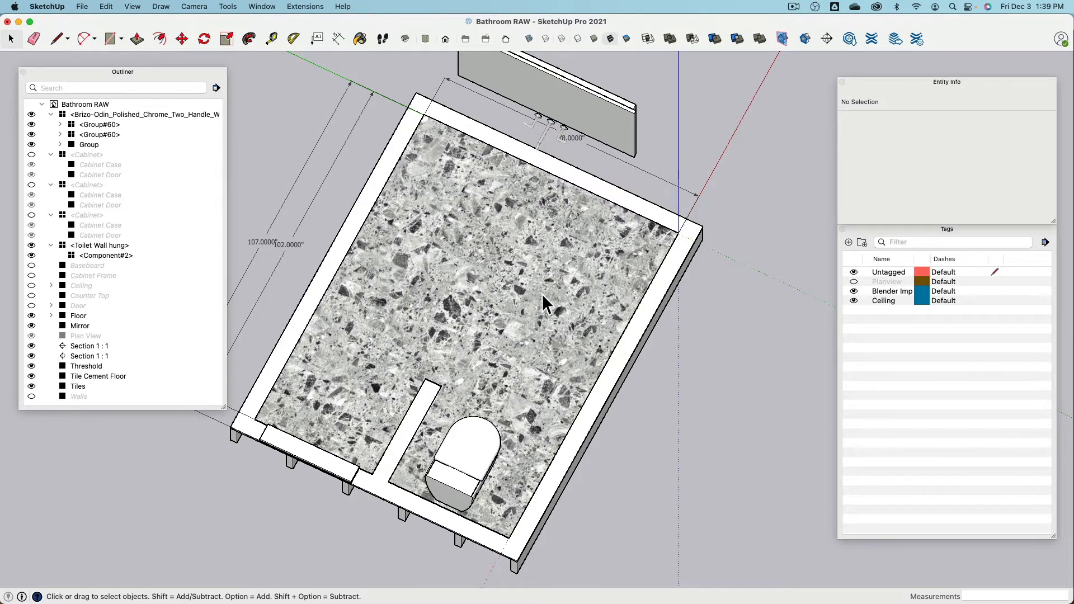
middle_click_drag(542, 294, 504, 413)
scroll(317, 415, "up", 6)
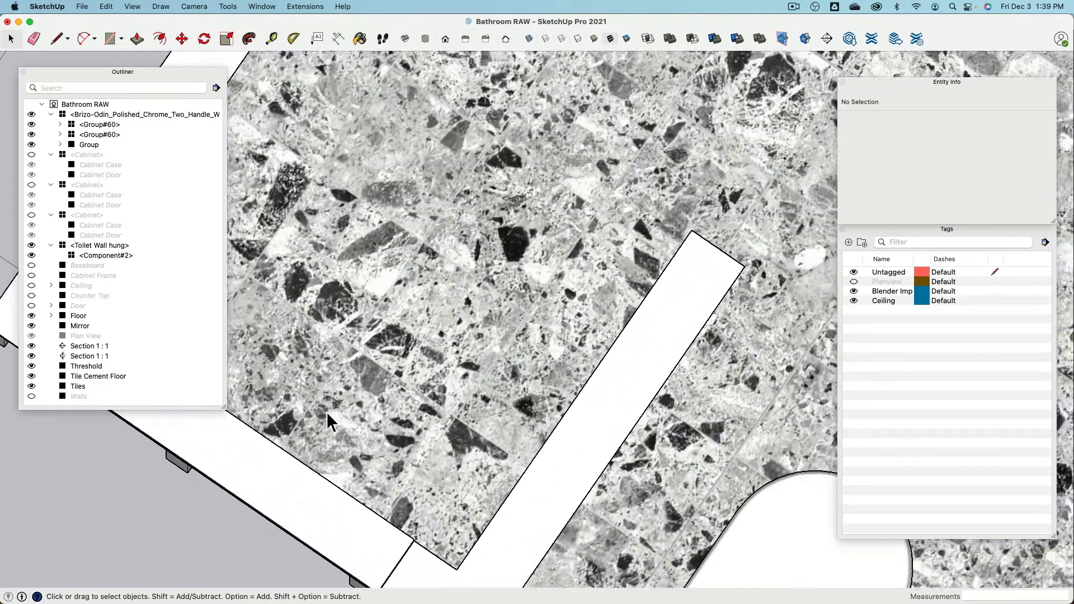
- Hide the Threshold group at the edge of the bathroom floor
middle_click_drag(333, 412, 694, 431, "shift")
scroll(541, 348, "up", 4)
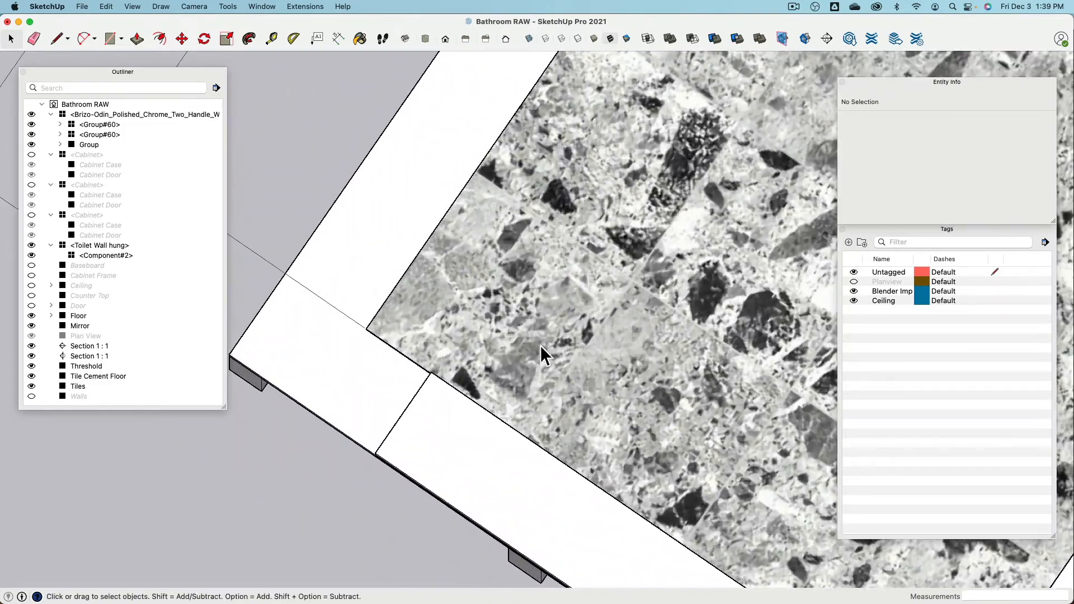
left_click(451, 404)
key("super+e")
scroll(451, 404, "down", 1)
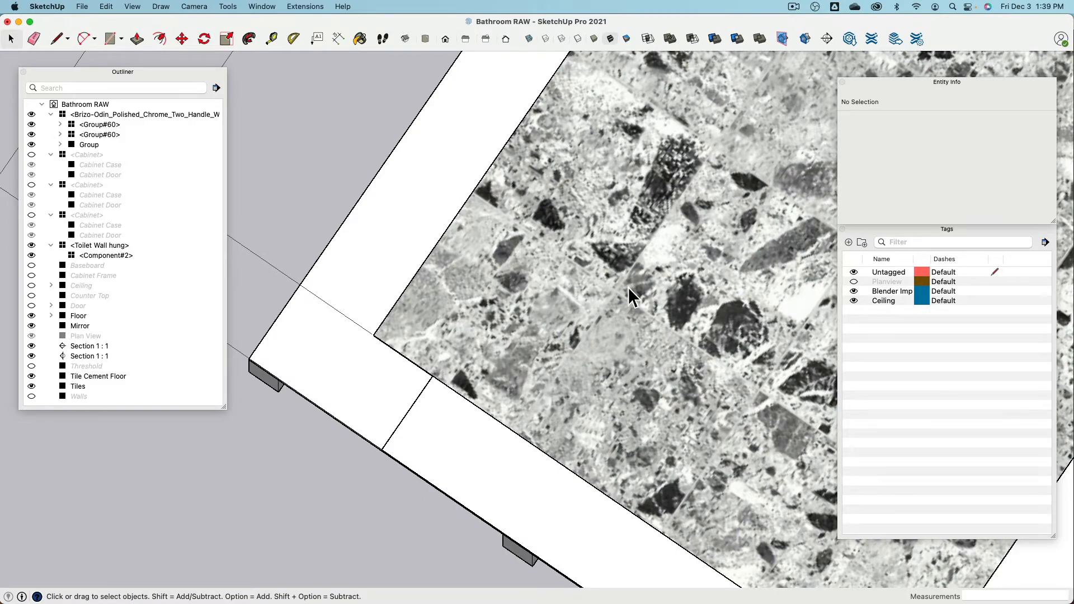
scroll(554, 431, "down", 6)
middle_click_drag(552, 439, 546, 233)
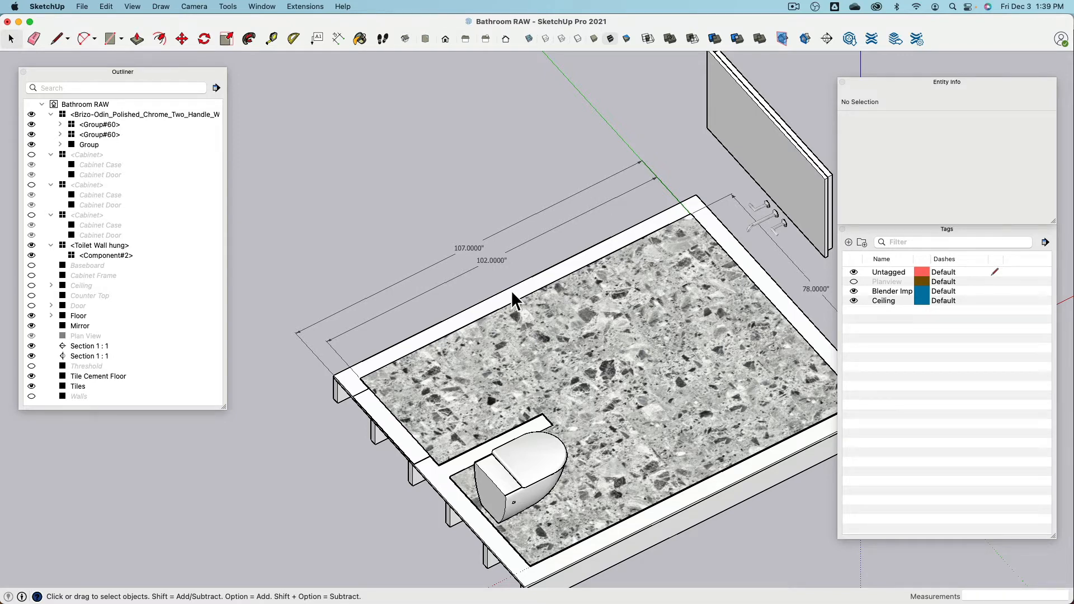
- Compare the stacked terrazzo texture on the Architextures page with the tiled floor in the SketchUp model
key("super+Tab")
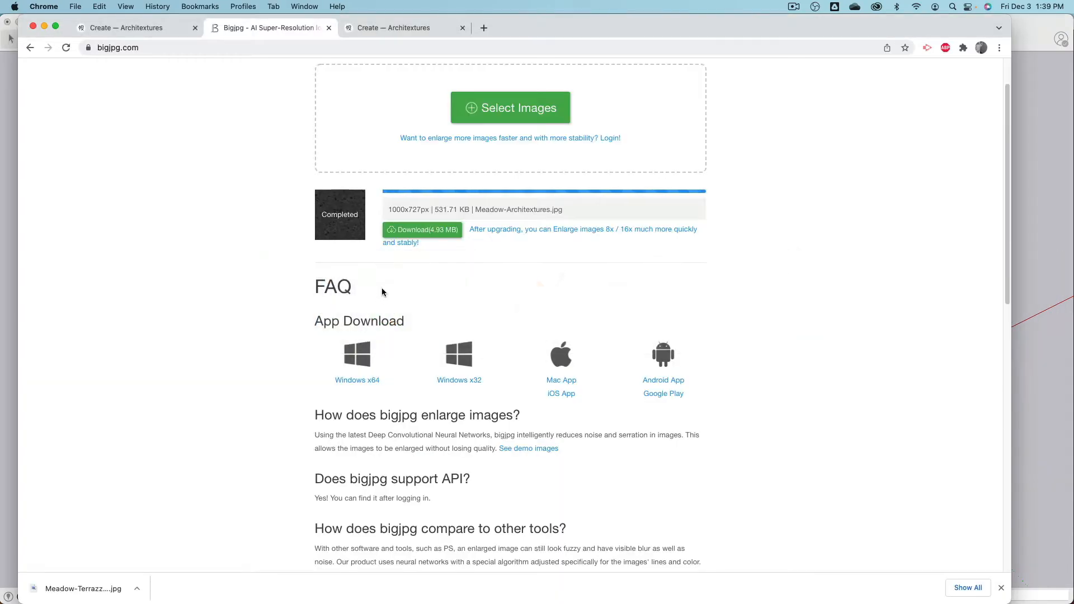
left_click(351, 28)
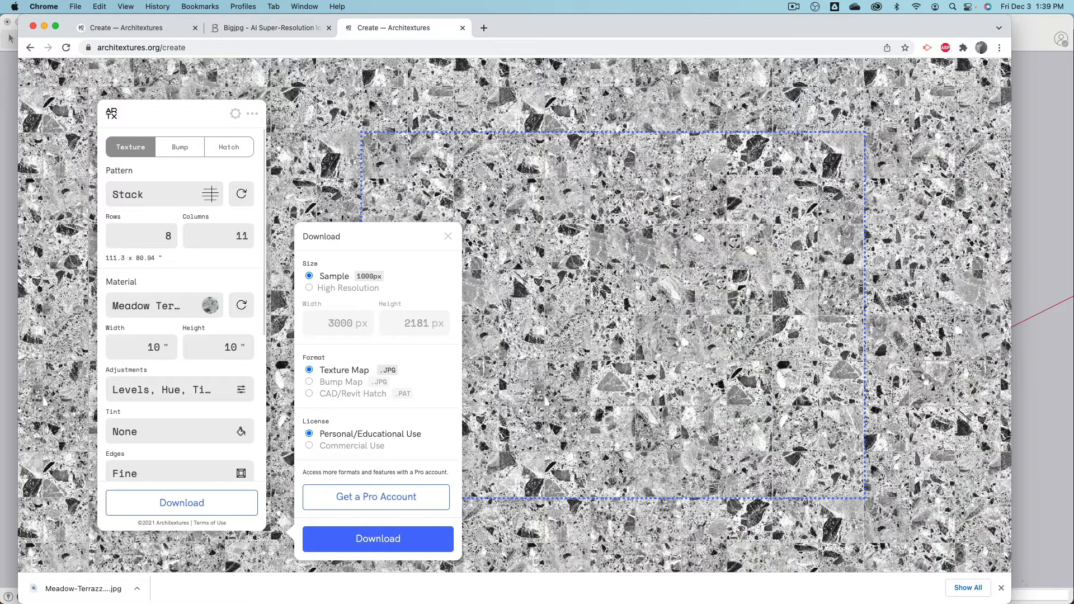
key("super+Tab")
mouse_move(688, 319)
middle_mouse_down()
mouse_move(677, 365)
mouse_move(502, 547)
mouse_move(506, 537)
mouse_move(537, 568)
mouse_move(530, 546)
middle_mouse_up()
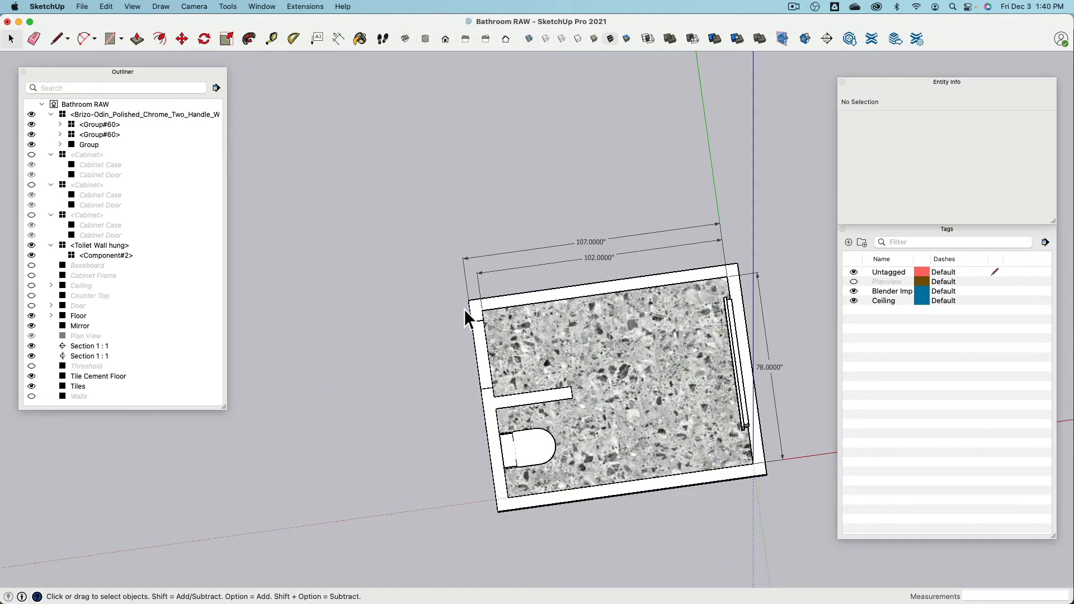
key("super+Tab")
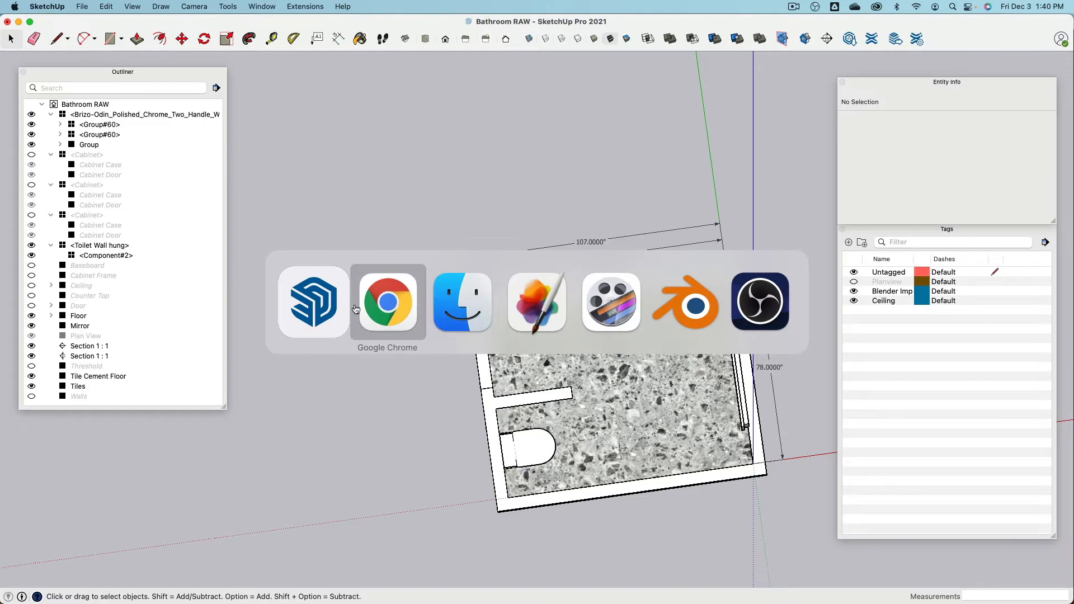
key("Escape")
scroll(356, 309, "up", 3)
middle_click_drag(355, 309, 553, 205)
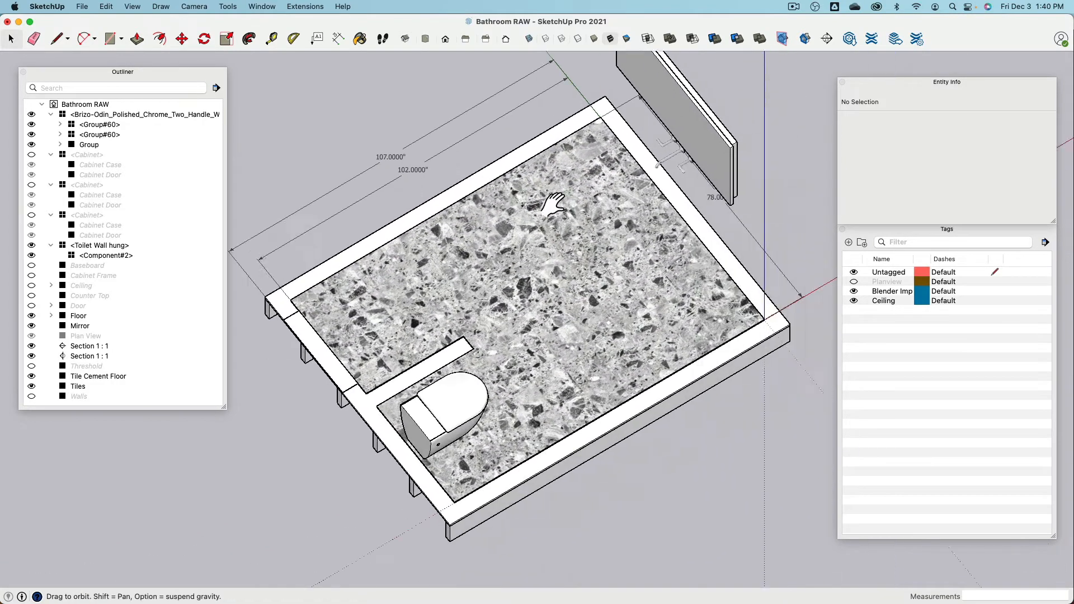
scroll(547, 271, "up", 5)
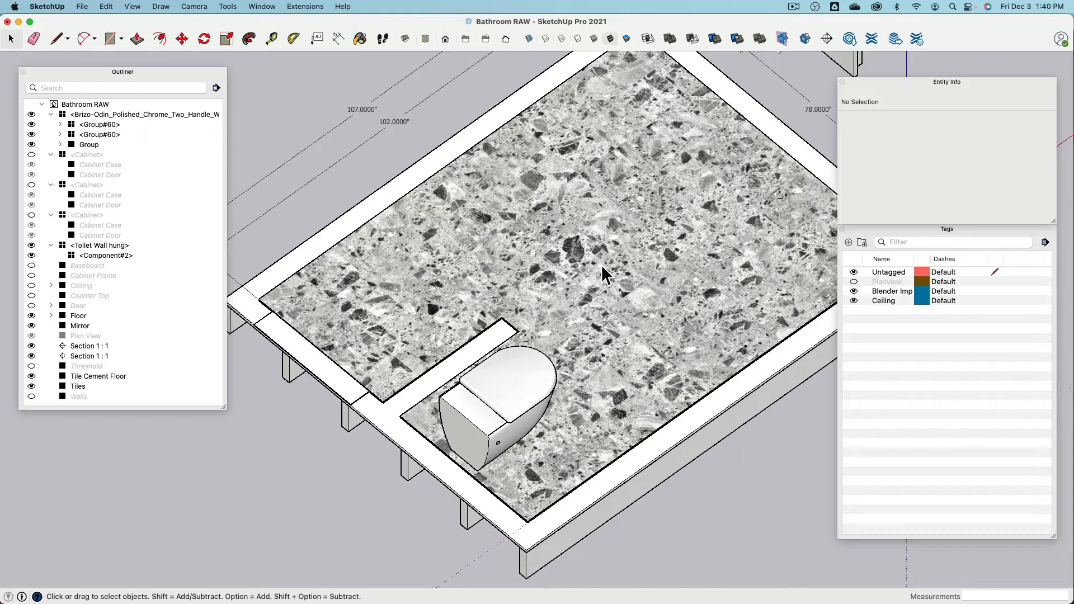
- Switch to Chrome, open gravit.io in a new tab and start the Gravit Designer web app
key("super+Tab")
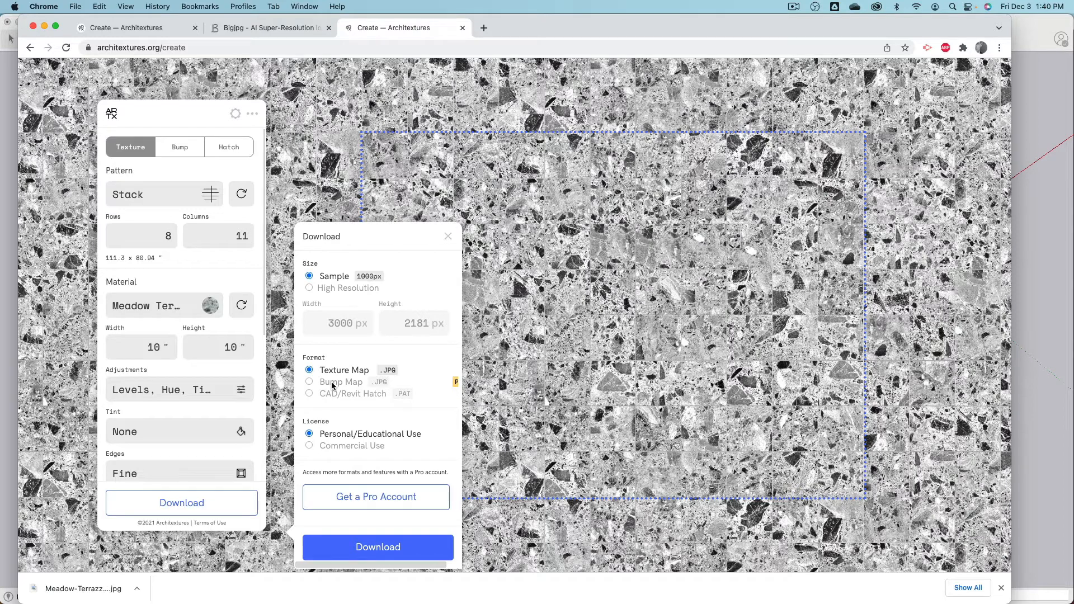
left_click(484, 29)
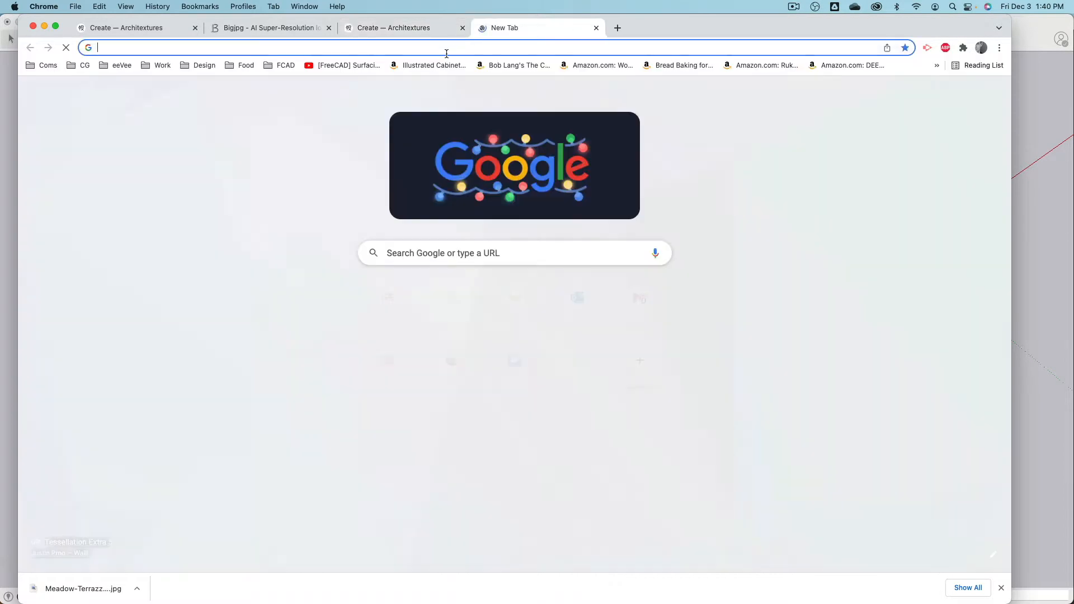
type("gr")
key("BackSpace")
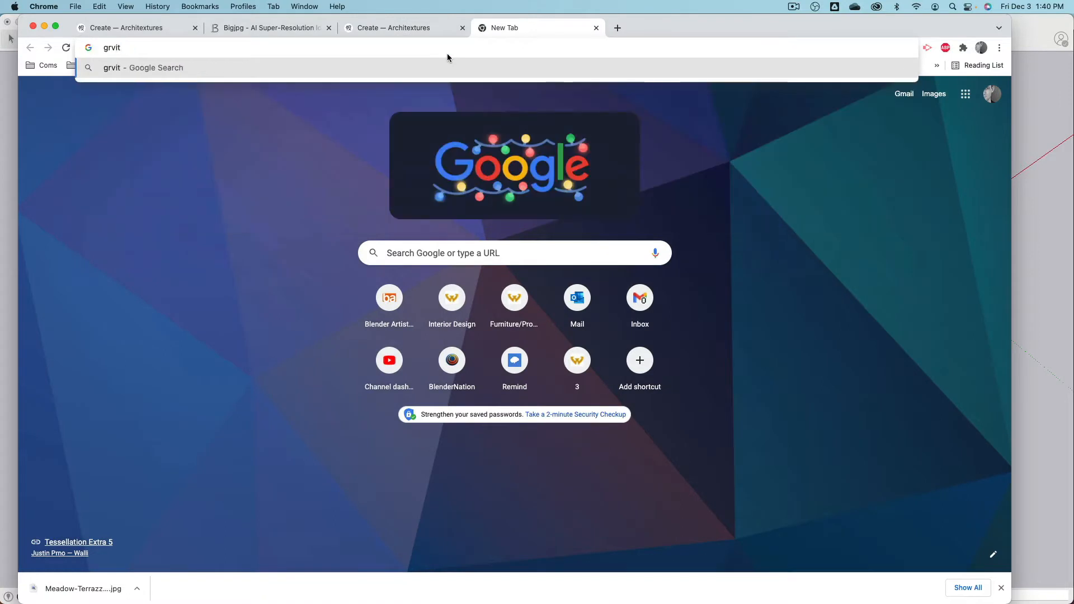
type("avit")
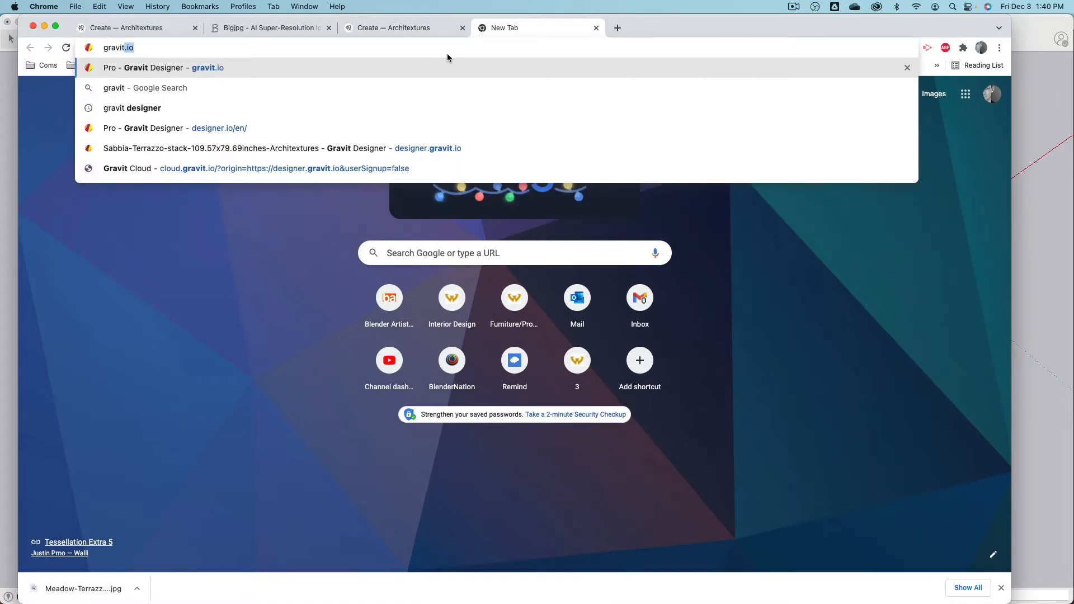
key("Return")
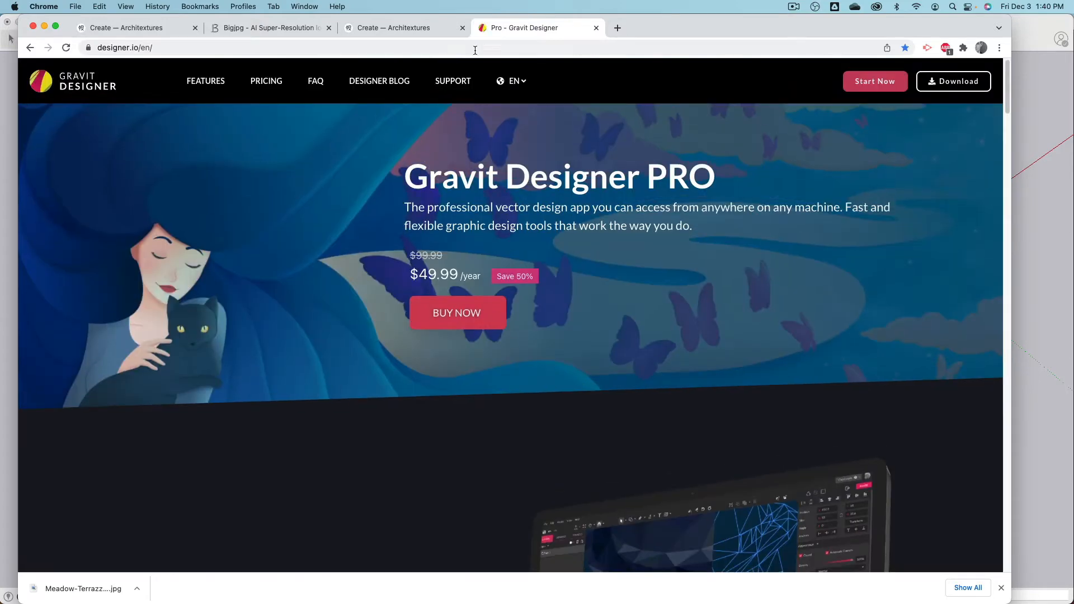
left_click(869, 84)
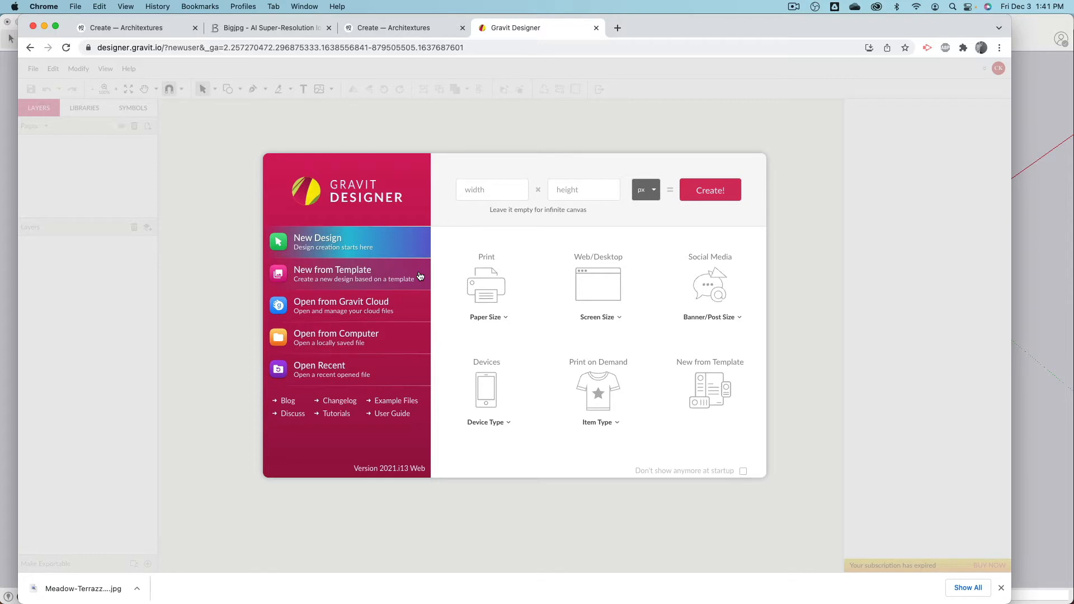
- Open Meadow-BigJpg.jpg from the computer's Texture folder as a new design
left_click(324, 339)
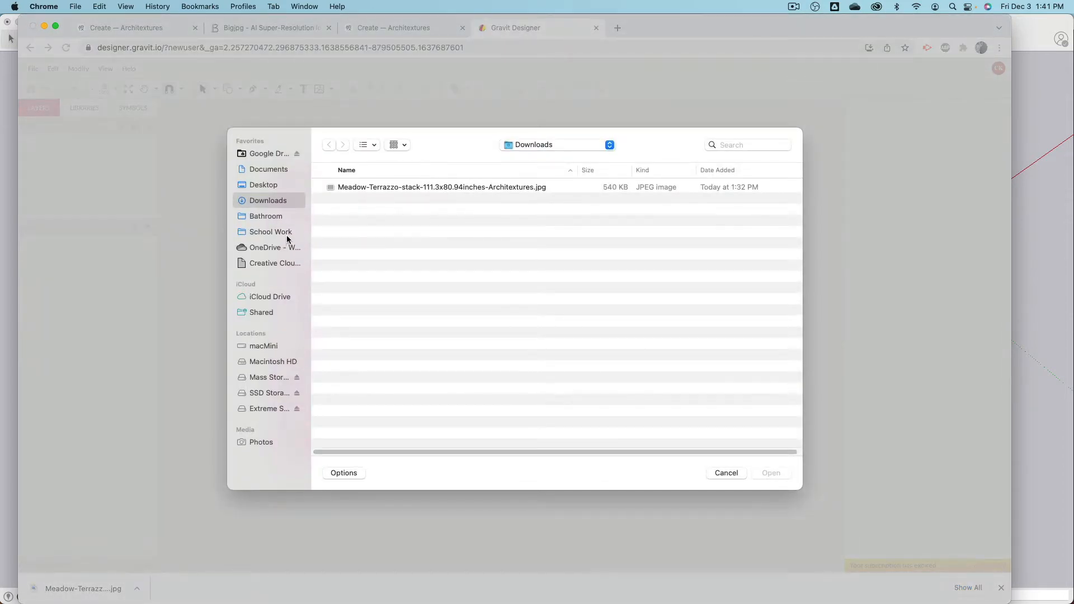
left_click(536, 148)
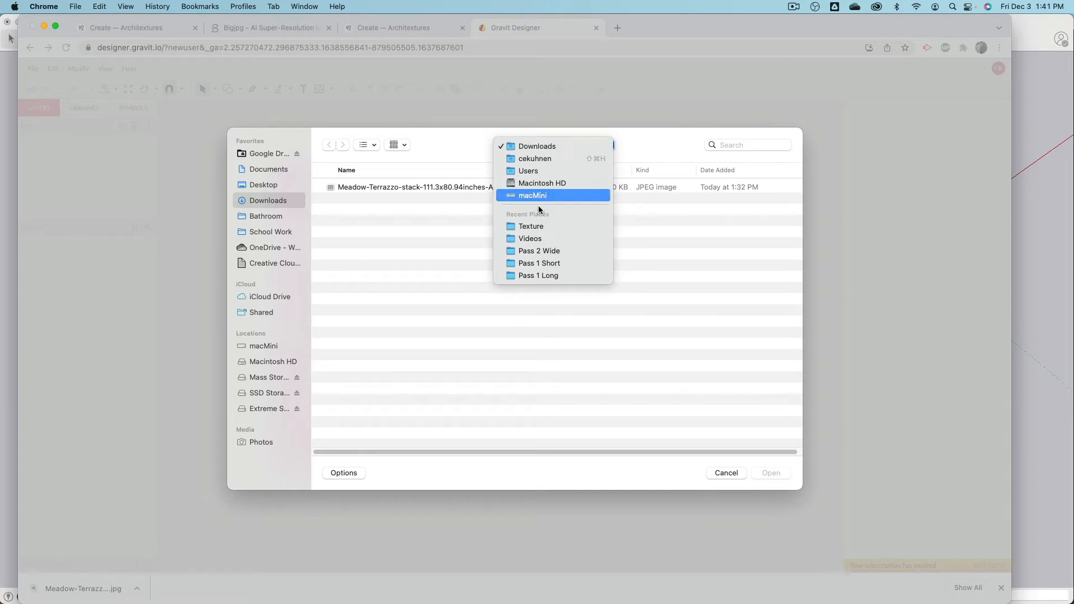
left_click(561, 224)
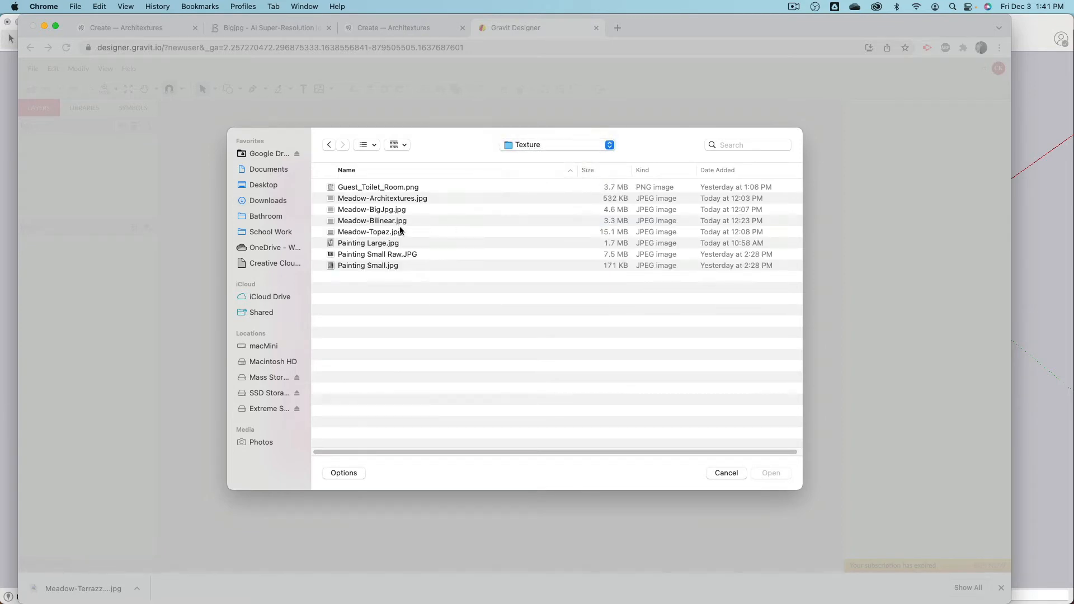
left_click(399, 209)
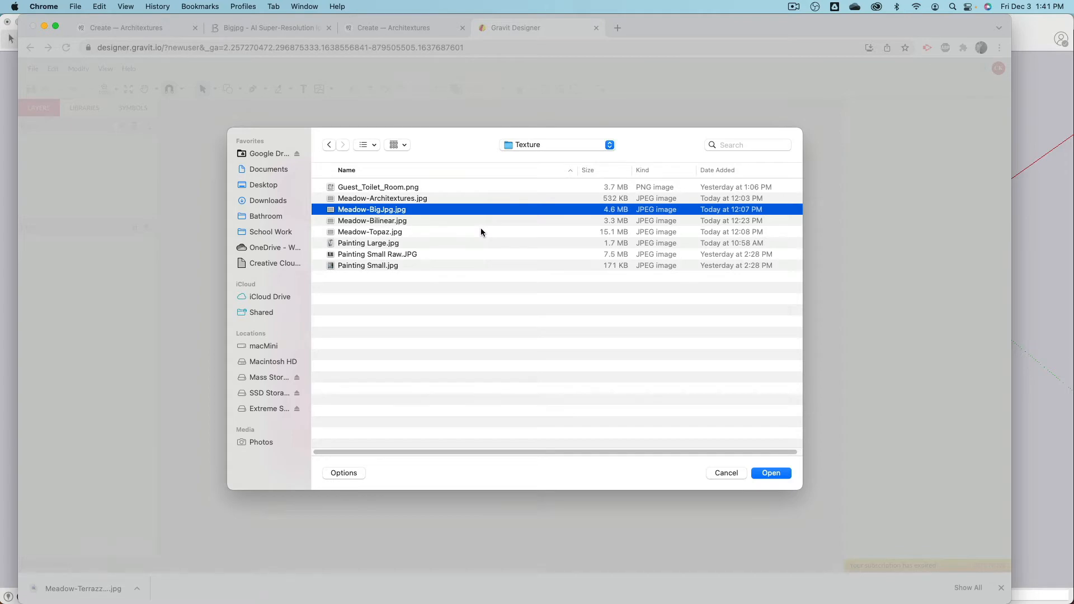
key("Return")
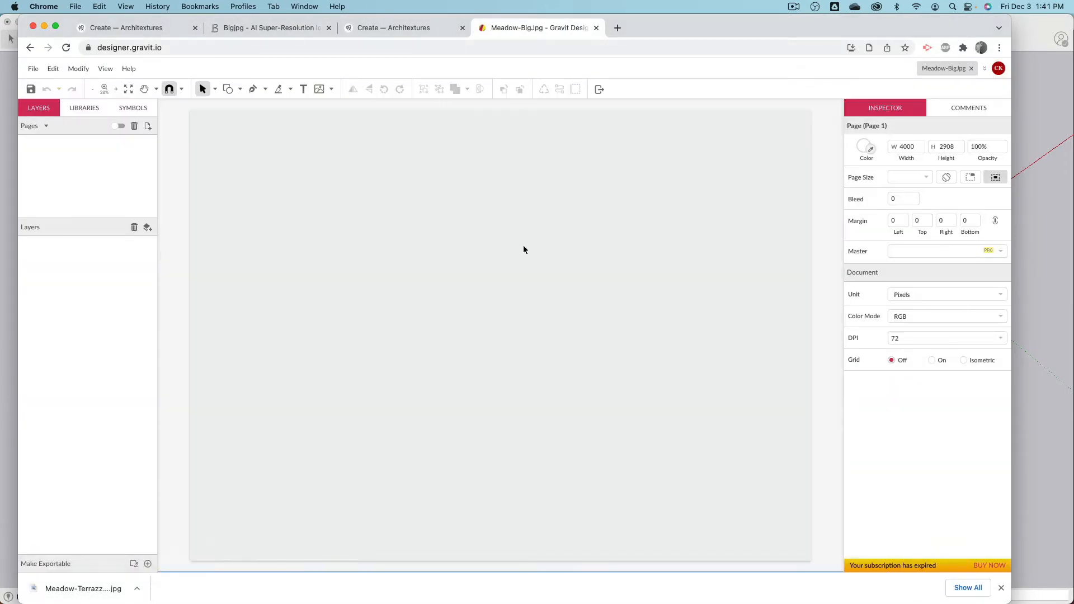
- Examine the terrazzo texture as a whole and its tile joints close up
scroll(500, 236, "down", 7)
scroll(500, 237, "up", 4)
scroll(500, 237, "down", 2)
scroll(500, 241, "up", 4)
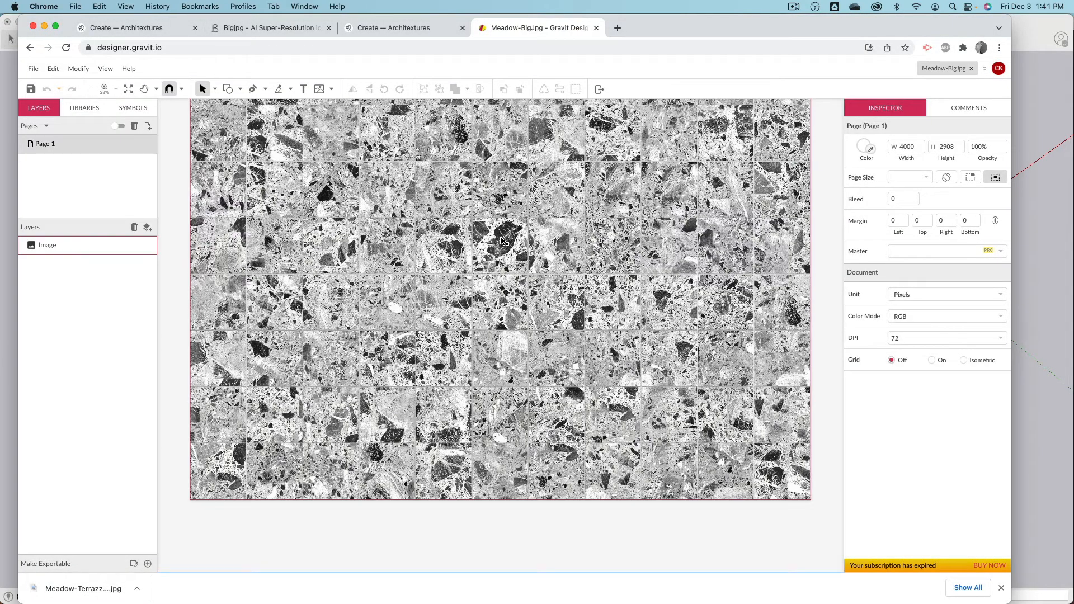
scroll(501, 240, "down", 3, "ctrl")
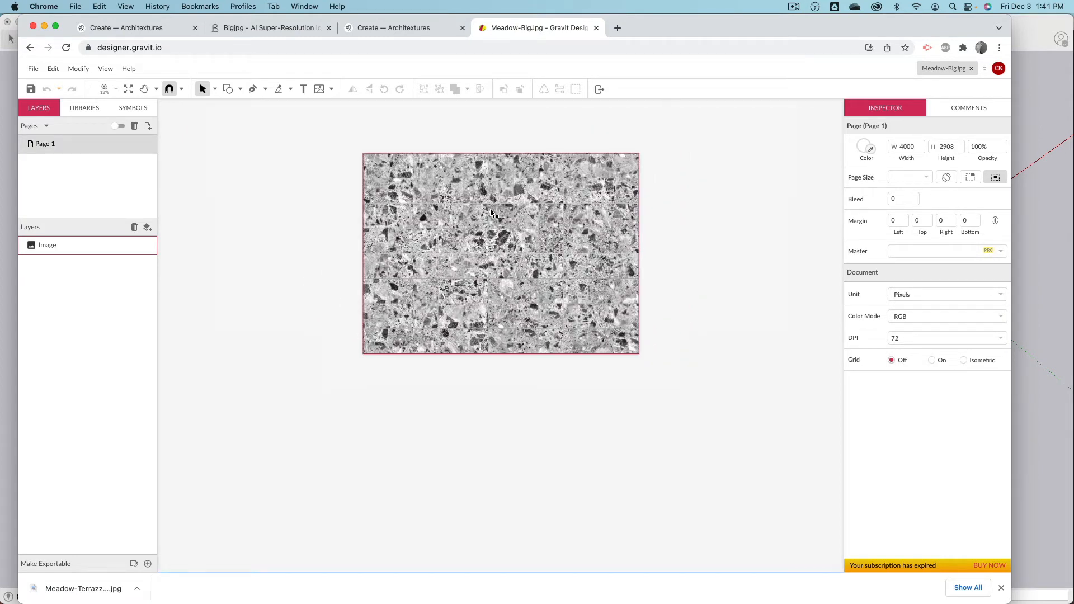
scroll(490, 210, "up", 3, "ctrl")
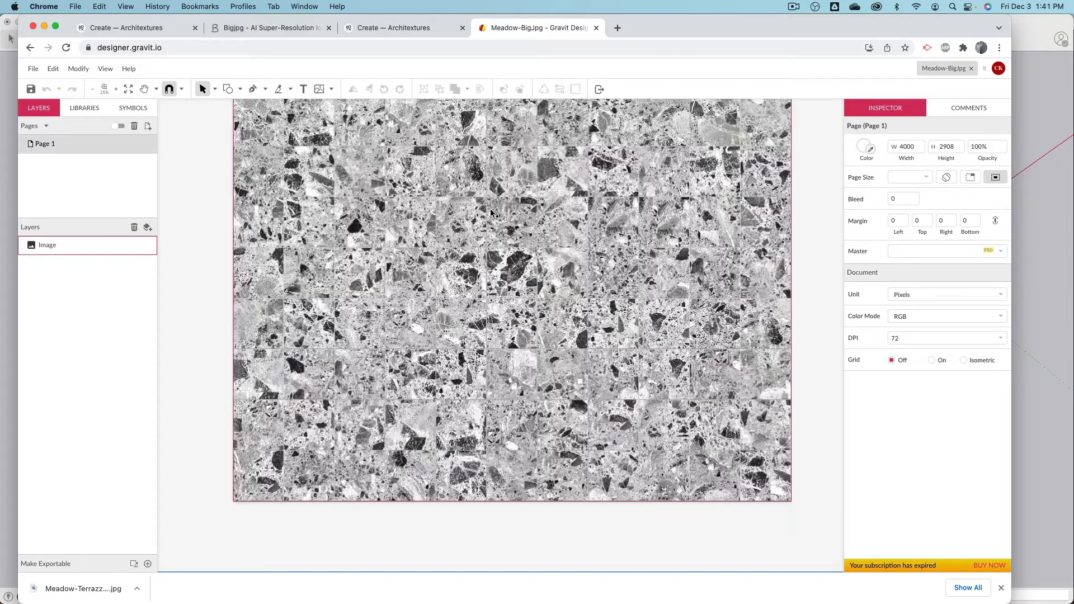
scroll(491, 209, "down", 3, "ctrl")
scroll(490, 209, "up", 3, "ctrl")
scroll(491, 209, "down", 3, "ctrl")
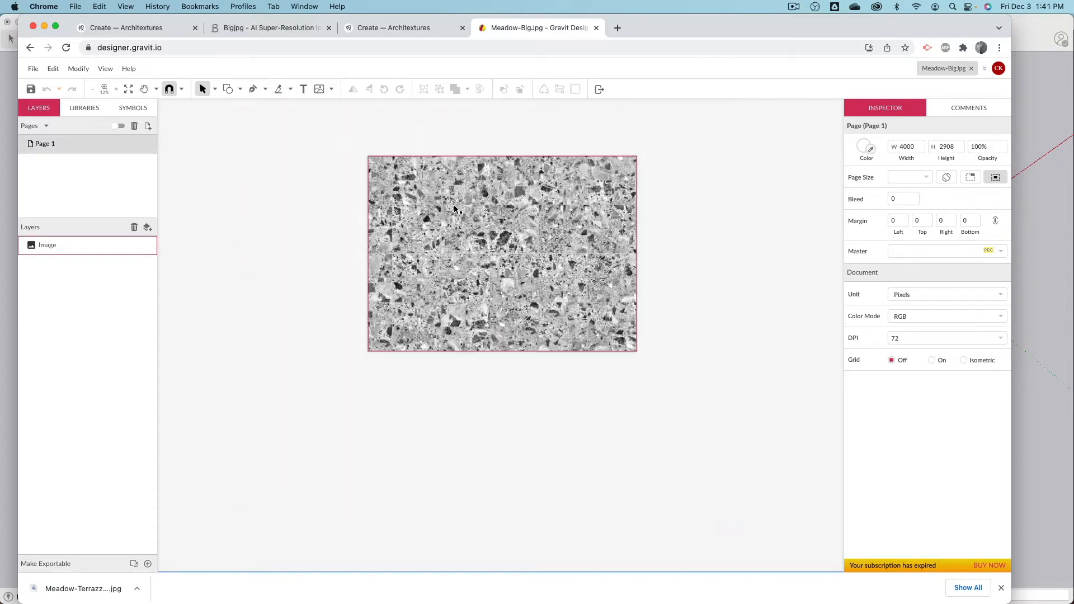
scroll(453, 207, "up", 2, "ctrl")
middle_click_drag(447, 243, 364, 271)
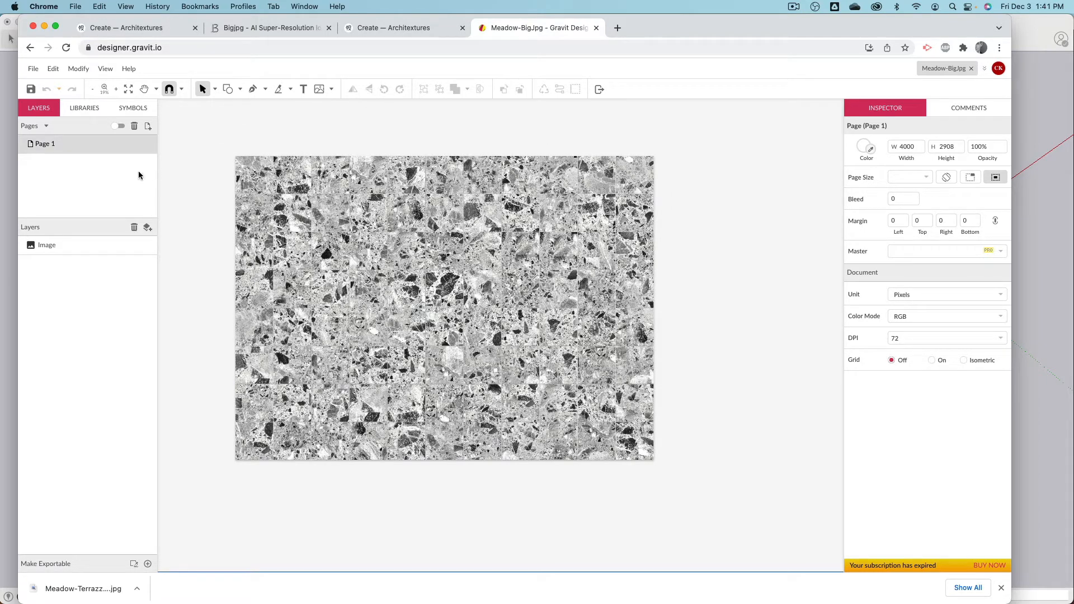
left_click(32, 69)
left_click(205, 129)
scroll(253, 194, "up", 5)
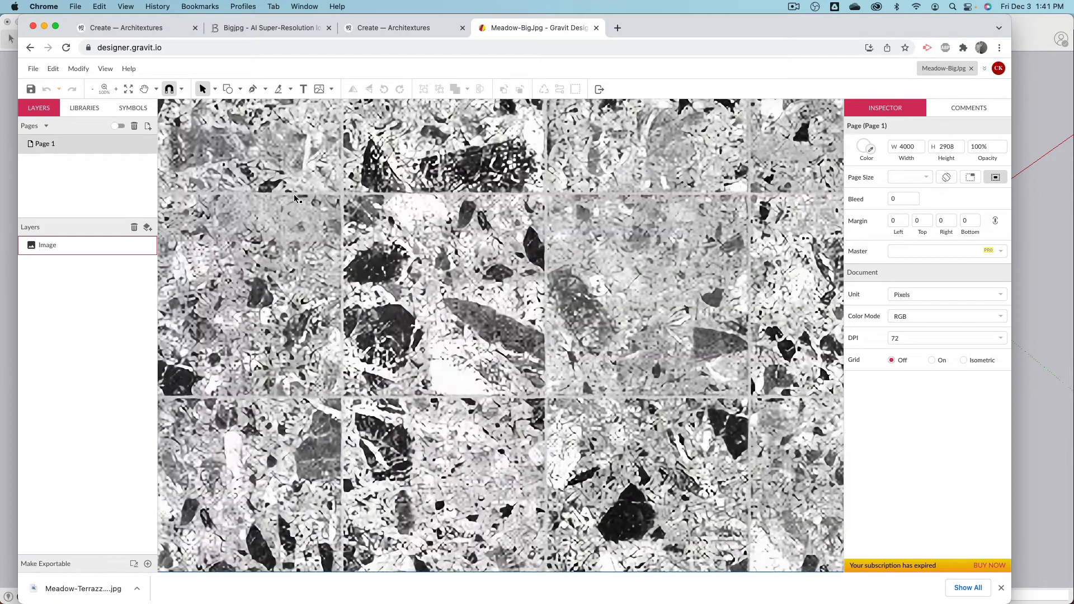
left_click(116, 89)
left_click(93, 89)
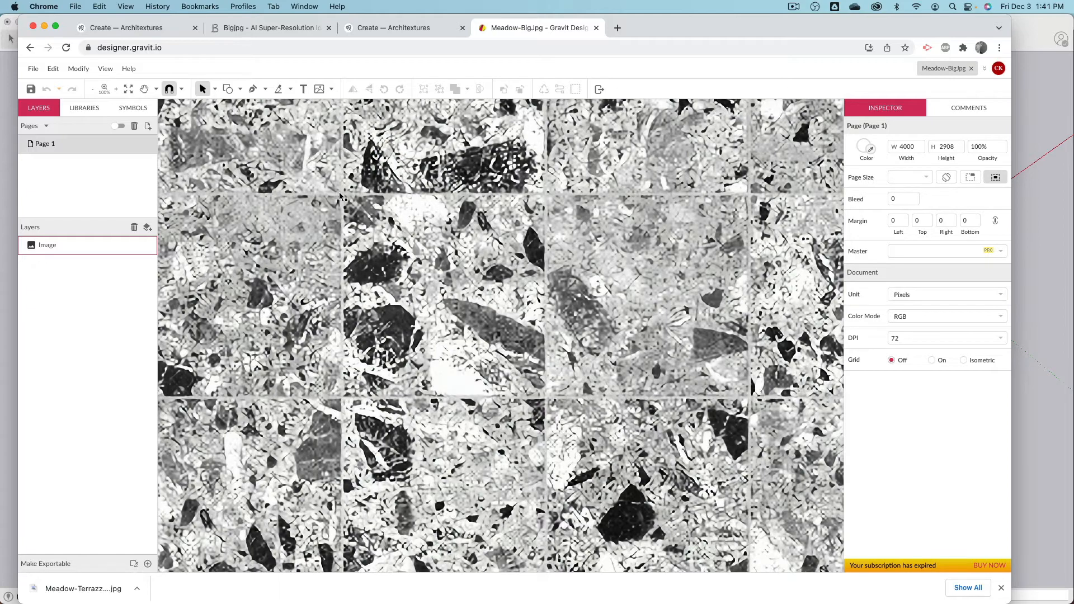
scroll(455, 233, "down", 5, "ctrl")
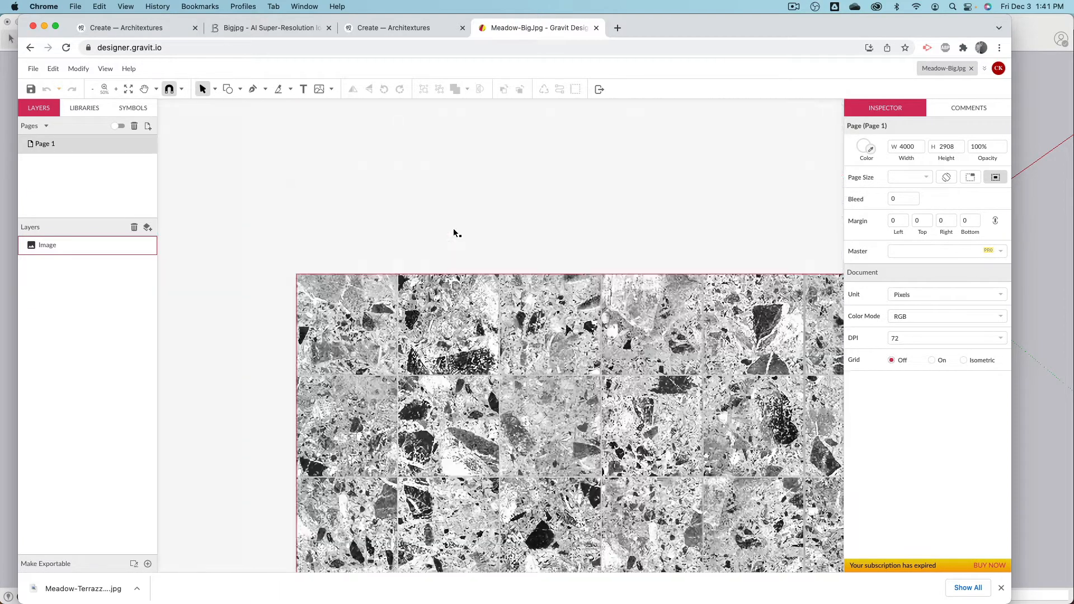
left_click(437, 230)
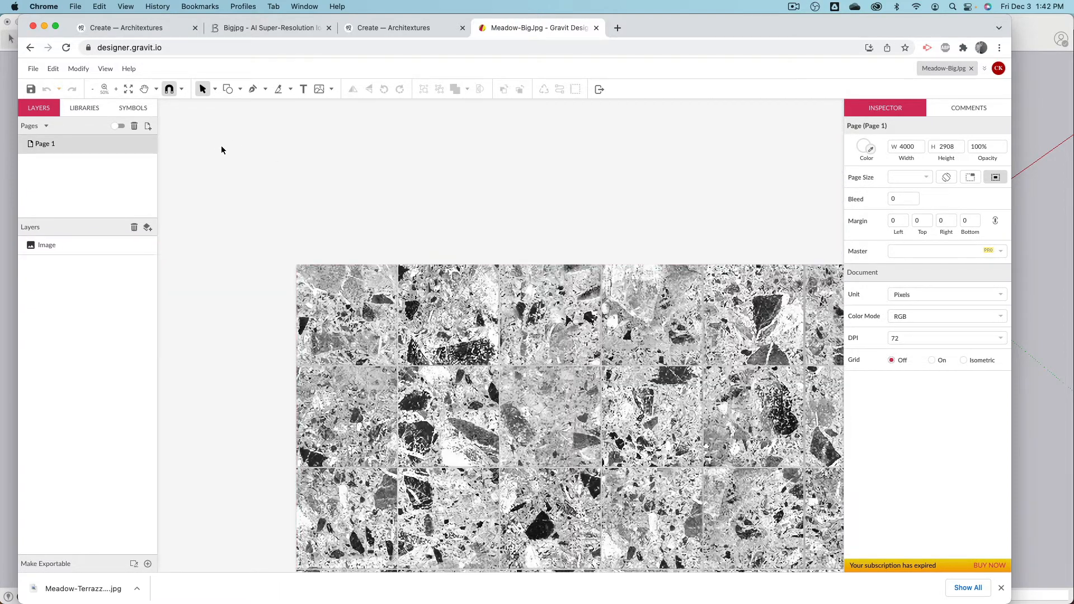
- Try to start a vertical line with the Line tool at the top end of the image's first vertical tile joint
left_click(240, 90)
left_click(255, 108)
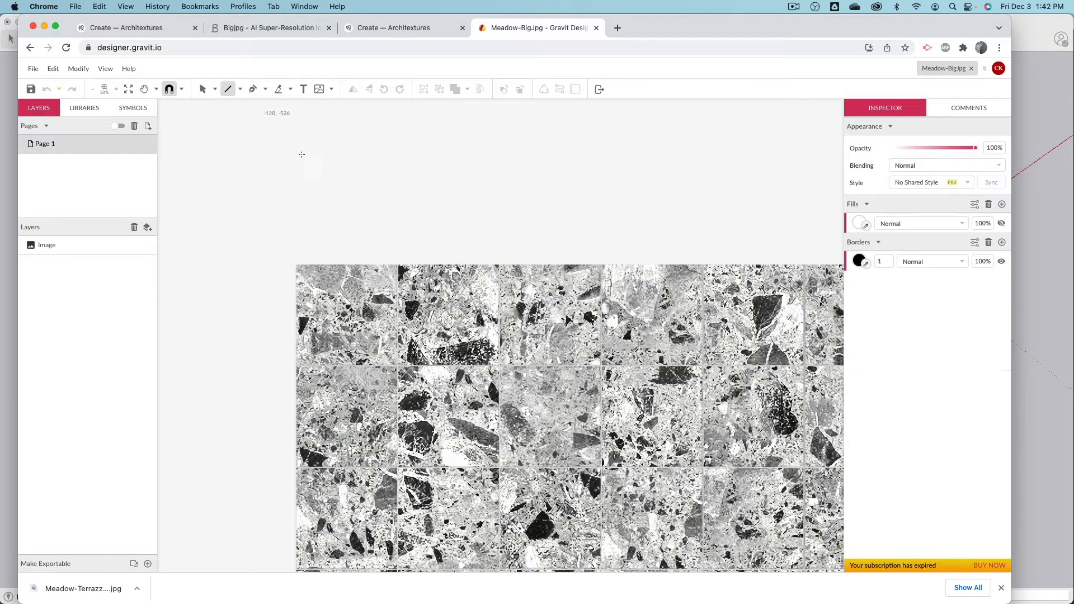
scroll(409, 276, "up", 5, "ctrl")
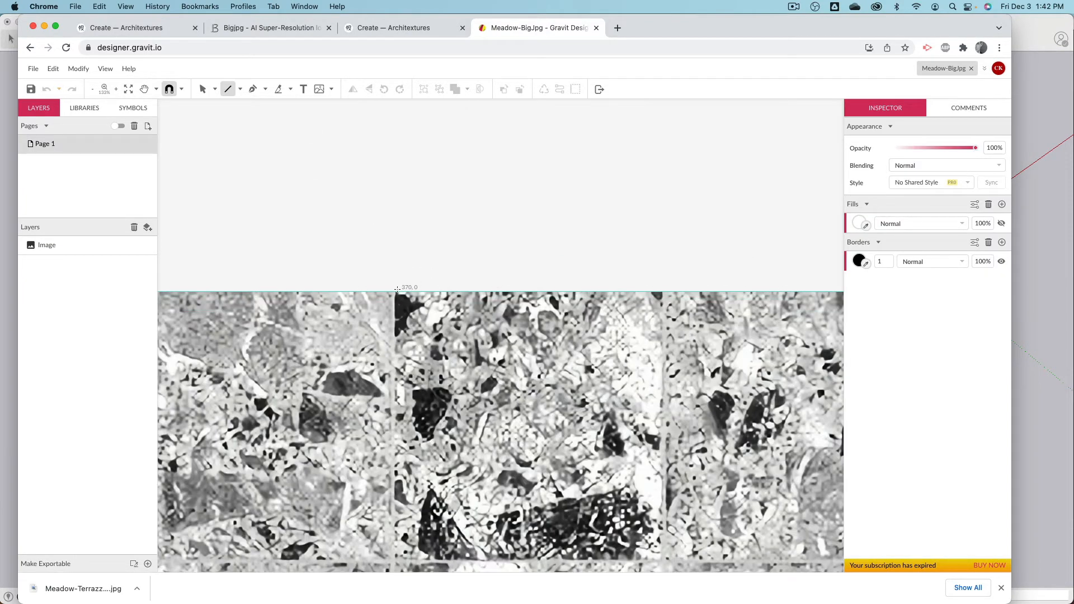
scroll(395, 292, "up", 3, "ctrl")
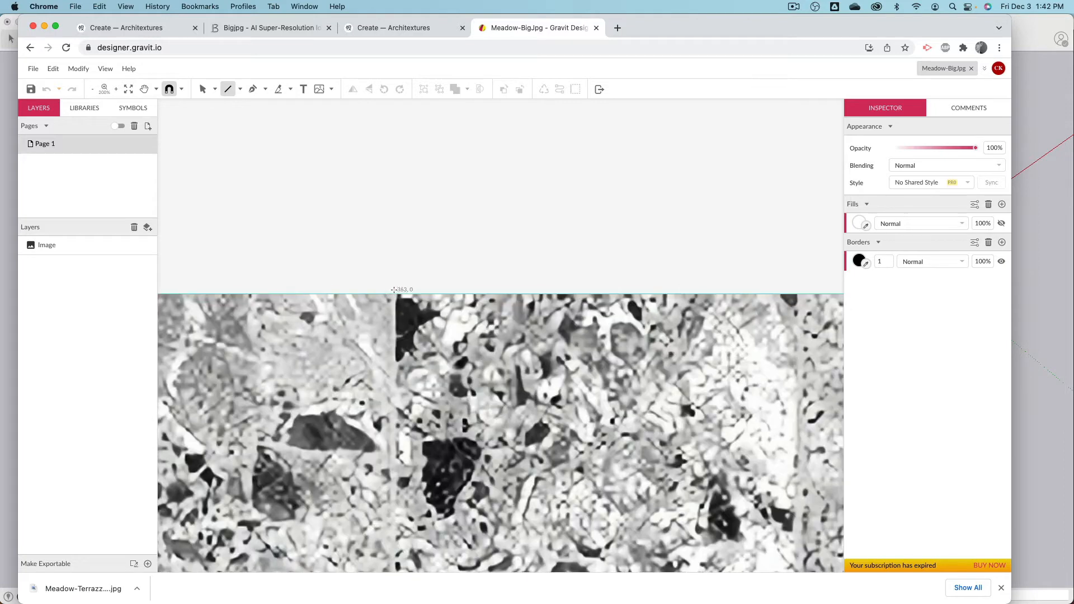
left_click(182, 90)
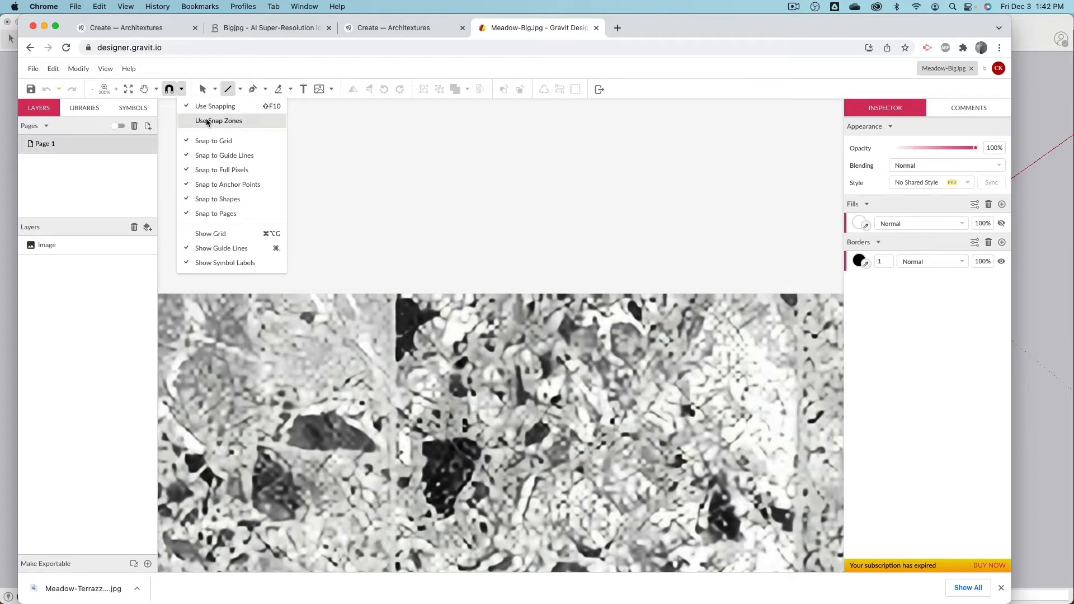
left_click(168, 94)
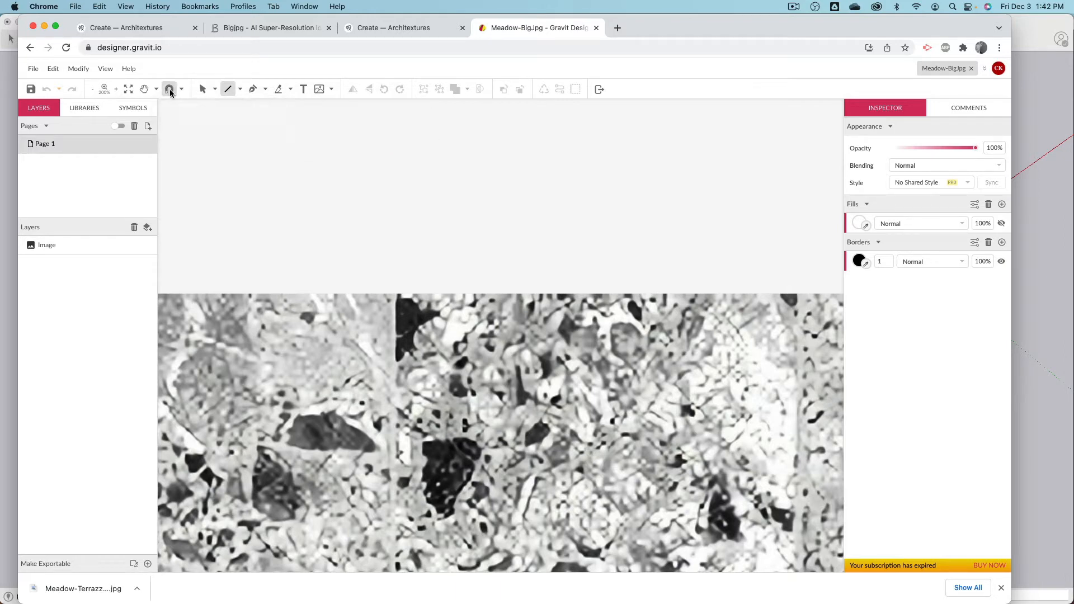
left_click(169, 91)
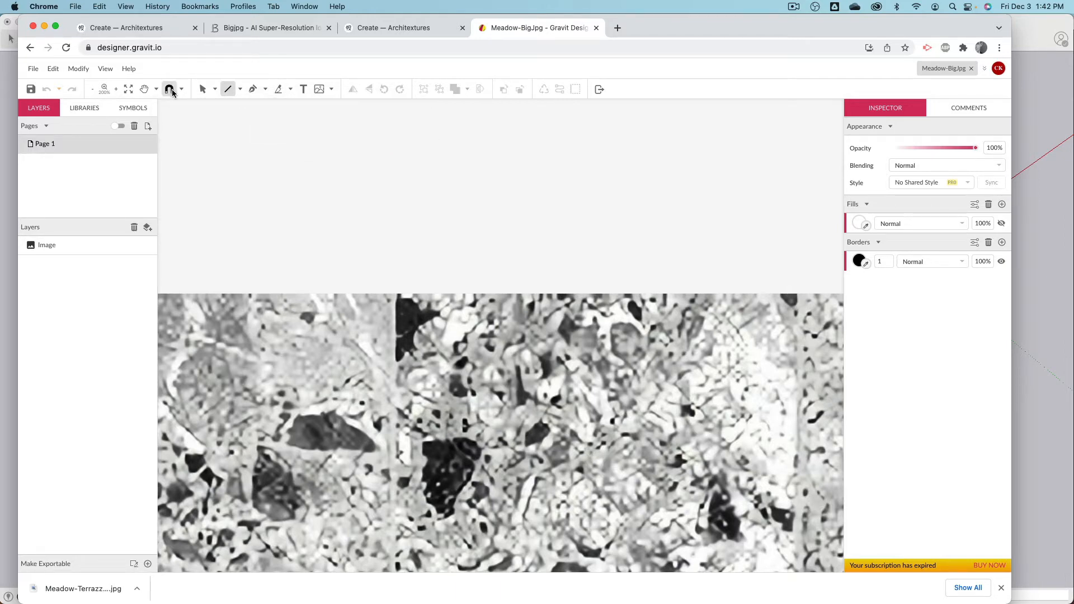
left_click(395, 294)
scroll(386, 284, "down", 15)
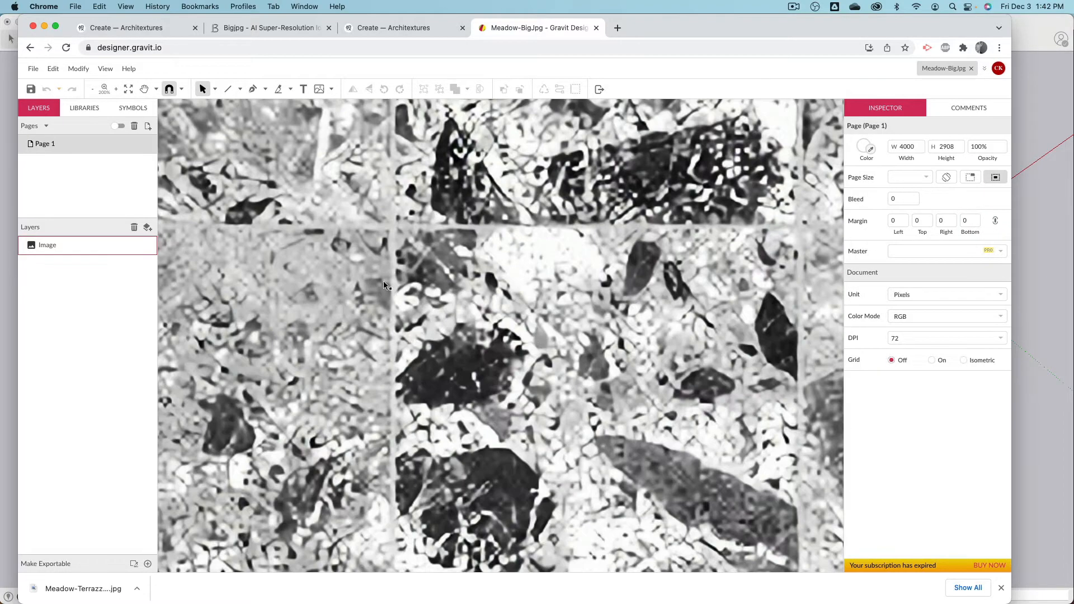
scroll(379, 275, "down", 6, "ctrl")
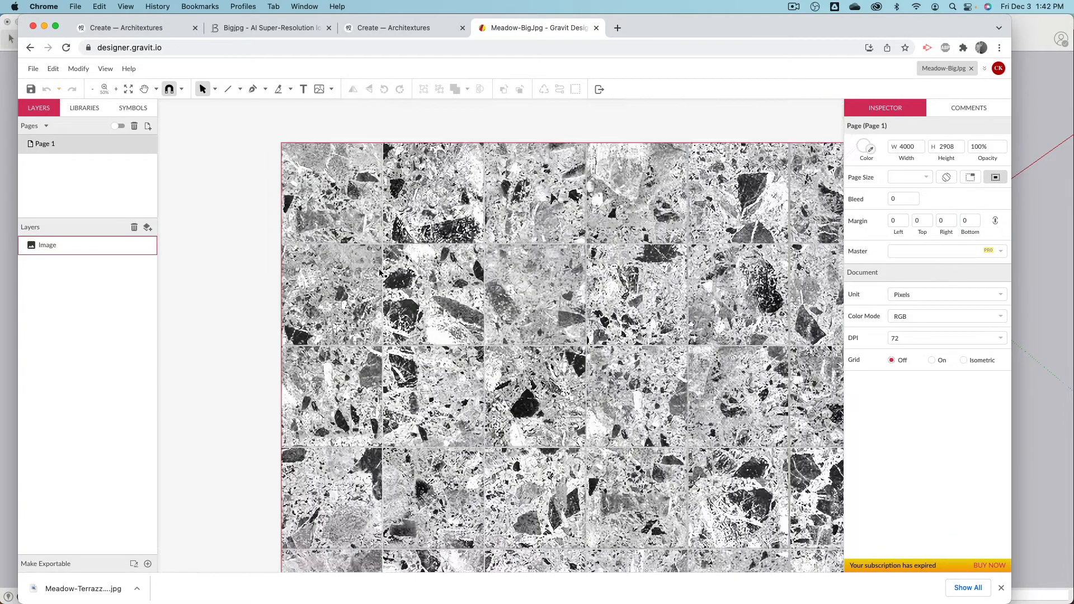
left_click(229, 89)
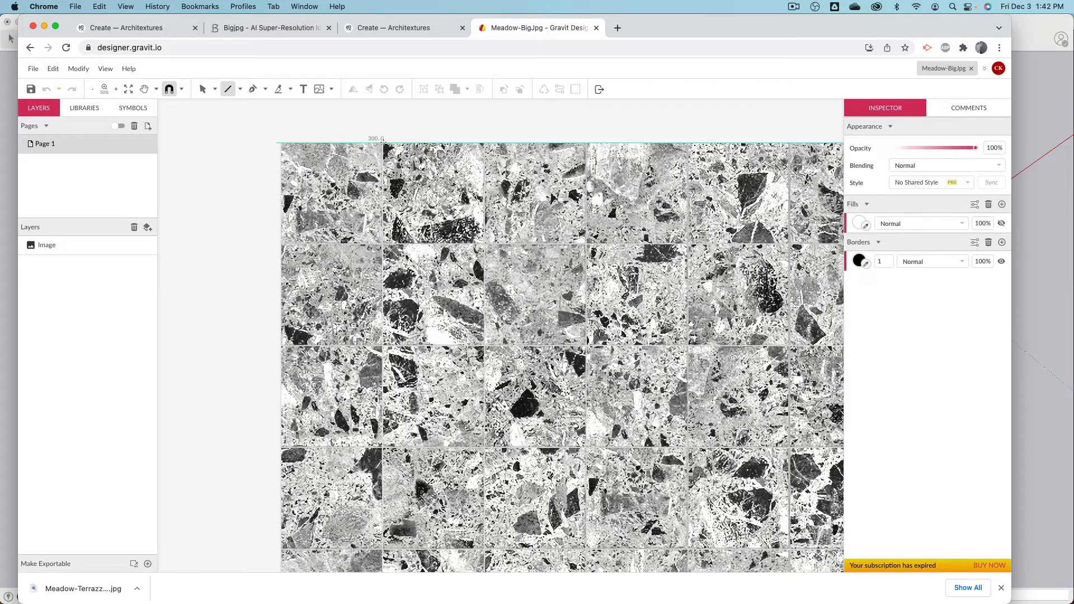
left_click(383, 143)
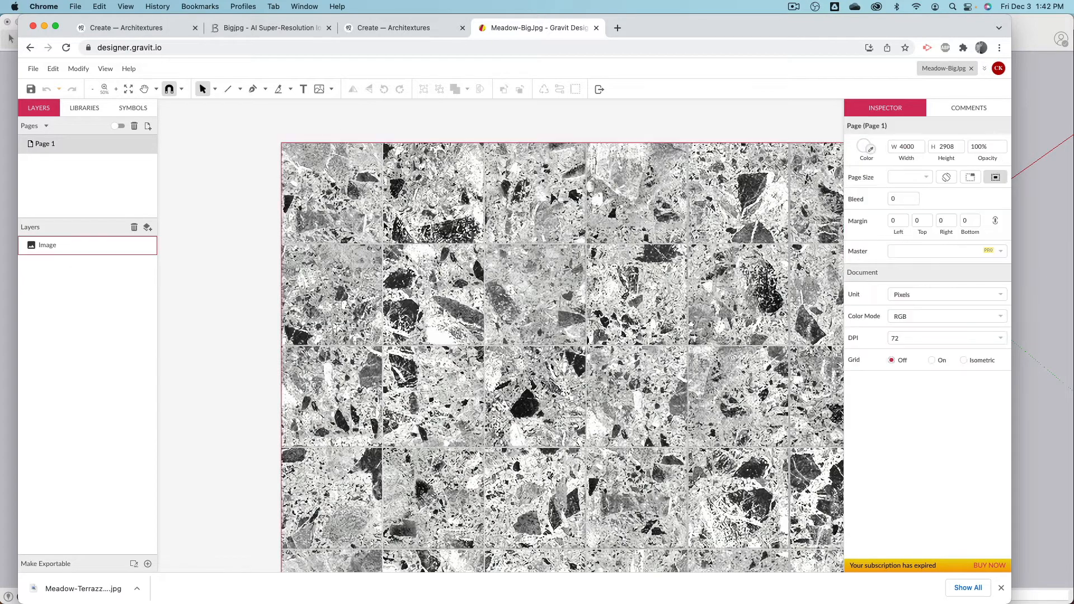
- Draw a vertical line over the image's full 2908 px height along the first vertical tile joint, at about X 368
left_click(228, 90)
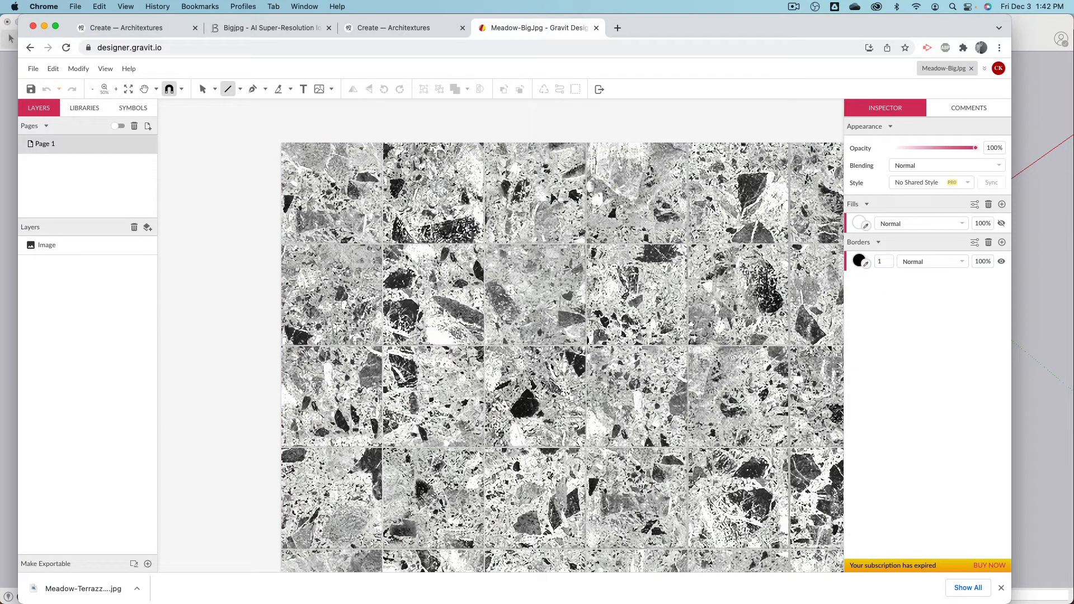
mouse_move(383, 144)
left_mouse_down()
mouse_move(385, 219)
mouse_move(443, 388)
mouse_move(444, 431)
mouse_move(387, 382)
mouse_move(389, 404)
mouse_move(385, 363)
left_mouse_up()
scroll(385, 218, "down", 10)
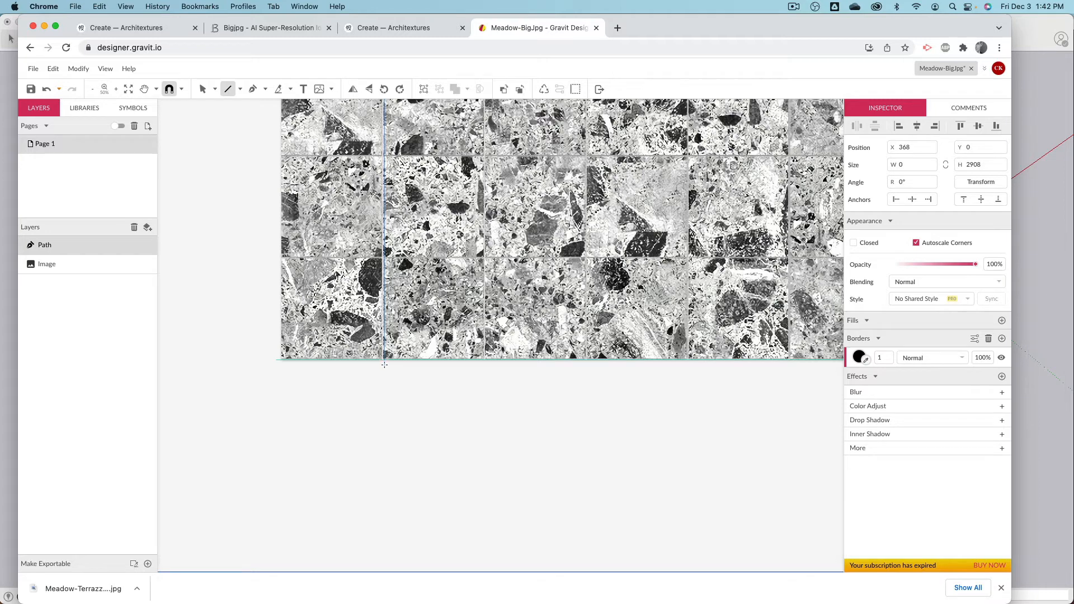
left_click_drag(385, 365, 385, 361)
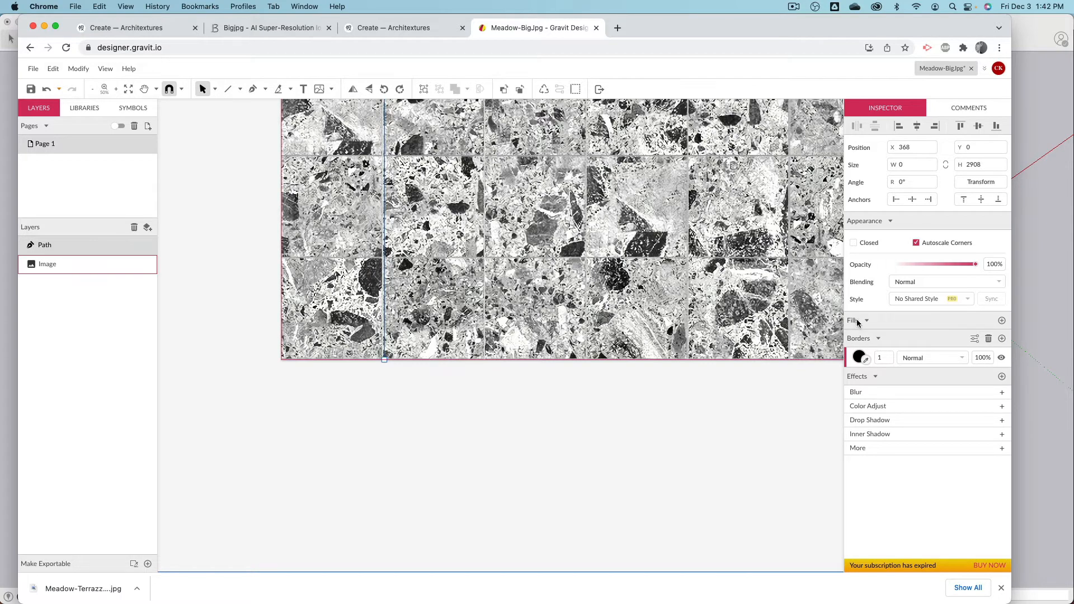
- Try border widths of 2, 4 and 10 on the vertical line
left_click(888, 356)
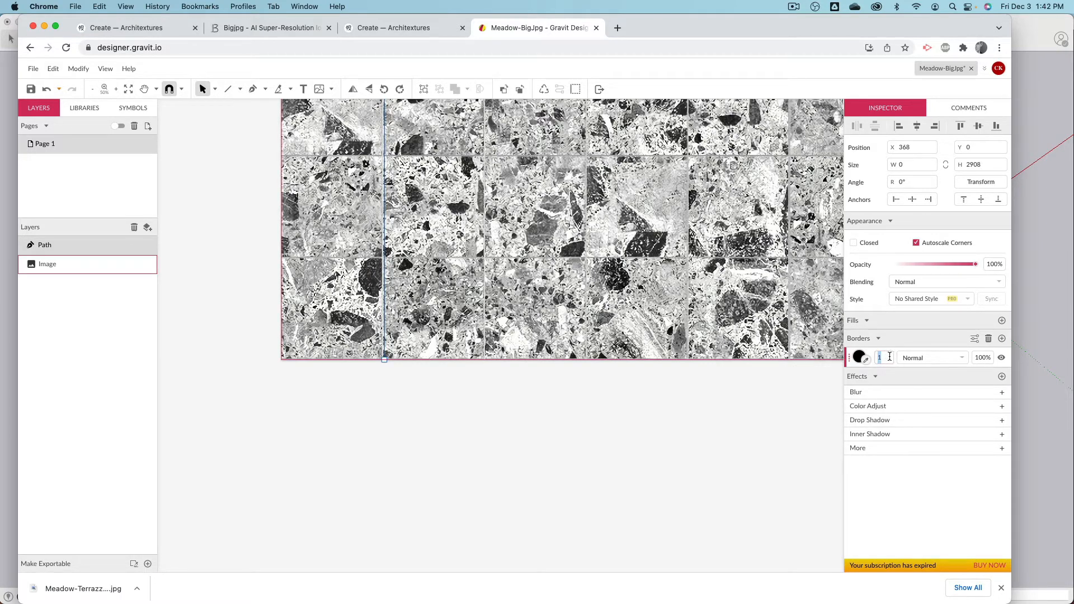
key("Return")
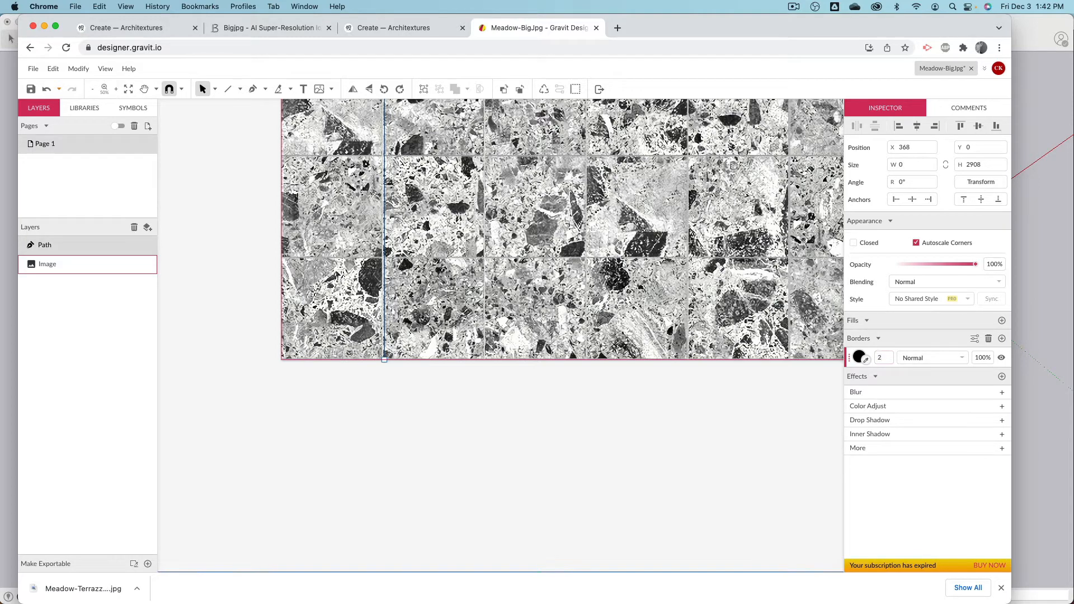
left_click(884, 356)
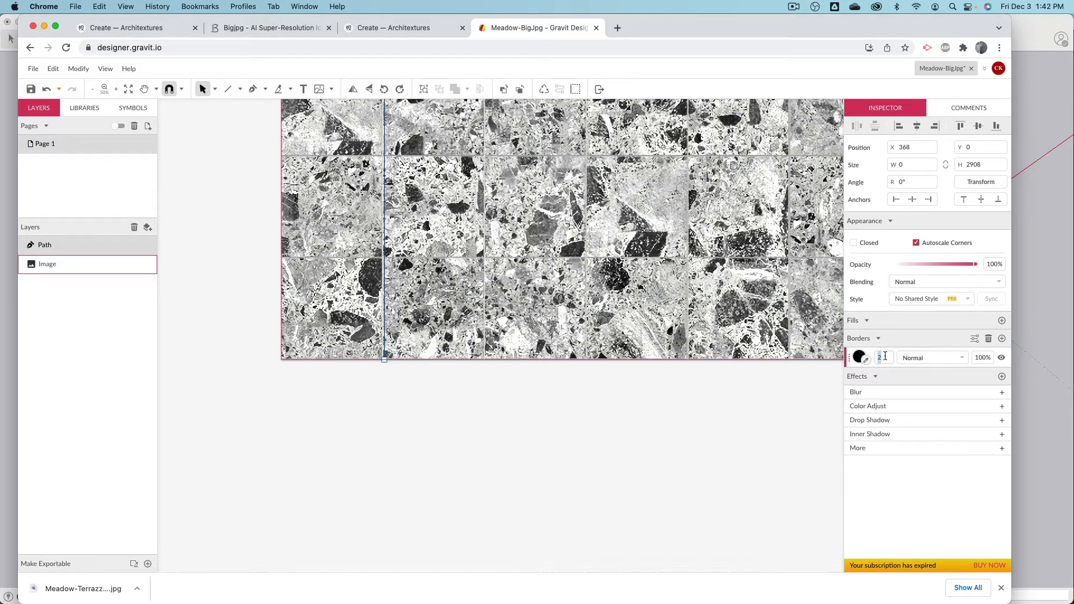
type("4")
key("Return")
left_click(885, 356)
type("10")
key("Return")
- Set the vertical line's border width to 8
left_click(884, 357)
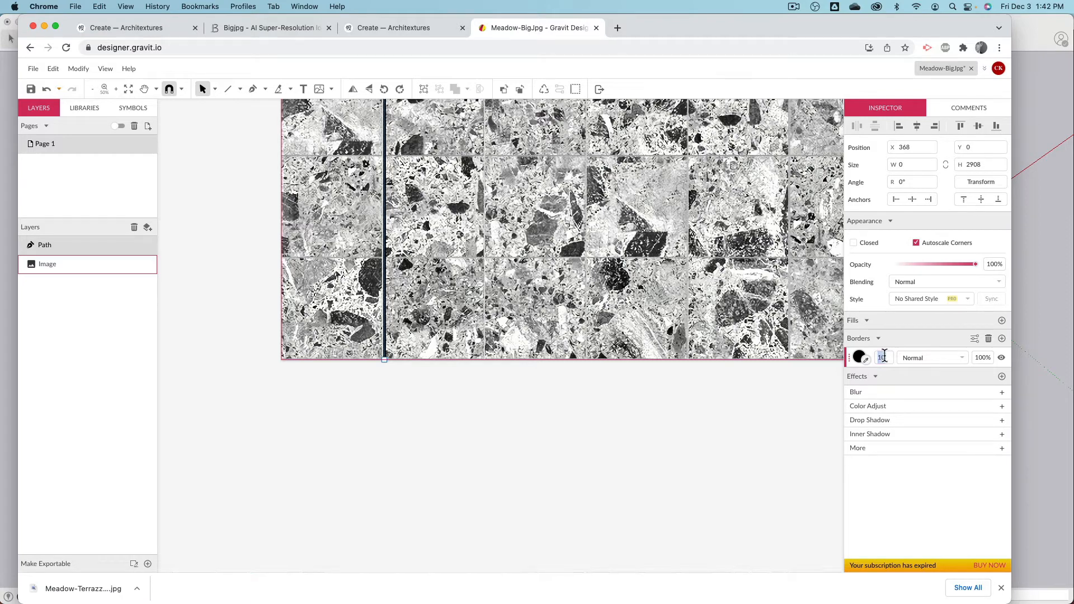
type("8")
key("Return")
- Lock the terrazzo image layer
scroll(387, 264, "up", 10, "ctrl")
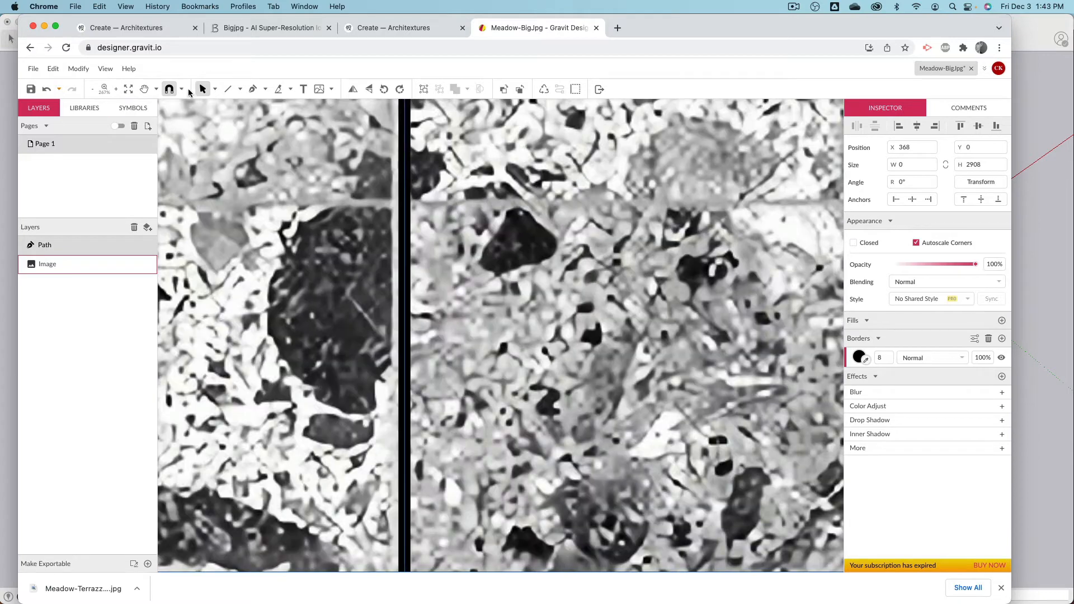
left_click(417, 213)
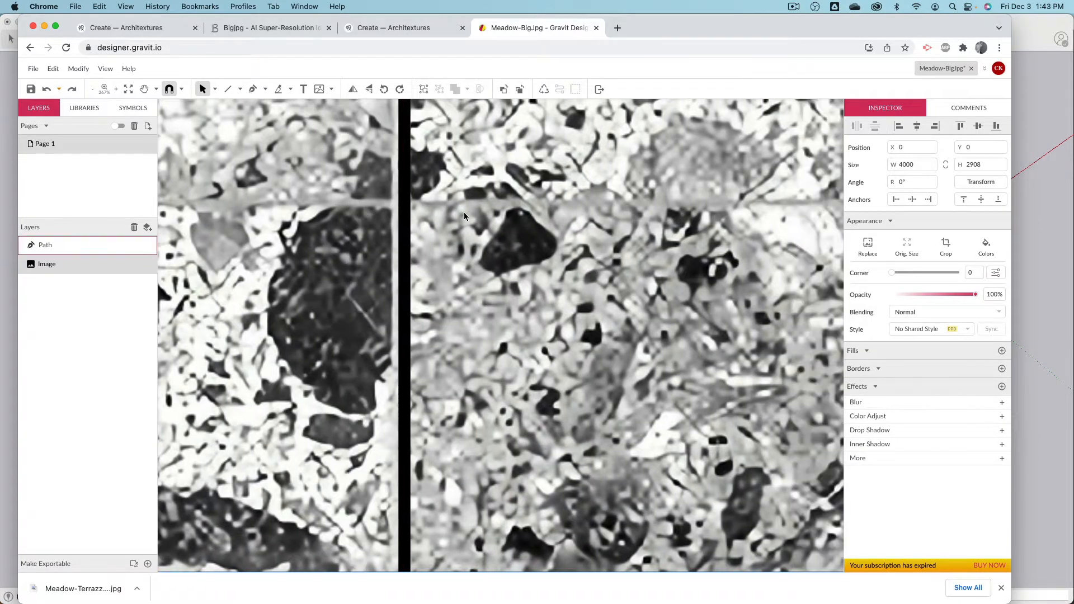
mouse_move(134, 267)
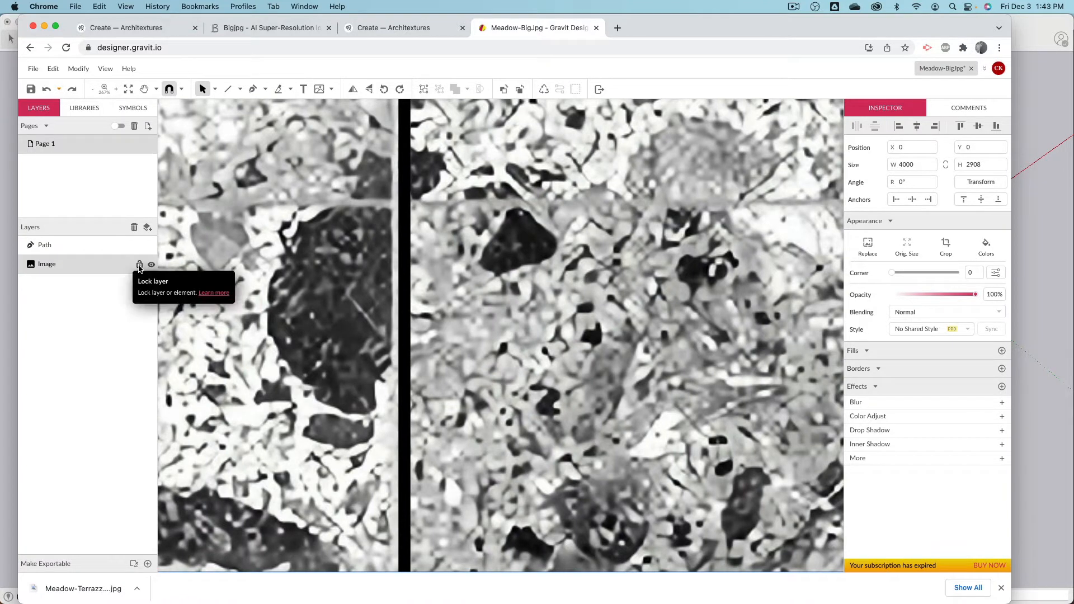
left_click(140, 265)
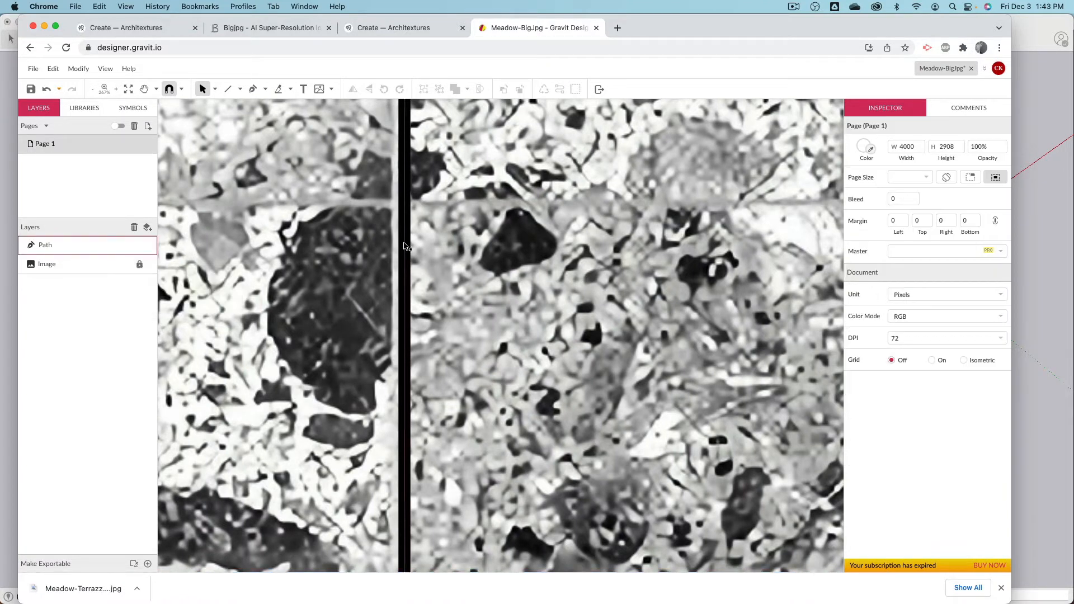
- Move the vertical line sideways onto the first vertical tile joint, at about X 362
left_click(453, 246)
left_click_drag(453, 246, 398, 249)
scroll(397, 246, "down", 10, "ctrl")
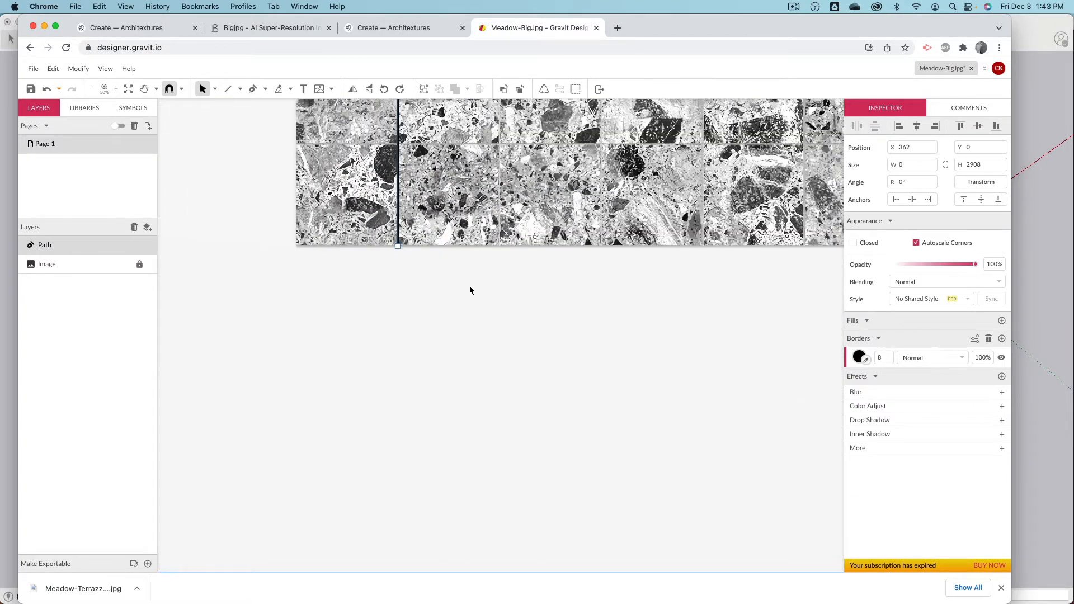
- Copy the vertical line onto each remaining vertical tile joint, from X 726 to X 3634
scroll(500, 355, "up", 5, "ctrl")
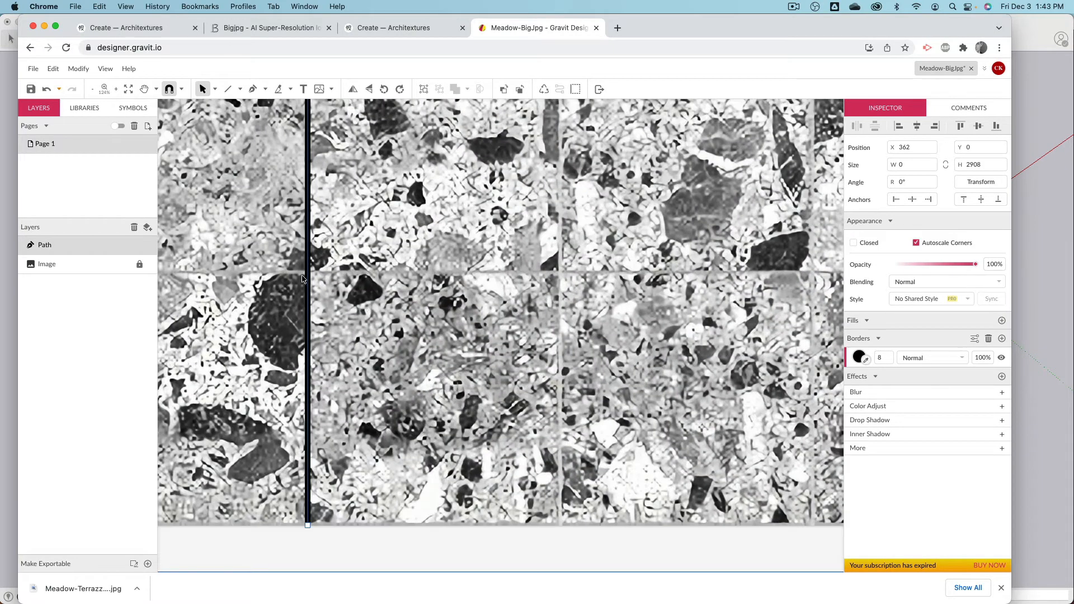
left_click_drag(302, 280, 561, 295)
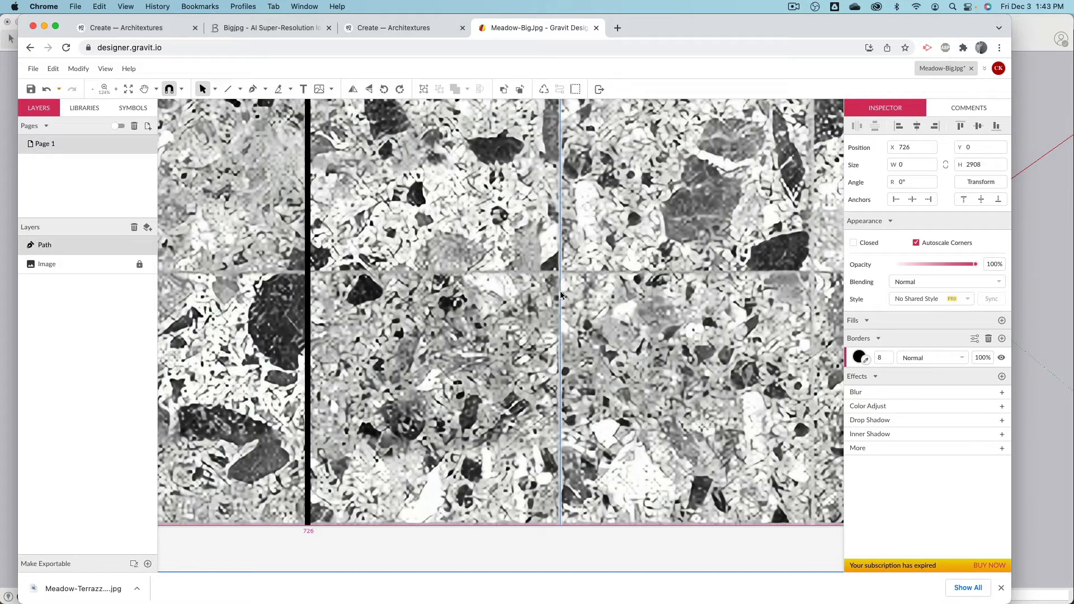
left_click_drag(560, 295, 802, 262)
key("space")
left_click_drag(801, 262, 711, 277)
key("space")
left_click_drag(711, 276, 747, 311)
key("space")
left_click_drag(747, 311, 428, 405)
key("space")
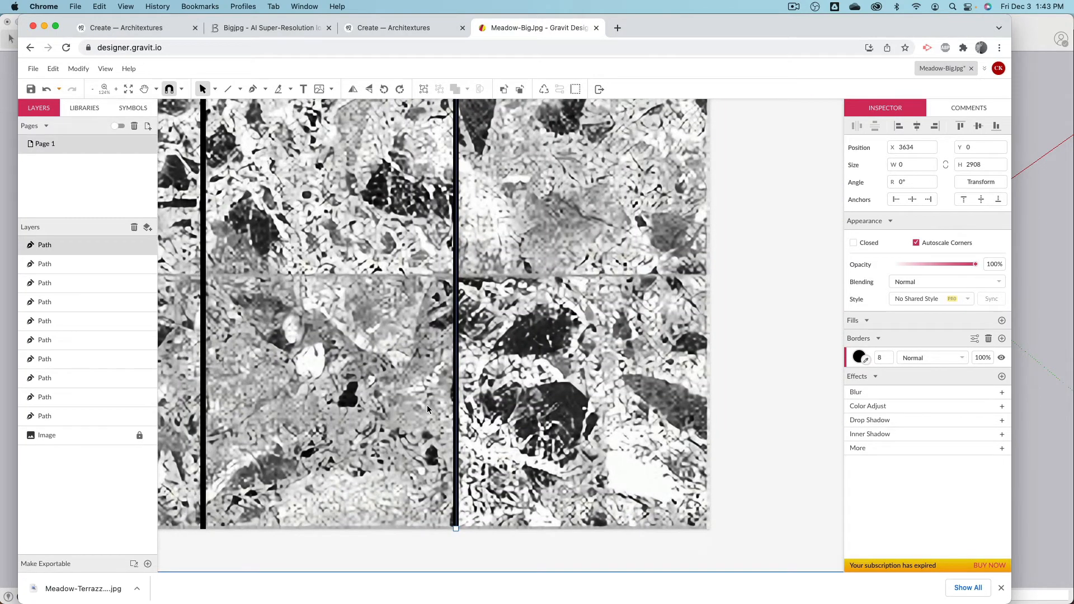
- Draw a horizontal line across the image's full 4000 px width along its top edge and set its border width to 8
scroll(428, 408, "down", 10, "ctrl")
scroll(245, 274, "up", 6, "ctrl")
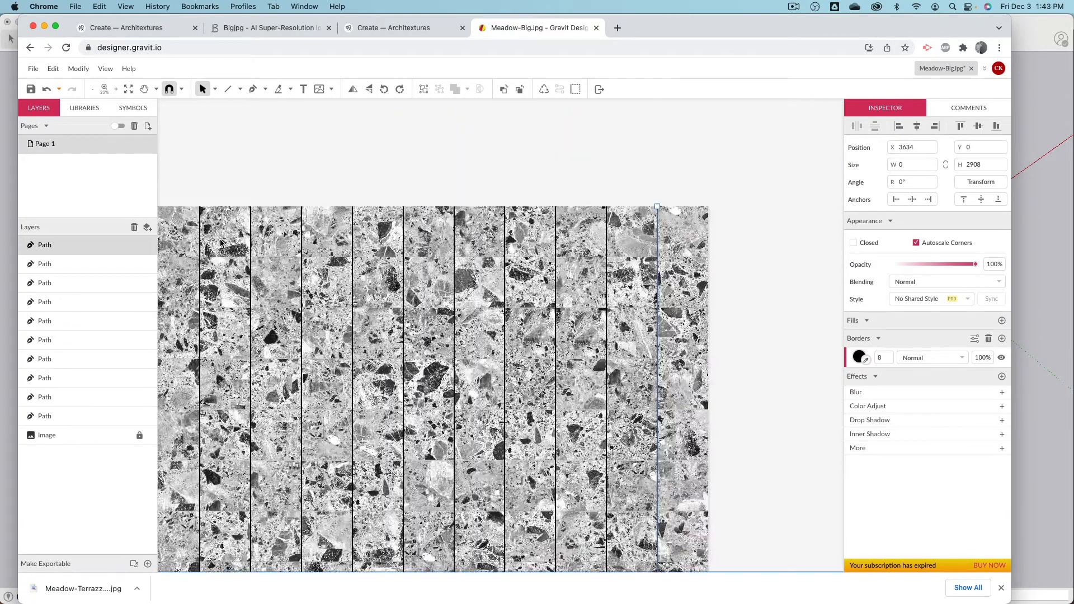
scroll(371, 162, "down", 5, "ctrl")
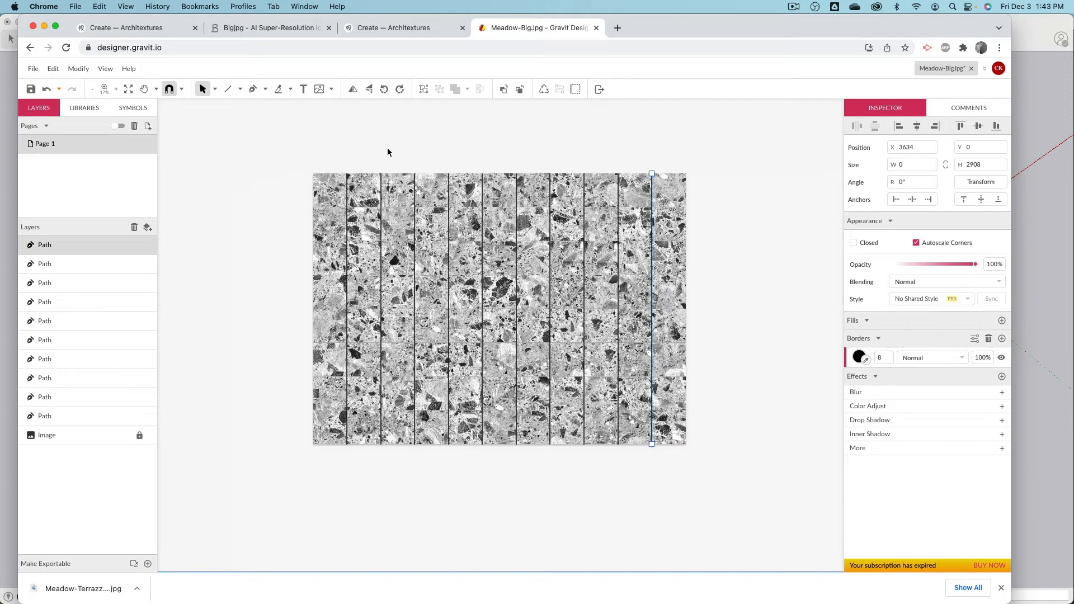
left_click(388, 147)
left_click(228, 90)
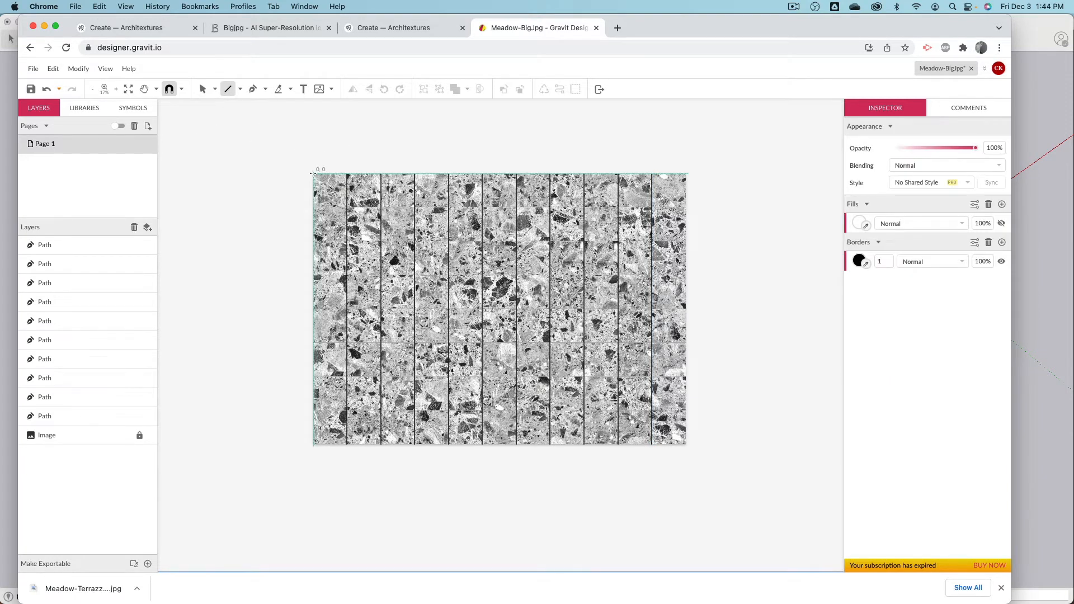
left_click_drag(314, 175, 686, 173)
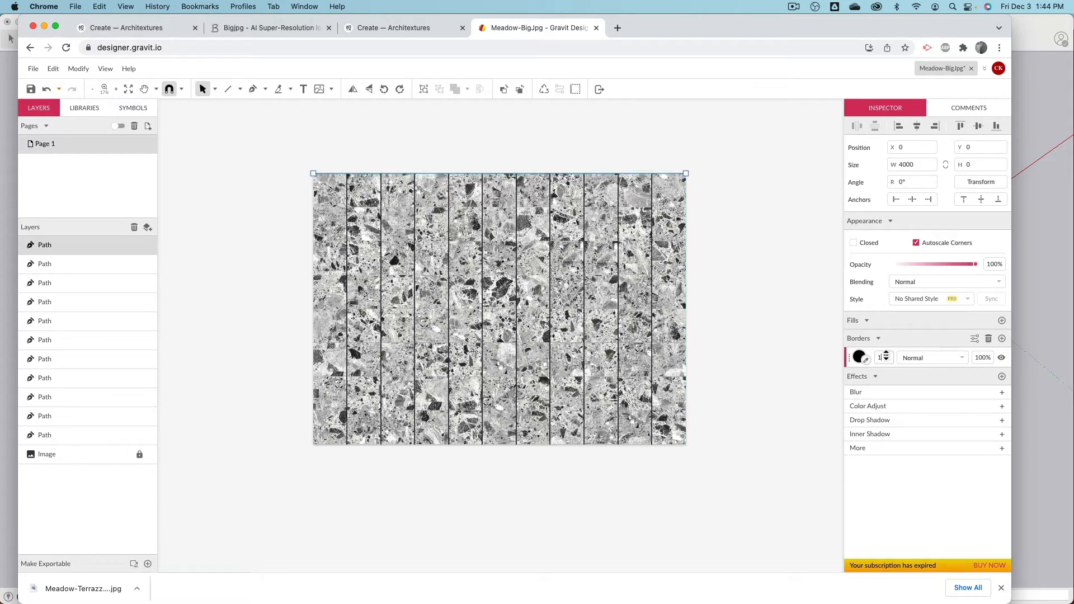
double_click(881, 357)
type("8")
key("Return")
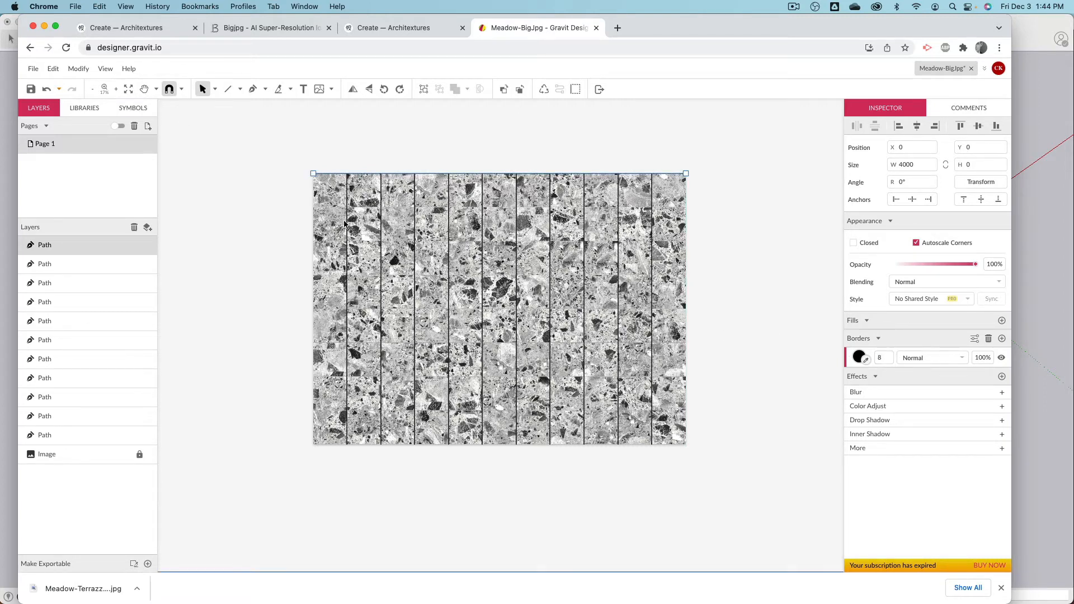
- Move the horizontal line from the image's top edge down onto the first horizontal tile joint, at Y 361
scroll(344, 224, "up", 5, "ctrl")
left_click(407, 168)
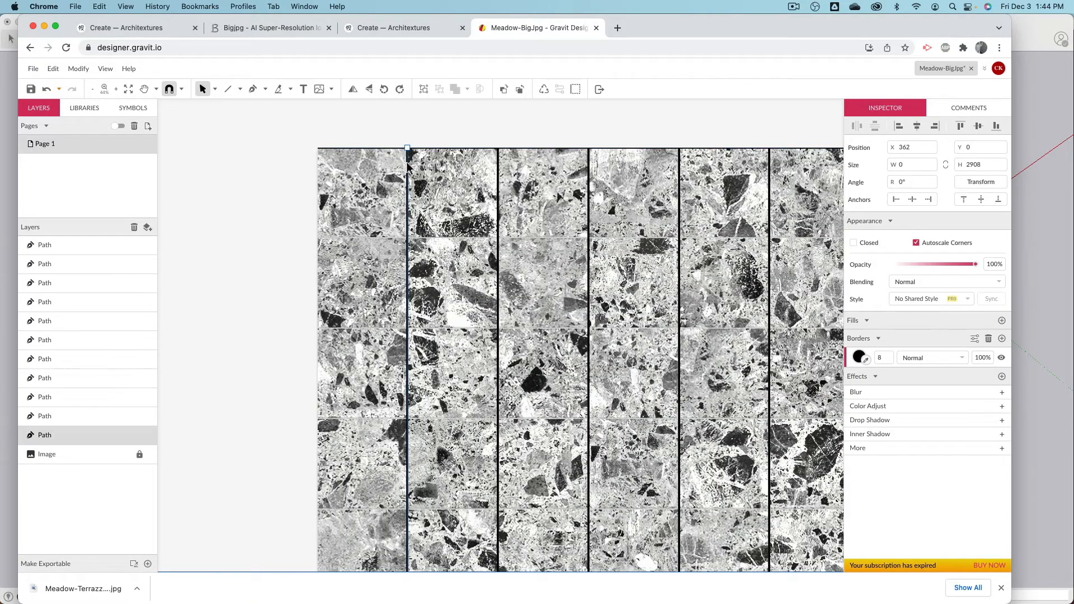
left_click(371, 135)
scroll(370, 139, "up", 2, "ctrl")
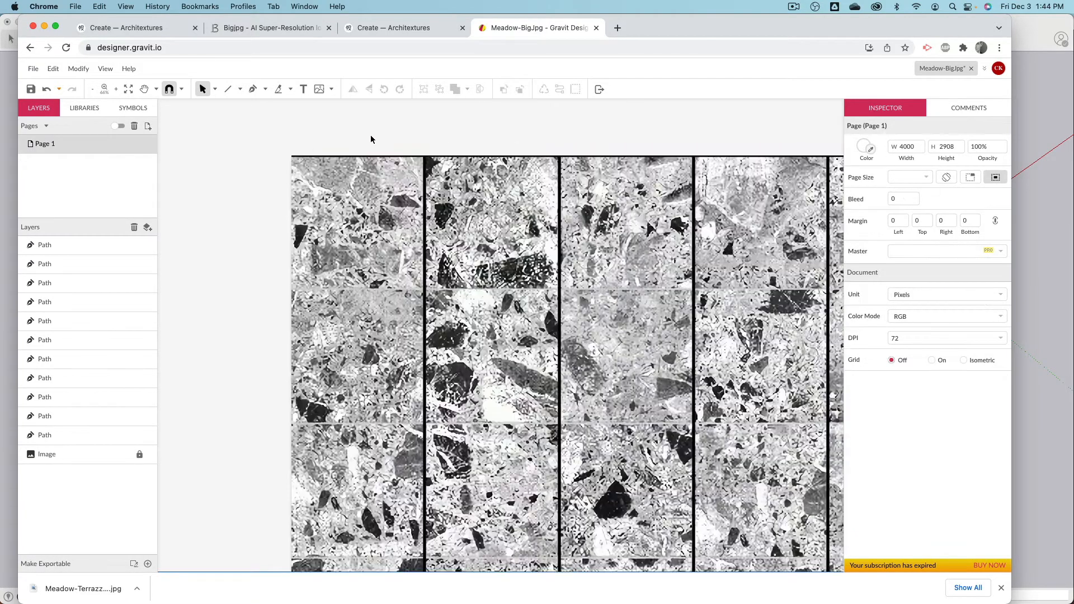
scroll(302, 188, "up", 2, "ctrl")
scroll(220, 231, "up", 3, "ctrl")
scroll(277, 187, "down", 2, "ctrl")
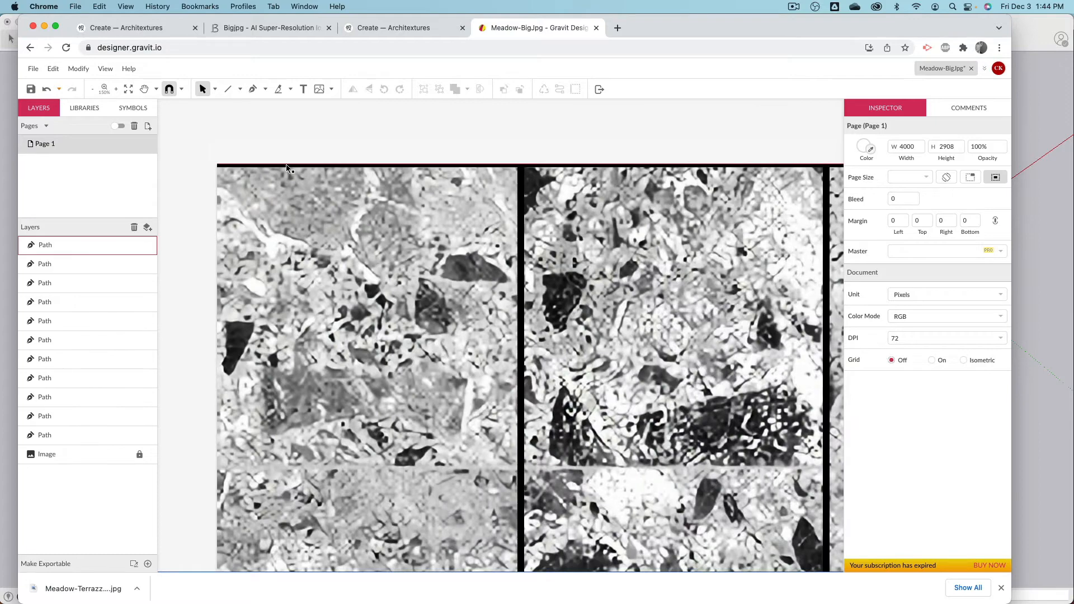
left_click_drag(287, 168, 284, 228)
key("super+z")
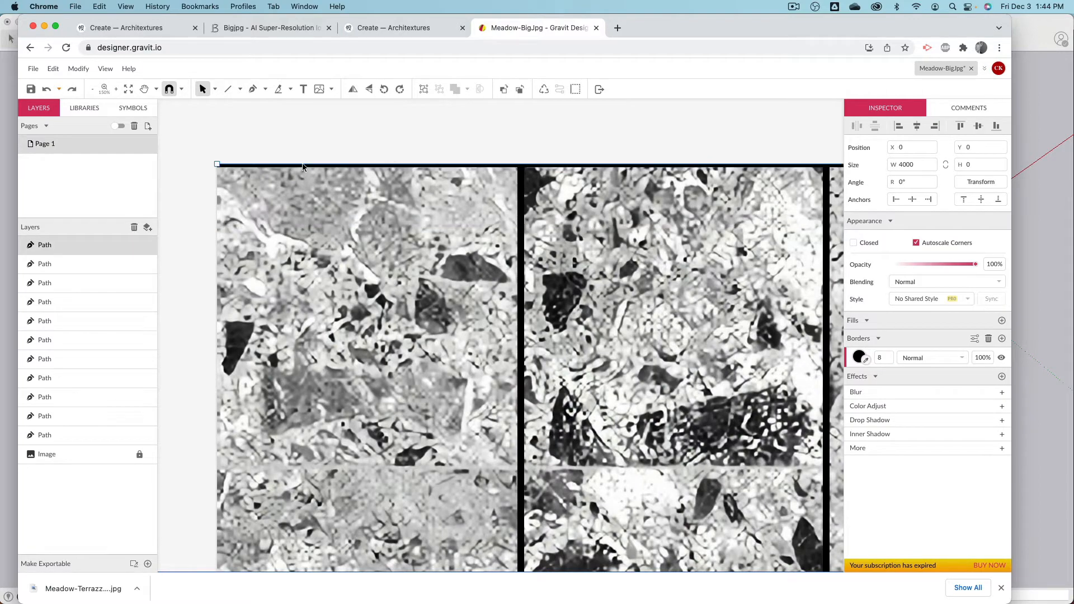
left_click_drag(302, 166, 305, 270)
scroll(305, 270, "down", 5)
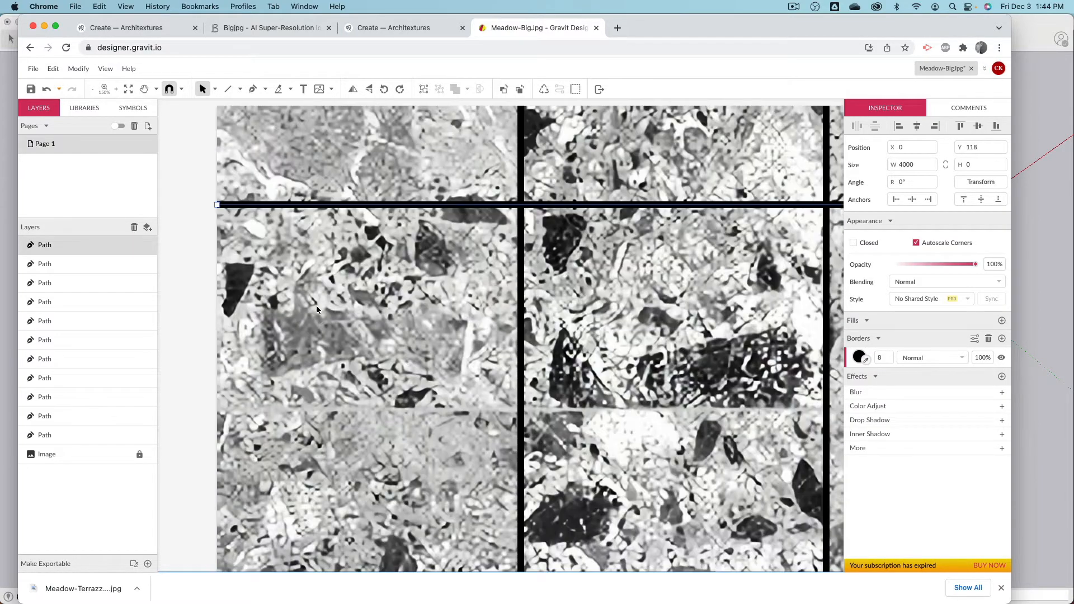
left_click_drag(301, 127, 289, 327)
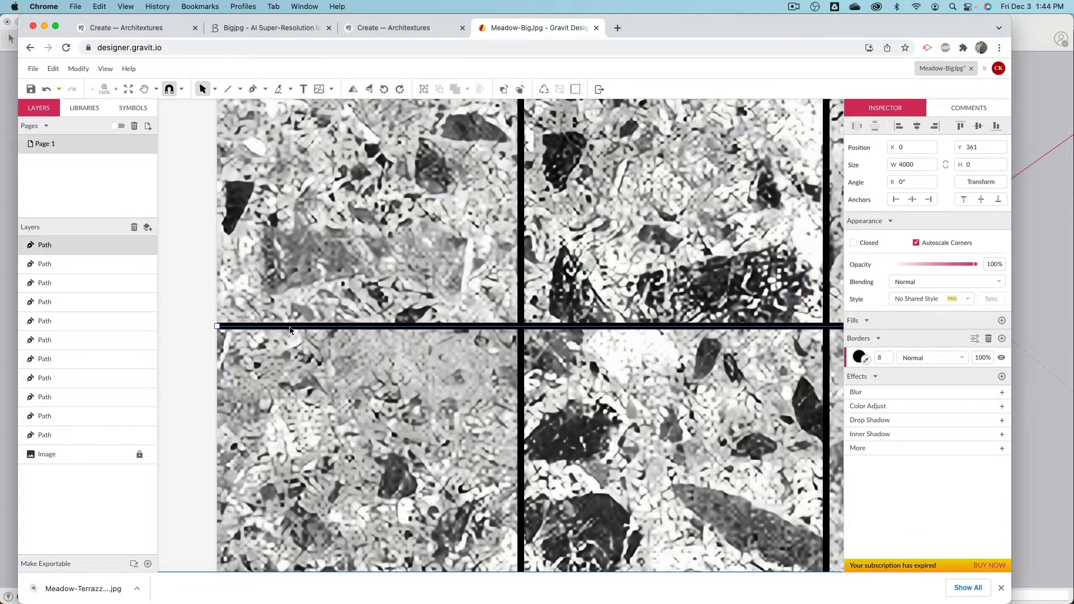
- Copy the horizontal line onto the second and third horizontal tile joints, at Y 725 and Y 1089
scroll(288, 327, "down", 4)
scroll(291, 323, "down", 5, "ctrl")
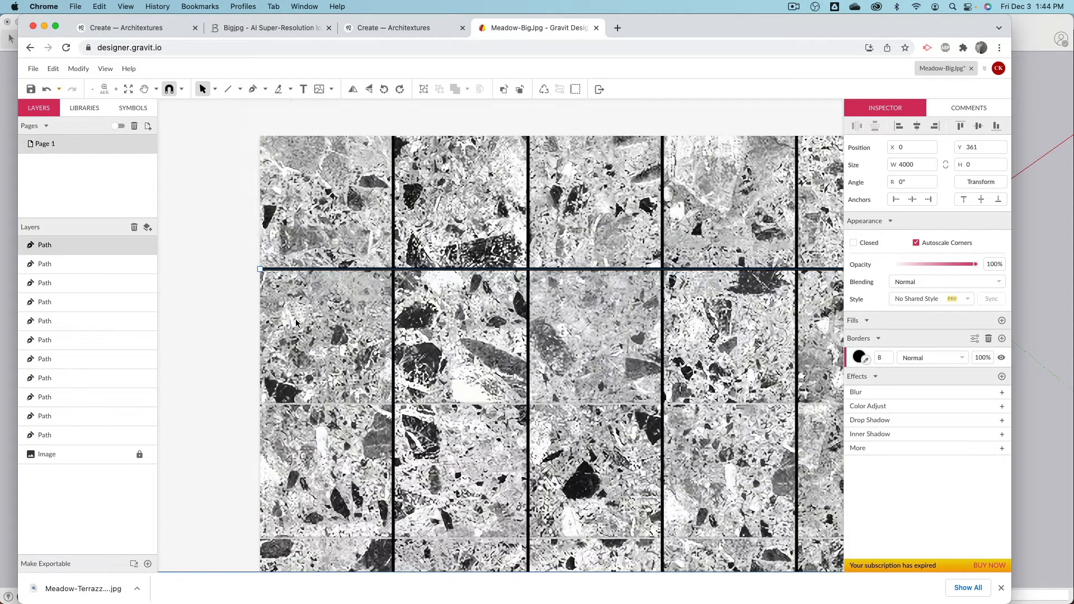
left_click_drag(331, 271, 331, 407)
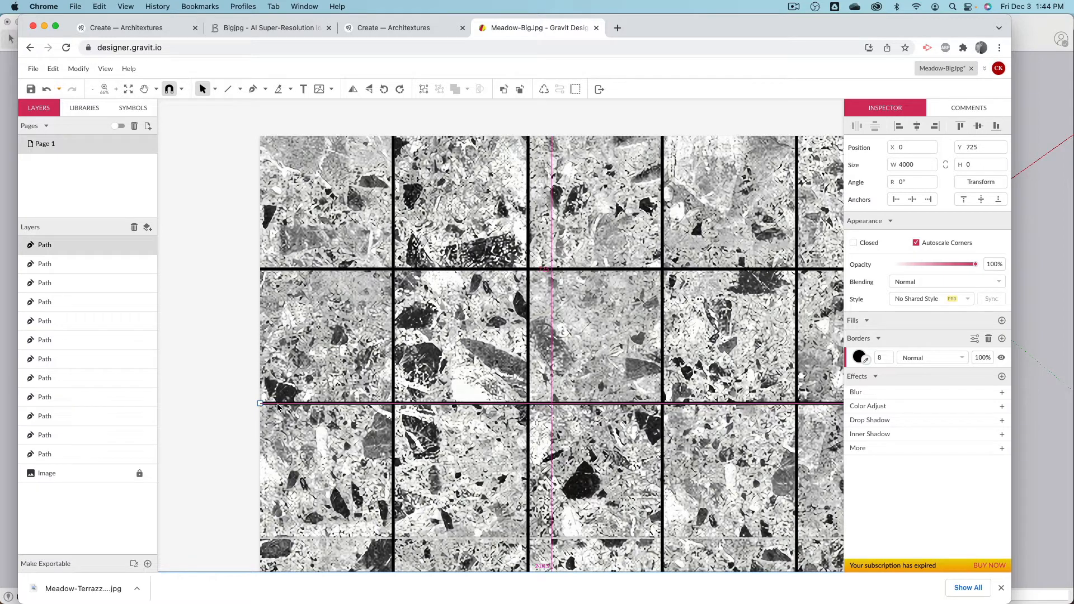
scroll(217, 318, "down", 5)
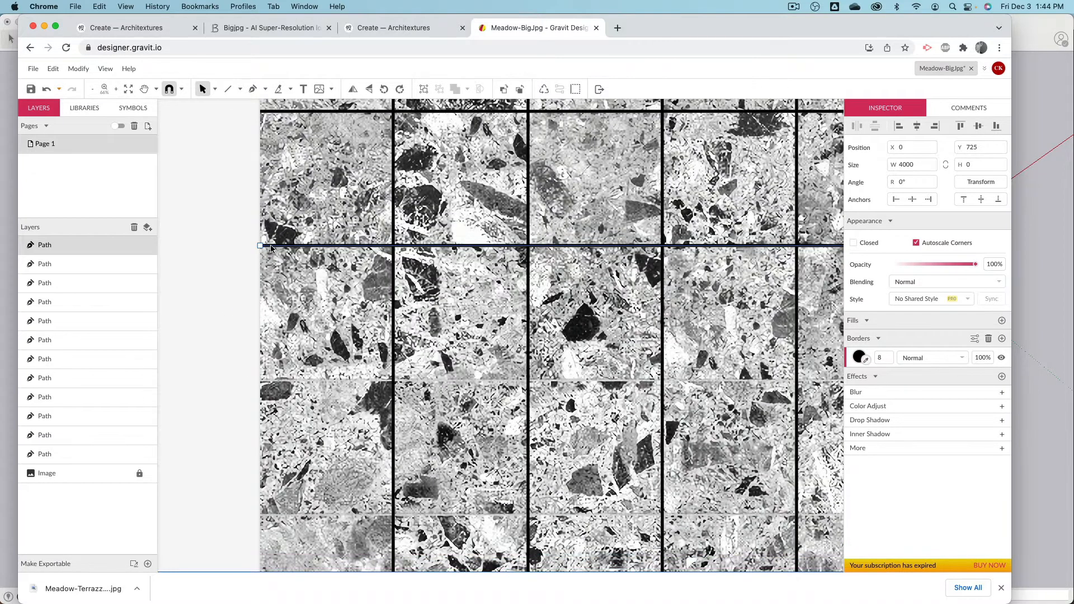
left_click_drag(271, 248, 289, 384)
- Copy the lines at Y 725 and Y 1089 as a pair onto the four remaining horizontal joints, with pairs starting at Y 1454 and Y 2178
left_click_drag(230, 216, 256, 316)
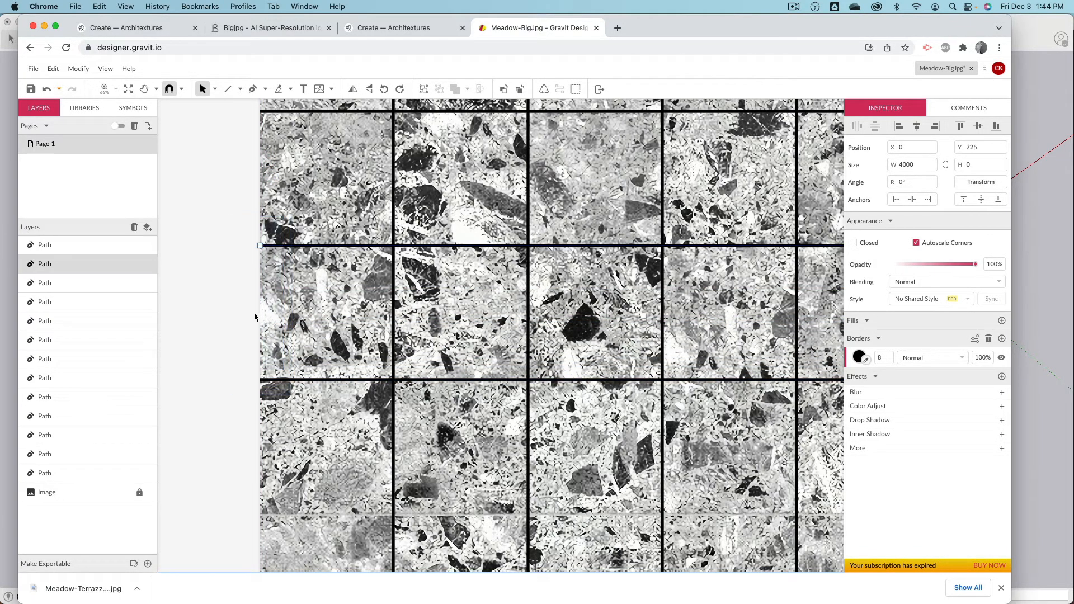
left_click(299, 381)
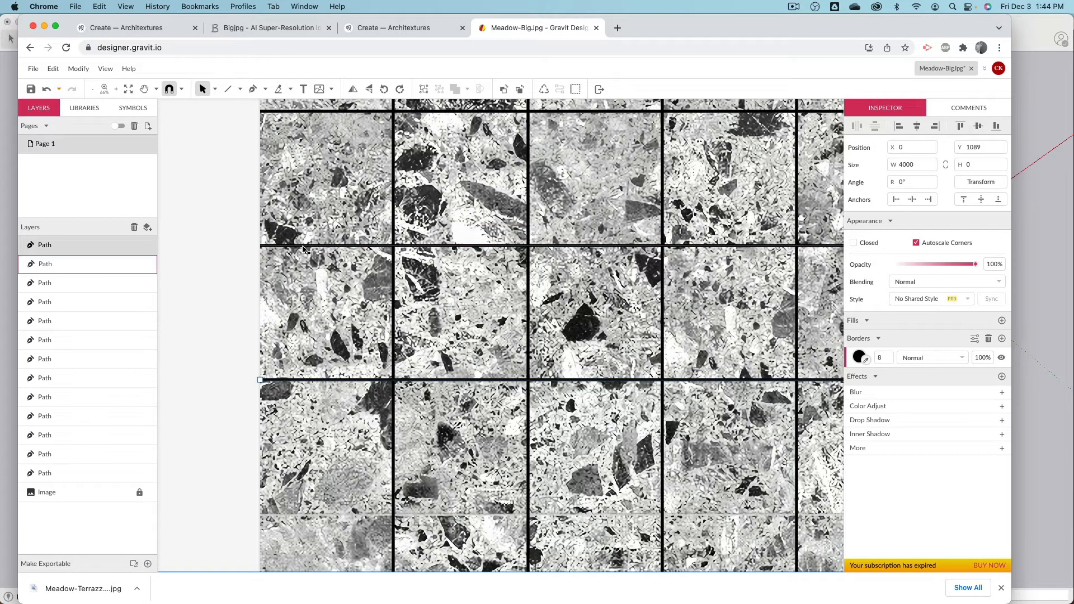
left_click(304, 247, "shift")
scroll(304, 250, "down", 3)
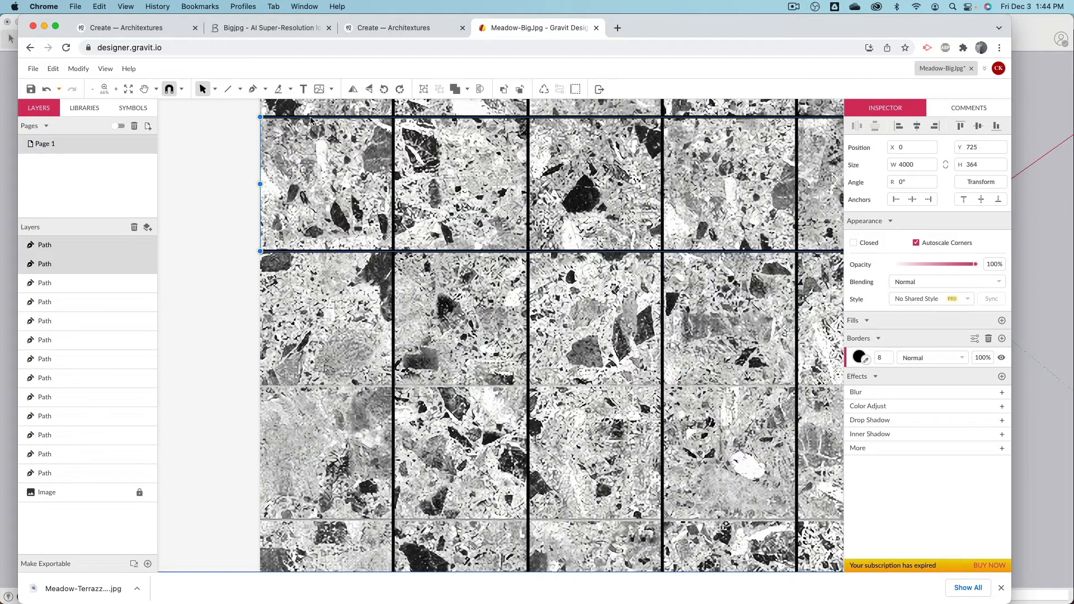
left_click_drag(310, 121, 303, 390)
key("super+d")
scroll(365, 196, "down", 5)
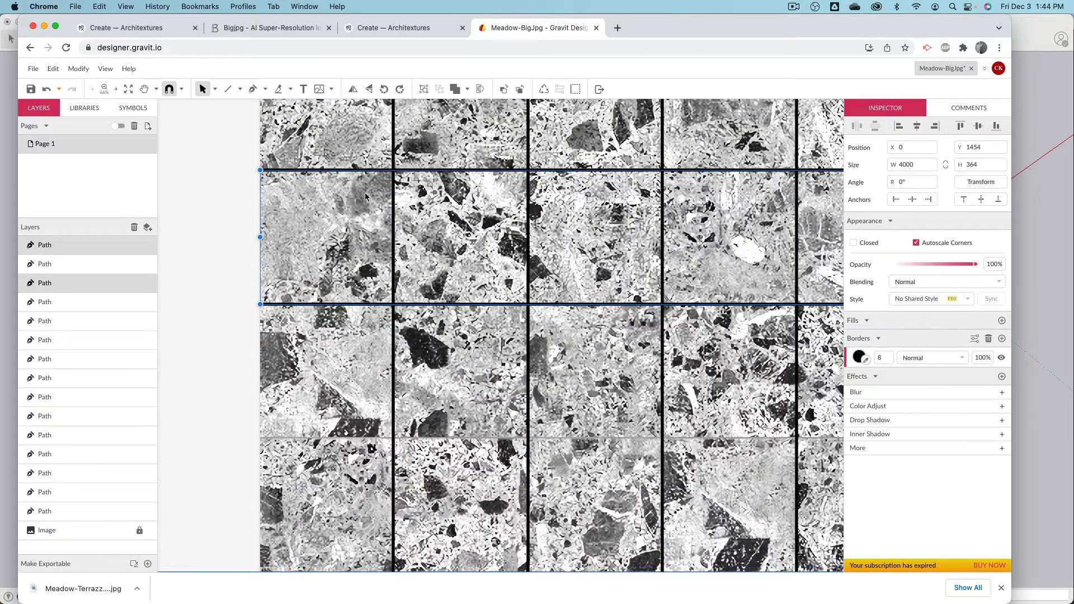
left_click_drag(362, 173, 378, 440)
key("super+d")
scroll(386, 426, "down", 6)
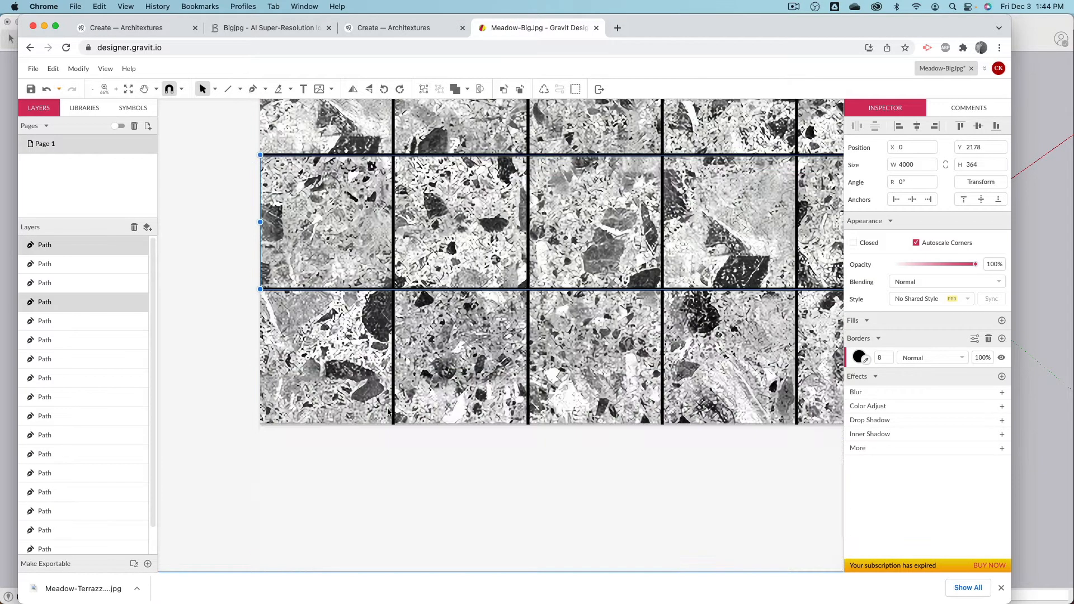
left_click(288, 458)
scroll(346, 342, "down", 1)
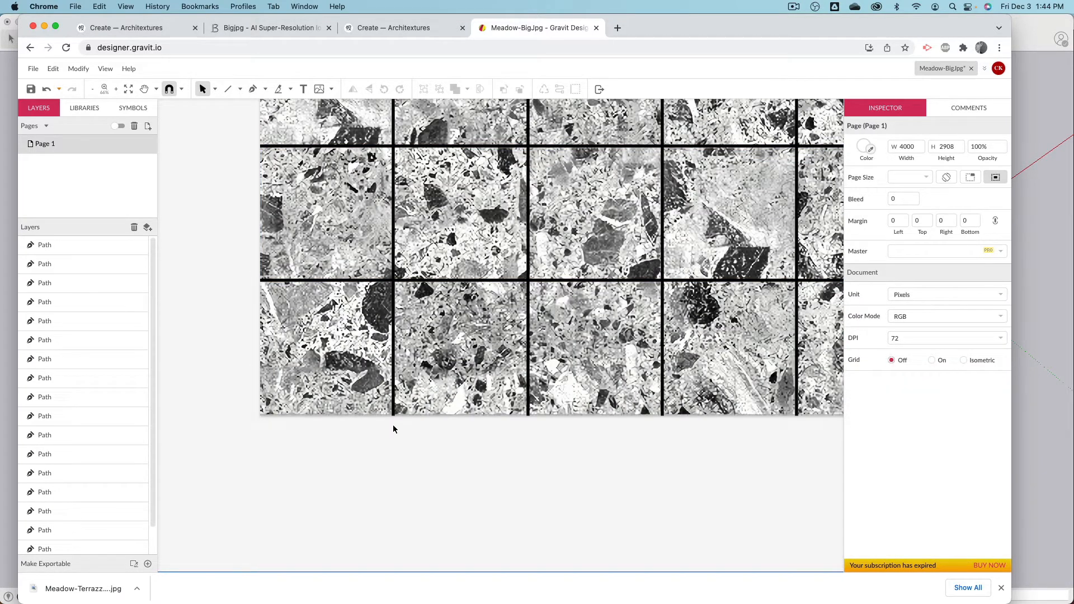
- Hide the locked terrazzo image layer, leaving only the black grid lines on the white page
scroll(391, 427, "up", 5, "ctrl")
scroll(374, 378, "down", 10, "ctrl")
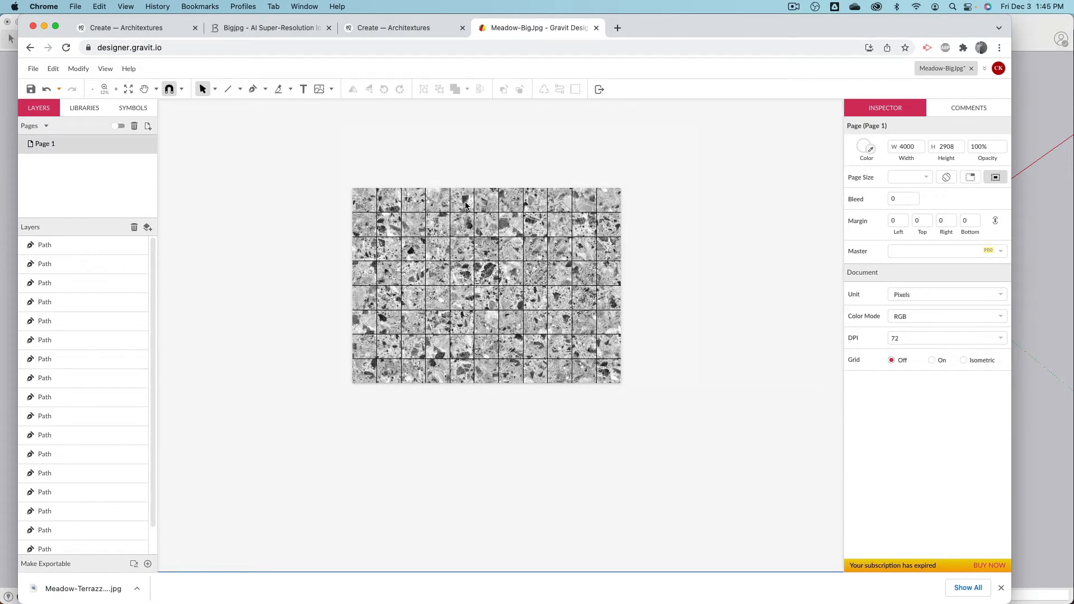
scroll(466, 206, "up", 2, "ctrl")
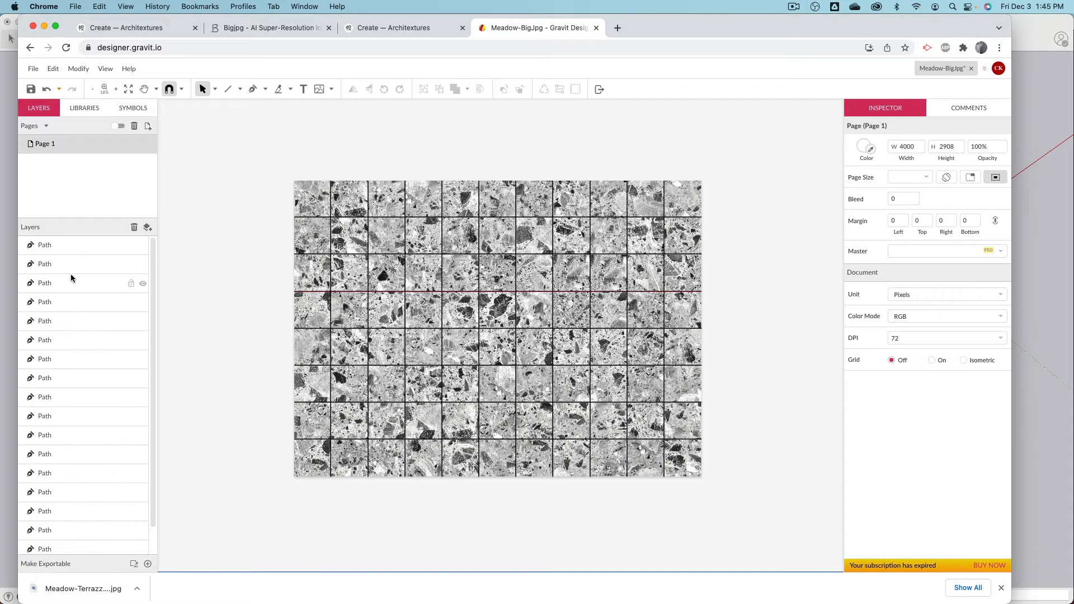
scroll(128, 314, "down", 3)
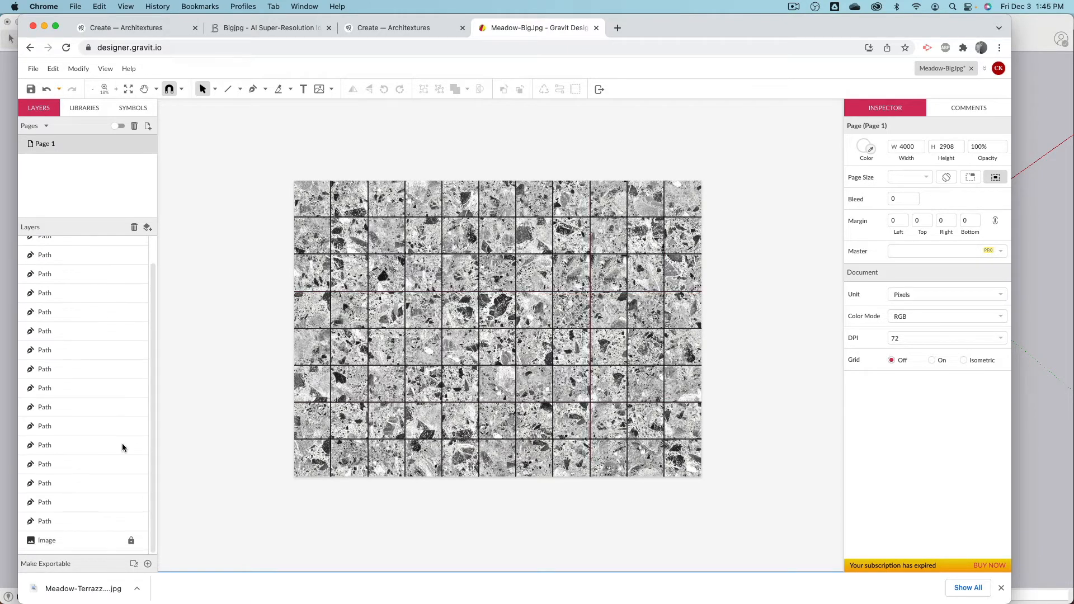
left_click(144, 541)
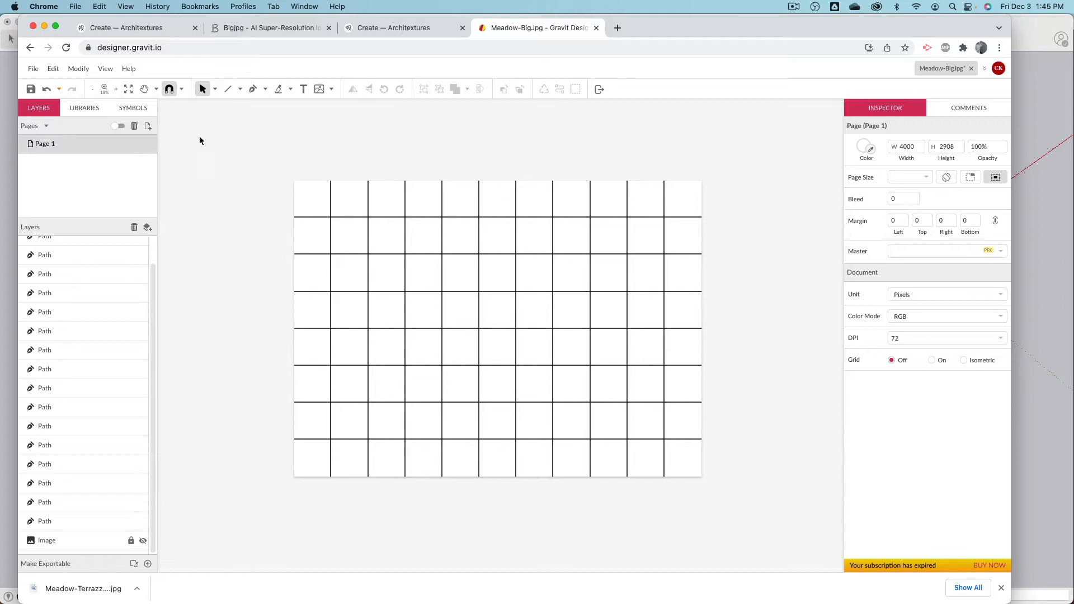
- Start an advanced export and save the design to the cloud as Tile Grid
left_click(33, 68)
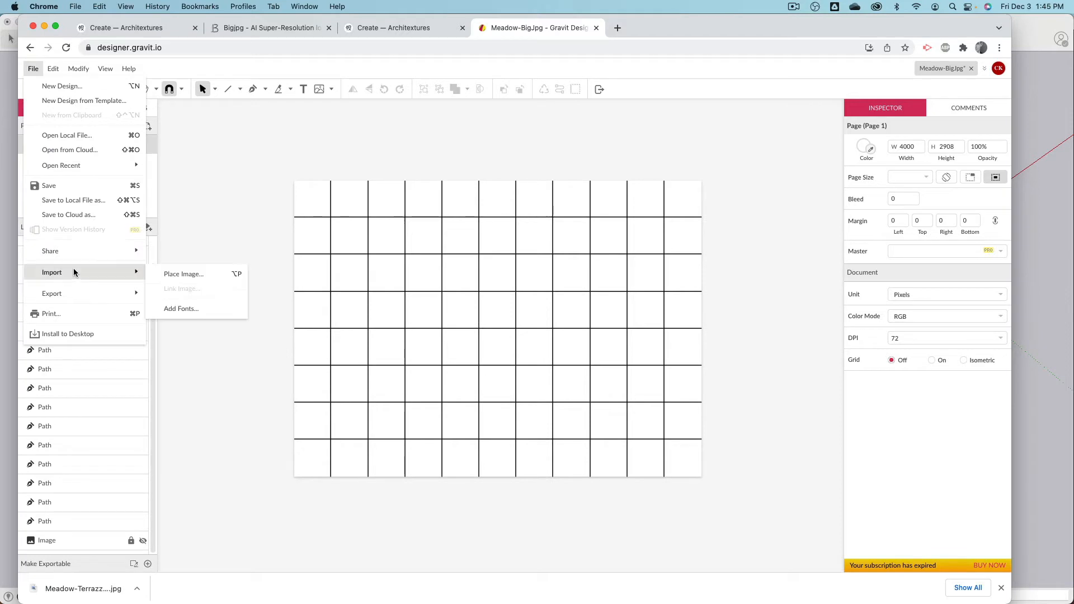
mouse_move(73, 291)
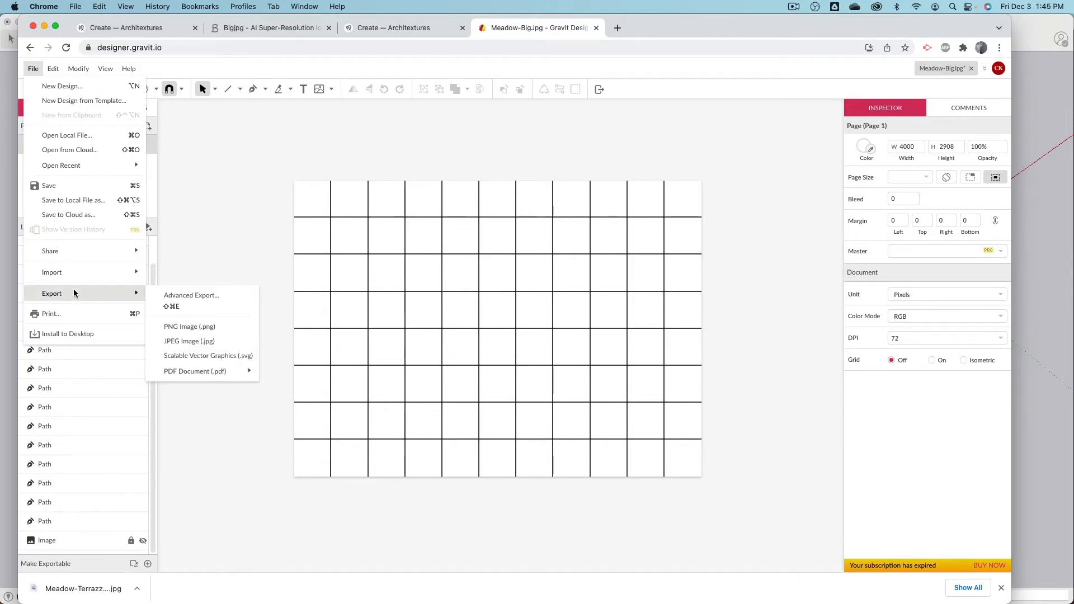
left_click(195, 301)
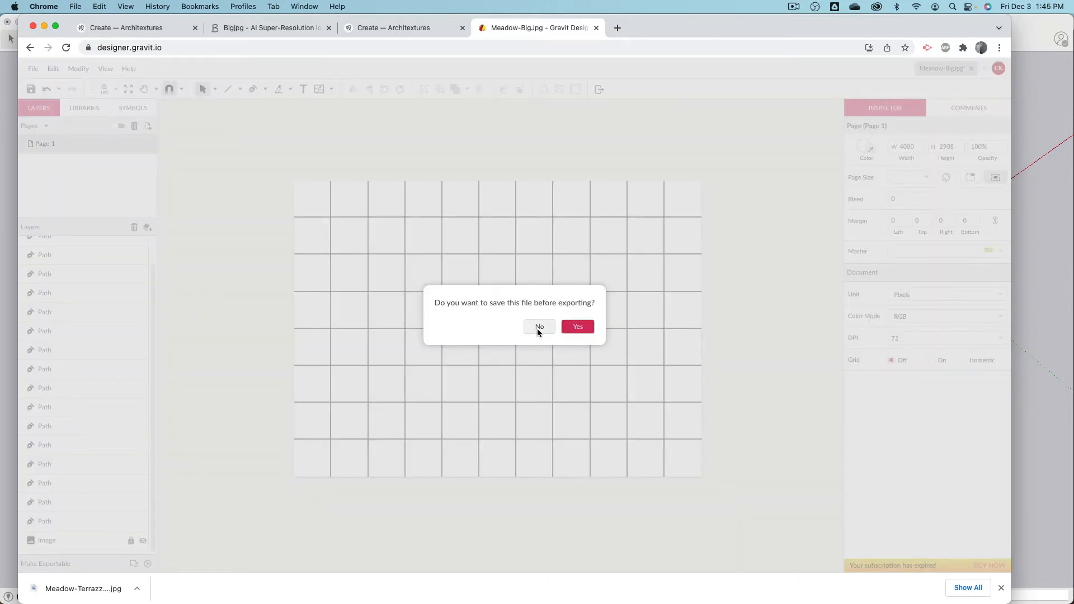
left_click(578, 327)
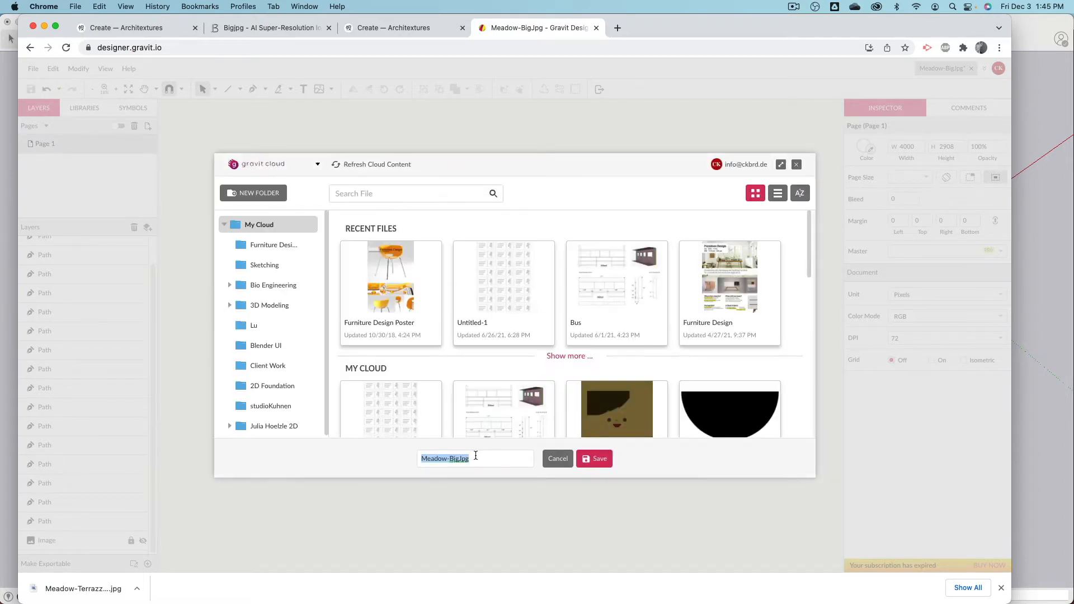
type("Tile Grid")
left_click(599, 460)
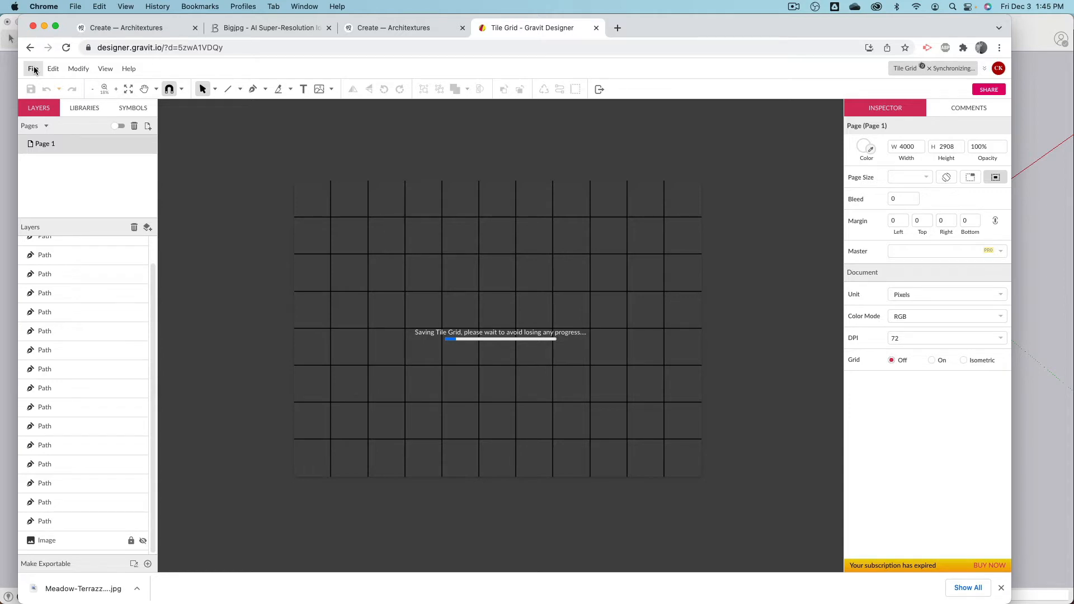
left_click(34, 69)
mouse_move(56, 299)
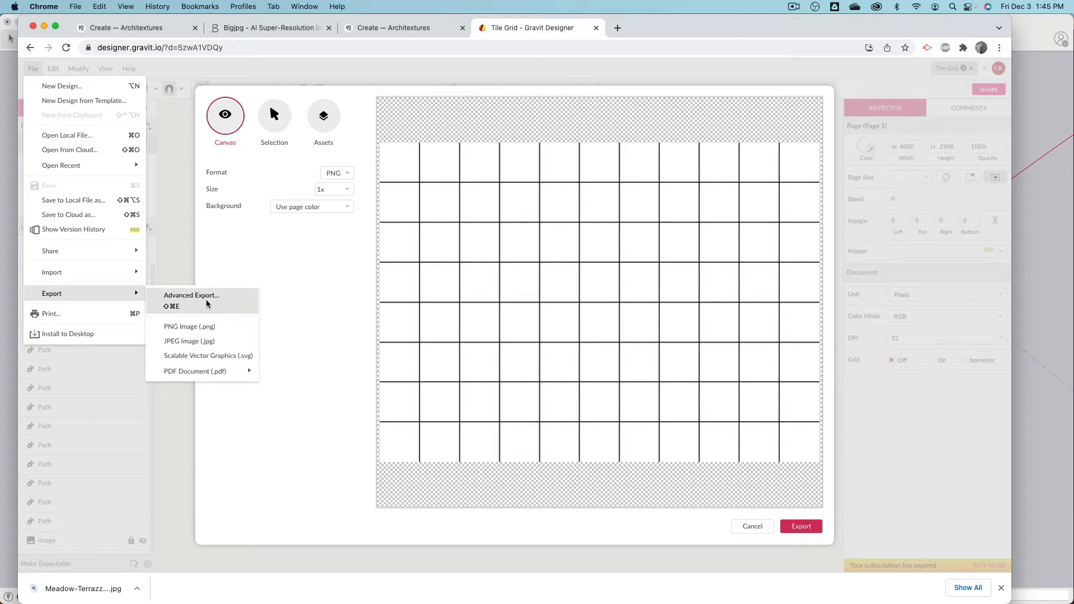
left_click(328, 324)
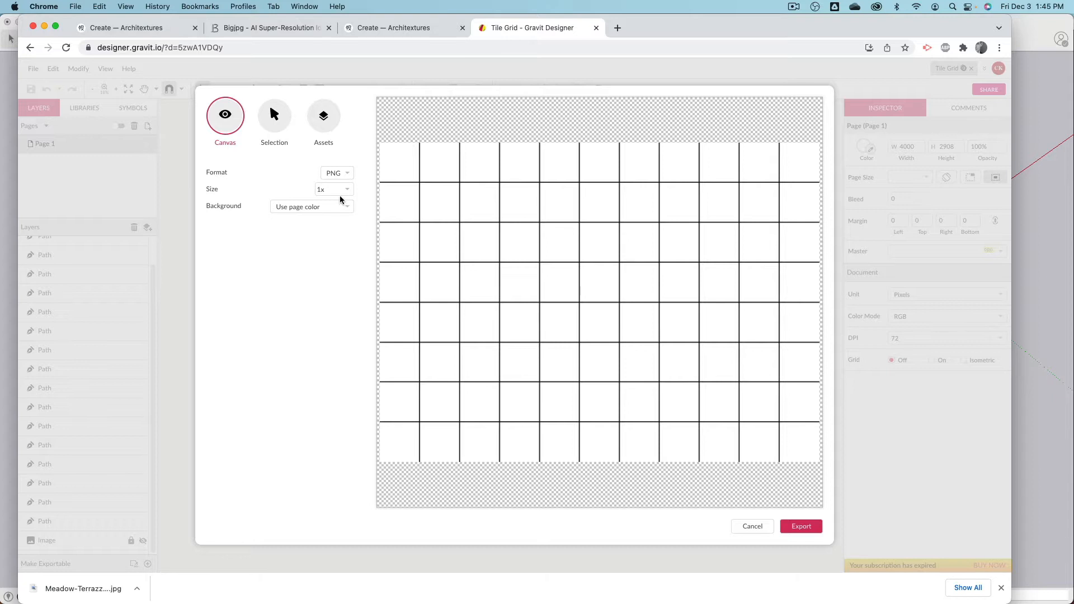
left_click(751, 526)
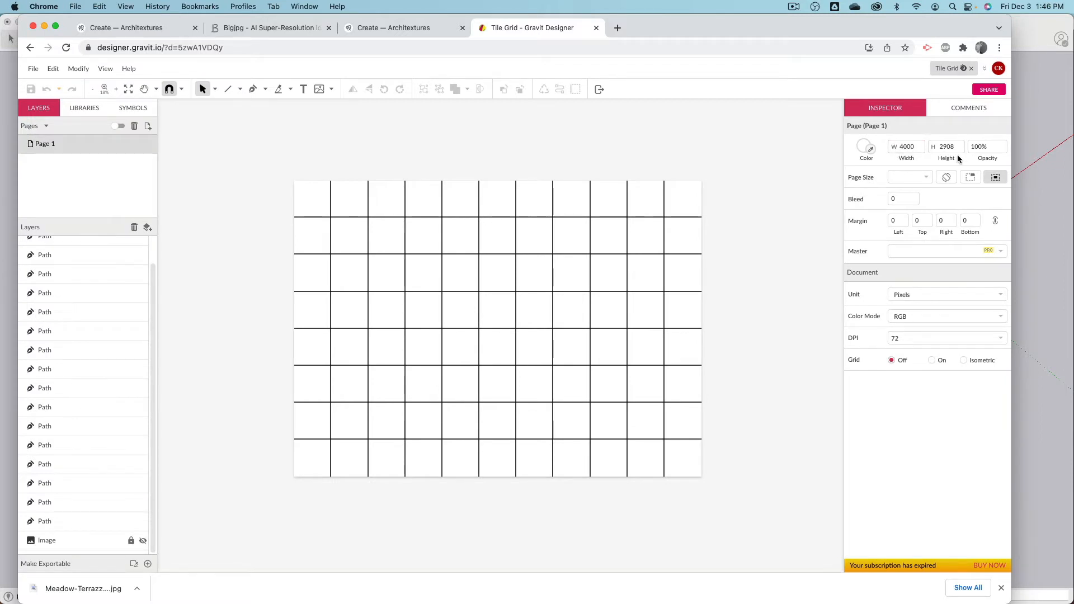
- Export the canvas through Advanced Export as a PNG at 1x size, using the page color as background
left_click(31, 68)
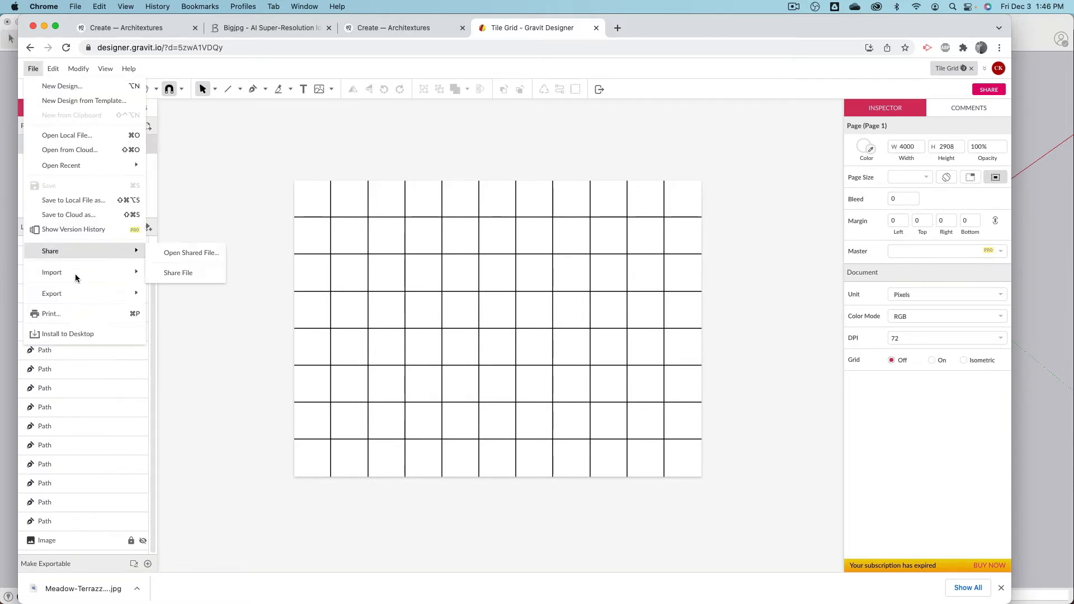
mouse_move(71, 291)
left_click(182, 296)
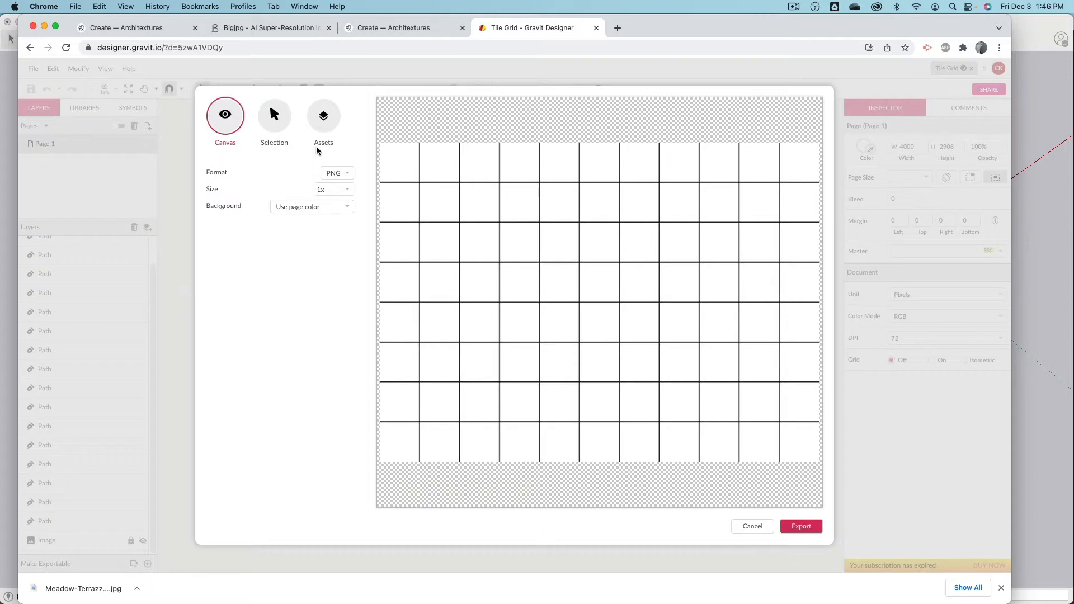
left_click(344, 189)
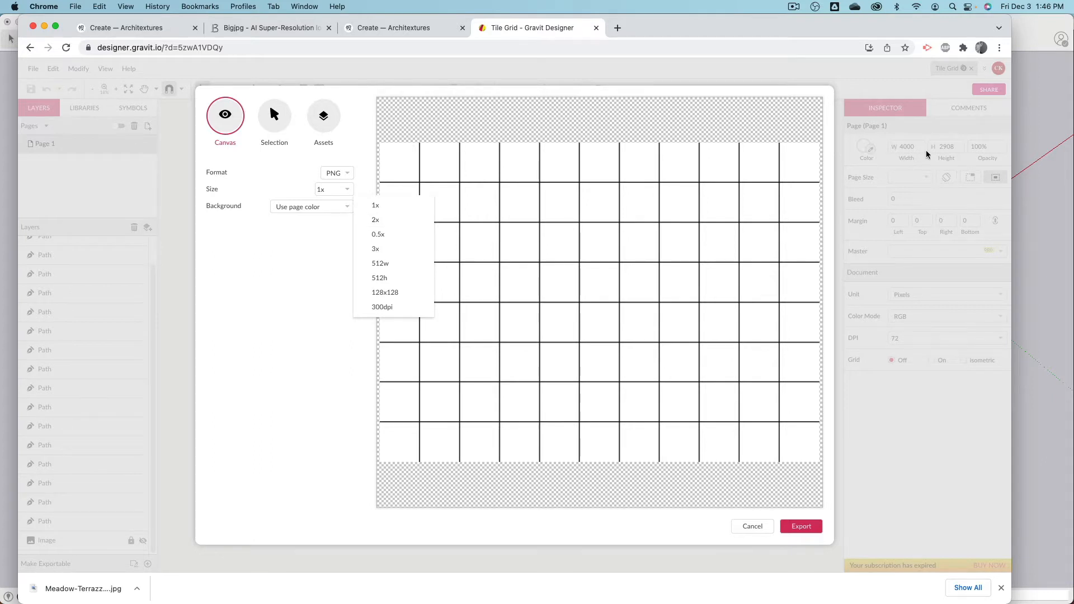
left_click(259, 309)
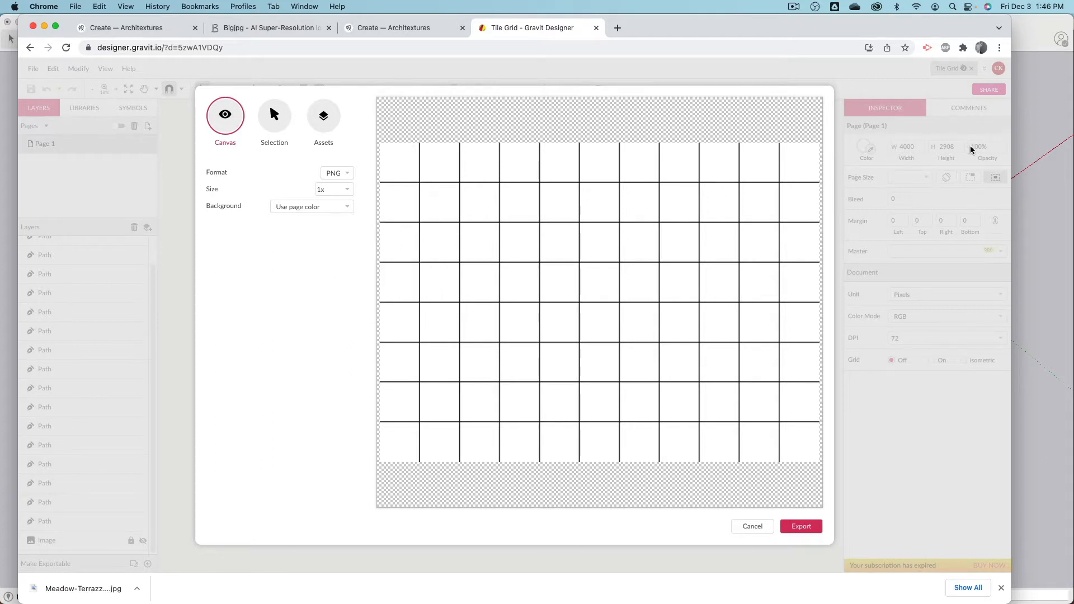
left_click(346, 173)
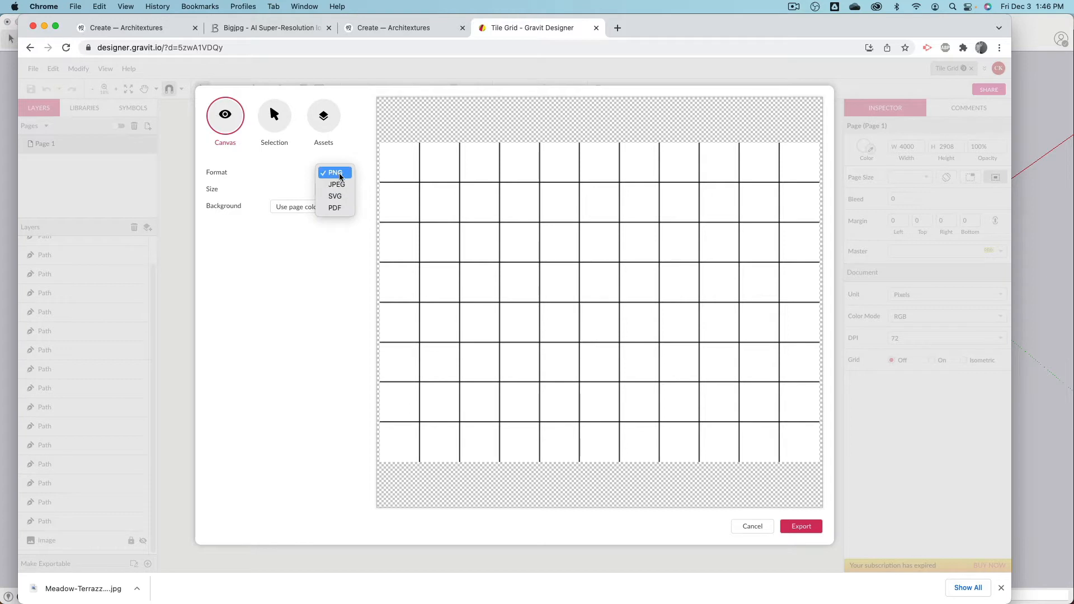
left_click(339, 175)
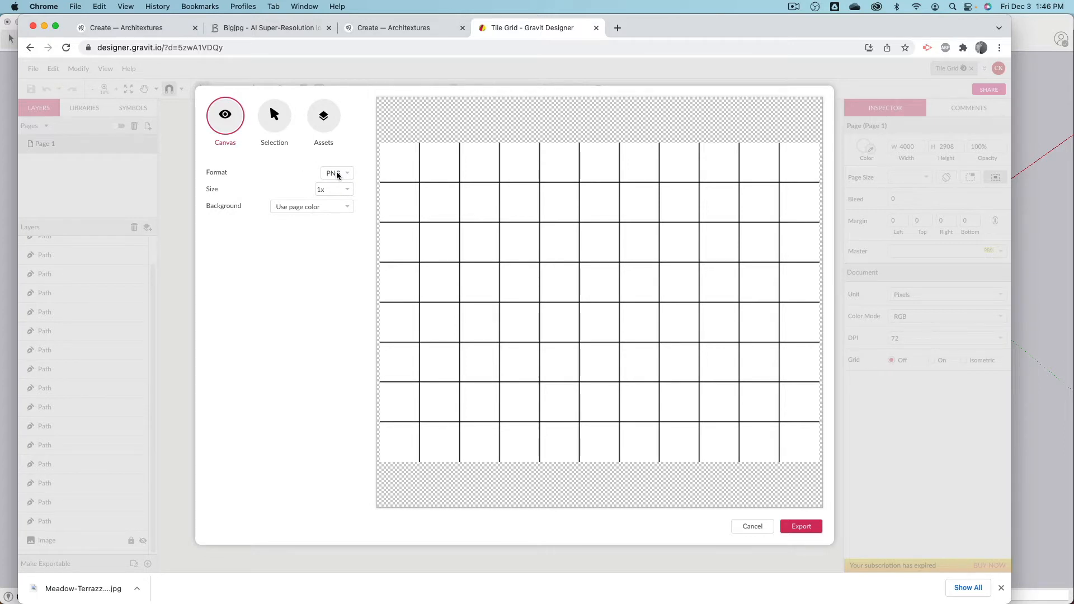
left_click(806, 527)
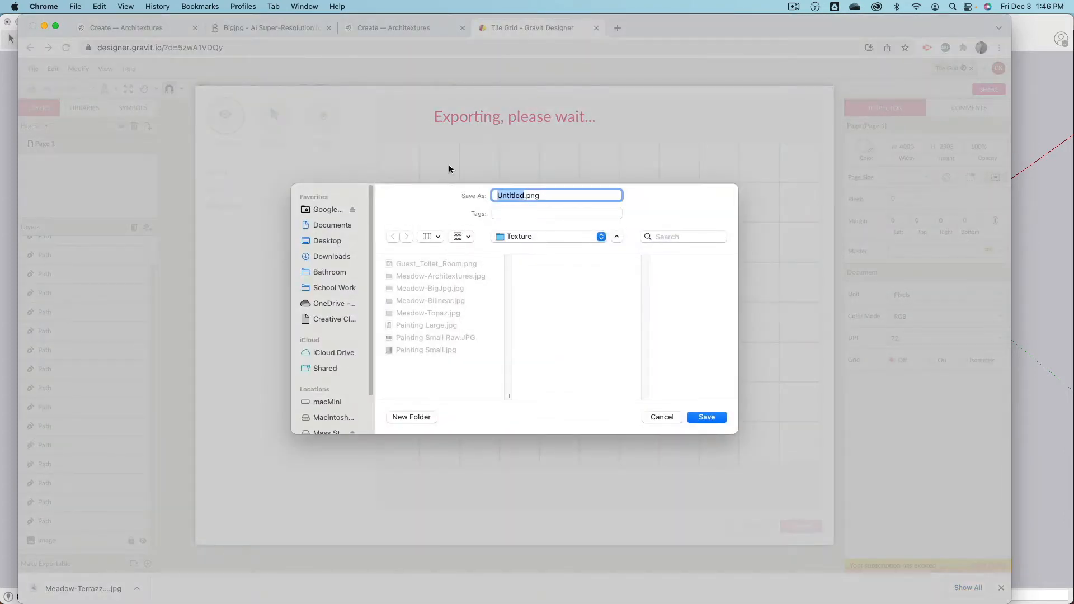
- Save the exported PNG in the Texture folder under the name Tile Grid
type("GRID")
type("Tile")
key("super+Right")
left_click_drag(529, 195, 516, 195)
type("rid")
key("Return")
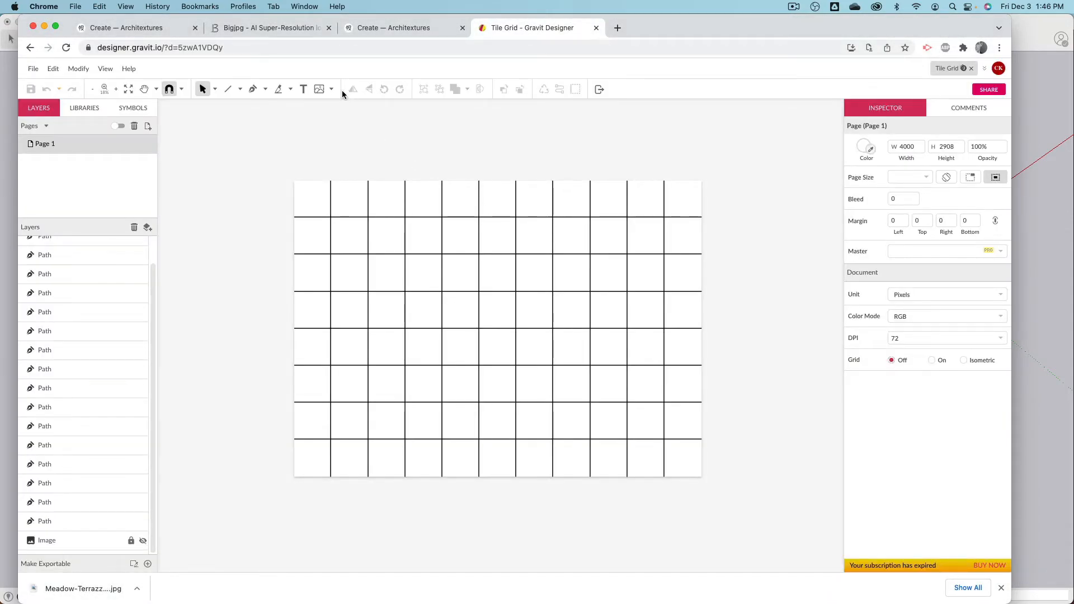
- Switch to Finder, preview Painting Small Raw.JPG in the Texture folder, and open it in Photoshop through Camera Raw without adjustments
key("super+Tab")
key("super+Tab")
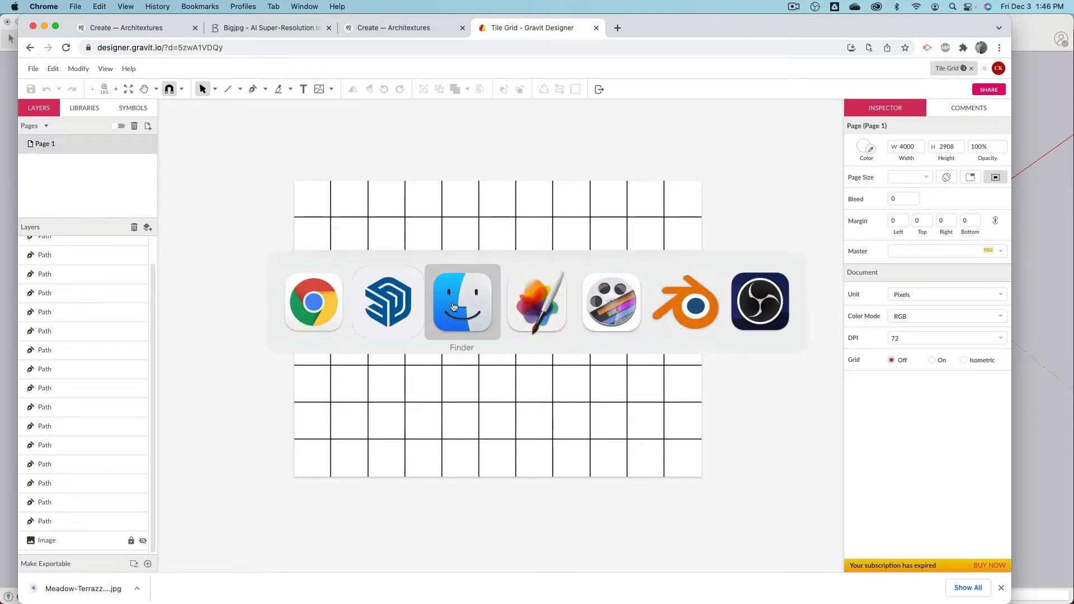
left_click(592, 398)
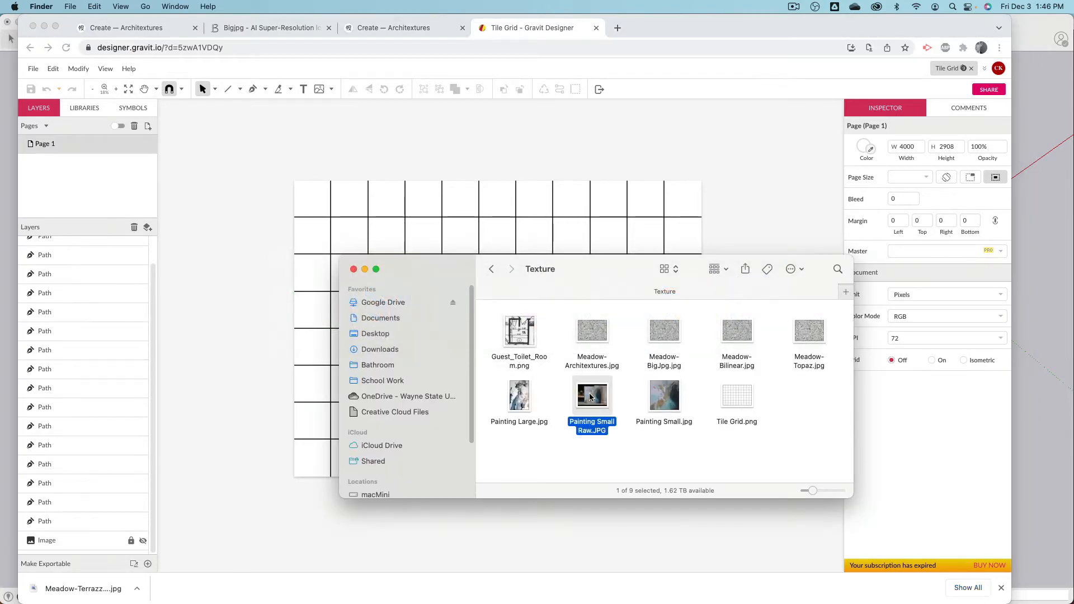
key("space")
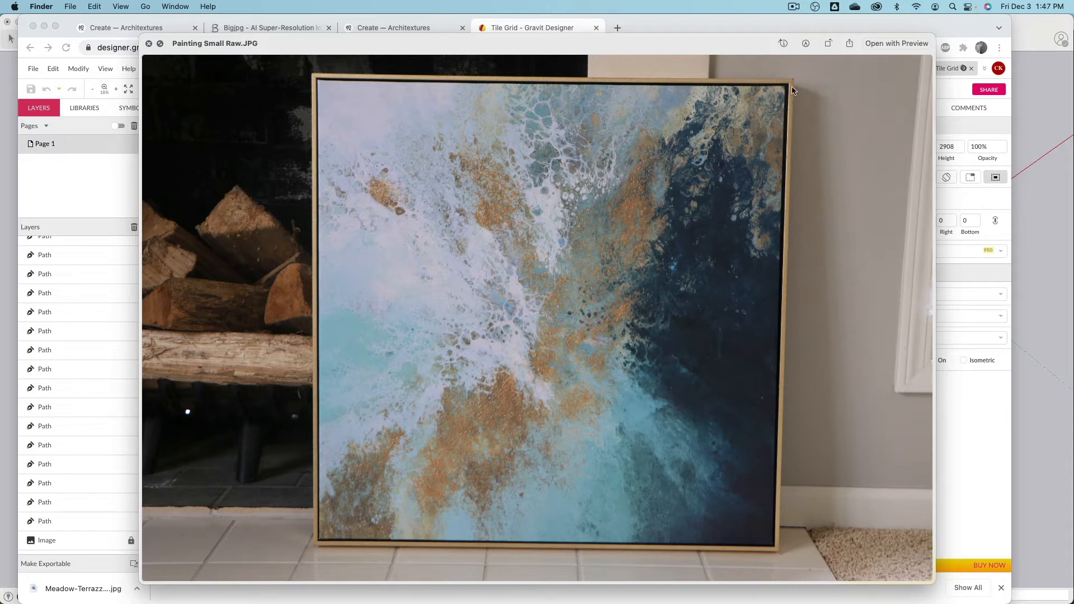
key("space")
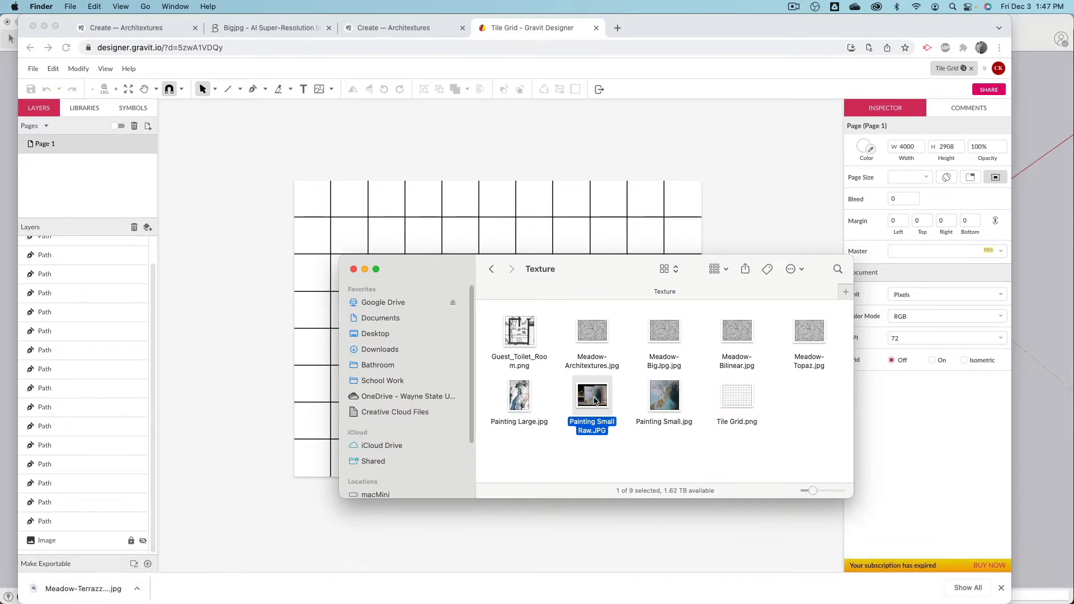
mouse_move(595, 399)
left_mouse_down()
mouse_move(461, 381)
mouse_move(235, 601)
mouse_move(184, 592)
left_mouse_up()
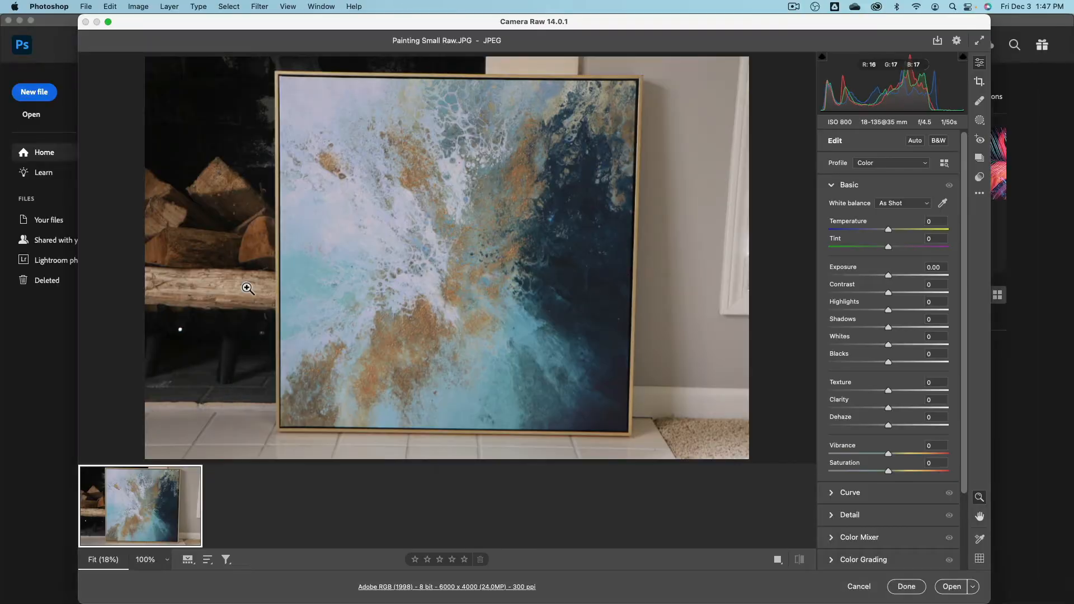
left_click(951, 586)
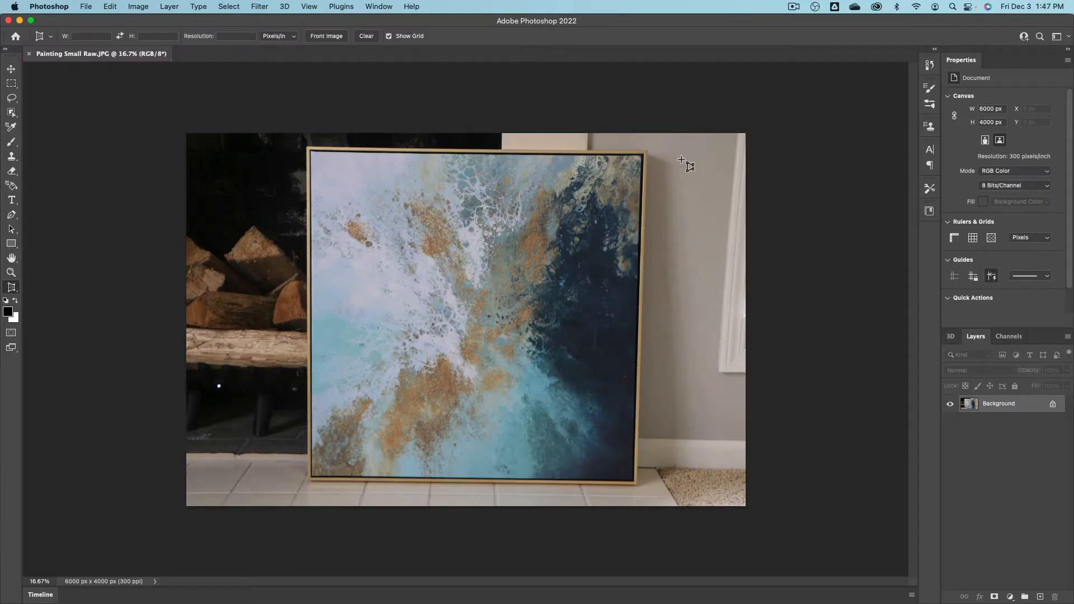
- Outline the painting inside its frame with the Perspective Crop tool by placing a crop point at each of its four corners
left_click(15, 290)
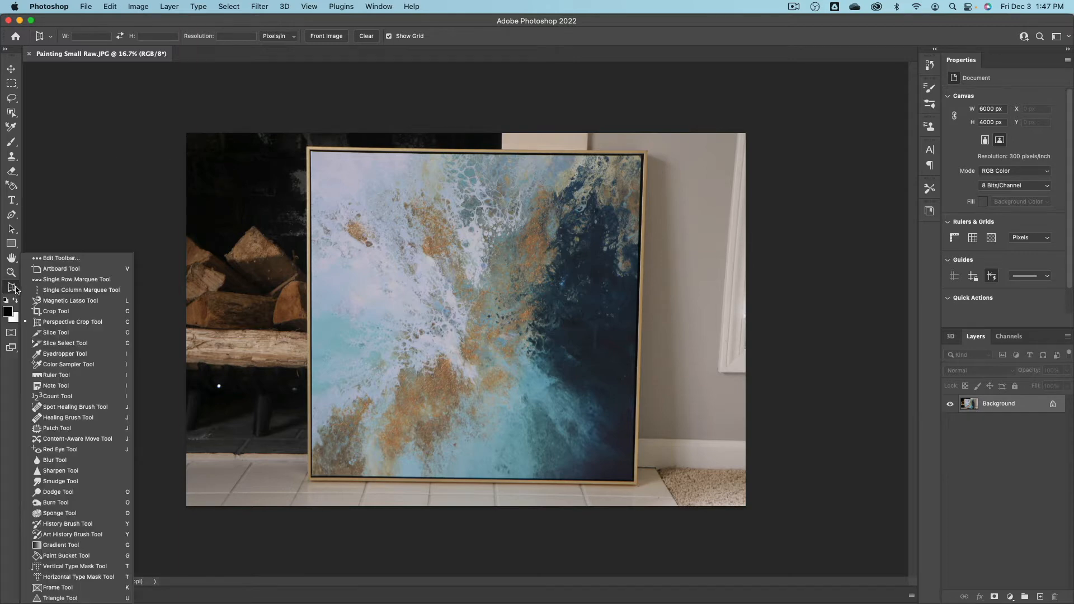
left_click(68, 323)
left_click(310, 150)
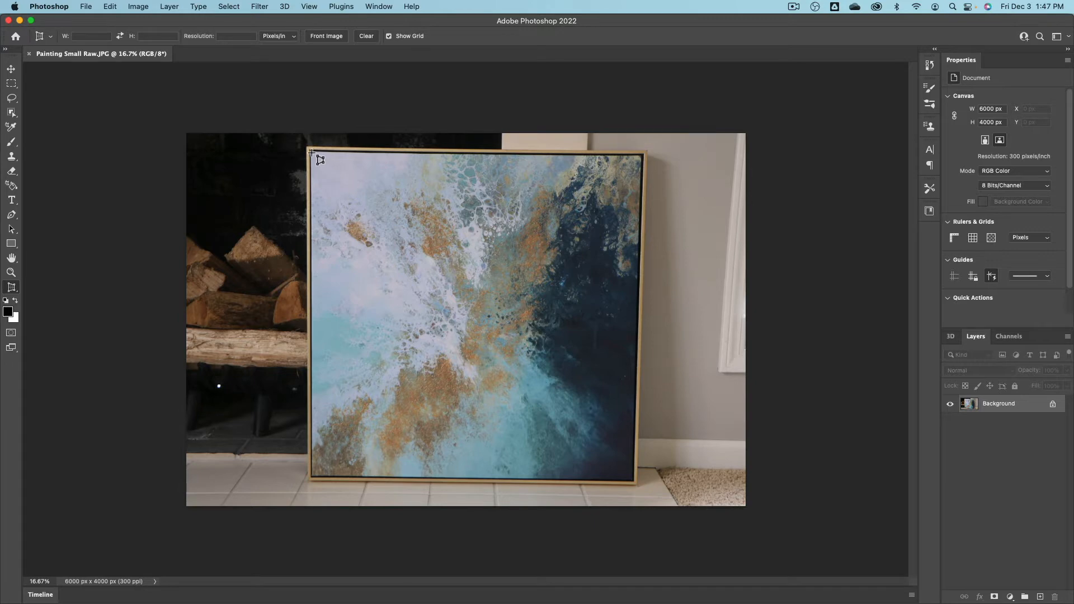
left_click(640, 155)
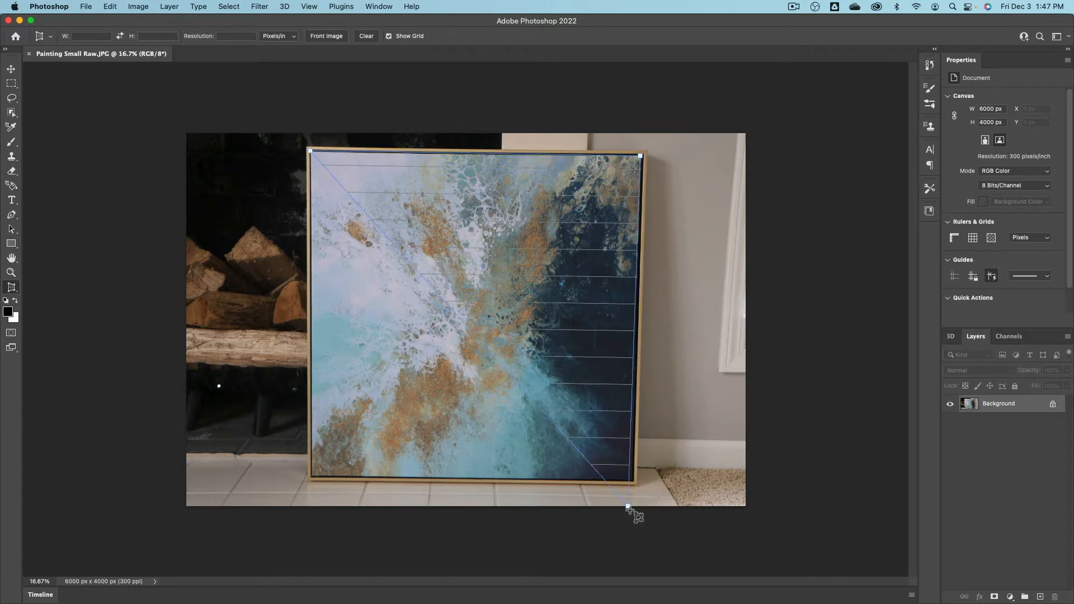
left_click(631, 480)
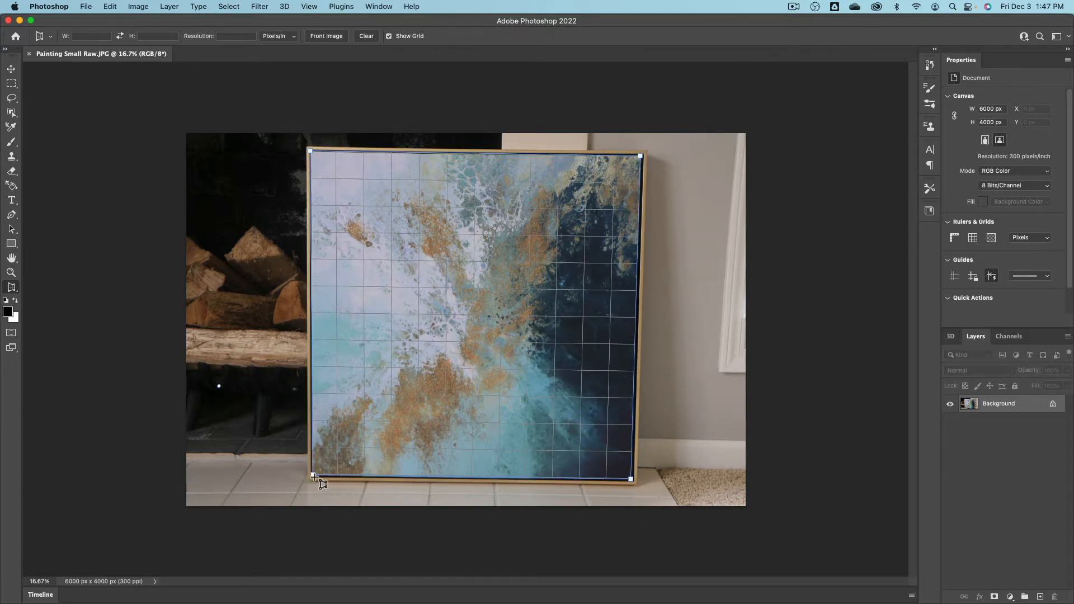
left_click(313, 475)
- Refine the perspective crop's upper-left corner so it lies exactly on the painting's corner inside the frame
scroll(309, 484, "up", 10, "alt")
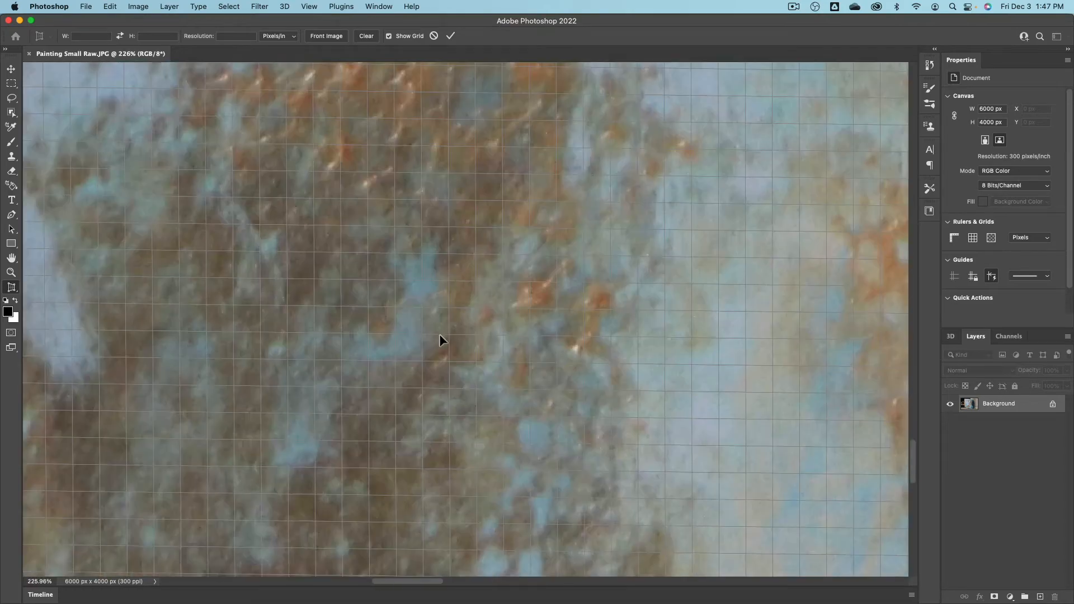
scroll(168, 475, "down", 5)
mouse_move(134, 489)
left_mouse_down()
mouse_move(541, 236)
mouse_move(387, 408)
left_mouse_up()
left_click_drag(445, 158, 451, 412)
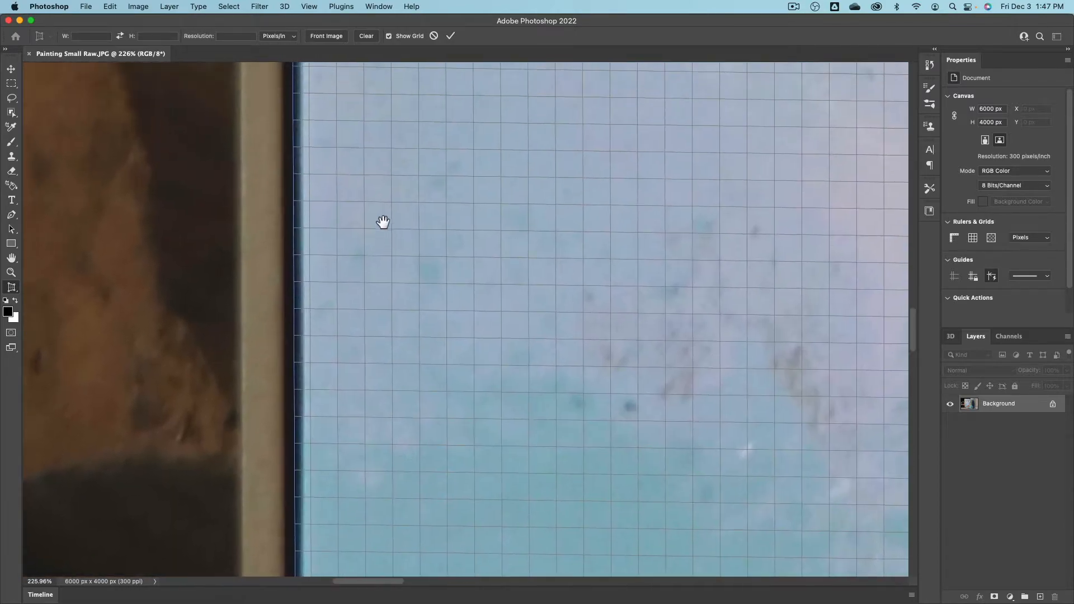
left_click_drag(384, 193, 375, 331)
left_click_drag(355, 212, 341, 377)
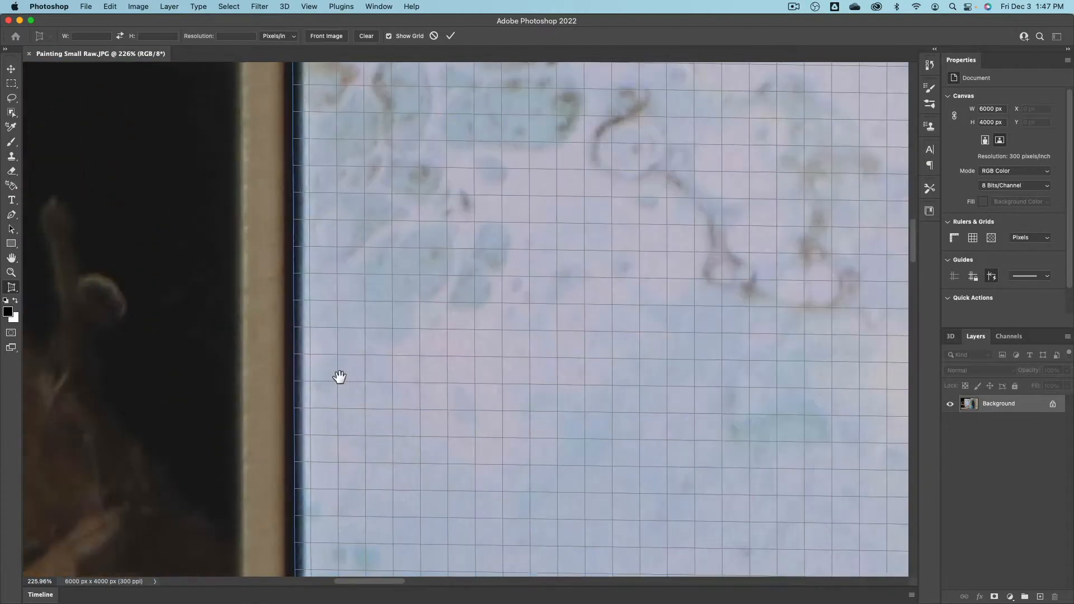
left_click_drag(337, 237, 352, 403)
left_click_drag(347, 261, 347, 461)
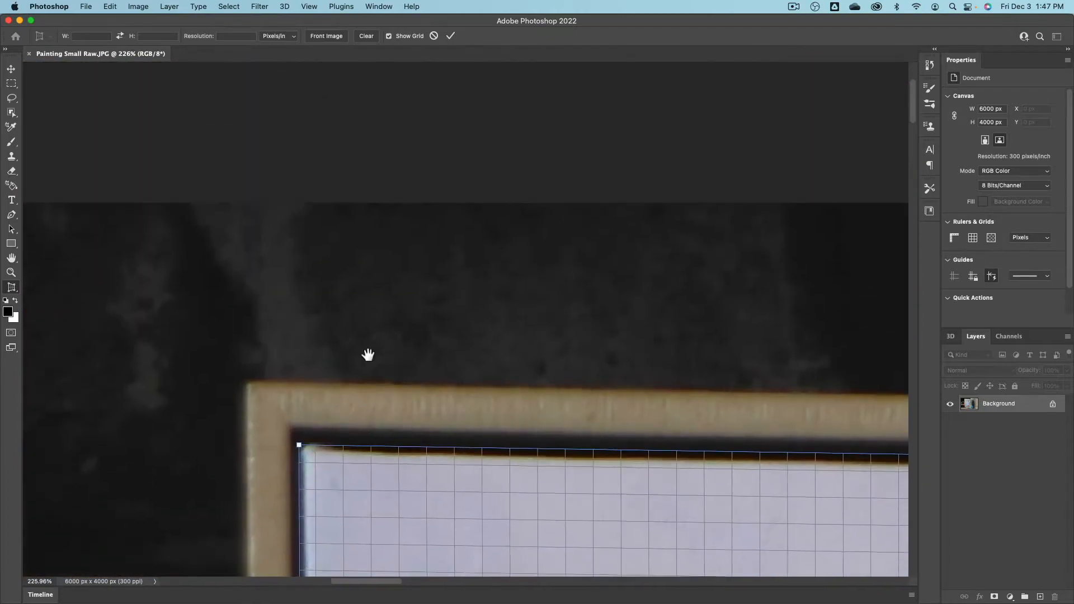
left_click_drag(367, 355, 313, 314)
left_click_drag(271, 281, 281, 291)
- Adjust the perspective crop's upper-right corner to match the painting's corner inside the frame
left_click_drag(612, 368, 283, 369)
mouse_move(636, 371)
left_mouse_down()
mouse_move(324, 366)
mouse_move(358, 364)
left_mouse_up()
left_click_drag(721, 369, 321, 319)
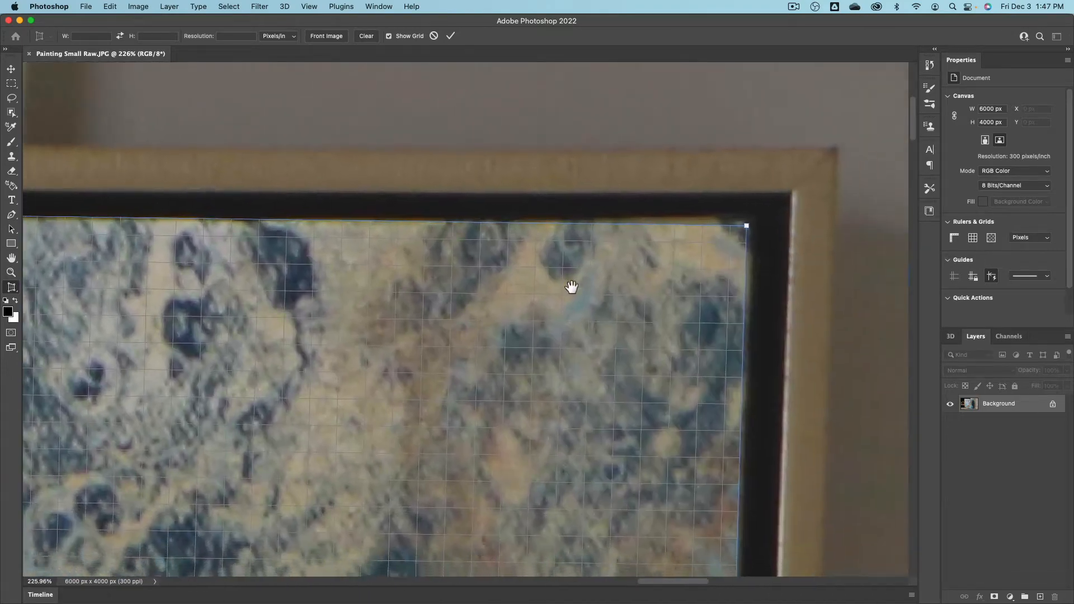
left_click_drag(604, 284, 459, 313)
left_click_drag(566, 259, 557, 256)
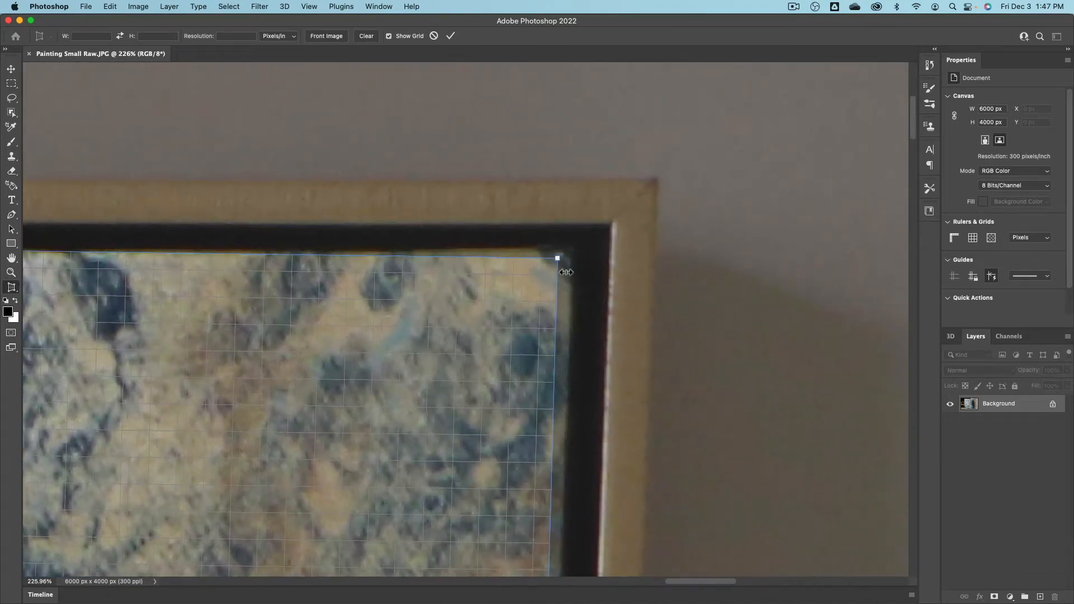
- Adjust the perspective crop's lower-right corner to the painting's corner and apply the crop to straighten the image
scroll(558, 313, "down", 10)
scroll(554, 365, "down", 15, "alt")
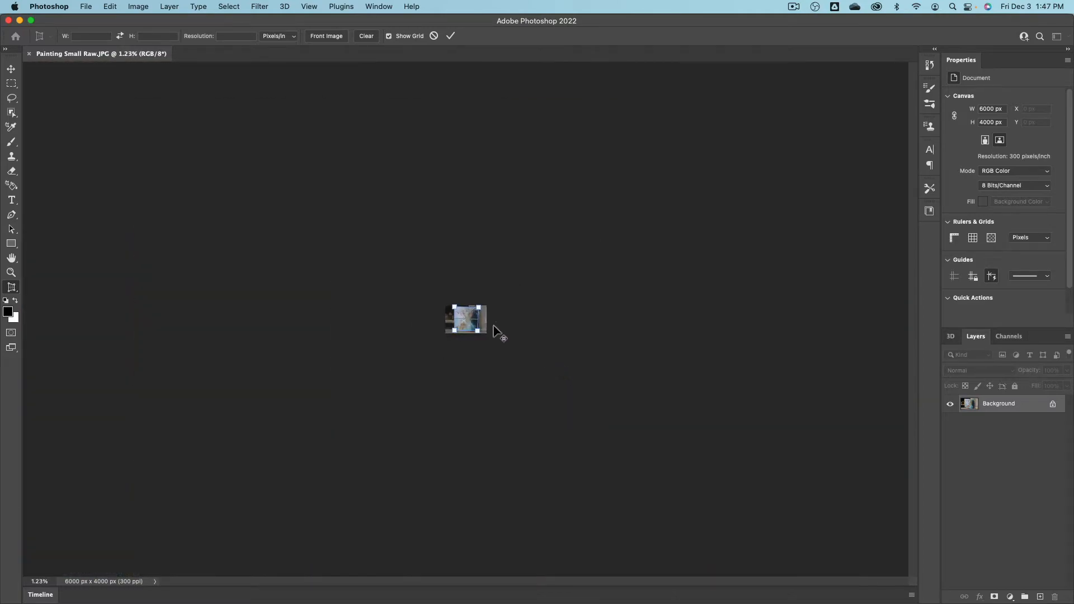
scroll(498, 343, "up", 8, "alt")
scroll(566, 417, "up", 12, "alt")
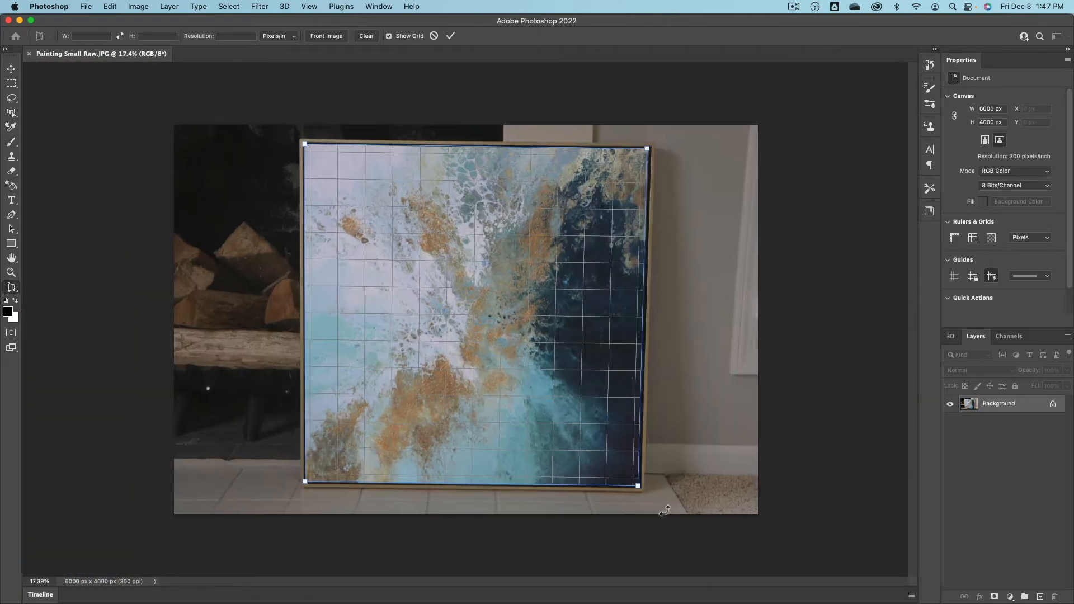
scroll(668, 520, "up", 8, "alt")
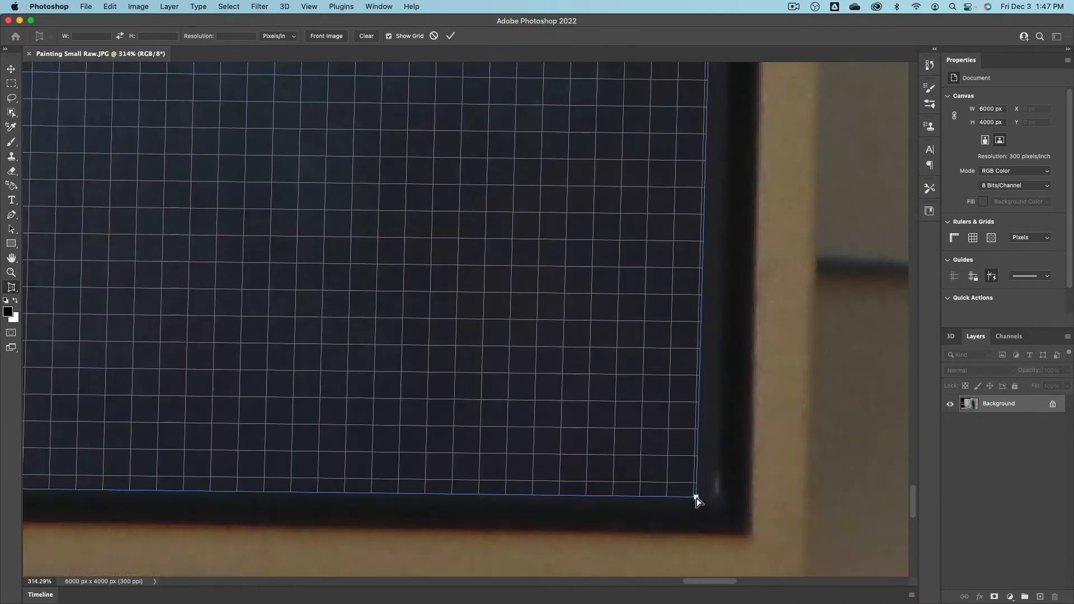
mouse_move(697, 498)
left_mouse_down()
mouse_move(562, 408)
mouse_move(712, 493)
left_mouse_up()
scroll(662, 473, "down", 17, "alt")
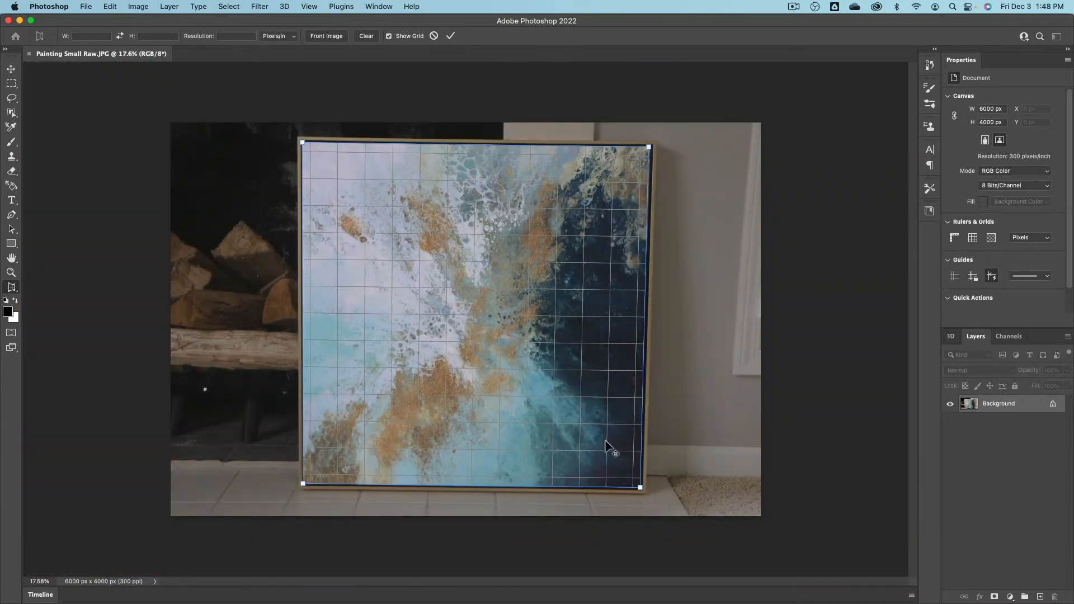
key("Return")
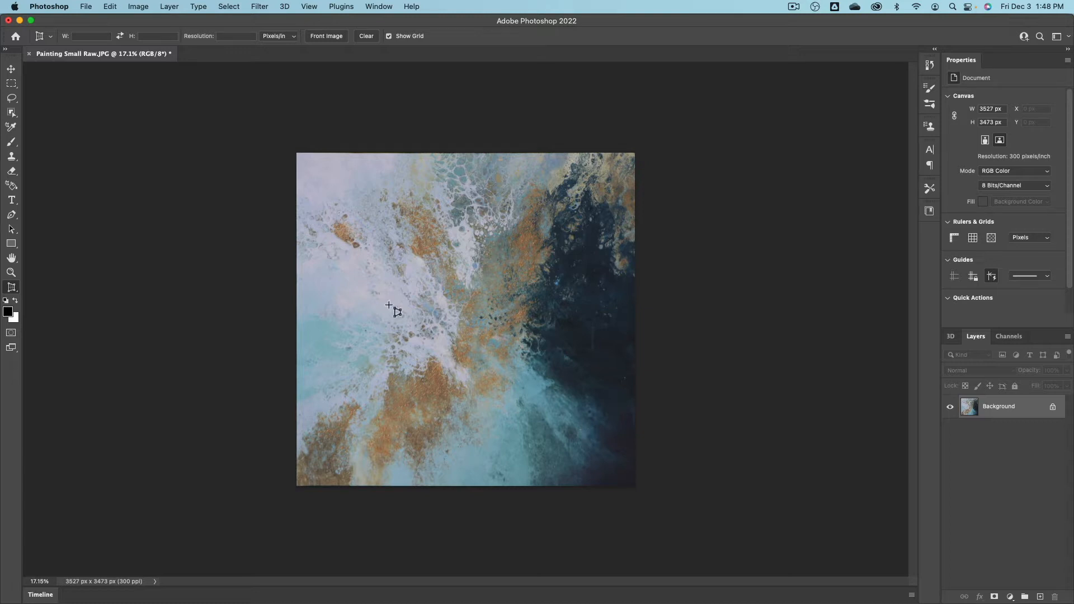
- Look at the export options, switch to Finder, and compare the file info of Painting Small Raw.JPG and Painting Small.jpg
left_click(86, 6)
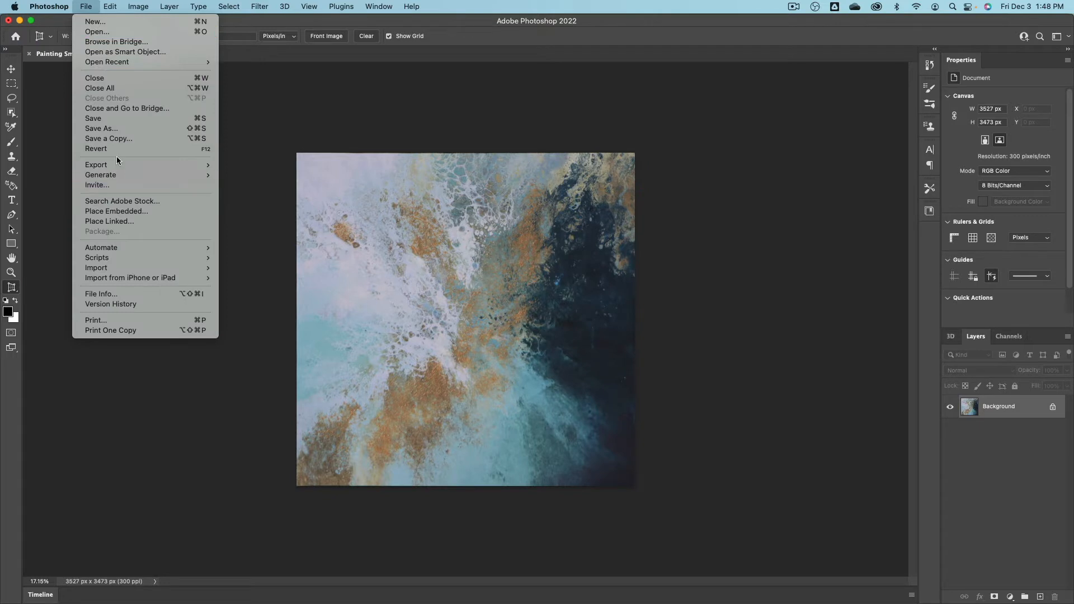
mouse_move(118, 164)
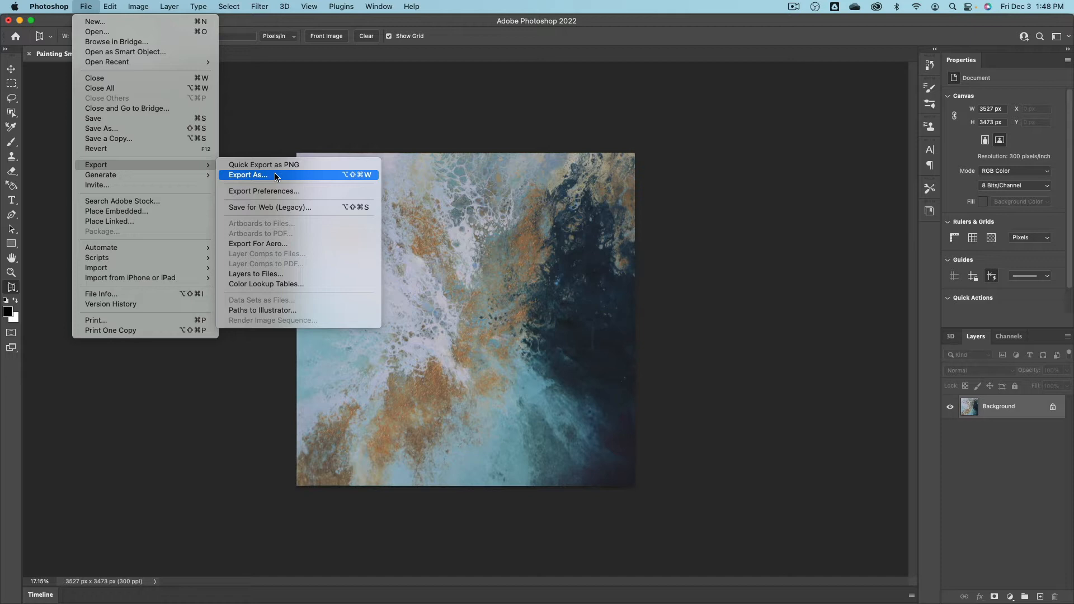
key("super+Tab")
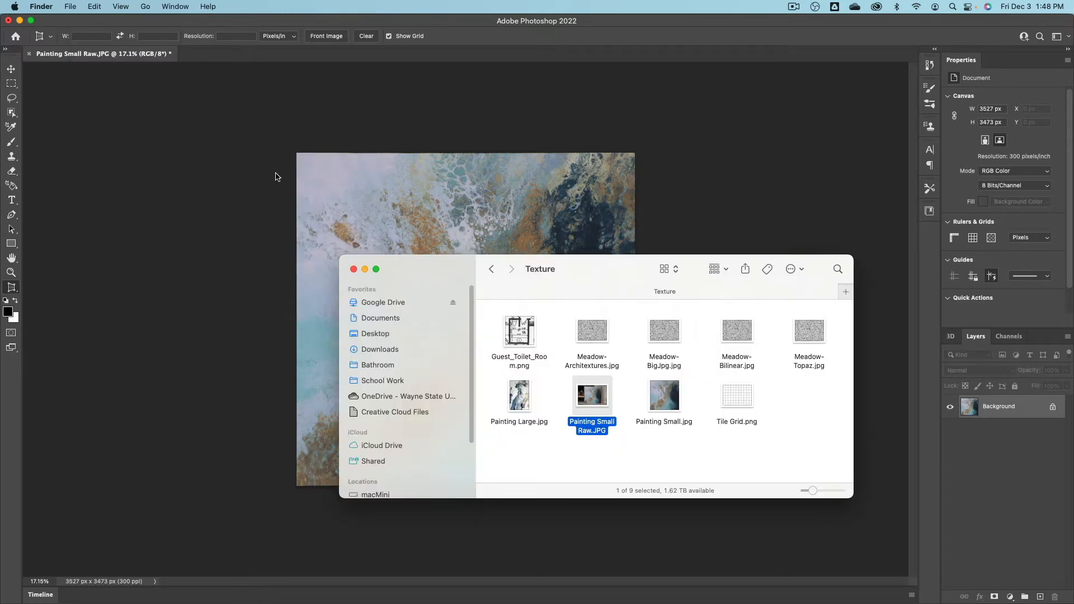
key("super+i")
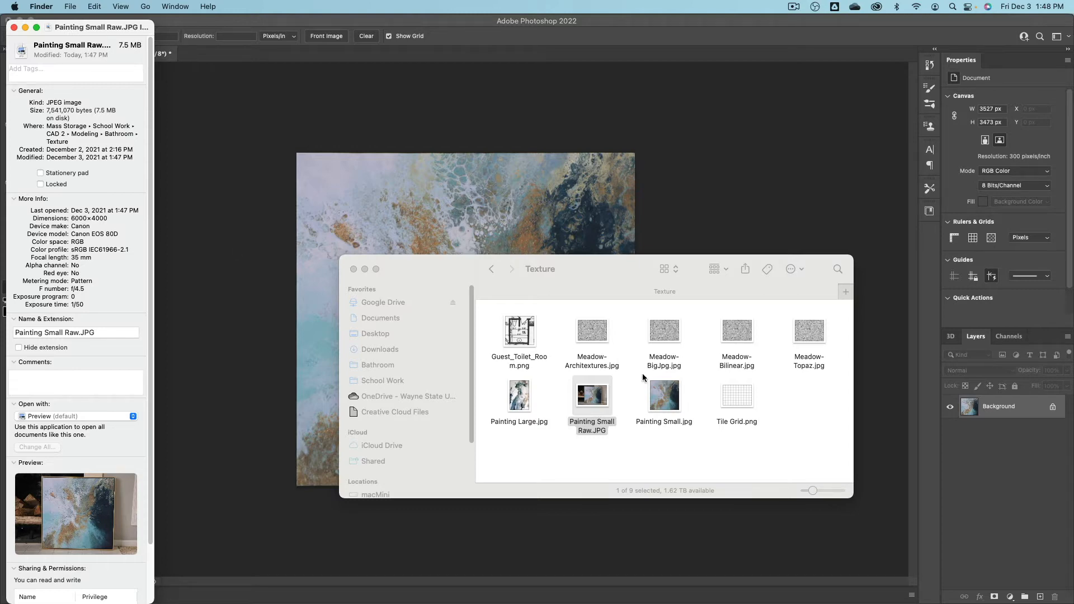
left_click(664, 396)
key("space")
key("space")
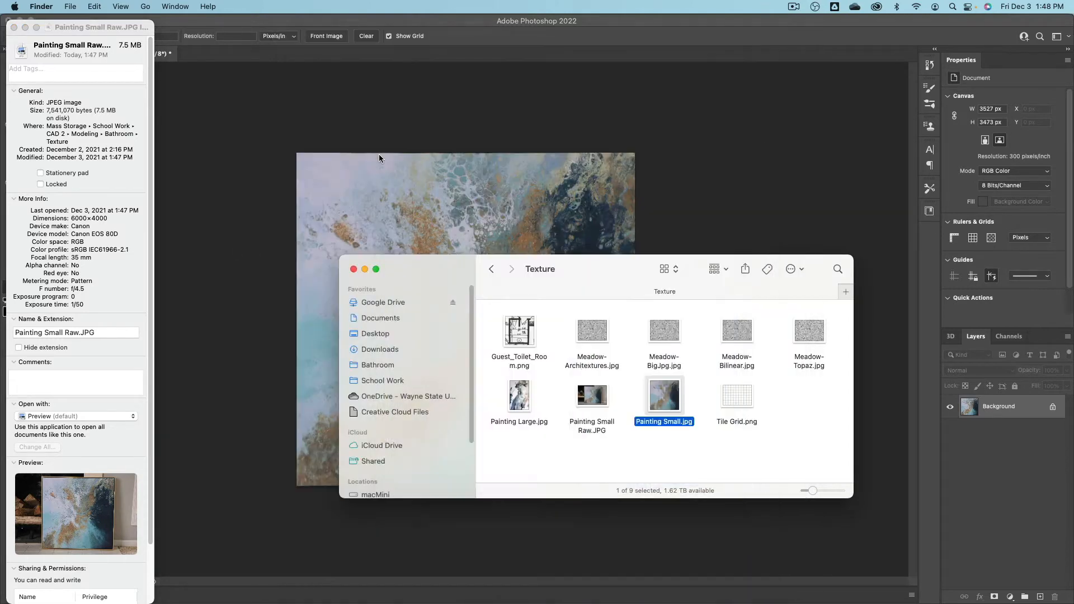
key("super+i")
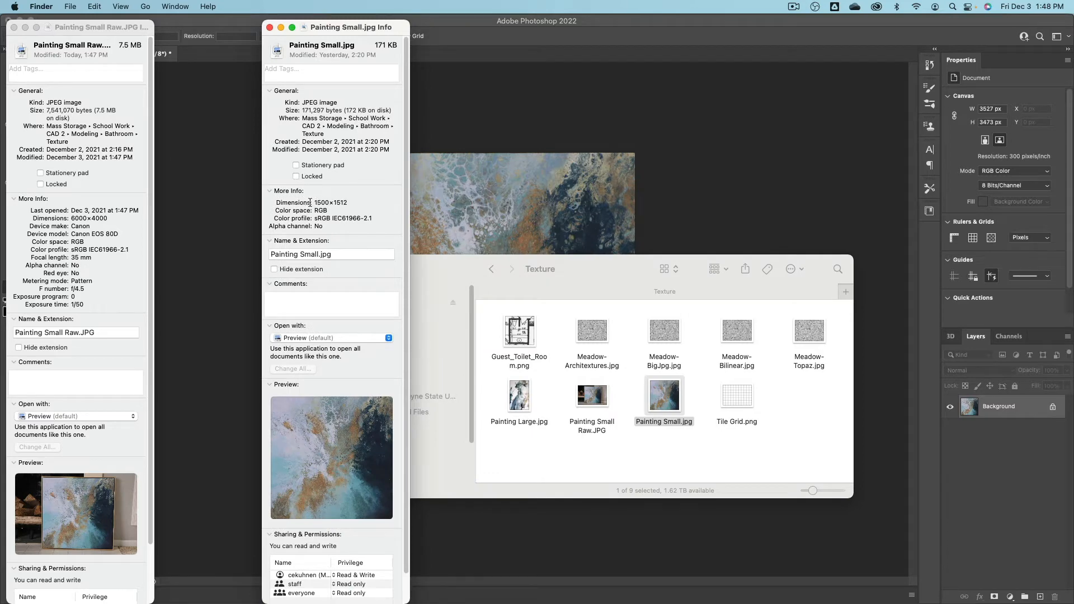
- Switch back to Photoshop, try an image width of 1500 pixels in Image Size, and cancel the resize
left_click(626, 102)
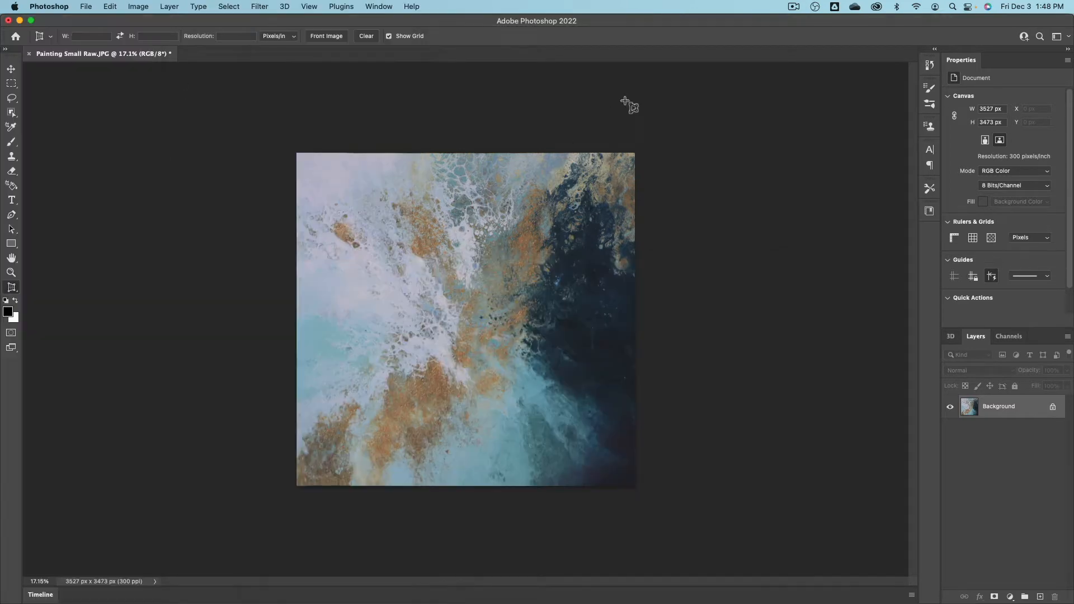
left_click(135, 6)
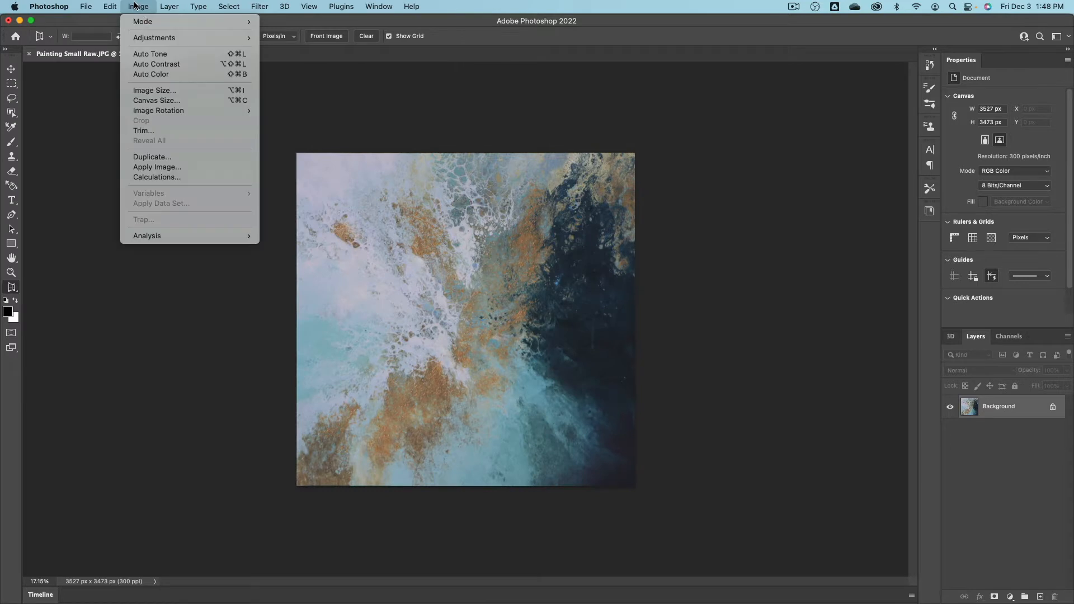
left_click(177, 89)
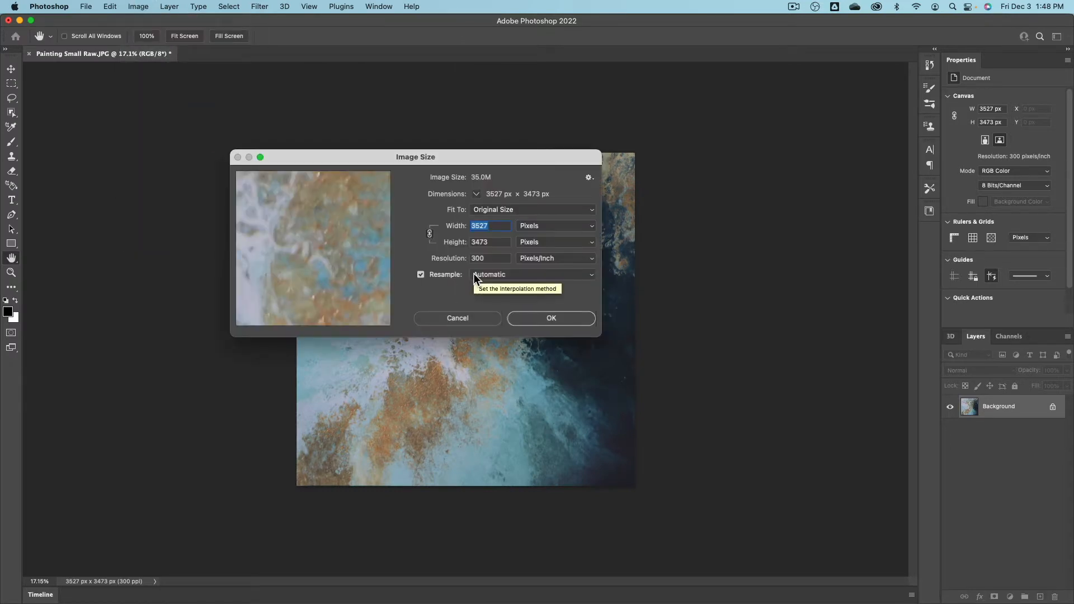
type("1500")
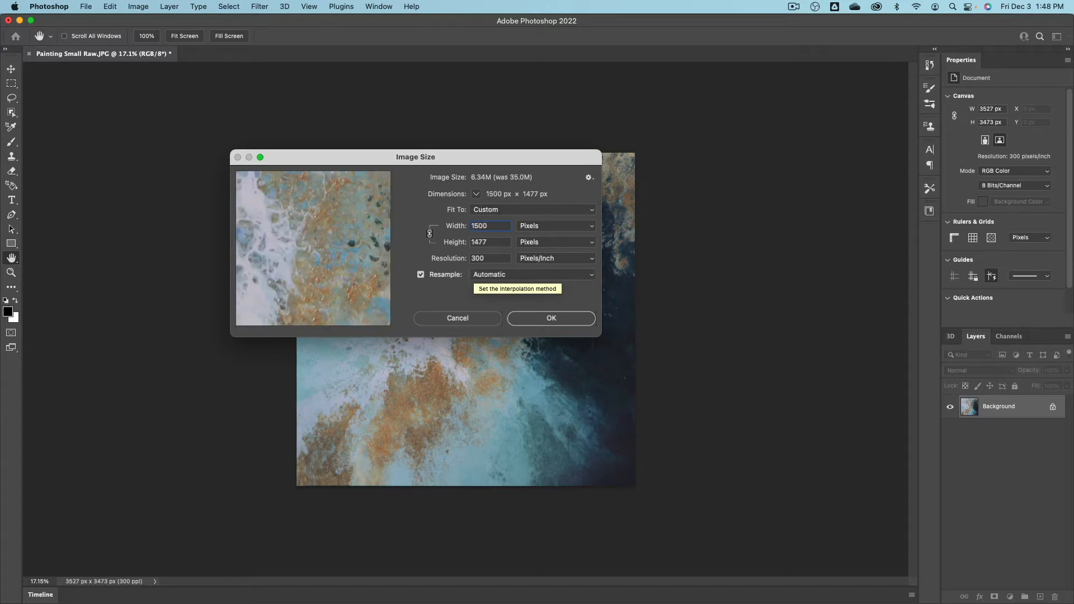
key("Tab")
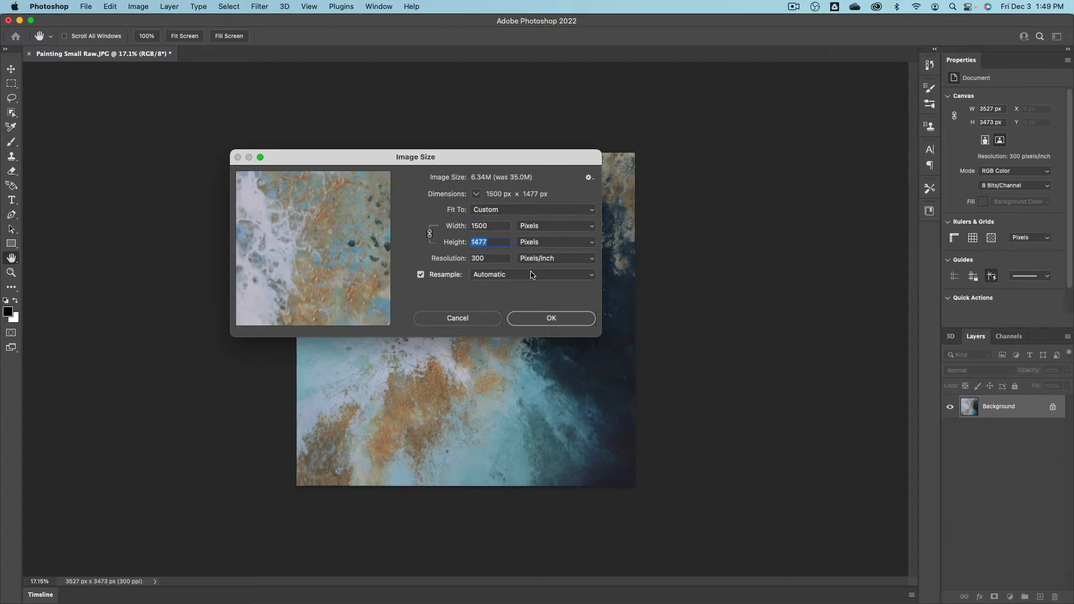
left_click(472, 322)
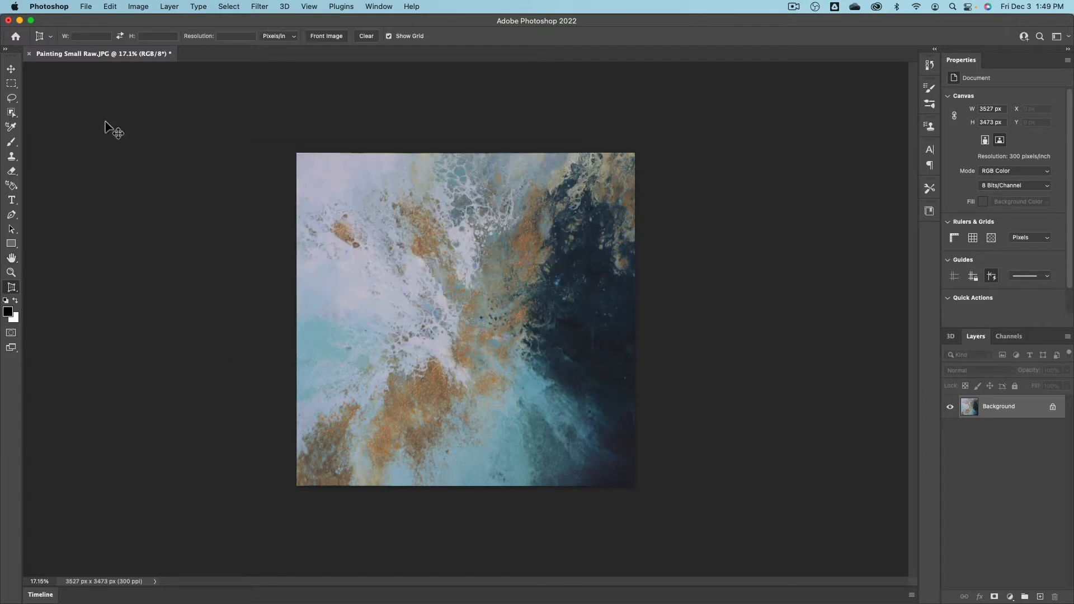
- Quit Photoshop without saving the cropped painting and close both file info windows in Finder
key("super+q")
left_click(523, 242)
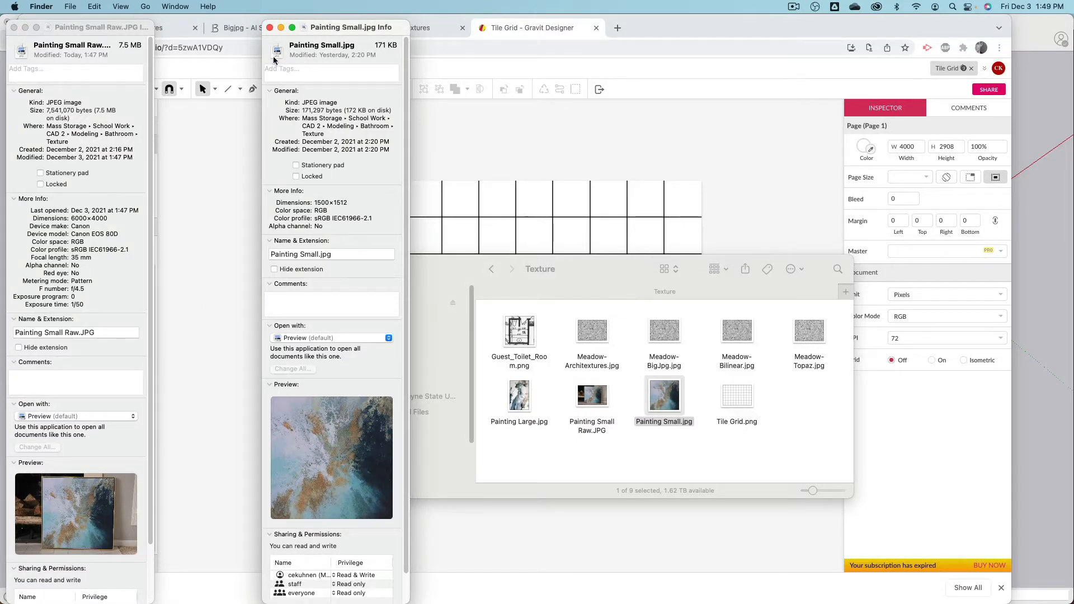
left_click(270, 27)
left_click(14, 27)
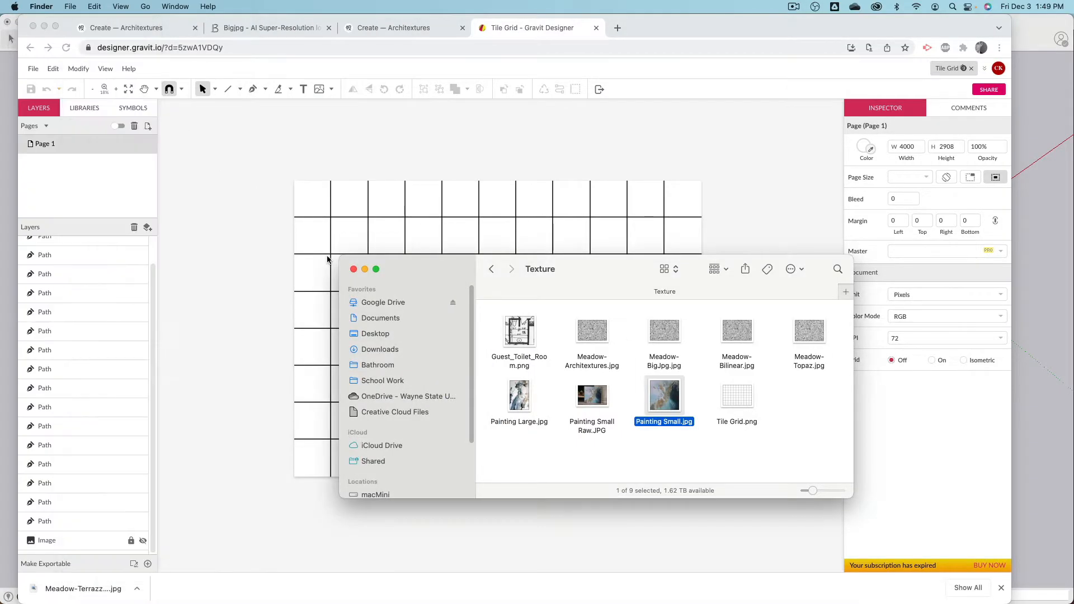
- Switch to SketchUp and unhide all parts of the bathroom model, keeping only the walls and ceiling hidden
key("super+Tab")
key("super+Tab")
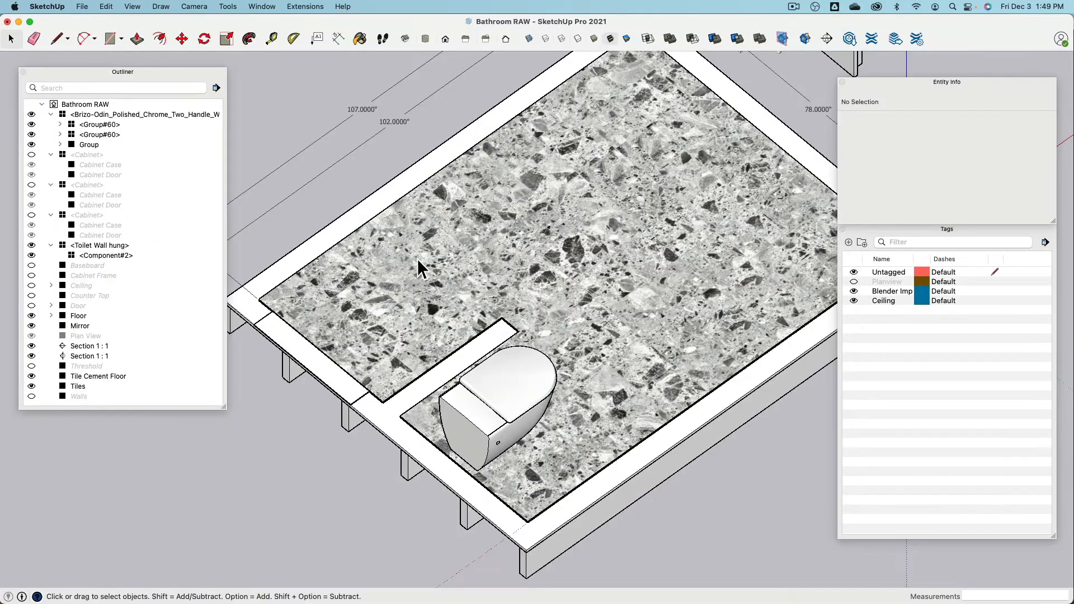
scroll(418, 258, "down", 5)
middle_click_drag(361, 116, 467, 208)
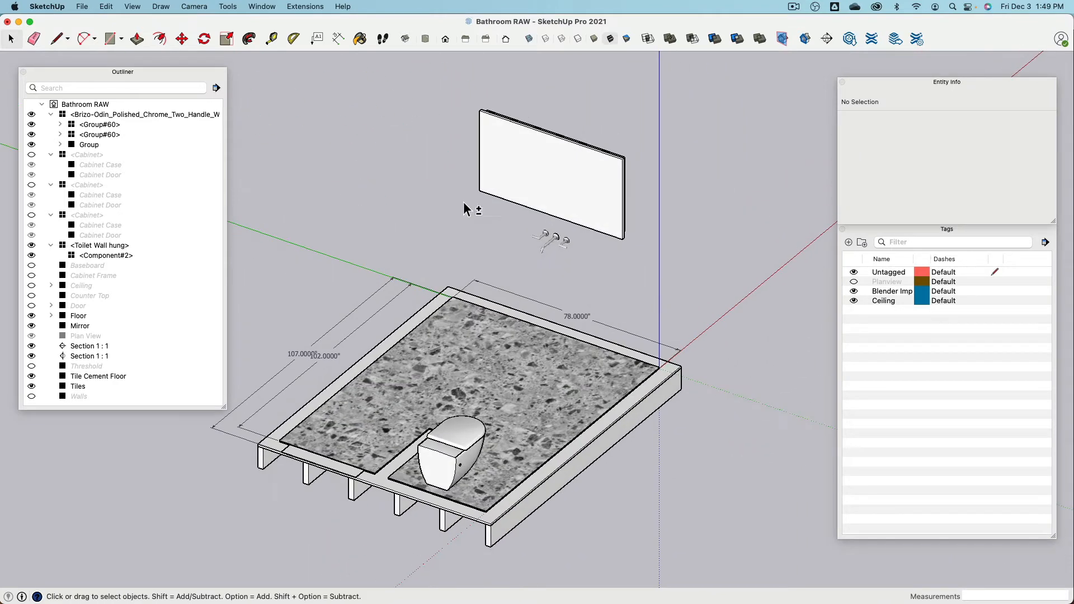
key("shift+h")
left_click(555, 295)
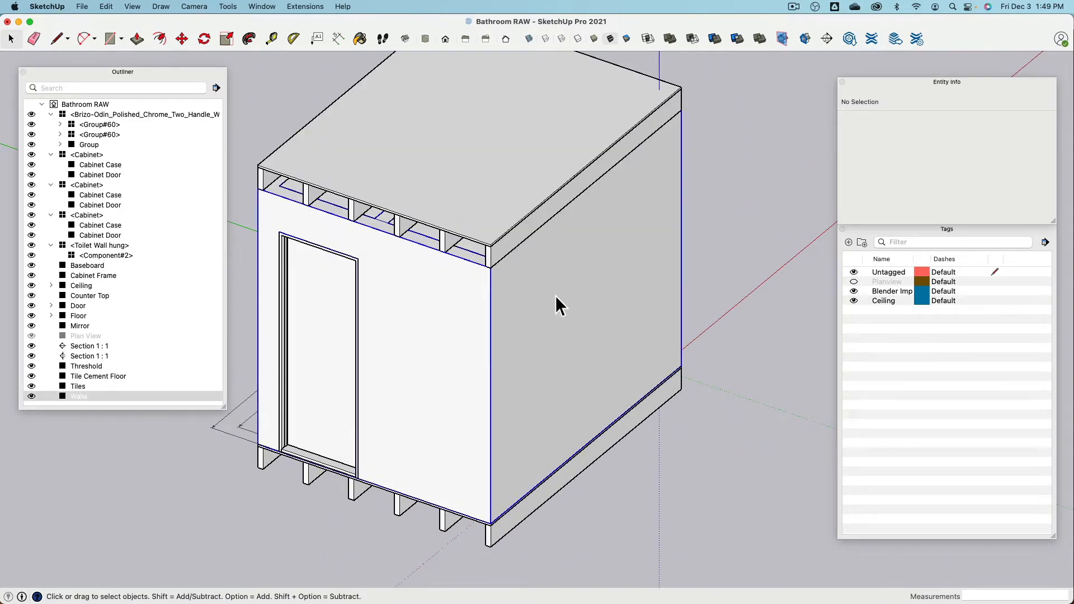
key("h")
left_click(438, 153)
key("h")
- Examine the chrome texture on the wall-mounted faucet and its two handles from several angles
scroll(552, 235, "up", 15)
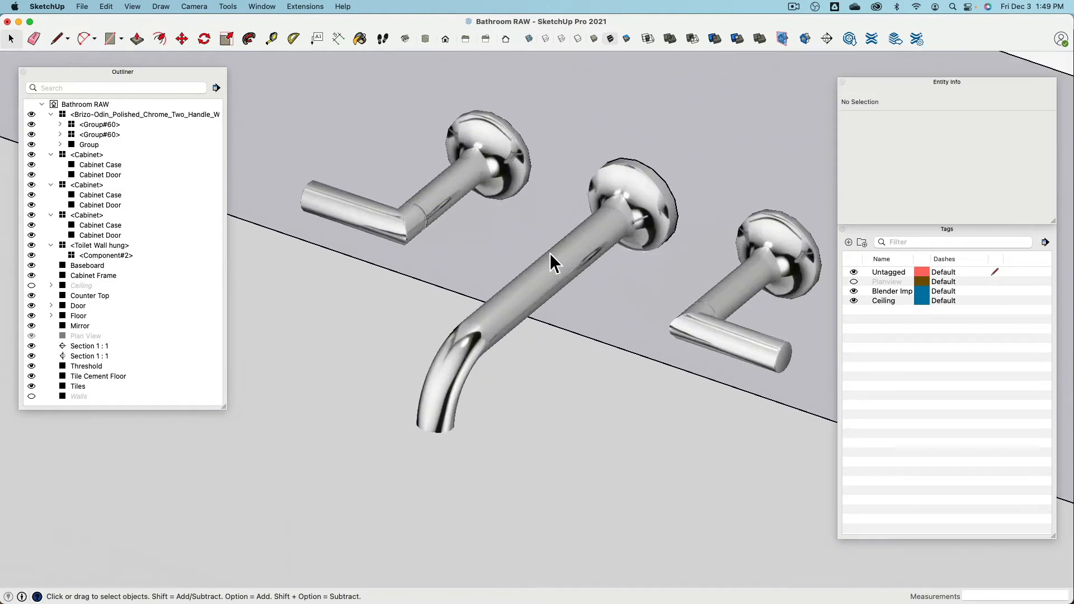
middle_click_drag(552, 259, 509, 284)
scroll(649, 309, "up", 3)
middle_click_drag(649, 309, 616, 314)
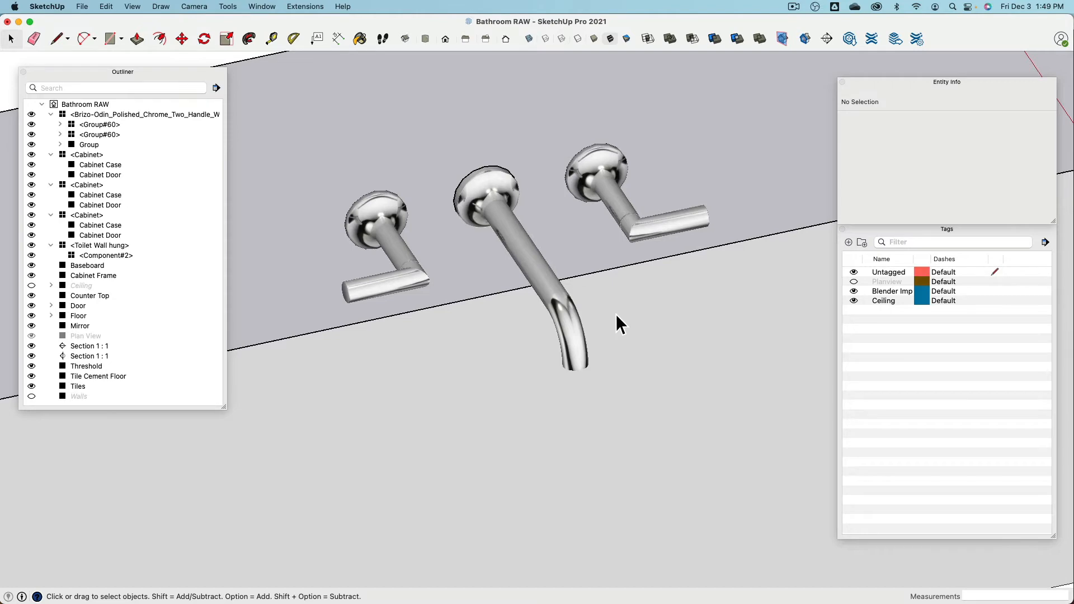
middle_click_drag(616, 314, 570, 301)
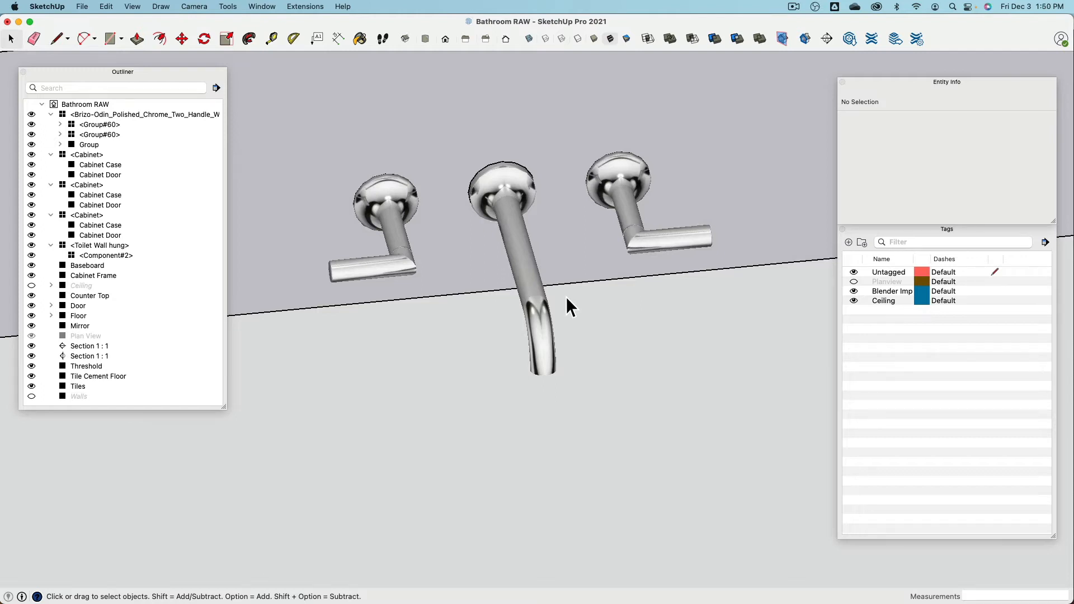
middle_click_drag(566, 293, 539, 247)
scroll(485, 274, "down", 5)
scroll(488, 286, "down", 1)
scroll(569, 205, "down", 2)
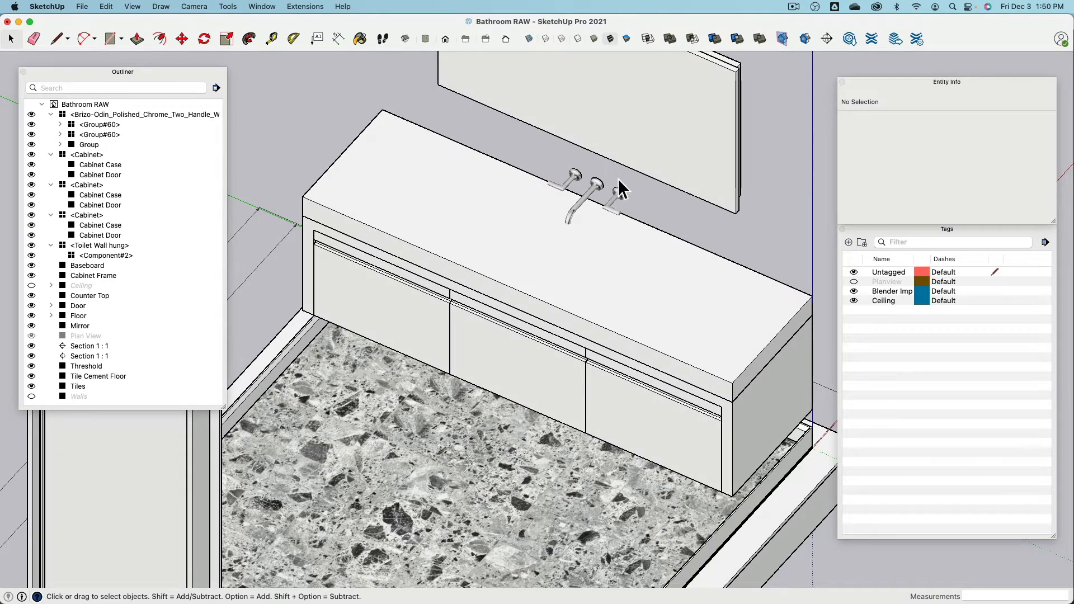
- Show the model's materials and remove the striped chrome and the first faucet photo texture below it, replacing both with the default material
left_click(269, 6)
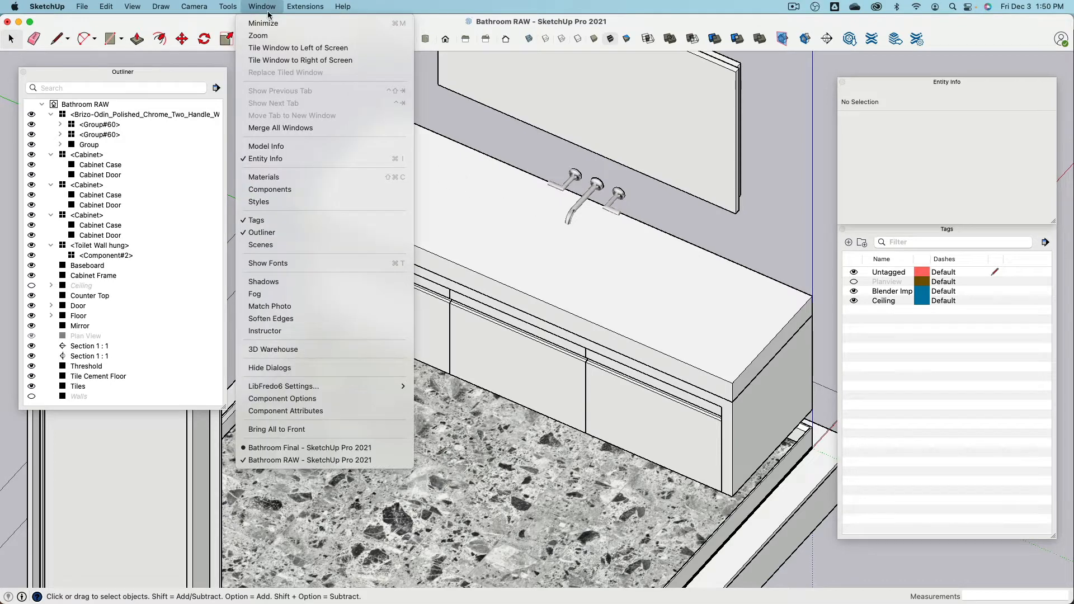
left_click(300, 176)
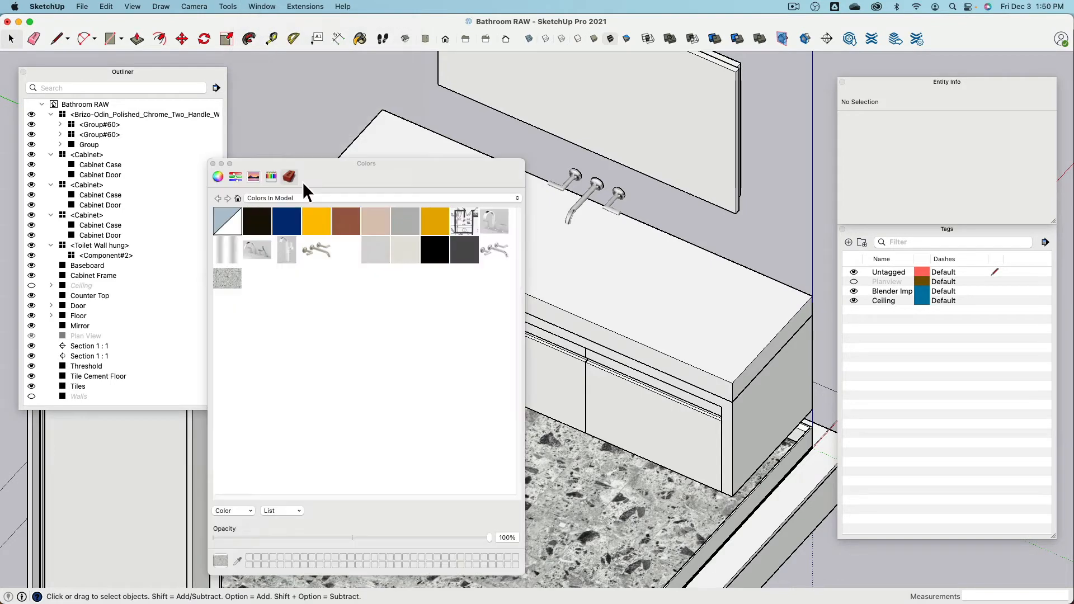
left_click(237, 256)
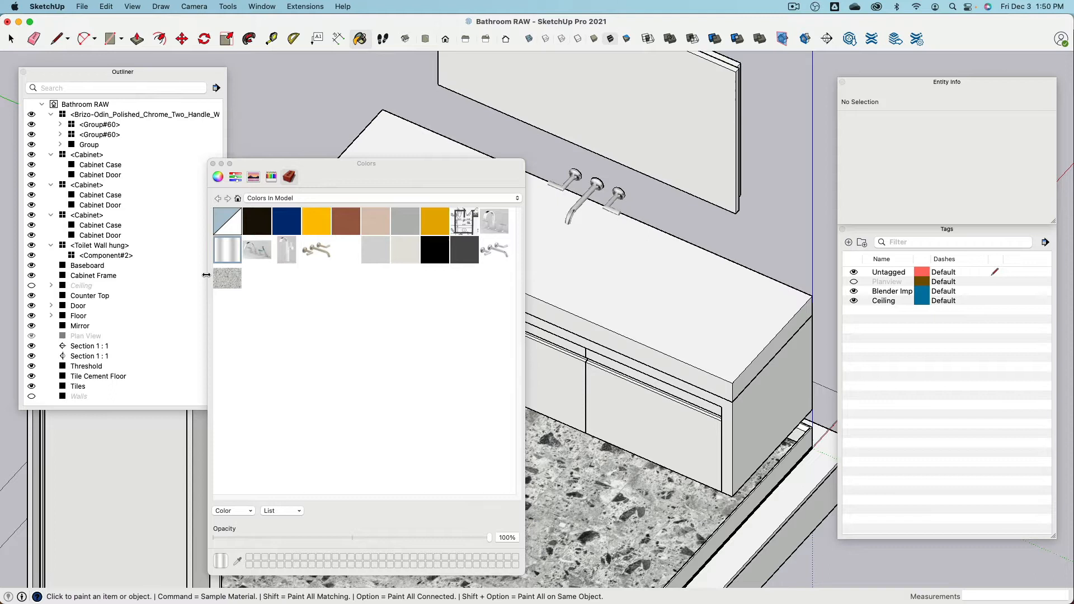
right_click(227, 249)
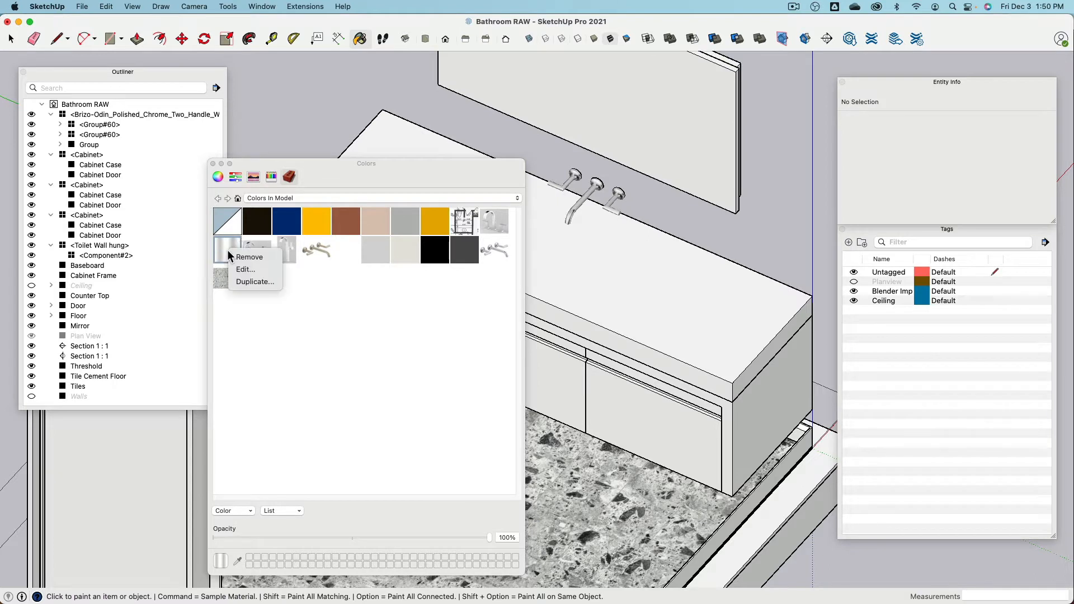
left_click(262, 260)
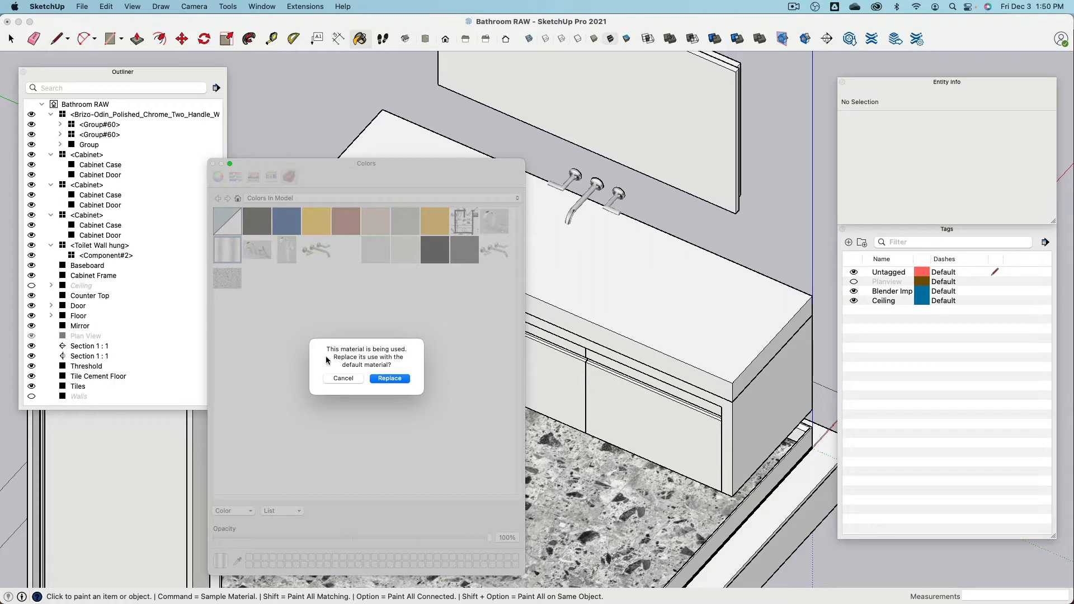
left_click(387, 379)
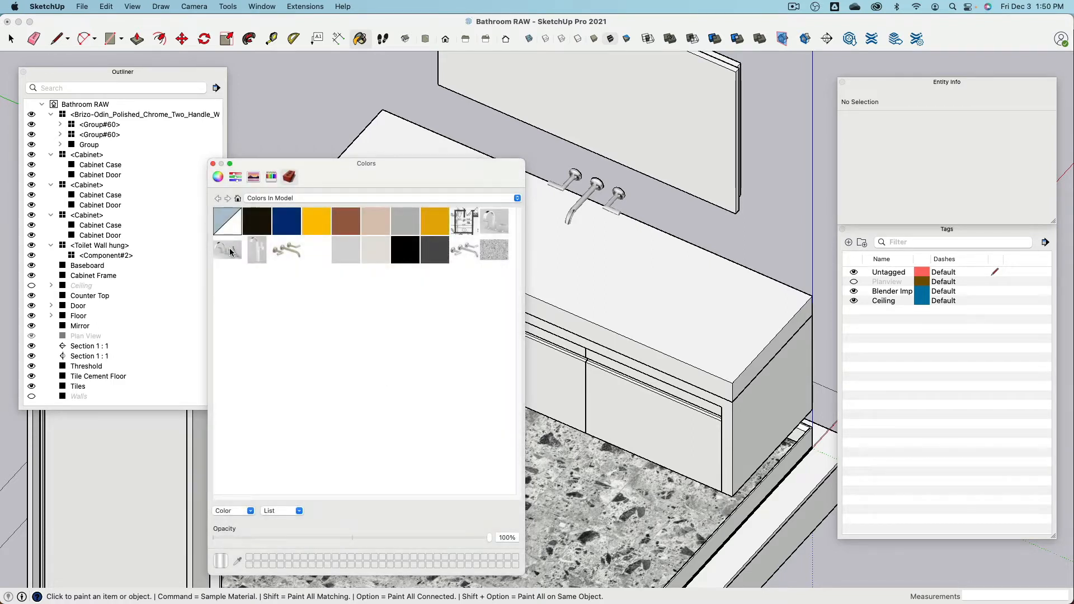
right_click(229, 248)
left_click(244, 258)
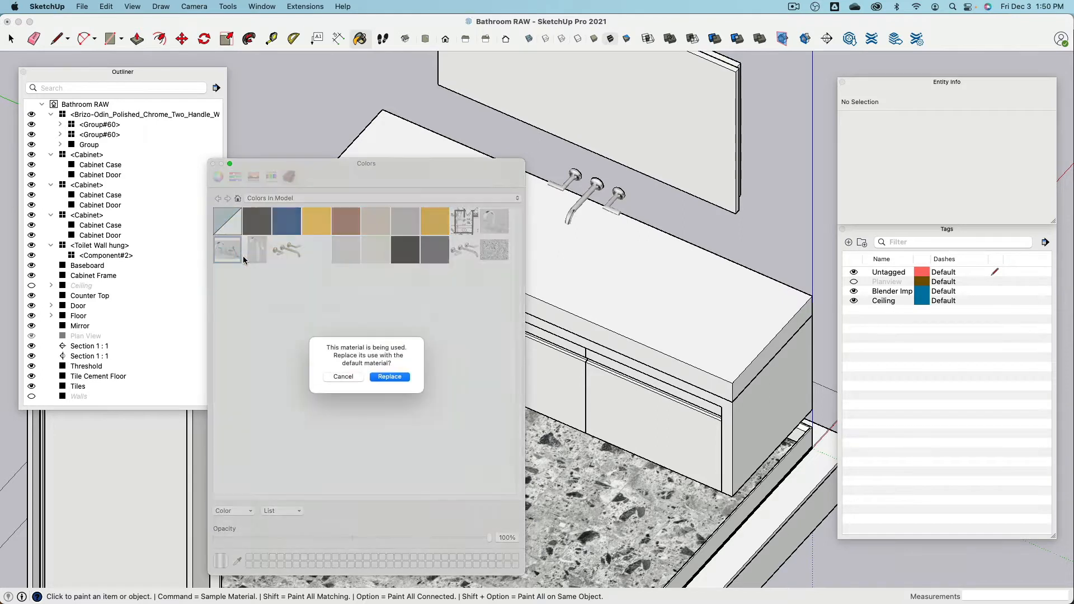
left_click(390, 377)
- Remove the faucet photo texture beside the floor plan image and the one beside the terrazzo, replacing both with the default material
right_click(495, 224)
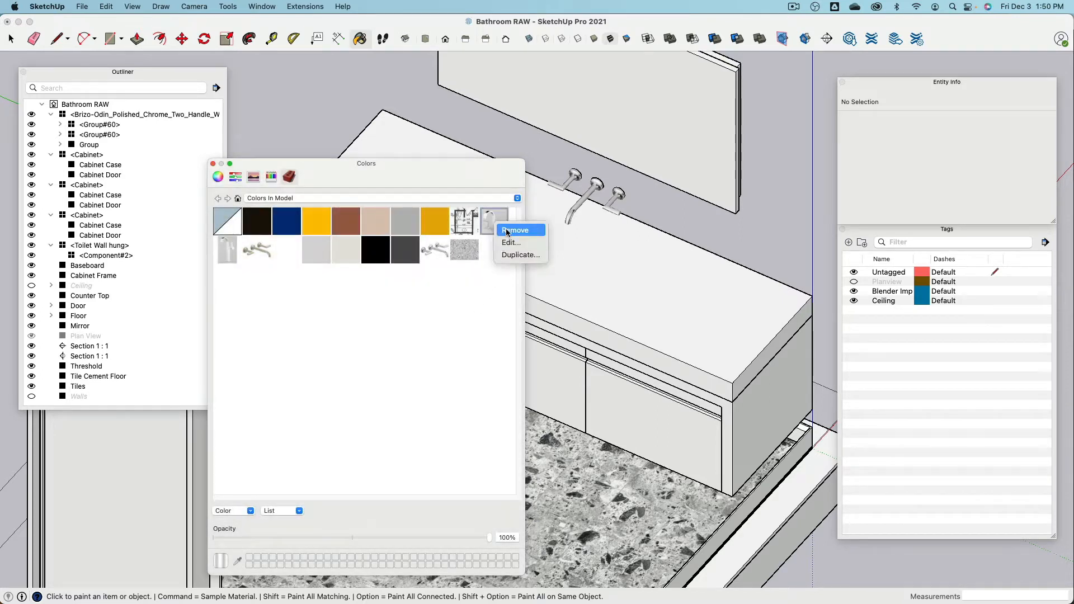
left_click(506, 230)
left_click(392, 378)
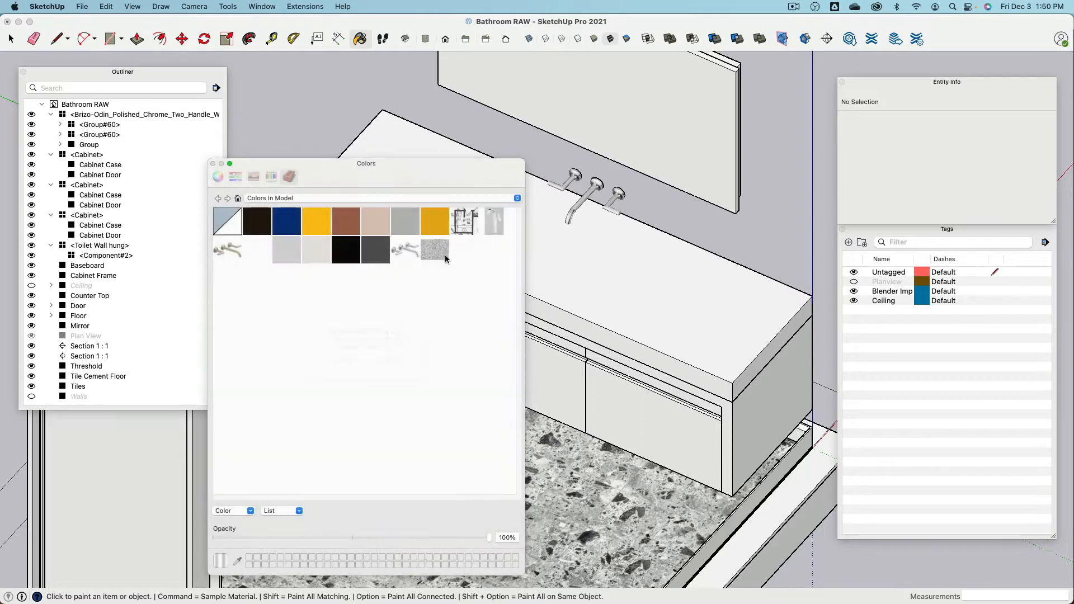
right_click(406, 249)
left_click(421, 256)
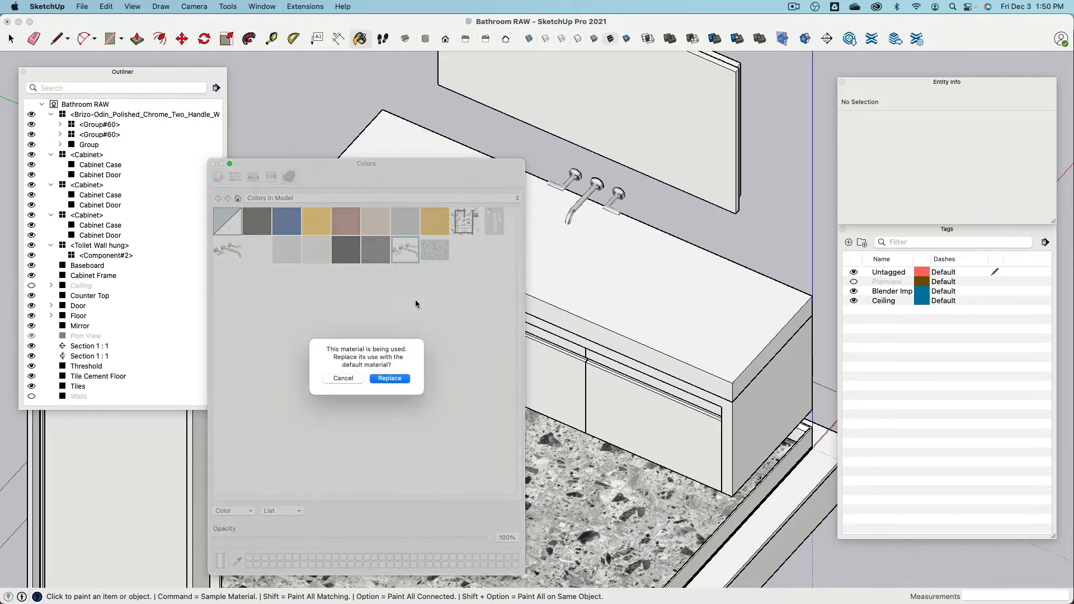
left_click(394, 379)
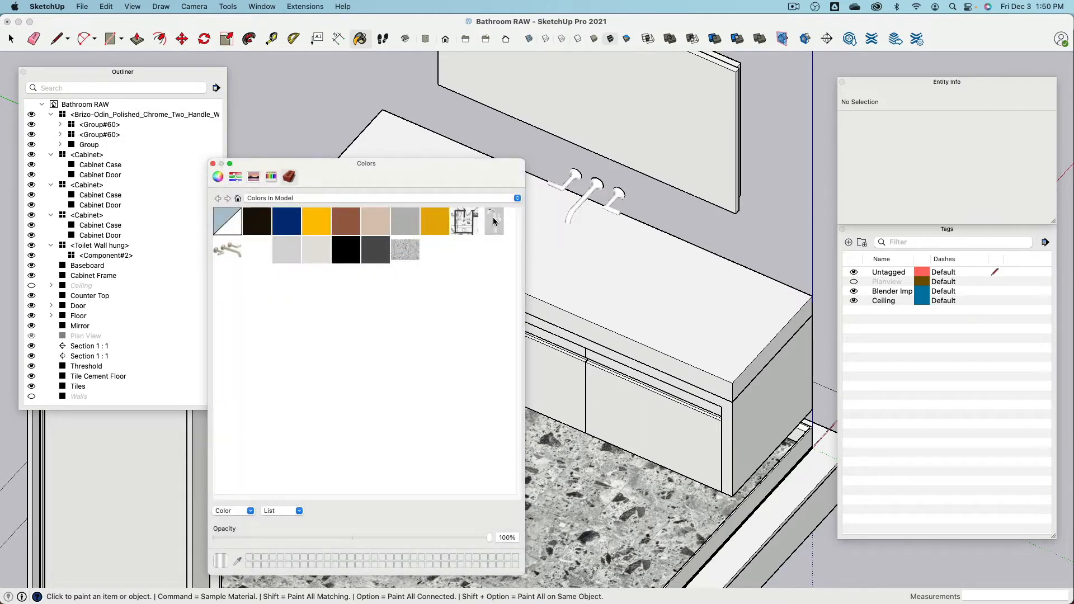
- Remove the last two faucet photo textures from the model's materials, replacing their use with the default material
right_click(493, 218)
left_click(506, 227)
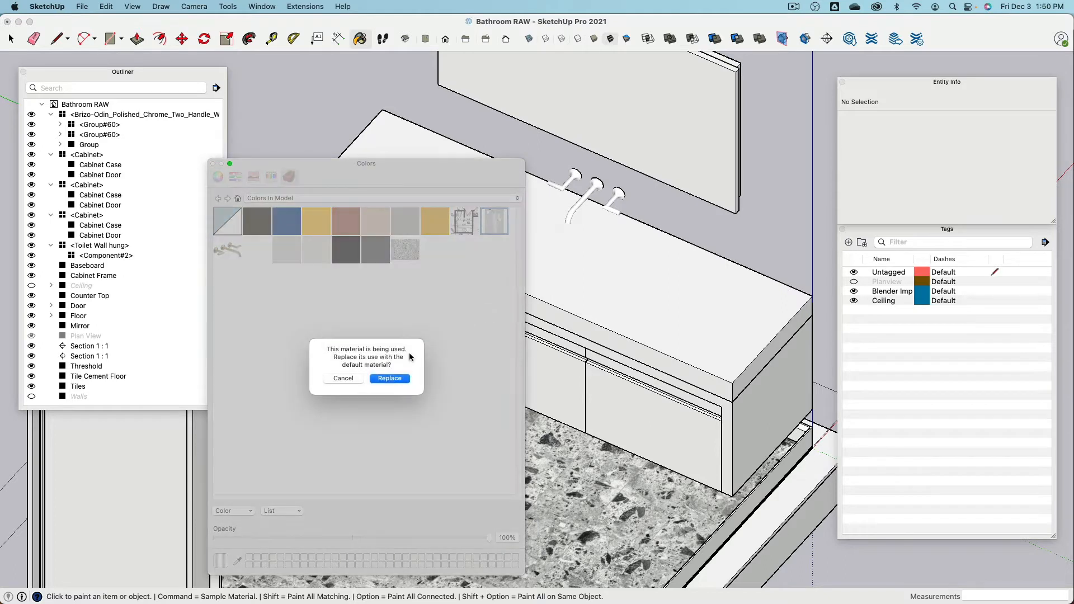
left_click(390, 379)
right_click(494, 220)
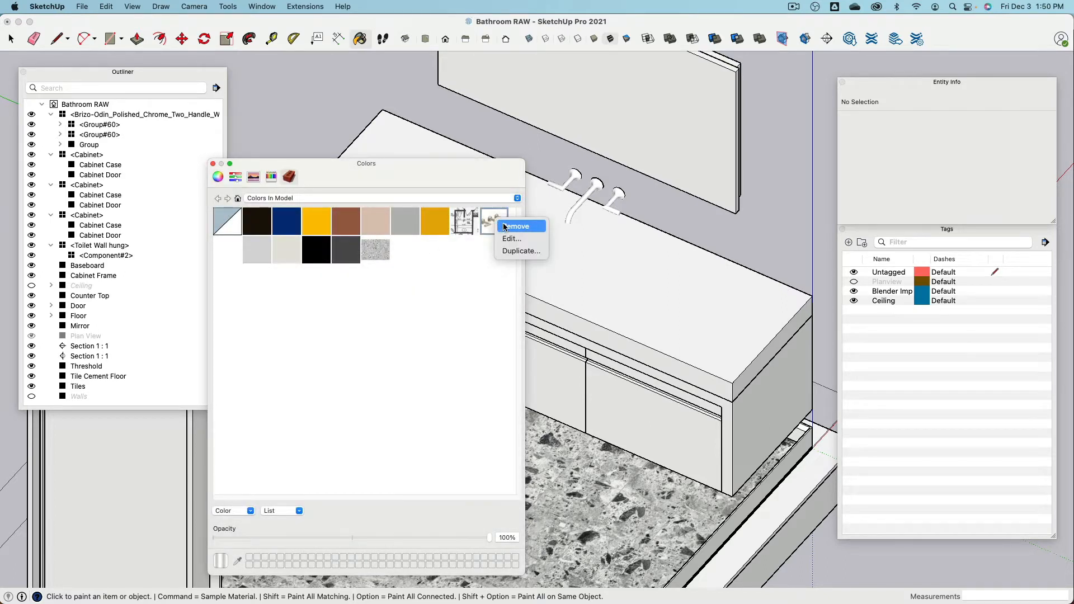
left_click(506, 227)
left_click(389, 379)
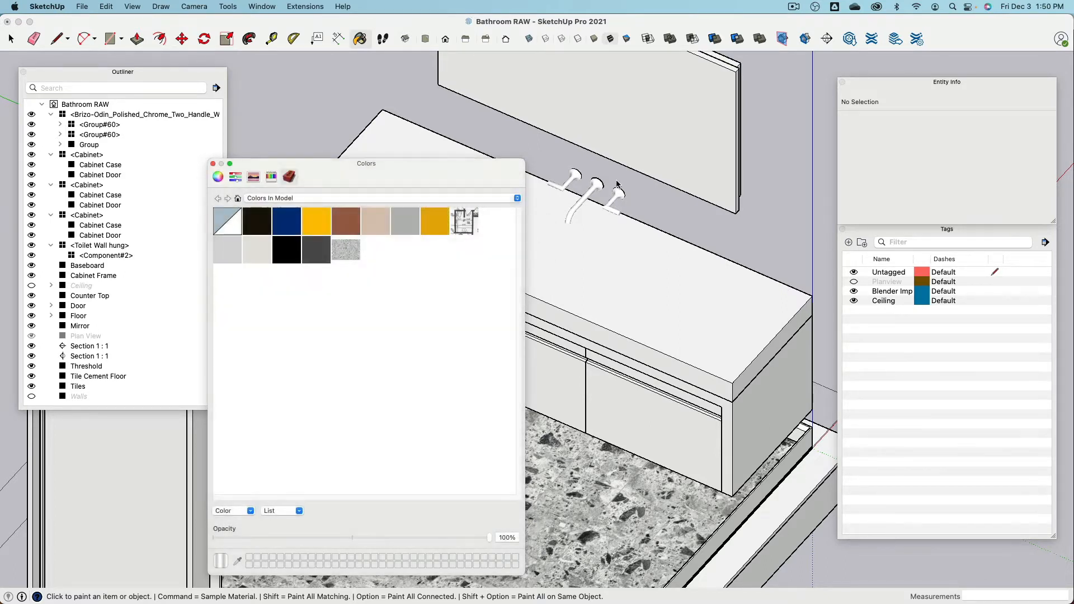
- Duplicate the plain grey material in the model's materials and name the copy Chrome
scroll(617, 185, "up", 5)
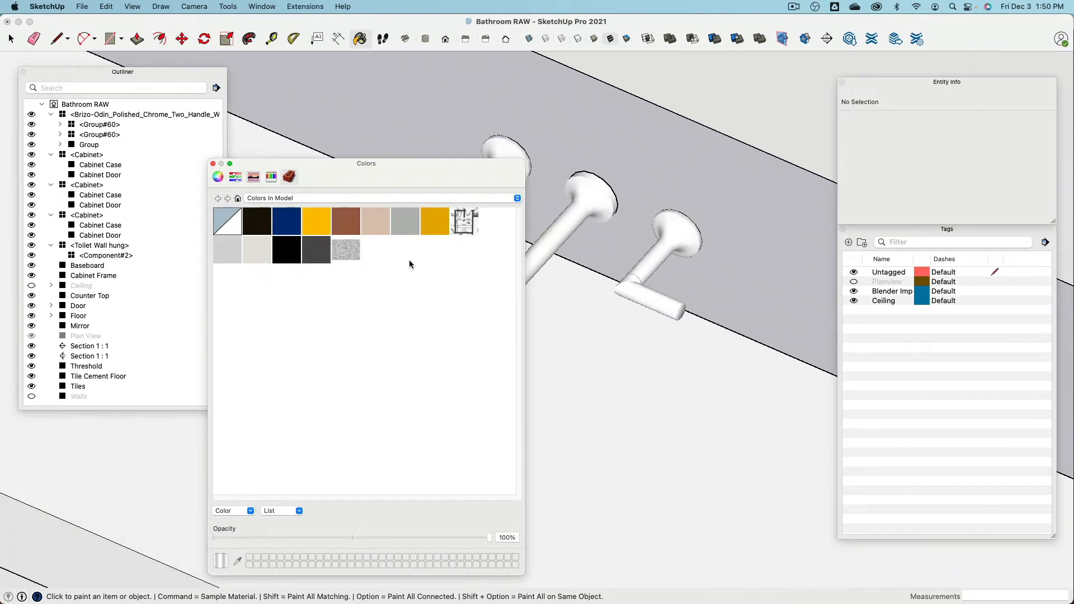
right_click(342, 323)
left_click(373, 326)
left_click(407, 224)
right_click(405, 221)
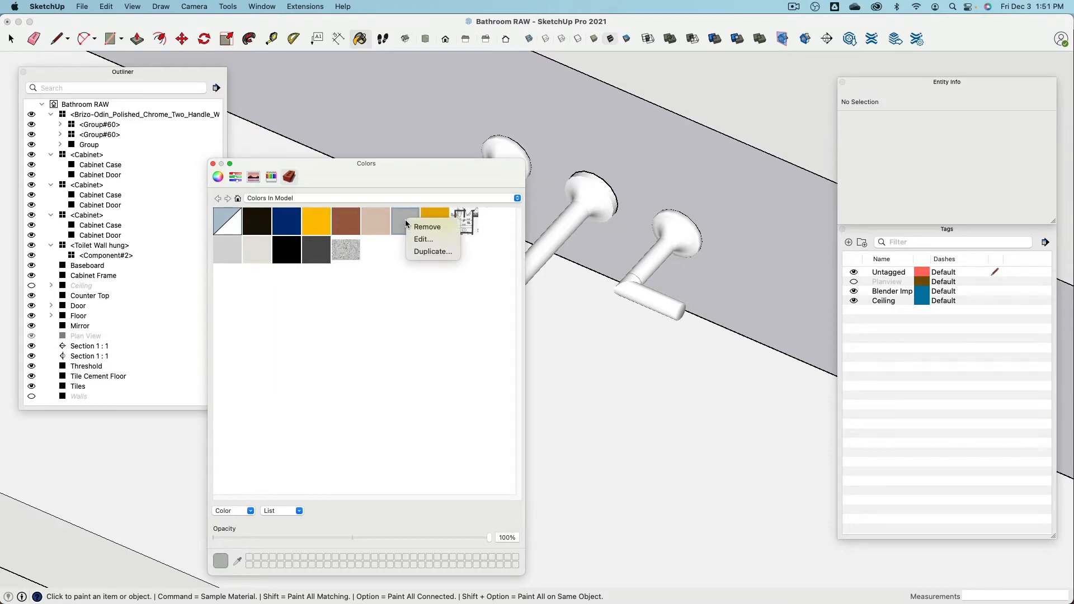
left_click(415, 253)
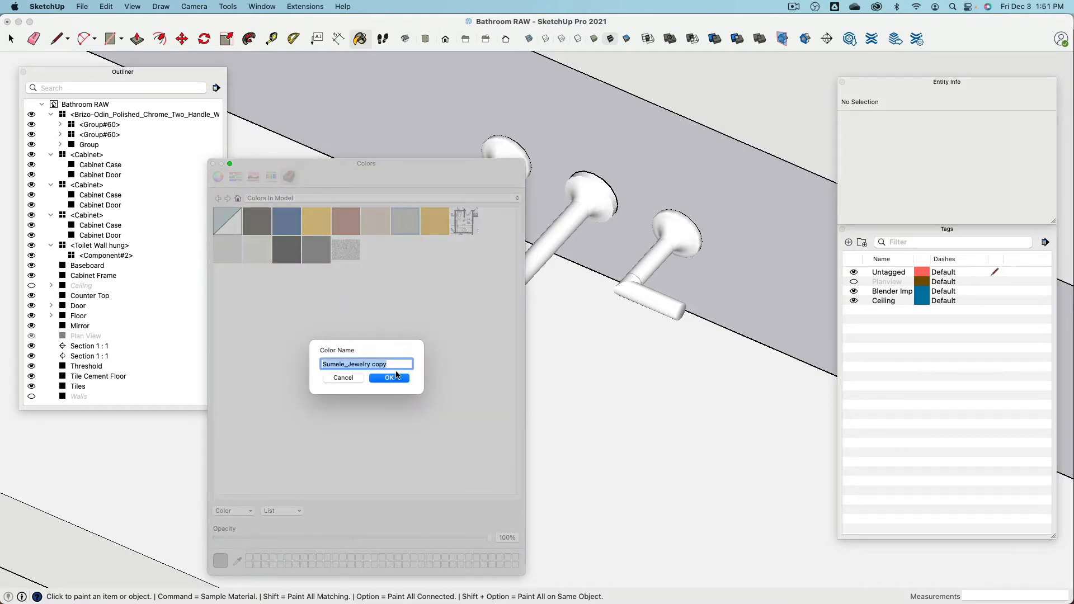
type("St")
key("BackSpace")
type("Chro")
type("ome")
key("Return")
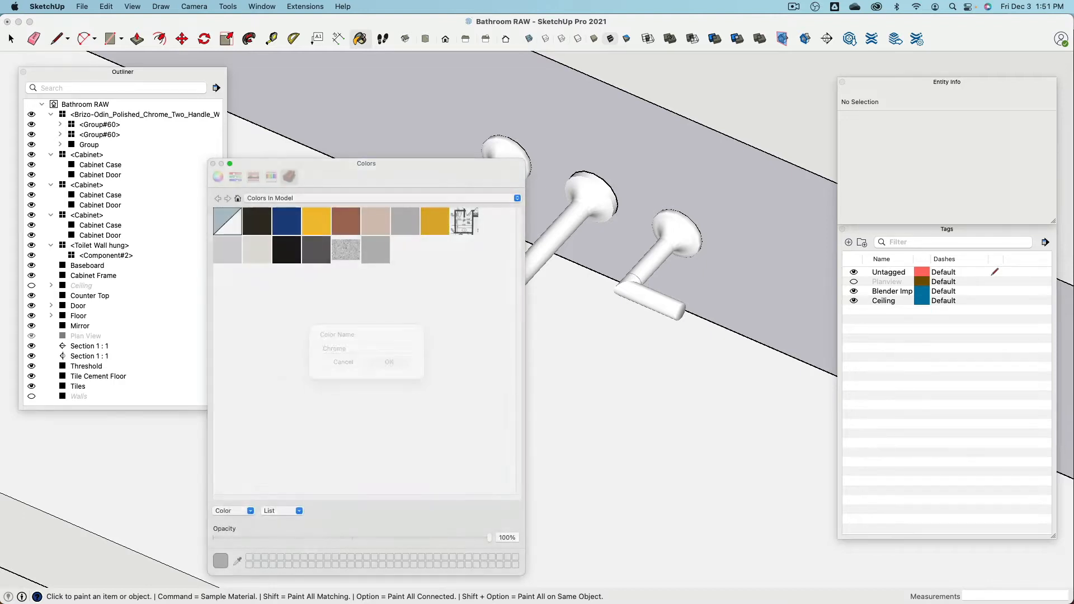
- Try the gold material on the whole faucet component and return it to the default material
left_click(595, 207)
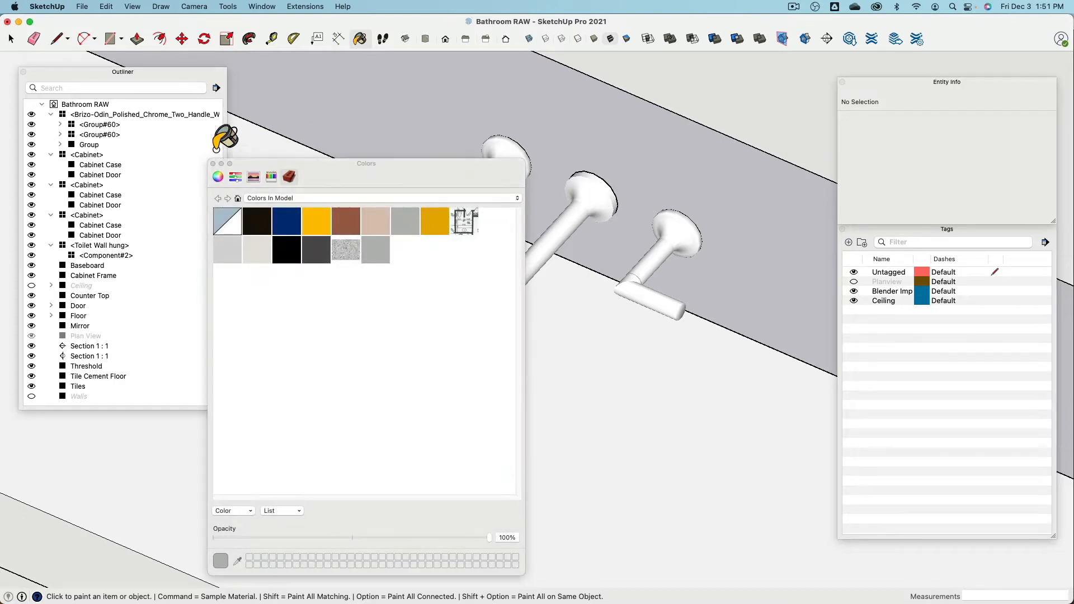
left_click(10, 38)
left_click(598, 193)
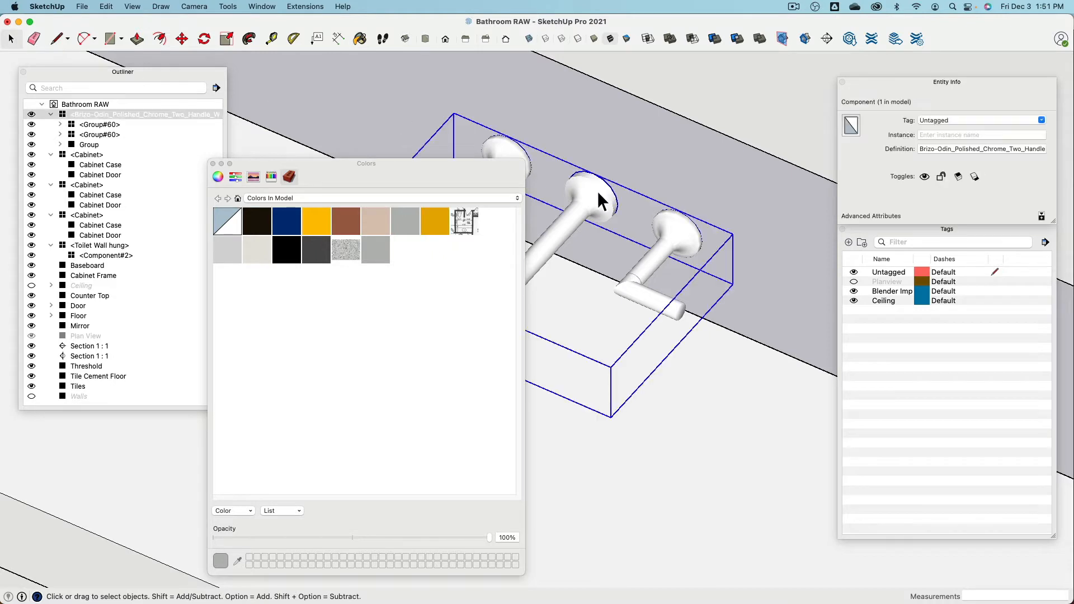
left_click_drag(258, 221, 541, 221)
middle_click_drag(586, 204, 669, 199, "shift")
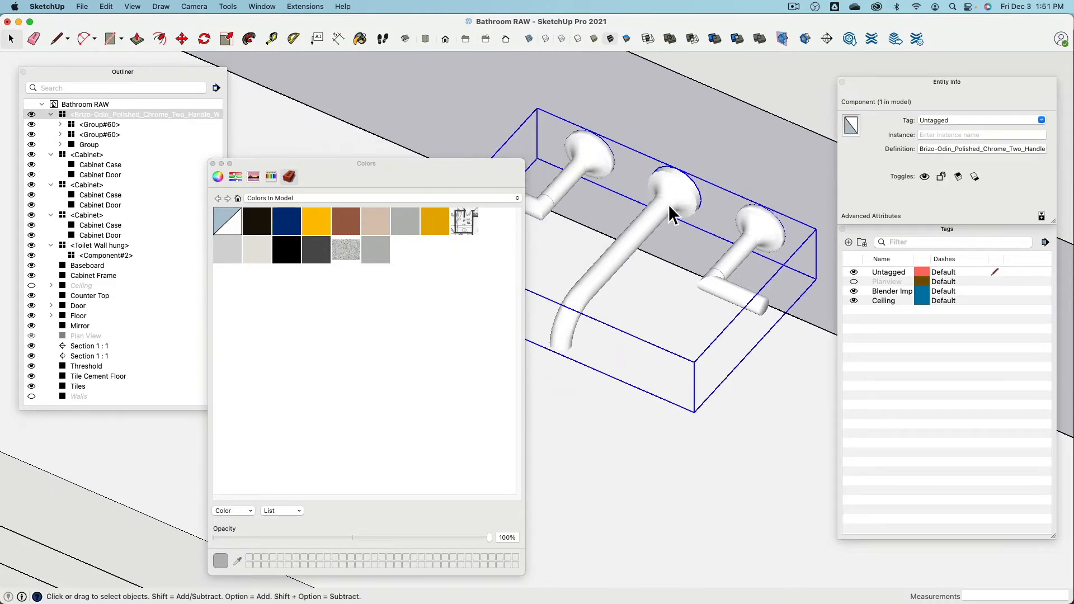
left_click_drag(438, 221, 671, 197)
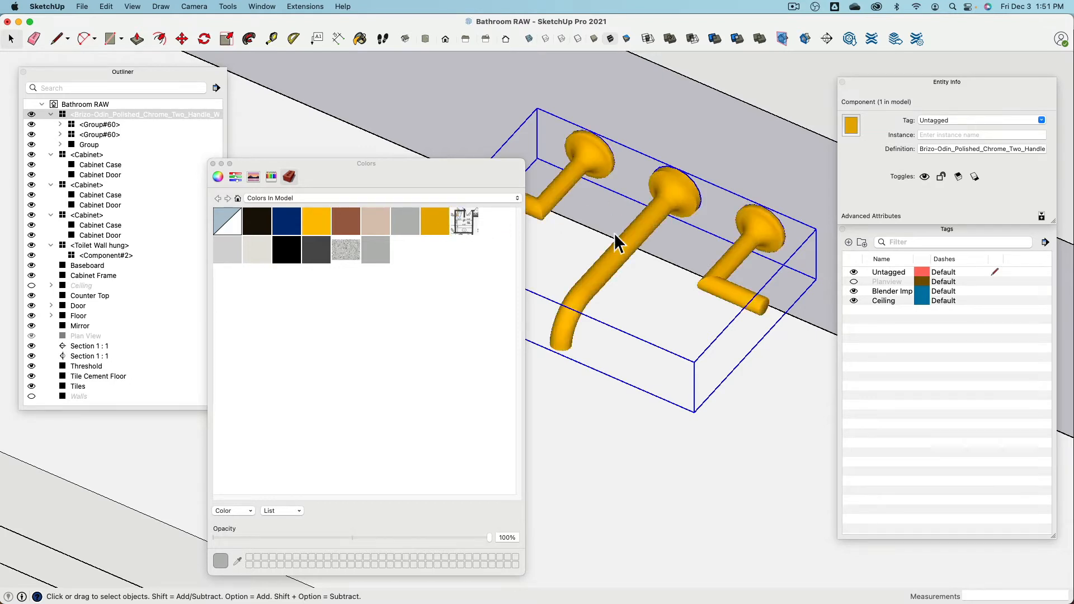
left_click_drag(238, 223, 674, 183)
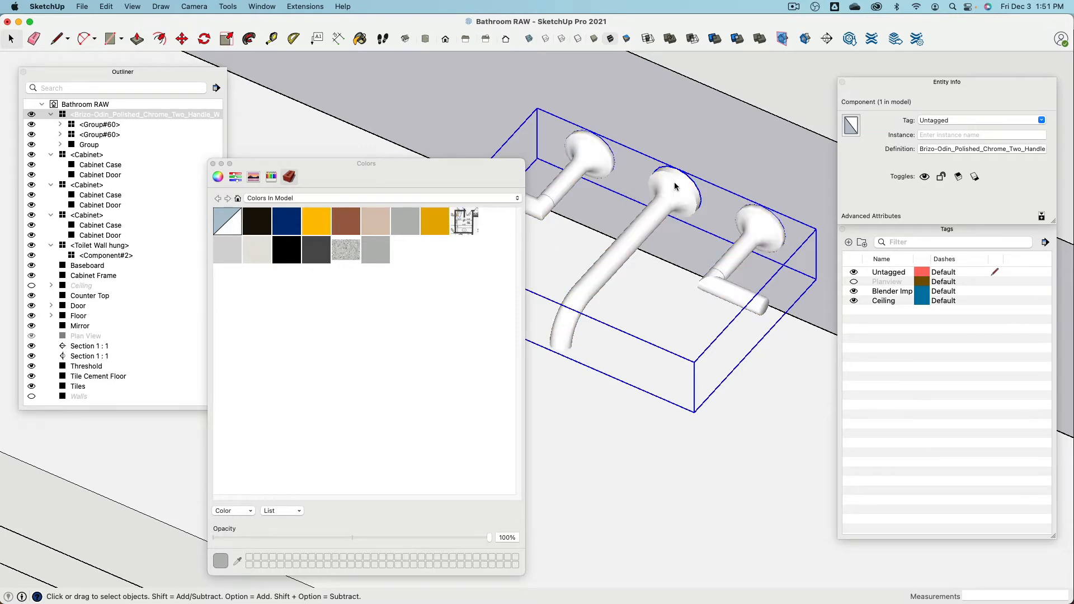
- Open the spout group inside the faucet component and apply the Chrome material to all of its geometry
double_click(672, 192)
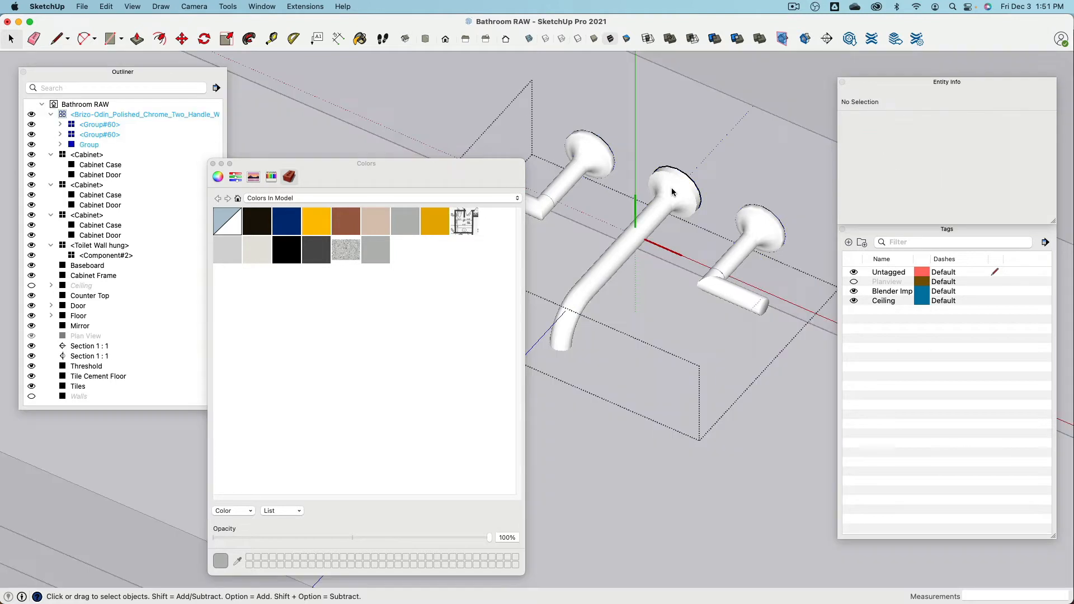
left_click(672, 191)
double_click(672, 191)
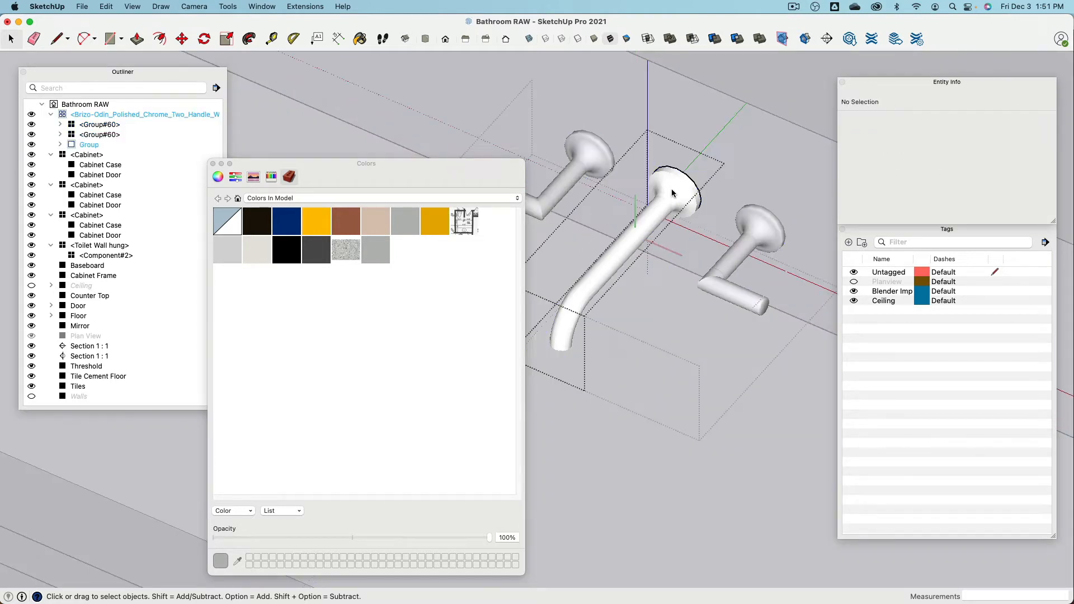
triple_click(672, 191)
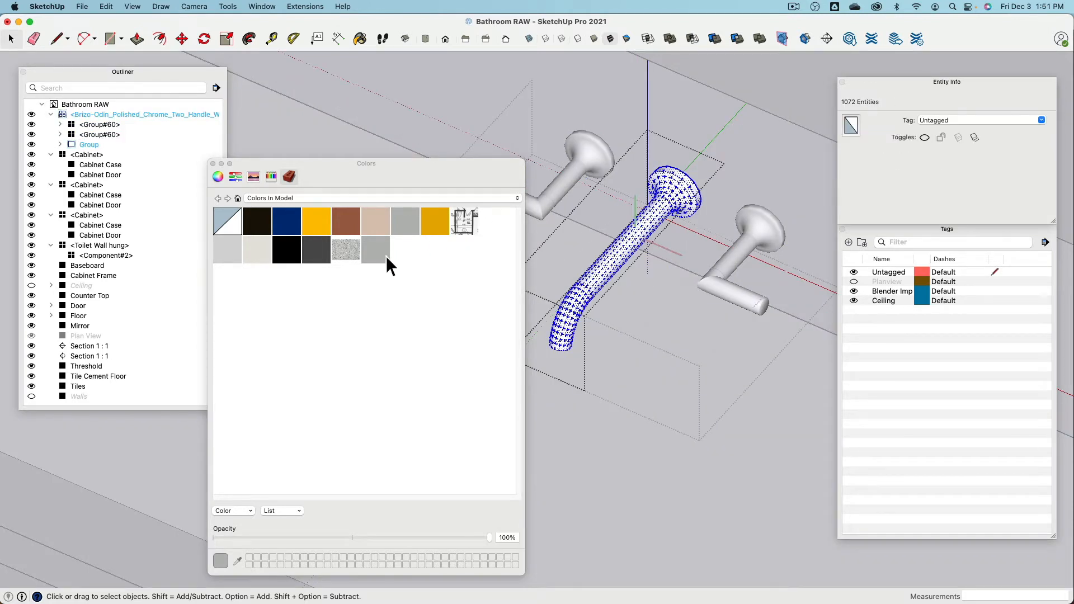
left_click_drag(386, 257, 680, 189)
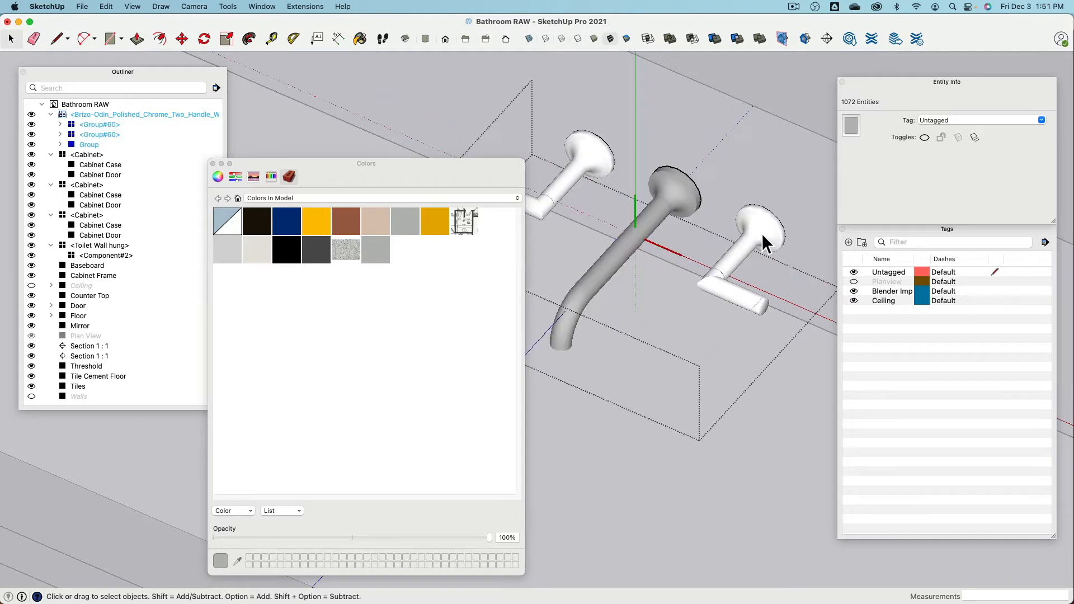
- Open the faucet handle's round base plate group and apply the Chrome material to all of its geometry
left_click(765, 228)
double_click(764, 228)
left_click(764, 229)
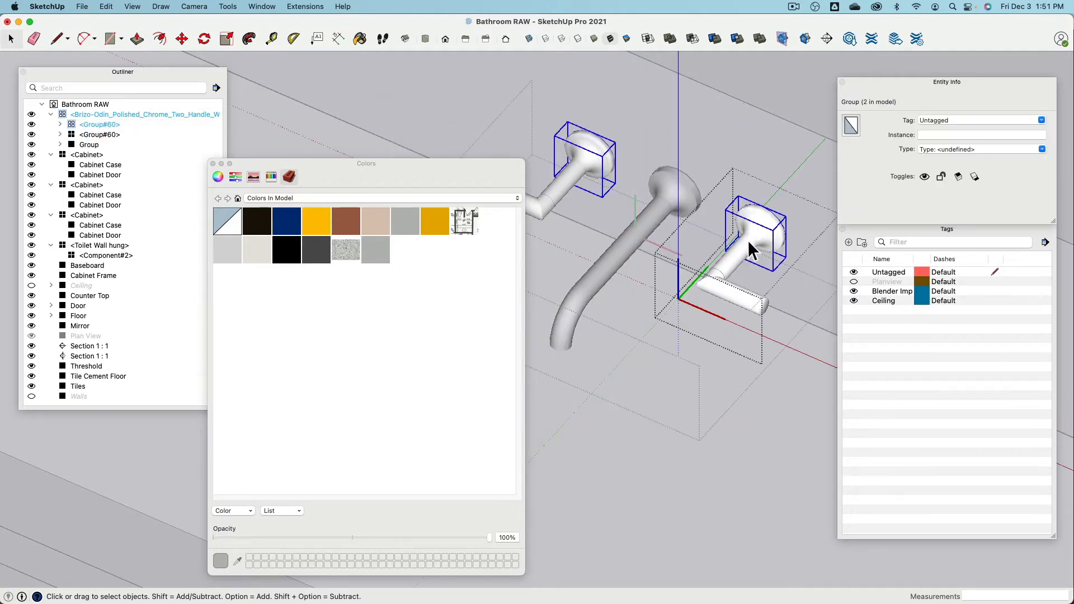
triple_click(762, 224)
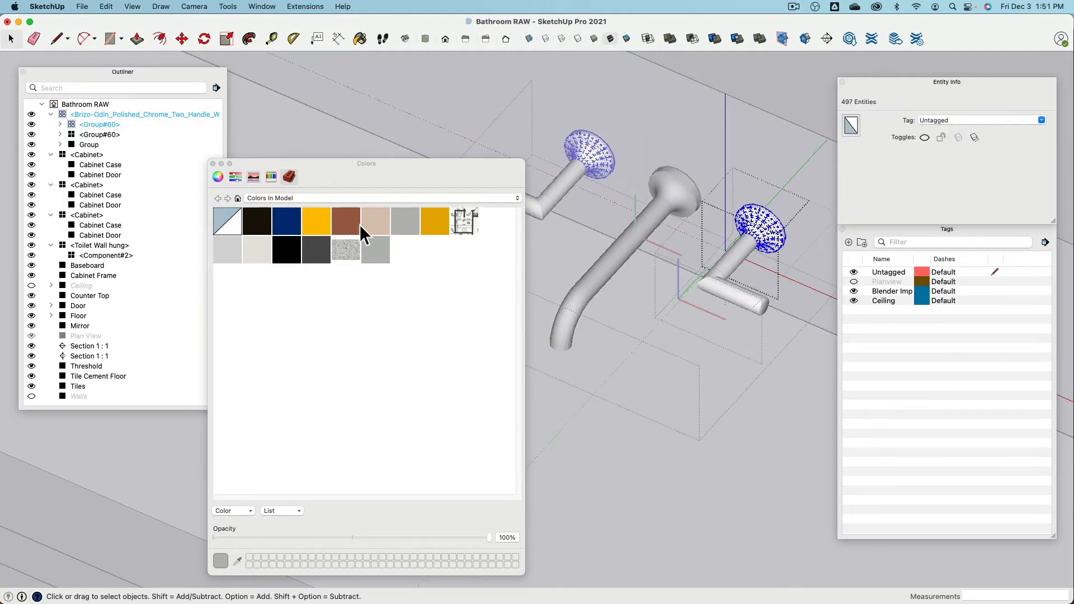
left_click_drag(376, 246, 751, 243)
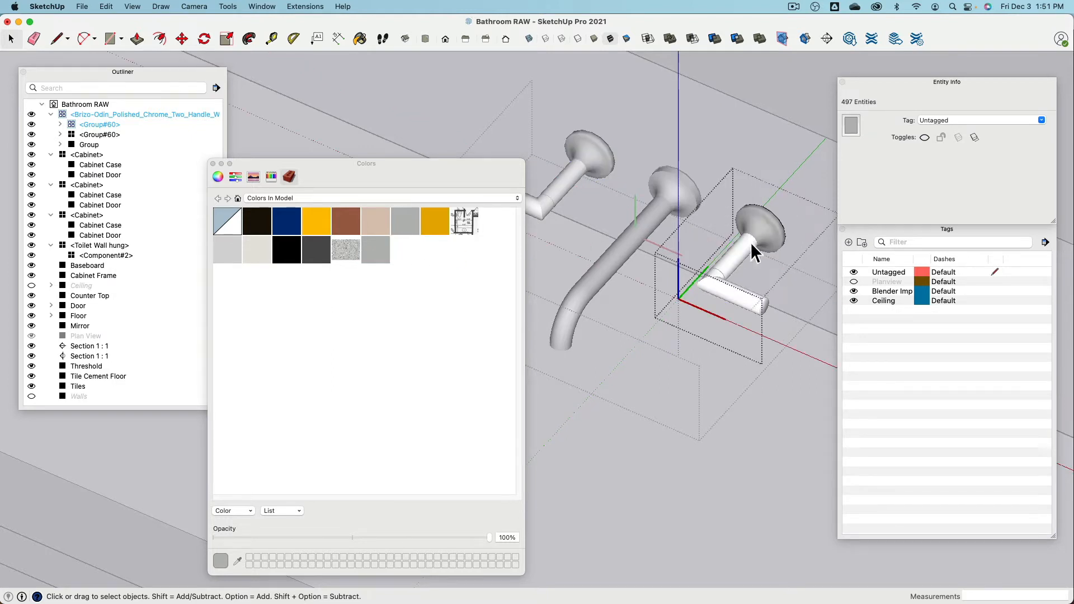
- Apply the Chrome material to the handle's stem and lever, and leave the faucet component
left_click(738, 261)
double_click(739, 260)
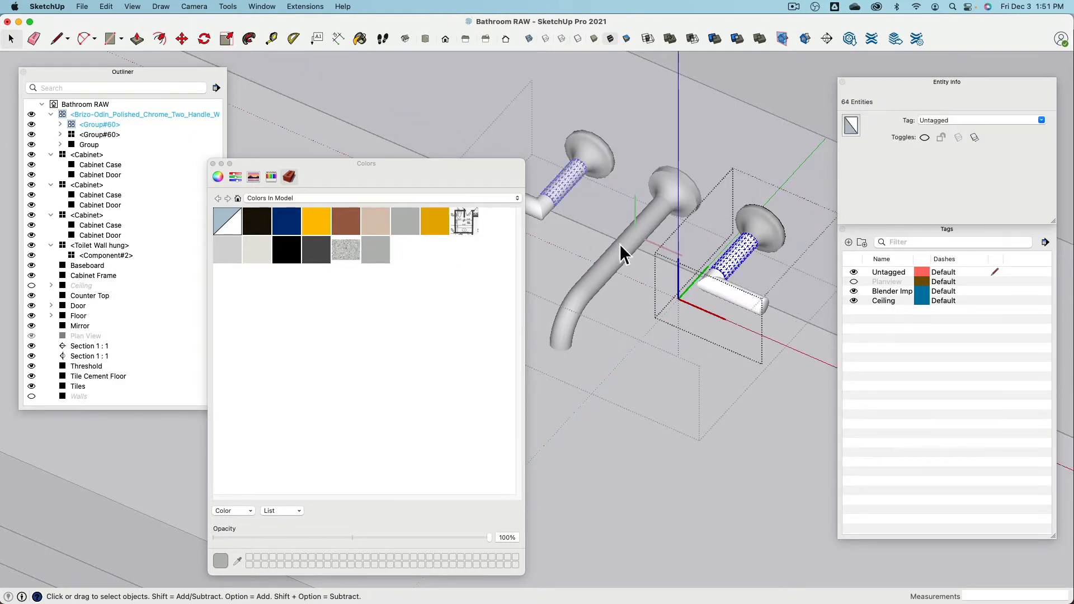
left_click(724, 295)
double_click(724, 294)
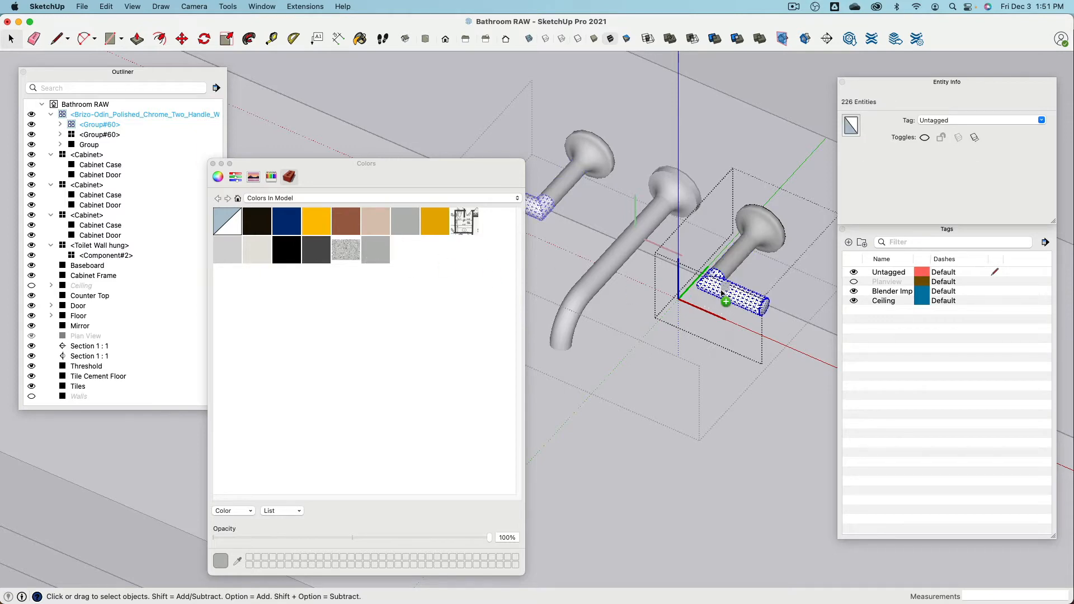
left_click(761, 86)
scroll(768, 89, "down", 6)
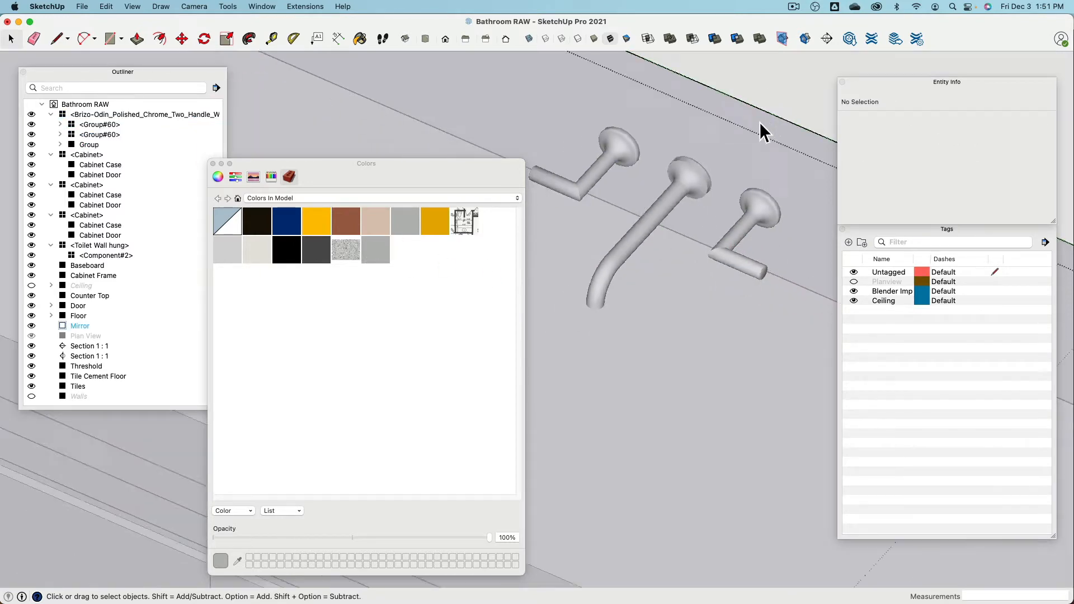
- Open the wall-hung toilet component for editing and select the surface of its bowl
scroll(754, 144, "down", 5)
left_click(508, 129)
middle_click_drag(733, 211, 685, 451)
scroll(685, 451, "up", 2)
left_click(659, 419)
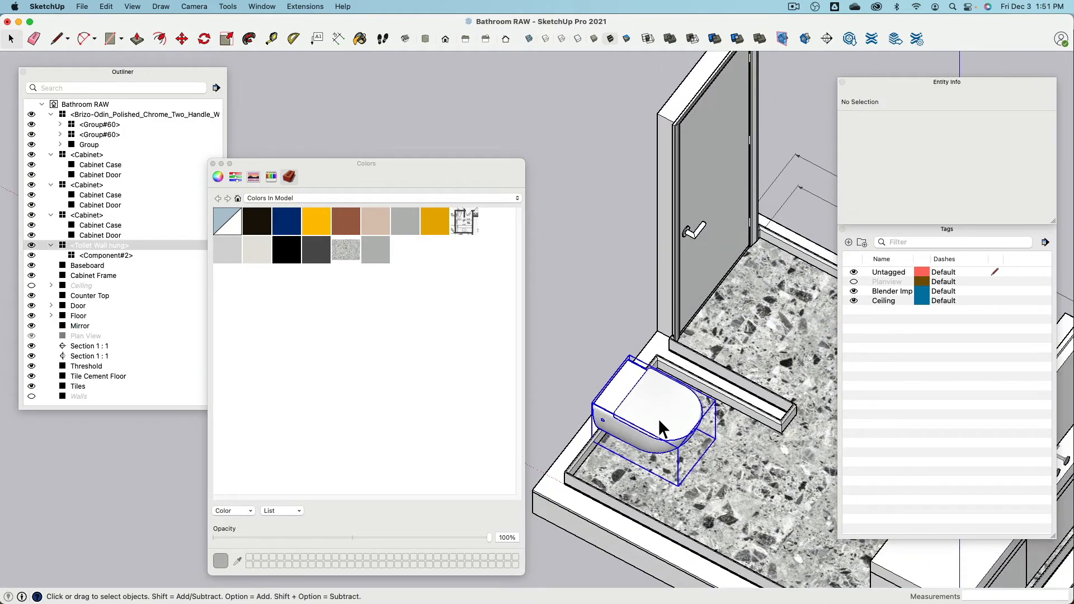
scroll(643, 403, "up", 5)
middle_click_drag(643, 403, 586, 310)
double_click(608, 374)
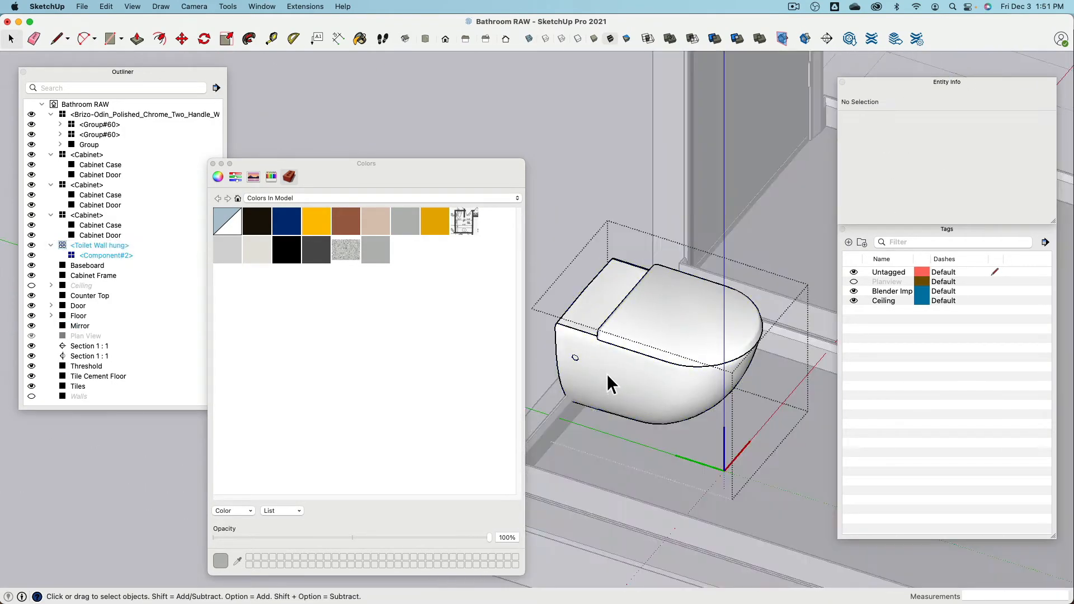
left_click(608, 374)
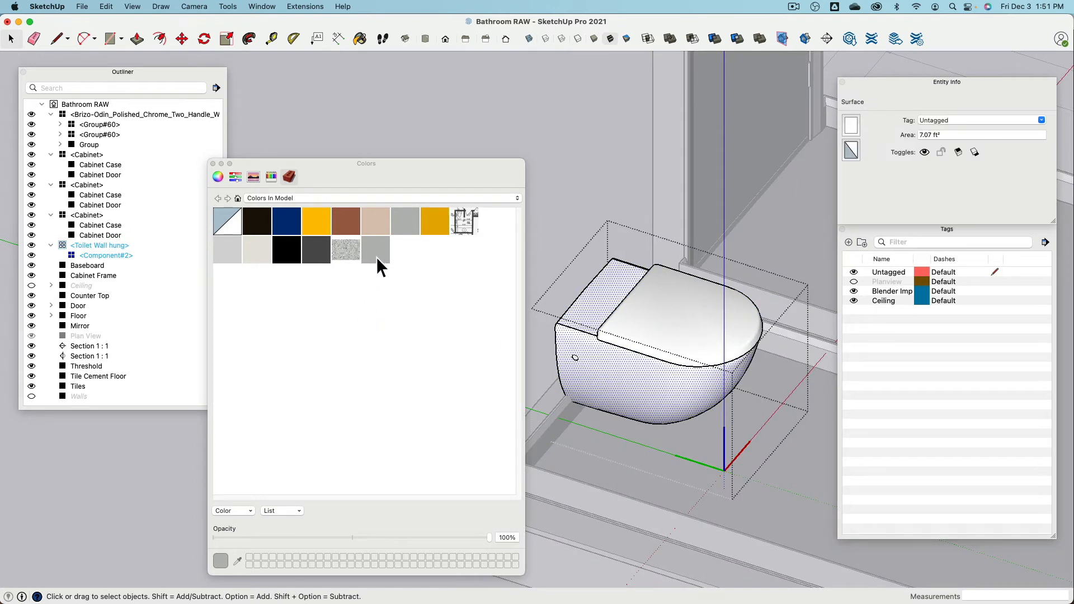
- Duplicate the off-white material under the name Porzelan and apply it to the selected toilet bowl surface
left_click(257, 254)
right_click(258, 254)
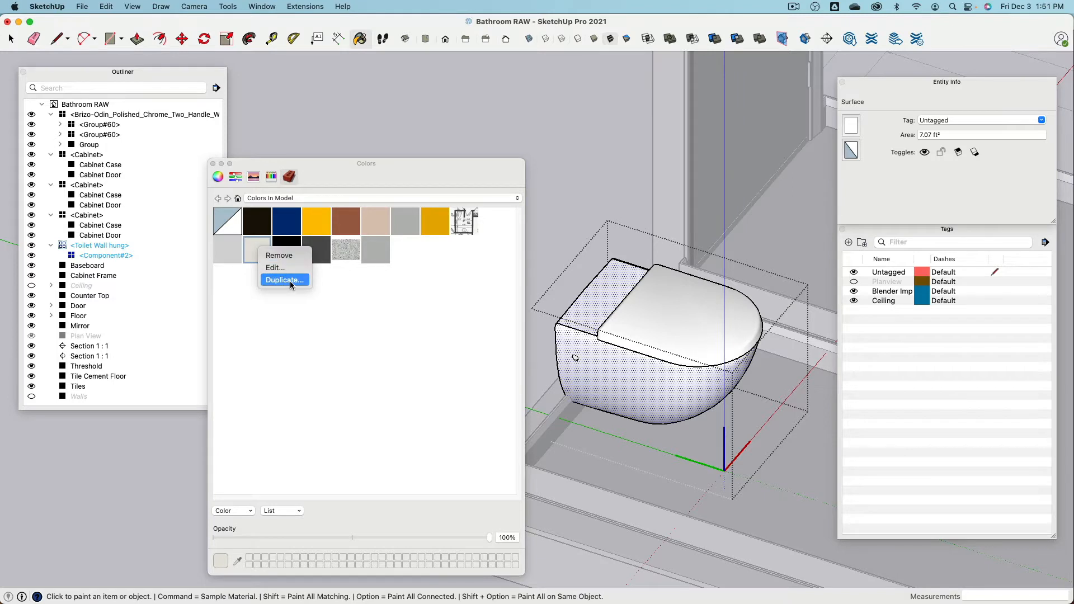
left_click(285, 279)
type("P")
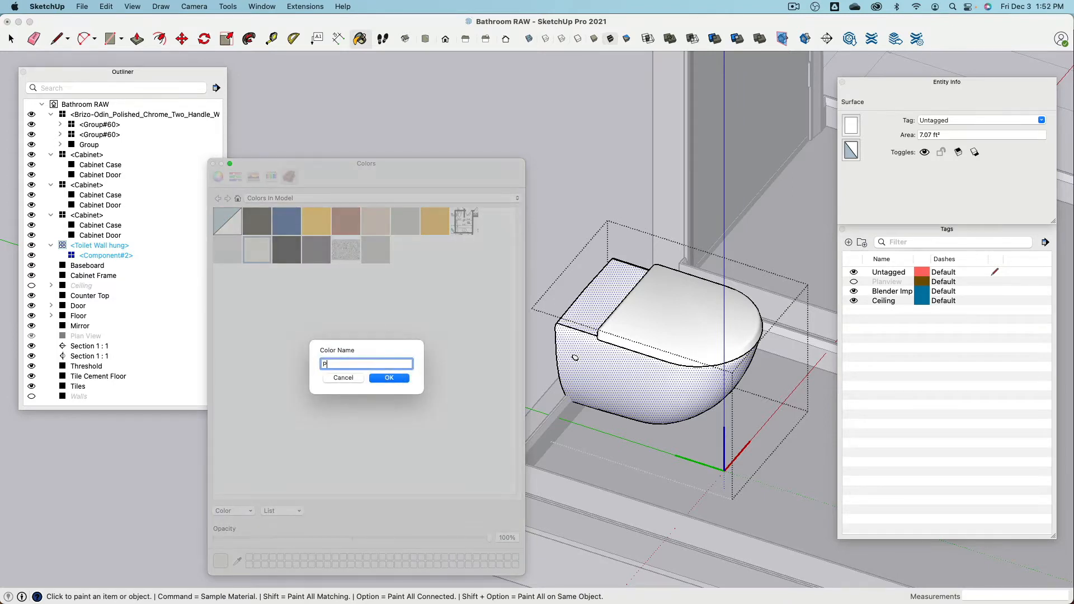
type("orzelan")
key("Return")
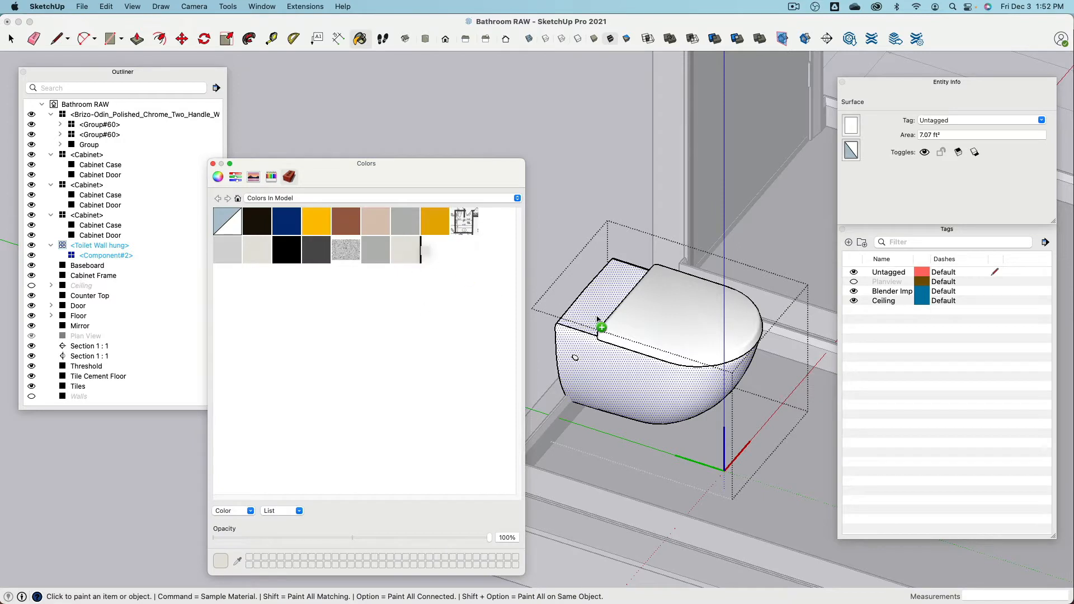
left_click(596, 310)
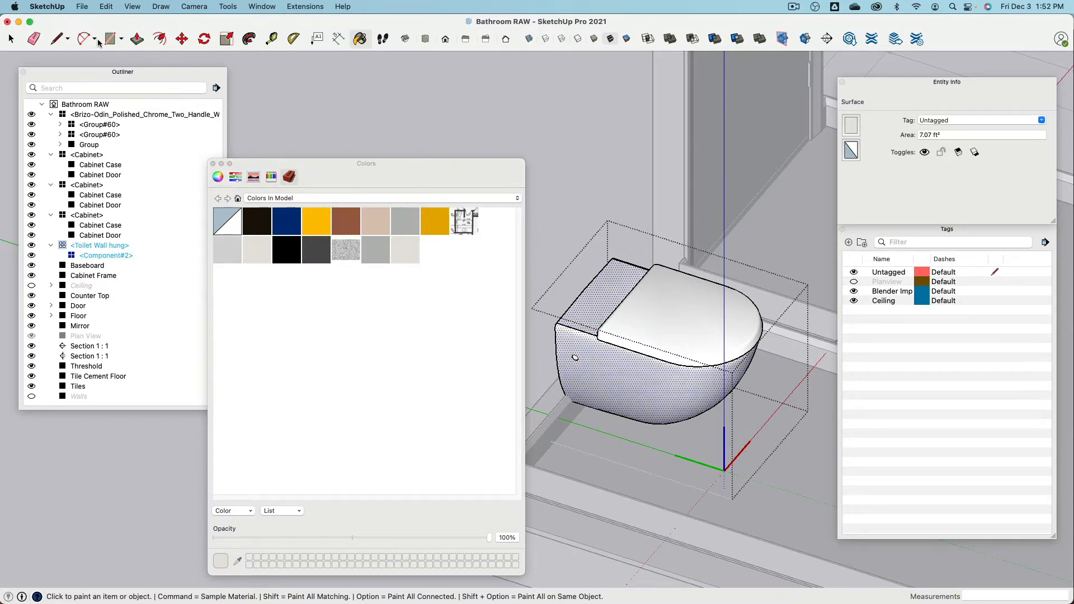
- Reset the toilet lid component to the default material and paint all of its inner geometry with Porzelan
key("space")
left_click(645, 320)
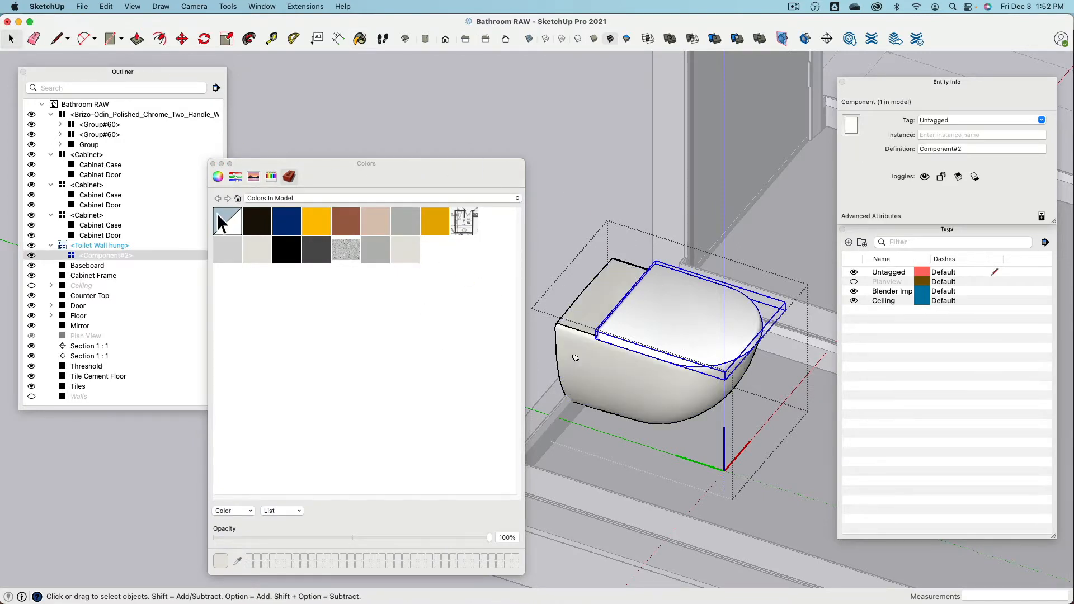
triple_click(667, 324)
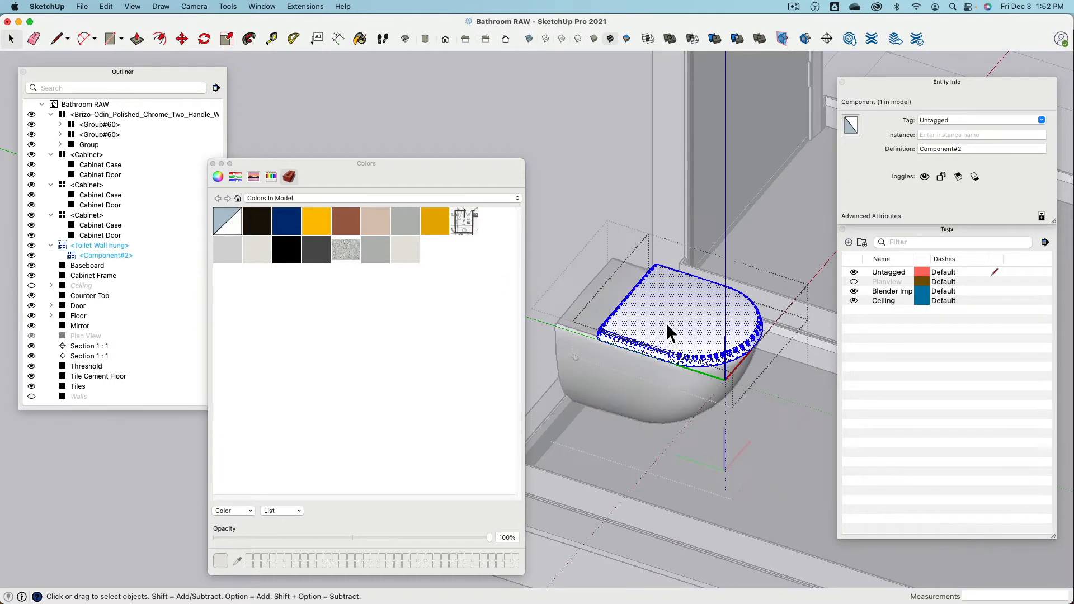
left_click_drag(417, 254, 681, 321)
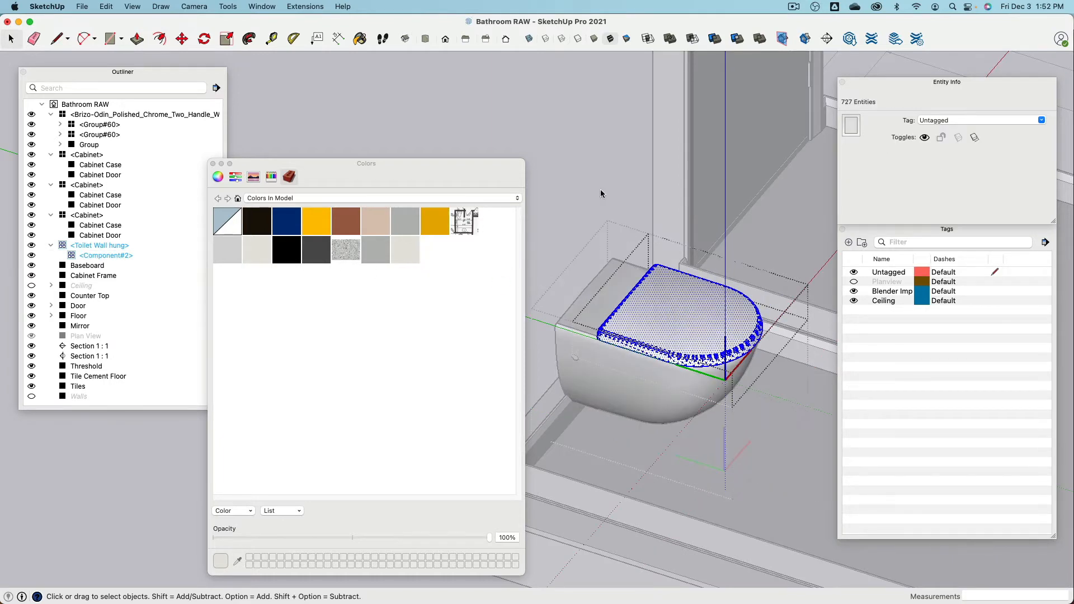
double_click(549, 130)
- Apply the Chrome material to the lever and the round wall plate inside the door's Door Handle group
scroll(610, 196, "down", 5)
scroll(637, 200, "up", 10)
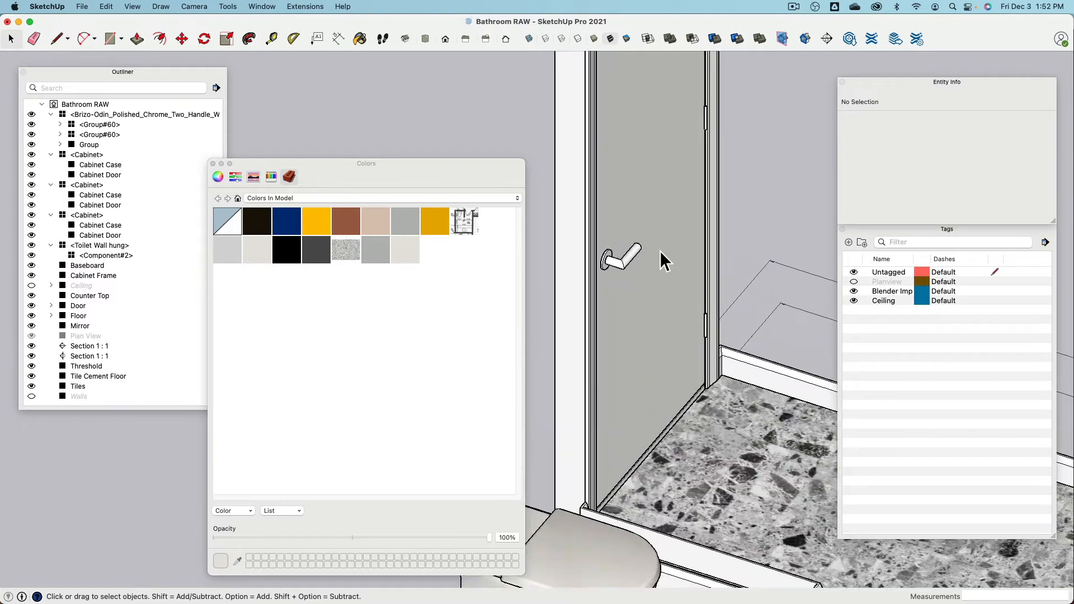
left_click(623, 278)
double_click(625, 272)
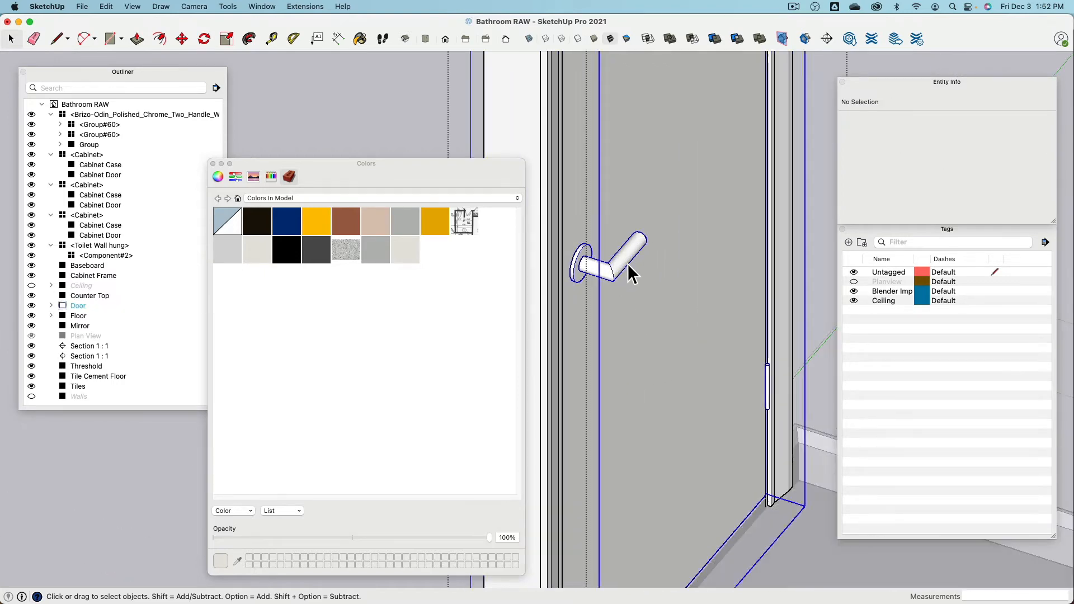
left_click(628, 264)
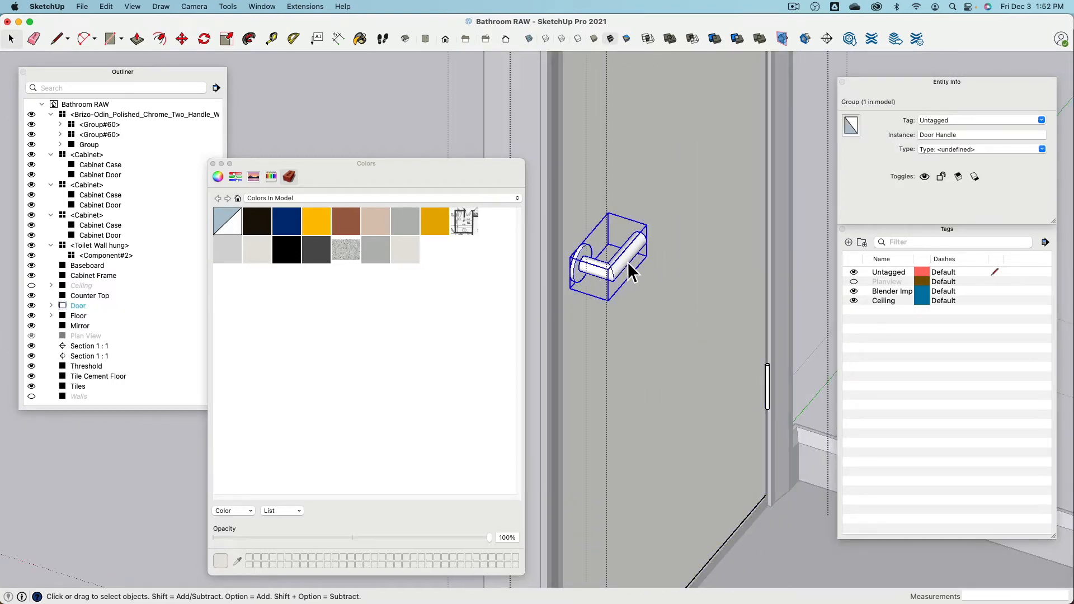
double_click(628, 262)
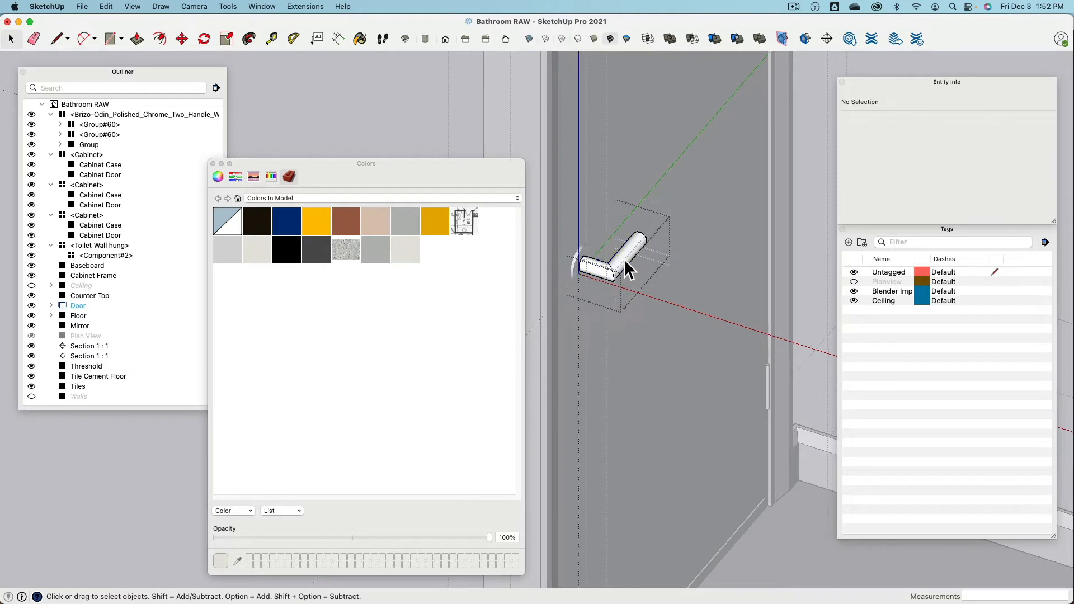
triple_click(625, 260)
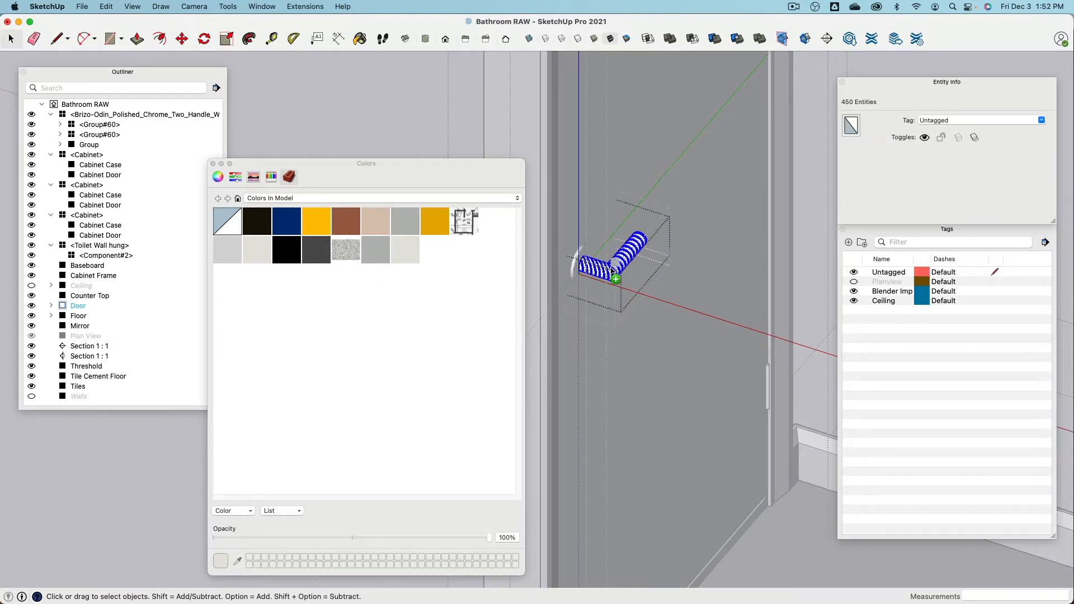
left_click(387, 127)
triple_click(586, 255)
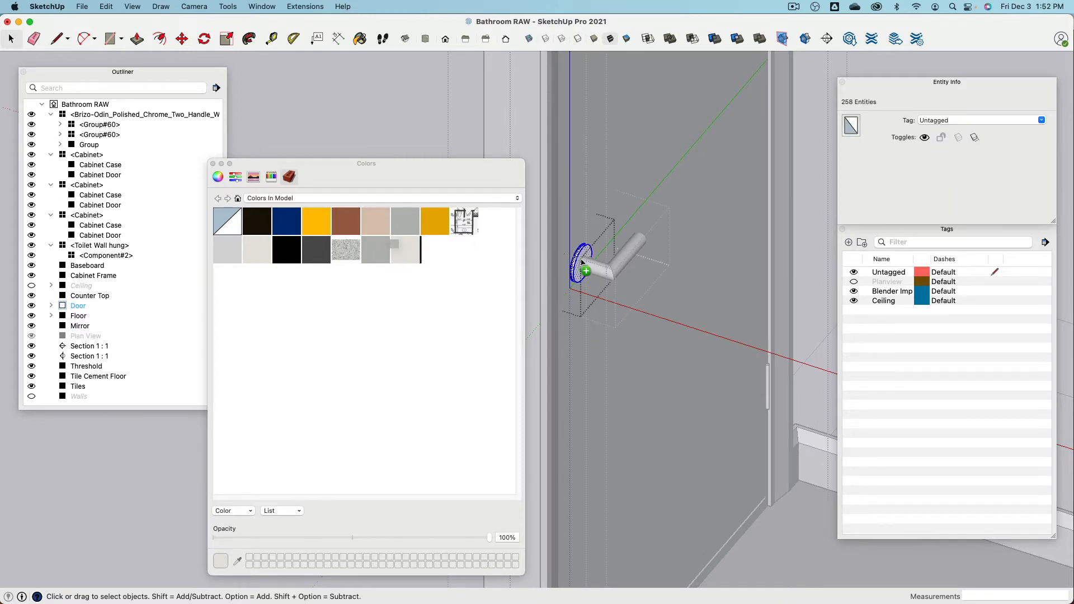
left_click(357, 122)
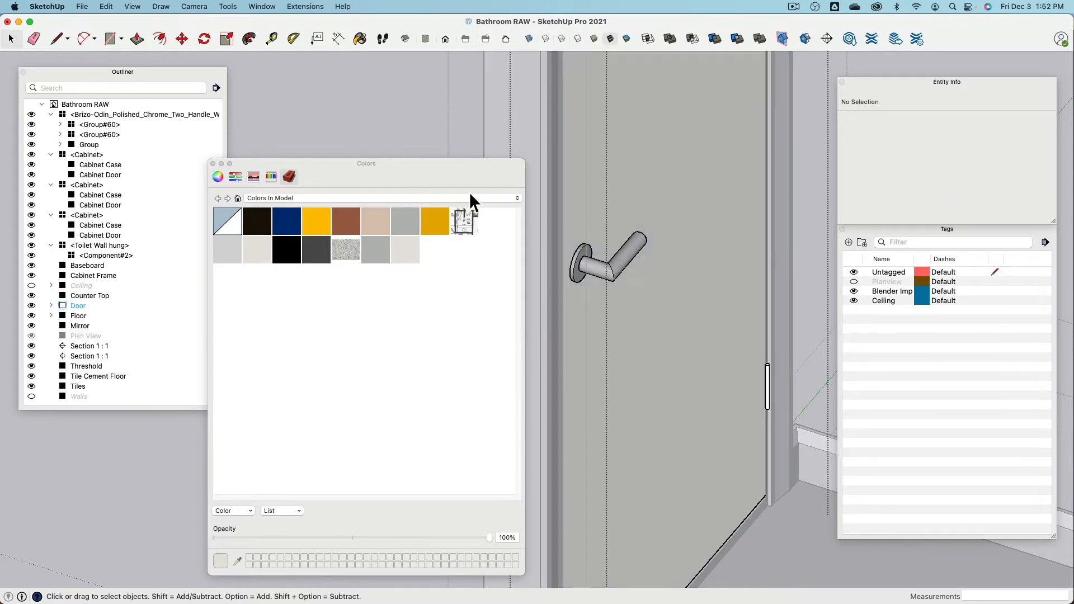
- Bring the sink faucet into close view, open the Chrome material for editing and check its texture options
scroll(708, 208, "down", 10)
mouse_move(630, 193)
middle_mouse_down()
mouse_move(645, 182)
mouse_move(655, 214)
mouse_move(789, 132)
mouse_move(600, 243)
mouse_move(686, 235)
mouse_move(680, 276)
middle_mouse_up()
left_click(793, 121)
scroll(599, 243, "up", 5)
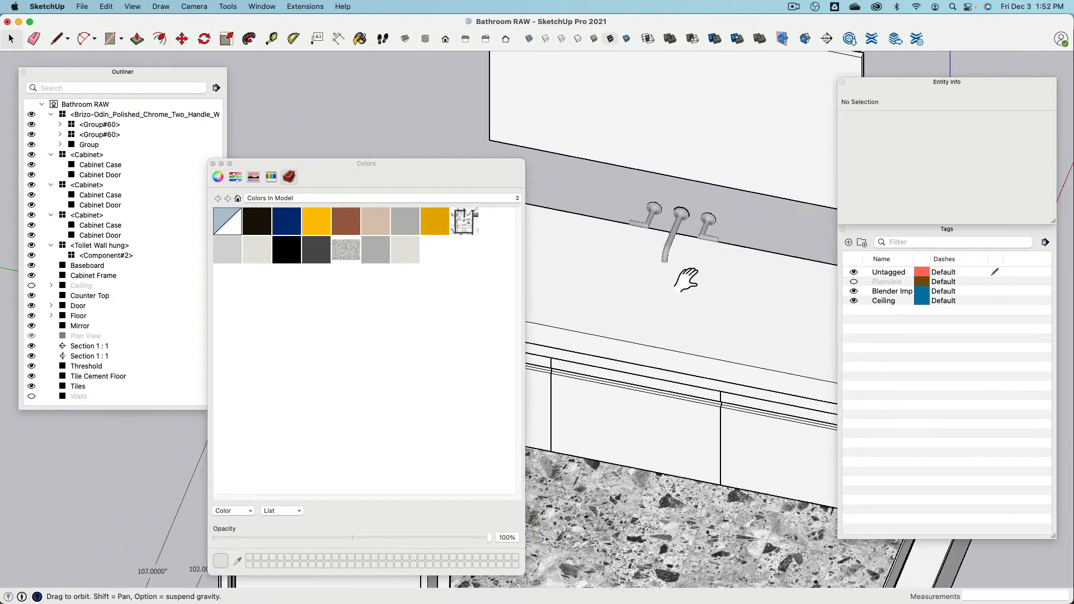
scroll(685, 280, "up", 4)
double_click(374, 247)
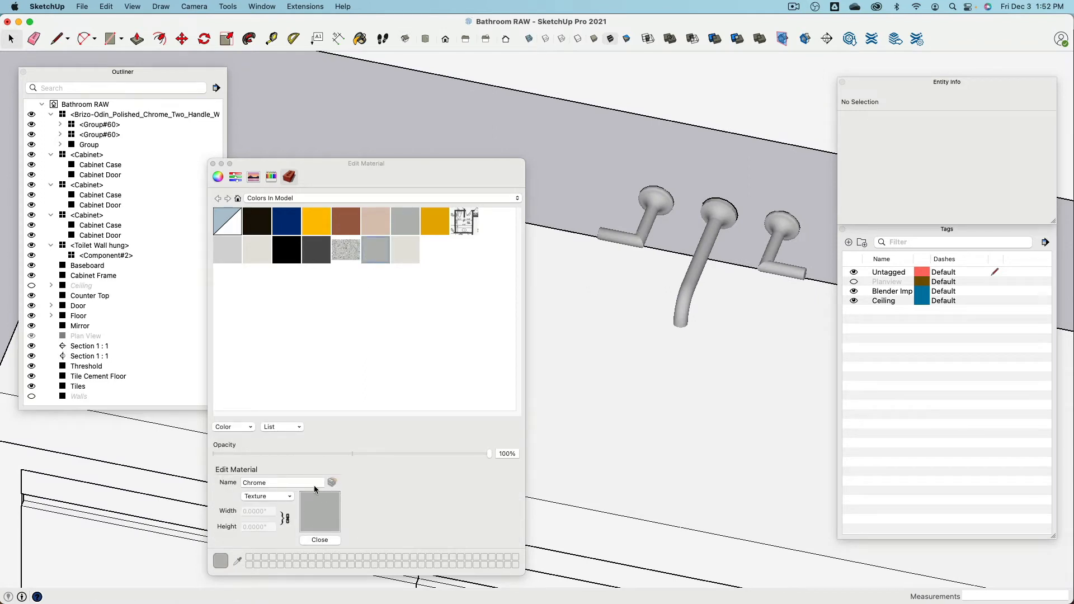
left_click(289, 496)
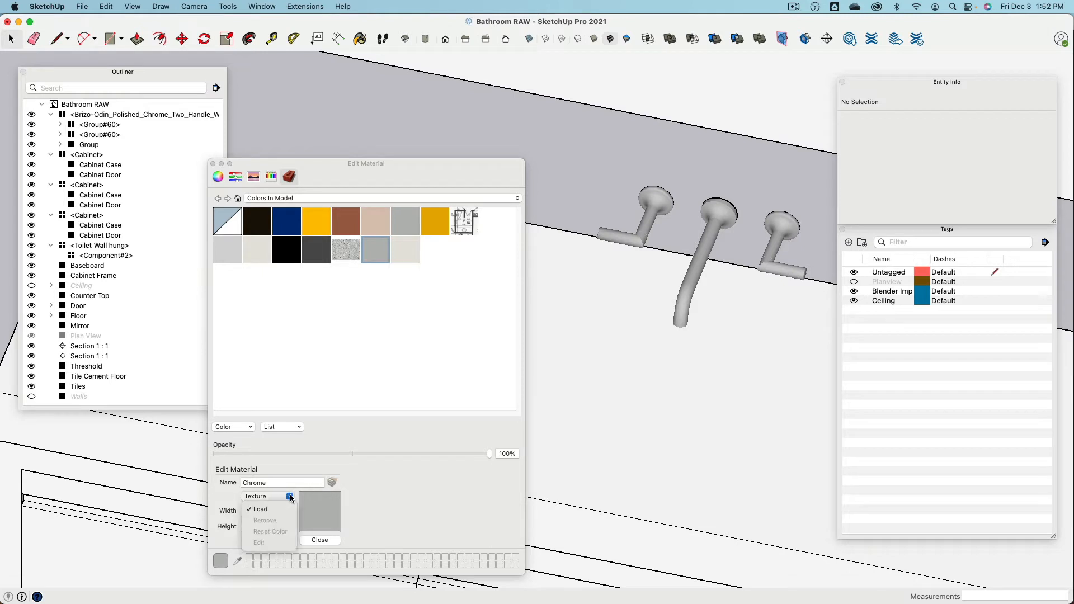
left_click(374, 483)
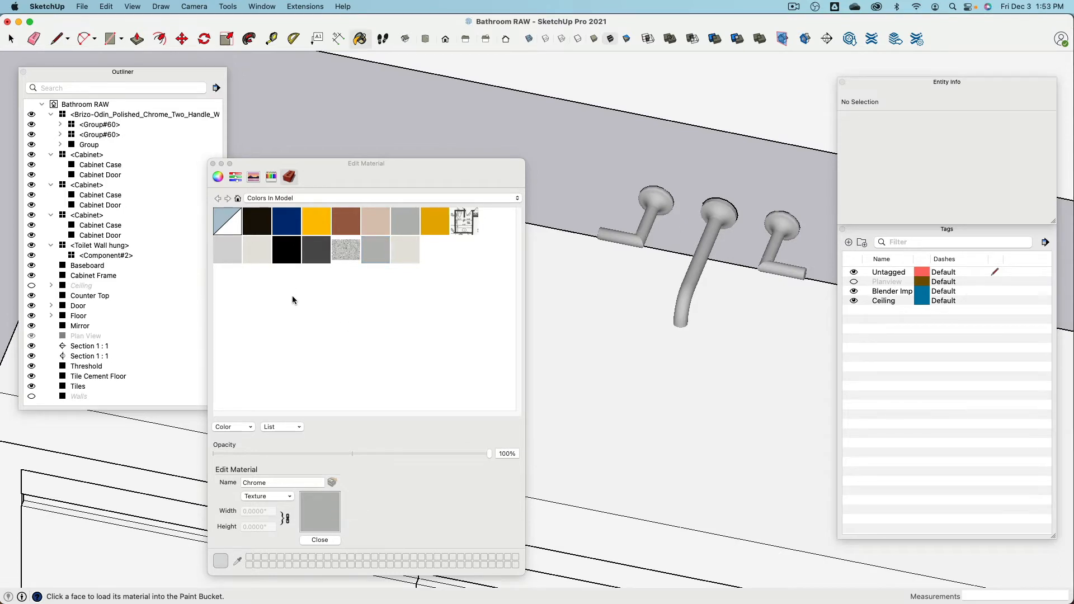
- Try to change the Chrome material to a darker golden brown with the color wheel
left_click(218, 177)
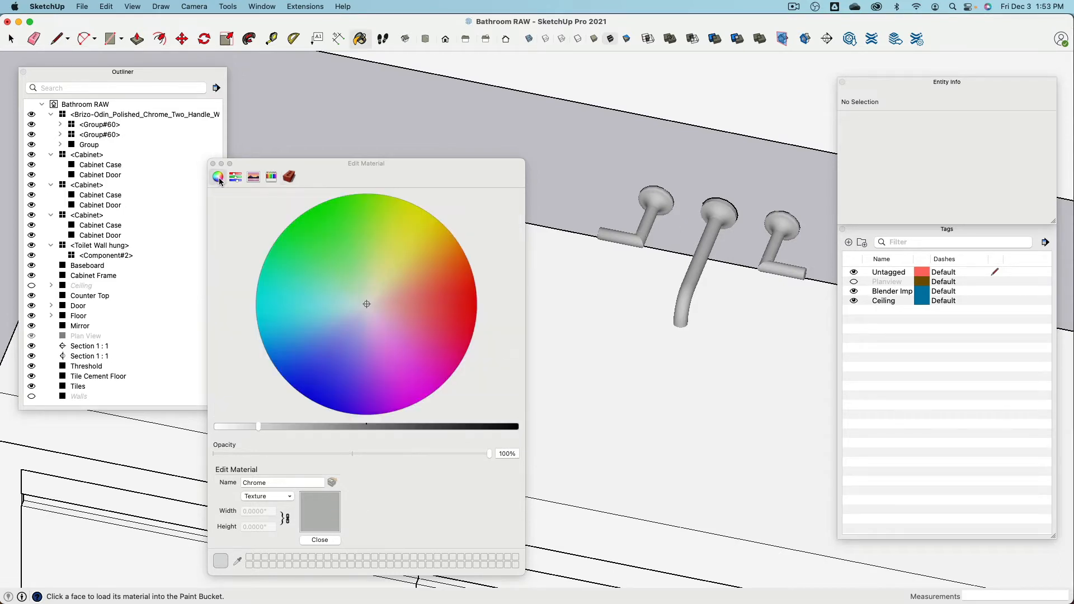
left_click_drag(360, 425, 316, 425)
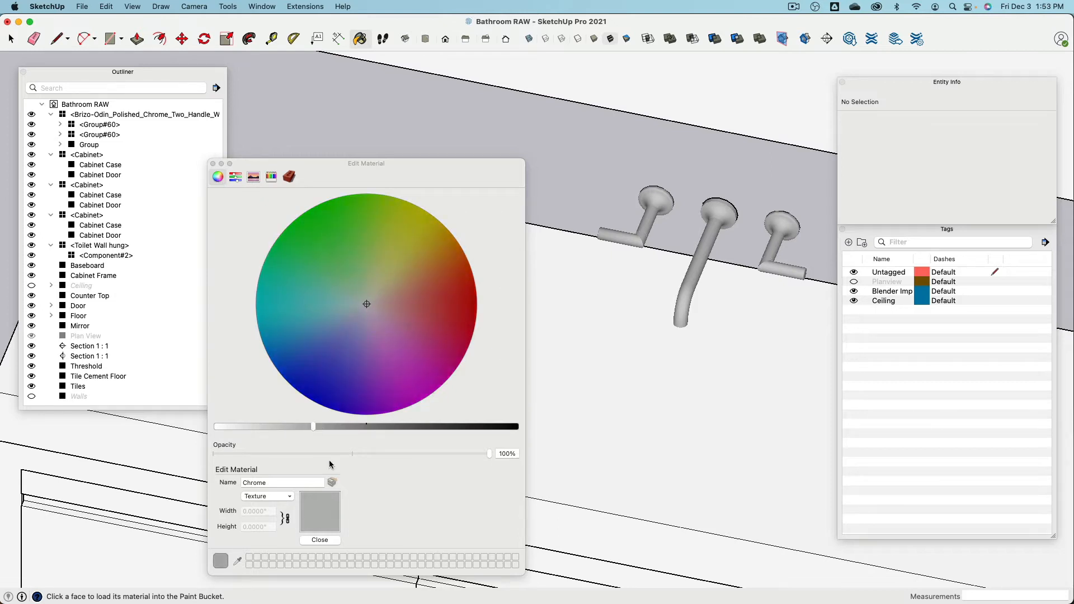
left_click(326, 427)
left_click(418, 252)
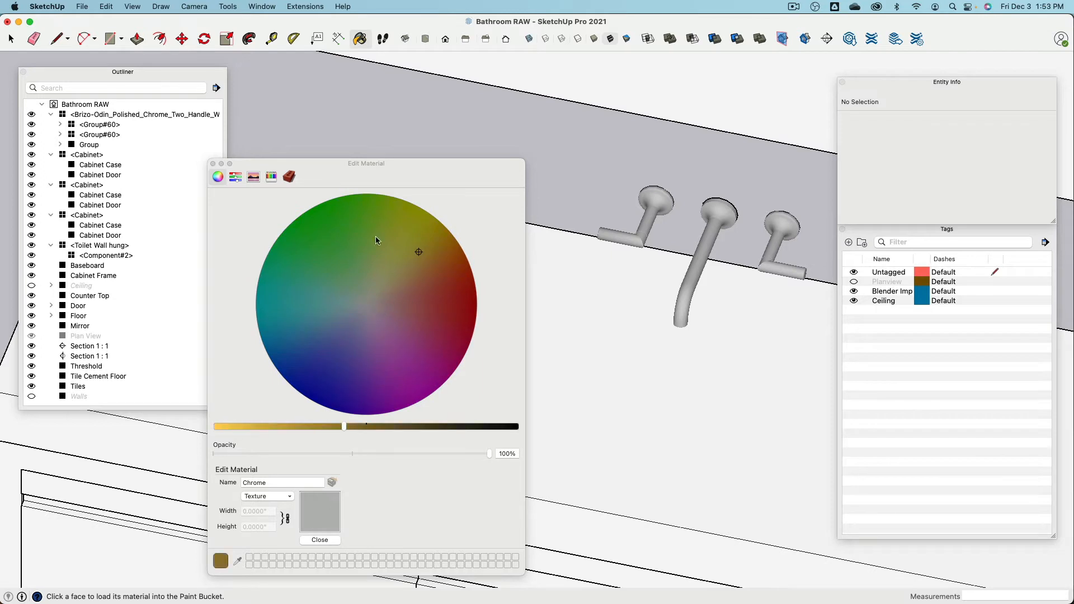
left_click(290, 176)
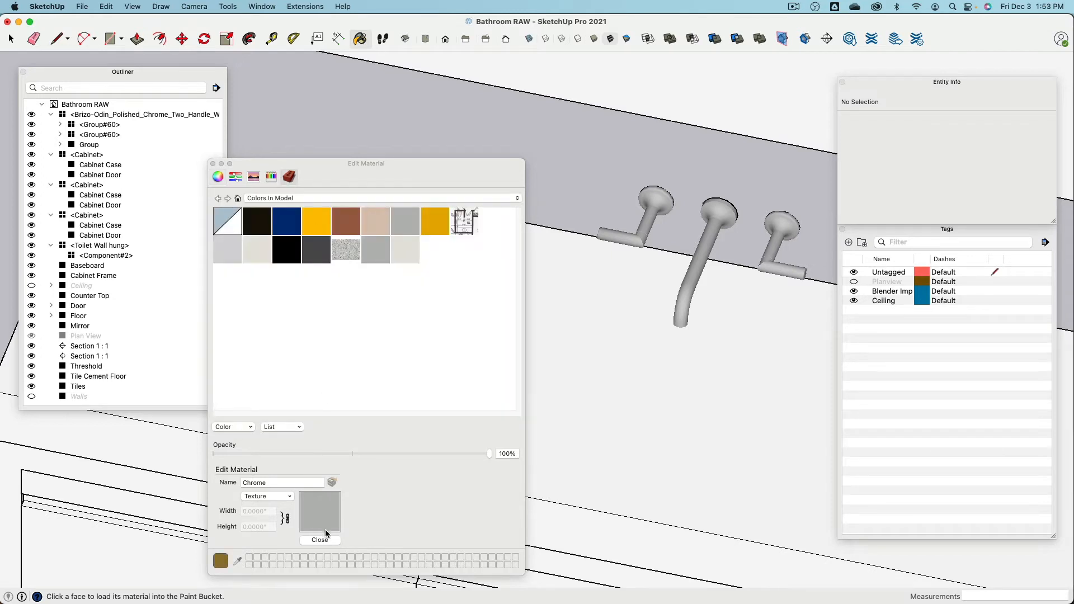
- Reselect the Chrome material and test blue and purple as its color on the faucet
left_click(377, 250)
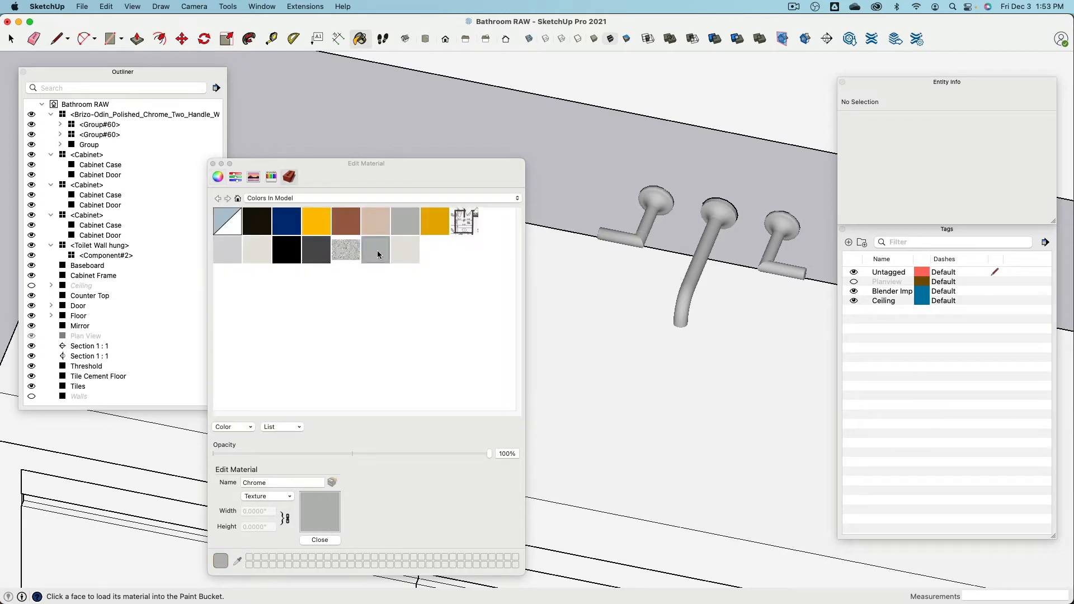
left_click(218, 177)
mouse_move(409, 287)
left_mouse_down()
mouse_move(417, 224)
mouse_move(391, 268)
mouse_move(308, 330)
mouse_move(282, 332)
left_mouse_up()
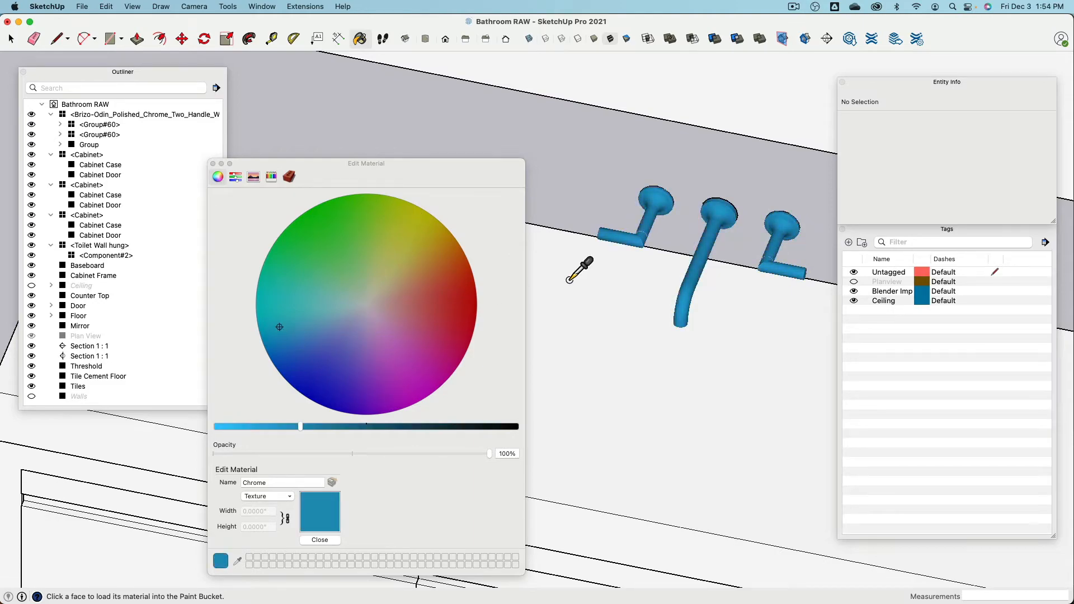
scroll(645, 290, "down", 3)
mouse_move(645, 290)
middle_mouse_down()
mouse_move(283, 387)
mouse_move(748, 224)
mouse_move(721, 232)
mouse_move(716, 314)
middle_mouse_up()
left_click_drag(366, 305, 372, 351)
middle_click_drag(596, 261, 665, 476)
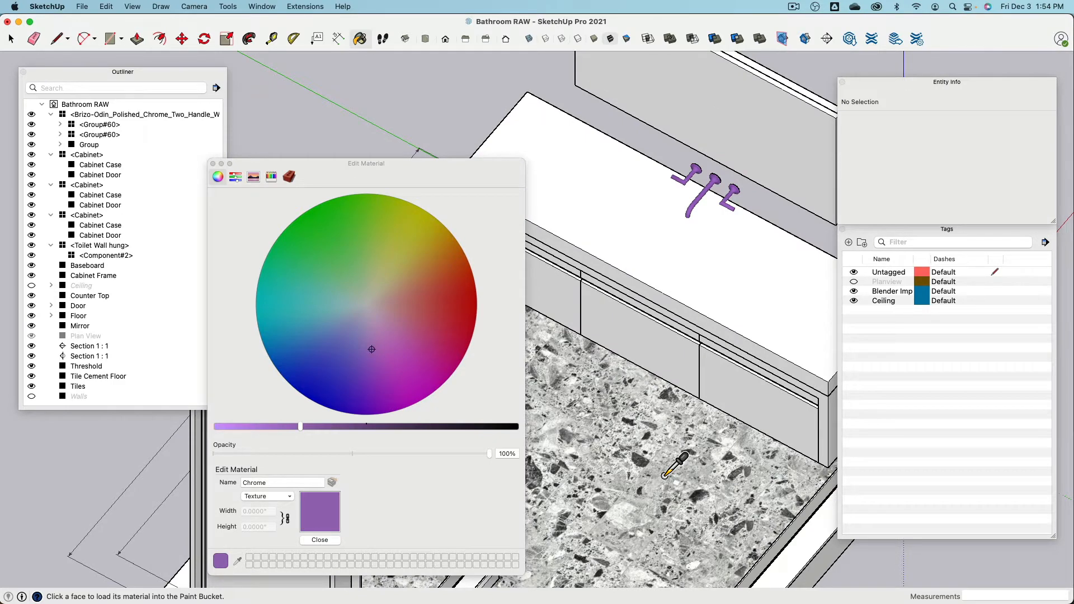
- Set the Chrome material's color to a darker neutral gray and return to the swatches of the model's materials
left_click(370, 308)
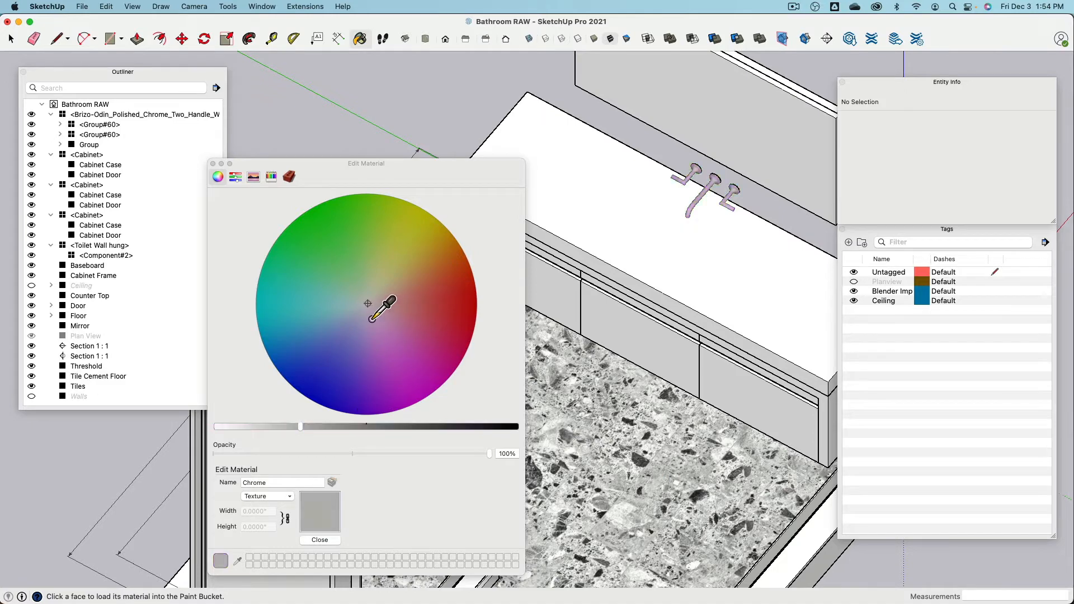
left_click(360, 427)
mouse_move(361, 440)
left_mouse_down()
mouse_move(331, 440)
mouse_move(340, 440)
left_mouse_up()
middle_click_drag(660, 376, 679, 246)
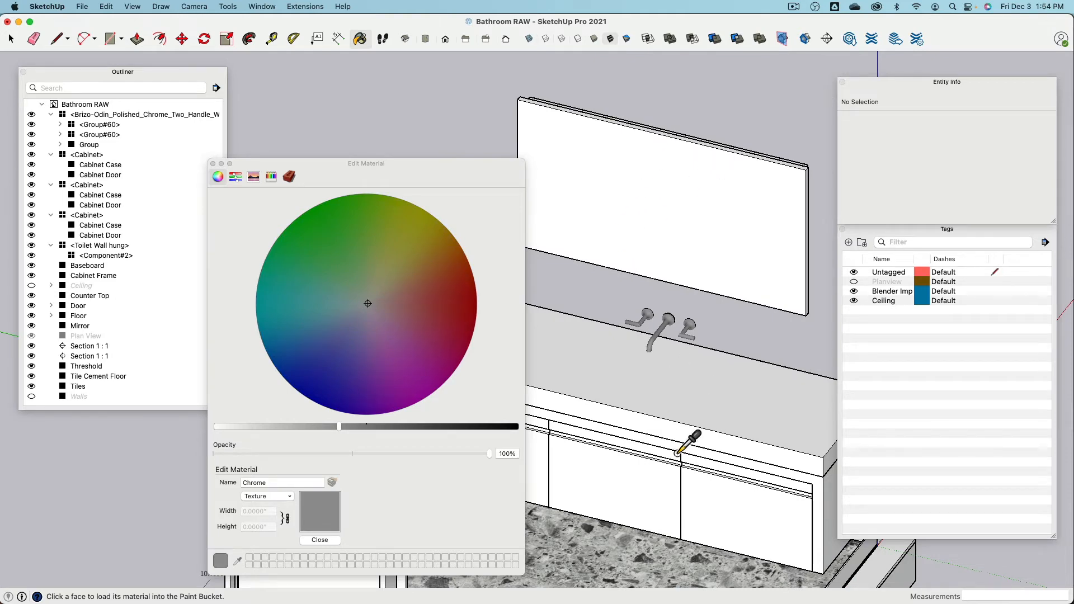
scroll(668, 434, "down", 3)
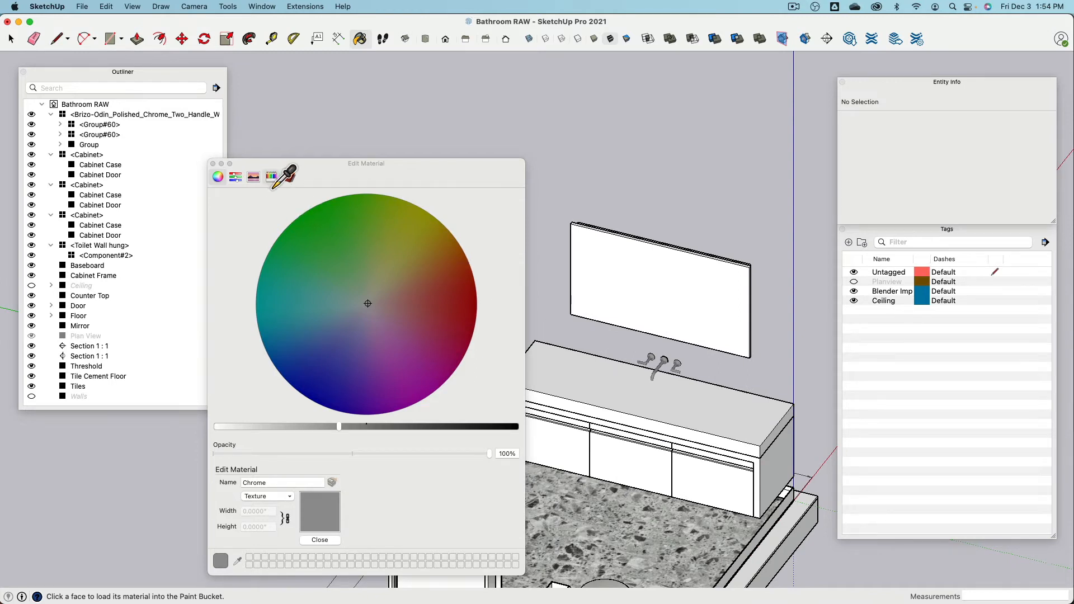
left_click(289, 176)
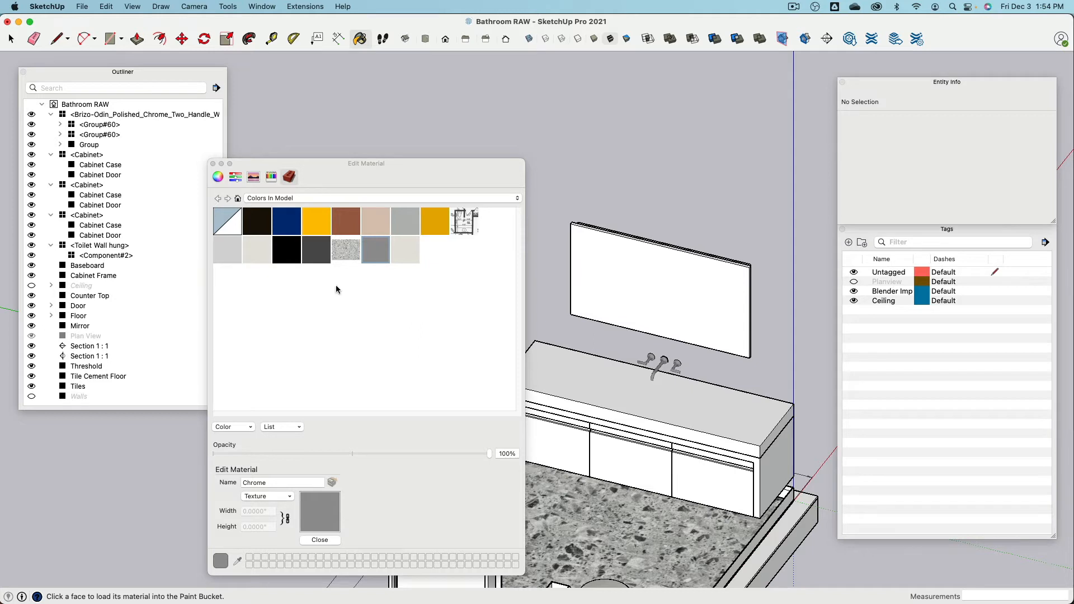
- Move the material editor away from the vanity and shrink it so that the model is less covered
left_click_drag(327, 179, 347, 87)
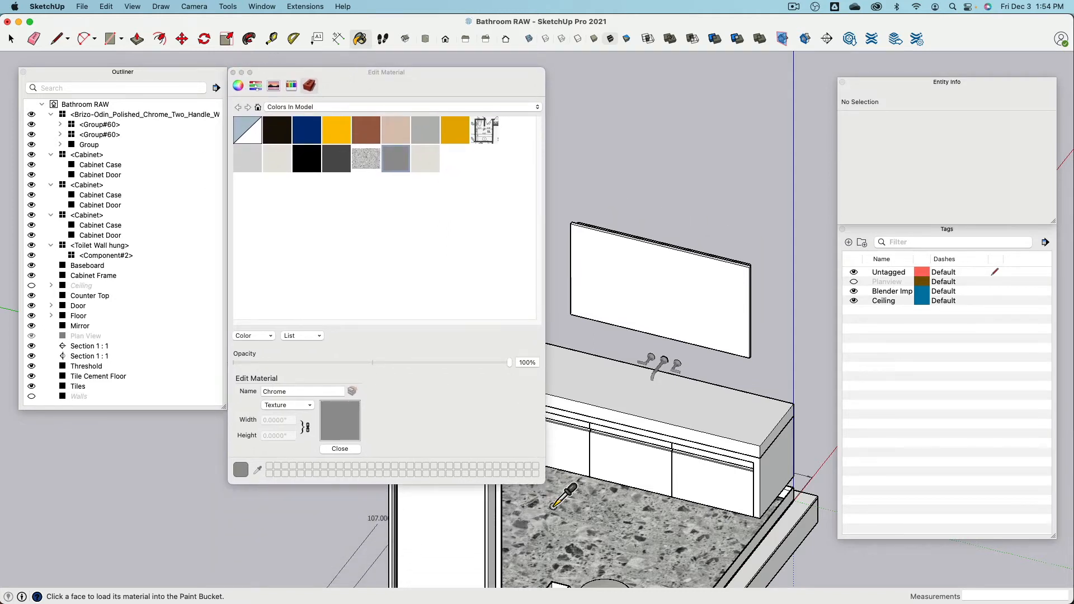
left_click_drag(544, 482, 359, 347)
left_click_drag(357, 278, 462, 280)
left_click_drag(431, 350, 429, 402)
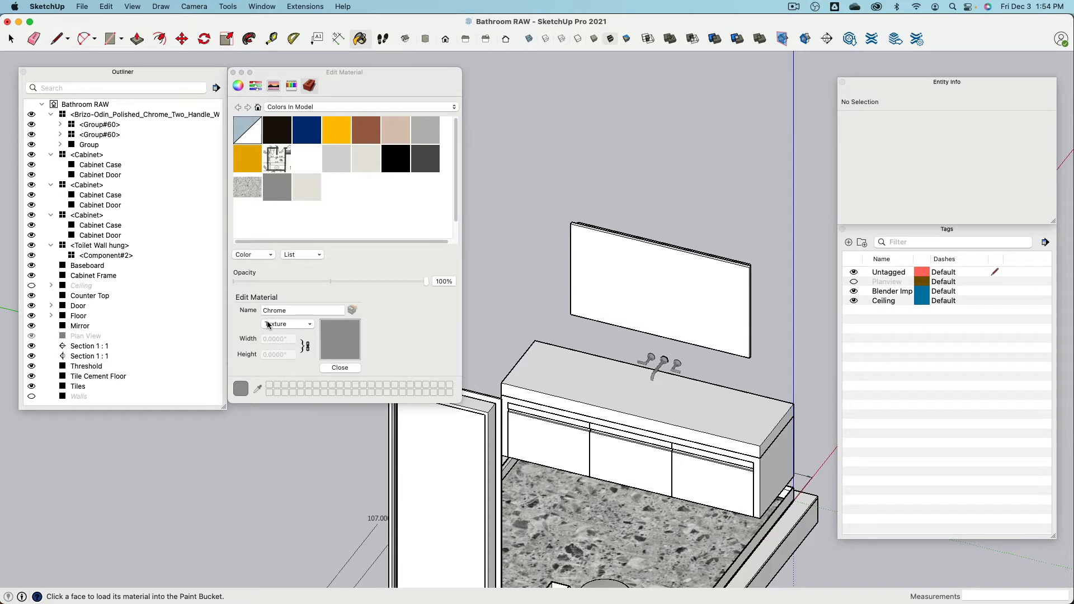
- Check the list and color options for the model's materials, close the material editor and return to the Select tool
left_click(299, 256)
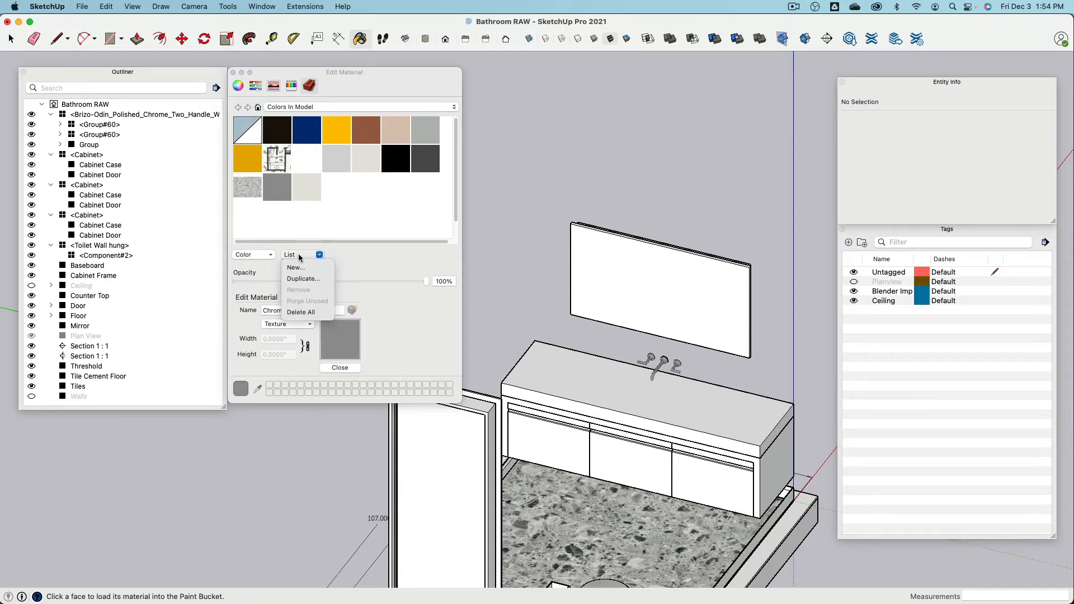
left_click(263, 256)
left_click(245, 256)
left_click(362, 267)
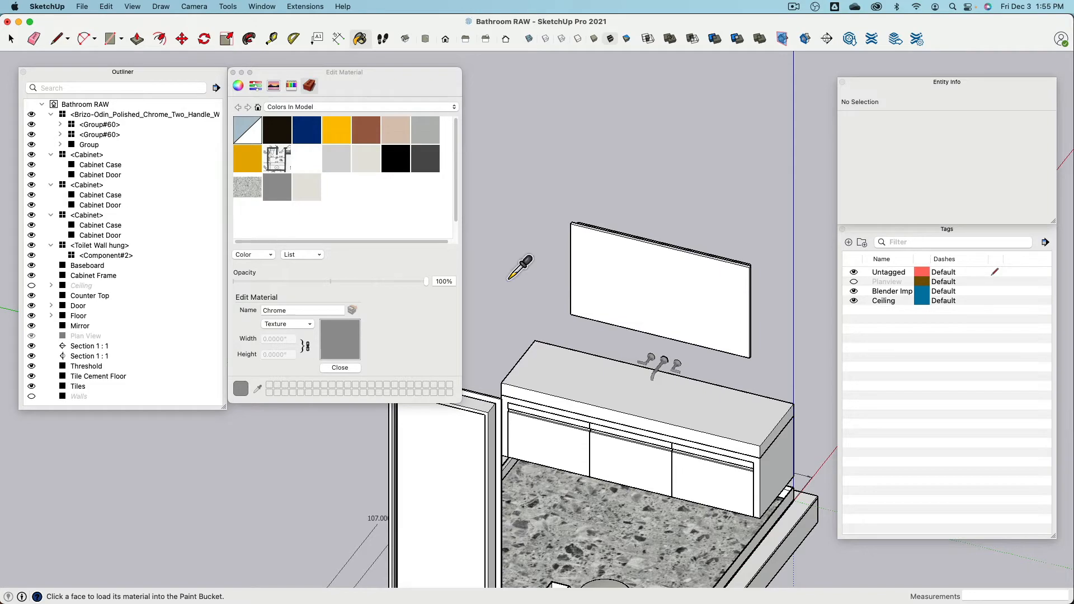
left_click(234, 72)
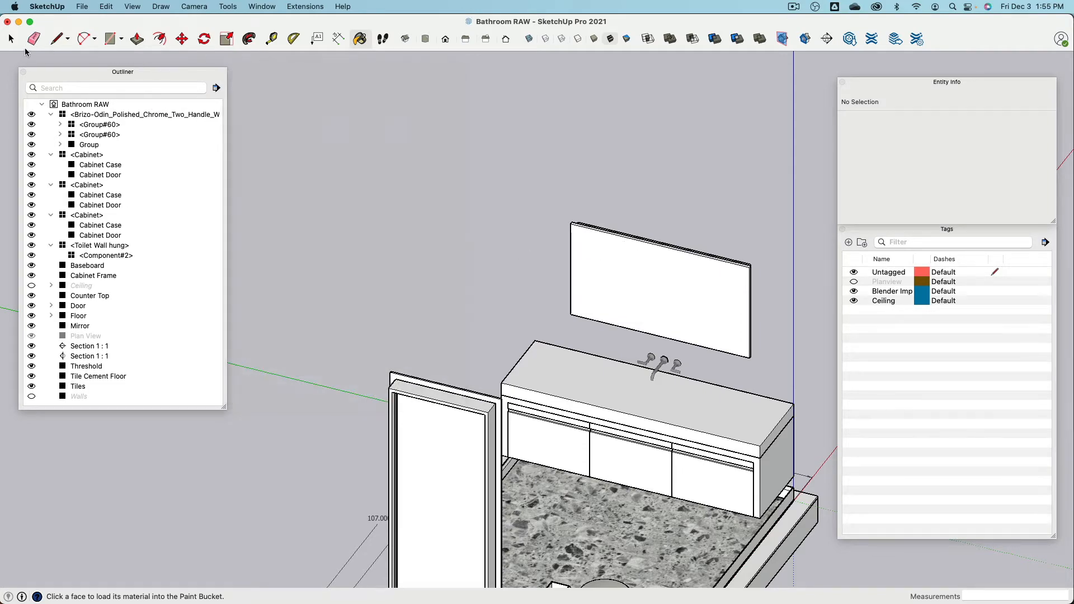
key("space")
- Turn on the Planview tag and unhide the ceiling and walls so the whole bathroom model is displayed
middle_click_drag(451, 194, 482, 135)
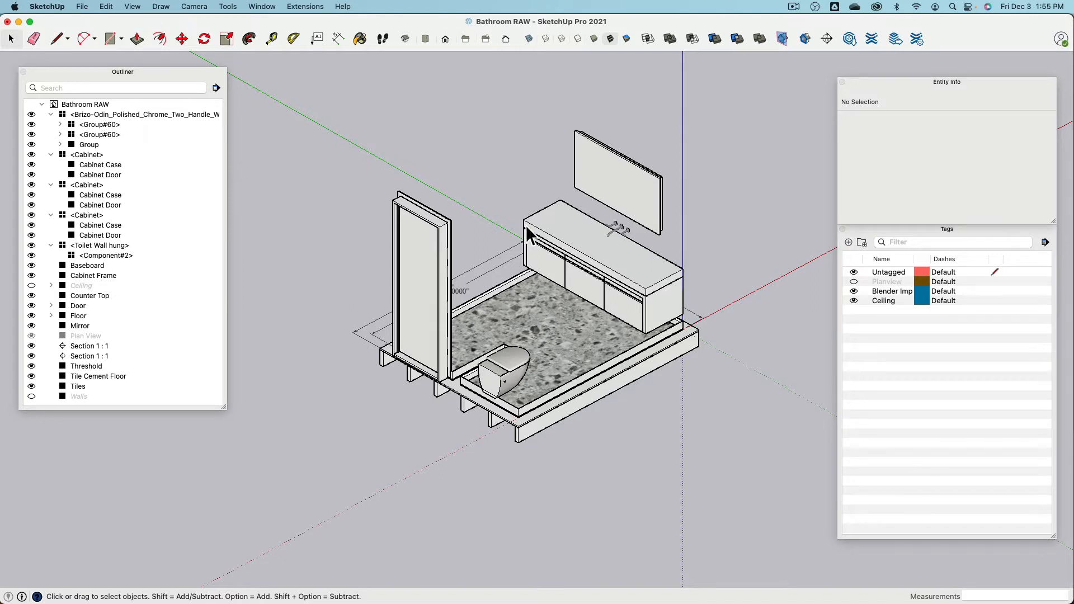
left_click(854, 281)
left_click(854, 282)
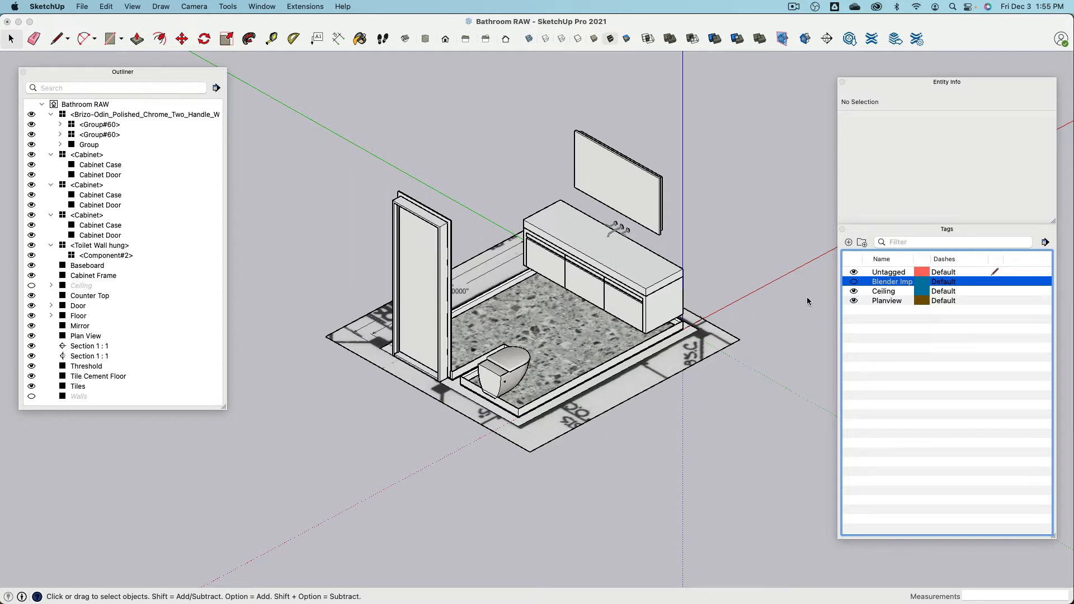
left_click(854, 281)
key("super+z")
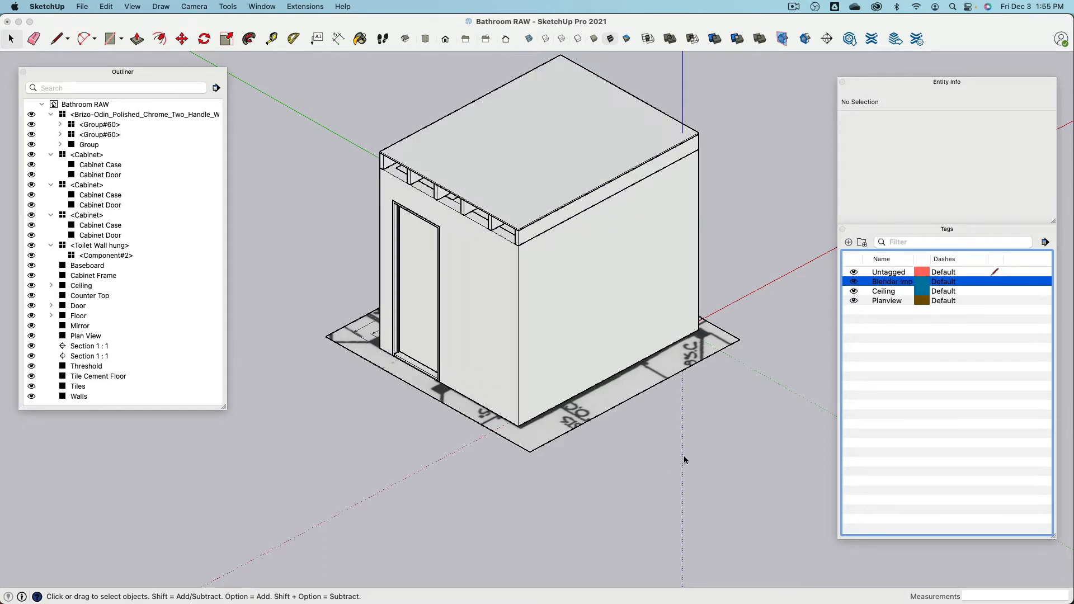
left_click(684, 456)
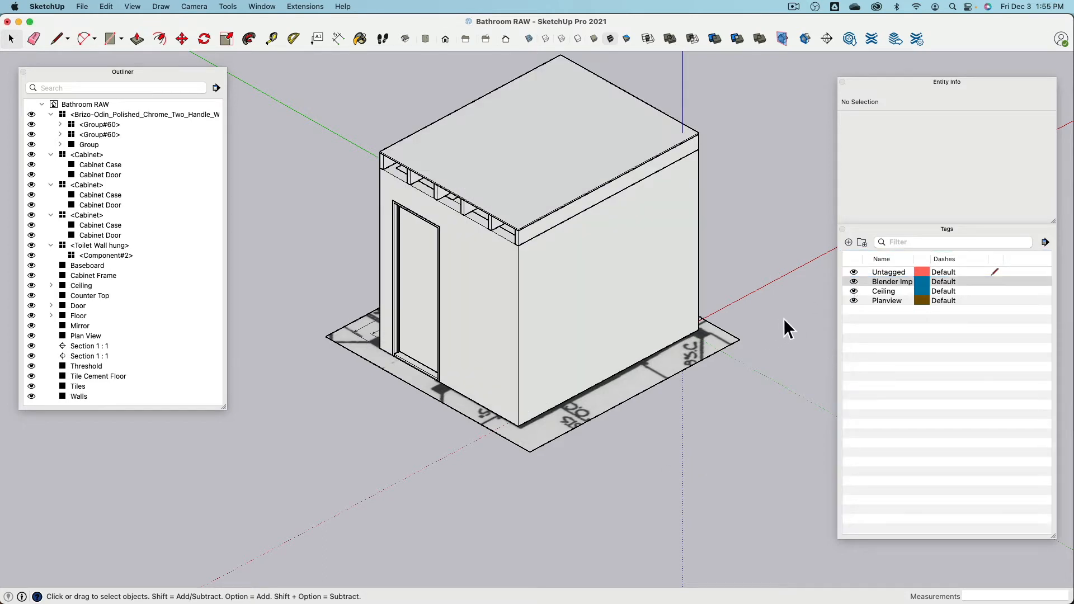
- Hide the Planview tag, try to bring the plan back with Unhide All, and turn the tag on again
left_click(854, 302)
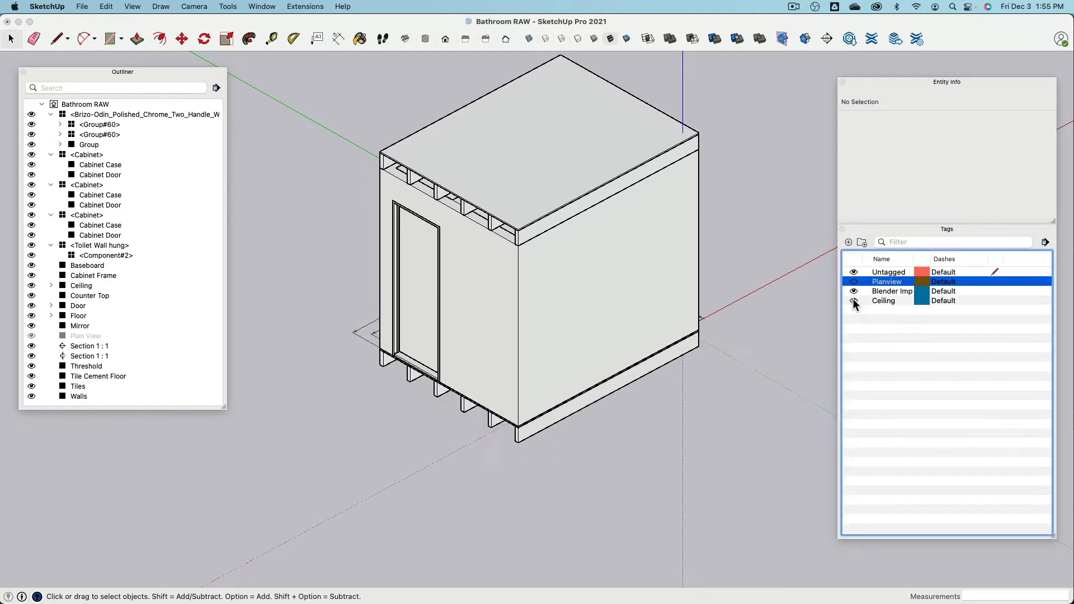
left_click(702, 406)
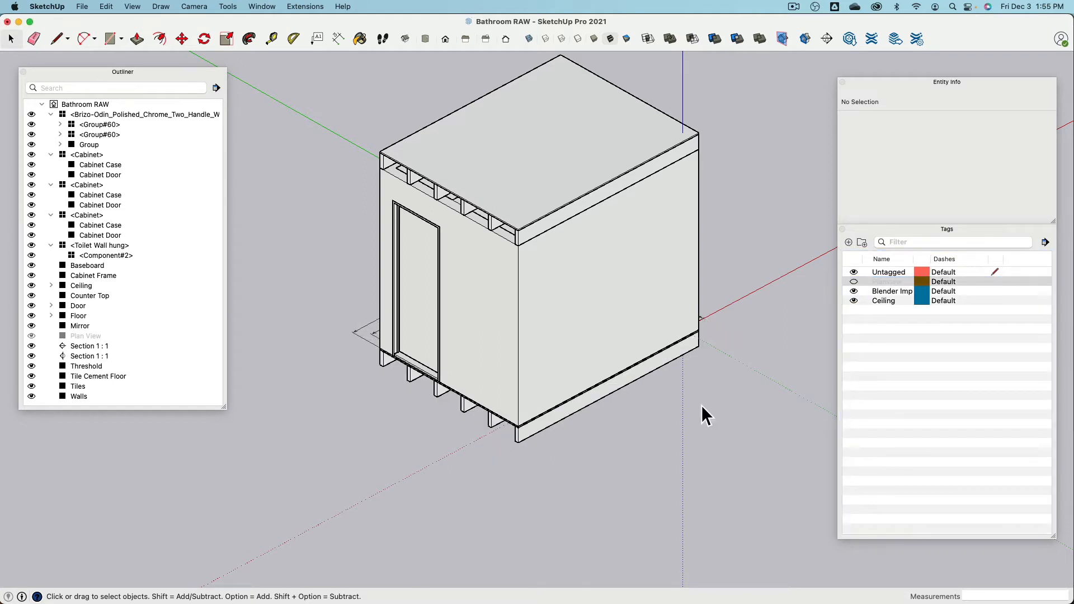
left_click(107, 6)
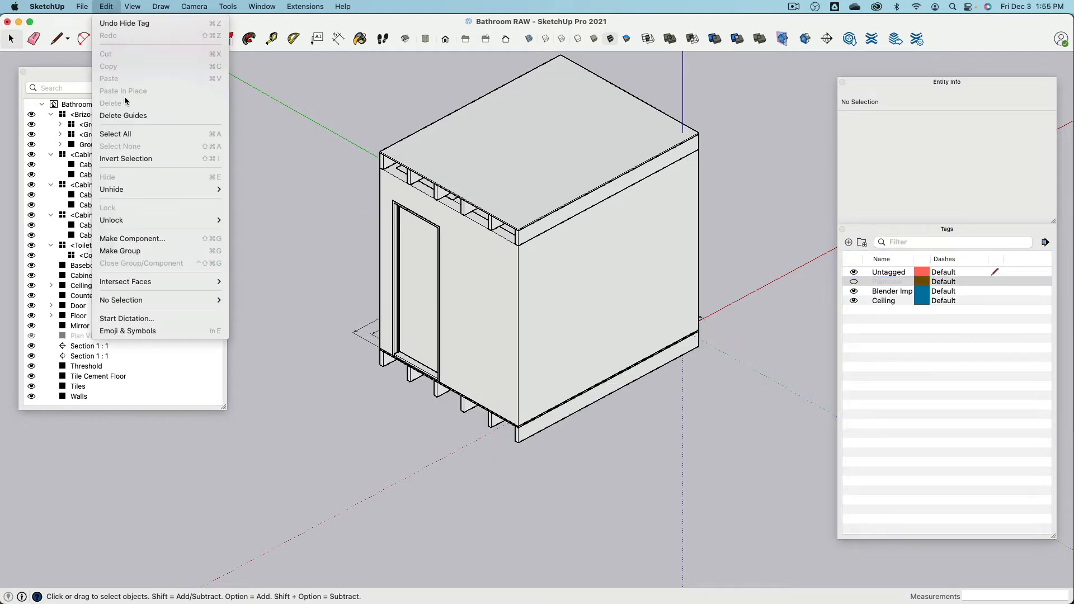
mouse_move(140, 189)
left_click(291, 218)
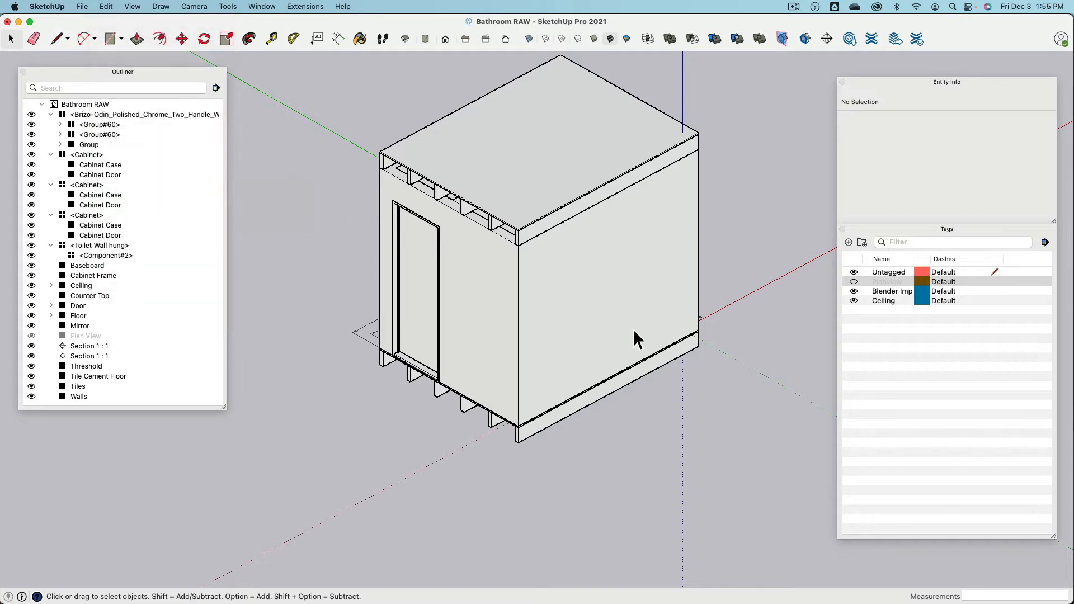
left_click(854, 282)
- Hide the Plan View group itself and restore it by unhiding all objects
left_click(586, 417)
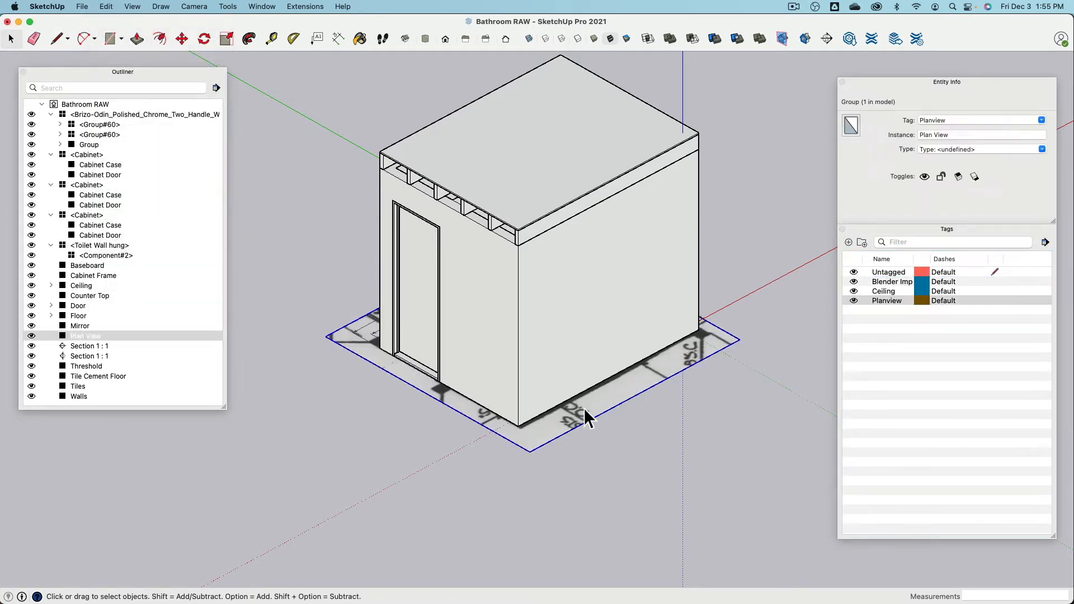
right_click(586, 416)
left_click(621, 409)
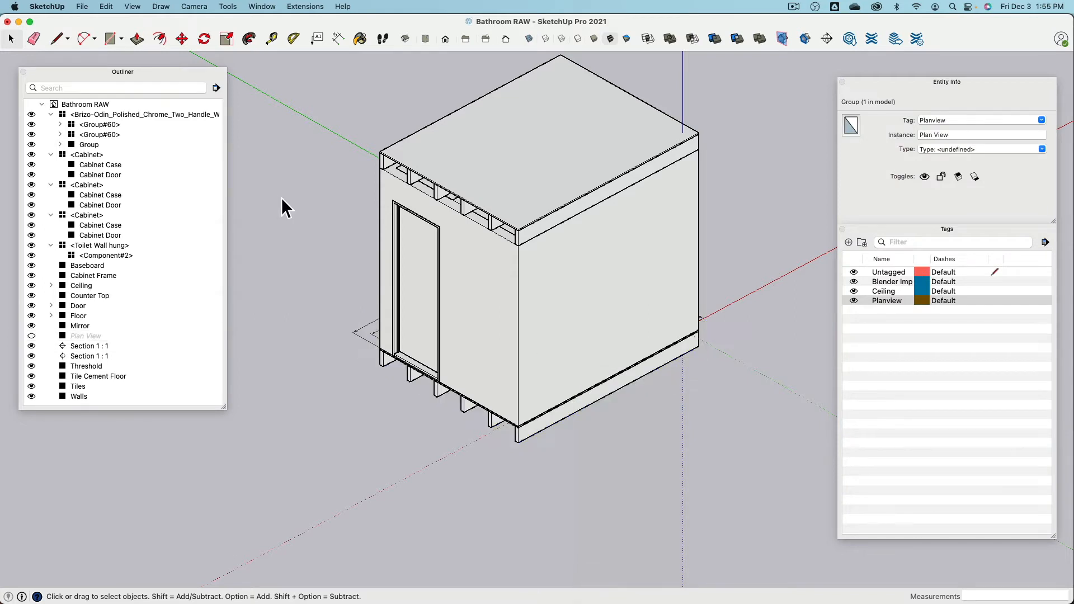
left_click(105, 6)
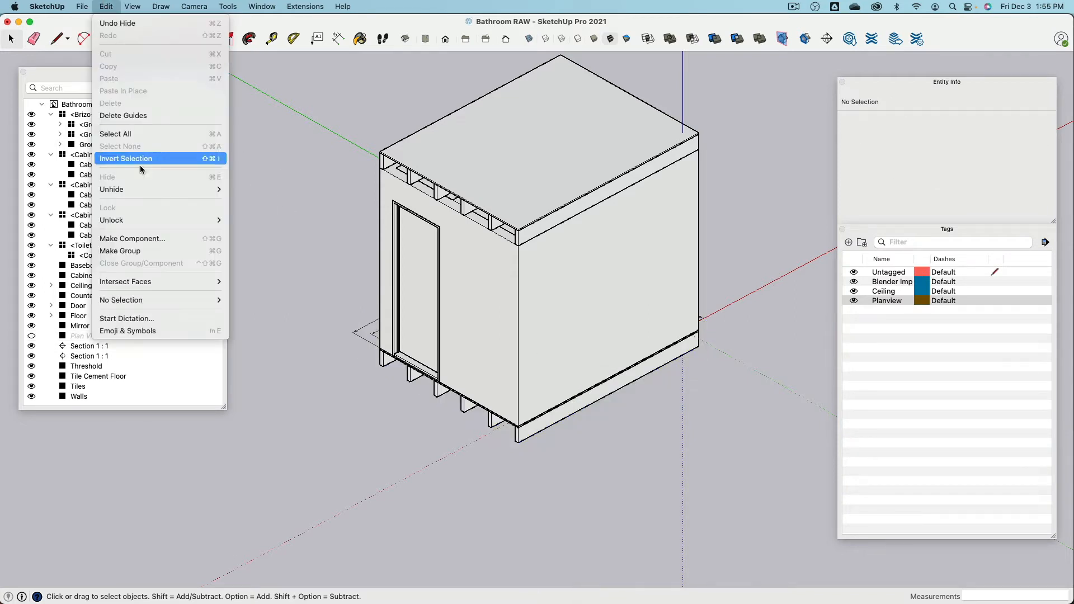
mouse_move(170, 188)
left_click(280, 214)
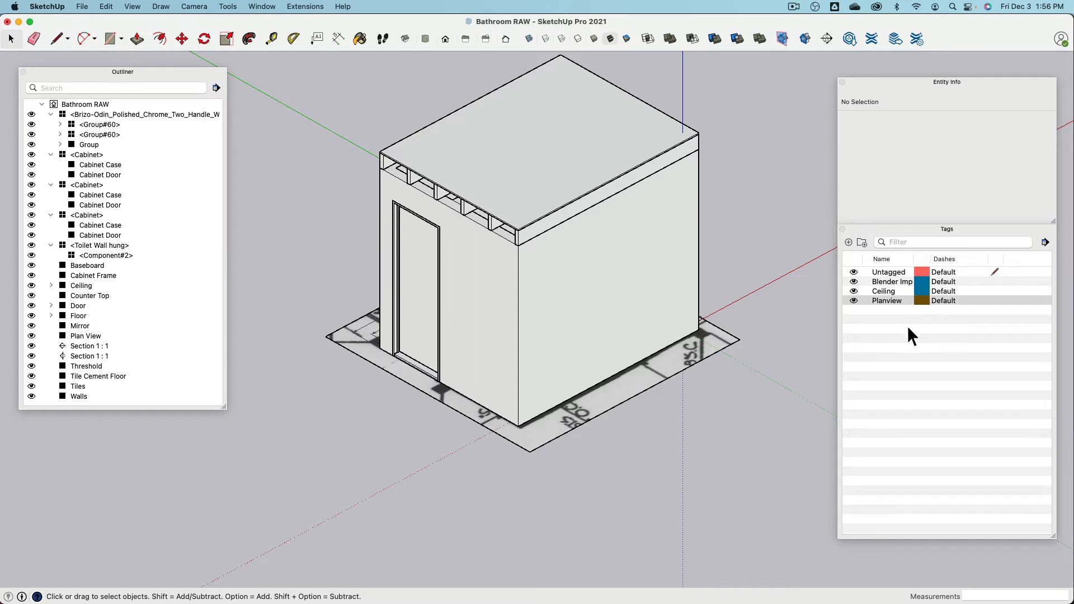
- Turn off the Ceiling and Planview tags and hide the Walls group to look into the bathroom
left_click(853, 291)
left_click(854, 301)
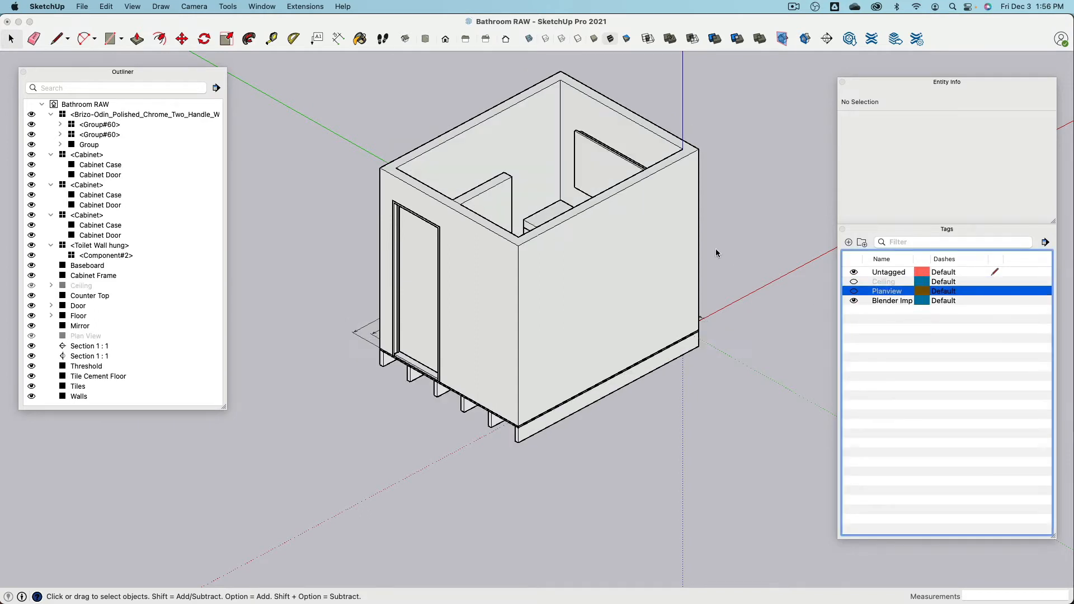
middle_click_drag(716, 248, 568, 302)
left_click(579, 334)
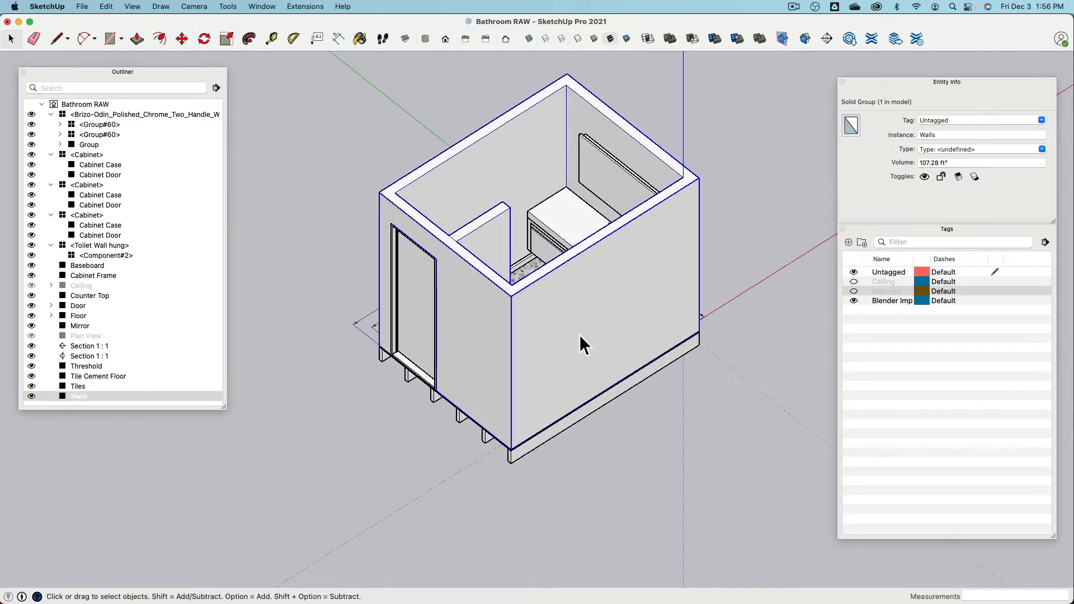
key("super+e")
scroll(522, 329, "up", 5)
middle_click_drag(521, 328, 545, 291)
- Unhide the Walls group, then hide and unhide it once more
key("super+shift+e")
left_click(623, 403)
key("super+e")
key("super+shift+e")
scroll(545, 410, "down", 3)
scroll(559, 274, "down", 2)
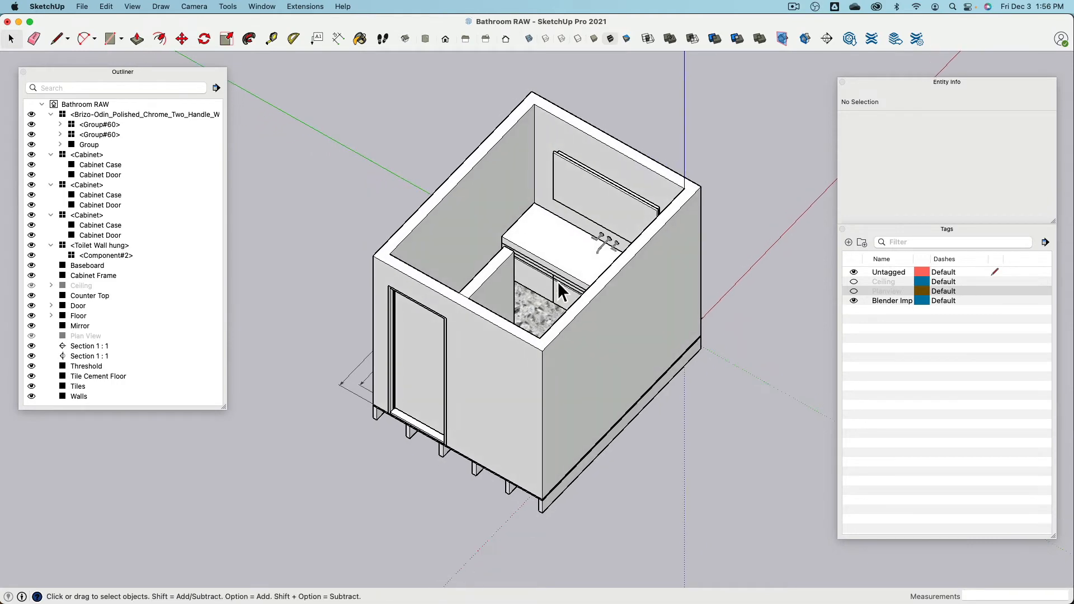
- Turn the Ceiling and Planview tags back on and check the complete model from outside
left_click(854, 283)
middle_click_drag(743, 282, 746, 223)
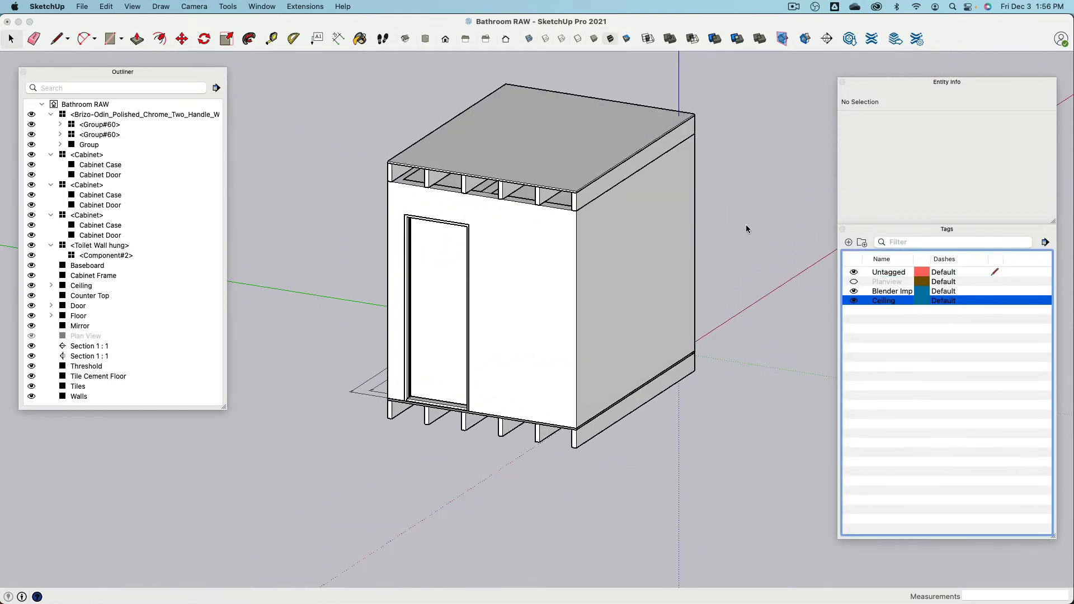
left_click(854, 282)
mouse_move(722, 314)
middle_mouse_down()
mouse_move(731, 144)
mouse_move(619, 367)
mouse_move(160, 362)
mouse_move(573, 441)
middle_mouse_up()
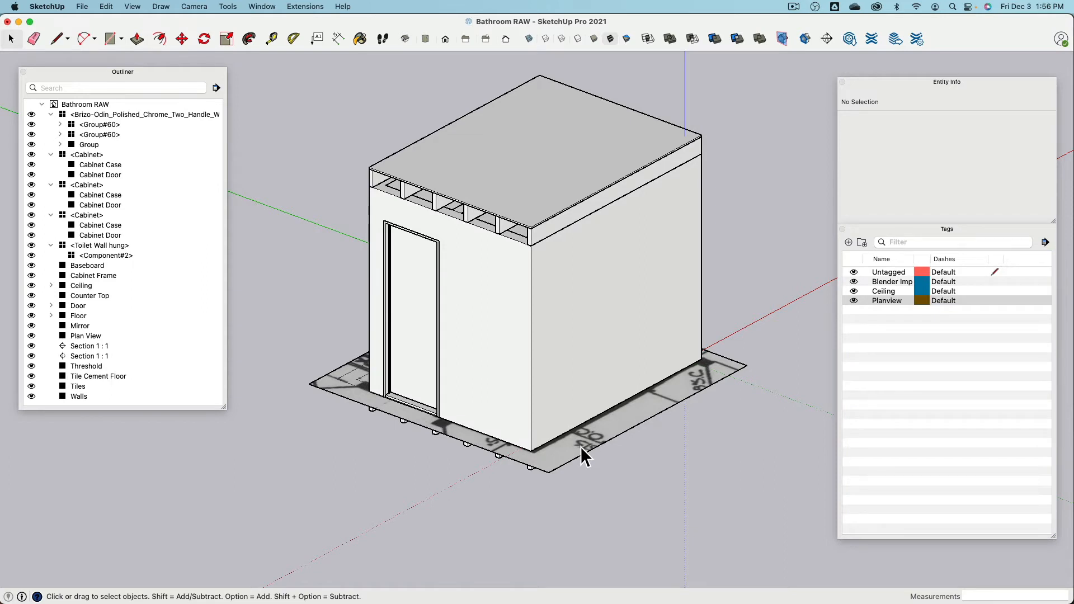
middle_click_drag(525, 336, 511, 377, "shift")
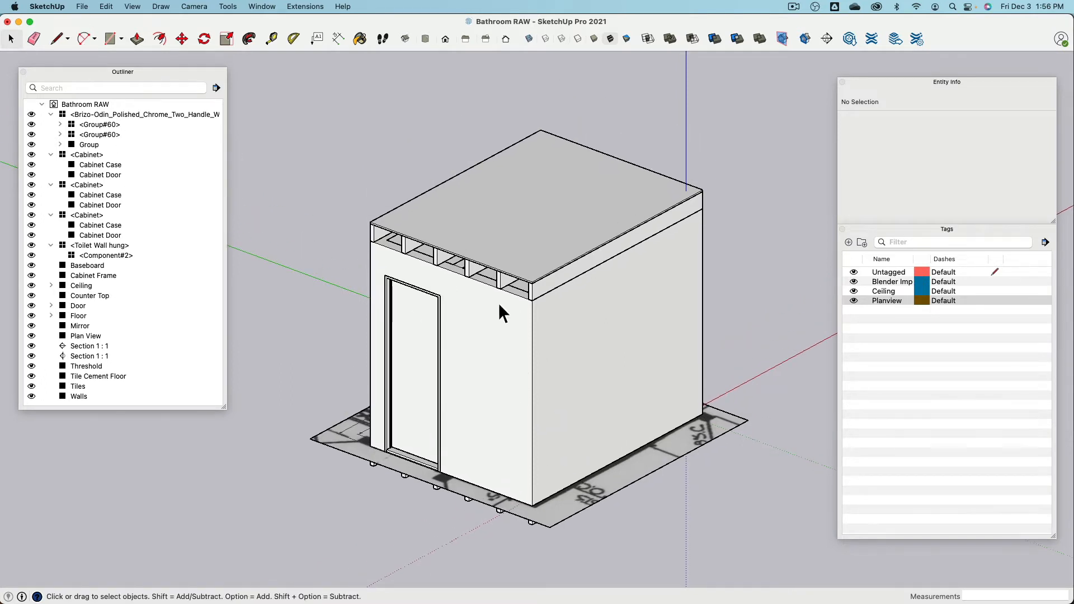
- Select everything in the model and open the 3D model export for it
key("super+a")
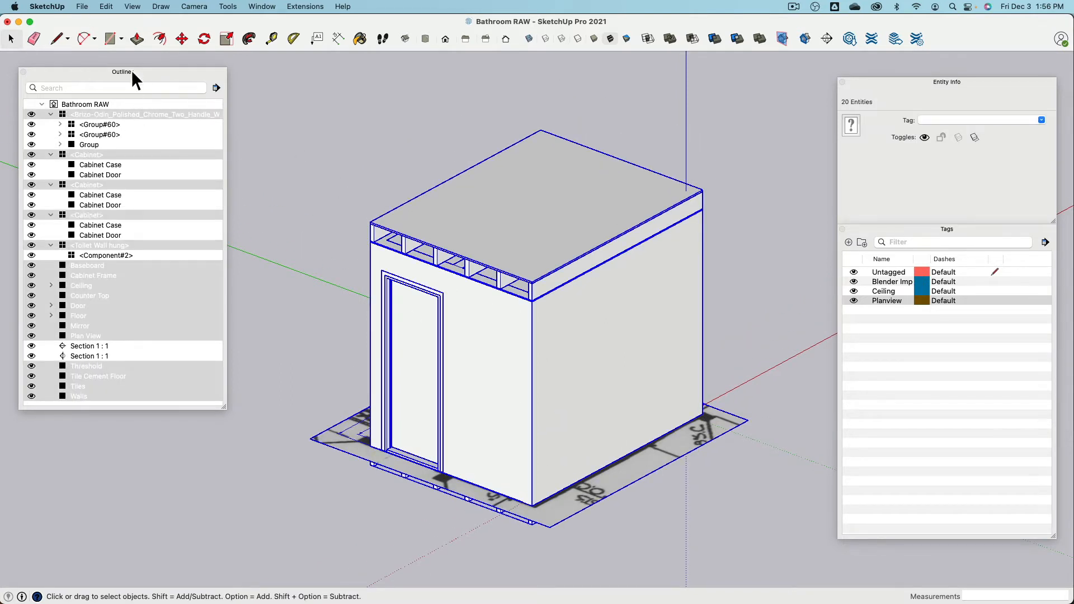
left_click(83, 6)
mouse_move(115, 245)
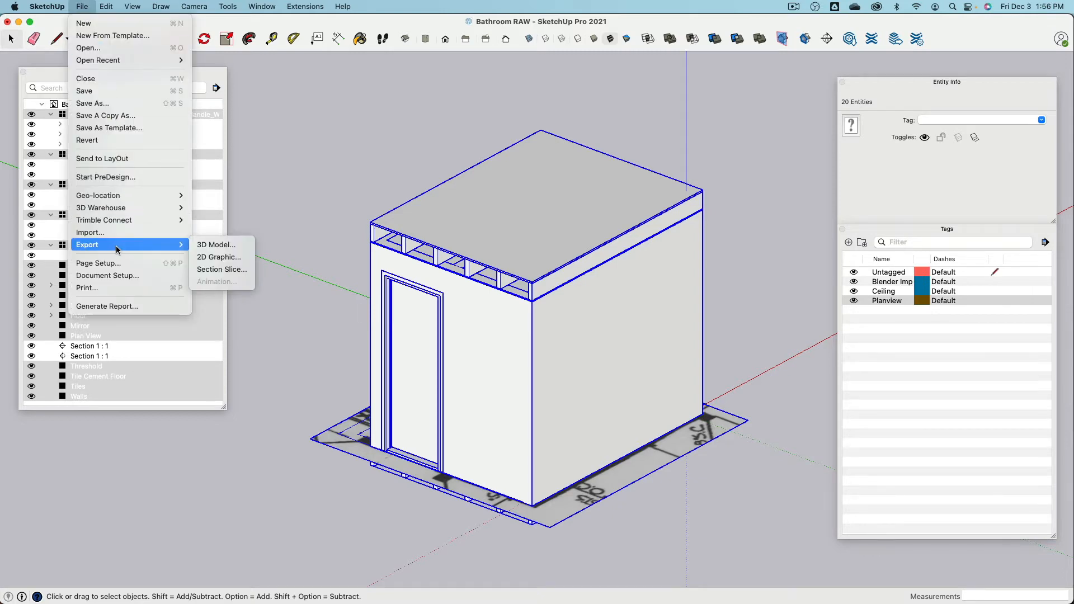
left_click(219, 249)
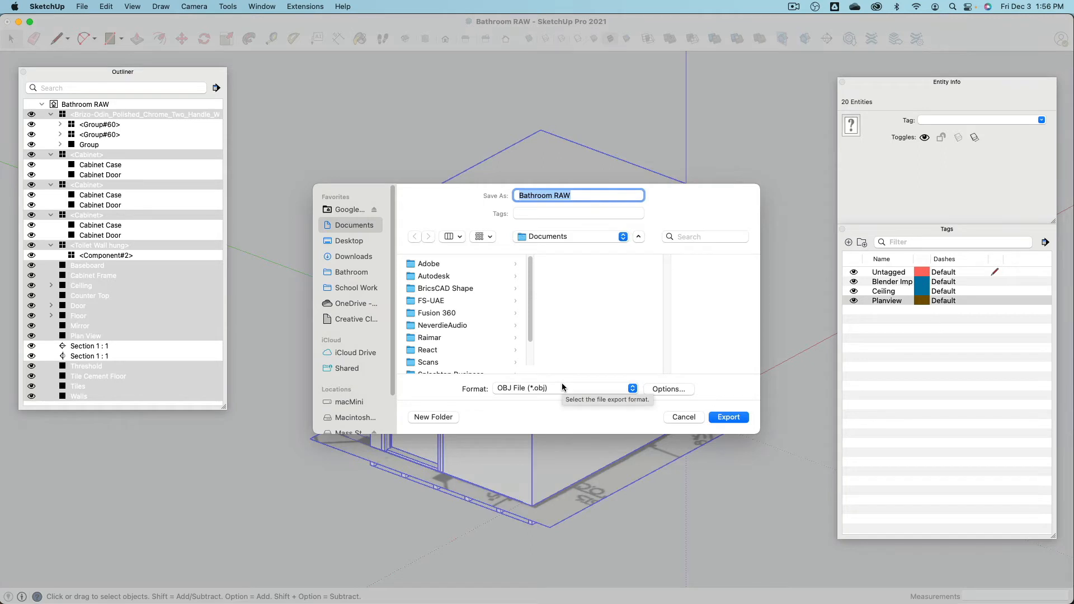
- Choose the Desktop as the export location and create a new folder named Bathroom there
left_click(350, 241)
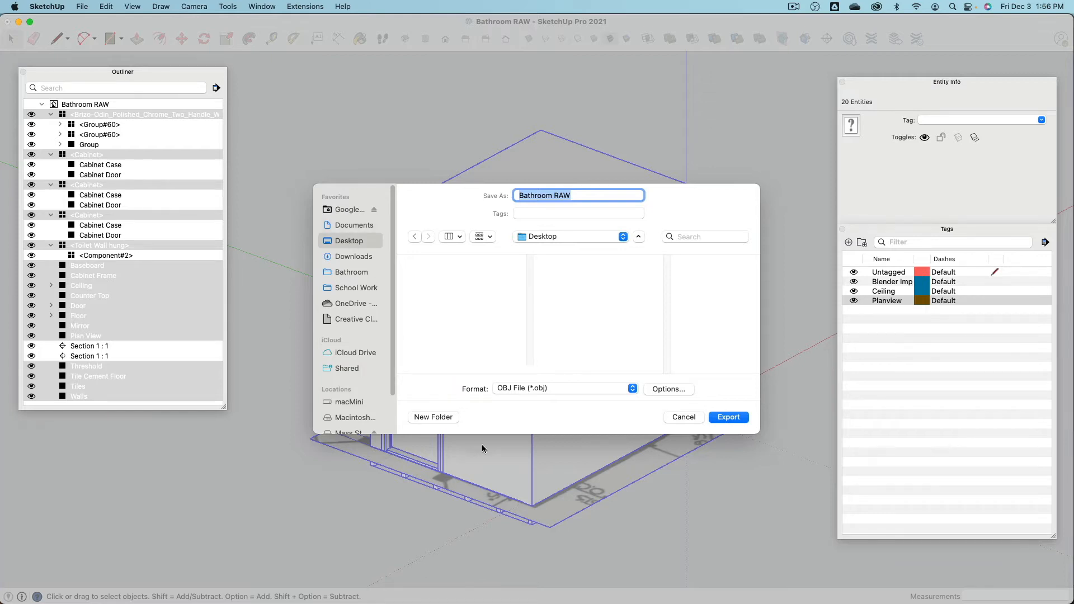
left_click(442, 418)
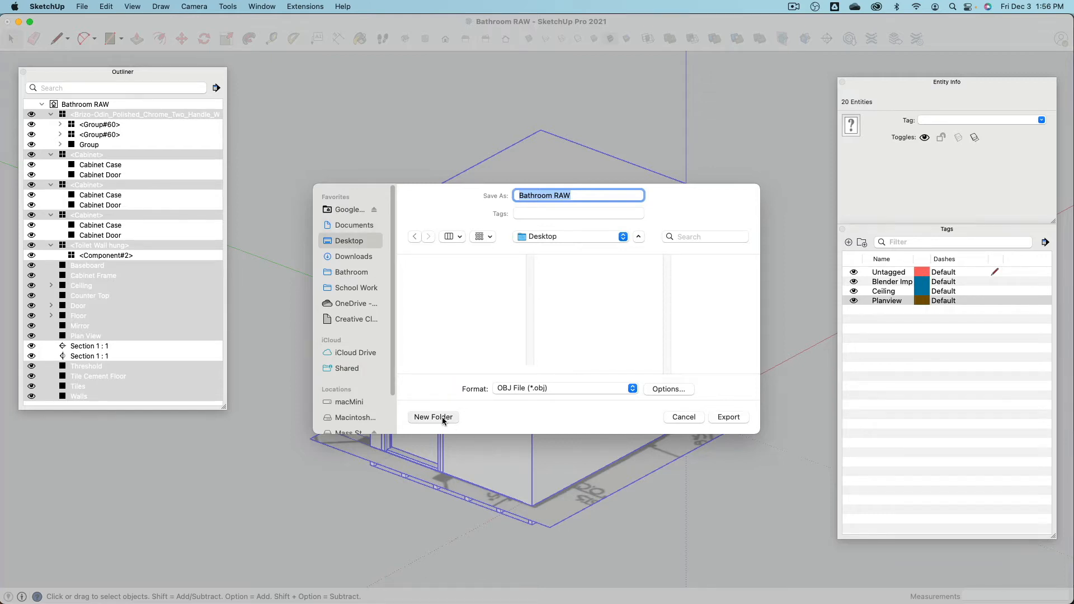
type("Bathroom")
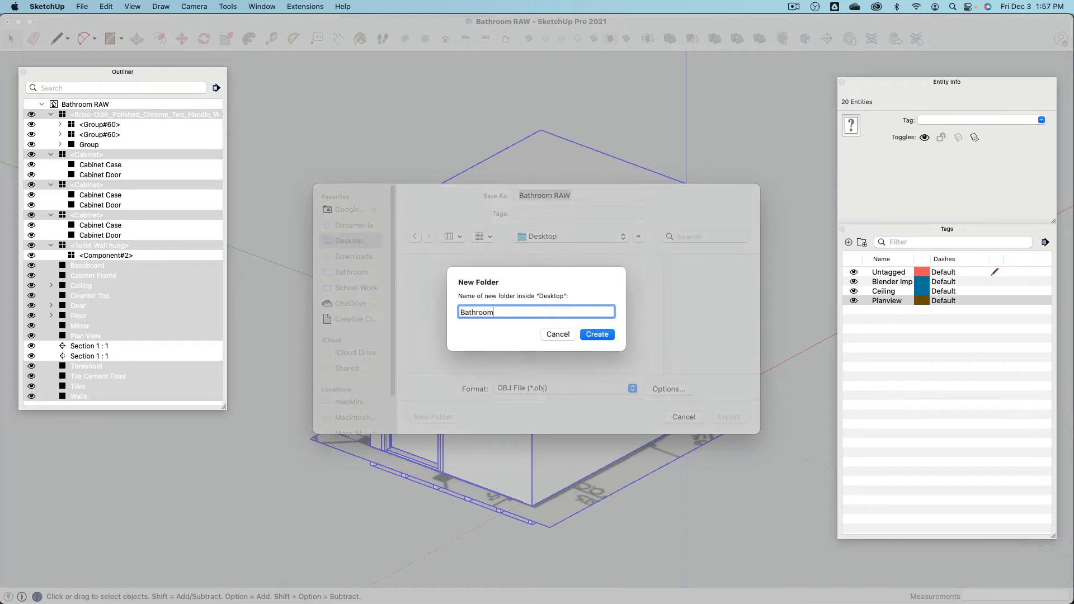
key("Return")
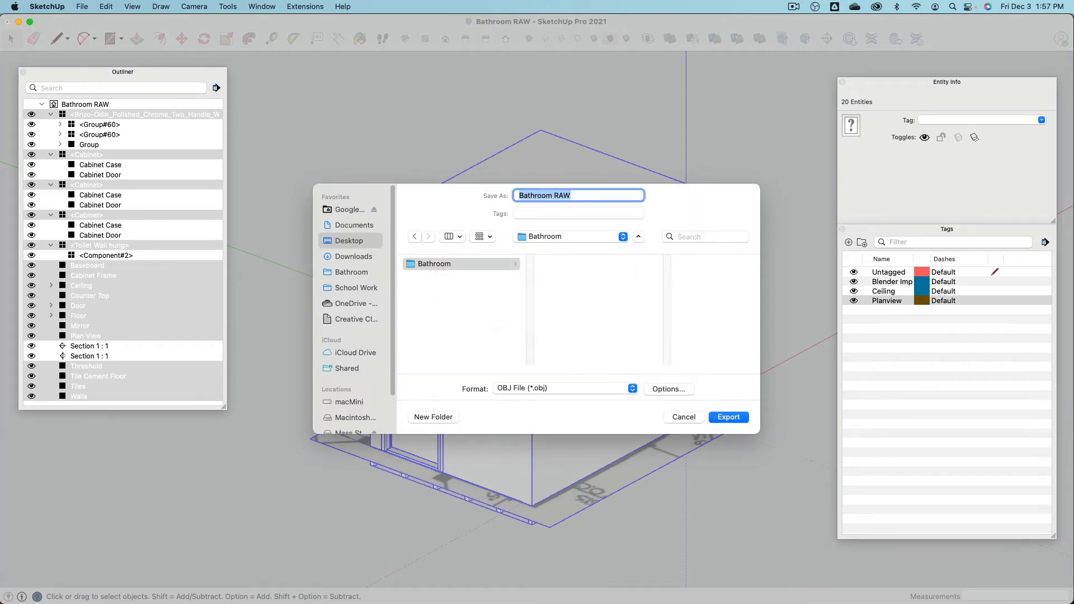
- Accept the OBJ options with meters as units, try to export Bathroom RAW, then run the problem fix and close its report
left_click(668, 389)
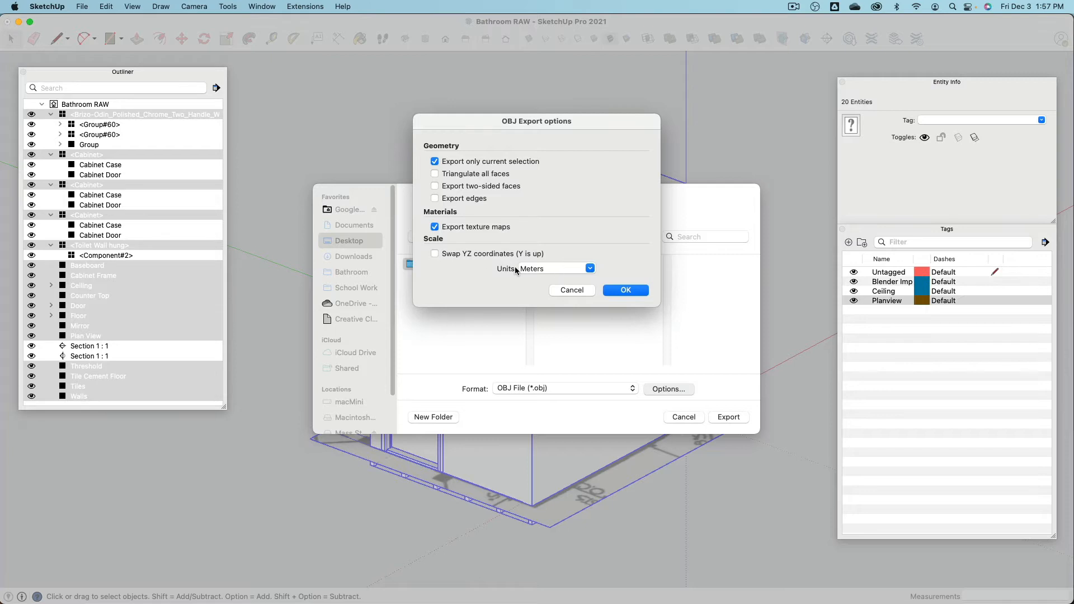
left_click(626, 290)
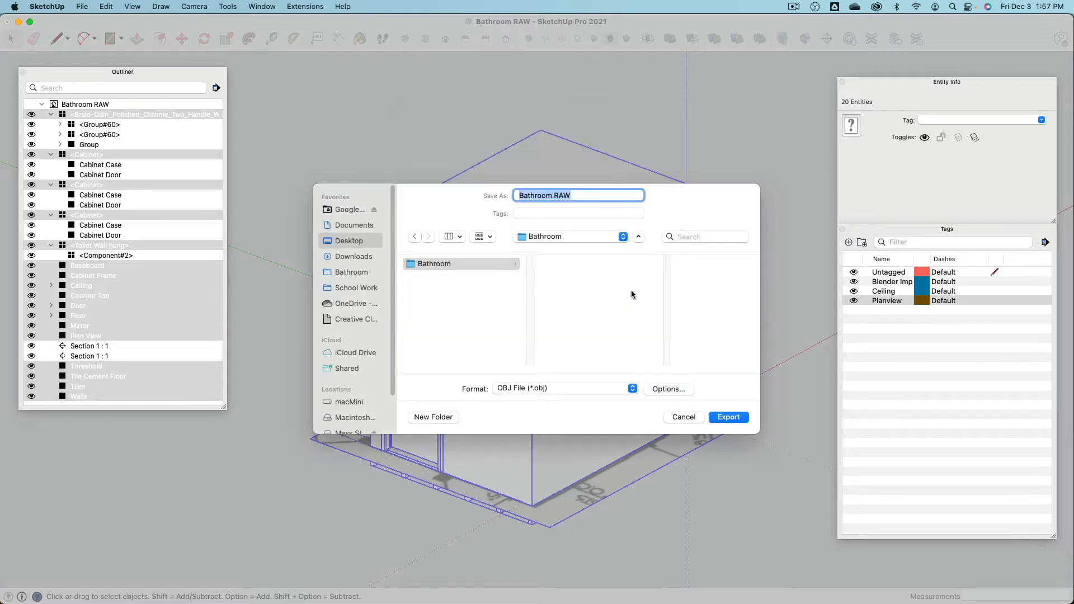
left_click(733, 421)
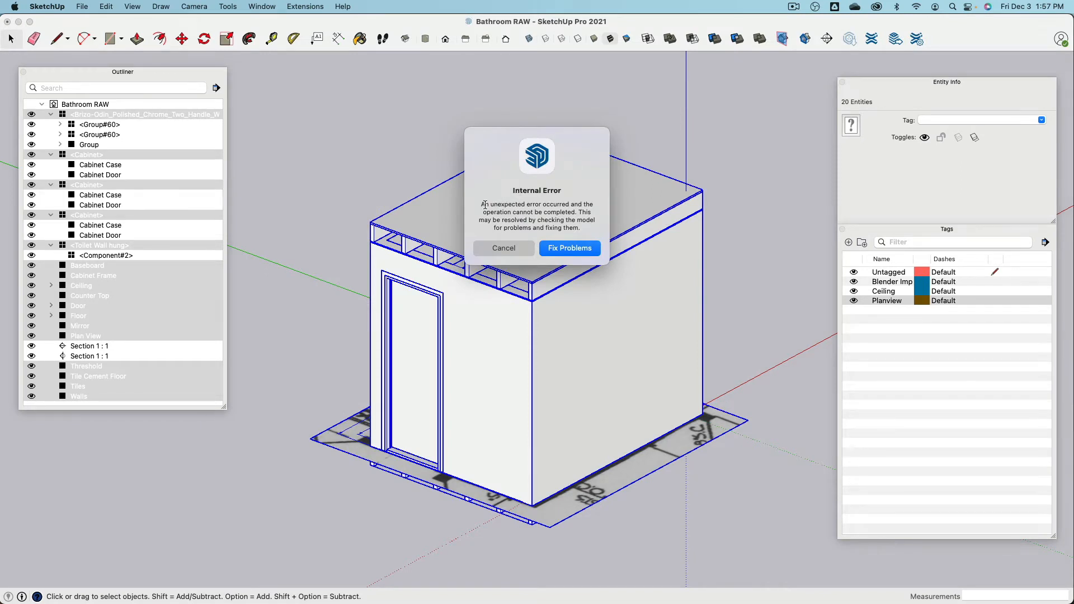
left_click(573, 253)
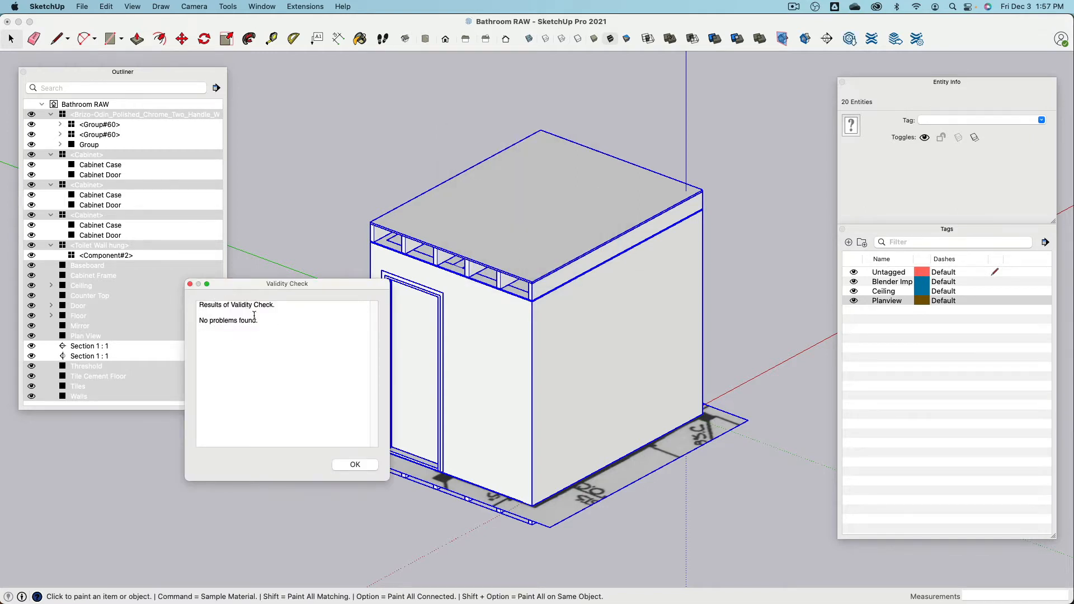
left_click(190, 284)
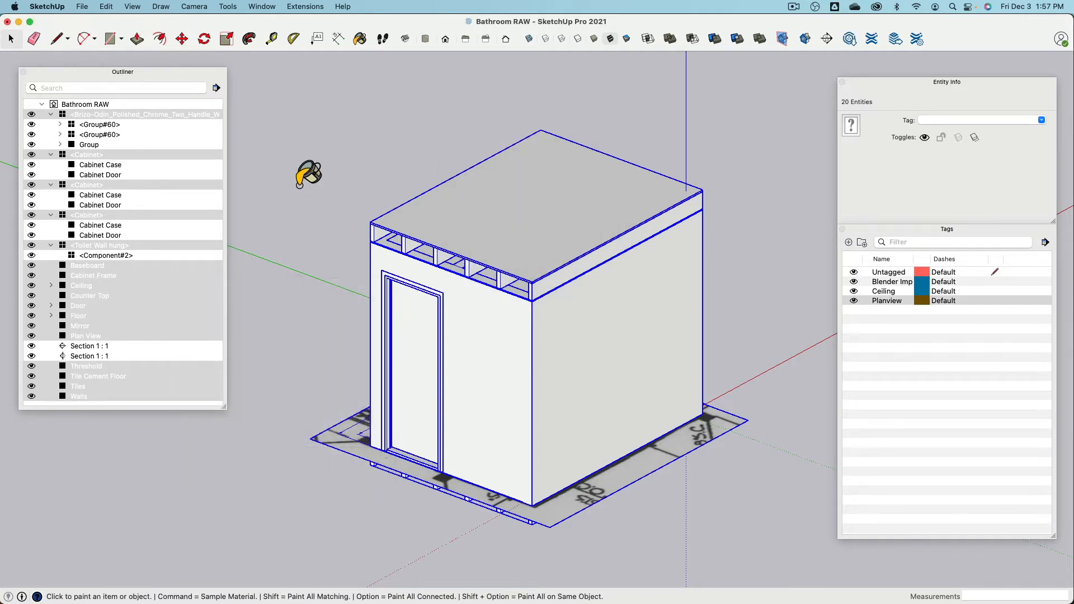
- Clear the selection, export the whole model as the OBJ file Bathroom RAW into the Bathroom folder, and close the export report
key("space")
left_click(265, 99)
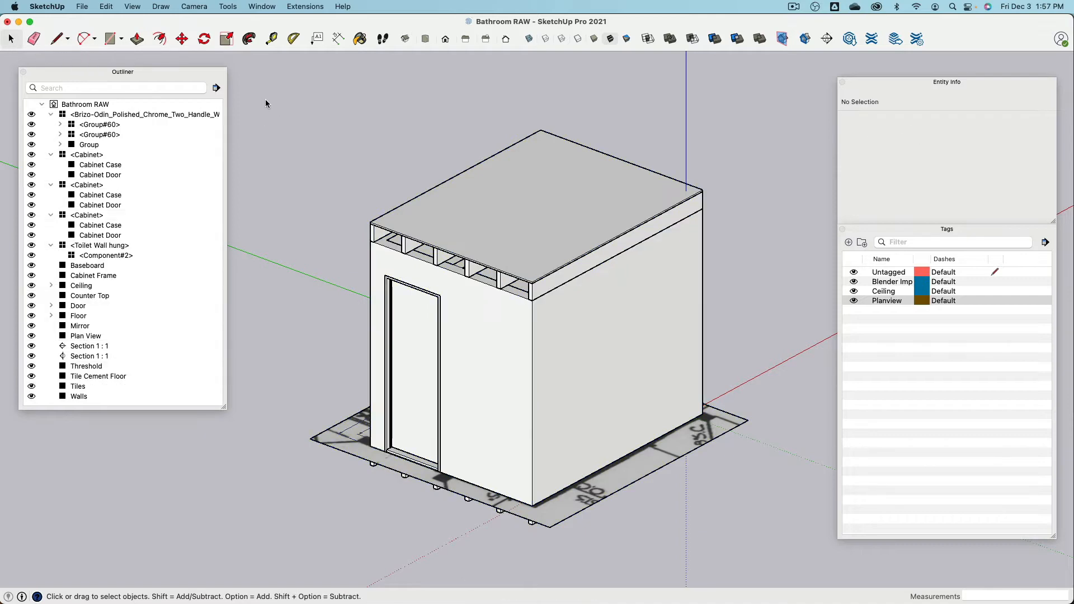
left_click(84, 6)
left_click(201, 249)
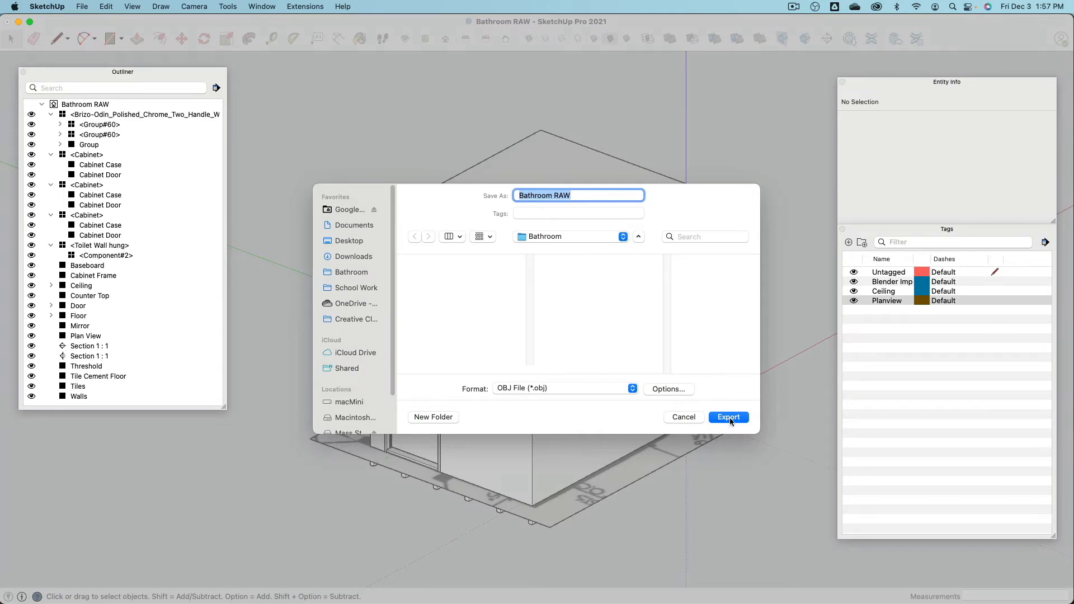
left_click(729, 418)
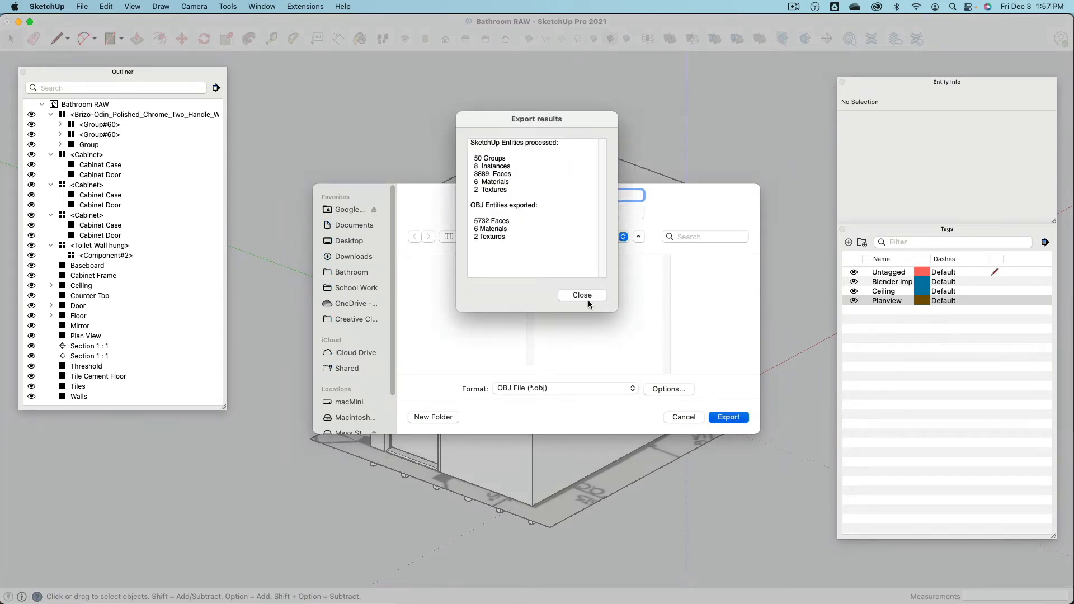
left_click(587, 298)
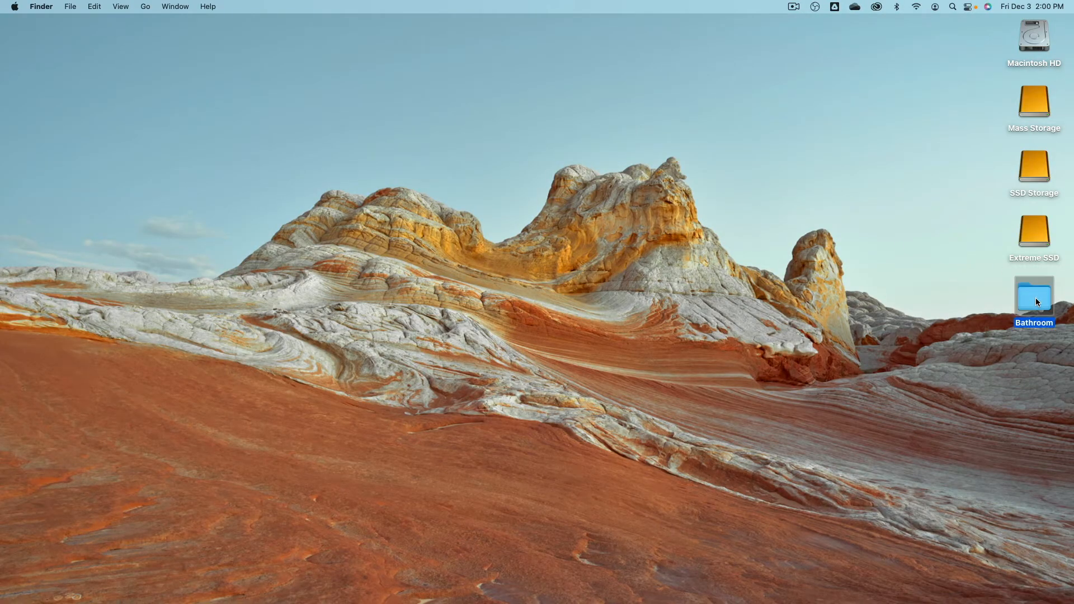
- Switch to Finder, open the Desktop's Bathroom folder to check the exported files, and open its Bathroom RAW subfolder
double_click(1036, 298)
left_click_drag(552, 114, 401, 92)
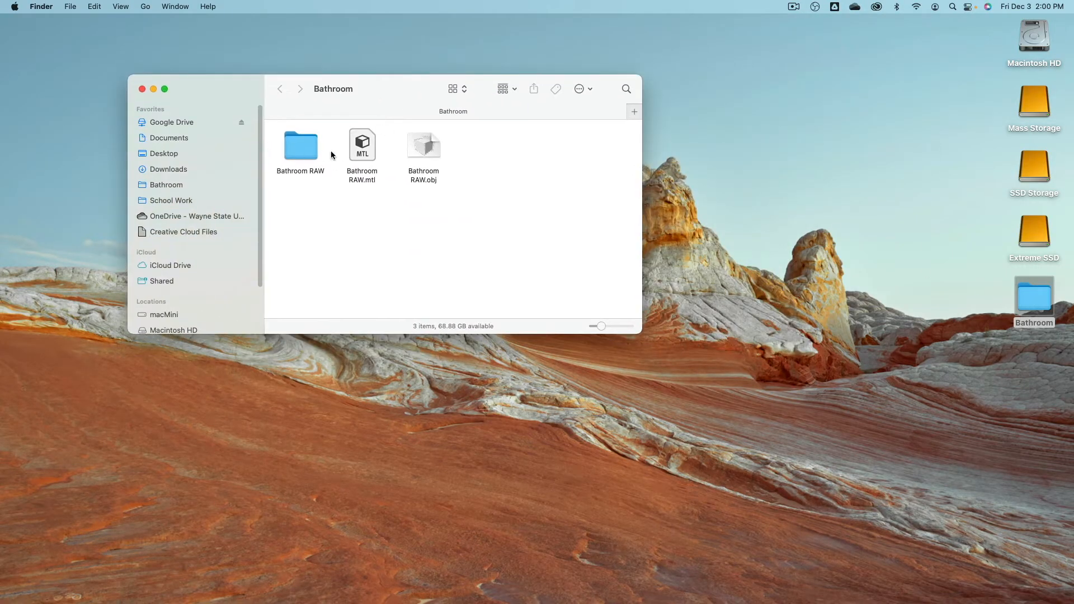
left_click(430, 149)
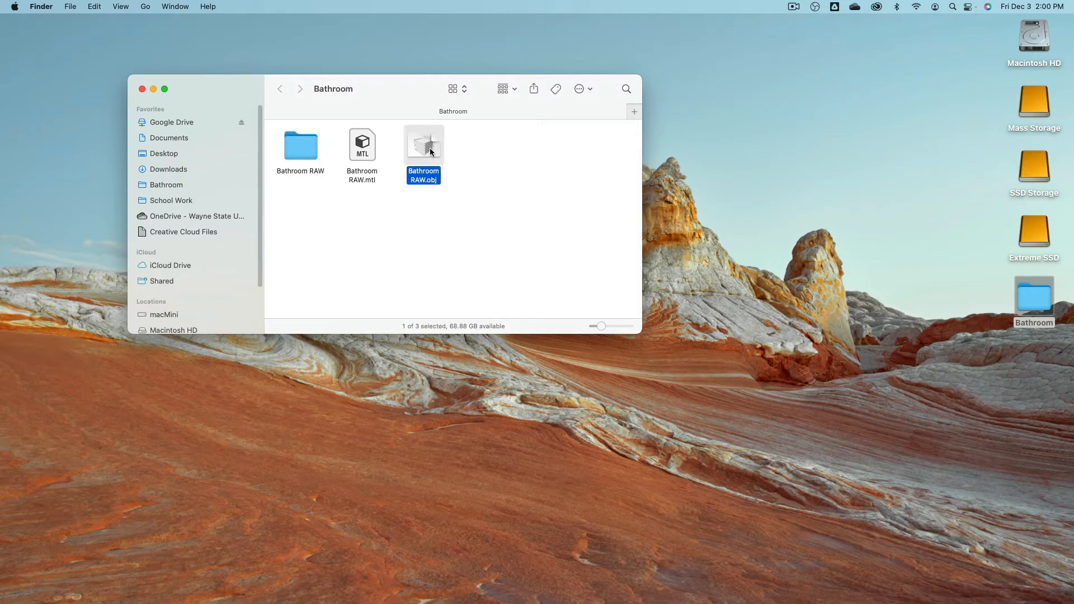
double_click(300, 143)
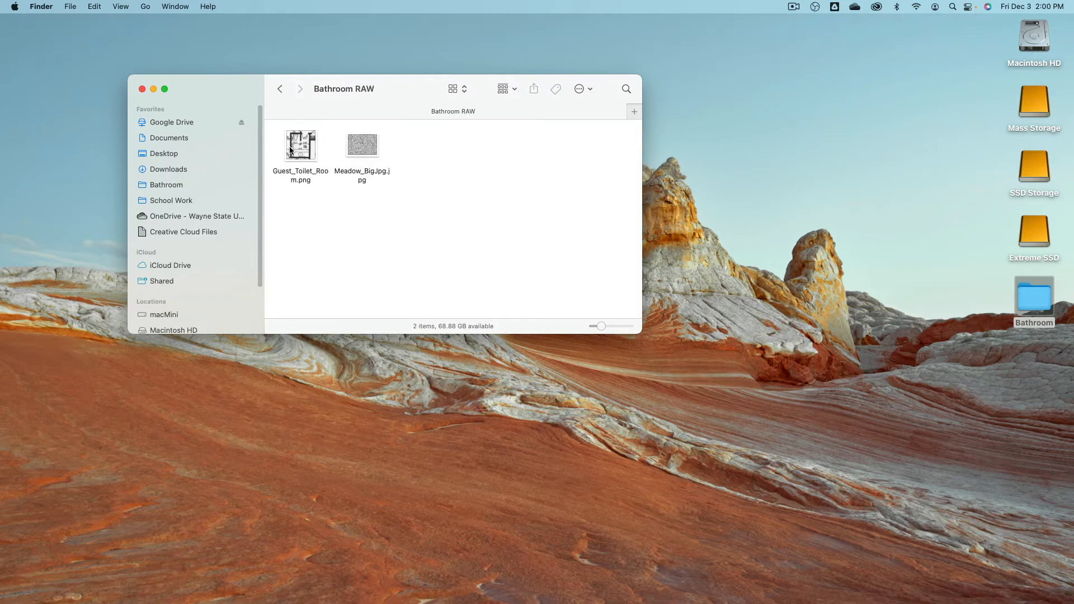
- Preview the exported textures Guest_Toilet_Room.png and Meadow_BigJpg.jpg, and return to the enclosing Bathroom folder
left_click(300, 146)
key("space")
key("Right")
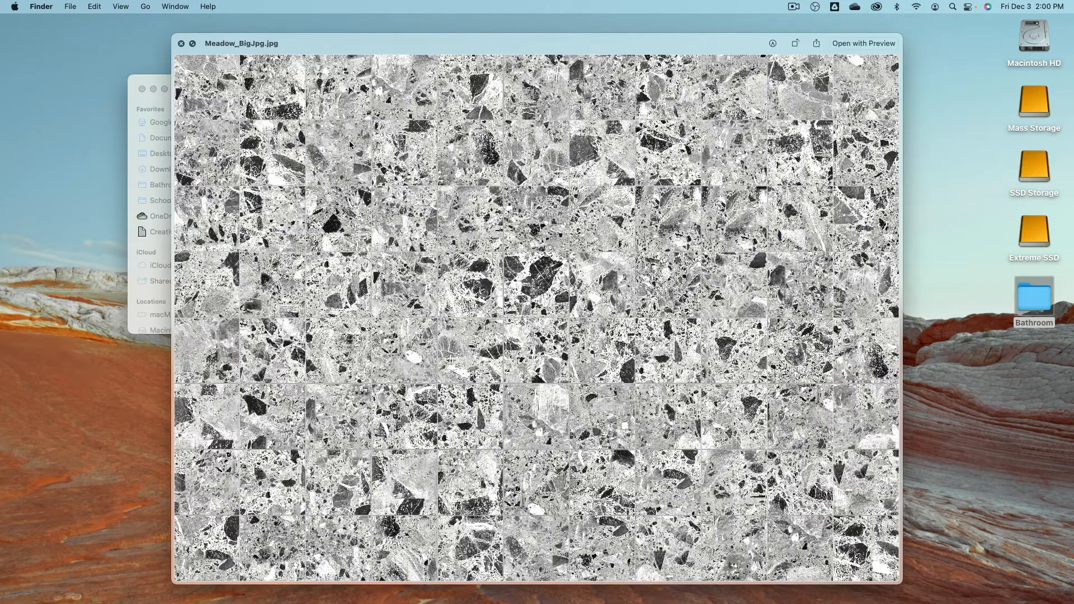
key("Left")
key("Right")
key("Left")
key("Right")
key("Left")
key("space")
key("super+Up")
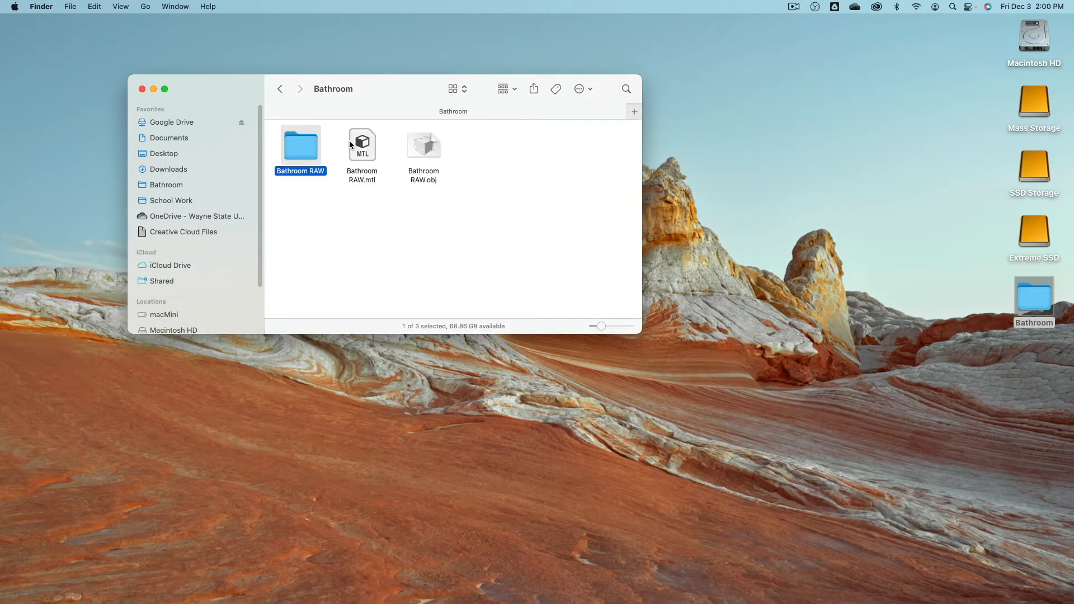
left_click(422, 217)
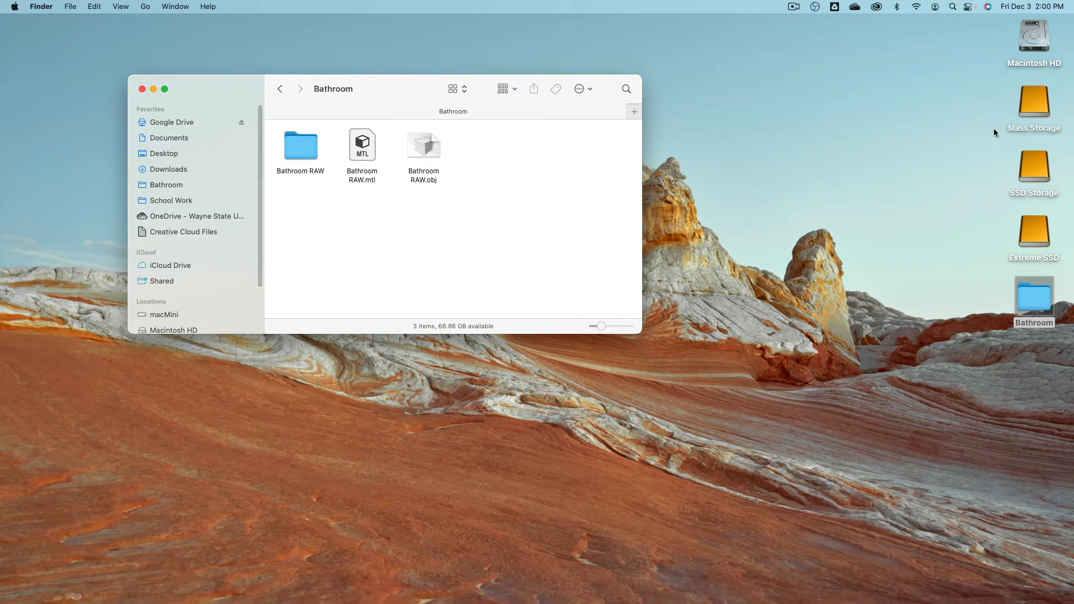
- Copy the Texture folder from the Bathroom project folder into the Desktop's Bathroom folder and close the source window
double_click(1033, 104)
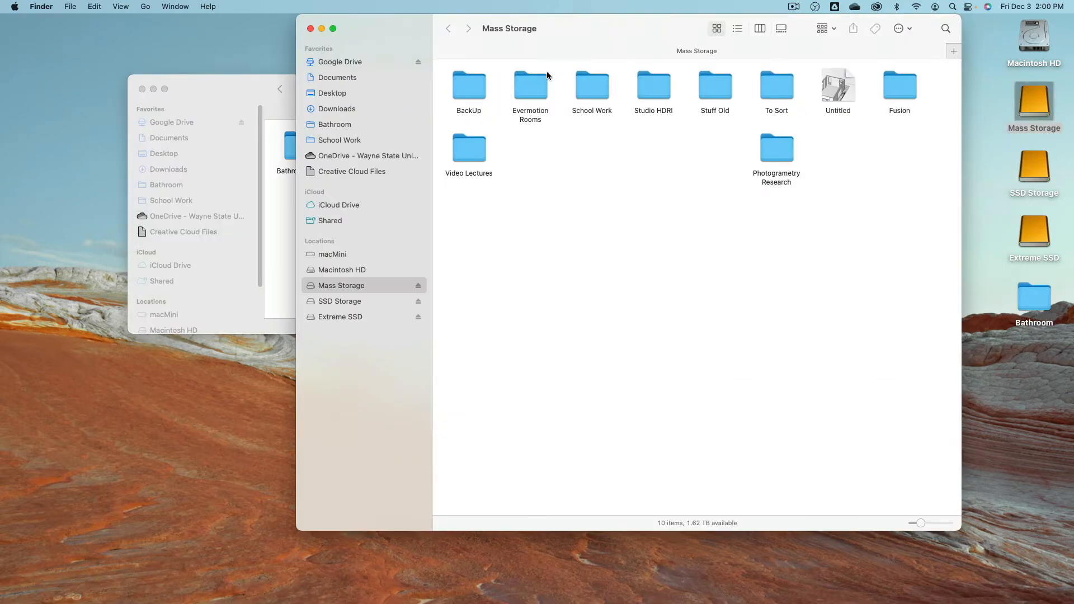
left_click(342, 124)
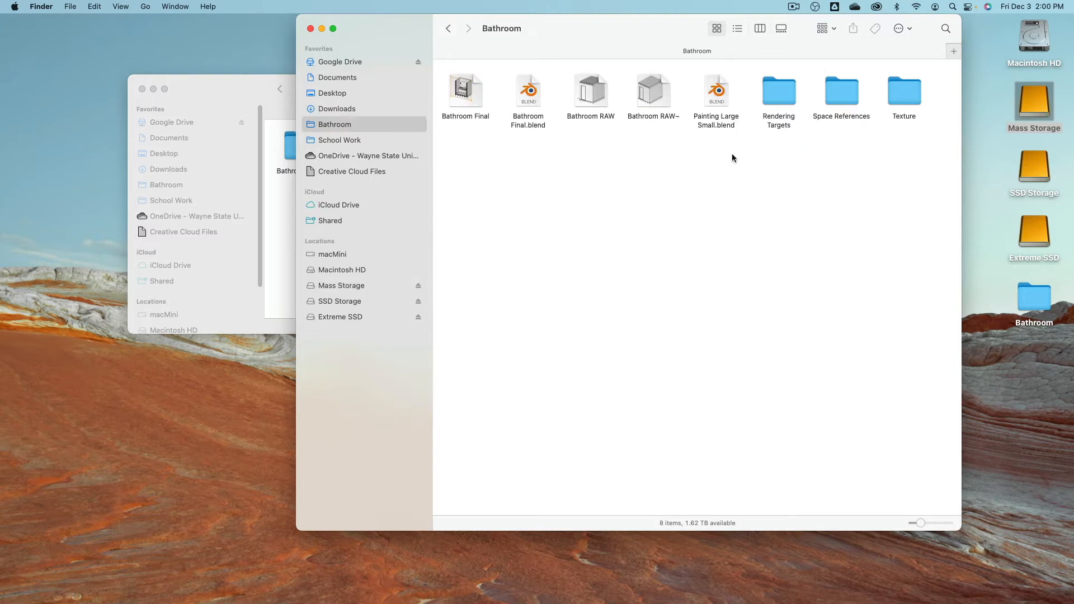
double_click(906, 93)
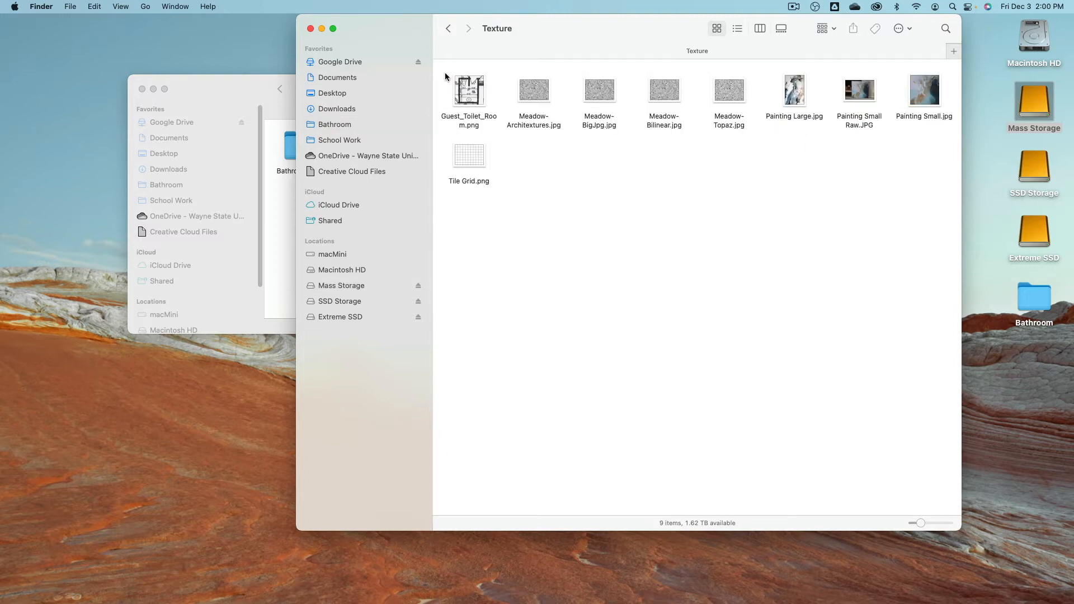
left_click(443, 26)
left_click_drag(904, 94, 281, 220)
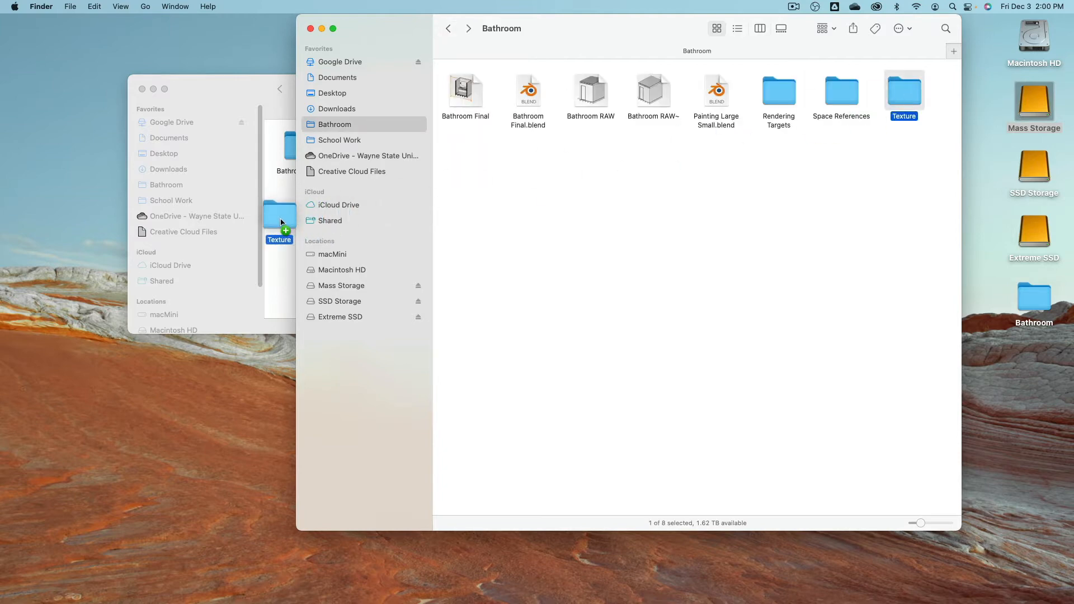
left_click(311, 28)
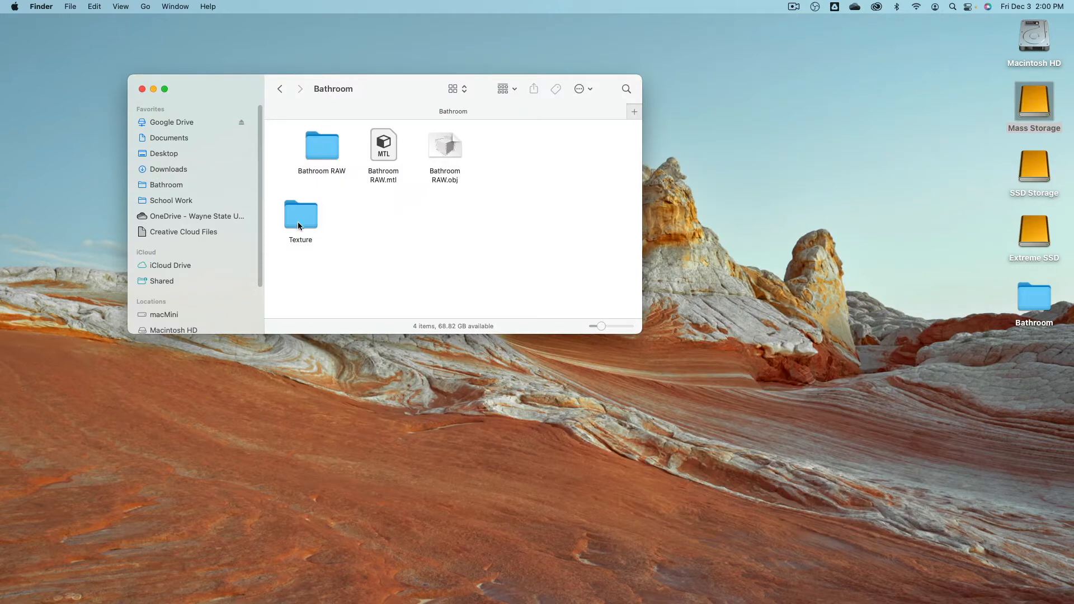
- Place the copied Texture folder below the exported files, check the images inside it, and return to the Bathroom folder
left_click_drag(299, 222, 310, 270)
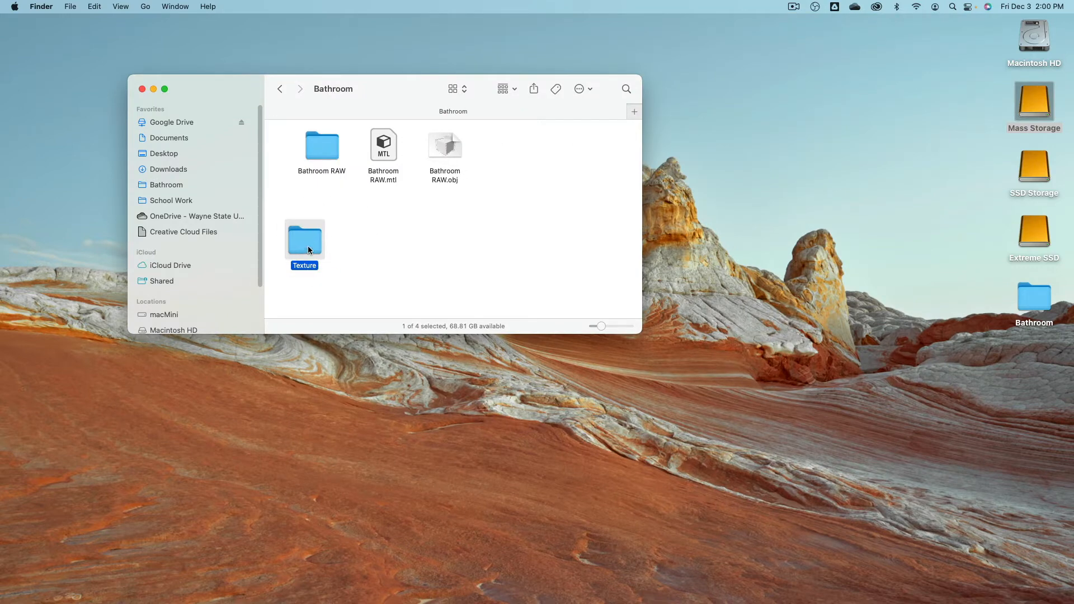
double_click(305, 250)
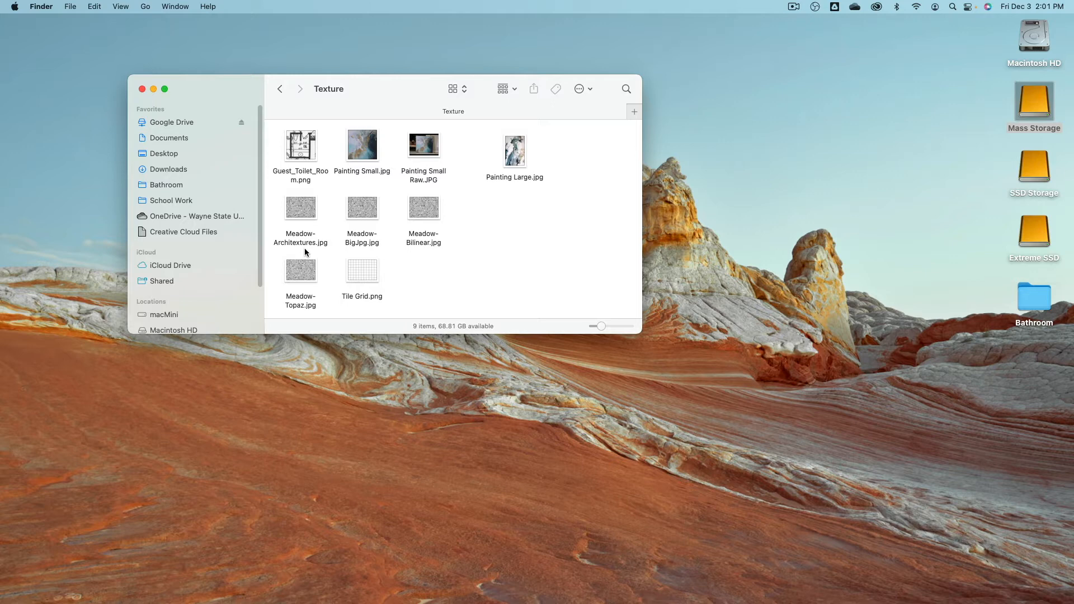
key("super+Up")
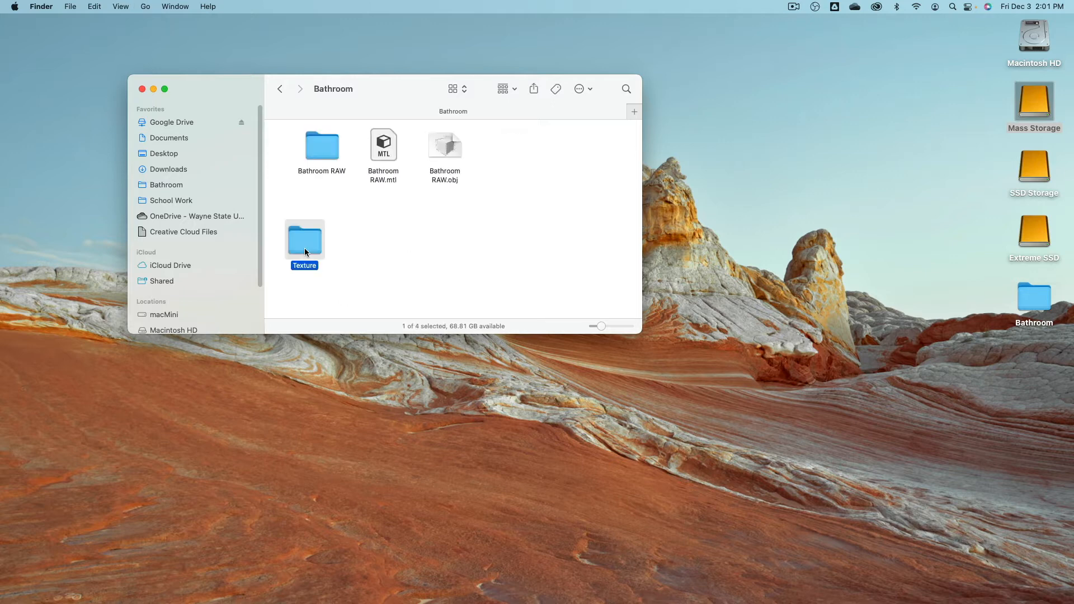
left_click_drag(1033, 300, 906, 324)
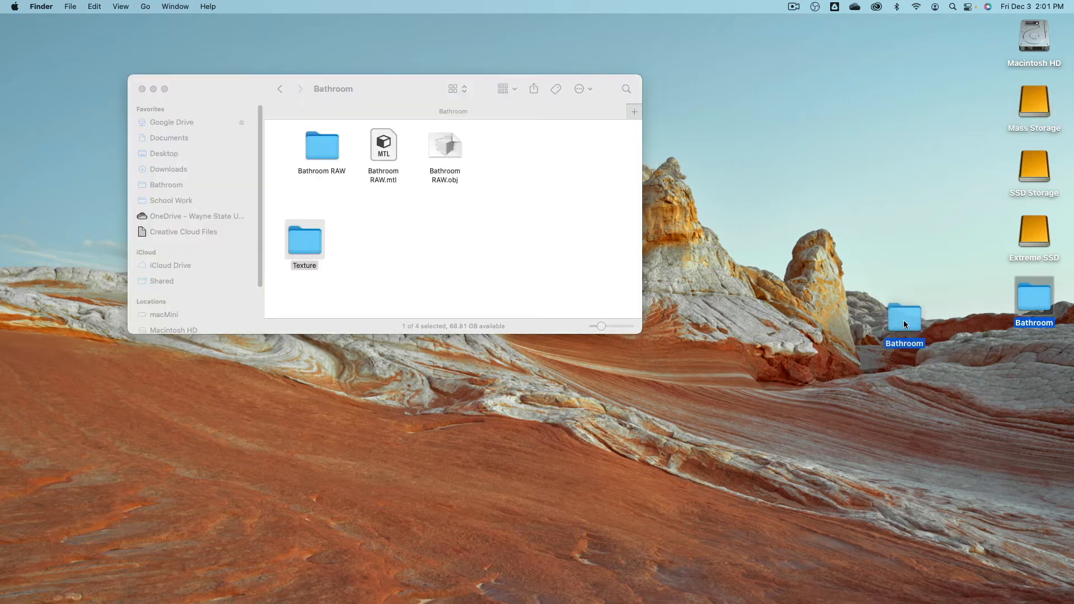
mouse_move(1022, 301)
left_mouse_down()
mouse_move(1019, 103)
mouse_move(1031, 142)
mouse_move(1032, 298)
left_mouse_up()
left_click(422, 208)
mouse_move(307, 240)
left_mouse_down()
mouse_move(388, 239)
mouse_move(310, 239)
left_mouse_up()
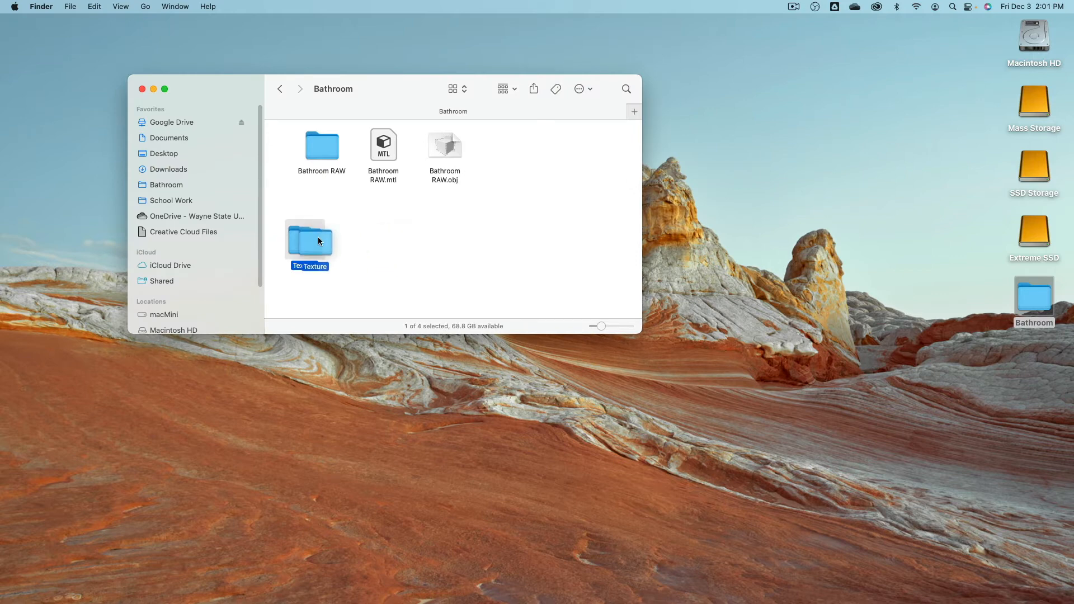
left_click(331, 205)
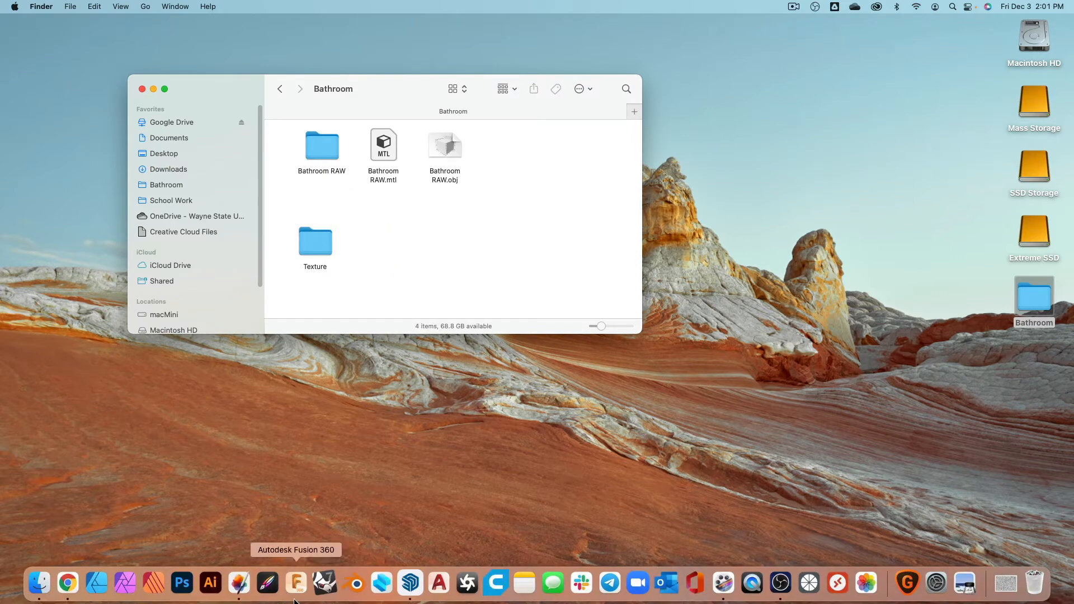
- Launch Blender, dismiss the splash screen, and set the scene's length unit to Inches
left_click(354, 584)
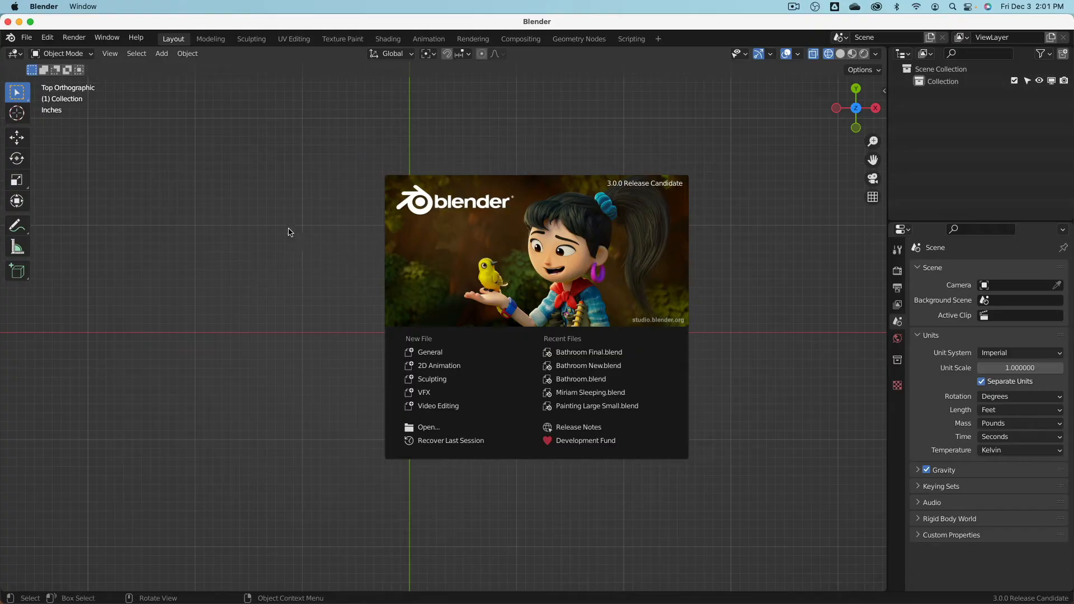
left_click(272, 218)
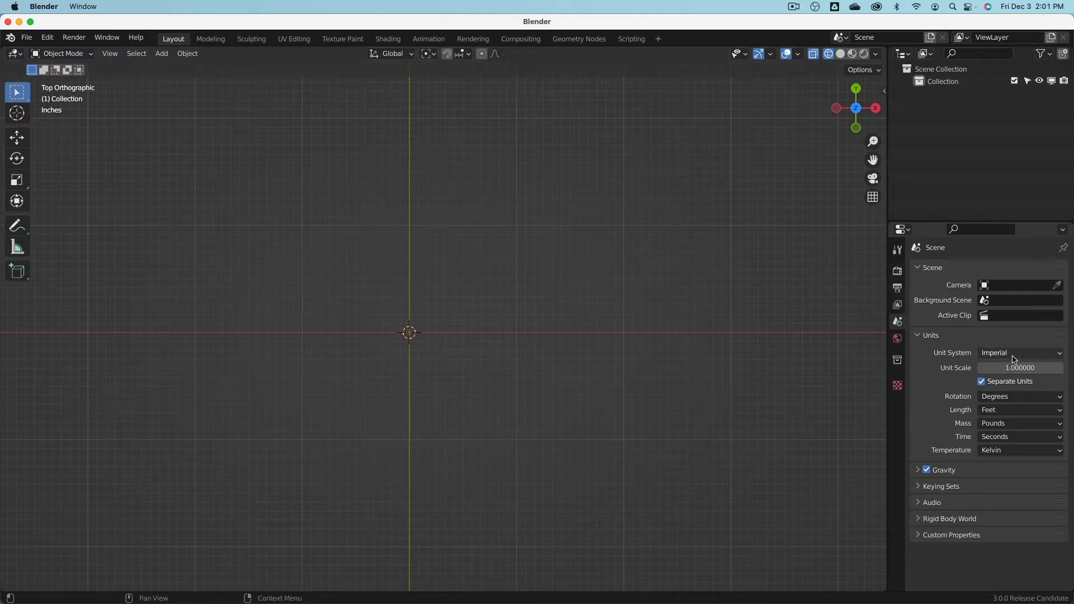
left_click(1015, 411)
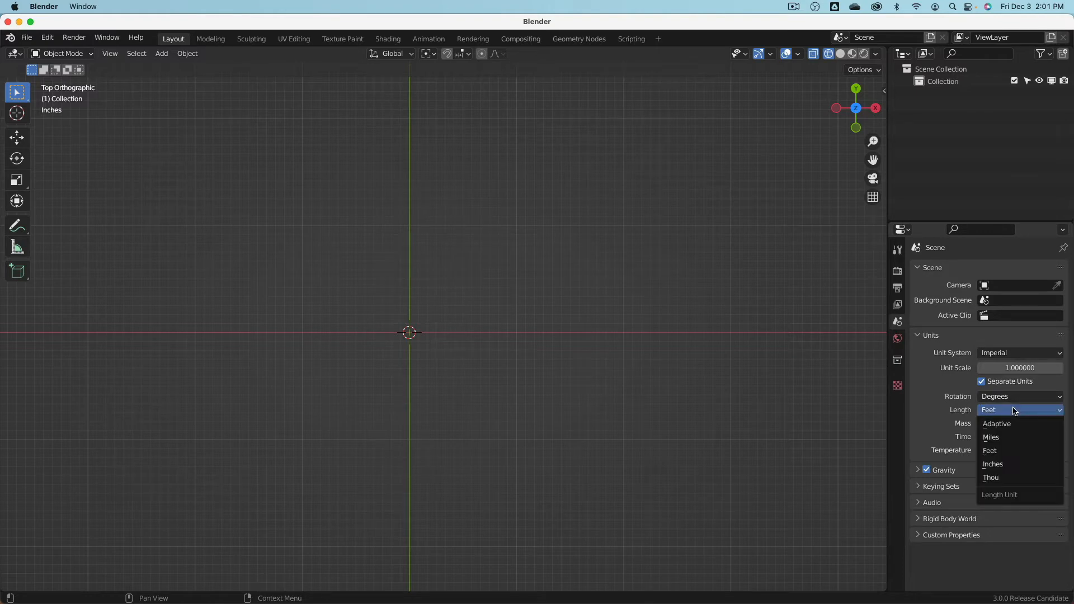
left_click(1015, 465)
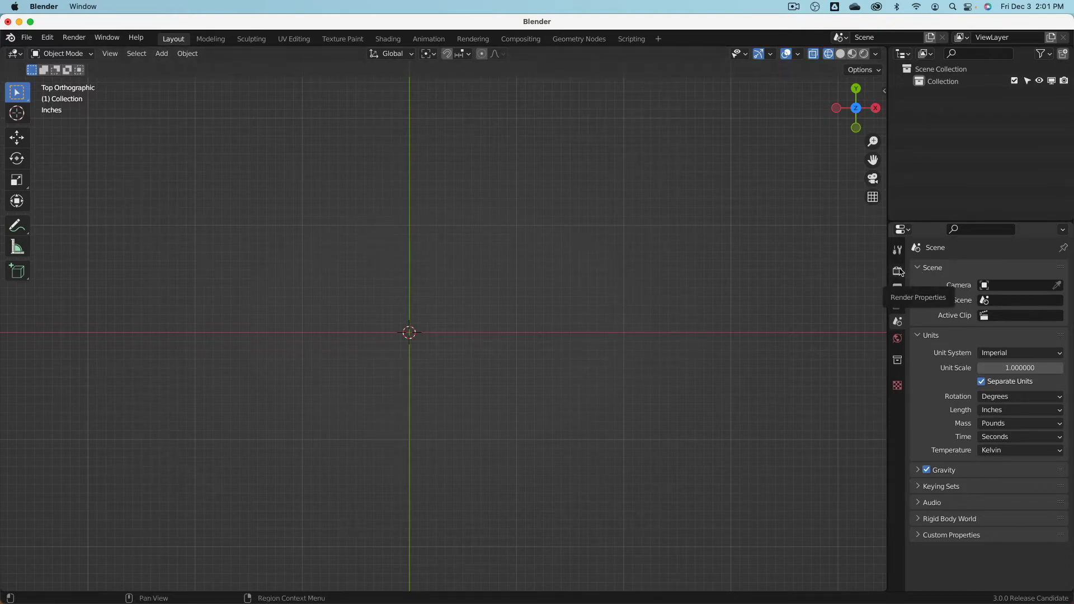
- Start a Wavefront OBJ import and choose Bathroom RAW.obj from the Bathroom folder on the Desktop
left_click(27, 37)
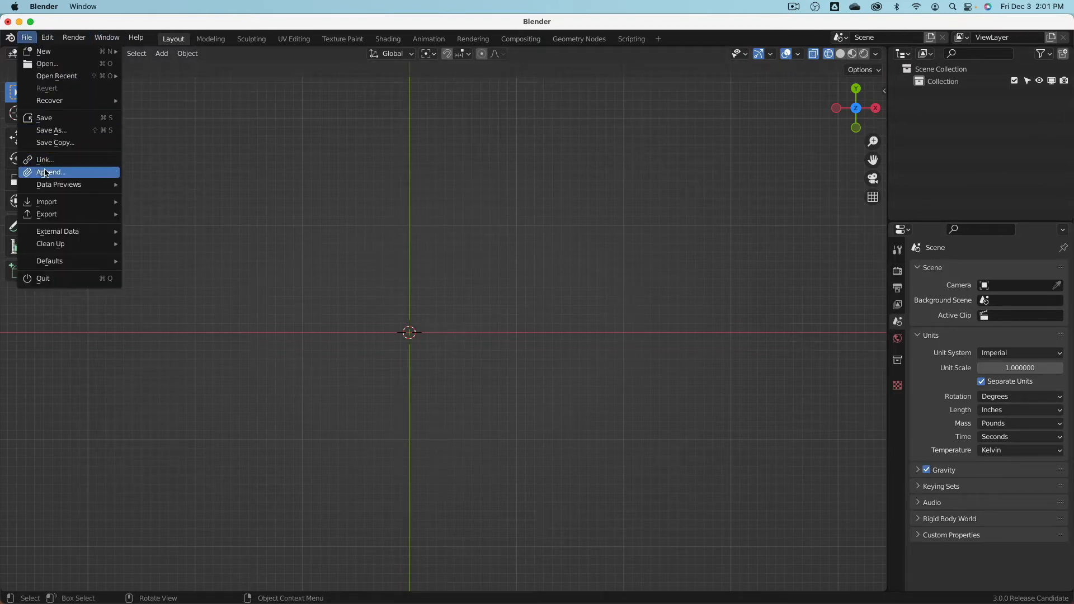
mouse_move(48, 202)
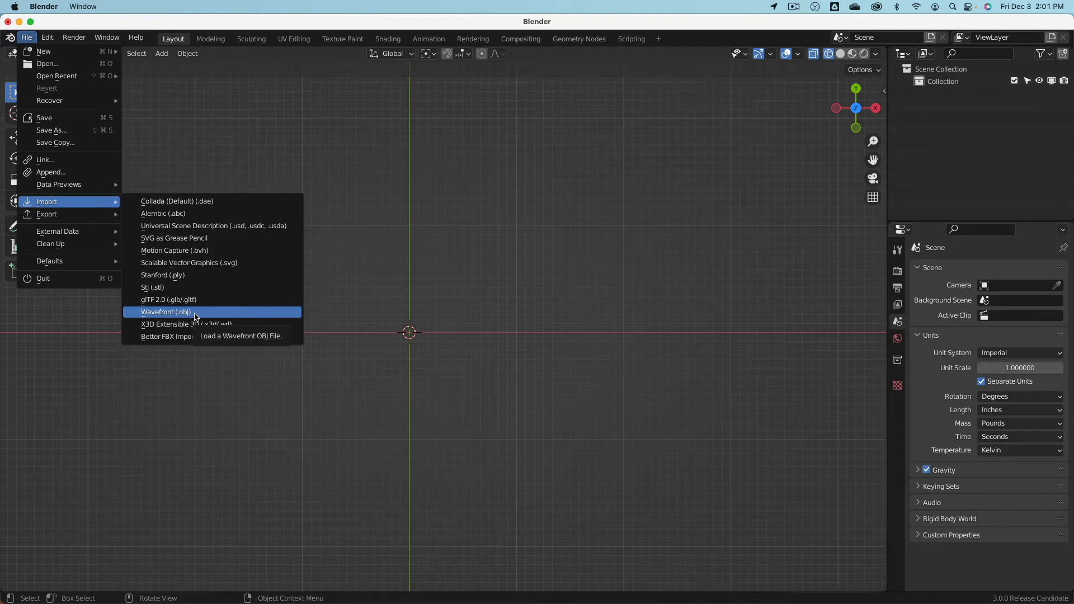
left_click(195, 315)
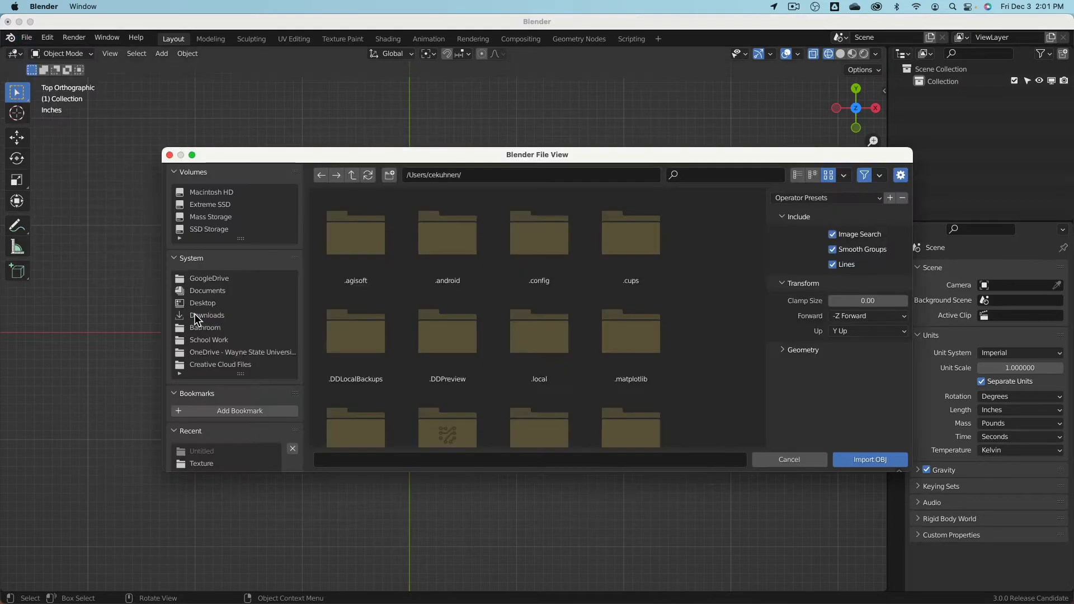
left_click(202, 302)
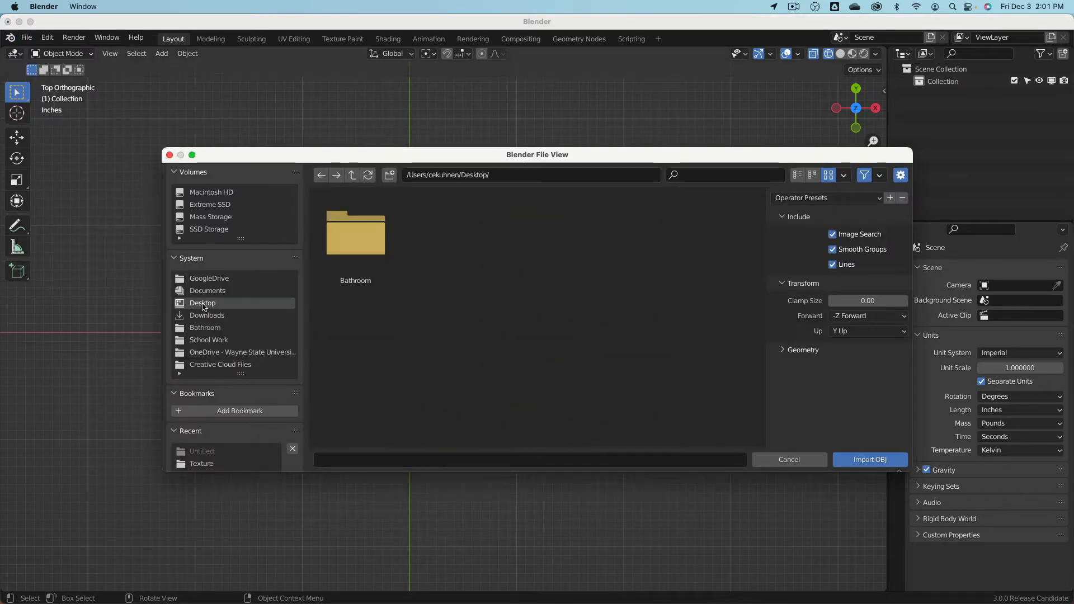
double_click(346, 245)
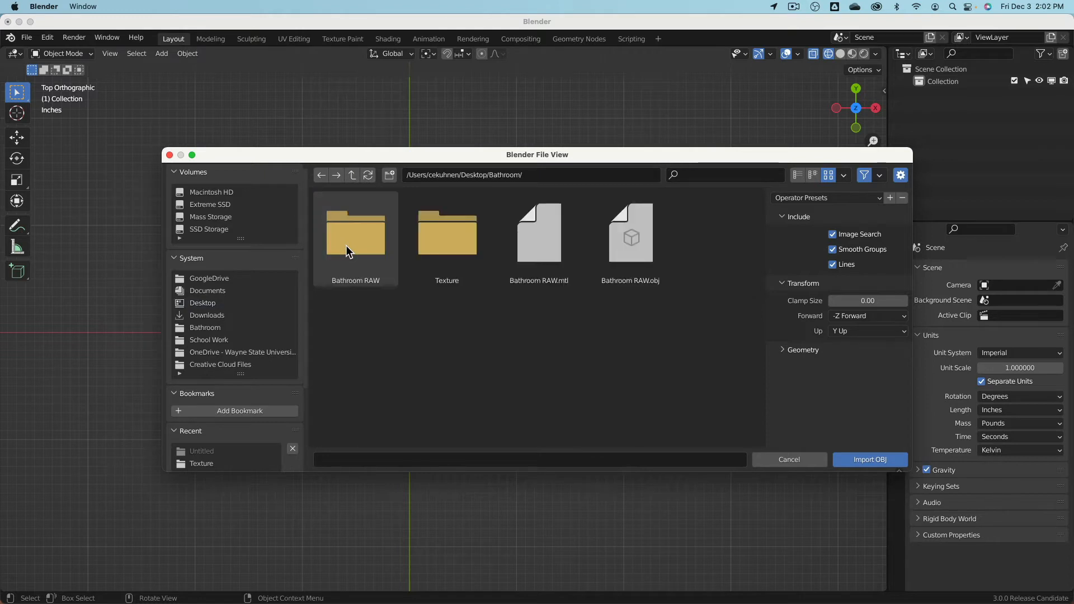
left_click(621, 246)
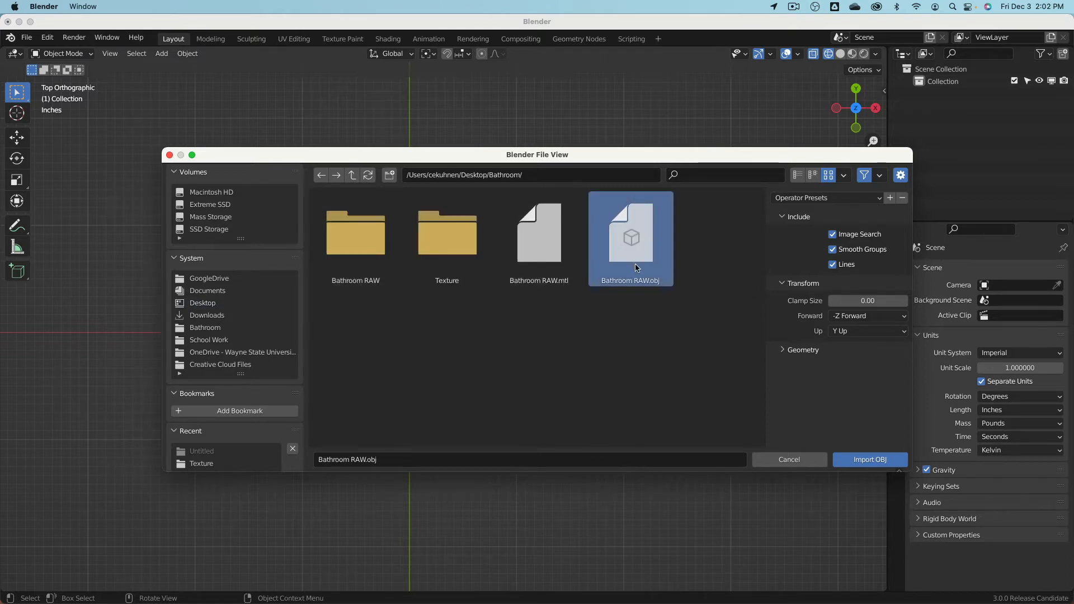
- Import the OBJ with Y Forward and Z Up, and Split by Group enabled alongside Split by Object
left_click(860, 318)
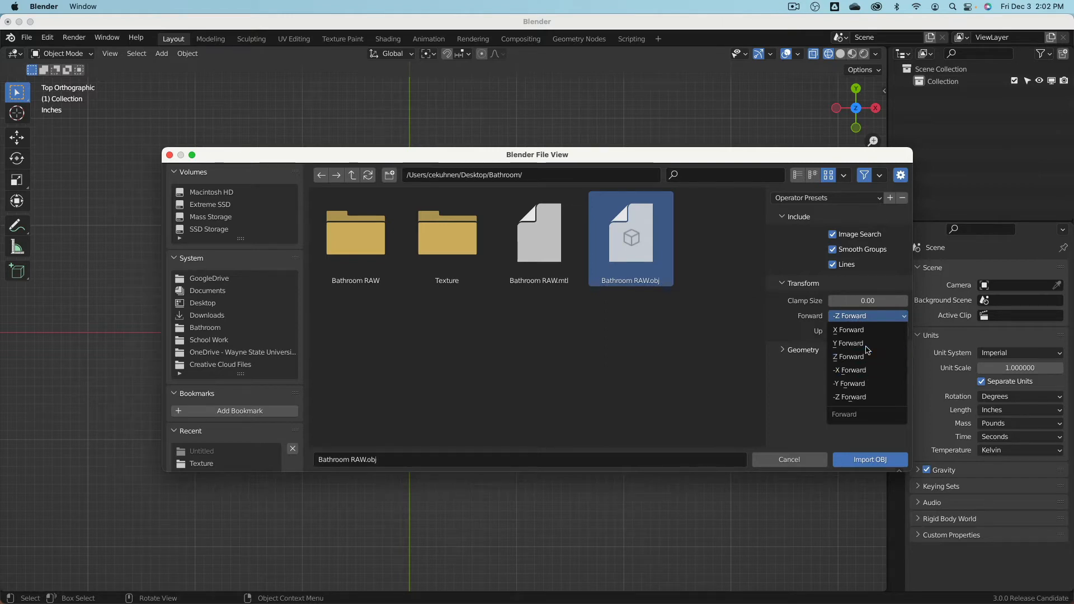
left_click(868, 344)
left_click(782, 351)
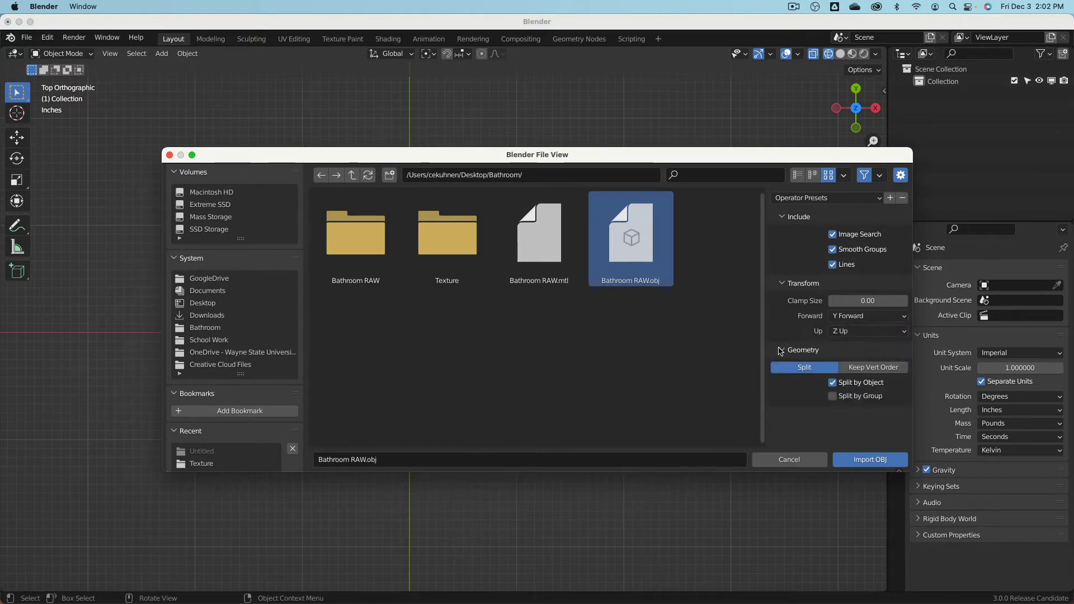
left_click(834, 397)
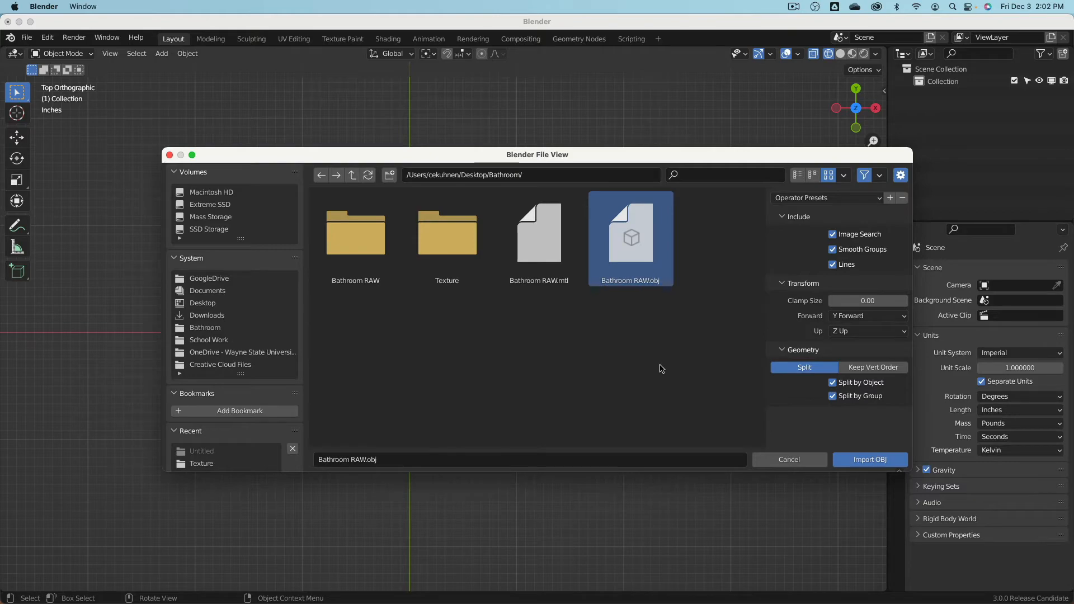
left_click(869, 459)
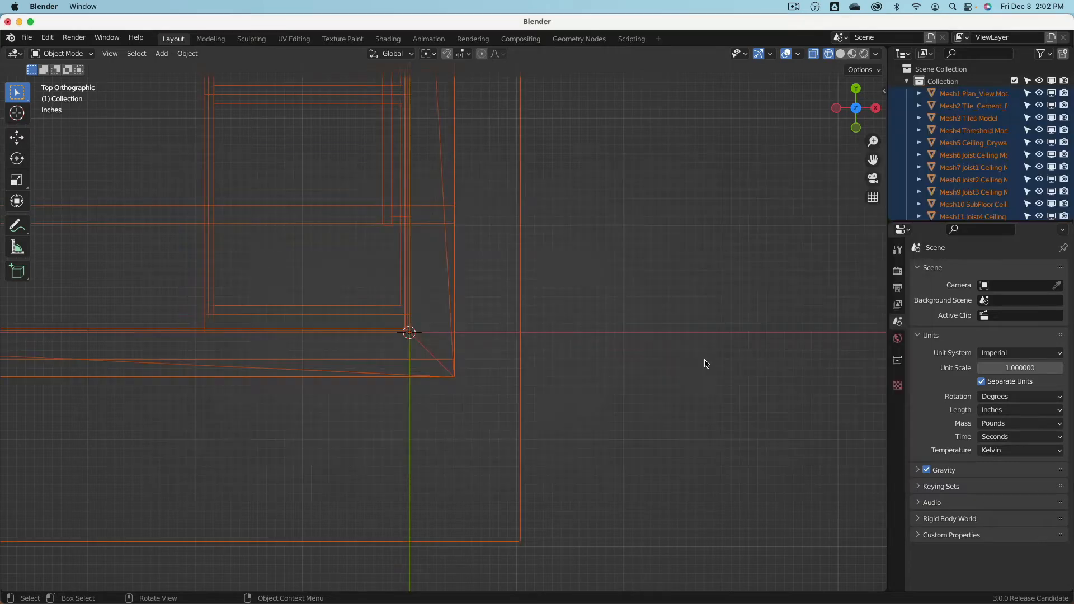
- Frame the whole imported bathroom model in a perspective view and switch the viewport to solid shading
scroll(492, 269, "down", 5)
middle_click_drag(492, 280, 432, 254)
key("KP_Decimal")
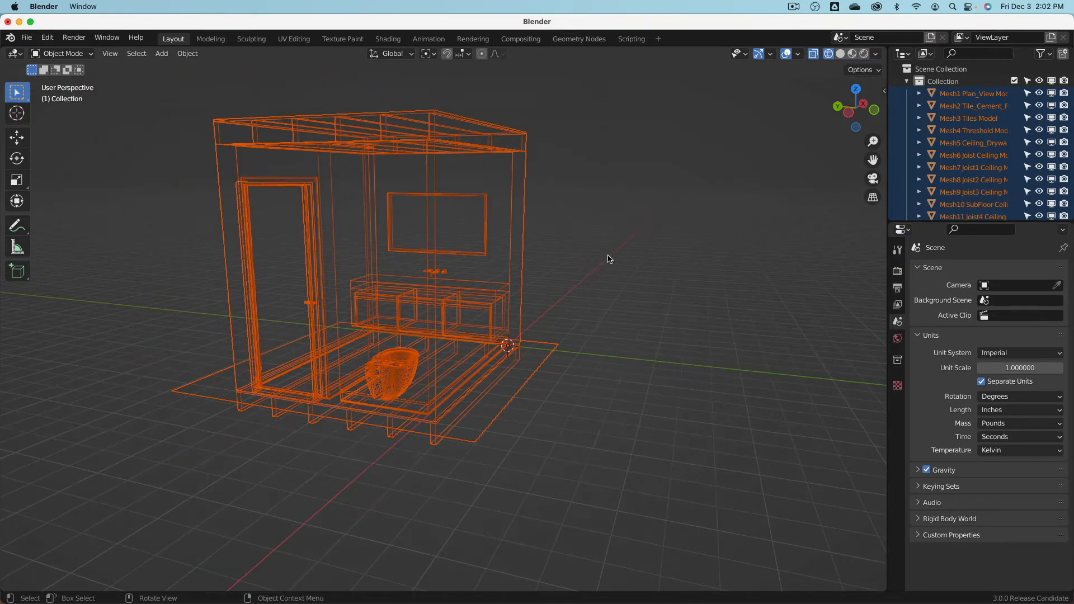
key("z")
middle_click_drag(282, 240, 648, 279)
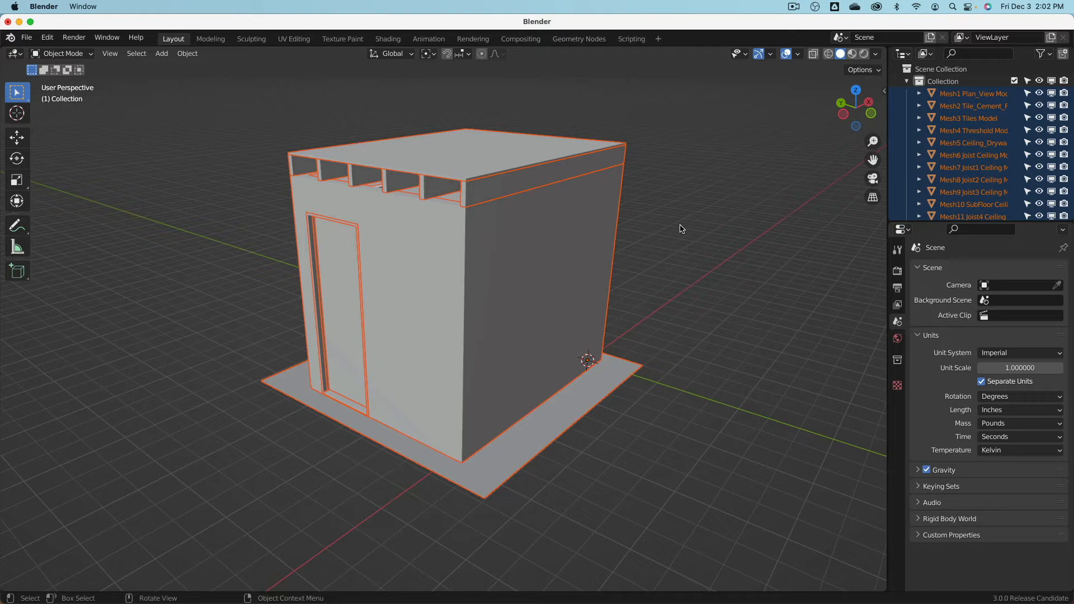
- Move the ceiling subfloor, all the ceiling joists and the ceiling drywall into a new collection named Ceiling
left_click(520, 189)
middle_click_drag(522, 189, 586, 176)
left_click(483, 143, "shift")
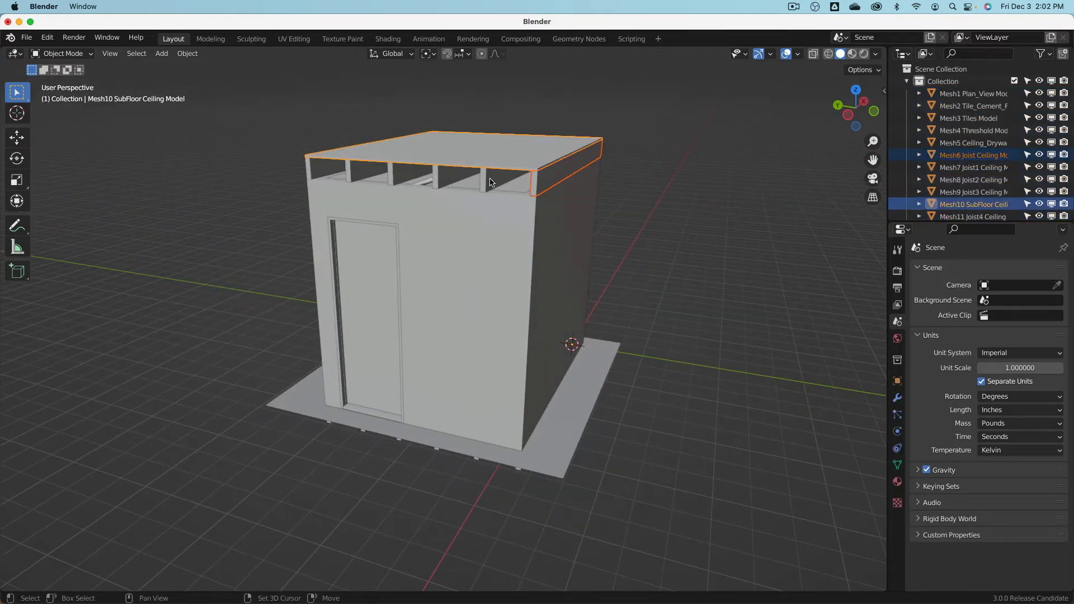
left_click(490, 179, "shift")
left_click(446, 178, "shift")
left_click(391, 176, "shift")
left_click(349, 174, "shift")
left_click(308, 173, "shift")
middle_click_drag(429, 178, 475, 172)
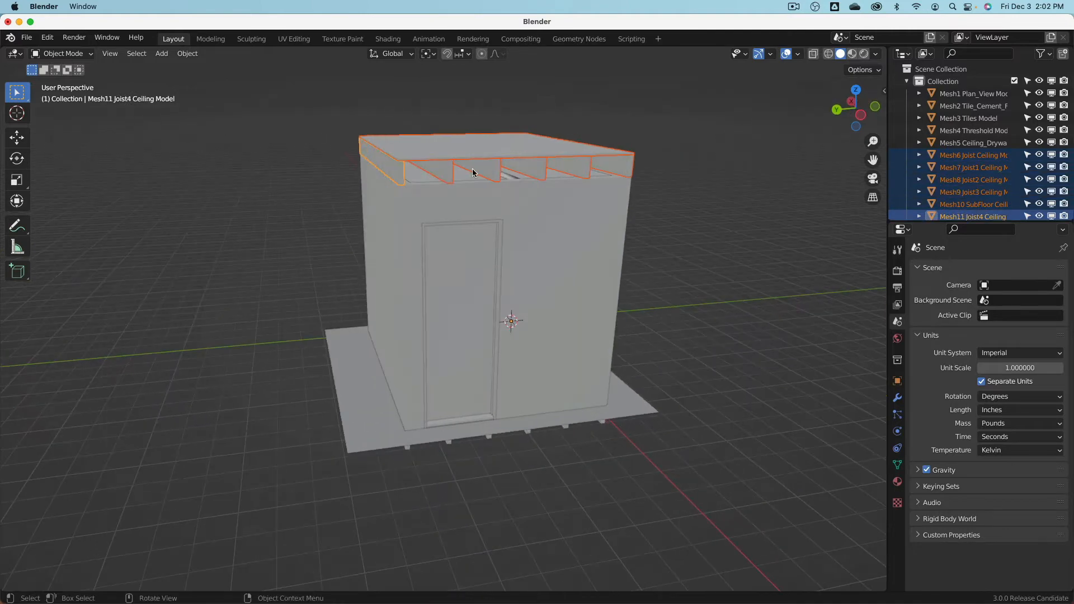
scroll(503, 178, "up", 6)
left_click(337, 203, "shift")
scroll(337, 202, "down", 4)
middle_click_drag(337, 202, 287, 212)
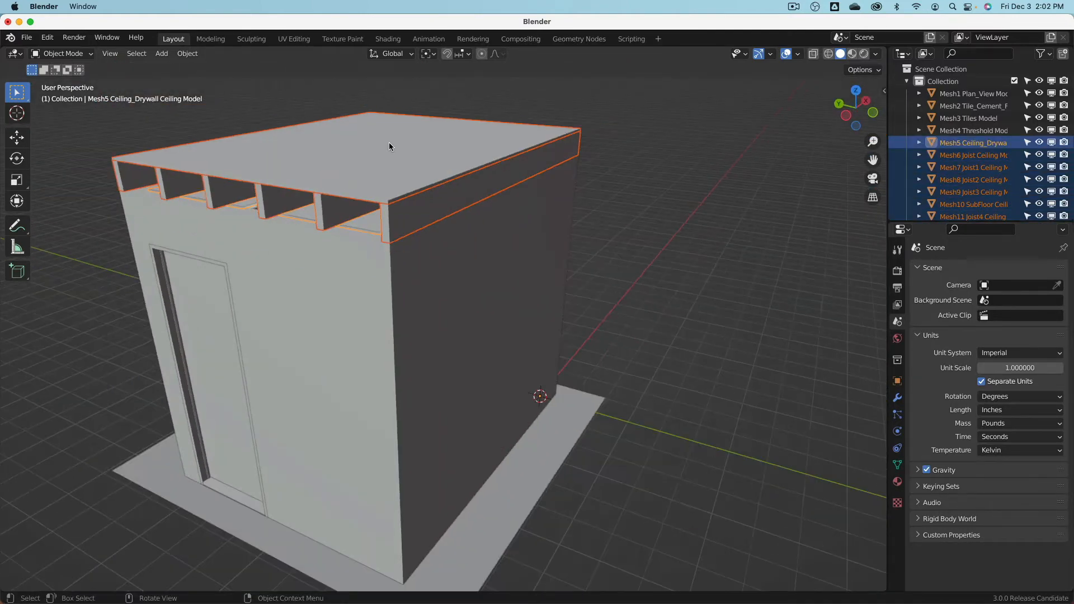
left_click(190, 55)
mouse_move(231, 228)
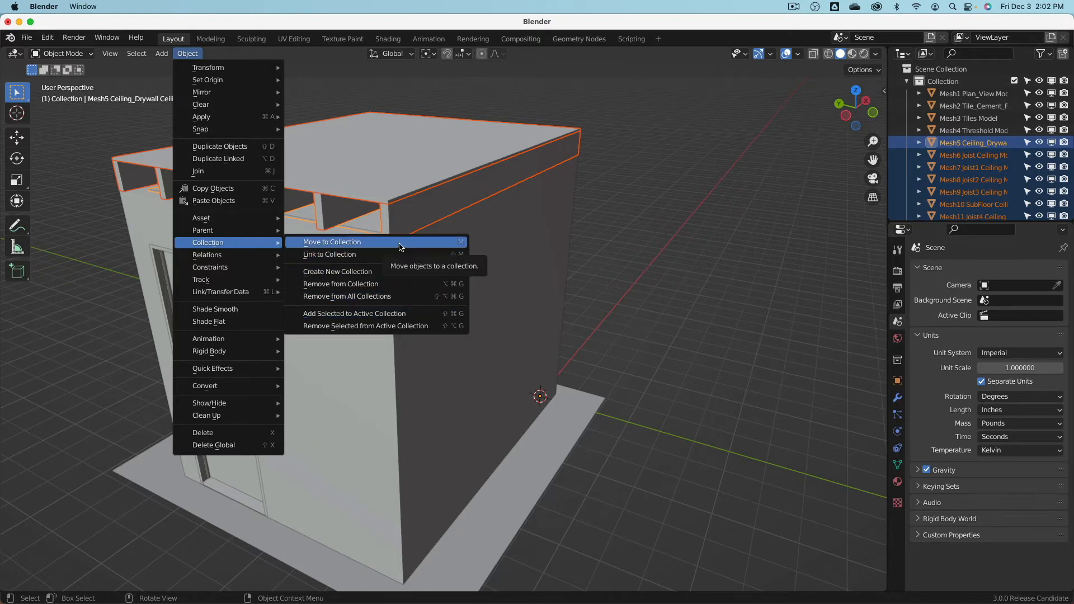
key("m")
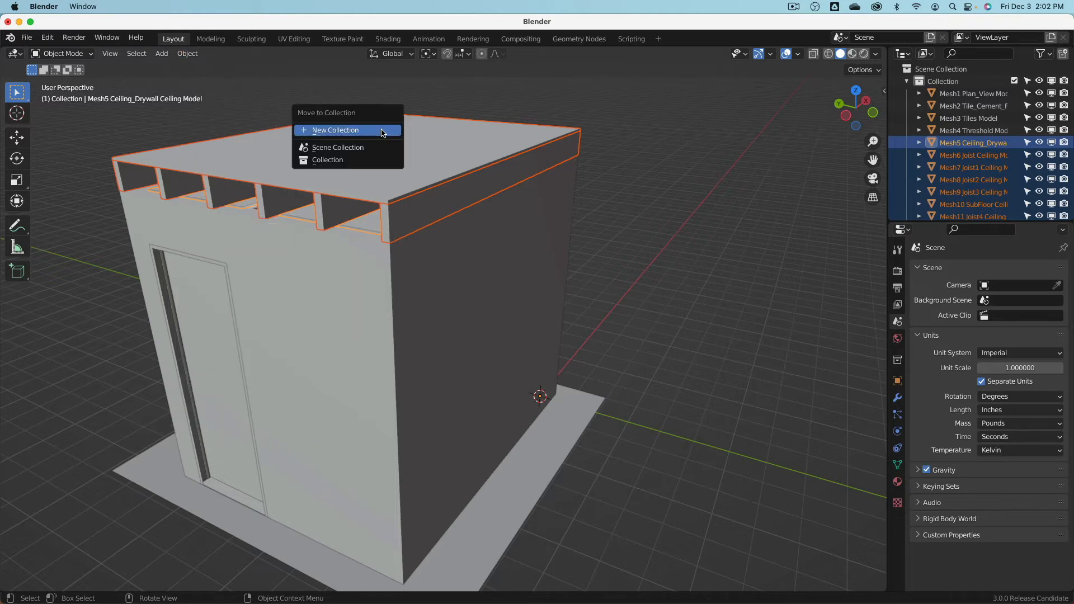
left_click(343, 132)
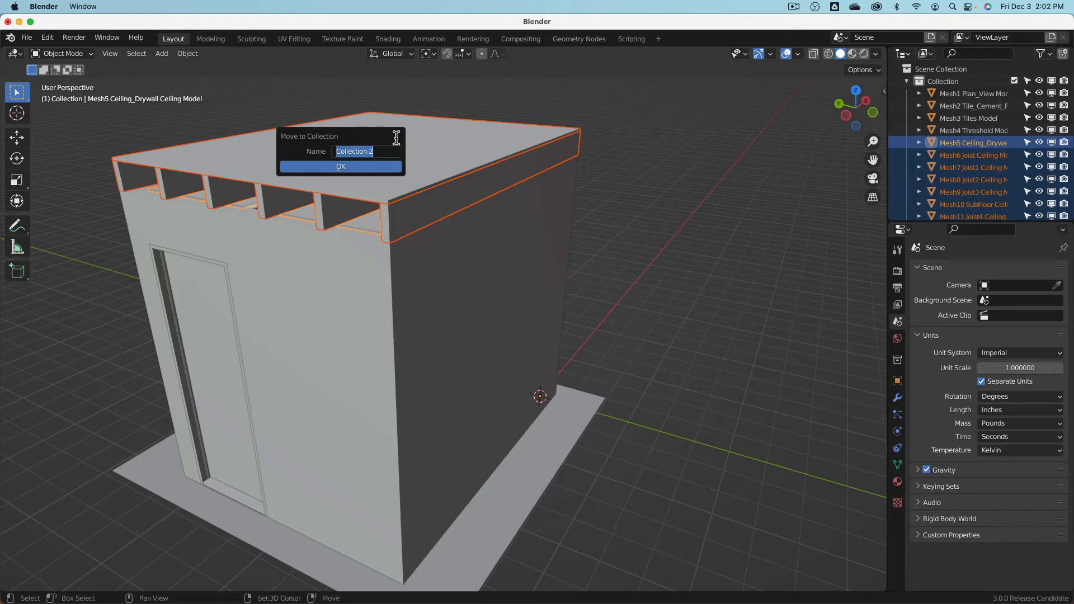
type("Celling")
key("Return")
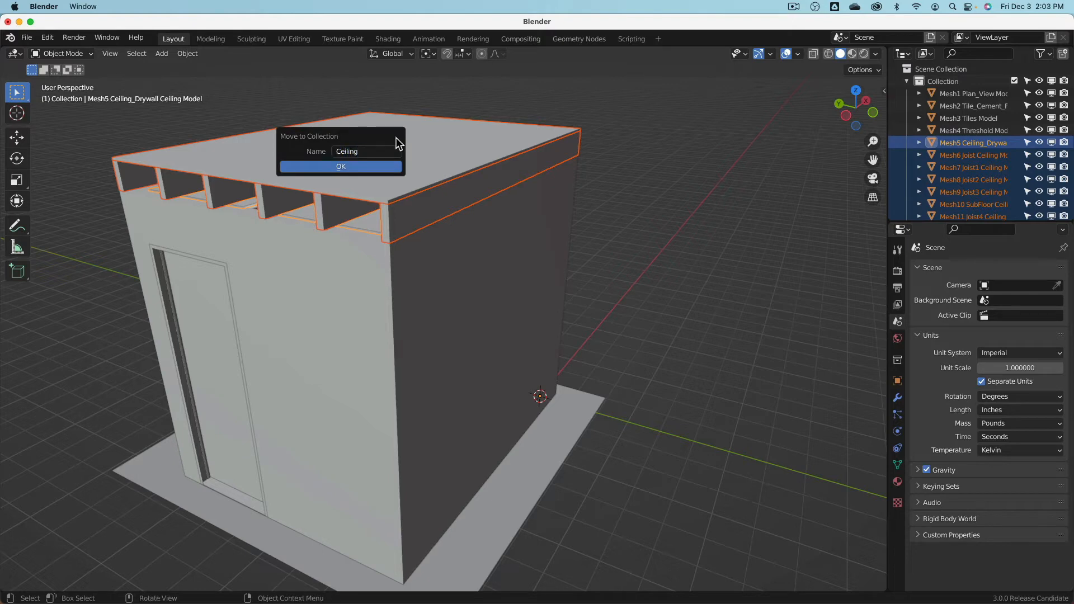
left_click(385, 163)
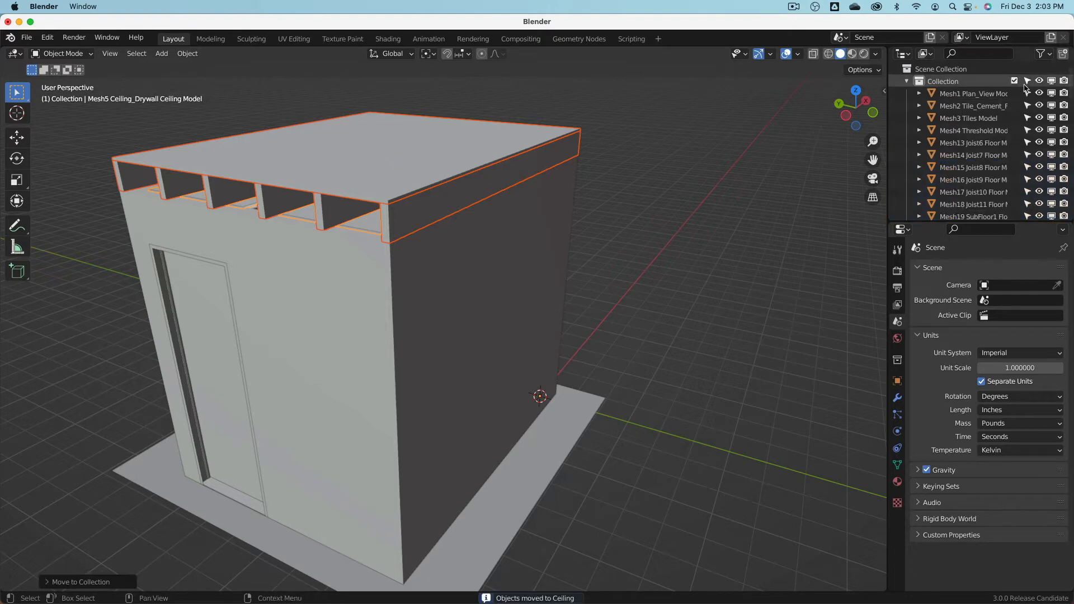
- Join the Properties and Outliner areas so that the Properties editor fills the whole column
left_click(1046, 55)
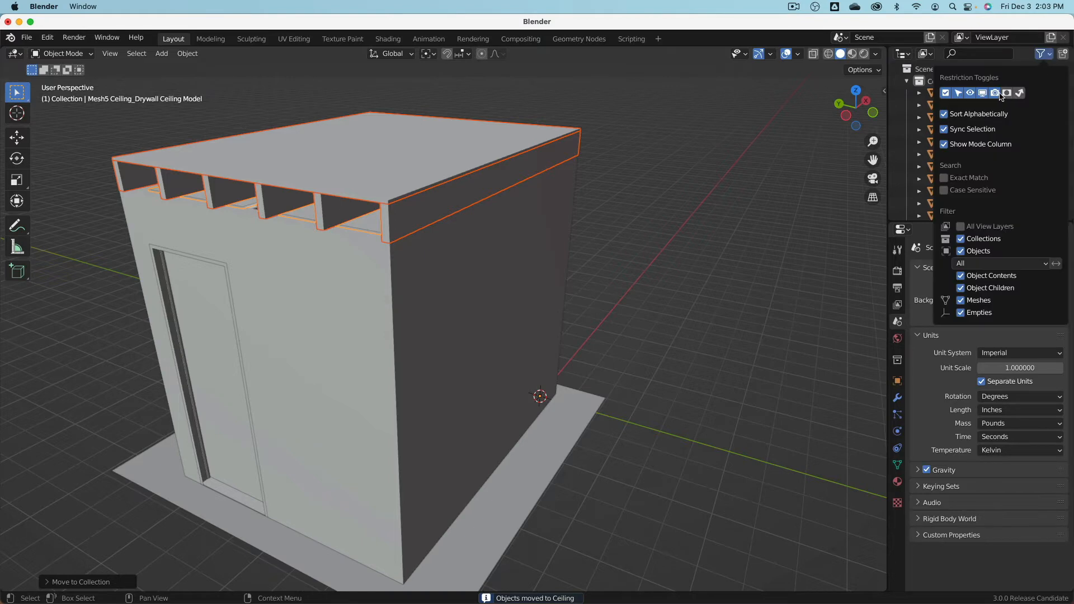
left_click(982, 93)
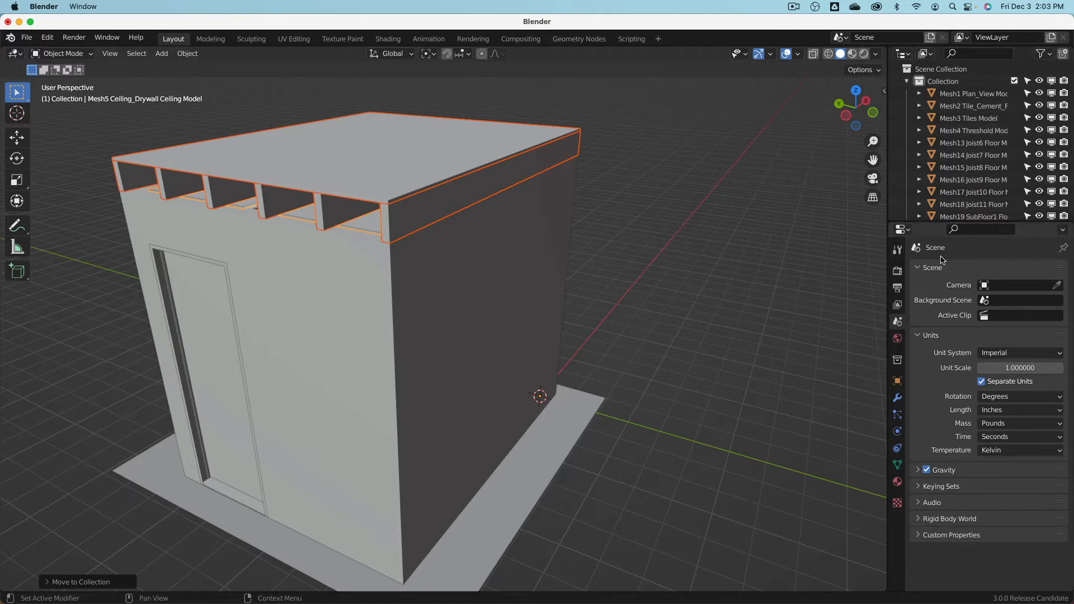
right_click(928, 222)
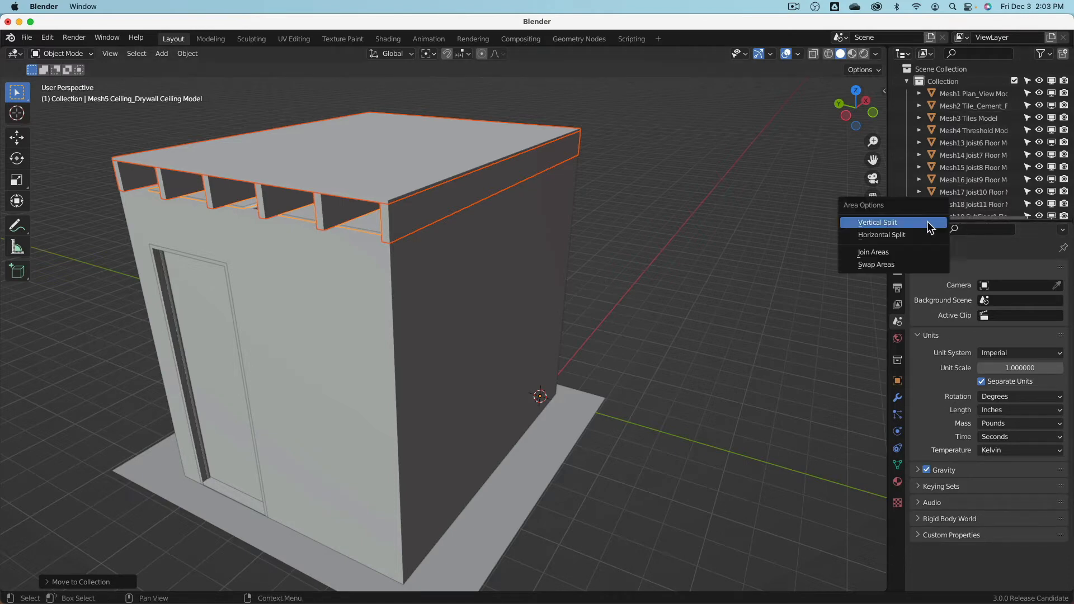
left_click(919, 260)
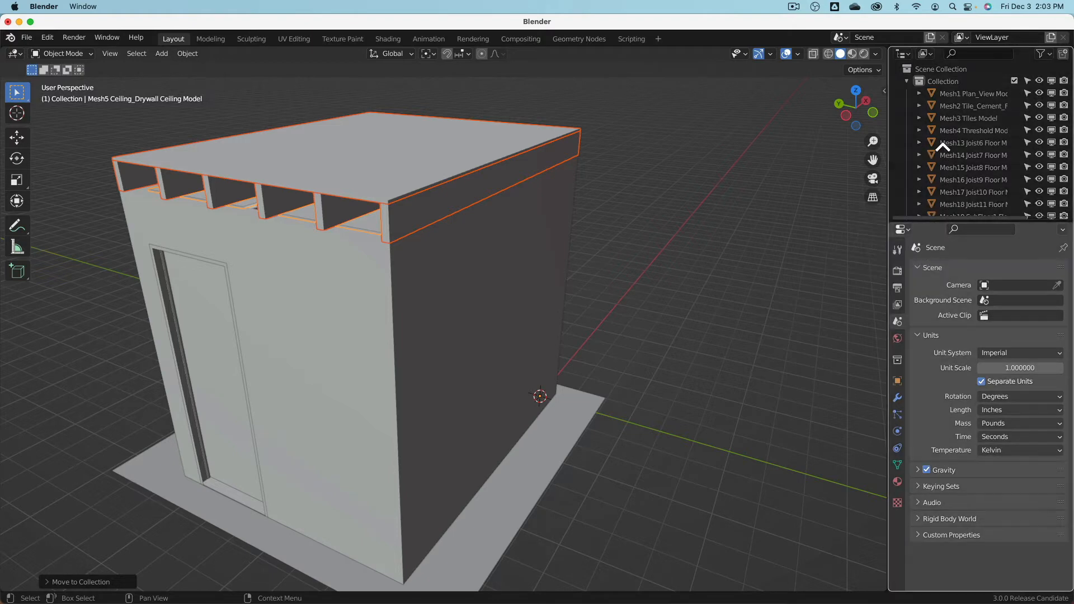
left_click(943, 140)
right_click(887, 93)
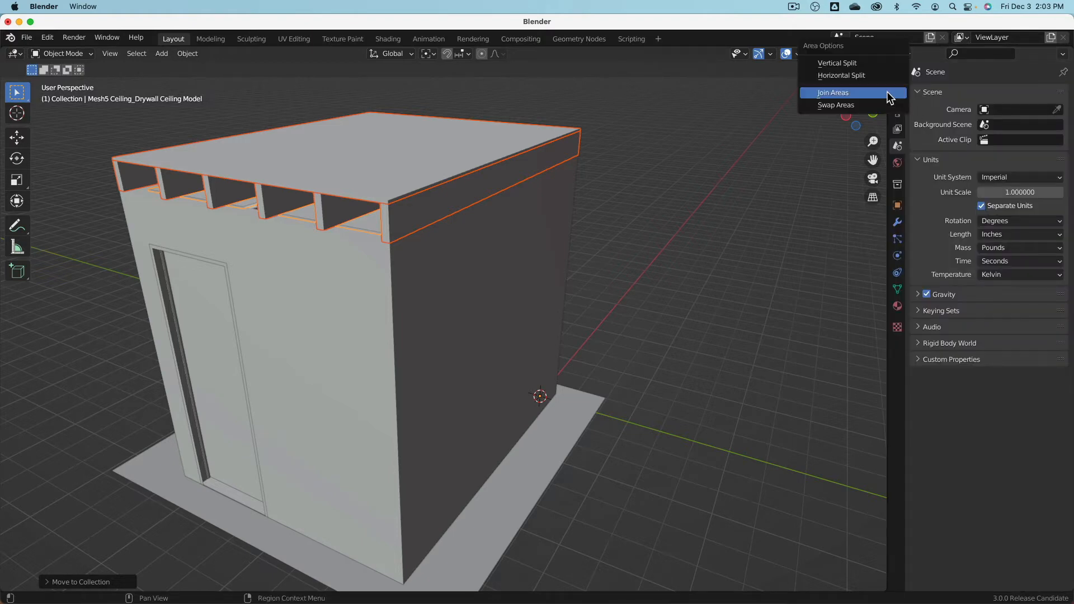
left_click(887, 94)
key("Escape")
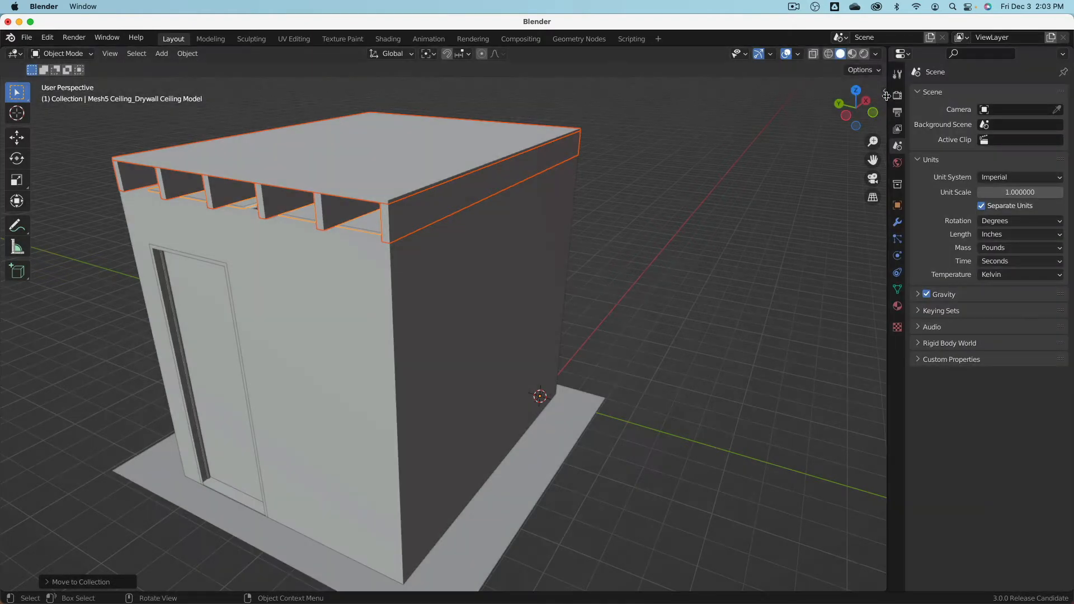
- Split the 3D viewport vertically, making the new full-height area beside the Properties editor a widened Outliner
right_click(887, 98)
left_click(879, 68)
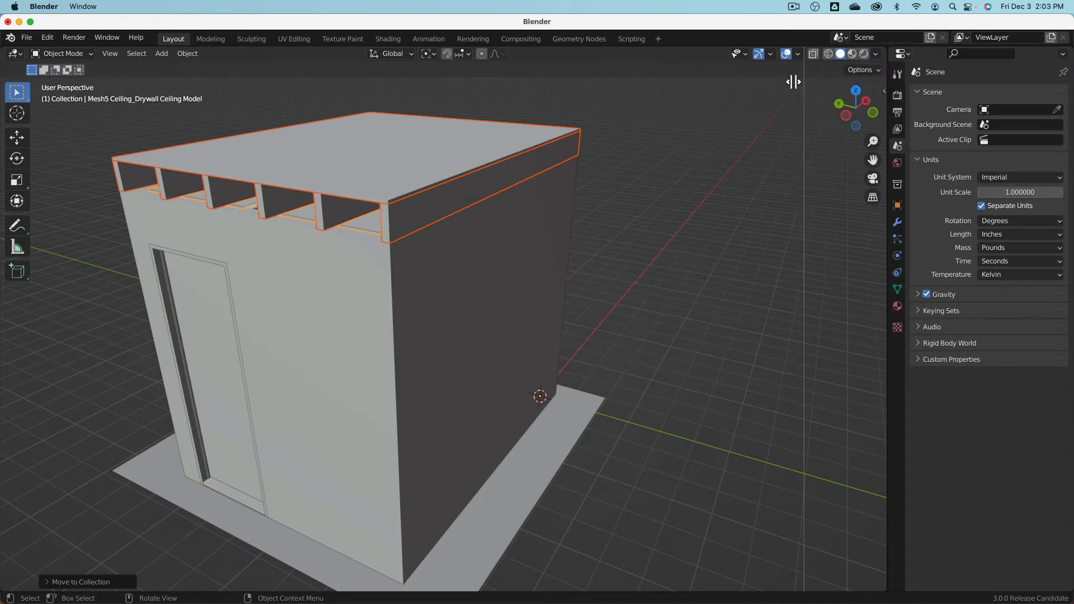
left_click(736, 78)
left_click(753, 53)
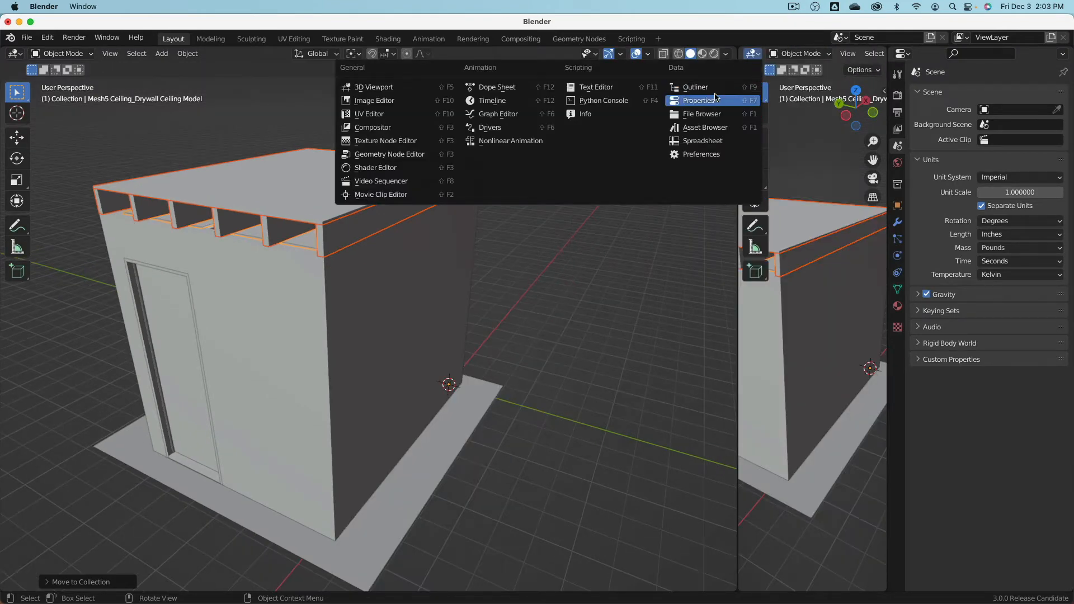
left_click(696, 86)
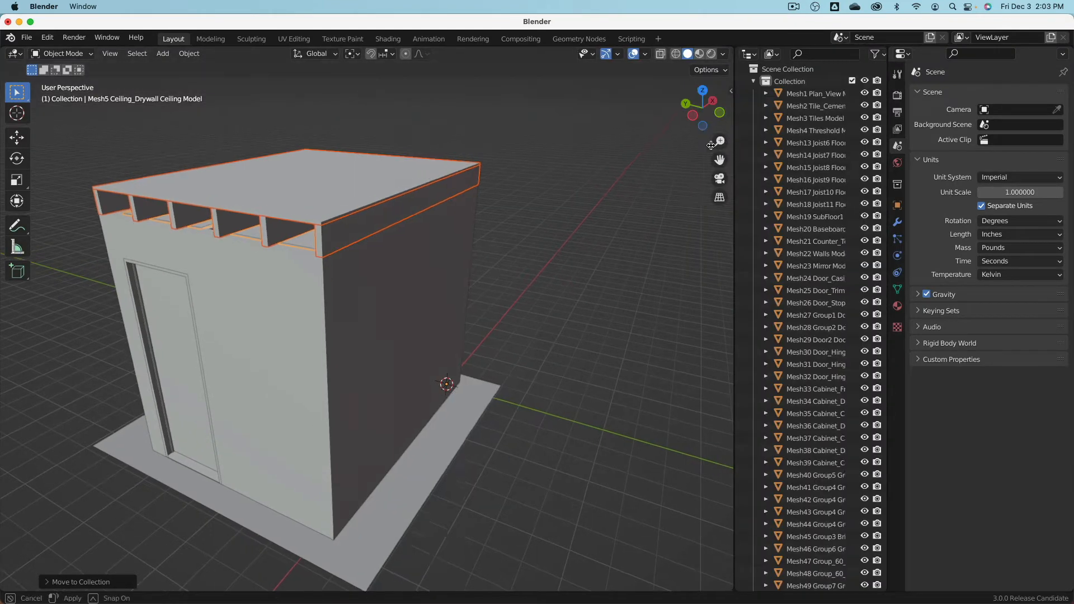
left_click_drag(735, 148, 663, 148)
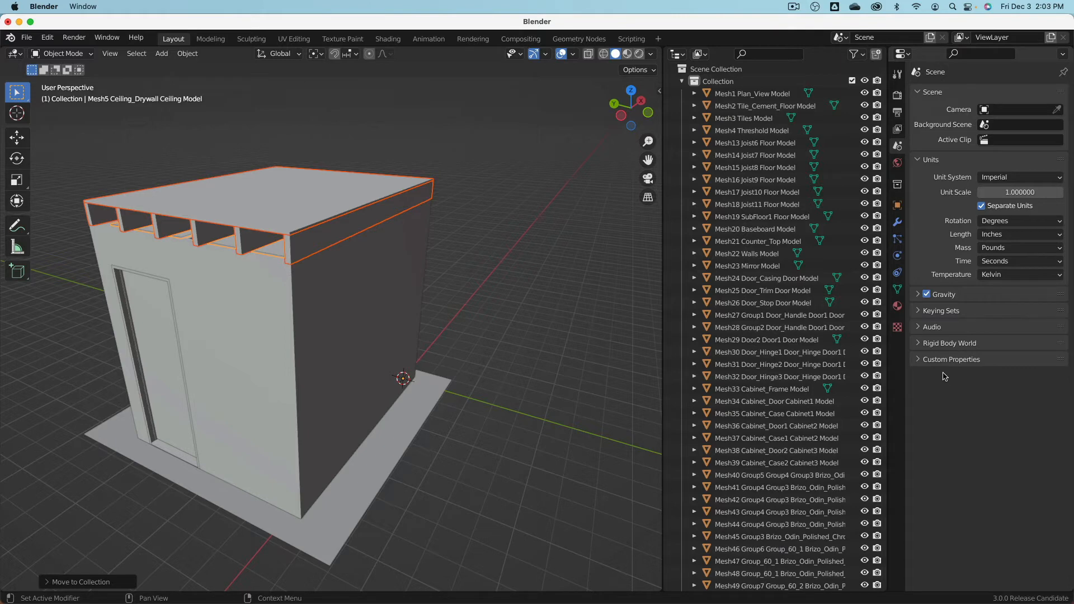
- Swap the Outliner and Properties areas so that the Outliner occupies the outermost column
right_click(903, 54)
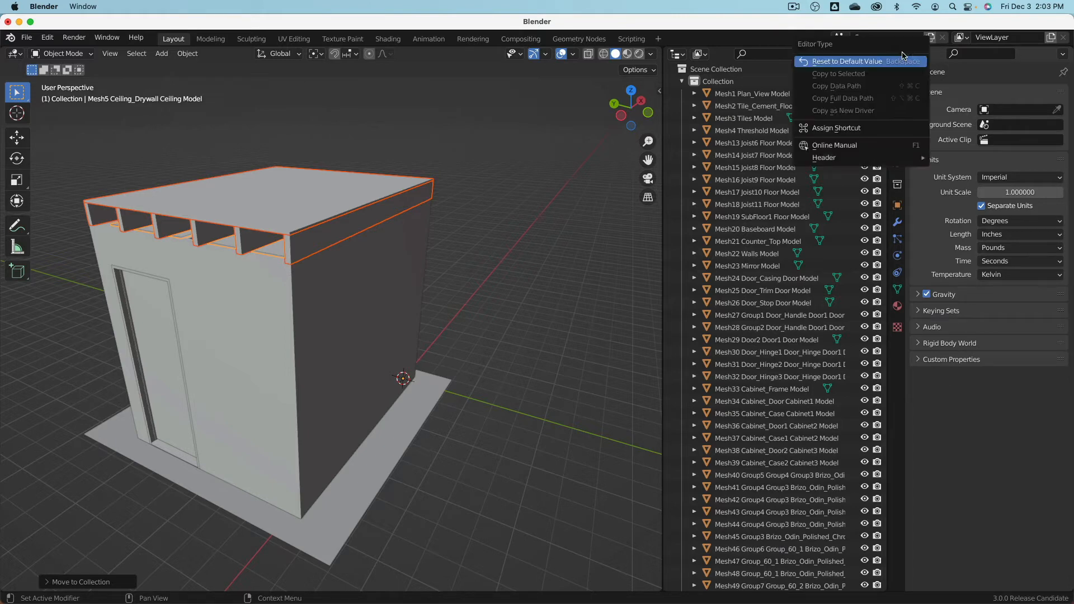
left_click(986, 56)
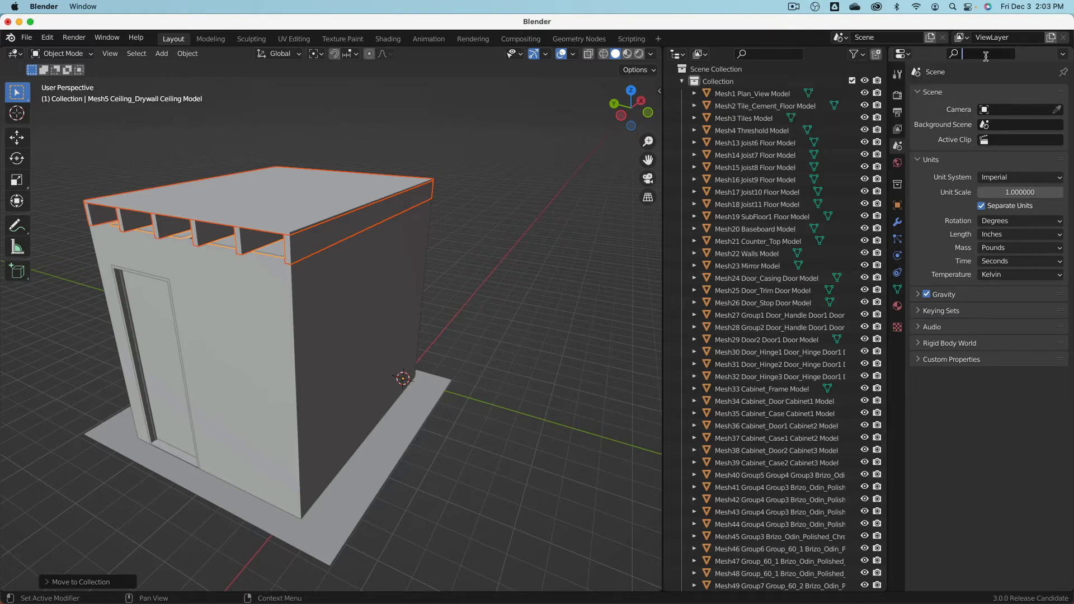
right_click(890, 99)
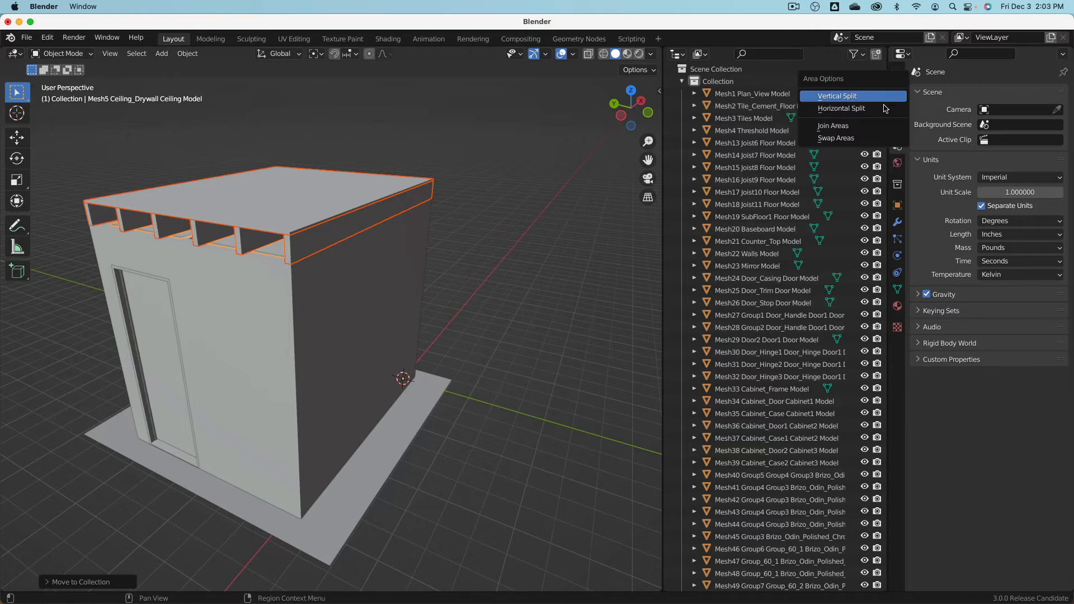
left_click(873, 138)
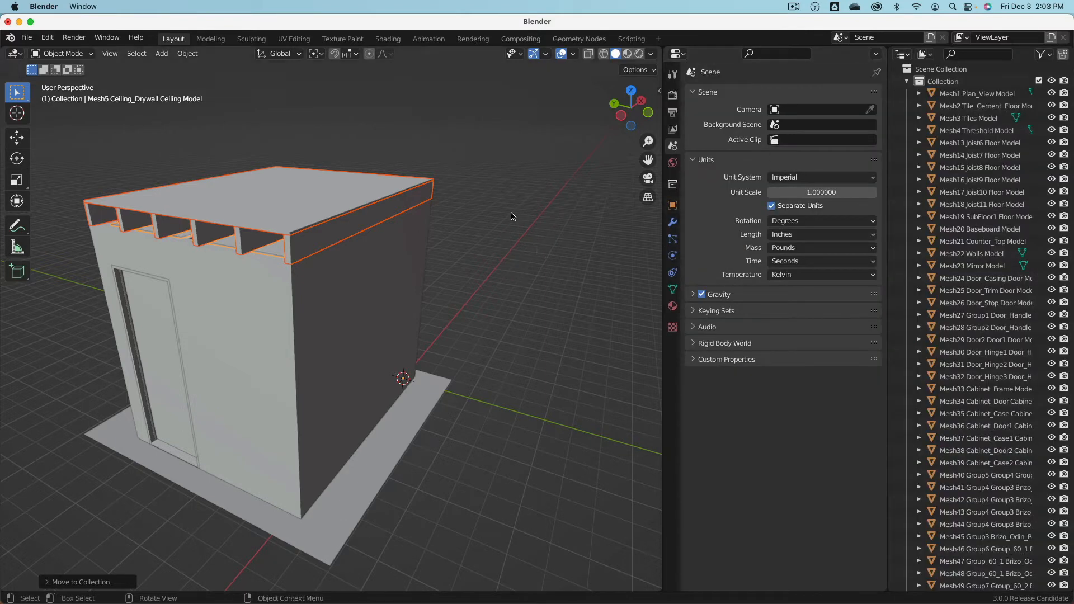
- Collapse both the Ceiling collection and the main Collection in the Outliner
scroll(962, 392, "down", 5)
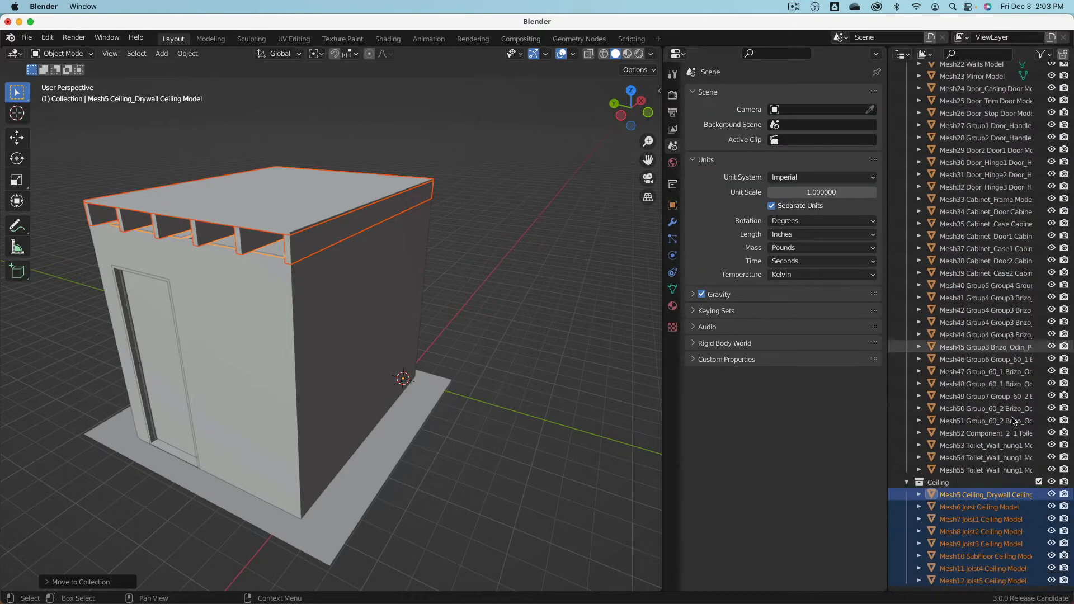
left_click(907, 483)
scroll(909, 484, "up", 4)
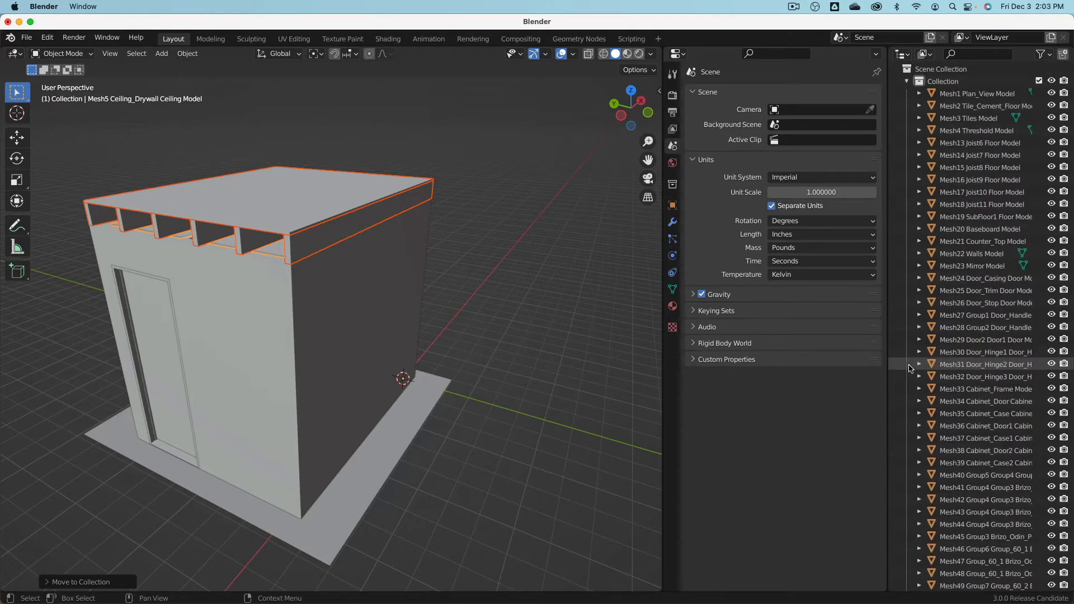
left_click(907, 81)
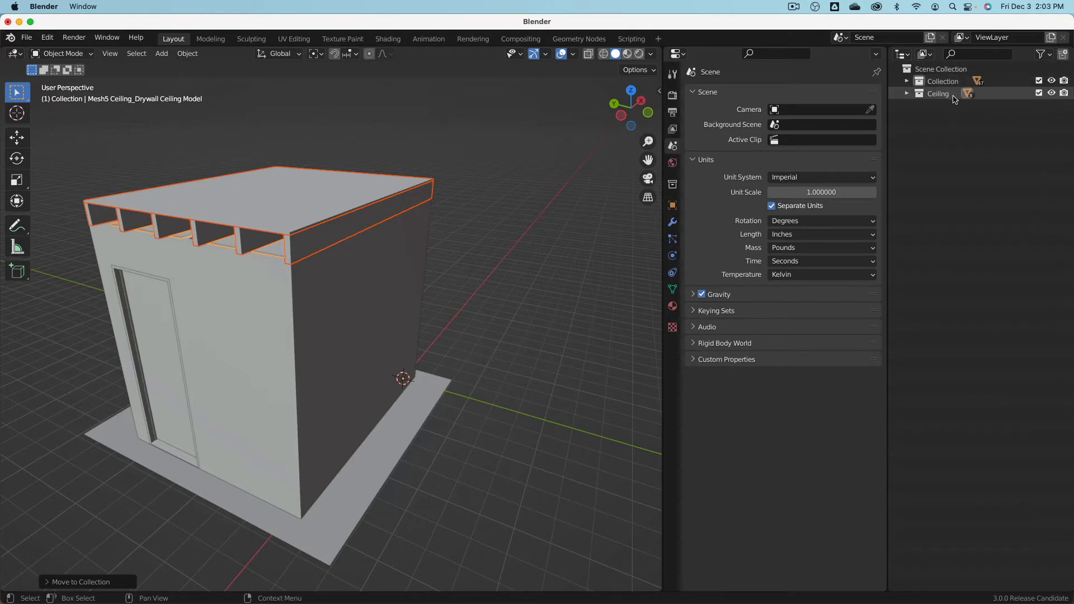
- Enable the selectability and viewport-disable toggle columns in the Outliner, and hide the Ceiling collection in the viewport
left_click(1044, 54)
left_click(982, 95)
left_click(958, 93)
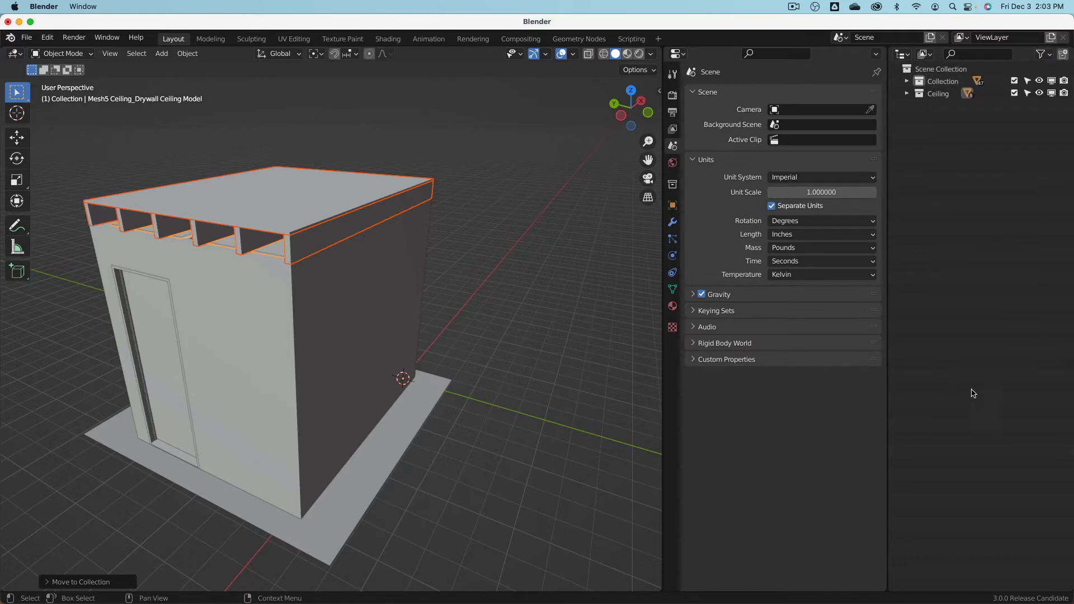
left_click(1039, 93)
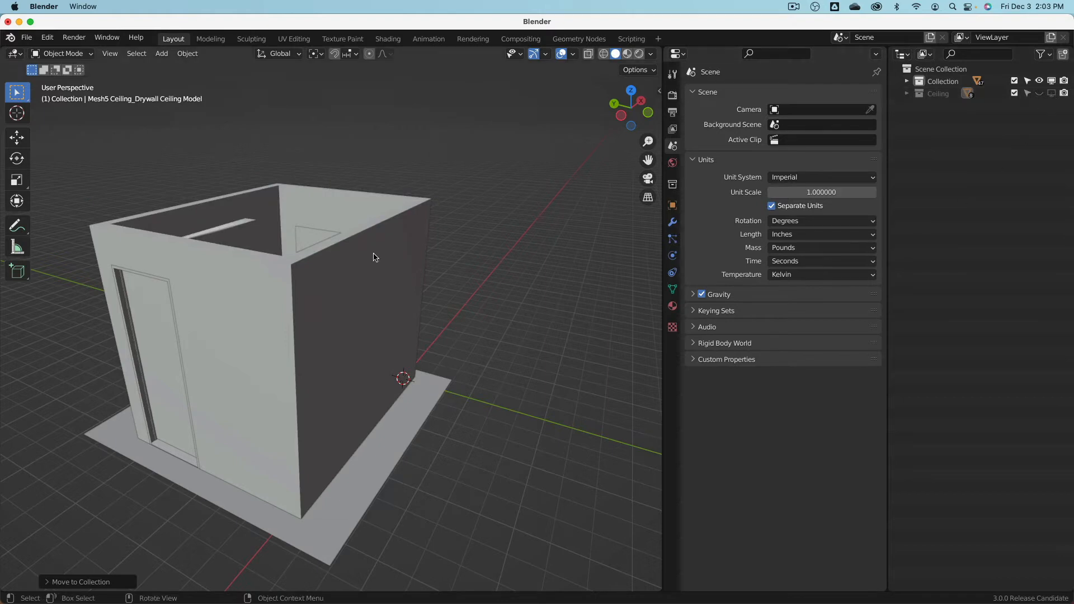
- Delete the Plan_View ground plane beneath the room after a material preview, and return the viewport to solid shading
middle_click_drag(371, 256, 455, 410)
left_click(431, 385)
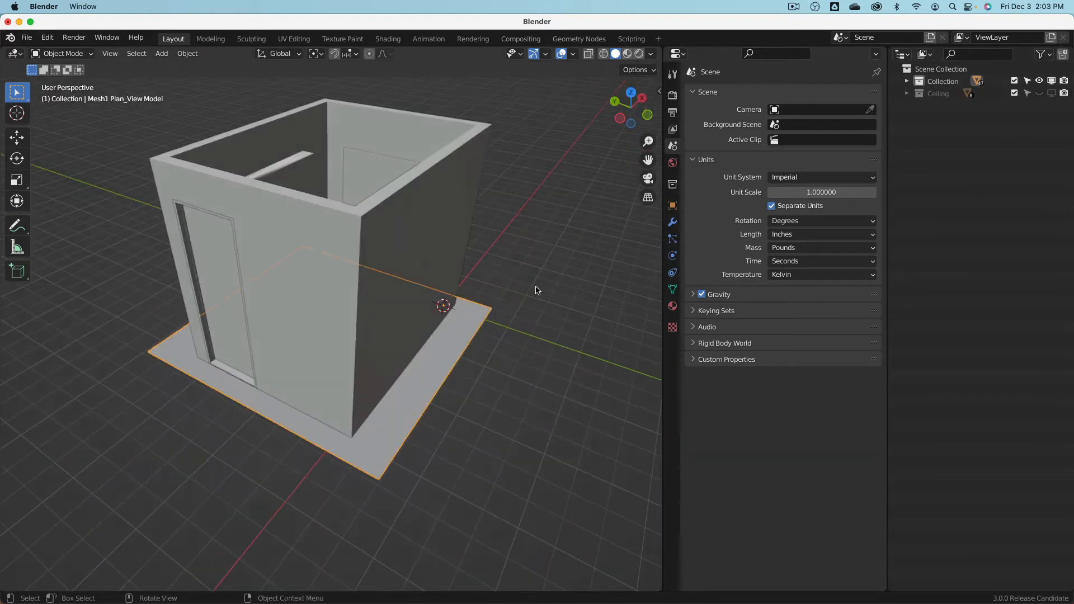
left_click(629, 55)
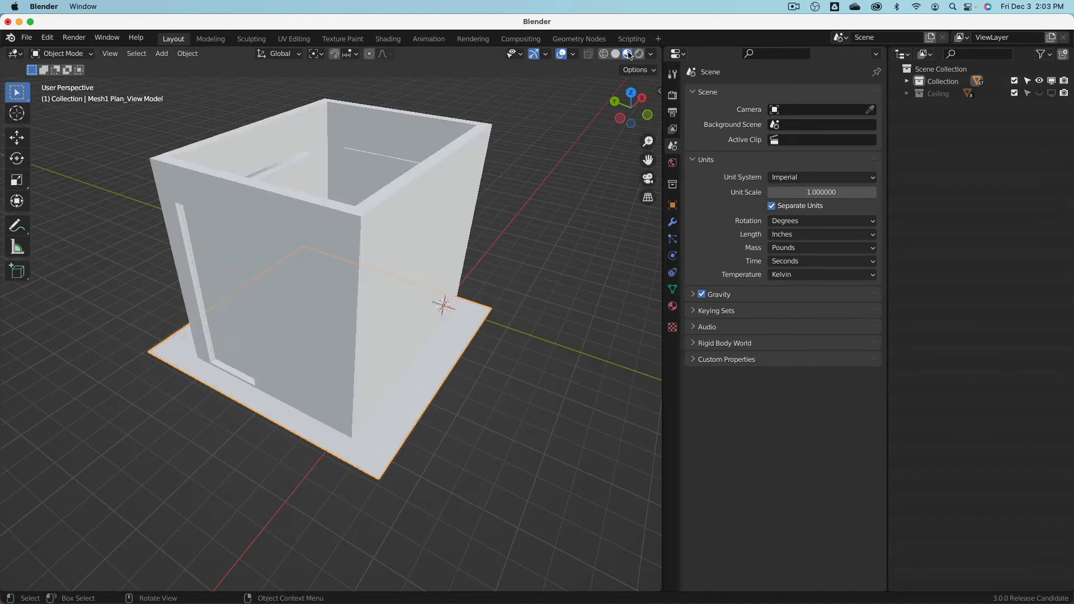
mouse_move(506, 233)
middle_mouse_down()
mouse_move(509, 347)
mouse_move(518, 257)
mouse_move(539, 204)
mouse_move(431, 369)
mouse_move(390, 375)
mouse_move(430, 381)
middle_mouse_up()
key("Delete")
key("z")
left_click(515, 233)
- Move all six floor joists and the subfloor beneath the room into a new collection named Floor
scroll(462, 319, "up", 6)
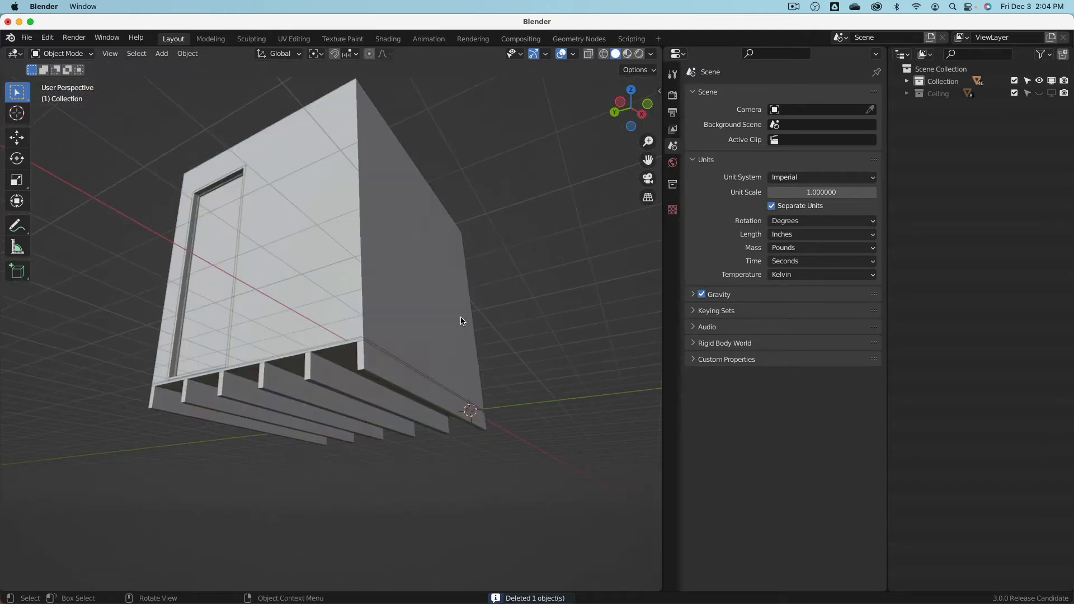
left_click(358, 389)
left_click(236, 395, "shift")
middle_click_drag(237, 395, 392, 393)
left_click(353, 395, "shift")
left_click(258, 401, "shift")
left_click(203, 418, "shift")
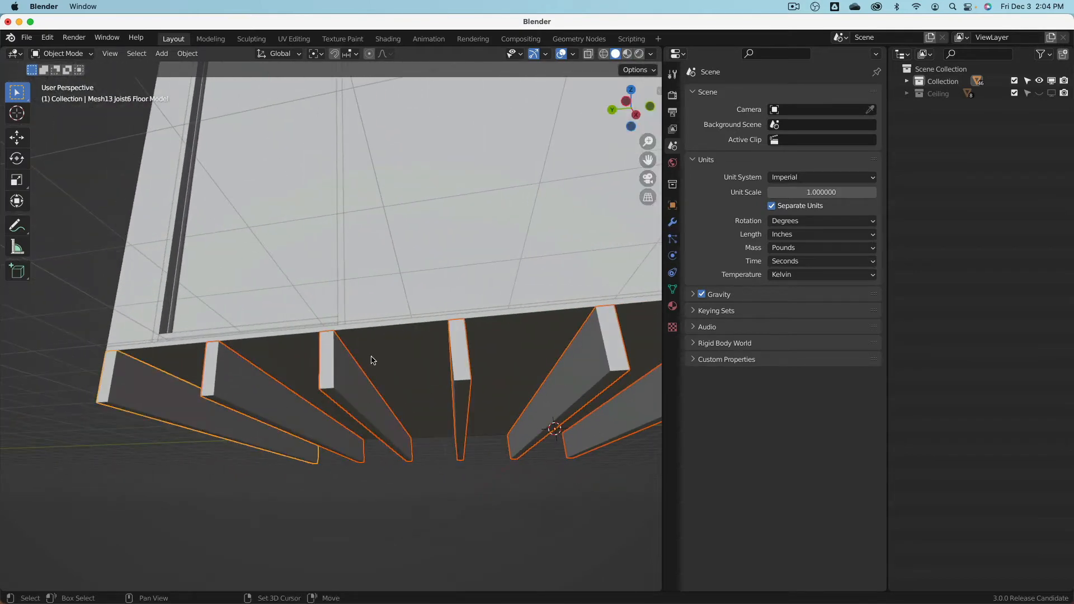
left_click(374, 357, "shift")
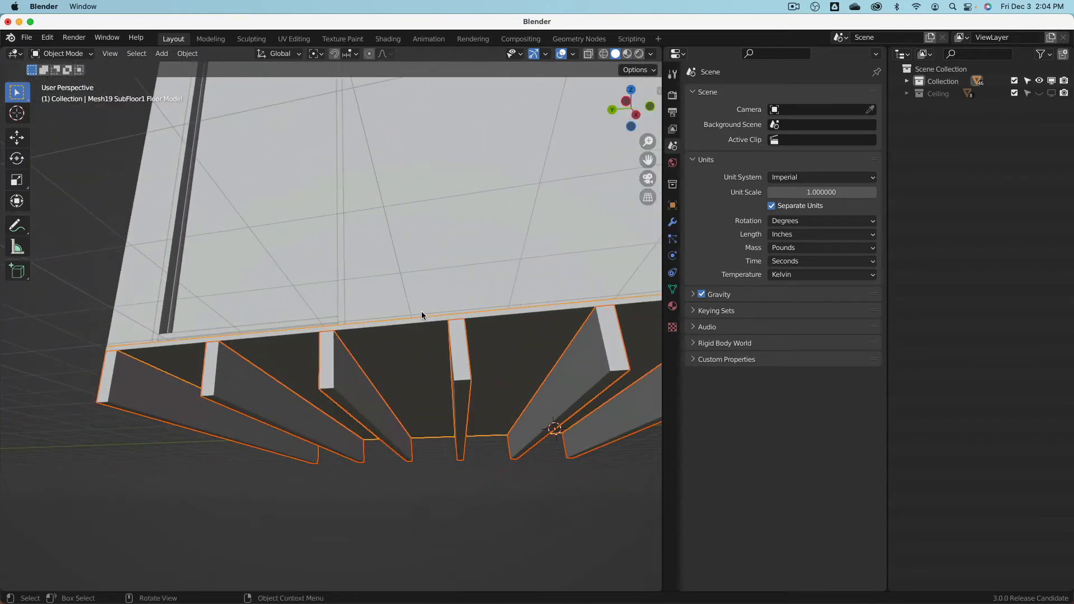
key("m")
left_click(413, 399)
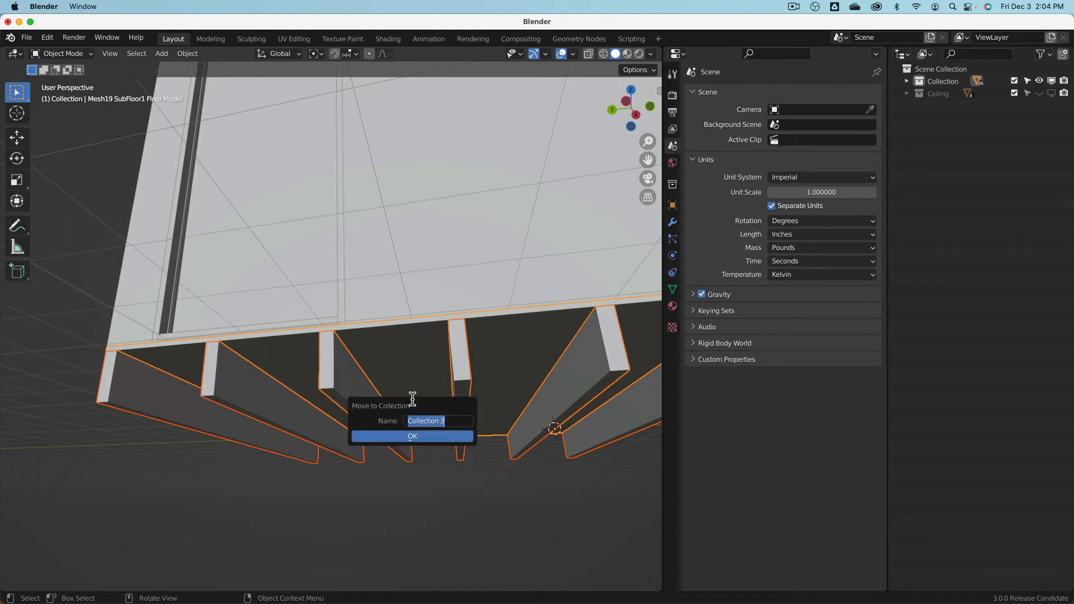
type("Floor")
key("Return")
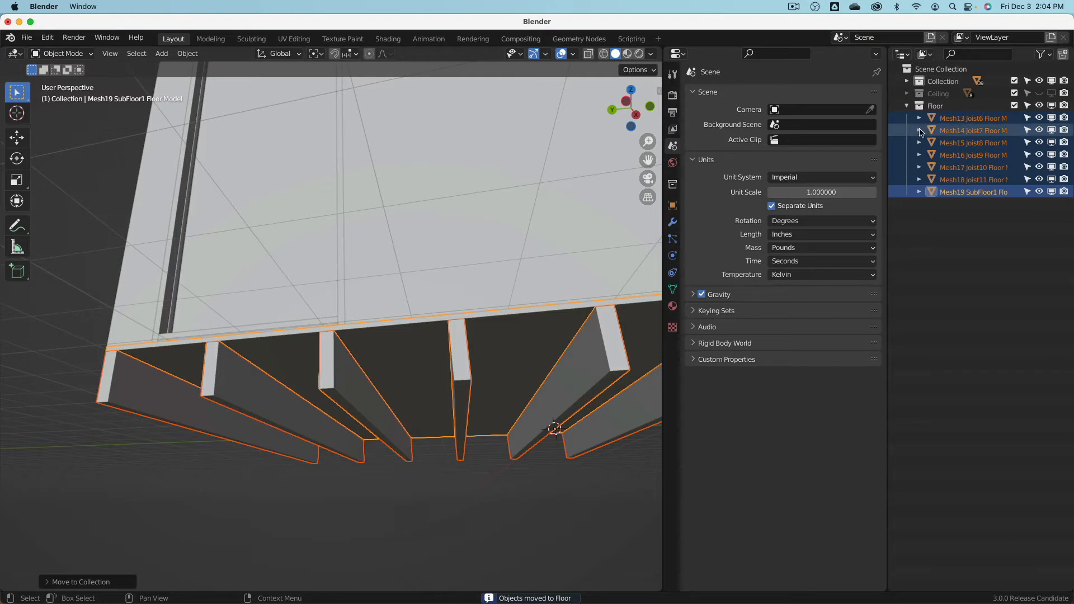
- Exclude the collapsed Floor collection from the view layer and hide the room's walls object in the viewport
left_click(907, 106)
left_click(1014, 105)
middle_click_drag(392, 376, 372, 398)
left_click(391, 265)
scroll(416, 308, "down", 3)
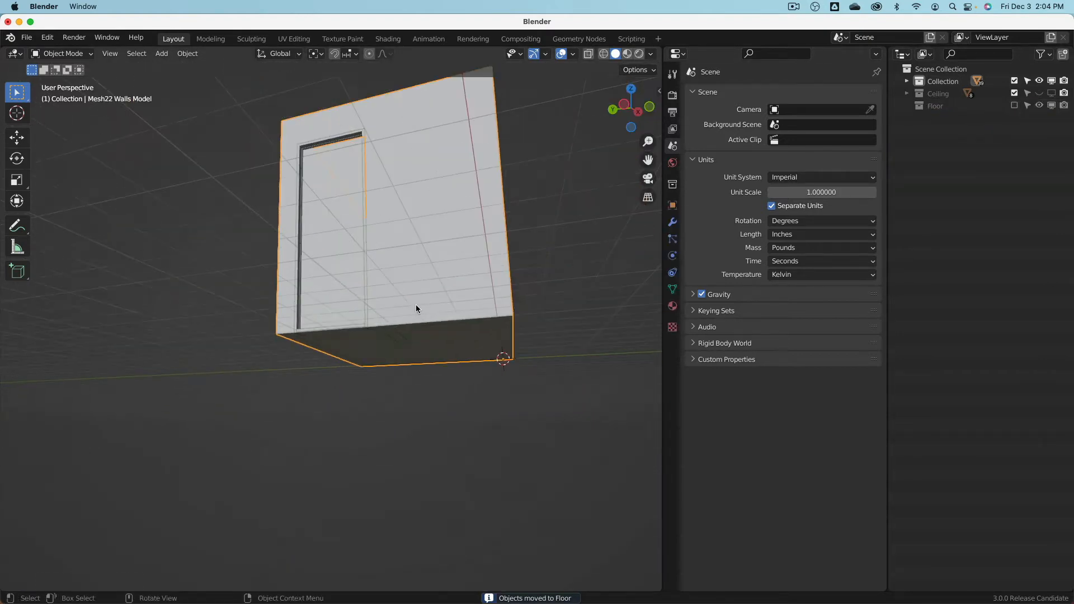
middle_click_drag(416, 308, 379, 366)
key("h")
- Move the remaining floor layers, including the cement tile floor, and the door threshold into the Floor collection
scroll(428, 406, "up", 5)
middle_click_drag(429, 406, 438, 293)
left_click(351, 315)
scroll(257, 257, "up", 5)
left_click(159, 286, "shift")
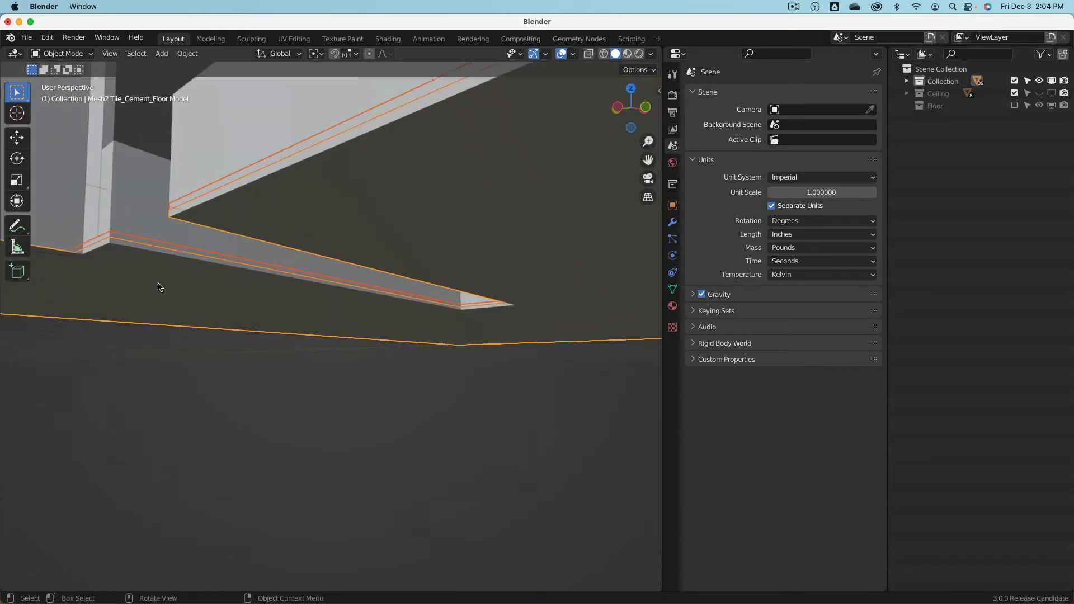
scroll(159, 286, "down", 5)
mouse_move(191, 287)
middle_mouse_down()
mouse_move(241, 300)
mouse_move(140, 267)
mouse_move(234, 269)
mouse_move(192, 276)
middle_mouse_up()
left_click(140, 267, "shift")
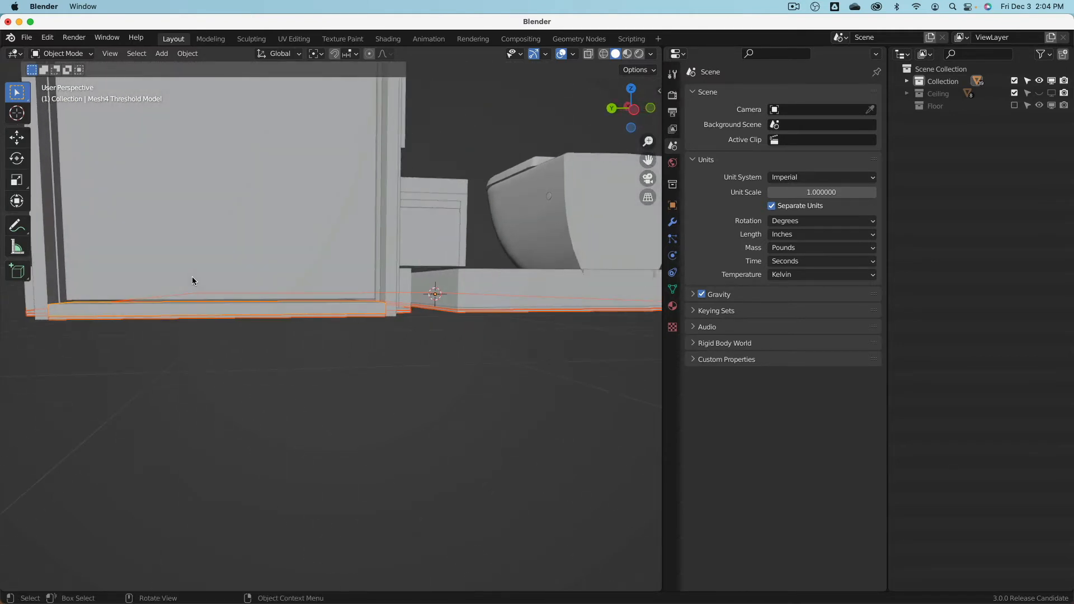
key("m")
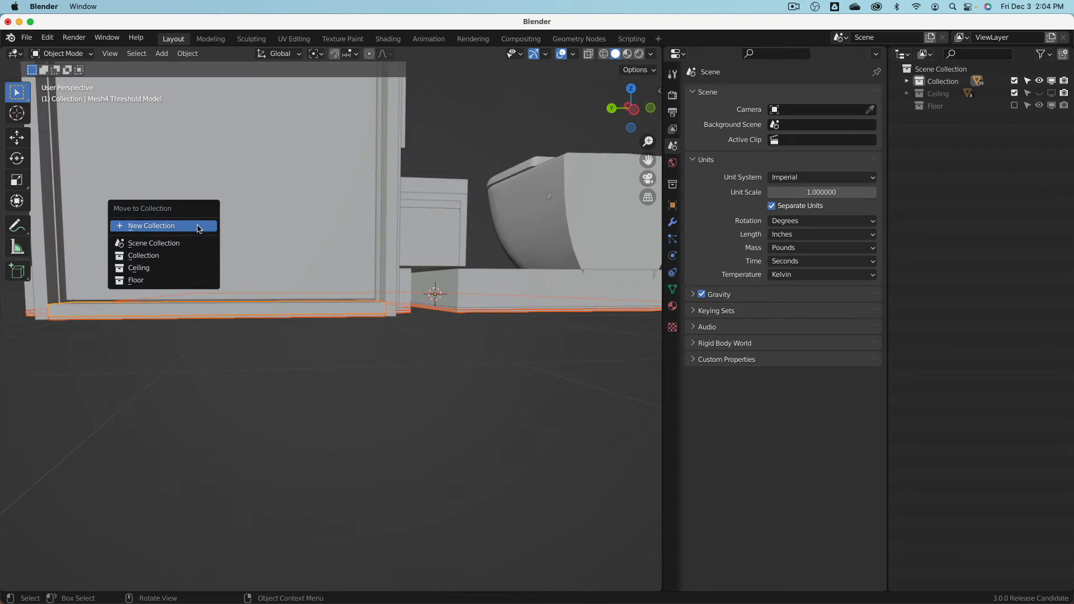
left_click(167, 280)
- Move the baseboard running around the room into the Floor collection
middle_click_drag(480, 326, 352, 385)
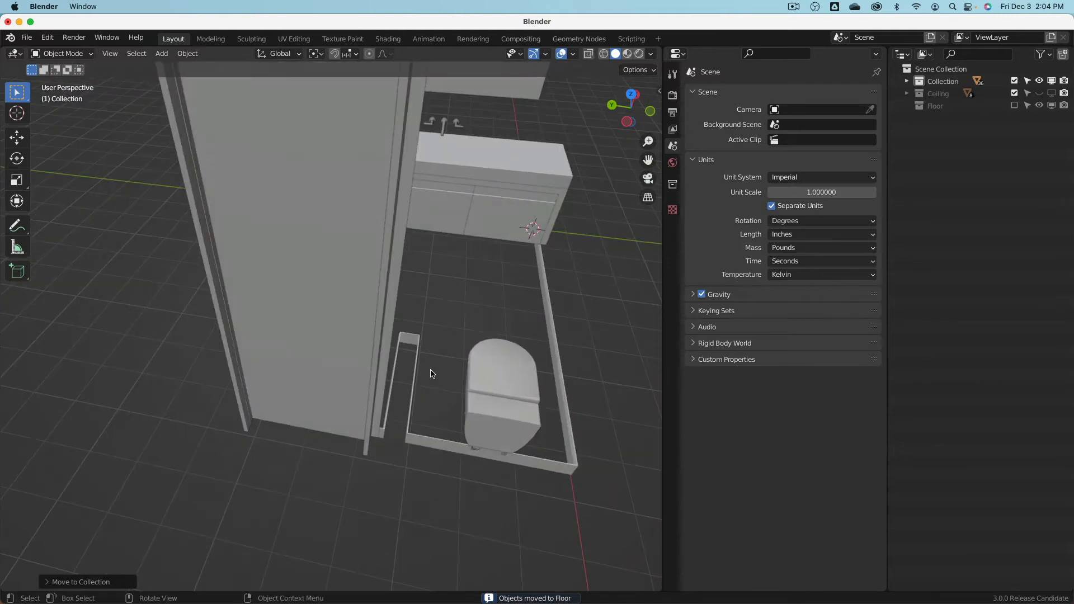
middle_click_drag(431, 372, 342, 342)
left_click(369, 352)
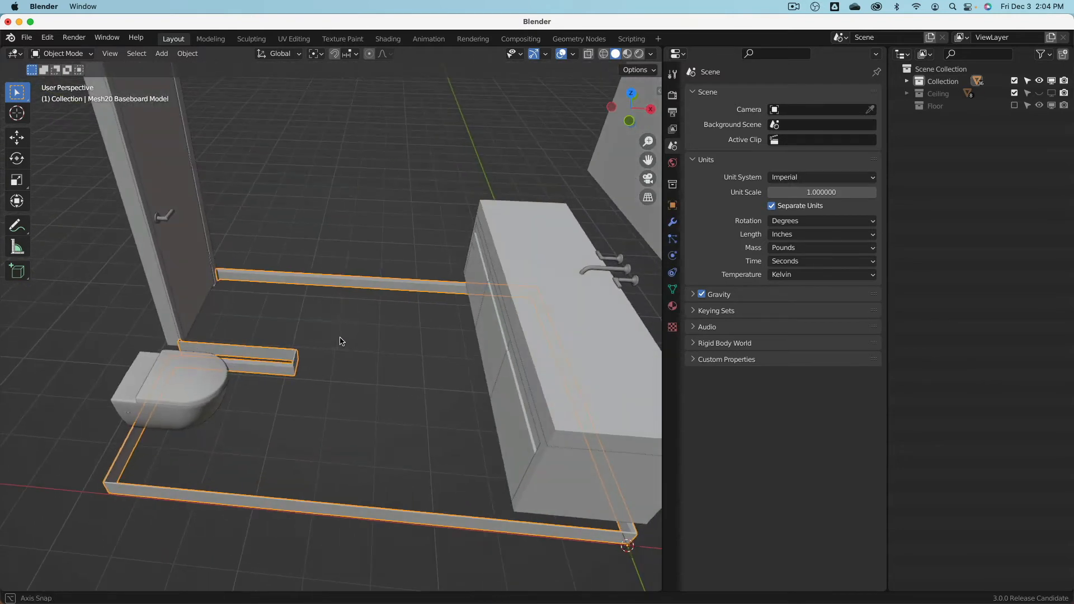
key("m")
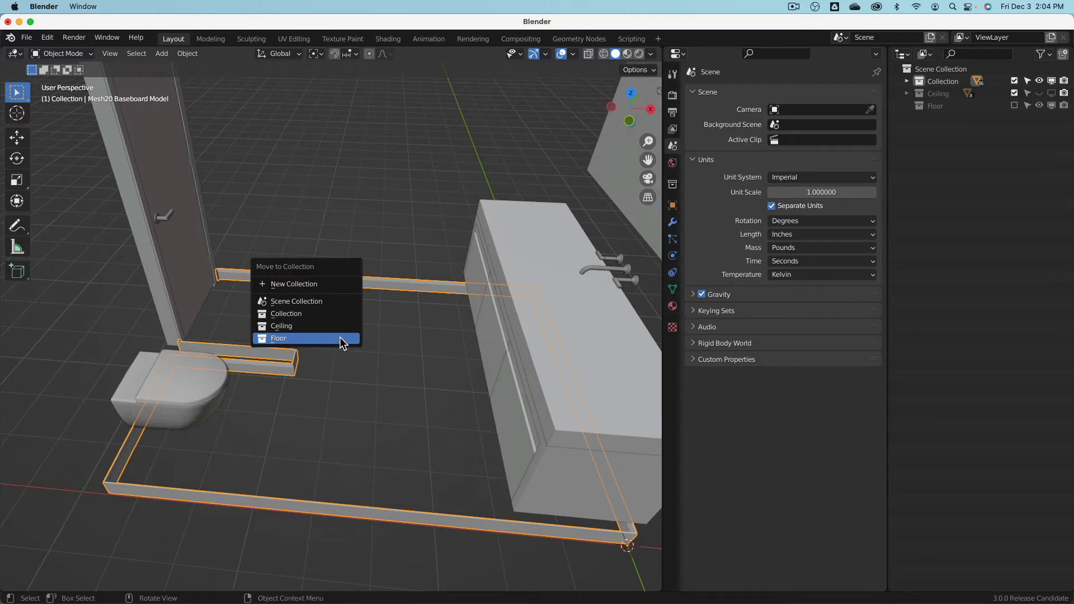
left_click(340, 337)
- Box-select all the door parts from the top view, move them into a new collection named Door, and collapse it
middle_click_drag(340, 338, 460, 171)
left_click(632, 105)
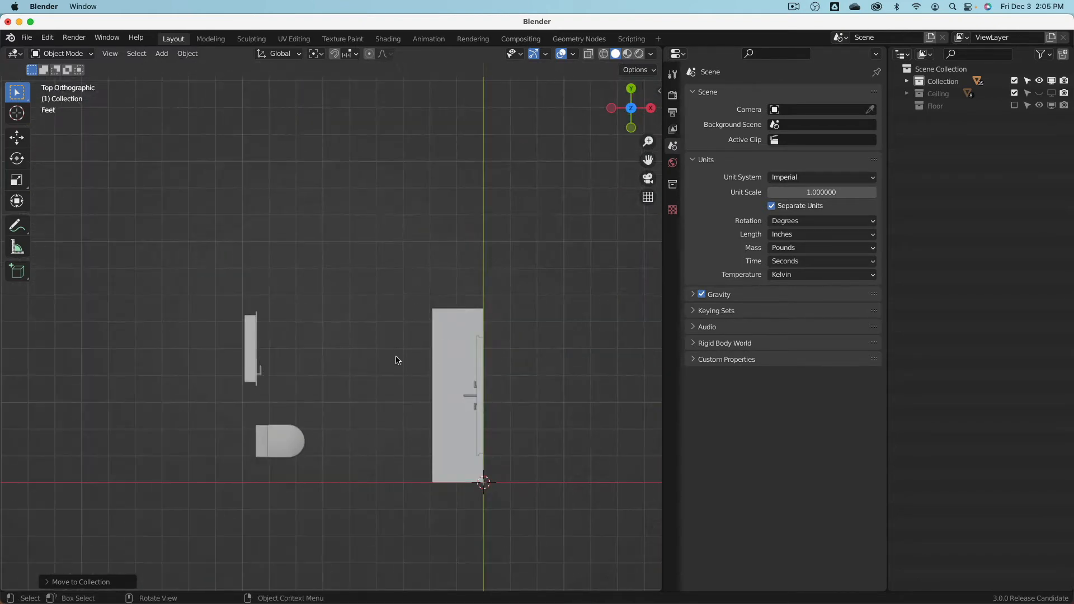
left_click_drag(218, 413, 296, 279)
key("m")
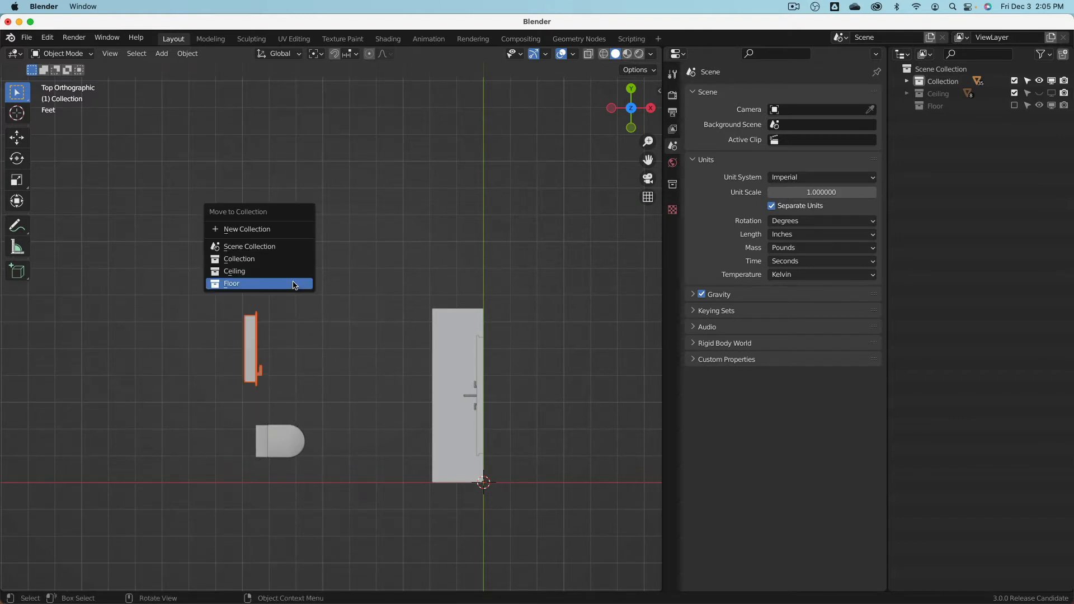
left_click(272, 229)
type("Door")
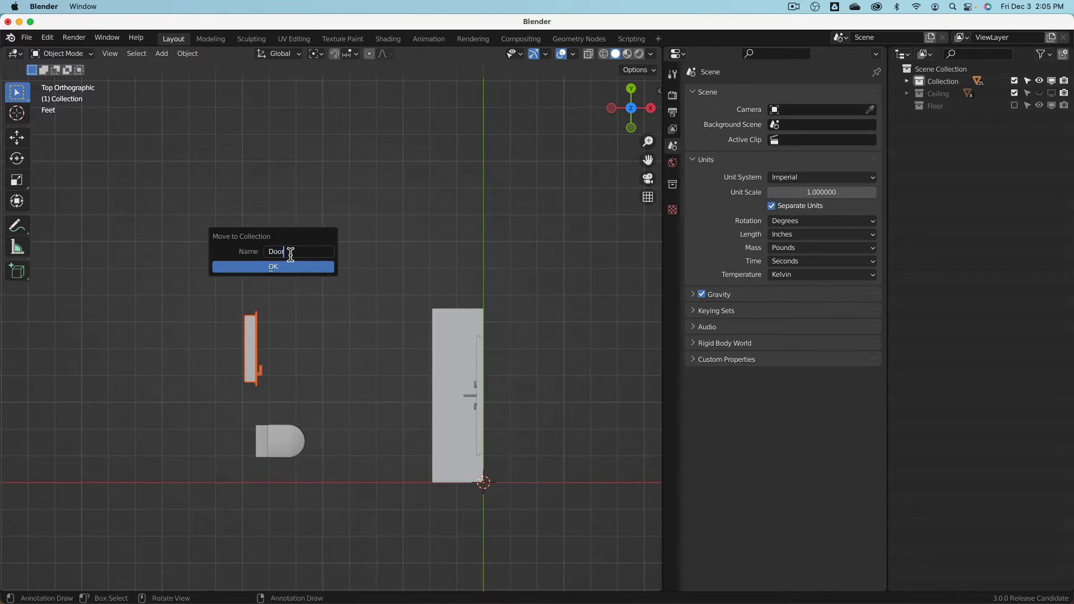
key("Return")
left_click(283, 269)
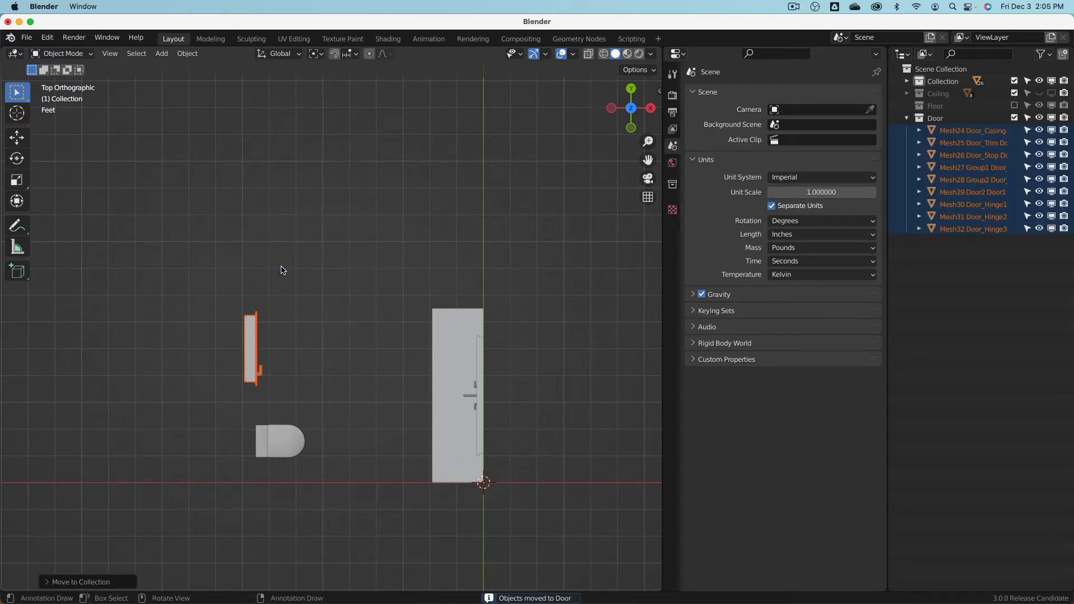
left_click(907, 118)
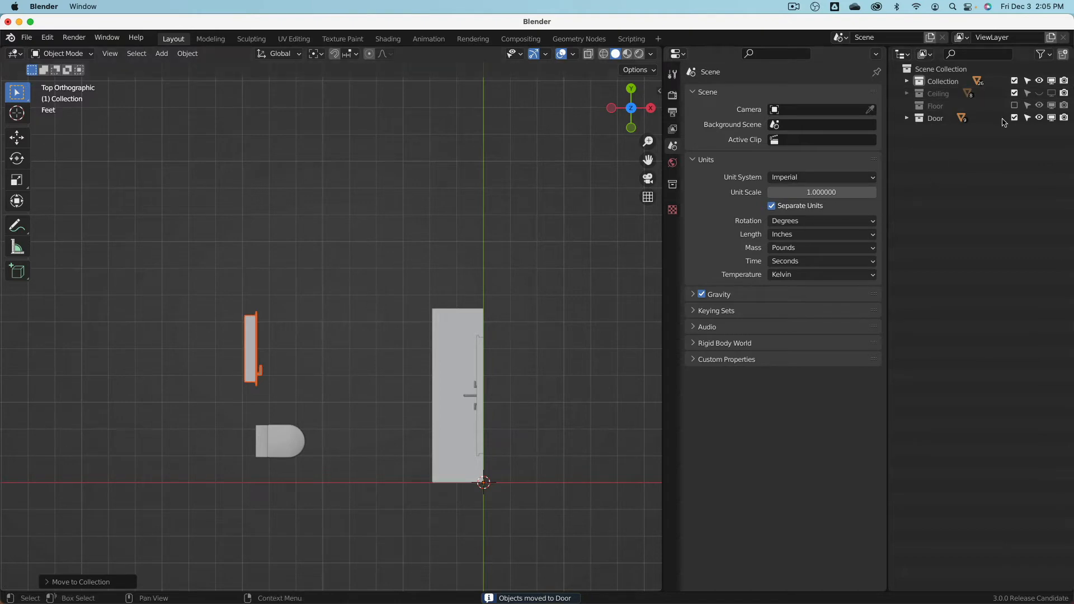
- Box-select the vanity cabinet parts and counter top from the back view and move them into a new collection named Cabinet
middle_click_drag(363, 341, 389, 265)
scroll(257, 257, "up", 3)
left_click(369, 280)
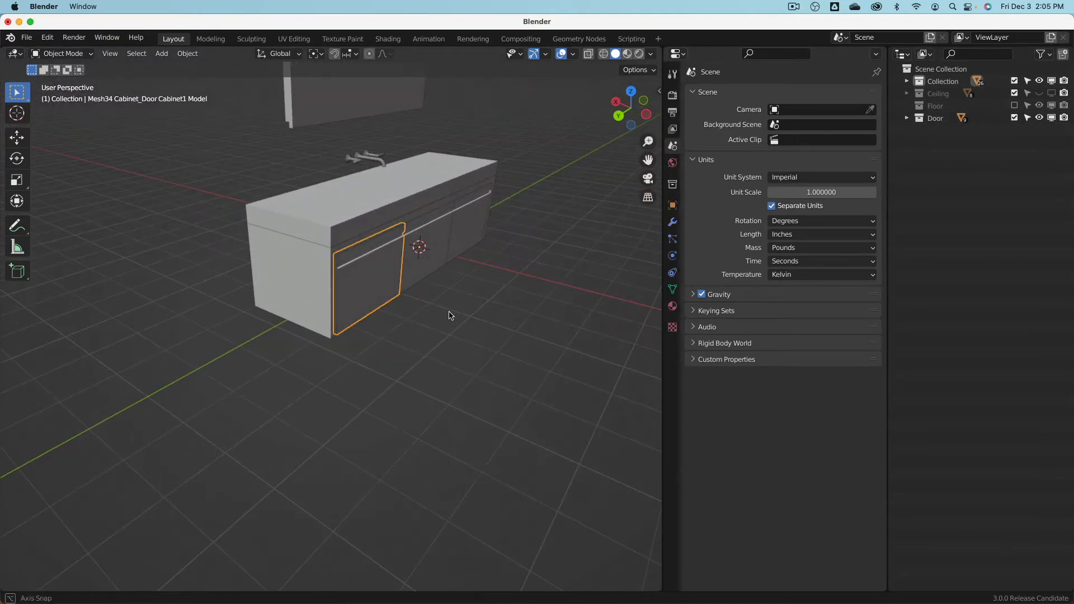
middle_click_drag(448, 309, 422, 373)
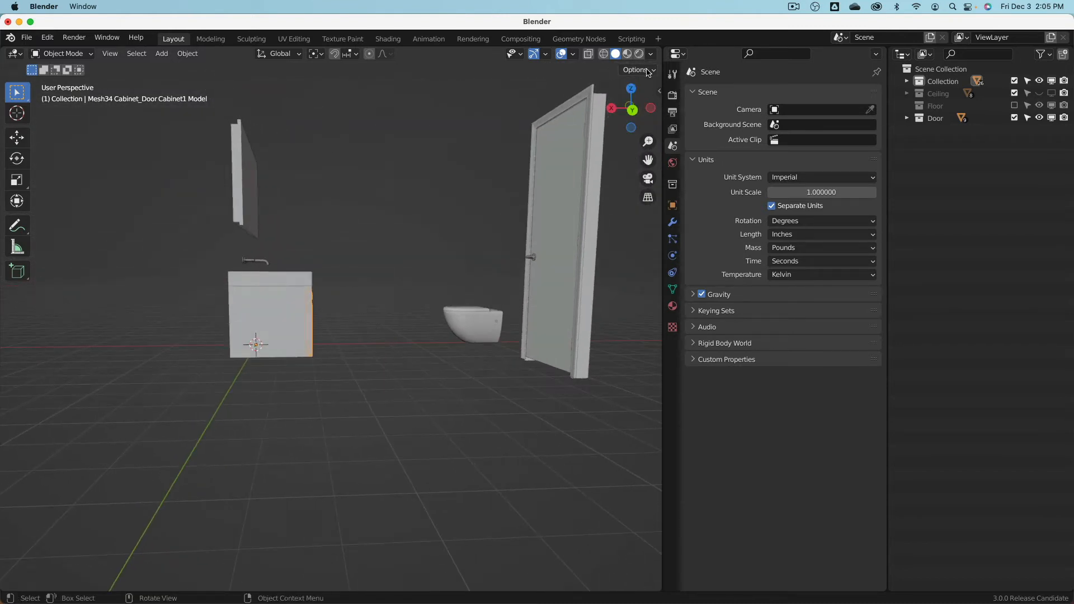
left_click(632, 110)
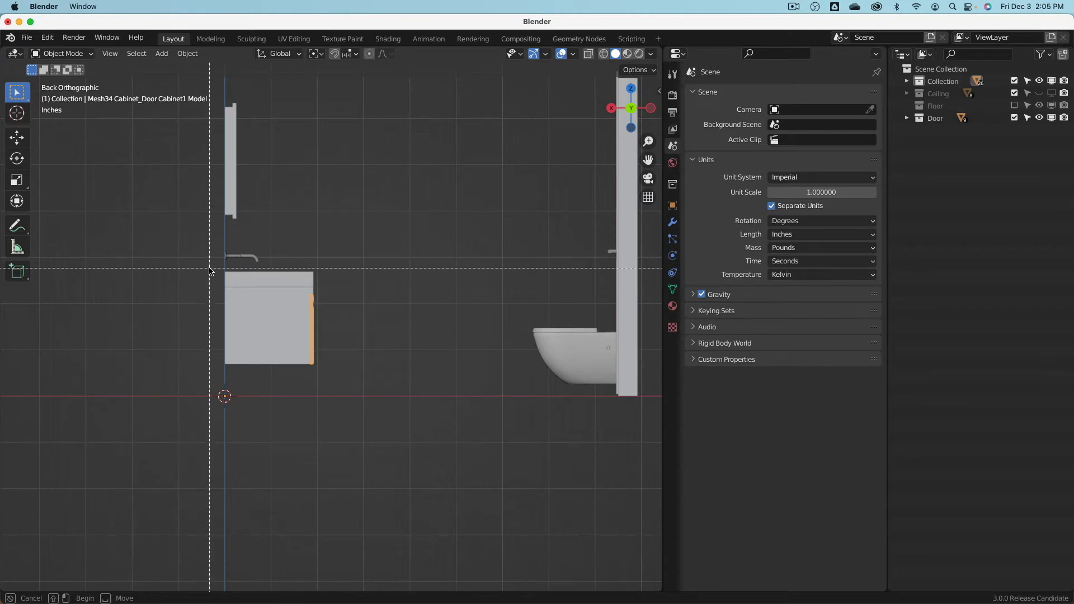
left_click_drag(211, 269, 356, 418)
middle_click_drag(422, 297, 365, 330)
key("m")
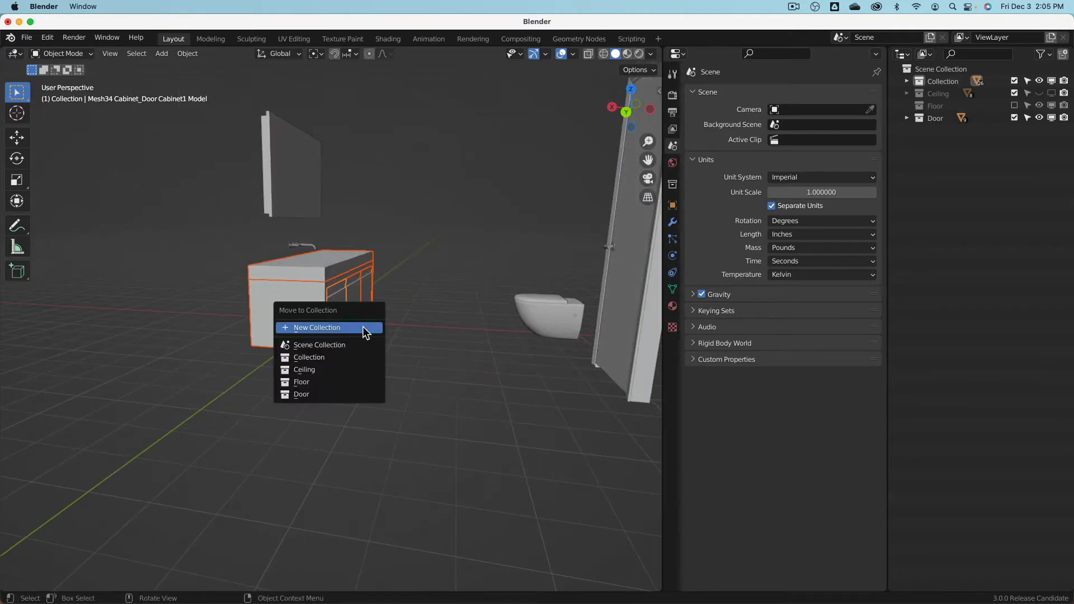
left_click(363, 326)
type("Cabinet")
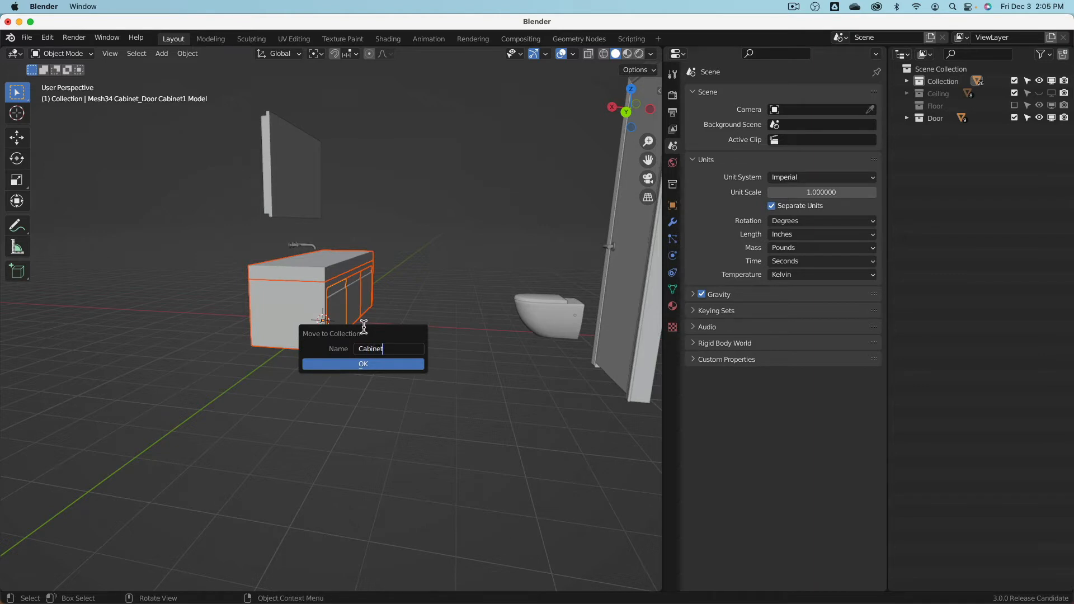
key("Return")
left_click(364, 364)
- Move the counter top out of the Cabinet collection into the Scene Collection
left_click(333, 267)
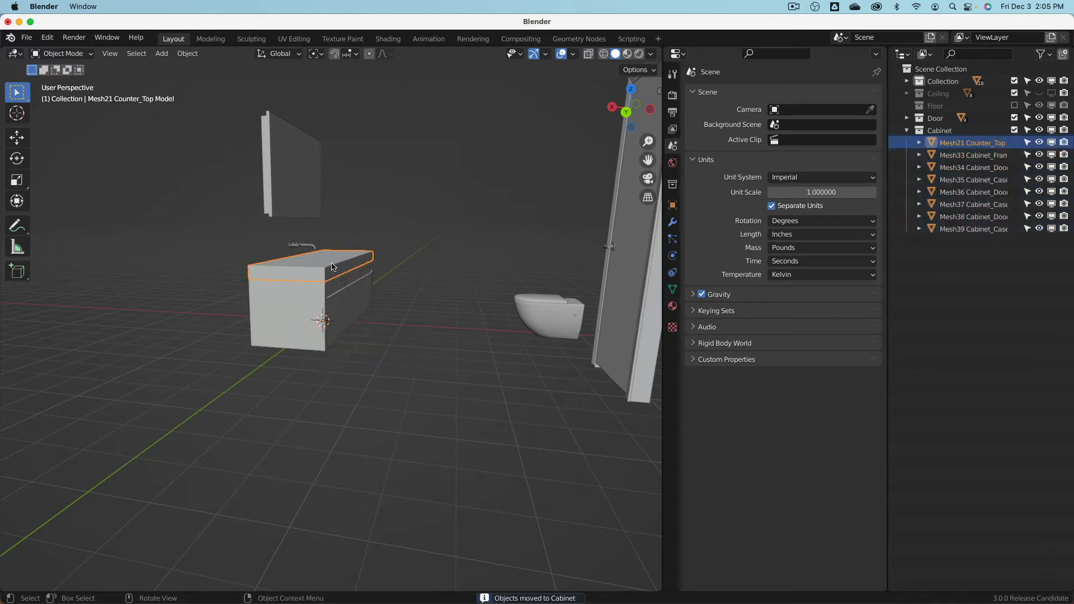
key("m")
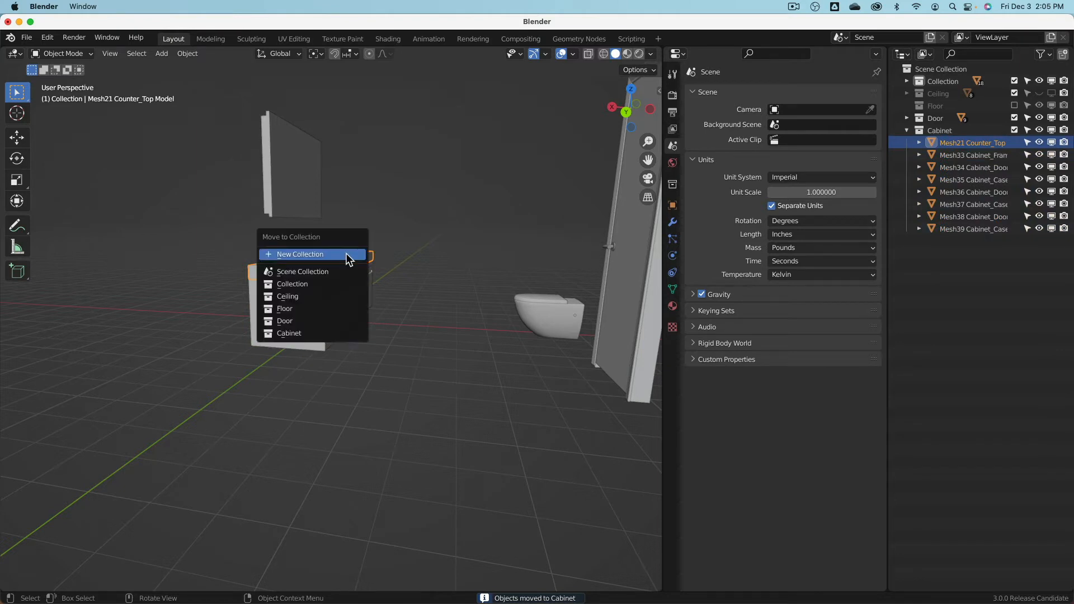
left_click(326, 272)
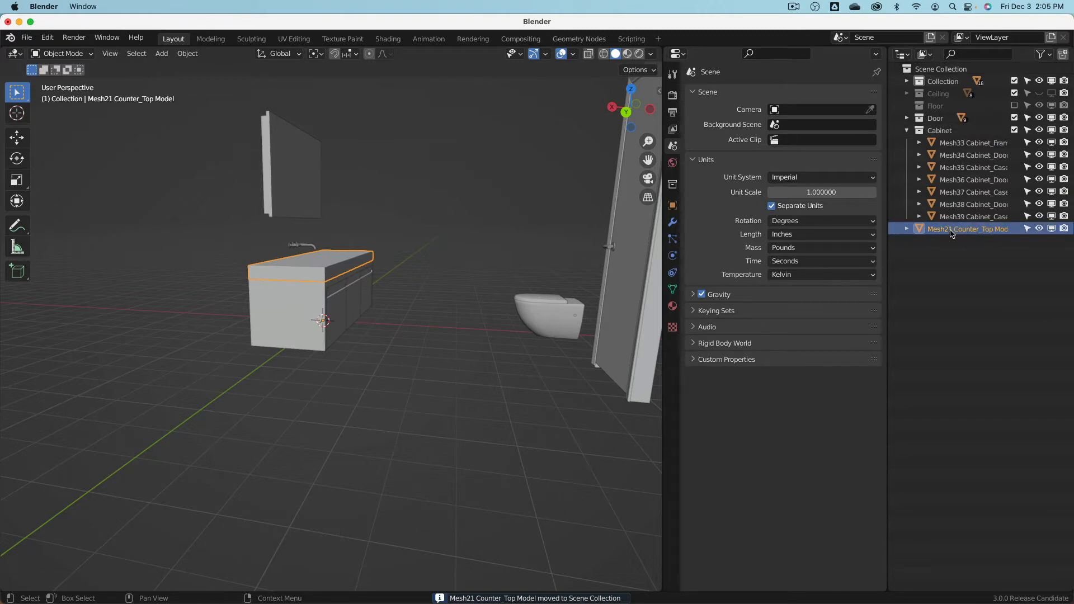
- Rename the counter top object to Counter Top and place it in the Cabinet collection
double_click(952, 230)
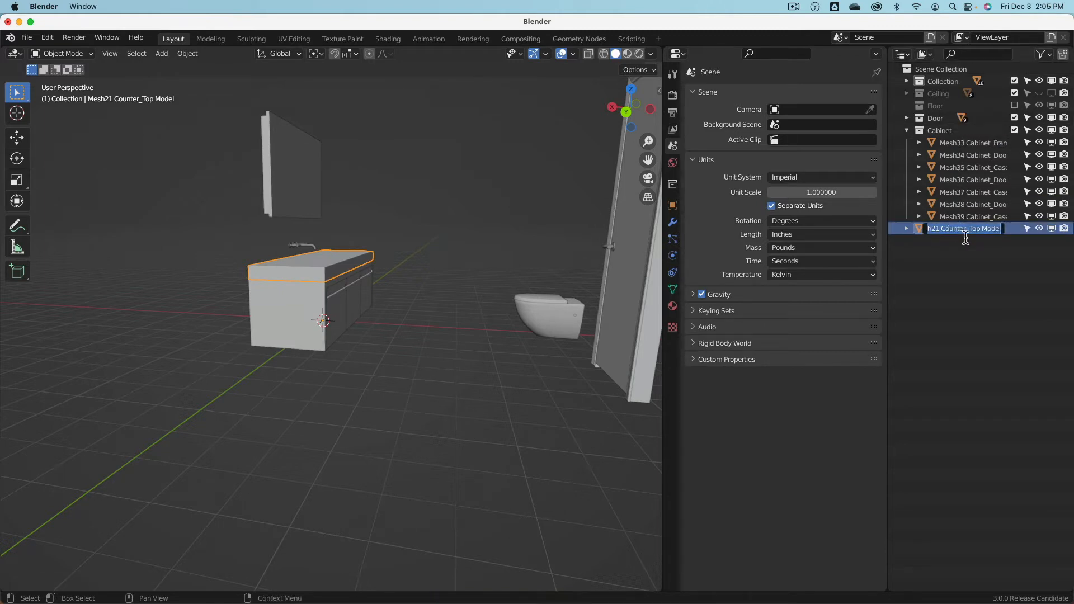
type("Count")
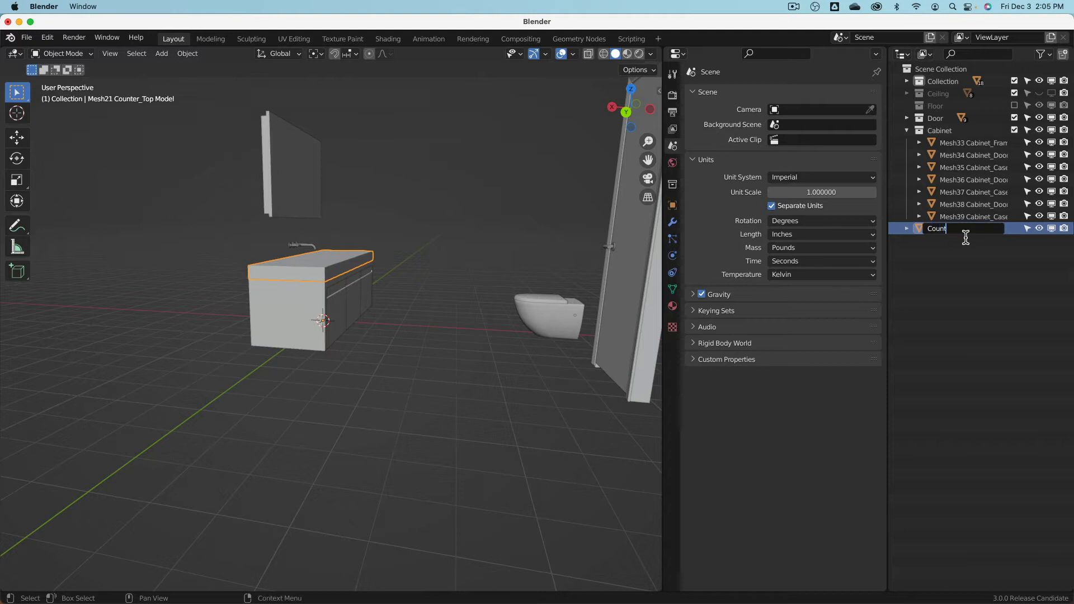
type("er Top")
key("Return")
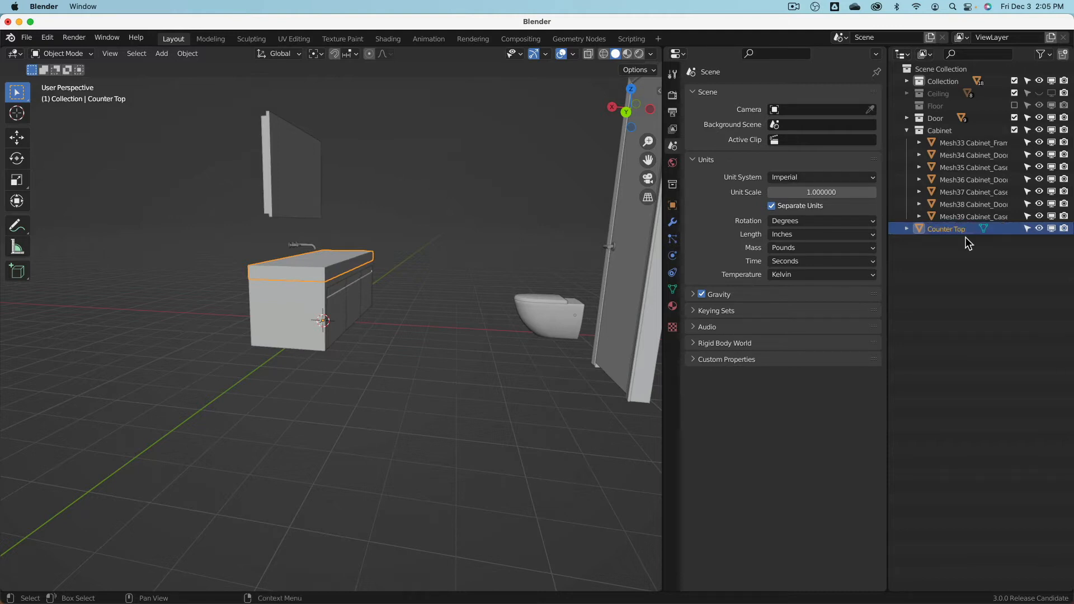
left_click_drag(951, 230, 936, 134)
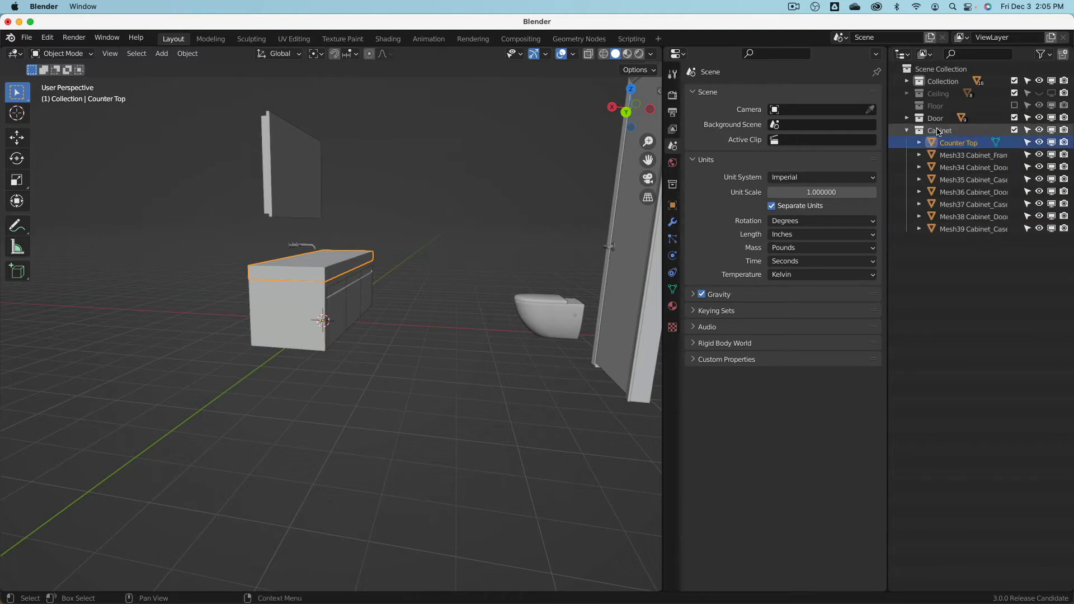
- Examine the mirror, faucet and toilet that remain in the original Collection
middle_click_drag(487, 223, 469, 241)
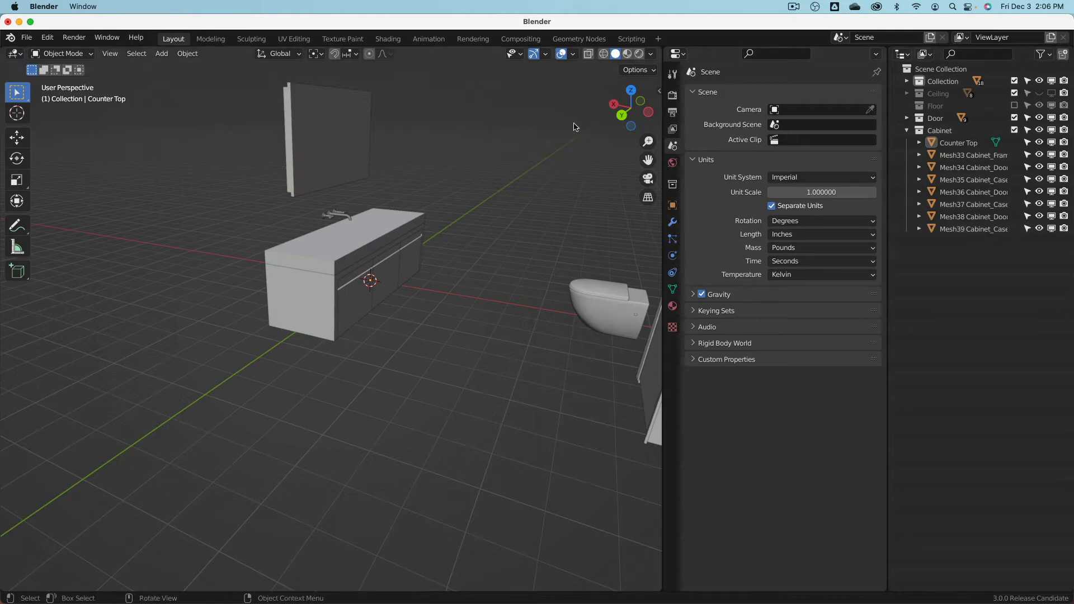
left_click(343, 141)
middle_click_drag(345, 162, 414, 170)
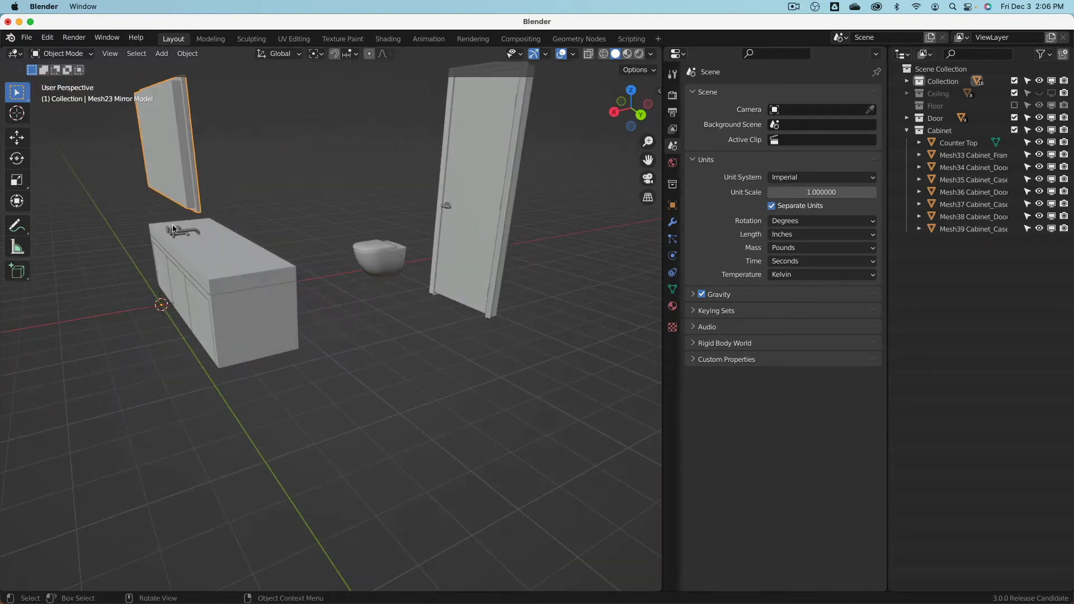
scroll(177, 232, "up", 5)
scroll(184, 241, "down", 6)
left_click(417, 270)
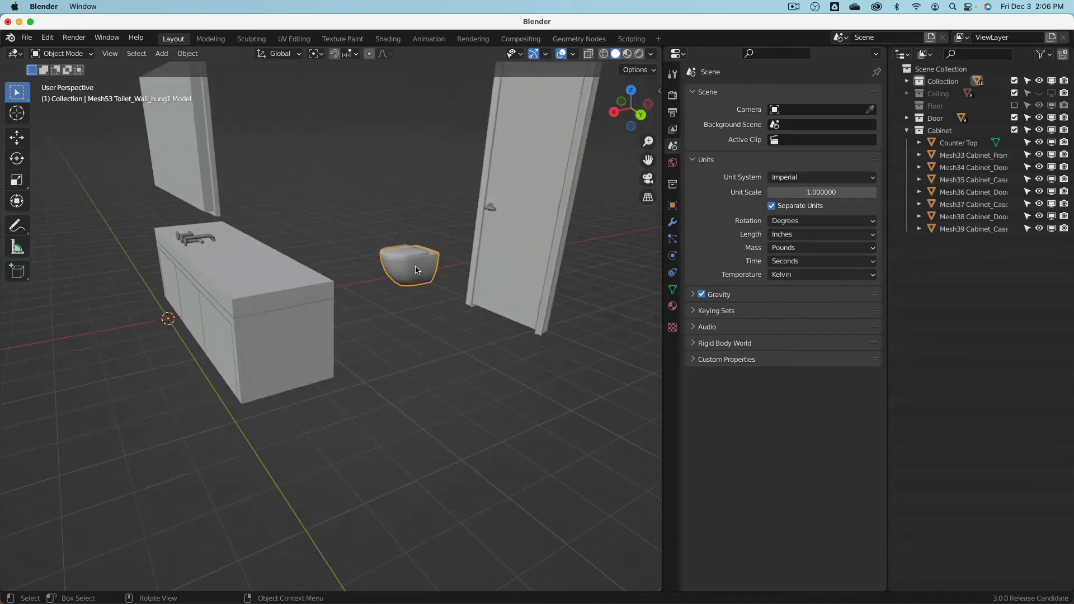
middle_click_drag(446, 246, 421, 249)
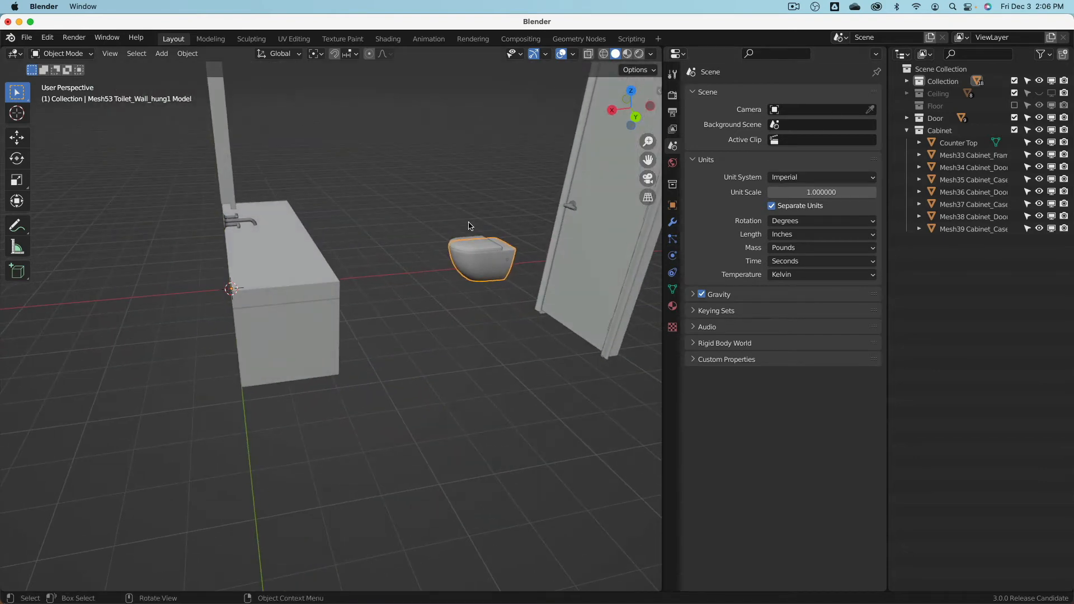
scroll(470, 225, "down", 3)
- Rename the original Collection to Stuff
double_click(943, 82)
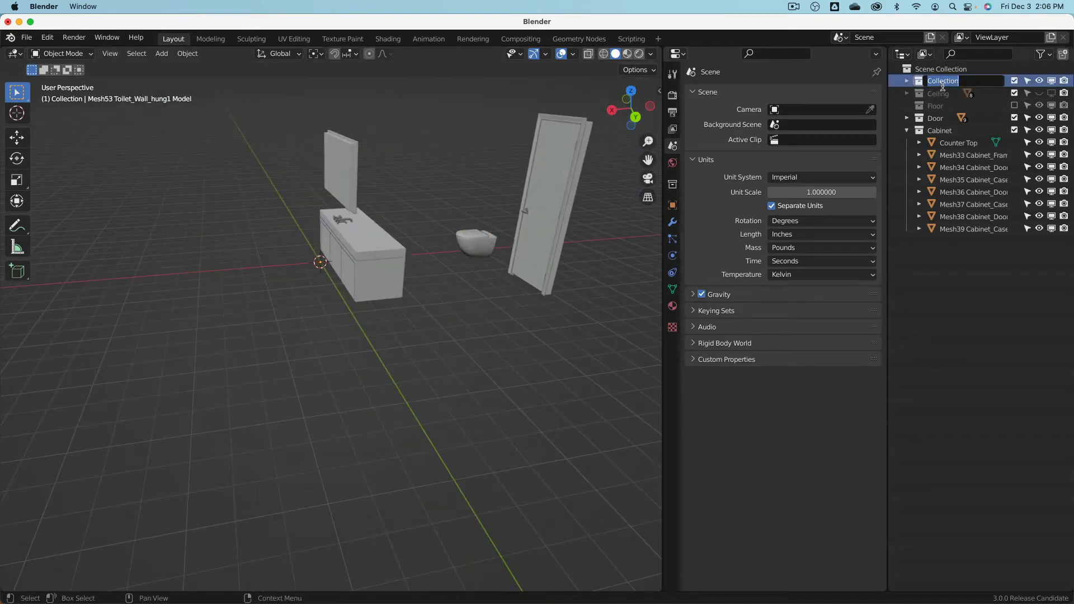
type("Stuff")
key("Return")
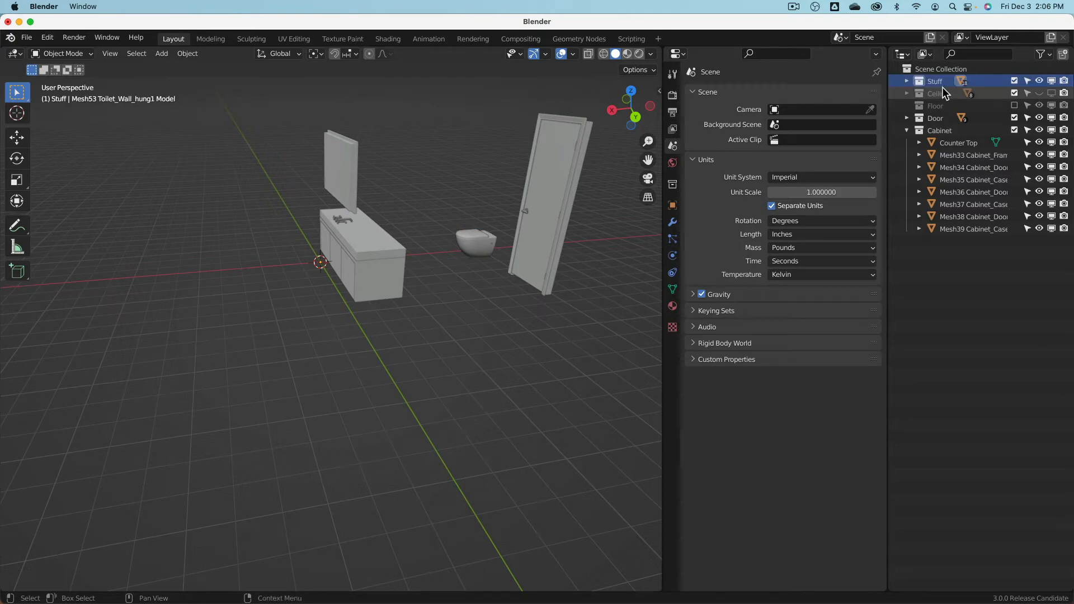
- Rearrange the workspace so an Outliner sits above the Properties editor, and widen the 3D viewport beside them
middle_click_drag(554, 314, 398, 261)
scroll(397, 261, "up", 4)
scroll(397, 260, "down", 2)
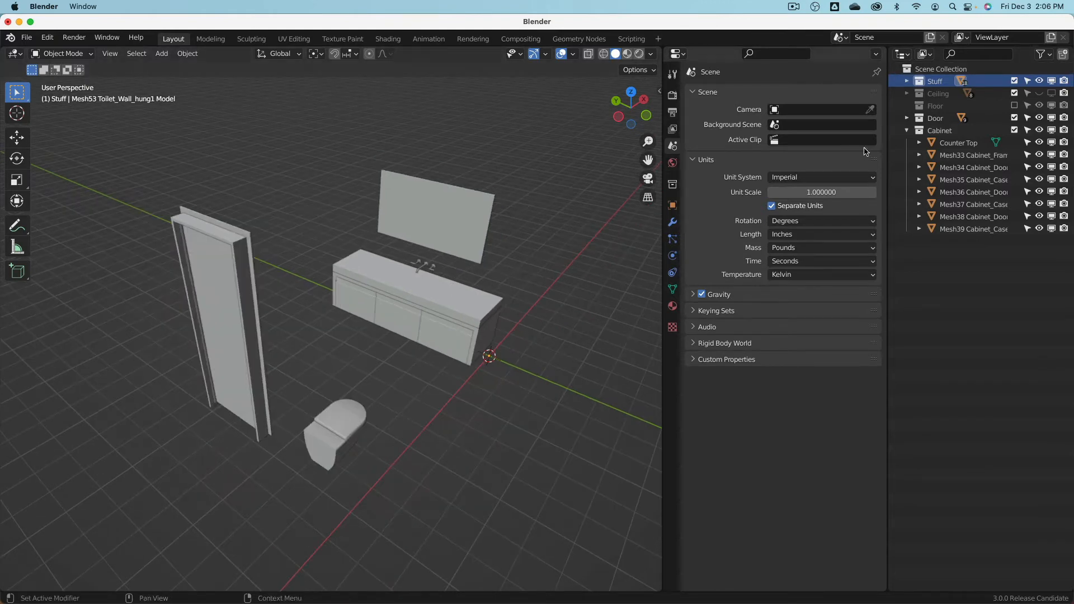
right_click(889, 91)
left_click(898, 95)
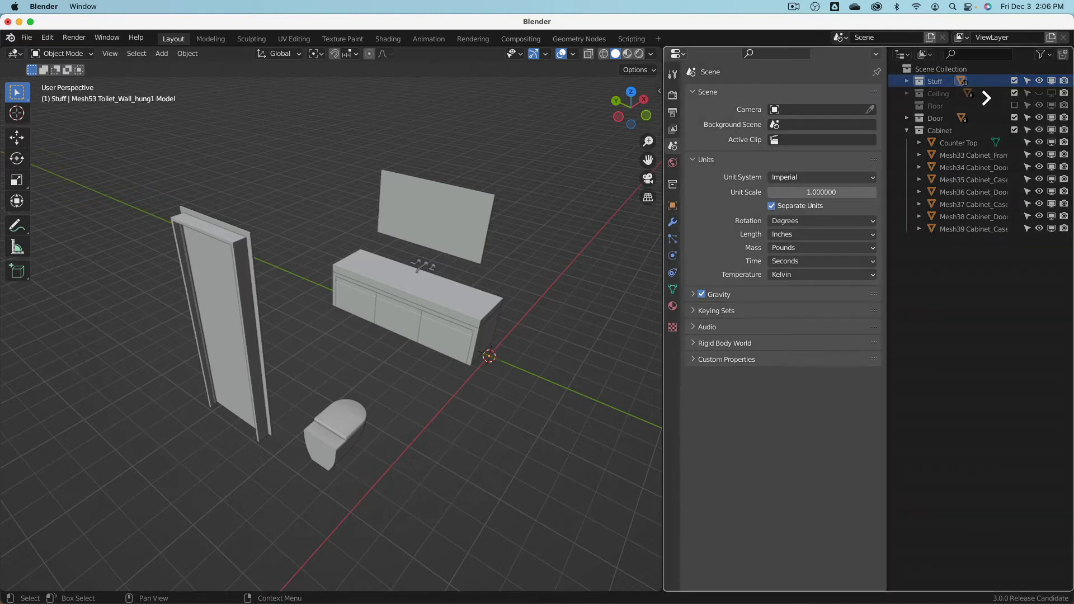
right_click(902, 48)
left_click(899, 73)
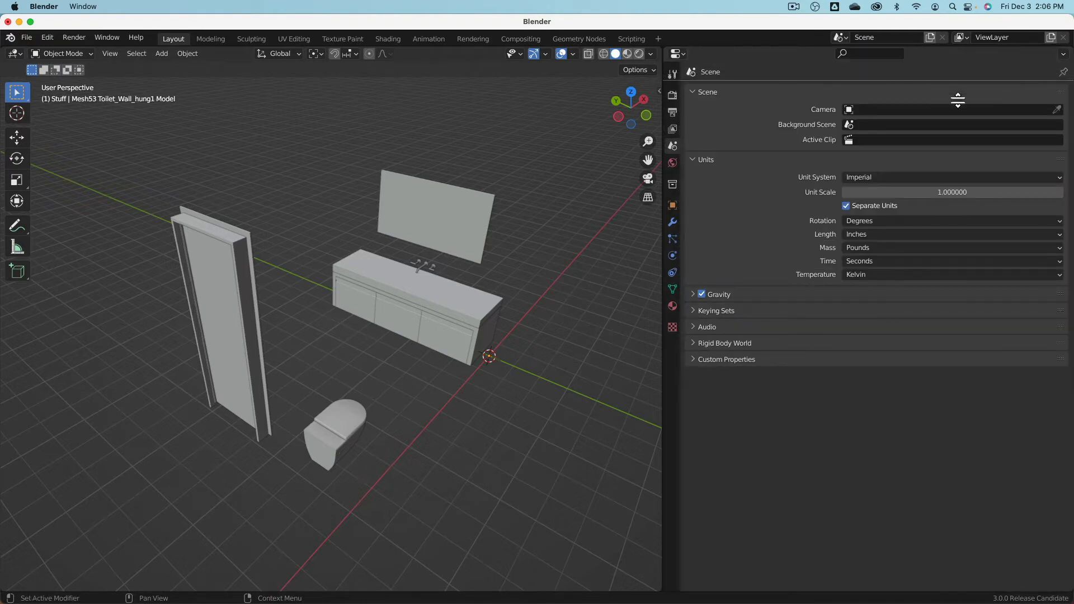
left_click(942, 311)
left_click(676, 54)
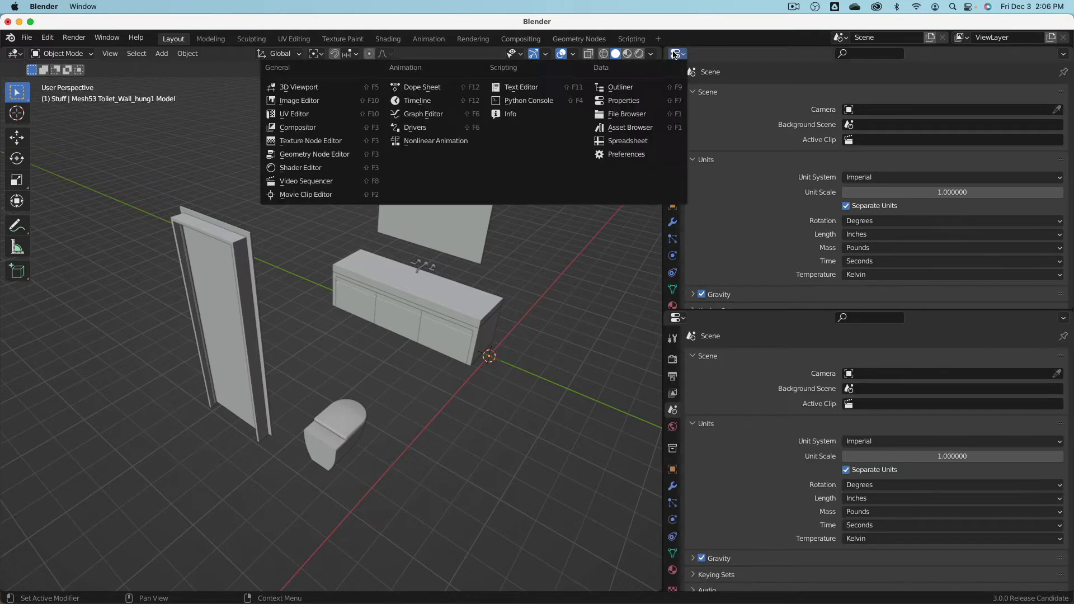
left_click(620, 87)
left_click_drag(663, 113, 825, 114)
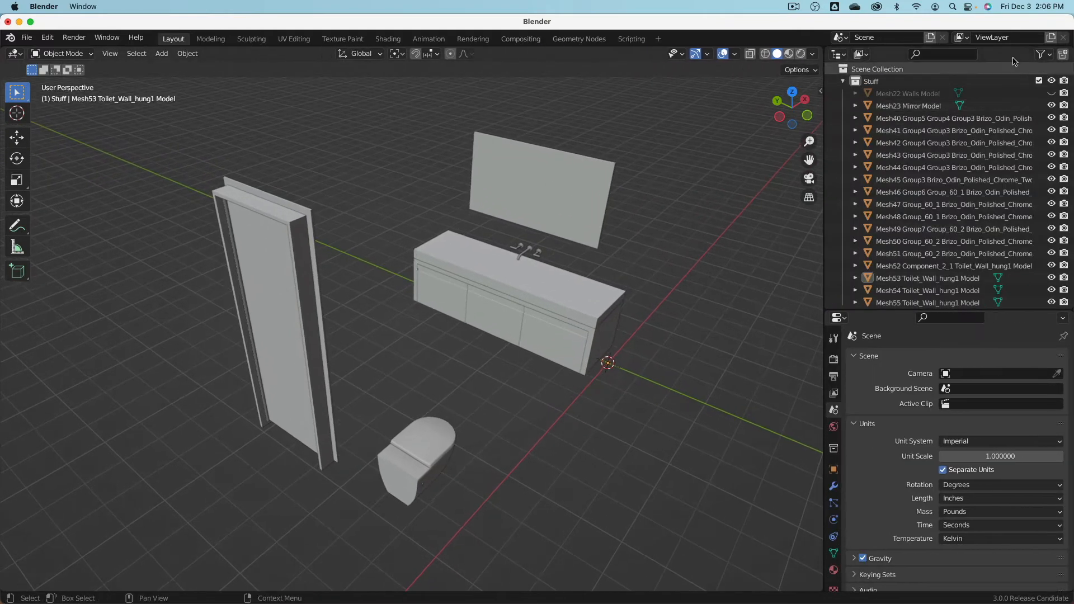
- Enable the Selectable restriction toggle column in the new Outliner's filter options
left_click(1042, 53)
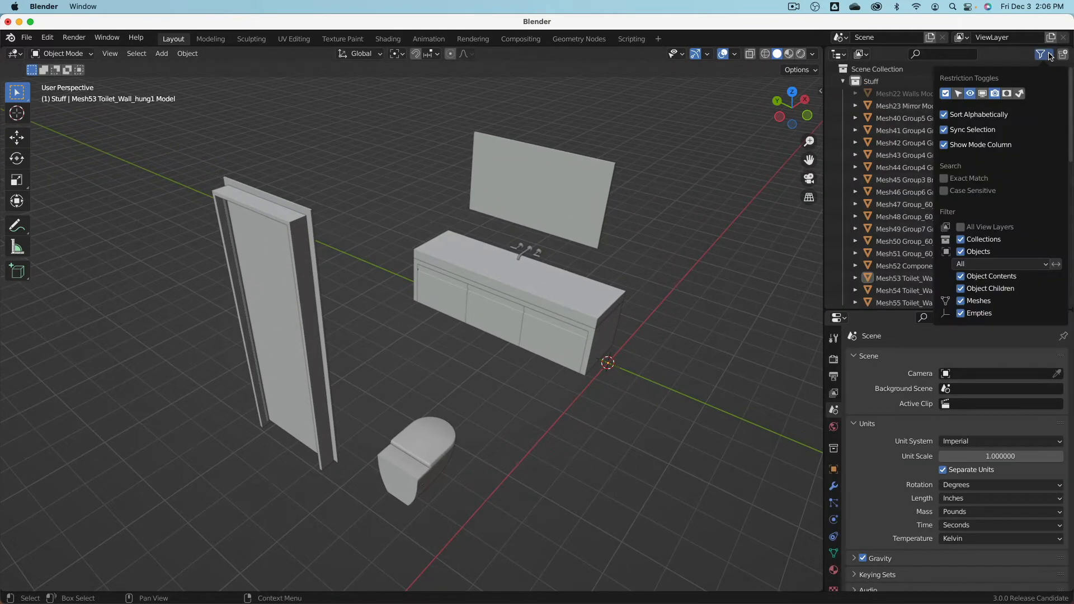
left_click(958, 93)
left_click(862, 53)
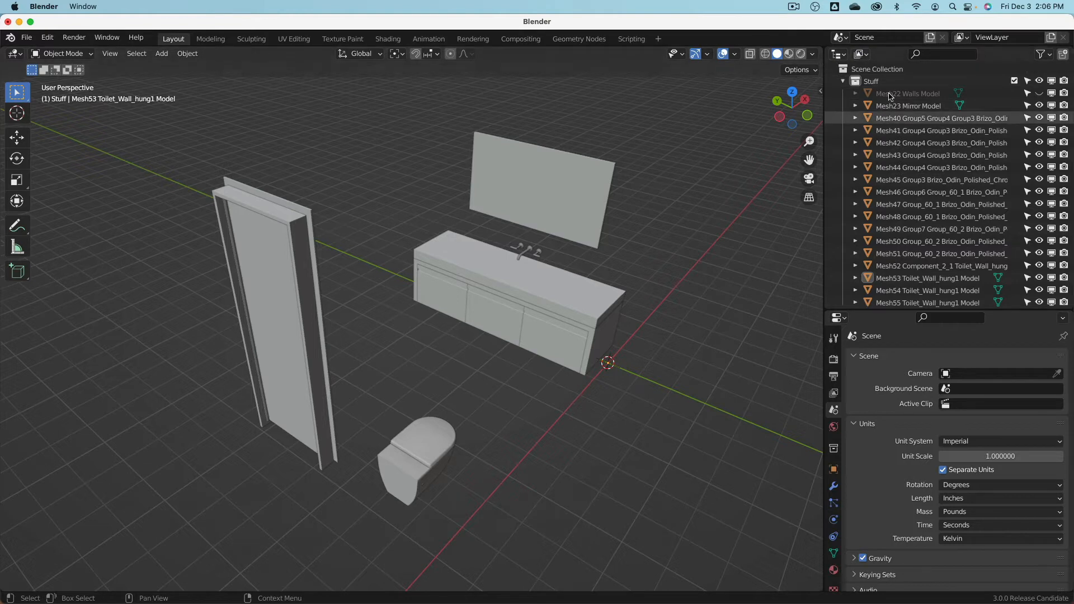
- Look through the Outliner's Scenes, Blender File and Orphan Data display modes, and return to View Layer
left_click(862, 54)
left_click(913, 72)
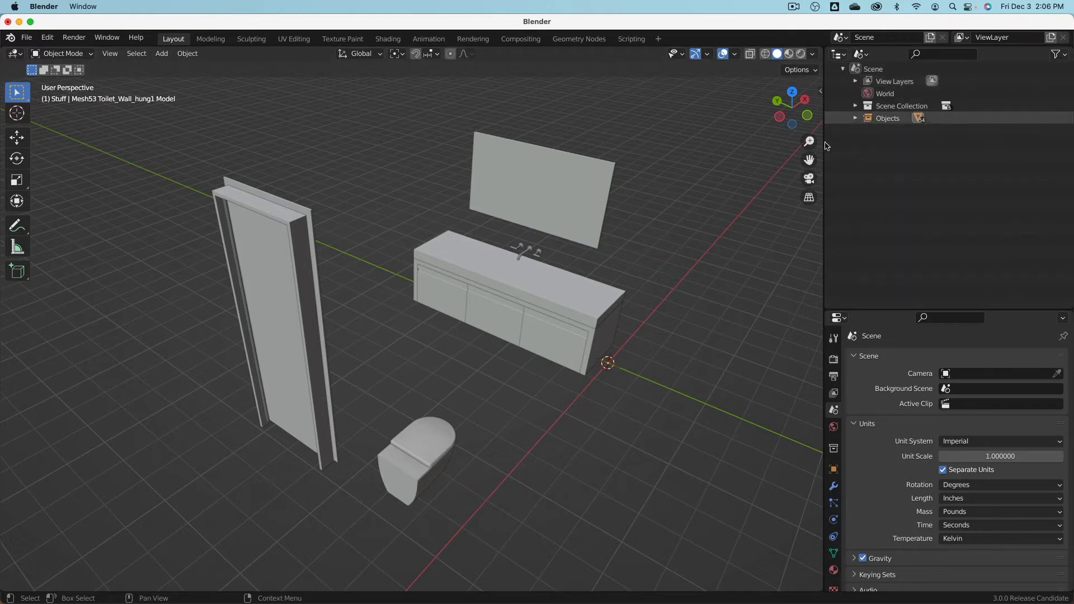
left_click(862, 54)
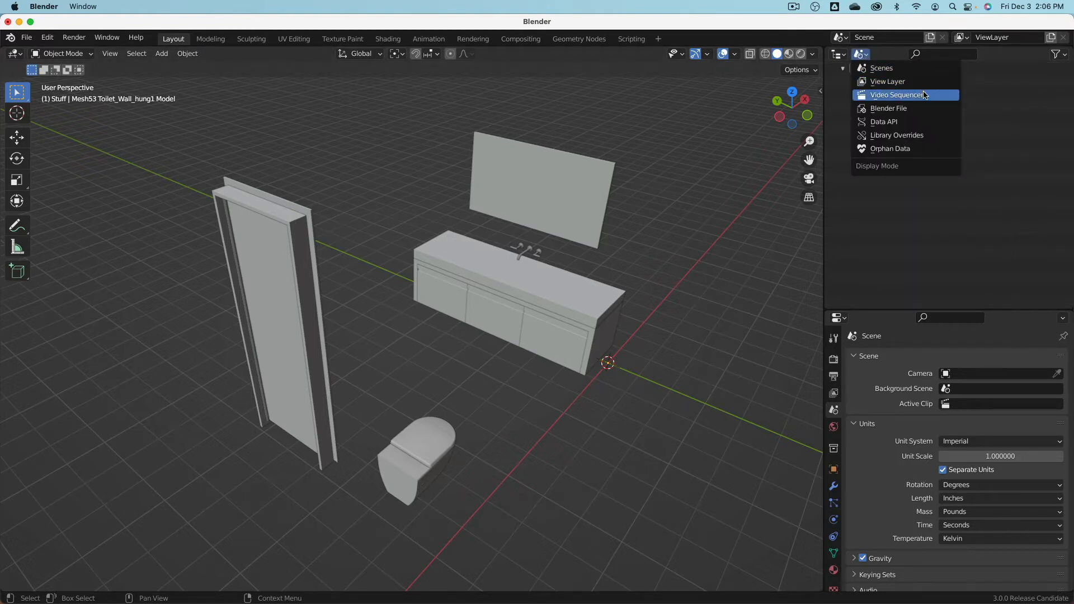
left_click(923, 127)
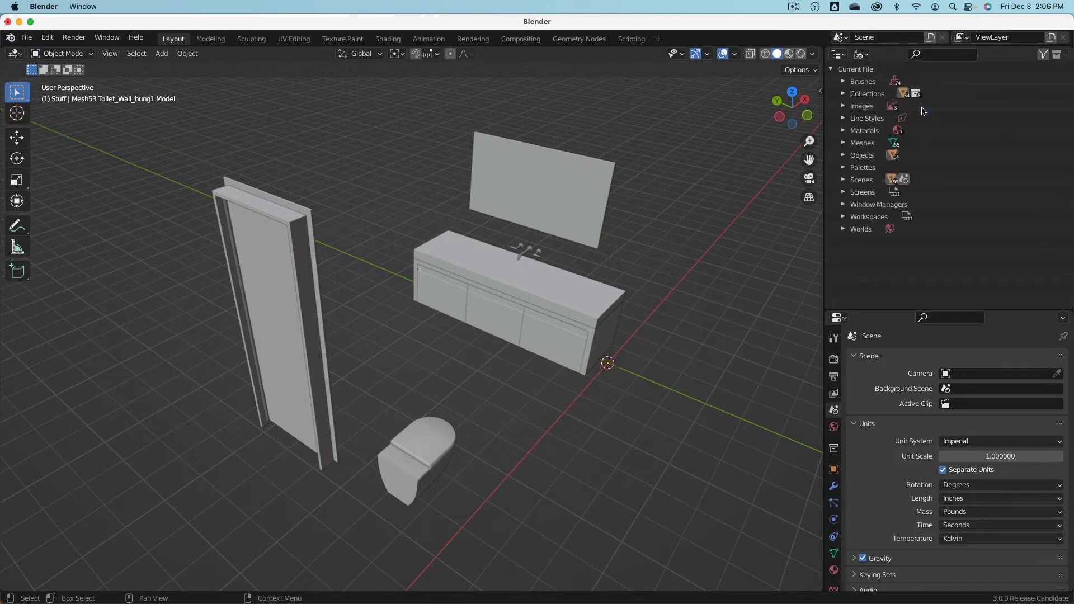
left_click(862, 54)
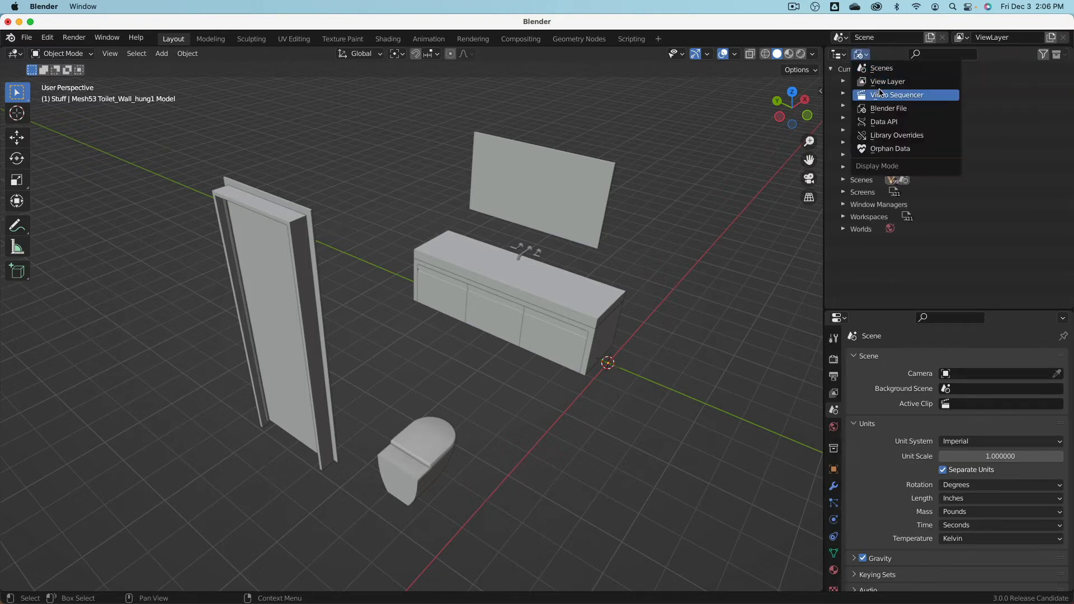
left_click(890, 148)
left_click(861, 53)
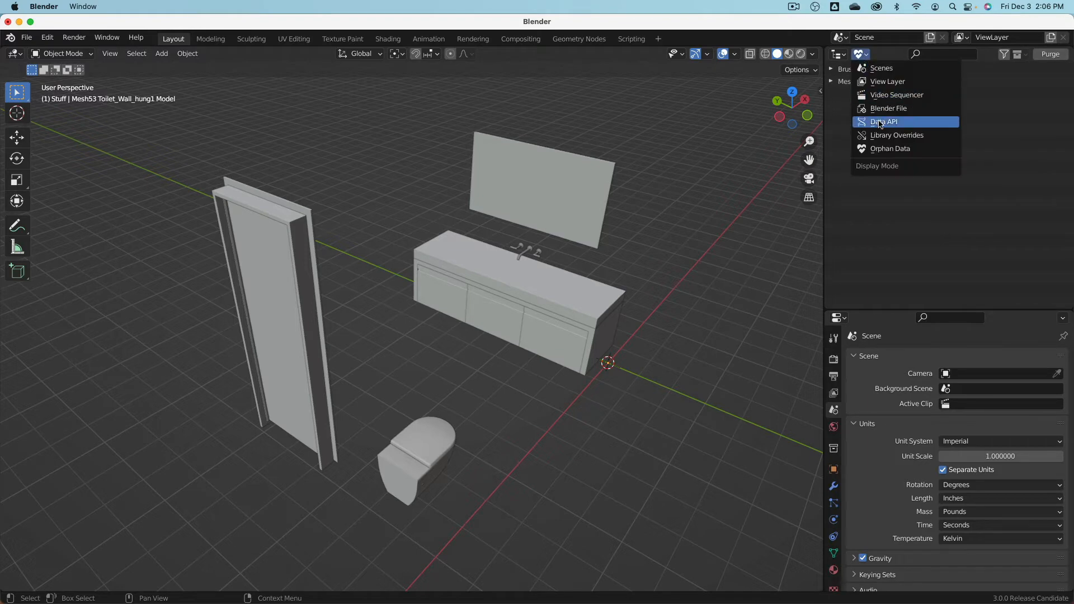
left_click(890, 93)
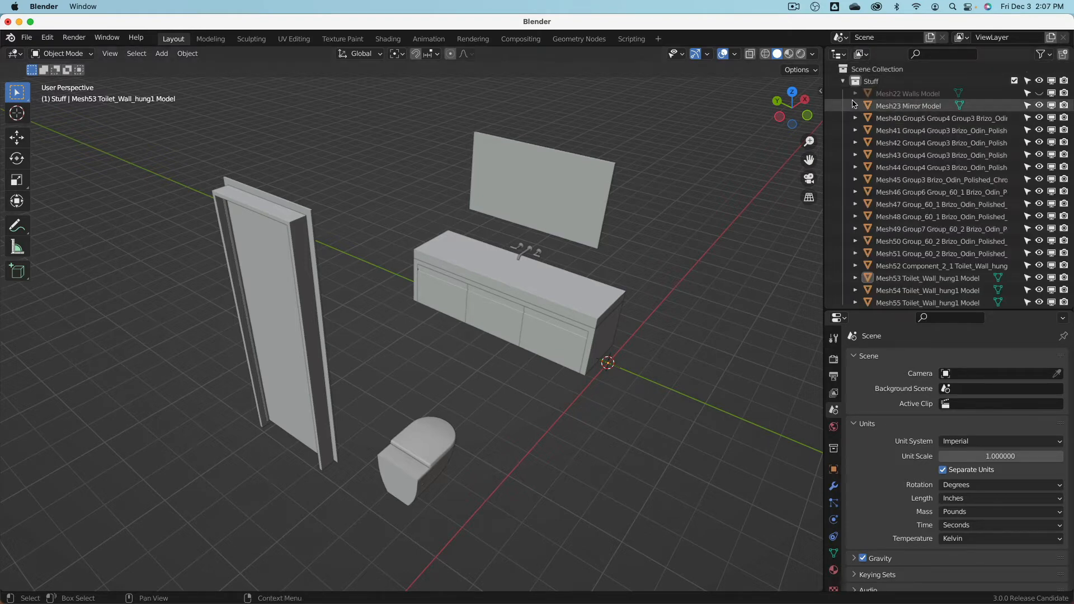
- Collapse the Stuff, Door and Cabinet collections in the Outliner and narrow it to enlarge the 3D viewport
left_click(843, 81)
left_click(843, 94)
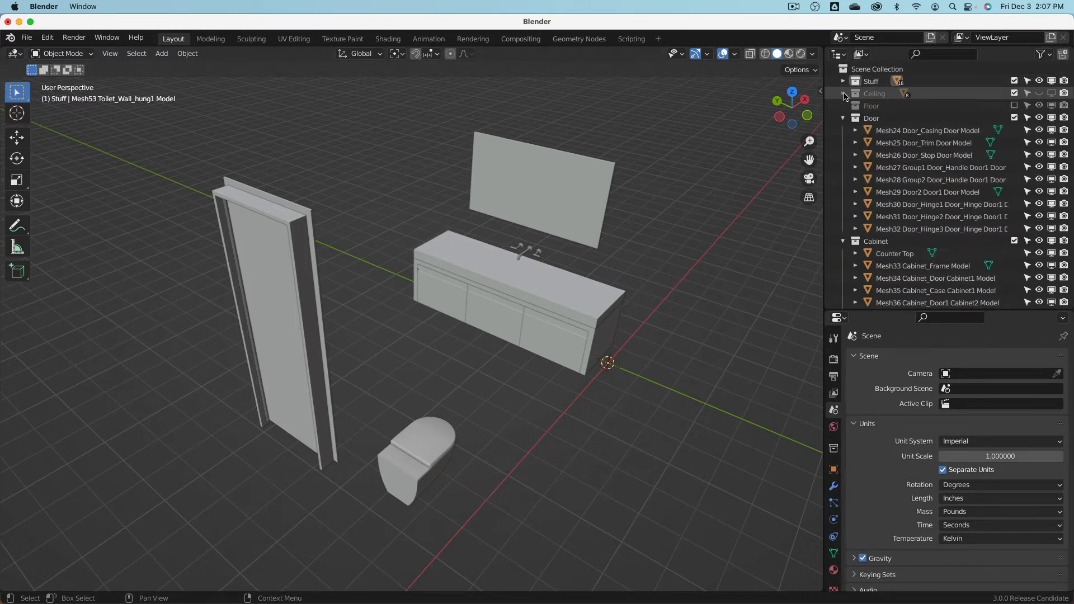
left_click(842, 118)
left_click(842, 130)
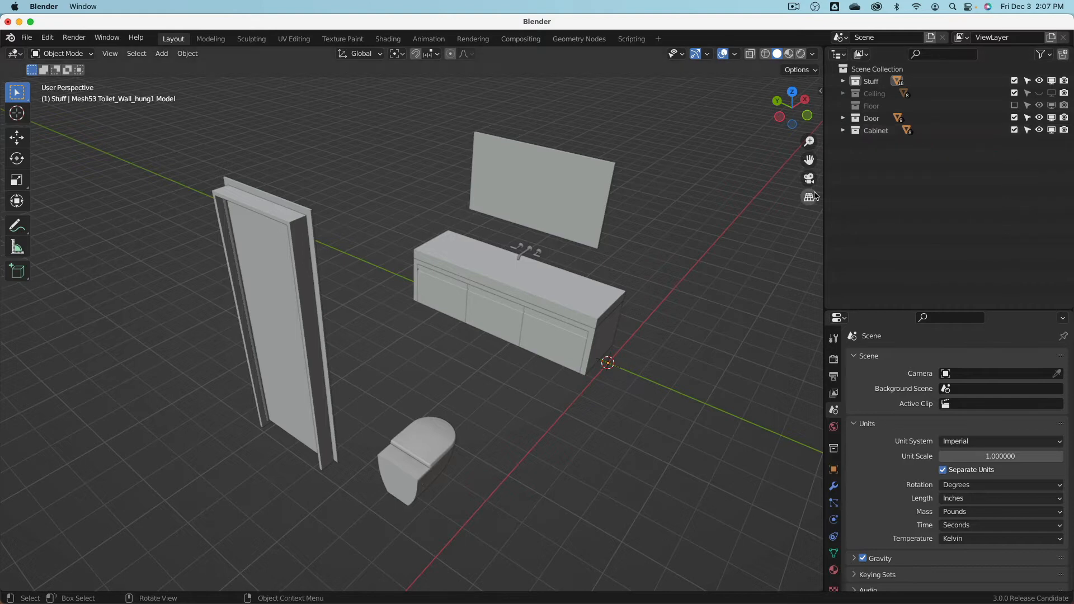
left_click_drag(825, 213, 880, 213)
- Reveal the hidden walls and re-enable the Floor collection in the view layer
middle_click_drag(786, 214, 666, 249)
key("alt+h")
scroll(686, 172, "down", 4)
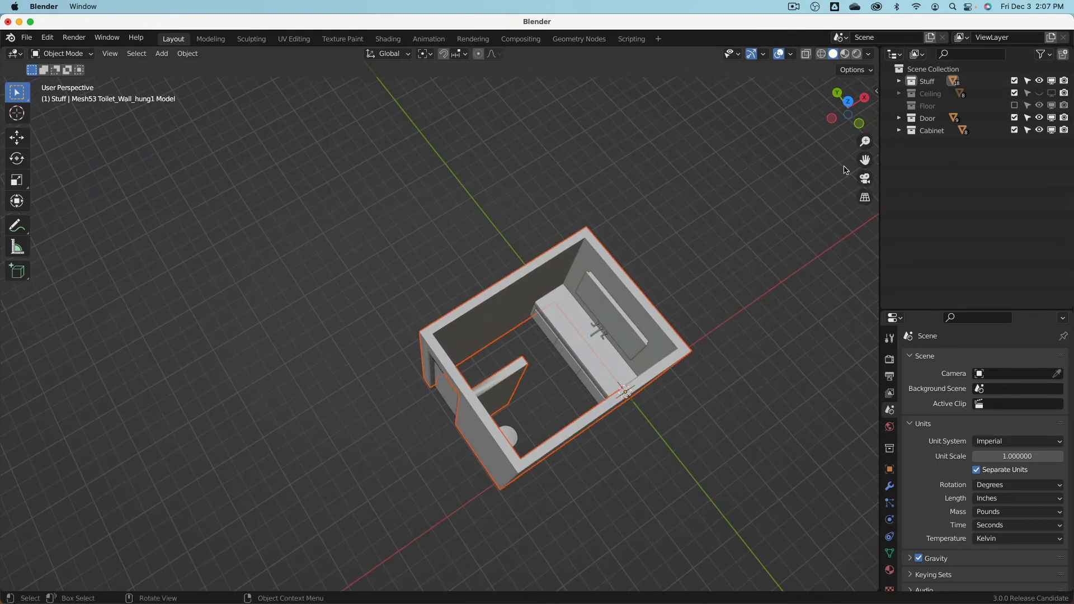
left_click(1015, 107)
left_click(707, 280)
scroll(502, 357, "up", 8)
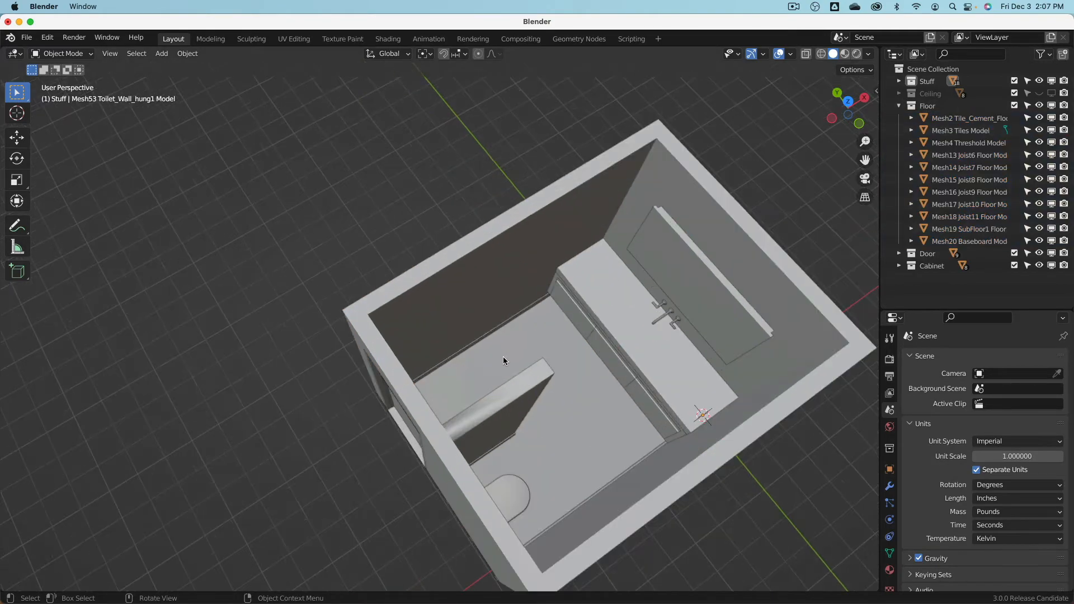
- Select the Walls object and enter Edit Mode to work on the partition's top
scroll(397, 291, "up", 4)
left_click(381, 290)
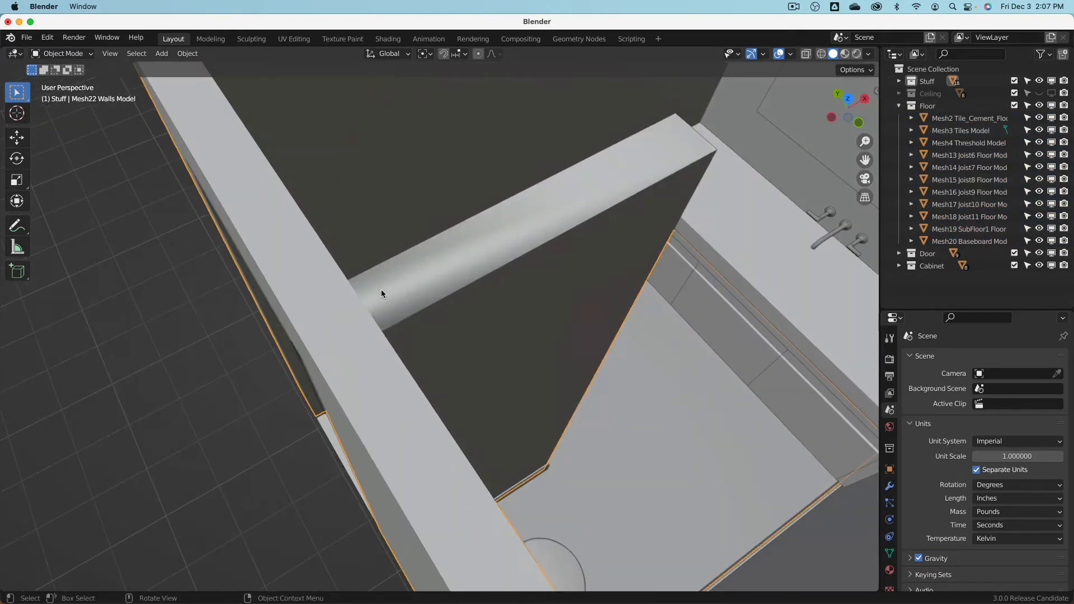
scroll(381, 290, "down", 8)
scroll(392, 292, "up", 4)
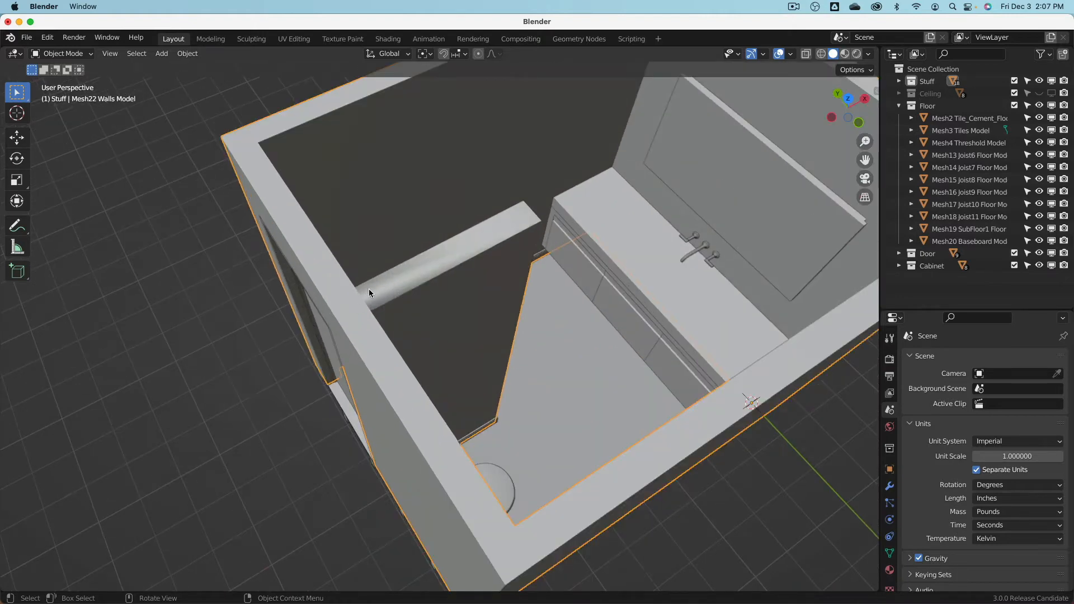
left_click(62, 53)
left_click(63, 81)
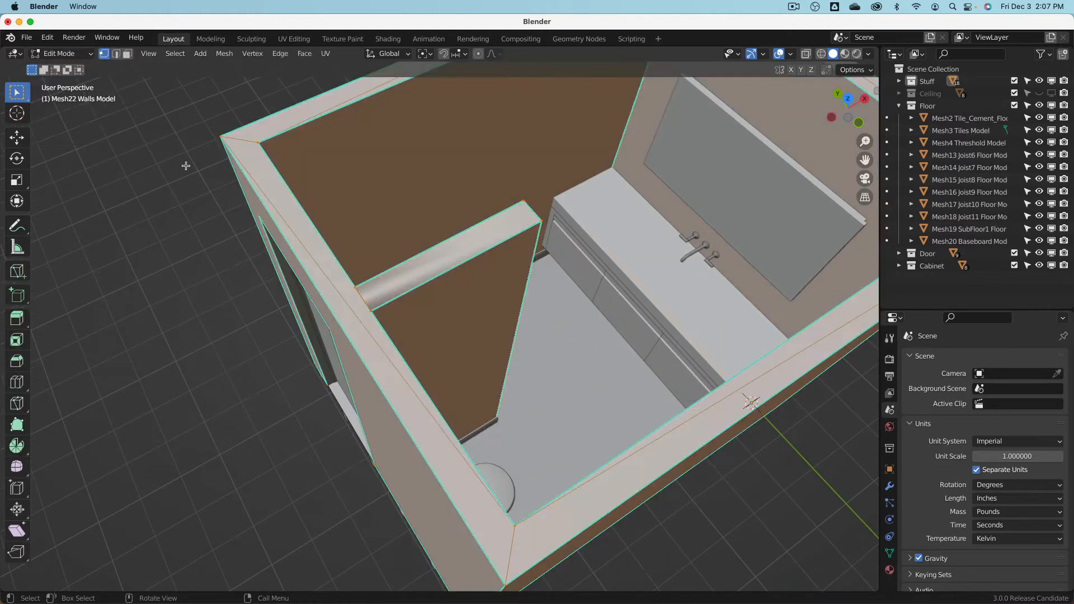
- Try moving the vertex where the partition's top meets the door-side wall, and hide that vertex
left_click(356, 286)
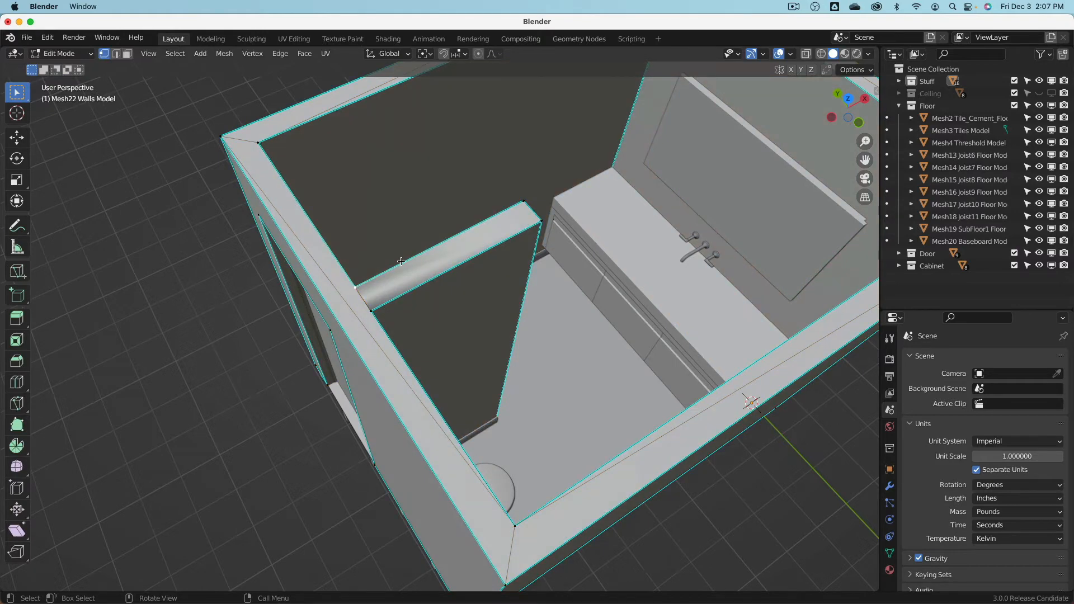
key("g")
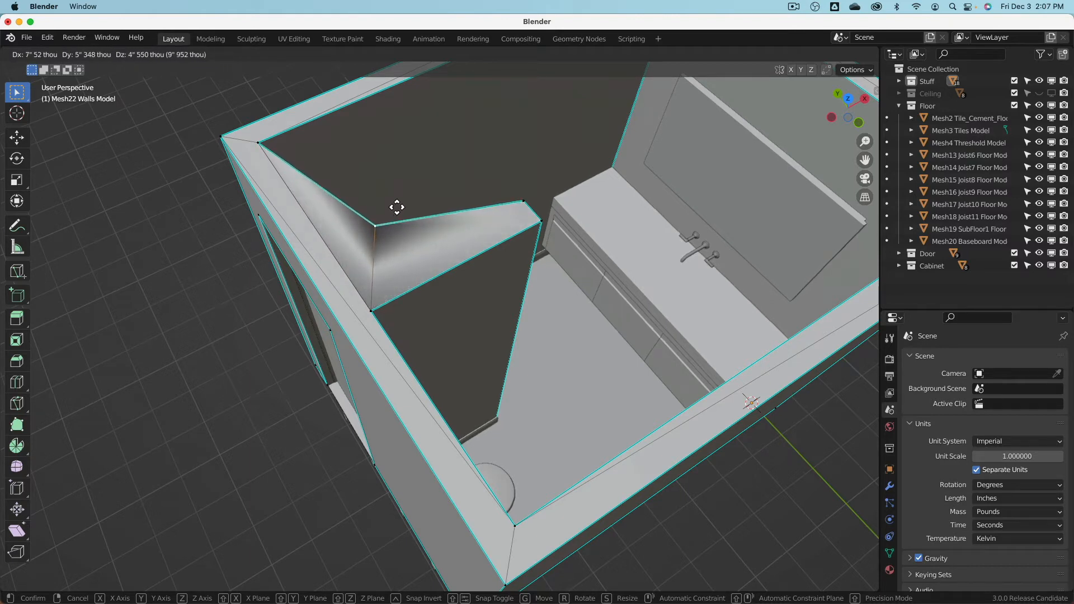
key("Escape")
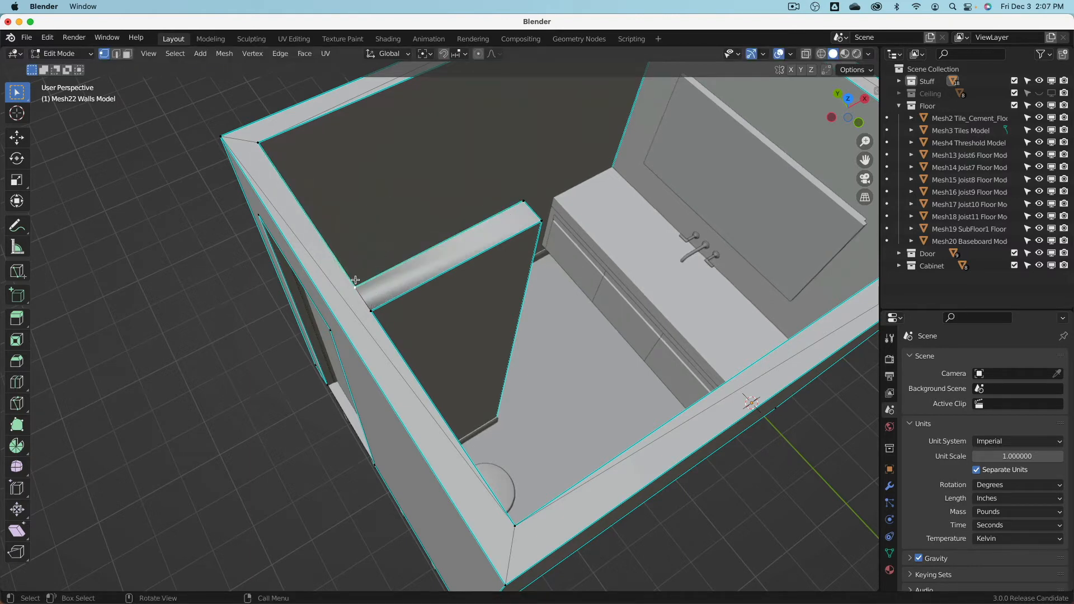
key("h")
mouse_move(391, 250)
middle_mouse_down()
mouse_move(362, 264)
mouse_move(477, 308)
mouse_move(448, 220)
mouse_move(401, 236)
middle_mouse_up()
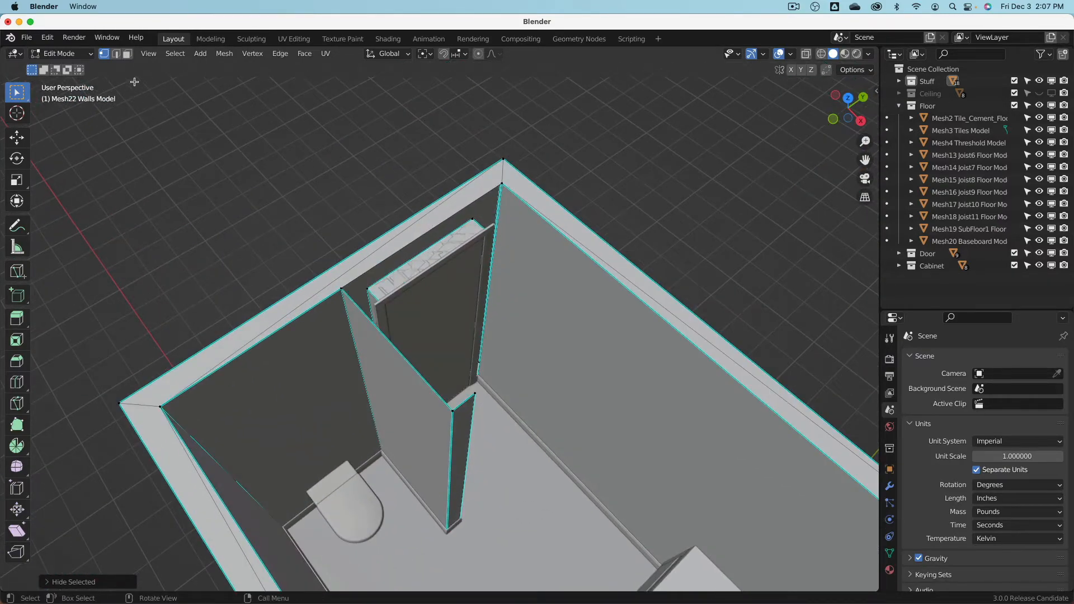
- In edge selection, delete stray edges along the top of the door-side wall and reveal the hidden geometry
left_click(116, 54)
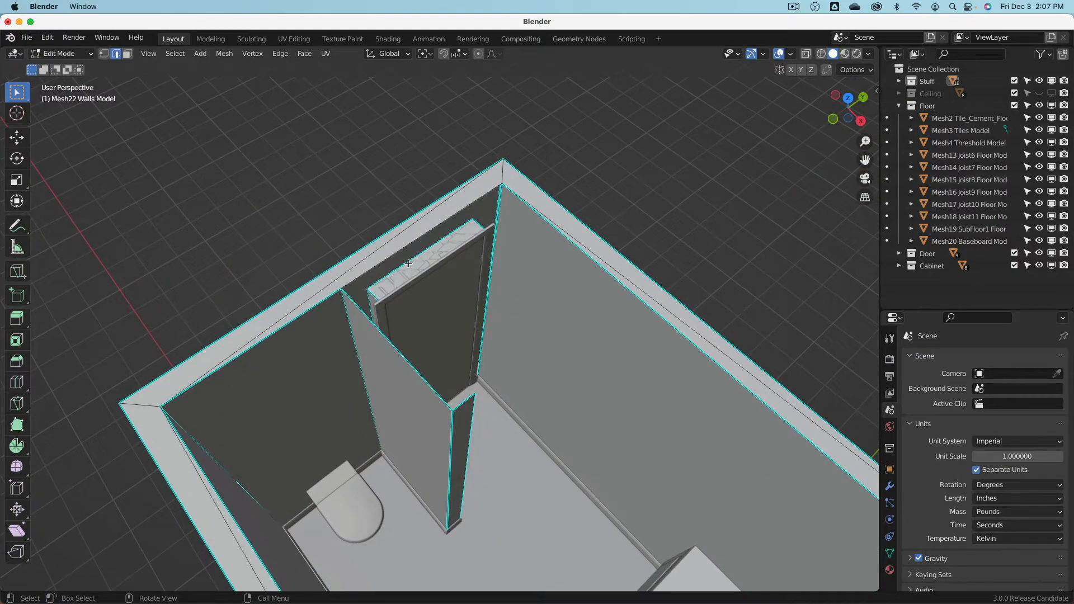
key("g")
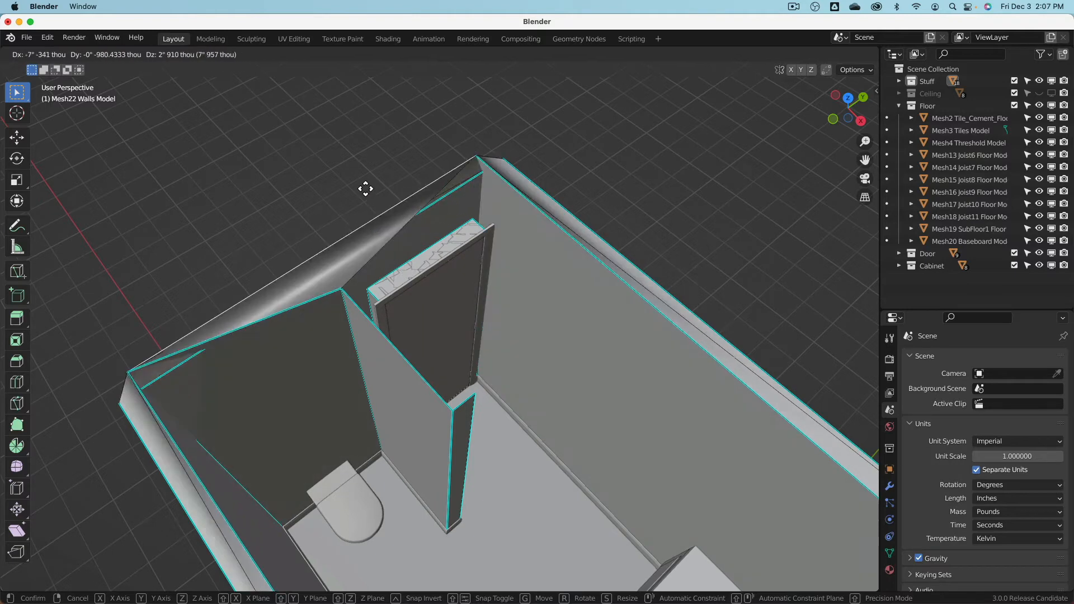
key("Escape")
key("x")
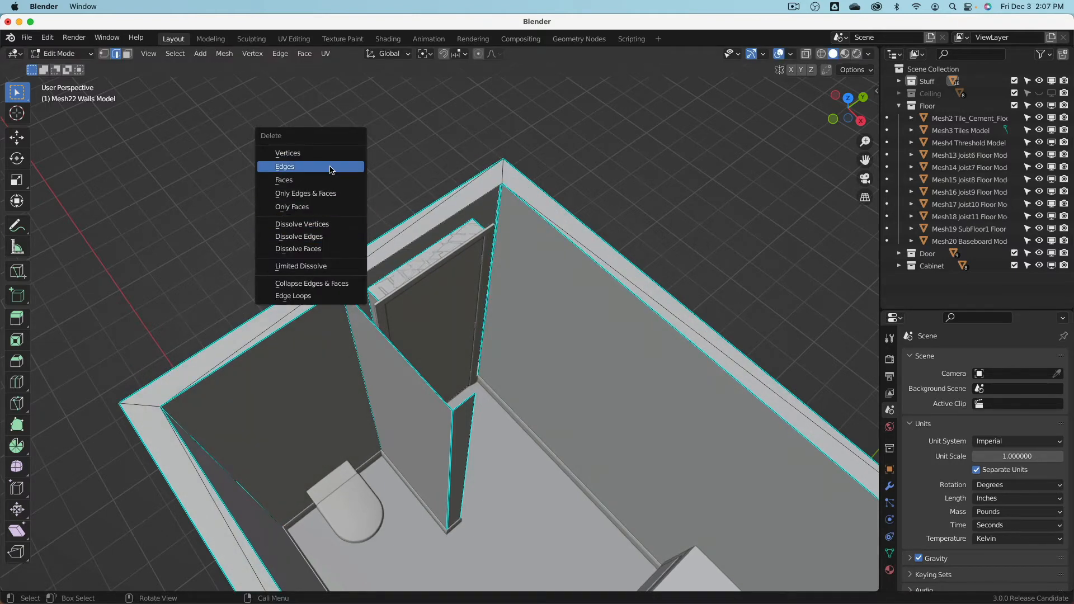
key("Escape")
key("x")
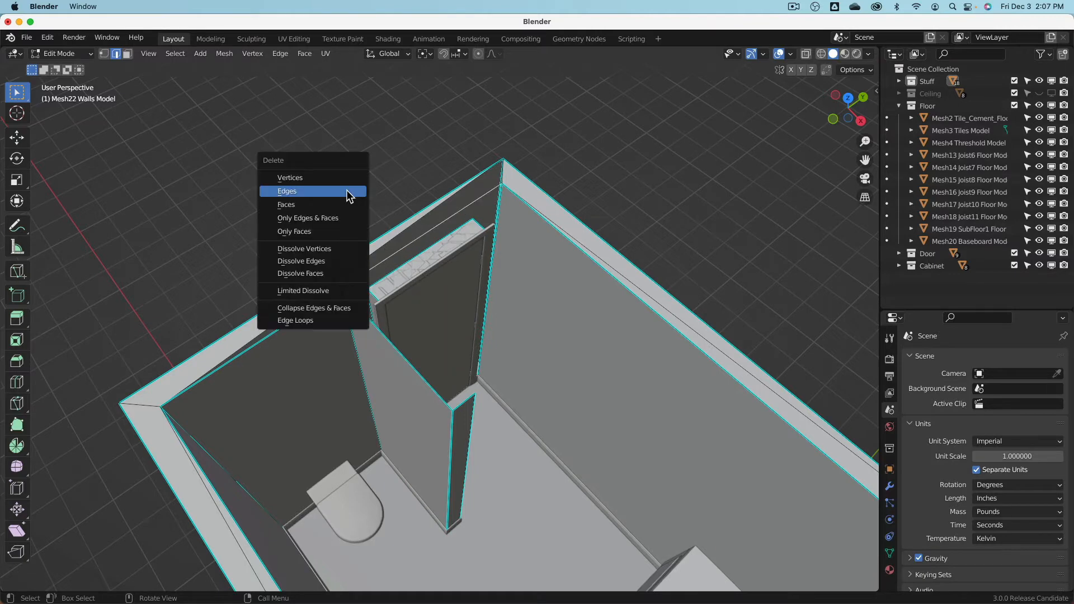
key("Escape")
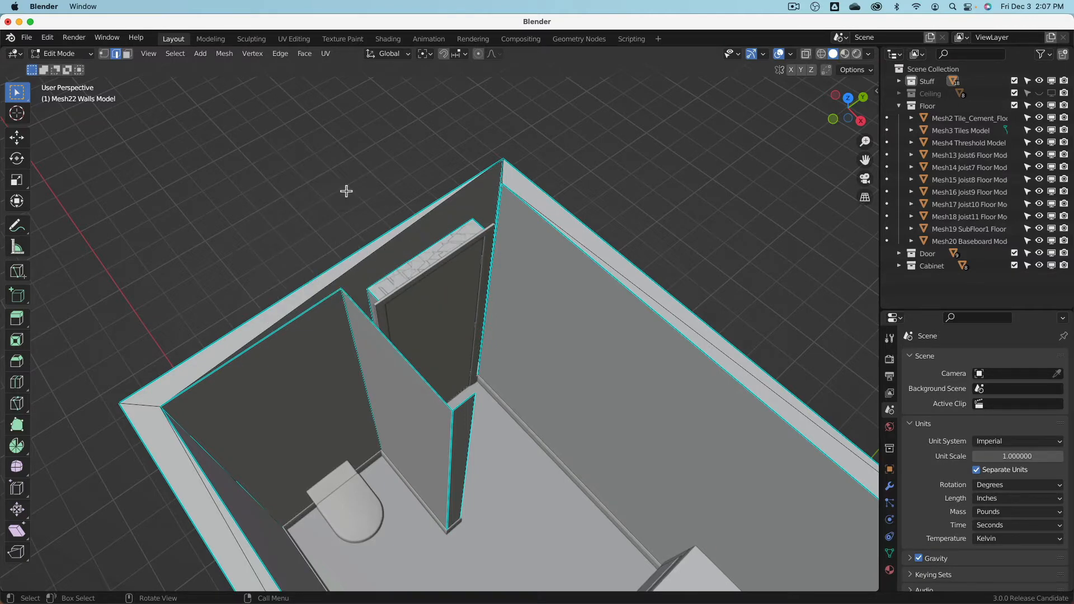
key("alt")
key("alt+h")
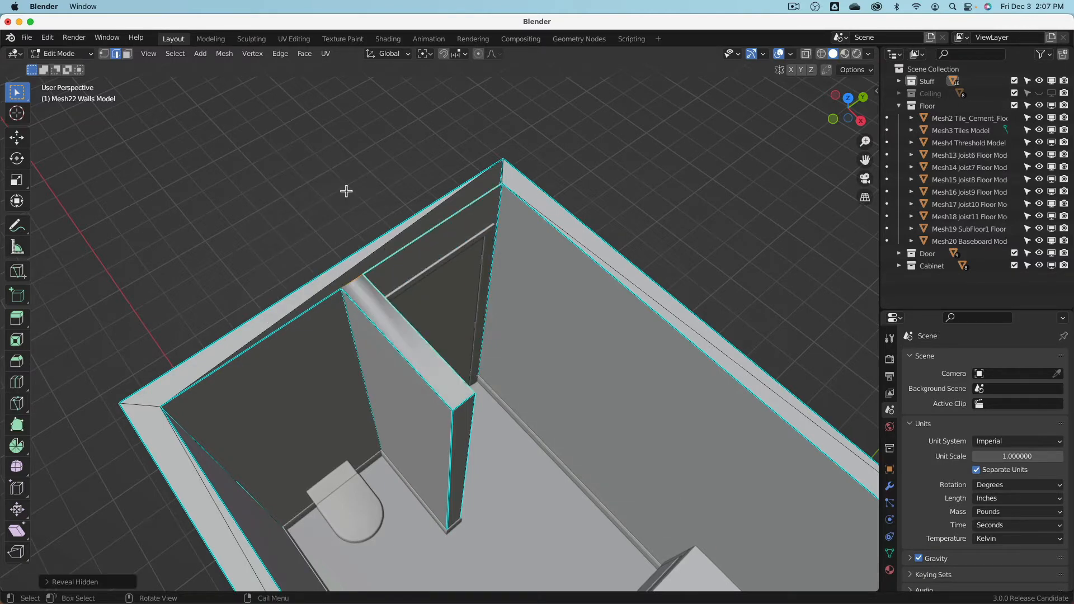
- Delete the remaining stray edge on top of the door-side wall beside the partition, test-moving edges to identify it
middle_click_drag(351, 228, 362, 244)
left_click(364, 244)
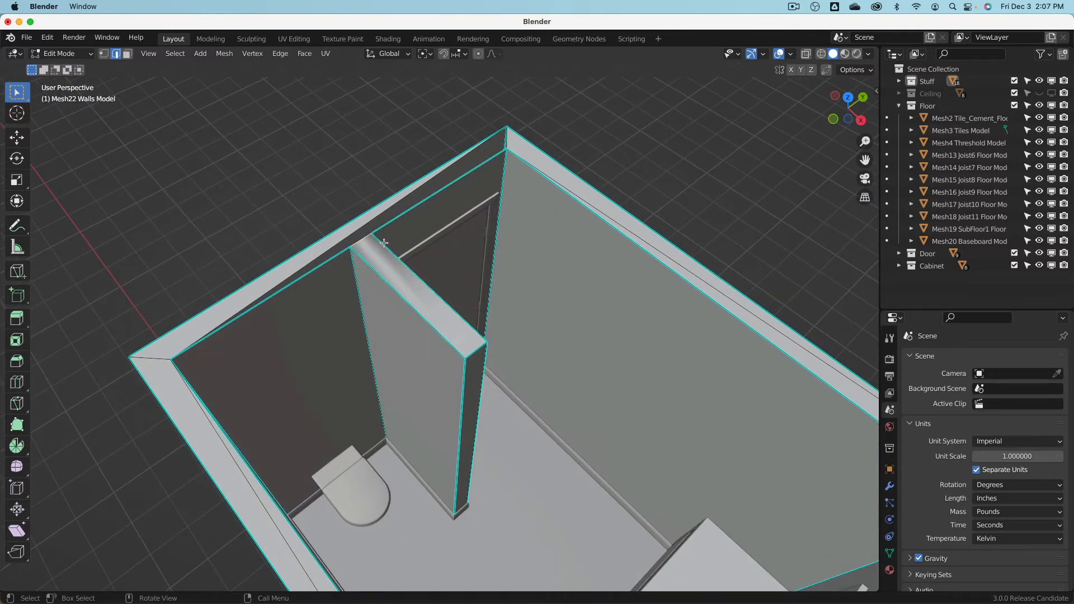
left_click(392, 246)
key("g")
key("Escape")
left_click(363, 242)
key("g")
key("Escape")
middle_click_drag(366, 245, 394, 182)
key("x")
left_click(394, 180)
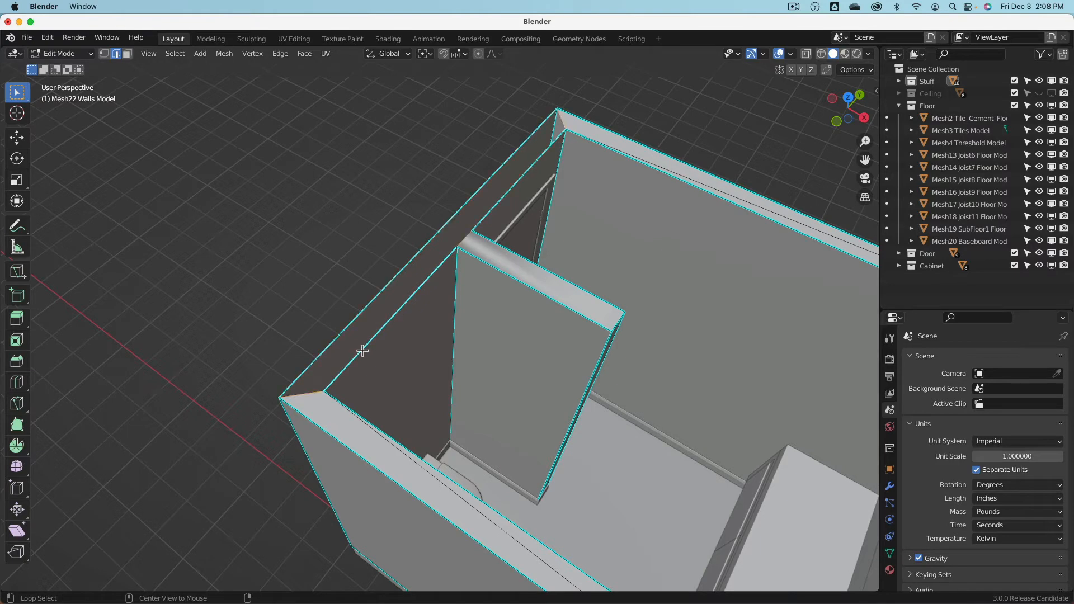
- Select the bounding edges of the open gap and fill a new face across the top of the door-side wall
key("alt+z")
key("alt+z")
left_click(316, 369, "shift")
left_click(537, 153, "shift")
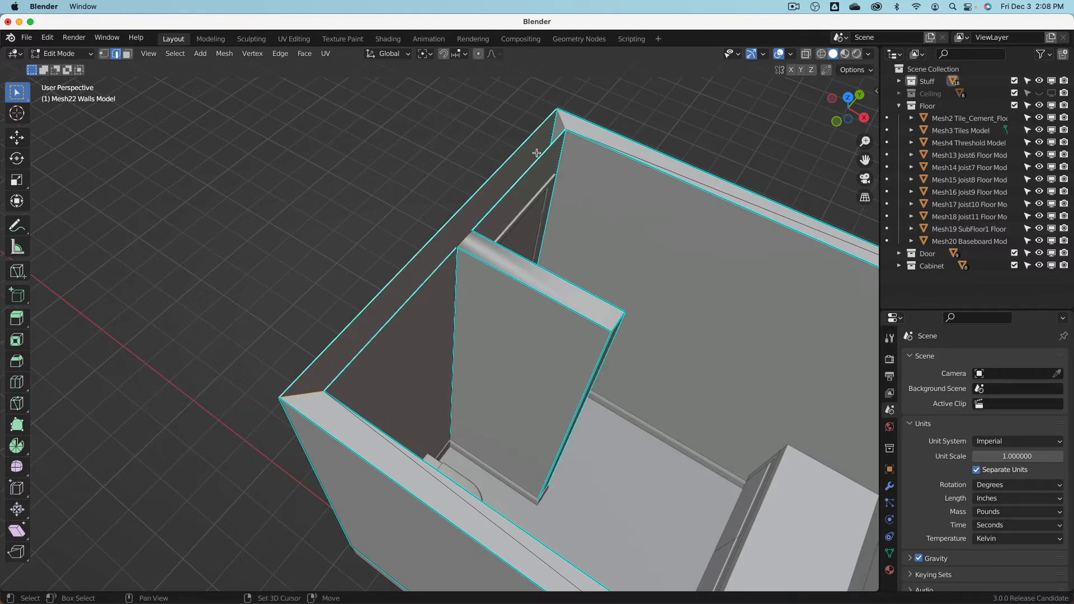
key("f")
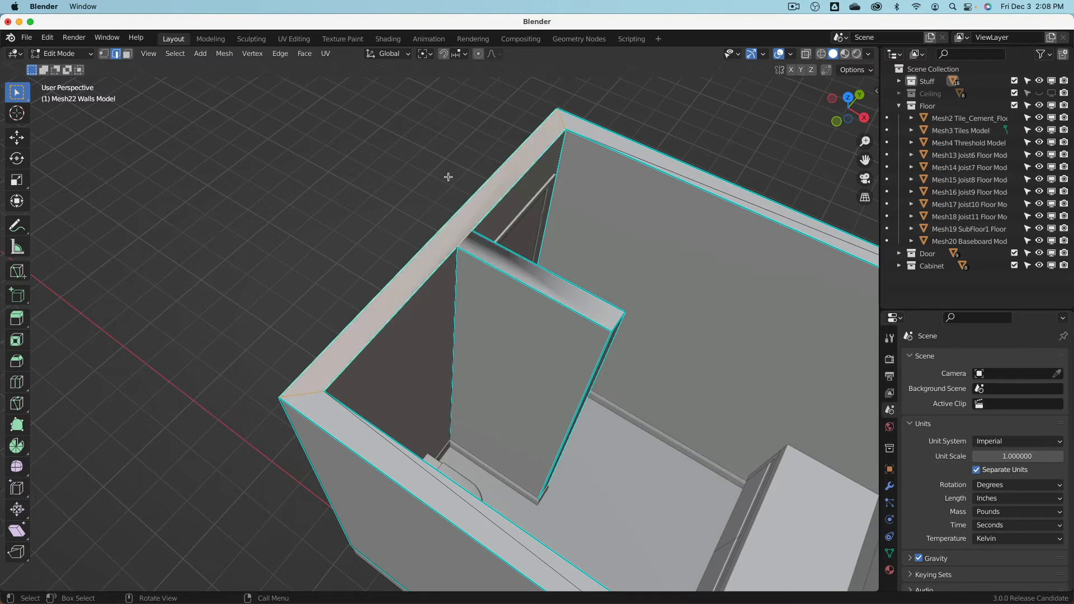
key("alt+a")
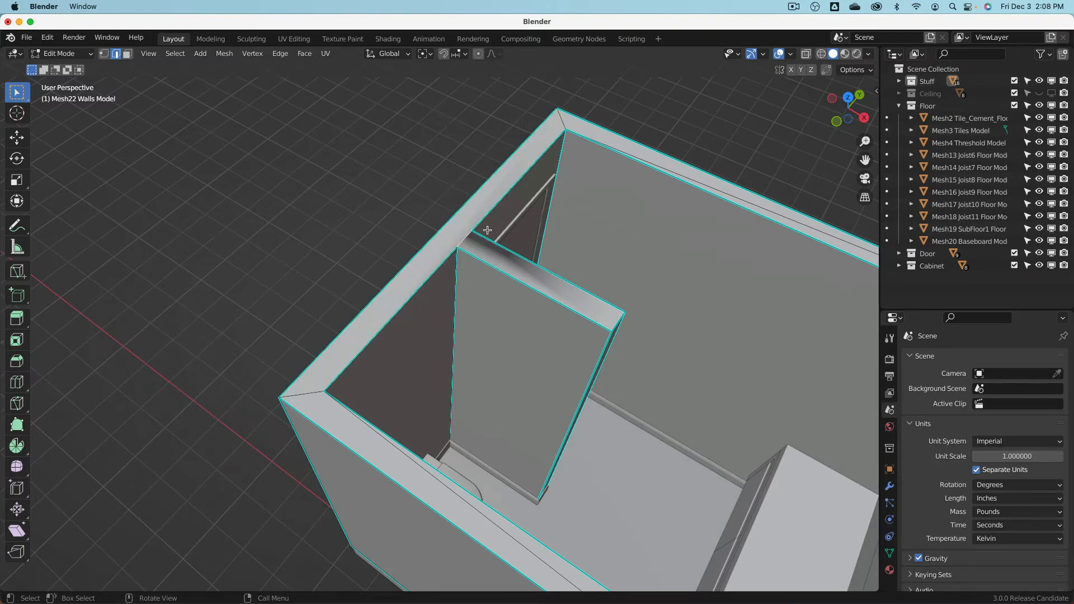
- Try moving the edge where the partition's top meets the door-side wall, and cancel the move
left_click(487, 230)
key("g")
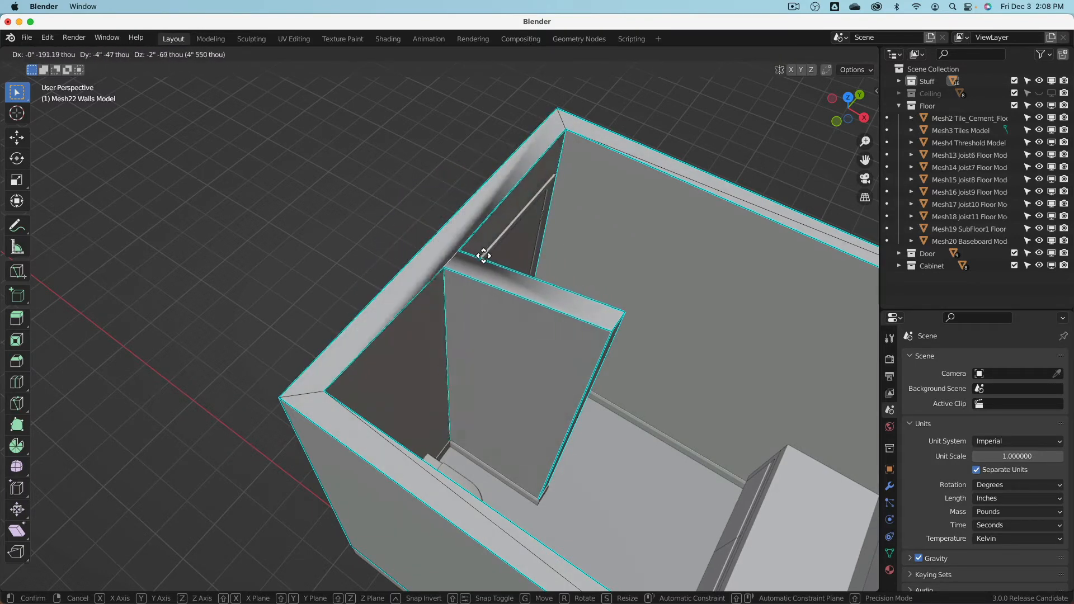
left_click(461, 210)
- Select all of the walls' geometry, apply Shade Flat to it and return to Object Mode
key("a")
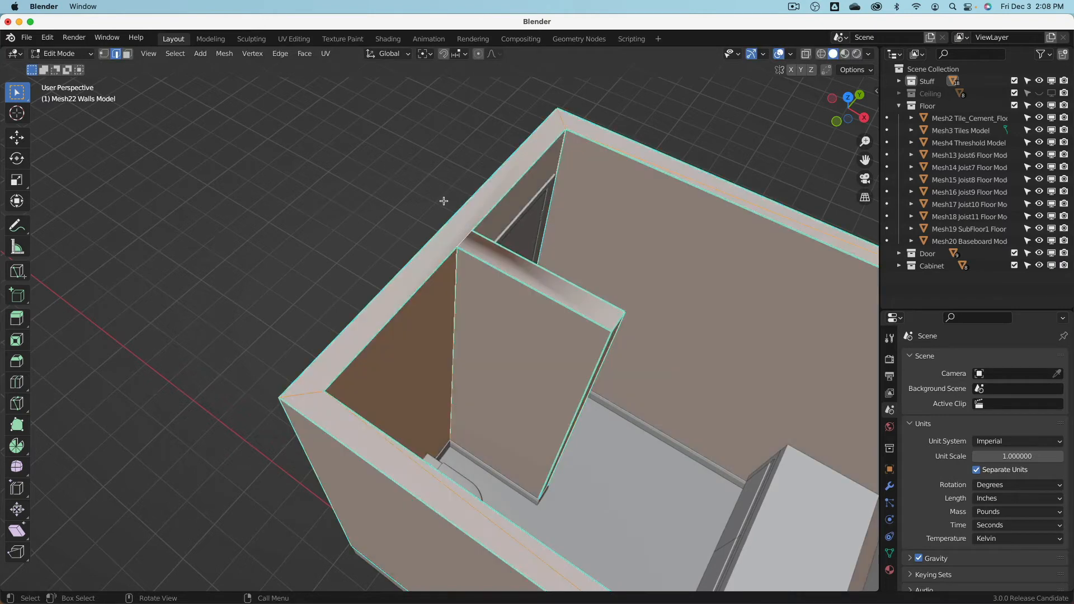
right_click(461, 221)
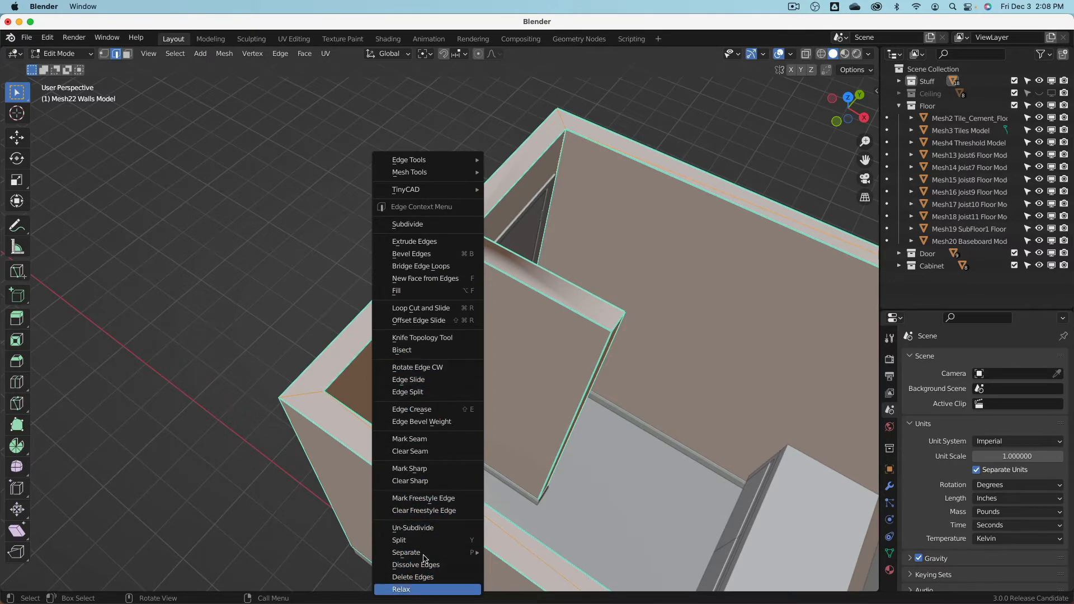
left_click(441, 291)
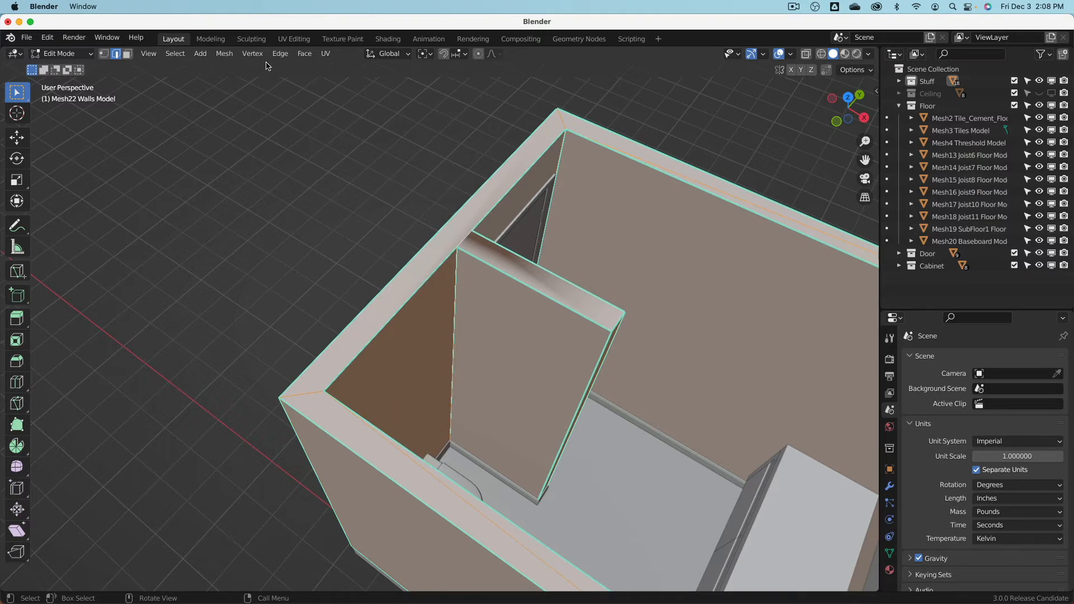
left_click(306, 55)
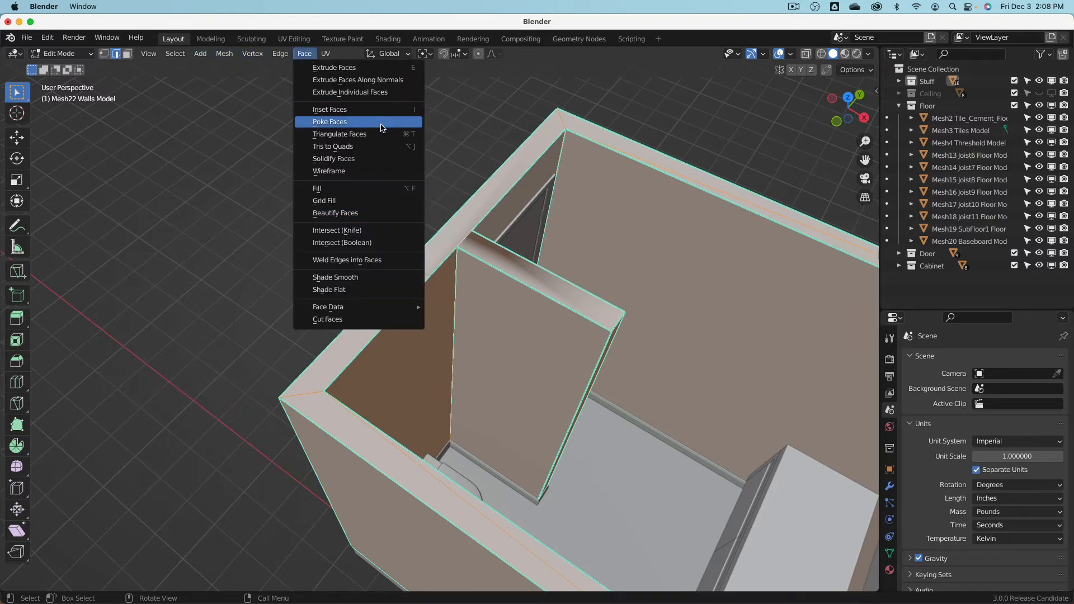
left_click(372, 291)
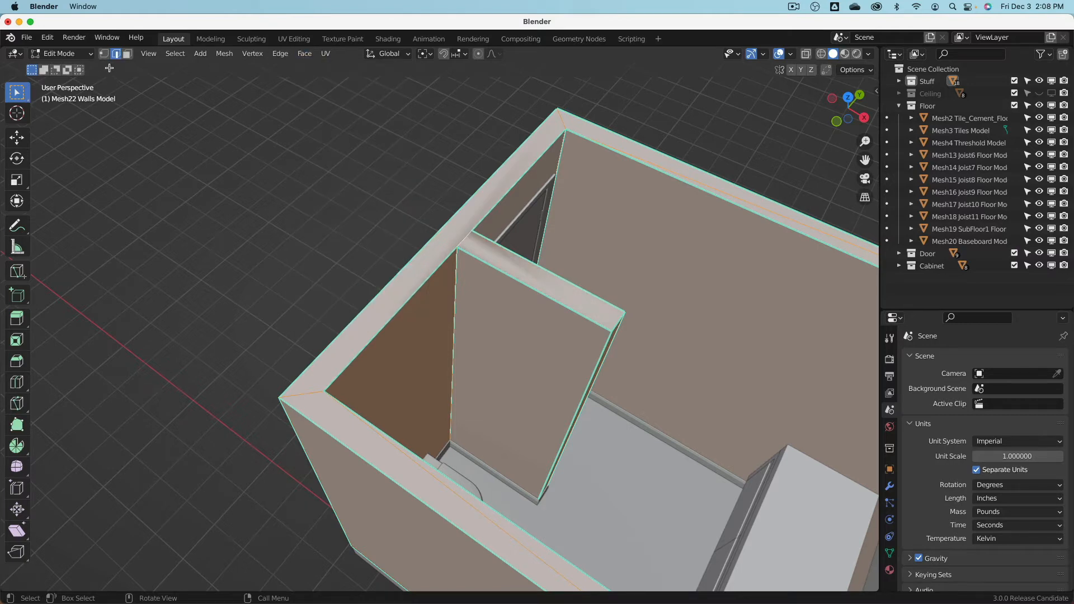
key("Tab")
- Check the walls' normals by switching the Face Orientation overlay on and off again
scroll(414, 242, "down", 5)
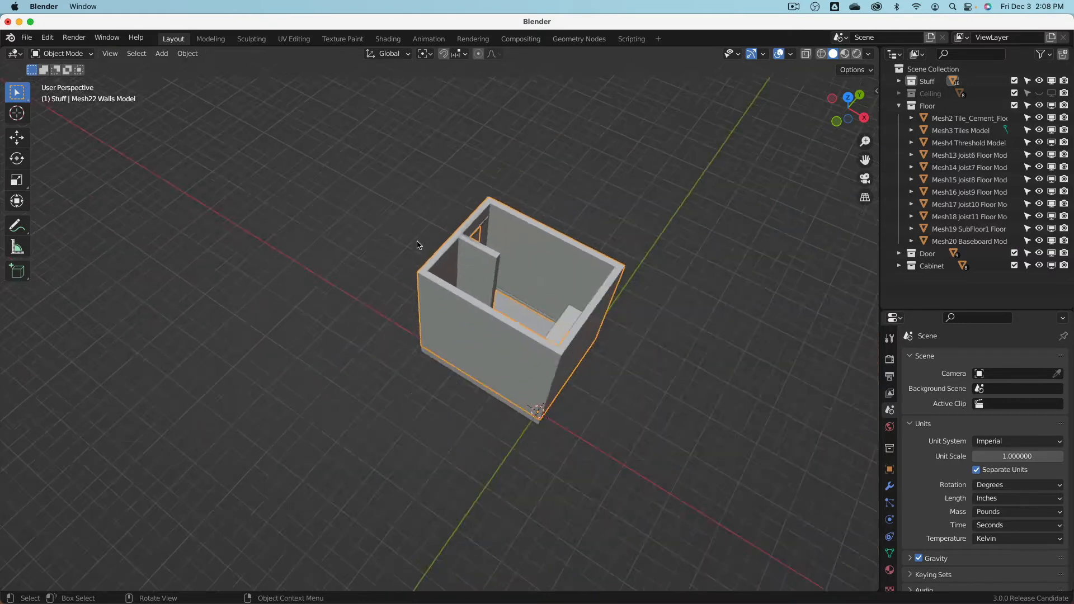
middle_click_drag(417, 245, 492, 241)
scroll(448, 256, "up", 5)
key("q")
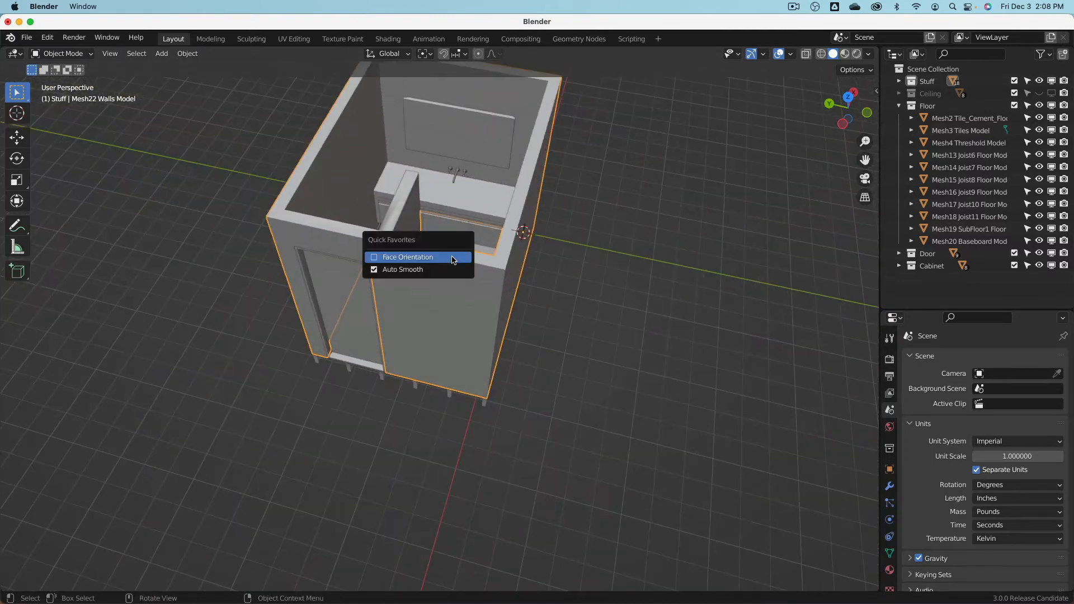
left_click(458, 257)
key("q")
left_click(436, 257)
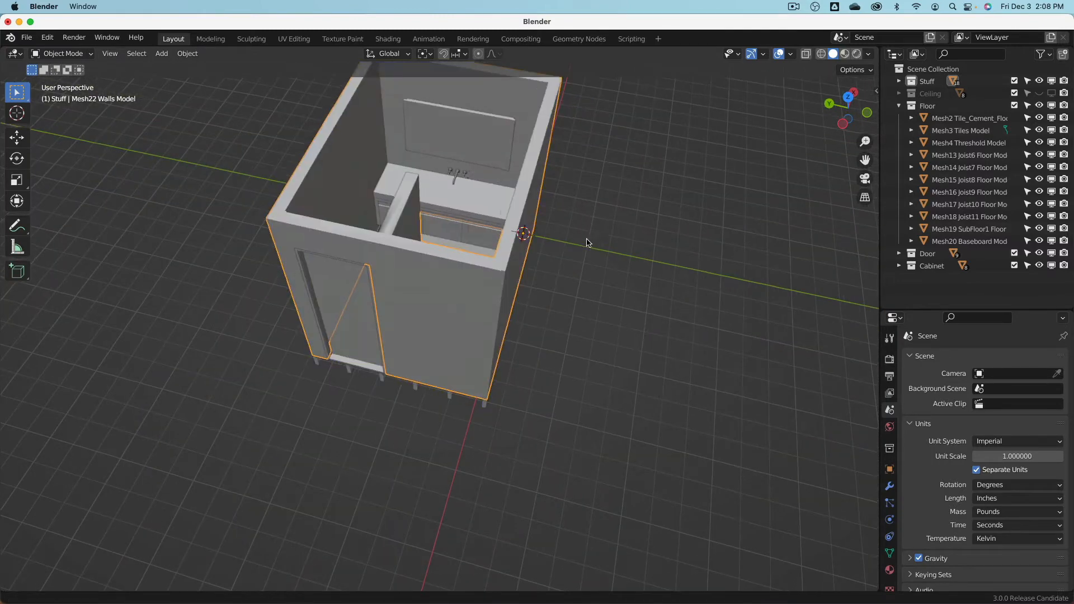
- Turn off Auto Smooth in the normals settings of the walls' mesh data and inspect the shading
middle_click_drag(436, 257, 789, 116)
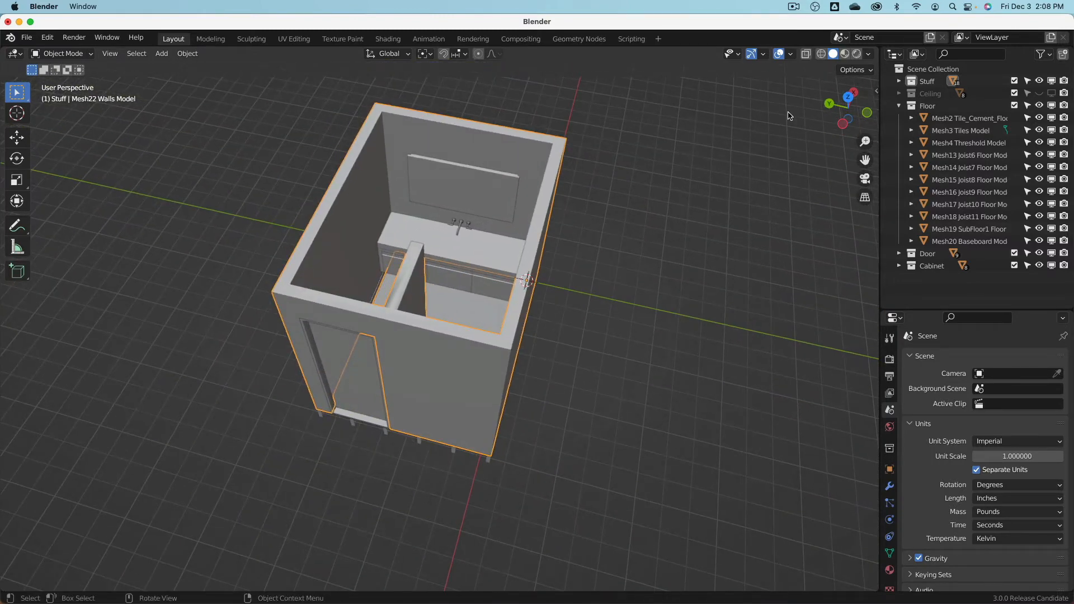
left_click(890, 554)
scroll(917, 531, "down", 3)
left_click(909, 520)
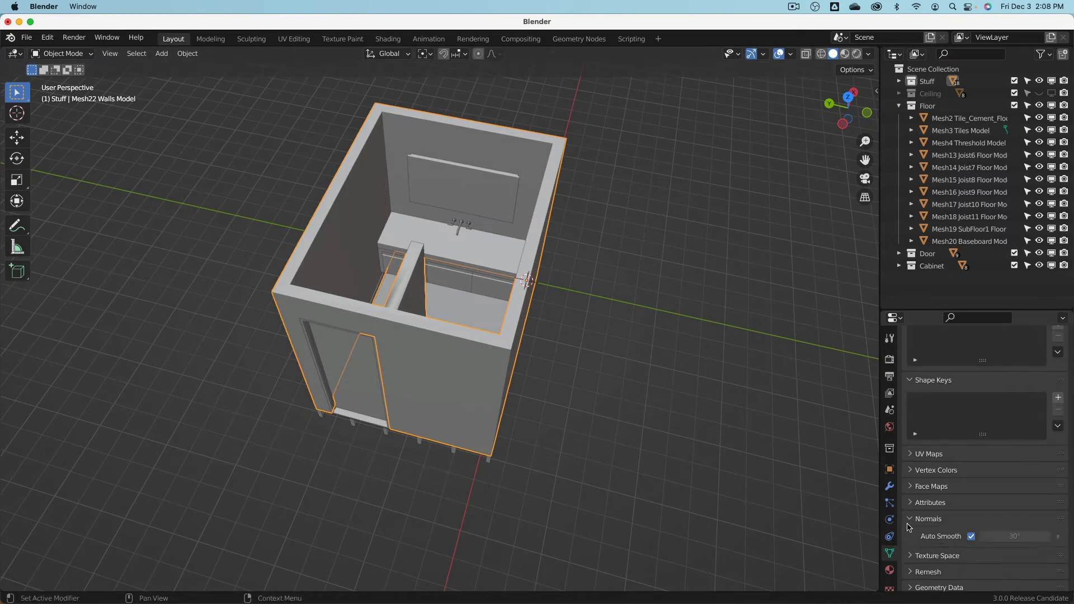
middle_click_drag(504, 364, 462, 291)
scroll(422, 297, "up", 5)
scroll(434, 331, "down", 5)
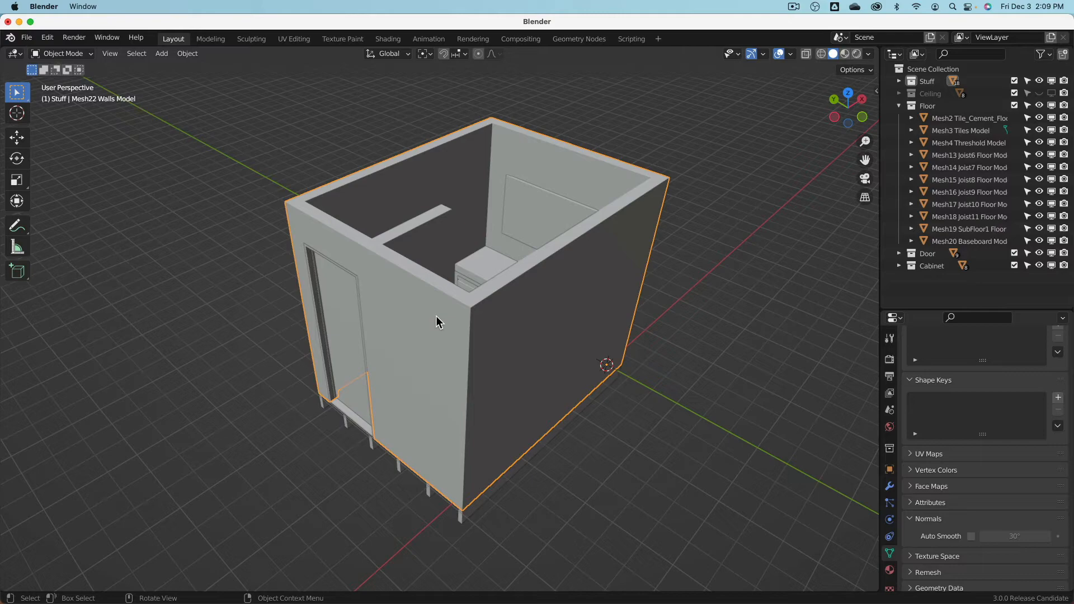
- Snap the 3D cursor to the world origin and add a camera there
scroll(437, 313, "down", 3)
middle_click_drag(437, 312, 428, 355)
scroll(540, 335, "down", 3)
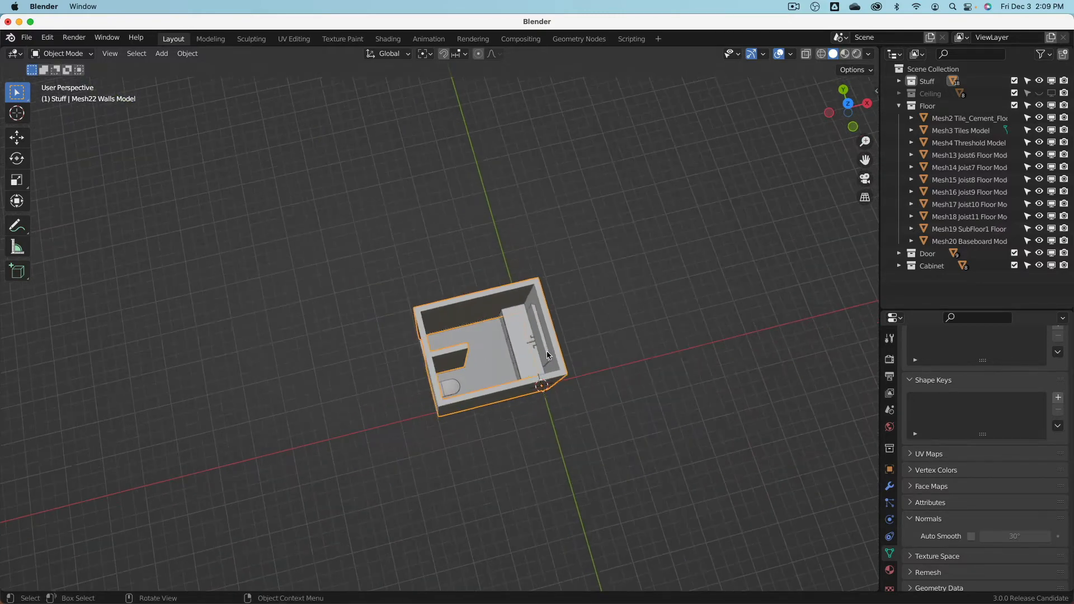
middle_click_drag(547, 357, 559, 286)
key("shift+s")
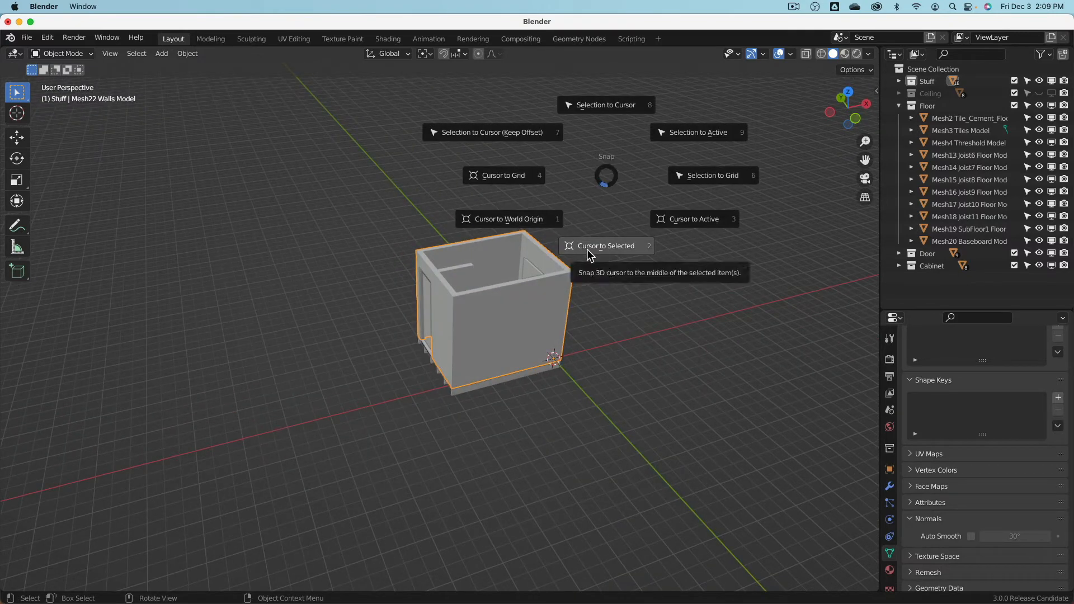
left_click(513, 246)
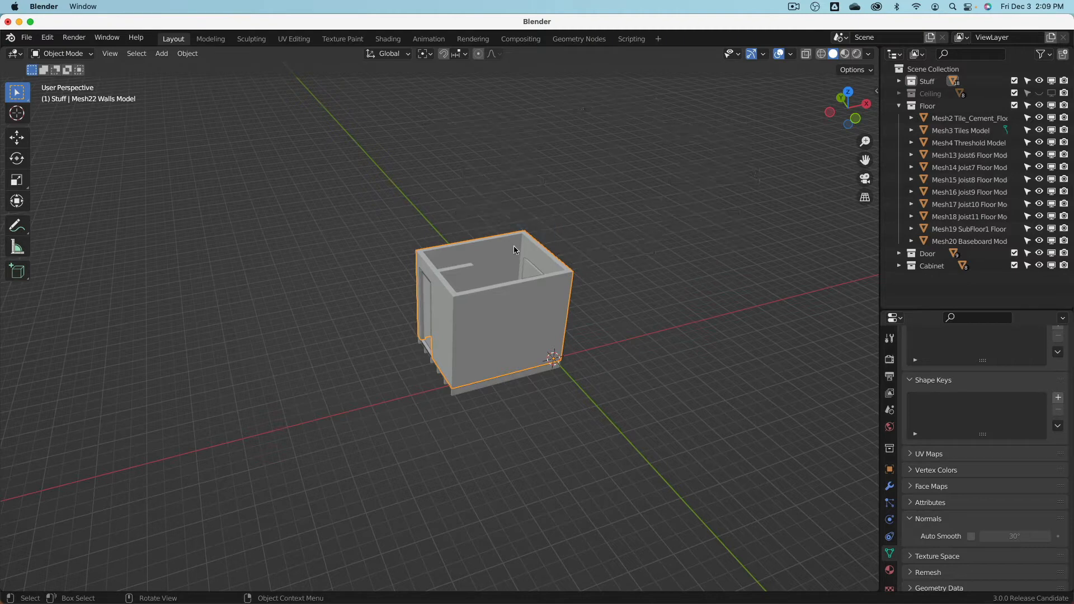
key("shift+a")
mouse_move(514, 246)
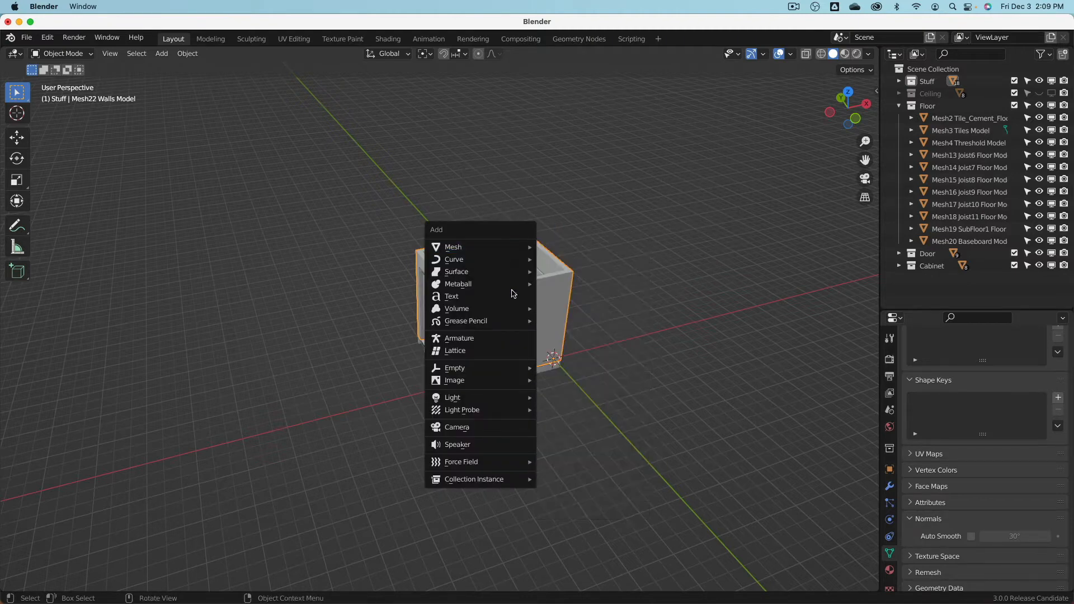
left_click(492, 428)
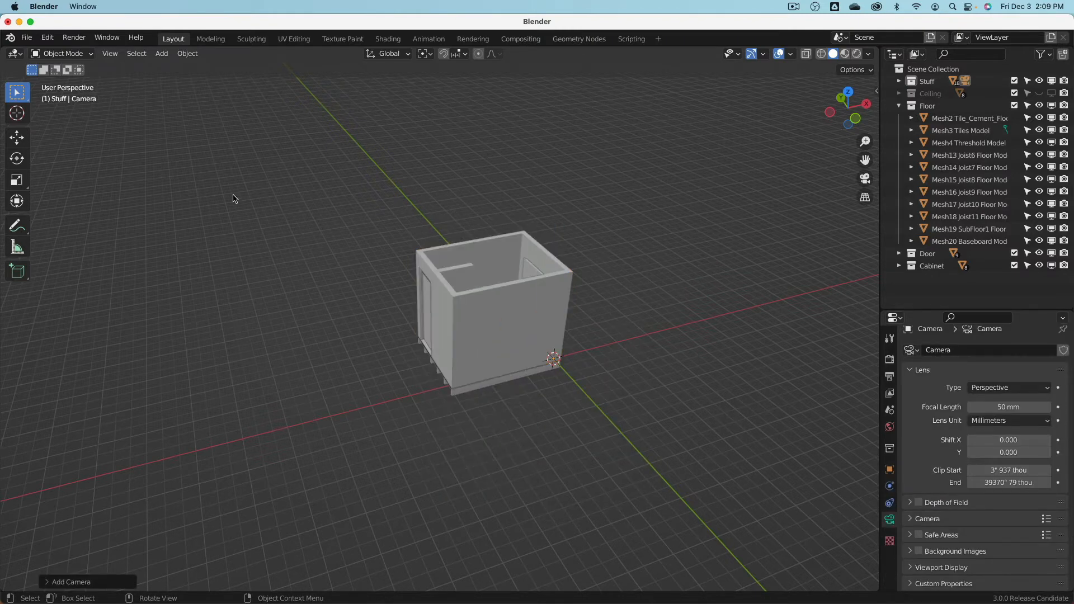
- Activate the Move tool, show the object transform values and select the camera at the world origin
left_click(17, 137)
middle_click_drag(487, 335, 562, 277)
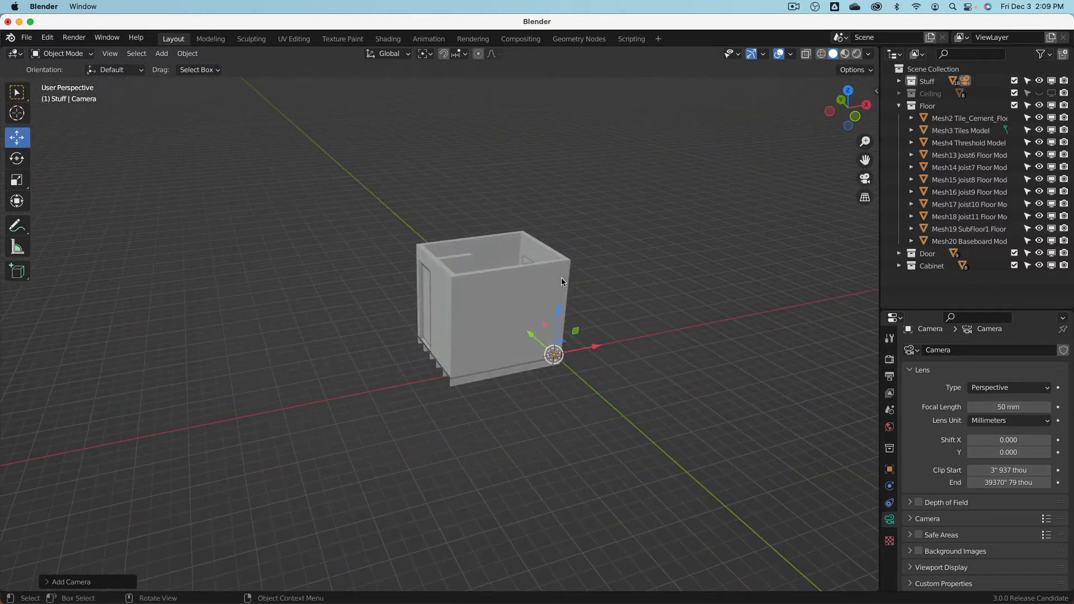
key("n")
left_click(565, 273)
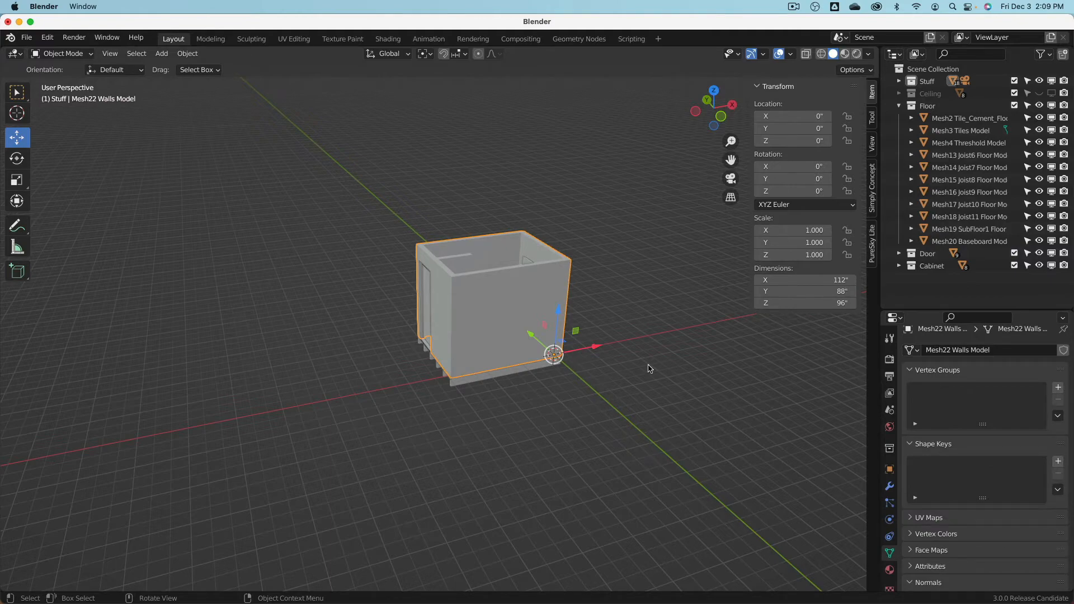
middle_click_drag(650, 367, 488, 393)
scroll(425, 395, "up", 5)
left_click(422, 365)
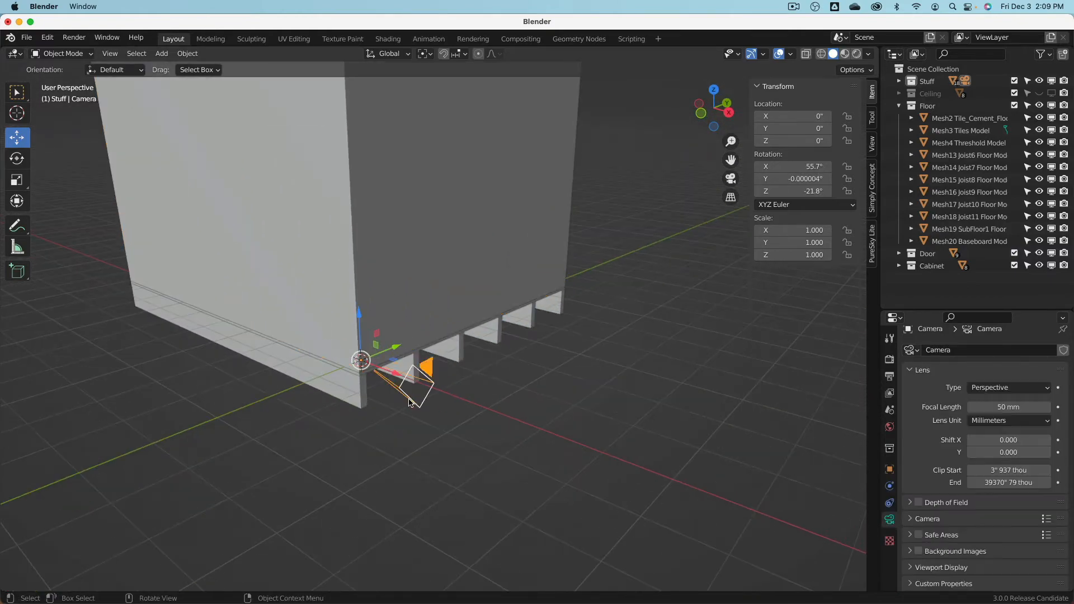
scroll(411, 385, "down", 5)
middle_click_drag(408, 384, 533, 412)
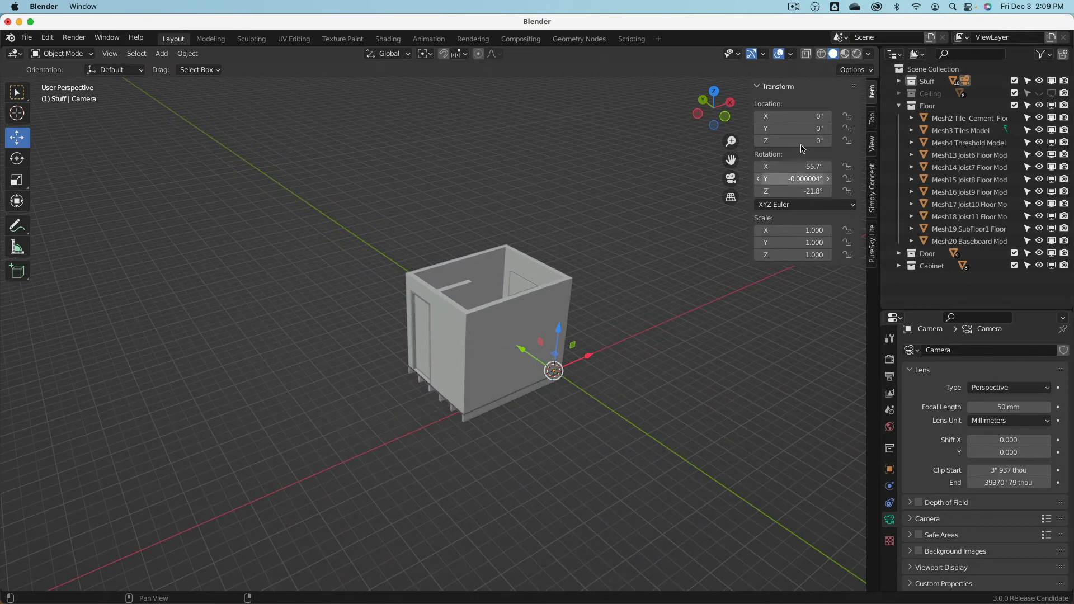
key("n")
key("n")
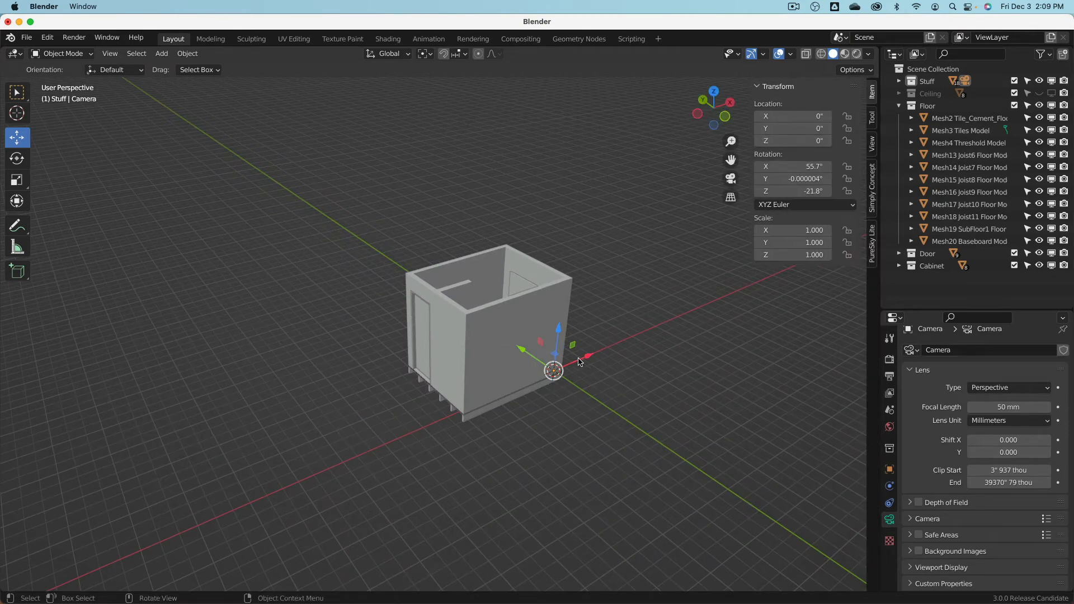
- Move the camera along X to about -252 inches and reset its X, Y and Z rotation to 0°
left_click_drag(589, 357, 336, 472)
middle_click_drag(335, 473, 440, 328, "shift")
left_click_drag(823, 167, 823, 192)
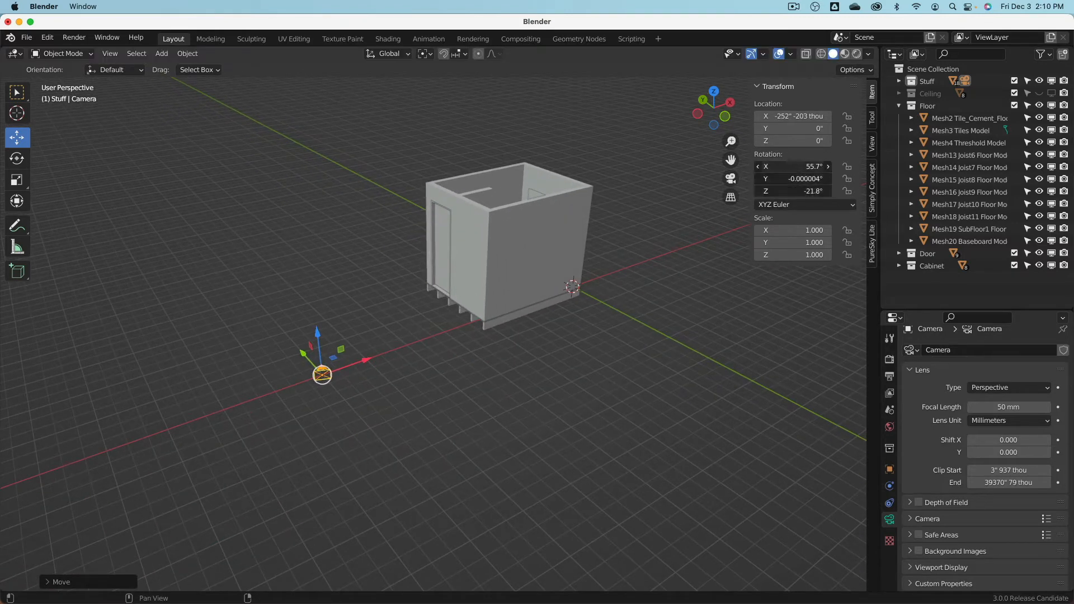
type("0")
key("Return")
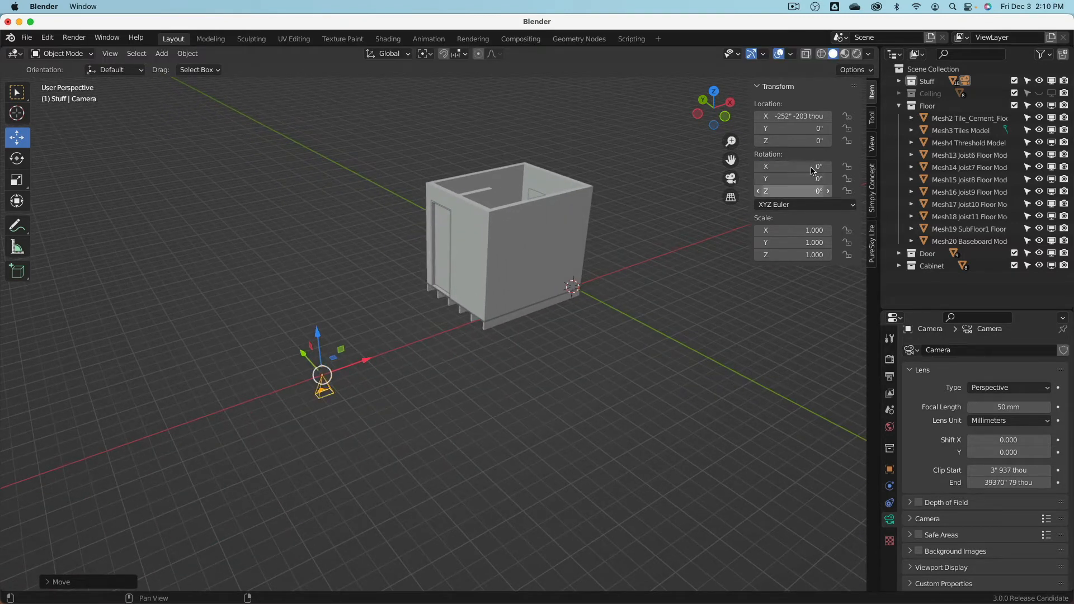
- Set the camera's Z rotation to -90°
middle_click_drag(442, 280, 493, 330)
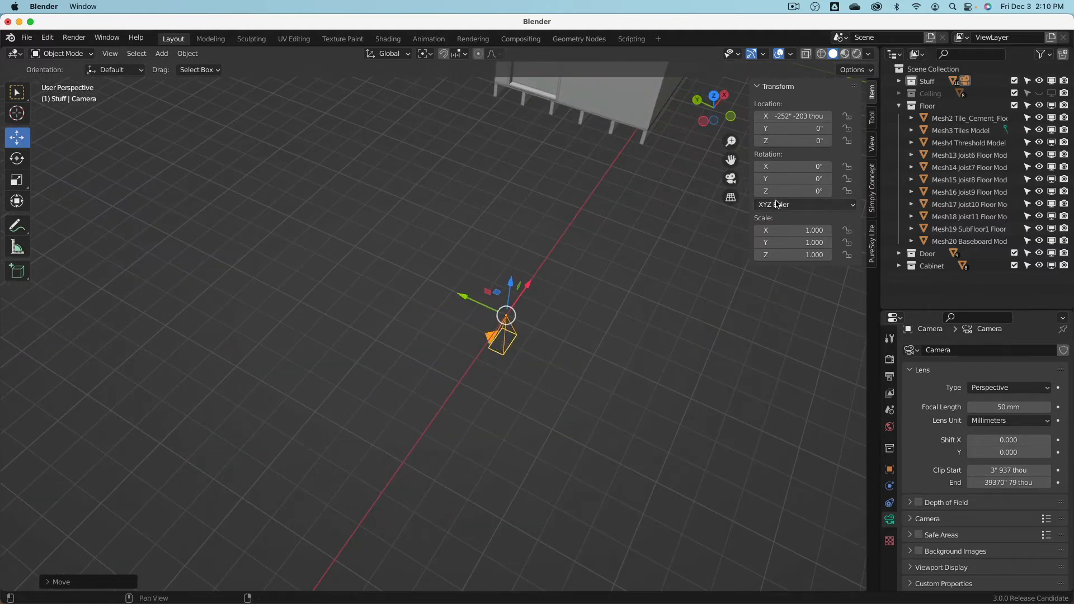
left_click_drag(797, 191, 827, 194)
left_click(827, 193)
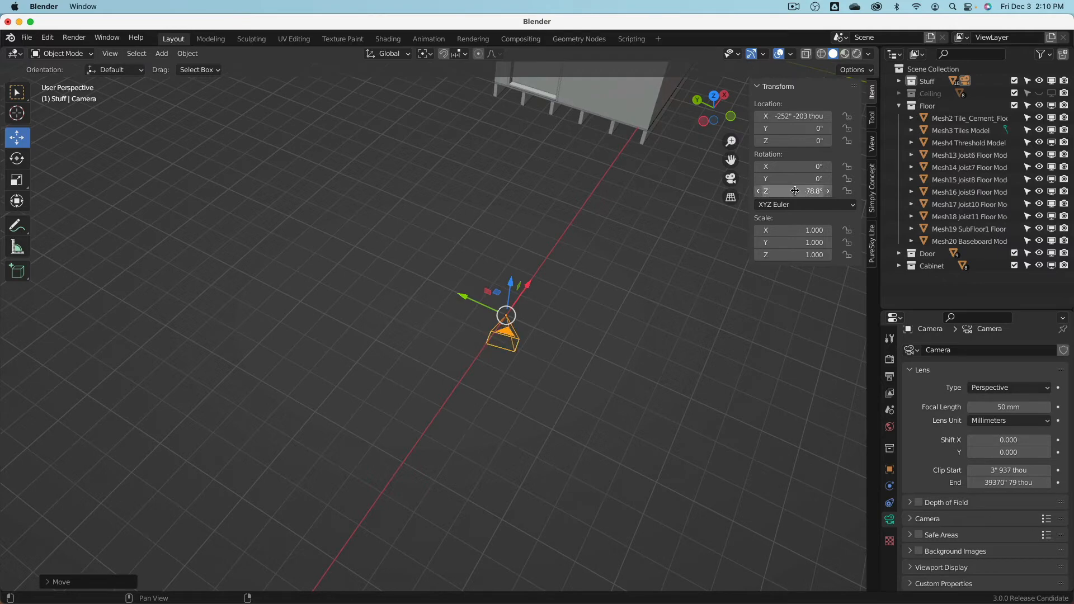
key("BackSpace")
type("-90")
key("Return")
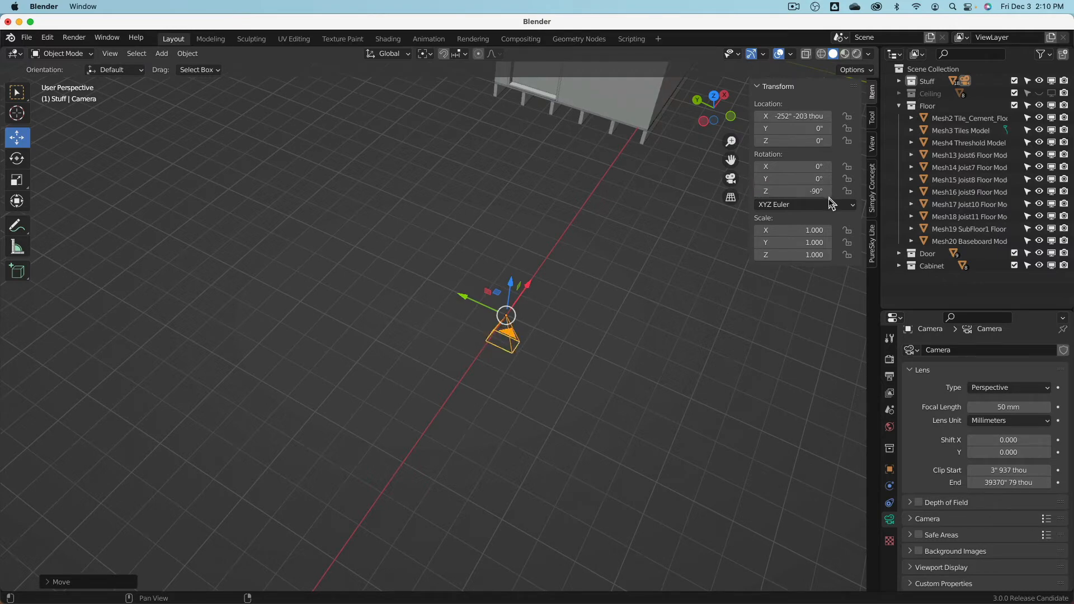
- Set the camera's X rotation to 90° so it points at the room
middle_click_drag(727, 358, 560, 397)
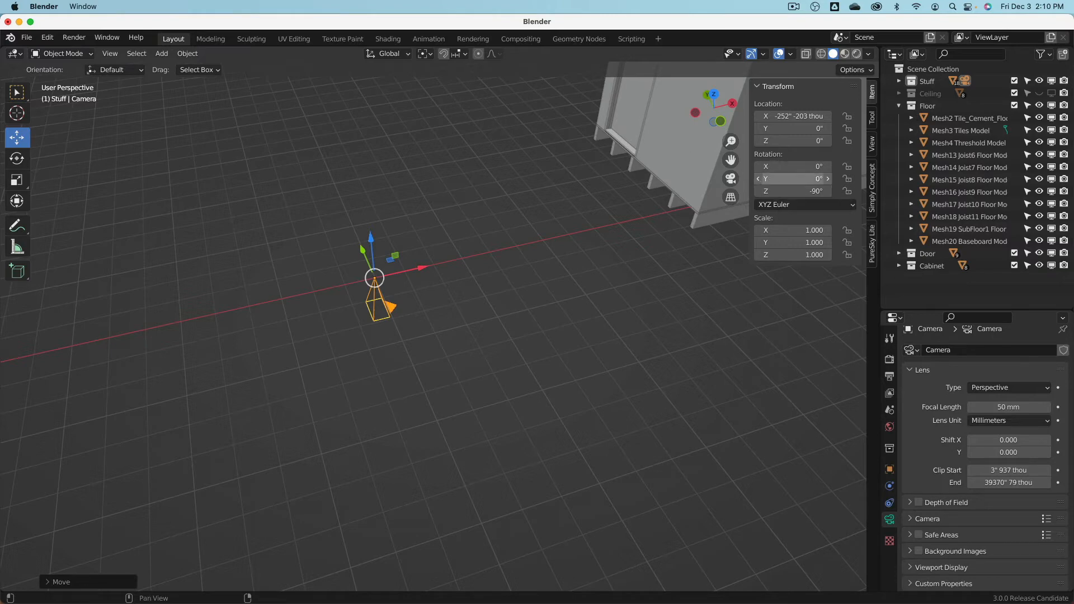
left_click_drag(784, 166, 816, 167)
left_click(816, 167)
type("90")
key("Return")
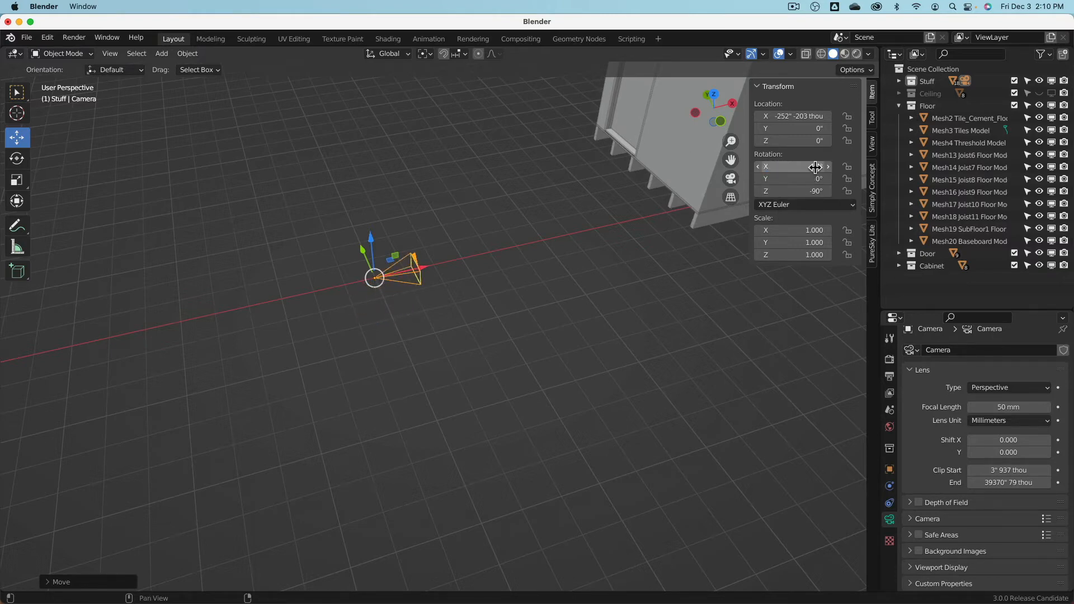
- Move the camera to about 46.5 inches in Y and 38.8 inches in Z, and look through it at the door-side wall
middle_click_drag(677, 180, 554, 329)
left_click_drag(504, 274, 405, 268)
mouse_move(610, 297)
middle_mouse_down()
mouse_move(482, 283)
mouse_move(619, 287)
middle_mouse_up()
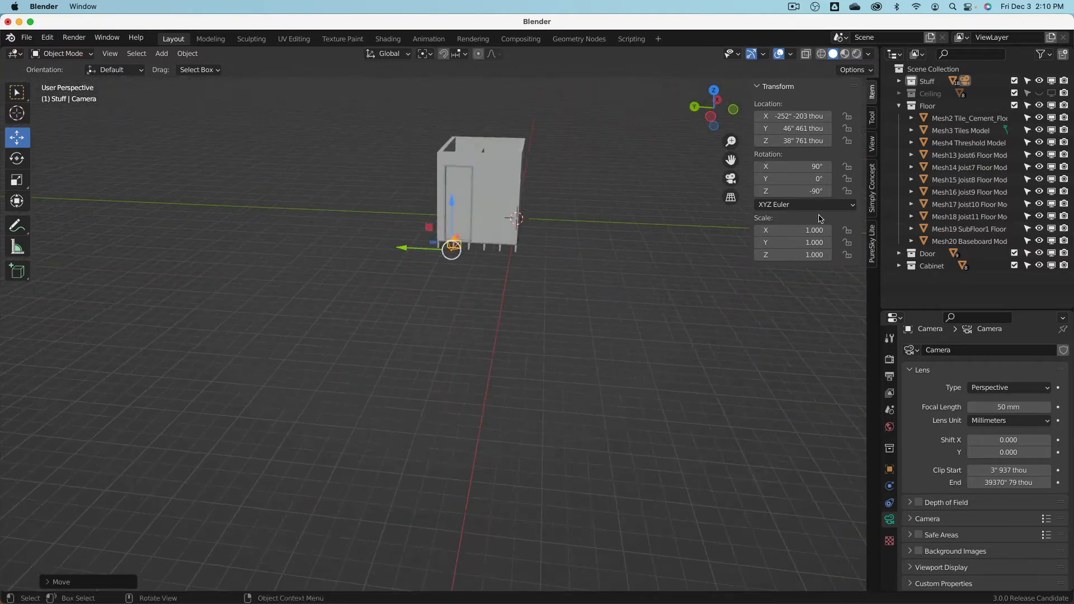
left_click(731, 179)
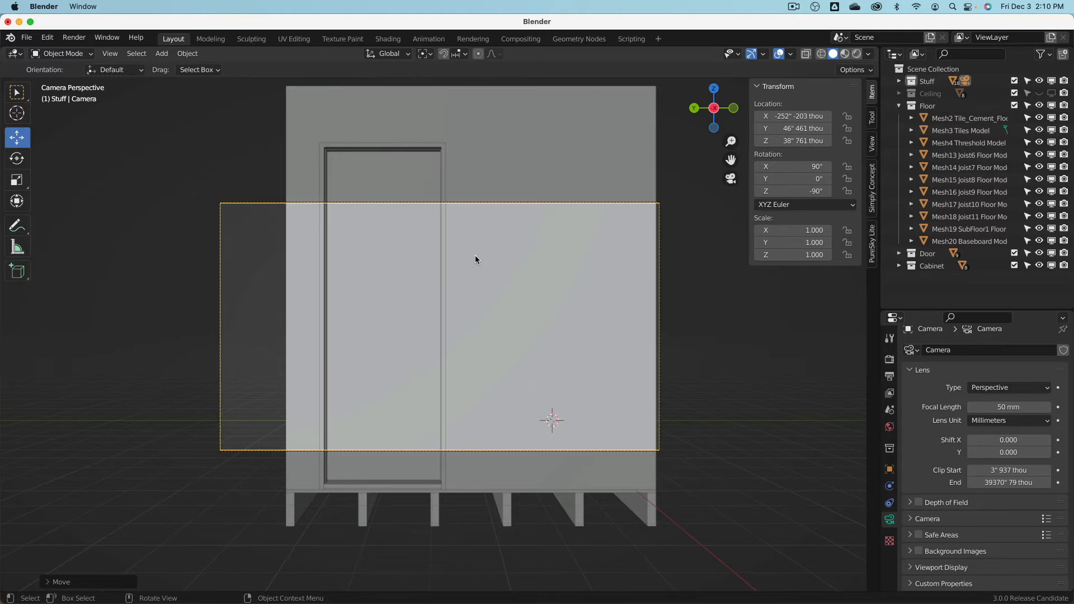
scroll(525, 250, "down", 2)
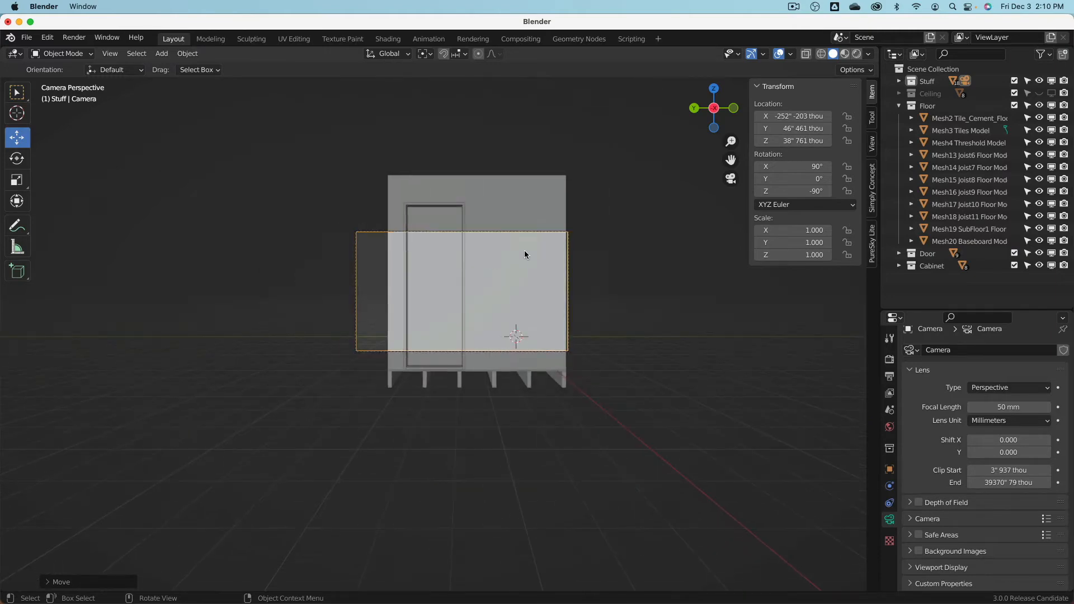
- Measure the room's interior width along the top of the door-side wall
middle_click_drag(525, 251, 478, 311)
scroll(537, 295, "down", 3)
scroll(542, 306, "down", 4)
scroll(579, 269, "up", 1)
middle_click_drag(579, 270, 452, 313, "shift")
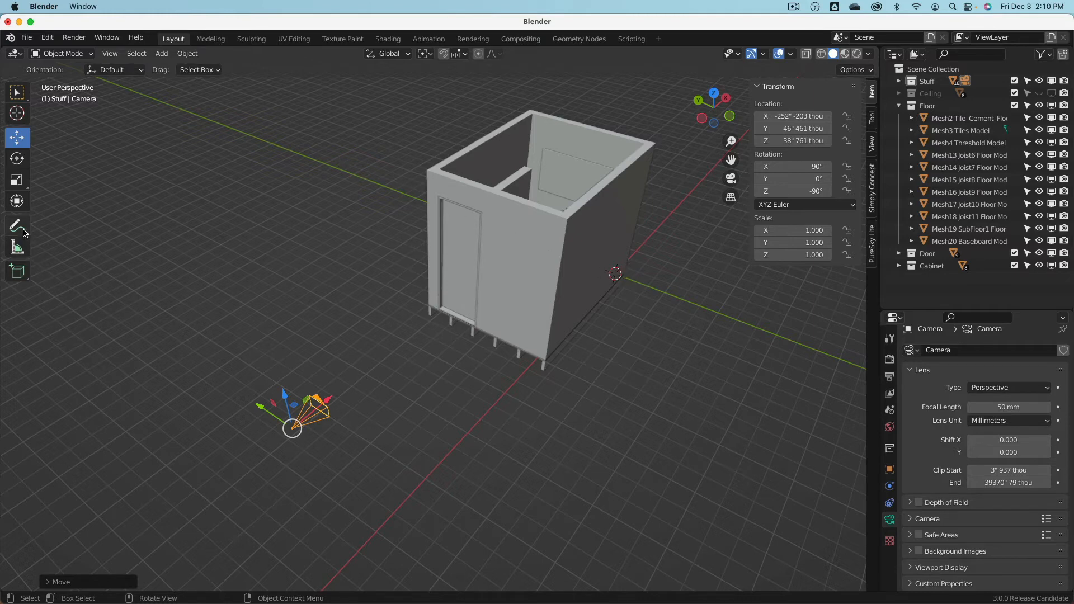
left_click(17, 247)
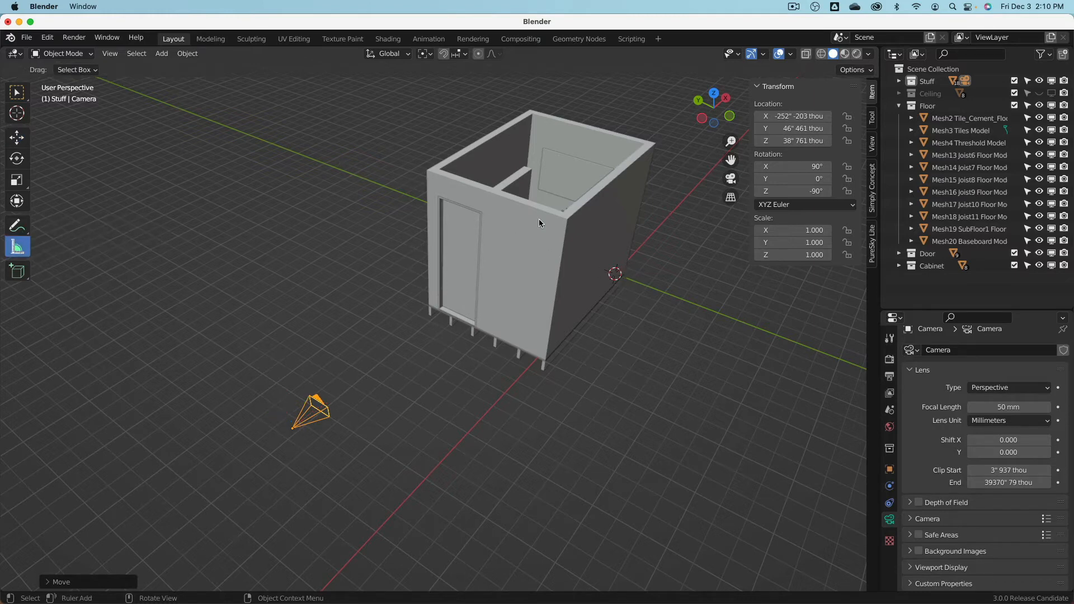
left_click(560, 166)
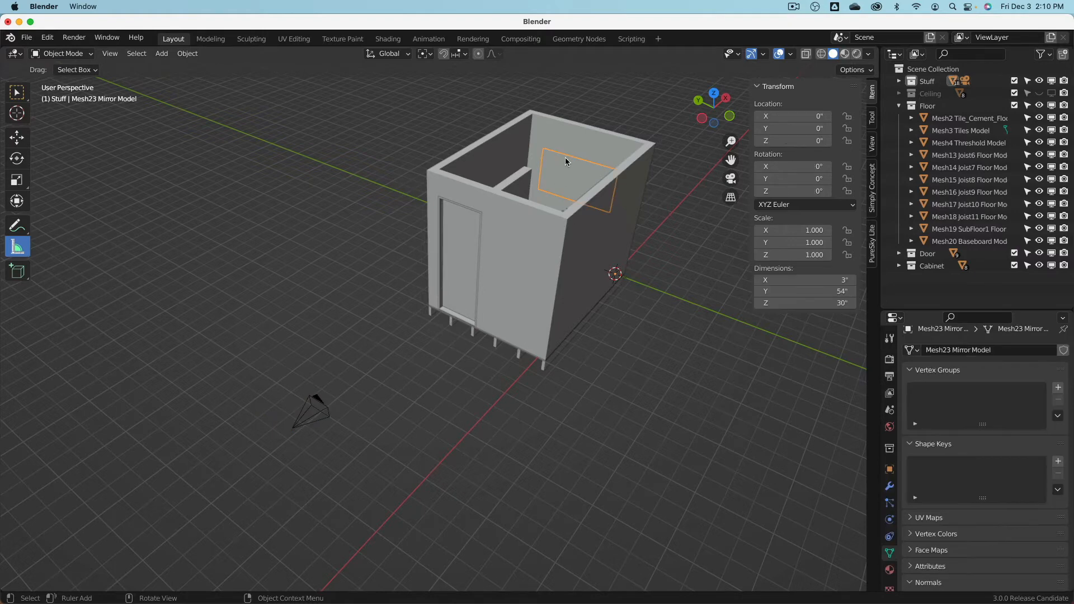
middle_click_drag(560, 166, 566, 217)
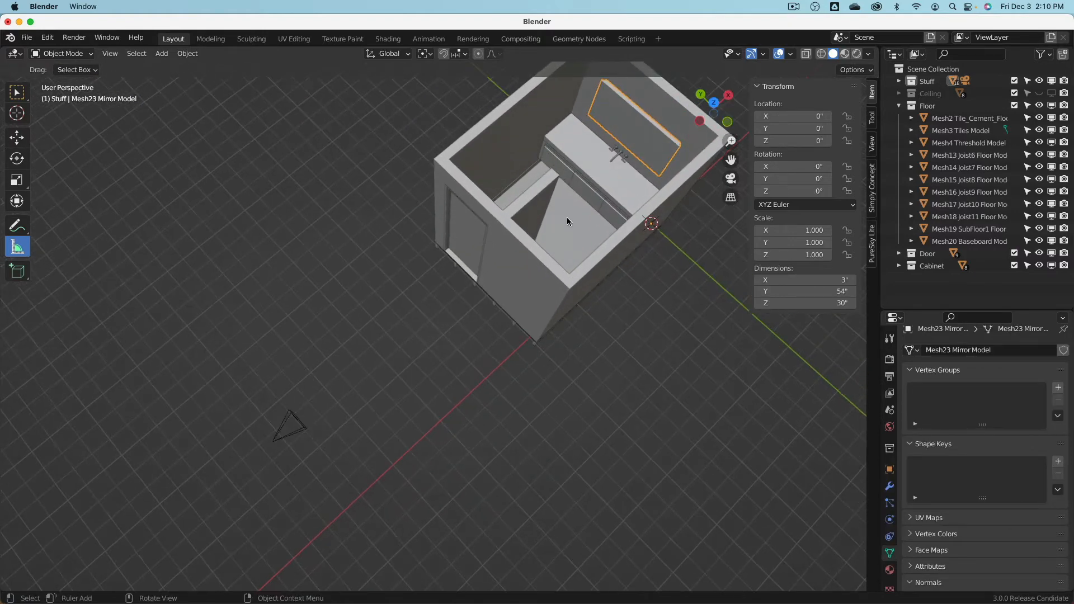
left_click_drag(566, 217, 569, 285)
left_click_drag(537, 331, 457, 164)
- Set the camera's Y location to 39 inches and check the framing through the camera
left_click(284, 432)
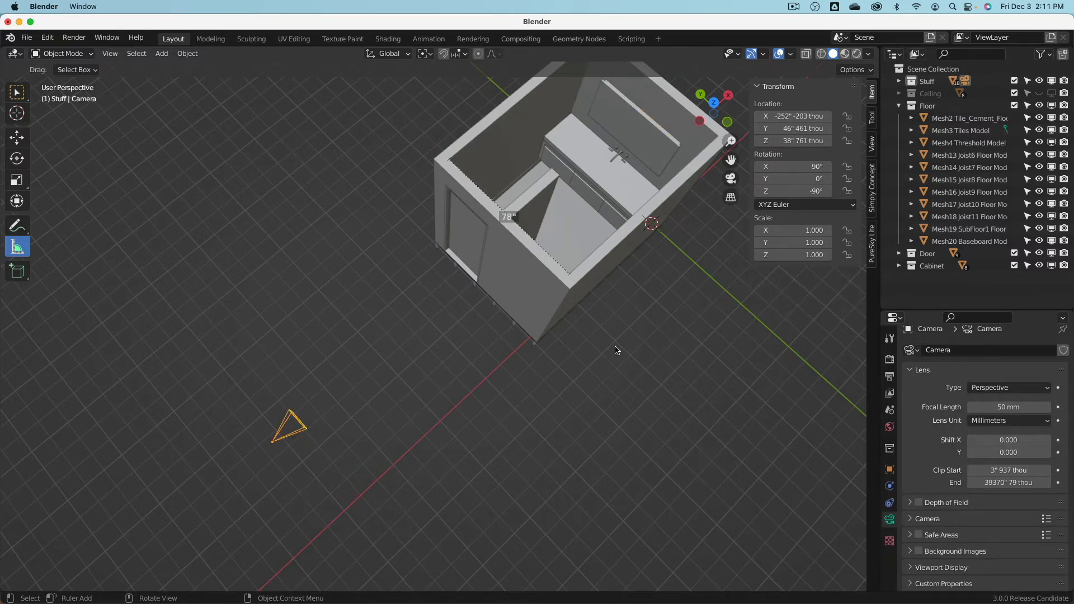
left_click(804, 131)
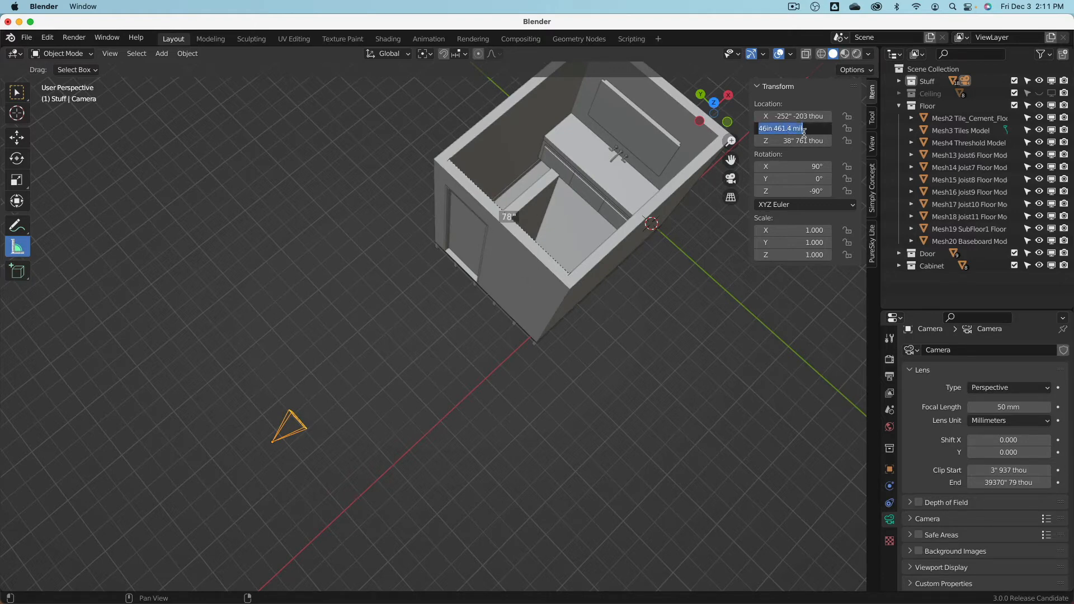
type("39")
key("Return")
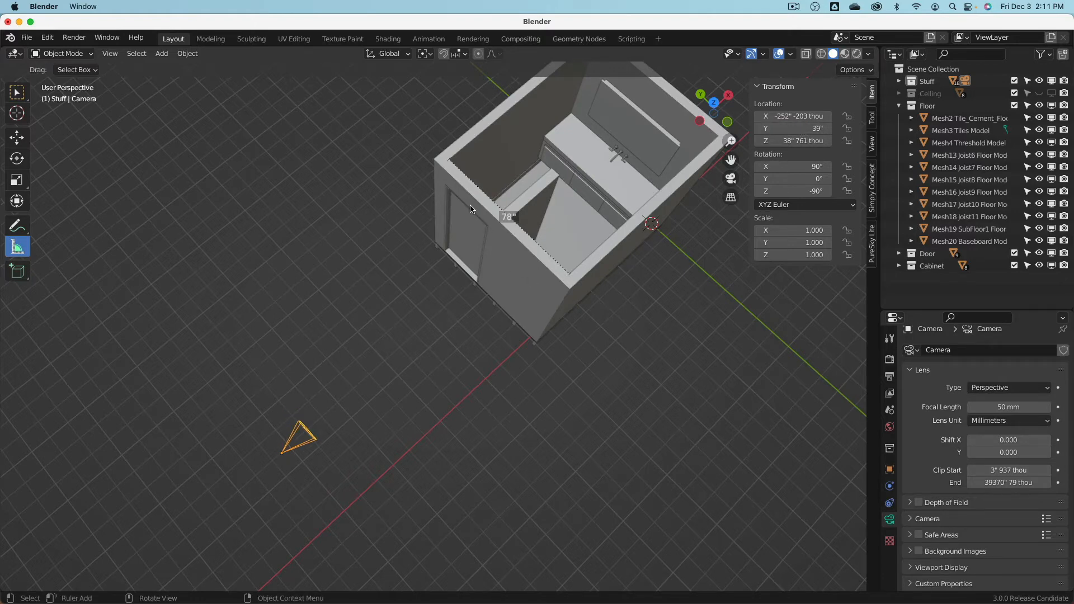
key("KP_0")
scroll(472, 207, "up", 3)
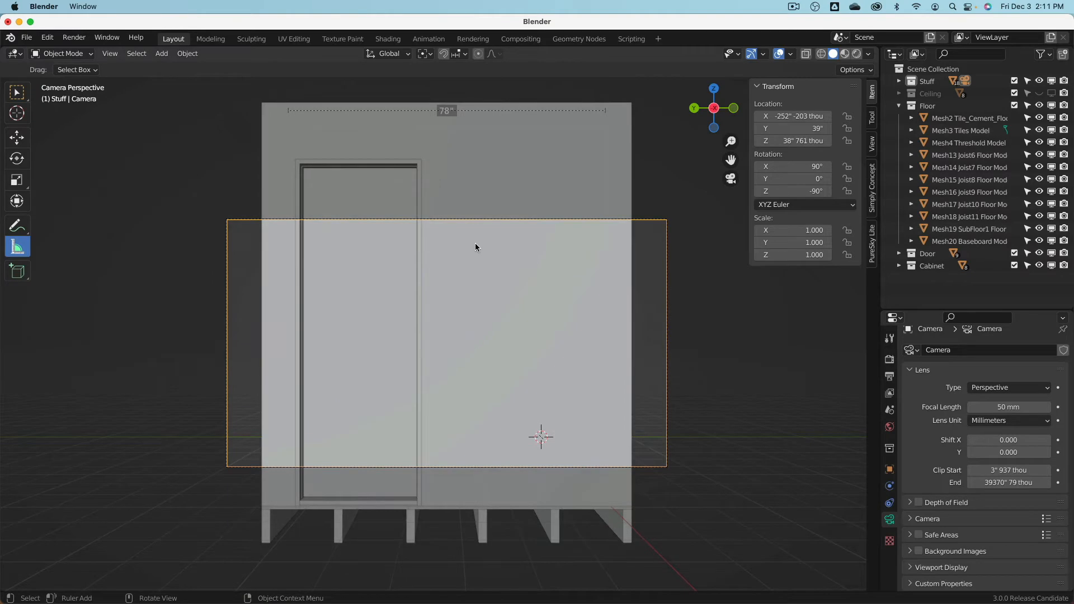
scroll(475, 248, "down", 3)
- Set snapping to Edge Center and snap the camera to the middle of the door-side wall's top edge
middle_click_drag(475, 247, 403, 267)
left_click(460, 53)
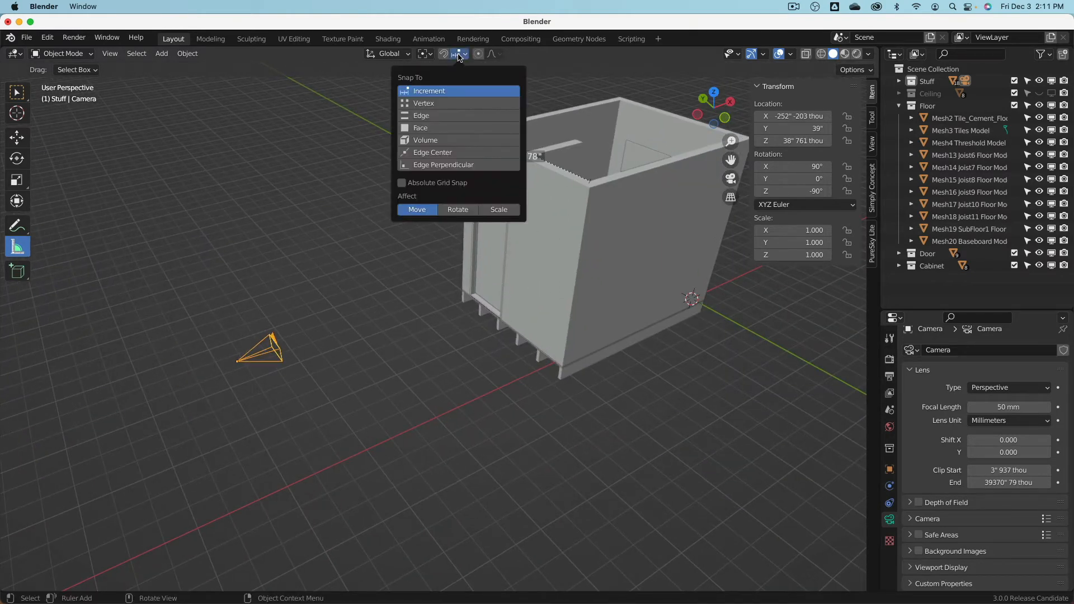
left_click(431, 154)
left_click(17, 137)
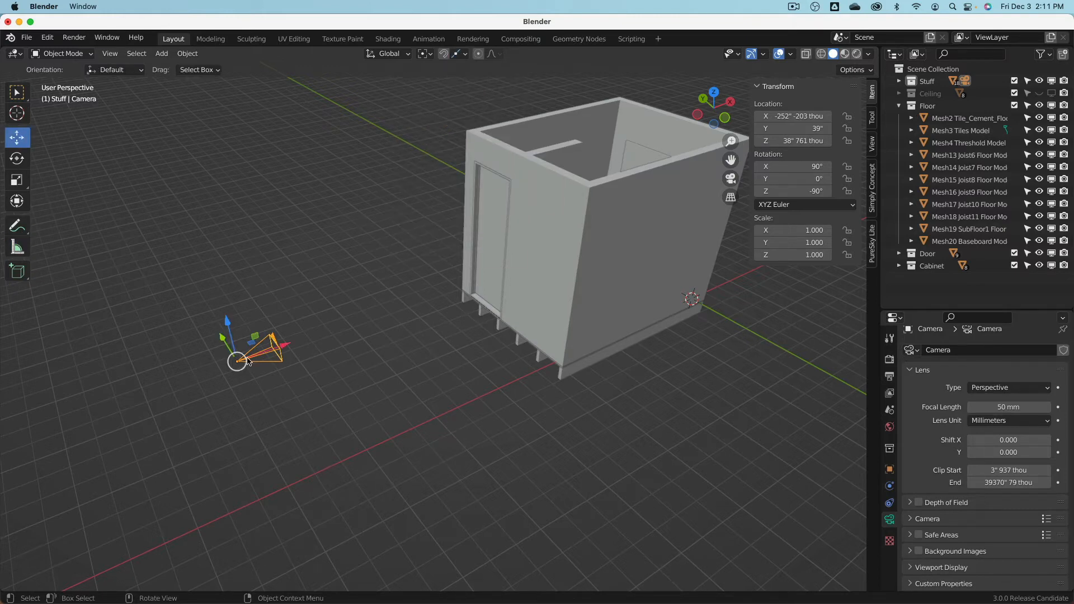
left_click_drag(237, 364, 527, 162)
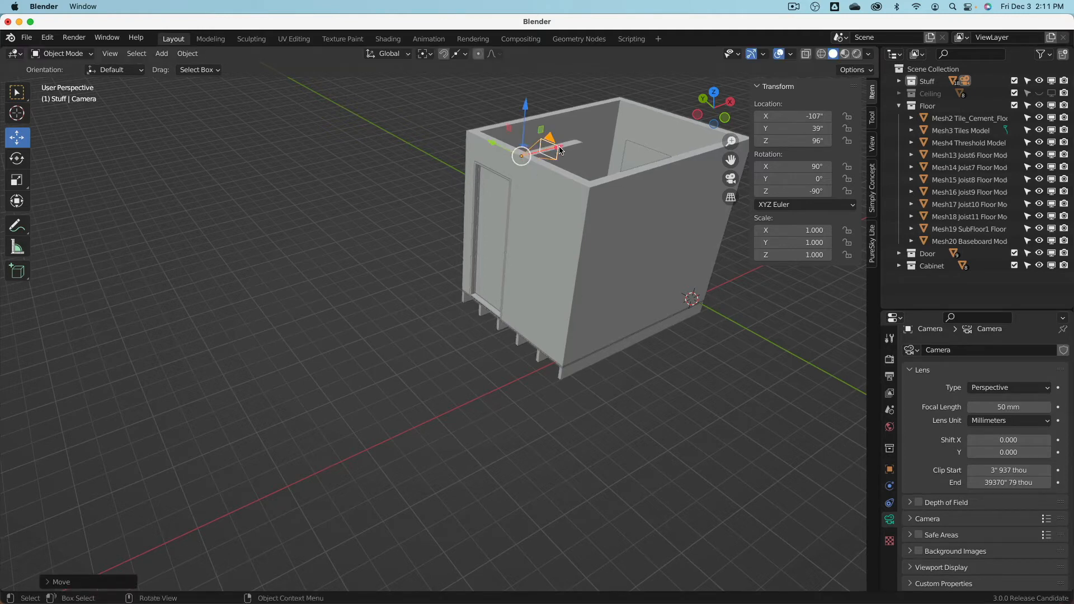
- Move the camera back along X to about -260 inches and set its Z location to 60 inches
middle_click_drag(503, 173, 616, 186)
left_click_drag(616, 186, 220, 191)
middle_click_drag(220, 190, 226, 141)
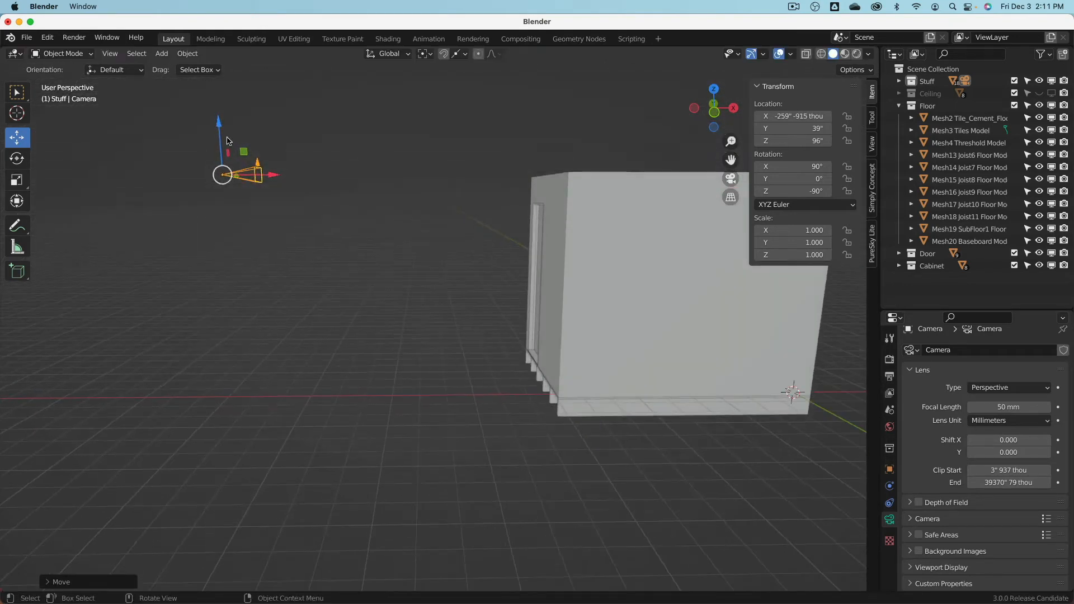
left_click(807, 143)
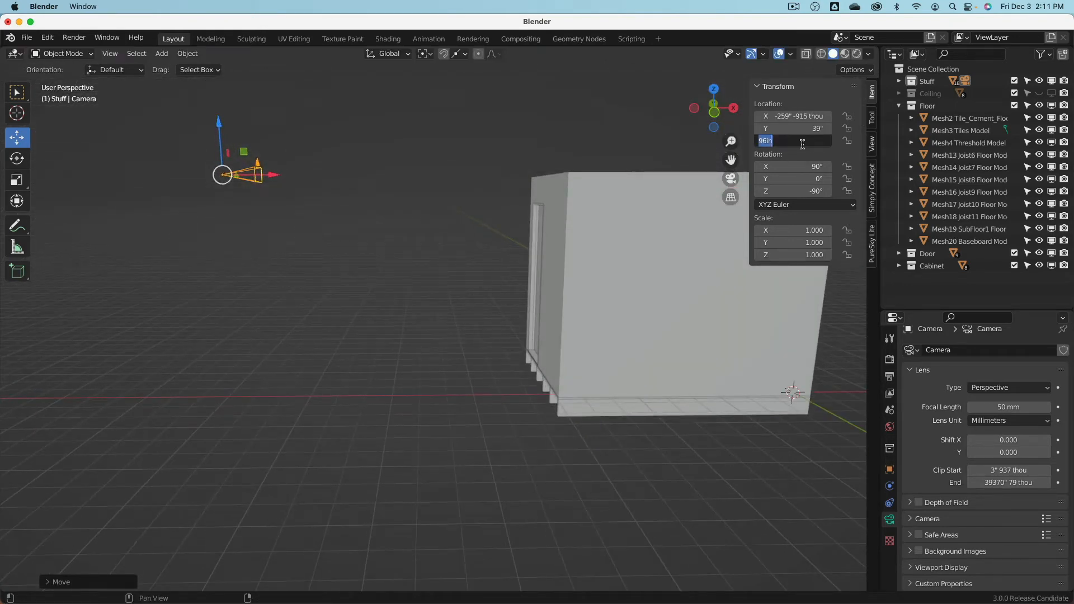
type("5")
key("Return")
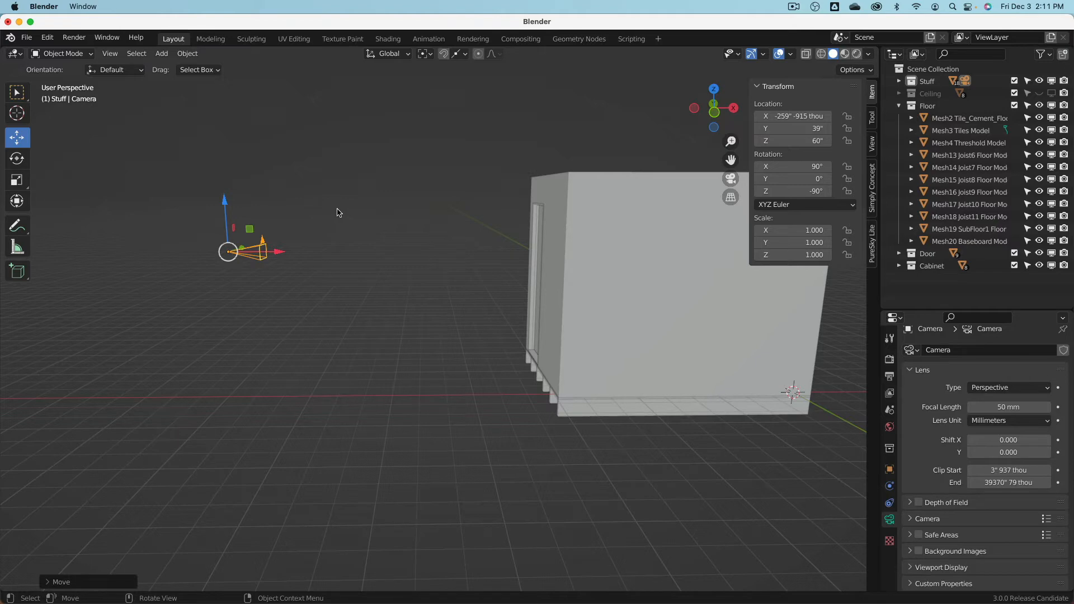
- Split the 3D viewport horizontally, and divide the upper half vertically into two viewports
middle_click_drag(333, 210, 359, 220)
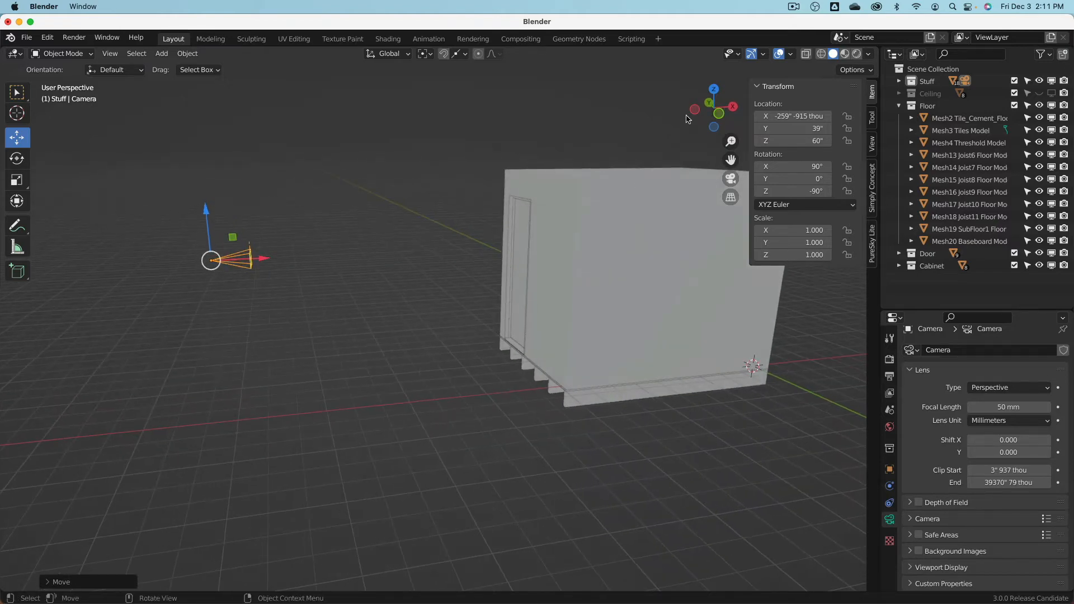
right_click(688, 46)
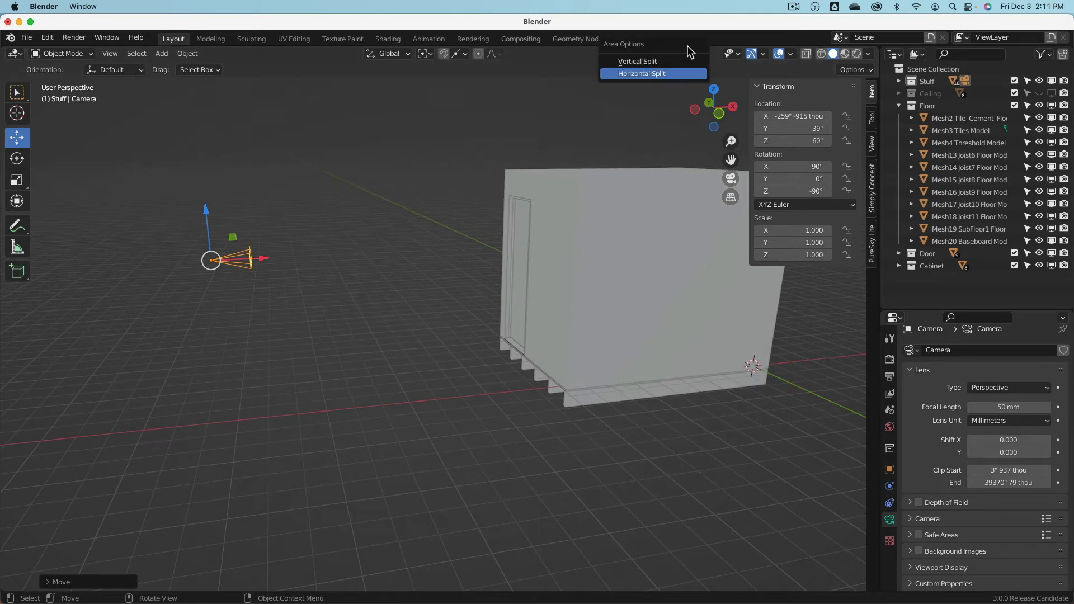
left_click(671, 74)
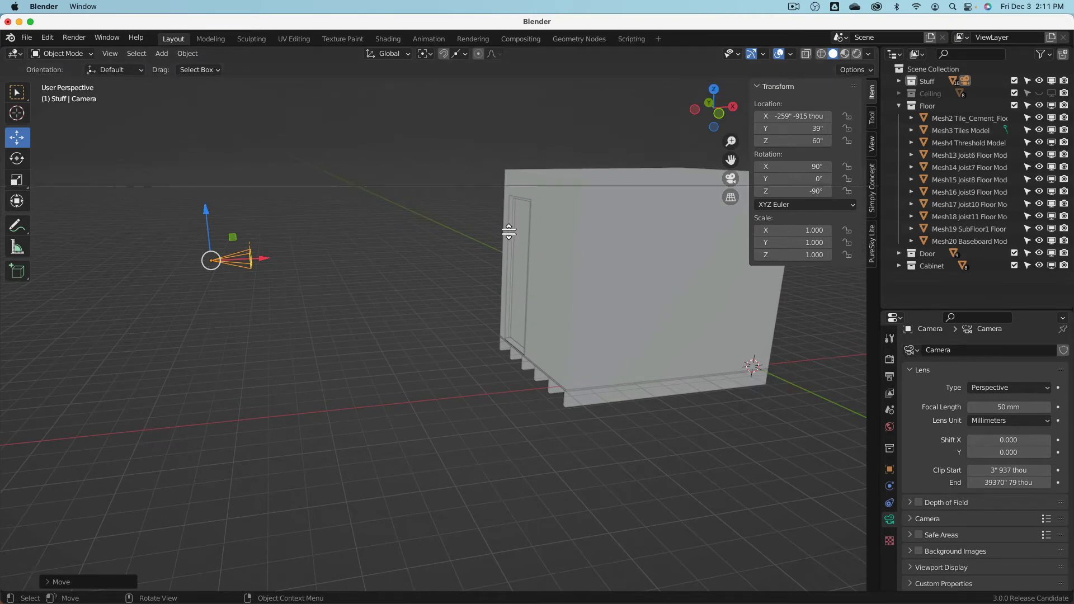
left_click(462, 326)
right_click(506, 47)
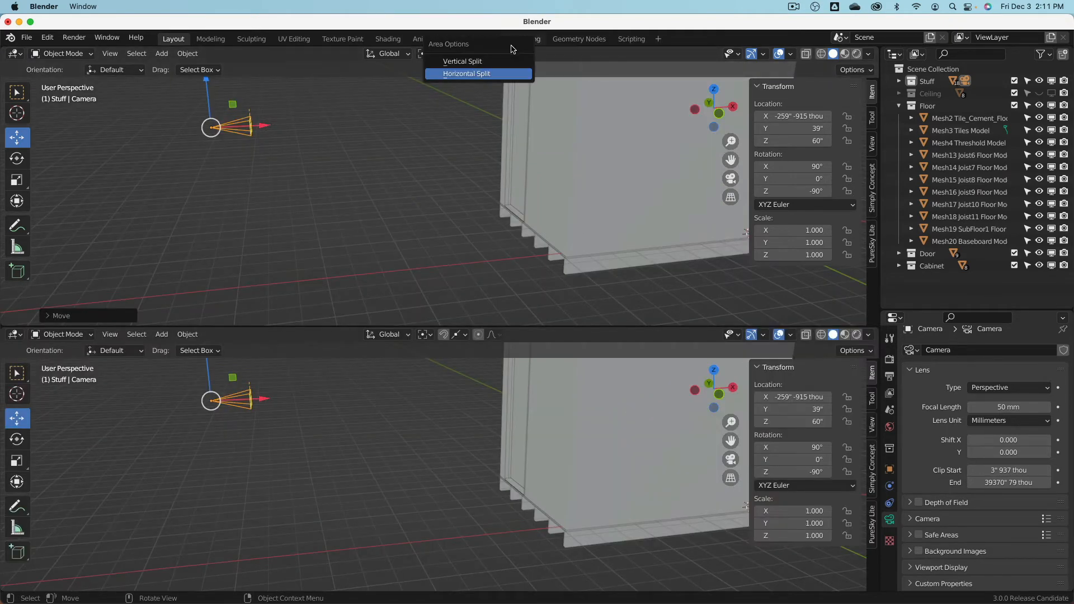
left_click(503, 62)
left_click(396, 125)
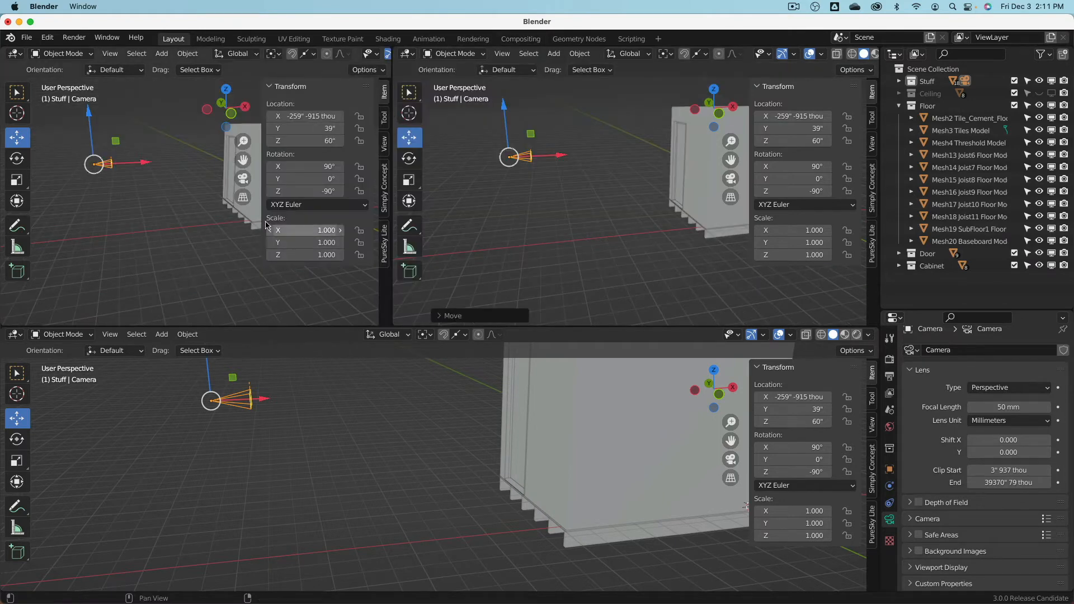
- Show the camera view in the upper-left viewport, hide its toolbar and sidebar, and fit the camera frame
left_click(242, 178)
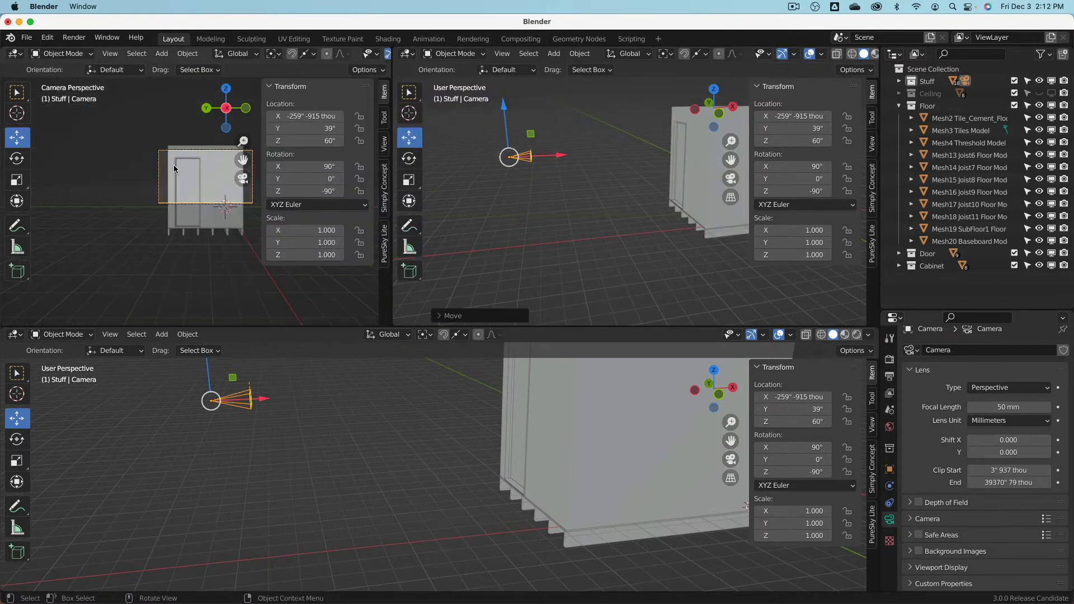
key("t")
key("n")
scroll(197, 175, "up", 3)
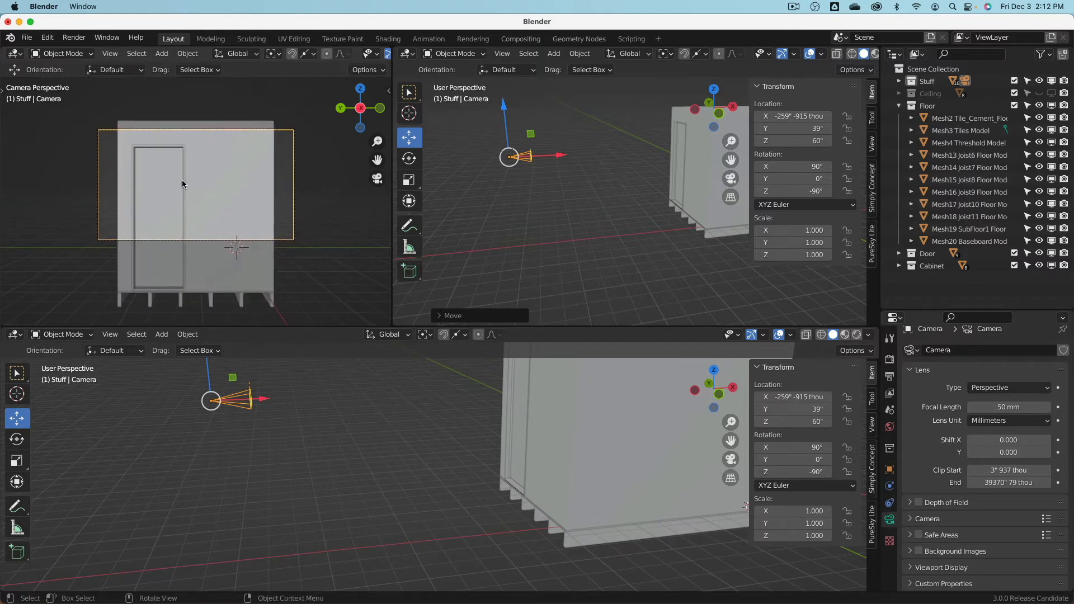
middle_click_drag(183, 179, 182, 169, "shift")
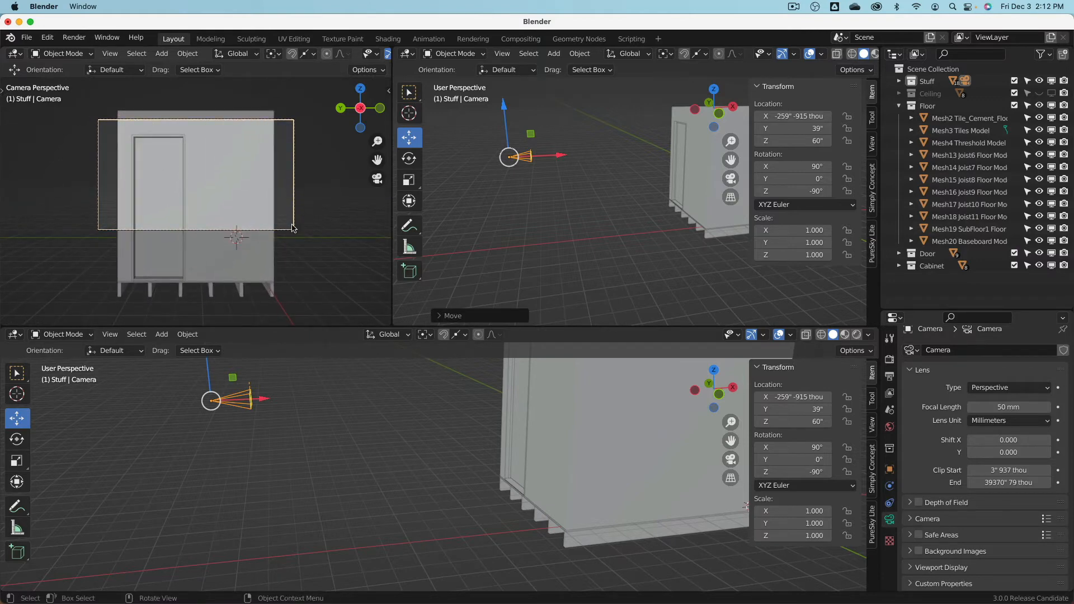
- Set the render output resolution to 1000 by 1000 px
left_click(890, 376)
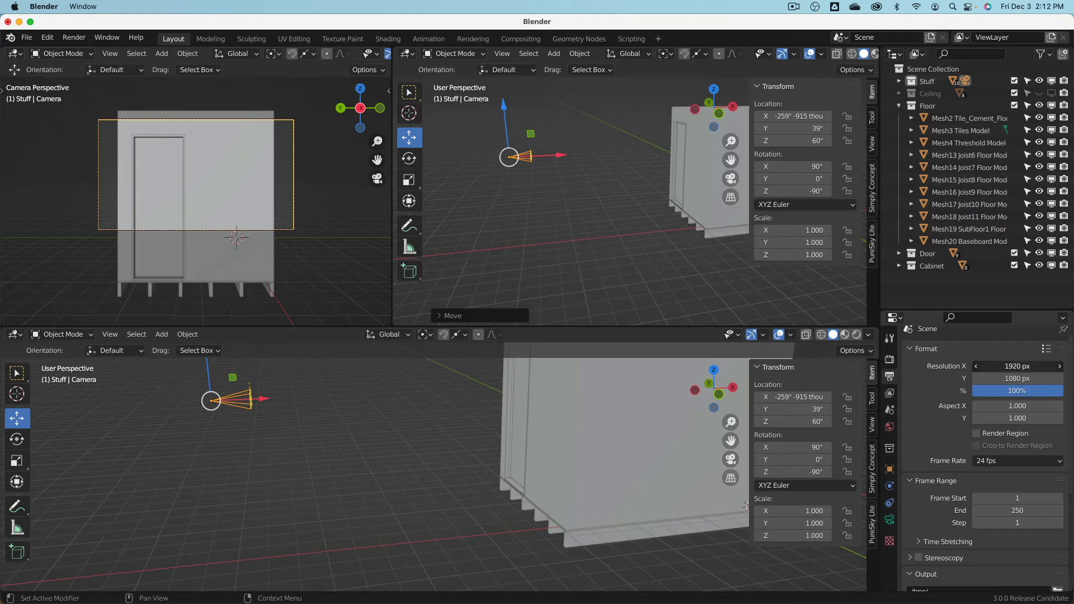
left_click(1030, 367)
type("1000")
key("Tab")
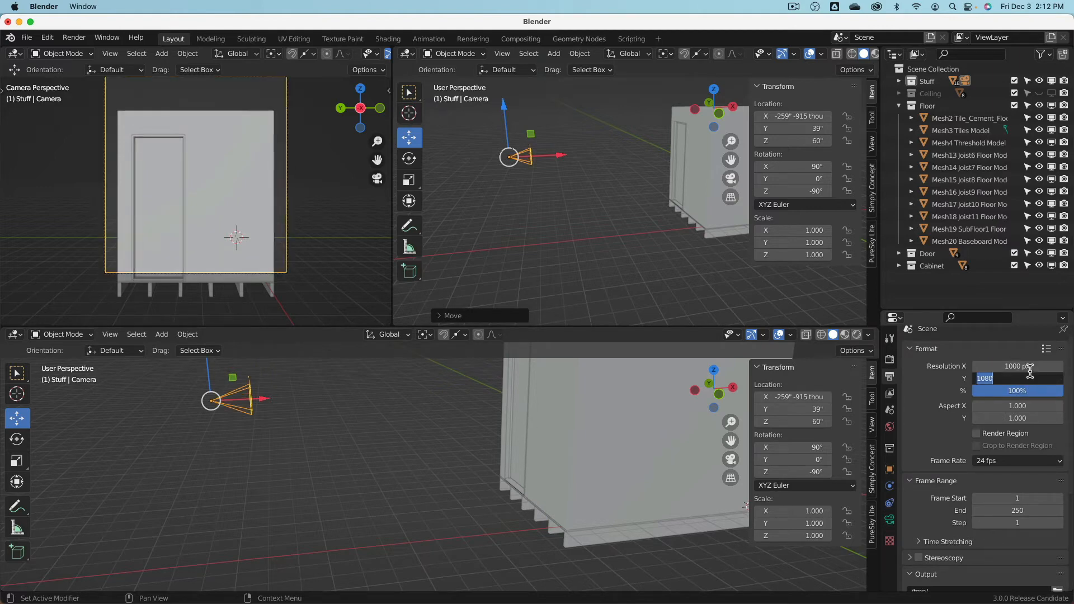
type("1000")
key("Return")
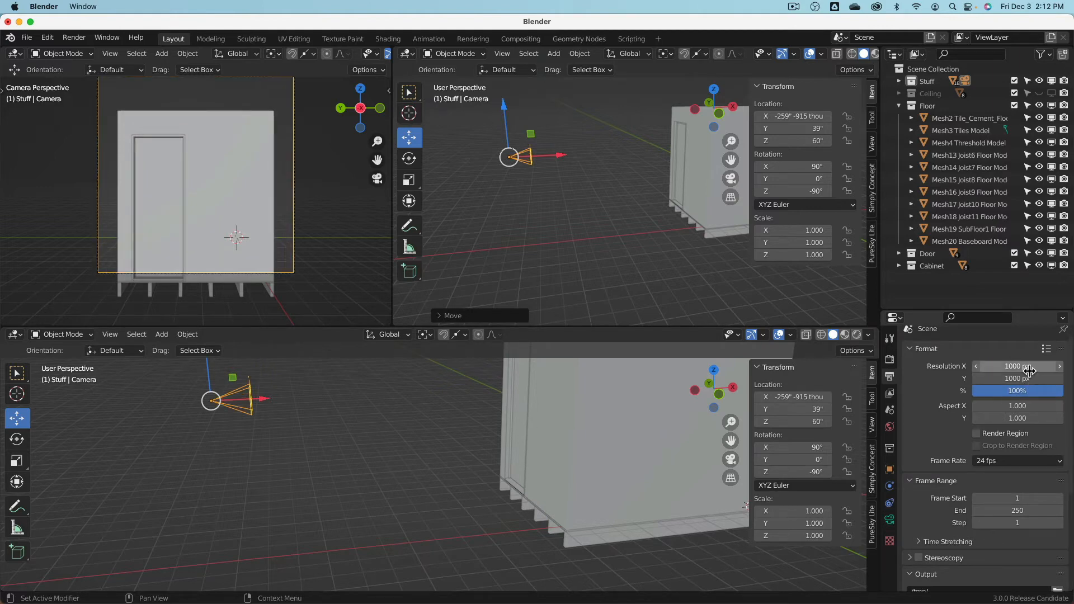
- Enlarge the Properties editor and set the camera lens's Shift Y to -0.100
scroll(485, 224, "left", 5, "shift")
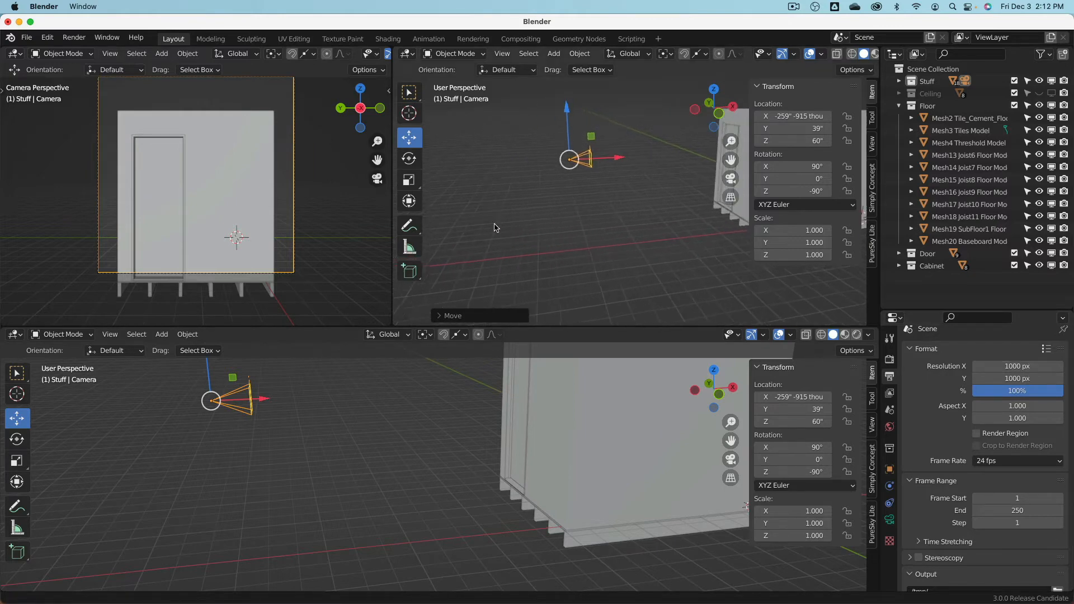
scroll(250, 264, "up", 4, "shift")
middle_click_drag(250, 260, 271, 229, "shift")
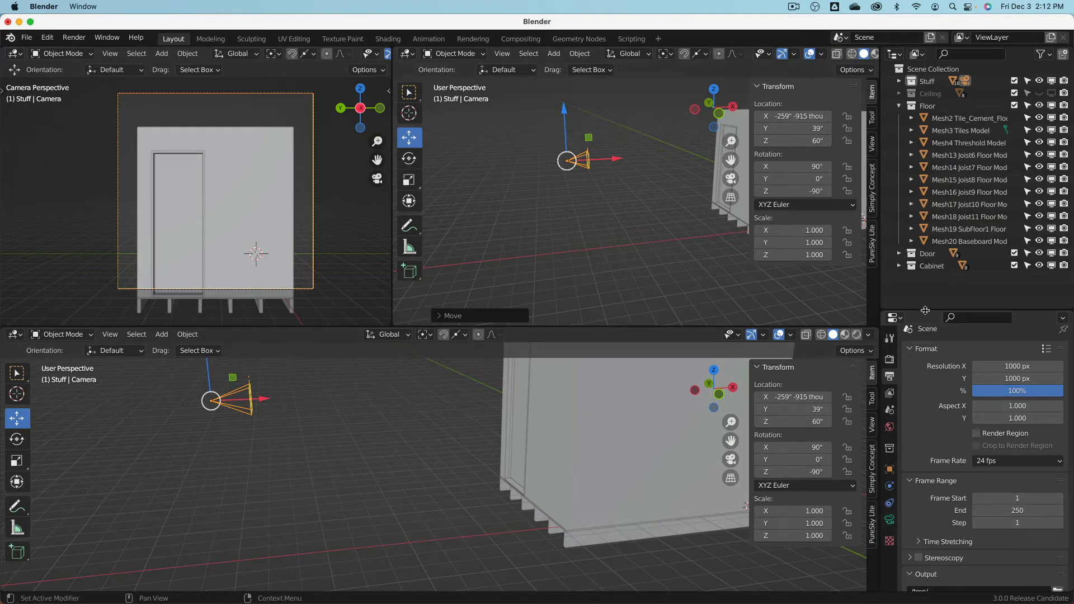
left_click_drag(925, 311, 925, 158)
left_click(891, 367)
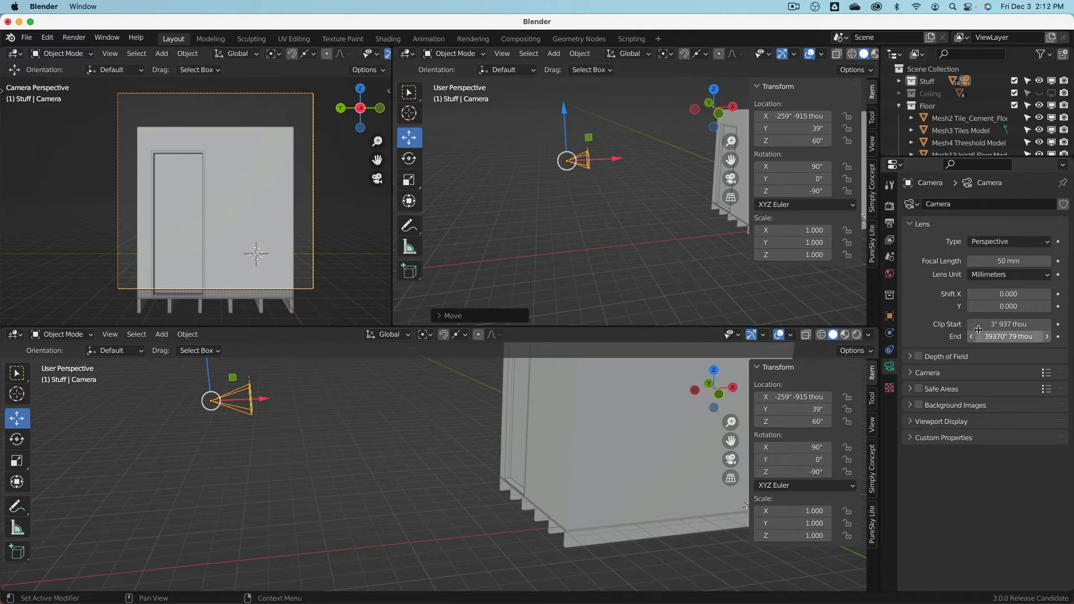
mouse_move(1000, 308)
left_mouse_down()
mouse_move(1024, 308)
mouse_move(994, 308)
left_mouse_up()
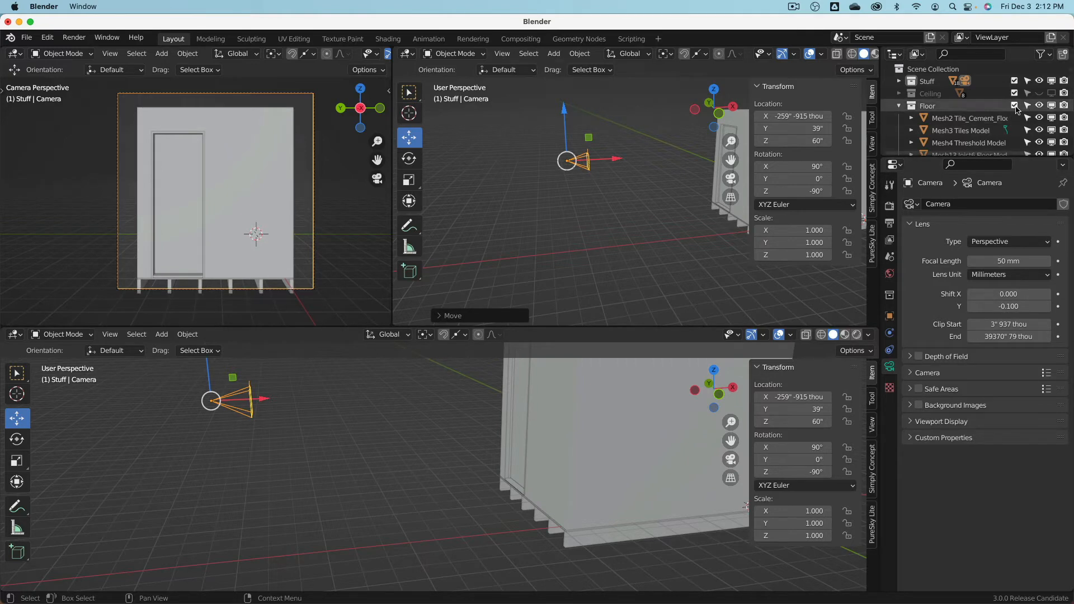
- Make the hidden Ceiling collection visible in the viewports
left_click(1039, 94)
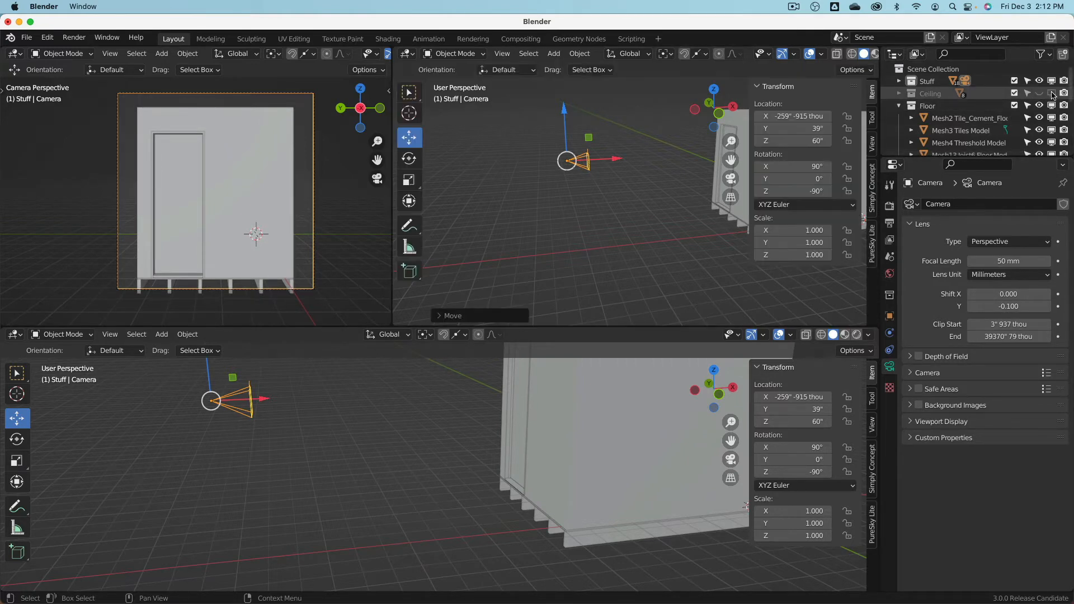
left_click(1040, 94)
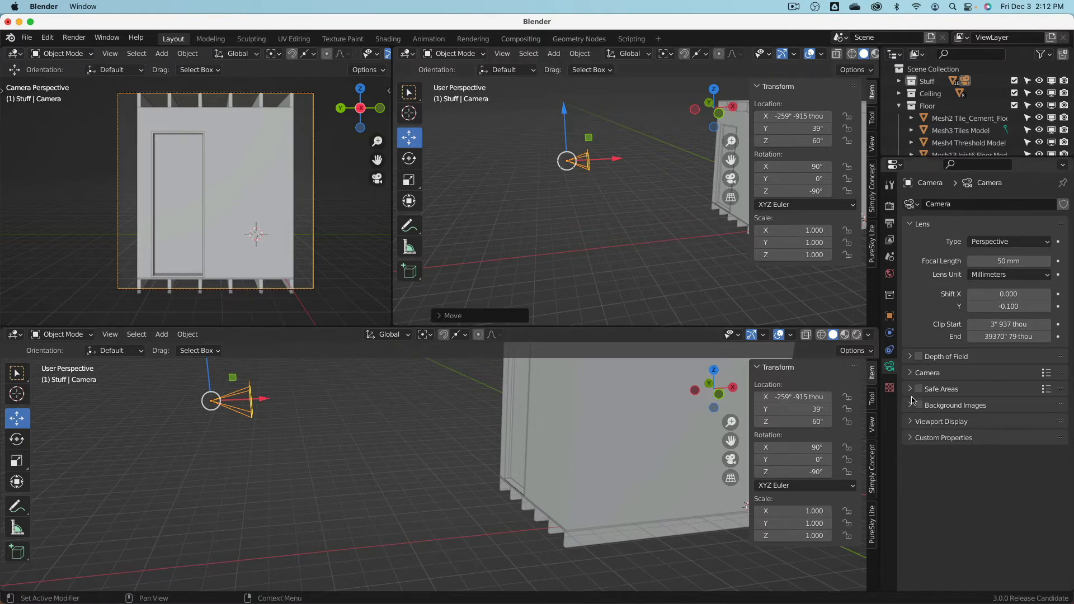
- Turn on Limits in the camera's viewport display settings and examine the limit line in the upper-right viewport
left_click(913, 374)
left_click(913, 375)
left_click(909, 424)
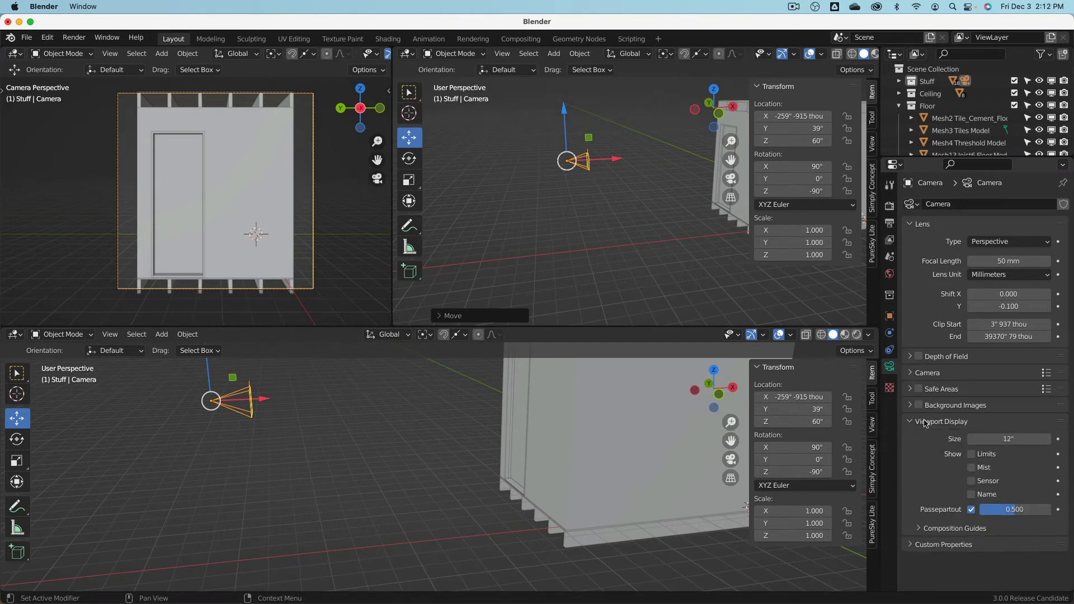
left_click(920, 530)
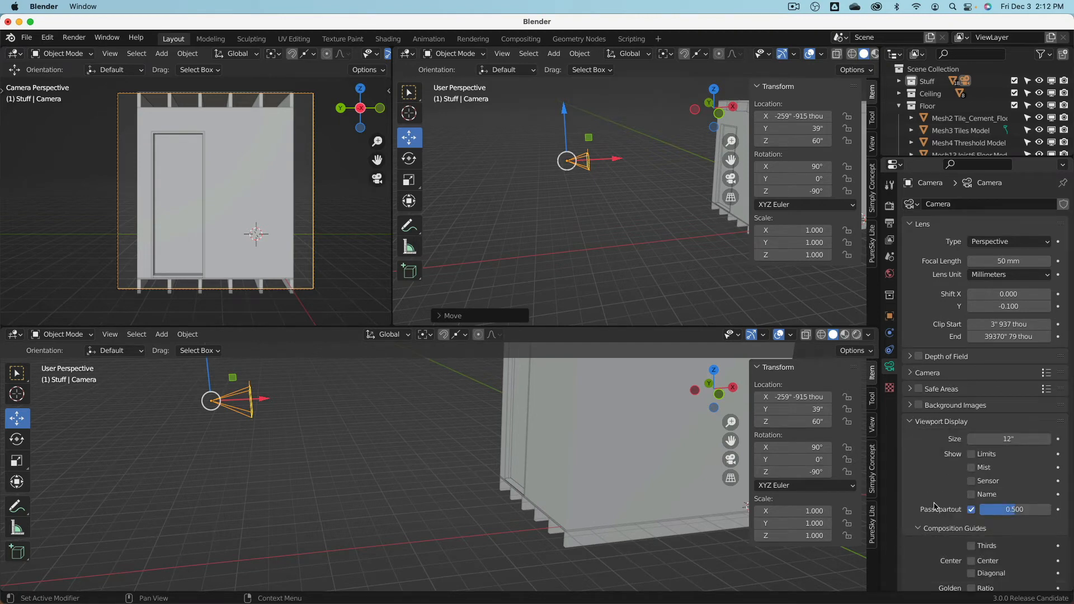
scroll(934, 507, "down", 3)
left_click(919, 452)
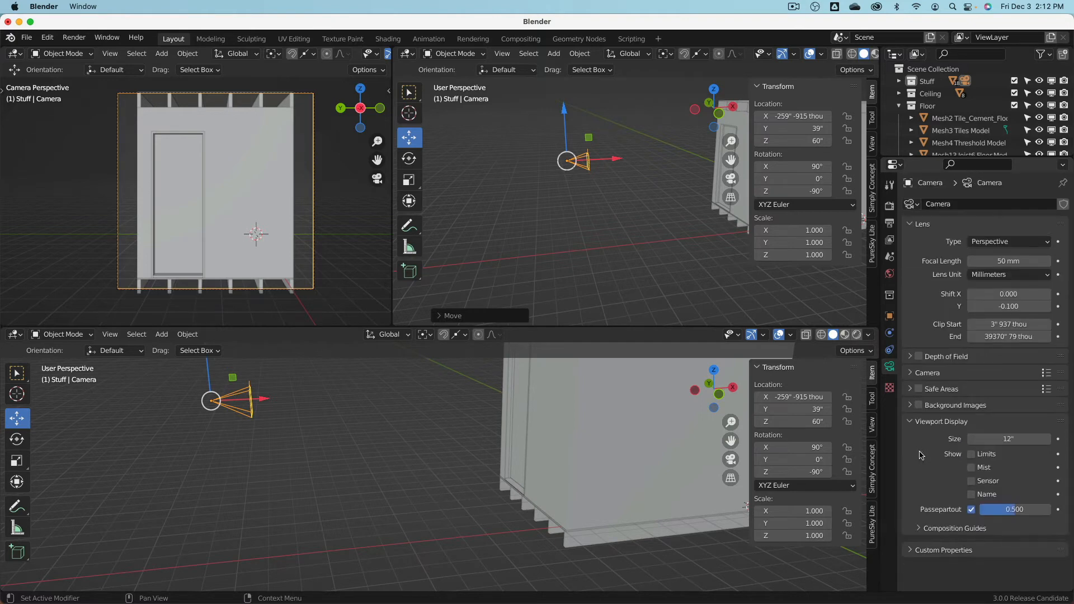
left_click(972, 455)
scroll(559, 263, "down", 3)
middle_click_drag(560, 263, 706, 248)
scroll(688, 253, "down", 5)
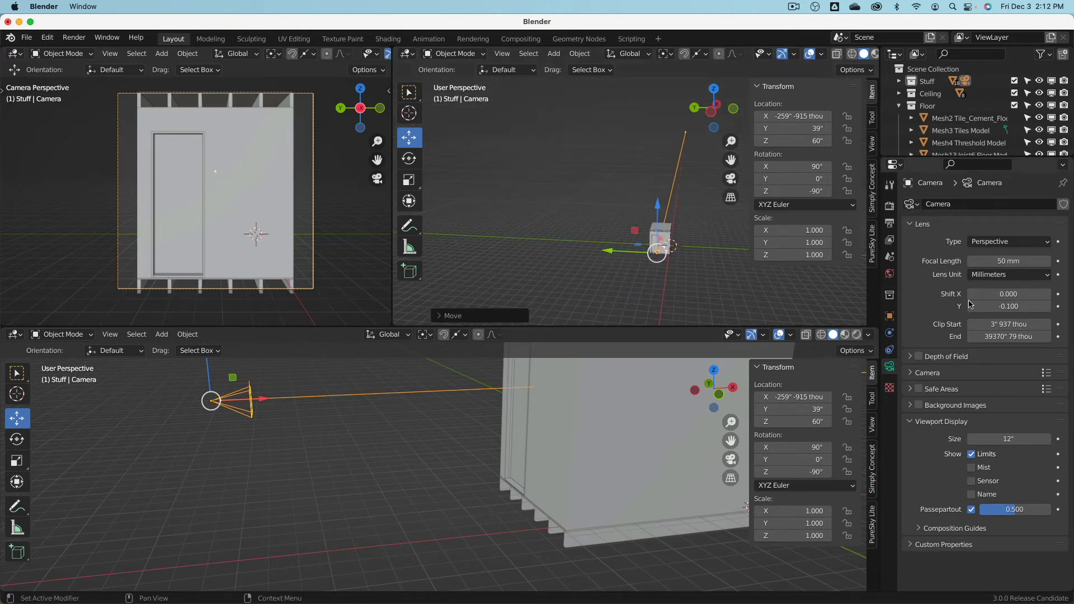
- Set the camera's clip start to 10 in and clip end to 20 in
double_click(1004, 325)
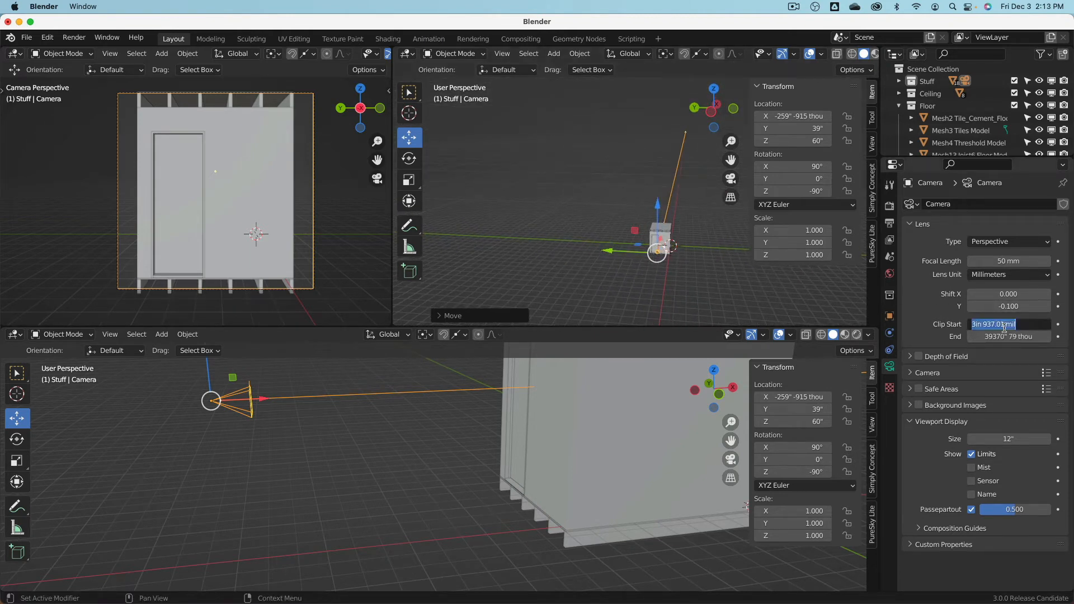
type("10")
key("Tab")
type("20")
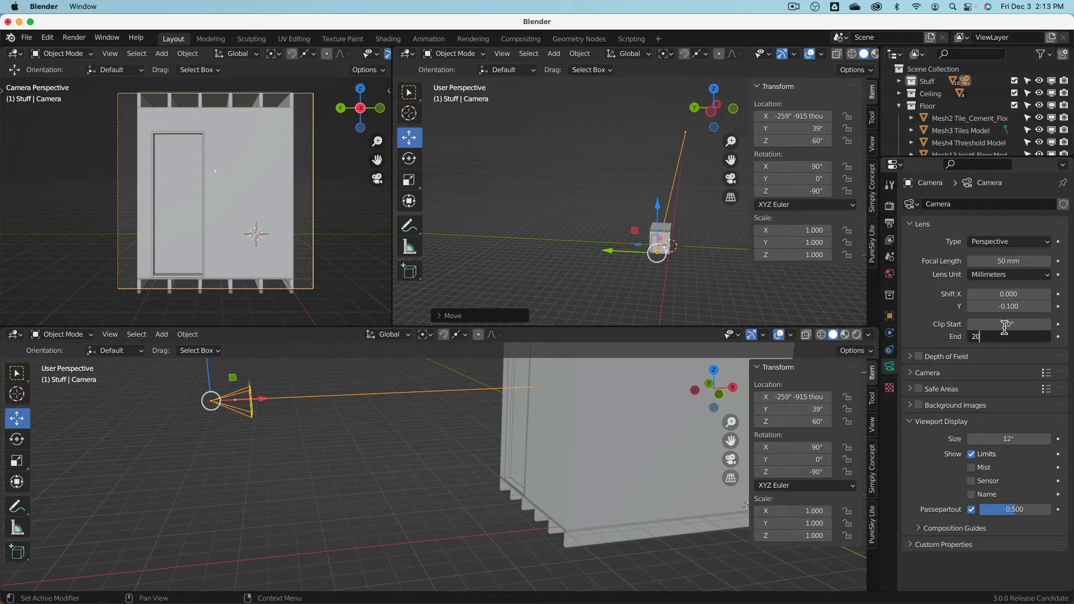
key("Return")
mouse_move(629, 241)
middle_mouse_down()
mouse_move(579, 250)
mouse_move(587, 218)
mouse_move(605, 233)
mouse_move(455, 250)
mouse_move(630, 230)
mouse_move(641, 242)
middle_mouse_up()
- Set the camera's clip start to 40 in and clip end to 60 in, and compare the limit line with the room
left_click(1008, 325)
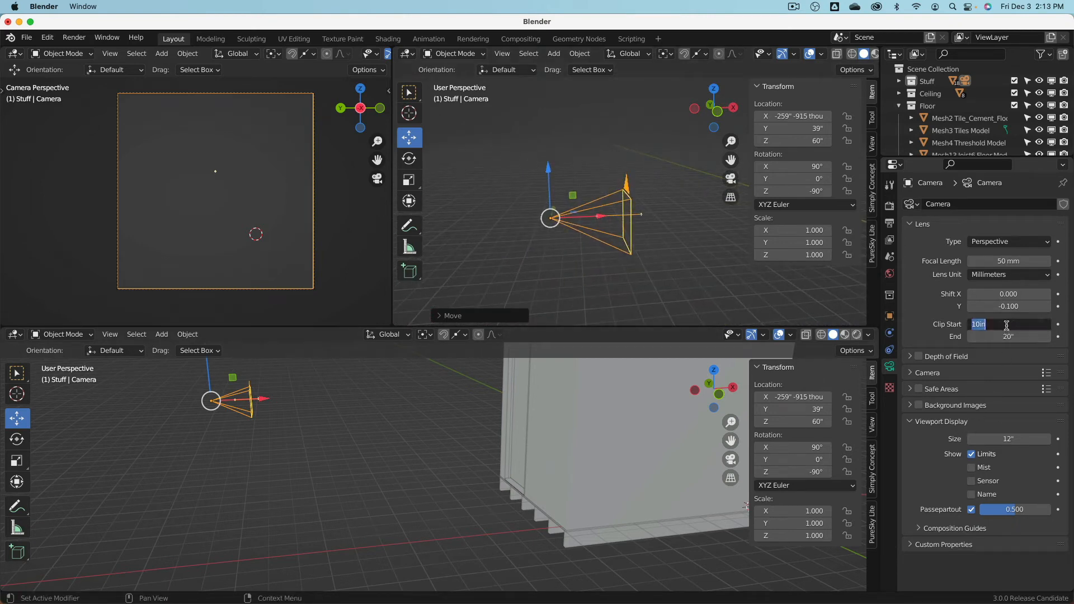
type("40")
key("Tab")
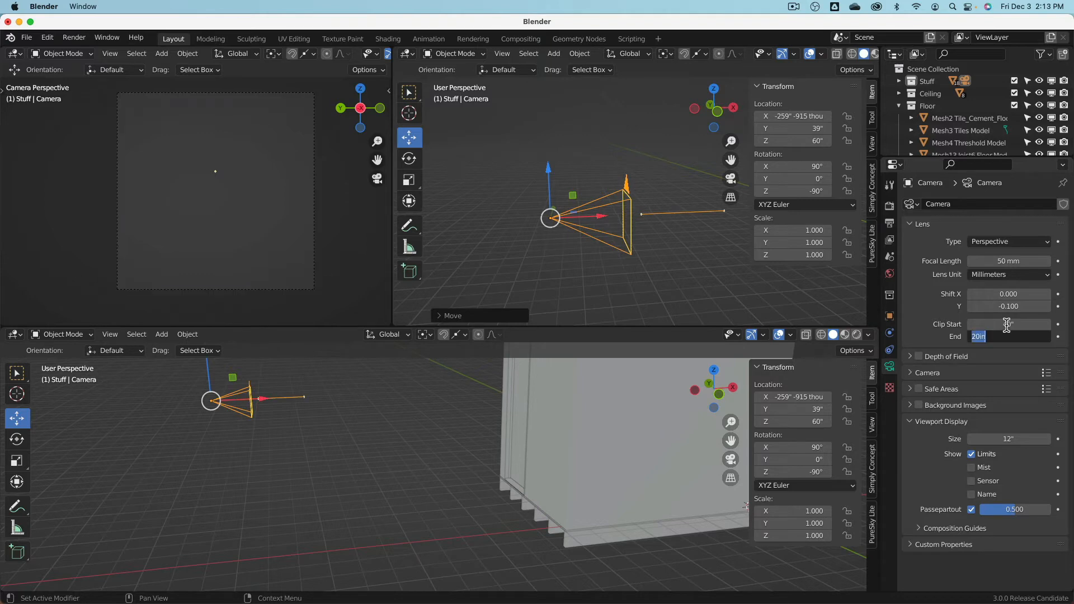
type("60")
key("Return")
middle_click_drag(712, 240, 582, 224)
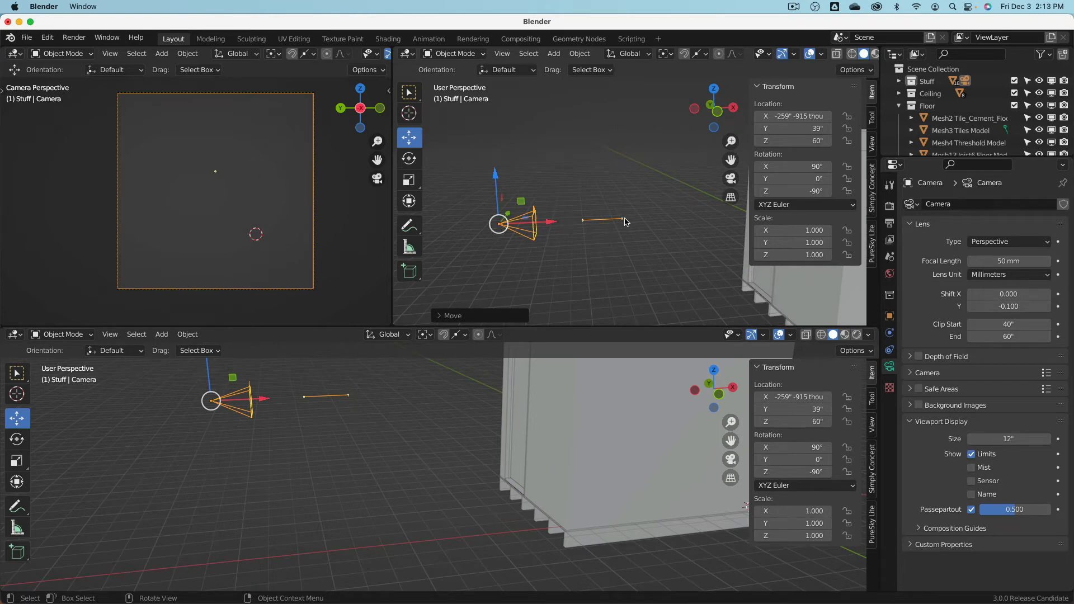
middle_click_drag(642, 239, 591, 246)
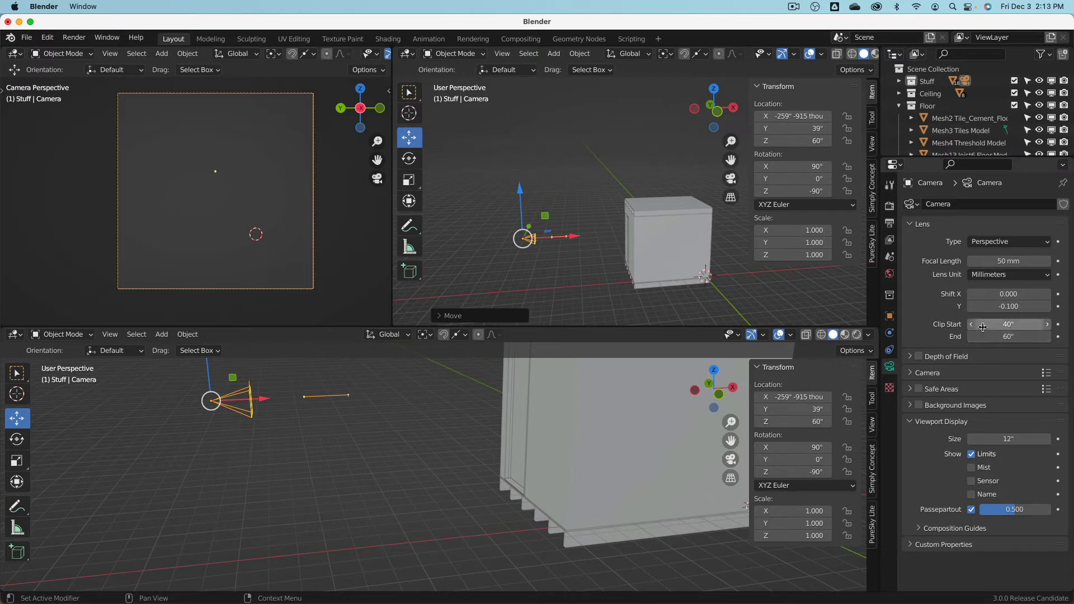
- Extend the camera's clip end to about 291.6 in, past the room, and raise the clip start to about 193 in
left_click_drag(986, 337, 1053, 337)
middle_click_drag(707, 291, 710, 238)
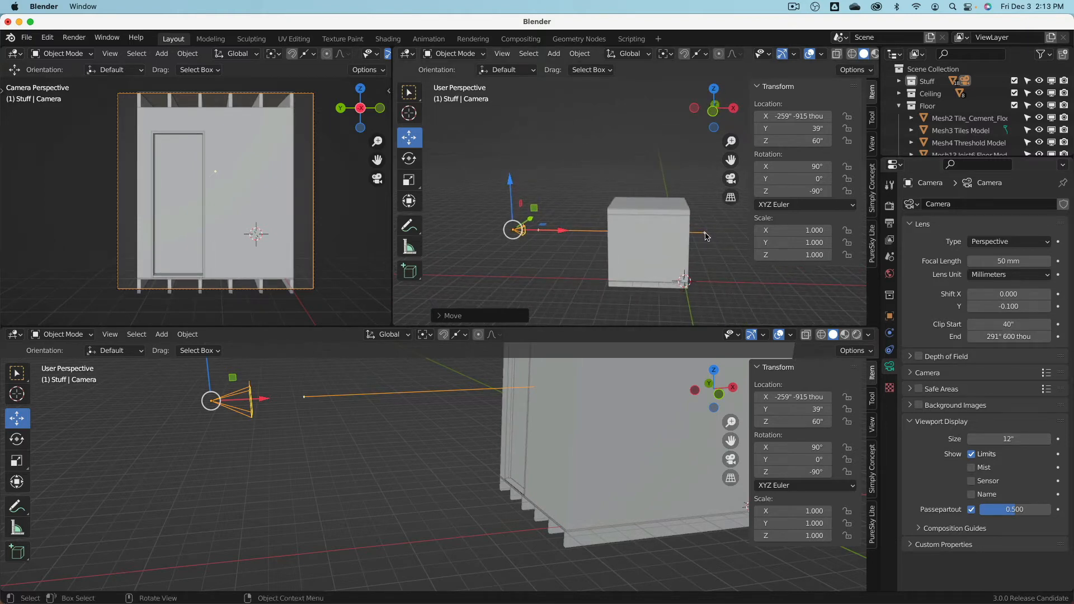
left_click_drag(982, 324, 1026, 324)
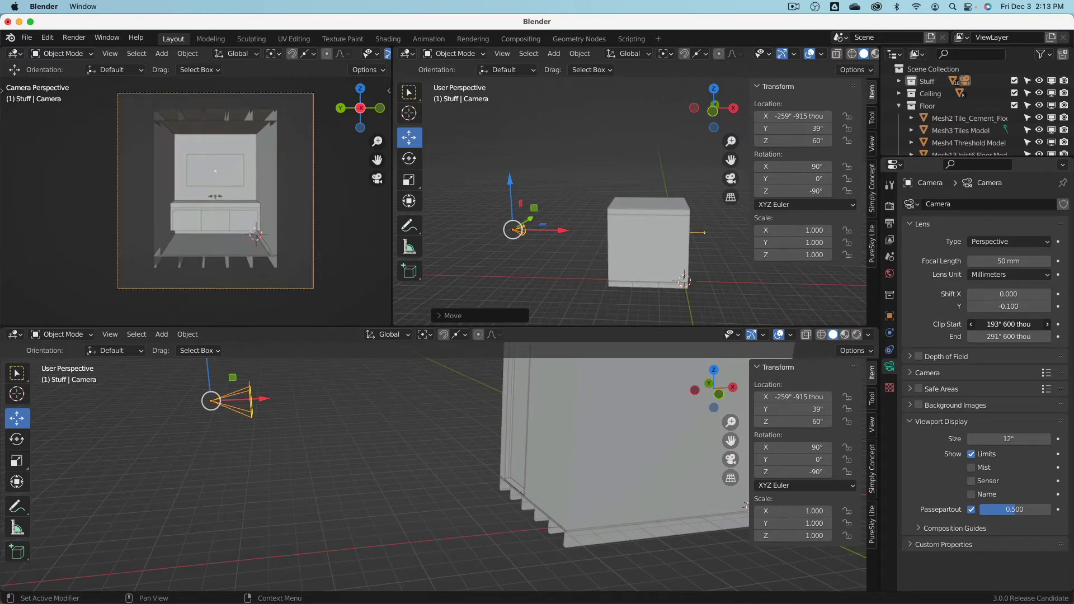
- Set the camera's clip start to 120 in, and raise it to about 194.4 in to cut through the front wall
left_click(1006, 325)
type("120")
key("Return")
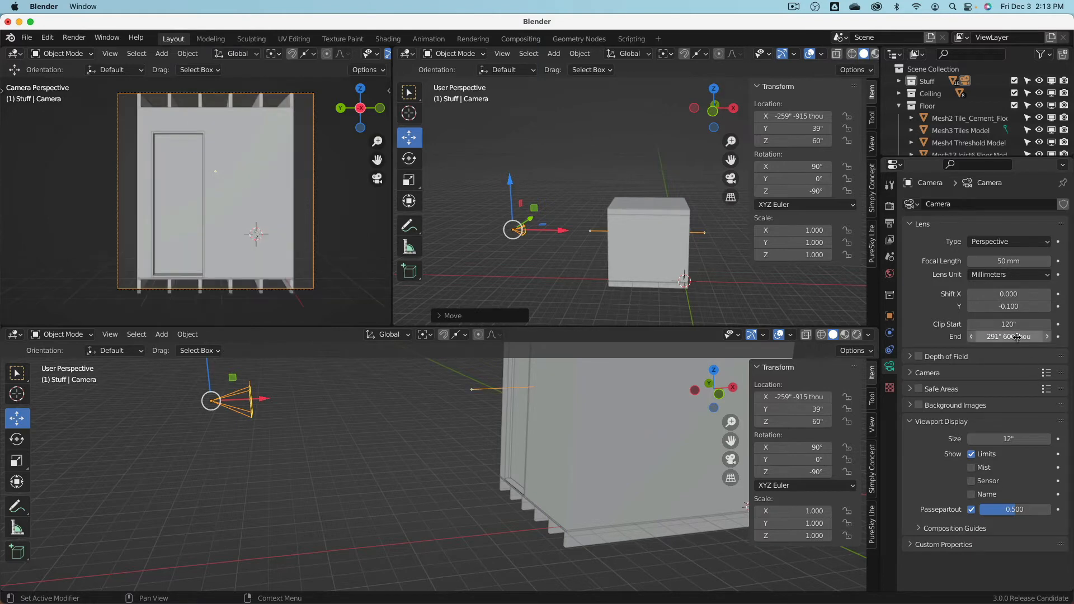
left_click_drag(1008, 325, 1007, 325)
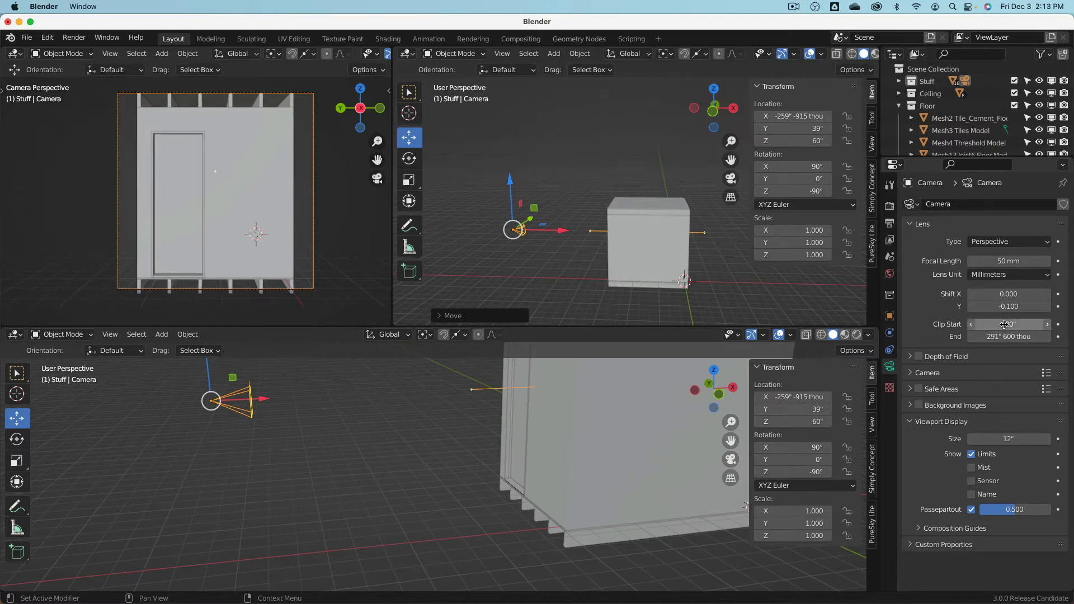
mouse_move(1005, 324)
left_mouse_down()
mouse_move(1026, 324)
mouse_move(1009, 324)
left_mouse_up()
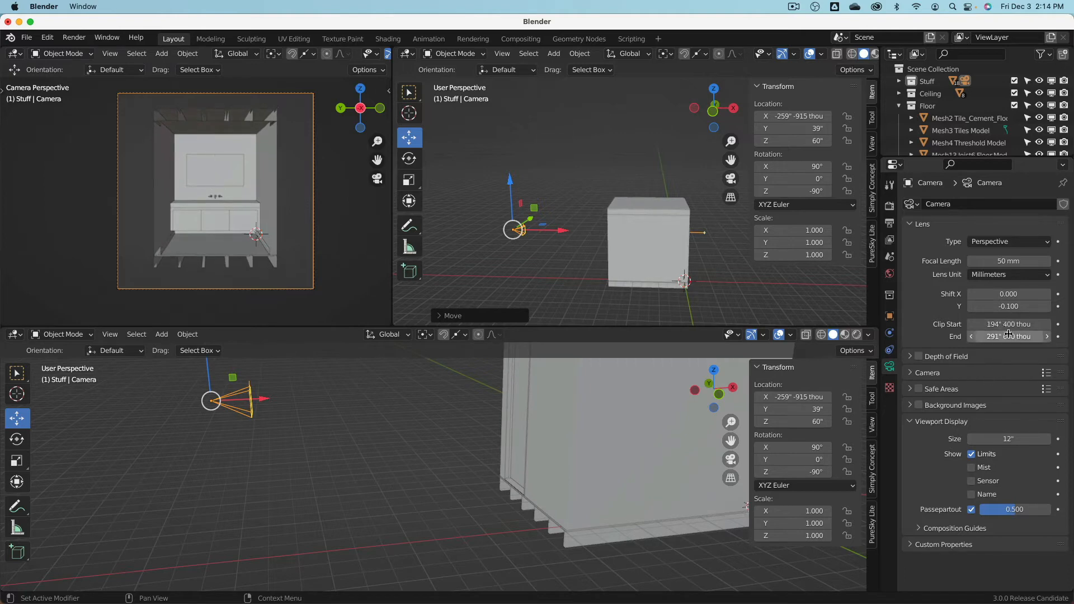
- Set the camera's clip start to 200 in and inspect the clipped room in the camera view
double_click(1010, 324)
type("20")
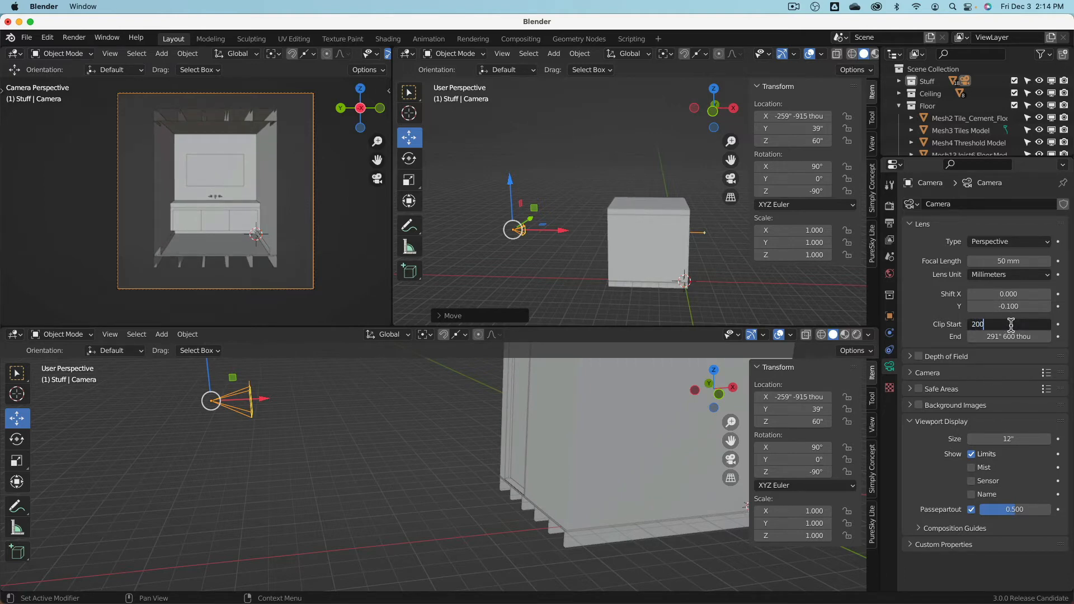
type("0")
key("Return")
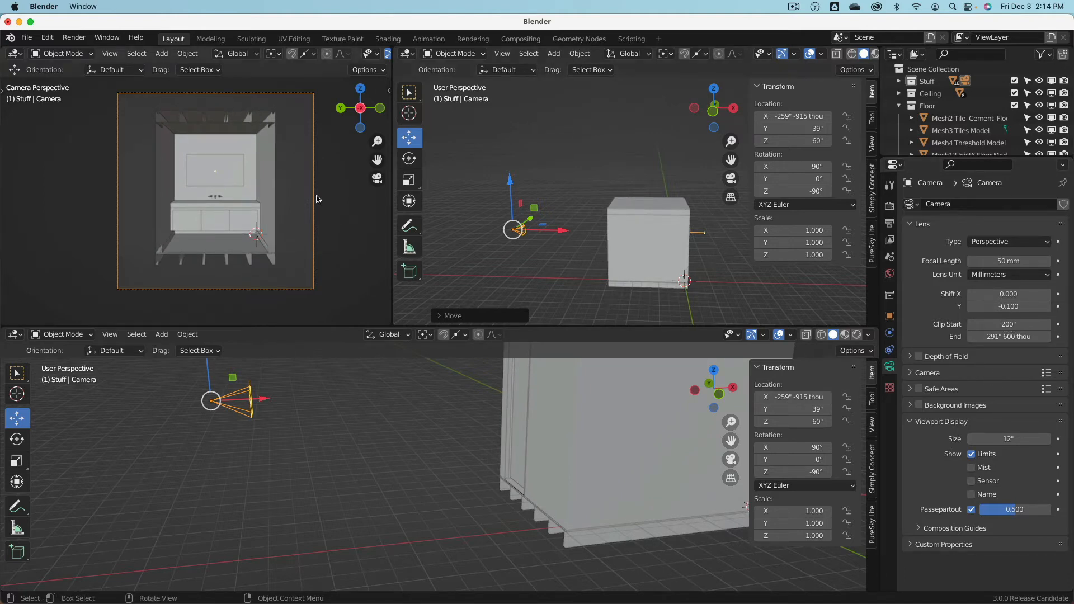
scroll(302, 197, "up", 3)
scroll(280, 200, "down", 3)
scroll(268, 202, "up", 3)
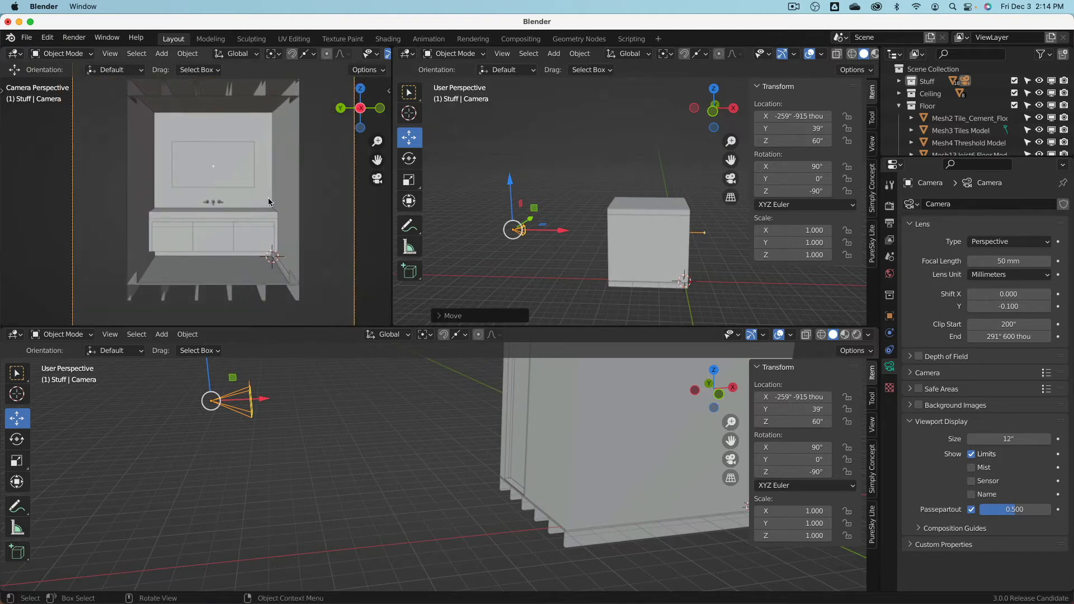
- Set the camera's focal length to 35 mm and move the camera along X into the room to about -82.1 in
left_click(998, 262)
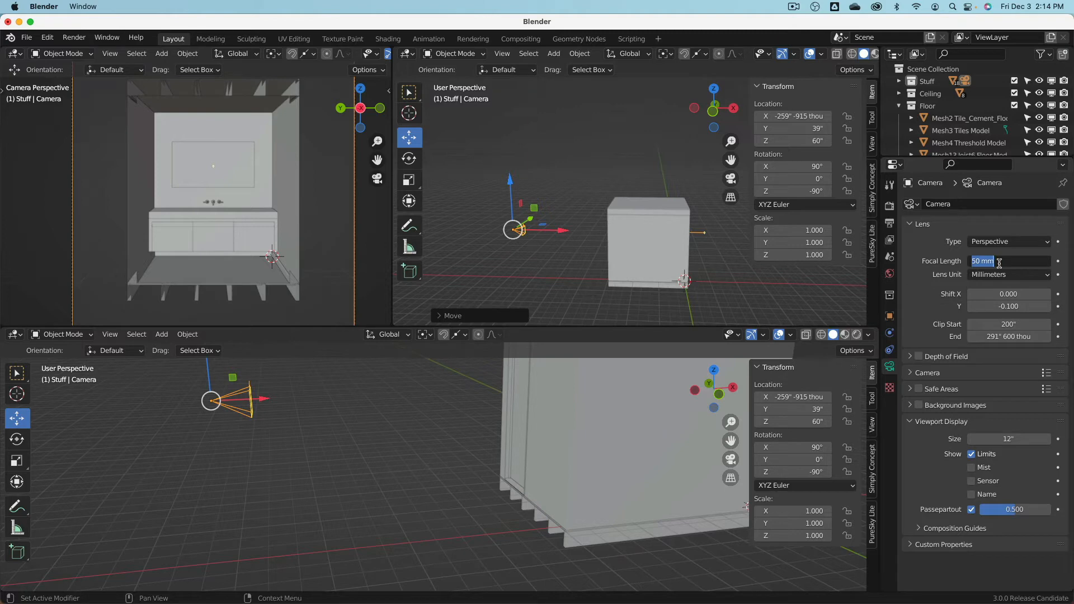
type("35")
key("Return")
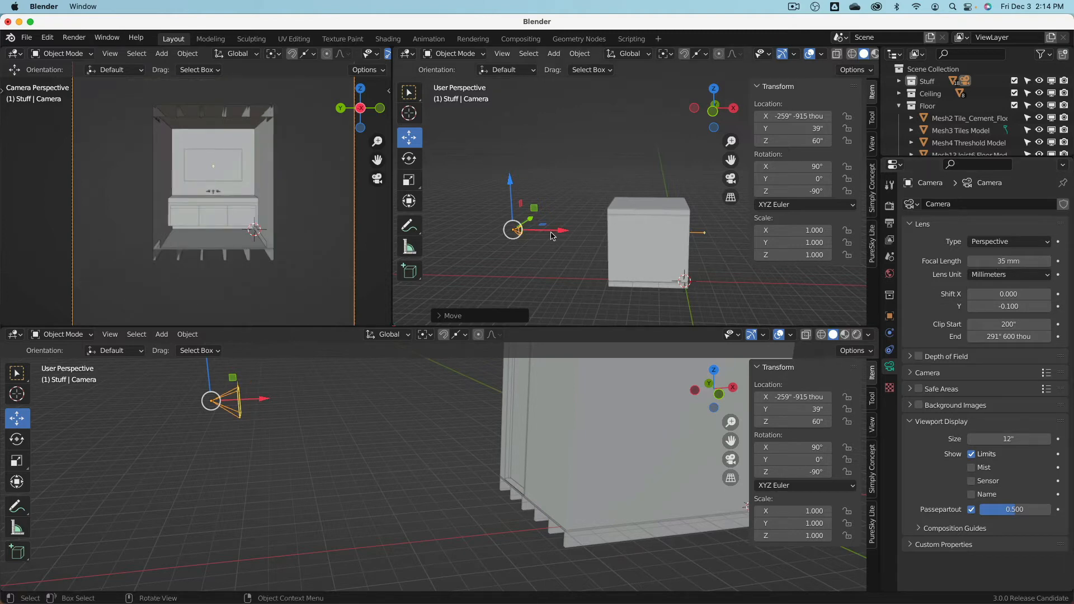
left_click_drag(563, 234, 675, 238)
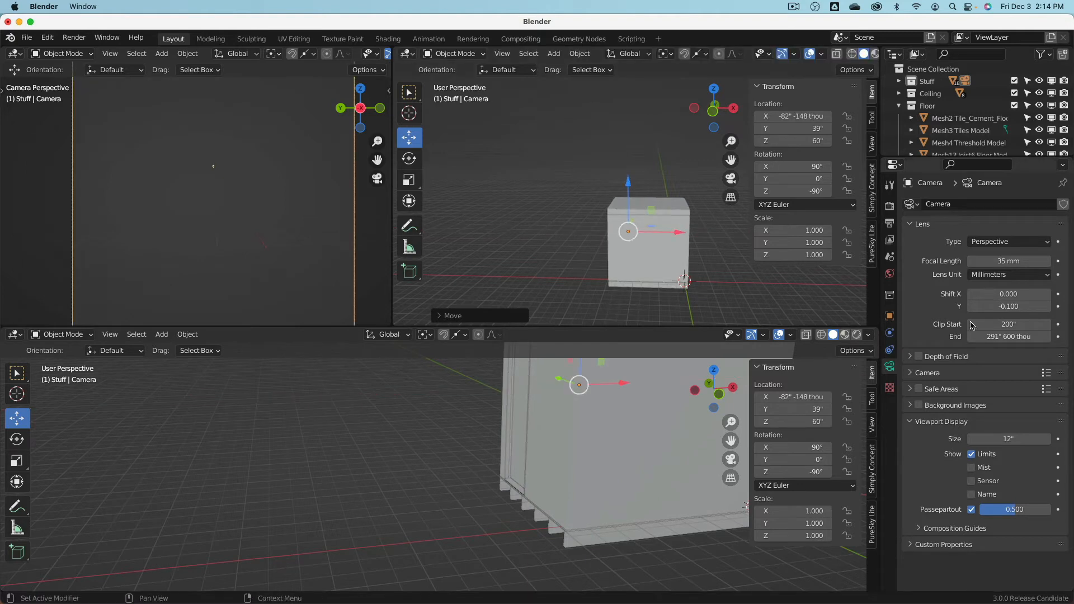
- Lower the camera's clip start to about 30.8 in and switch the user perspective viewport above to wireframe shading
left_click_drag(1009, 324, 979, 324)
middle_click_drag(275, 224, 256, 184, "shift")
middle_click_drag(637, 255, 649, 274)
scroll(674, 254, "up", 3)
key("z")
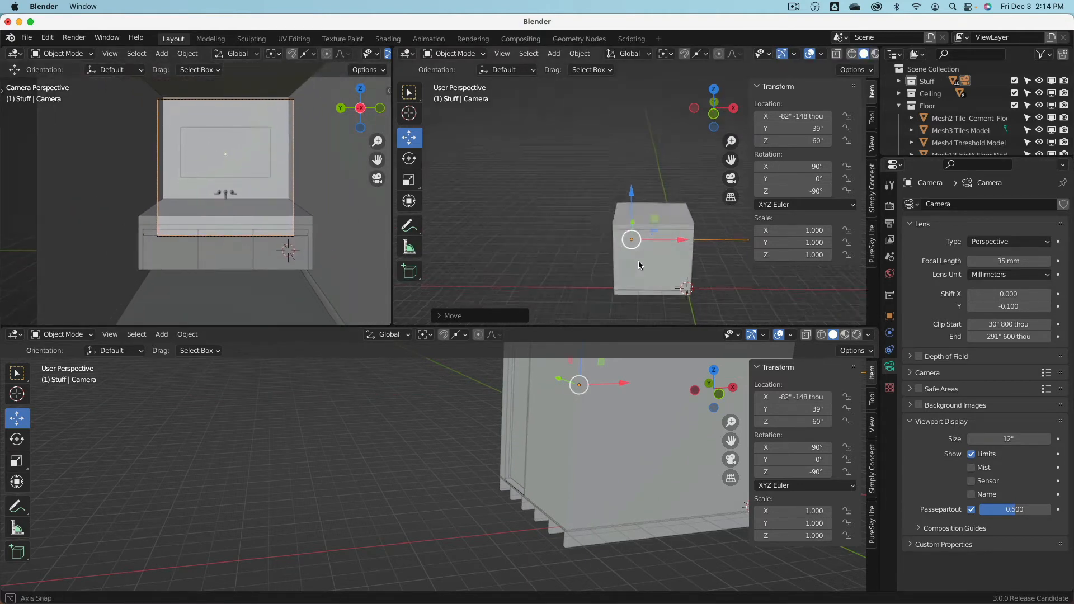
left_click(550, 262)
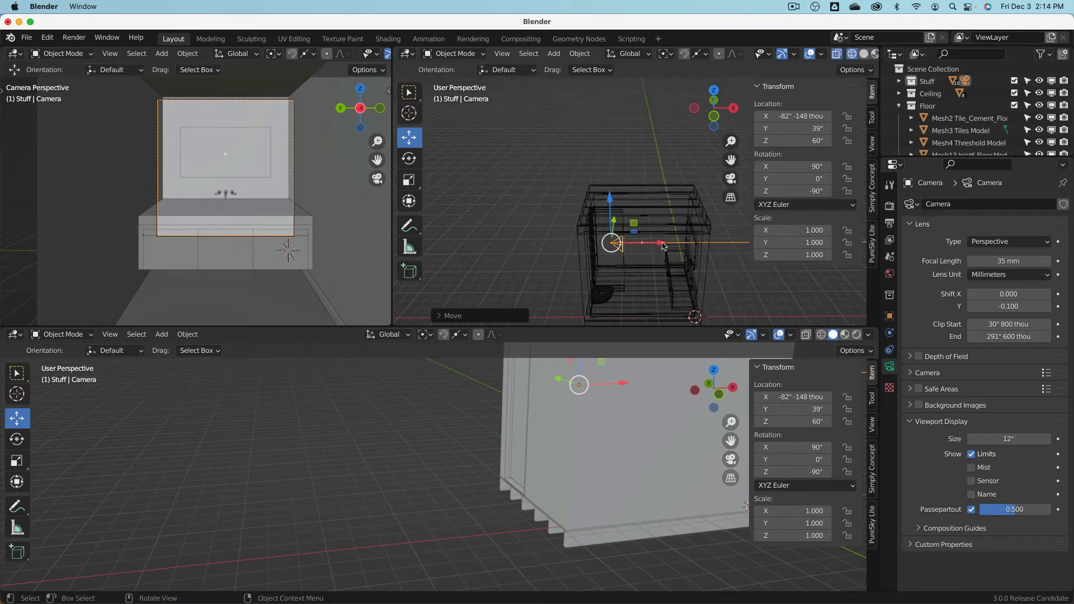
- Move the camera back along X to about -115.2 in and raise its clip start to about 52.4 in
left_click_drag(662, 247, 636, 249)
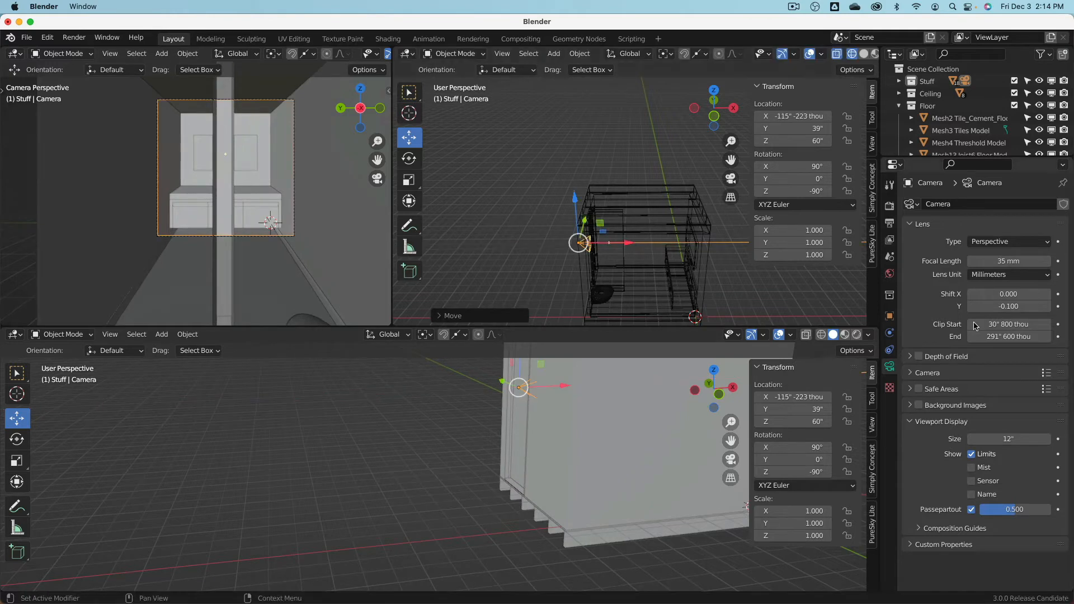
left_click_drag(976, 326, 1023, 327)
scroll(529, 246, "up", 2)
scroll(230, 225, "up", 3)
middle_click_drag(224, 178, 224, 230, "shift")
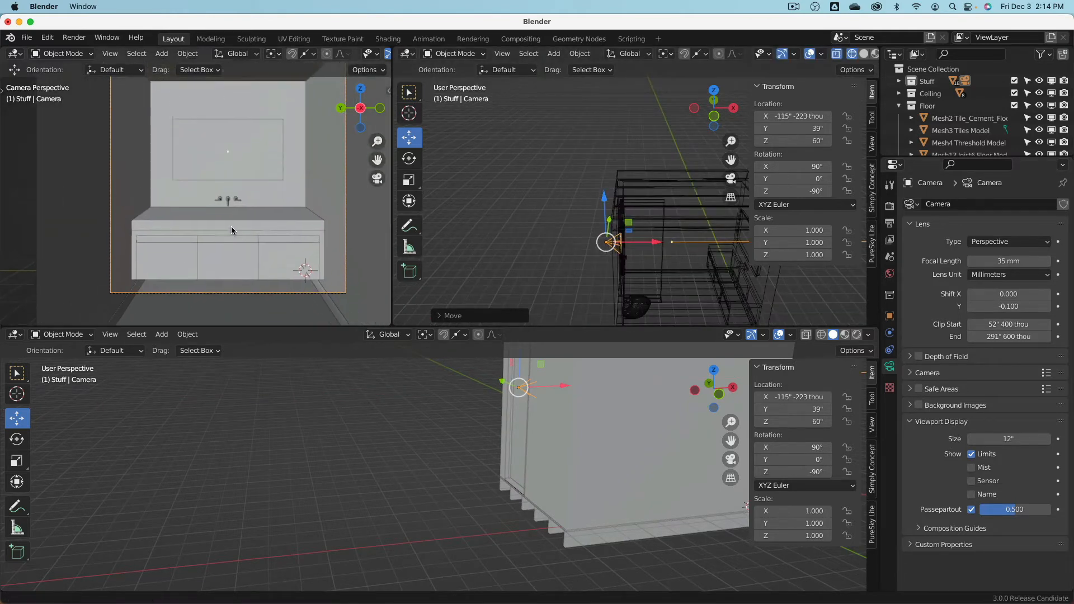
scroll(224, 229, "down", 2)
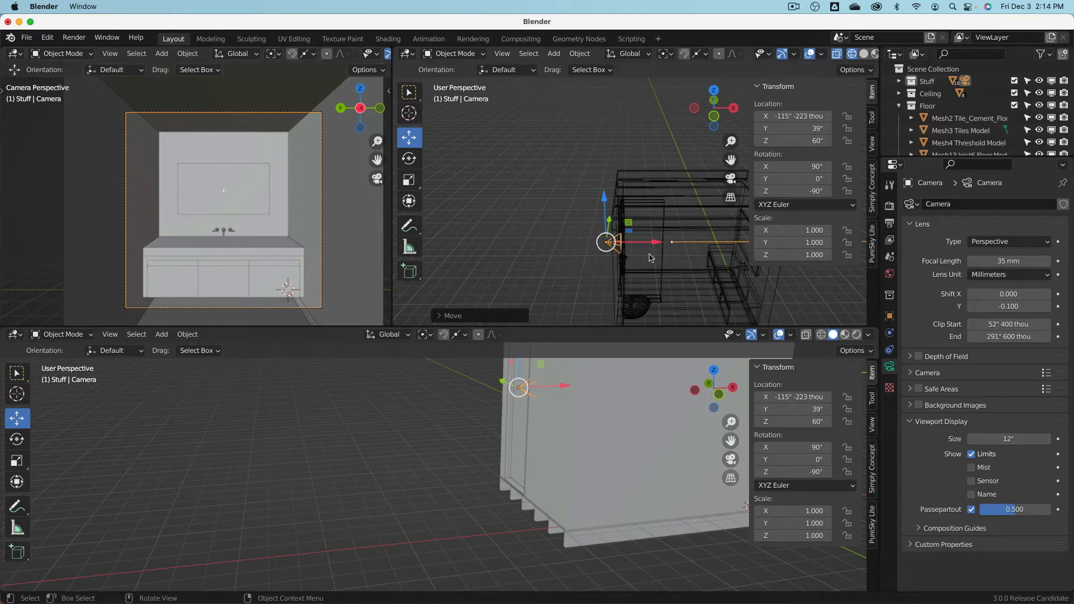
- Move the camera forward along X to about -69 in and reduce its focal length to 20 mm
left_click_drag(656, 242, 711, 246)
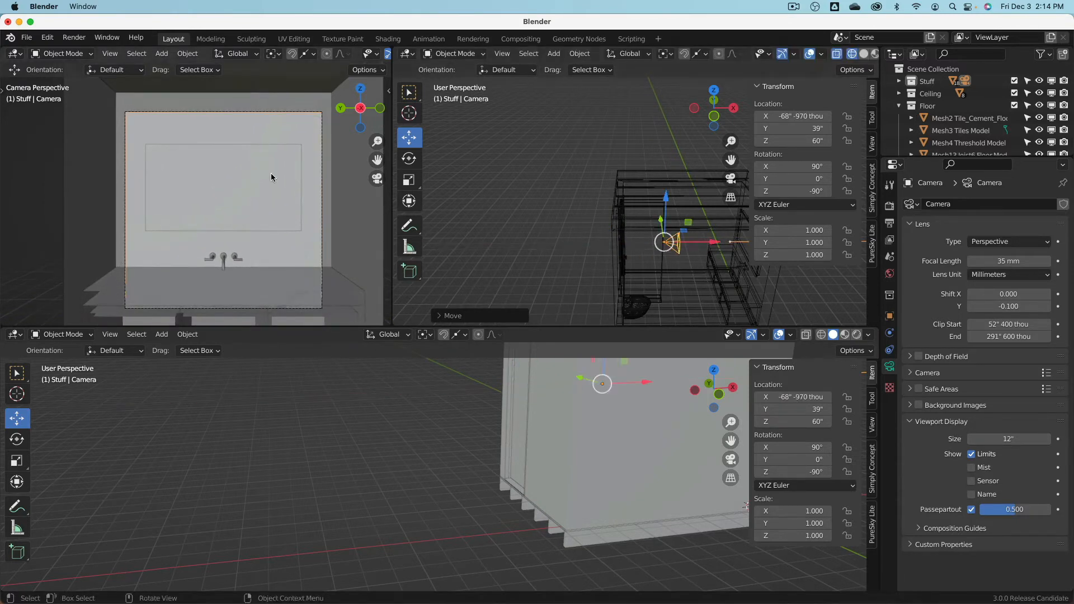
scroll(271, 177, "down", 3)
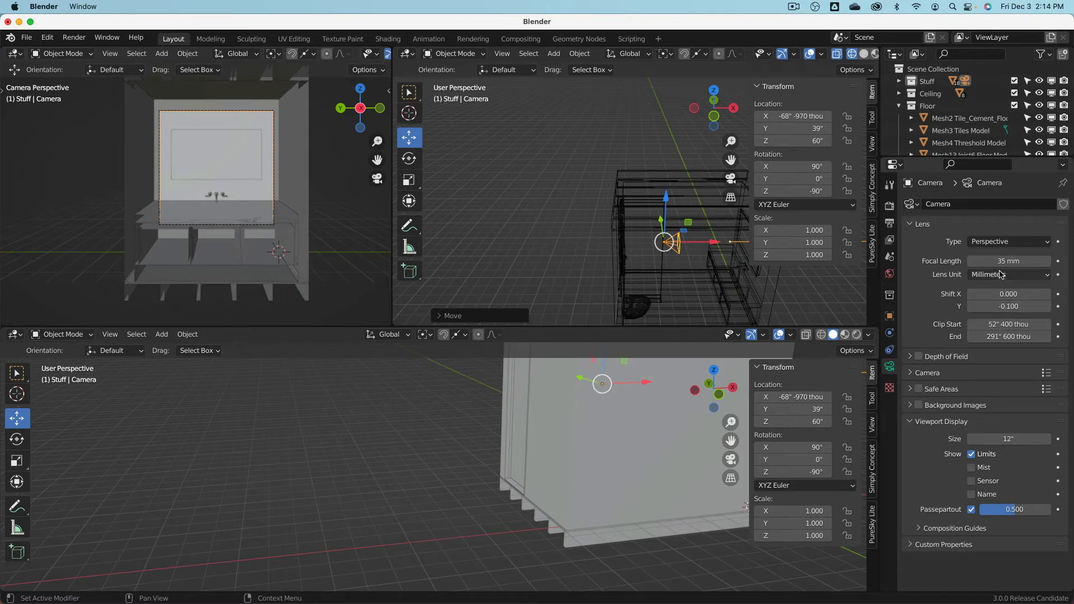
left_click_drag(1009, 261, 982, 261)
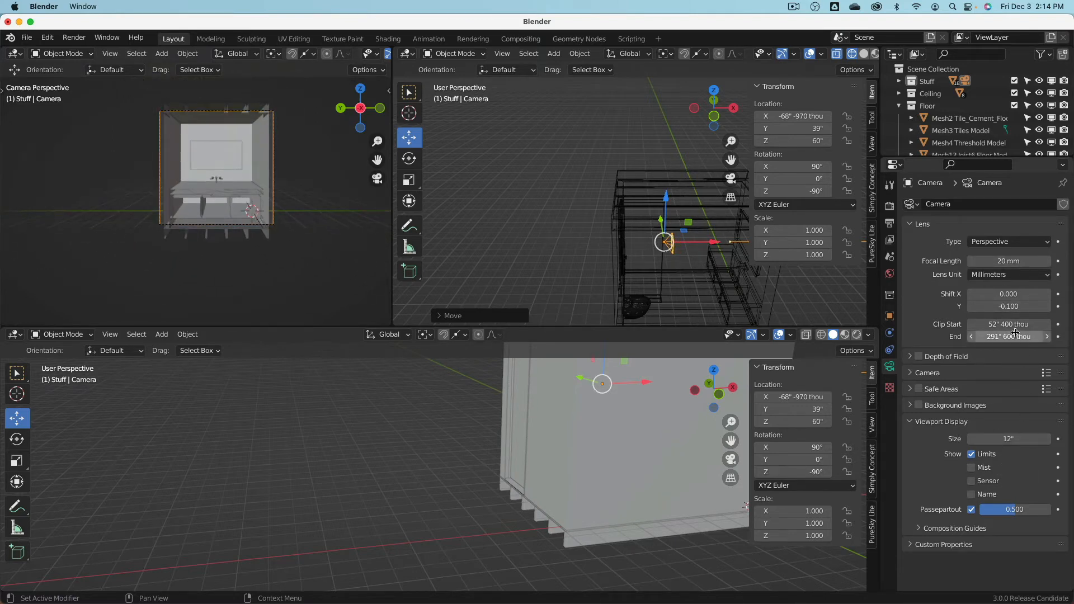
- Lower the camera's clip start to about 0.8 in and reduce its focal length to 17.3 mm to frame the vanity wall
left_click_drag(1009, 324, 985, 324)
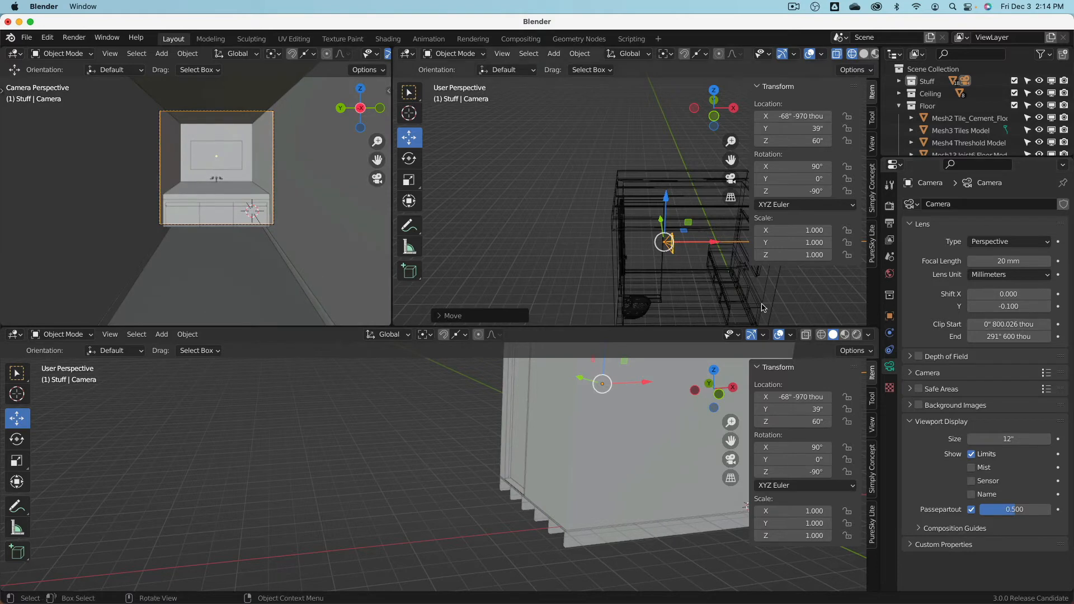
mouse_move(761, 274)
middle_mouse_down("shift")
mouse_move(681, 264)
mouse_move(756, 262)
middle_mouse_up("shift")
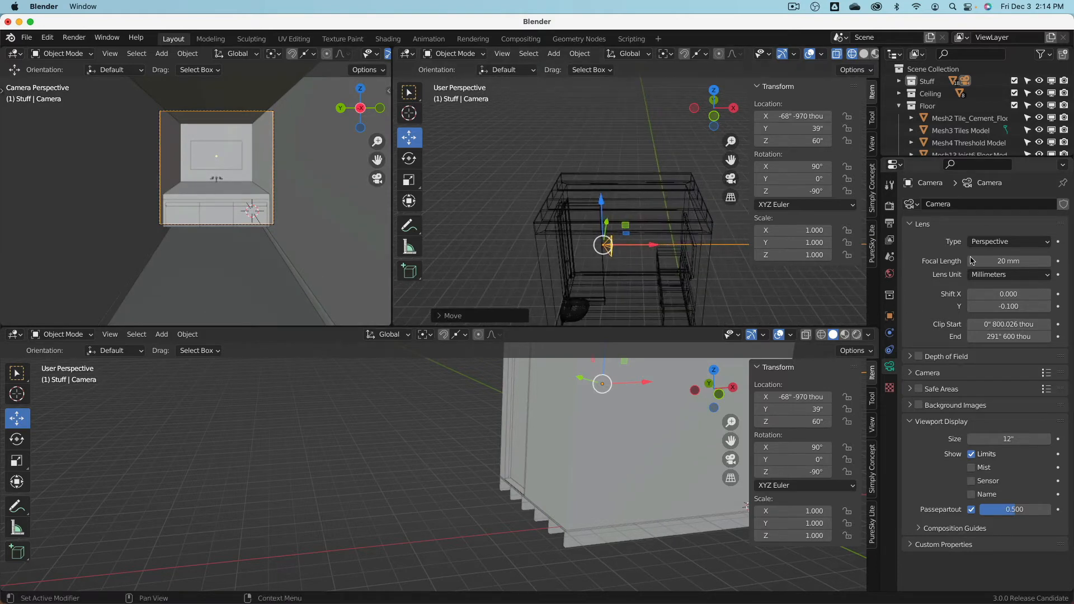
left_click_drag(1009, 261, 987, 261)
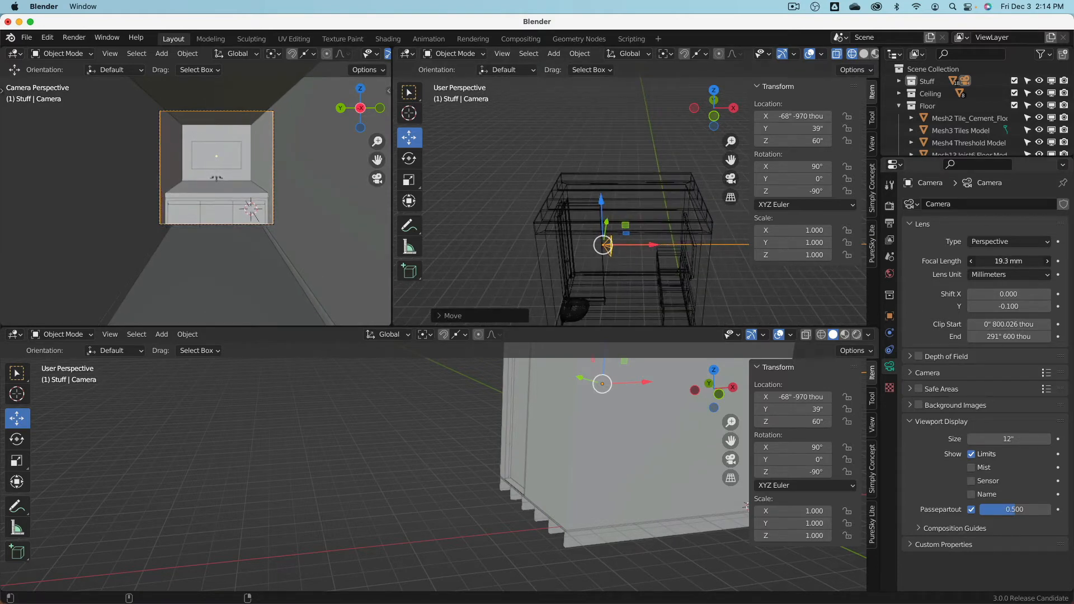
key("Home")
scroll(217, 160, "down", 3)
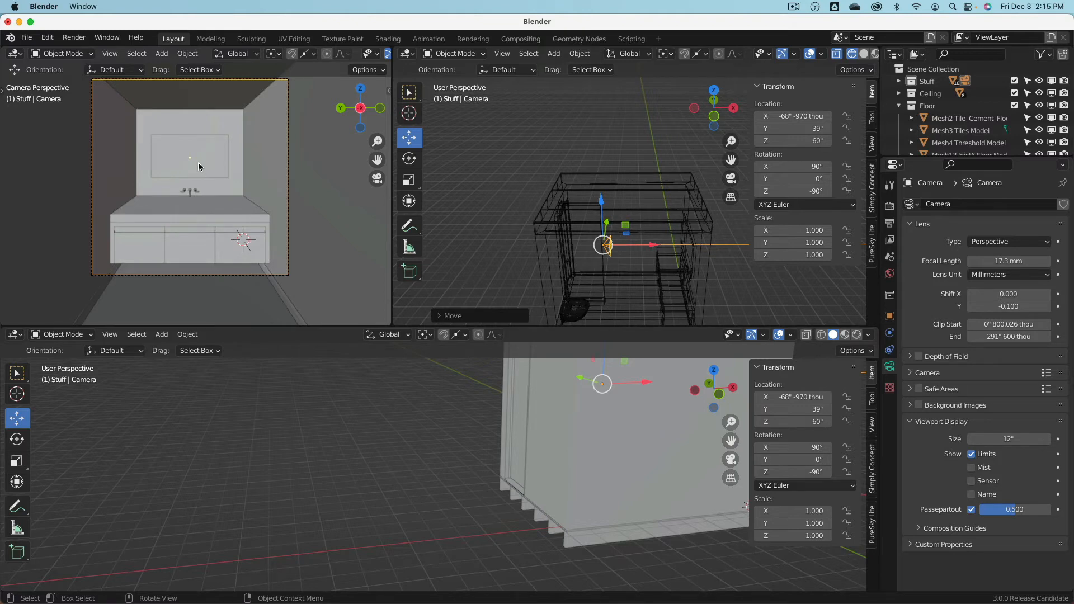
middle_click_drag(552, 264, 559, 244)
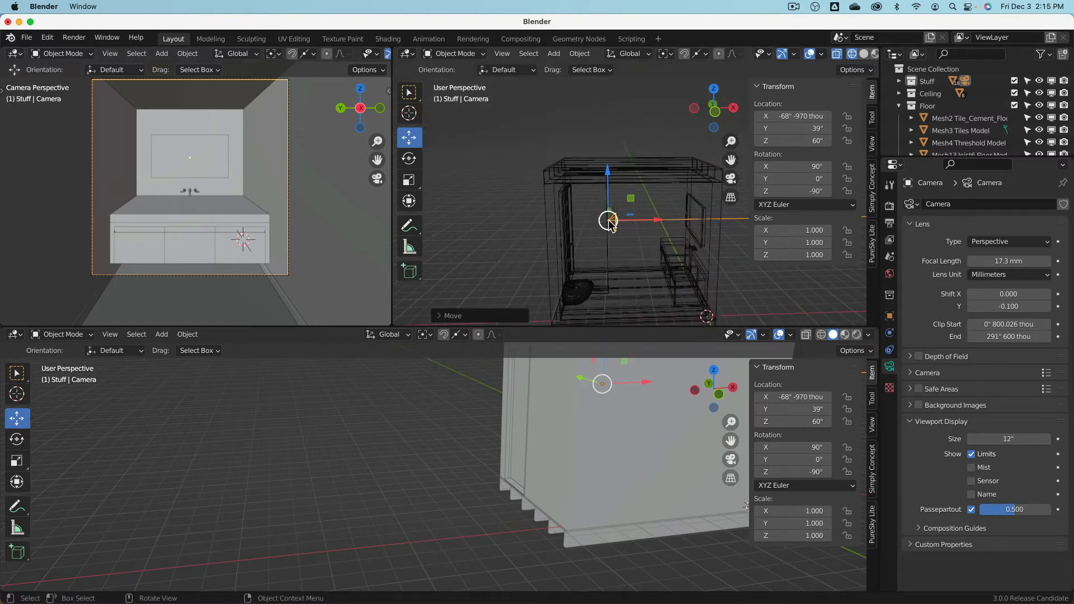
- Switch to Finder and preview the 0.5 Ultra Wide photo in the Bathroom project's Space References folder
key("super+Tab")
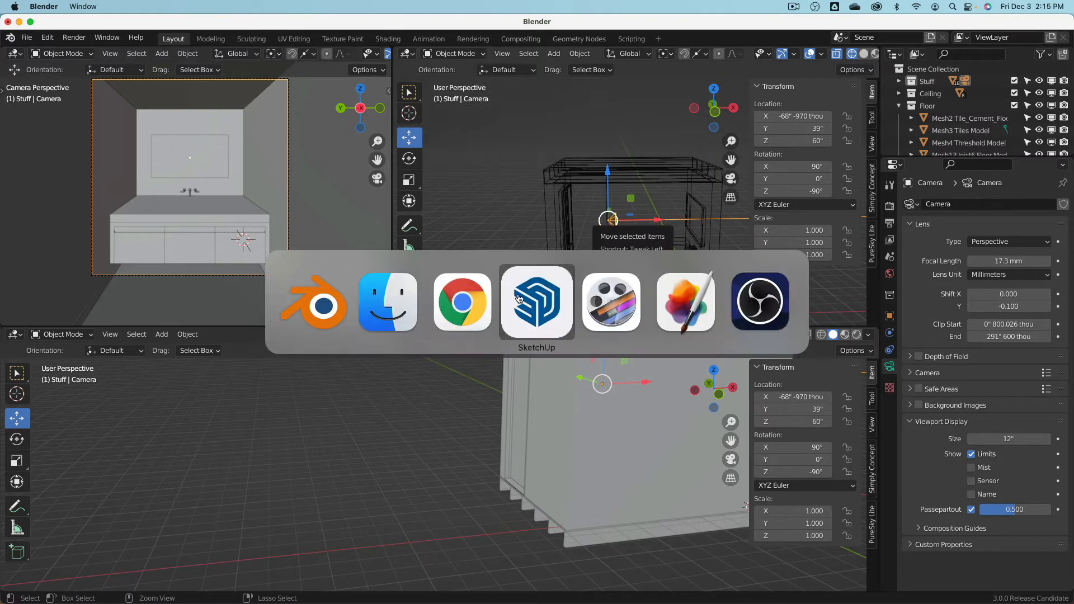
left_click(367, 305)
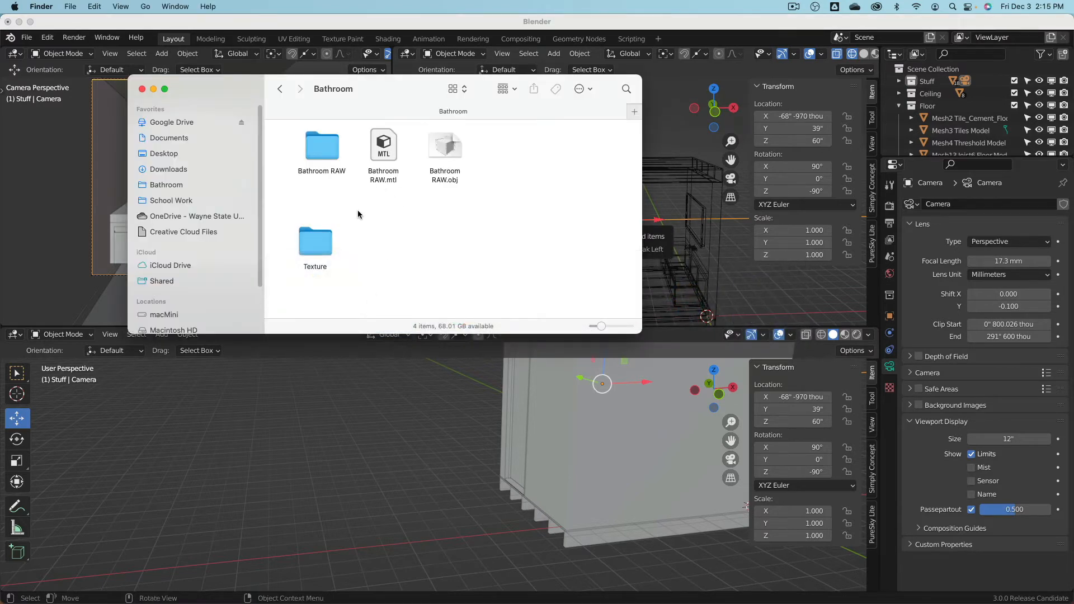
left_click(195, 204)
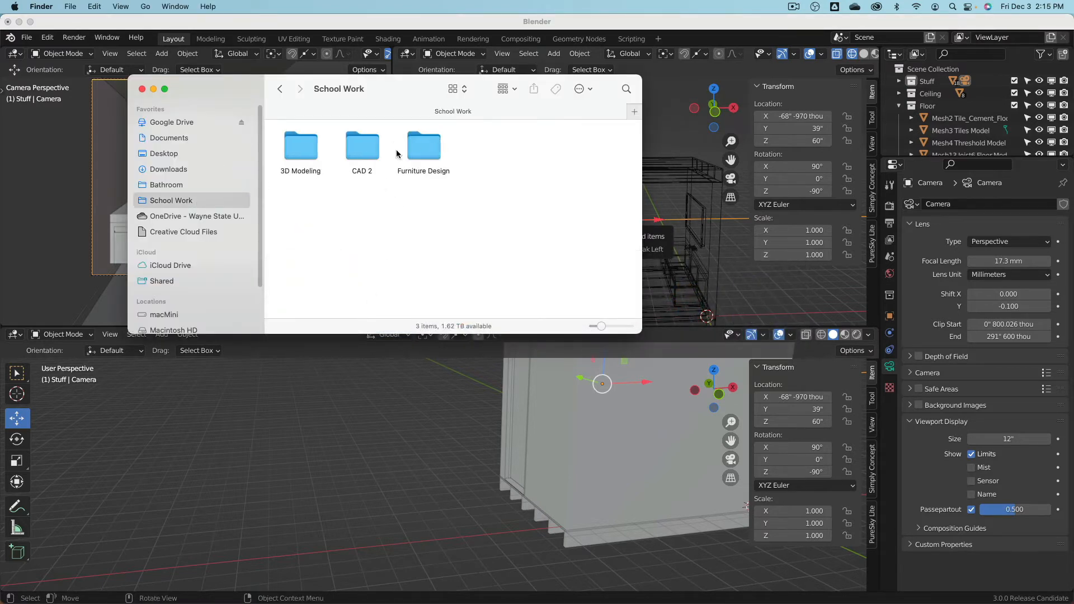
left_click(180, 186)
double_click(373, 214)
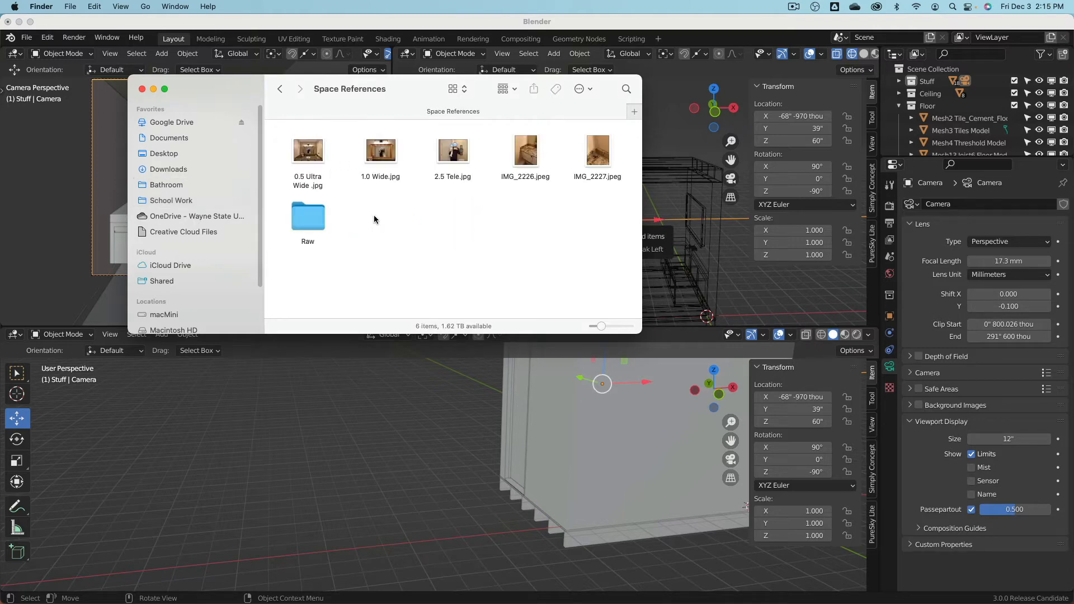
left_click(308, 152)
key("space")
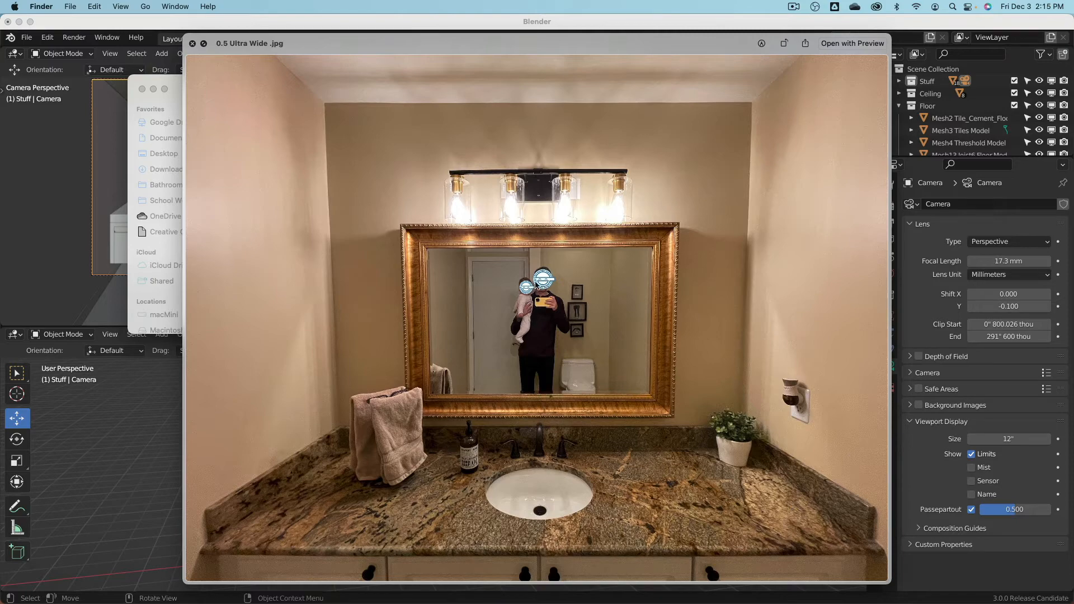
- Compare the 1.0 Wide, 2.5 Tele and 0.5 Ultra Wide reference photos in preview and close the preview
key("space")
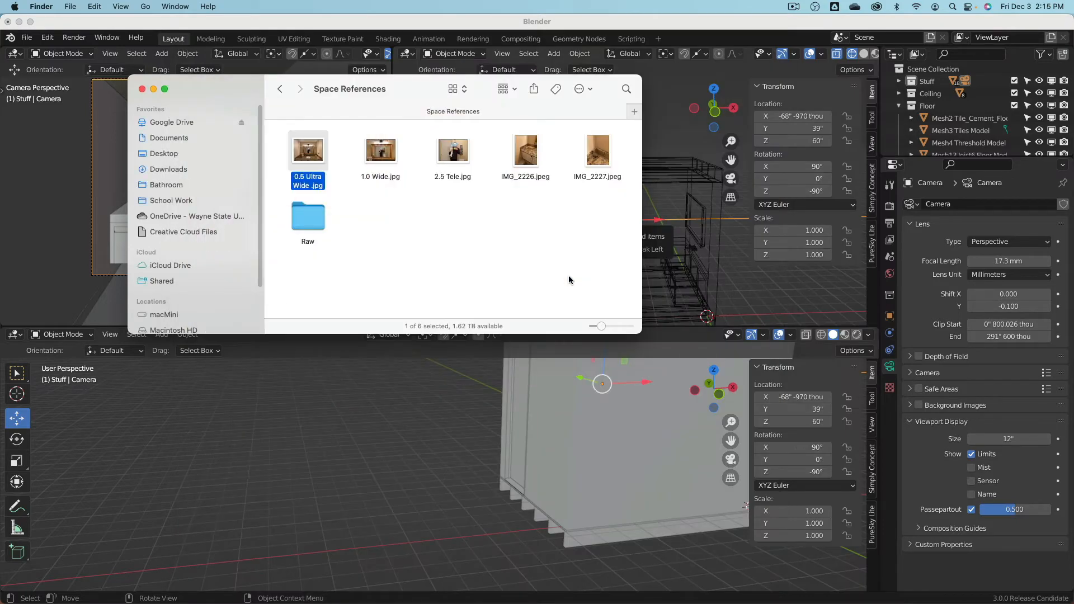
key("Right")
key("space")
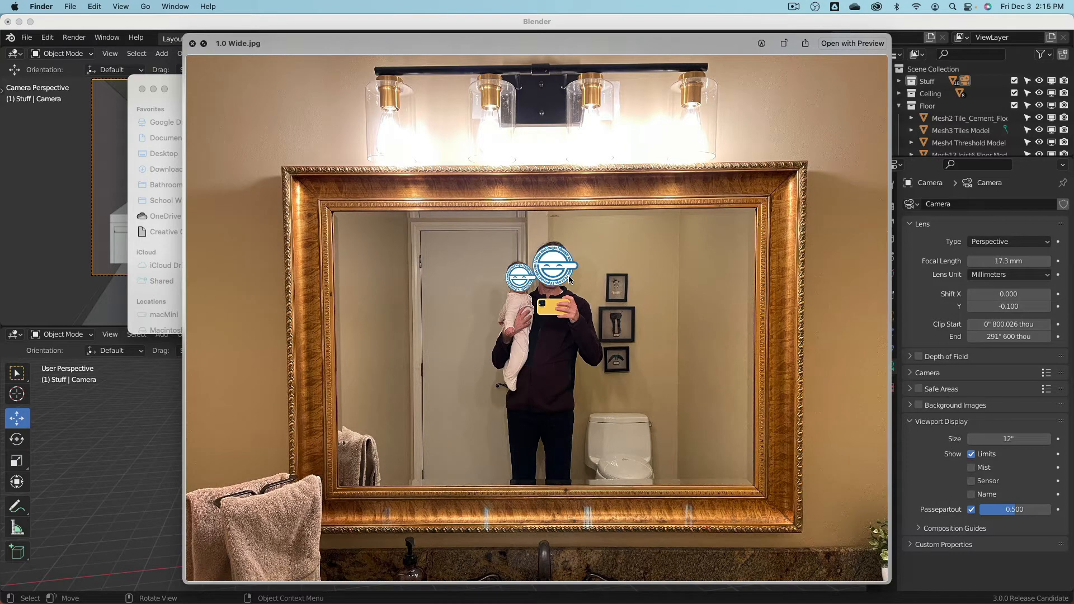
key("Down")
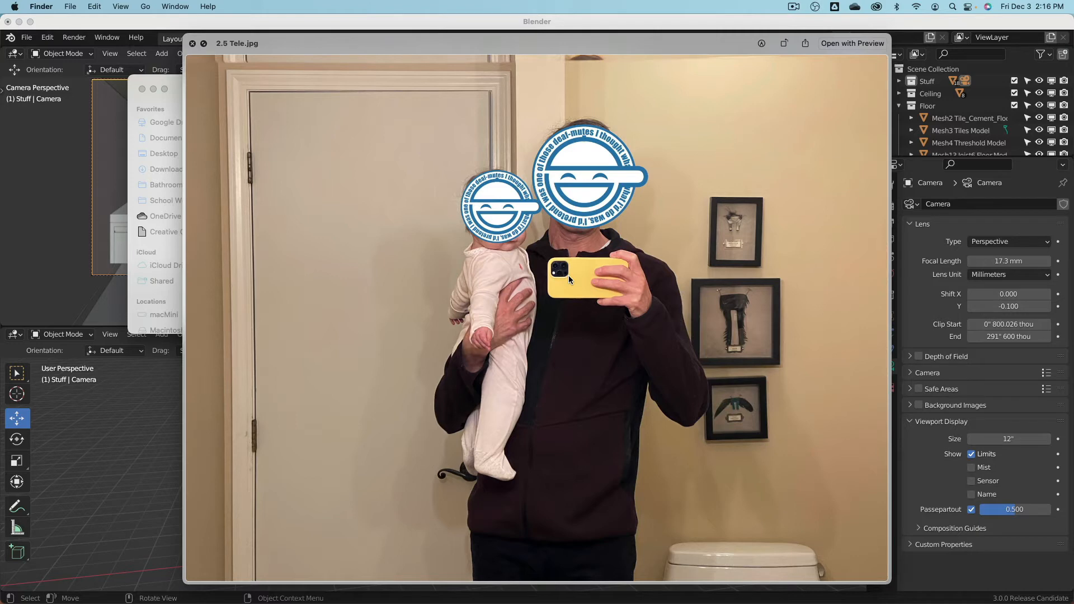
key("Up")
key("Up")
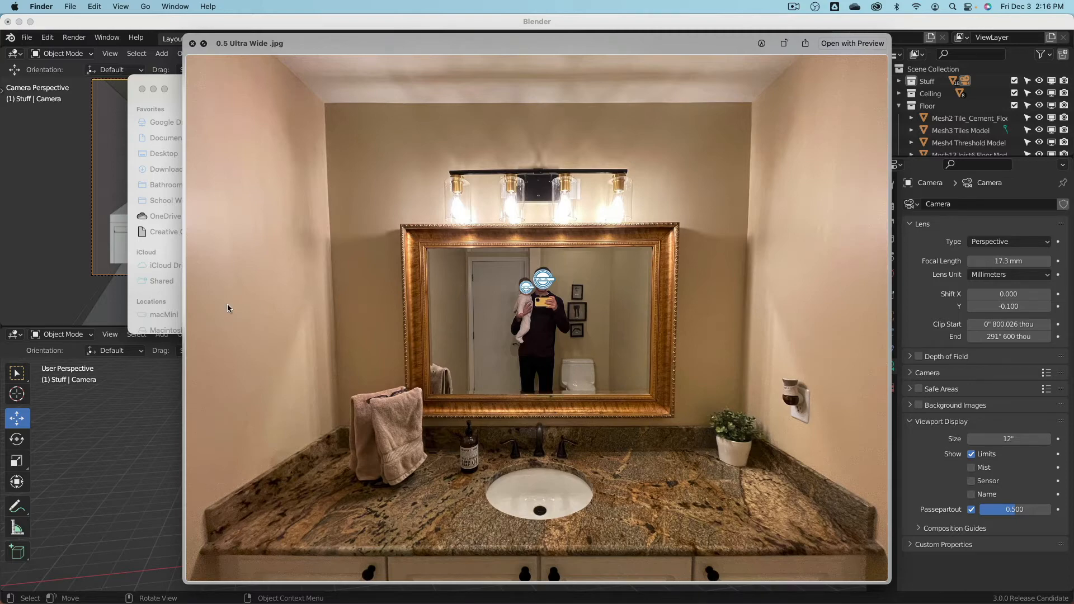
key("space")
- Switch back to Blender, move the camera back along X to about -279.1 in, and set its focal length to 90 mm
left_click(169, 431)
scroll(654, 240, "down", 5)
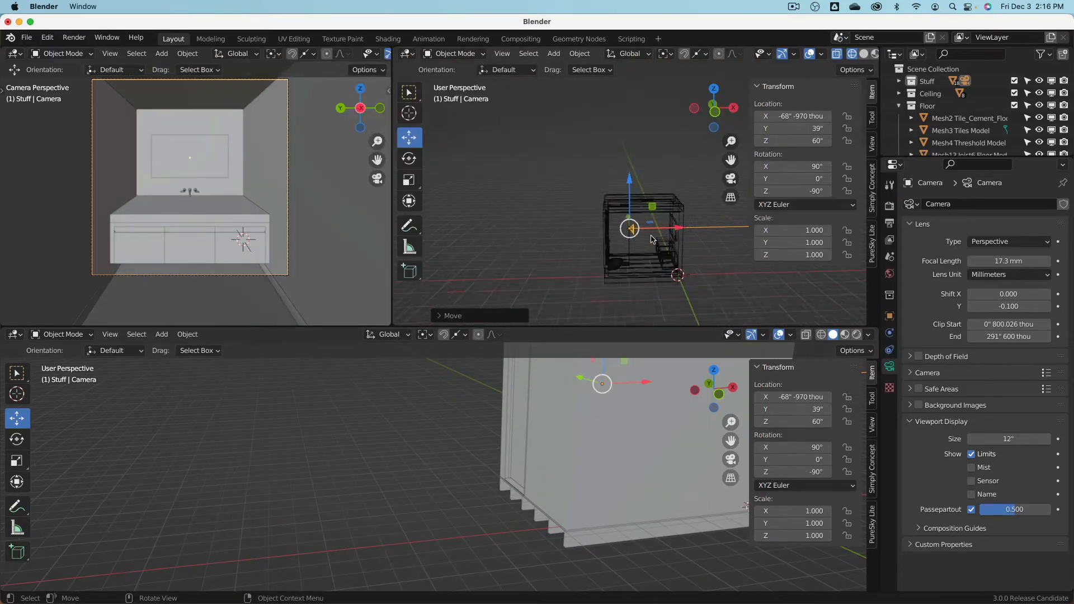
left_click_drag(682, 234, 569, 234)
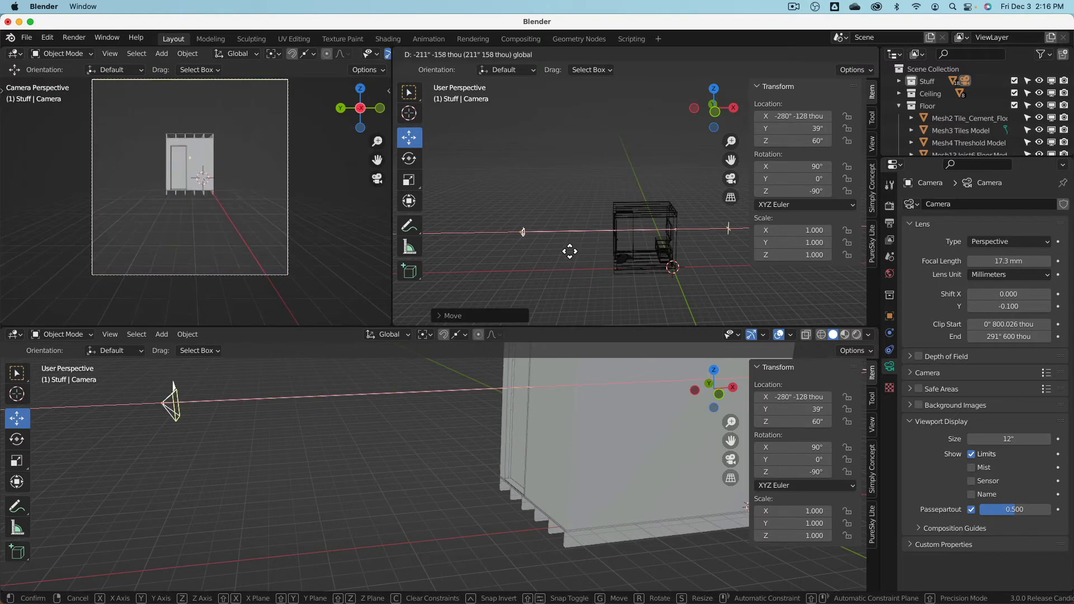
left_click(985, 261)
type("90")
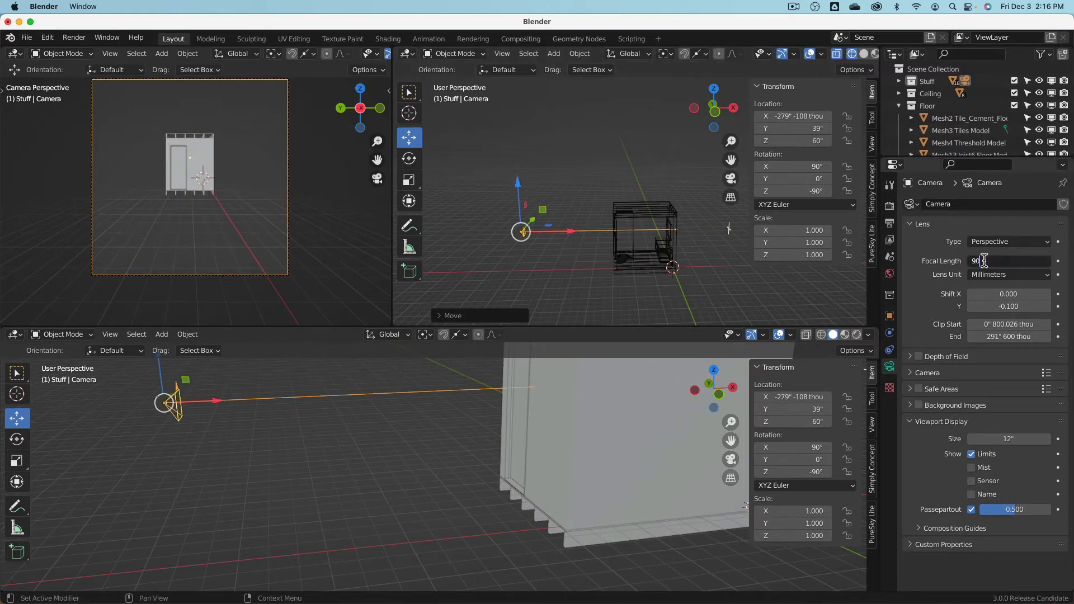
key("Return")
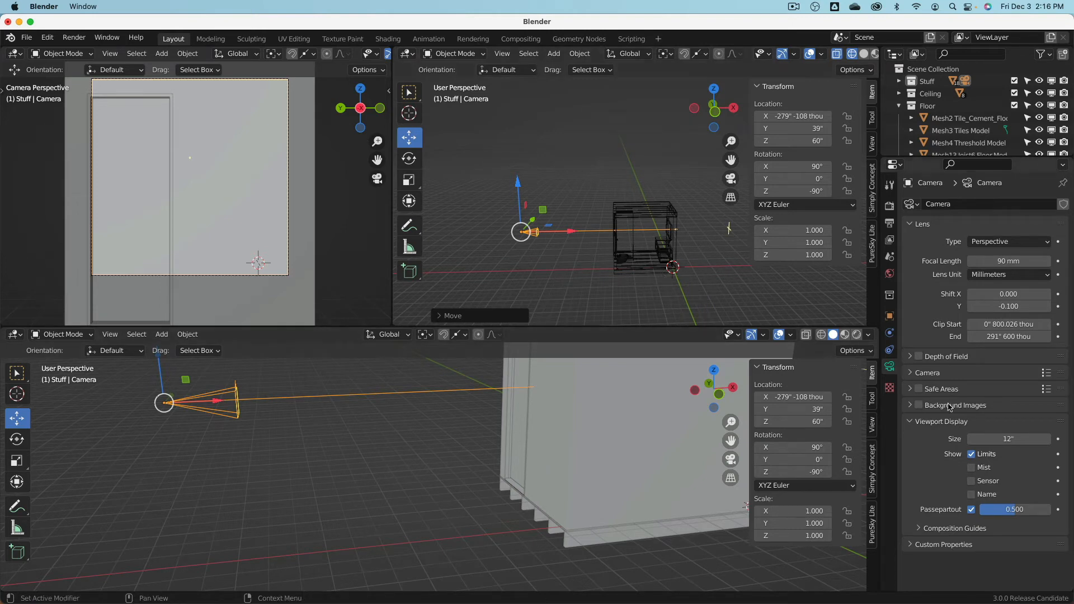
- Raise the camera's clip start to about 213.2 in and set its clip end to 300 in
left_click_drag(988, 328, 1056, 328)
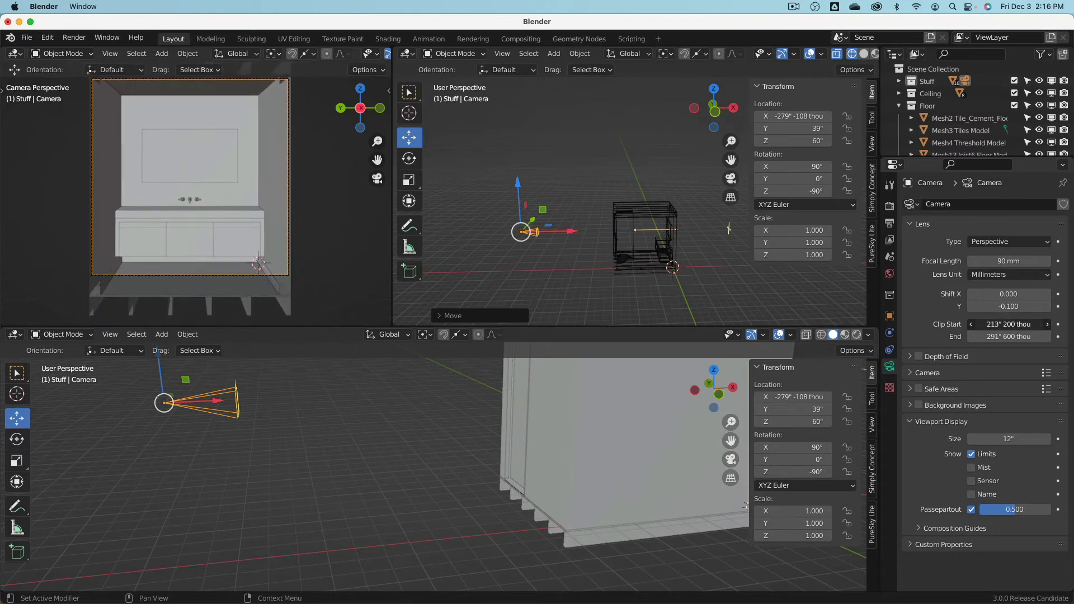
left_click(994, 338)
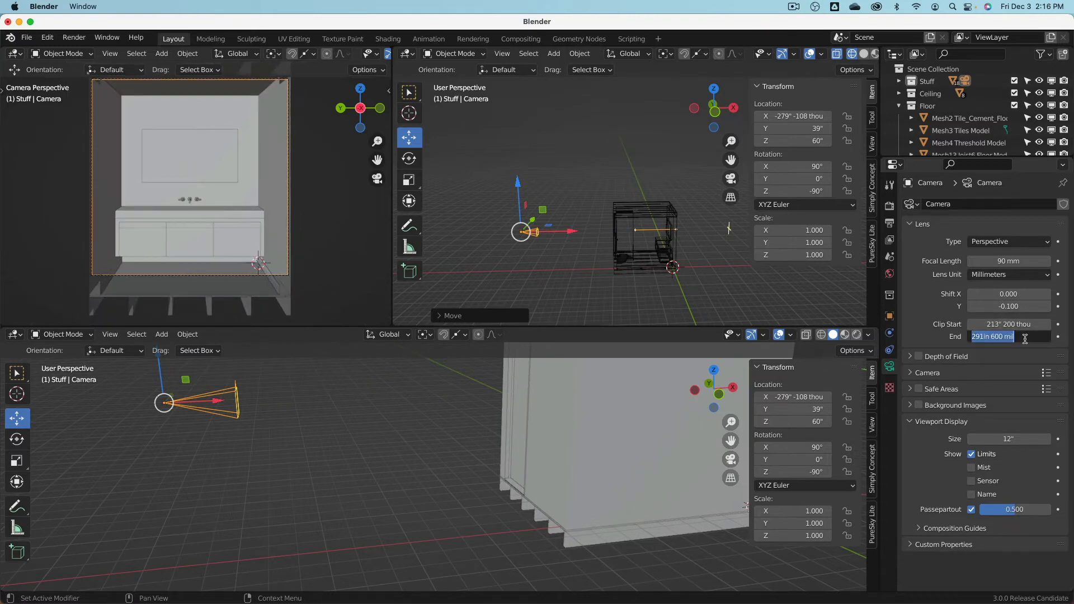
type("300")
key("Return")
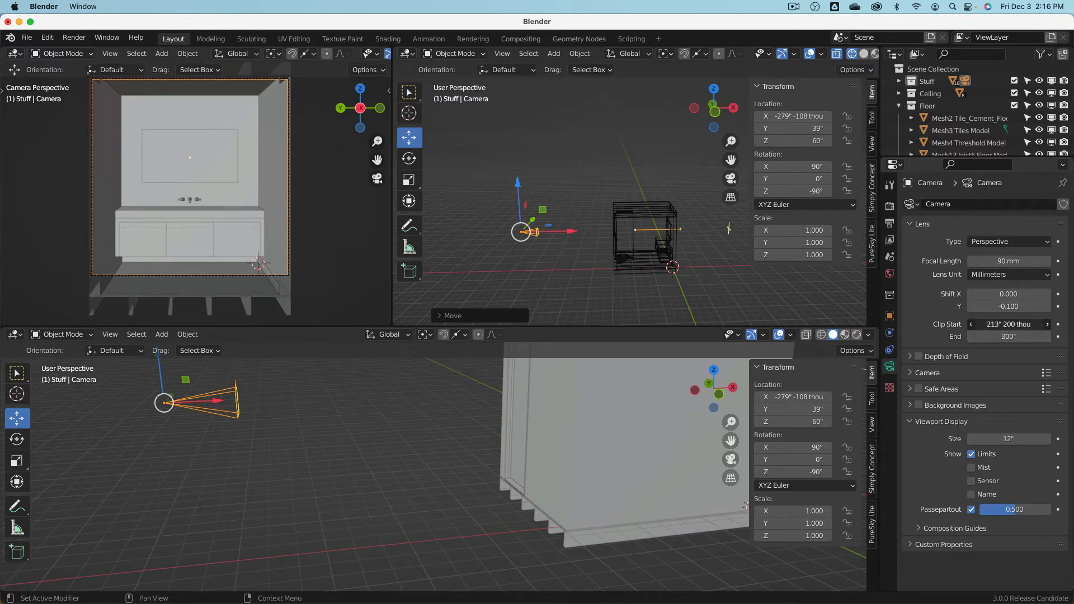
- Try a camera clip start of 280 in
left_click(1009, 325)
type("280")
key("Return")
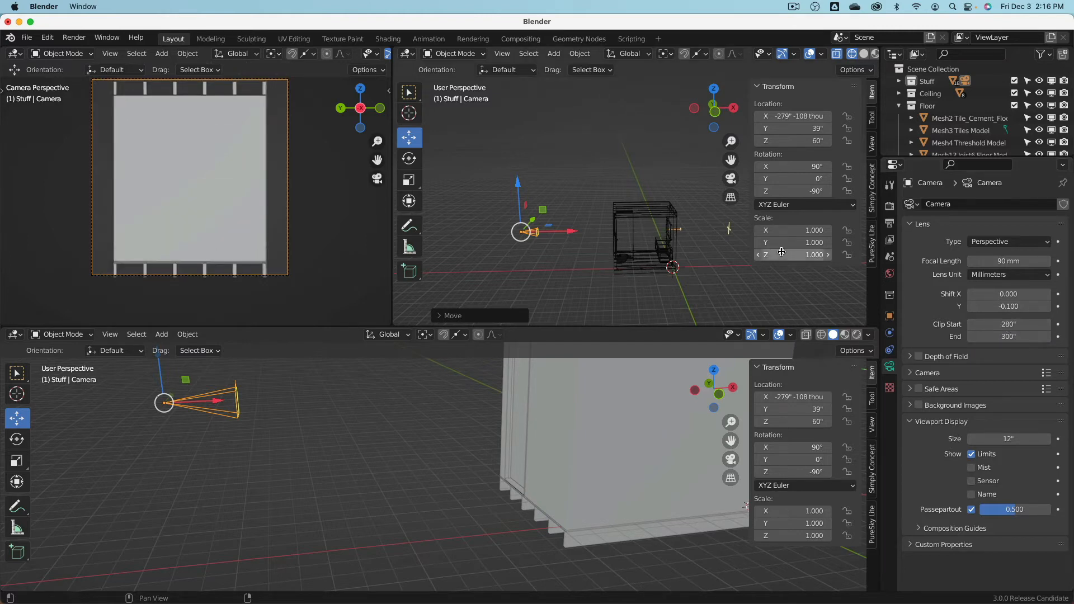
left_click_drag(572, 231, 551, 257)
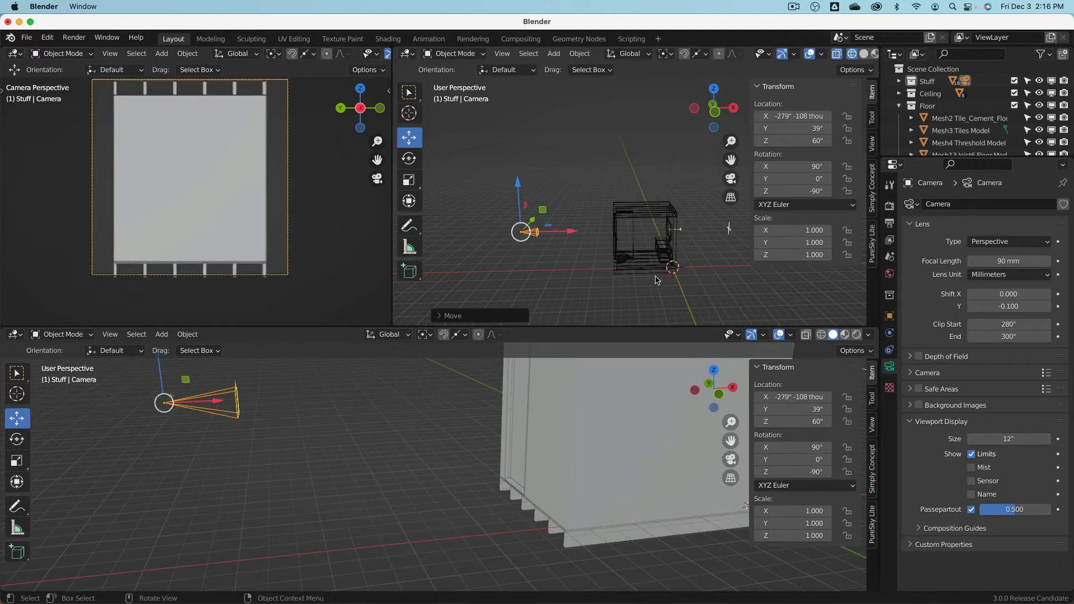
- Set the camera's clip start to 200 in and fine-tune it to about 210.8 in
left_click(999, 324)
type("2")
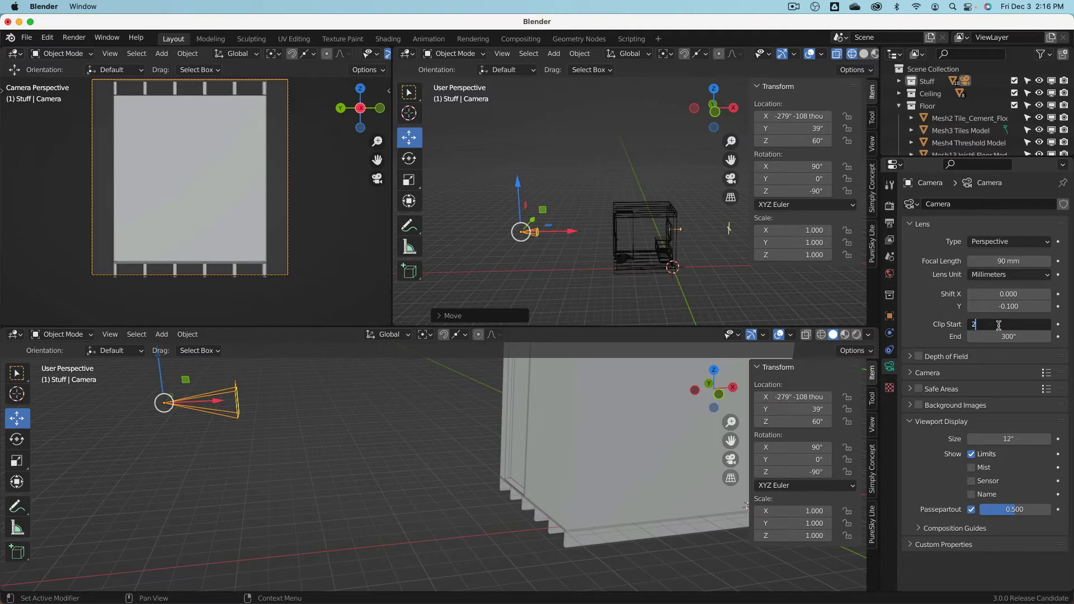
type("00")
key("Return")
left_click_drag(999, 325, 1007, 325)
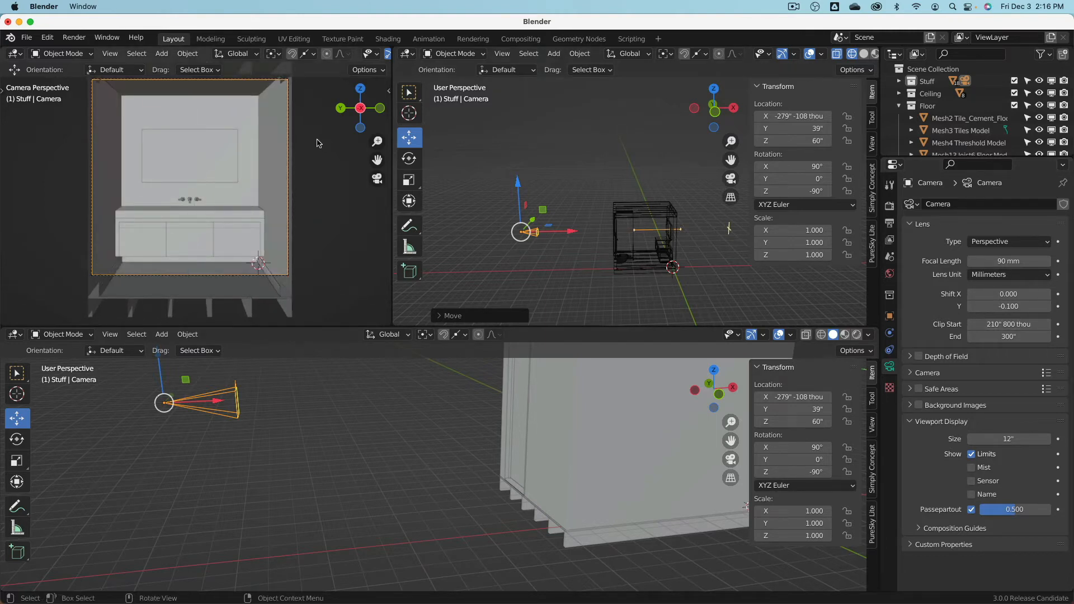
- Duplicate the camera in place and set the copy's focal length to 50 mm
middle_click_drag(275, 138, 291, 159, "shift")
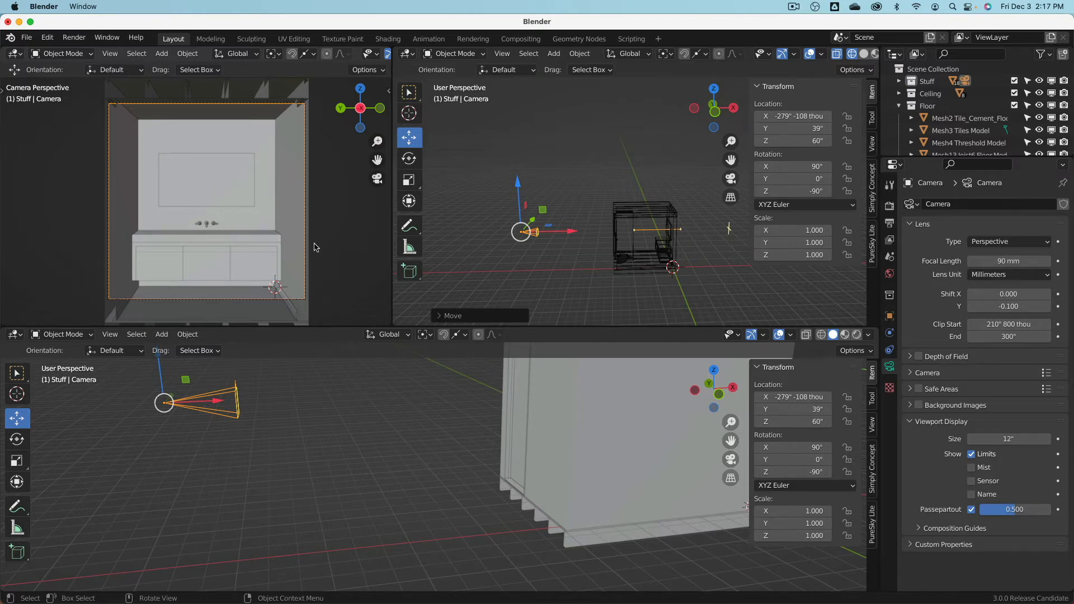
key("shift+d")
left_click(544, 214)
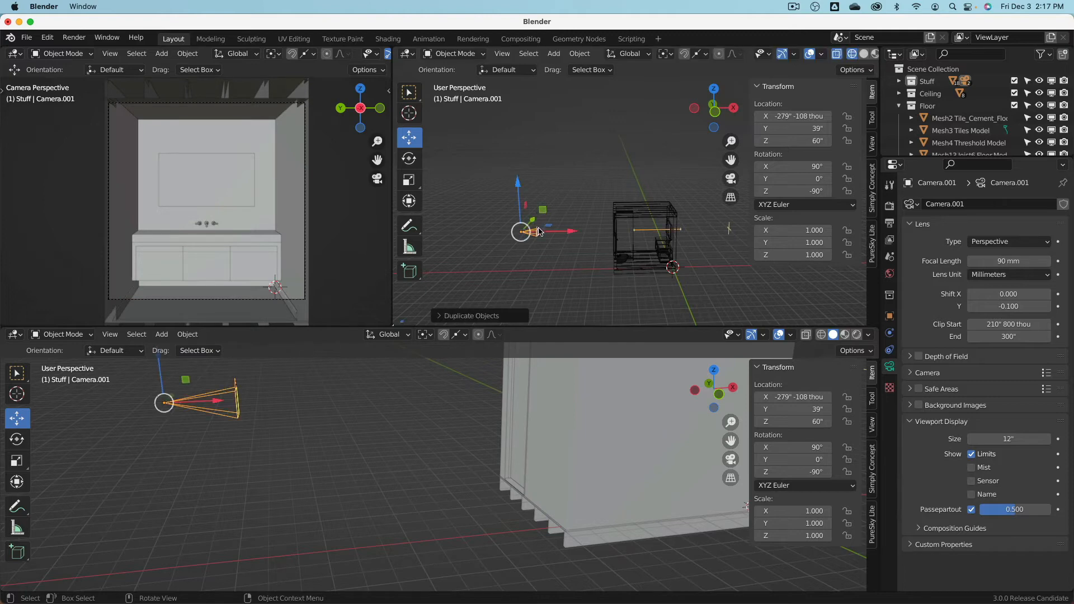
left_click(1002, 261)
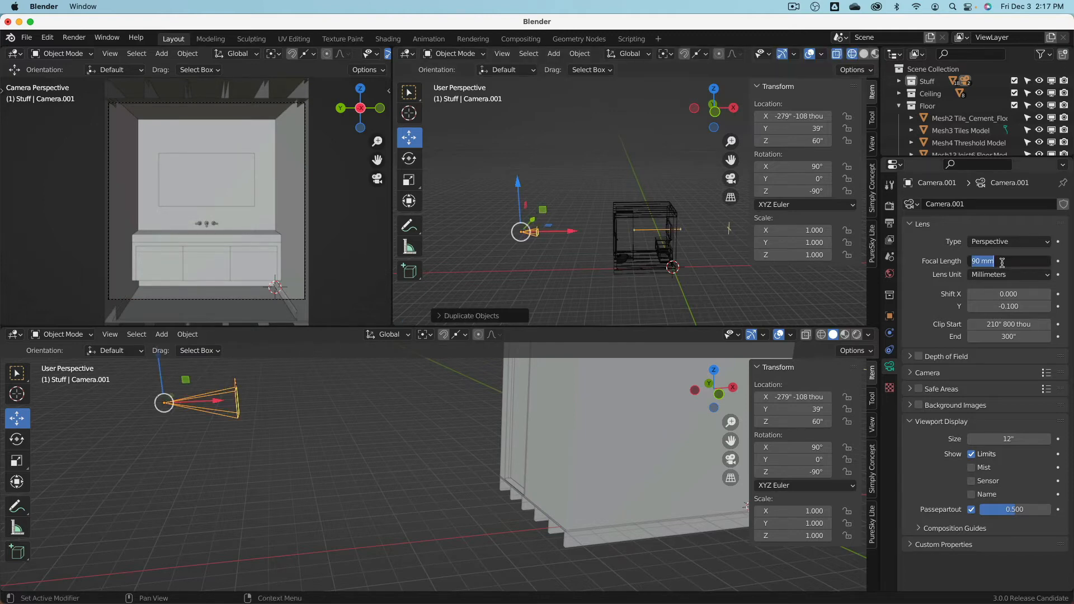
type("5")
key("BackSpace")
type("50")
key("Return")
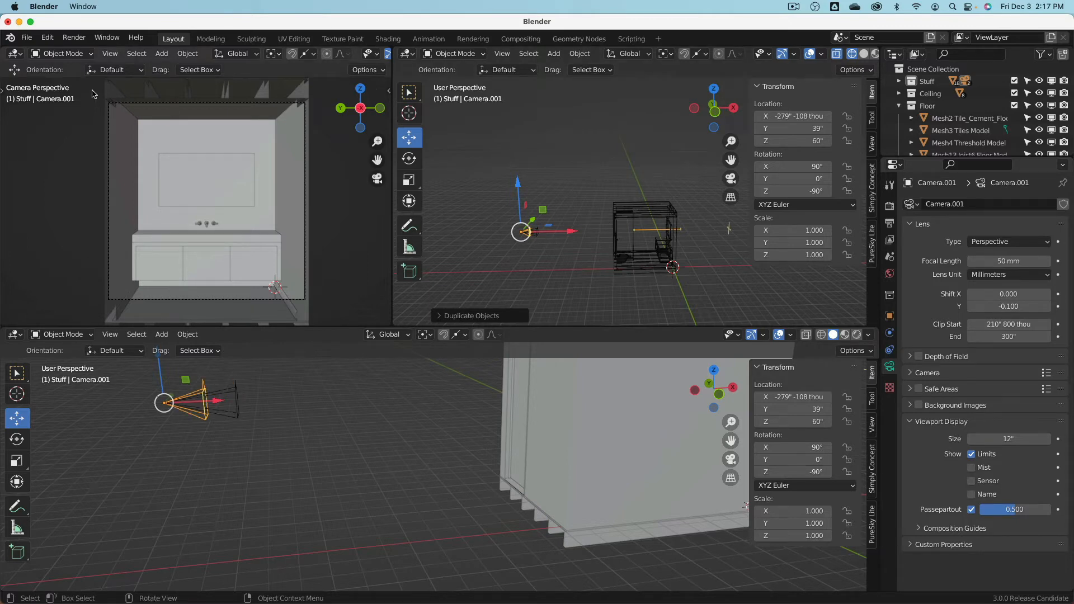
- Make the 50 mm camera the active camera for the camera view
left_click(110, 55)
mouse_move(138, 177)
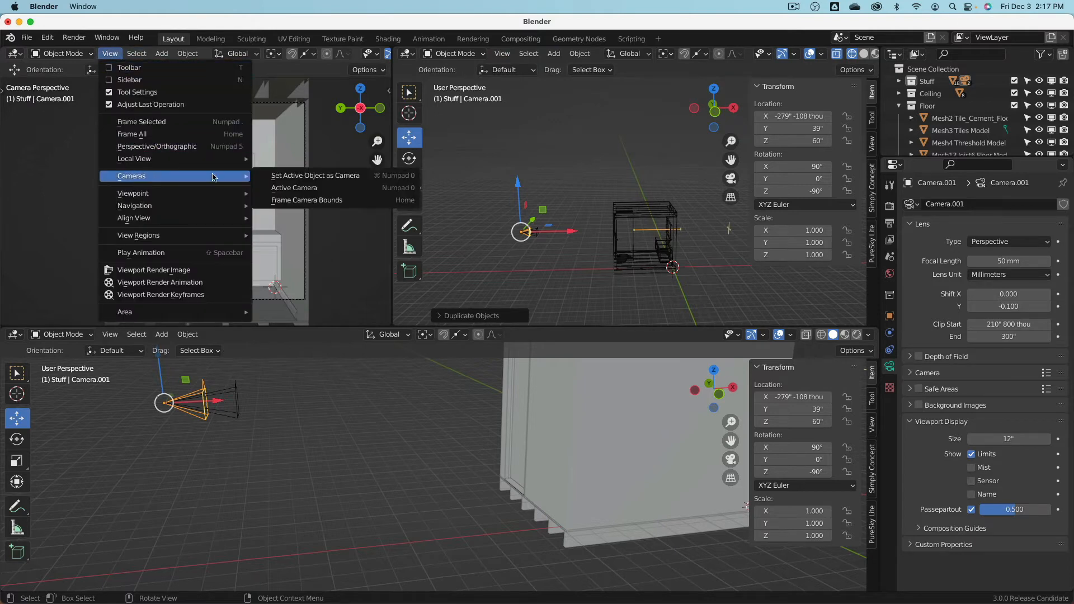
left_click(313, 177)
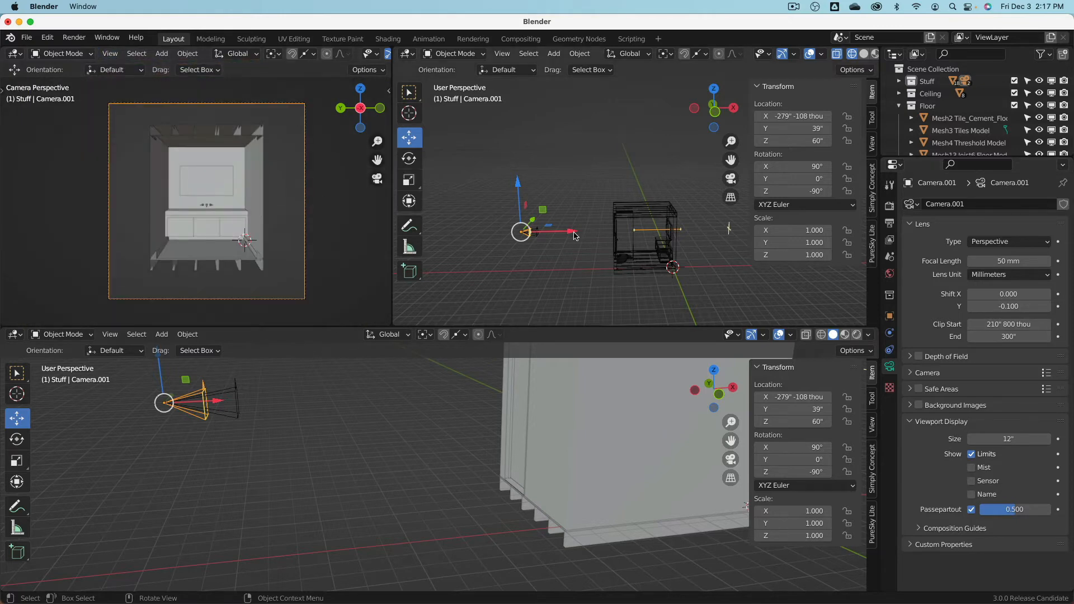
- Move the 50 mm camera forward along X to about -241.1 in and lower its clip start to about 174 in
scroll(571, 233, "up", 2)
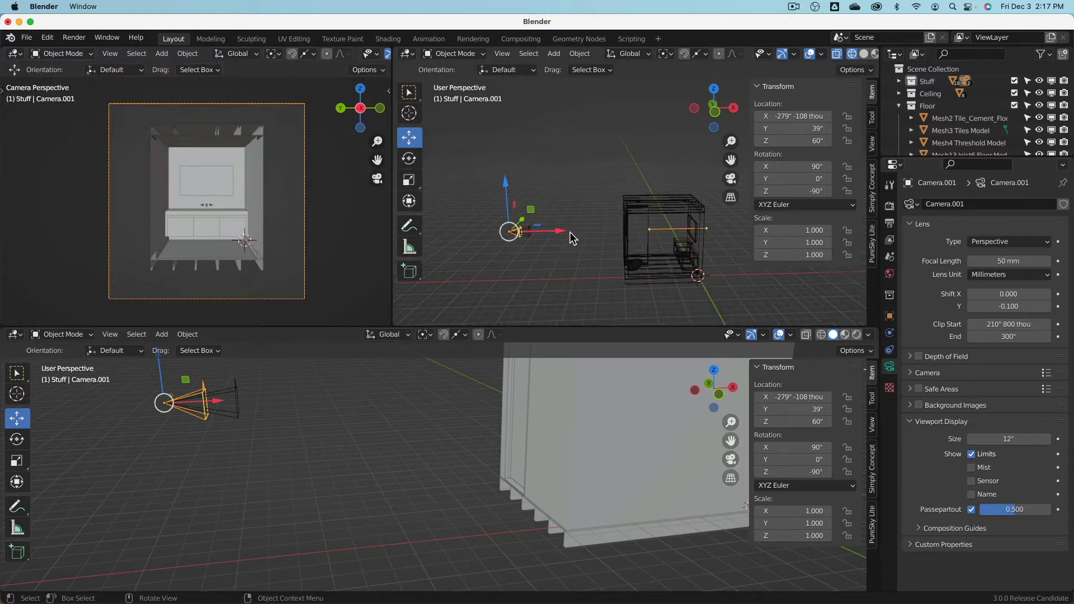
scroll(253, 227, "up", 3)
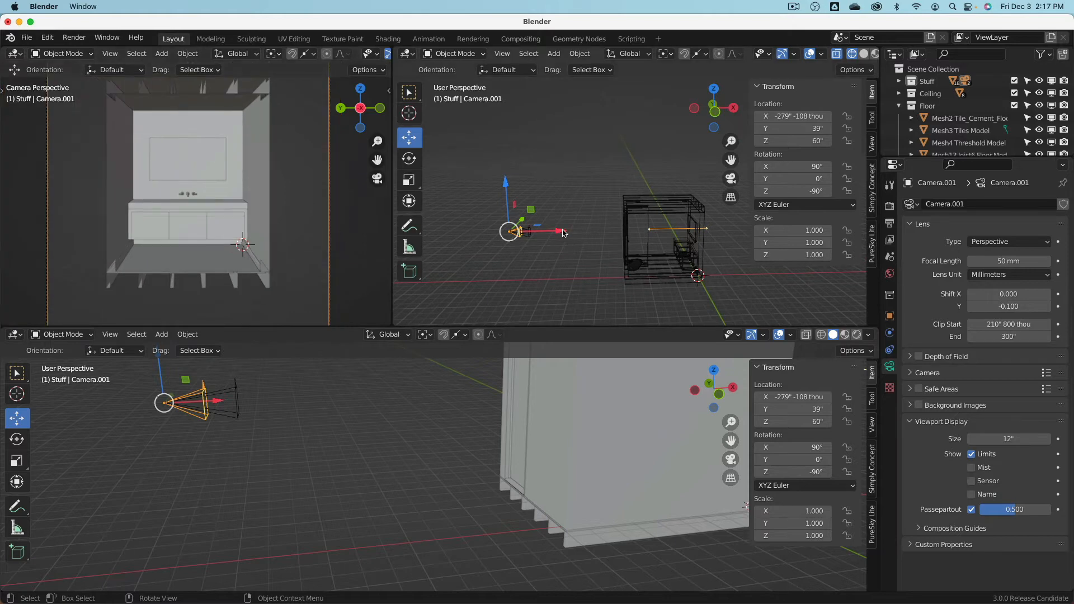
left_click_drag(562, 231, 592, 232)
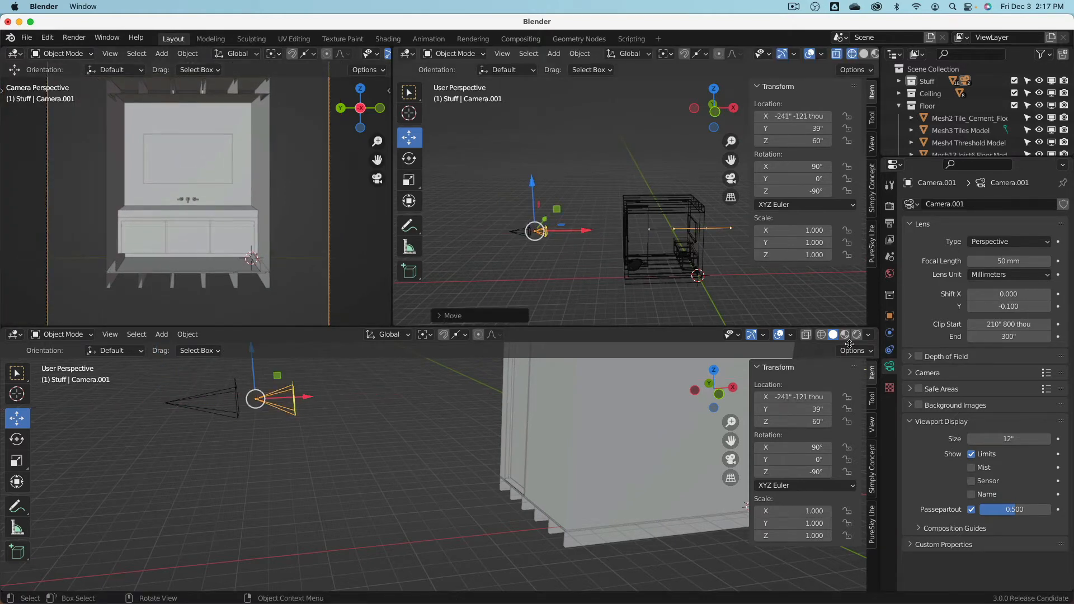
left_click_drag(1009, 324, 994, 324)
middle_click_drag(211, 178, 231, 204, "shift")
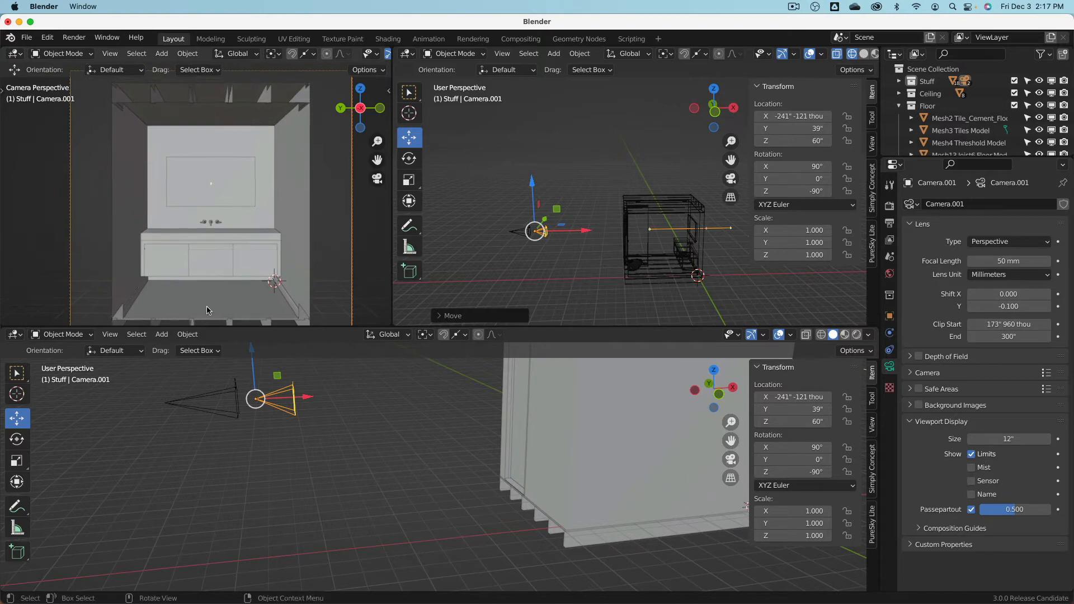
middle_click_drag(204, 297, 213, 279, "shift")
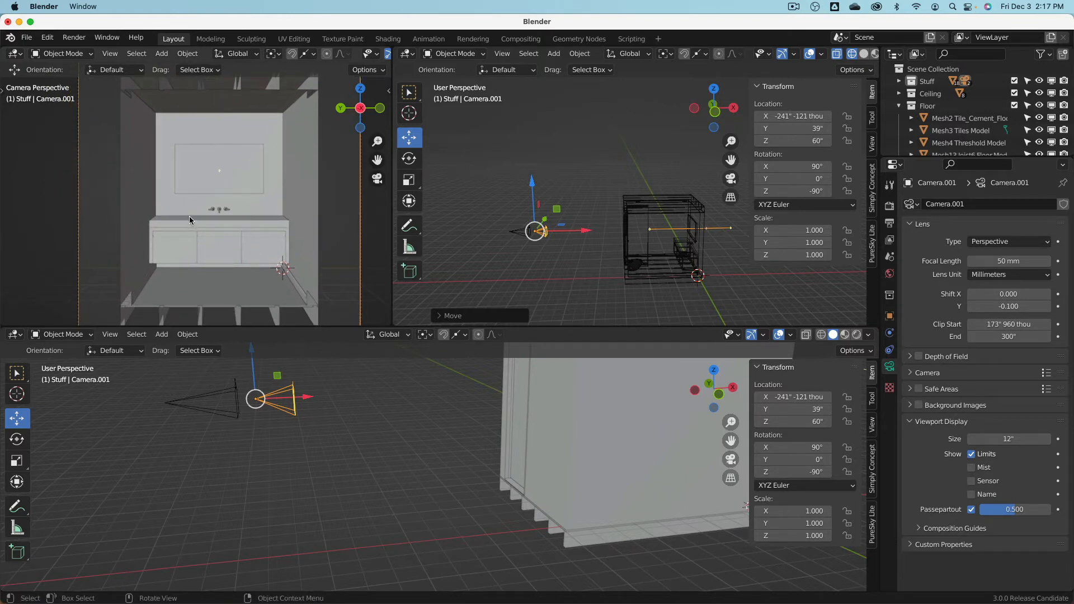
- Select the 90 mm camera and make it the active camera for the camera view
left_click(220, 392)
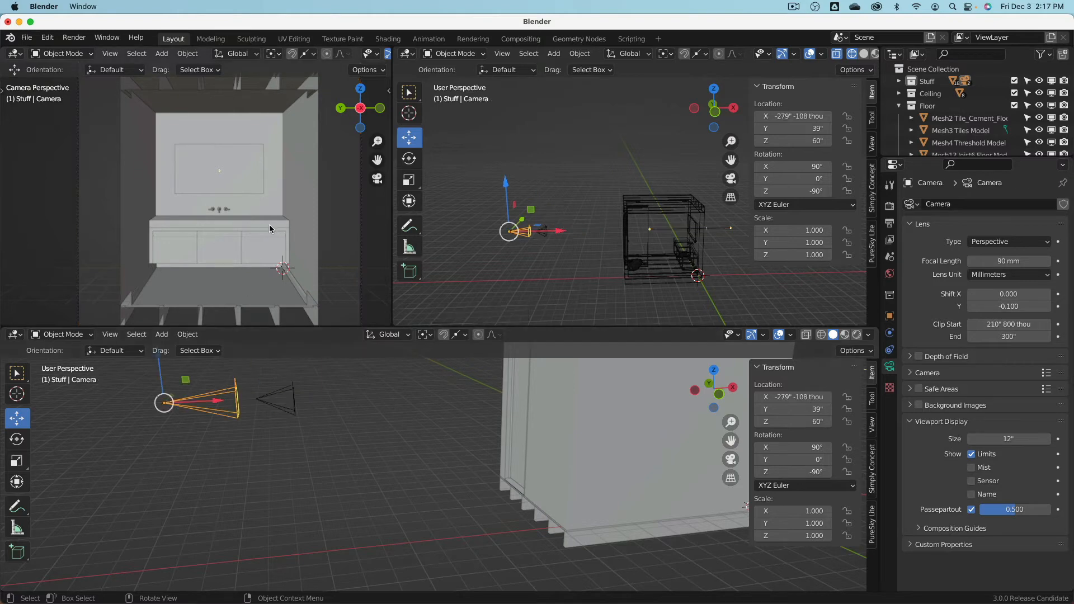
left_click(109, 53)
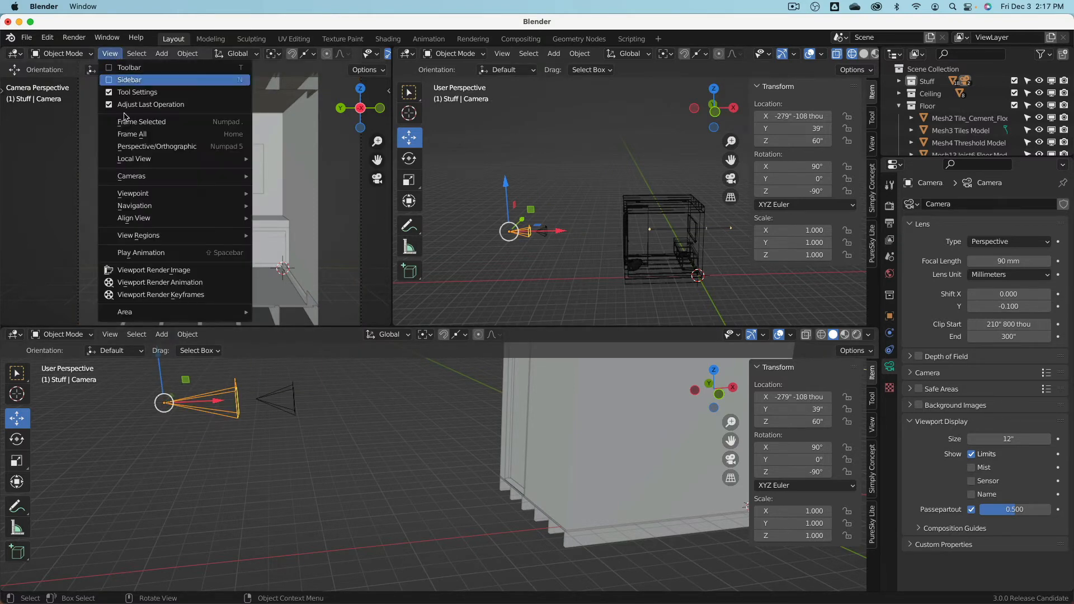
mouse_move(136, 175)
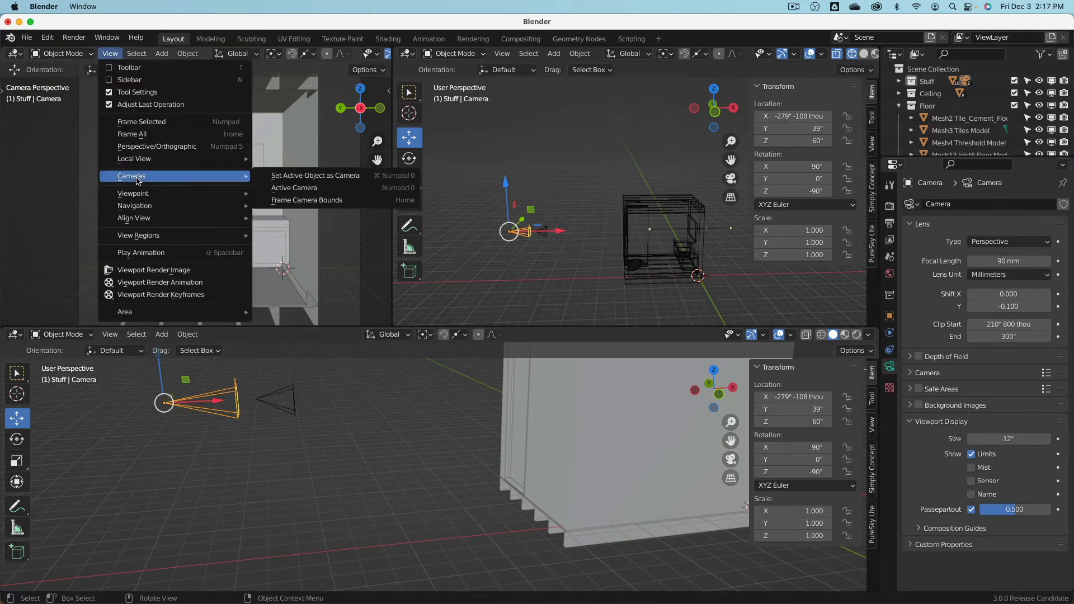
left_click(338, 199)
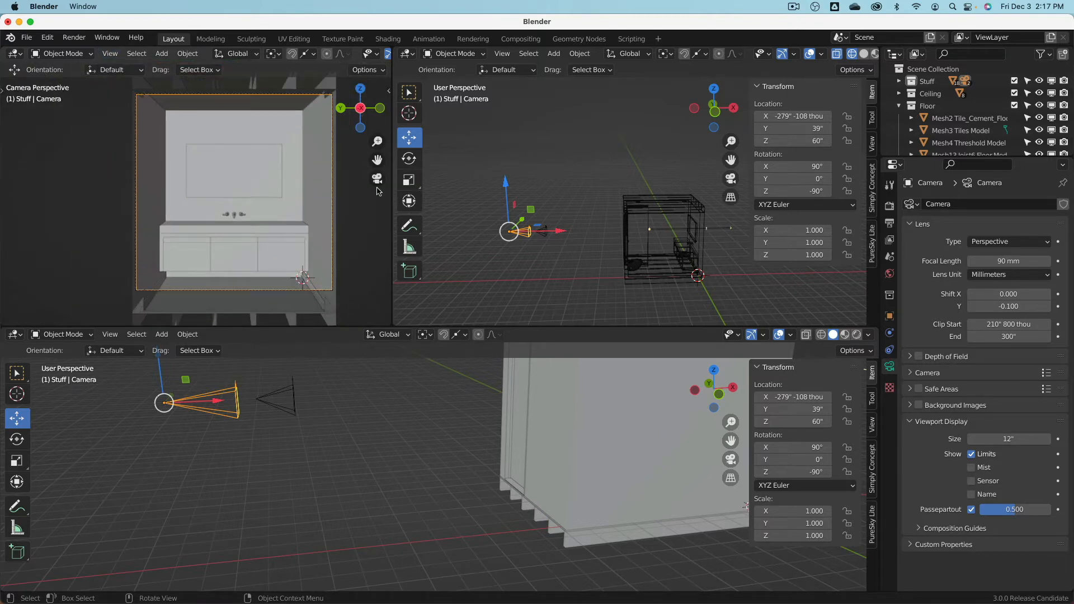
- Add the 50 mm camera to the selection and set its Z location to 6 feet (72 in)
left_click(296, 411, "shift")
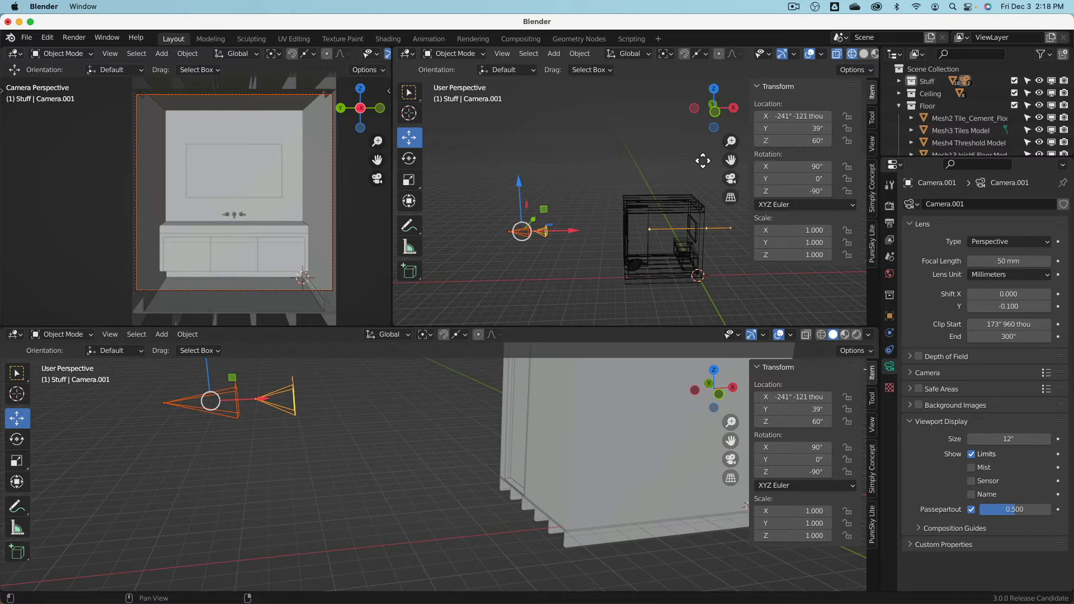
left_click(788, 142)
type("6")
key("Return")
- Set the 90 mm camera's Z location to 6 feet (72 in) and add the 50 mm camera to the selection
left_click(238, 407)
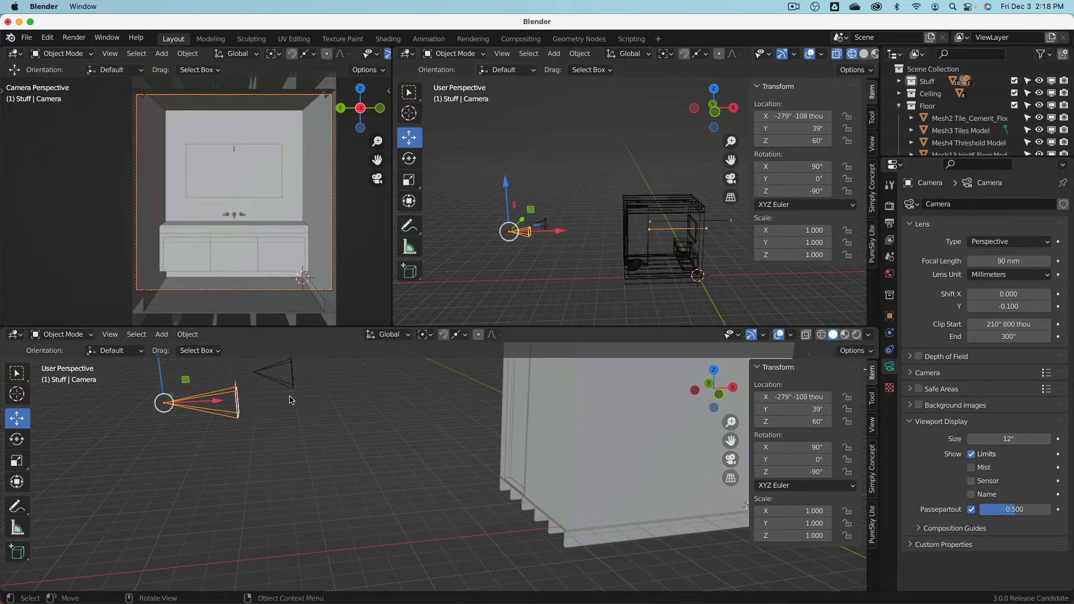
left_click(801, 140)
type("6'")
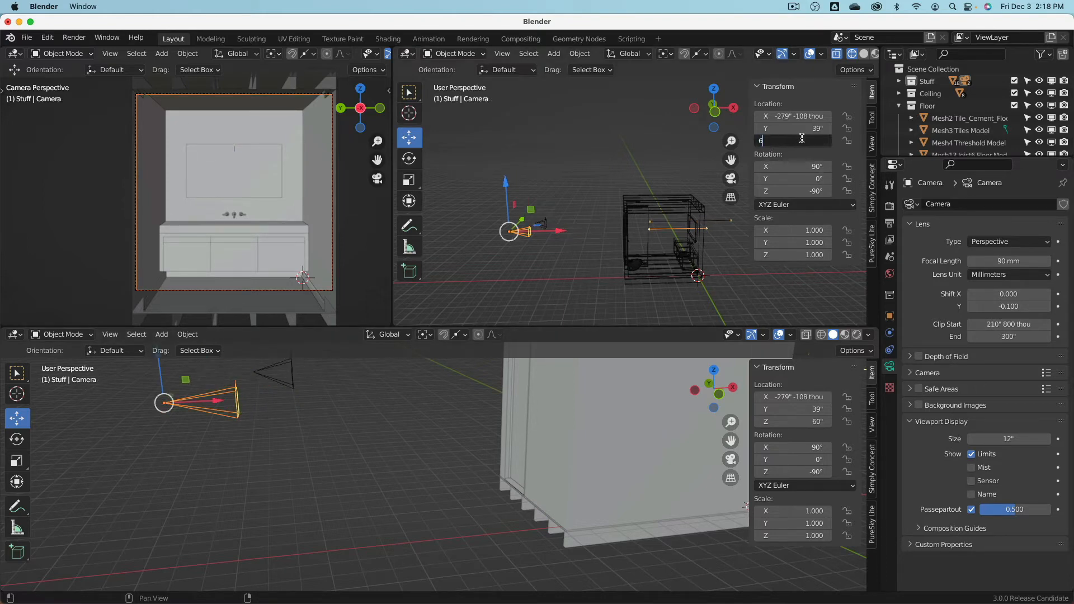
key("Return")
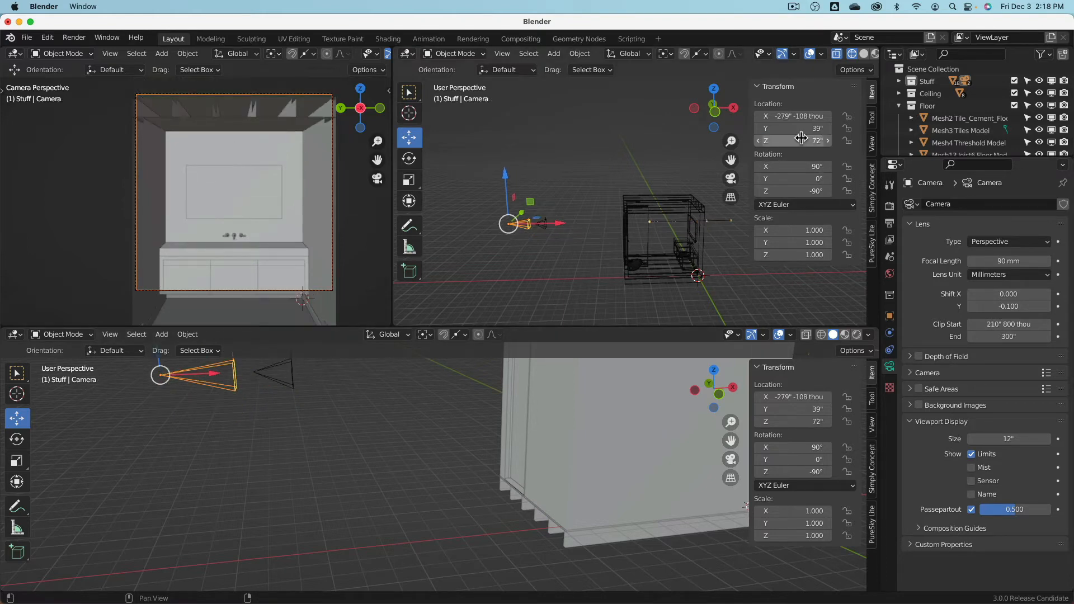
left_click(547, 235, "shift")
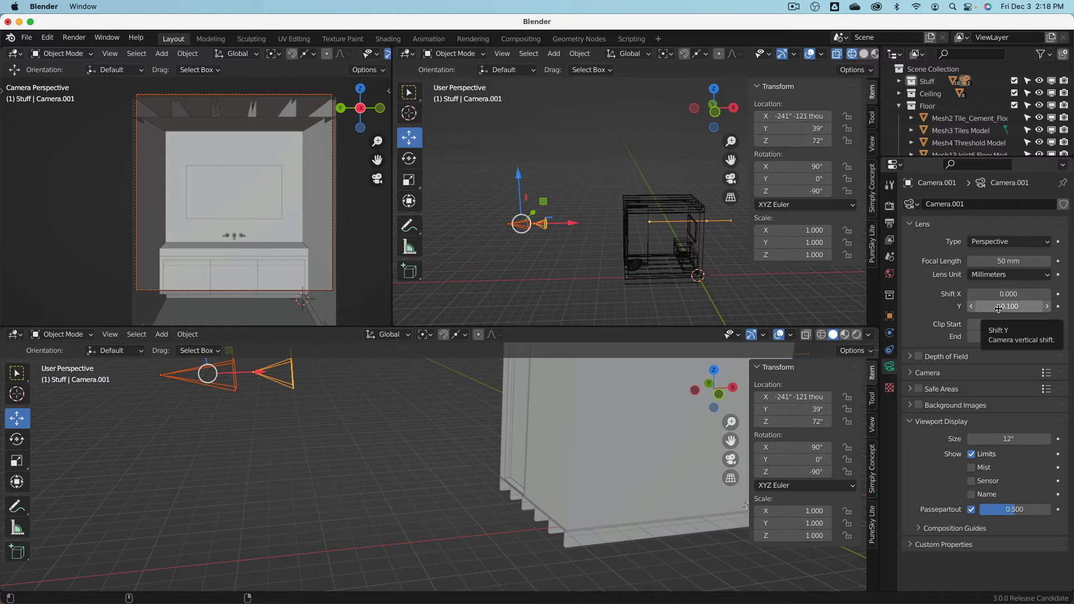
- Set the vertical lens shift of both selected cameras to -0.220 and make the 50 mm camera the active camera
left_click_drag(997, 309, 968, 309)
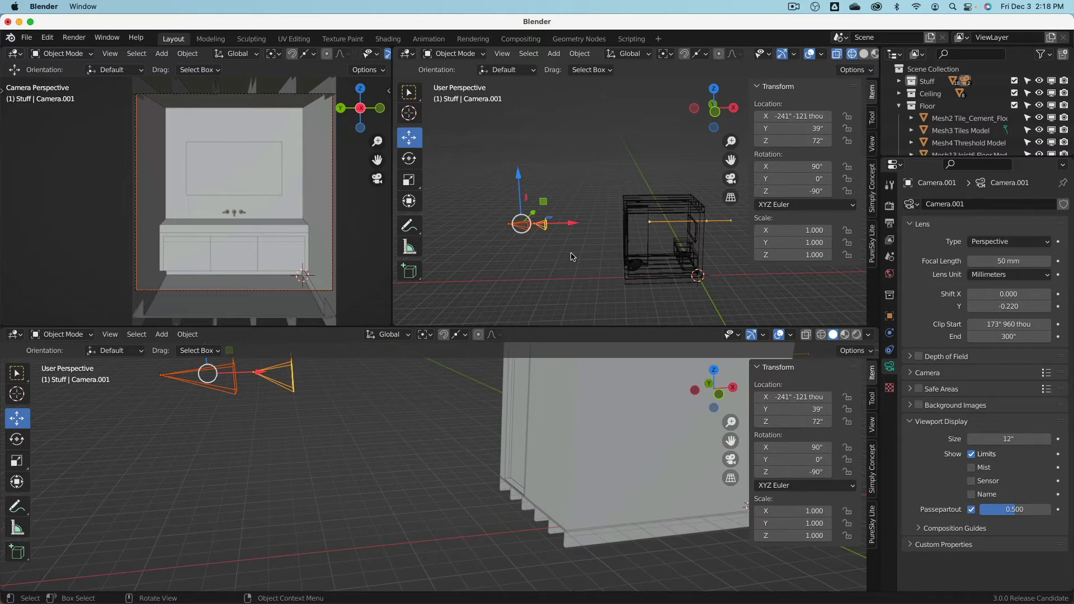
left_click(542, 225)
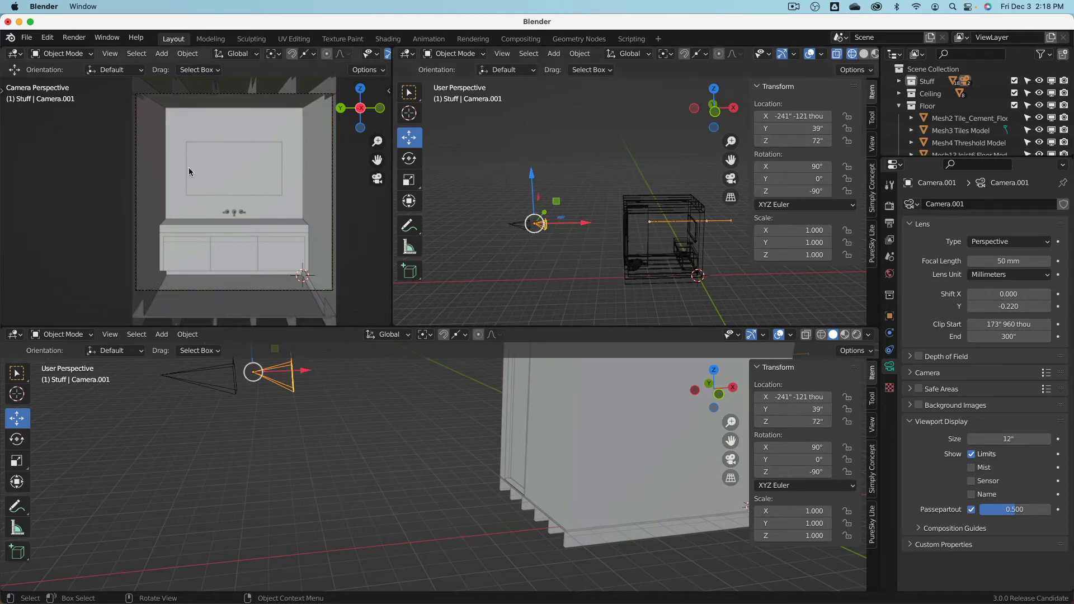
key("ctrl+KP_0")
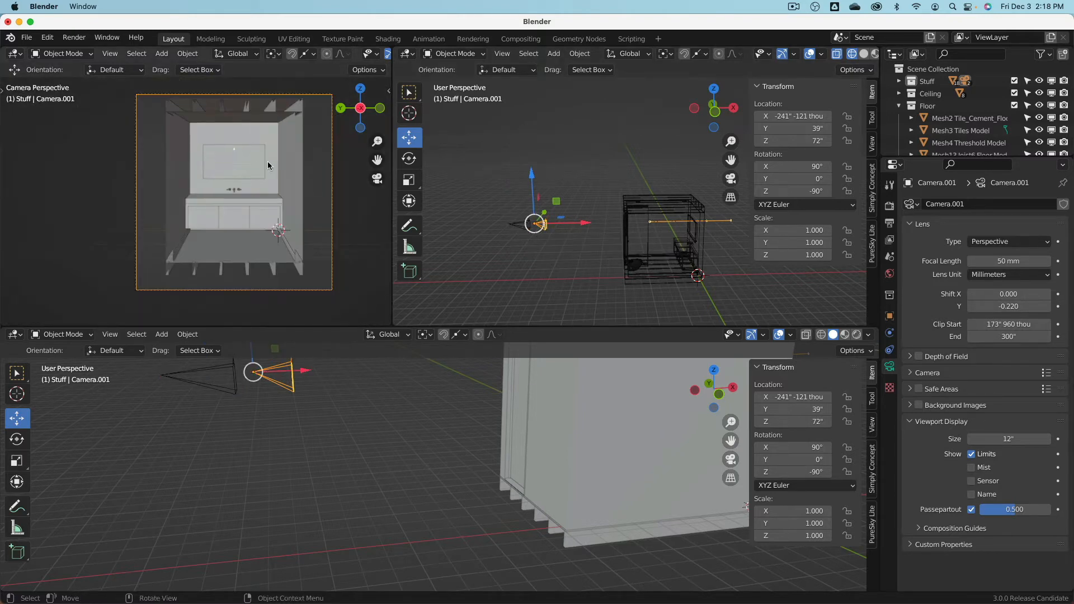
scroll(269, 169, "up", 2)
- Compare the framing of the 90 mm and 50 mm cameras by making each one the active camera in turn
left_click(520, 225)
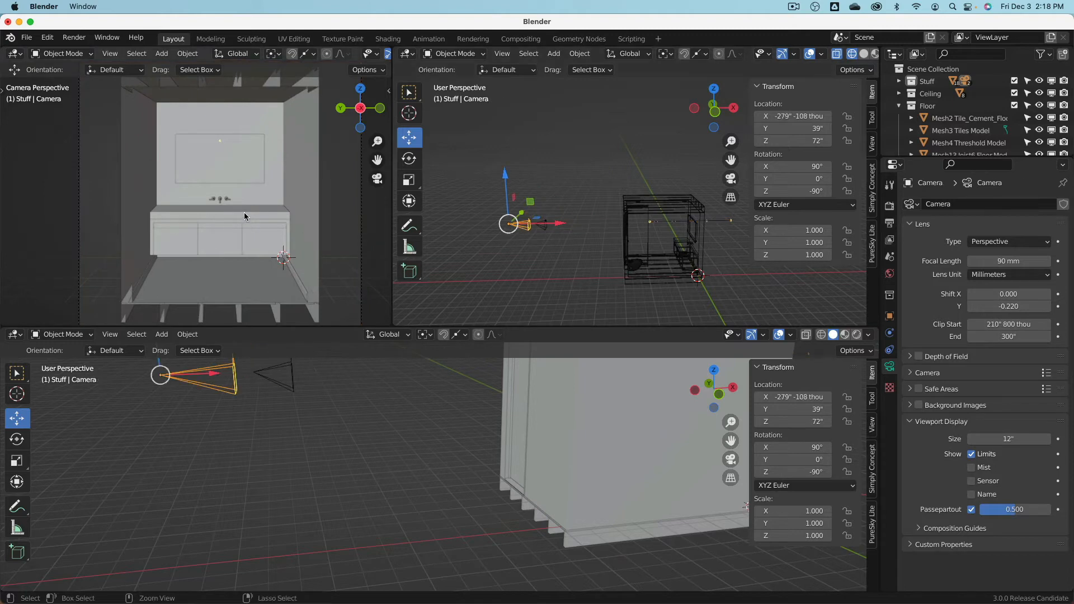
key("ctrl+KP_0")
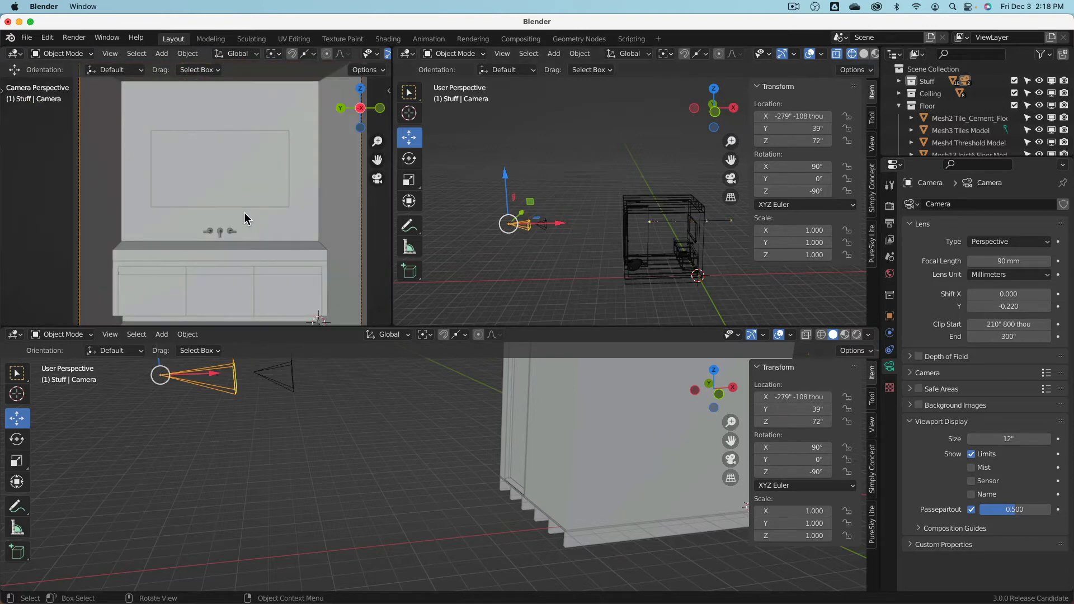
scroll(245, 213, "down", 3)
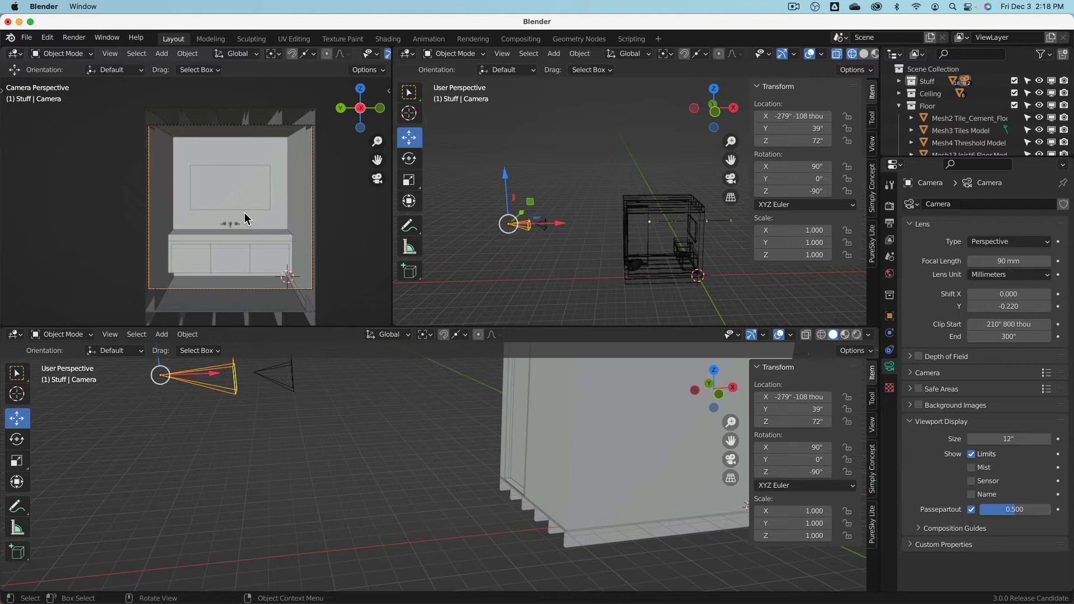
left_click(291, 382)
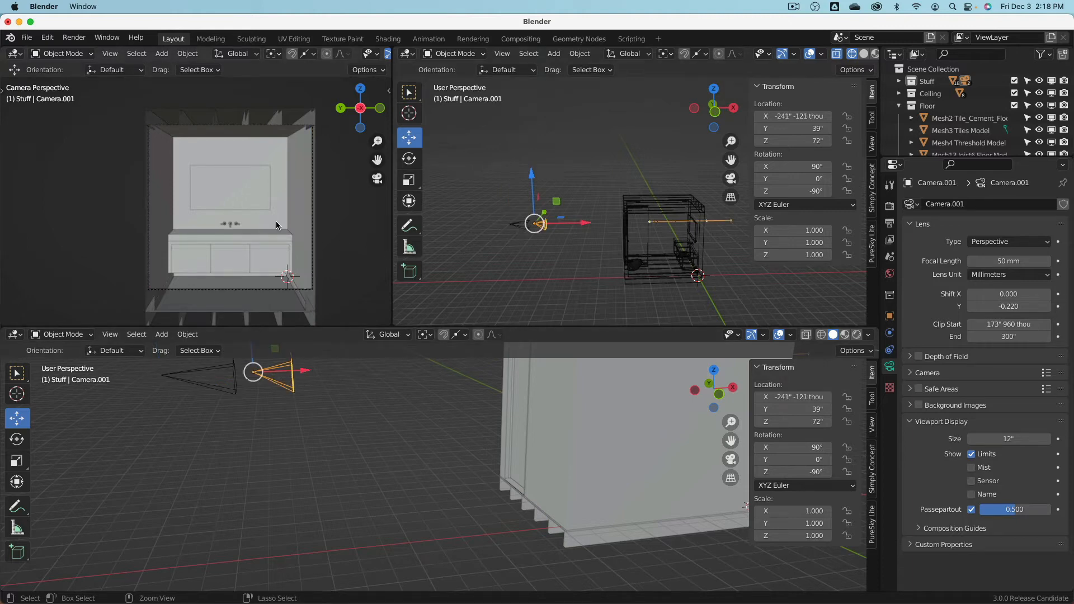
key("ctrl+KP_0")
scroll(272, 225, "up", 2)
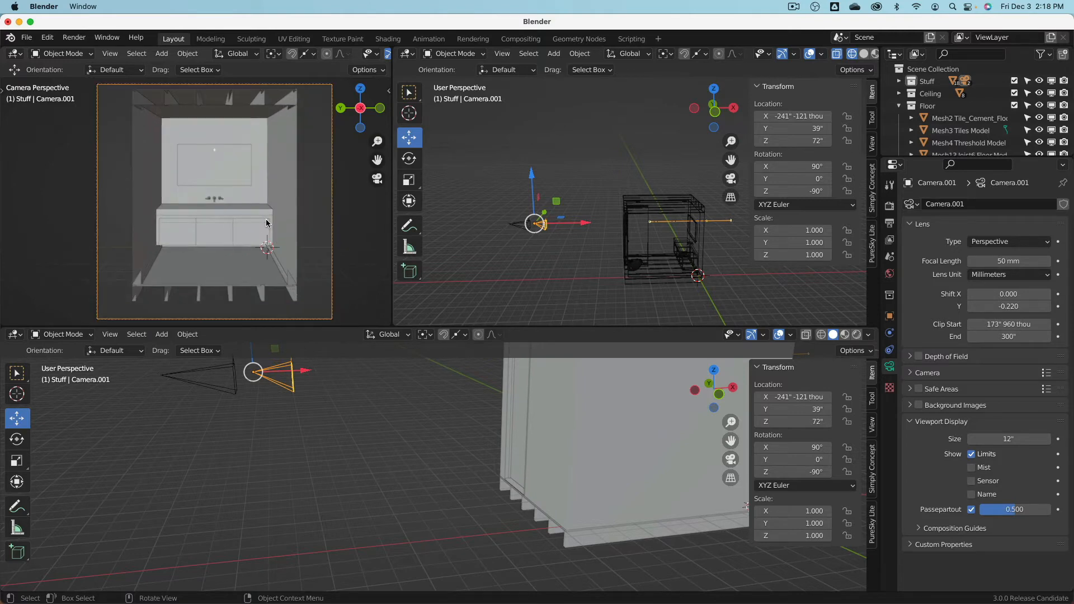
- Delete the 50 mm camera and make the 90 mm camera the active camera for the camera view
key("x")
left_click(267, 220)
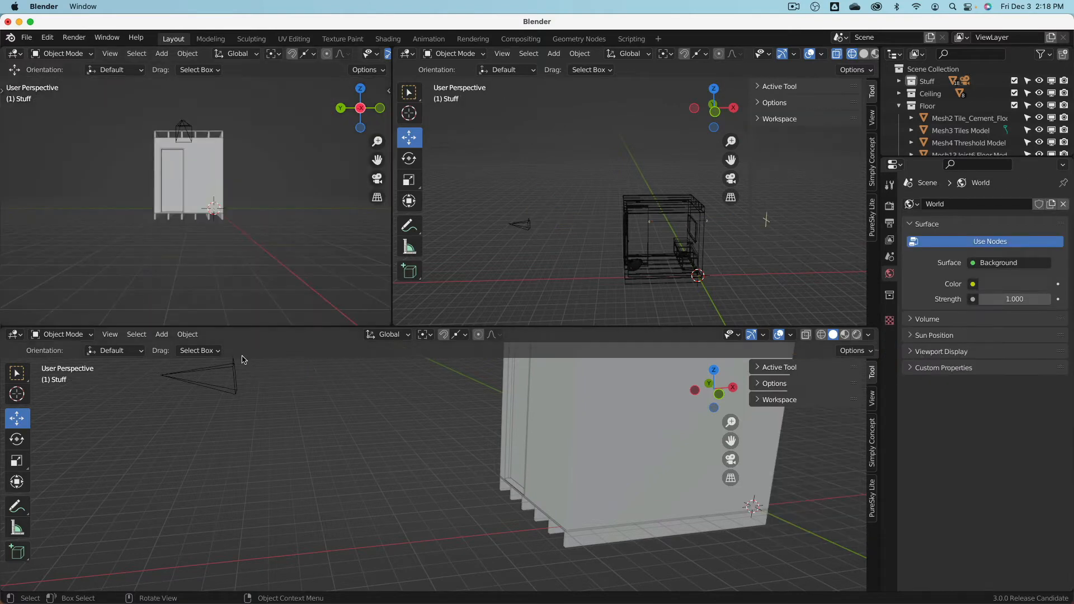
left_click(235, 371)
key("ctrl+KP_0")
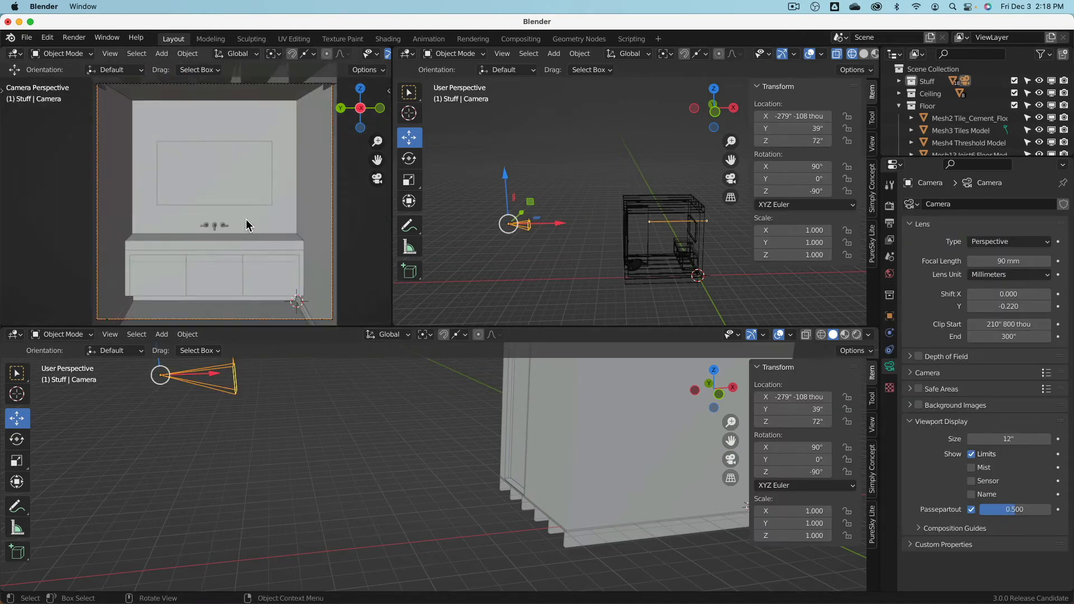
scroll(246, 225, "down", 1)
scroll(230, 205, "down", 1)
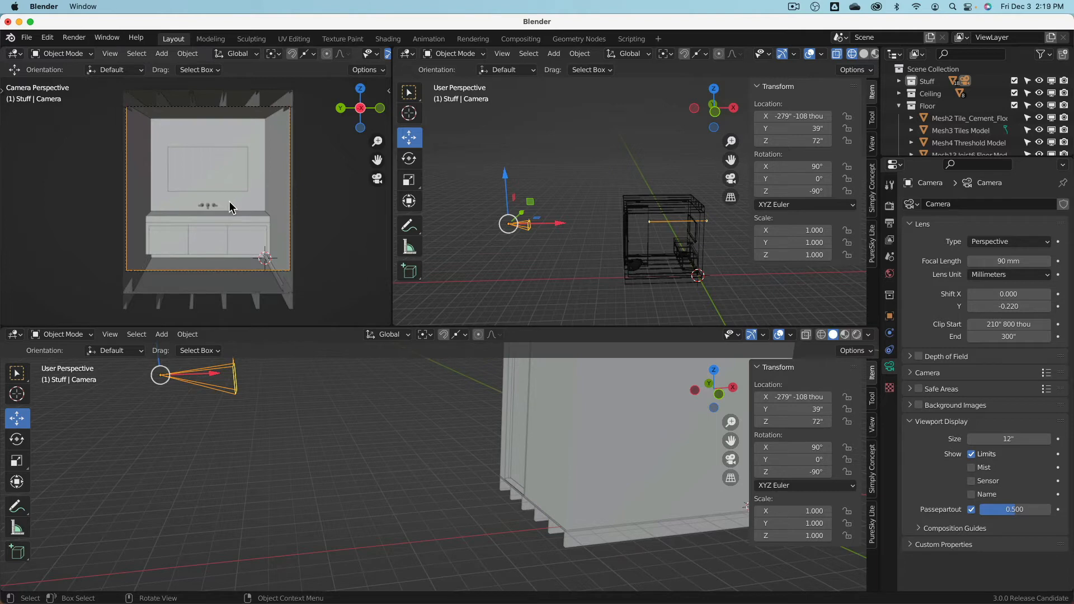
scroll(229, 203, "up", 4)
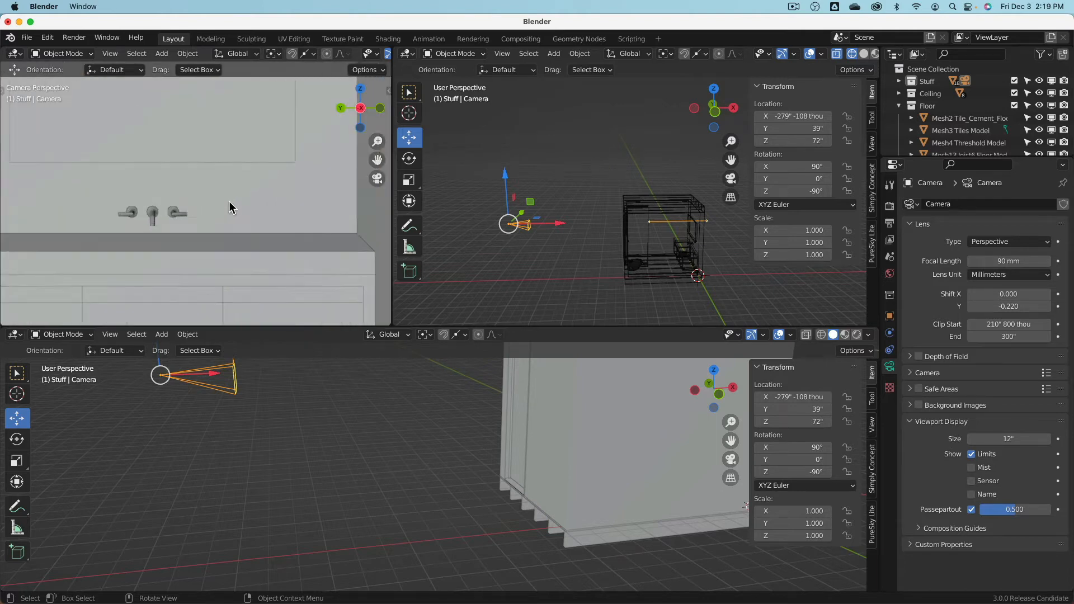
scroll(229, 202, "down", 3)
scroll(228, 207, "up", 2)
scroll(229, 208, "down", 2)
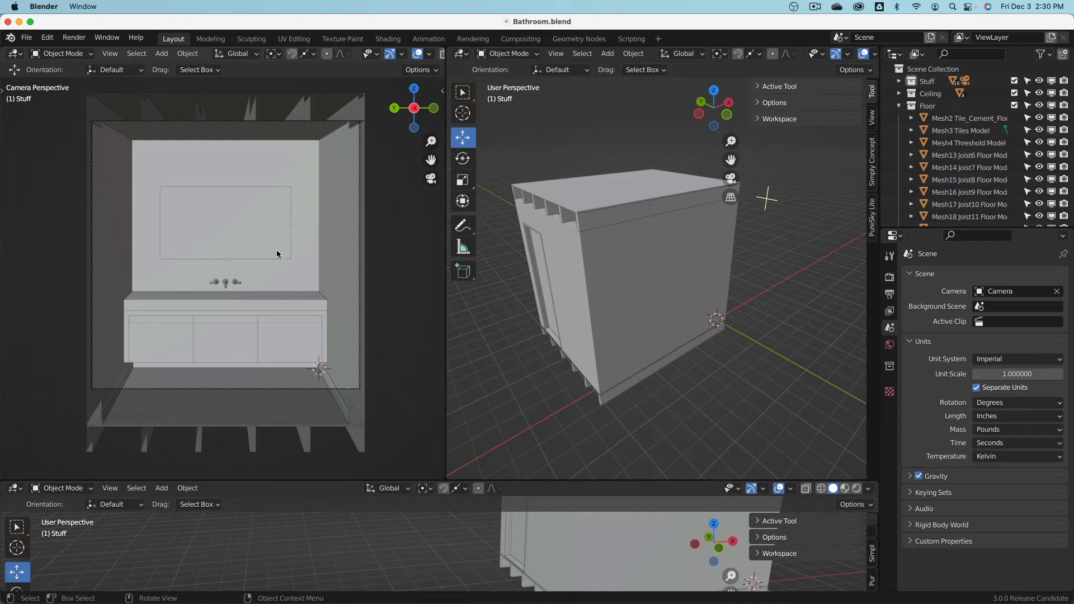
- Isolate the countertop by hiding all other objects, and widen the perspective viewport beside the camera view
left_click(219, 301)
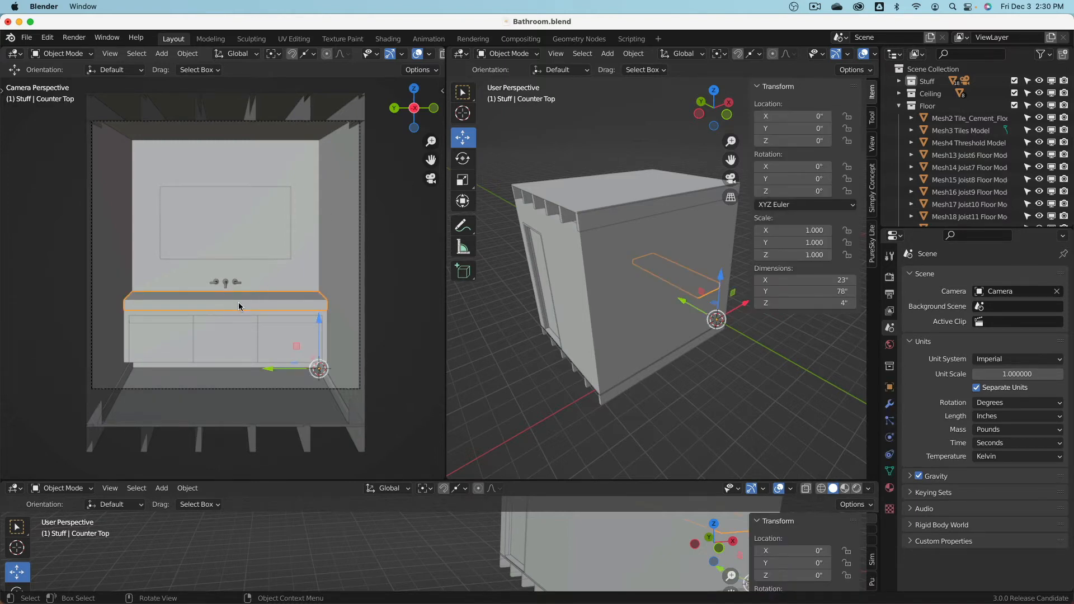
key("shift+h")
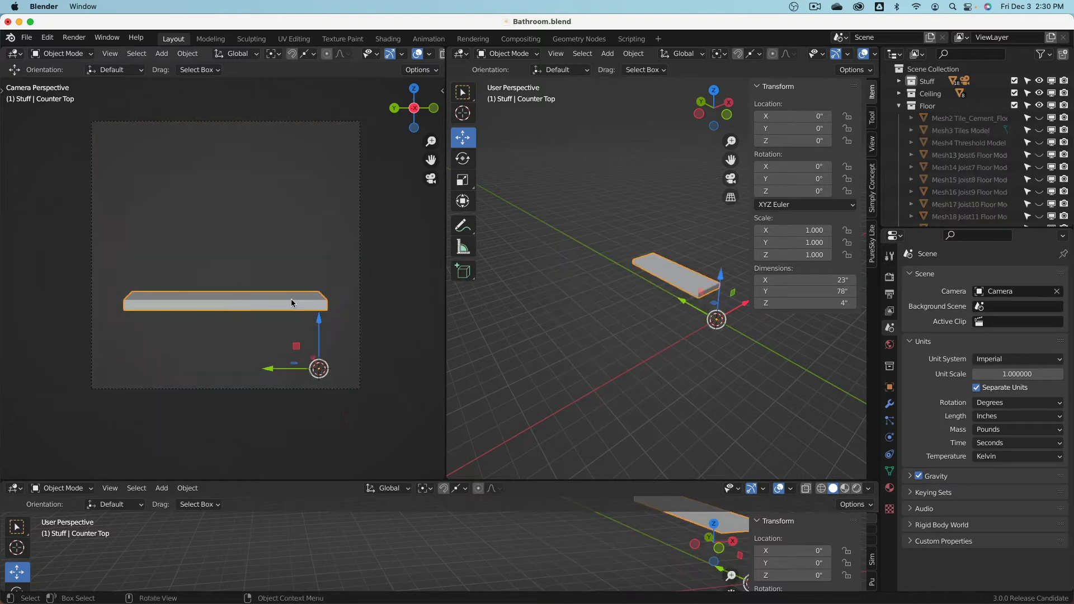
left_click_drag(446, 293, 157, 305)
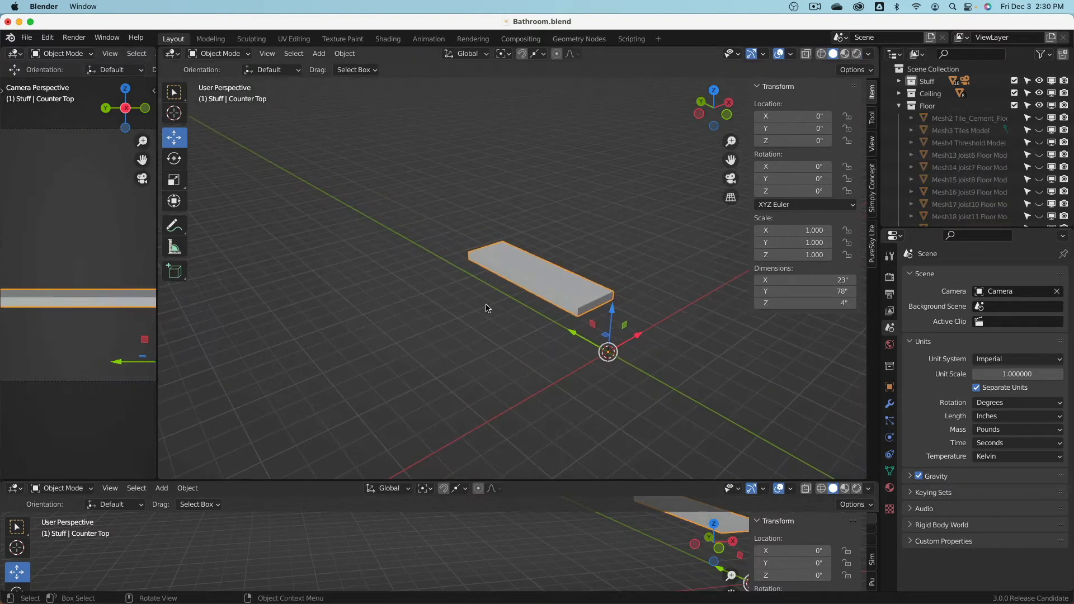
scroll(562, 314, "up", 5)
scroll(561, 313, "down", 5)
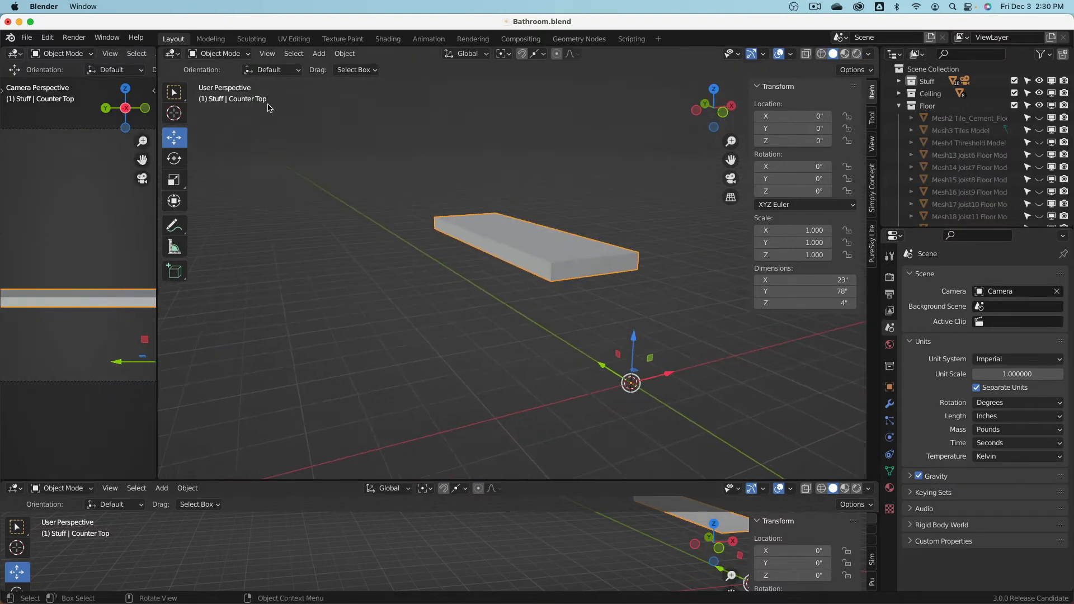
- Snap the 3D cursor to the countertop's selected geometry in Edit Mode
left_click(210, 56)
left_click(224, 82)
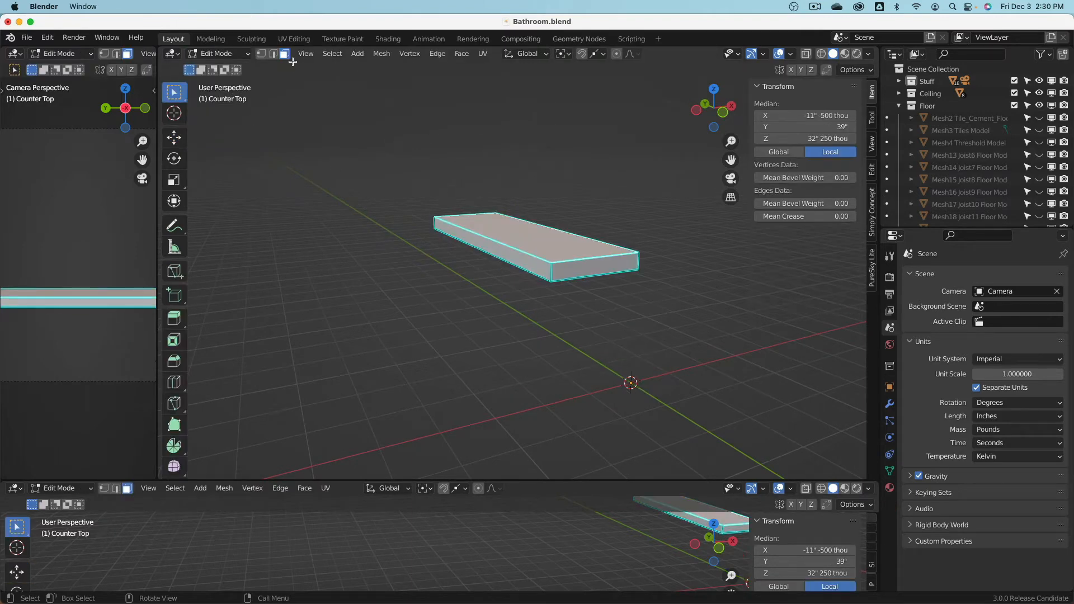
key("shift+s")
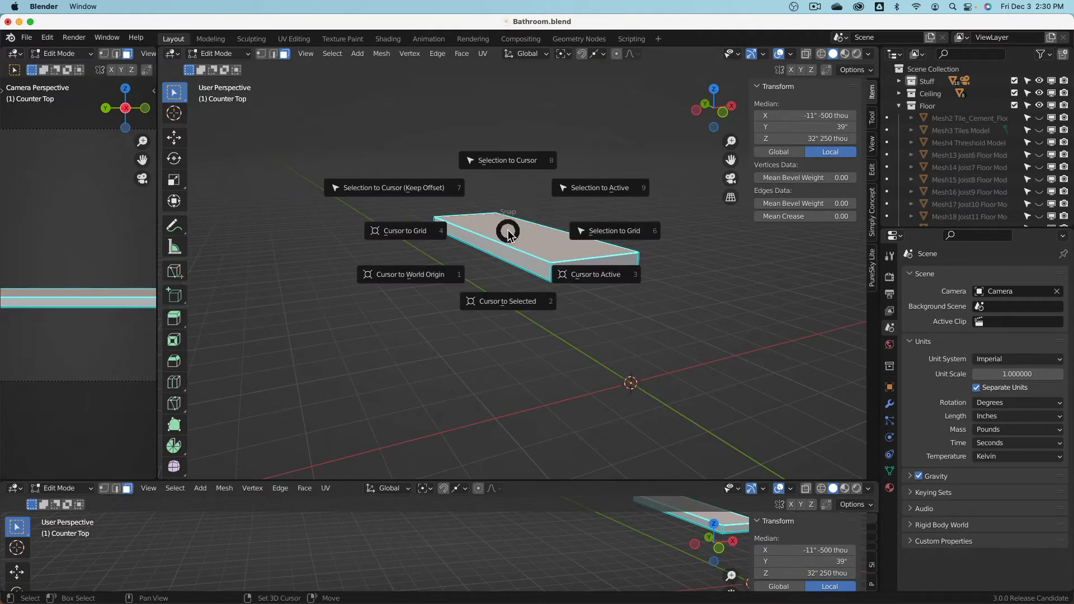
left_click(506, 303)
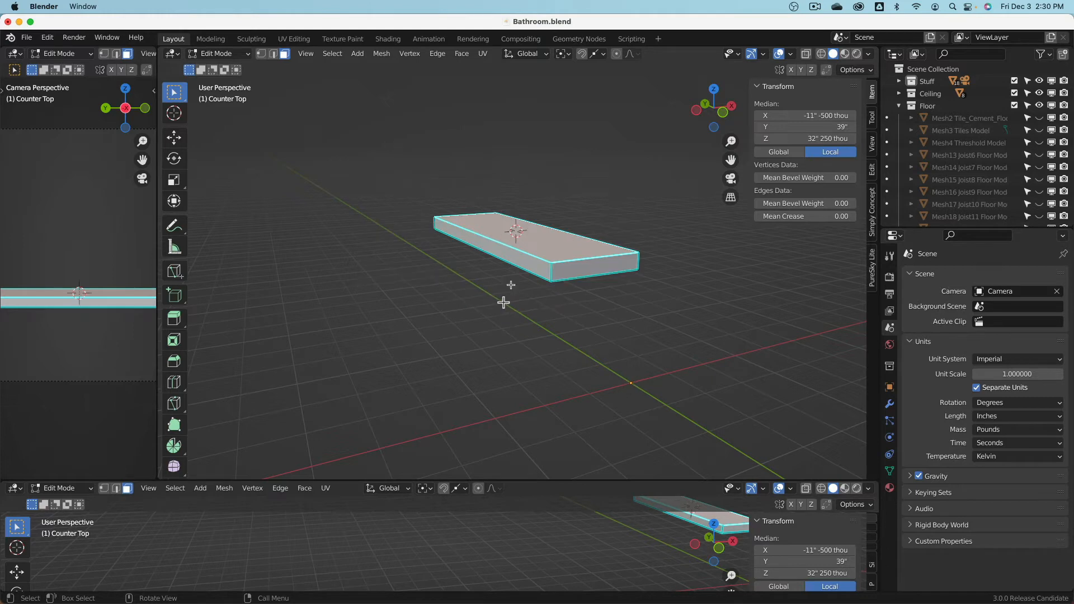
- Return to Object Mode and set the countertop's origin to the 3D cursor
left_click(224, 54)
left_click(224, 69)
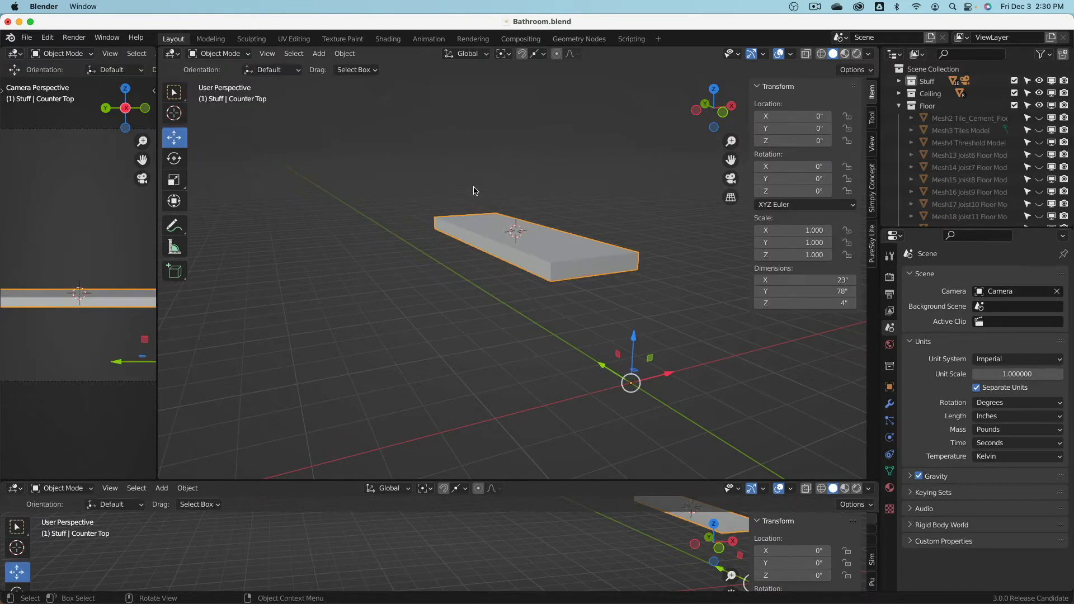
right_click(475, 190)
mouse_move(474, 230)
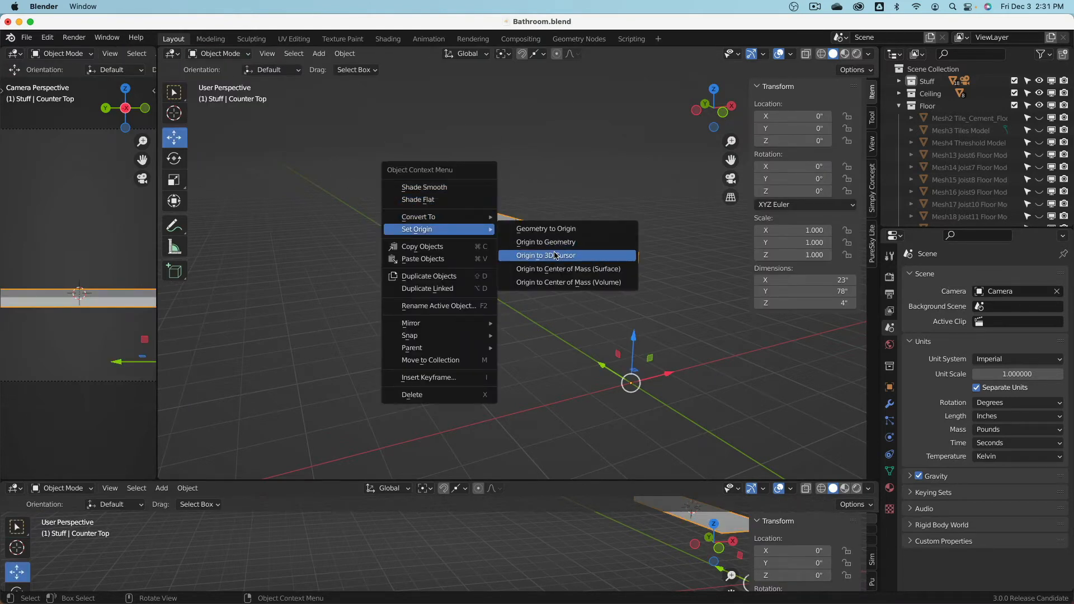
left_click(546, 250)
middle_click_drag(493, 220, 490, 223)
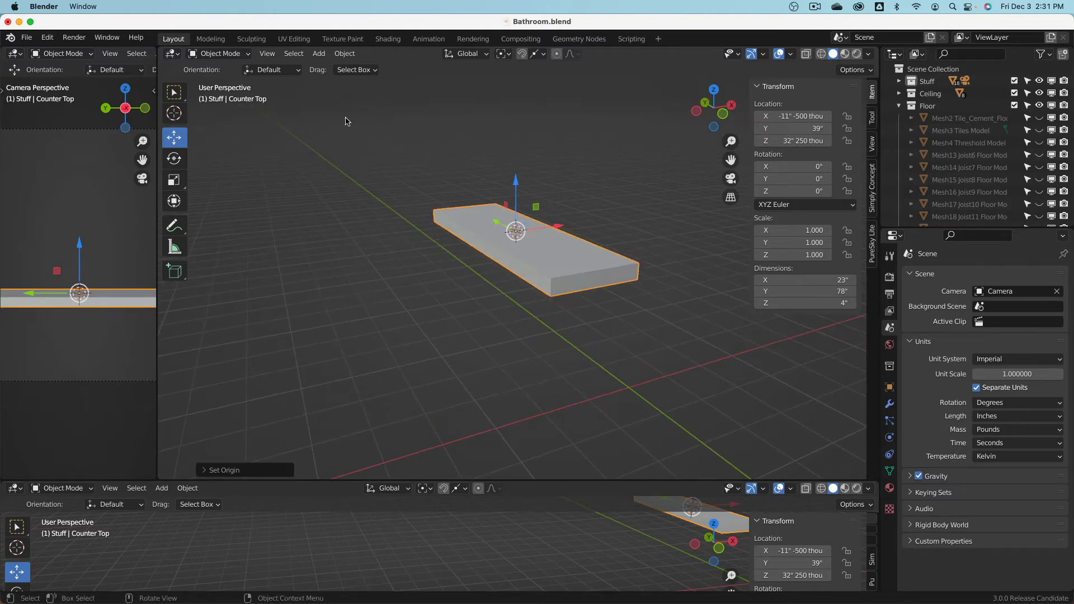
- Give the countertop's upper front long edge a bevel weight of 1.00 in Edit Mode and return to Object Mode
left_click(216, 56)
left_click(223, 80)
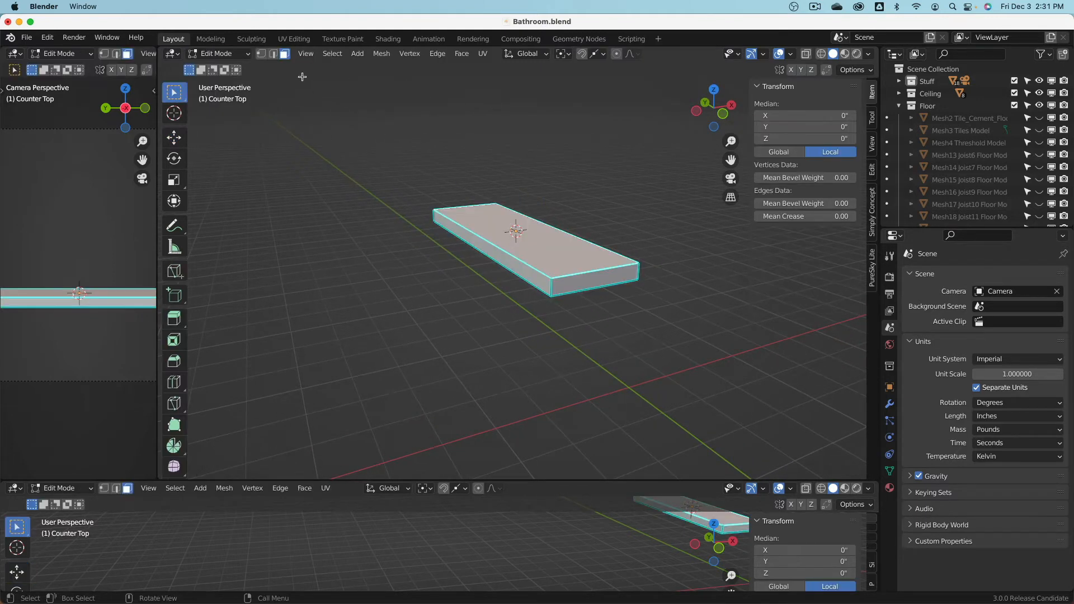
left_click(275, 54)
left_click(470, 230)
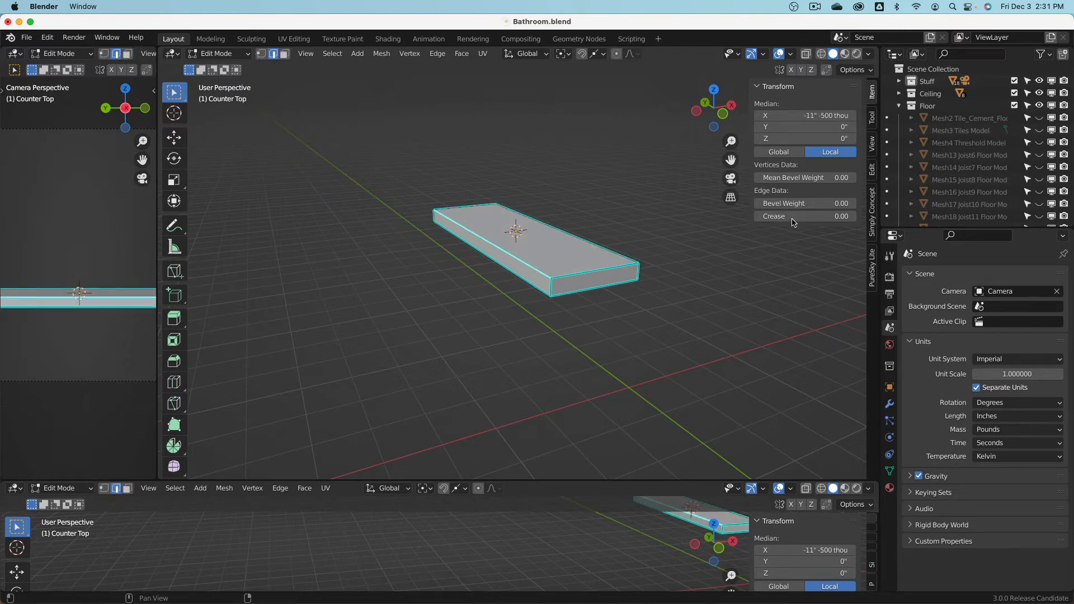
left_click_drag(783, 206, 828, 206)
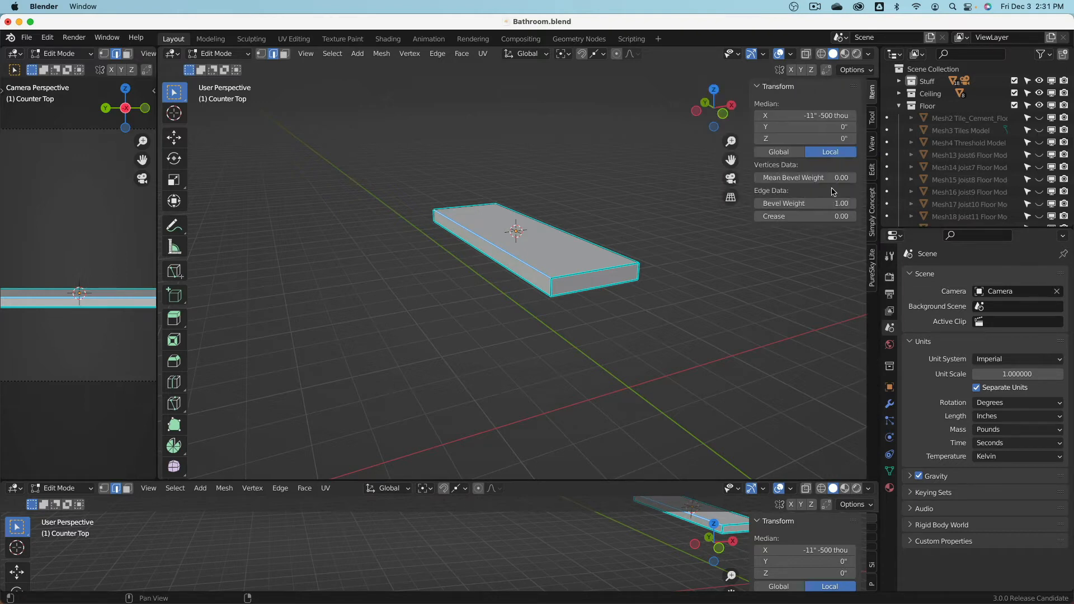
left_click(220, 54)
left_click(219, 56)
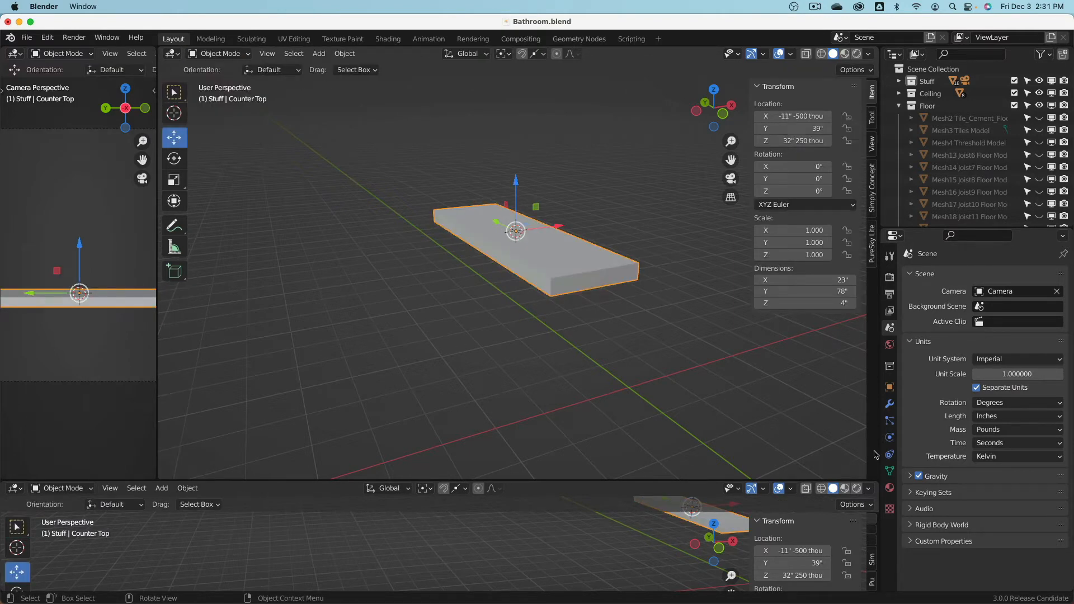
- Add a Bevel modifier to the countertop with an amount of 0.5 in and its limit method set to Weight
left_click(890, 404)
left_click(949, 276)
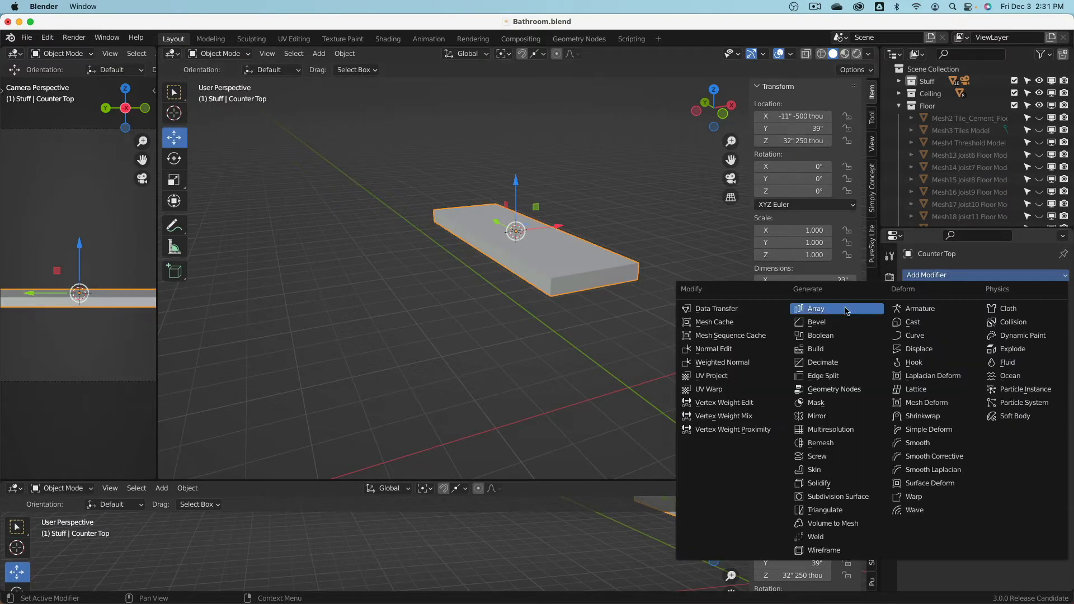
left_click(843, 323)
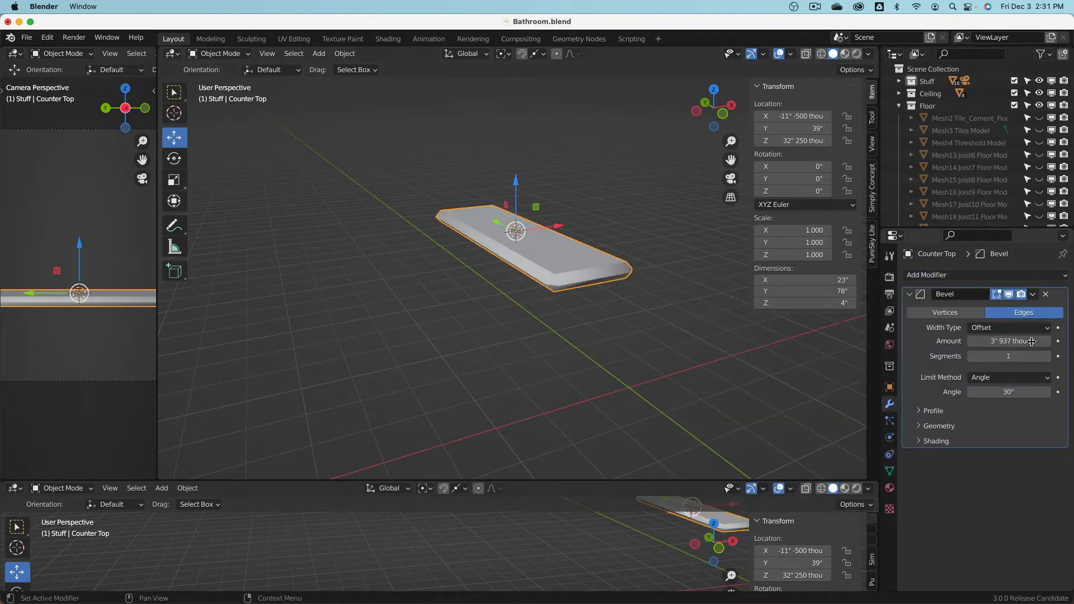
left_click(1014, 341)
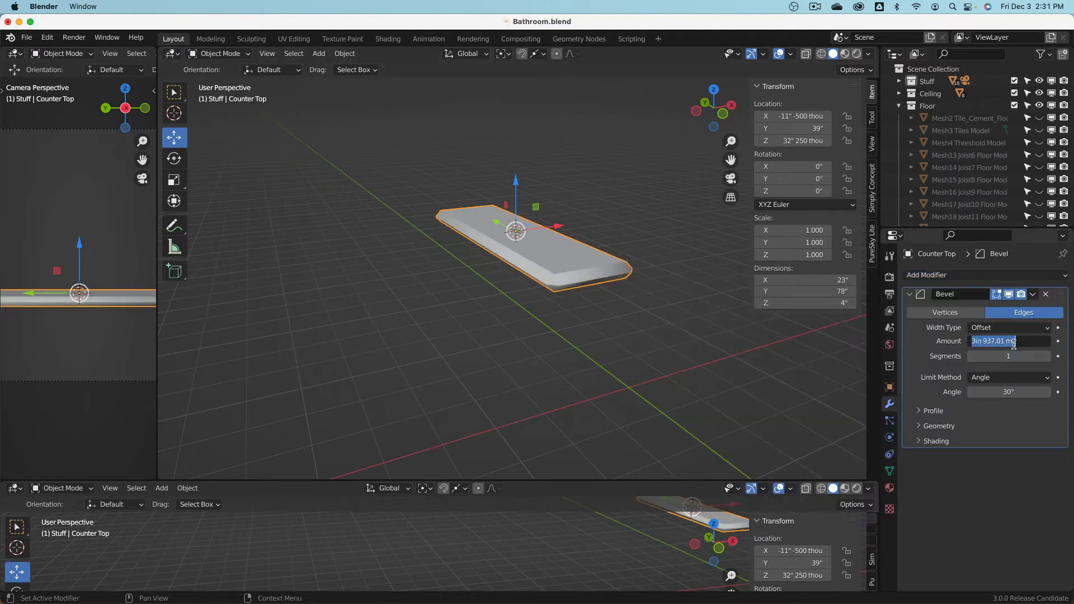
type(".5")
key("Return")
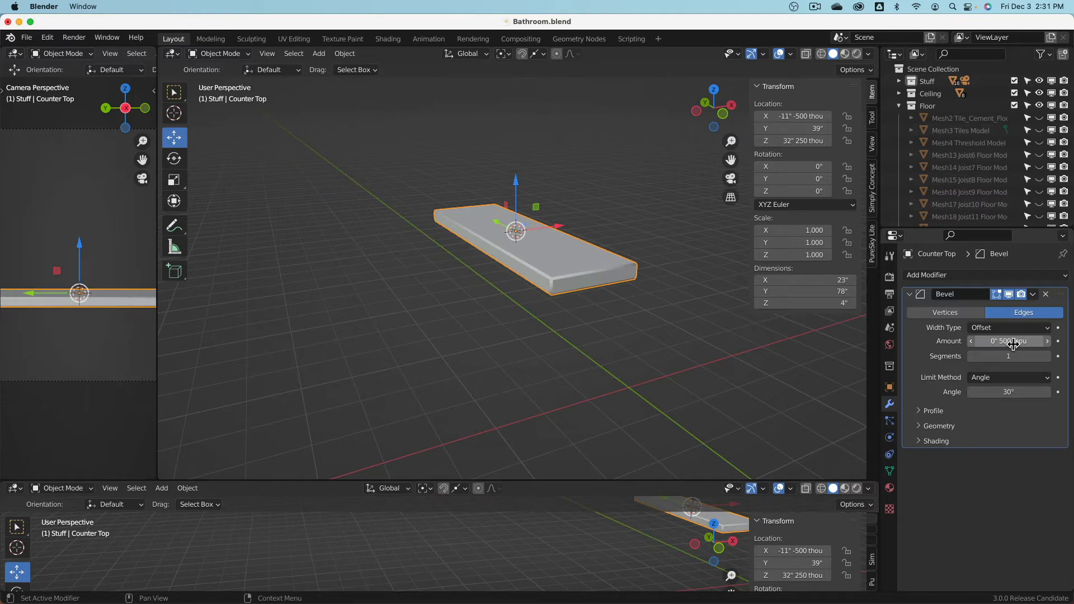
left_click(1002, 378)
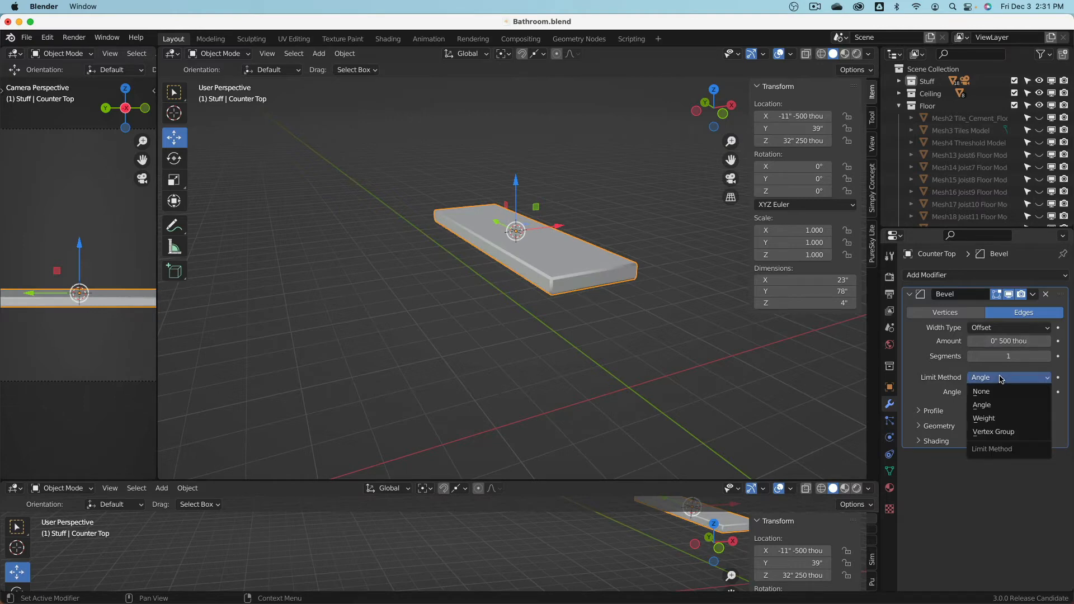
left_click(1010, 425)
scroll(591, 282, "up", 2)
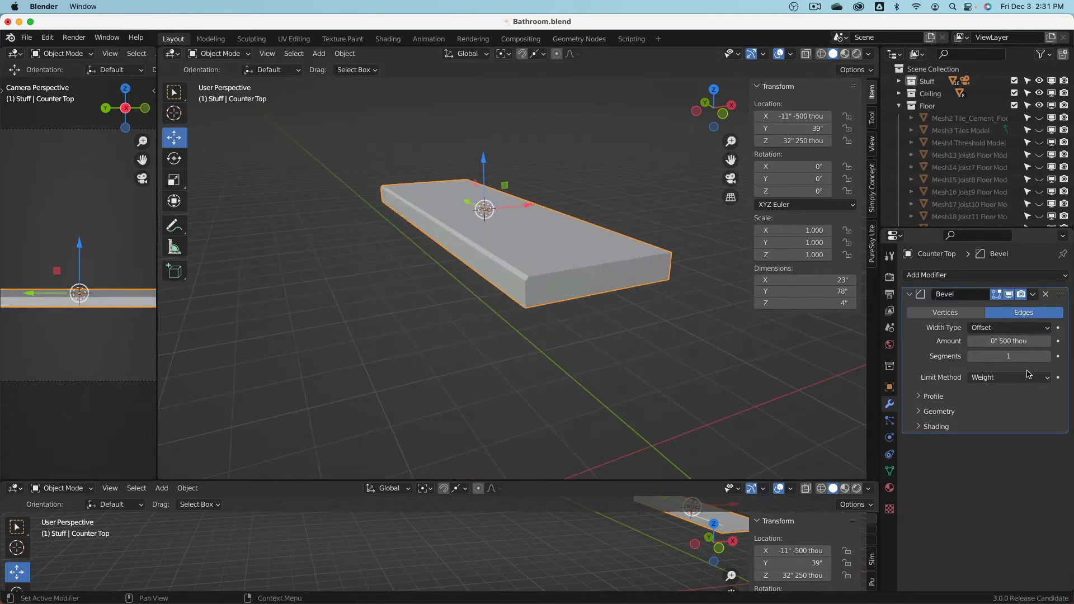
- Try a rounder countertop edge by setting the Bevel modifier's amount to 1 in and its segments to 10
left_click(1010, 341)
type("1")
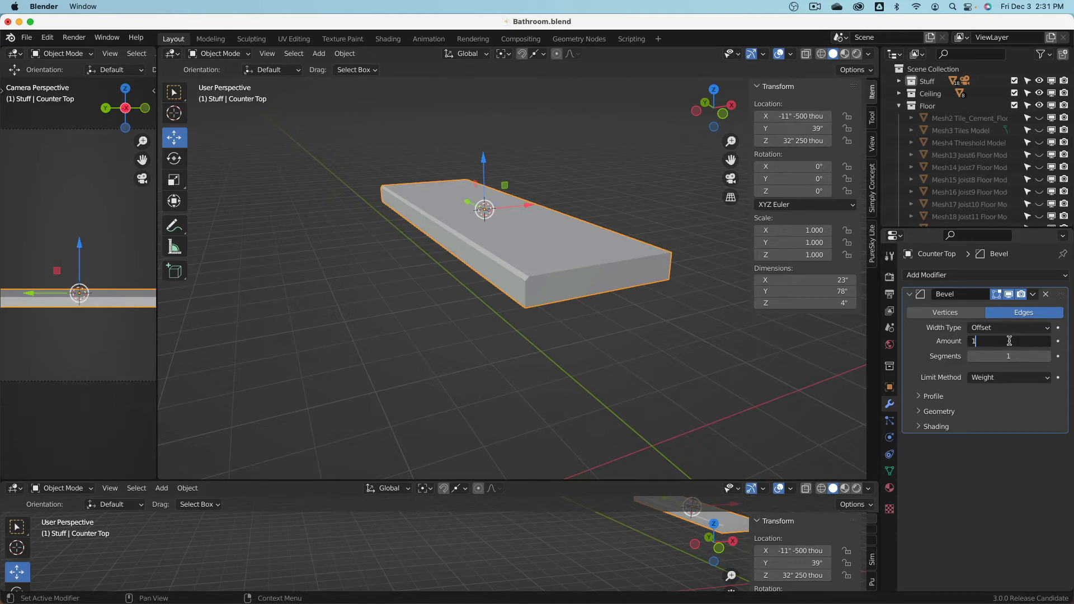
key("Return")
left_click(1006, 358)
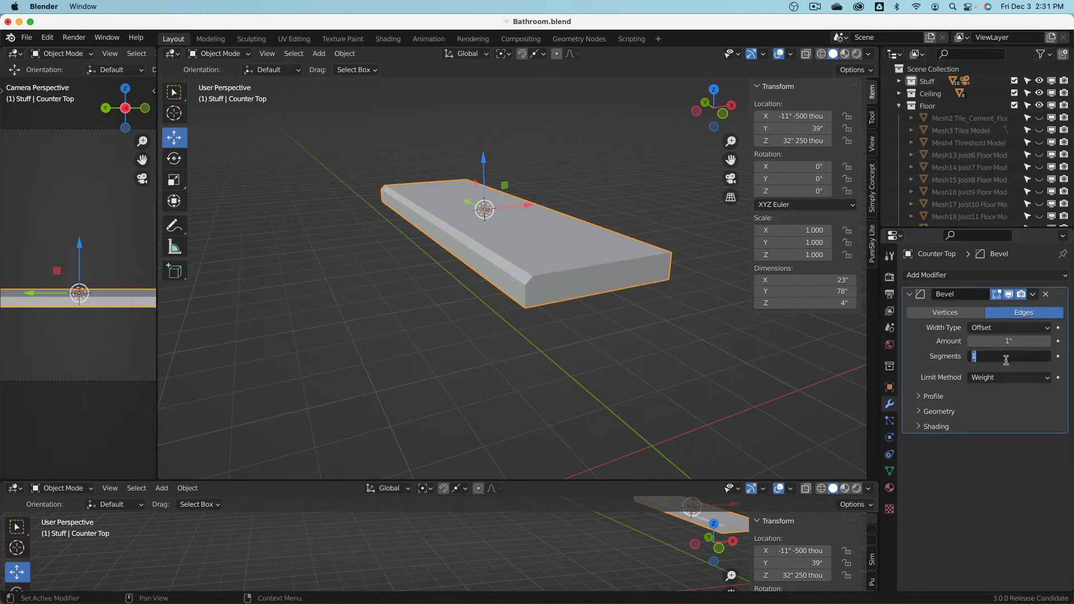
type("10")
key("Return")
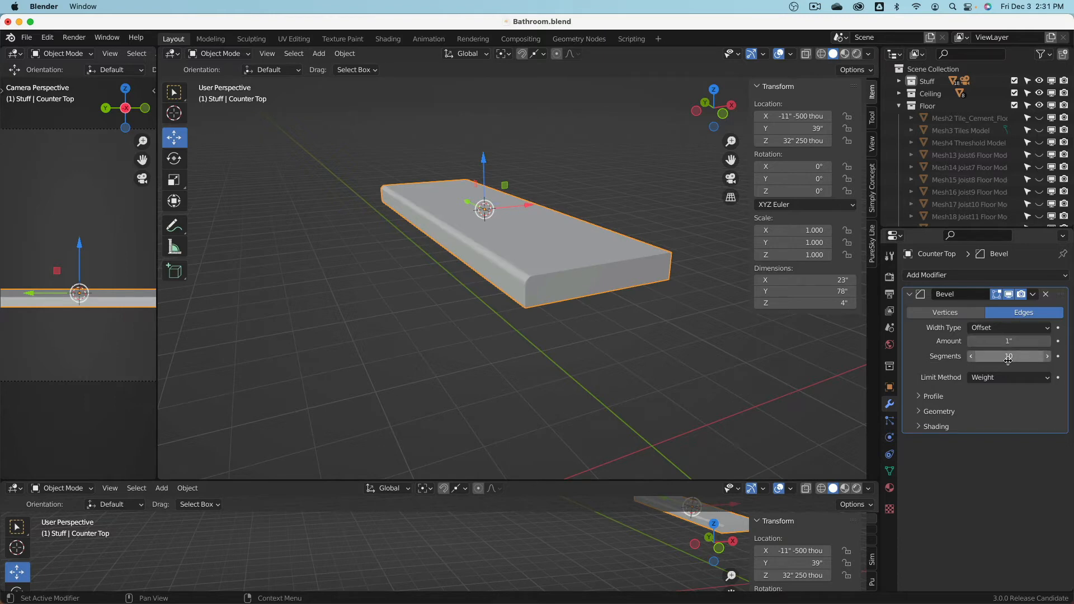
- Set the countertop's Bevel modifier back to 1 segment and an amount of 0.5 in
left_click(1007, 358)
type("1")
key("Return")
mouse_move(546, 279)
middle_mouse_down()
mouse_move(507, 266)
mouse_move(538, 290)
middle_mouse_up()
double_click(1008, 340)
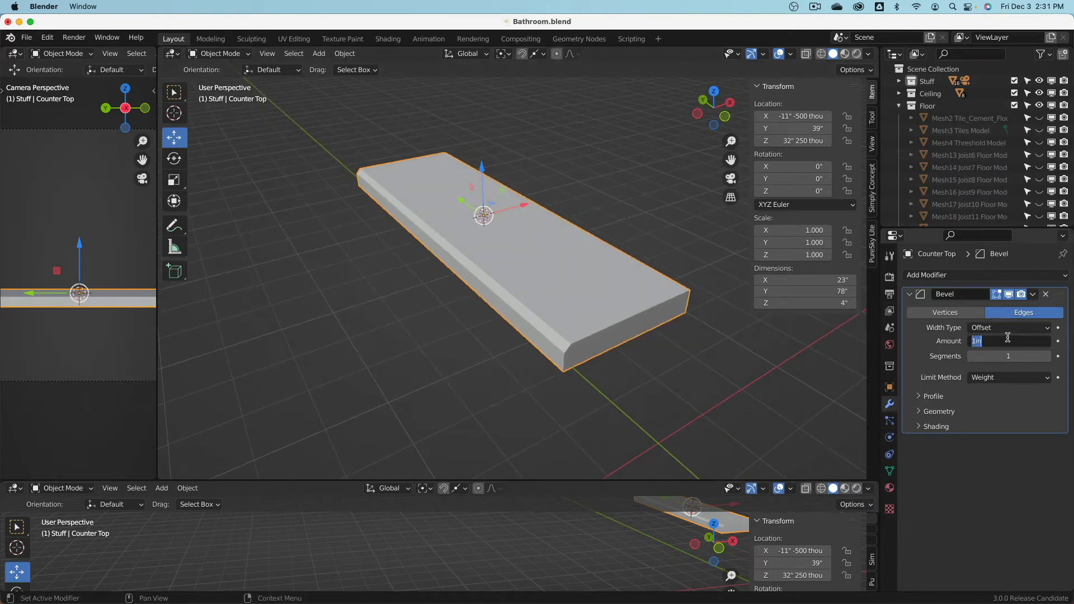
type(".5")
key("Return")
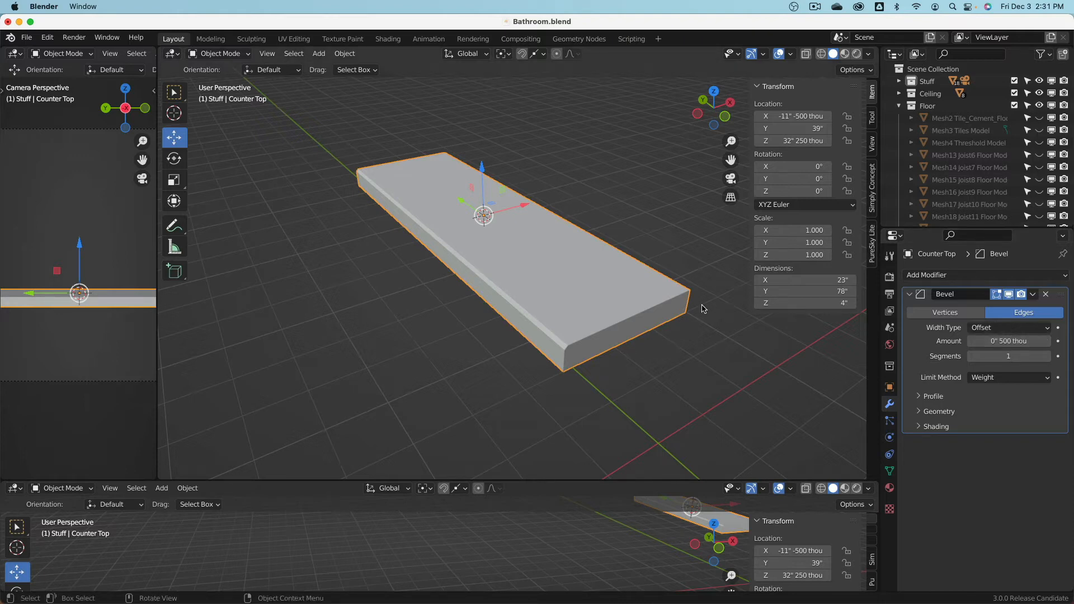
- Toggle the Bevel modifier's viewport display repeatedly to compare the countertop with and without the beveled front edge
left_click(1008, 294)
left_click(1009, 294)
left_click(1007, 295)
left_click(1008, 295)
left_click(1007, 295)
left_click(1007, 295)
left_click(1007, 295)
left_click(1007, 295)
left_click(1007, 295)
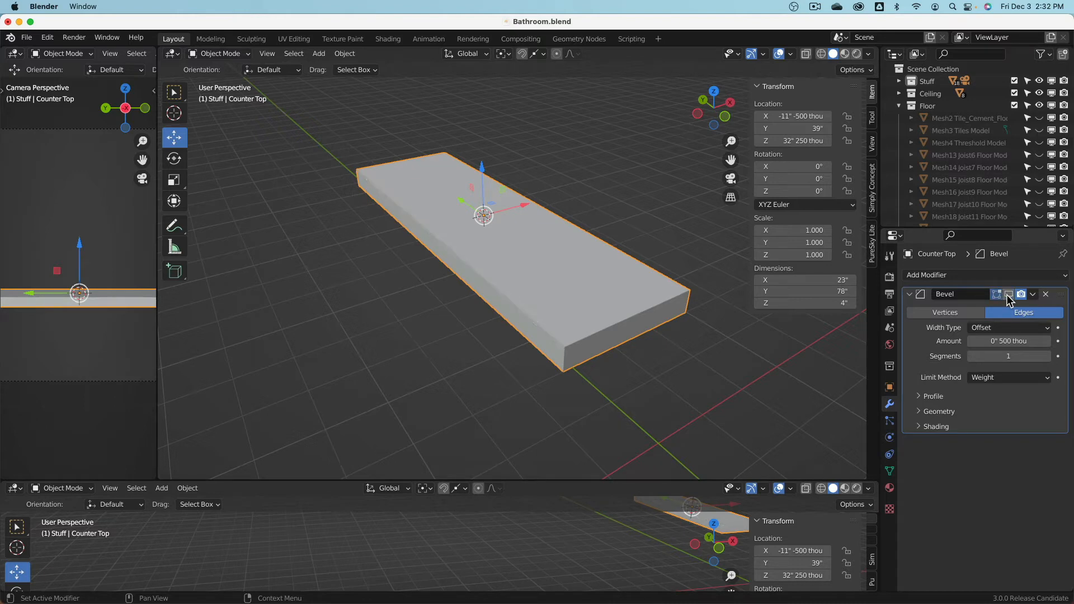
- Turn on the viewport display of the counter top's Bevel modifier
left_click(1008, 295)
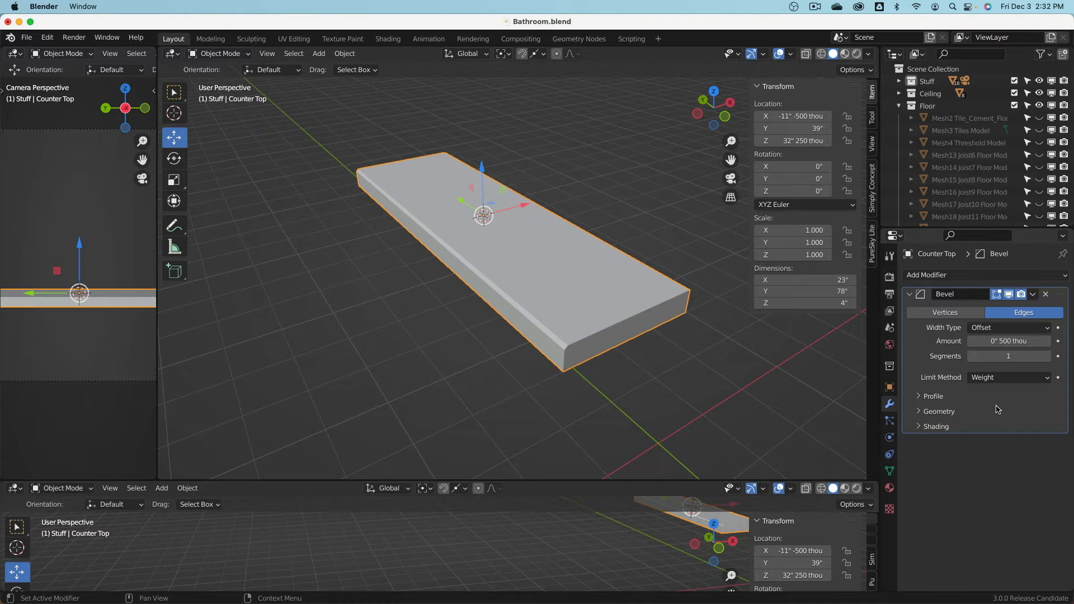
scroll(636, 343, "up", 3)
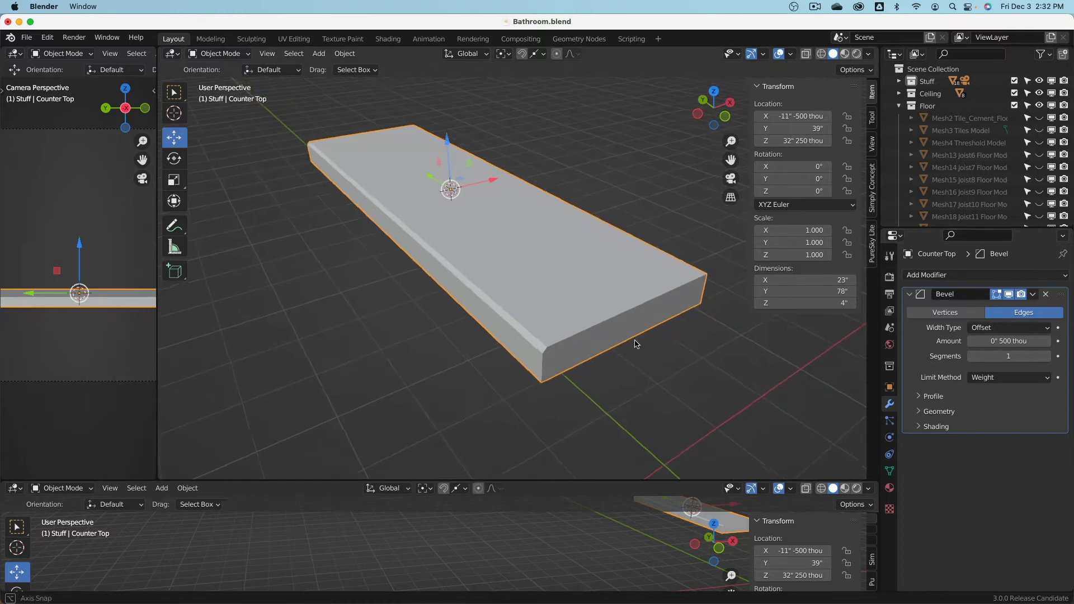
scroll(610, 338, "up", 1)
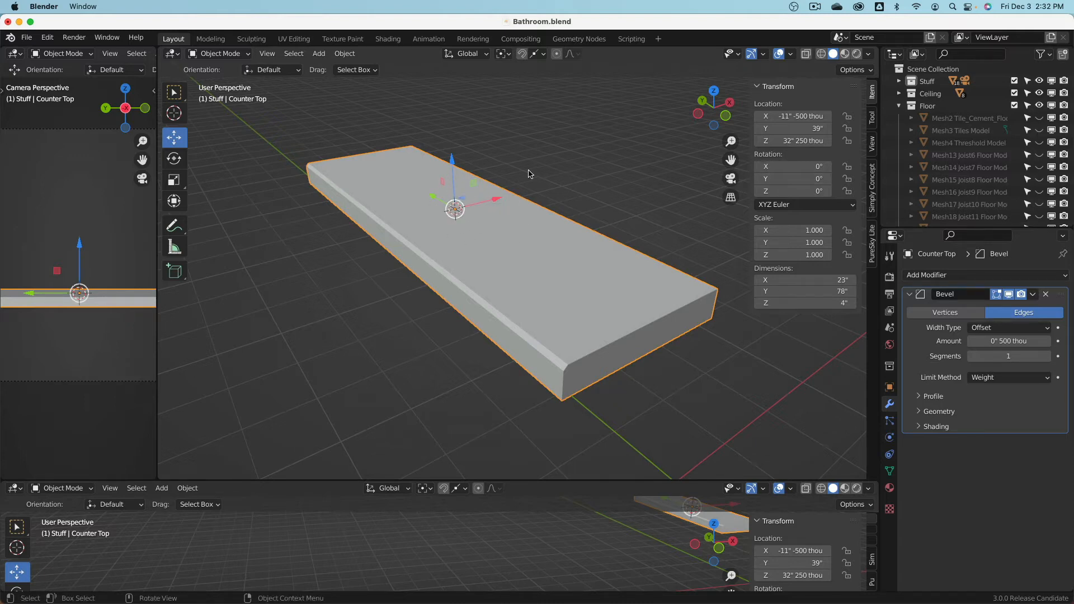
- Reveal all hidden objects in the scene and switch the viewport to wireframe shading
key("alt+h")
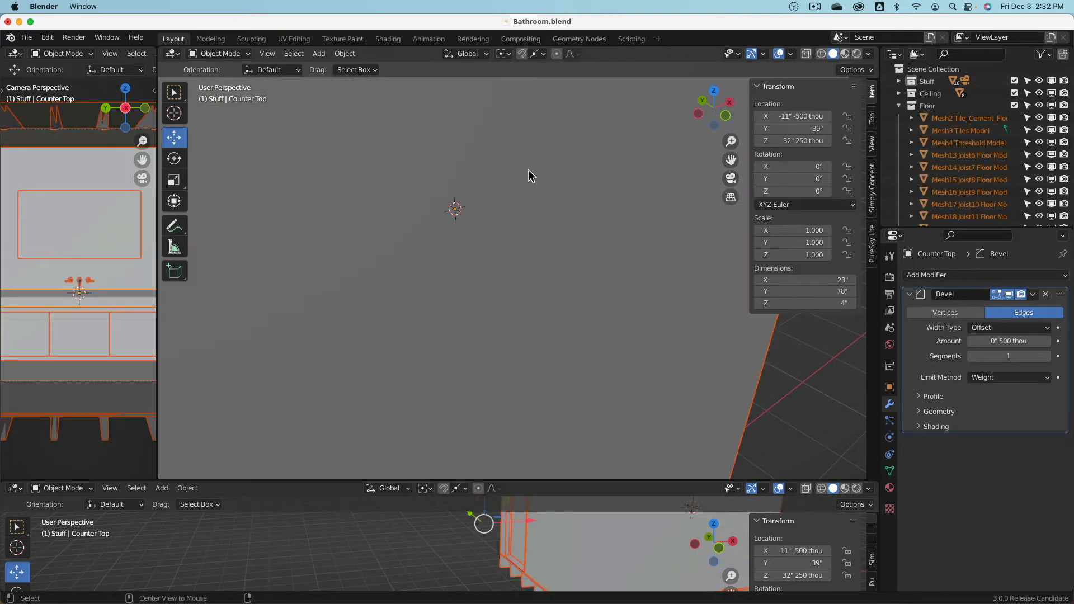
key("z")
left_click(414, 219)
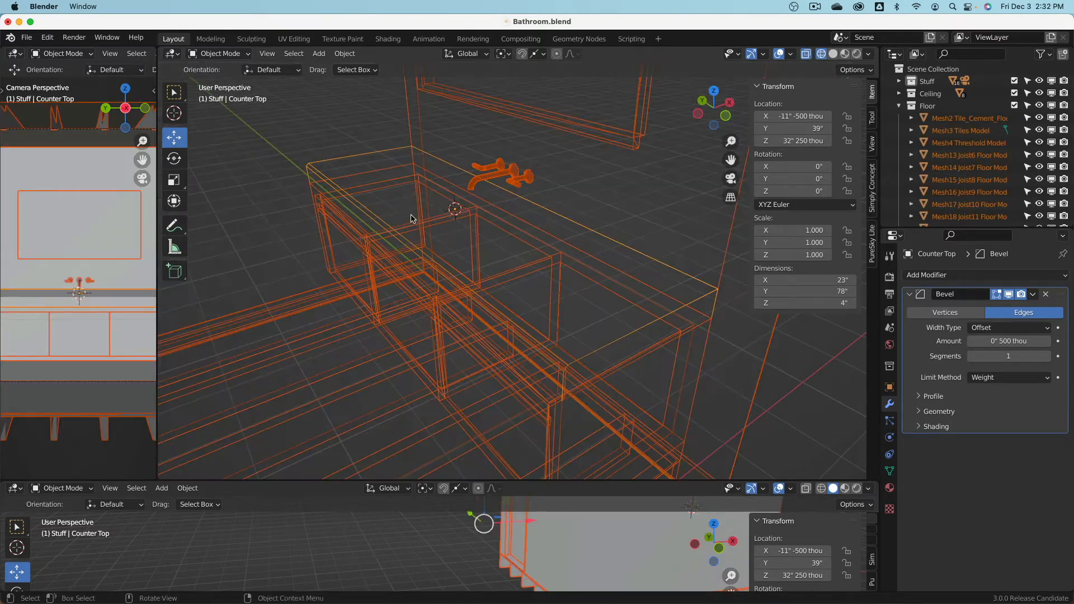
- Isolate the faucet spout and the counter top by hiding all other objects, and return to solid shading
left_click(474, 187)
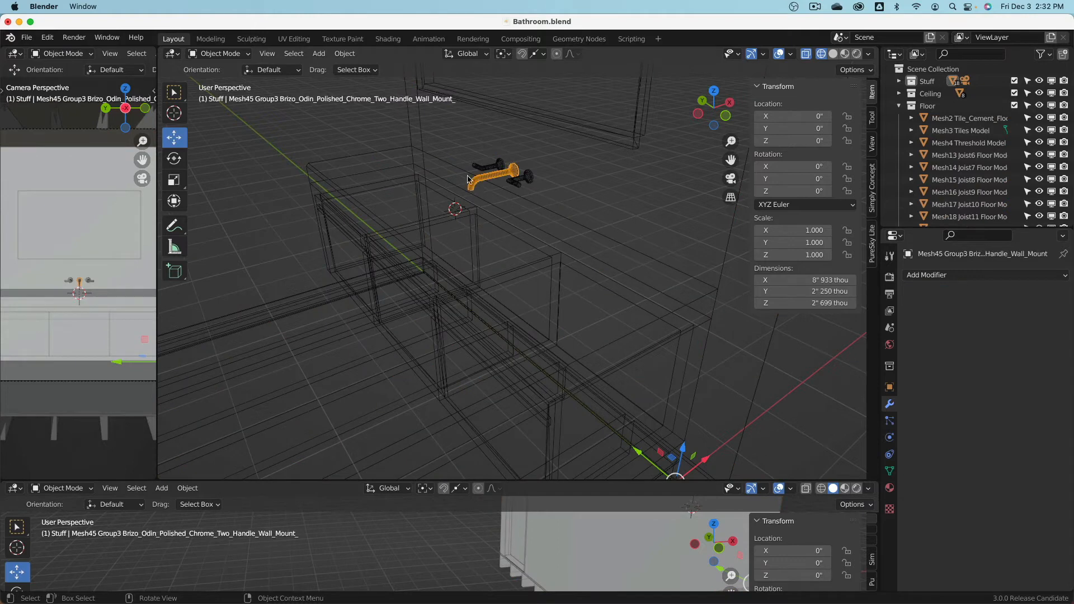
left_click(443, 166, "shift")
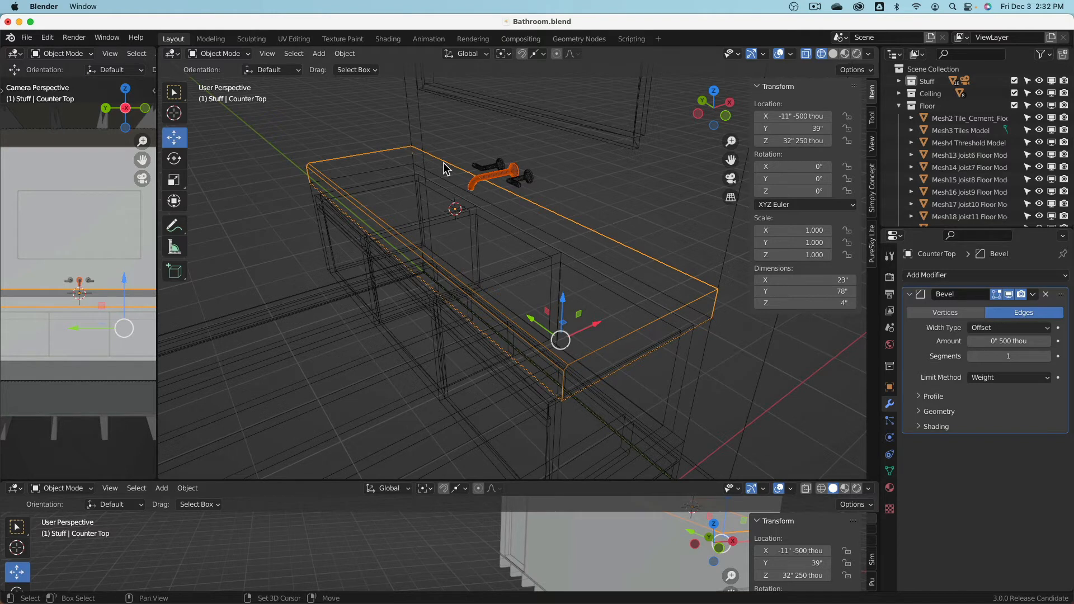
key("shift+h")
key("z")
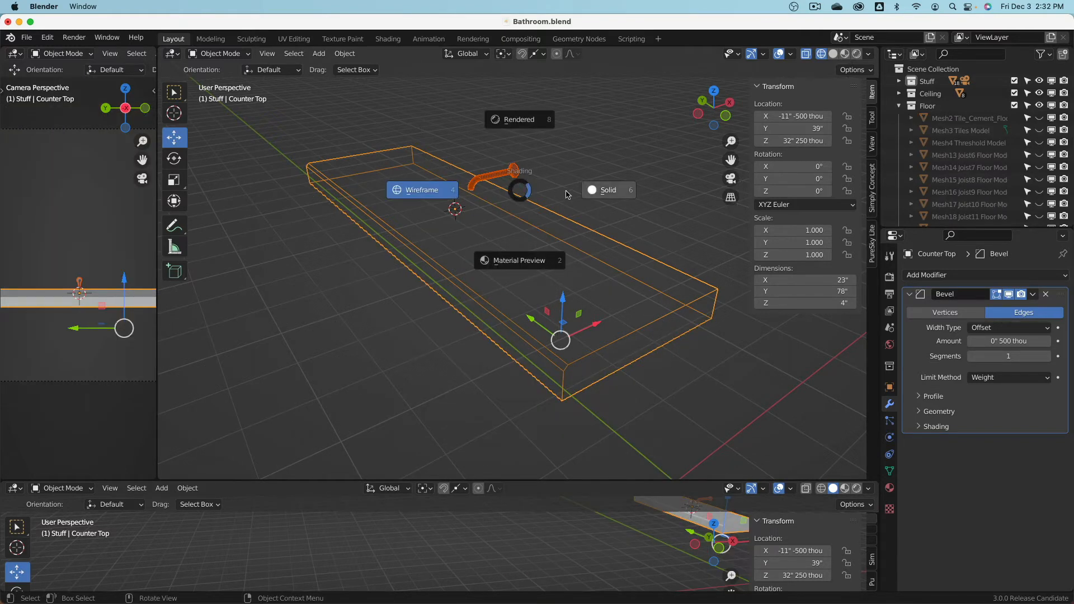
left_click(603, 187)
mouse_move(518, 204)
middle_mouse_down()
mouse_move(546, 233)
mouse_move(689, 207)
mouse_move(691, 167)
mouse_move(591, 219)
mouse_move(497, 222)
middle_mouse_up()
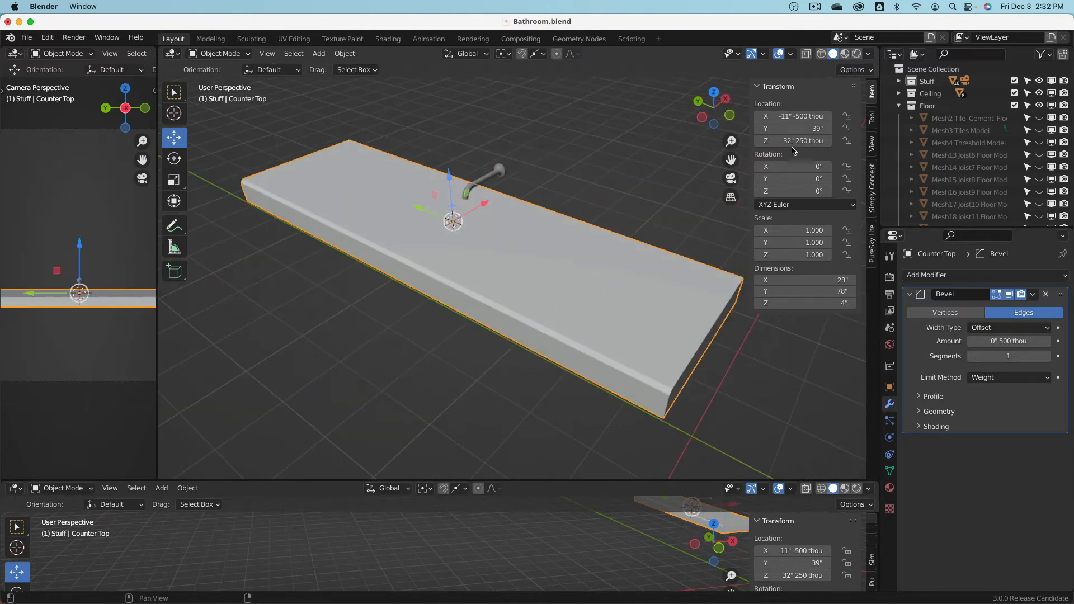
- Create a new collection under the Scene Collection and name it Sink Cuts
left_click(899, 106)
right_click(893, 159)
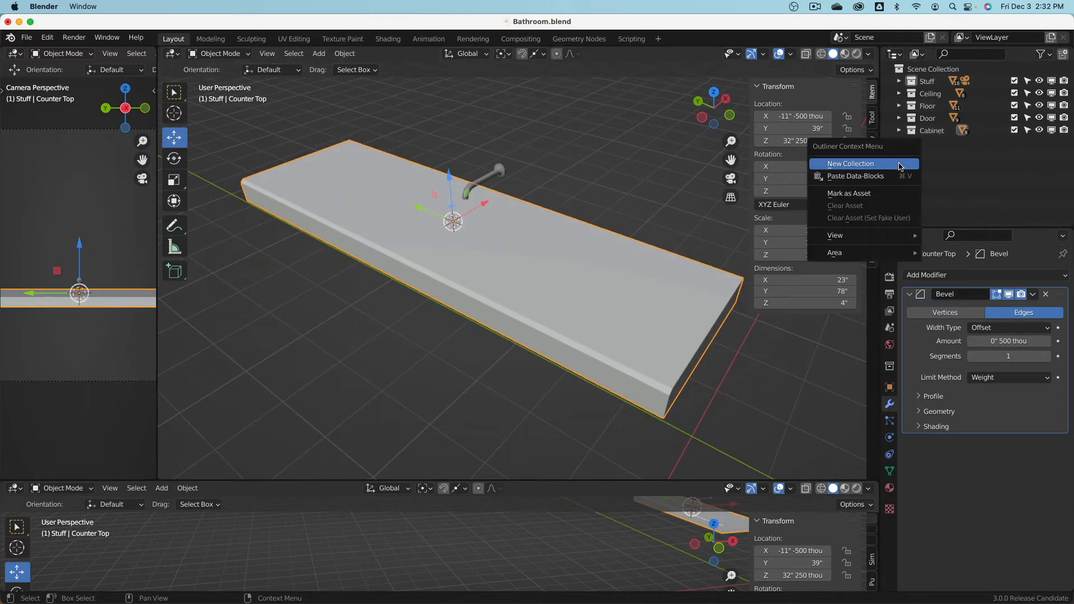
left_click(902, 164)
left_click(934, 147)
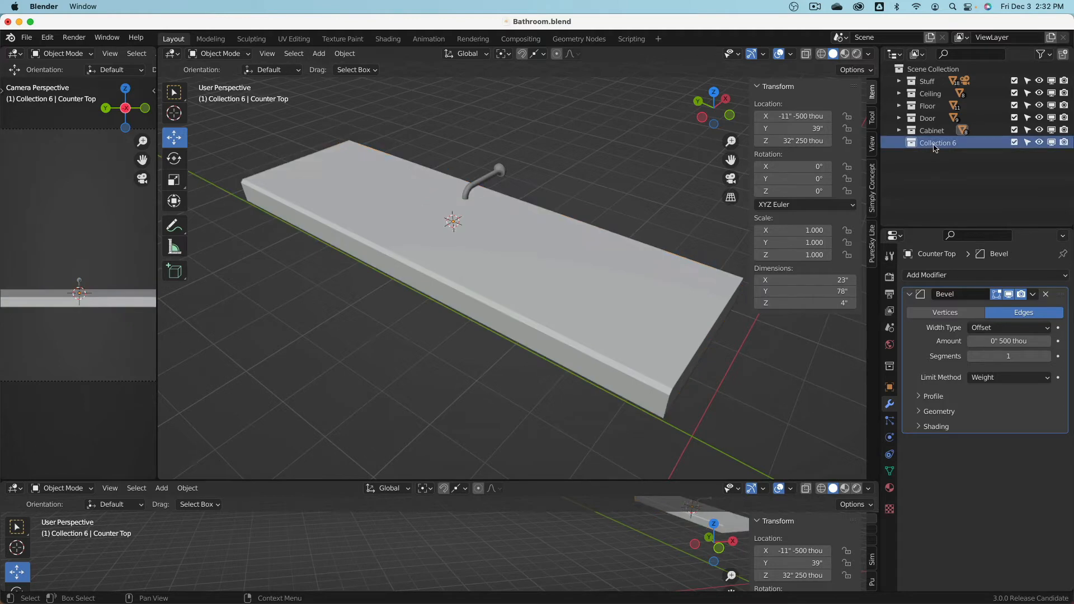
double_click(935, 145)
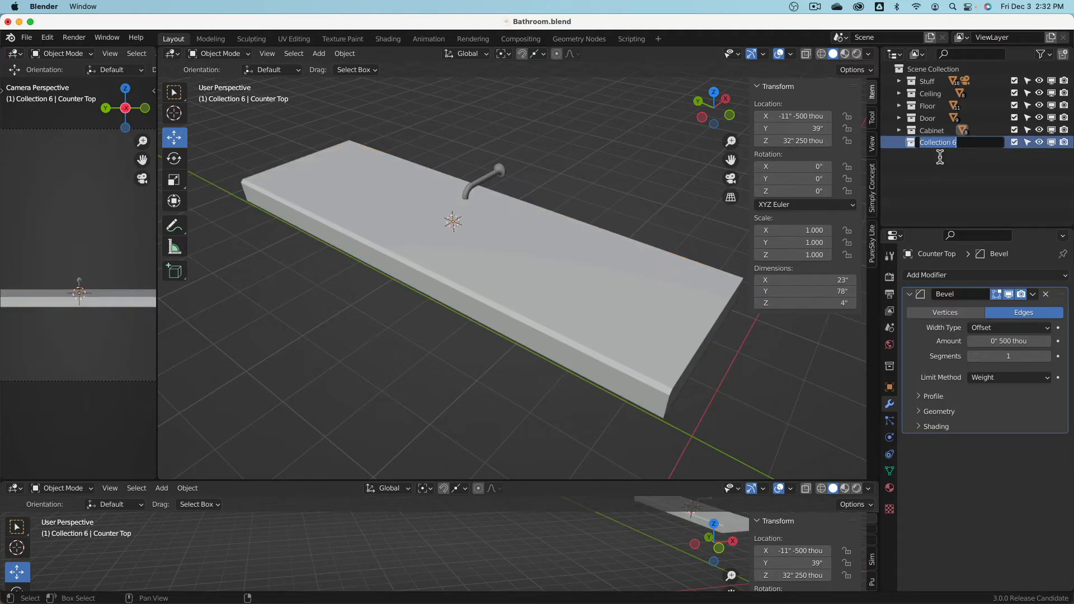
type("Sink Cuts")
key("Return")
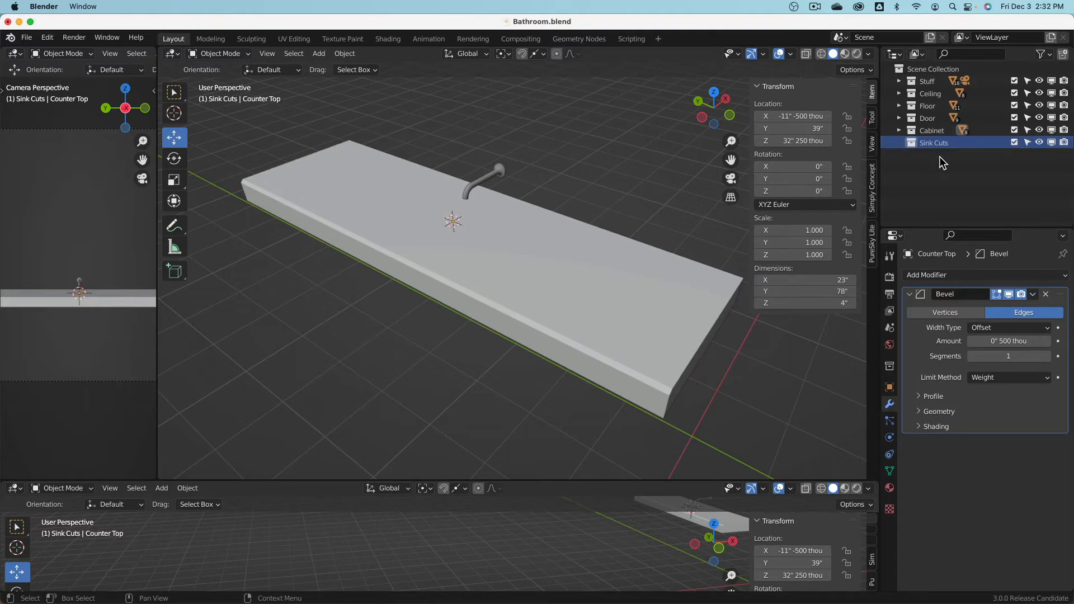
- Create a sub-collection inside Sink Cuts and name it Option 1
right_click(936, 175)
left_click(925, 179)
left_click(946, 155)
double_click(947, 155)
left_click_drag(968, 158, 929, 157)
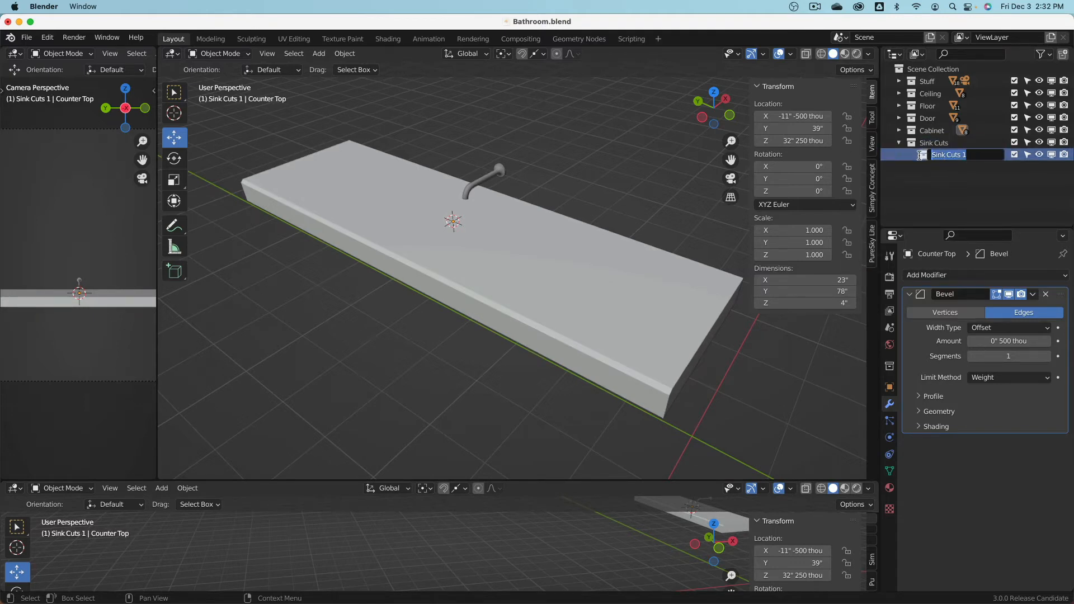
type("Option 1")
key("Return")
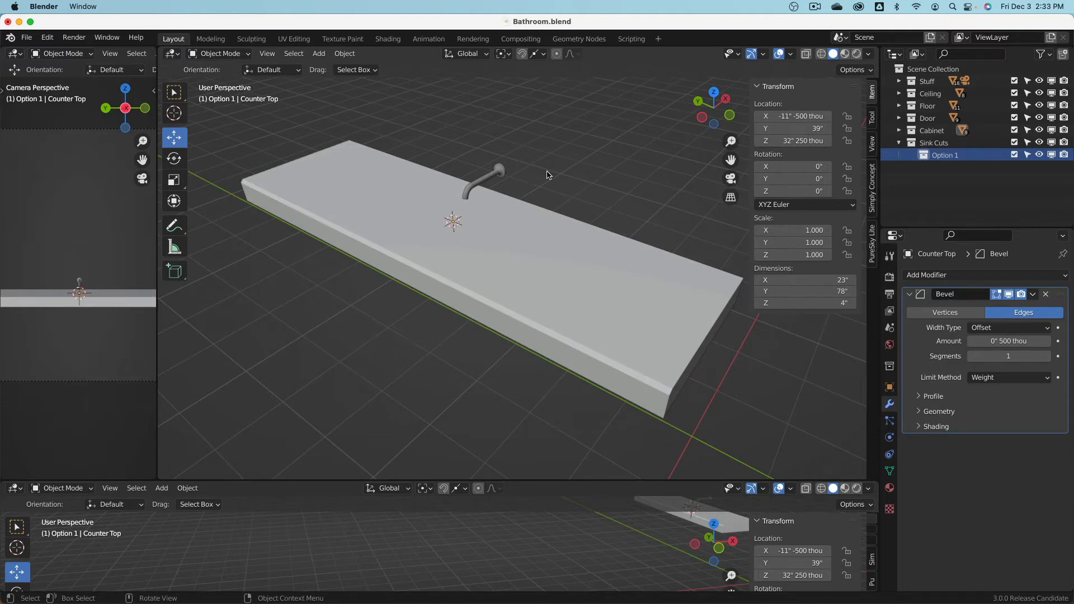
- Add a mesh plane at the 3D cursor on the counter top, inside the Option 1 collection
middle_click_drag(396, 184, 396, 185)
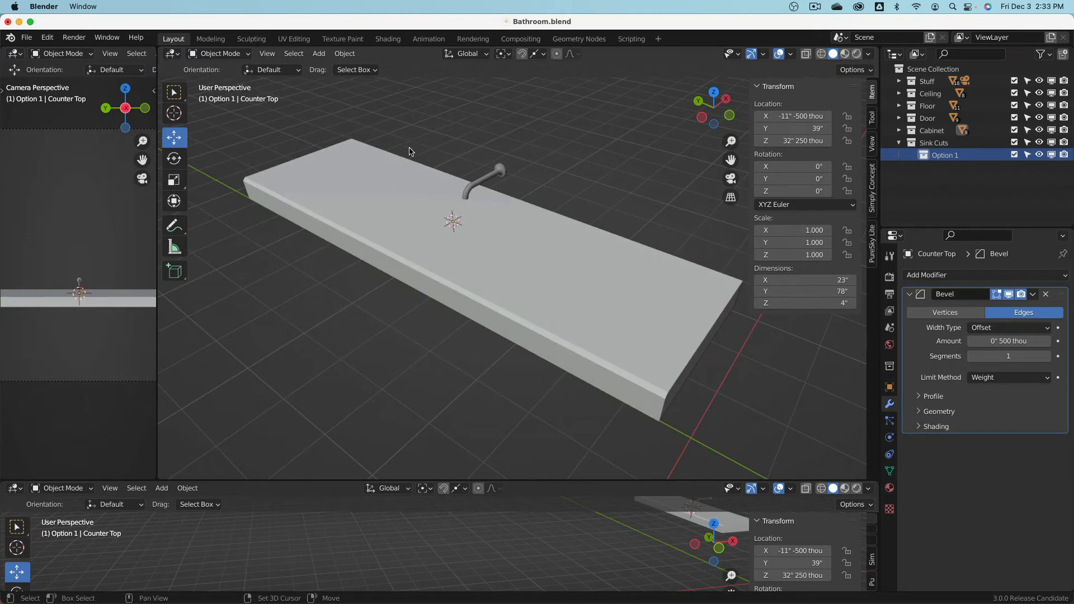
mouse_move(542, 264)
middle_mouse_down()
mouse_move(494, 230)
mouse_move(534, 263)
middle_mouse_up()
key("shift+a")
mouse_move(445, 157)
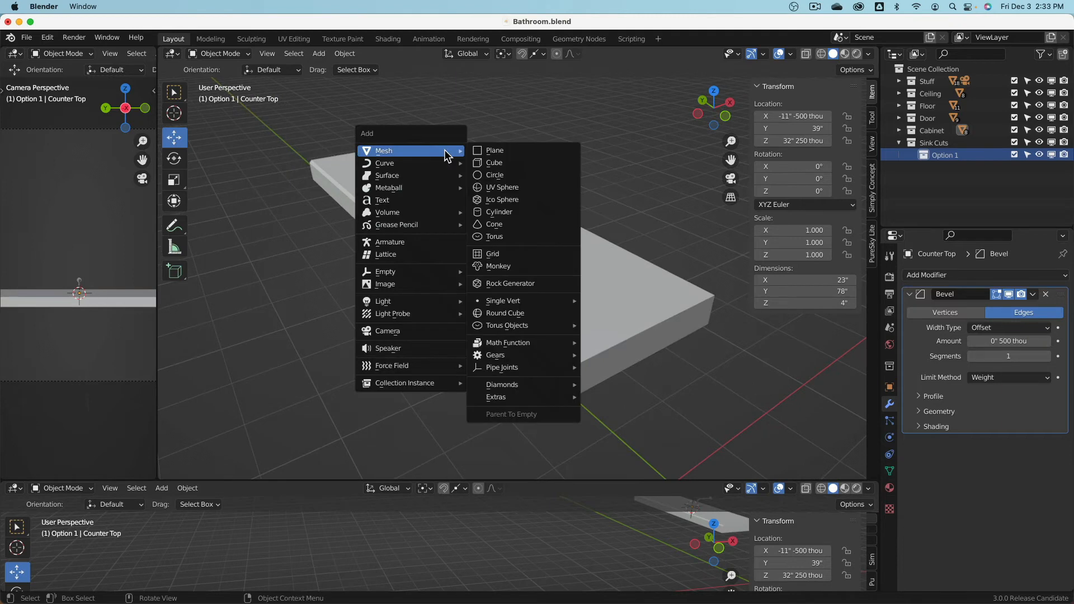
left_click(522, 153)
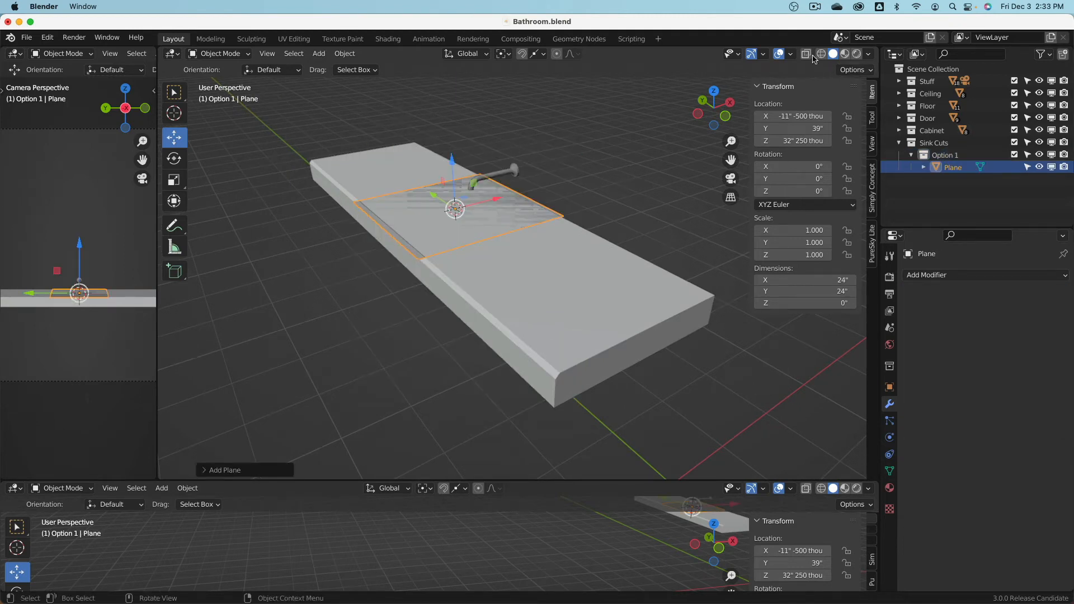
- Enter Edit Mode on the plane and enable the Edge Length measurement overlay
left_click(792, 54)
left_click(222, 53)
left_click(219, 78)
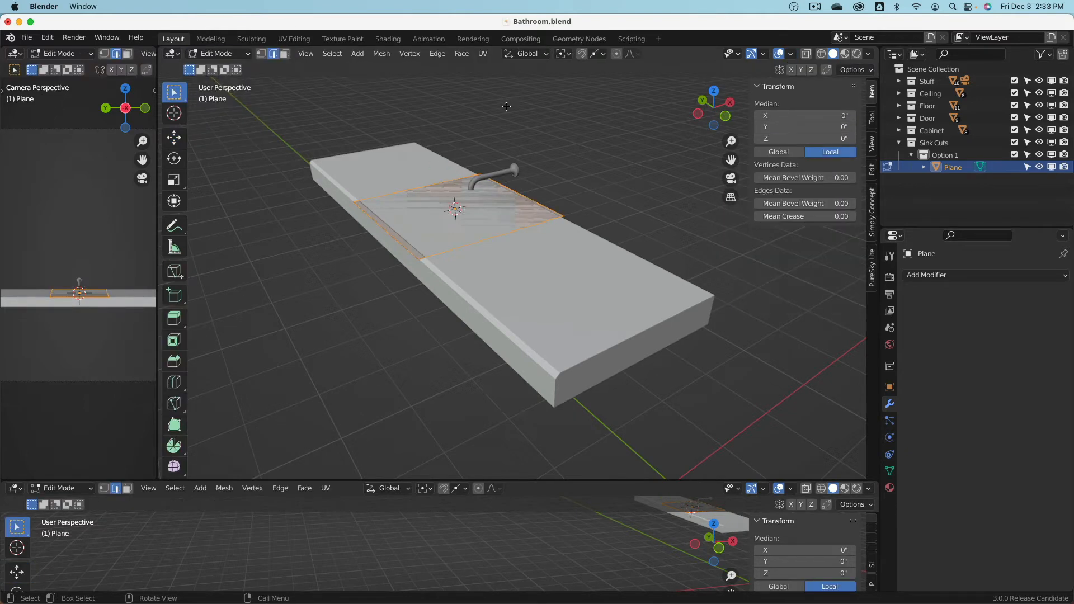
left_click(791, 54)
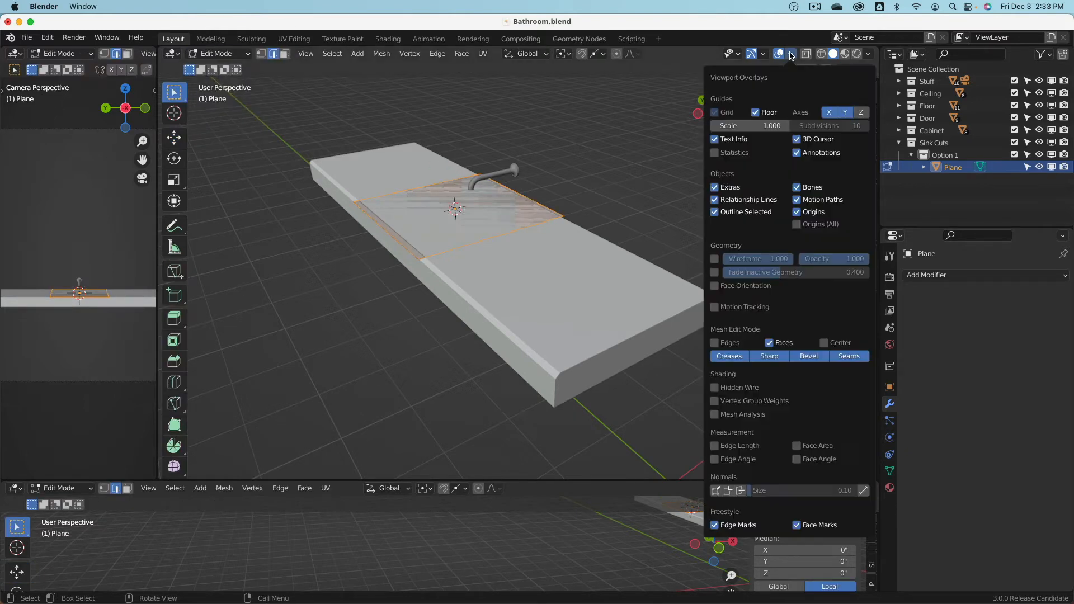
left_click(740, 445)
middle_click_drag(660, 193, 651, 188)
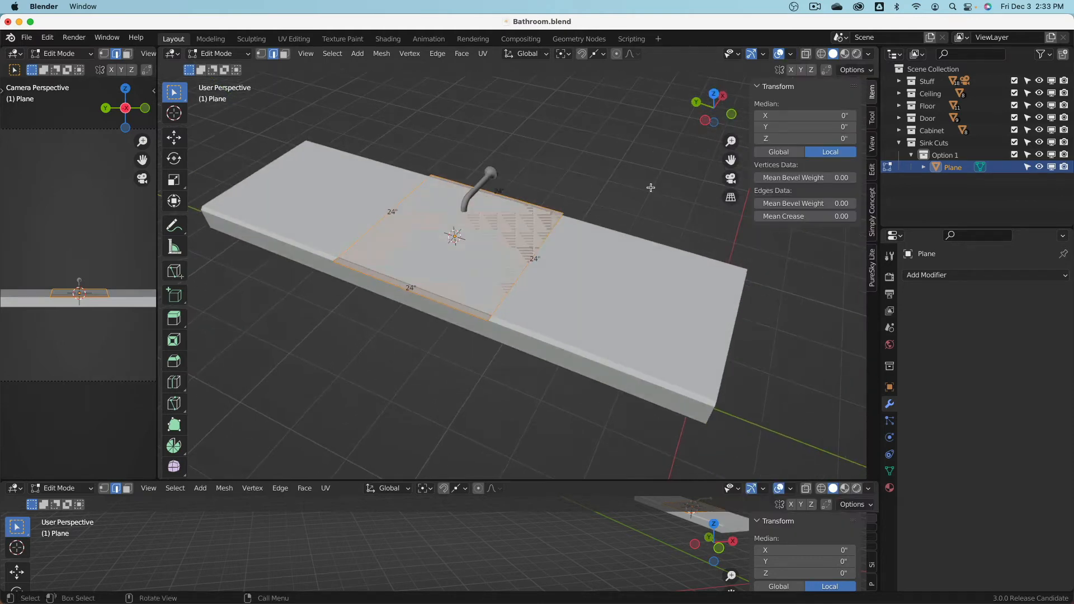
- Scale the plane down to about 12" square beneath the faucet spout
scroll(585, 204, "up", 3)
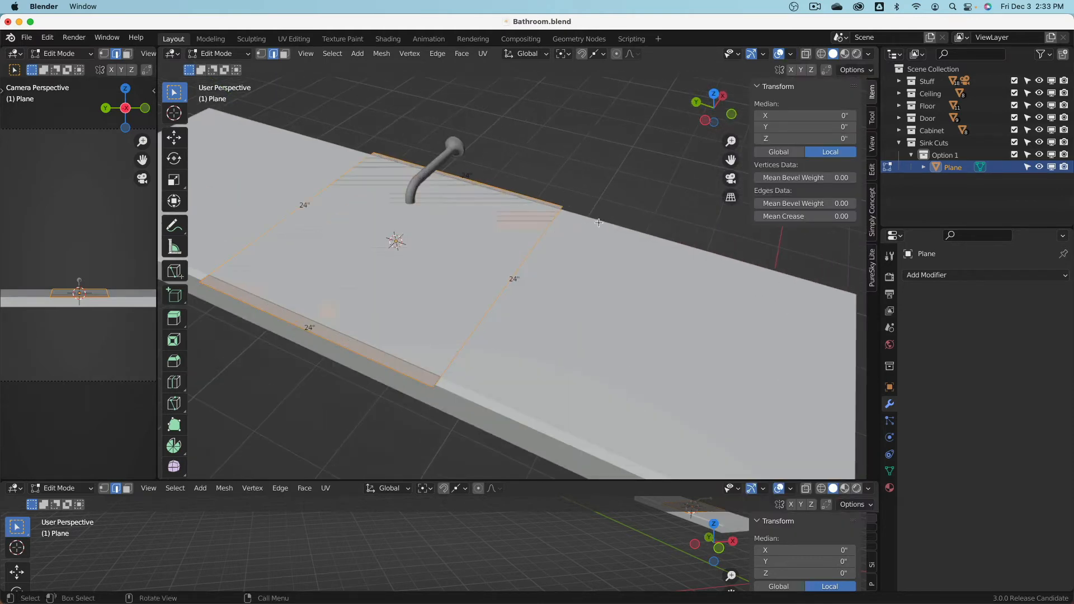
key("s")
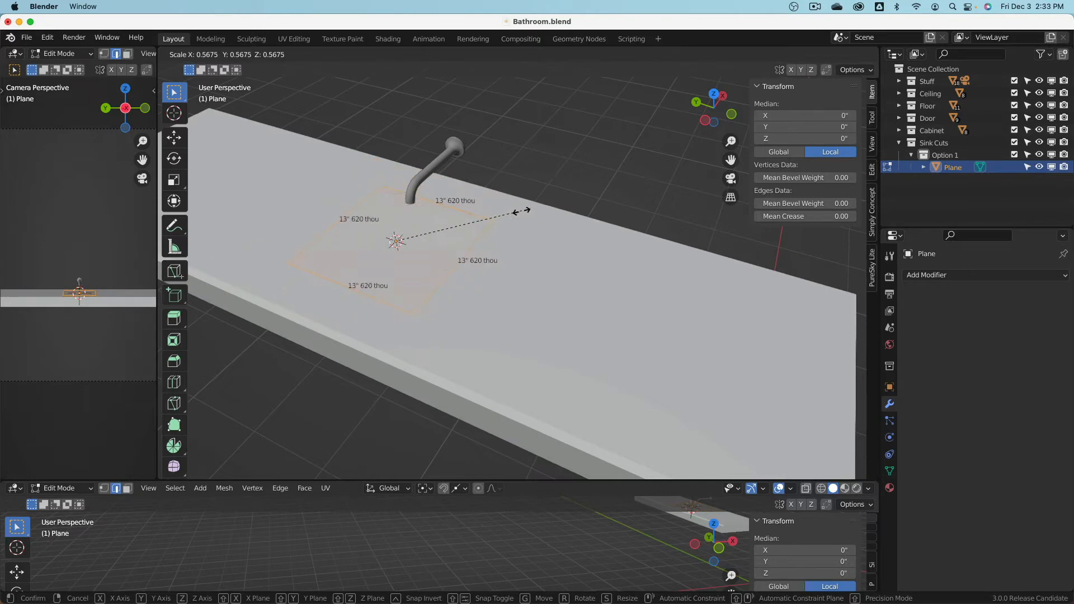
key("ctrl")
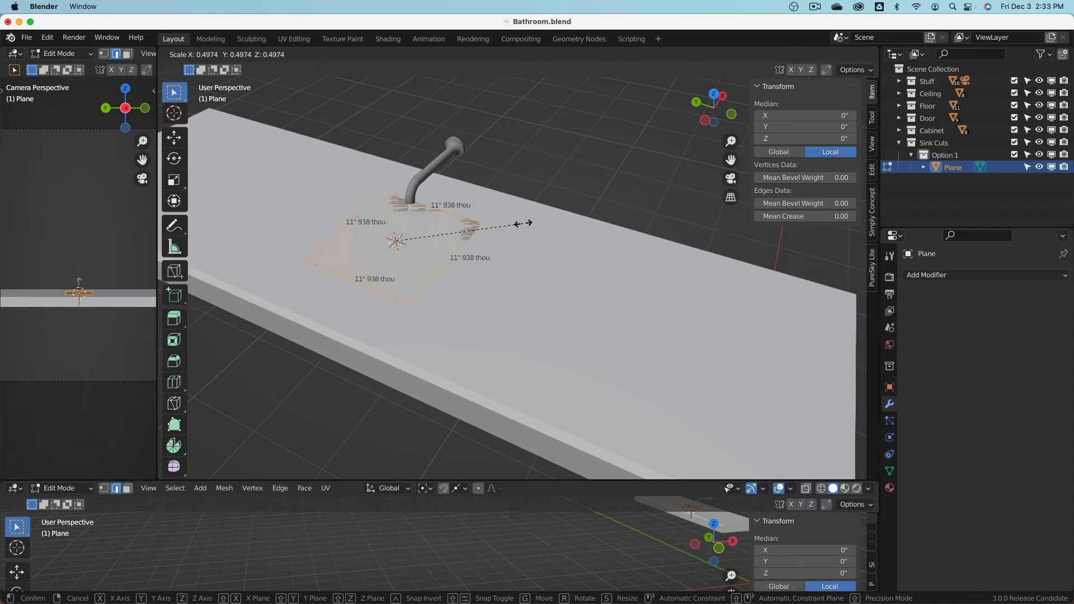
left_click(525, 223)
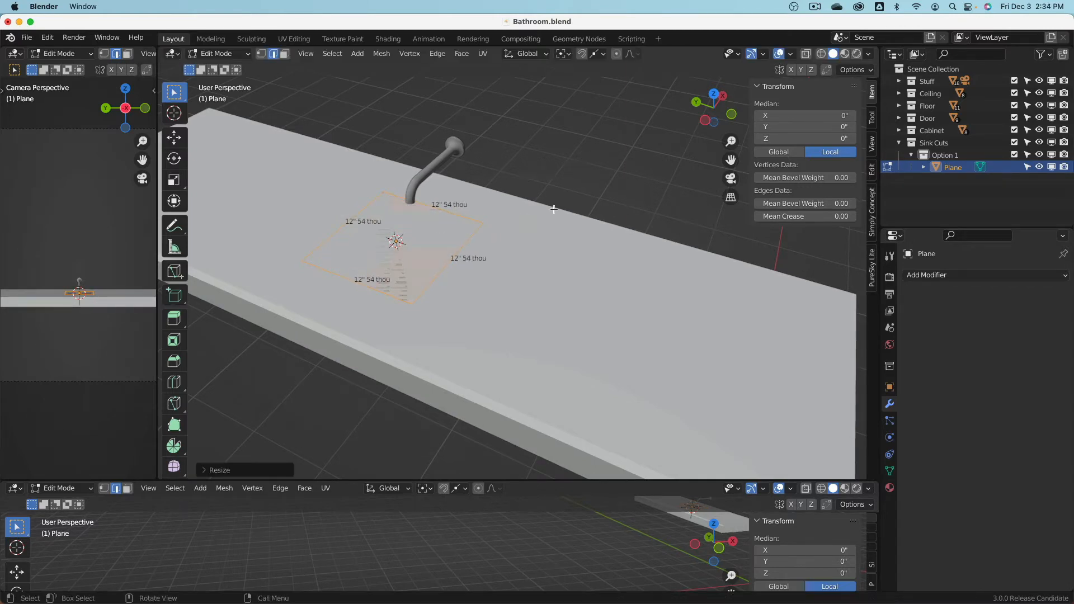
- Select the plane's two opposite edges that run from the front to the back of the counter top
middle_click_drag(554, 210, 537, 225)
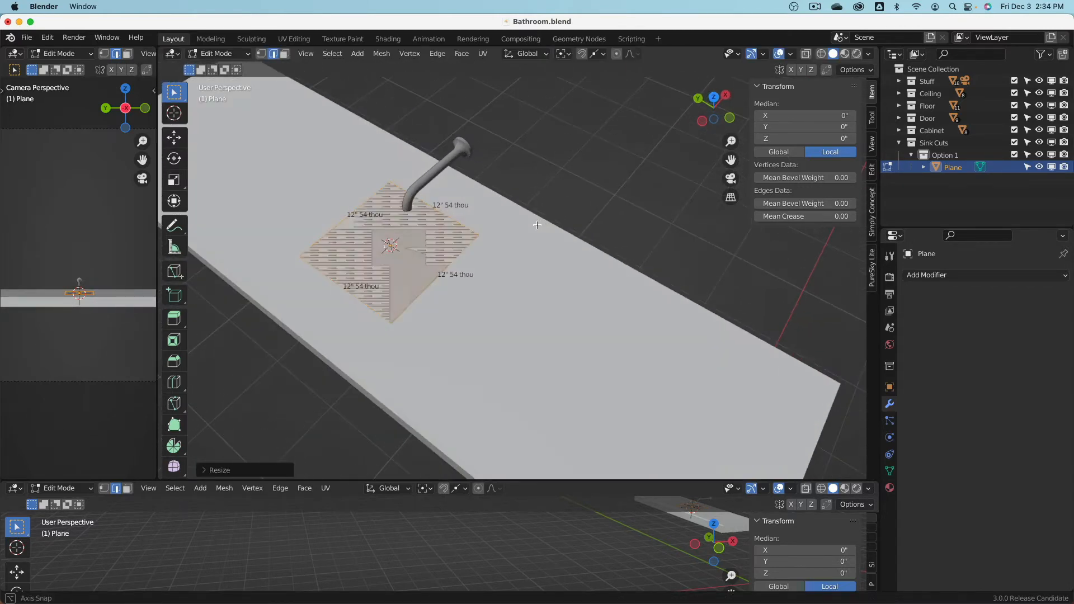
left_click(465, 269)
left_click(342, 222, "shift")
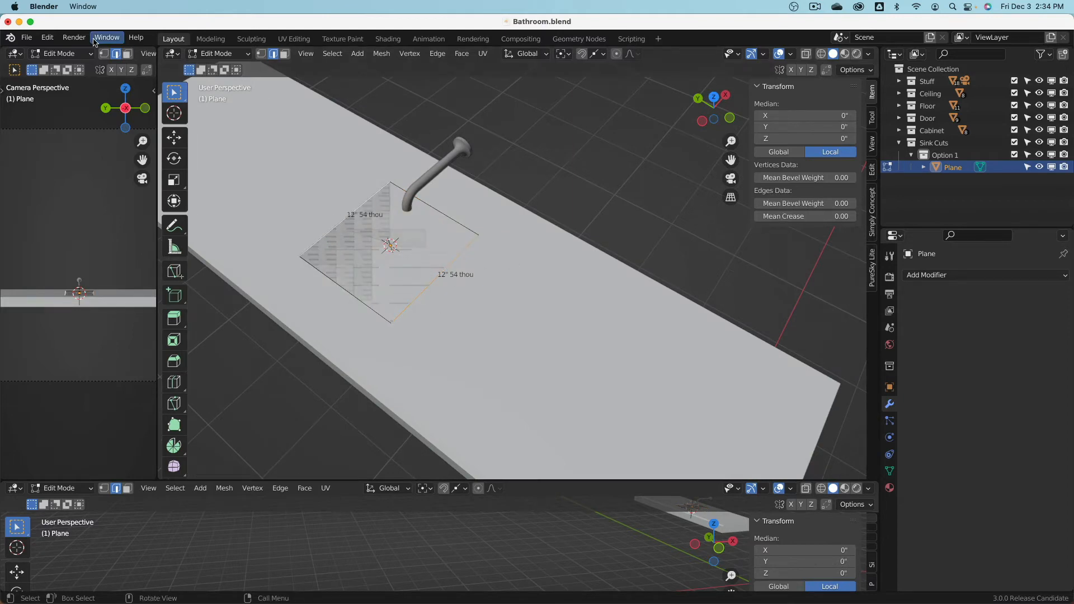
- Check which Mesh category add-ons are enabled in the preferences, and close the preferences
left_click(47, 37)
left_click(92, 212)
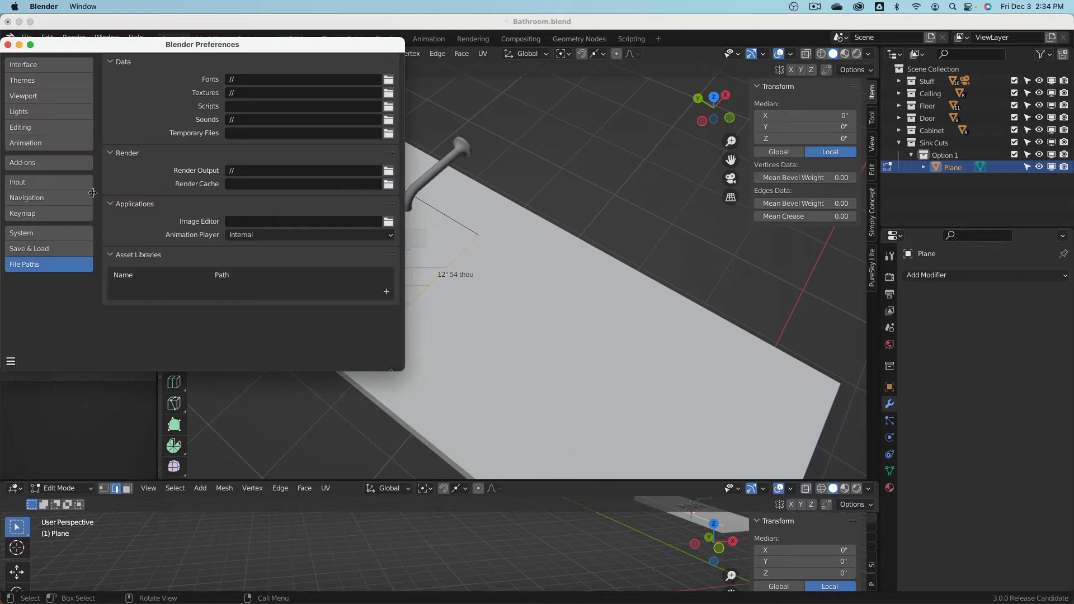
left_click(60, 164)
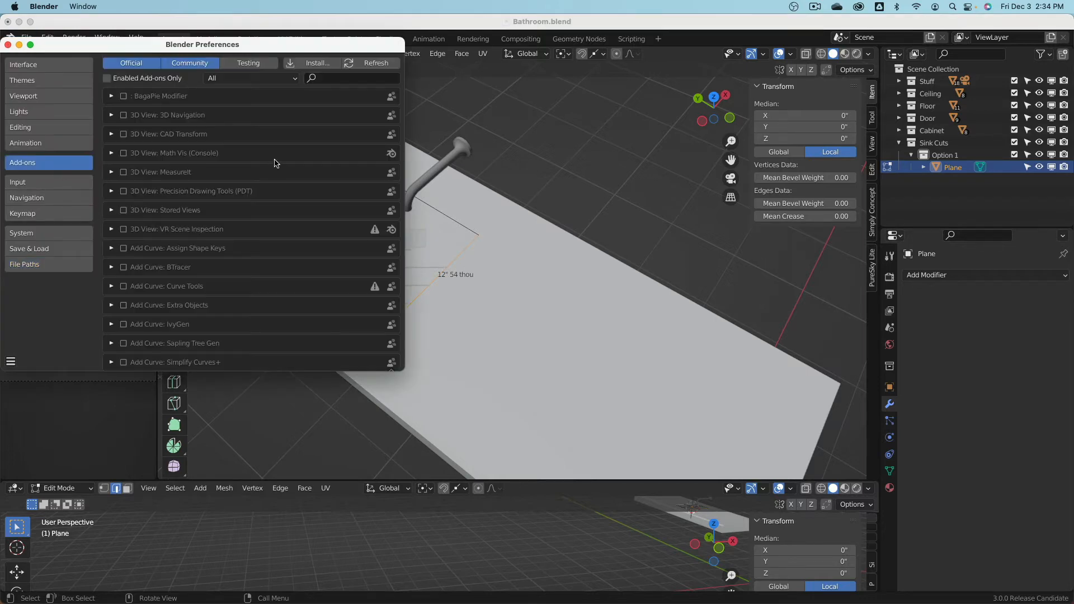
left_click(335, 79)
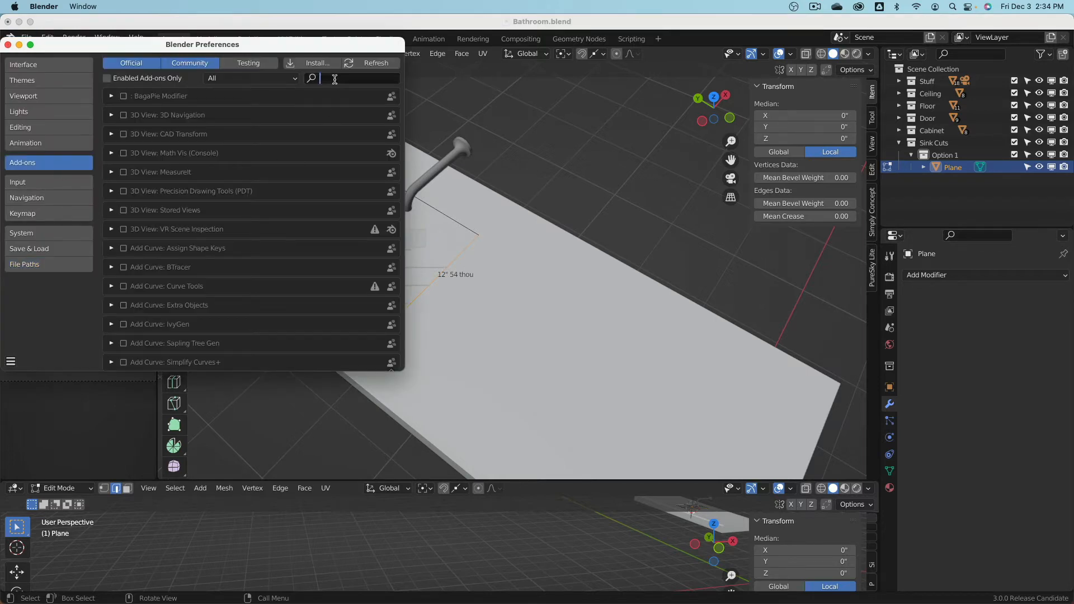
left_click(251, 79)
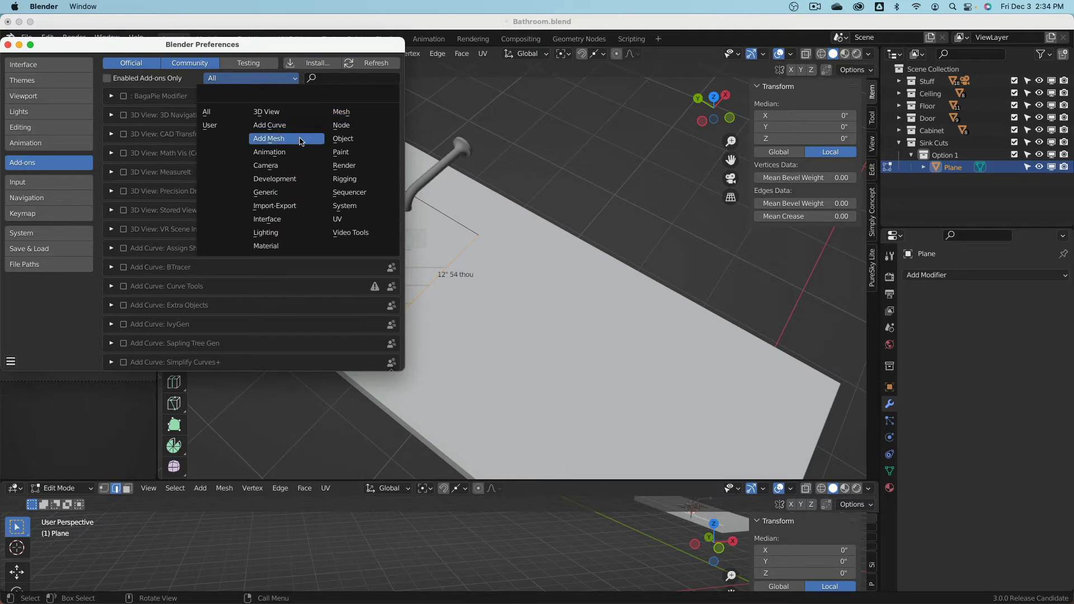
left_click(348, 112)
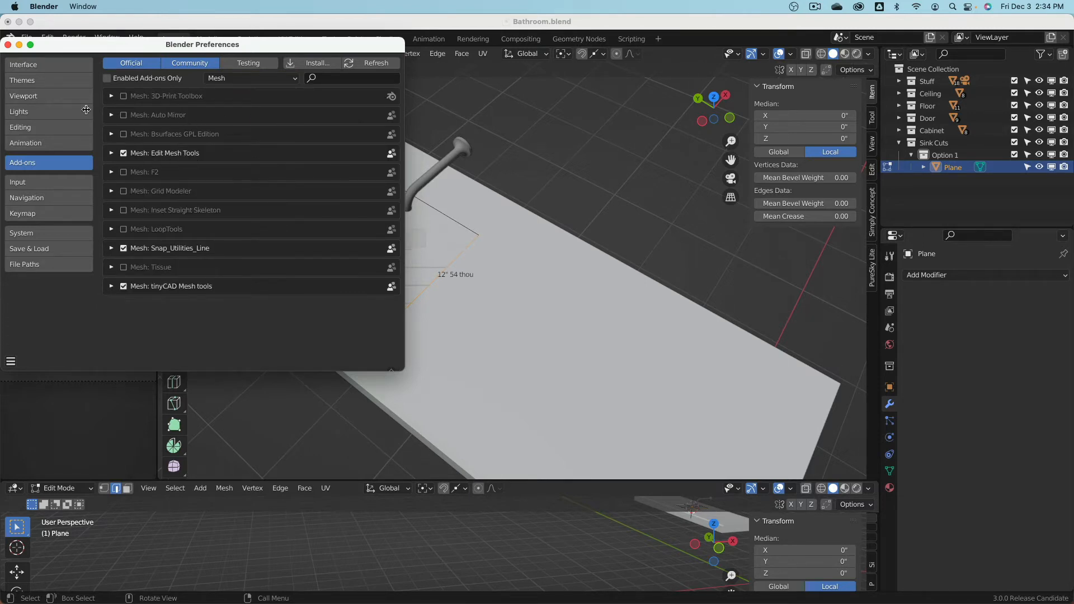
left_click(7, 45)
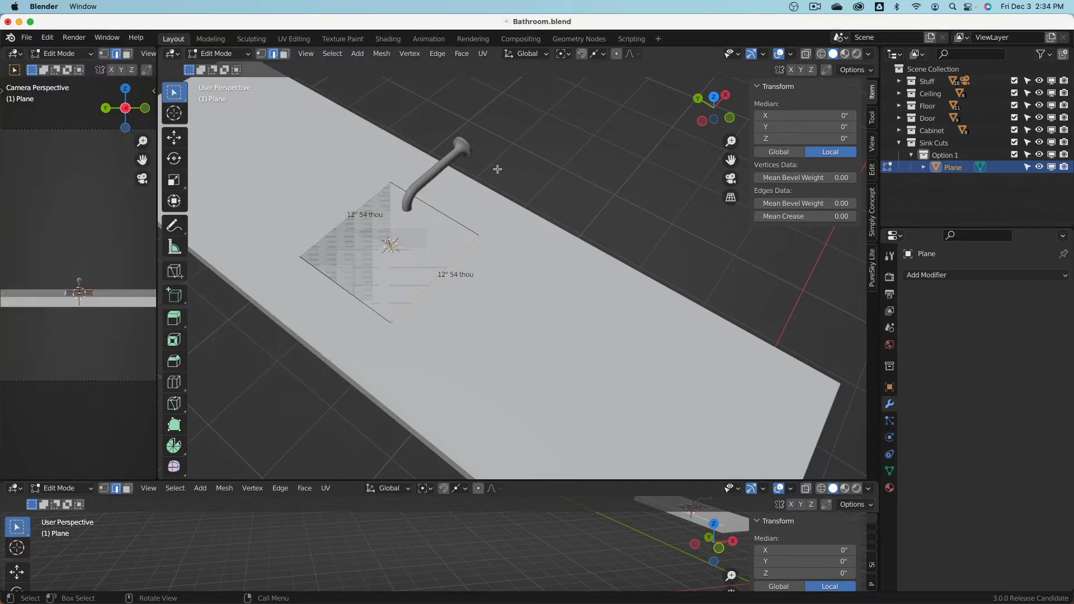
- Set the length of the plane's two selected front-to-back edges to 12" using Set Edge Length from Mesh Tools
left_click(873, 169)
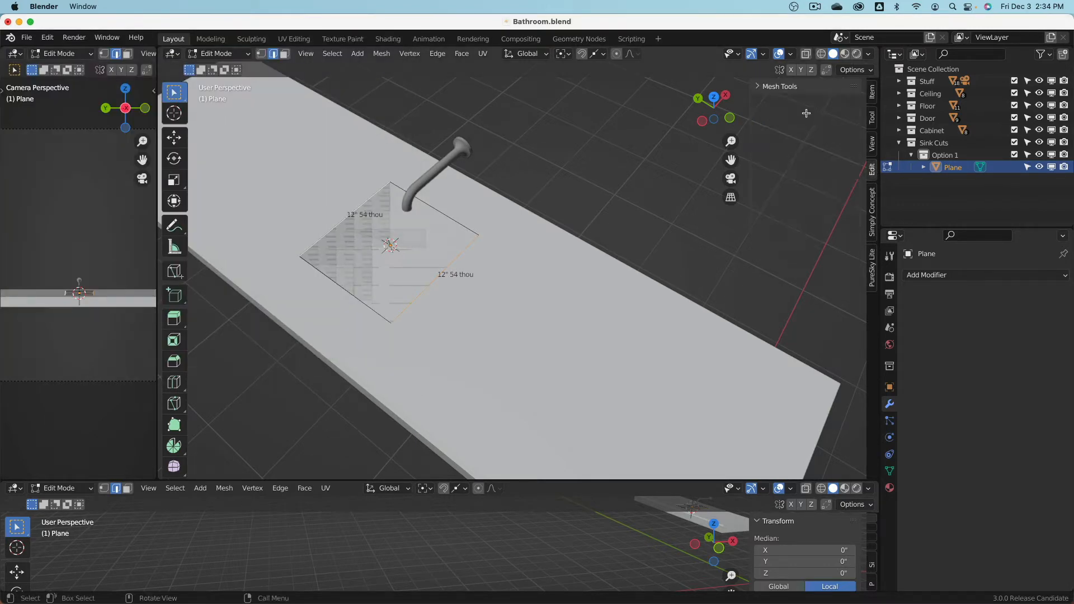
left_click(760, 90)
left_click(764, 117)
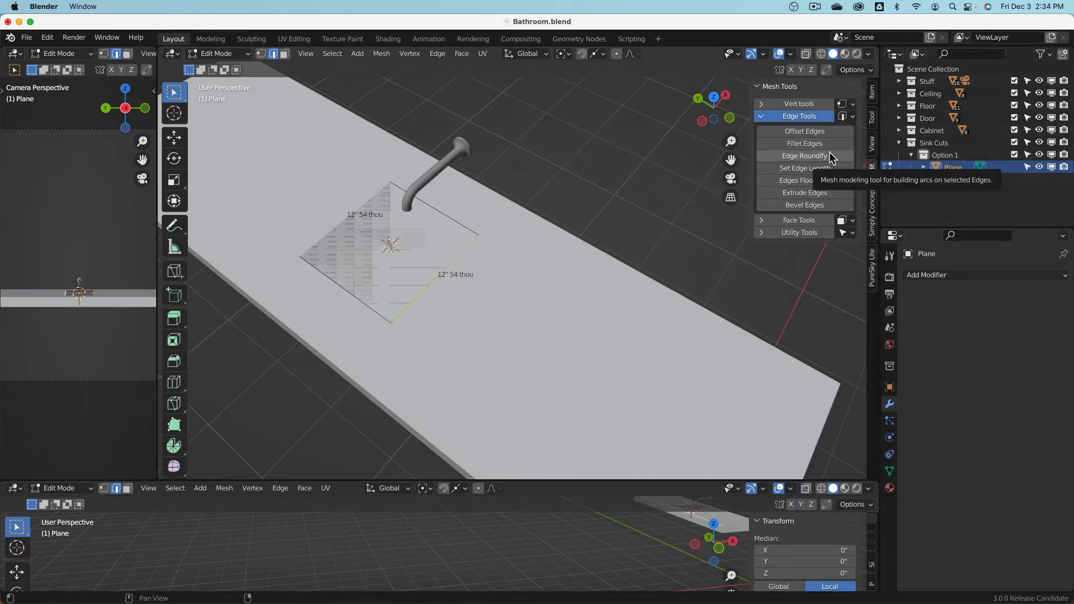
left_click(817, 168)
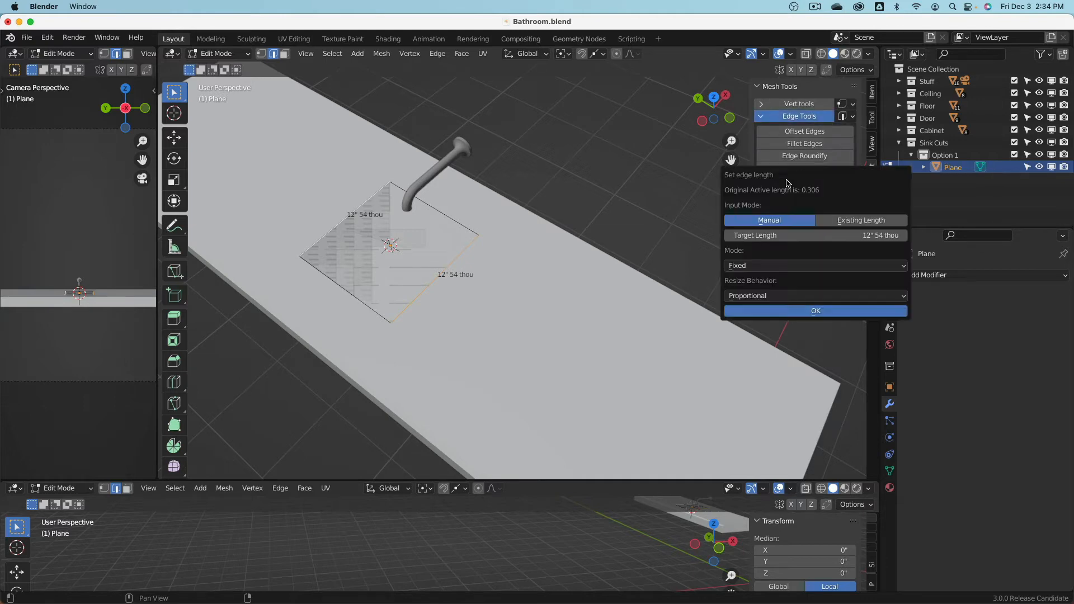
left_click(814, 235)
type("12")
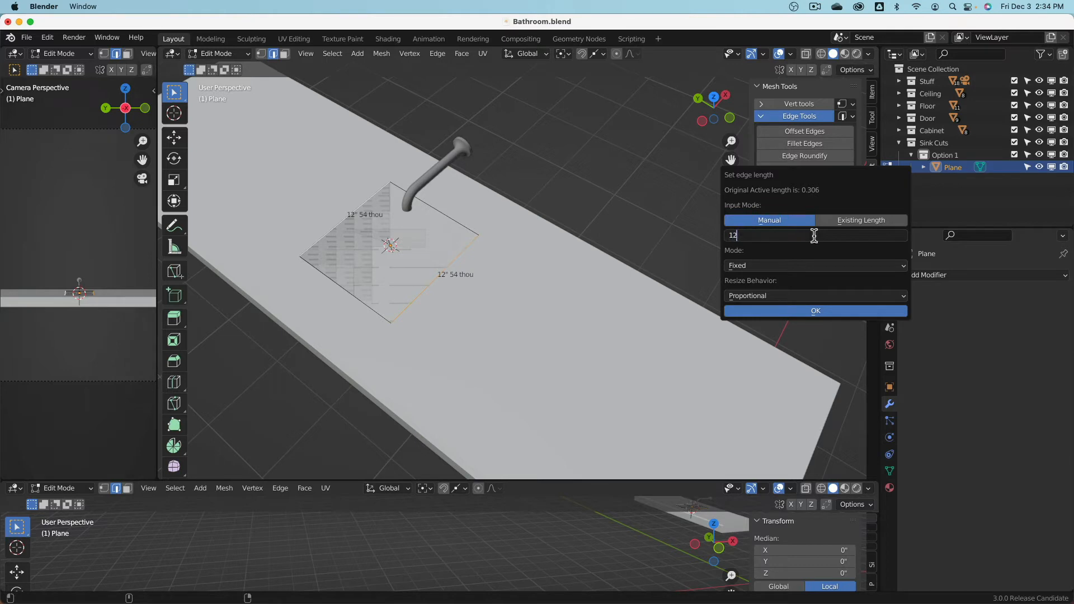
type("\"")
key("Return")
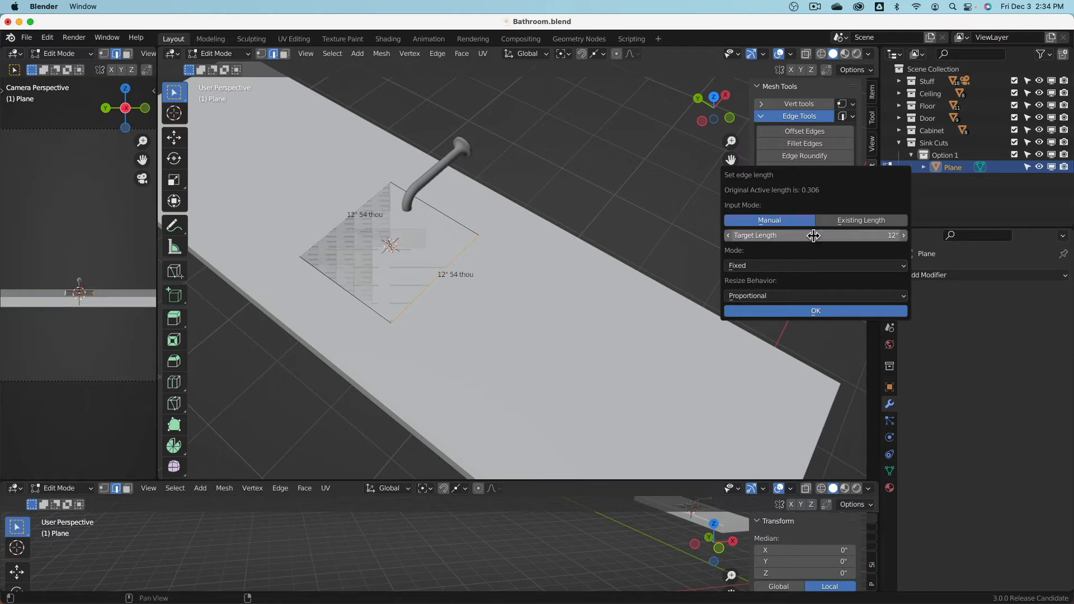
left_click(825, 311)
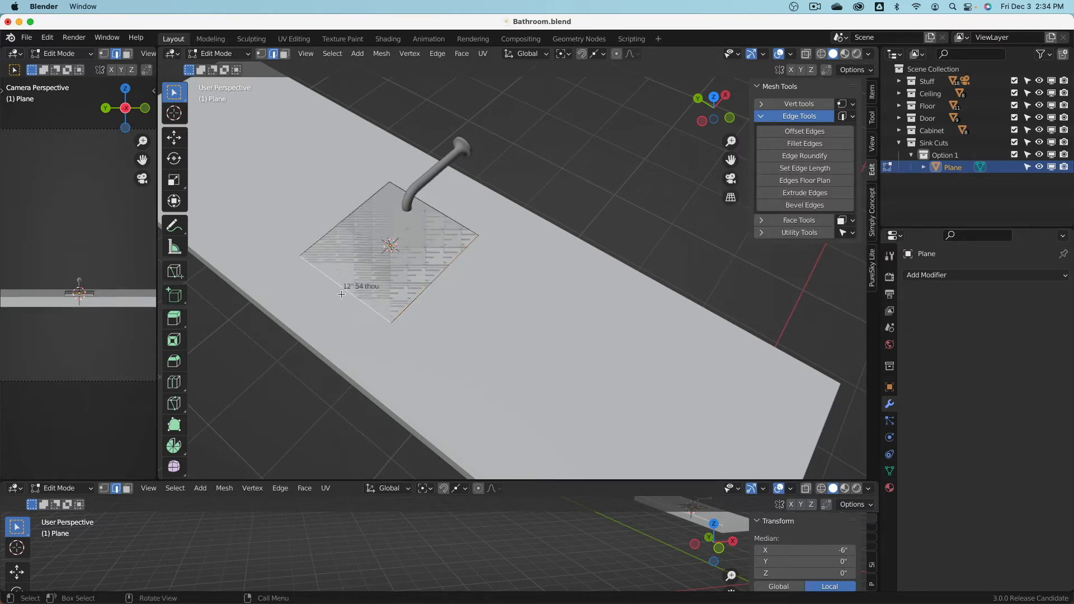
- Set the length of the plane's other two opposite edges, parallel to the counter's long side, to 24"
left_click(444, 210, "shift")
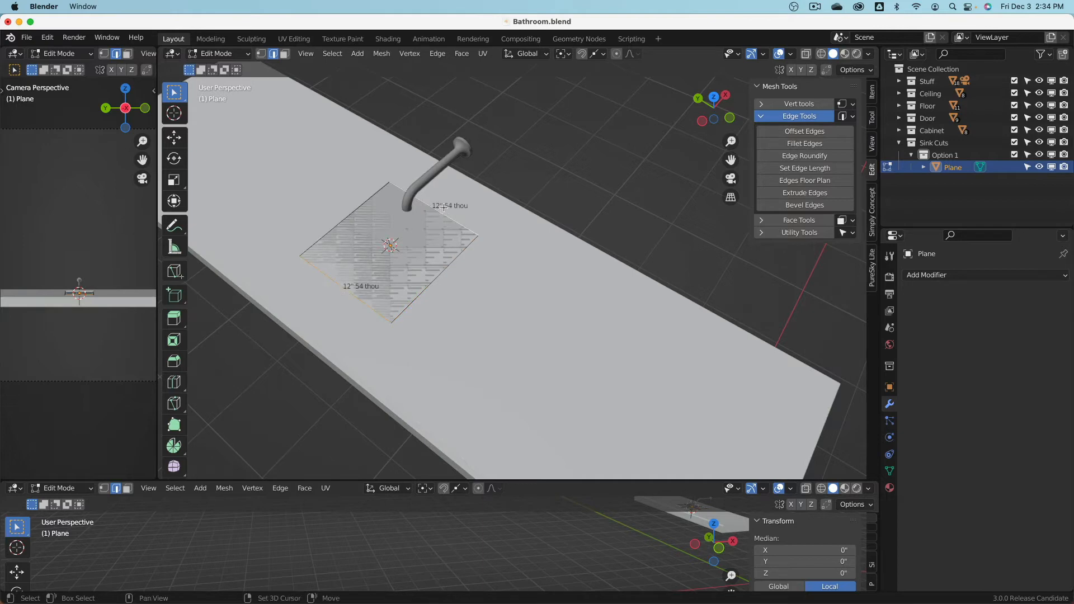
left_click(833, 168)
left_click(842, 240)
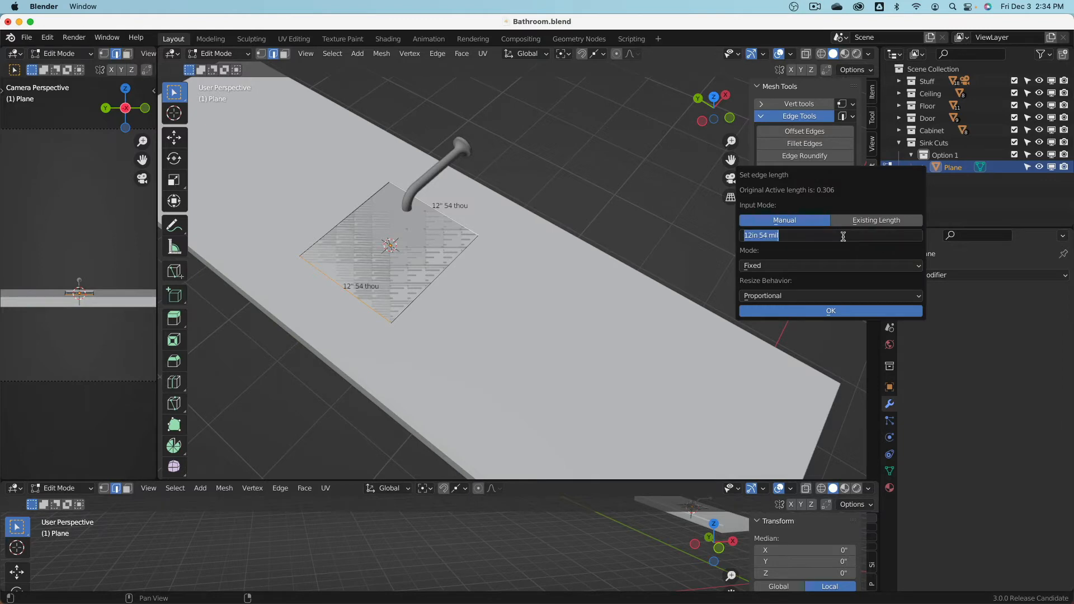
type("24")
key("Return")
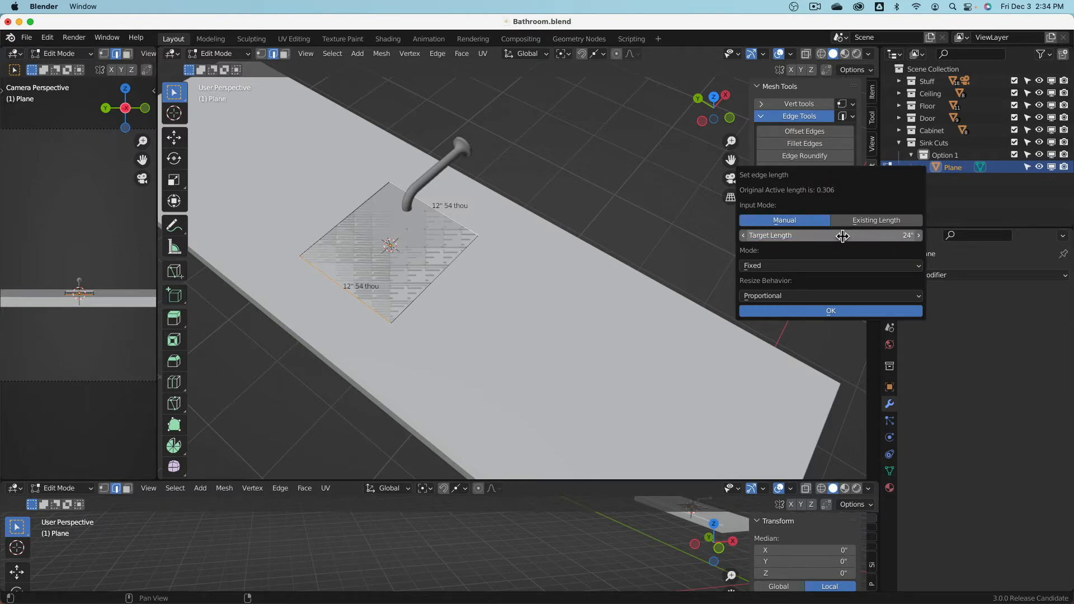
left_click(831, 310)
- Add a single centred loop cut to the plane, running parallel to its 24" edges
scroll(559, 263, "down", 3)
middle_click_drag(560, 263, 381, 219)
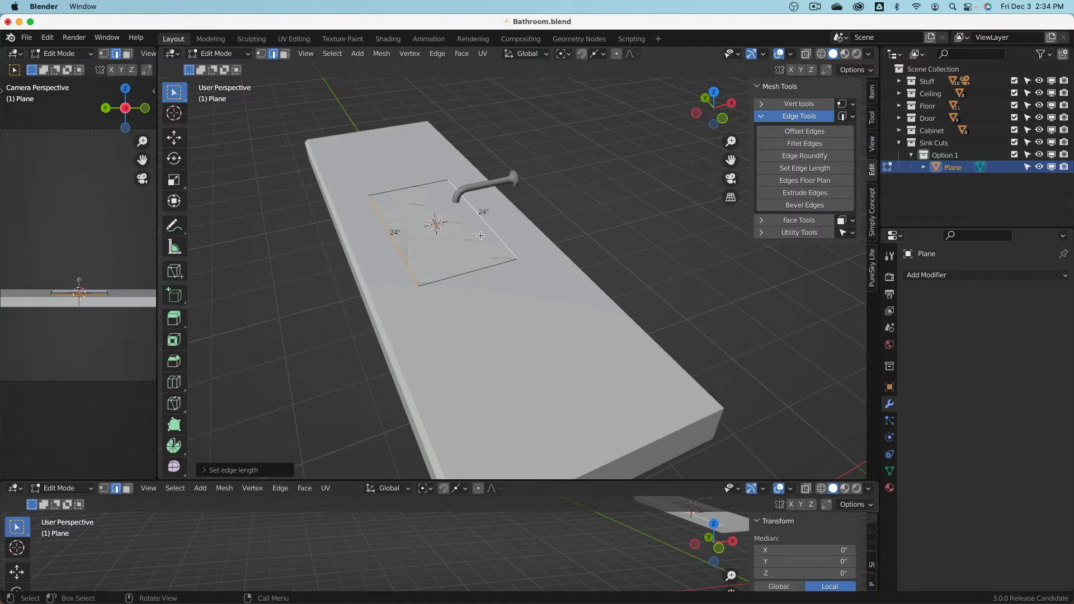
scroll(480, 235, "up", 2)
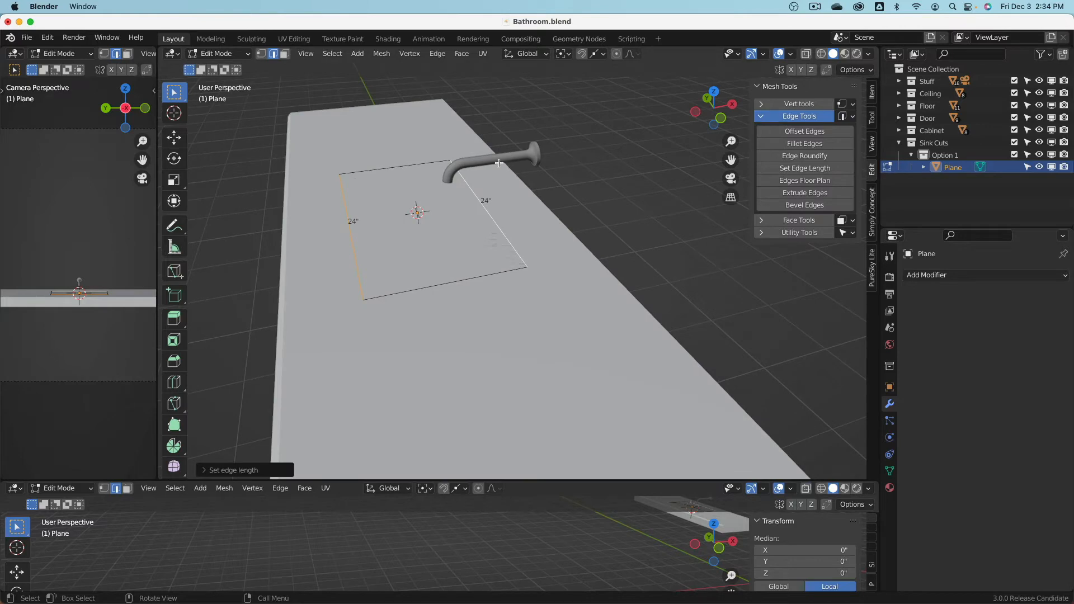
left_click(174, 383)
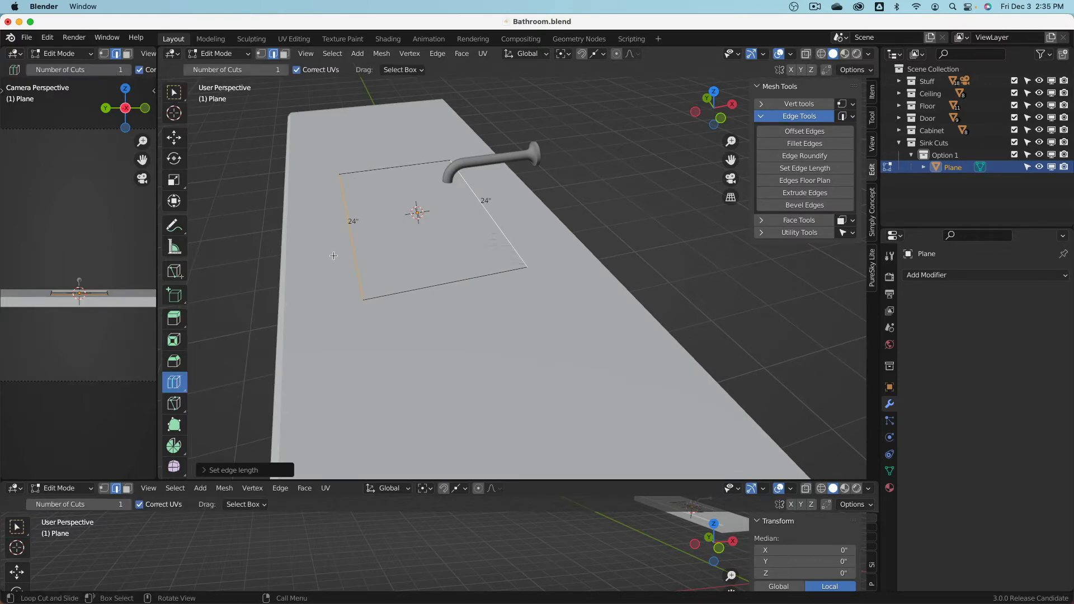
left_click(432, 287)
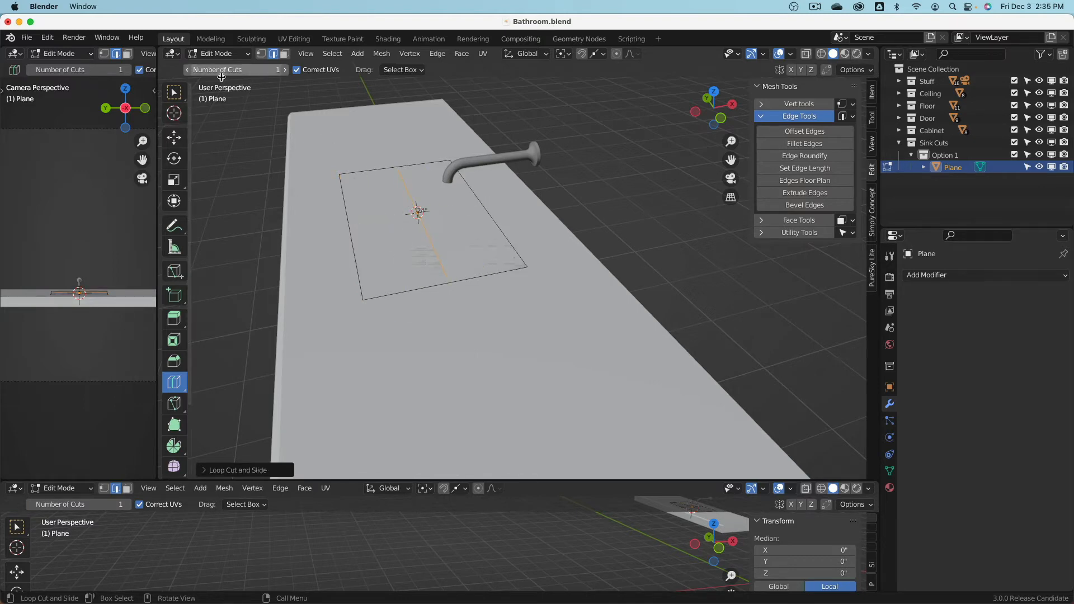
- Move the loop cut edge about 3.86" along X toward the faucet and check its distance from the plane's back edge
left_click(174, 137)
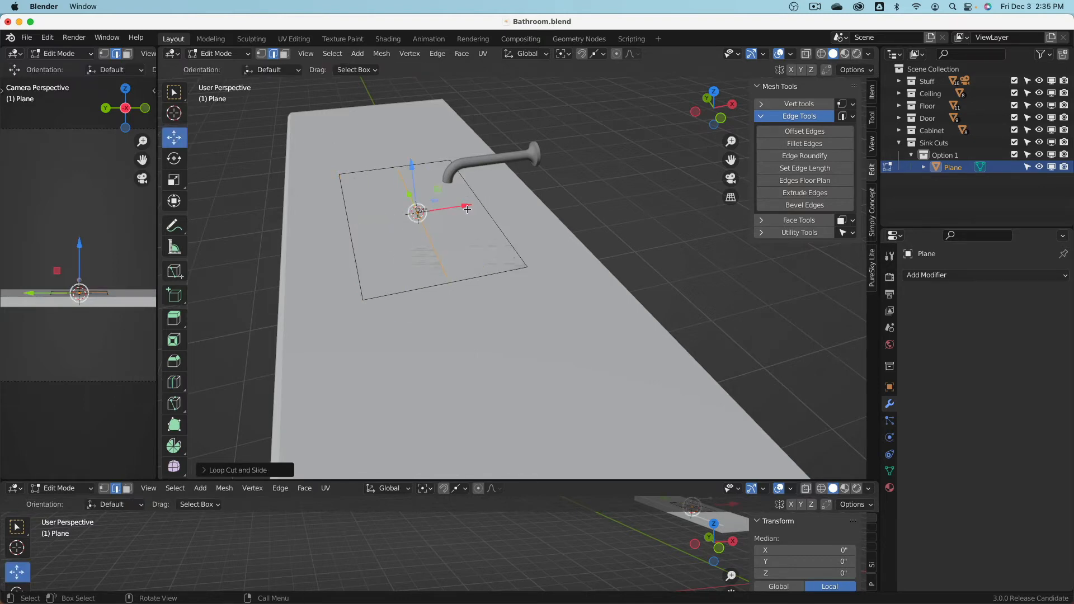
left_click_drag(468, 205, 515, 206)
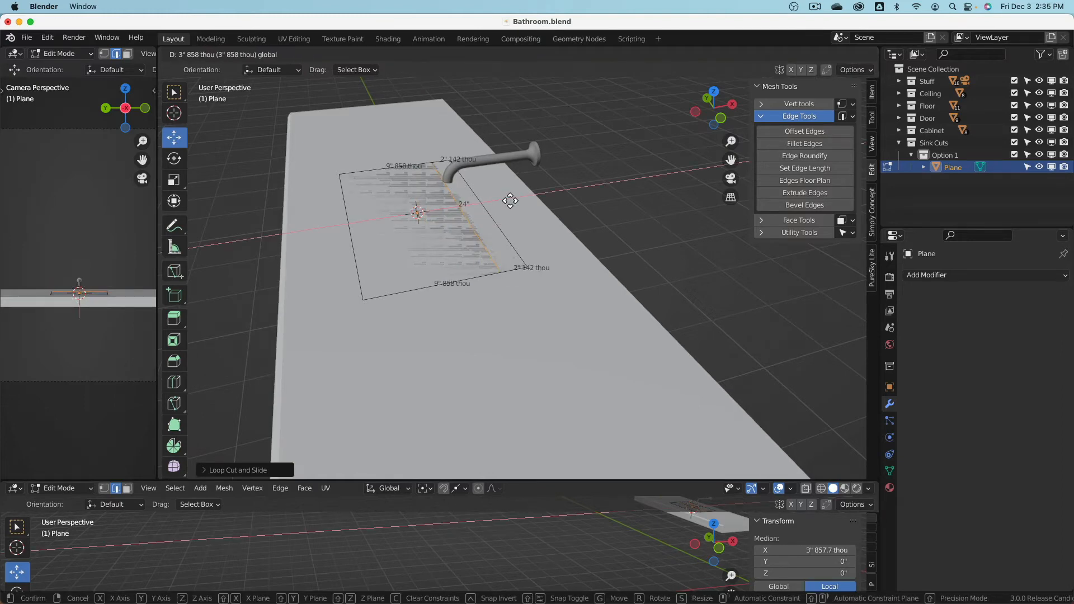
left_click_drag(509, 201, 511, 201)
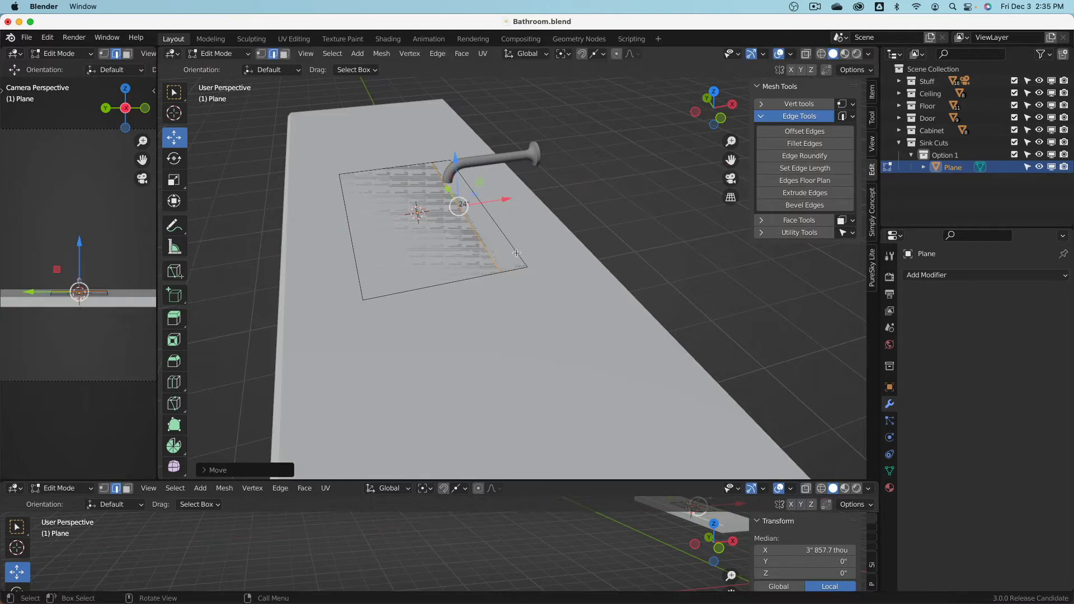
left_click(512, 271)
scroll(531, 279, "up", 2)
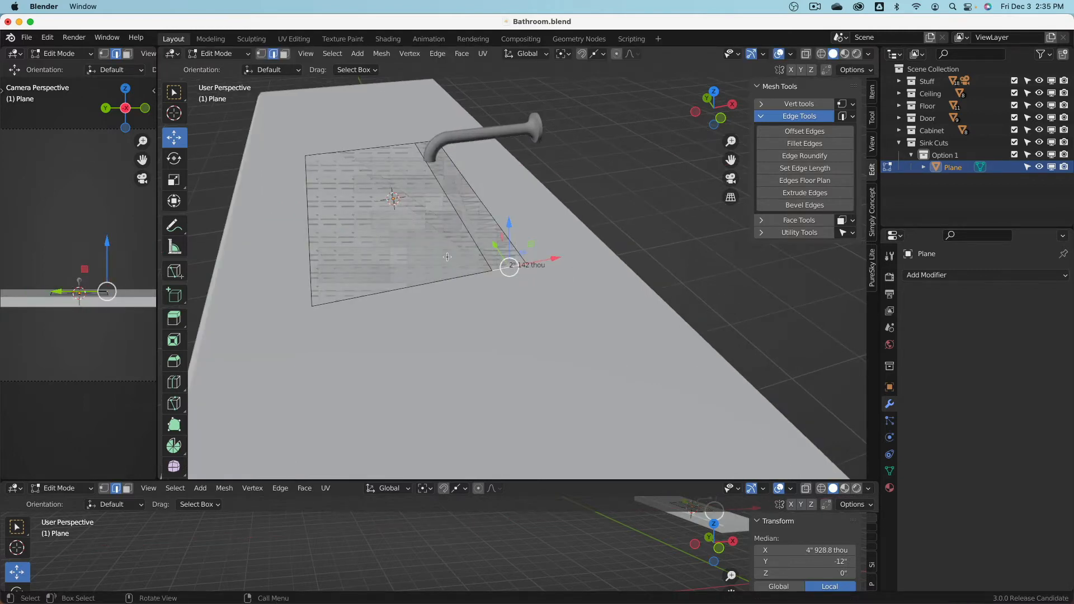
- Select the loop cut edge and edge-slide it fully onto the plane's back edge
left_click(451, 201)
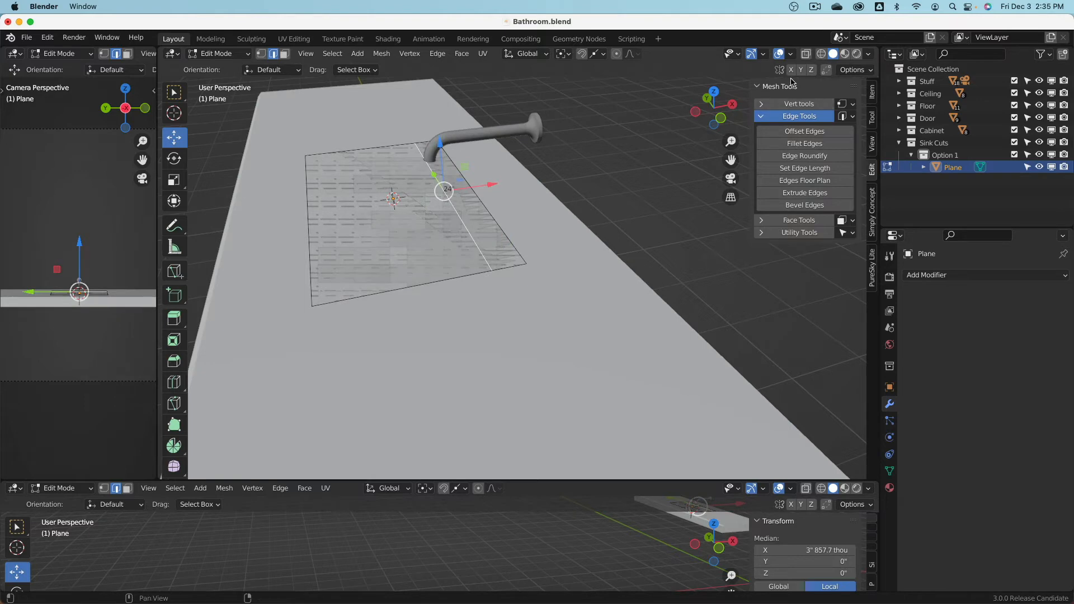
left_click(826, 70)
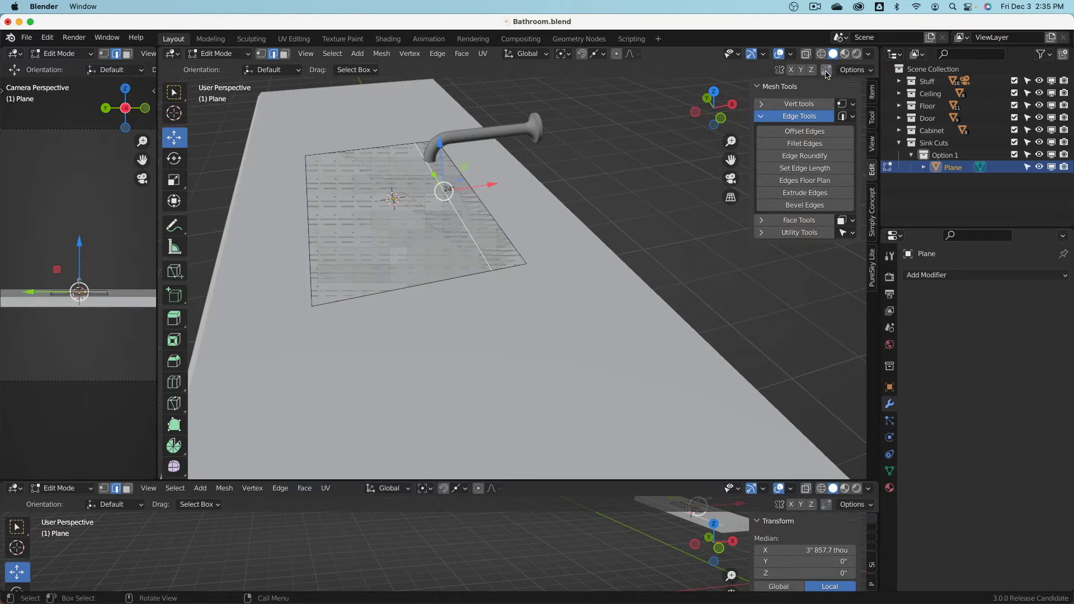
left_click(827, 70)
key("g")
key("g")
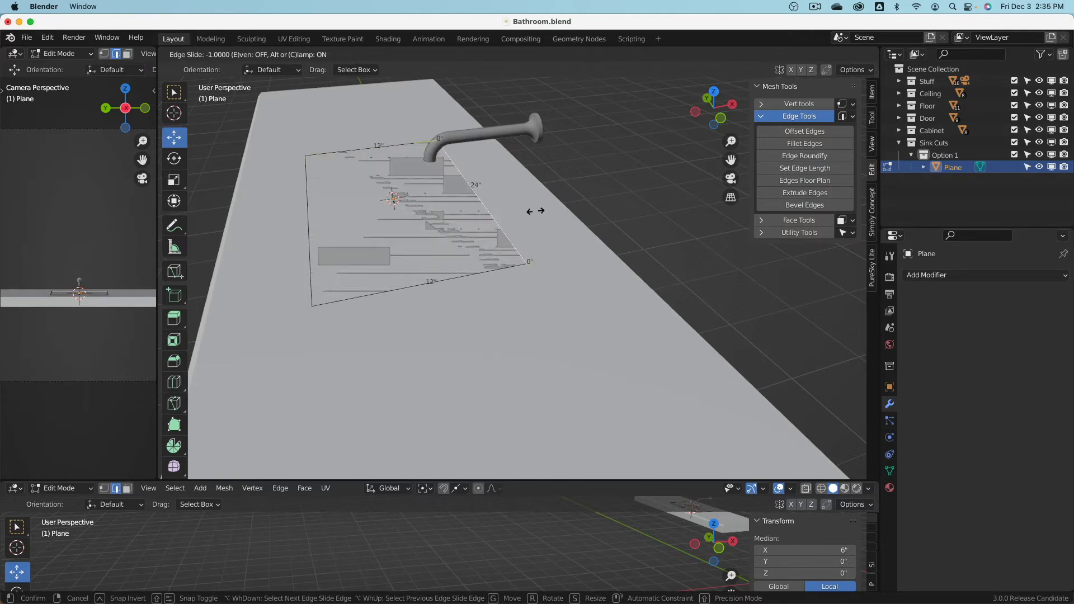
left_click(580, 204)
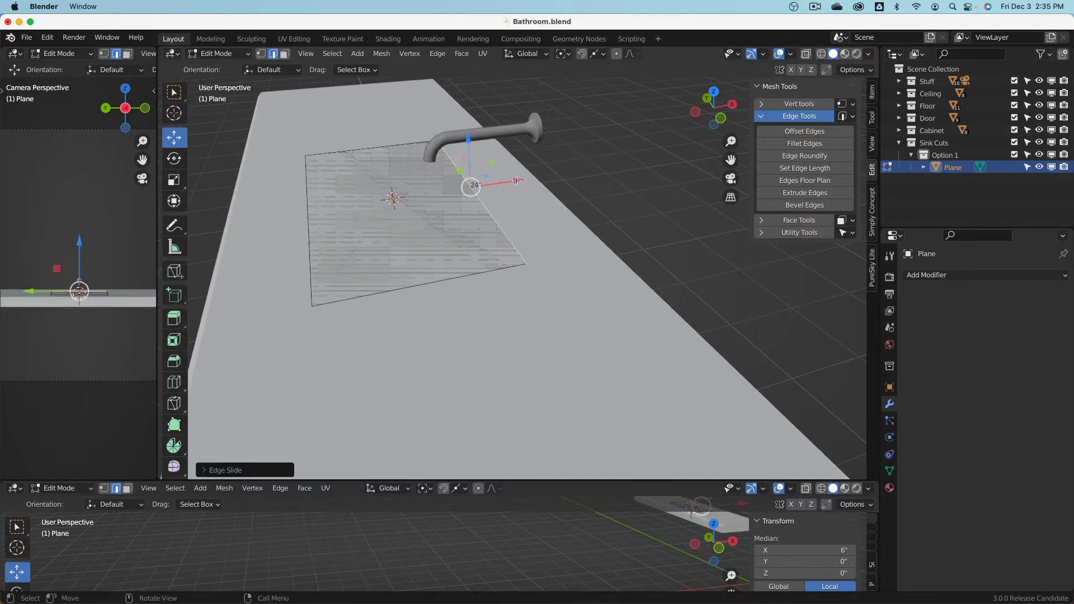
- Move the loop cut edge -2" along global X, away from the plane's back edge
key("g")
key("x")
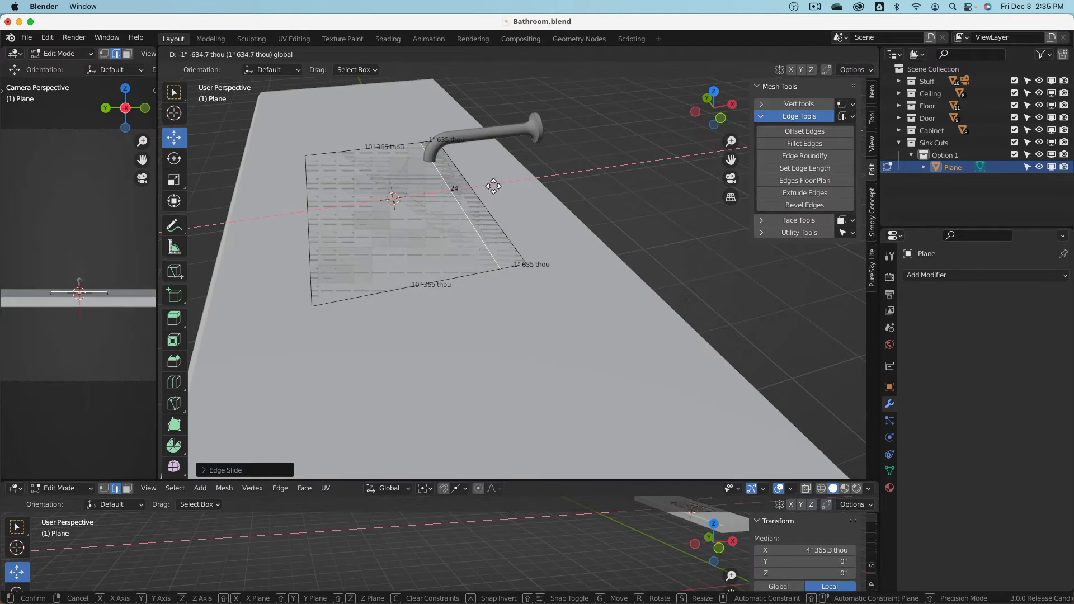
type("2")
key("minus")
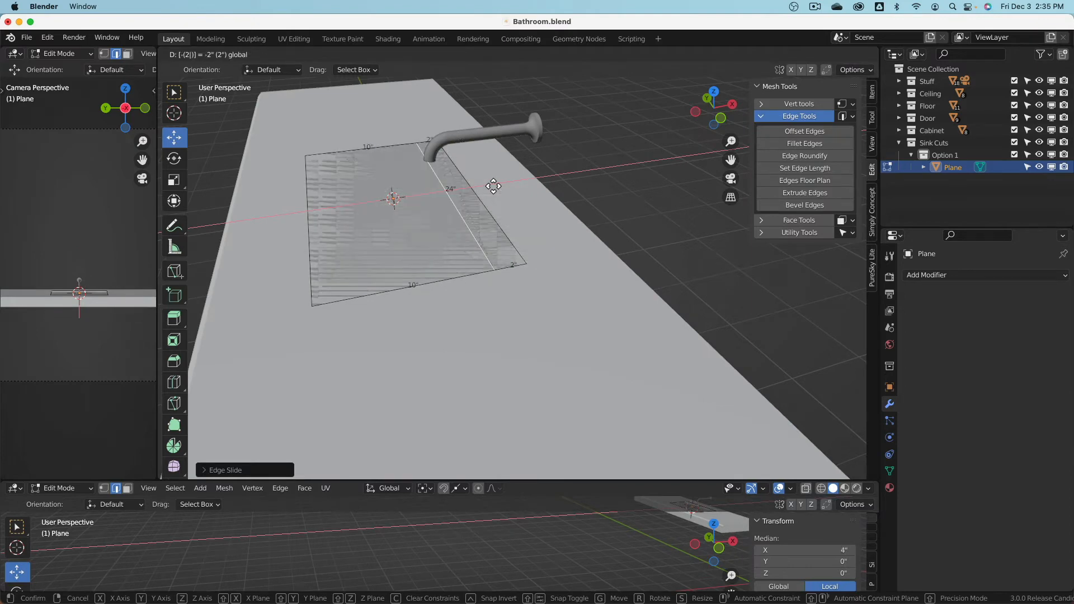
key("Return")
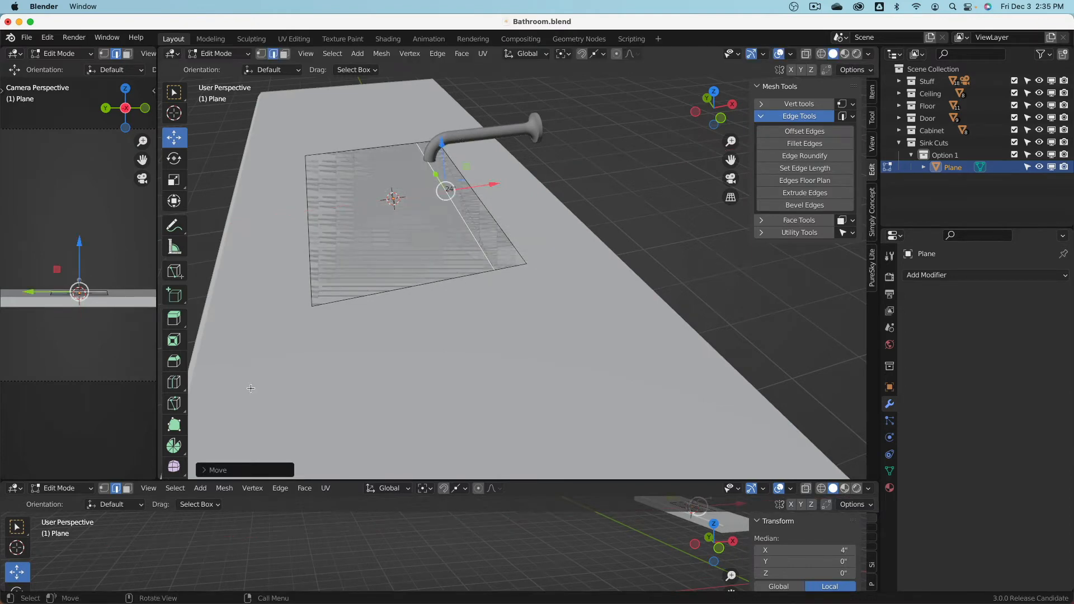
left_click(204, 471)
mouse_move(317, 402)
left_mouse_down()
mouse_move(291, 402)
mouse_move(317, 403)
left_mouse_up()
left_click(326, 403)
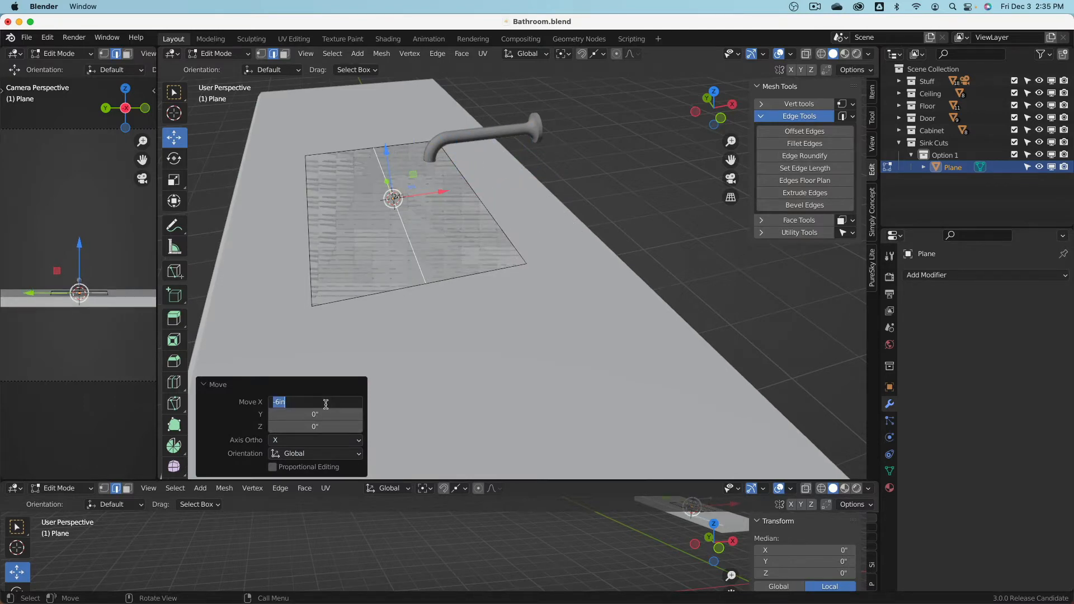
type("-2")
key("Return")
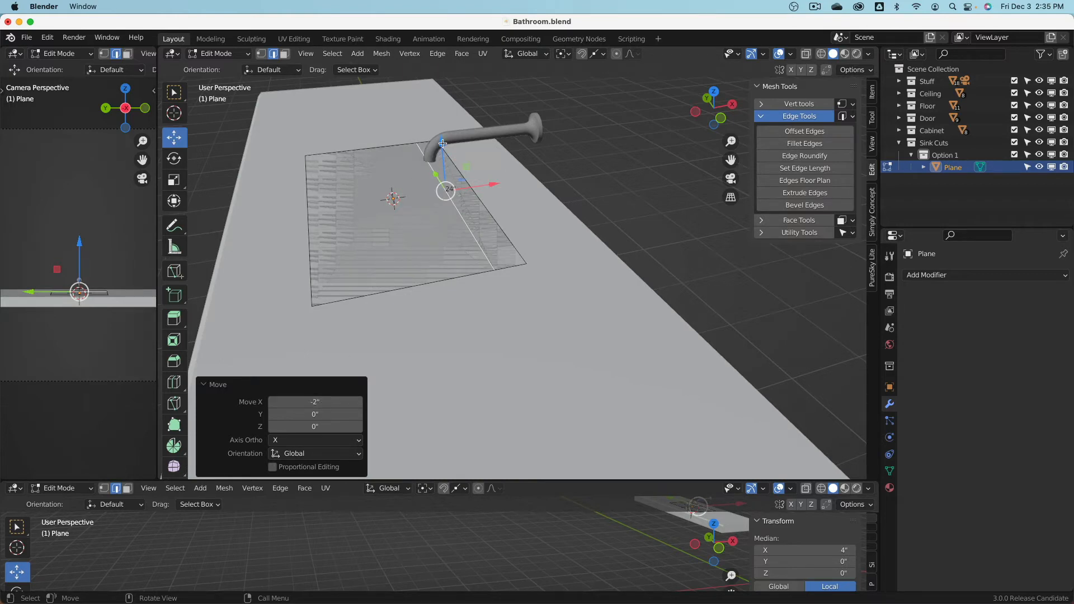
- Switch to the front wireframe view and lower the loop cut edge about 2.68" along Z into the counter top
scroll(453, 139, "down", 2)
left_click(722, 118)
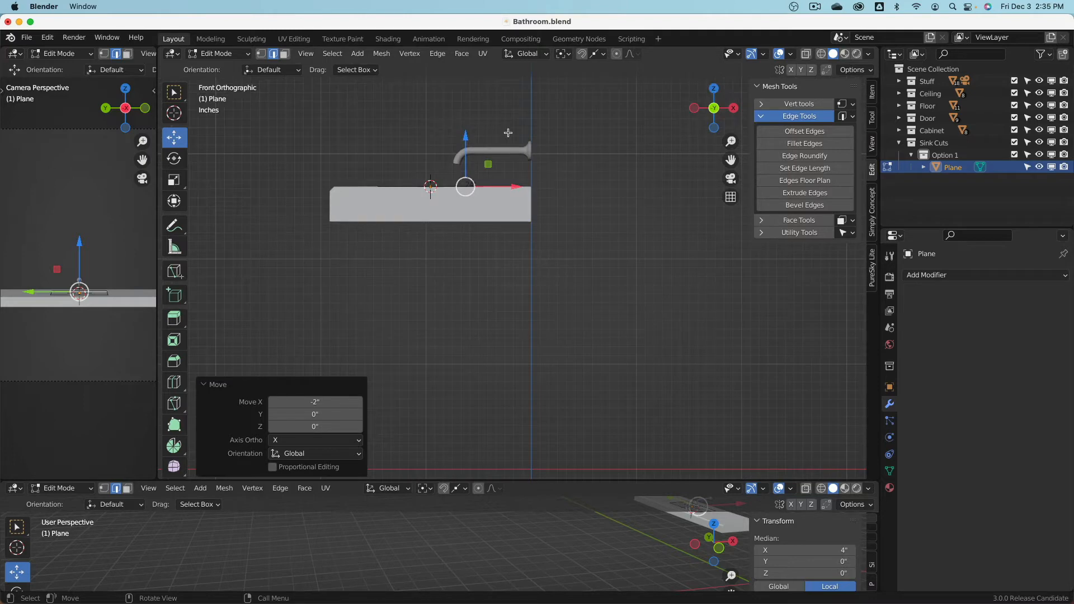
key("z")
left_click(487, 127)
scroll(471, 170, "up", 4)
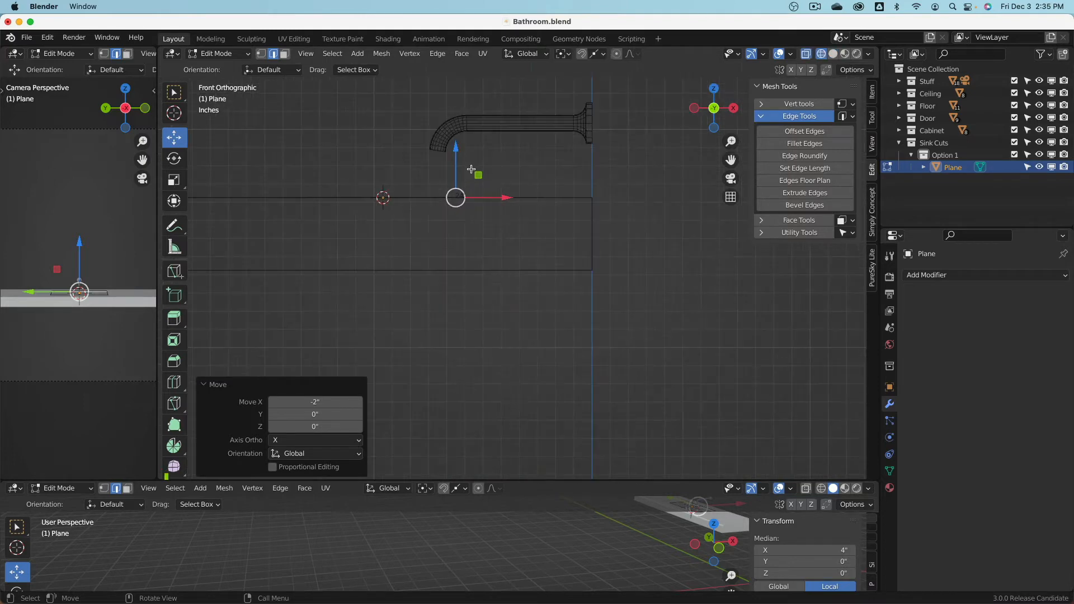
left_click_drag(457, 159, 538, 210)
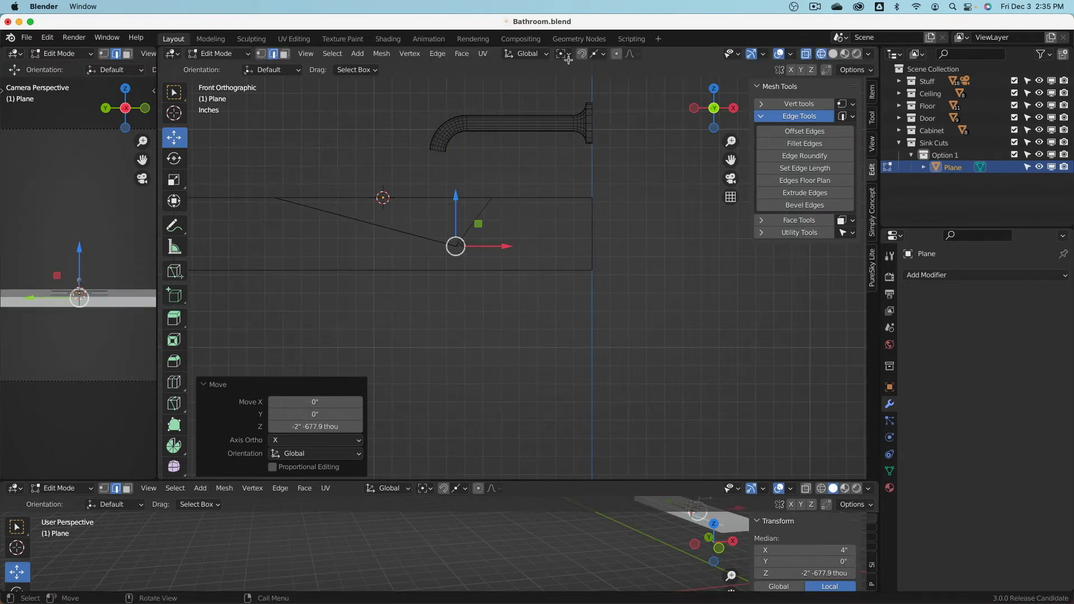
- Set snapping to Vertex and snap the loop cut edge down along Z to the underside of the counter top
left_click(600, 58)
left_click(553, 104)
left_click_drag(455, 198, 598, 277)
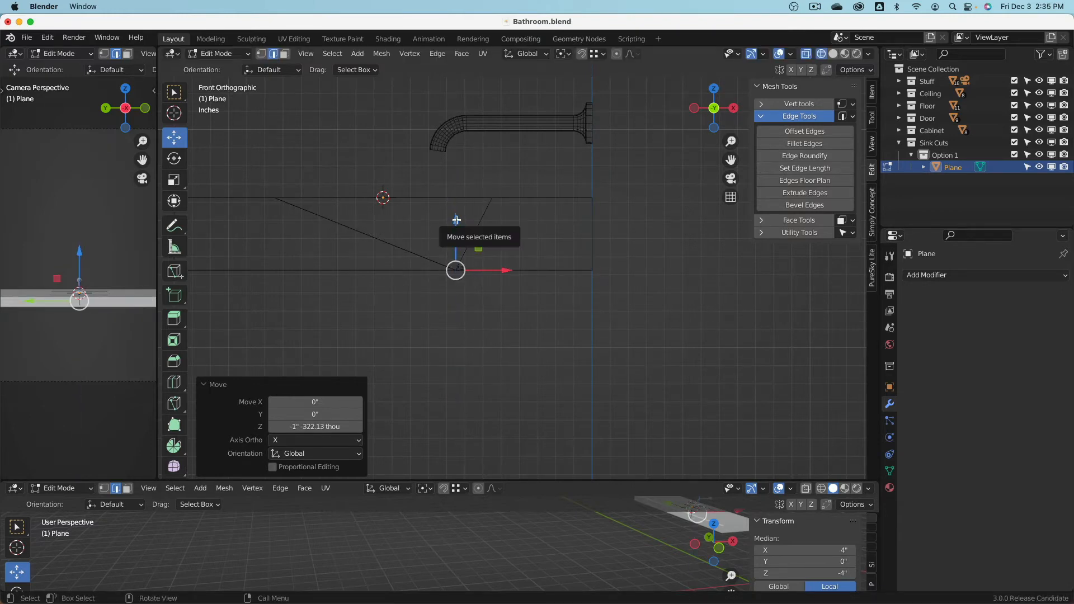
- Raise the loop cut edge exactly 2" along Z from the underside of the counter top
left_click_drag(457, 223, 457, 210)
double_click(326, 426)
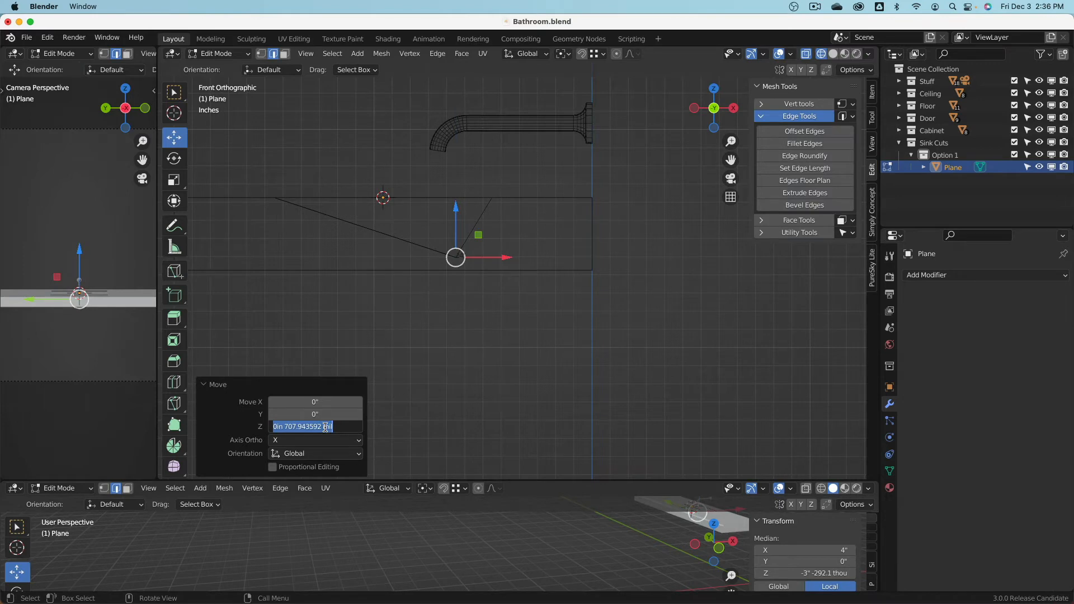
type("2")
key("Return")
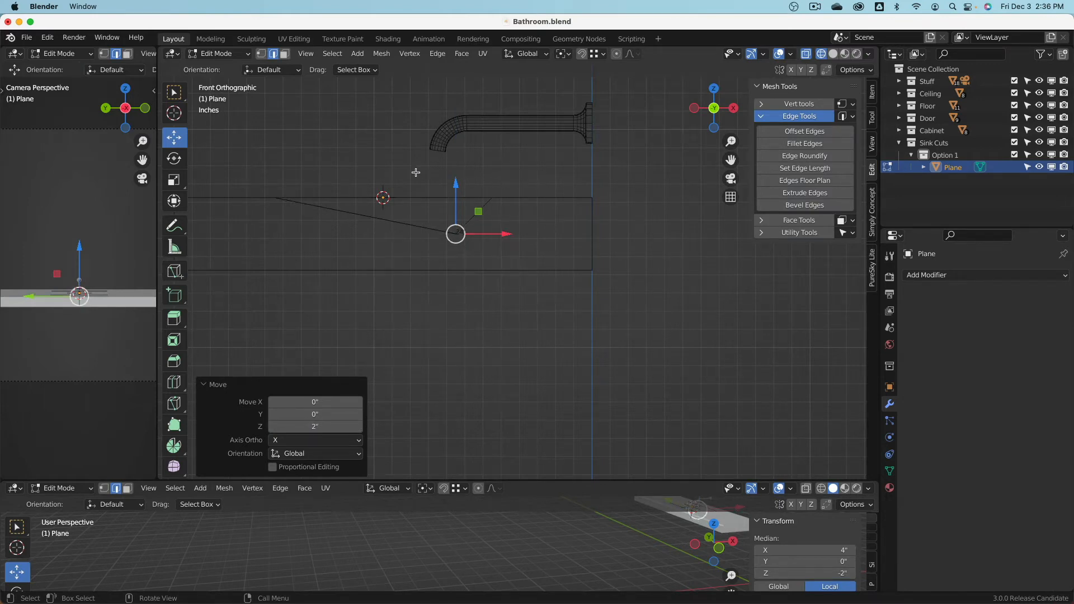
- Fill the two open triangular ends of the sloped sink plane with faces
mouse_move(416, 173)
middle_mouse_down()
mouse_move(401, 151)
mouse_move(286, 164)
mouse_move(423, 177)
middle_mouse_up()
key("shift+z")
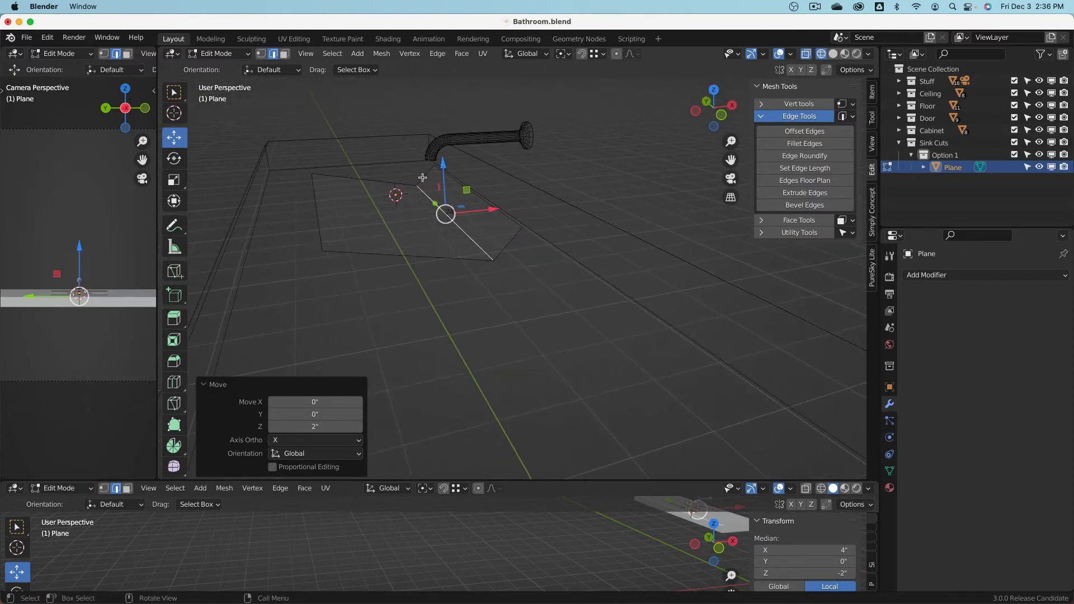
left_click(422, 177)
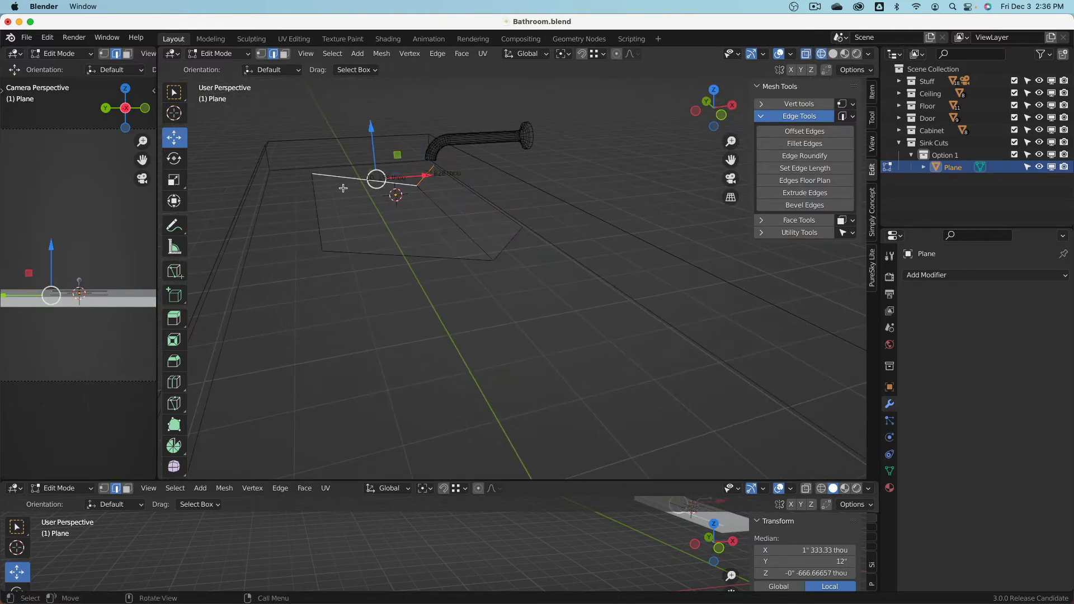
left_click(436, 257)
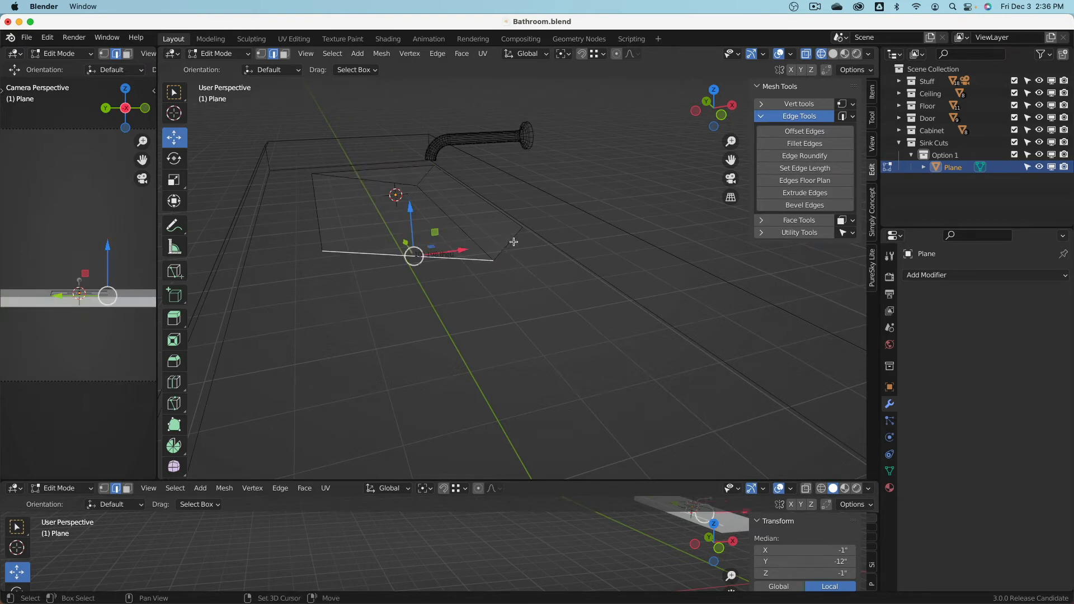
key("z")
middle_click_drag(491, 158, 600, 149)
key("z")
middle_click_drag(406, 181, 369, 159)
- Return to Object Mode and raise the sink cutout plane about 0.037" along Z above the counter top surface
left_click(219, 54)
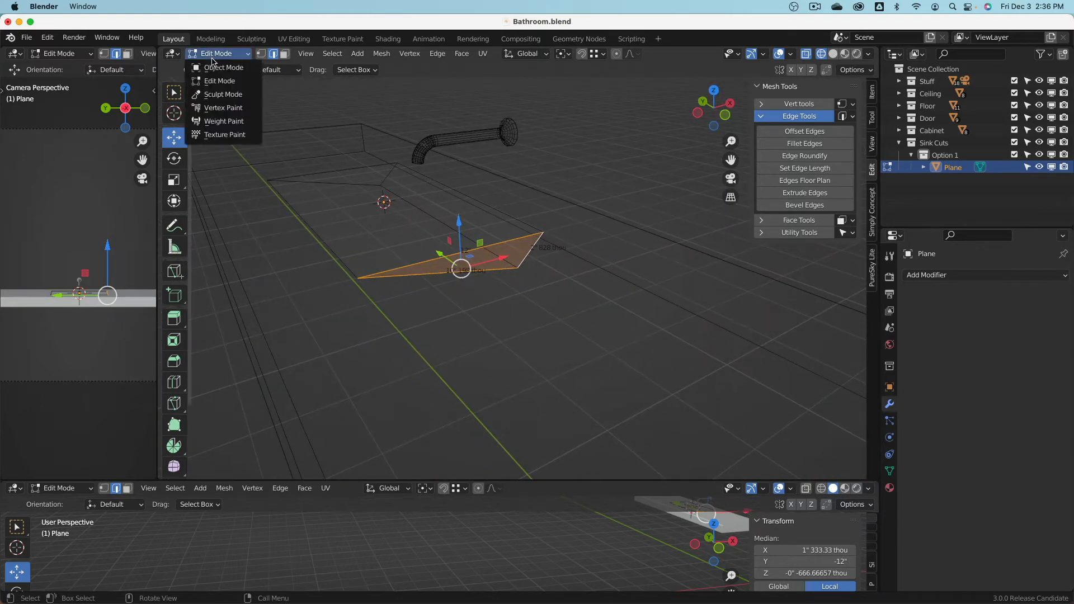
left_click(224, 69)
key("z")
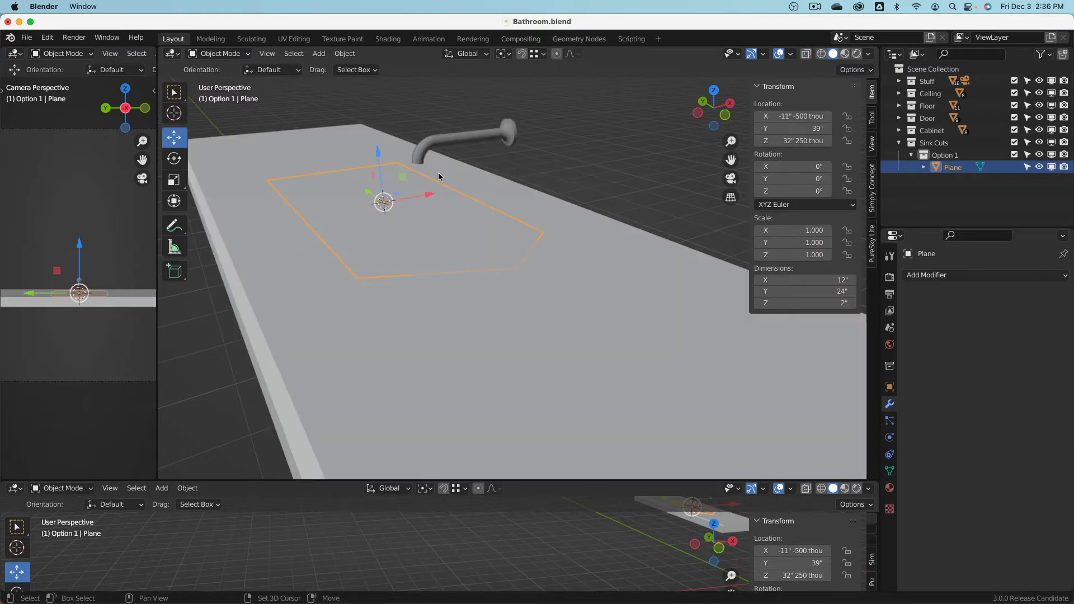
scroll(407, 177, "up", 3)
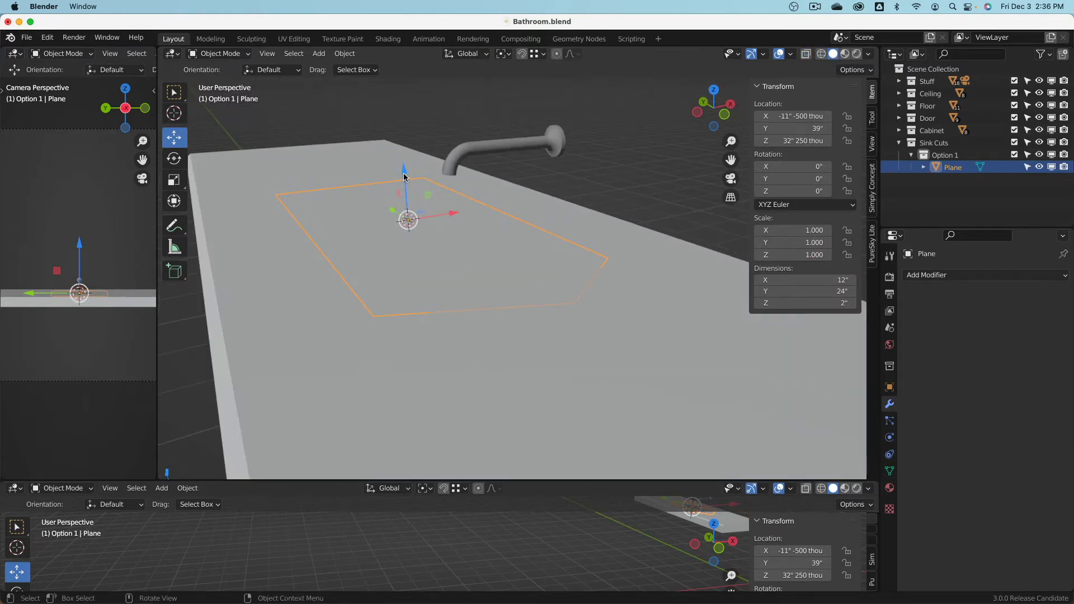
left_click_drag(405, 177, 409, 177)
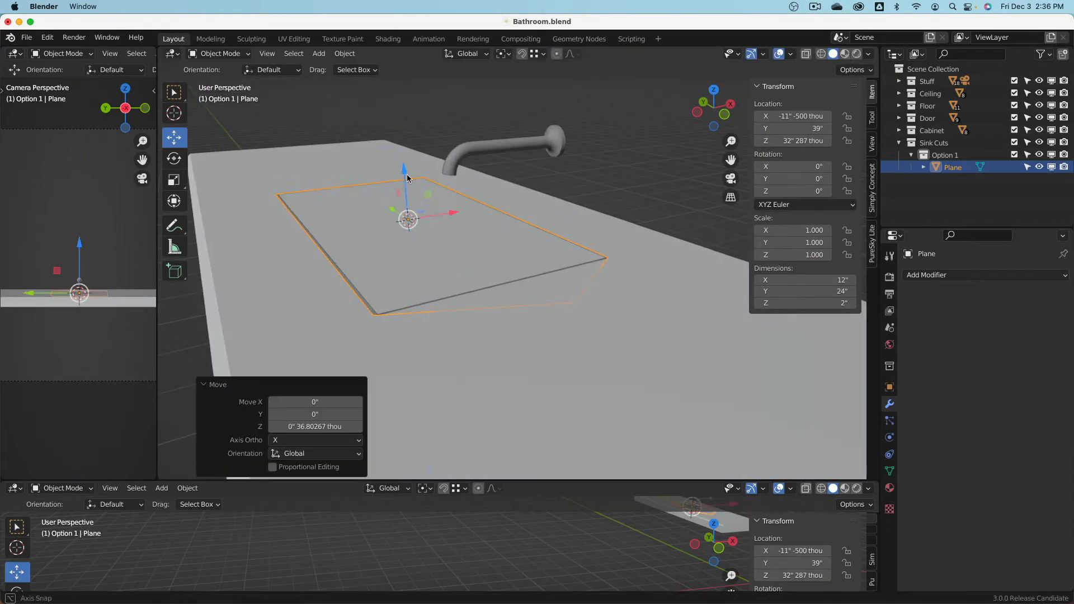
middle_click_drag(408, 177, 391, 145)
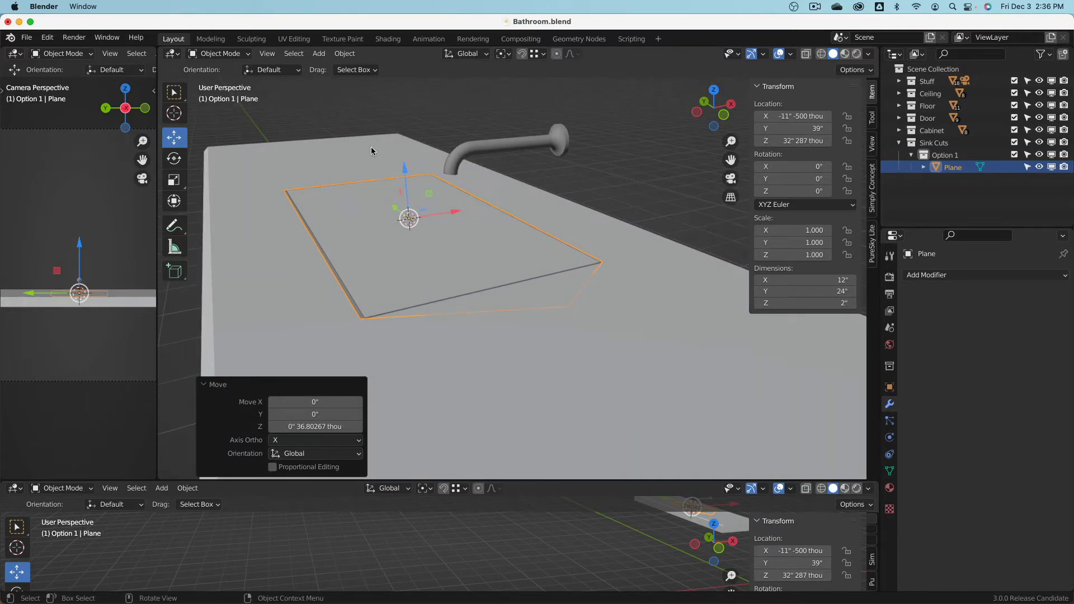
- Add a Difference Boolean modifier to the Counter Top, with operand type Collection and Option 1 as the collection
left_click(660, 273)
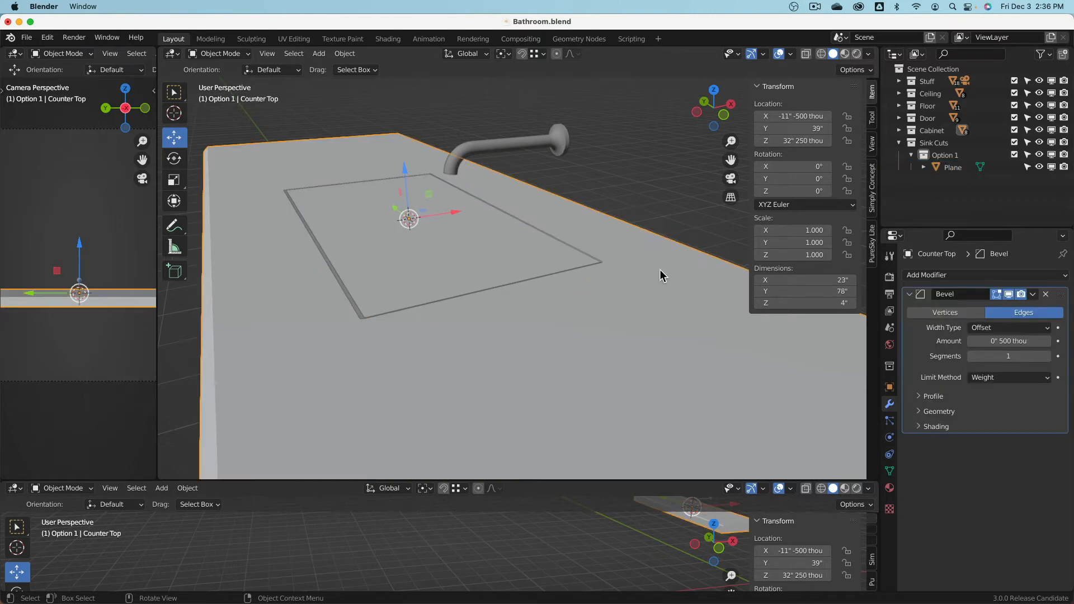
left_click(909, 294)
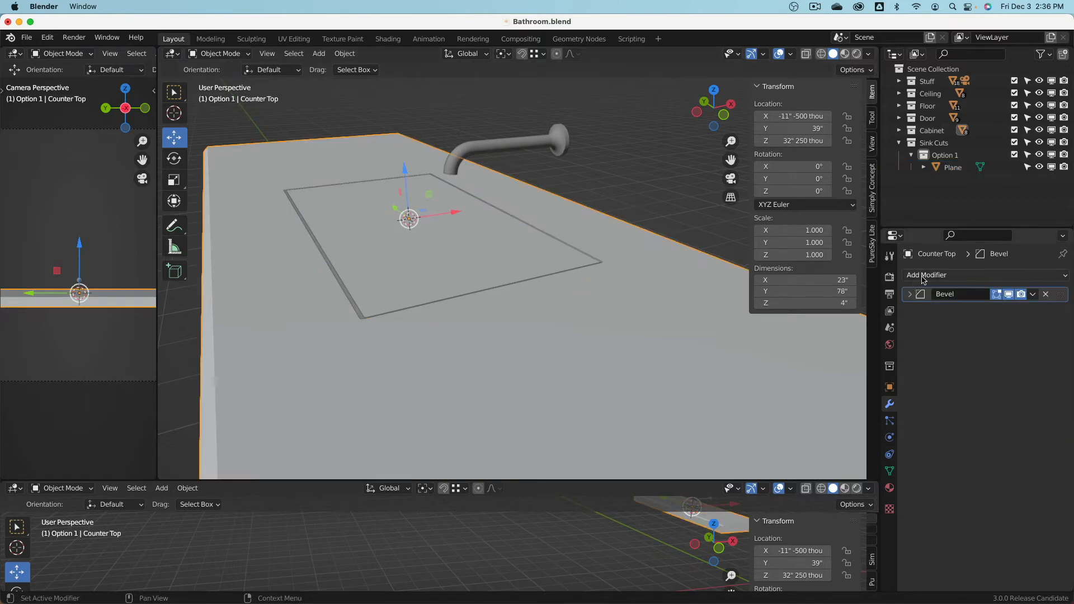
left_click(929, 274)
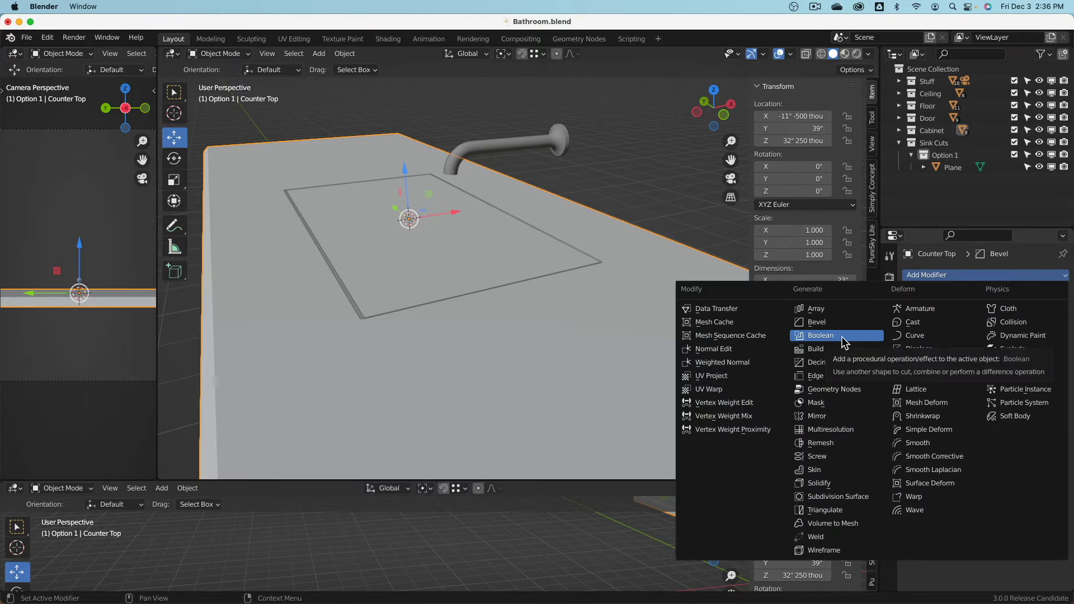
left_click(843, 338)
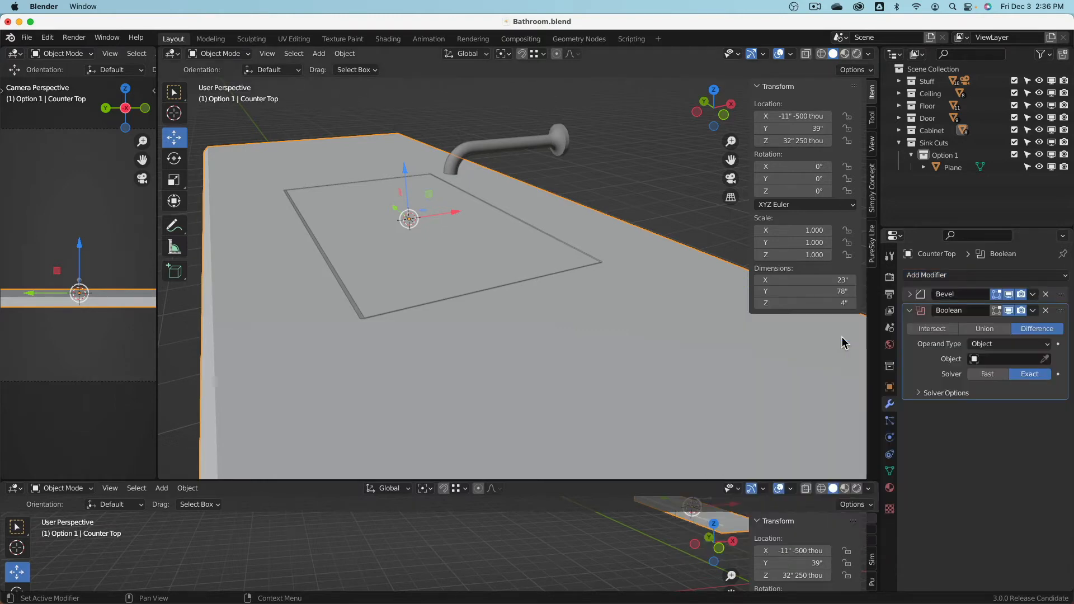
left_click(1044, 345)
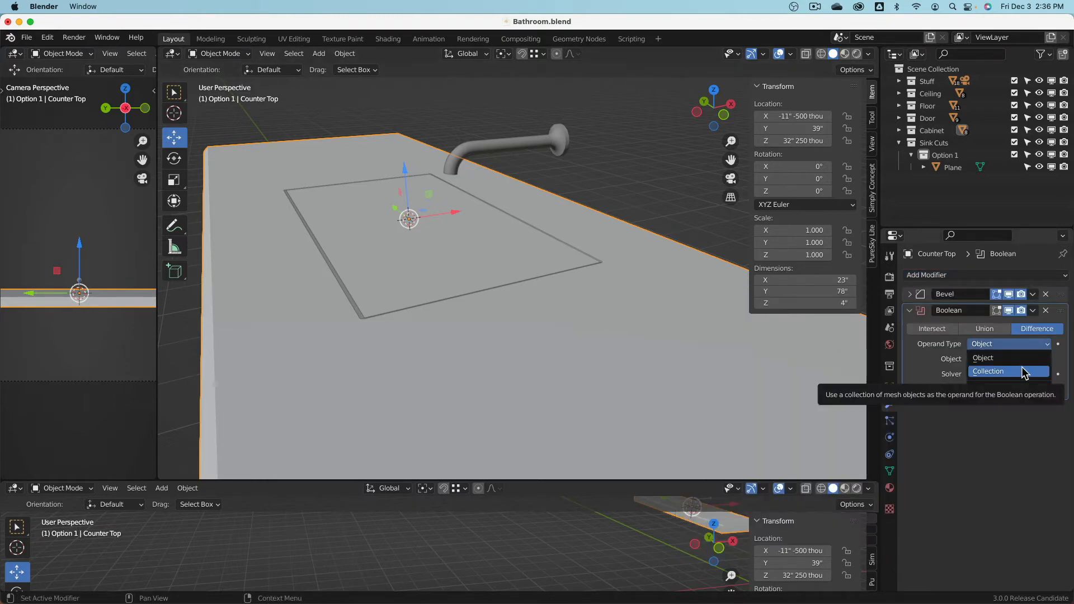
left_click(1022, 371)
left_click(1022, 360)
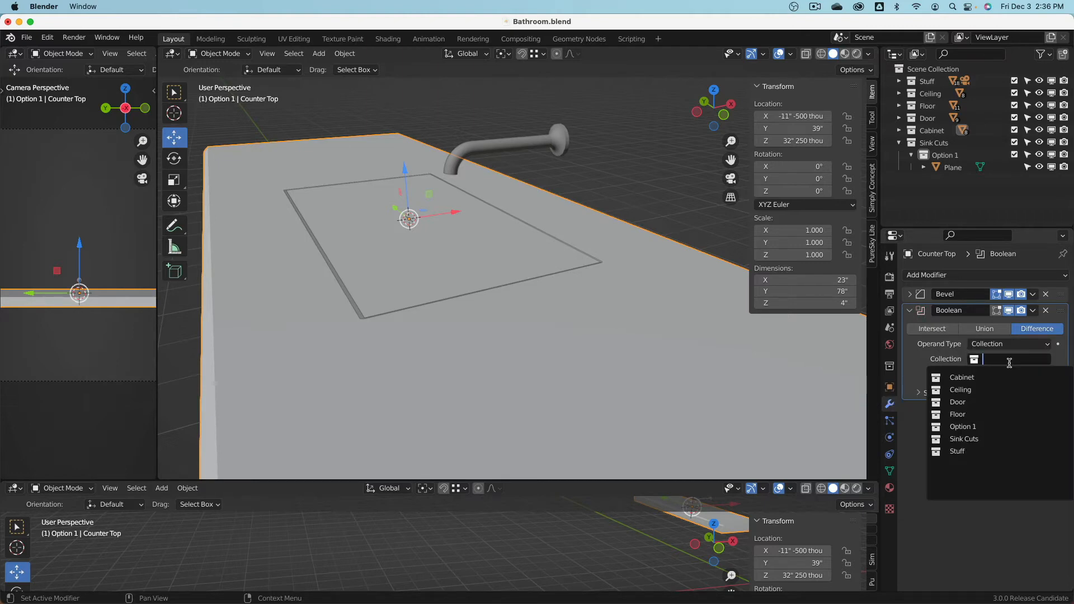
left_click(976, 427)
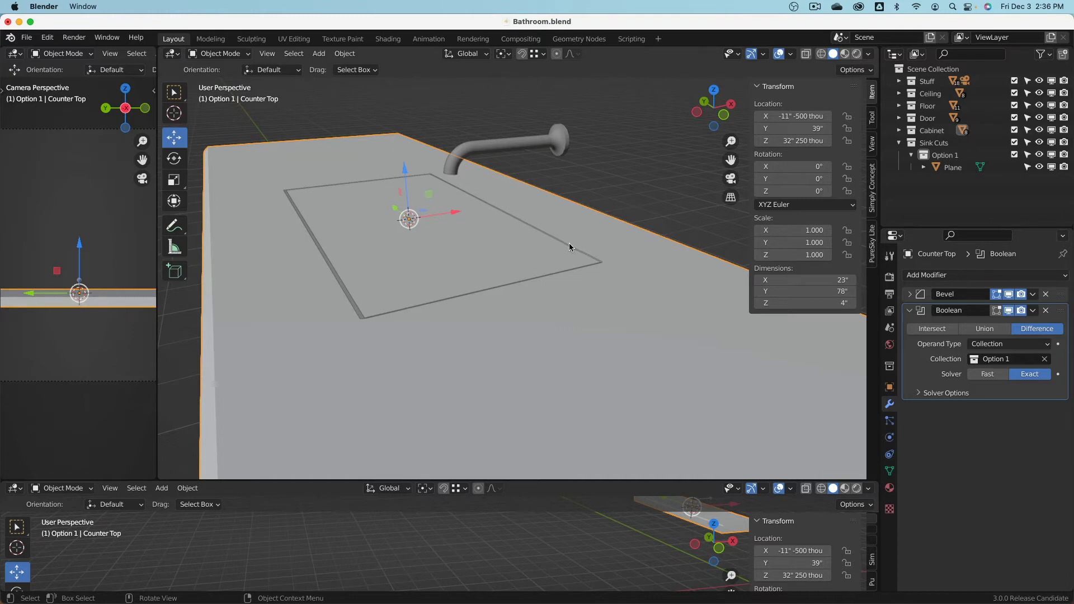
- Examine the counter top from several angles in wireframe and solid shading to check the Boolean cut
middle_click_drag(502, 238, 446, 222)
key("z")
left_click(379, 229)
mouse_move(521, 260)
middle_mouse_down()
mouse_move(538, 273)
mouse_move(585, 275)
middle_mouse_up()
key("shift+z")
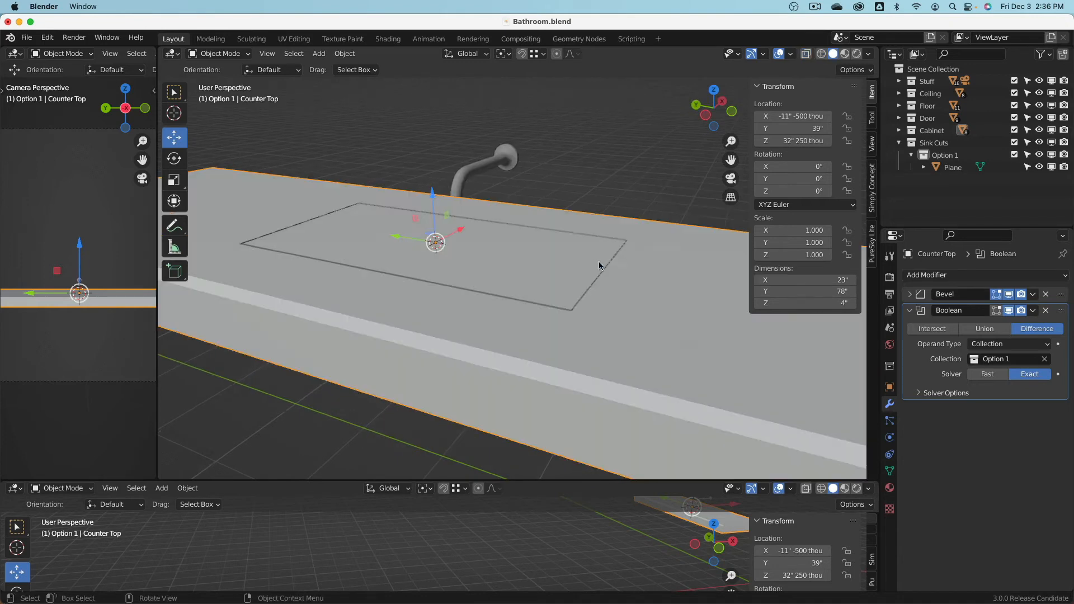
middle_click_drag(431, 256, 392, 263)
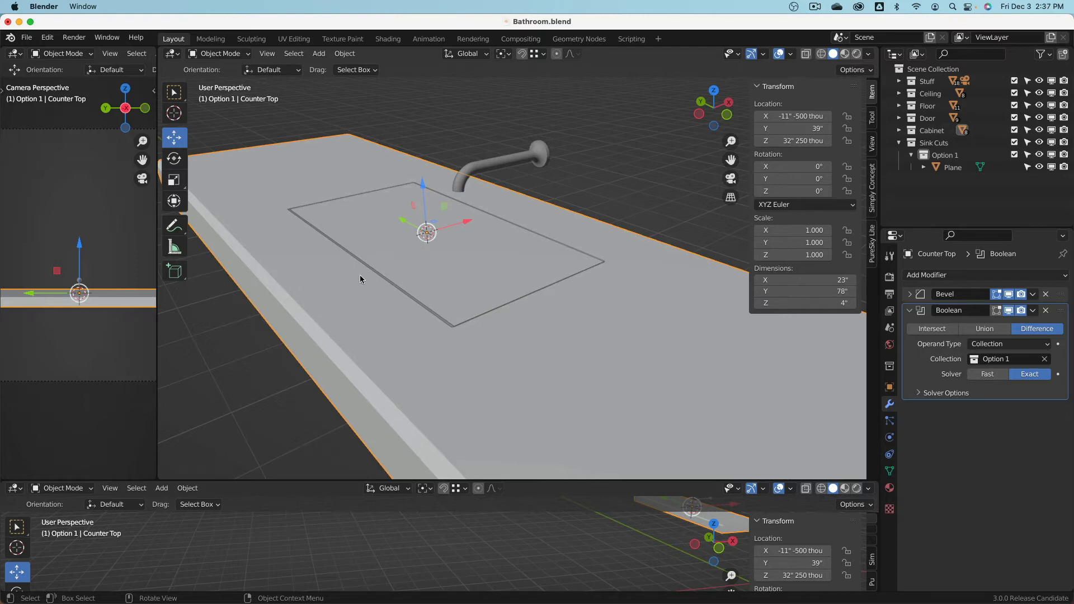
- Enter Edit Mode on the sink cutout plane and turn on the Face Orientation overlay to check its normals
left_click(354, 258)
middle_click_drag(355, 256, 299, 266)
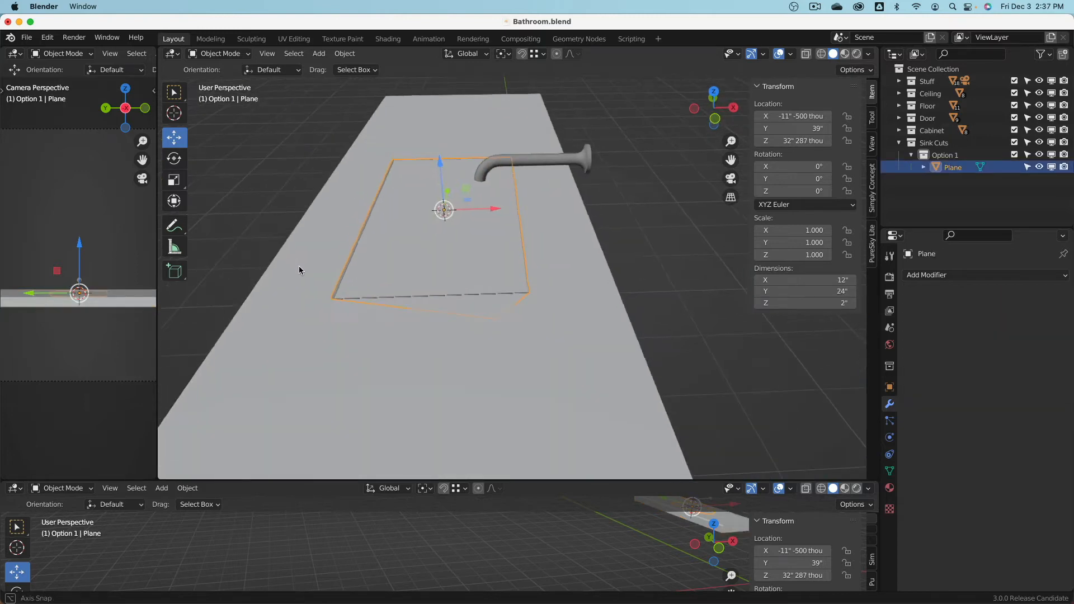
left_click(230, 56)
left_click(224, 81)
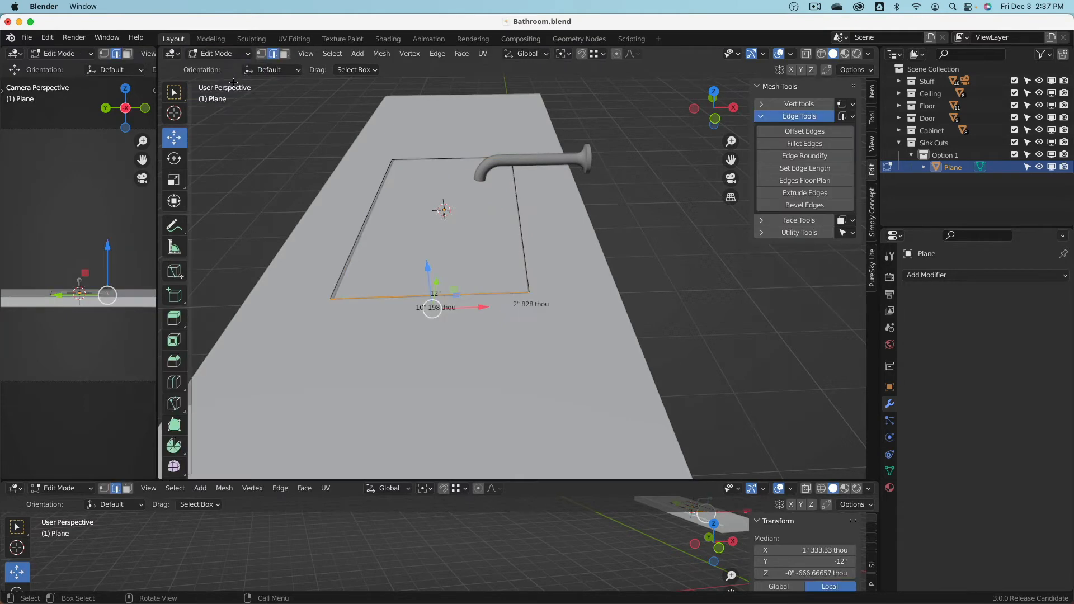
left_click(791, 54)
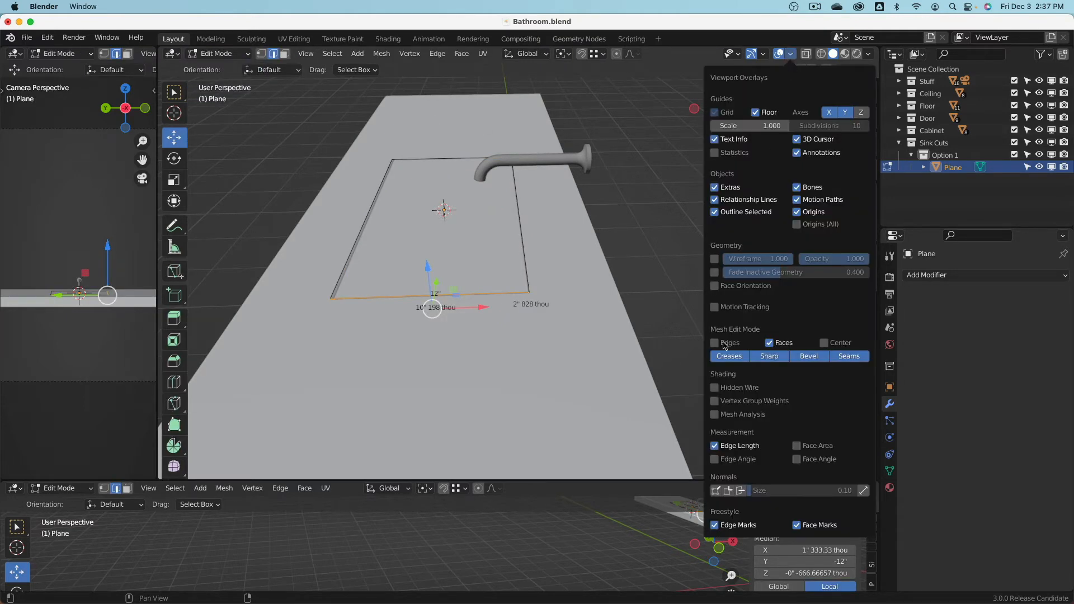
left_click(715, 286)
middle_click_drag(448, 218, 367, 286)
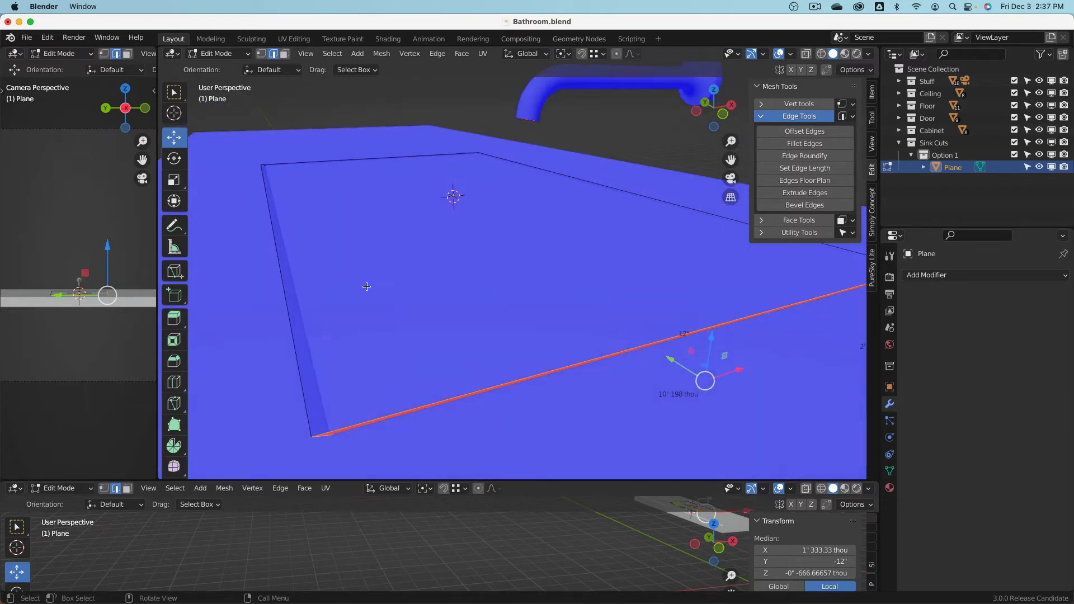
scroll(317, 318, "down", 4)
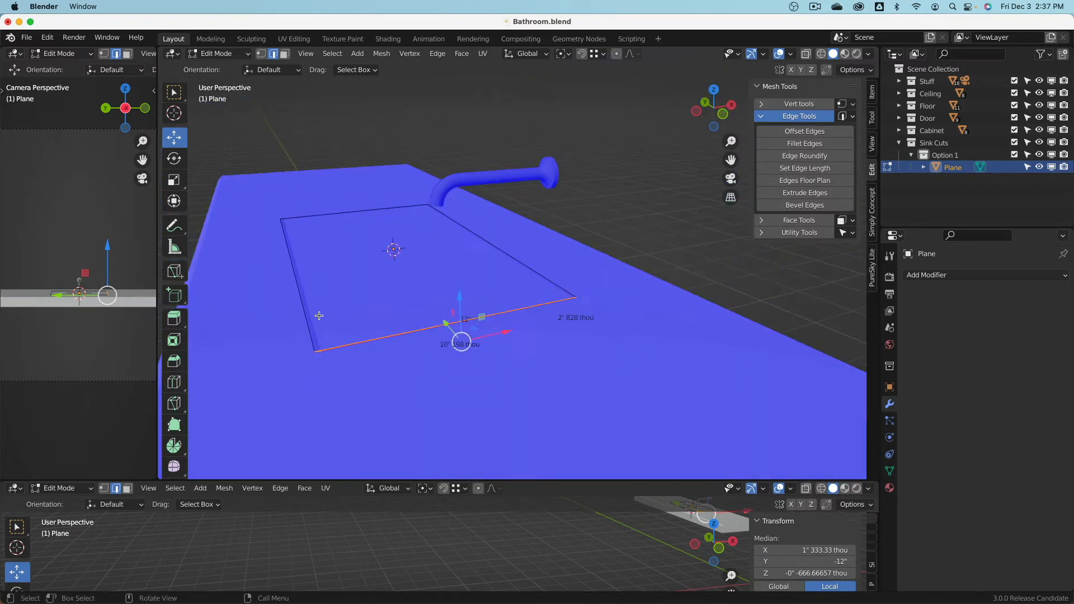
- Select all of the sink cutout mesh and recalculate its normals to the outside
key("a")
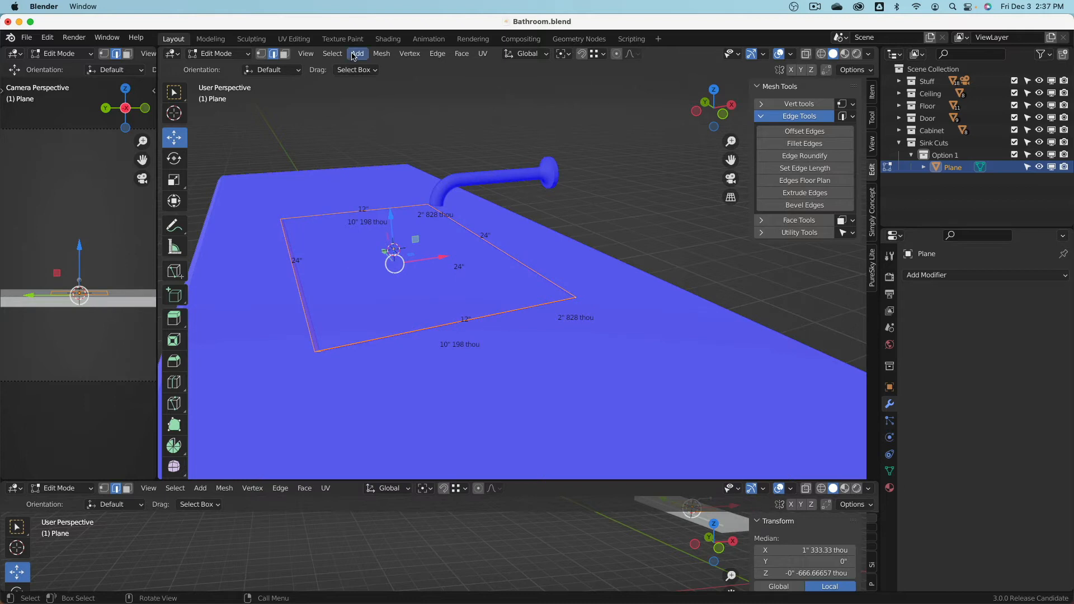
left_click(387, 55)
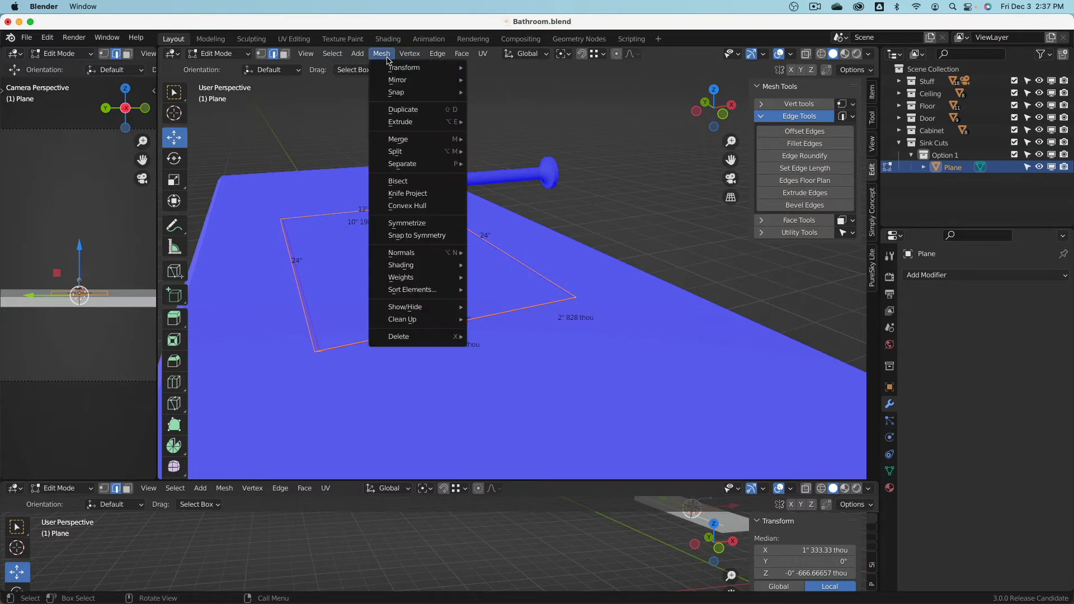
mouse_move(408, 255)
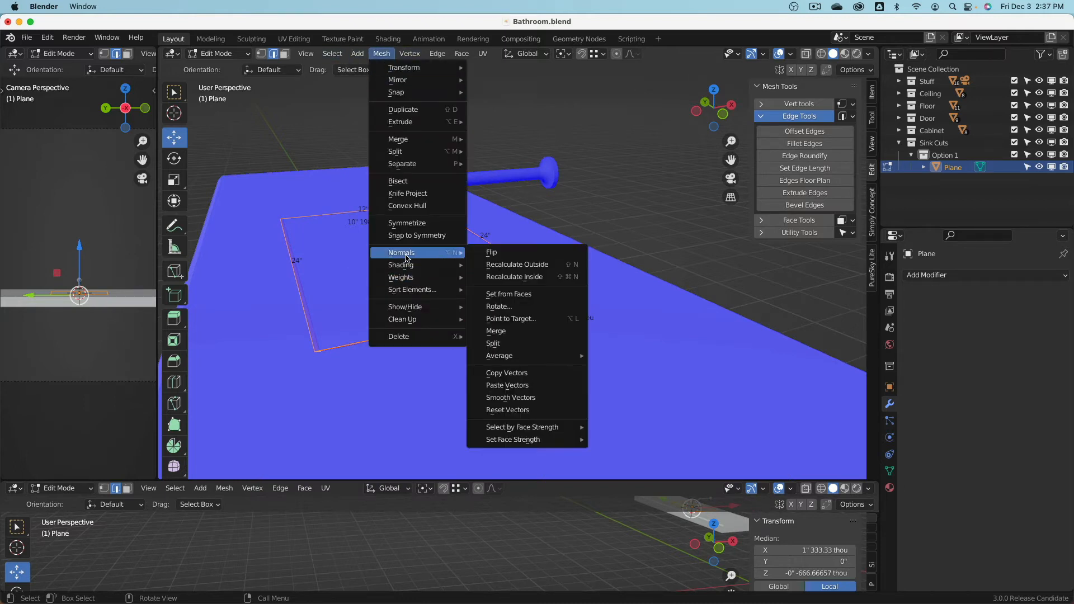
left_click(556, 276)
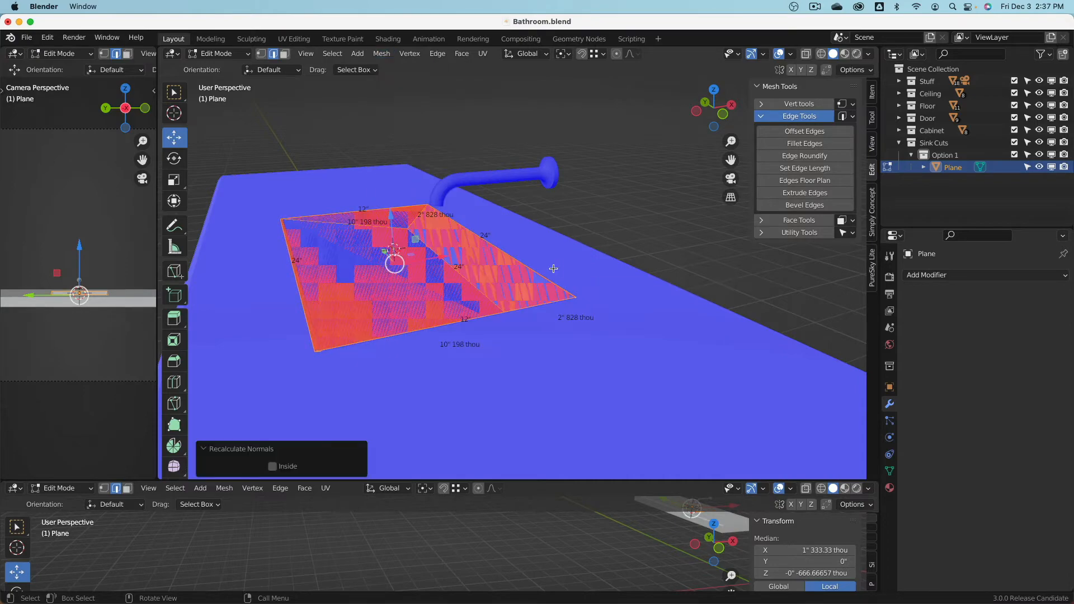
middle_click_drag(554, 269, 596, 259)
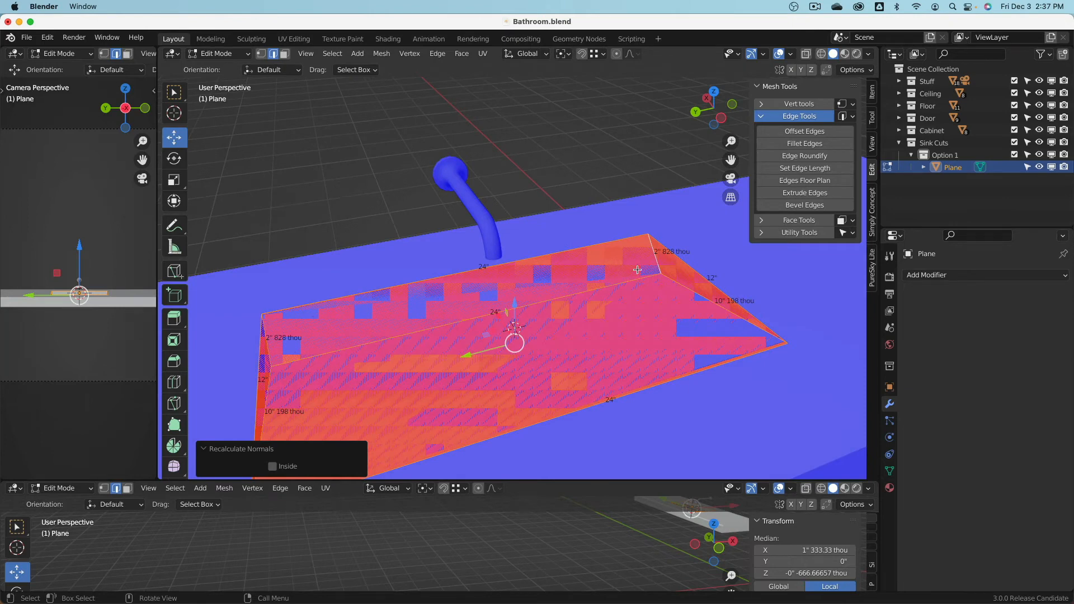
- Turn off the Face Orientation overlay and return to Object Mode
left_click(790, 54)
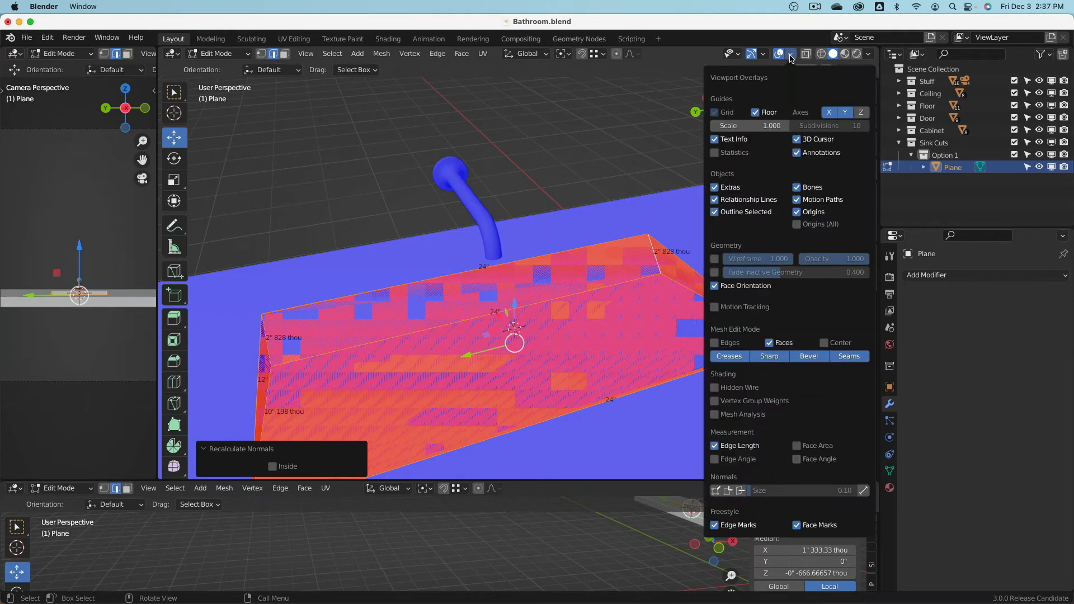
left_click(717, 289)
scroll(616, 246, "down", 4)
middle_click_drag(621, 246, 511, 217)
key("Tab")
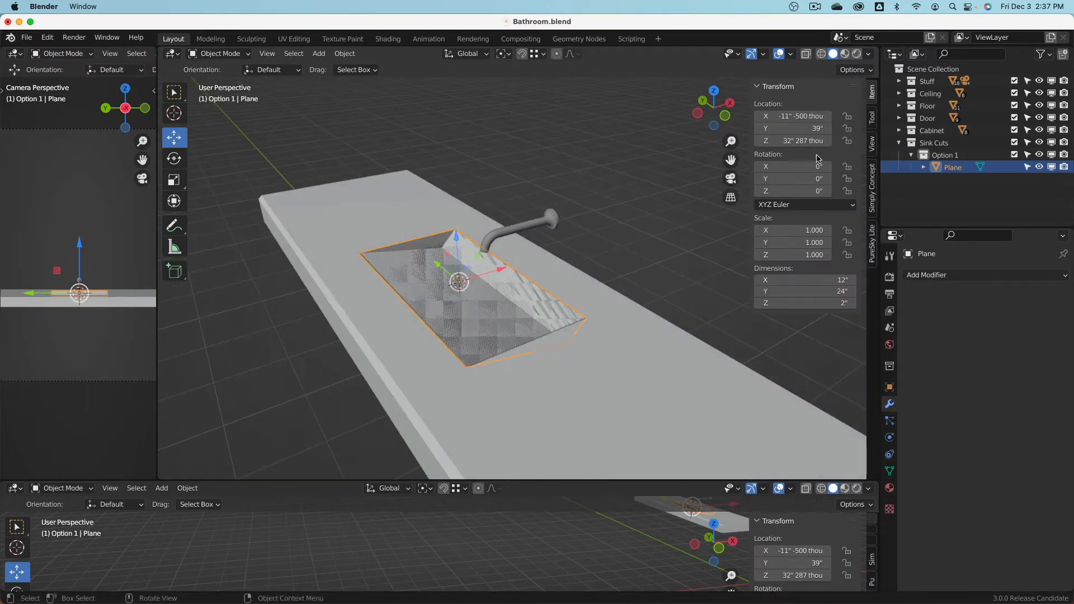
- Exclude the Option 1 collection from the view layer to inspect the sink cut in the counter top
left_click(1015, 156)
mouse_move(480, 207)
middle_mouse_down()
mouse_move(494, 294)
mouse_move(623, 223)
mouse_move(600, 196)
mouse_move(558, 264)
mouse_move(473, 221)
middle_mouse_up()
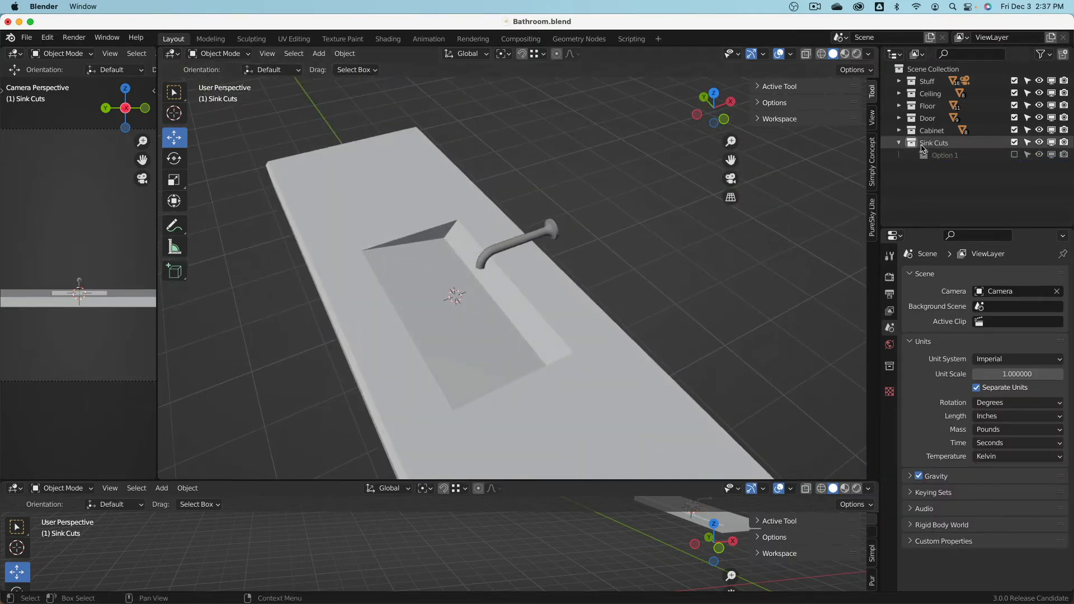
- Create a new collection named Option 2 and nest it inside the Sink Cuts collection
right_click(928, 199)
left_click(927, 199)
double_click(930, 171)
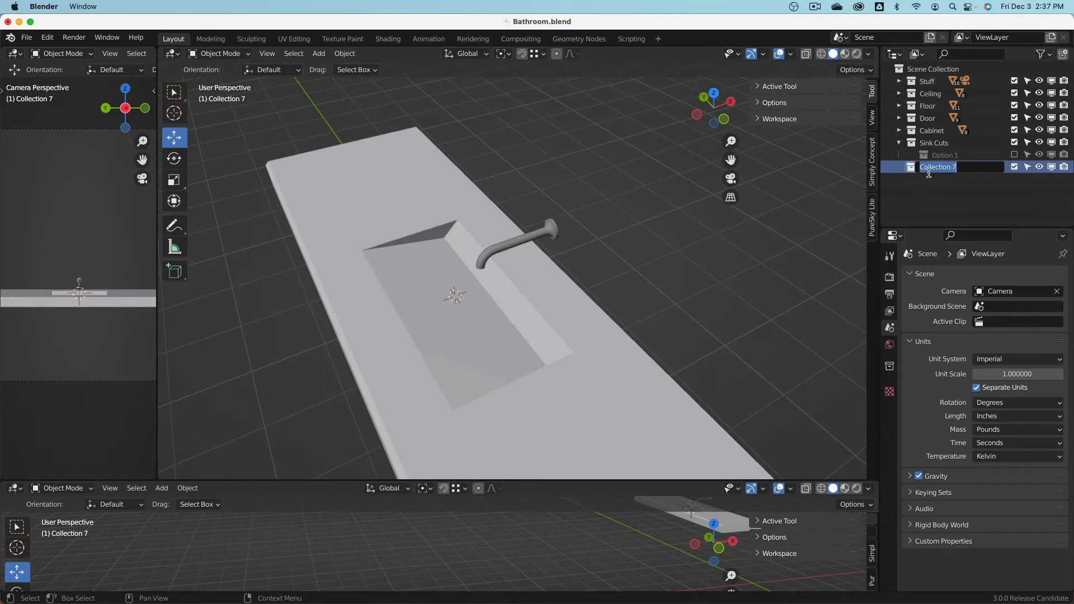
type("Option")
key("Return")
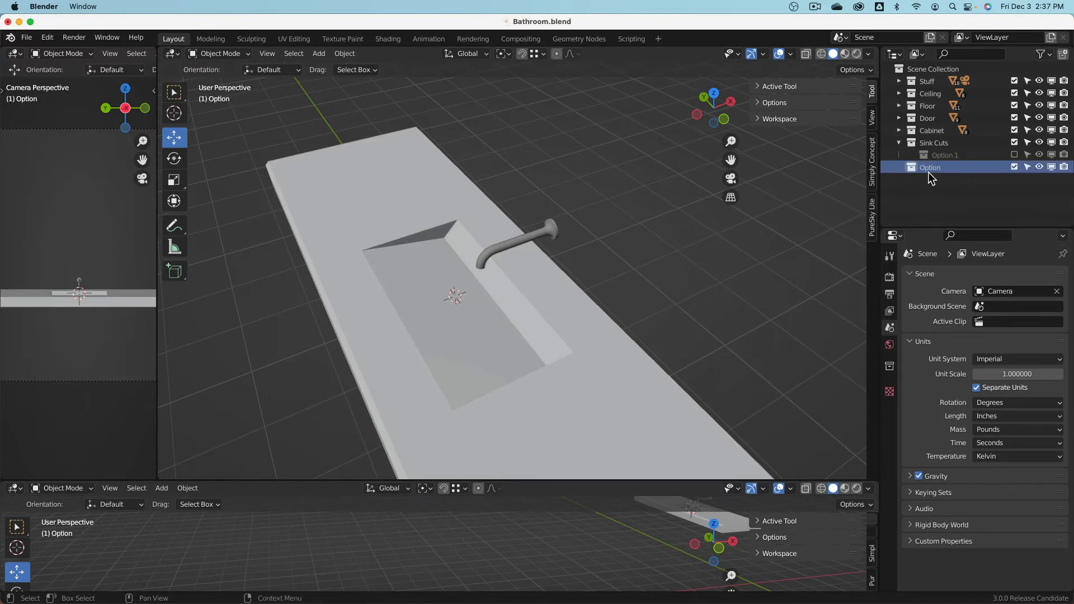
left_click_drag(928, 172, 939, 145)
double_click(959, 167)
left_click(965, 171)
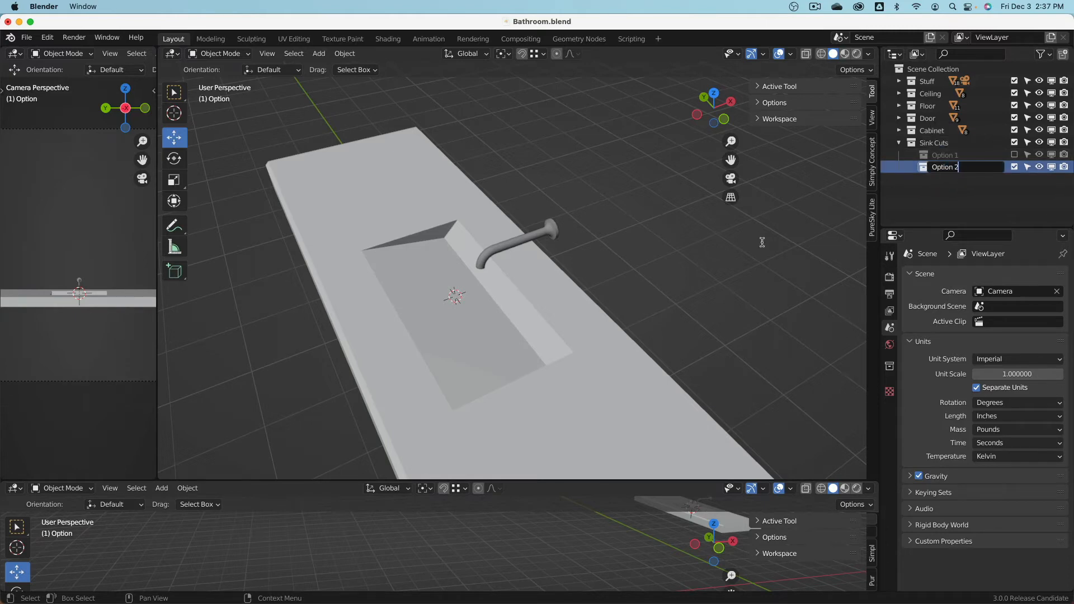
type("2")
key("Return")
- Include the Option 1 collection in the view layer again and copy its sink cutout plane into the Option 2 collection
left_click(1015, 155)
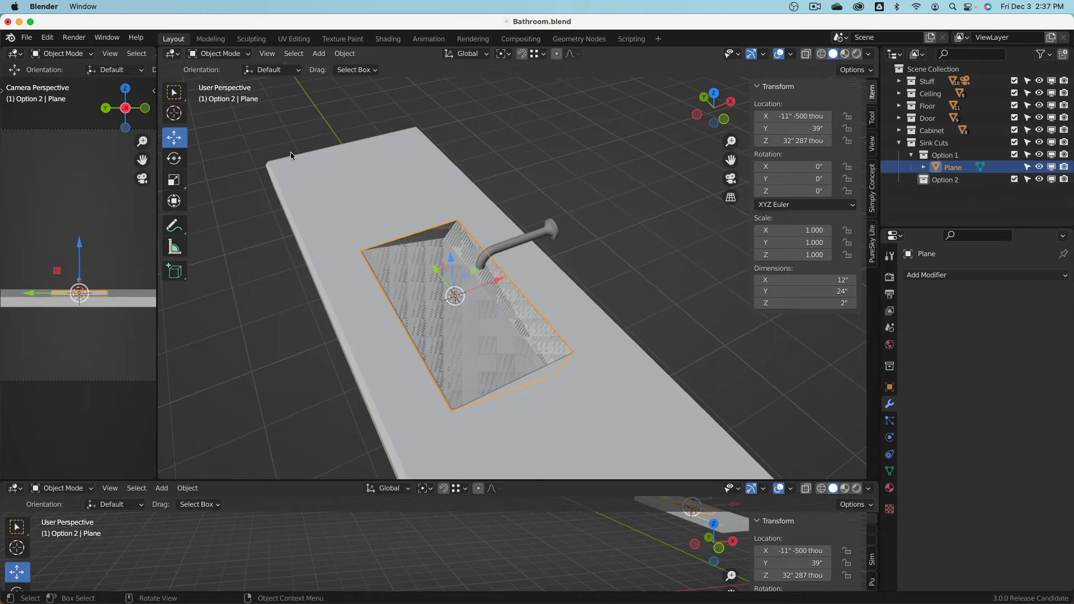
left_click(344, 54)
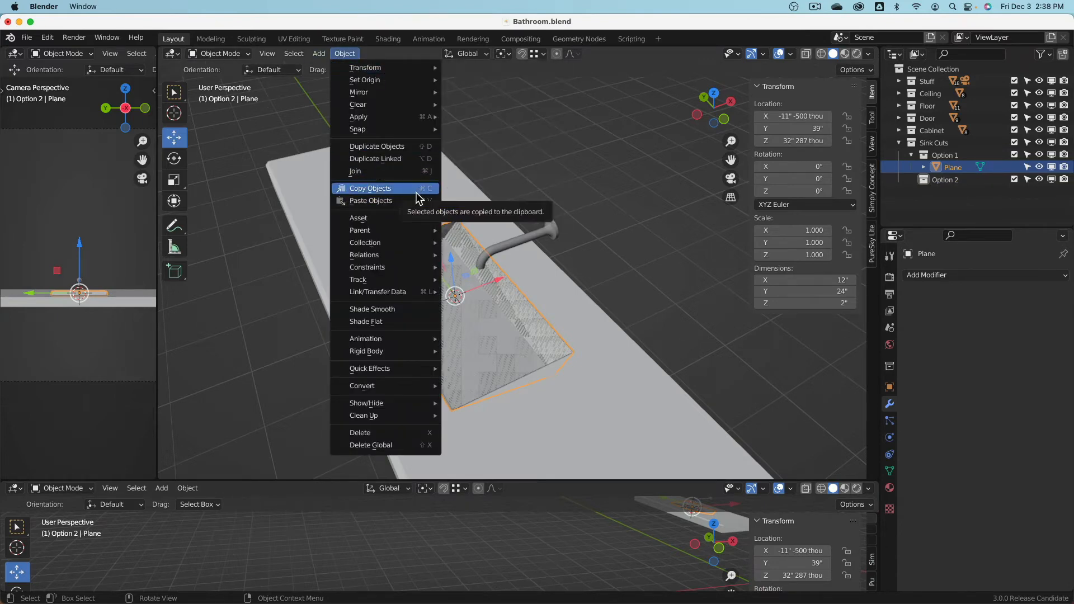
left_click(389, 189)
left_click(344, 53)
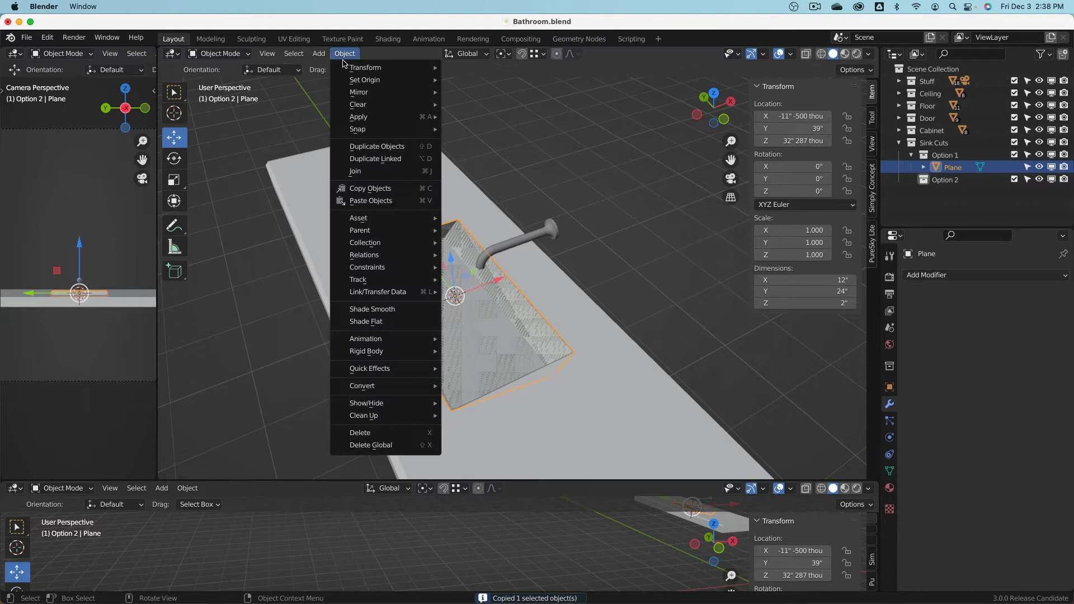
left_click(367, 199)
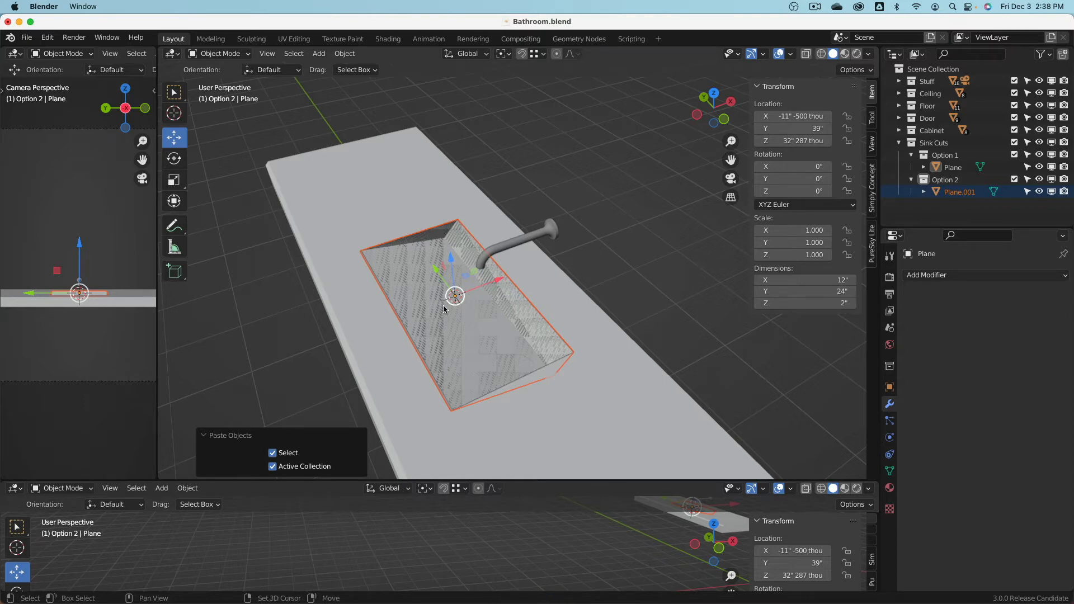
key("shift+d")
left_click(645, 209)
key("x")
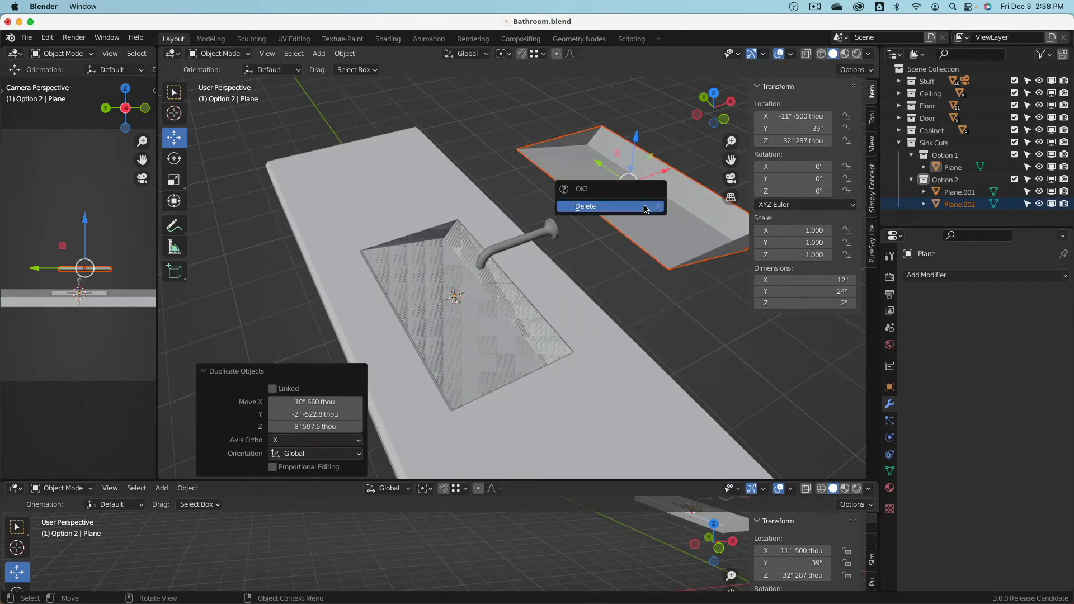
left_click(644, 207)
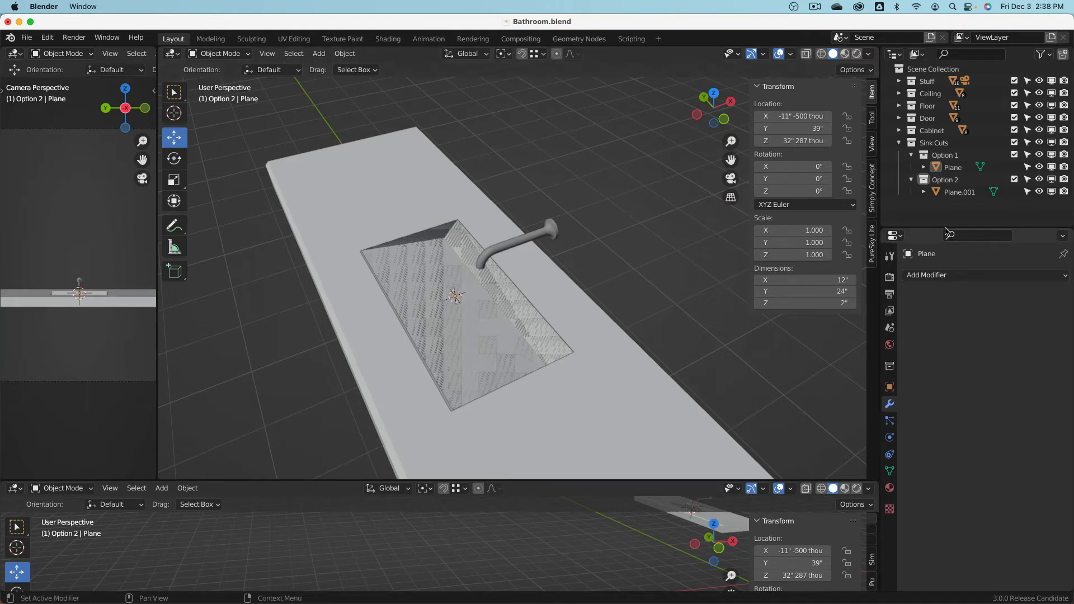
- Select the pasted cutout plane in the Option 2 collection and exclude the Option 1 collection from the view layer
left_click(960, 192)
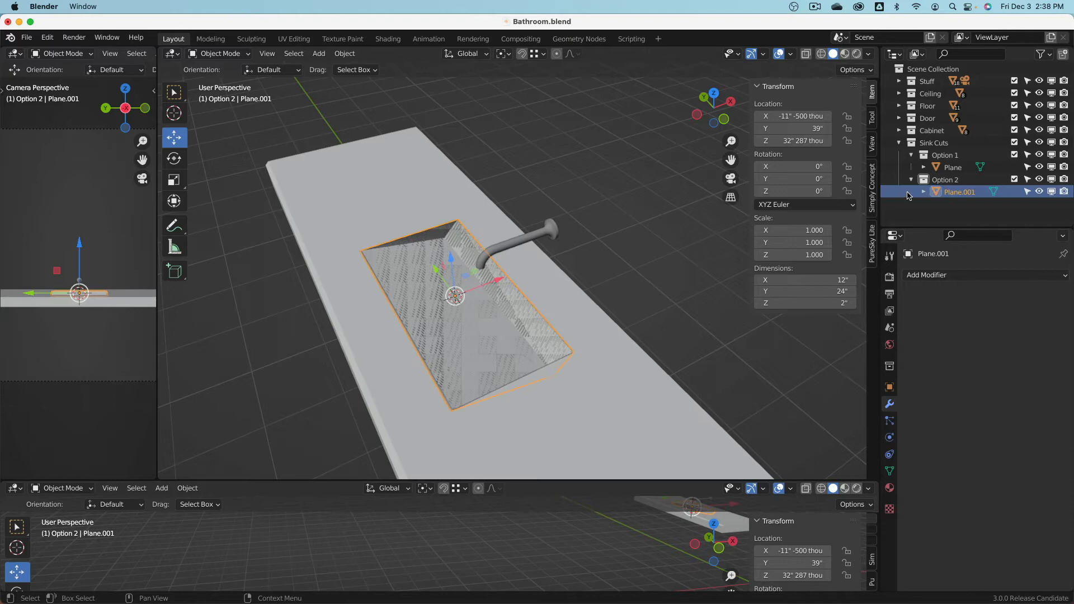
left_click(945, 180)
mouse_move(964, 196)
left_mouse_down()
mouse_move(954, 153)
mouse_move(948, 193)
left_mouse_up()
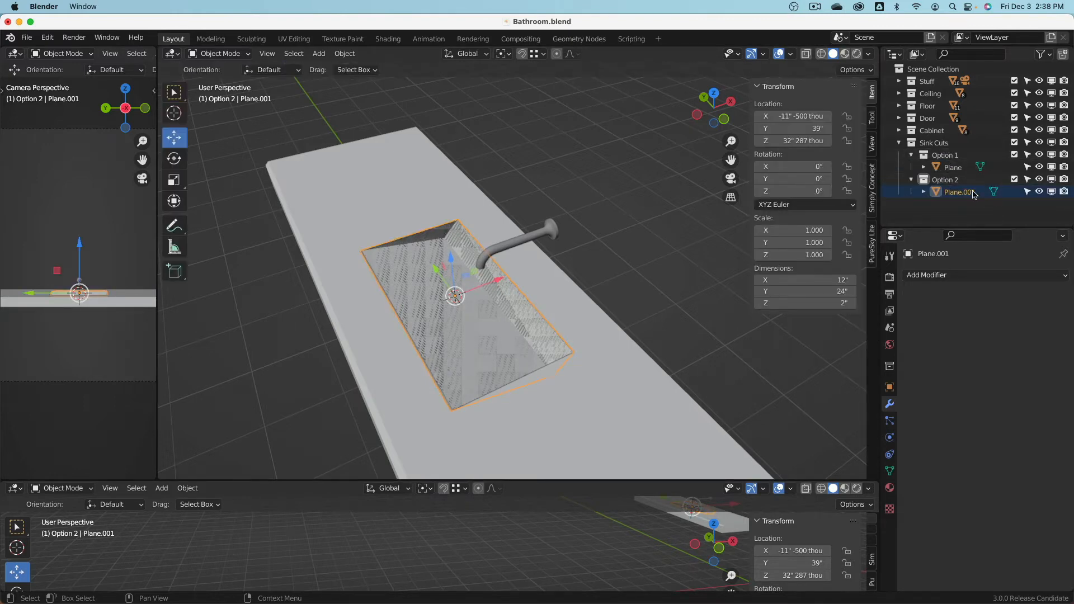
left_click(1015, 155)
middle_click_drag(614, 287, 693, 255)
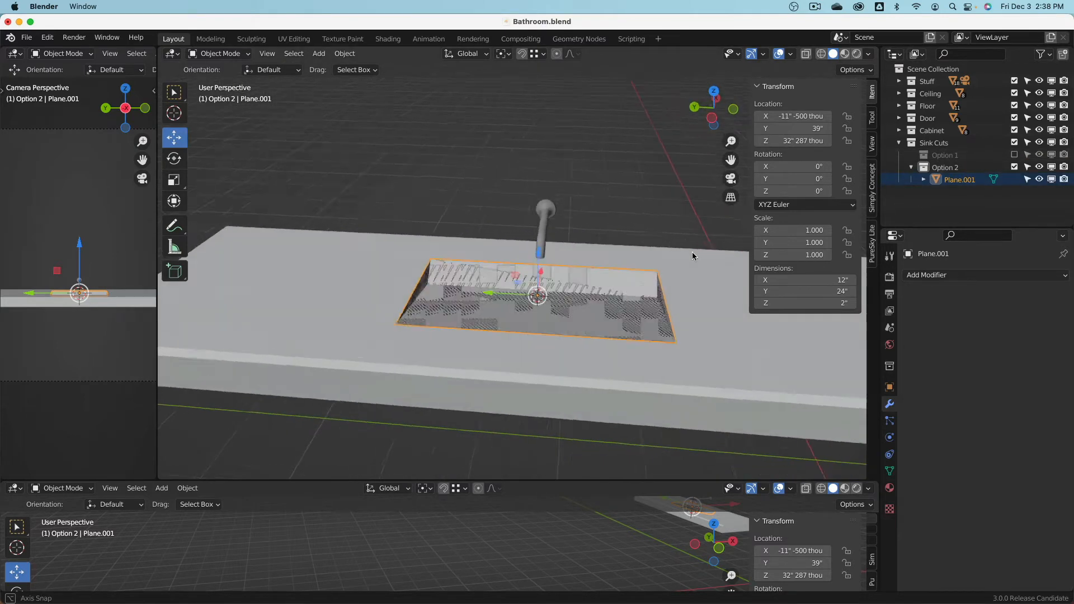
- In Edit Mode, scale the lower edge of the Option 2 cutout to about 0.8 and return to Object Mode
key("Tab")
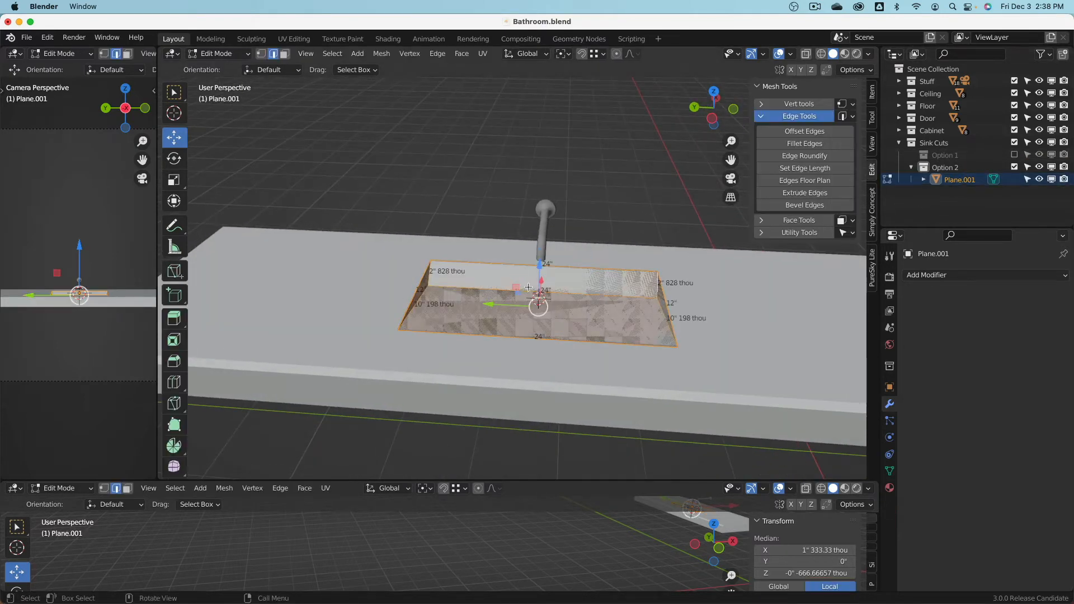
middle_click_drag(529, 287, 501, 298)
left_click(481, 286)
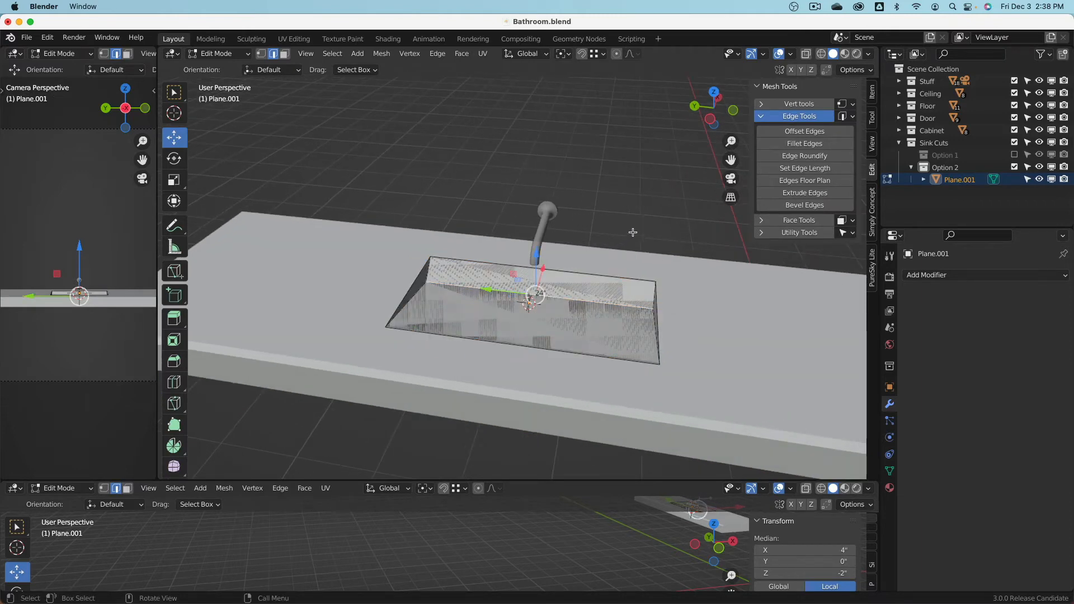
key("s")
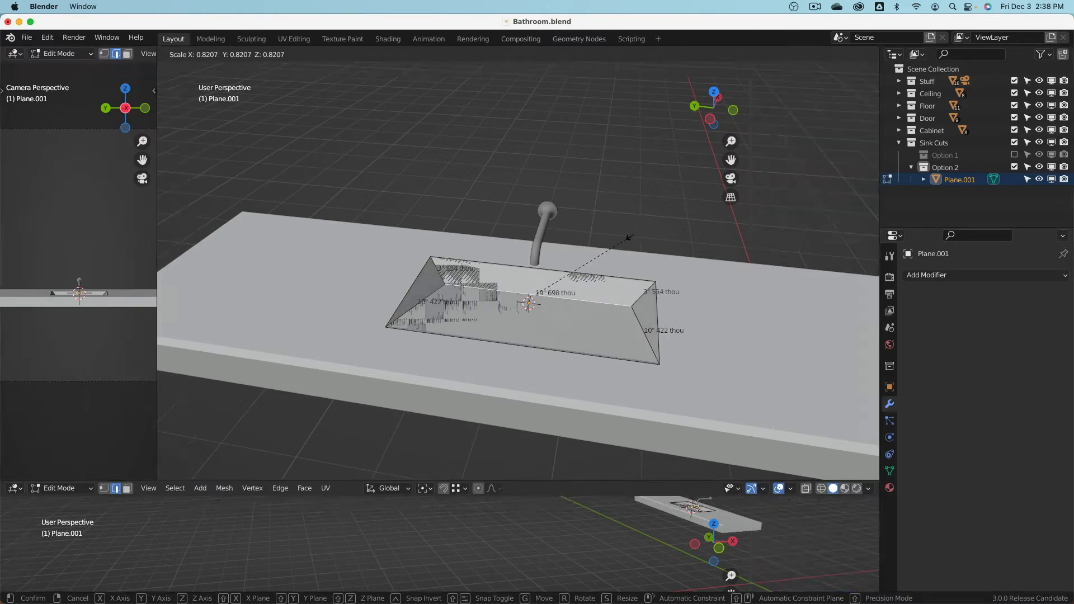
left_click(623, 242)
middle_click_drag(622, 242, 554, 168)
key("Tab")
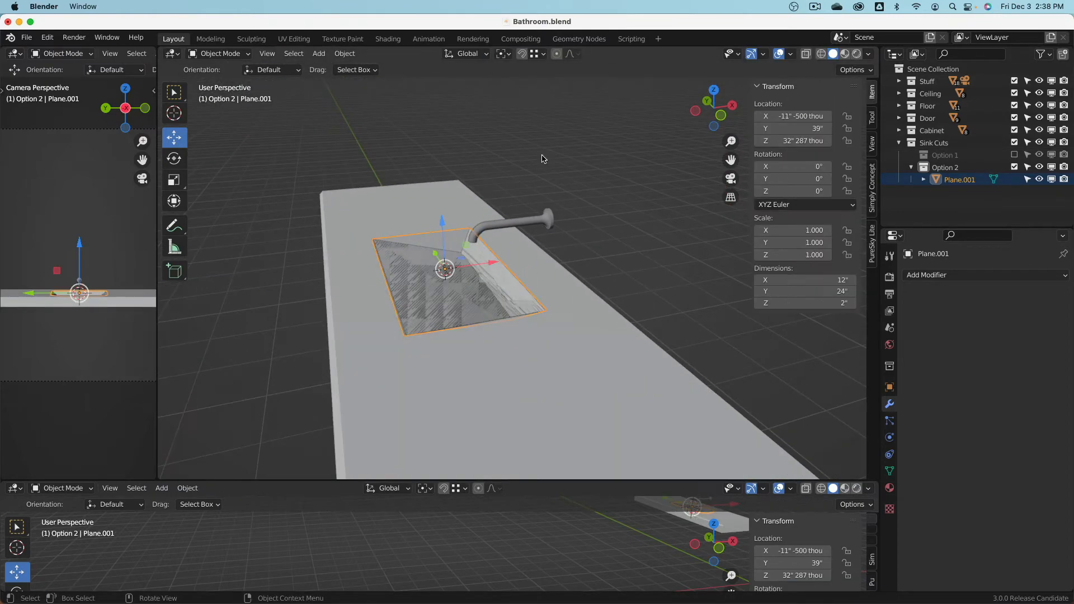
- Exclude the Option 2 collection from the view layer and set the counter top's Boolean modifier collection to Option 2
middle_click_drag(427, 183, 554, 240)
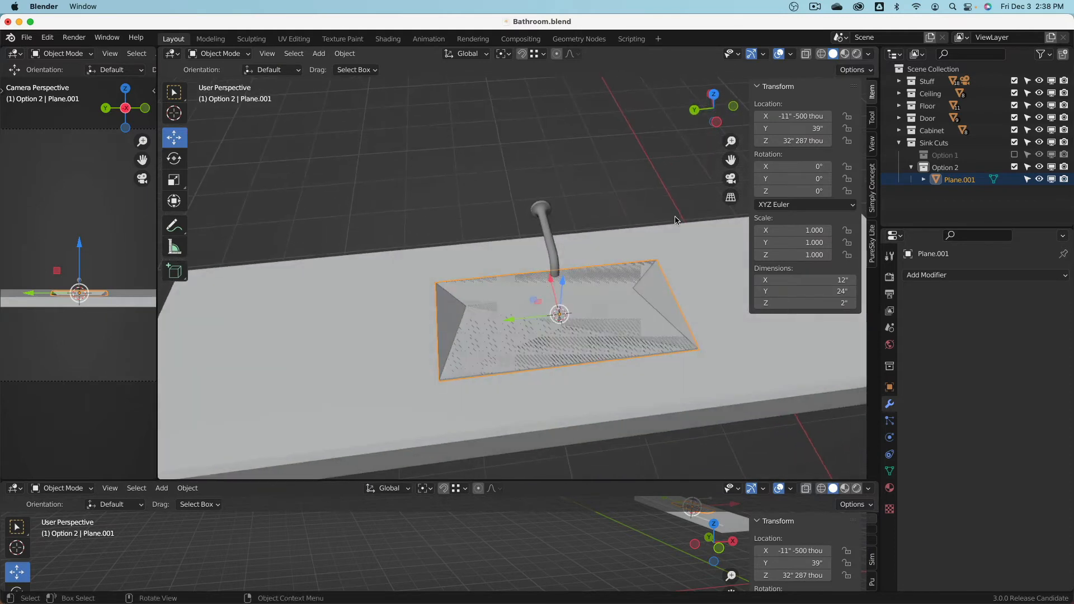
left_click(1015, 167)
middle_click_drag(696, 283, 703, 261)
left_click(703, 261)
left_click(1020, 360)
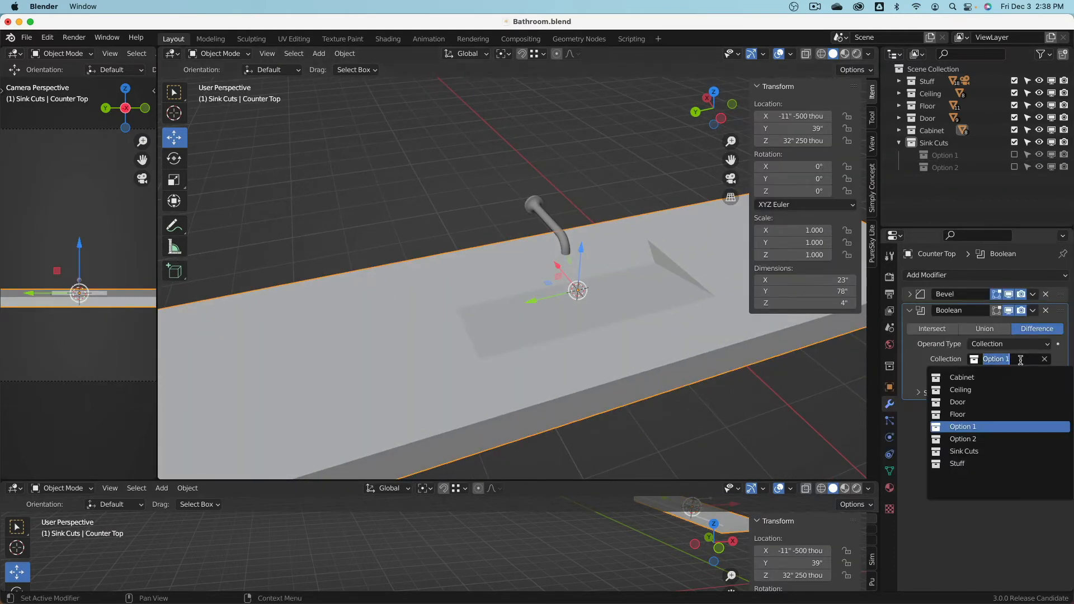
left_click(998, 441)
- Switch the Boolean collection to Option 1 and back to Option 2 to compare the two sink cuts
middle_click_drag(657, 314, 621, 294)
left_click(1002, 360)
left_click(982, 429)
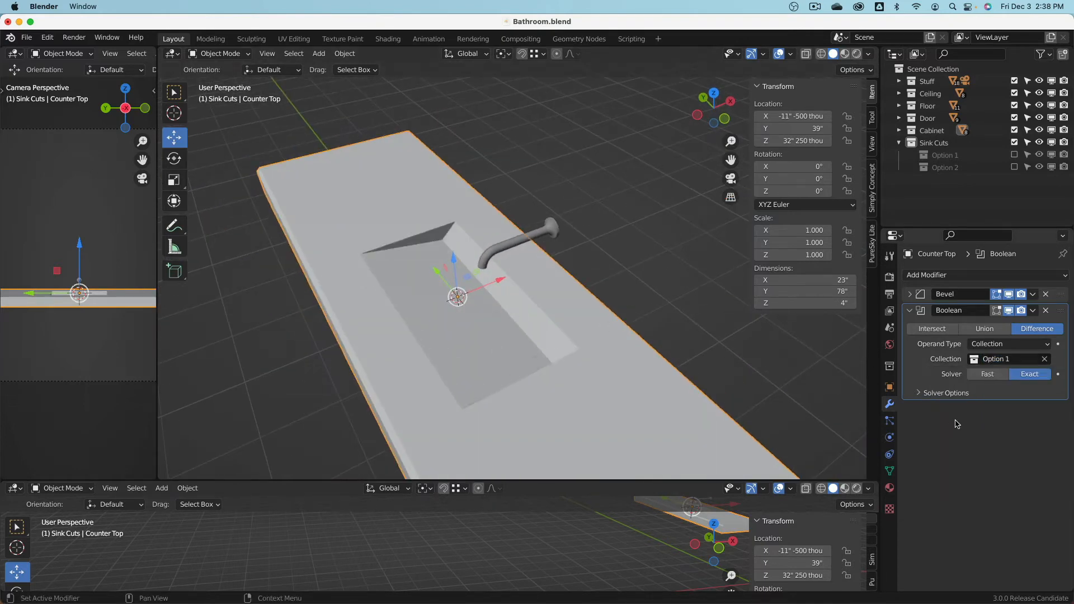
left_click(999, 360)
left_click(985, 441)
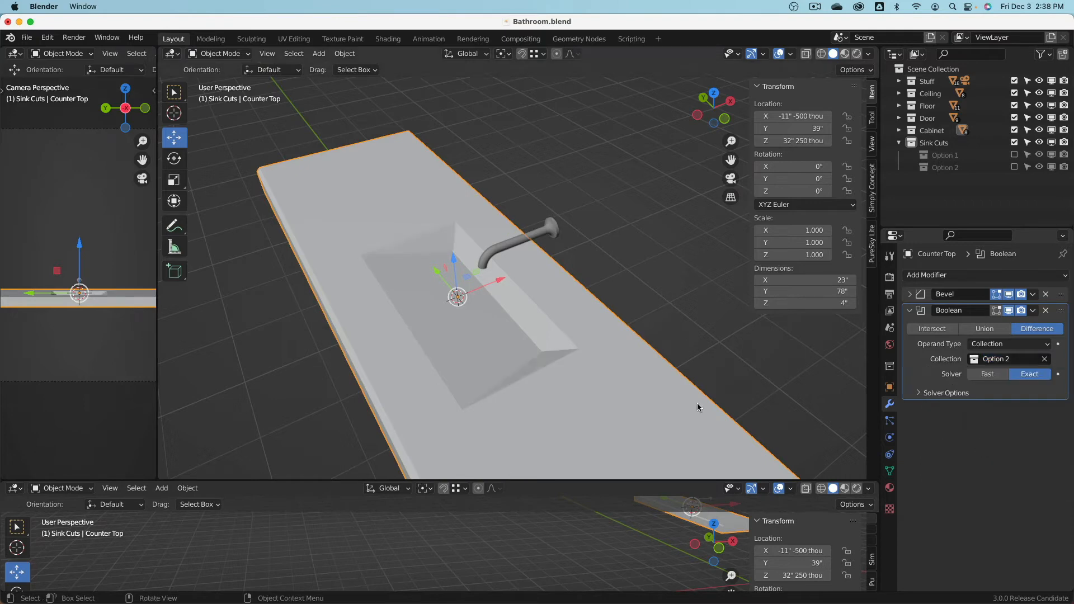
- Add a 24-inch plane at the sink's centre in top view and move it out of the Sink Cuts collection
middle_click_drag(698, 403, 470, 224)
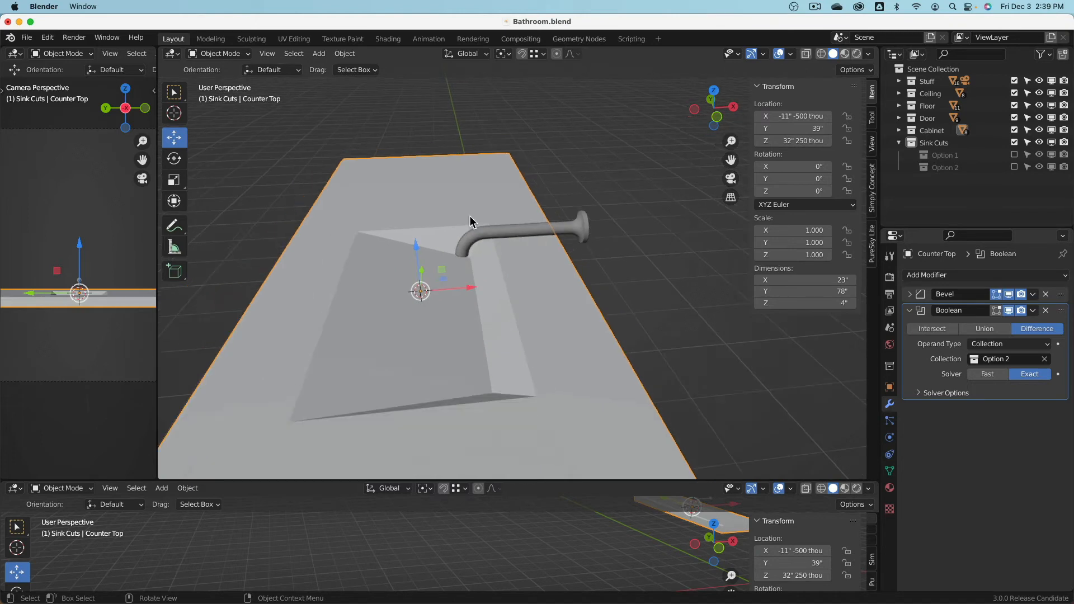
middle_click_drag(499, 402, 438, 313)
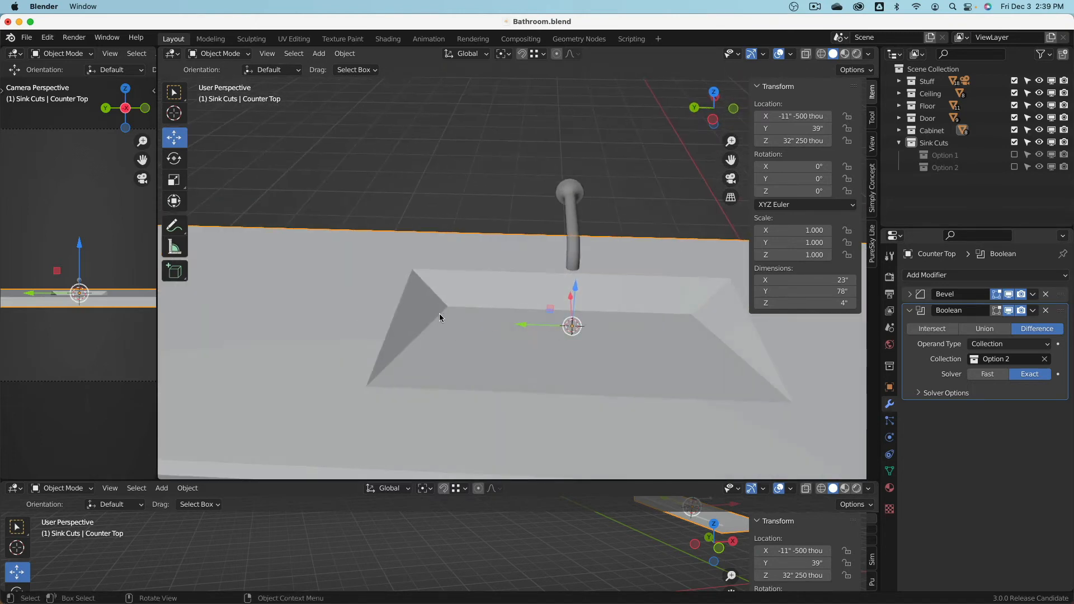
middle_click_drag(629, 315, 667, 324)
middle_click_drag(480, 345, 504, 278)
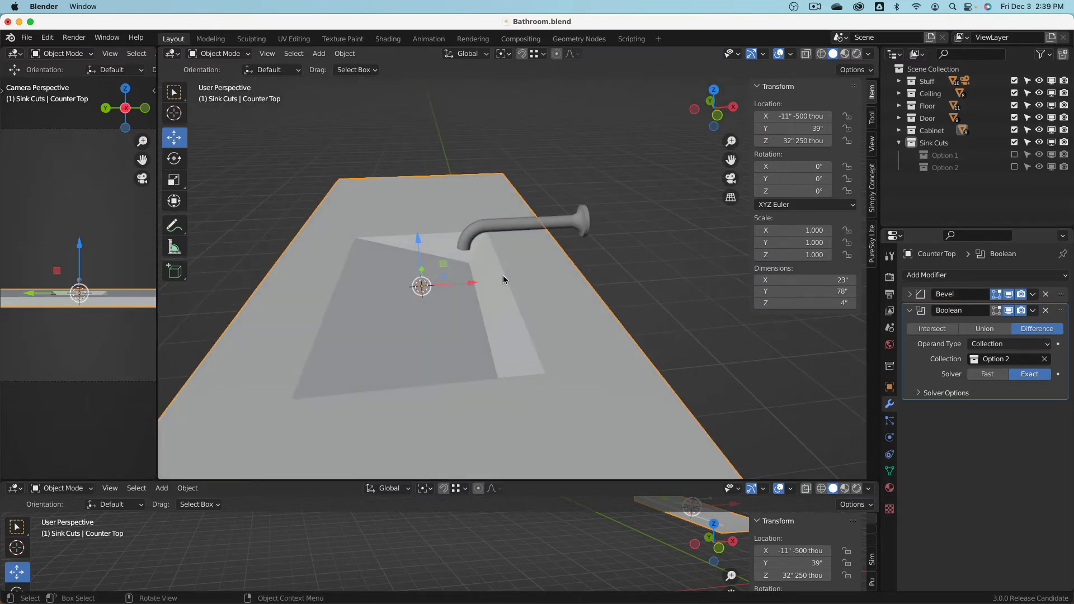
key("KP_7")
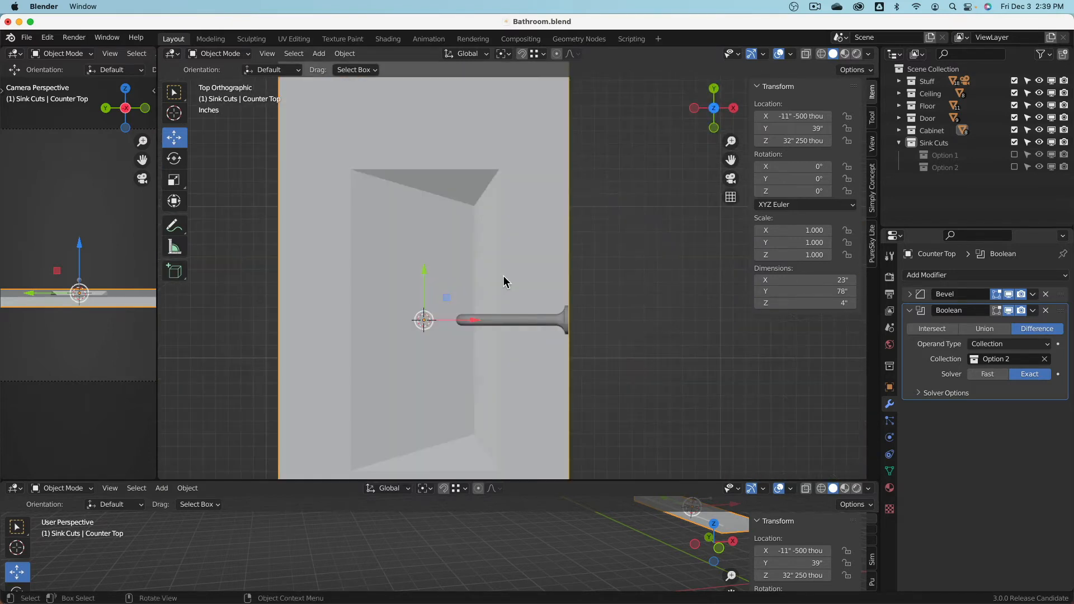
scroll(497, 272, "down", 2)
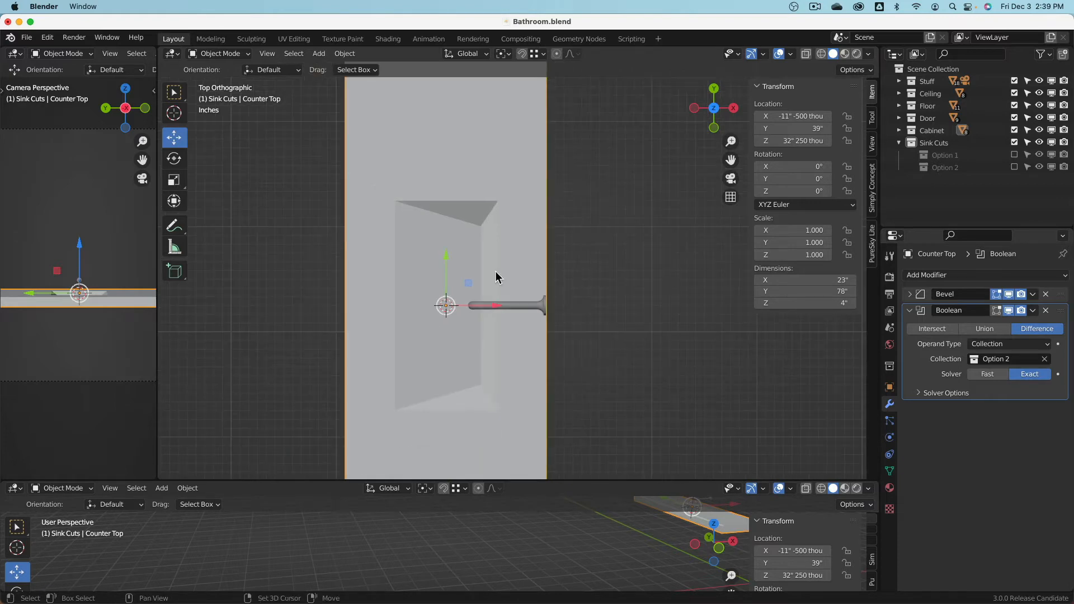
key("shift+a")
left_click(537, 239)
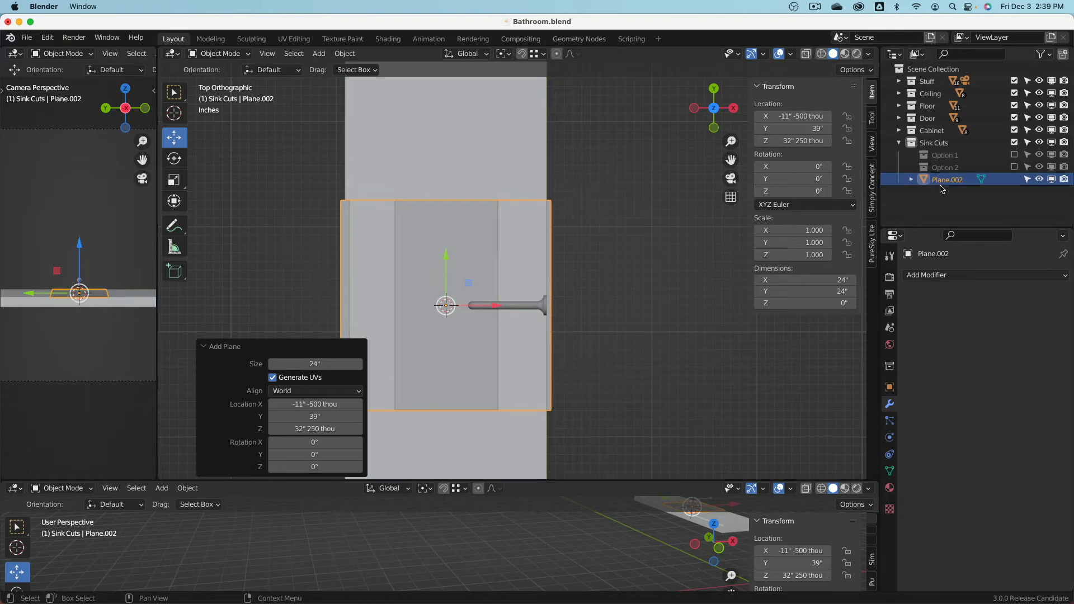
mouse_move(951, 186)
left_mouse_down()
mouse_move(940, 215)
mouse_move(941, 171)
left_mouse_up()
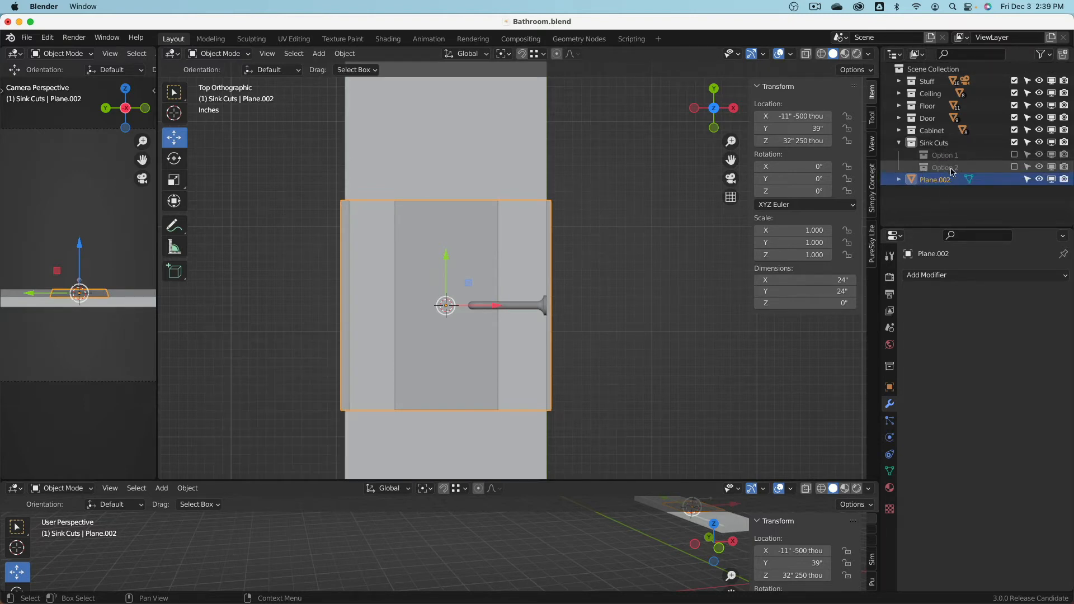
- In Edit Mode, move the plane's faucet-side edge along X until it lines up with the sink's lower edge
middle_click_drag(502, 306, 524, 218)
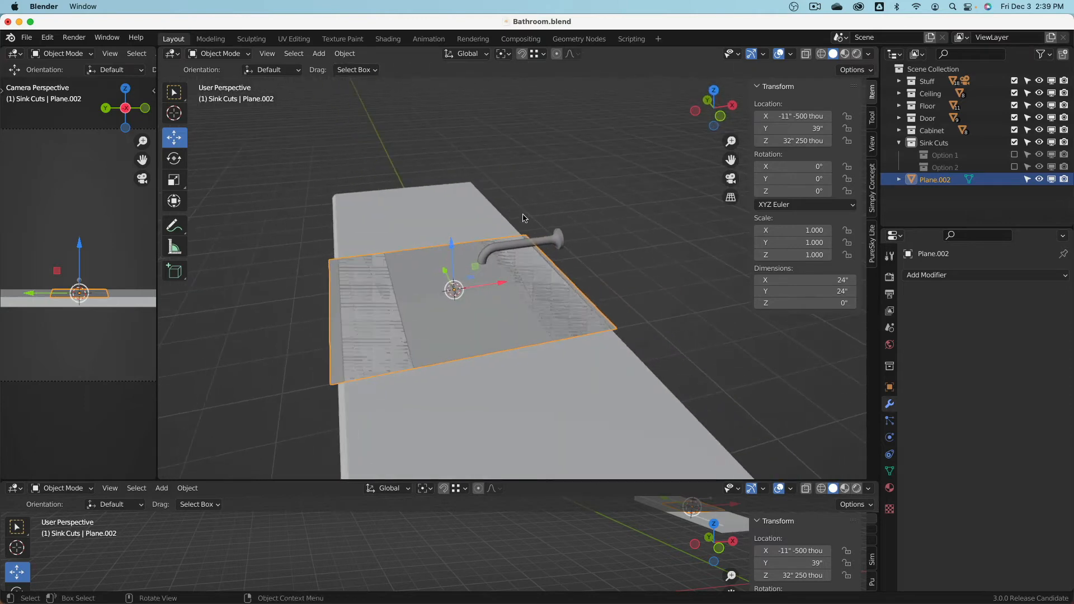
left_click(219, 54)
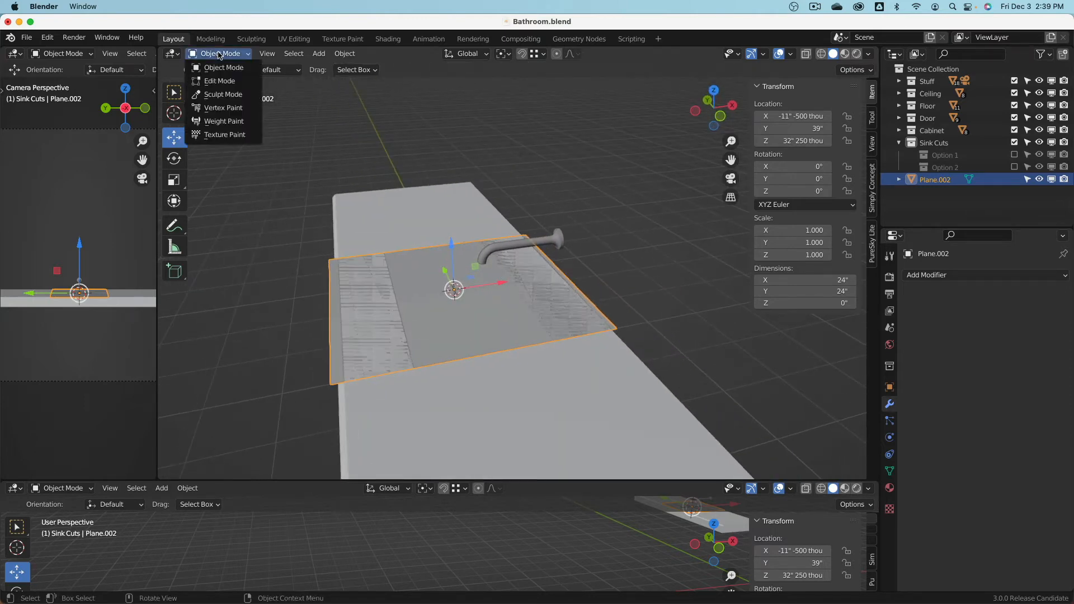
left_click(220, 81)
left_click(558, 264)
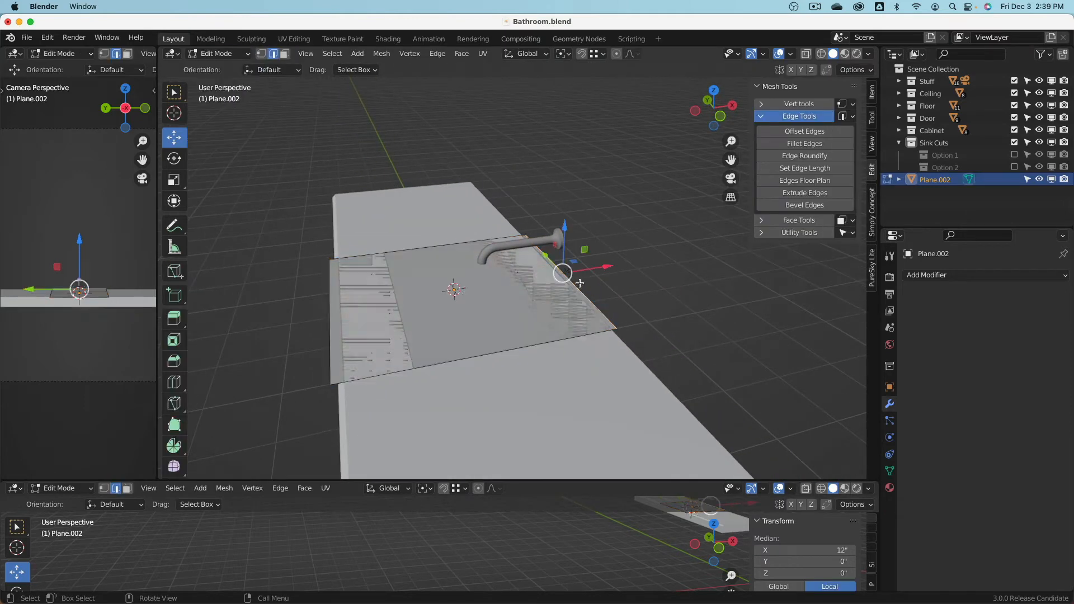
key("g")
left_click(502, 296)
middle_click_drag(498, 293, 436, 283)
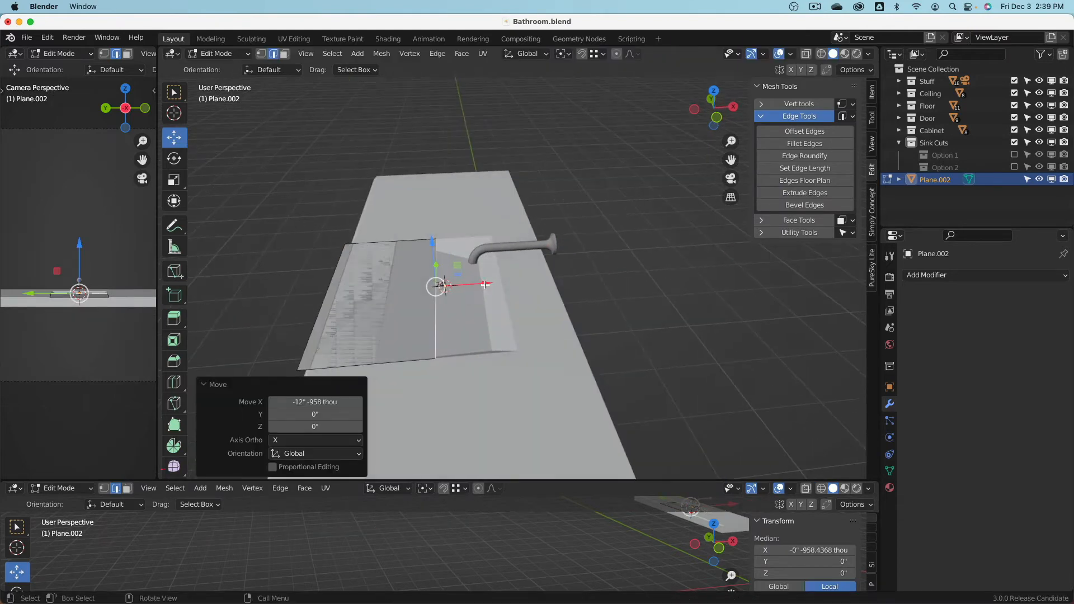
key("g")
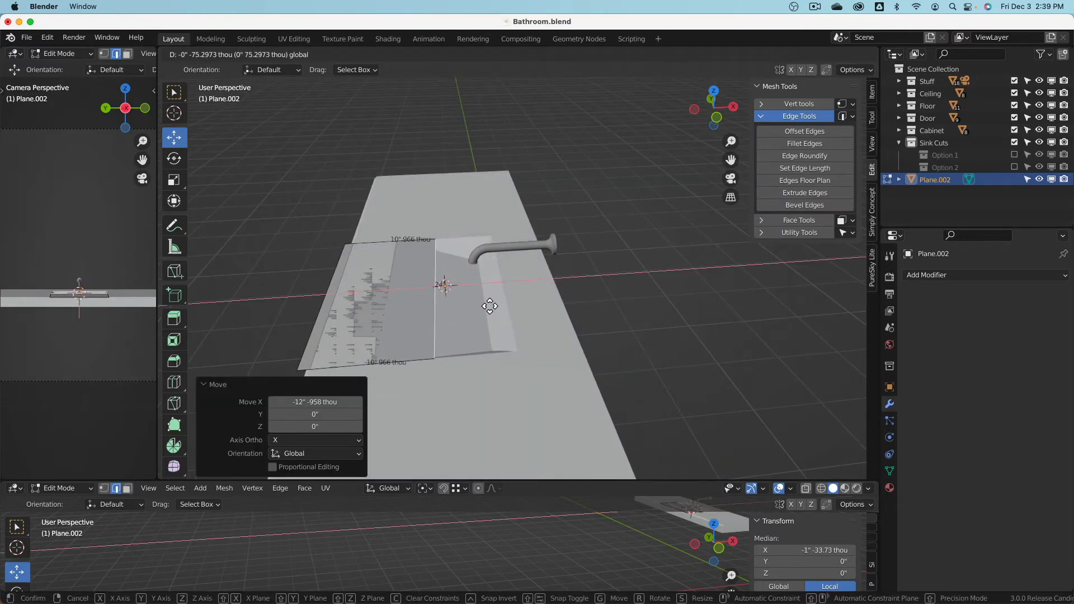
left_click(479, 294)
middle_click_drag(479, 294, 442, 300)
key("g")
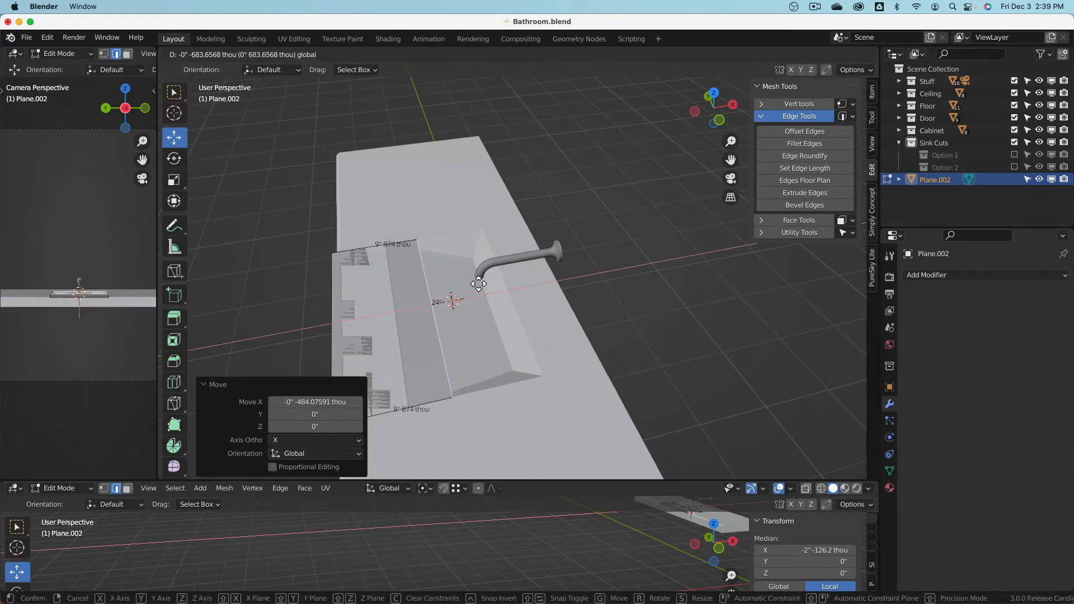
left_click(474, 261)
middle_click_drag(475, 261, 514, 256)
scroll(502, 305, "up", 5)
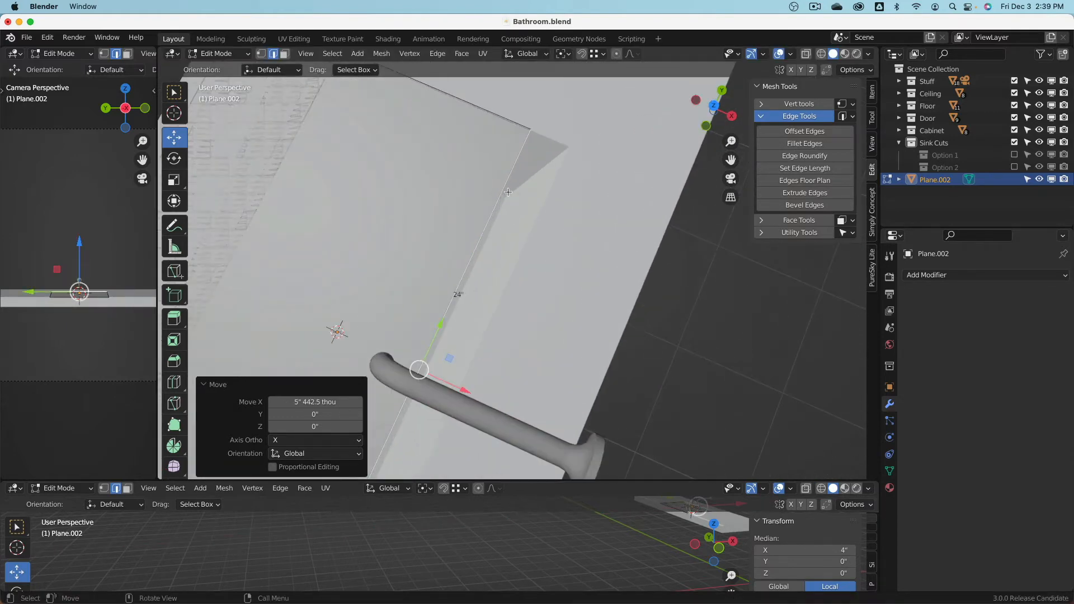
scroll(494, 230, "down", 5)
- In top view, move the plane's opposite edge along X and edge-slide it by a factor of 1.000 onto the faucet-side edge
left_click(713, 106)
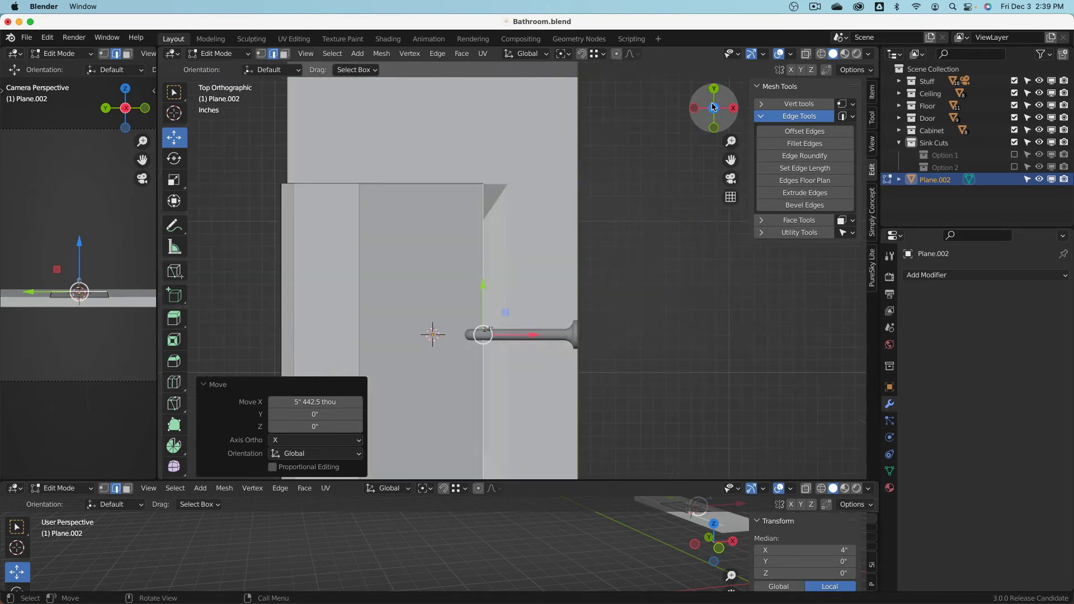
scroll(480, 254, "down", 6)
middle_click_drag(480, 254, 562, 198, "shift")
left_click(393, 245)
left_click_drag(437, 268, 548, 258)
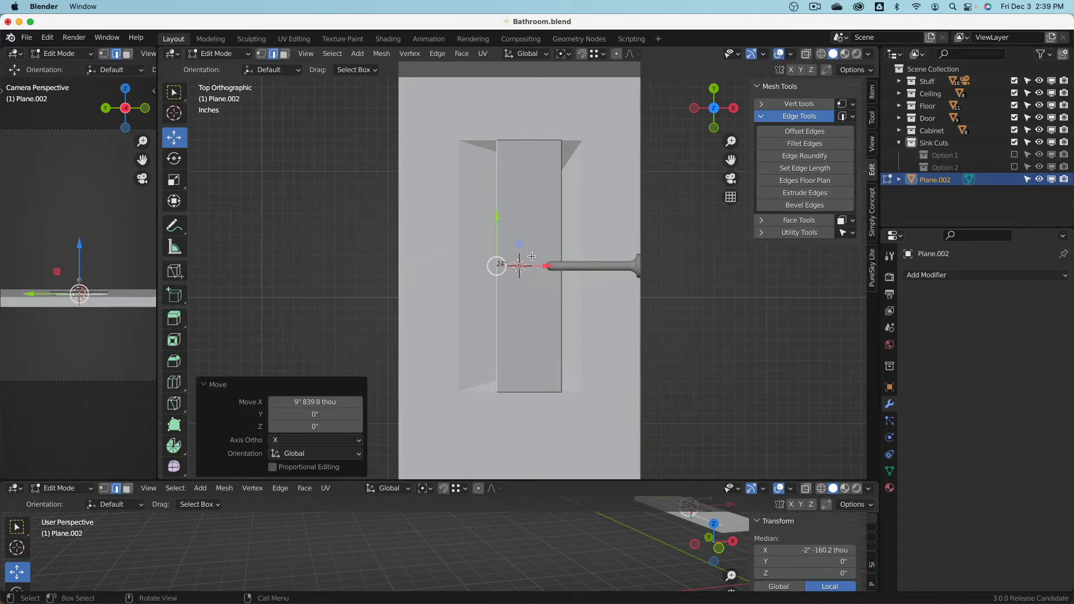
key("g")
key("g")
left_click(691, 259)
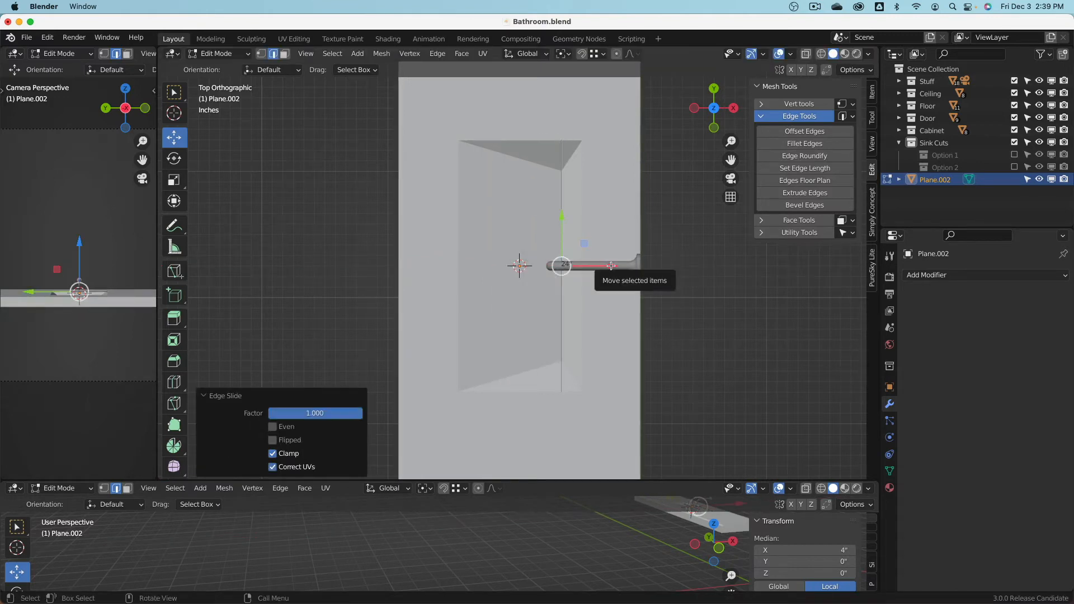
- Move the plane's selected edge -0.5 inch along X to form a narrow strip along the sink's lower edge
left_click_drag(605, 268, 581, 267)
left_click(313, 398)
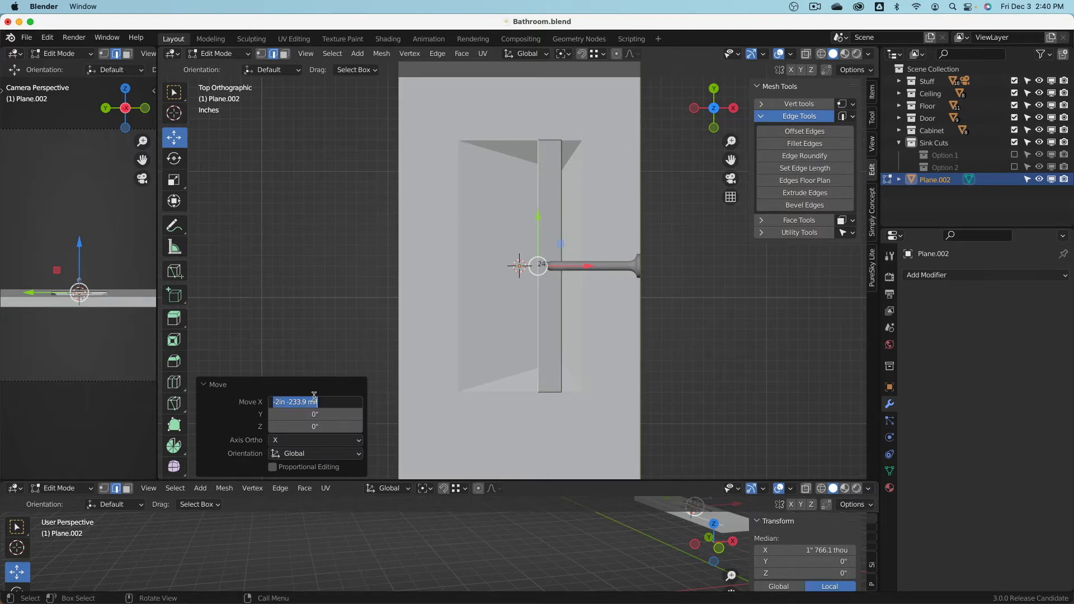
type(".5")
key("Return")
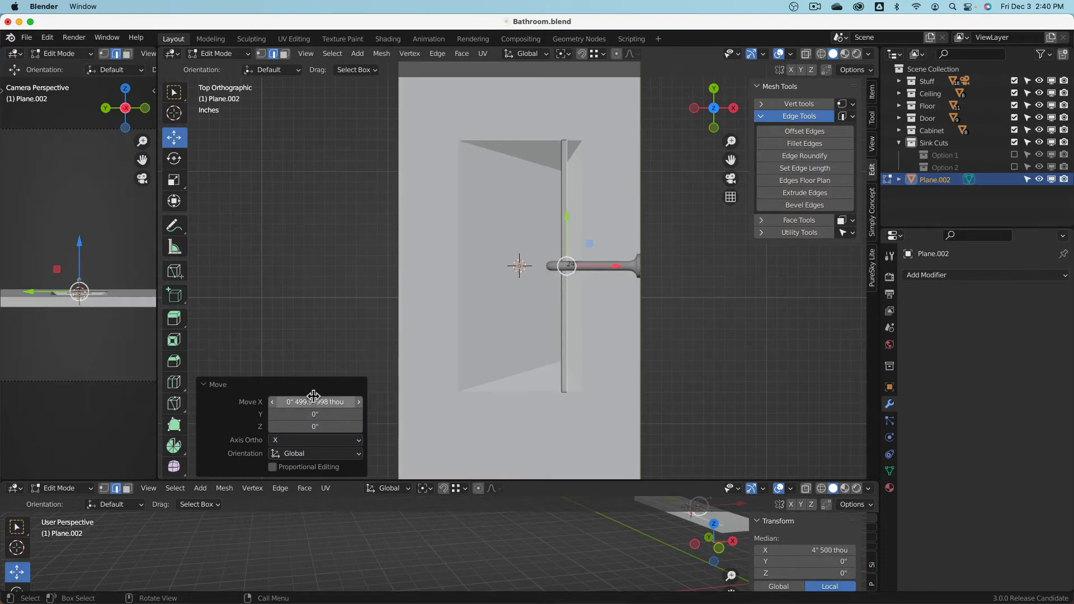
left_click(314, 399)
key("Home")
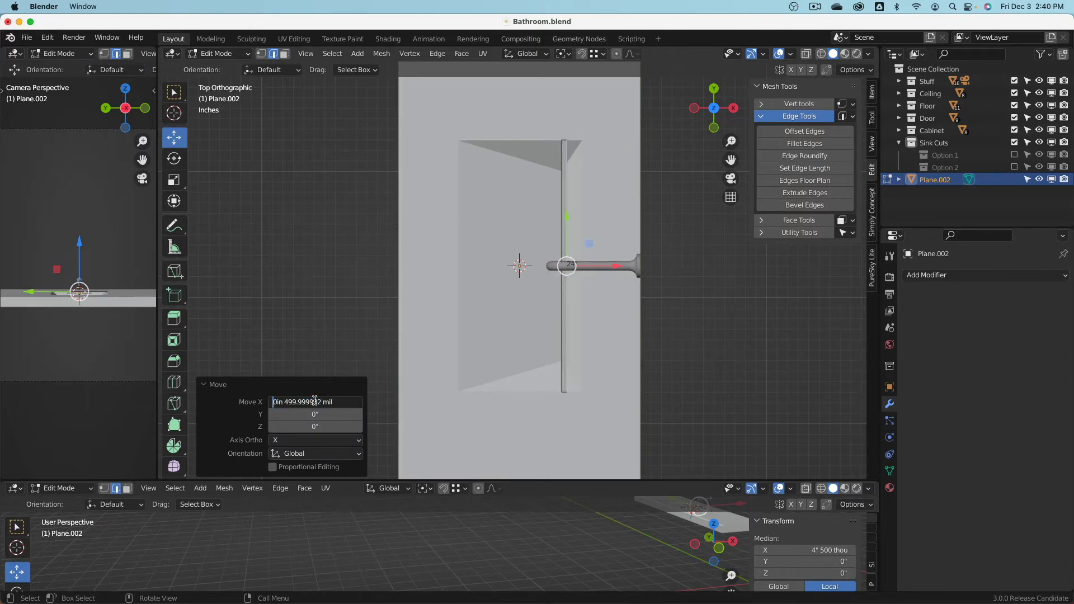
type("-")
key("Return")
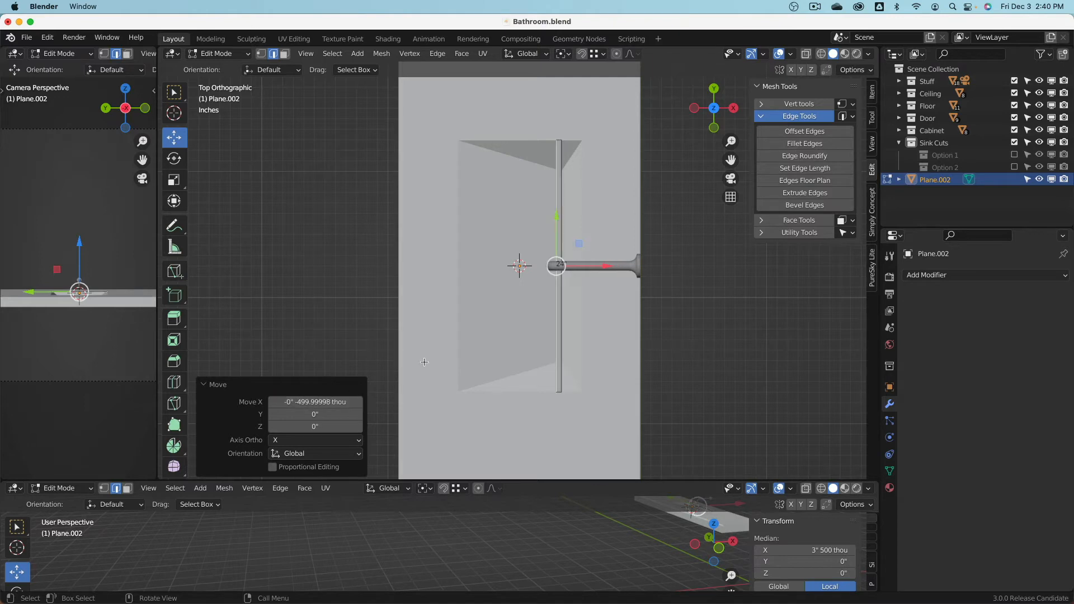
- Select both long edges of the strip and scale them along Y to about 0.39
middle_click_drag(443, 345, 571, 279)
scroll(554, 232, "up", 3)
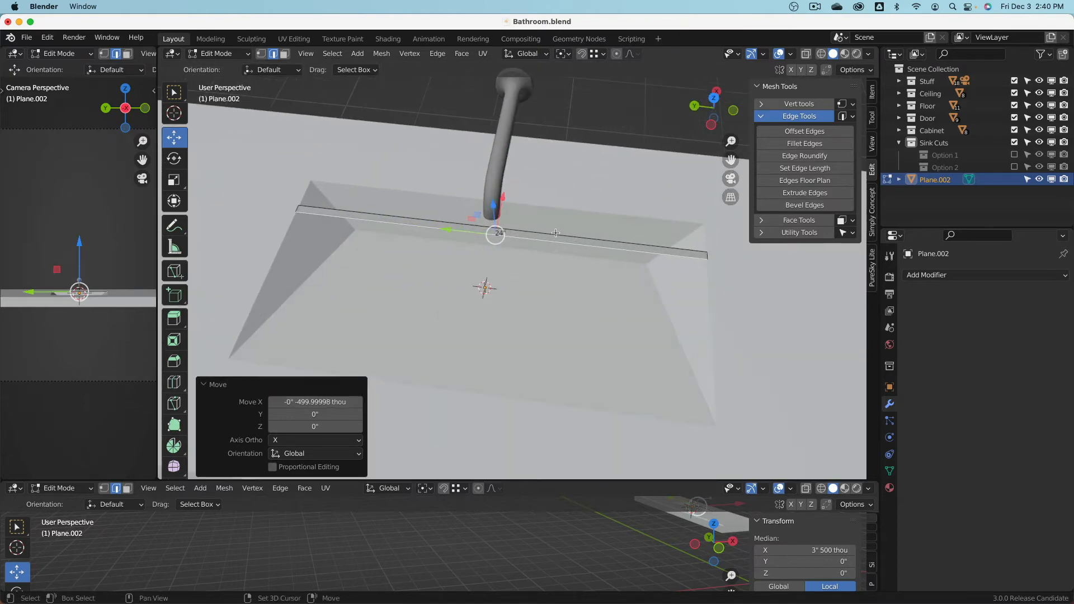
left_click(555, 234, "shift")
scroll(555, 233, "down", 2)
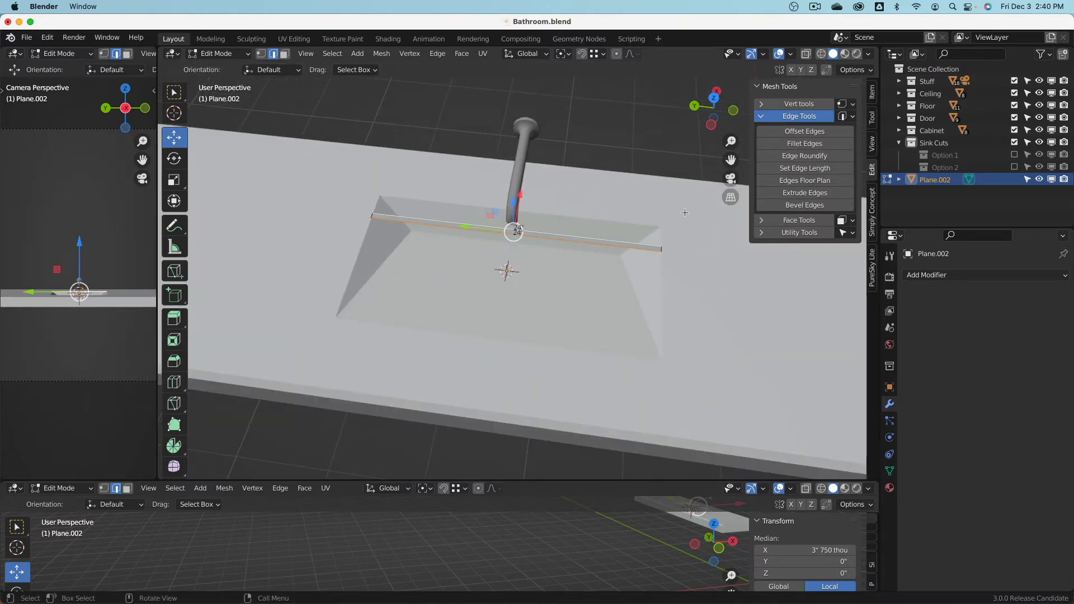
key("s")
key("y")
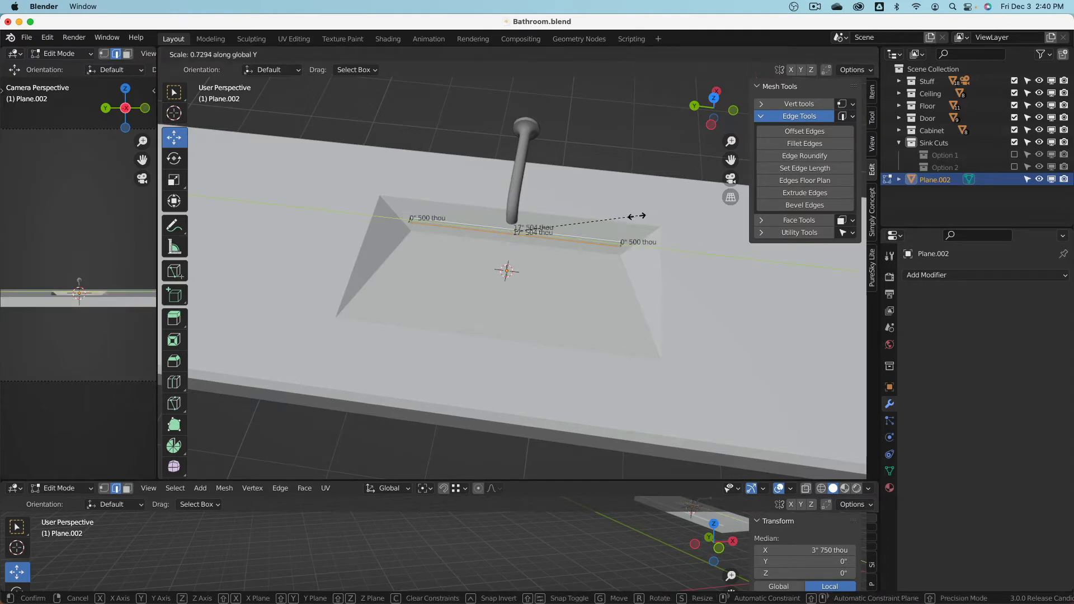
left_click(559, 239)
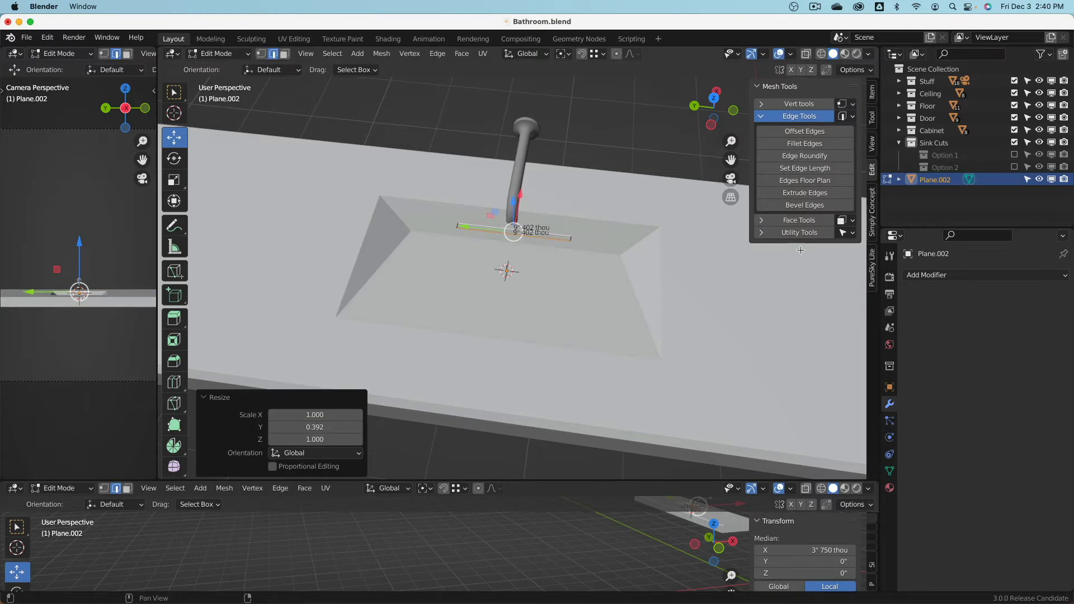
- Set both long edges of the strip to a 10-inch length with Set Edge Length, Fixed mode and Proportional resizing
left_click(811, 168)
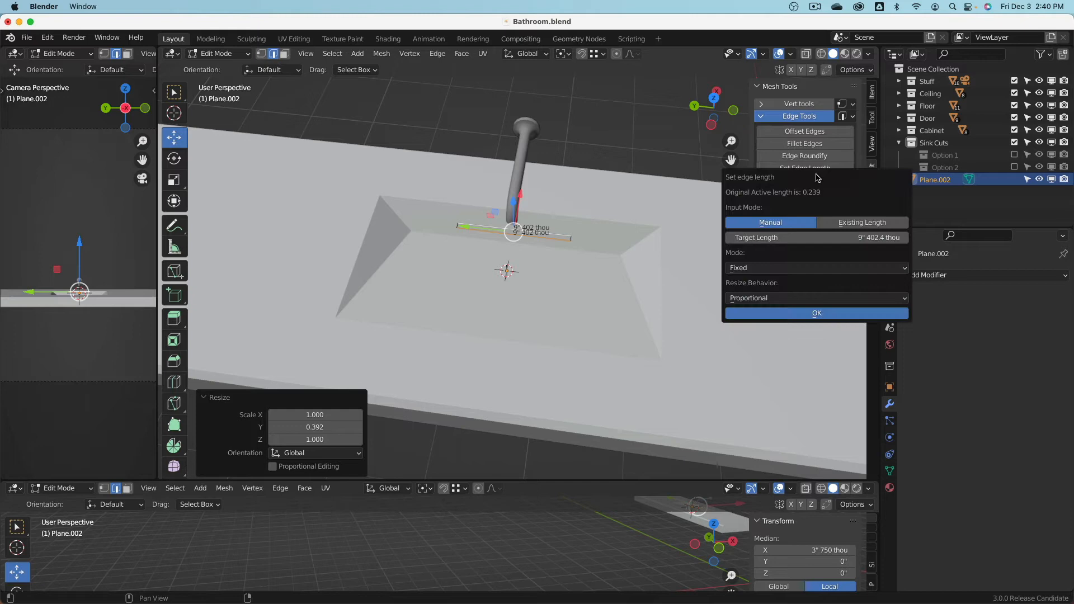
left_click(843, 238)
type("10")
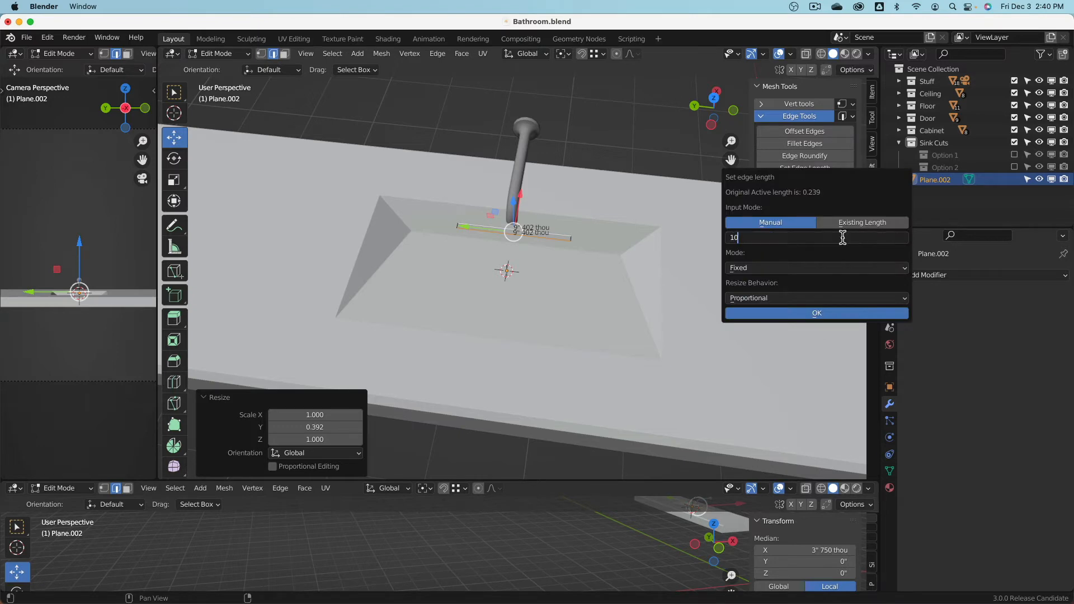
key("Return")
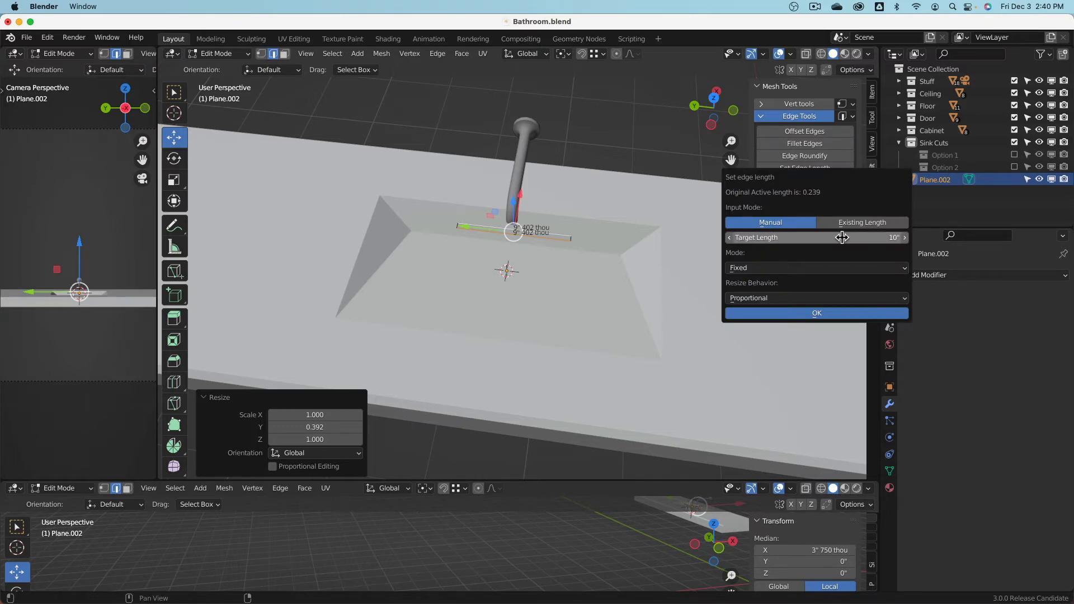
left_click(838, 316)
- Select the whole strip and extrude it downward about 3.6 inches
middle_click_drag(711, 319, 599, 274)
scroll(599, 274, "up", 3)
key("a")
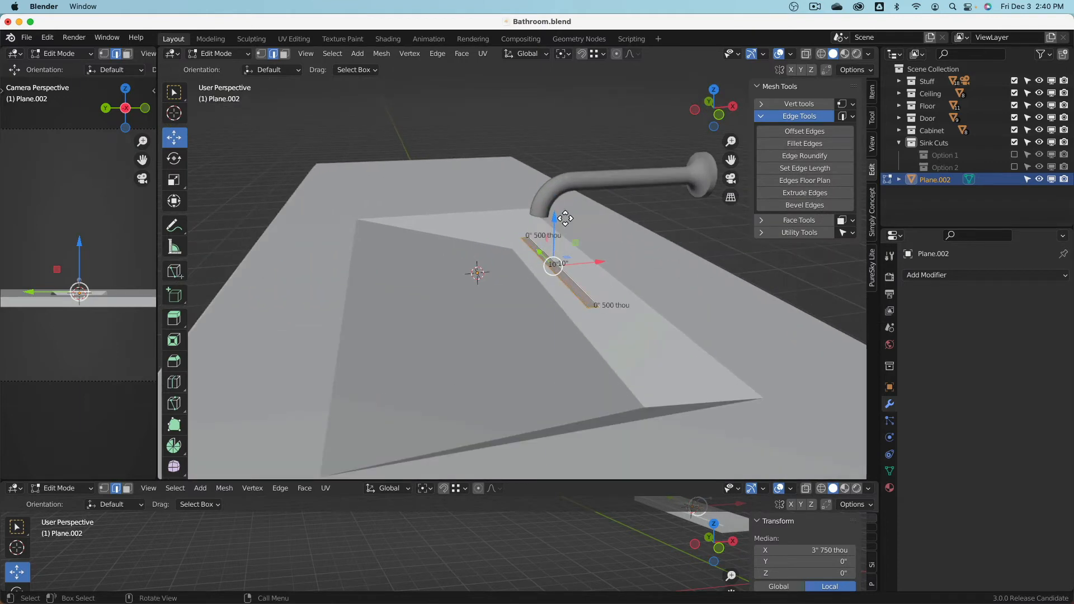
key("e")
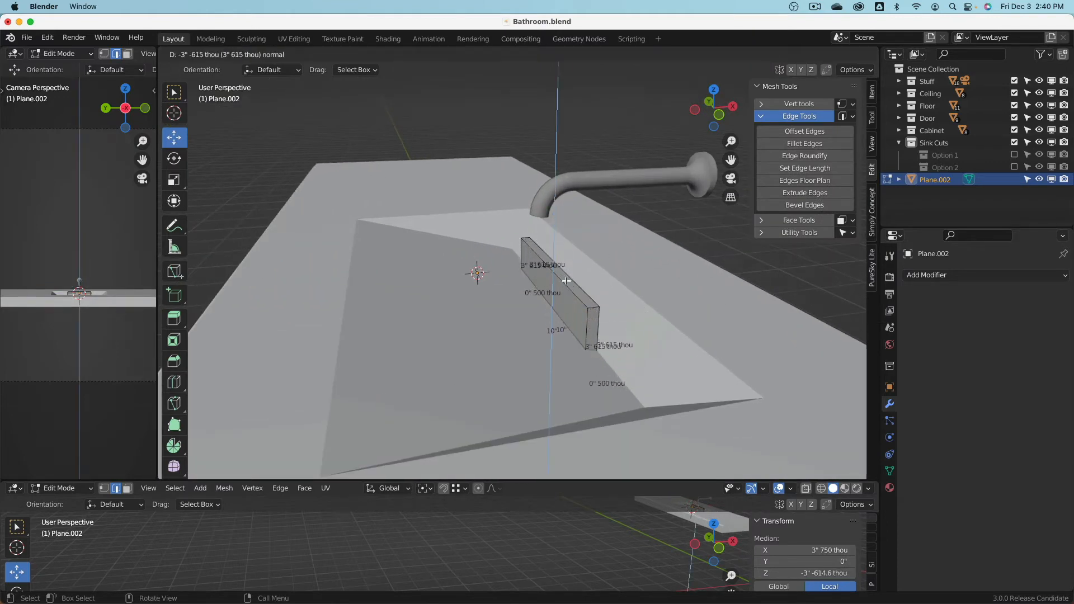
left_click(566, 281)
- In wireframe front view, lower the extruded face about 2.6 inches along Z through the counter top's underside, and return to solid shading
scroll(649, 307, "down", 3)
left_click(717, 116)
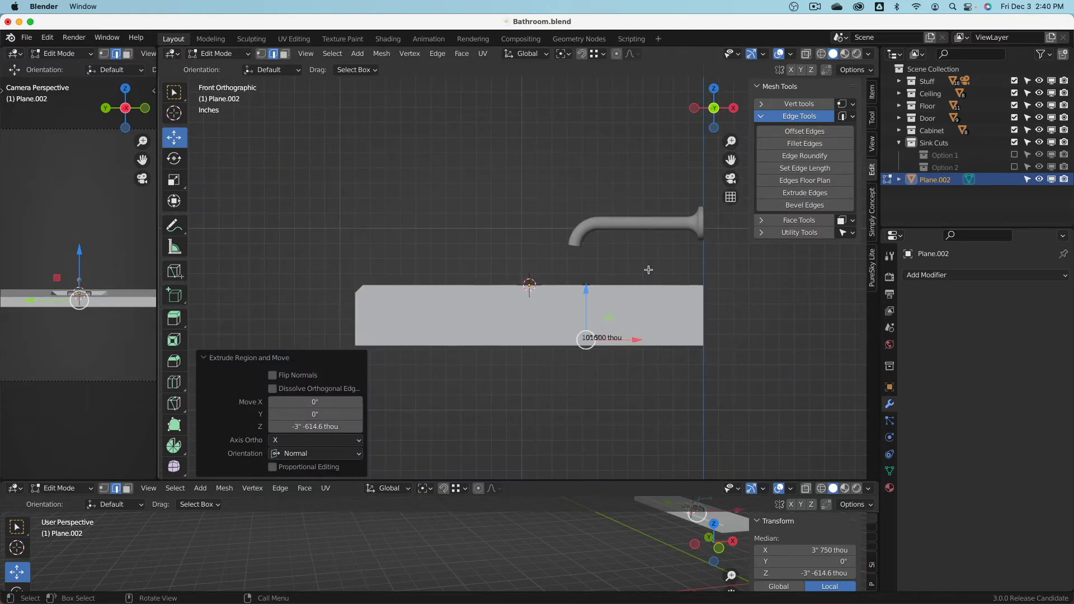
key("shift+z")
scroll(607, 313, "up", 2)
left_click_drag(579, 306, 585, 363)
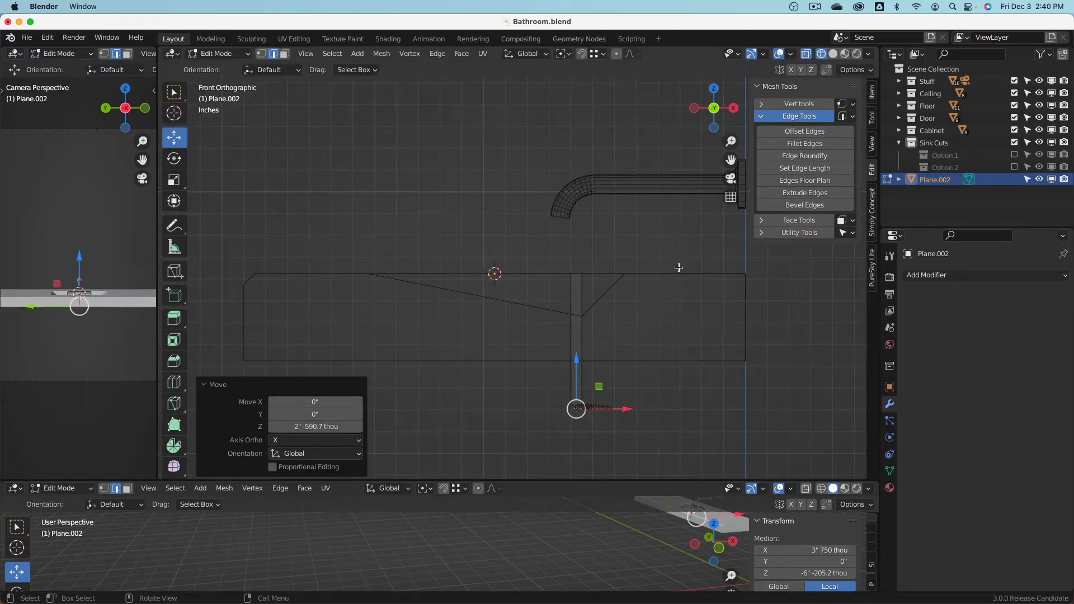
mouse_move(569, 239)
middle_mouse_down()
mouse_move(592, 260)
mouse_move(630, 266)
middle_mouse_up()
key("shift+z")
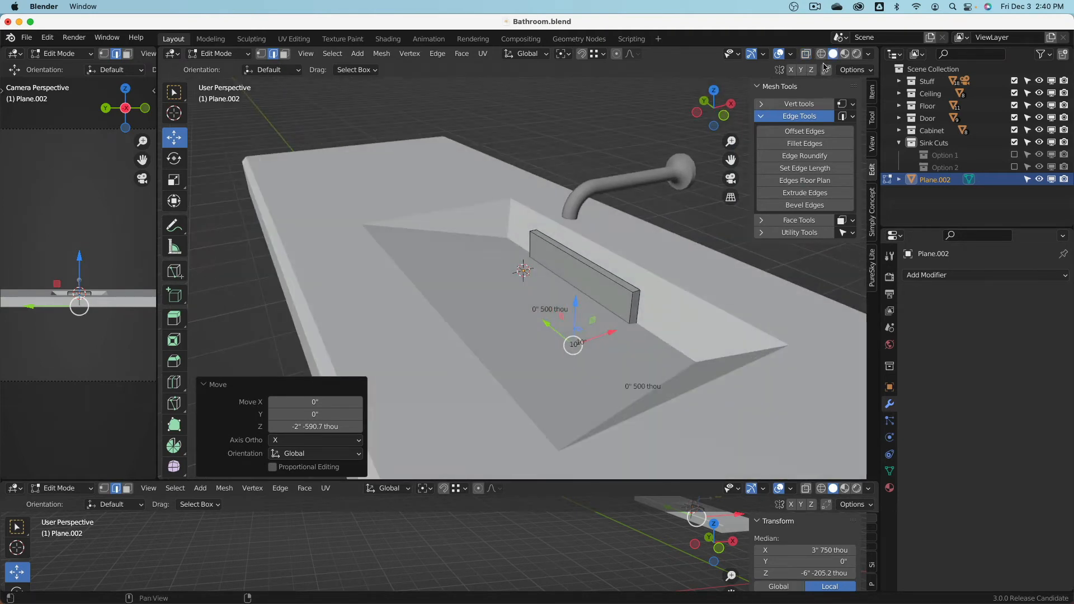
- Turn on the Face Orientation overlay and toggle it off and on to check the block's normals
key("q")
left_click(624, 276)
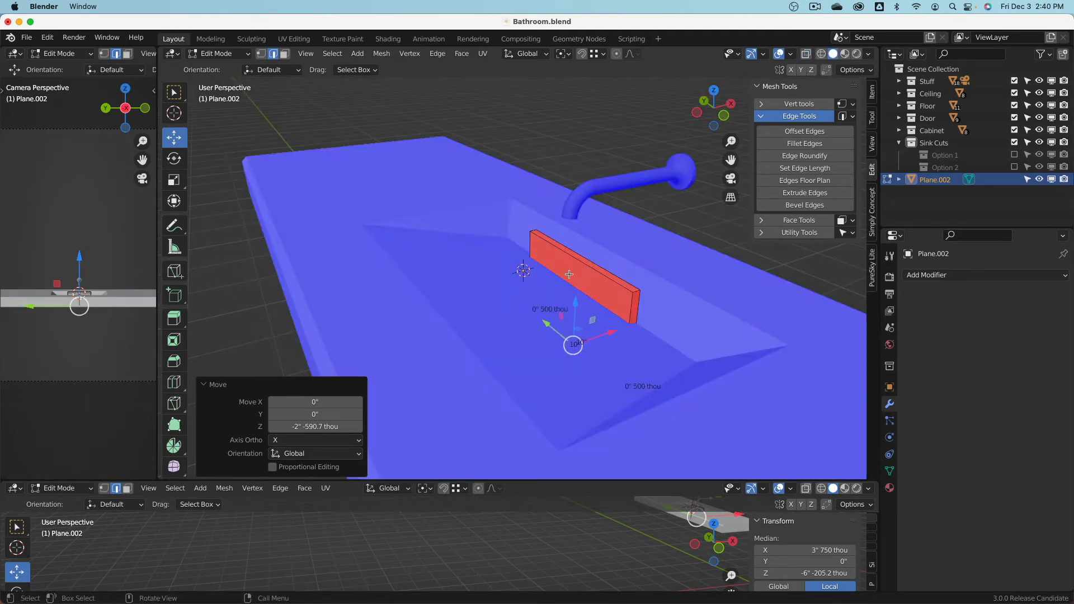
key("q")
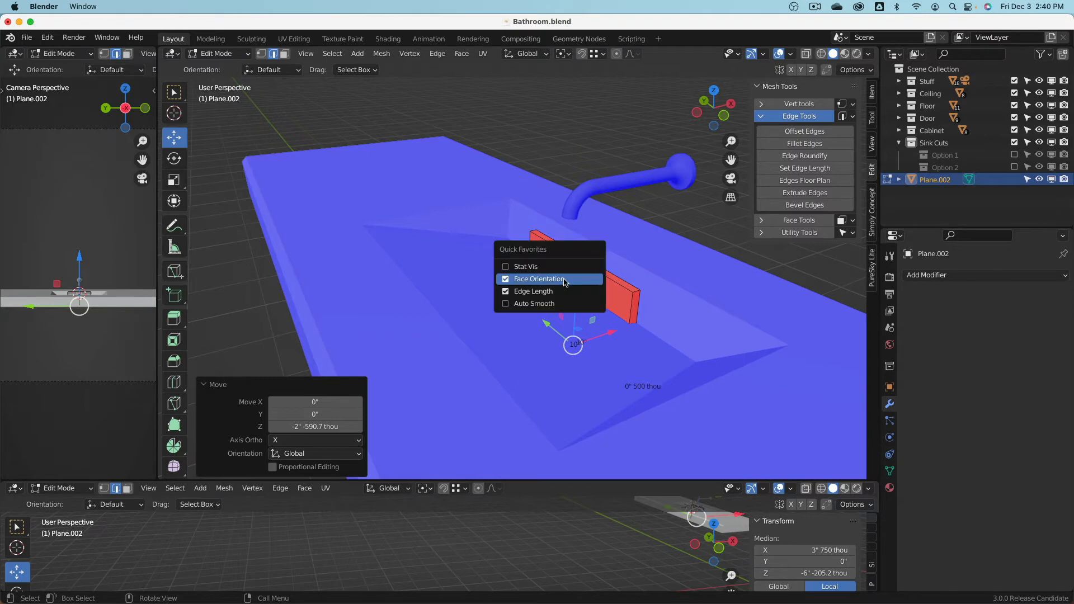
left_click(565, 281)
key("q")
left_click(553, 281)
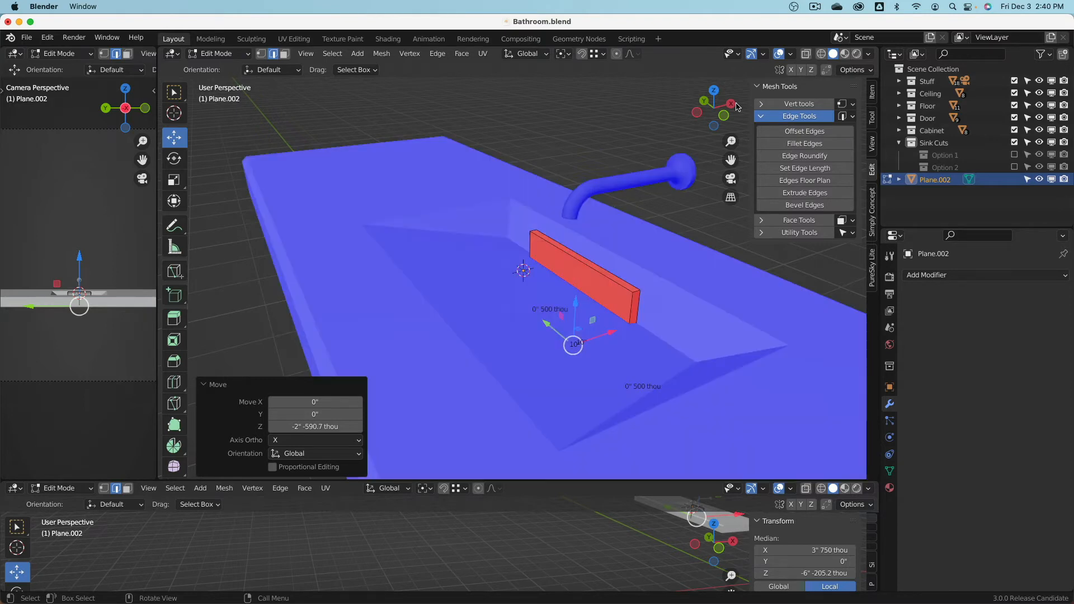
- Inspect the Face Orientation overlay's Quick Favorites option and its entry in the Quick Favorites list
left_click(789, 54)
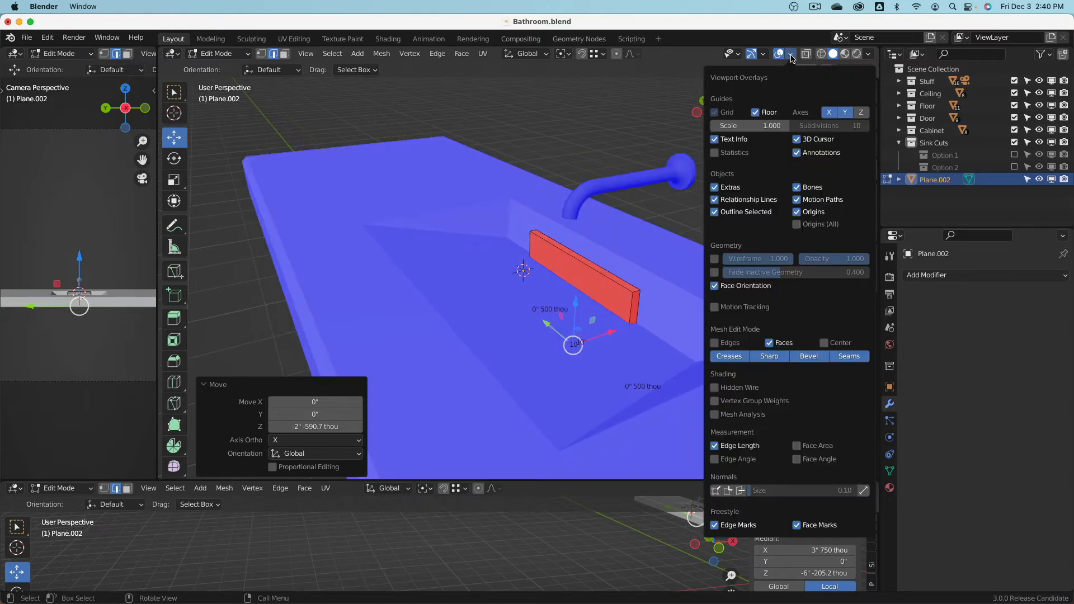
right_click(740, 289)
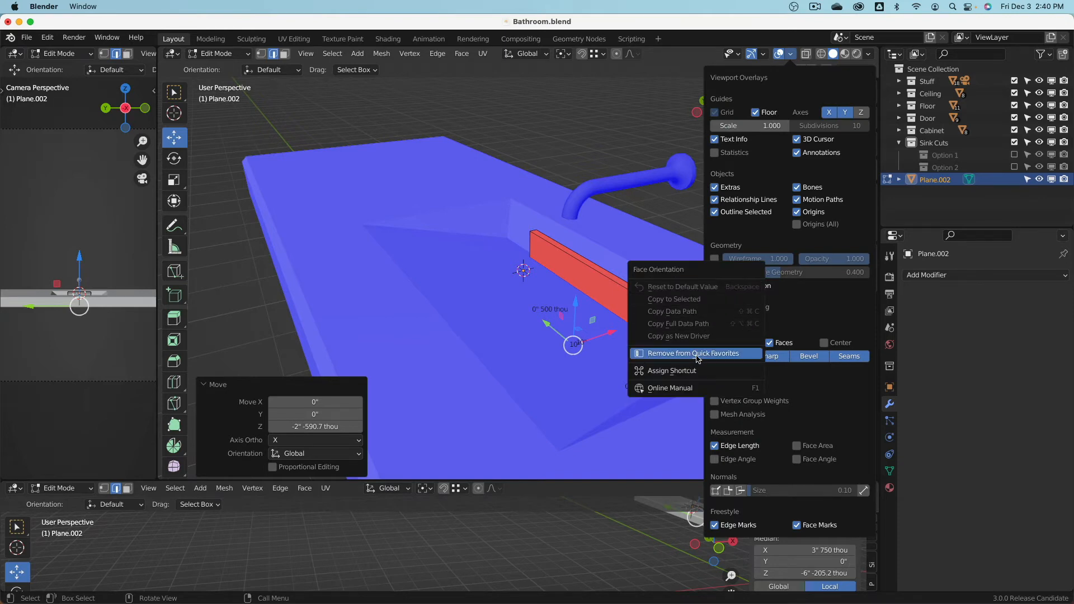
key("q")
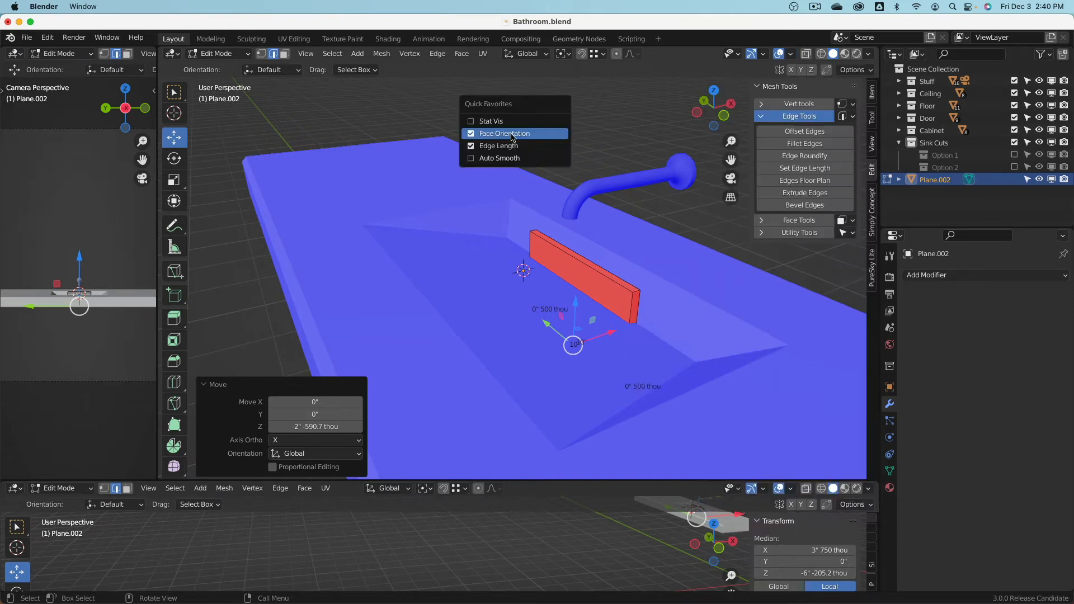
- Select the block's entire mesh and recalculate its normals to face outside
middle_click_drag(677, 305, 690, 309)
left_click(563, 265)
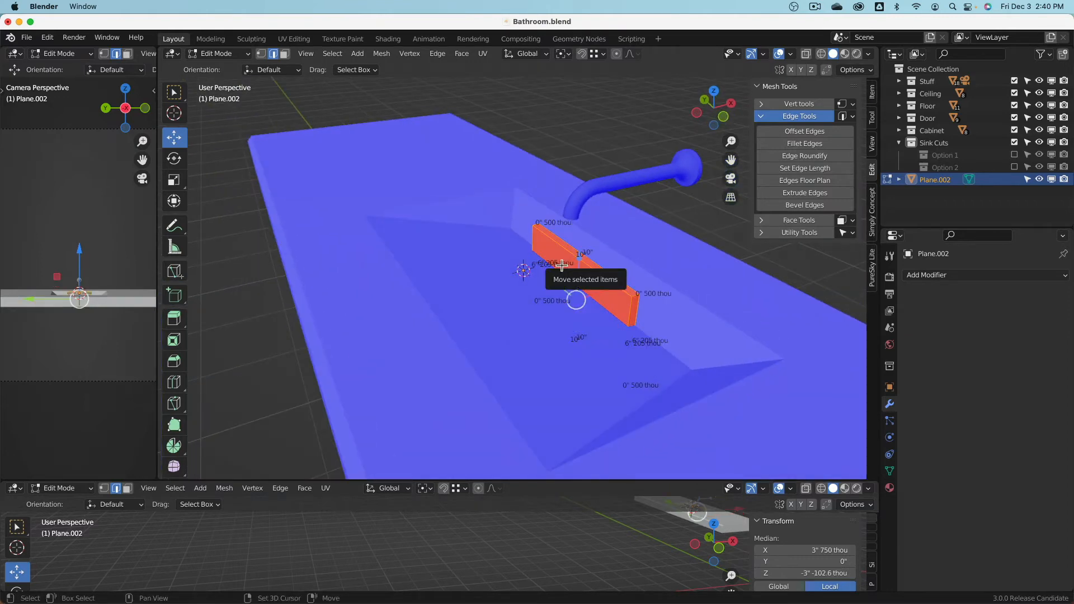
key("shift+n")
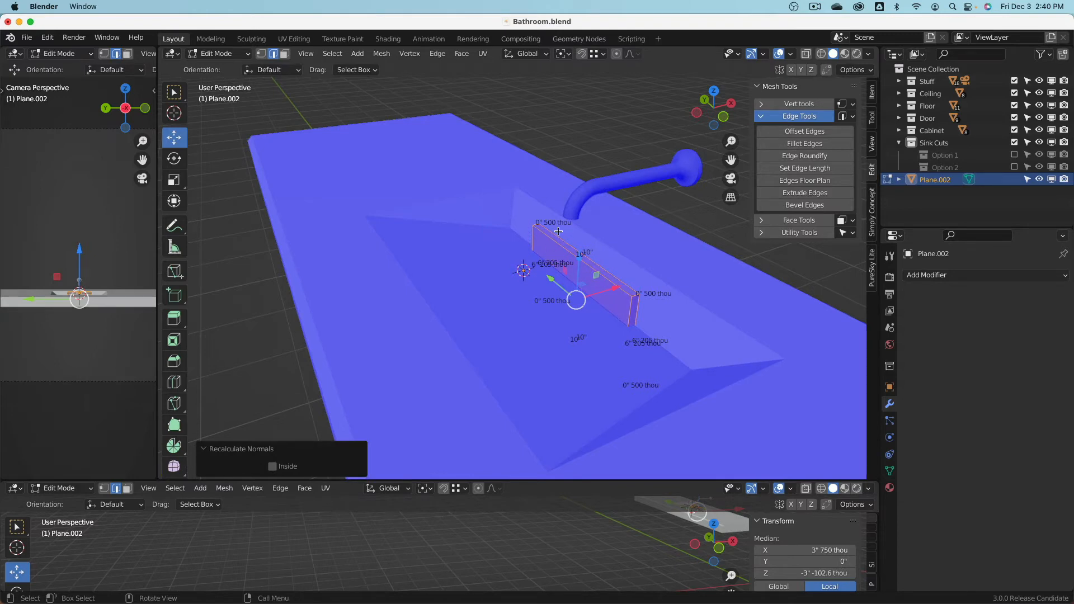
- Return to Object Mode and rename the block as water out
key("Tab")
double_click(938, 180)
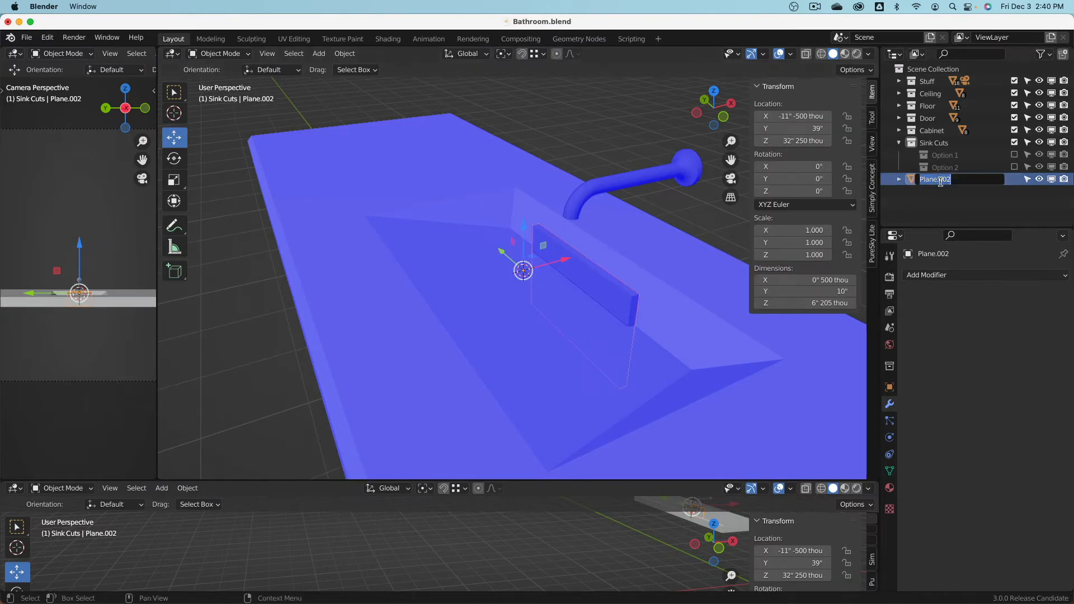
type("water out")
key("Return")
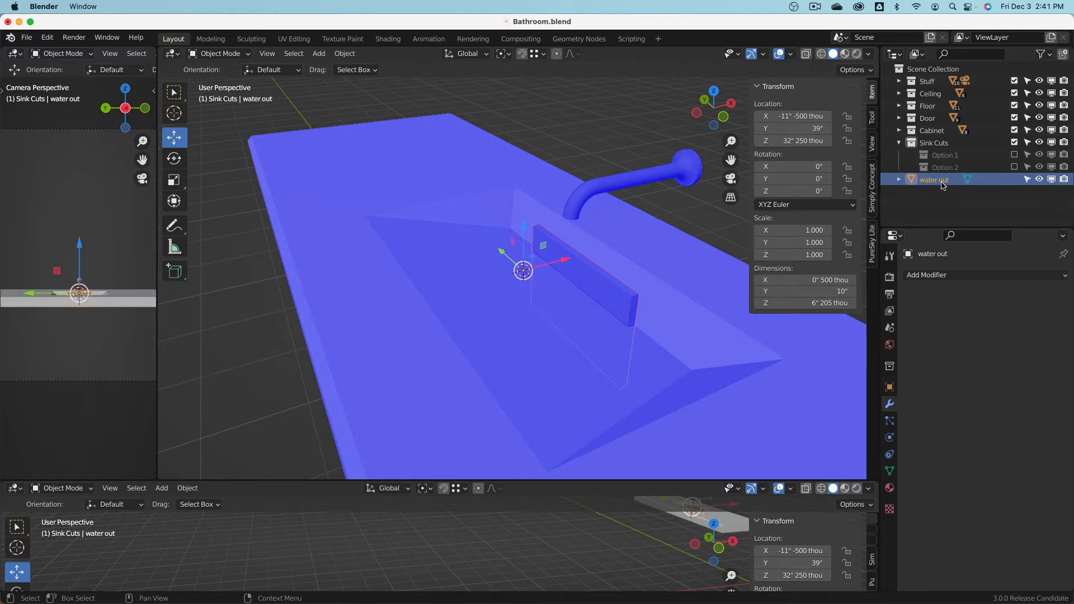
- Put the water out block into the Option 2 collection to cut the drain slot, and turn off the Face Orientation overlay
left_click_drag(934, 183, 953, 168)
middle_click_drag(660, 205, 662, 246)
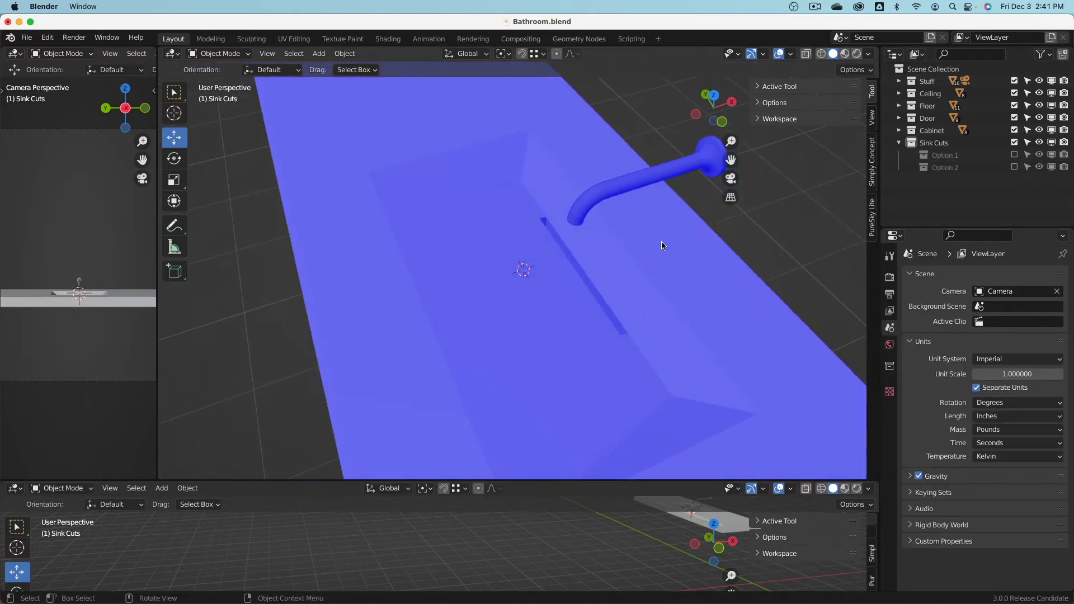
key("q")
left_click(700, 266)
scroll(700, 265, "down", 2)
middle_click_drag(685, 257, 762, 318)
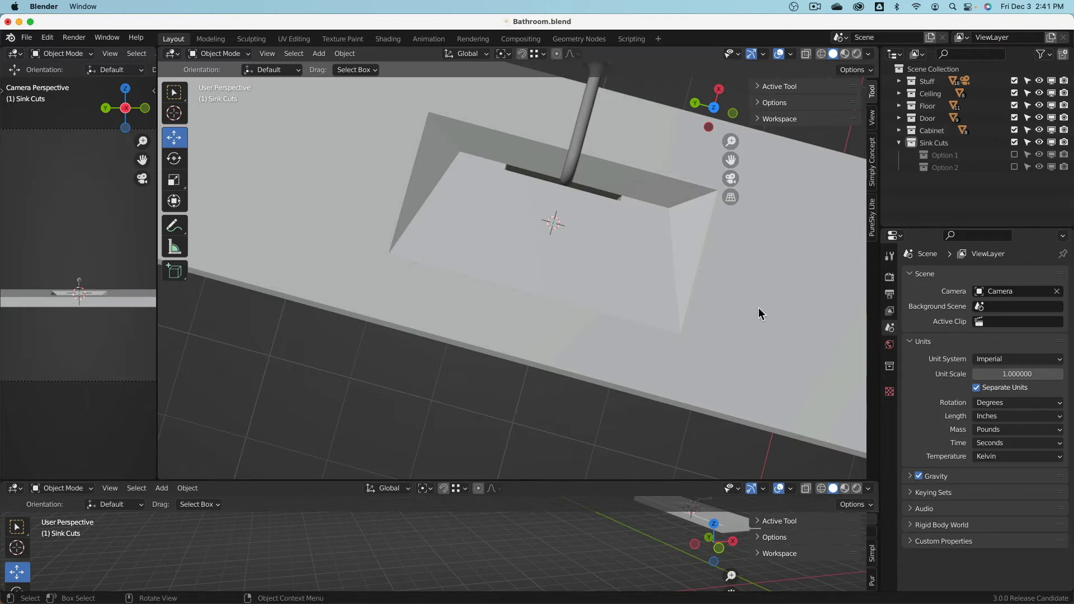
key("KP_7")
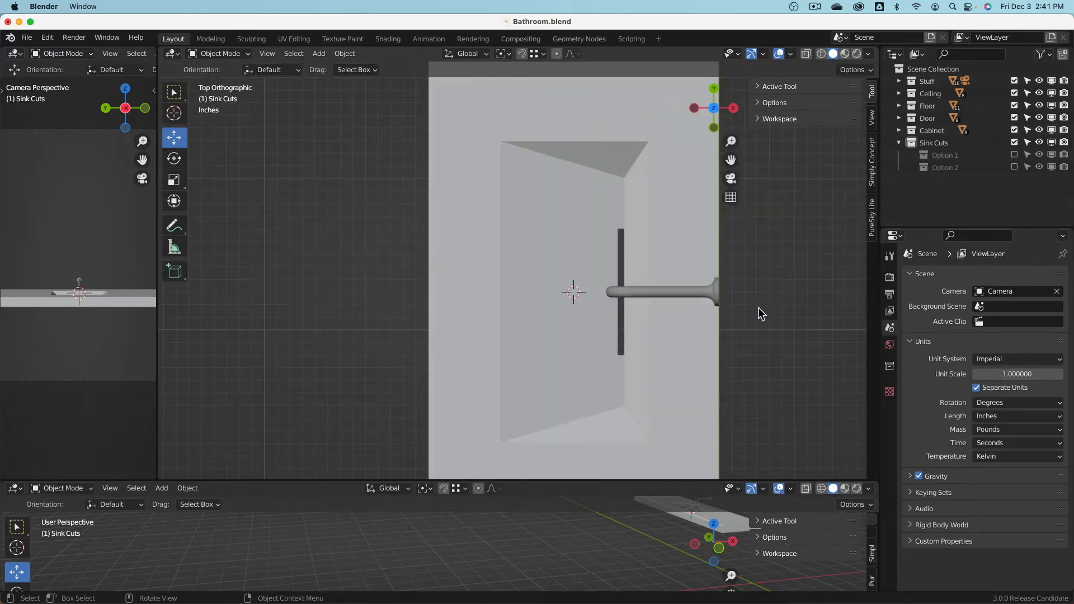
middle_click_drag(758, 307, 786, 298)
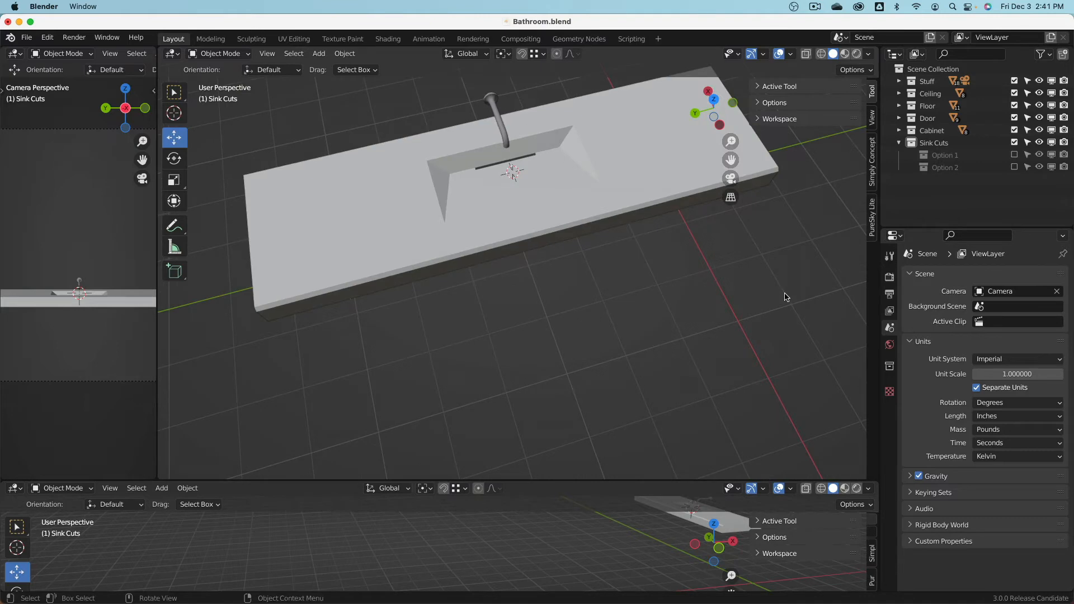
- In top view, add a plane at the sink's centre and scale it in Edit Mode to about 5.2 inches square
key("KP_7")
key("shift+a")
mouse_move(622, 231)
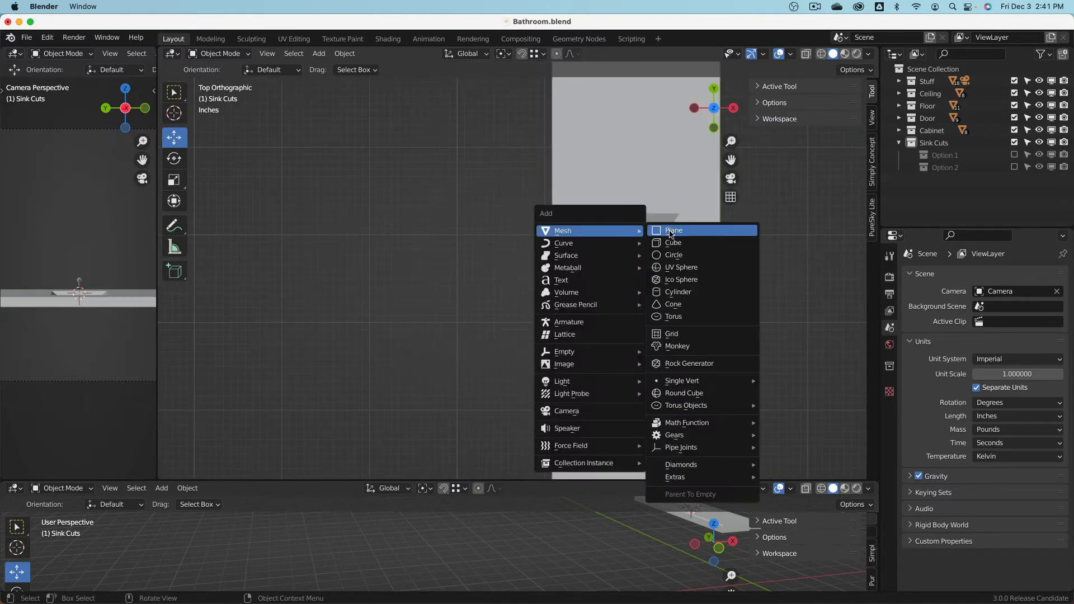
left_click(671, 232)
middle_click_drag(659, 233, 615, 204, "shift")
key("Tab")
scroll(651, 216, "up", 2)
key("s")
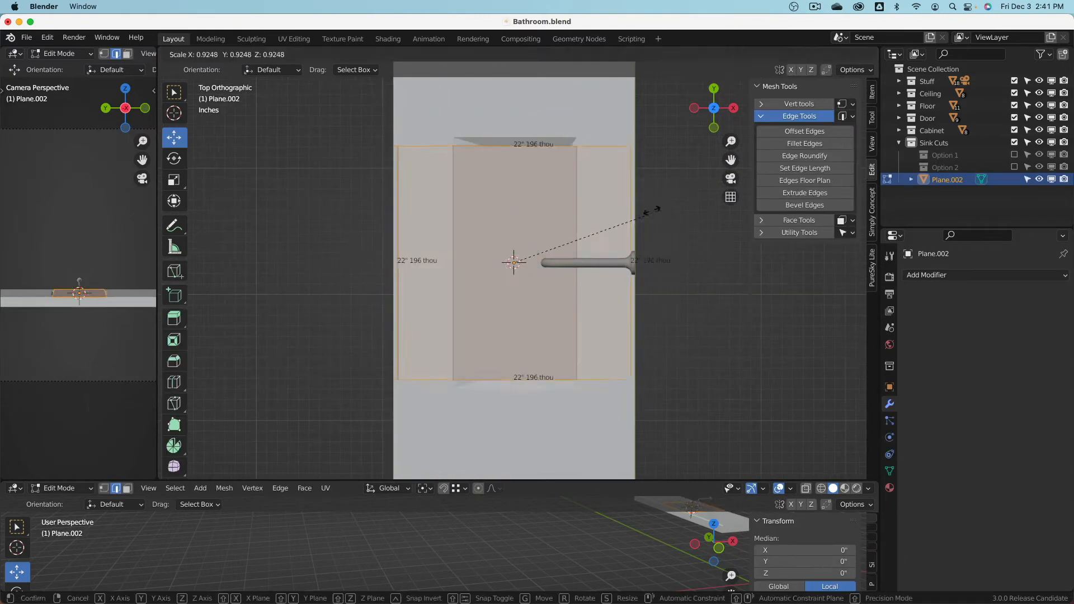
left_click(536, 233)
key("Tab")
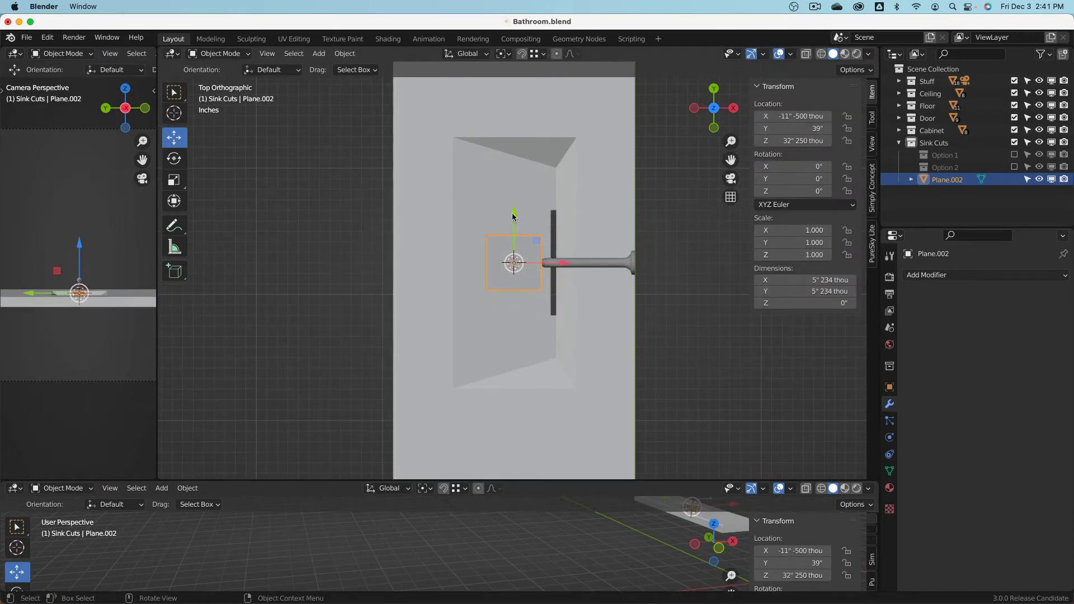
- Move the small plane about -12.1 inches along Y and 2.3 inches along X, toward the sink's faucet-side corner
left_click_drag(514, 217, 513, 343)
middle_click_drag(514, 343, 493, 237, "shift")
scroll(532, 288, "up", 2)
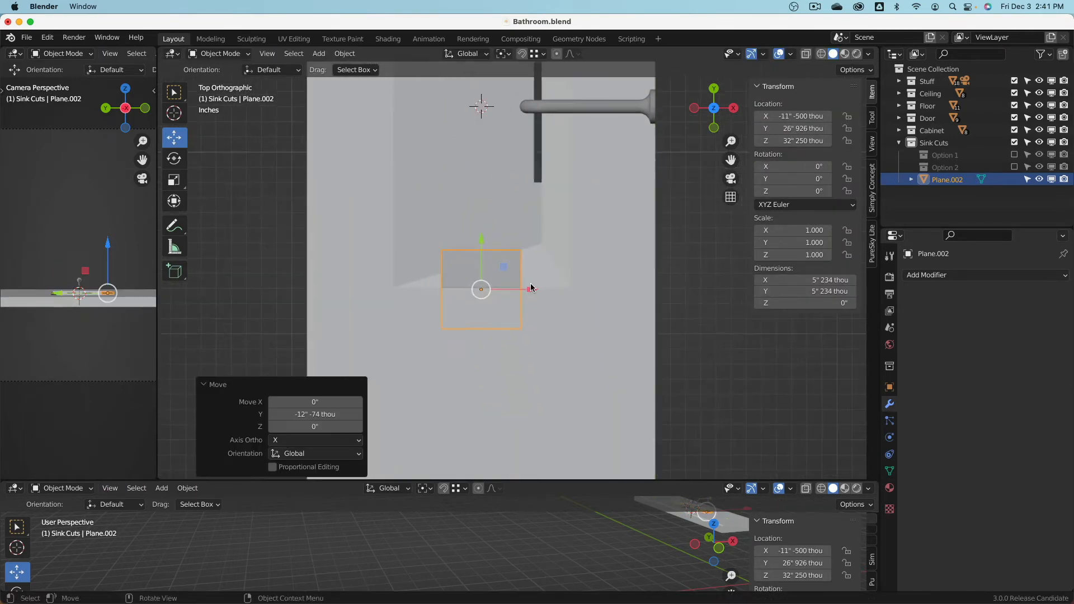
left_click_drag(531, 288, 572, 291)
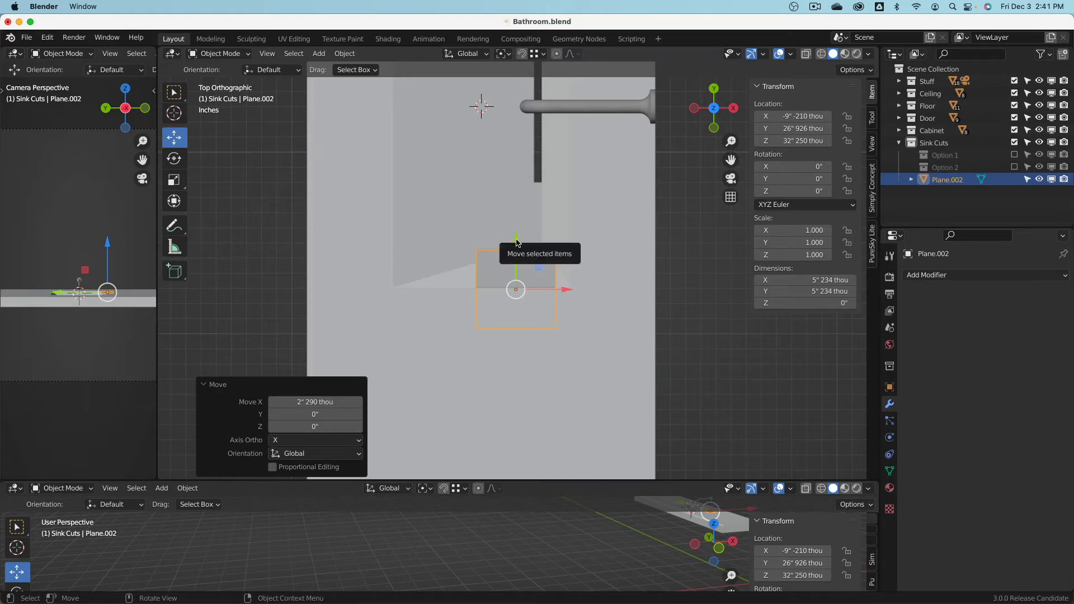
- Scale the small plane to 0.653 along X and move it about -2.1 inches in Y and 0.6 inches in X, beside the sink's end
left_click_drag(517, 240, 580, 262)
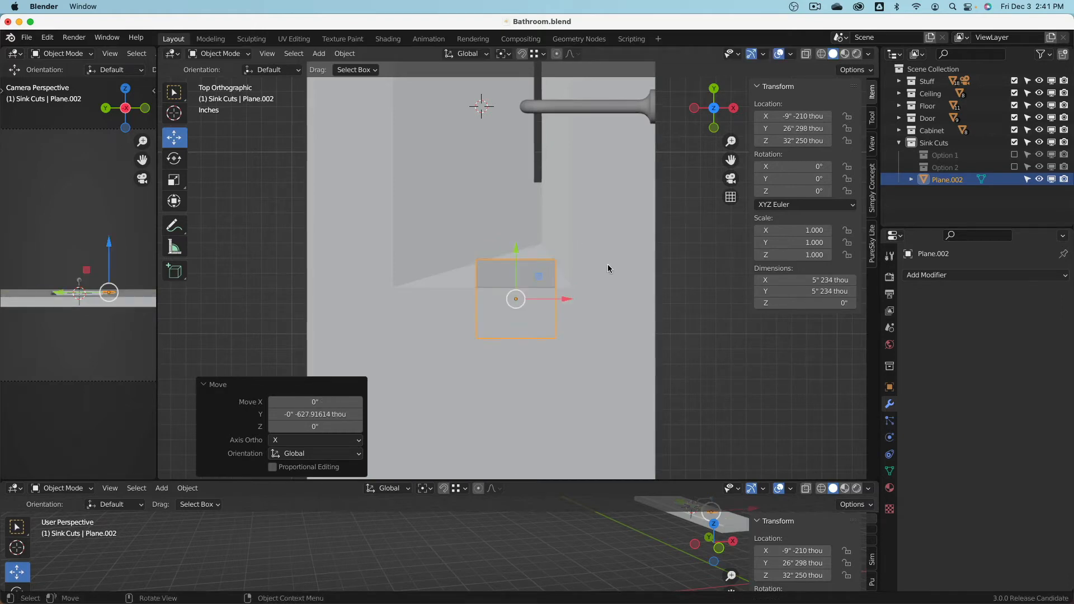
key("s")
key("x")
left_click(587, 262)
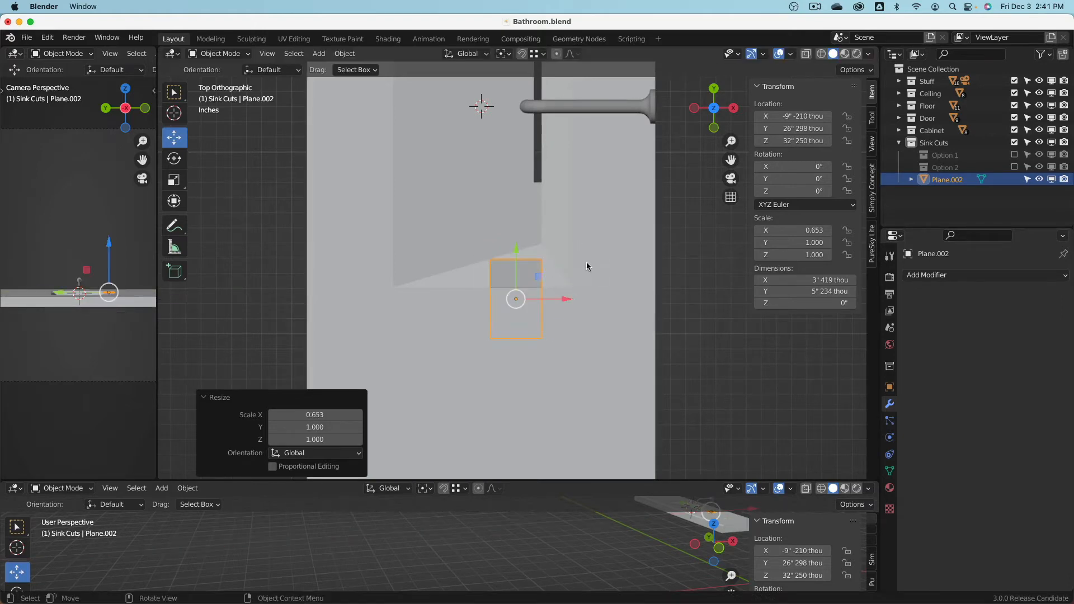
left_click_drag(518, 247, 521, 270)
left_click_drag(569, 321, 578, 323)
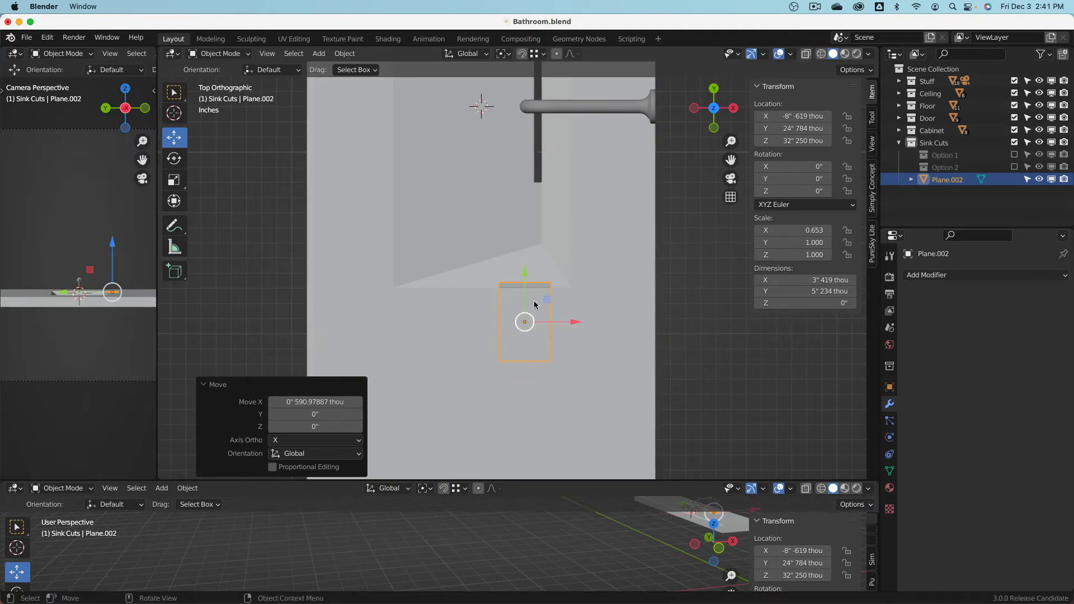
- Lower the plane about 0.27 inches in Z and, in Edit Mode, extend its sink-side edge about 0.73 inches toward the basin
middle_click_drag(534, 305, 534, 235)
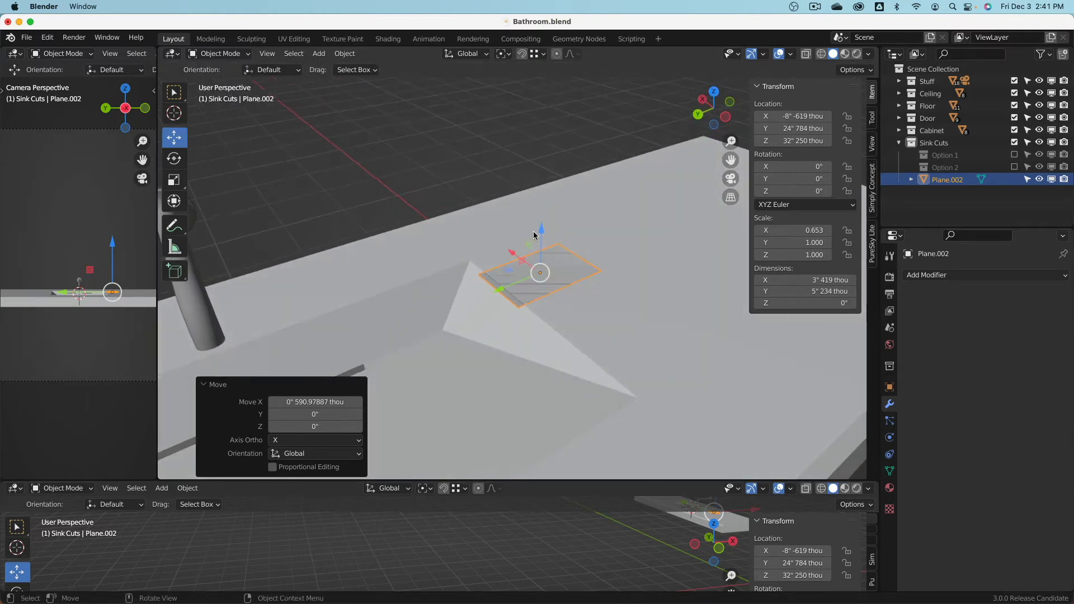
left_click_drag(540, 232, 542, 241)
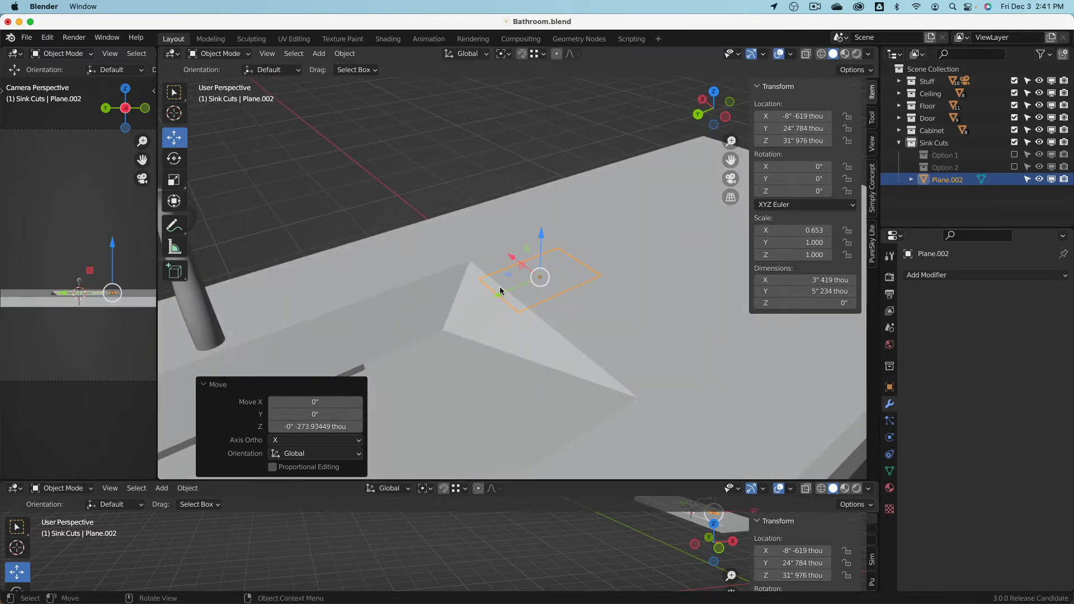
key("Tab")
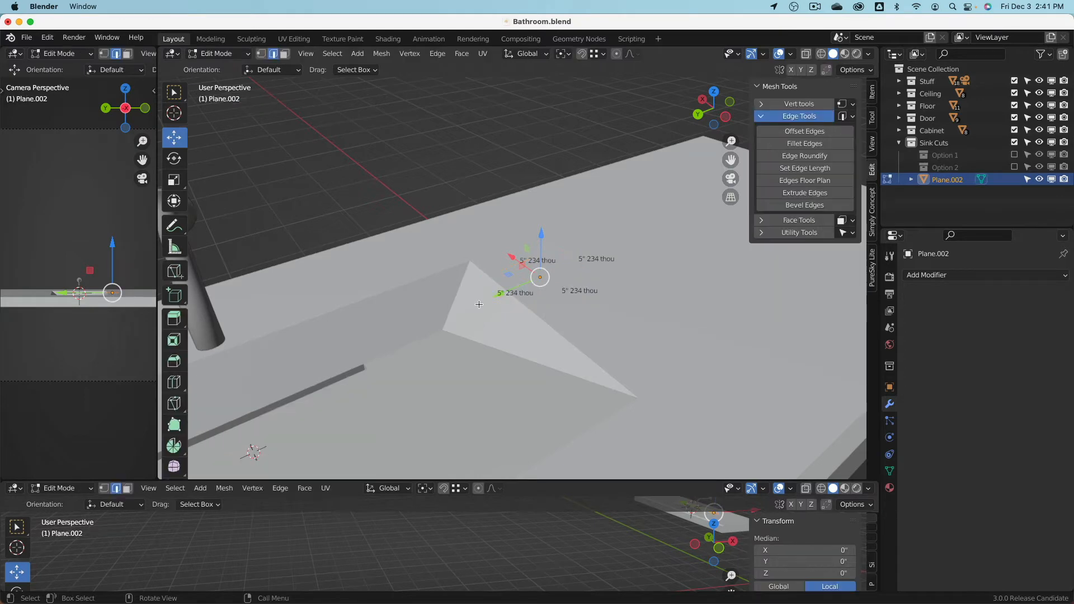
left_click(501, 307)
key("z")
left_click(384, 204)
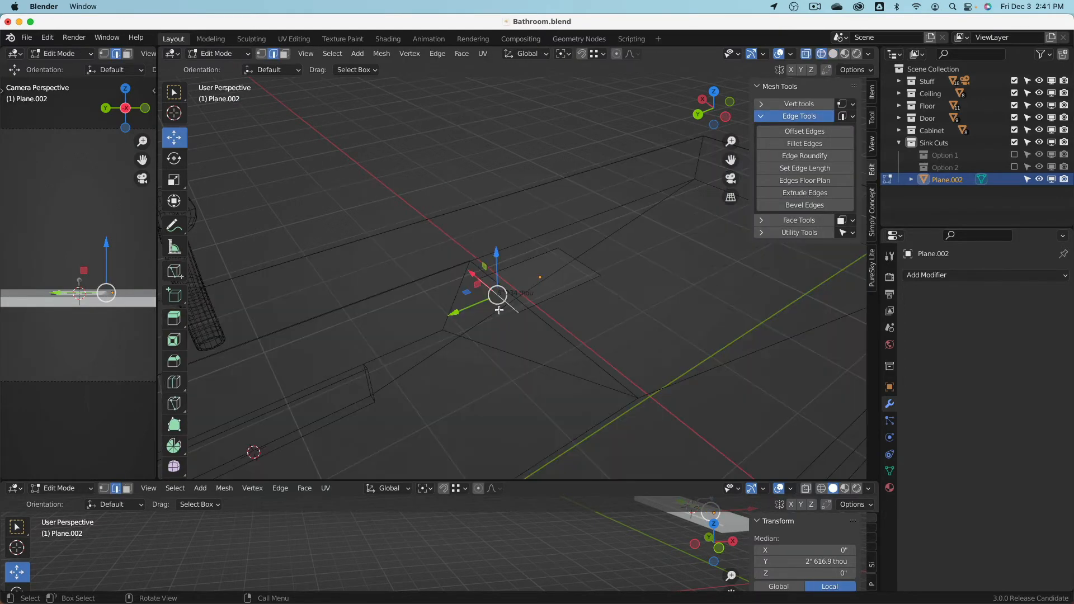
key("z")
left_click_drag(456, 314, 444, 322)
- Extrude the whole plane upward about 1.1 inches into a block and recalculate its normals
key("a")
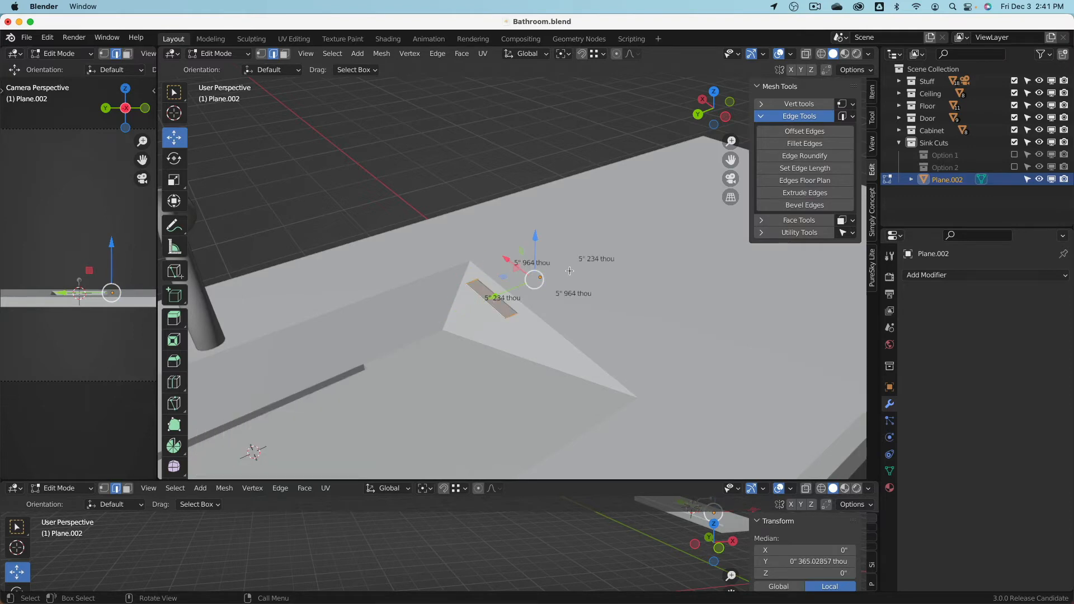
key("e")
left_click(573, 249)
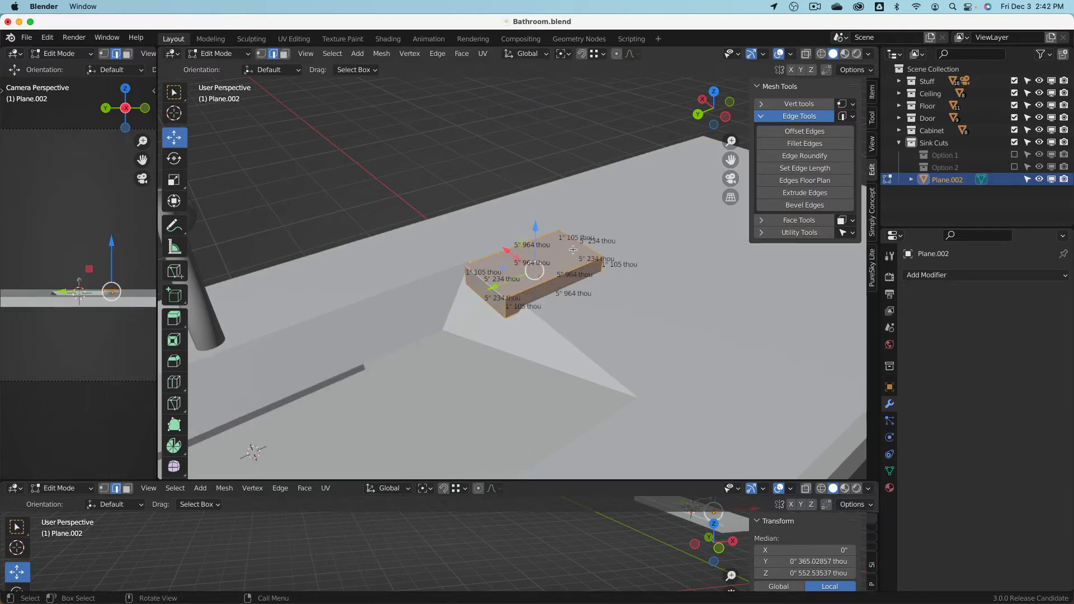
key("shift+n")
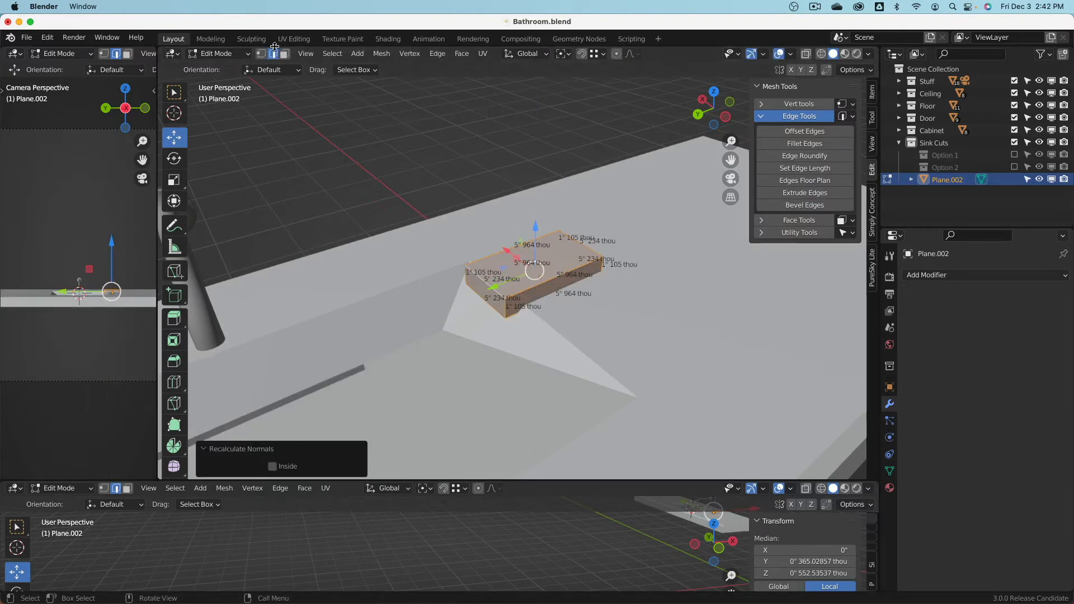
- Scale the block's two upper side edges apart to about 5.9 inches in X and shift them about 1.6 inches away from the sink
left_click(517, 271)
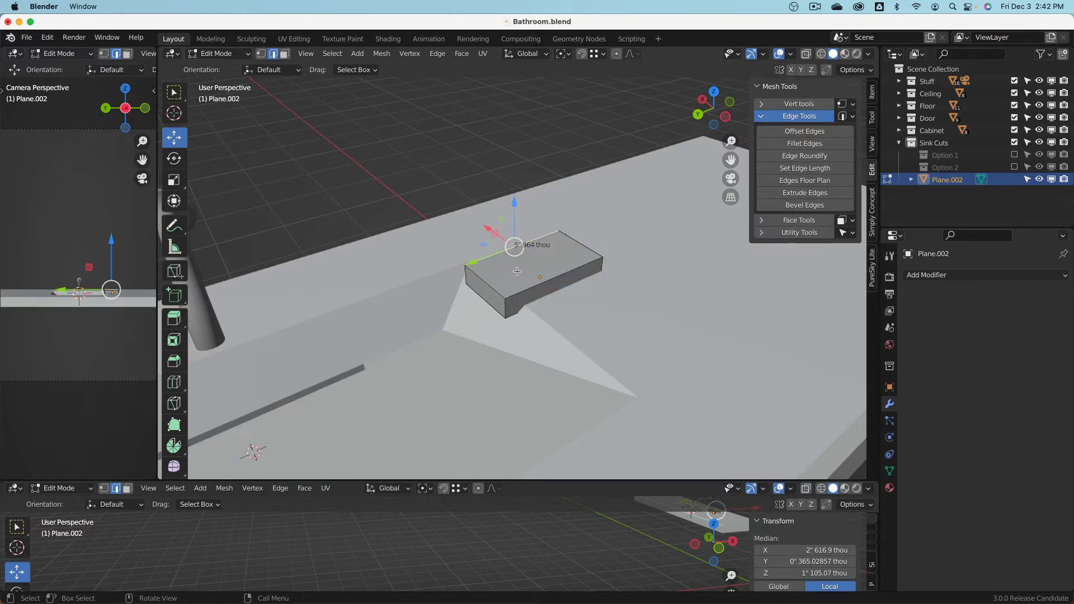
left_click(561, 275, "shift")
middle_click_drag(561, 276, 633, 284)
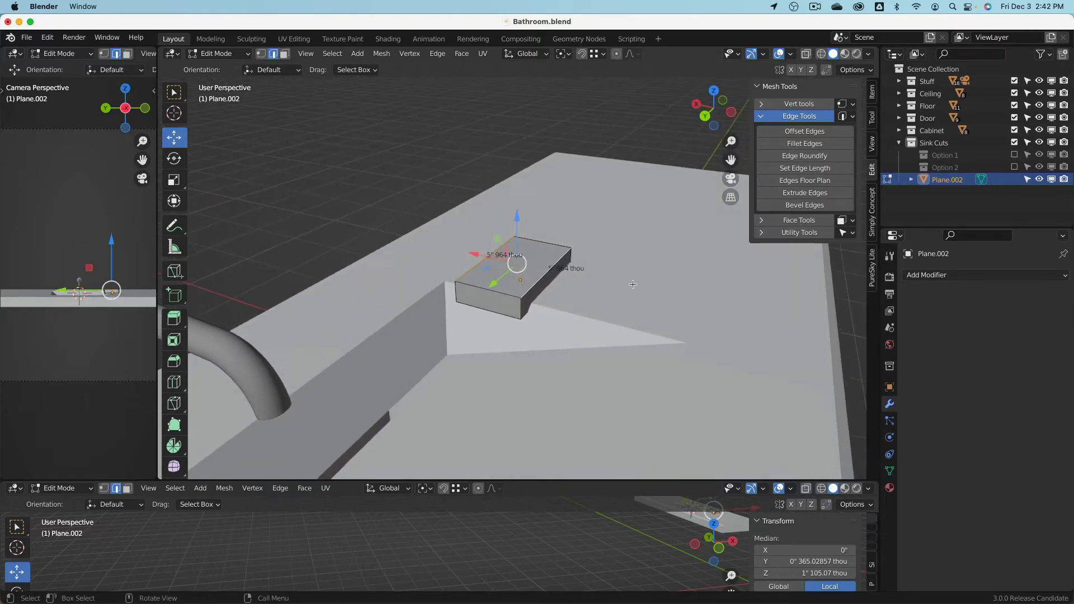
key("s")
key("x")
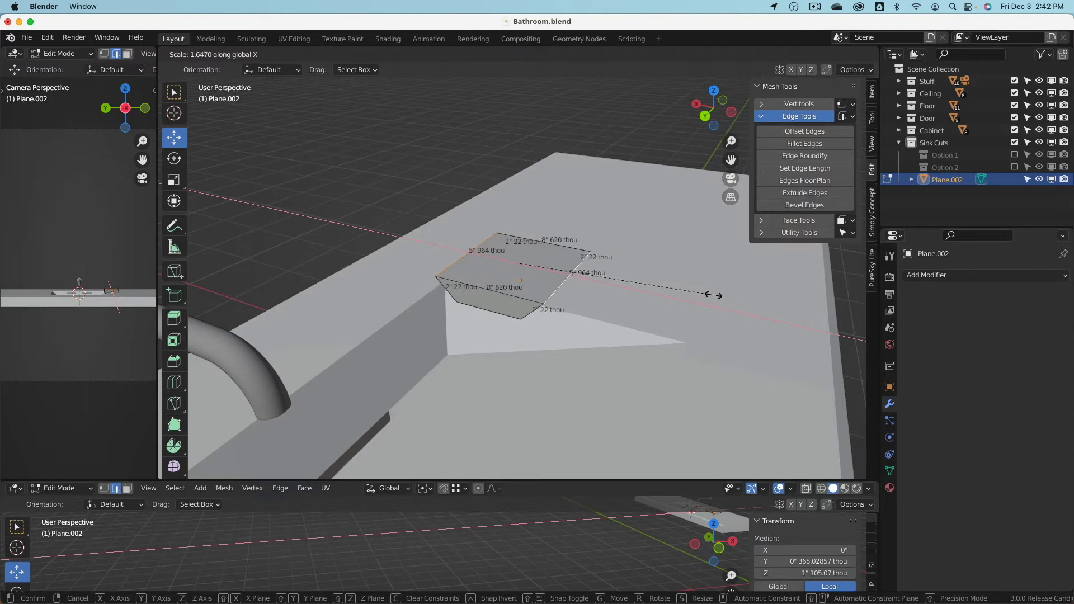
left_click(705, 326)
middle_click_drag(705, 326, 560, 291)
key("g")
left_click(618, 296)
- Return to Object Mode and put the tapered block into the Option 2 collection to cut the counter top
key("Tab")
left_click_drag(947, 179, 945, 168)
middle_click_drag(552, 210, 509, 212)
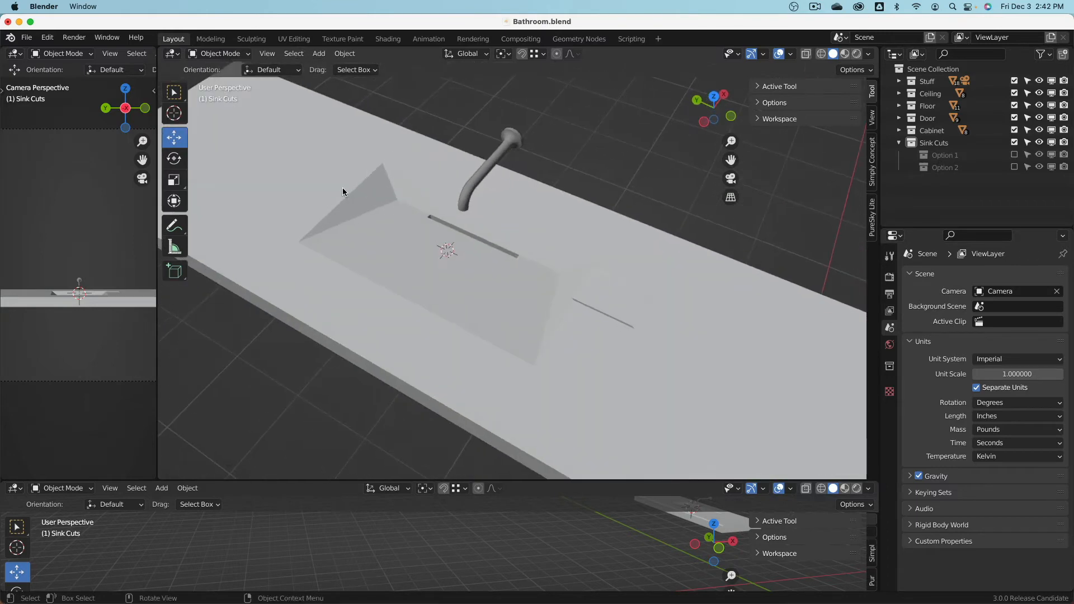
- Re-enable the Option 2 collection and add a Mirror modifier to Plane.002, mirroring only along Y across Plane.001
left_click(1017, 167)
left_click(649, 305)
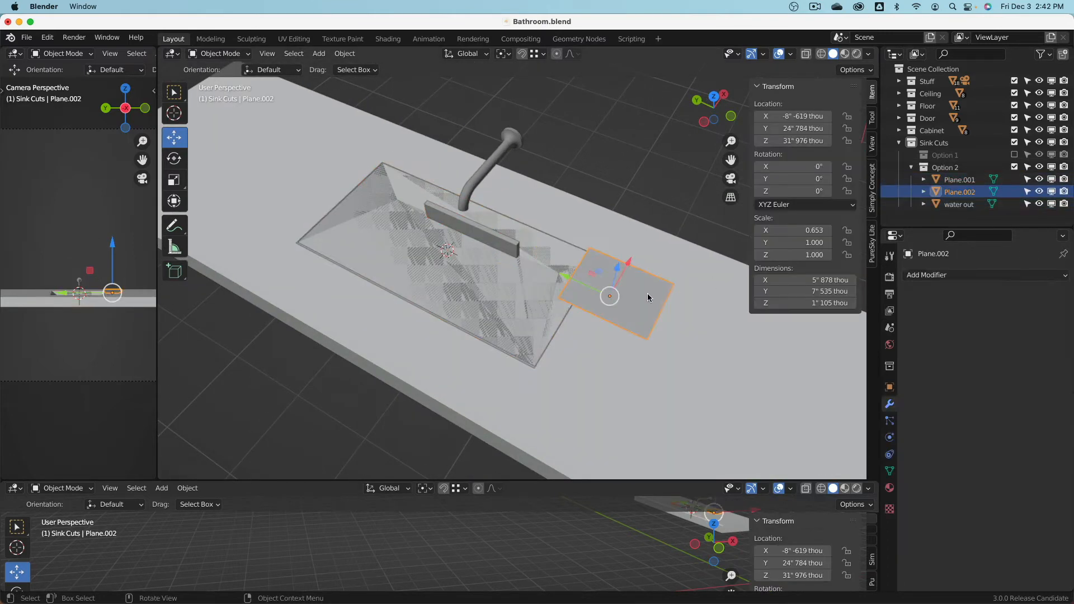
left_click(942, 273)
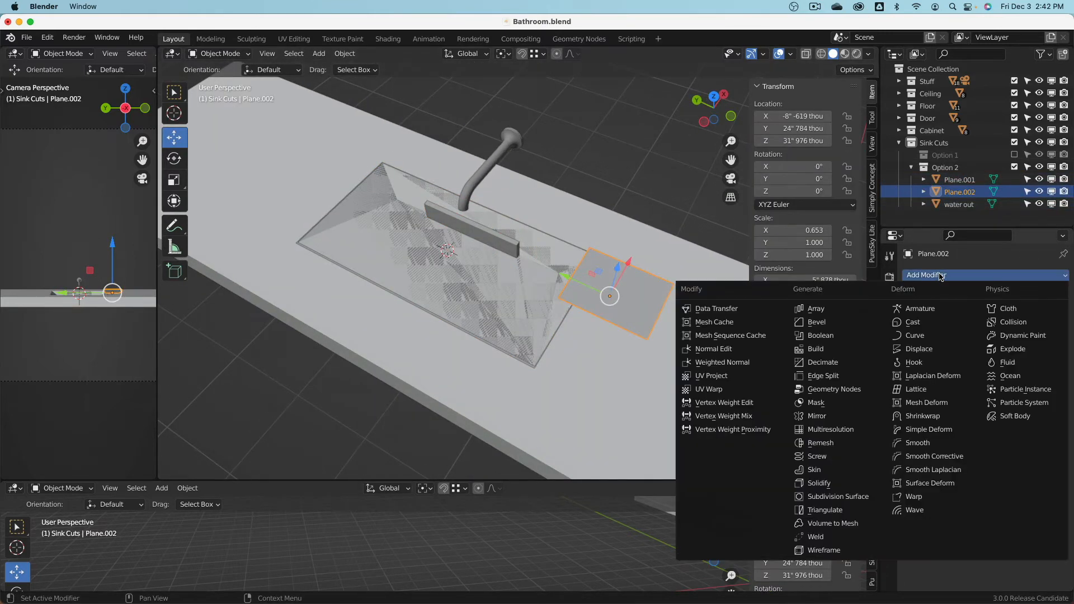
left_click(846, 424)
left_click(1044, 357)
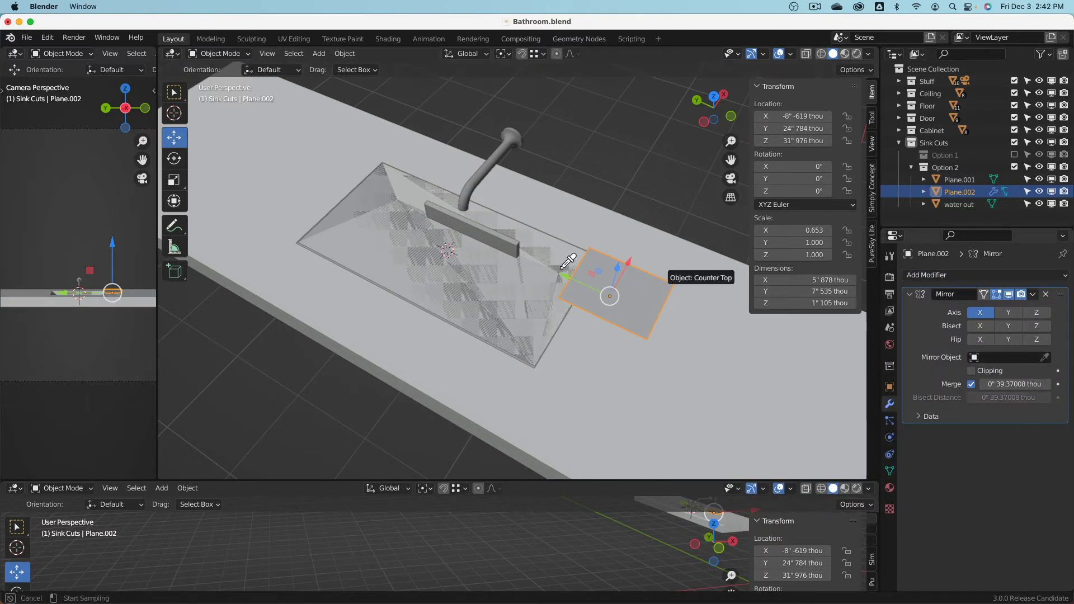
left_click(315, 247)
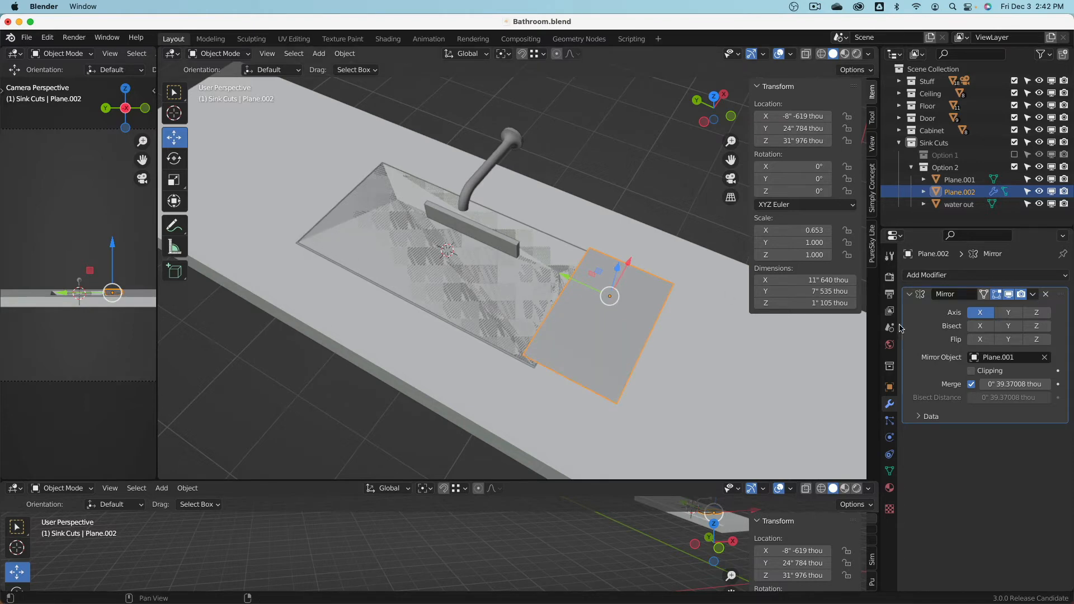
left_click(981, 312)
left_click(1008, 313)
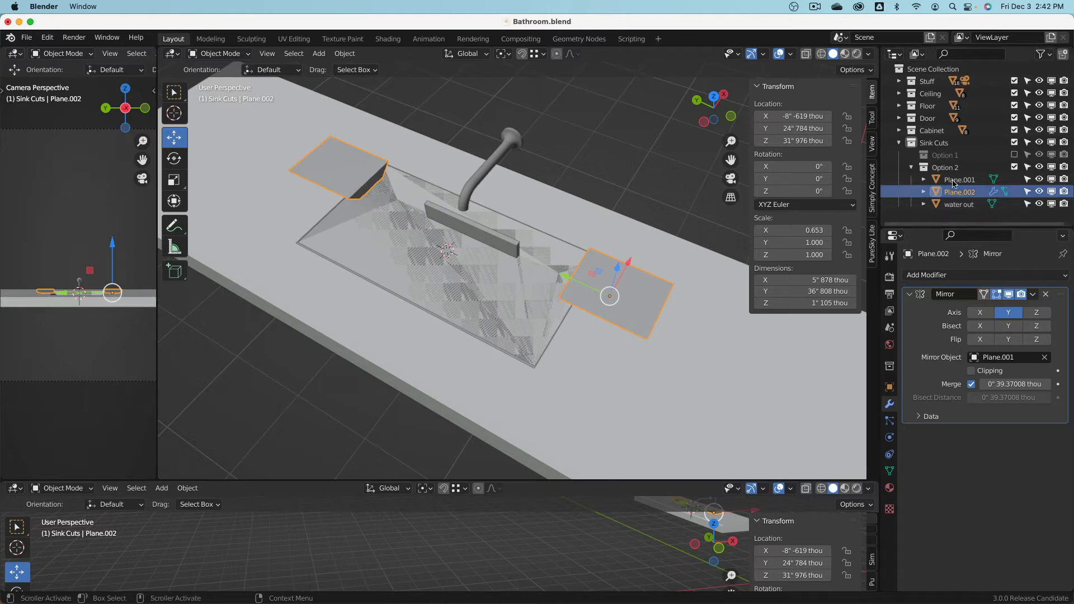
- Exclude the Option 2 collection again and inspect the mirrored cuts in the counter top from above and in perspective
left_click(1014, 167)
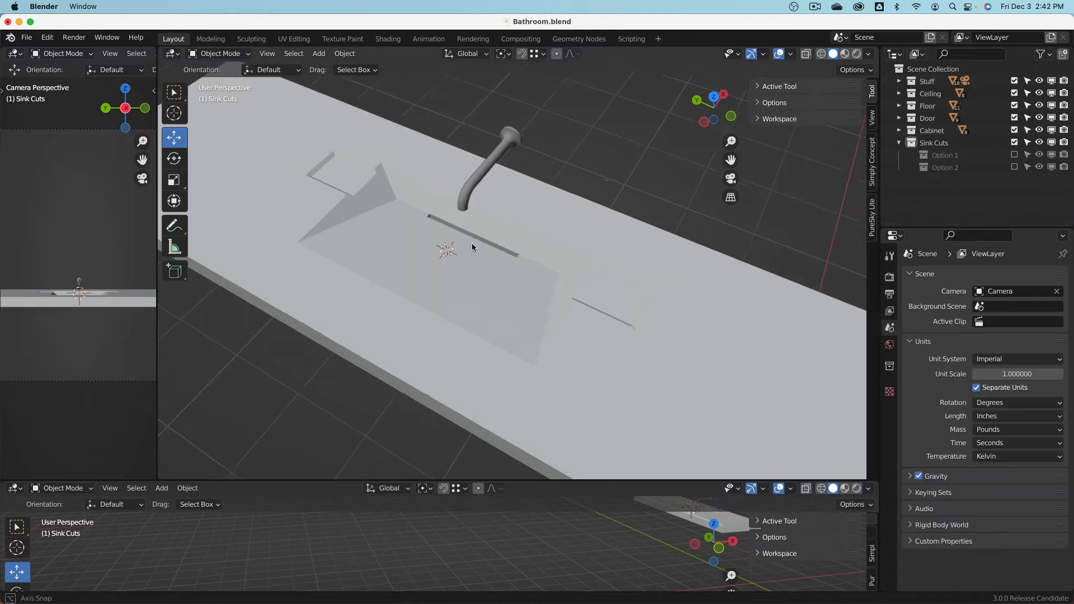
middle_click_drag(472, 243, 553, 332)
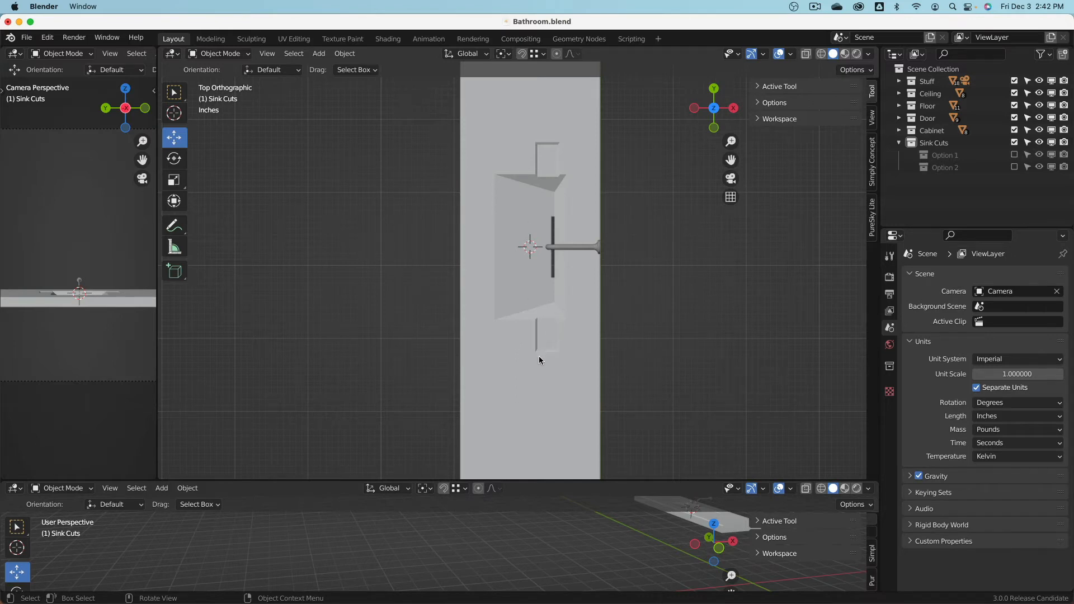
middle_click_drag(539, 360, 629, 278)
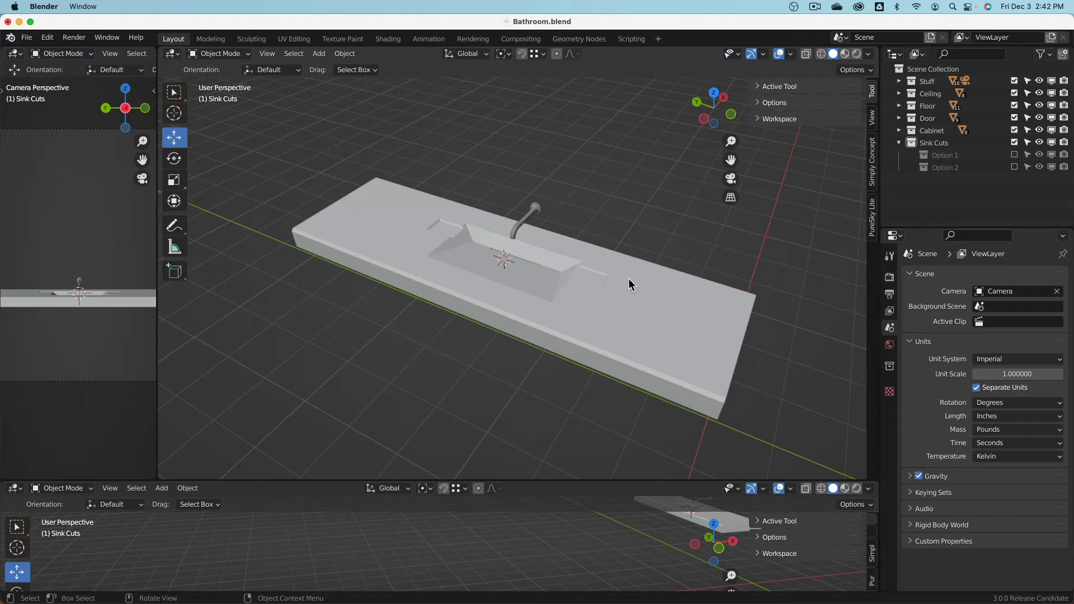
middle_click_drag(582, 383, 512, 335)
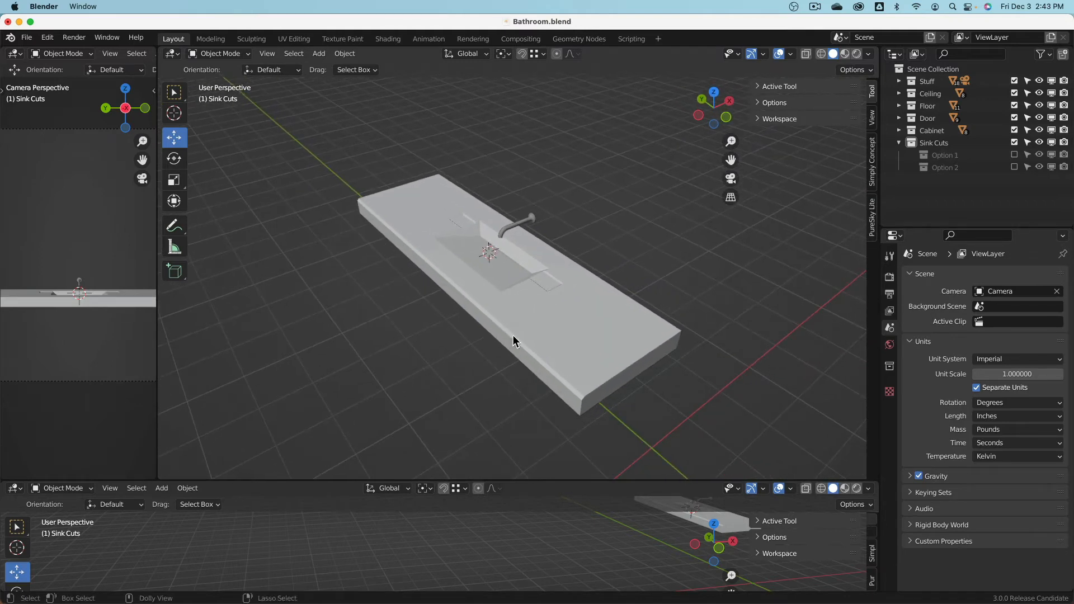
- Select the counter top, set the Collada export options to Apply Modifiers and Selection Only, and cancel the export
left_click(532, 318)
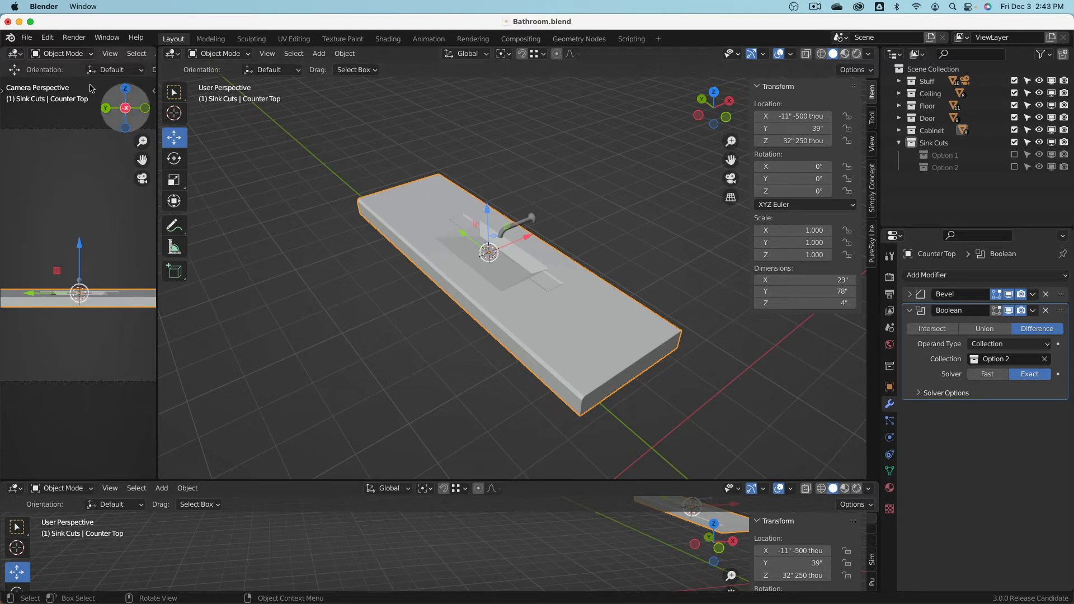
left_click(27, 37)
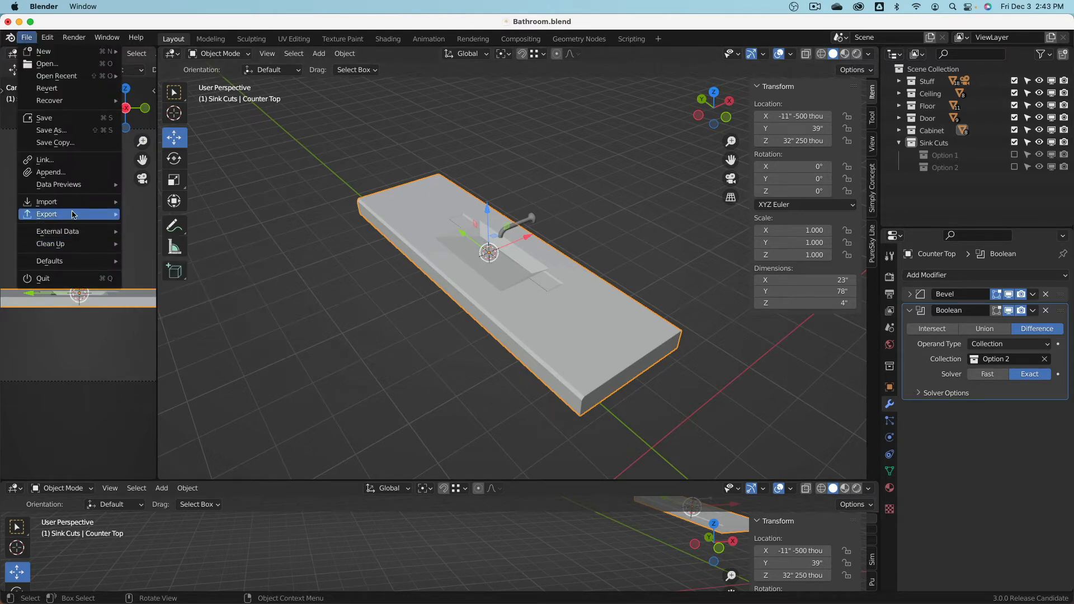
mouse_move(71, 215)
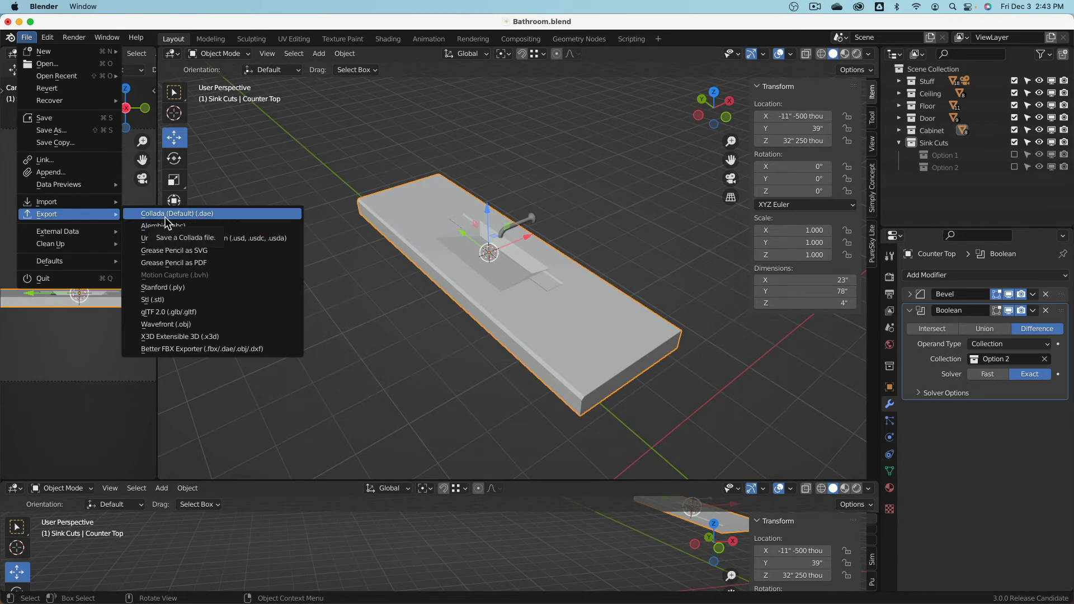
left_click(207, 216)
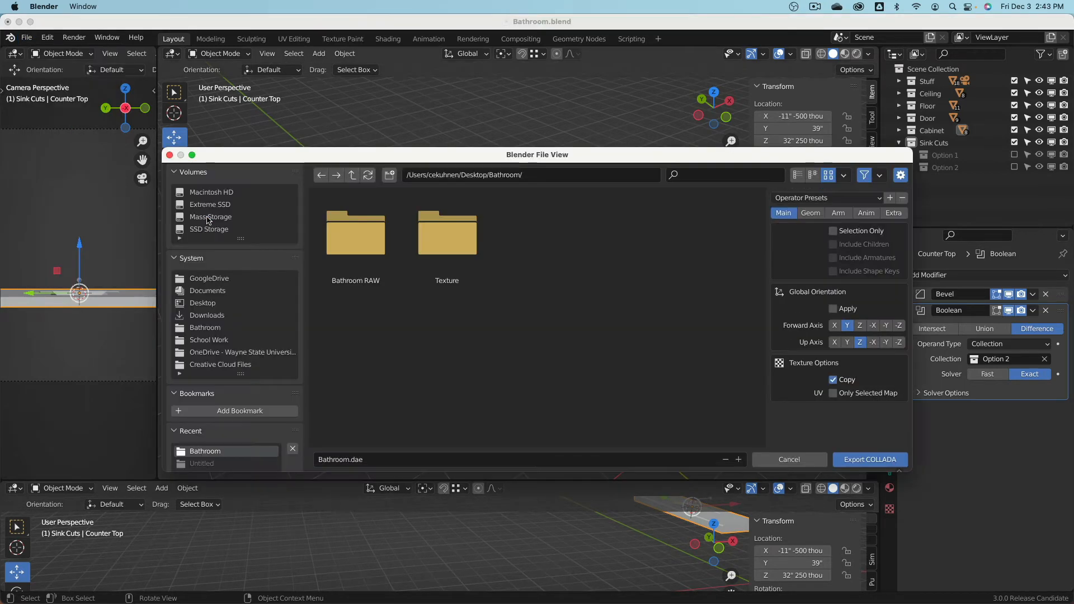
left_click(811, 214)
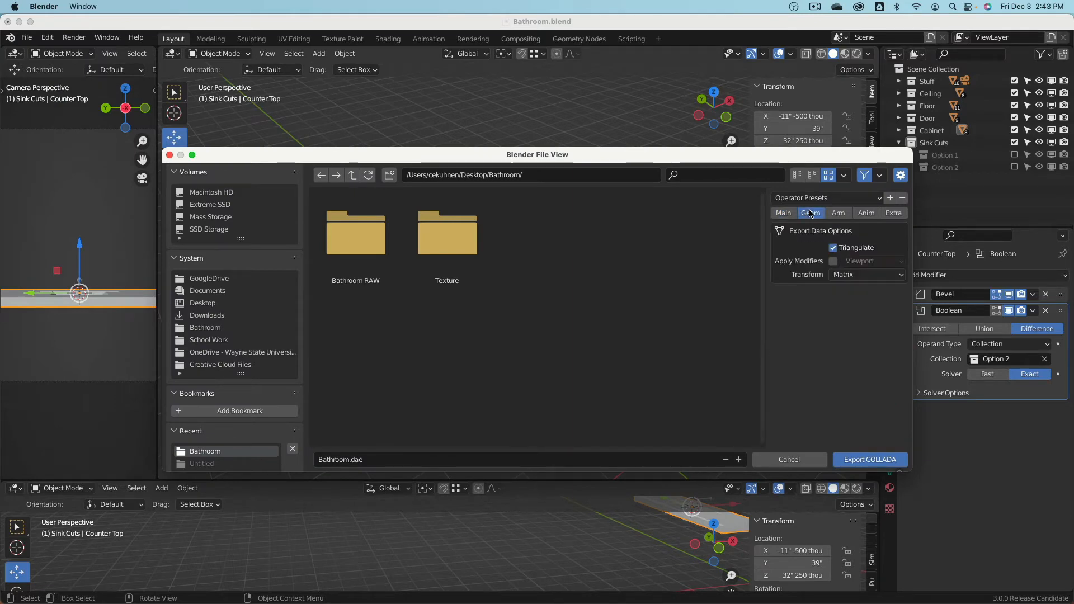
left_click(833, 262)
left_click(784, 213)
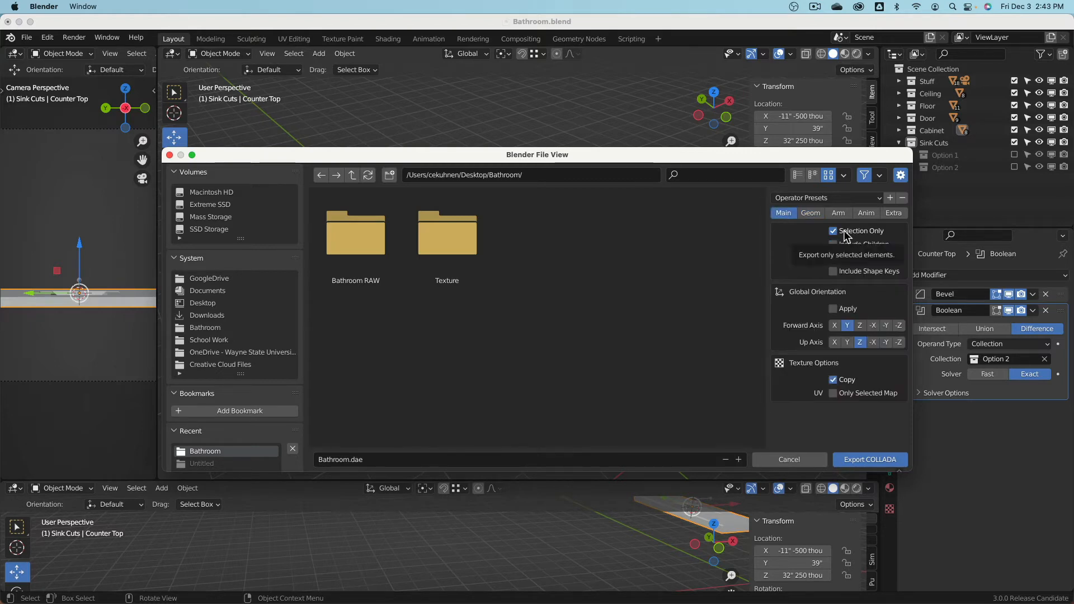
left_click(811, 213)
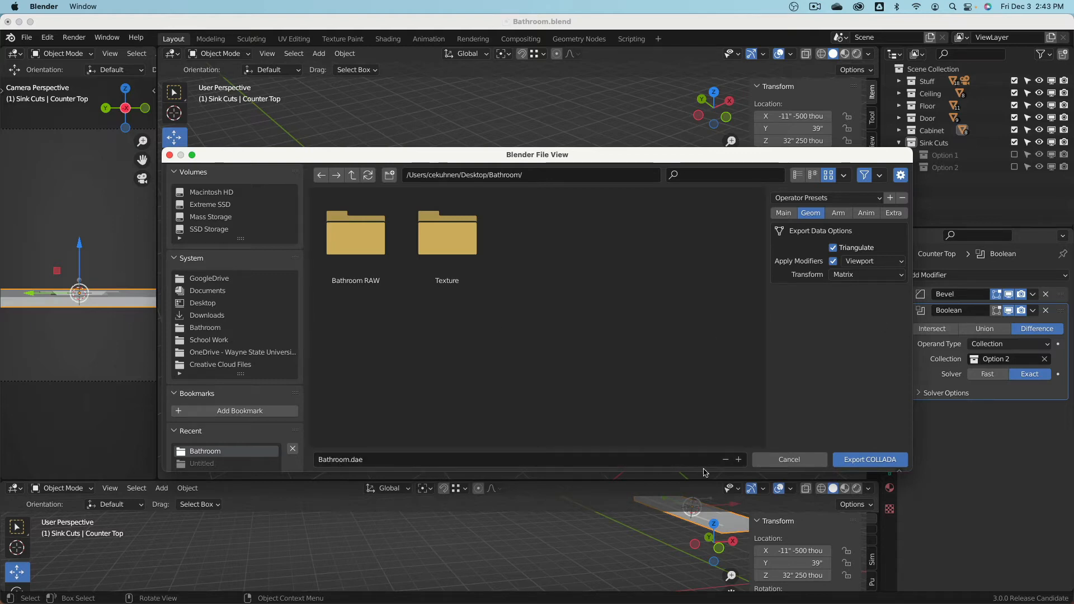
left_click(795, 459)
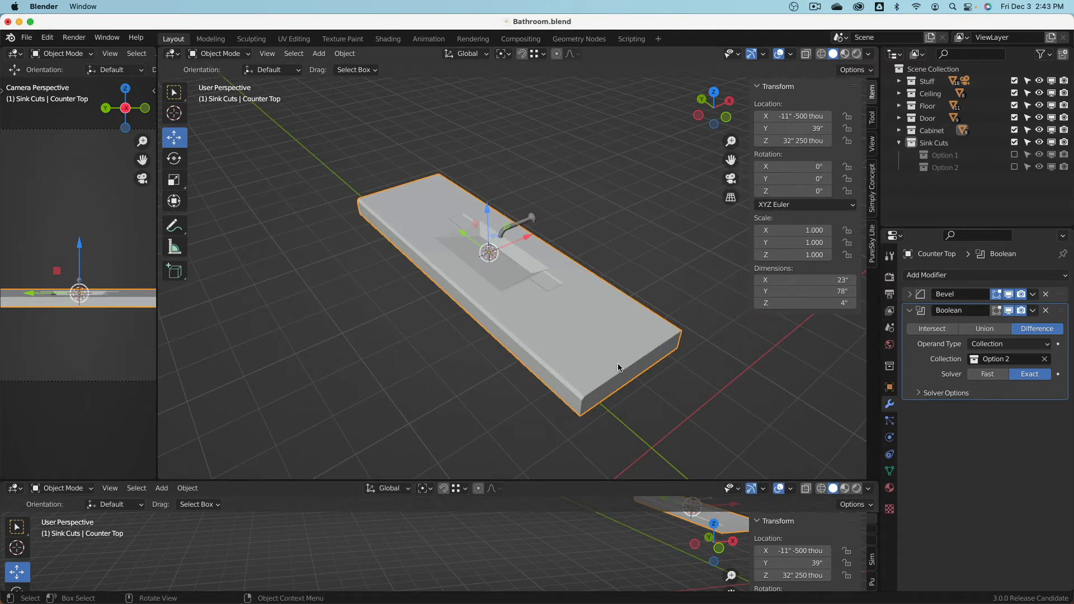
- Deselect the counter top and unhide all hidden objects of the bathroom scene
middle_click_drag(620, 368, 576, 330)
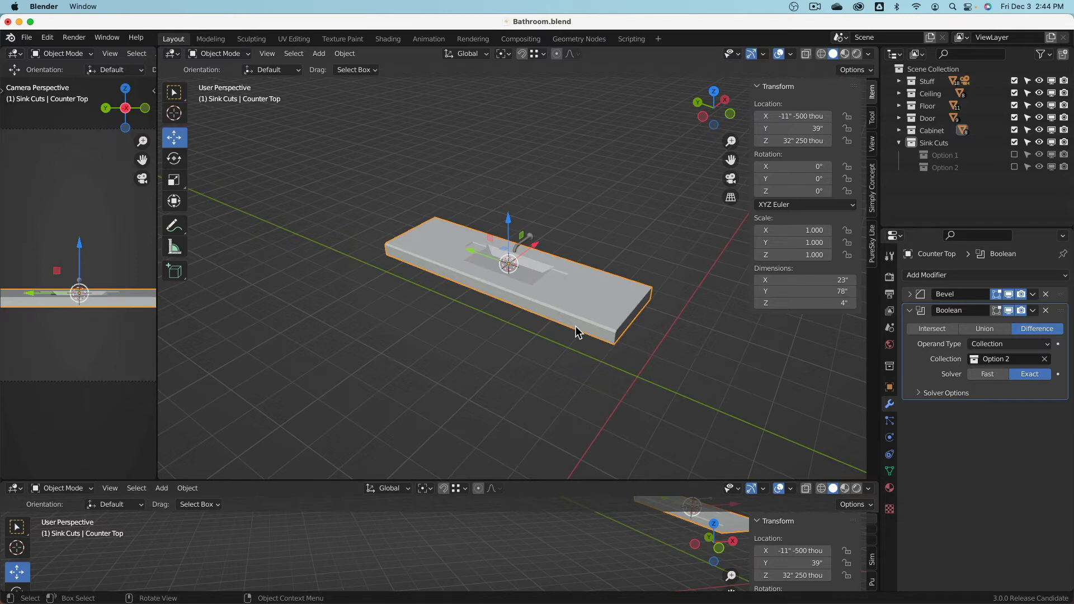
middle_click_drag(574, 332, 551, 334)
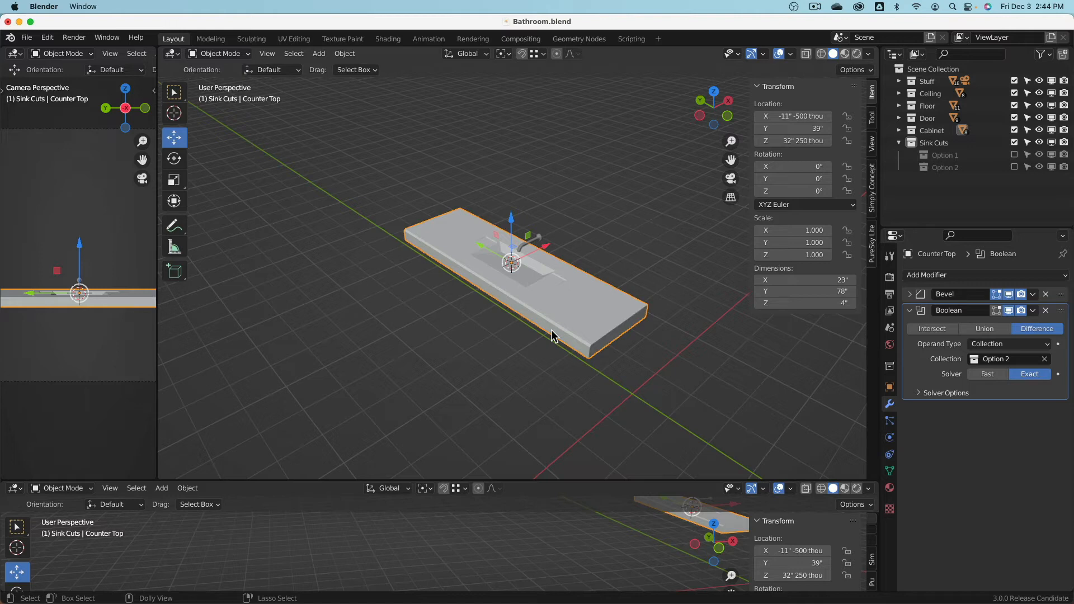
left_click(376, 288)
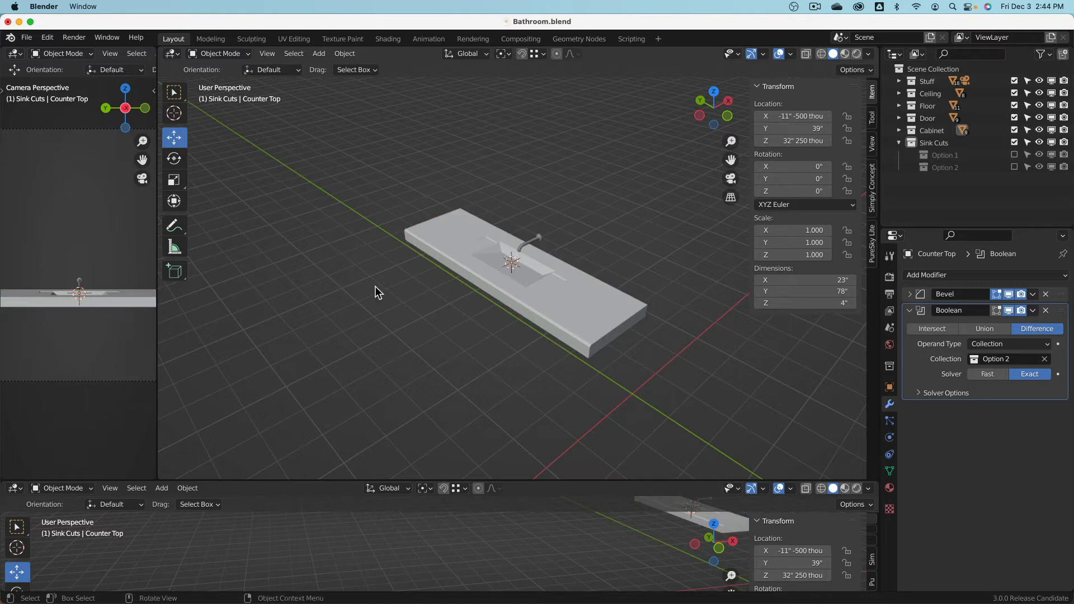
key("alt+h")
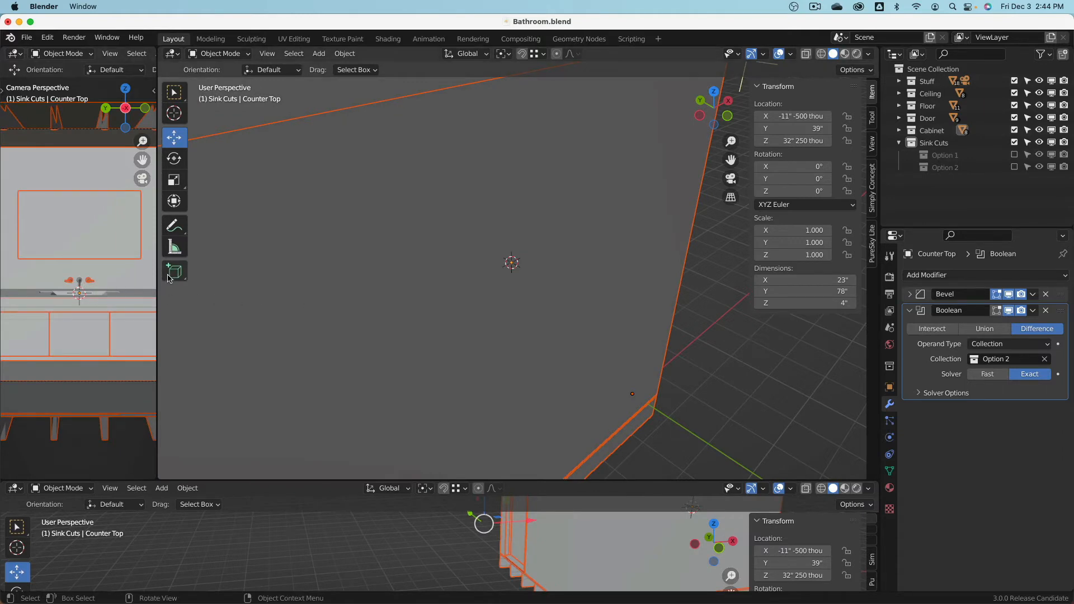
- Widen the camera viewport and deselect all objects to inspect the sink cuts through the camera
left_click_drag(158, 274, 507, 347)
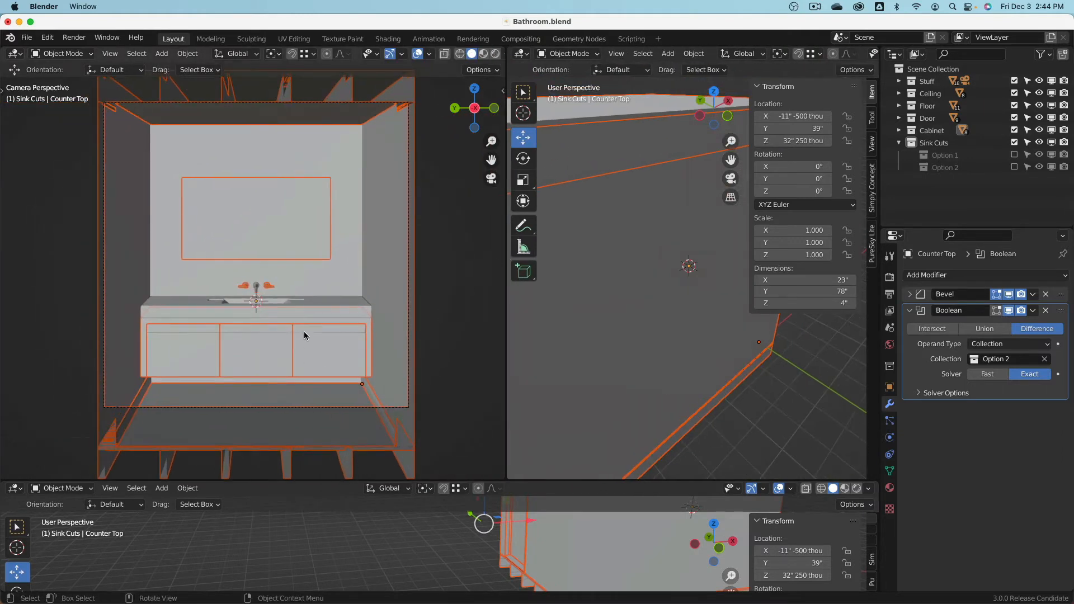
scroll(302, 330, "up", 4)
scroll(248, 293, "up", 2)
key("alt+a")
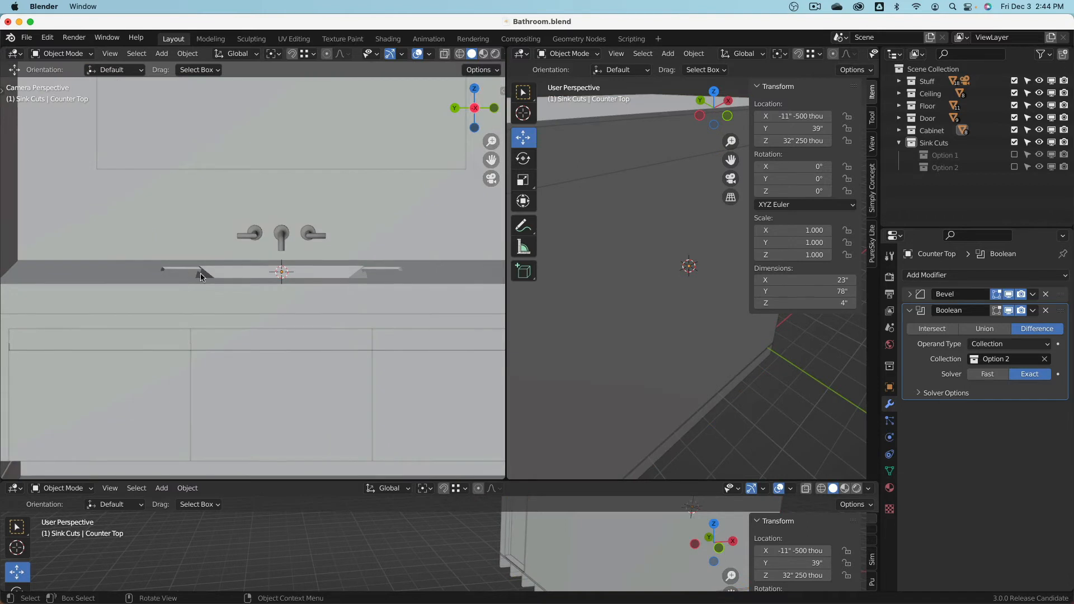
scroll(311, 274, "down", 7)
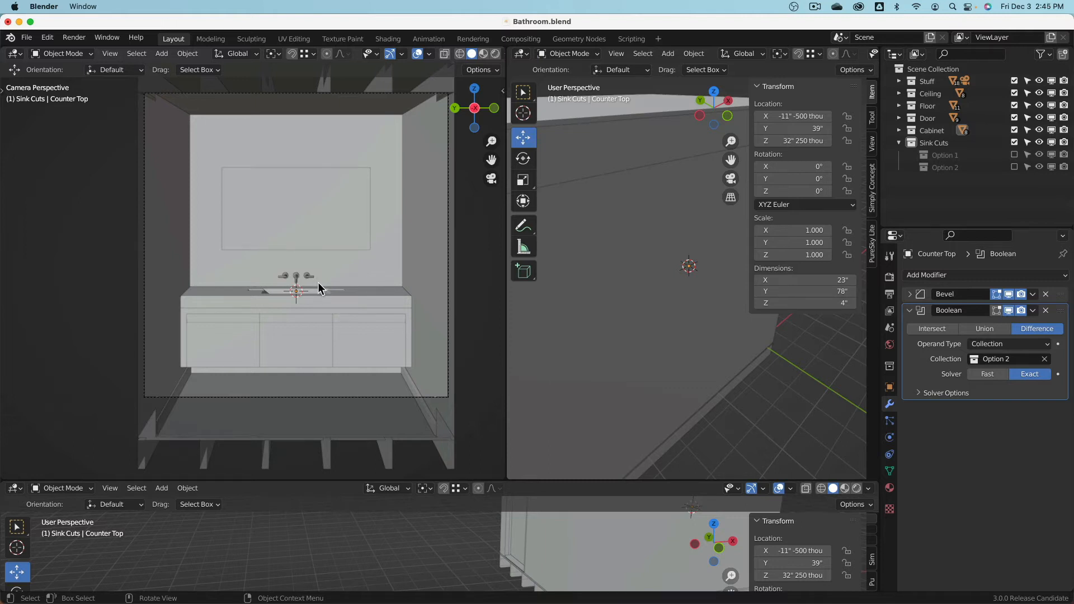
- Show the whole bathroom in front orthographic view in the viewport beside the camera view
scroll(692, 299, "down", 10)
middle_click_drag(693, 300, 659, 248)
scroll(659, 246, "up", 3)
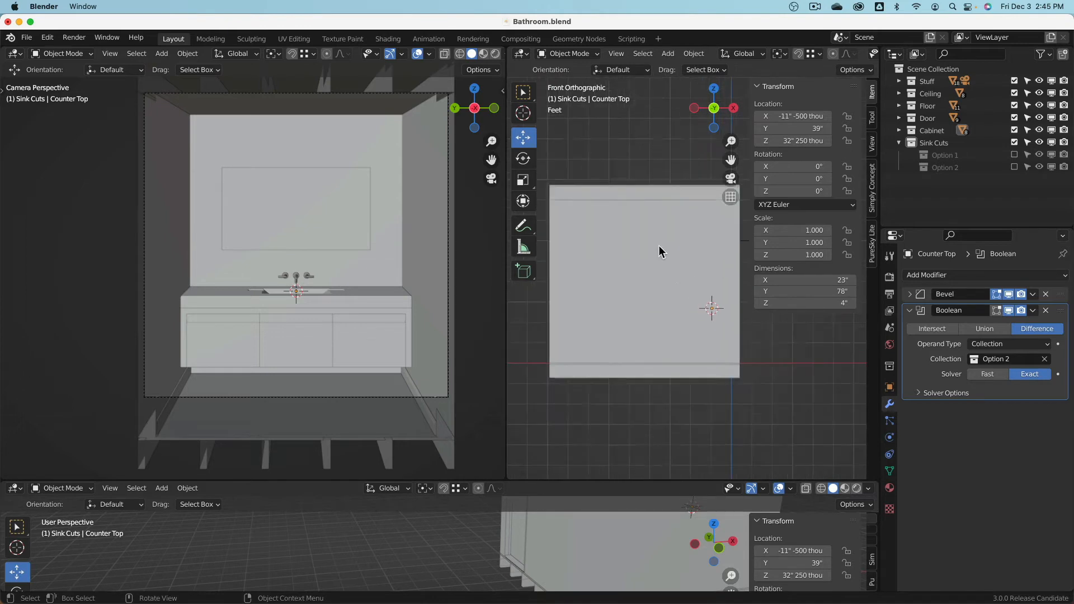
scroll(660, 246, "down", 4)
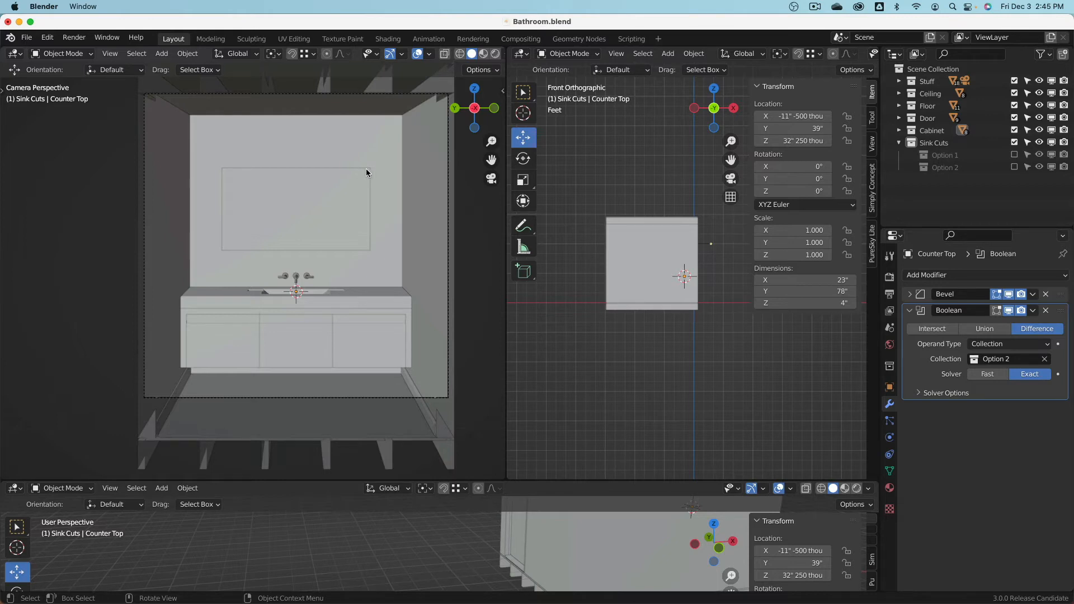
middle_click_drag(296, 211, 238, 220, "shift")
- Switch the render engine to Cycles and set the viewport max samples to 10
left_click(889, 276)
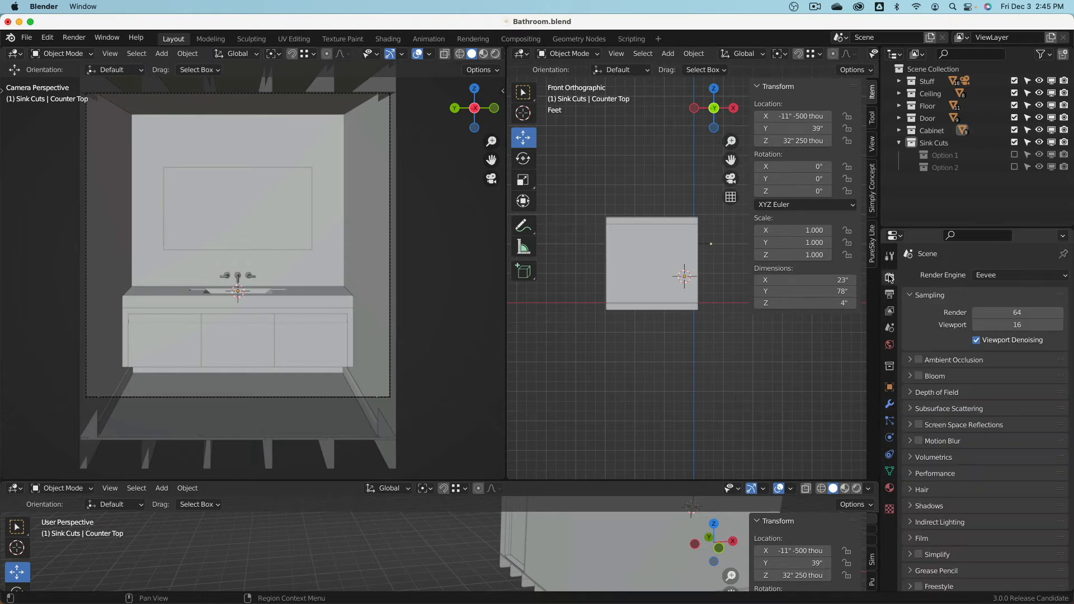
left_click(1008, 275)
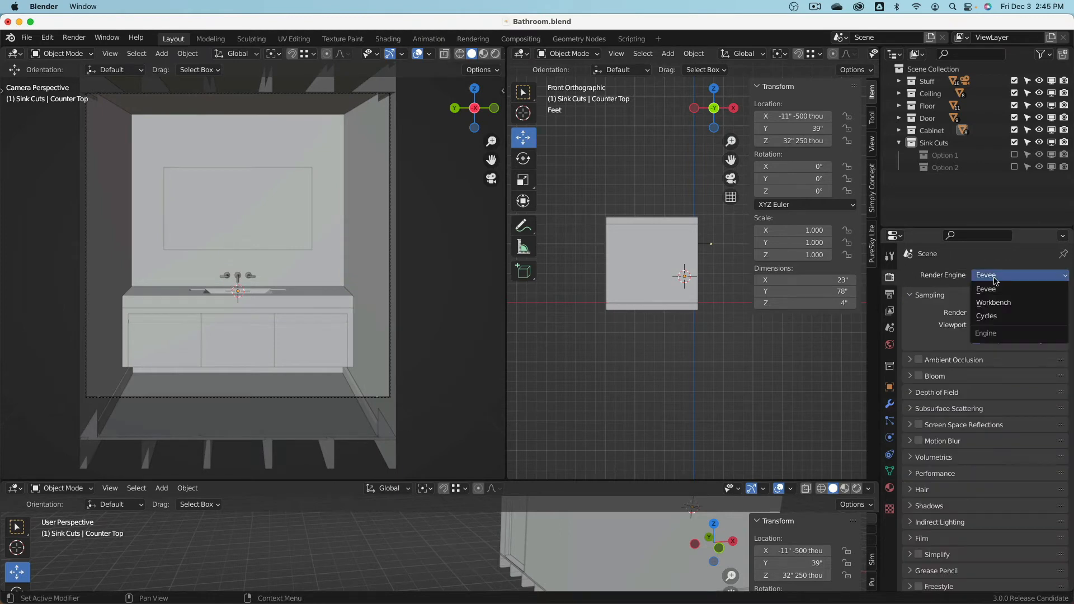
left_click(1010, 317)
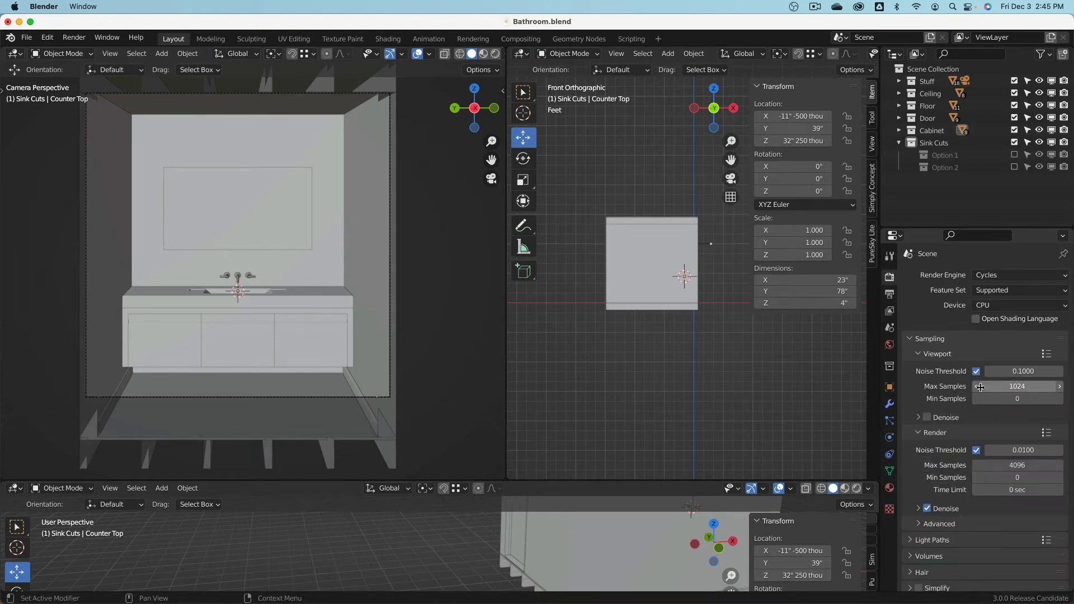
left_click(1012, 387)
type("10")
- Enable denoising for the viewport with a start sample of 1
left_click(927, 417)
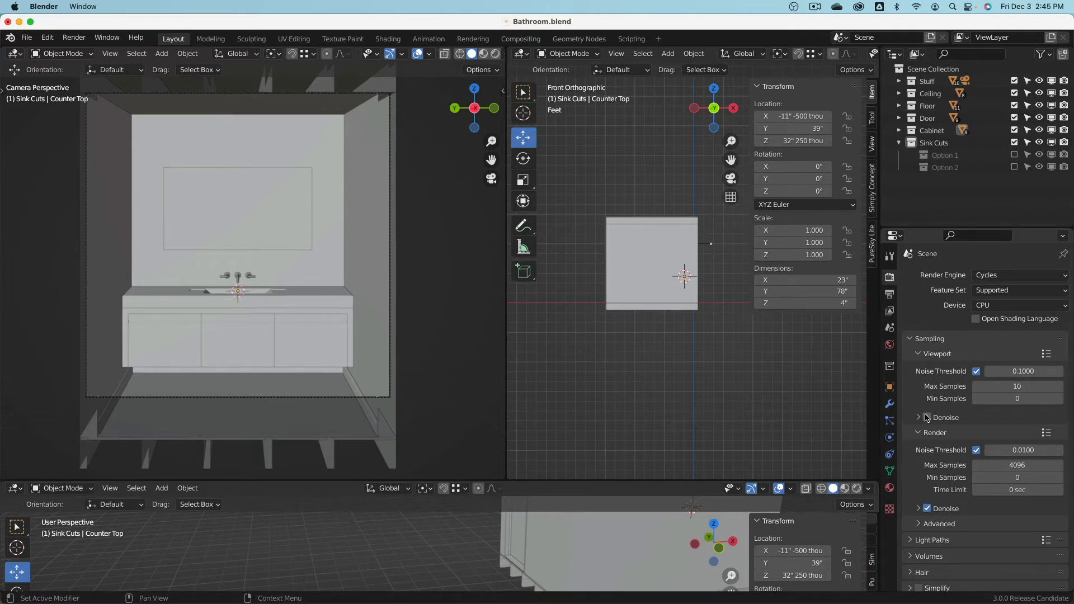
left_click(918, 418)
left_click(1013, 463)
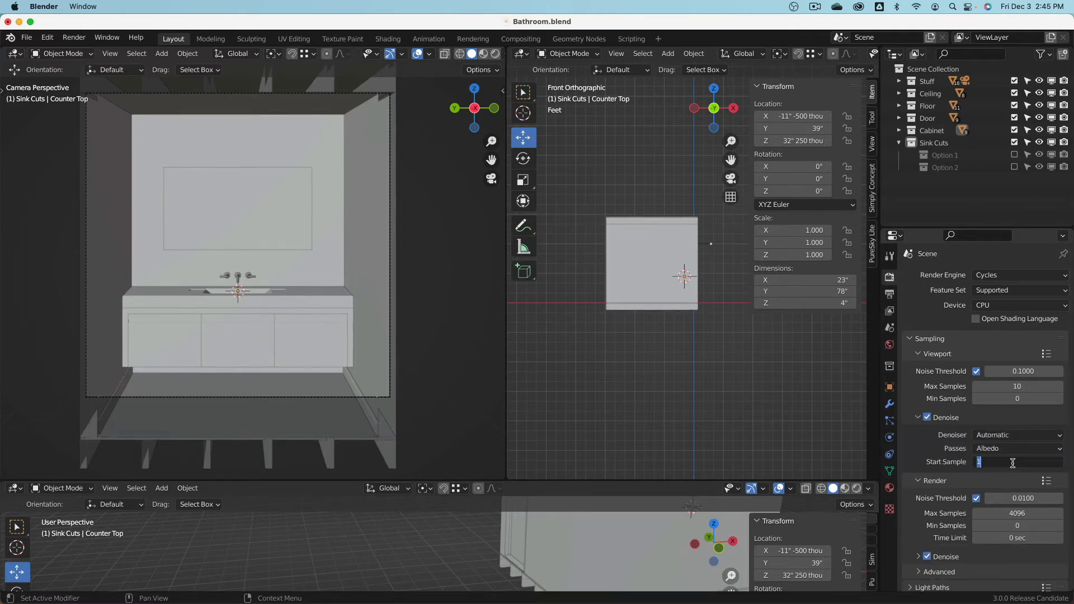
type("1")
key("Return")
left_click(918, 417)
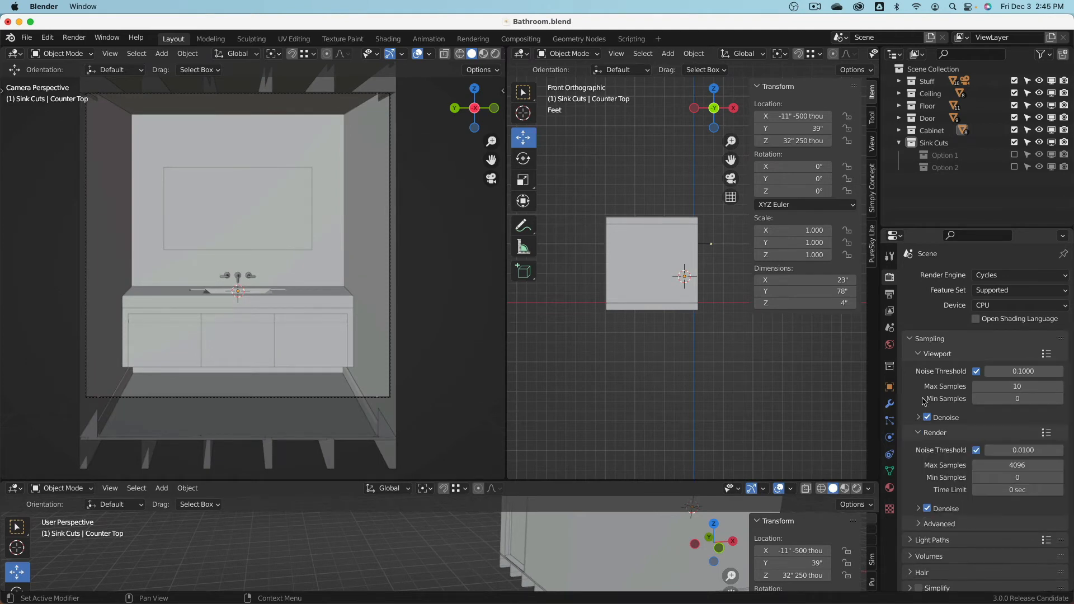
left_click(919, 353)
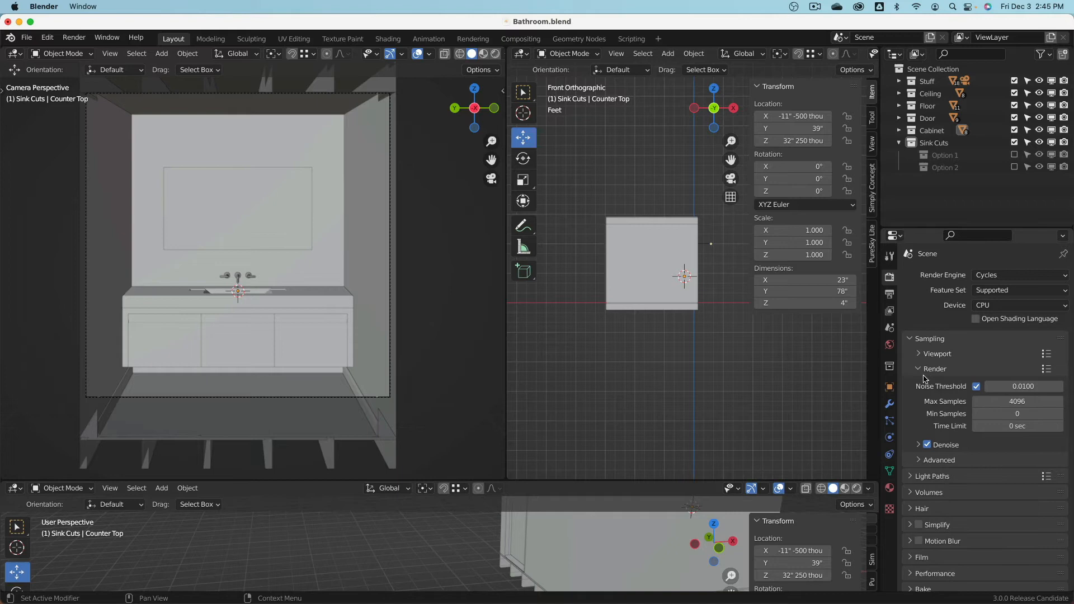
- Enable Fast GI Approximation in the Cycles light path settings
left_click(919, 461)
scroll(922, 463, "down", 5)
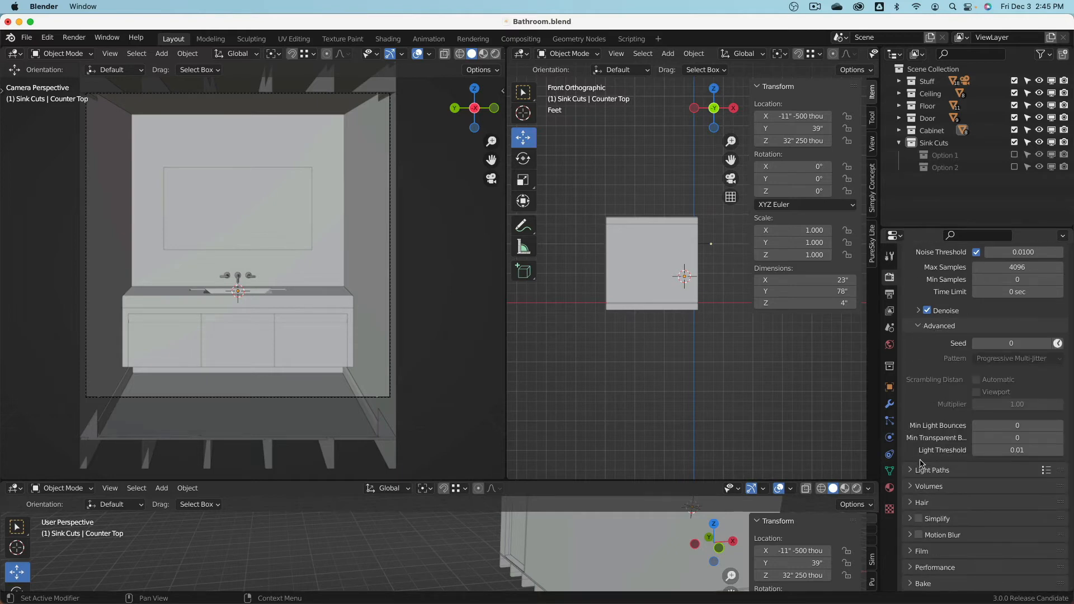
scroll(922, 464, "down", 2)
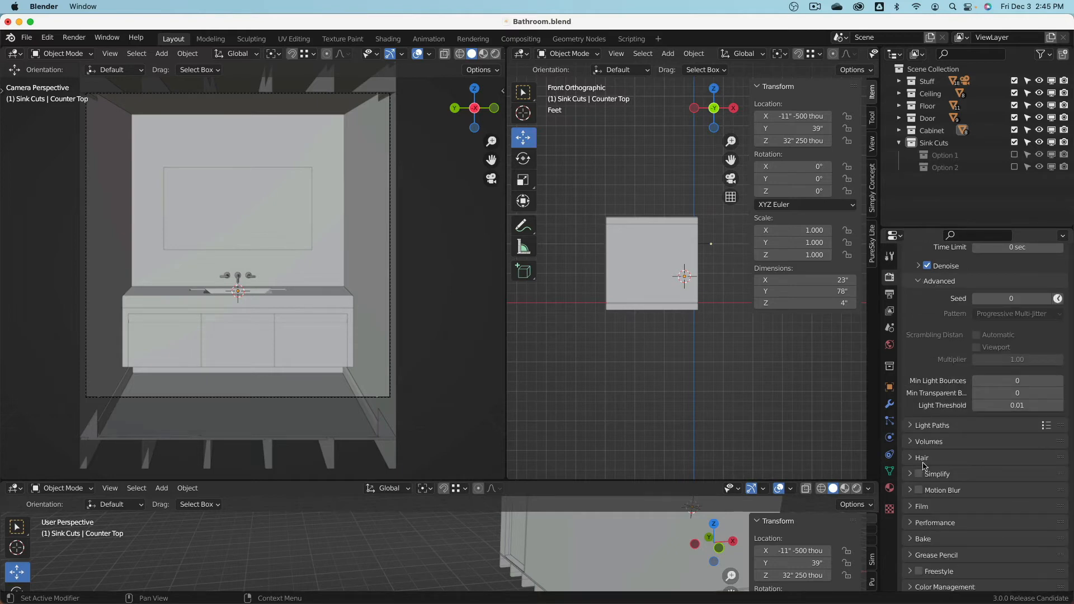
left_click(914, 426)
scroll(952, 487, "down", 5)
scroll(952, 486, "down", 3)
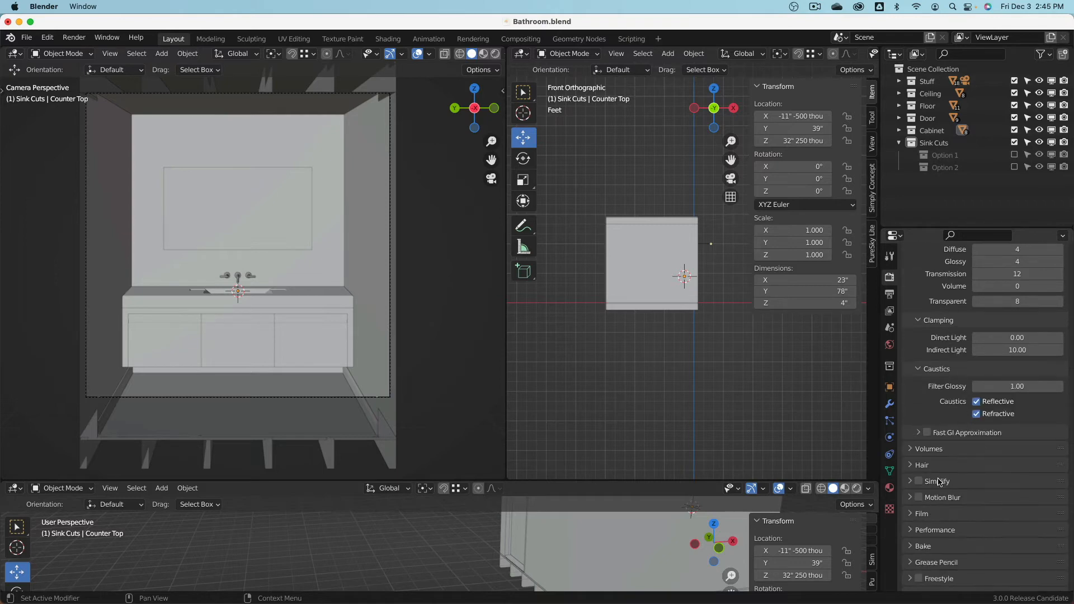
left_click(930, 432)
left_click(928, 432)
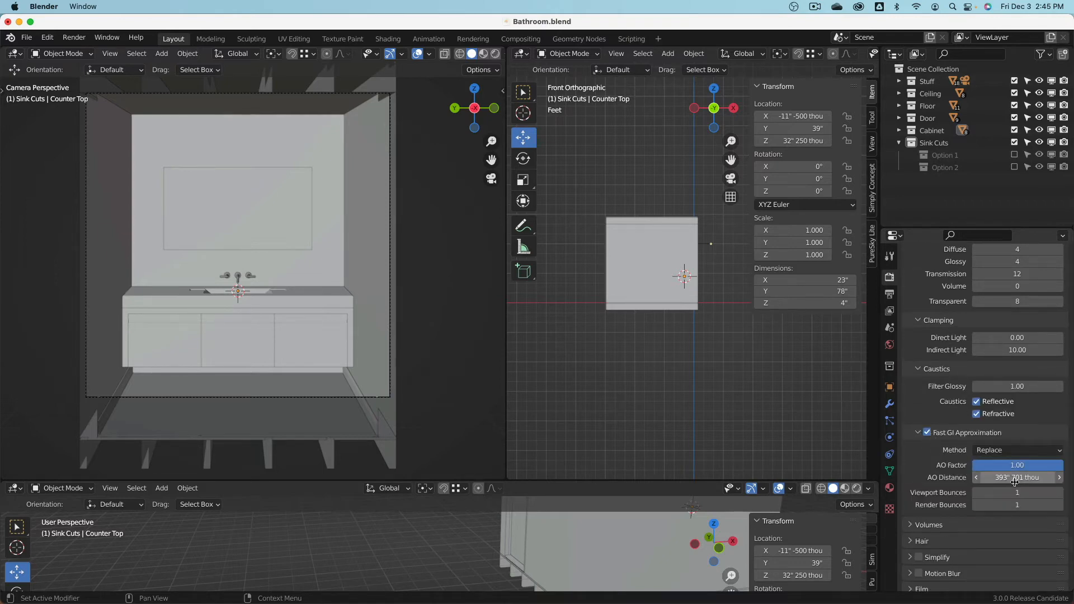
- Set the Fast GI viewport bounces and render bounces to 2 and collapse the sampling and light path settings
left_click(1028, 491)
type("2")
key("Tab")
type("2")
key("Return")
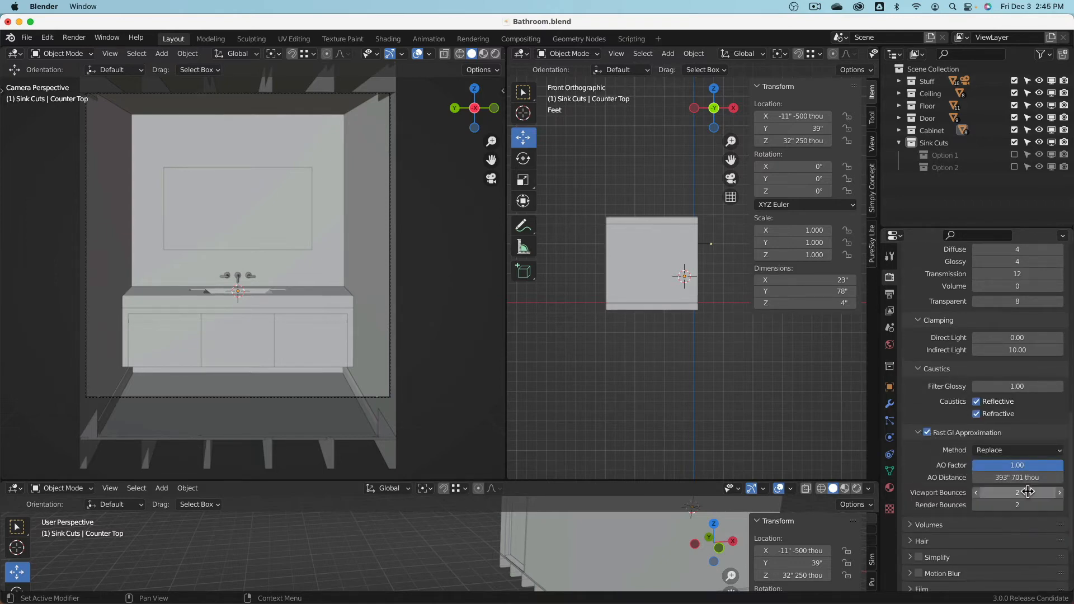
left_click(918, 433)
scroll(912, 391, "up", 6)
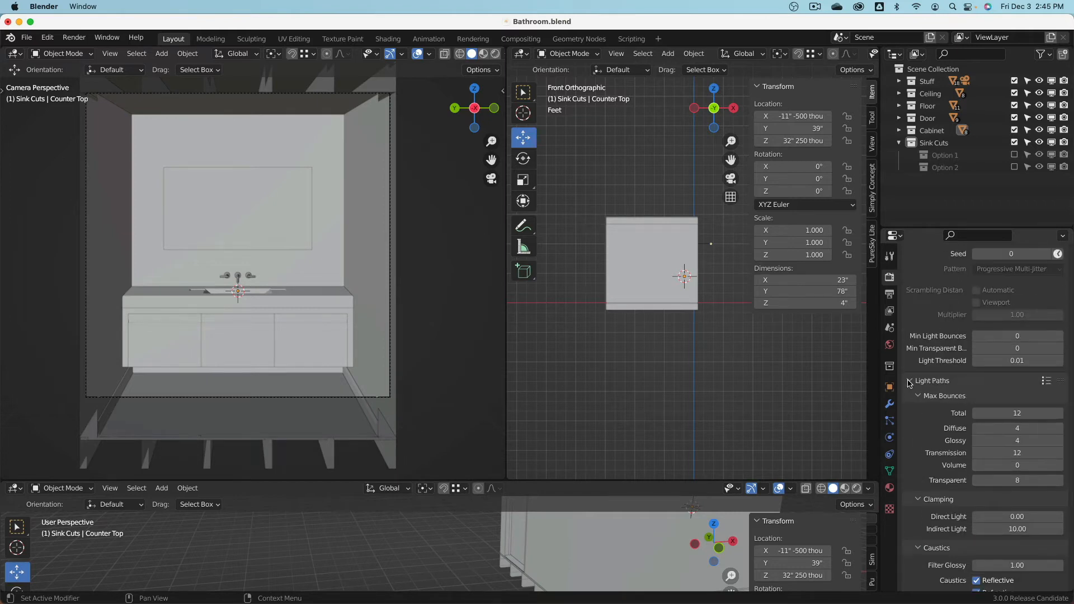
scroll(910, 384, "up", 10)
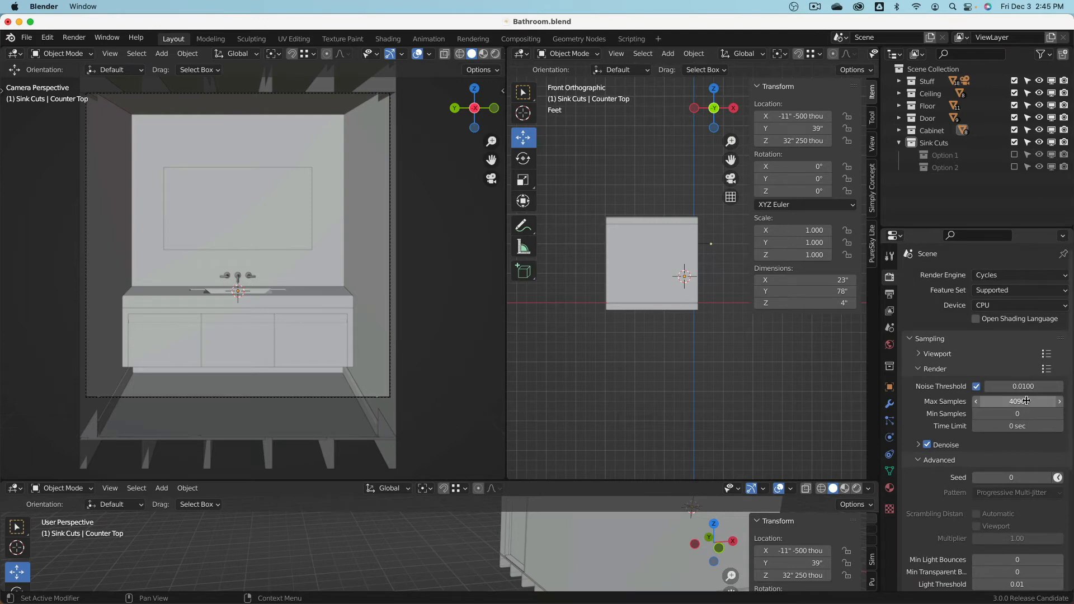
left_click(909, 339)
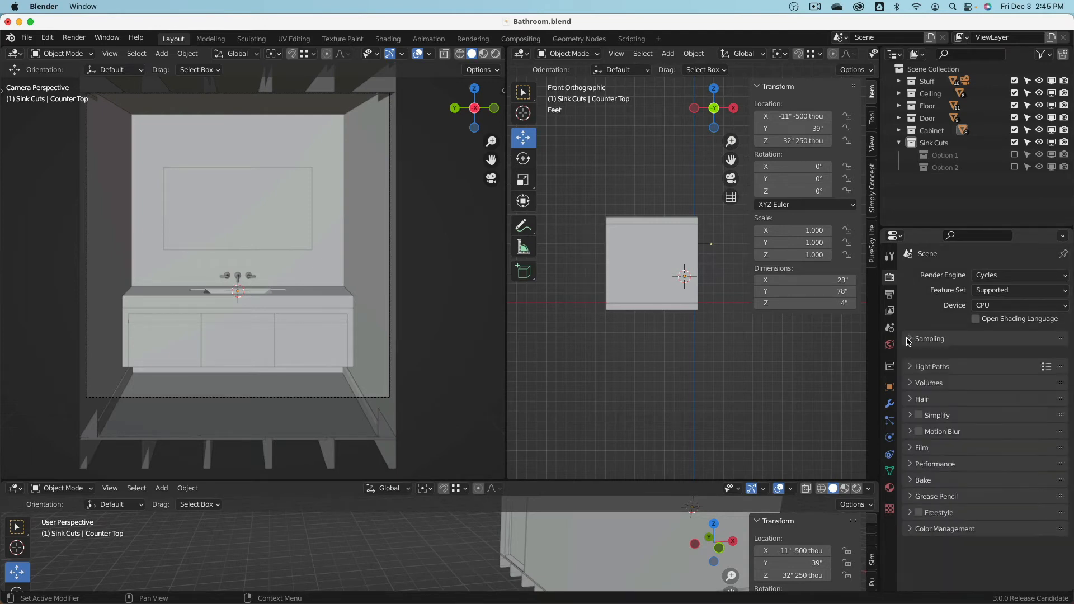
- Preview the camera view in rendered shading and return it to solid shading
key("z")
left_click(244, 169)
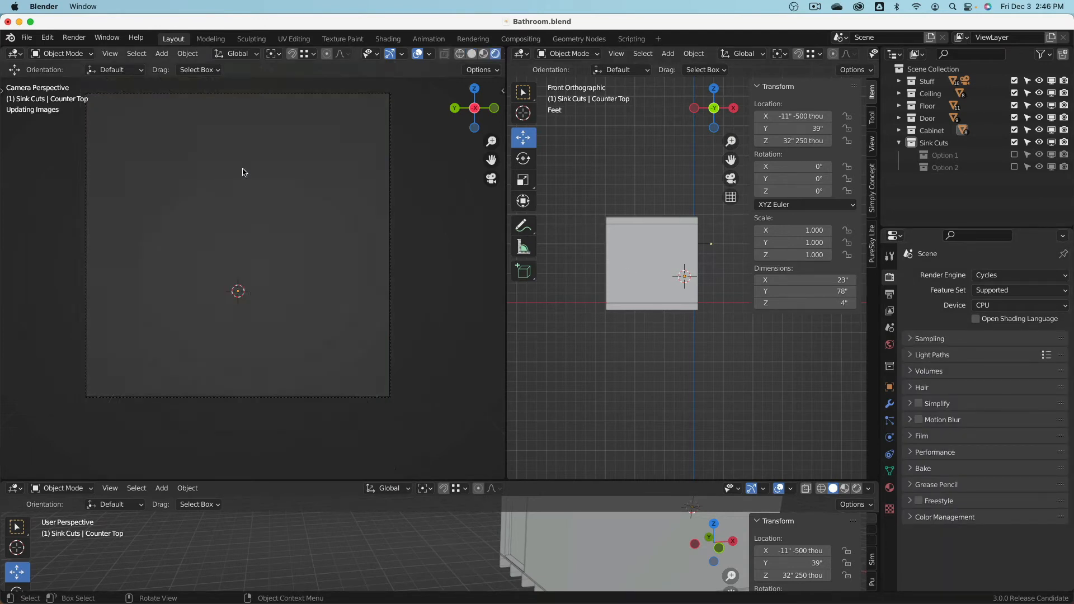
key("z")
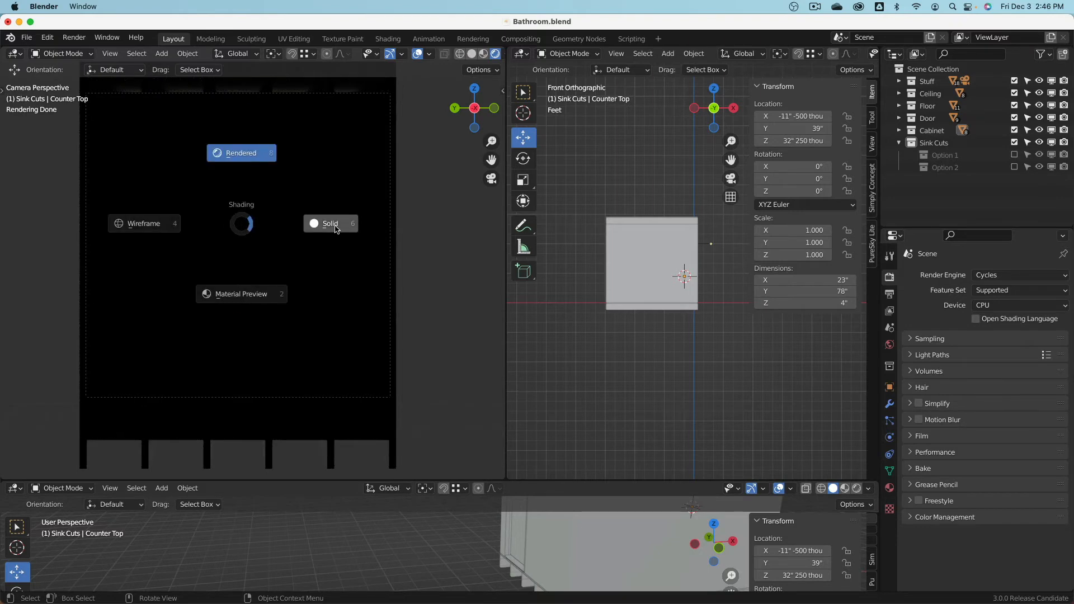
left_click(335, 225)
- Set the world background color to white and its strength to 0
left_click(890, 344)
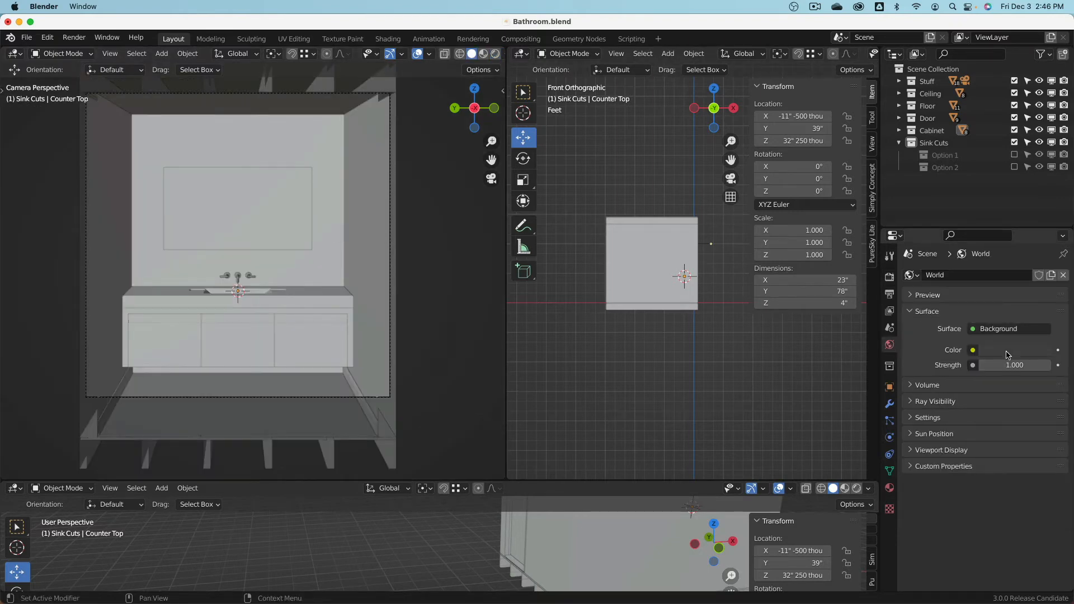
left_click(1008, 355)
scroll(996, 294, "up", 10)
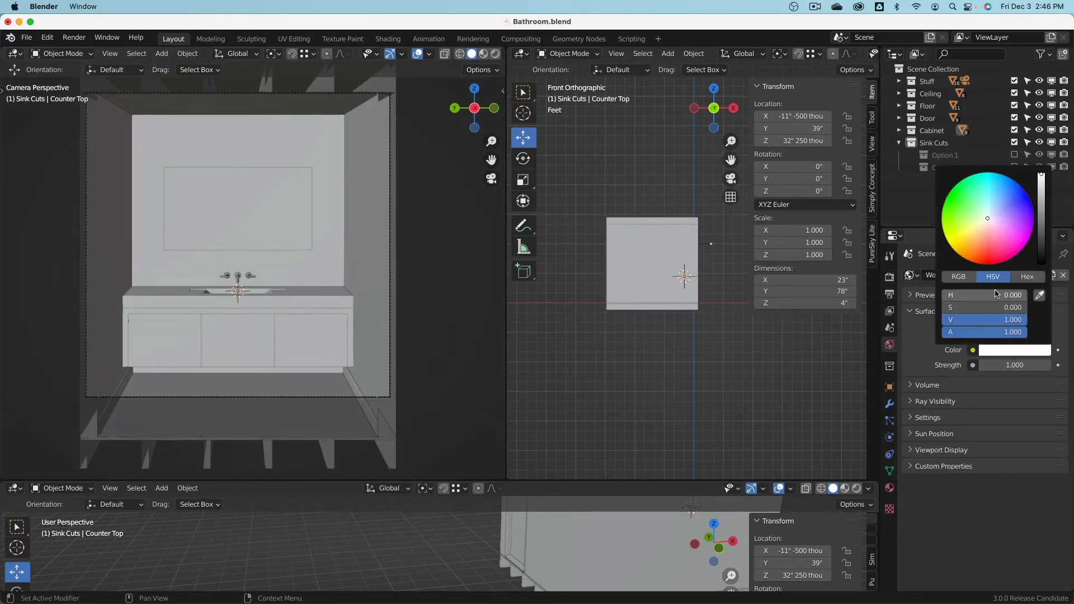
double_click(1014, 368)
type("0")
key("Return")
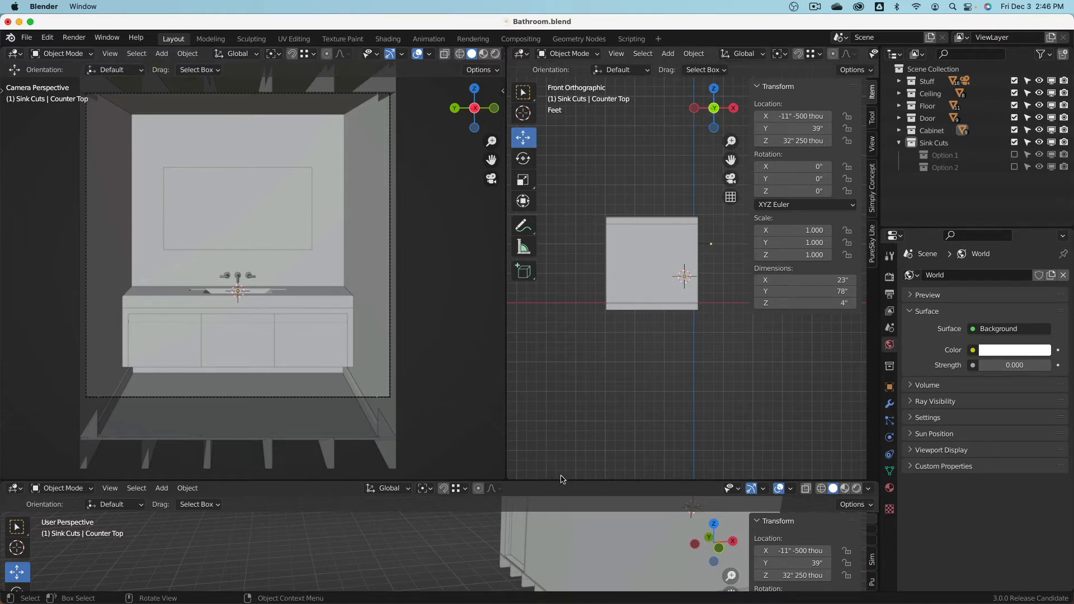
- Enlarge the upper viewports and display the room's front orthographic view in wireframe shading
left_click_drag(562, 481, 562, 526)
scroll(664, 306, "up", 4)
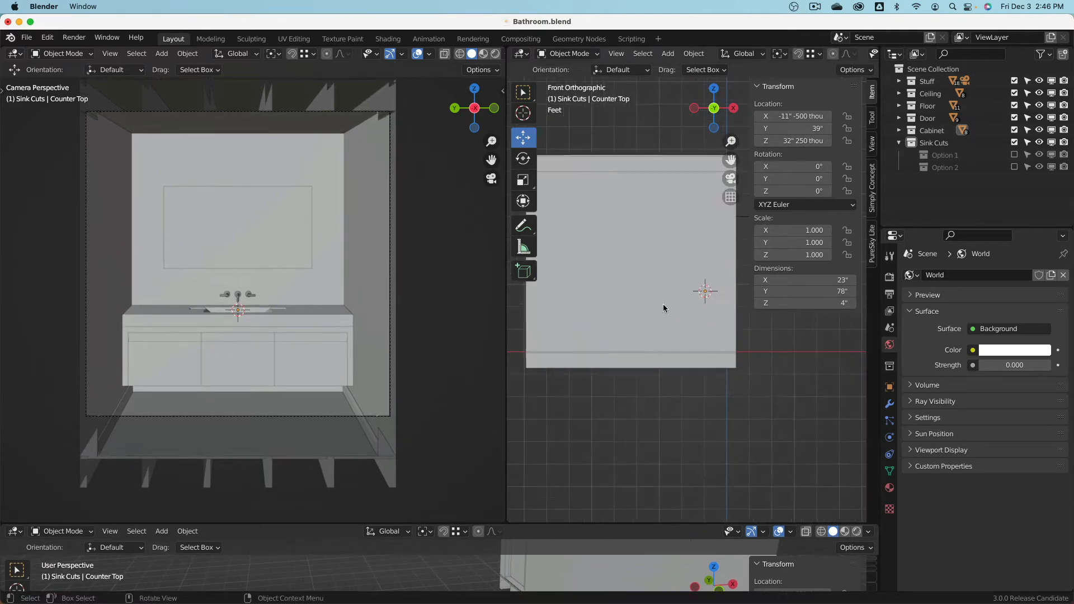
middle_click_drag(663, 304, 667, 318)
scroll(667, 318, "down", 3)
key("KP_1")
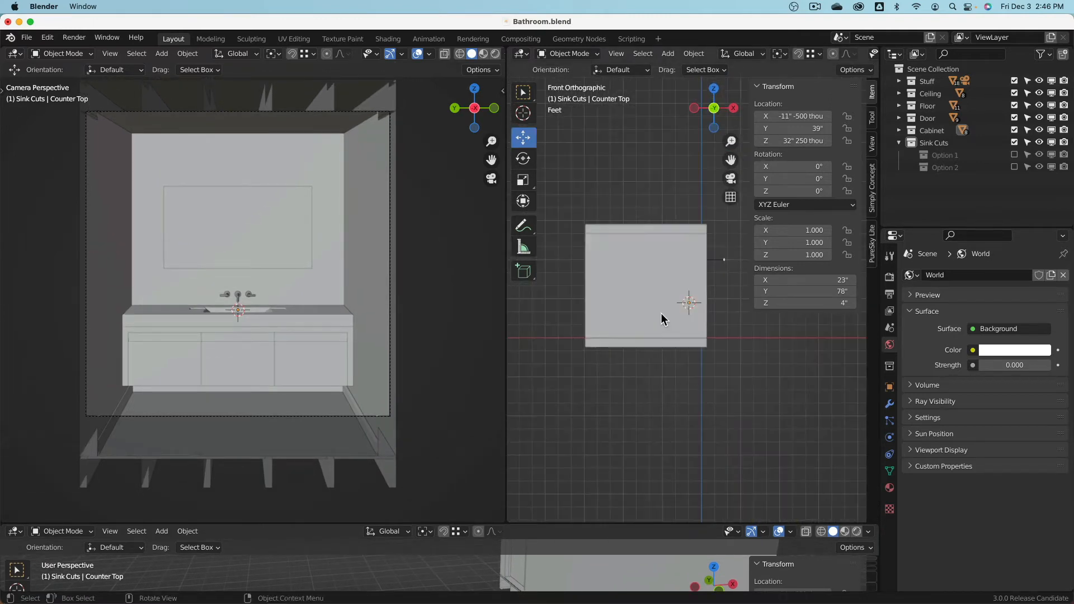
key("z")
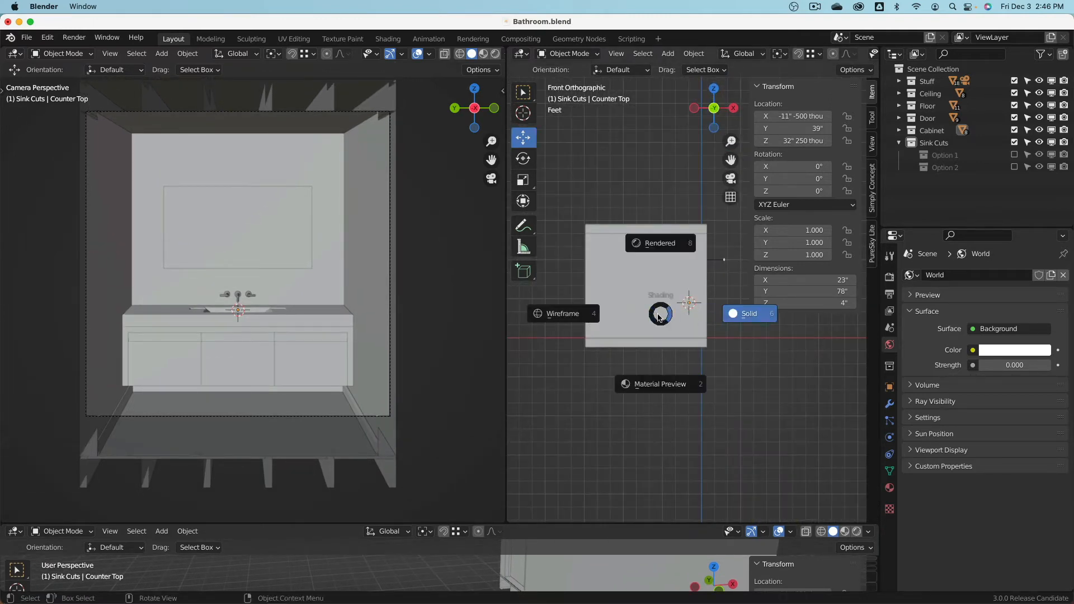
left_click(634, 310)
scroll(664, 295, "up", 3)
middle_click_drag(665, 295, 677, 363, "shift")
scroll(677, 362, "down", 2)
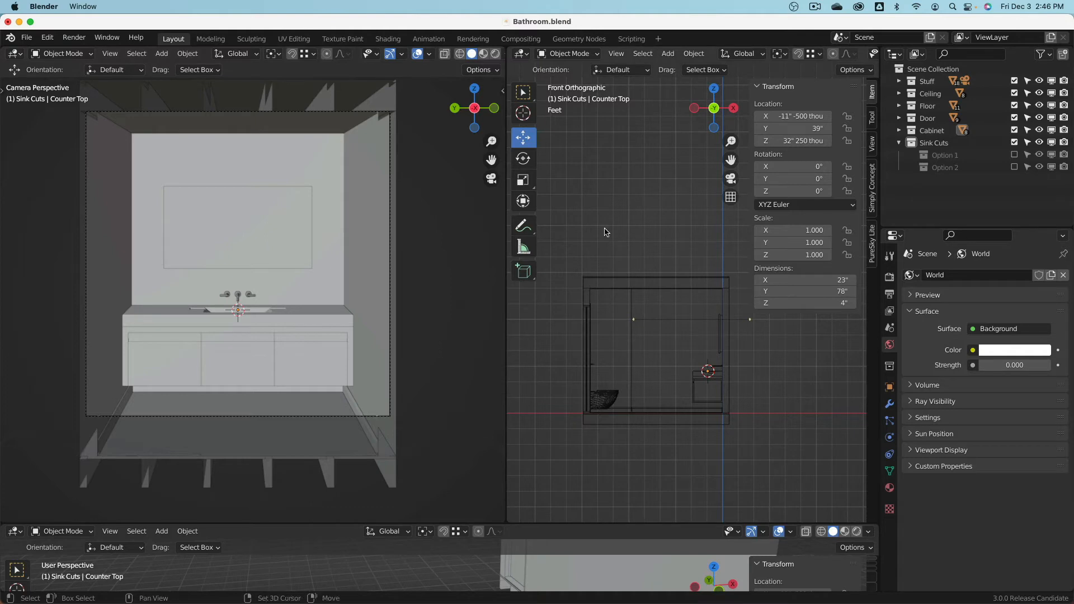
- Add a point light and move it near the ceiling above the toilet end, at about X -85.7" and Z 81.1"
key("shift+a")
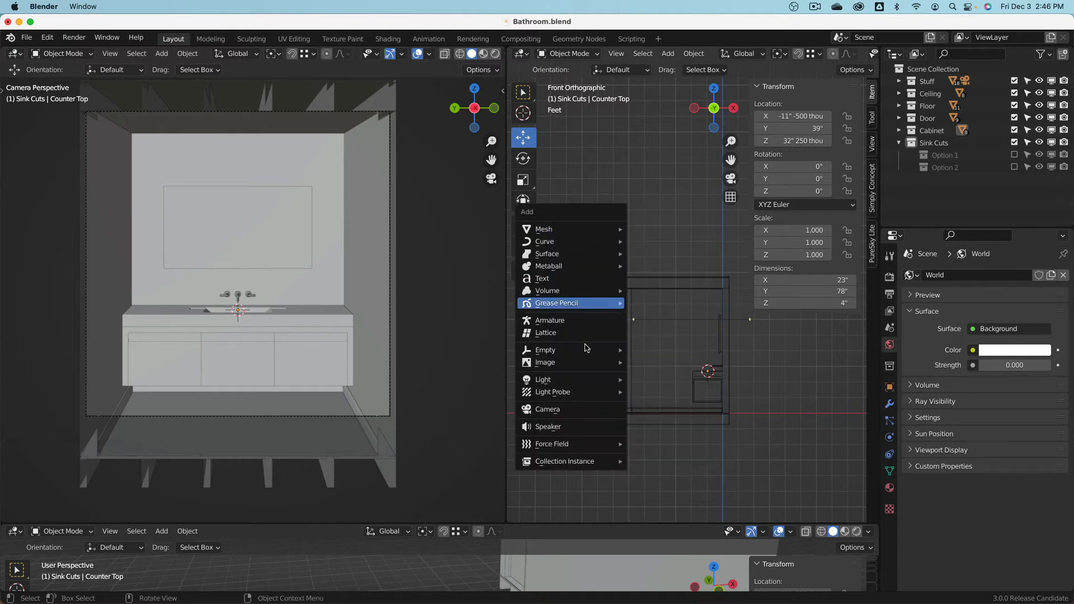
mouse_move(607, 379)
left_click(657, 381)
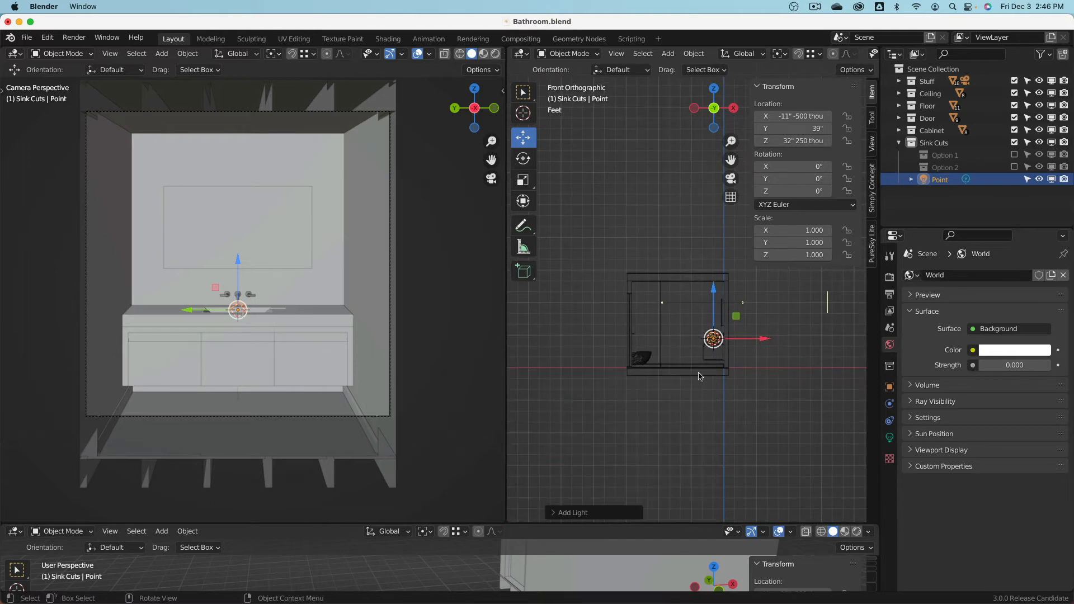
key("g")
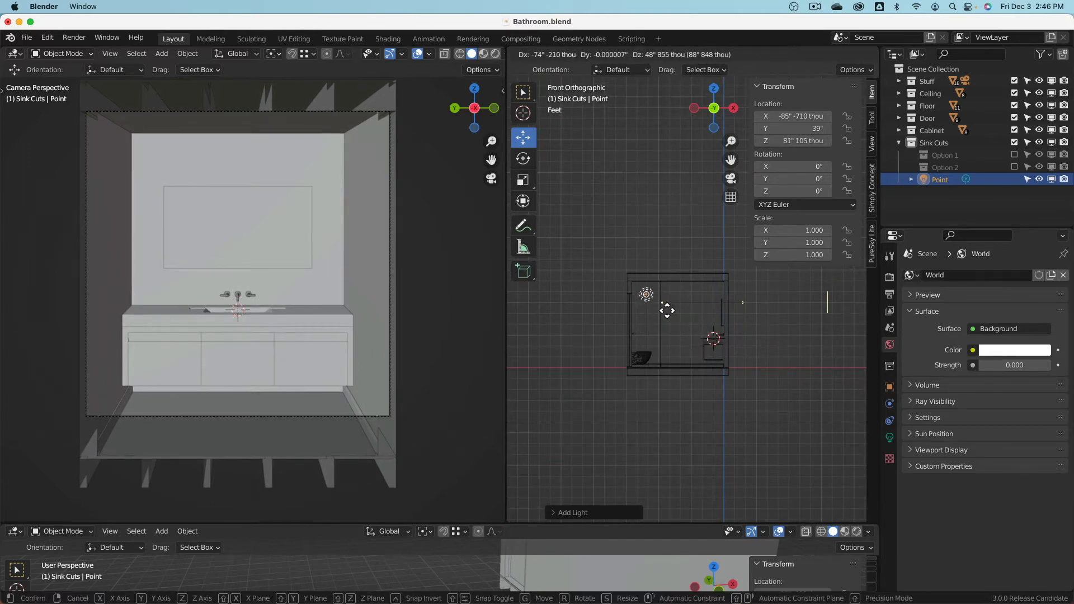
left_click(664, 305)
- Move the point light along Y to about 19.1", over the toilet as seen from above
key("KP_7")
scroll(663, 304, "up", 5)
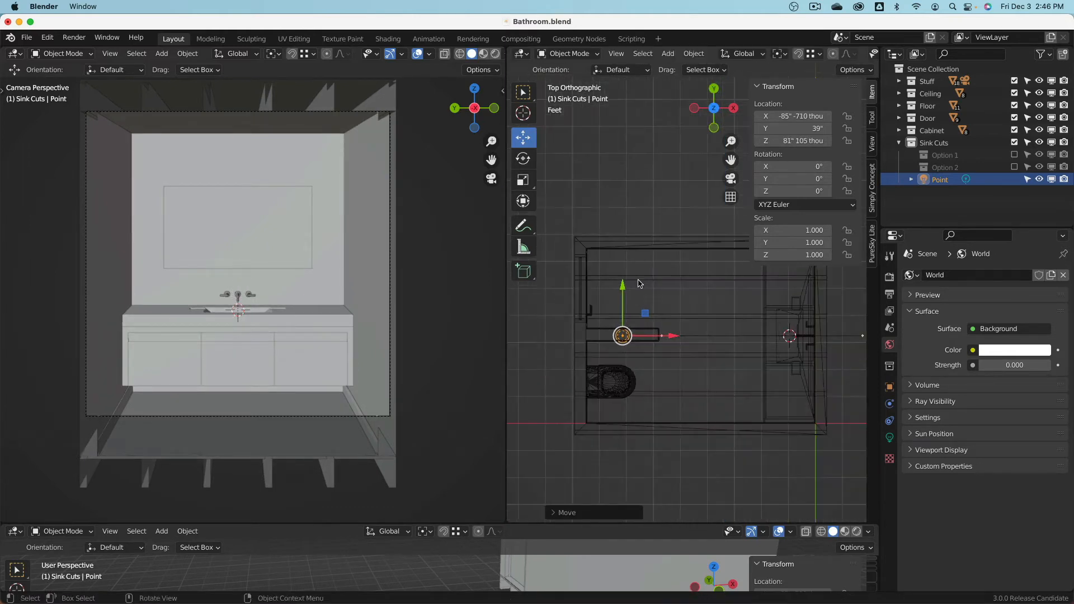
key("g")
key("y")
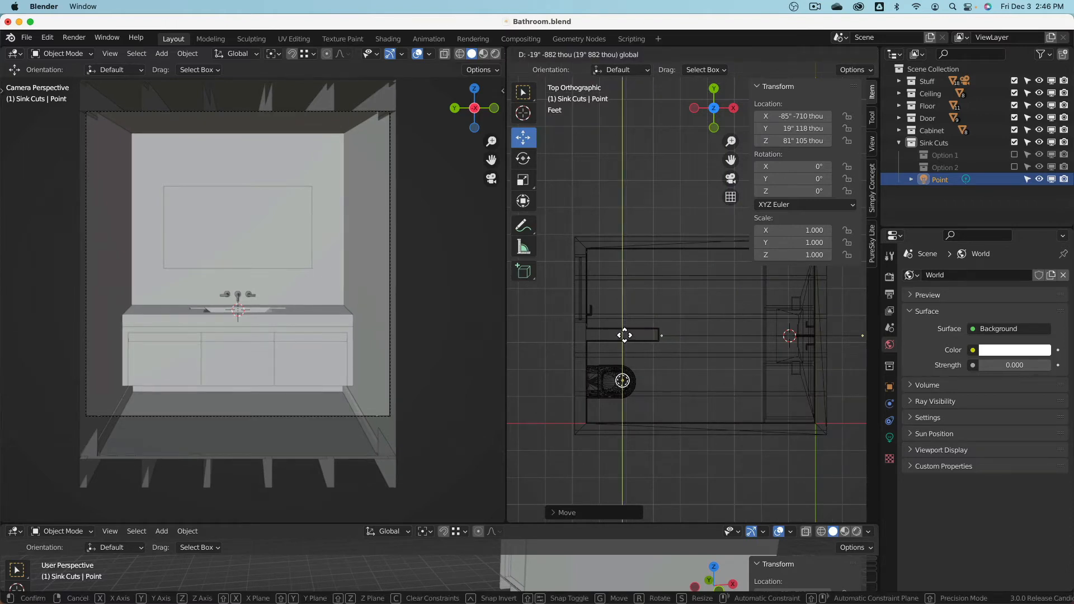
left_click(624, 336)
- Display the camera perspective view in rendered shading
key("z")
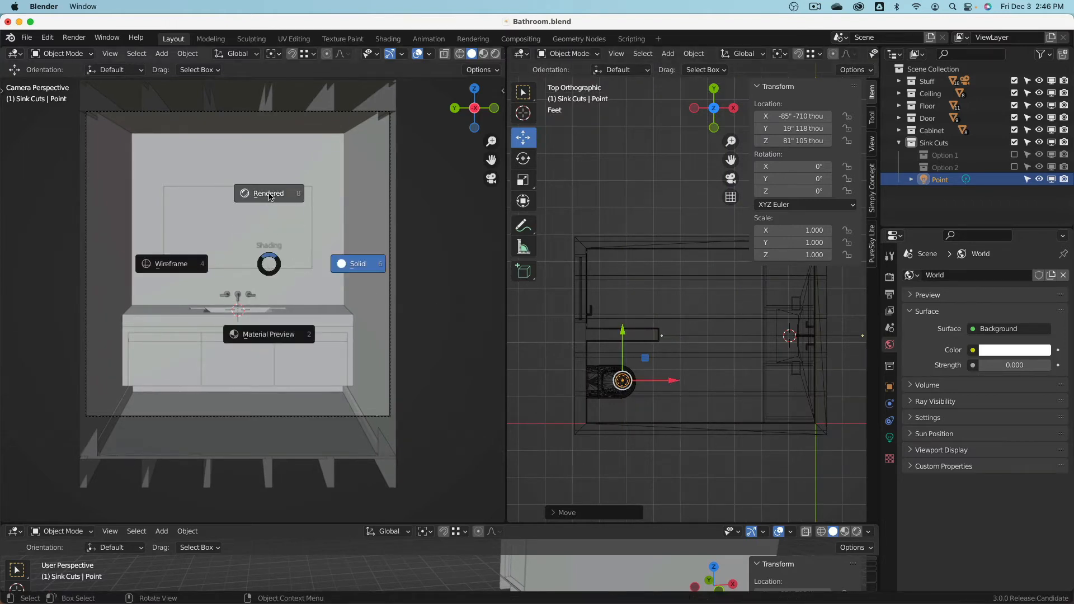
left_click(270, 194)
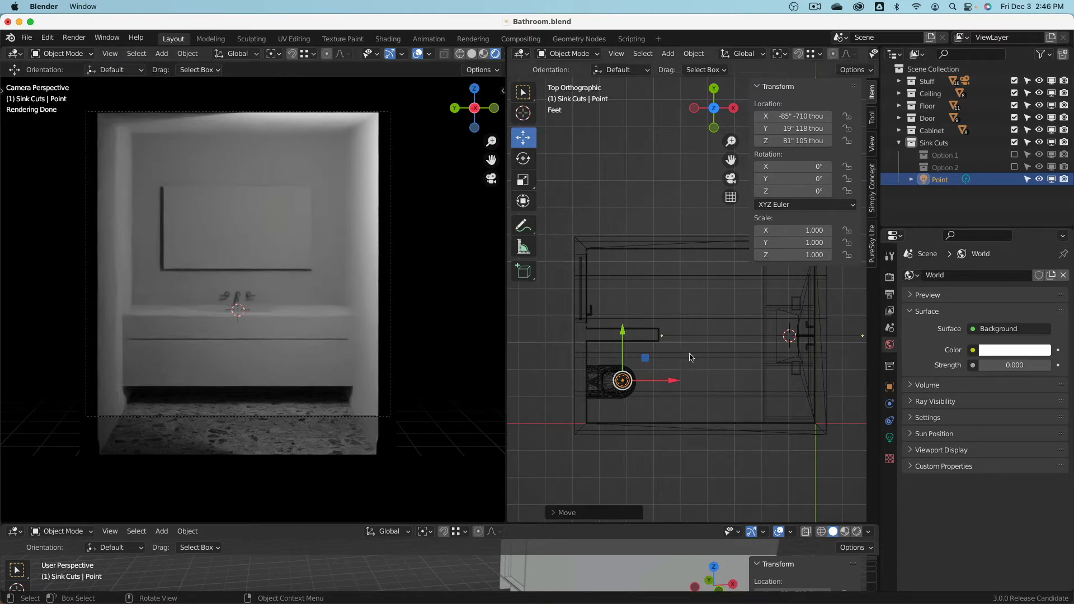
- Create a new collection containing the point light and name it Lights
right_click(906, 213)
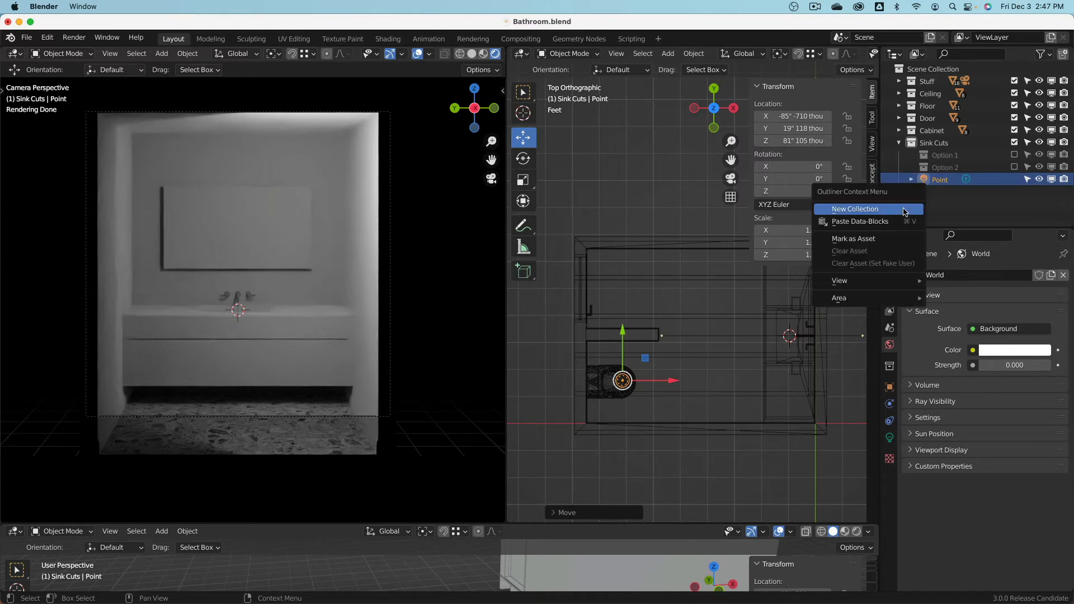
left_click(905, 210)
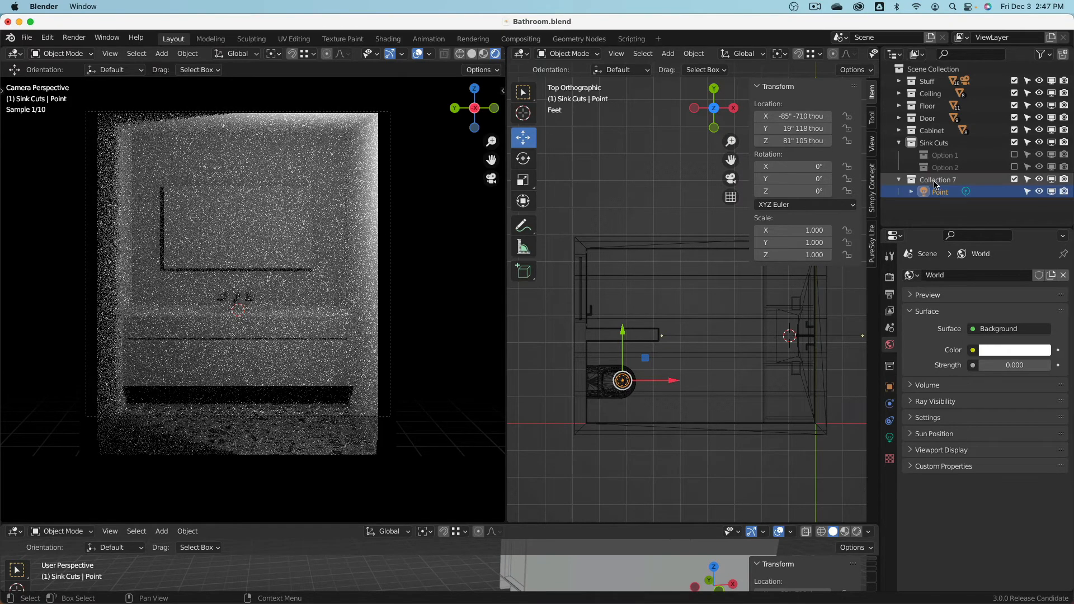
double_click(936, 180)
type("Light")
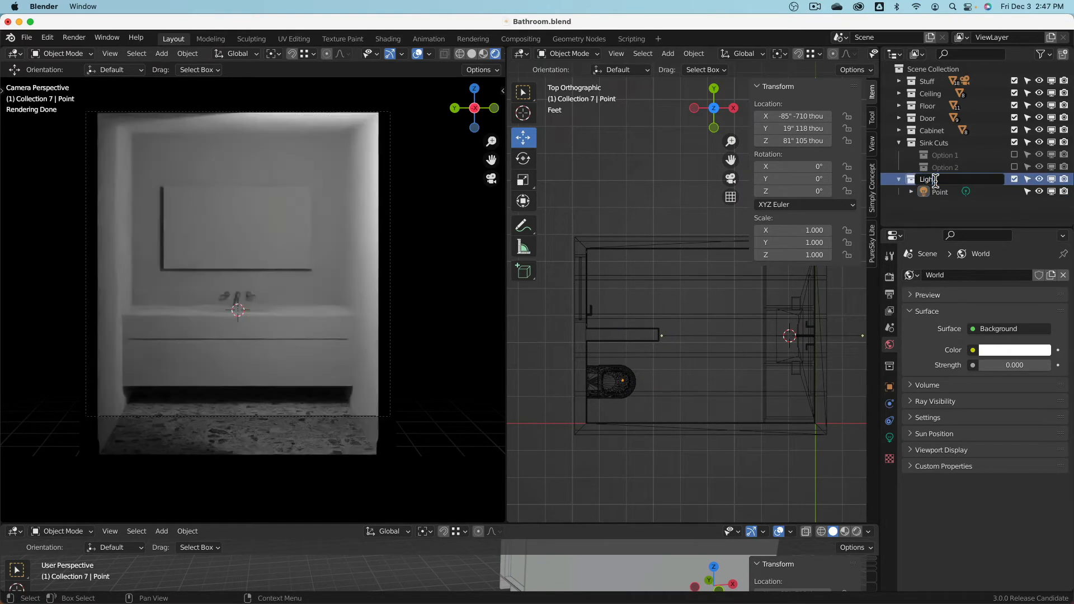
type("s")
key("Return")
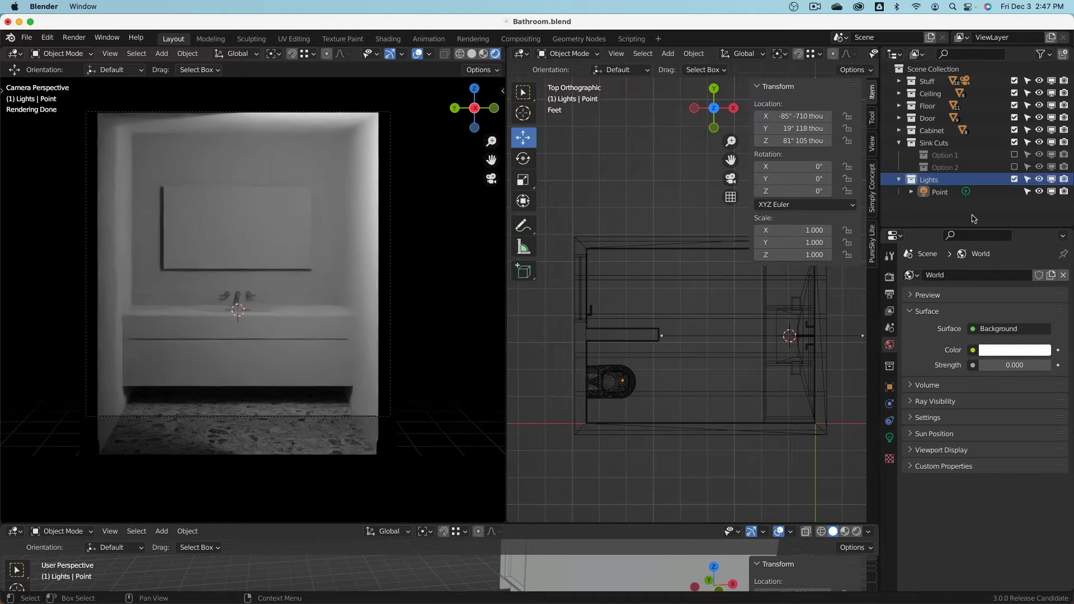
- Rename the point light object as Toilte
left_click(941, 192)
double_click(939, 192)
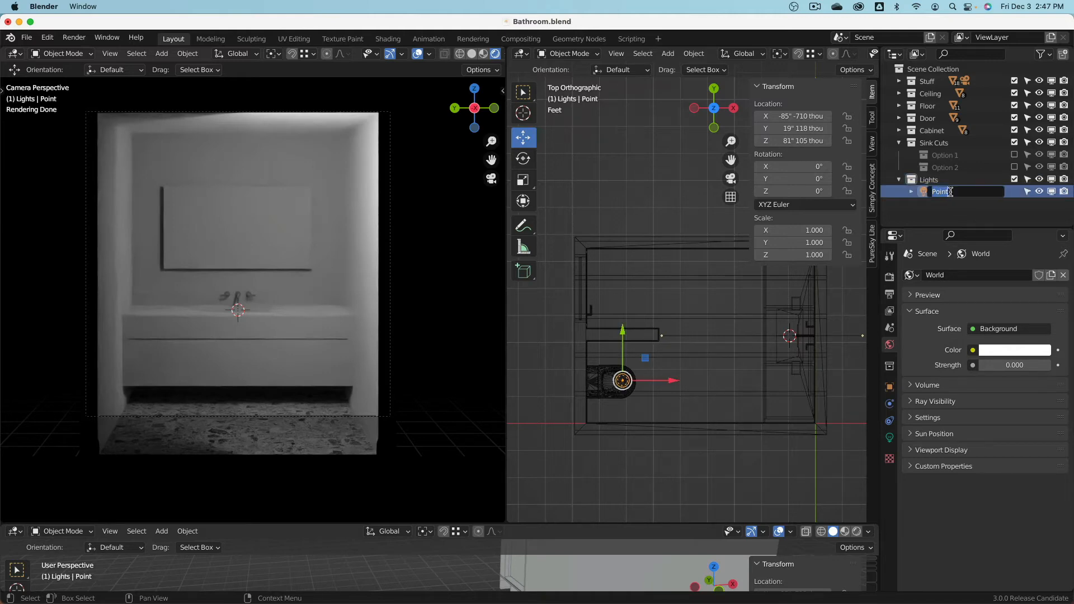
left_click(959, 192)
type("T")
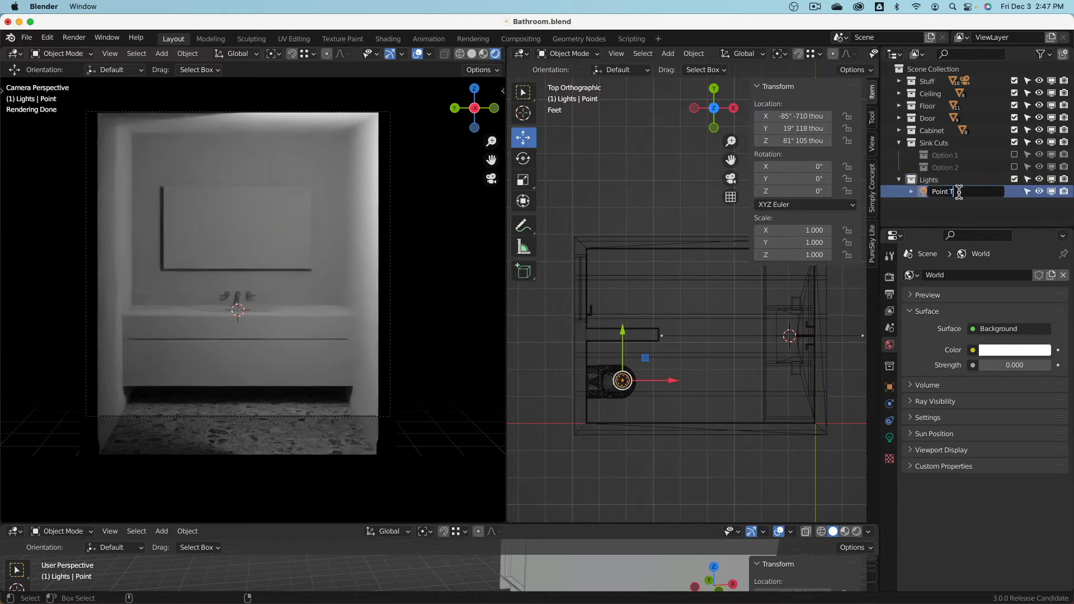
key("super+a")
type("Toilte")
key("Return")
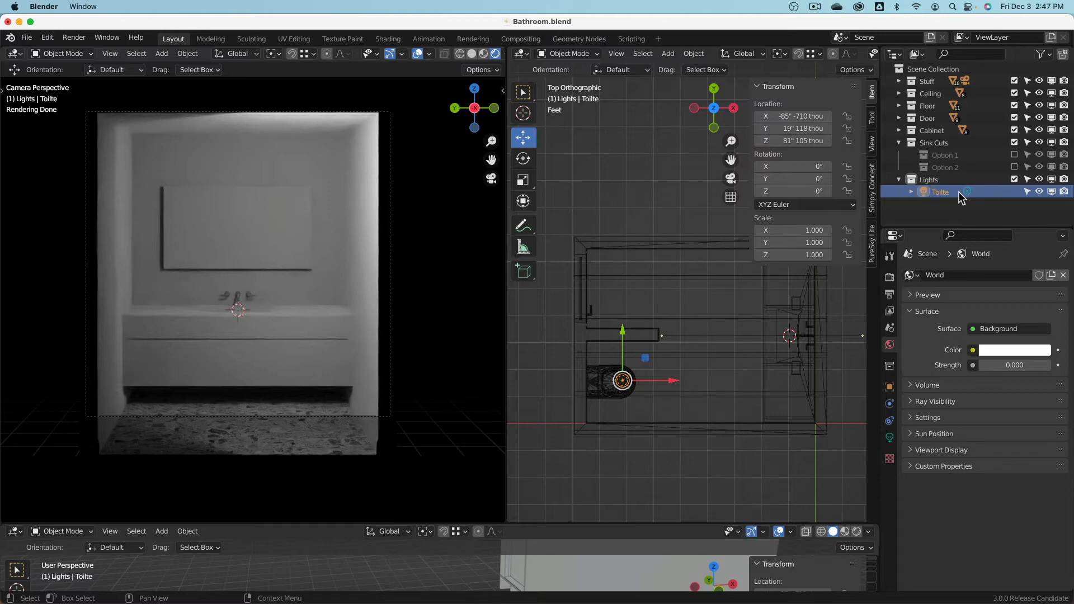
- Try the spot and area types on the toilet light and return it to a point light
left_click(890, 437)
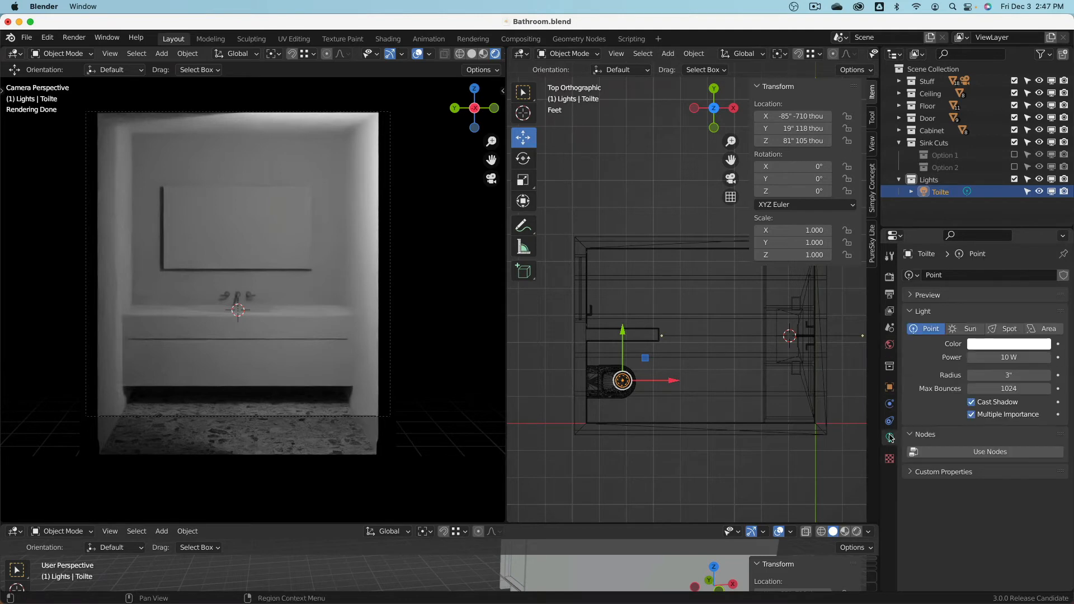
left_click(1006, 329)
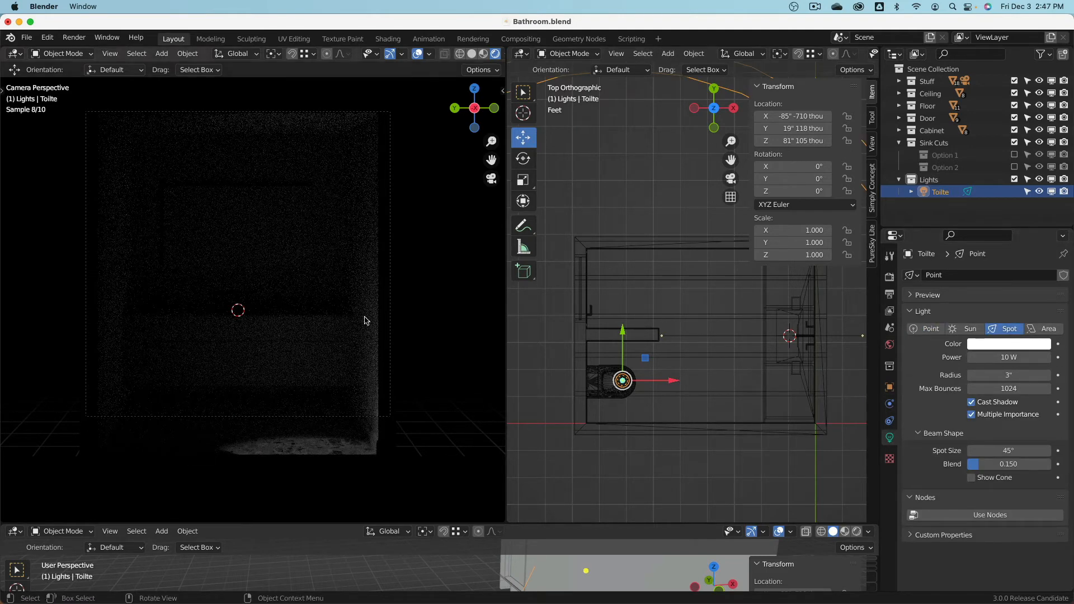
scroll(643, 291, "down", 4)
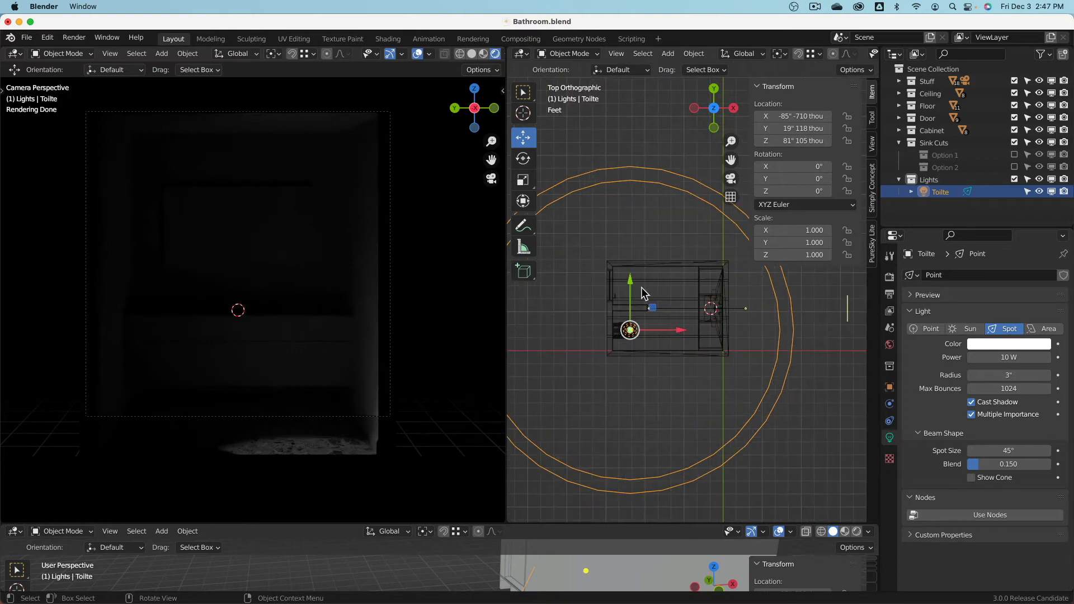
left_click(1048, 330)
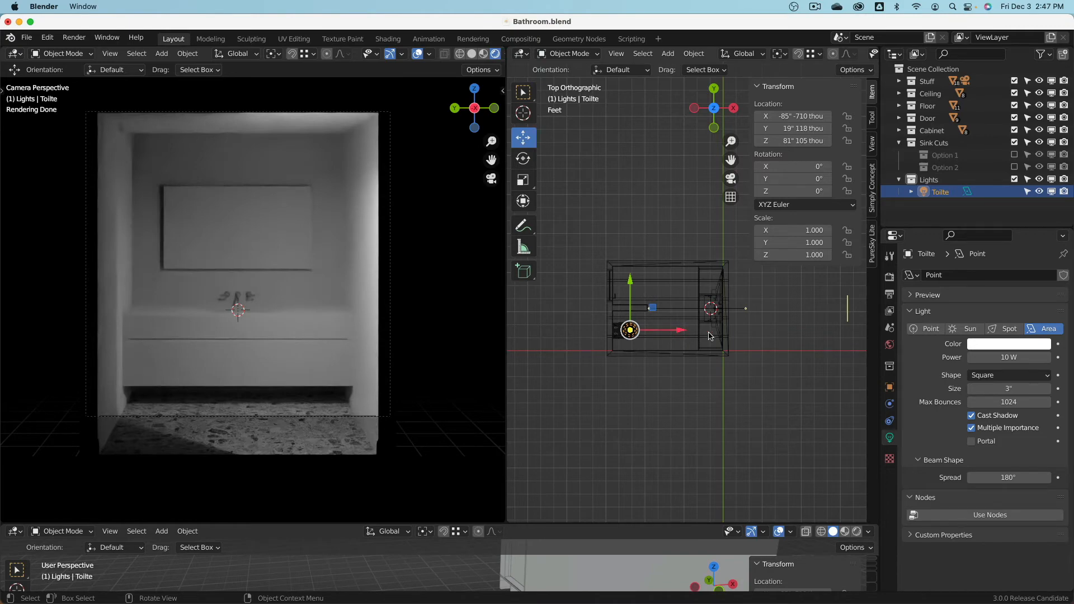
left_click(923, 332)
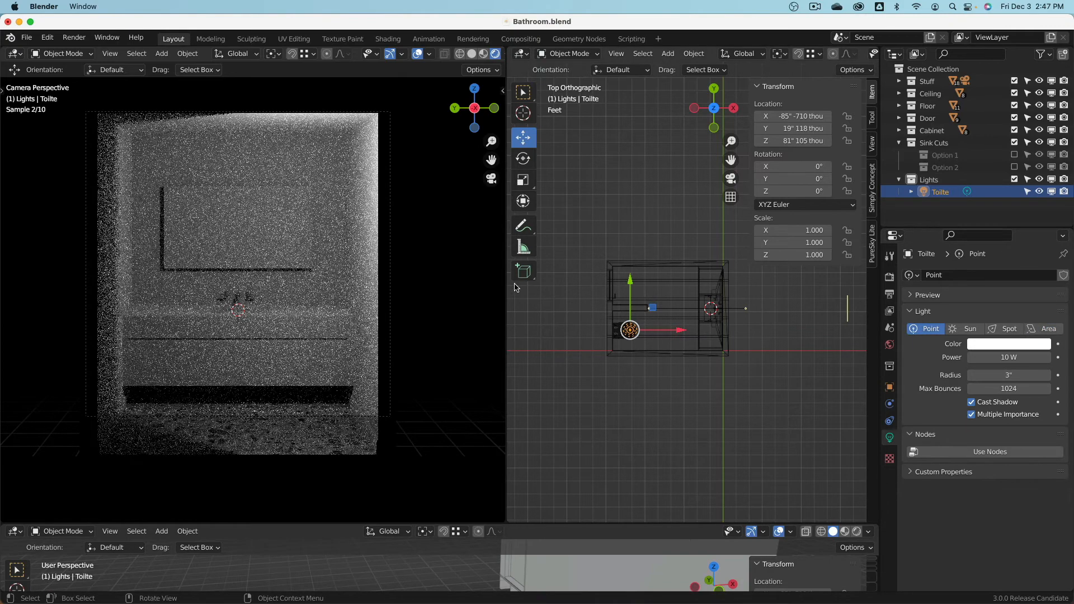
- Disable the toilet light in both viewports and renders
left_click(1052, 192)
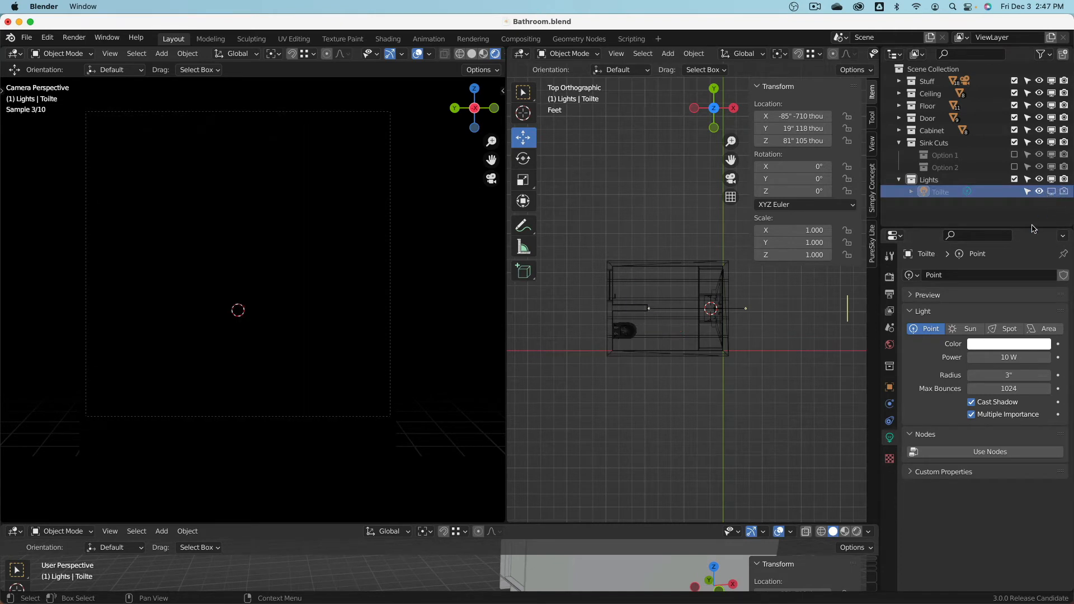
left_click(1065, 191)
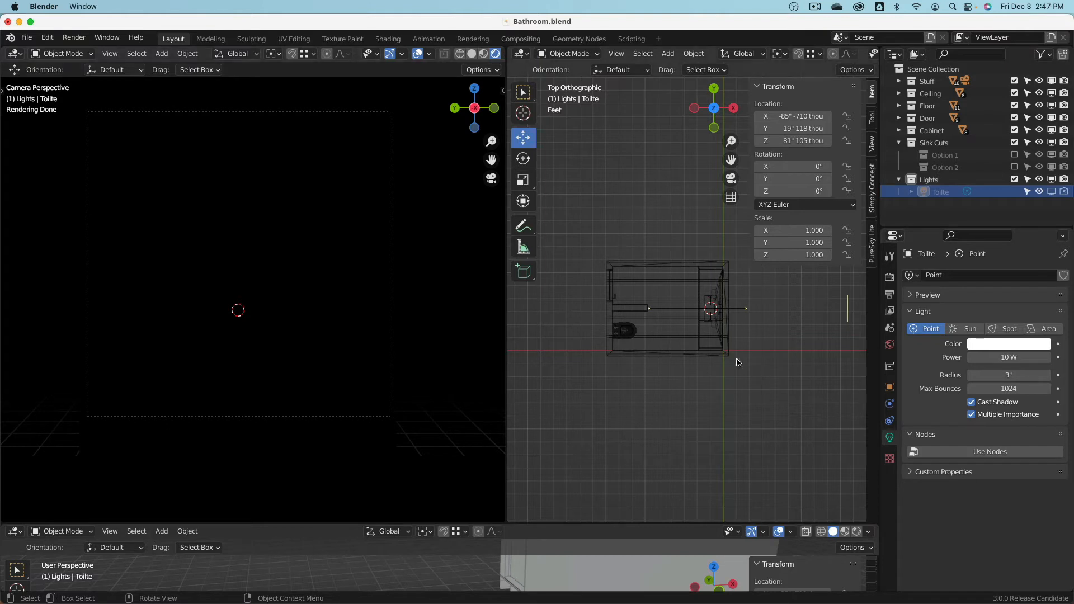
- Add an area light and move it down along Z to about 7.6", just beneath the cabinet
key("KP_1")
scroll(733, 361, "up", 5)
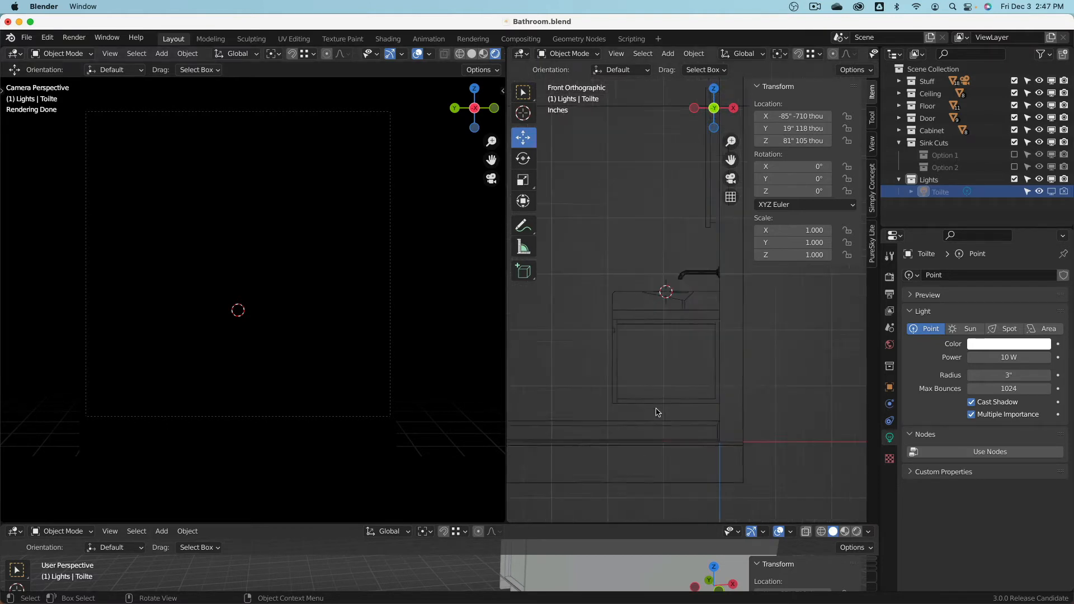
scroll(659, 412, "down", 3)
scroll(672, 392, "down", 3)
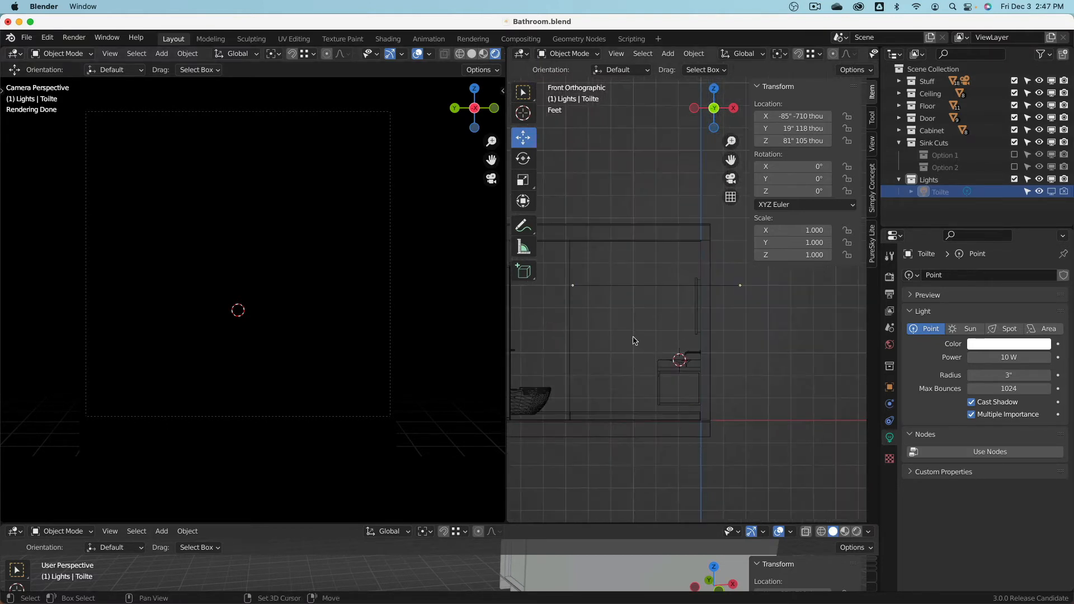
scroll(675, 298, "down", 4)
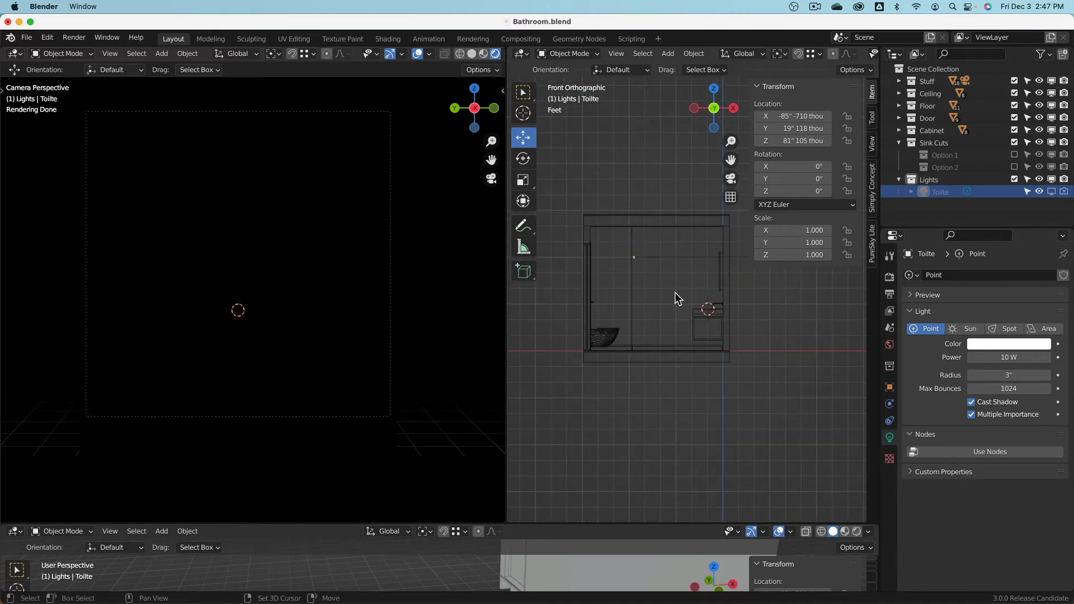
key("shift+a")
mouse_move(675, 293)
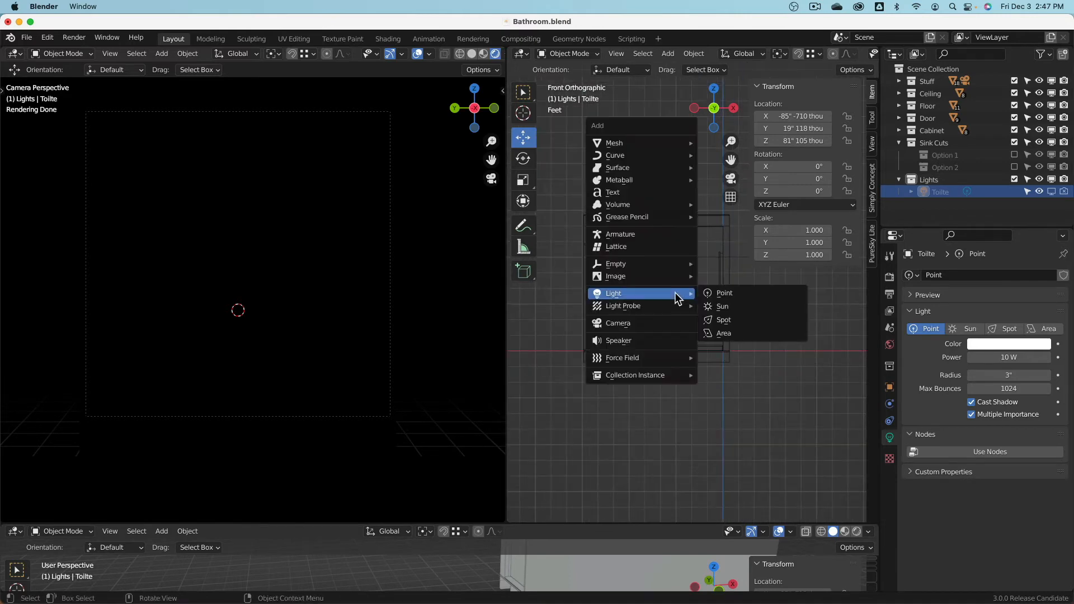
left_click(751, 334)
key("g")
key("z")
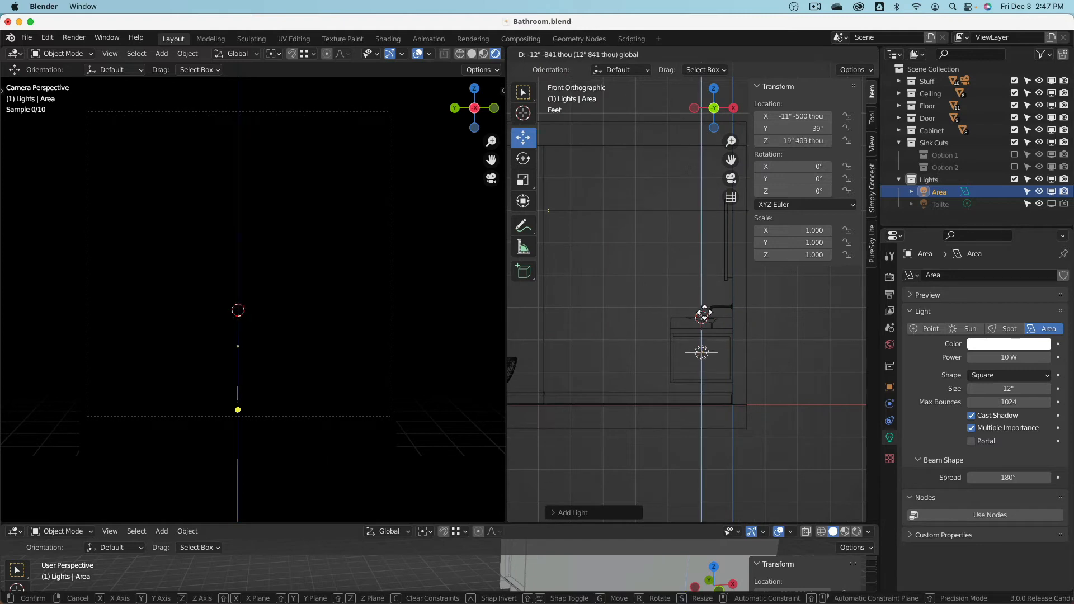
left_click(703, 338)
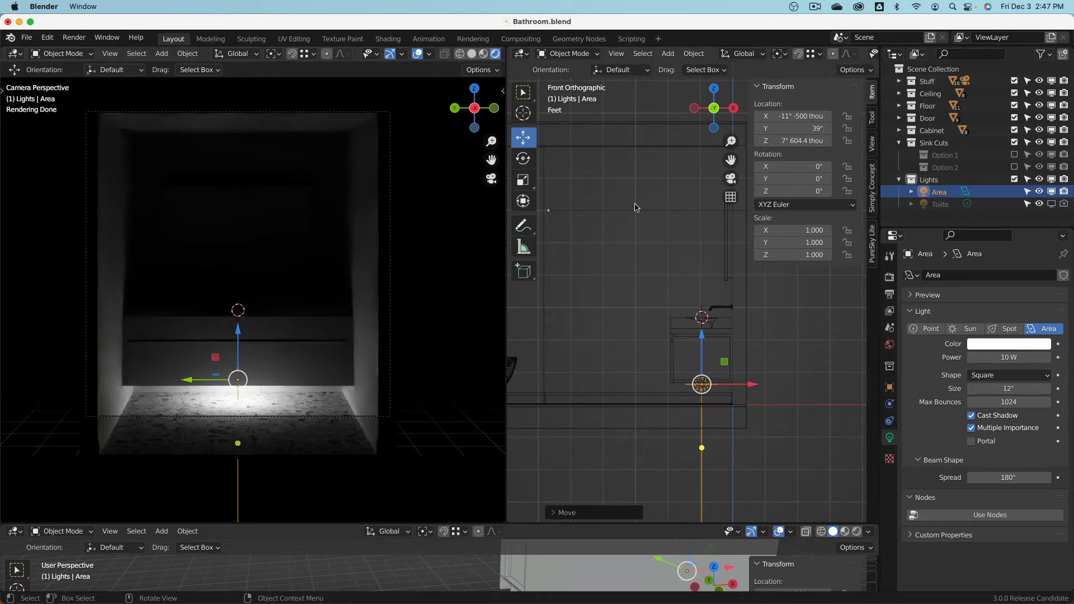
- Change the area light's shape to Rectangle and set its size to 6" in X and 70" in Y
left_click(715, 89)
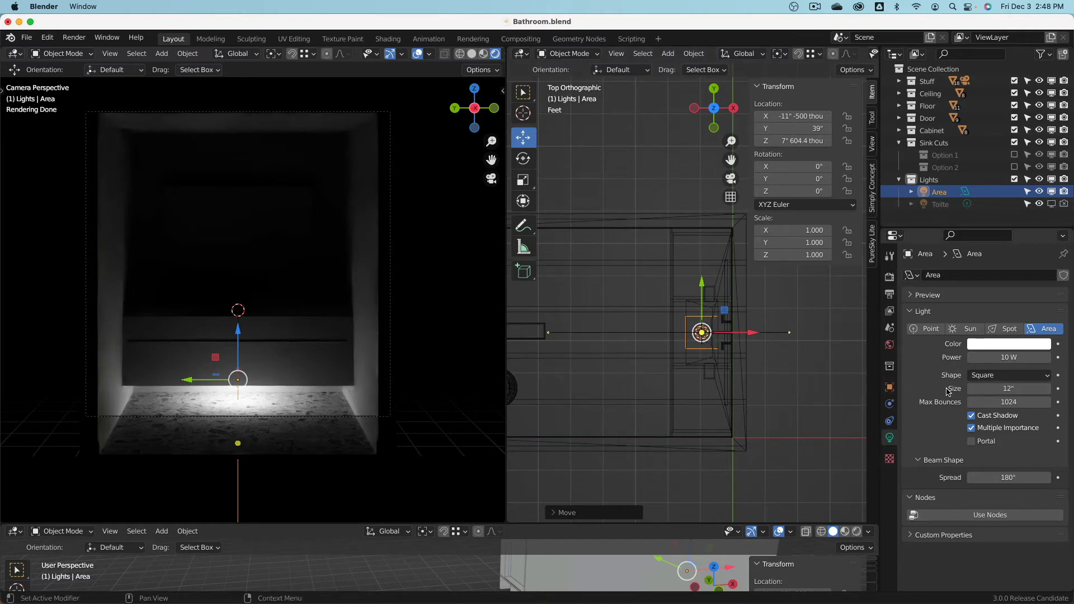
left_click(1012, 376)
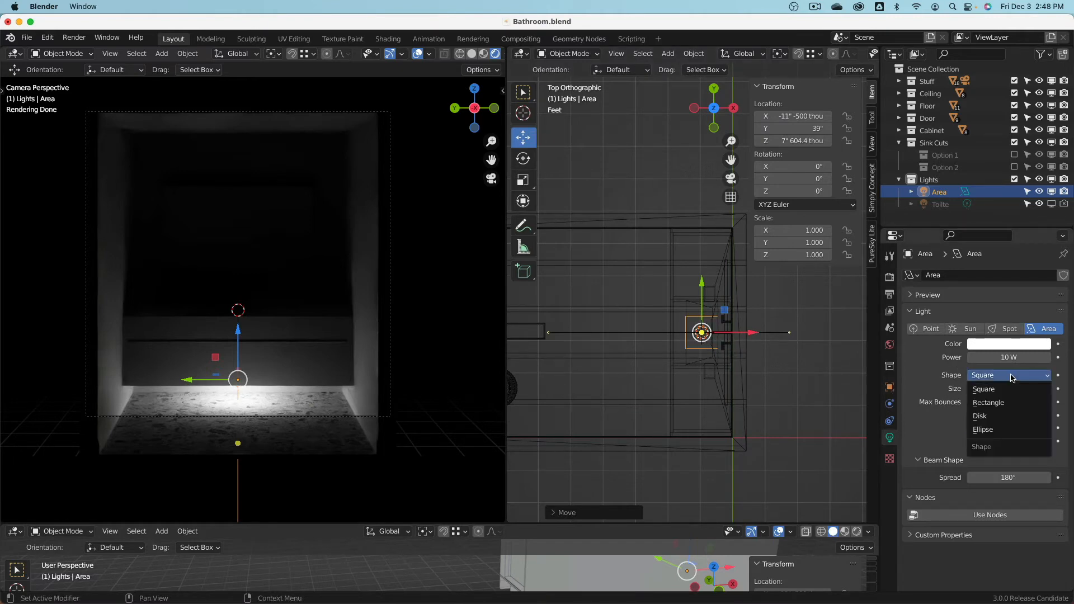
left_click(1010, 403)
left_click_drag(1003, 401, 1003, 401)
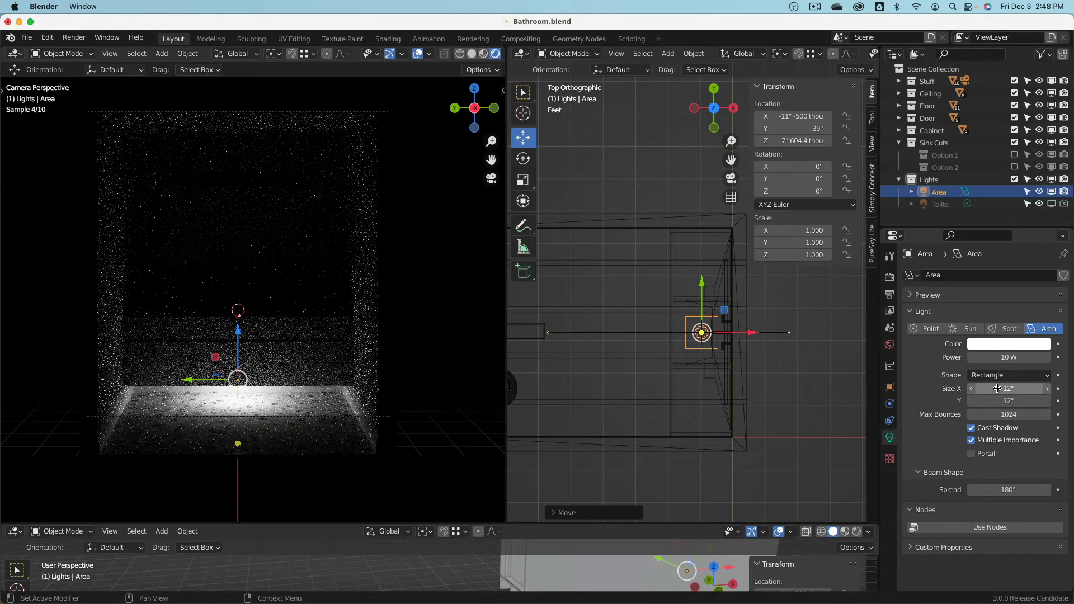
left_click(1000, 388)
type("24")
key("Return")
left_click(1000, 389)
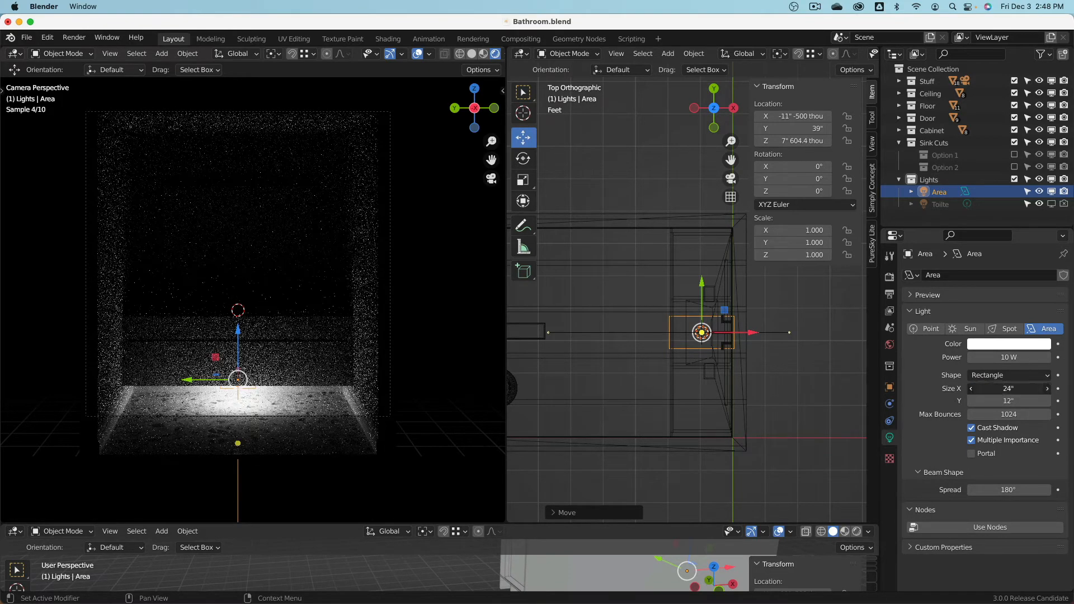
type("6")
key("Return")
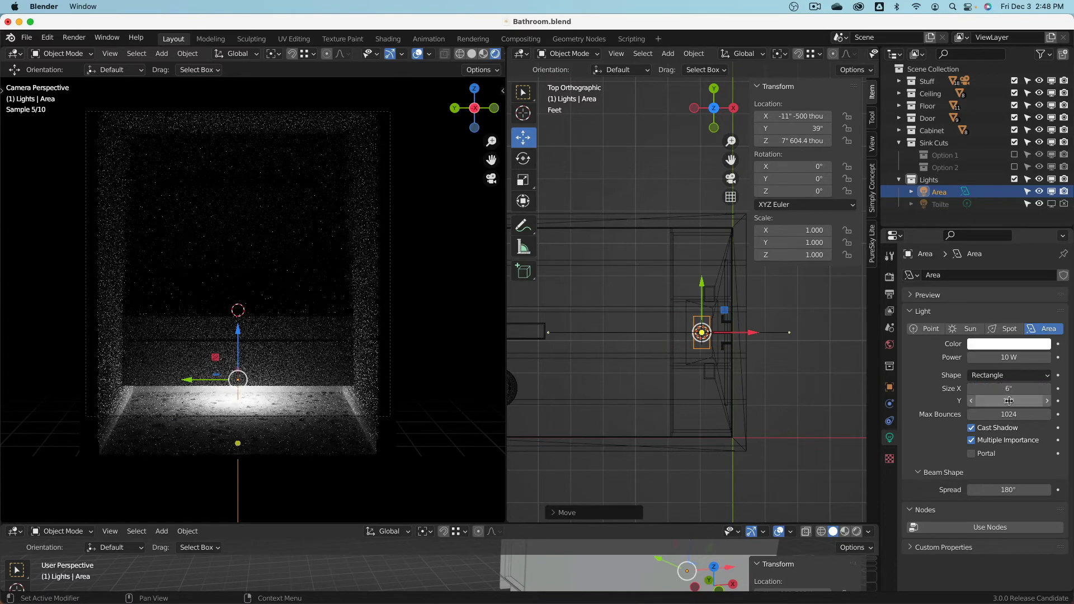
left_click(1010, 401)
type("70")
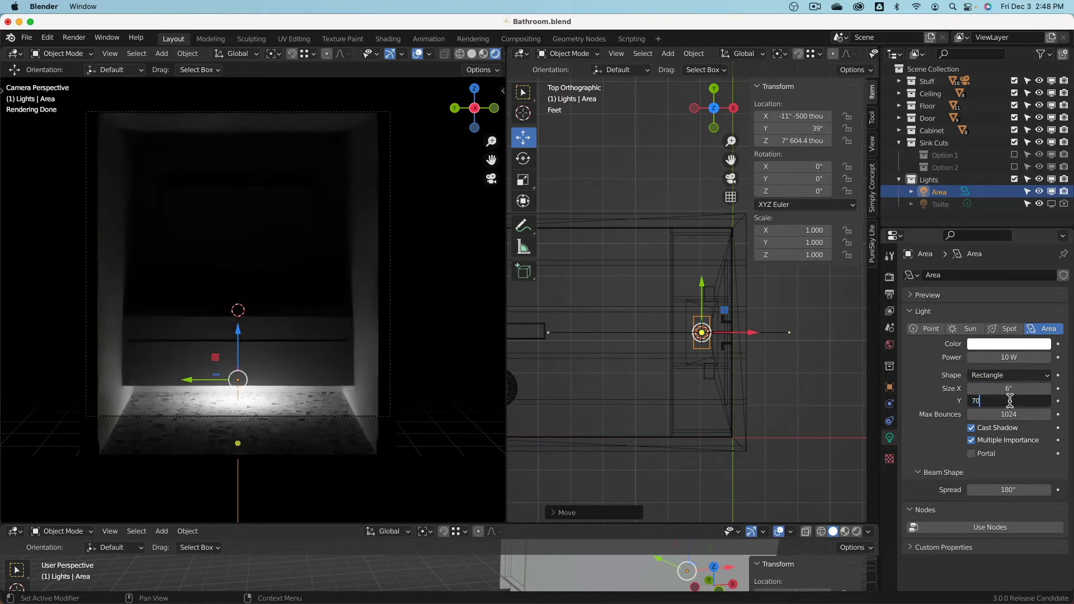
key("Return")
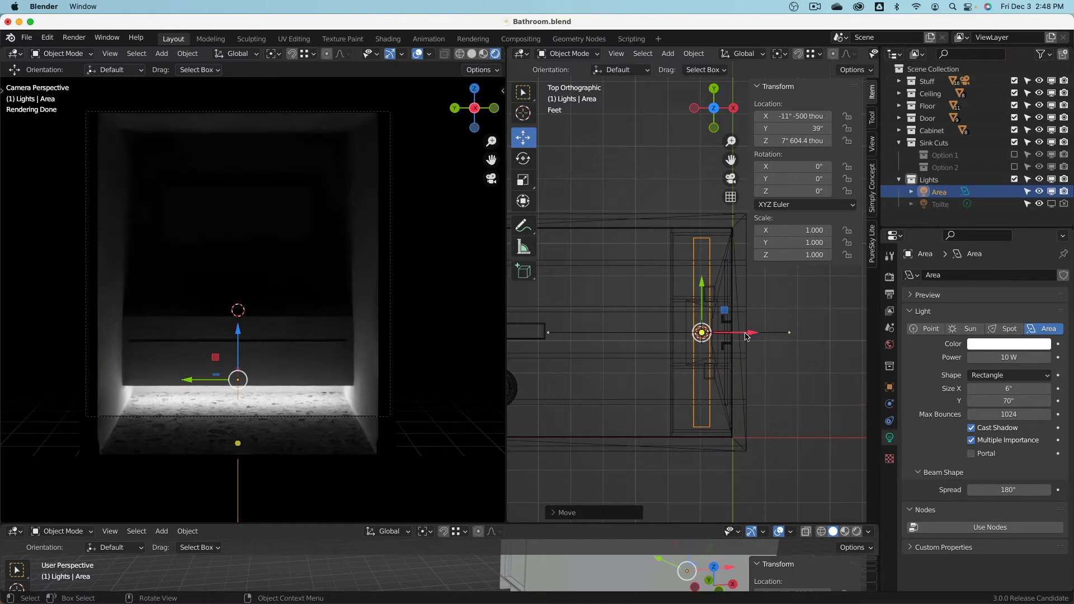
- Try the area light tilted to about -12.9° around Y, near the wall at about X -4.3" and at the cabinet front at about X -22.8"
key("KP_1")
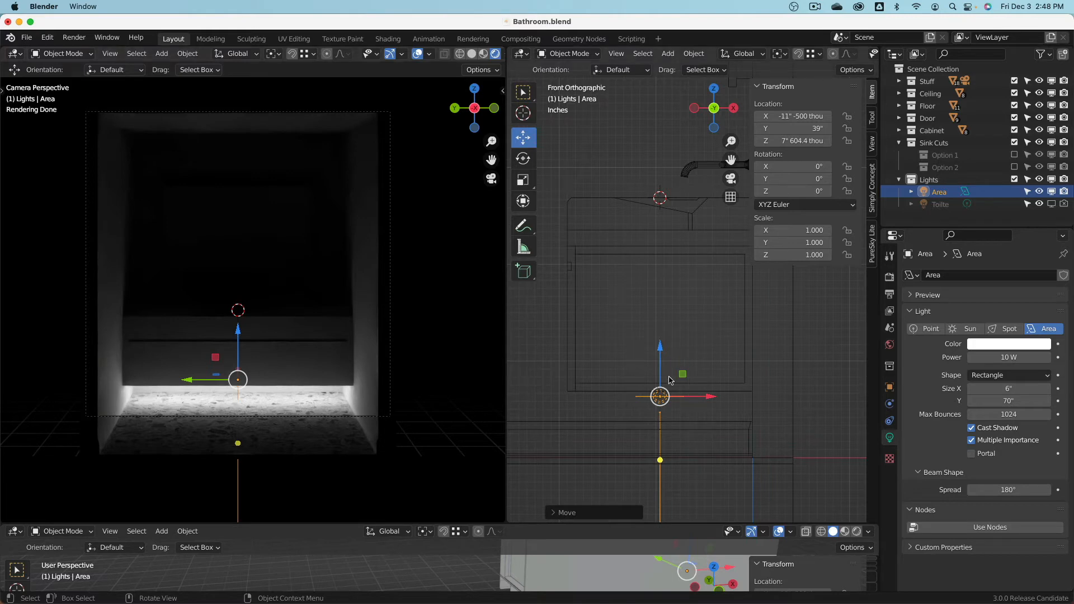
key("r")
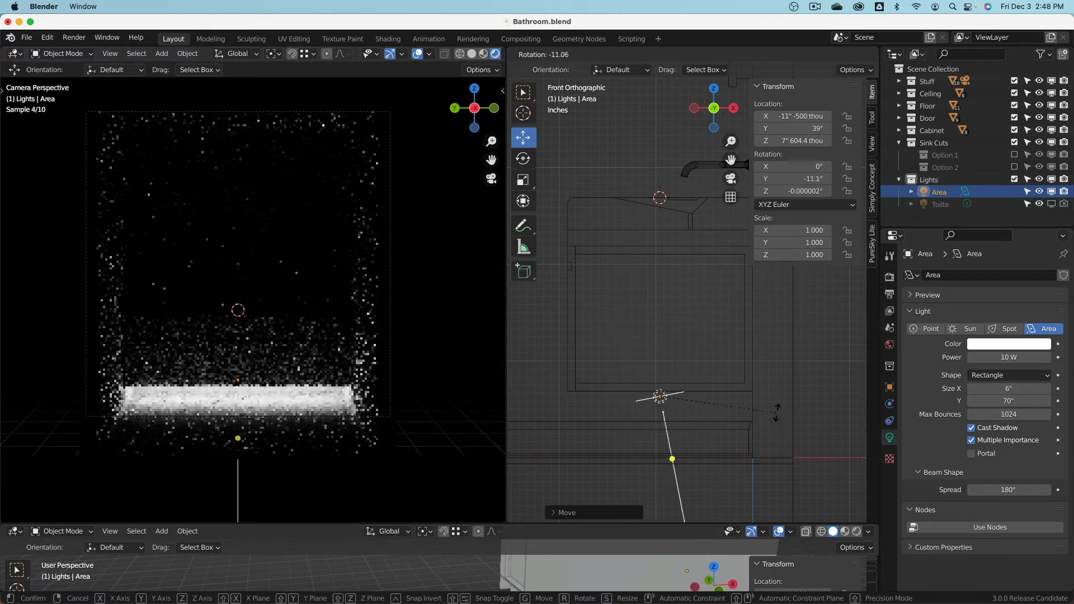
left_click(778, 415)
key("g")
left_click(834, 417)
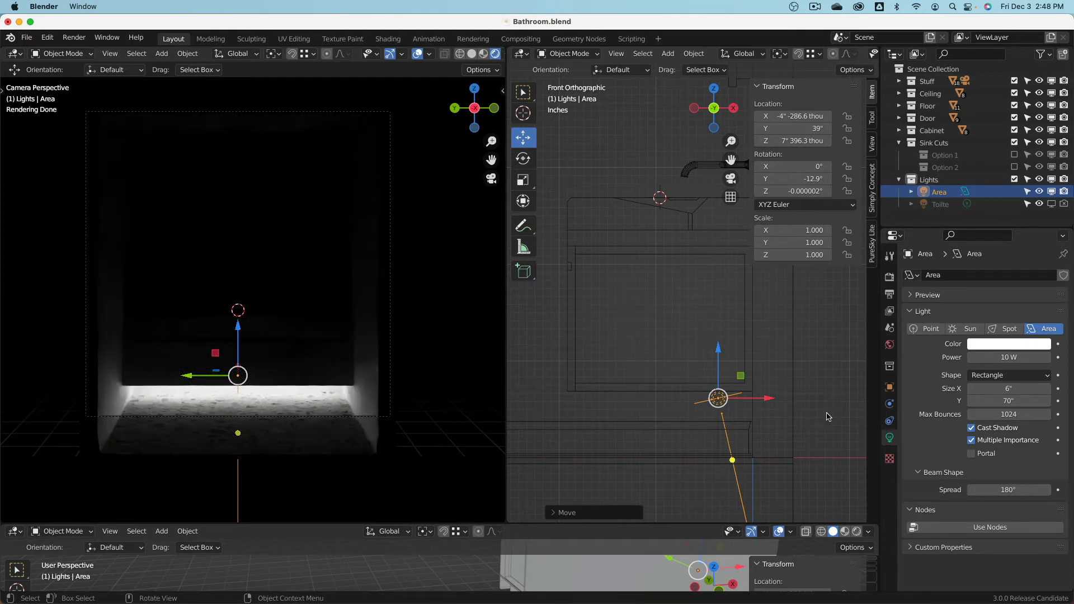
key("g")
left_click(681, 417)
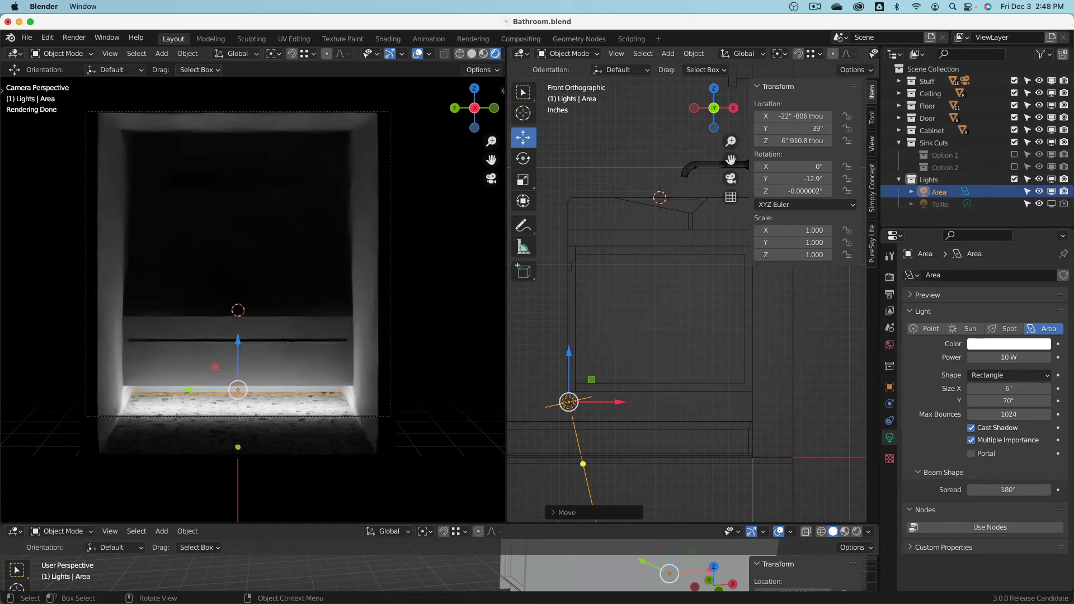
- Tilt the area light to about 36.6° around Y and move it under the cabinet's rear at about X -5.5", Z 5.8"
key("r")
left_click(666, 458)
key("g")
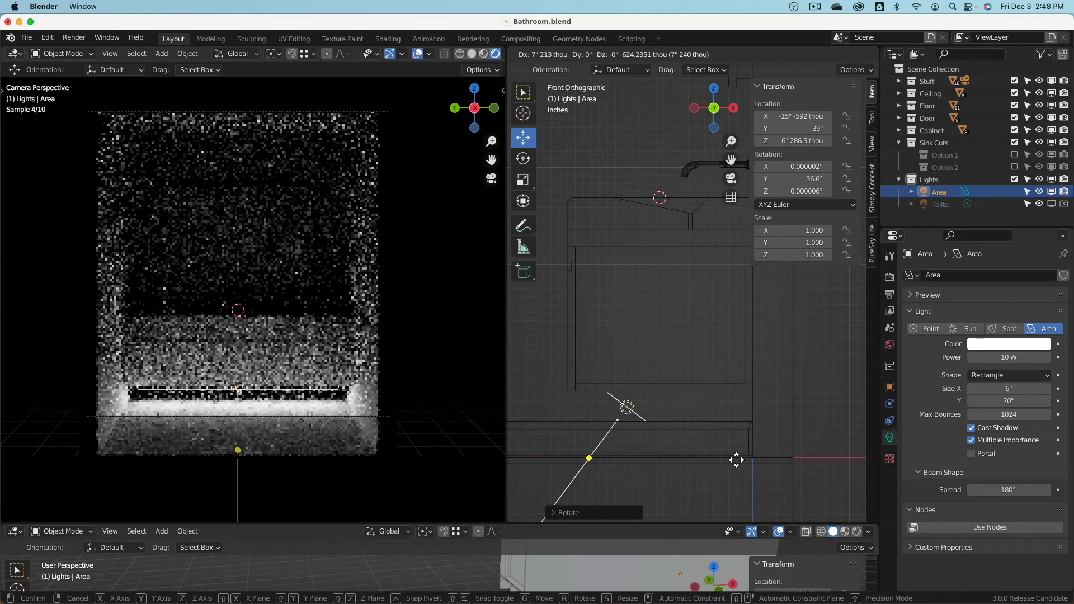
left_click(810, 458)
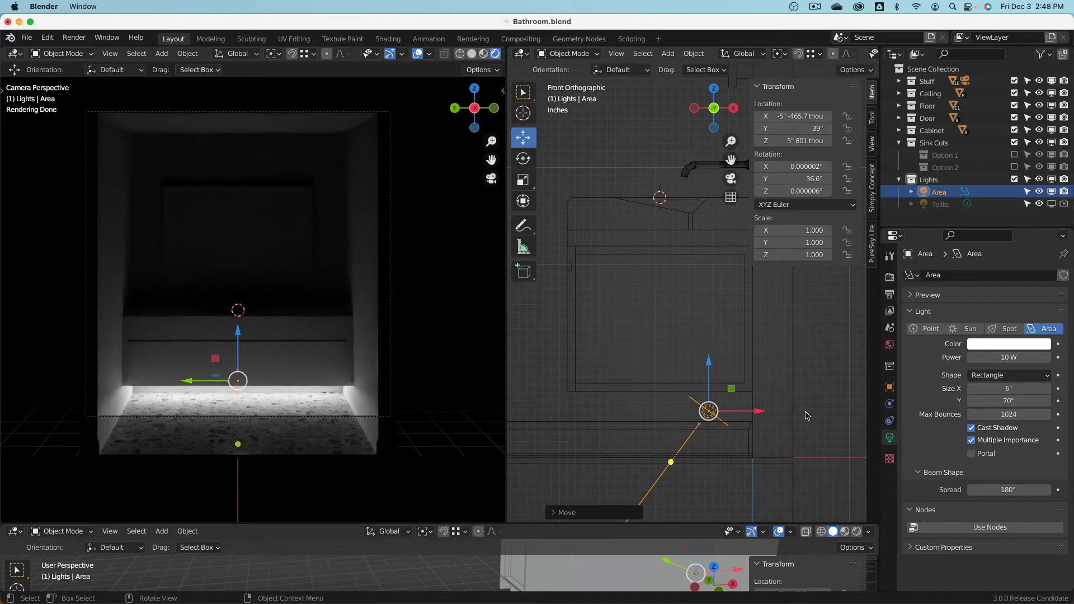
- Try the area light tilted to -43.5° and 53° around Y, moved to about X -2.9", Z 5.7"
key("r")
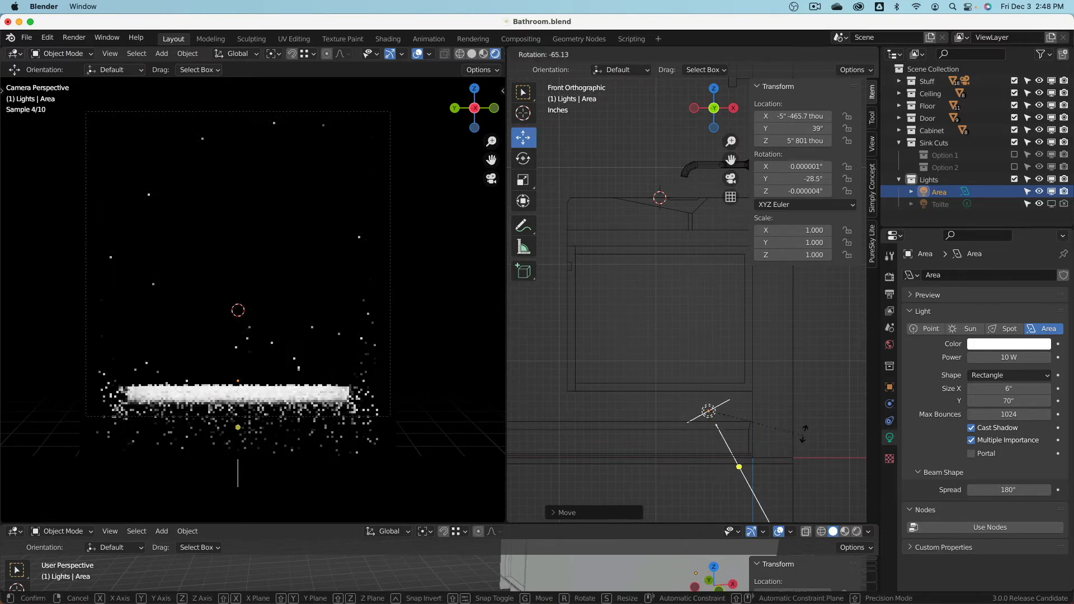
left_click(812, 411)
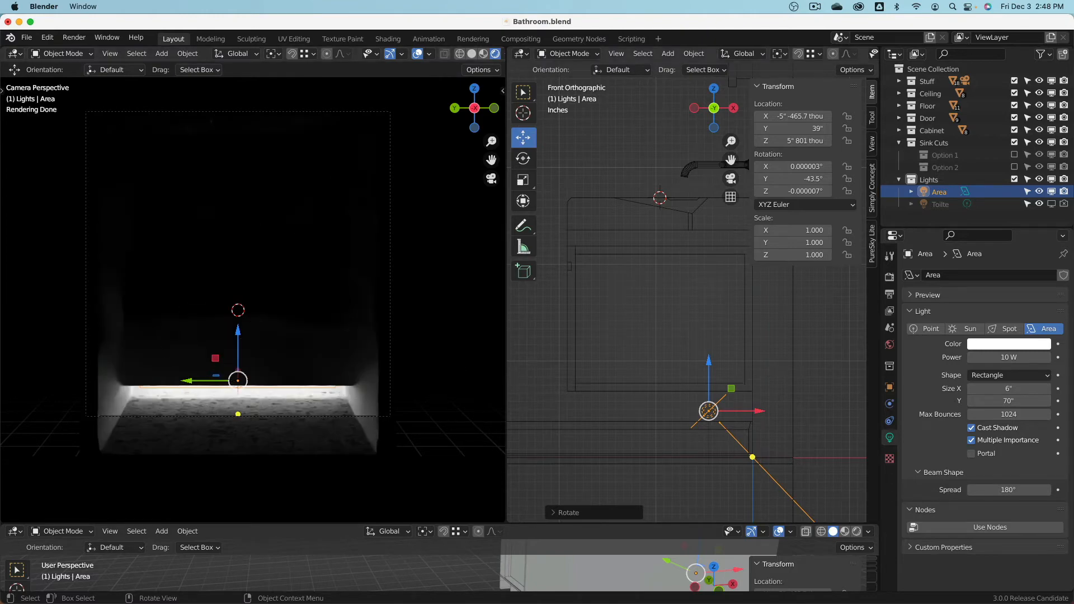
key("r")
left_click(761, 442)
key("g")
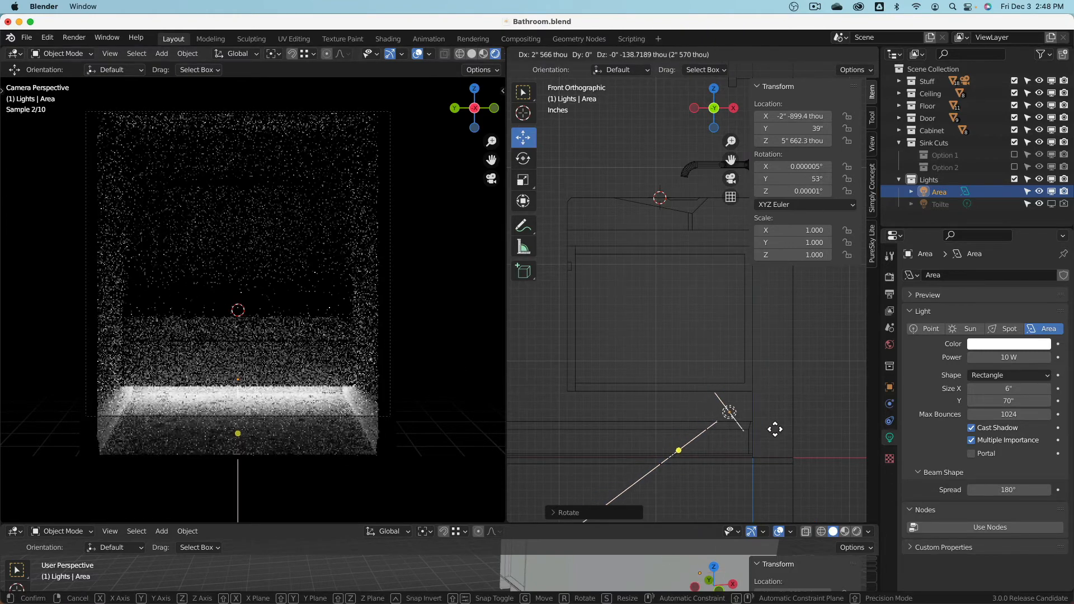
left_click(736, 424)
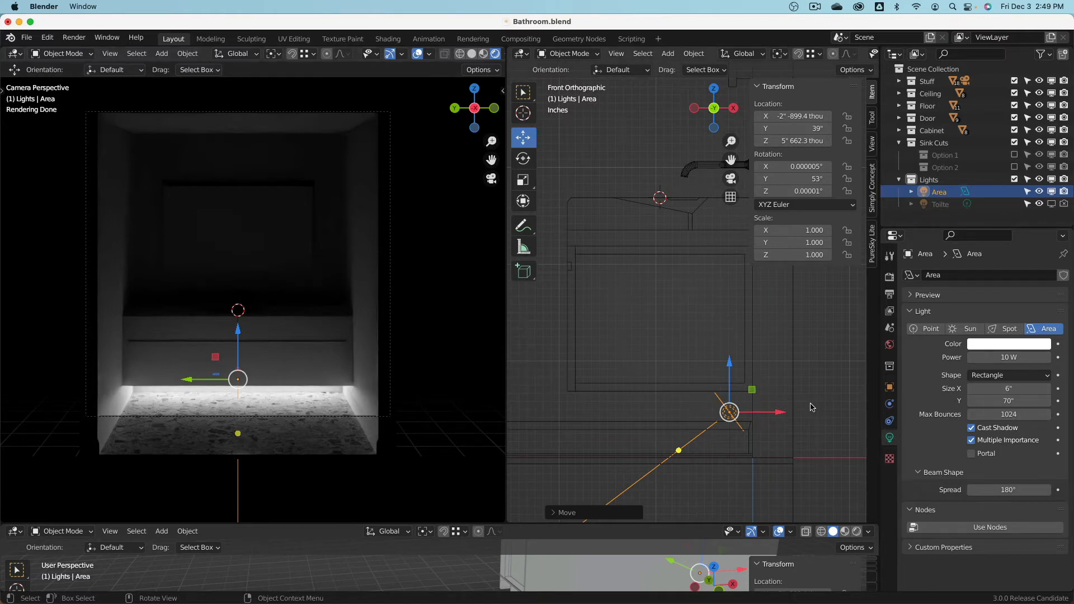
- Reset the area light's rotation to 0° on the X, Y and Z axes
left_click(788, 180)
type("0")
key("Return")
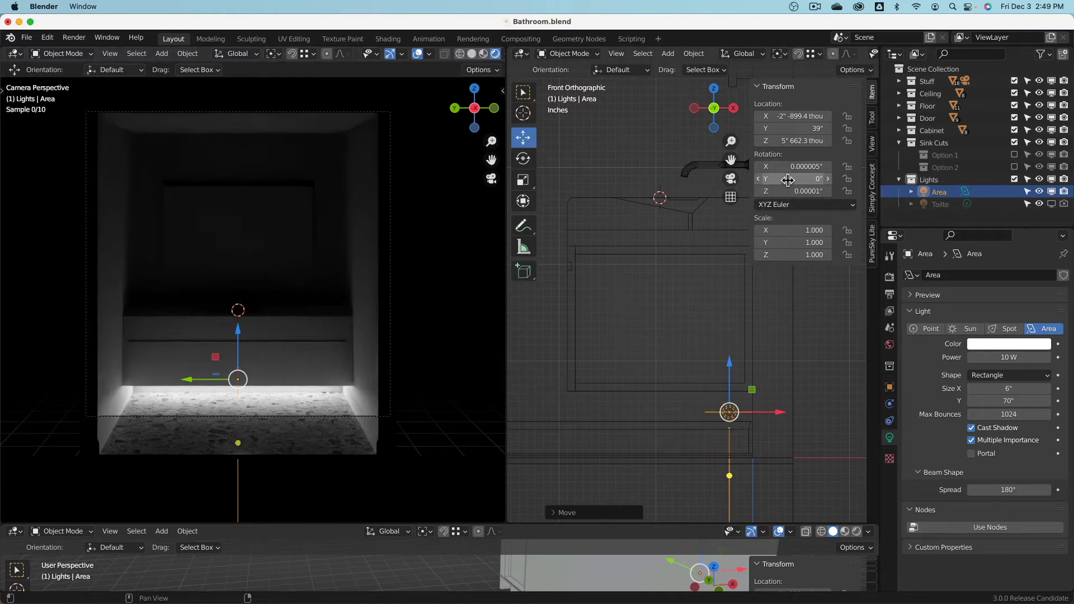
left_click(797, 166)
type("0")
key("Return")
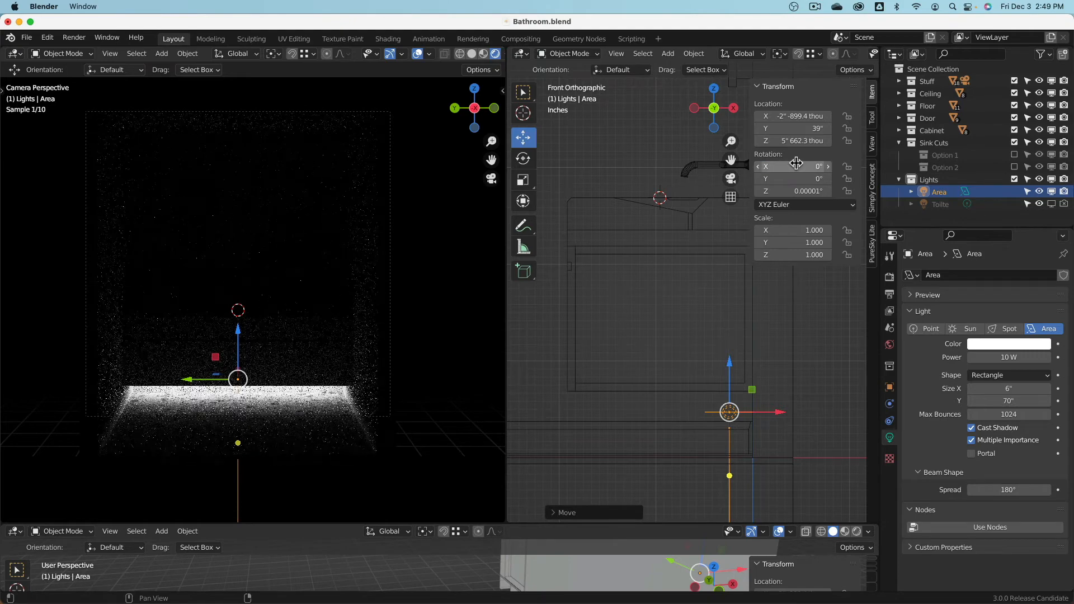
left_click(800, 191)
type("0")
key("Return")
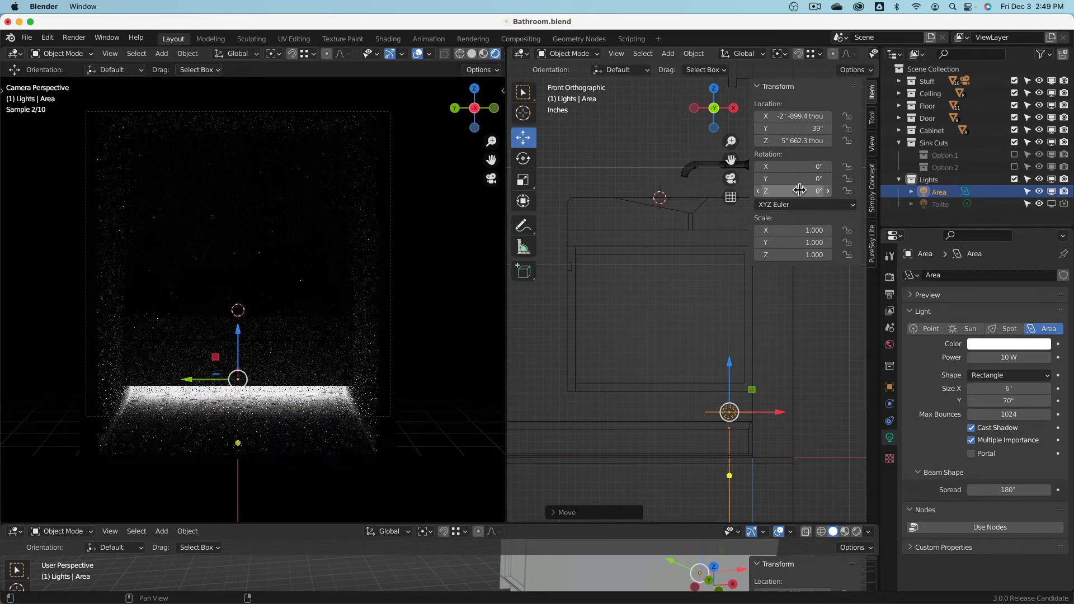
- Move the area light beneath the middle of the cabinet, at about X -12.1", Z 7.8"
scroll(766, 433, "up", 2)
key("g")
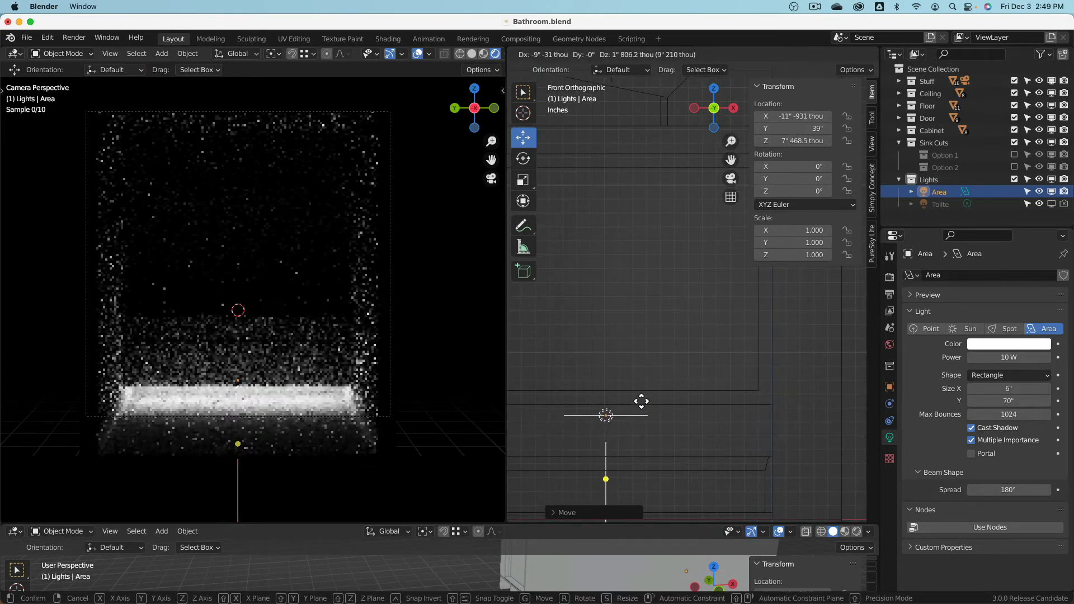
left_click(639, 398)
middle_click_drag(609, 407, 738, 382, "shift")
scroll(738, 384, "down", 1)
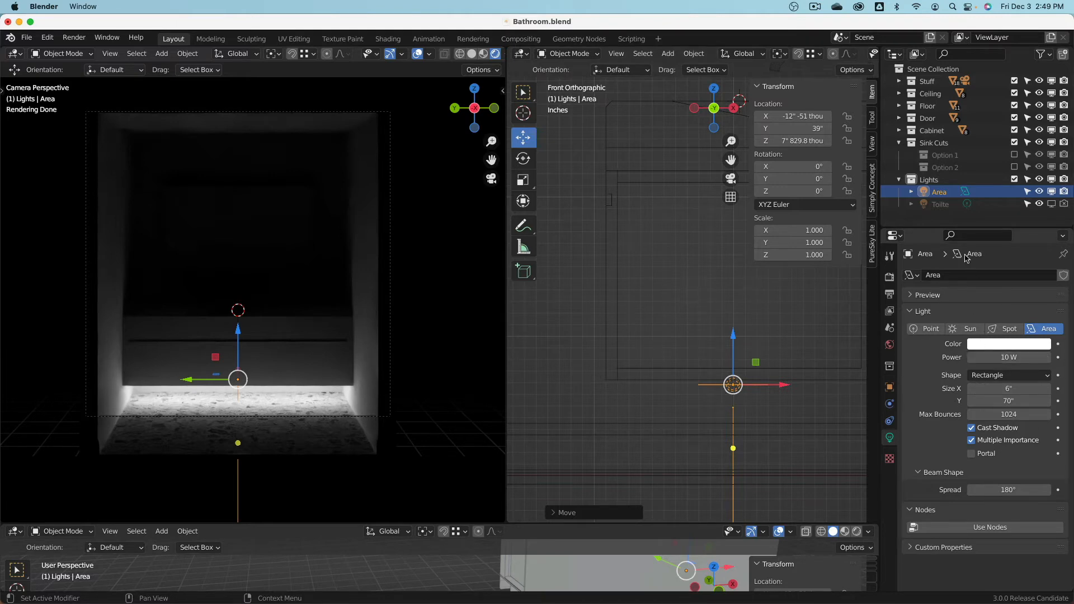
- Rename the area light in the Lights collection as Below Cabinet
double_click(935, 194)
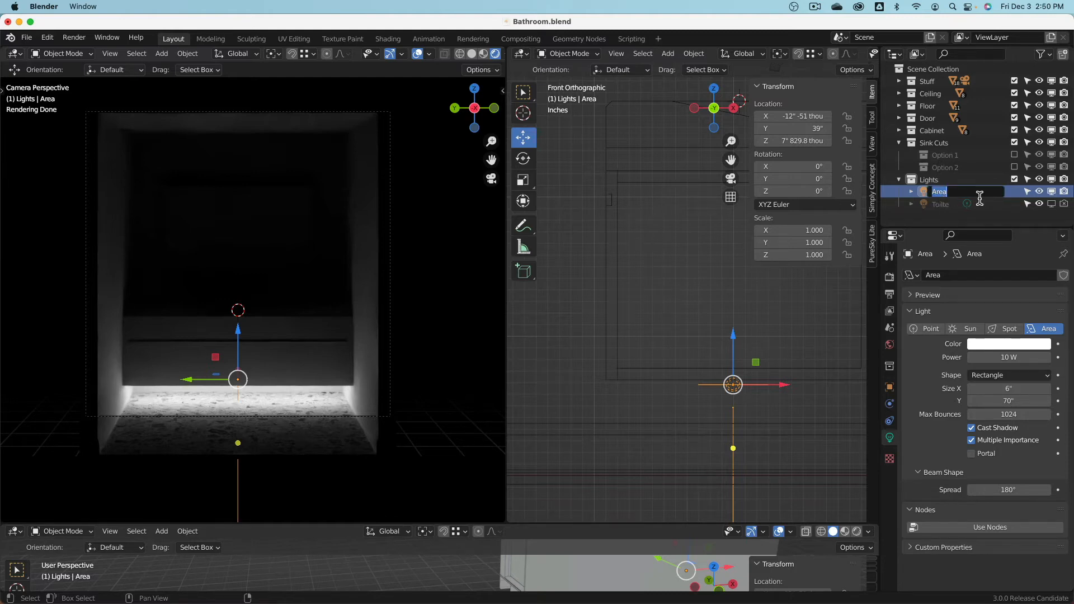
type("Cabinet")
key("Home")
type("Below")
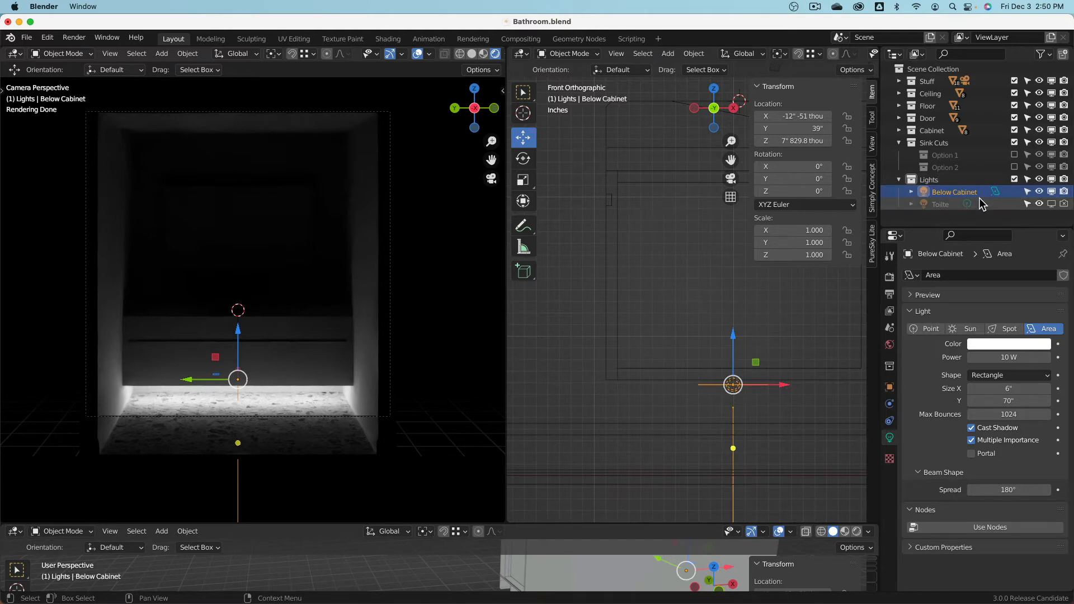
key("Return")
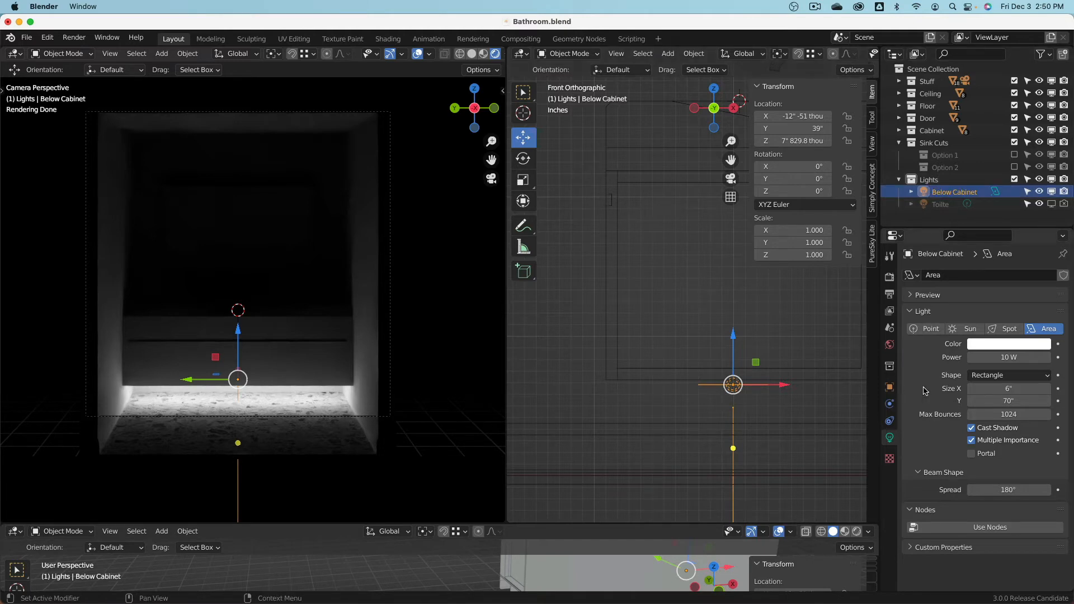
- Try the Below Cabinet light's X size at 2", 1" and 20" to compare the shadows
left_click(1011, 387)
type("2")
key("Return")
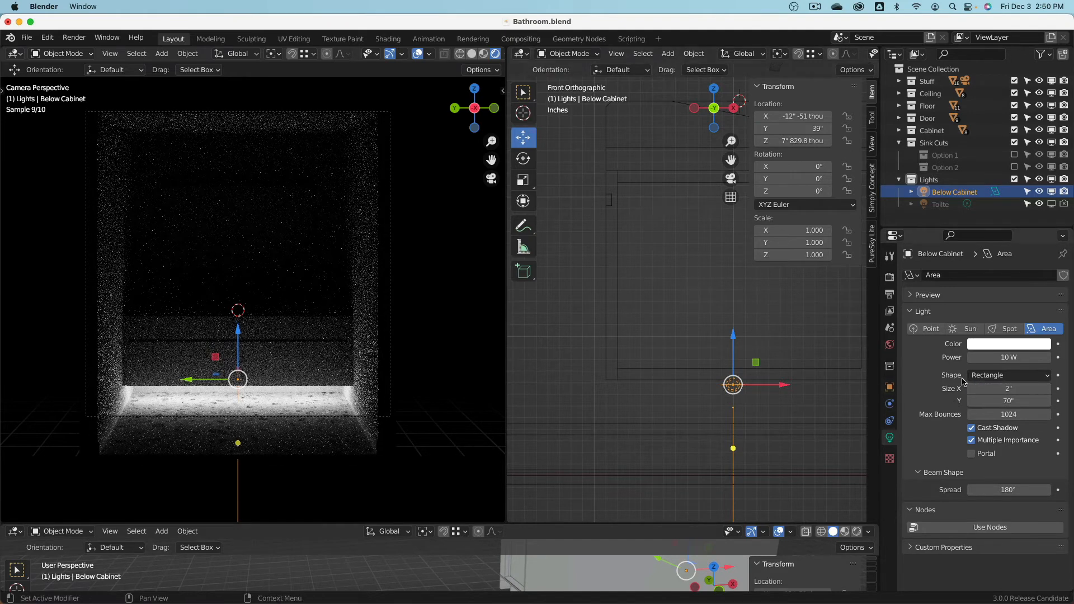
left_click(1015, 388)
type("1")
key("Return")
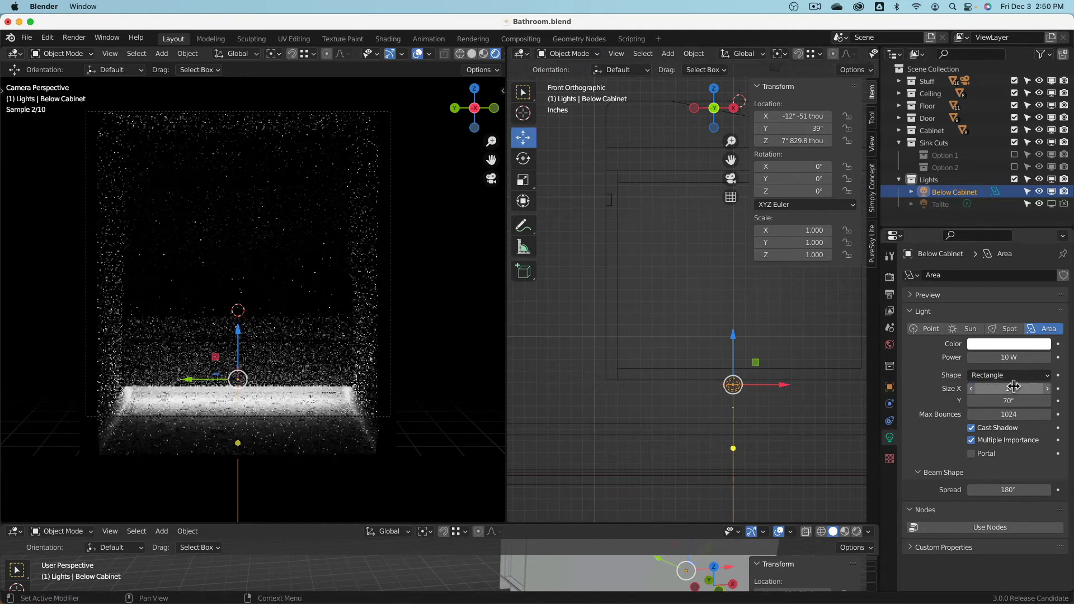
left_click(1012, 390)
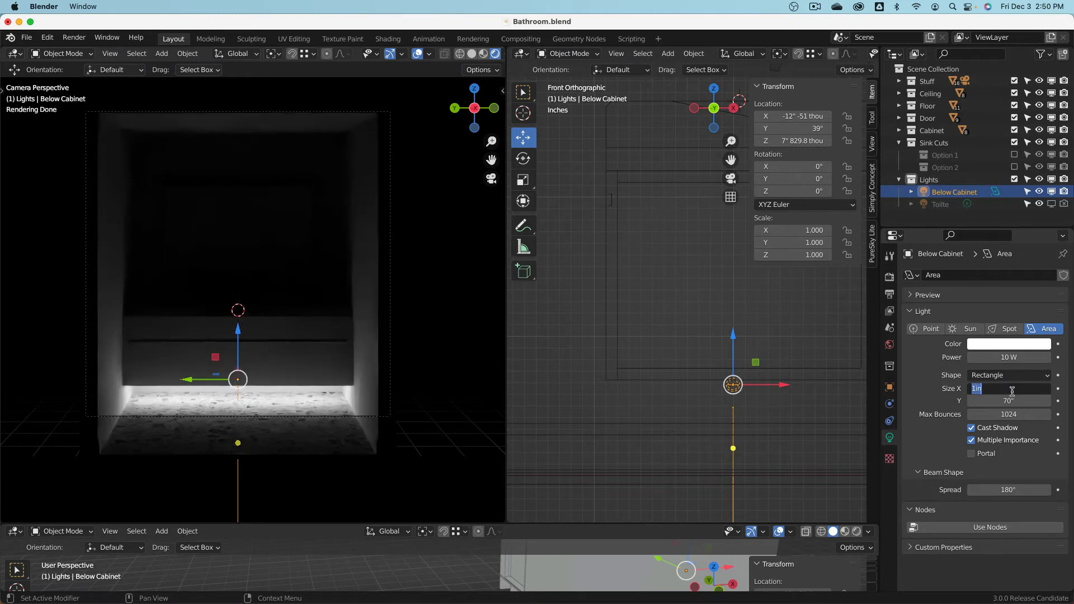
type("24")
key("Return")
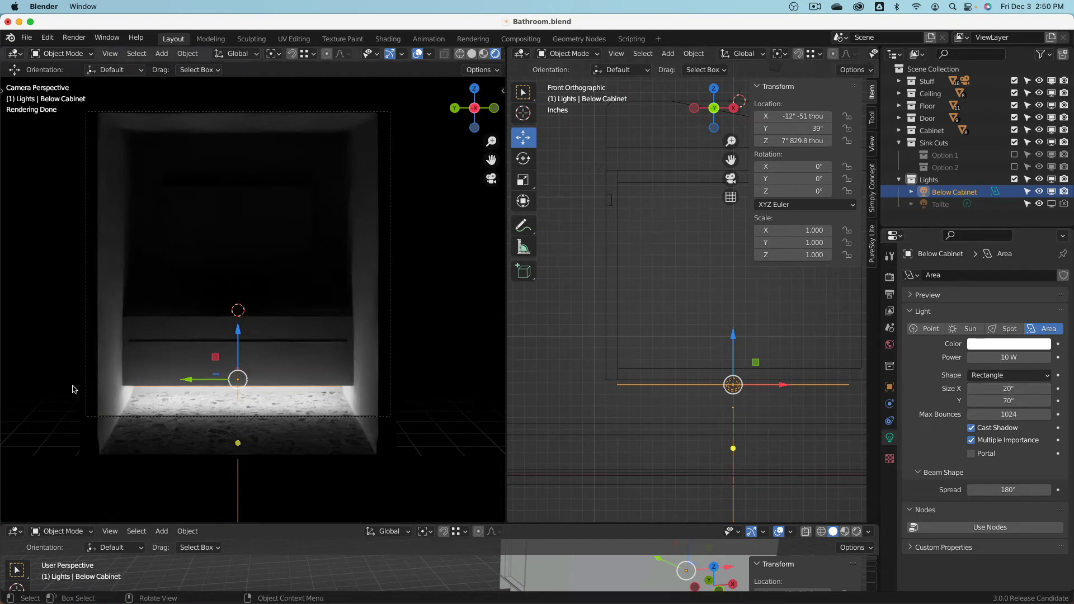
- Try the Below Cabinet light's power at 6 W, and set it back to 10 W
left_click(1014, 357)
type("6")
key("Return")
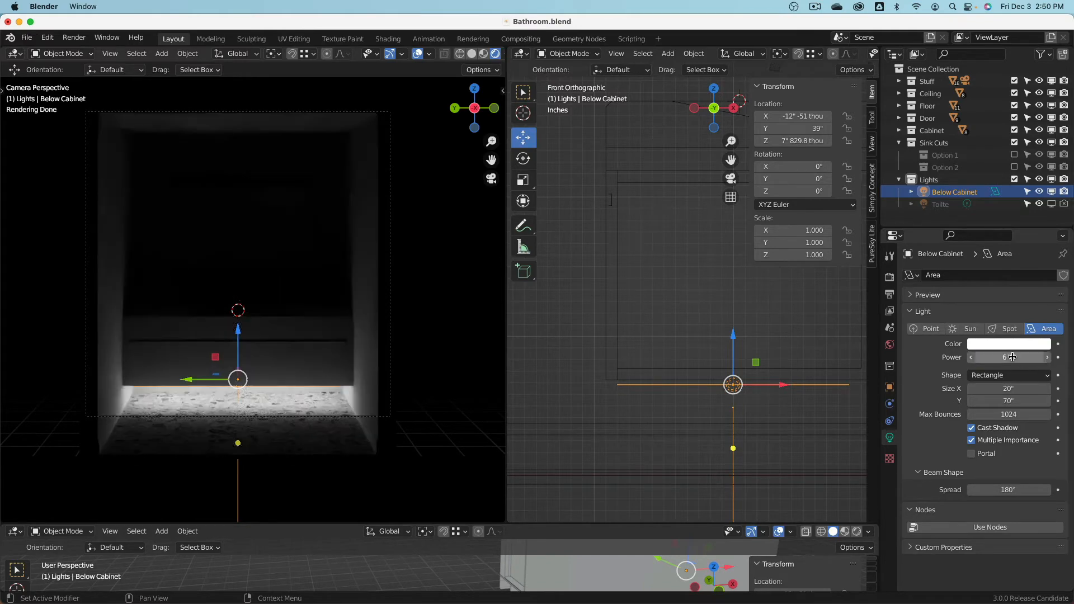
left_click(1011, 357)
type("10")
key("Return")
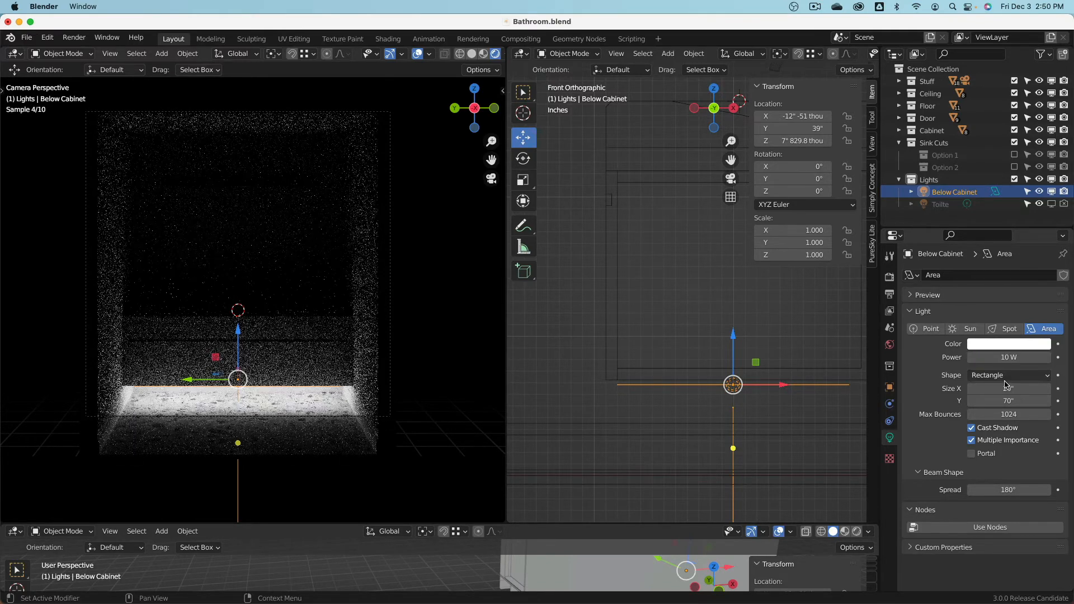
- Set the Below Cabinet light's X size to 6"
left_click(1008, 388)
type("6")
key("Return")
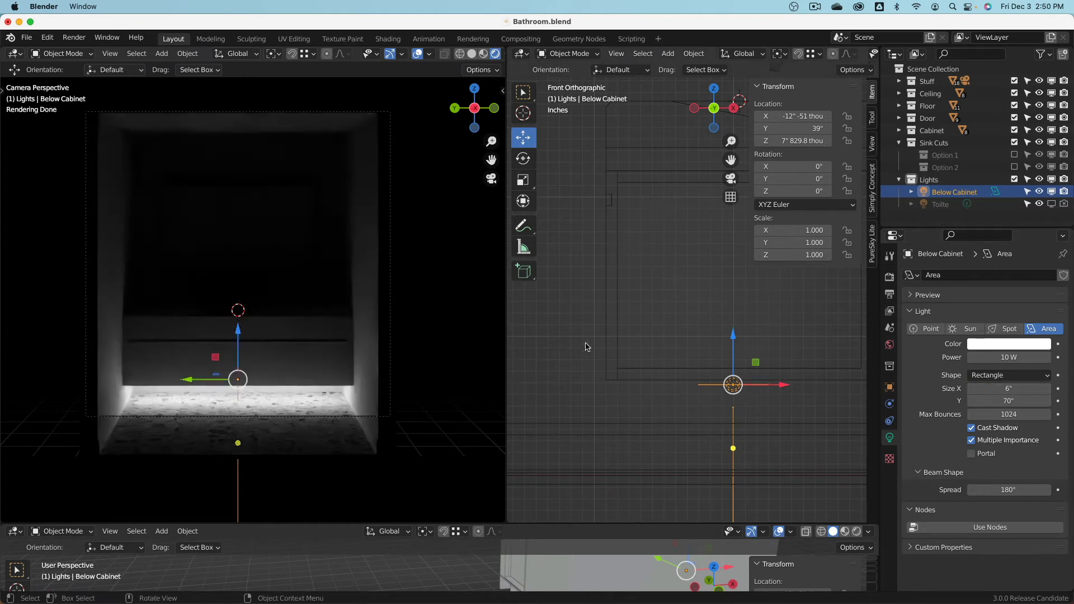
- Show the model viewport in solid shading from an angled perspective and hide the walls around the mirror
scroll(755, 355, "down", 3)
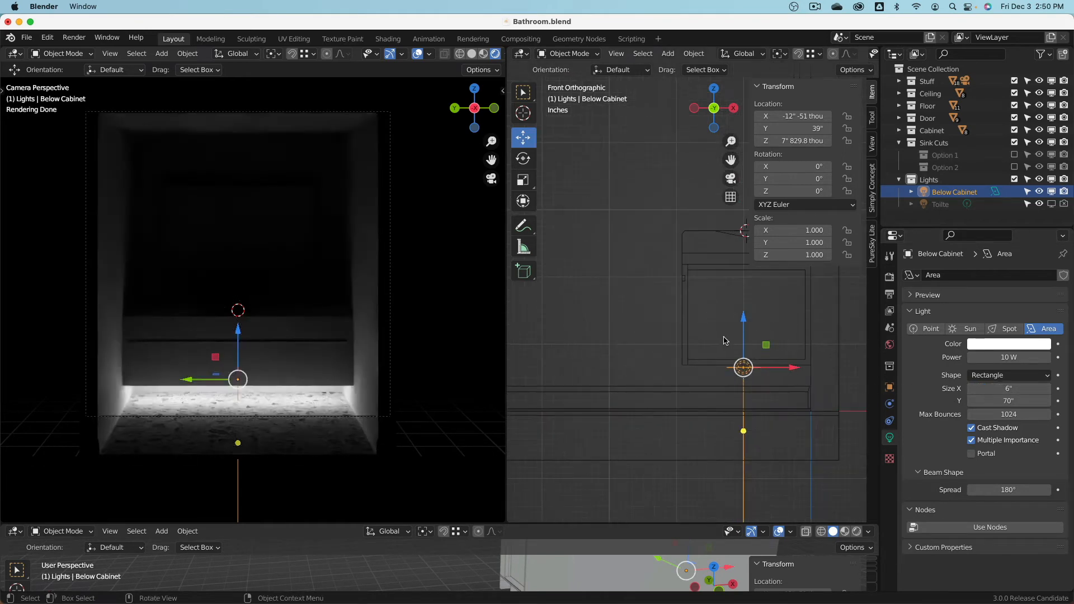
scroll(638, 265, "down", 2)
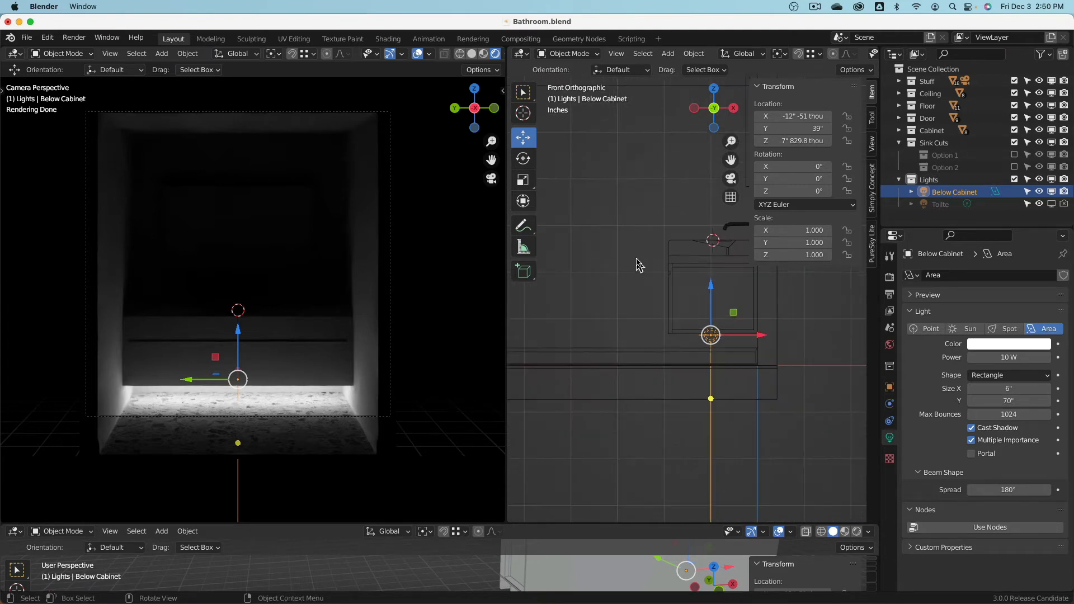
scroll(638, 261, "up", 1)
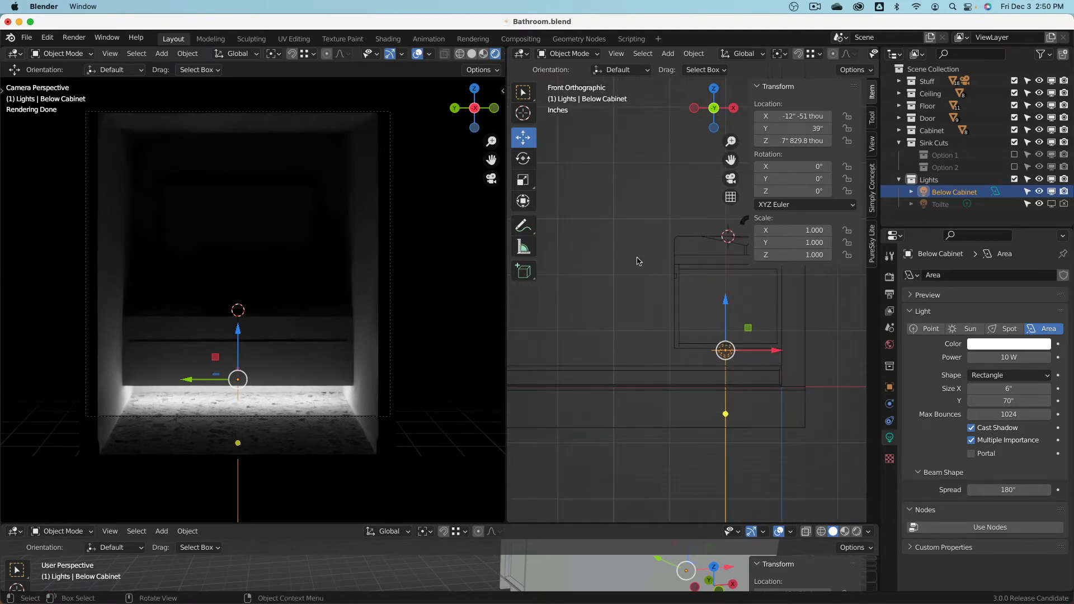
scroll(637, 260, "down", 3)
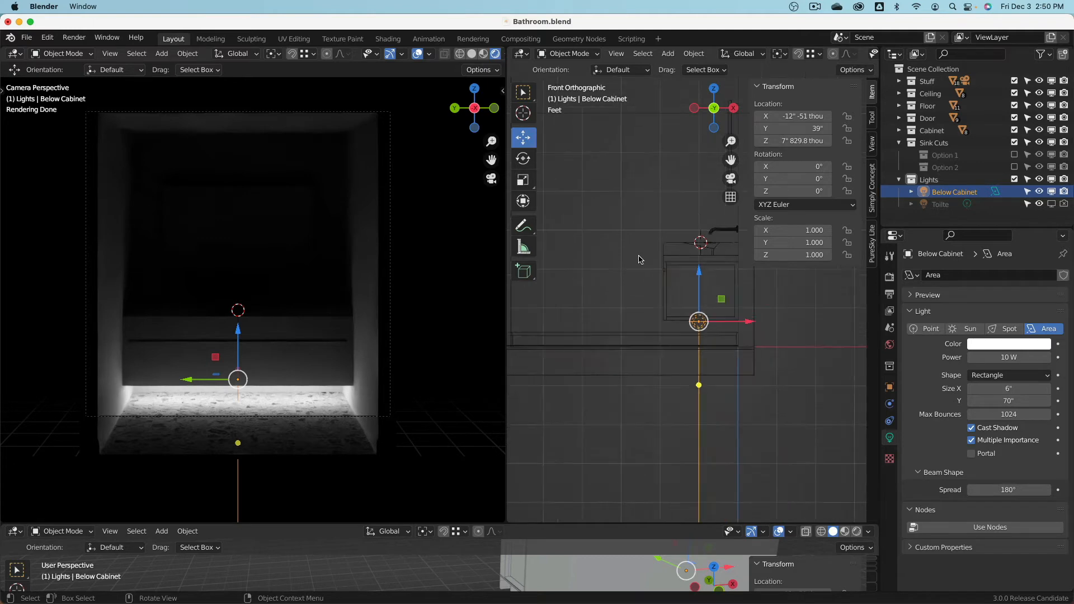
scroll(627, 274, "up", 3)
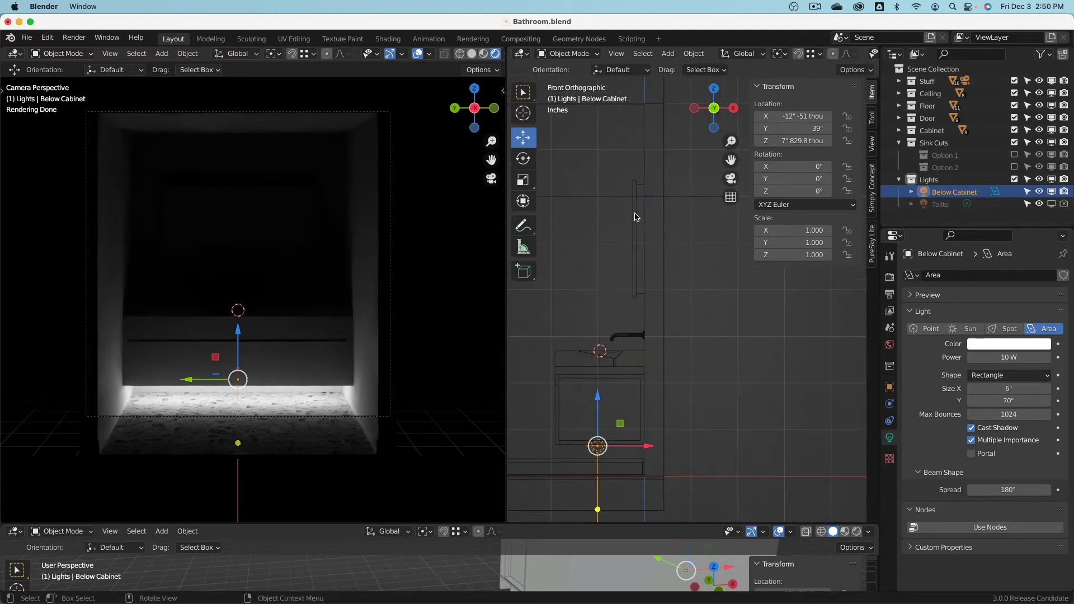
left_click(636, 216)
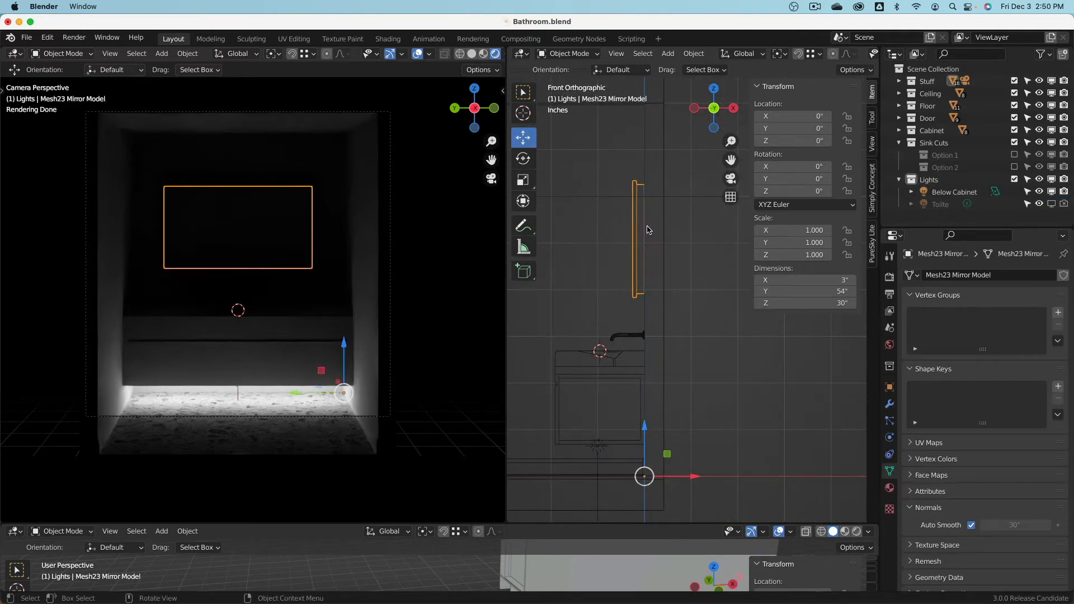
middle_click_drag(630, 218, 643, 262)
scroll(667, 249, "down", 4)
key("z")
scroll(671, 255, "down", 5)
key("z")
left_click(788, 268)
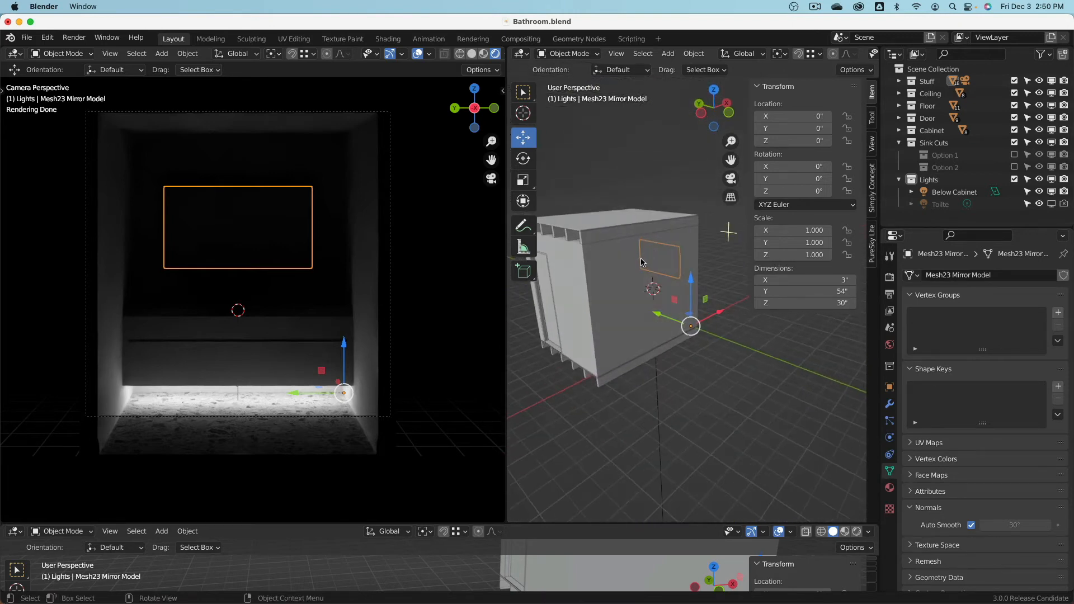
left_click(631, 263)
key("h")
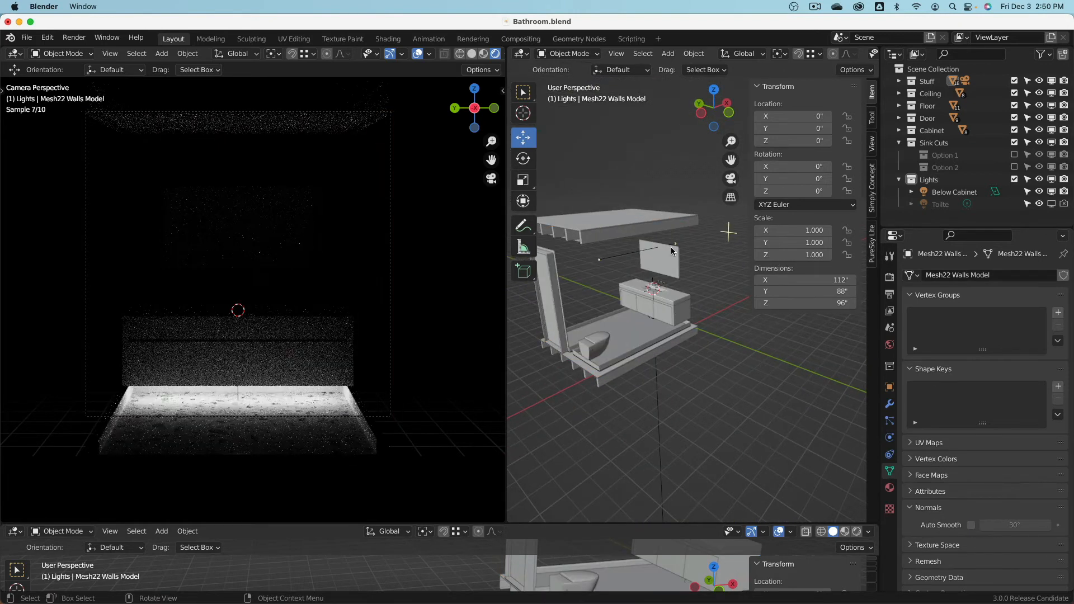
- Select the mirror above the sink and make its shared FrontColor material a single-user copy
scroll(670, 246, "up", 6)
left_click(699, 261)
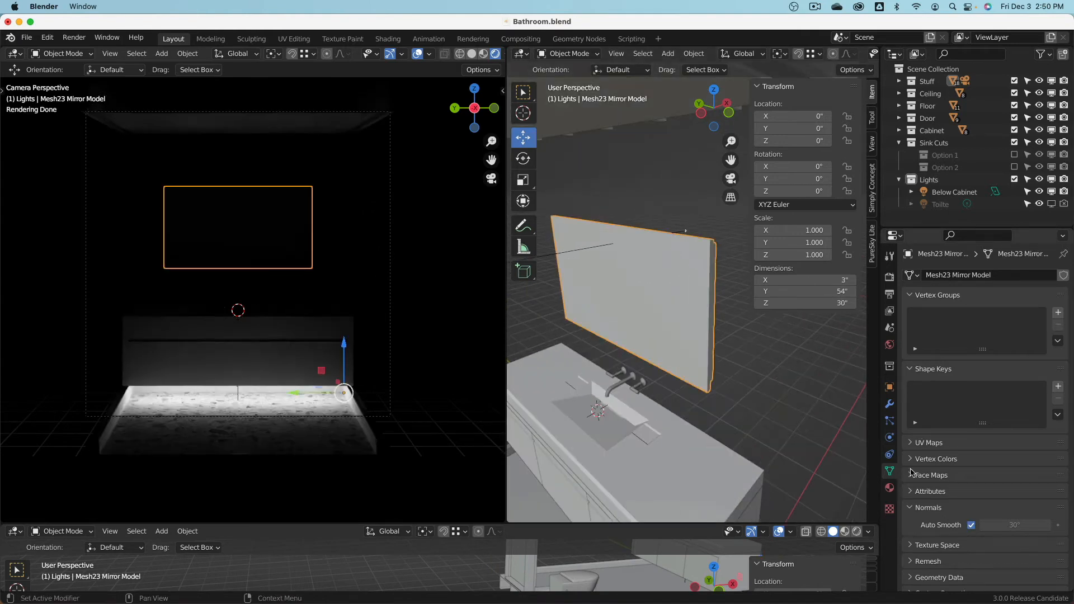
left_click(889, 488)
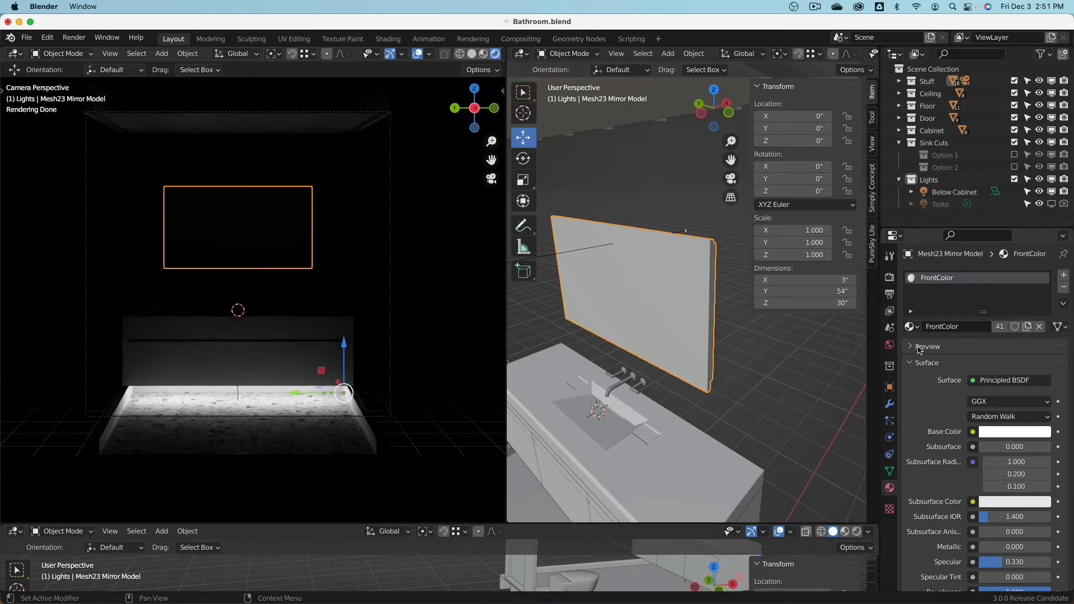
left_click(999, 329)
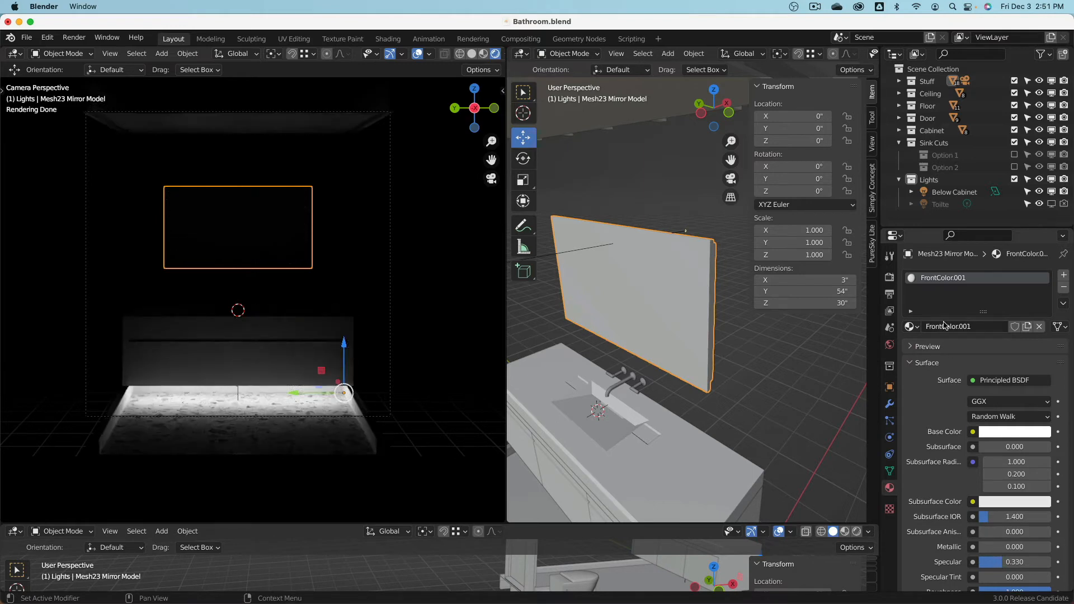
- Try the name Chrome for the mirror's new material
left_click(973, 326)
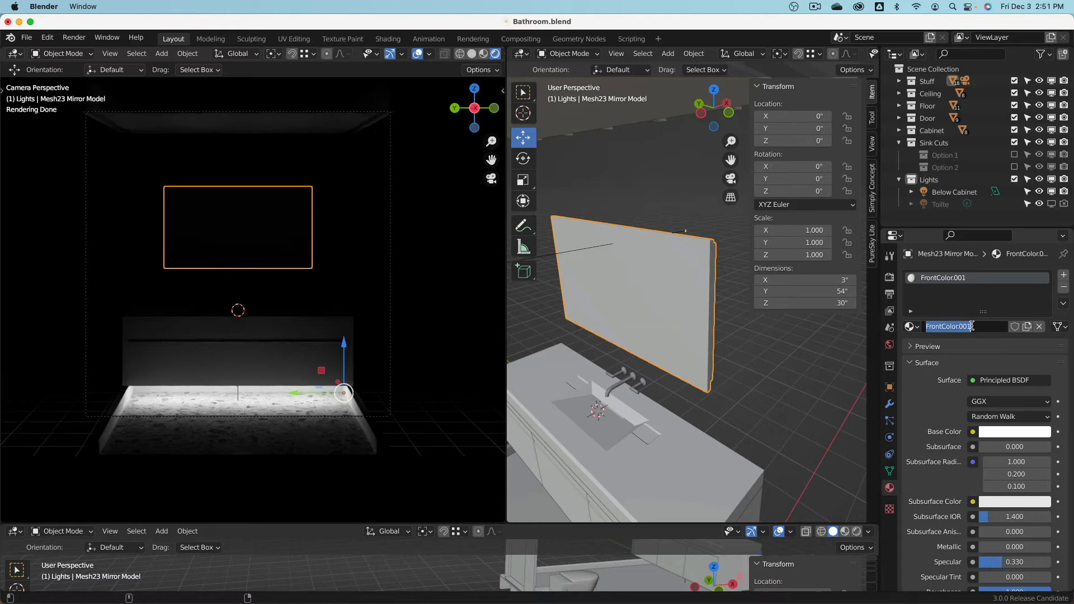
type("Chrom")
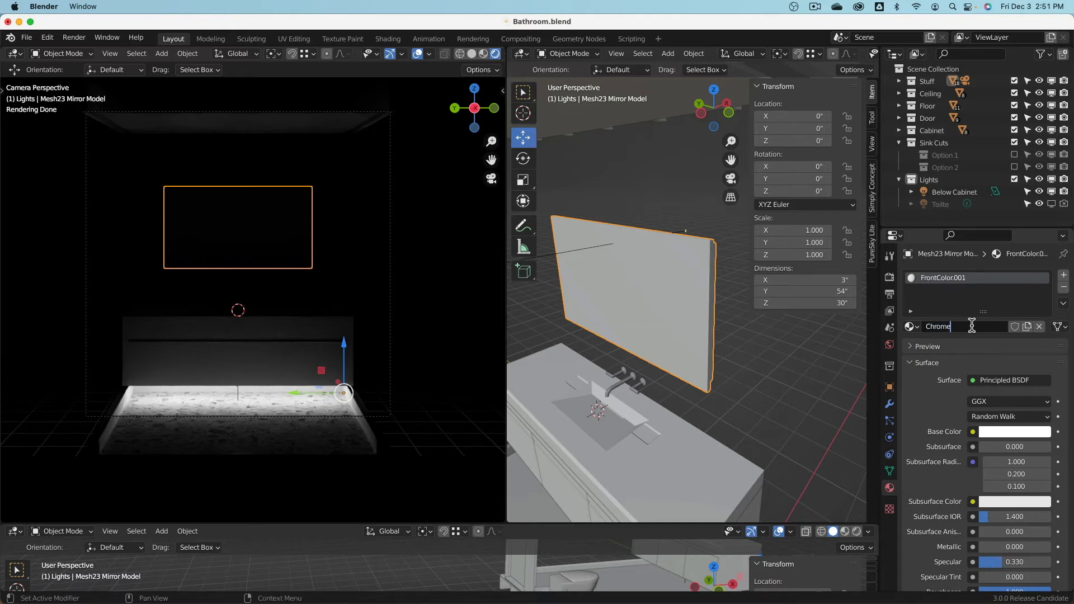
type("e")
key("Return")
- Rename the mirror's material as Mirror
left_click(972, 326)
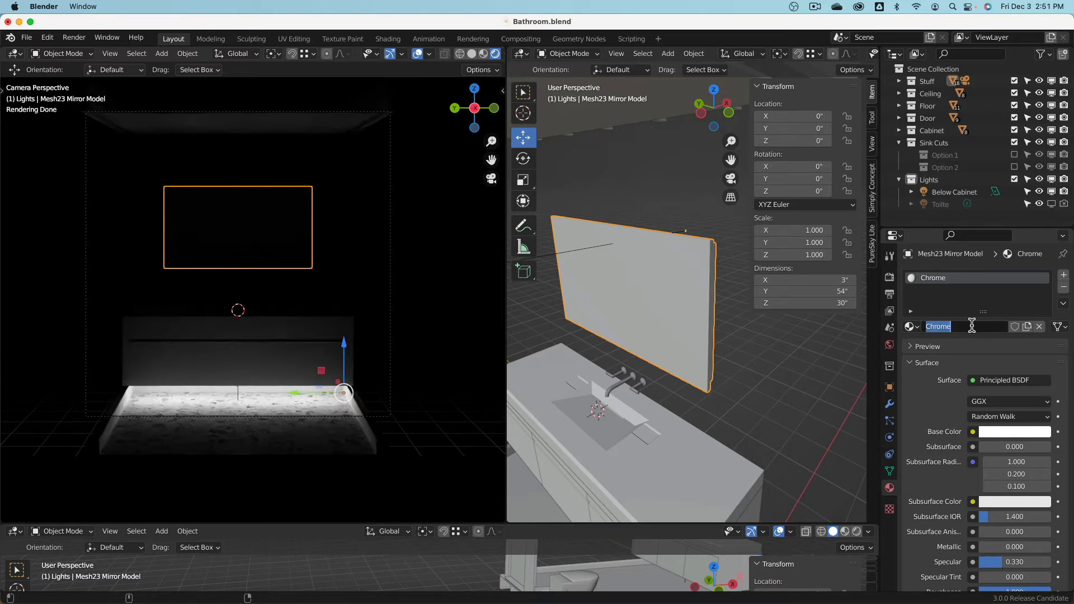
type("Mirror")
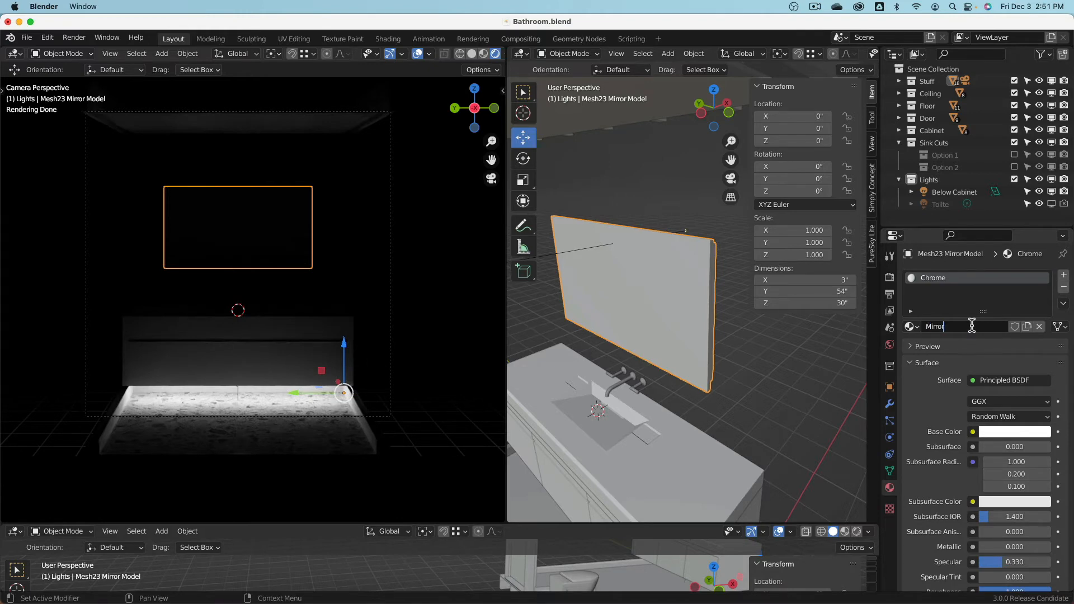
key("Return")
left_click(972, 326)
key("End")
key("BackSpace")
key("Return")
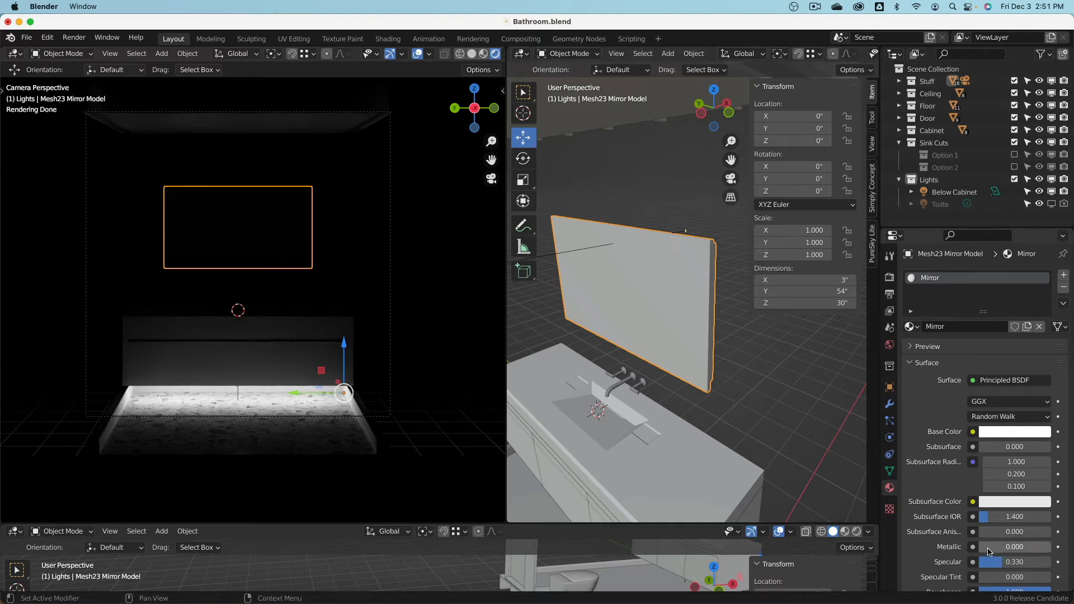
- Set the Mirror material's metallic to 1, and its specular and roughness to 0
mouse_move(985, 546)
left_mouse_down()
mouse_move(1051, 546)
mouse_move(980, 561)
left_mouse_up()
scroll(1028, 537, "down", 3)
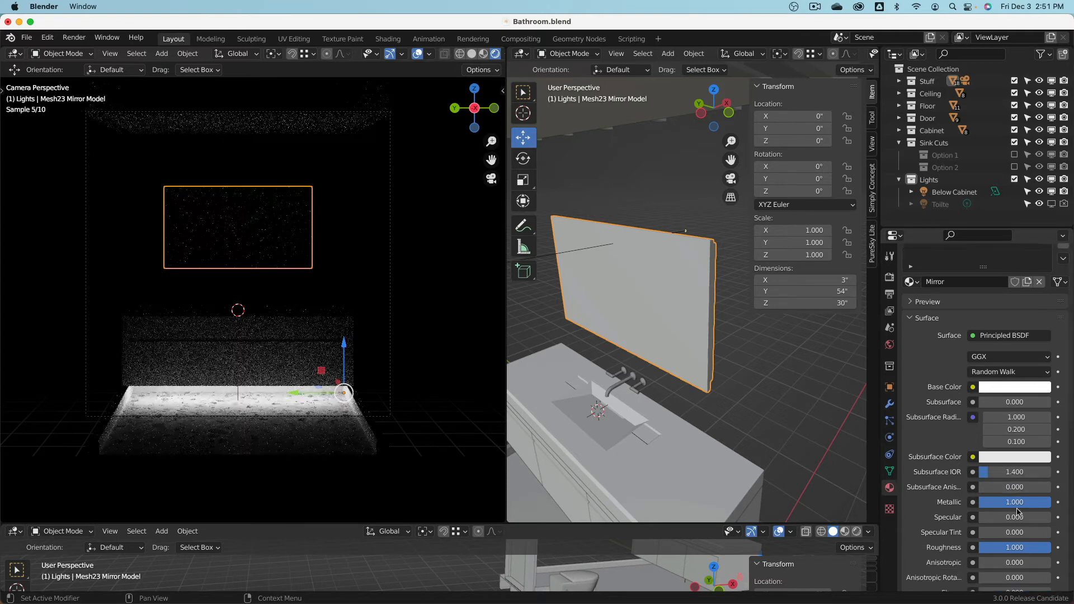
left_click_drag(1027, 525, 980, 525)
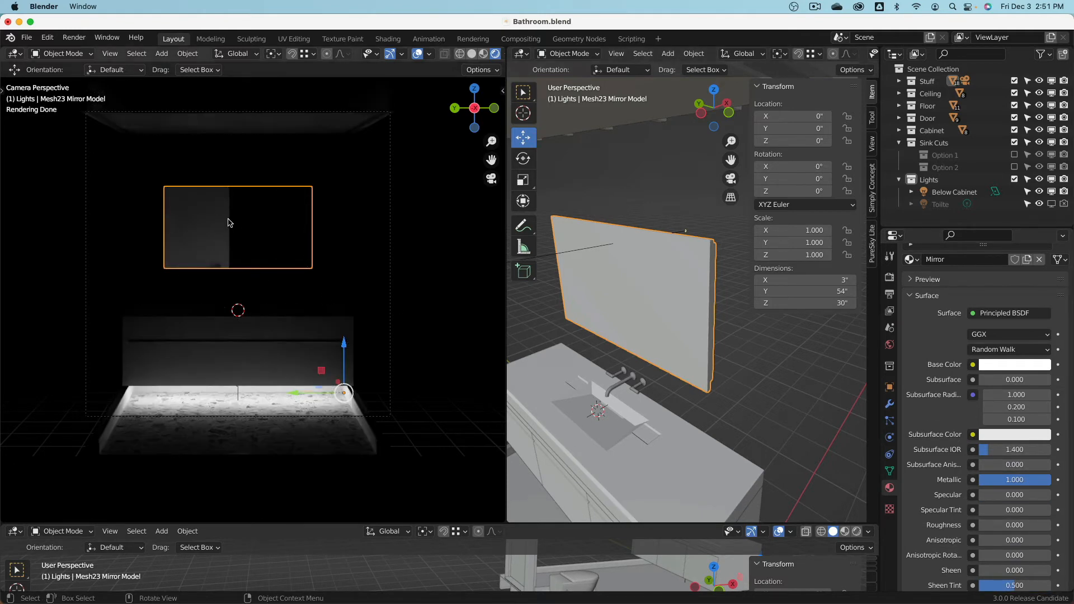
- Open the mirror above the sink in Edit Mode and switch to face selection
middle_click_drag(676, 280, 621, 246)
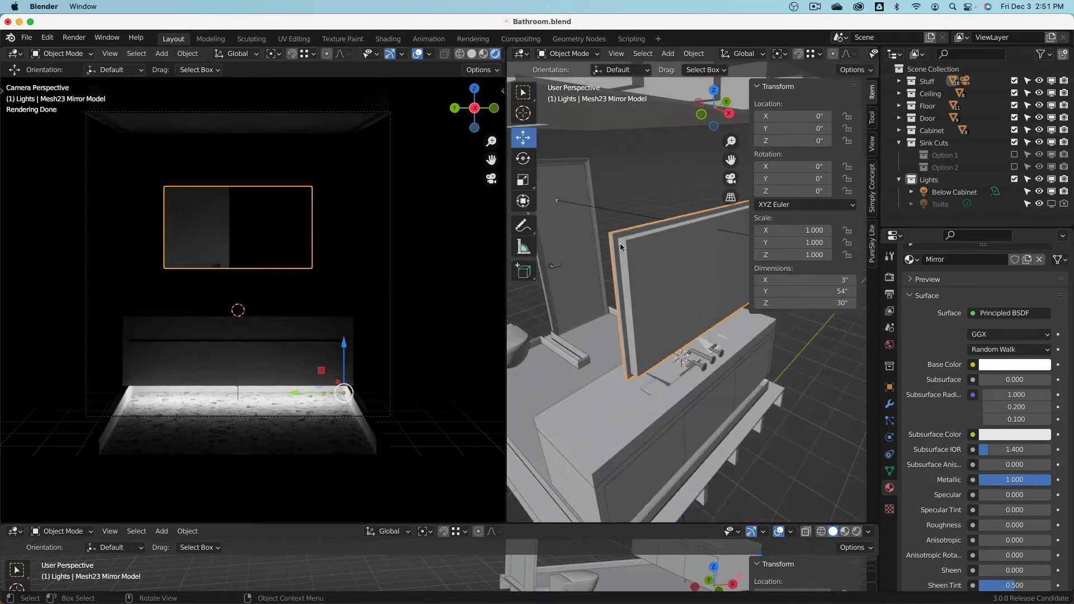
middle_click_drag(694, 224, 650, 240)
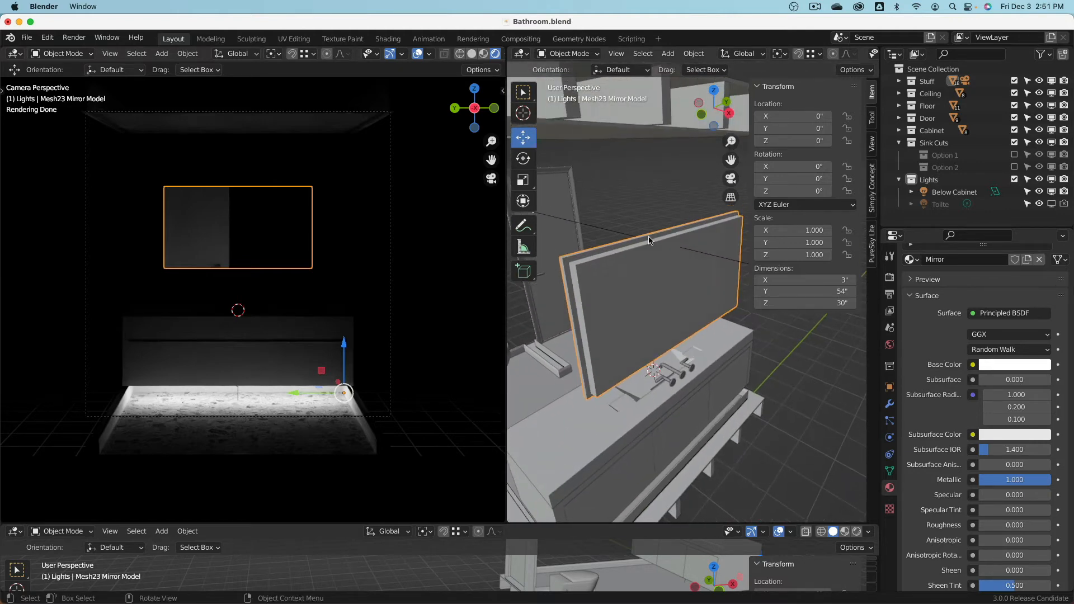
key("n")
scroll(646, 235, "up", 4)
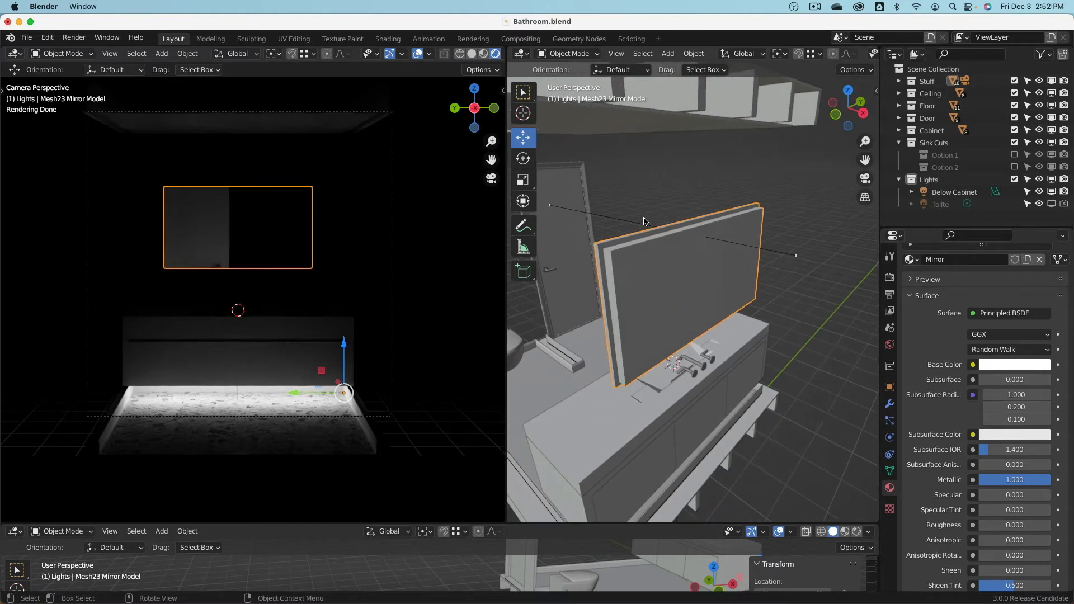
left_click(566, 54)
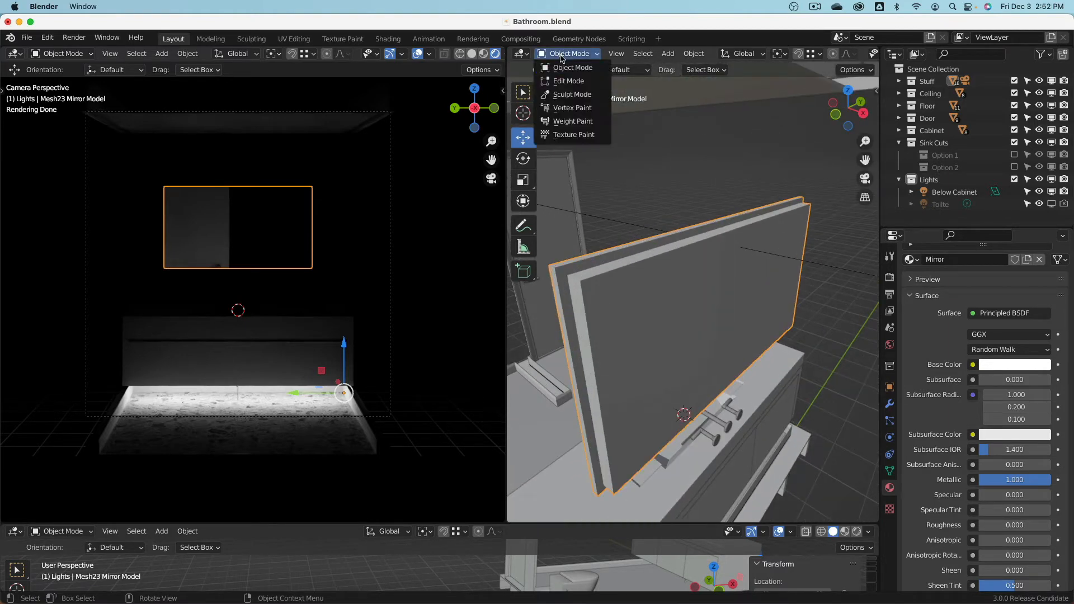
left_click(577, 85)
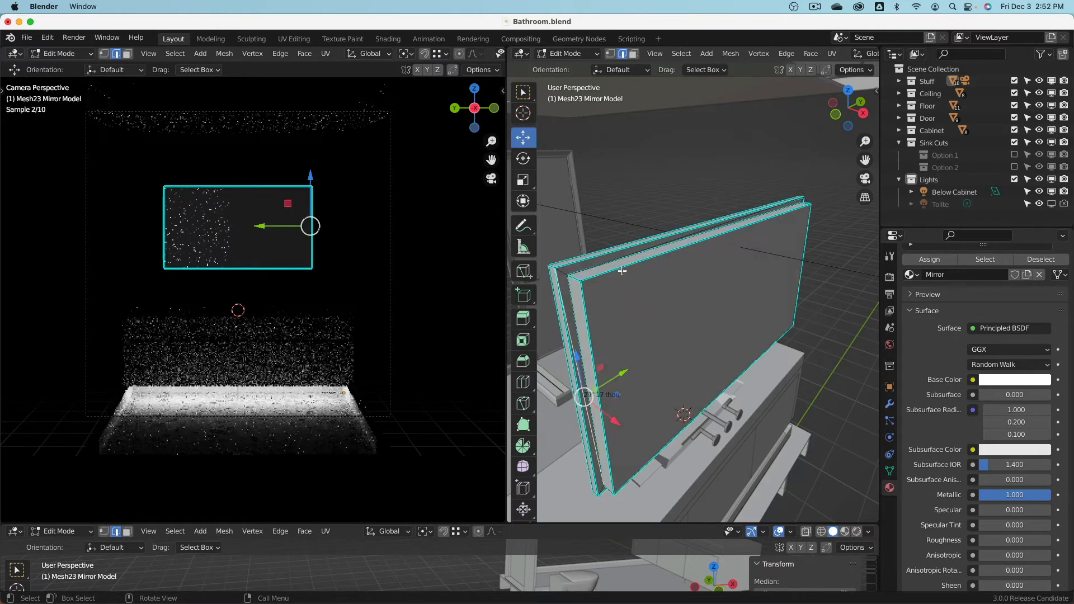
left_click(583, 372)
key("3")
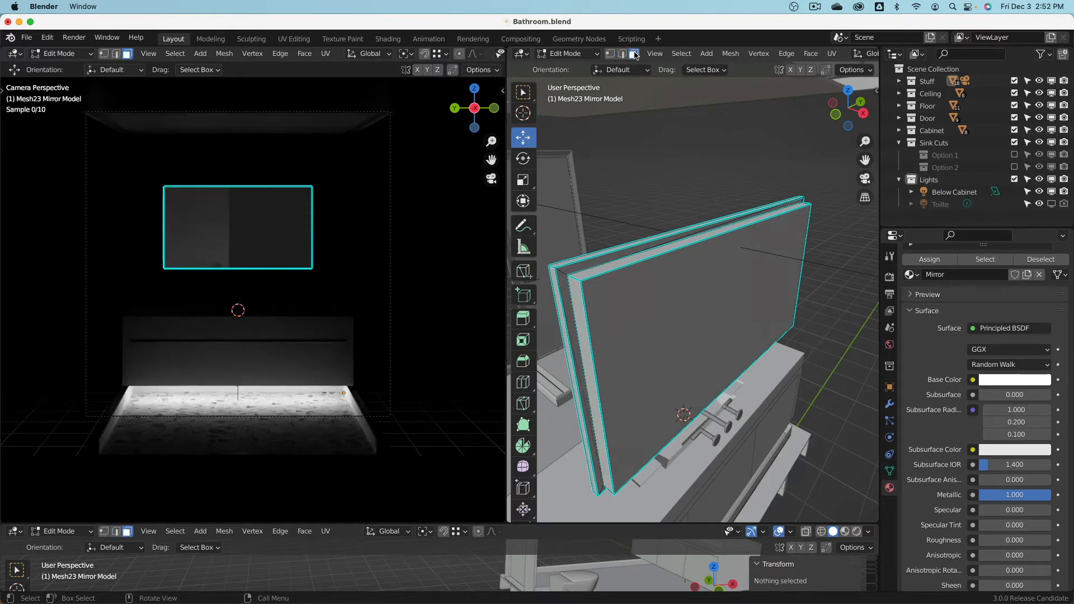
- Select the recessed side and top faces in the gap between the mirror's front and back panels
scroll(582, 412, "up", 2)
left_click(582, 412)
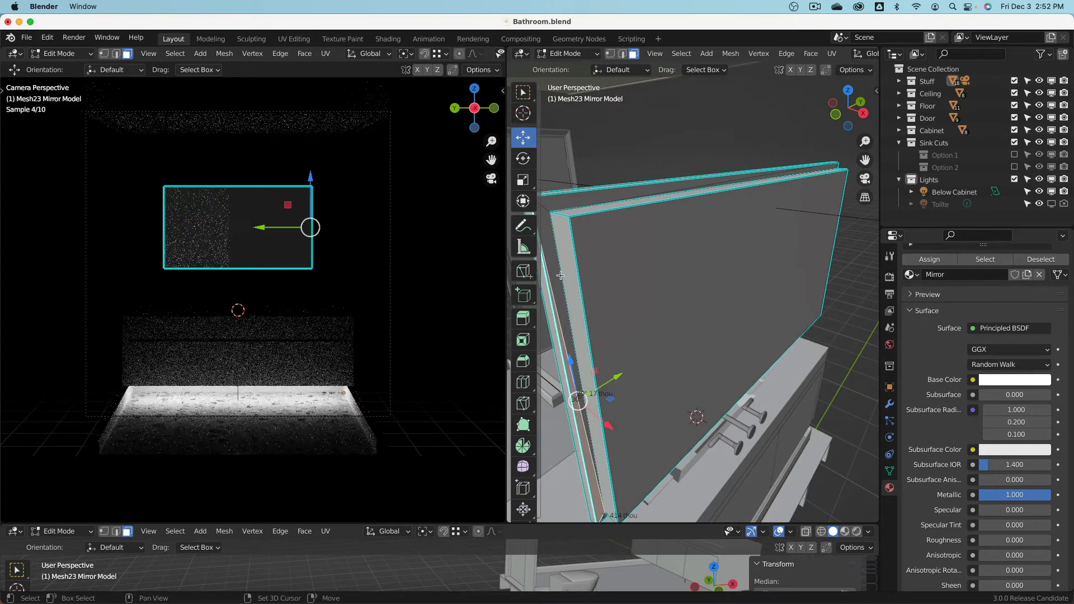
left_click(555, 256, "shift")
left_click(555, 255)
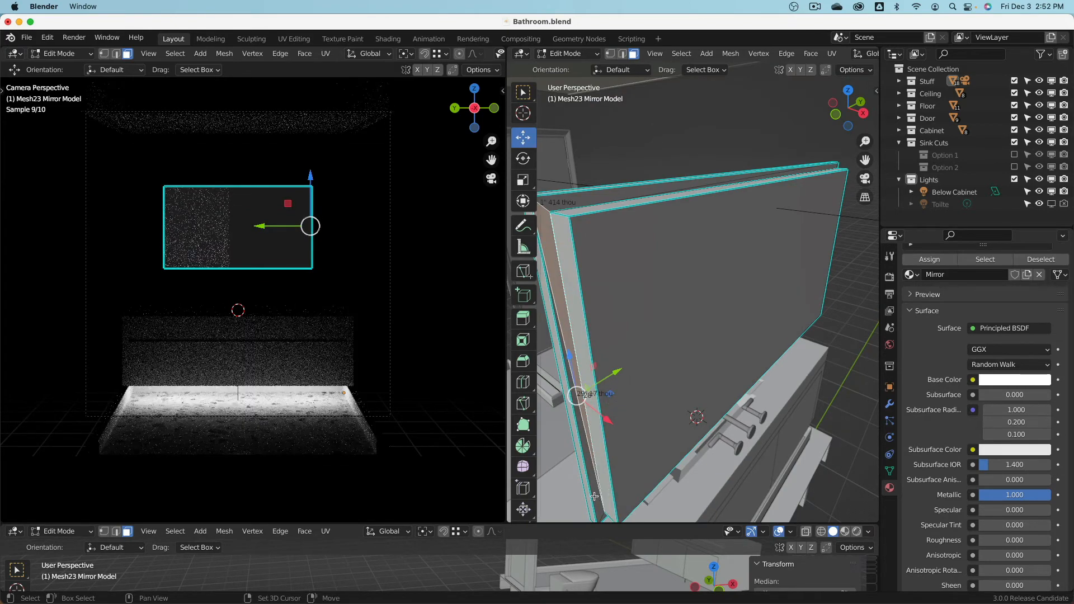
left_click(595, 497, "shift")
left_click(603, 198, "shift")
scroll(604, 198, "down", 3)
middle_click_drag(604, 198, 837, 192)
scroll(837, 192, "up", 5)
left_click(726, 198, "shift")
left_click(766, 230, "shift")
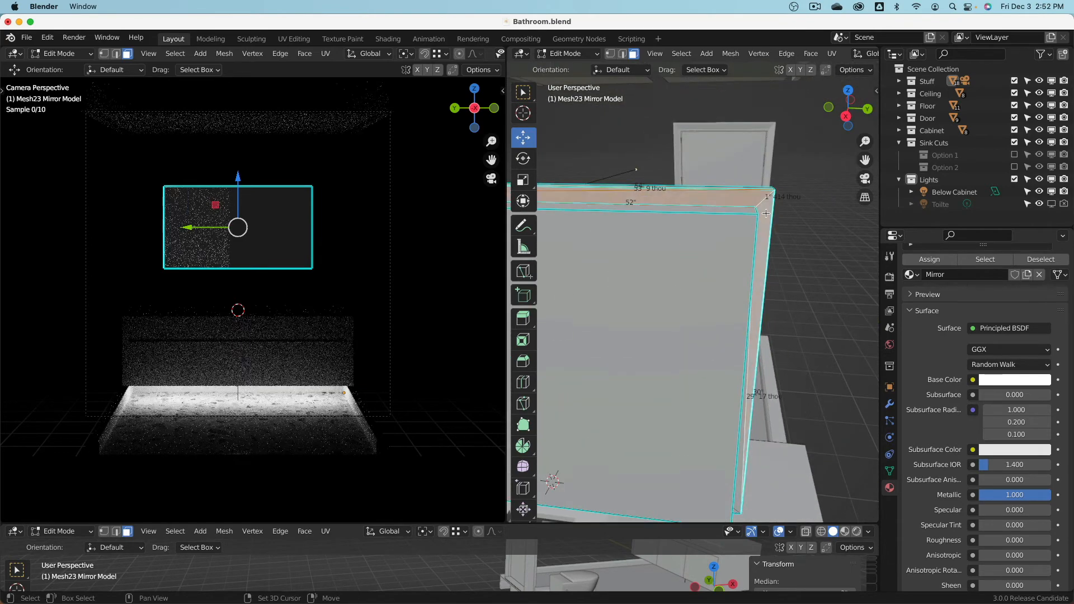
- Add the recessed bottom face to the selection and check the selected faces in wireframe before restoring solid shading
scroll(772, 241, "down", 5)
middle_click_drag(789, 329, 777, 336)
scroll(778, 336, "up", 5)
left_click(713, 356, "shift")
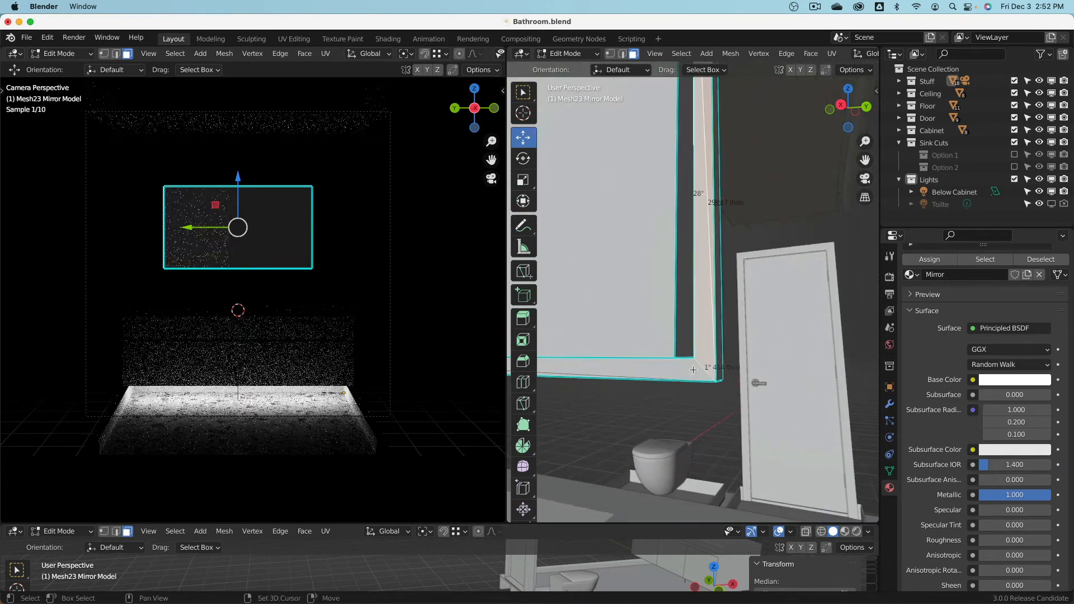
scroll(706, 353, "down", 5)
mouse_move(571, 348)
middle_mouse_down("shift")
mouse_move(712, 342)
mouse_move(791, 389)
middle_mouse_up("shift")
scroll(649, 345, "up", 5)
scroll(664, 319, "down", 3)
key("z")
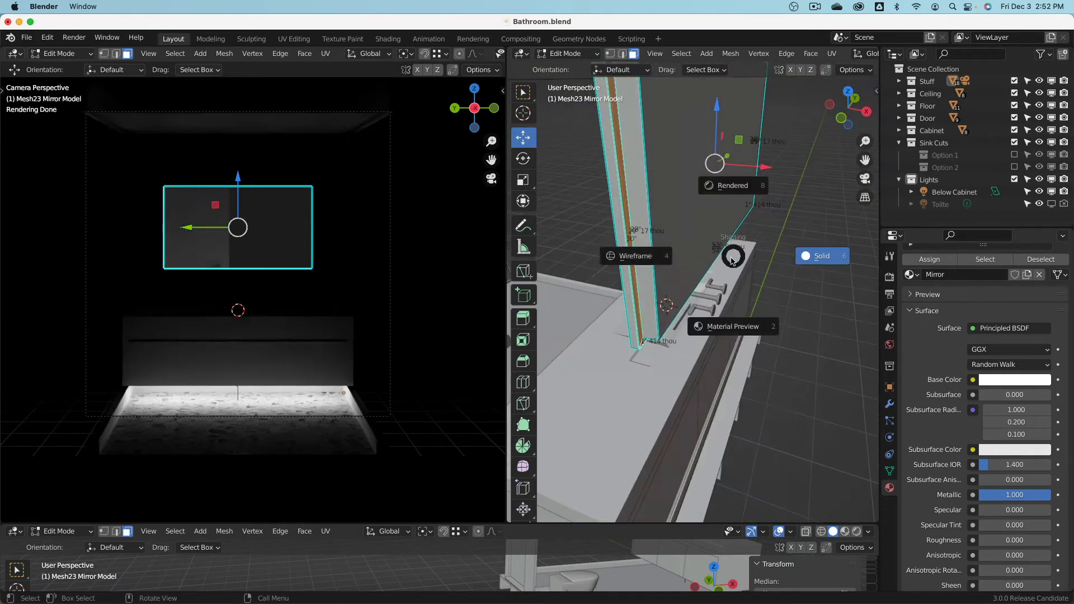
left_click(682, 269)
middle_click_drag(682, 269, 766, 267)
key("z")
left_click(783, 257)
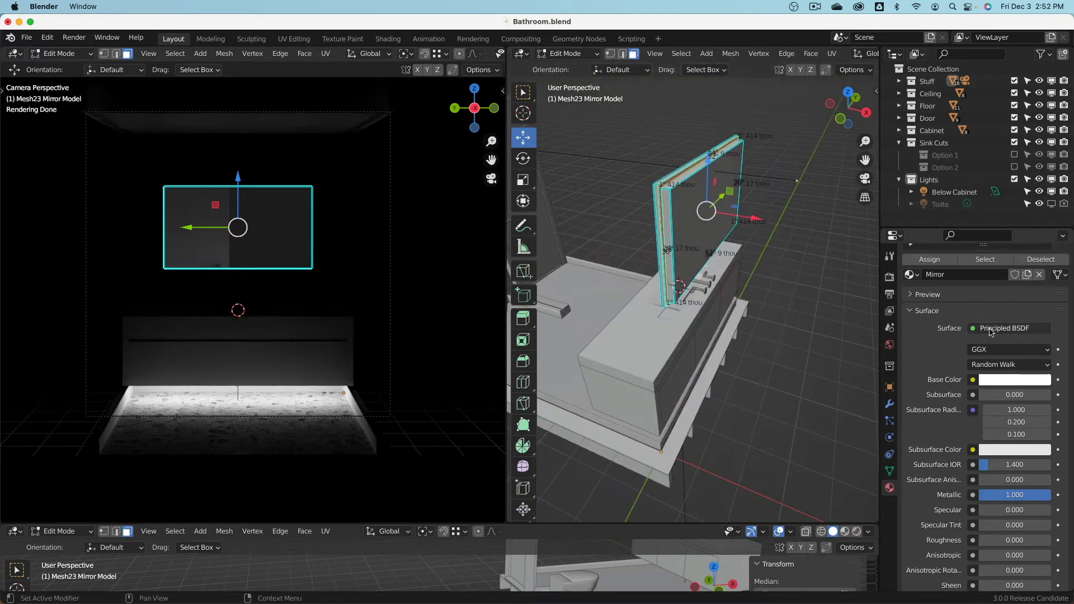
- Add a second material slot with a new material to the mirror and assign it to the selected recessed faces
scroll(970, 318, "up", 4)
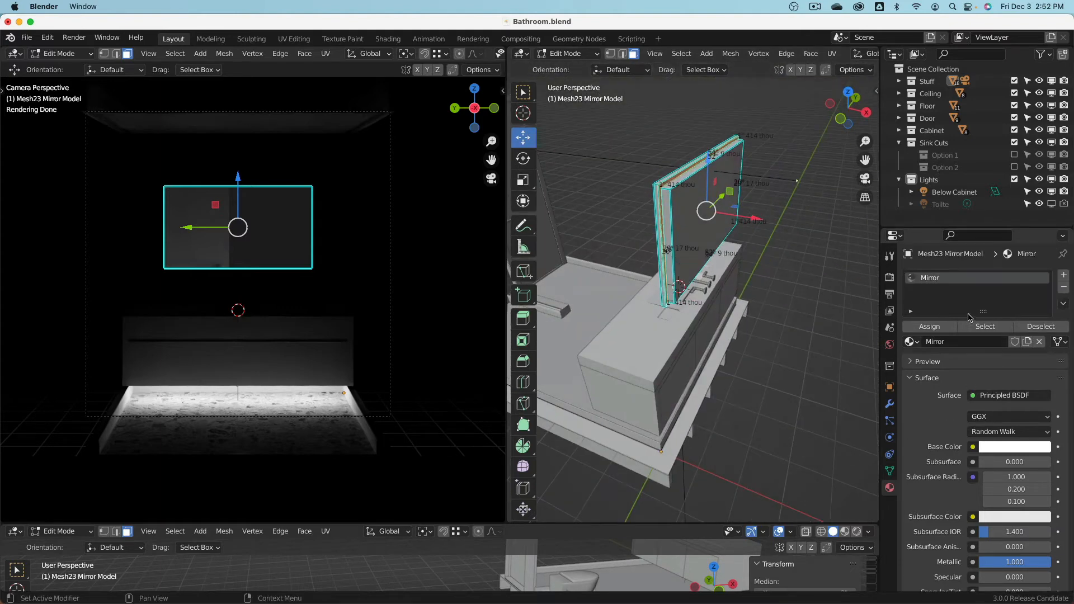
left_click(1063, 276)
left_click(966, 361)
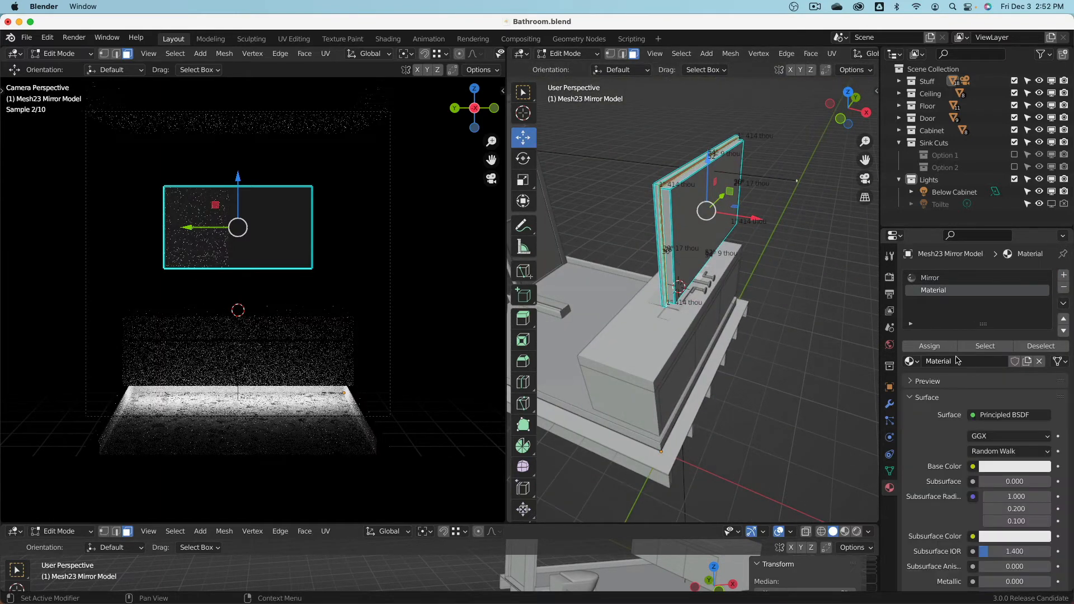
left_click(930, 346)
- Rename the mirror's new second material as Mirror LED
double_click(961, 360)
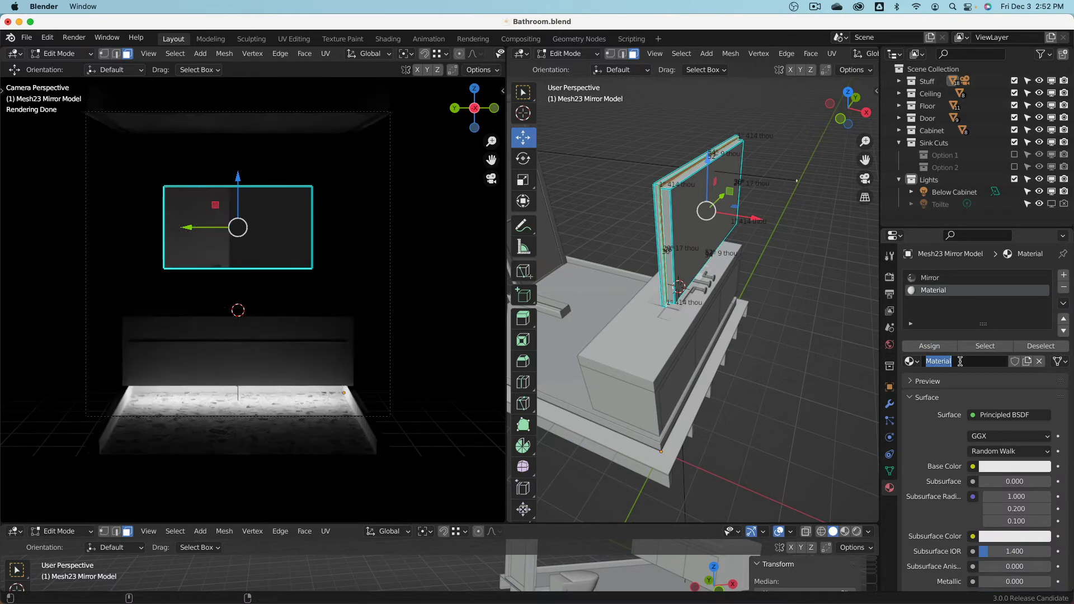
type("Mi")
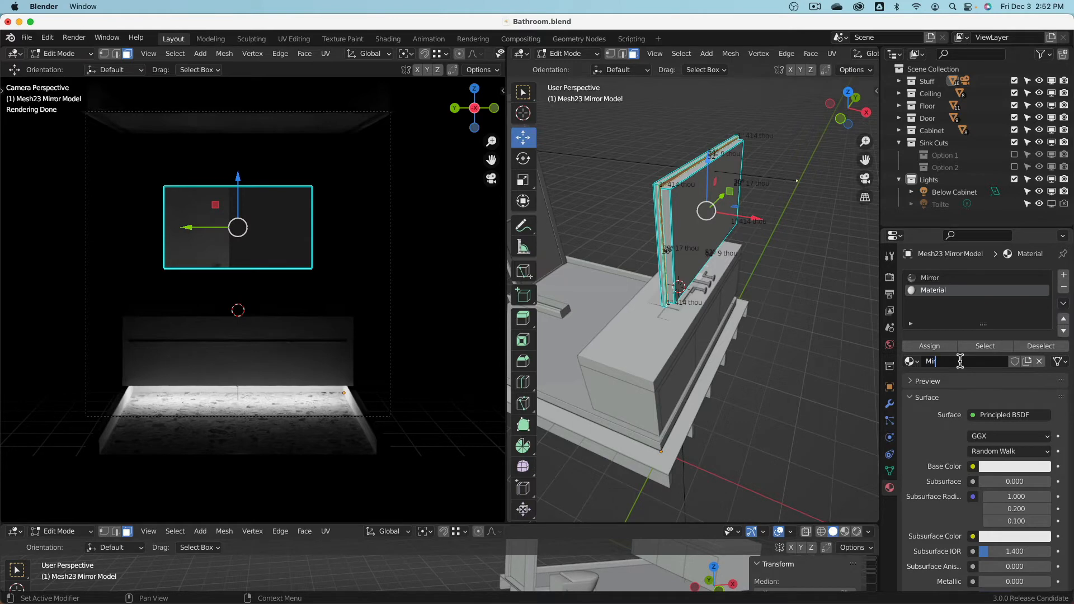
type("rror LED")
key("Return")
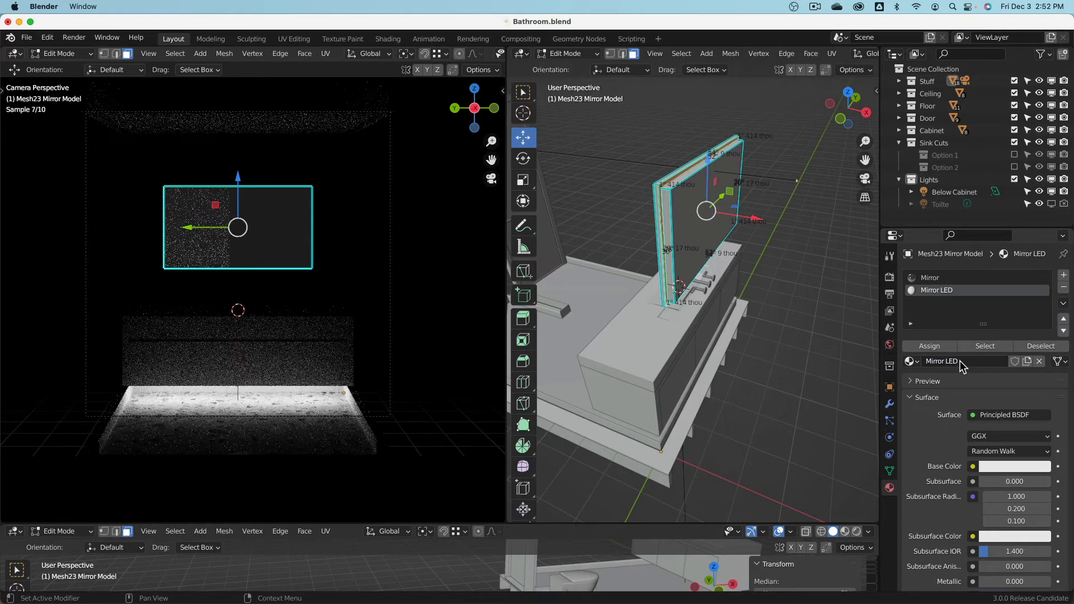
- Set the Mirror LED material's specular and roughness to 0 and its emission color to white
scroll(930, 442, "down", 4)
scroll(930, 442, "down", 4)
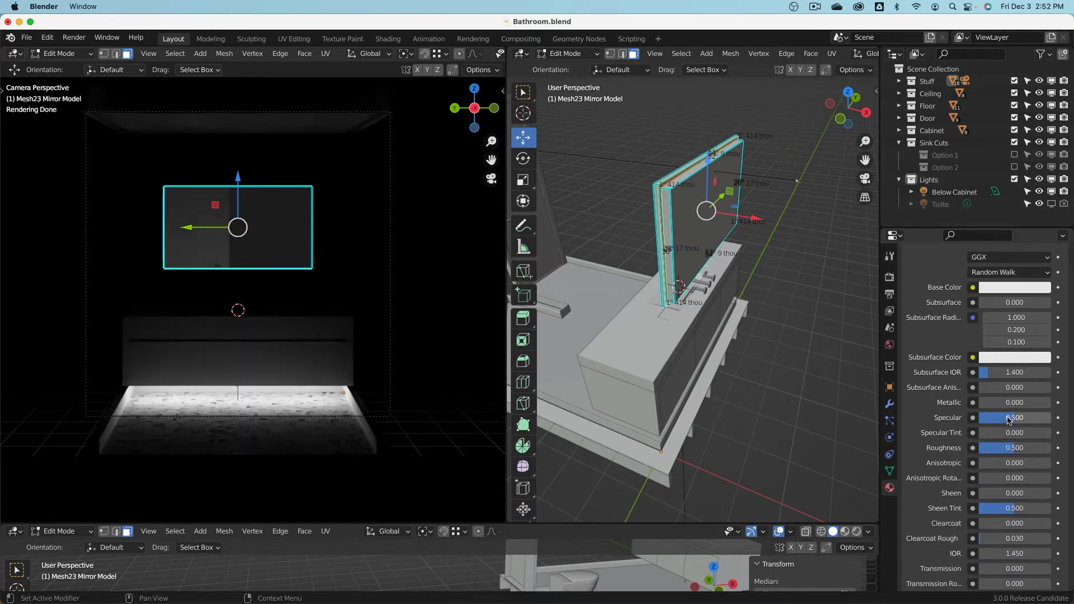
left_click_drag(1012, 417, 974, 418)
left_click_drag(1008, 448, 976, 447)
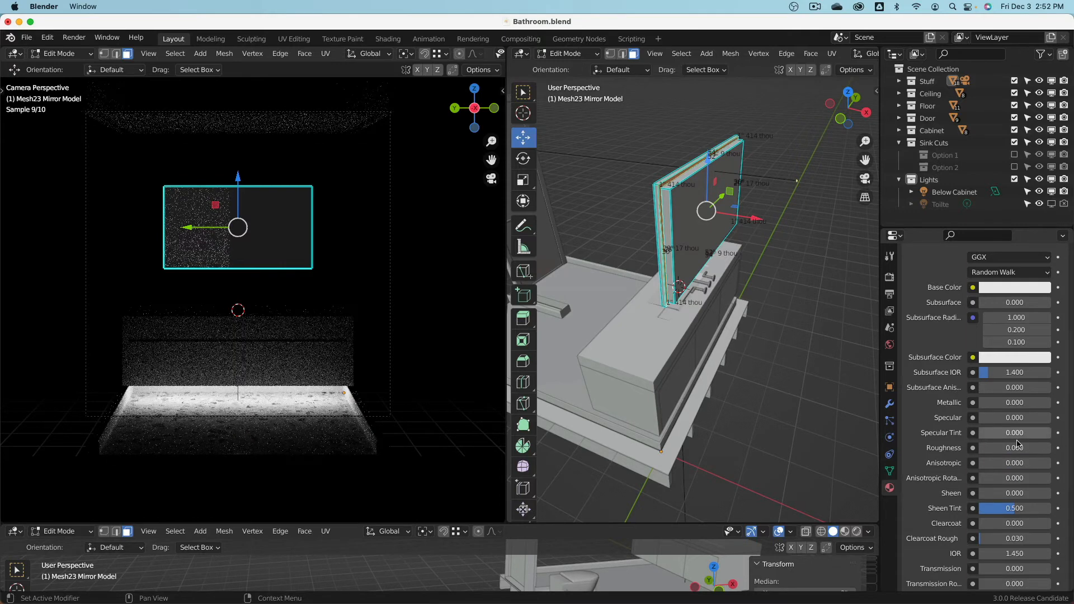
scroll(1020, 449, "down", 6)
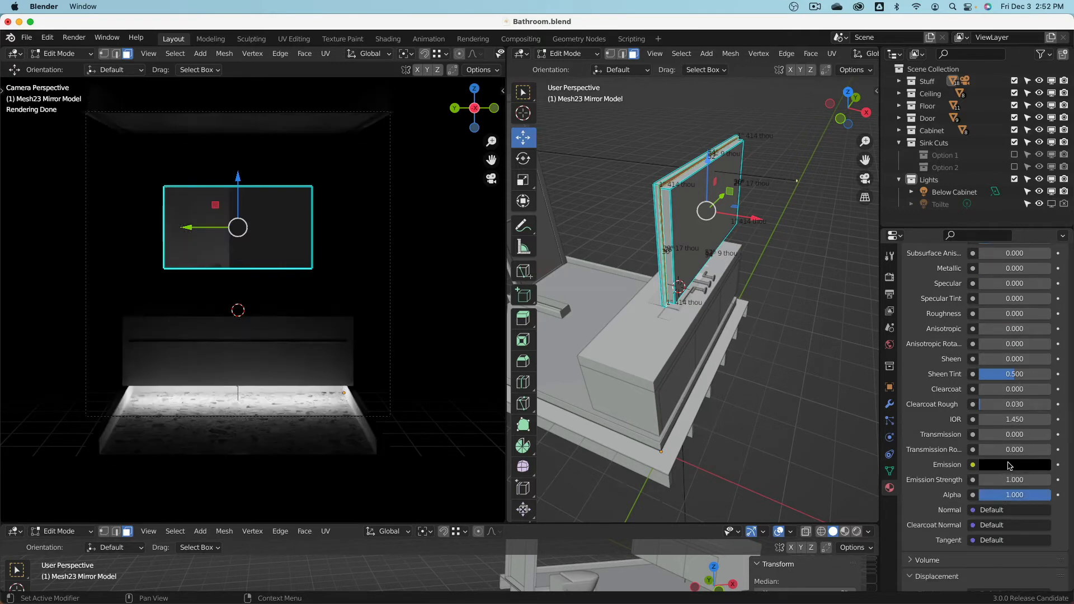
left_click(1010, 467)
left_click_drag(1041, 341, 1042, 286)
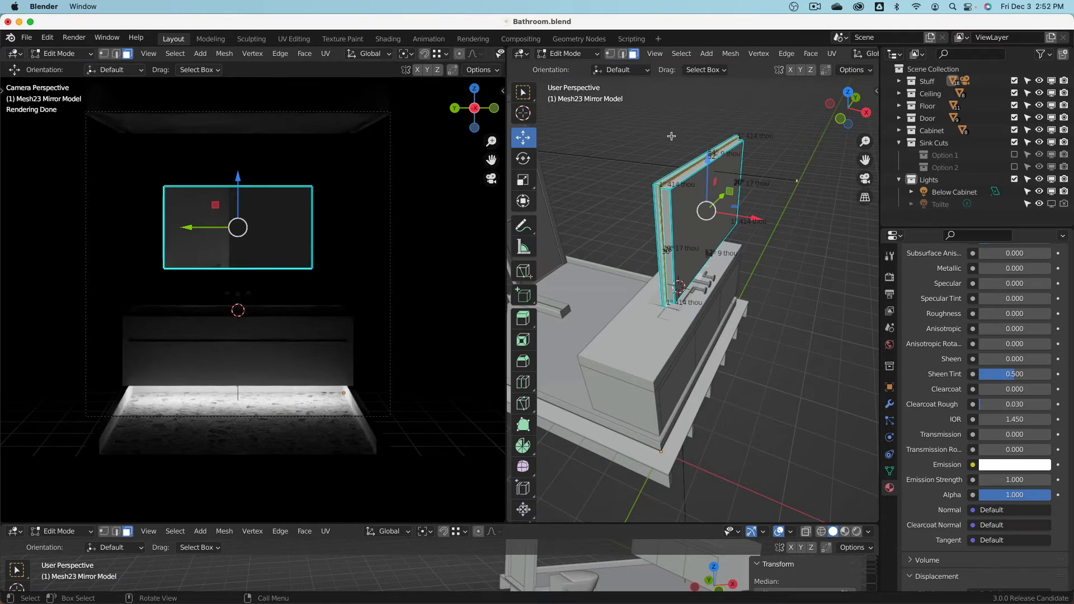
- Return to Object Mode and show all hidden objects again, including the walls around the mirror
key("Tab")
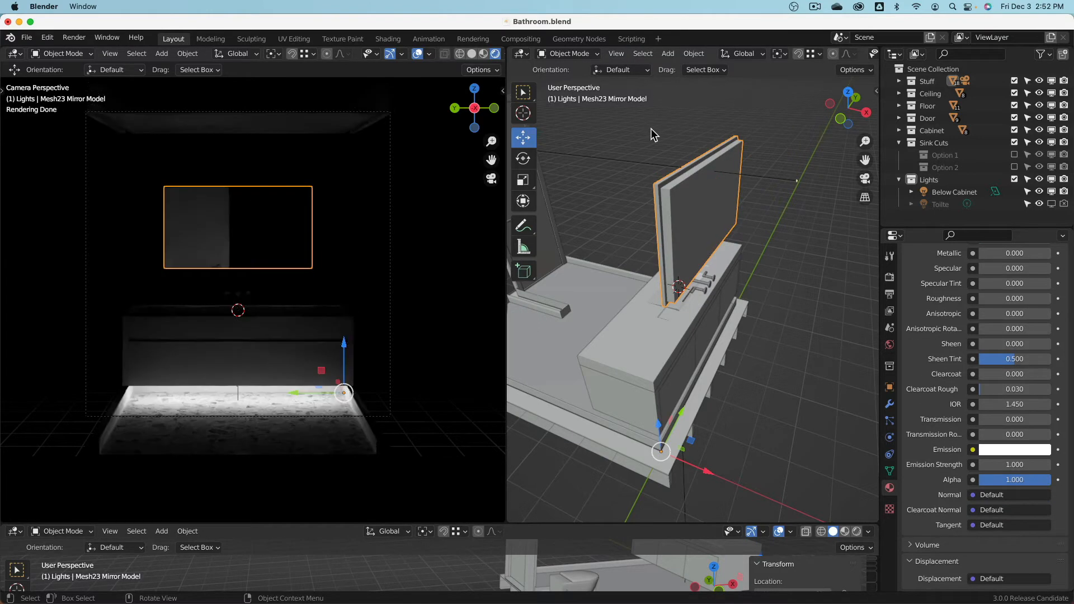
left_click(586, 54)
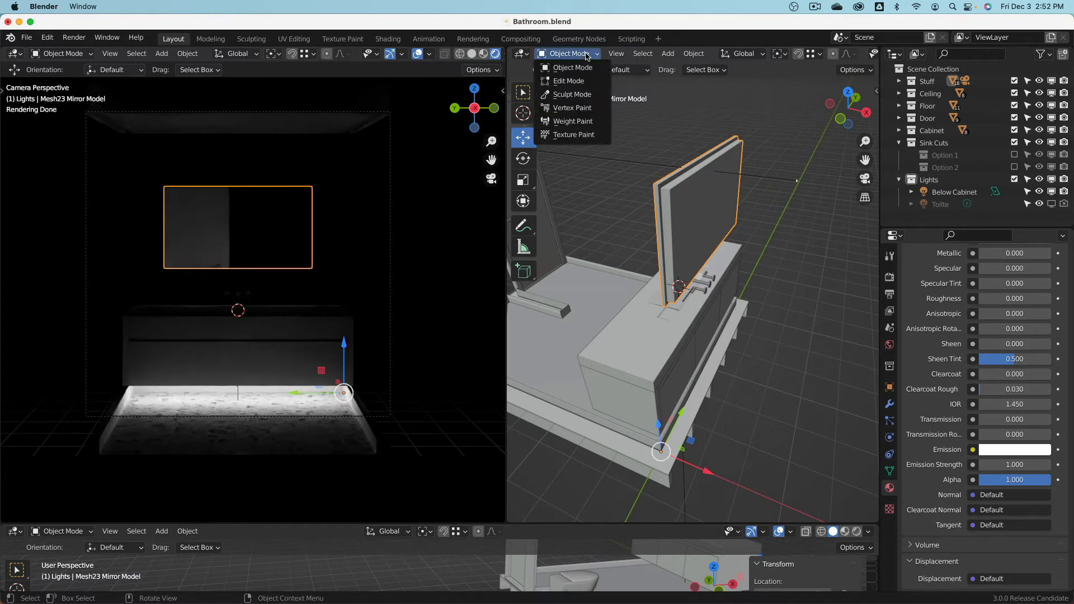
left_click(642, 54)
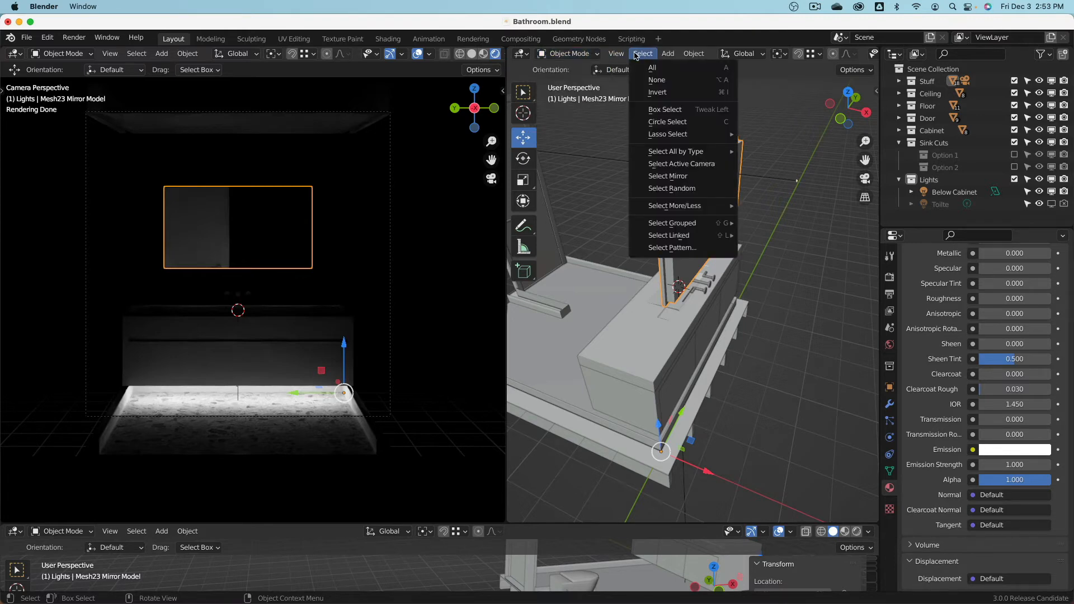
mouse_move(611, 56)
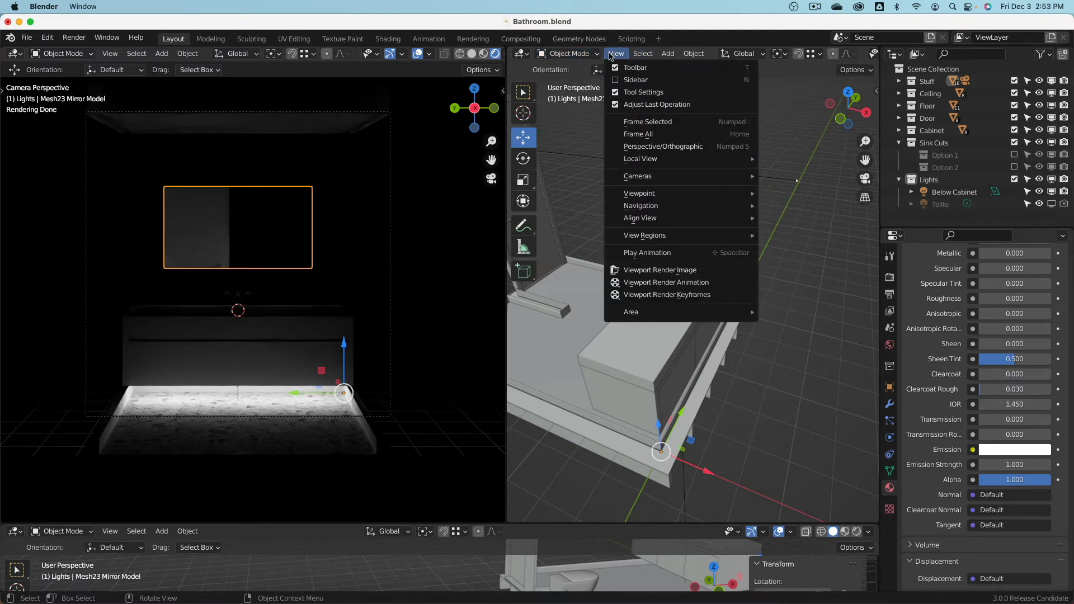
mouse_move(706, 53)
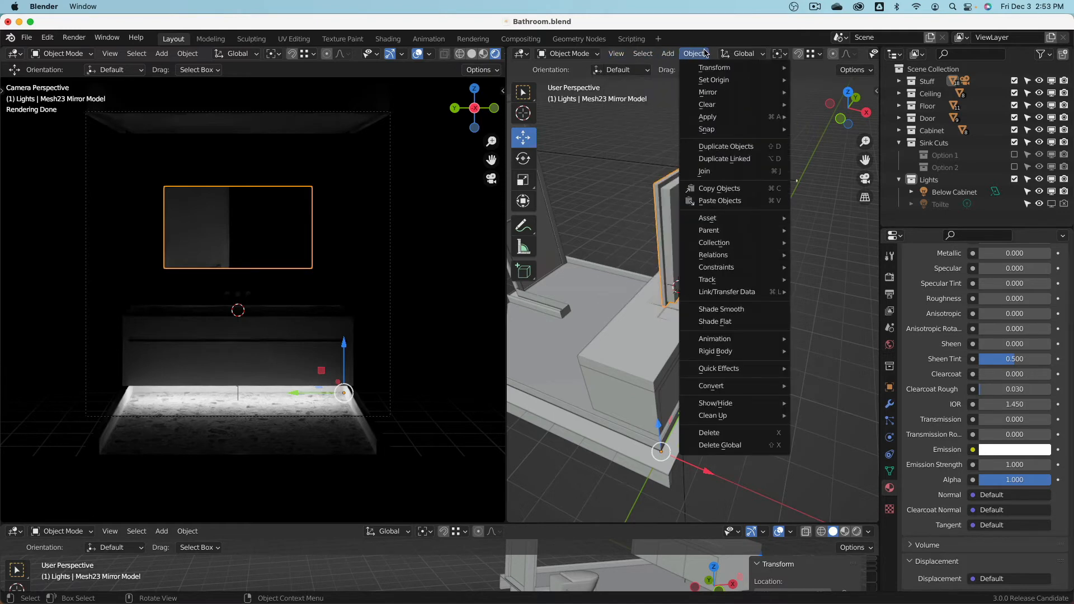
mouse_move(756, 403)
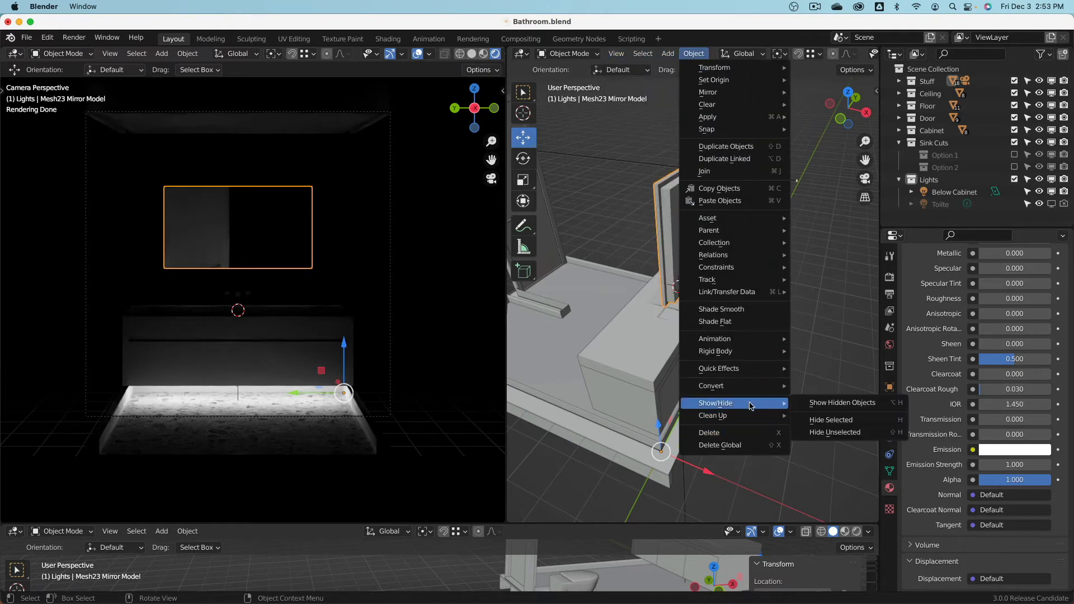
left_click(856, 407)
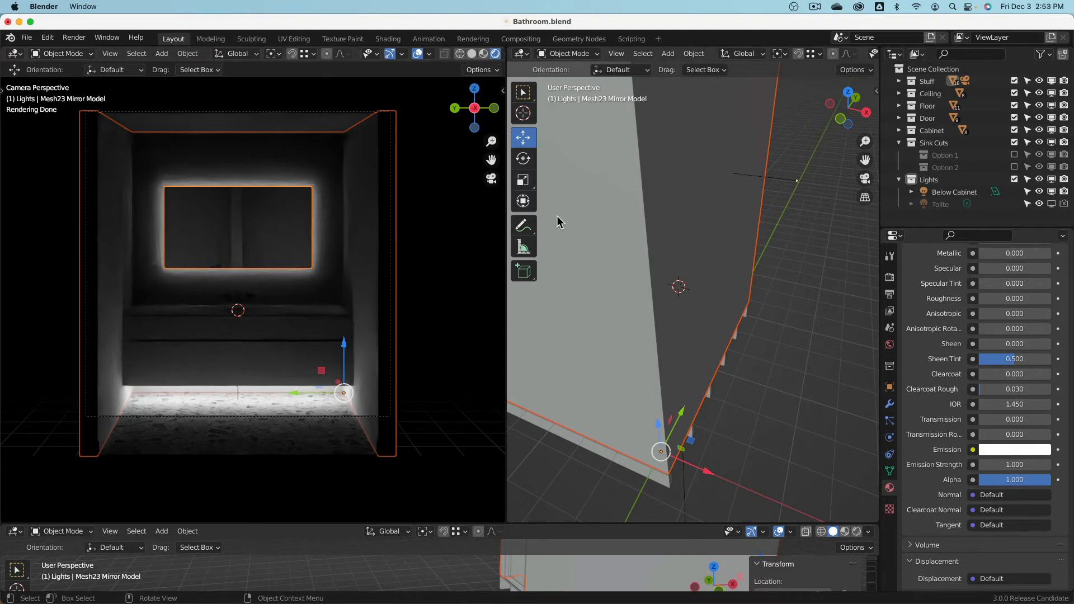
- Extend the glowing material's name to Mirror LED Backlight
scroll(693, 217, "down", 3)
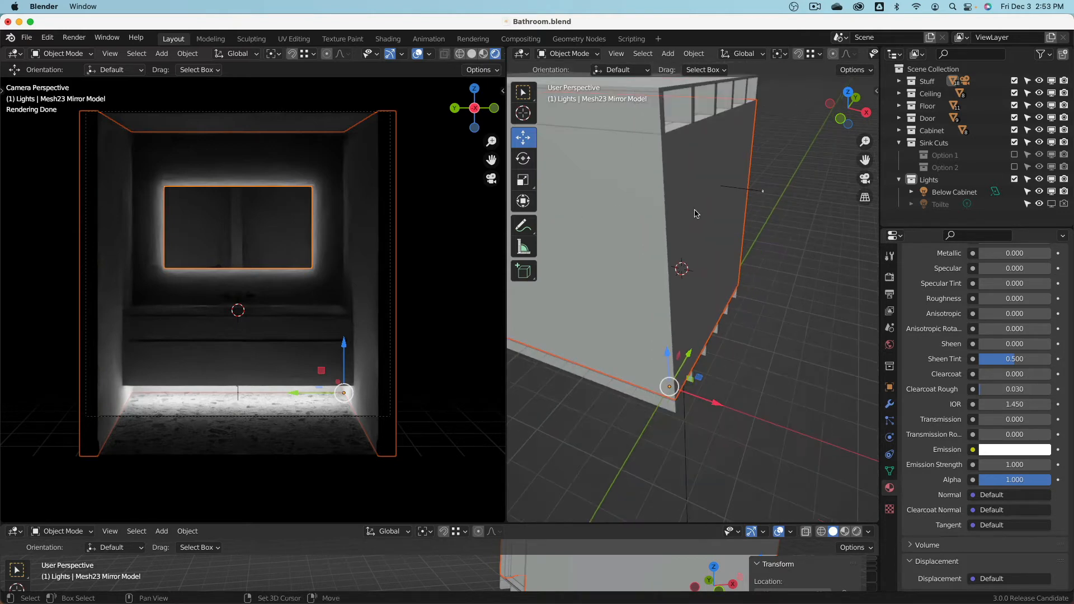
scroll(926, 336, "up", 8)
scroll(926, 336, "up", 4)
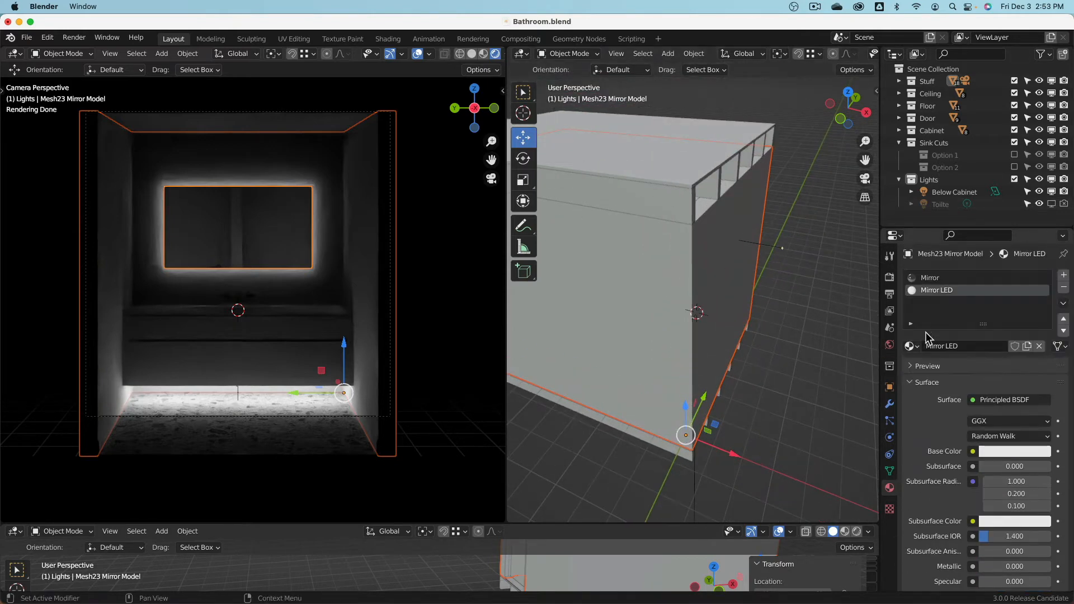
left_click(977, 347)
left_click(977, 348)
type("Backlight")
key("Return")
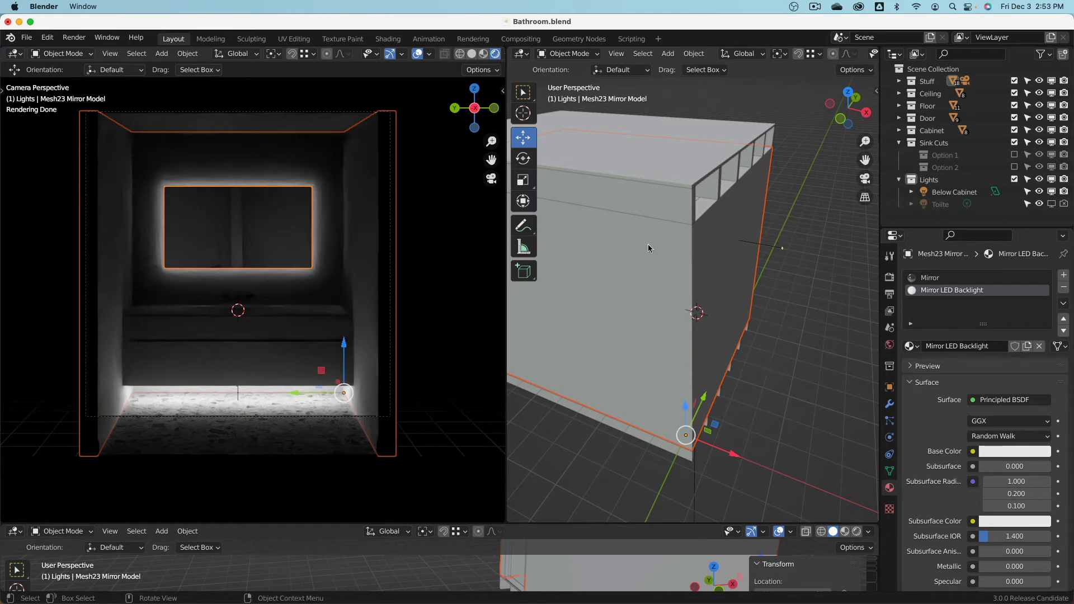
key("h")
mouse_move(692, 267)
middle_mouse_down()
mouse_move(722, 232)
mouse_move(673, 258)
middle_mouse_up()
key("alt+h")
- Hide the walls that block the view of the mirror
left_click(693, 250)
key("h")
scroll(696, 256, "up", 4)
- Hide the remaining wall around the mirror and open the mirror mesh in Edit Mode with its front face selected
left_click(698, 260)
scroll(694, 260, "up", 3)
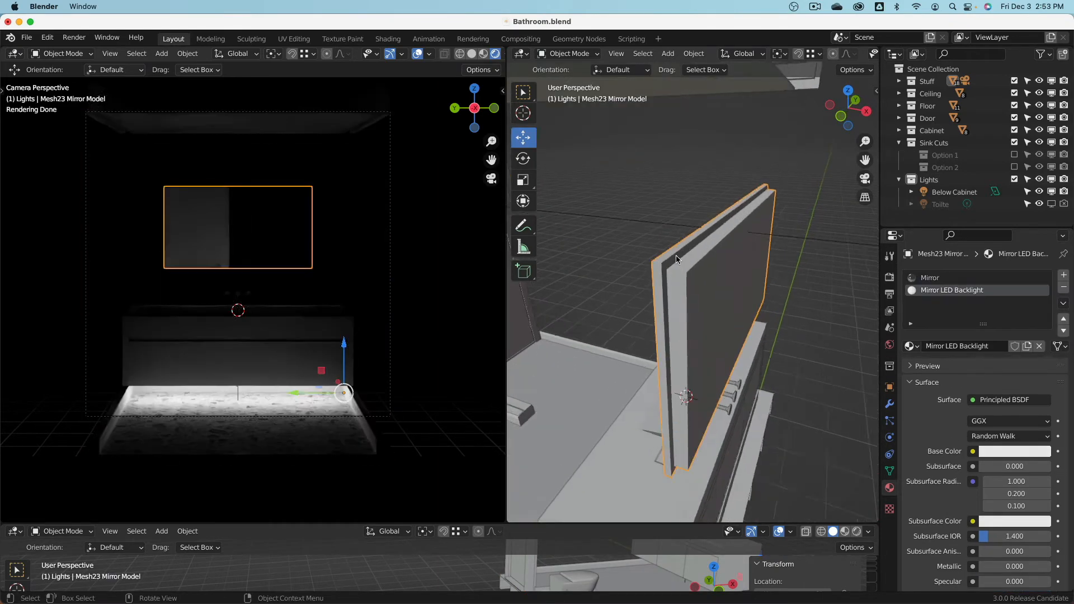
key("Tab")
scroll(659, 272, "up", 3)
middle_click_drag(660, 273, 794, 287)
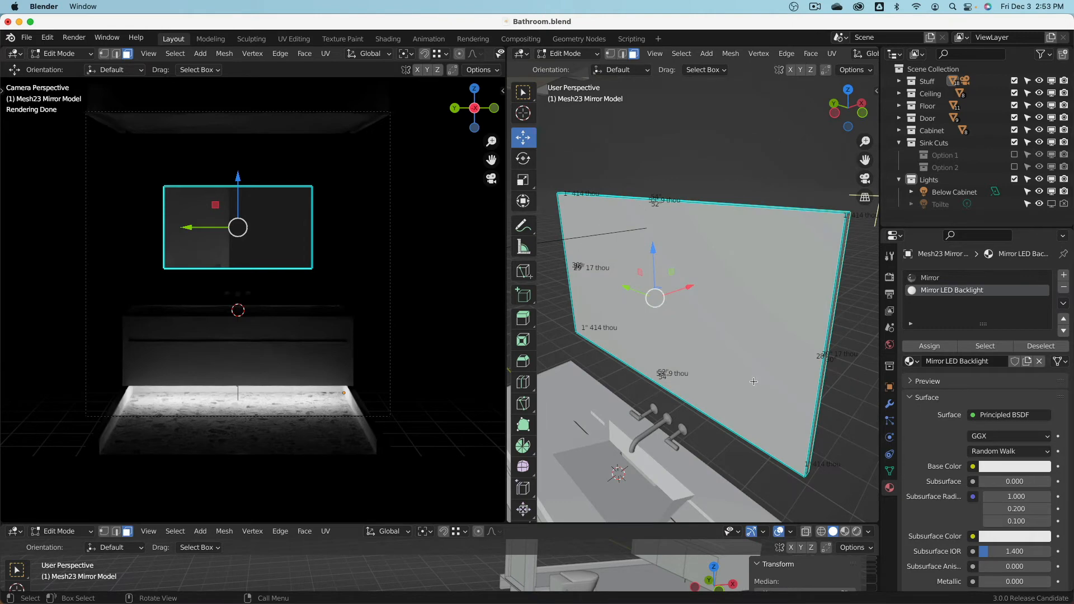
scroll(613, 195, "down", 3)
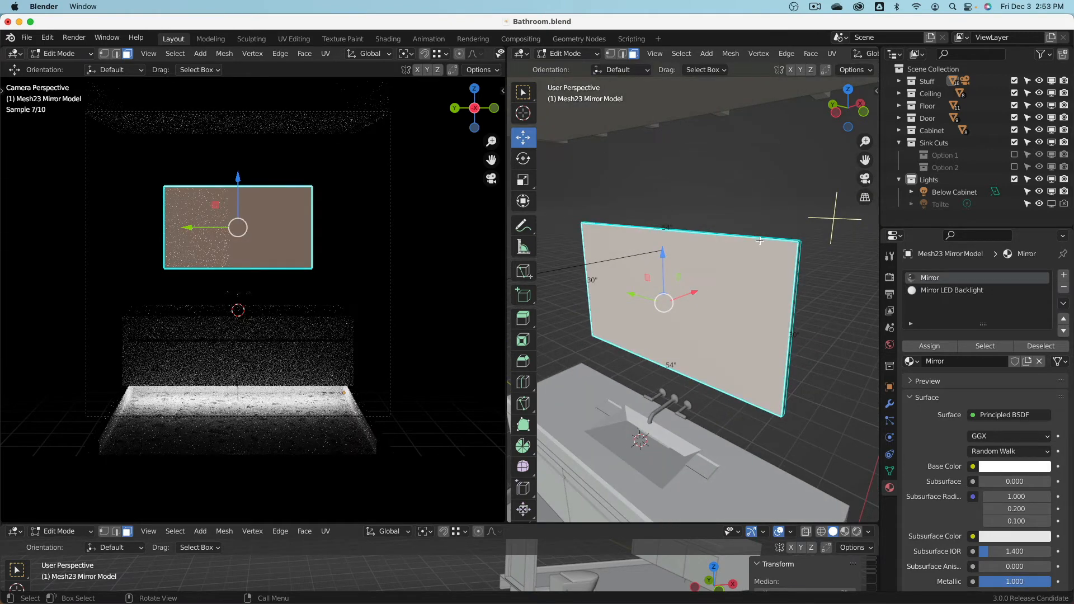
- Inset the mirror's front face with a thickness of 1 inch
key("i")
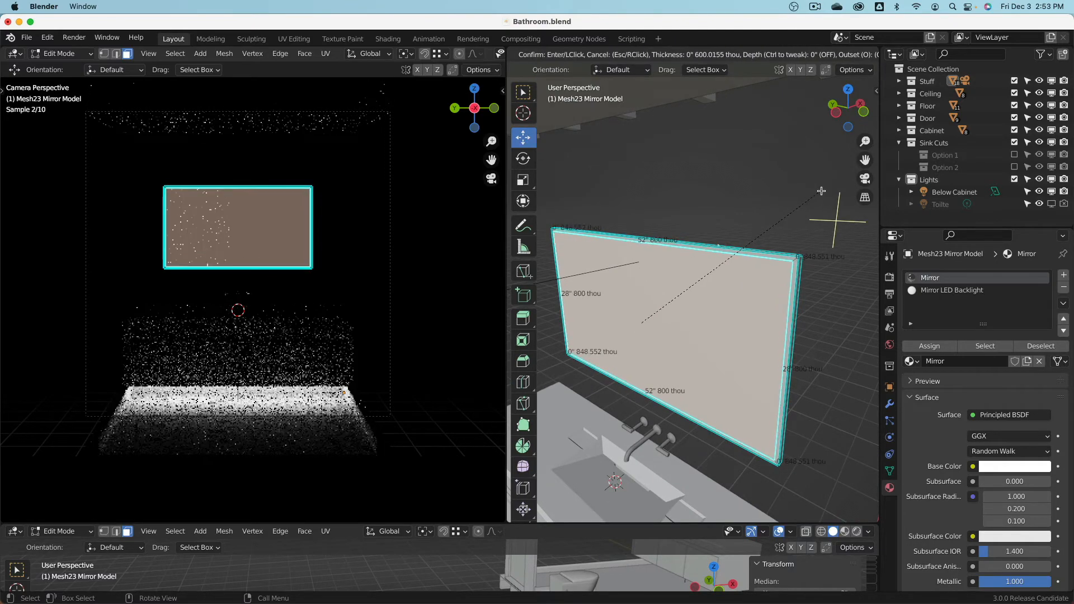
left_click(811, 207)
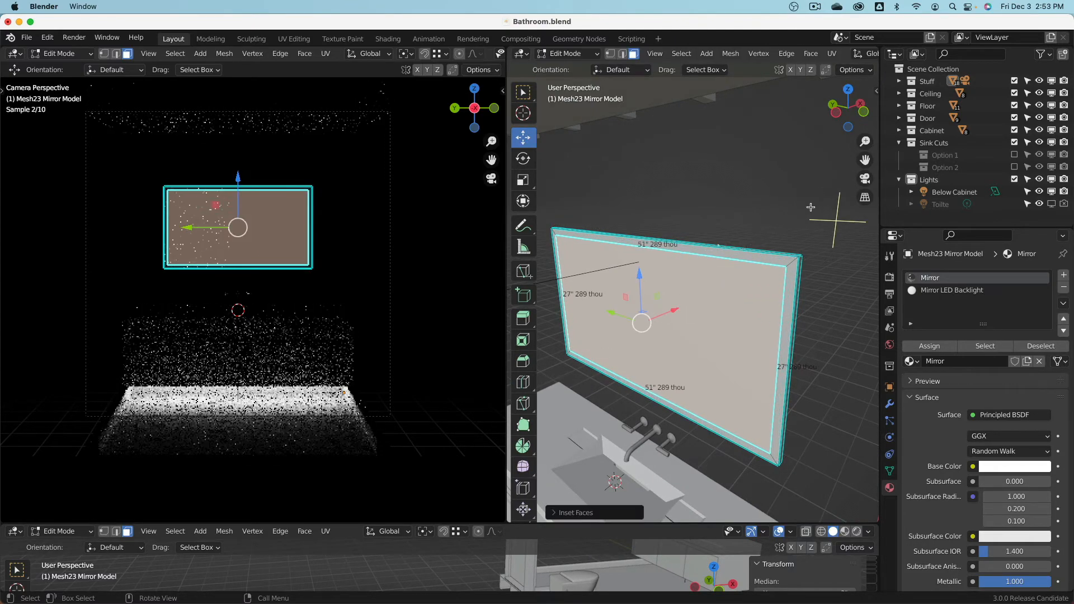
left_click(573, 513)
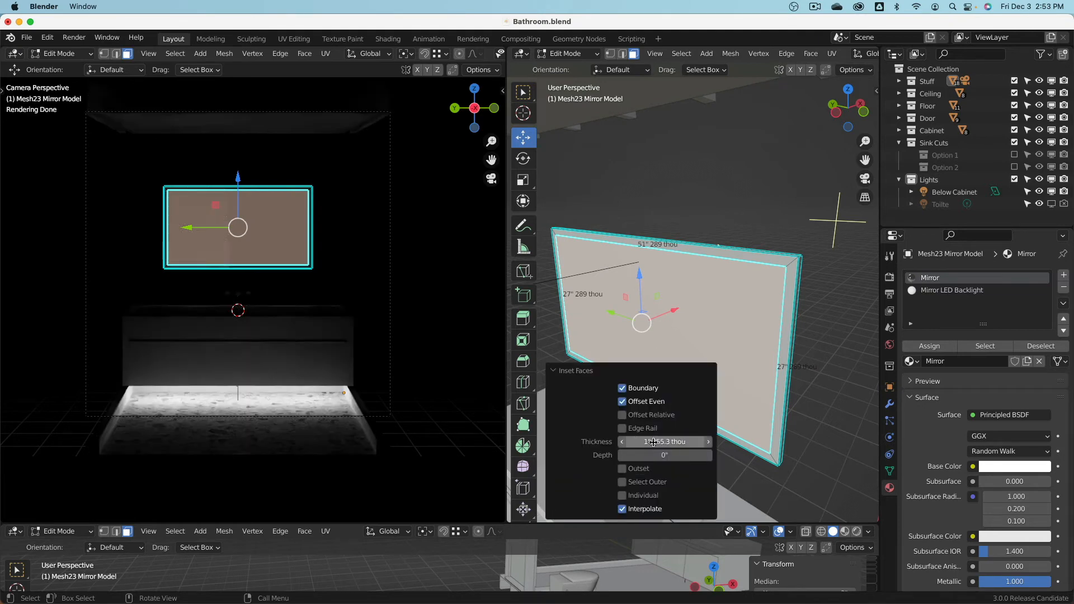
left_click(630, 446)
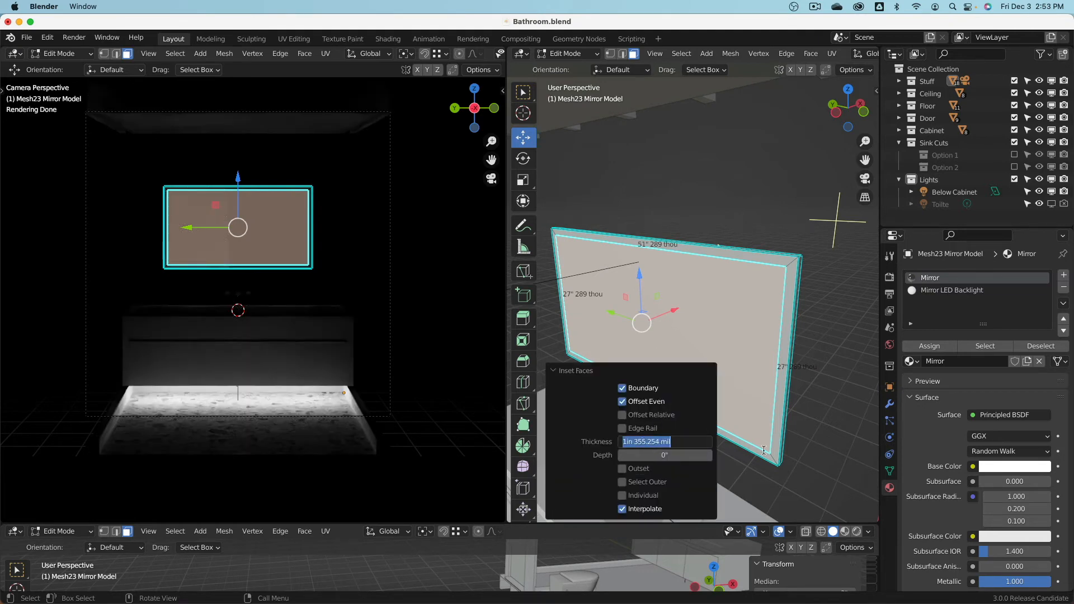
type("1")
key("Return")
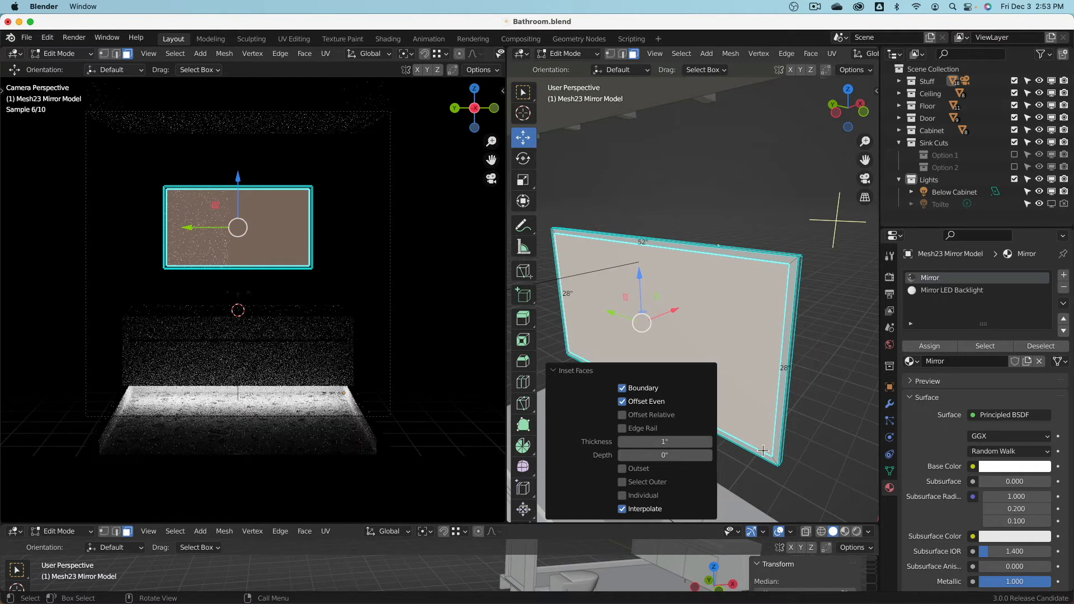
mouse_move(759, 278)
middle_mouse_down()
mouse_move(772, 278)
mouse_move(751, 272)
mouse_move(766, 279)
middle_mouse_up()
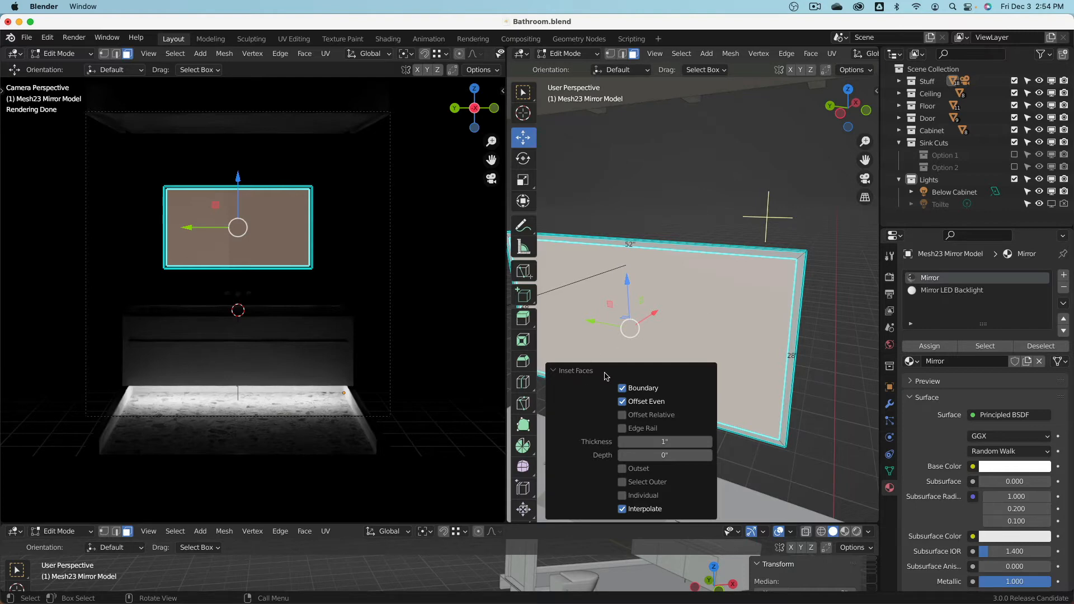
left_click(554, 372)
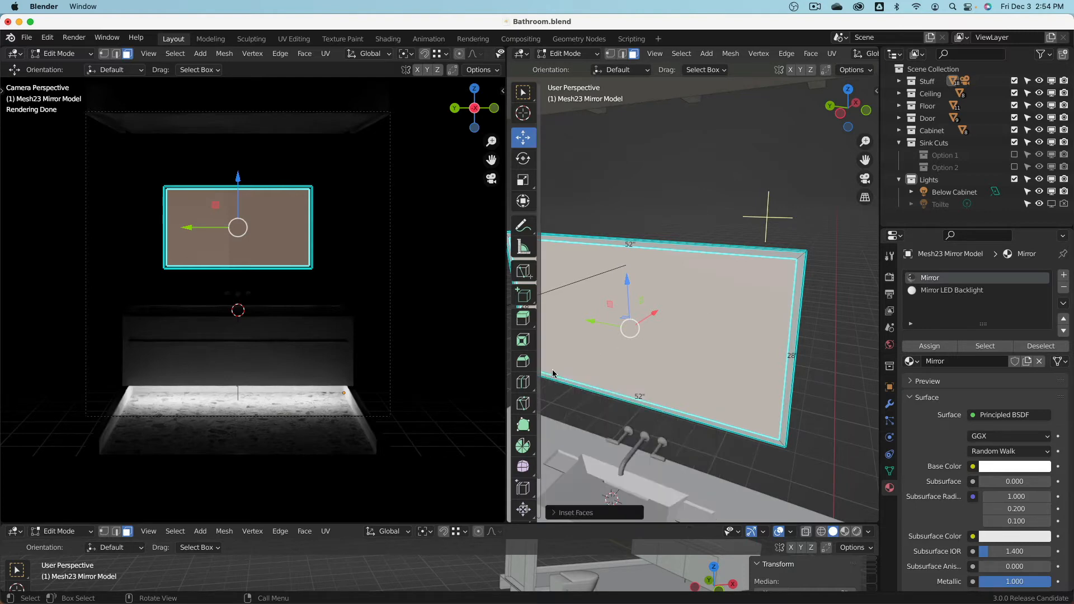
- Select the ring of border faces around the mirror's front and add a new material named Mirror LED Front
middle_click_drag(699, 343, 632, 128)
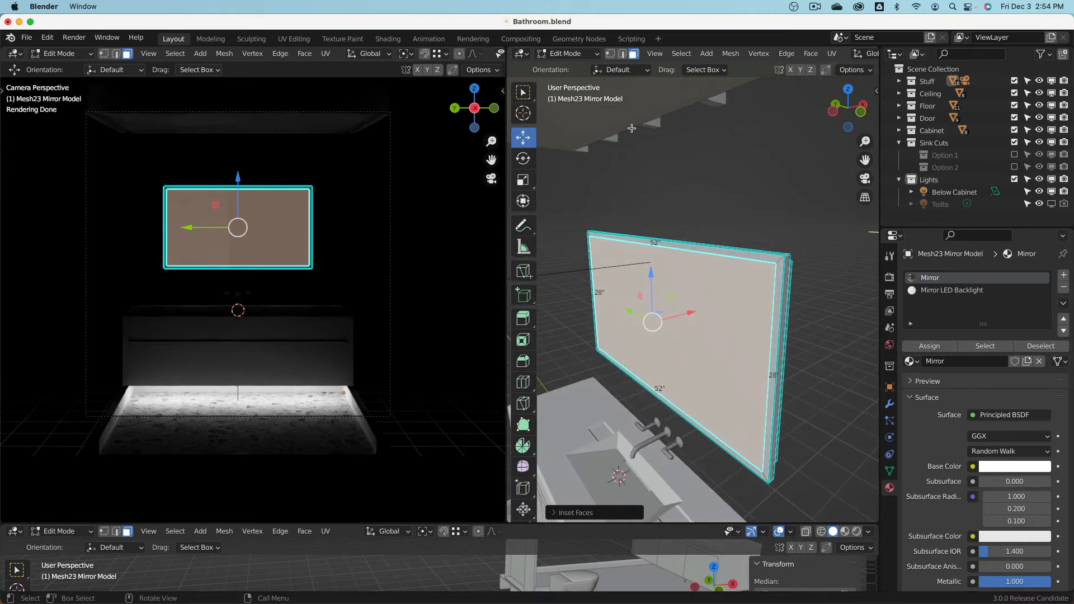
scroll(782, 223, "up", 2)
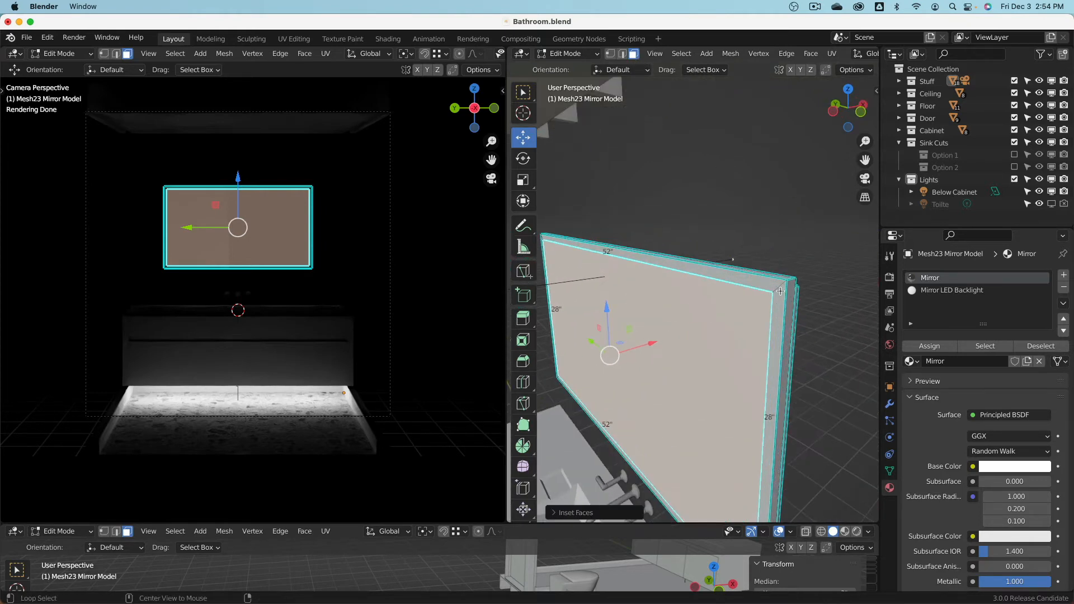
mouse_move(778, 289)
middle_mouse_down()
mouse_move(694, 299)
mouse_move(799, 216)
mouse_move(775, 274)
mouse_move(706, 289)
mouse_move(774, 278)
middle_mouse_up()
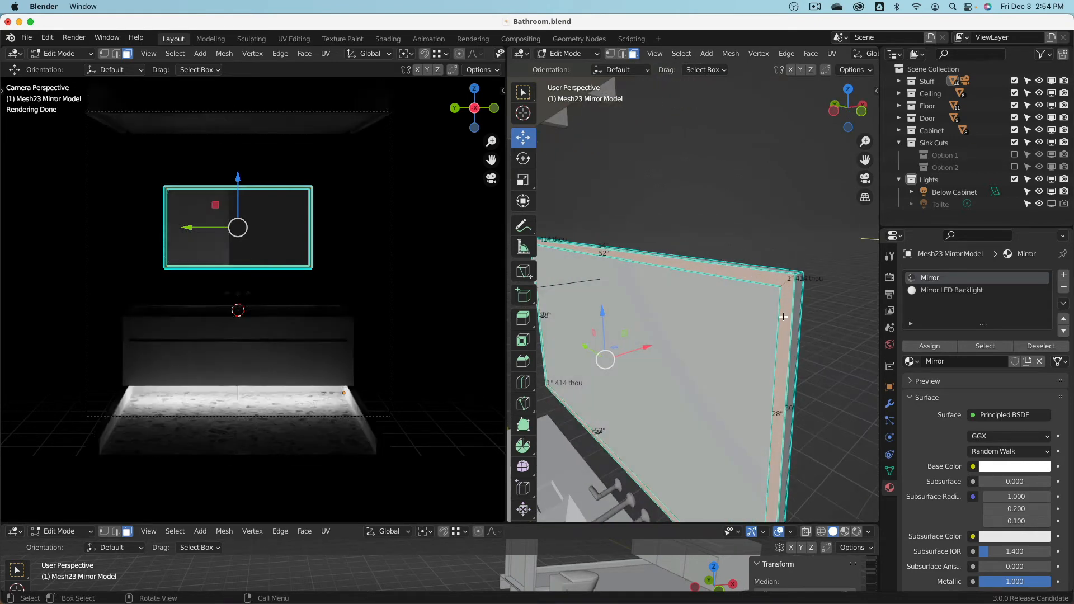
left_click(1064, 276)
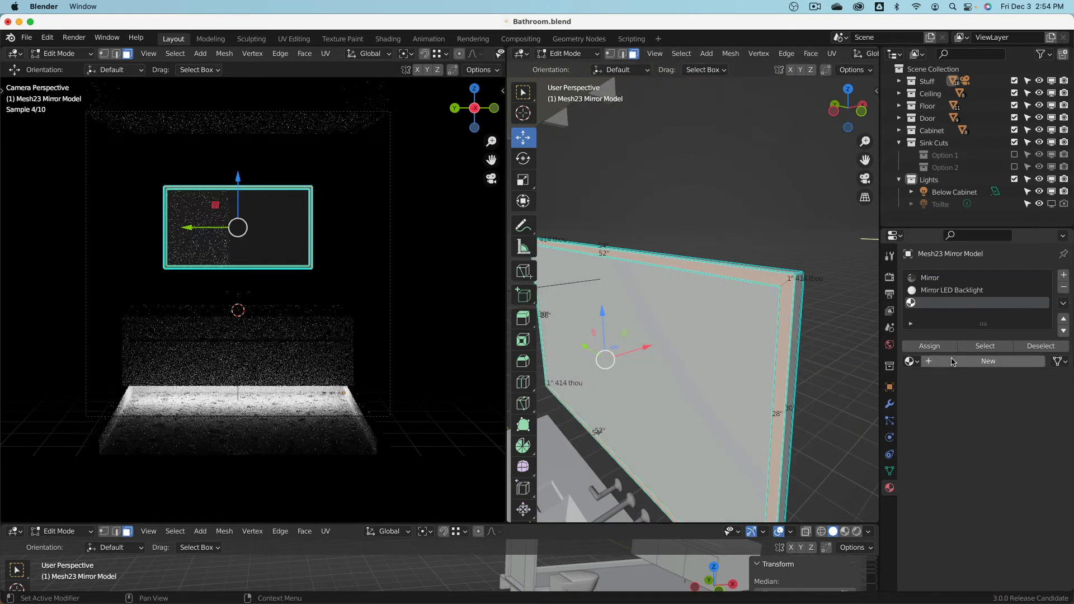
left_click(958, 362)
double_click(960, 361)
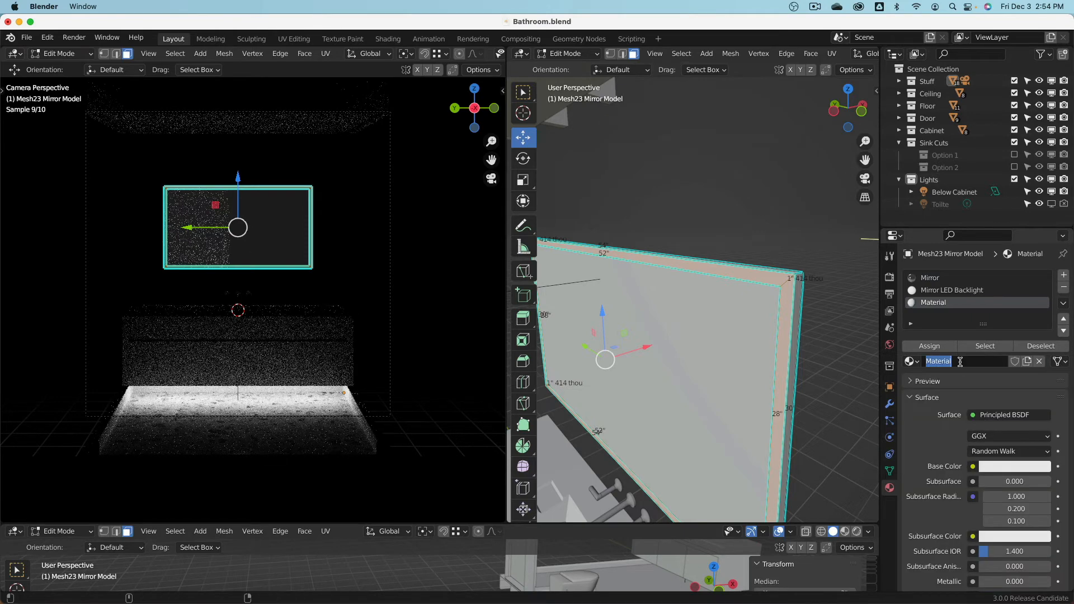
type("Mirror")
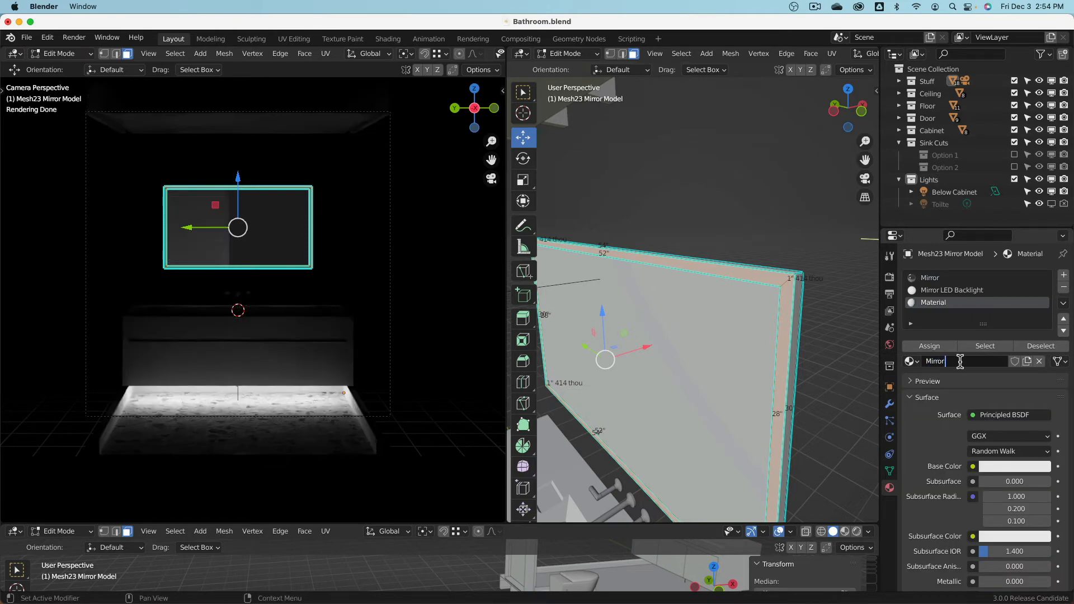
type(" LED Front")
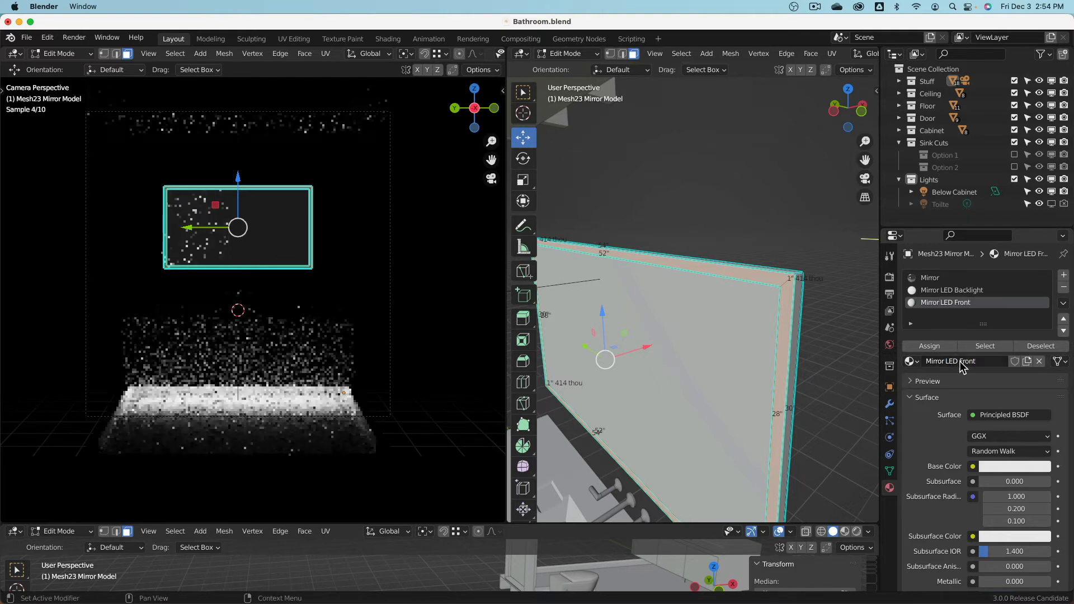
key("Return")
- Set the Mirror LED Front material's specular and roughness to 0 and its emission color to white
scroll(987, 494, "down", 5)
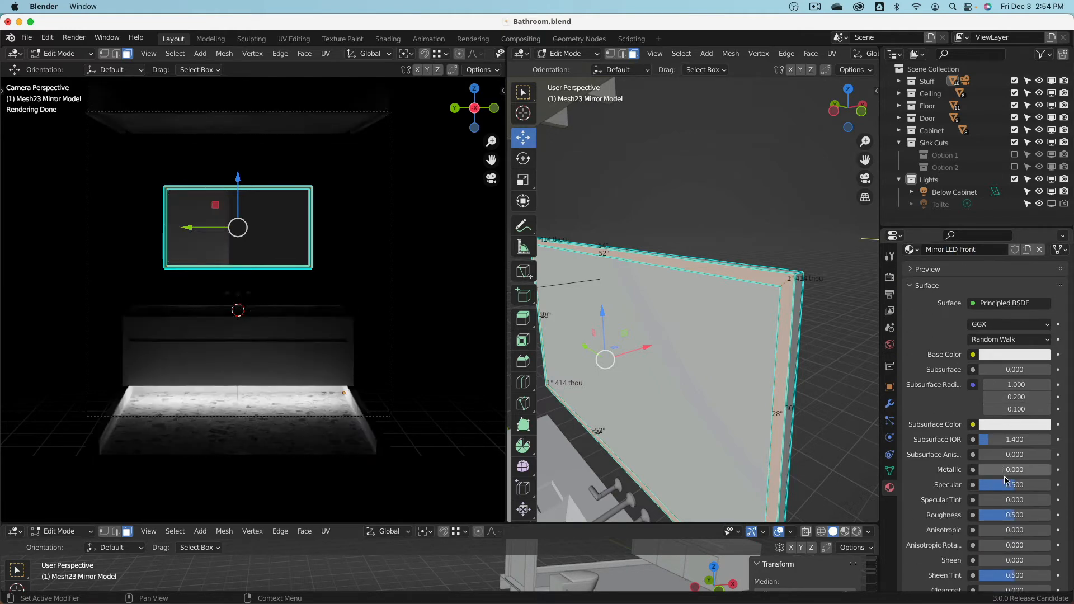
left_click_drag(1013, 484, 975, 484)
left_click_drag(1023, 513, 984, 513)
scroll(1034, 491, "down", 8)
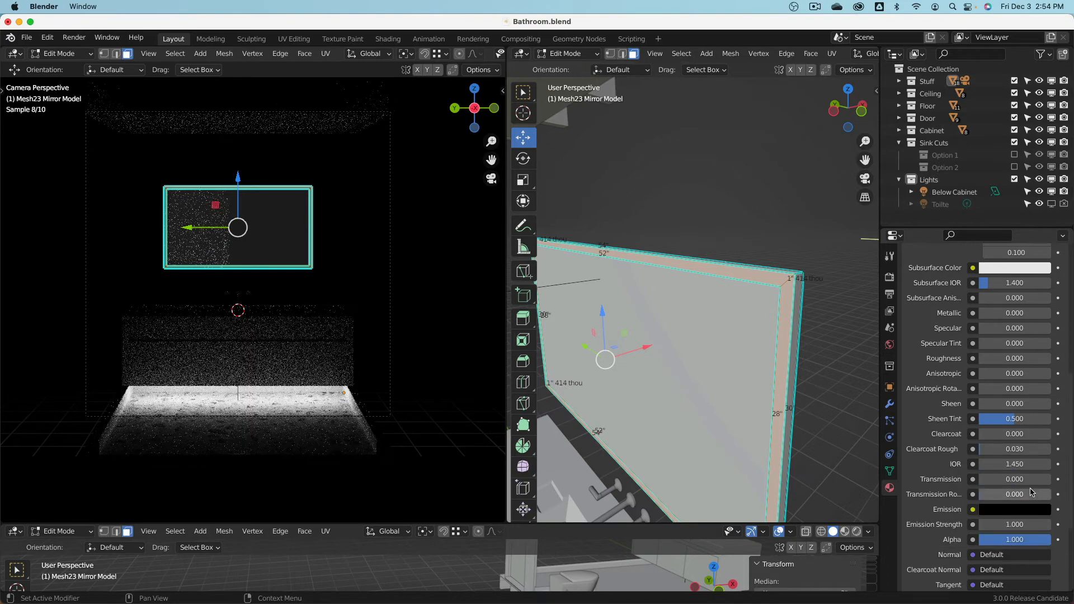
left_click(1015, 464)
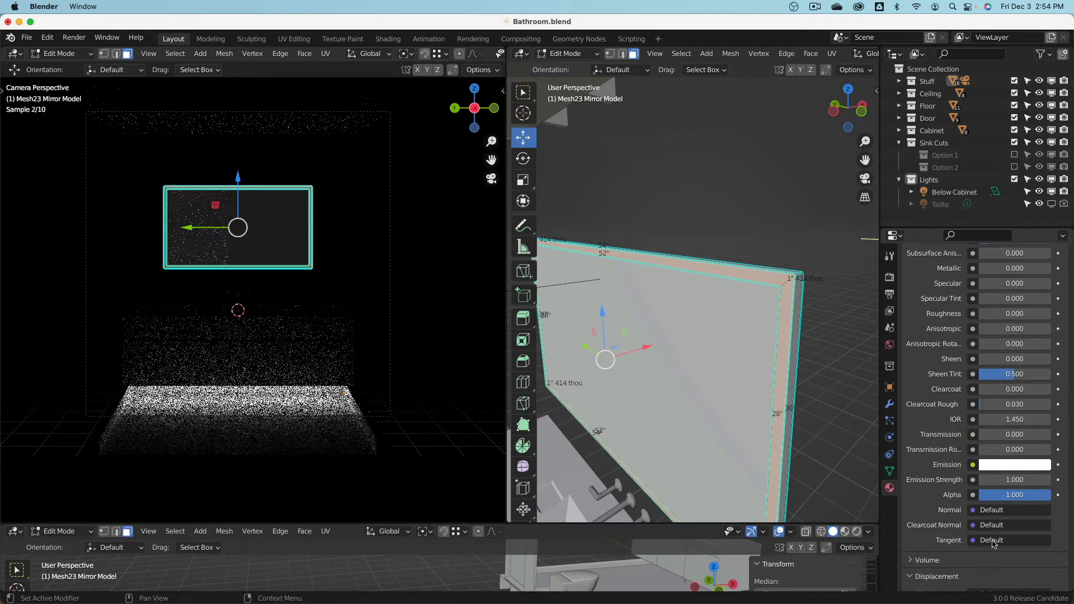
- Assign the Mirror LED Front material to the selected border faces of the mirror
key("Tab")
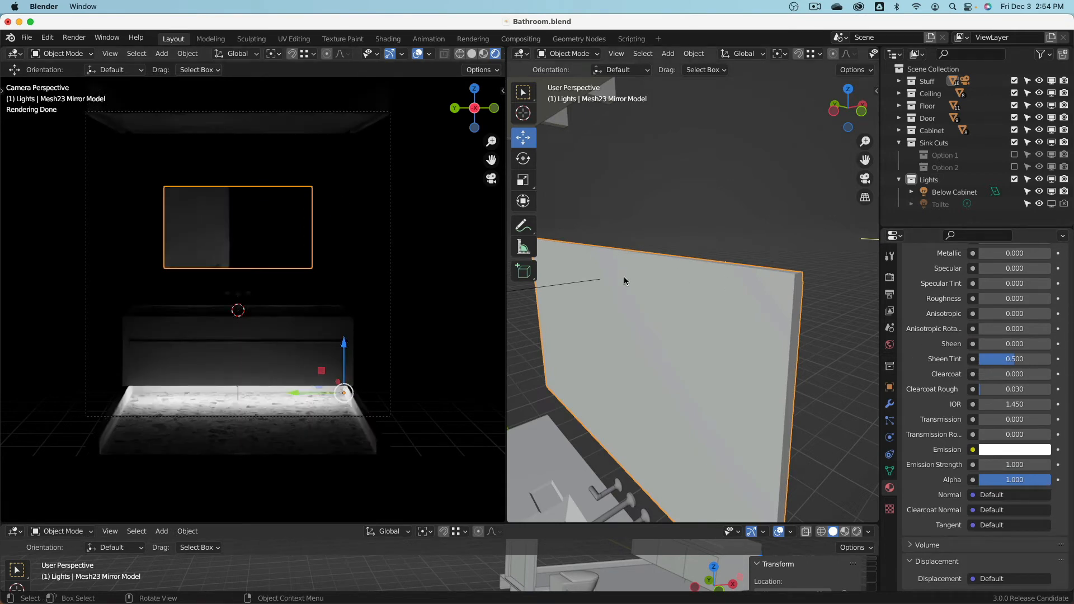
key("Tab")
scroll(944, 354, "up", 12)
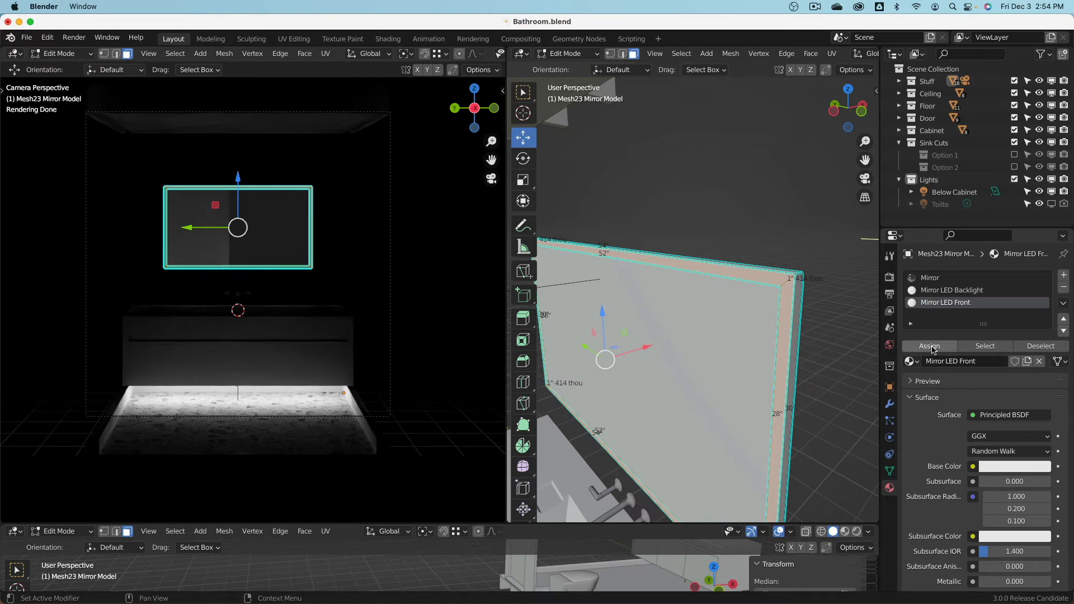
left_click(930, 347)
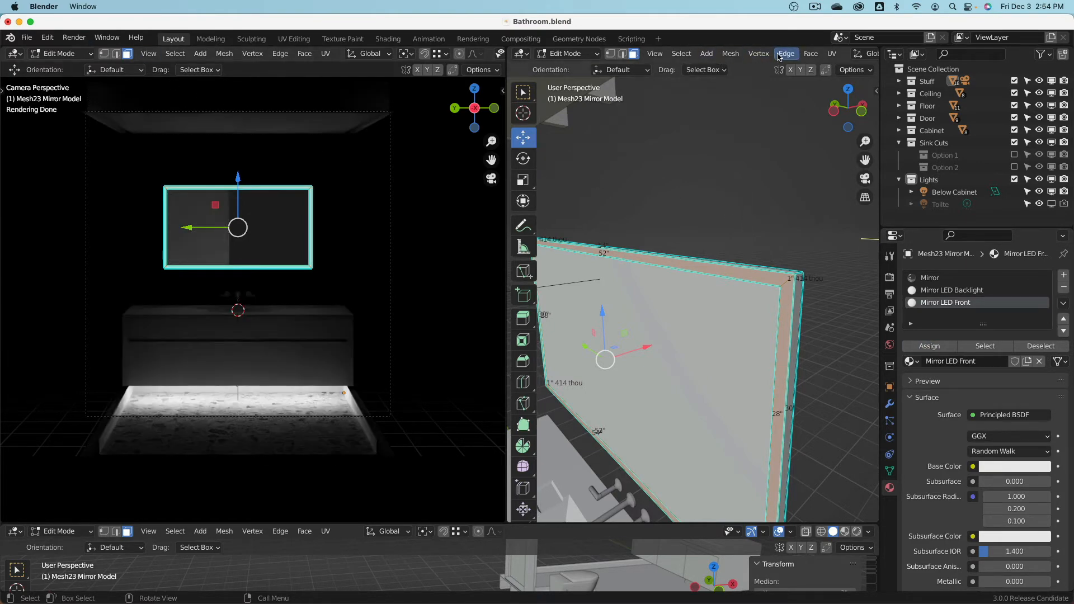
- Return to Object Mode and show all hidden objects
key("Tab")
left_click(694, 53)
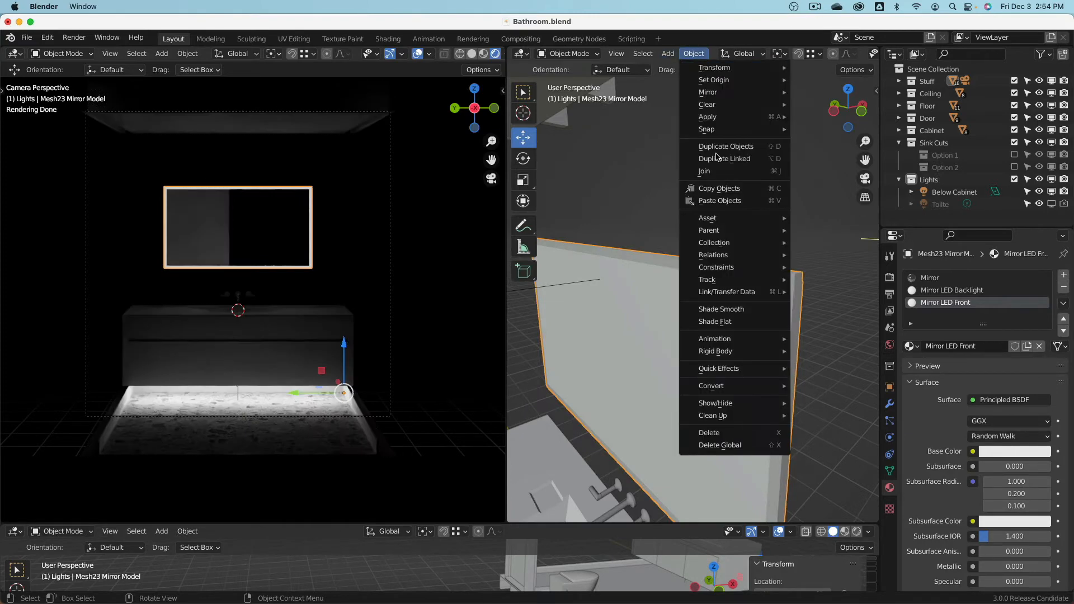
mouse_move(722, 403)
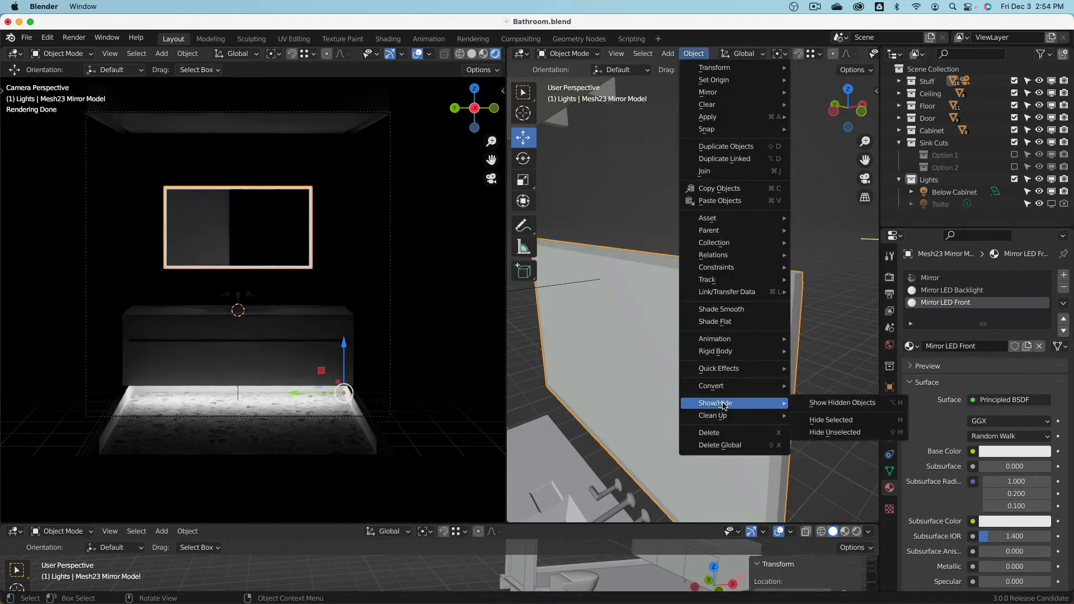
left_click(858, 405)
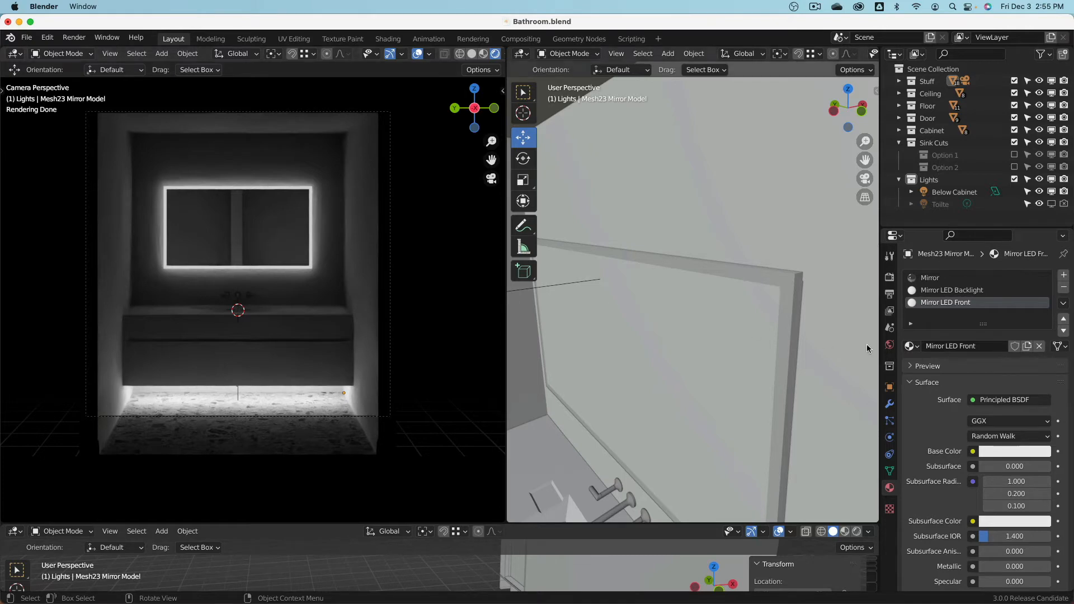
- Examine the mirror's corner and front border up close with the walls shown
middle_click_drag(812, 290, 777, 334)
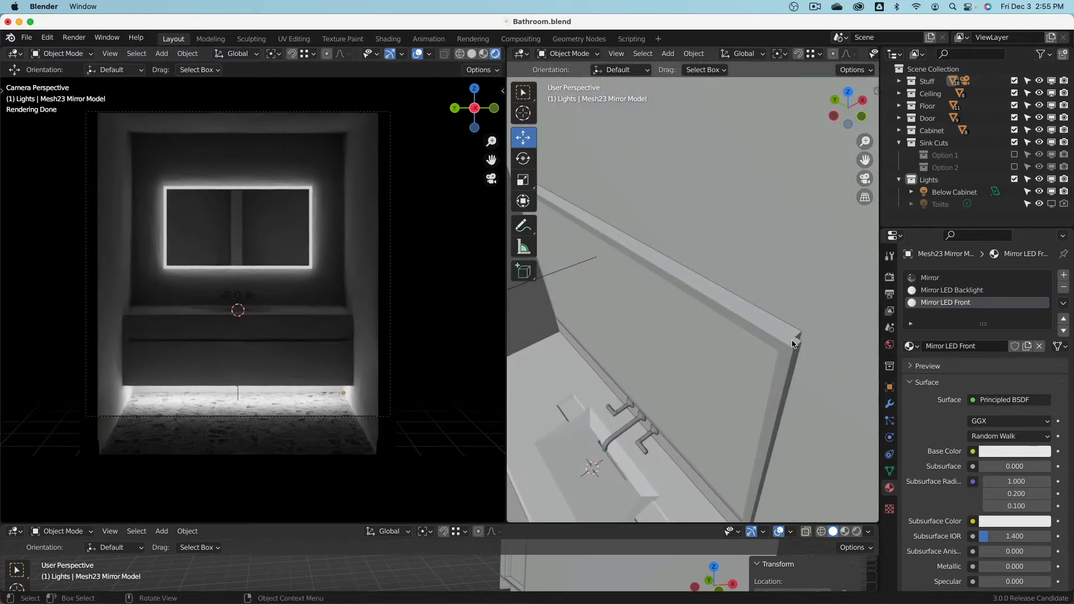
scroll(792, 341, "down", 3)
scroll(791, 341, "up", 3)
mouse_move(792, 341)
middle_mouse_down()
mouse_move(745, 324)
mouse_move(789, 333)
middle_mouse_up()
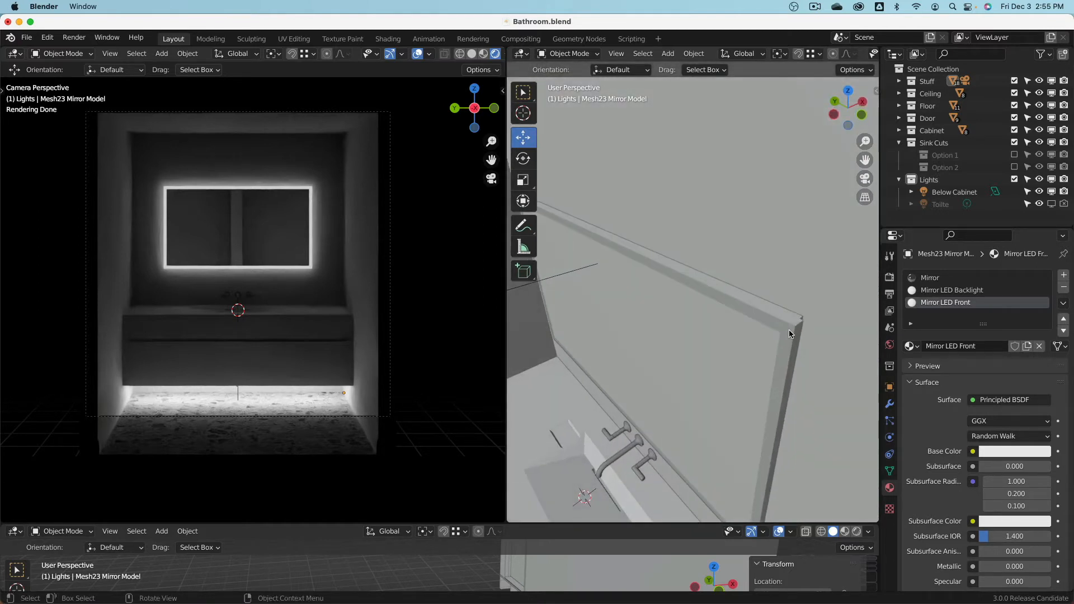
scroll(777, 336, "down", 5)
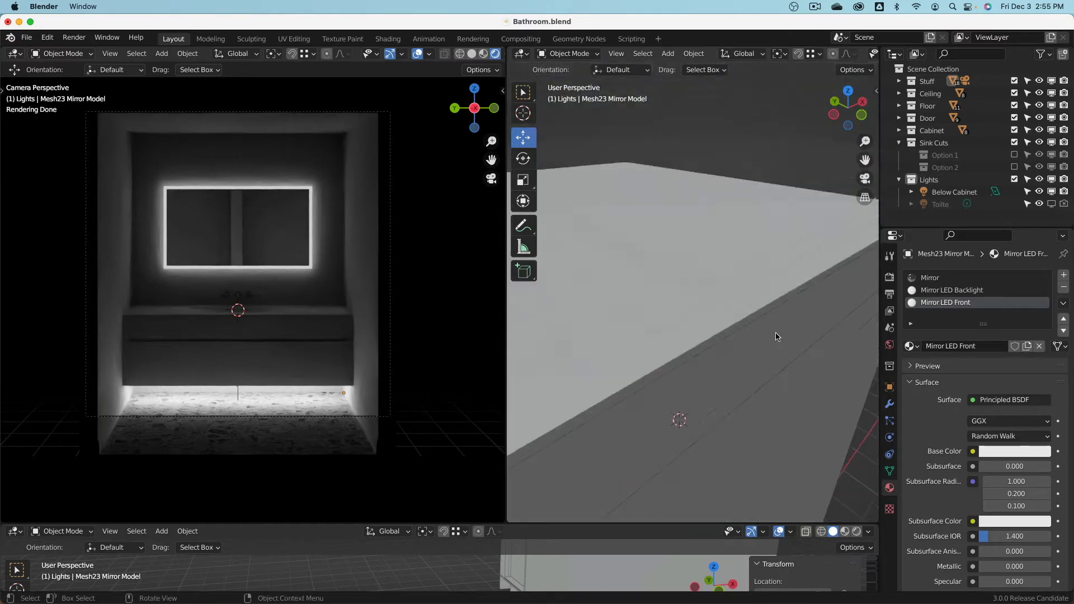
scroll(771, 337, "up", 5)
scroll(770, 337, "down", 5)
scroll(770, 336, "up", 5)
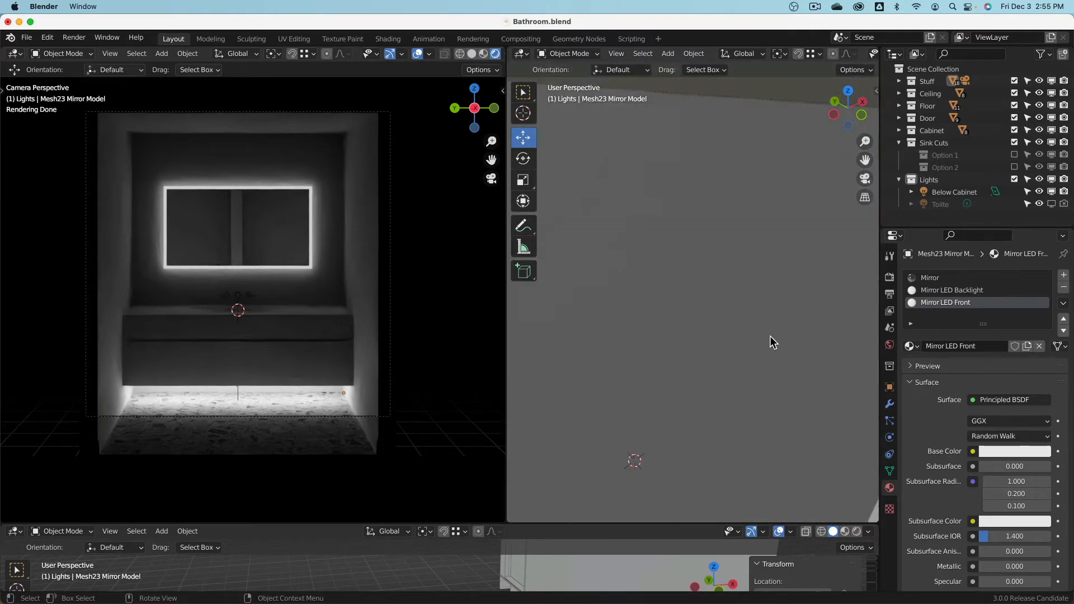
scroll(770, 336, "down", 5)
scroll(770, 336, "up", 5)
- Set the working viewport's clip end distance to 0.1 inch
key("n")
left_click(873, 144)
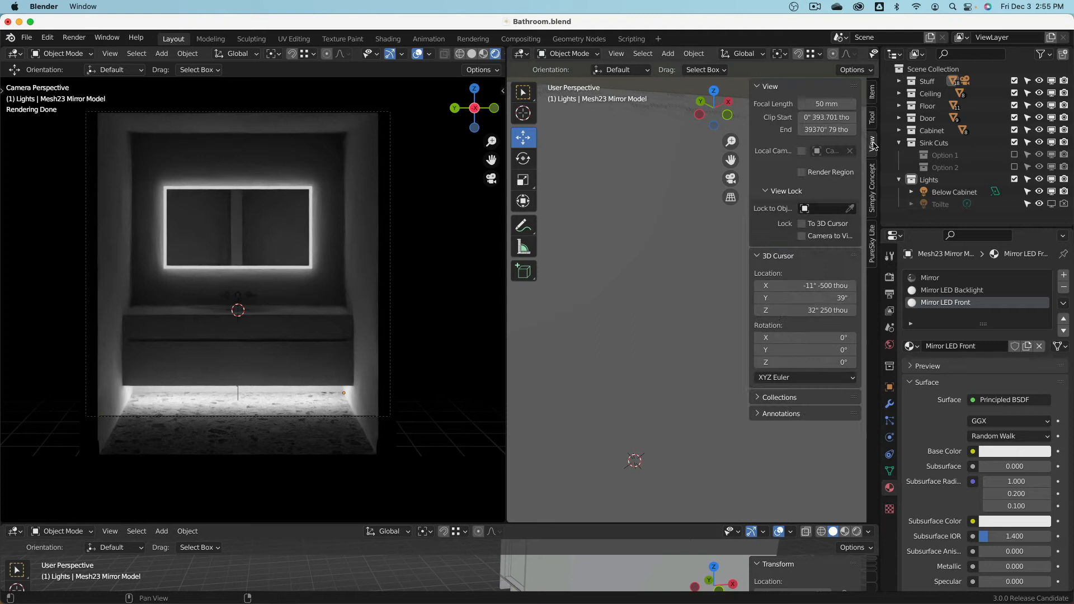
left_click(838, 132)
type("0.1")
key("Return")
key("n")
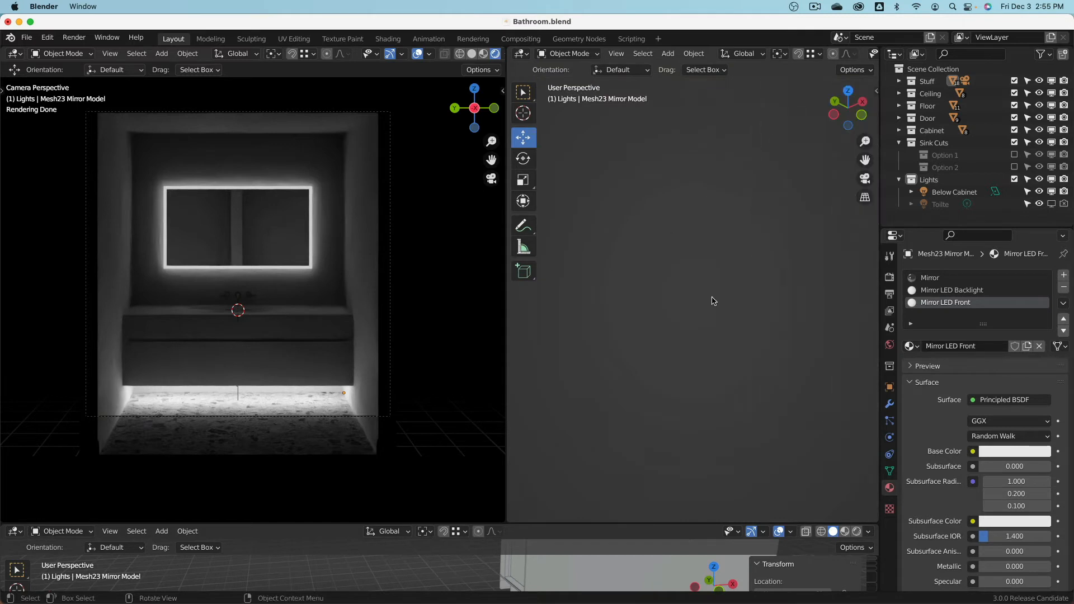
- Change the working viewport's clip end distance to 0.5 inch
key("n")
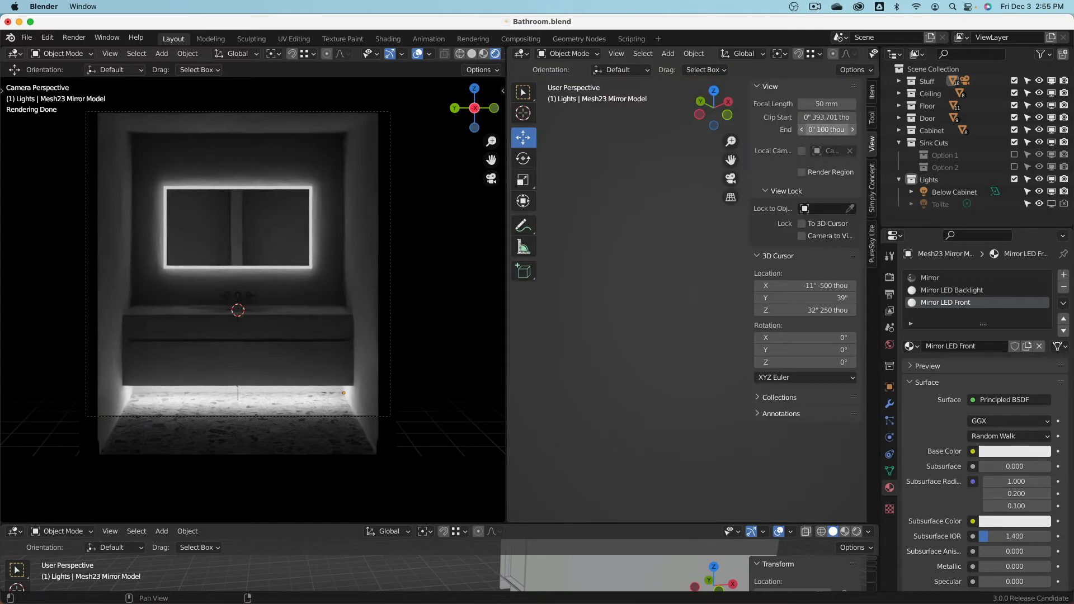
left_click(829, 129)
type(".5")
key("Return")
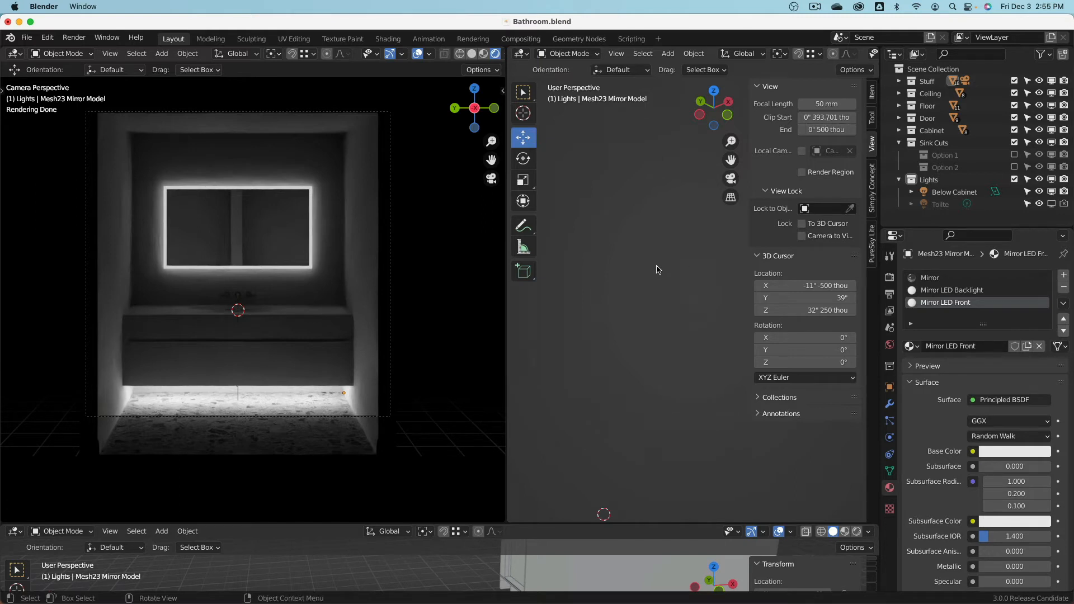
key("n")
- Select all objects and set the working viewport's clip end distance to 240 inches
middle_click_drag(658, 300, 661, 277)
key("a")
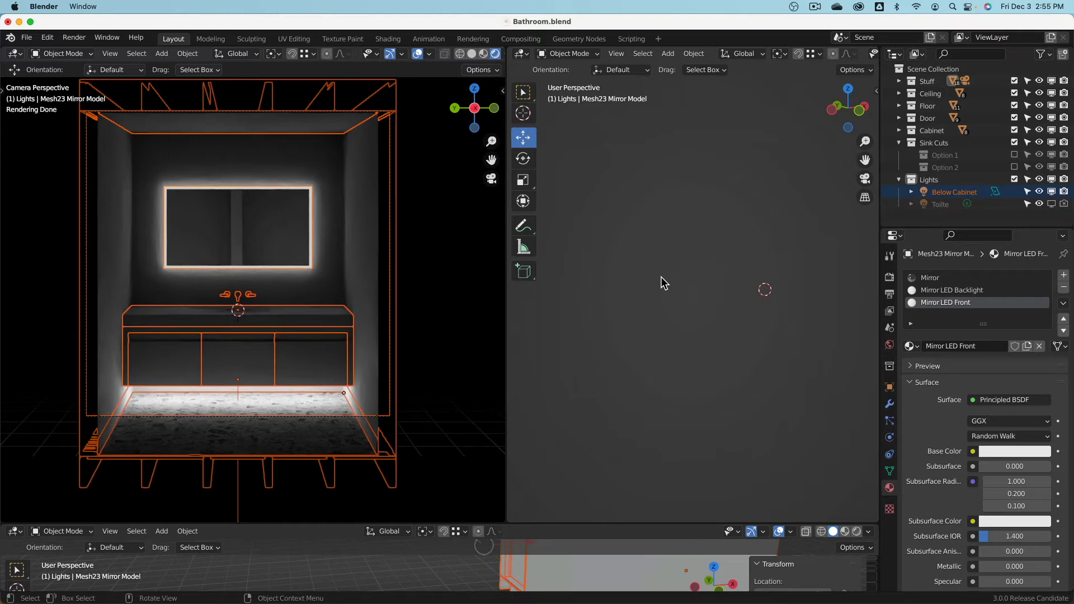
key("n")
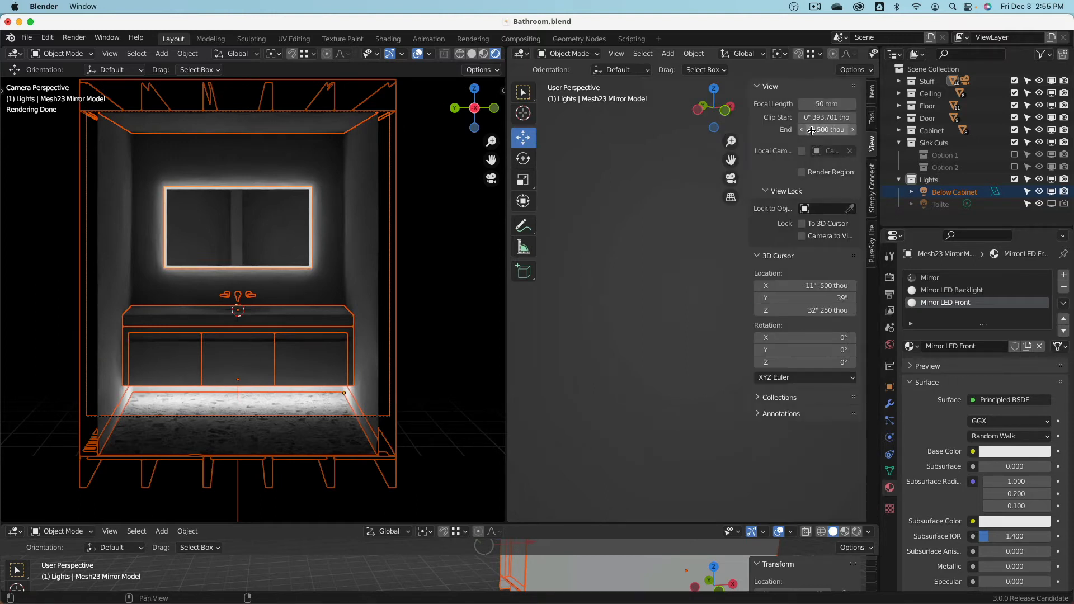
mouse_move(813, 129)
left_mouse_down()
mouse_move(879, 130)
mouse_move(818, 137)
left_mouse_up()
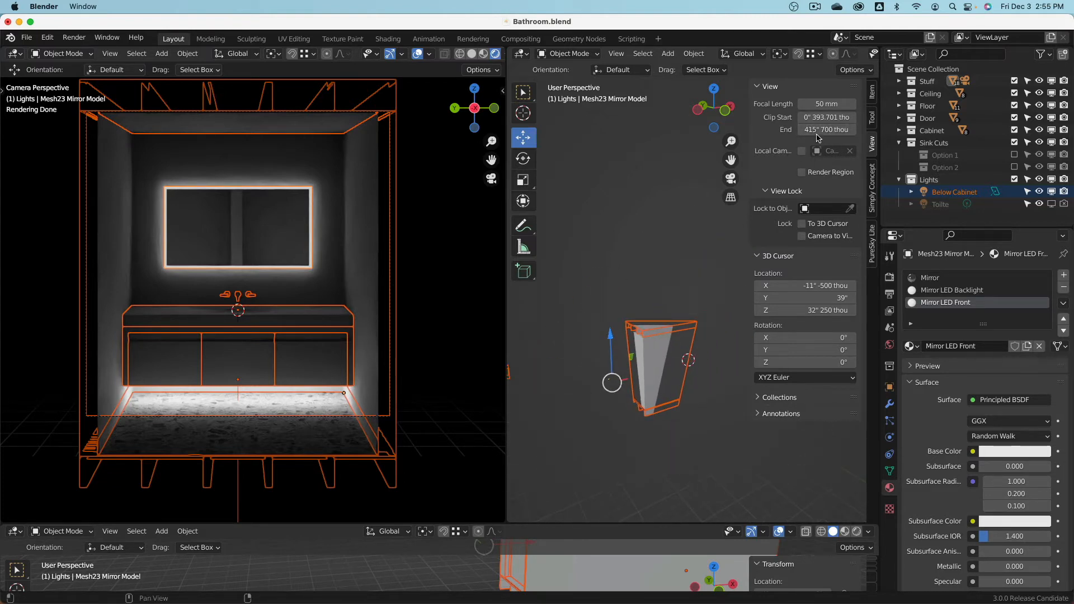
left_click(818, 128)
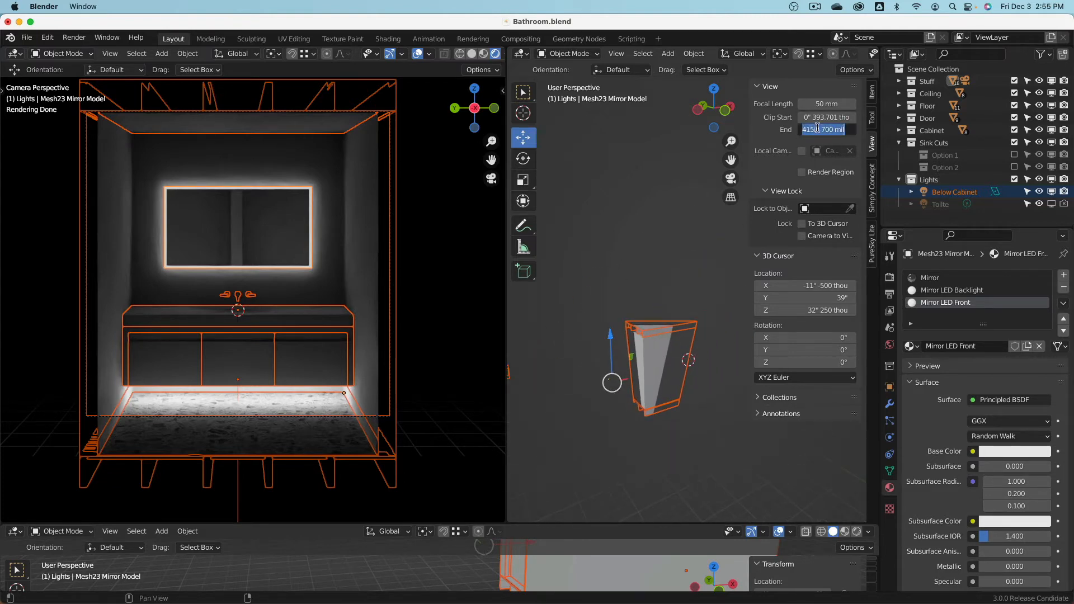
type("20")
key("Return")
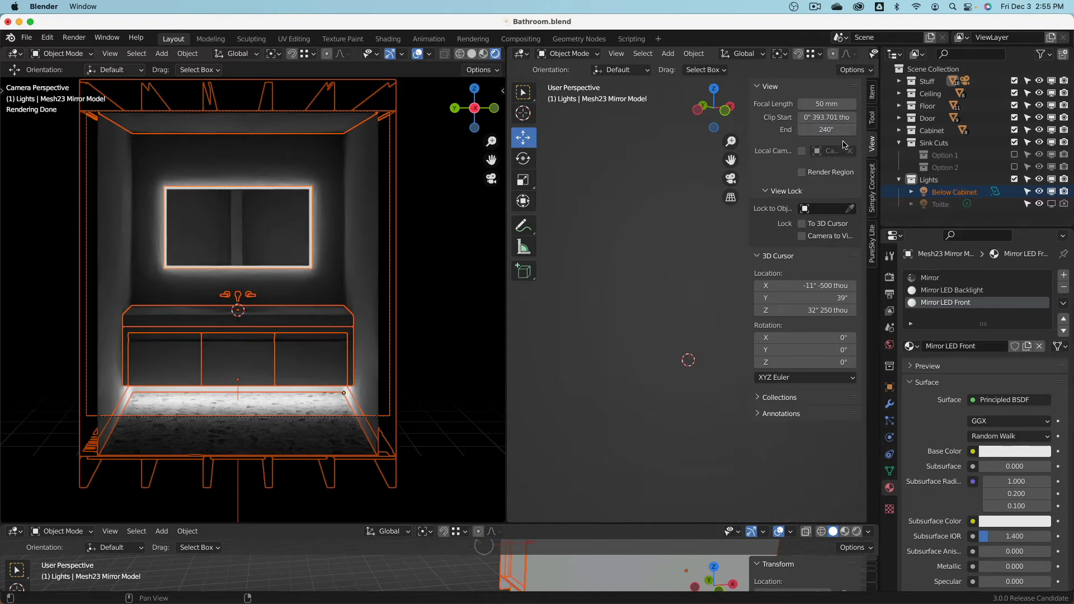
- Set the viewport's clip end to 50' and its clip start to 0.1 inch
left_click(828, 129)
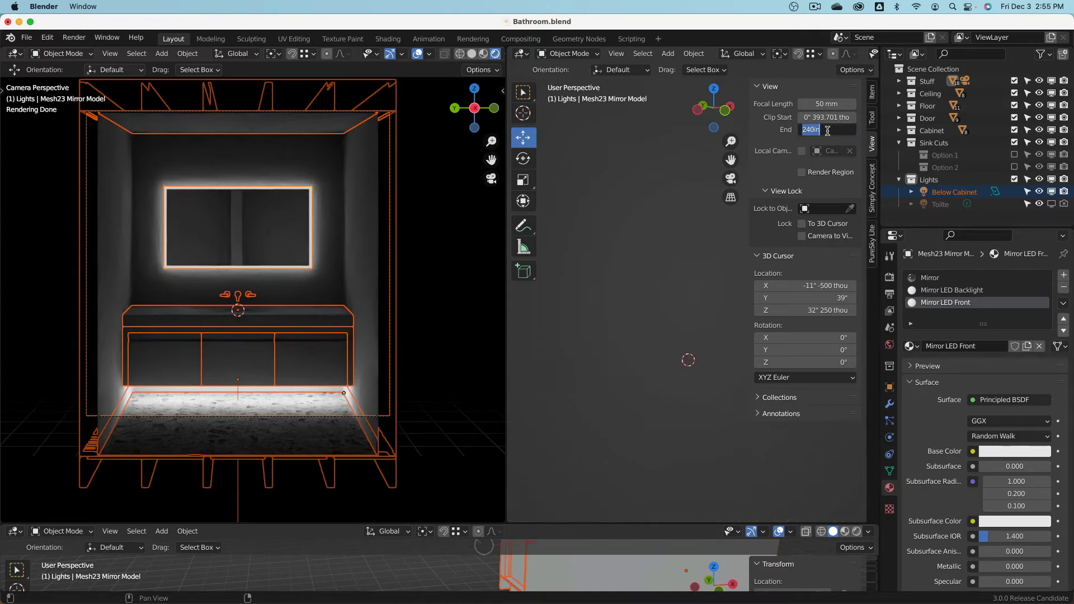
type("50'")
key("Return")
left_click(828, 119)
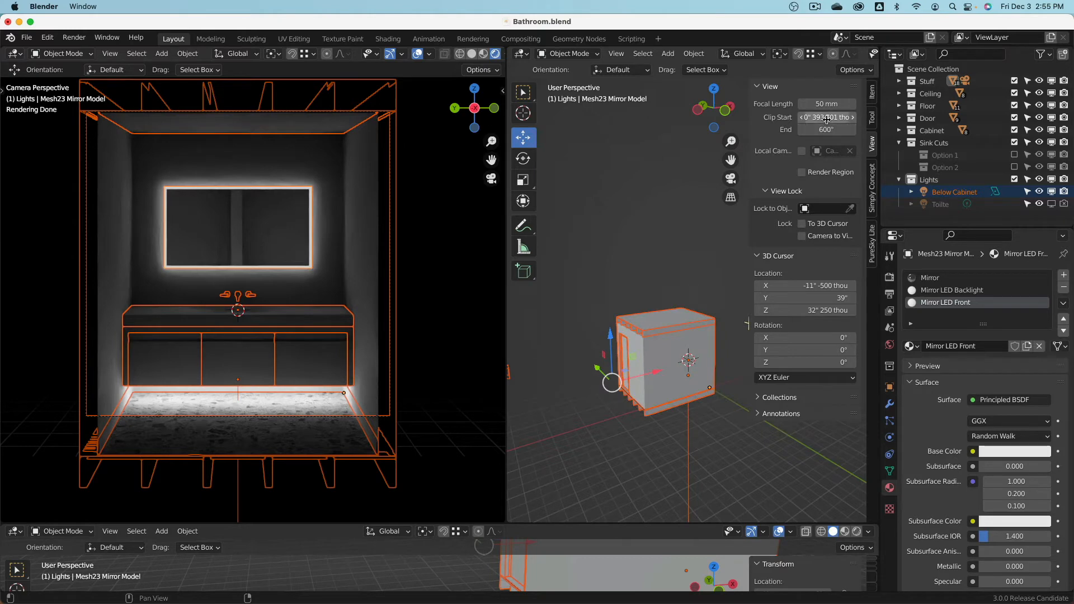
type("0.1")
key("Return")
- Frame the viewport on the counter top and hide the sidebar to get a close view of the mirror's upper corner
scroll(664, 342, "up", 2)
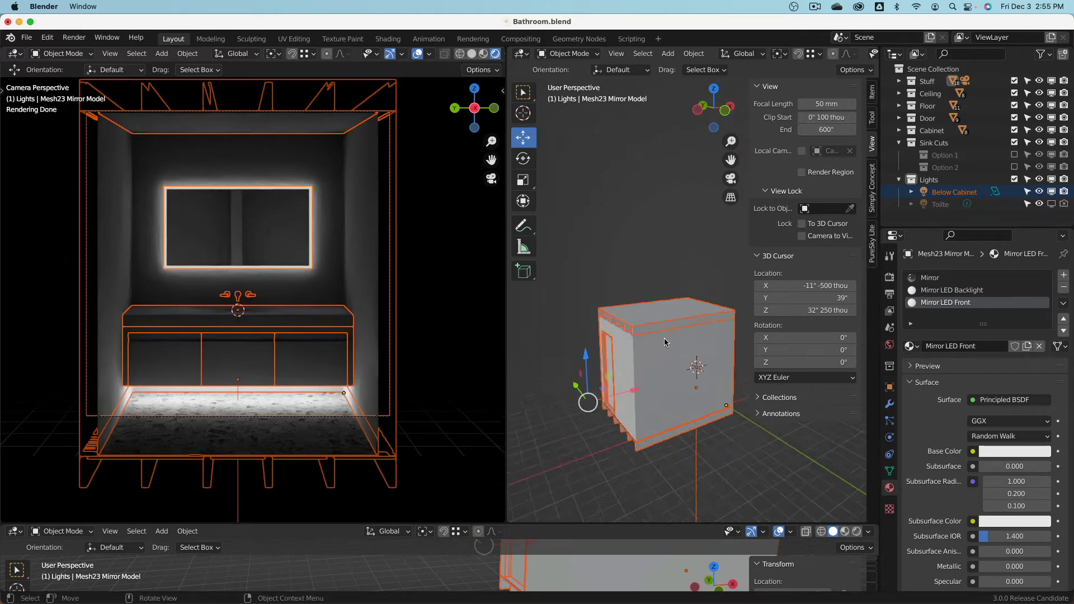
scroll(664, 342, "up", 3)
scroll(683, 358, "down", 2)
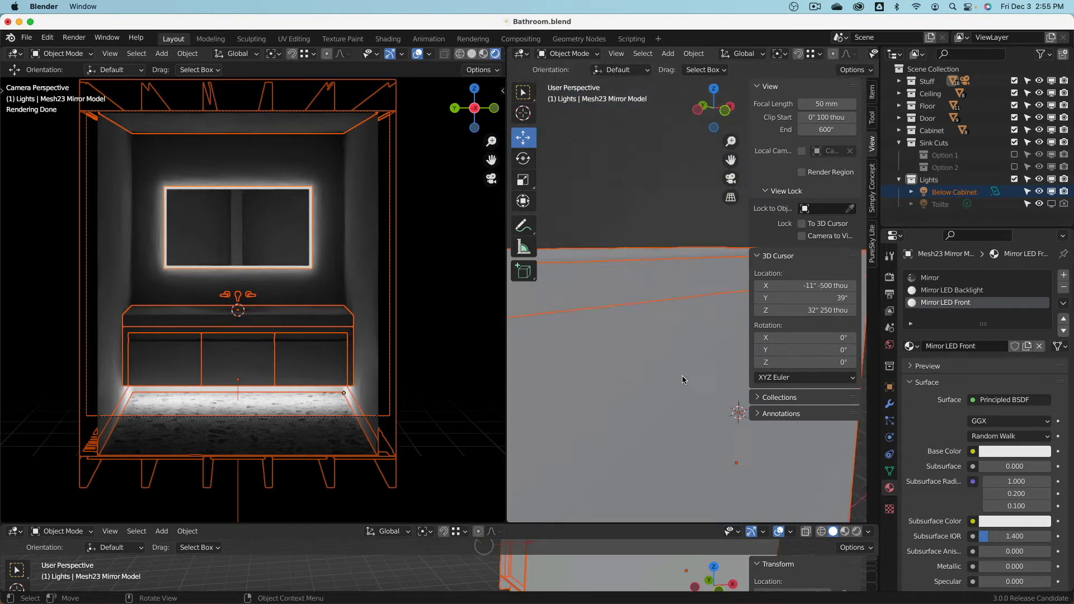
left_click(315, 315)
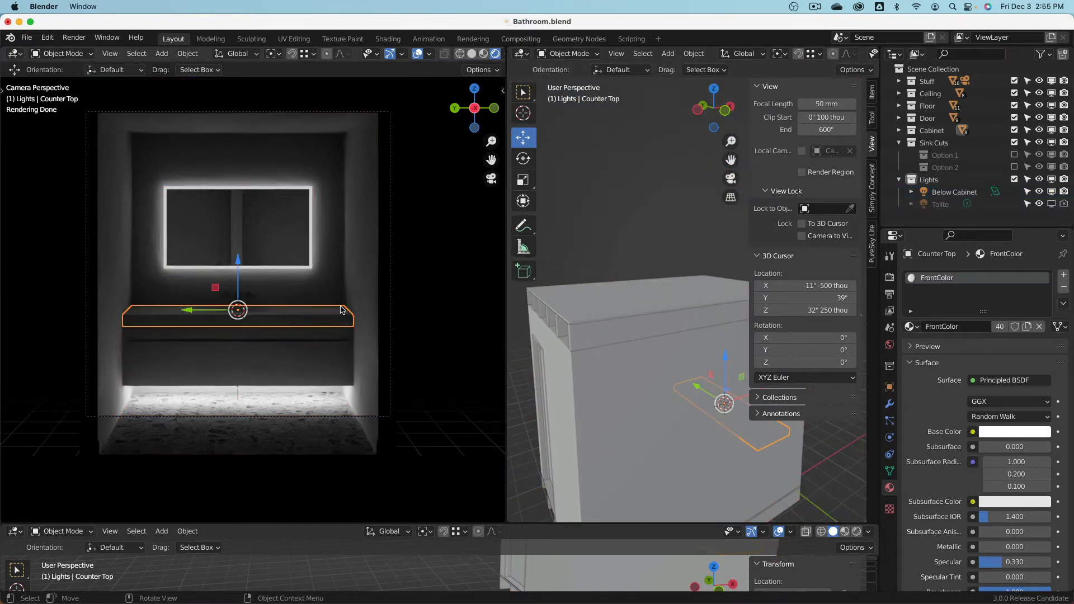
left_click(616, 53)
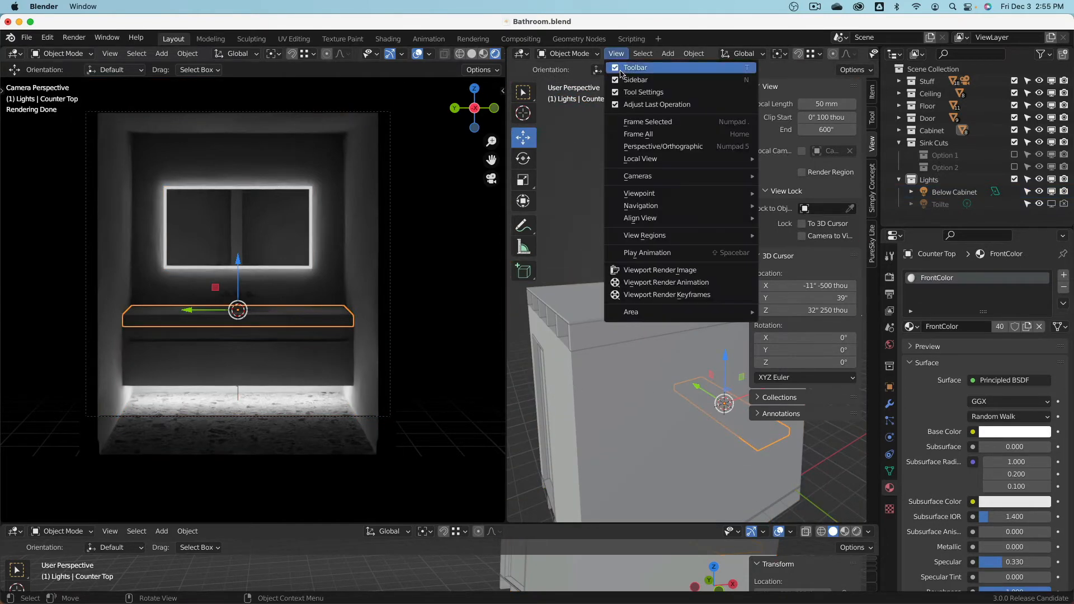
left_click(636, 128)
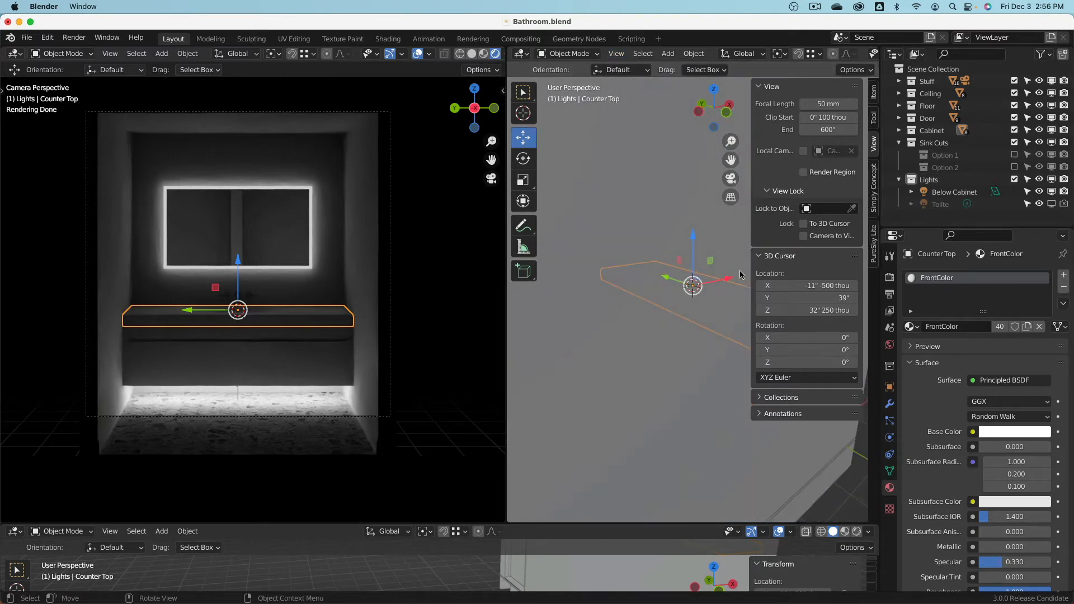
key("n")
middle_click_drag(764, 270, 713, 308)
scroll(773, 285, "up", 8)
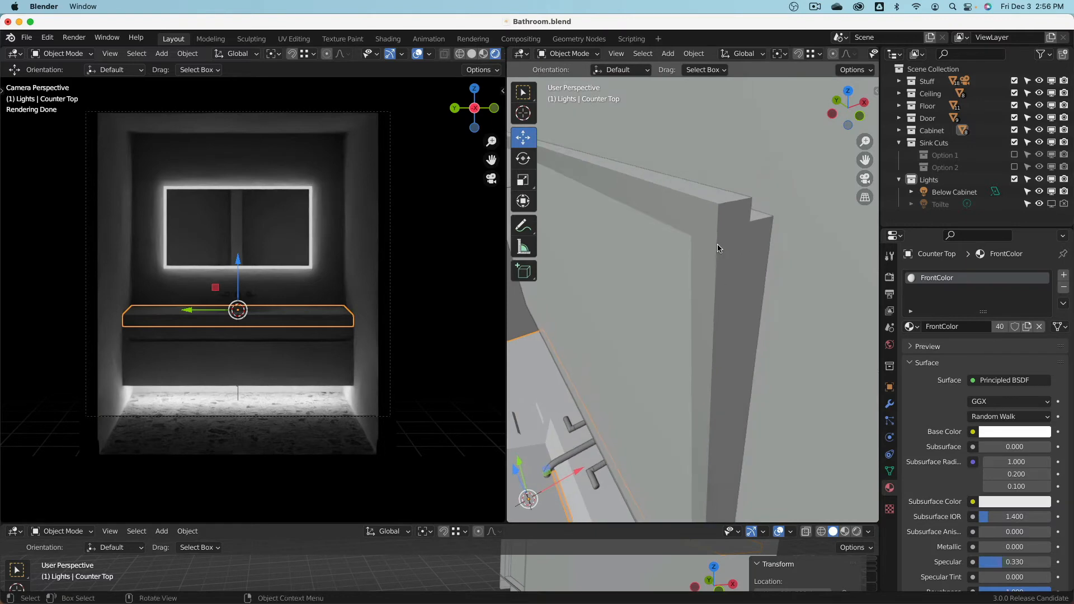
- Assign the Mirror LED Front material to the loop of side faces around the mirror's outer rim
left_click(729, 223)
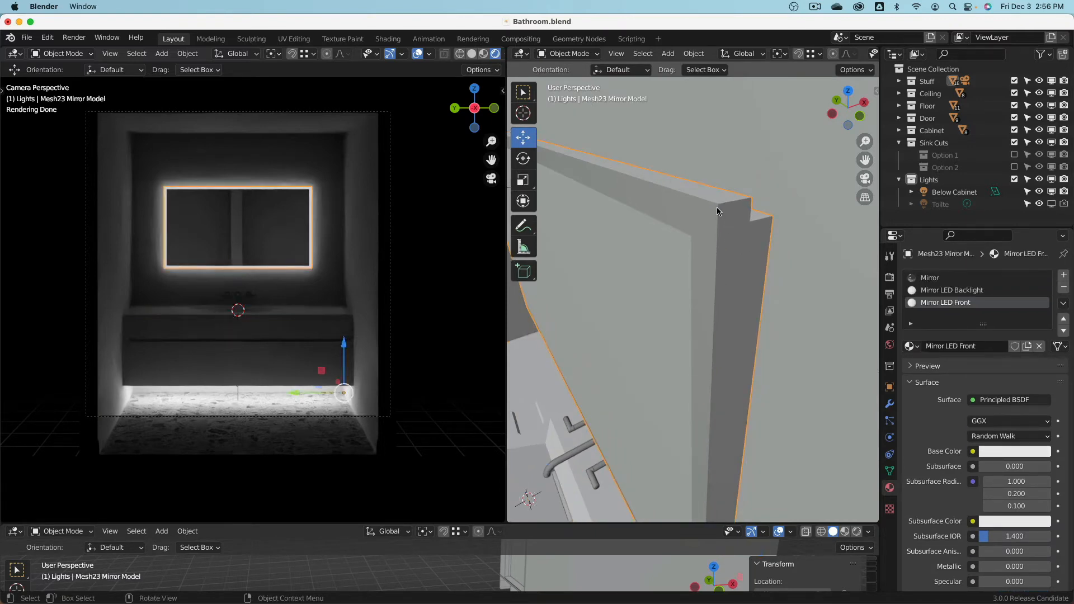
key("Tab")
left_click(735, 199)
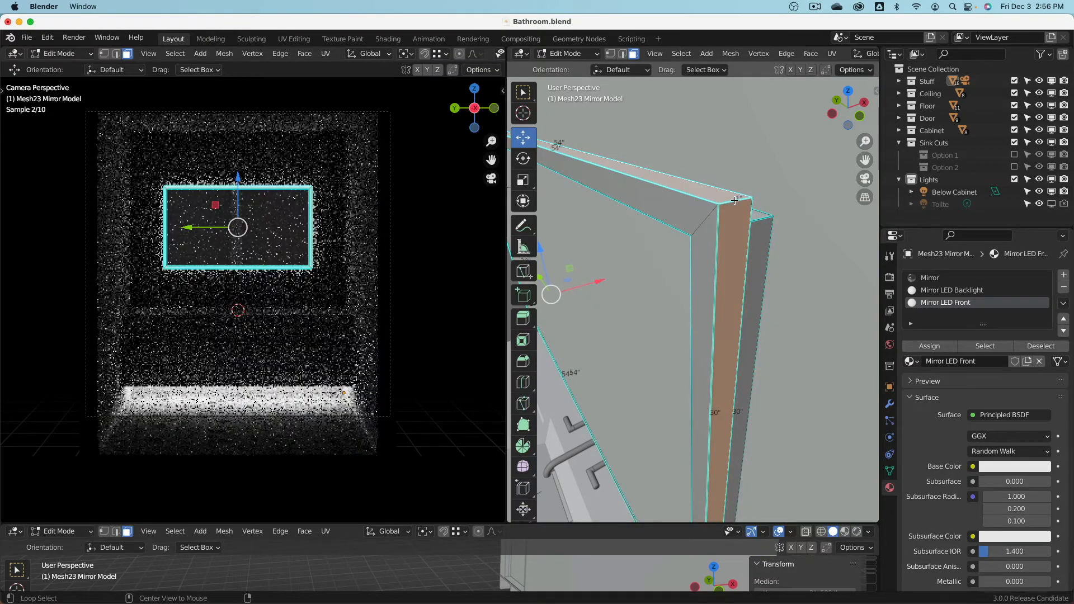
left_click(933, 345)
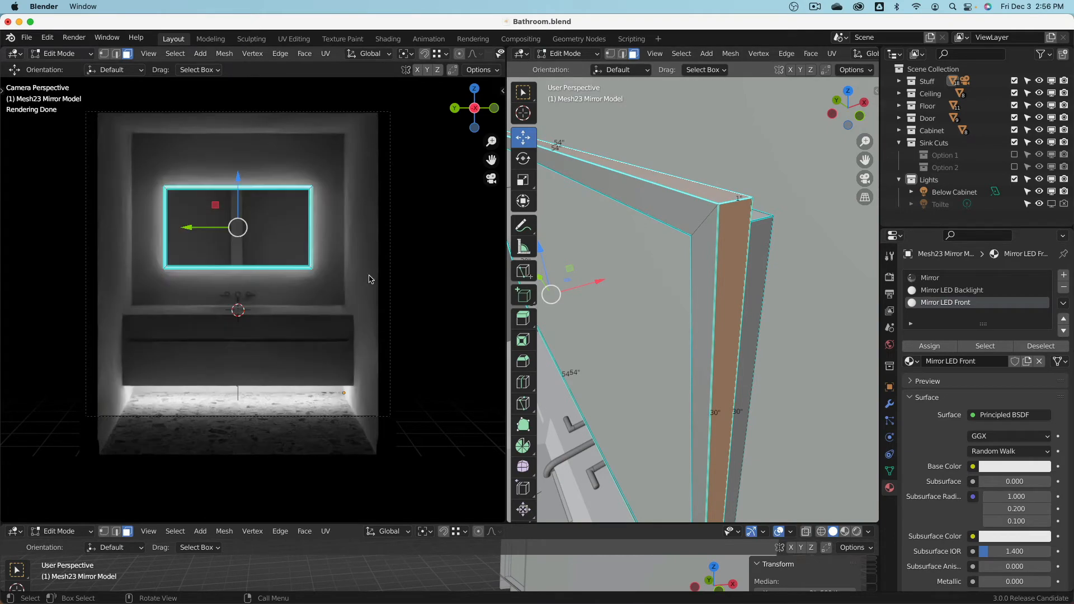
key("Tab")
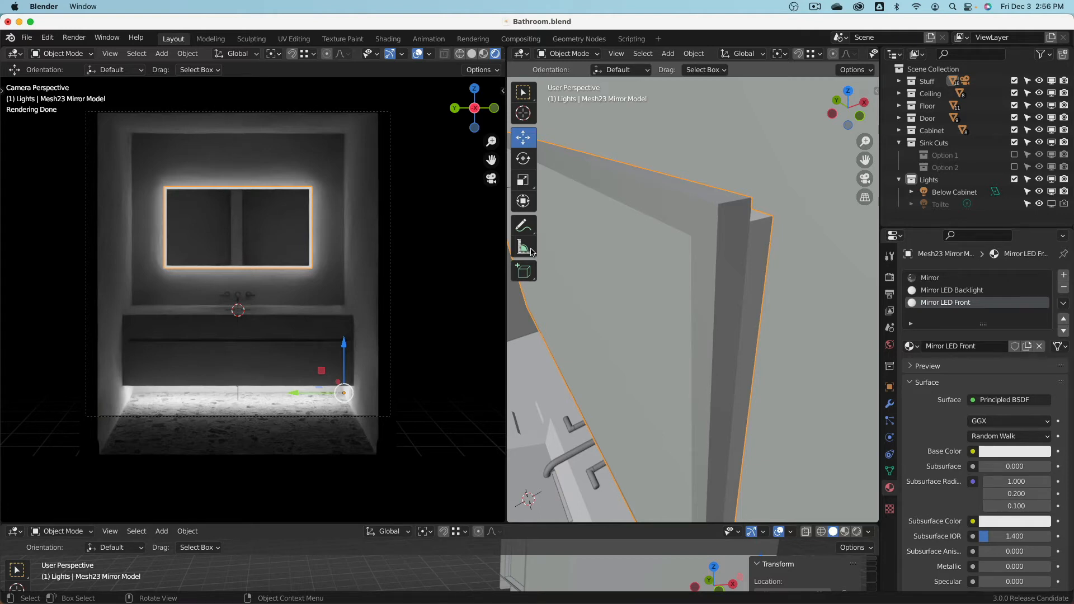
- Exclude the Ceiling collection from the view layer so the room can be seen from above
scroll(628, 271, "down", 15)
middle_click_drag(628, 271, 765, 273, "shift")
scroll(753, 272, "up", 5)
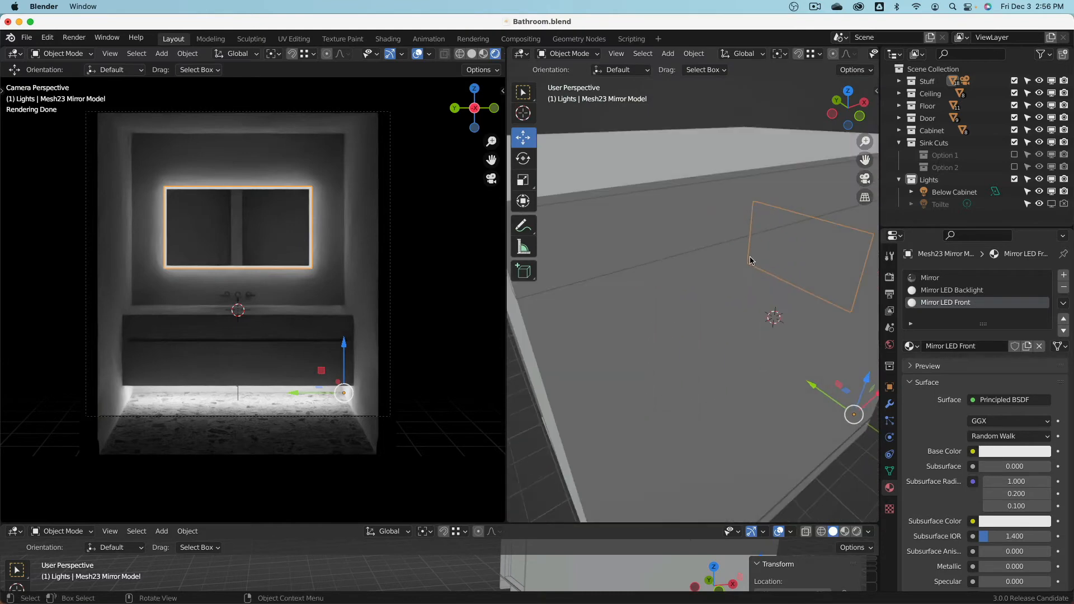
scroll(750, 261, "down", 4)
left_click(717, 202)
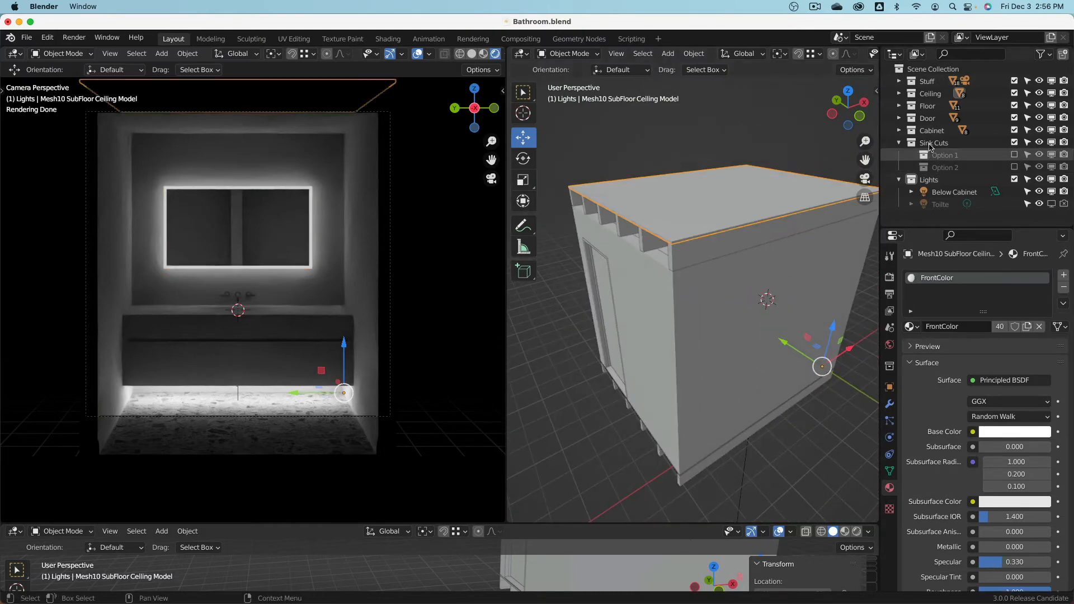
left_click(899, 143)
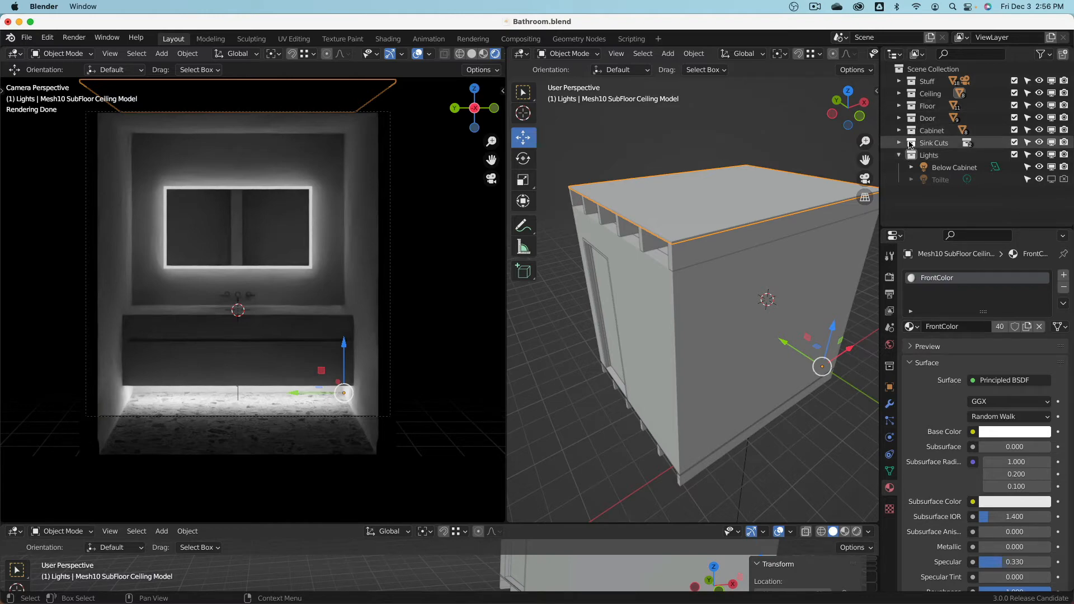
left_click(1015, 93)
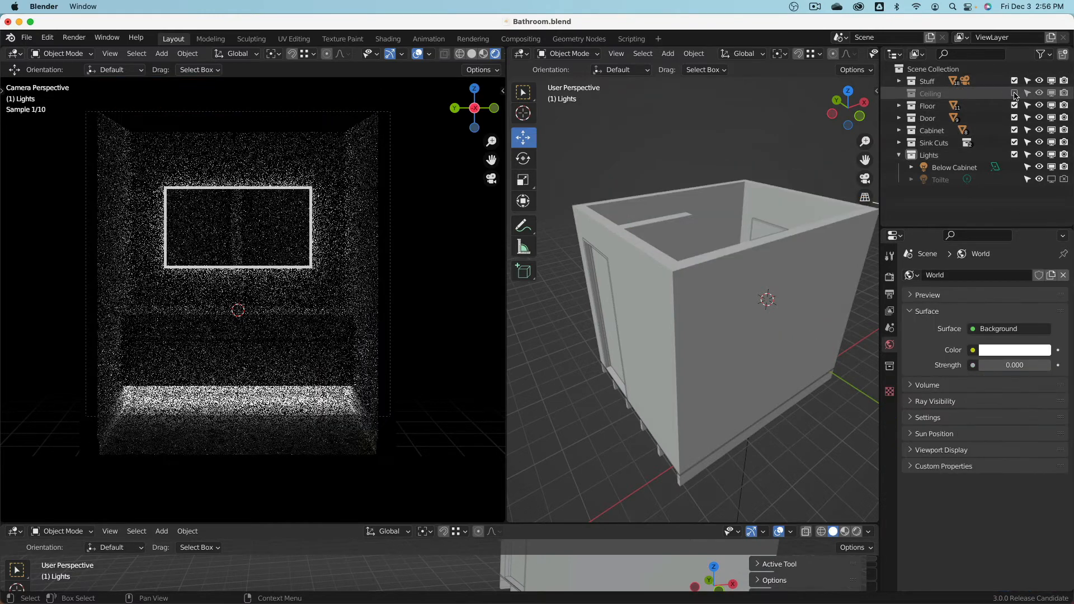
middle_click_drag(812, 148, 721, 202)
middle_click_drag(752, 188, 753, 187)
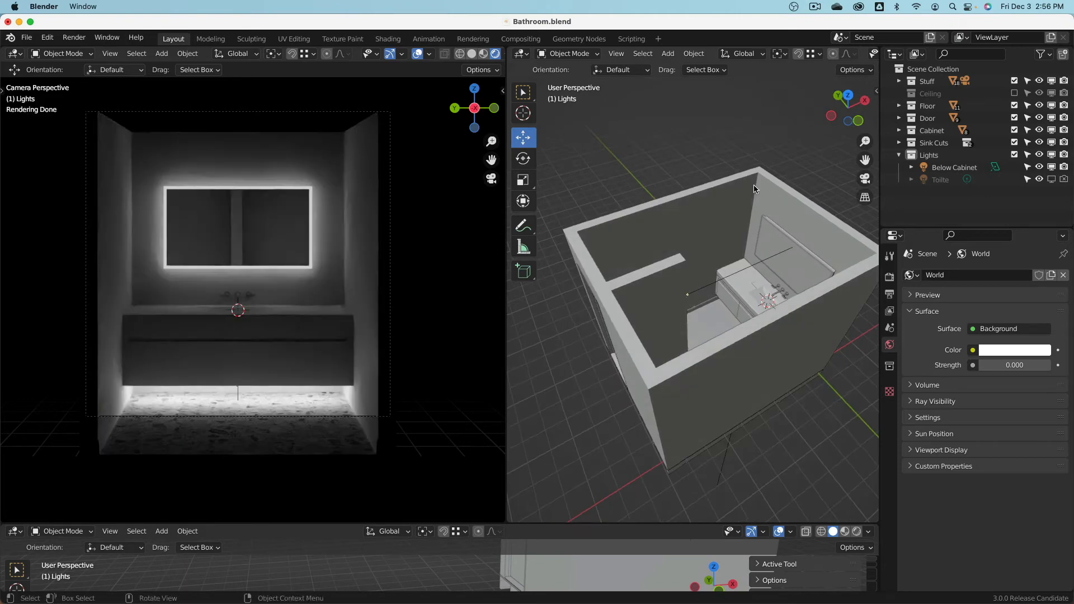
- Add a plane and move it up to ceiling height in the room's corner beside the mirror wall
key("shift+a")
mouse_move(643, 63)
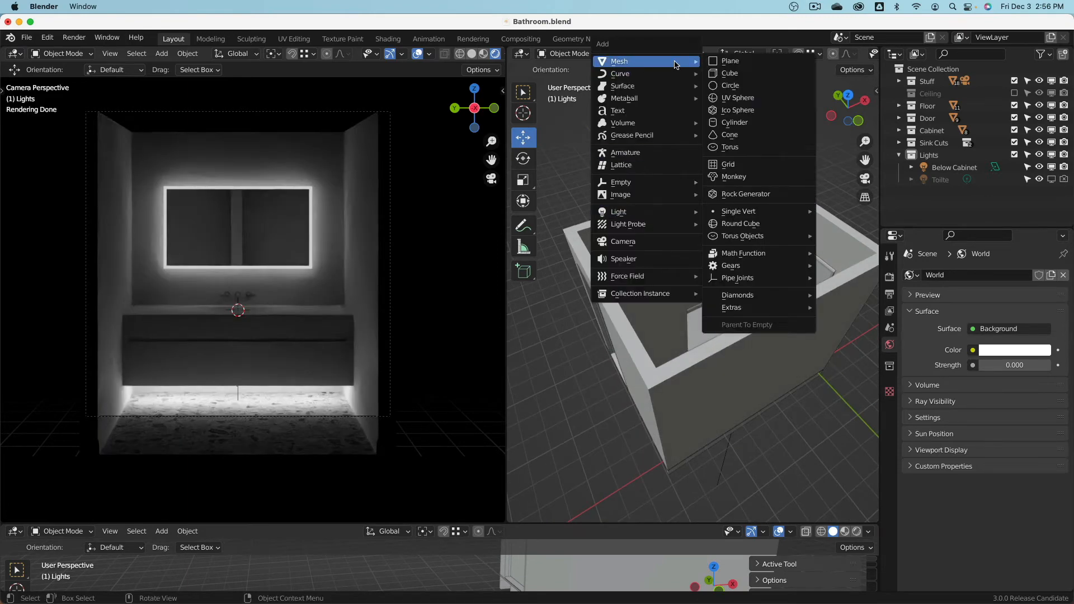
left_click(722, 61)
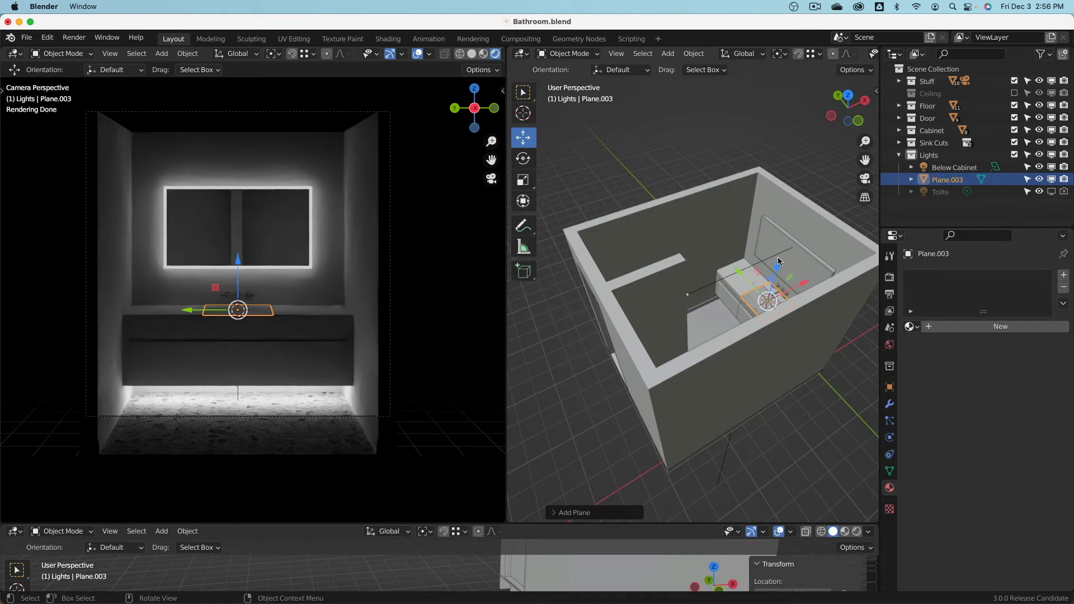
left_click_drag(779, 261, 679, 176)
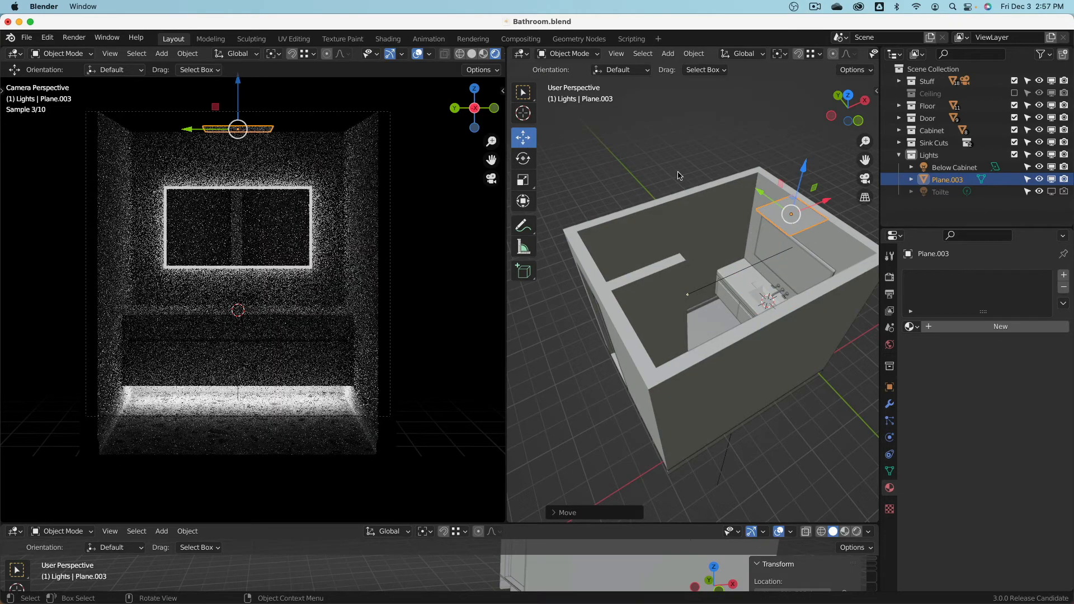
left_click_drag(761, 193, 724, 167)
- Move the plane's edges outward so it covers the vanity end of the room, about 78 inches wide between the side walls
key("Tab")
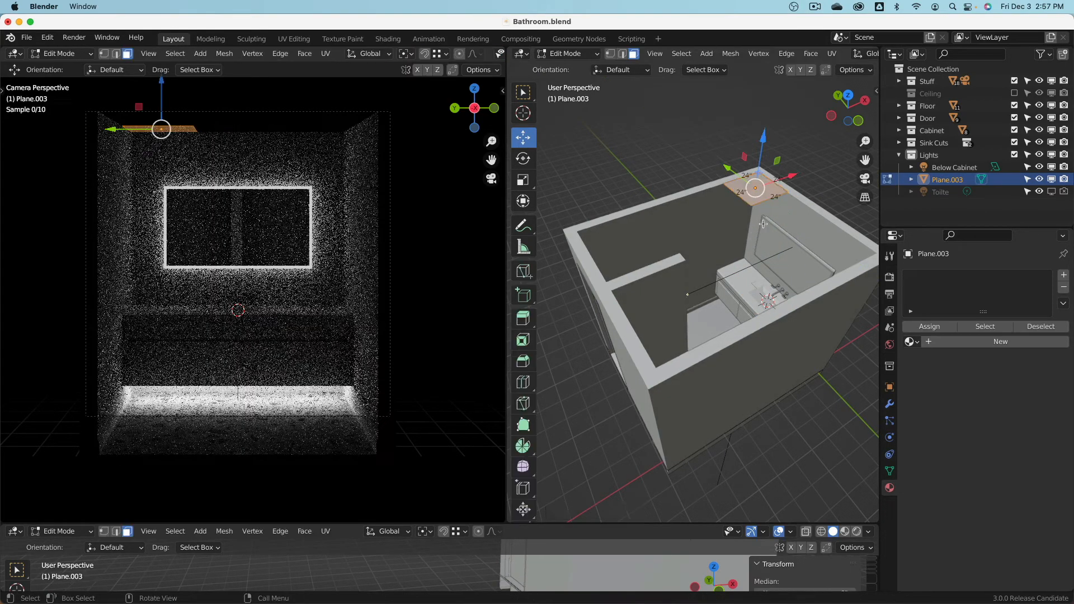
key("alt+a")
key("2")
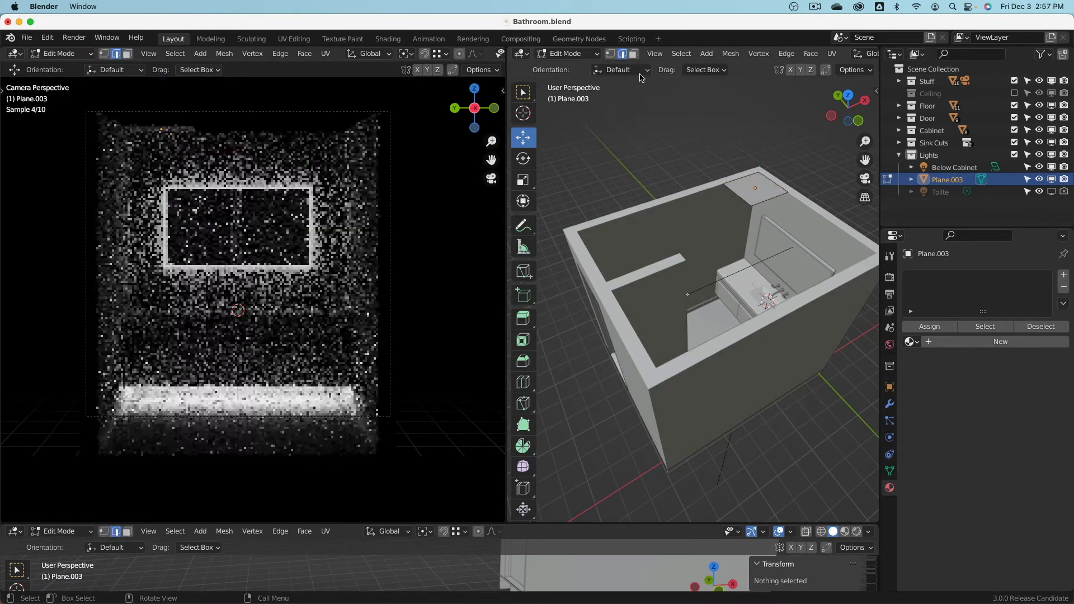
left_click(775, 199)
middle_click_drag(775, 199, 711, 173)
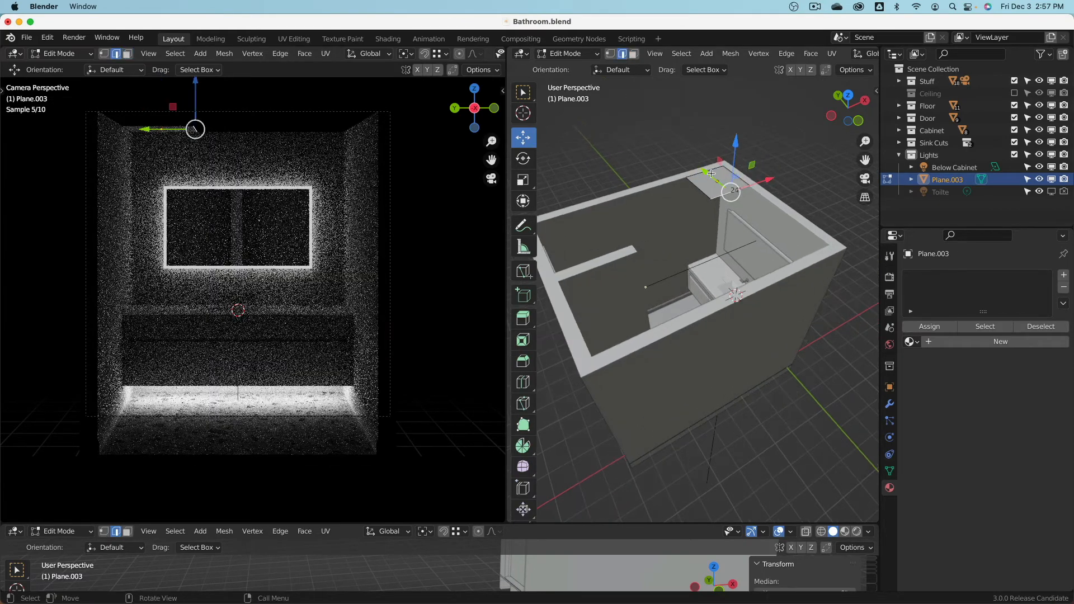
left_click_drag(712, 173, 636, 247)
middle_click_drag(636, 246, 703, 284)
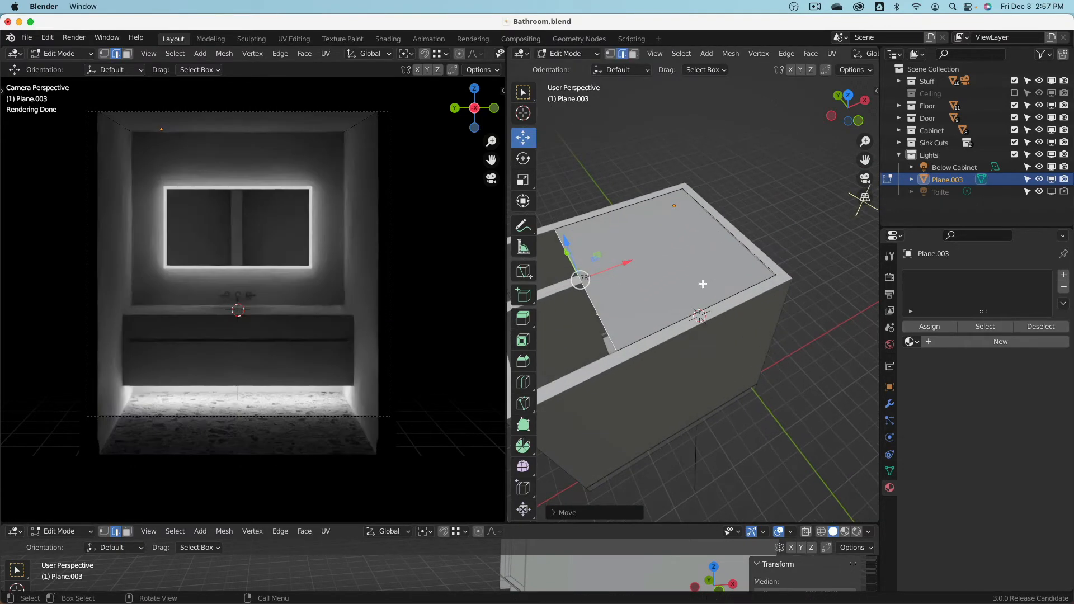
- Cut one edge loop across the ceiling plane parallel to the mirror wall and slide it against that wall
key("ctrl+r")
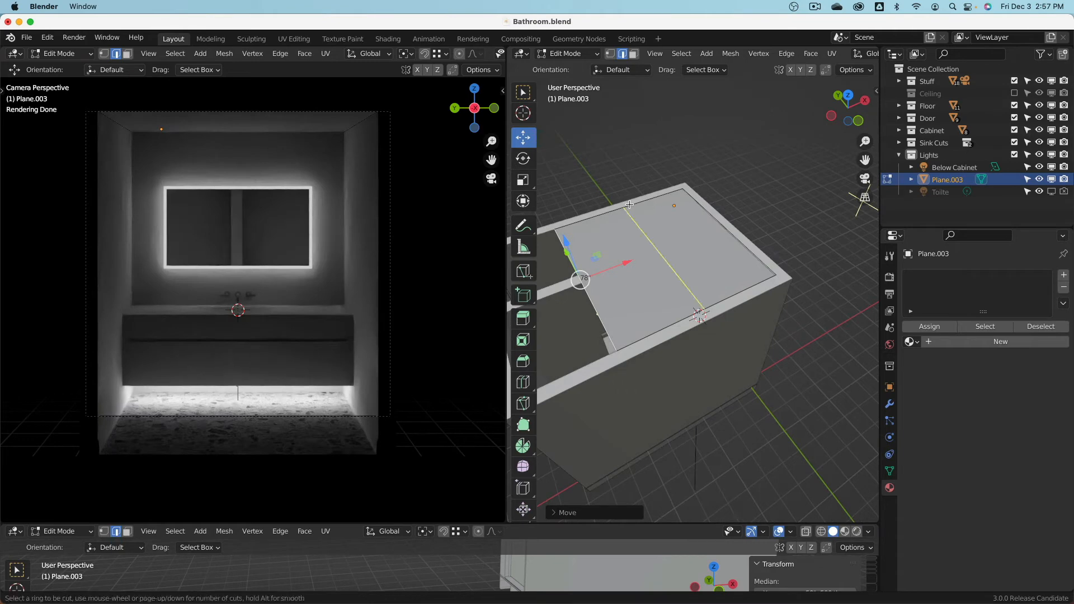
key("Escape")
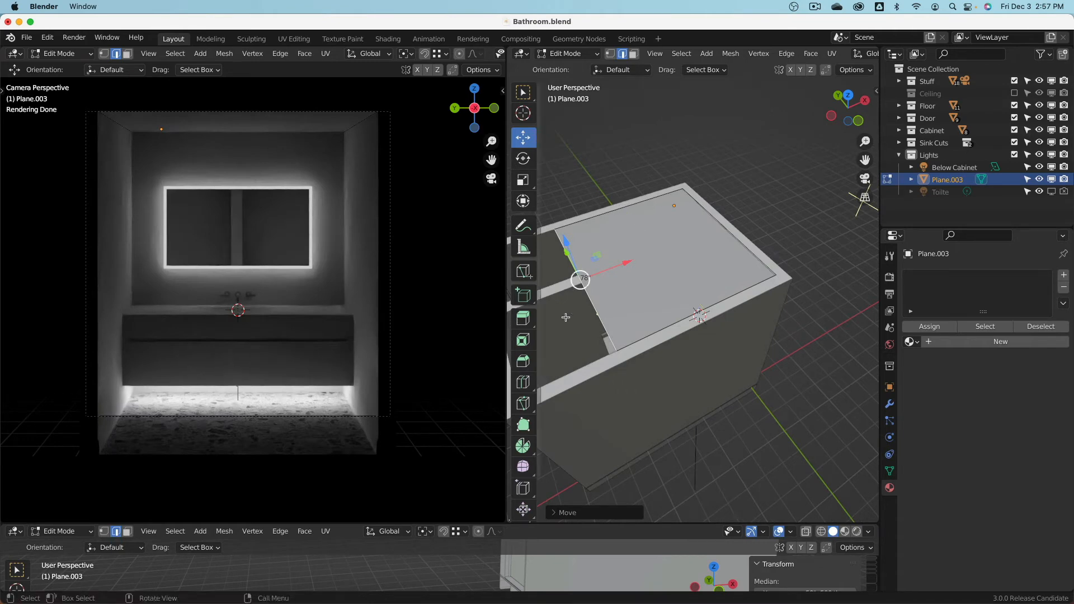
left_click(523, 382)
left_click(686, 310)
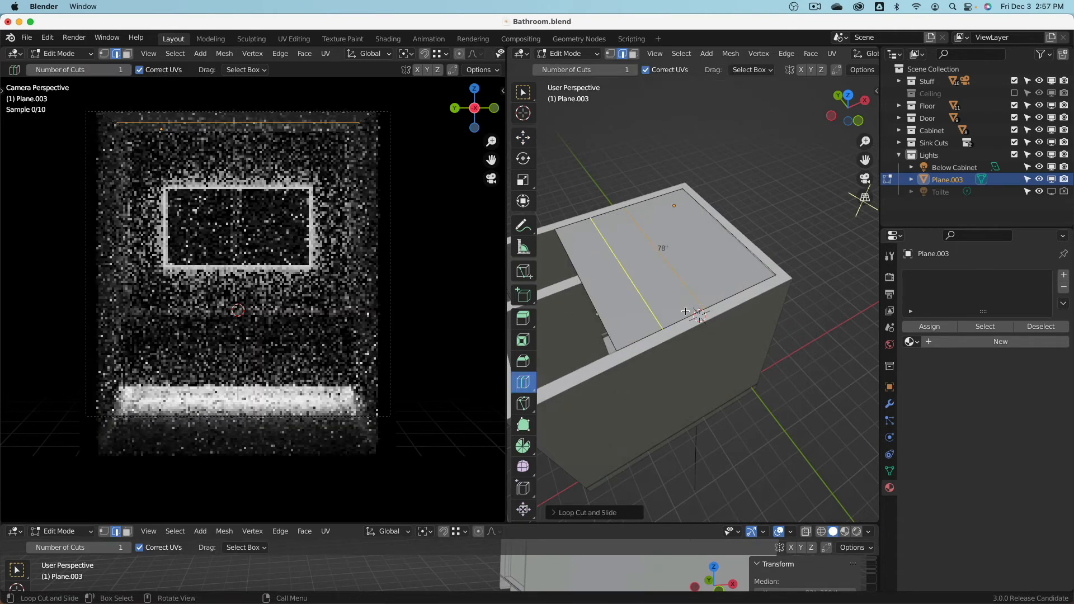
key("shift+space")
key("g")
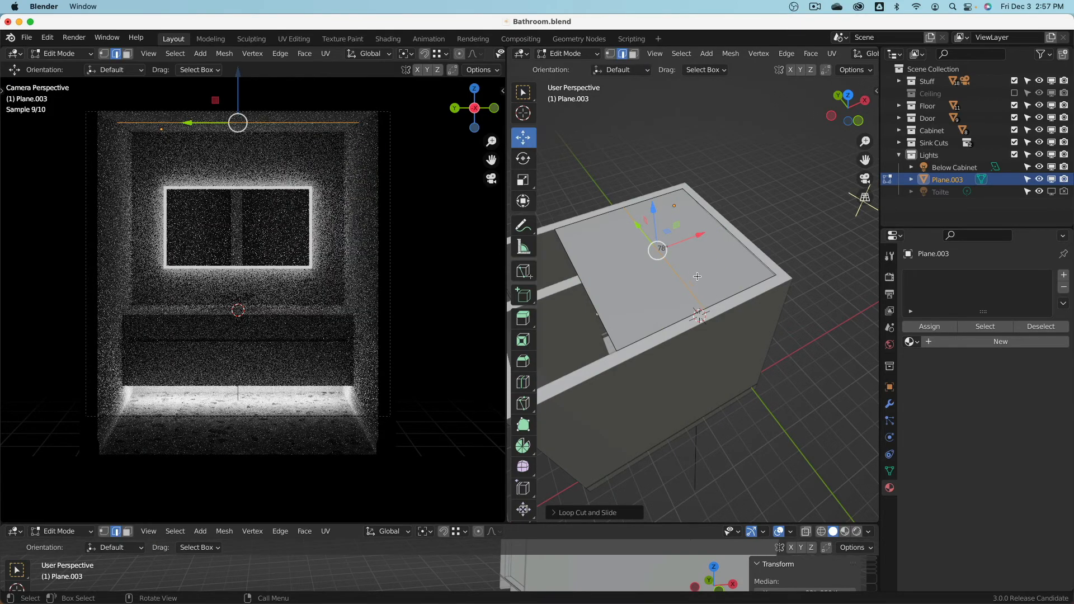
key("g")
key("g")
left_click(801, 226)
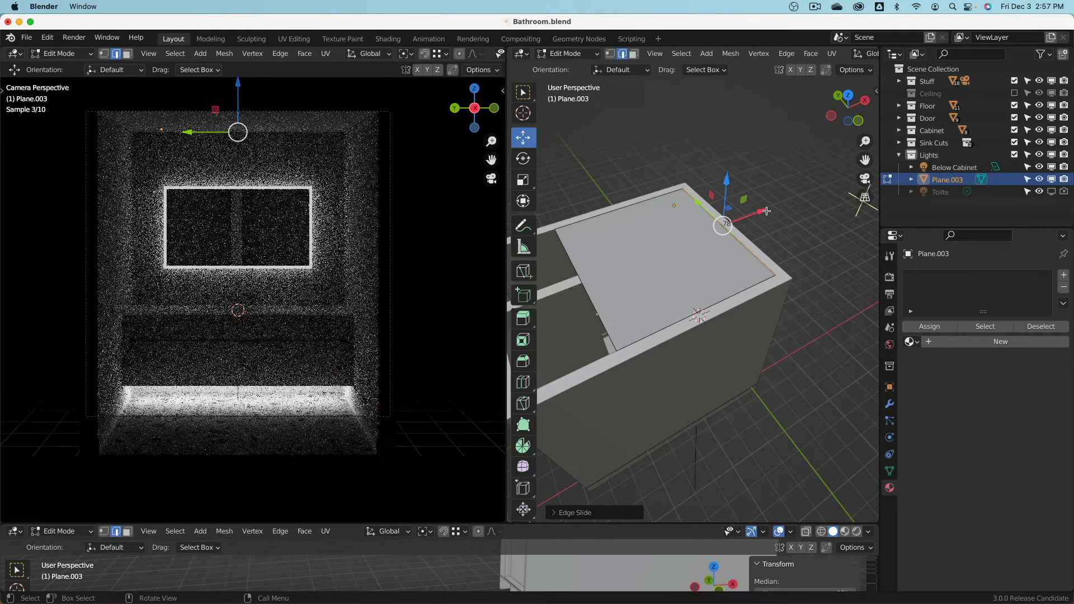
- Move the new edge loop -10" along X, away from the mirror wall
left_click_drag(763, 212, 746, 218)
left_click(559, 514)
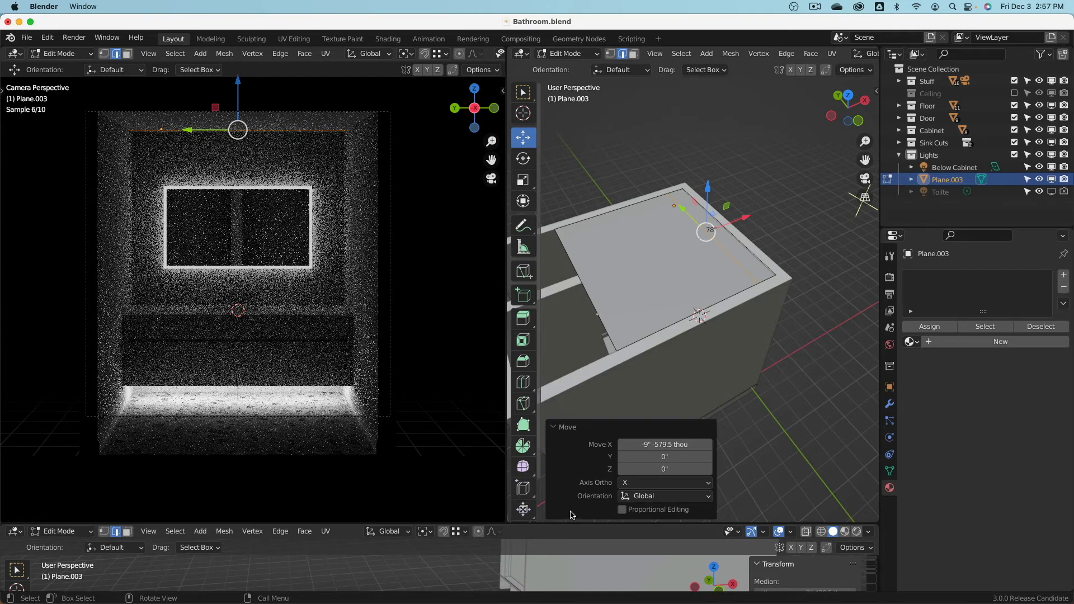
left_click(689, 445)
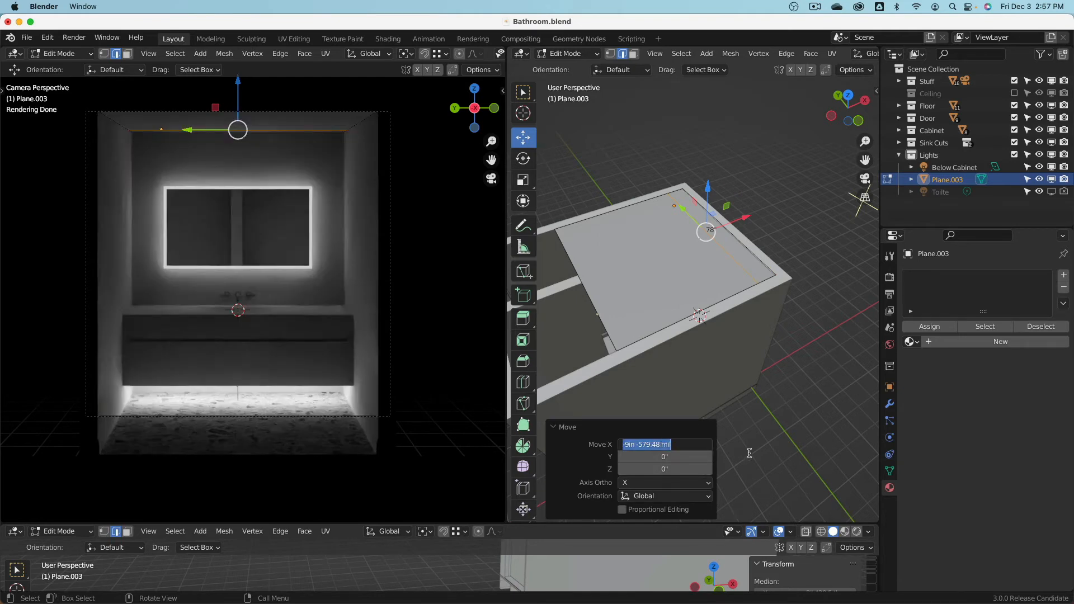
type("-10")
key("Return")
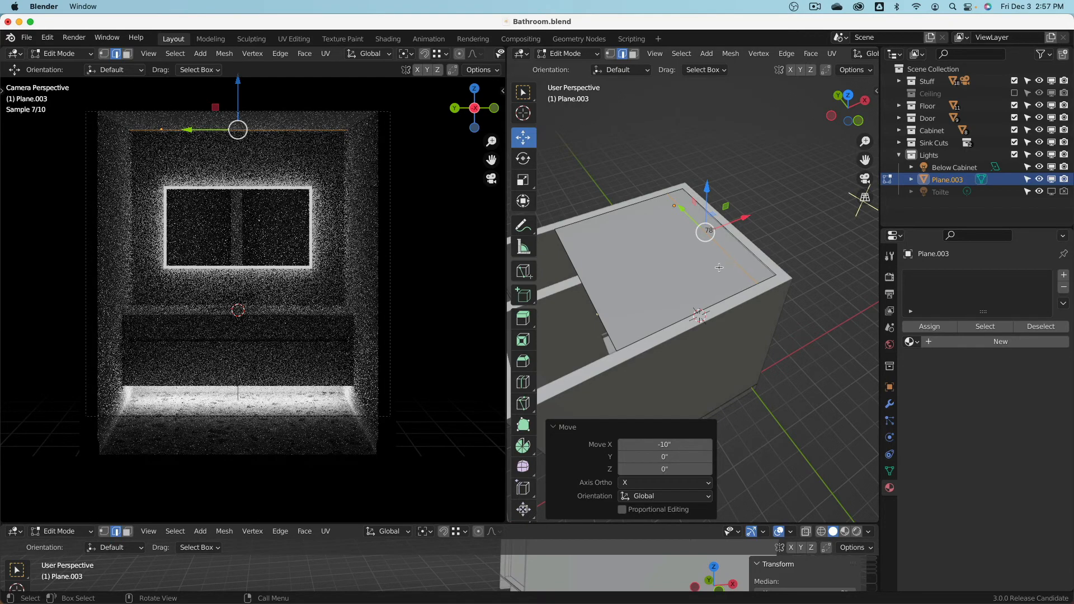
- Add a second loop cut in the larger part of the ceiling plane and slide it fully onto the first cut
middle_click_drag(746, 449, 665, 228)
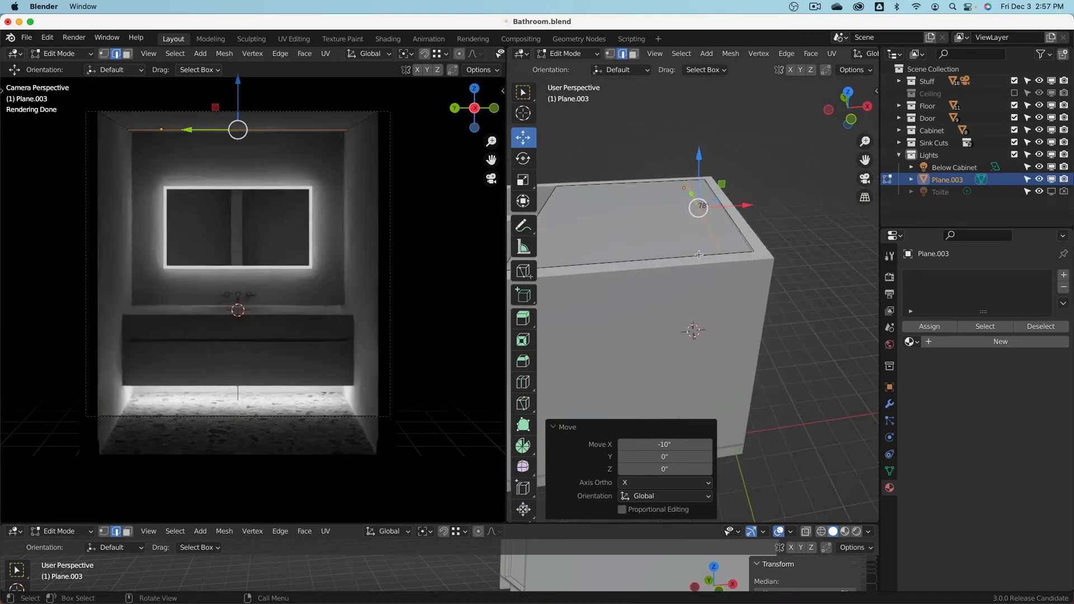
key("ctrl+r")
left_click(601, 196)
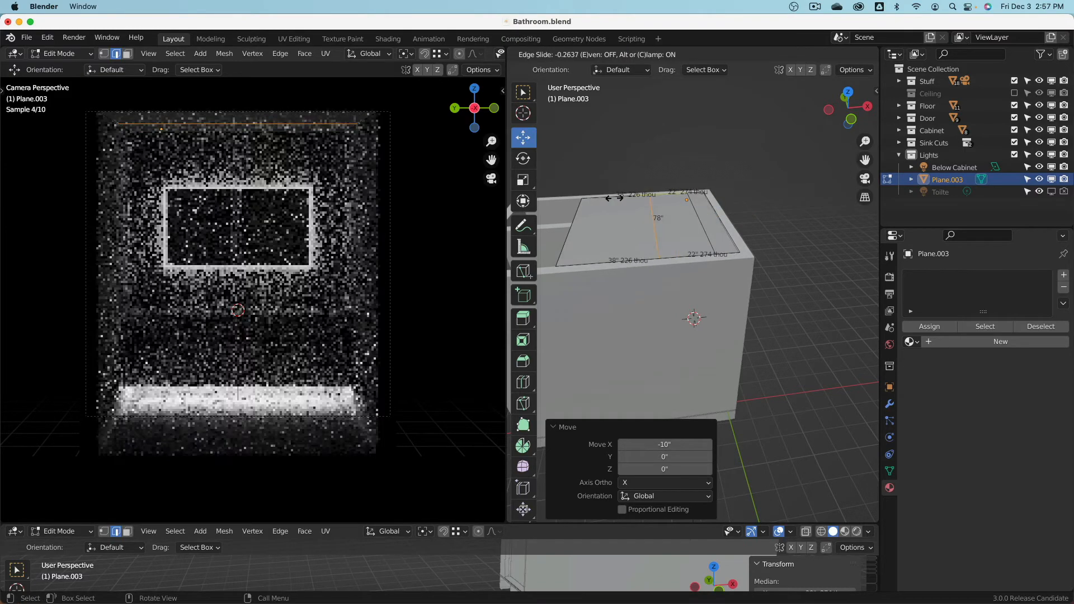
left_click(720, 199)
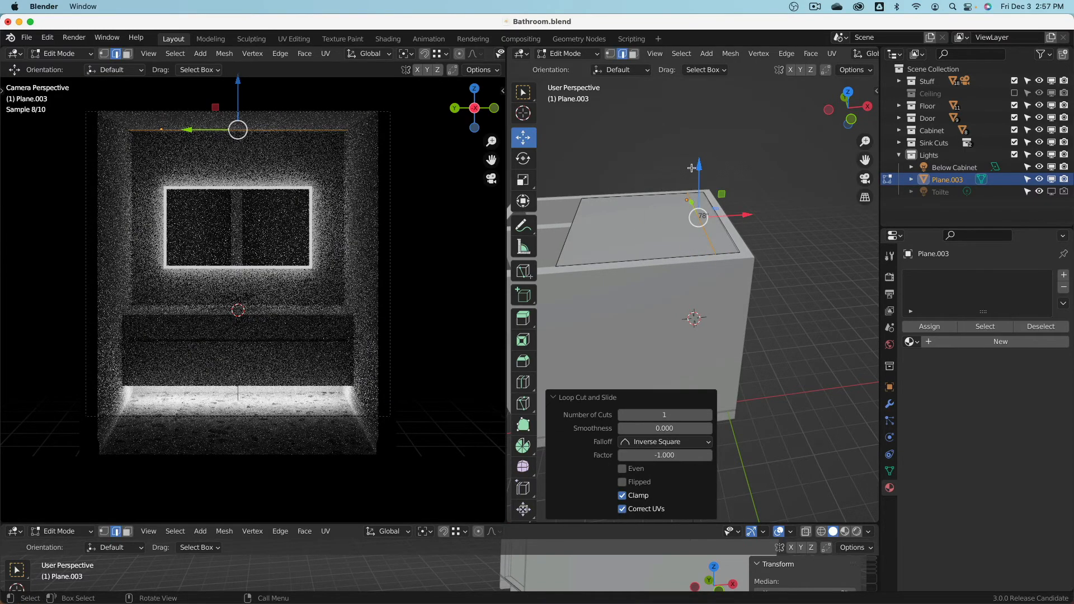
- Move the newly cut edge of the ceiling plane -6" along Z to form a vertical drop beside the strip
left_click_drag(701, 166, 705, 183)
double_click(686, 465)
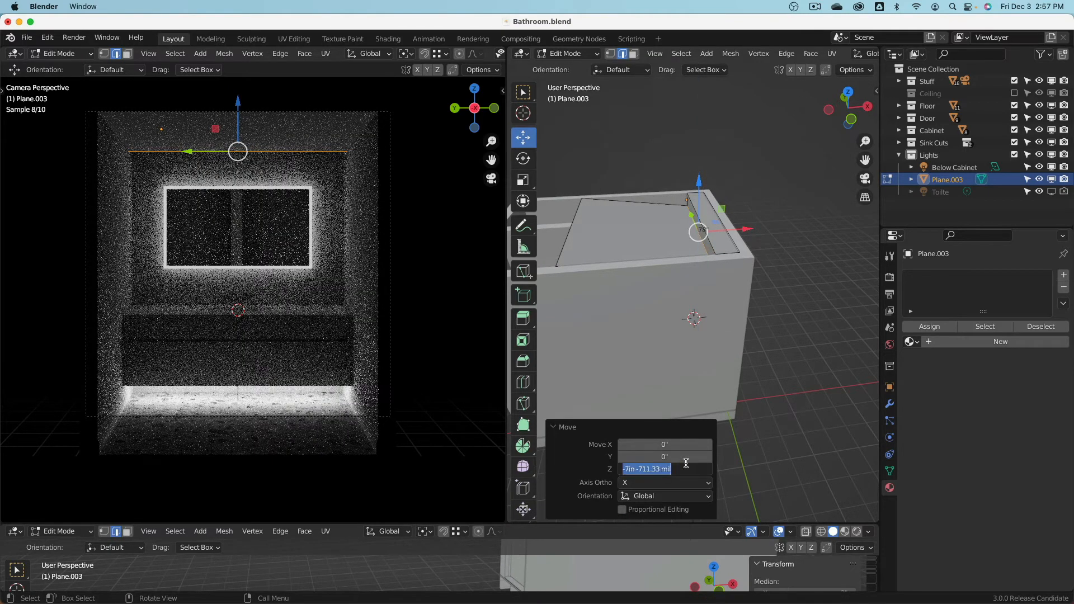
type("-10")
key("Return")
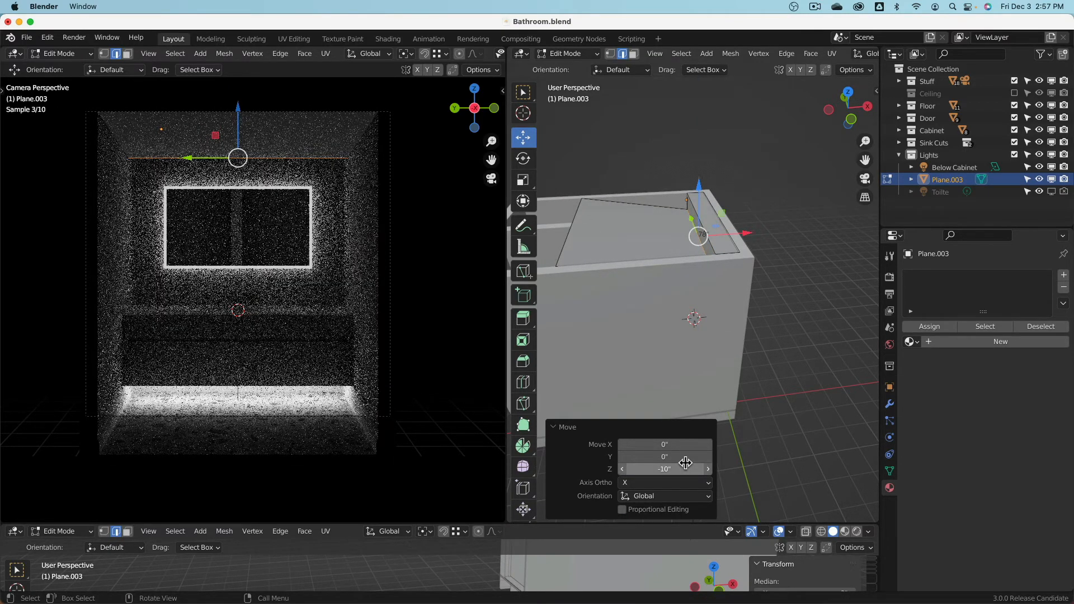
double_click(658, 470)
key("BackSpace")
type("-5")
key("Return")
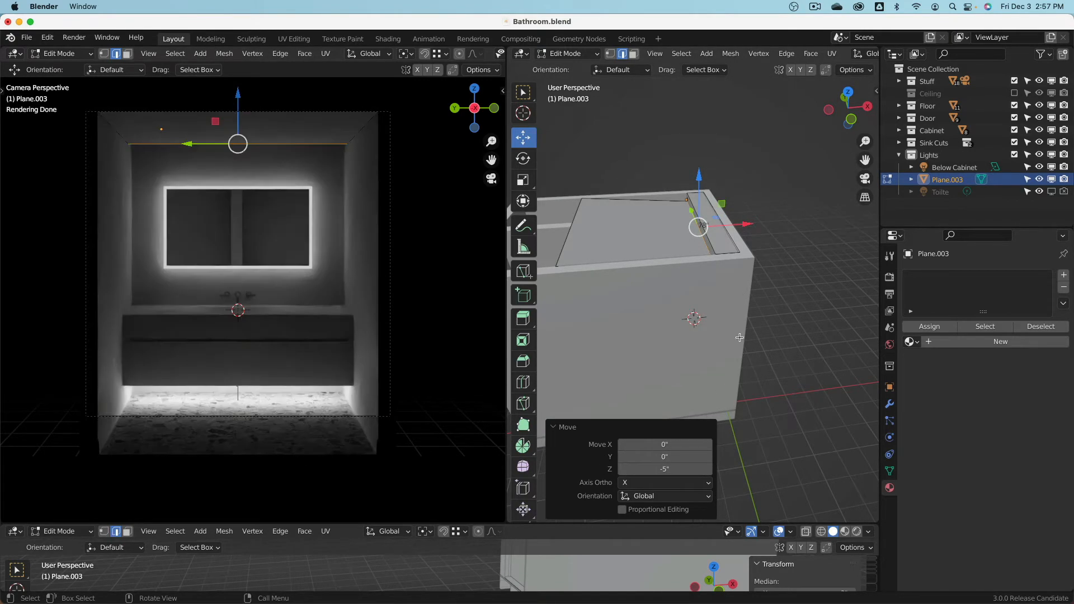
double_click(660, 470)
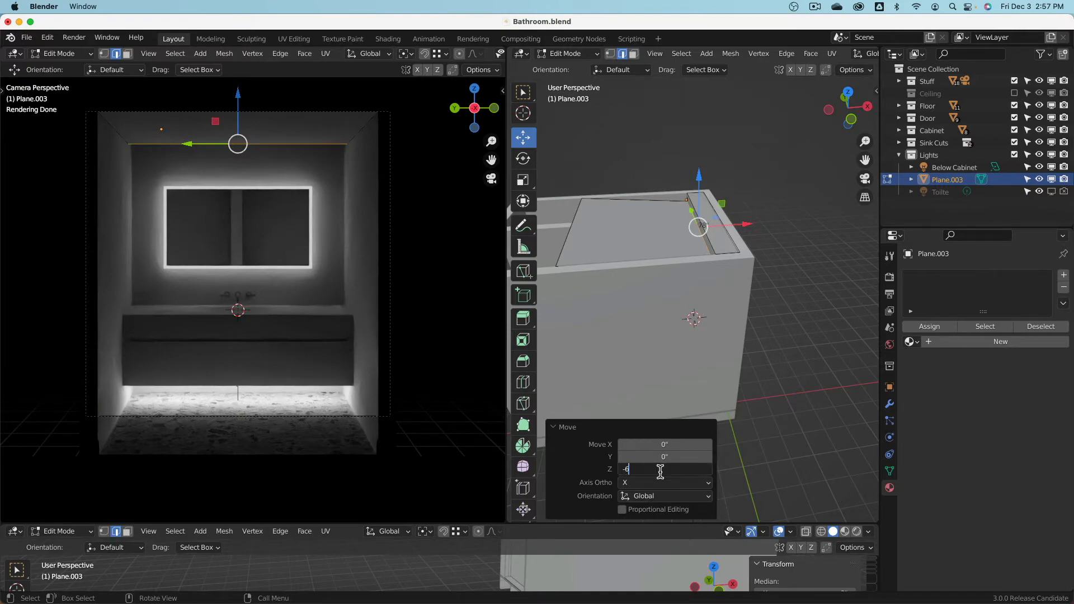
type("-6")
key("Return")
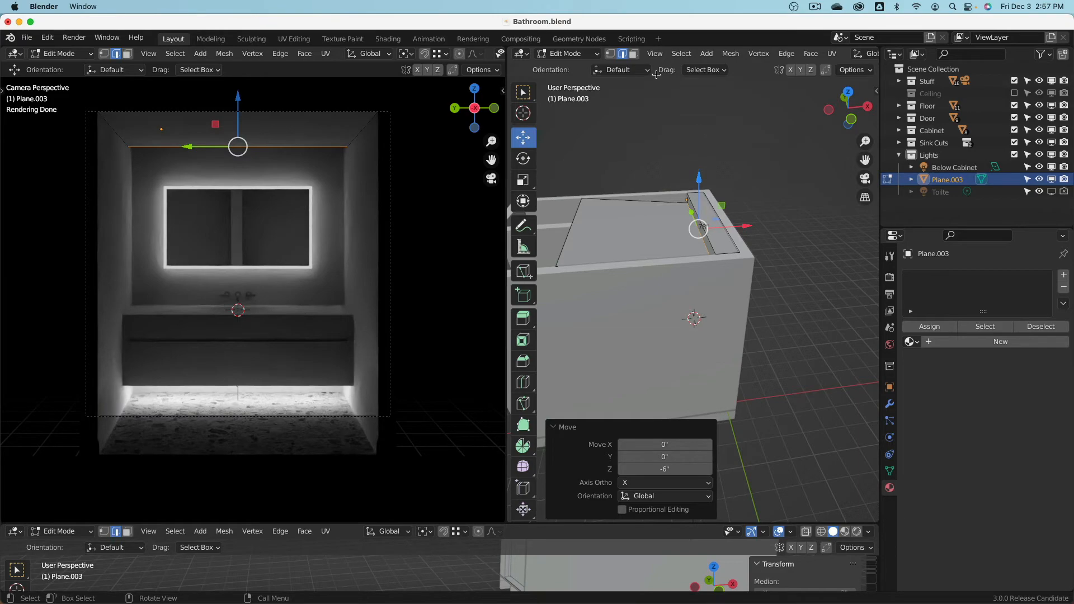
- Return to Object Mode and give the ceiling plane the existing FrontColor material
left_click(573, 54)
left_click(573, 70)
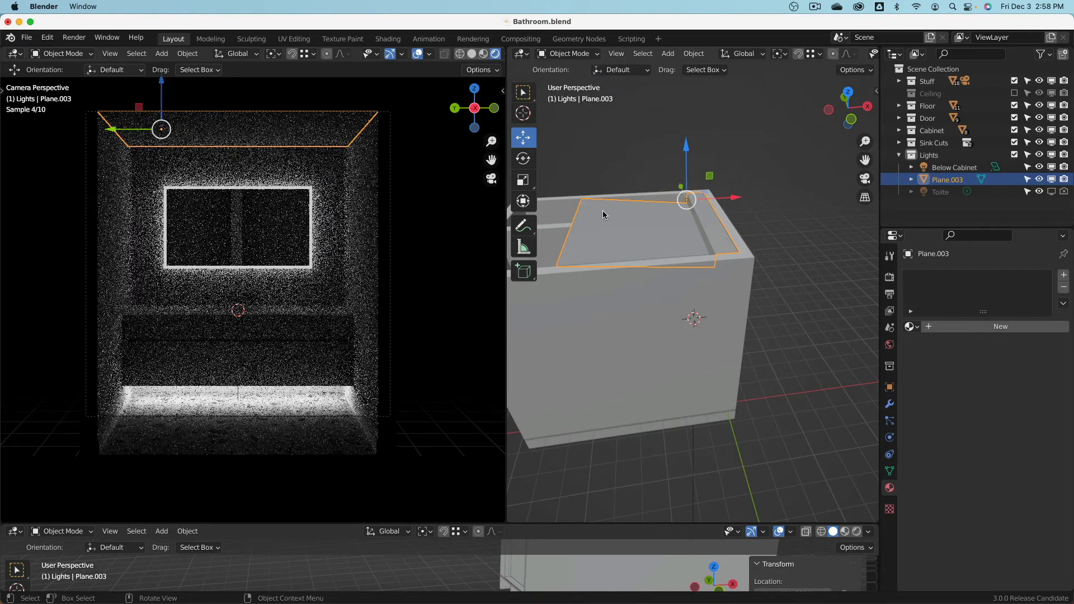
left_click(912, 326)
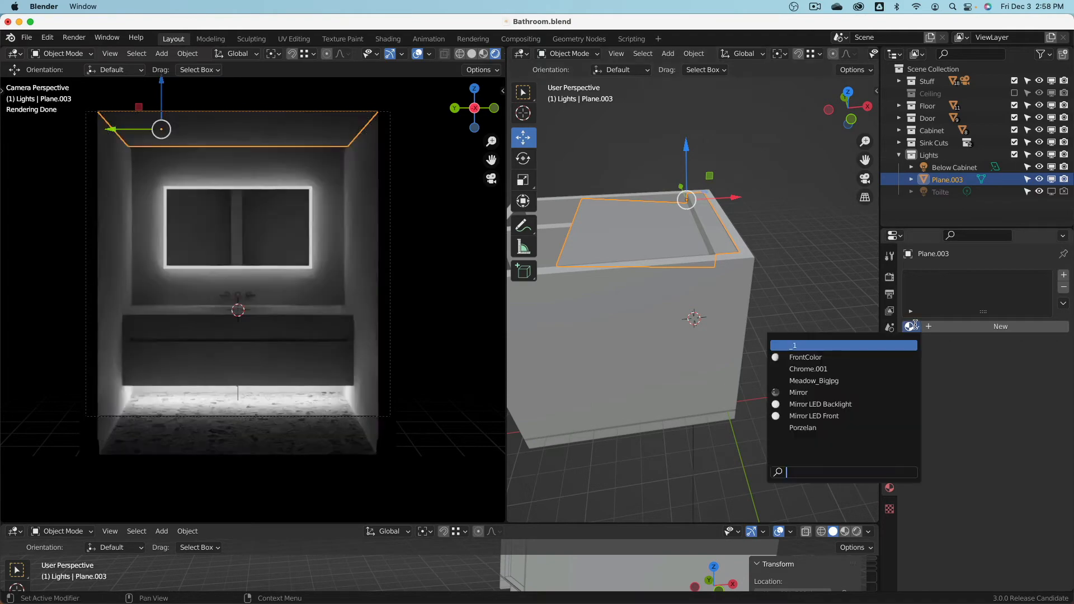
left_click(841, 357)
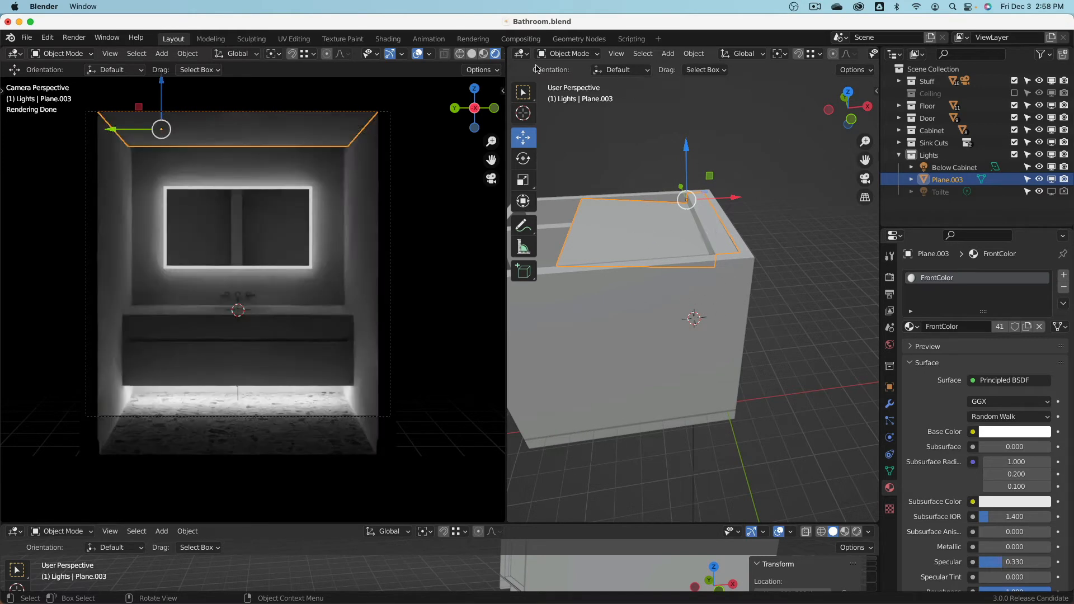
- Select the plane's strip face along the mirror wall in Edit Mode and create a new material in a second slot
left_click(568, 53)
left_click(565, 82)
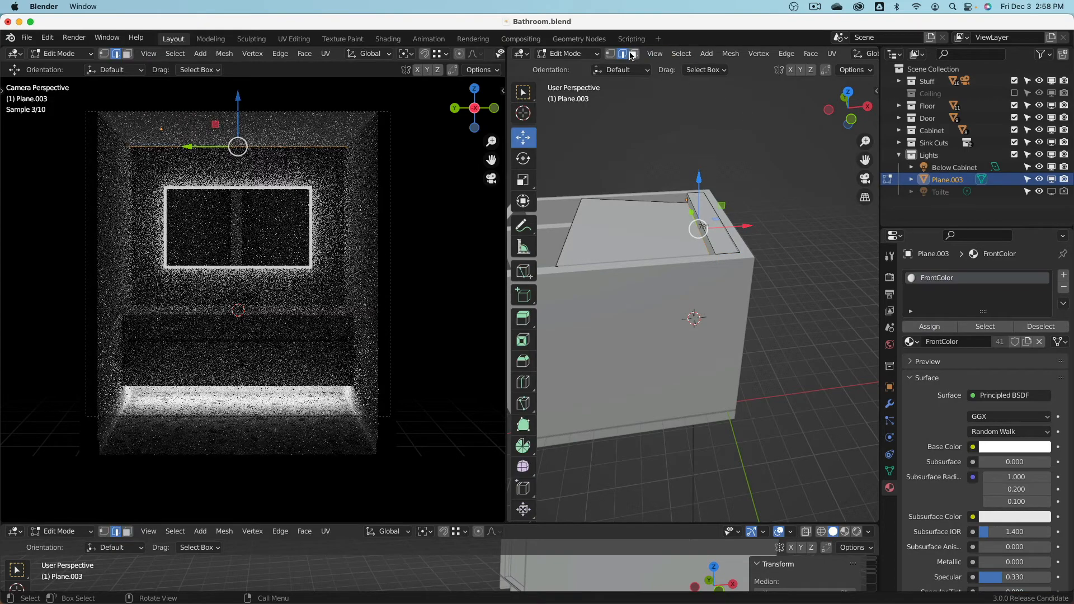
left_click(634, 54)
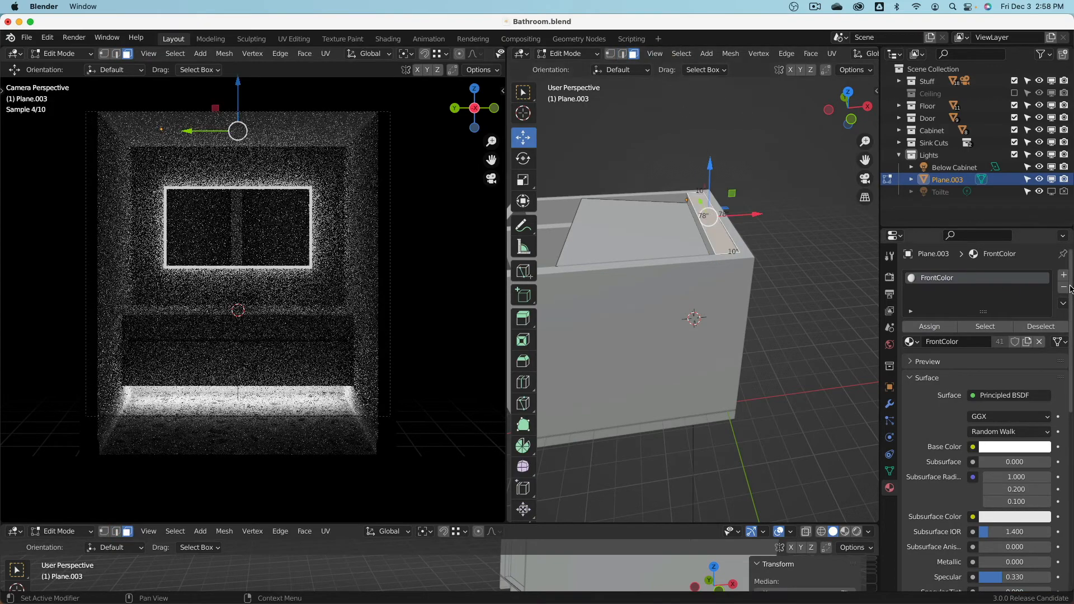
left_click(1063, 275)
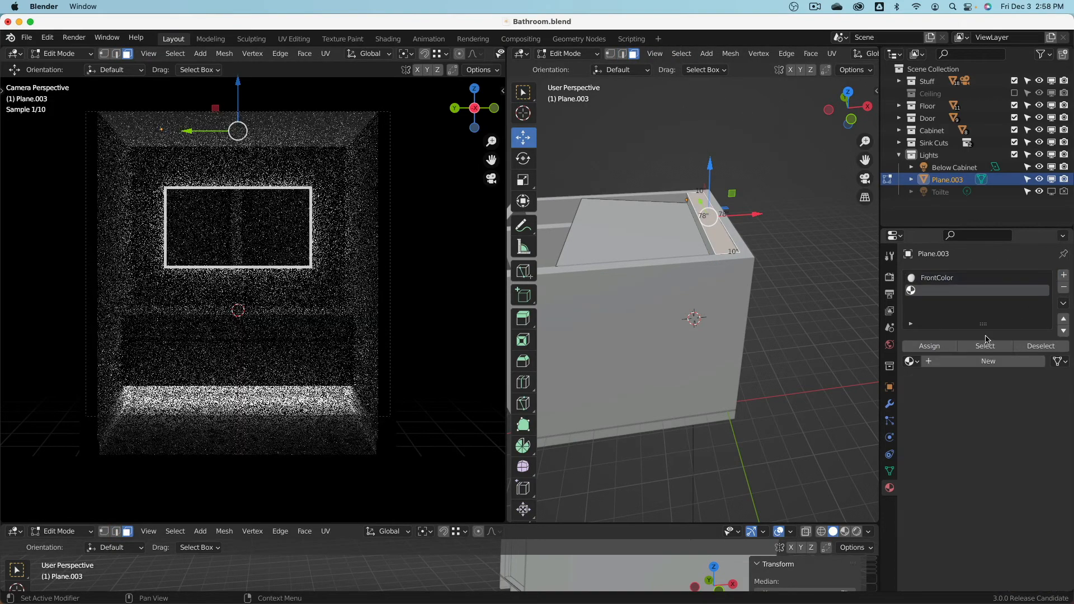
left_click(983, 365)
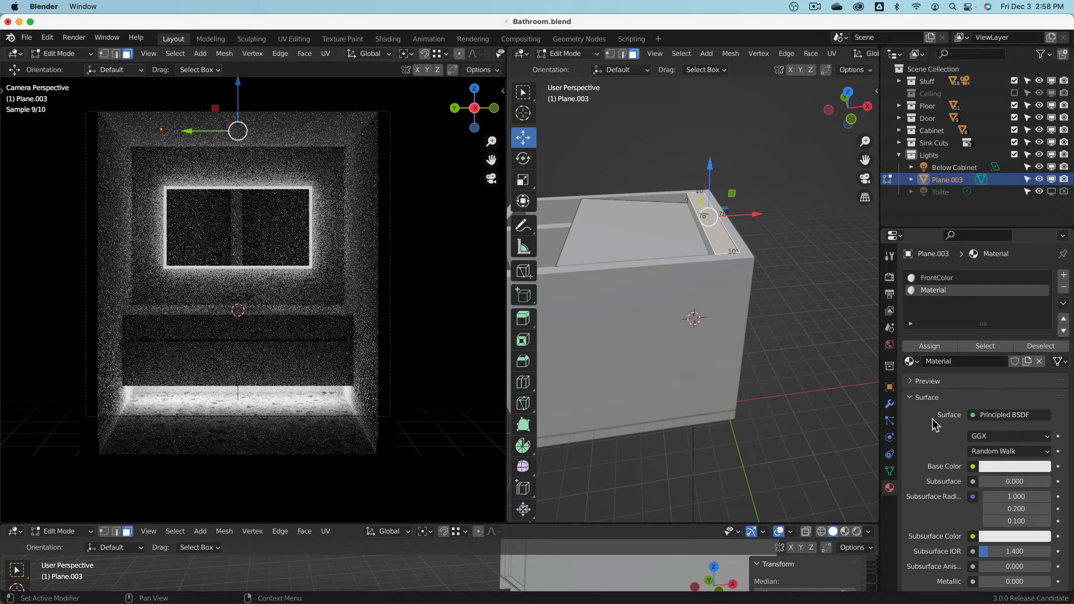
- Set the new material's emission colour to white and its specular and roughness to 0
scroll(938, 424, "down", 18)
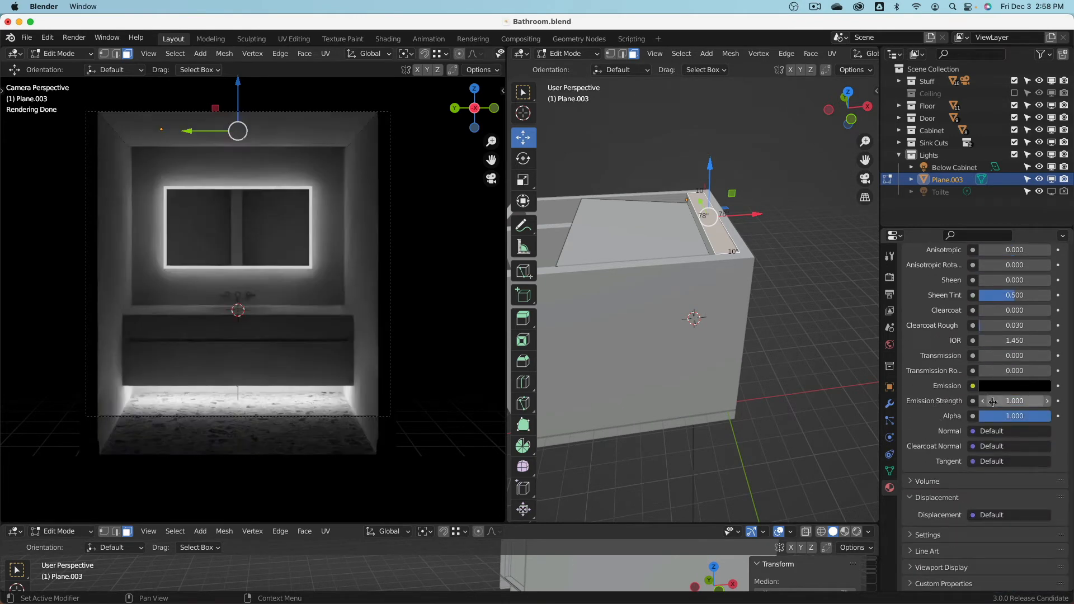
left_click(1006, 386)
left_click_drag(1042, 272, 1042, 218)
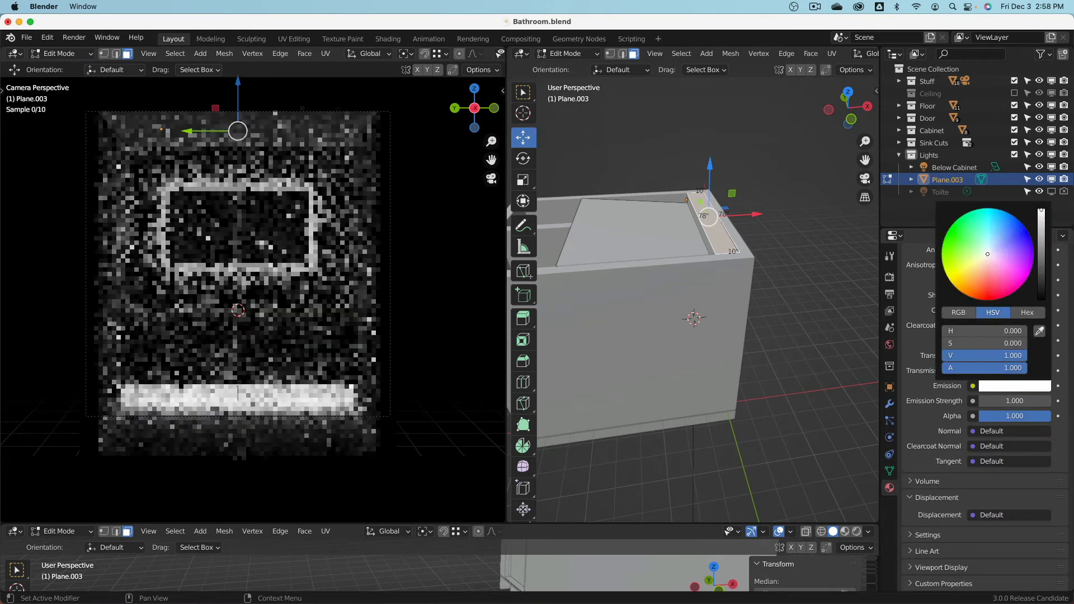
scroll(970, 445, "up", 15)
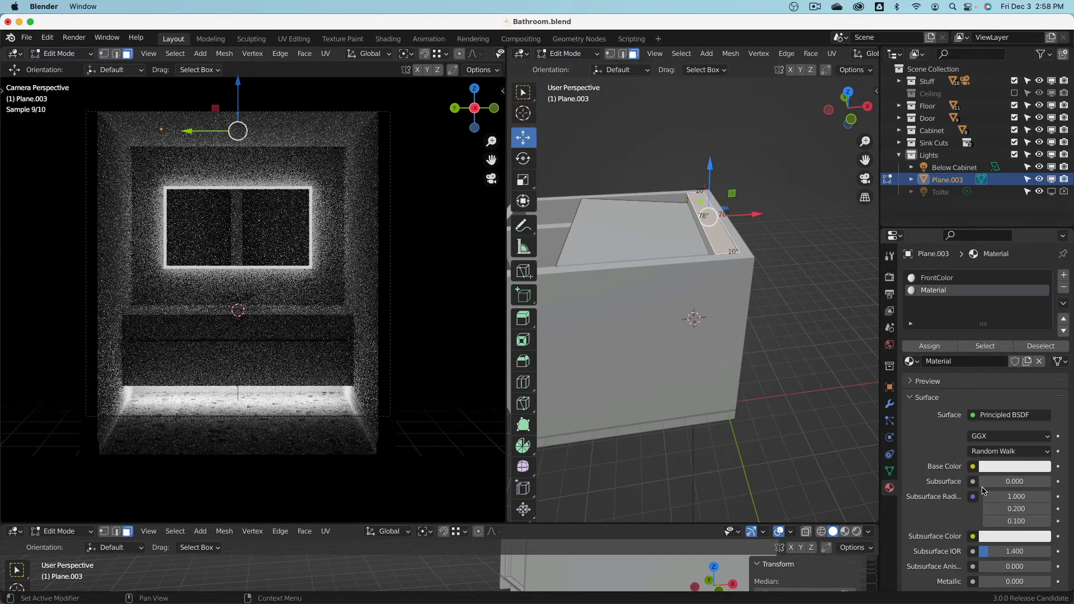
scroll(985, 492, "down", 4)
left_click_drag(1015, 530, 977, 530)
left_click_drag(1020, 560, 978, 560)
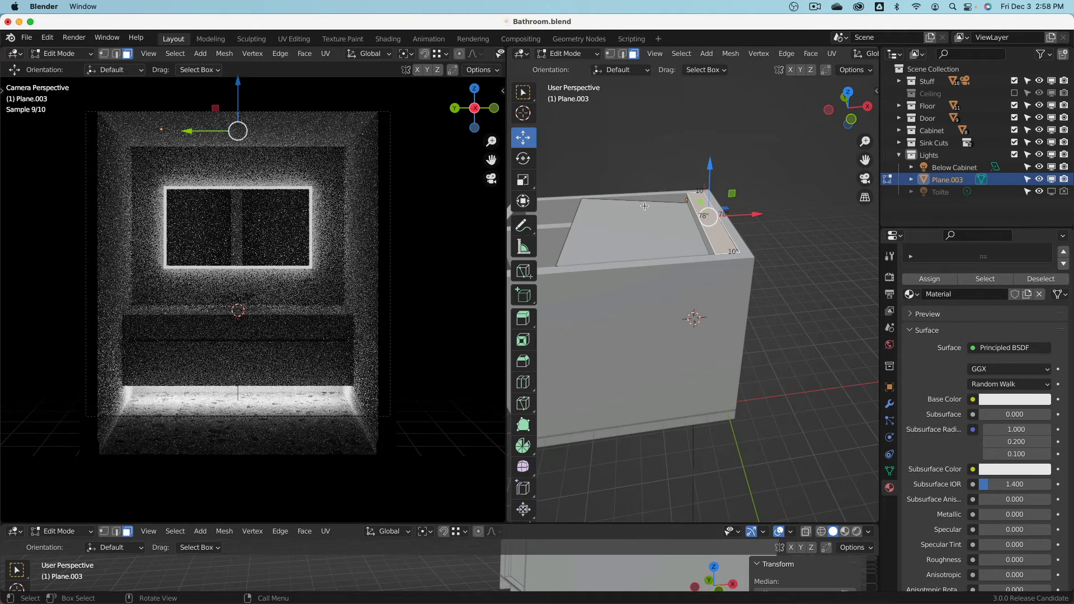
- Try lowering the strip face about 0.3" along Z, and raise it back by the same amount
scroll(706, 174, "up", 5)
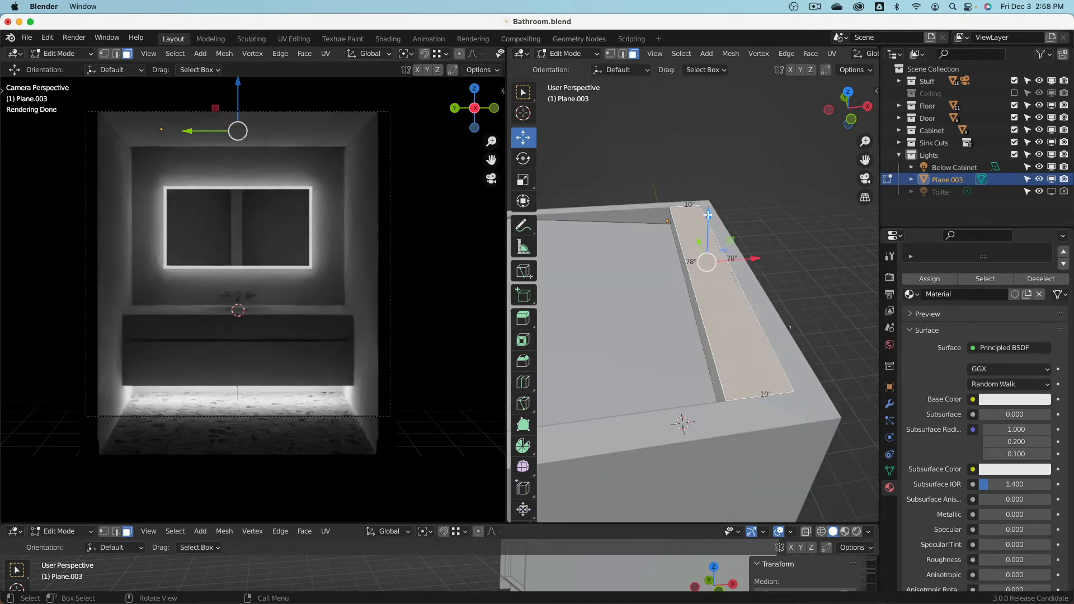
left_click_drag(708, 215, 714, 223)
scroll(752, 181, "up", 4)
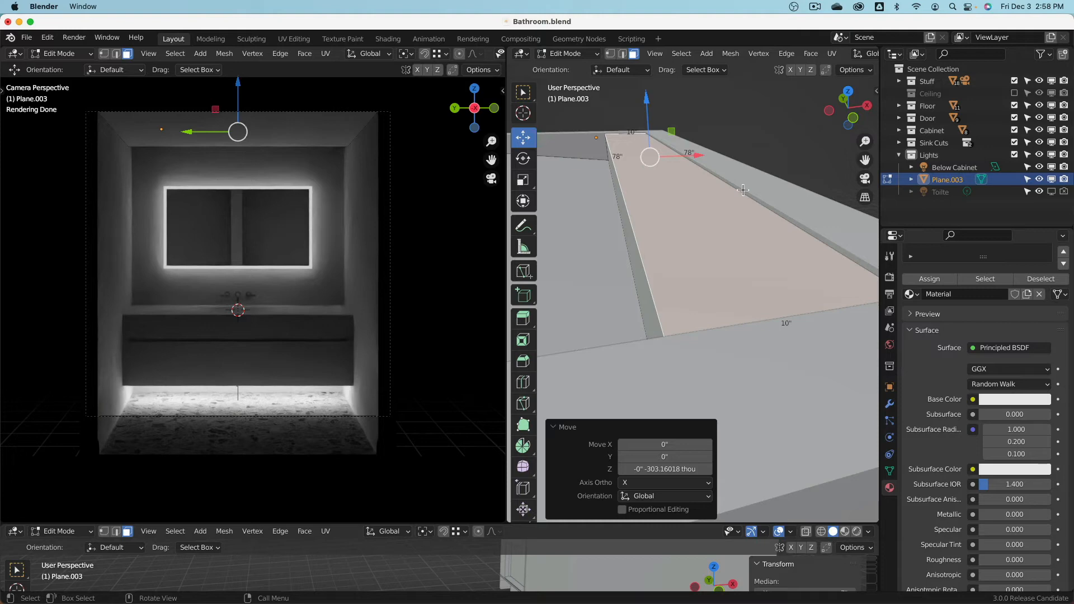
left_click_drag(648, 98, 665, 153)
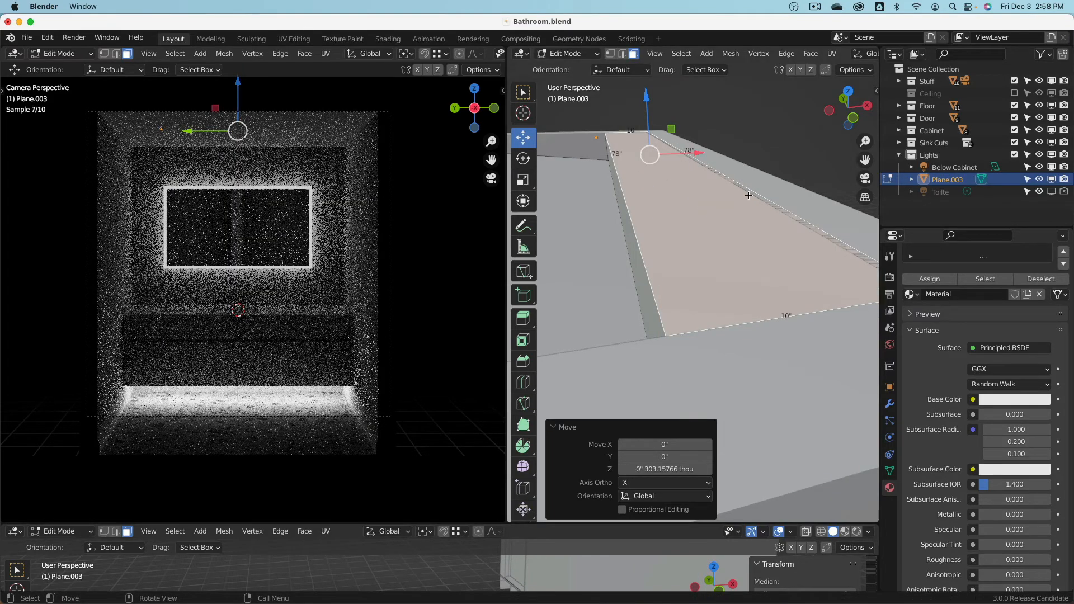
- Try moving the strip face -2" along Z, and undo the move
scroll(688, 160, "down", 4)
mouse_move(742, 176)
middle_mouse_down()
mouse_move(743, 206)
mouse_move(759, 184)
middle_mouse_up()
key("g")
type("z")
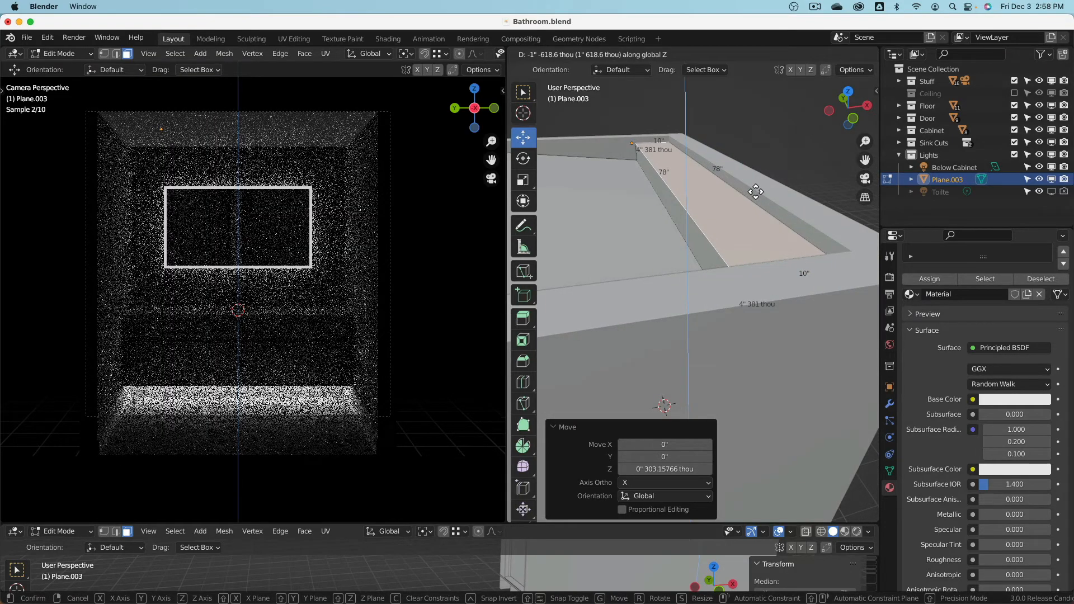
type("-1")
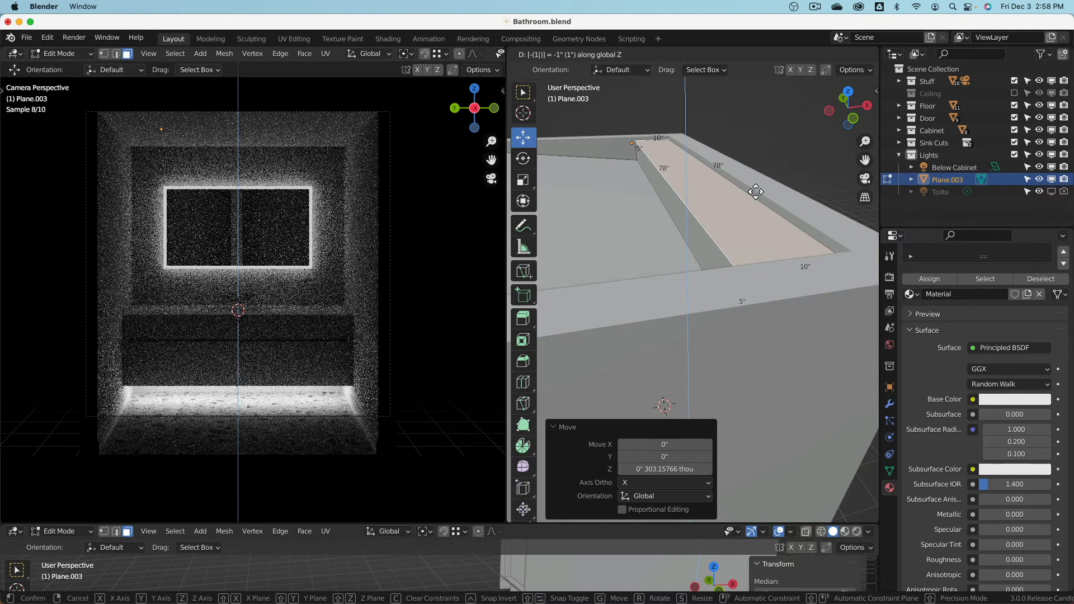
key("BackSpace")
type("2")
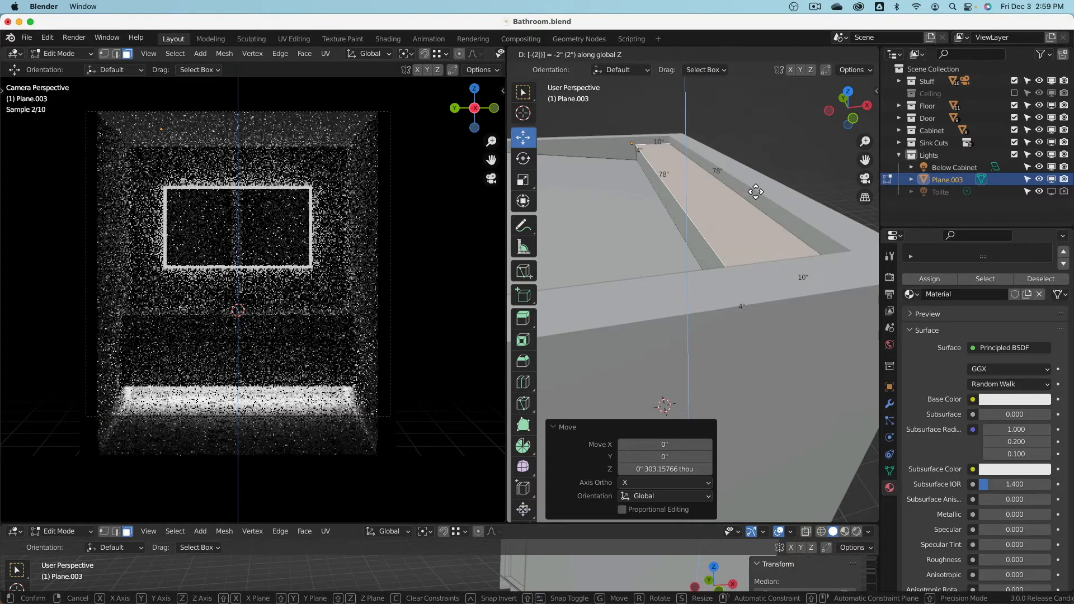
key("Return")
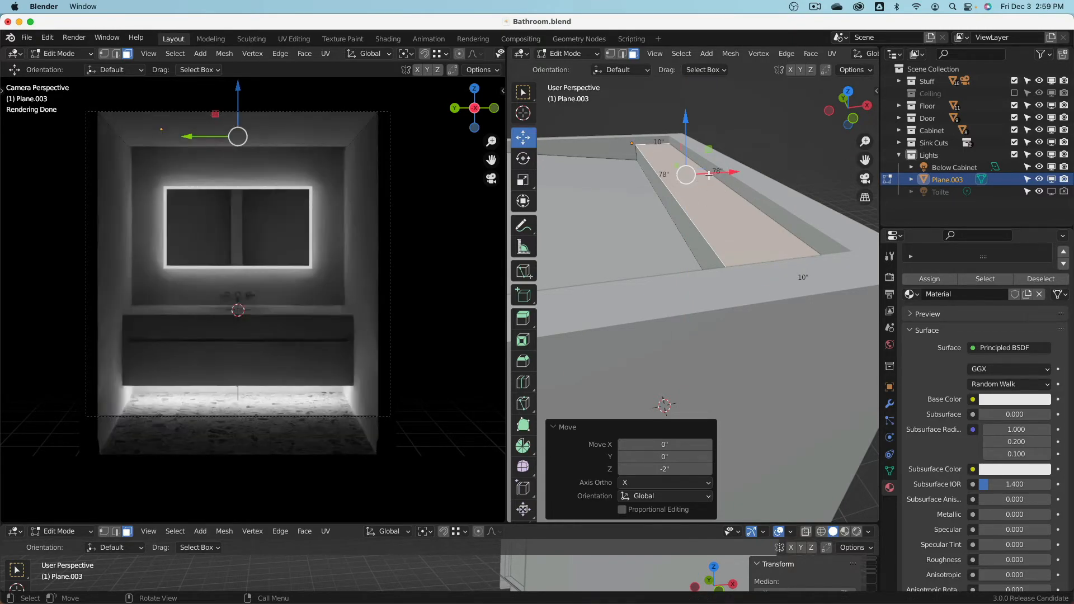
key("super+z")
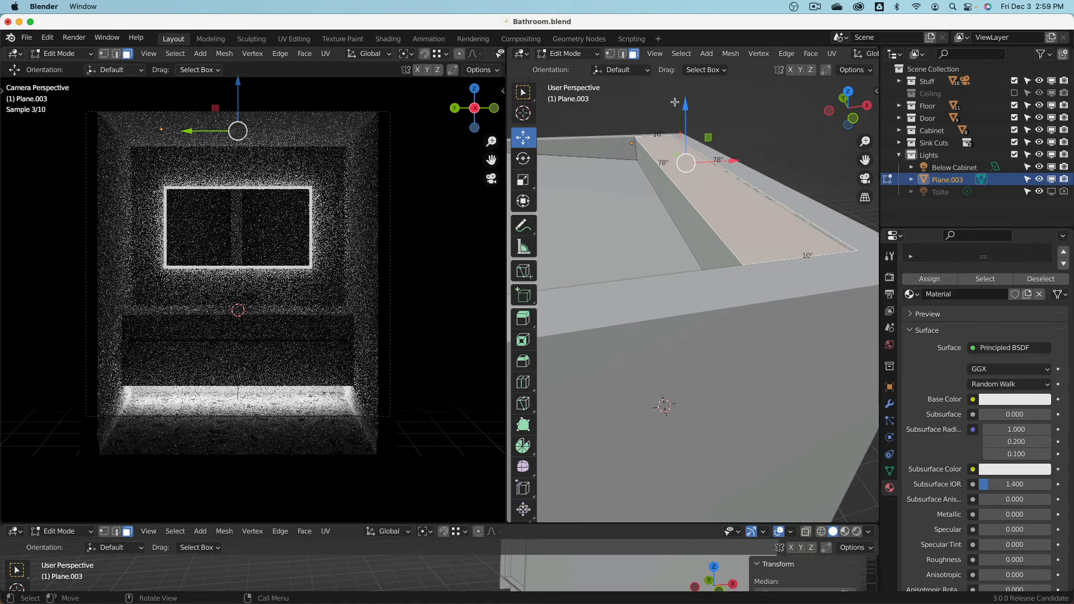
- Nudge the strip face along X away from the mirror wall and move the drop's lower long edge -0.5" along X
left_click_drag(734, 160, 789, 227)
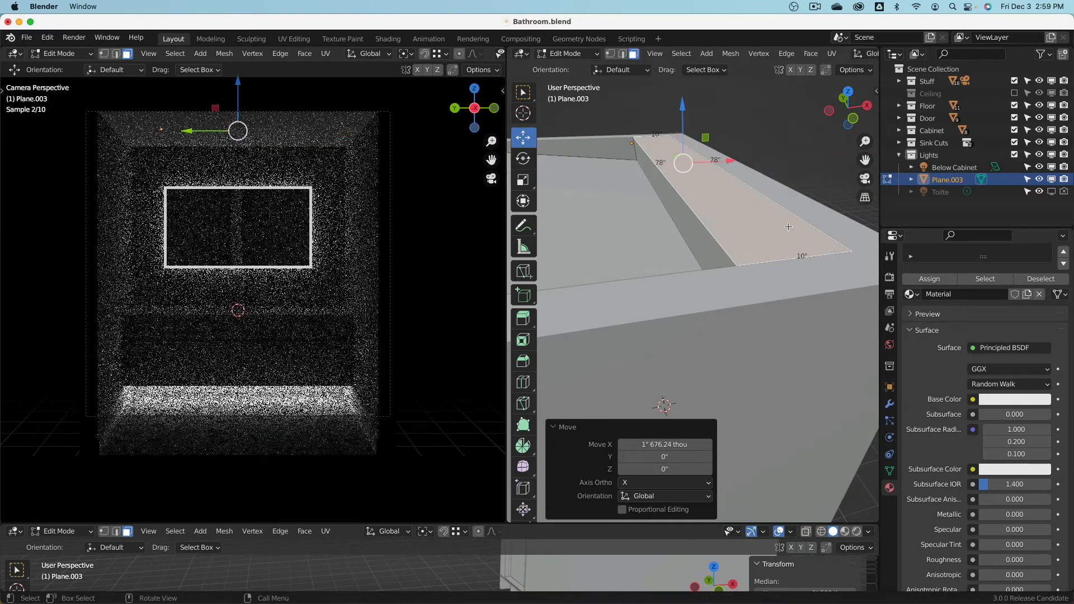
left_click(662, 201)
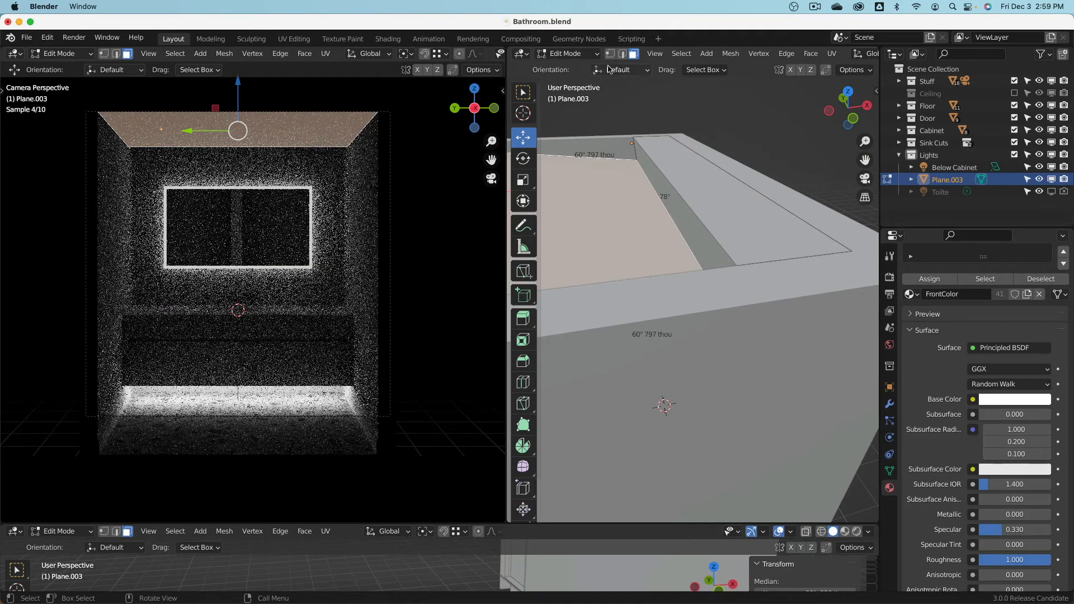
left_click(623, 54)
left_click(667, 213)
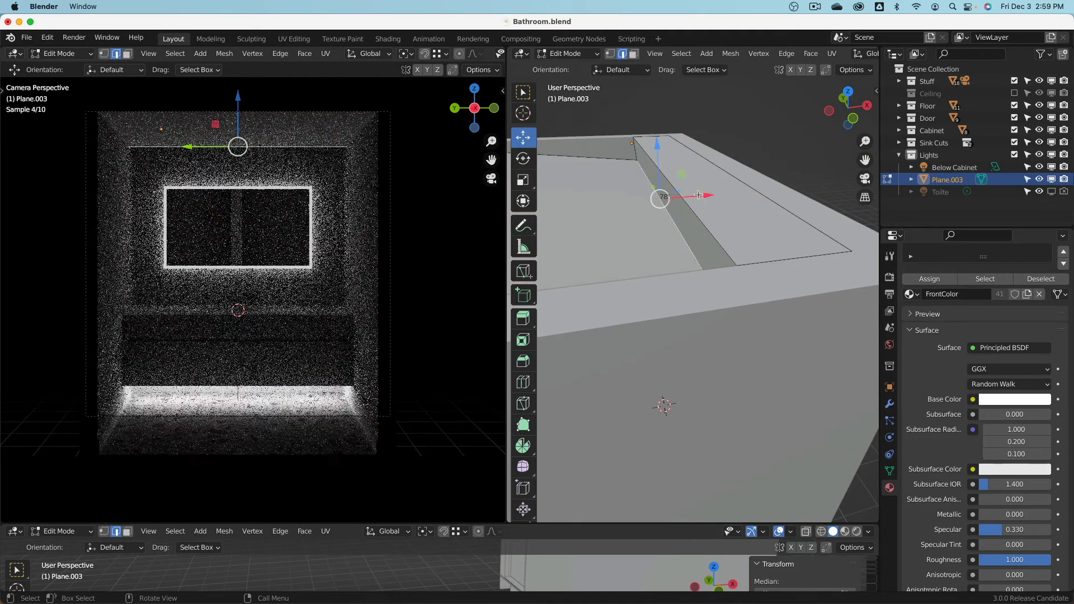
mouse_move(698, 194)
left_mouse_down()
mouse_move(638, 149)
mouse_move(696, 194)
left_mouse_up()
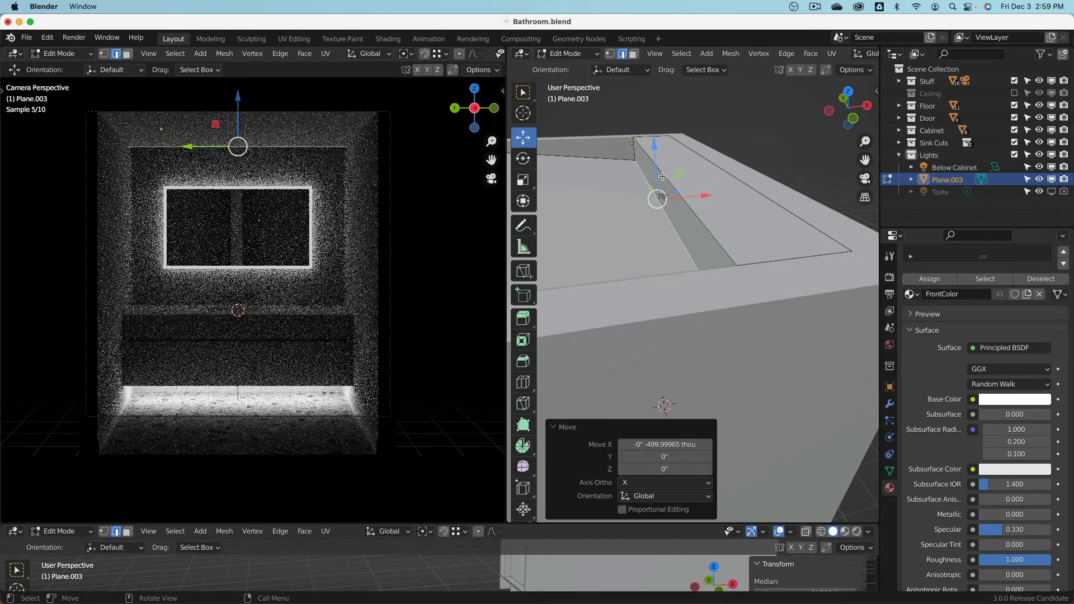
- Lower the strip's two long edges about 0.09" along Z
left_click(678, 154)
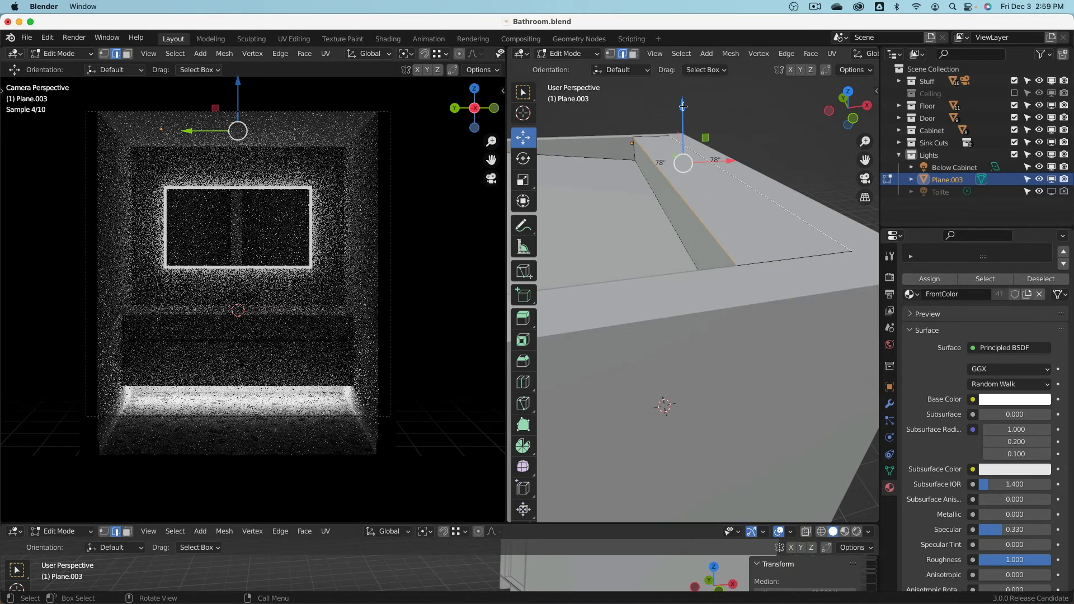
left_click_drag(684, 108, 689, 114)
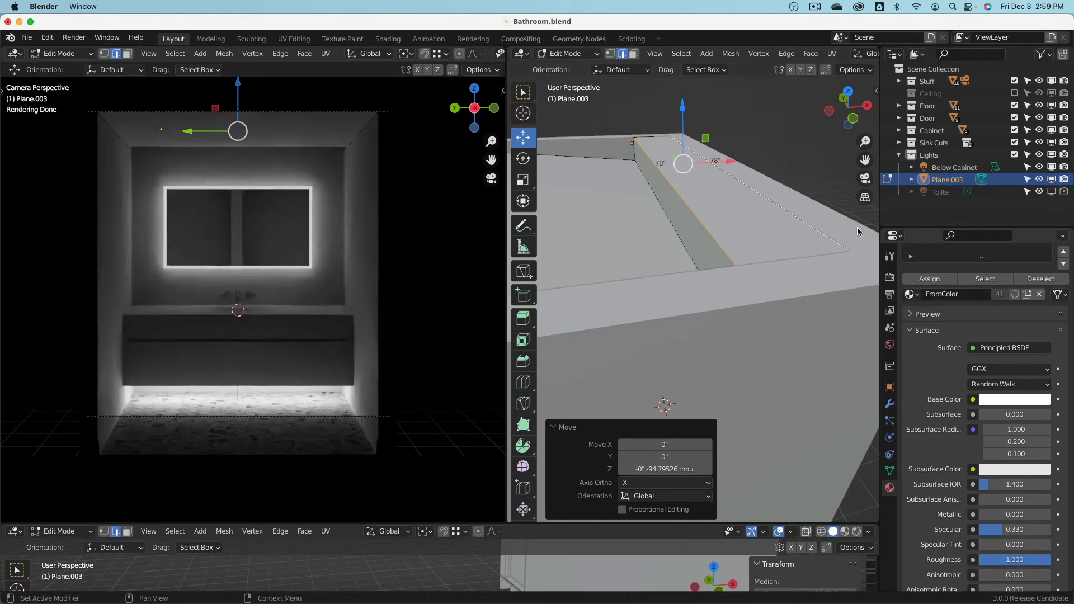
- Select the strip face and assign the new emissive material to it
left_click(634, 53)
left_click(756, 208)
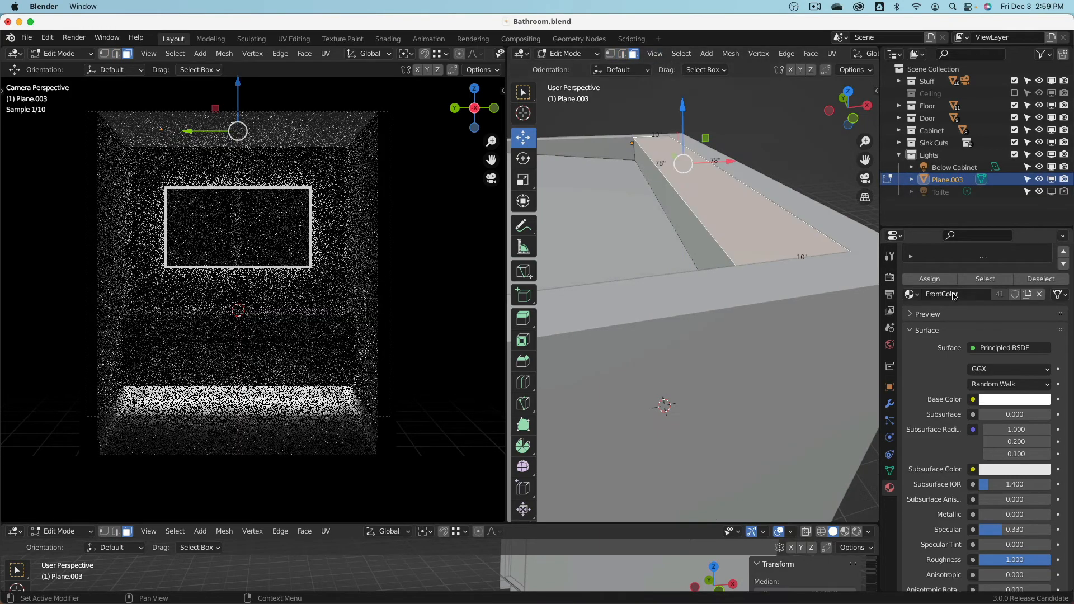
scroll(944, 370, "up", 3)
left_click(942, 290)
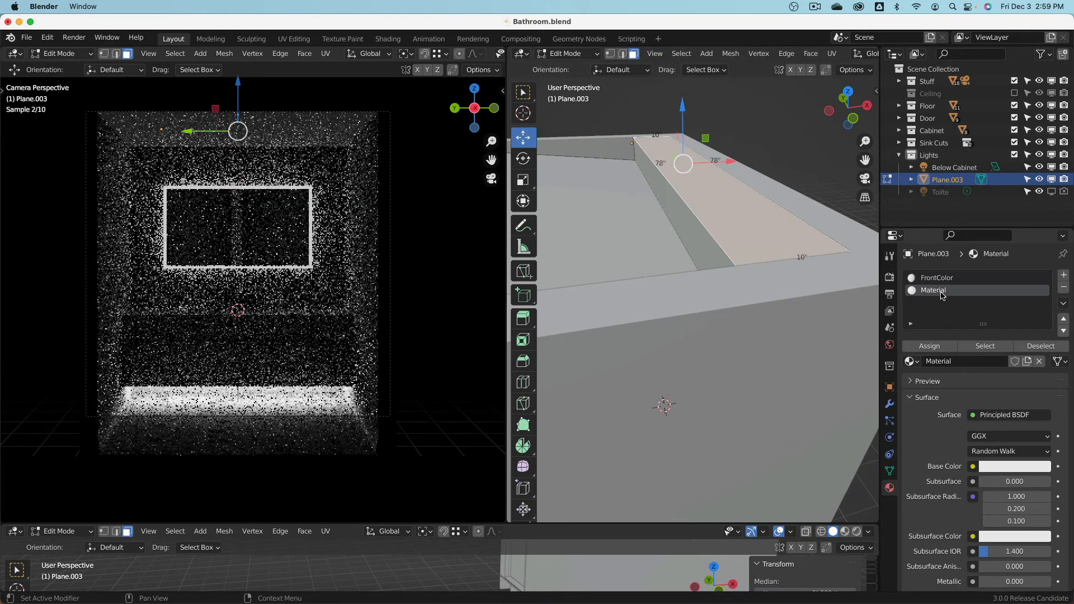
left_click(938, 348)
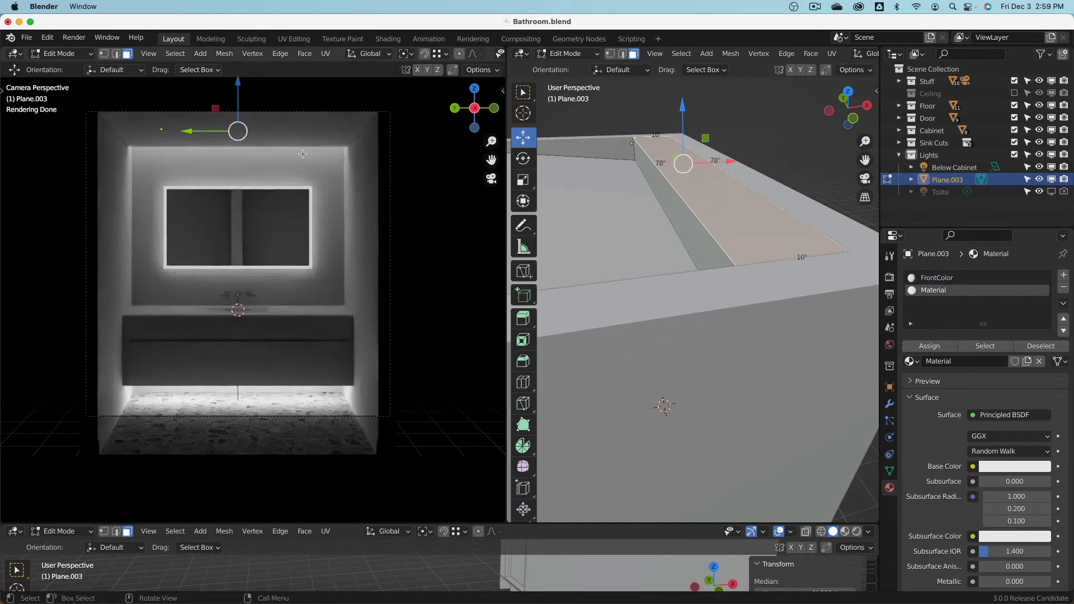
- Rename the strip's emissive material as Ceiling
left_click(972, 361)
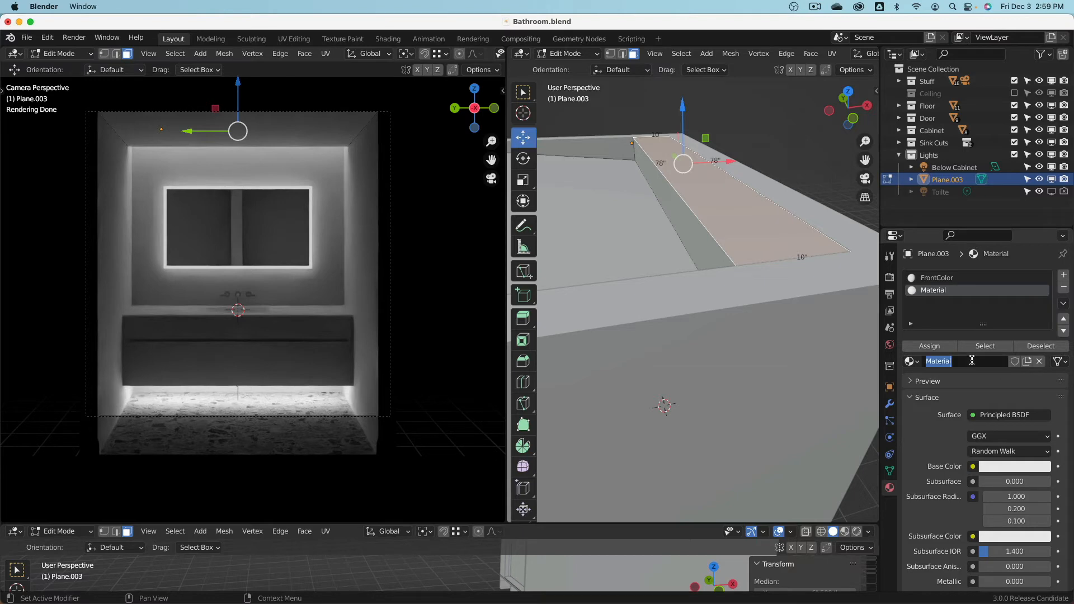
type("Ceiling L")
key("Return")
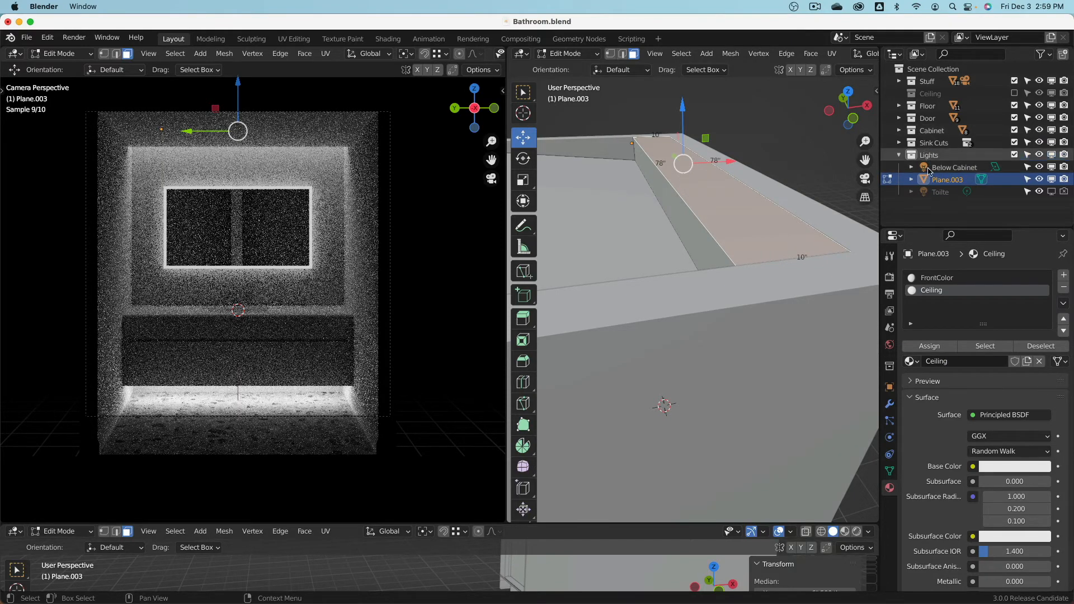
- Rename the strip's emissive material as Ceiling Leight and return to Object Mode
left_click(960, 364)
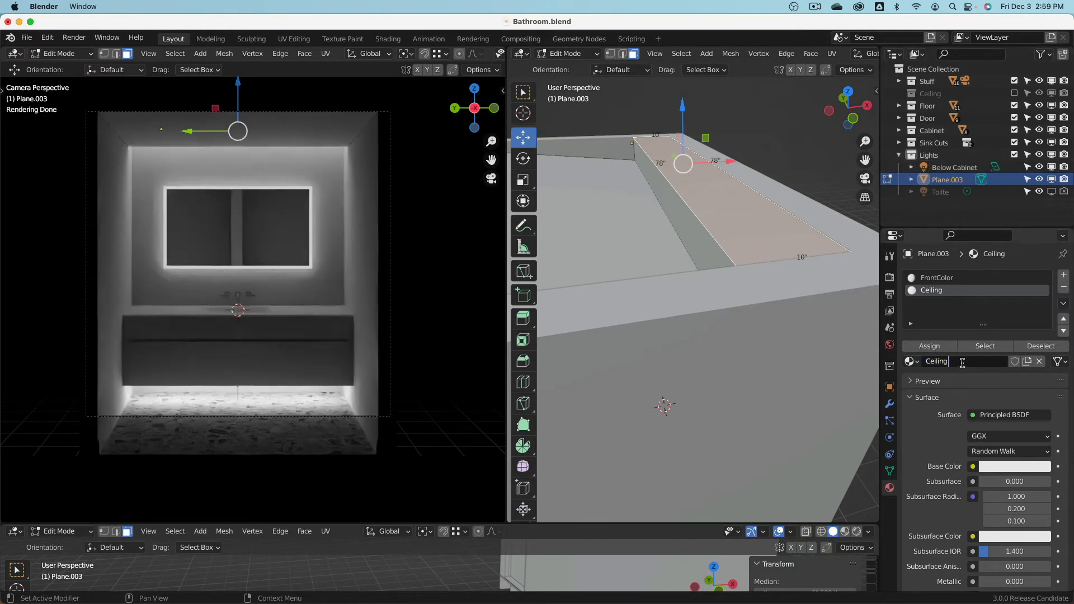
type("Leight")
key("Return")
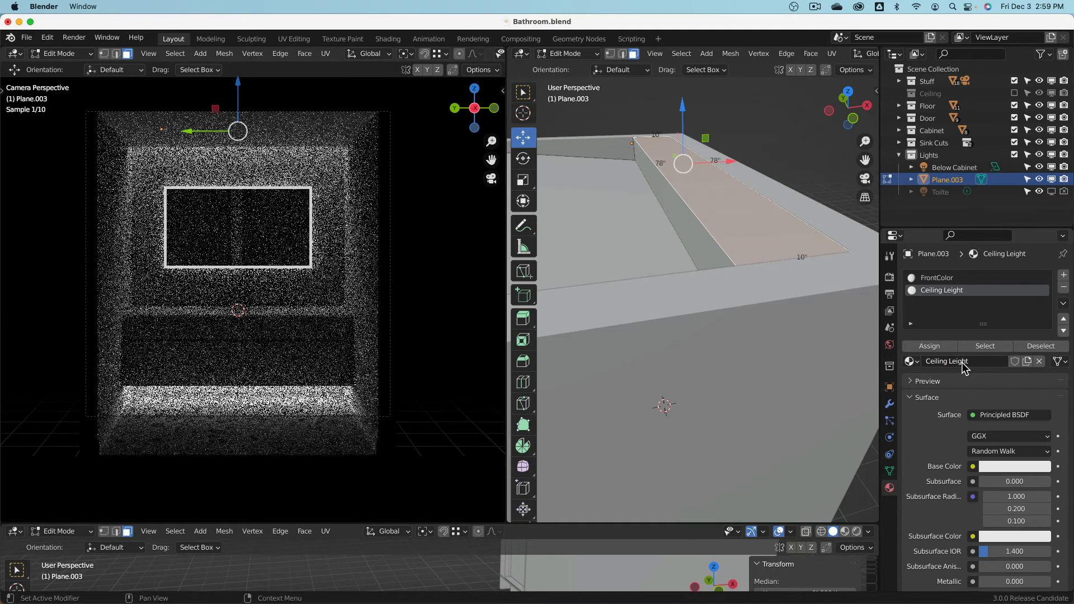
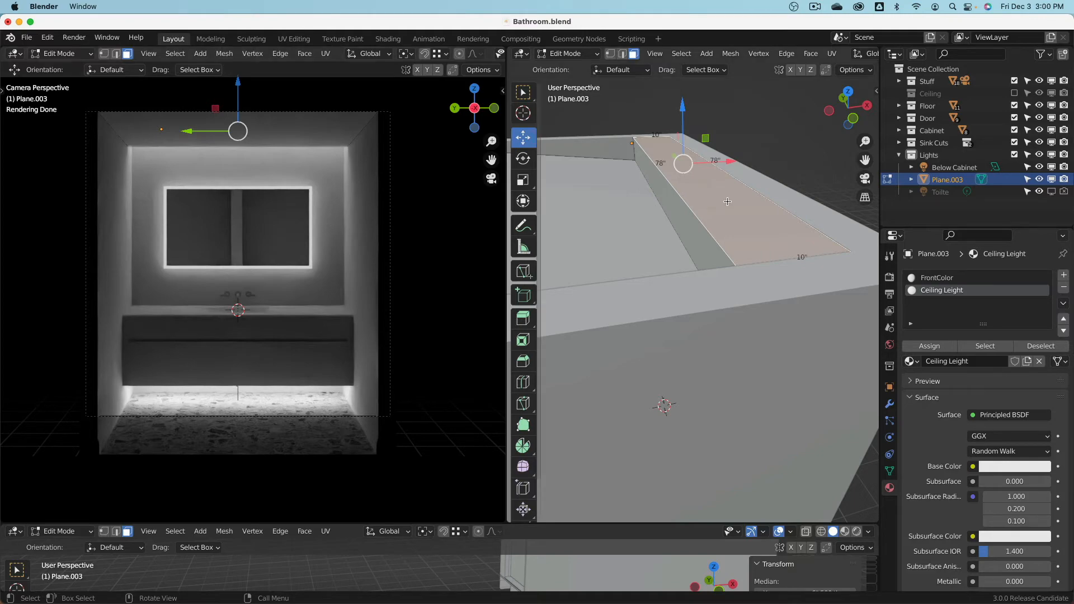
scroll(735, 202, "down", 8)
key("Tab")
scroll(652, 190, "up", 6)
middle_click_drag(652, 192, 688, 256)
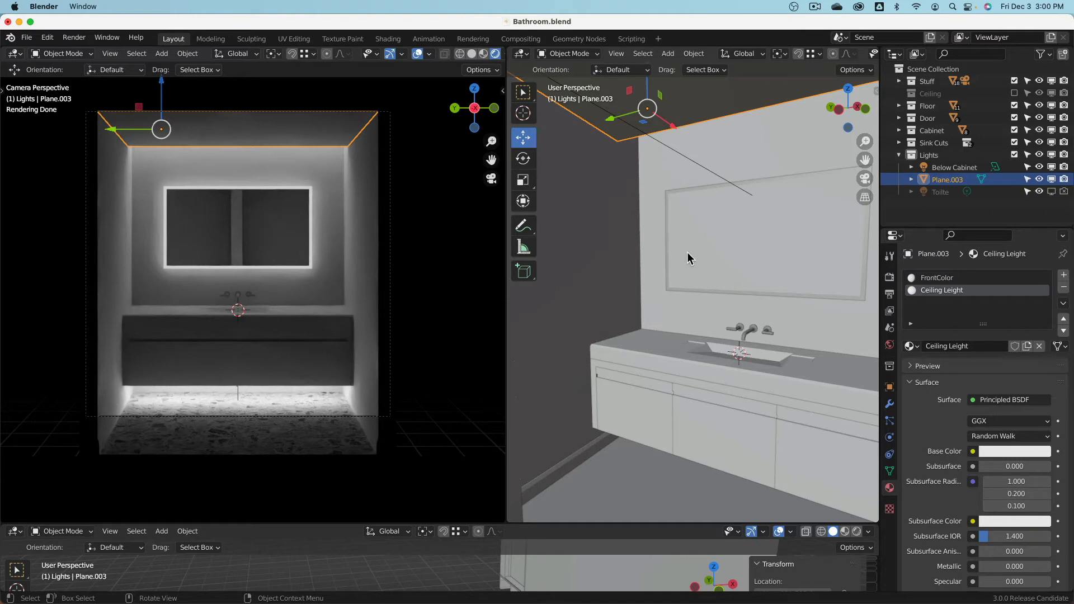
left_click(720, 244)
left_click(650, 349)
key("shift+s")
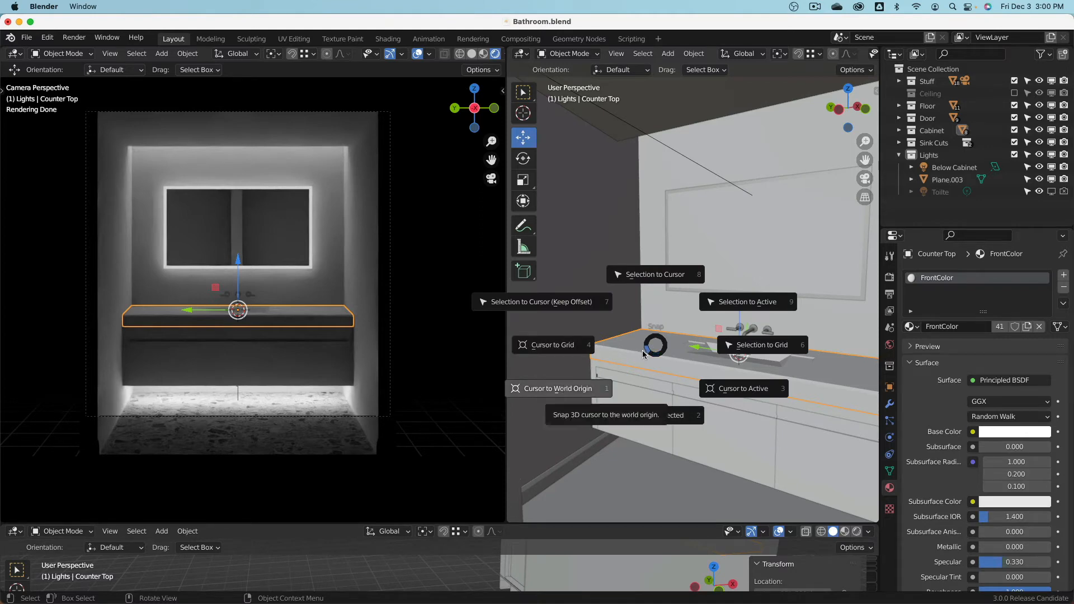
key("Escape")
- Snap the 3D cursor to the mirror's front glass face in Edit Mode and return to Object Mode
left_click(732, 256)
middle_click_drag(731, 252, 685, 271)
left_click(568, 53)
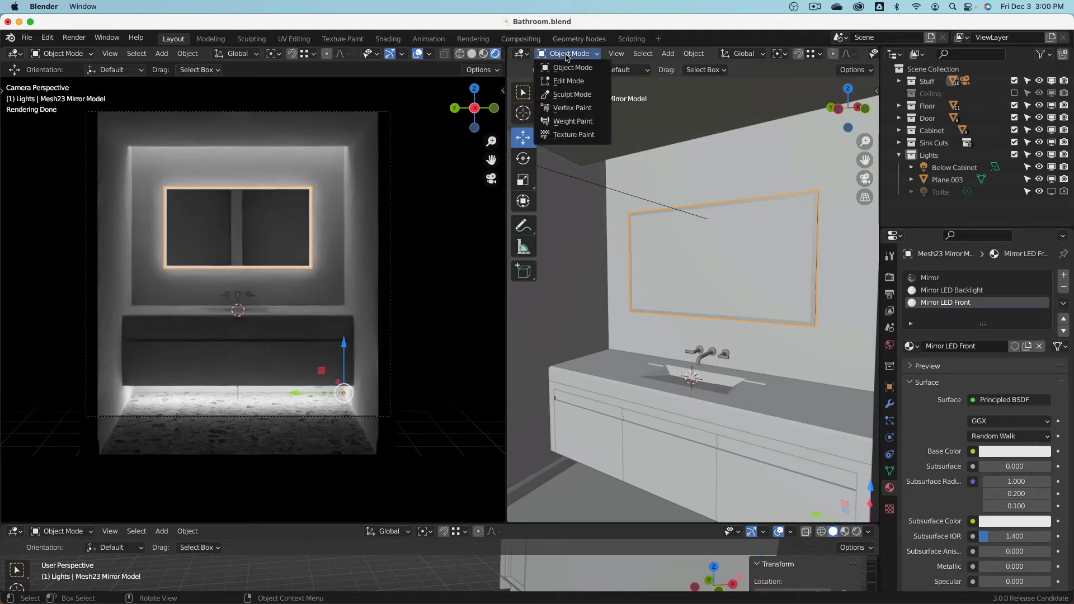
left_click(572, 75)
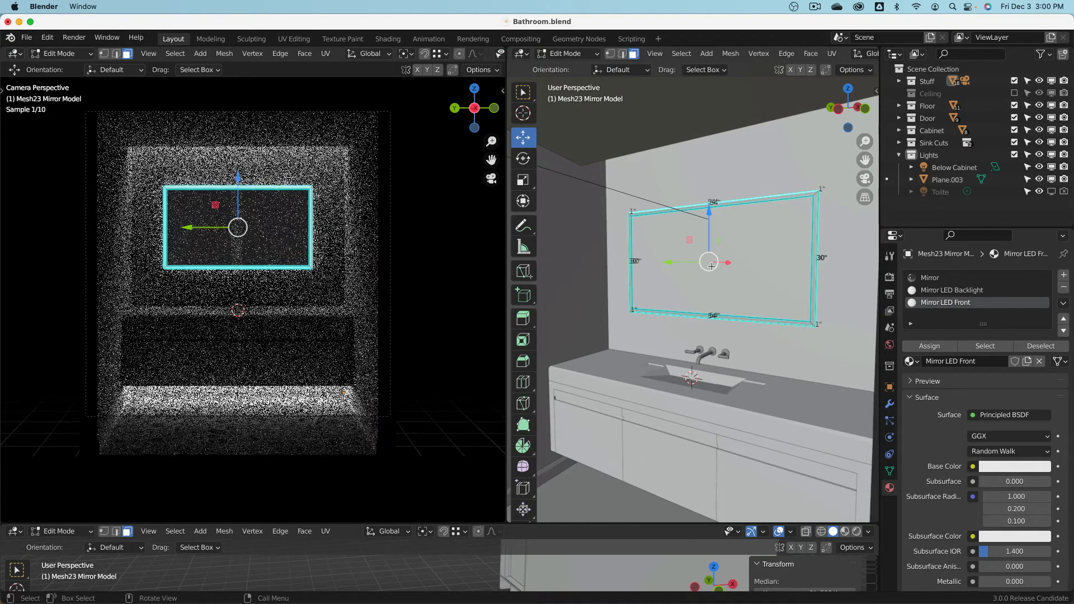
left_click(712, 228)
key("shift+s")
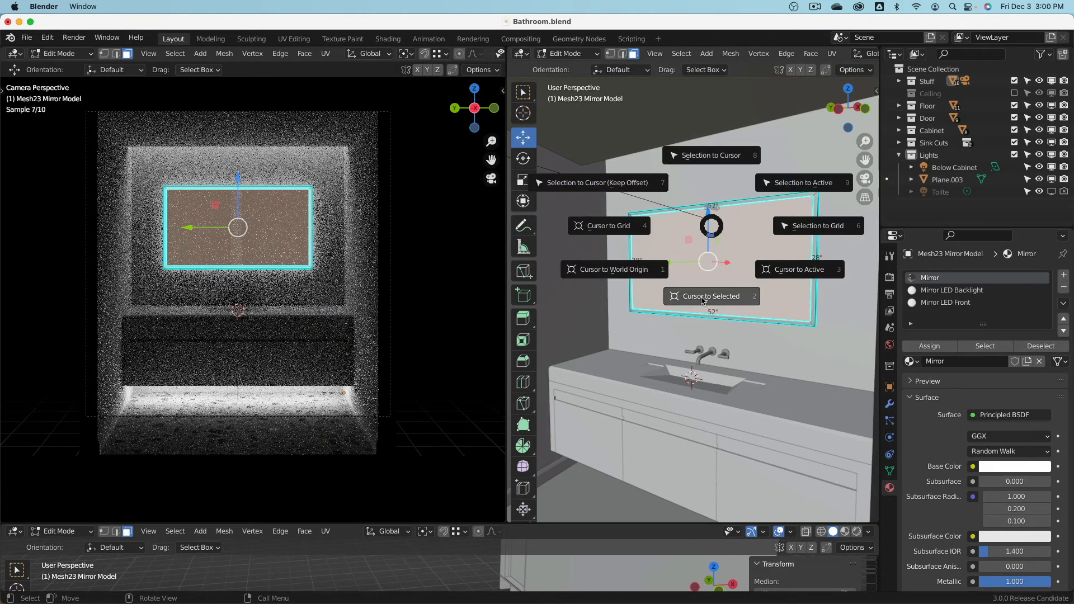
left_click(712, 233)
key("Tab")
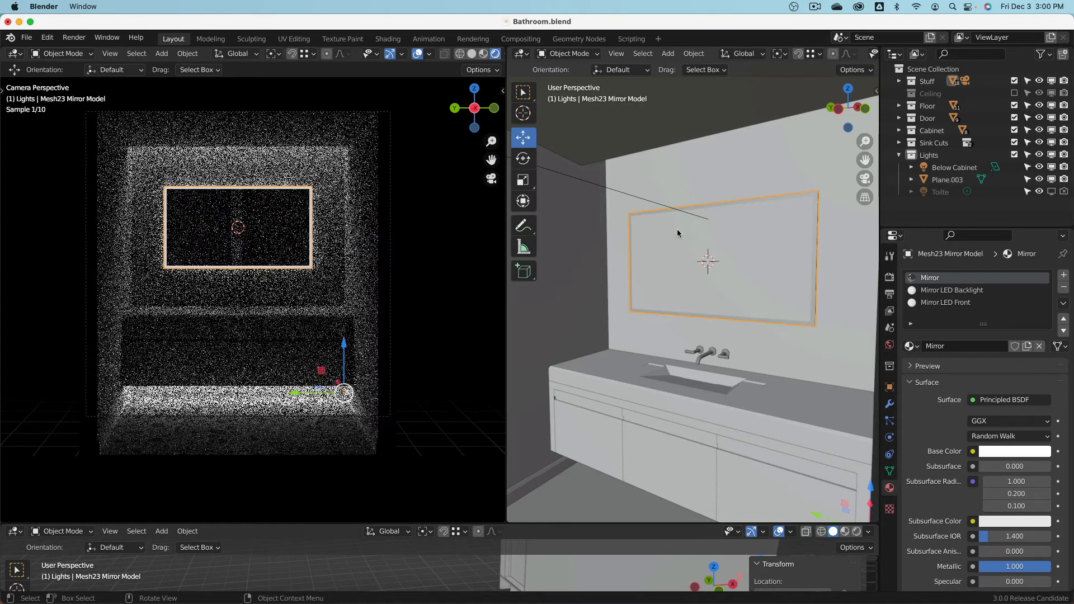
- Set the mirror object's origin to the 3D cursor
right_click(672, 248)
mouse_move(672, 248)
left_click(746, 274)
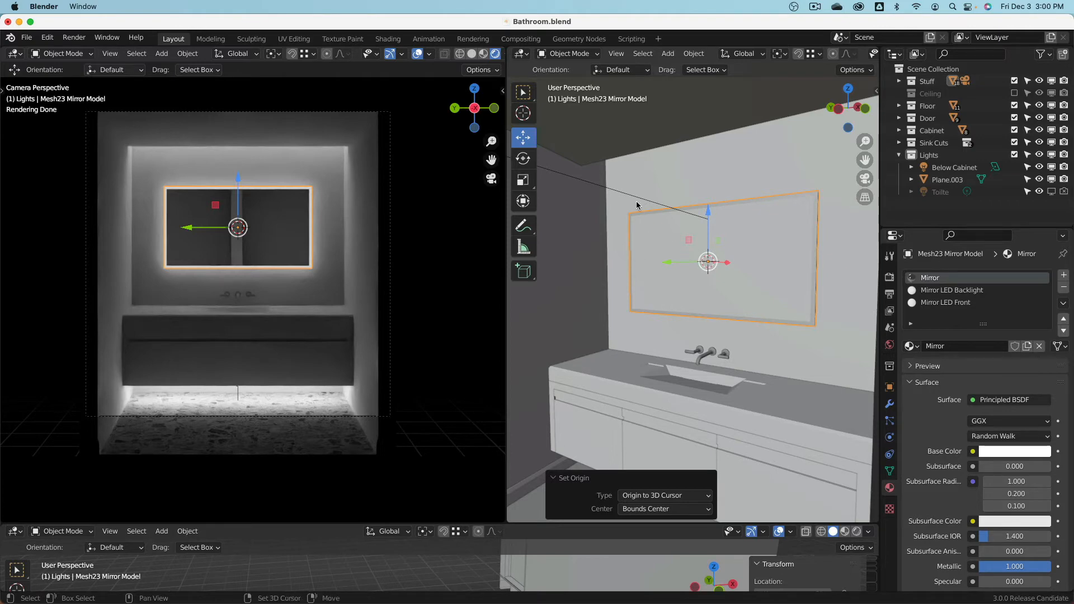
- Add a cylinder mesh at the mirror's centre with 64 vertices and a 3" radius
key("shift+a")
mouse_move(638, 206)
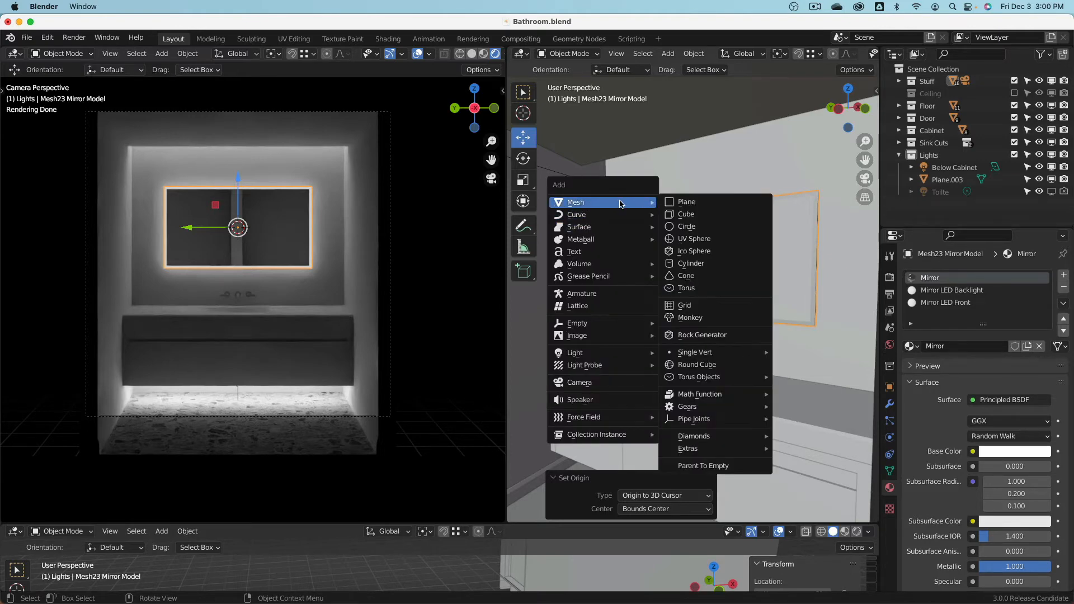
left_click(709, 264)
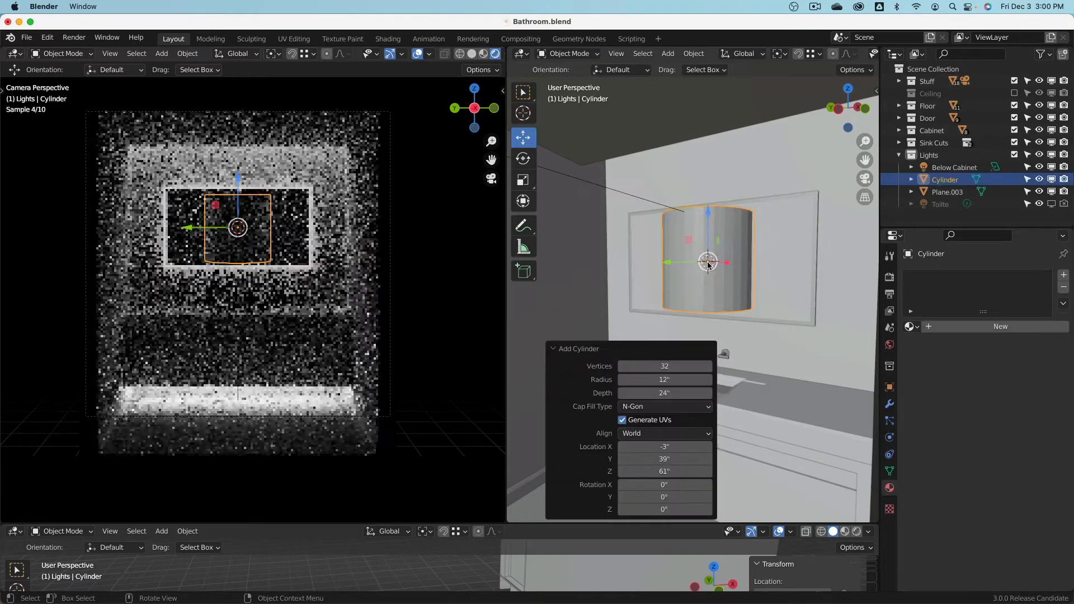
left_click(705, 366)
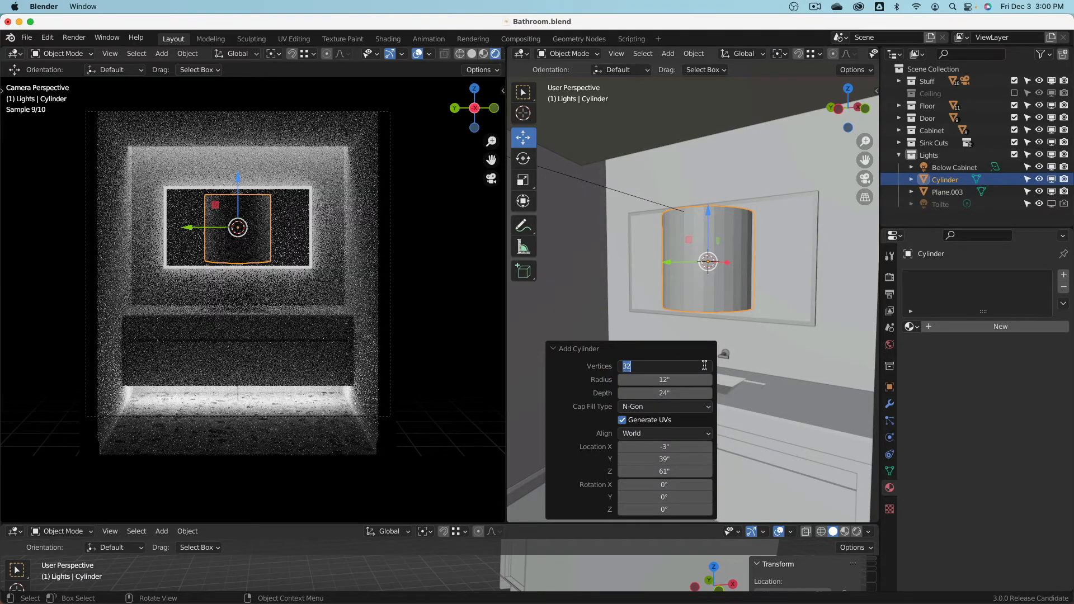
type("64")
key("Tab")
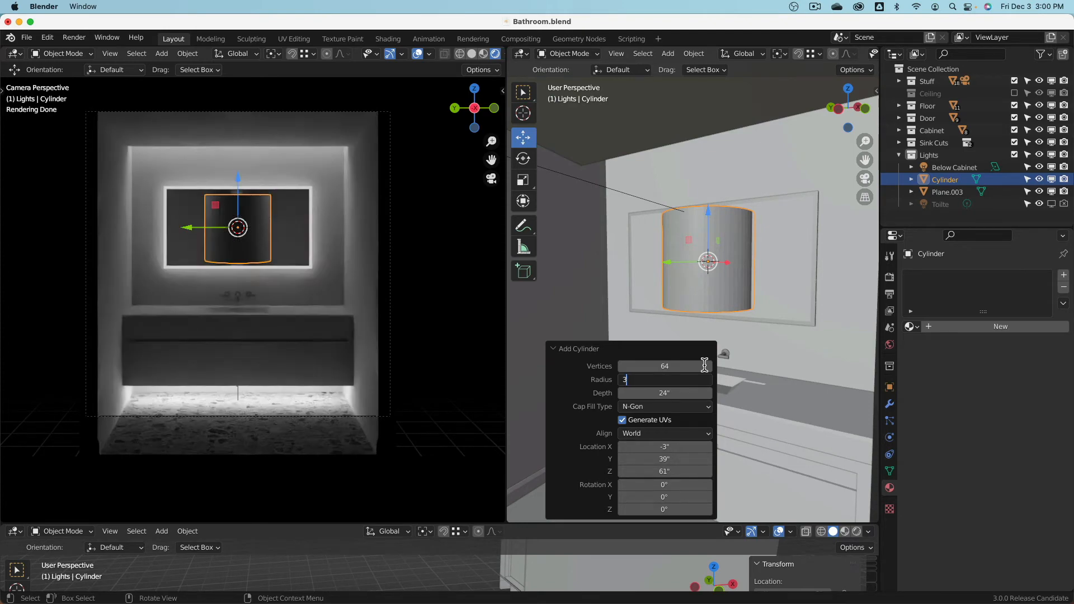
type("3")
key("Tab")
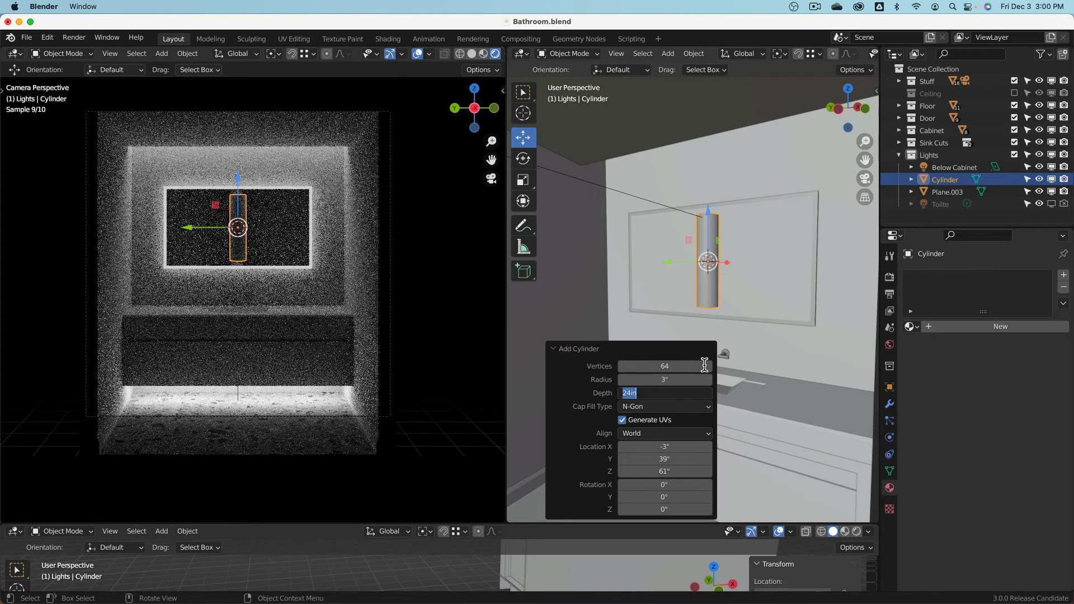
- Try a 2" radius on the cylinder and set it back to 3"
left_click(682, 379)
left_click(679, 380)
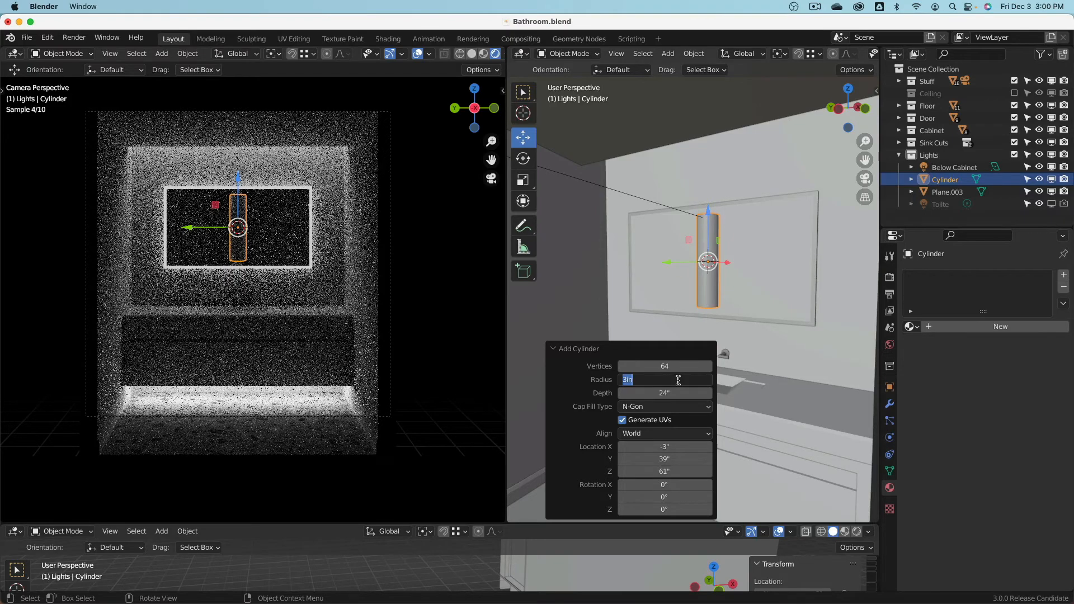
type("2")
key("Tab")
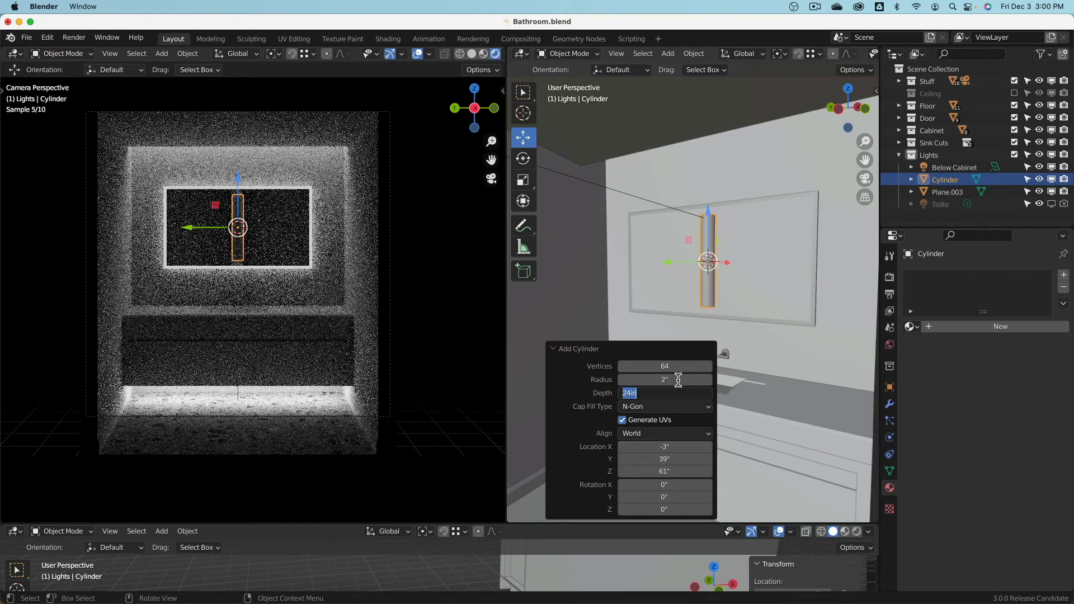
left_click(678, 379)
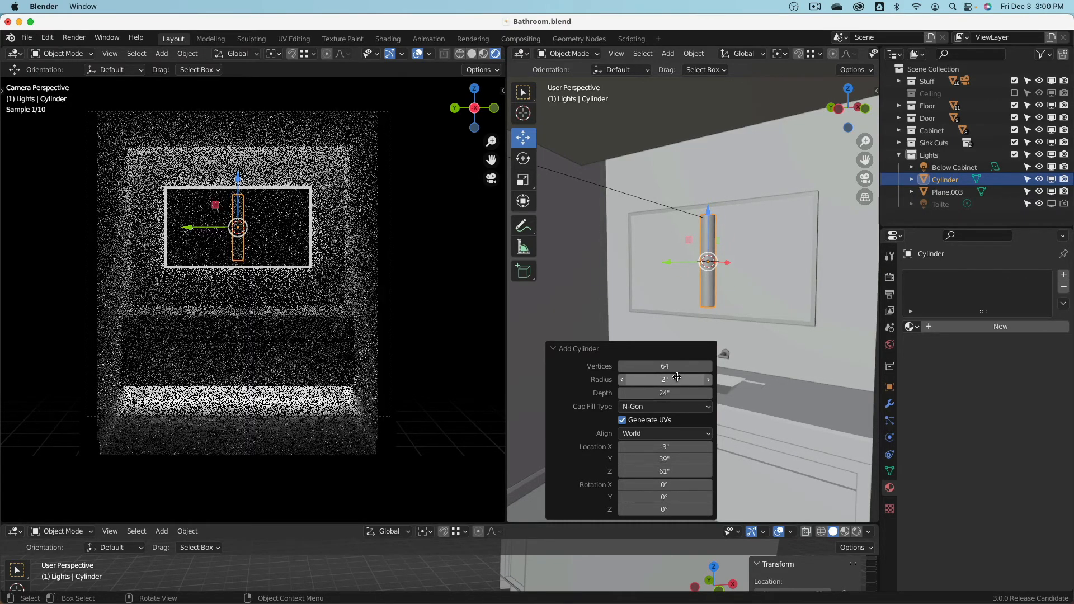
key("BackSpace")
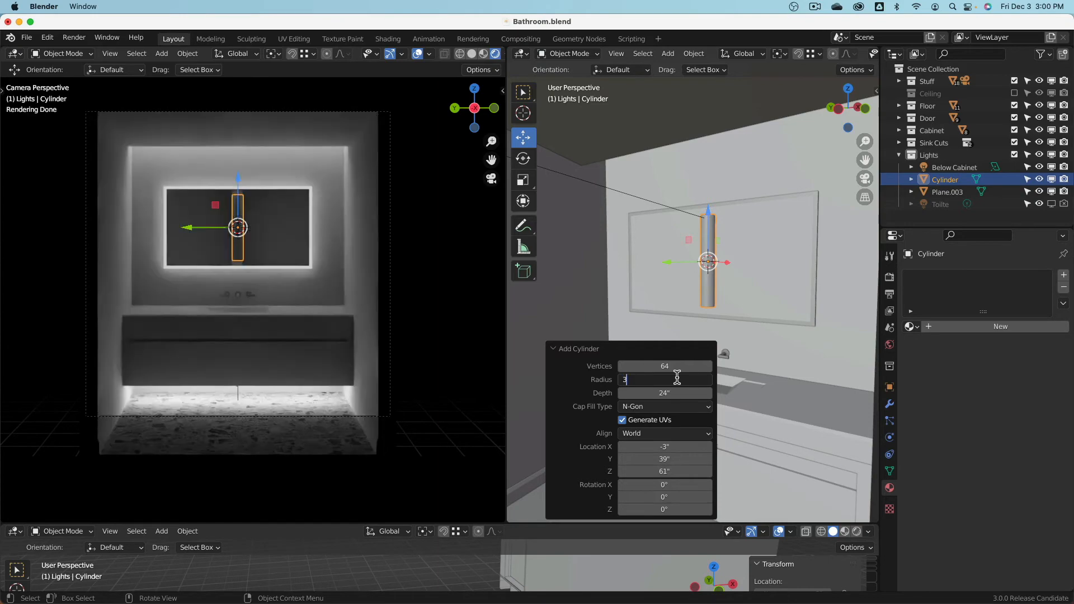
type("3")
key("Tab")
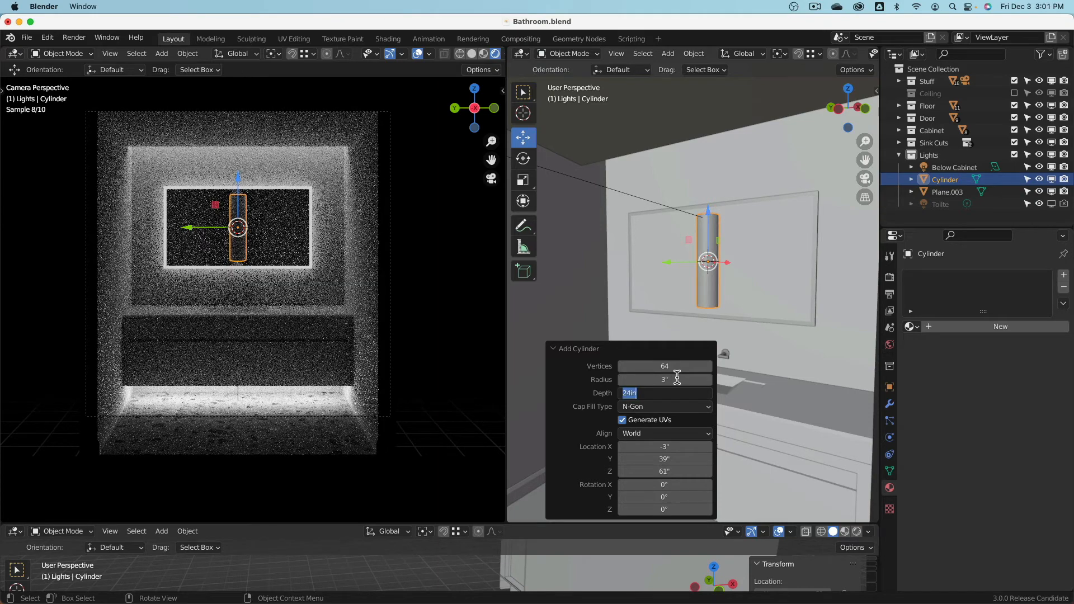
- Set the new cylinder's depth to 12"
key("Tab")
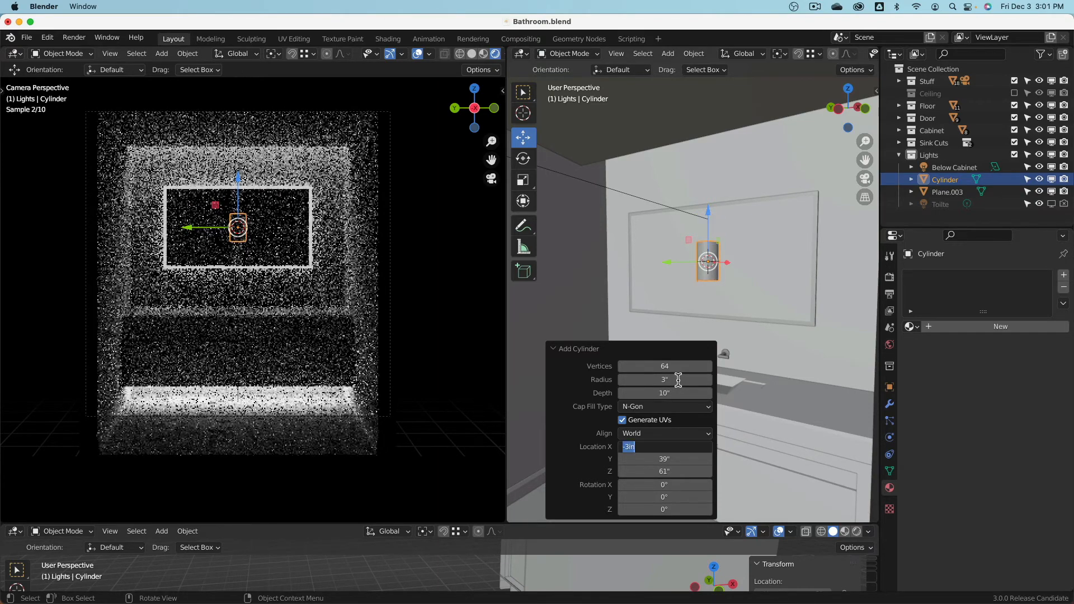
left_click(676, 390)
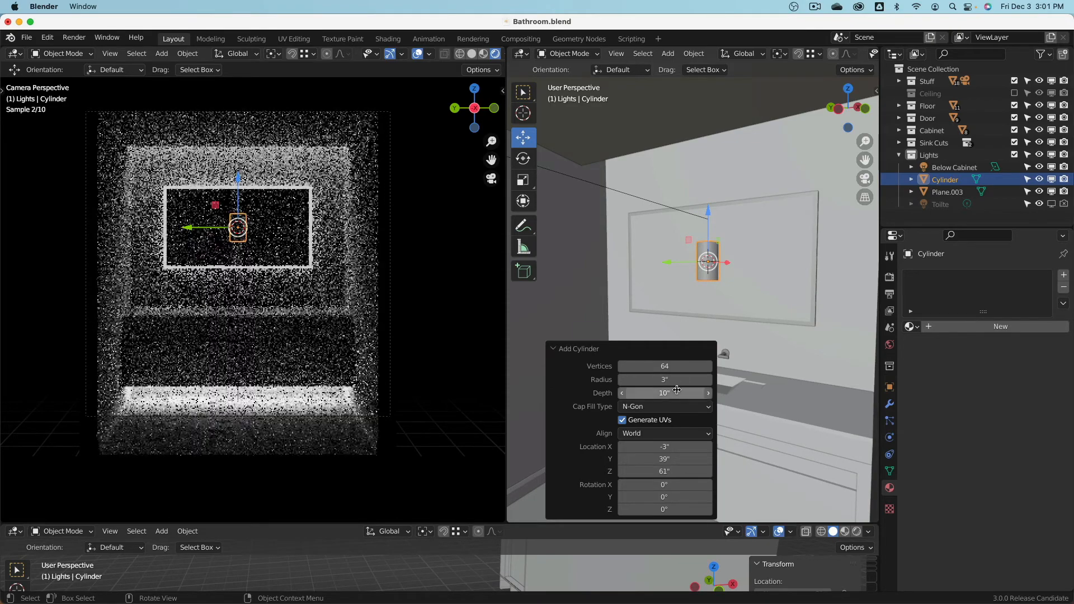
left_click(678, 391)
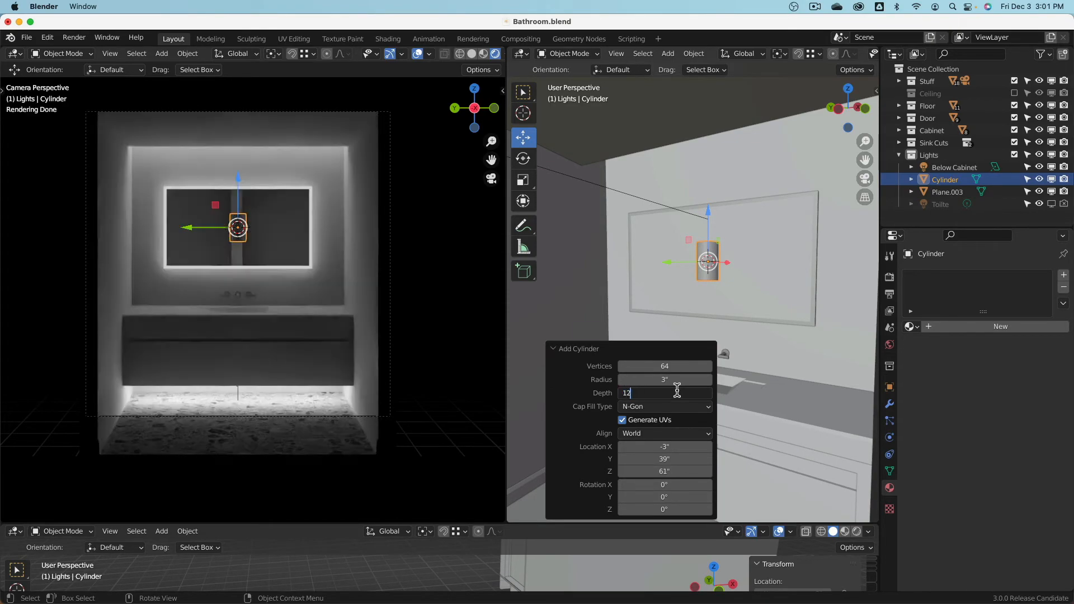
type("12")
key("Tab")
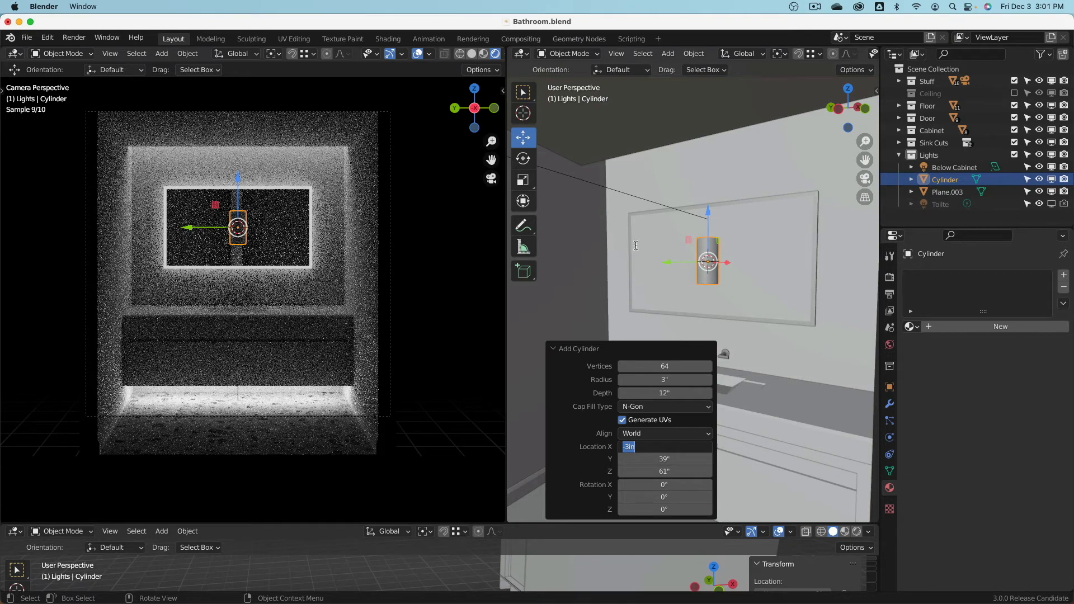
key("Return")
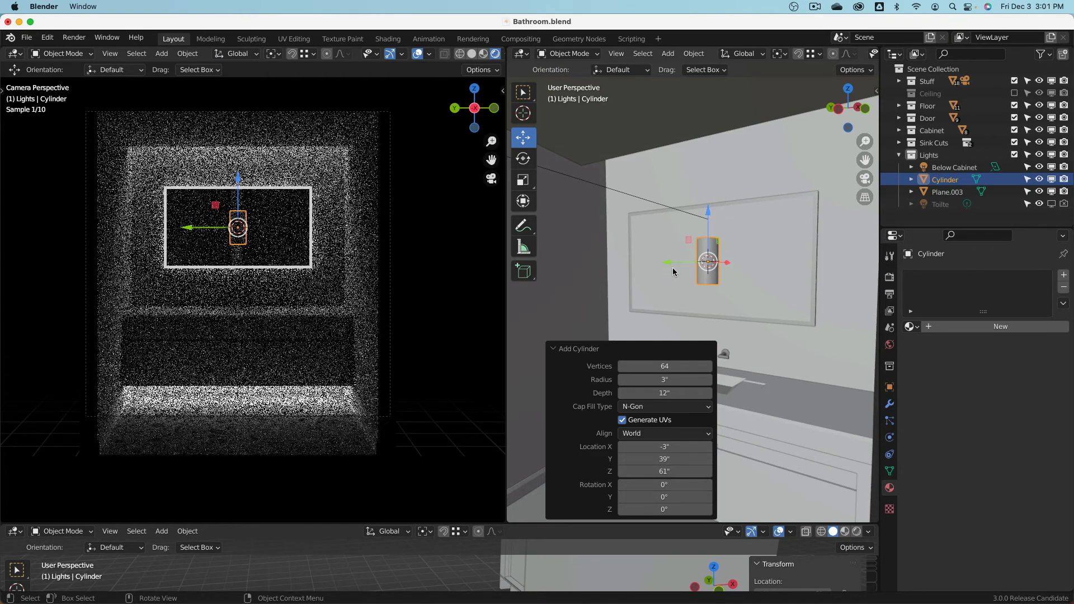
- Move the cylinder about -33" along Y to the wall beside the mirror and set its X and Y dimensions to 4"
middle_click_drag(674, 270, 696, 271)
left_click_drag(653, 260, 794, 279)
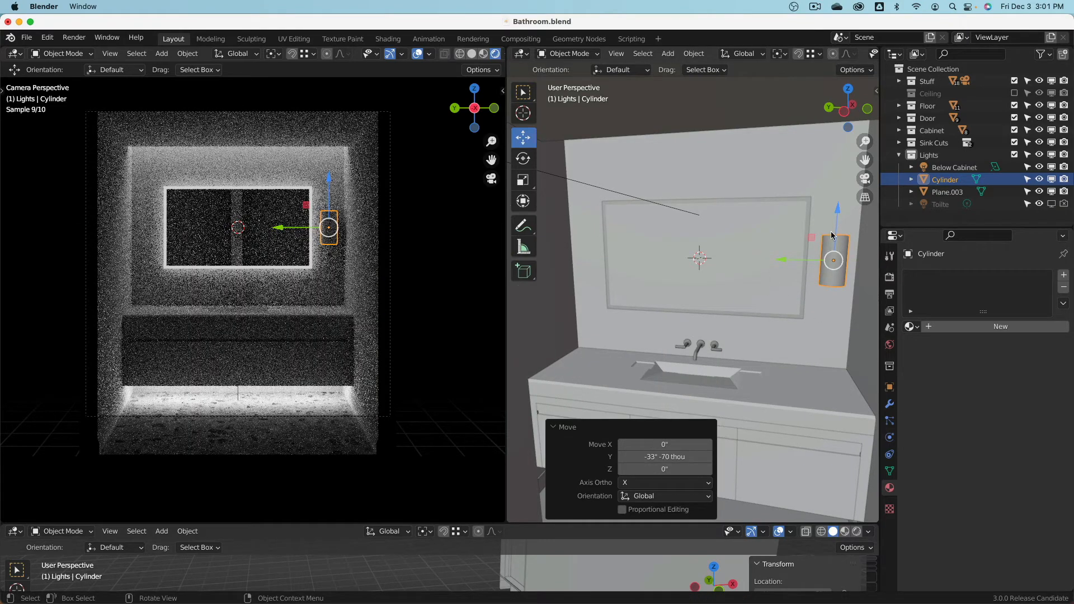
key("n")
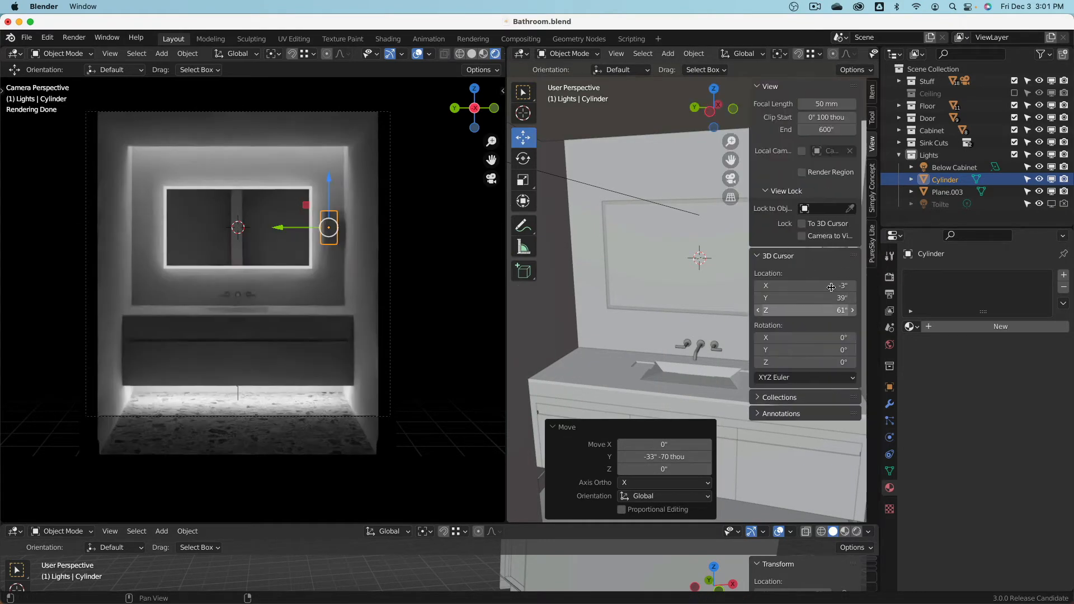
left_click(873, 92)
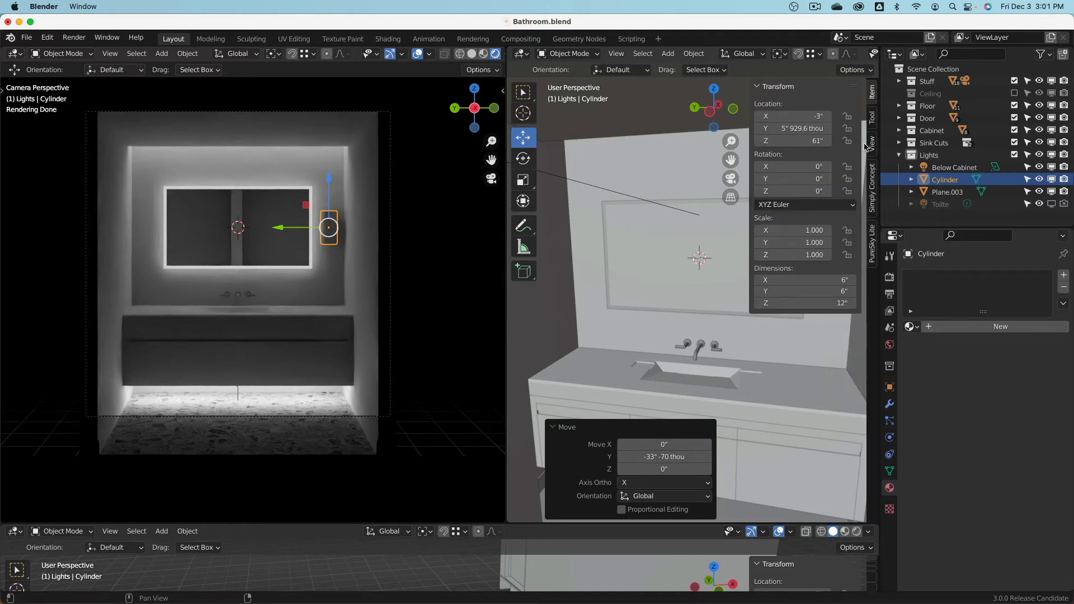
left_click(806, 283)
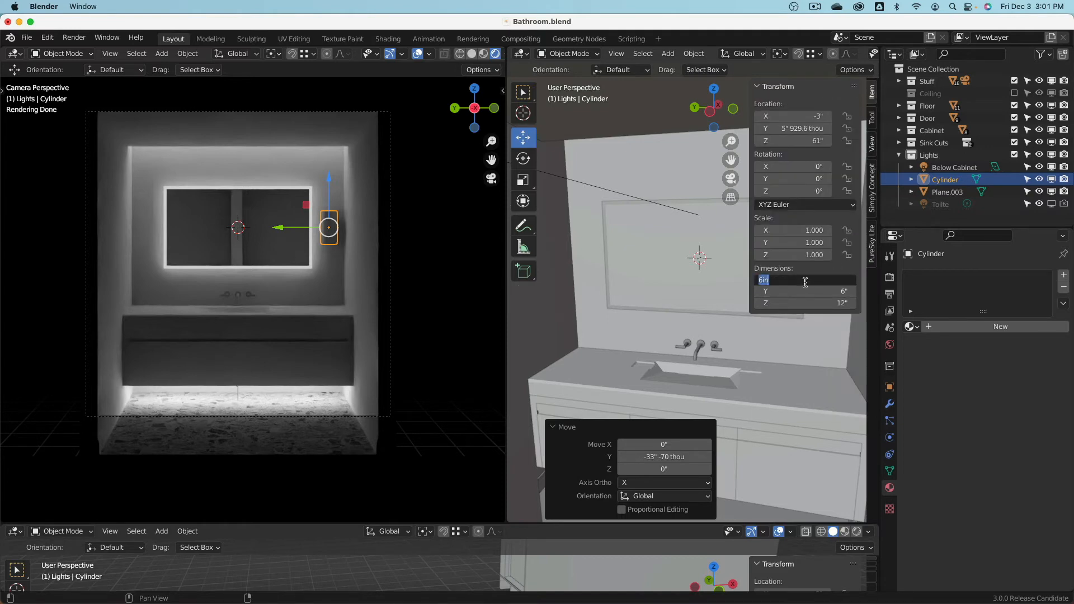
type("4")
key("Return")
left_click_drag(806, 281, 805, 291)
type("4")
key("Return")
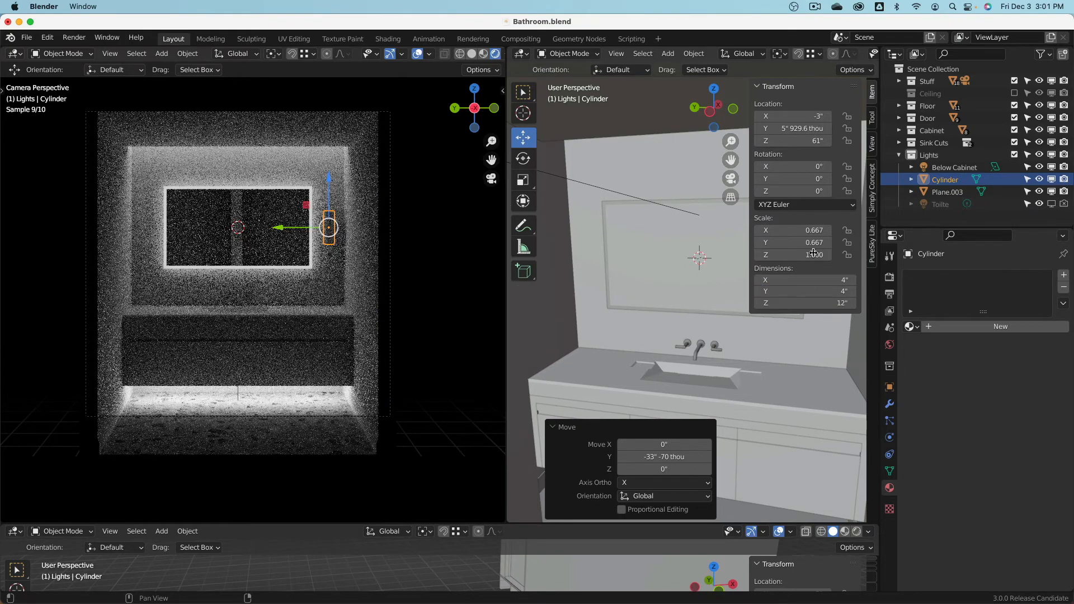
- Apply the cylinder's scale and collapse its transform values
left_click(694, 53)
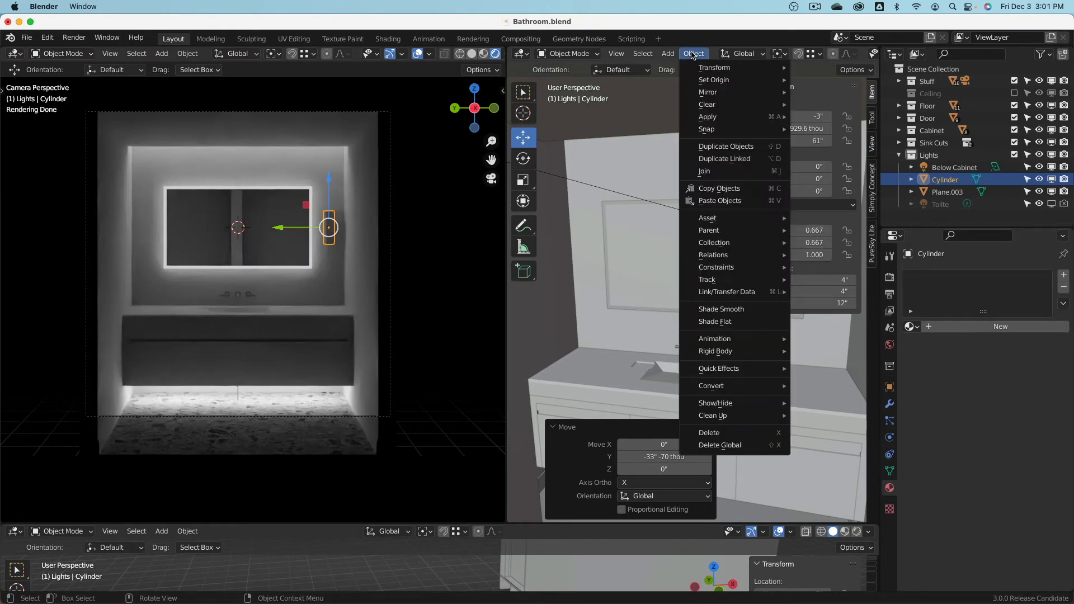
mouse_move(722, 124)
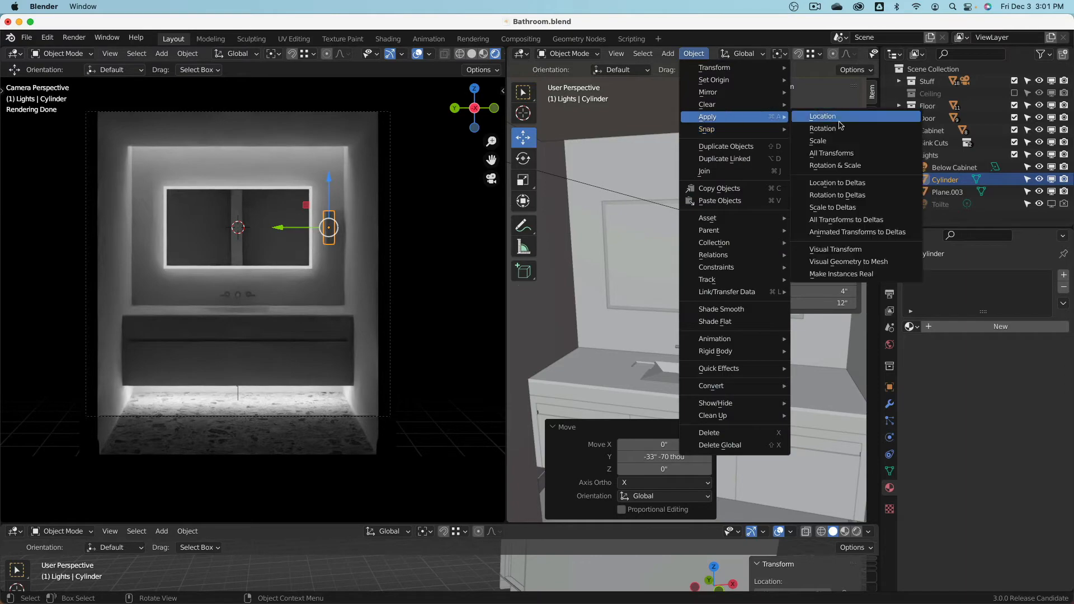
left_click(843, 141)
left_click(778, 87)
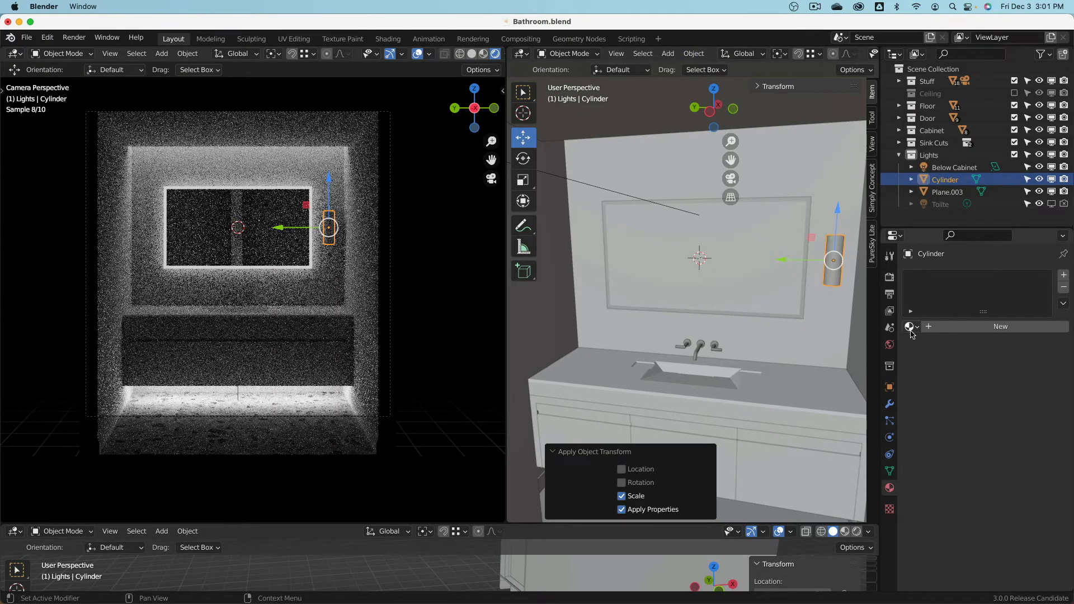
- Add a Mirror modifier to the cylinder on the Y axis only, with the bathroom mirror as the mirror object
left_click(890, 405)
left_click(929, 275)
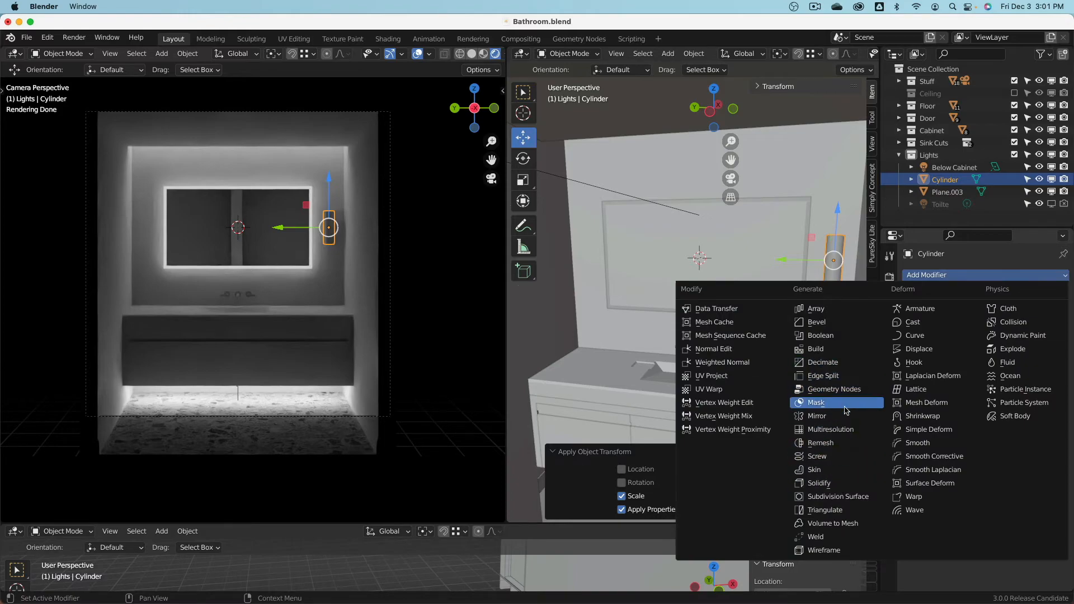
left_click(817, 415)
left_click(1009, 312)
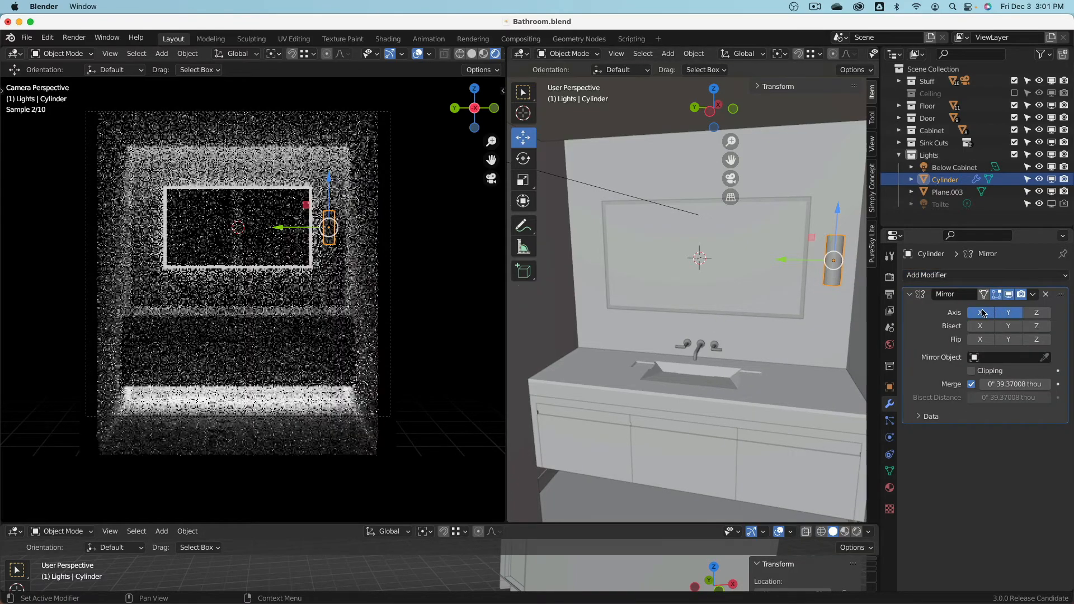
left_click(980, 312)
left_click(1045, 357)
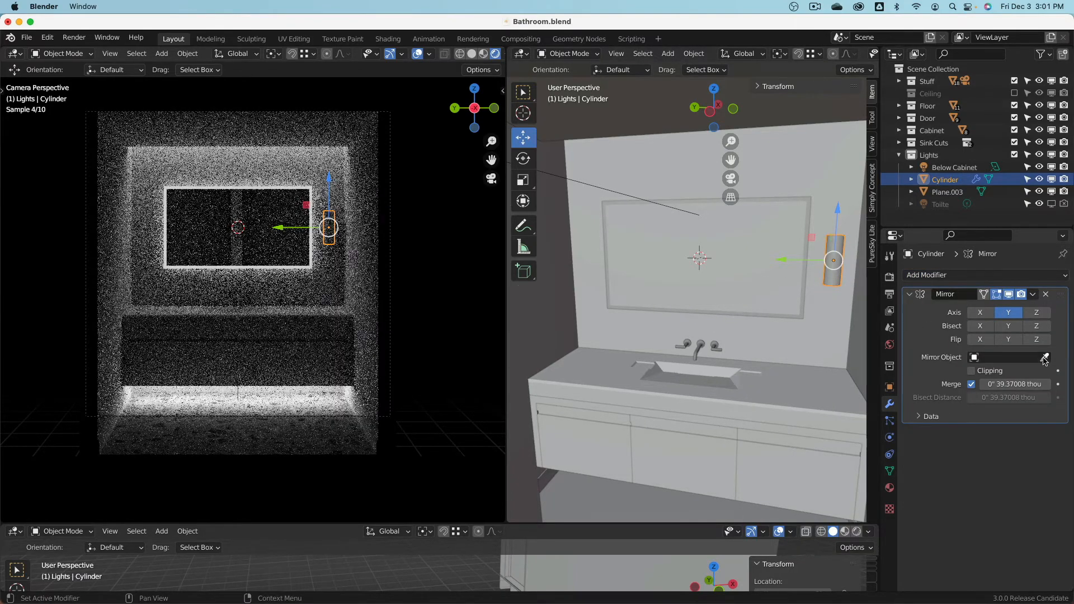
left_click(739, 315)
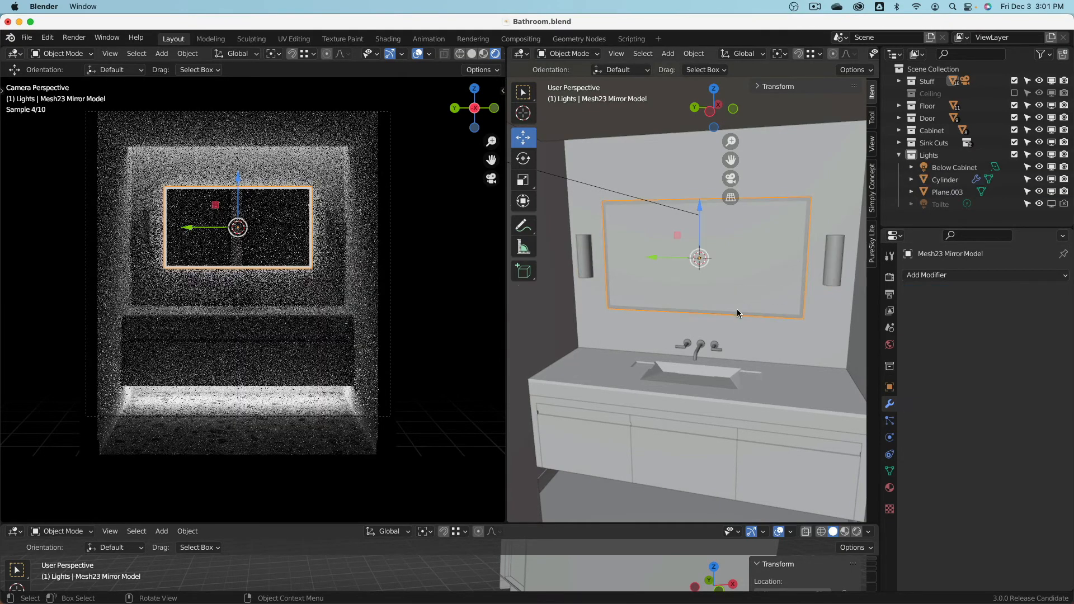
- Rename the bathroom mirror object as Mirror
left_click(738, 312)
left_click(890, 387)
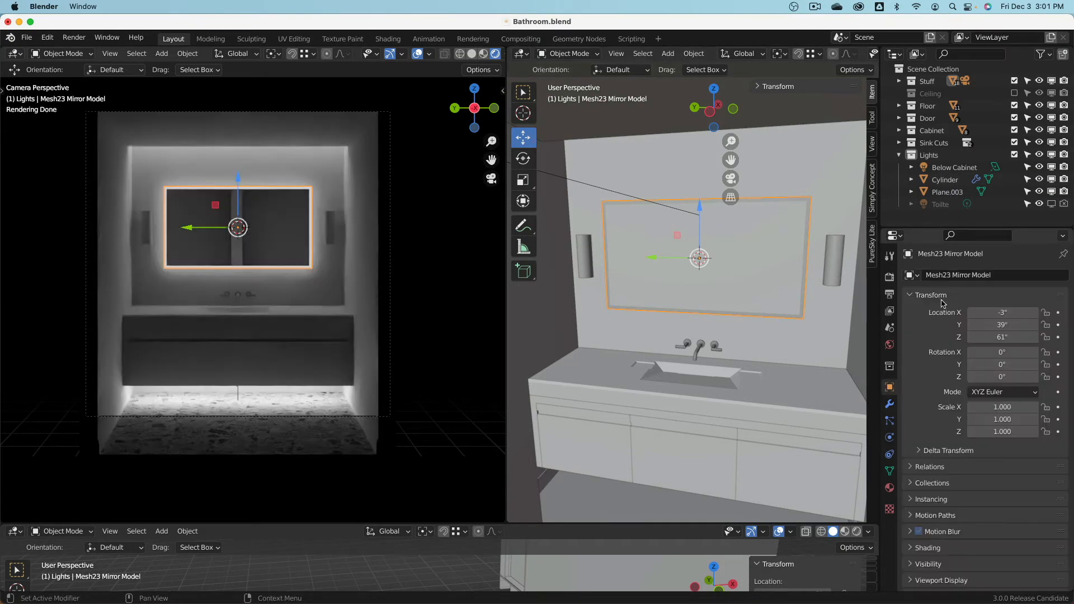
left_click(949, 275)
type("Mirror")
key("Return")
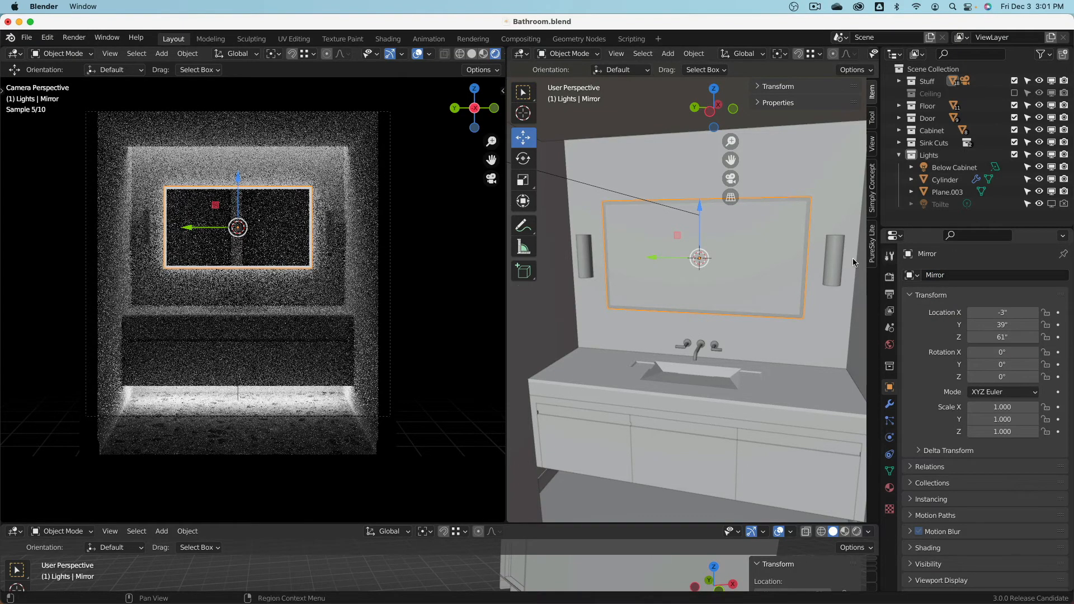
- Give the cylinder wall light the existing Mirror material
left_click(834, 258)
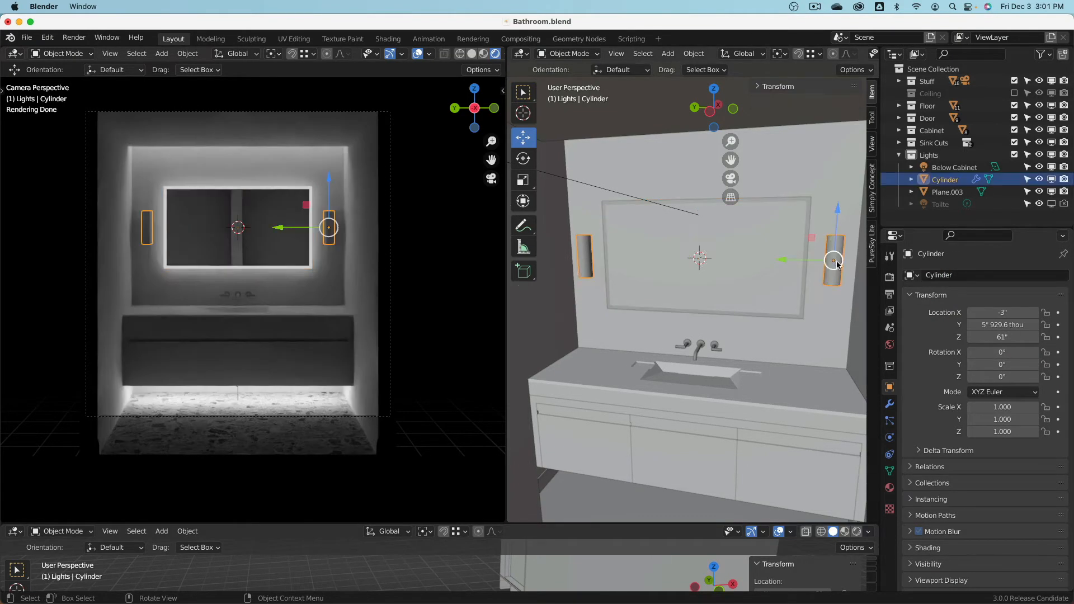
left_click(891, 489)
left_click(912, 326)
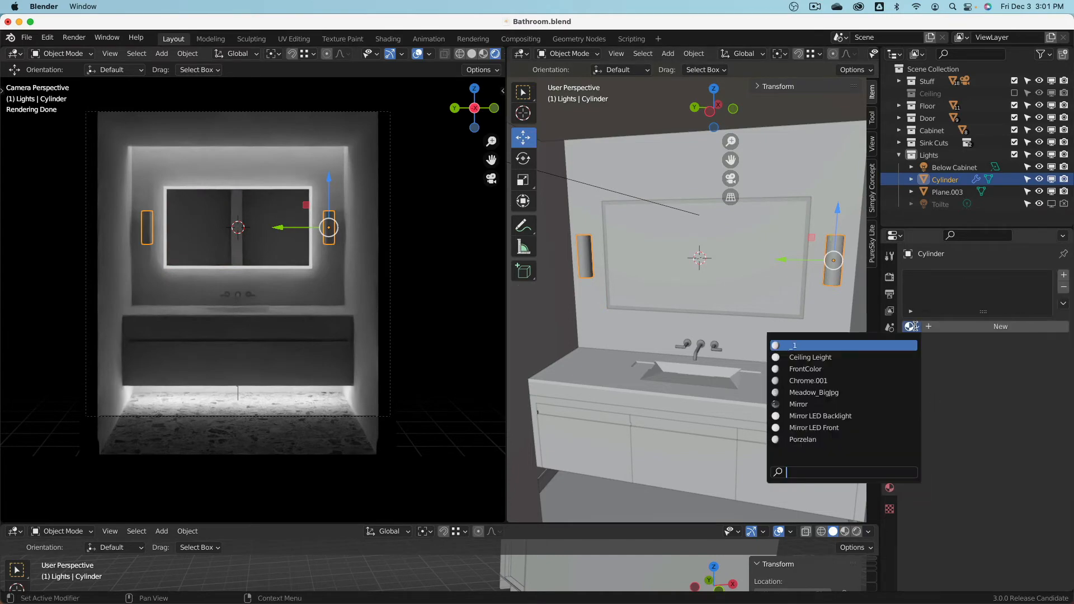
left_click(800, 404)
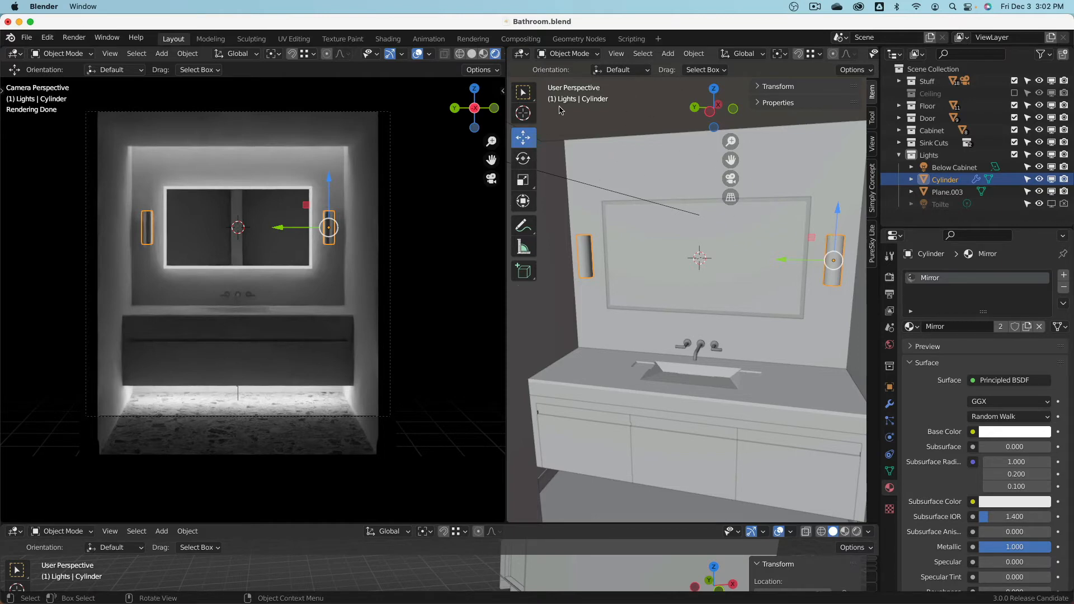
- Enter Edit Mode on the cylinder and turn off the Edge Length overlay
left_click(568, 53)
left_click(573, 87)
scroll(839, 235, "up", 2)
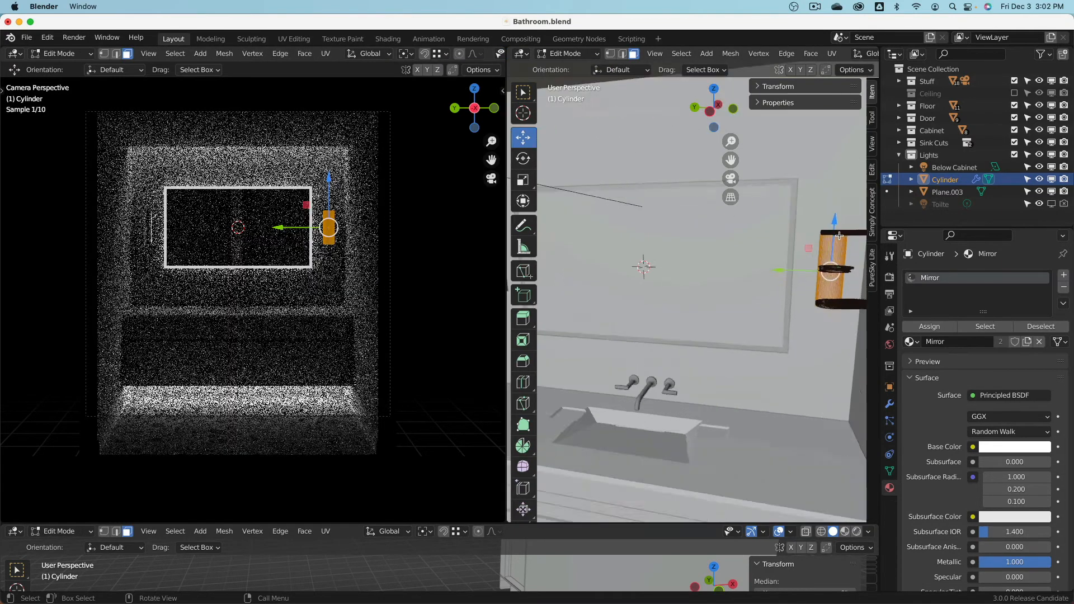
scroll(840, 236, "up", 3)
scroll(865, 59, "right", 3)
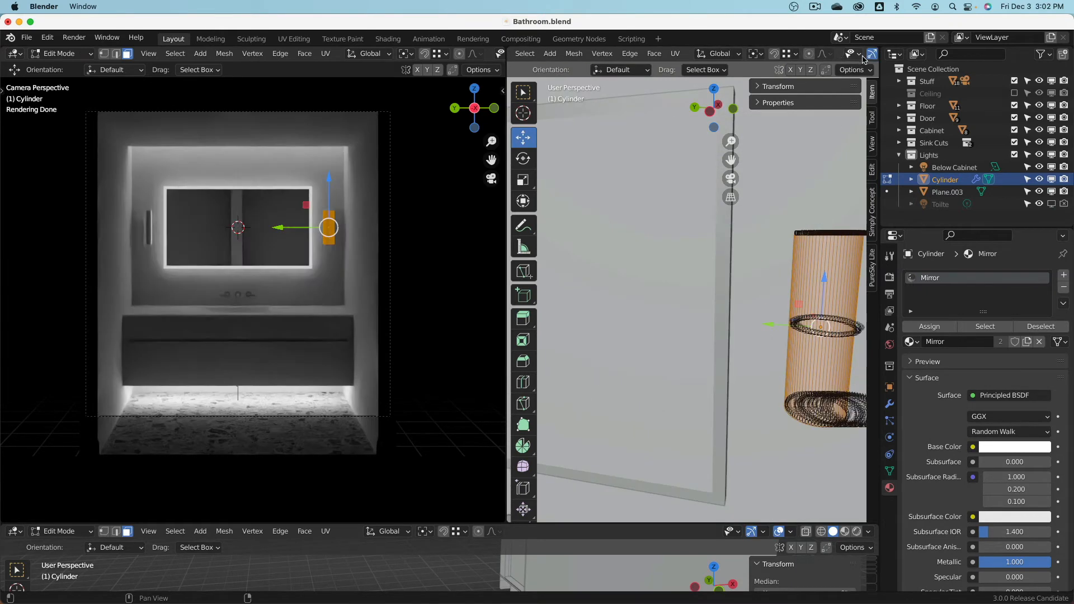
scroll(850, 59, "right", 4)
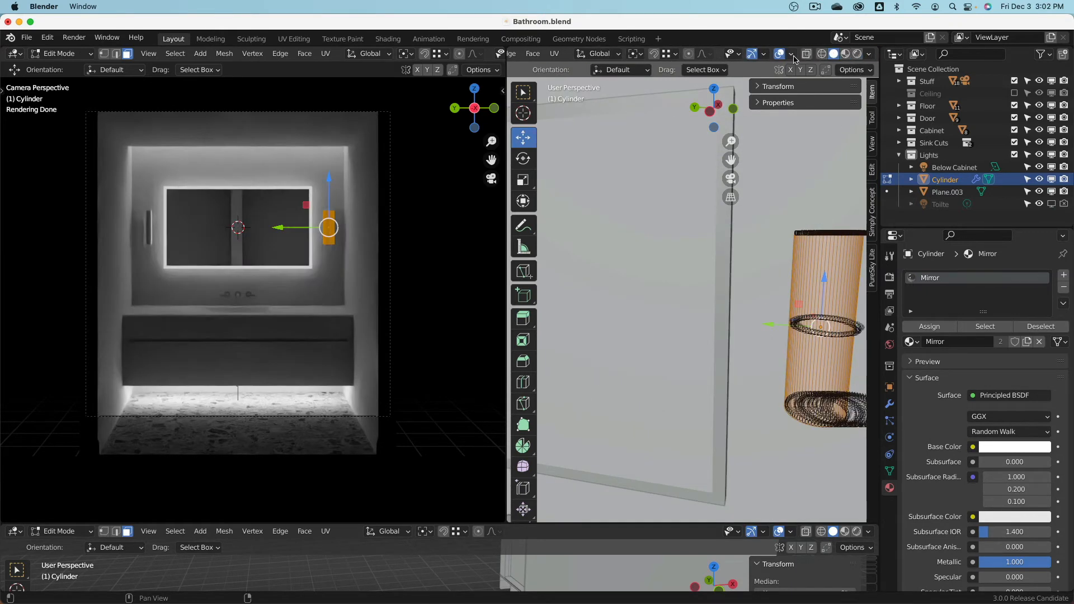
left_click(792, 54)
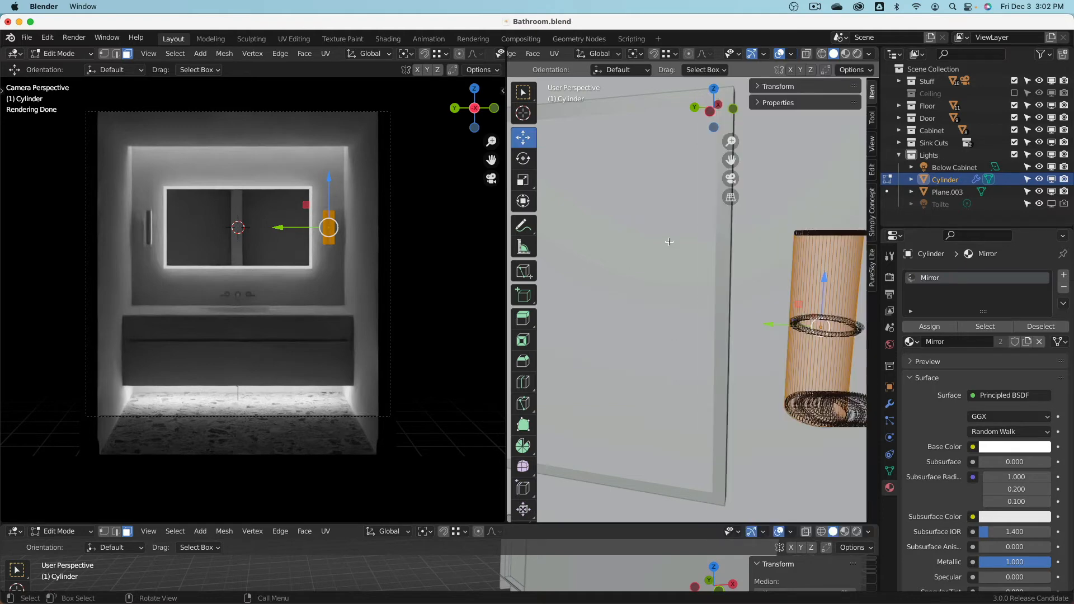
key("q")
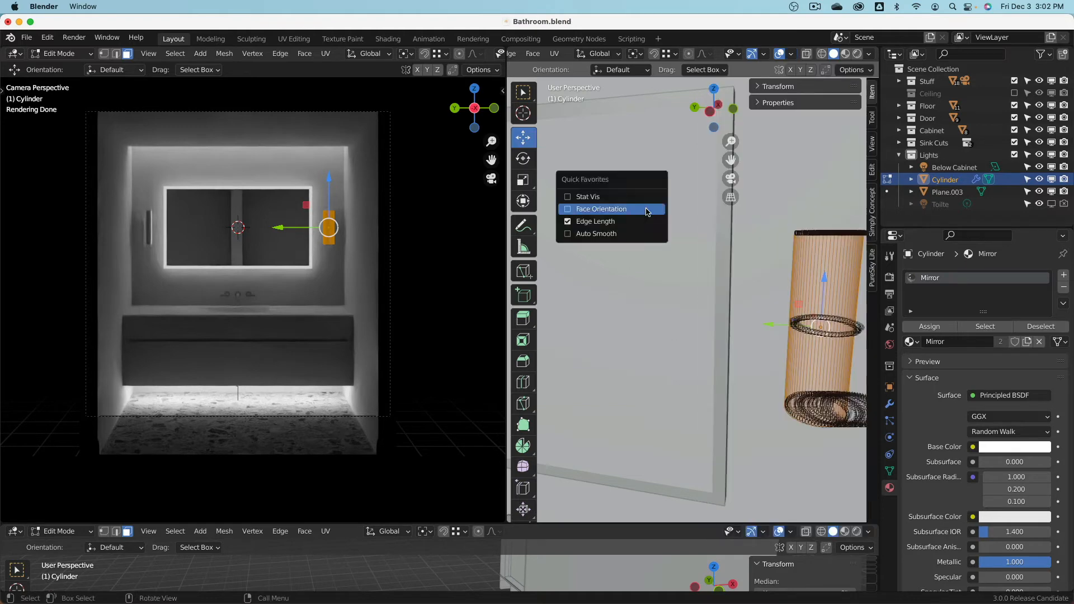
left_click(589, 223)
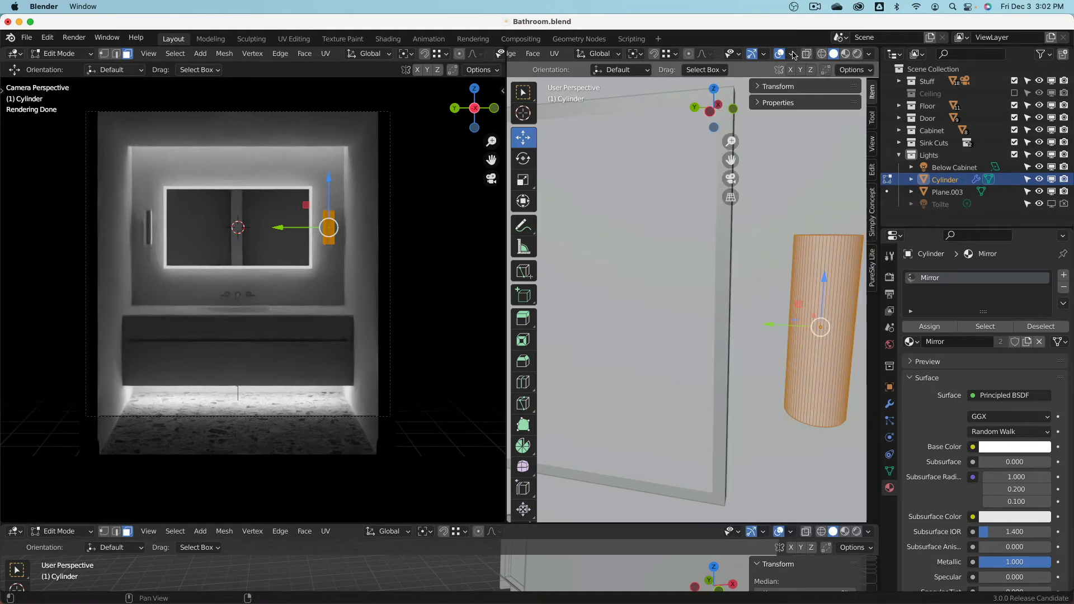
- Remove Edge Length from the Quick Favorites
left_click(793, 55)
right_click(747, 448)
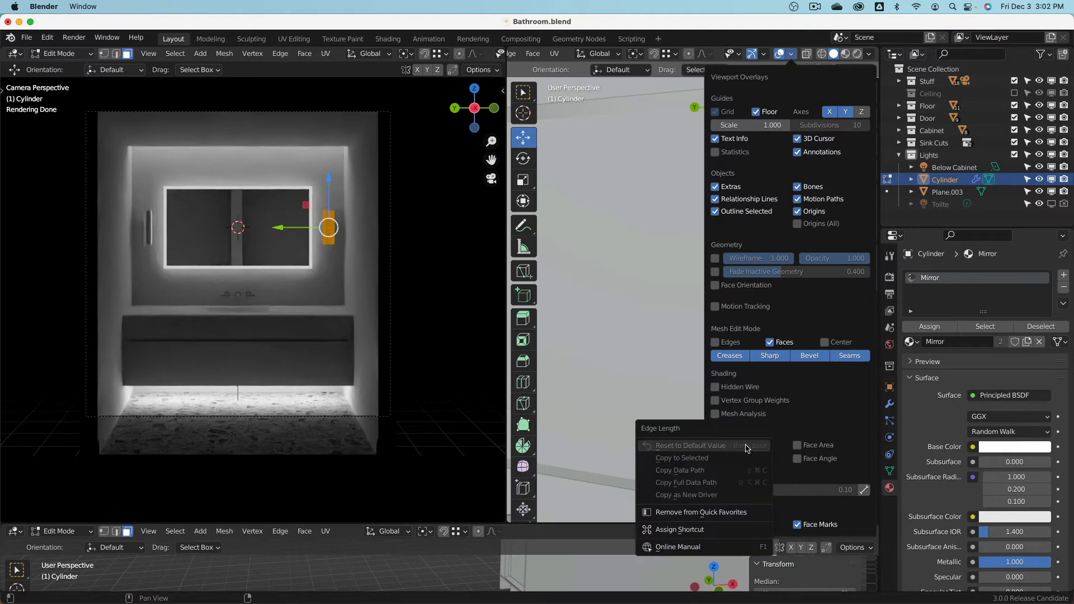
left_click(703, 515)
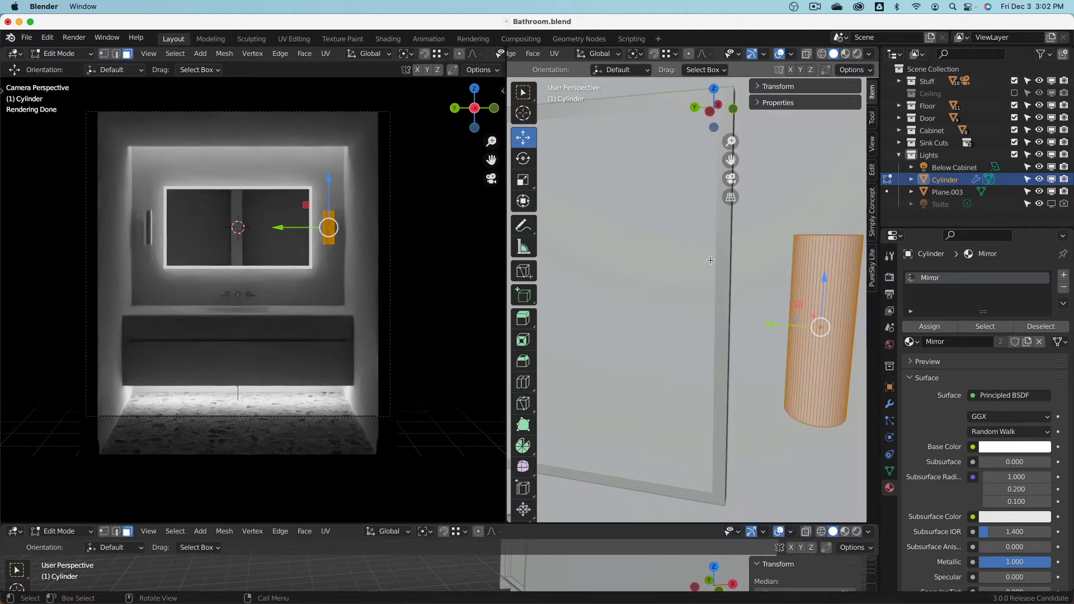
- Show the cylinder from the top in wireframe with nothing selected, and widen the modelling viewport
scroll(745, 259, "down", 4)
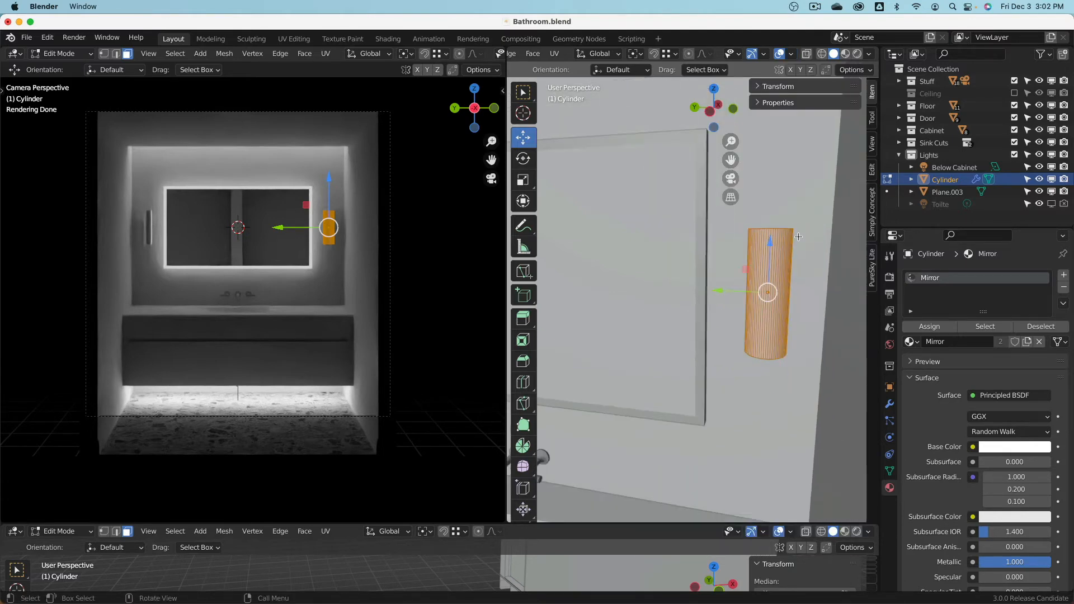
key("KP_7")
key("z")
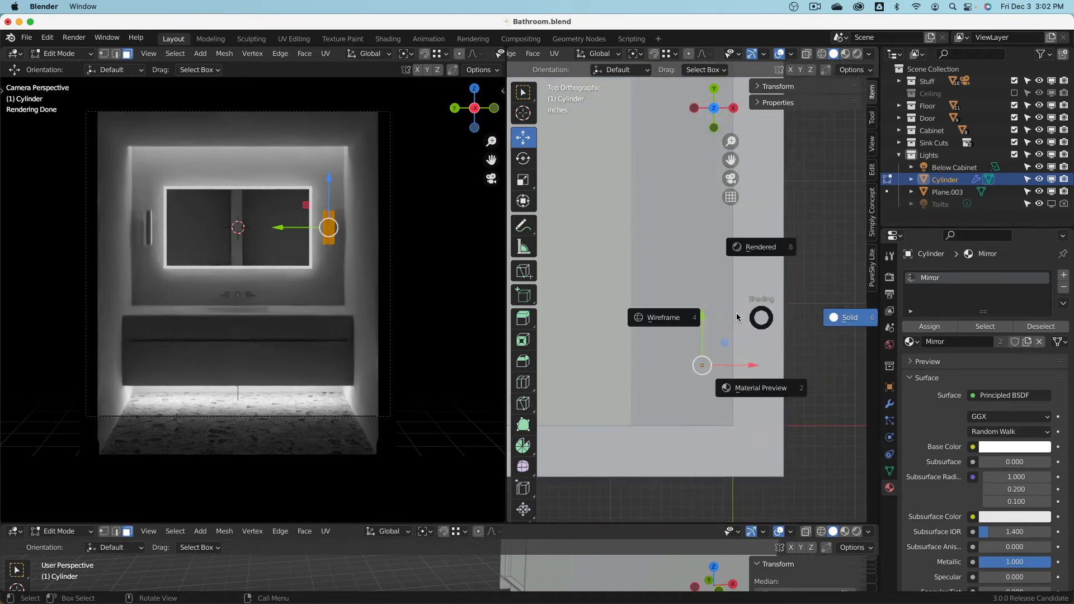
left_click(666, 318)
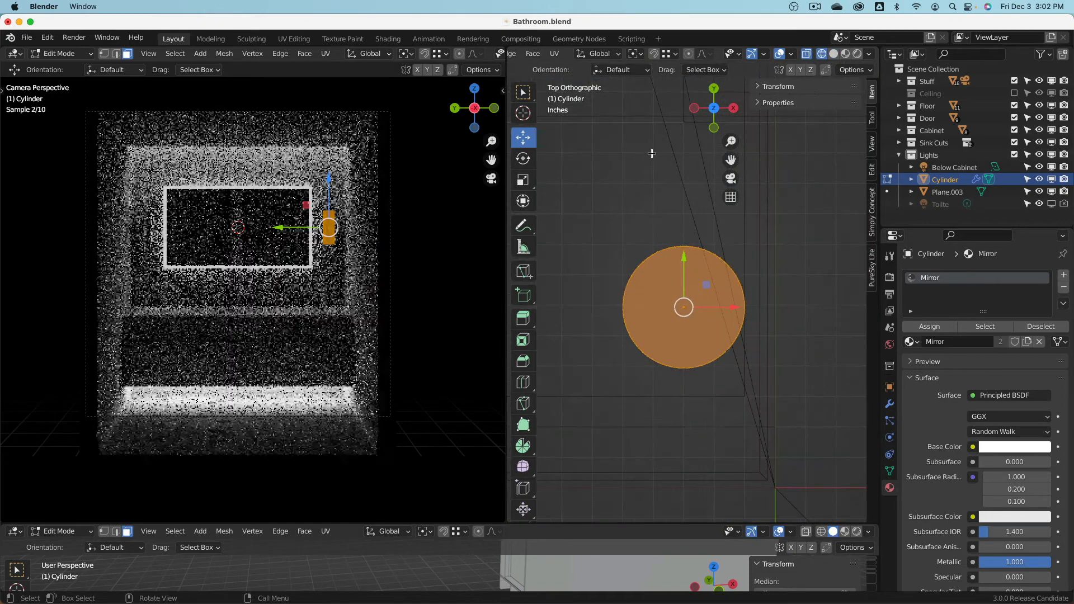
left_click(659, 181)
scroll(611, 56, "left", 5)
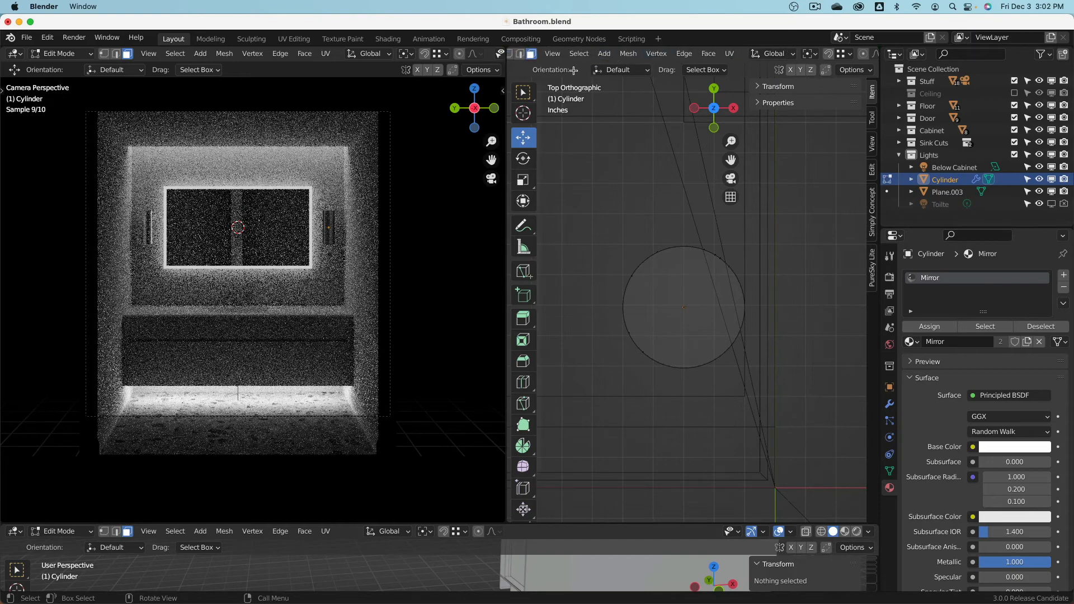
left_click_drag(506, 141, 317, 144)
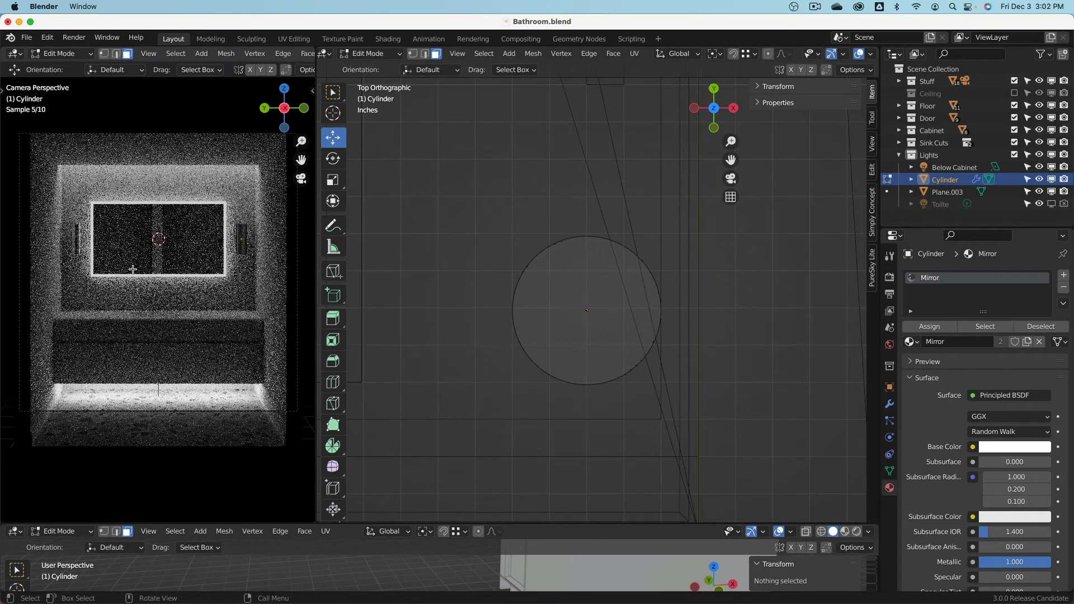
- Switch to vertex selection and box-select the quarter of the cylinder's vertices towards +X and -Y
left_click(412, 54)
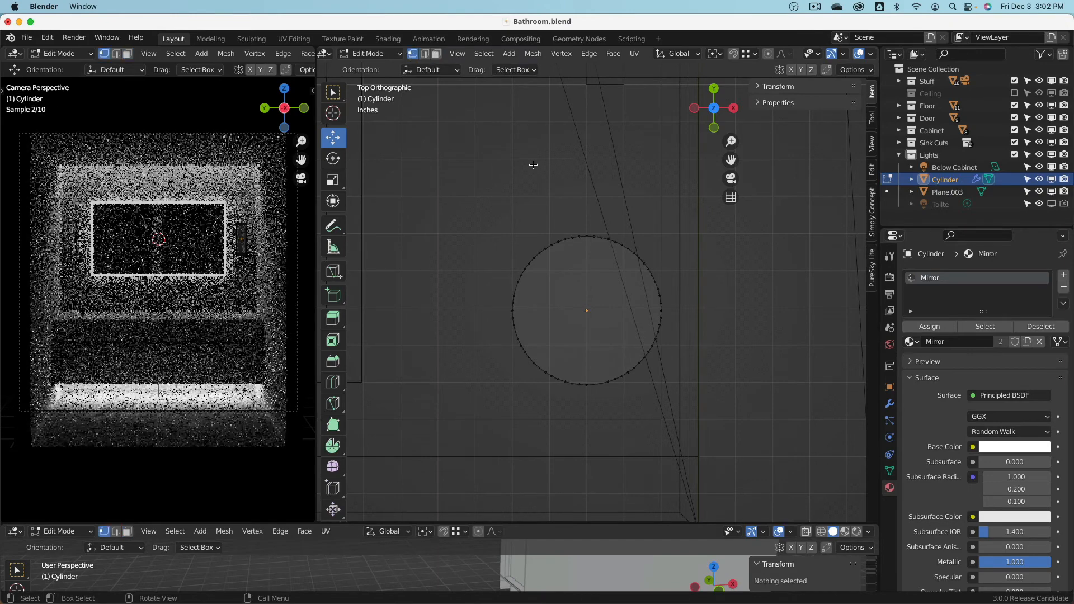
key("a")
key("alt+a")
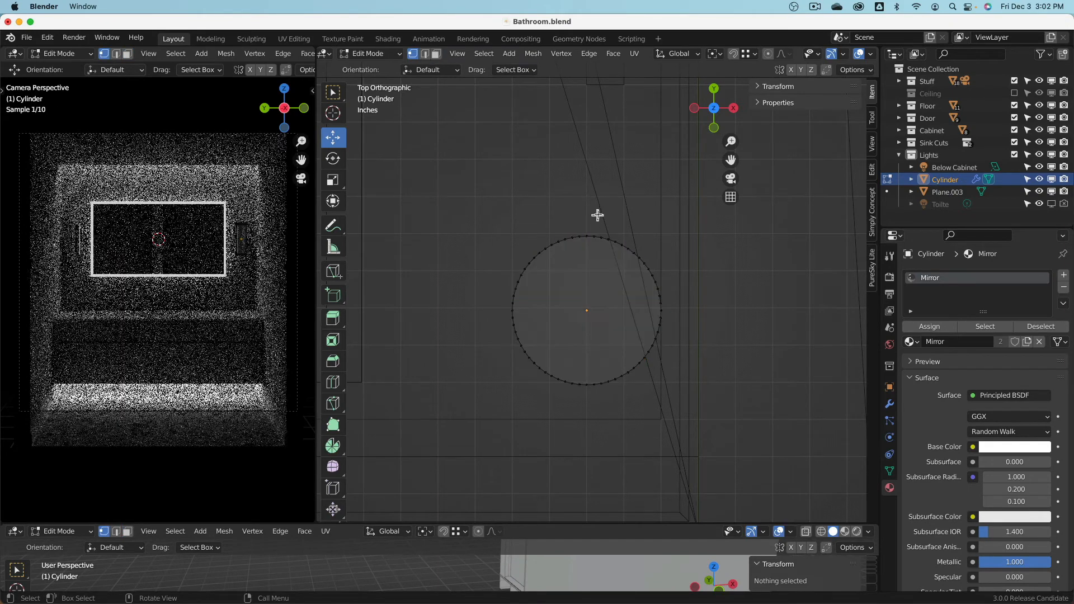
key("b")
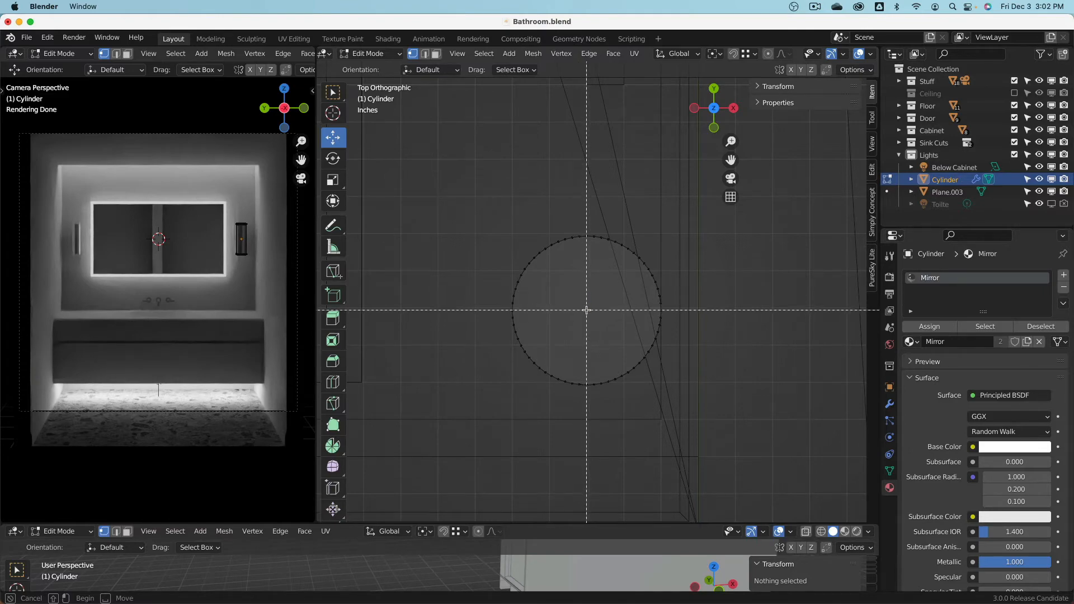
left_click_drag(585, 309, 703, 437)
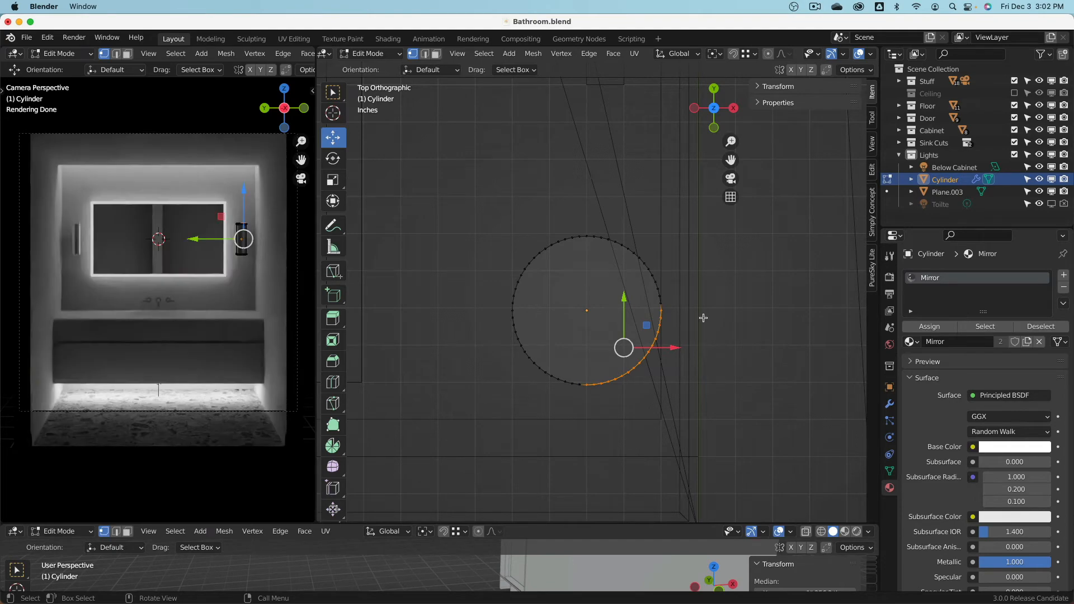
- Add a second material slot with the Mirror LED Front material and assign it to the selected vertices
left_click(1062, 276)
left_click(911, 361)
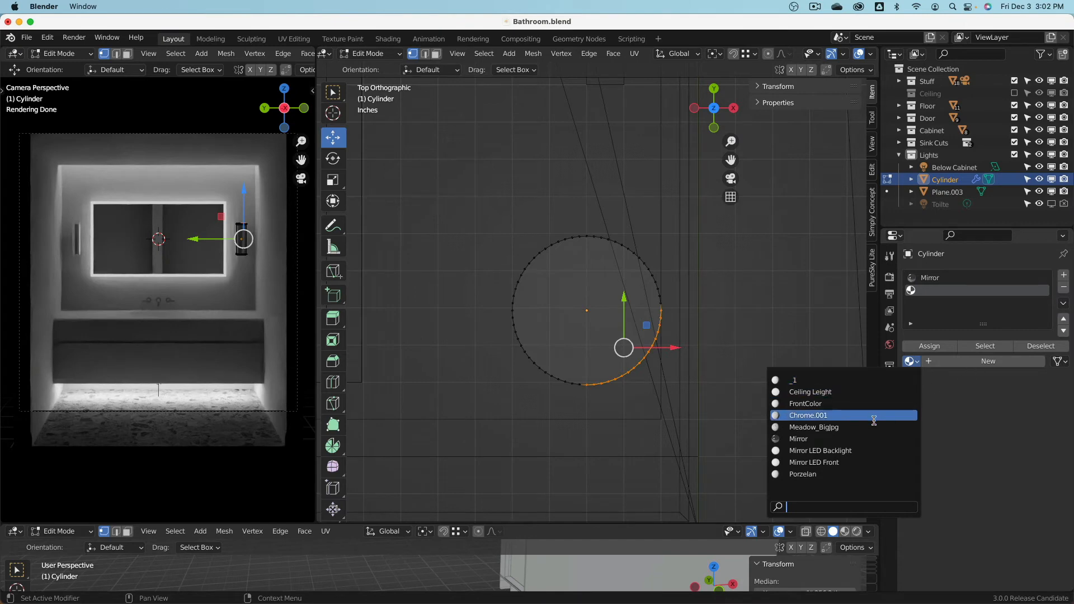
left_click(862, 465)
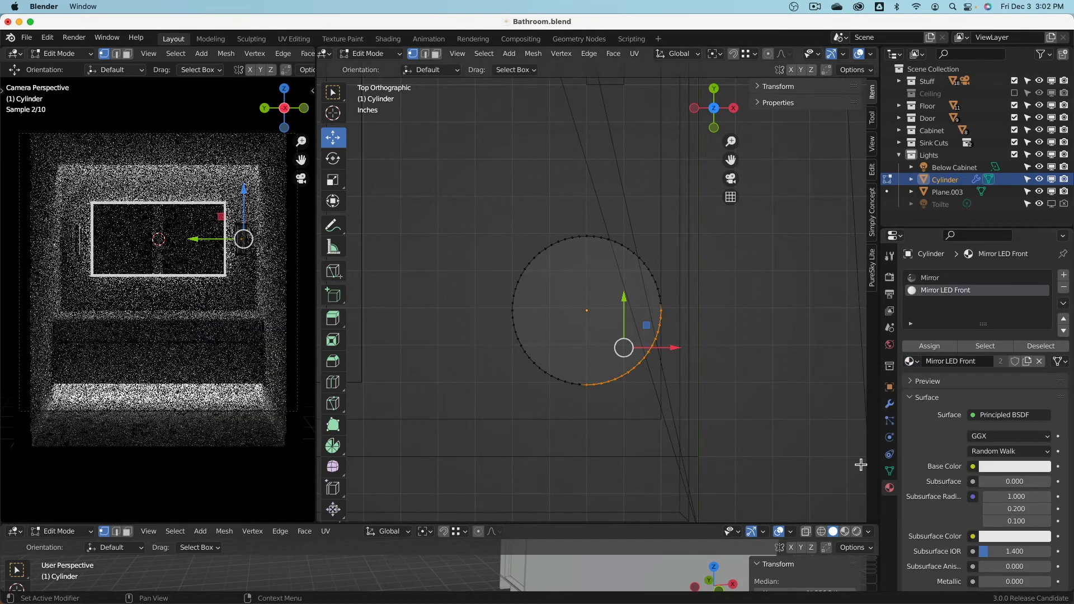
left_click(939, 348)
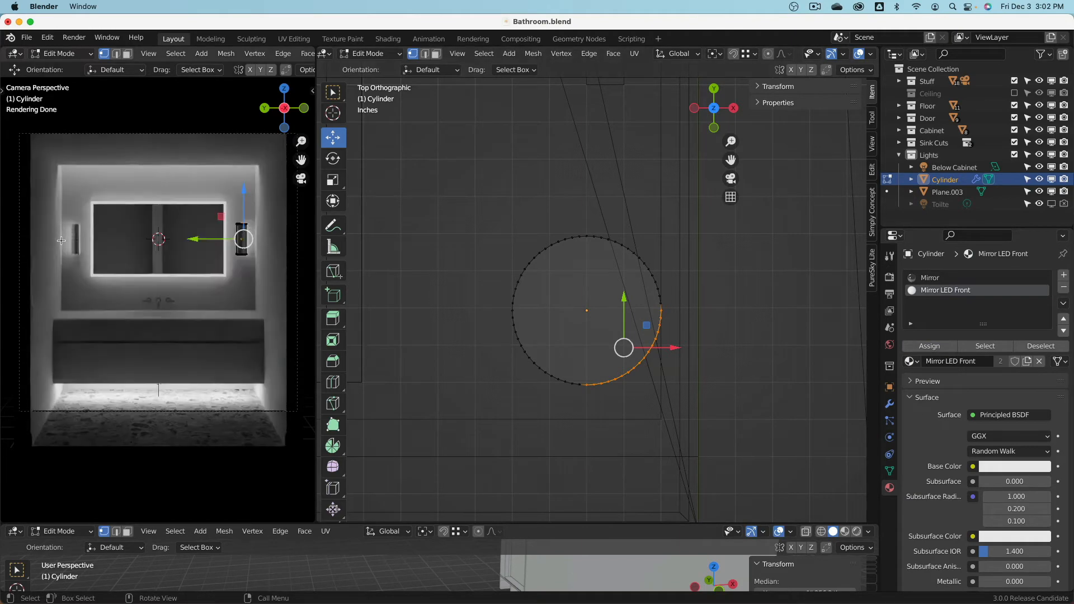
- Try assigning Mirror LED Front to the half of the cylinder on its +X side
key("b")
left_click_drag(581, 221, 681, 446)
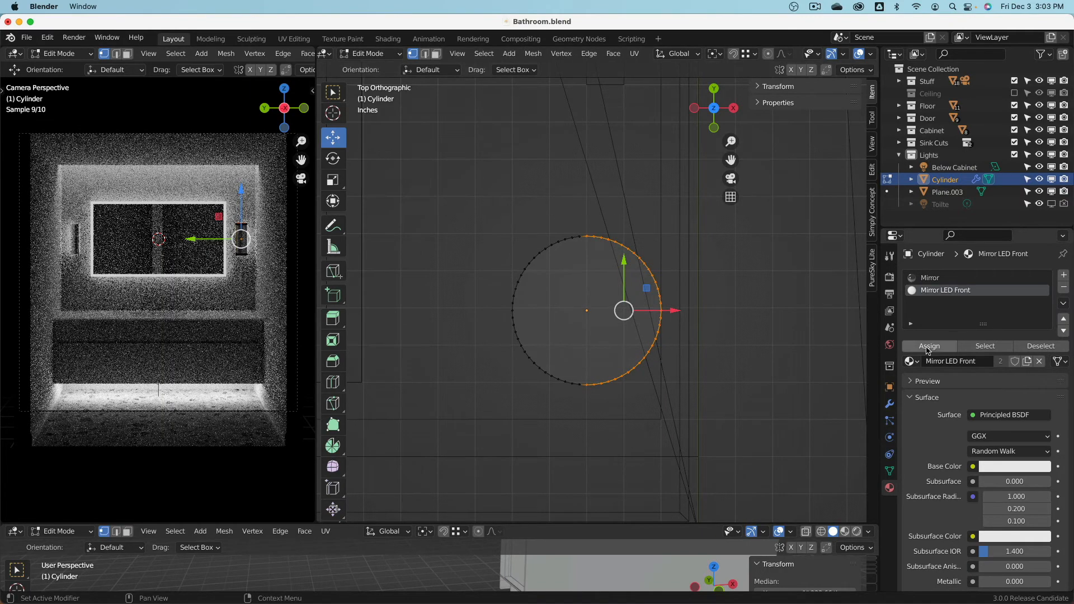
left_click(927, 347)
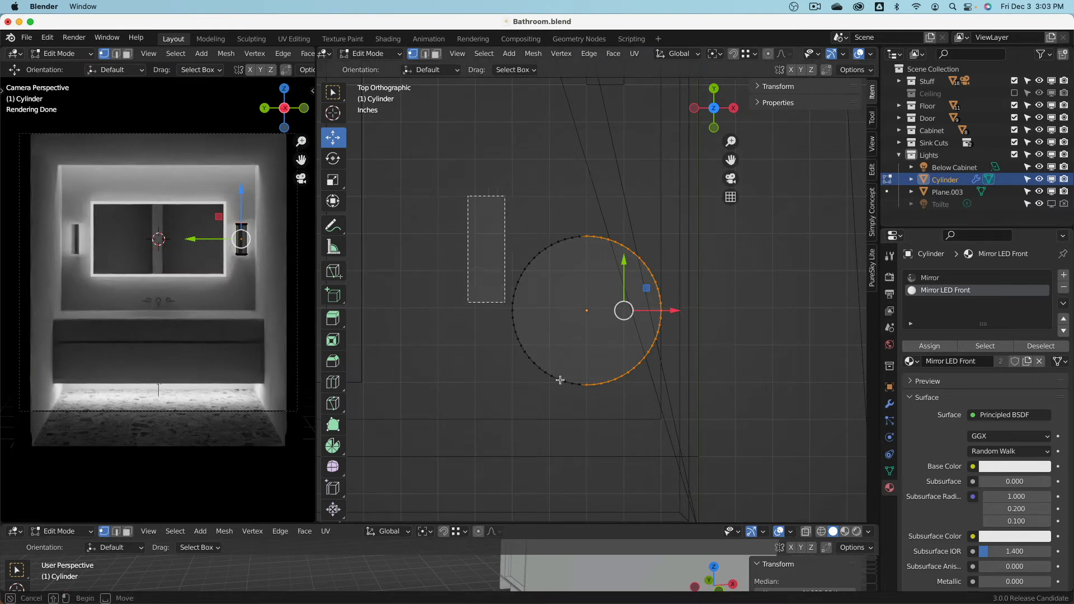
- Select the whole cylinder mesh and assign the Mirror LED Front material to it
key("a")
left_click(918, 346)
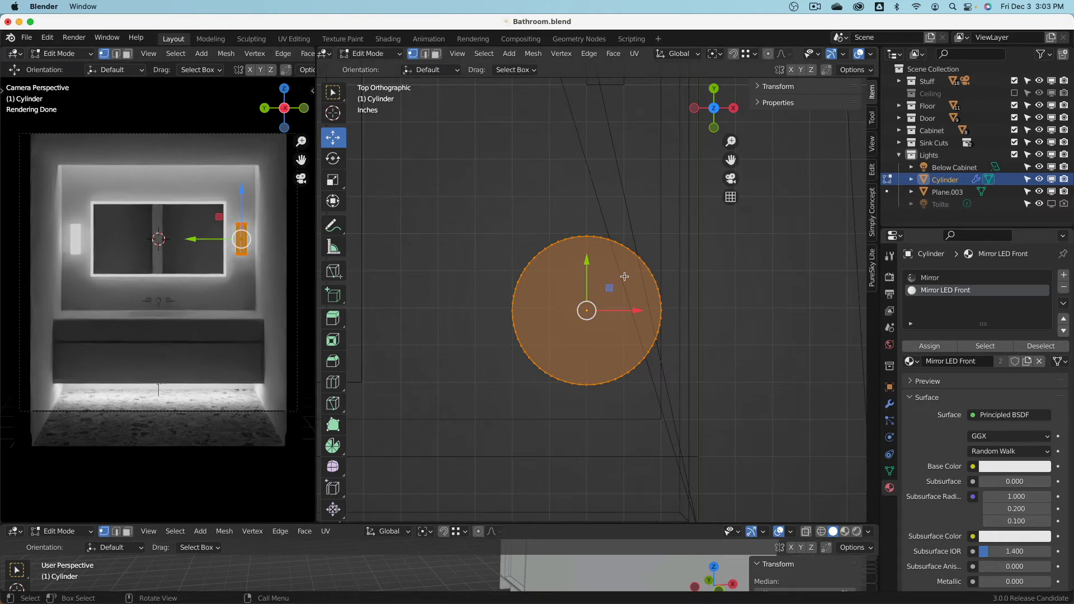
- Add two evenly spaced horizontal loop cuts around the cylinder from the front view
key("KP_1")
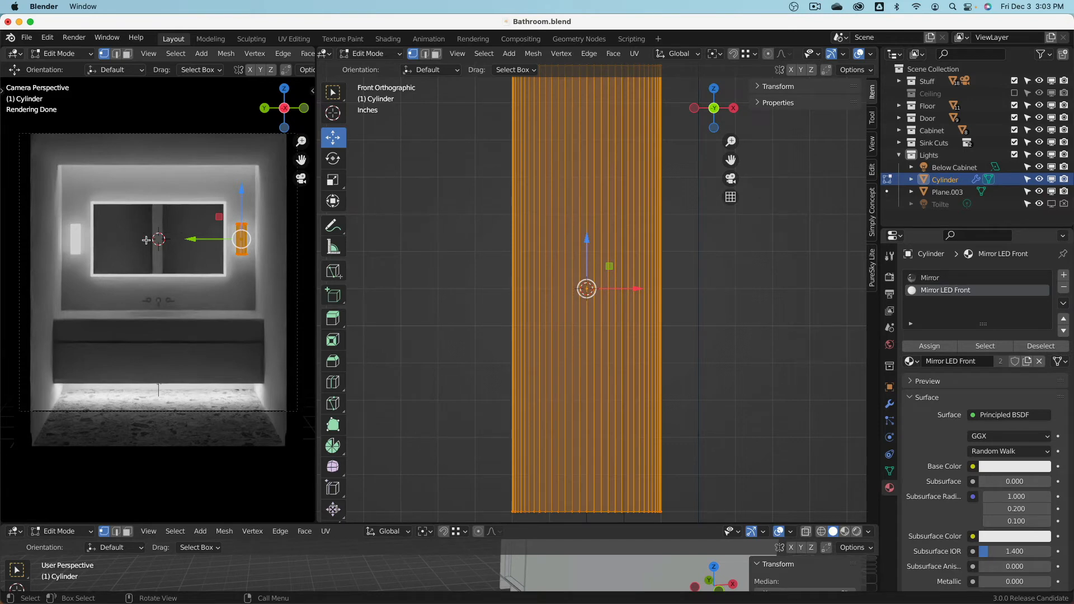
scroll(742, 254, "down", 4)
middle_click_drag(681, 206, 635, 233, "shift")
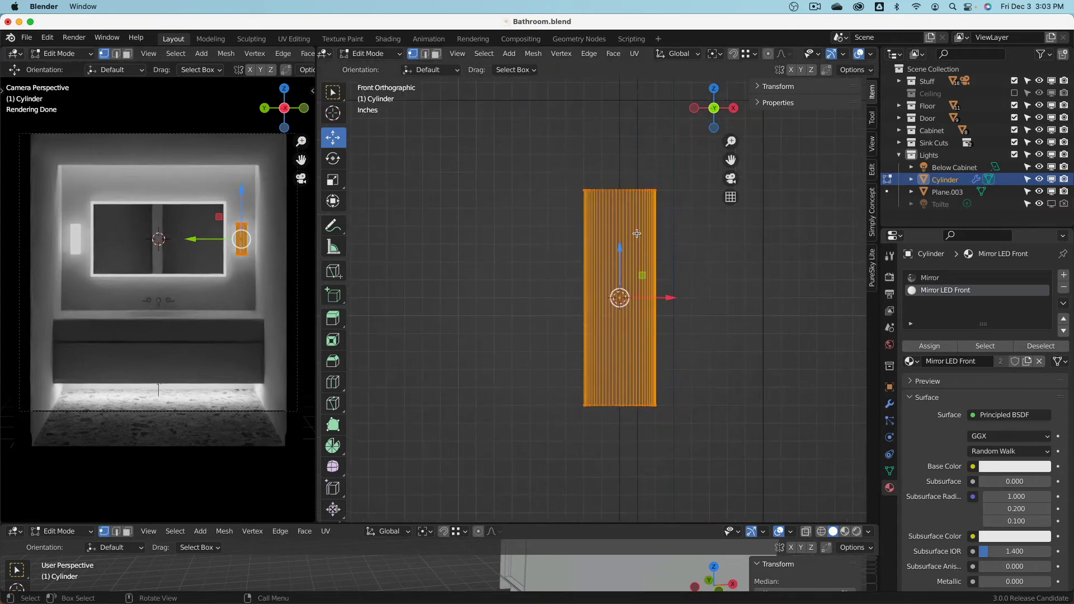
scroll(634, 232, "up", 1)
left_click(333, 383)
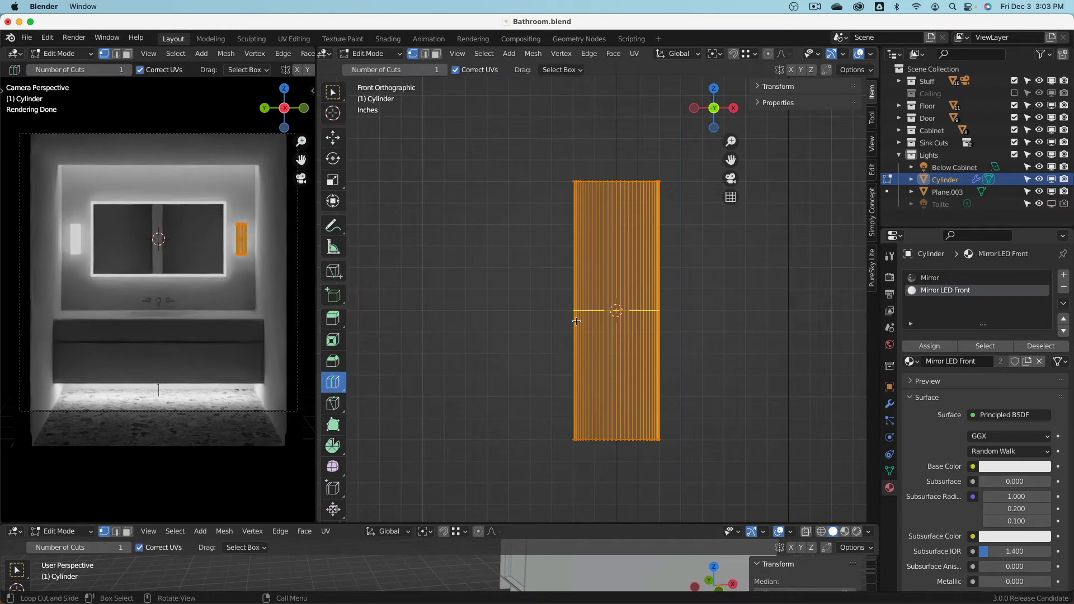
left_click(438, 70)
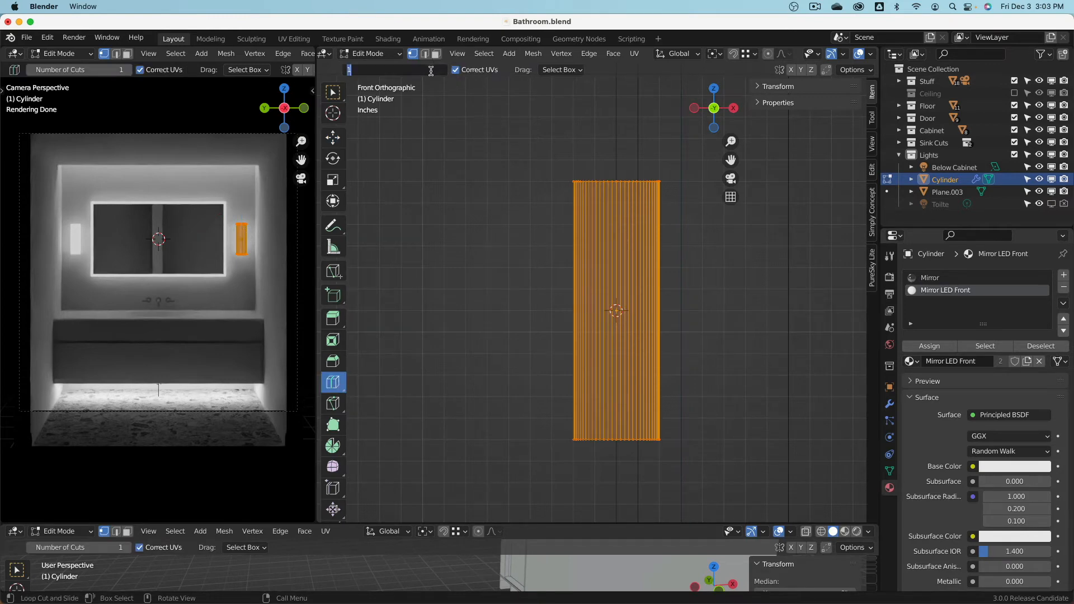
type("2")
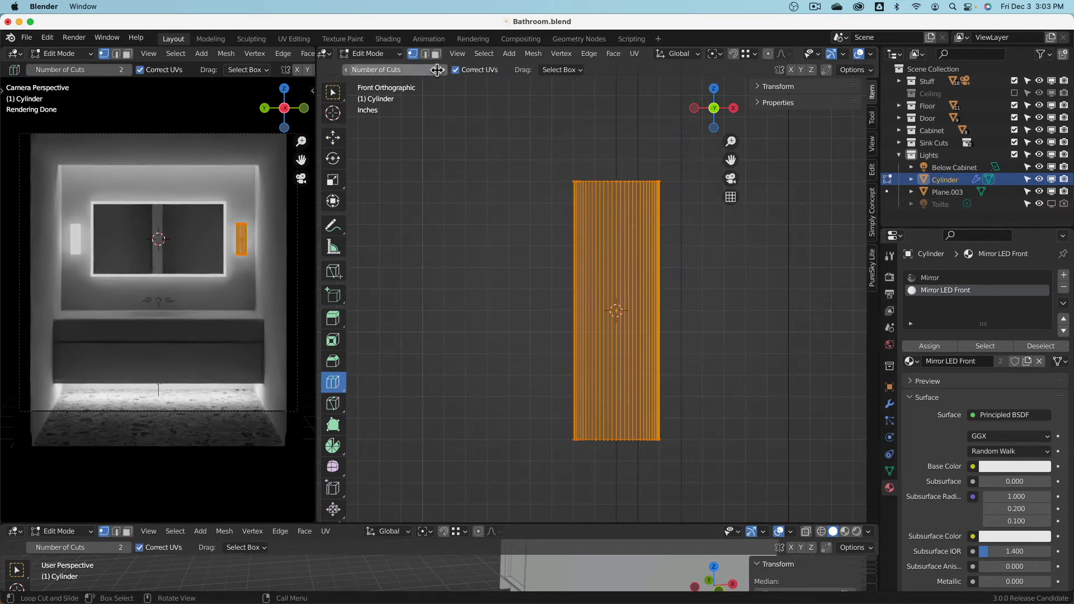
key("Return")
left_click(570, 296)
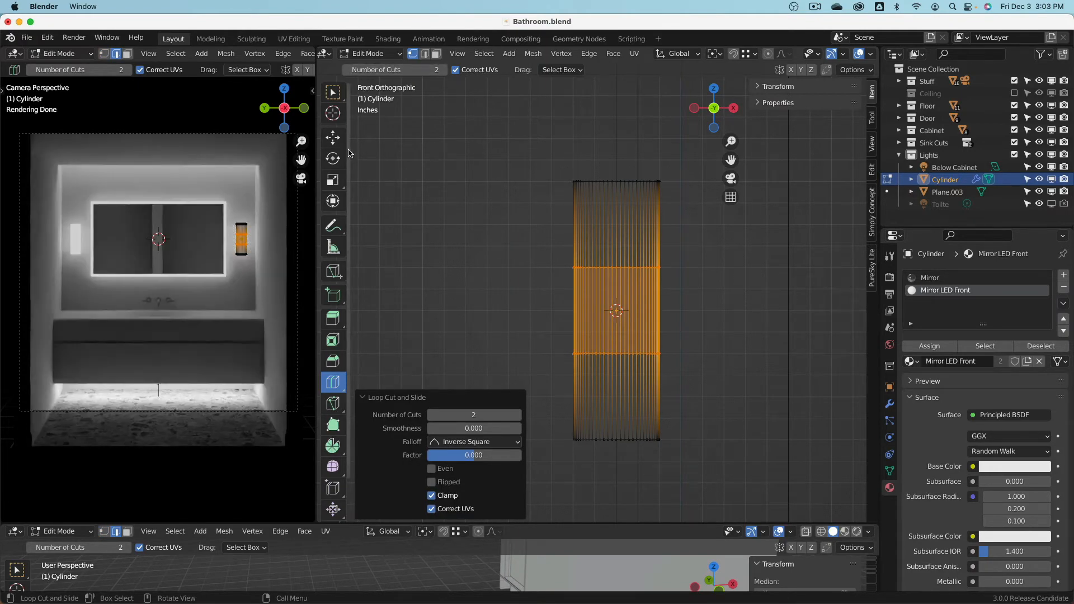
- Slide the upper edge loop to the cylinder's top edge and move it -1 inch along Z
left_click(333, 137)
key("a")
key("a")
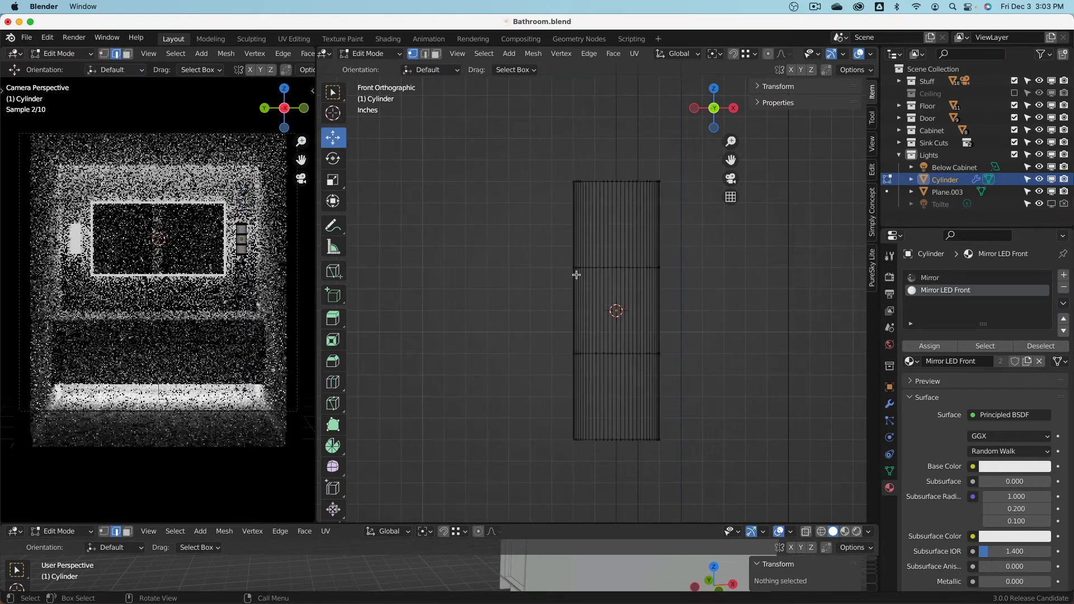
left_click_drag(540, 241, 708, 306)
key("g")
key("g")
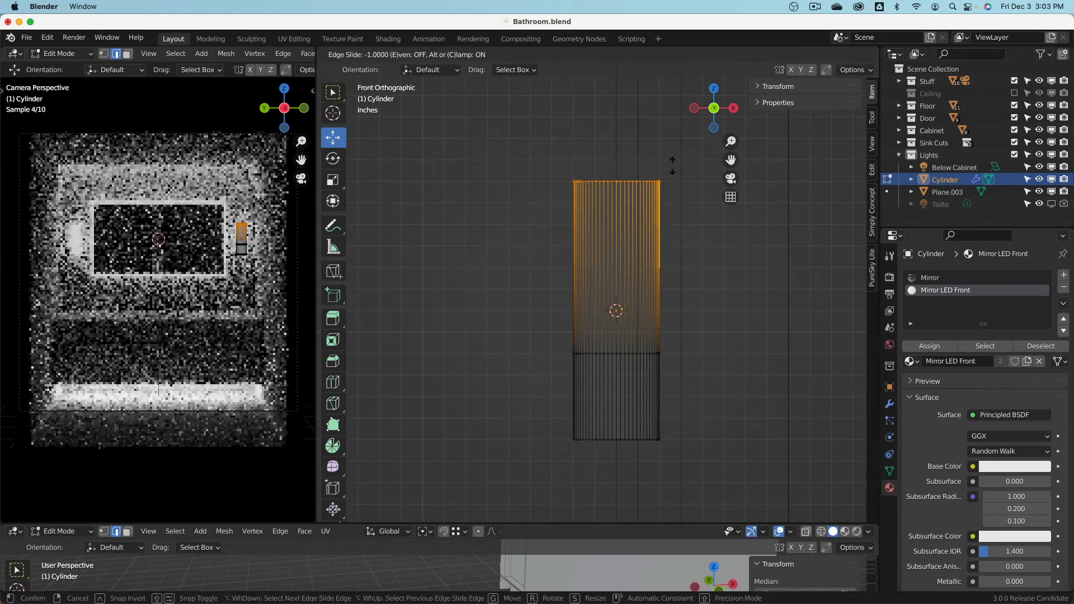
left_click(644, 157)
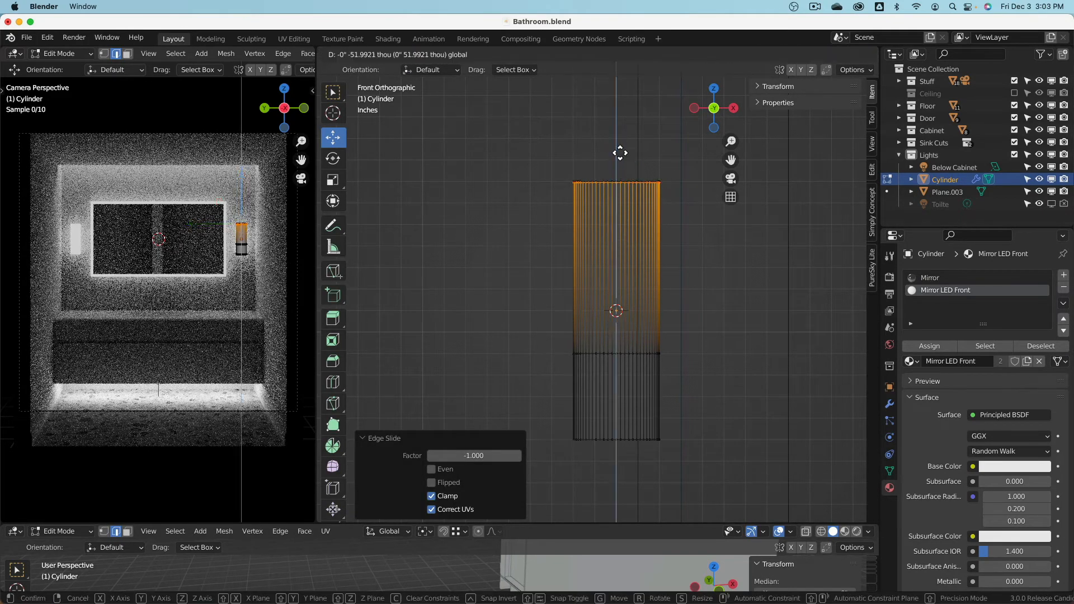
left_click_drag(618, 153, 618, 182)
left_click(477, 470)
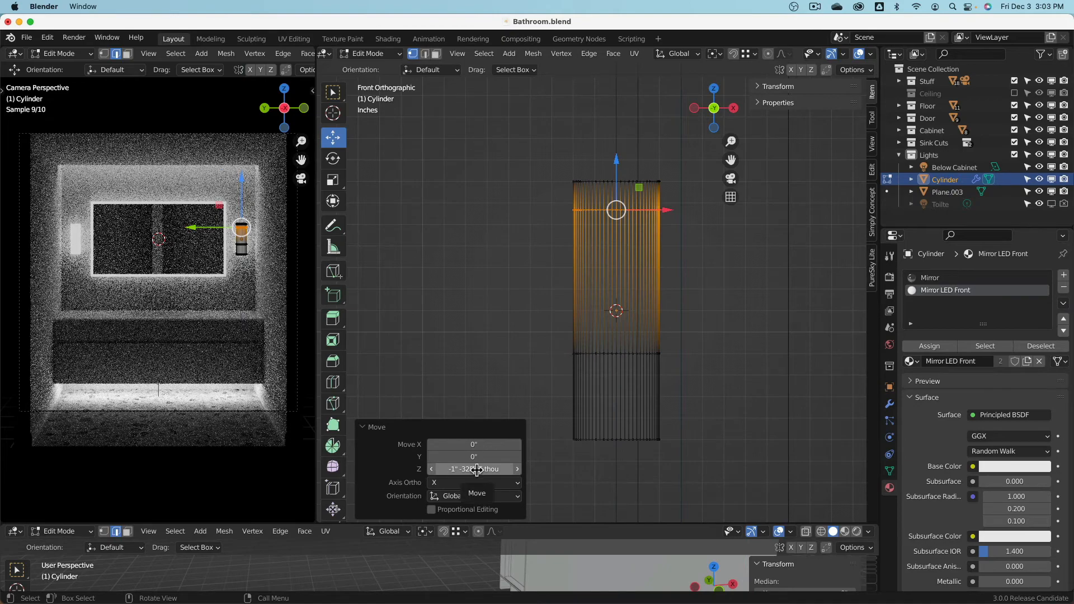
type("-1")
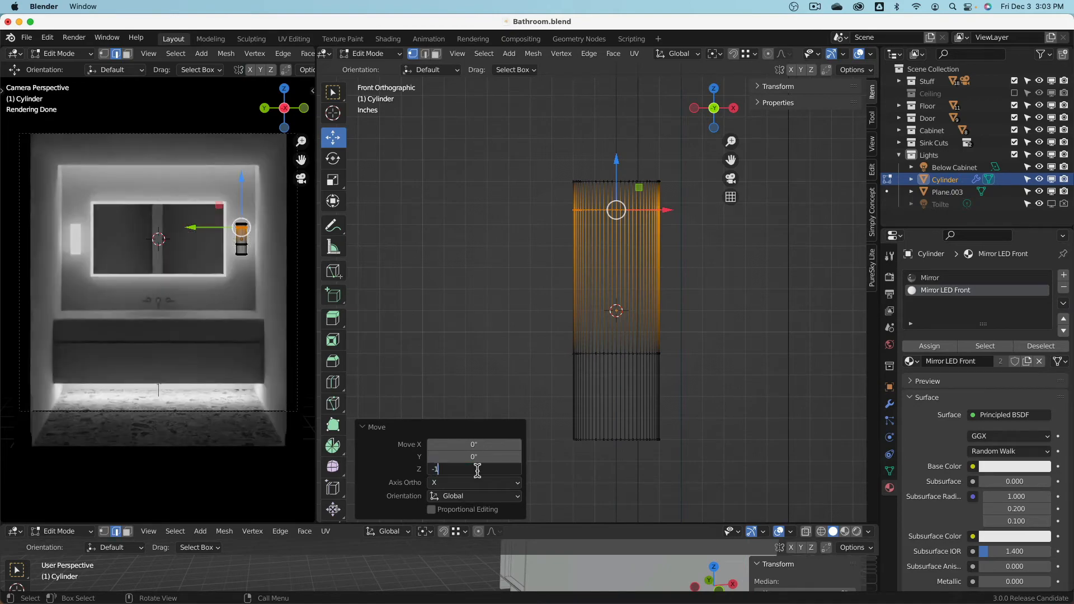
key("Return")
- Slide the lower edge loop to the cylinder's bottom edge and move it 1 inch up along Z
left_click(582, 513)
left_click_drag(544, 319, 695, 393)
key("g")
key("g")
left_click(606, 478)
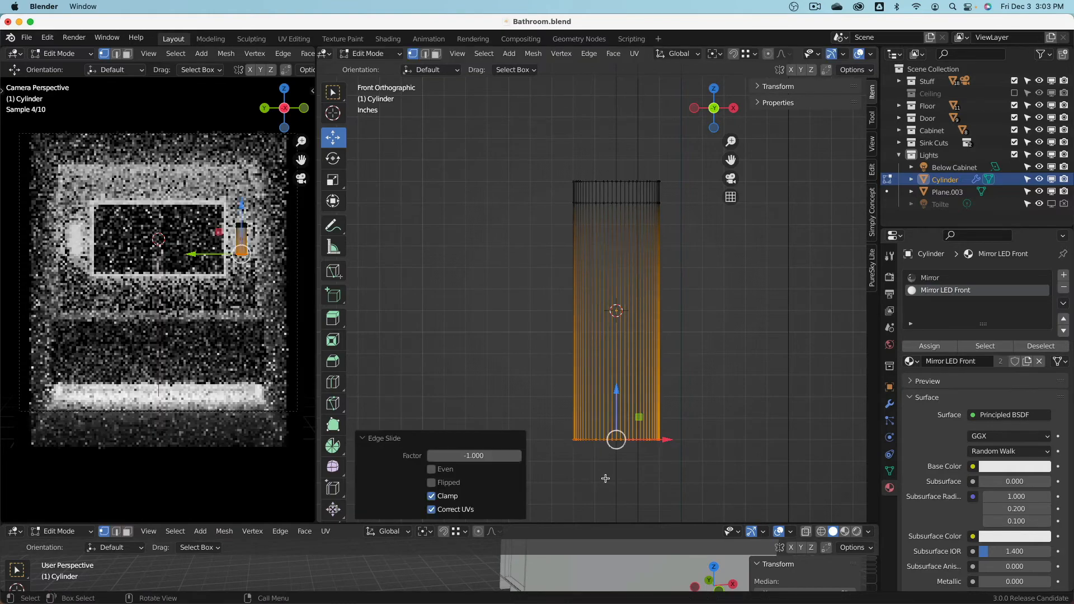
left_click(481, 452)
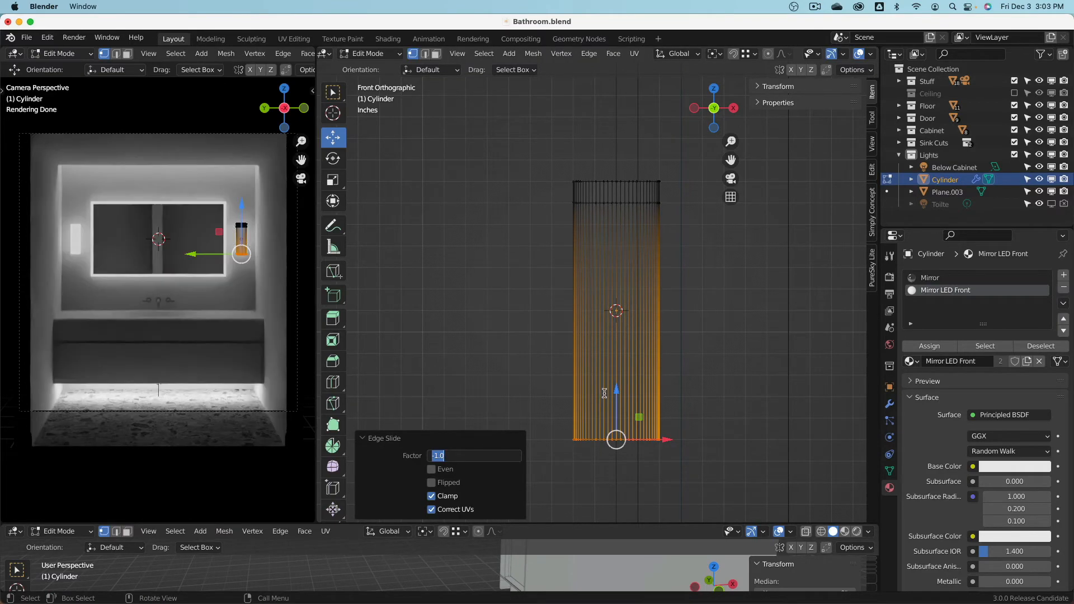
left_click(615, 393)
left_click_drag(617, 393, 623, 387)
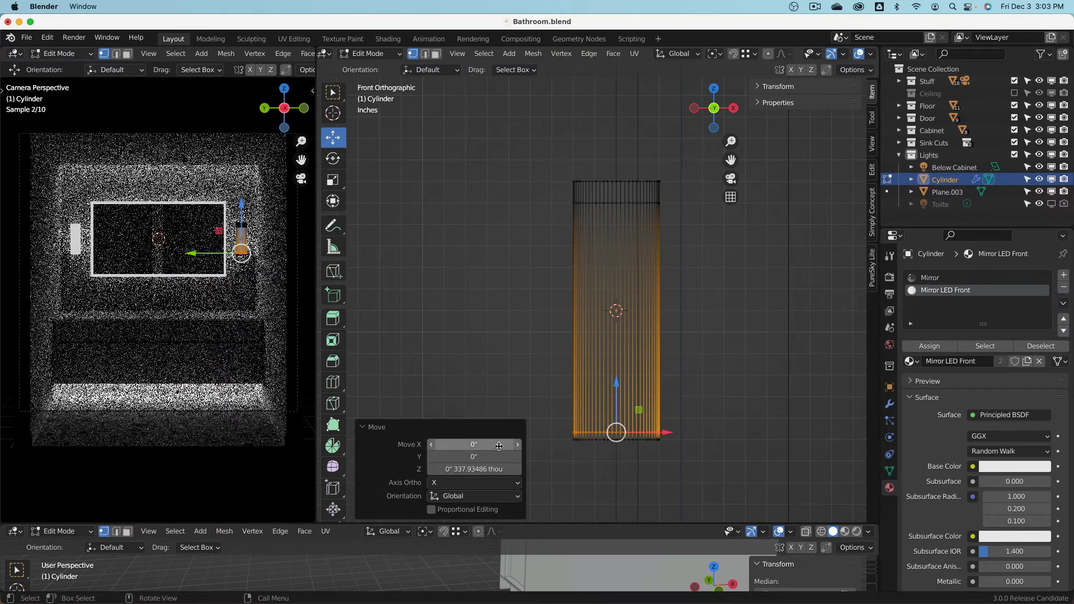
left_click(475, 473)
type("1")
key("Return")
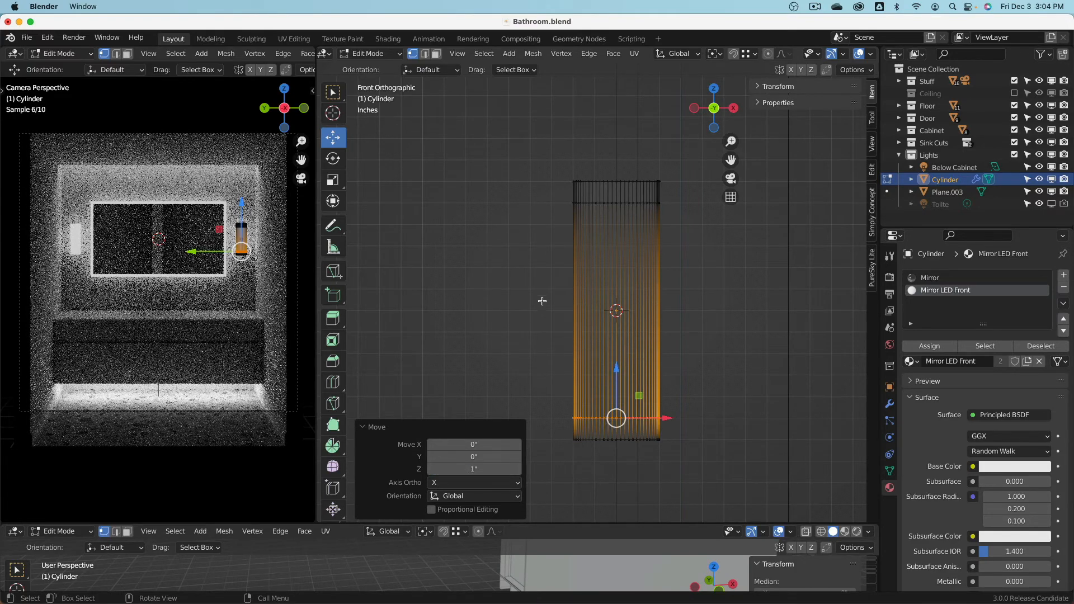
- Assign the Mirror material to the faces of the cylinder's top and bottom end bands and return to Object Mode
left_click(434, 56)
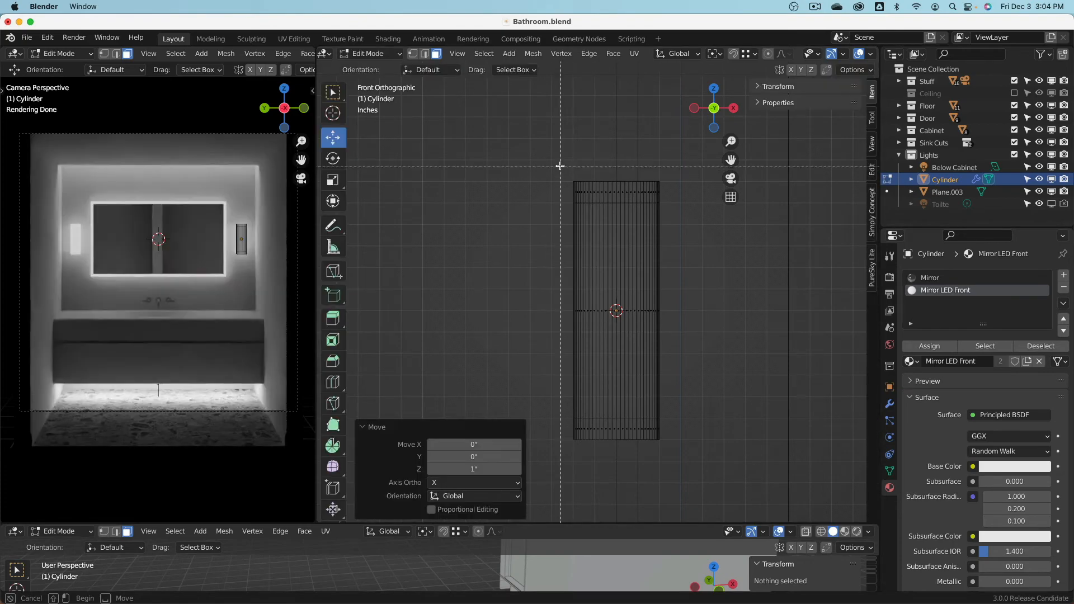
left_click_drag(559, 163, 694, 224)
left_click_drag(560, 412, 683, 470, "shift")
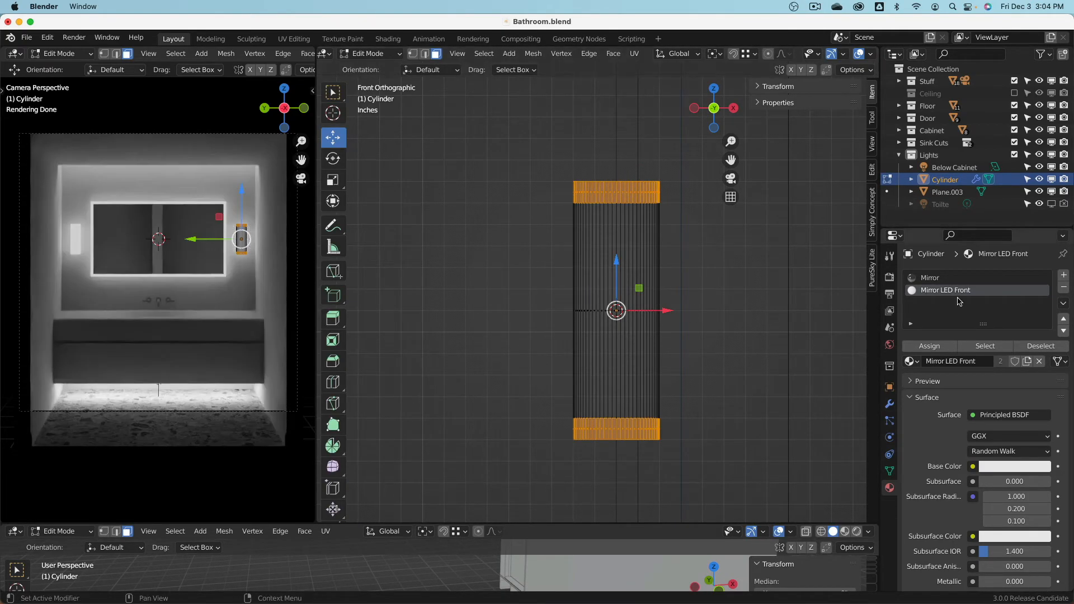
left_click(943, 279)
left_click(933, 347)
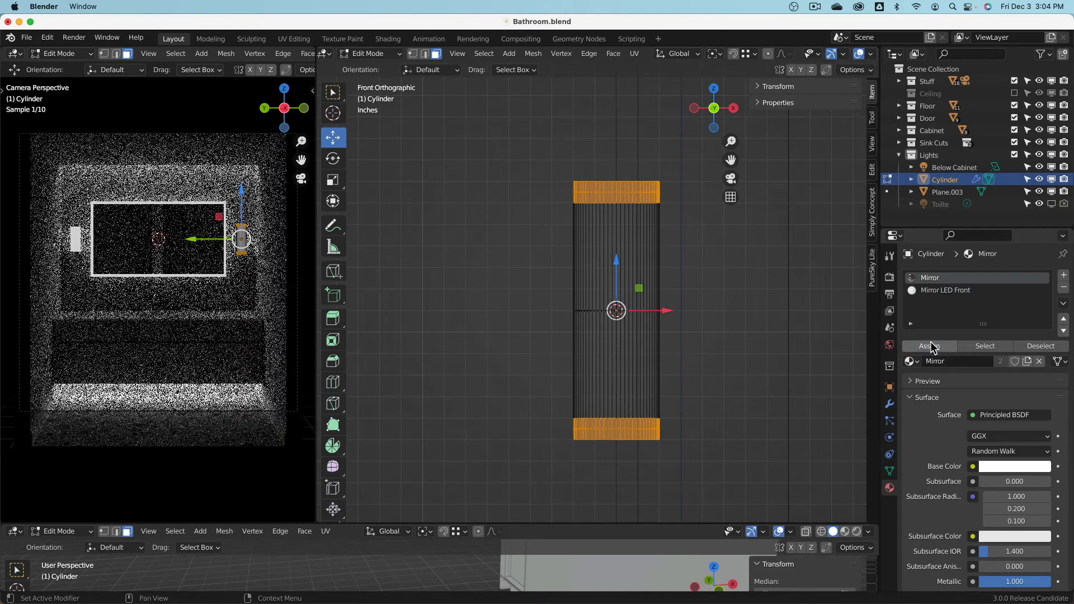
scroll(59, 226, "up", 5)
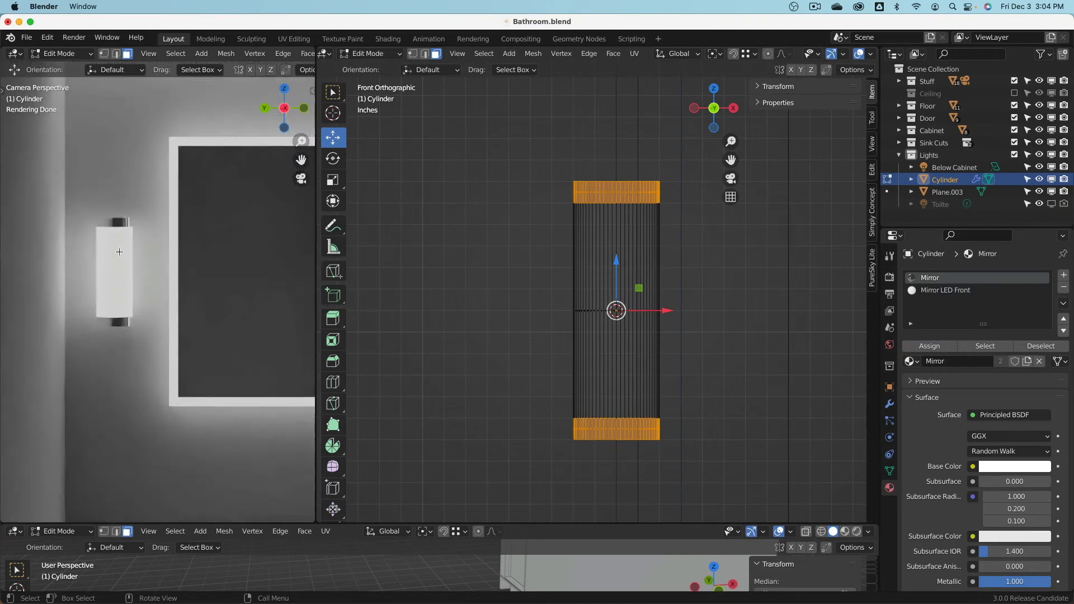
scroll(141, 259, "down", 5)
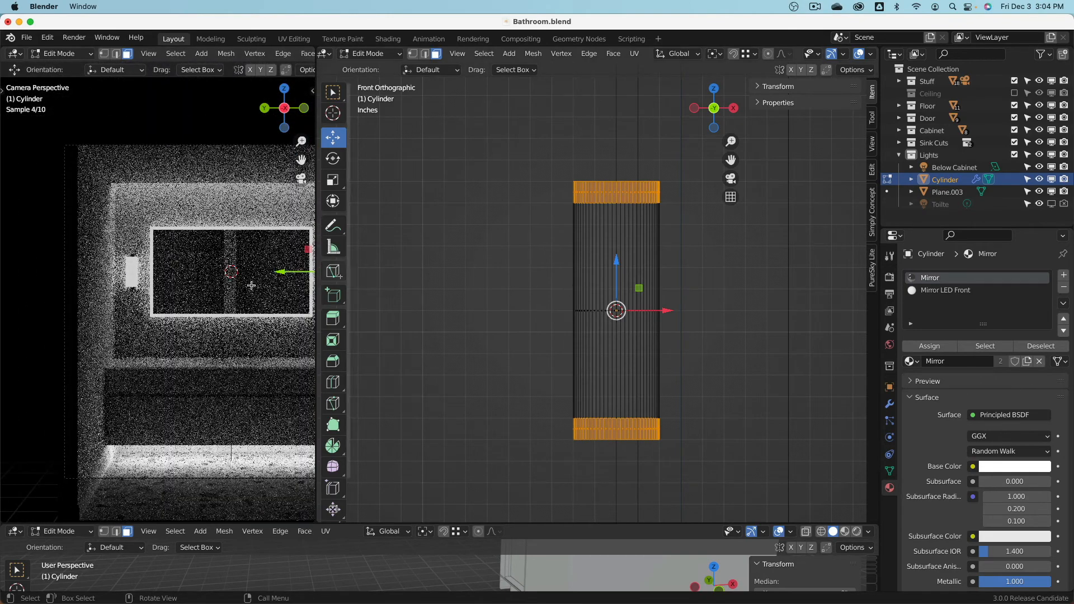
key("Tab")
scroll(596, 282, "down", 4)
scroll(211, 275, "down", 1)
middle_click_drag(209, 274, 138, 247, "shift")
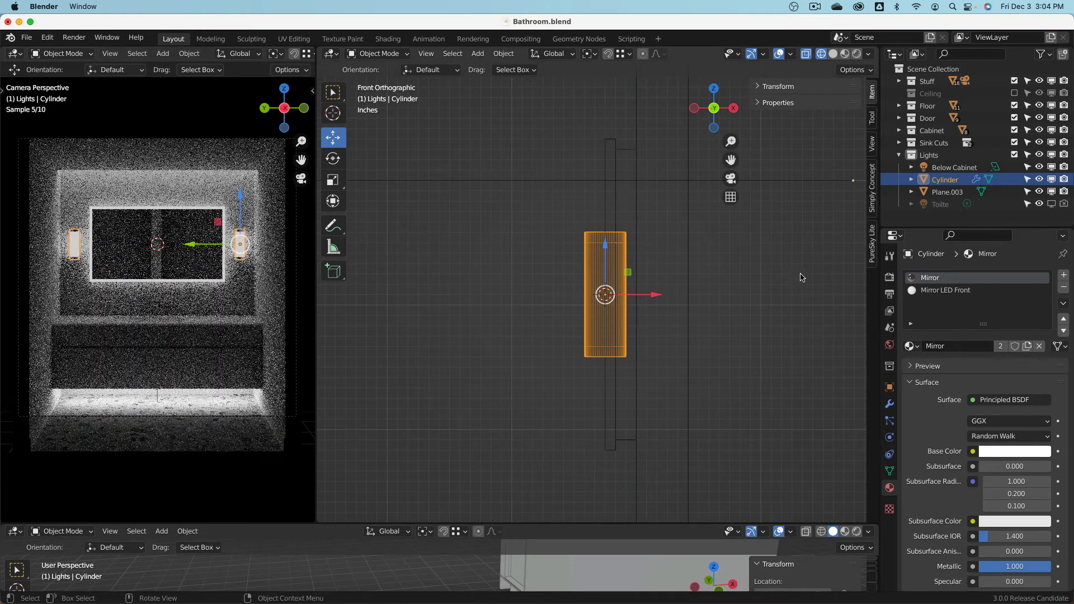
- Try an emission strength of 0 on the Mirror LED Front material and return it to 1
left_click(927, 293)
left_click_drag(936, 227, 934, 103)
scroll(986, 329, "down", 10)
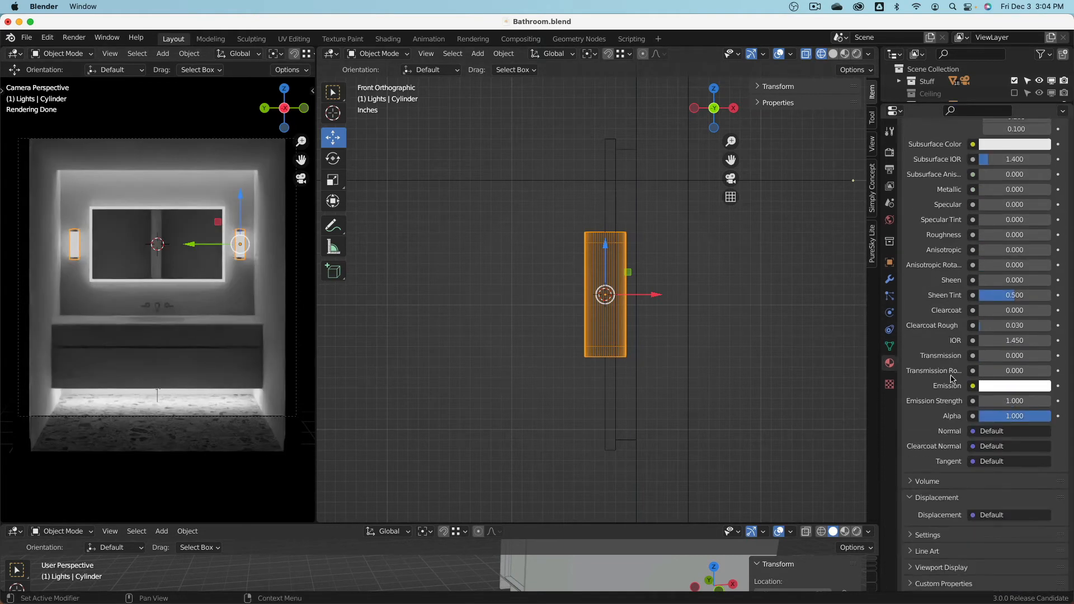
left_click(1010, 403)
type("0")
key("Return")
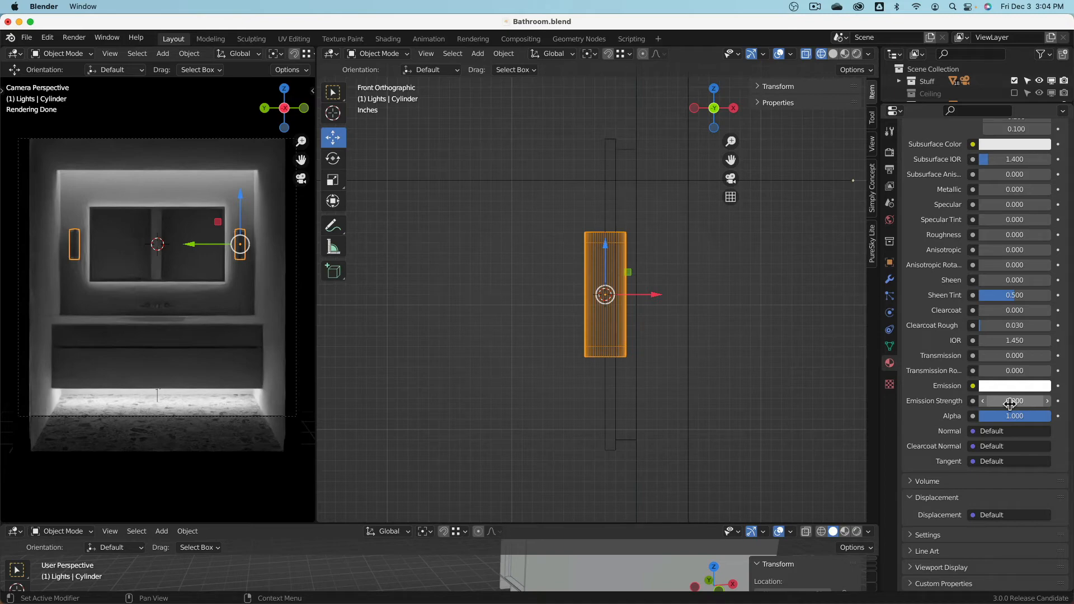
left_click(1018, 402)
type("1")
key("Return")
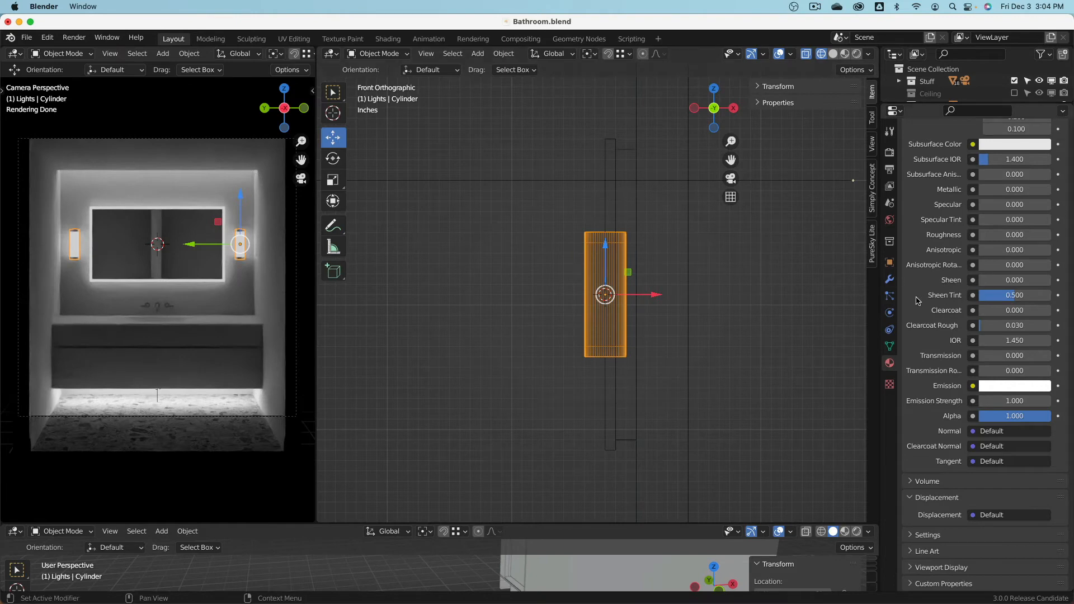
scroll(942, 281, "up", 10)
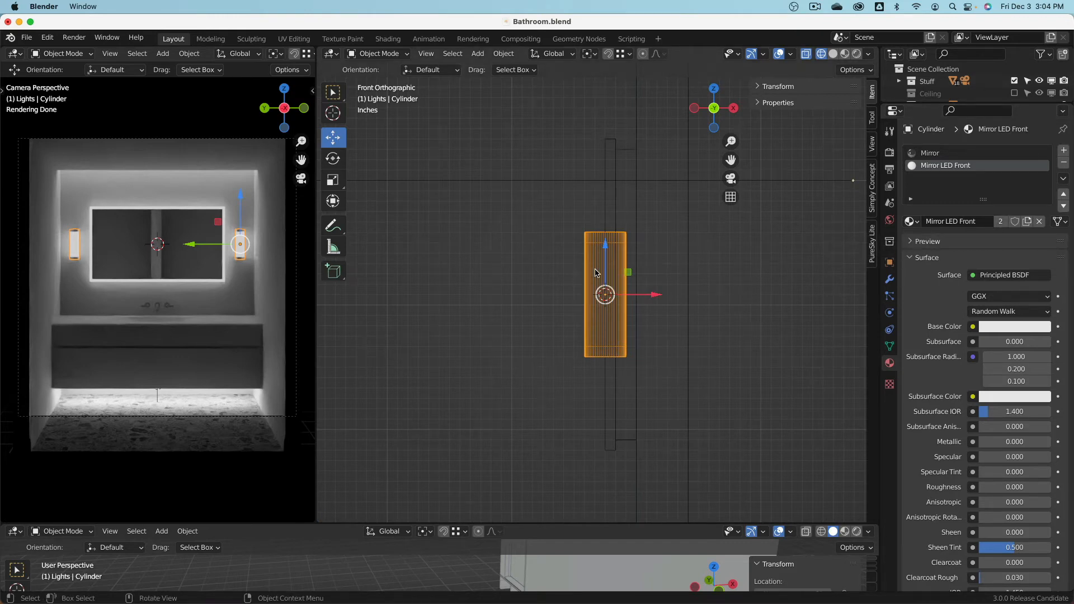
- Select the sloped ceiling plane and set its Ceiling Leight material's emission strength to 4
scroll(596, 272, "down", 4)
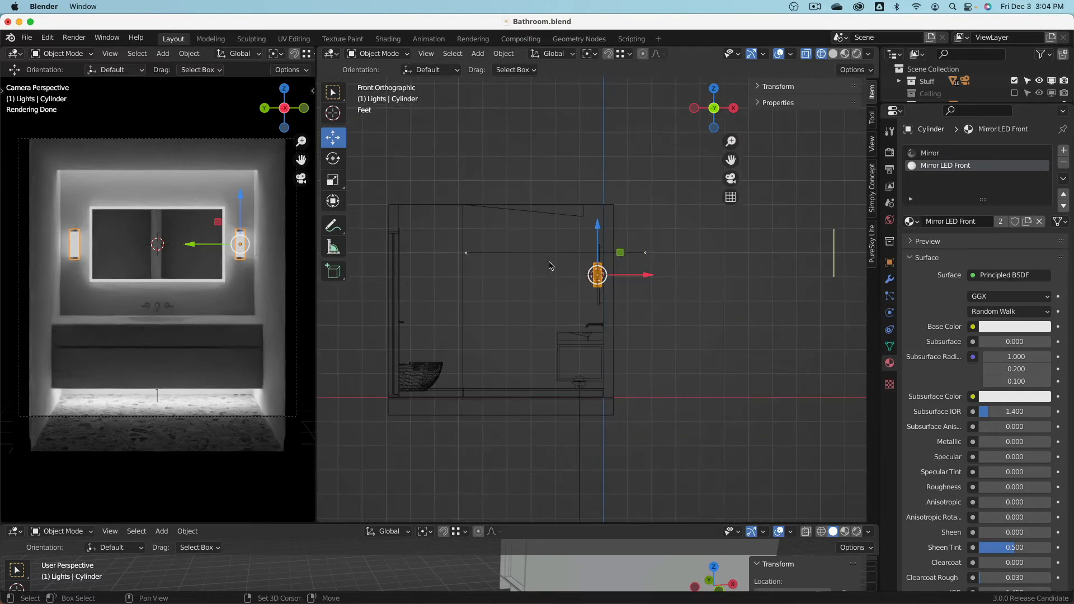
scroll(554, 266, "down", 1)
left_click_drag(917, 104, 938, 348)
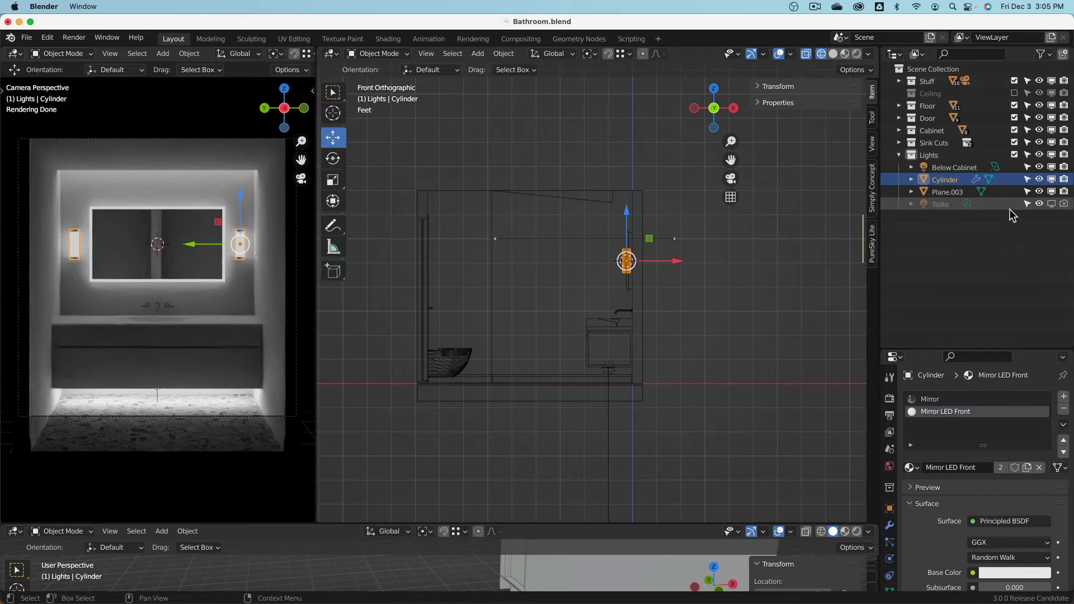
left_click(626, 196)
left_click(612, 197)
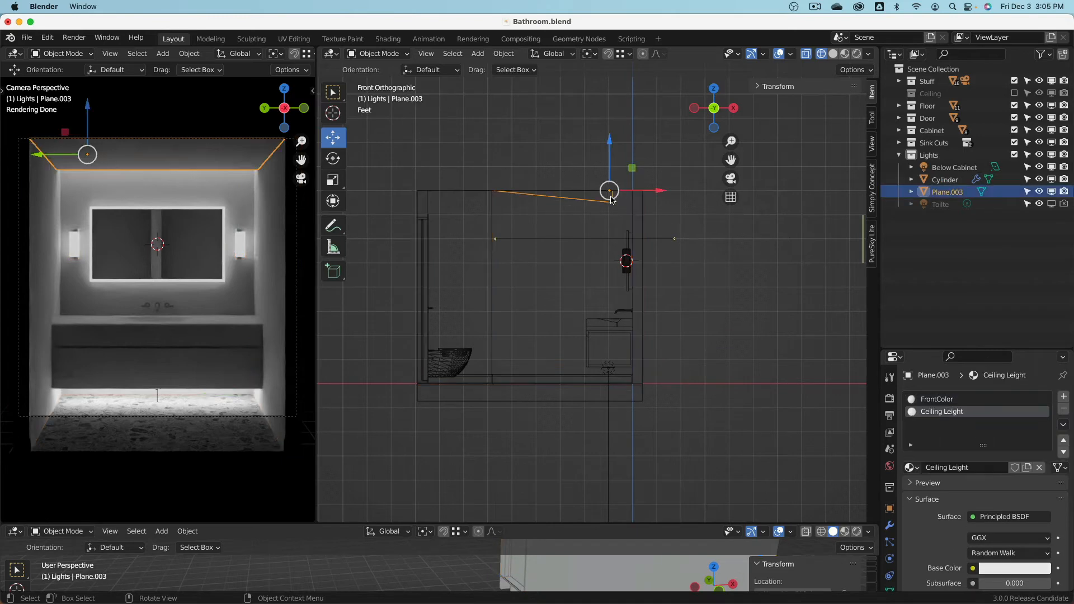
scroll(1010, 476, "down", 15)
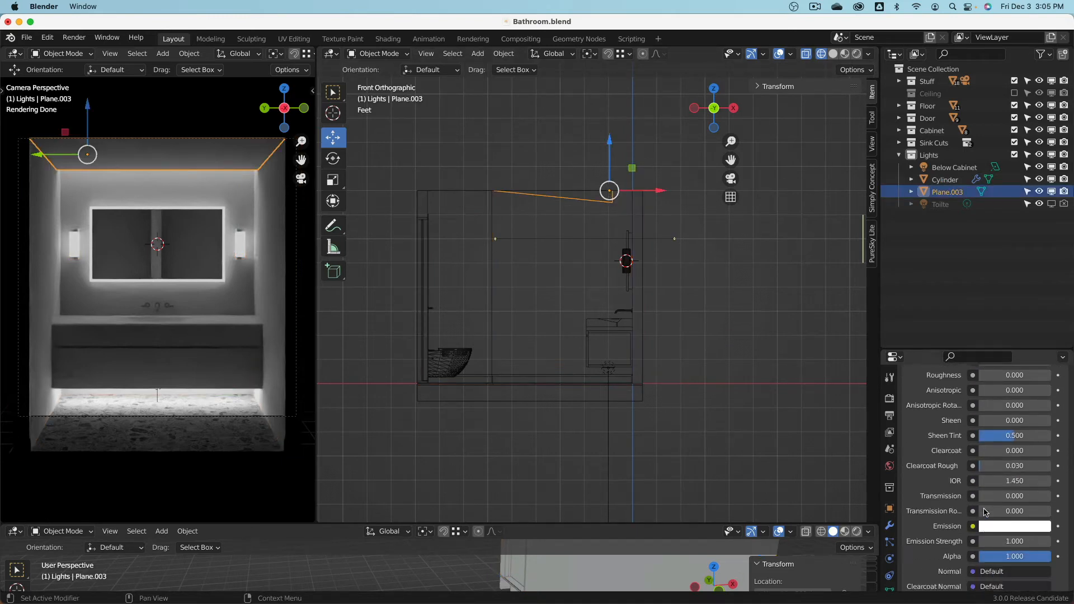
scroll(988, 515, "down", 1)
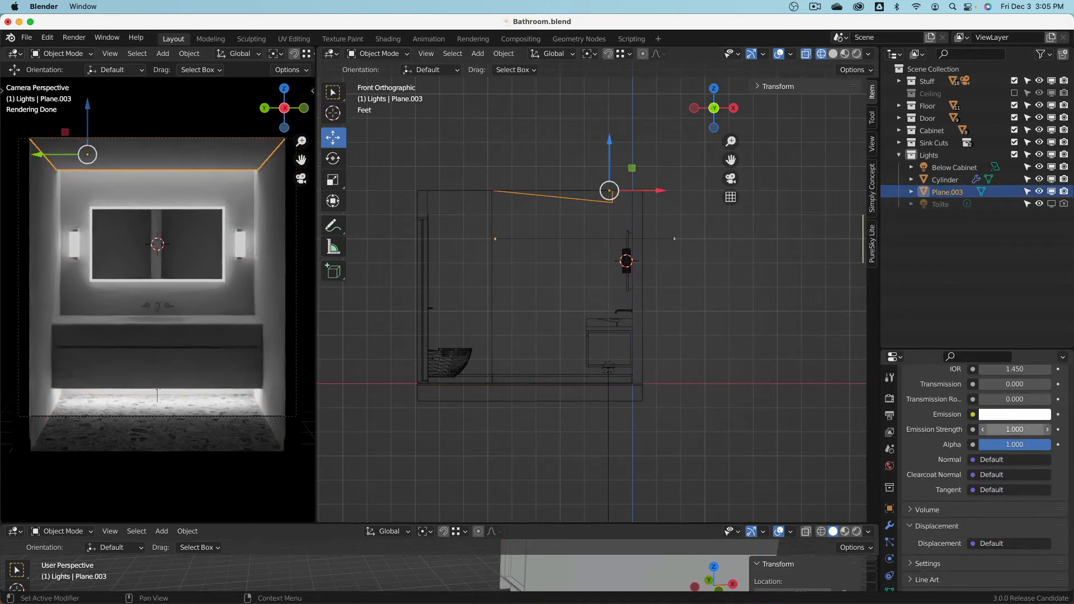
left_click(1012, 429)
type("4")
key("Return")
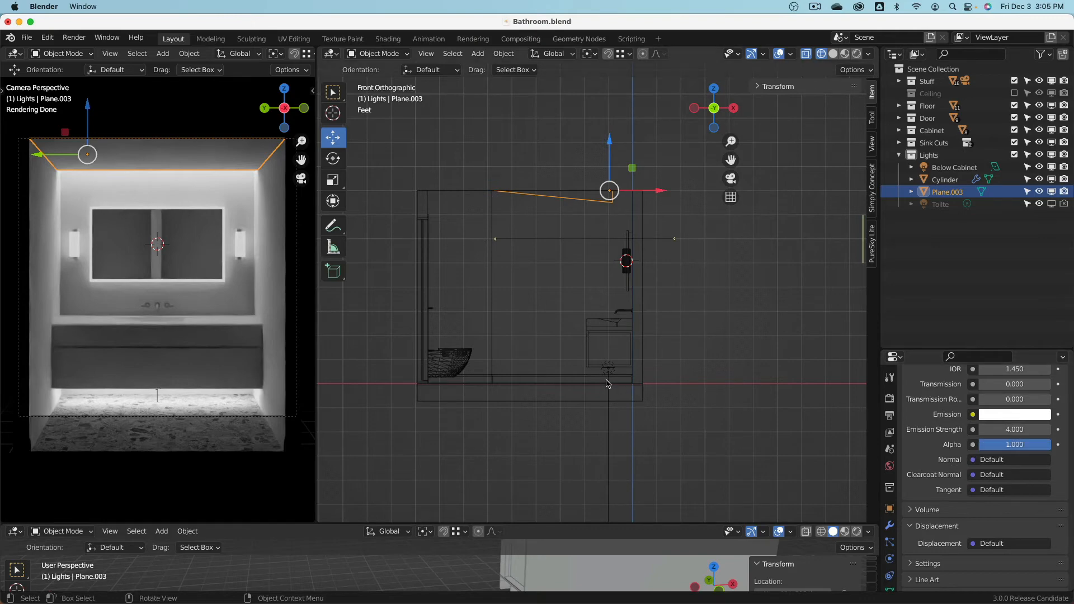
- Try the Below Cabinet area light at 20 W and settle its power on 1 W
left_click(613, 432)
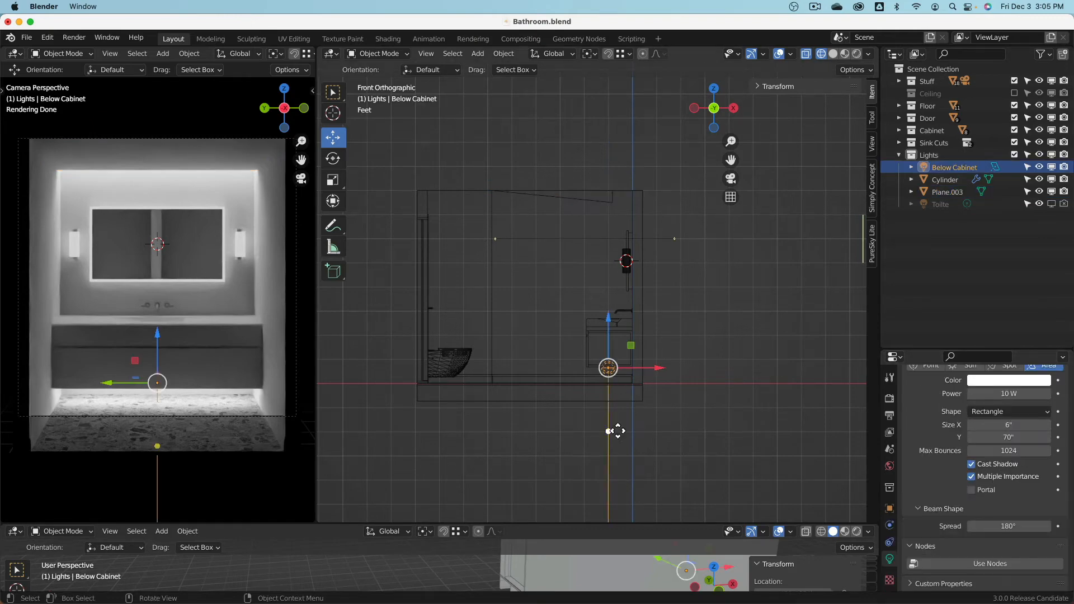
double_click(1014, 393)
type("20")
key("Return")
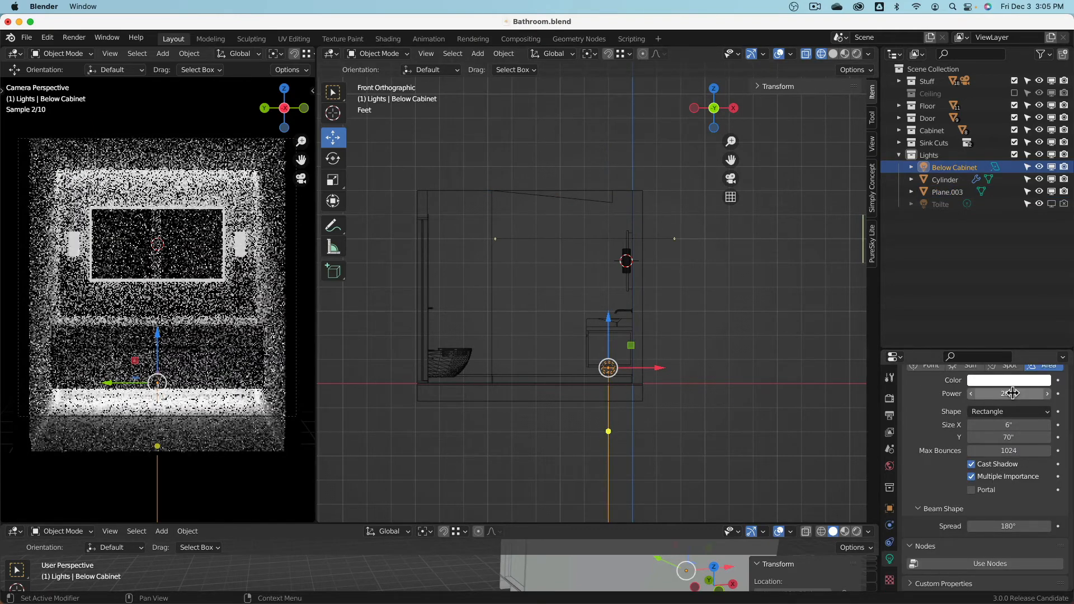
double_click(1013, 393)
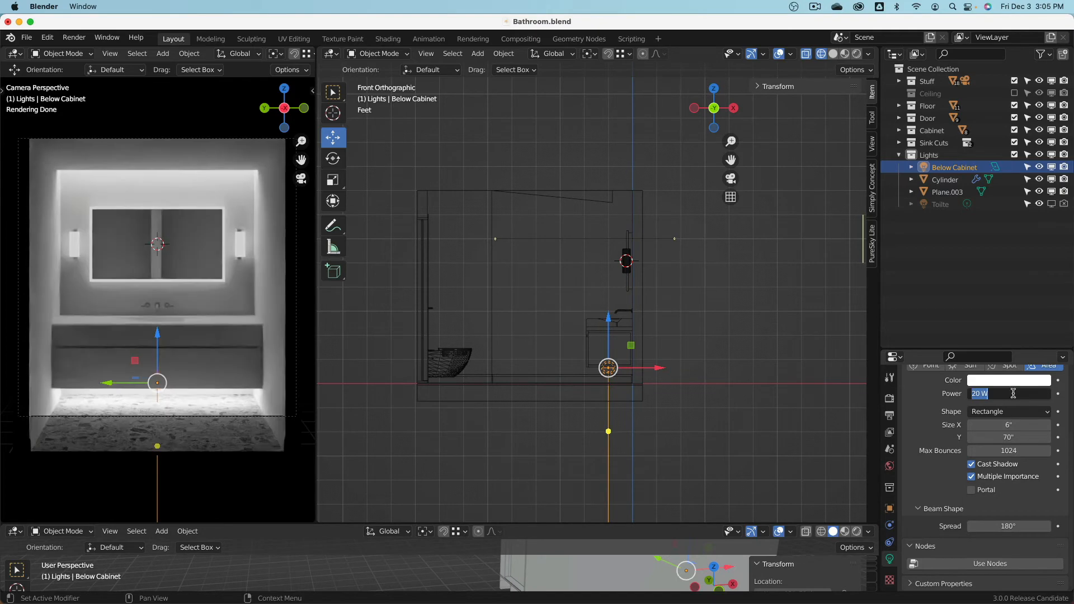
type("1")
key("Return")
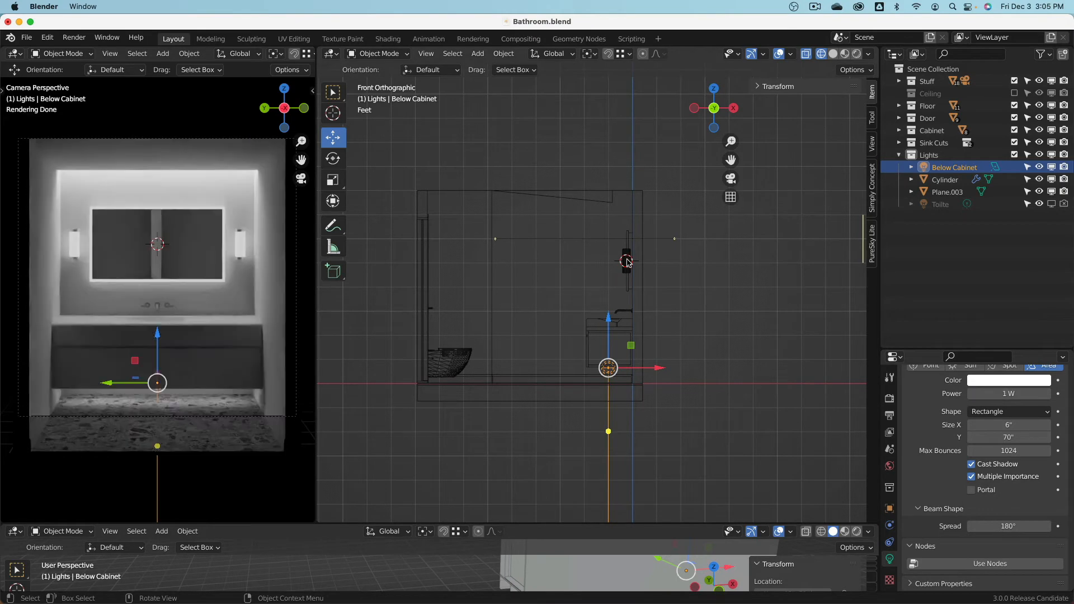
- Try an emission strength of 0 on the sloped ceiling plane's Ceiling Leight material and settle on 0.1
left_click(611, 201)
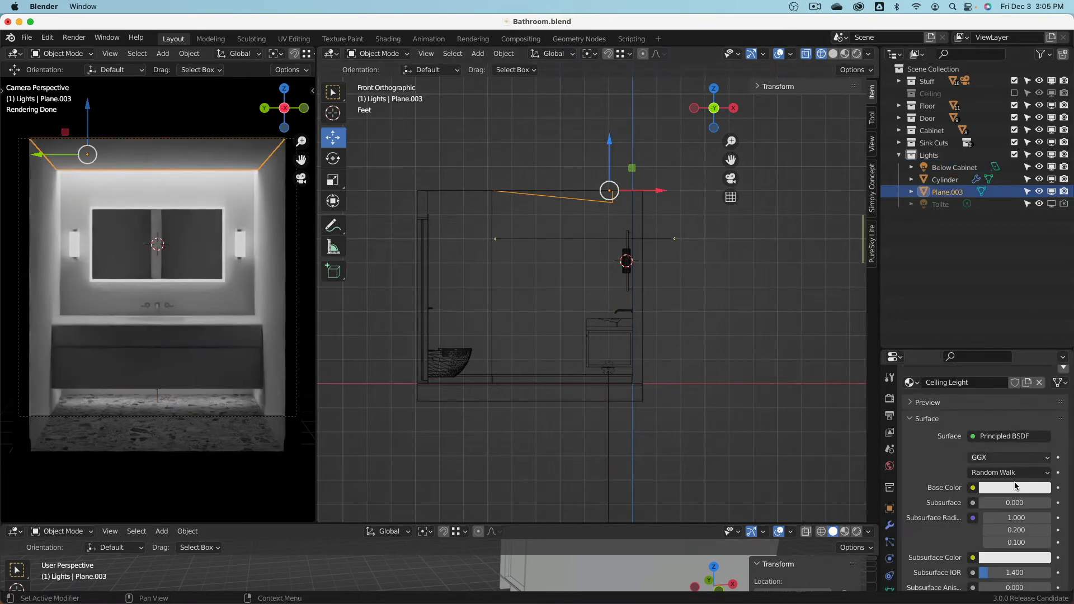
left_click_drag(937, 347, 930, 309)
scroll(989, 428, "up", 4)
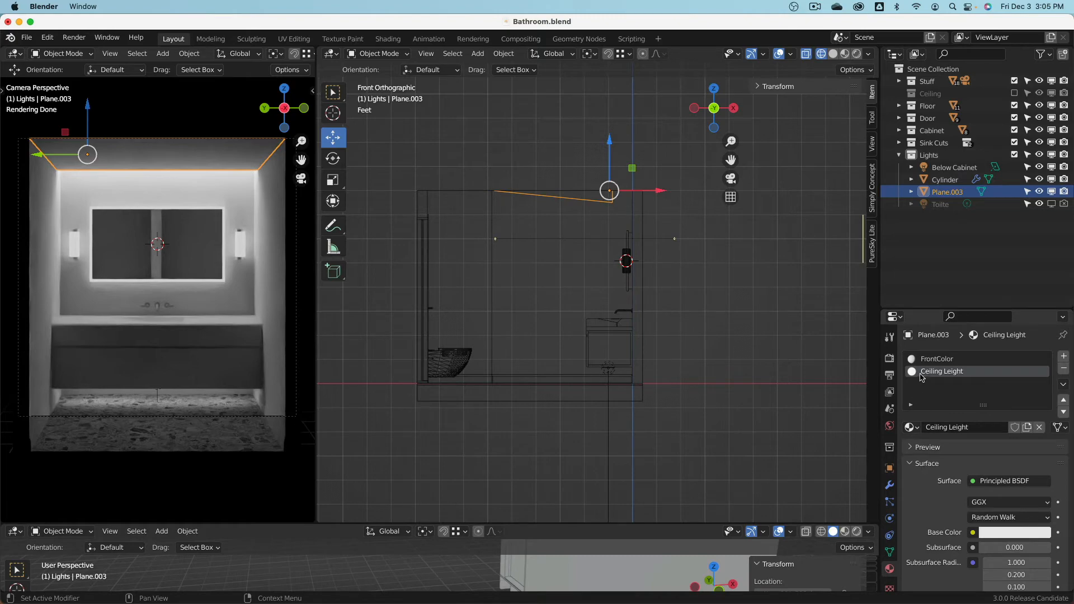
scroll(956, 527, "down", 10)
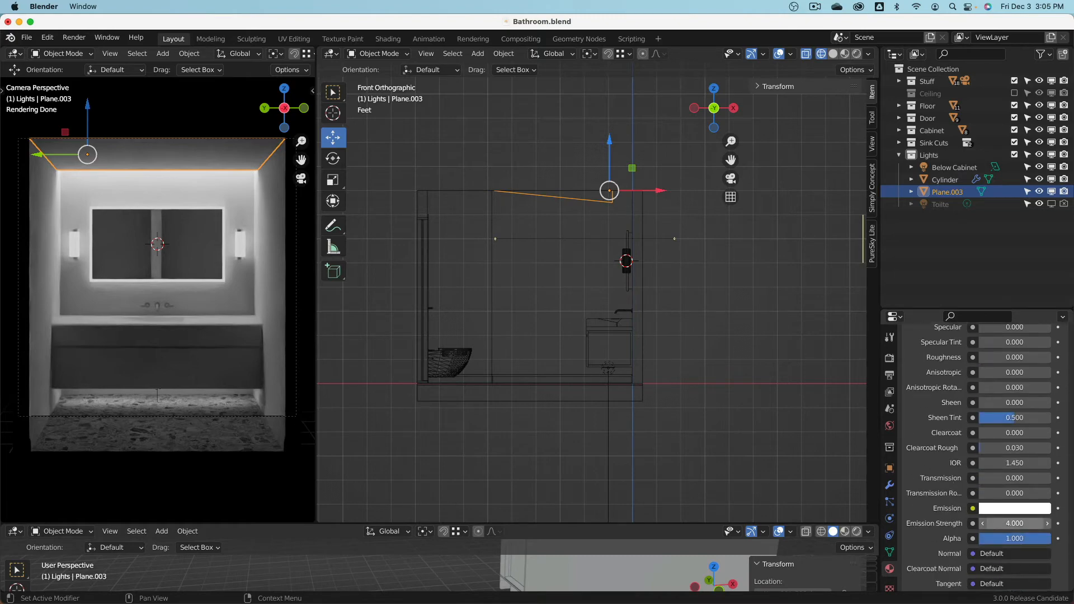
left_click(997, 524)
type("0")
key("Return")
left_click(997, 524)
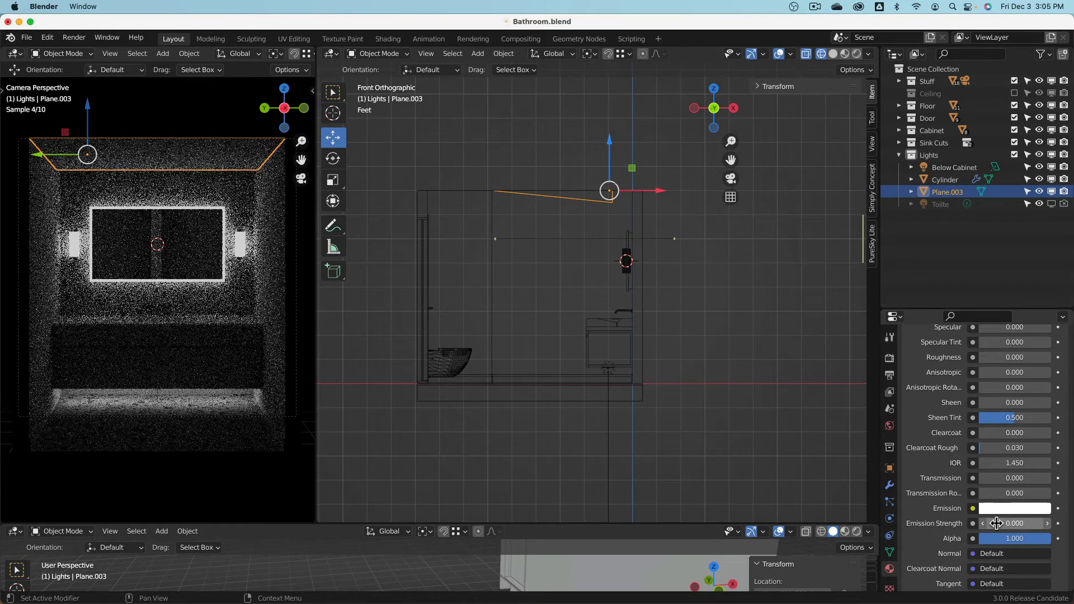
type(".1")
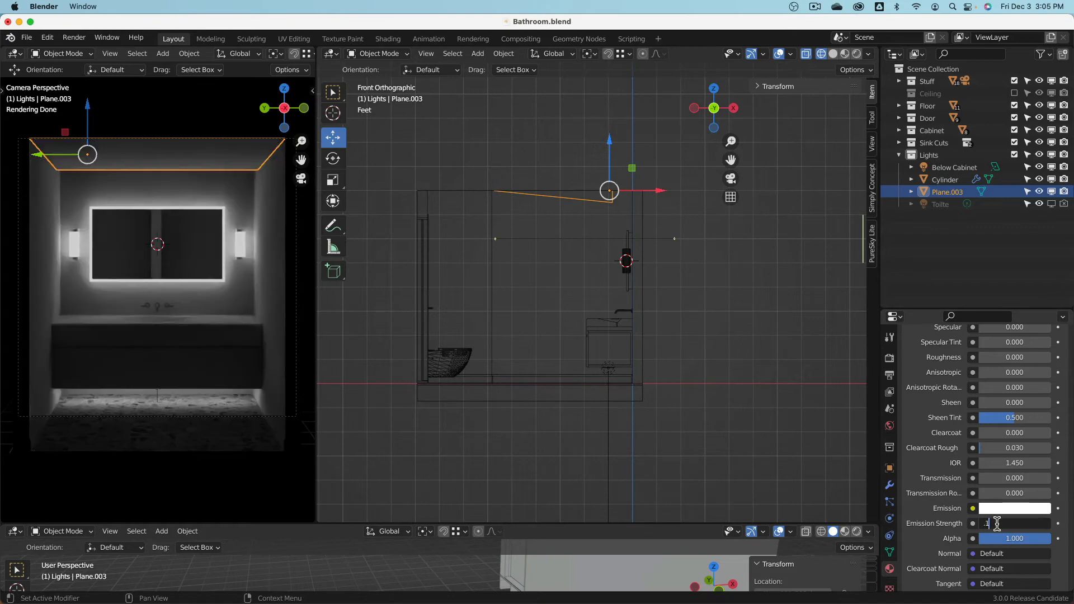
key("Return")
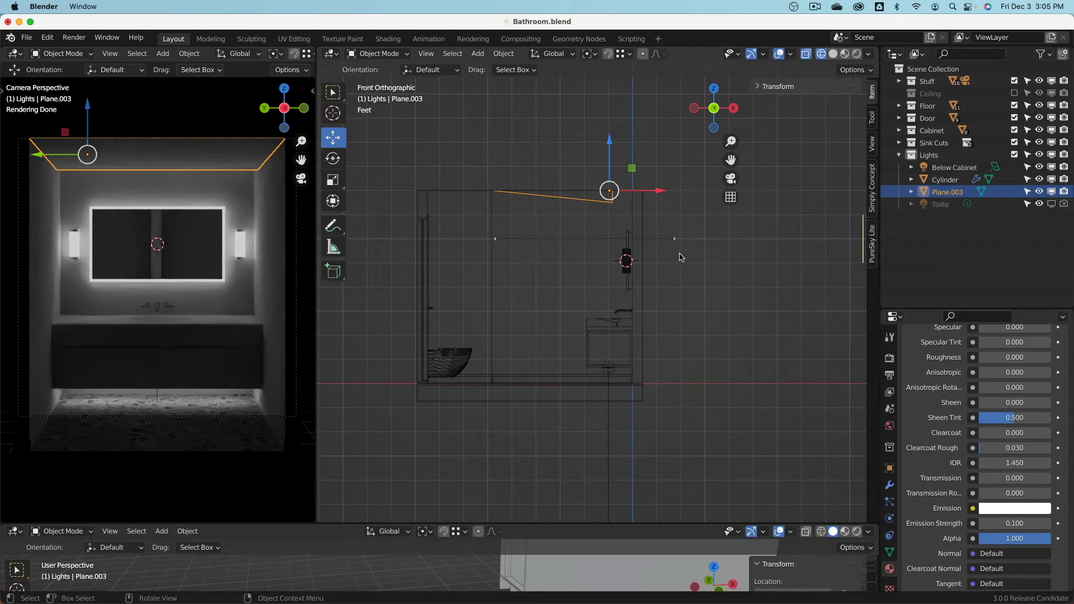
- Select the cylindrical wall lights, set their material's emission strength to 0 and clear the selection
left_click(627, 261)
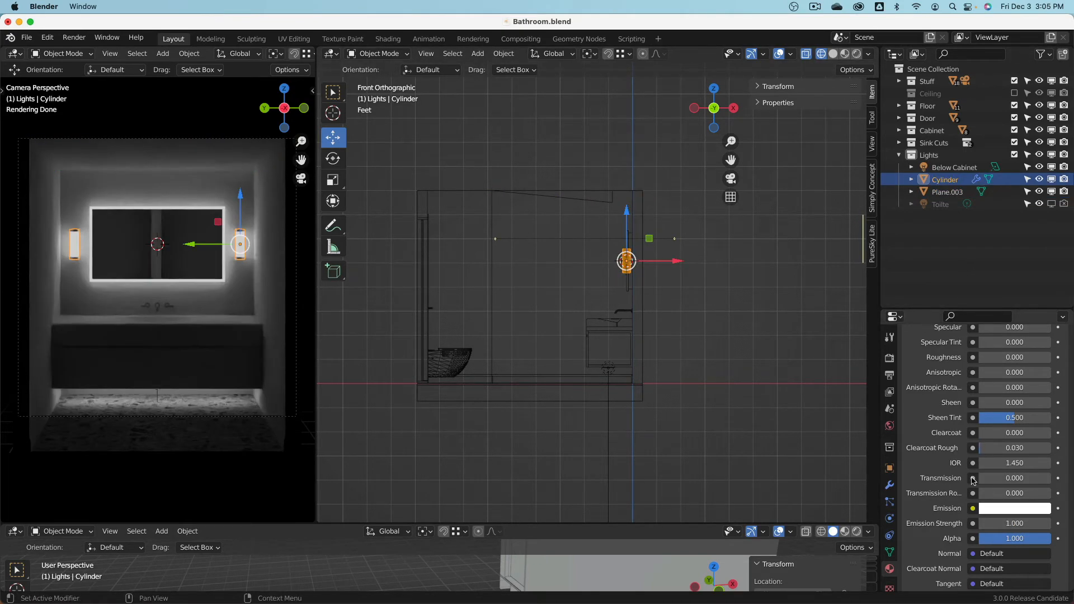
double_click(1015, 523)
type("0")
key("Return")
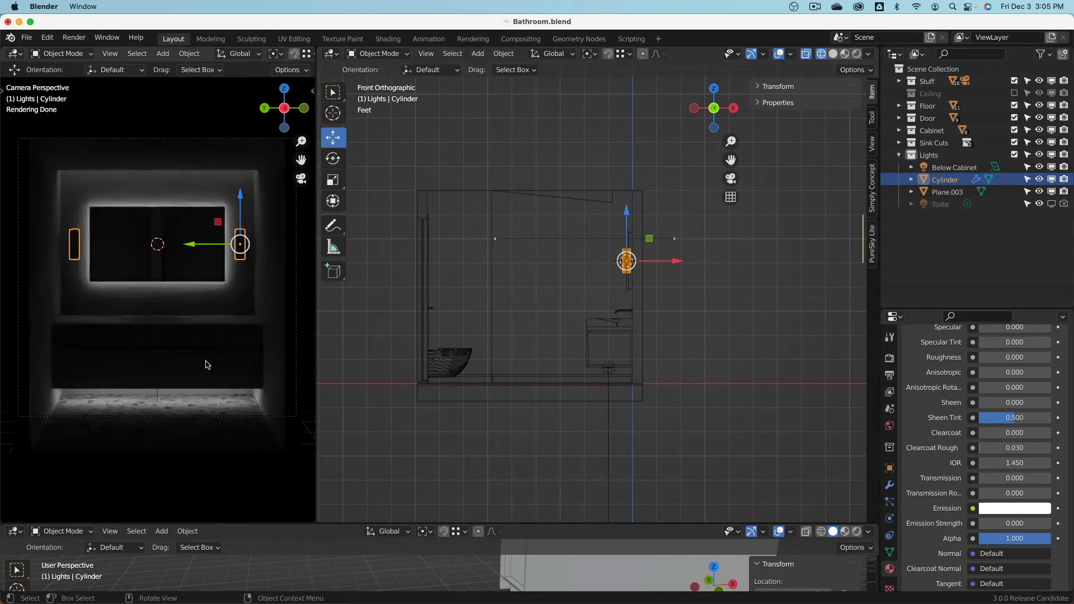
key("alt+a")
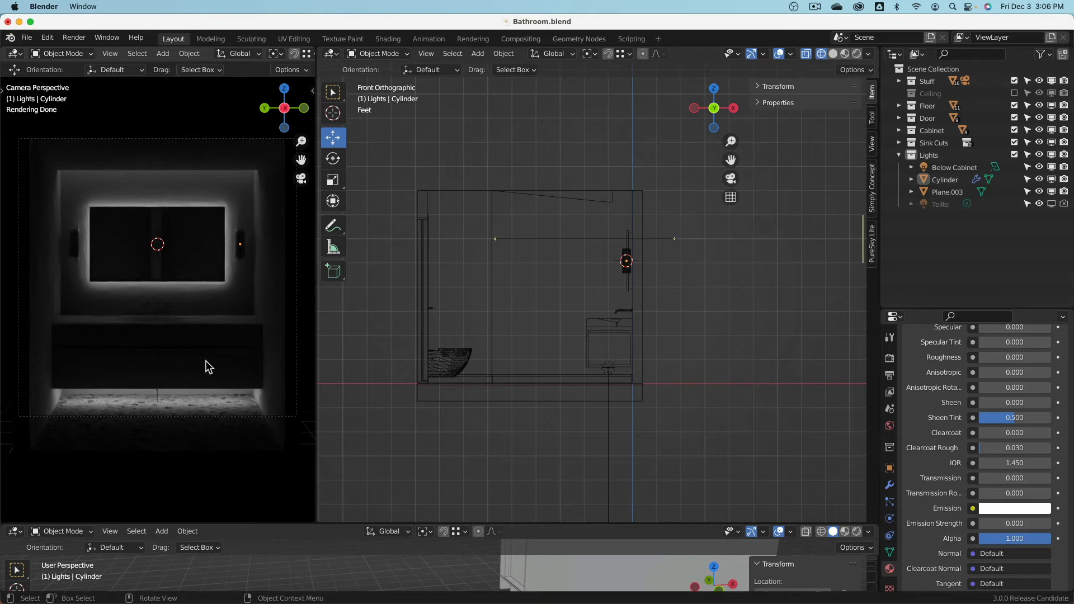
- Snap the 3D cursor to the large front face of the middle cabinet door and return to Object Mode
mouse_move(501, 335)
middle_mouse_down()
mouse_move(560, 356)
mouse_move(593, 342)
mouse_move(525, 344)
mouse_move(583, 360)
mouse_move(658, 350)
mouse_move(643, 279)
mouse_move(599, 231)
mouse_move(508, 353)
middle_mouse_up()
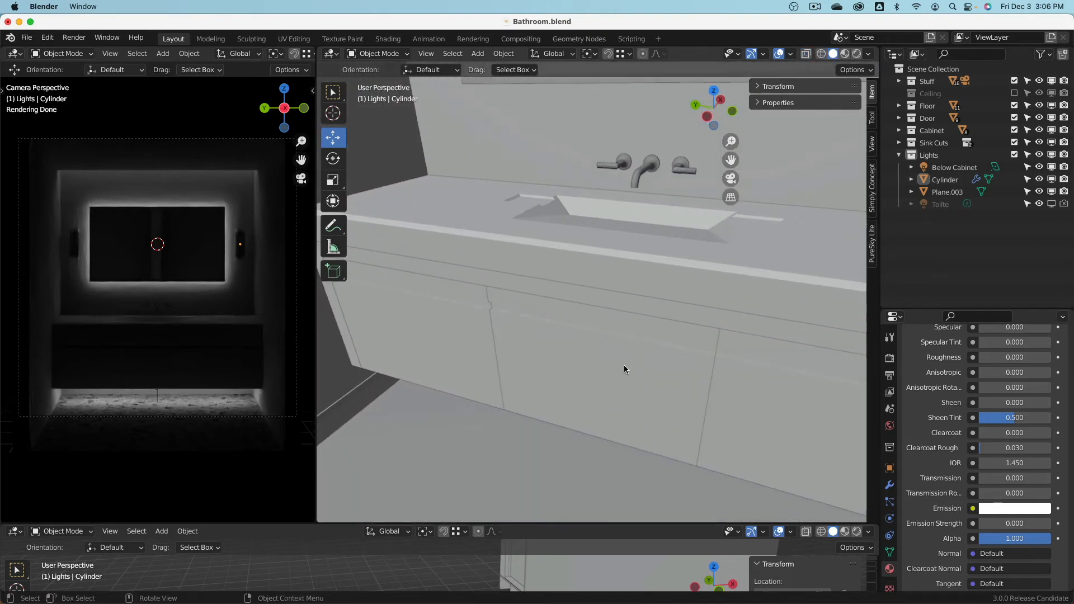
scroll(622, 367, "down", 4)
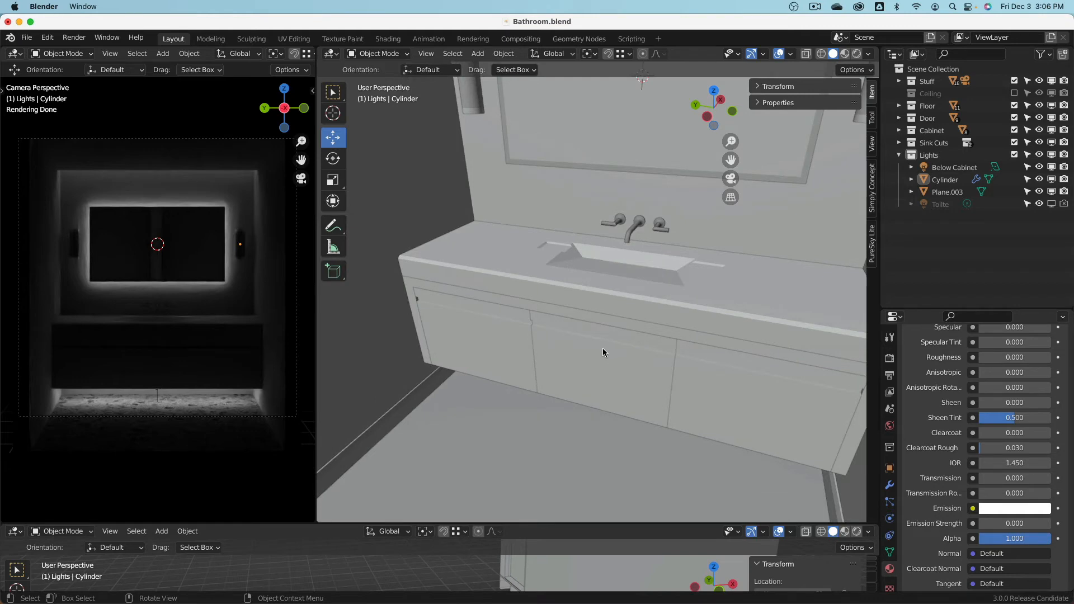
scroll(596, 345, "down", 2)
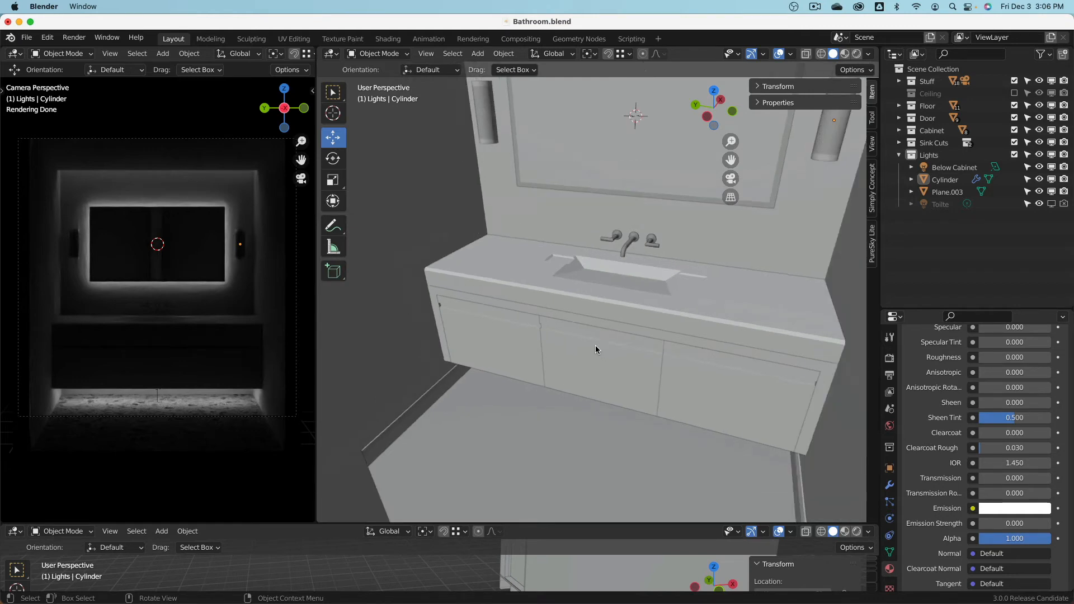
left_click(595, 346)
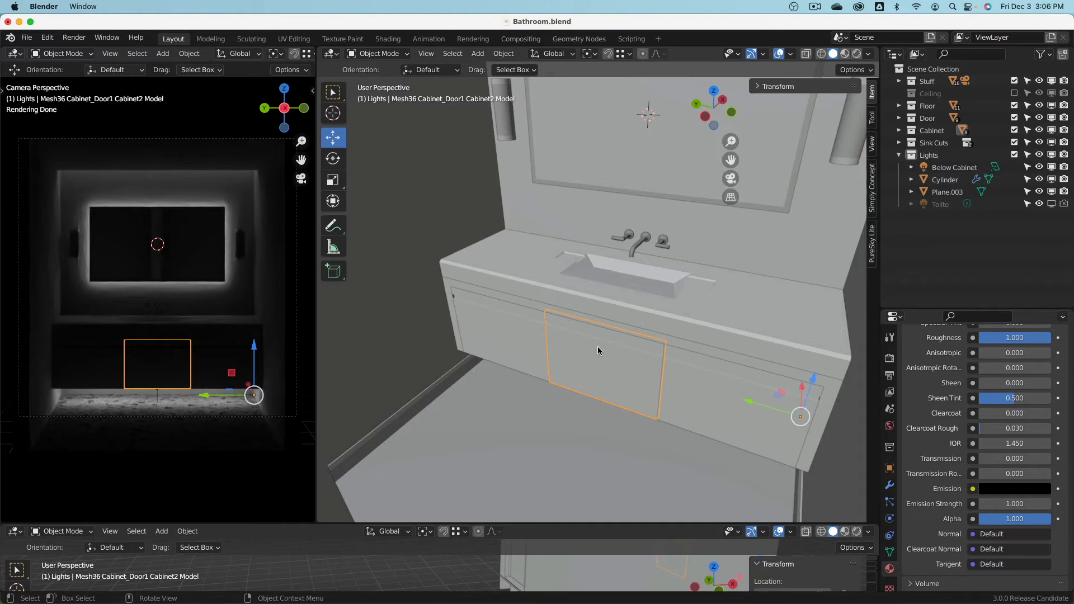
scroll(596, 354, "up", 3)
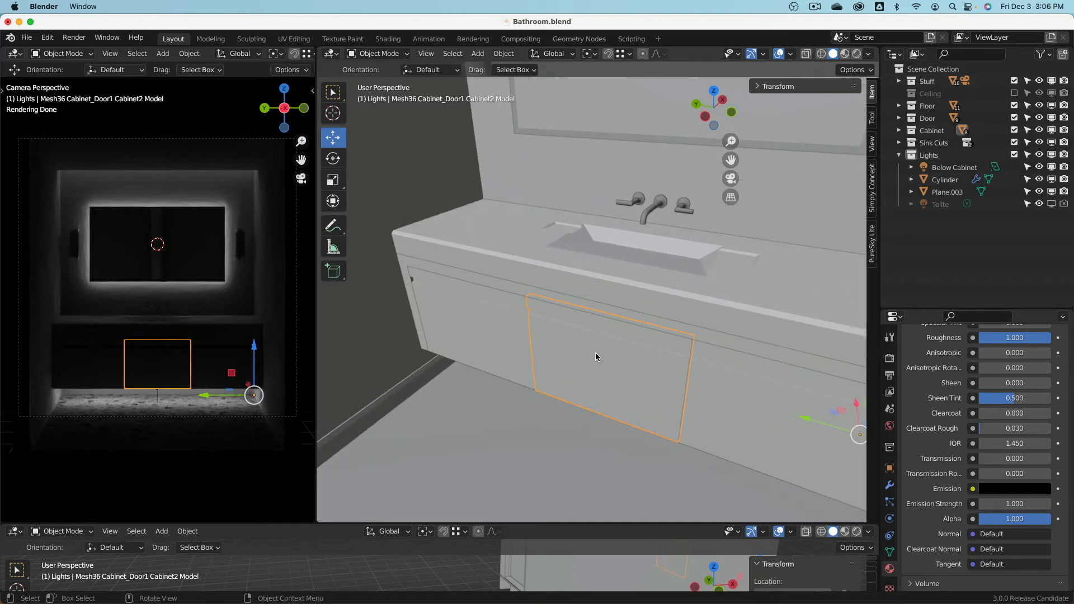
key("Tab")
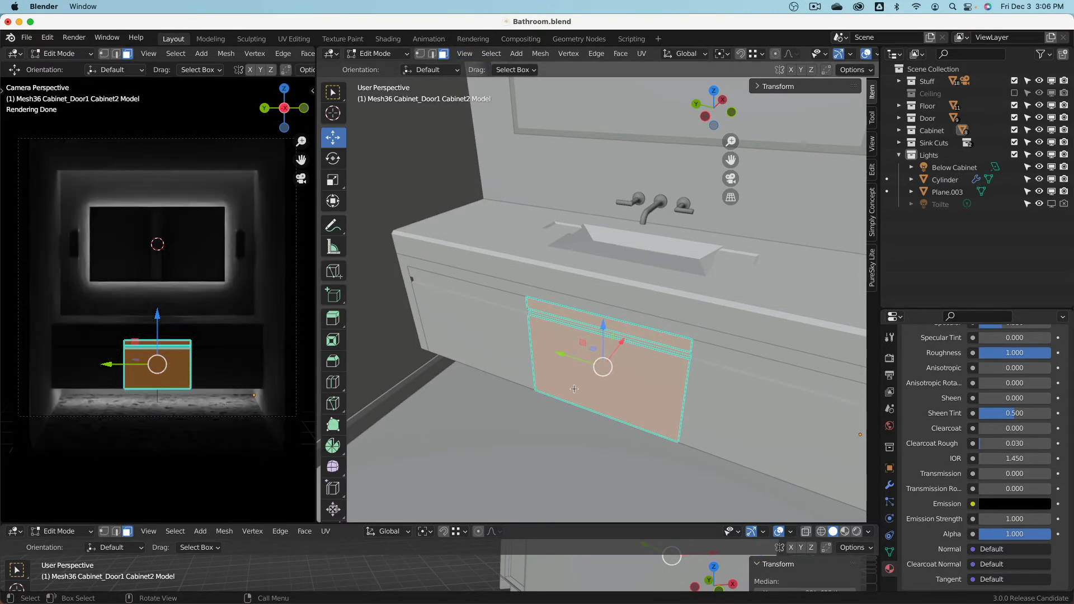
left_click(555, 337, "shift")
key("shift+s")
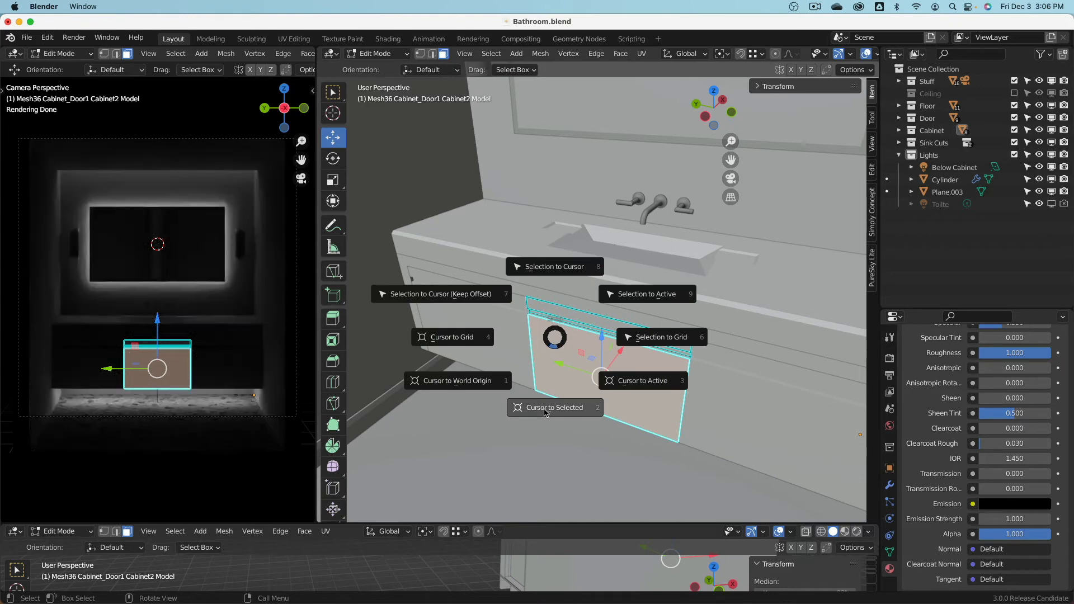
left_click(543, 413)
left_click(383, 54)
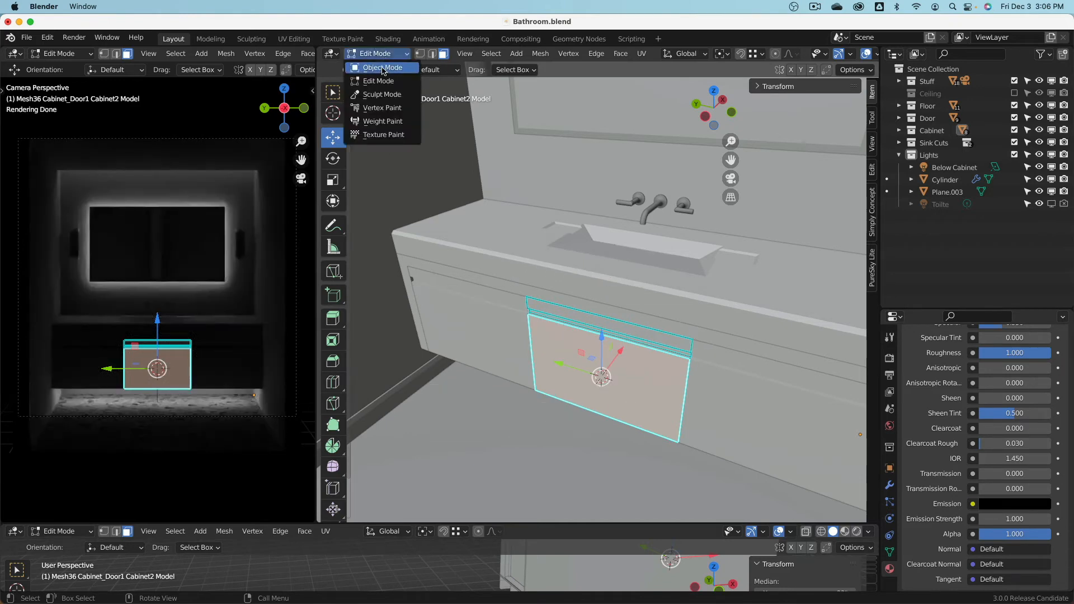
left_click(383, 68)
- Add a 1-inch cube at the 3D cursor on the middle cabinet door
key("shift+a")
mouse_move(604, 322)
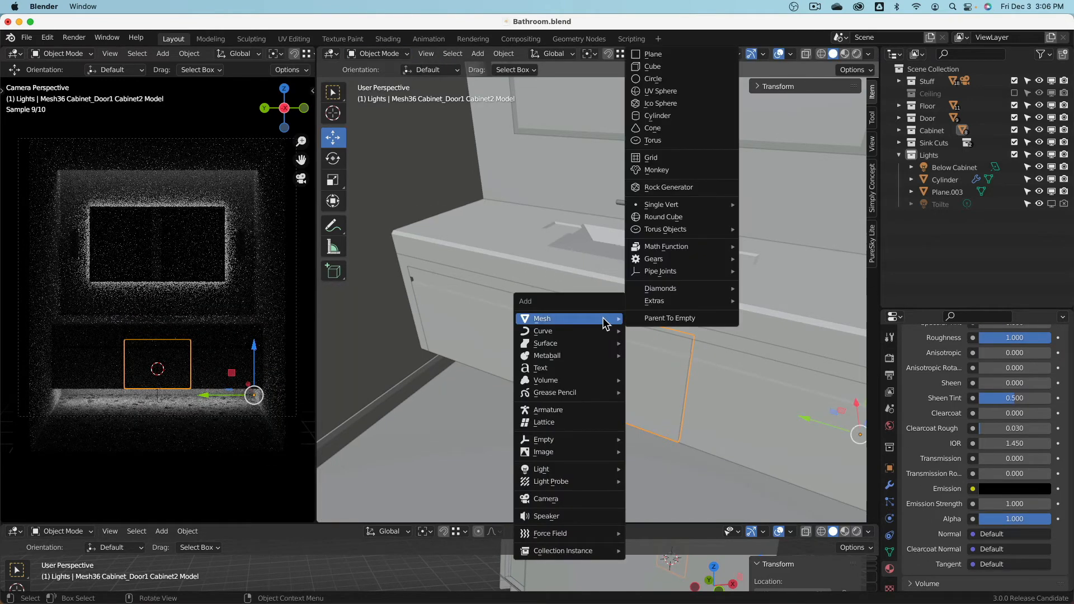
left_click(659, 67)
left_click(474, 406)
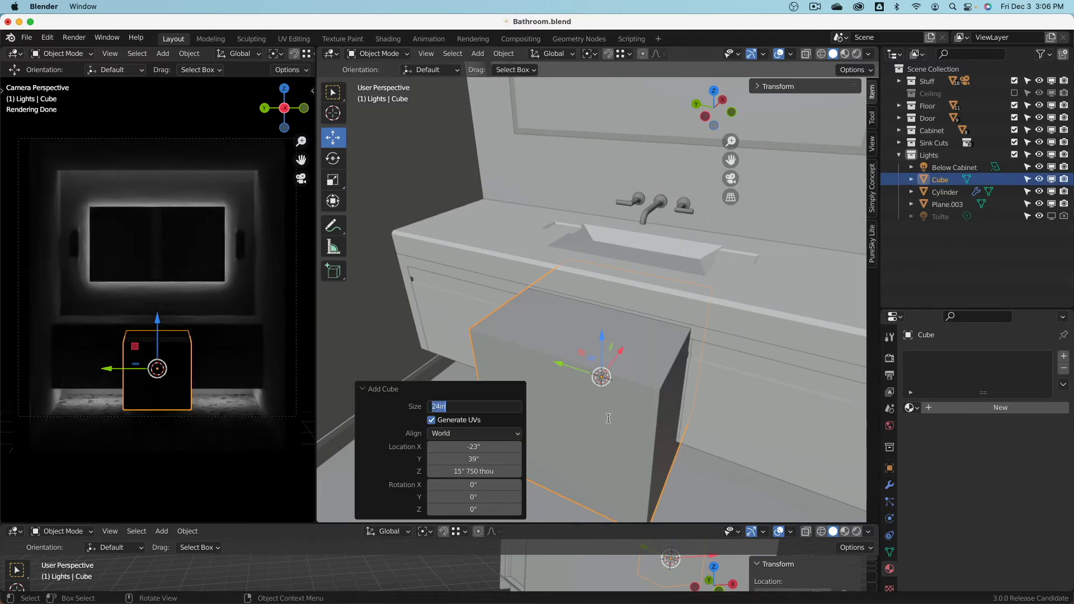
type("1'")
key("Return")
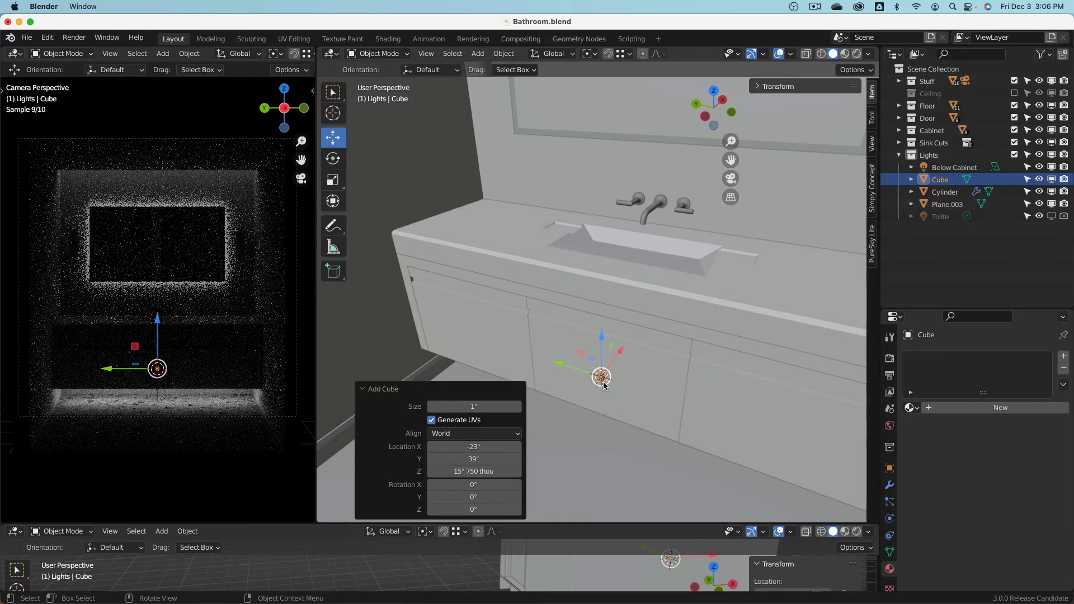
- Assign the existing FrontColor material to the small cube on the cabinet door
scroll(604, 385, "up", 1)
scroll(604, 385, "up", 2)
scroll(604, 381, "down", 1)
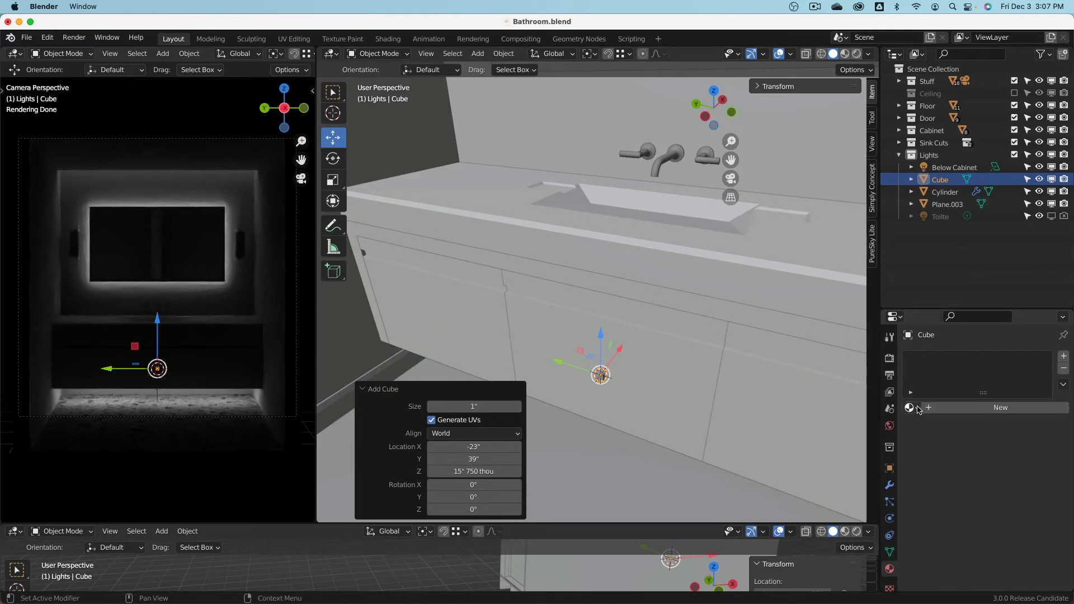
left_click(911, 407)
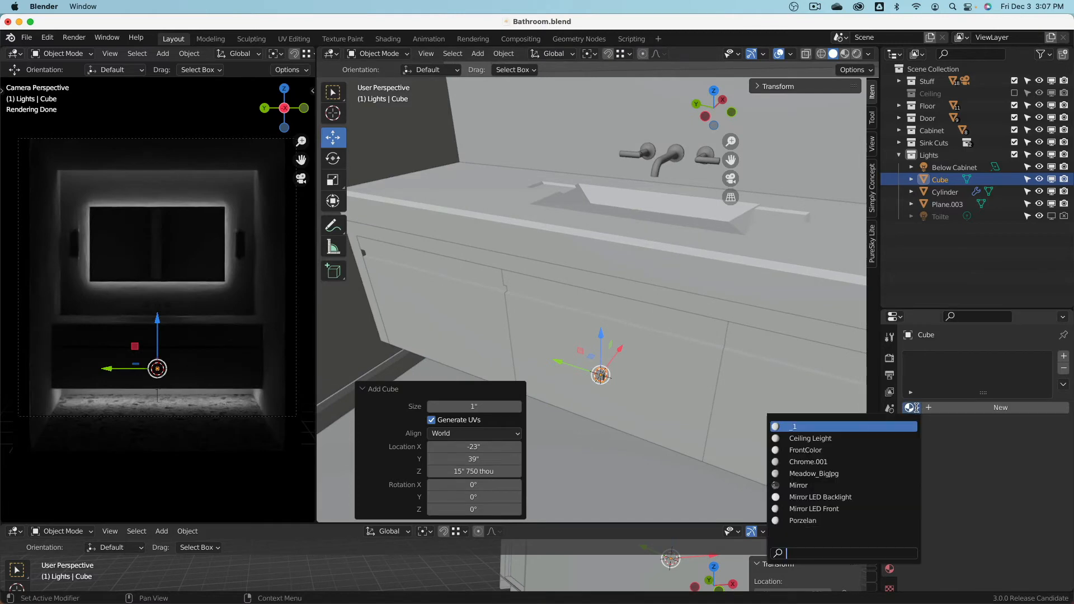
left_click(839, 450)
- Stretch the cube along Y by successive factors of about 7.409, 10.918 and 1.270 into a thin bar extending past both cabinet ends
scroll(619, 377, "up", 3)
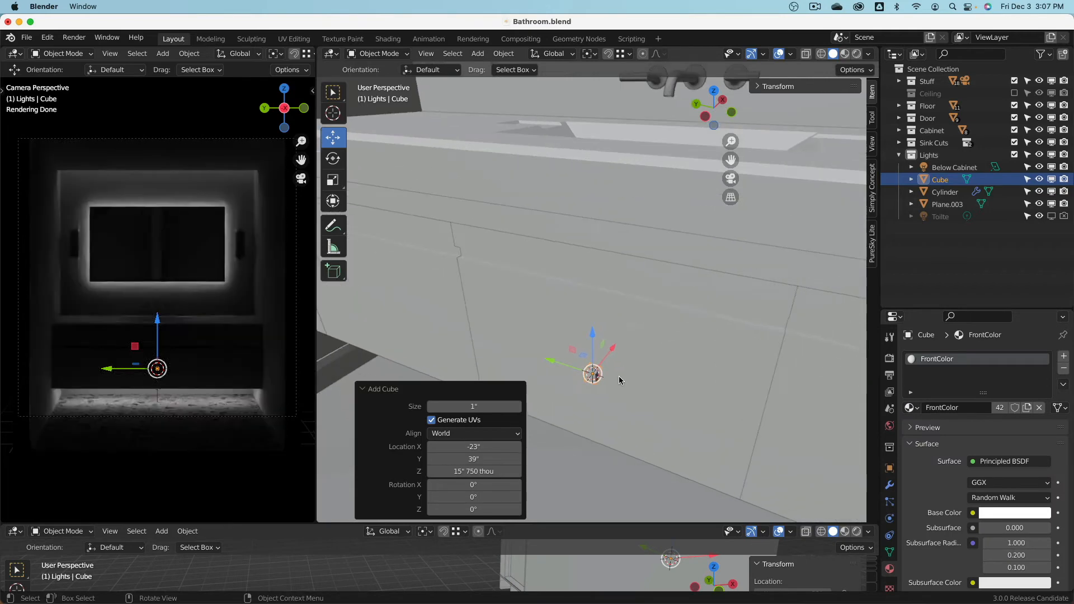
scroll(619, 376, "down", 2)
key("s")
key("y")
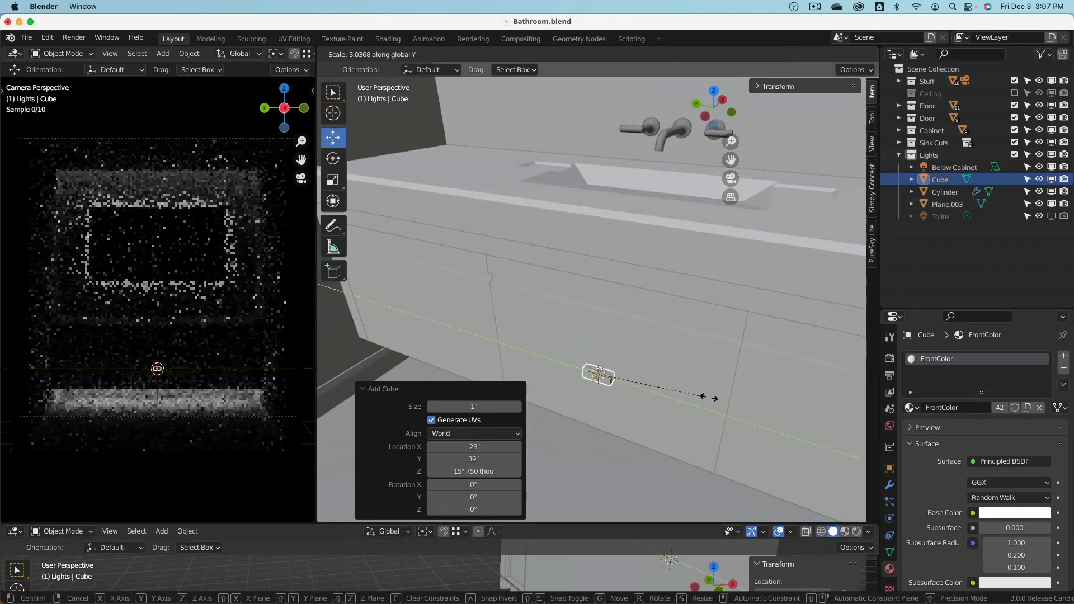
left_click(814, 416)
scroll(709, 382, "down", 3)
key("s")
key("y")
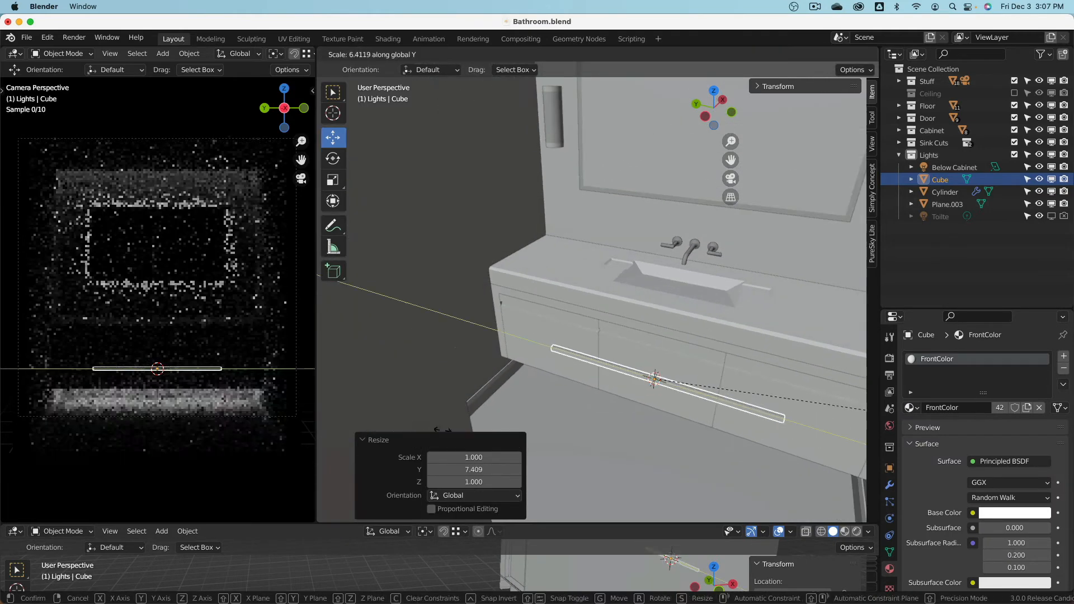
left_click(682, 460)
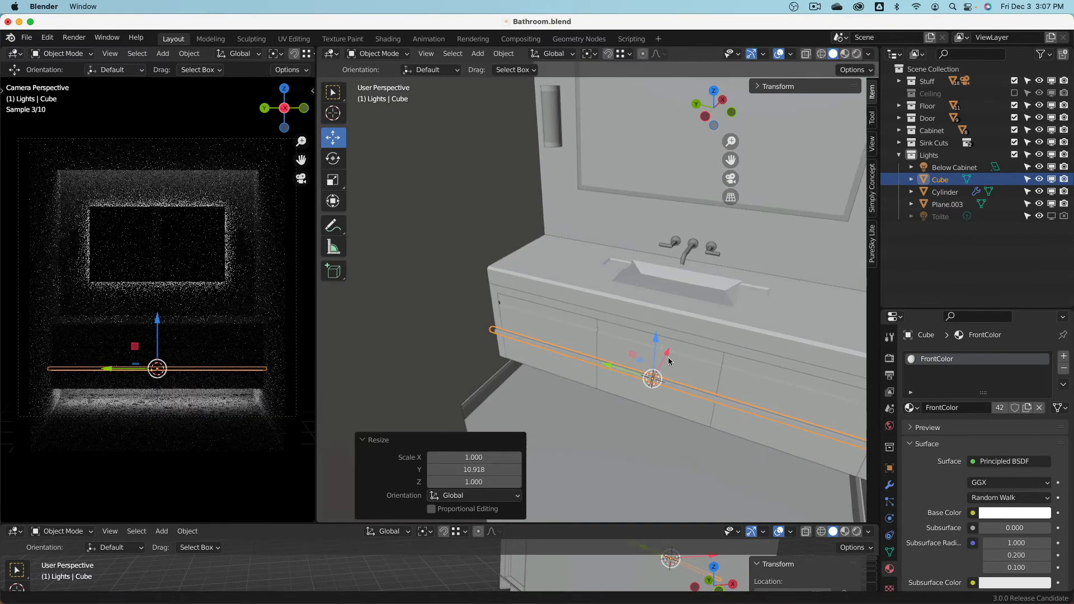
middle_click_drag(666, 361, 570, 325)
key("s")
key("y")
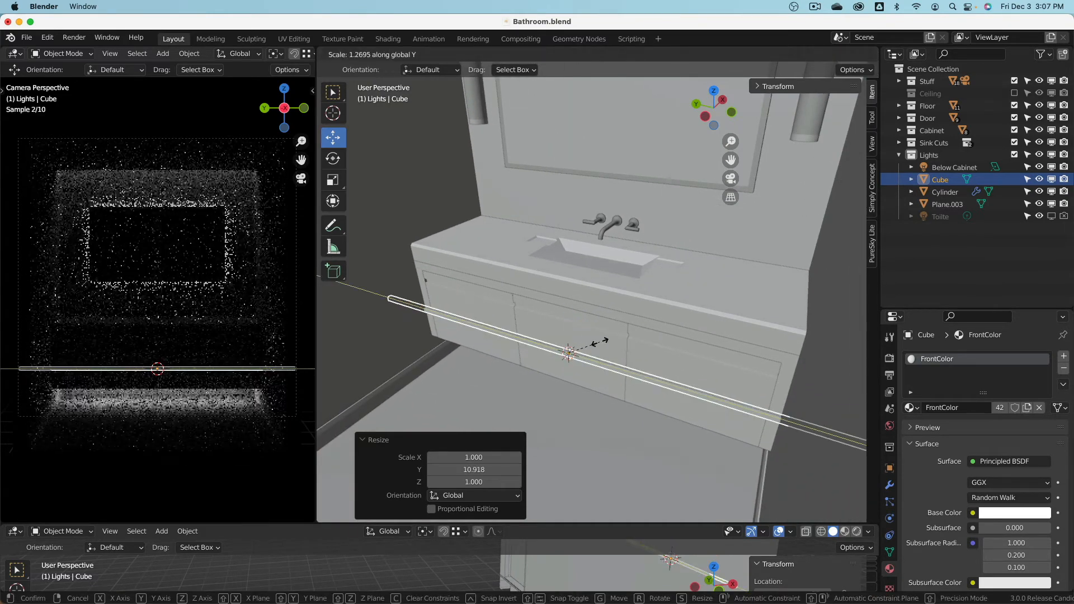
left_click(597, 338)
- Rotate the thin bar about the X axis by about -7.36° so it slants across the cabinet doors
scroll(598, 342, "up", 2)
scroll(597, 351, "up", 3)
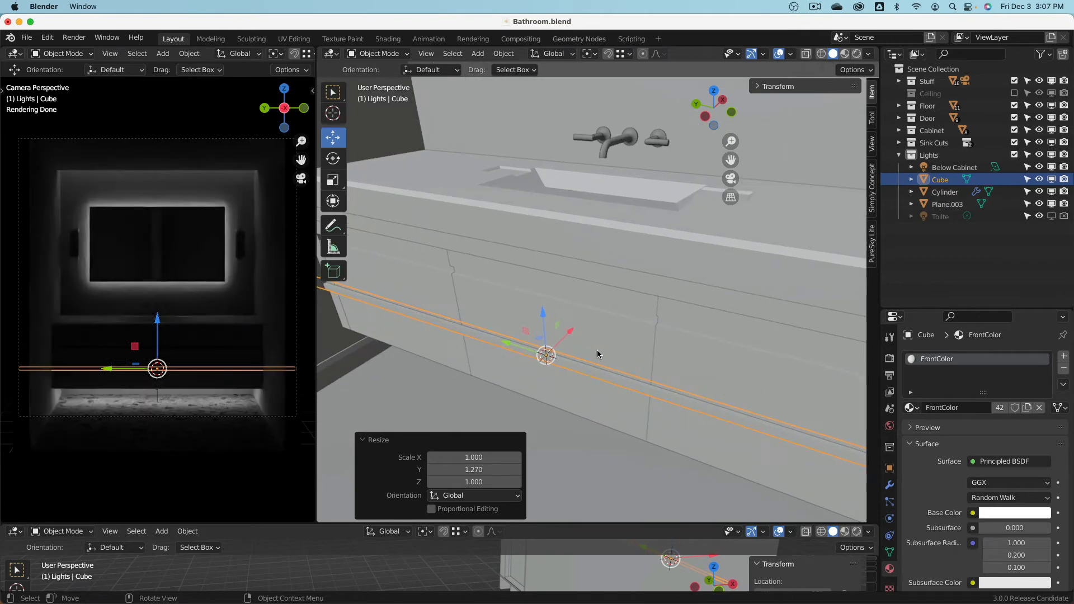
scroll(571, 358, "up", 3)
scroll(571, 358, "up", 1)
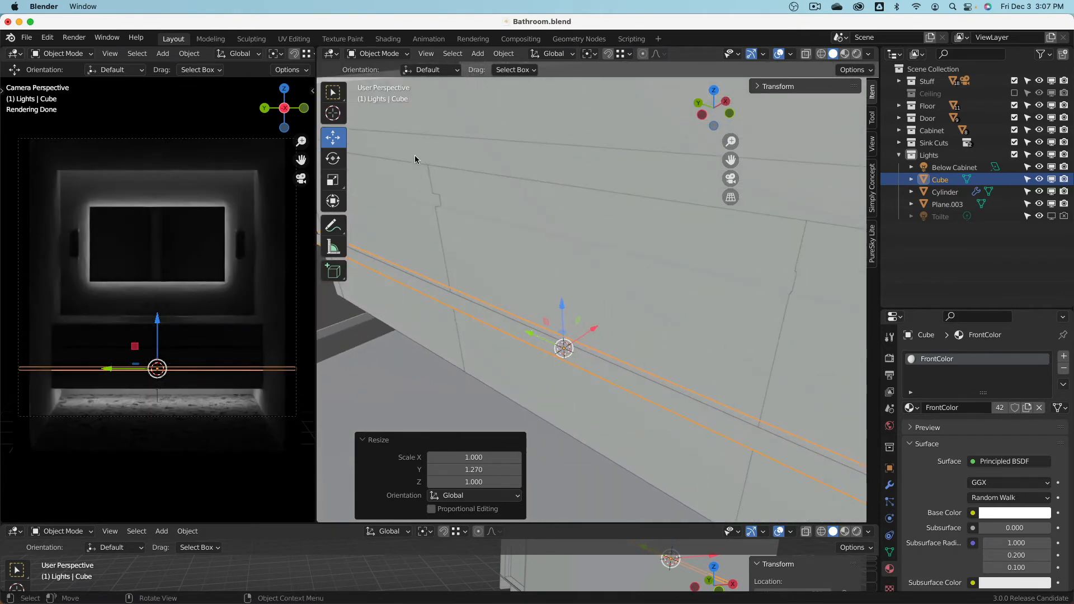
scroll(551, 274, "down", 2)
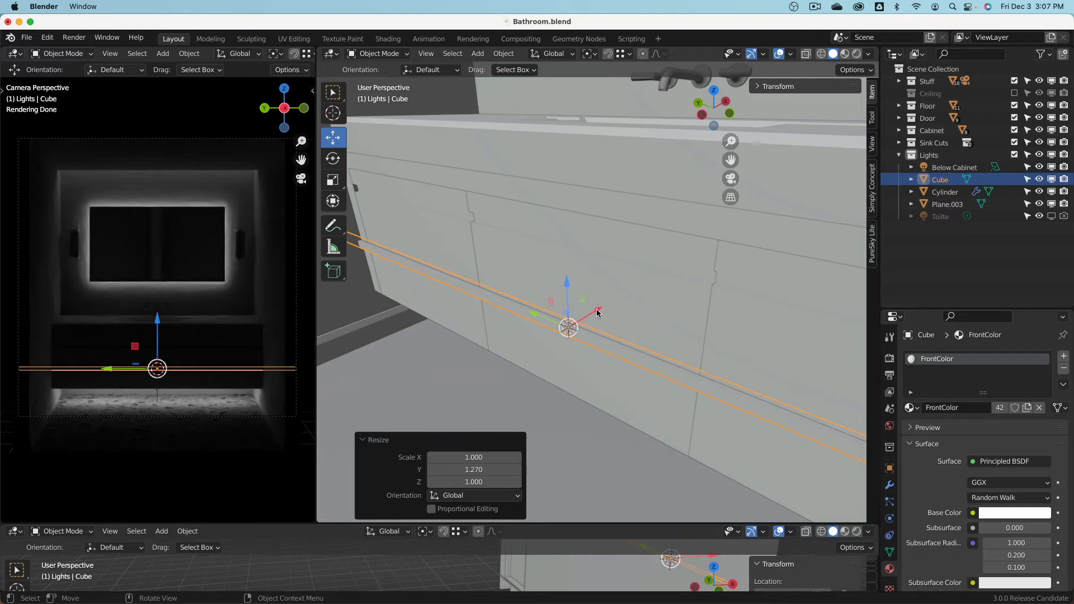
key("r")
key("x")
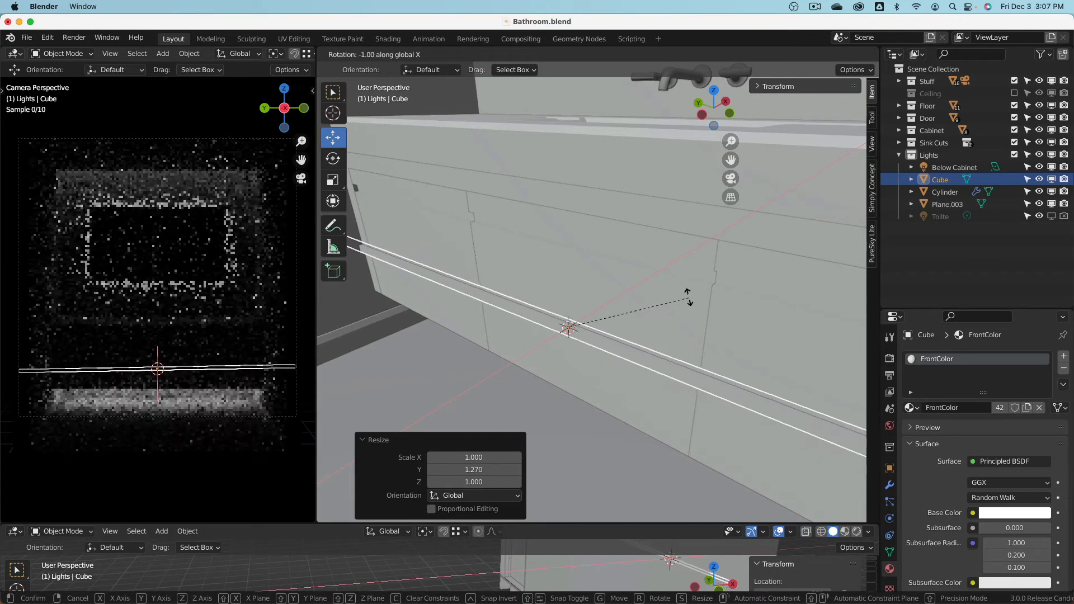
left_click(675, 289)
mouse_move(675, 290)
middle_mouse_down()
mouse_move(774, 268)
mouse_move(665, 277)
mouse_move(671, 271)
mouse_move(687, 286)
mouse_move(674, 289)
middle_mouse_up()
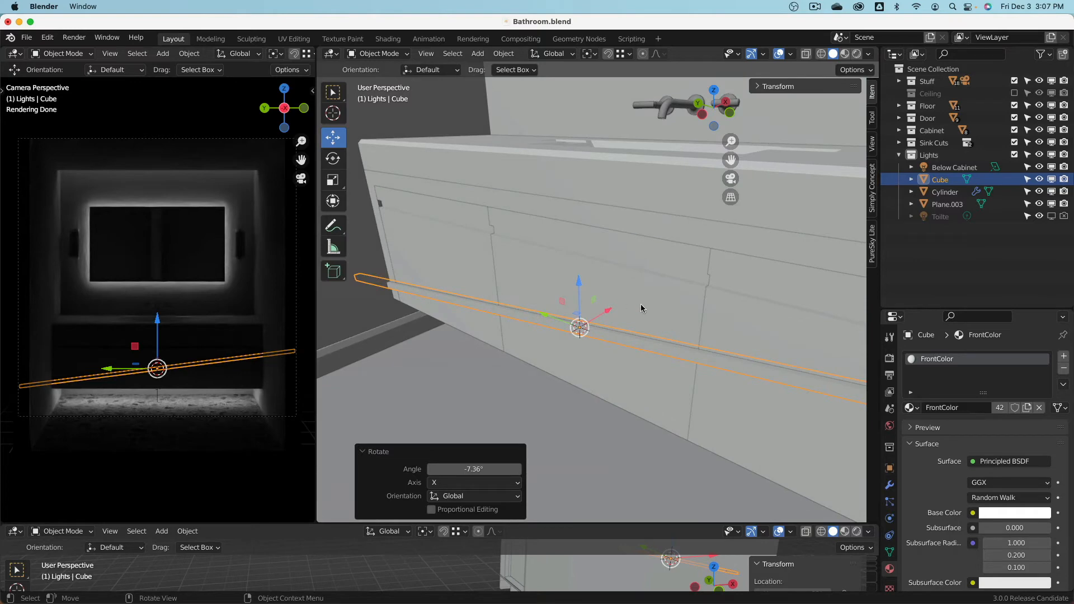
- Reselect the slanted bar and move it out of the Lights collection into the Scene Collection
middle_click_drag(575, 290, 483, 248)
left_click(481, 243)
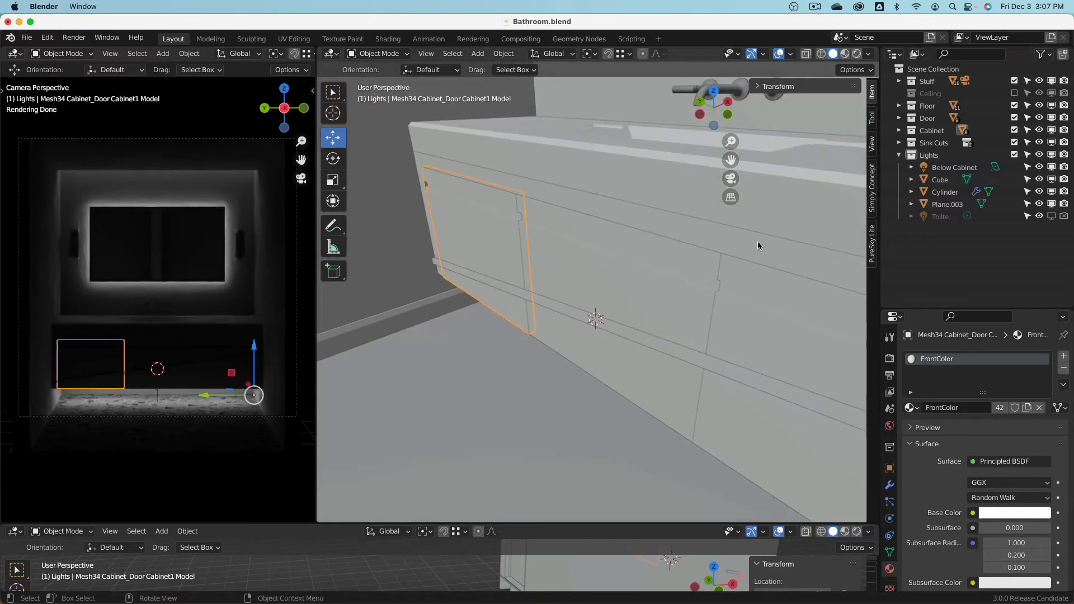
left_click(594, 318)
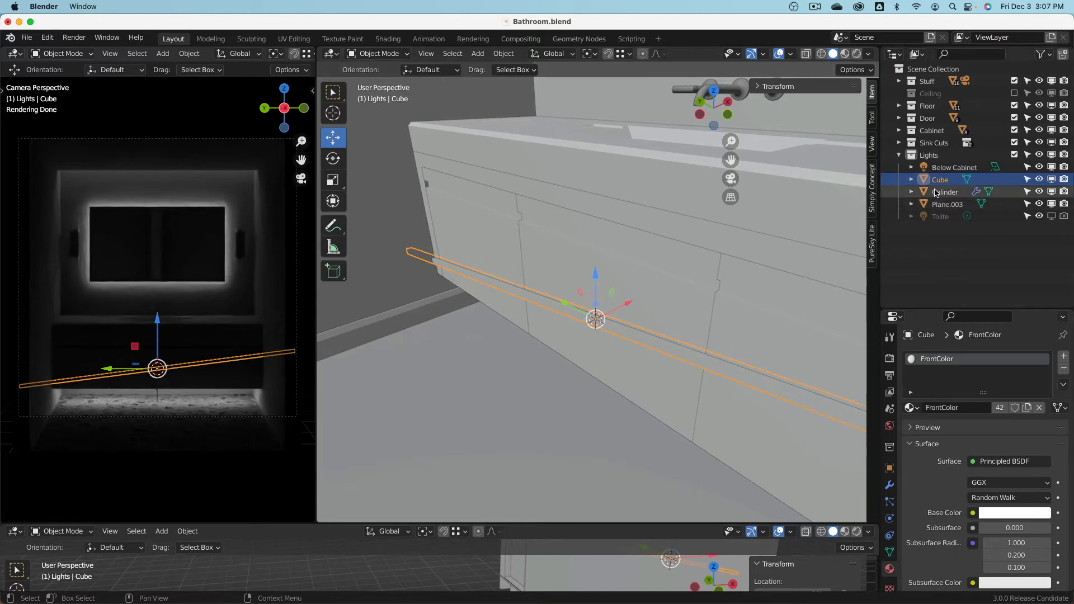
left_click_drag(939, 184, 929, 249)
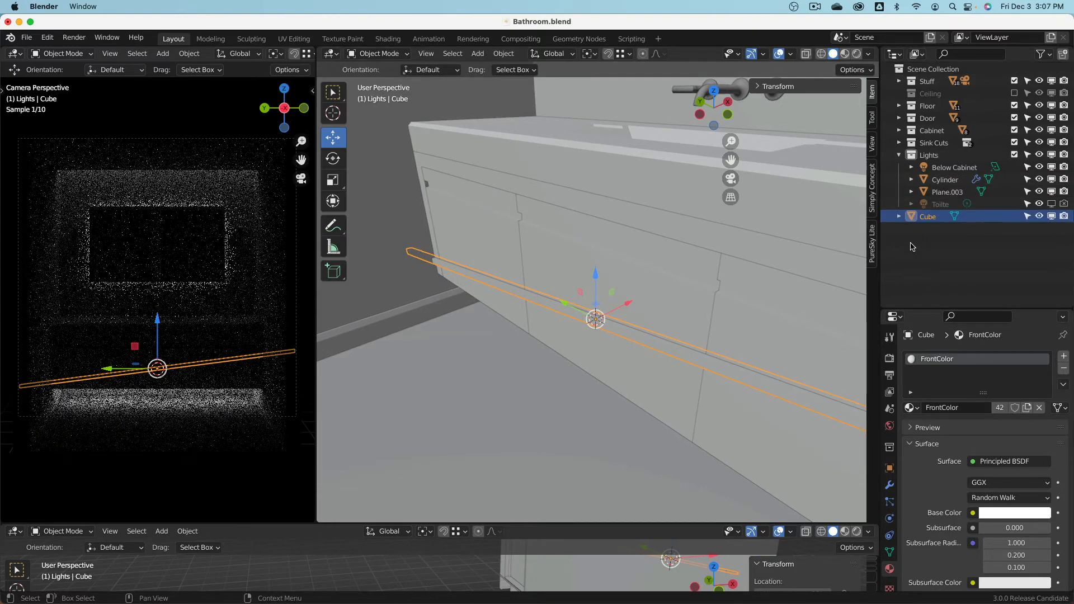
- Rename the slanted bar "Cabinet Door Cut" and move it into the Sink Cuts collection
double_click(929, 217)
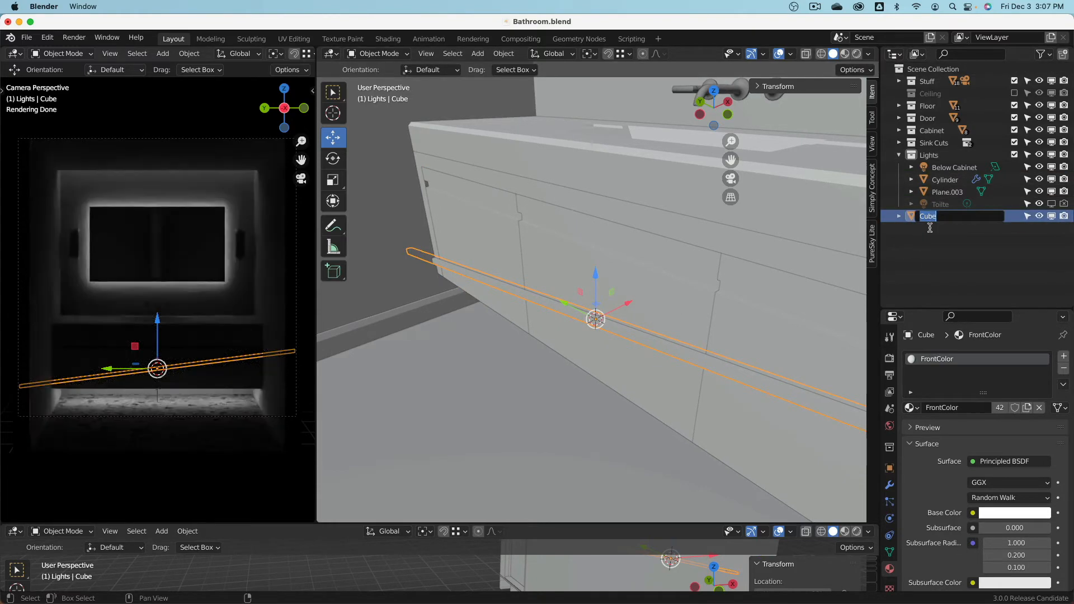
type("Cabinet Door Cut")
key("Return")
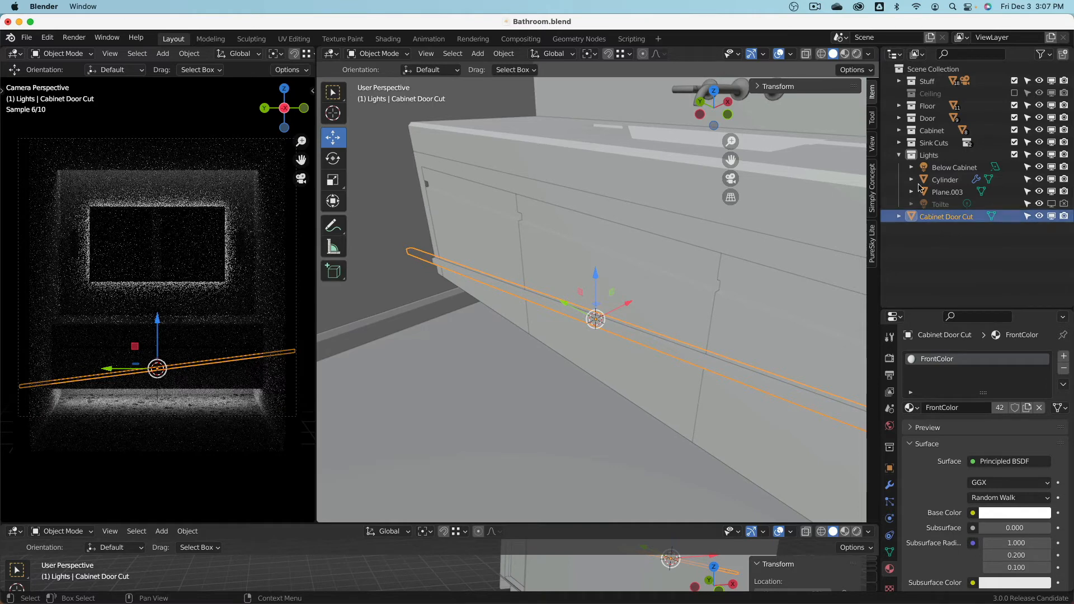
left_click(899, 155)
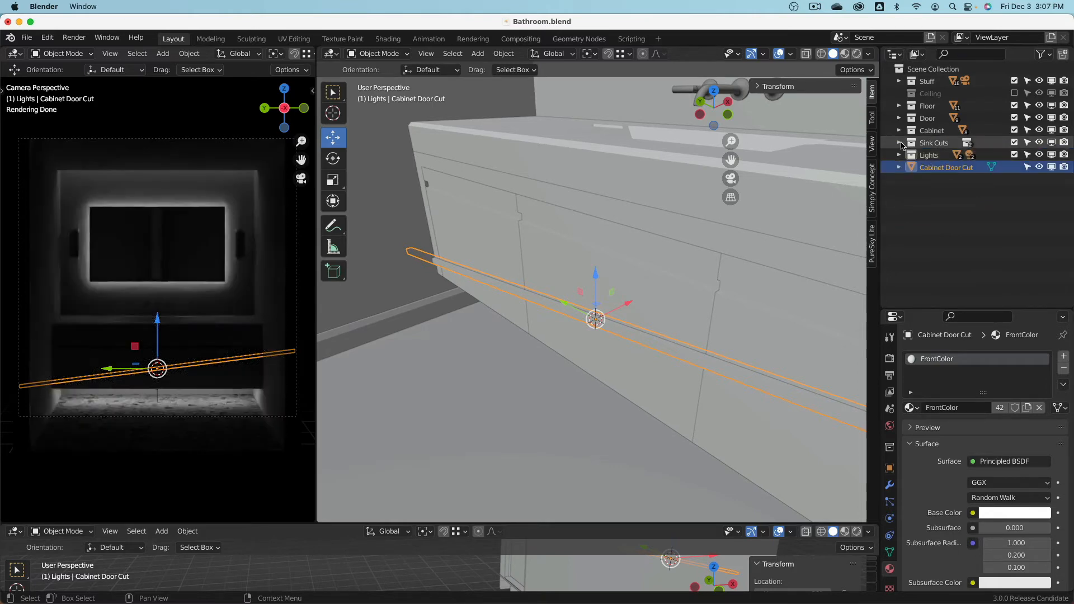
left_click(899, 143)
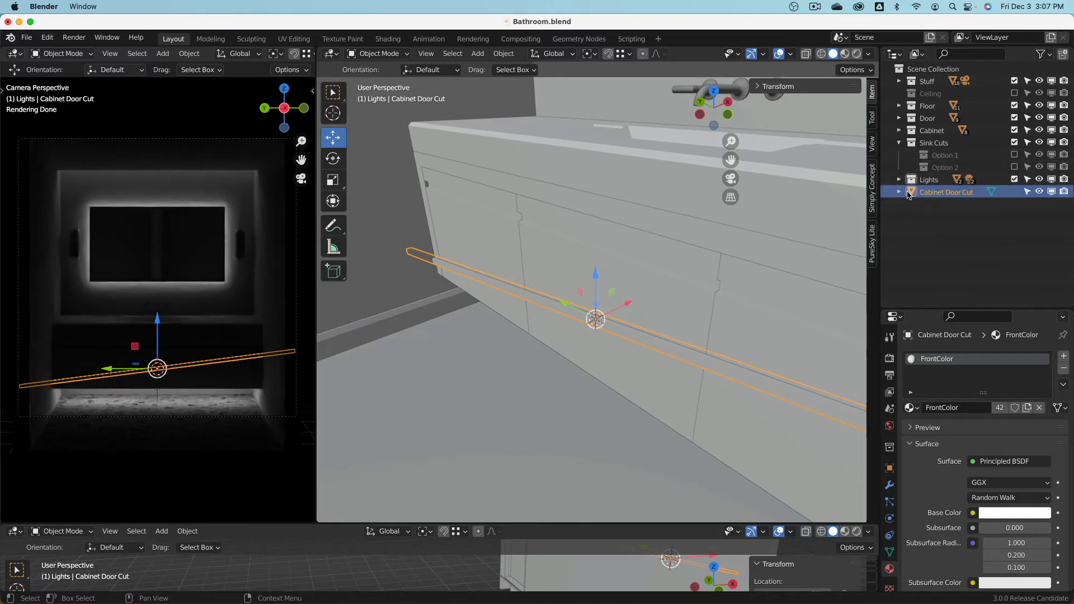
left_click_drag(912, 193, 943, 143)
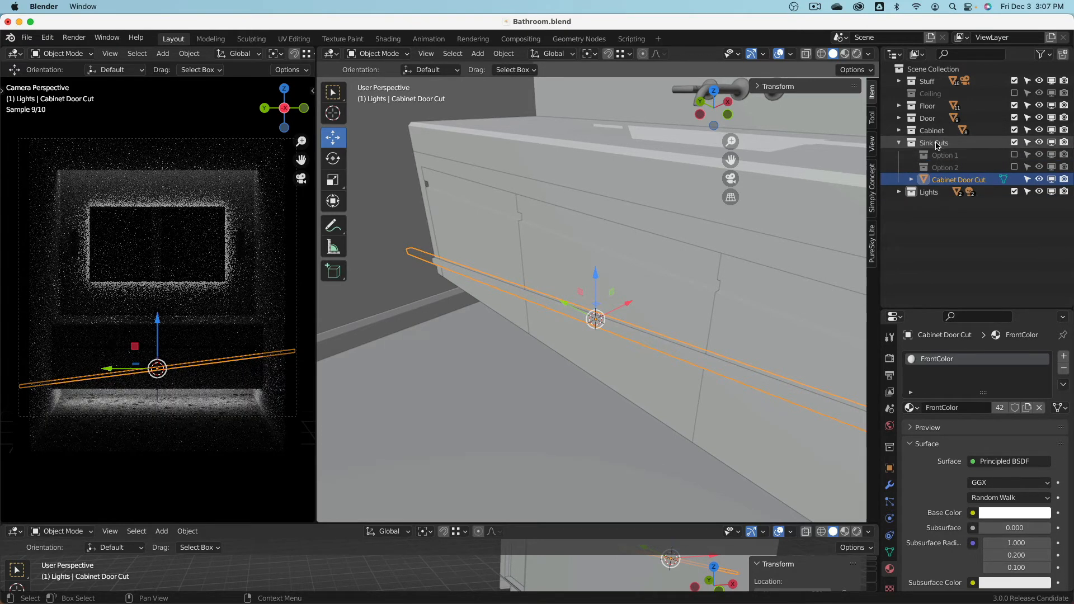
- Rename the Sink Cuts collection "Boolean Cuts" and exclude it from the view layer
double_click(935, 144)
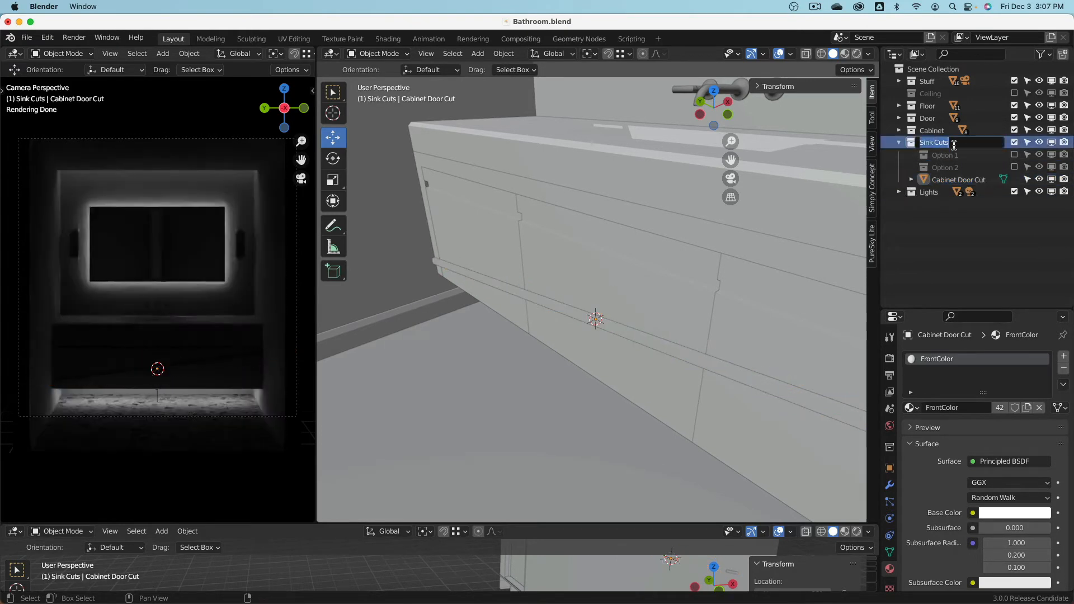
type("C")
key("BackSpace")
type("Boolean Cuts")
key("Return")
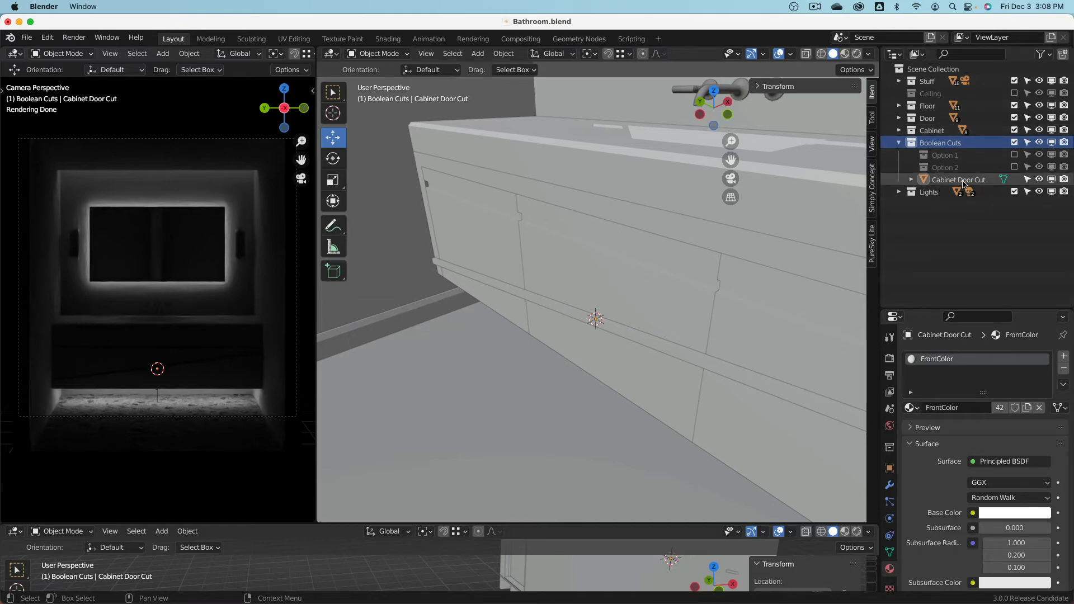
left_click(1014, 142)
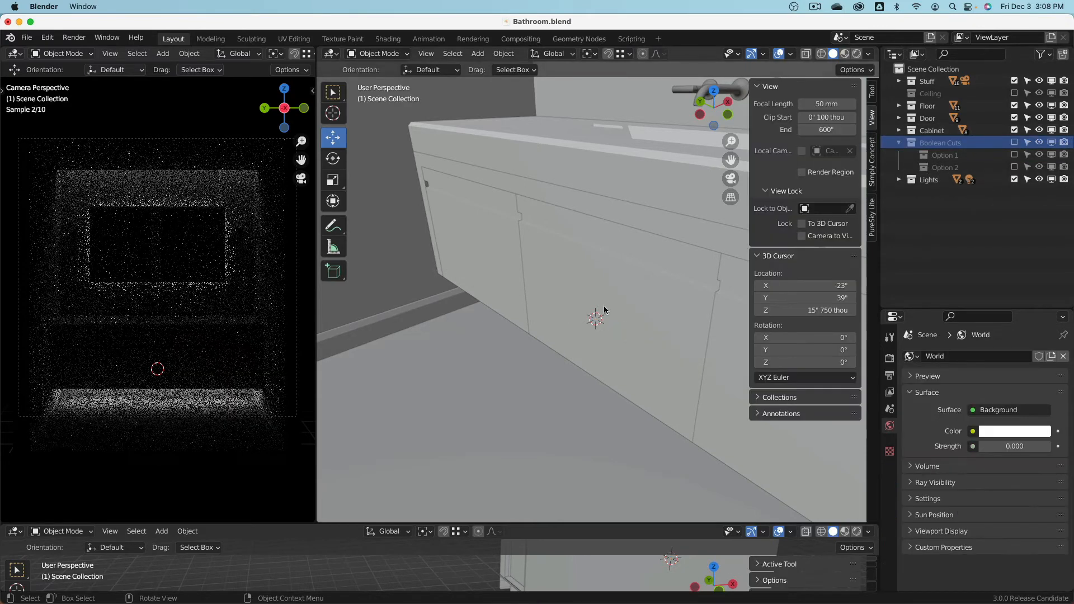
- Add a Boolean Difference modifier to the sink cabinet's far-end door, with Cabinet Door Cut as its object, and check the cut in wireframe
left_click(485, 234)
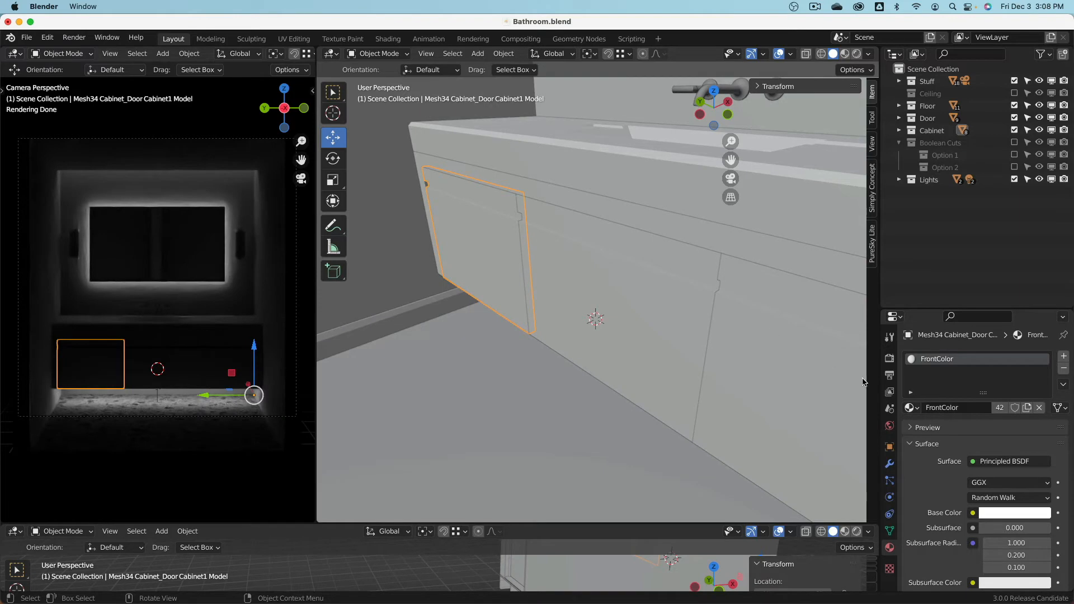
left_click(890, 464)
left_click(963, 357)
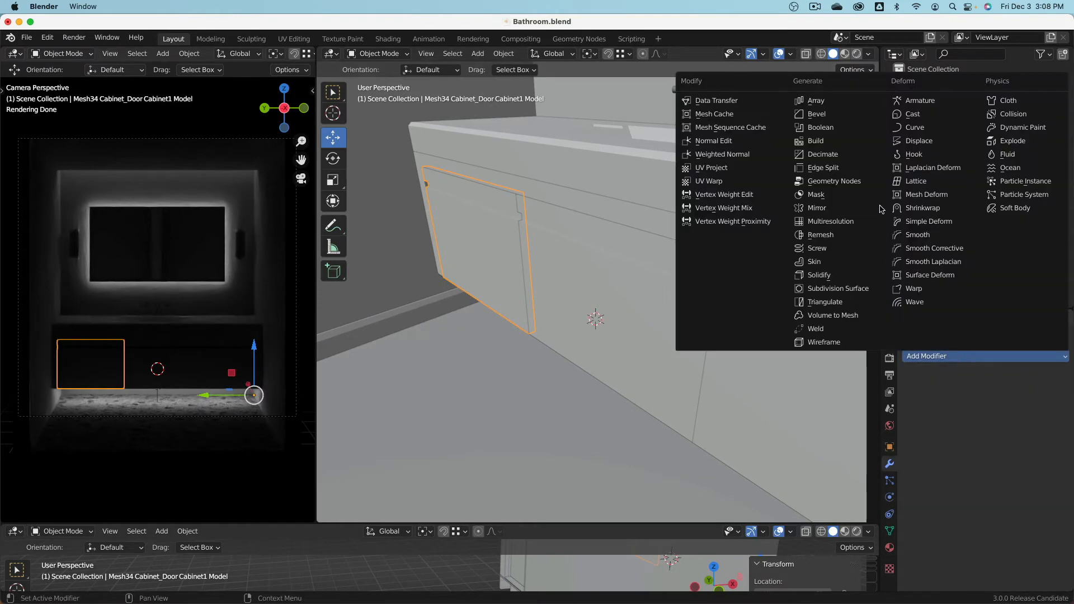
left_click(864, 128)
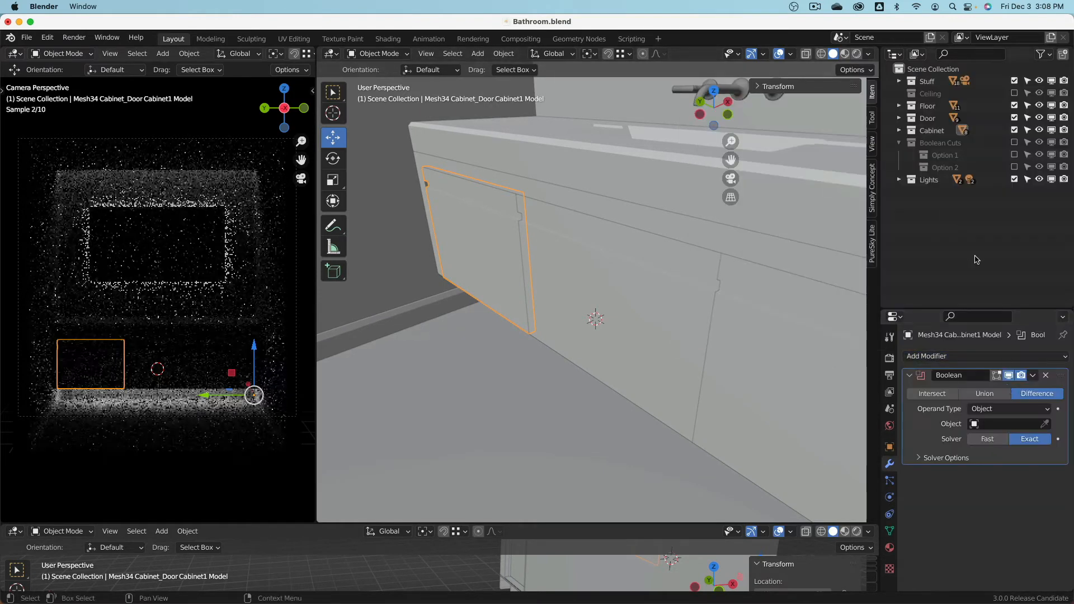
left_click(992, 424)
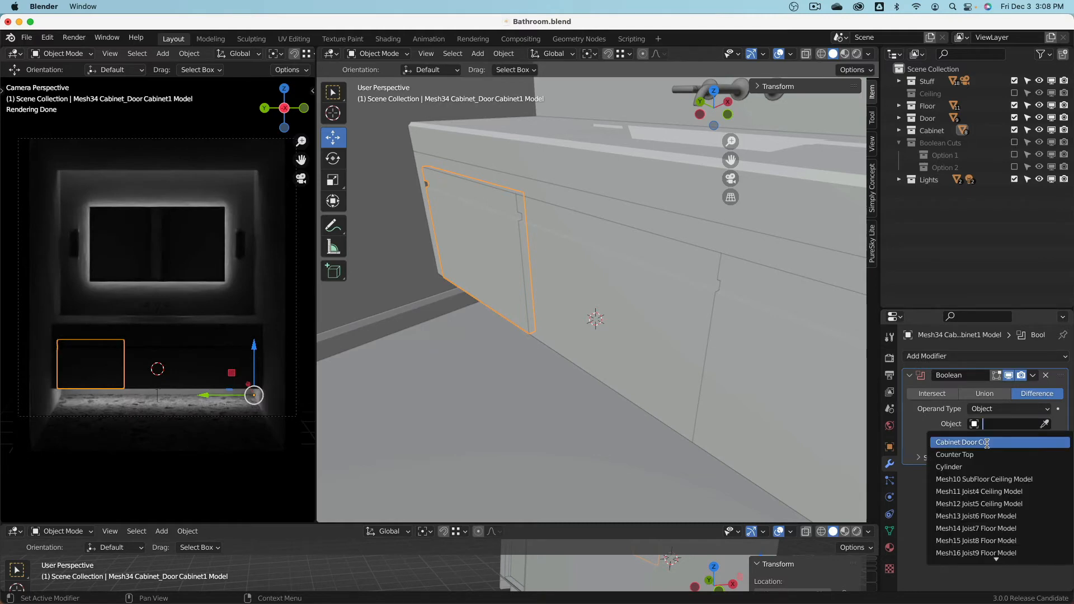
left_click(989, 443)
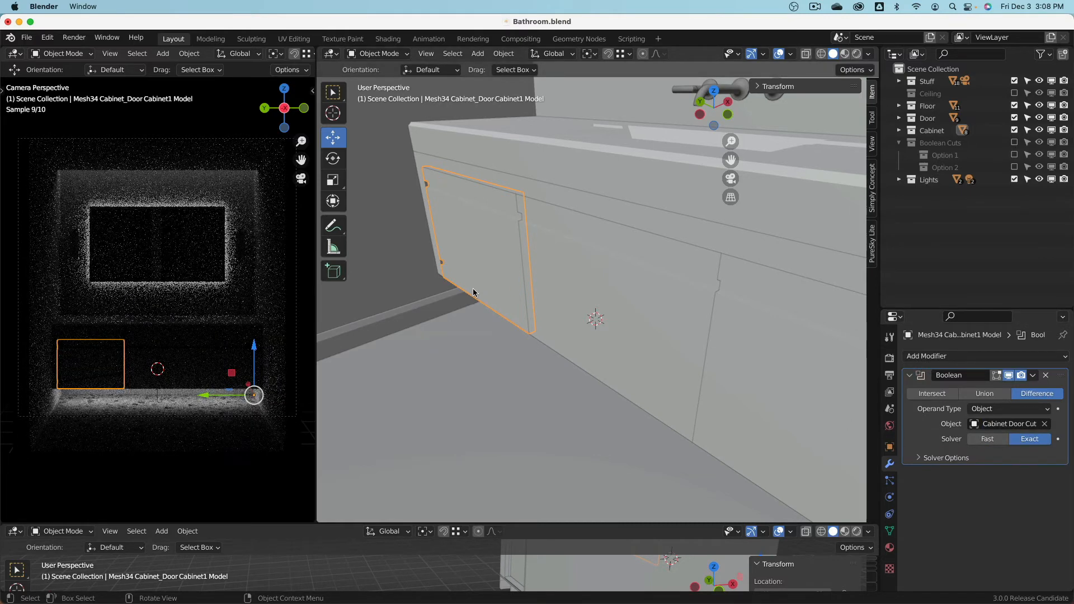
key("shift+z")
mouse_move(515, 333)
middle_mouse_down()
mouse_move(552, 326)
mouse_move(526, 326)
middle_mouse_up()
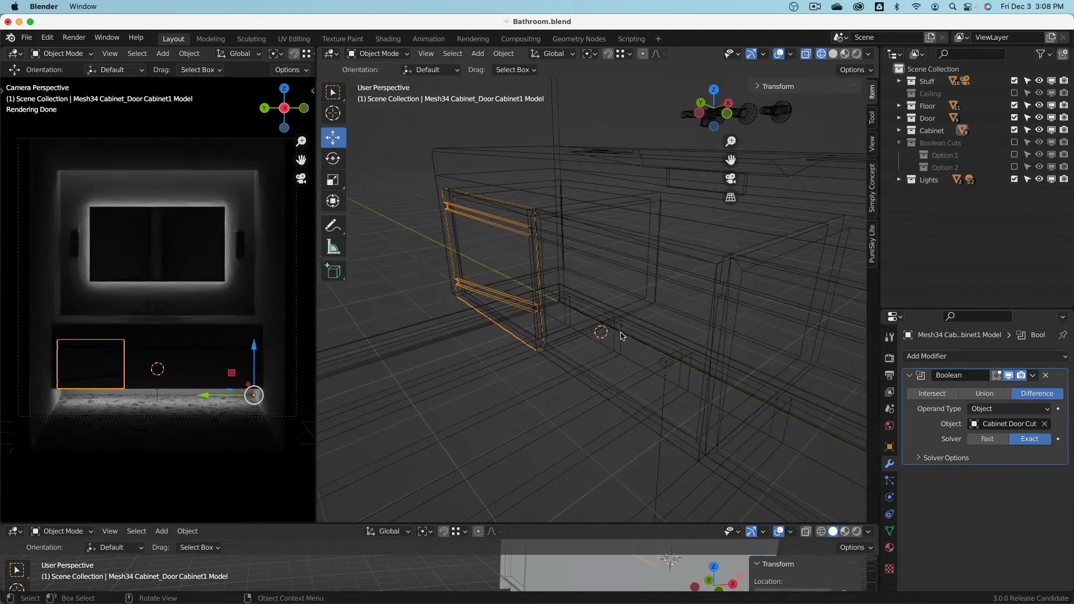
key("shift+z")
- Copy the Boolean modifier from the far-end cabinet door to the other two cabinet doors using Copy Modifiers
left_click(590, 323)
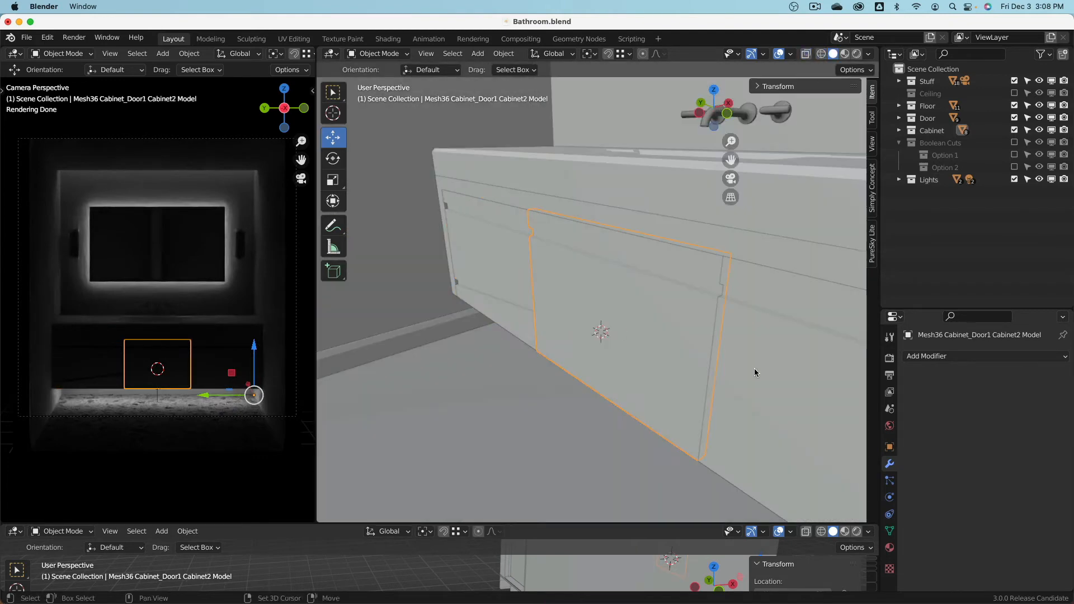
left_click(754, 368, "shift")
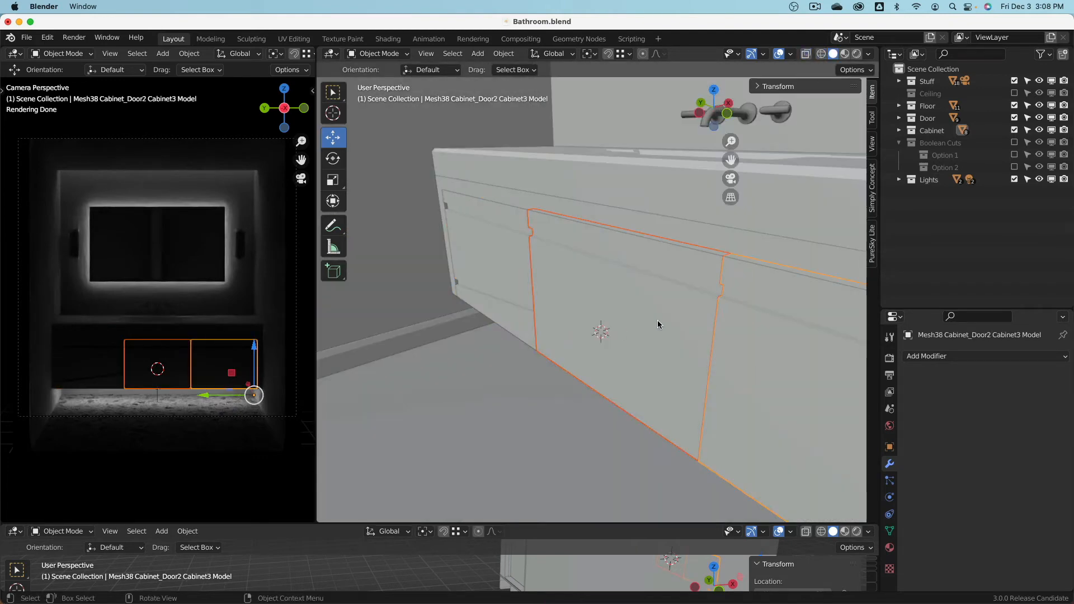
left_click(491, 253, "shift")
key("ctrl+l")
mouse_move(490, 255)
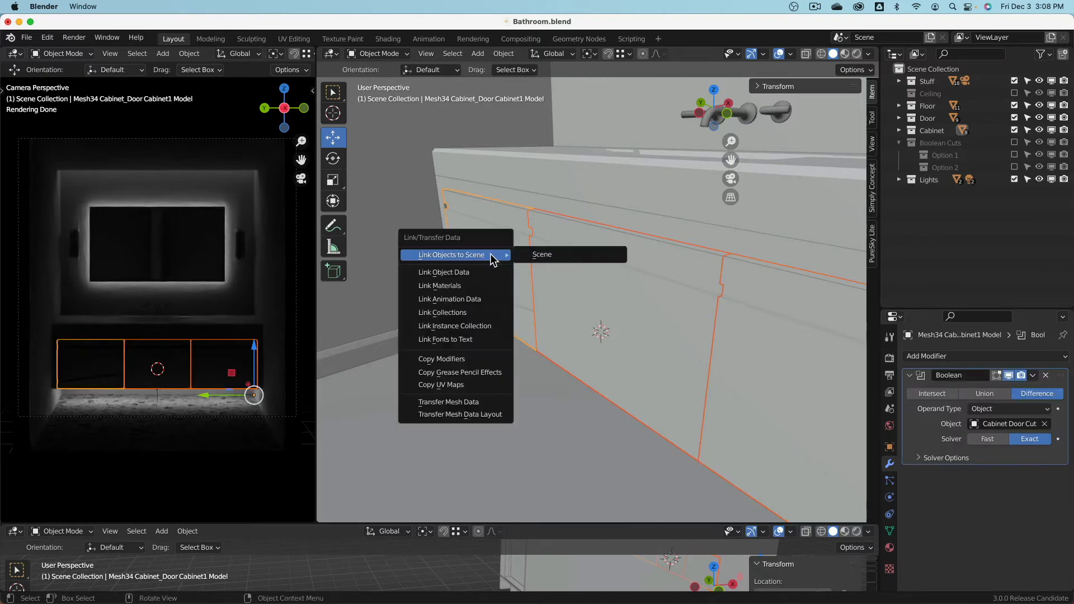
key("Down")
key("Down")
key("Down")
key("Down")
key("Down")
key("Down")
key("Down")
key("Down")
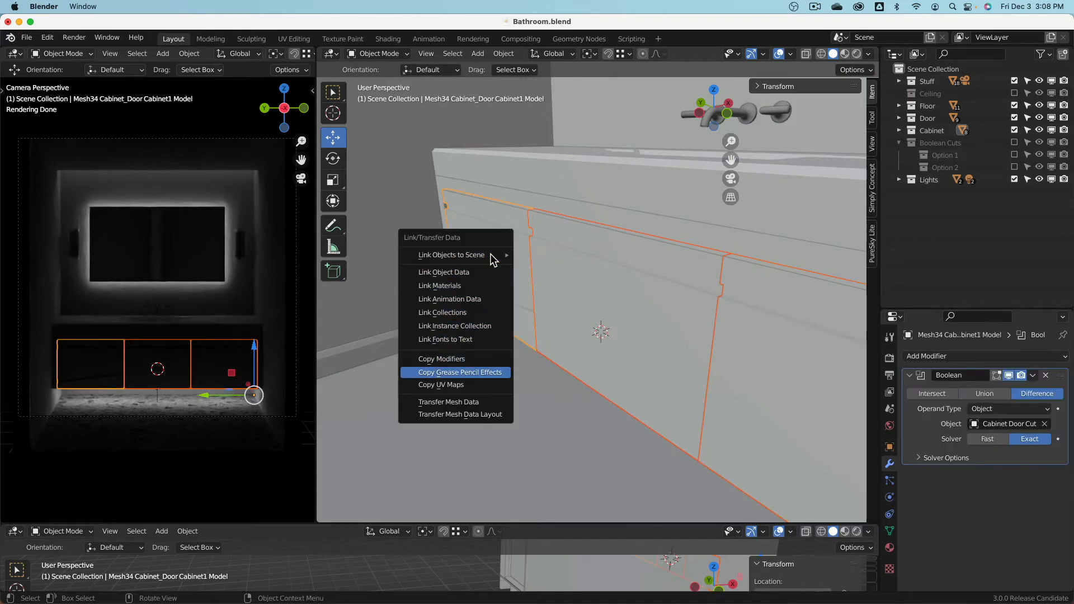
key("Up")
key("Return")
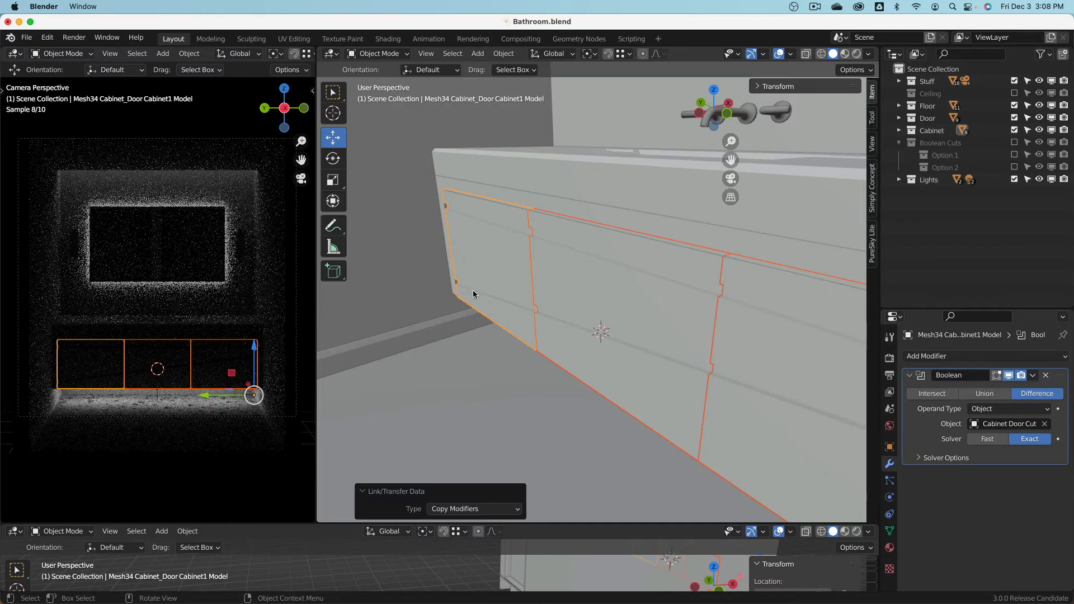
- Deselect everything and examine the slanted groove across the cabinet doors in the rendered camera view and the solid view
middle_click_drag(697, 340, 616, 317)
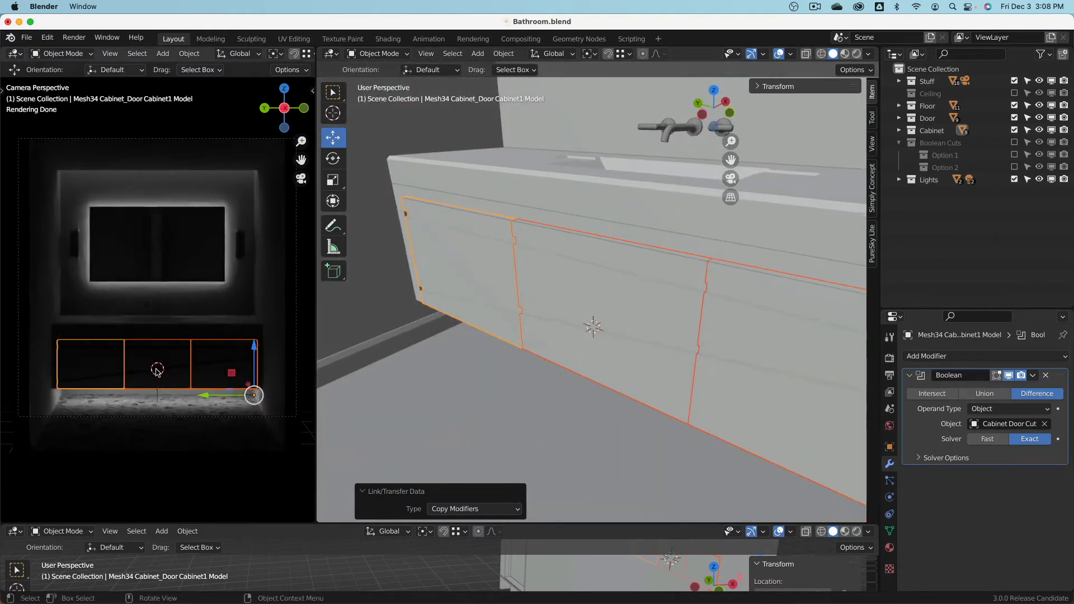
key("alt+a")
scroll(160, 381, "up", 7)
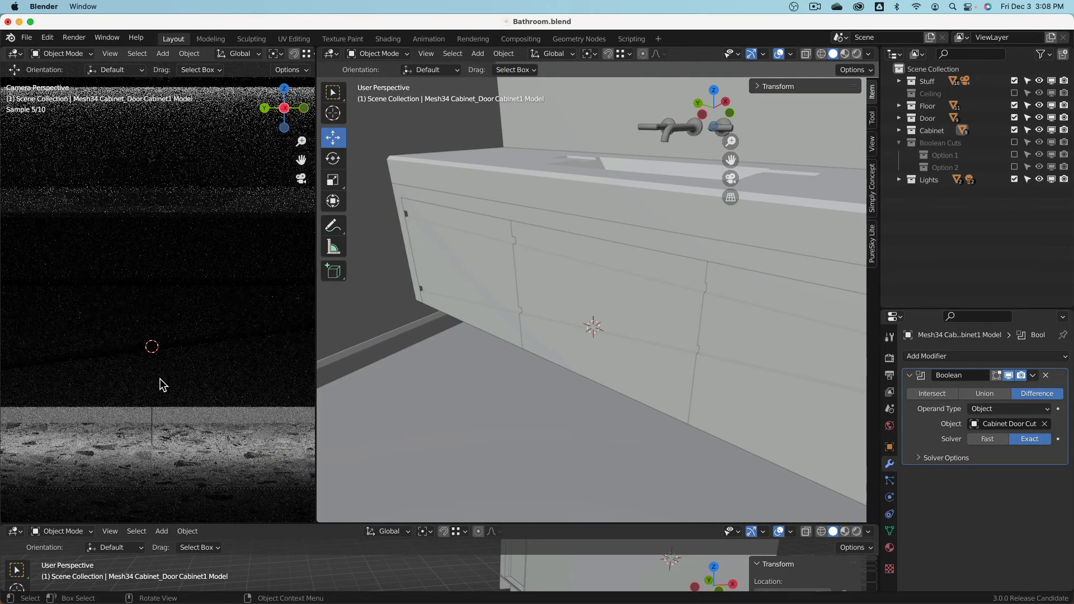
scroll(161, 381, "down", 6)
scroll(120, 368, "up", 8)
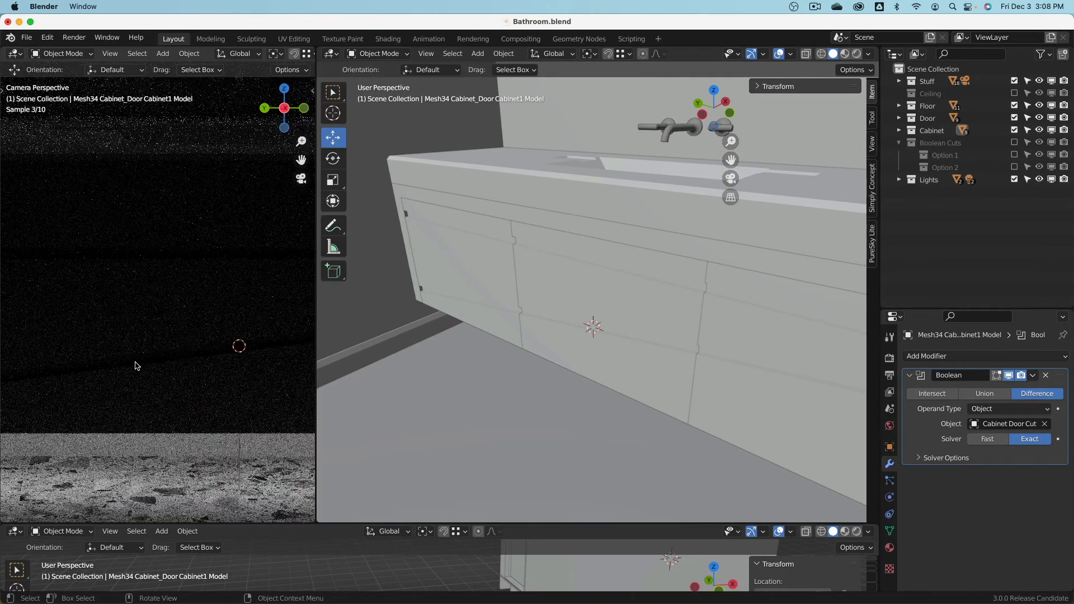
scroll(133, 367, "down", 4)
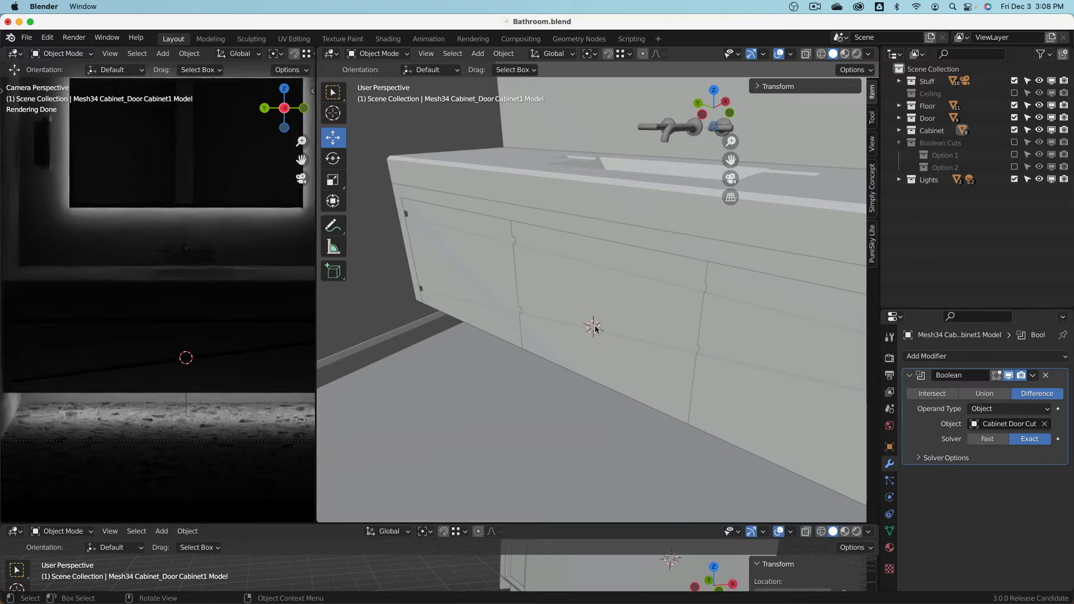
middle_click_drag(594, 329, 568, 336)
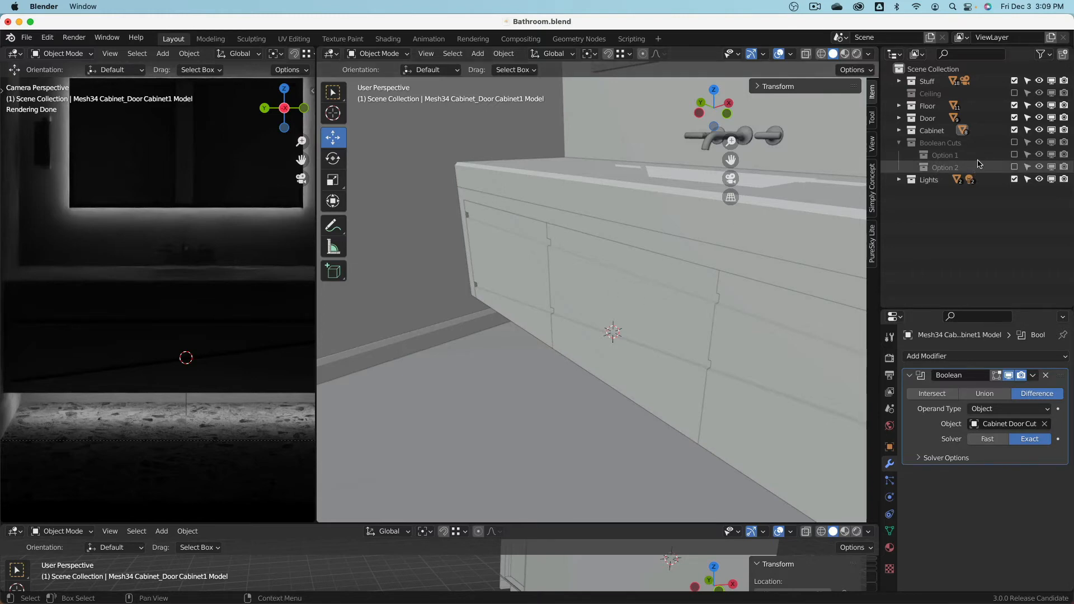
- Re-enable the Boolean Cuts collection and select the long upper face of the Cabinet Door Cut bar in Edit Mode
left_click(1014, 143)
middle_click_drag(666, 318, 620, 297, "shift")
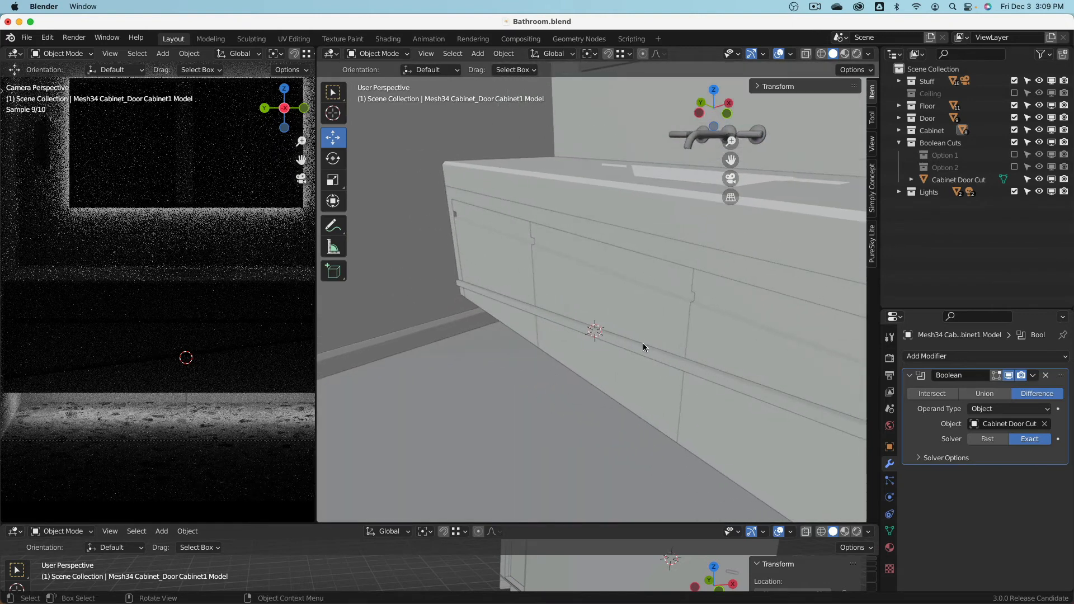
left_click(642, 348)
middle_click_drag(640, 332, 646, 346)
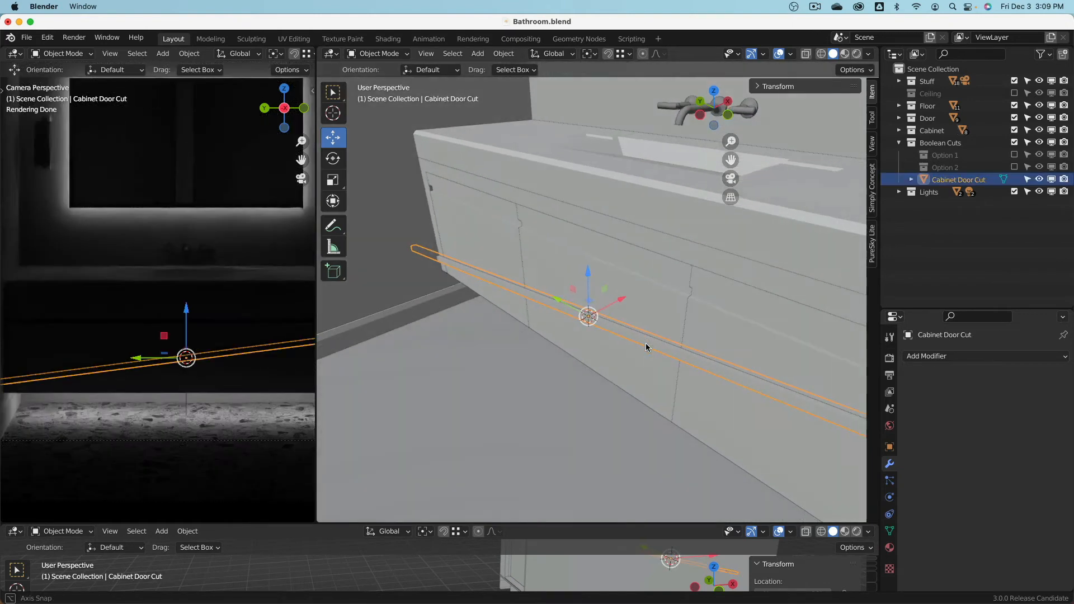
left_click(378, 53)
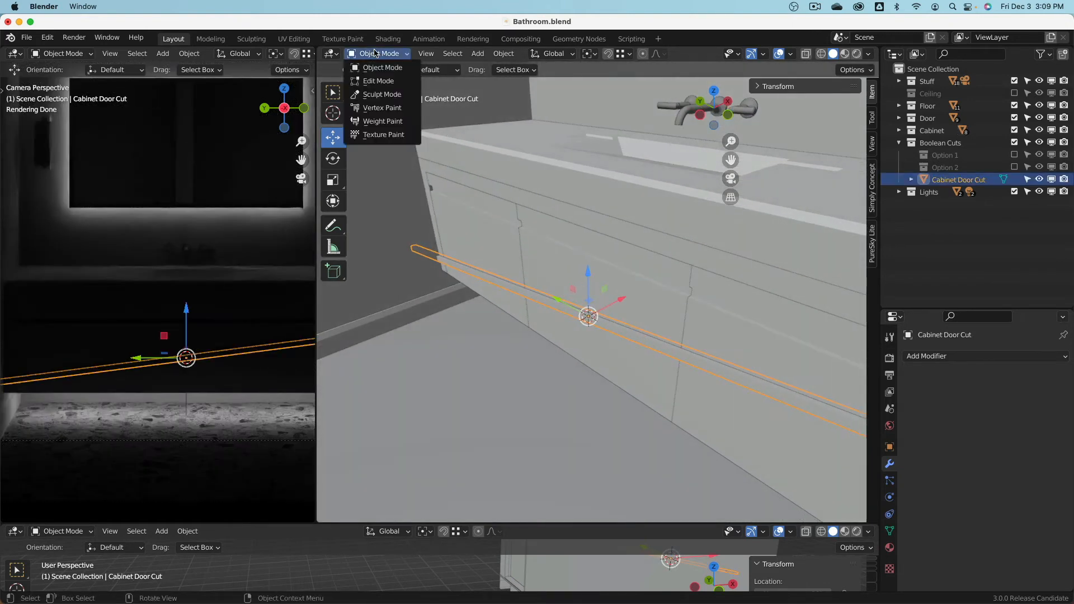
left_click(376, 79)
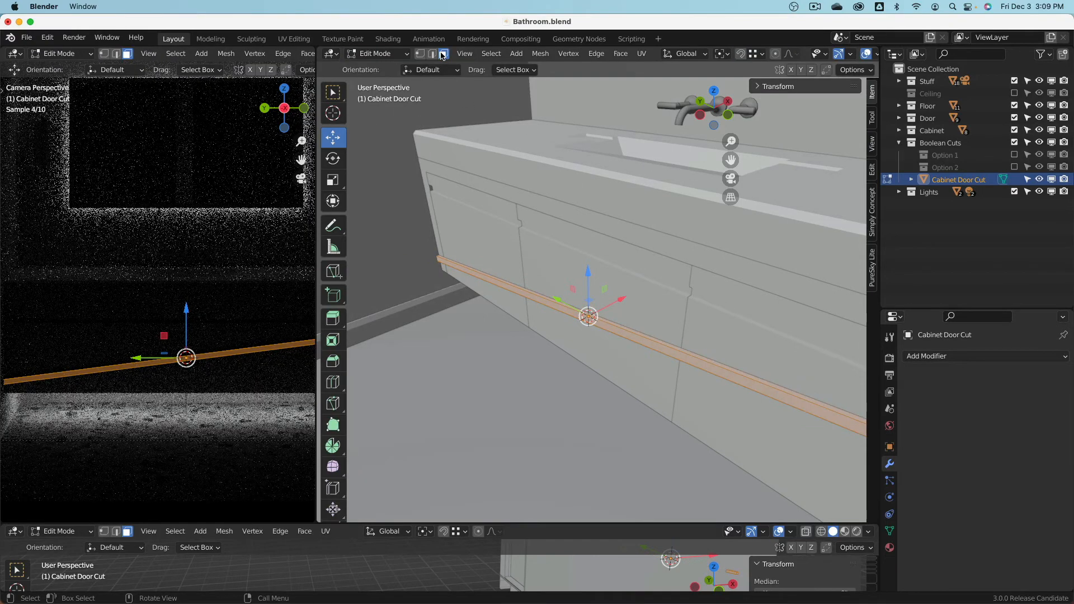
scroll(612, 325, "up", 5)
scroll(613, 325, "down", 3)
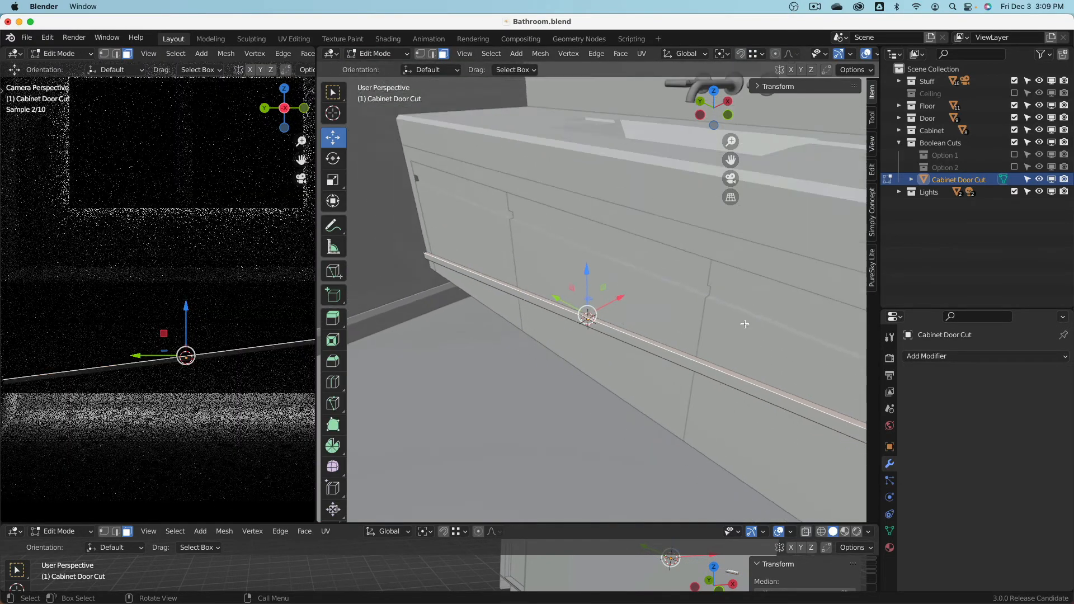
- Add a second material slot to the Cabinet Door Cut bar and create a new material in it named "Cabinet Door LED"
left_click(891, 546)
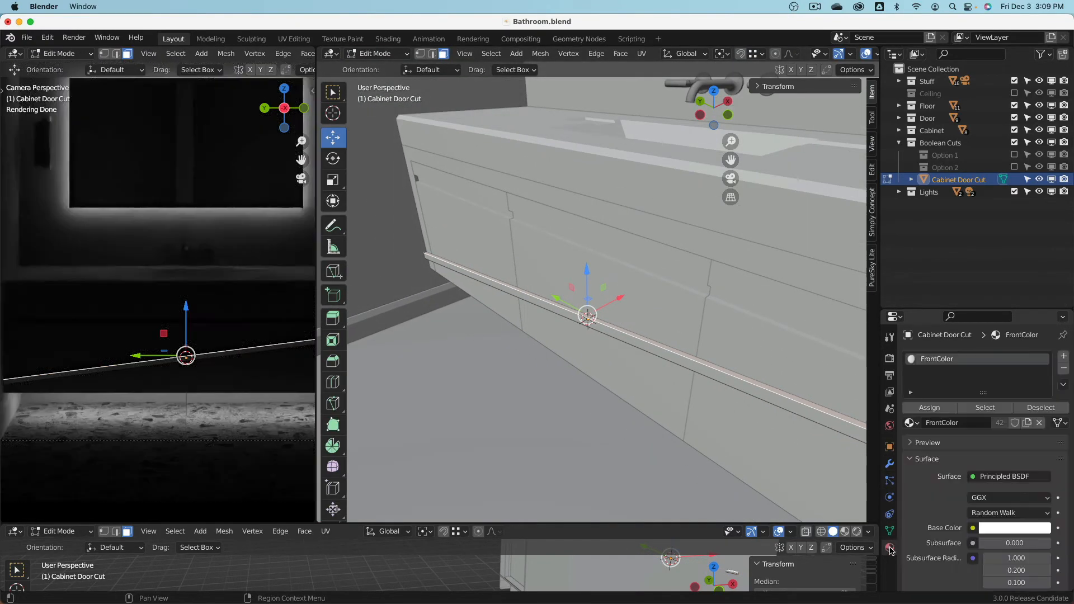
left_click(1065, 357)
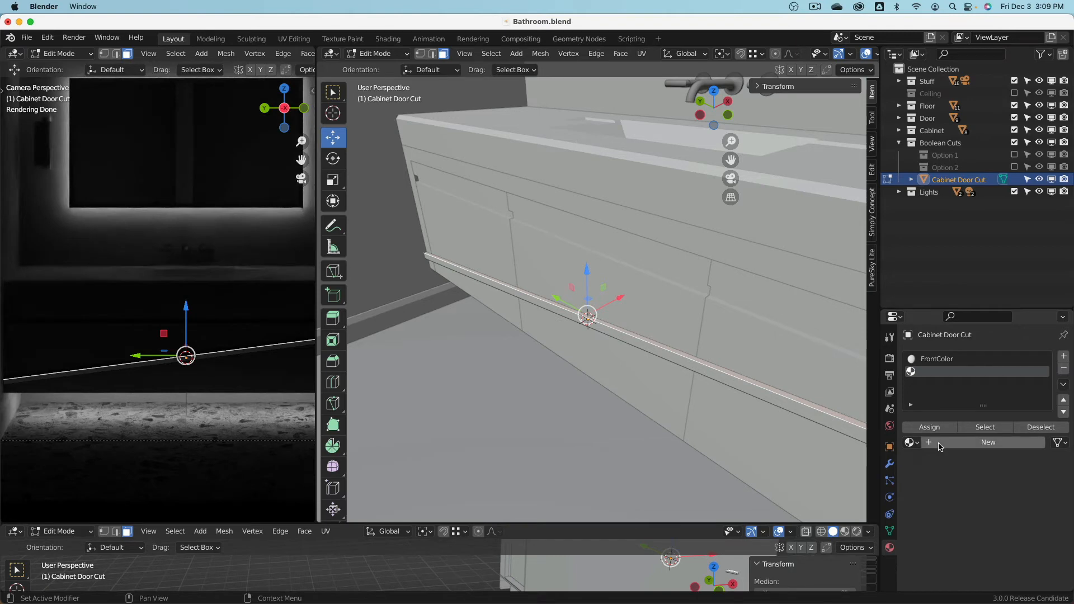
left_click(970, 443)
left_click(970, 443)
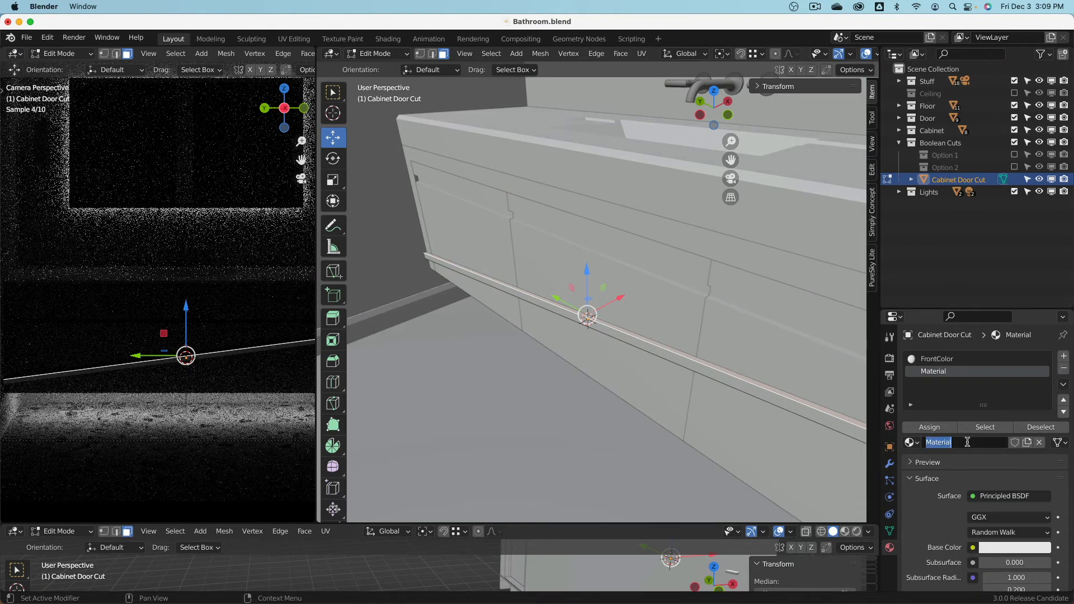
type("Cabin")
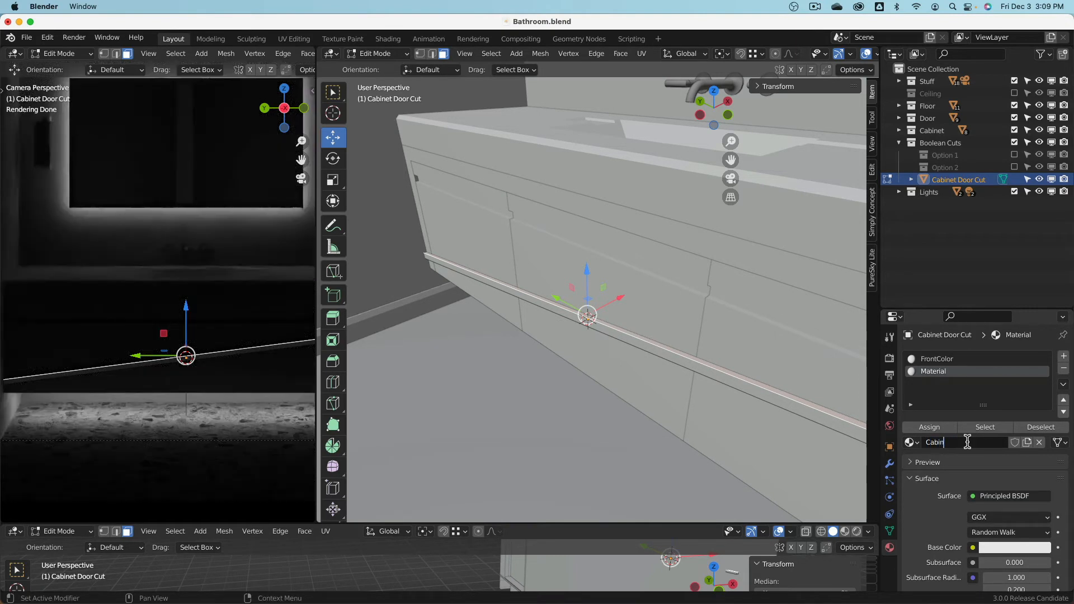
type("et Door LED")
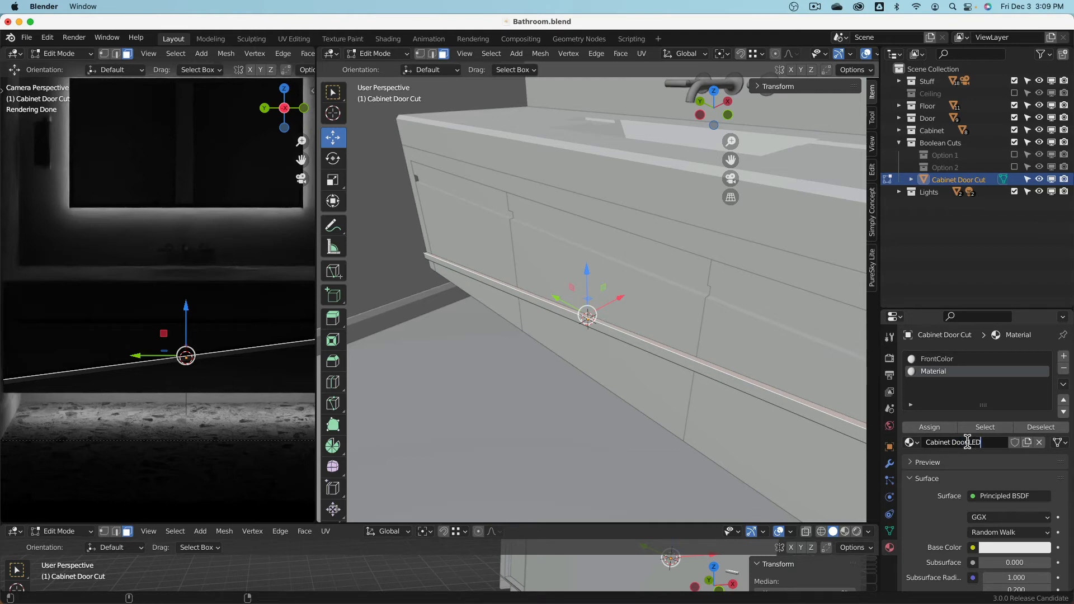
key("Return")
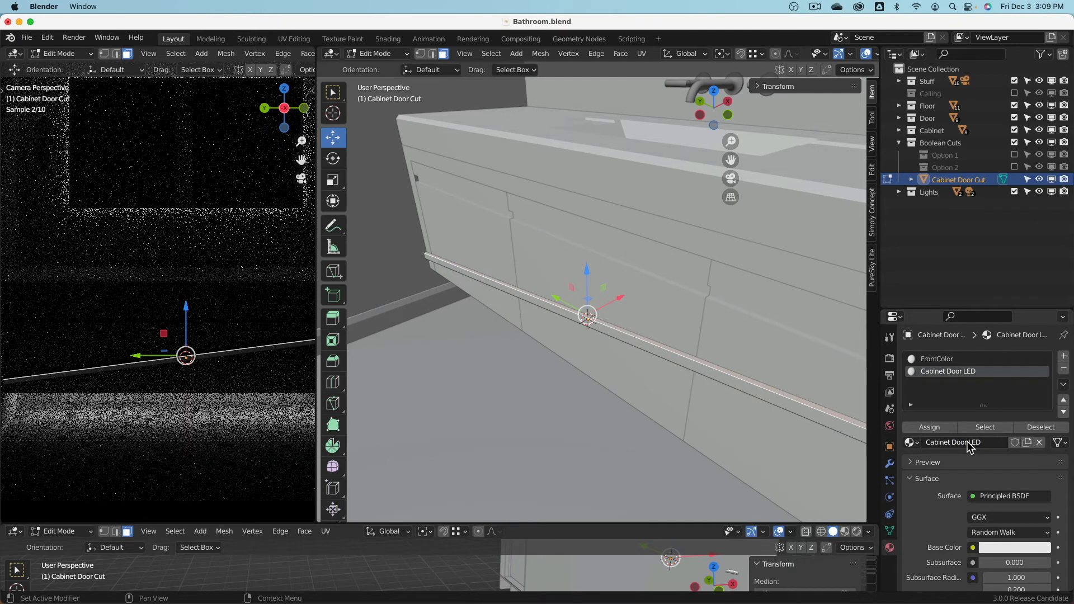
- Set the Cabinet Door LED material's Specular and Roughness to 0 and its Emission color to white
scroll(938, 507, "down", 8)
scroll(938, 507, "down", 1)
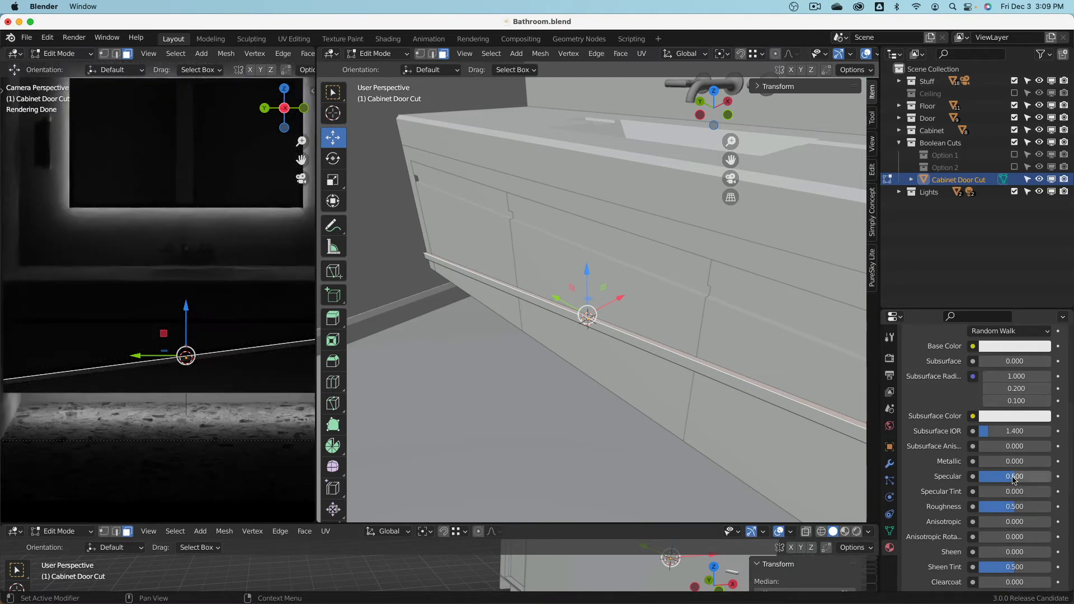
left_click_drag(1013, 477, 971, 476)
left_click_drag(1027, 508, 976, 508)
scroll(1002, 475, "down", 8)
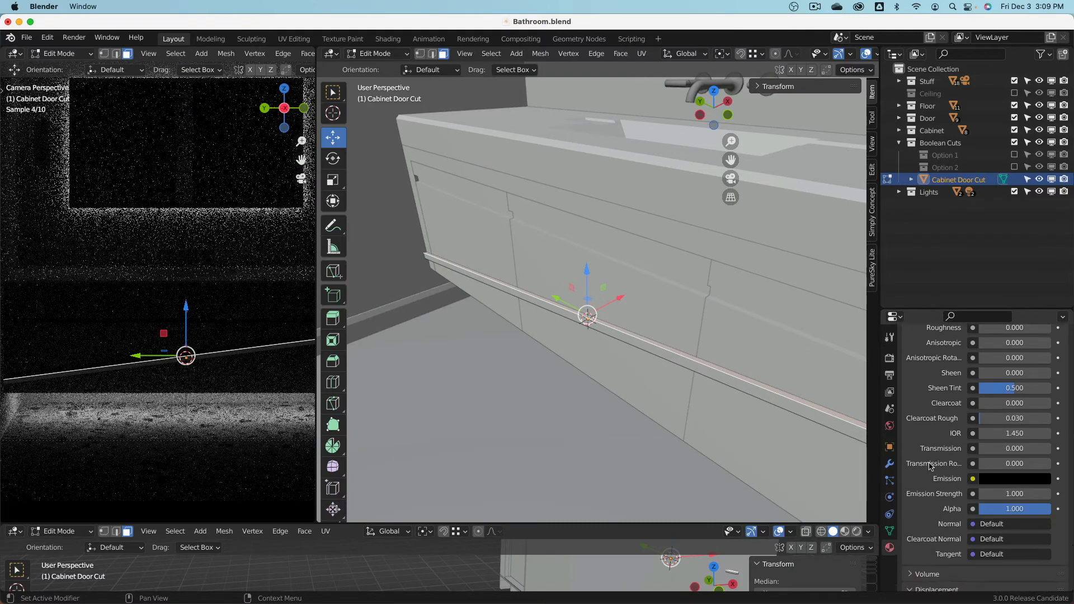
left_click(1013, 436)
left_click_drag(1044, 336, 1042, 259)
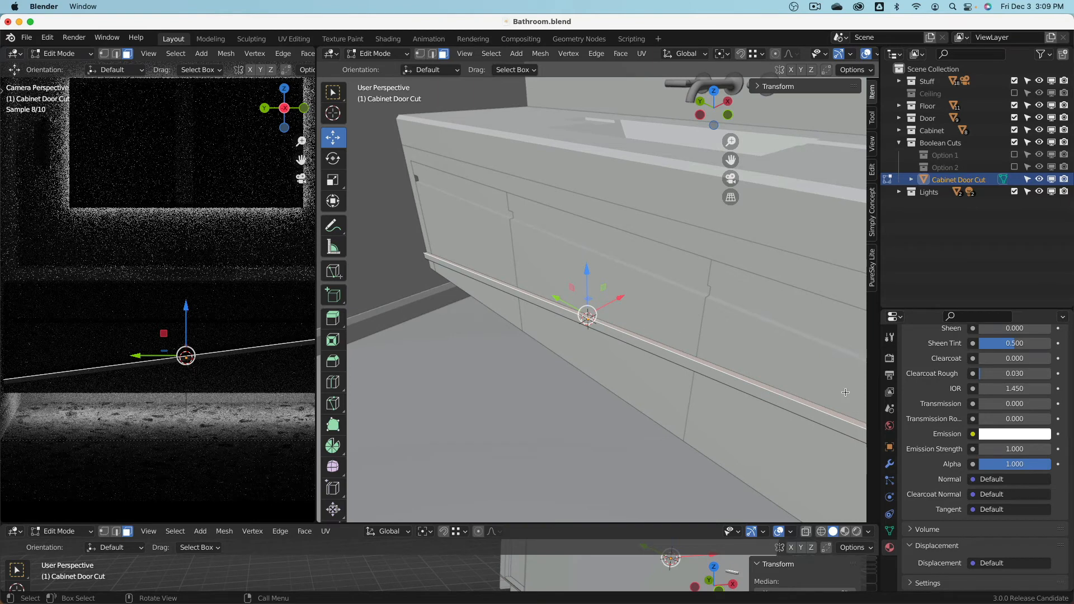
scroll(927, 407, "up", 10)
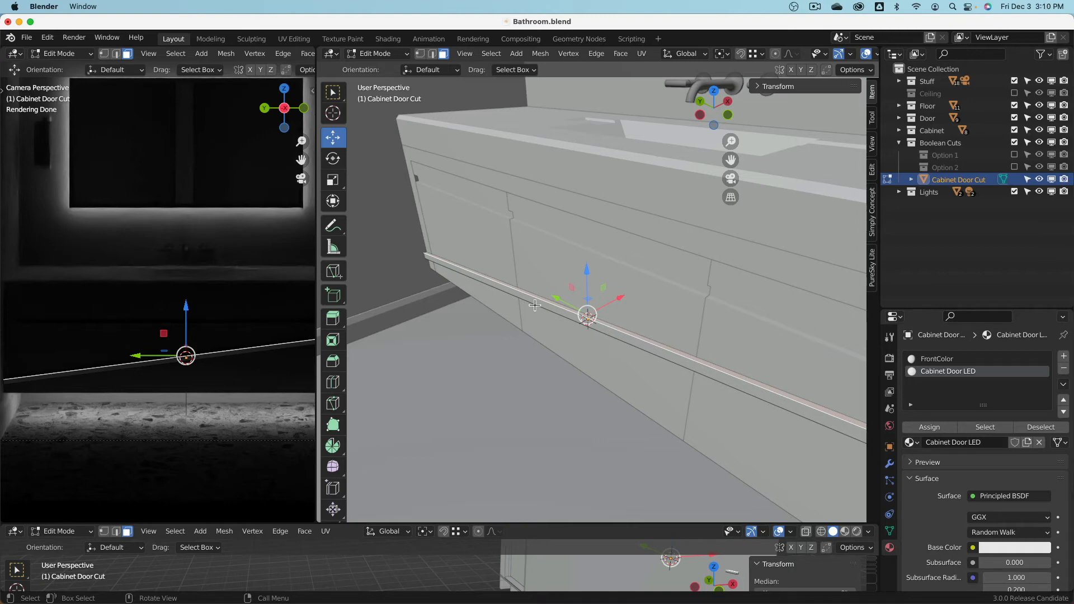
- Assign Cabinet Door LED to the bar's selected face in Edit Mode and exclude the Boolean Cuts collection in Object Mode
left_click(922, 429)
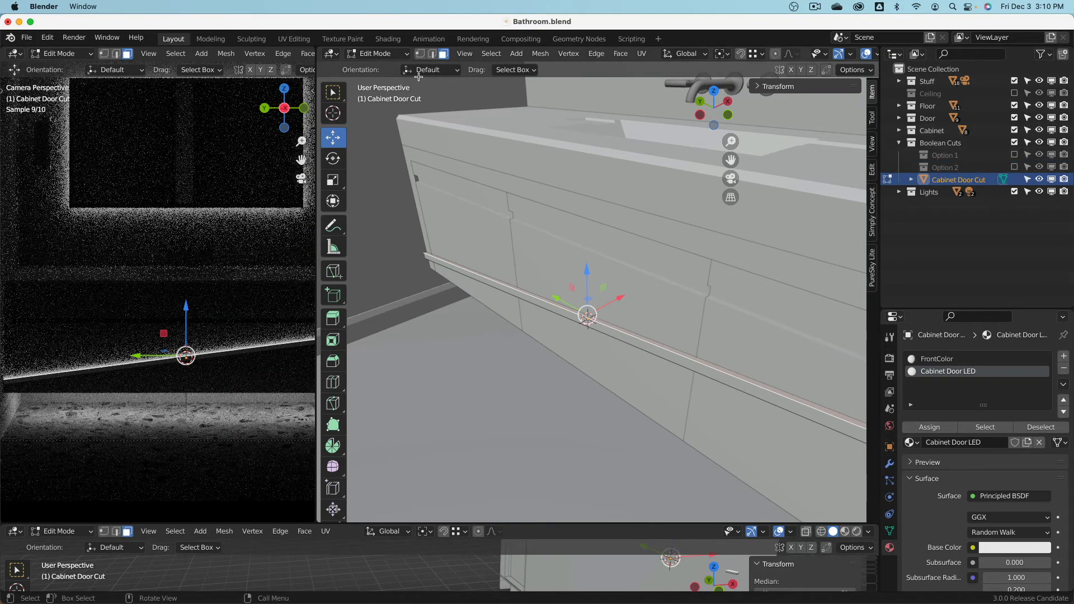
left_click(379, 53)
left_click(381, 68)
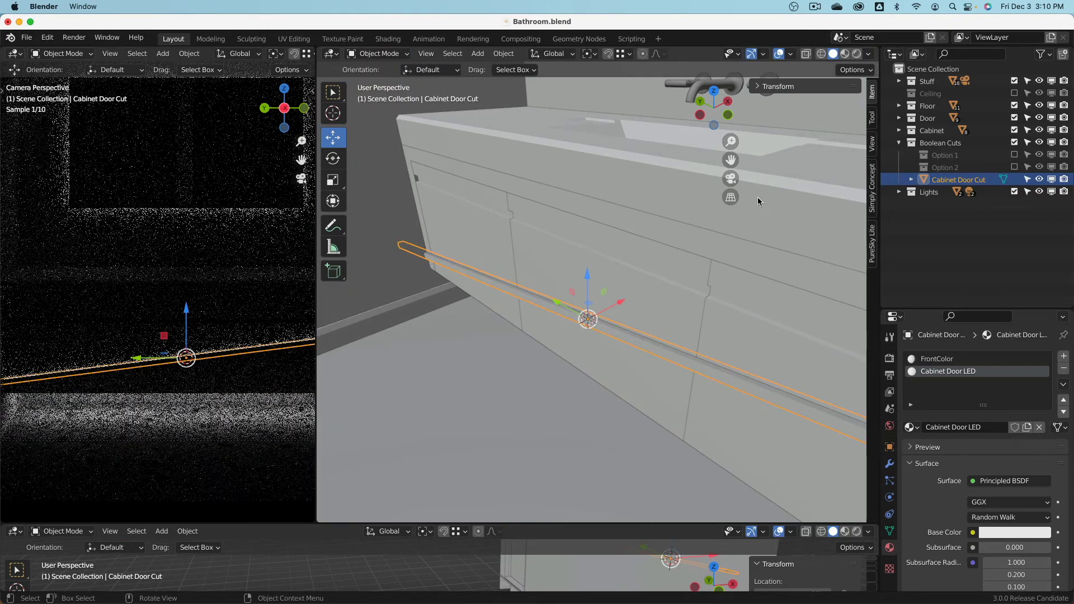
left_click(1015, 142)
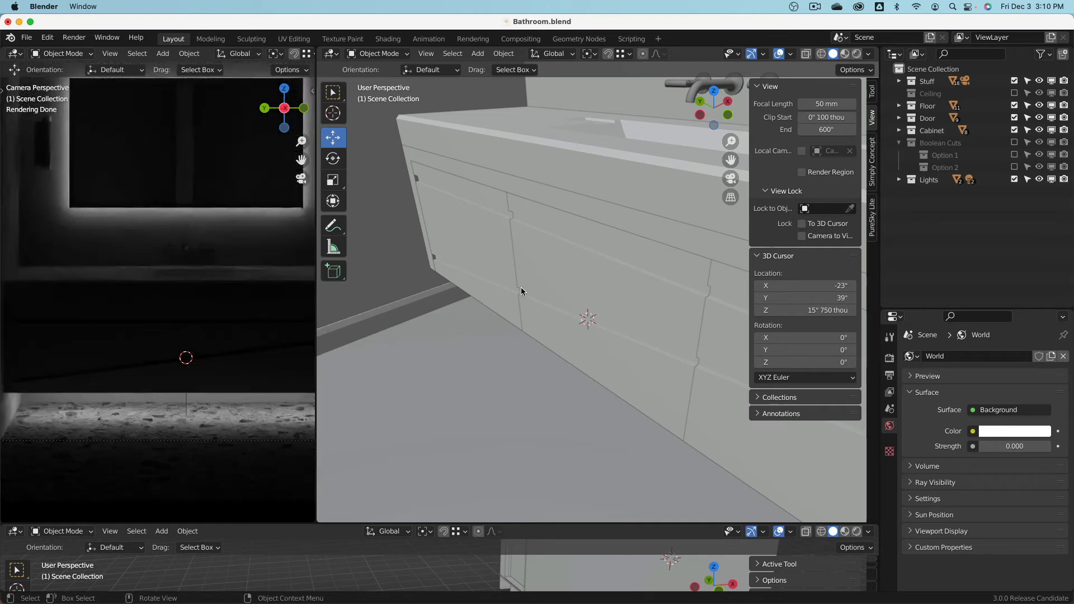
- Try Cabinet Door LED in place of FrontColor on the far-end cabinet door and switch the slot back to FrontColor
left_click(483, 246)
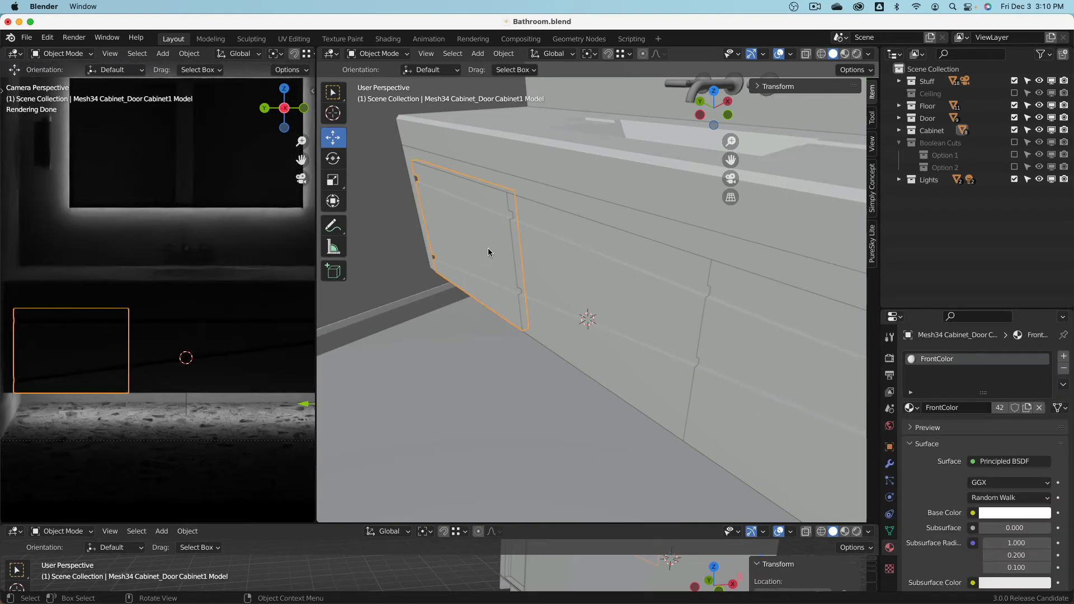
left_click(912, 407)
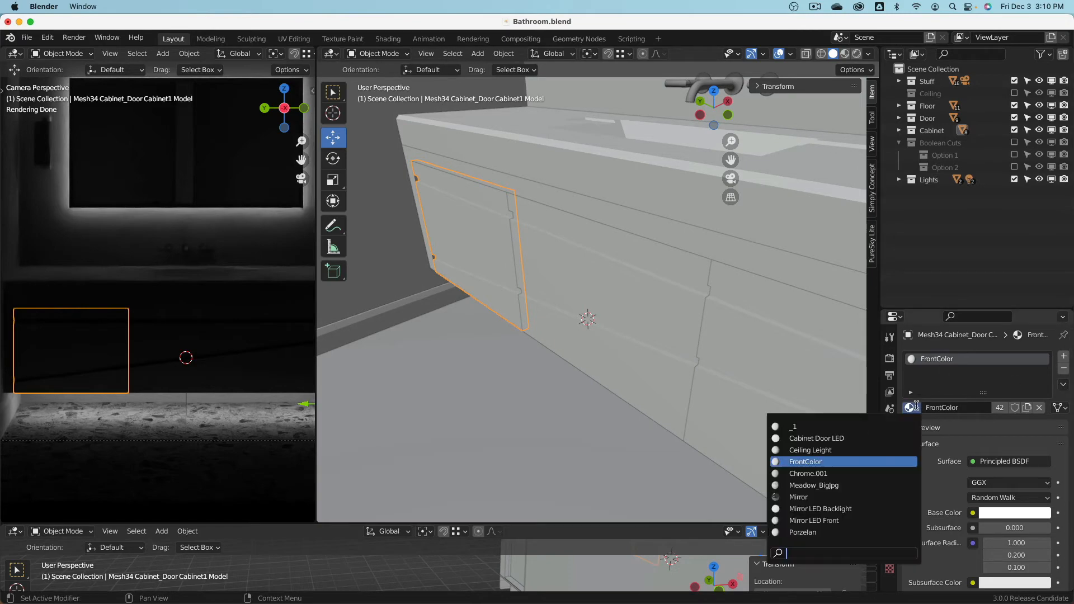
left_click(862, 438)
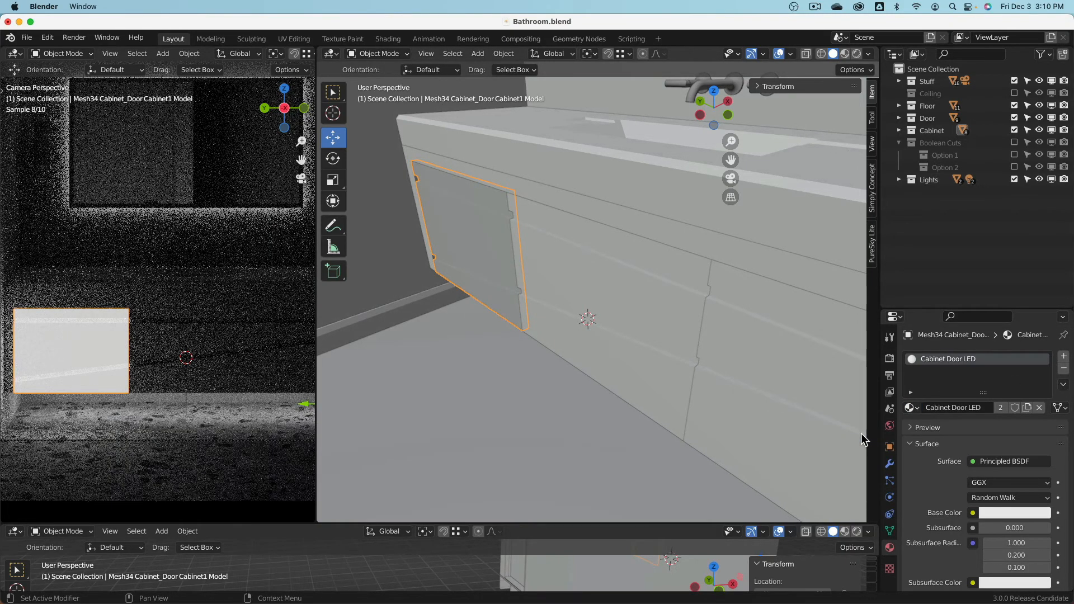
left_click(910, 407)
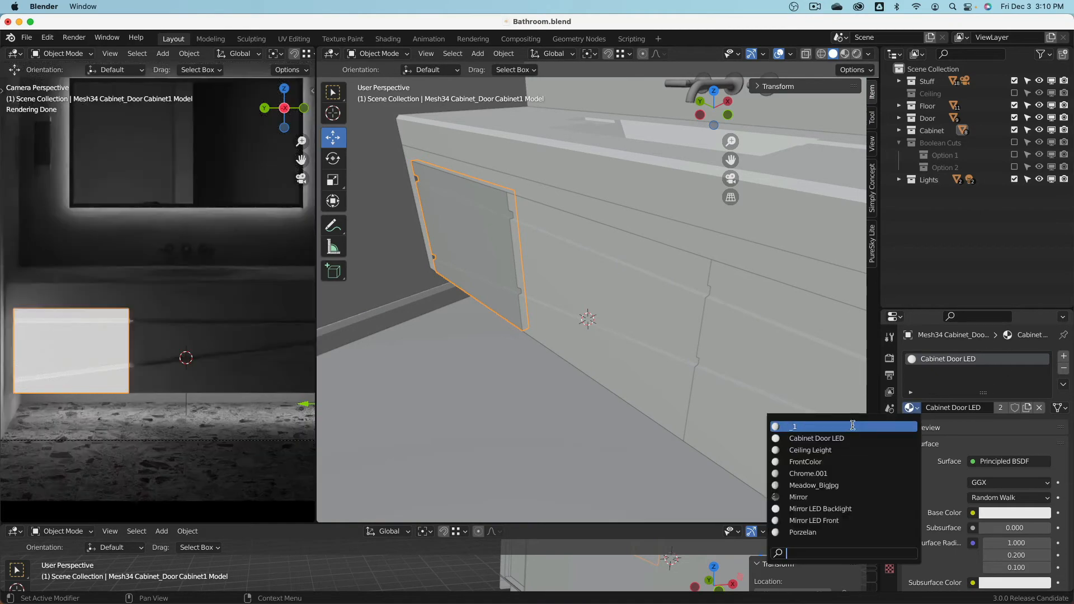
left_click(842, 462)
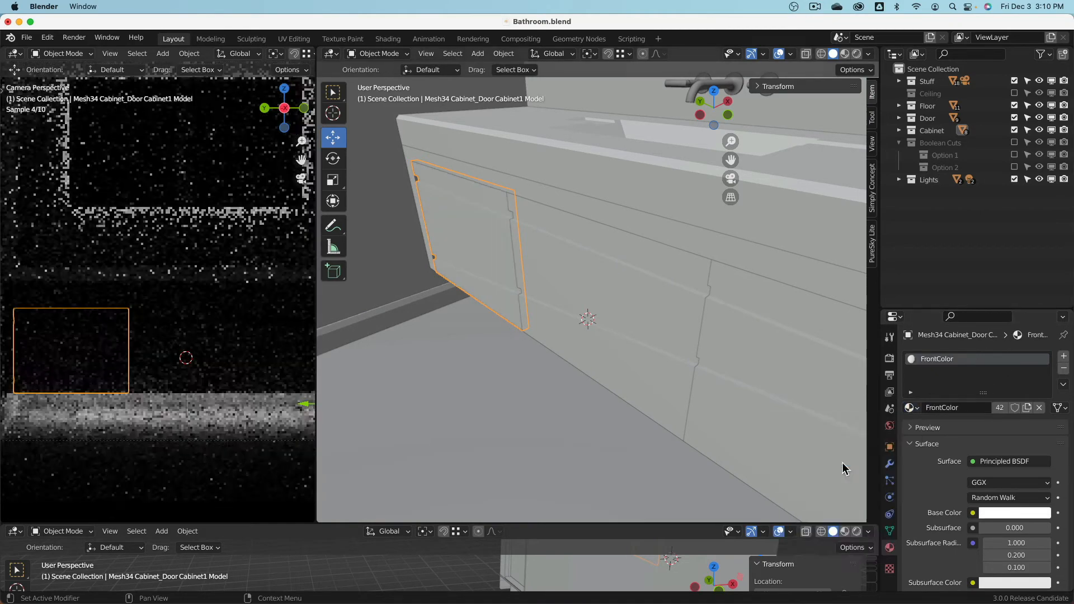
- Add a second material slot to the far-end cabinet door and fill it with the existing Cabinet Door LED material
left_click(1064, 356)
left_click(909, 427)
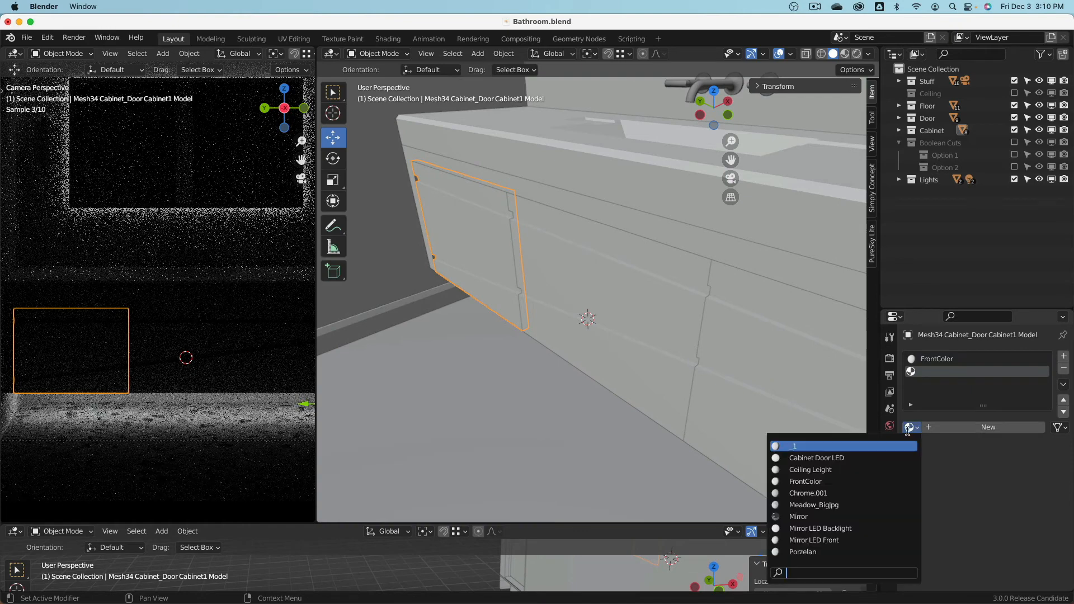
left_click(854, 458)
- Add a second material slot with Cabinet Door LED to the middle cabinet door and the near-end cabinet door
left_click(699, 324)
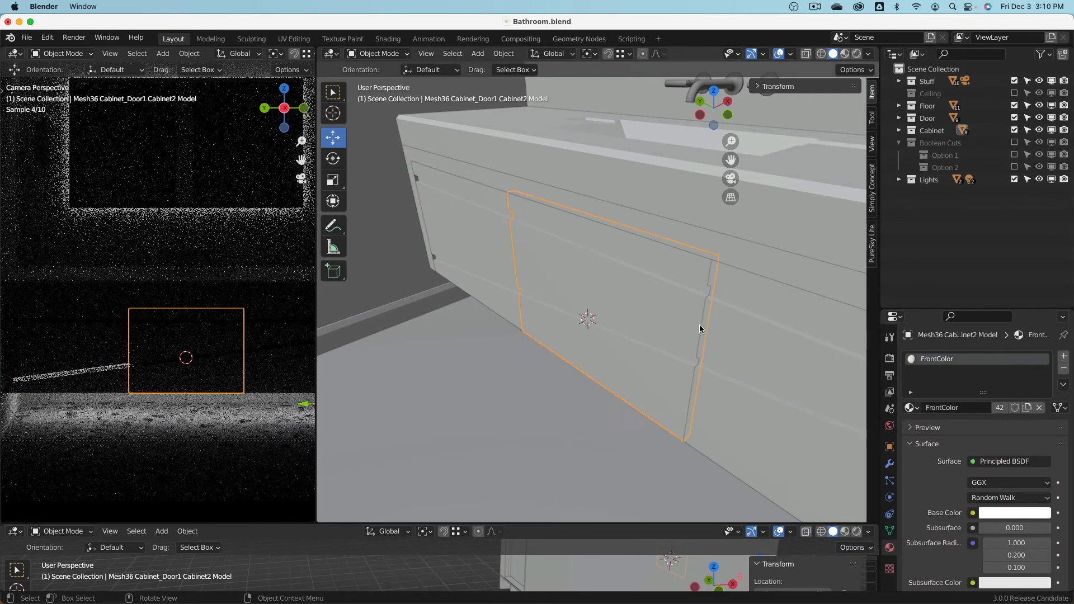
left_click(1064, 356)
left_click(909, 428)
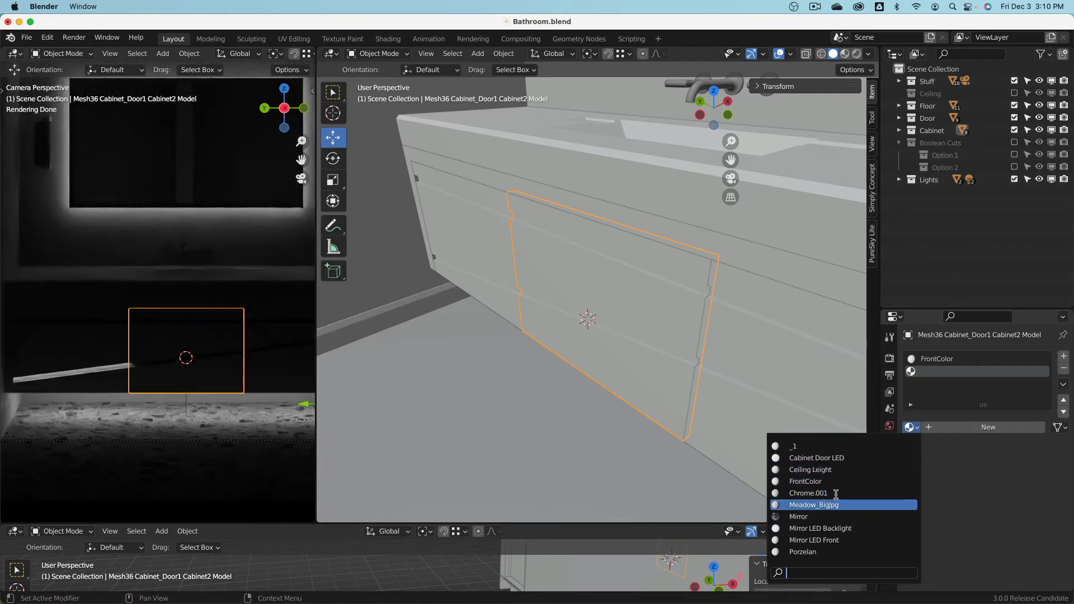
left_click(823, 458)
left_click(834, 365)
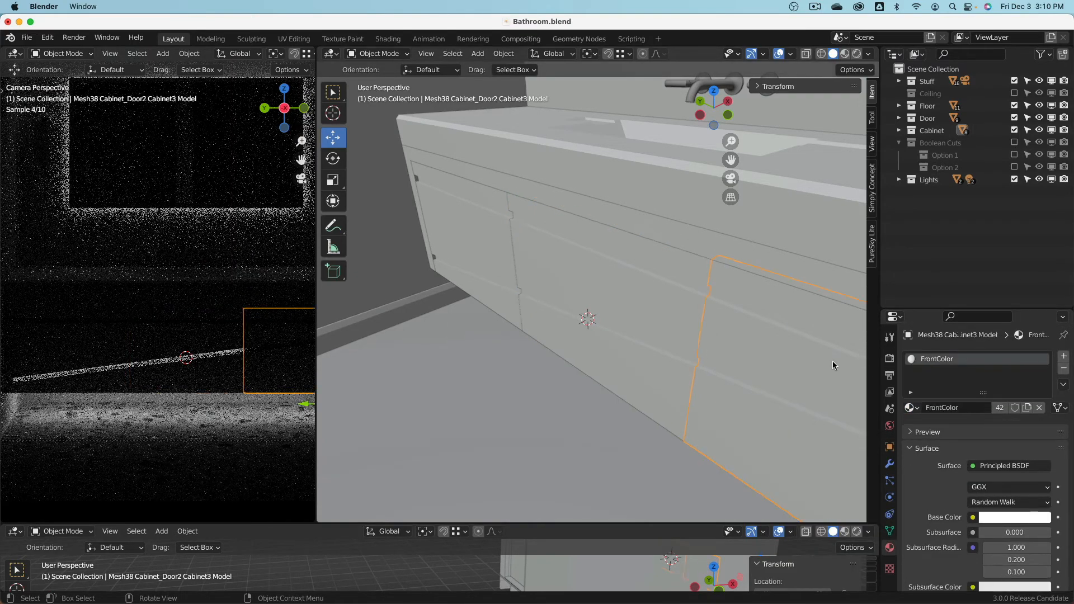
left_click(1064, 356)
left_click(910, 427)
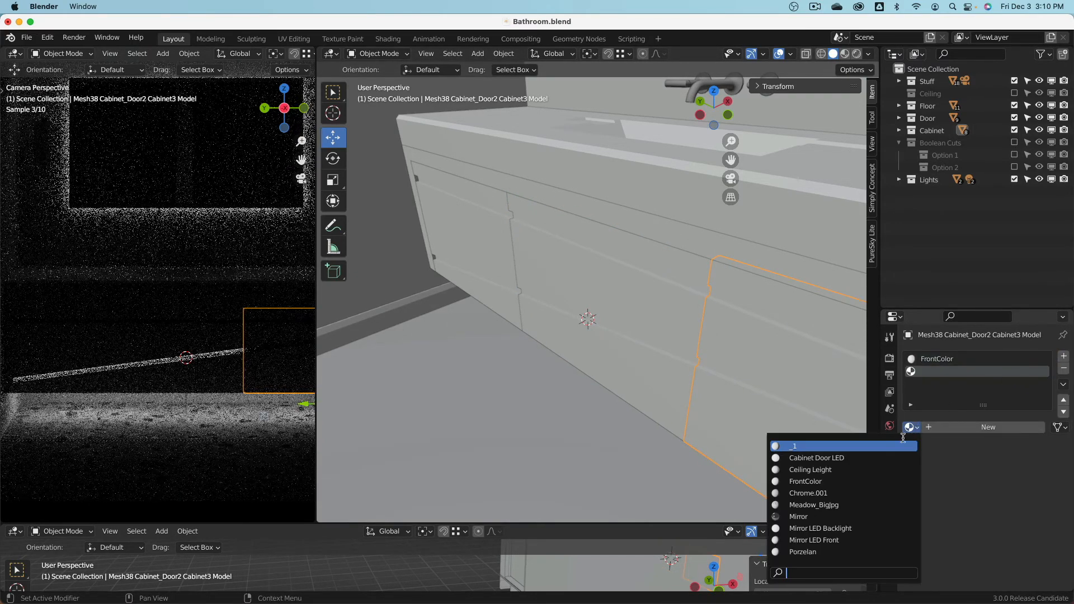
left_click(876, 458)
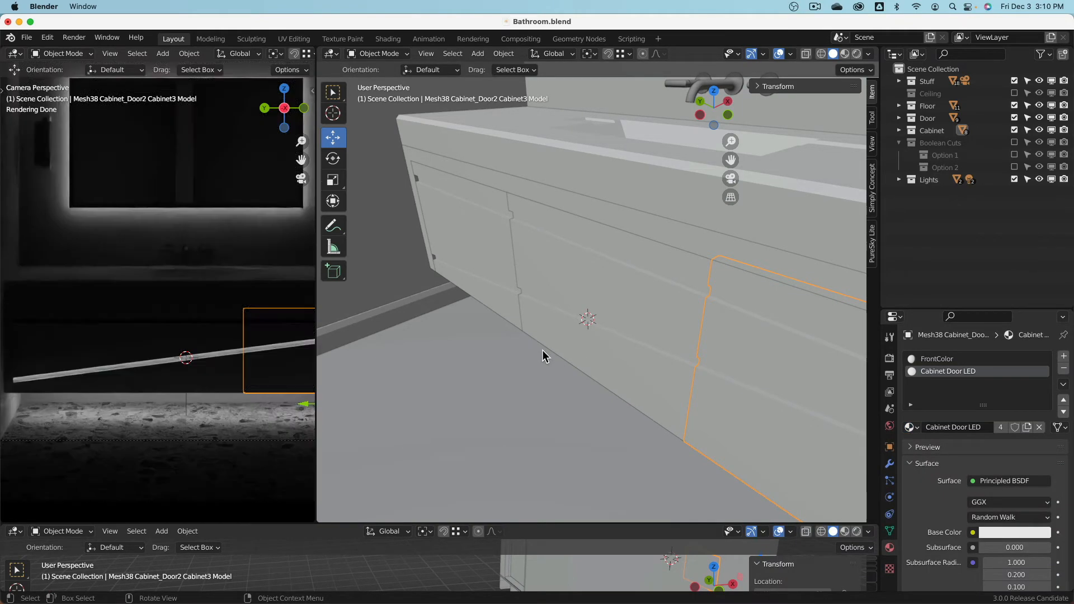
- Try rotating the re-enabled Cabinet Door Cut bar about X to slope the groove the other way, and revert it
left_click(476, 255)
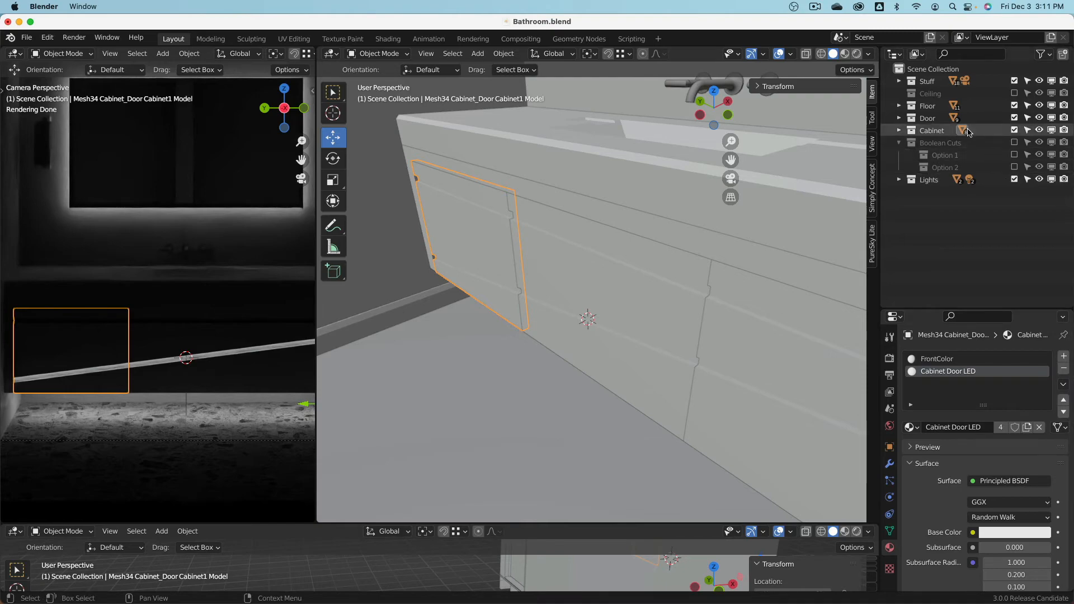
left_click(1014, 143)
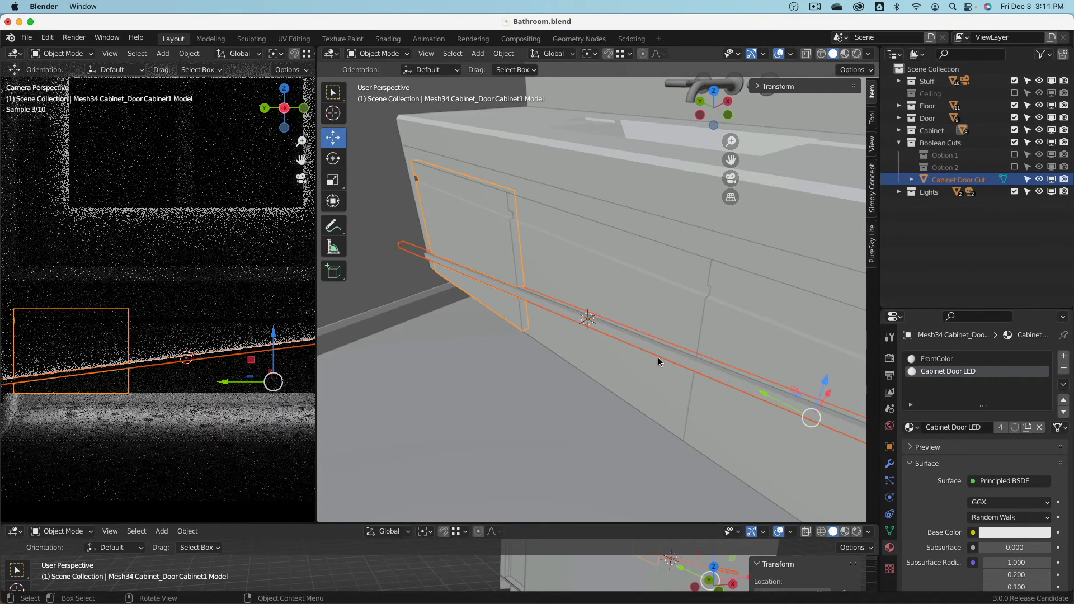
left_click(660, 354)
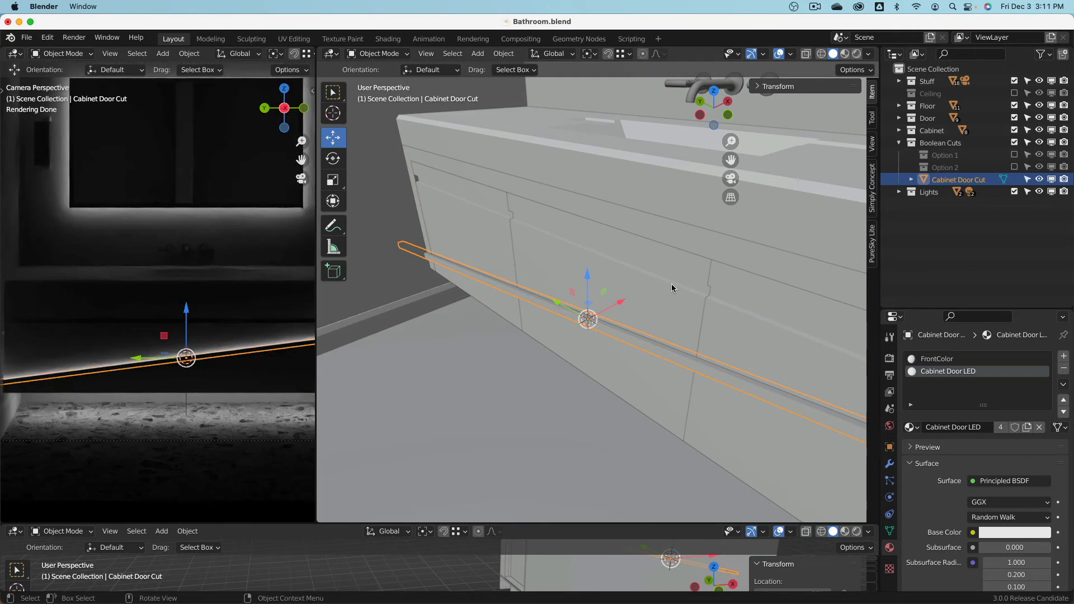
key("r")
key("x")
left_click(696, 300)
key("h")
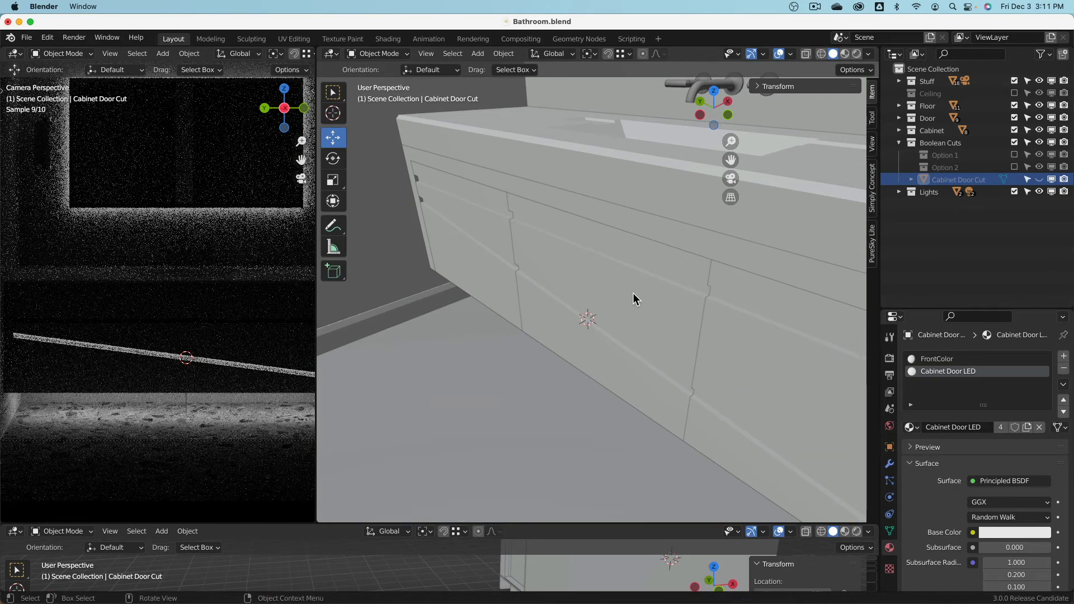
key("alt+h")
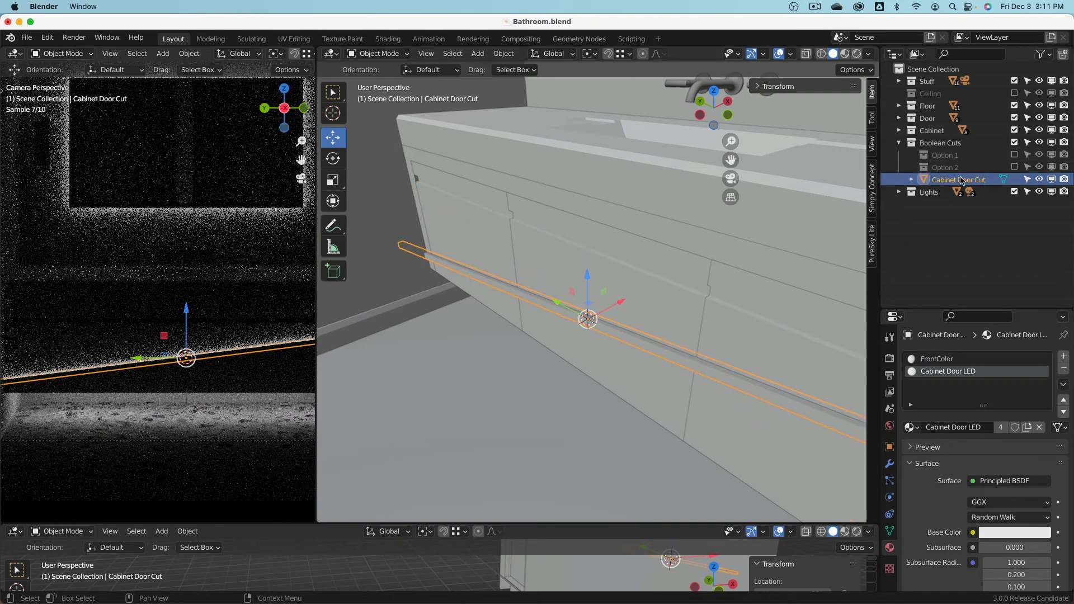
left_click(1015, 143)
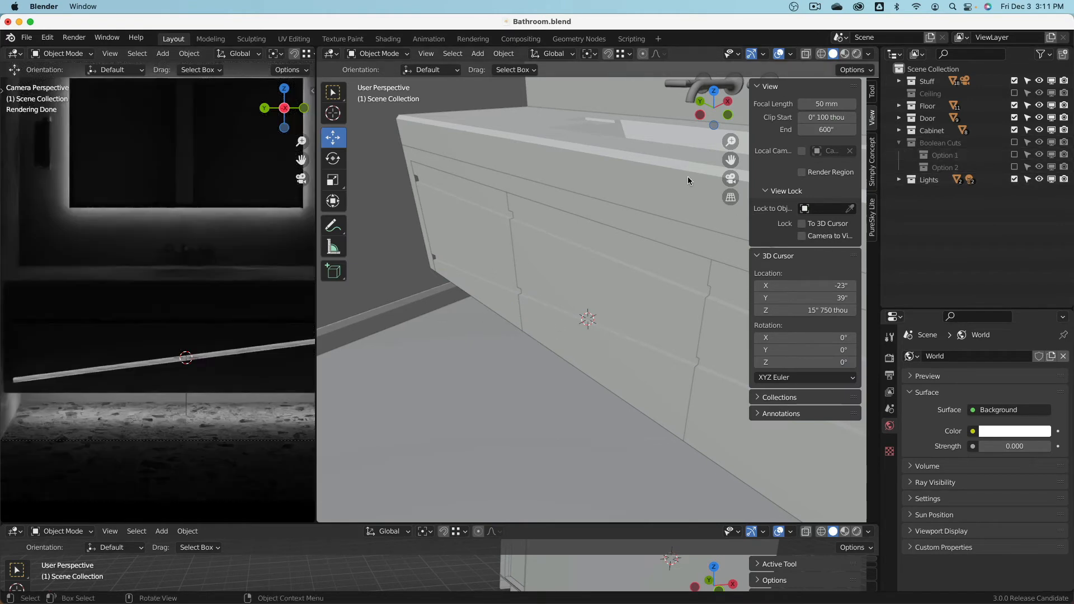
- Lower the Emission Strength of the far-end door's Cabinet Door LED material to 0.2
left_click(457, 226)
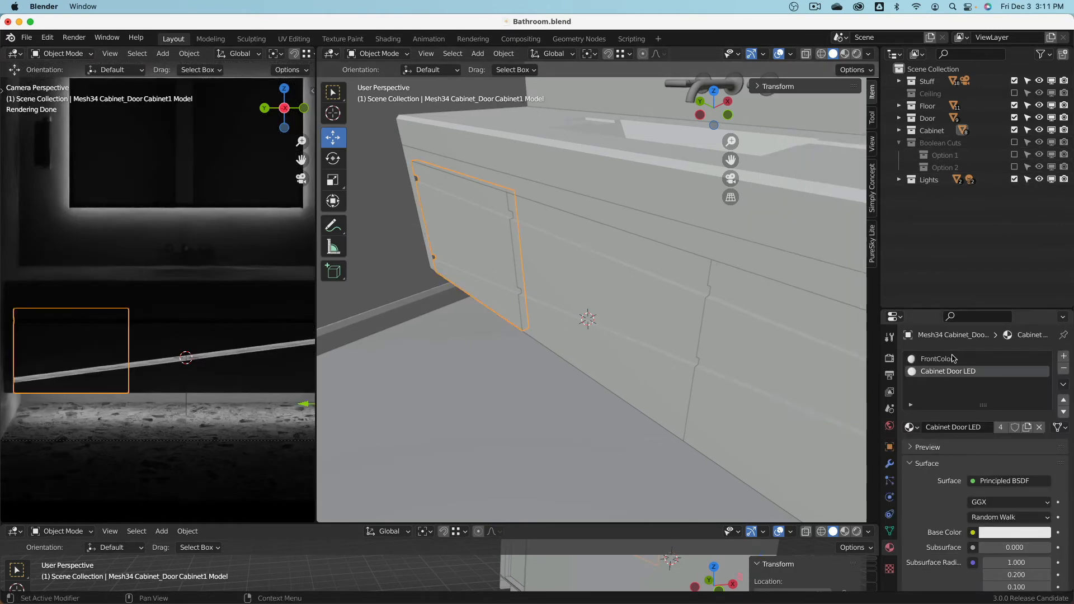
scroll(972, 486, "down", 12)
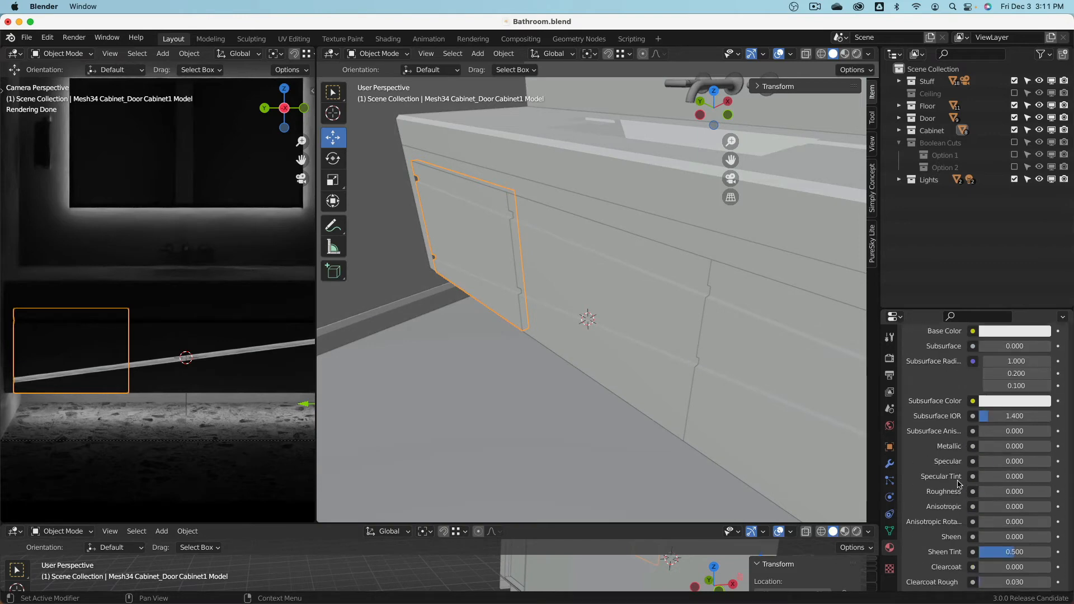
double_click(1012, 434)
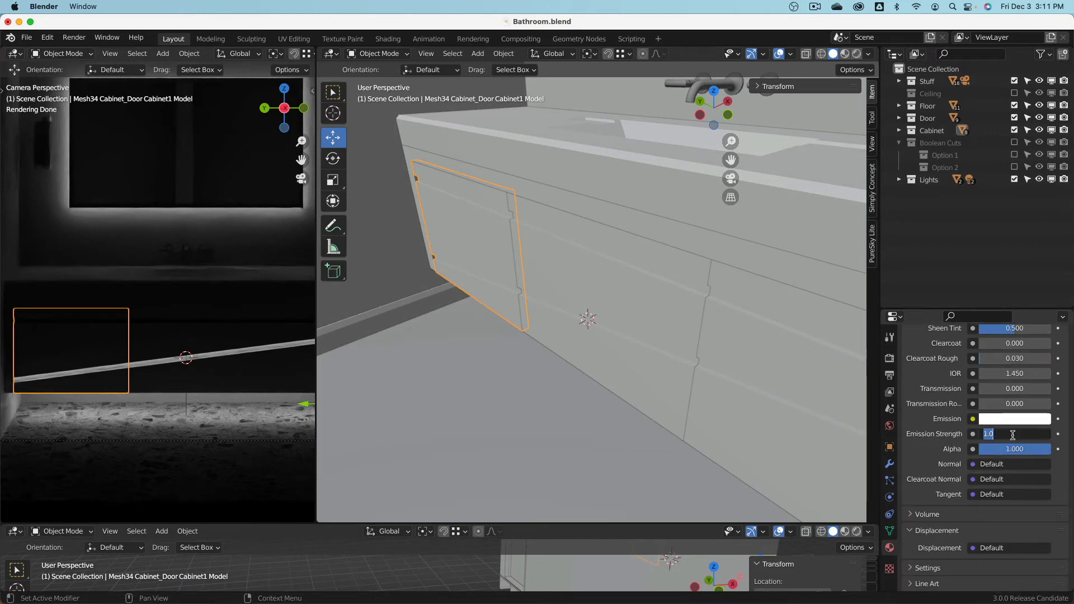
type("0")
key("Return")
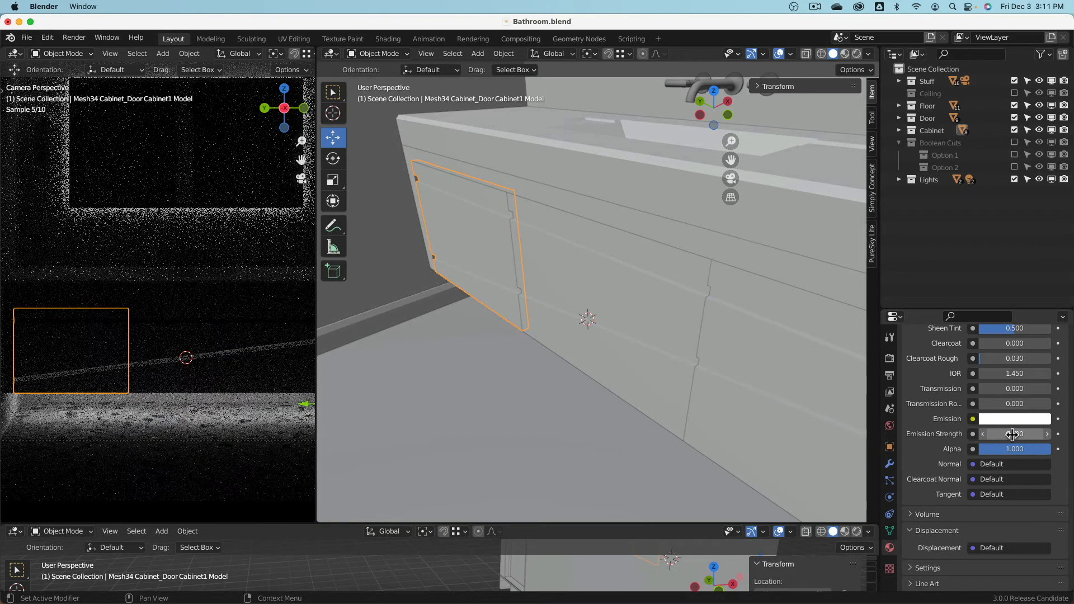
double_click(1012, 434)
type("1")
key("Return")
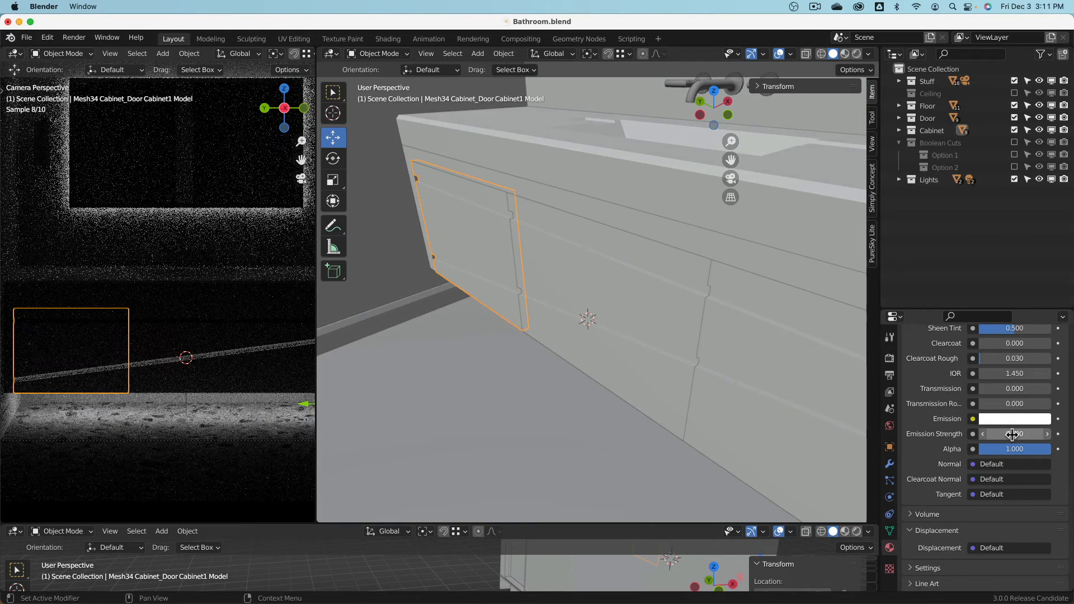
- Set the Emission Strength of the cylindrical wall lights beside the mirror to 1
scroll(166, 340, "down", 4)
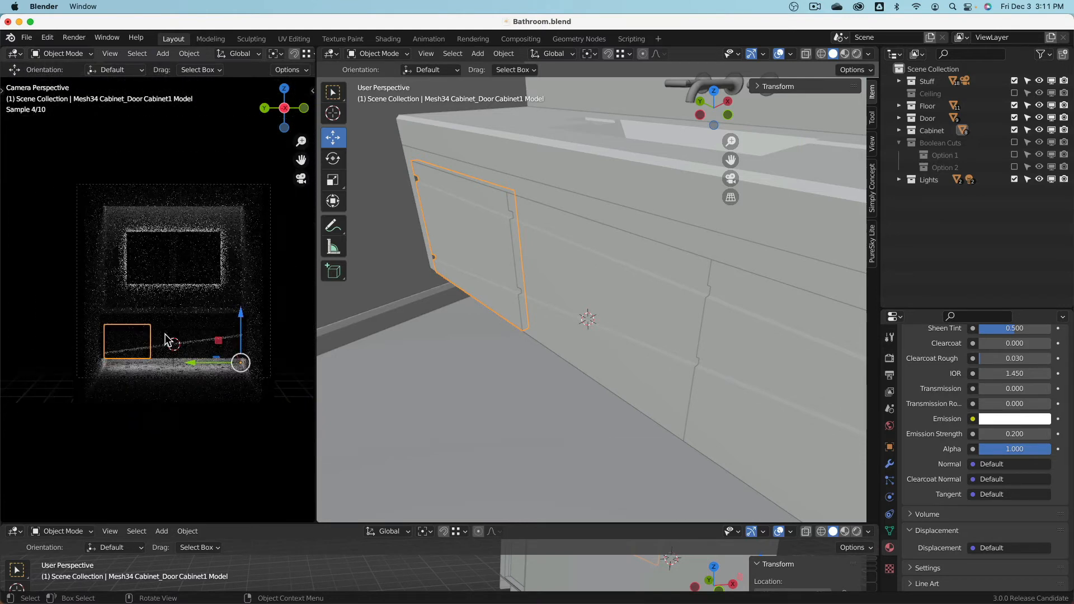
scroll(197, 305, "up", 2)
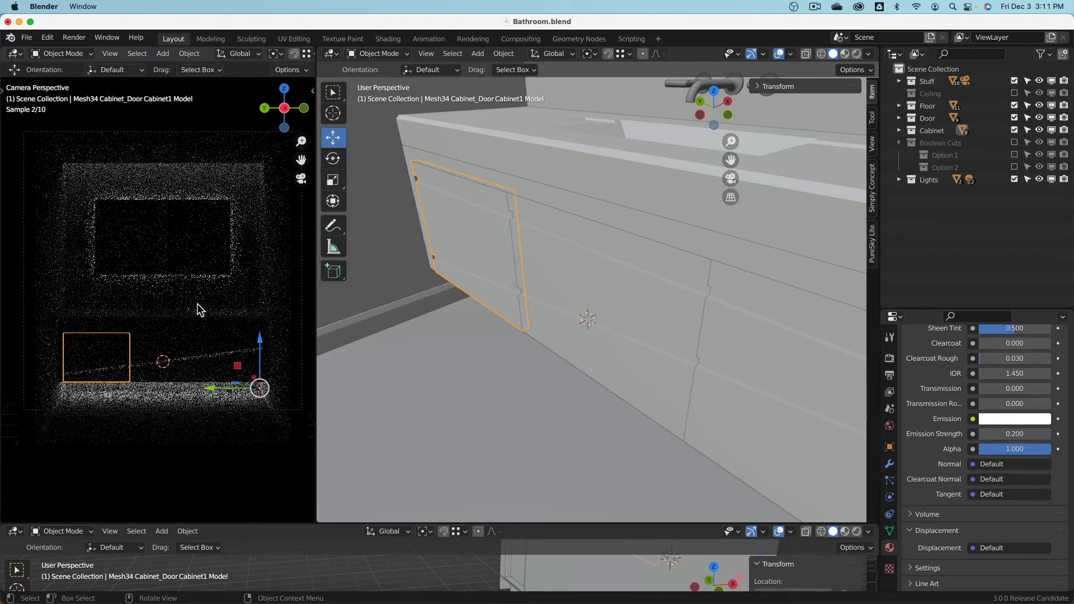
left_click(249, 229)
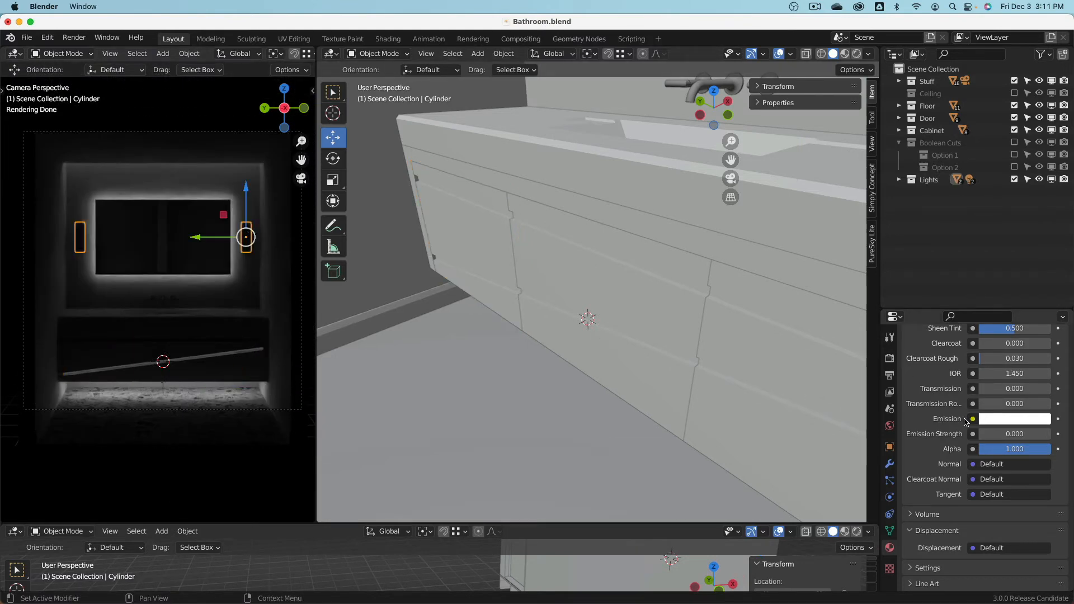
left_click(1007, 435)
type("1")
key("Return")
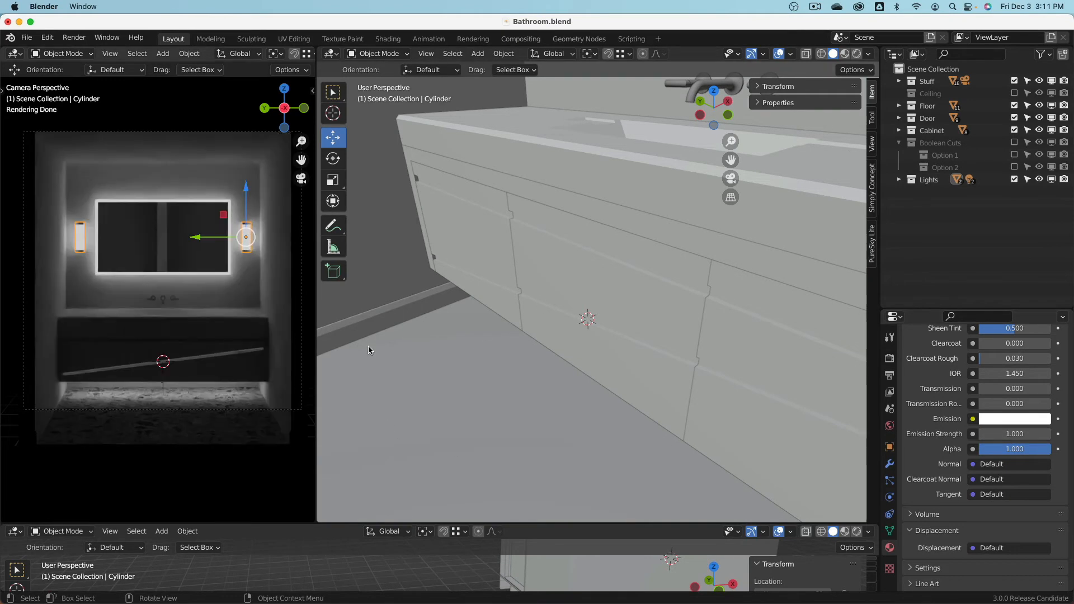
- Set the Cabinet Door LED material's Emission Strength to 10 using the middle cabinet door
left_click(632, 290)
left_click(1016, 434)
type("0.2")
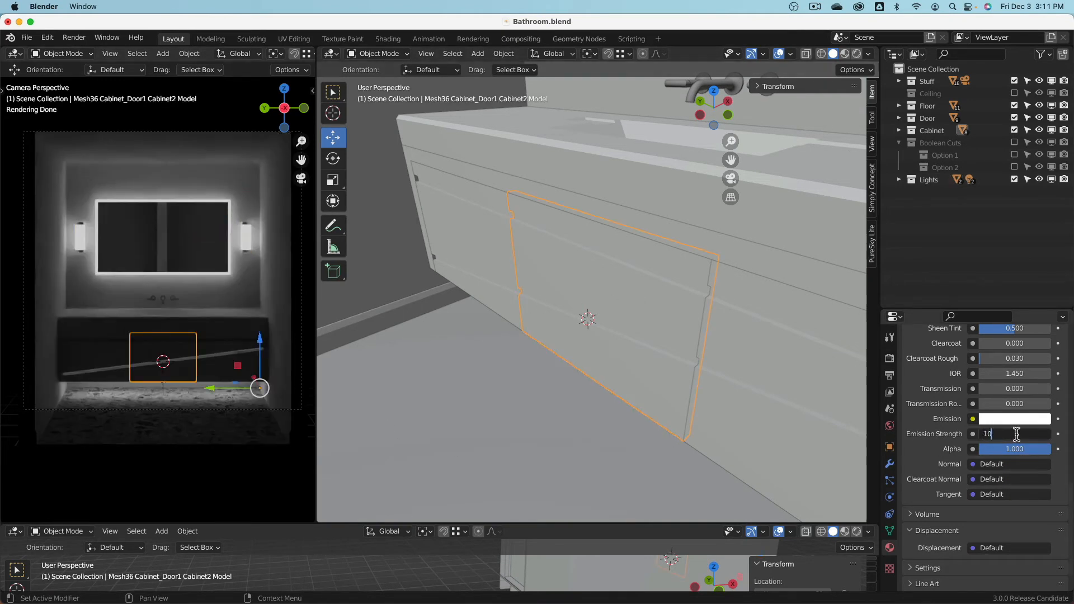
key("Return")
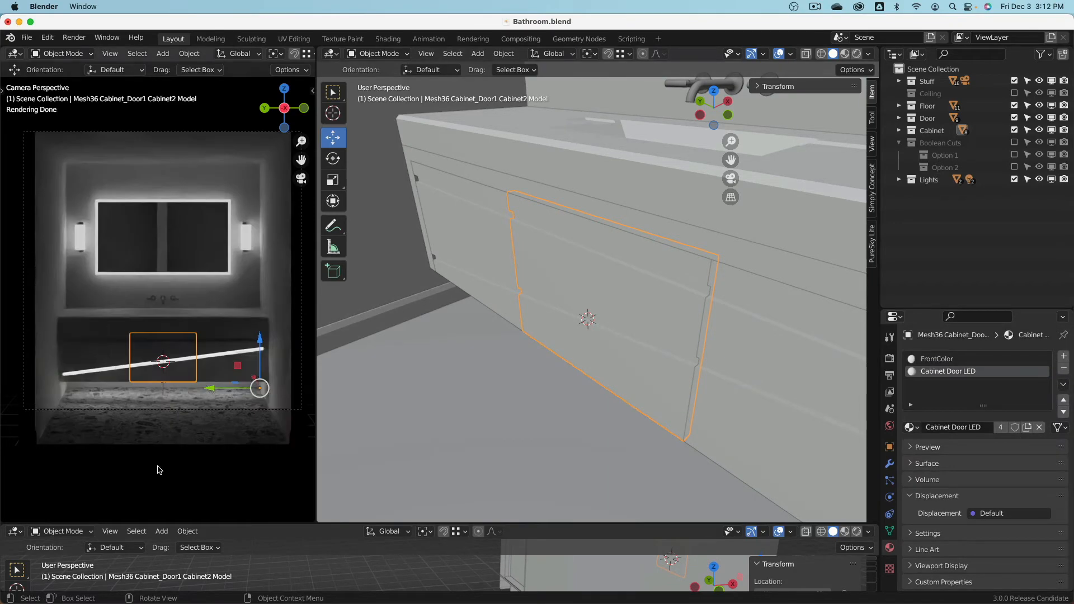
- Try an Emission Strength of 4 on the middle cabinet door's Cabinet Door LED material, and settle on 1
key("a")
key("a")
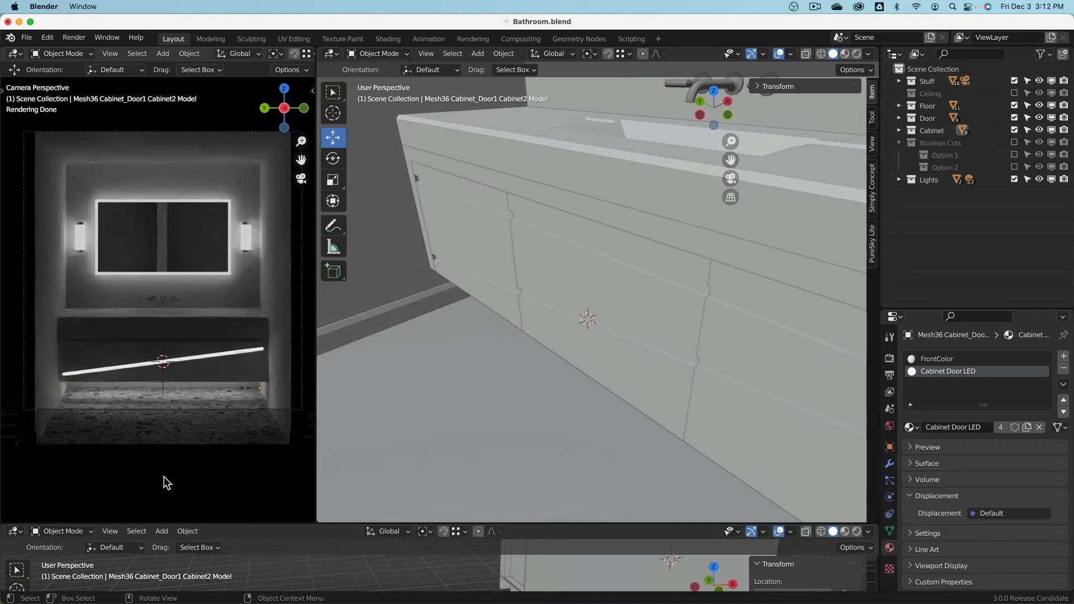
left_click(682, 311)
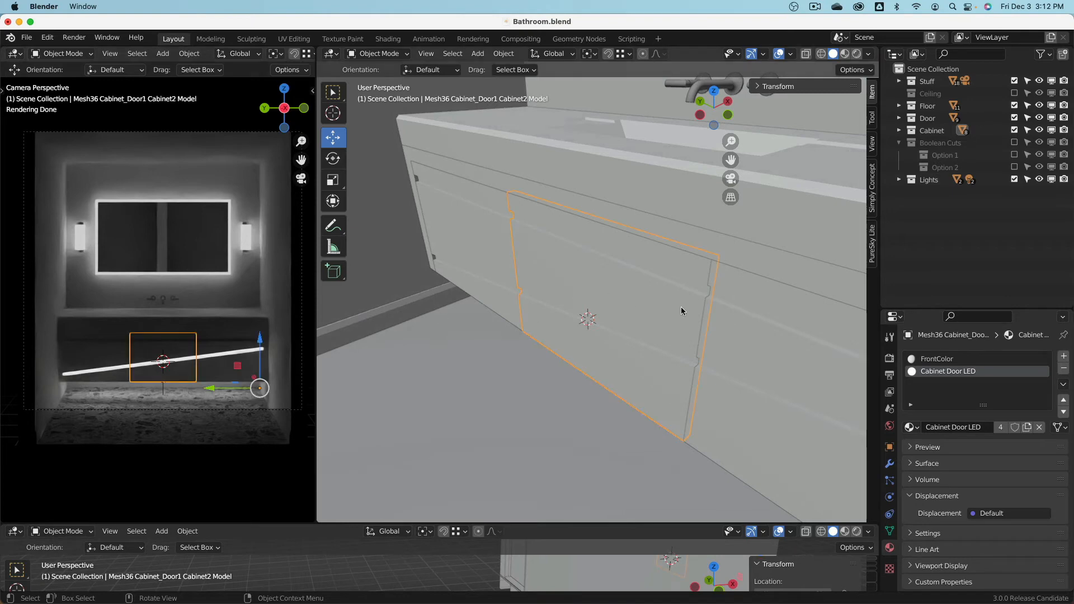
left_click(911, 464)
scroll(923, 473, "down", 8)
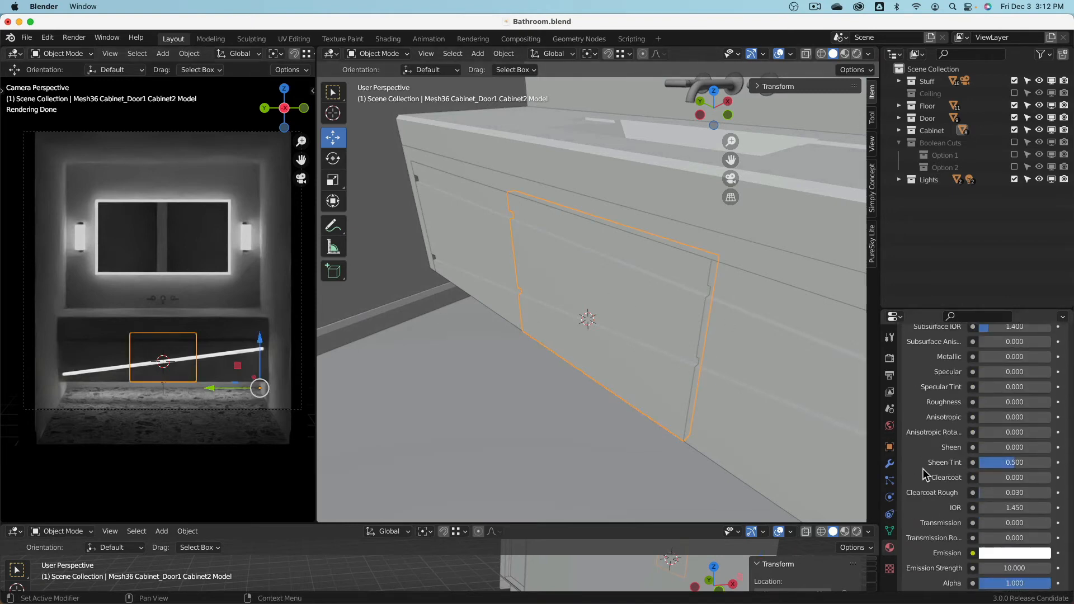
left_click(1019, 458)
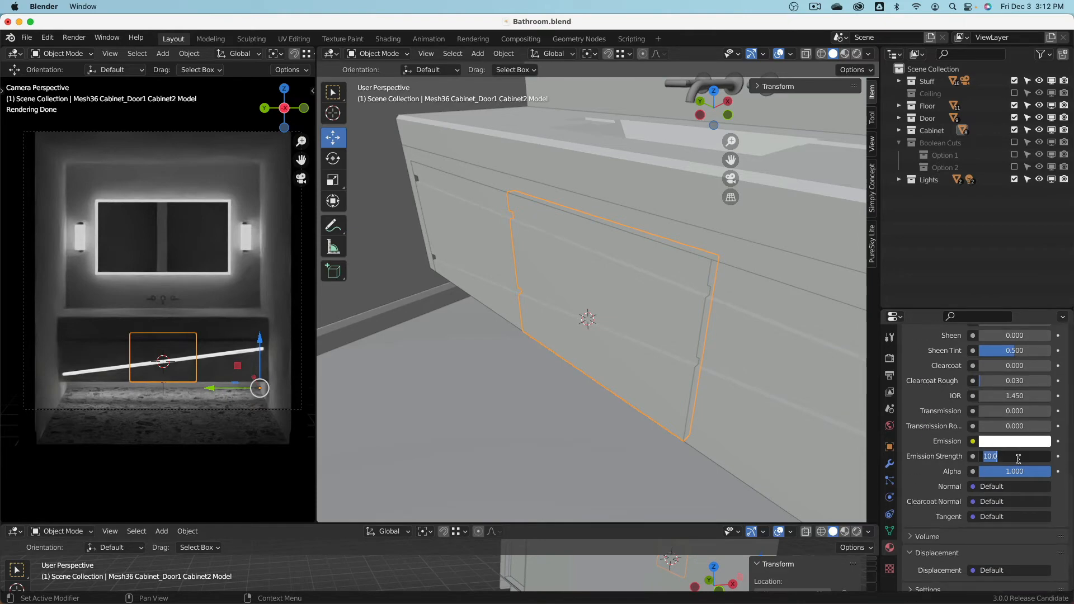
type("4")
key("Return")
left_click(1019, 458)
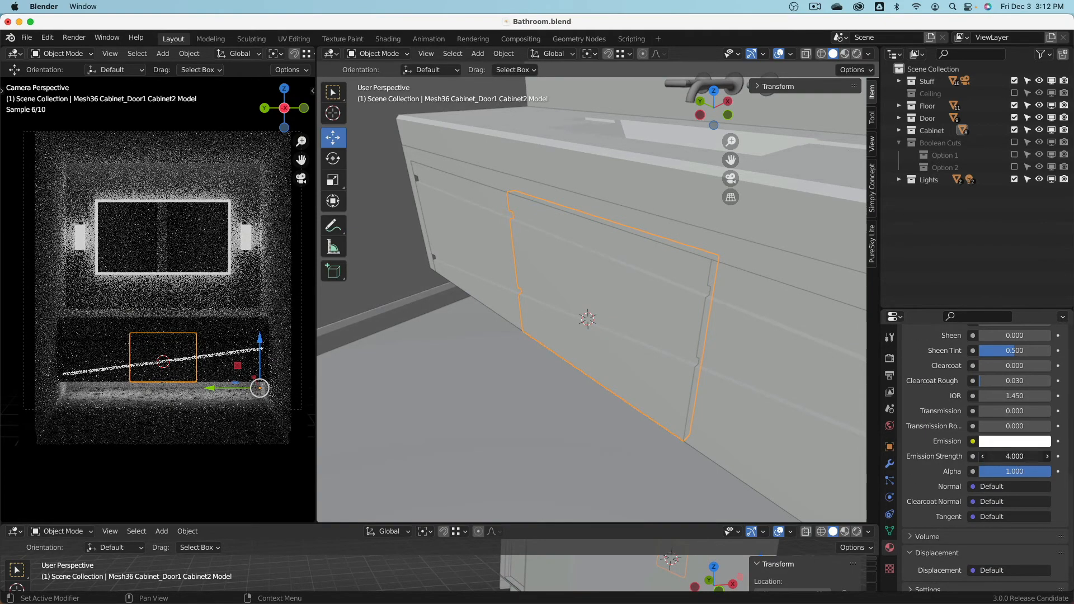
type("1")
key("Return")
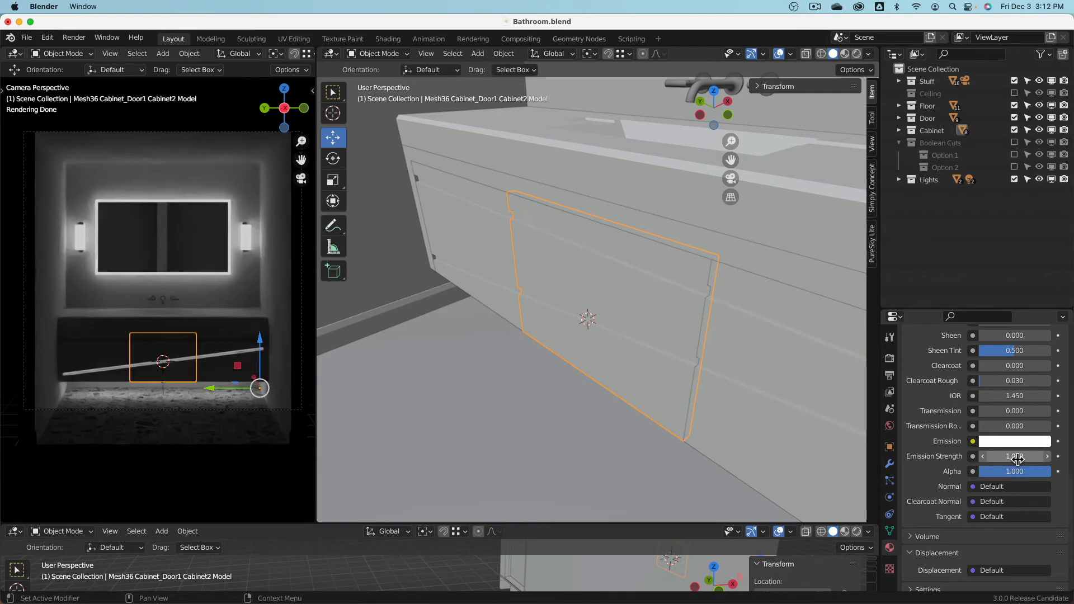
scroll(1019, 459, "up", 15)
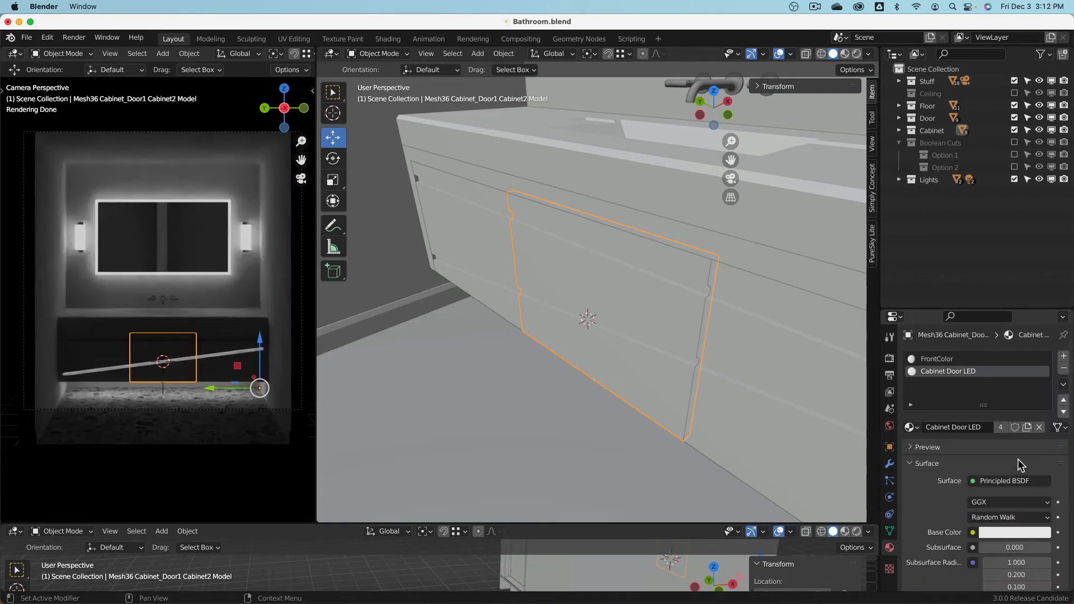
left_click(172, 400)
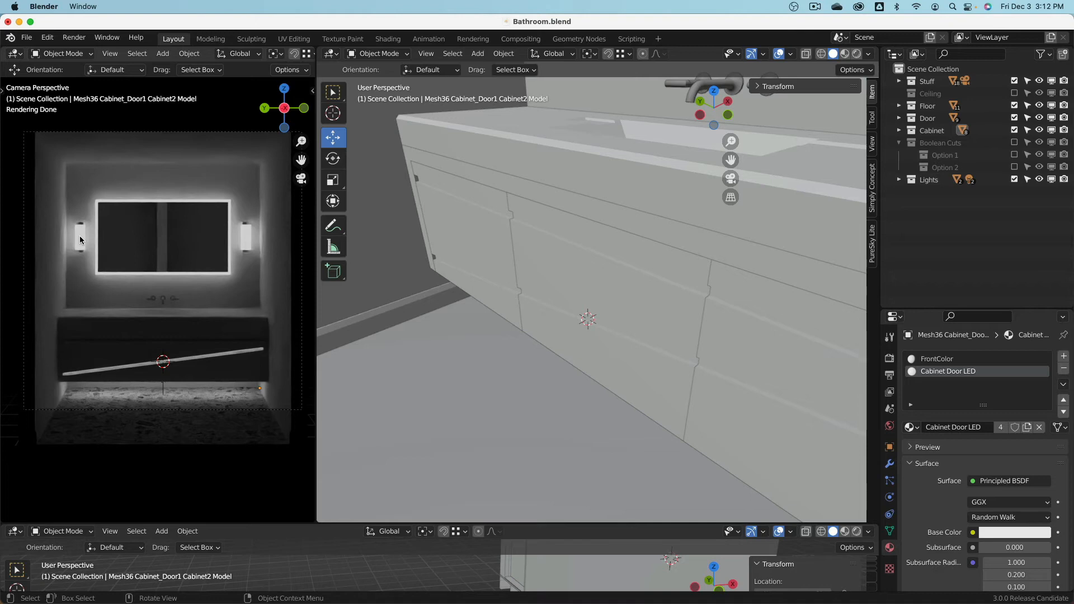
- Enlarge the lower editor area and reframe the camera view around the sink cabinet and mirror
scroll(80, 236, "up", 3, "ctrl")
key("ctrl")
left_click_drag(354, 524, 392, 369)
middle_click_drag(279, 252, 295, 198, "shift")
scroll(218, 226, "up", 4)
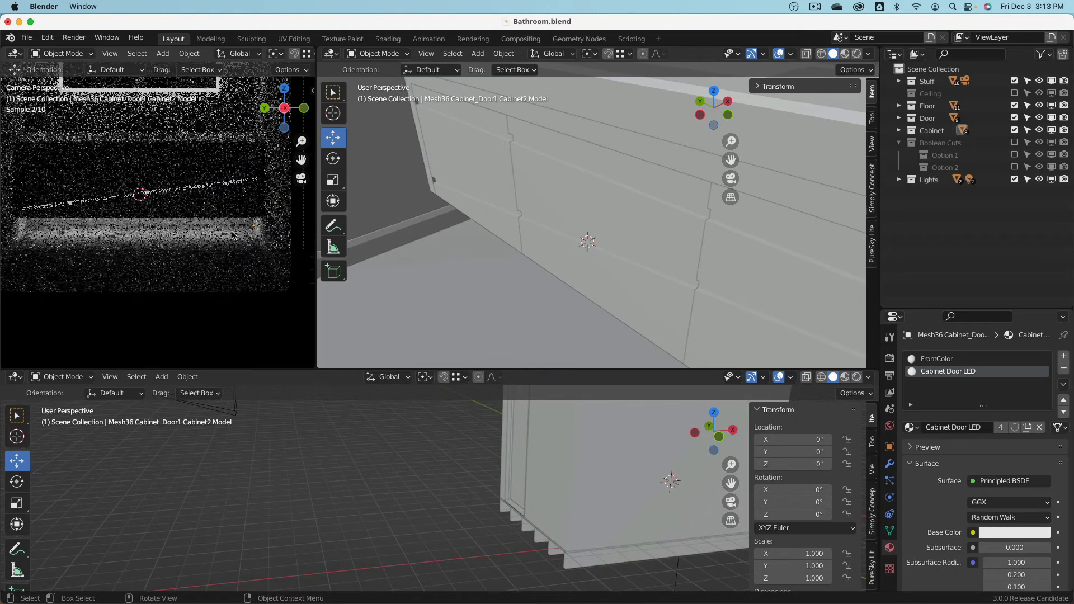
scroll(202, 222, "down", 3)
middle_click_drag(194, 217, 200, 226, "shift")
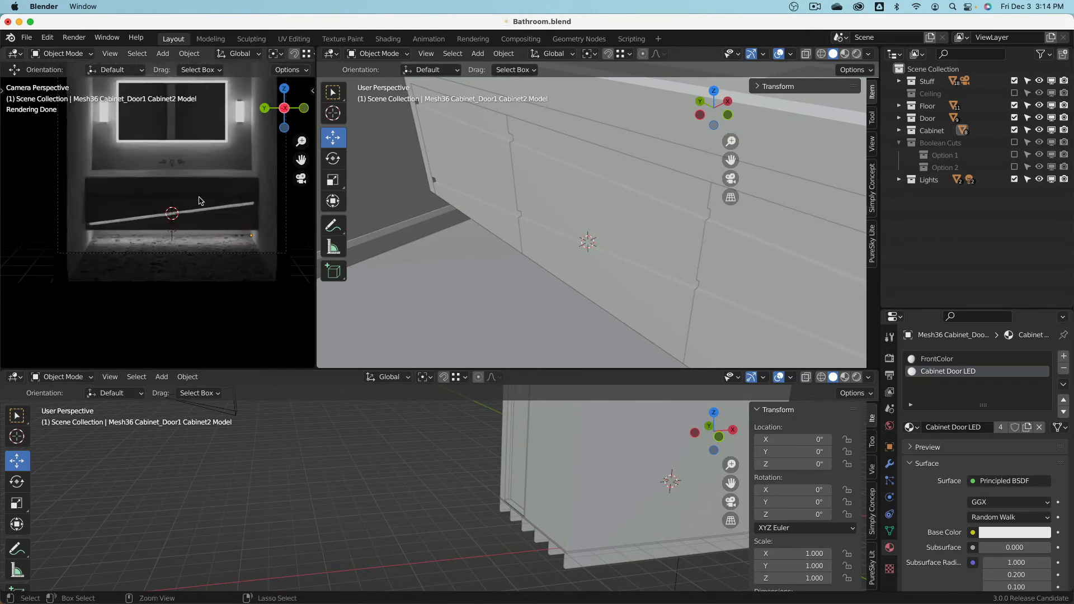
- Limit the camera view's render region to the floor strip beneath the sink cabinet and widen that viewport
key("ctrl+b")
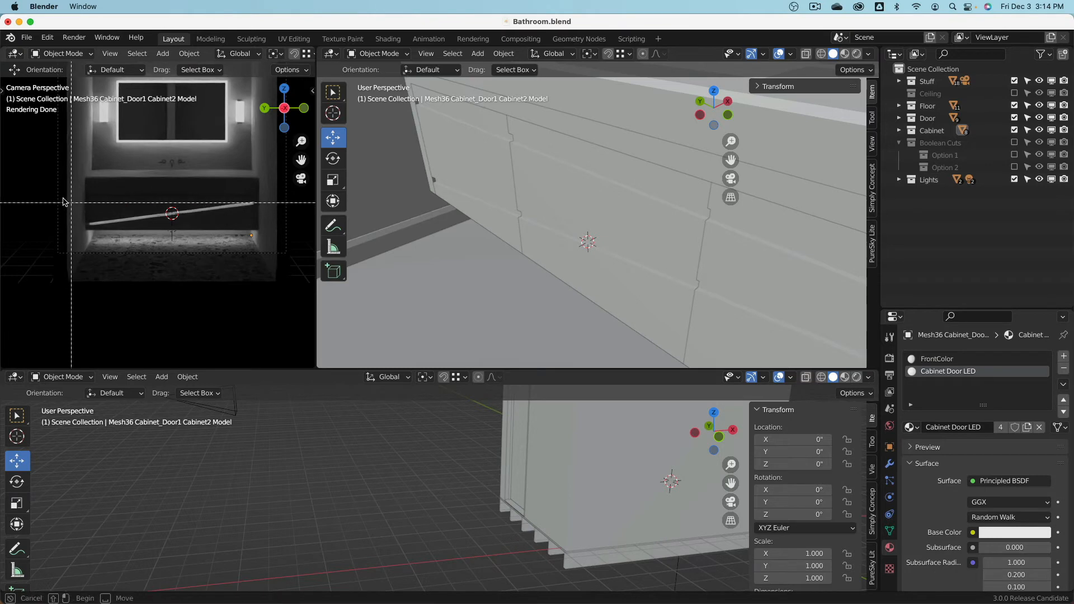
left_click_drag(298, 276, 296, 274)
scroll(98, 238, "up", 1)
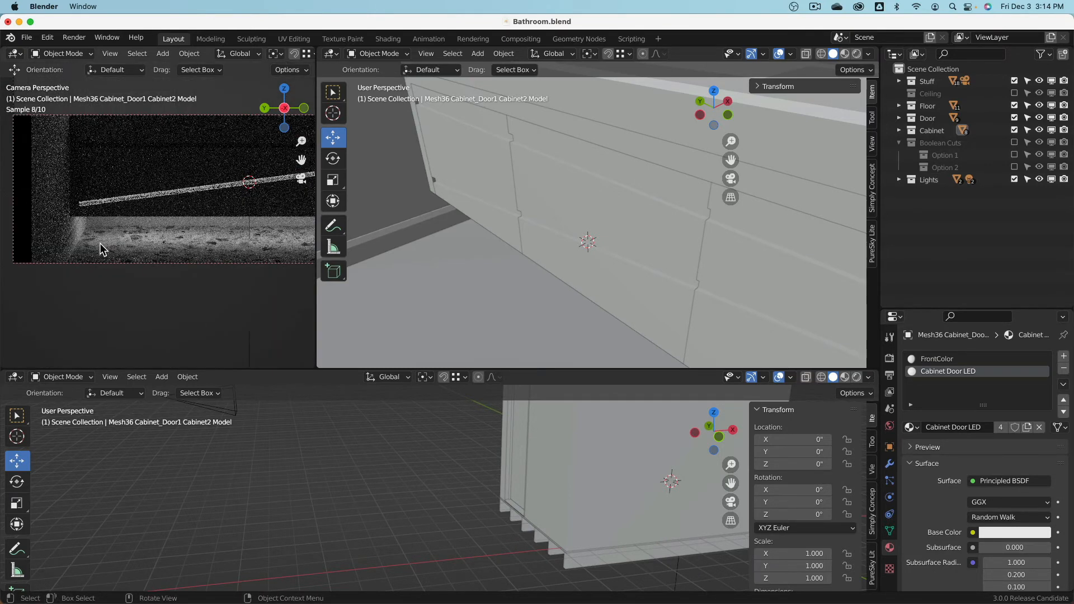
scroll(62, 228, "down", 2)
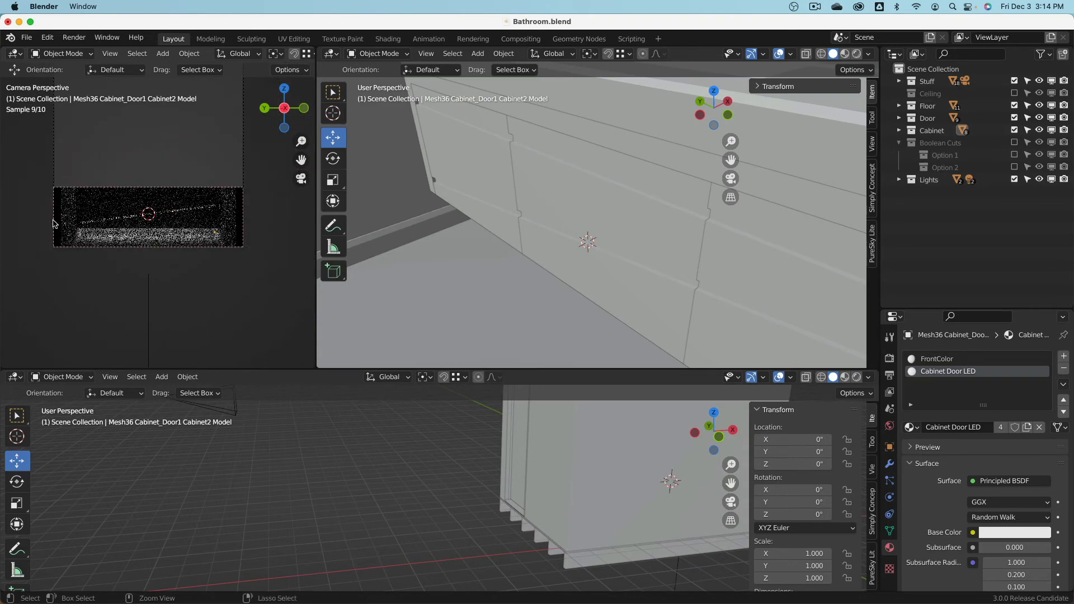
key("ctrl+b")
mouse_move(42, 214)
left_mouse_down()
mouse_move(255, 267)
mouse_move(569, 269)
left_mouse_up()
scroll(254, 269, "up", 4)
scroll(408, 192, "down", 2)
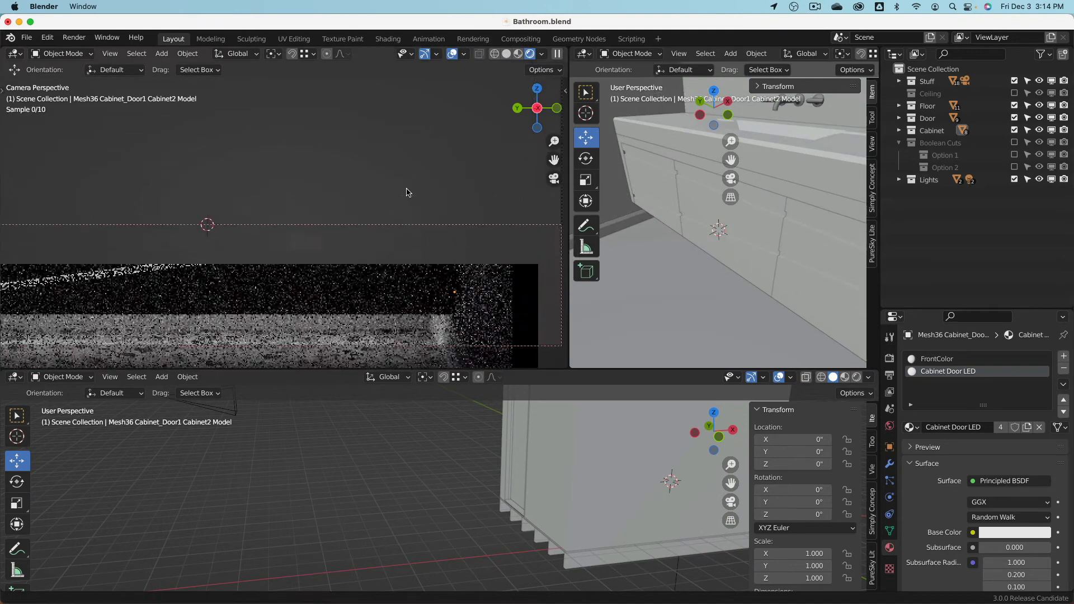
scroll(394, 172, "up", 1)
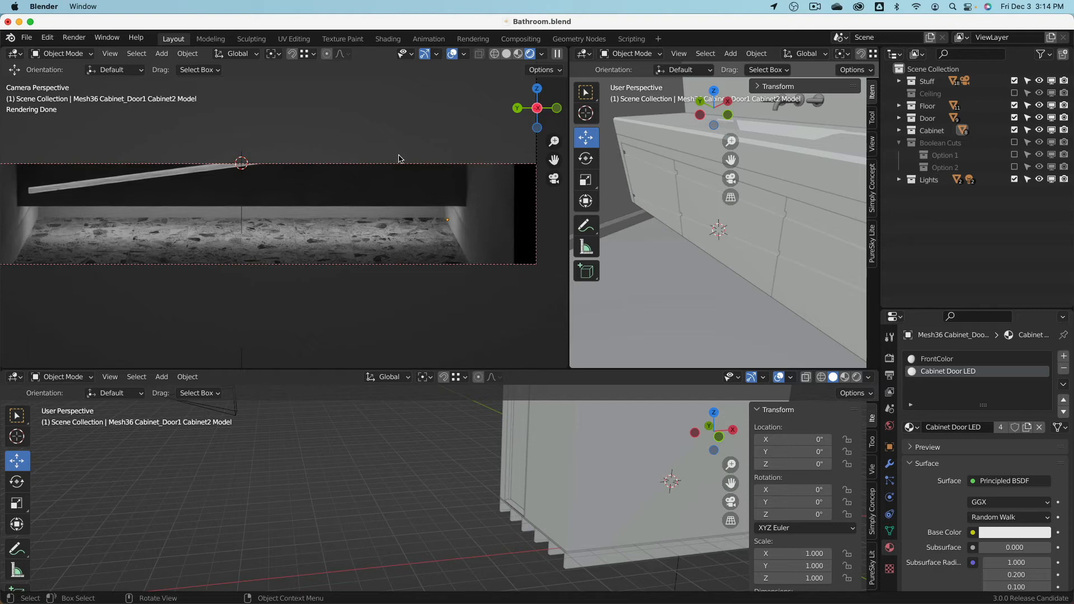
- Switch the lower area to the Shader Editor and display the floor tiles' Meadow_BigJpg material
left_click(15, 376)
left_click(61, 492)
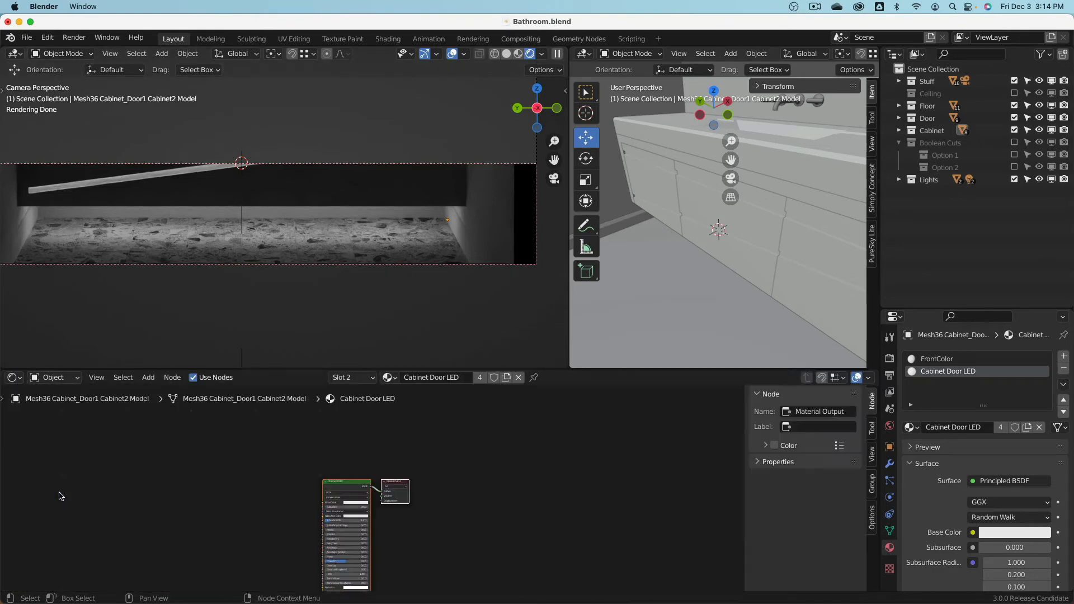
left_click(405, 493)
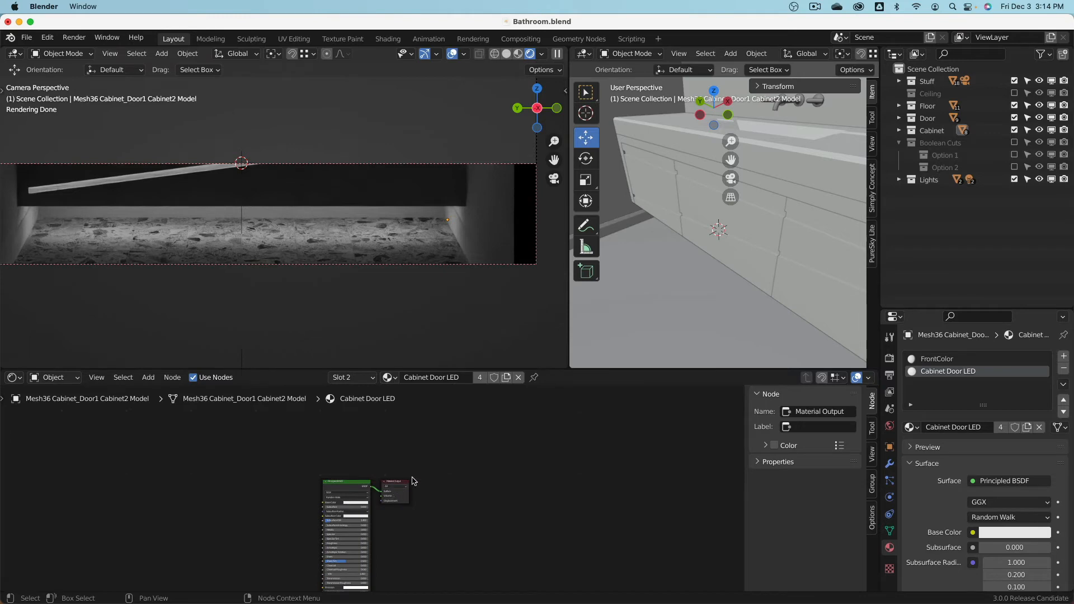
left_click(677, 291)
scroll(439, 451, "left", 5)
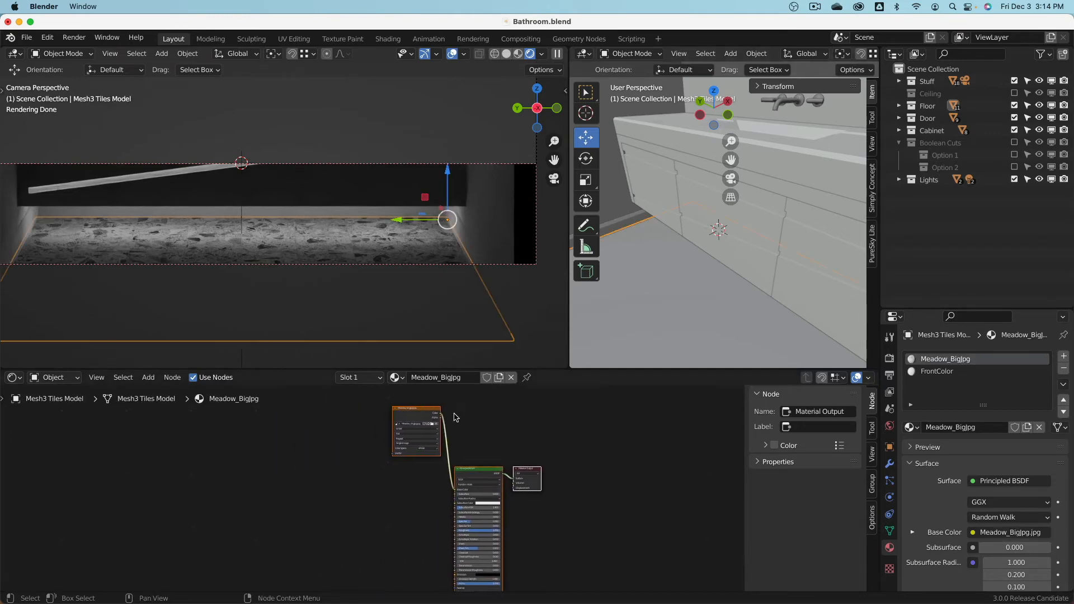
- Spread the floor material's image texture and Material Output nodes away from the Principled BSDF node
left_click_drag(417, 425, 348, 467)
left_click(432, 406)
scroll(441, 498, "up", 7)
left_click(625, 434)
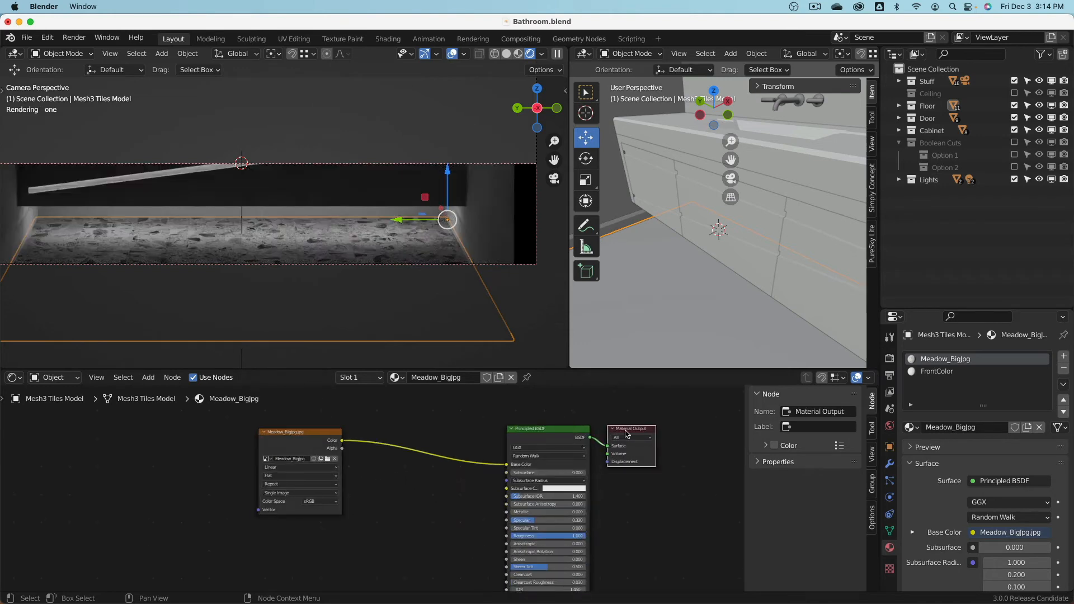
left_click_drag(627, 434, 686, 417)
scroll(471, 400, "down", 2)
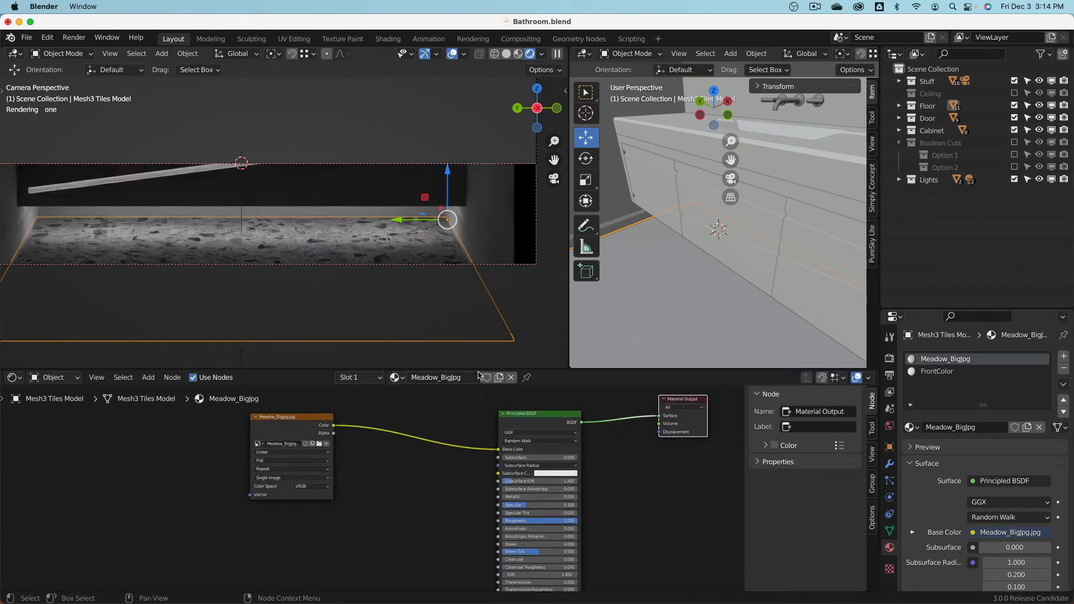
- Enlarge the Shader Editor, hide its sidebar, and rearrange the outer nodes to leave more room before the Principled BSDF
left_click_drag(479, 370, 414, 259)
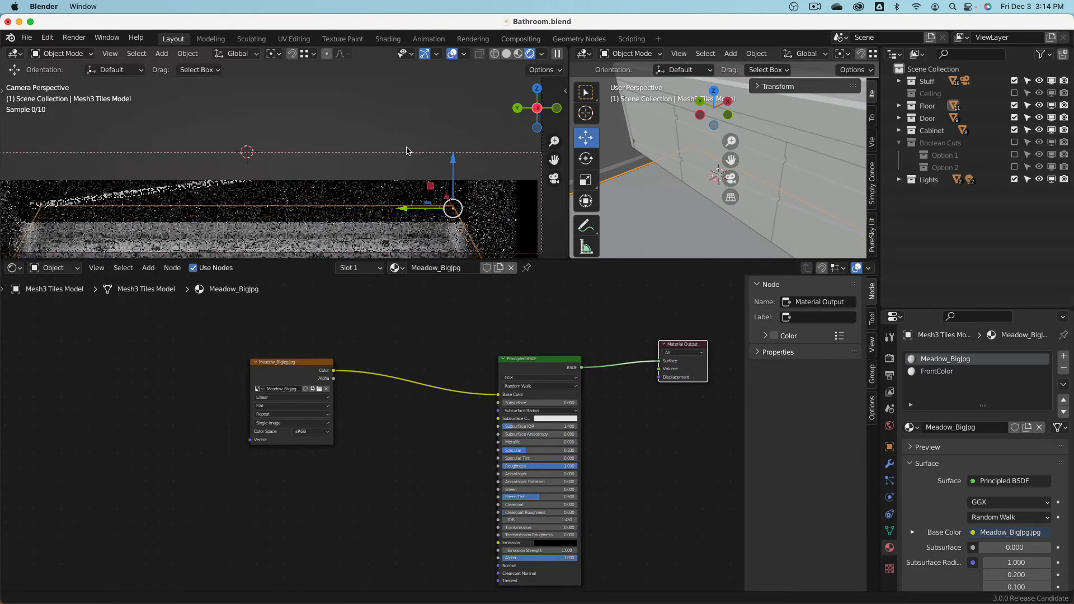
middle_click_drag(406, 148, 410, 110, "shift")
middle_click_drag(414, 351, 324, 340)
scroll(419, 355, "up", 5)
scroll(322, 339, "down", 2)
key("n")
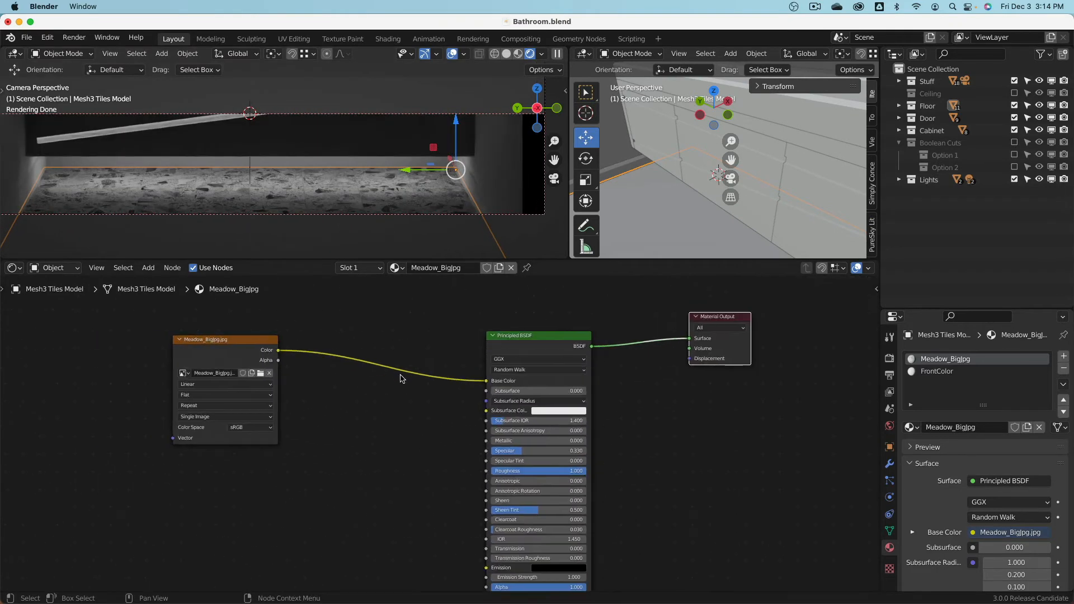
middle_click_drag(401, 379, 441, 361)
left_click_drag(750, 303, 698, 321)
left_click_drag(276, 323, 147, 331)
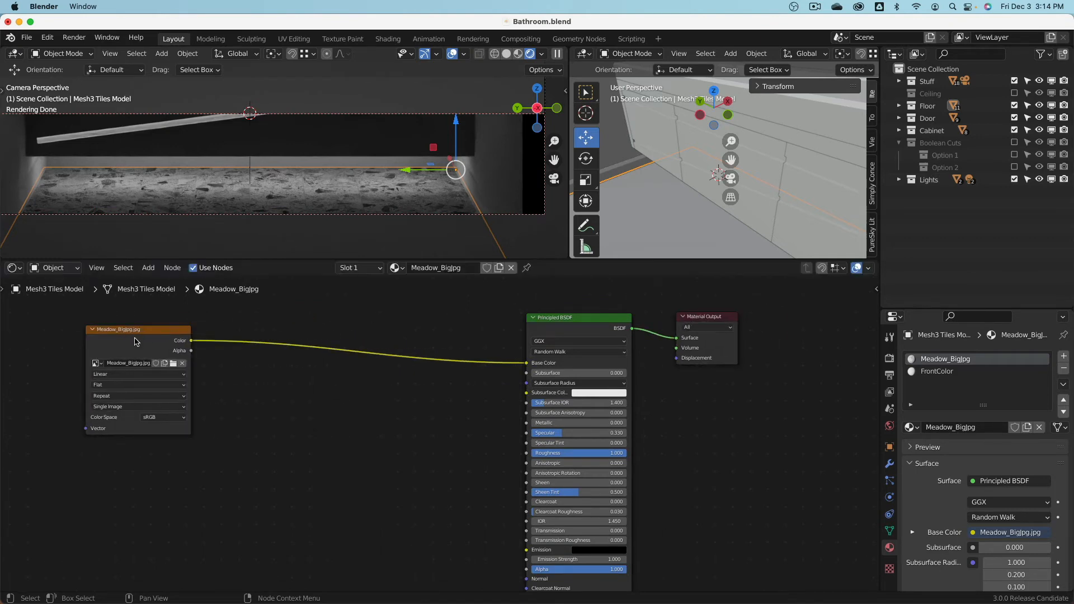
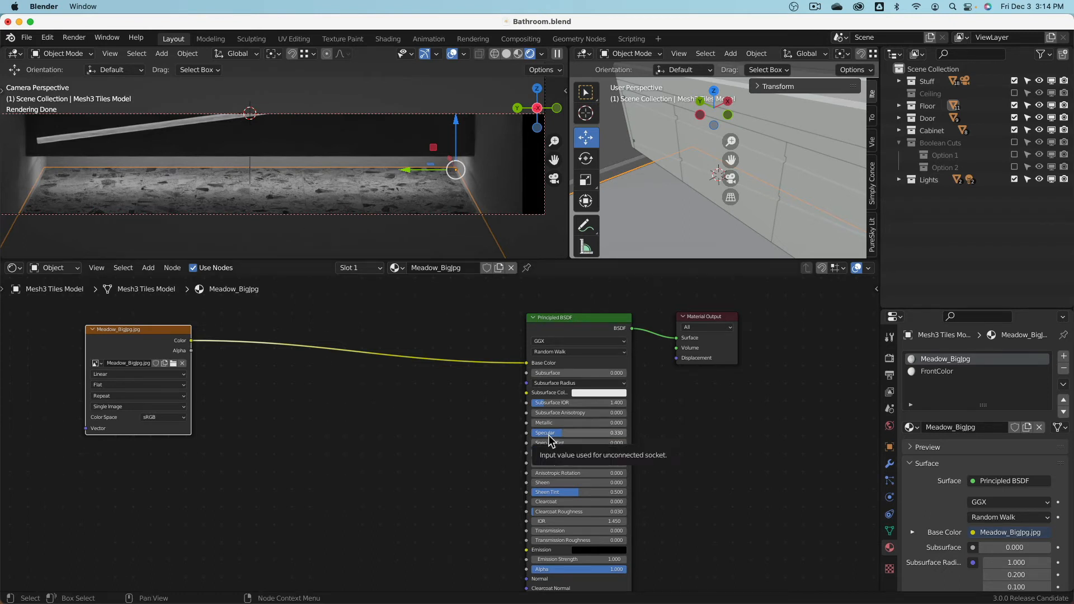
- Give the floor material Specular 1, Roughness 0 and a black Base Color, and rewire the image texture's Color from Base Color to Specular
left_click_drag(599, 459, 627, 433)
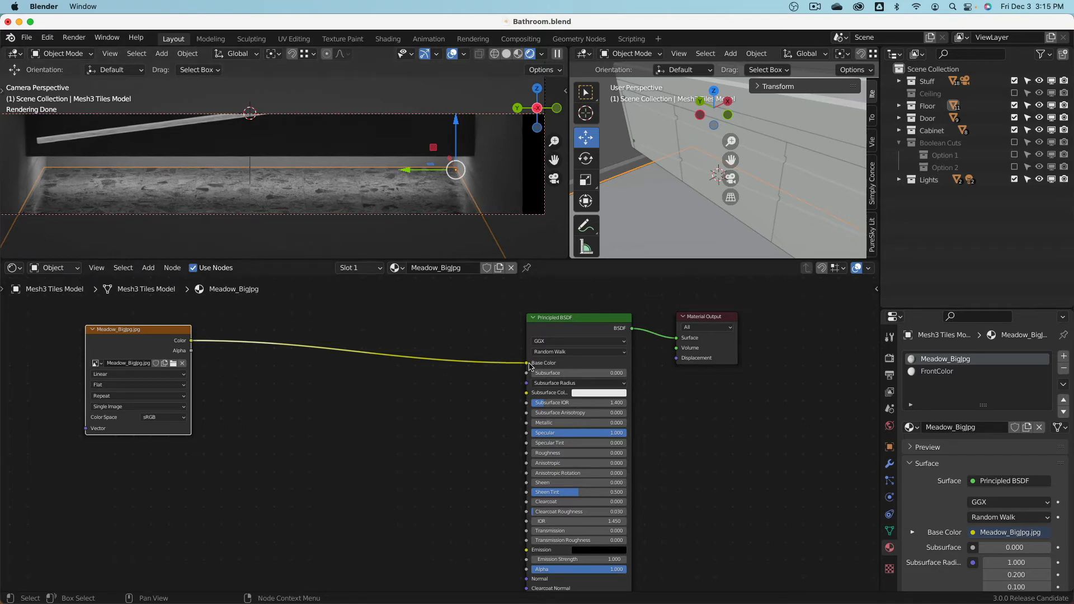
left_click_drag(531, 366, 490, 367)
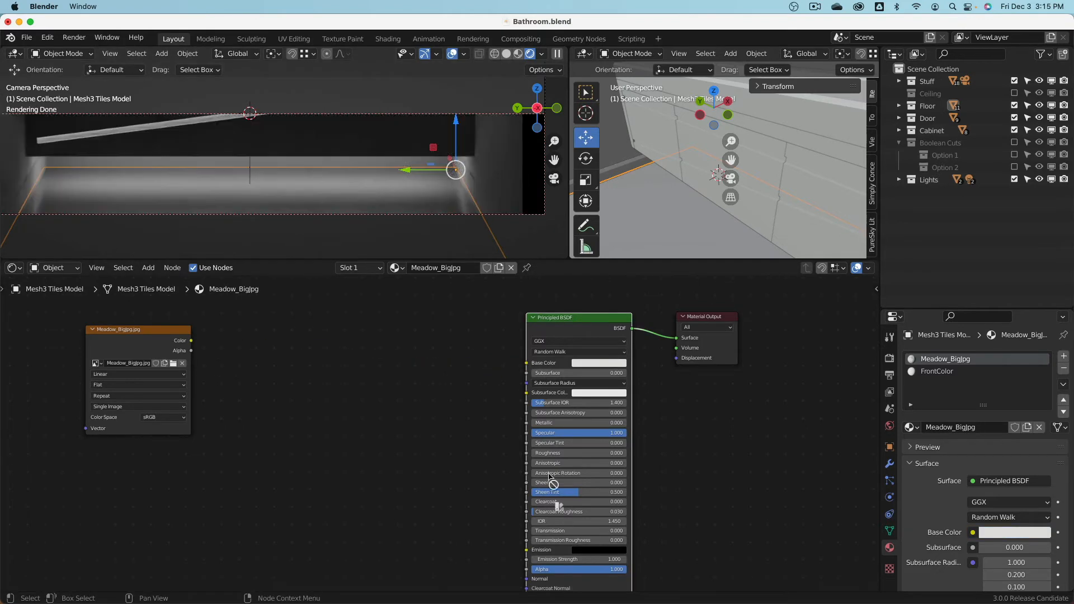
left_click_drag(549, 473, 582, 365)
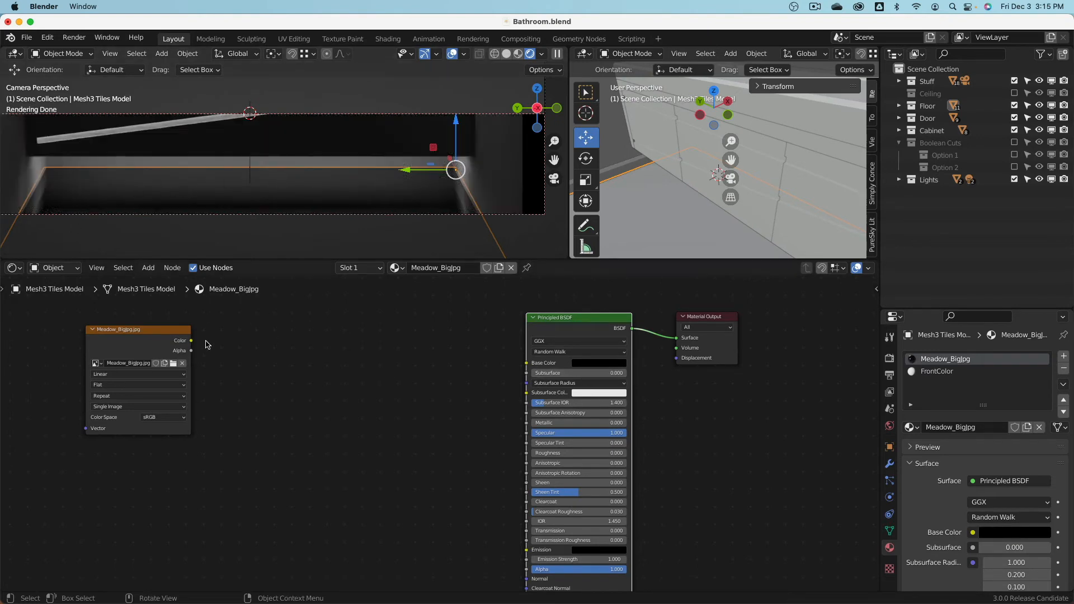
left_click_drag(192, 344, 526, 439)
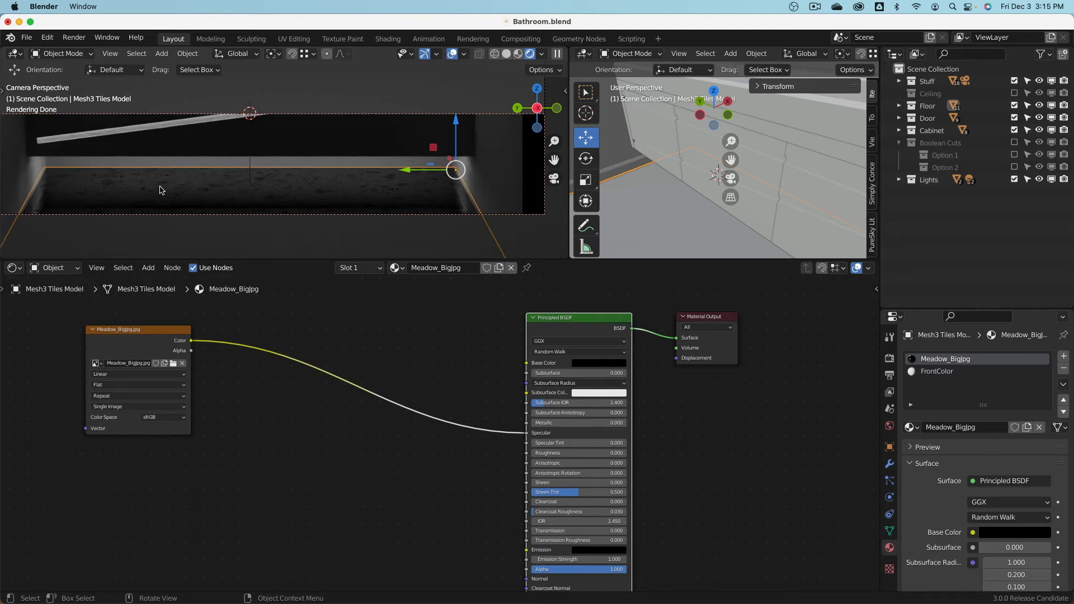
- Add a monkey mesh at the sink cabinet, scale it down, and lower it toward the floor
scroll(700, 187, "up", 3)
mouse_move(704, 188)
middle_mouse_down()
mouse_move(754, 193)
mouse_move(706, 186)
middle_mouse_up()
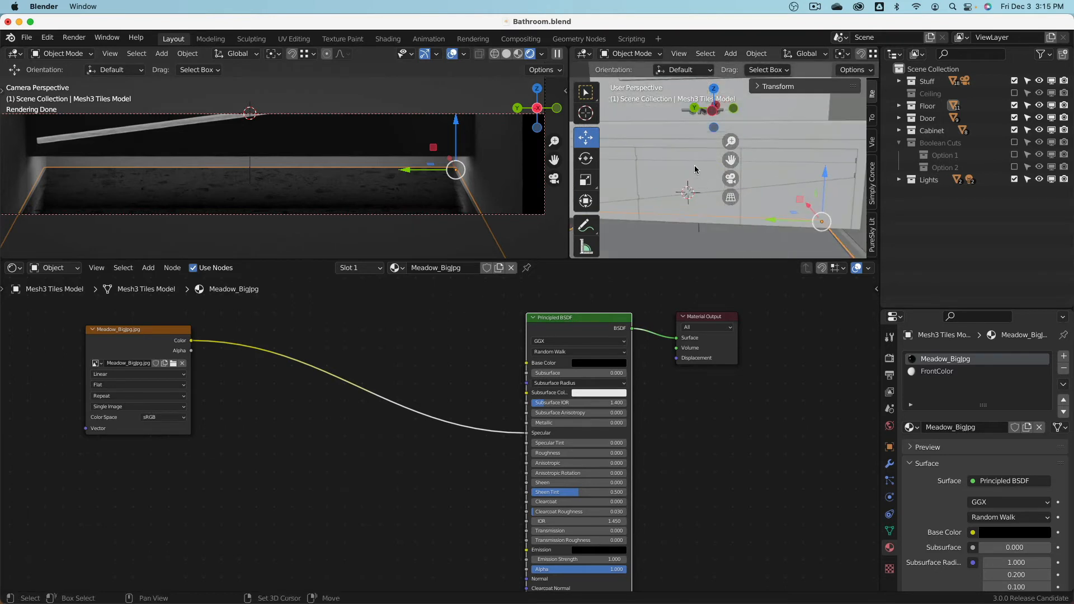
key("shift+a")
mouse_move(696, 169)
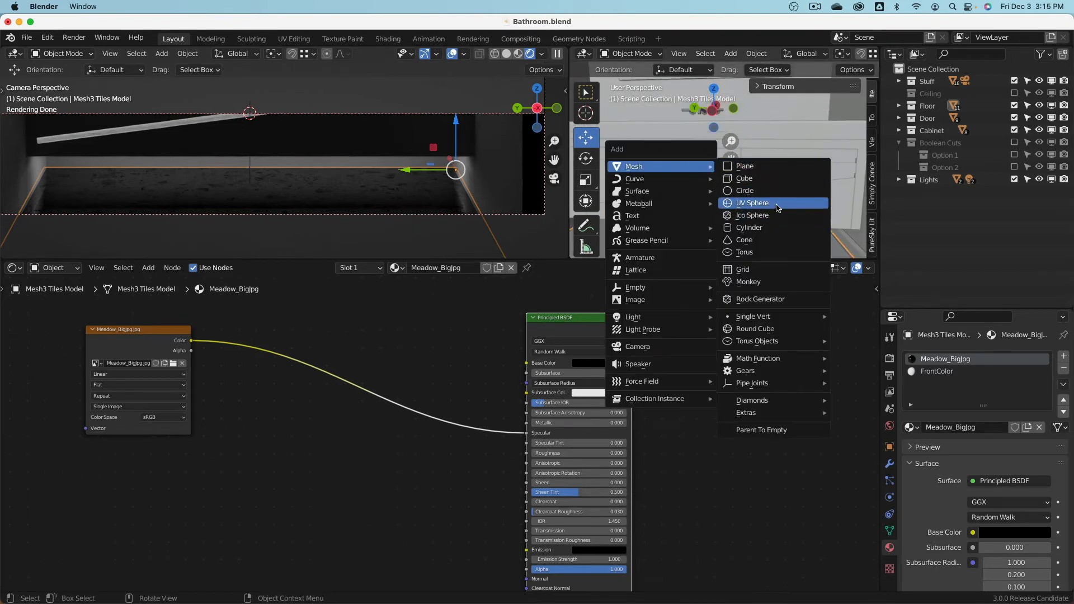
left_click(772, 282)
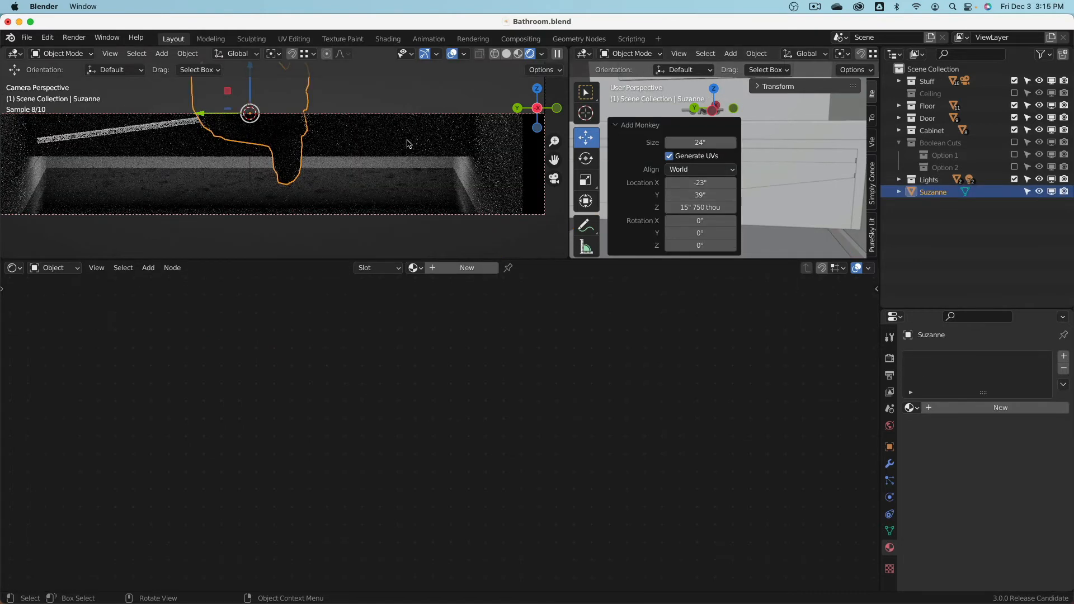
key("s")
left_click(323, 127)
left_click_drag(251, 83, 254, 139)
- Move the monkey about 13 inches along X out from under the cabinet, and lower it along Z closer to the floor
mouse_move(798, 243)
middle_mouse_down()
mouse_move(684, 208)
mouse_move(756, 232)
mouse_move(750, 154)
mouse_move(773, 142)
middle_mouse_up()
key("shift+z")
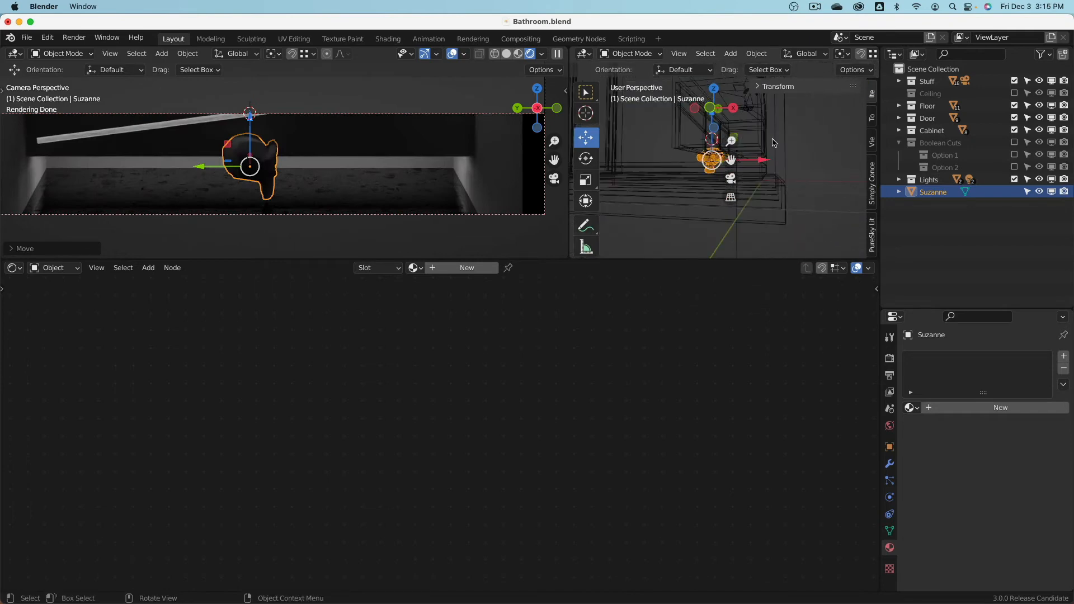
left_click_drag(766, 161, 803, 162)
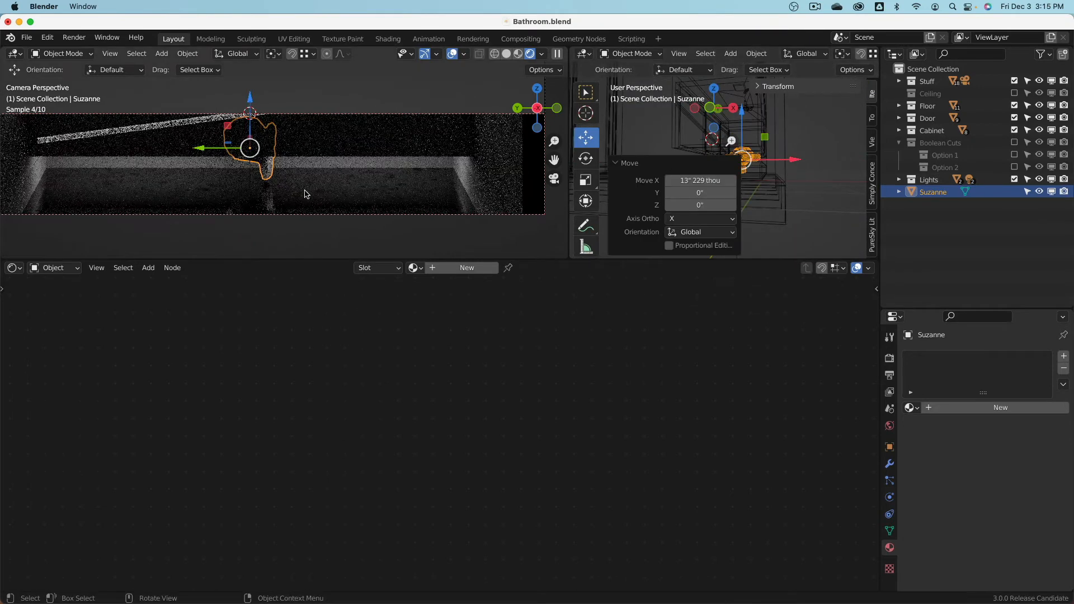
key("g")
key("z")
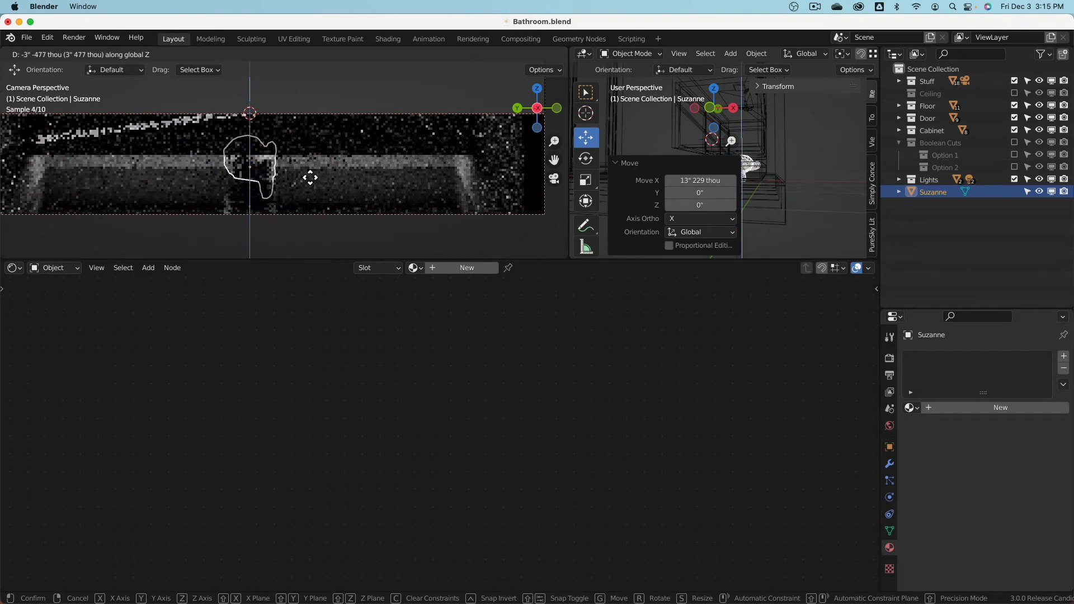
left_click(343, 166)
- Rotate the monkey about 92 degrees around global Z to face the camera, and select the floor tiles
key("r")
key("z")
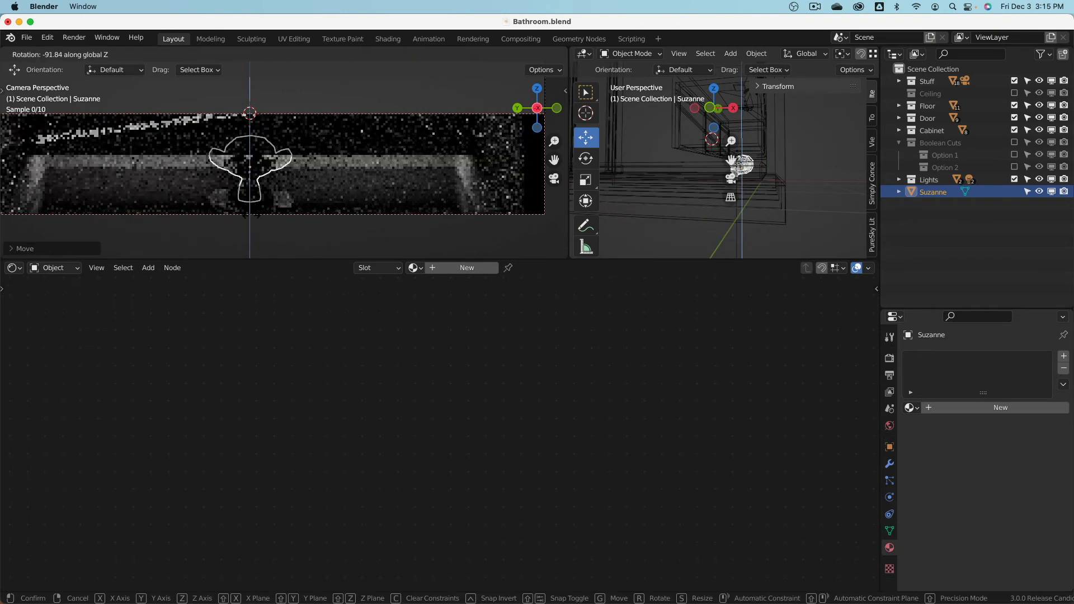
left_click(251, 220)
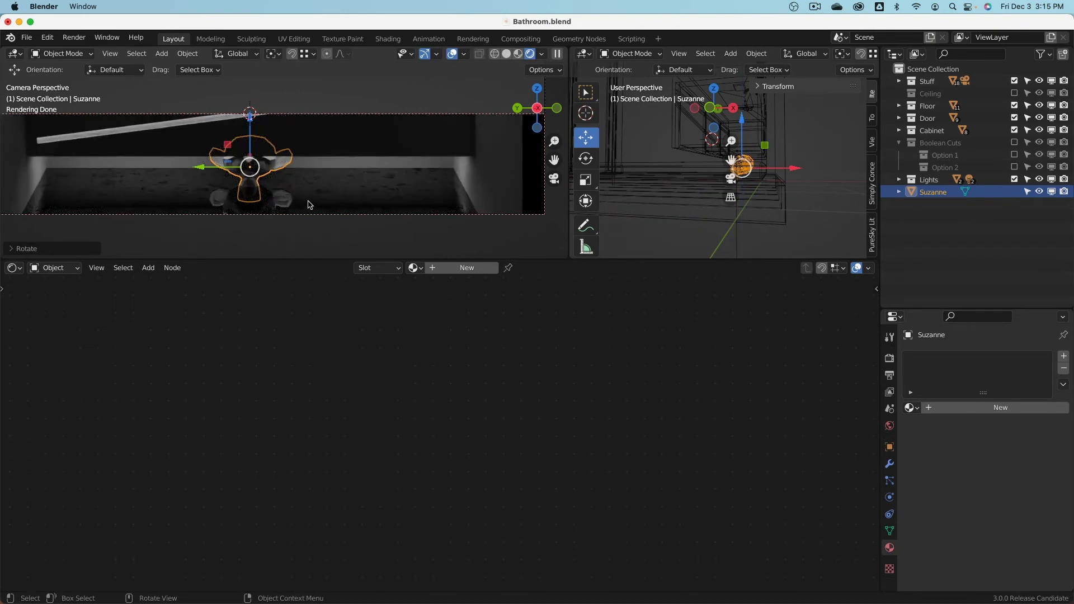
left_click(311, 209)
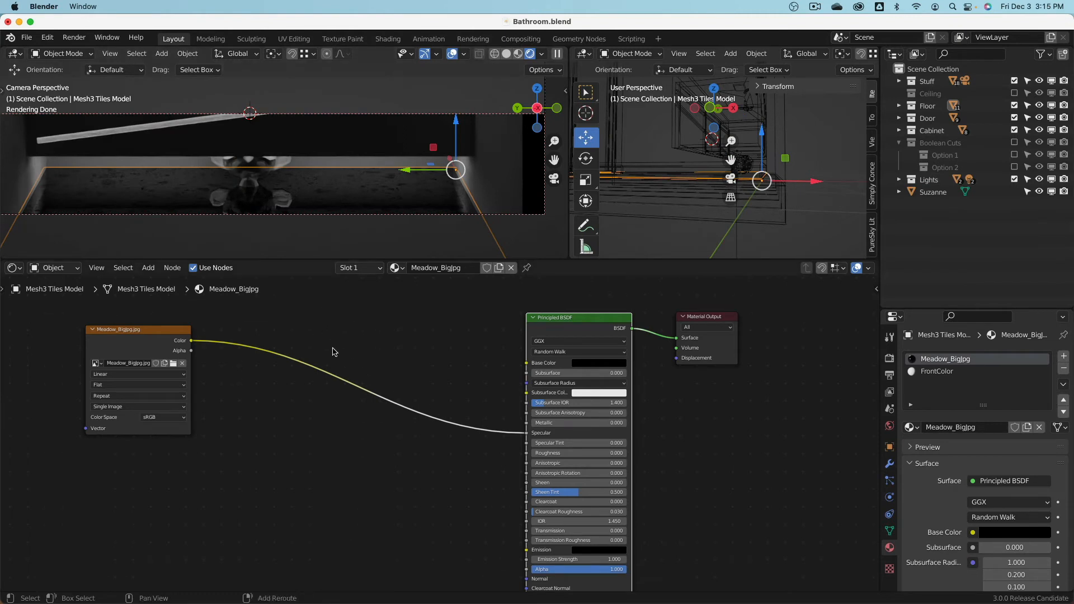
- Try an Invert node between the floor's image texture and the Specular input, and delete it again
key("shift+a")
mouse_move(287, 417)
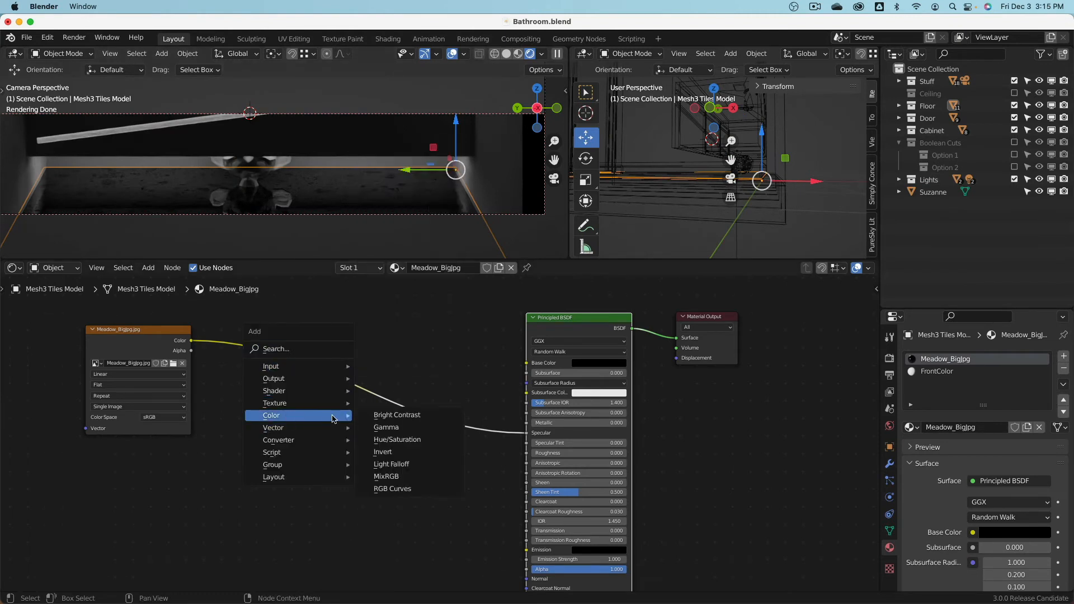
left_click(392, 449)
left_click(325, 365)
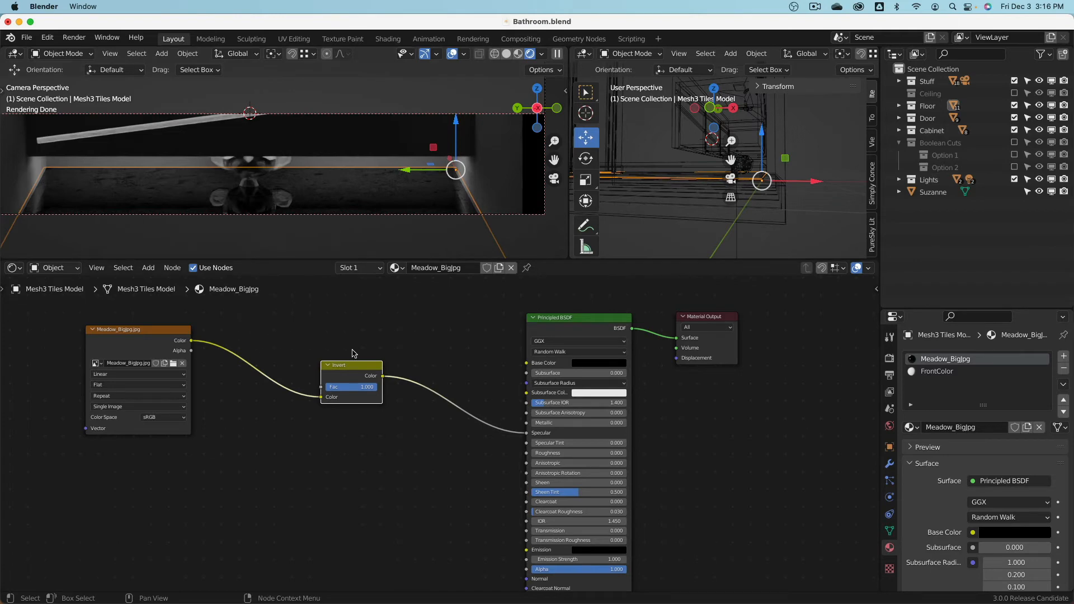
key("x")
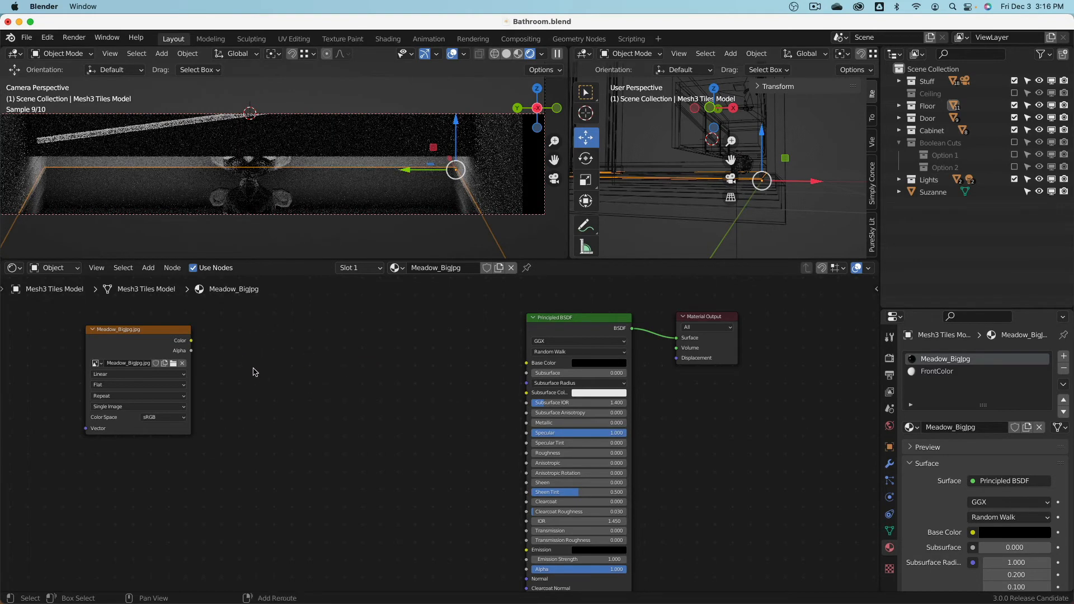
- Add a ColorRamp node between the image texture's Color and the Base Color input, and set Specular to 0
key("shift+a")
mouse_move(255, 374)
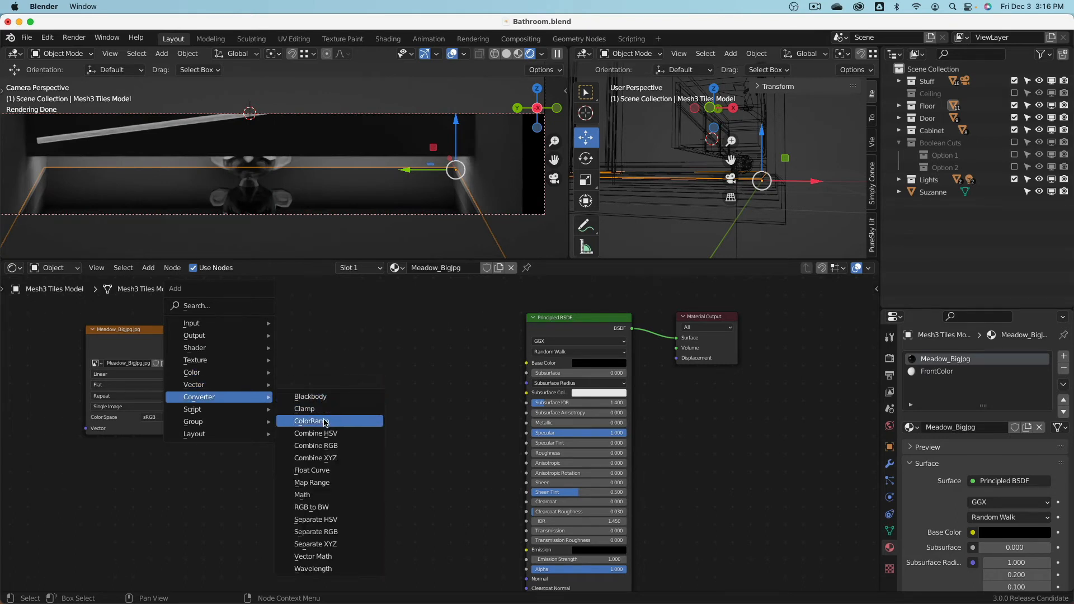
left_click(332, 421)
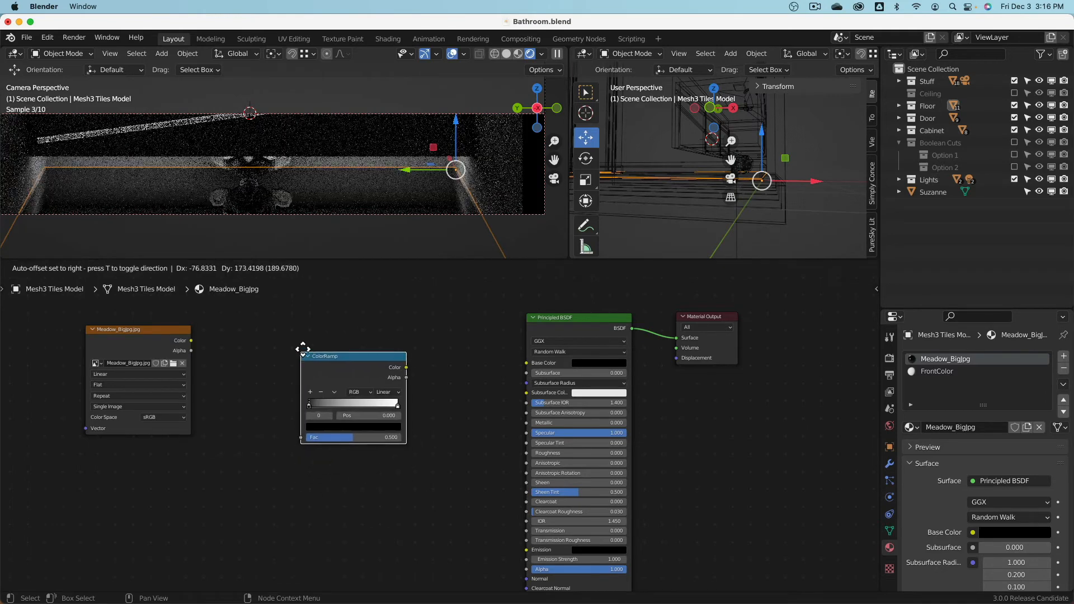
left_click(305, 345)
left_click_drag(191, 340, 327, 424)
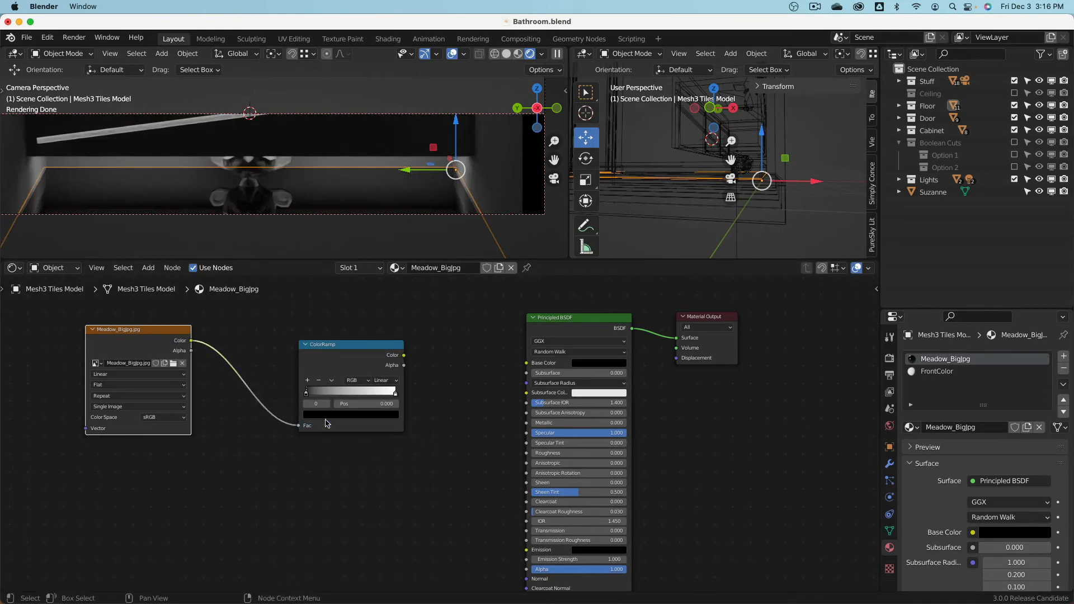
key("BackSpace")
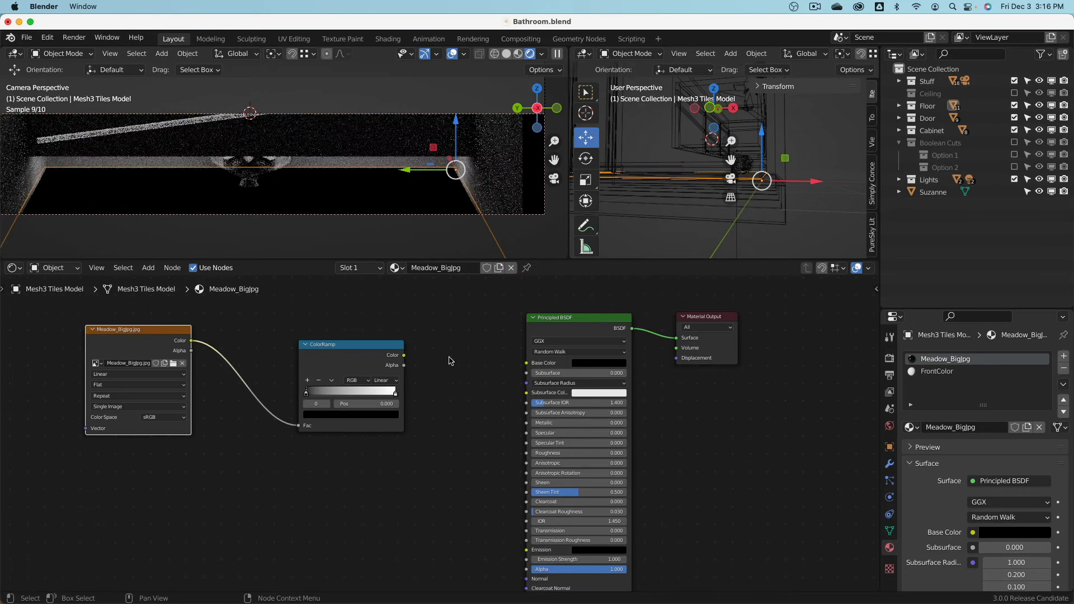
left_click_drag(404, 356, 526, 363)
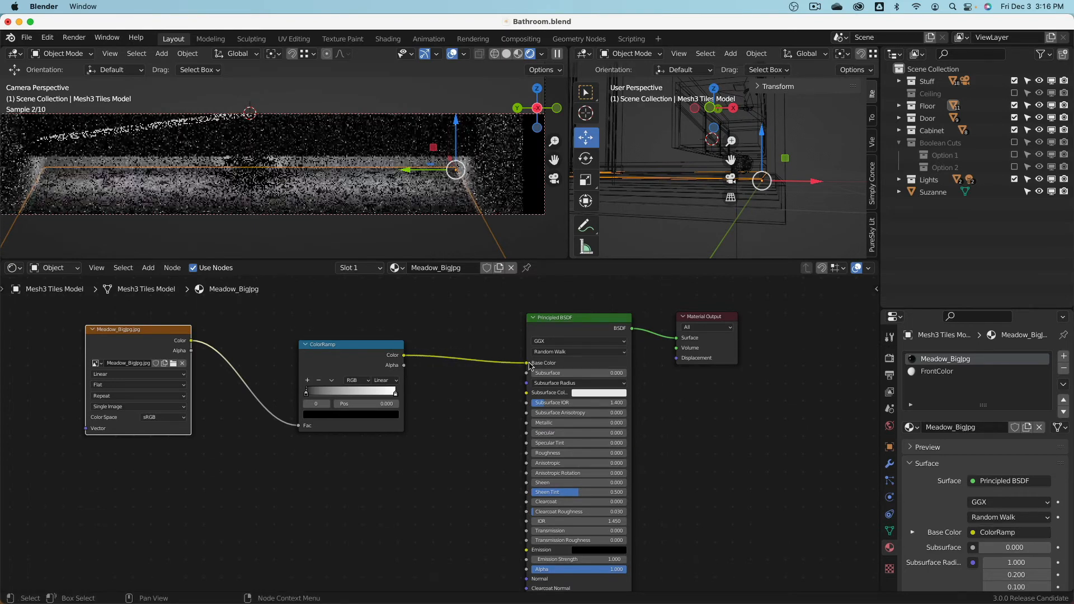
- Bring the ColorRamp's black and white stops close together near the middle, with the white stop at 0.465
left_click_drag(393, 395, 354, 396)
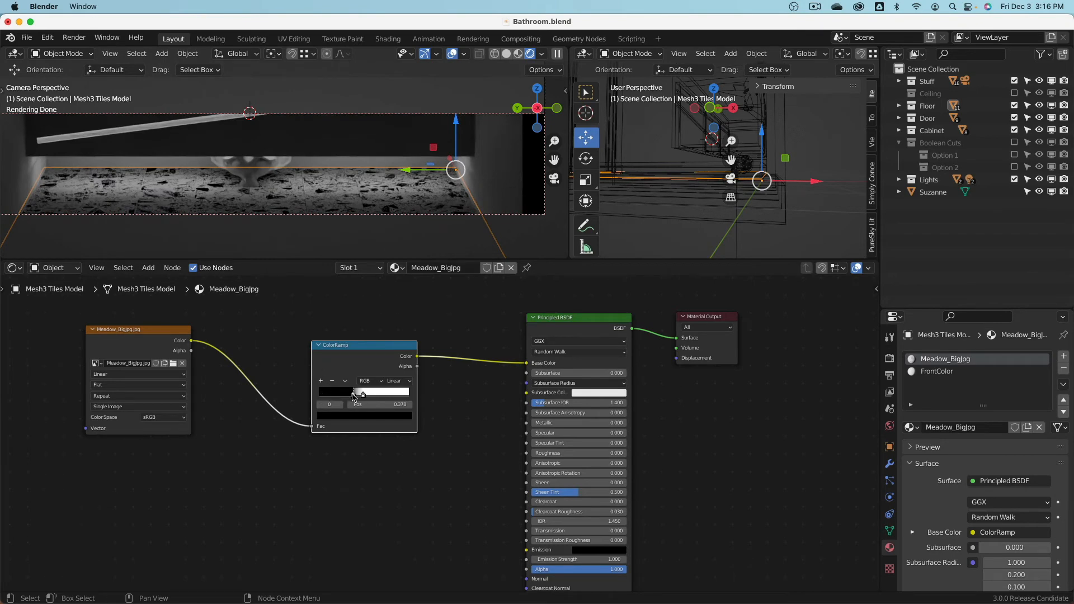
left_click_drag(353, 397, 357, 397)
left_click(363, 396)
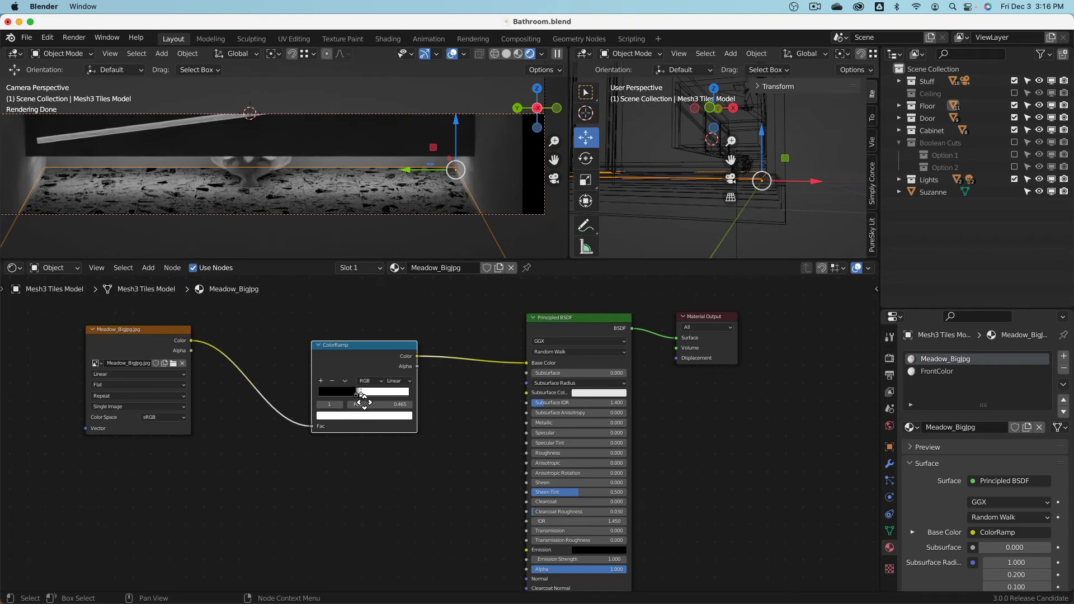
left_click_drag(362, 402, 358, 402)
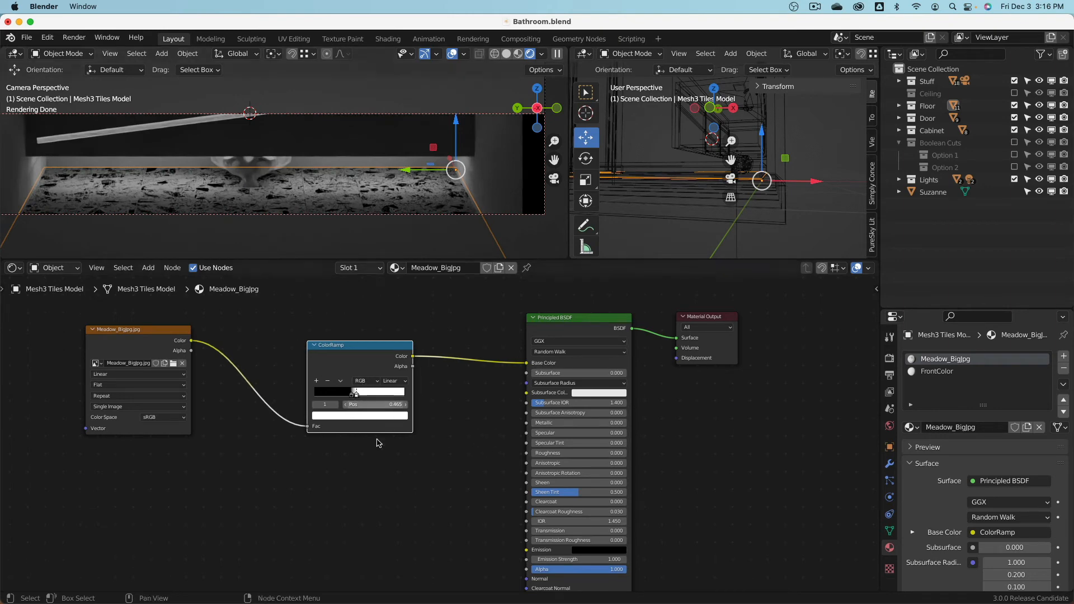
- Move the ColorRamp's output link from Base Color to Specular, and insert an Invert node on that link
left_click_drag(527, 367, 527, 433)
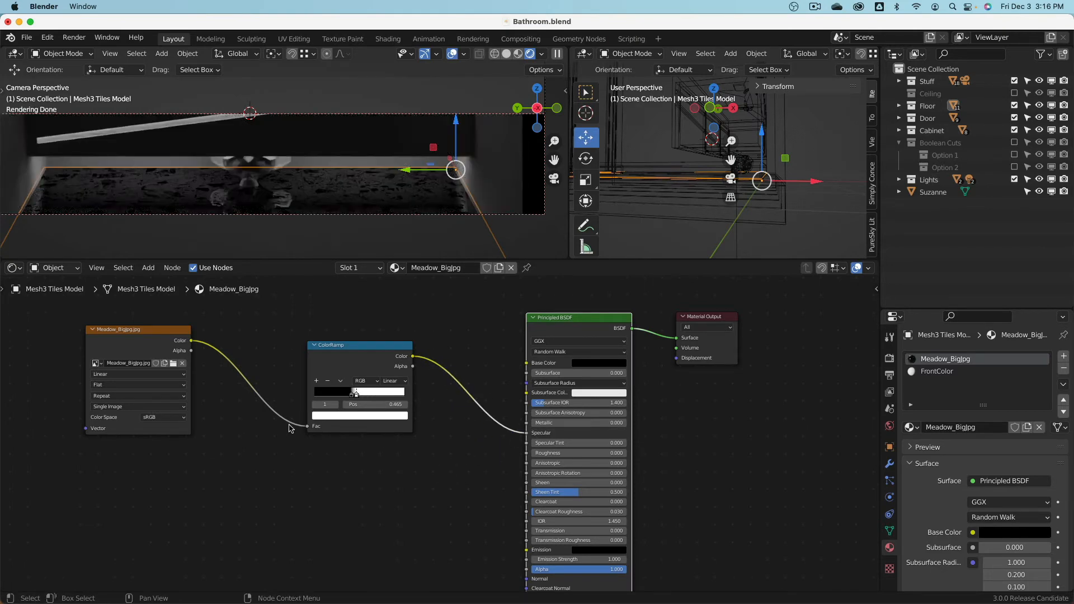
key("shift+a")
mouse_move(191, 305)
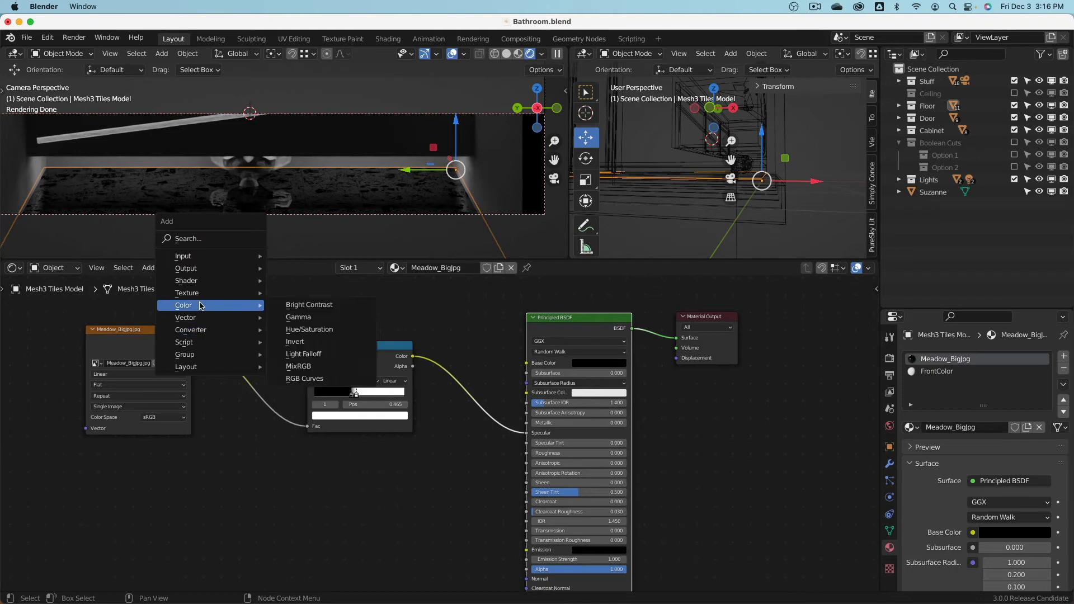
left_click(302, 341)
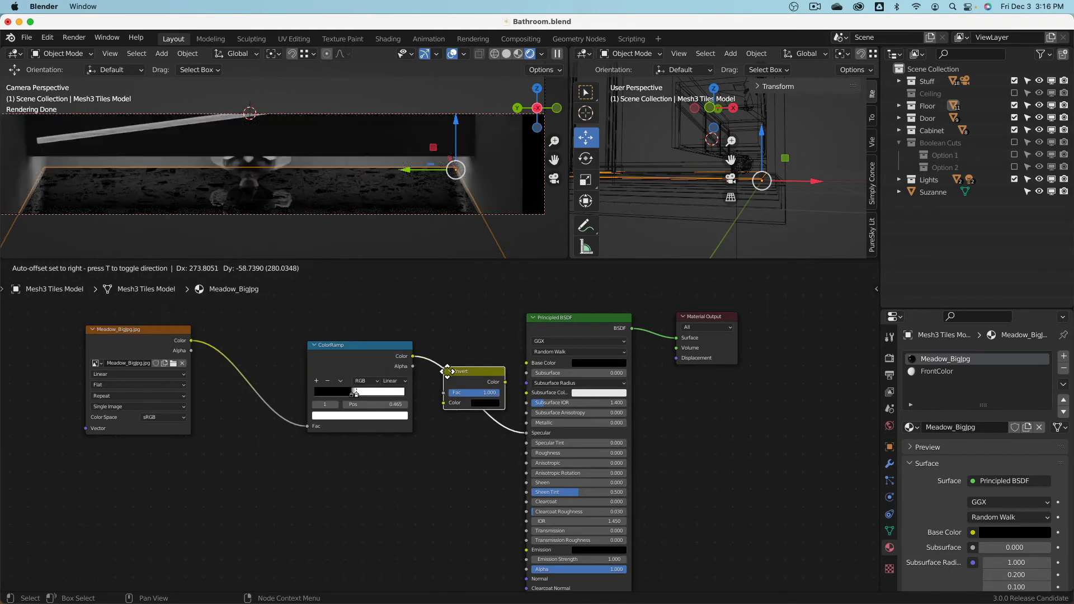
left_click(448, 372)
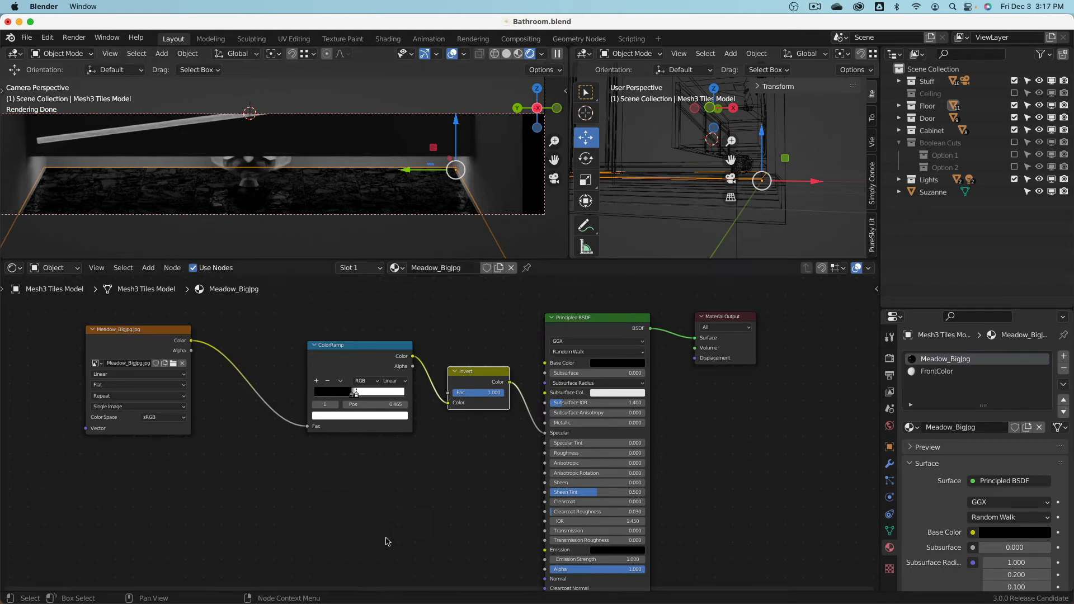
- Adjust the ColorRamp's contrast with the black stop at 0.444 and the white stop at 0.560
mouse_move(356, 395)
left_mouse_down()
mouse_move(395, 397)
mouse_move(315, 395)
mouse_move(355, 396)
left_mouse_up()
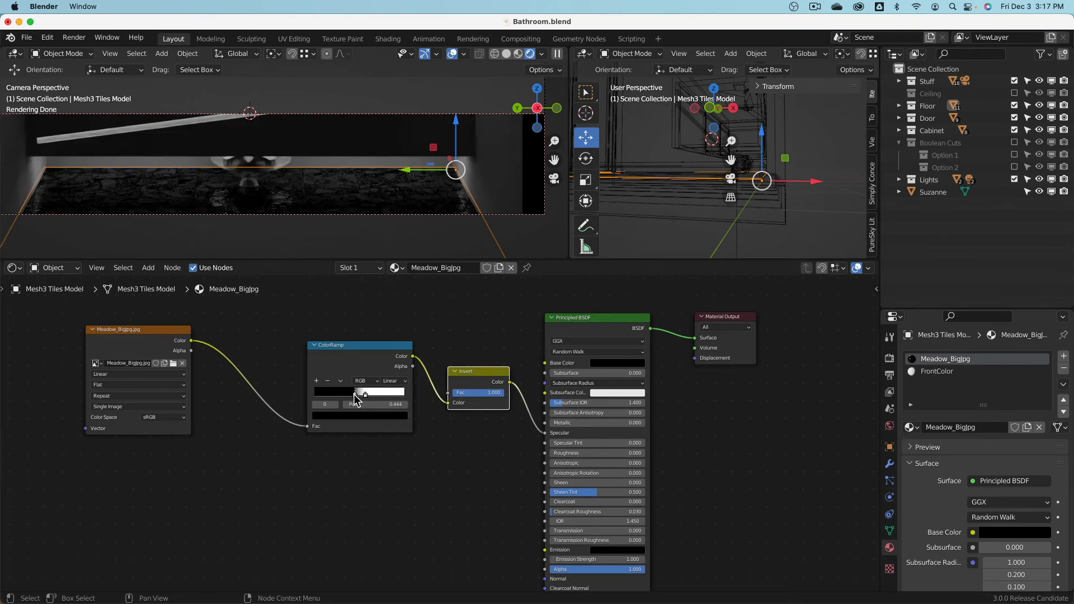
left_click(366, 396)
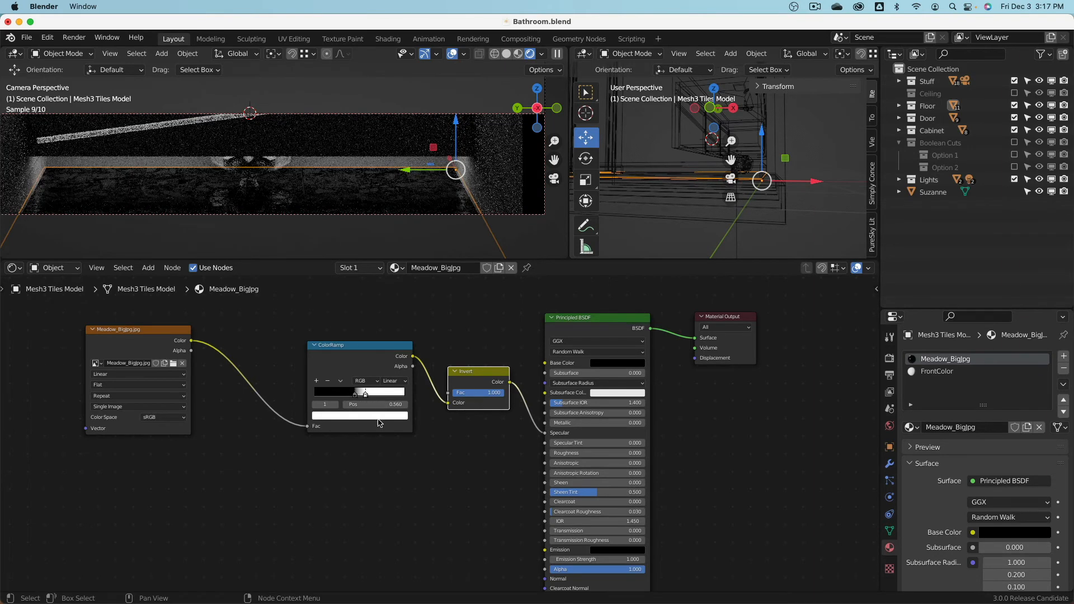
left_click(381, 416)
left_click_drag(389, 342, 389, 290)
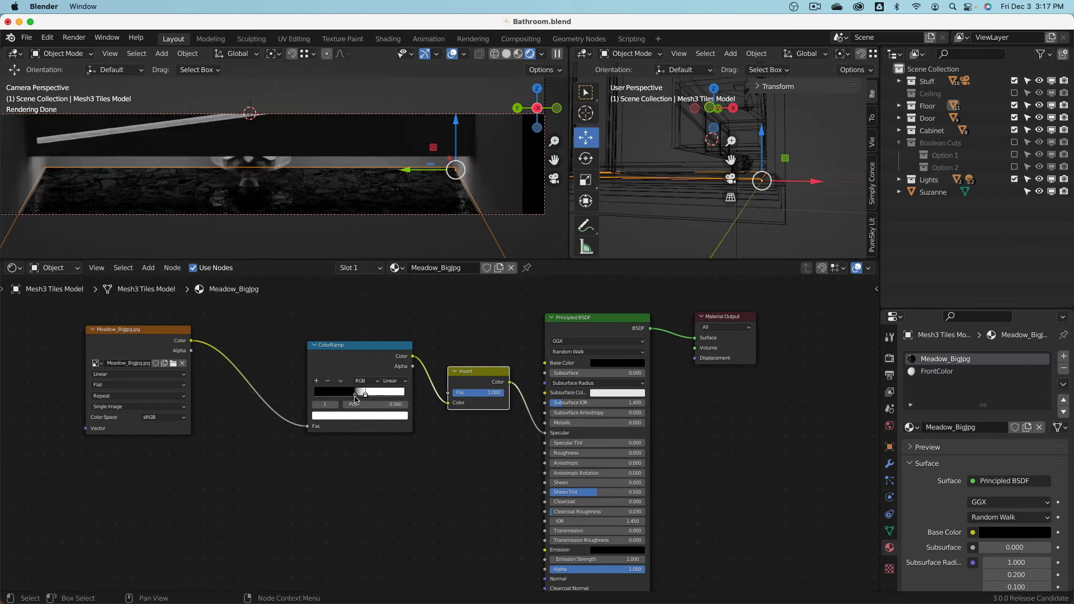
- Try white and black for the ColorRamp's dark stop, settle on a mid grey, and move the white stop to 0.515
left_click(355, 395)
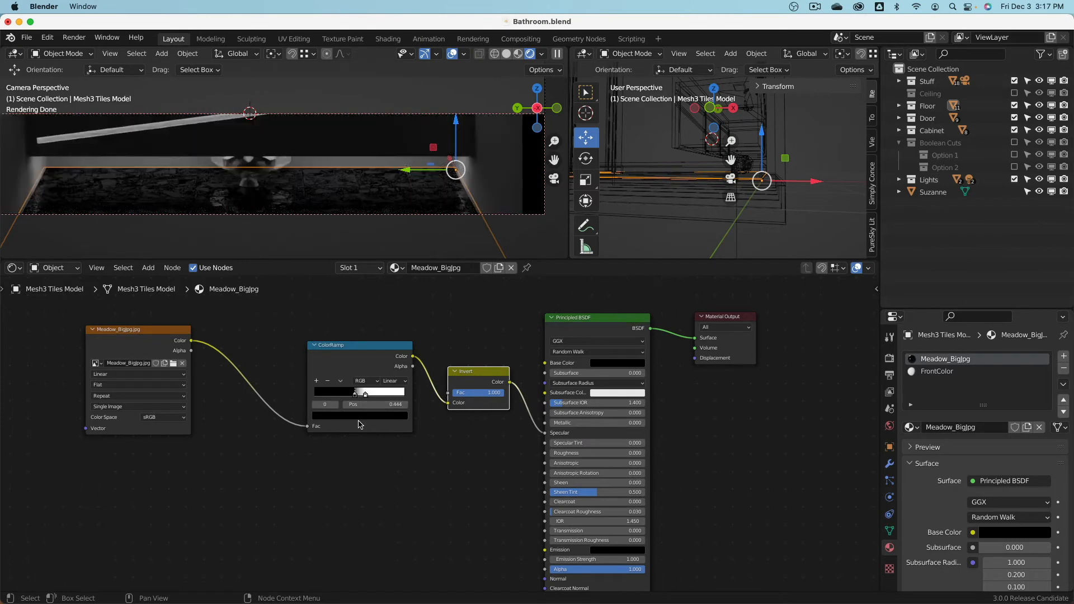
left_click(362, 417)
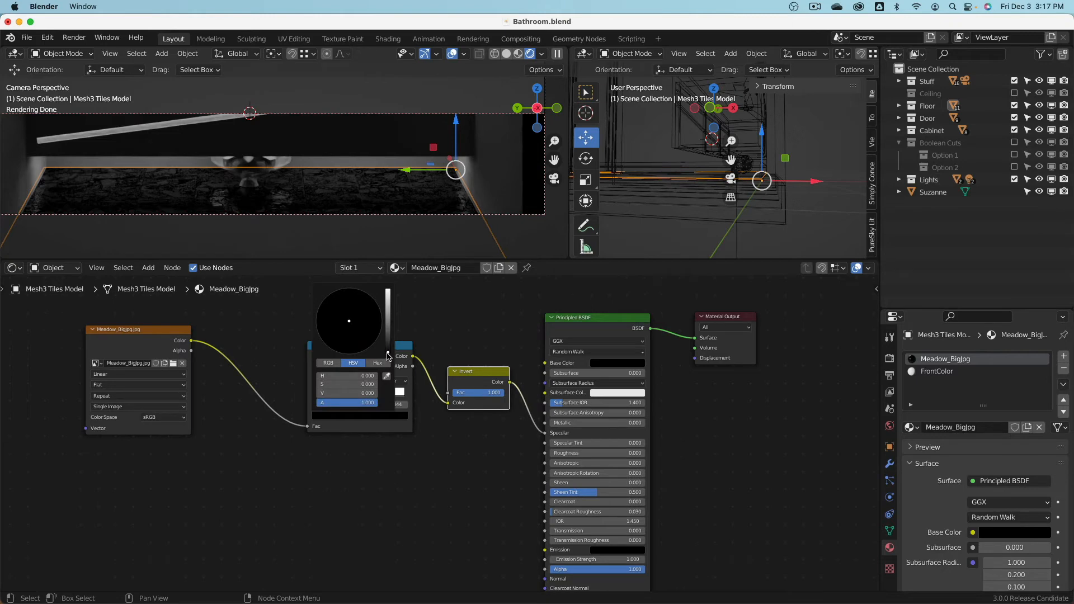
left_click_drag(386, 348, 390, 298)
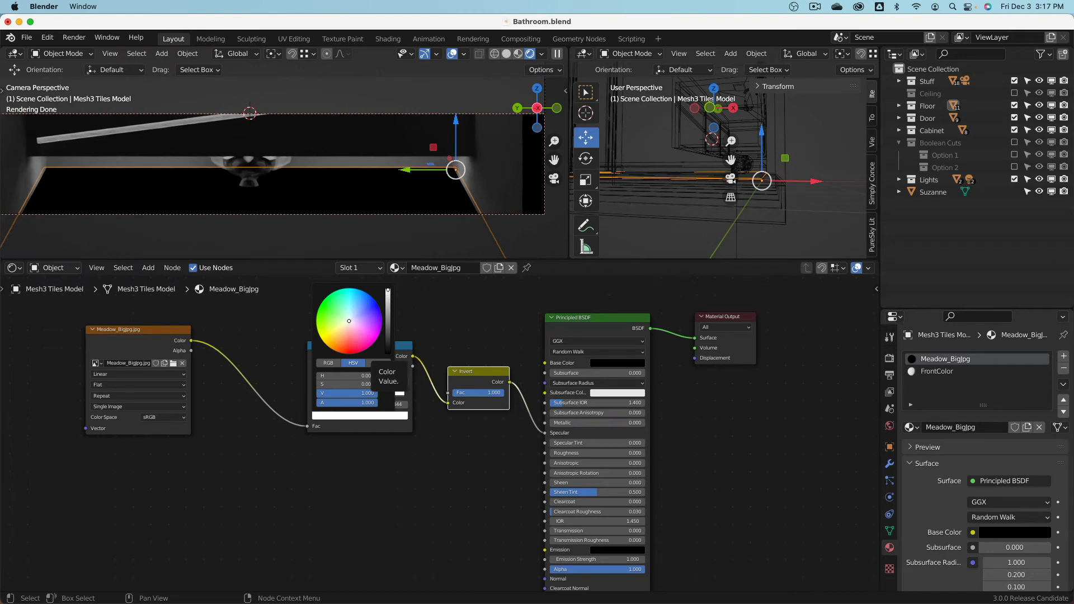
left_click_drag(390, 298, 390, 324)
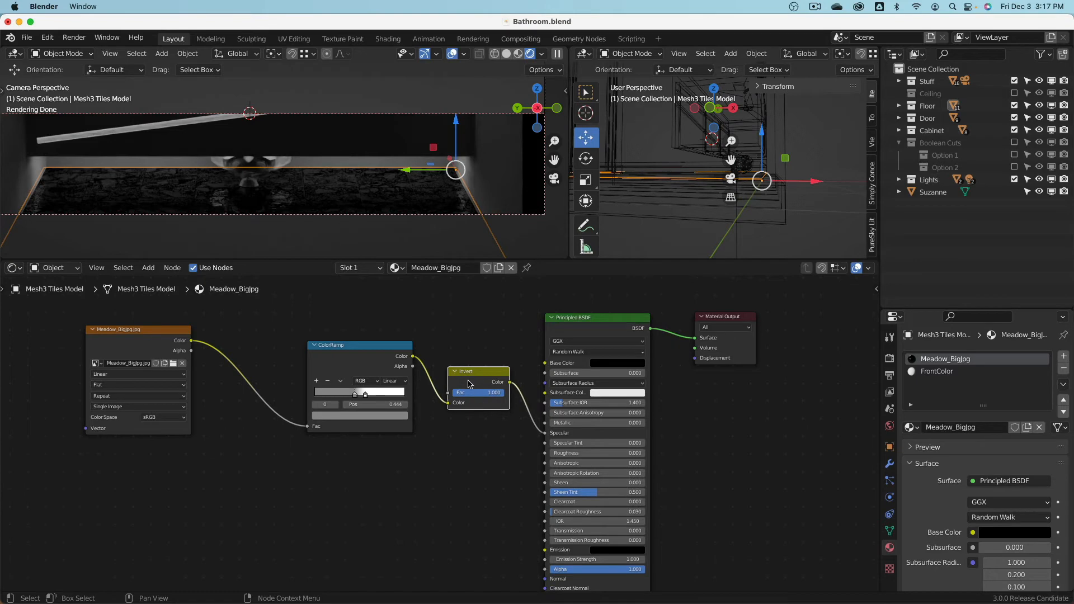
left_click(373, 419)
left_click_drag(390, 330, 389, 354)
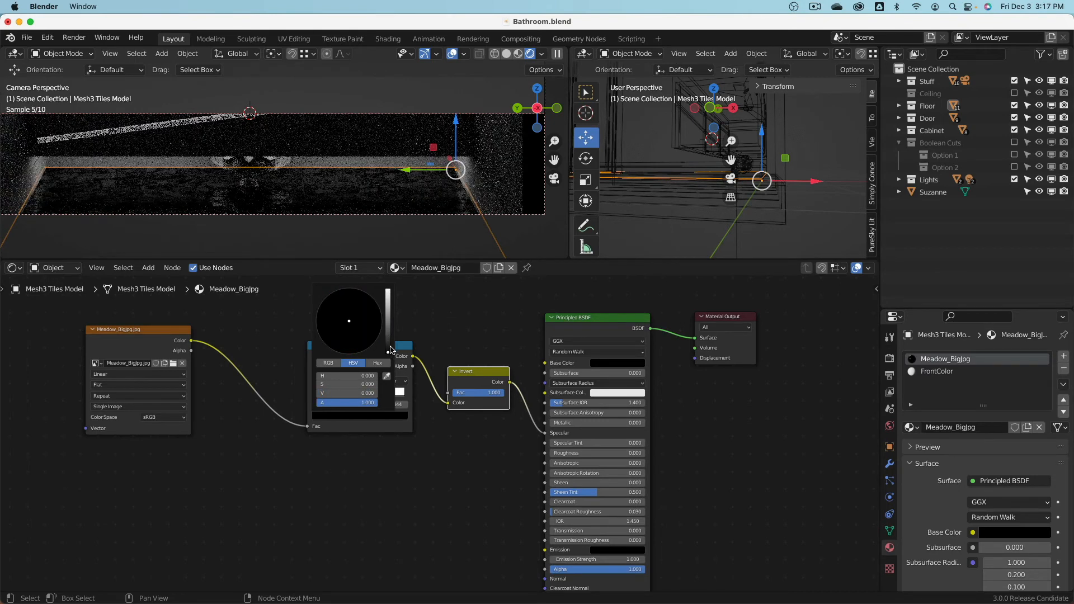
left_click(379, 416)
left_click_drag(388, 347, 388, 325)
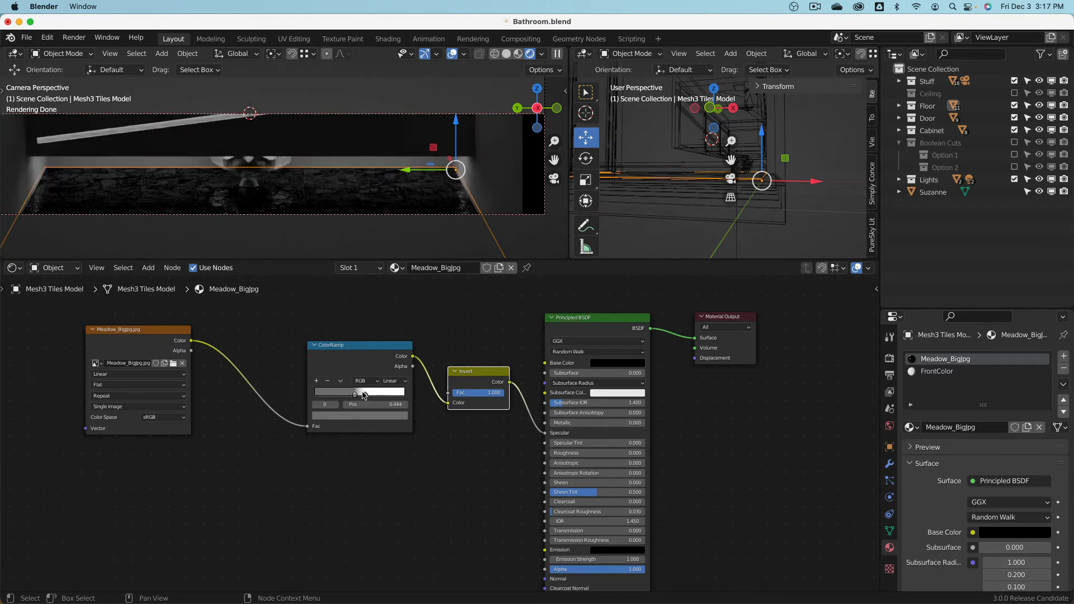
left_click_drag(365, 394, 360, 395)
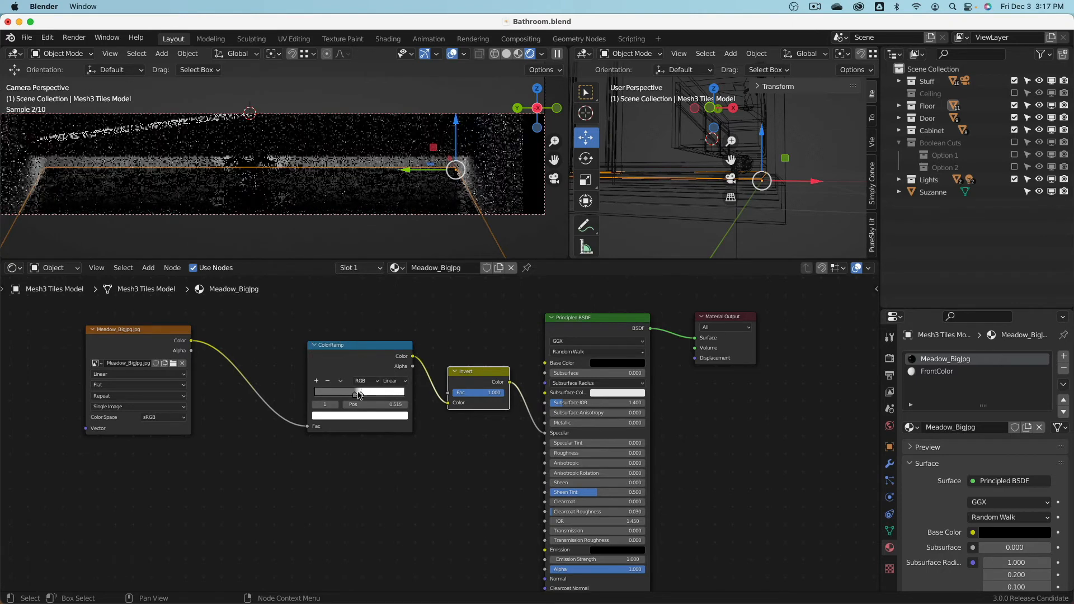
- Delete the monkey test object from the scene
left_click(250, 165)
key("x")
left_click(249, 164)
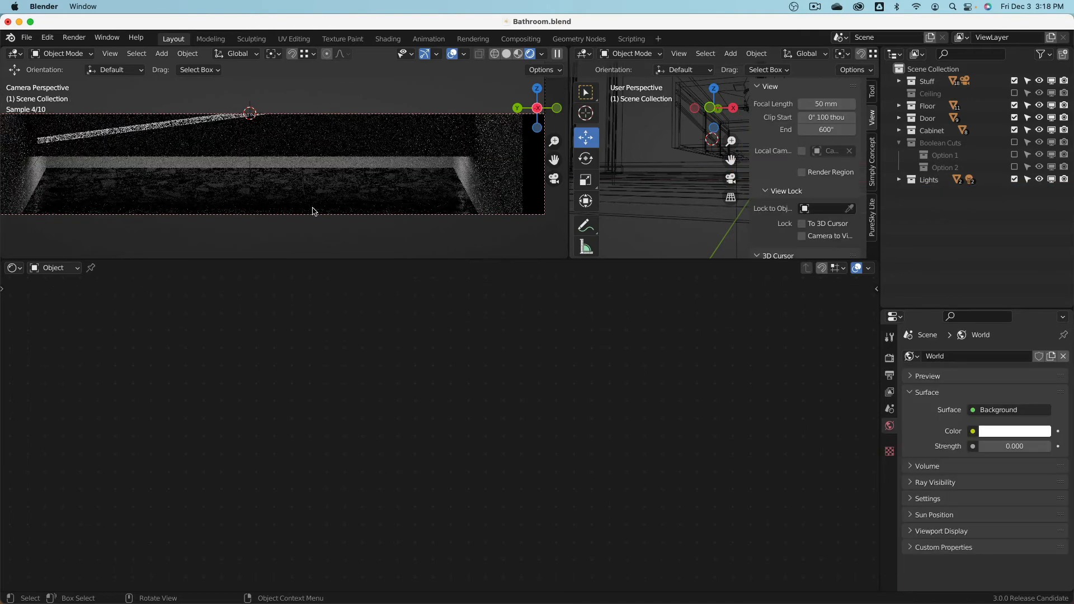
- Select the floor tiles again, and move the ColorRamp and Invert nodes down to clear space between the image texture and Principled BSDF
left_click(354, 191)
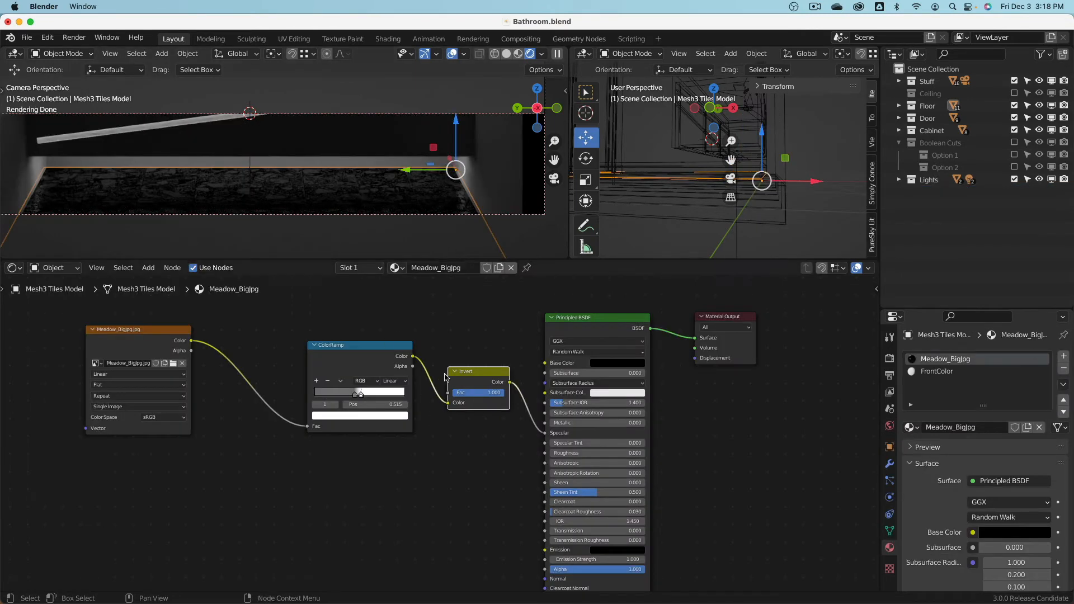
left_click_drag(369, 356, 300, 443)
left_click_drag(480, 376, 444, 469)
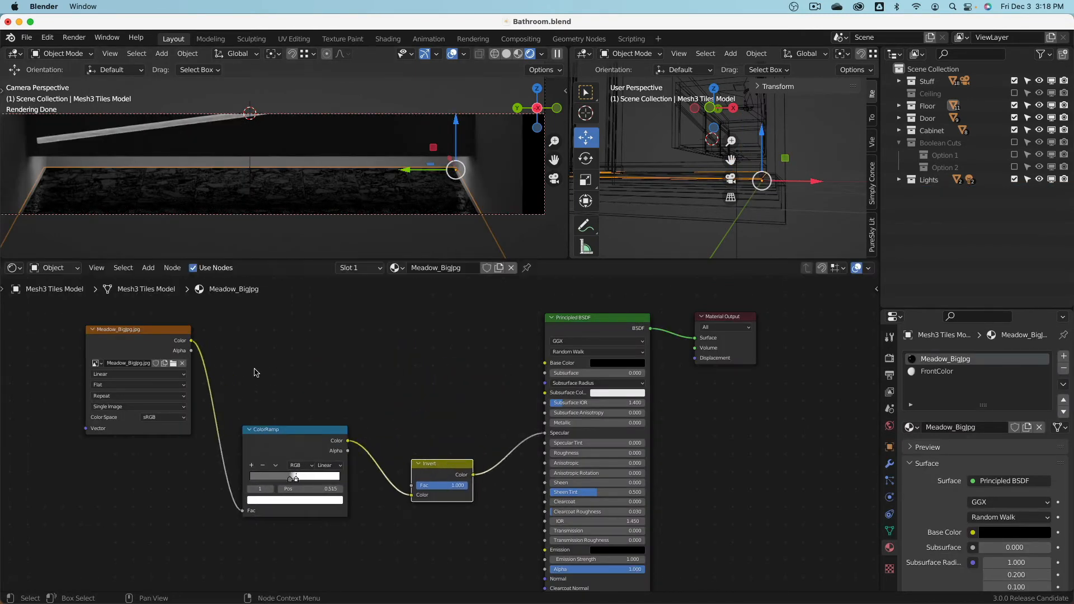
- Connect the image texture's Color to Base Color, unlinking it once to compare the floor with a black base
left_click_drag(191, 341, 546, 363)
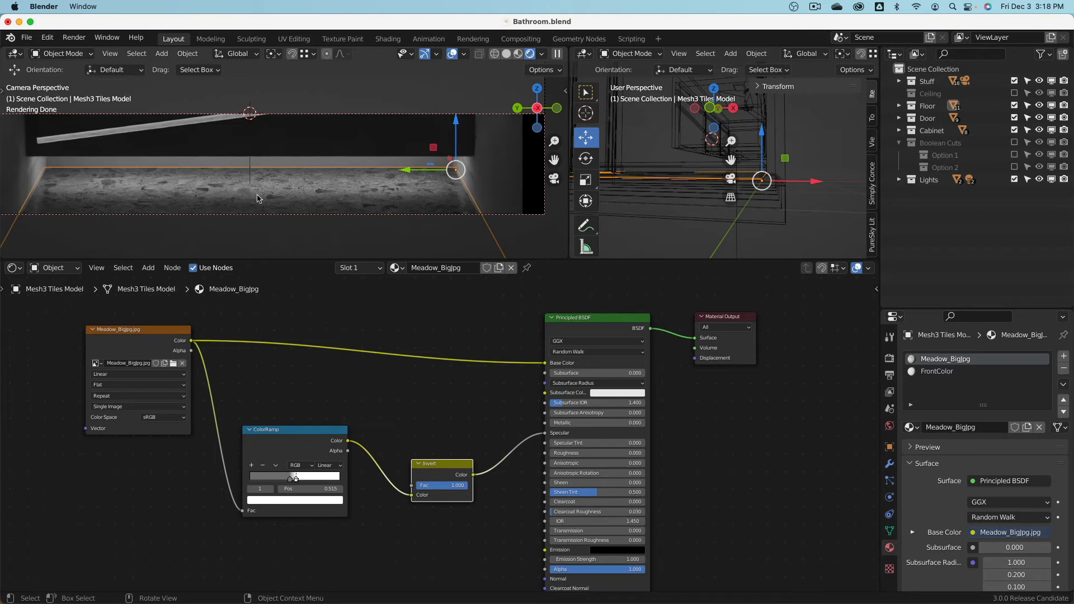
left_click_drag(546, 363, 496, 367)
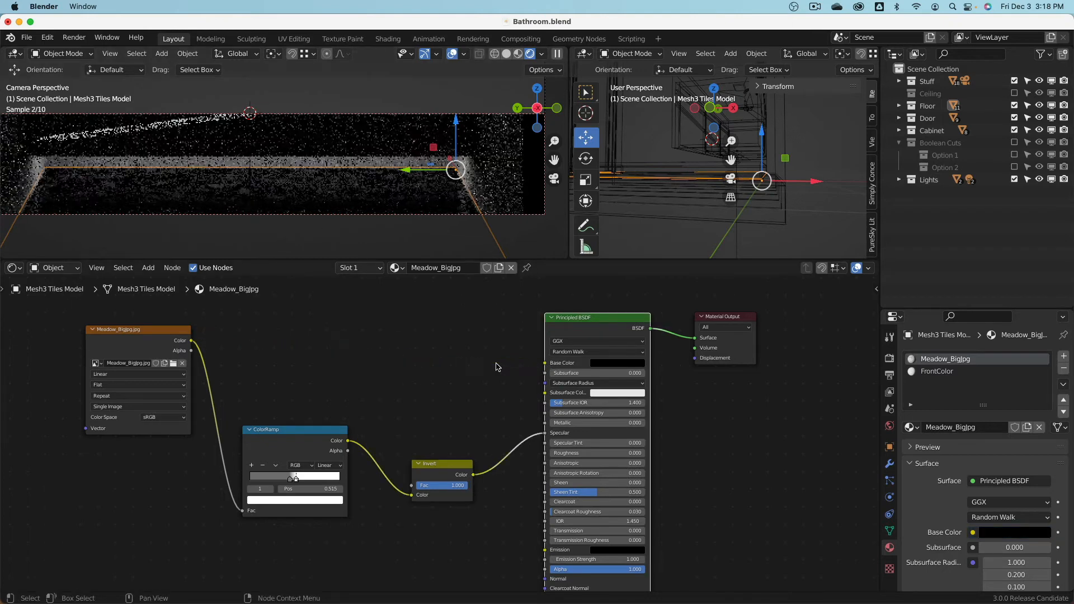
left_click_drag(192, 343, 546, 363)
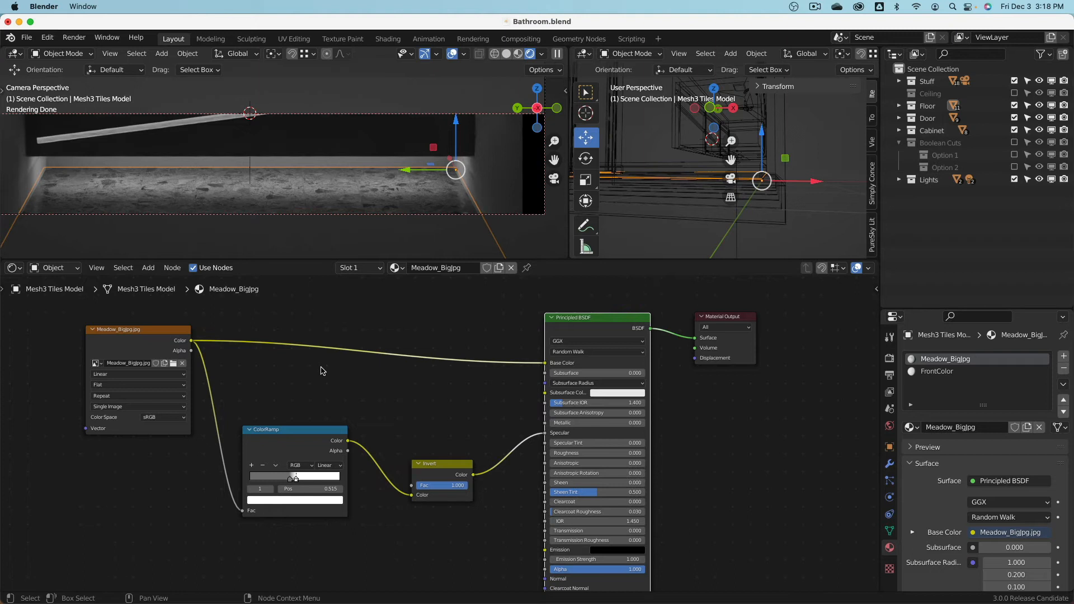
scroll(313, 382, "down", 2)
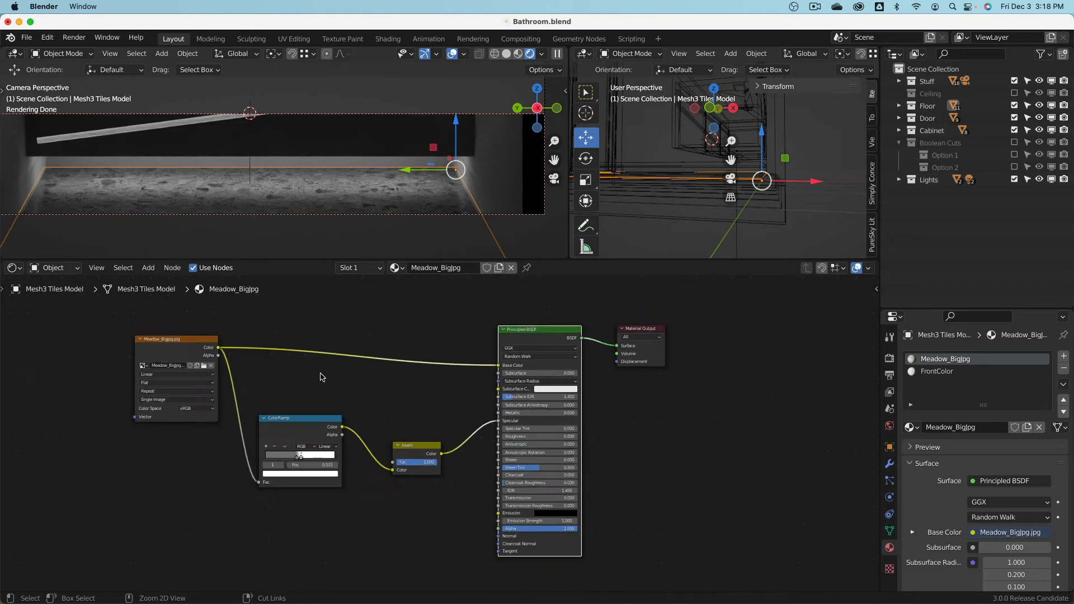
- Switch to Finder, open the Texture folder inside the desktop's Bathroom folder, and show its files as icons
key("super+Tab")
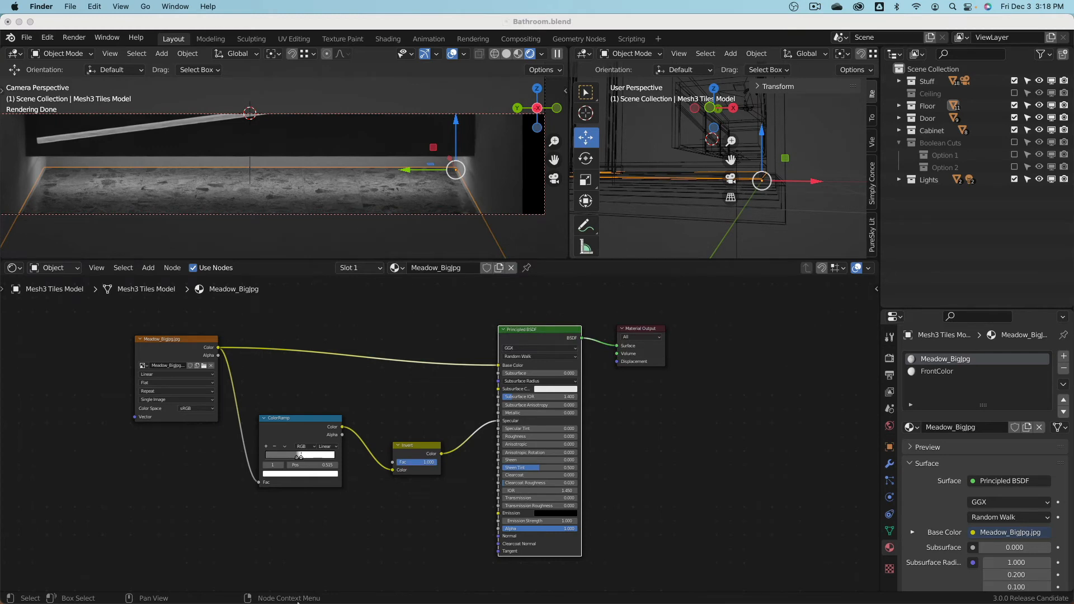
left_click(44, 585)
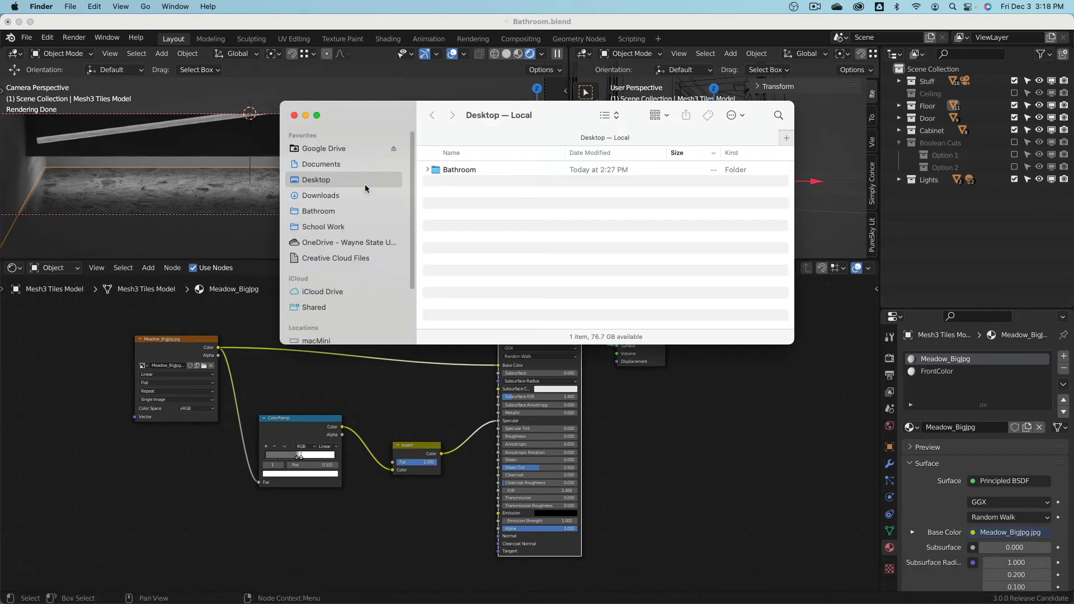
double_click(458, 170)
double_click(456, 226)
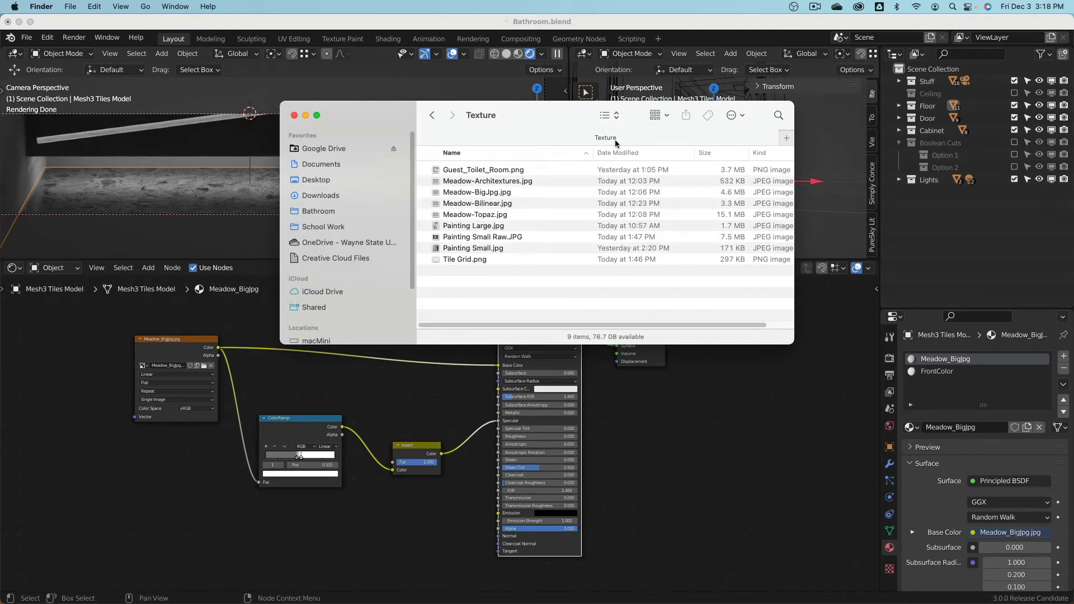
left_click(607, 116)
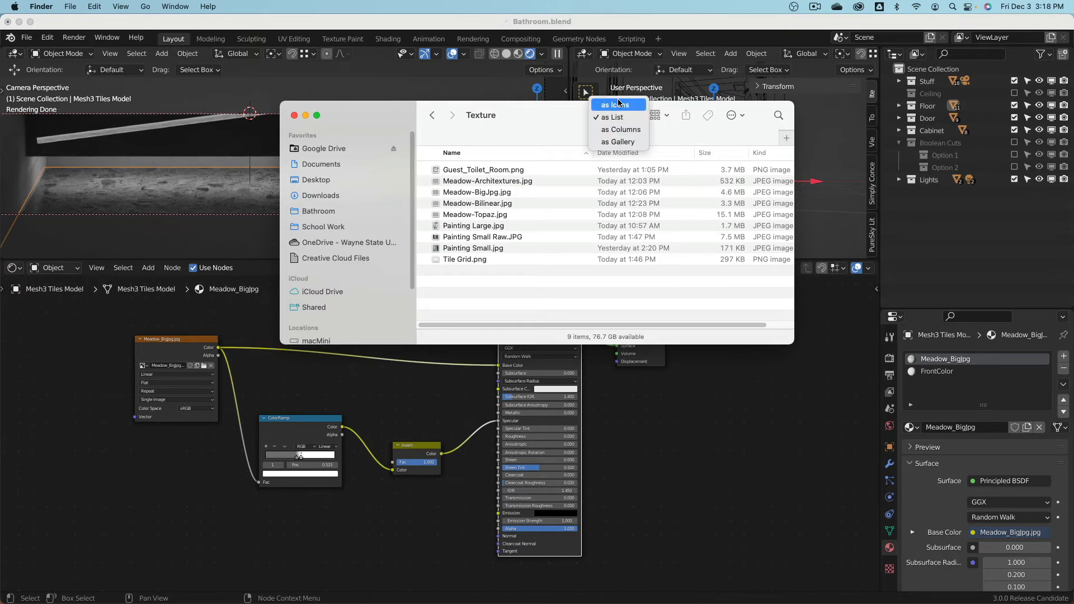
left_click(615, 105)
- Add Tile Grid.png to the floor material as an image texture node, then space it apart from the ColorRamp node
left_click(508, 298)
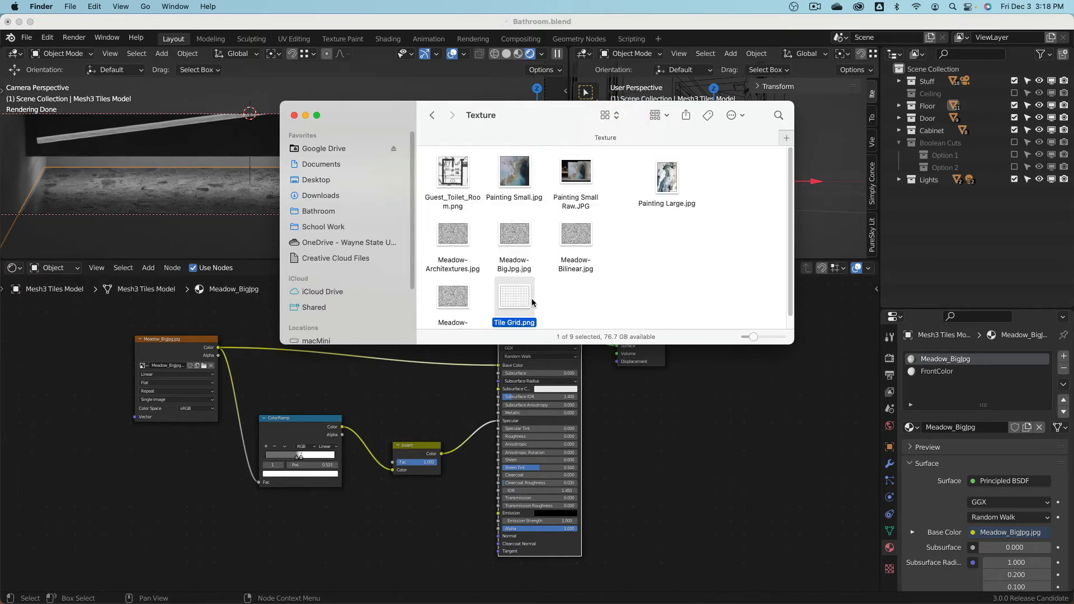
left_click_drag(535, 302, 222, 483)
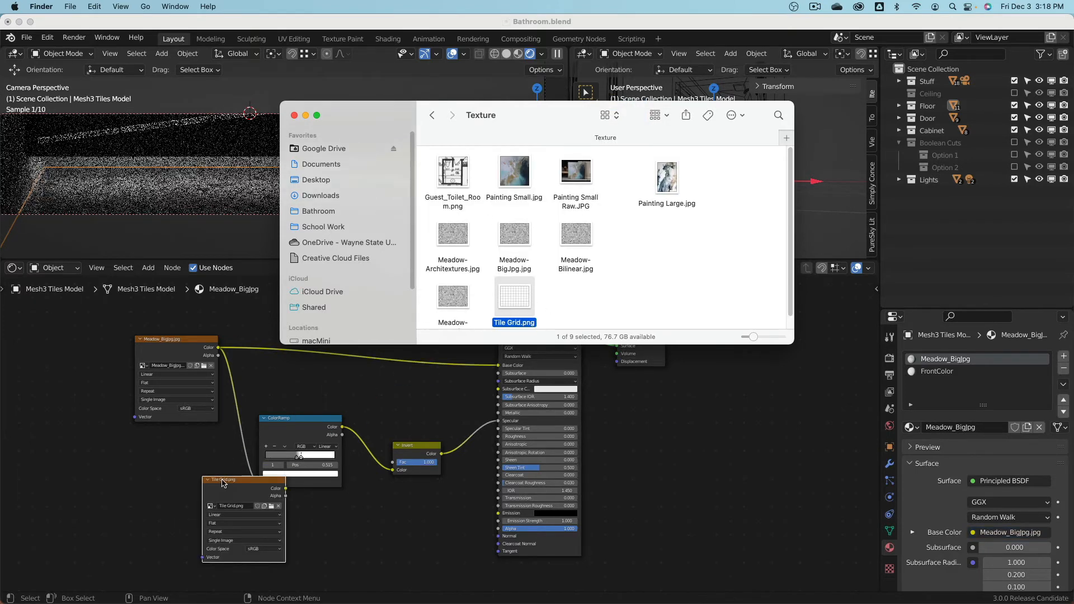
left_click(295, 118)
left_click(339, 396)
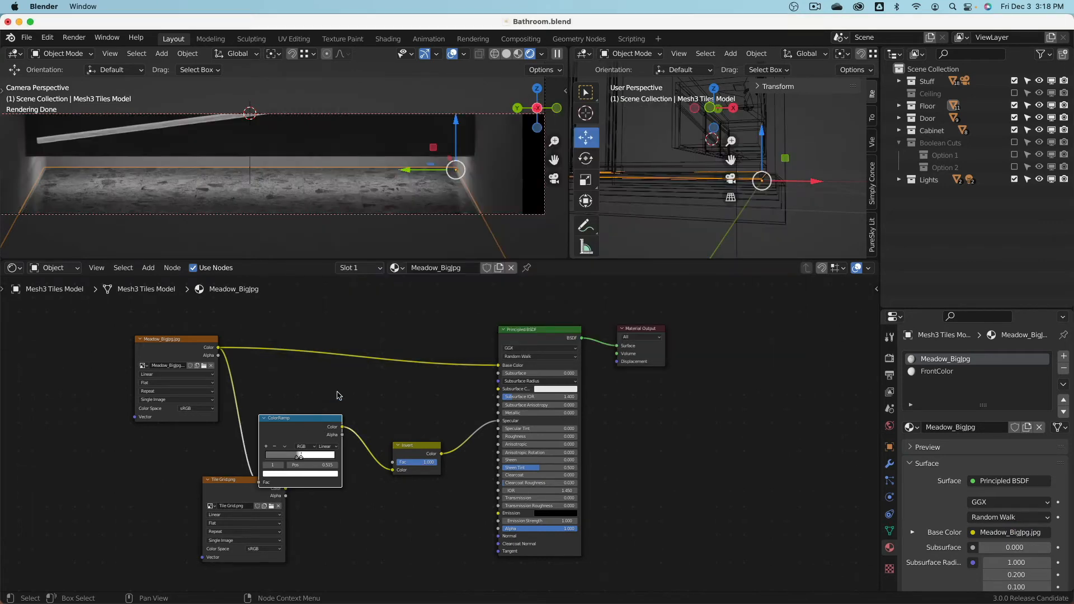
left_click_drag(297, 417, 333, 390)
left_click_drag(241, 480, 183, 483)
key("shift+a")
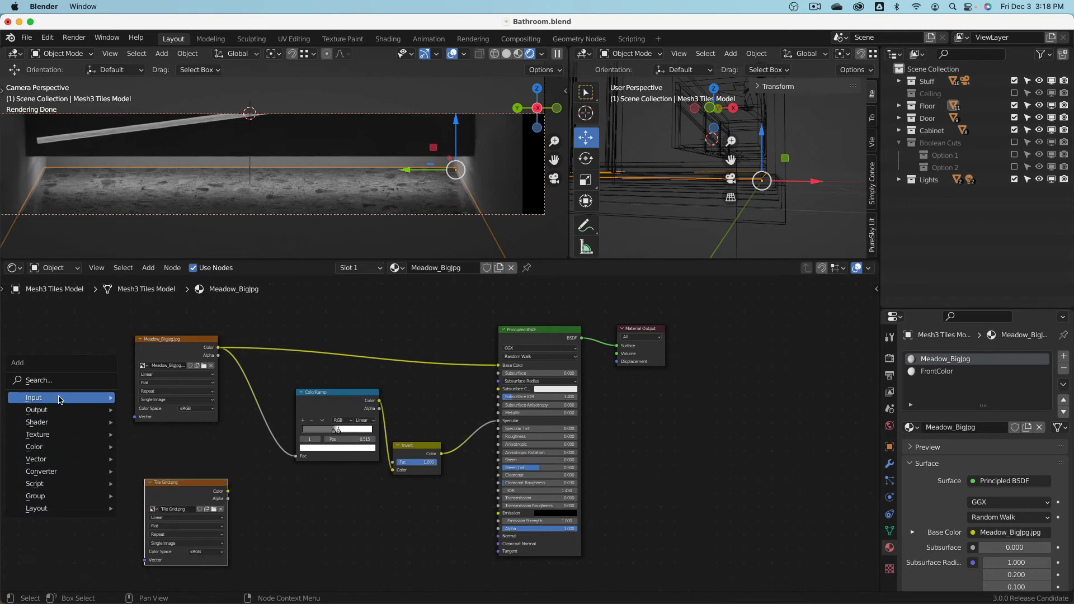
mouse_move(60, 400)
mouse_move(52, 433)
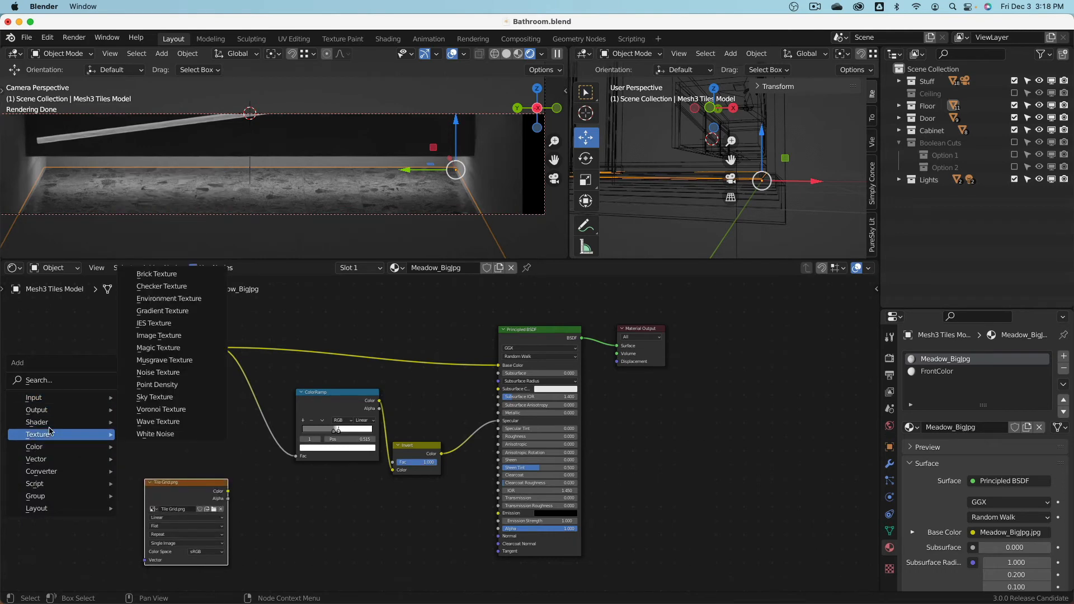
left_click(181, 338)
left_click(43, 357)
left_click(102, 385)
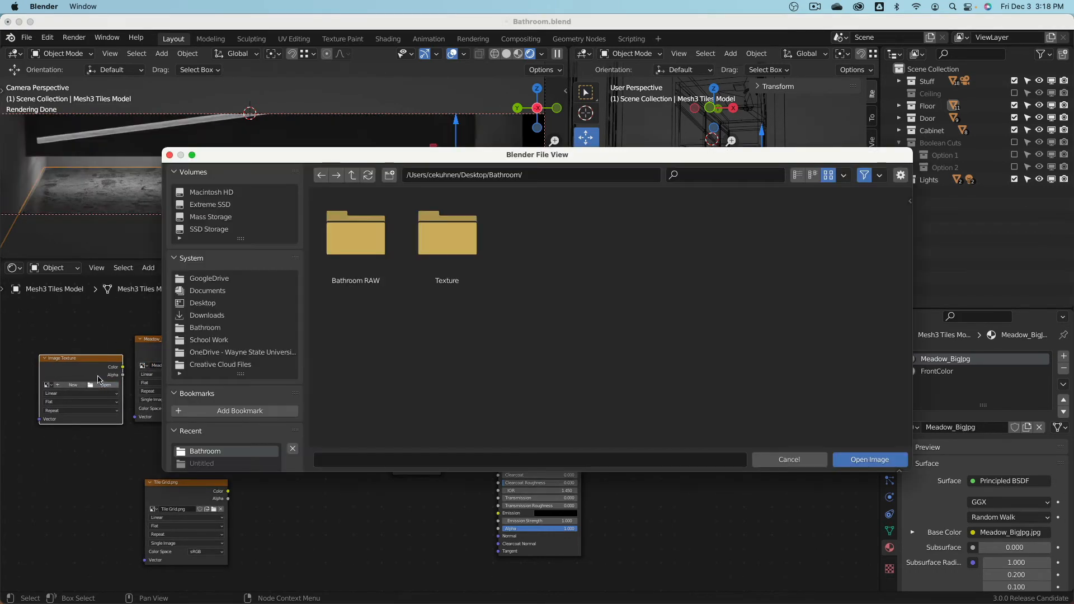
left_click(789, 460)
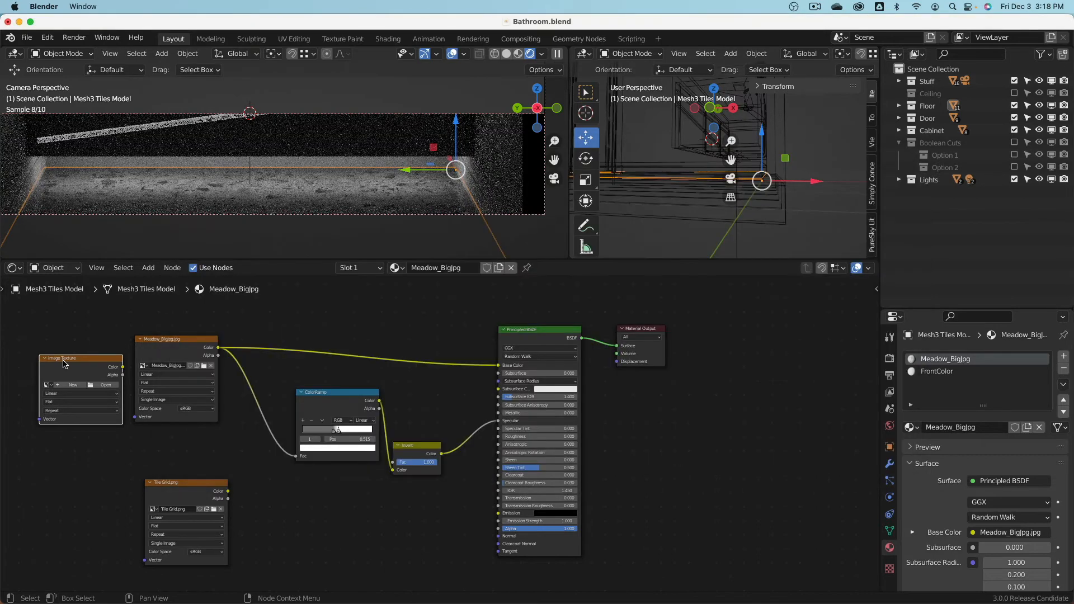
key("x")
- Set the Tile Grid texture's color space to Non-Color and move the node slightly aside
left_click(206, 553)
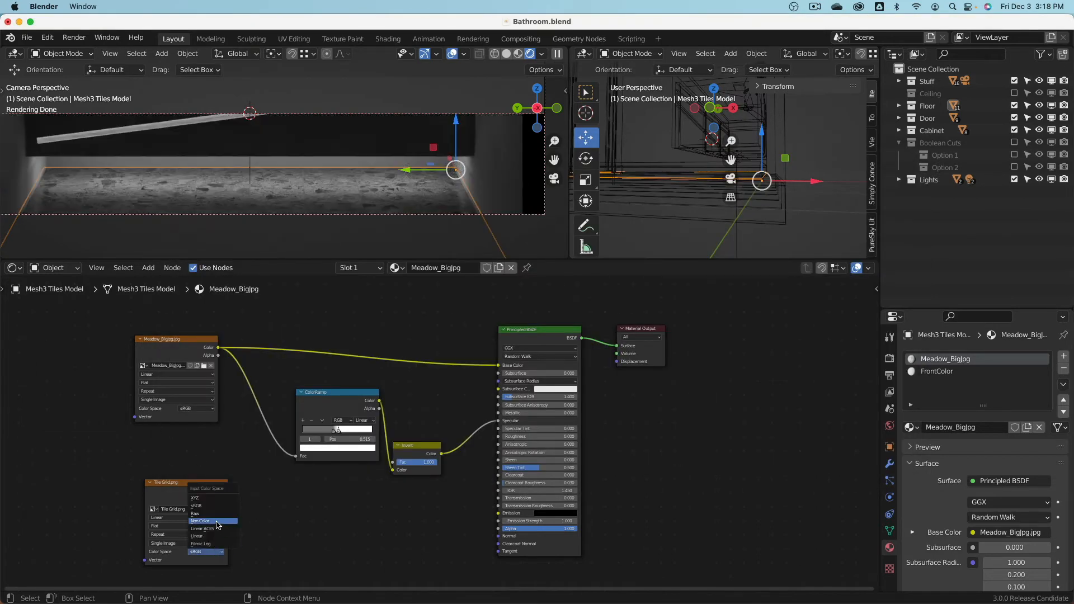
left_click(218, 525)
left_click_drag(193, 492, 174, 499)
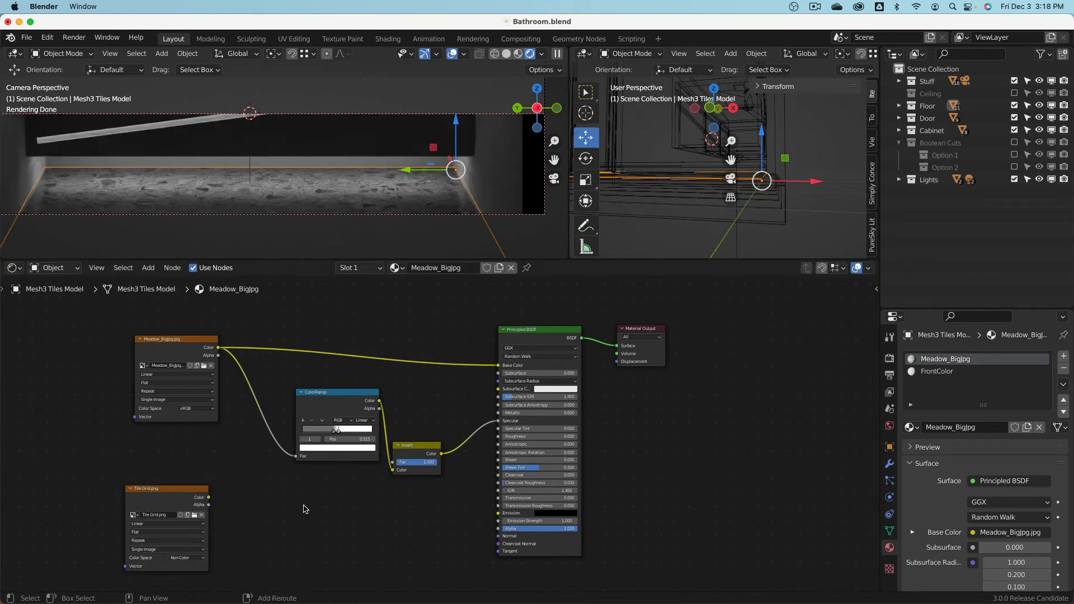
- Add a Bump node, feeding Tile Grid's Color into its Height and its Normal into the Principled BSDF's Normal
key("shift+a")
mouse_move(280, 532)
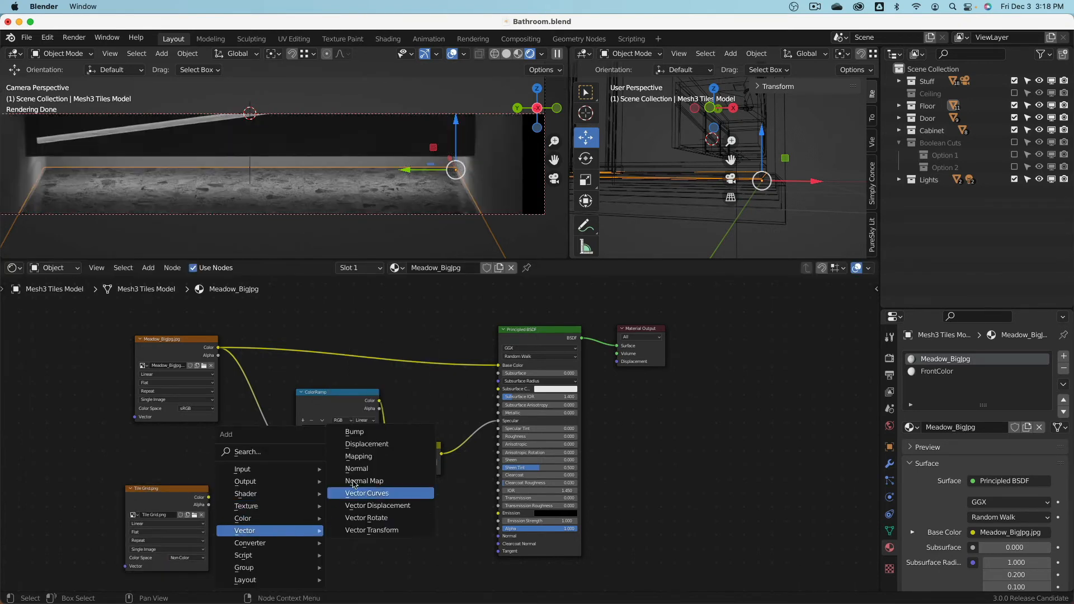
left_click(354, 432)
left_click(302, 498)
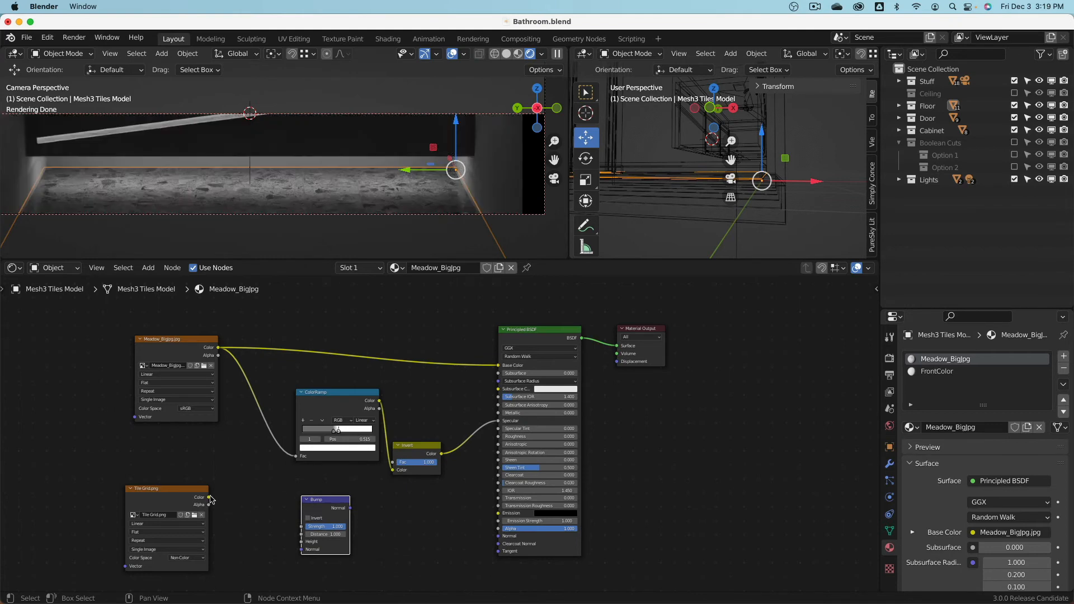
left_click_drag(209, 497, 302, 542)
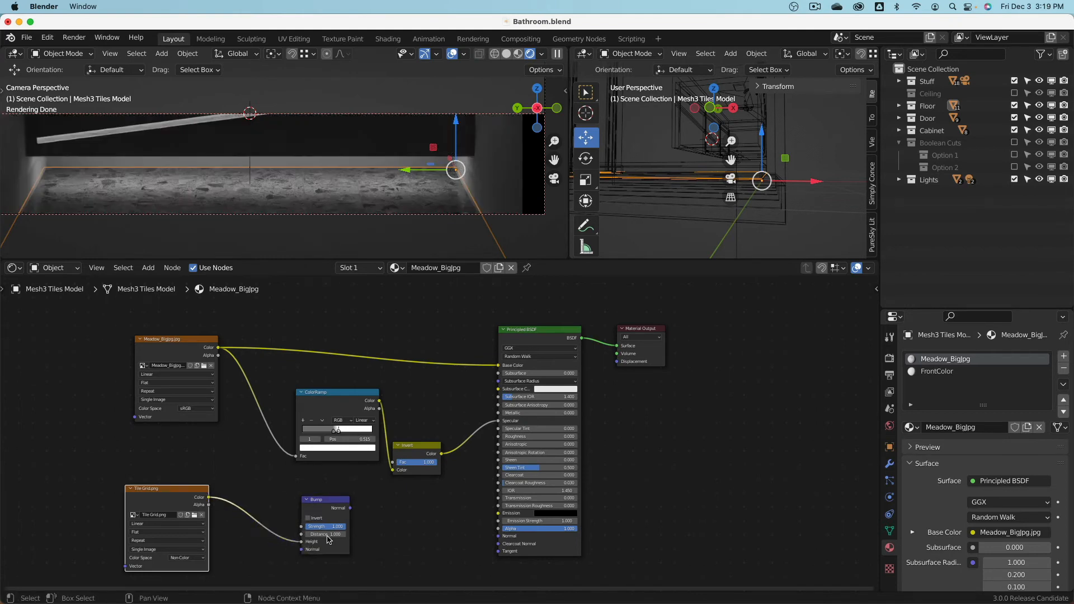
left_click_drag(350, 509, 499, 536)
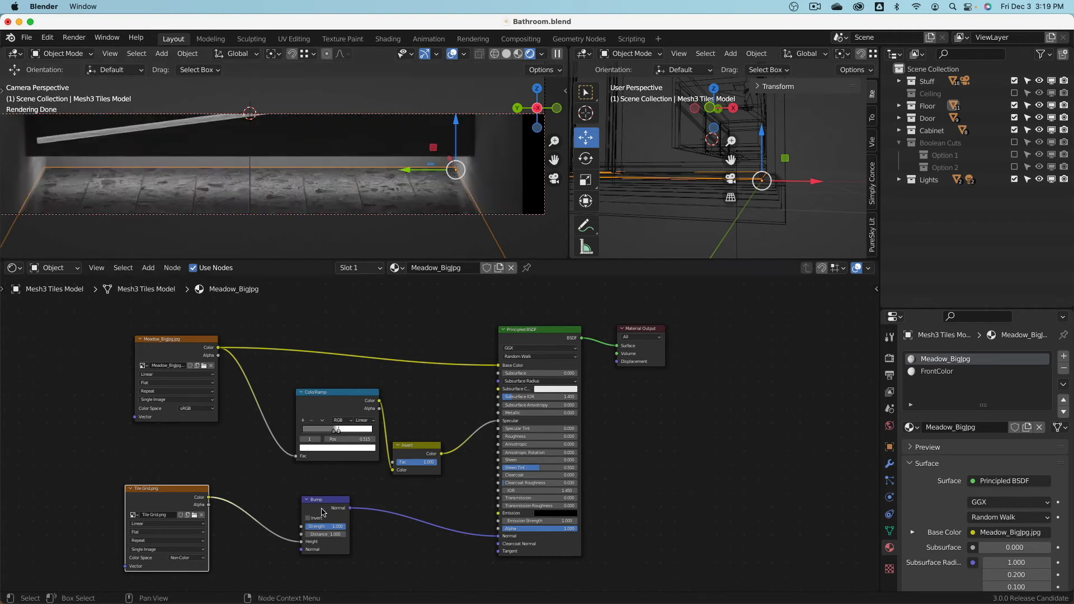
- Try Bump strengths of 0.1 and 0.5, checking the tile joints up close in the camera view
left_click(325, 526)
type("0.5")
key("Return")
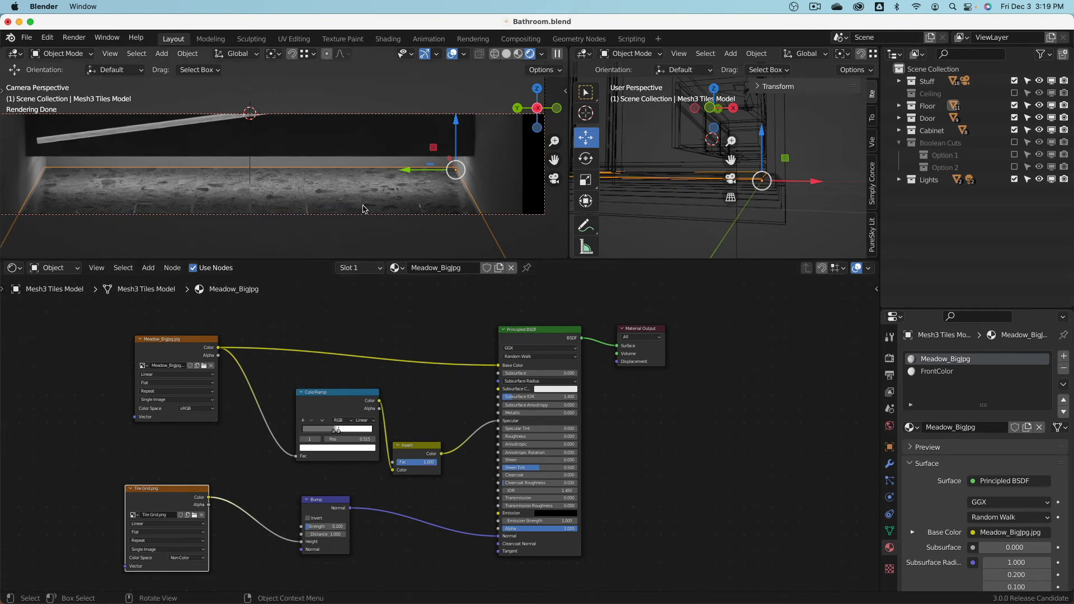
scroll(357, 223, "up", 5)
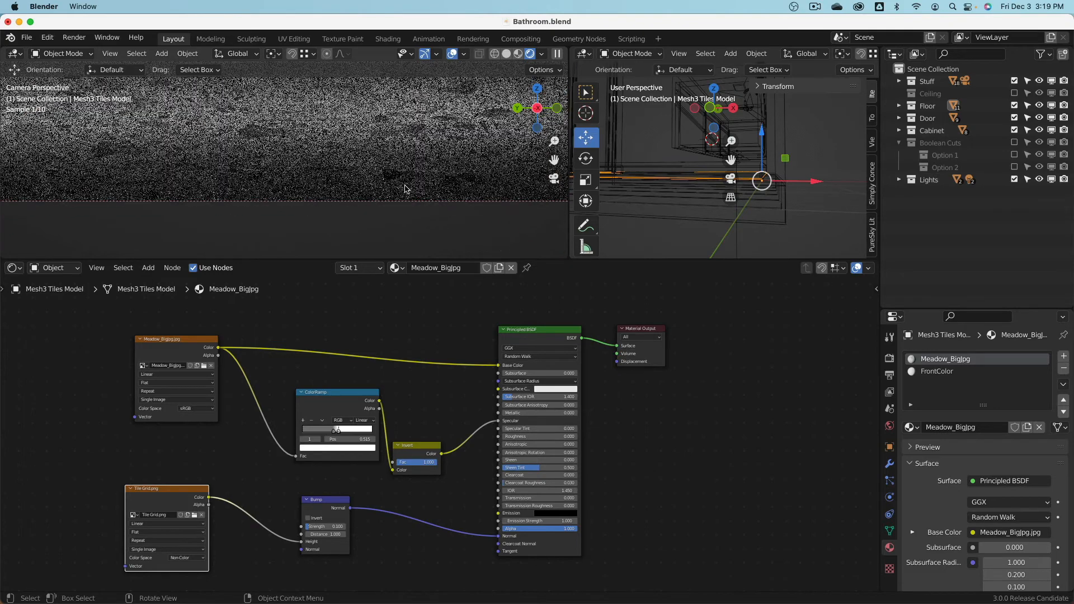
scroll(404, 186, "up", 5)
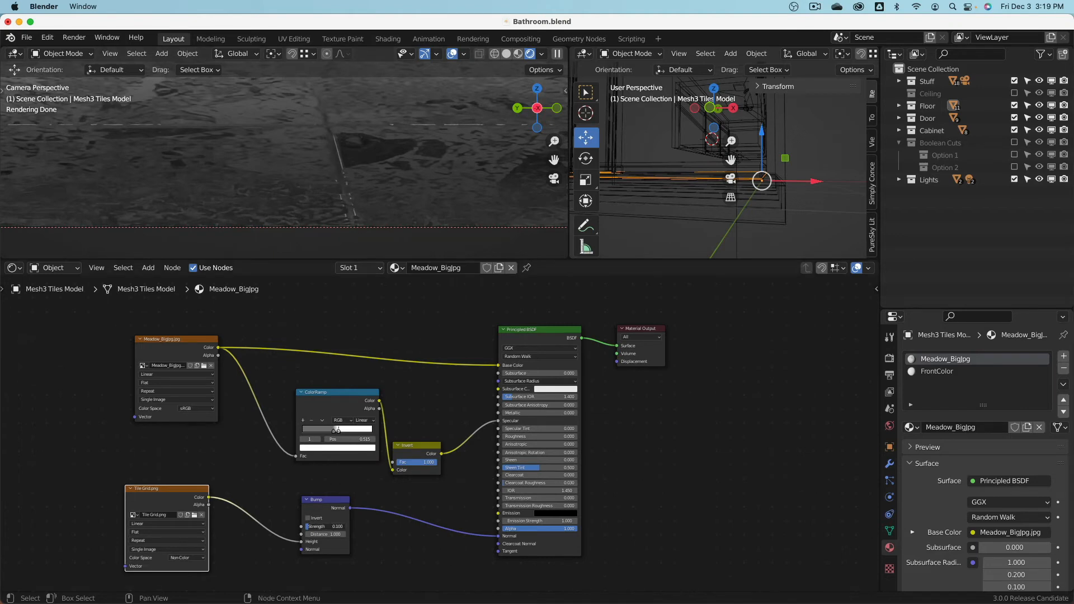
double_click(328, 526)
type(".5")
key("Return")
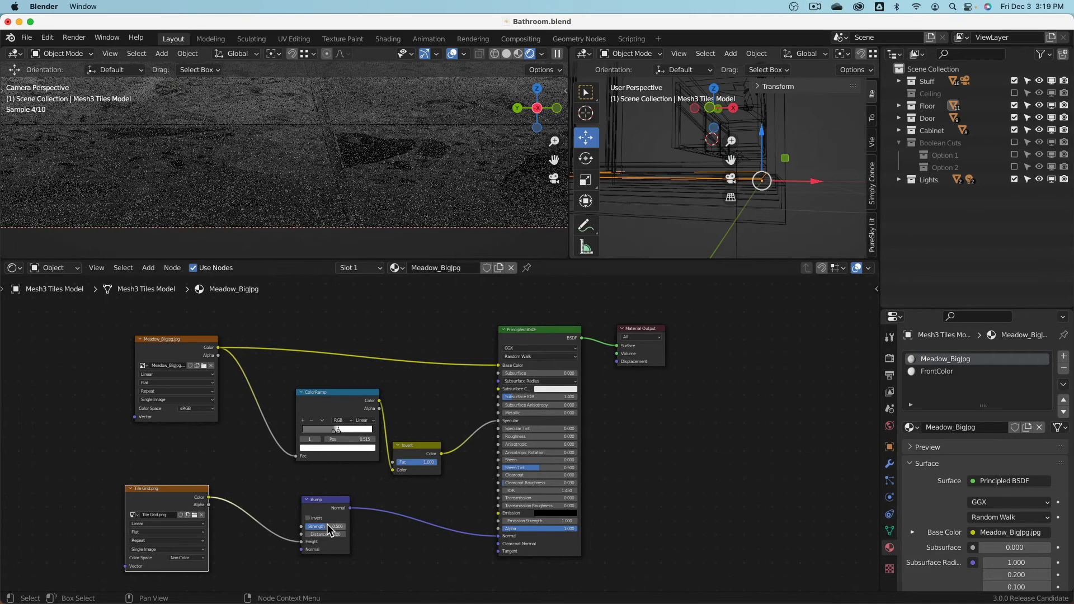
- Set the Bump strength to 1 and check the tile joints across a wider part of the floor
double_click(328, 526)
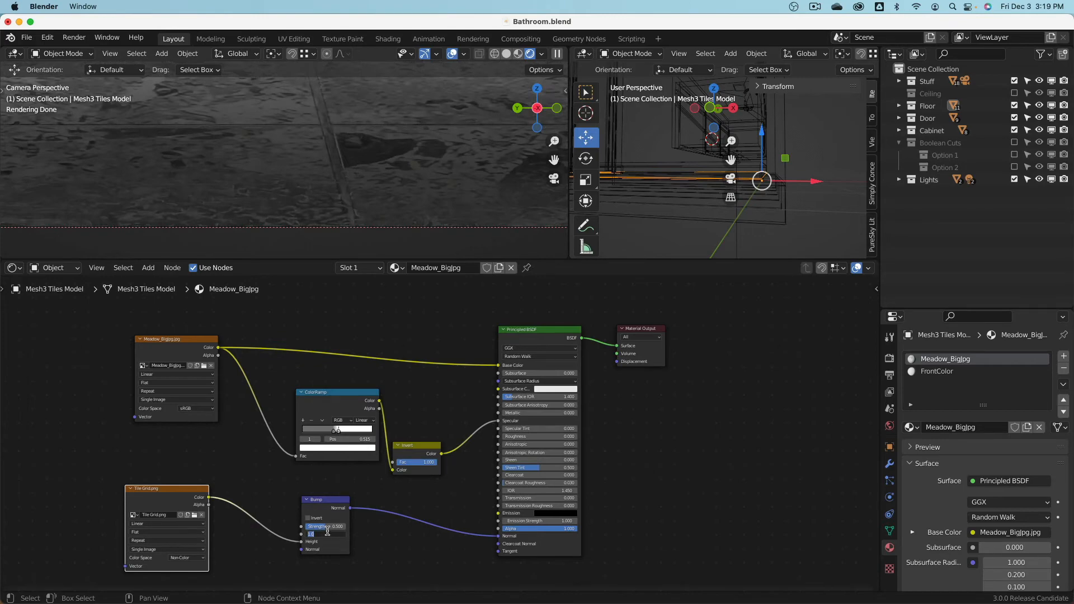
type("1")
key("Return")
scroll(327, 129, "down", 4)
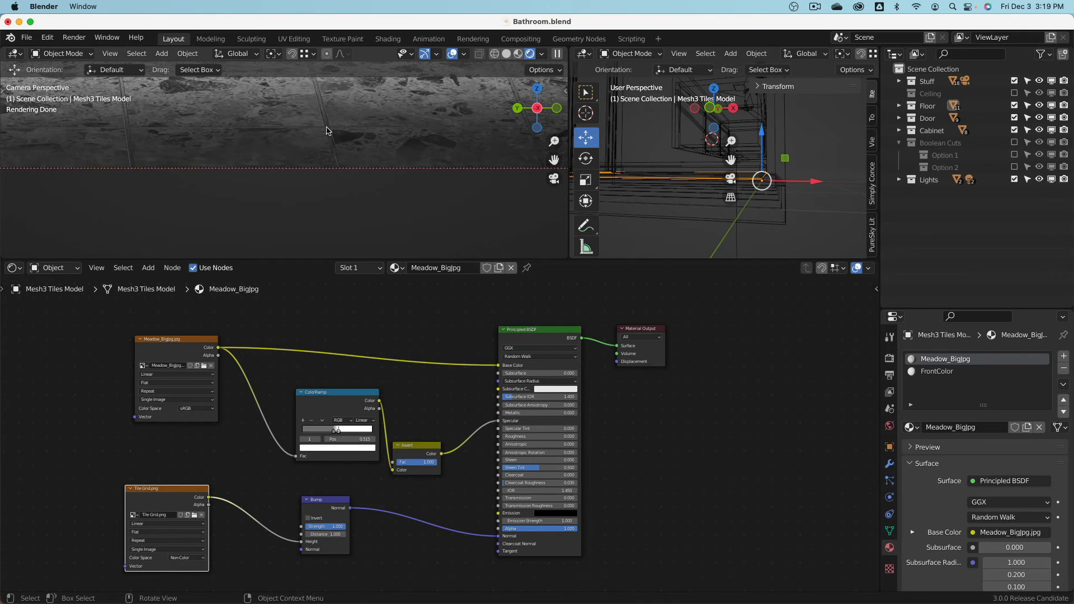
scroll(327, 131, "down", 2)
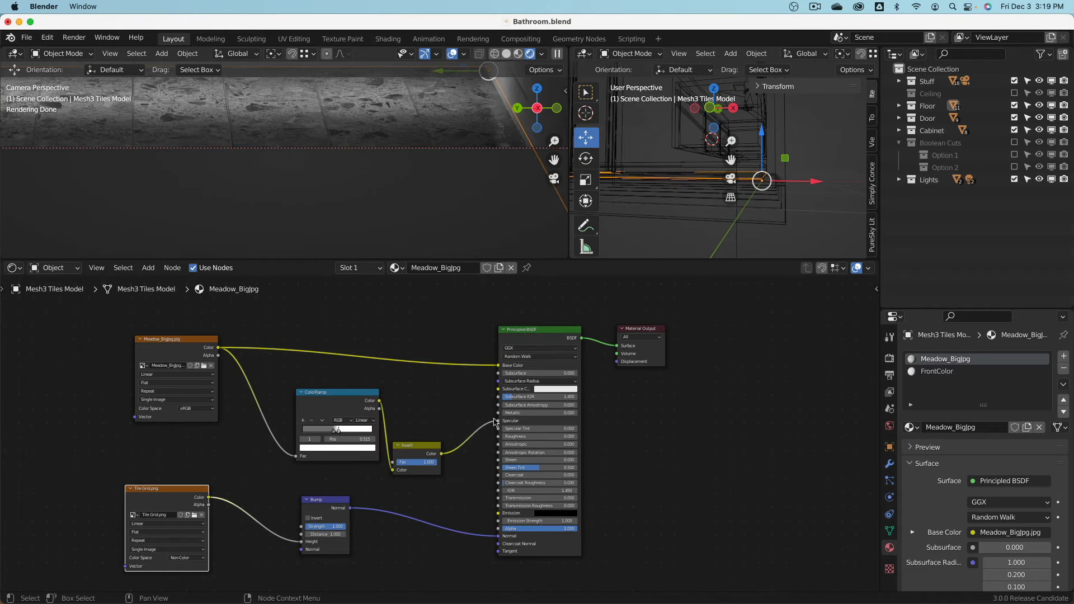
- Try driving Roughness instead of Specular from the Invert node, testing Invert factors 0 and 1 and unlinking Base Color
left_click_drag(497, 424, 577, 420)
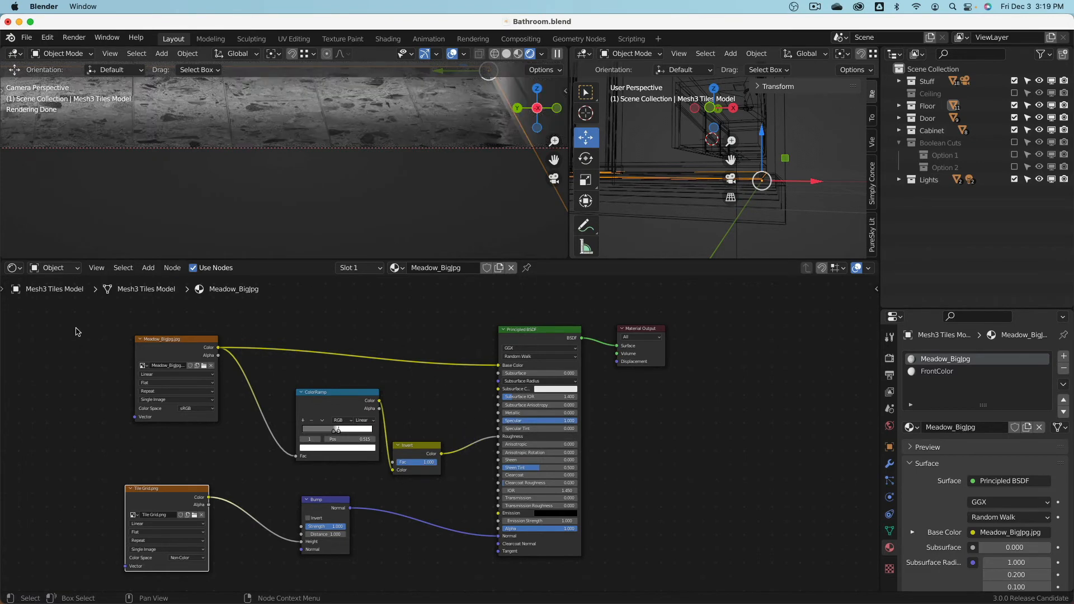
middle_click_drag(63, 349, 156, 380, "shift")
left_click_drag(518, 496, 496, 496)
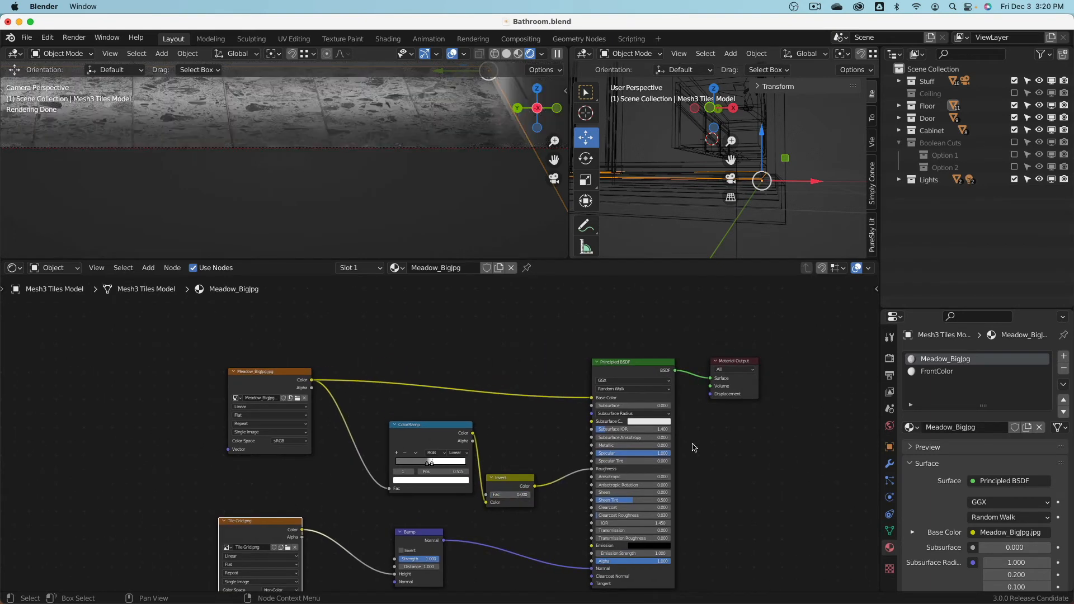
left_click_drag(591, 399, 506, 389)
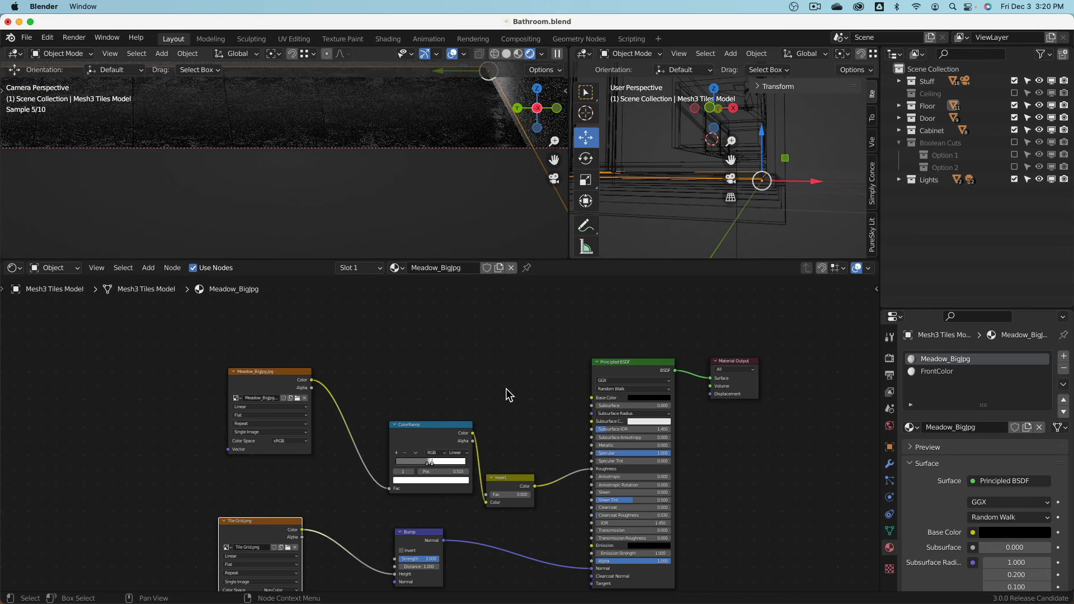
left_click_drag(509, 499, 531, 498)
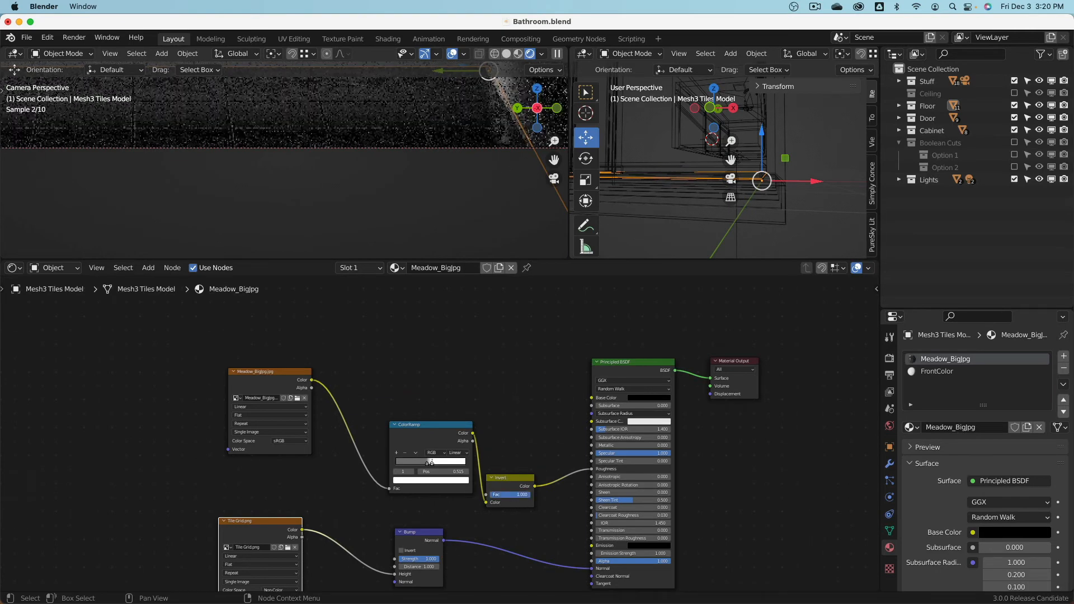
middle_click_drag(262, 145, 415, 167, "shift")
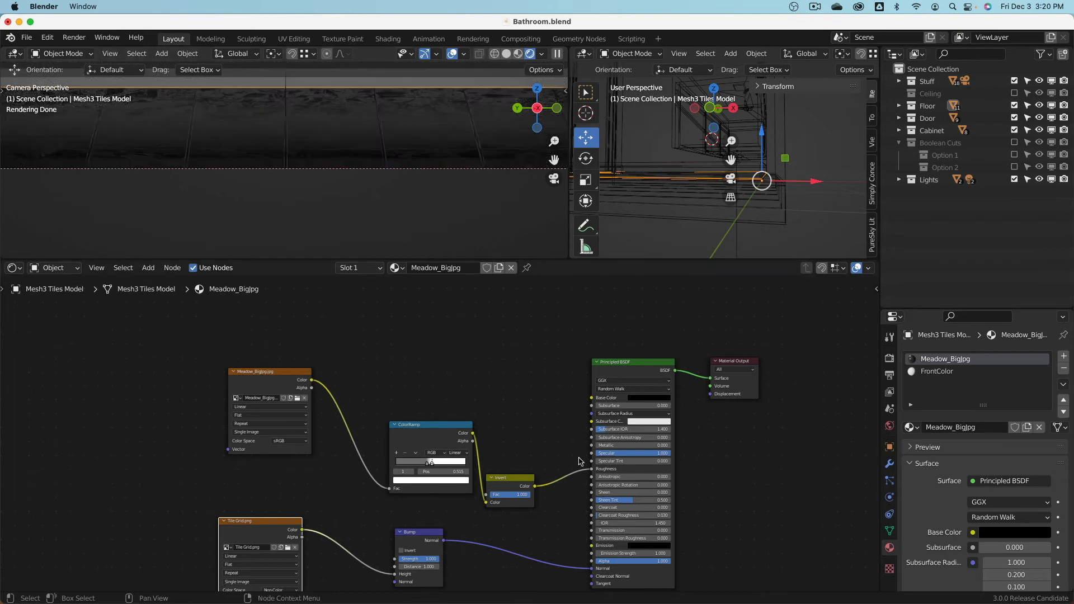
- Move the Invert node's Color link back to Specular and set Roughness to about 0.124
left_click_drag(591, 469, 592, 454)
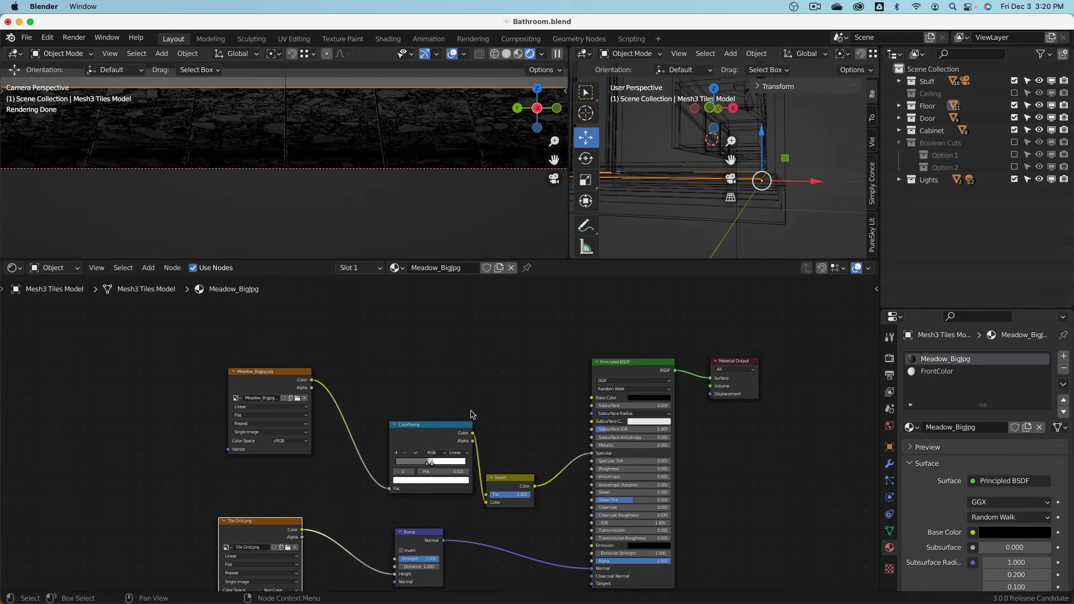
mouse_move(610, 469)
left_mouse_down()
mouse_move(649, 469)
mouse_move(604, 469)
left_mouse_up()
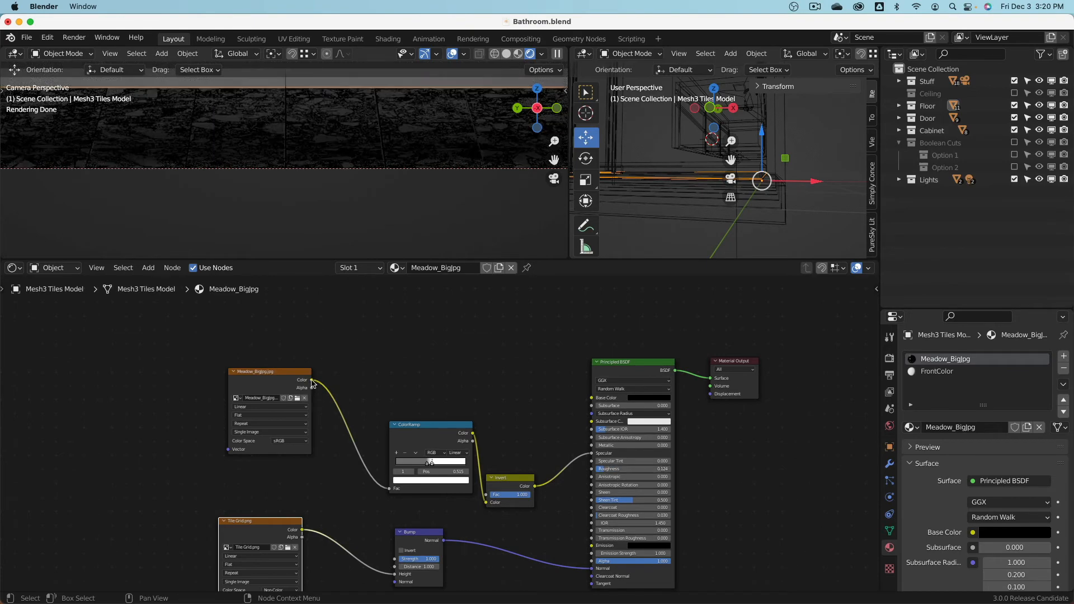
- Reconnect the Meadow image's Color to Base Color and insert a Hue Saturation Value node into that link
left_click_drag(311, 381, 591, 398)
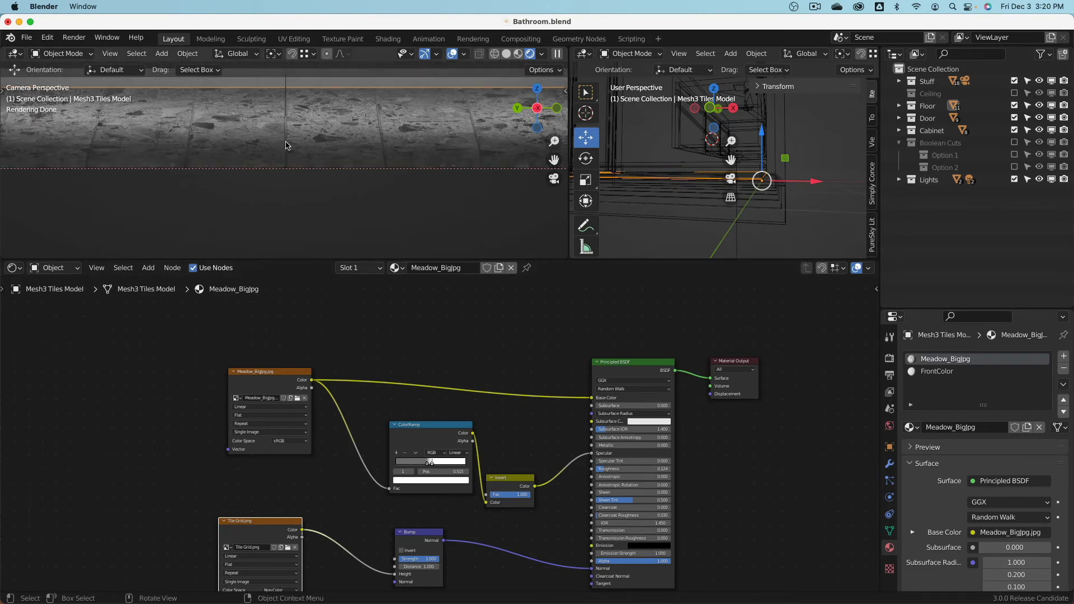
key("shift+a")
mouse_move(425, 324)
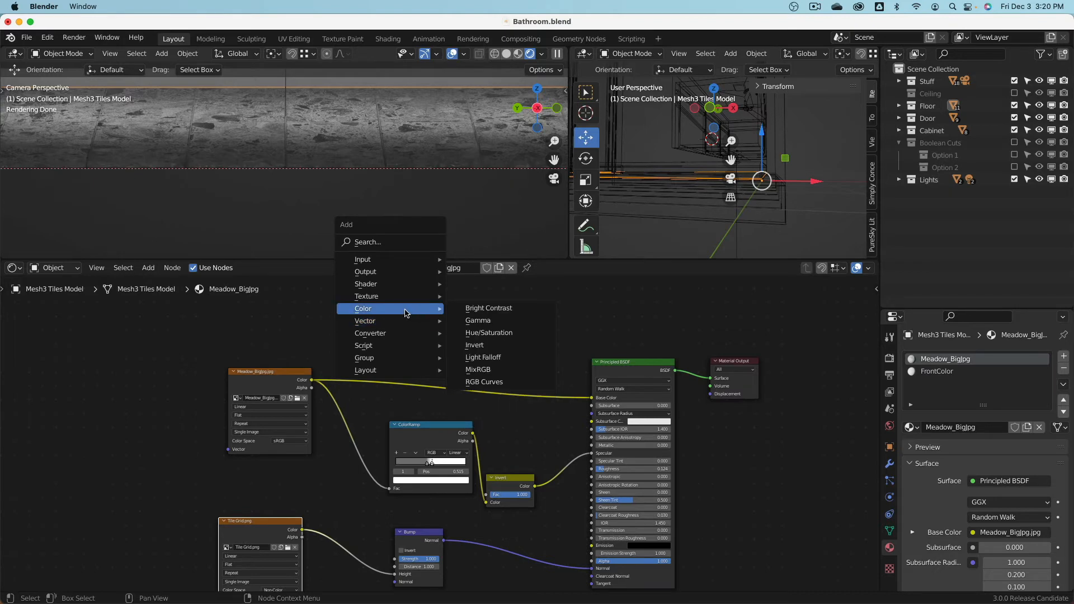
left_click(493, 332)
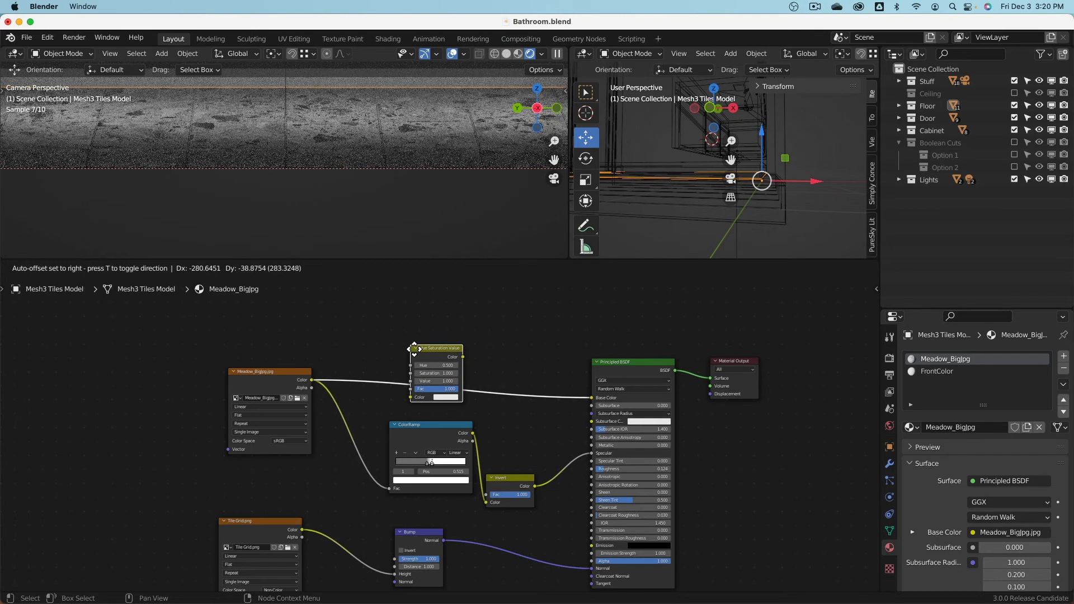
left_click(434, 345)
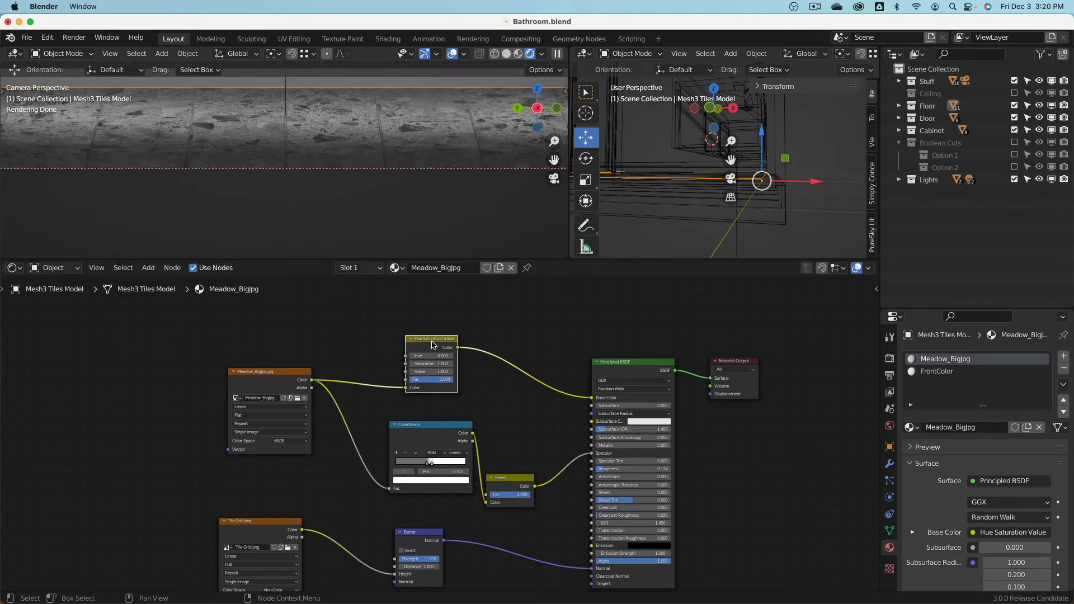
- Try Values of 0.2, 0.5, 0.7 and 0.1 on the floor tile material's Hue Saturation Value node
scroll(446, 371, "up", 4)
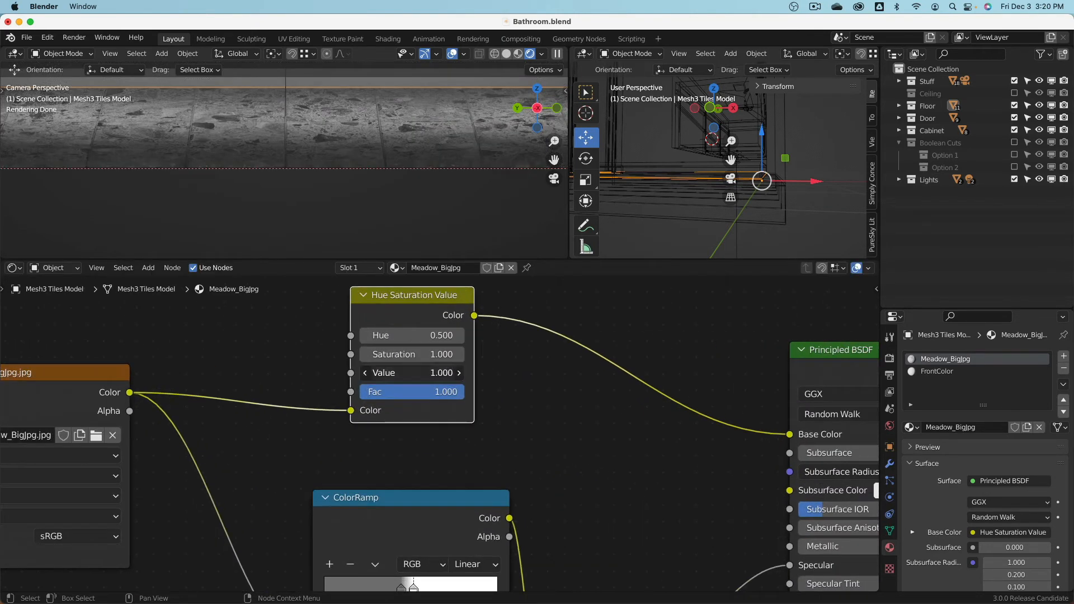
left_click(410, 372)
type("0.2")
key("Return")
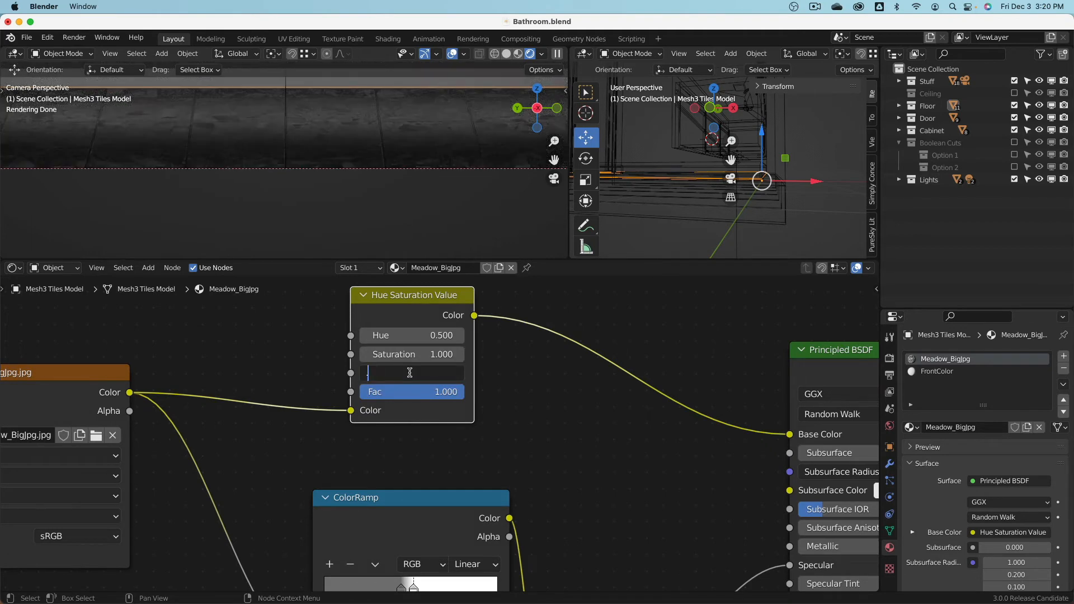
key("Return")
left_click(410, 373)
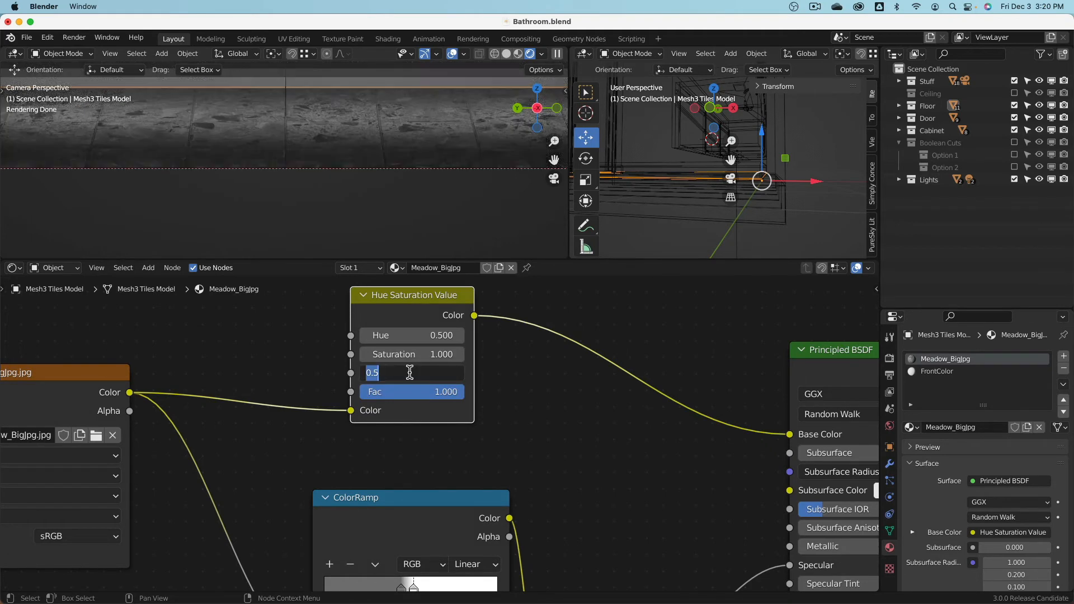
key("Return")
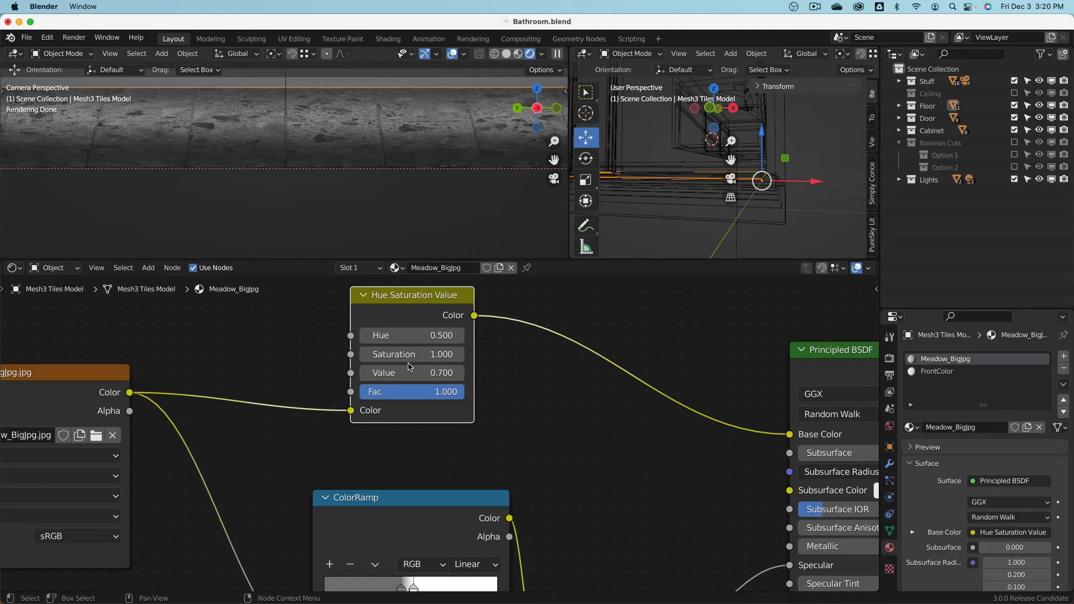
left_click(409, 371)
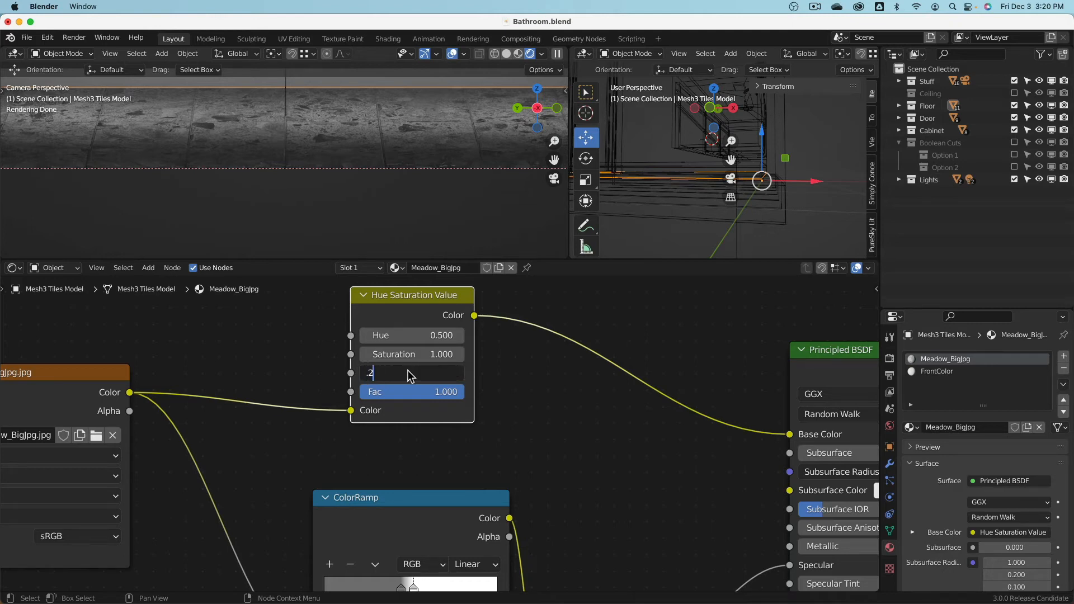
key("Return")
left_click(408, 372)
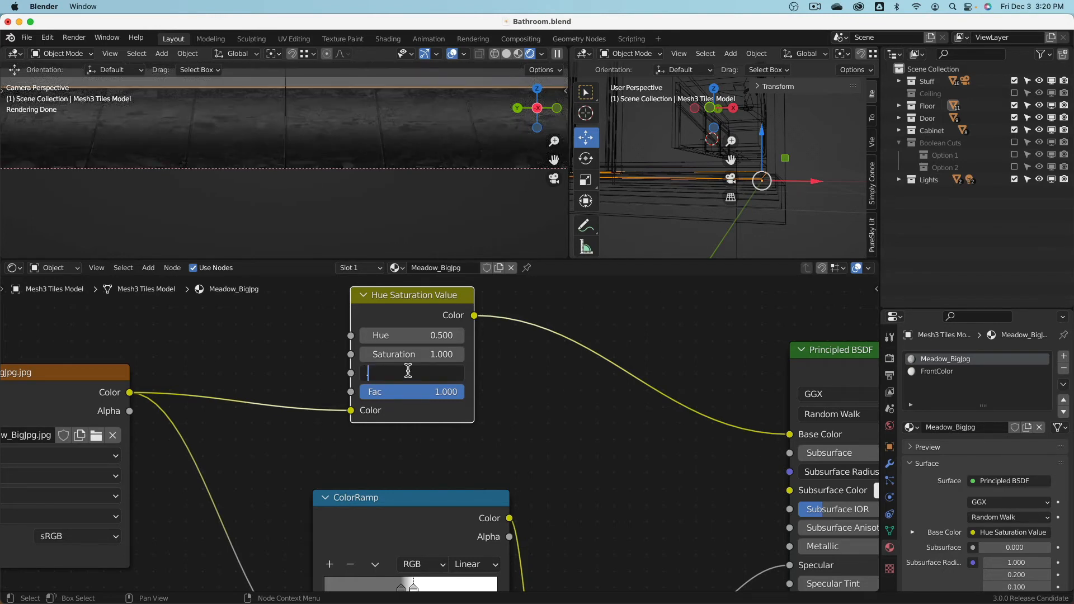
key("Return")
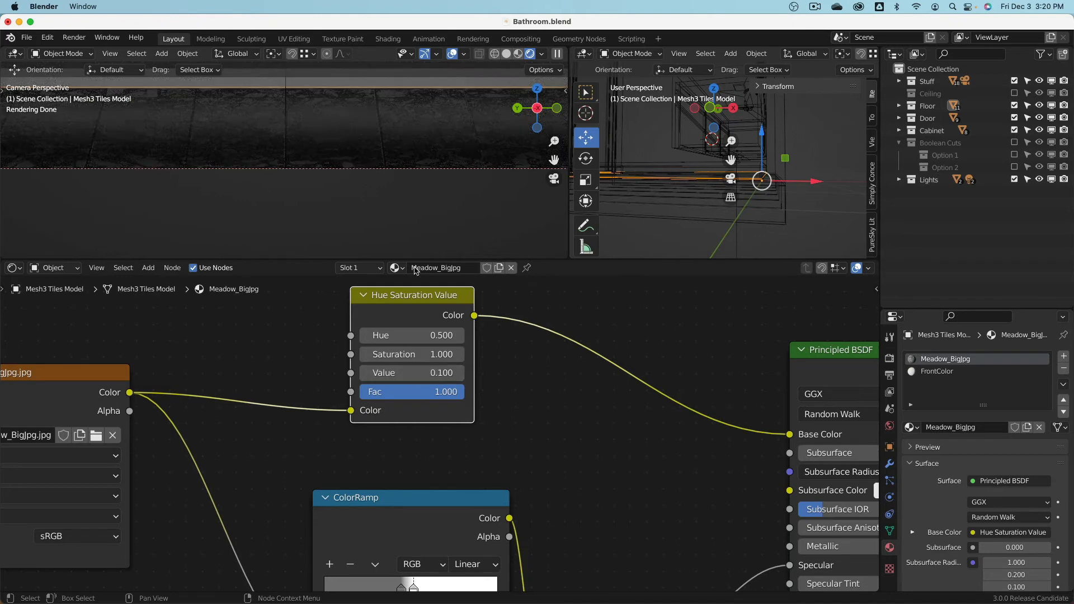
- Try a Value of 0.2 on the Hue Saturation Value node, and settle on 0.5
scroll(298, 167, "down", 3)
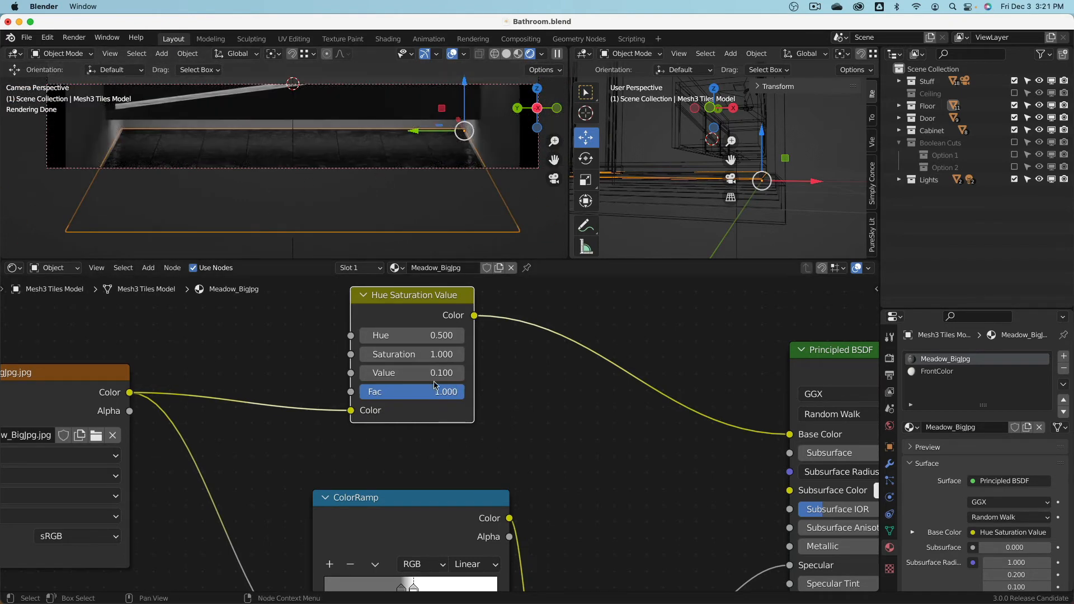
left_click(417, 374)
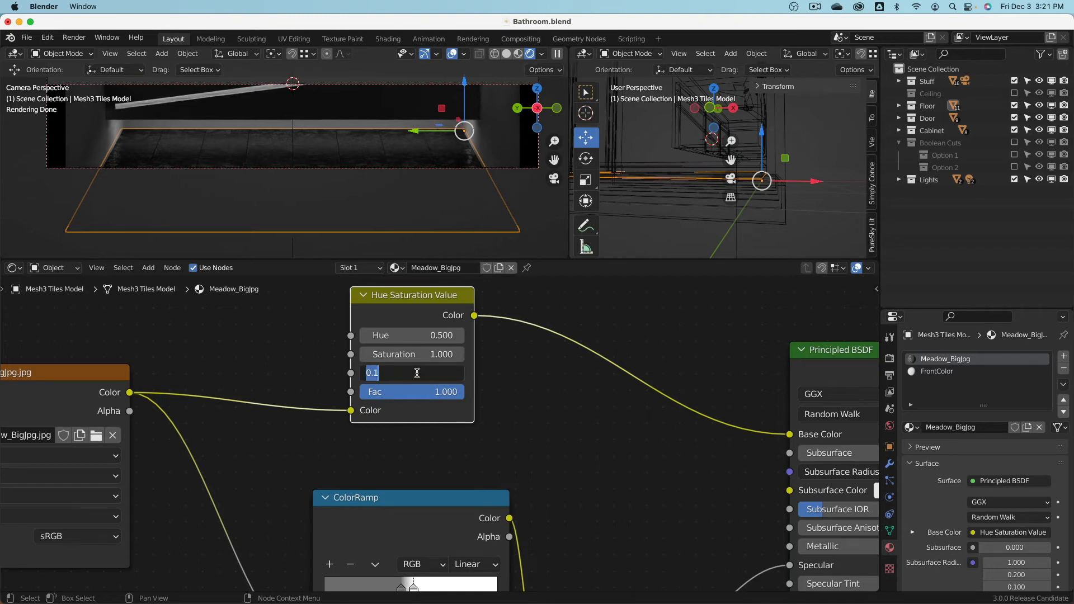
type("0.2")
key("Return")
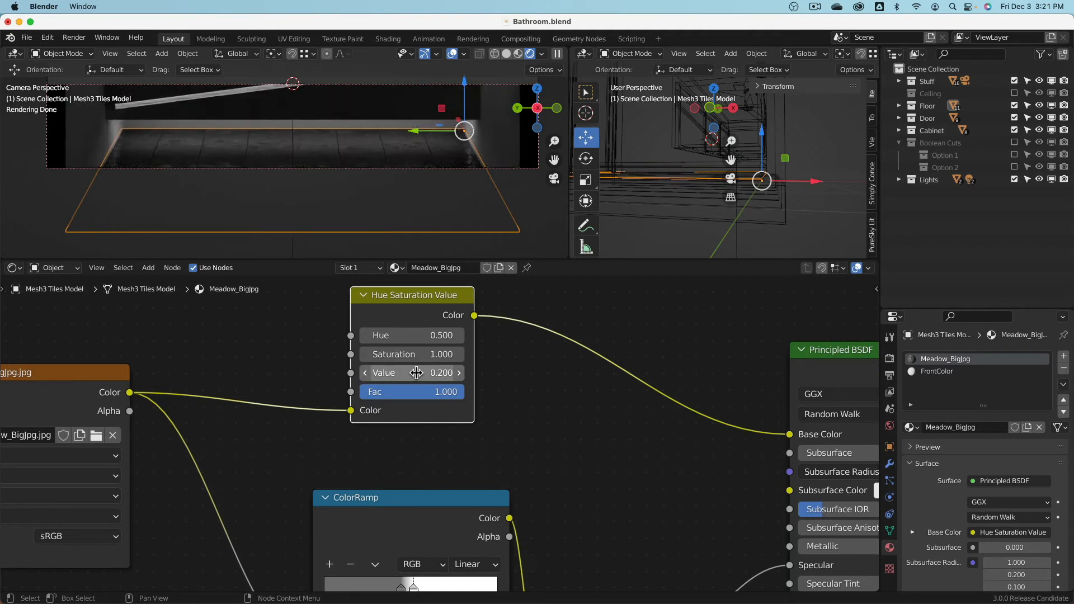
left_click(417, 374)
type("0.5")
key("Return")
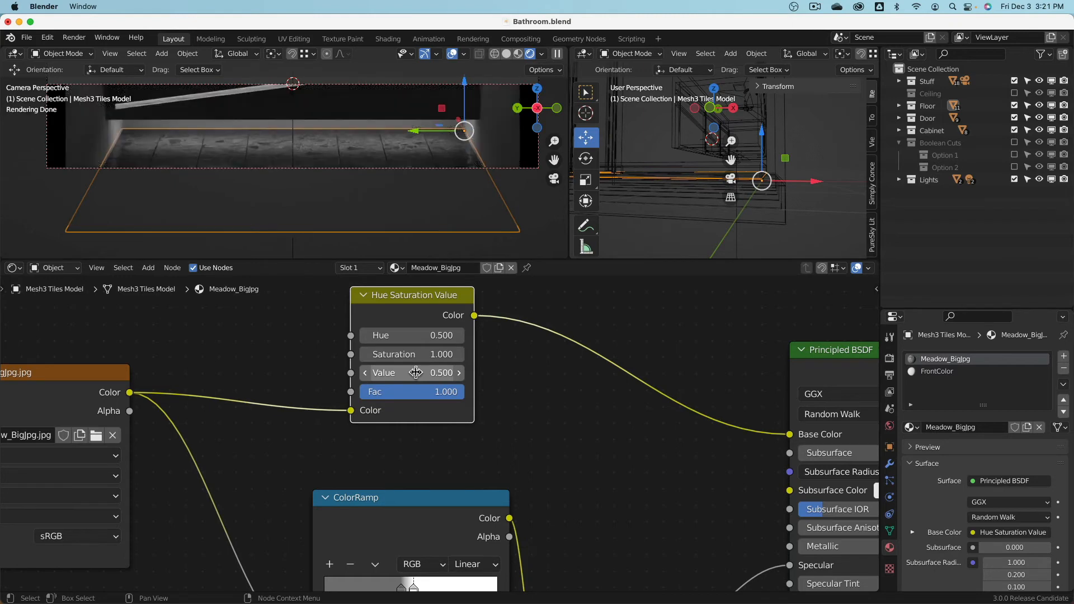
- Try a Hue of 0.8 on the Hue Saturation Value node, and settle on 1
scroll(553, 425, "down", 2)
scroll(553, 431, "down", 4)
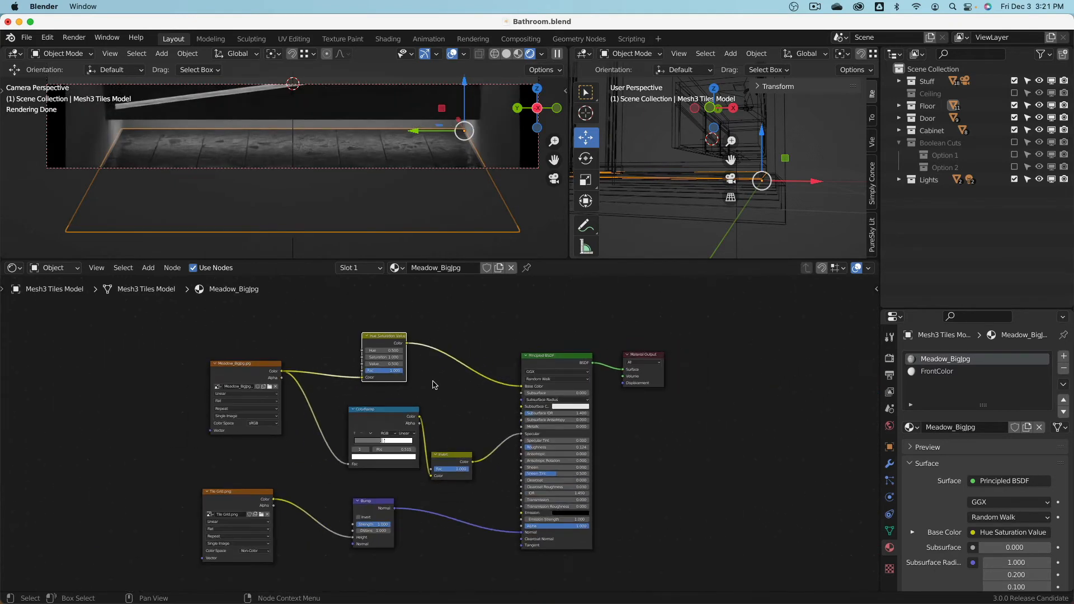
scroll(240, 151, "down", 3)
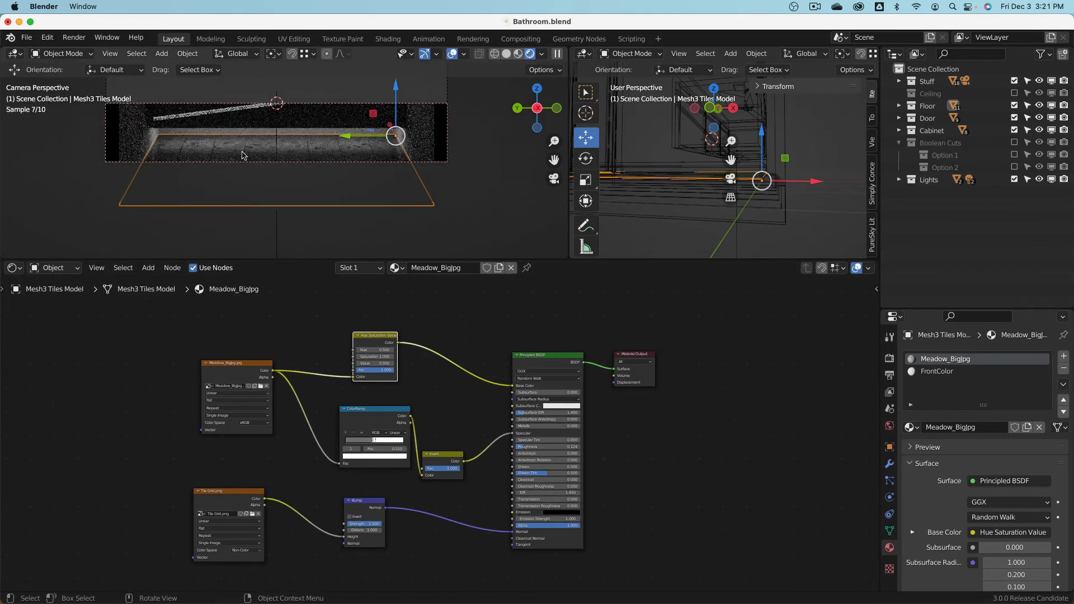
scroll(372, 360, "up", 2)
scroll(372, 352, "up", 6)
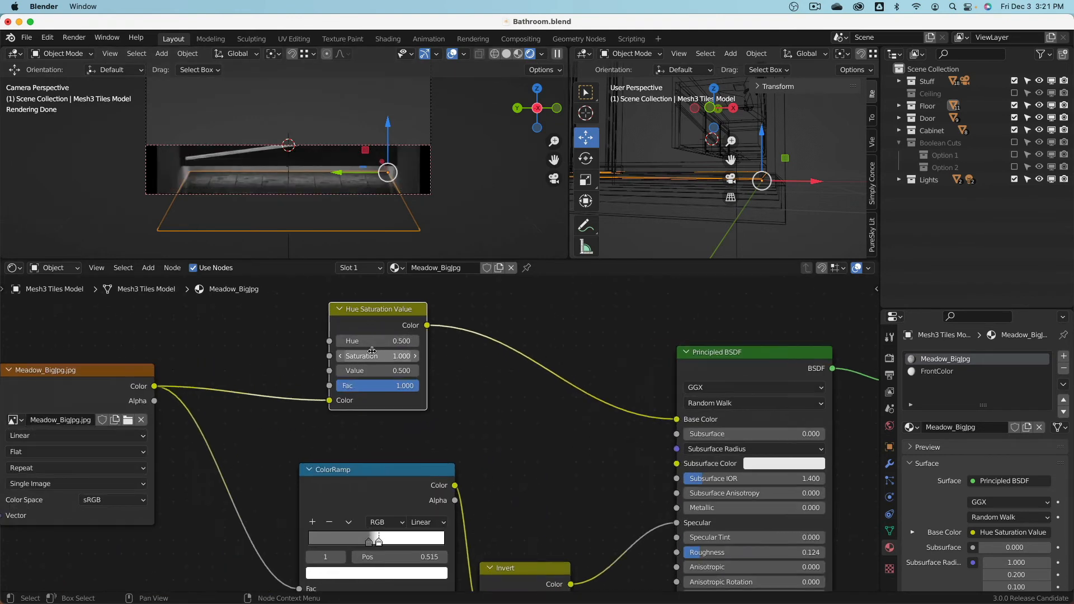
left_click_drag(367, 337, 465, 337)
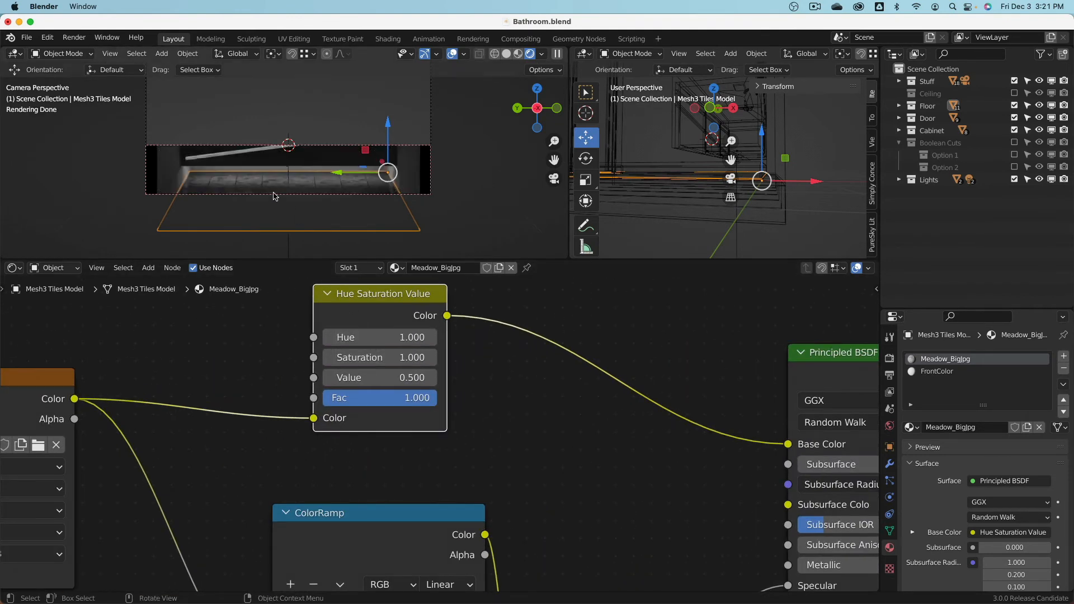
scroll(270, 192, "up", 4)
left_click_drag(399, 338, 396, 338)
left_click(396, 338)
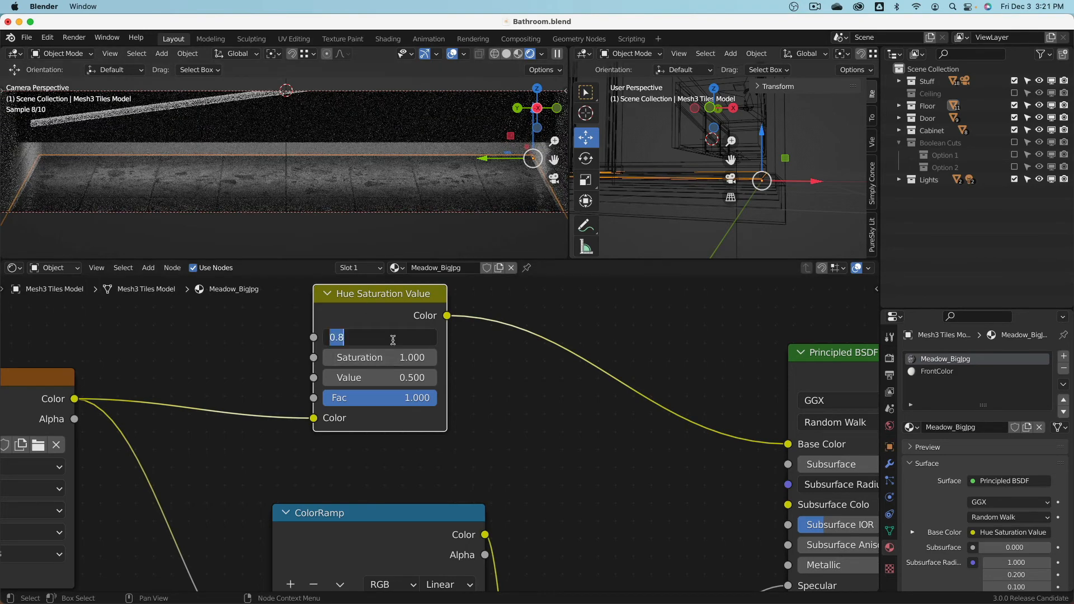
type("1")
key("Return")
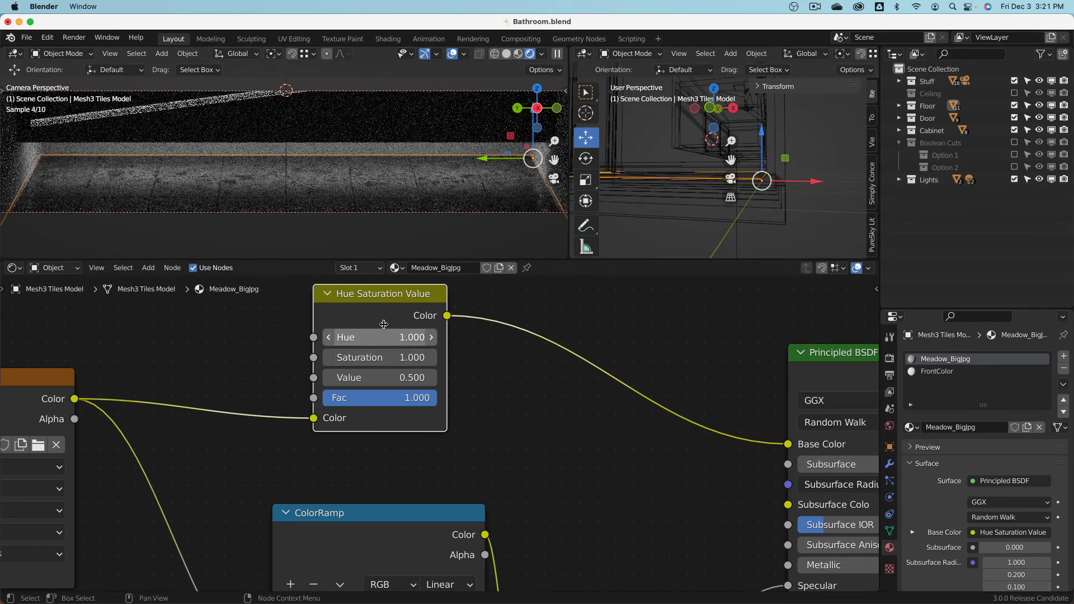
- Insert a MixRGB node between the Hue Saturation Value and Principled BSDF nodes, with the incoming color driving its Fac input
scroll(498, 414, "down", 2)
key("shift+a")
mouse_move(498, 417)
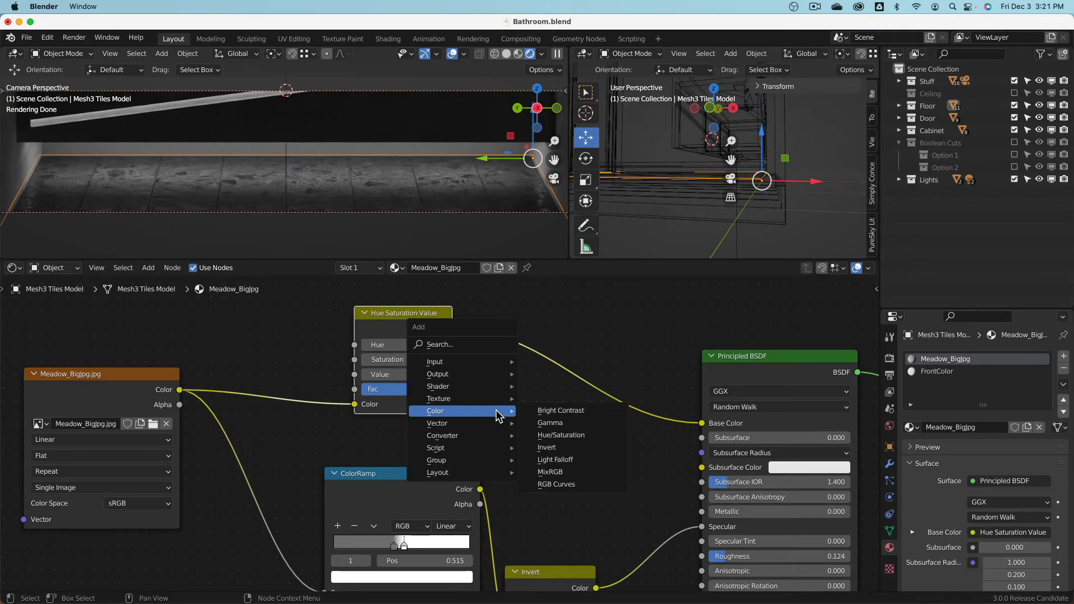
left_click(551, 471)
left_click(525, 323)
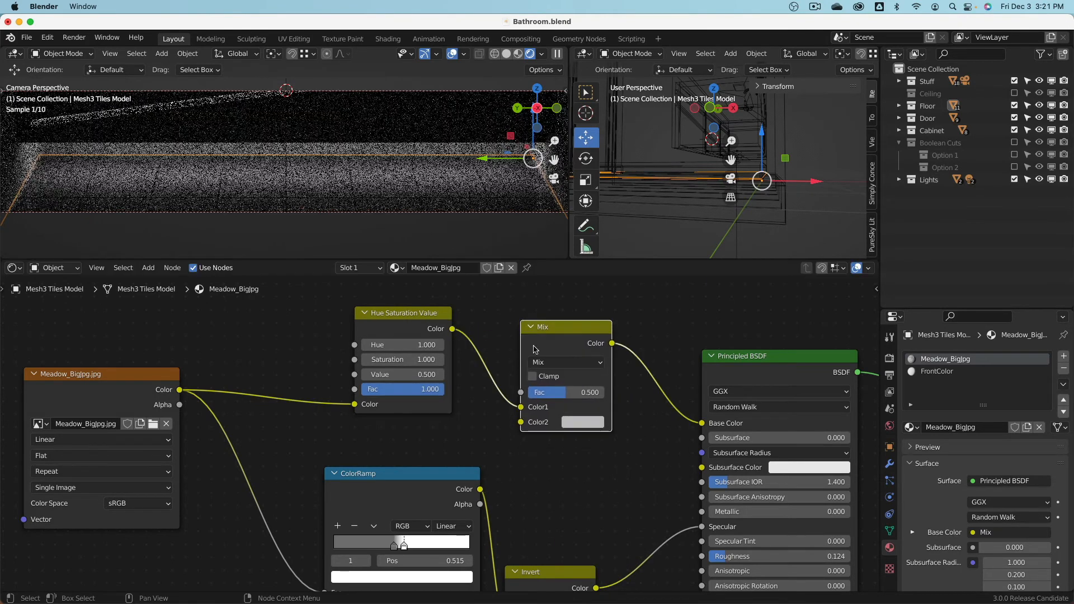
left_click_drag(523, 408, 521, 392)
- Set the Mix node's Color1 to red and Color2 to yellow
left_click(583, 407)
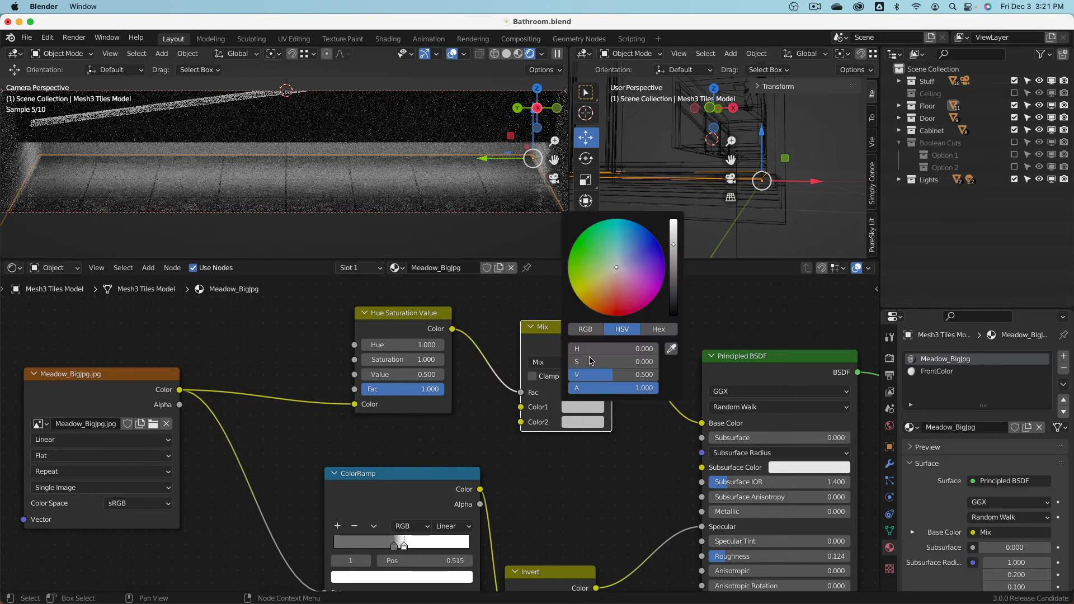
left_click(589, 423)
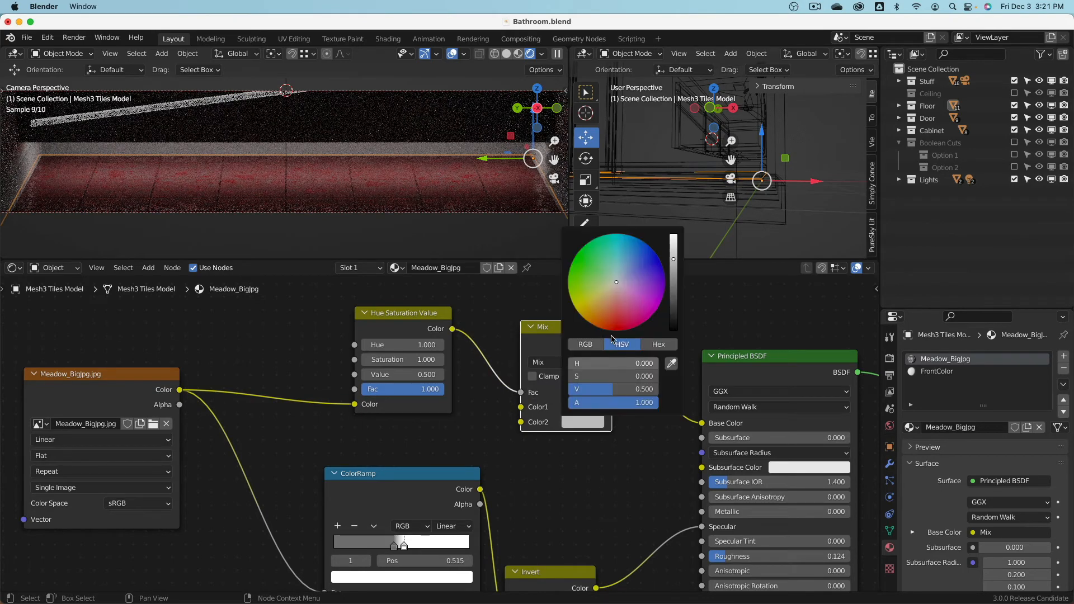
left_click(577, 308)
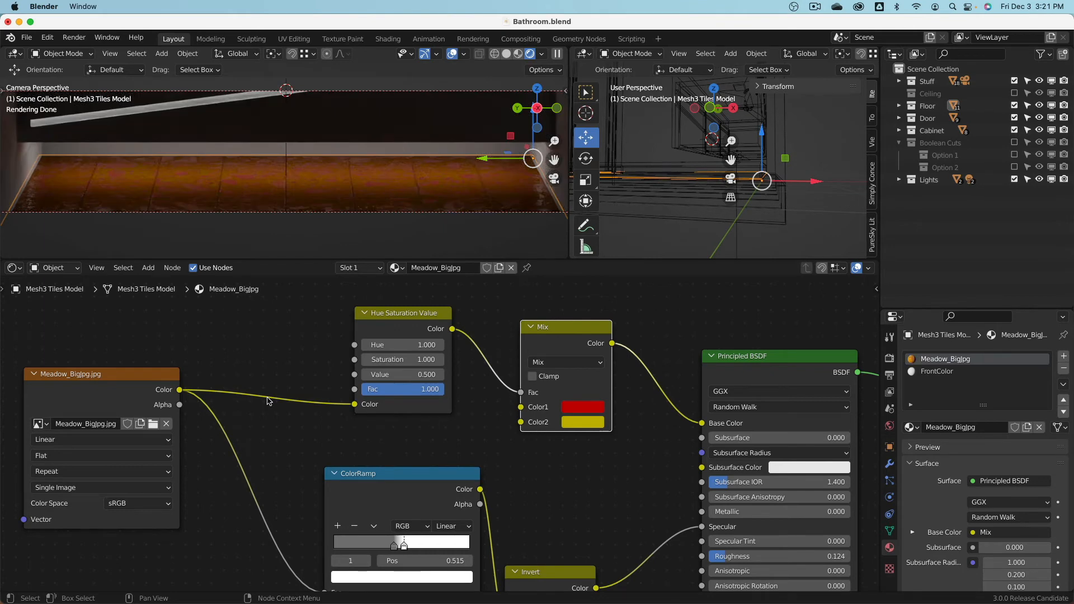
- Recolor the Mix node with a light beige Color1 and a light orange-tan Color2
left_click(584, 411)
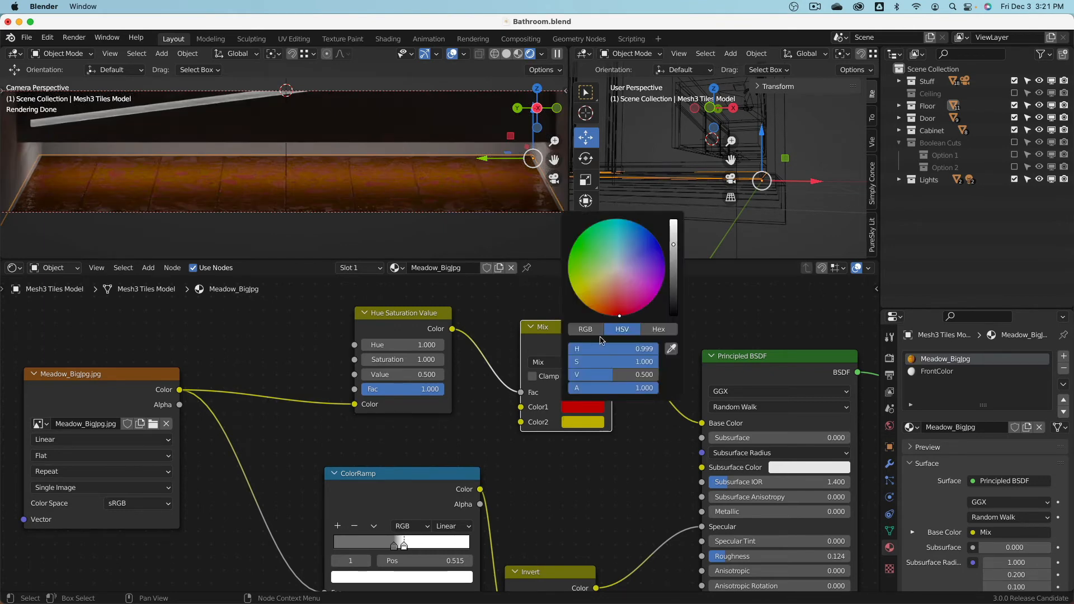
left_click(576, 294)
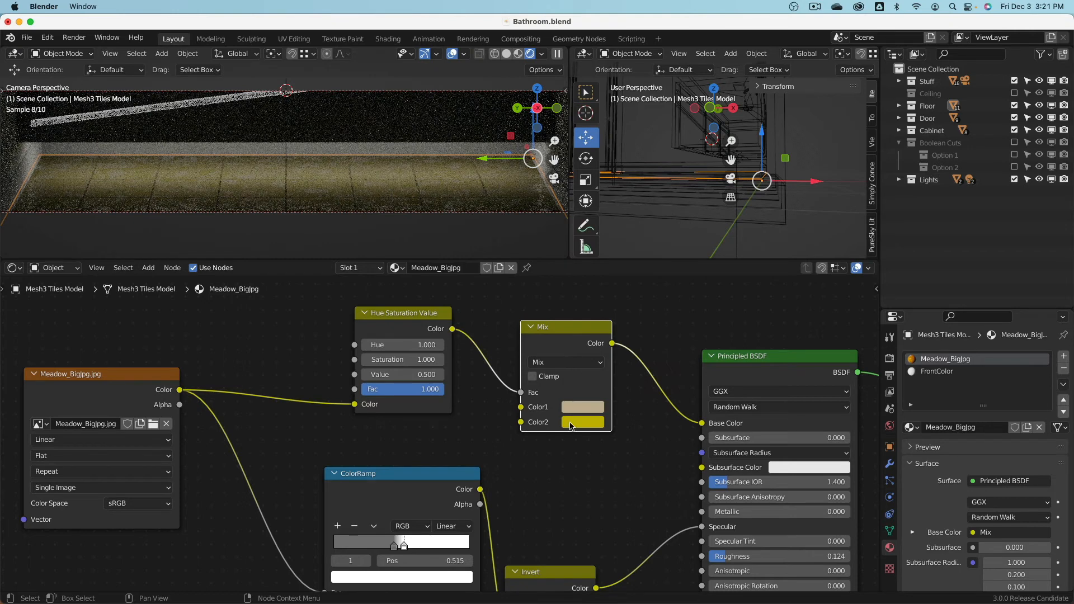
left_click(585, 408)
left_click(606, 301)
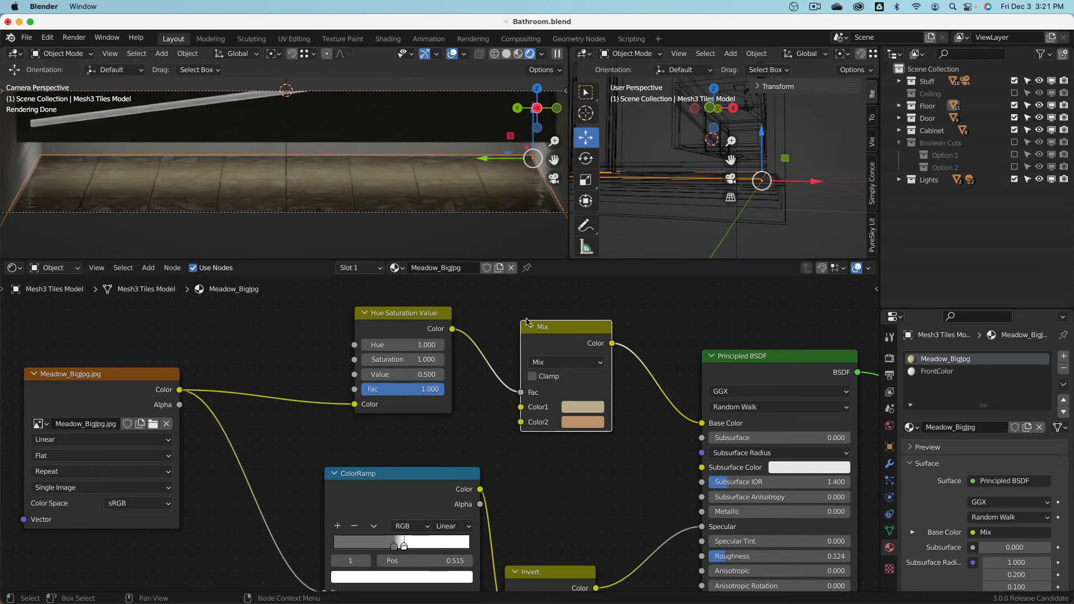
- Connect the Hue Saturation Value color directly to the Principled BSDF's Base Color and delete the Mix node
left_click_drag(453, 330, 703, 423)
key("x")
scroll(543, 353, "down", 5)
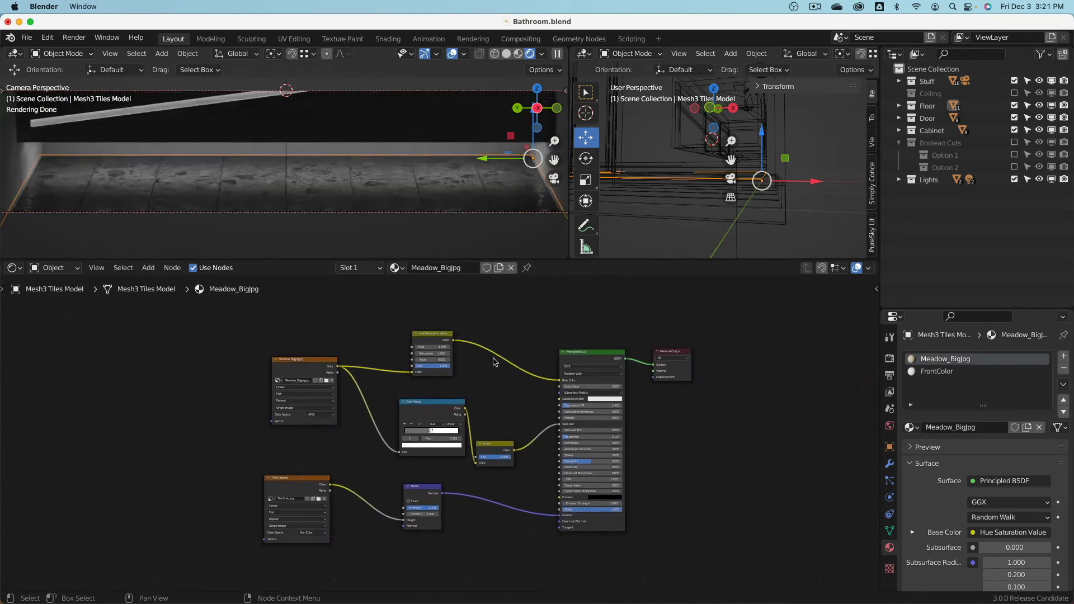
scroll(347, 165, "down", 3)
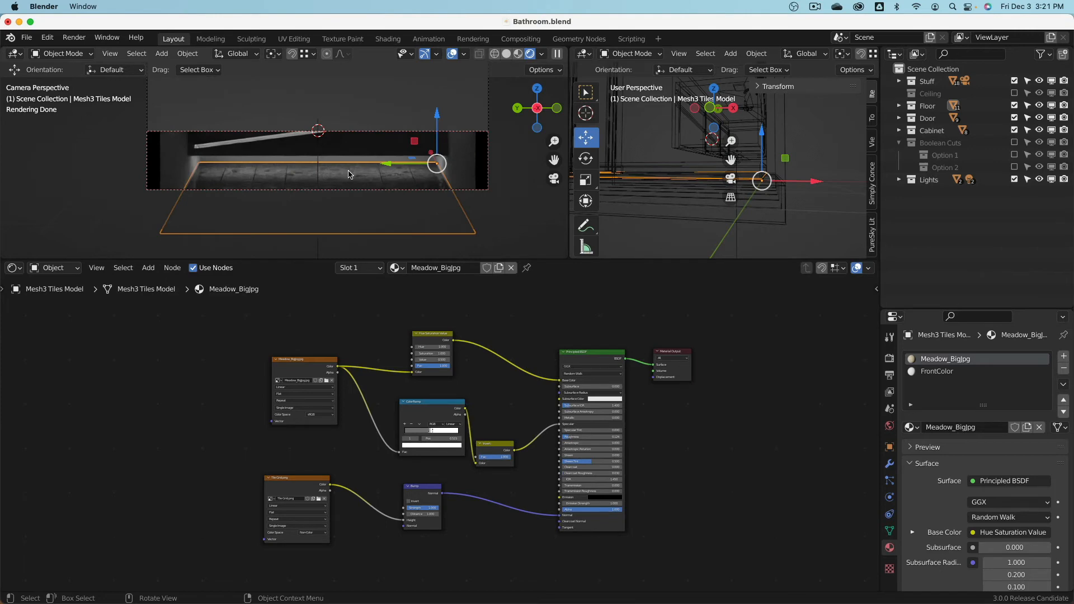
scroll(348, 174, "up", 2)
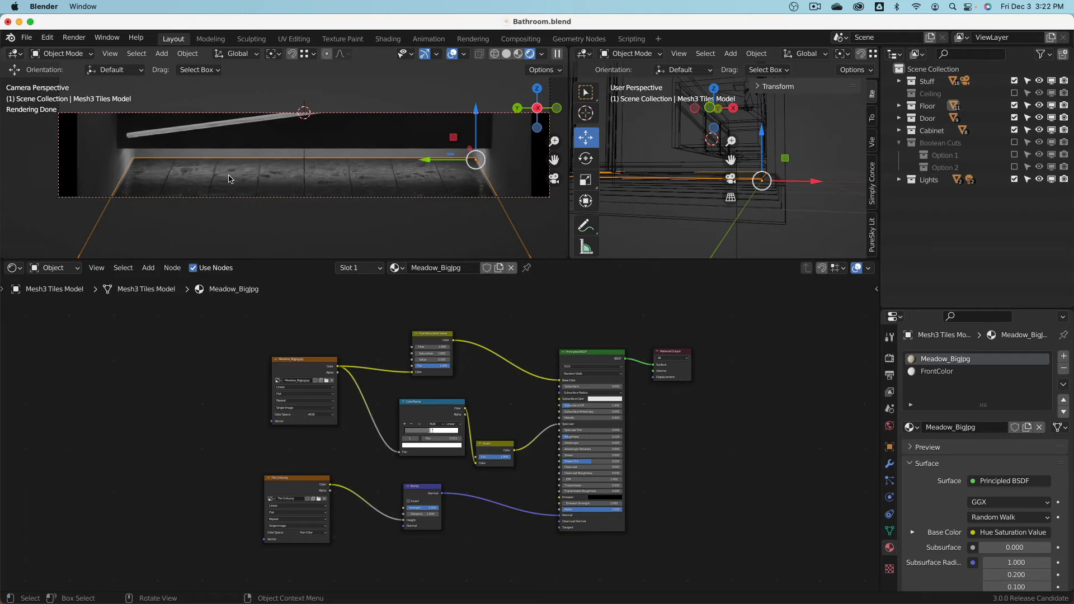
- Set the camera view's render region to a strip covering the counter top and cabinet area
scroll(228, 180, "down", 4)
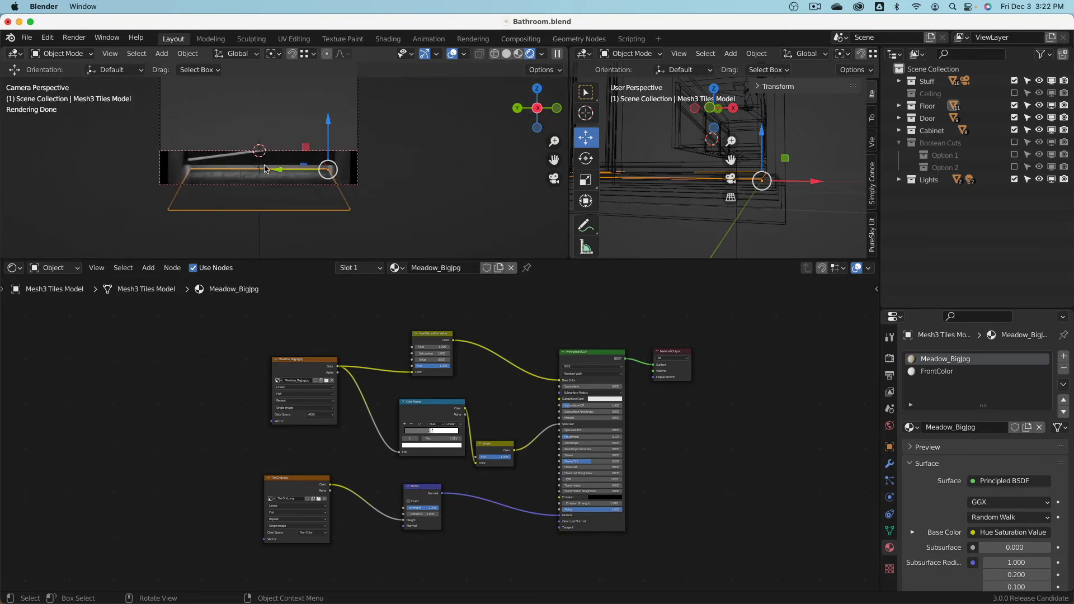
key("ctrl+b")
left_click_drag(148, 96, 369, 146)
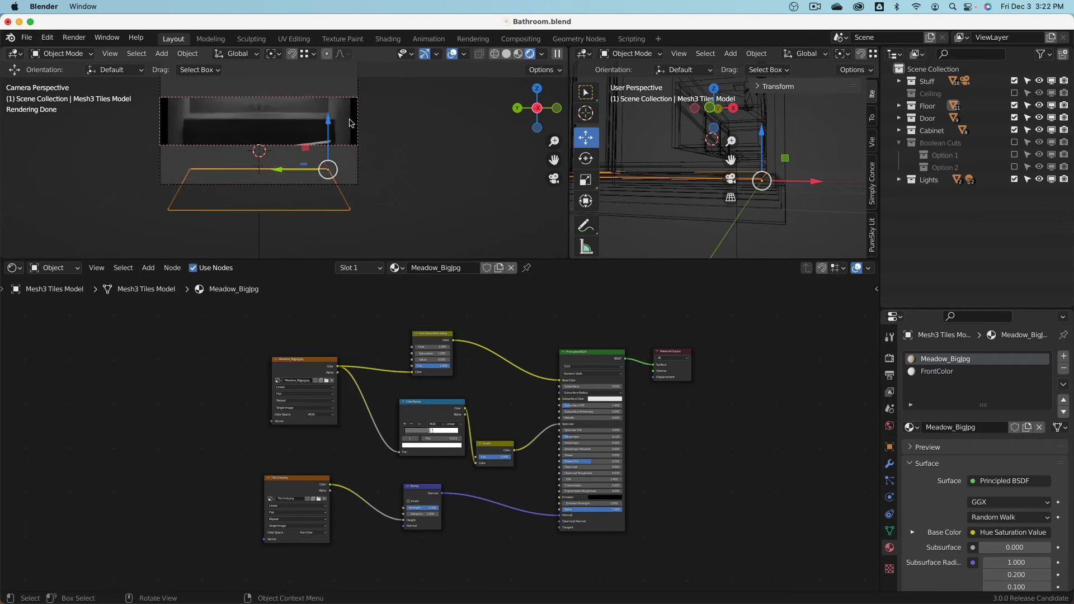
- Set the counter top's FrontColor material to Specular 1 and Roughness 0
scroll(314, 140, "up", 4)
left_click(294, 146)
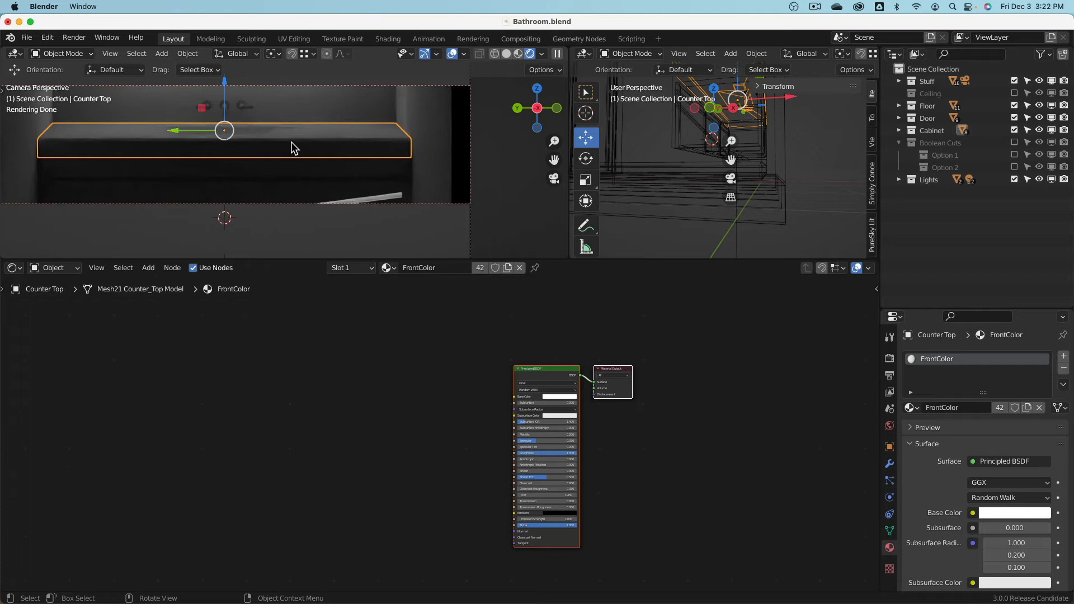
scroll(389, 444, "up", 4)
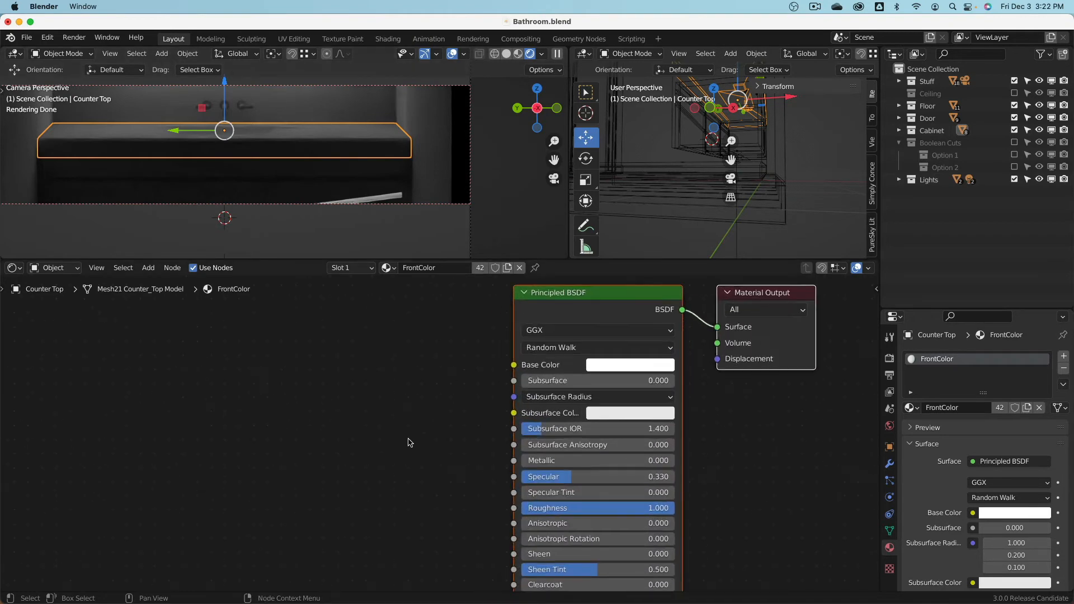
middle_click_drag(408, 439, 417, 413)
left_click_drag(553, 438, 621, 438)
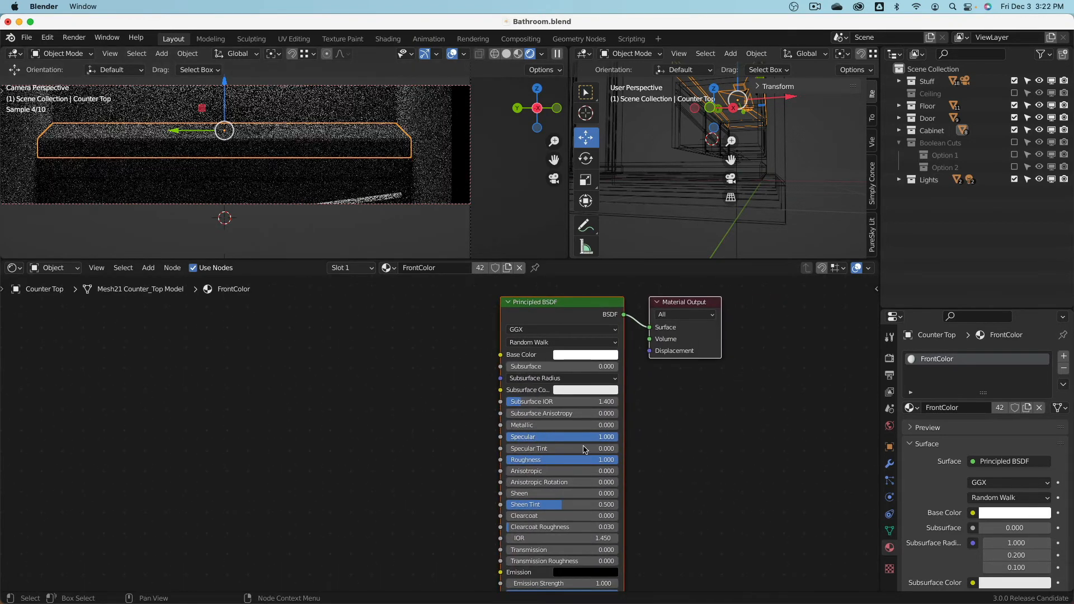
left_click_drag(571, 466, 509, 465)
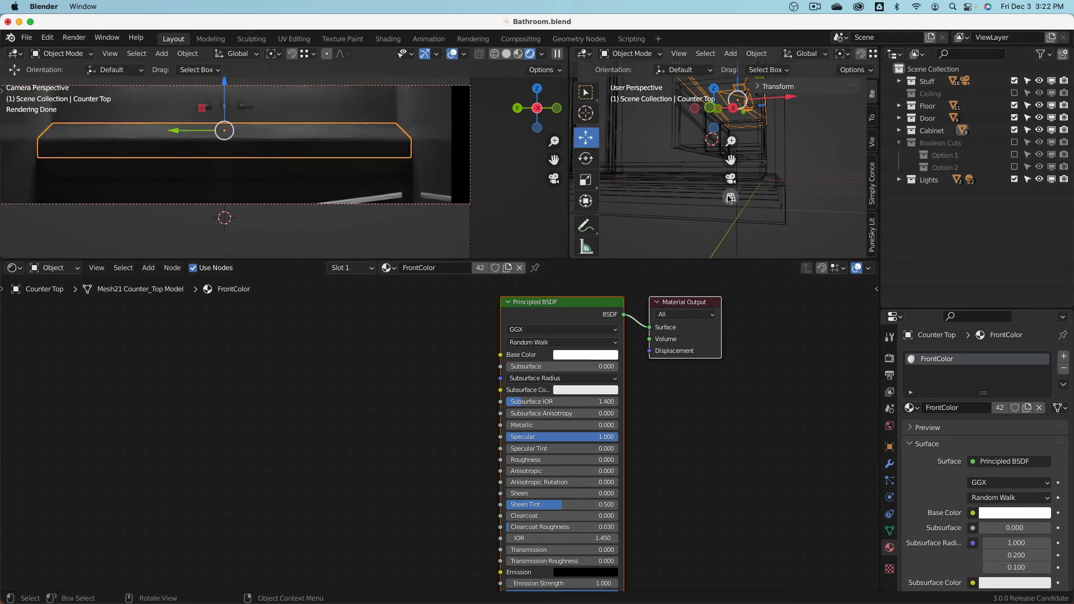
scroll(722, 193, "down", 4)
key("KP_1")
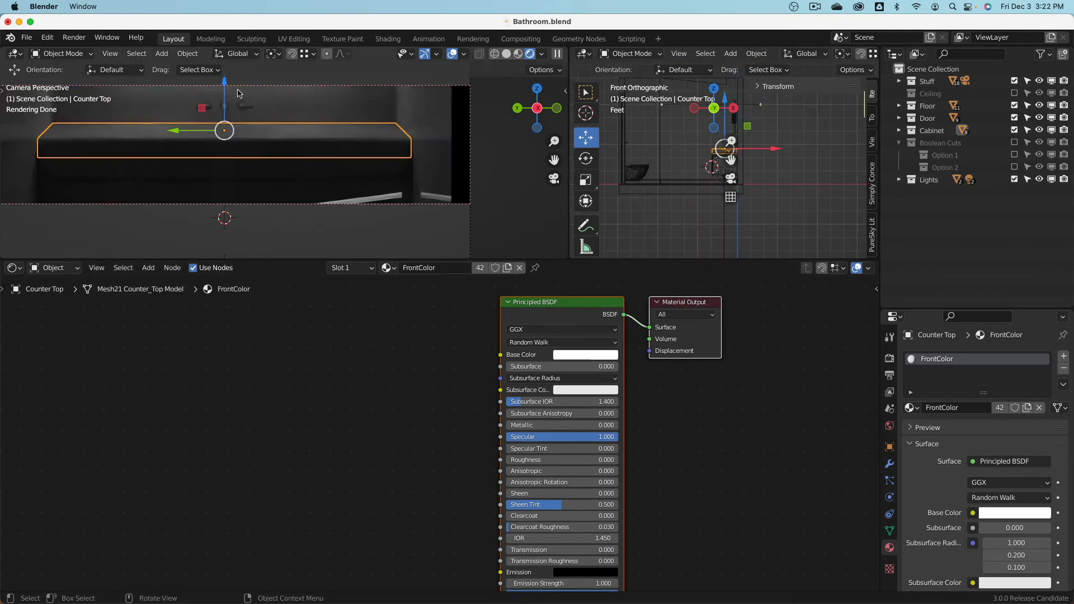
scroll(236, 115, "up", 5)
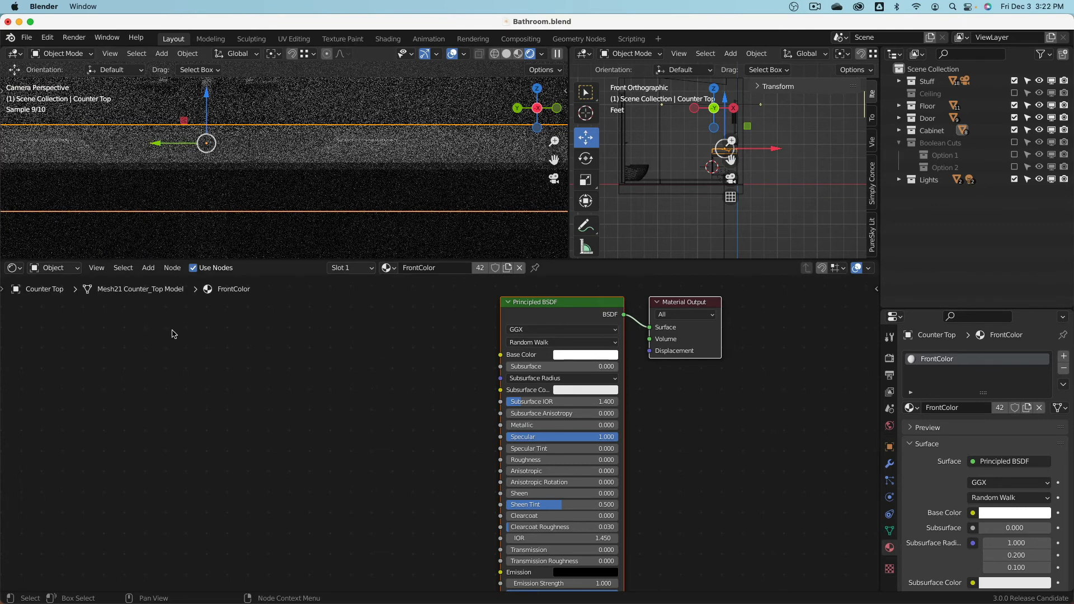
key("shift+a")
mouse_move(135, 339)
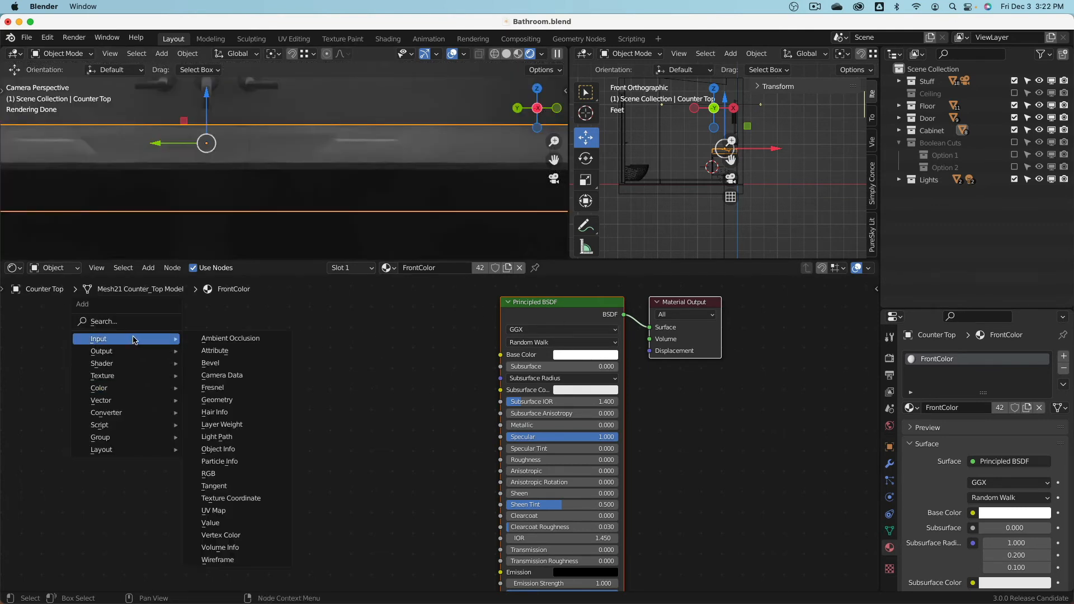
mouse_move(127, 378)
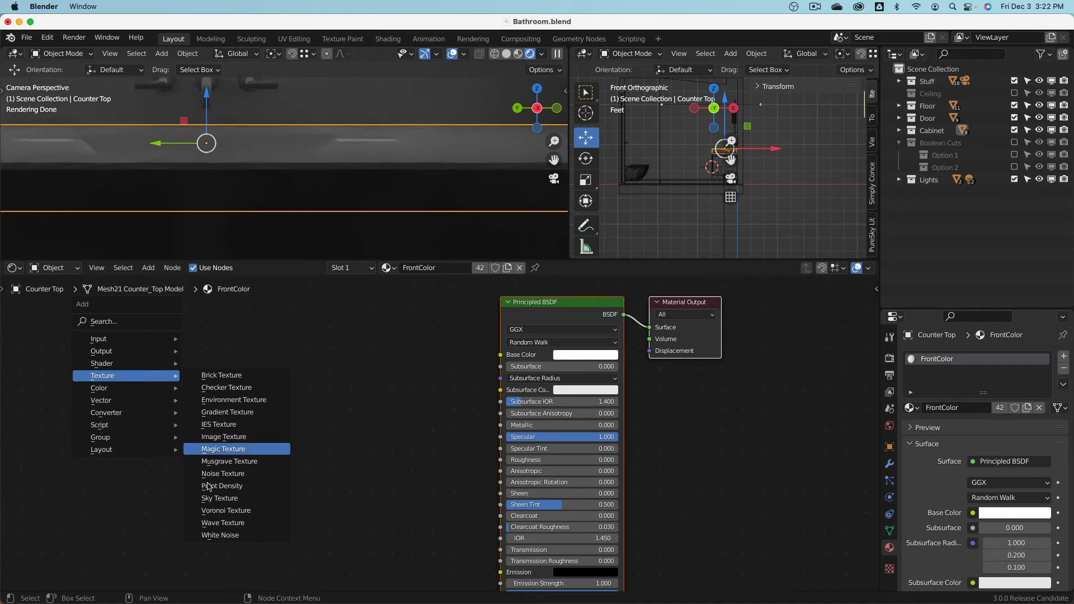
left_click(224, 510)
left_click(206, 347)
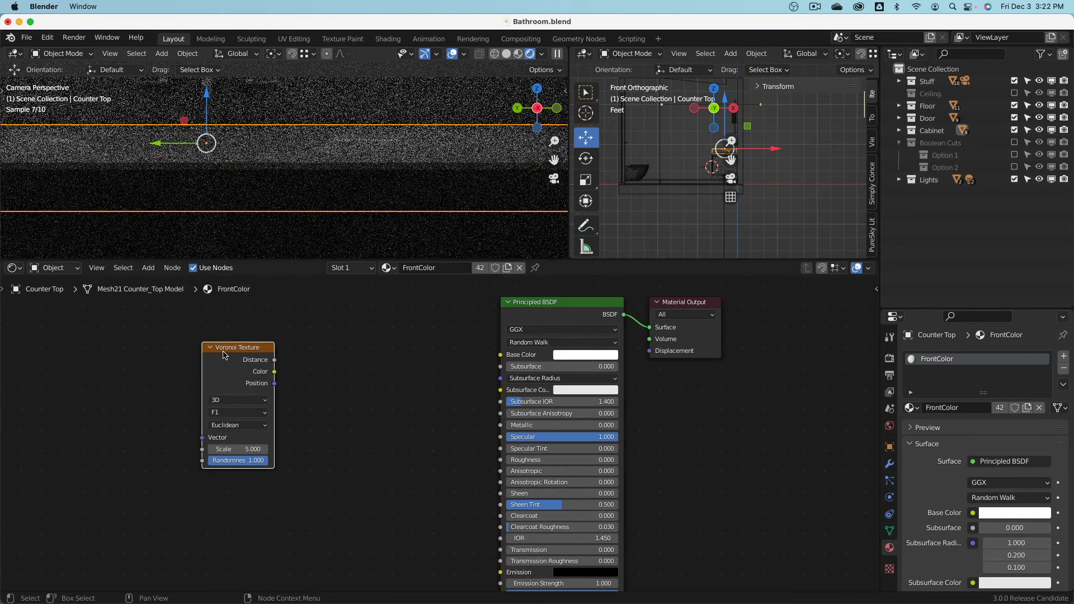
left_click_drag(274, 374, 516, 357)
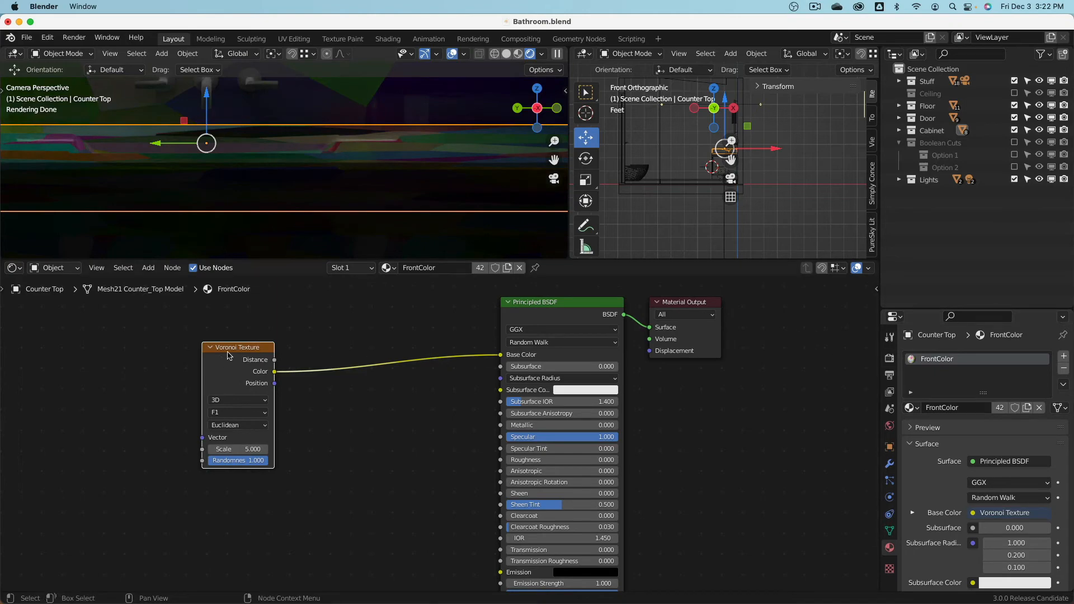
key("x")
- Set FrontColor's Specular to 0, and give the counter top a new material named Counter Top with Roughness 0 and Specular 1
left_click_drag(628, 439, 506, 439)
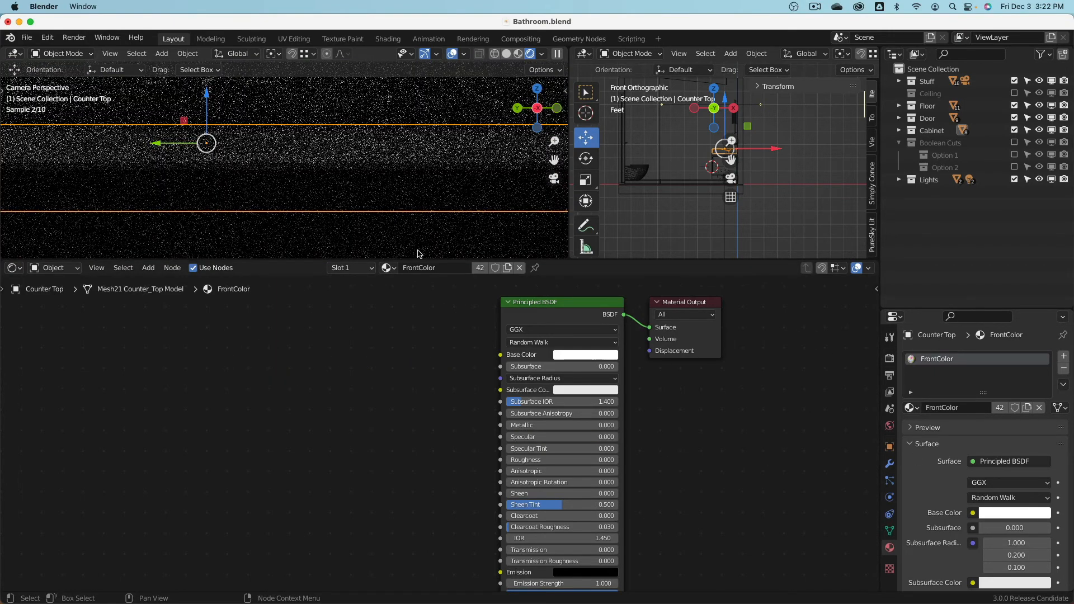
left_click(1041, 408)
left_click(989, 408)
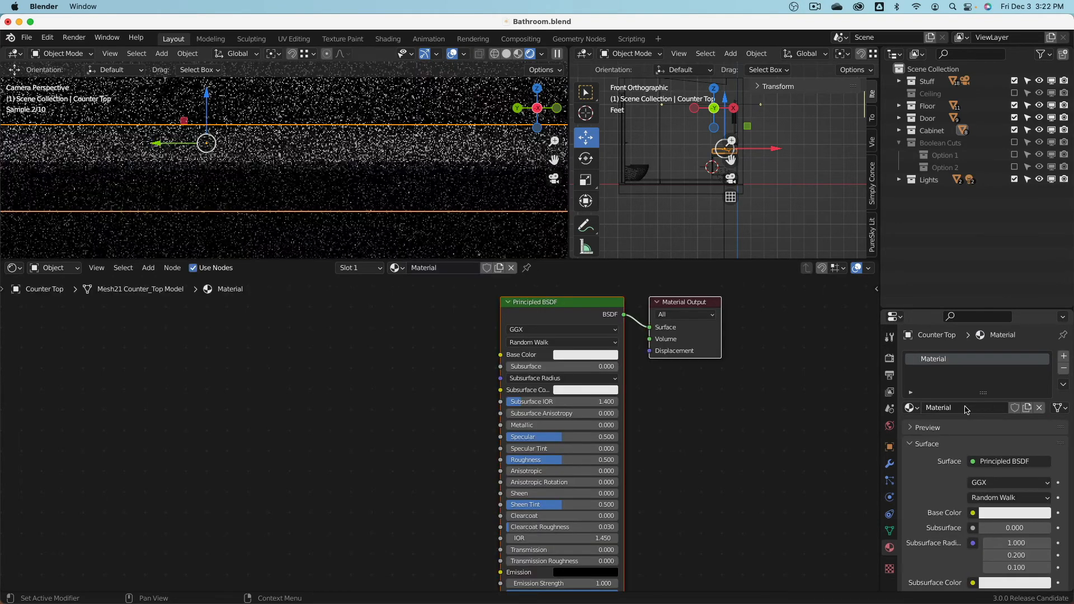
double_click(966, 409)
type("Cou")
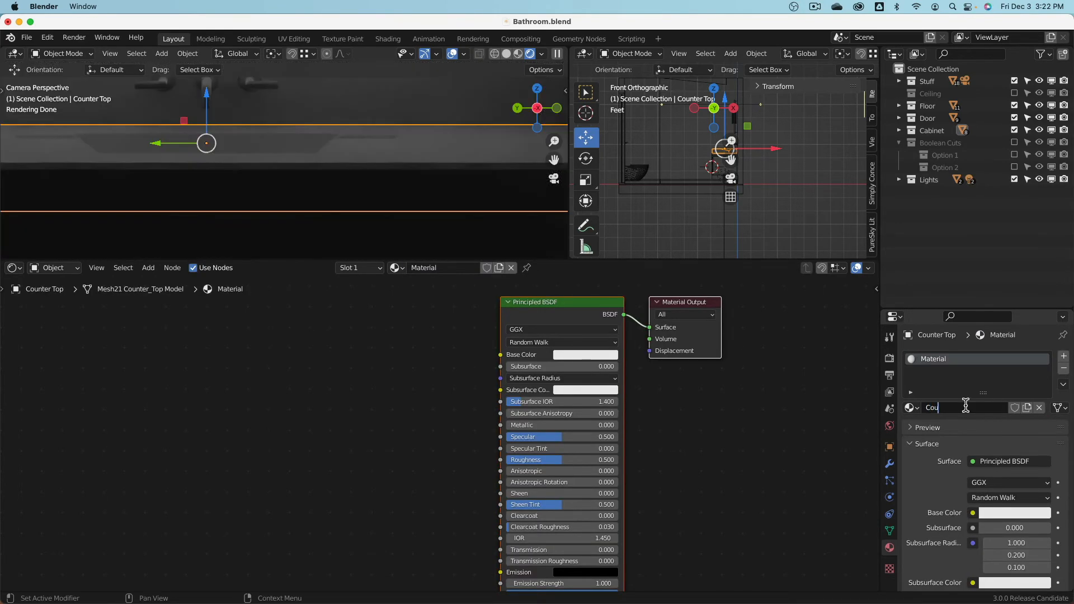
type("nter Top")
key("Return")
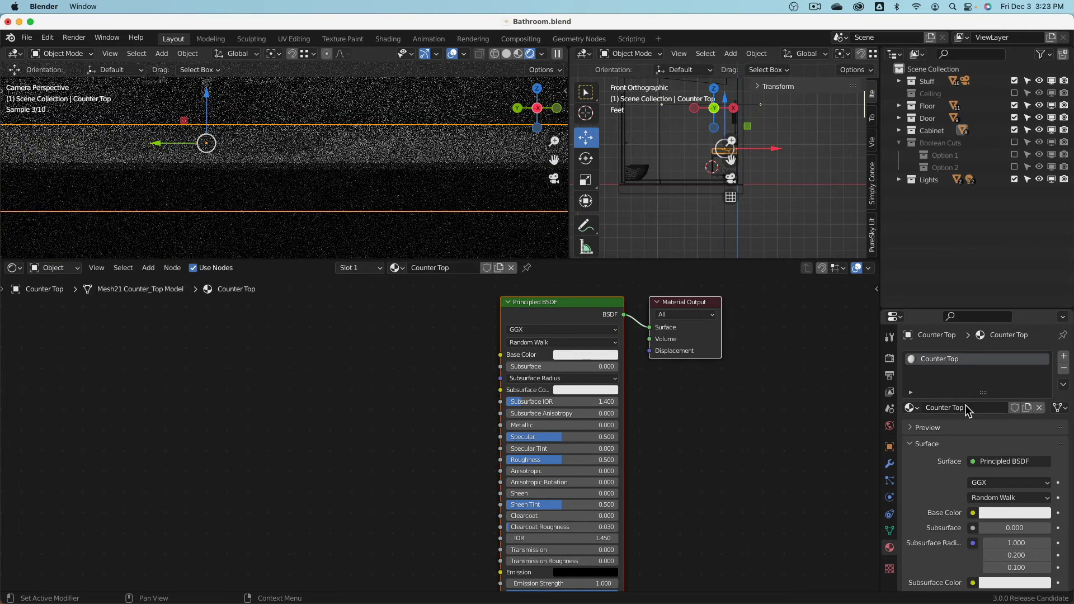
left_click_drag(559, 462, 495, 462)
left_click_drag(562, 440, 618, 440)
- Add a Voronoi Texture to the Counter Top material and connect its Color to the Principled BSDF's Base Color
key("shift+a")
mouse_move(112, 370)
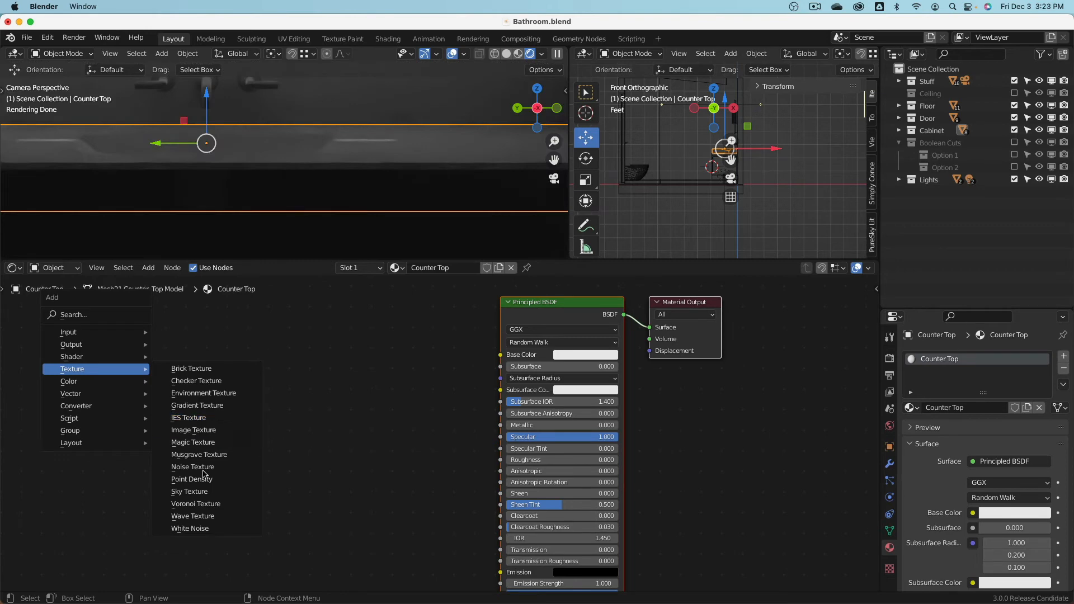
left_click(222, 504)
left_click(251, 434)
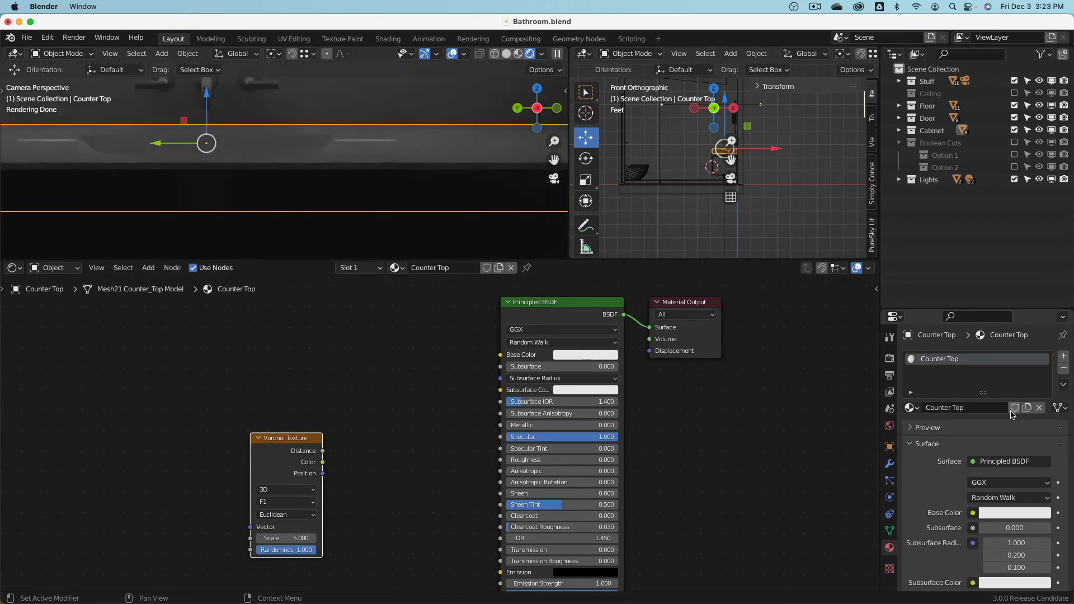
left_click_drag(324, 463, 501, 355)
left_click_drag(300, 432, 318, 370)
- Add a Texture Coordinate node and connect its Object output to the Voronoi Texture's Vector input
key("shift+a")
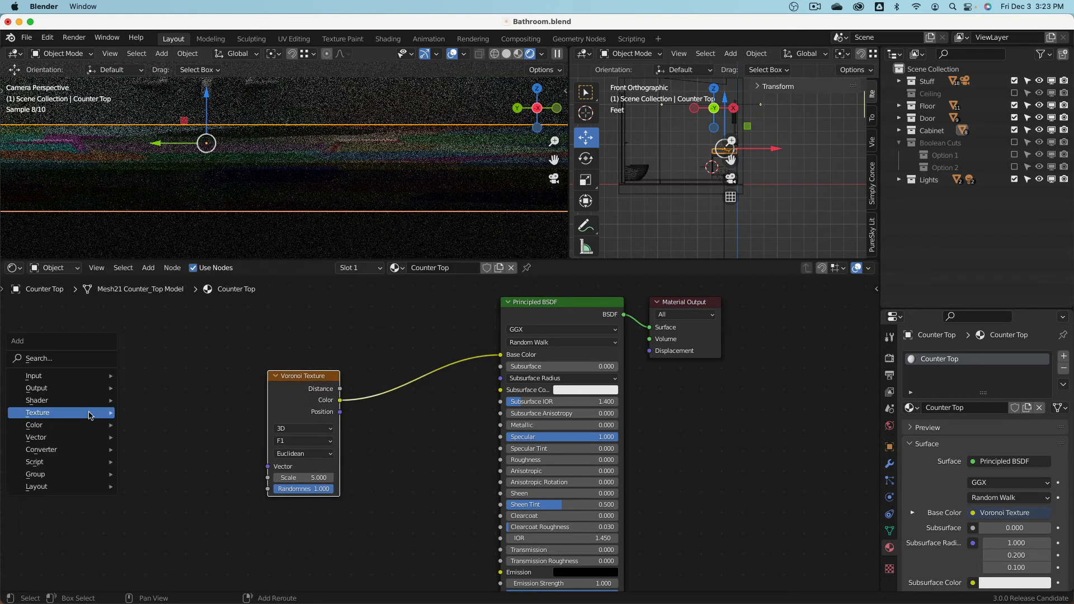
mouse_move(92, 417)
mouse_move(83, 380)
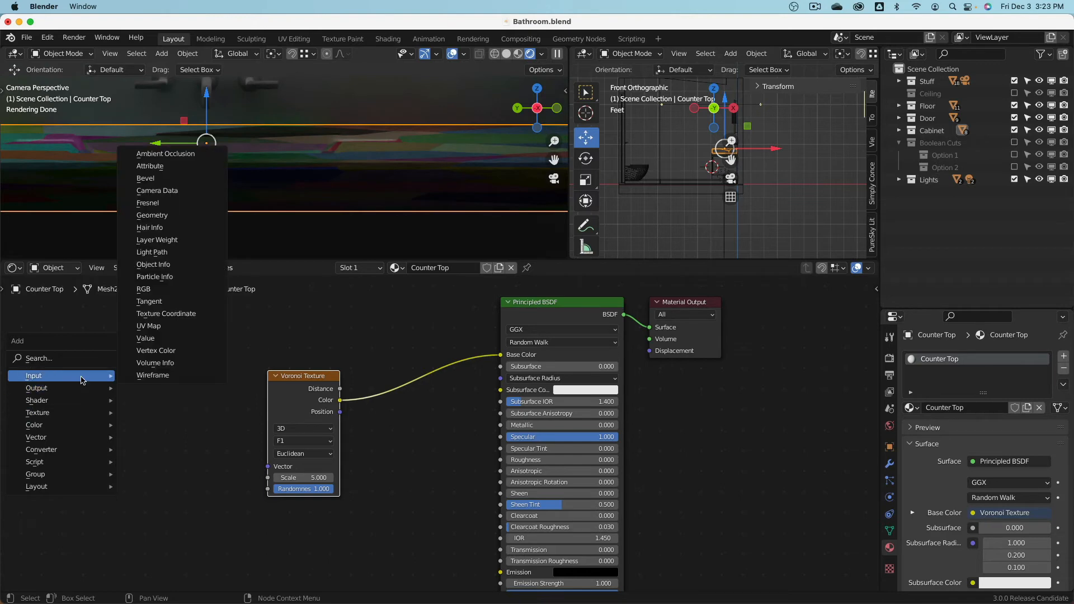
left_click(166, 313)
left_click(122, 448)
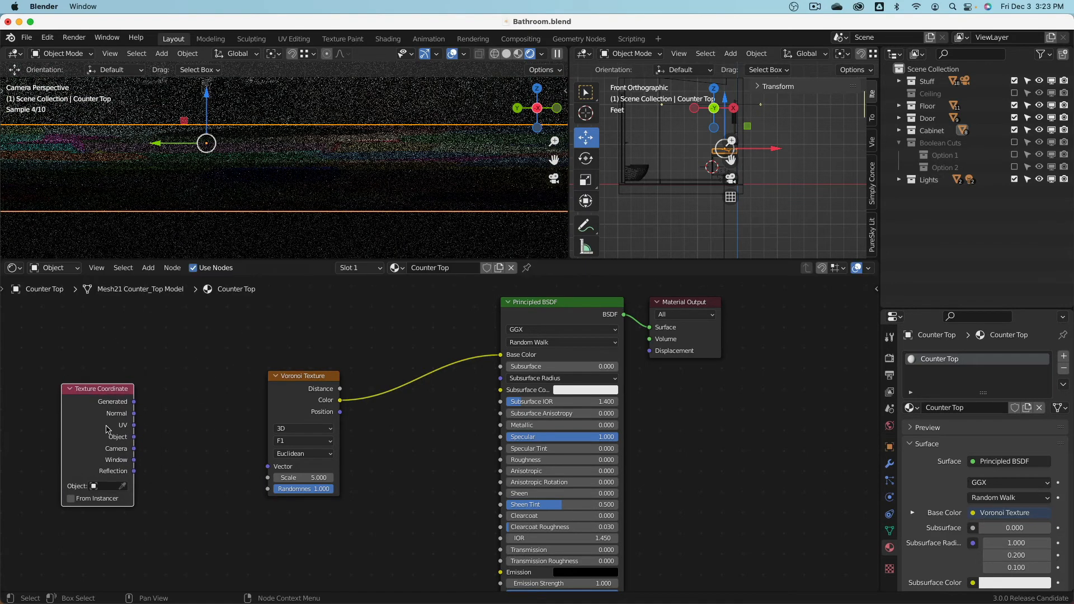
left_click_drag(134, 437, 269, 466)
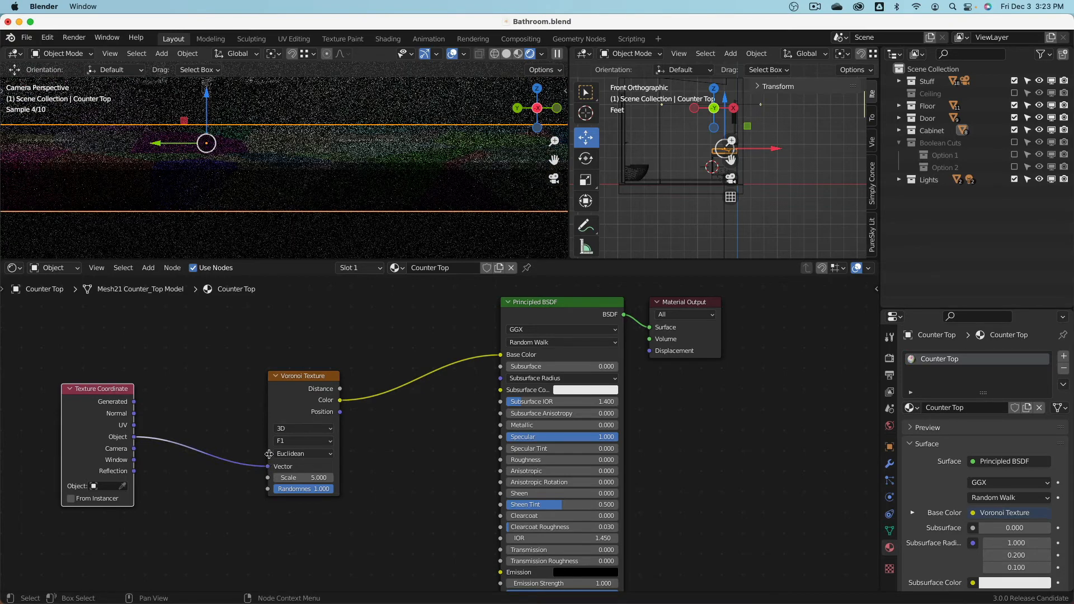
- Set the Voronoi Texture's Scale to 250 after trying 500
scroll(271, 179, "down", 5)
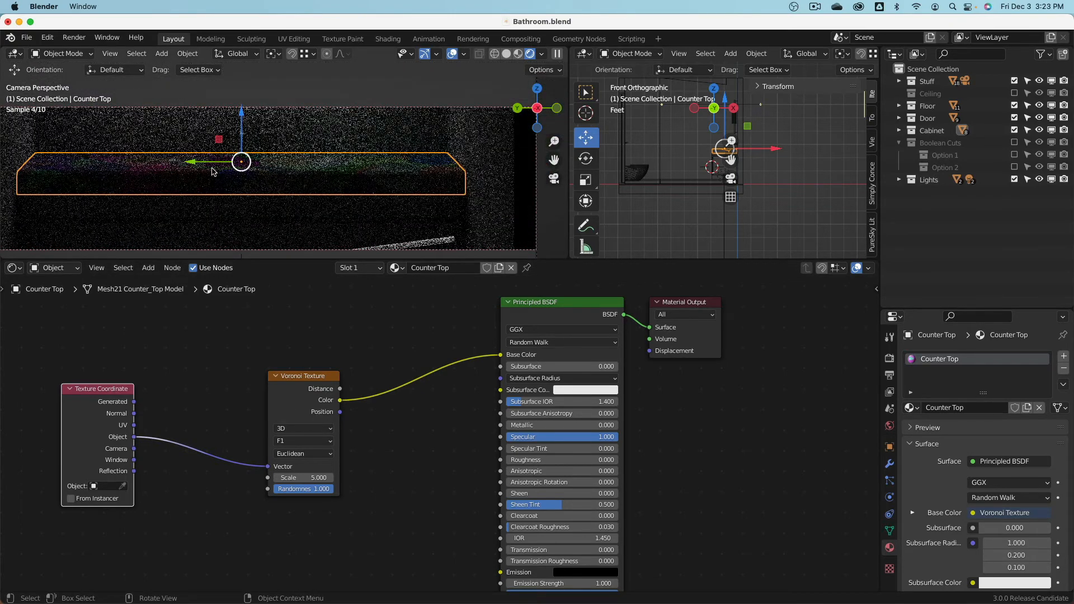
scroll(211, 170, "up", 4)
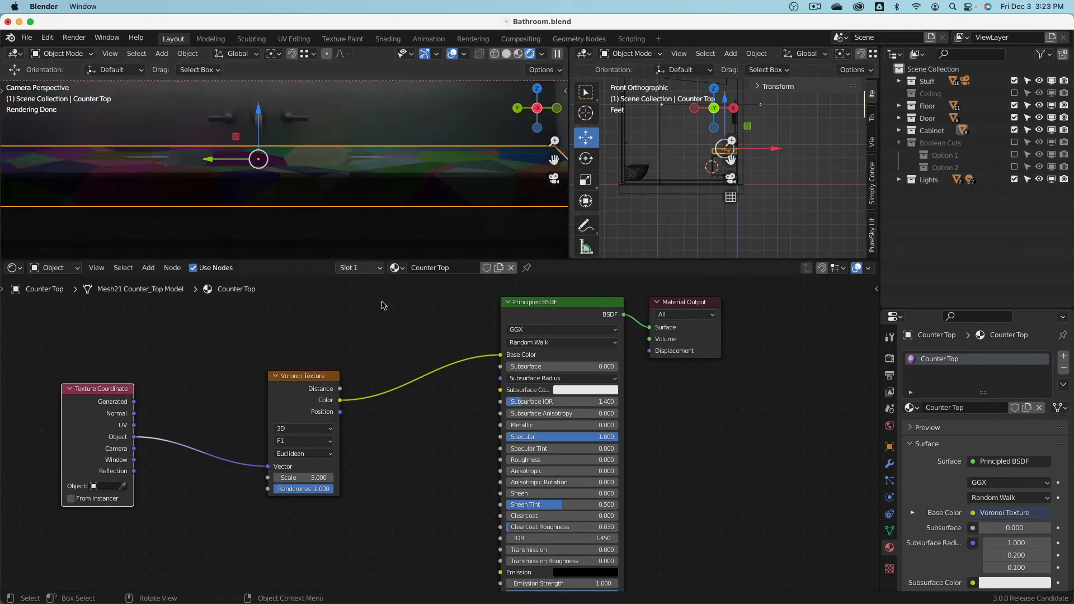
left_click(299, 478)
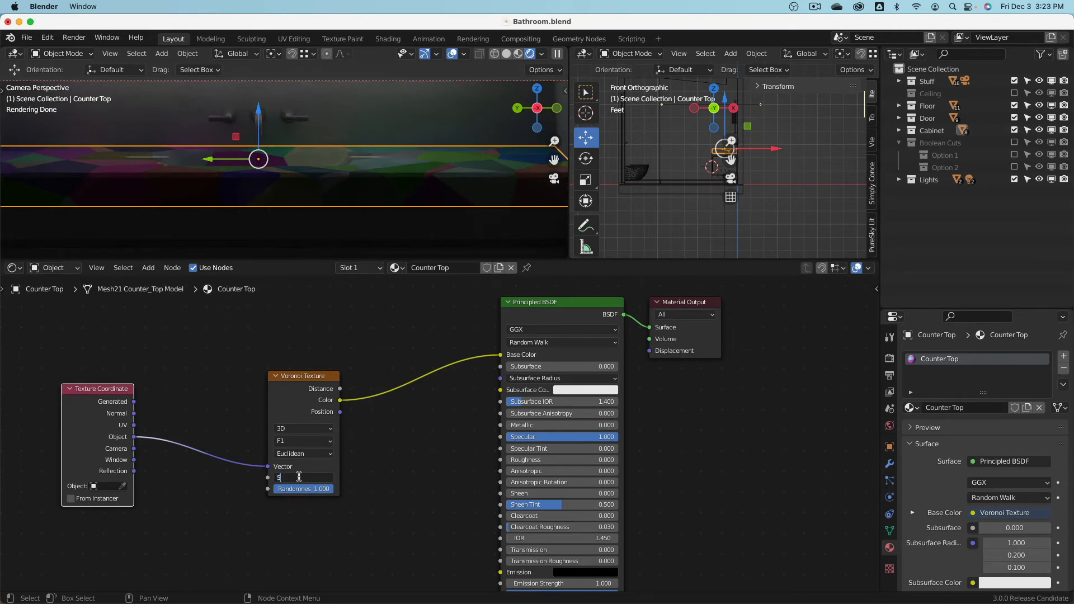
type("500")
key("Return")
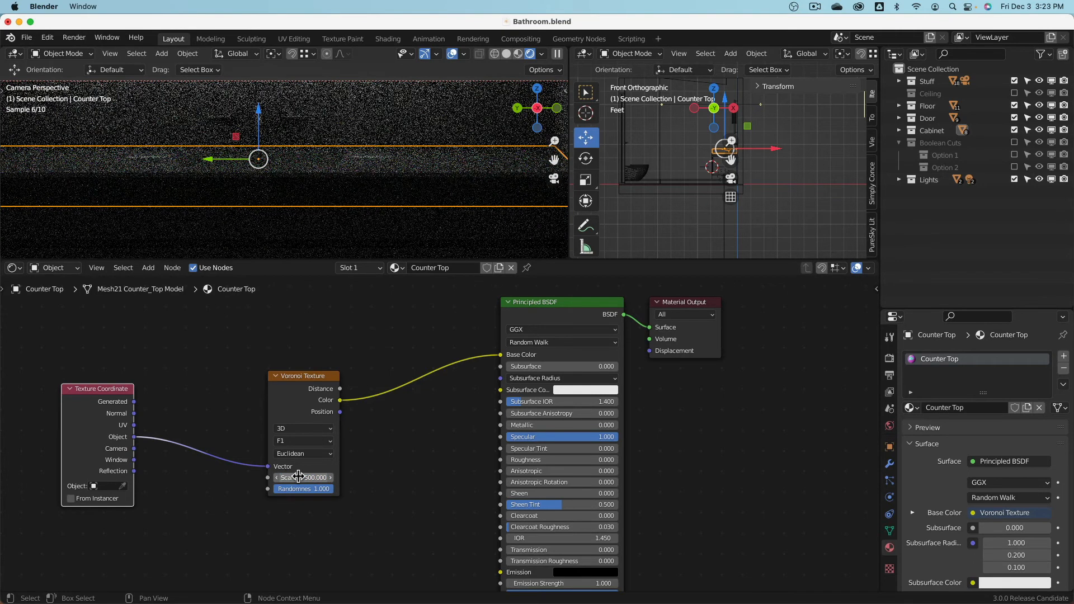
scroll(312, 192, "up", 4)
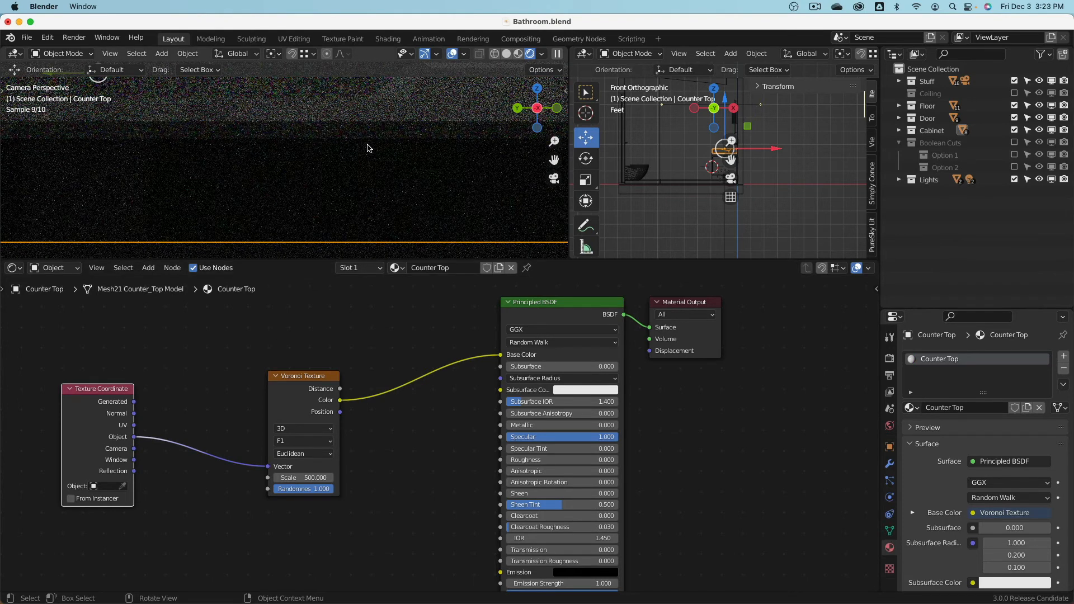
left_click(309, 478)
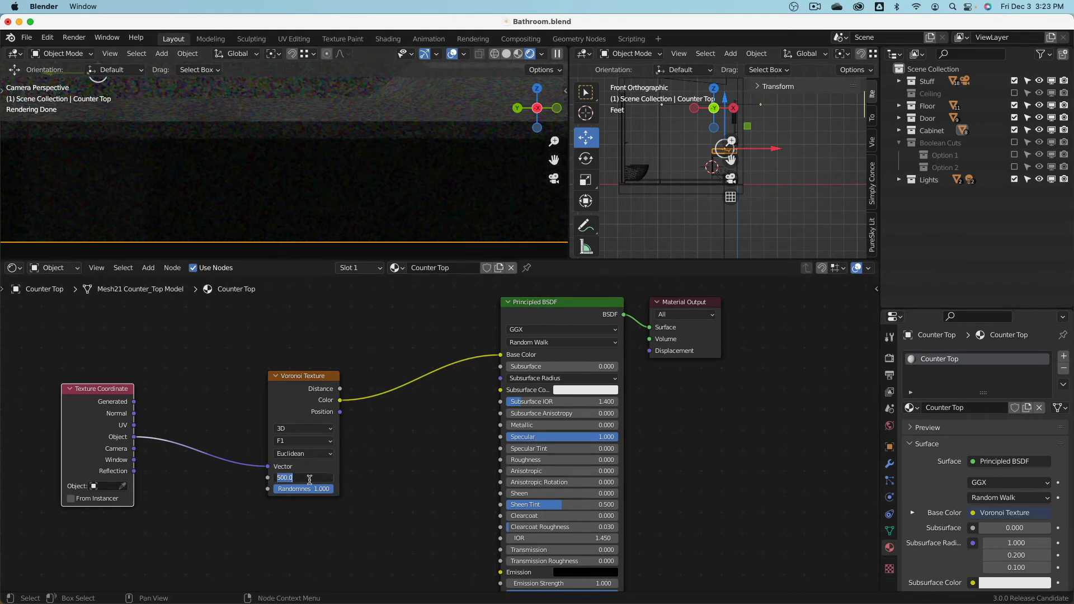
key("Return")
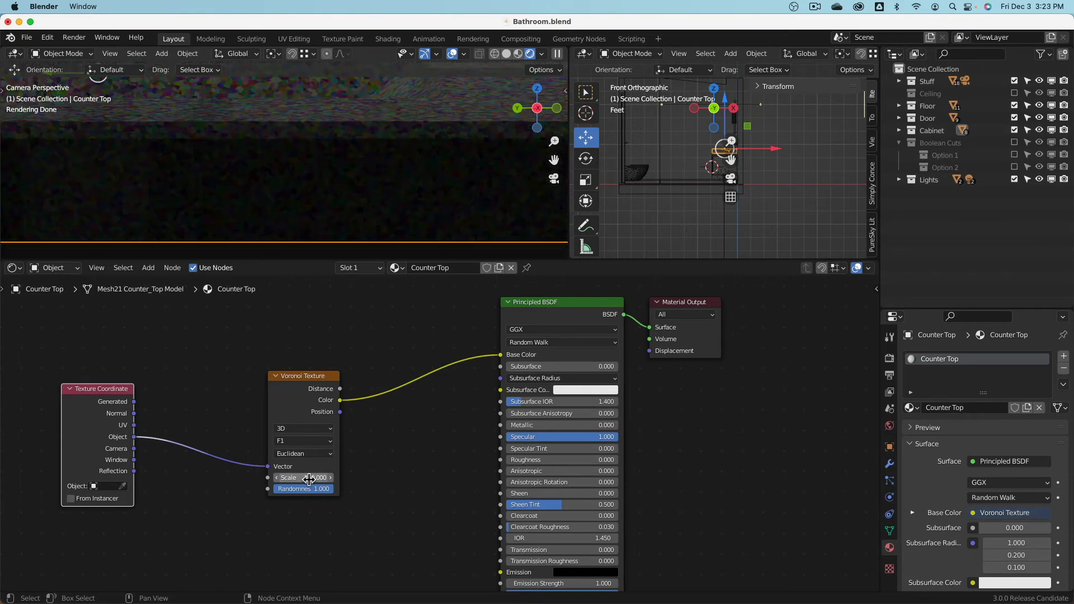
scroll(293, 133, "down", 2)
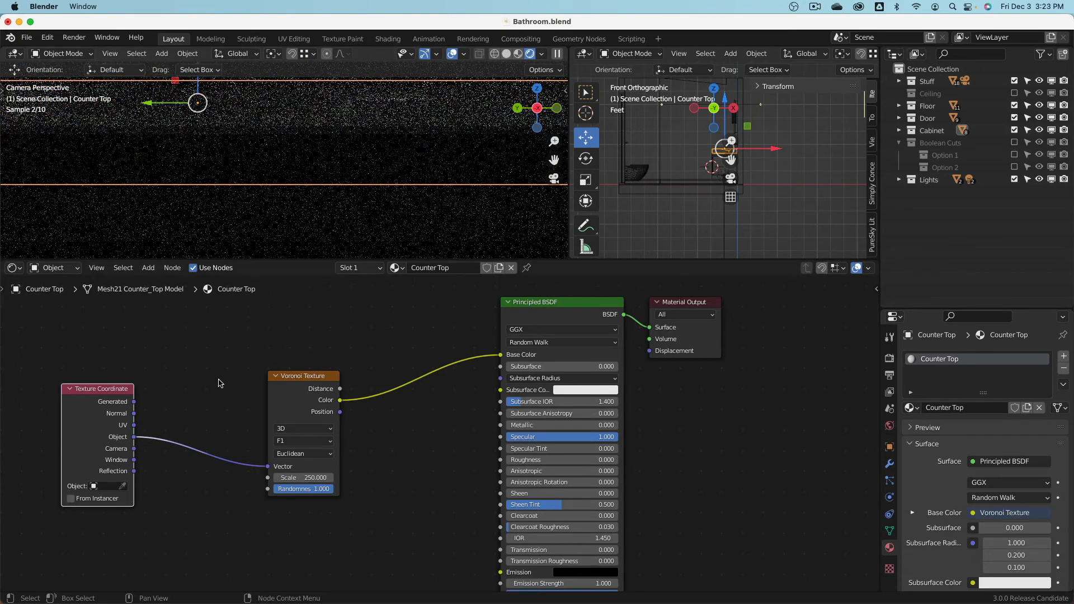
- Move the Voronoi Texture closer to the Texture Coordinate node and insert an RGB to BW node between it and the Principled BSDF
left_click_drag(286, 381, 218, 366)
left_click(322, 335)
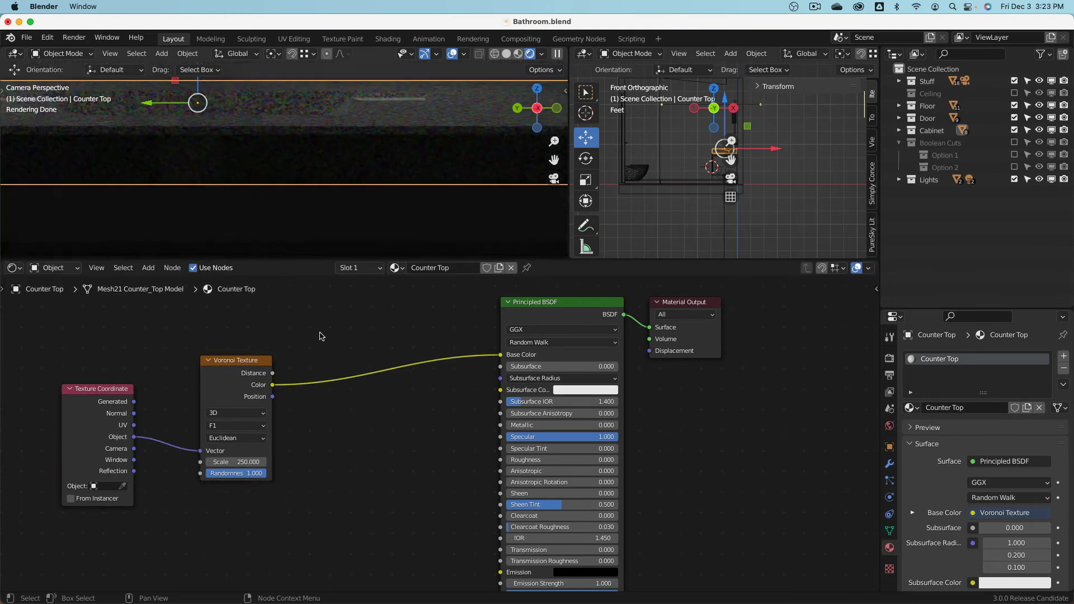
middle_click_drag(322, 335, 333, 347)
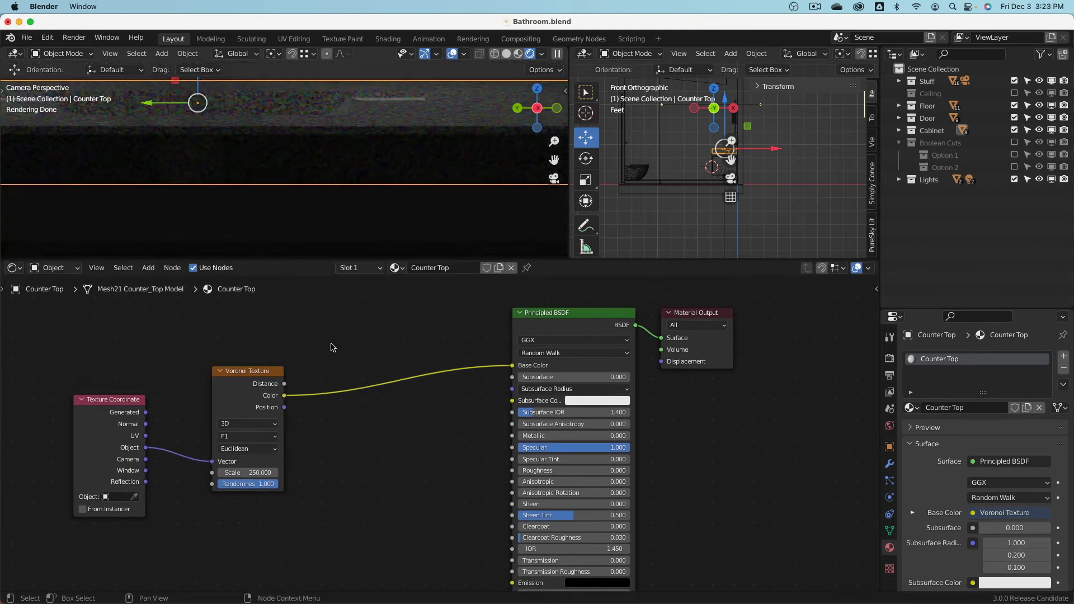
key("shift+a")
mouse_move(335, 350)
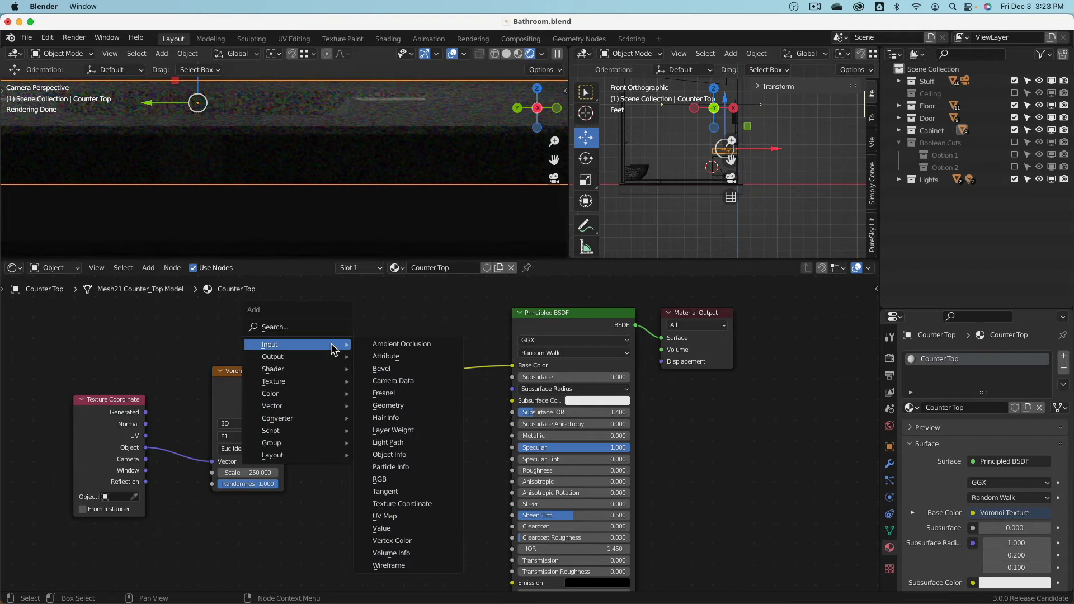
mouse_move(299, 394)
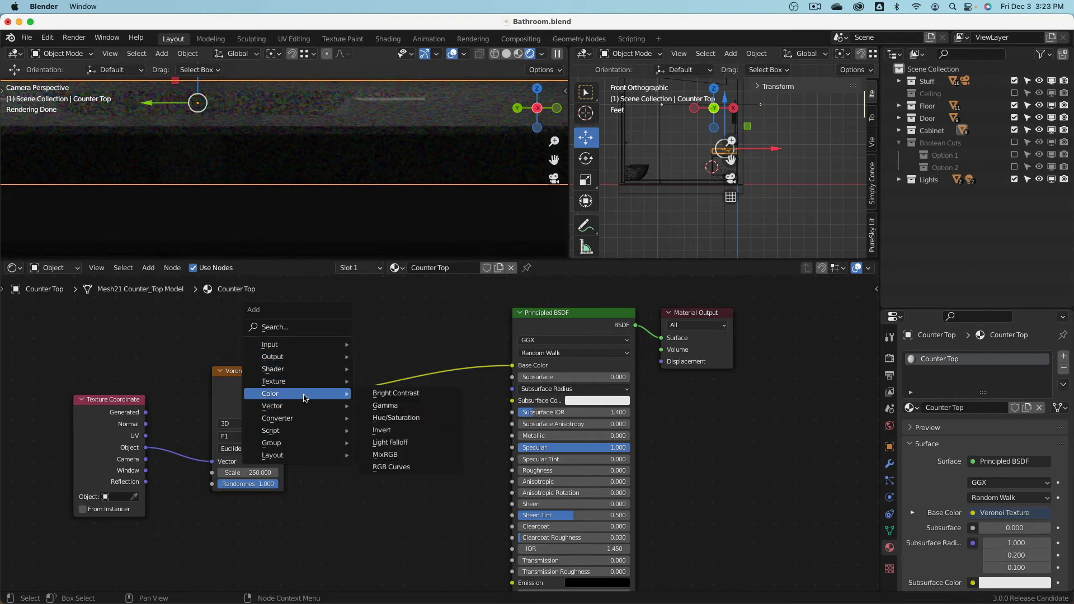
mouse_move(307, 413)
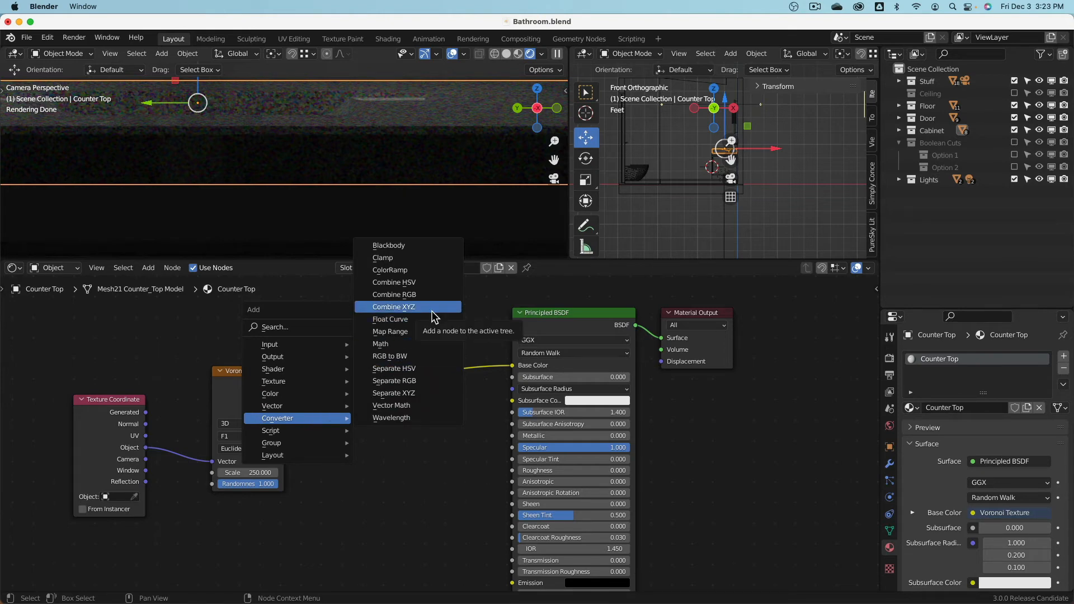
left_click(420, 357)
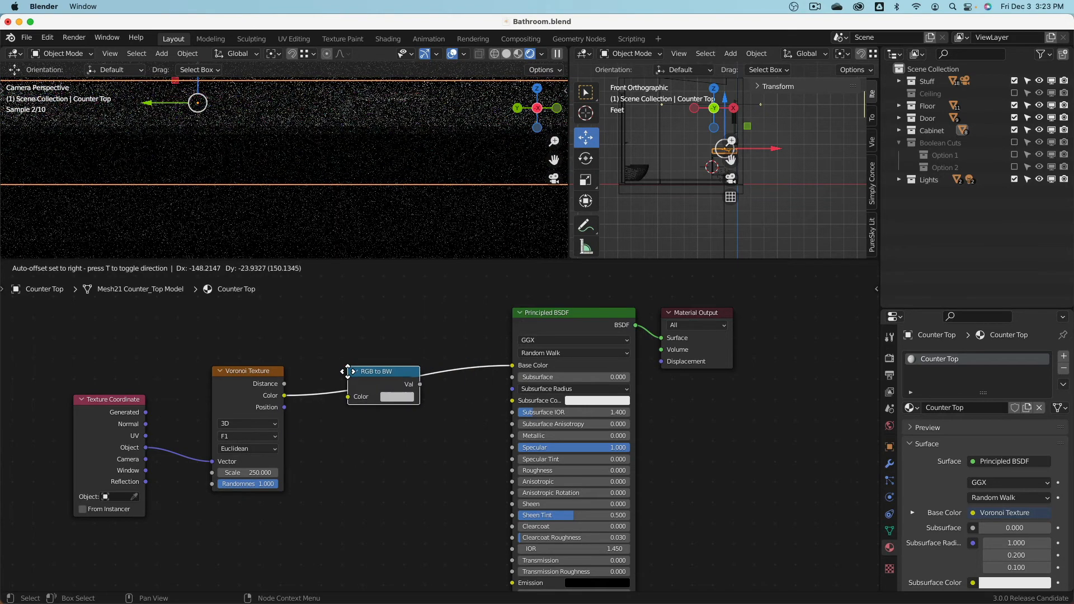
left_click(317, 374)
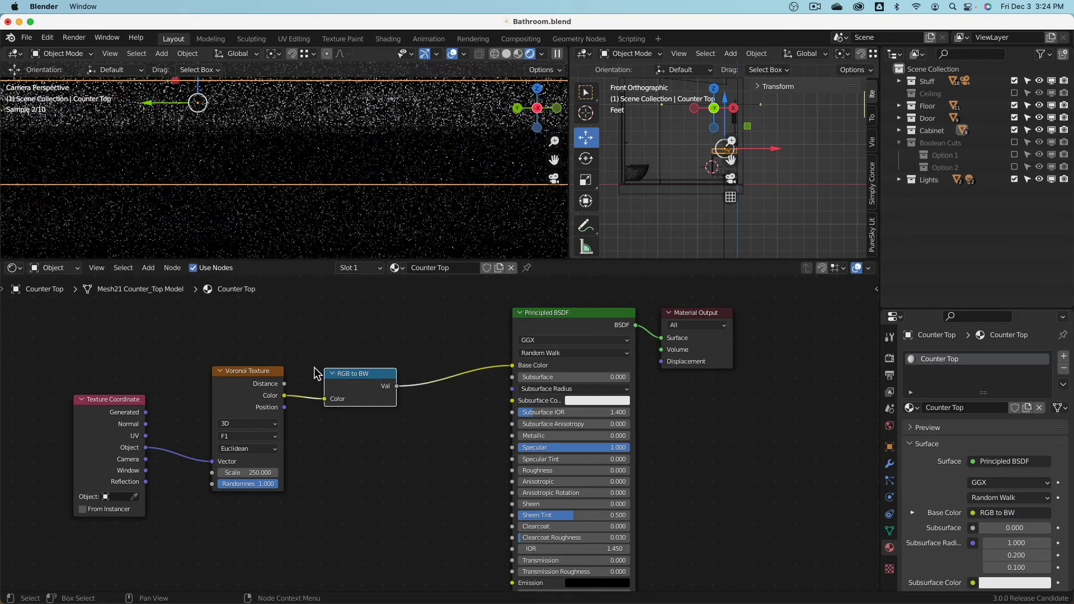
- Insert a ColorRamp node between the RGB to BW node and the Principled BSDF's Base Color
middle_click_drag(393, 351, 363, 347)
key("shift+a")
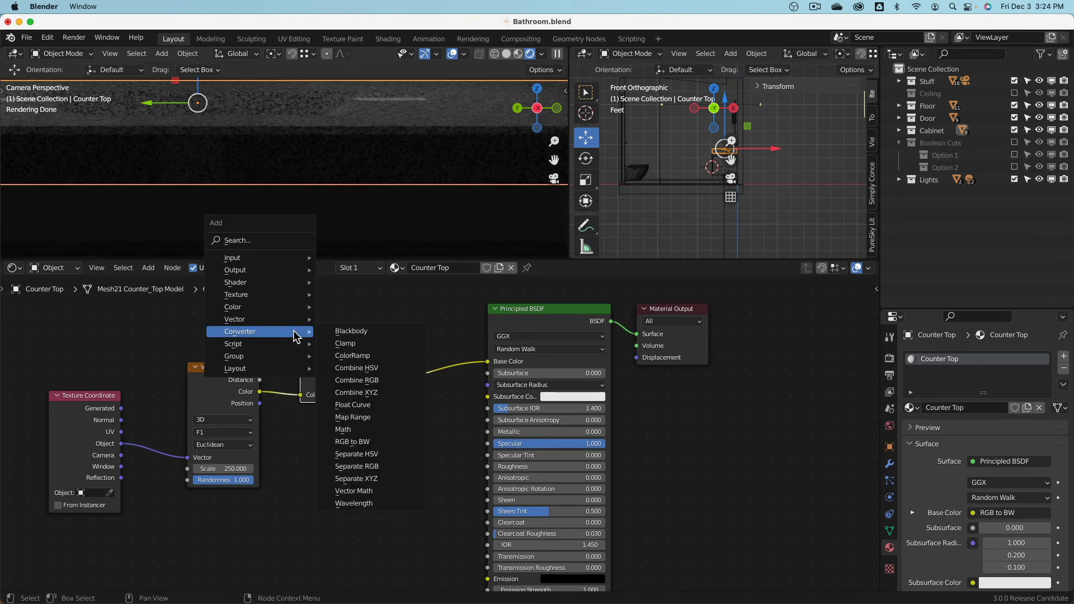
left_click(374, 356)
left_click(499, 362)
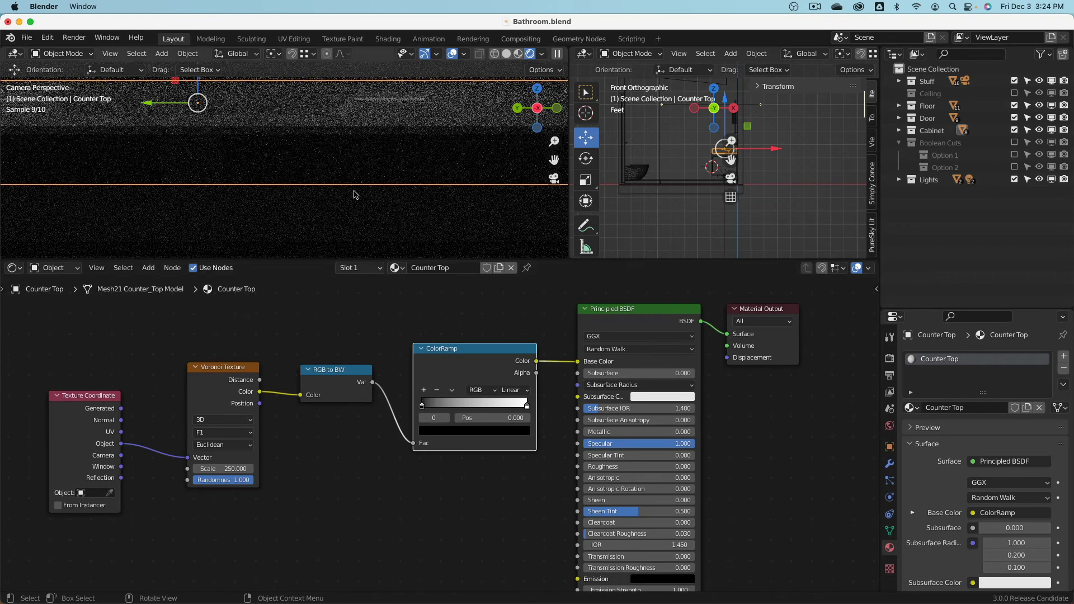
- Increase the ColorRamp's contrast by moving the black stop inward and the white stop to position 0.519
scroll(358, 110, "up", 8)
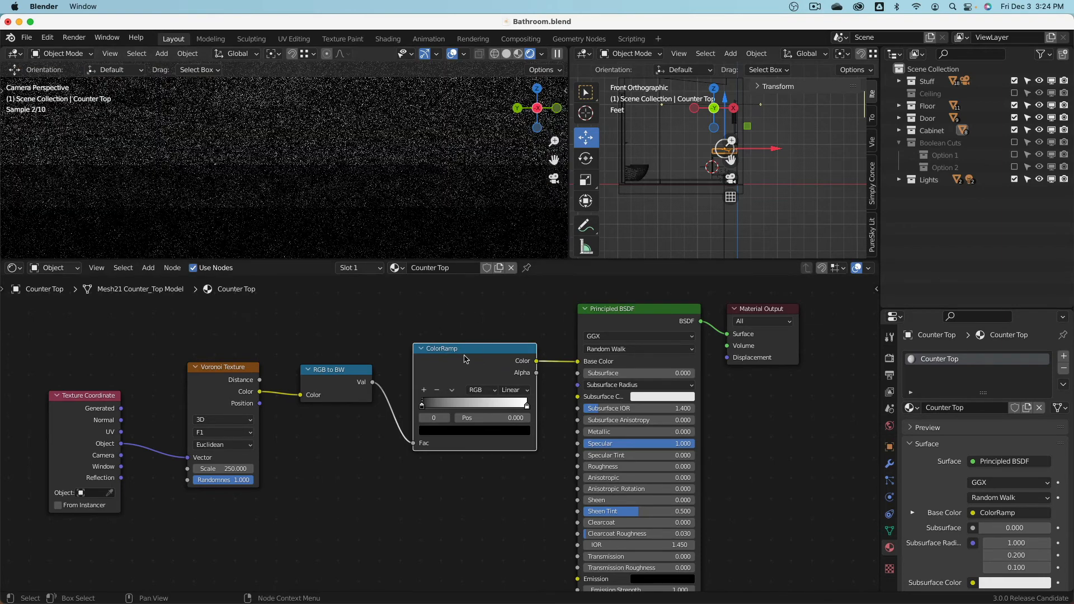
left_click_drag(429, 409, 464, 408)
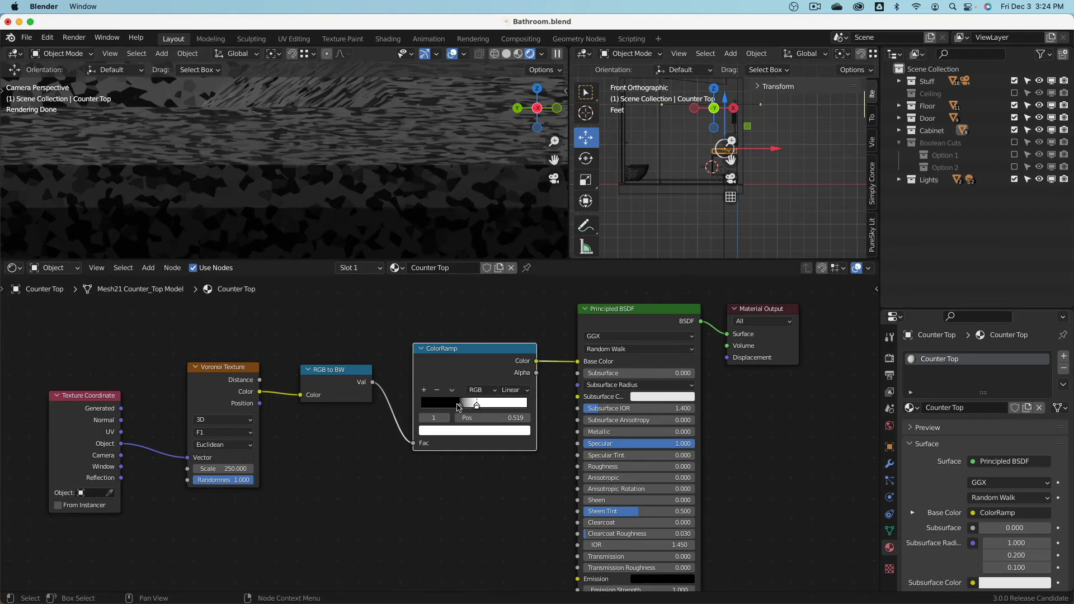
- Move the ColorRamp's Color link from the Principled BSDF's Base Color to Specular and set the Base Color to black
left_click_drag(459, 407, 464, 407)
left_click_drag(578, 361, 565, 379)
left_click(668, 361)
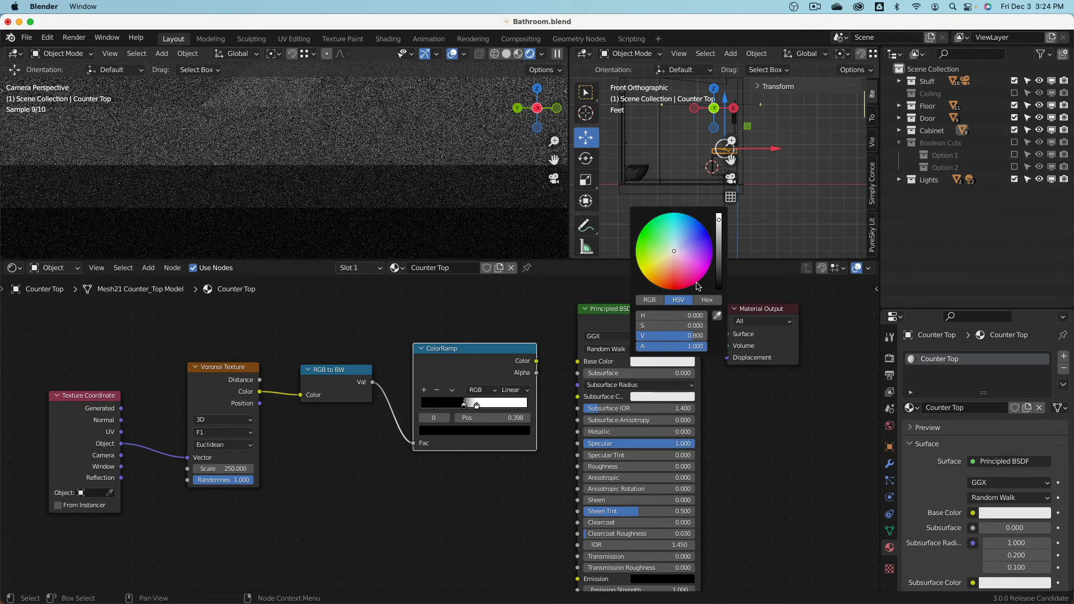
left_click_drag(721, 273, 724, 292)
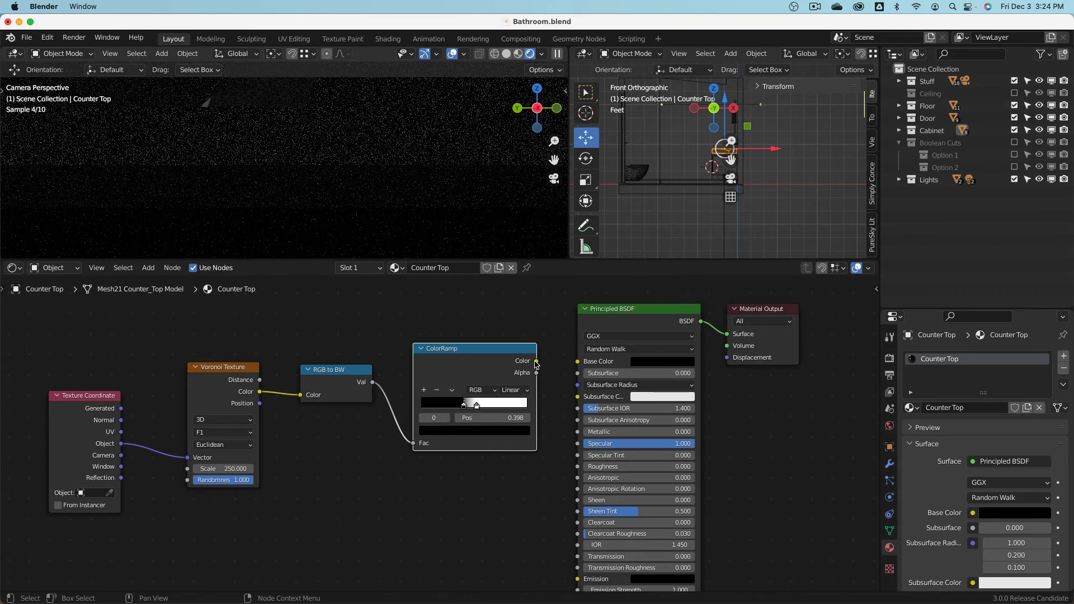
left_click_drag(536, 362, 578, 443)
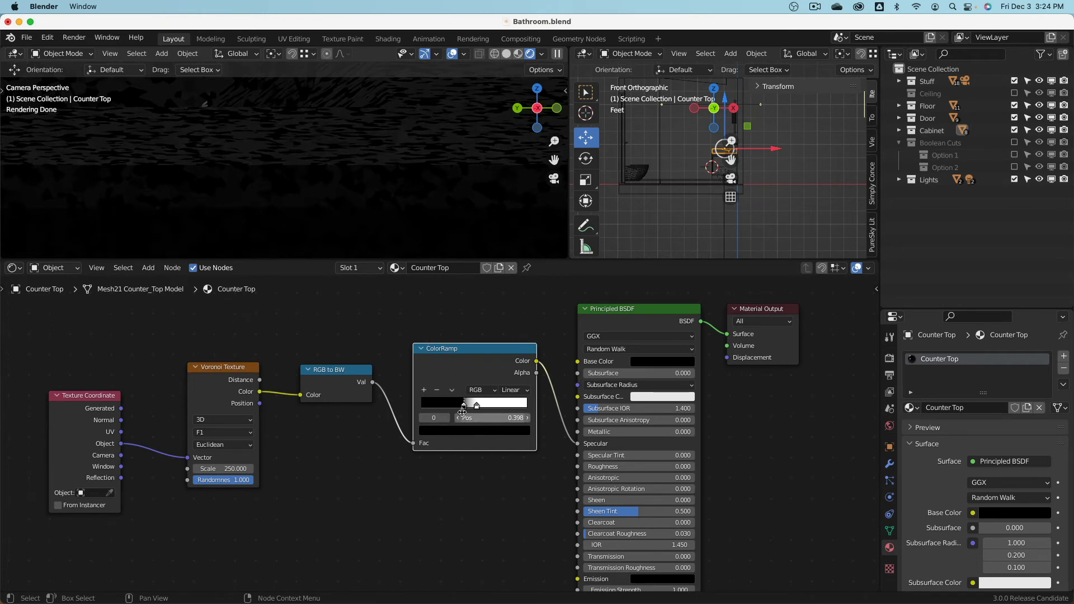
- Try the ColorRamp's black stop beyond the white stop and bring it back to position 0.373
left_click_drag(464, 408, 490, 410)
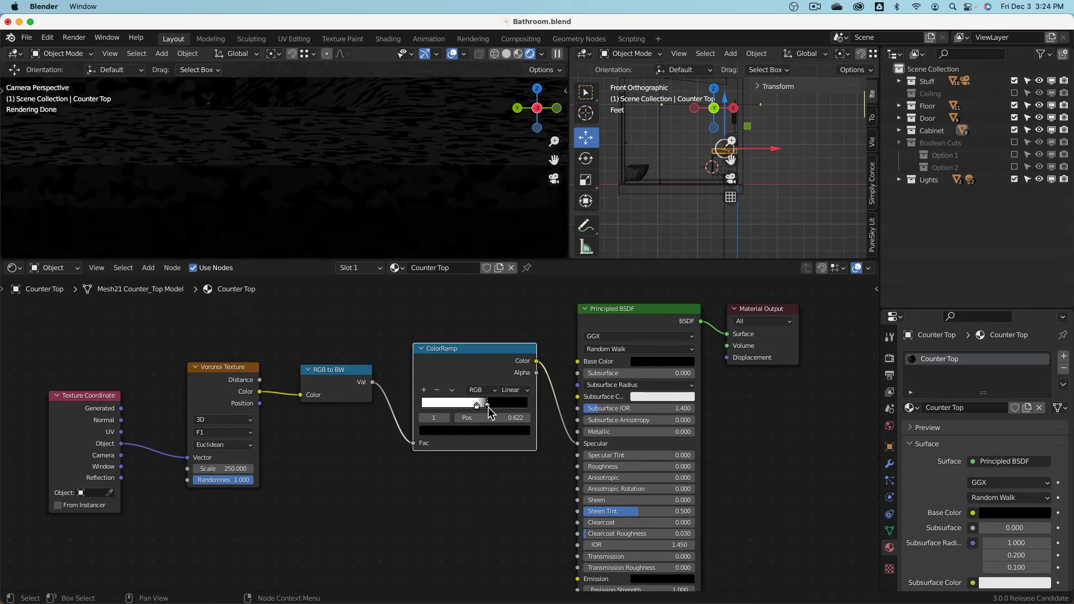
left_click_drag(488, 409, 462, 409)
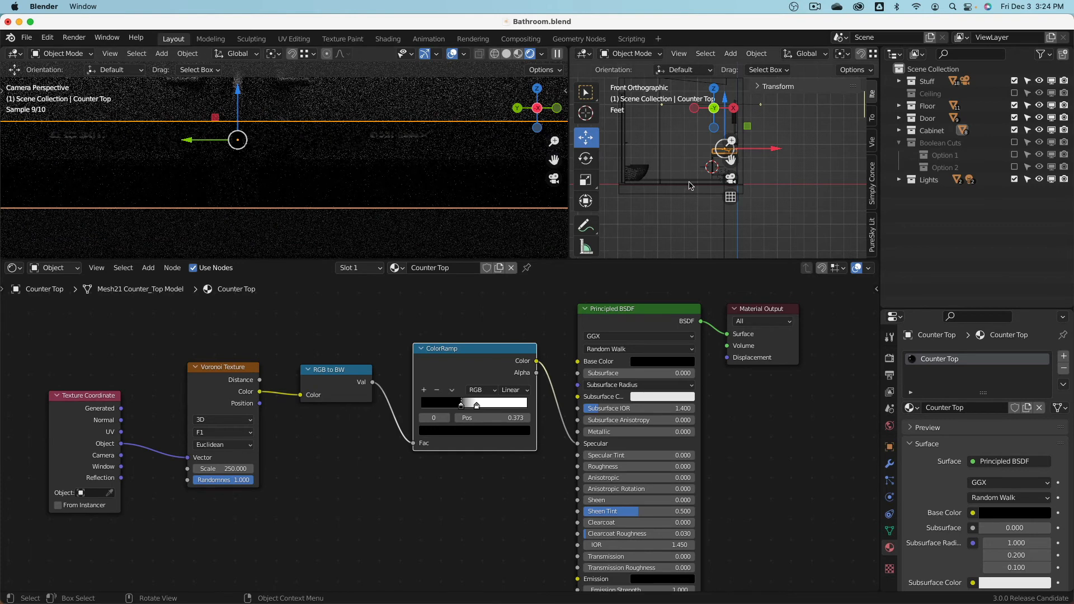
- Add a point light, move it above the counter top in the front view, and reselect the counter top
scroll(691, 186, "up", 3)
key("shift+a")
mouse_move(672, 155)
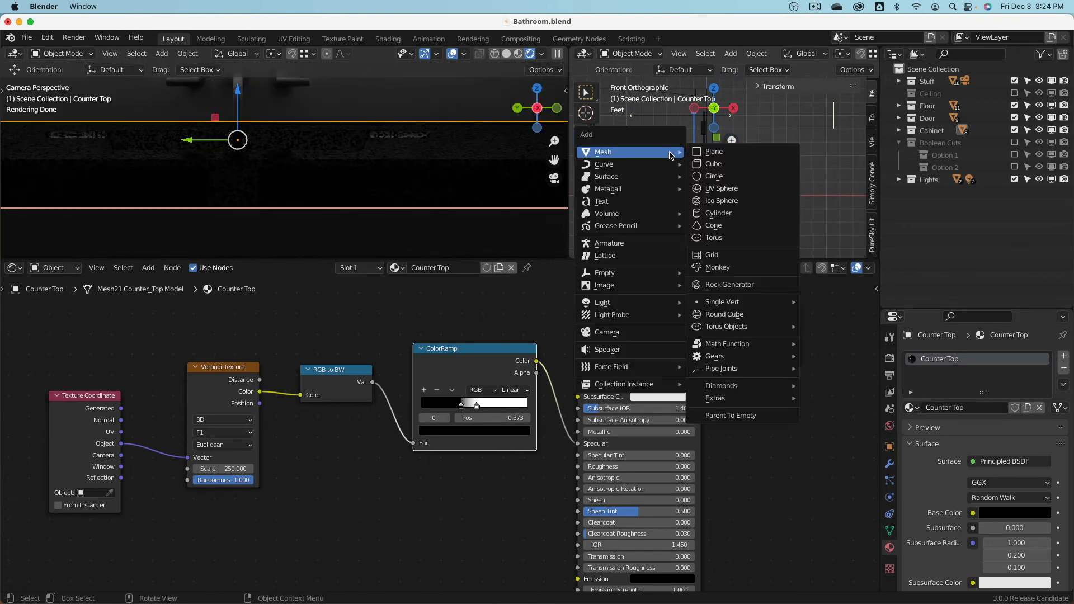
mouse_move(621, 303)
left_click(713, 303)
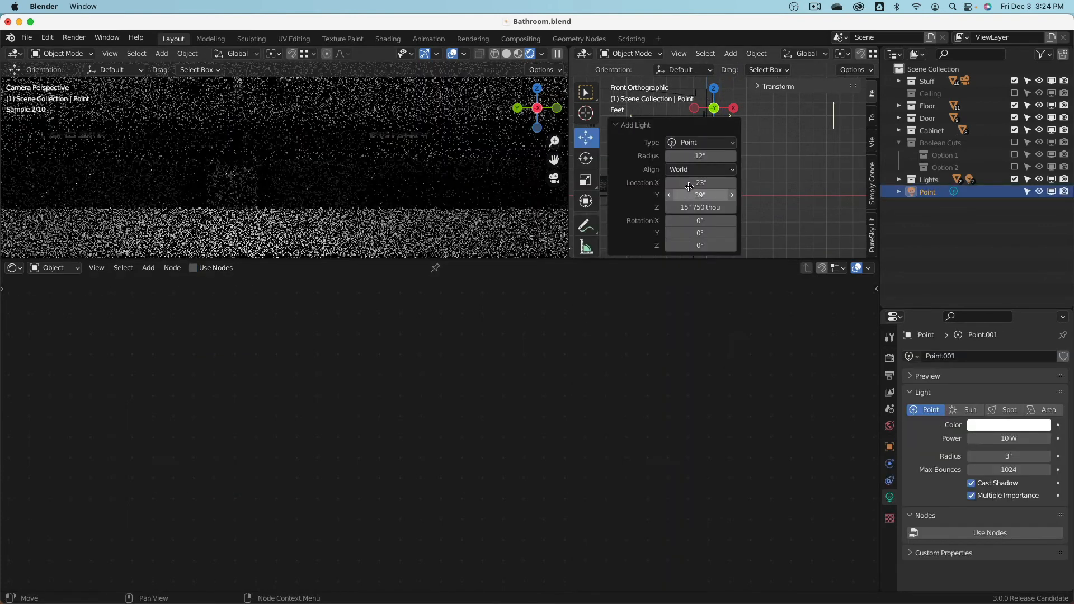
key("n")
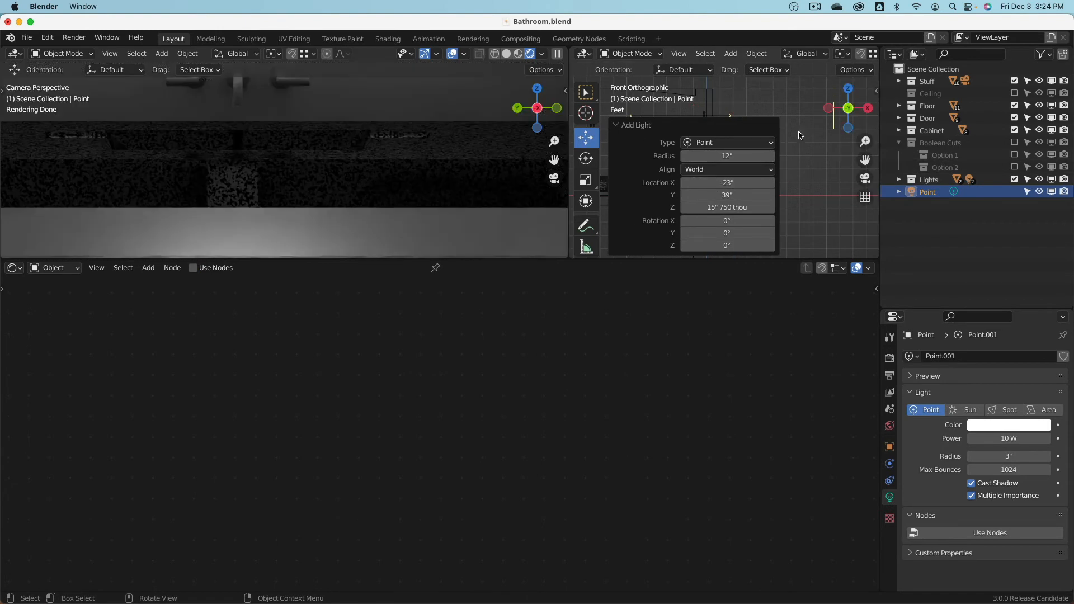
key("n")
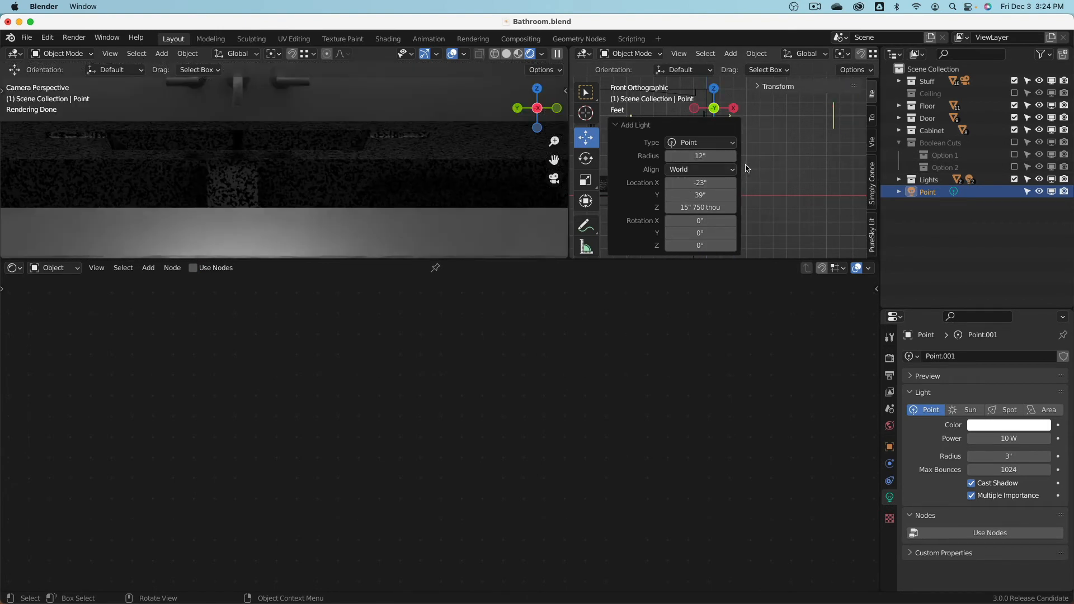
left_click(617, 125)
scroll(674, 183, "up", 1)
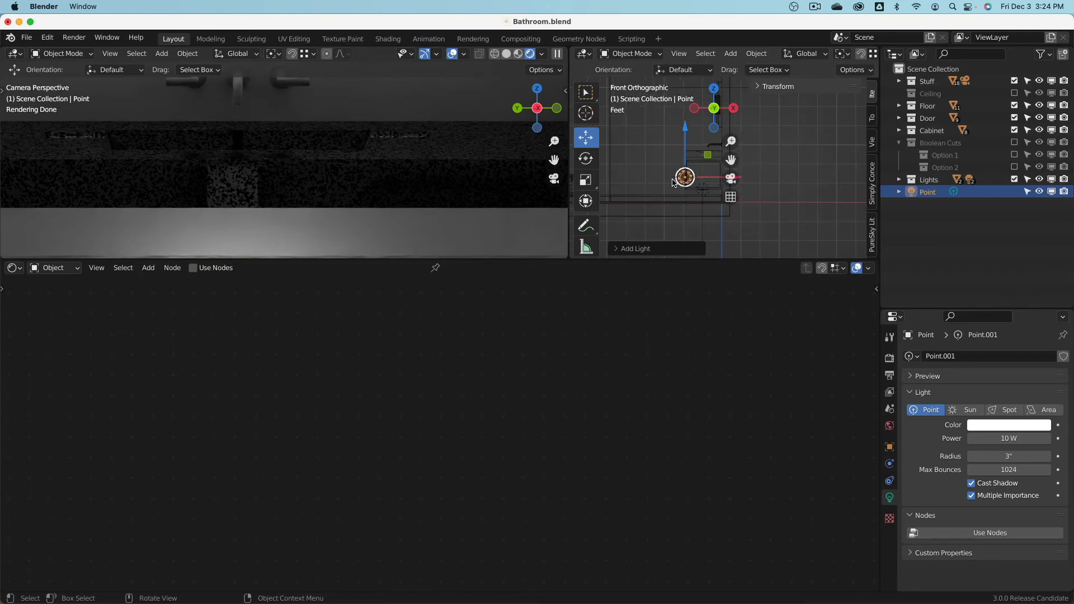
left_click_drag(674, 183, 692, 127)
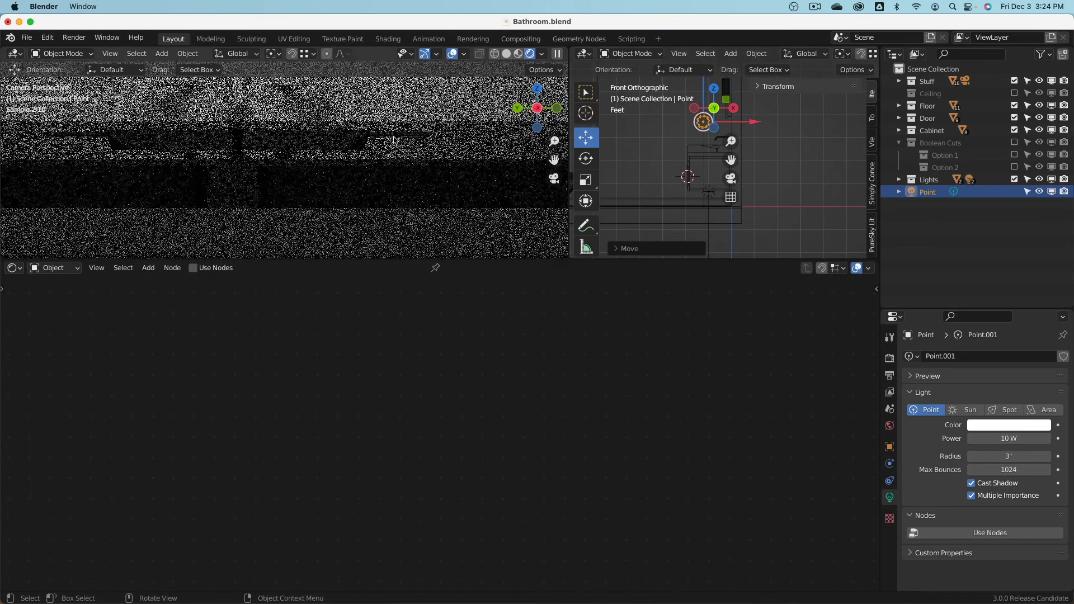
left_click(341, 170)
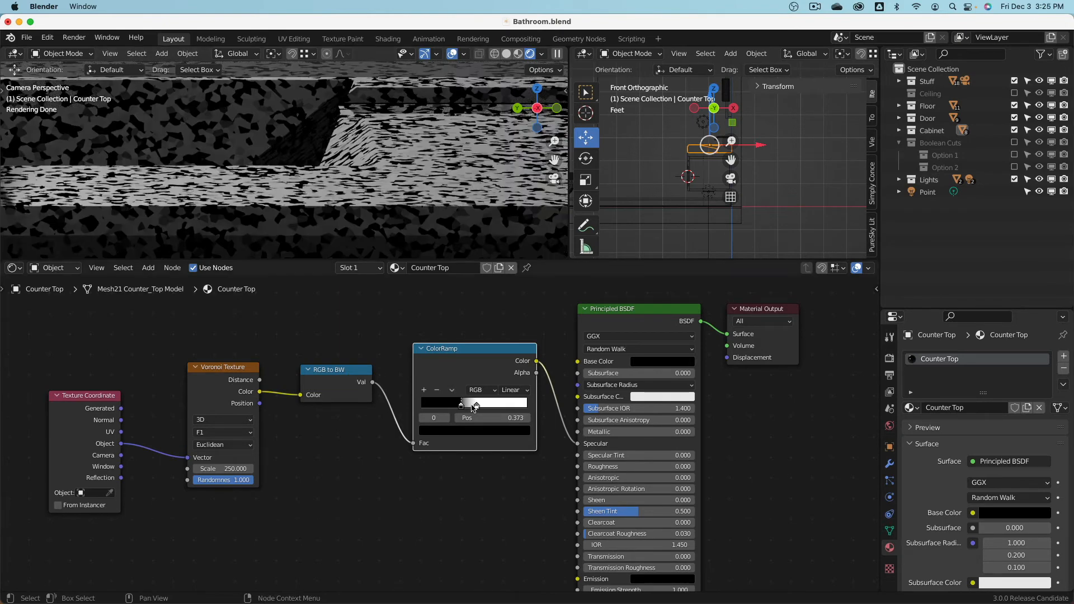
- Reverse the ColorRamp's stop order, with the white stop at position 0.178 and the black stop at 0.228
left_click_drag(474, 408, 450, 408)
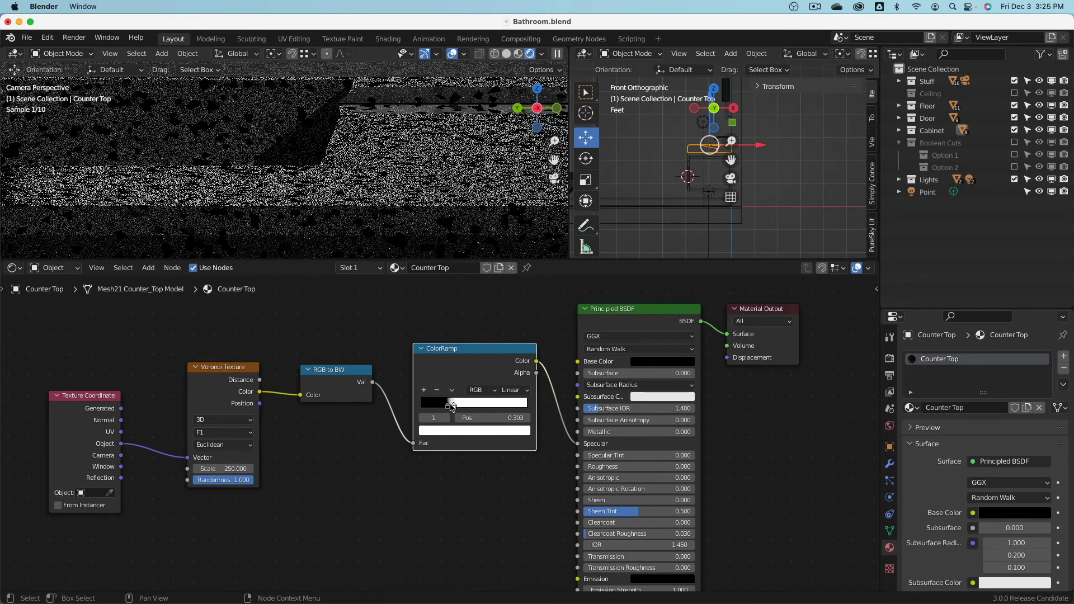
left_click_drag(472, 354, 451, 349)
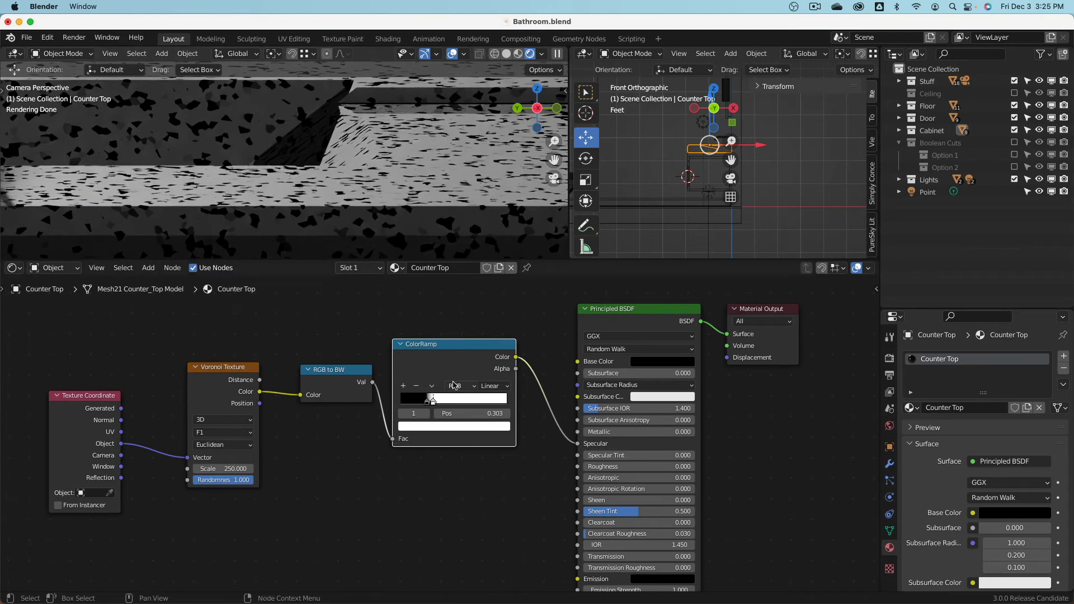
left_click_drag(428, 403, 440, 404)
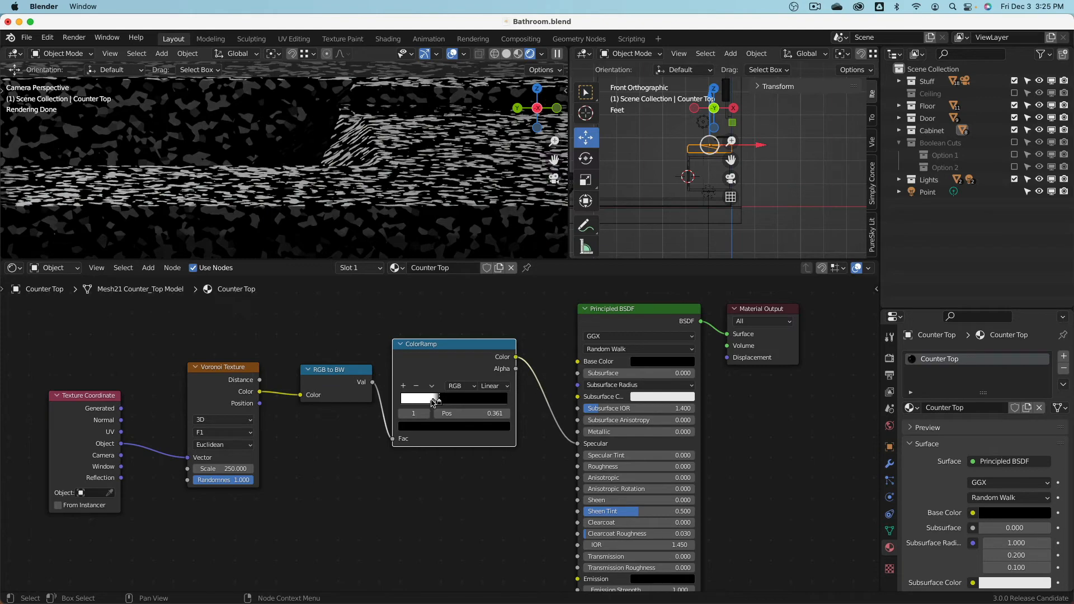
mouse_move(434, 402)
left_mouse_down()
mouse_move(422, 403)
mouse_move(435, 403)
left_mouse_up()
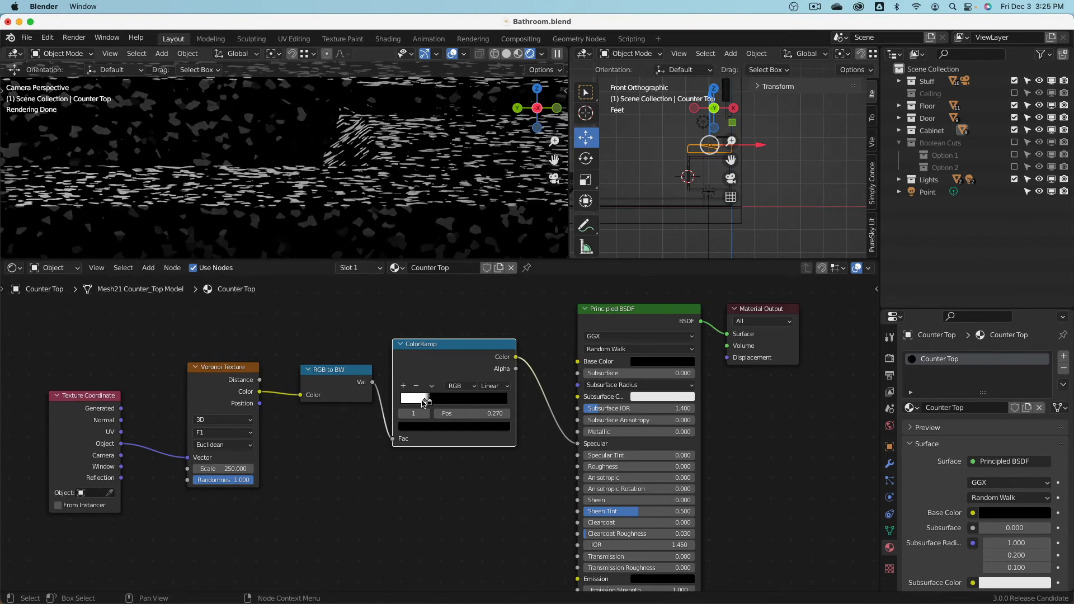
left_click_drag(424, 403, 422, 403)
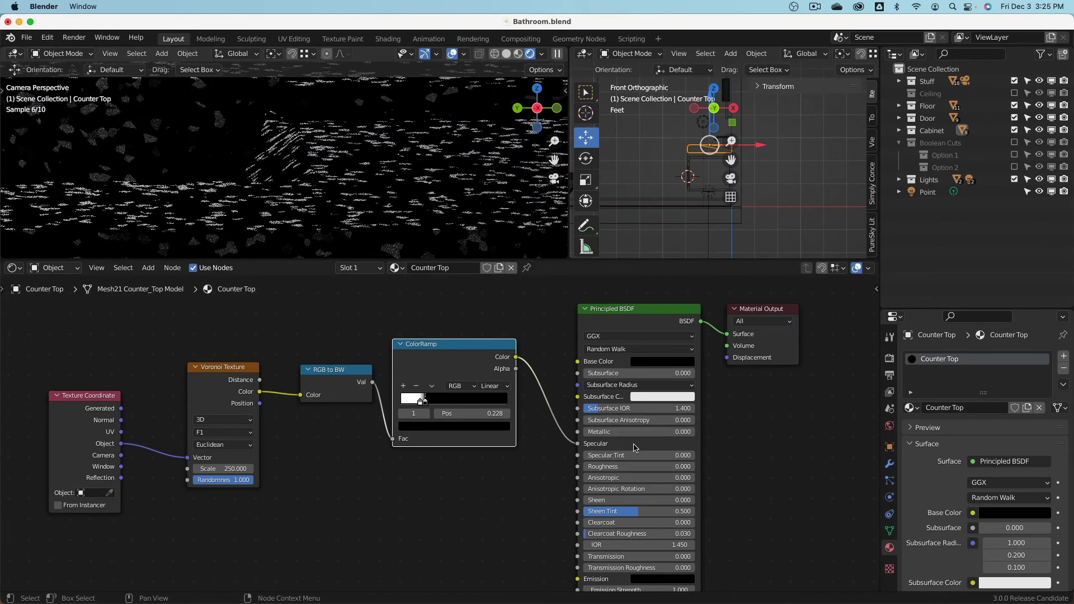
- Set the Principled BSDF's Roughness to 0.054 and fine-tune the brightness of the ColorRamp's black stop, keeping it nearly black
left_click_drag(614, 471, 618, 467)
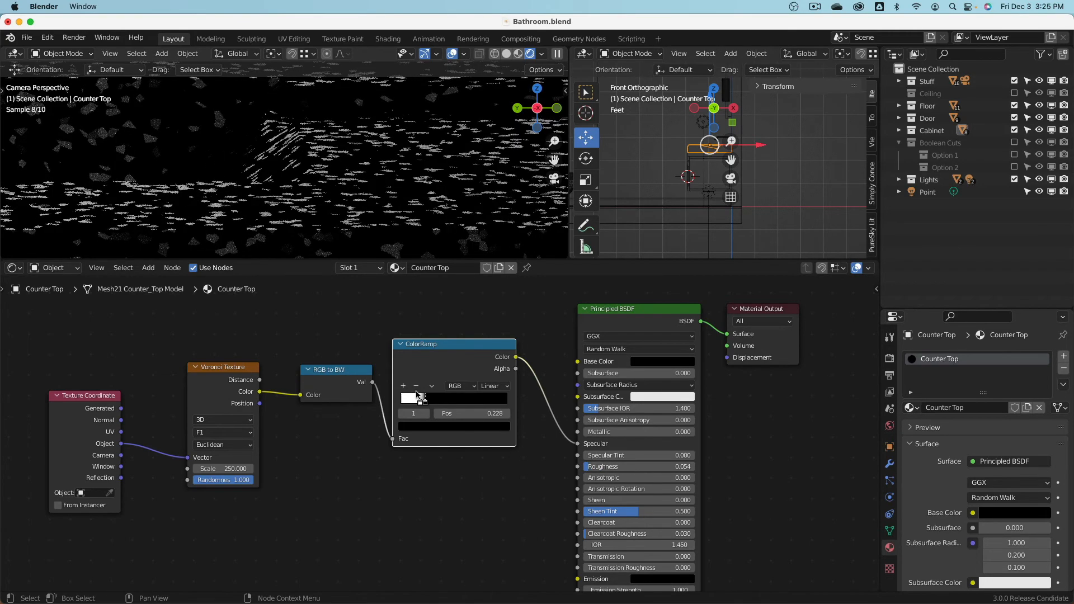
scroll(424, 403, "up", 3)
left_click(419, 407)
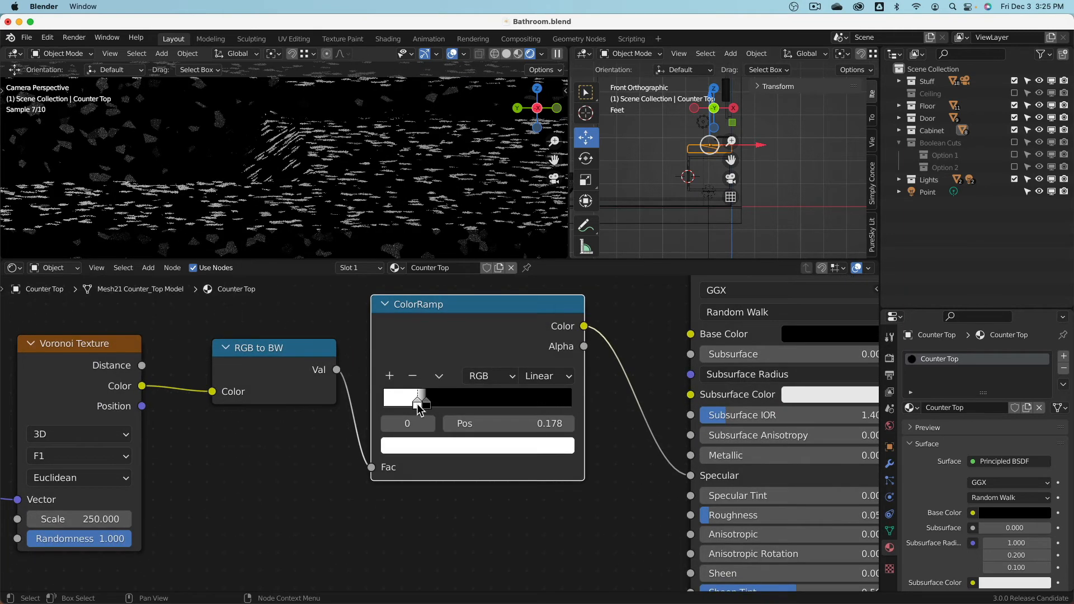
left_click(429, 408)
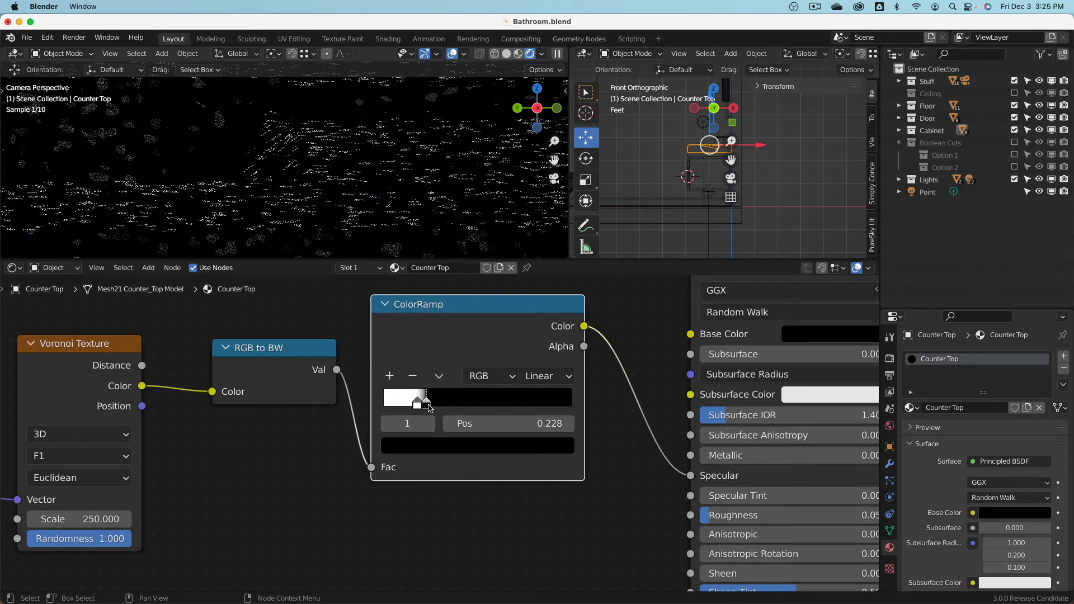
left_click(442, 447)
mouse_move(534, 316)
left_mouse_down()
mouse_move(534, 306)
mouse_move(534, 320)
left_mouse_up()
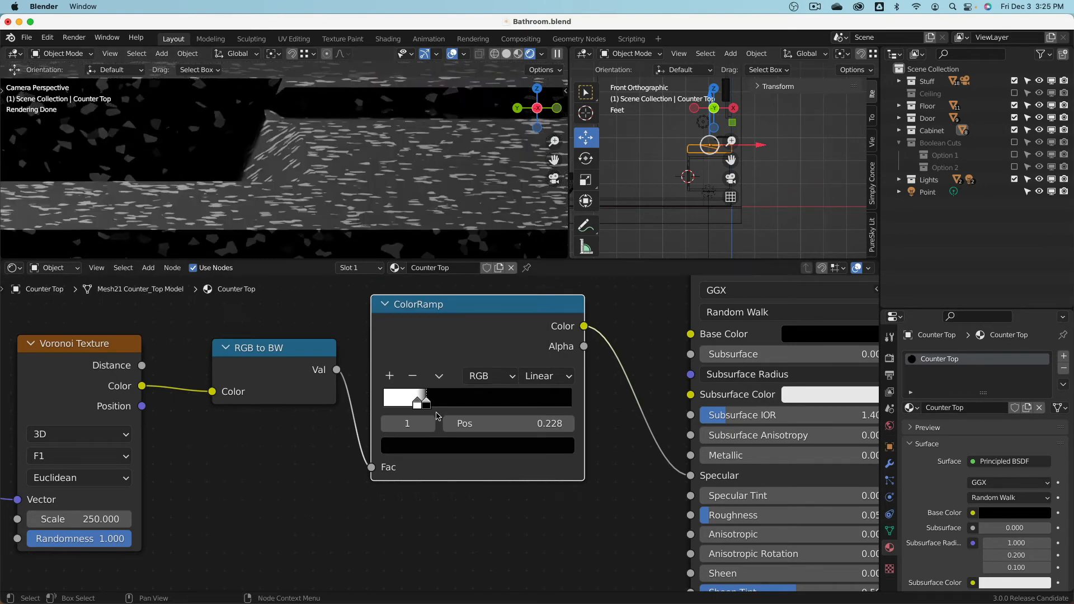
- Set the Principled BSDF's Roughness to 0.2 after trying 0, and deselect the counter top
left_click_drag(729, 515, 704, 515)
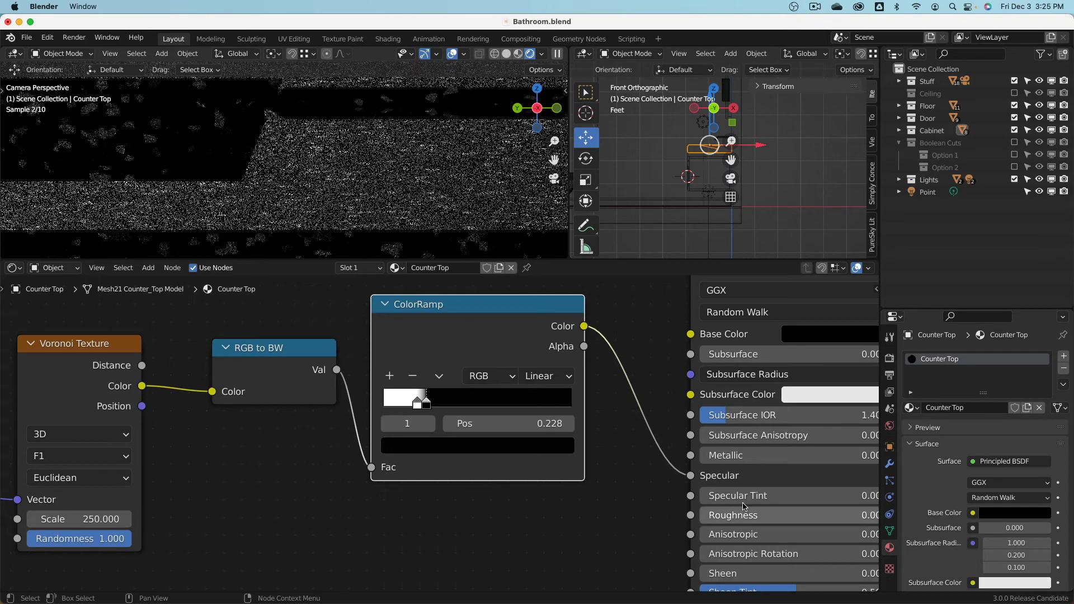
double_click(733, 514)
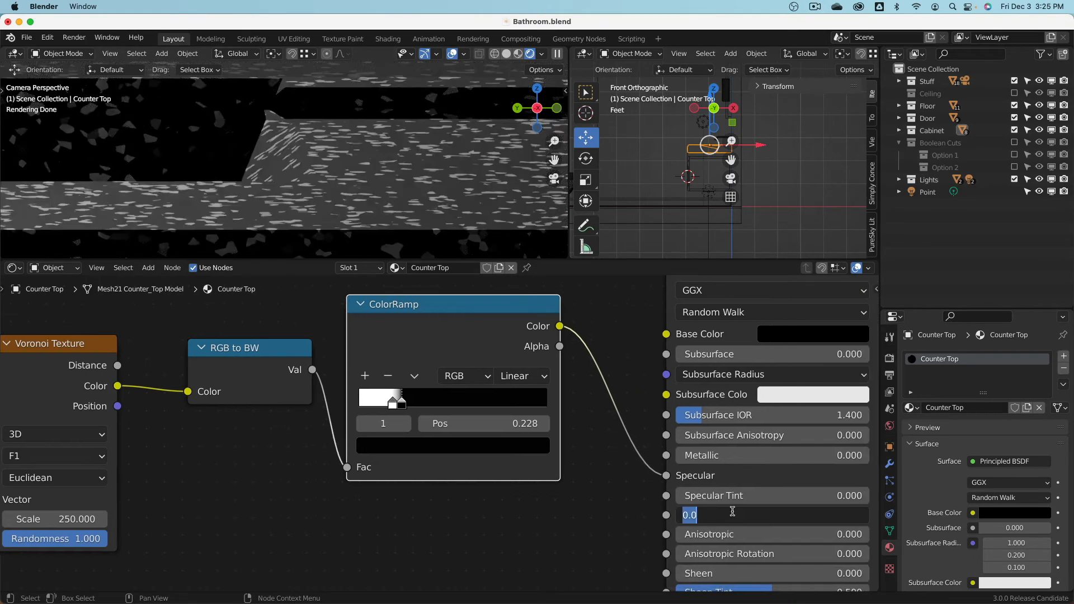
type("0.2")
key("Return")
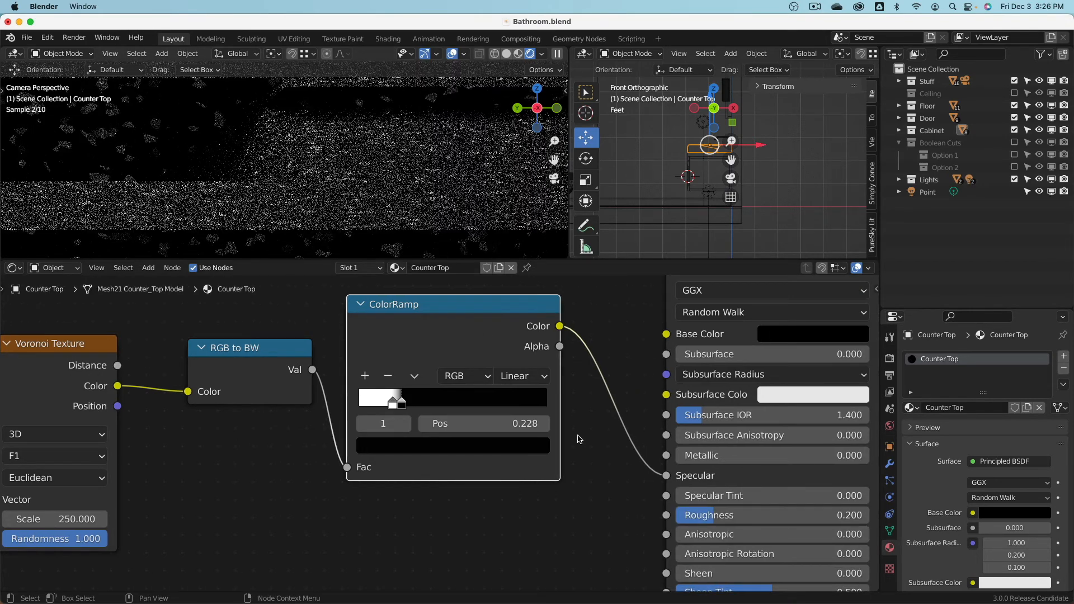
scroll(370, 169, "down", 10)
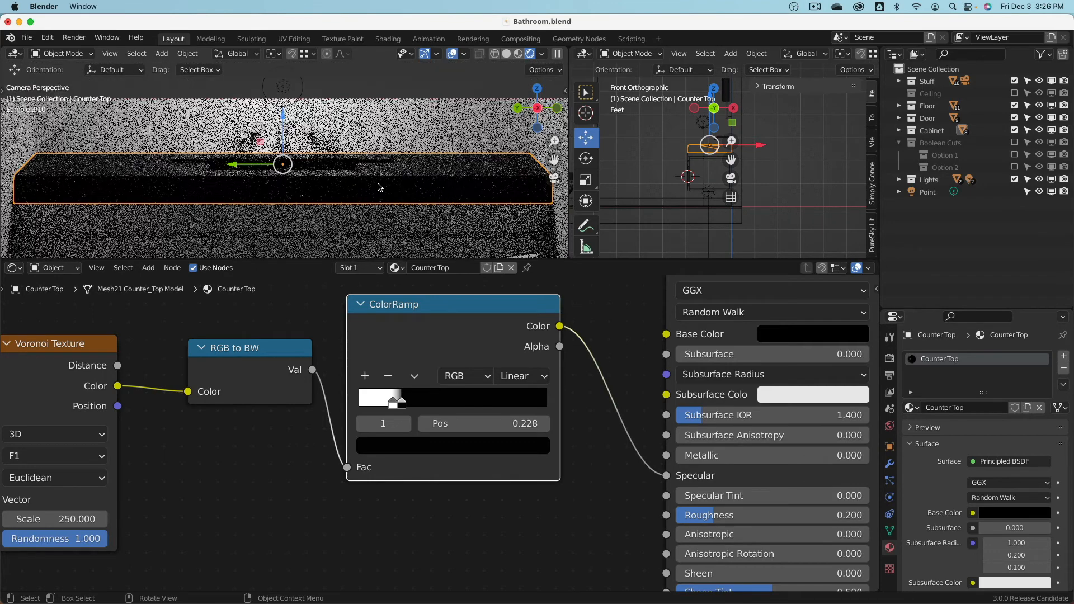
key("alt+a")
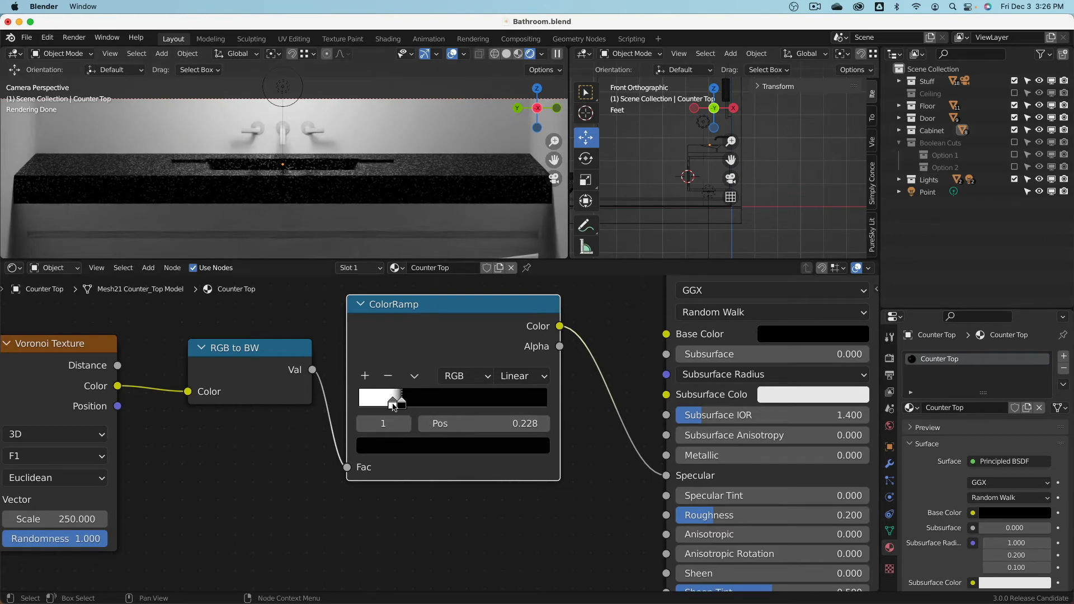
- Move the ColorRamp's white stop to position 0.174 and darken its color to a very dark grey
left_click(394, 405)
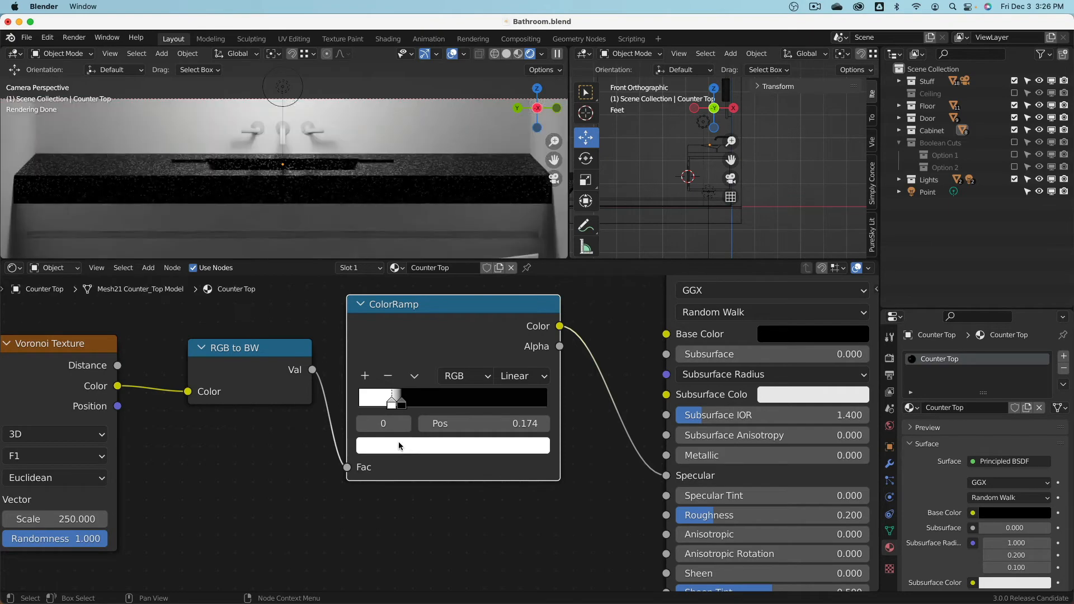
left_click(399, 446)
left_click_drag(515, 222, 509, 276)
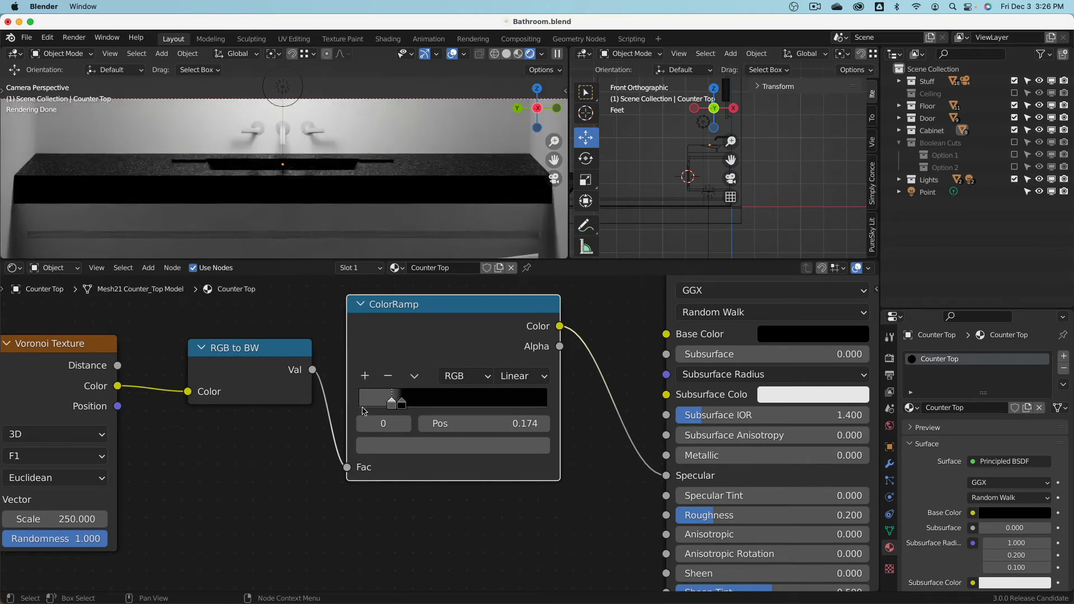
left_click(424, 449)
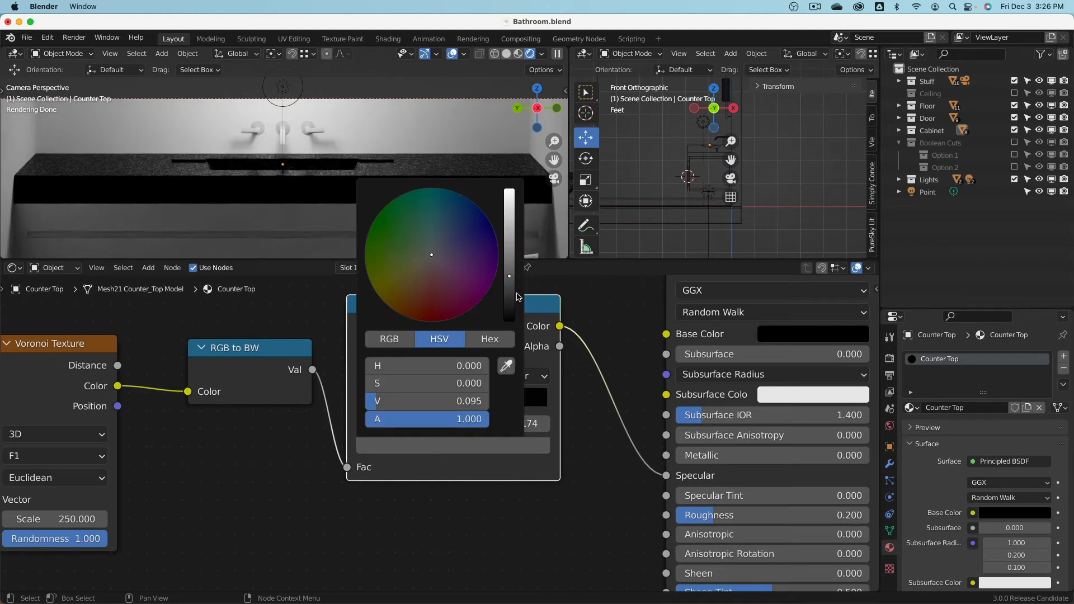
left_click_drag(509, 278, 509, 290)
left_click(241, 488)
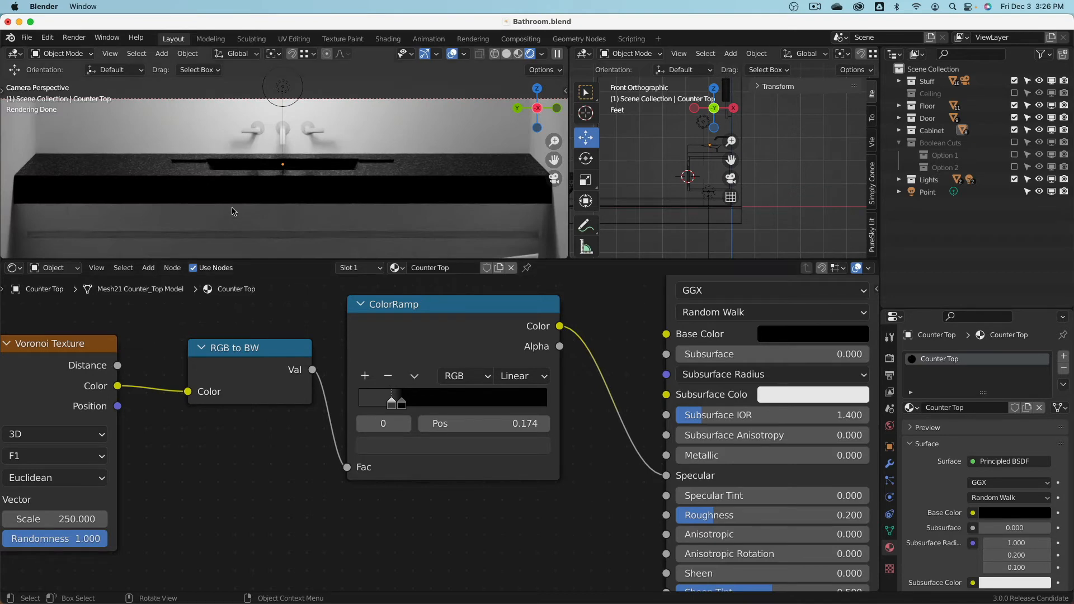
- Switch the wireframe viewport to a solid perspective view and select the floor tiles, showing their whole Meadow_BigJpg node tree
scroll(235, 208, "down", 4)
scroll(279, 435, "down", 3)
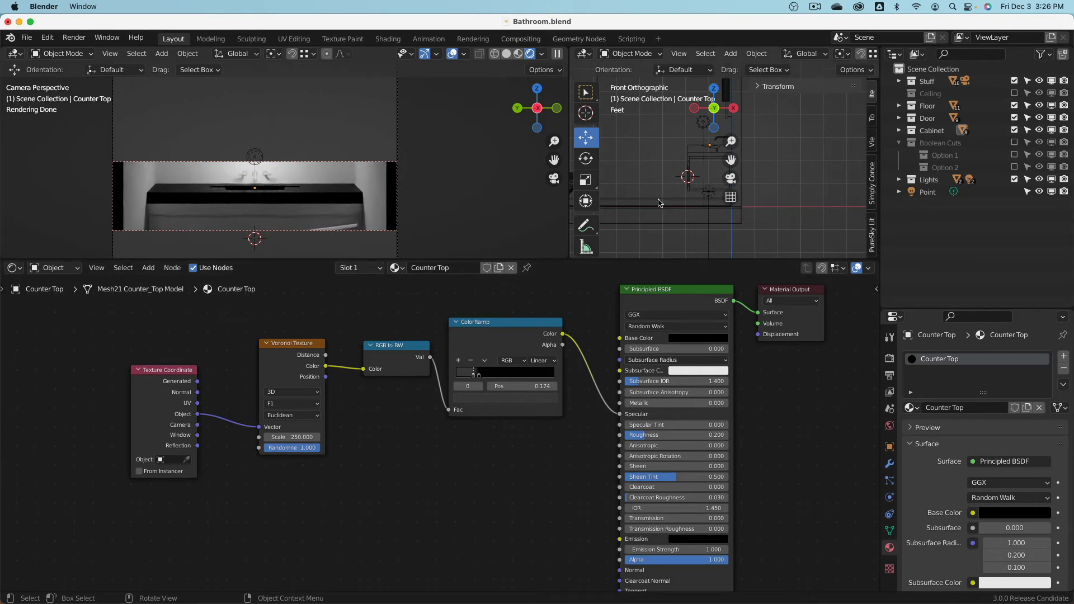
middle_click_drag(661, 203, 692, 196)
left_click(682, 198)
left_click(657, 200)
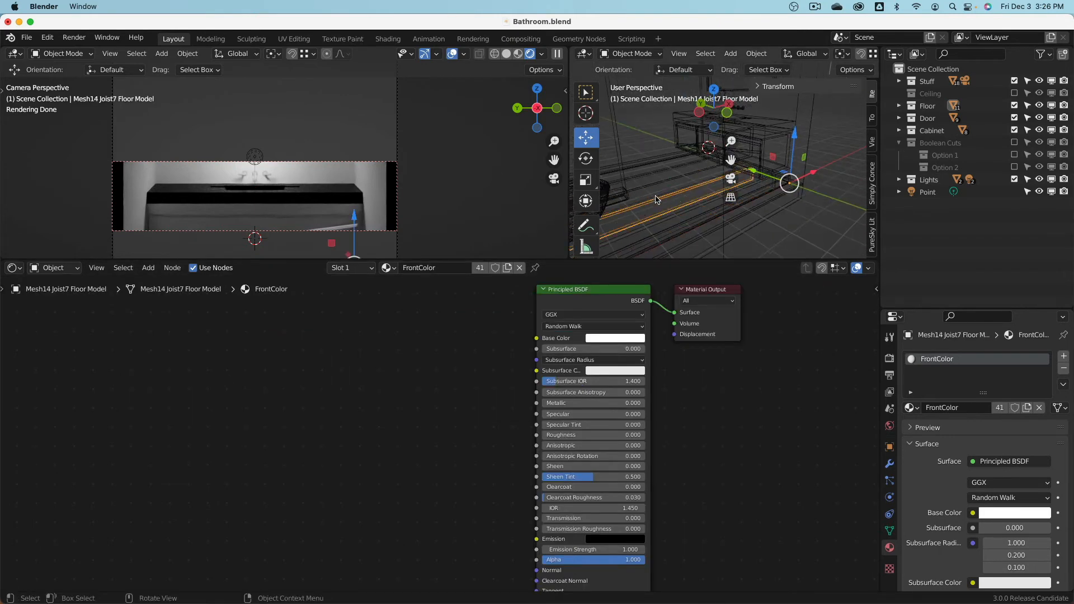
key("shift+z")
scroll(666, 196, "up", 5)
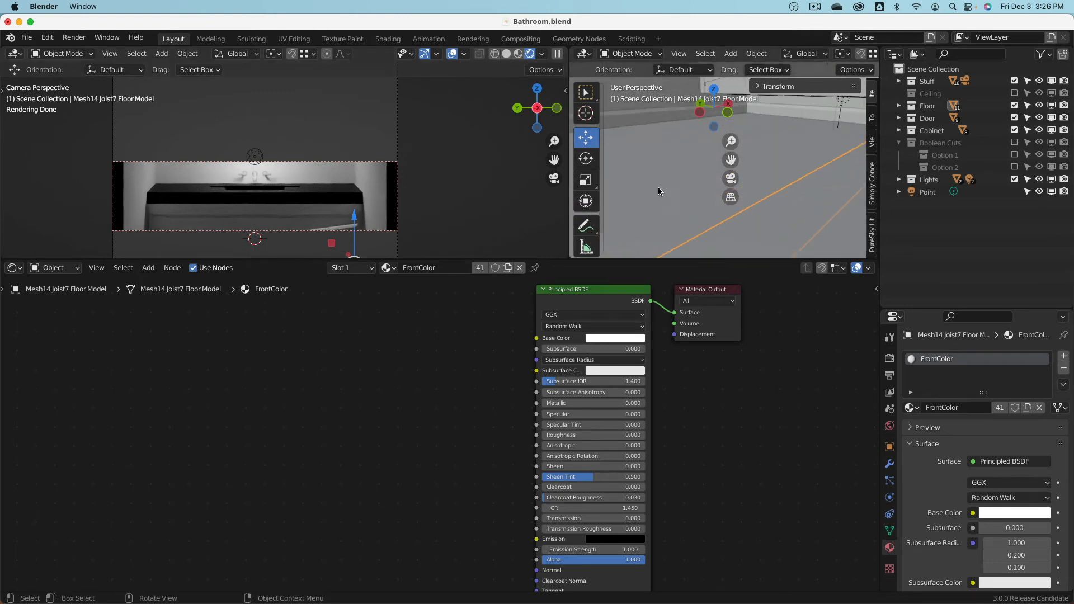
left_click(676, 159)
scroll(676, 159, "down", 3)
middle_click_drag(677, 158, 691, 174, "shift")
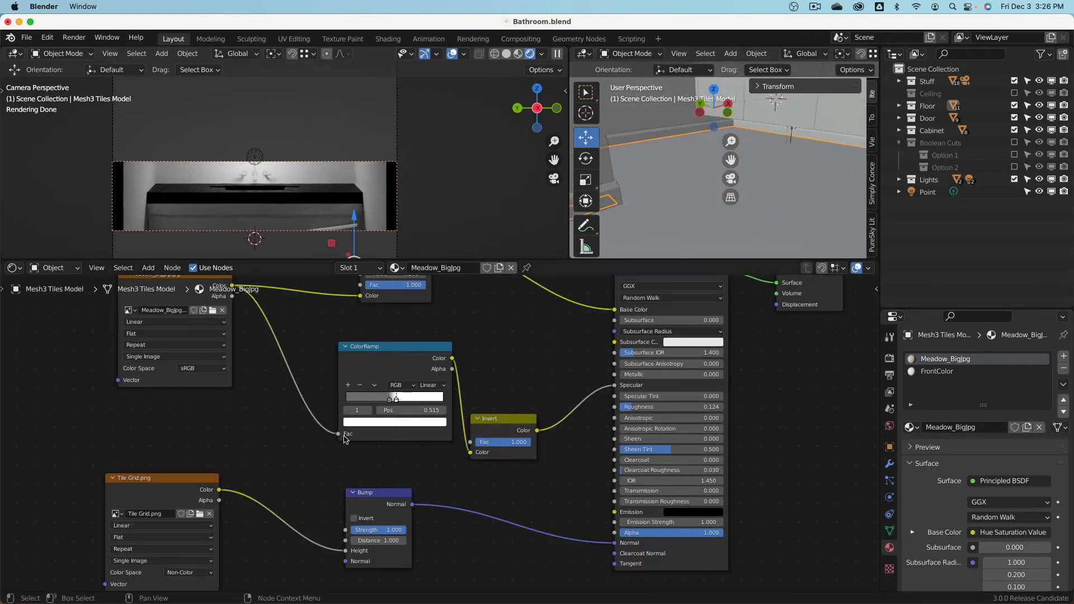
scroll(327, 371, "down", 4)
middle_click_drag(305, 342, 274, 409)
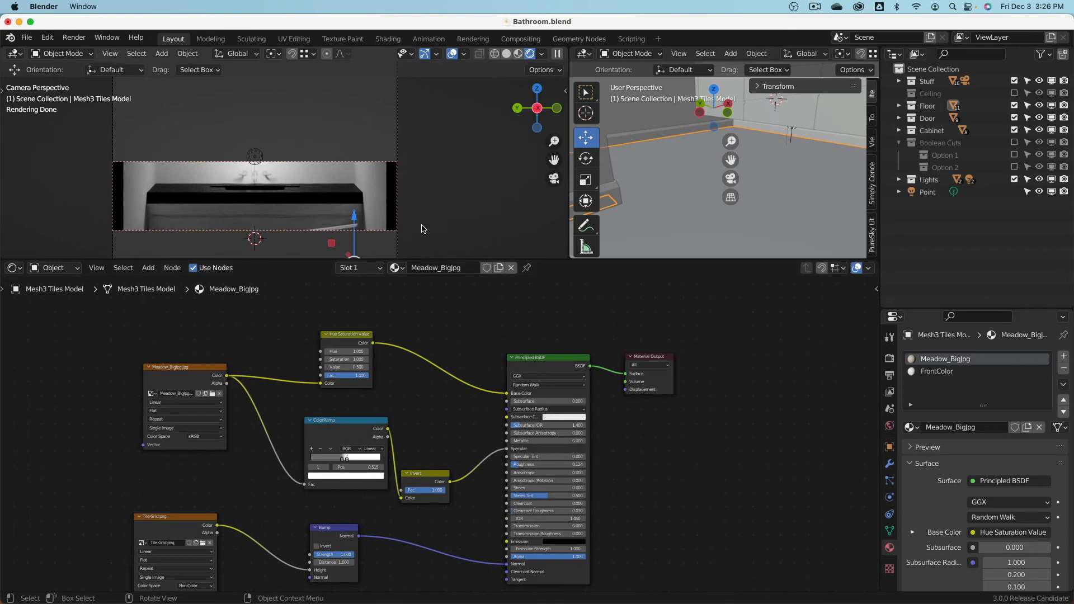
- Enlarge the 3D viewports and extend the render region to cover the whole camera view
scroll(392, 243, "down", 1)
left_click_drag(412, 261, 417, 478)
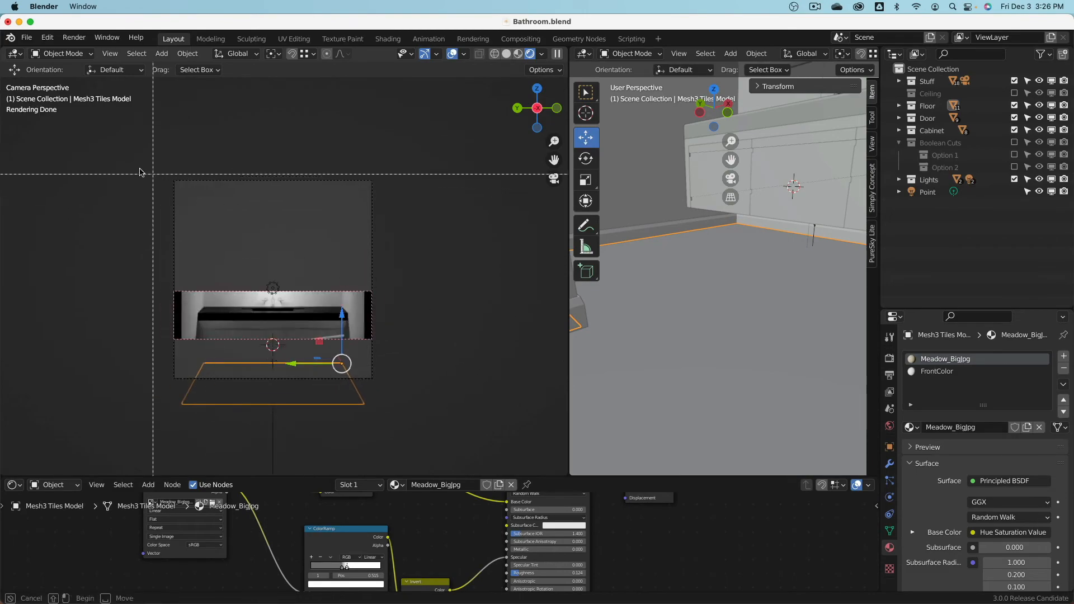
scroll(339, 353, "up", 3)
scroll(338, 354, "down", 2)
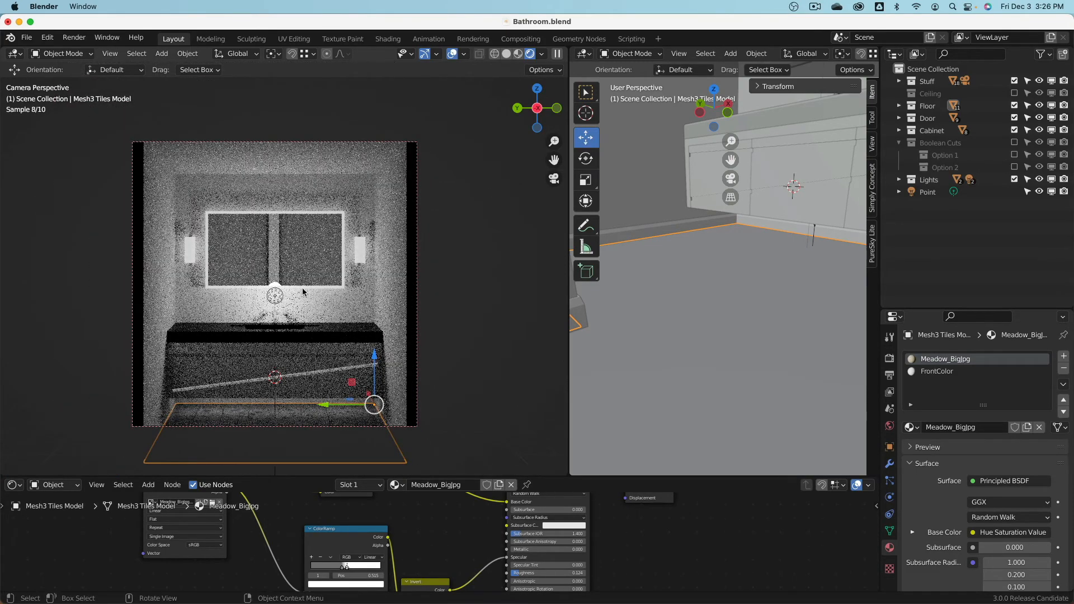
- Delete the point light above the sink and save the file
left_click(282, 299)
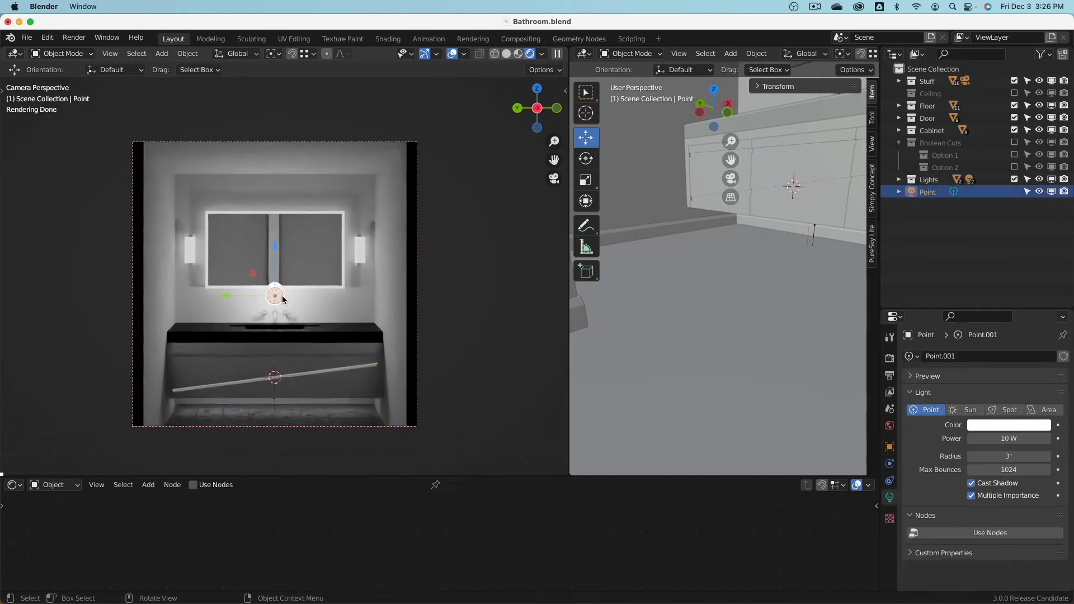
key("x")
left_click(334, 288)
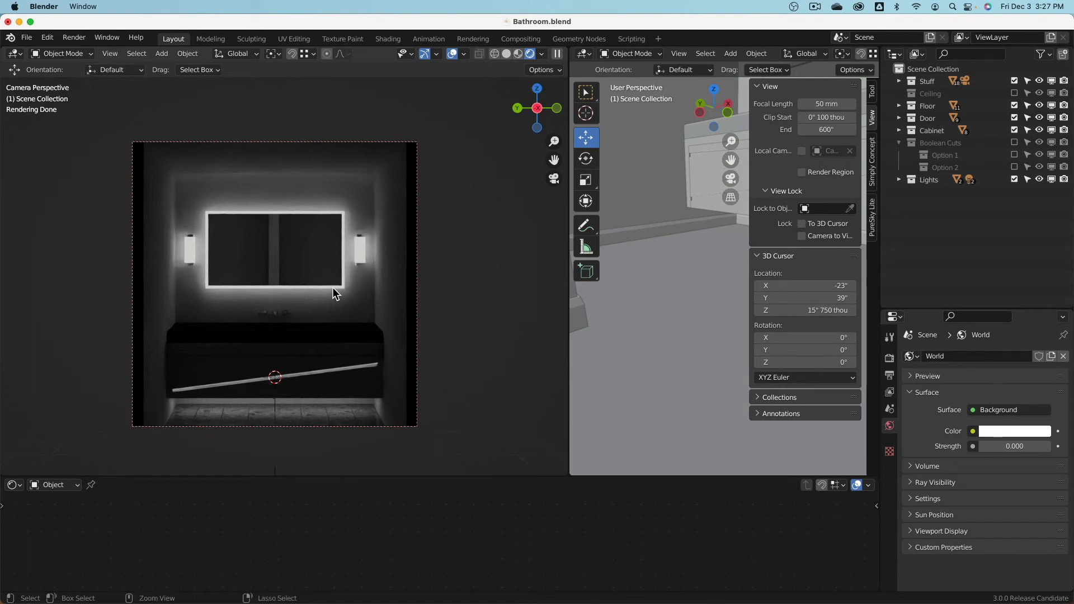
key("super+s")
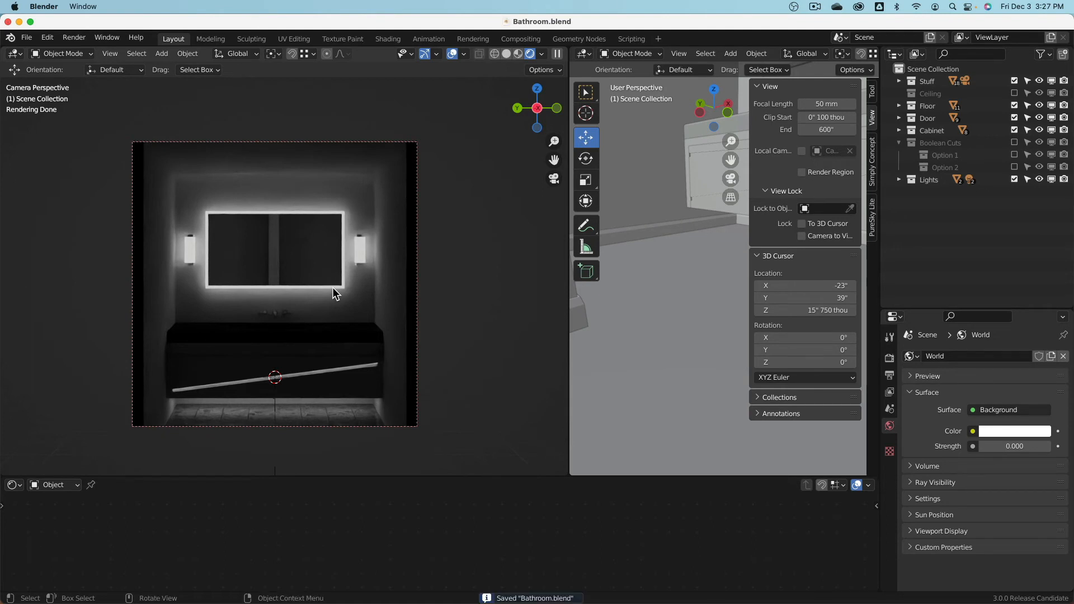
left_click(27, 37)
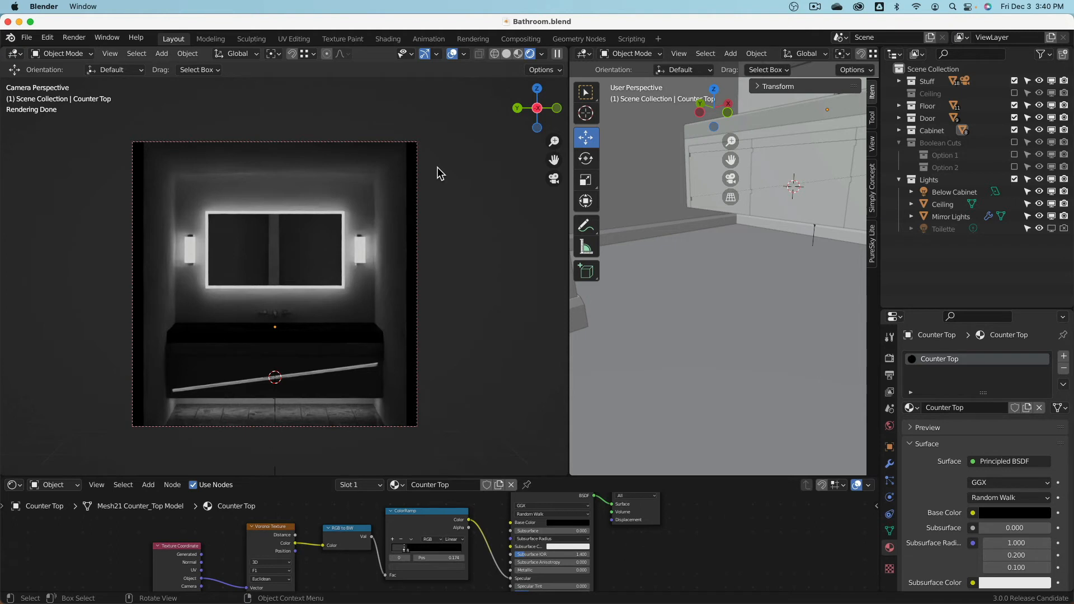
- Make the cabinet frame's FrontColor material a single-user copy and name it Cabinet Glossy
left_click(704, 143)
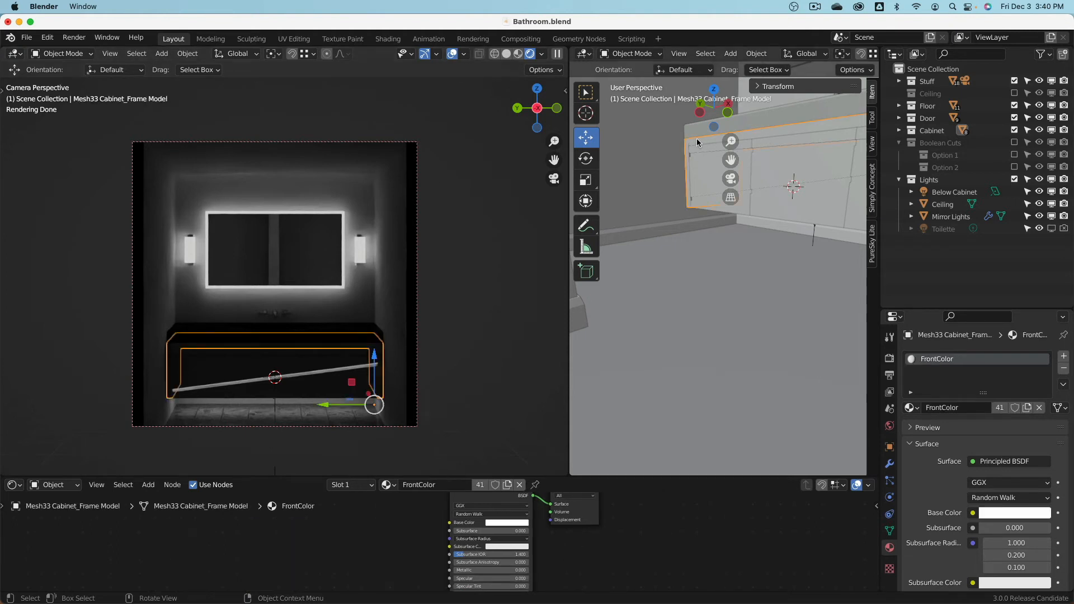
left_click(1000, 411)
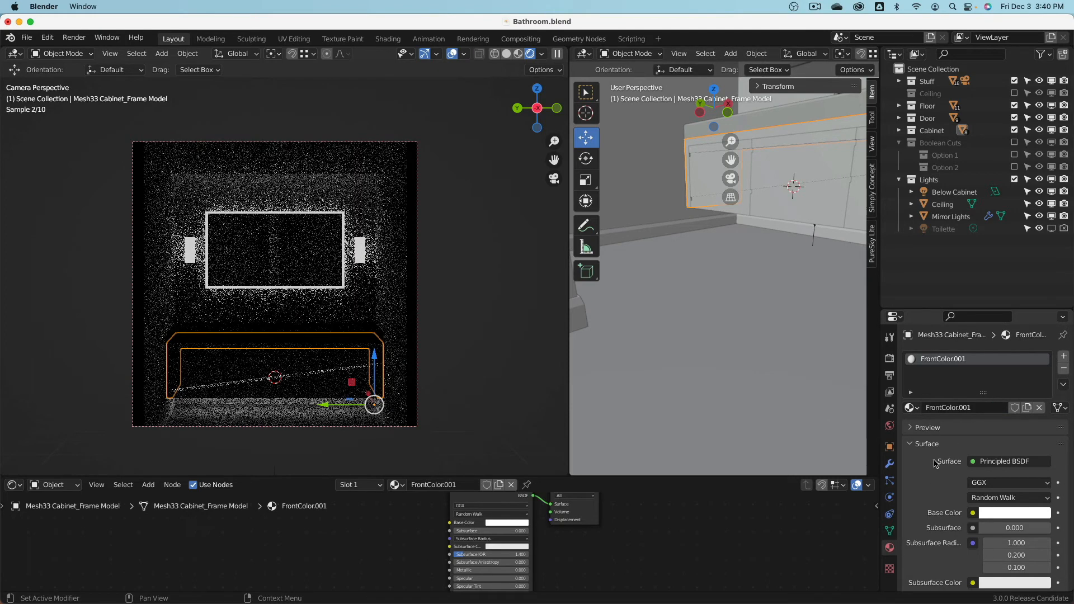
double_click(975, 408)
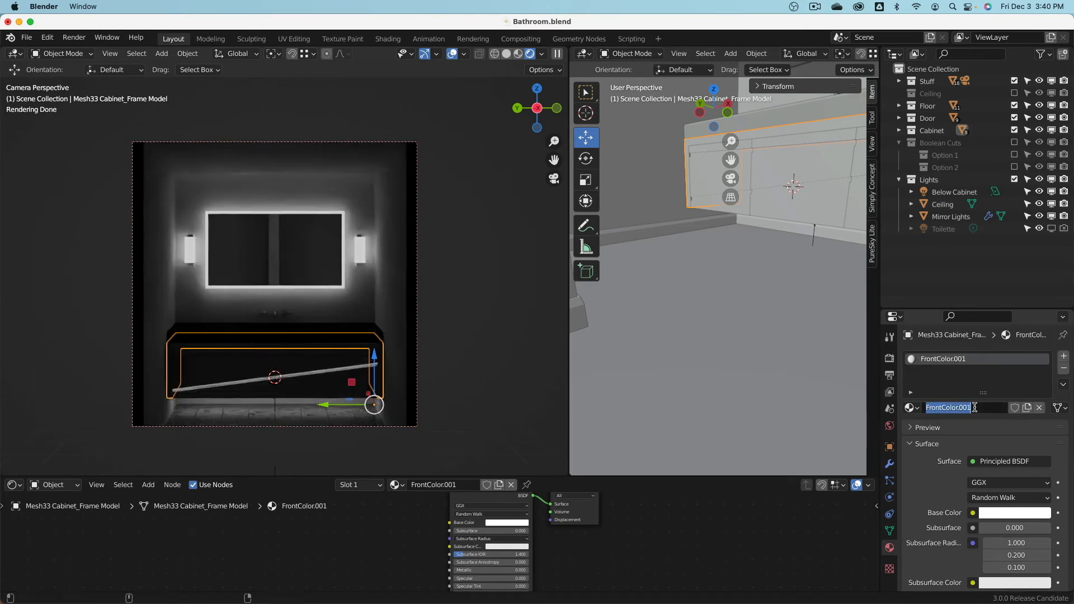
type("Cabinet Glossy")
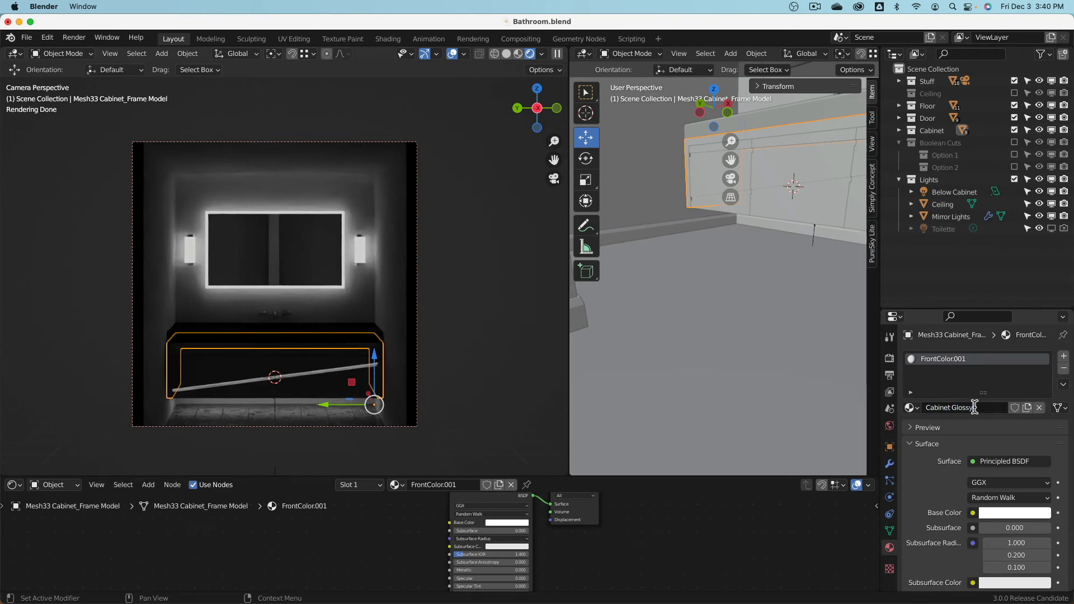
key("Return")
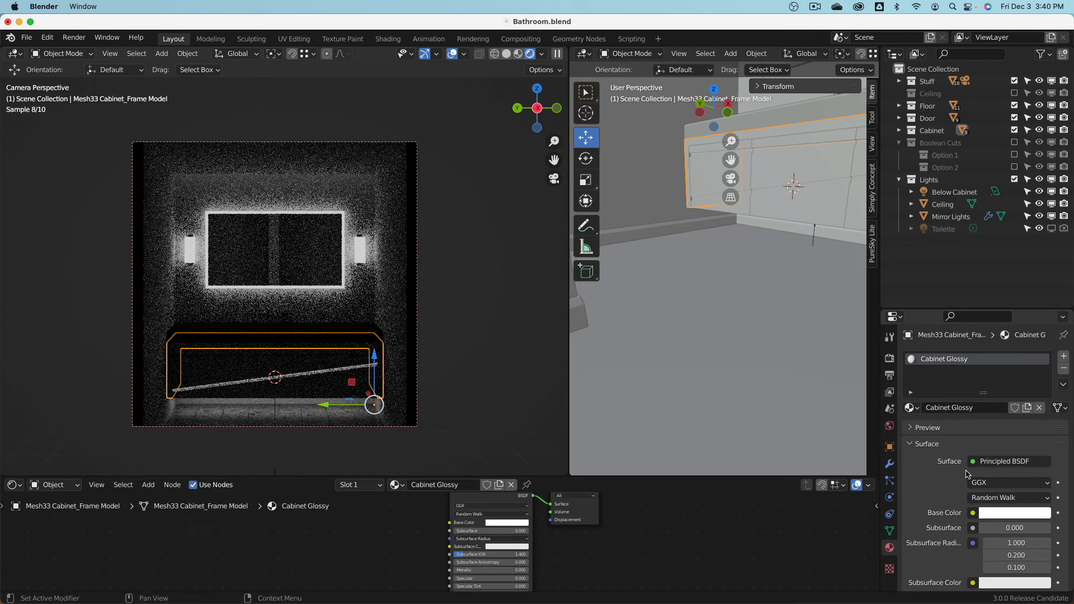
- Set the Specular value of the Cabinet Glossy material to 1
scroll(957, 471, "down", 5)
scroll(955, 471, "down", 3)
left_click_drag(1003, 465, 1046, 465)
left_click(1030, 464)
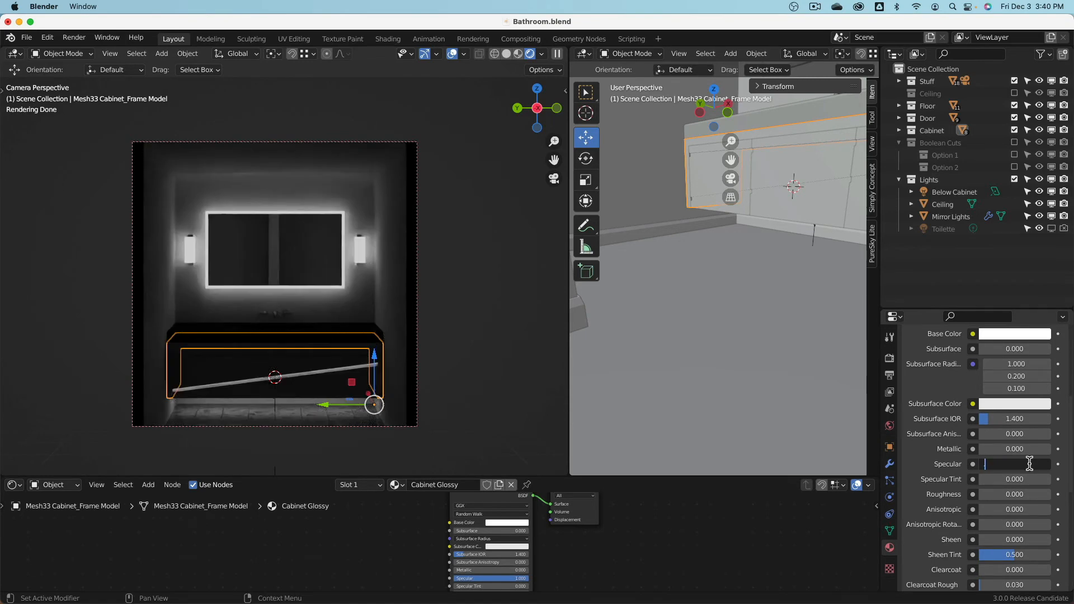
type("1")
key("Return")
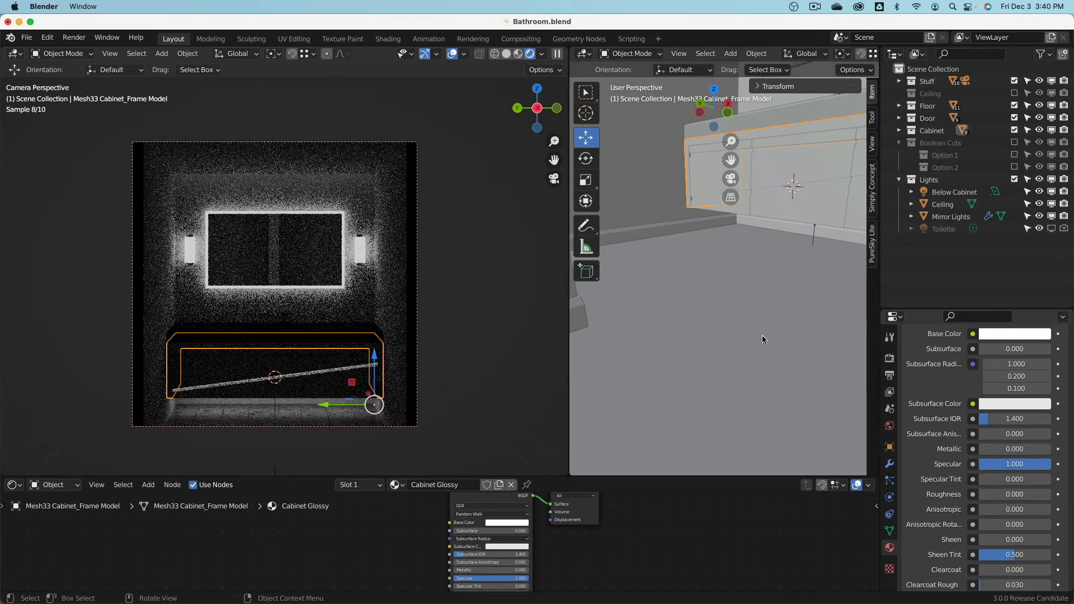
- Replace FrontColor in the left cabinet door's first material slot with Cabinet Glossy, keeping the Cabinet Door LED slot
left_click(707, 166)
scroll(958, 419, "up", 6)
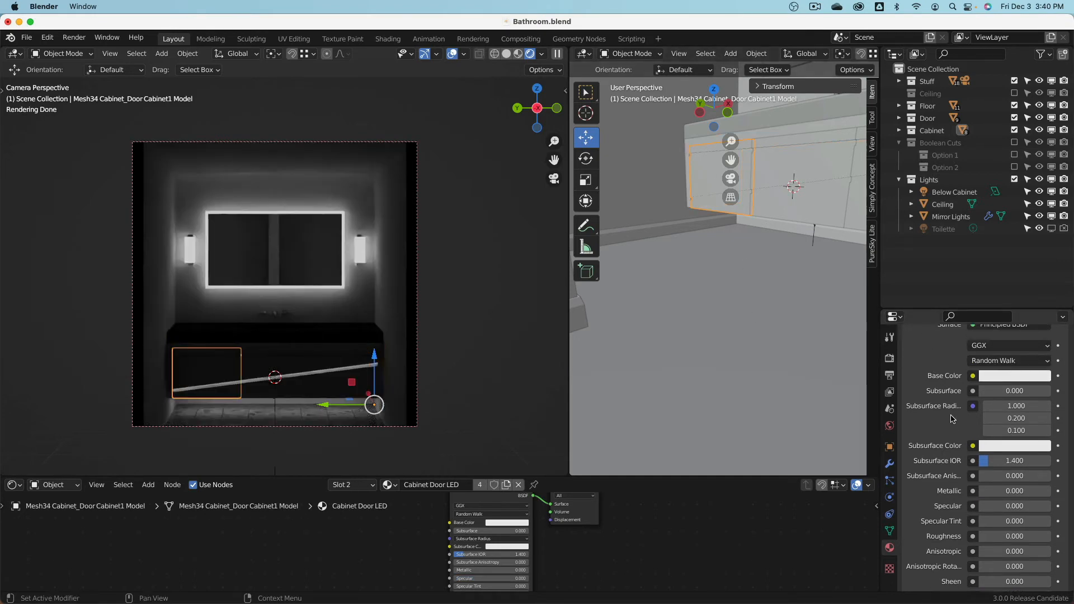
left_click(920, 361)
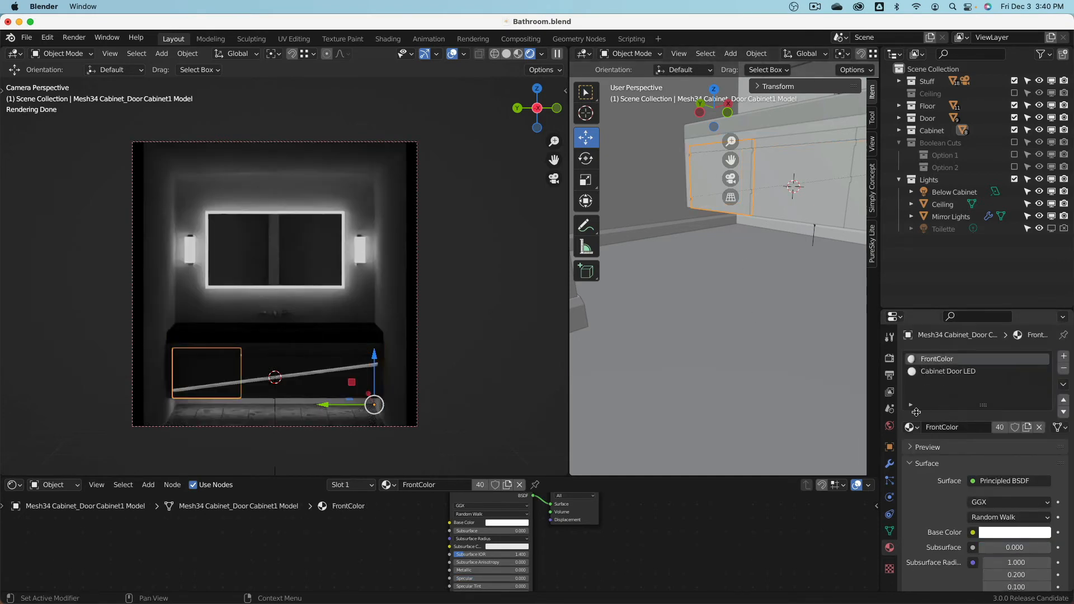
left_click(912, 428)
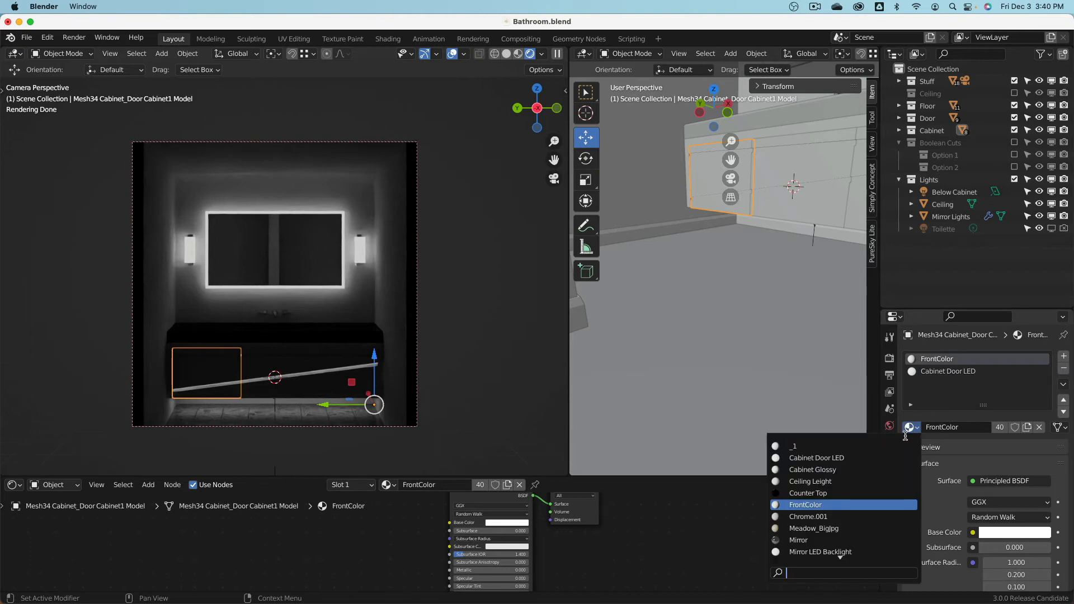
left_click(814, 469)
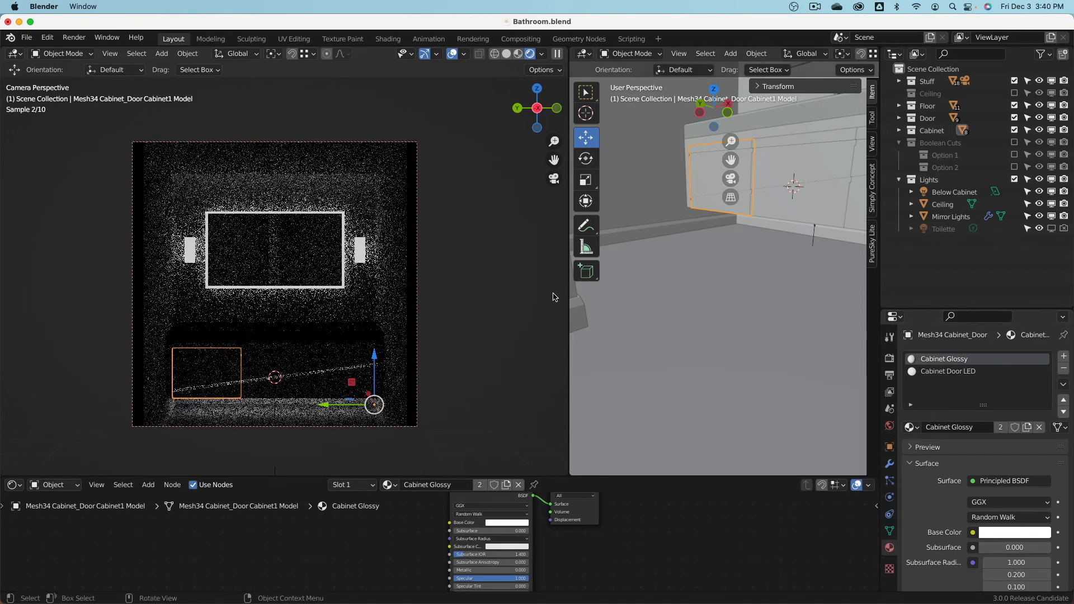
left_click(251, 371)
left_click(911, 428)
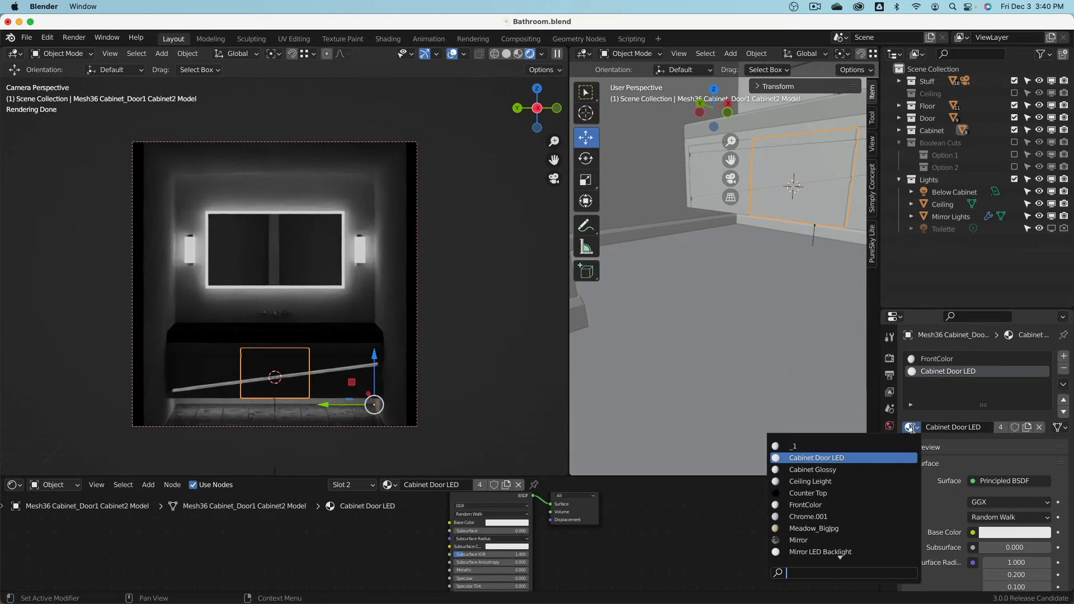
left_click(857, 470)
left_click(325, 359)
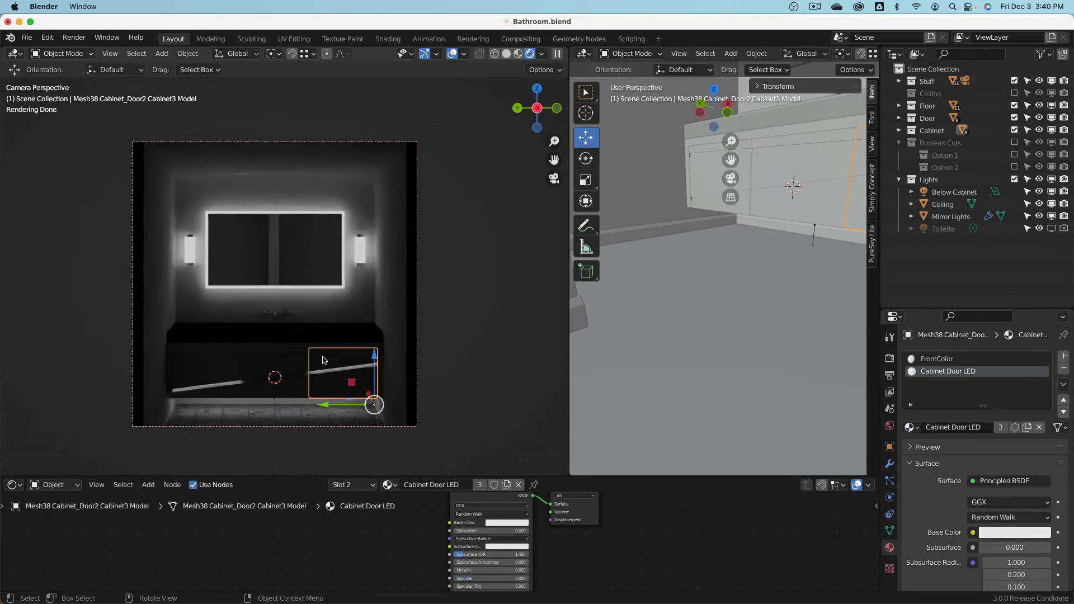
left_click(291, 359)
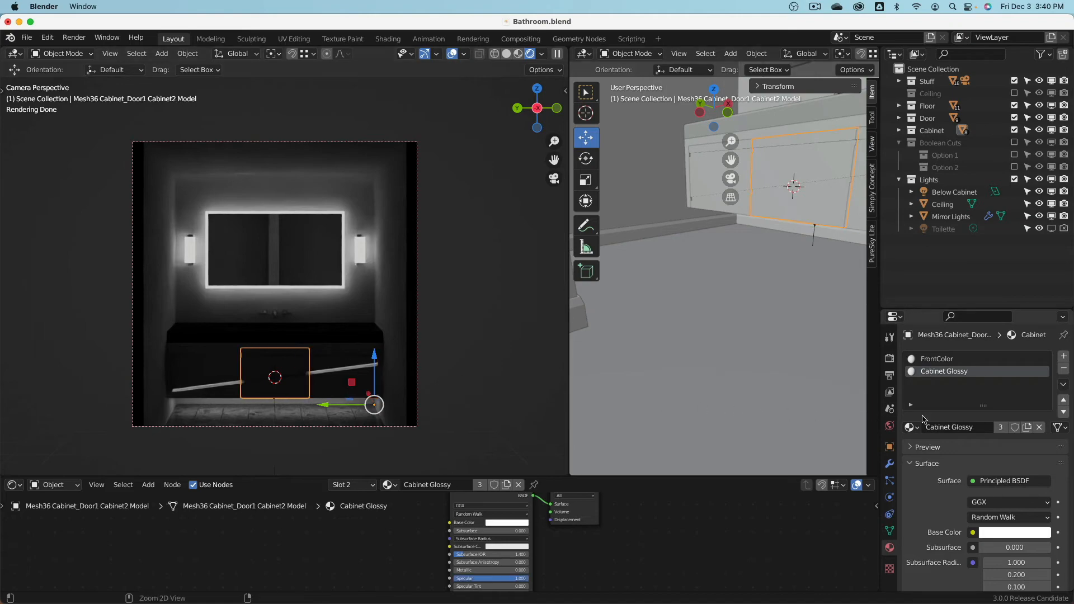
key("super+z")
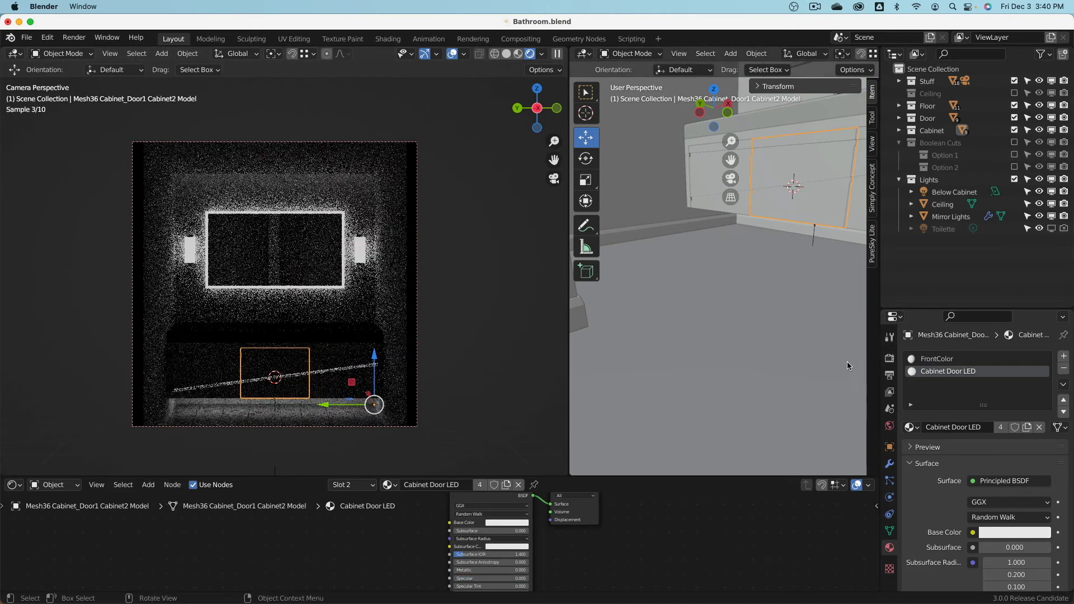
- Replace FrontColor with Cabinet Glossy in the first material slot of the middle and right cabinet doors
left_click(960, 362)
left_click(912, 427)
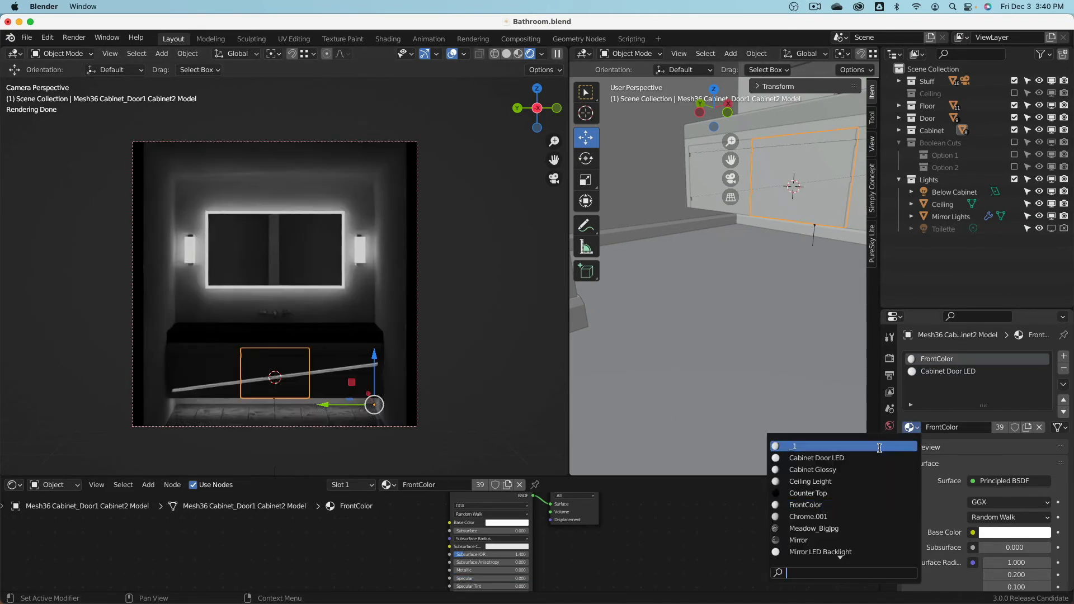
left_click(865, 471)
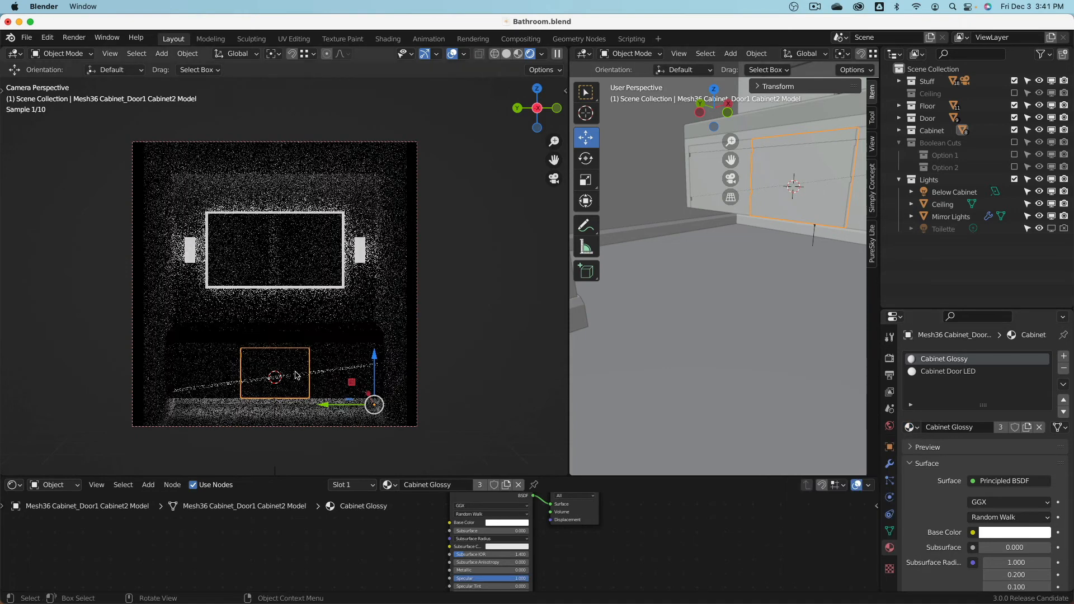
left_click(343, 361)
left_click(938, 362)
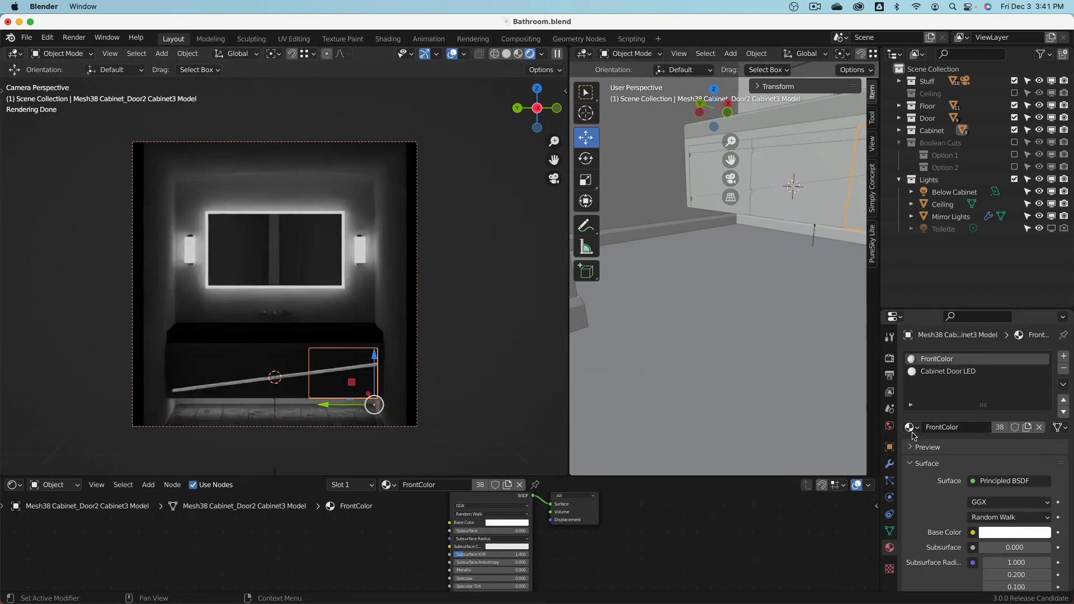
left_click(911, 428)
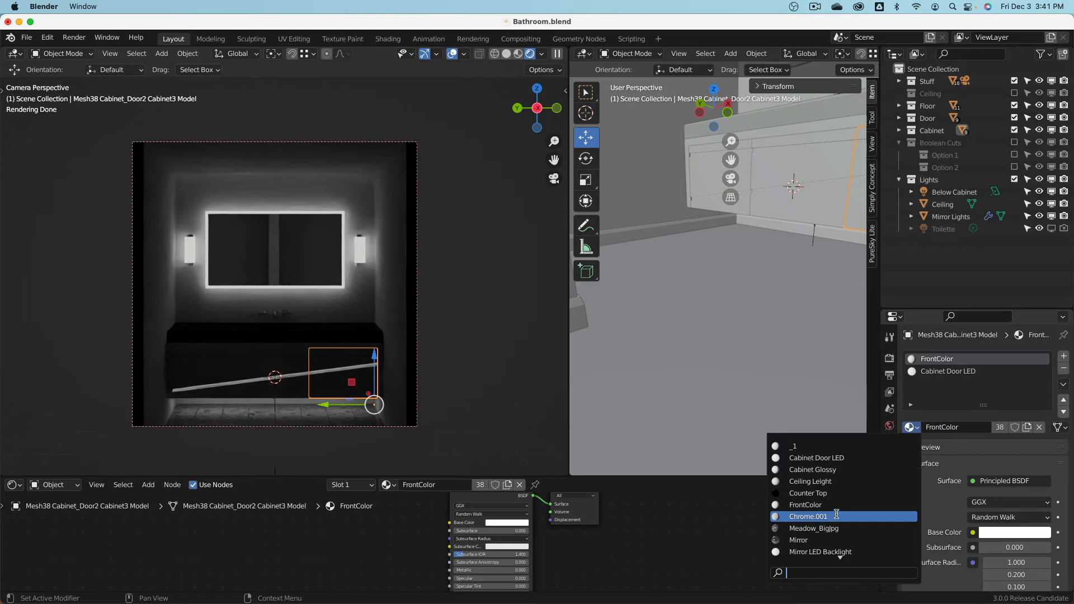
left_click(858, 472)
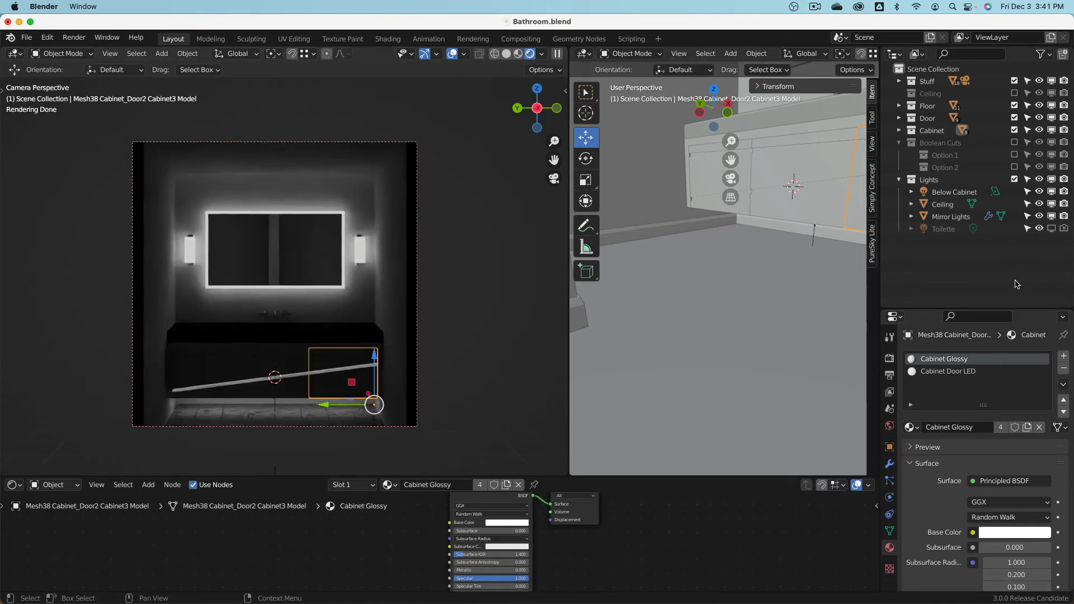
- Enable the Toilette light in the viewports and set its power to 5 W
left_click(1052, 229)
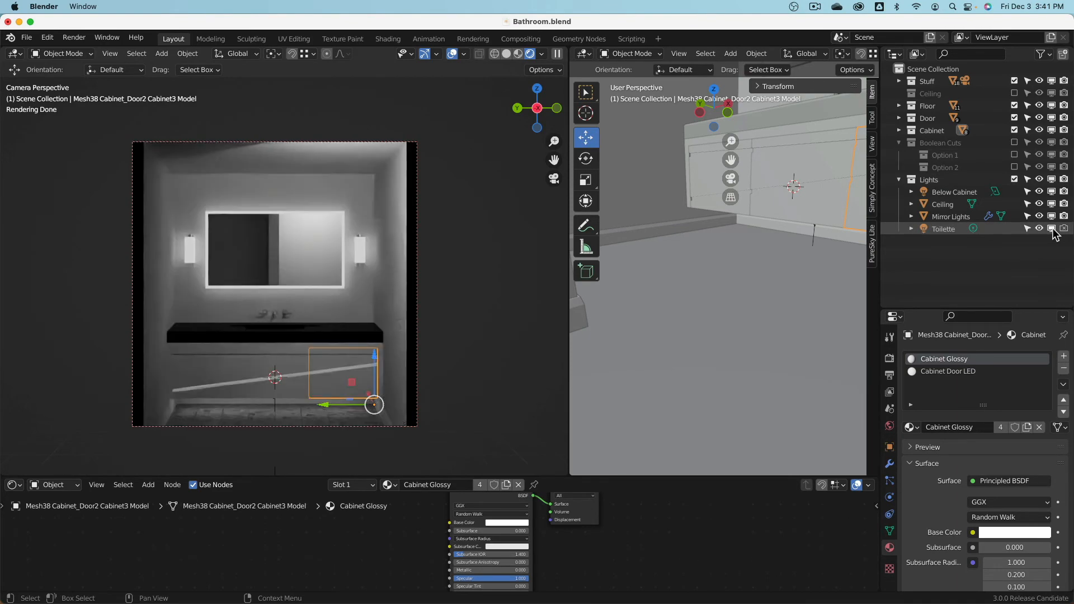
scroll(776, 232, "down", 10)
middle_click_drag(768, 224, 716, 258)
key("shift+z")
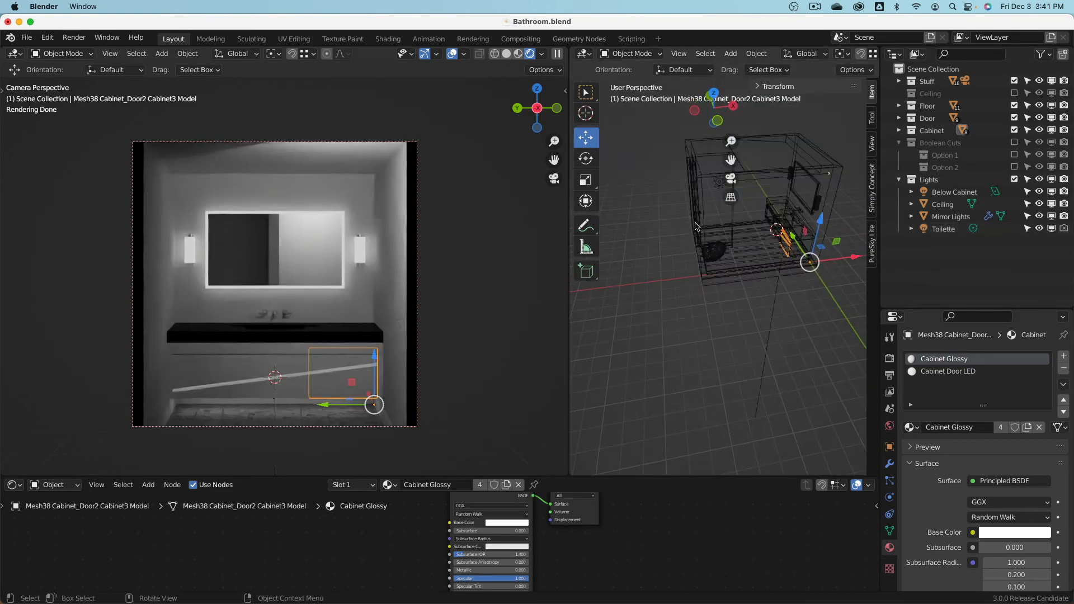
scroll(695, 226, "up", 8)
left_click(692, 211)
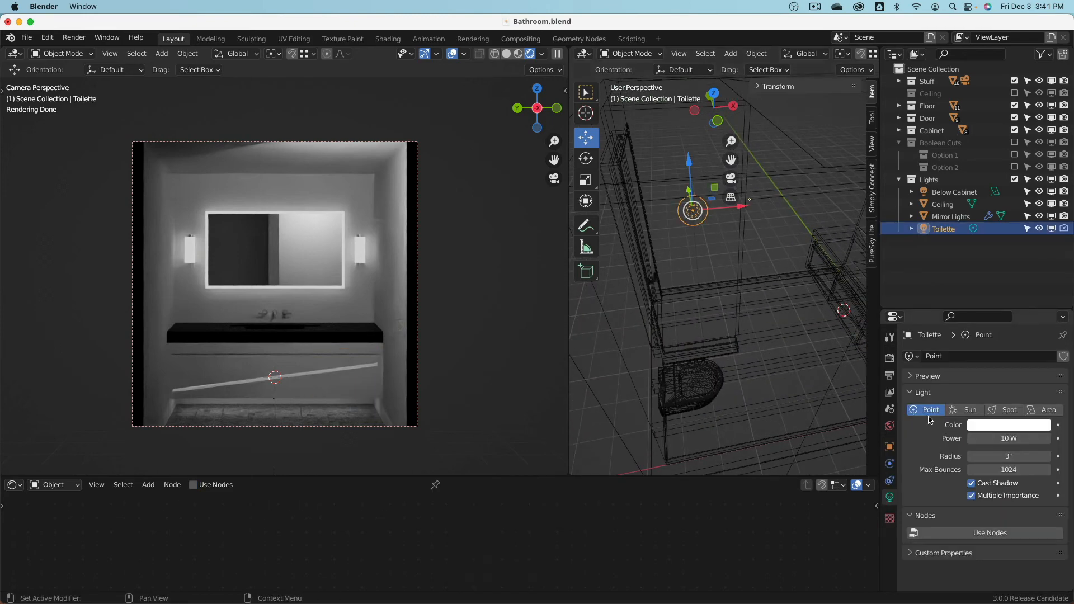
double_click(1012, 437)
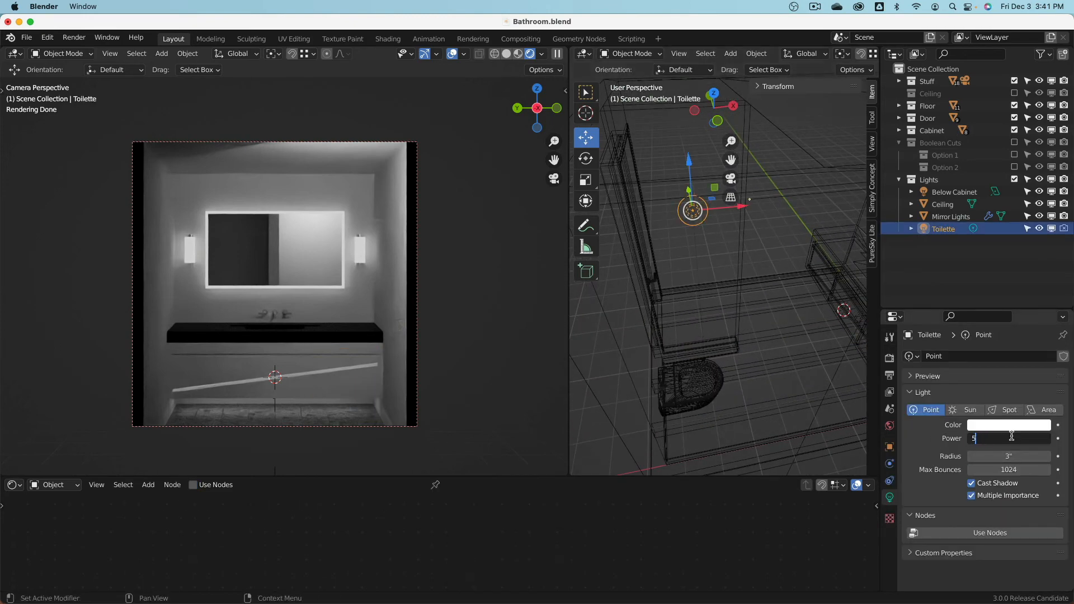
key("Return")
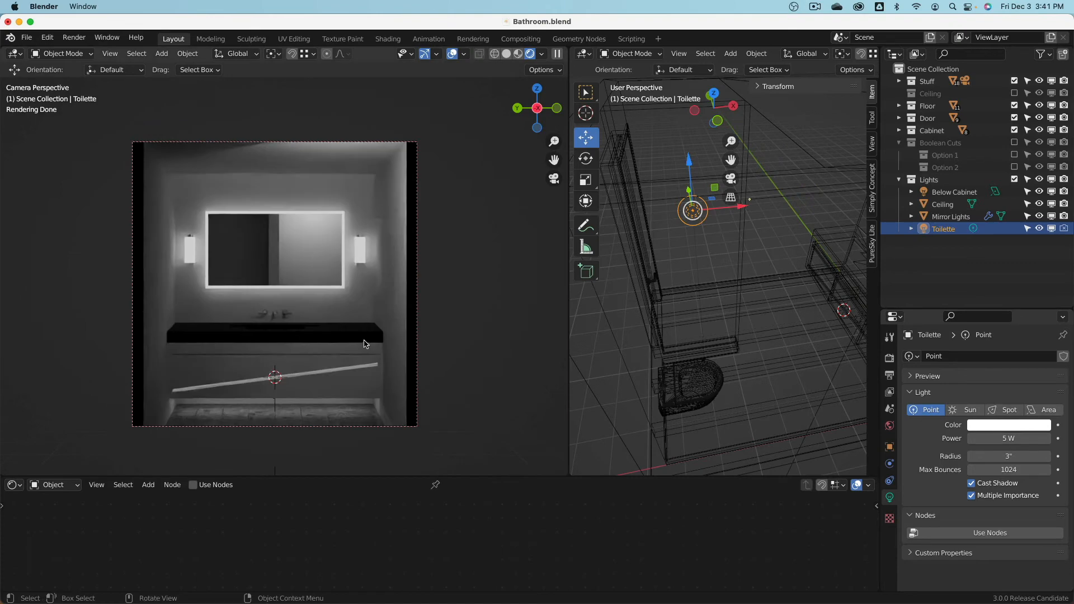
- Select the counter top, enlarge its node editor and move the ColorRamp's first stop to position 0.158
left_click(352, 338)
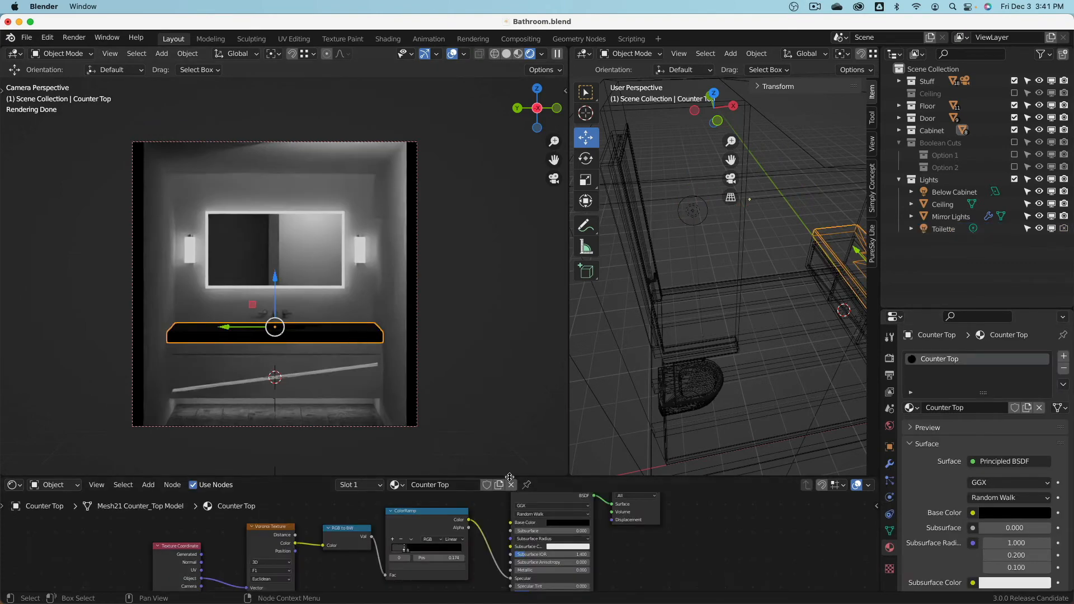
left_click_drag(510, 477, 512, 339)
scroll(444, 535, "up", 4)
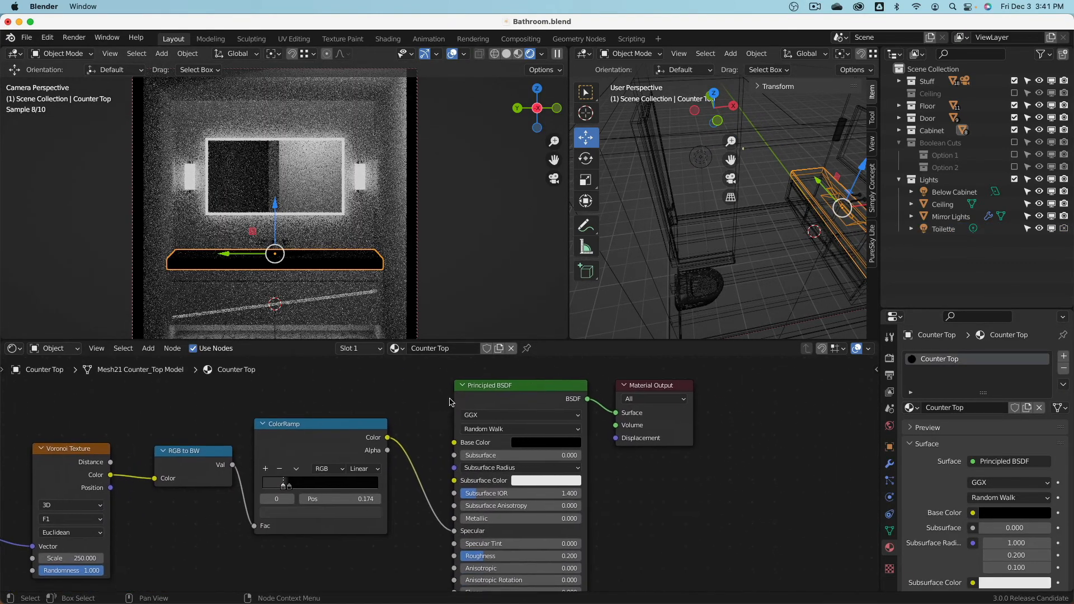
middle_click_drag(444, 535, 426, 482)
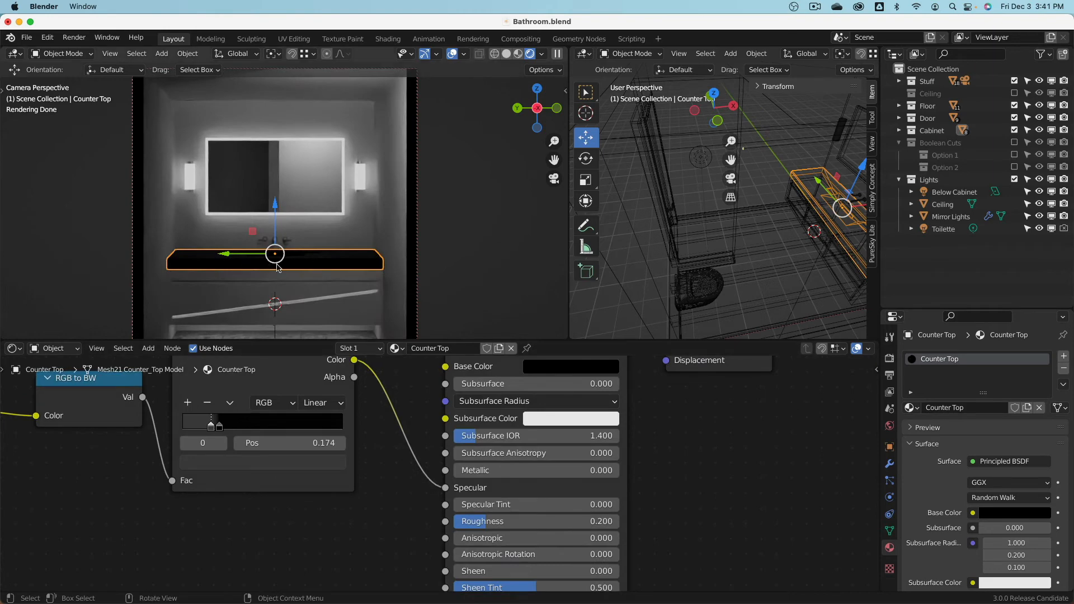
middle_click_drag(393, 414, 460, 474)
left_click_drag(278, 488, 275, 487)
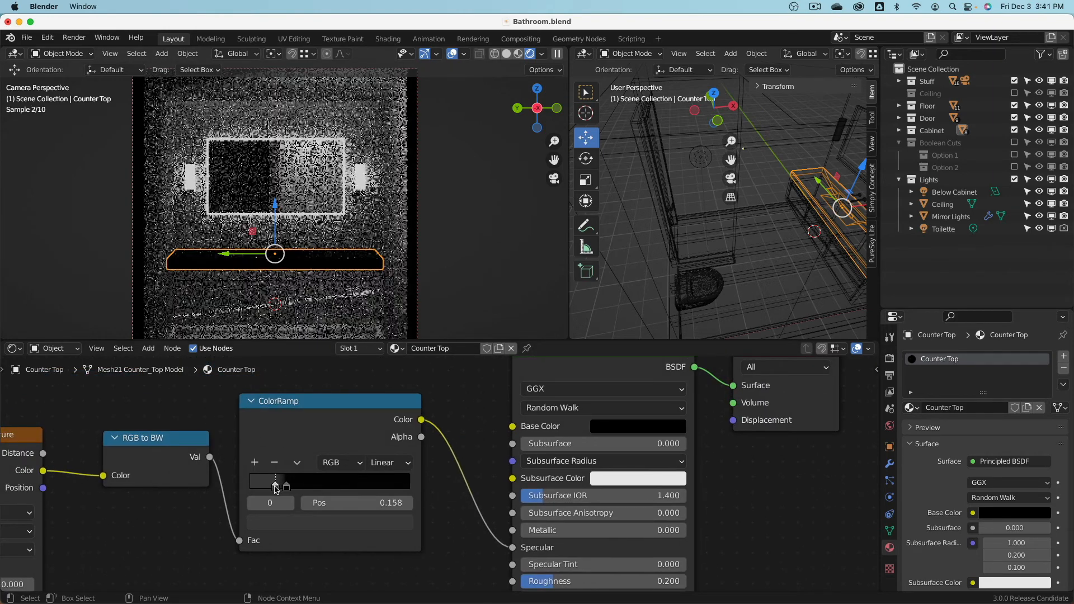
- Change the first stop of the counter top's ColorRamp to white and inspect the speckles up close
left_click(288, 524)
left_click_drag(378, 394, 379, 306)
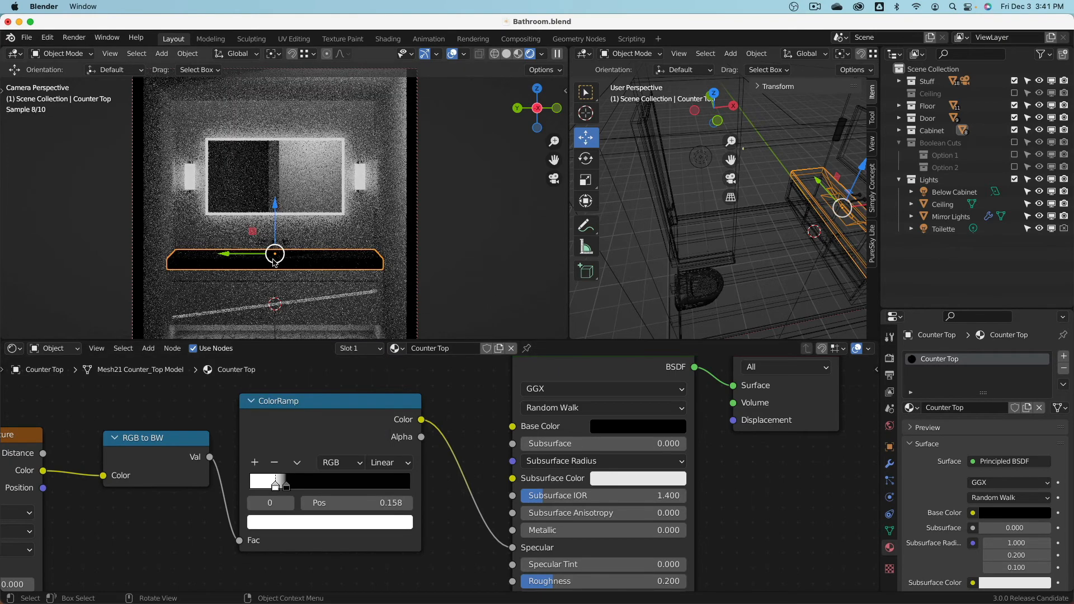
scroll(308, 230, "up", 6)
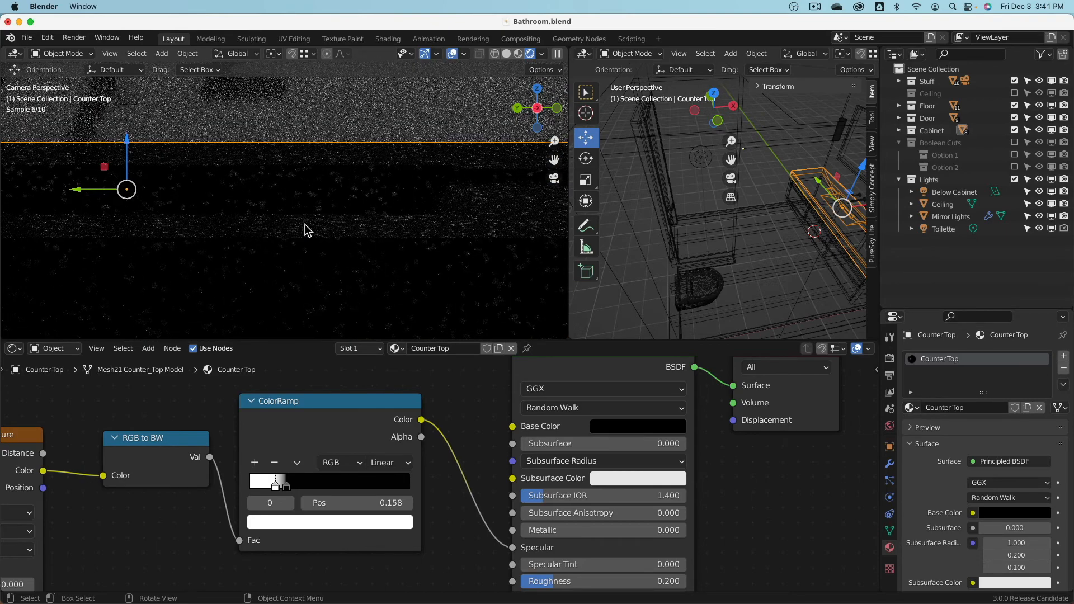
scroll(307, 230, "down", 3)
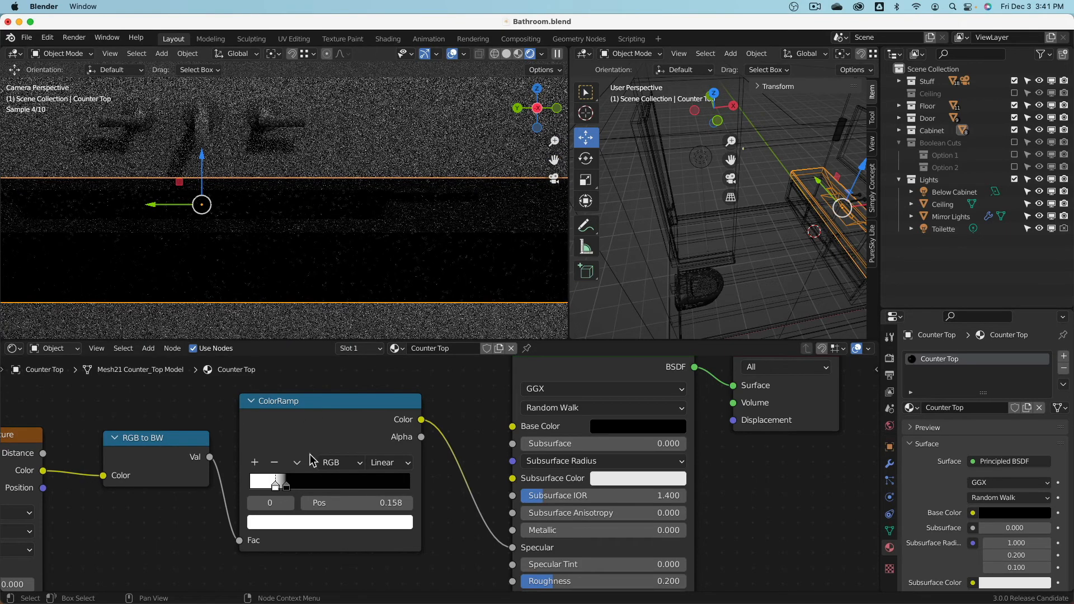
scroll(435, 239, "up", 5)
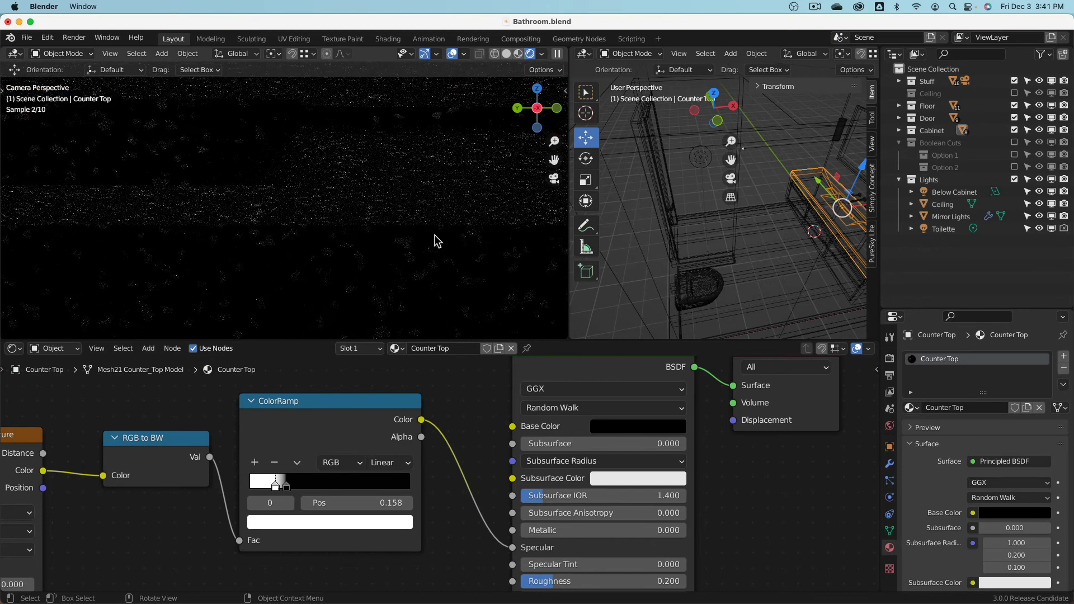
- Change the ColorRamp's second stop, at position 0.228, from black to mid grey
left_click(272, 487)
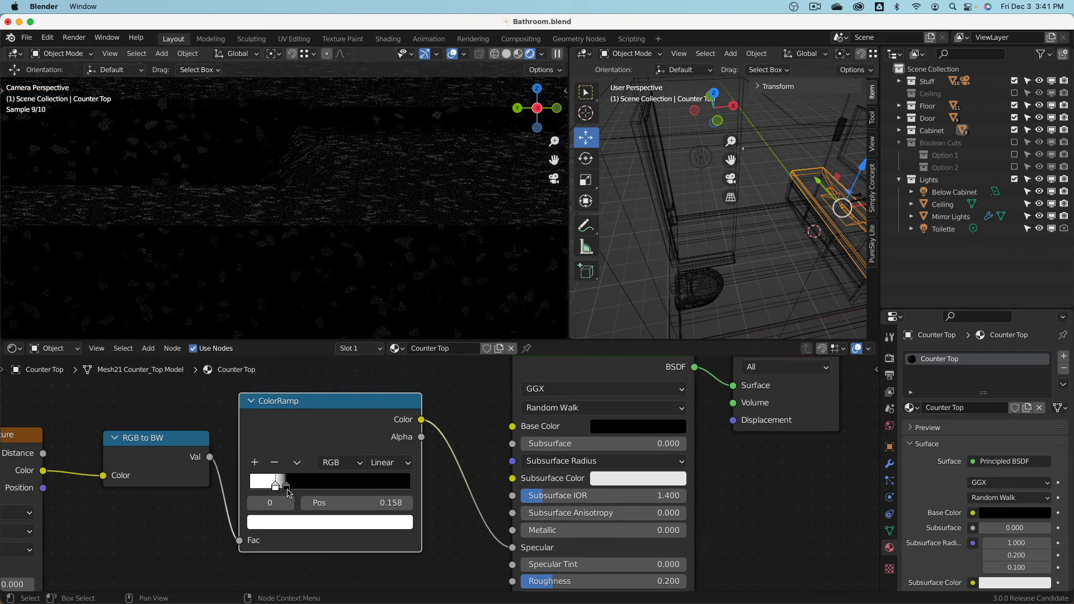
left_click(291, 526)
left_click_drag(375, 332, 376, 307)
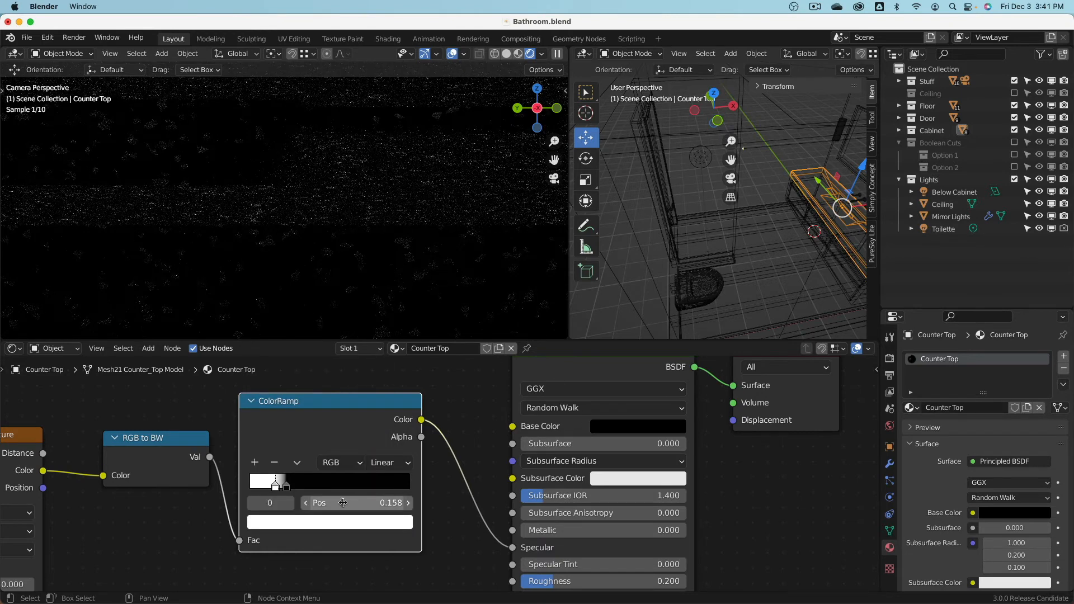
left_click(287, 486)
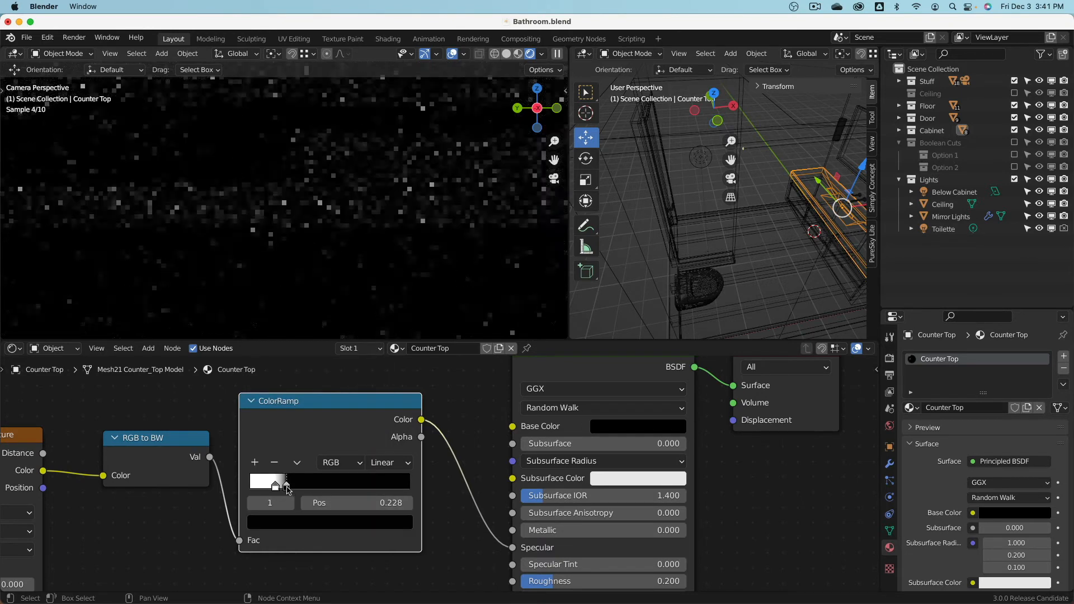
left_click(309, 523)
left_click_drag(379, 418, 378, 362)
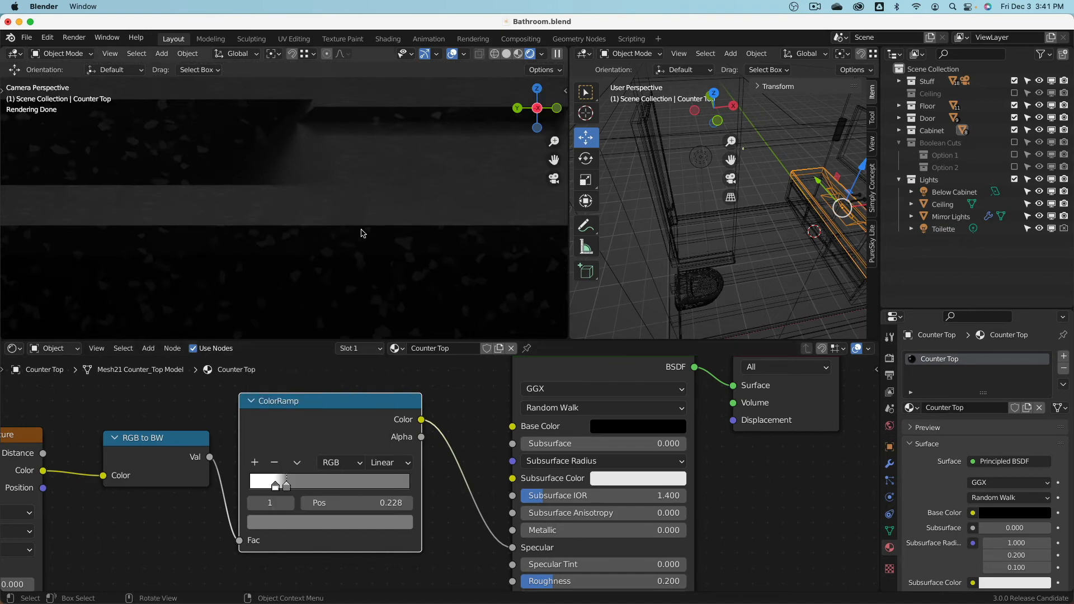
left_click(420, 159)
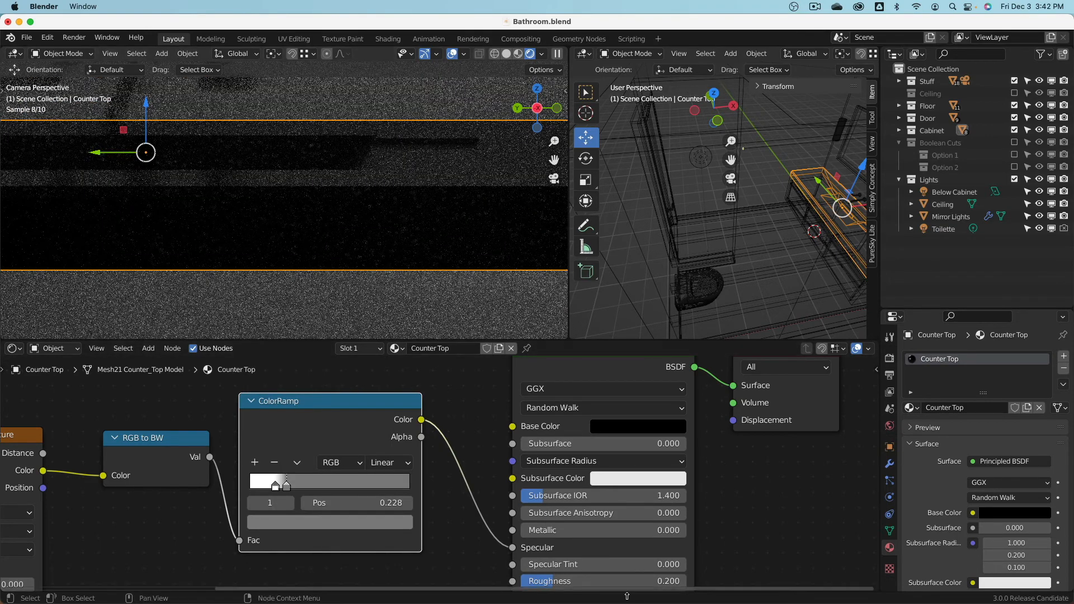
- Set the counter top material's Roughness to 0.1
left_click(587, 579)
type("0.1")
key("Return")
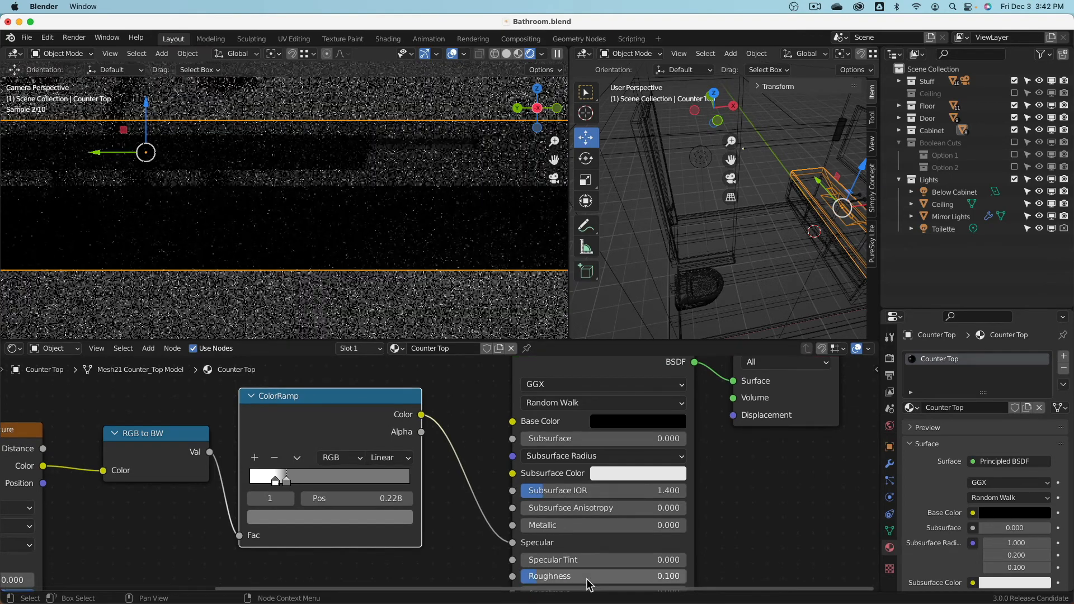
scroll(321, 198, "down", 4)
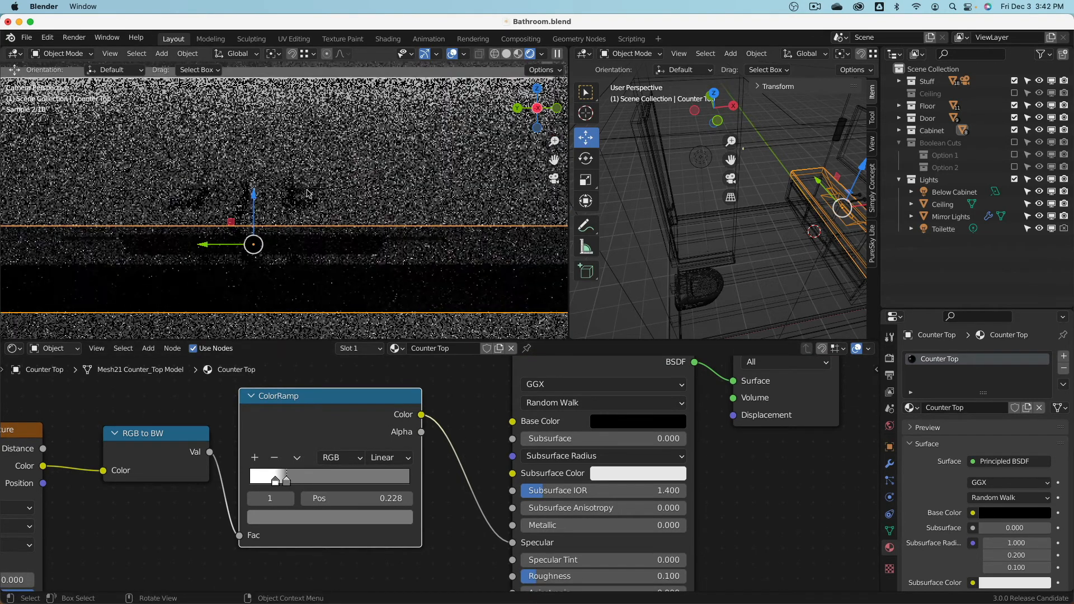
- Select the wall-mounted faucet and set its Chrome.001 material to Metallic 1, Specular 0 and Roughness 0
left_click(260, 182)
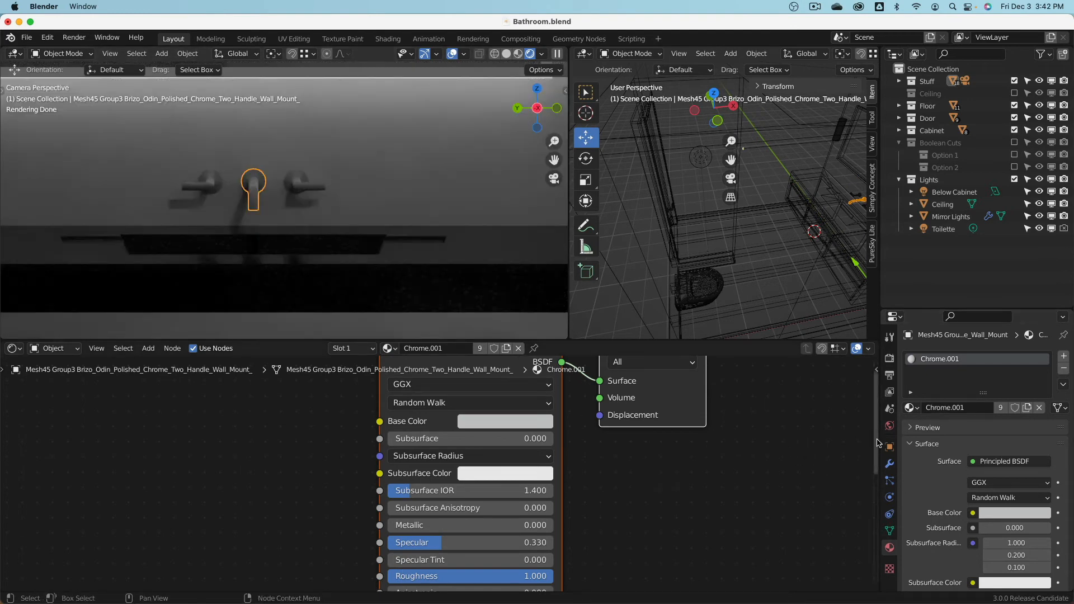
left_click(913, 407)
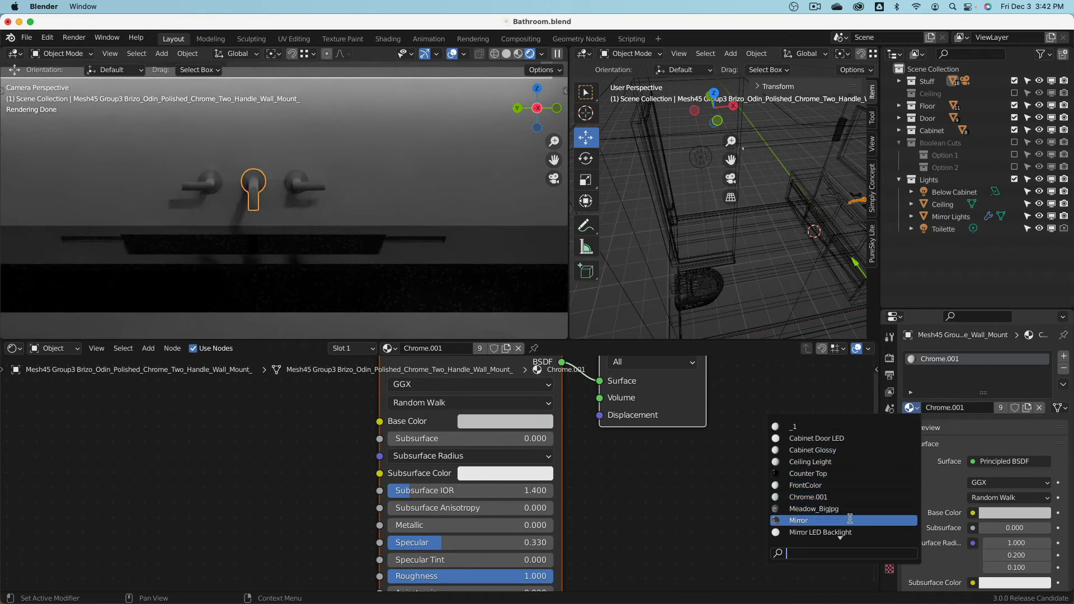
left_click(296, 194)
left_click(223, 187)
left_click(267, 174)
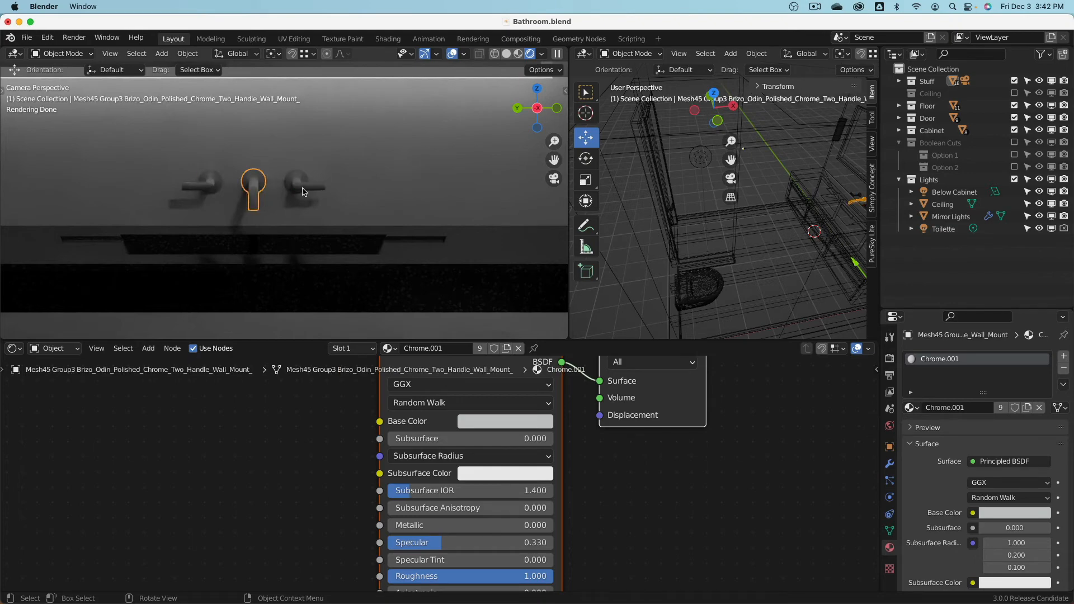
scroll(1013, 476, "down", 8)
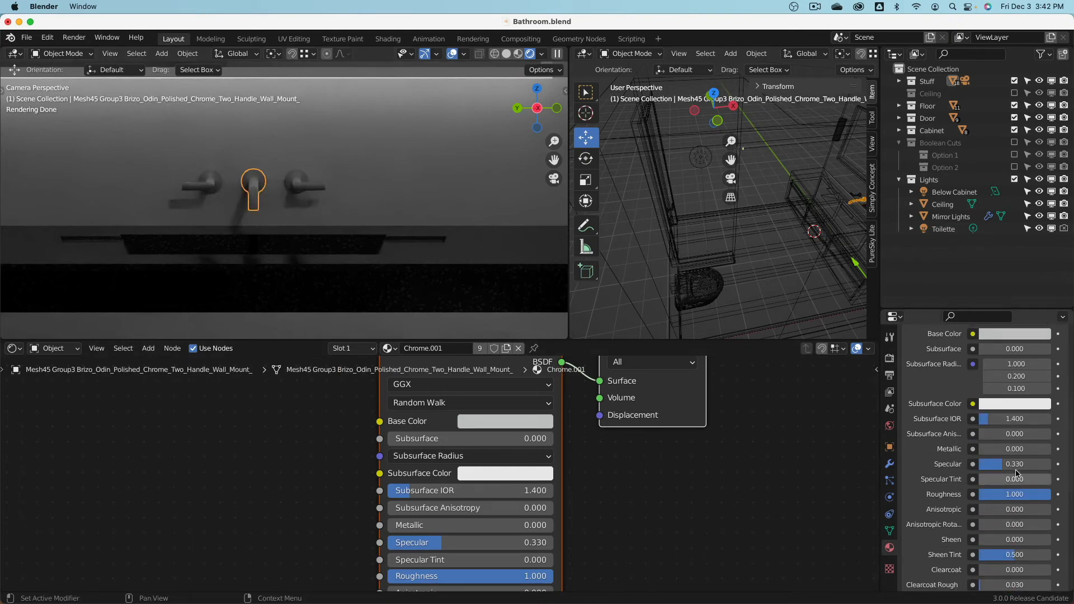
left_click_drag(1014, 465, 934, 494)
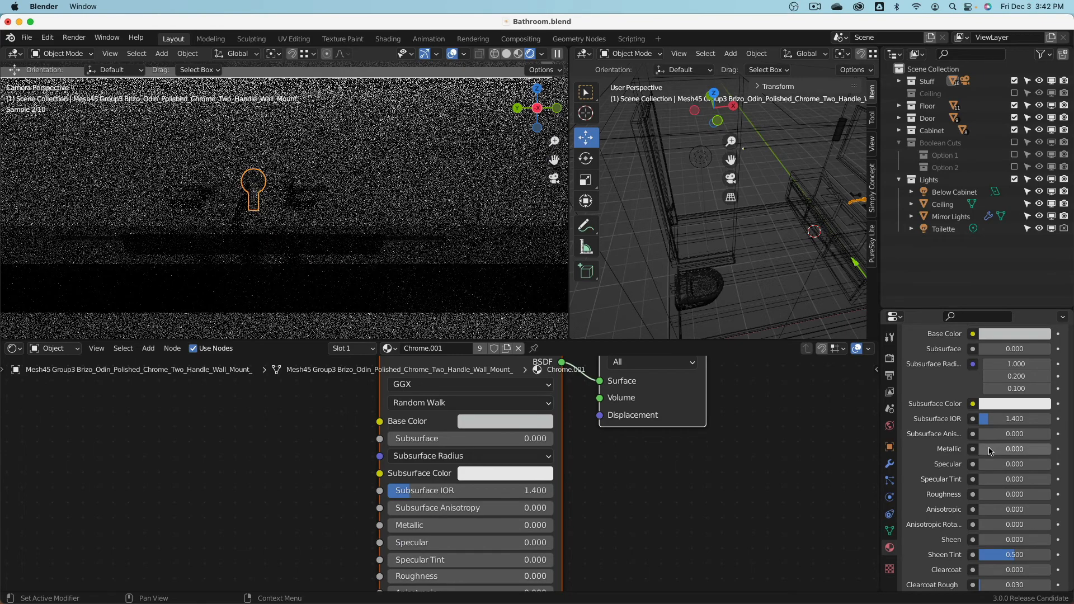
left_click_drag(990, 451, 1052, 451)
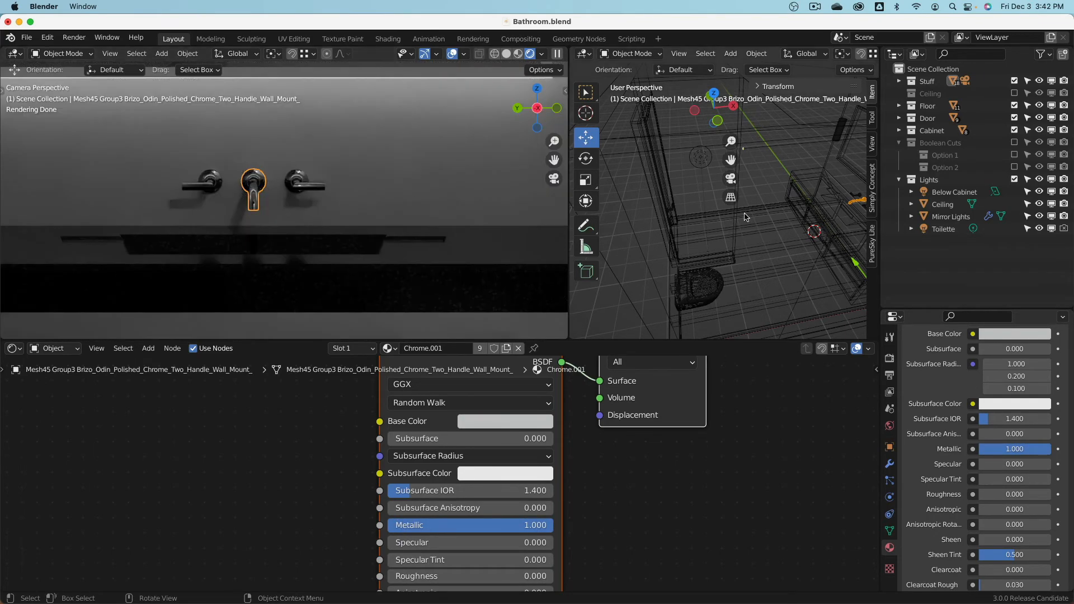
- Select the door handle to check which material it uses
mouse_move(745, 217)
middle_mouse_down()
mouse_move(676, 230)
mouse_move(732, 233)
middle_mouse_up()
scroll(720, 233, "up", 5)
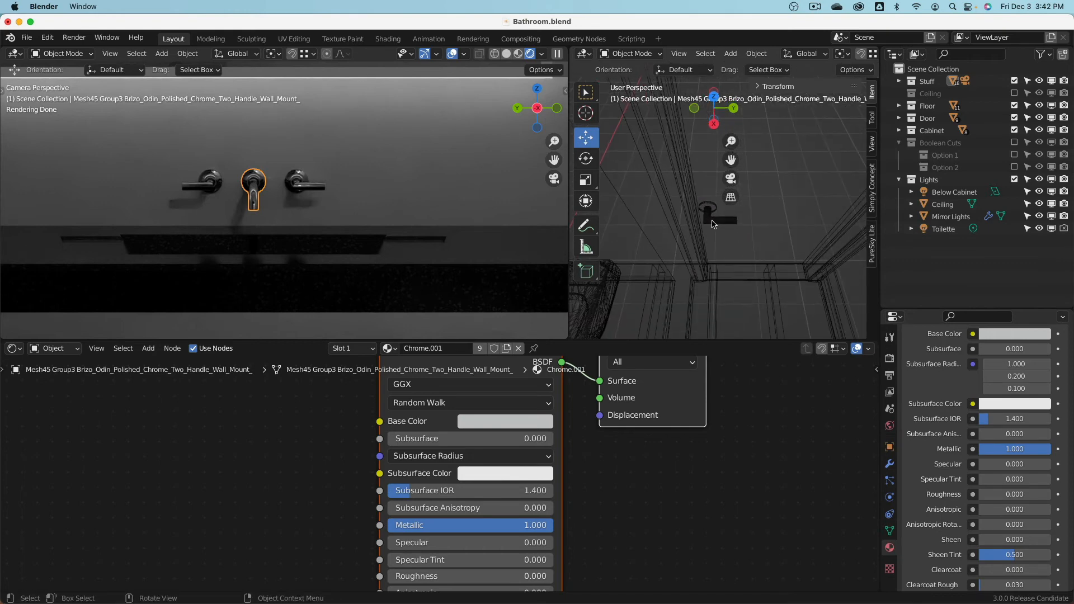
left_click(713, 222)
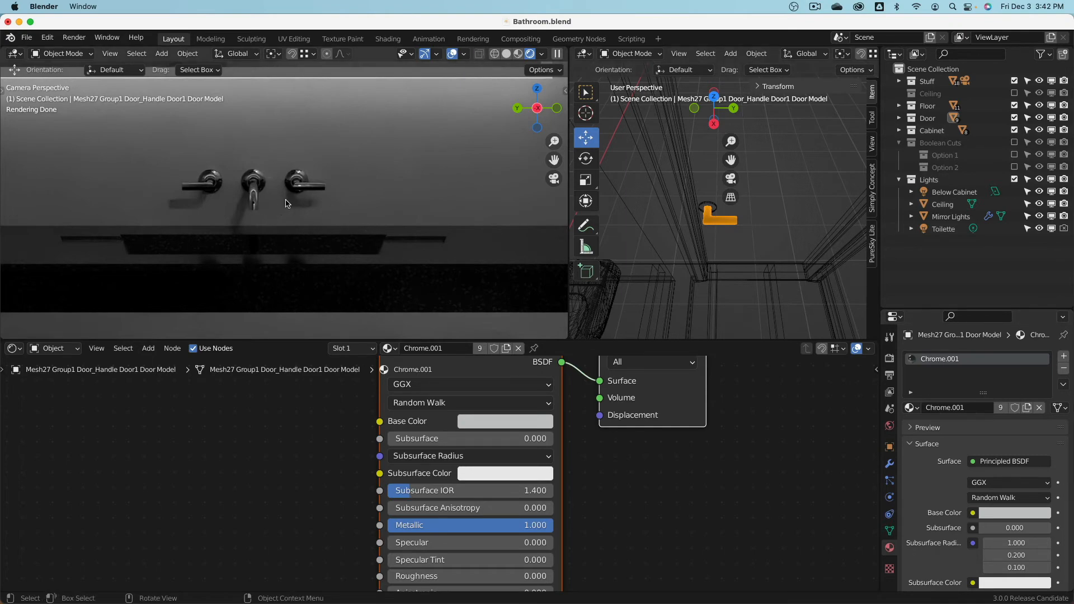
- Select the walls model and add an empty second material slot to it
scroll(288, 203, "down", 5)
middle_click_drag(235, 175, 270, 206, "shift")
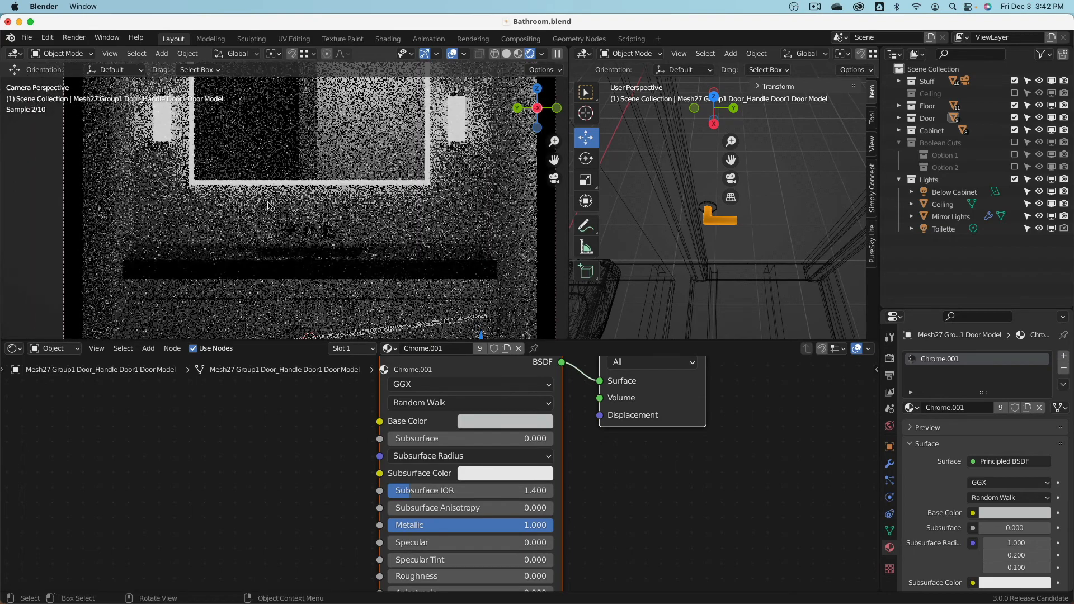
left_click(174, 202)
scroll(706, 218, "down", 6)
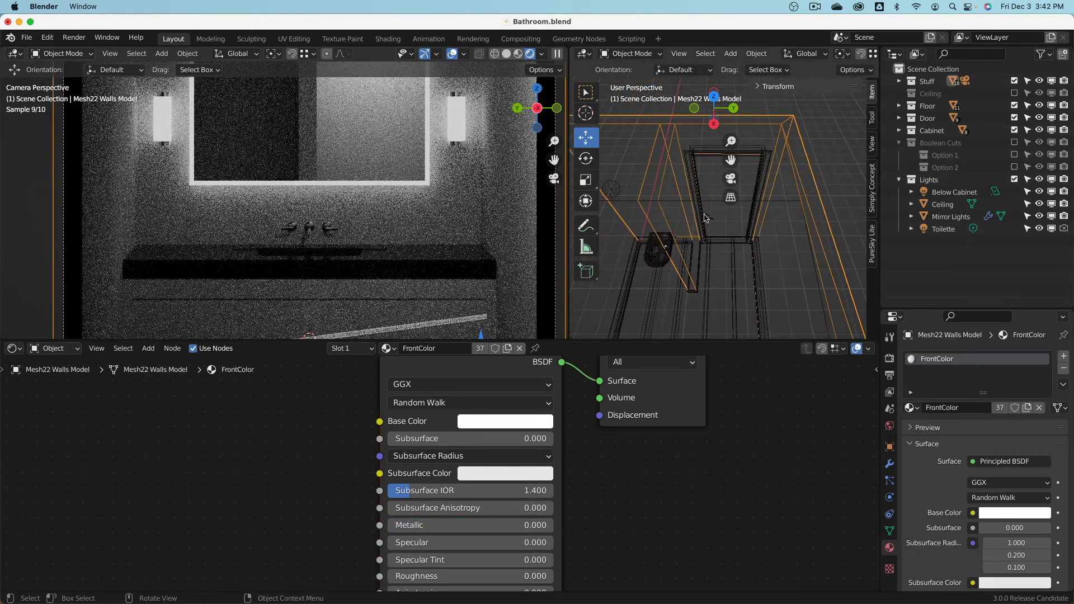
scroll(706, 218, "down", 3)
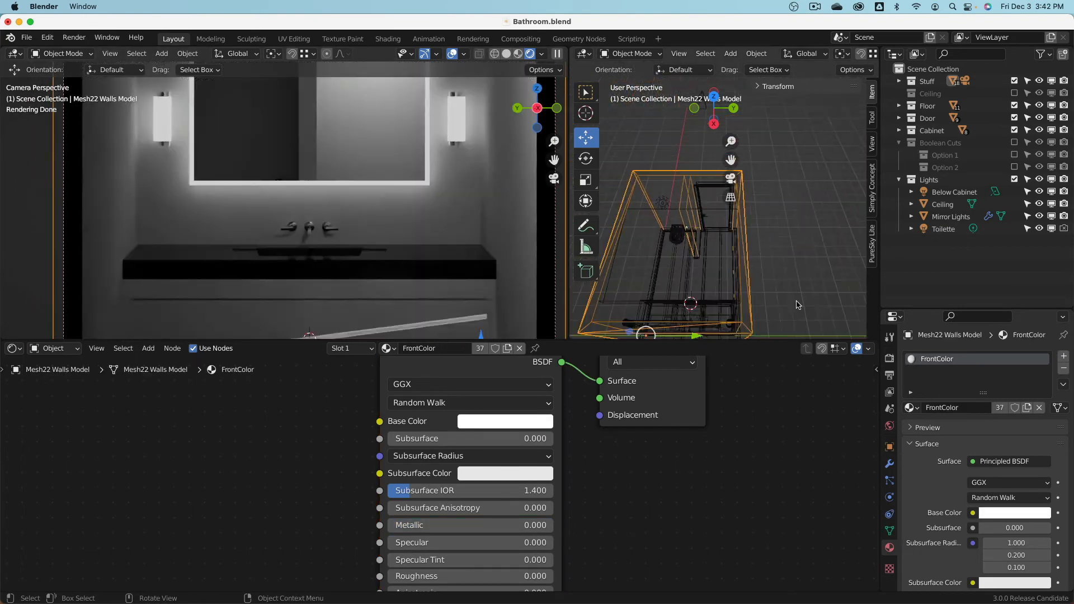
left_click(1064, 358)
- Isolate the walls by hiding all other objects, show them in solid shading and enter Edit Mode
middle_click_drag(671, 228, 725, 206)
key("shift+z")
left_click(630, 53)
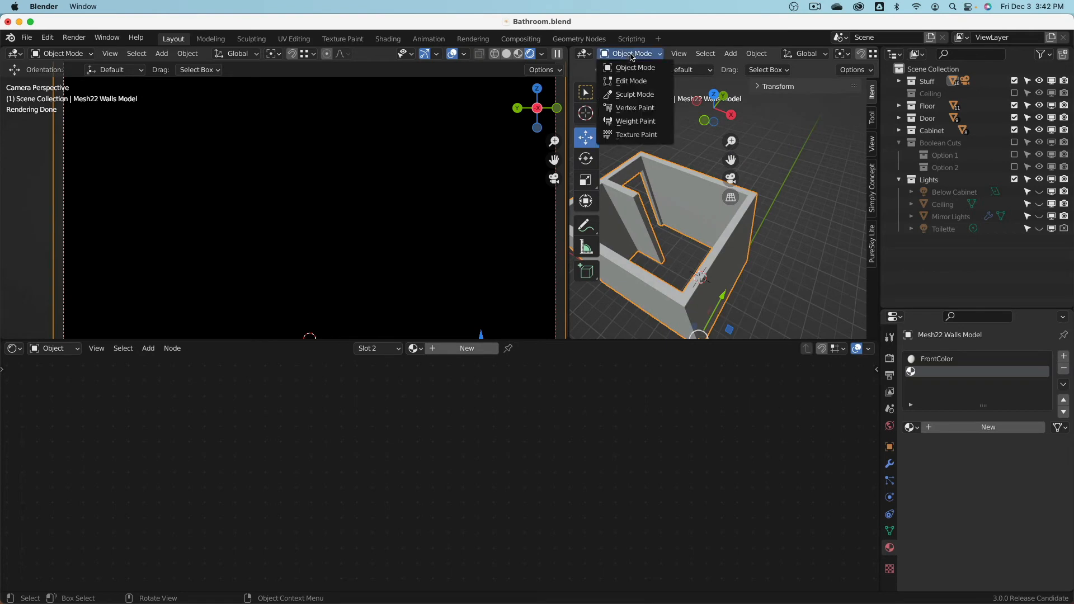
left_click(631, 82)
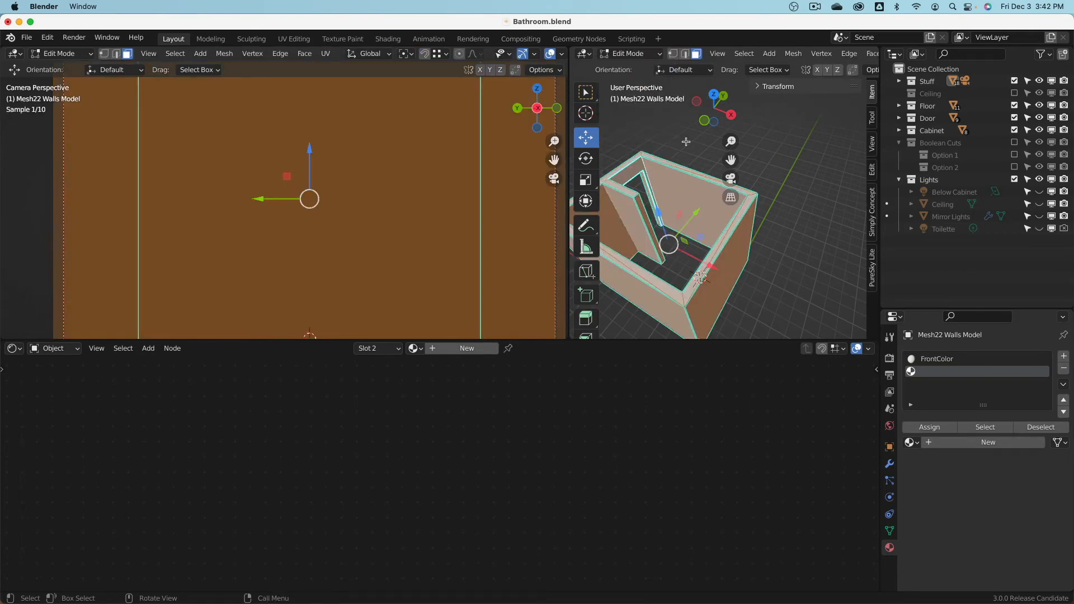
- Select all the interior wall faces of the room, including those around the partition and the door opening
left_click(661, 175)
middle_click_drag(660, 176, 671, 227)
left_click(645, 162, "shift")
scroll(672, 227, "up", 3)
left_click(670, 229, "shift")
middle_click_drag(670, 229, 638, 203)
left_click(655, 200, "shift")
left_click(671, 187, "shift")
left_click(633, 187, "shift")
scroll(632, 188, "down", 8)
middle_click_drag(843, 207, 588, 197)
left_click(689, 200, "shift")
left_click(683, 167, "shift")
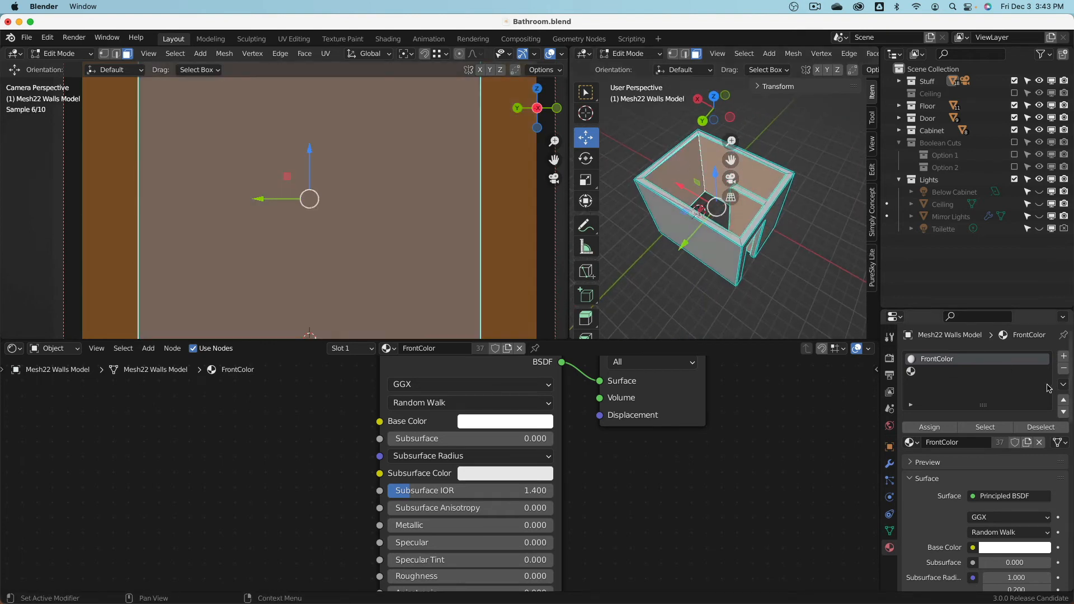
- Create a new material in the walls' second slot and assign it to the selected interior faces
left_click(923, 371)
left_click(973, 443)
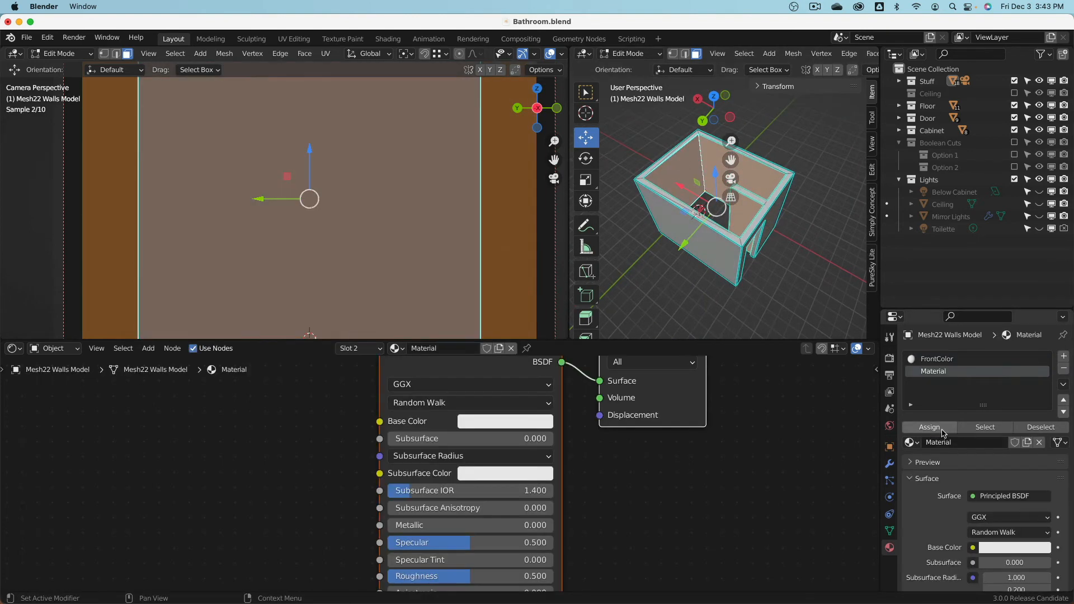
left_click(944, 432)
- Set the new wall material's Roughness to 0 and its Specular to 0.1
scroll(951, 448, "down", 5)
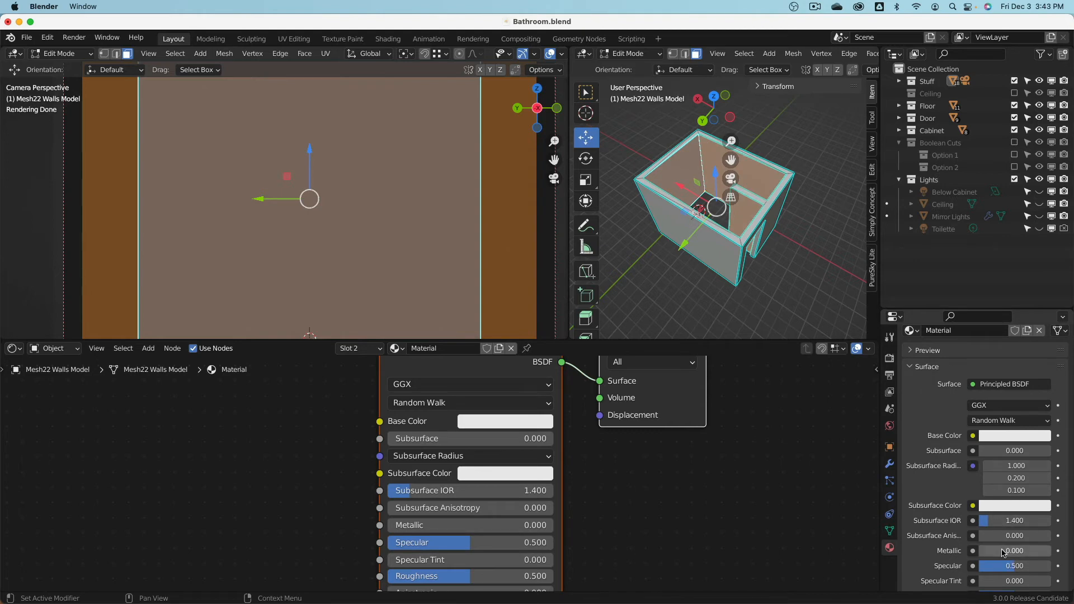
scroll(1003, 551, "down", 3)
left_click_drag(1011, 530, 973, 531)
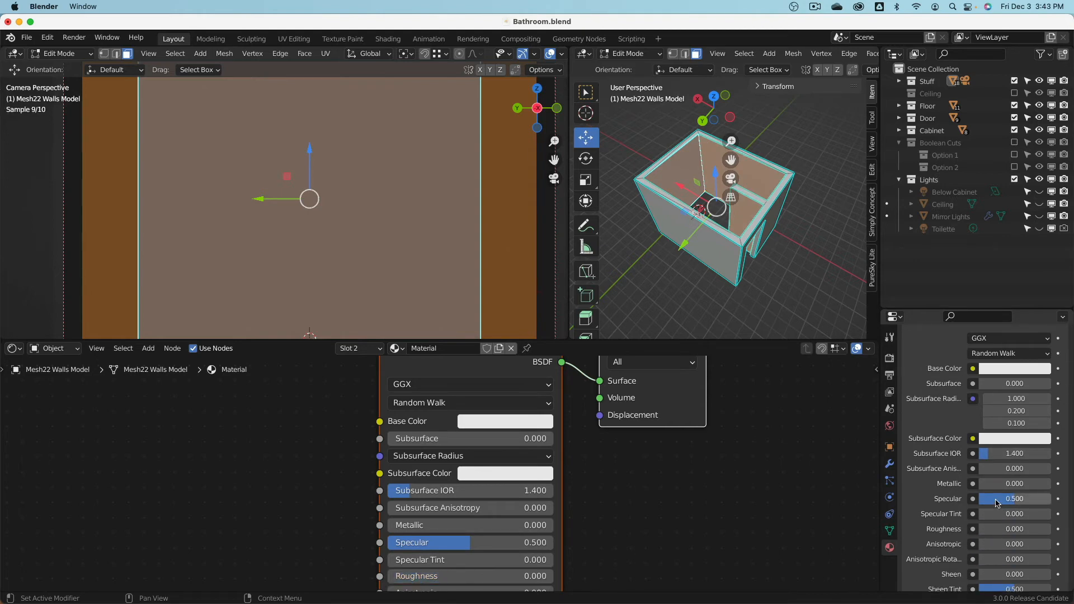
left_click(998, 503)
type("0.1")
key("Return")
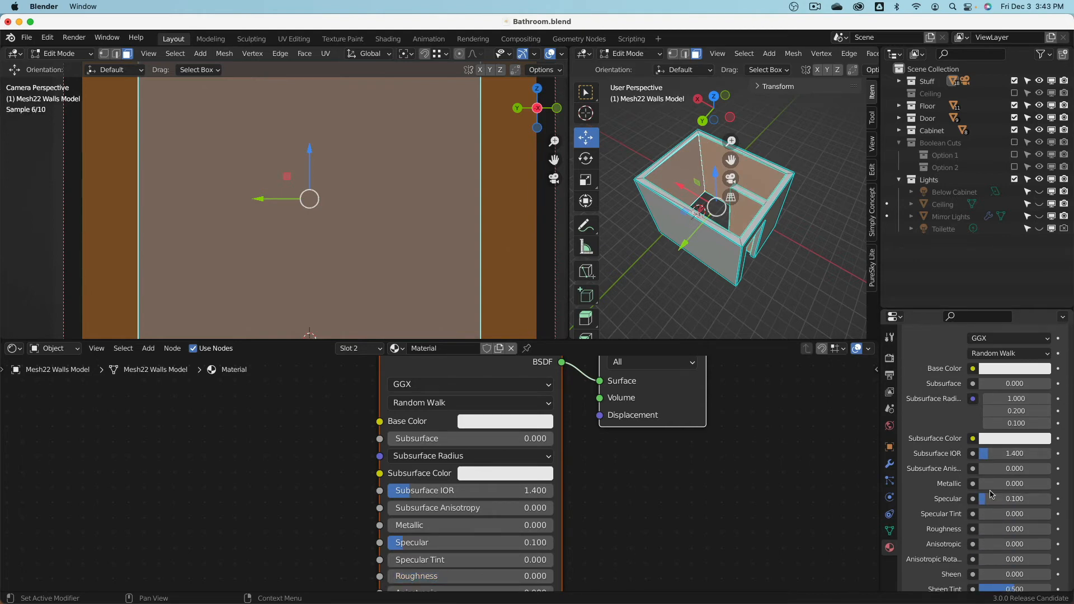
- Return to Object Mode and unhide all the hidden objects and lights
scroll(290, 177, "down", 4)
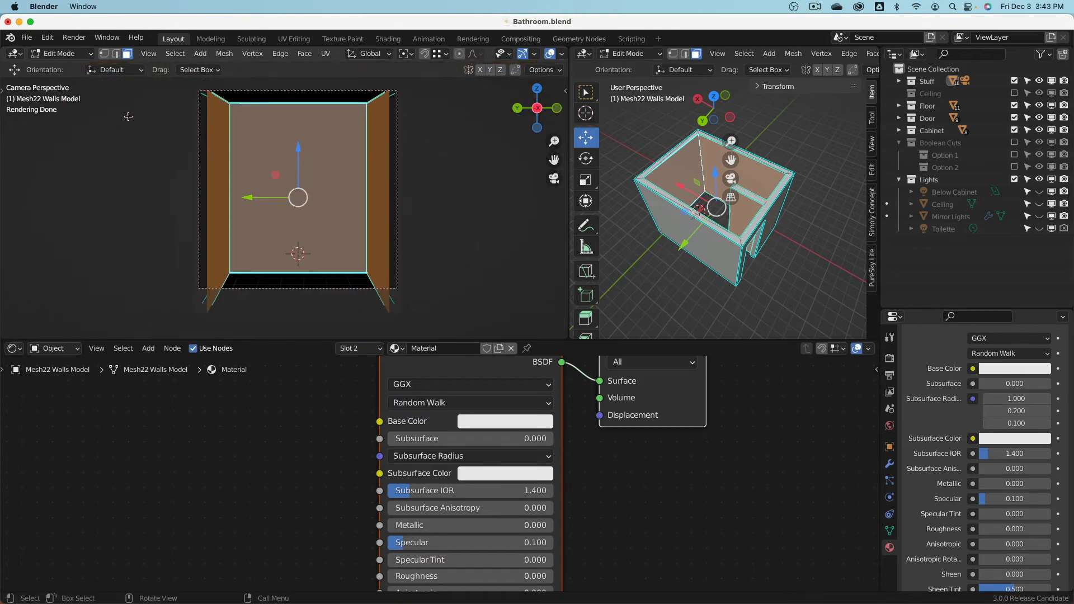
key("Tab")
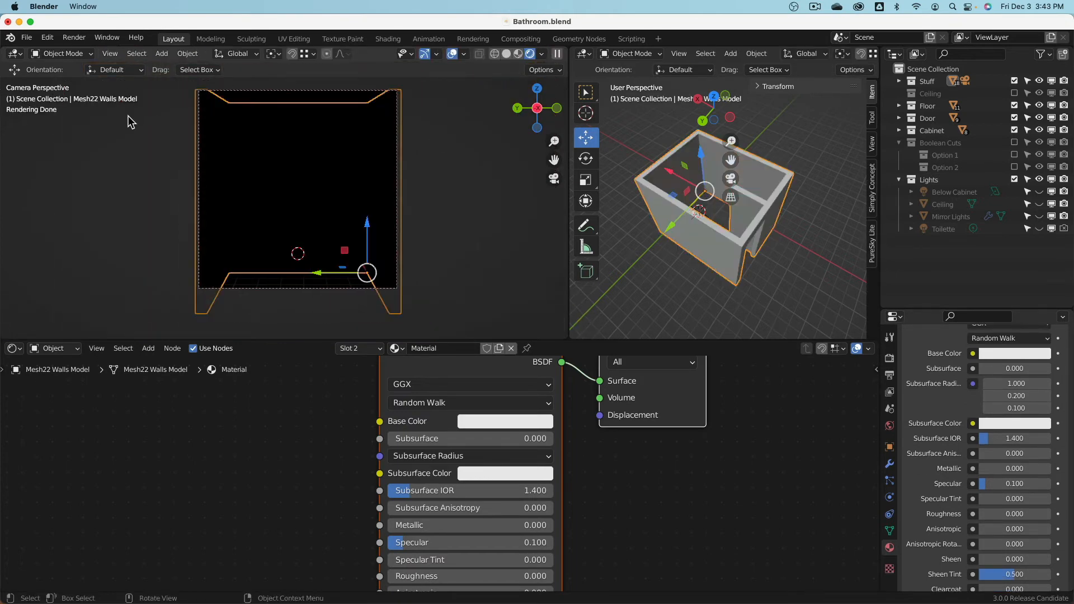
key("a")
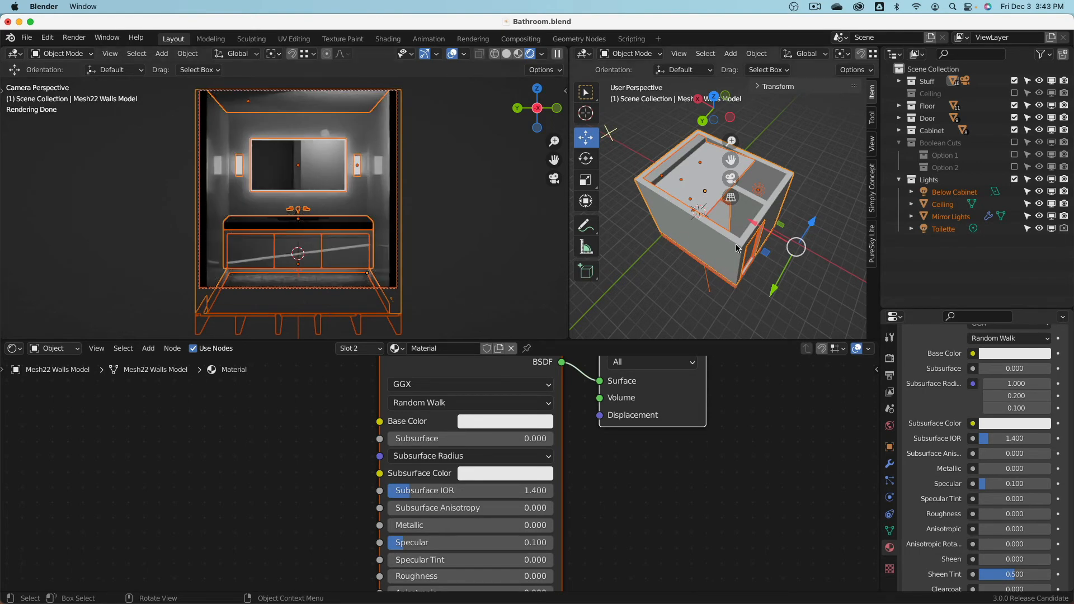
- Select only the walls model and raise its second material's Specular to 1
left_click(716, 247)
left_click(721, 236)
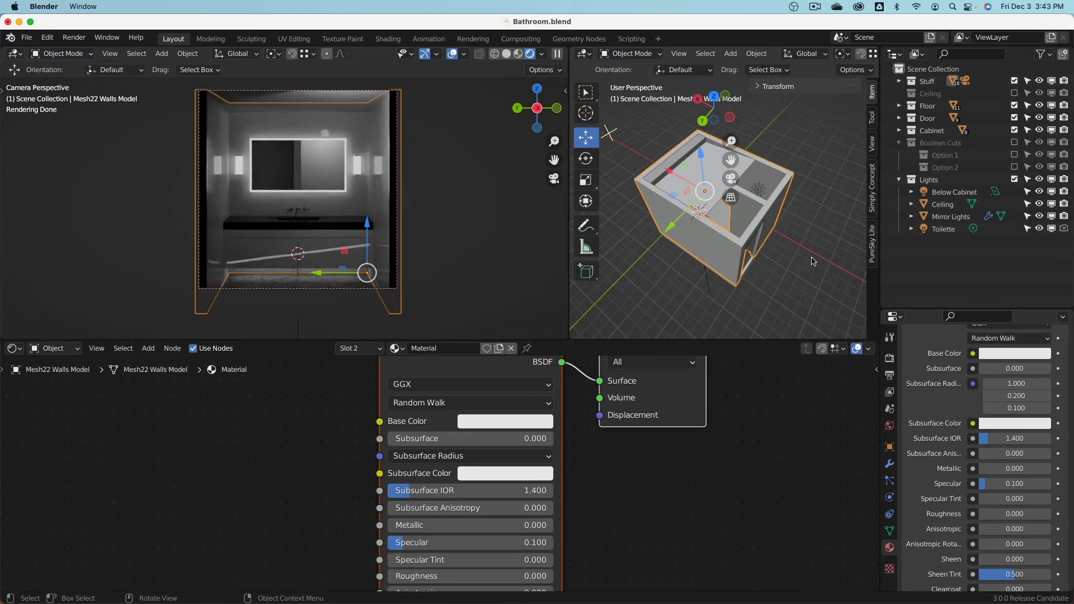
left_click_drag(990, 484, 1051, 484)
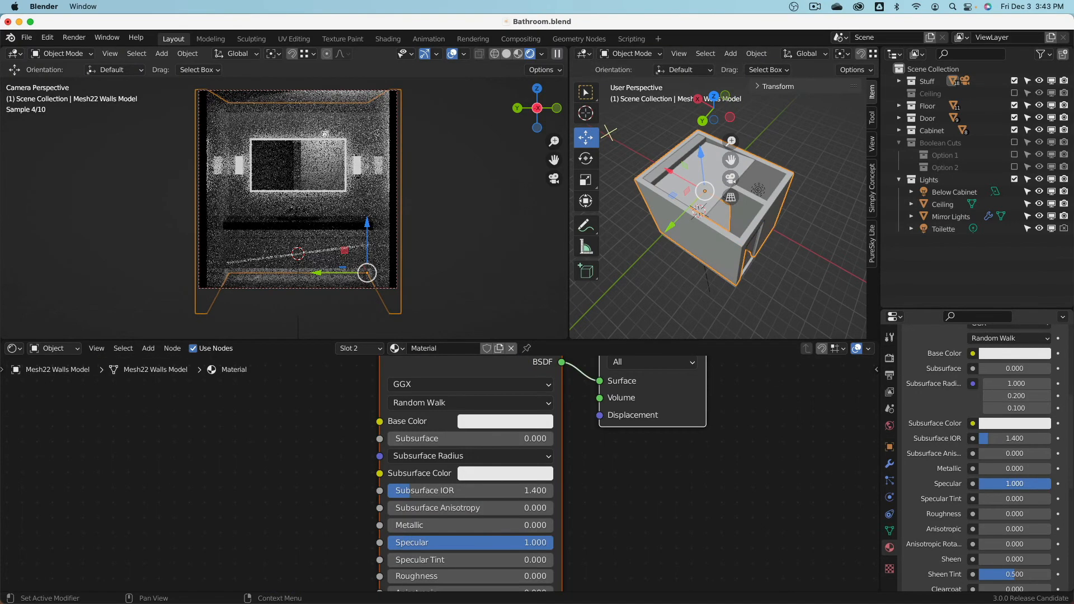
scroll(247, 197, "up", 2)
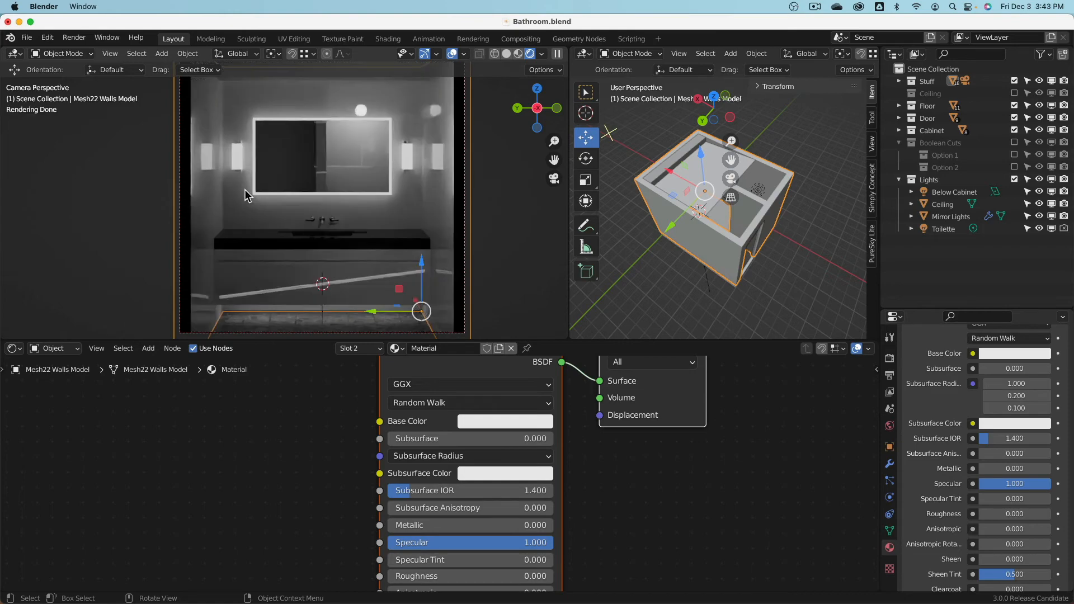
- Try Specular values of 0.1, 0.5 and 0.05 on the walls' second material
left_click(1000, 483)
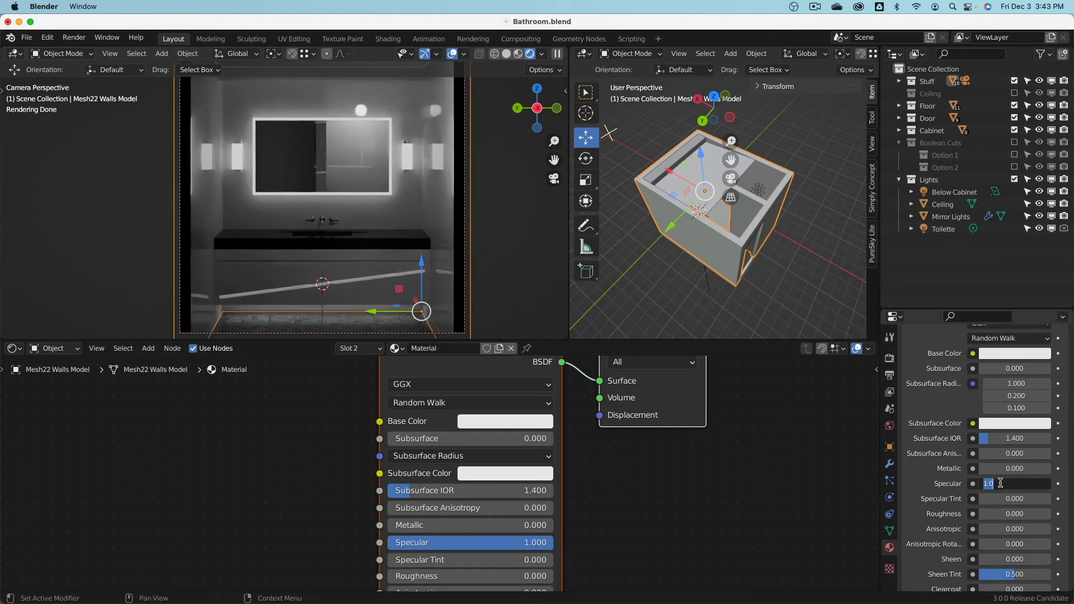
type("0.1")
key("Return")
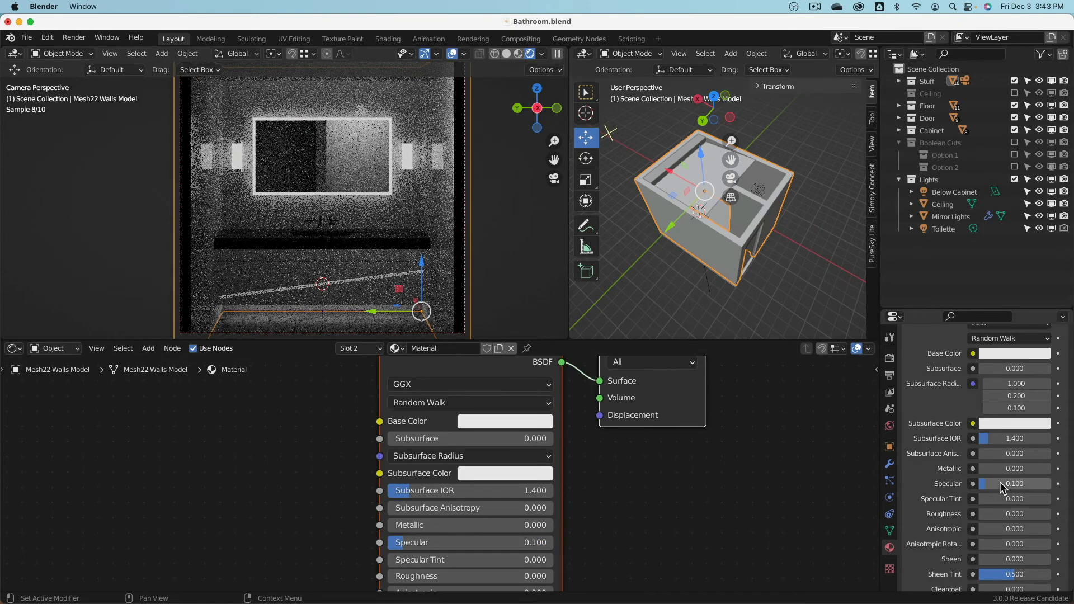
left_click(1000, 483)
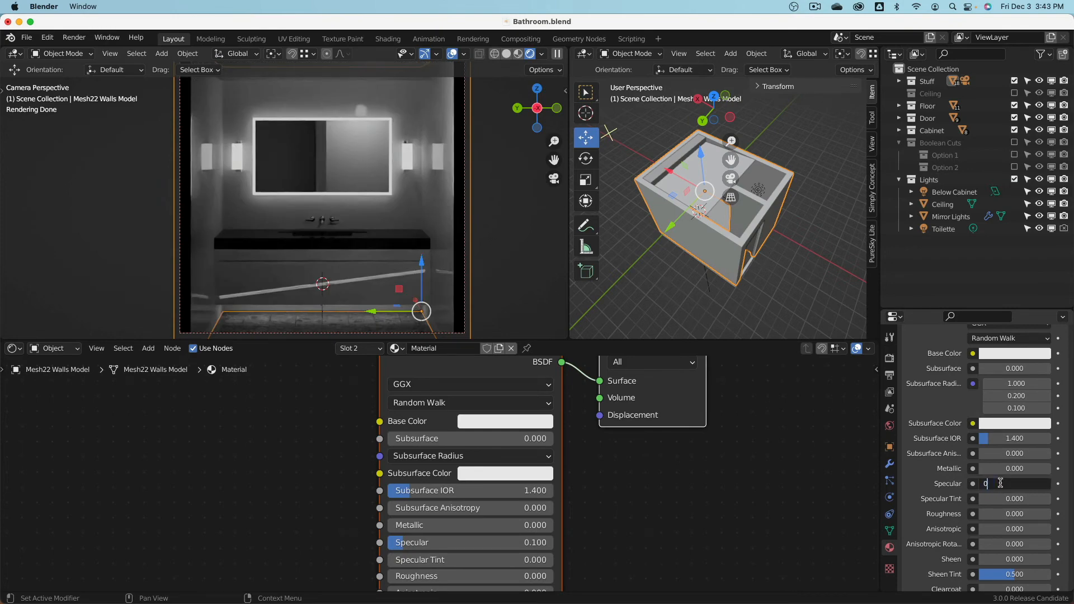
type("0.5")
key("Return")
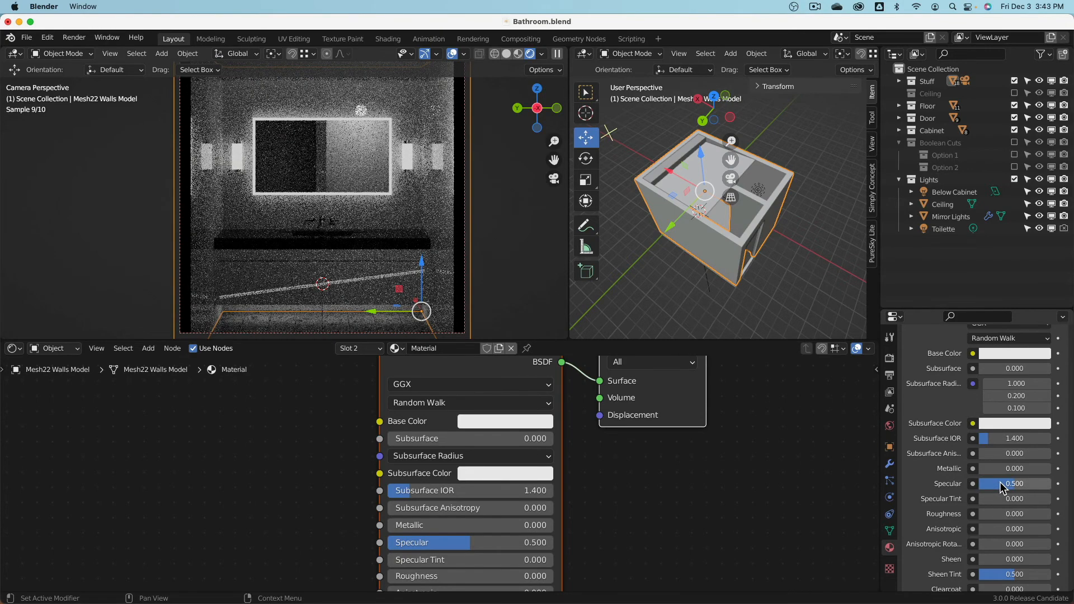
left_click(1003, 484)
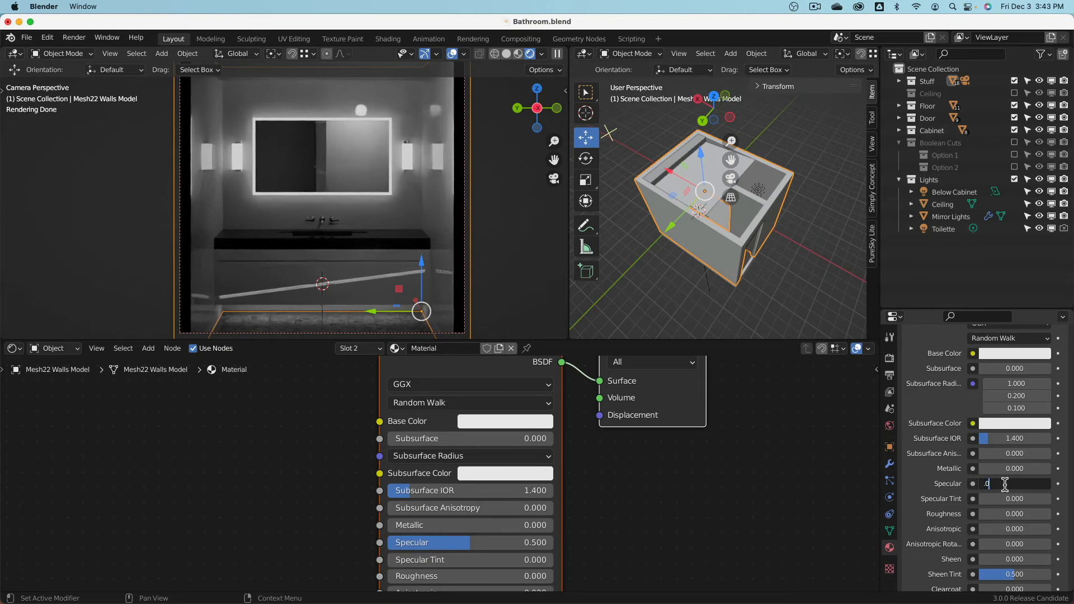
key("Return")
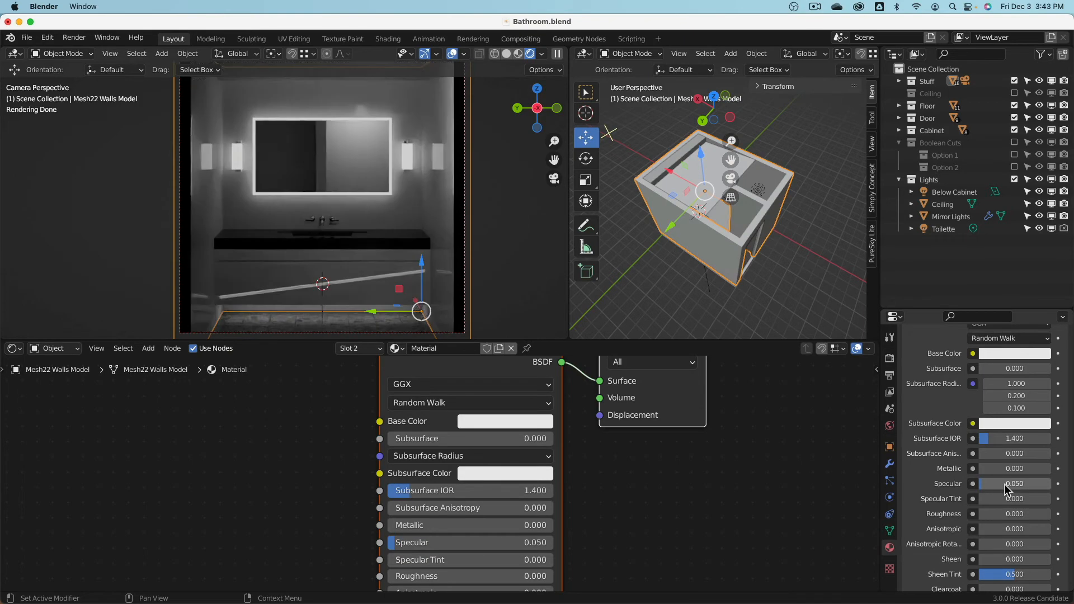
- Set the walls' second material to a Roughness of 0.3 and a Specular of 0.025
left_click(1012, 512)
key("BackSpace")
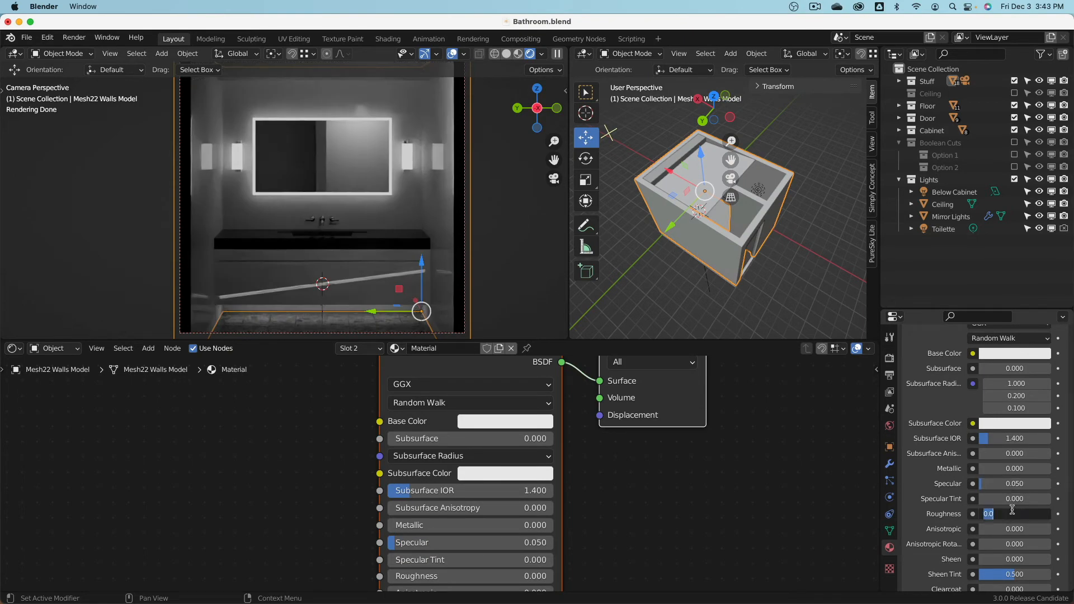
type(".3")
key("Return")
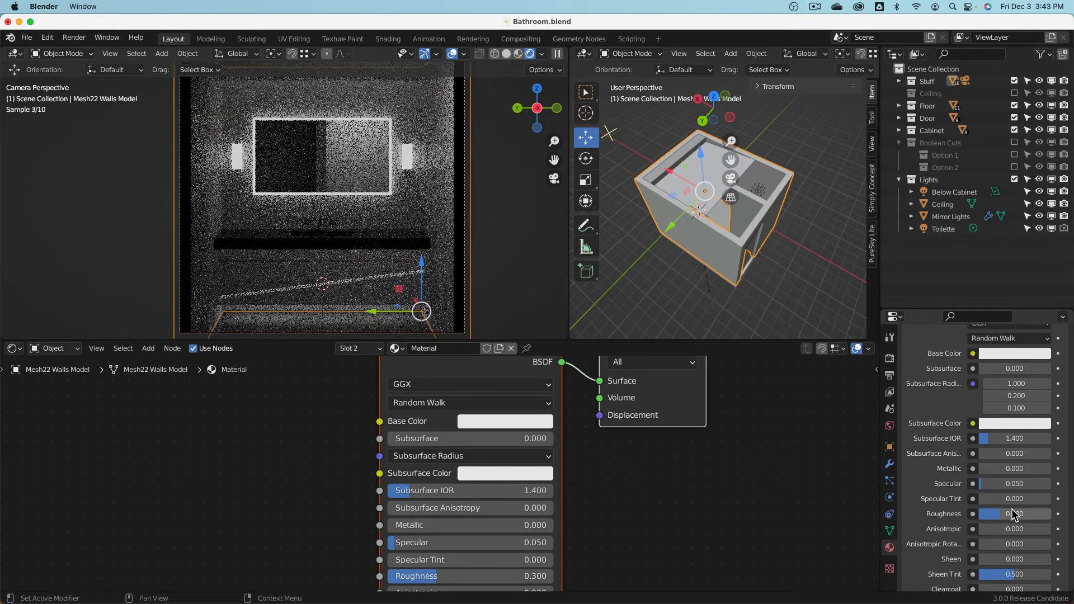
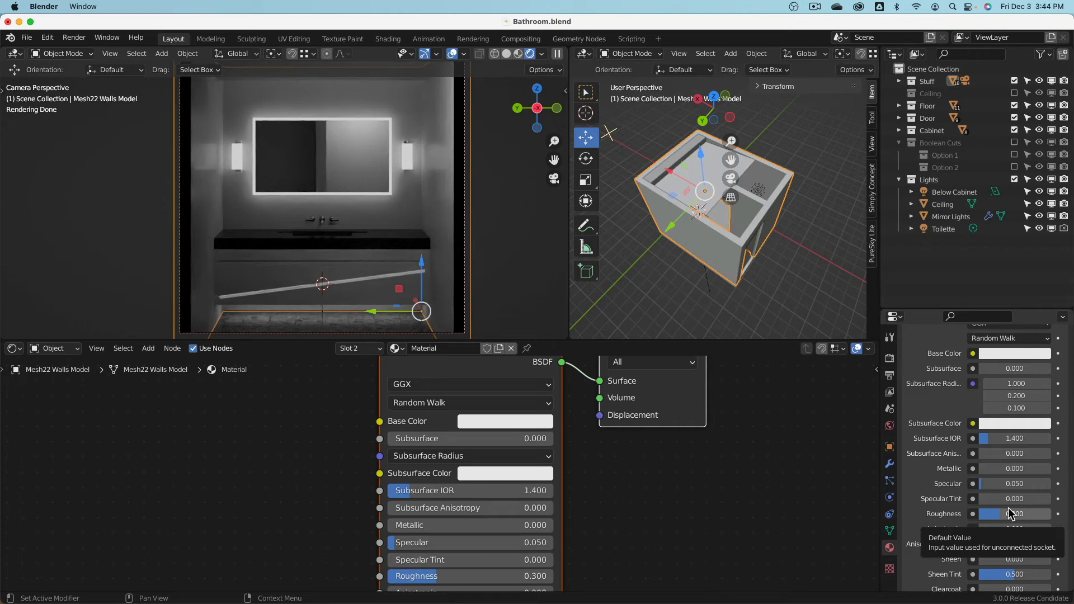
left_click(1015, 485)
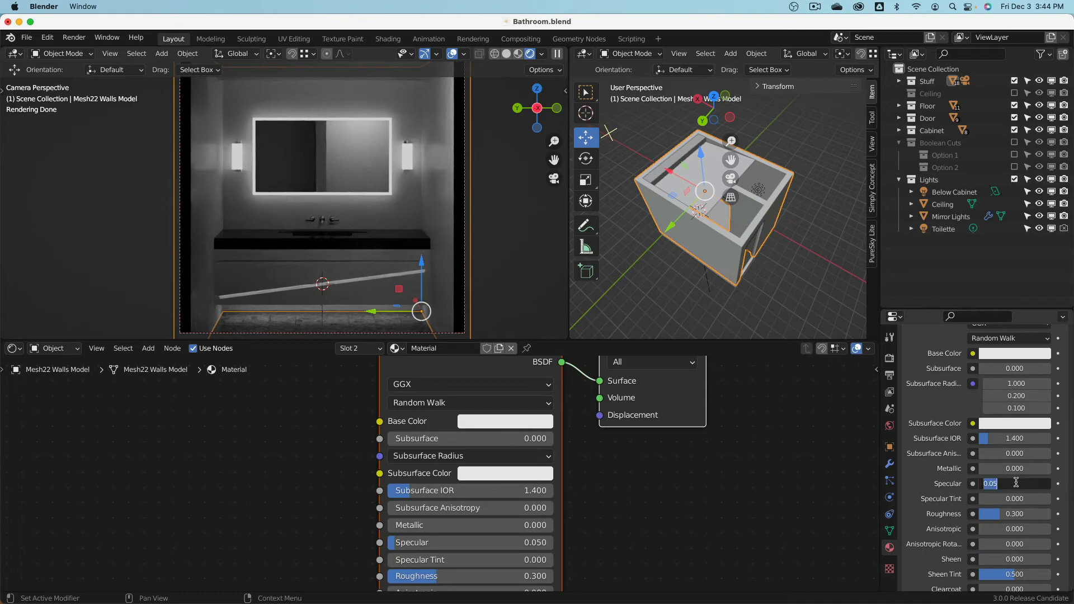
left_click(1016, 483)
key("Left")
key("Return")
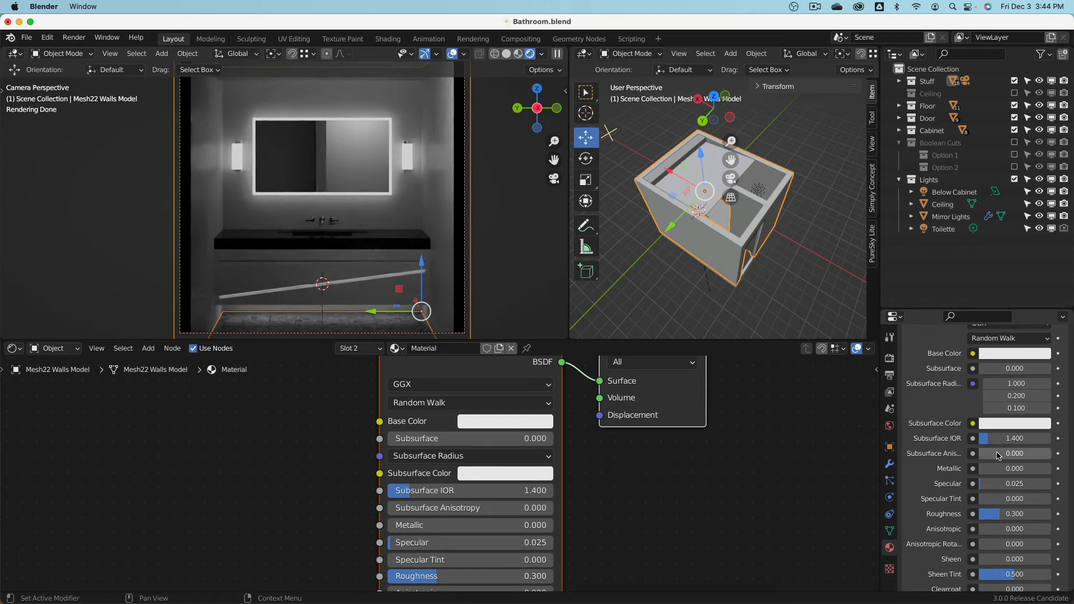
- Change the wall material's Base Color to a saturated golden yellow with hue 0.105, saturation 1 and value 0.444
scroll(996, 448, "up", 7)
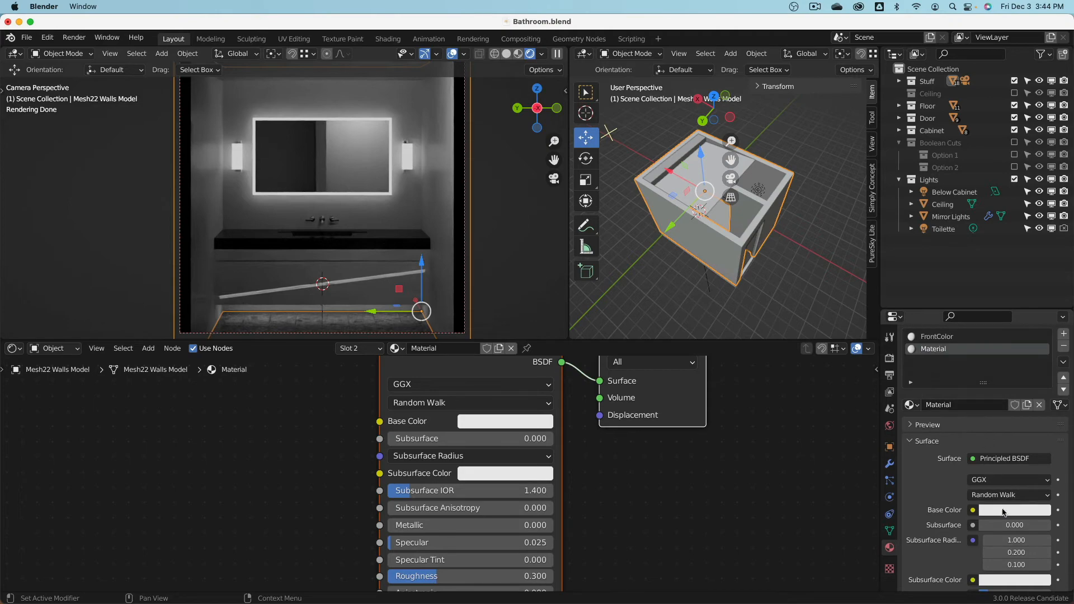
left_click(1005, 511)
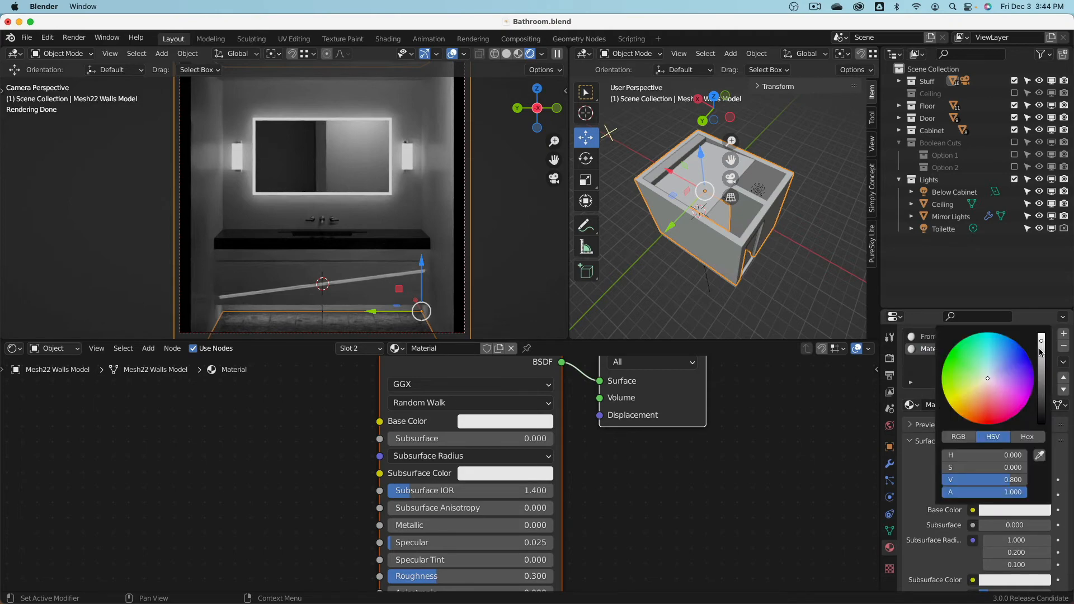
left_click(1042, 357)
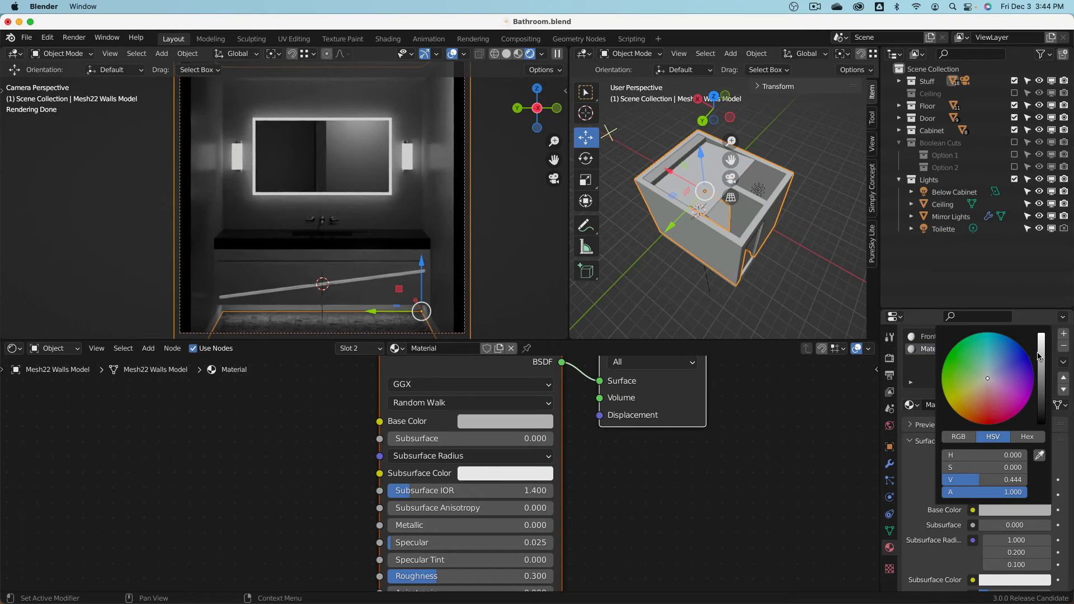
left_click_drag(988, 379, 953, 408)
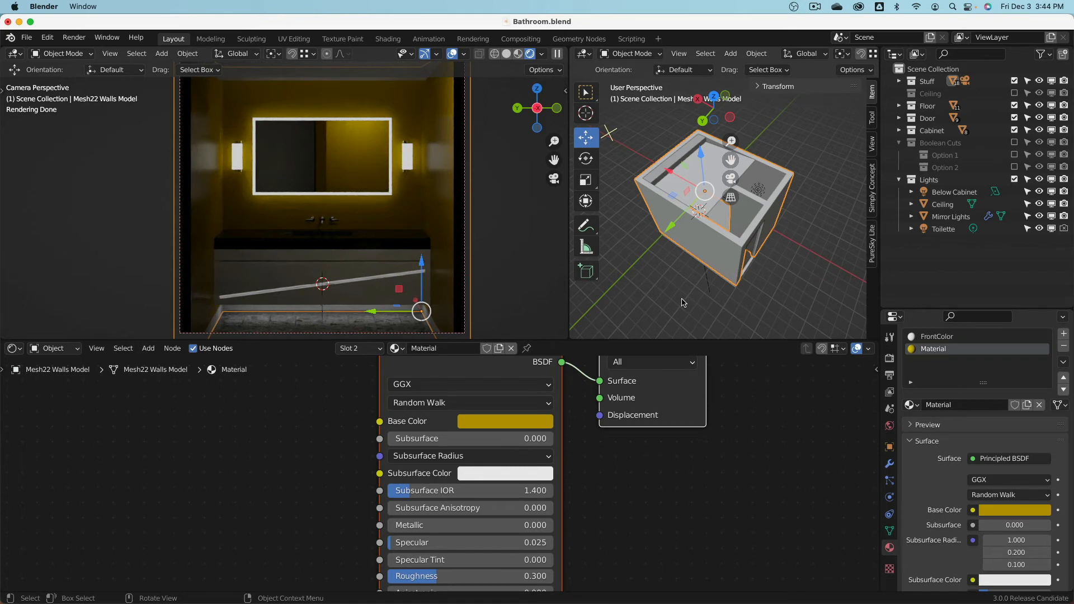
- Set the yellow wall material's Specular to 0.002 and, after trying 0.5, its Roughness to 0.4
scroll(949, 503, "down", 5)
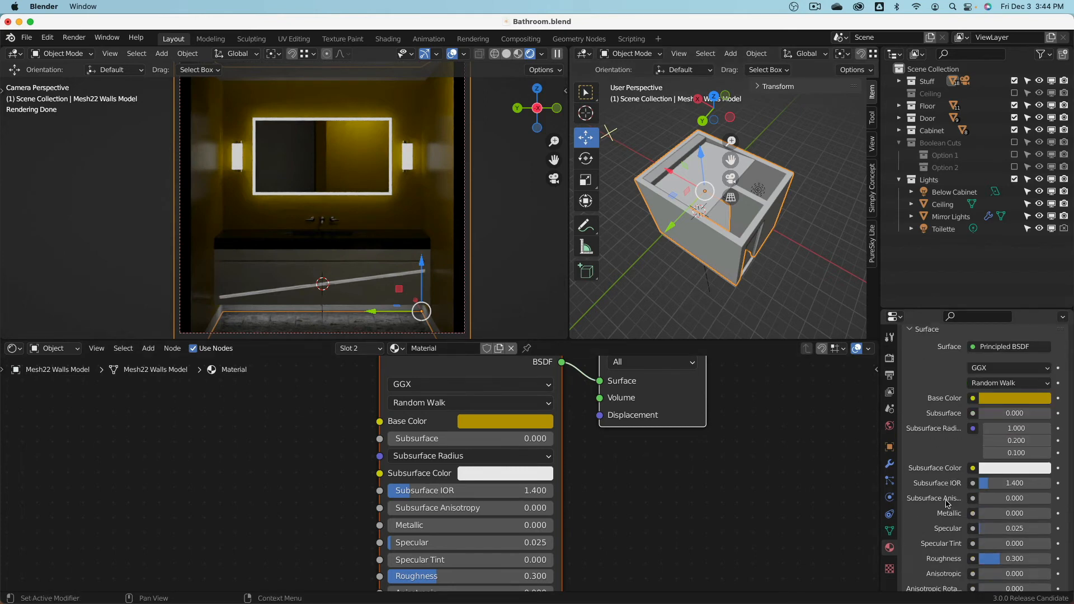
left_click(1014, 528)
type("0.002")
key("Return")
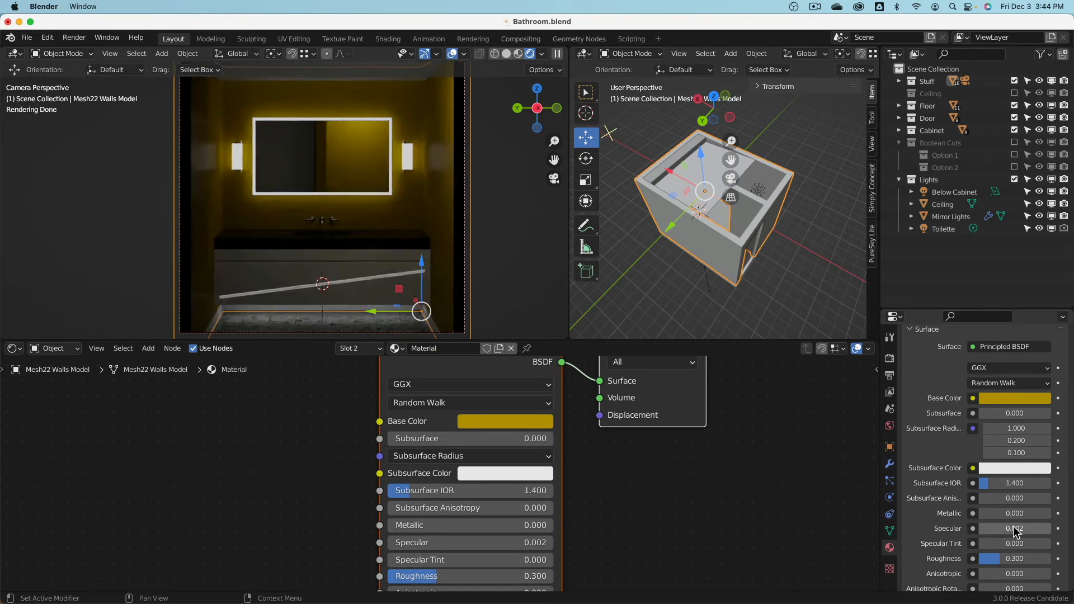
left_click(1021, 555)
key("BackSpace")
type("0.5")
key("Return")
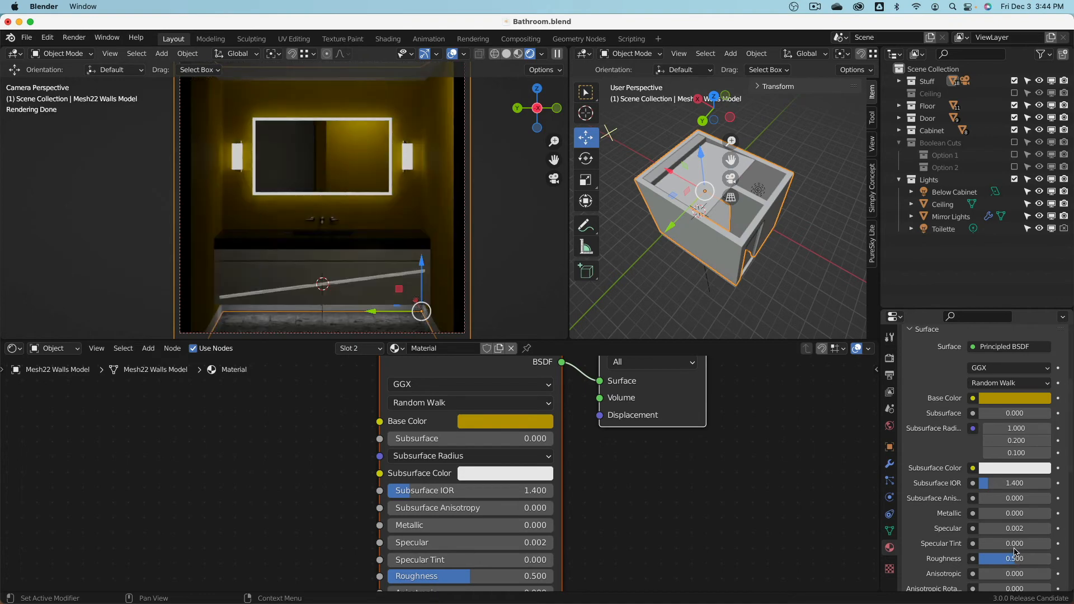
left_click(1018, 558)
key("BackSpace")
type("0.4")
key("Return")
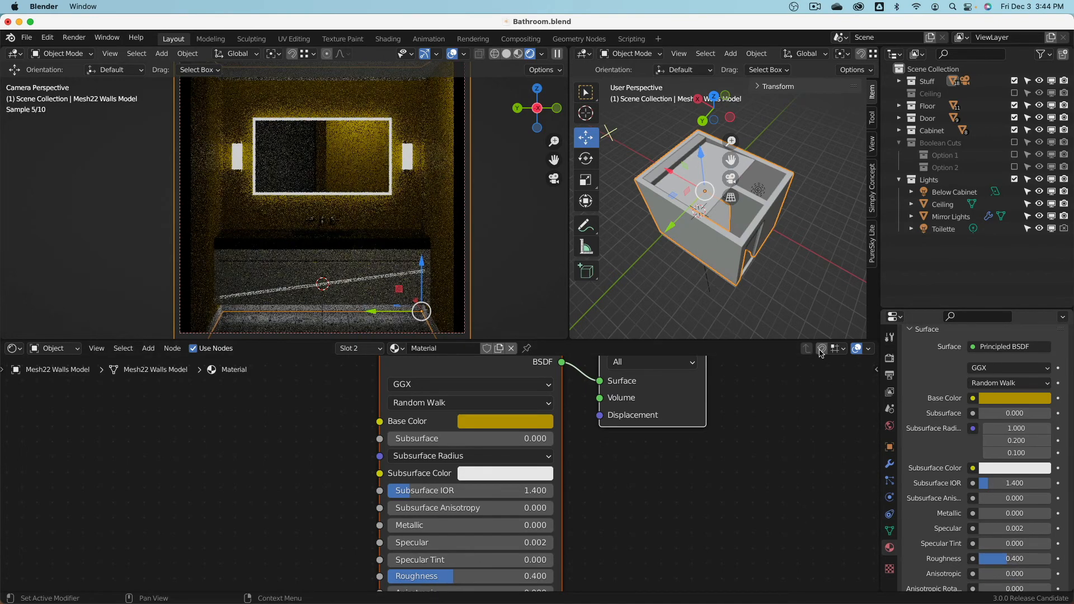
- In Edit Mode, assign the FrontColor material to the wall face behind the mirror and return to Object Mode
middle_click_drag(754, 217, 655, 190)
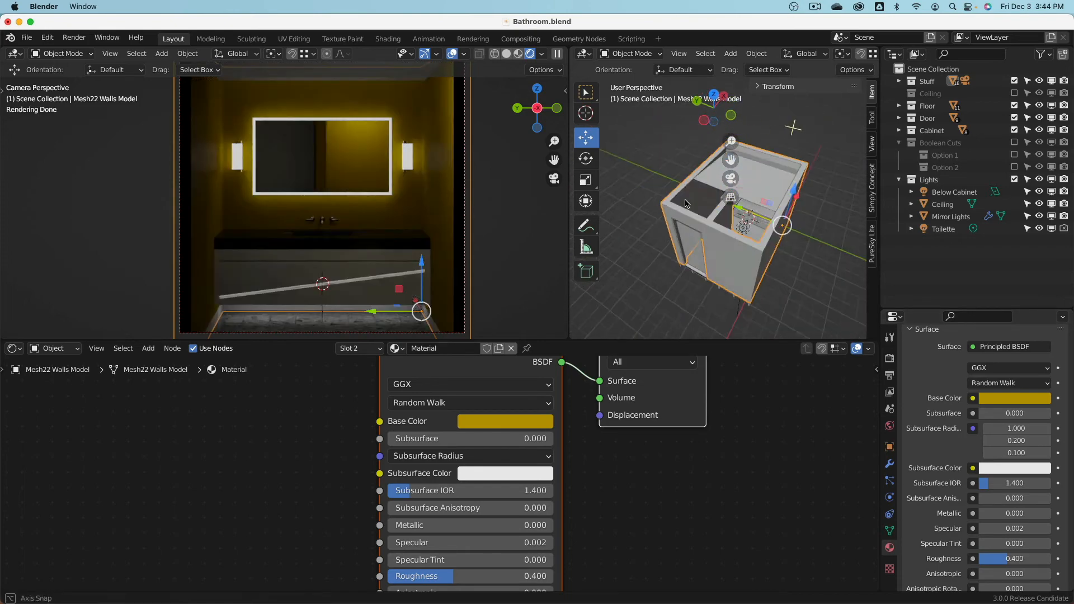
scroll(688, 146, "up", 4)
left_click(629, 54)
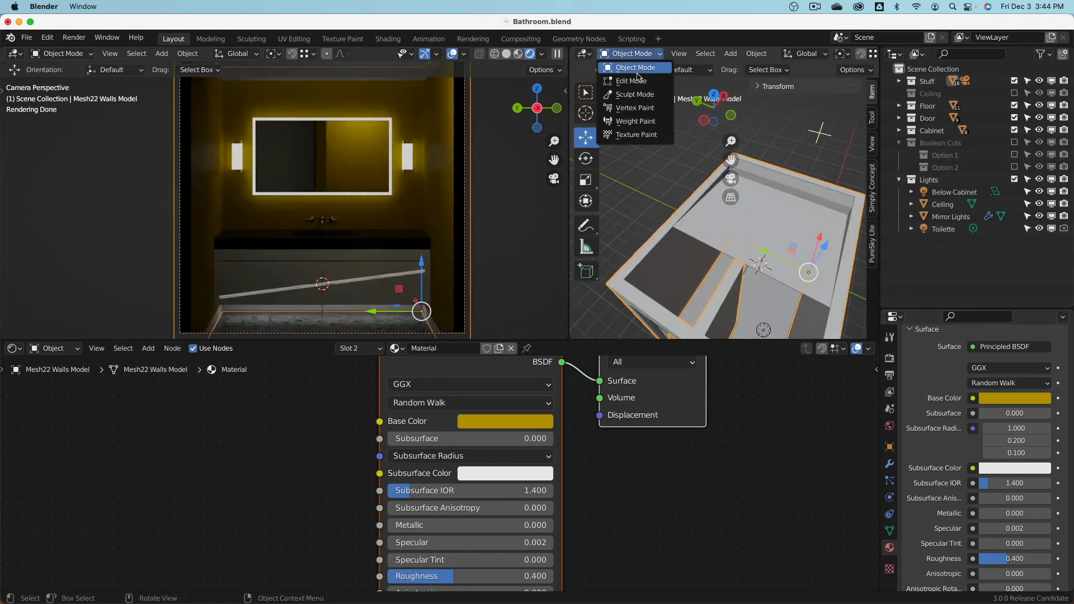
left_click(626, 71)
middle_click_drag(690, 123, 776, 236)
left_click(754, 239)
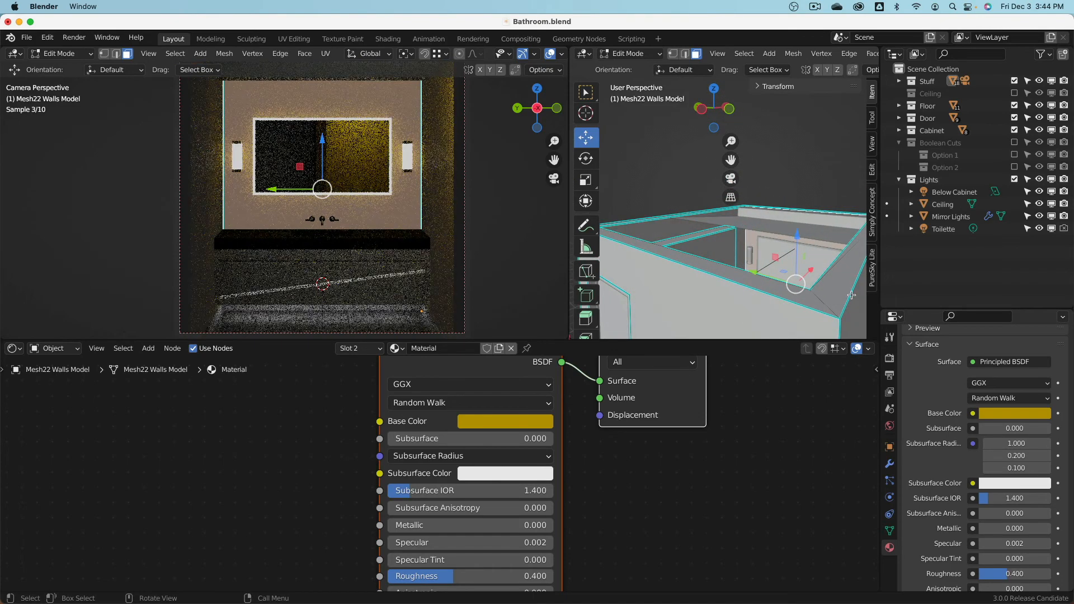
scroll(949, 406, "up", 5)
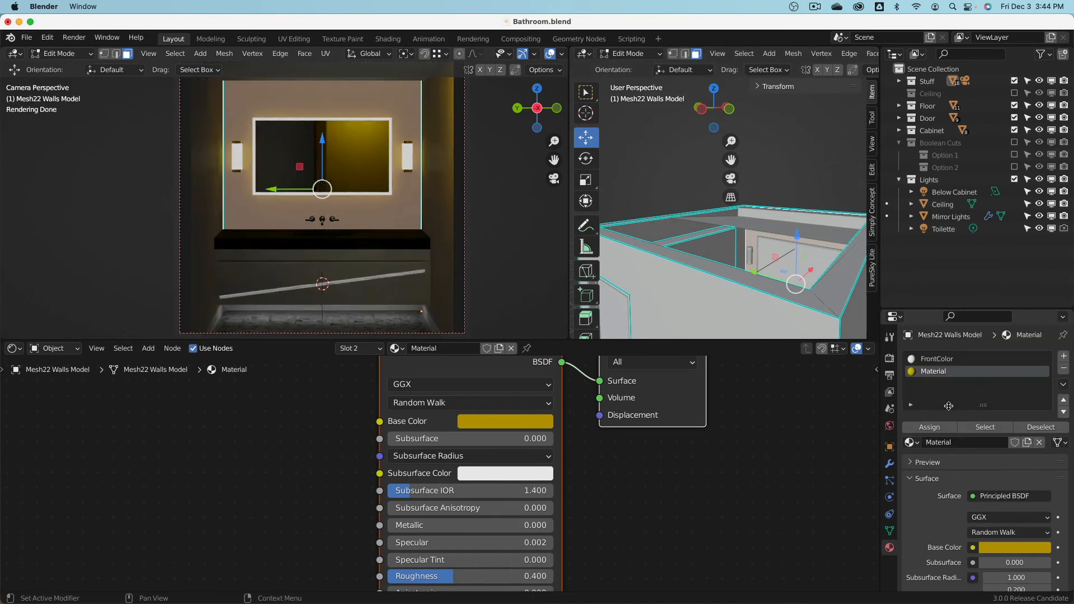
left_click(949, 358)
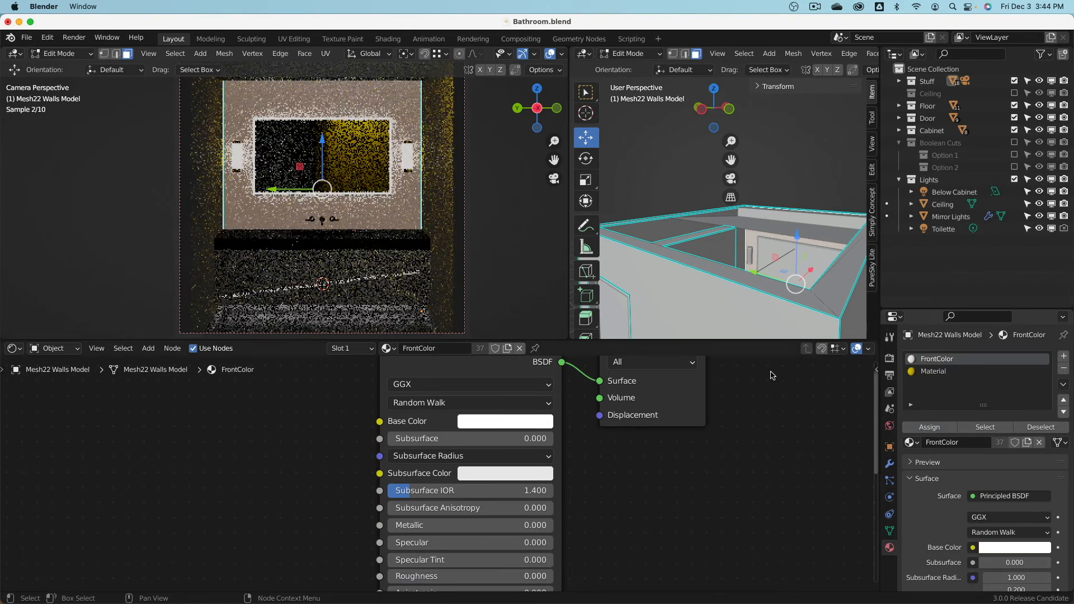
key("Tab")
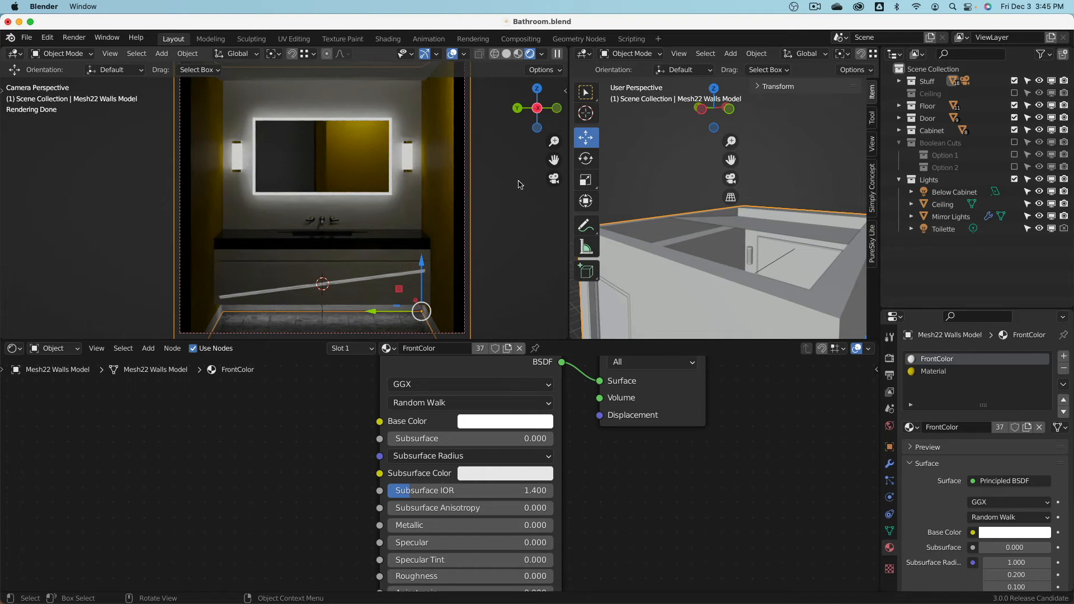
- Rename the walls' yellow material to Wall Yellow and view its base colour in RGB, HSV and Hex
left_click(944, 372)
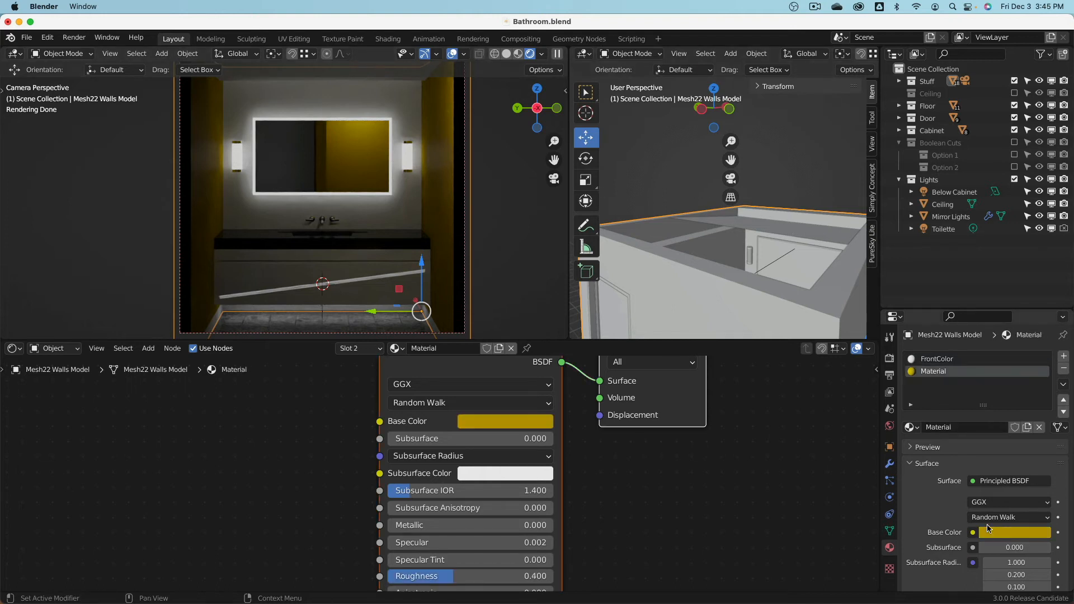
double_click(949, 425)
type("Wall Yellow")
key("Return")
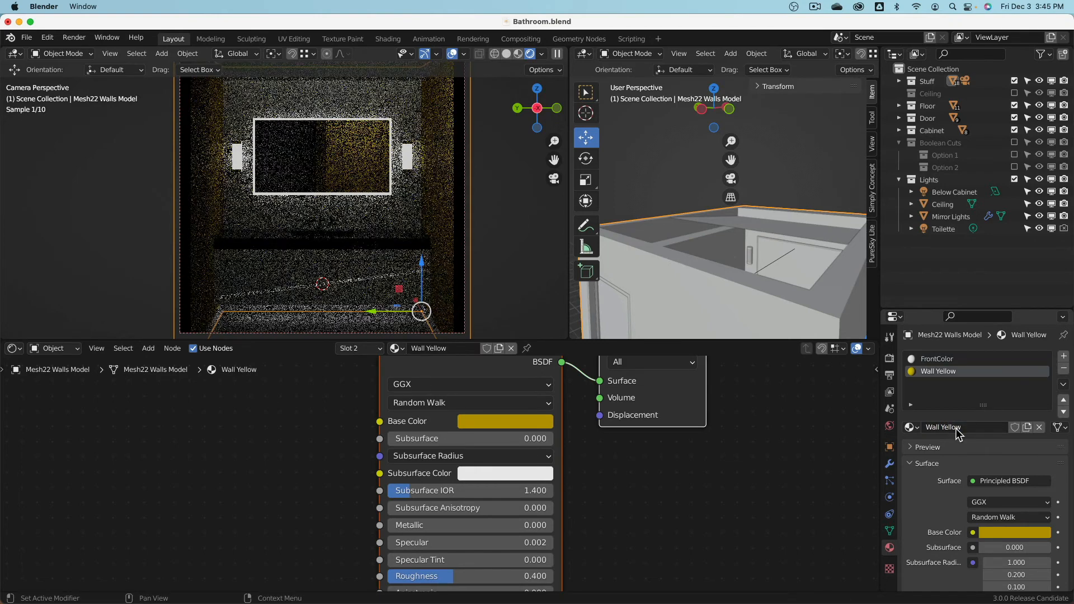
left_click(997, 532)
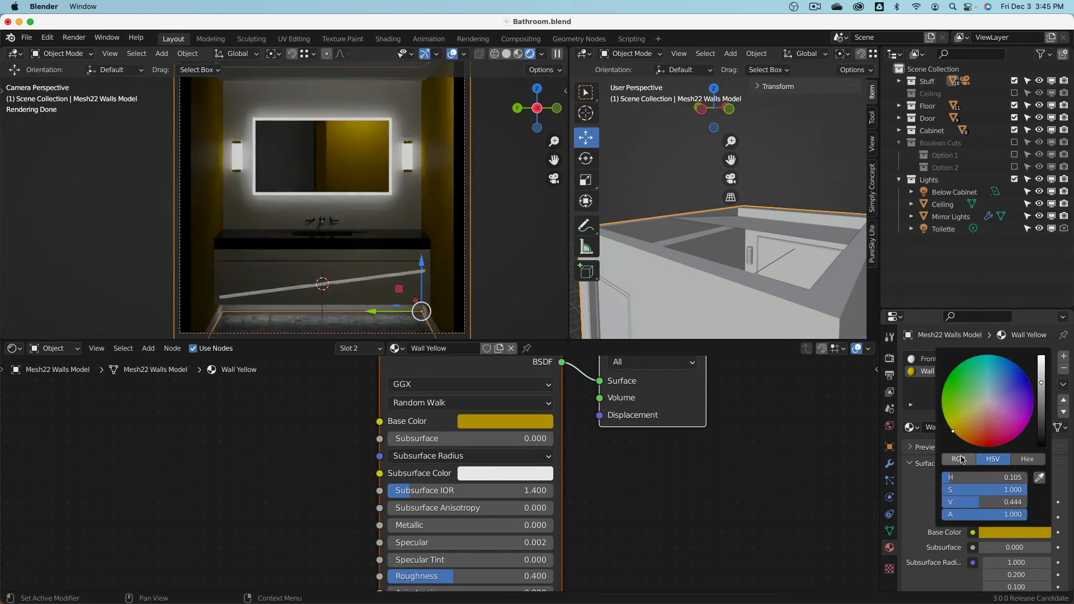
left_click(961, 460)
left_click(993, 459)
left_click(1027, 459)
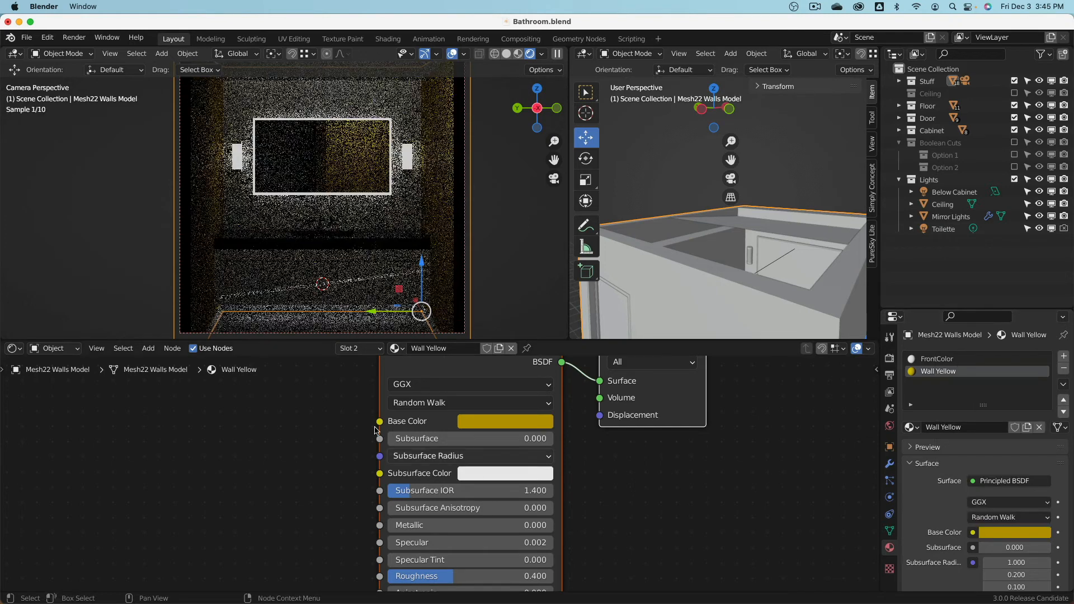
- Replace the baseboard's FrontColor material with a new material named Wood Glossy
left_click(263, 313)
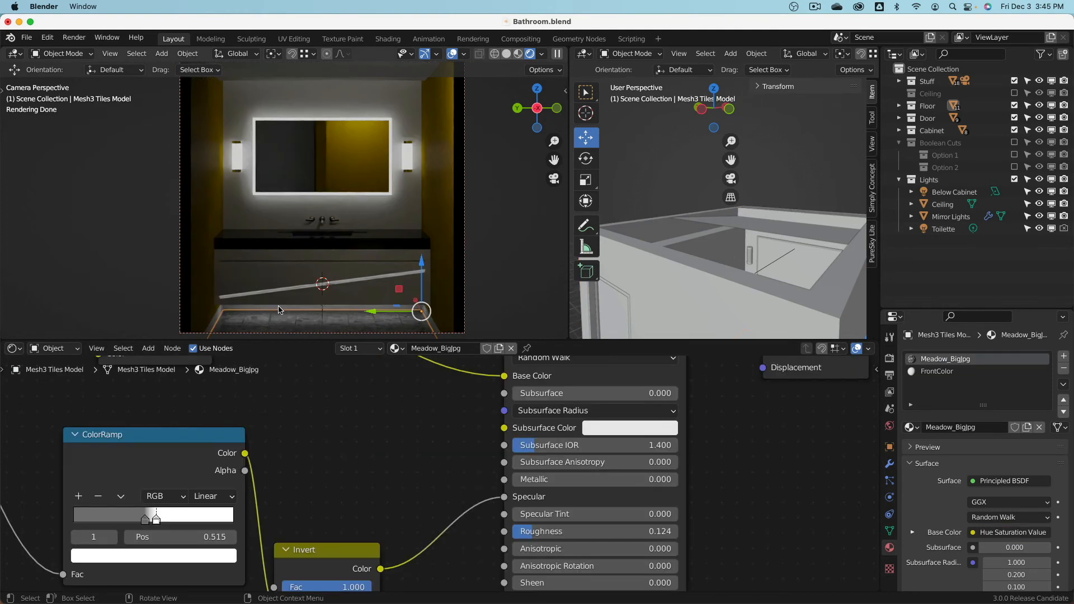
left_click(432, 327)
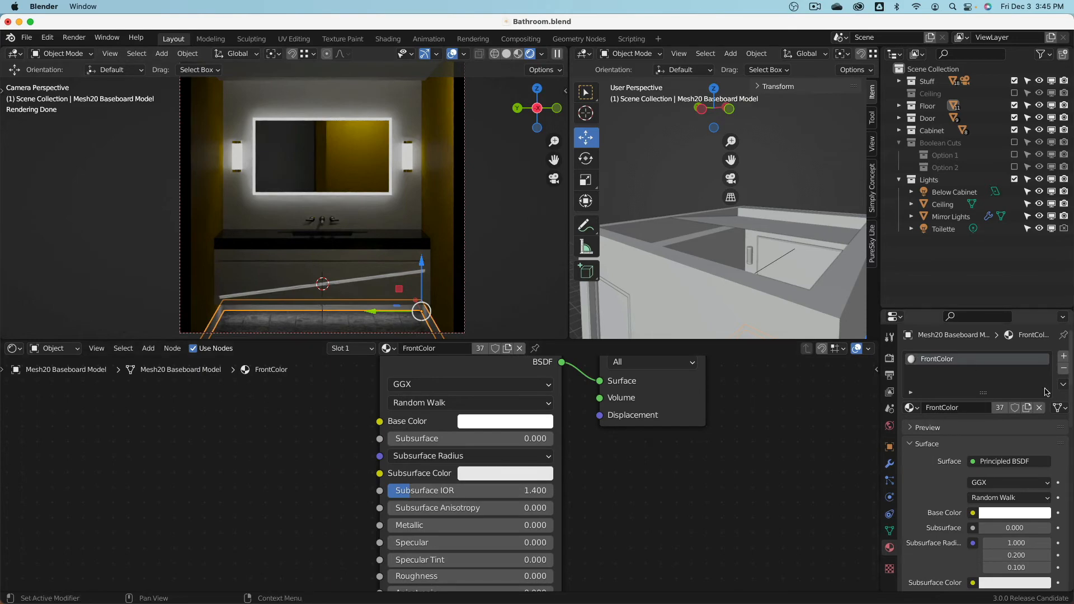
left_click(1040, 410)
left_click(1008, 408)
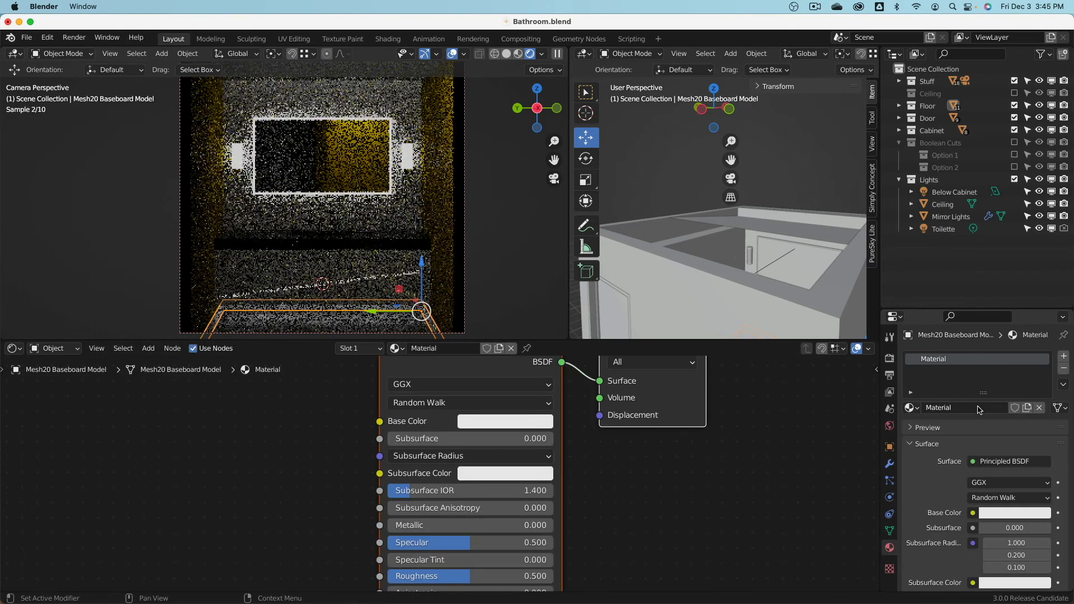
scroll(932, 498, "down", 4)
scroll(933, 498, "up", 4)
double_click(956, 408)
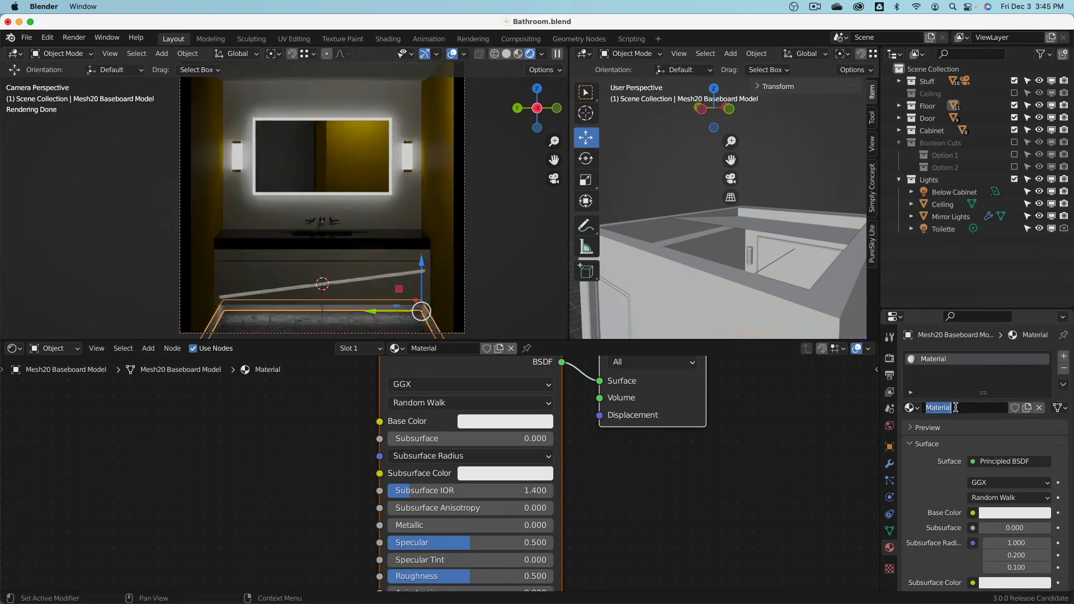
type("Wood Glossy")
key("Return")
- Set the Wood Glossy material's Specular to 0.2 and its Roughness to 0.1
scroll(996, 493, "down", 5)
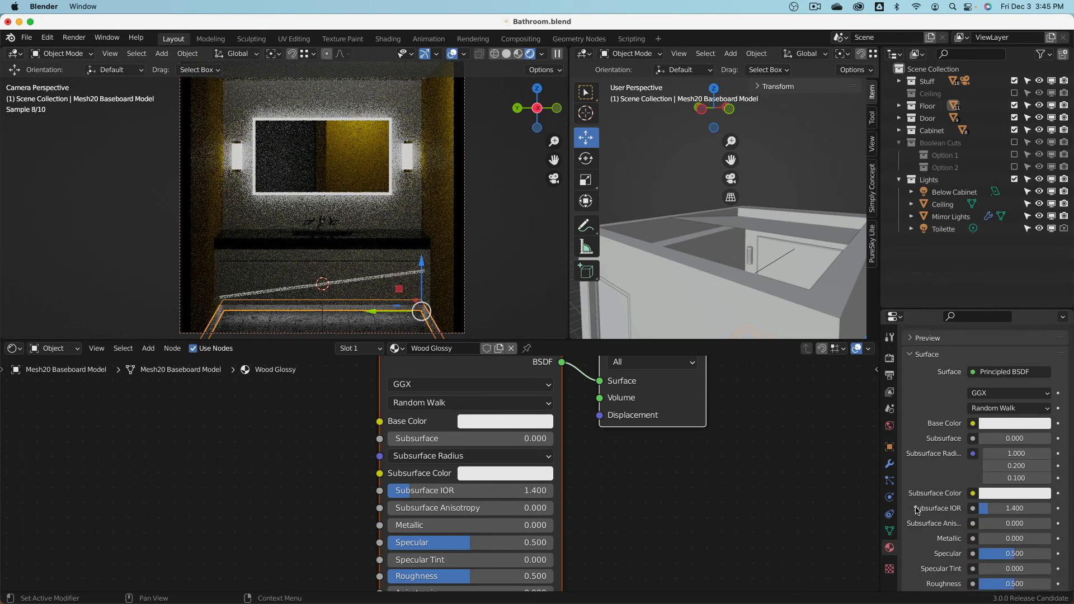
double_click(1001, 531)
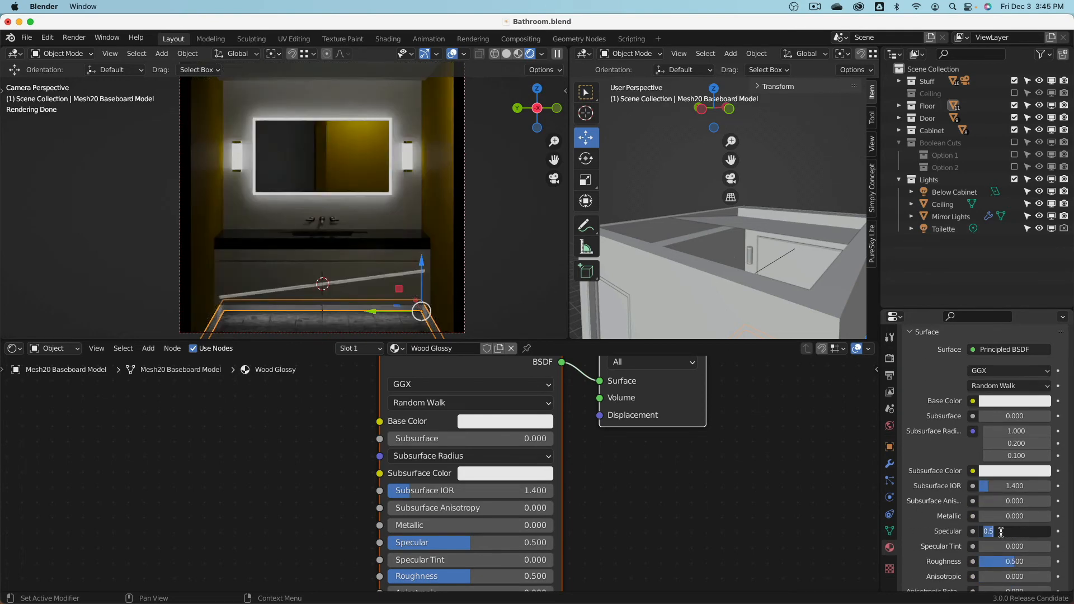
type(".2")
key("Return")
double_click(996, 560)
key("BackSpace")
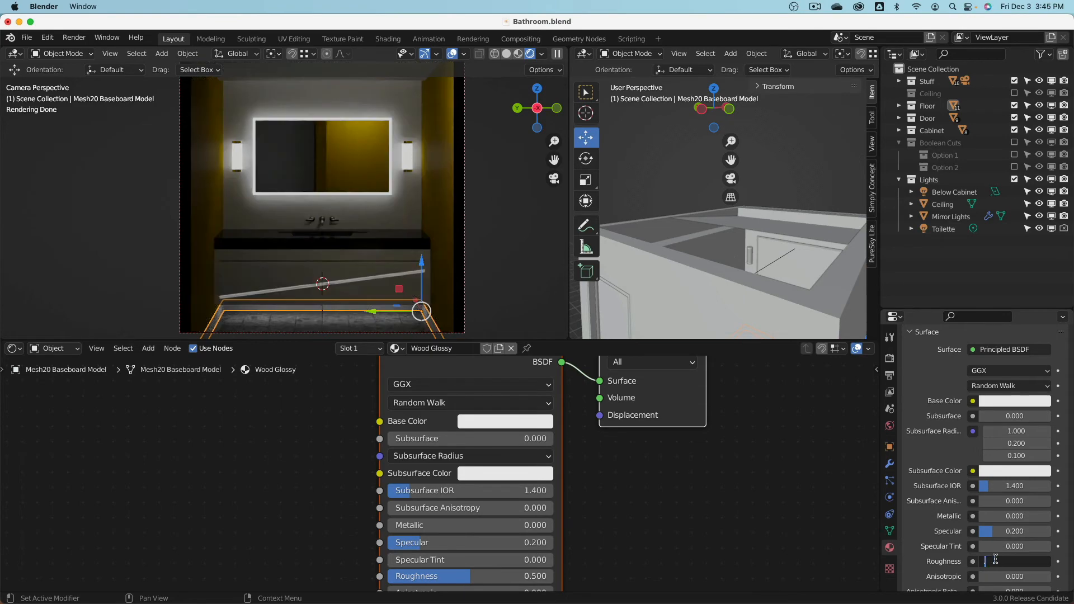
type(".1")
key("Return")
- Switch the modelling view to wireframe and select the door's stop, panel and trim objects together
middle_click_drag(707, 312, 673, 208)
left_click(658, 191)
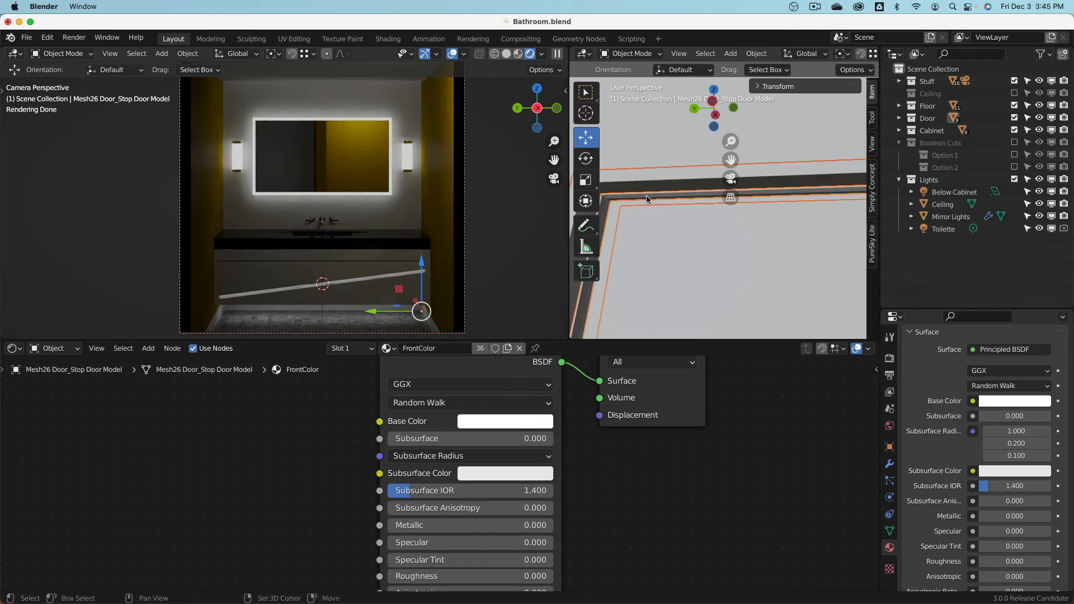
key("z")
scroll(686, 240, "down", 10)
mouse_move(687, 240)
middle_mouse_down()
mouse_move(674, 264)
mouse_move(705, 221)
mouse_move(701, 183)
middle_mouse_up()
scroll(708, 259, "up", 2)
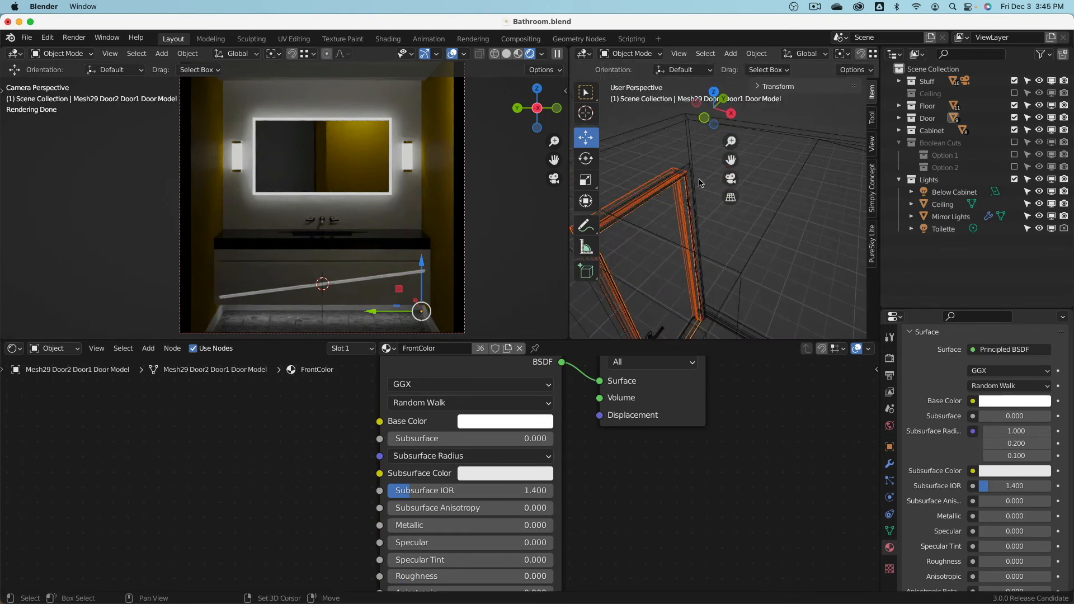
left_click(689, 170, "shift")
left_click(688, 170, "shift")
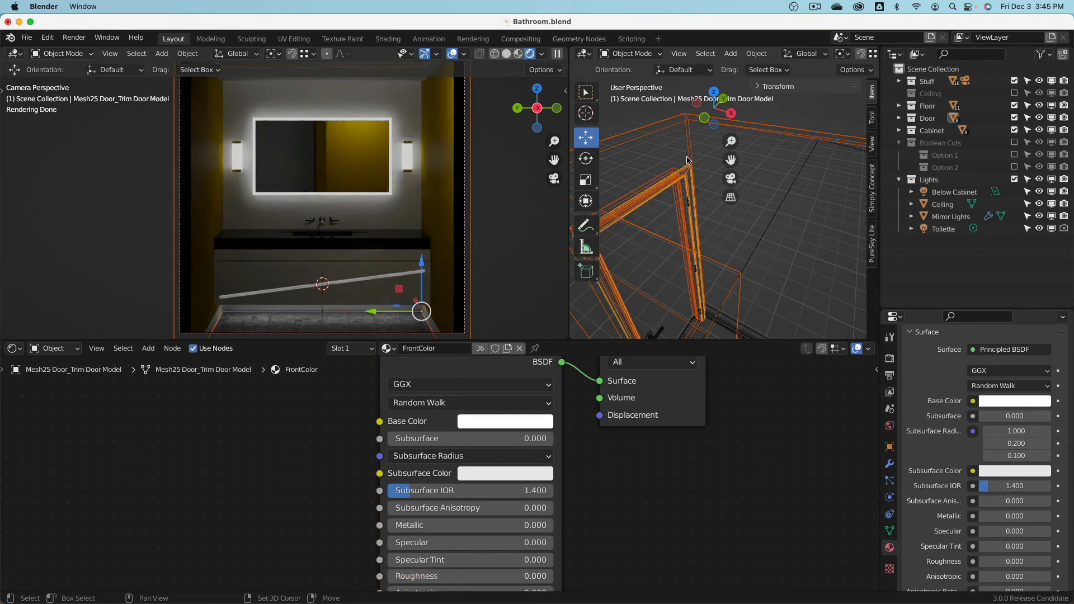
key("n")
key("b")
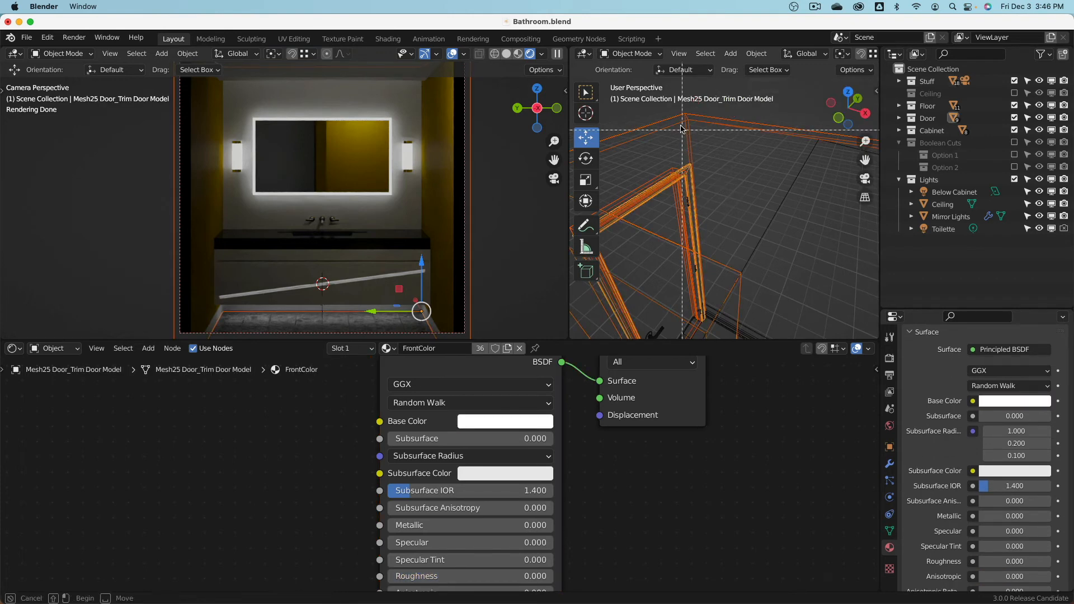
middle_click_drag(678, 122, 708, 146)
scroll(756, 224, "down", 2)
middle_click_drag(771, 334, 763, 295, "shift")
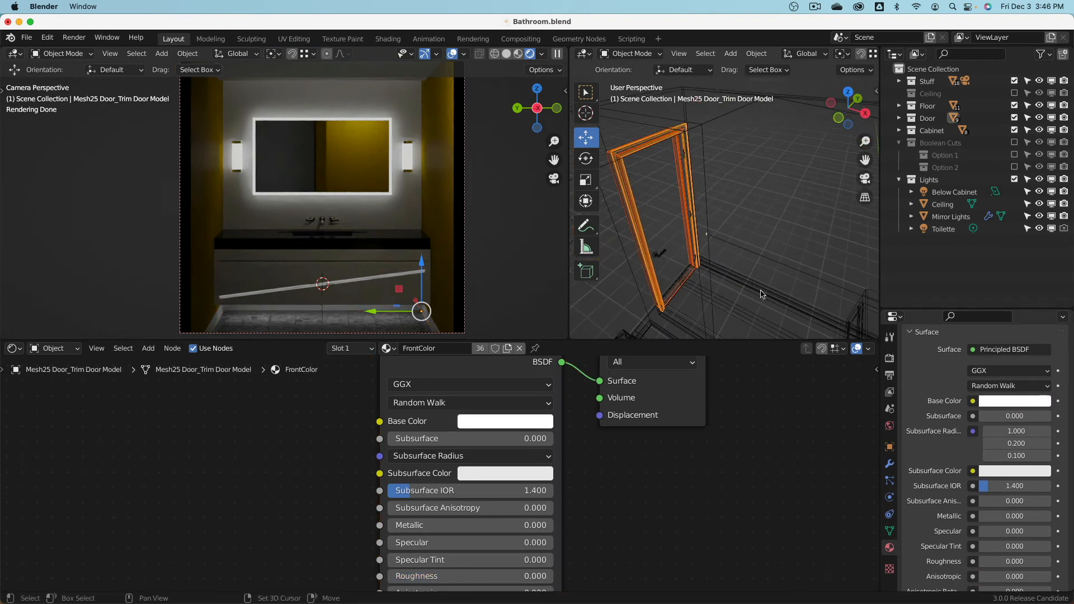
scroll(727, 286, "up", 4)
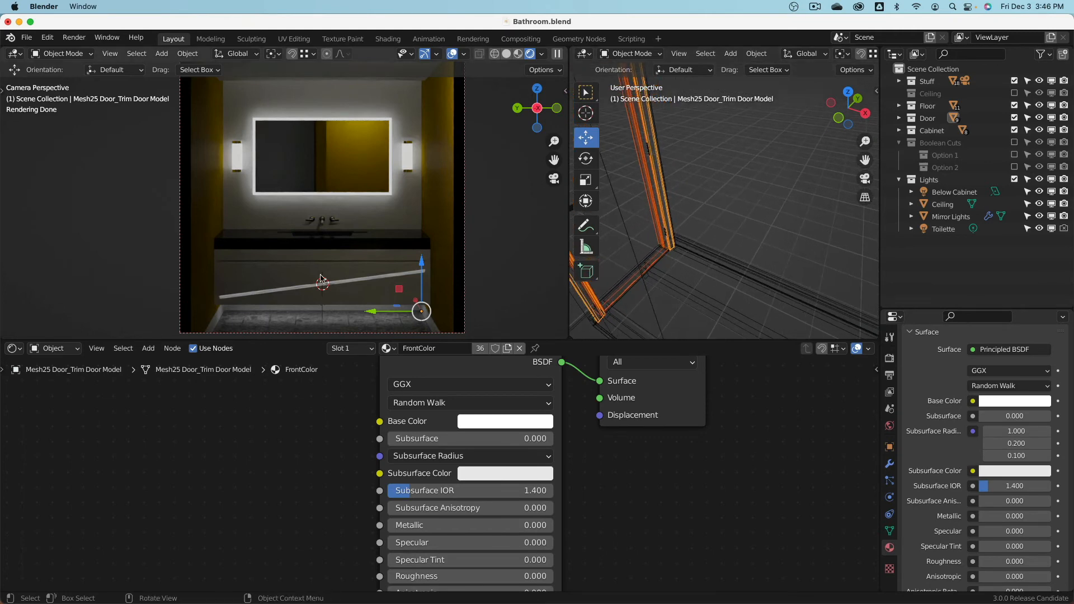
- Add the baseboard to the selection as active object, link its Wood Glossy material to the door parts, and deselect everything
left_click(220, 321, "shift")
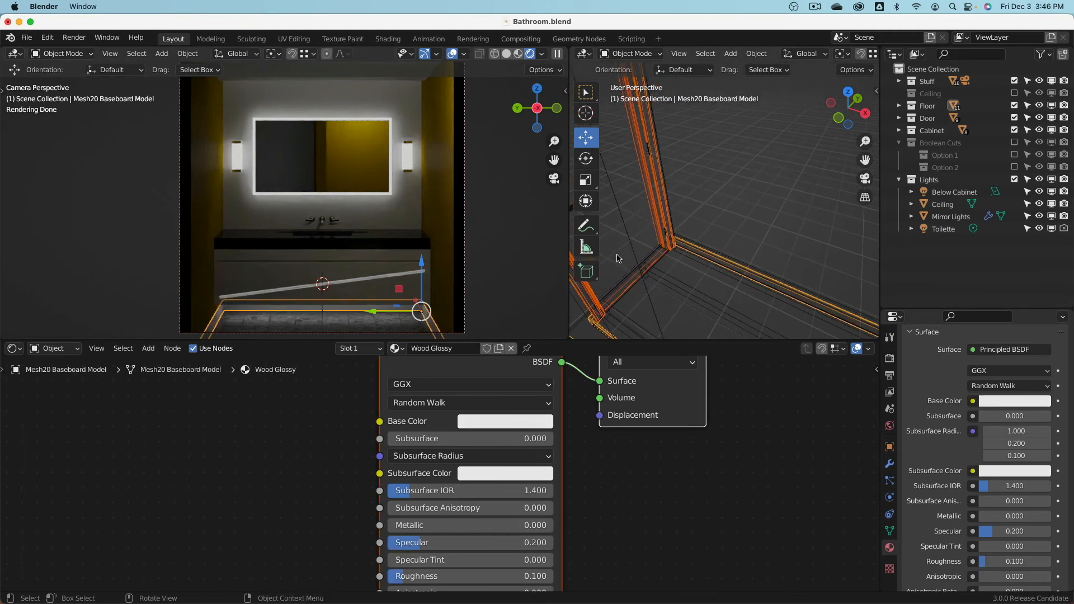
key("ctrl+l")
key("Up")
key("Up")
key("Up")
key("Up")
key("Up")
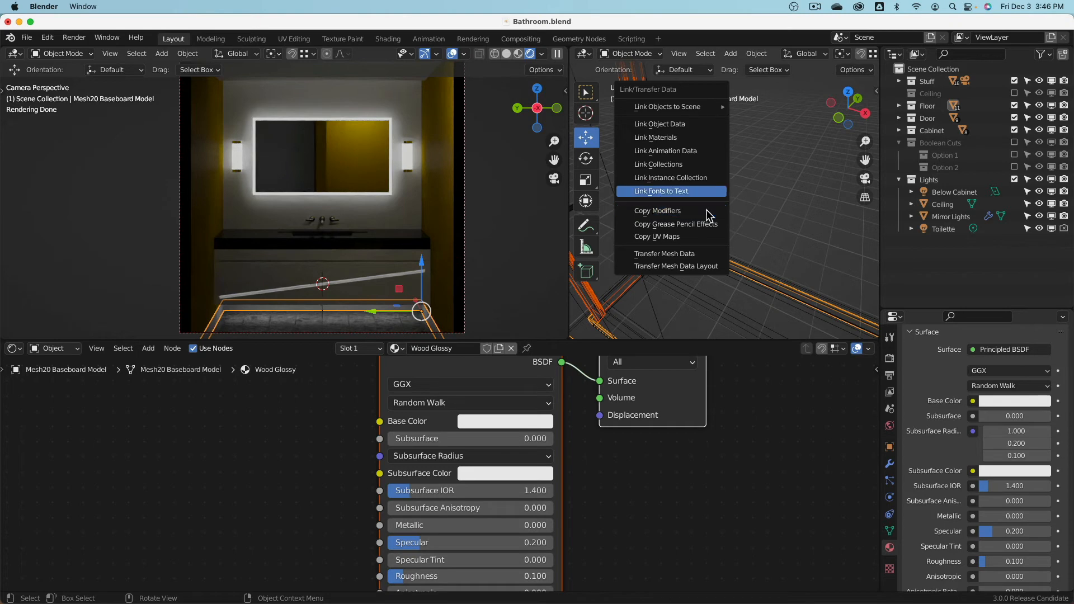
key("Return")
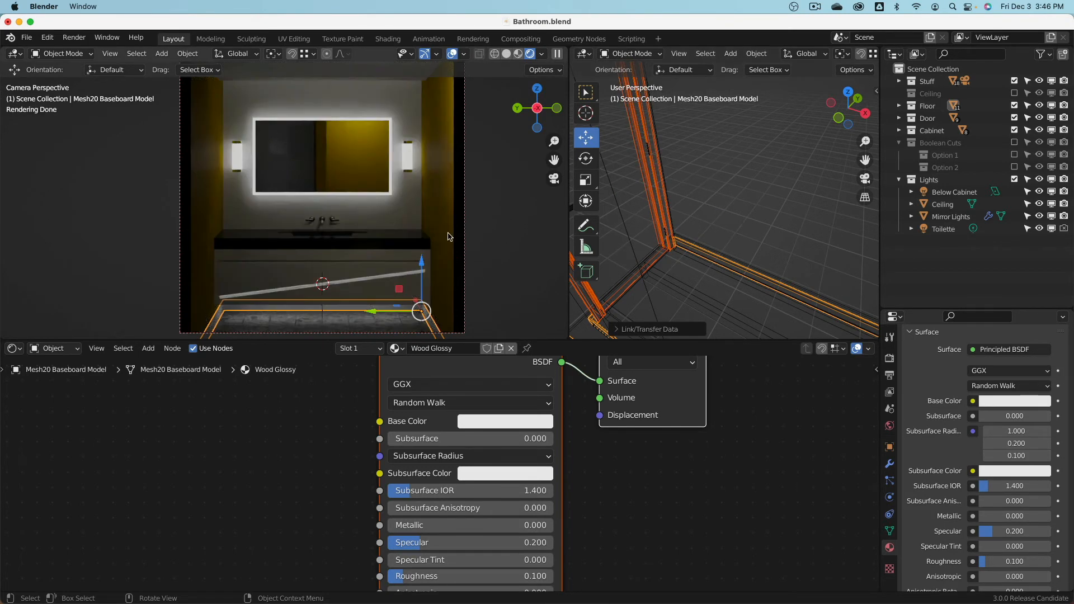
key("a")
key("alt+a")
scroll(410, 229, "down", 2)
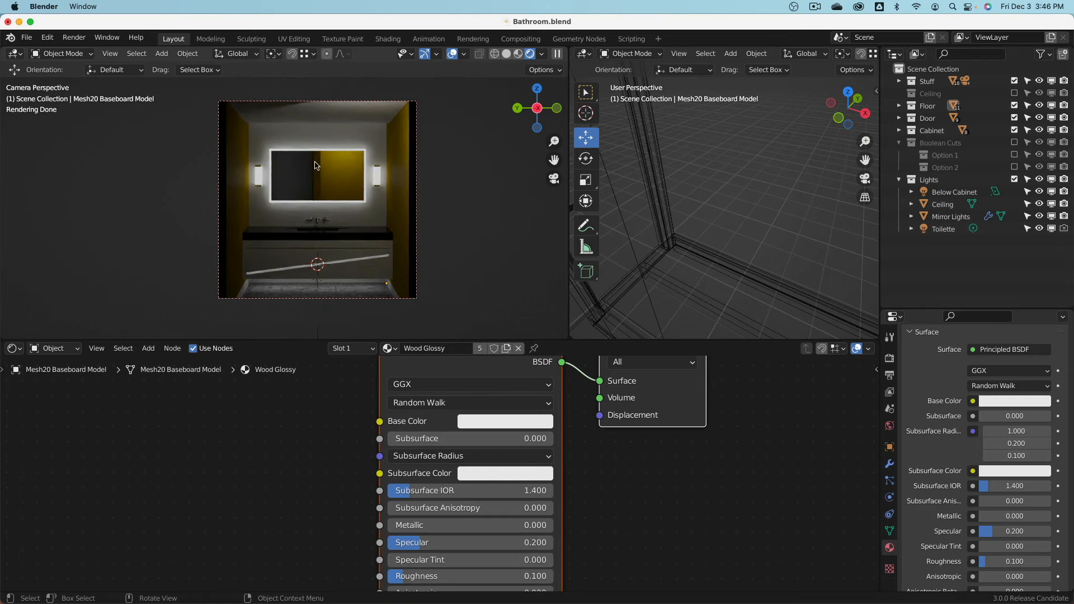
- Switch to Finder, locate Painting Large Small.blend in the Bathroom project folder, and return to Blender
key("super+Tab")
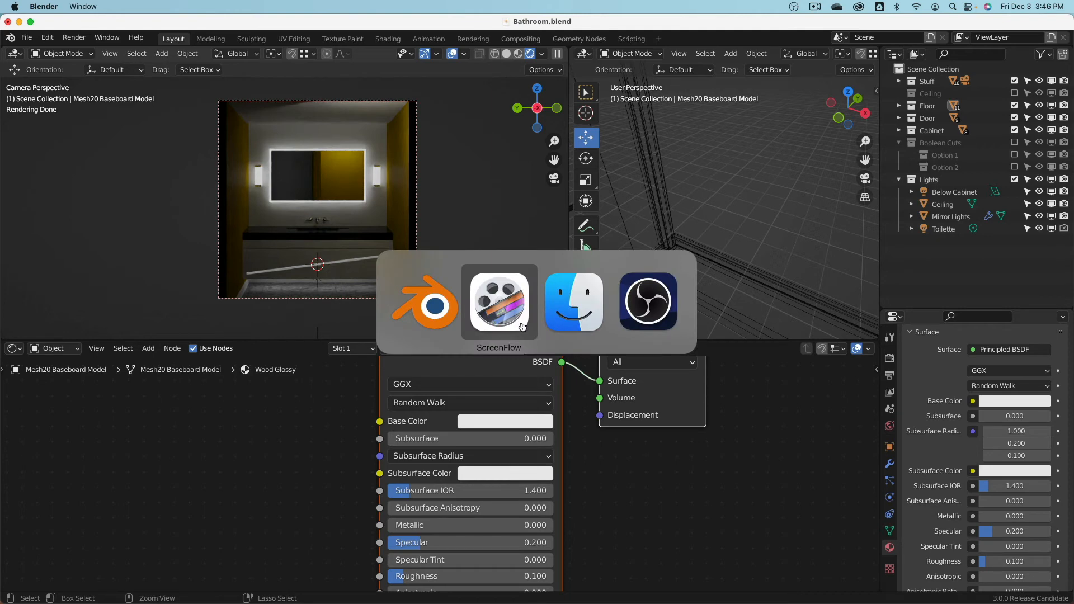
key("super+Tab")
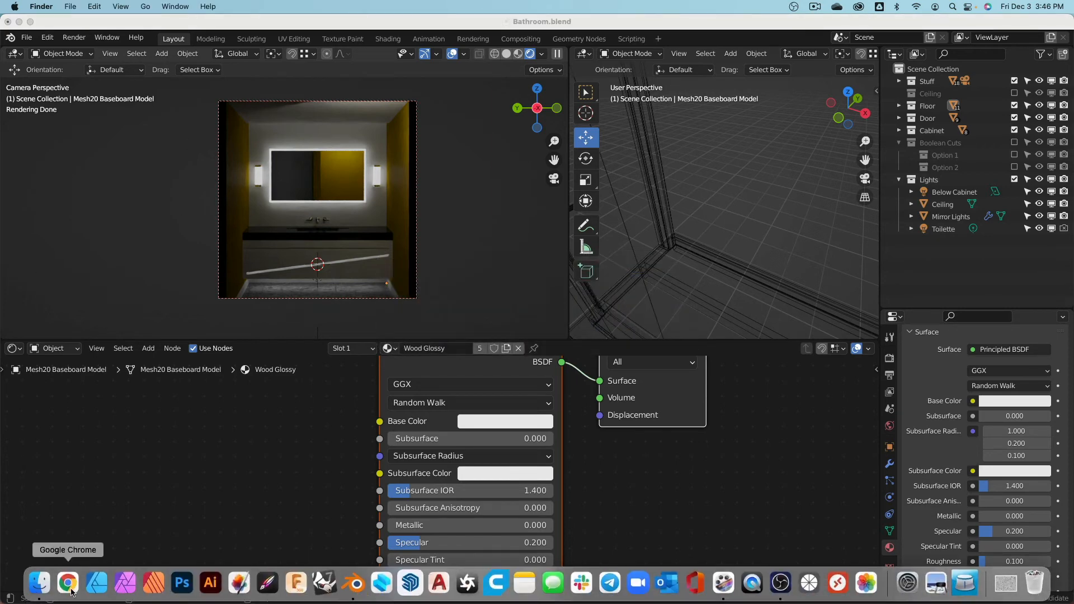
left_click(39, 584)
double_click(456, 169)
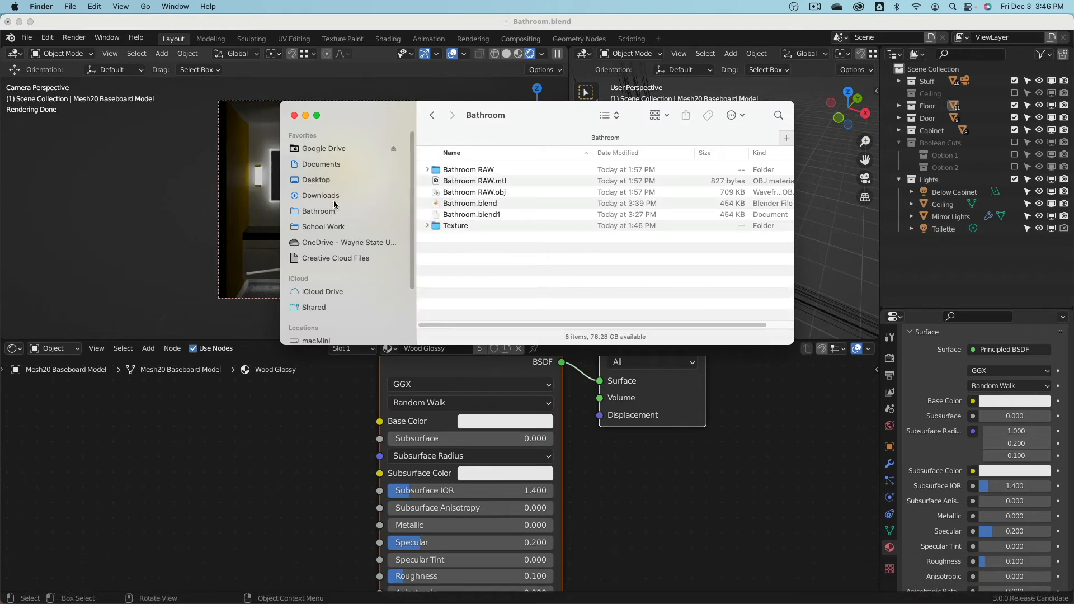
left_click(327, 228)
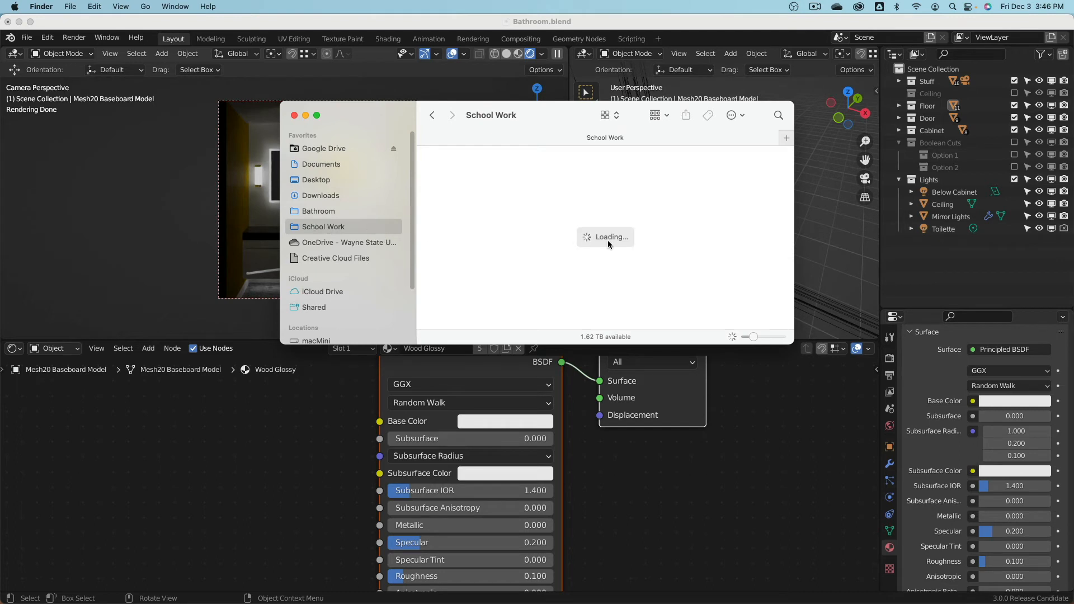
left_click(342, 212)
left_click(460, 248)
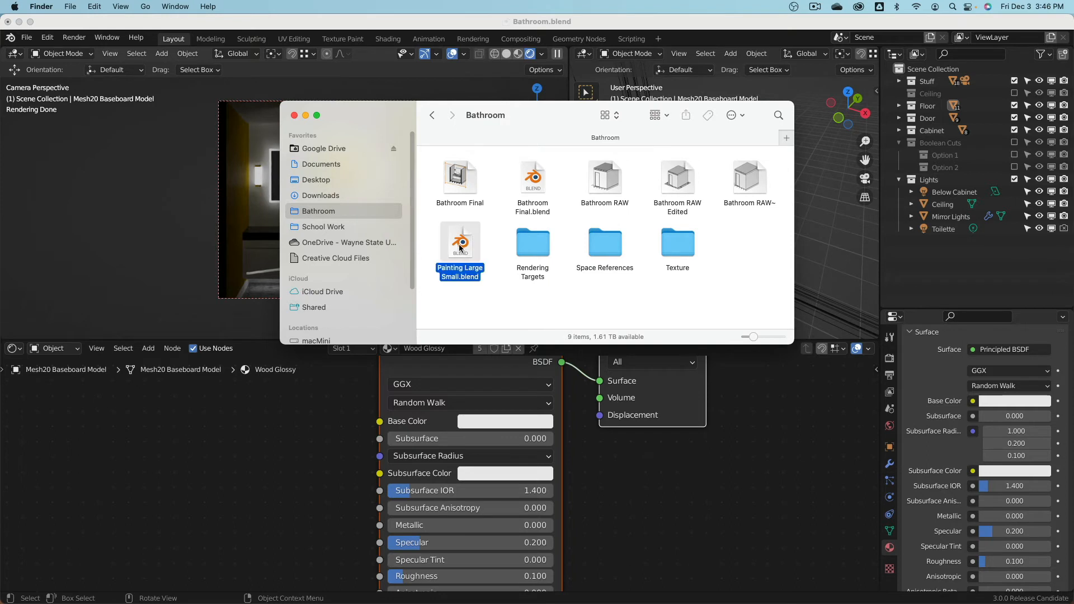
left_click(98, 147)
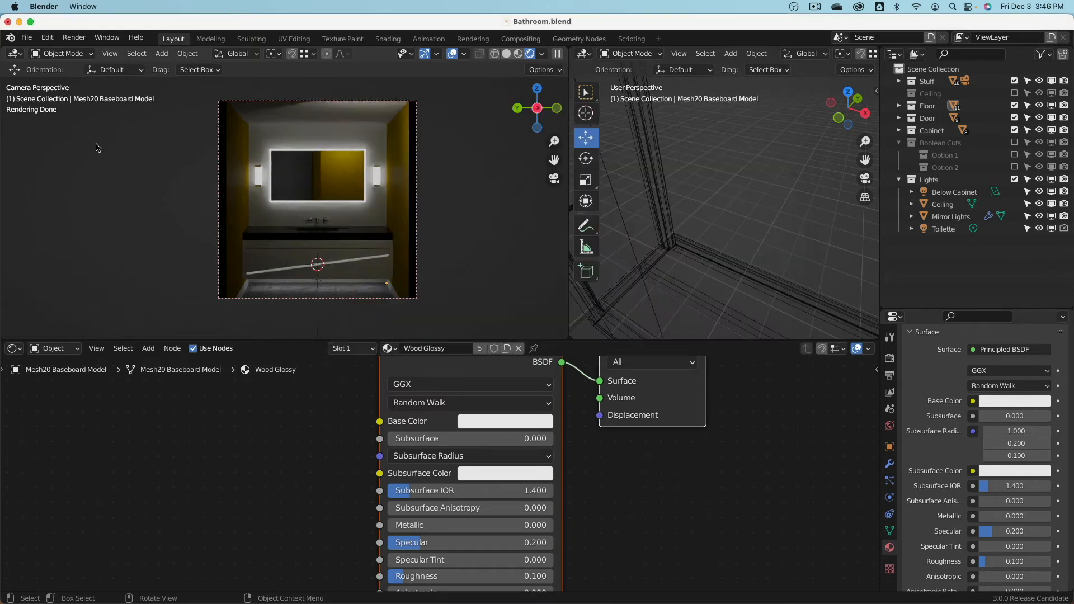
- Append the Plane object from Painting Large Small.blend in the Mass Storage Bathroom folder
left_click(26, 37)
mouse_move(49, 203)
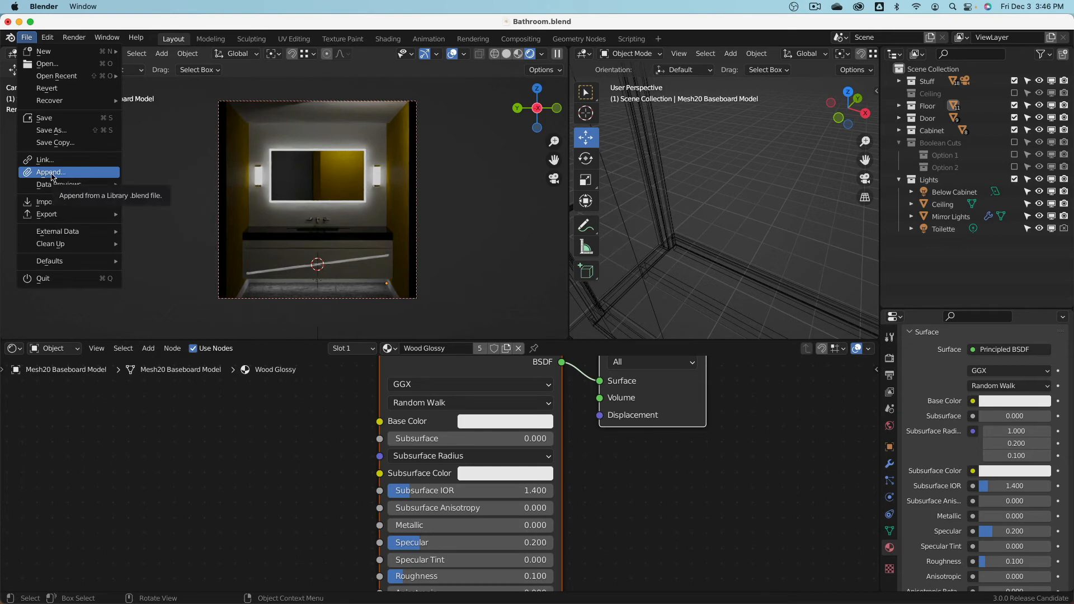
left_click(52, 173)
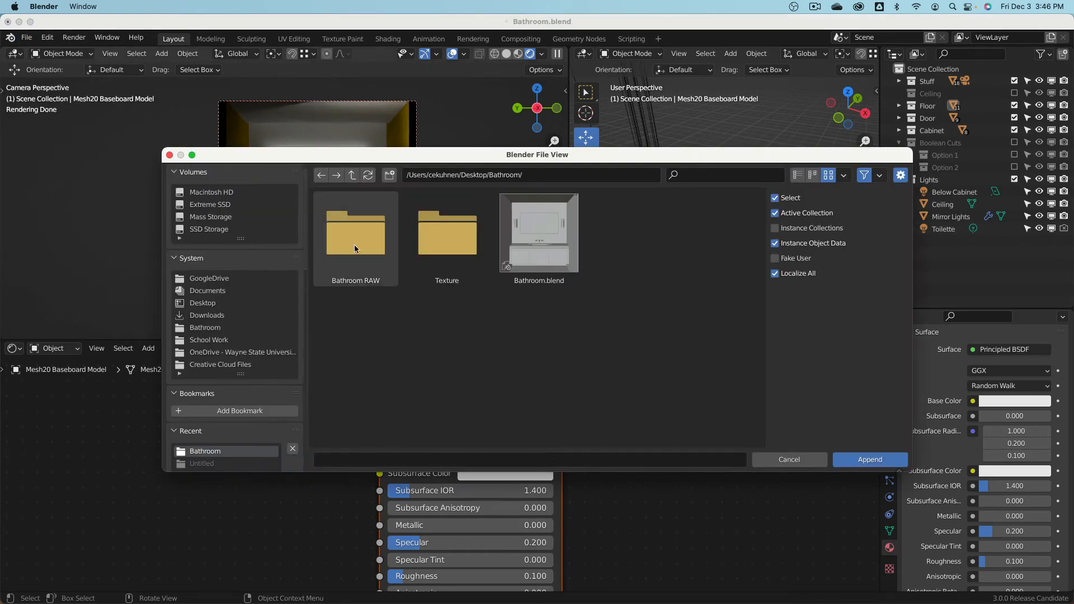
left_click(221, 329)
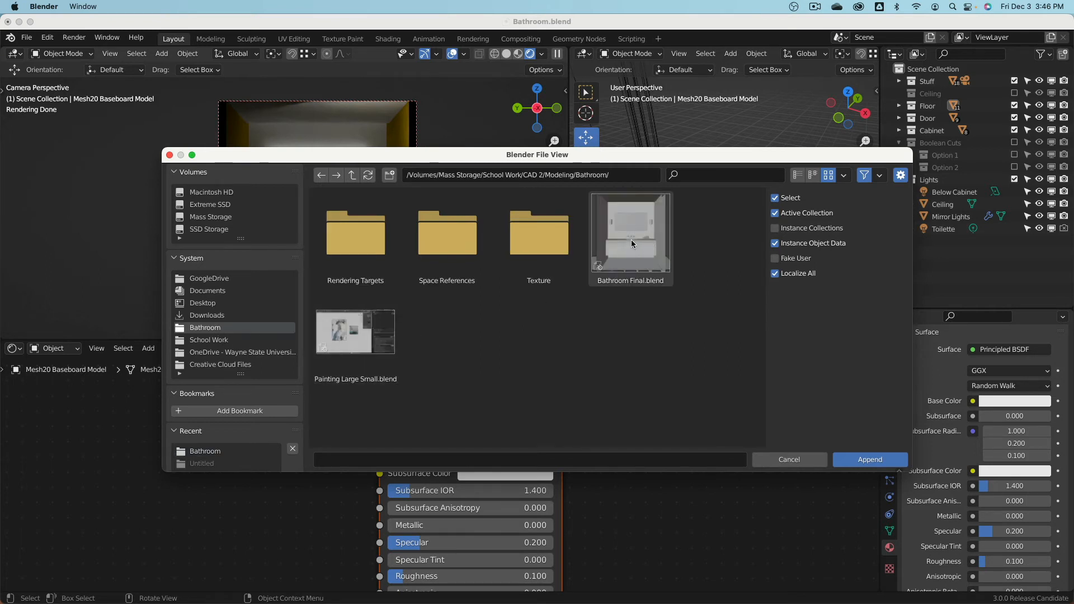
double_click(351, 331)
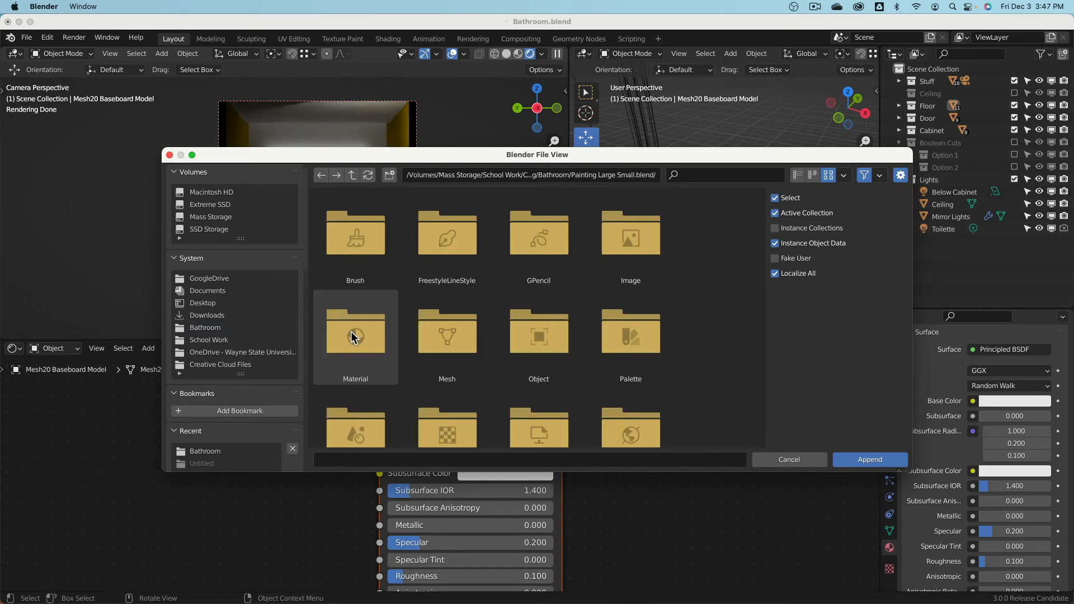
double_click(546, 337)
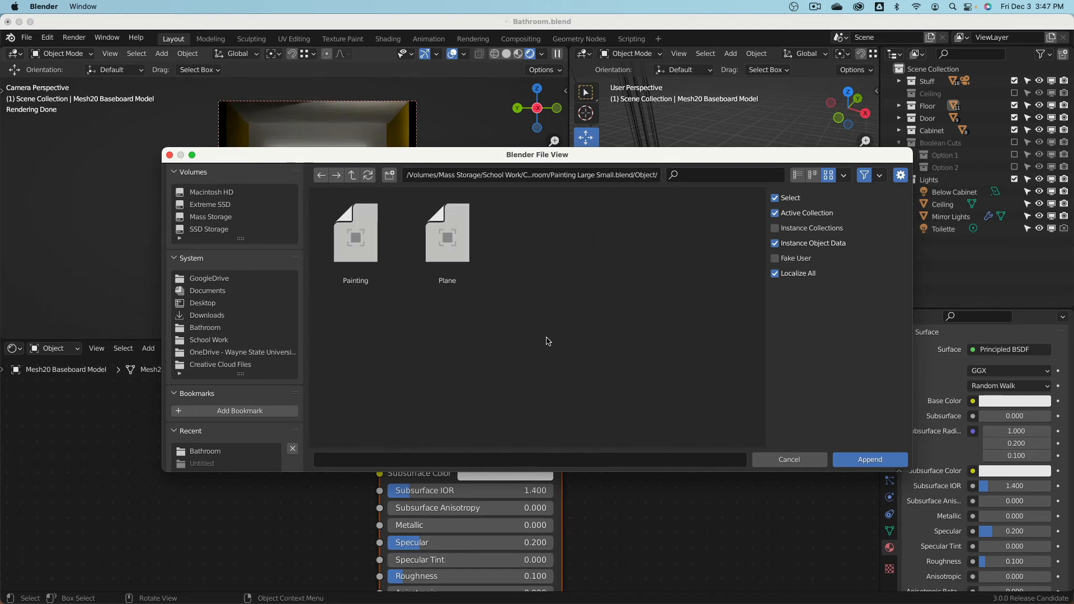
left_click(358, 250)
left_click(442, 250)
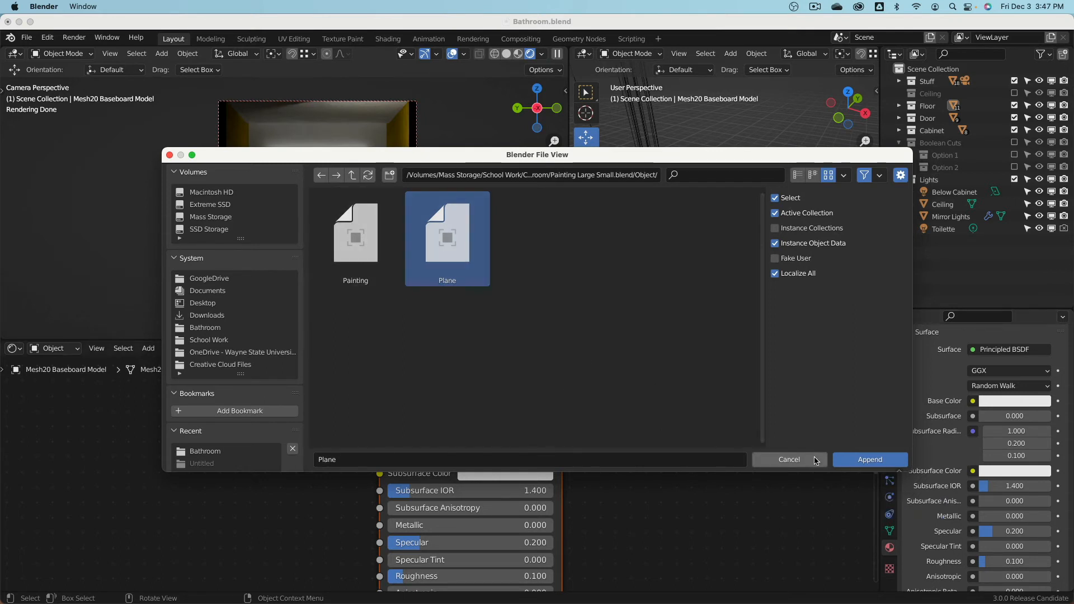
left_click(855, 463)
- Move the appended painting into the toilet area and raise it off the floor
scroll(679, 235, "down", 12)
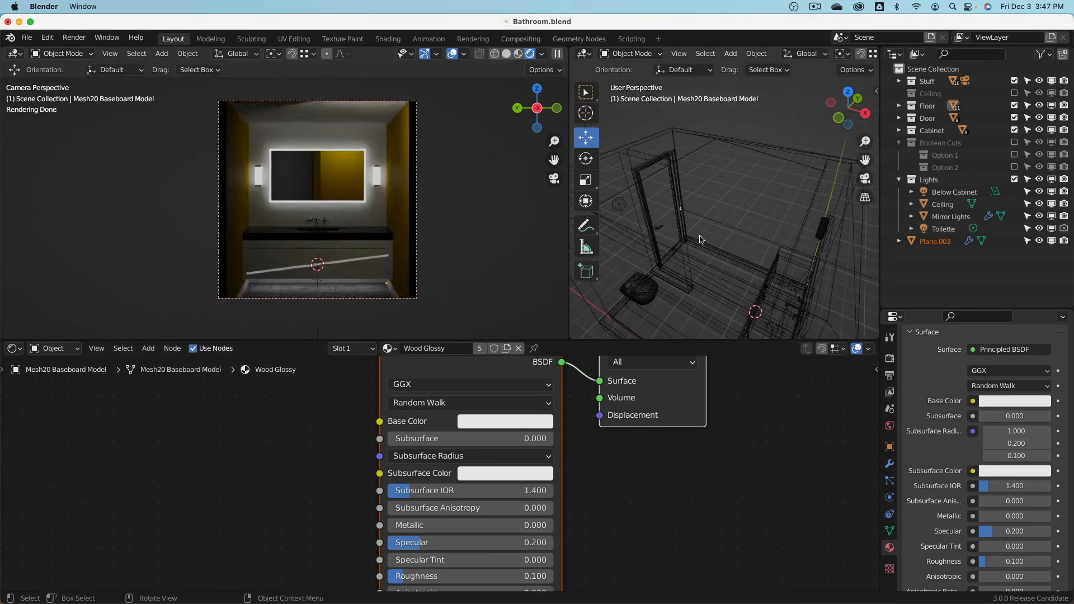
scroll(722, 255, "up", 2)
middle_click_drag(763, 260, 834, 279)
left_click_drag(825, 240, 725, 276)
scroll(722, 276, "up", 2)
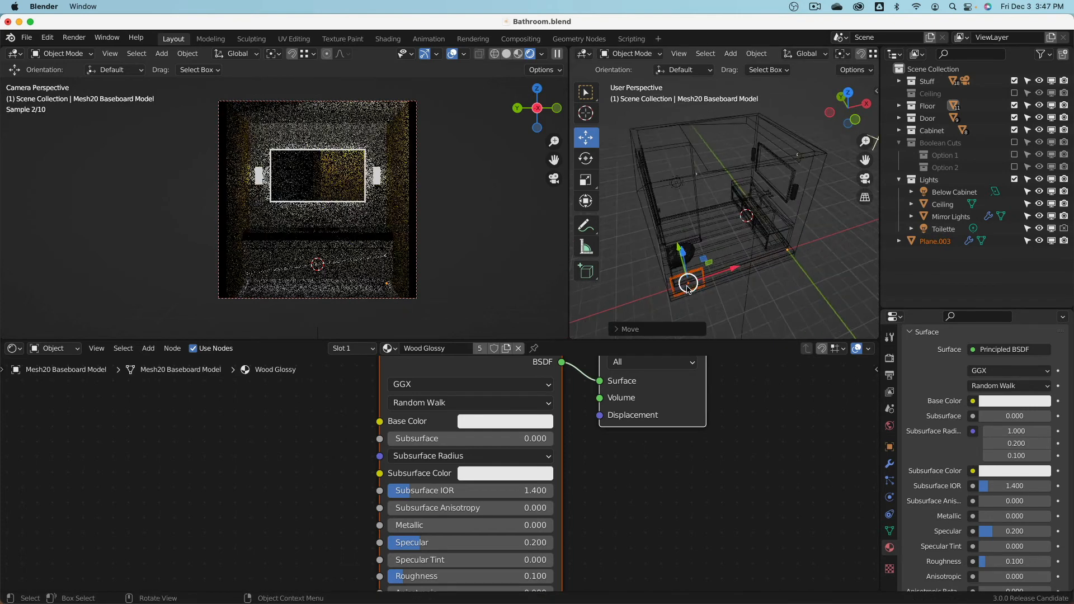
middle_click_drag(708, 280, 770, 264)
key("g")
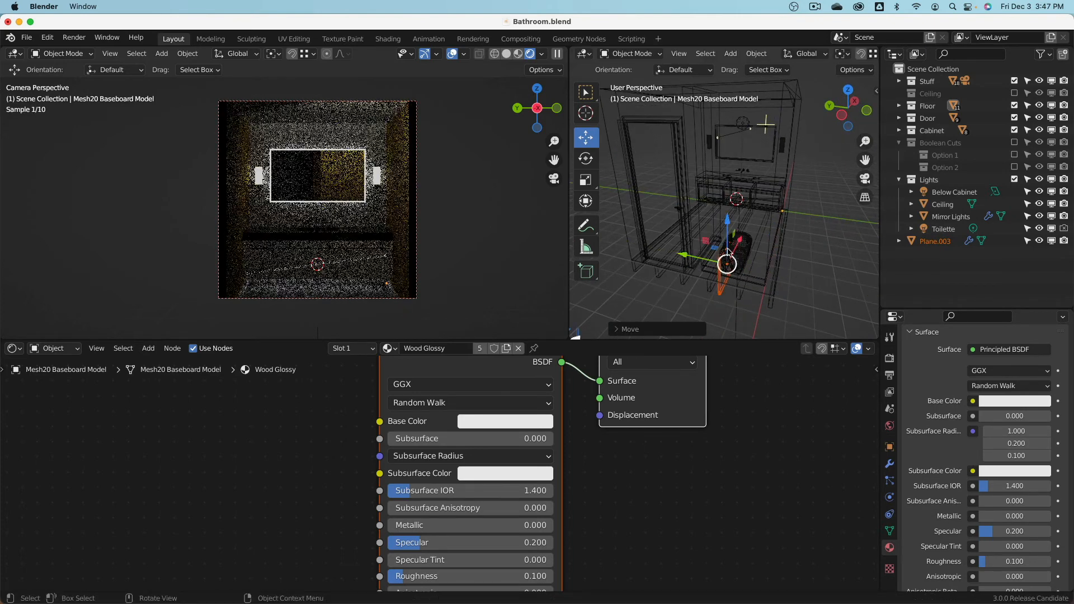
left_click(761, 136)
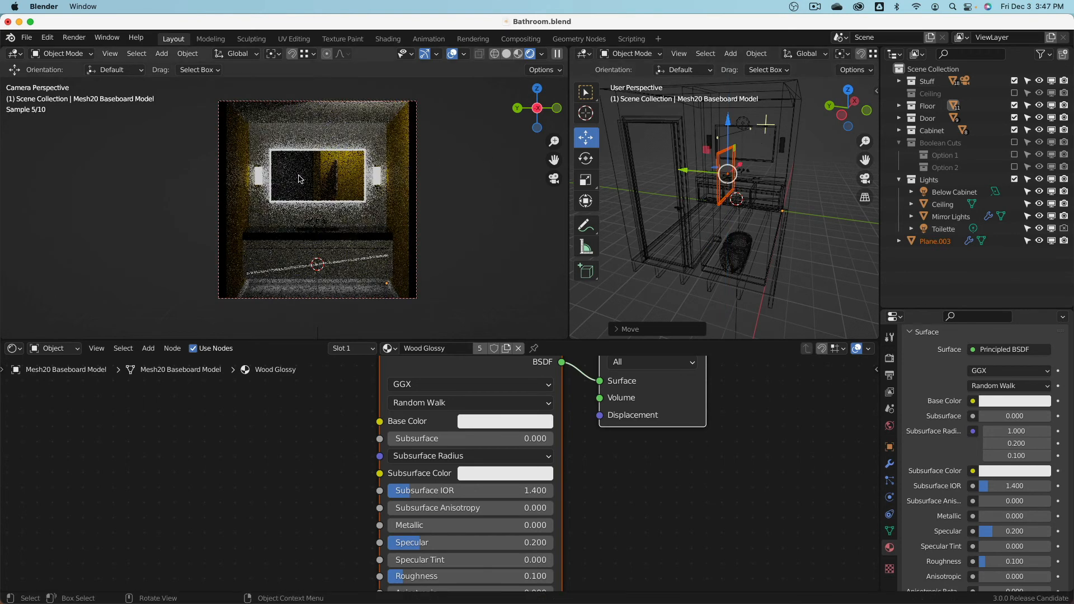
- Rotate the painting 90° in the top view so that it runs parallel to the wall behind the toilet
middle_click_drag(742, 202, 732, 238)
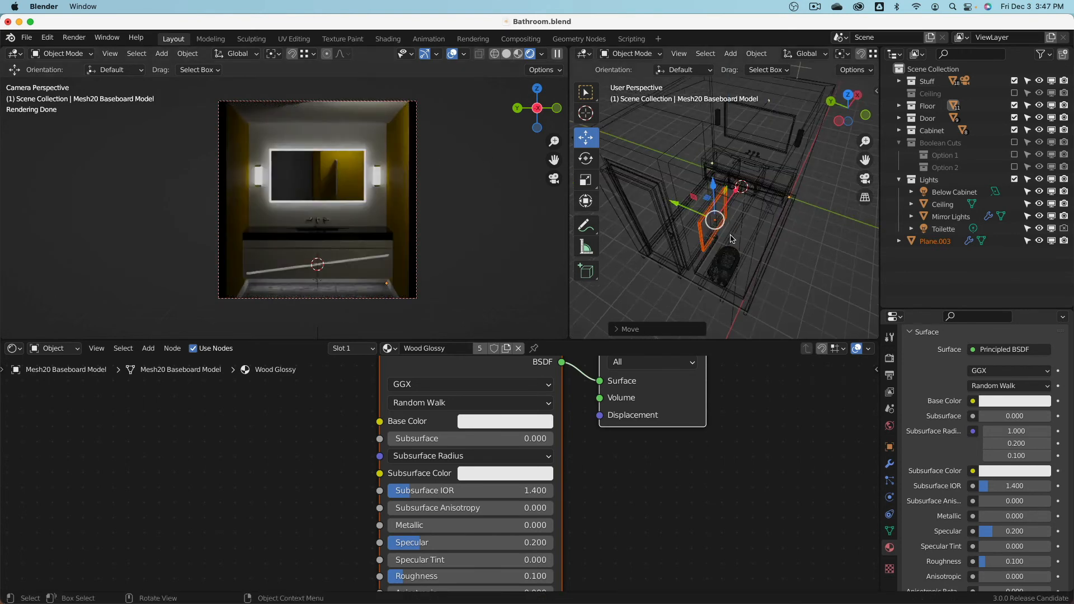
key("KP_7")
scroll(732, 241, "up", 8)
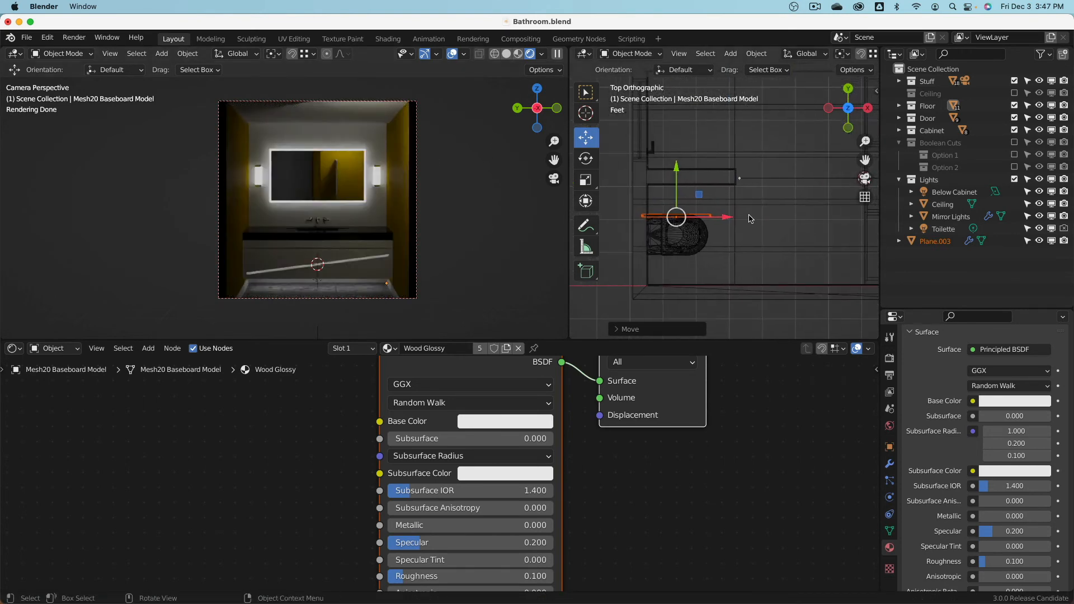
type("r")
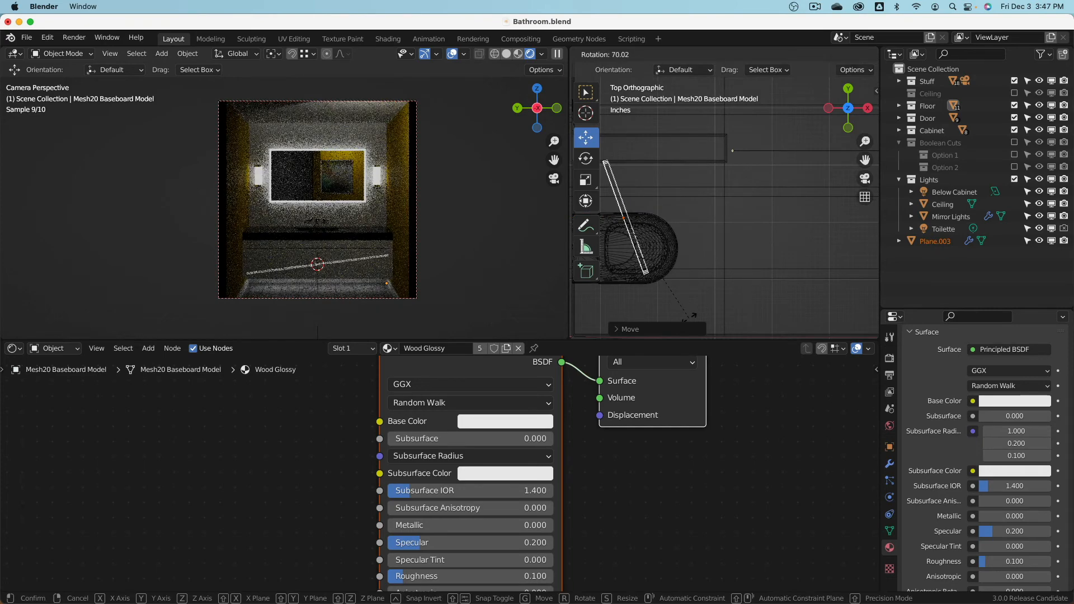
type("90")
key("Return")
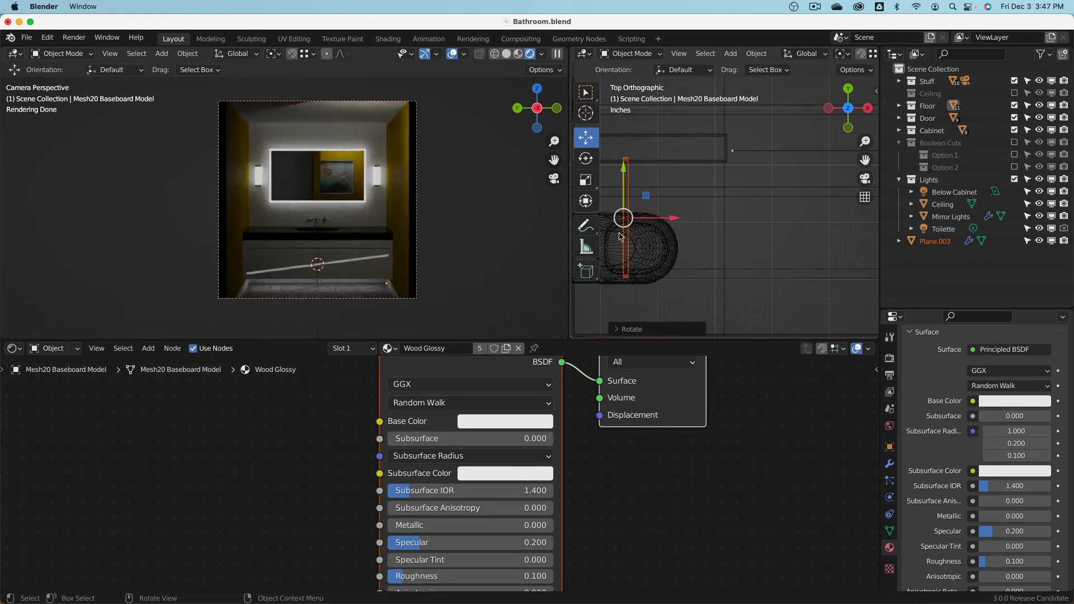
- Move the painting to the wall behind the toilet, switch to solid shading, and rotate it 180° about Z
middle_click_drag(689, 317, 743, 189)
scroll(743, 190, "down", 4)
left_click_drag(752, 159, 674, 214)
key("z")
left_click(773, 241)
mouse_move(772, 241)
middle_mouse_down()
mouse_move(703, 217)
mouse_move(742, 159)
mouse_move(820, 161)
mouse_move(647, 220)
mouse_move(750, 185)
mouse_move(728, 196)
mouse_move(741, 177)
middle_mouse_up()
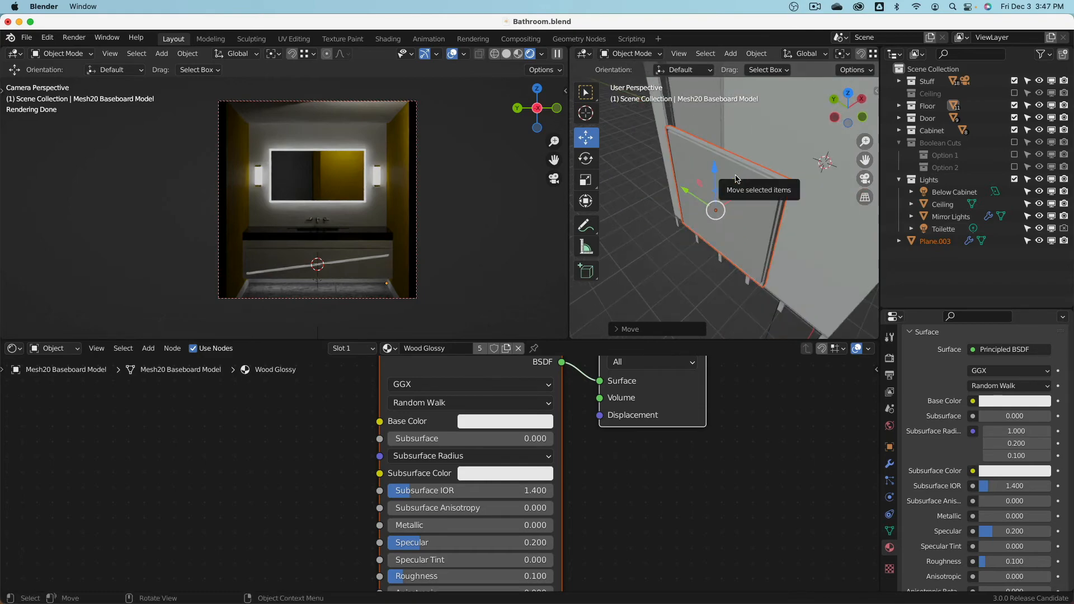
type("rz180")
key("Return")
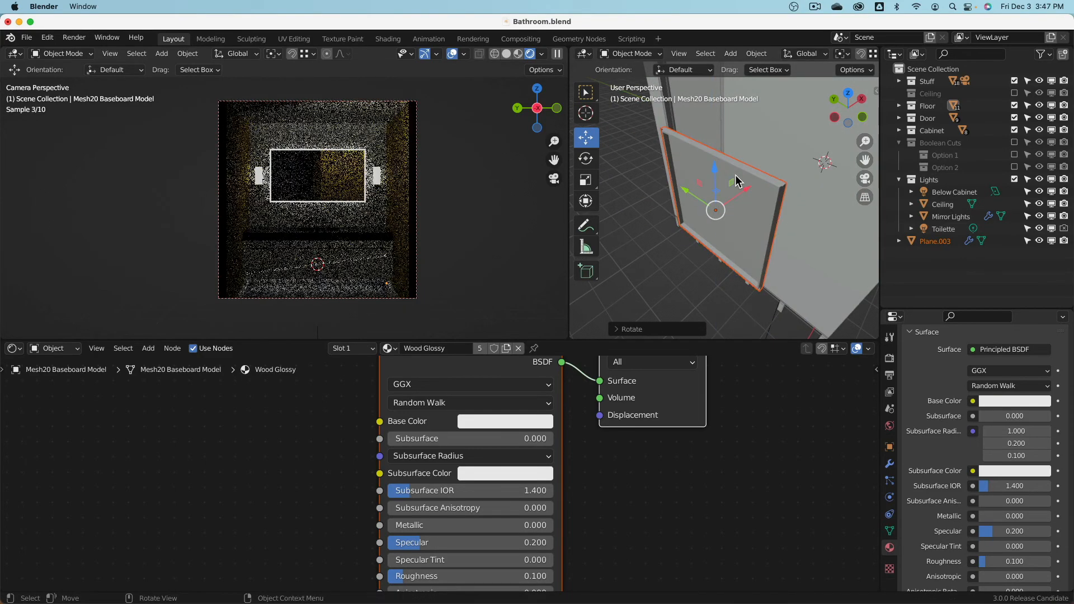
- Set snapping to Edge Center and move the painting up to the top of the toilet room wall
middle_click_drag(689, 181, 770, 70)
scroll(853, 54, "down", 2)
scroll(853, 55, "down", 3)
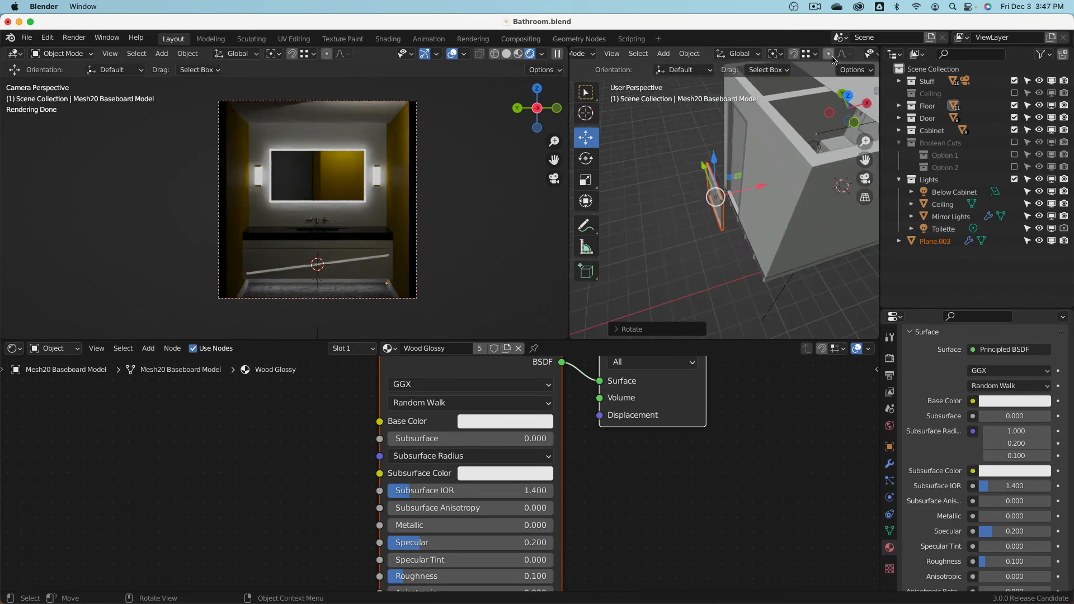
left_click(768, 56)
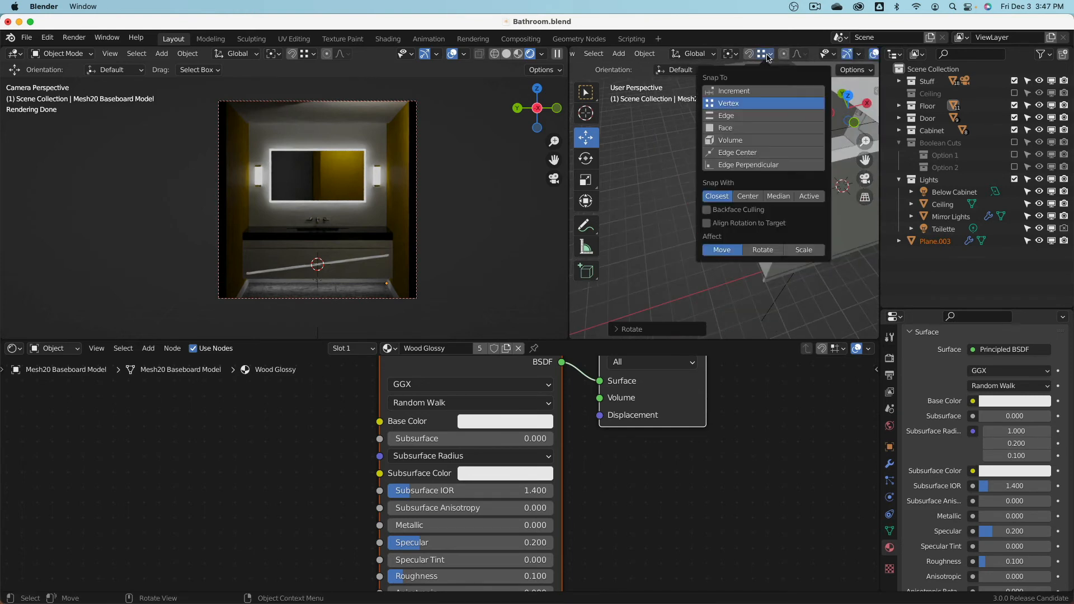
left_click(738, 152)
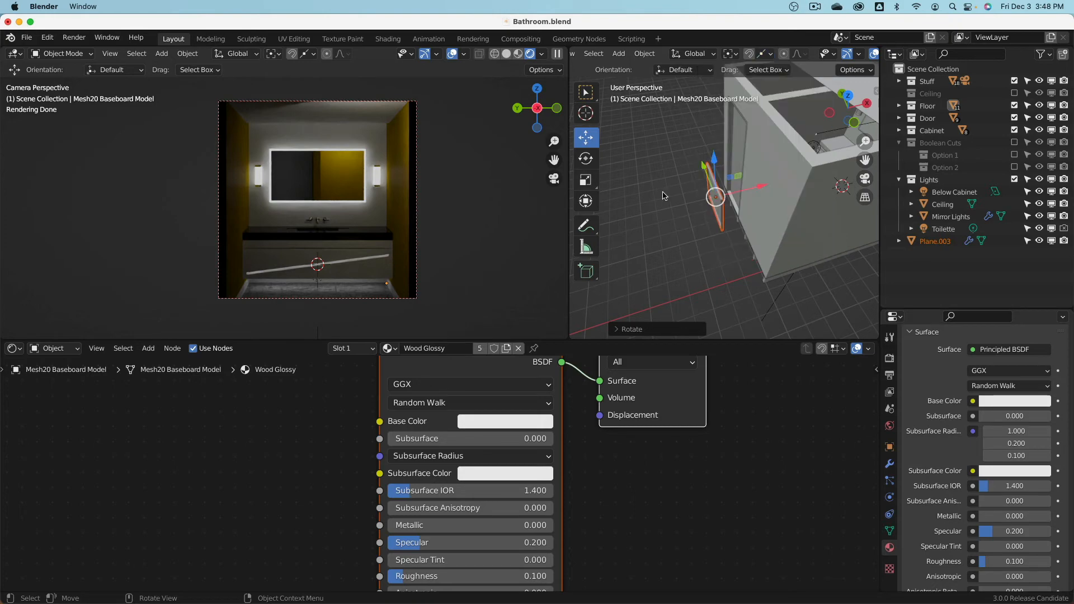
middle_click_drag(665, 196, 735, 156)
key("g")
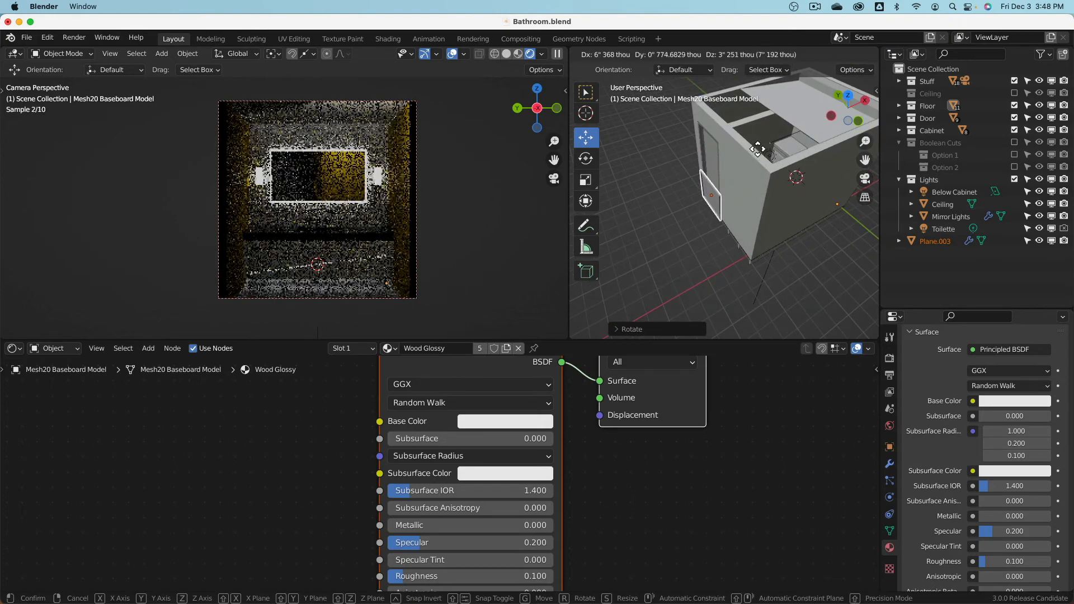
left_click(758, 150)
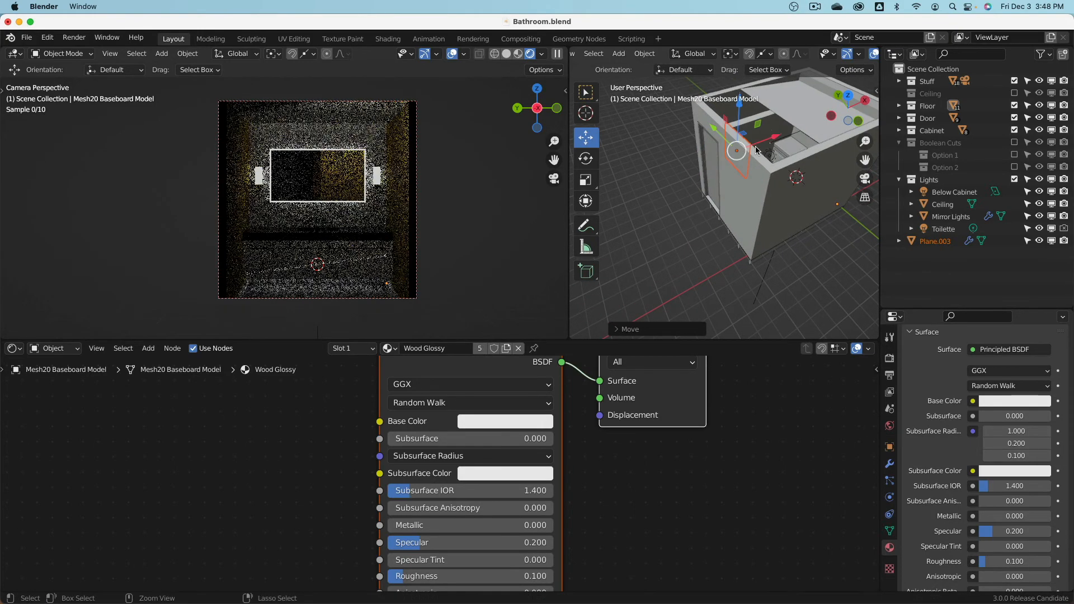
- Slide the painting along the Y axis to roughly center it on the wall above the toilet
middle_click_drag(717, 149, 740, 157)
scroll(740, 157, "up", 4)
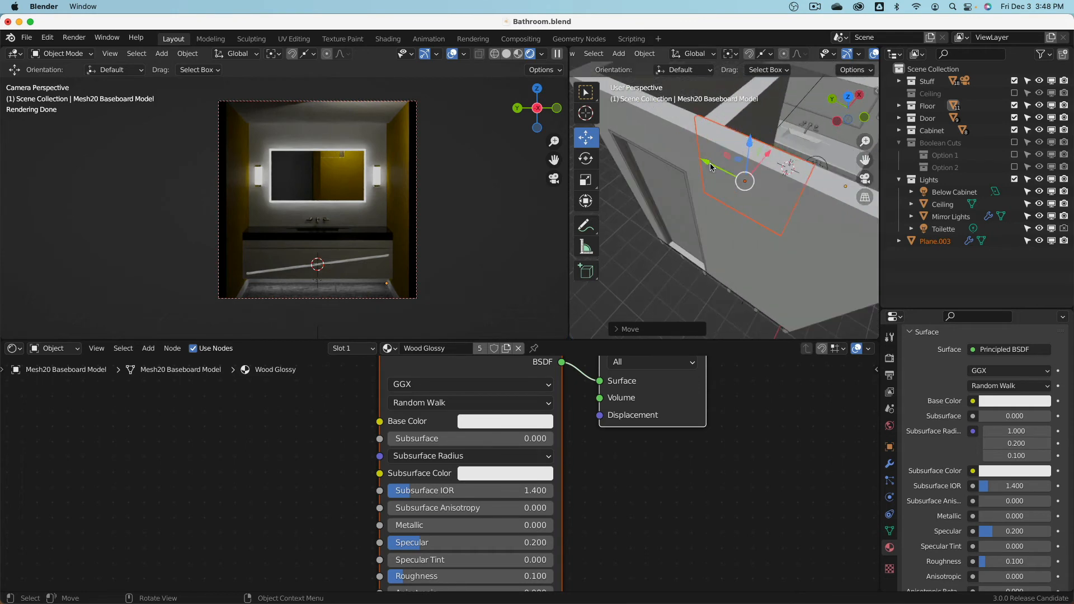
left_click_drag(711, 167, 742, 135)
scroll(800, 159, "down", 3)
scroll(792, 161, "down", 4)
middle_click_drag(794, 162, 761, 185)
scroll(756, 168, "up", 4)
middle_click_drag(762, 185, 744, 161)
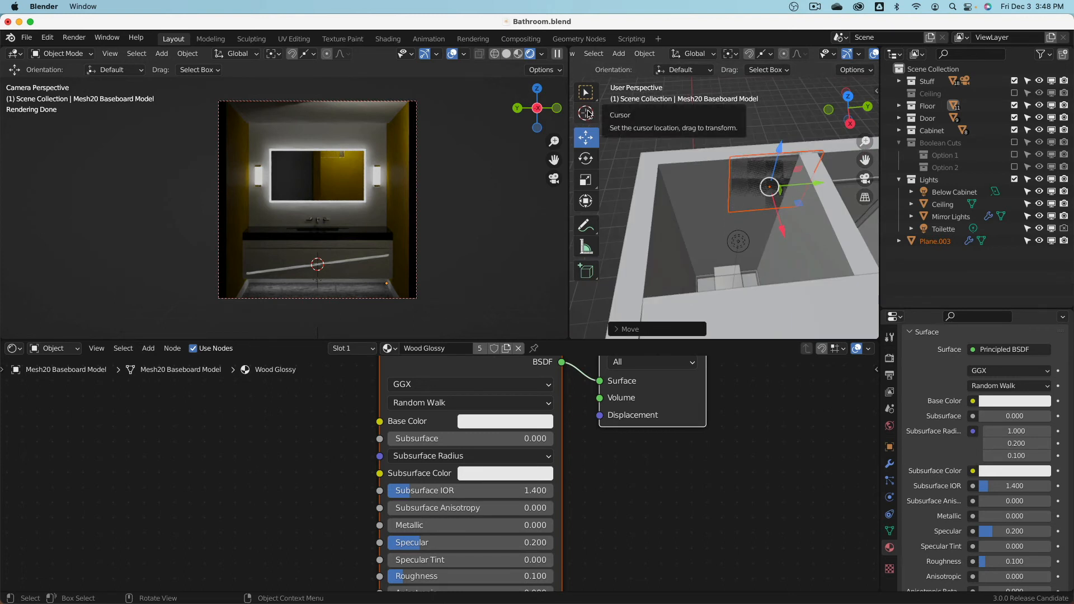
- Place the 3D cursor at the middle of the top edge of the wall behind the toilet and snap the painting to it
left_click(588, 114)
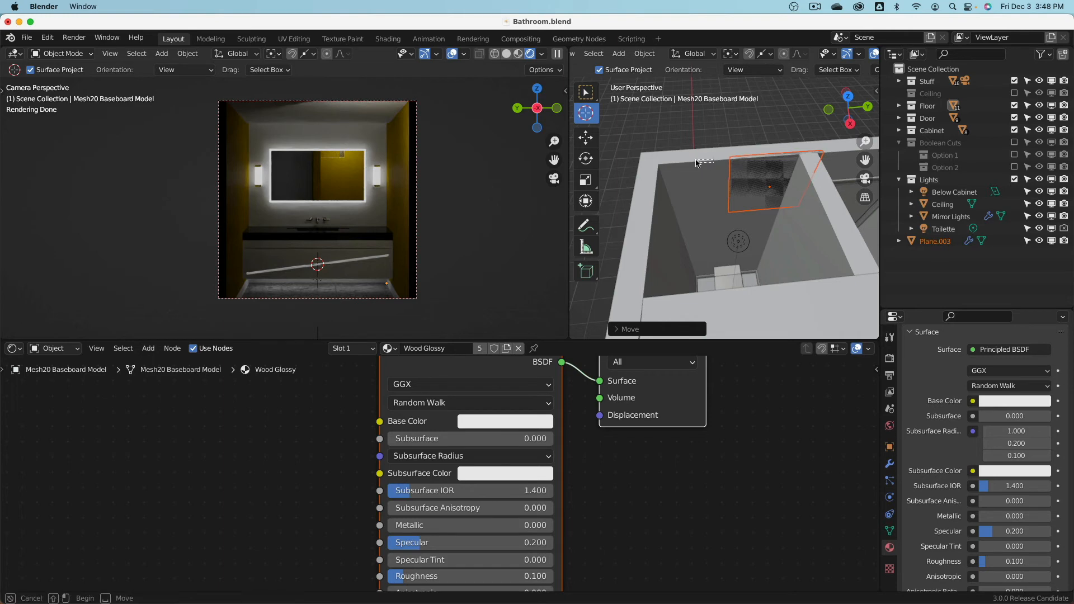
left_click_drag(695, 160, 730, 160)
left_click(585, 93)
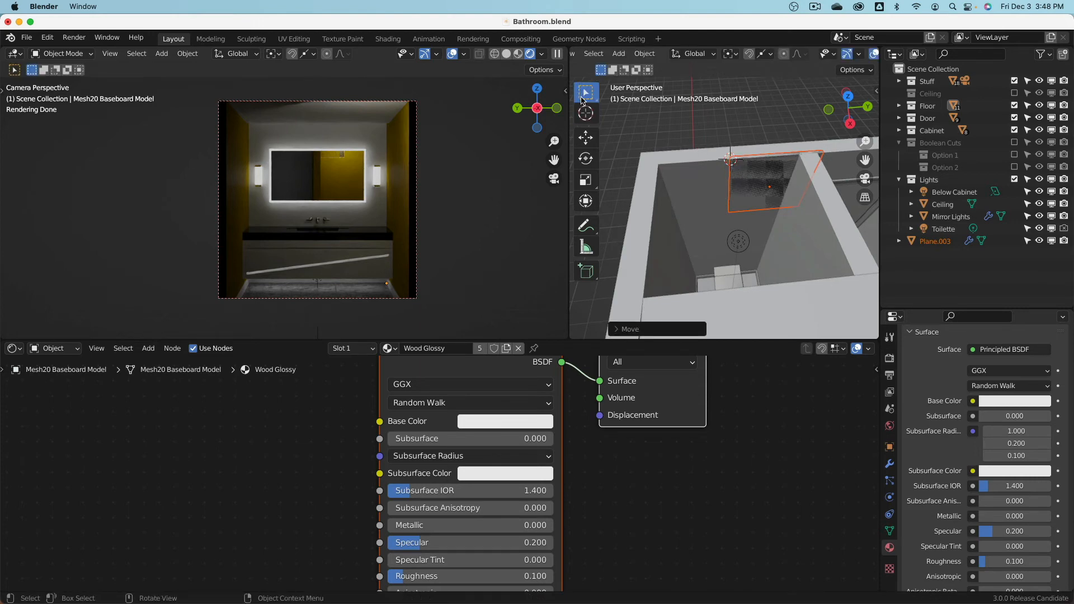
left_click(770, 191)
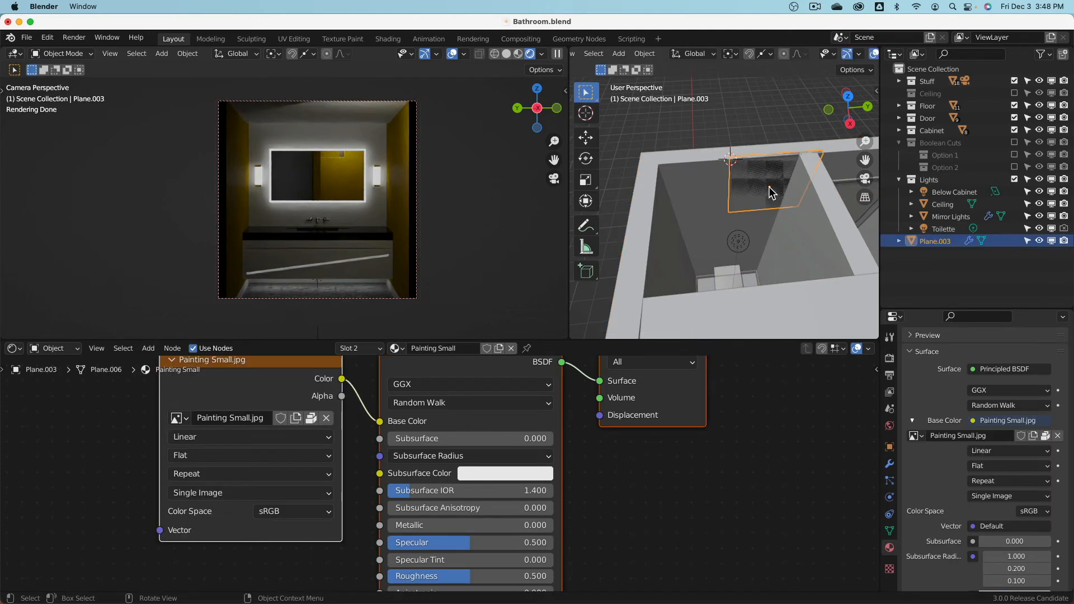
key("shift+s")
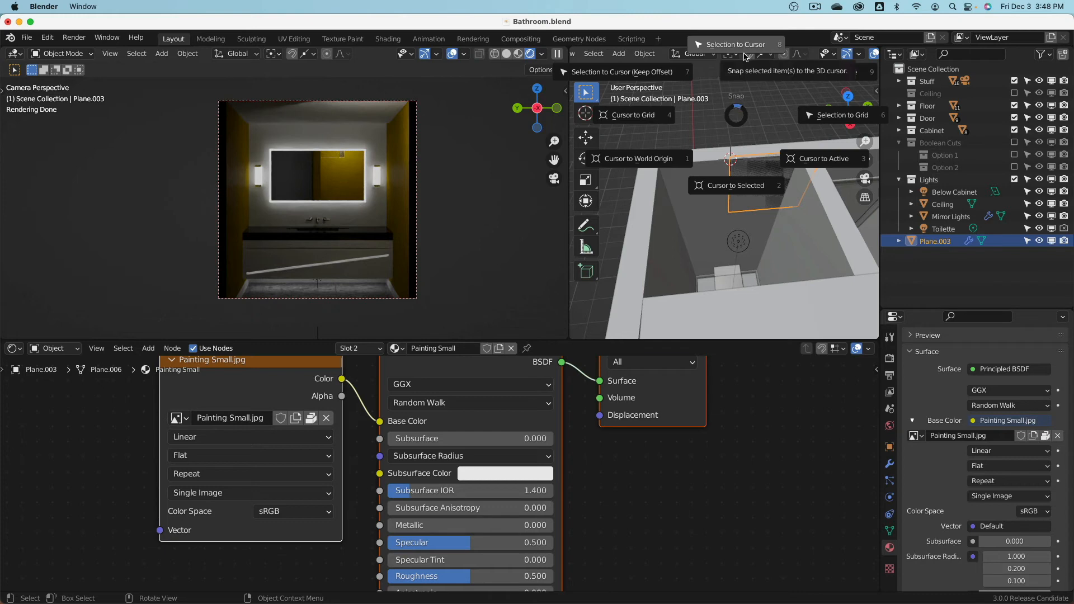
left_click(744, 46)
- Using Face snapping, bring the painting out of the wall onto its inner face and lower it to mirror height
middle_click_drag(735, 177, 689, 185)
left_click(590, 144)
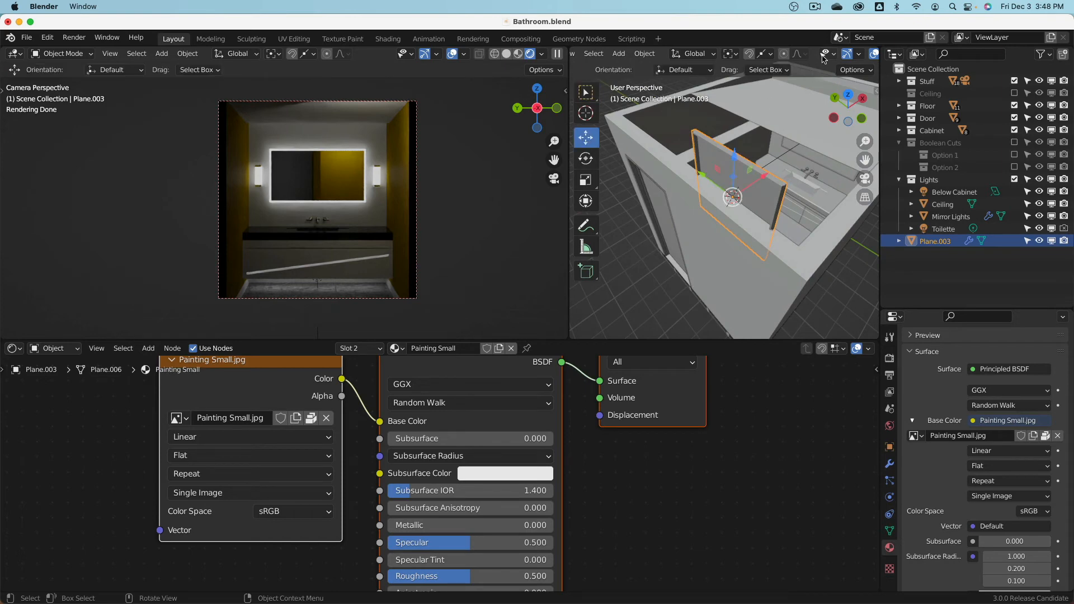
left_click(764, 56)
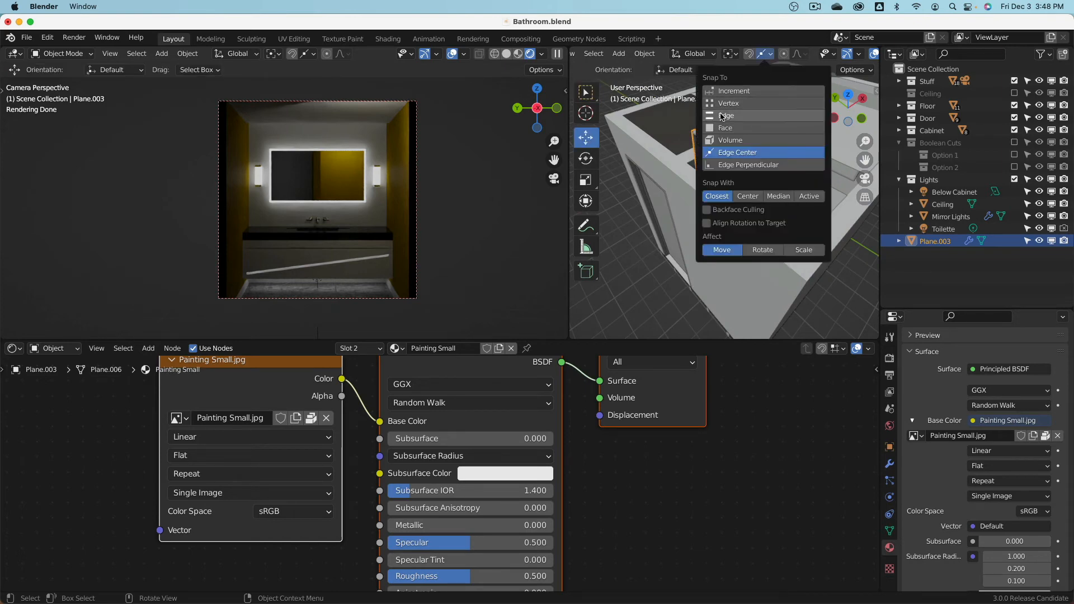
left_click(724, 128)
left_click_drag(770, 178, 792, 168)
middle_click_drag(791, 168, 727, 194)
mouse_move(777, 202)
left_mouse_down()
mouse_move(703, 226)
mouse_move(712, 228)
mouse_move(669, 141)
mouse_move(679, 238)
mouse_move(670, 163)
mouse_move(677, 226)
mouse_move(674, 209)
left_mouse_up()
key("z")
scroll(359, 175, "up", 8)
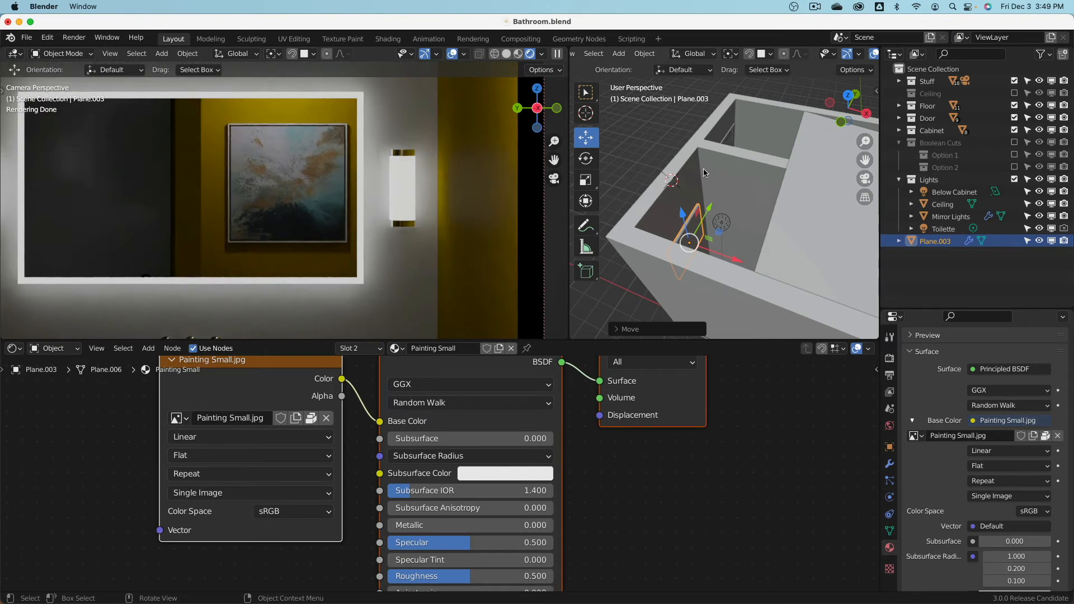
- Rename the painting's Painting Frame White material to Painting Frame Gold
mouse_move(699, 199)
middle_mouse_down()
mouse_move(674, 208)
mouse_move(711, 185)
middle_mouse_up()
scroll(670, 203, "up", 6)
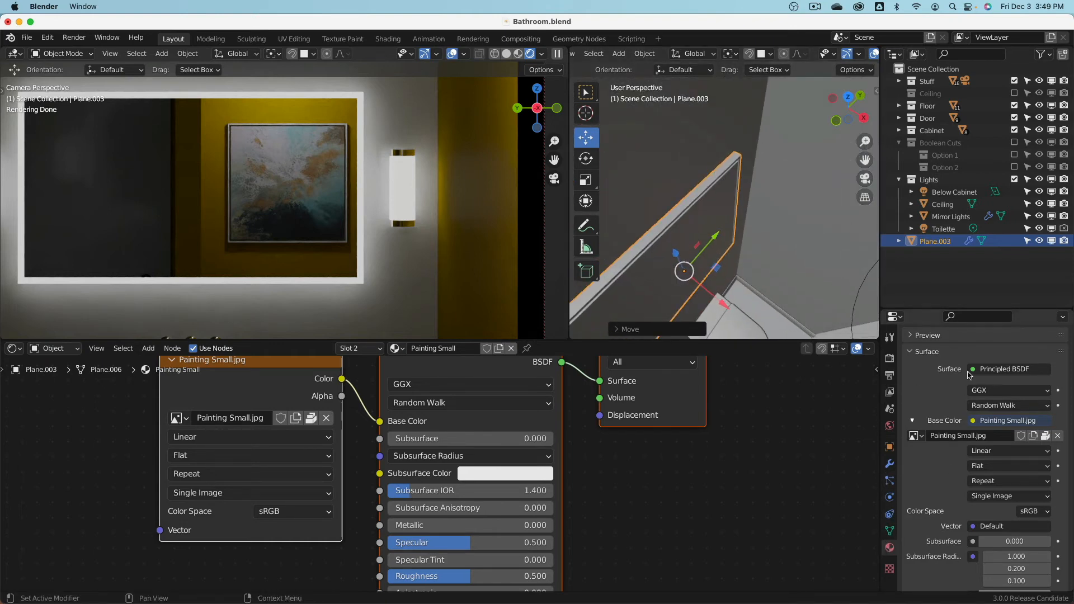
scroll(970, 375, "up", 5)
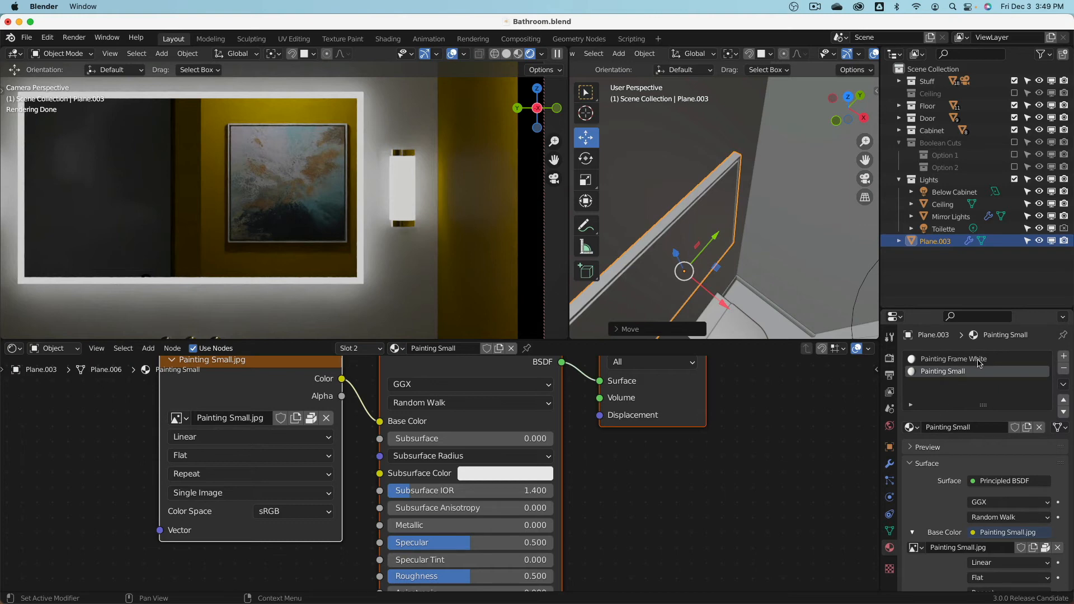
left_click(936, 360)
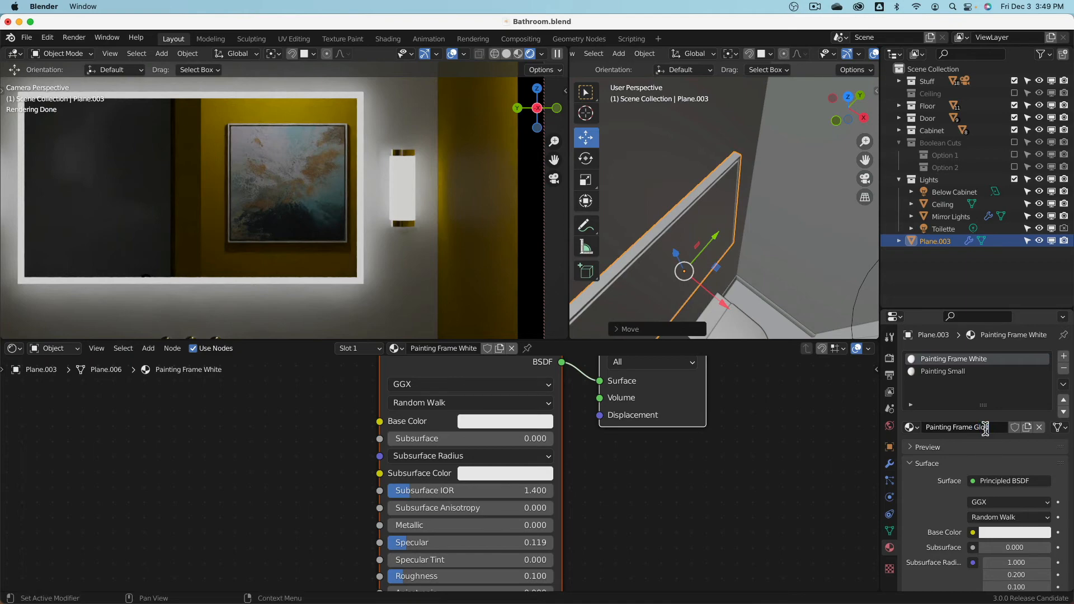
type("d")
key("Return")
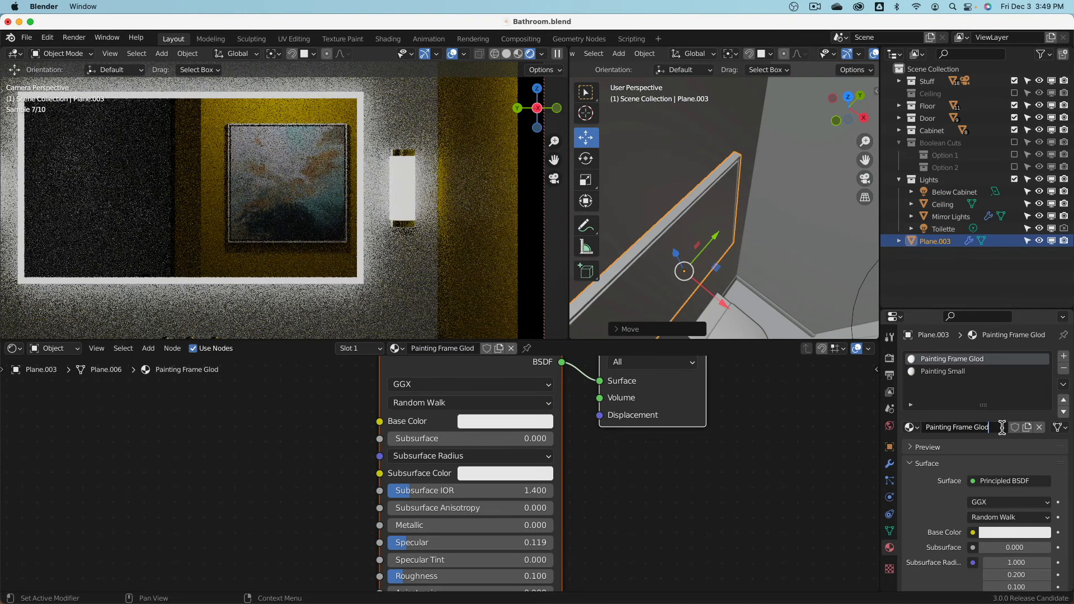
type("ld")
key("Return")
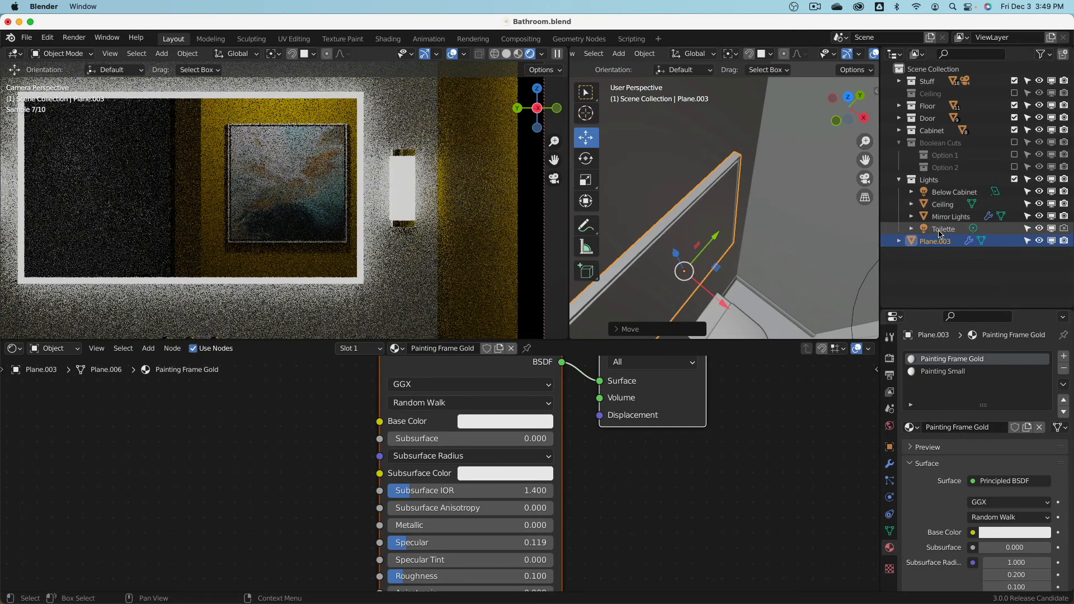
- Give the Painting Frame Gold material Metallic 1.000, Specular 0.000 and a pale gold base color
scroll(951, 476, "down", 6)
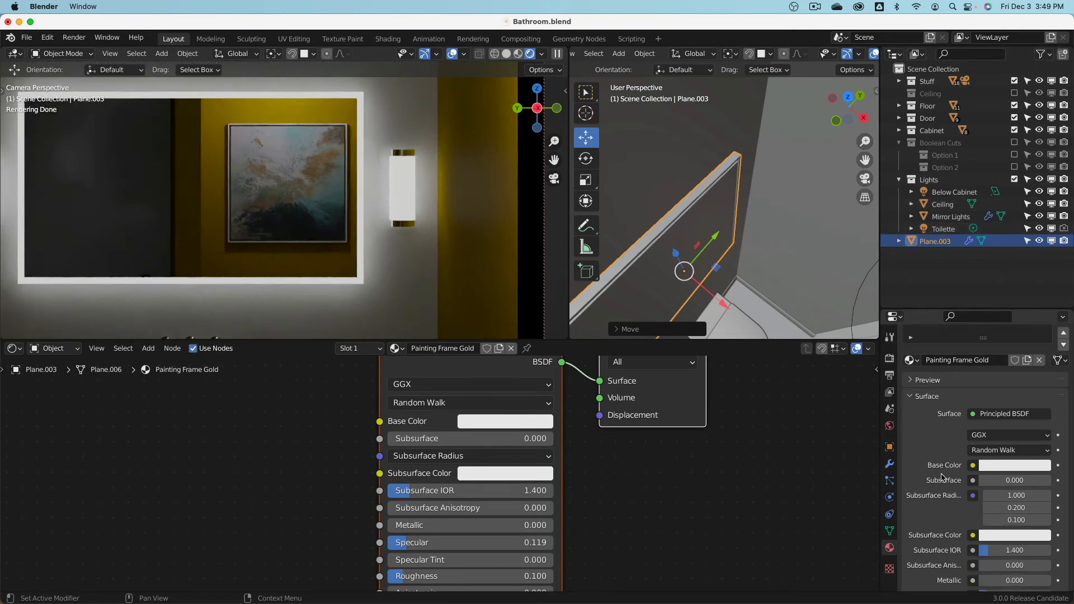
left_click_drag(1000, 506, 1041, 491)
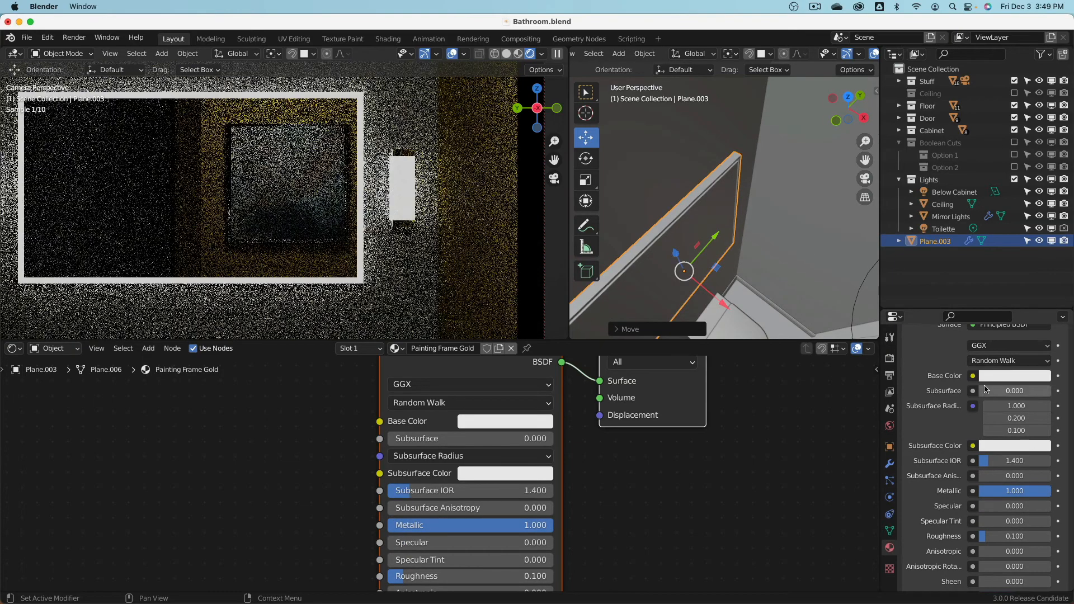
left_click(999, 378)
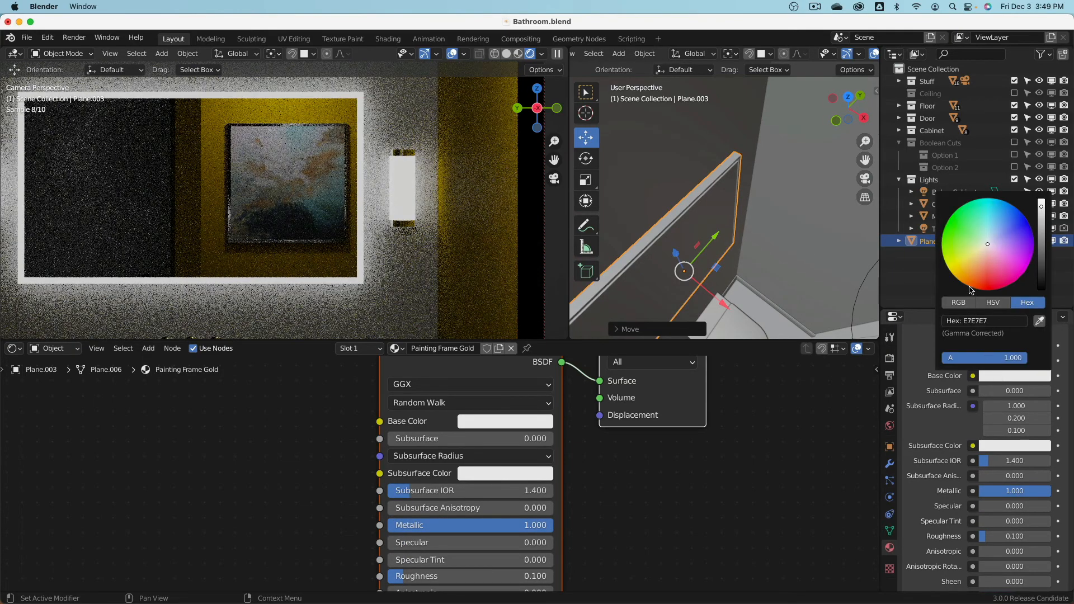
left_click_drag(986, 247, 977, 254)
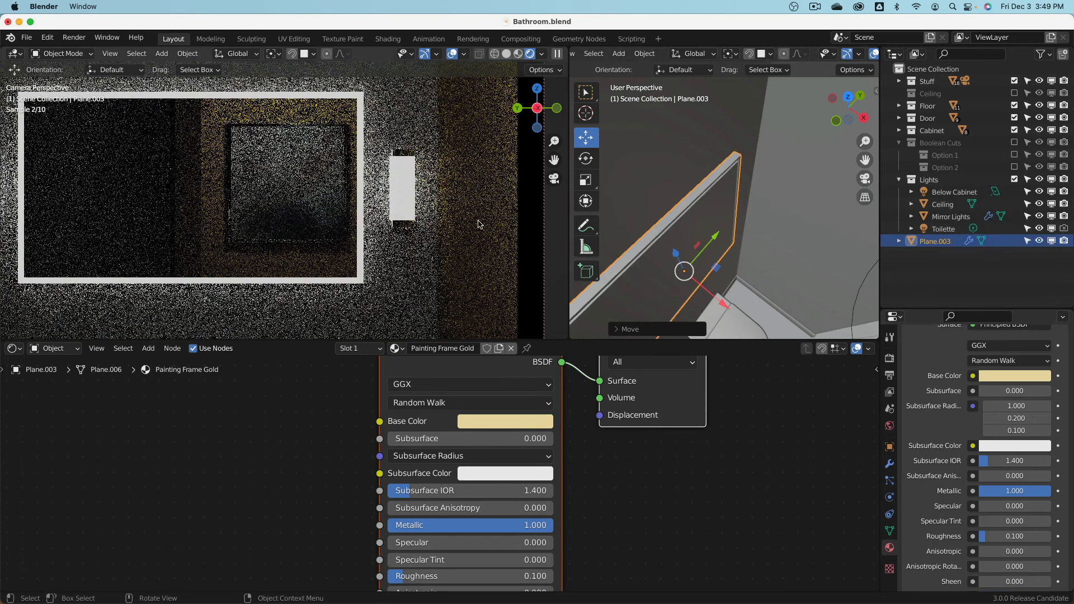
- Try blue 0082B2 as the base color of the walls' Wall Yellow material
left_click(189, 161)
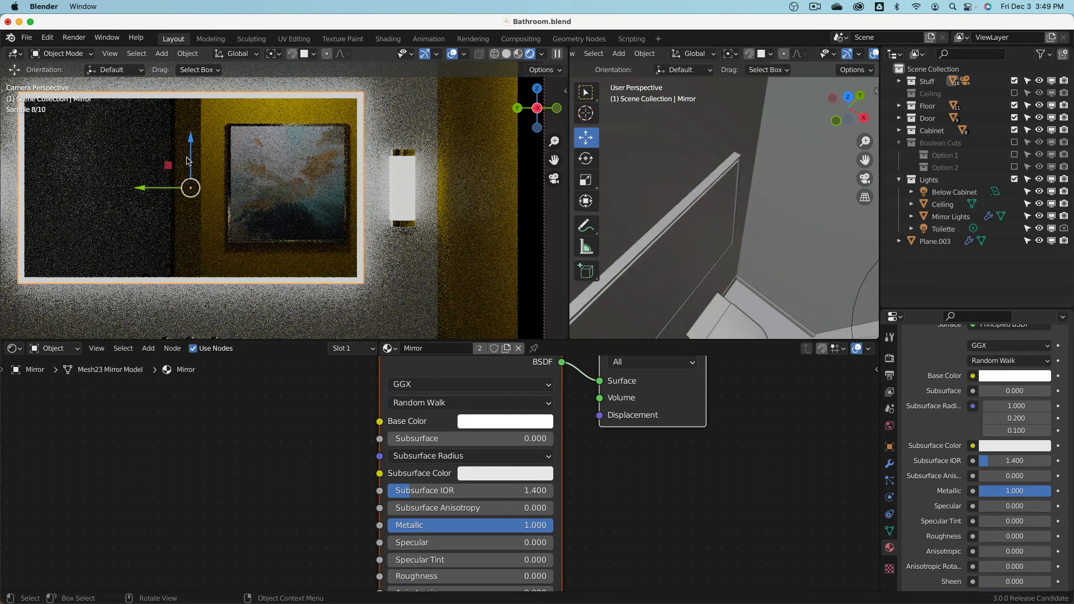
scroll(994, 417, "up", 6)
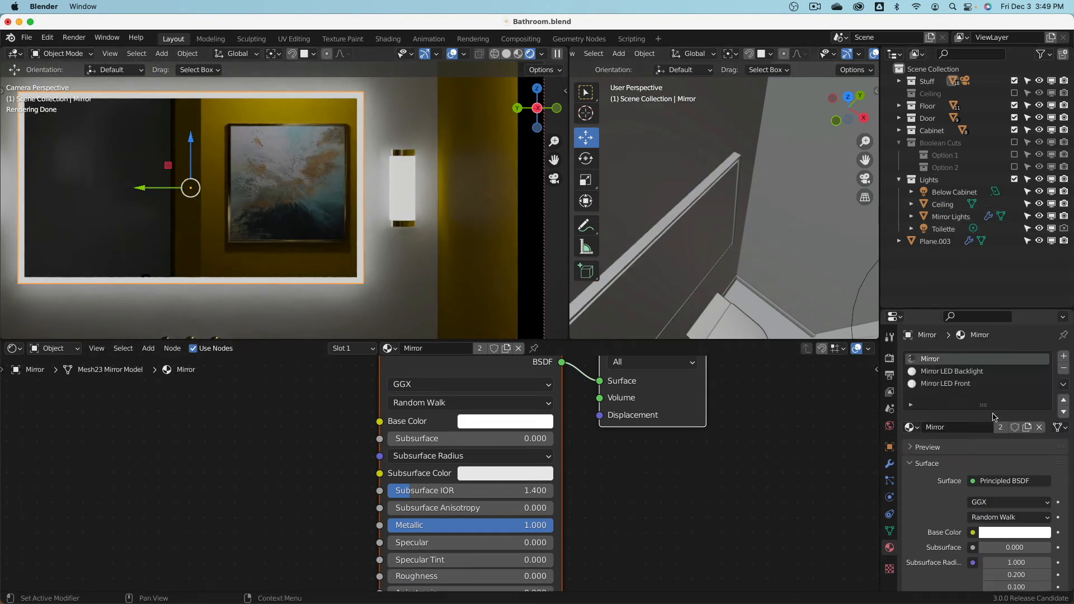
left_click(688, 141)
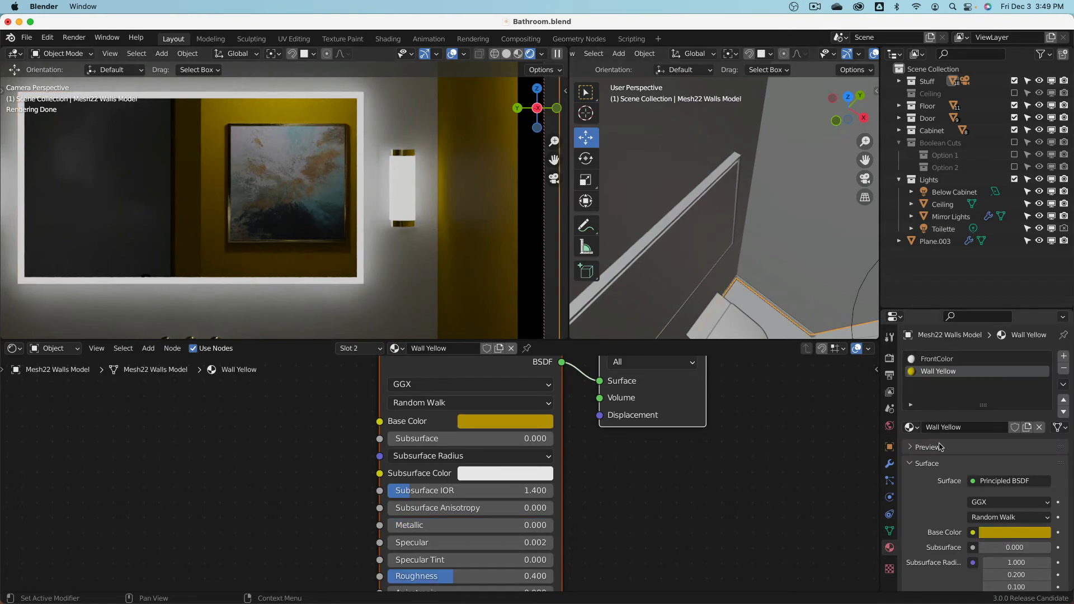
left_click(988, 534)
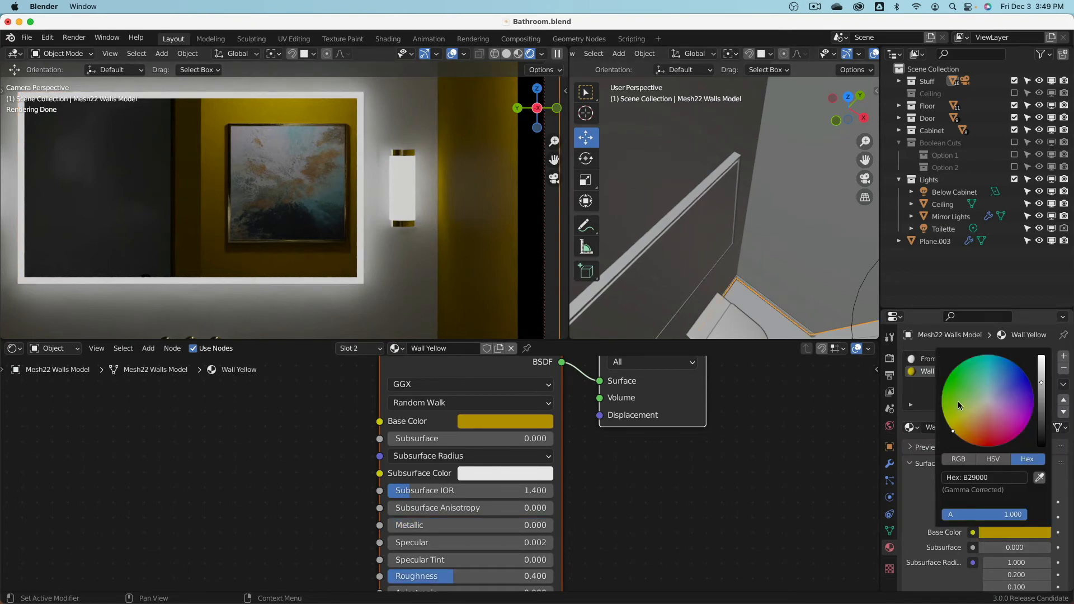
left_click_drag(958, 401, 1001, 357)
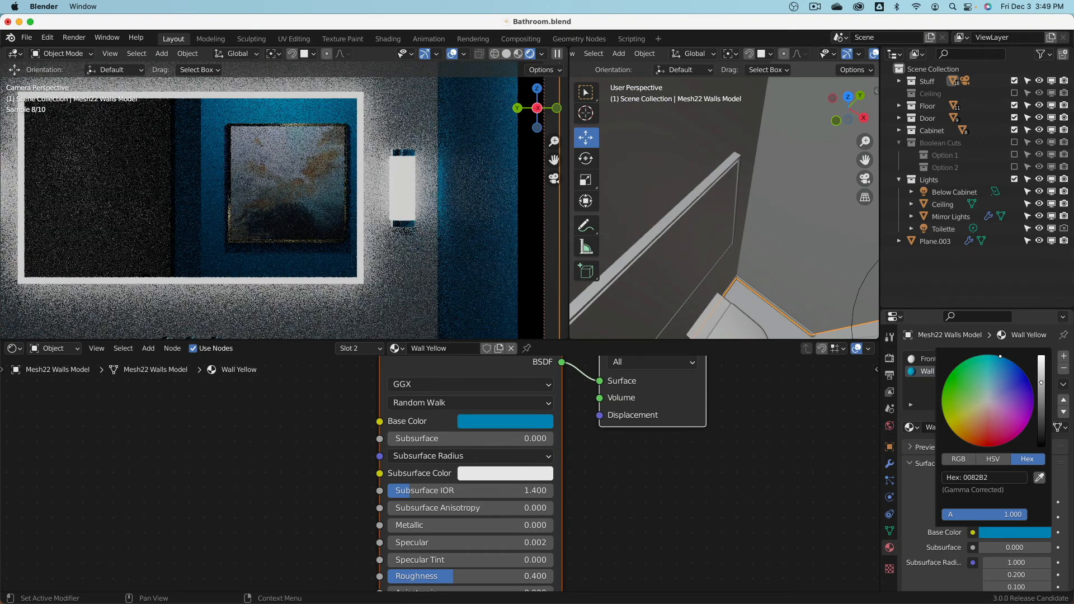
scroll(363, 248, "down", 4)
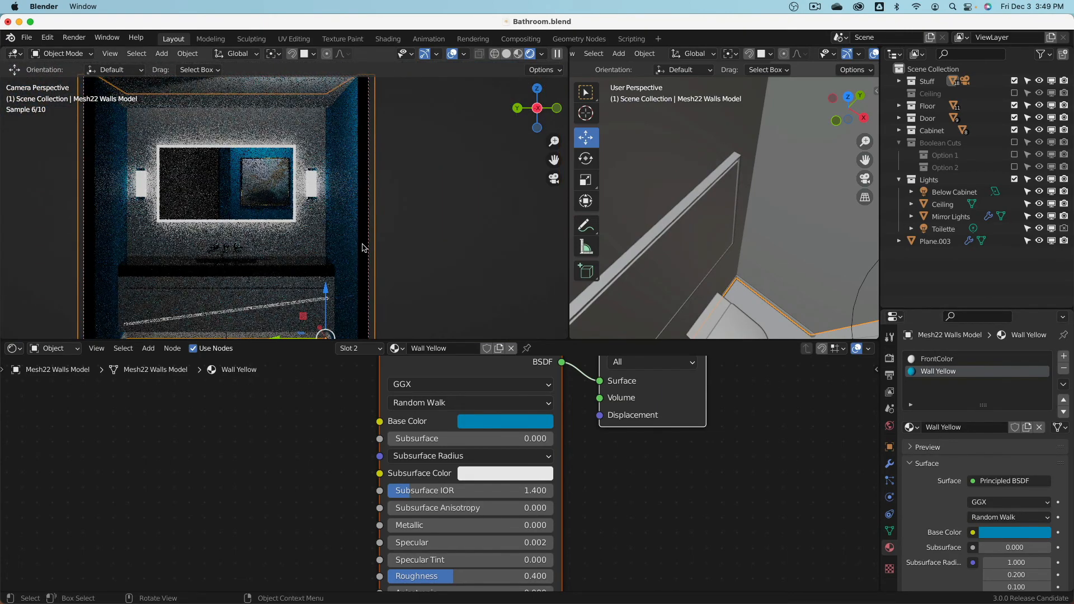
- Try crimson B20042 as the base color of the walls' Wall Yellow material
left_click(996, 535)
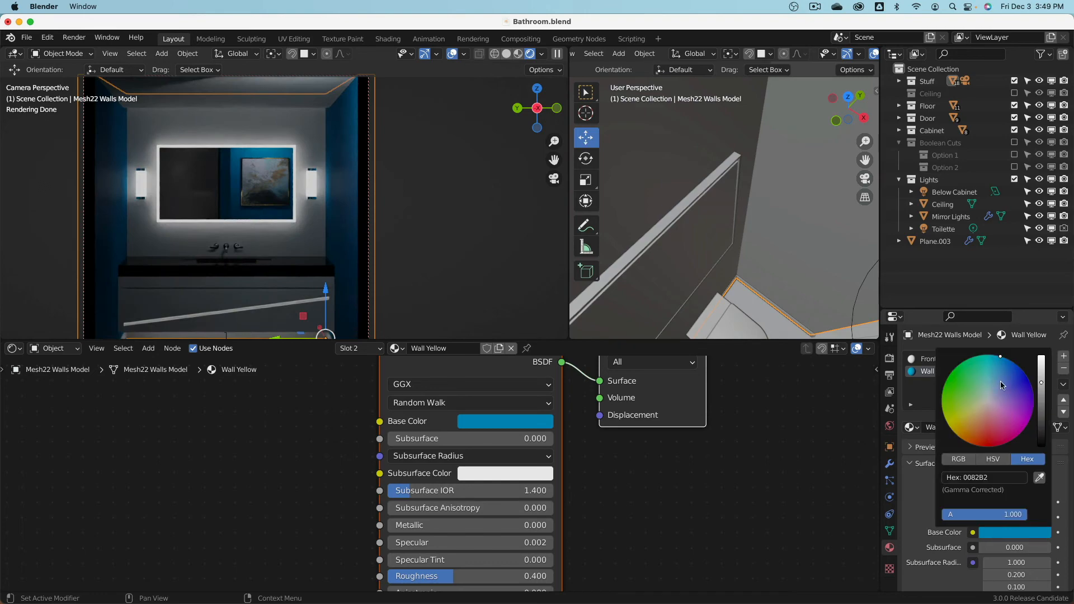
left_click(1001, 378)
mouse_move(999, 387)
left_mouse_down()
mouse_move(955, 433)
mouse_move(1005, 443)
left_mouse_up()
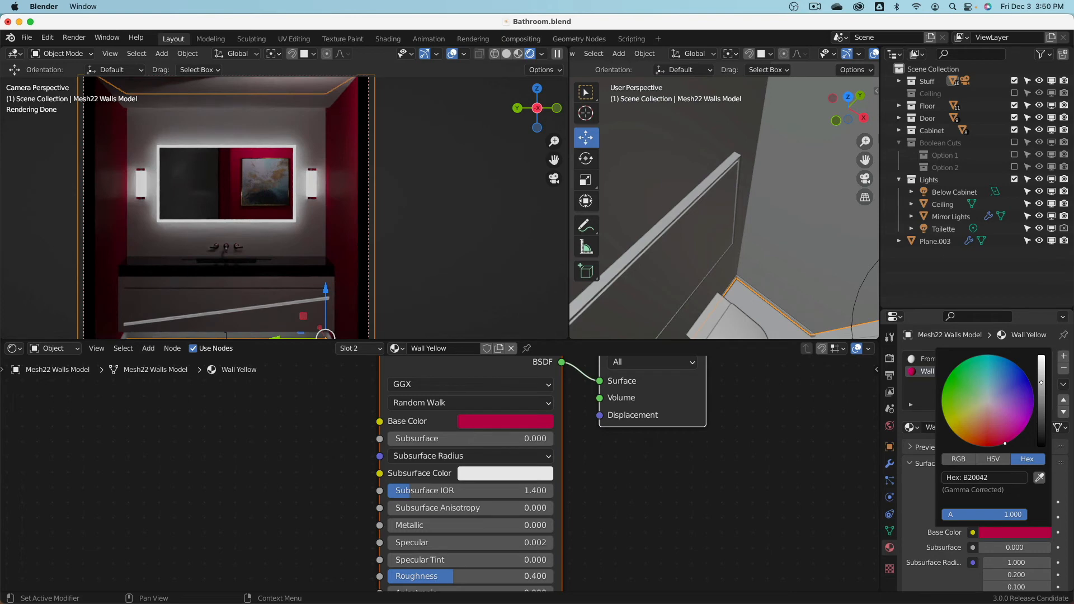
- Set the Wall Yellow base color to amber B28500 and deselect everything
left_click_drag(1006, 443, 956, 434)
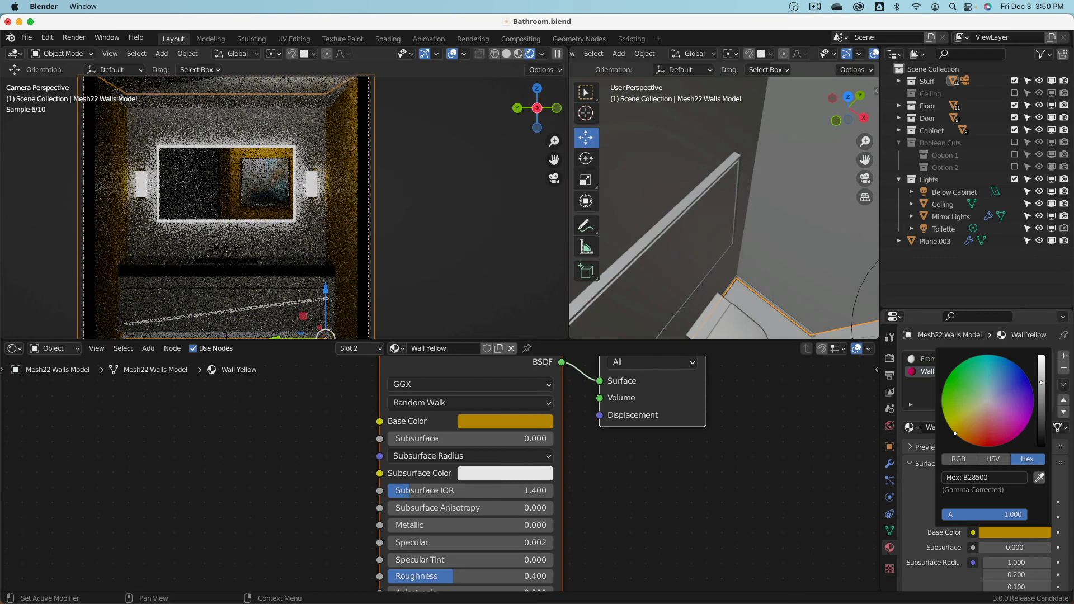
scroll(218, 202, "down", 2)
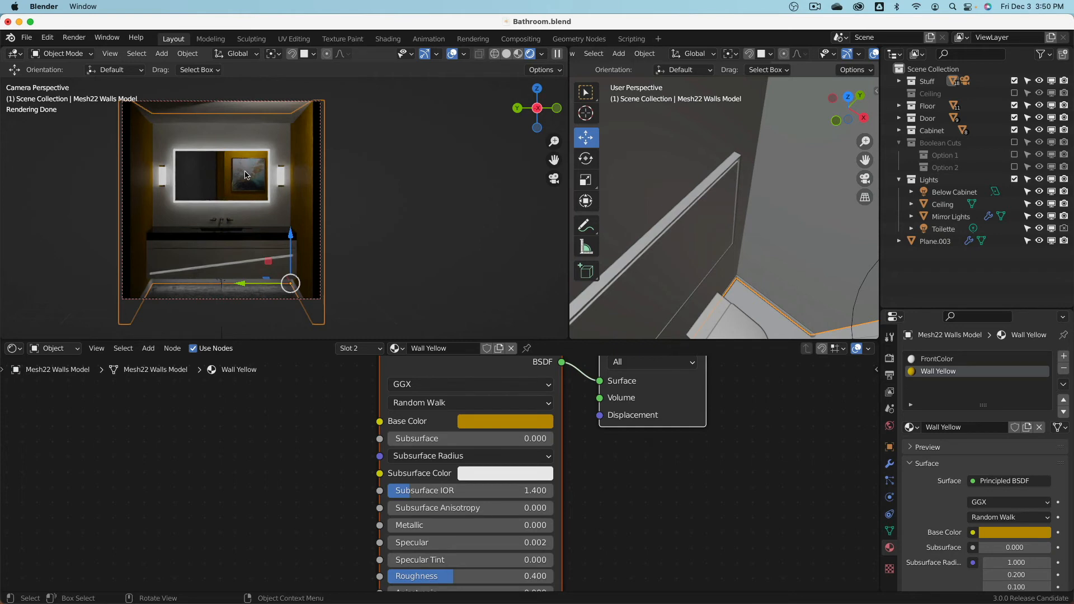
key("a")
key("alt+a")
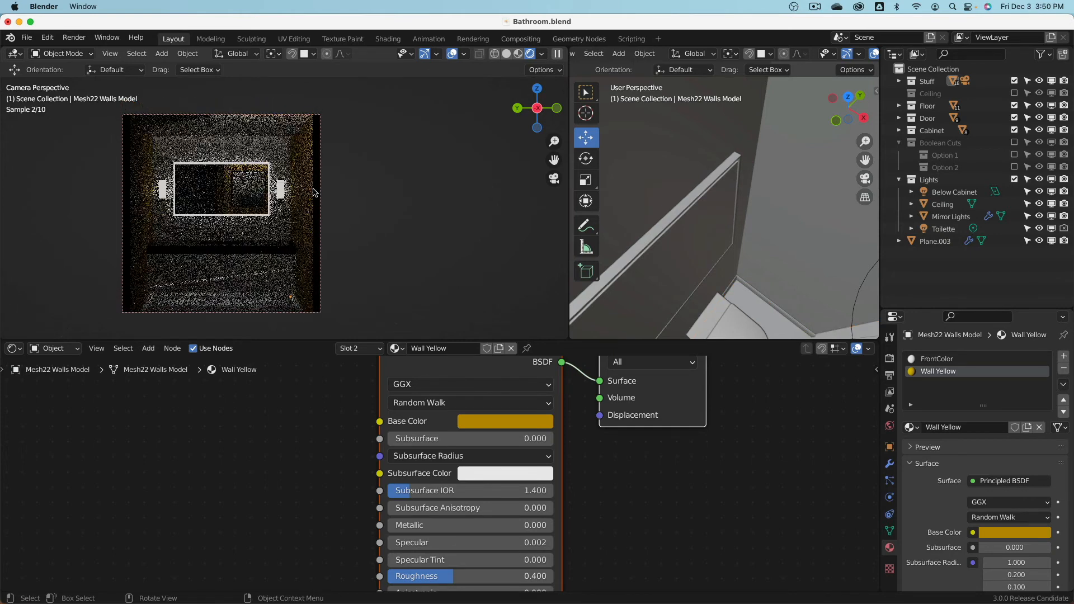
scroll(684, 228, "down", 10)
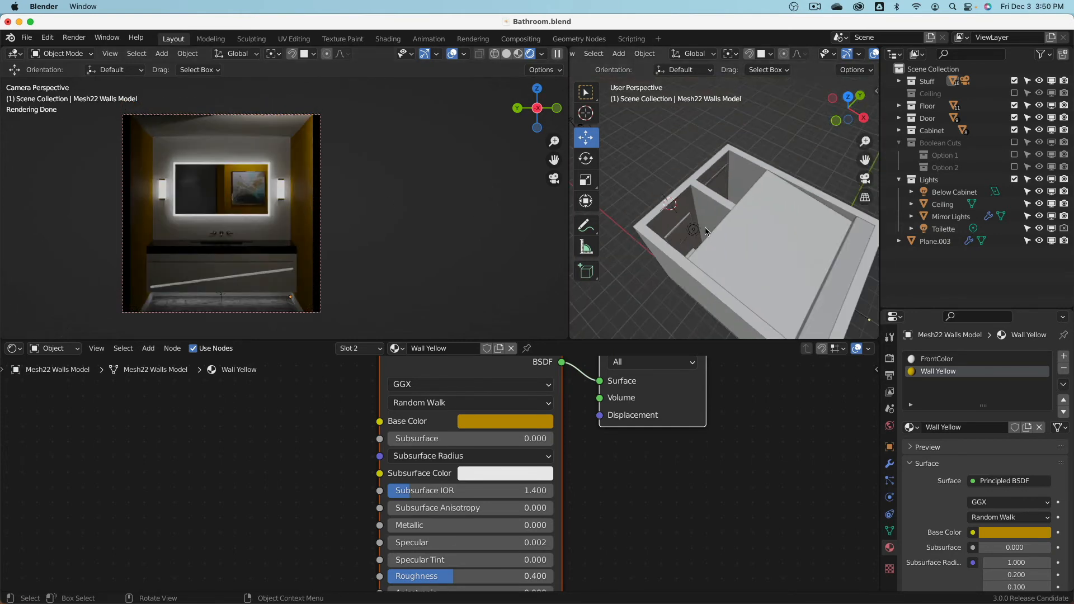
- Select the Ceiling light plane with its Ceiling Leight material, enlarge the properties area and collapse the Boolean Cuts collection
middle_click_drag(683, 226, 755, 203)
middle_click_drag(756, 204, 669, 235, "shift")
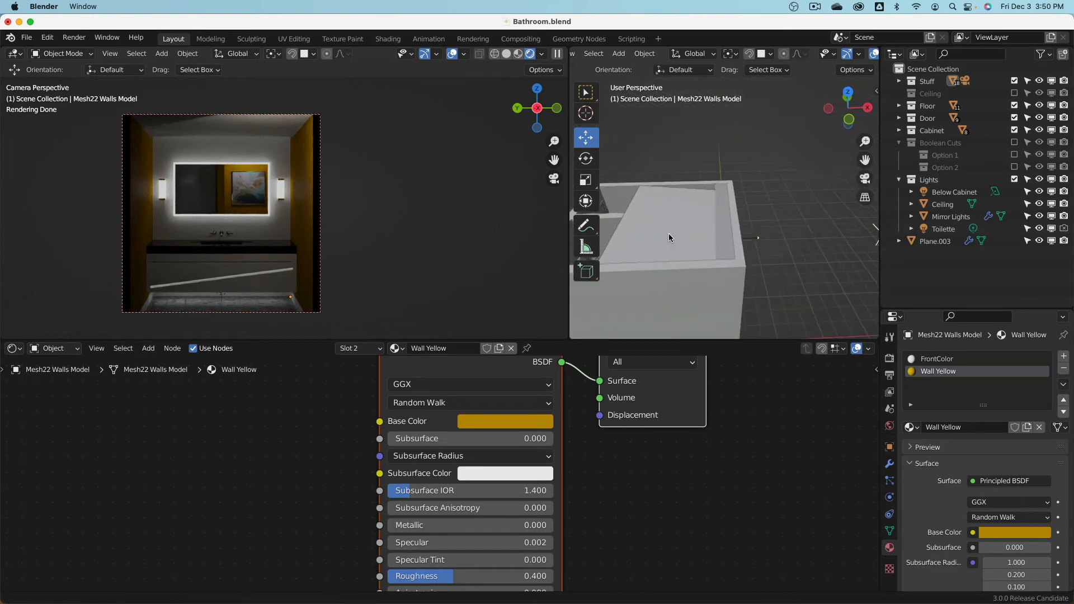
left_click(714, 208)
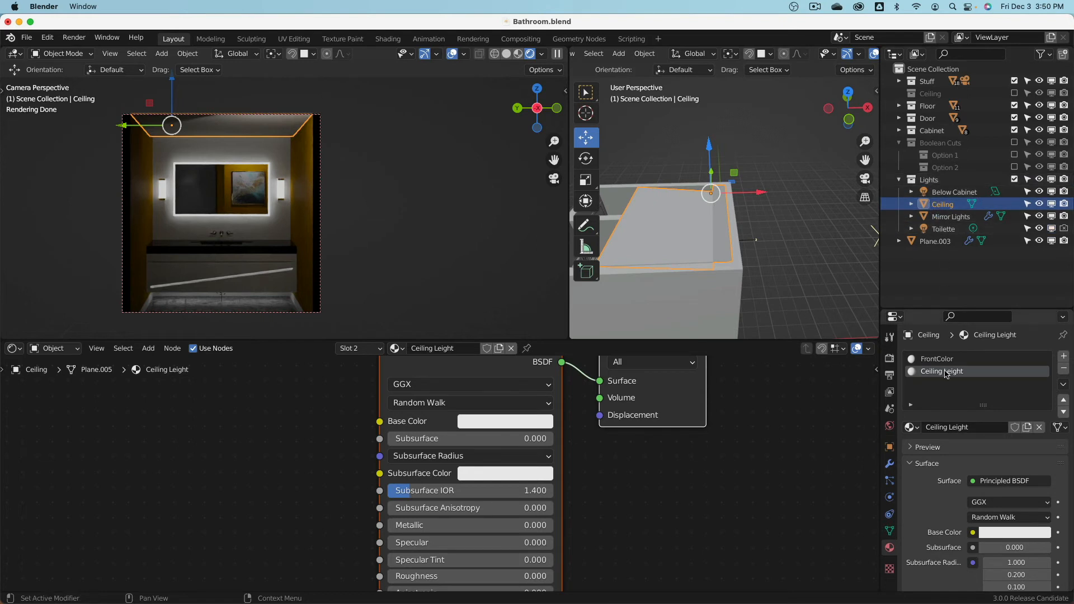
left_click_drag(948, 308, 951, 260)
left_click(899, 143)
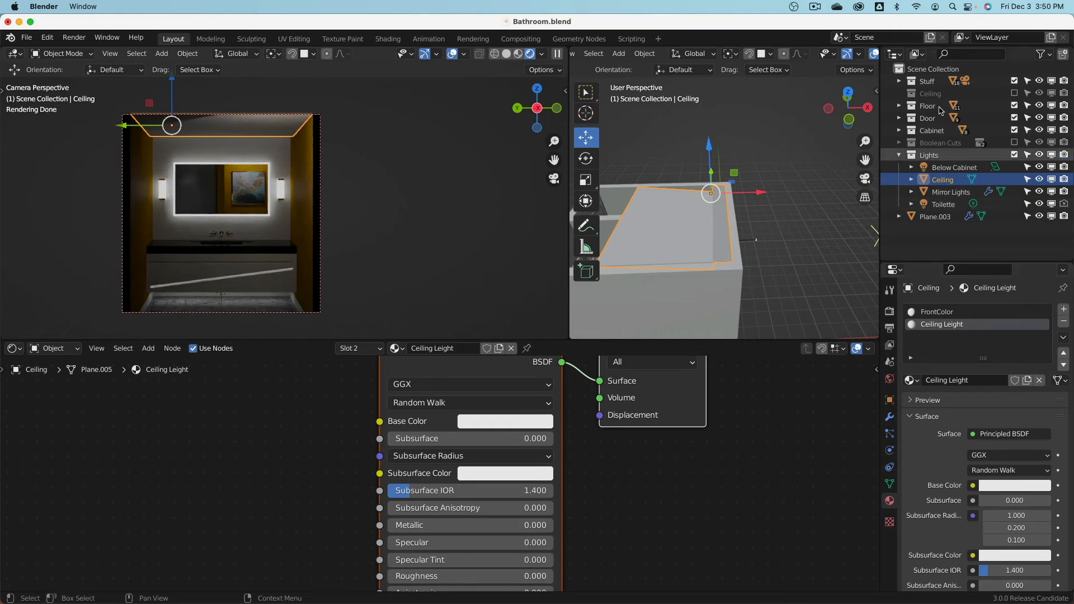
scroll(976, 518, "down", 8)
scroll(976, 518, "down", 4)
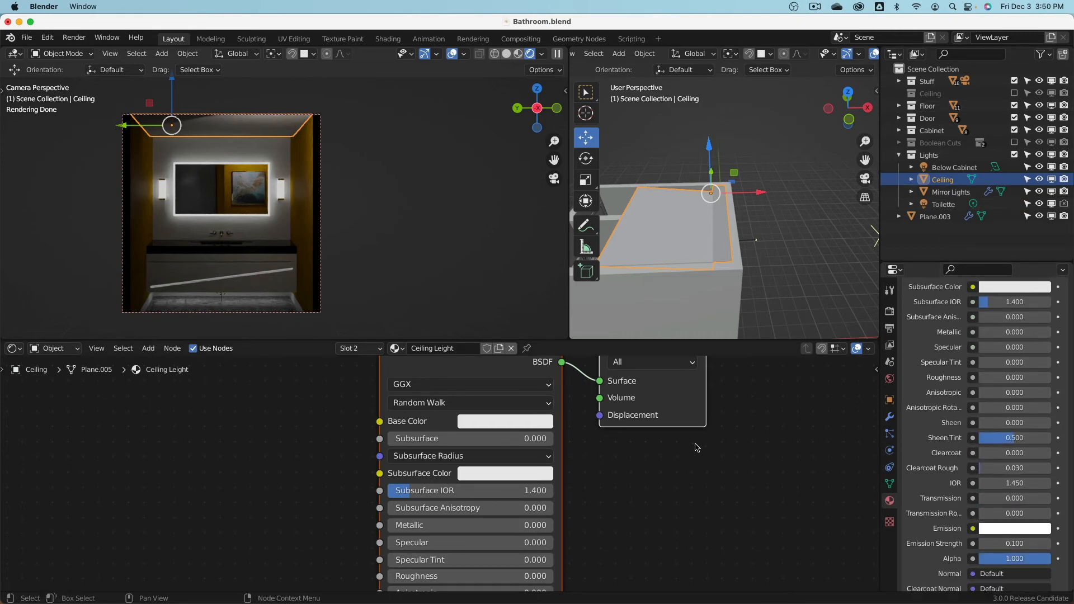
- Set the Emission Strength of the Ceiling Leight material to 1.000 in its Principled BSDF node
scroll(718, 431, "down", 3)
middle_click_drag(690, 440, 695, 428)
mouse_move(696, 495)
middle_mouse_down()
mouse_move(705, 437)
mouse_move(689, 520)
mouse_move(693, 507)
middle_mouse_up()
scroll(677, 469, "up", 1)
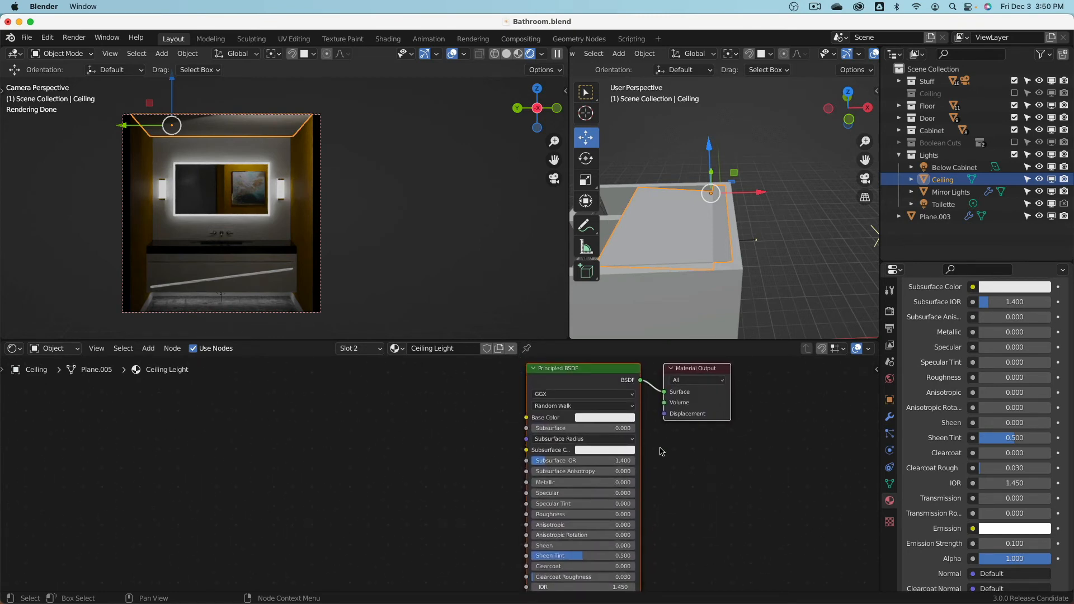
middle_click_drag(664, 467, 672, 388)
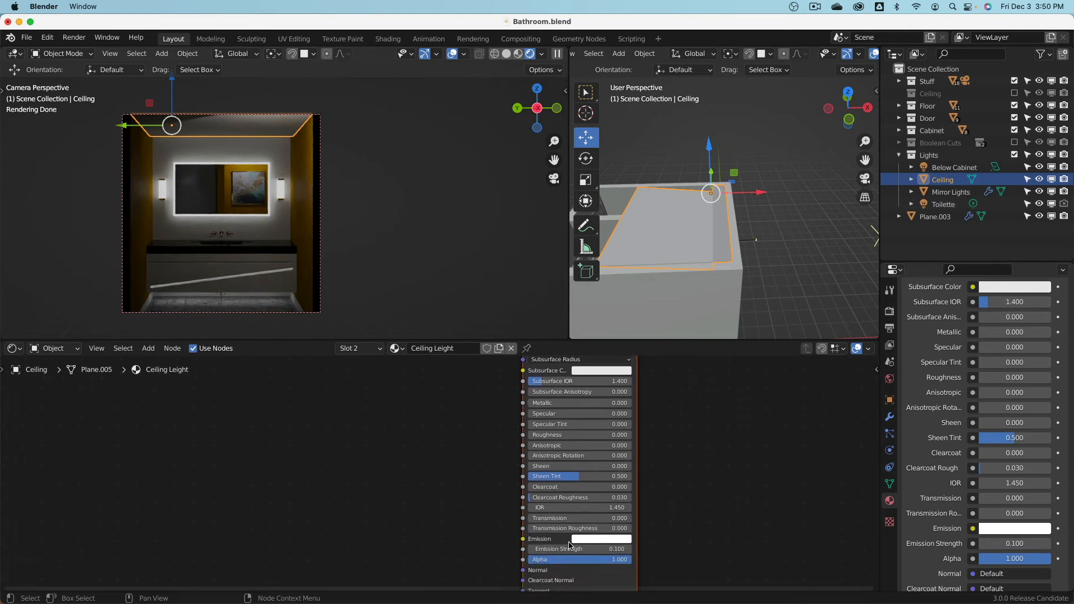
scroll(970, 428, "down", 6)
scroll(955, 430, "up", 6)
scroll(935, 434, "down", 3)
middle_click_drag(527, 525, 532, 494)
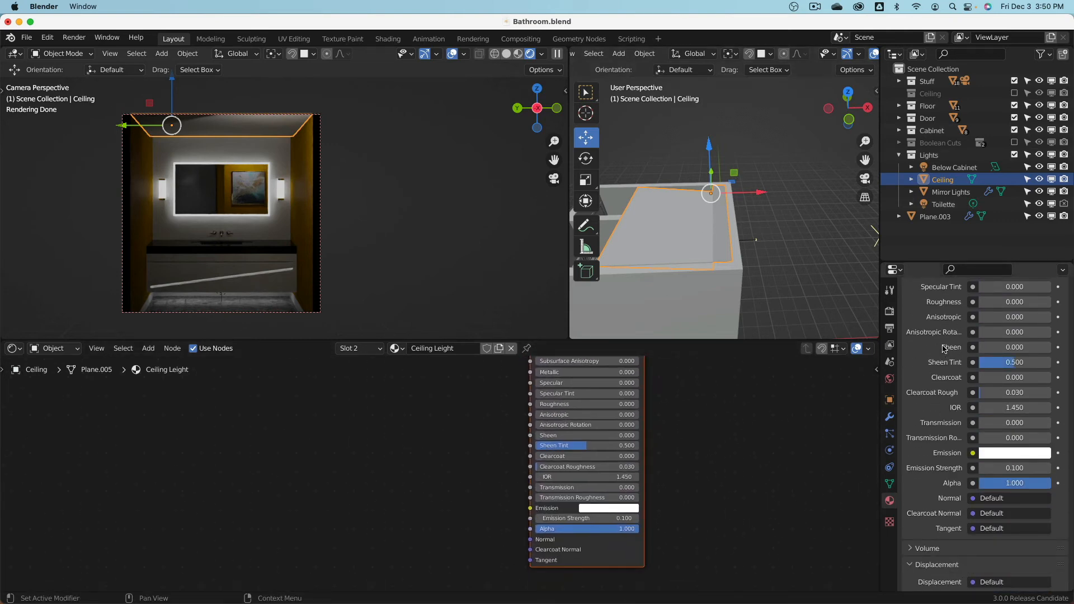
scroll(929, 403, "up", 12)
left_click(914, 417)
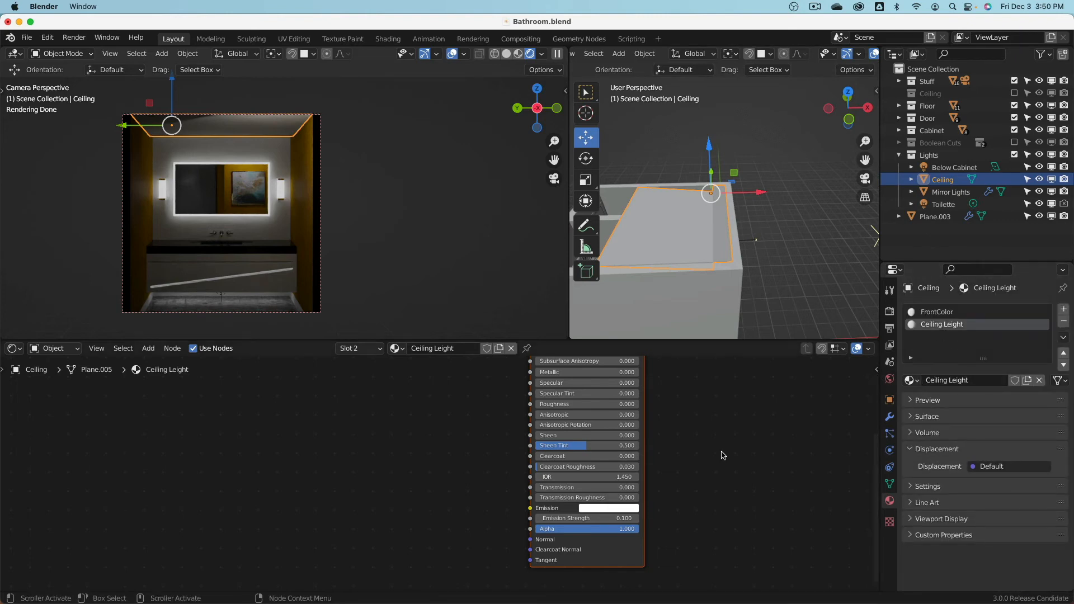
left_click(580, 518)
type("1")
key("Return")
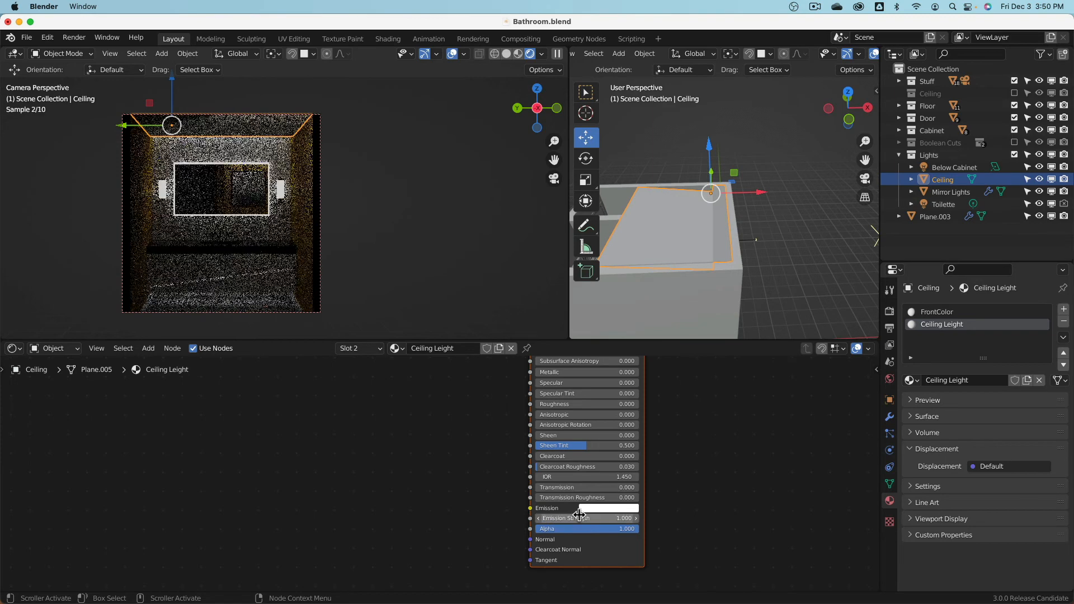
- Set the Below Cabinet area light's power to 4 W and deselect it
scroll(733, 257, "down", 3)
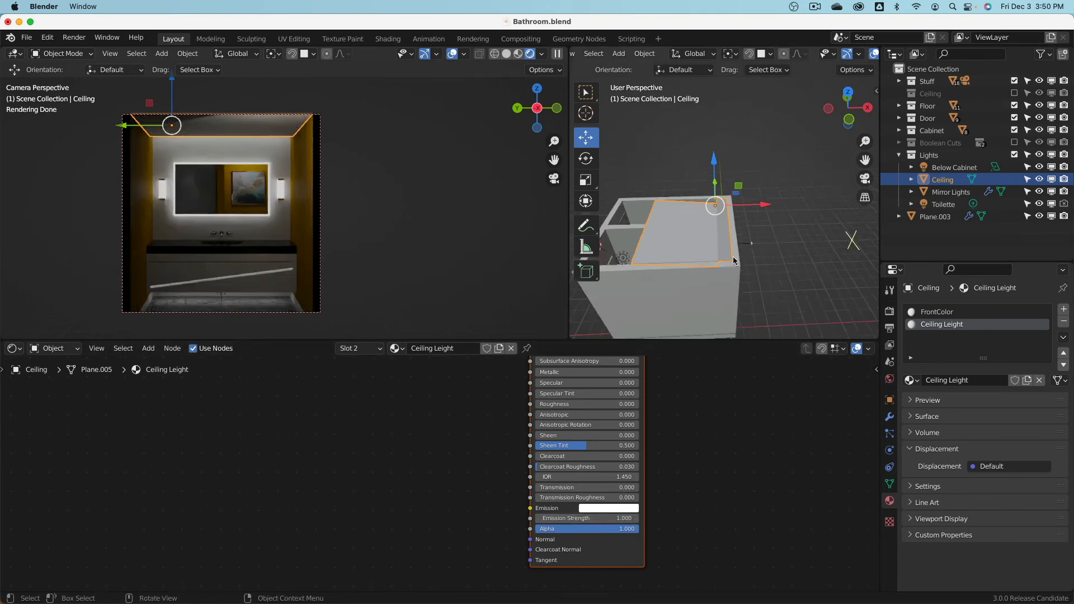
middle_click_drag(733, 256, 739, 207)
left_click(730, 321)
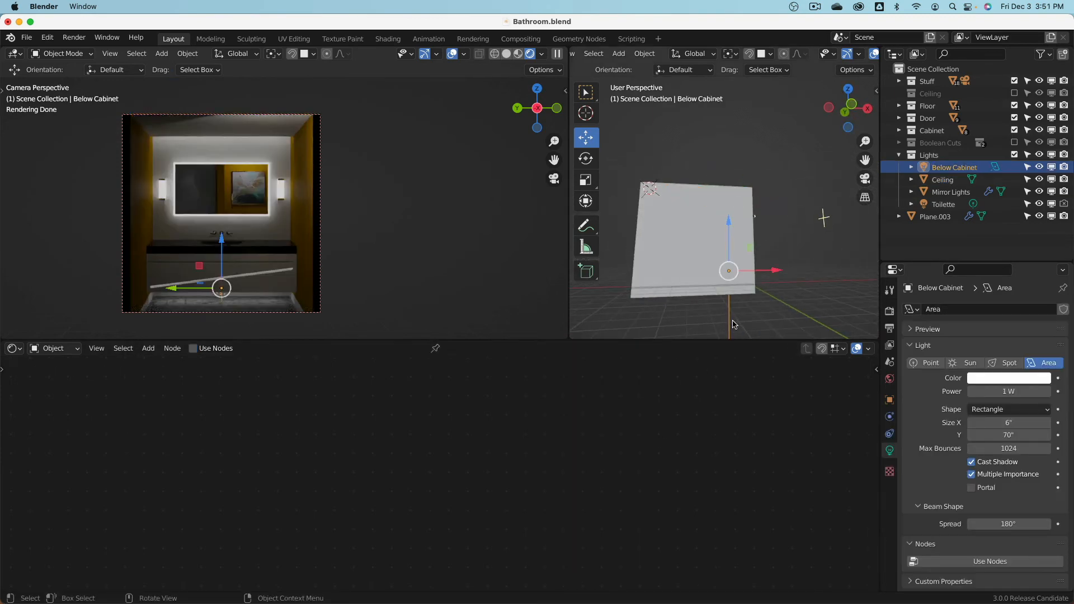
left_click(1014, 391)
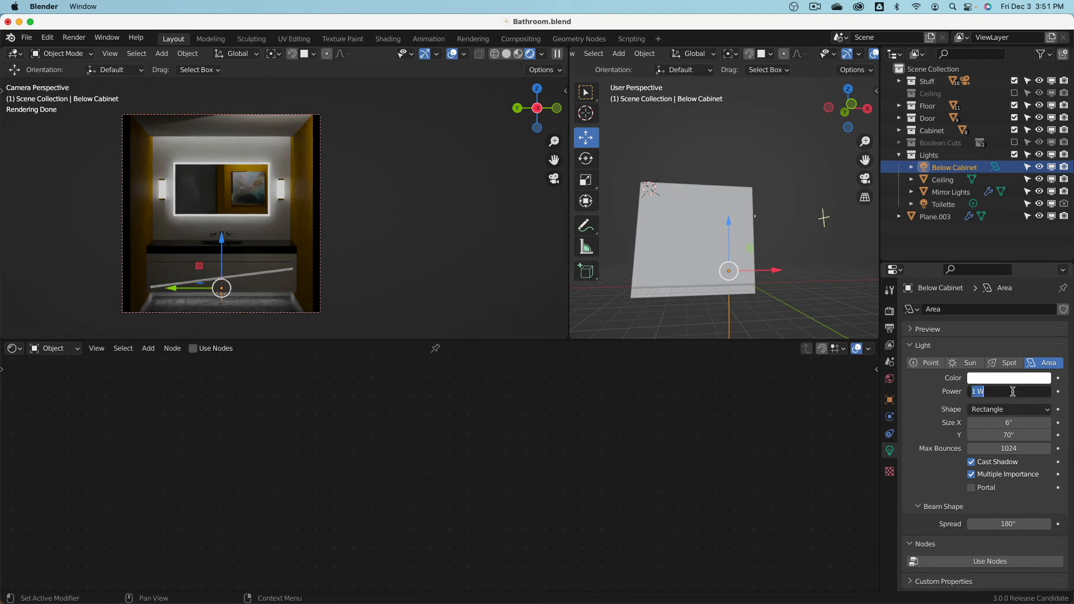
type("4")
key("Return")
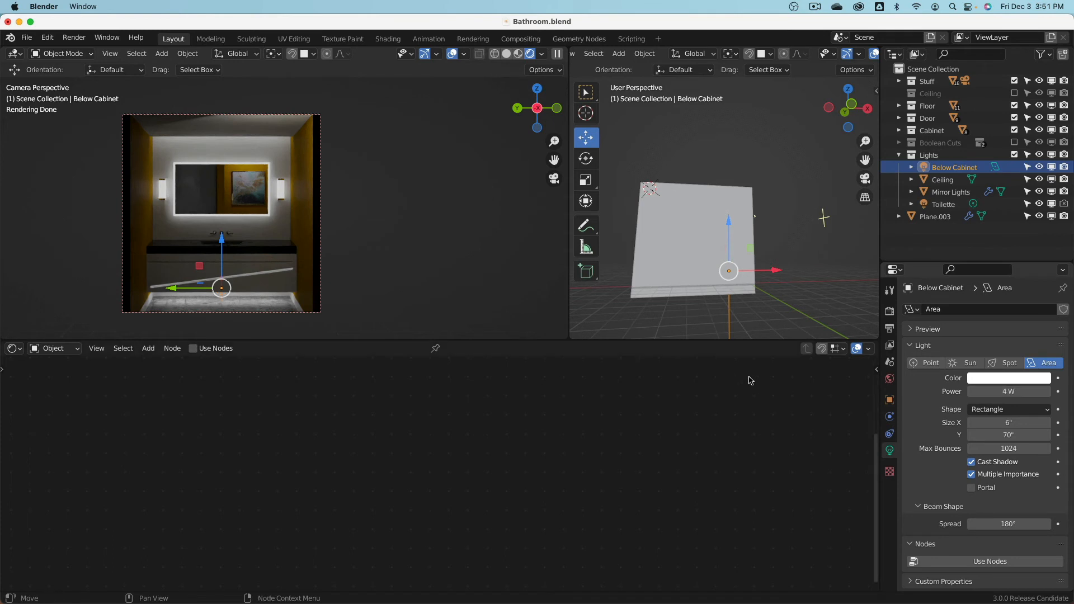
left_click(382, 211)
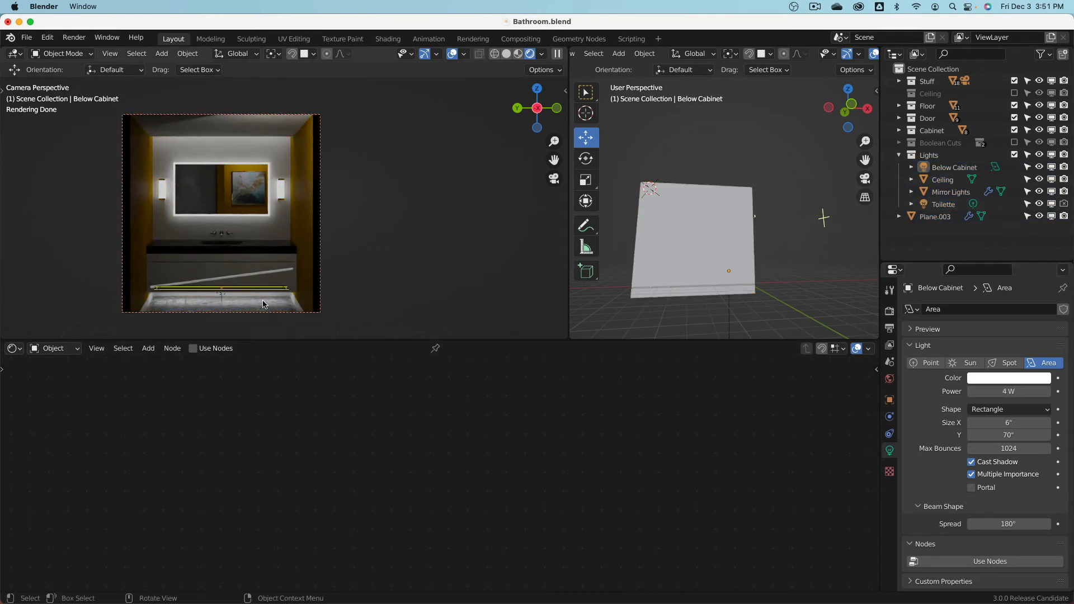
- Set the Emission Strength of the cabinet door's Cabinet Door LED material to 2.000
left_click(267, 280)
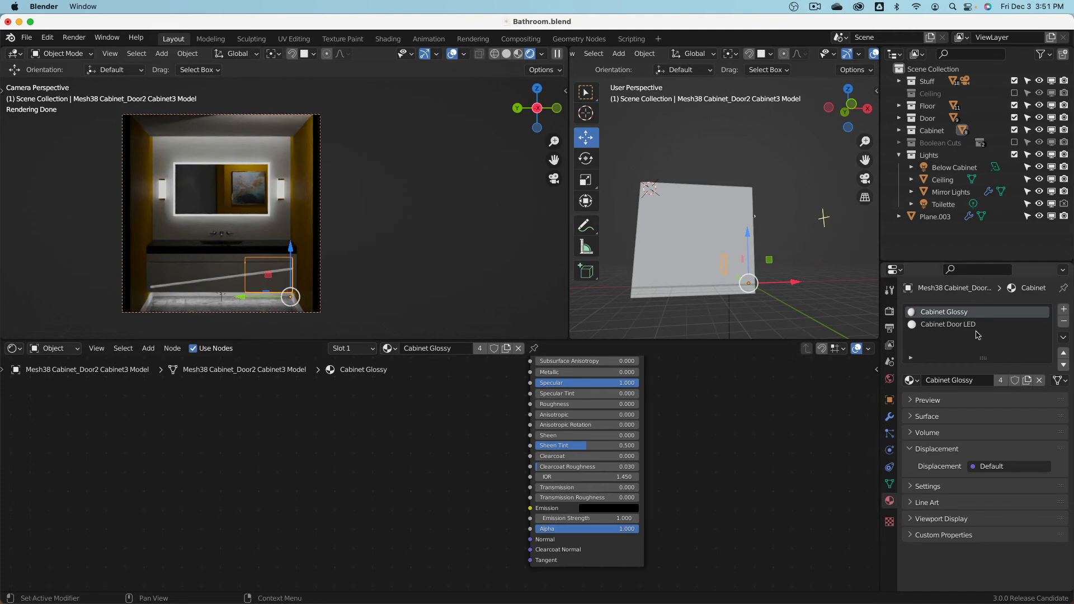
left_click(948, 324)
left_click(611, 519)
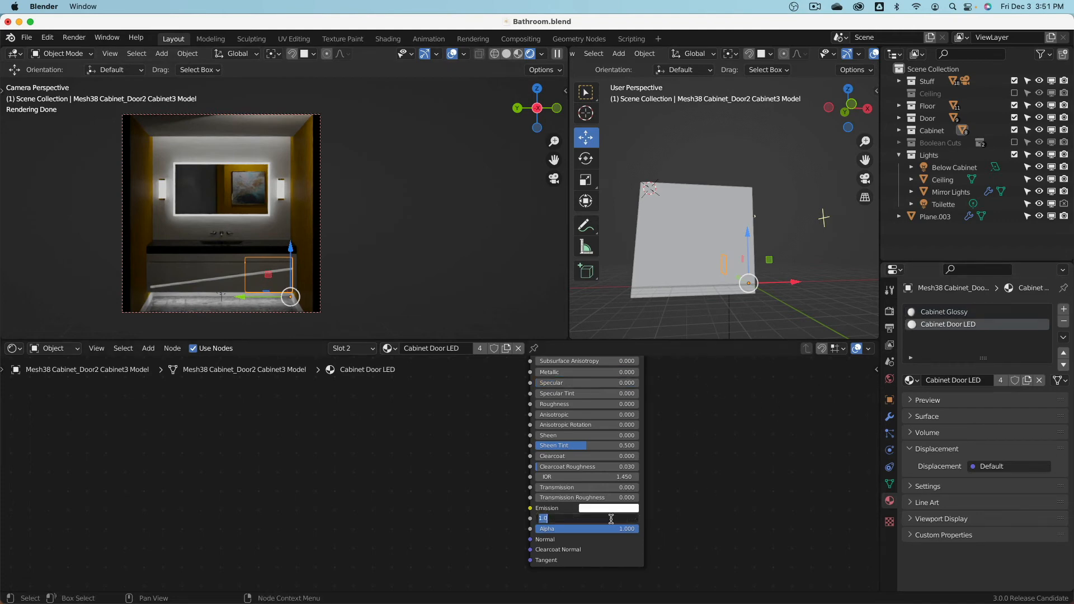
type("2")
key("Return")
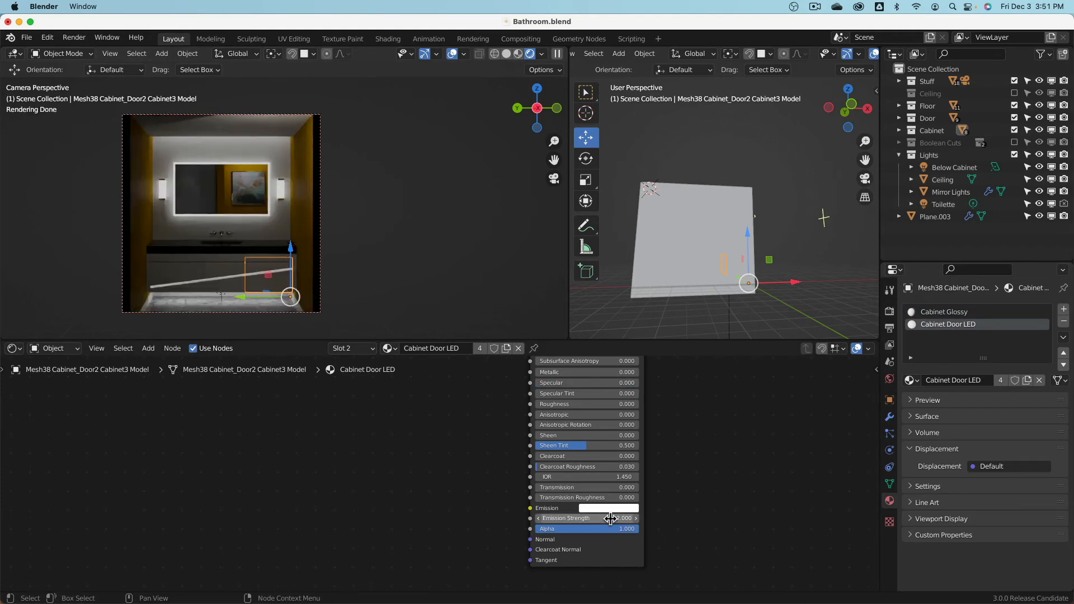
- Try the Very High Contrast look in the scene's color management and settle on Medium High Contrast
left_click(890, 311)
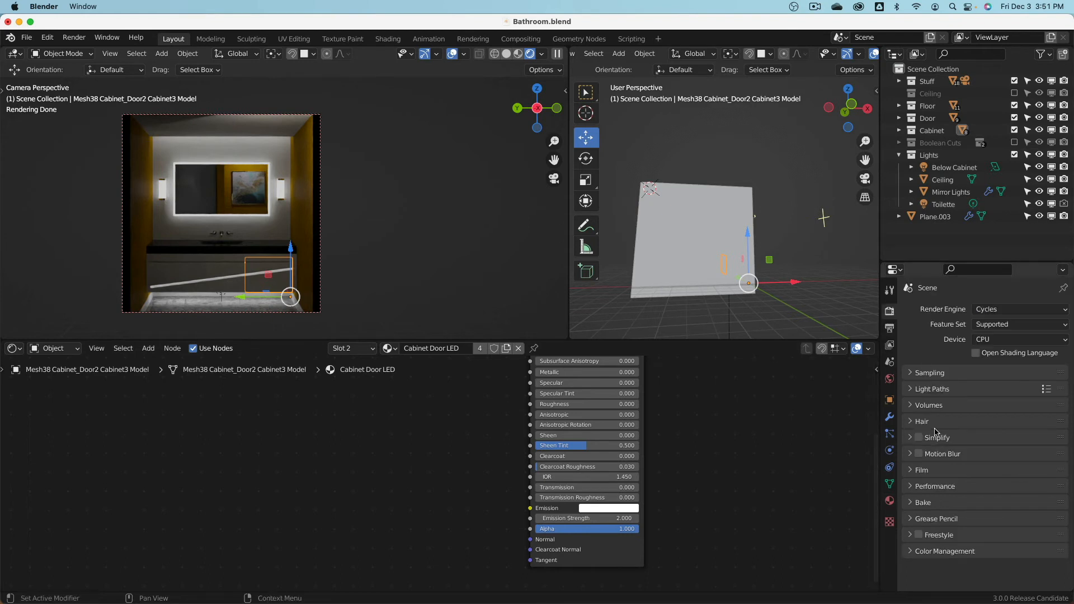
left_click(911, 554)
scroll(942, 508, "down", 3)
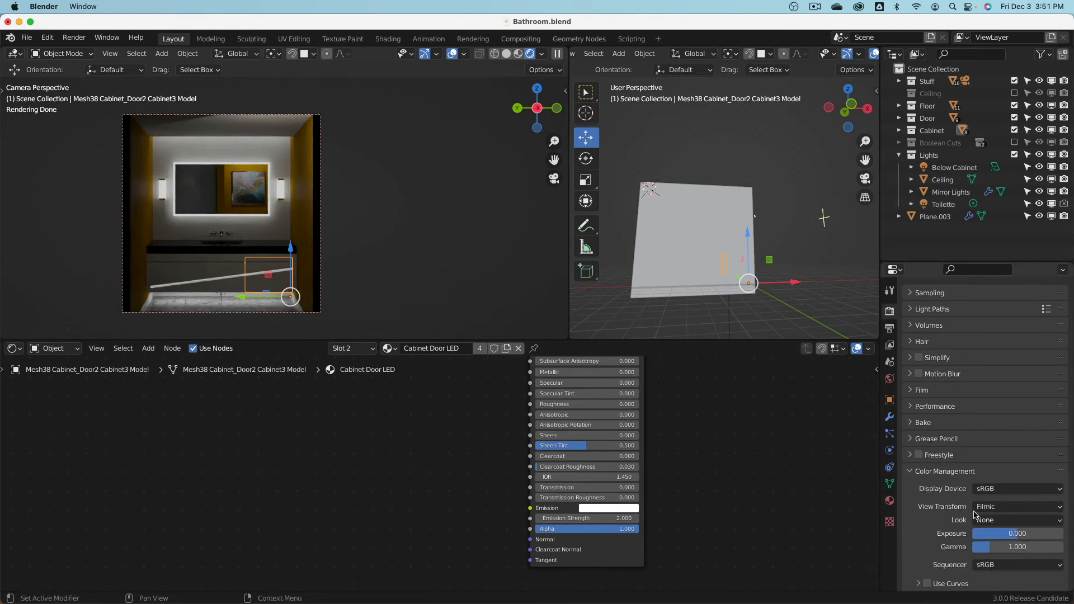
left_click(1016, 522)
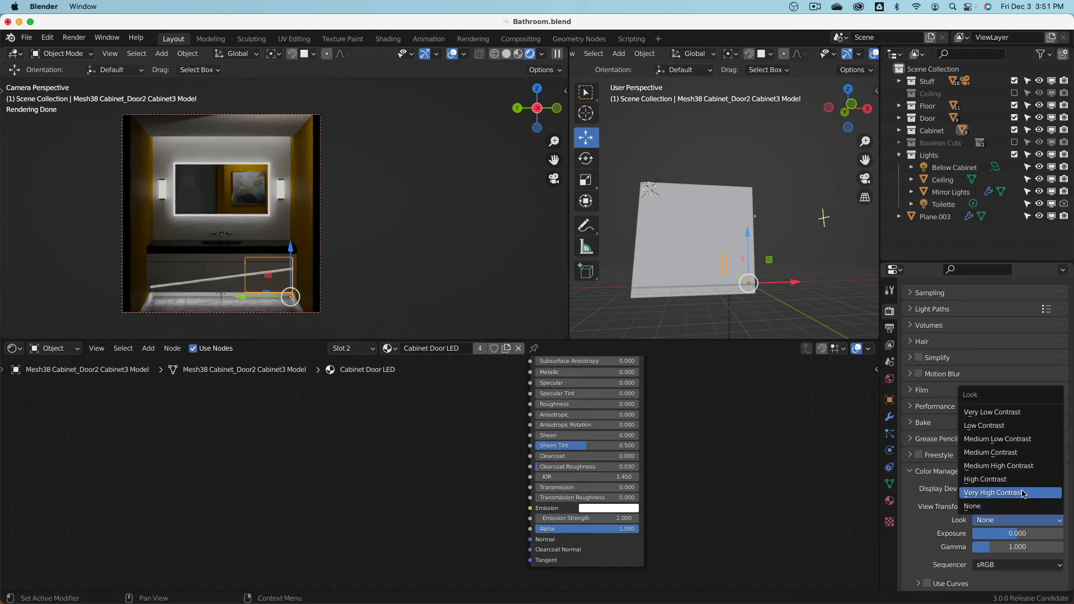
left_click(1013, 493)
left_click(1007, 521)
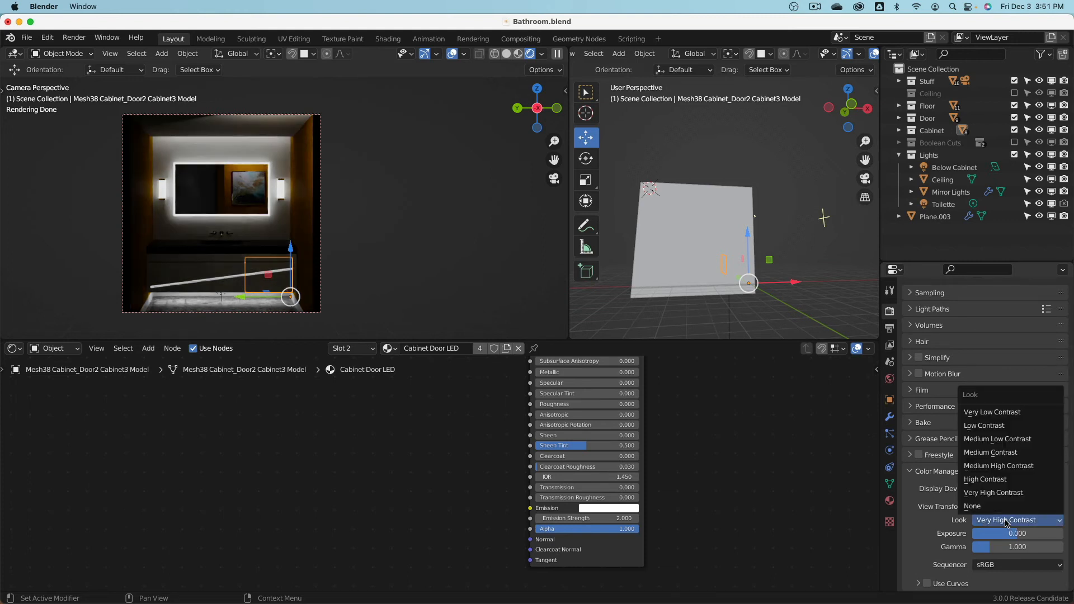
left_click(1015, 466)
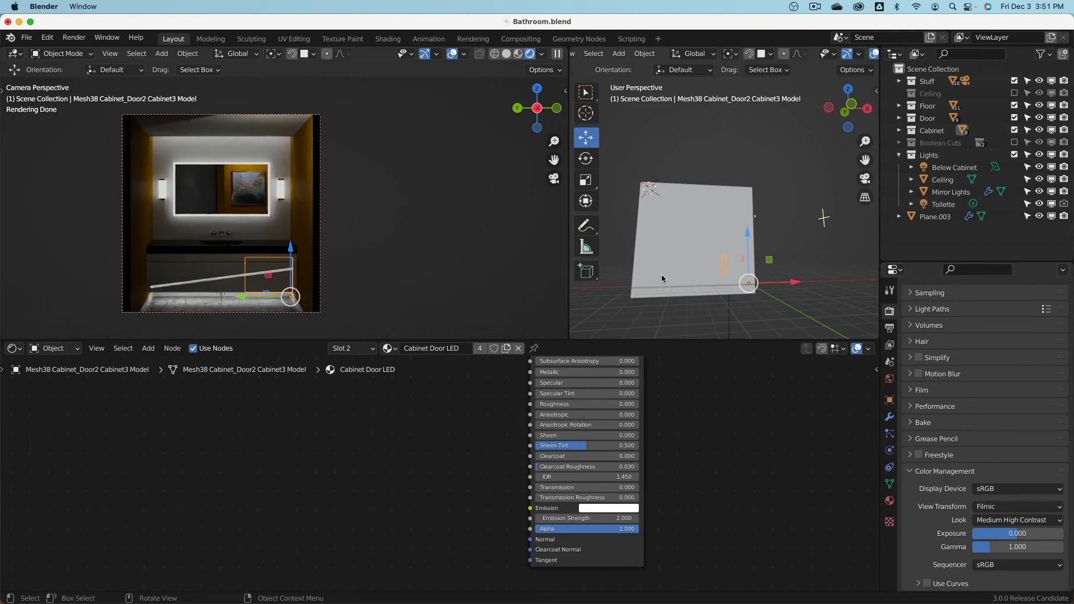
- Switch the User Perspective viewport to wireframe shading to expose the lights inside the room
mouse_move(657, 214)
middle_mouse_down()
mouse_move(654, 168)
mouse_move(681, 229)
middle_mouse_up()
key("z")
left_click(597, 234)
scroll(673, 257, "up", 3)
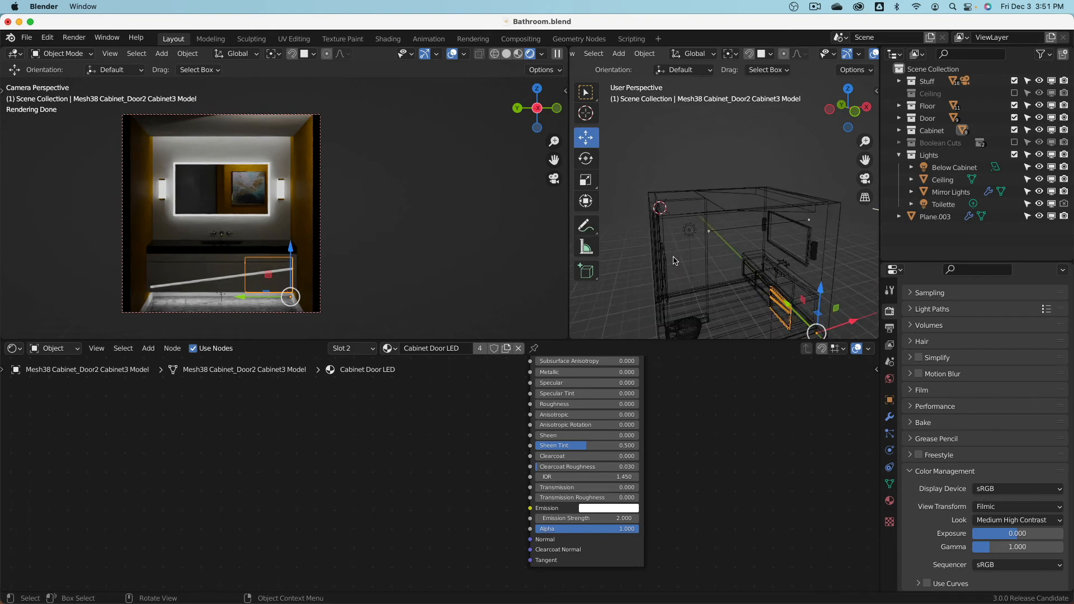
scroll(675, 261, "up", 2)
- Set the power of the Toilette point light to 10 W
left_click(695, 219)
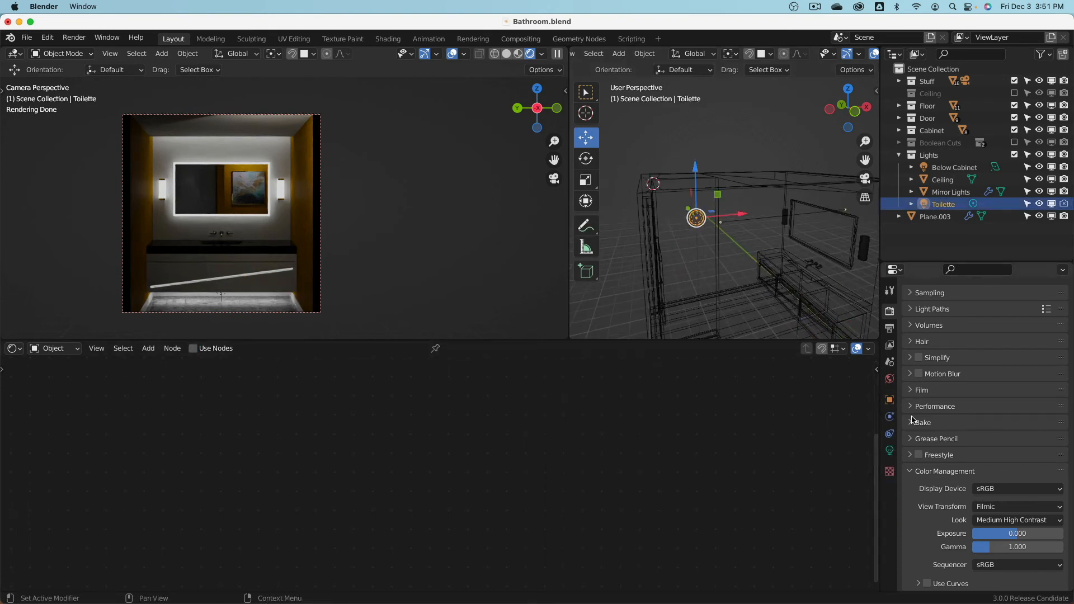
left_click(889, 450)
double_click(1012, 391)
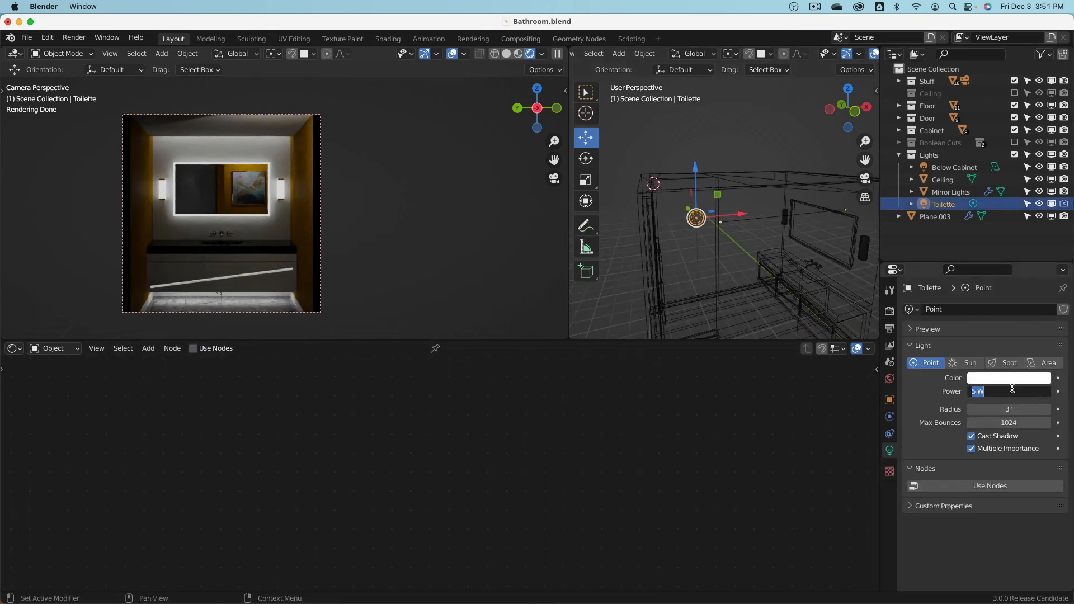
type("100")
key("Return")
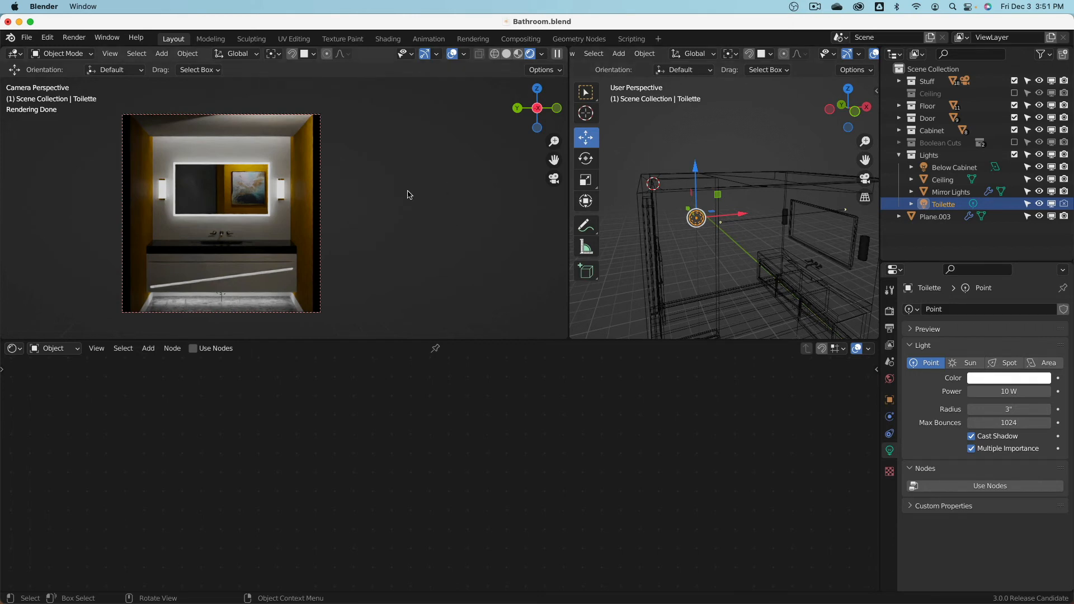
- Examine the Mirror and Mirror LED Front material slots of the Mirror Lights object and the available materials
left_click(281, 187)
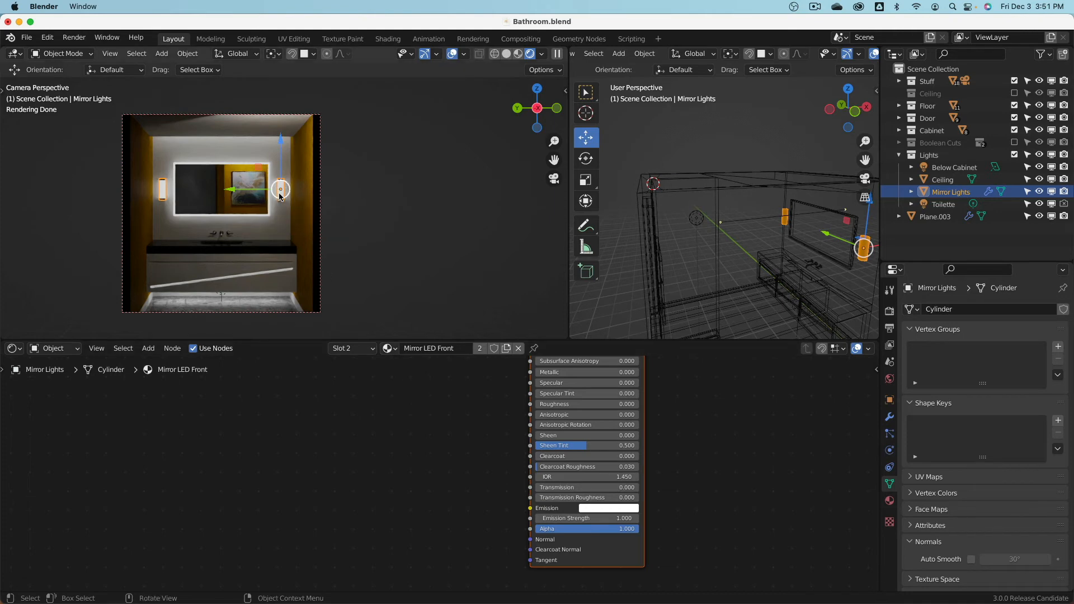
key("Home")
left_click(388, 348)
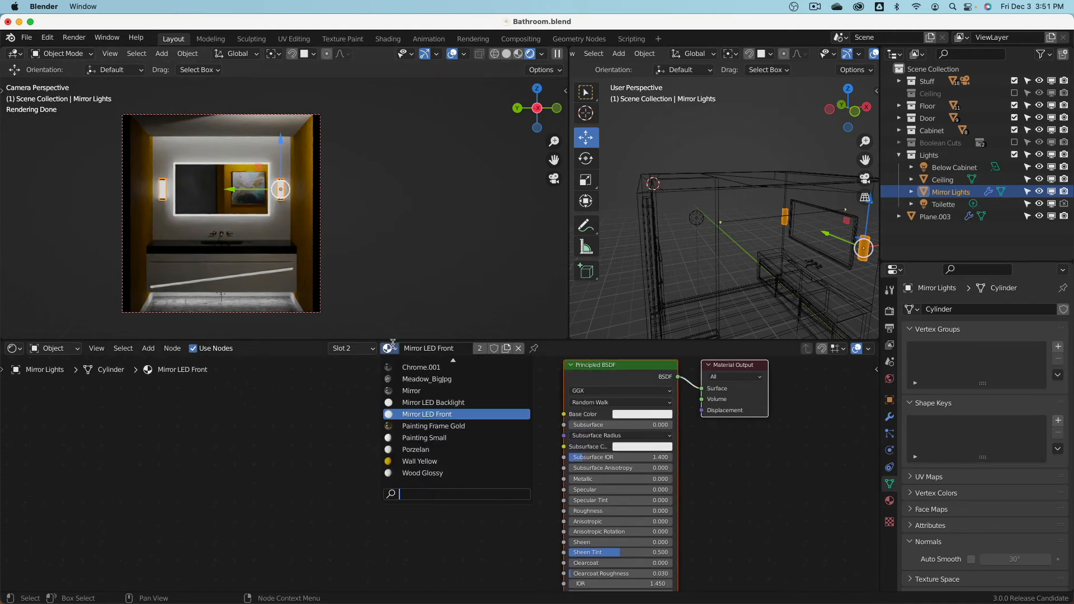
left_click(424, 415)
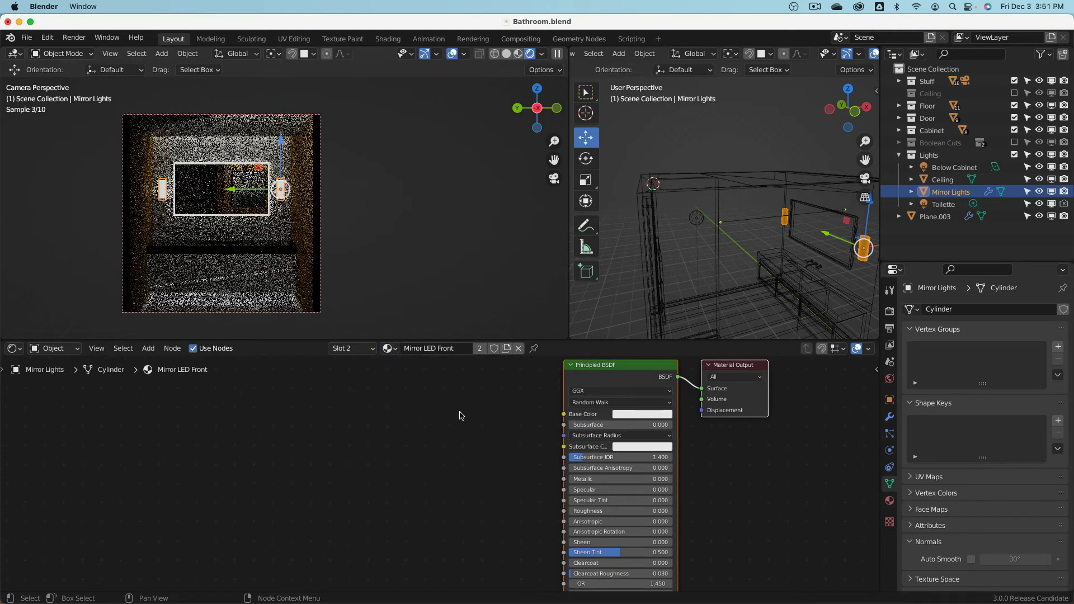
left_click(369, 352)
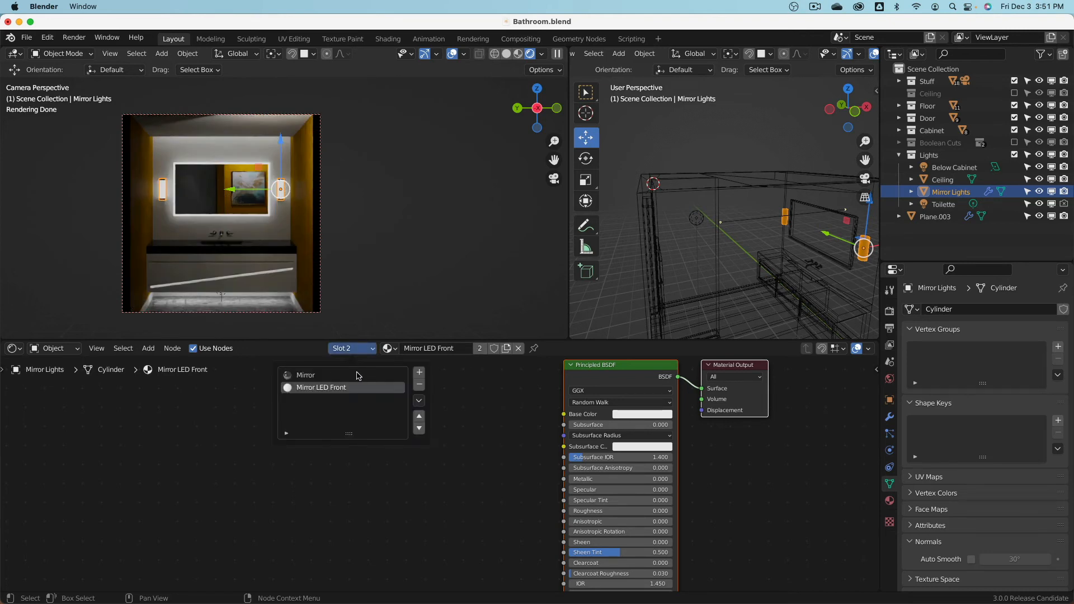
left_click(356, 376)
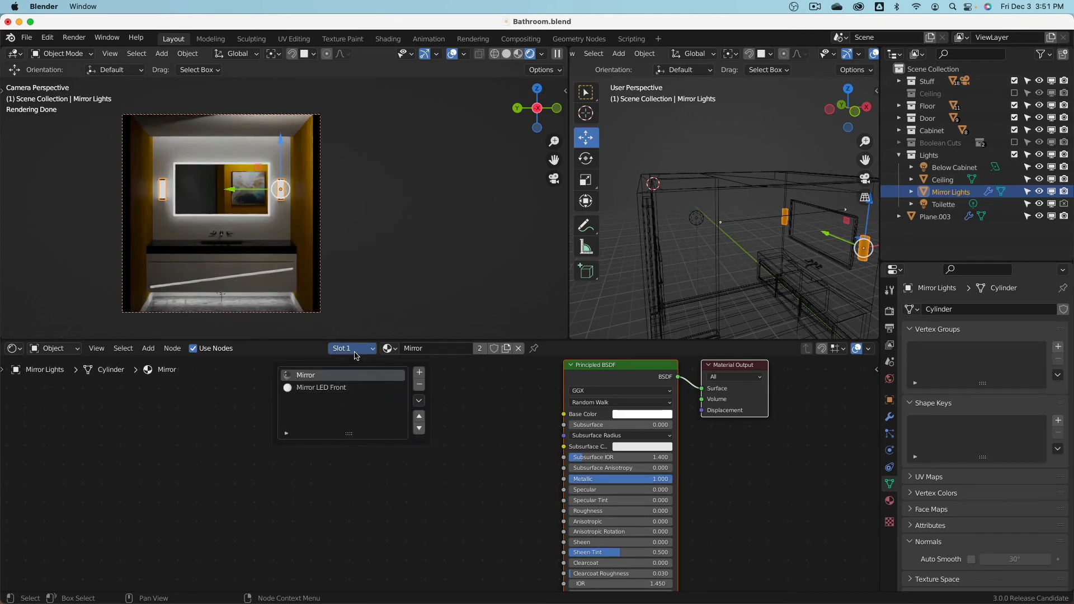
left_click(356, 352)
left_click(356, 353)
left_click(343, 388)
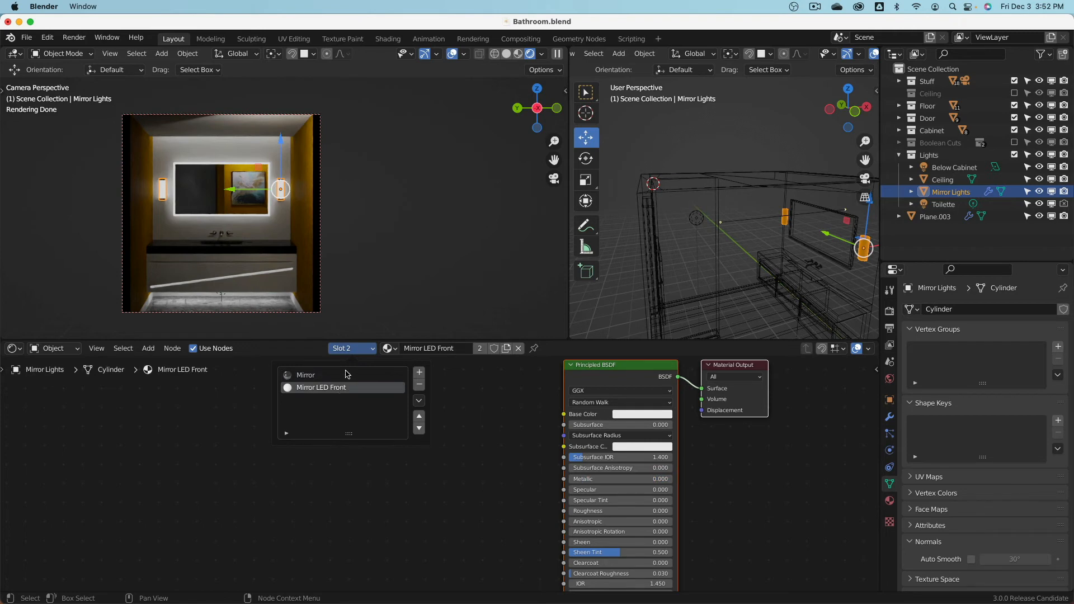
left_click(388, 349)
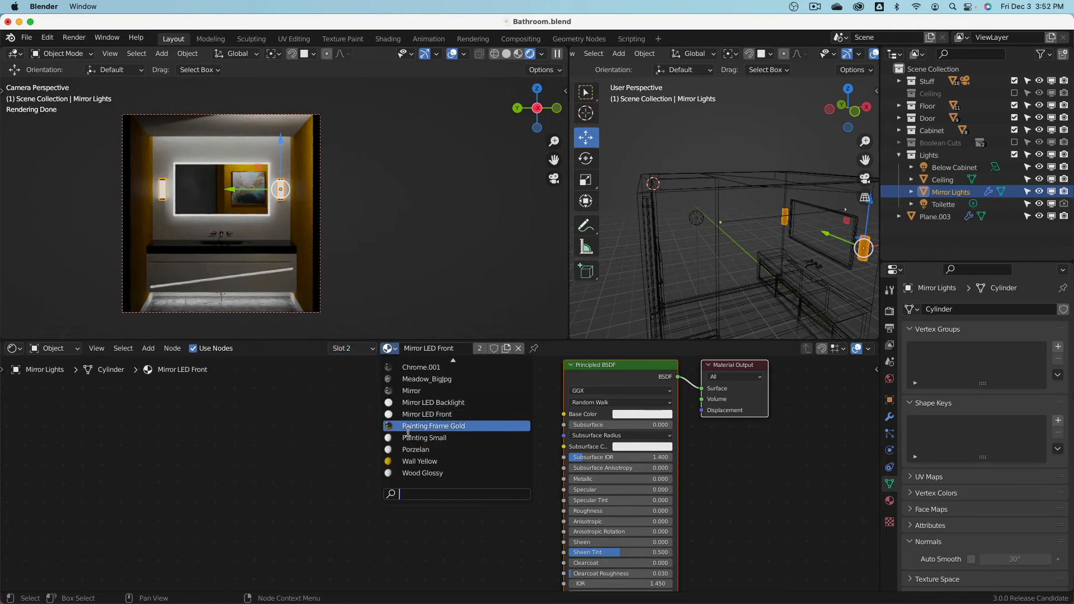
left_click(359, 349)
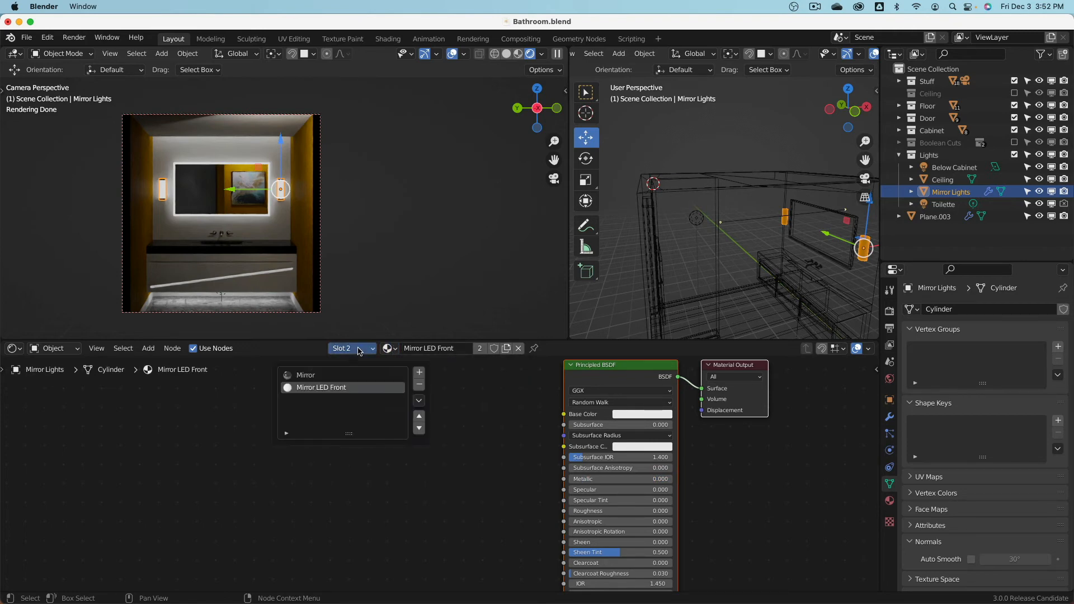
left_click(342, 376)
left_click(338, 389)
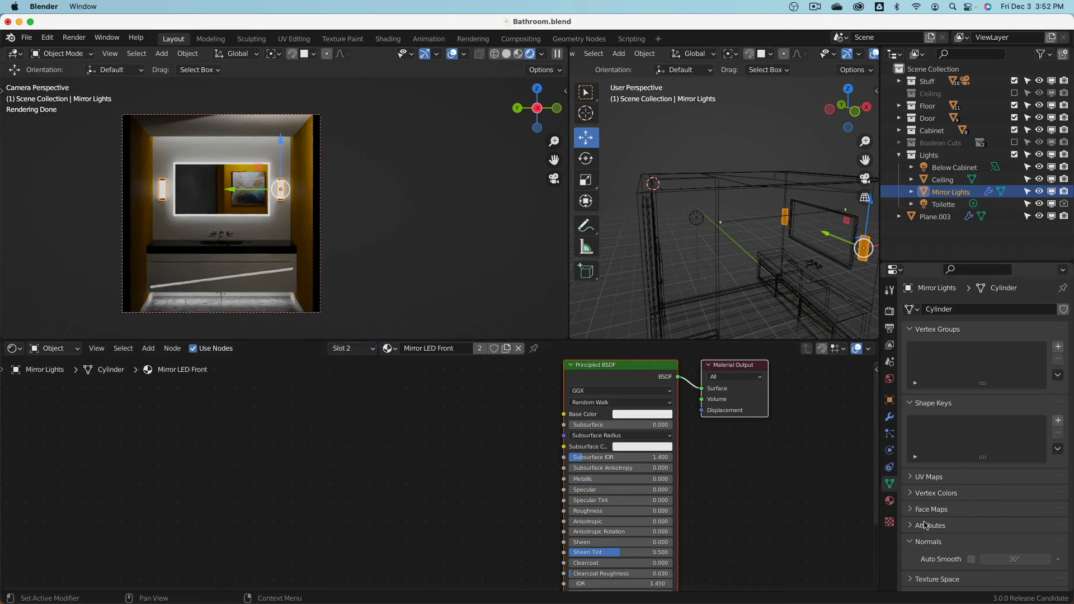
- Try an orange base color, E75600, on the Mirror LED Front material and return it to near white
left_click(889, 501)
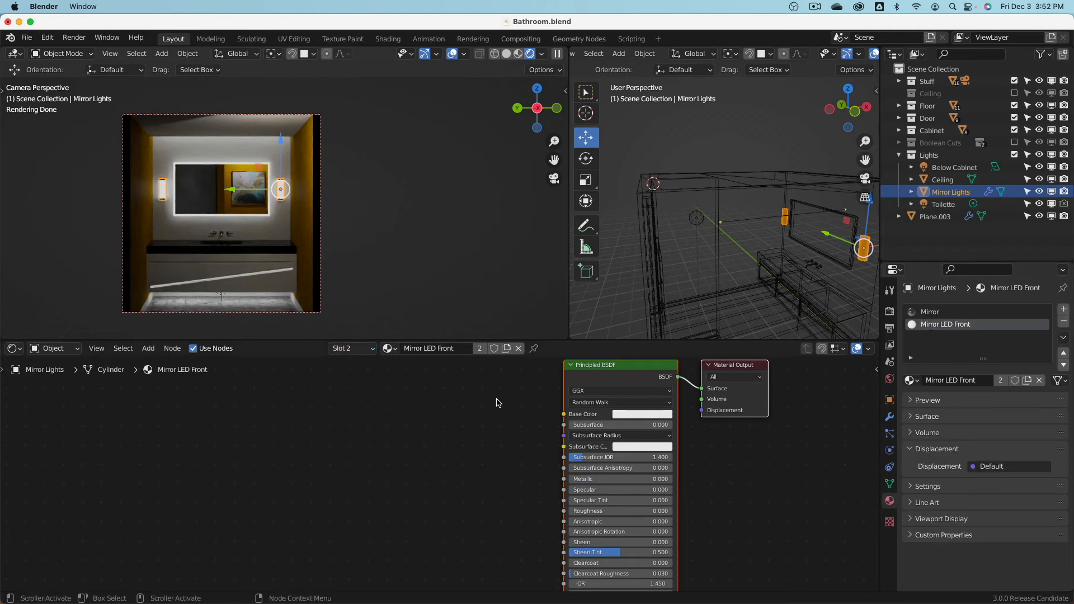
left_click(643, 414)
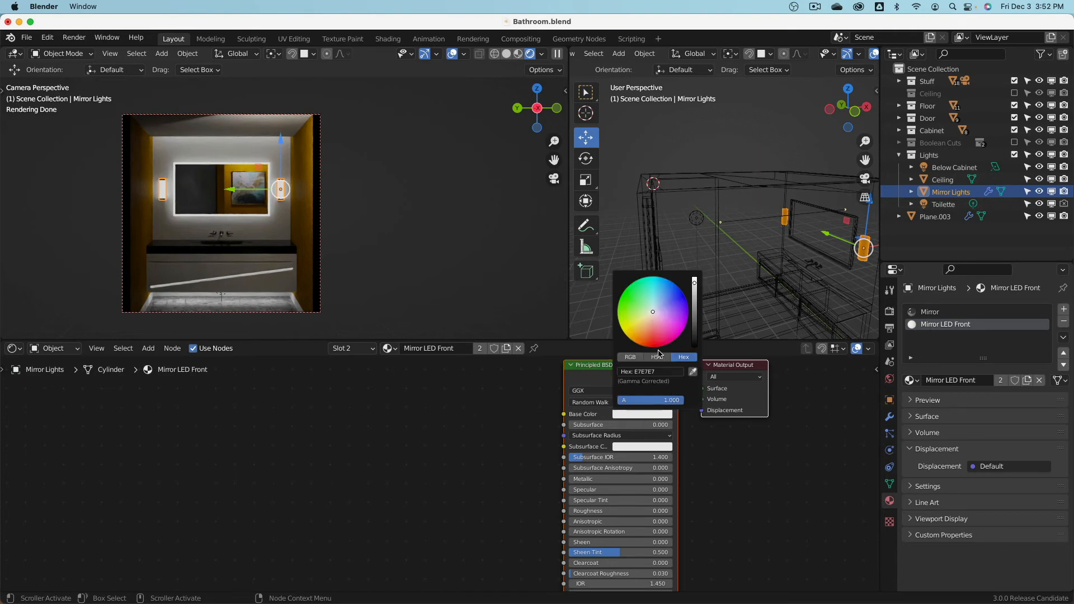
left_click(645, 325)
left_click(639, 343)
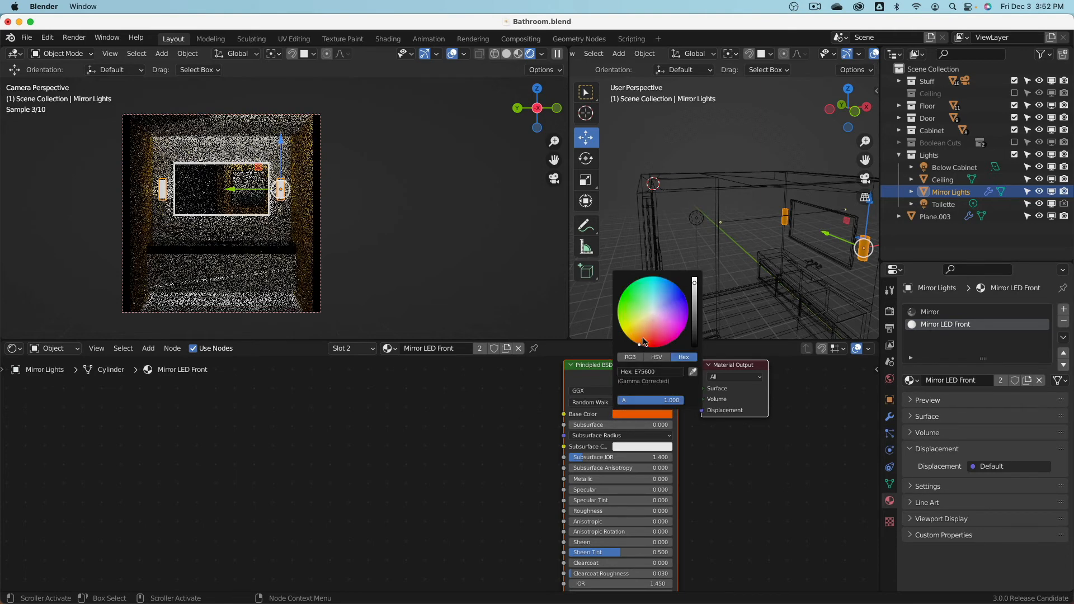
left_click(655, 315)
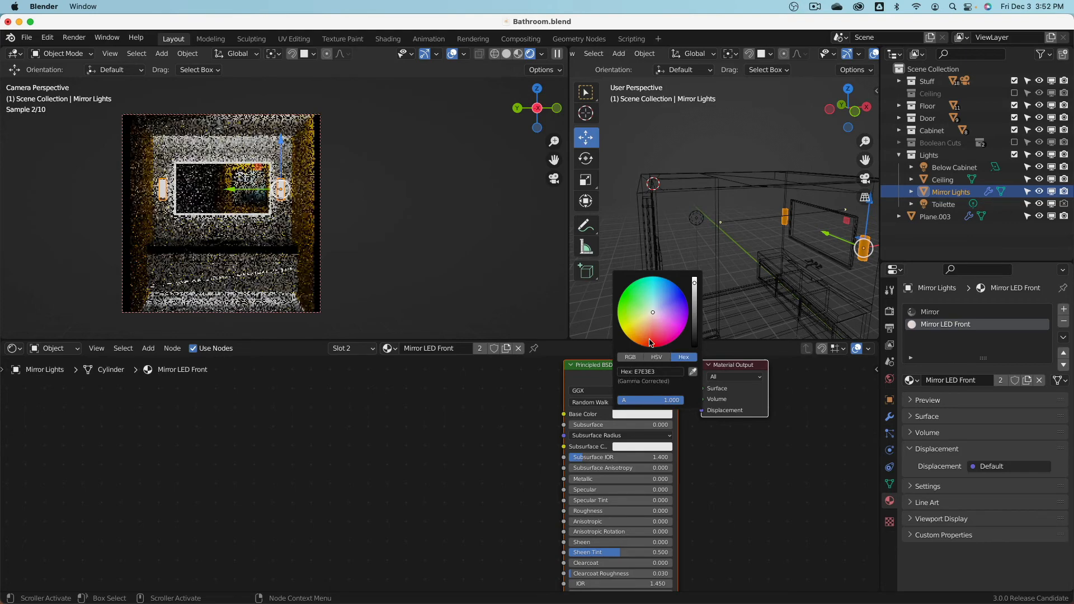
- Try a warm tint for the Mirror LED Front emission color and reset its saturation to 0
scroll(500, 530, "down", 5)
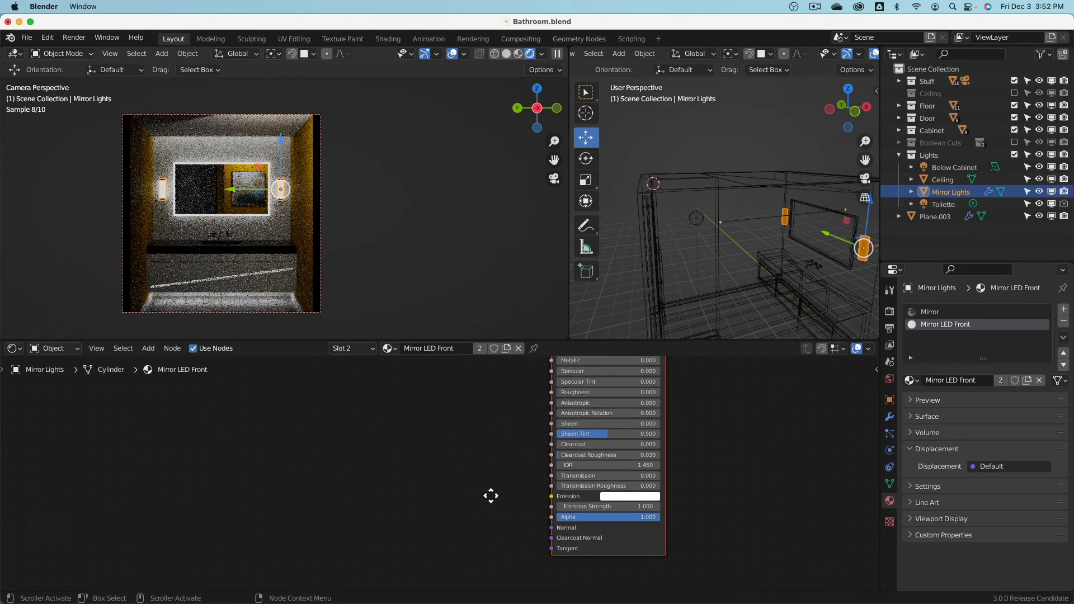
left_click(610, 493)
left_click_drag(632, 414, 643, 390)
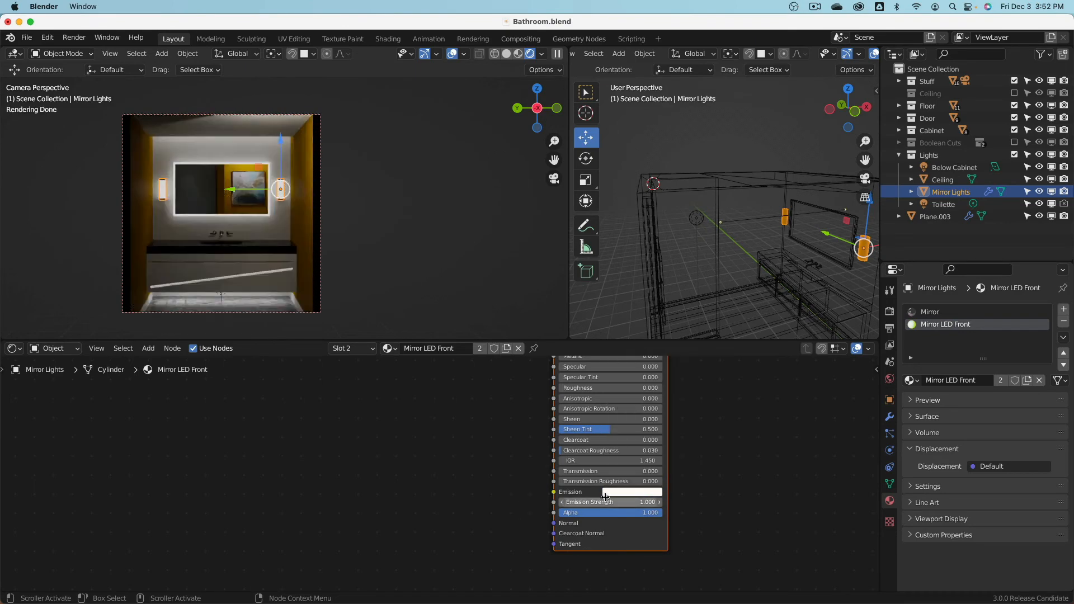
left_click(627, 493)
left_click(647, 436)
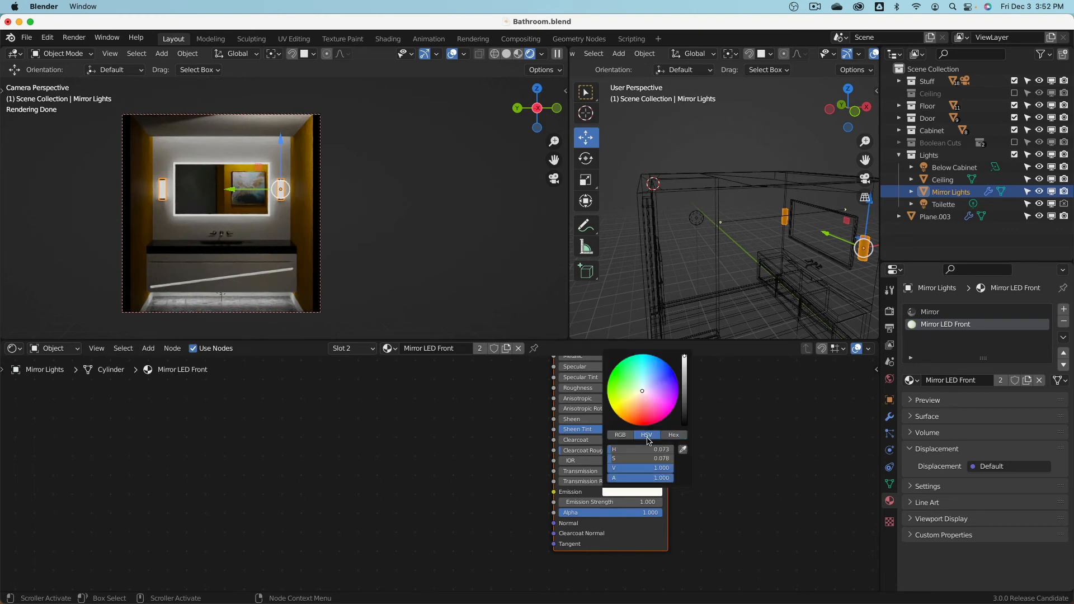
left_click_drag(639, 461, 624, 459)
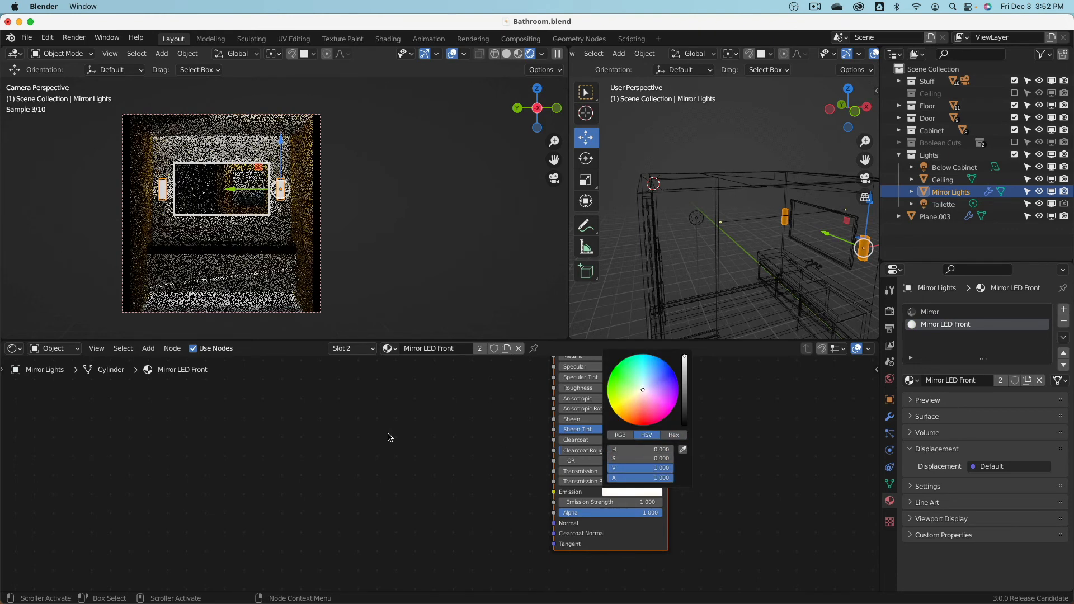
- Add a Blackbody node to the Mirror LED Front material and connect its color output to Base Color
key("Home")
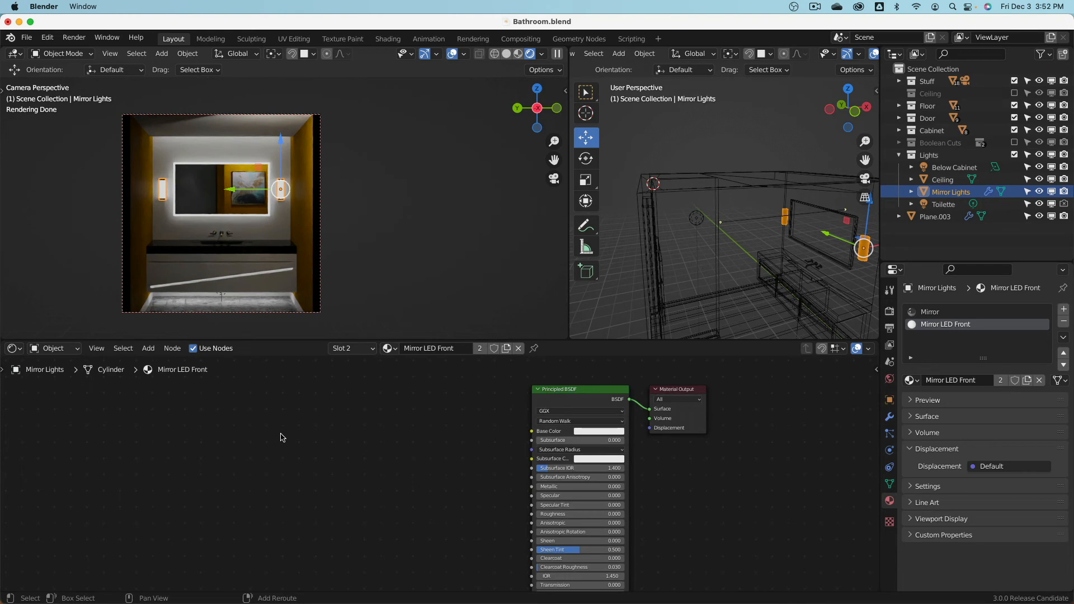
key("shift+a")
mouse_move(245, 493)
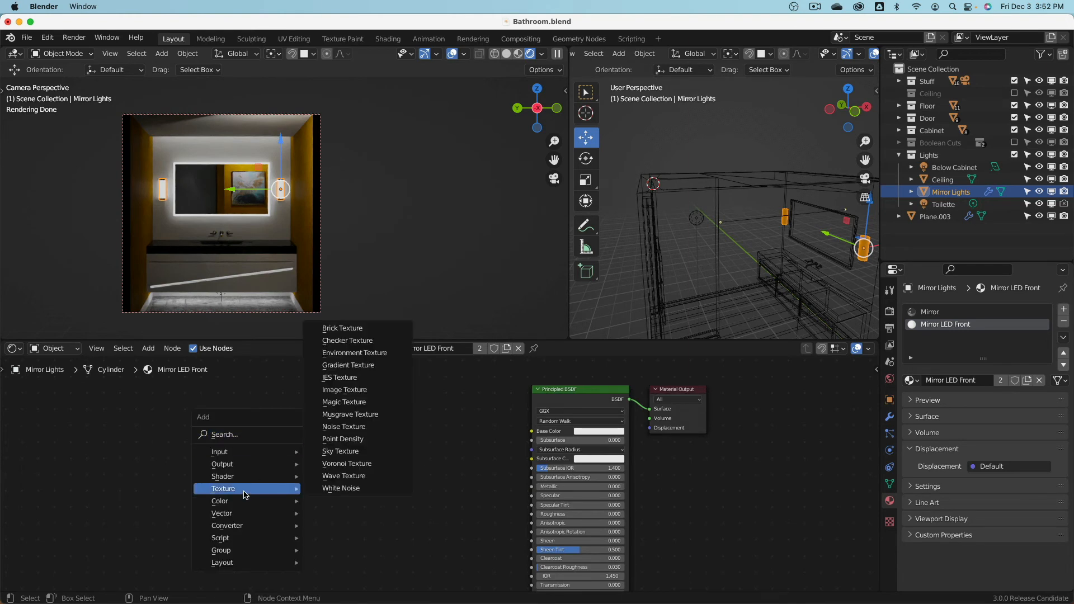
mouse_move(239, 524)
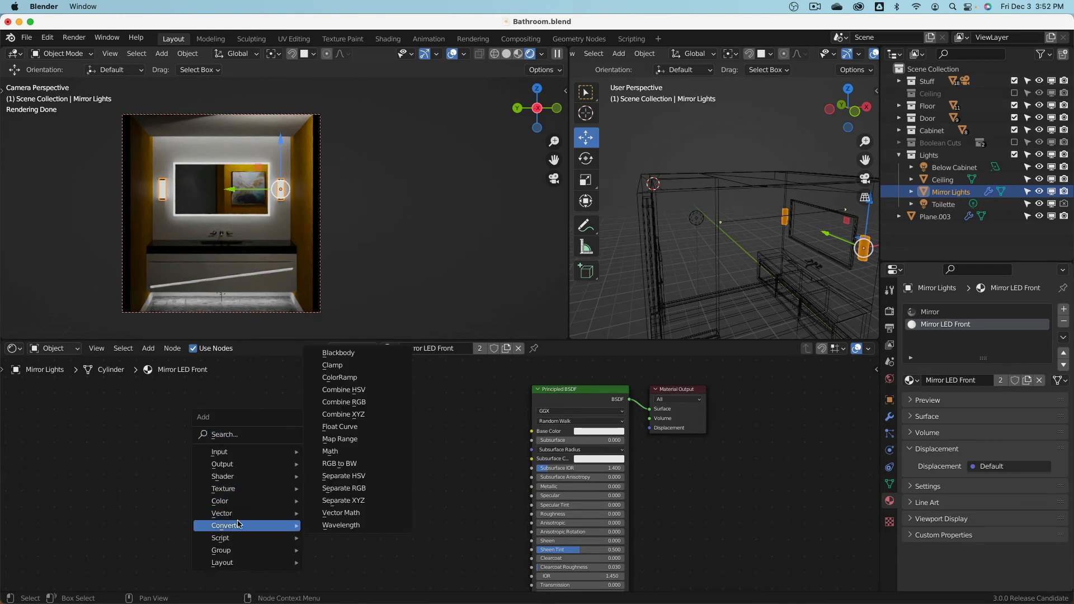
left_click(339, 353)
left_click(367, 434)
scroll(426, 459, "up", 1)
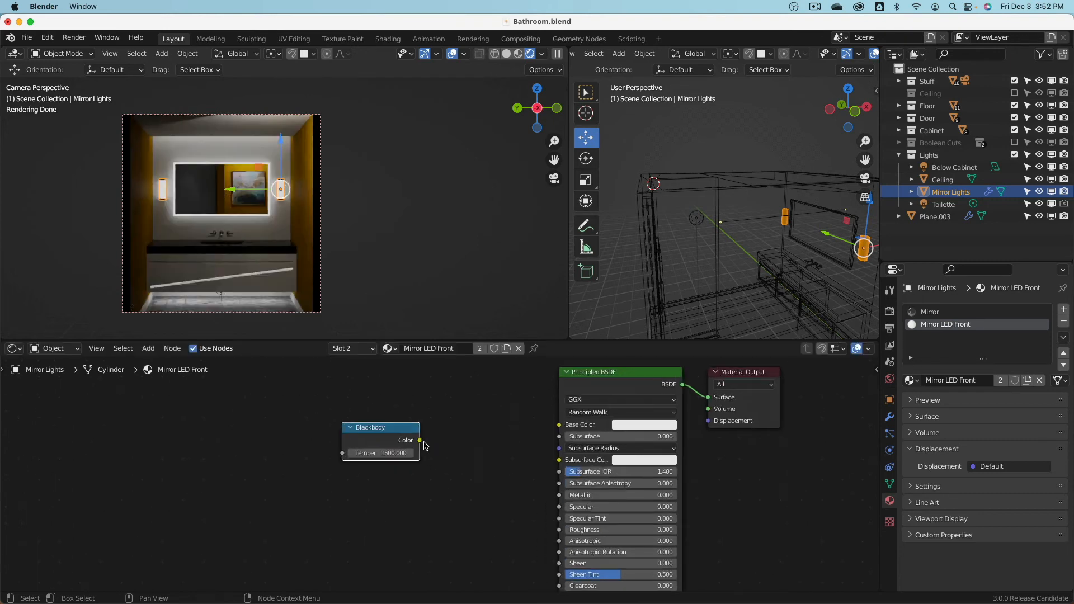
left_click_drag(420, 441, 560, 426)
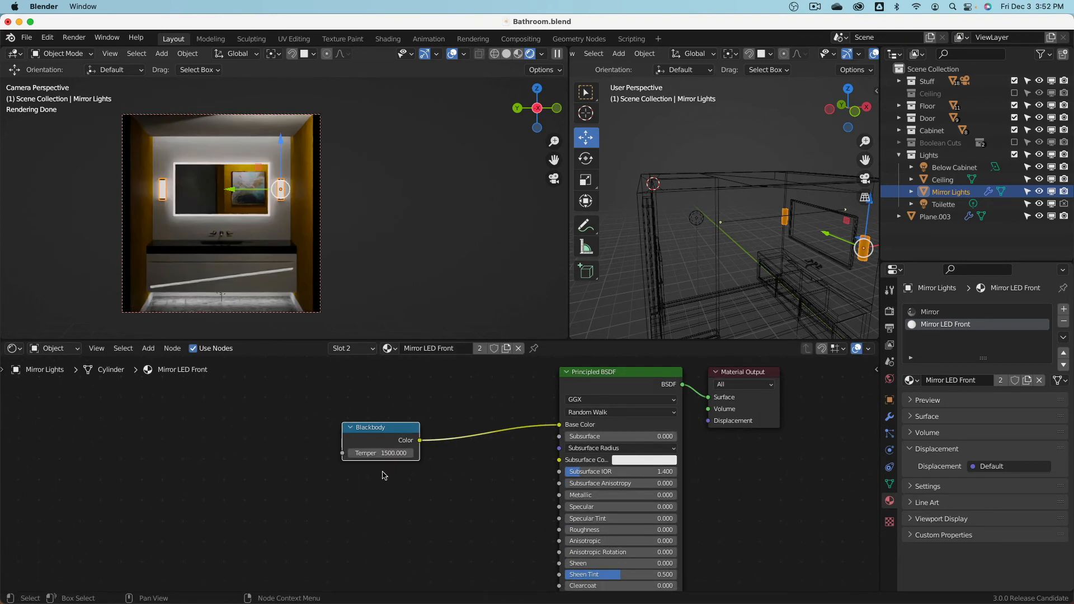
- Set the temperature of the Mirror LED Front material's Blackbody node to 4500
left_click(395, 453)
type("45")
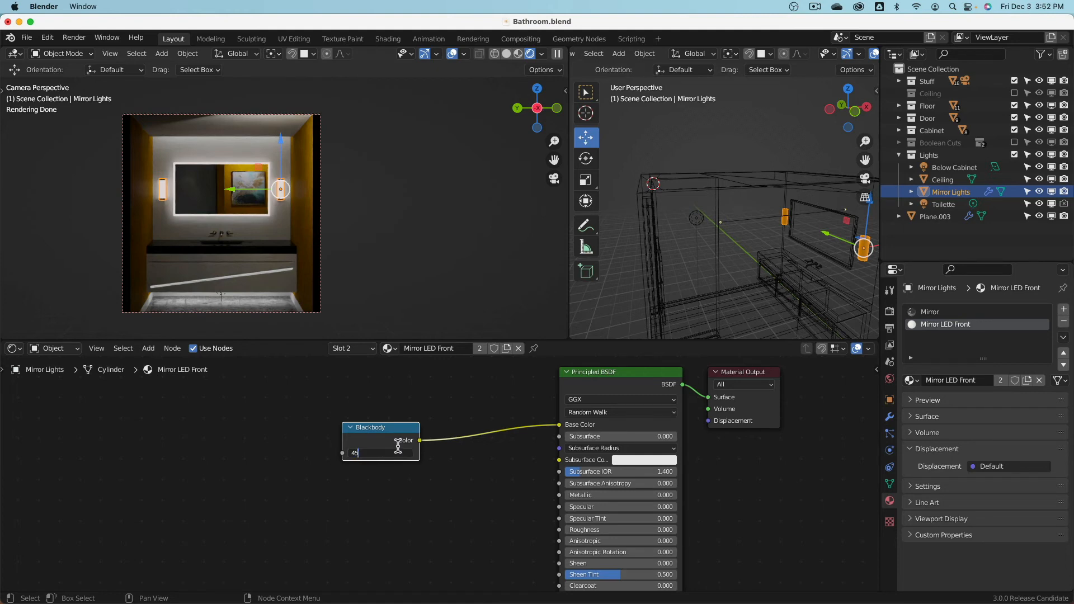
type("00")
key("Return")
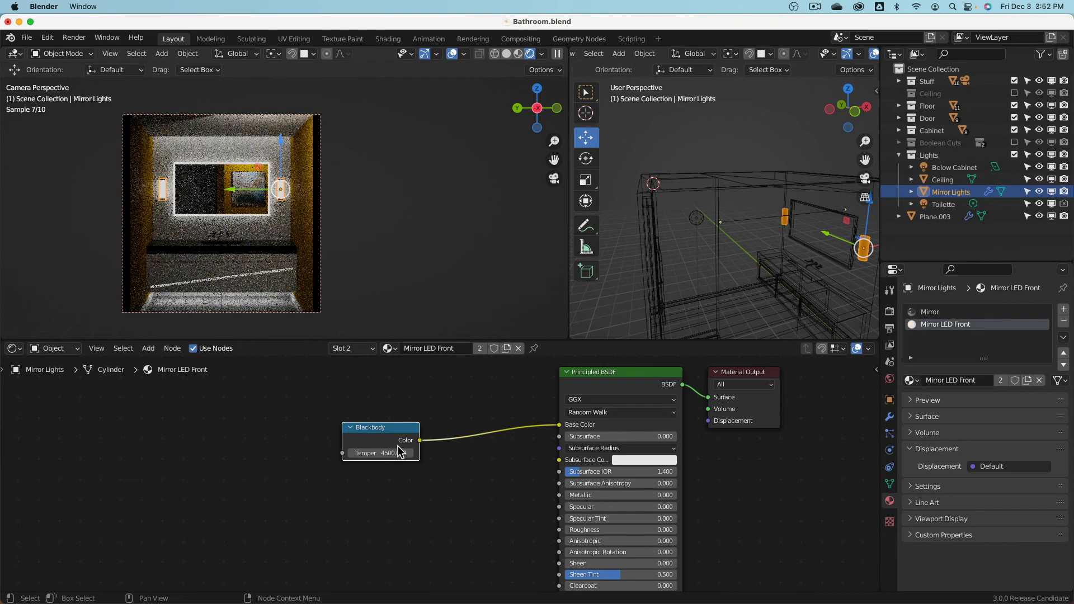
- Reconnect the Blackbody color from Base Color to the Emission input of the Mirror LED Front shader
left_click_drag(559, 425, 497, 490)
scroll(480, 415, "down", 2)
left_click_drag(427, 371, 581, 515)
scroll(506, 532, "up", 2)
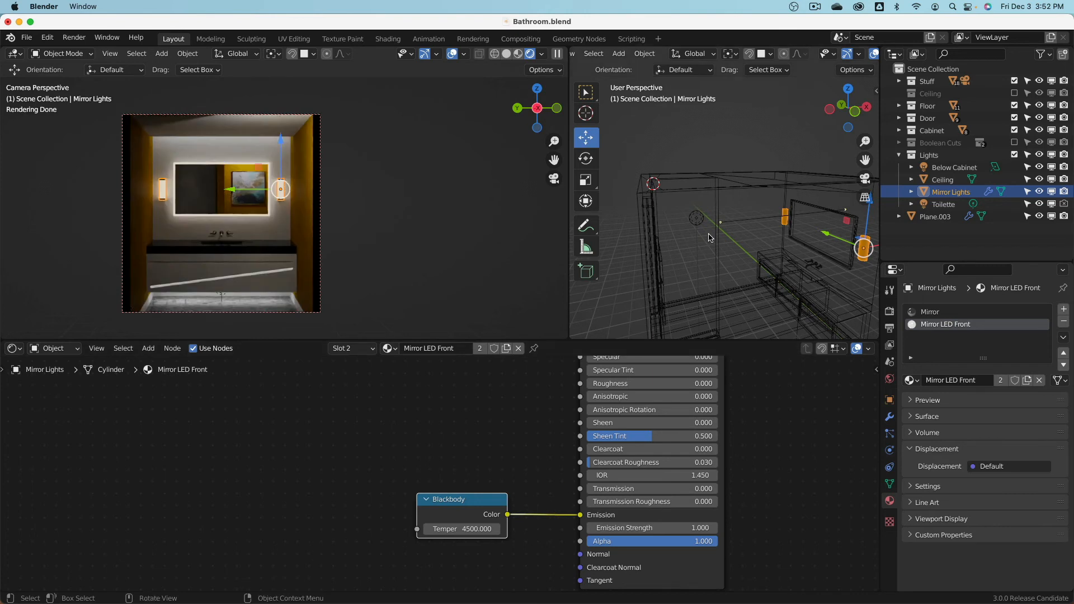
- Select the Ceiling light object and add a Blackbody node to its Ceiling Leight material
left_click(781, 179)
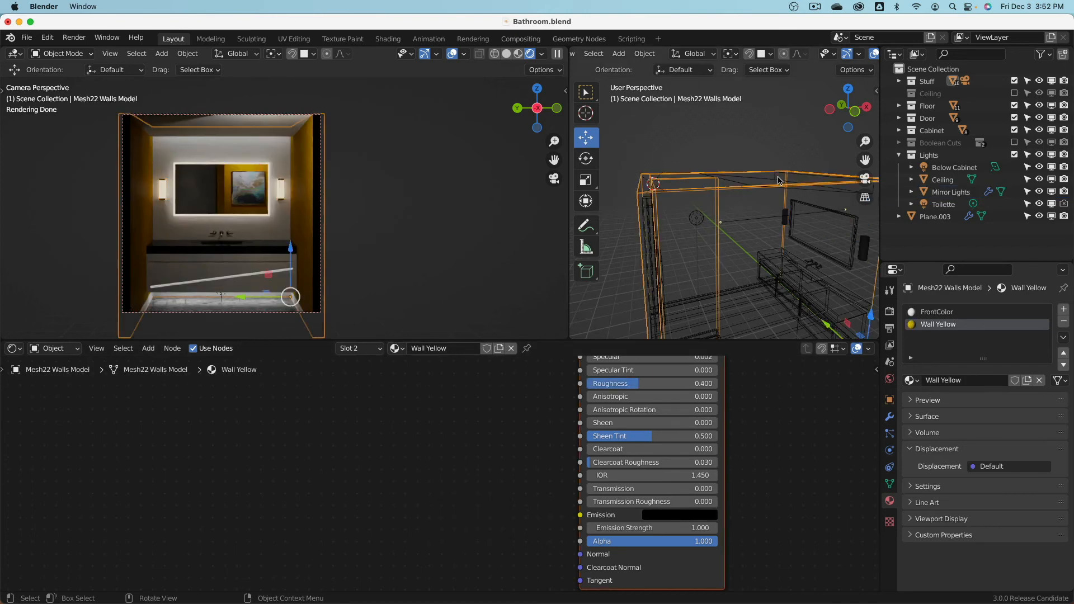
left_click(782, 179)
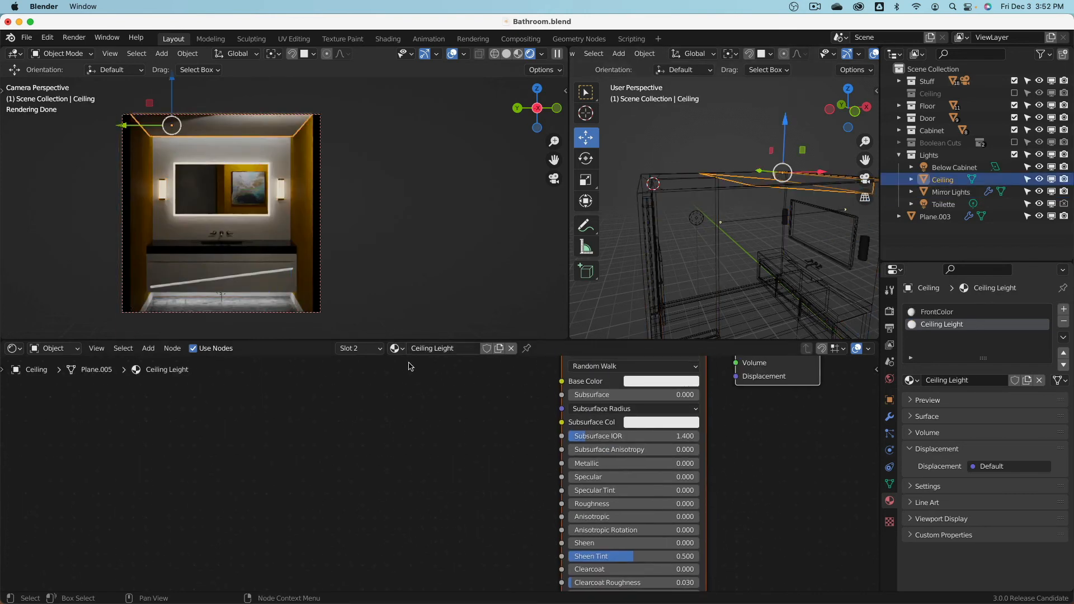
scroll(434, 475, "down", 5)
scroll(536, 492, "up", 1)
middle_click_drag(499, 462, 518, 418)
key("shift+a")
mouse_move(271, 456)
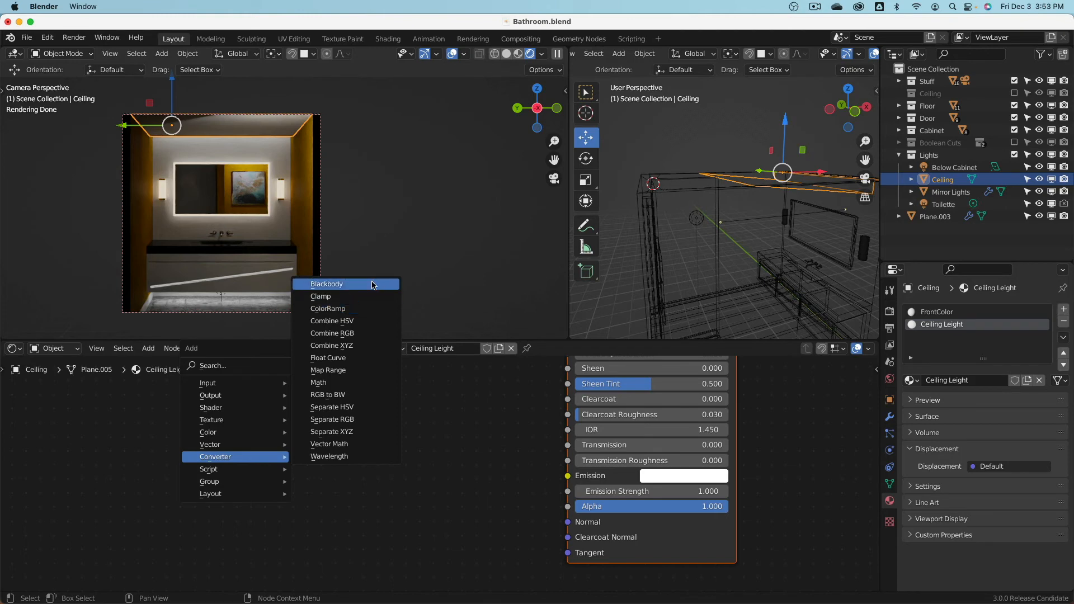
left_click(330, 283)
left_click(345, 487)
- Set the Ceiling Leight Blackbody temperature to 4500 and connect its color to the shader's Emission input
left_click(346, 489)
type("45")
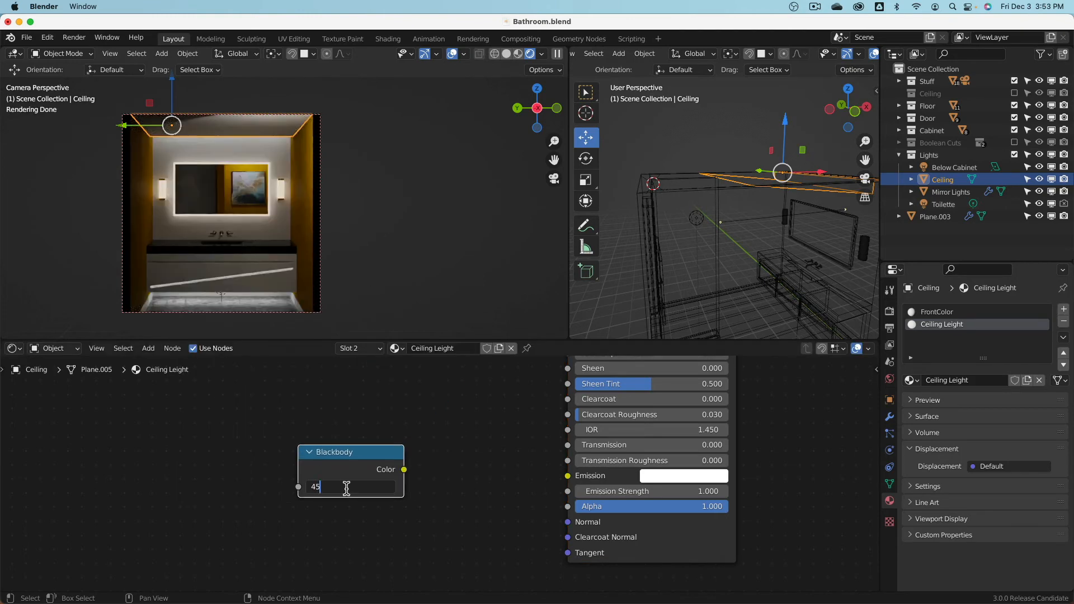
type("00")
key("Return")
left_click_drag(404, 469, 571, 480)
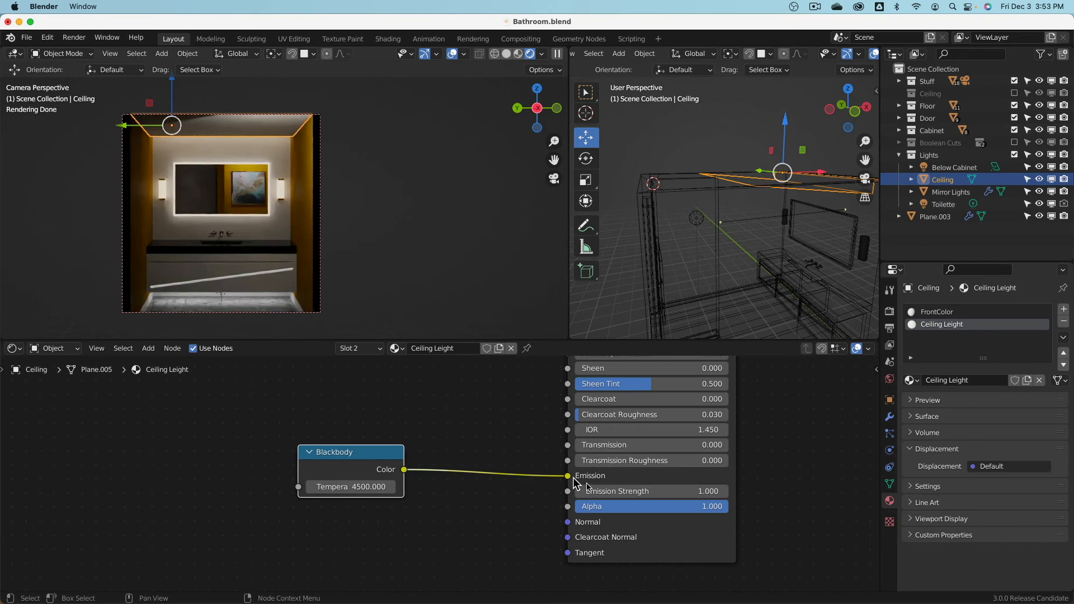
- Set the emission strength of the Ceiling Leight material to 5
left_click(643, 492)
type("5")
key("Return")
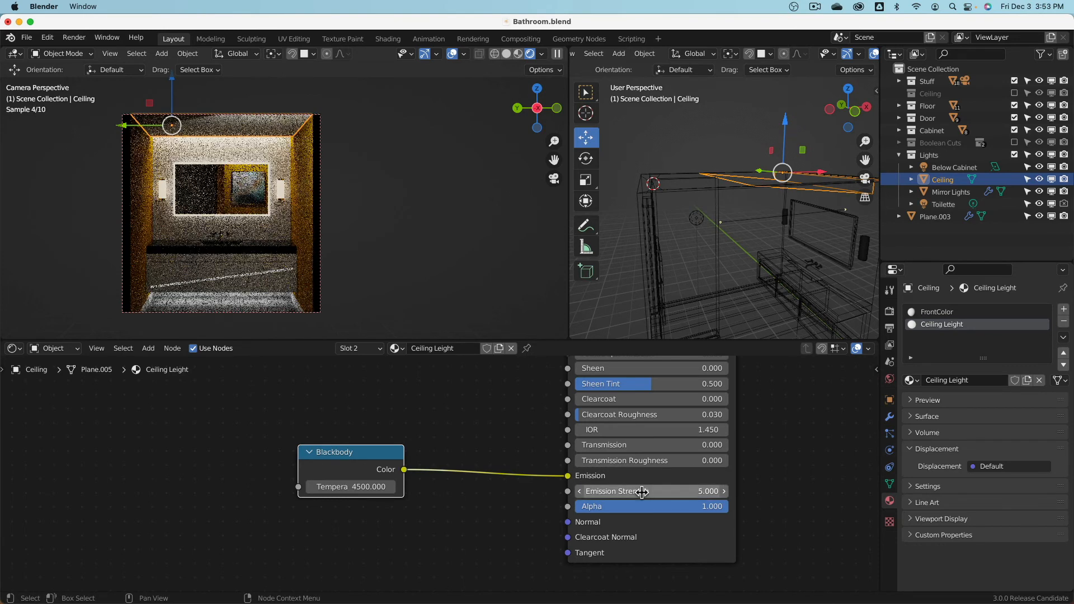
- Try Blackbody temperatures of 1500, 2500 and 5500 on the Ceiling Leight material
double_click(370, 484)
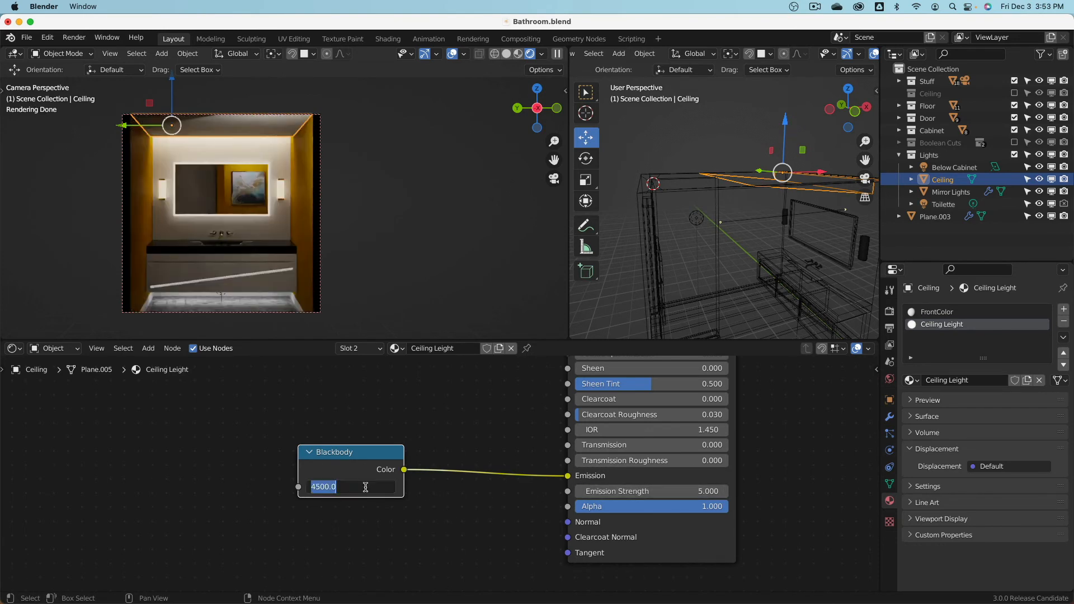
type("150")
key("Return")
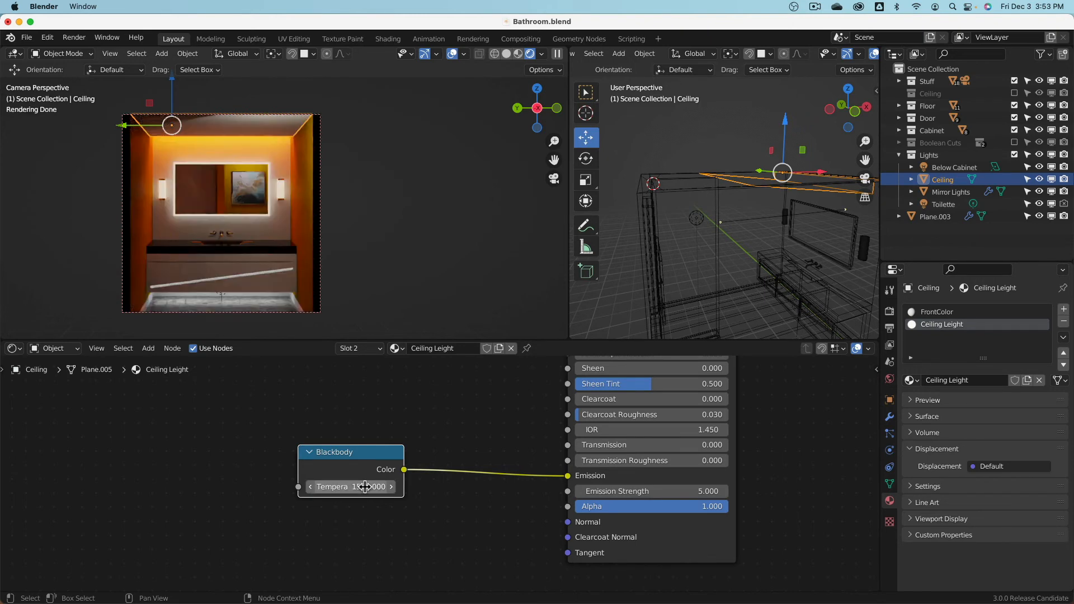
double_click(365, 487)
type("2500")
key("Return")
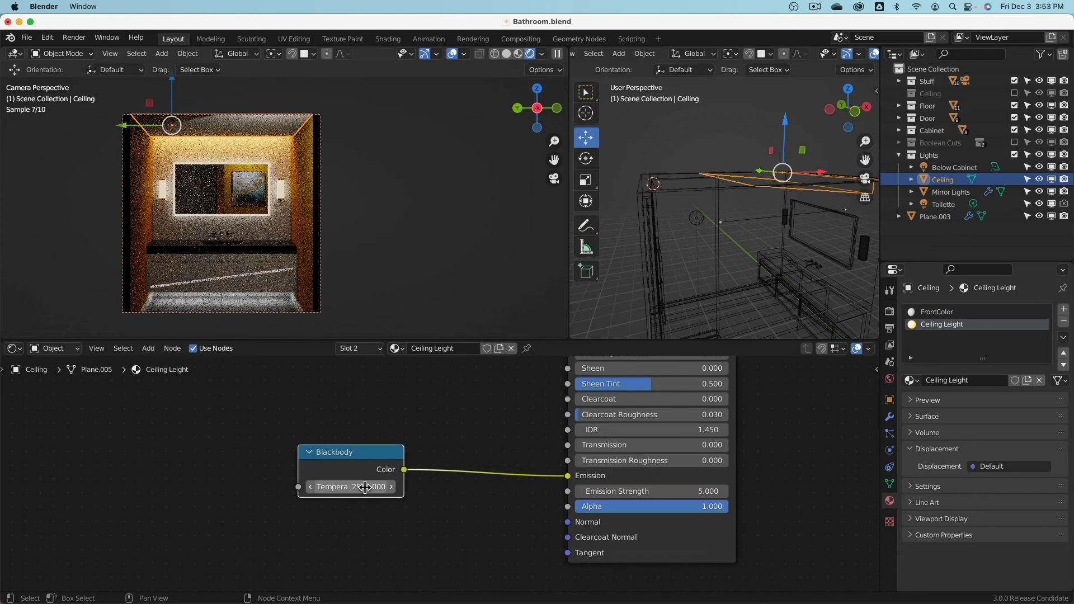
double_click(366, 487)
type("550")
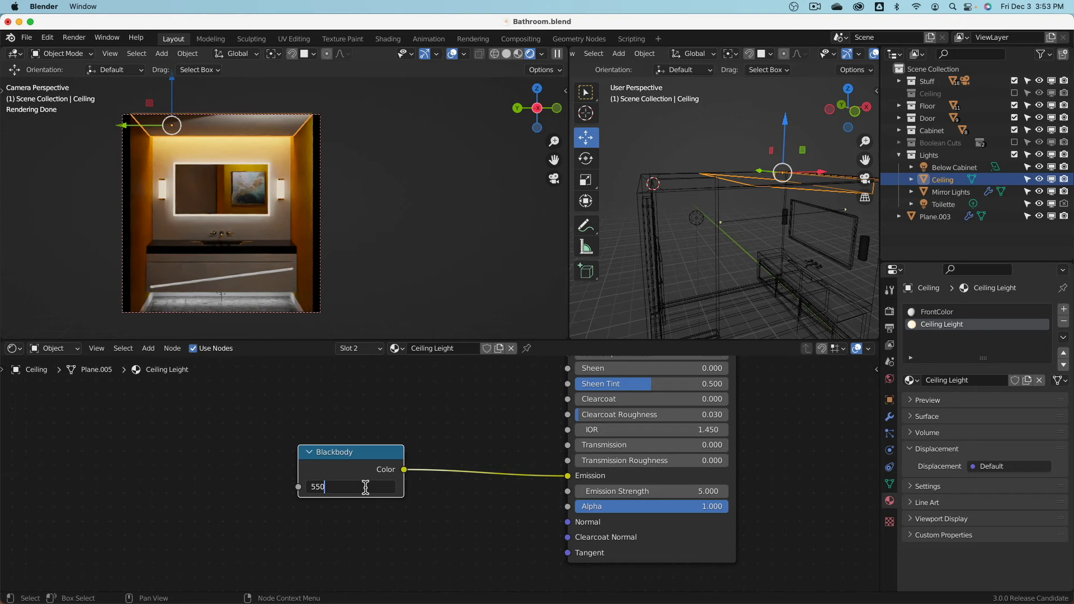
type("0")
key("Return")
- Set the Ceiling Leight material's Blackbody temperature to 6500
double_click(366, 487)
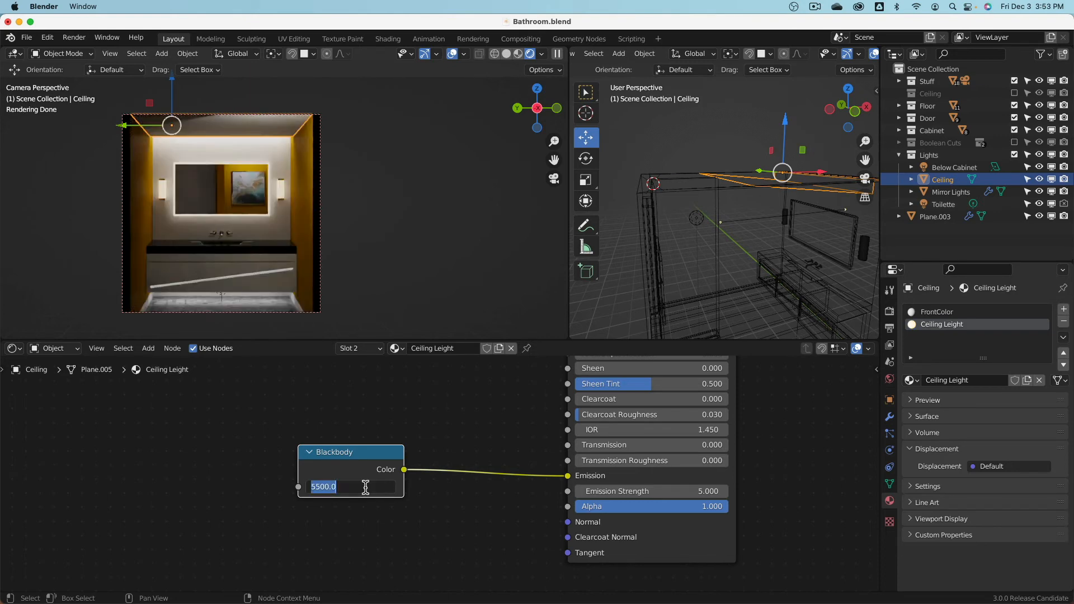
type("6500")
key("Return")
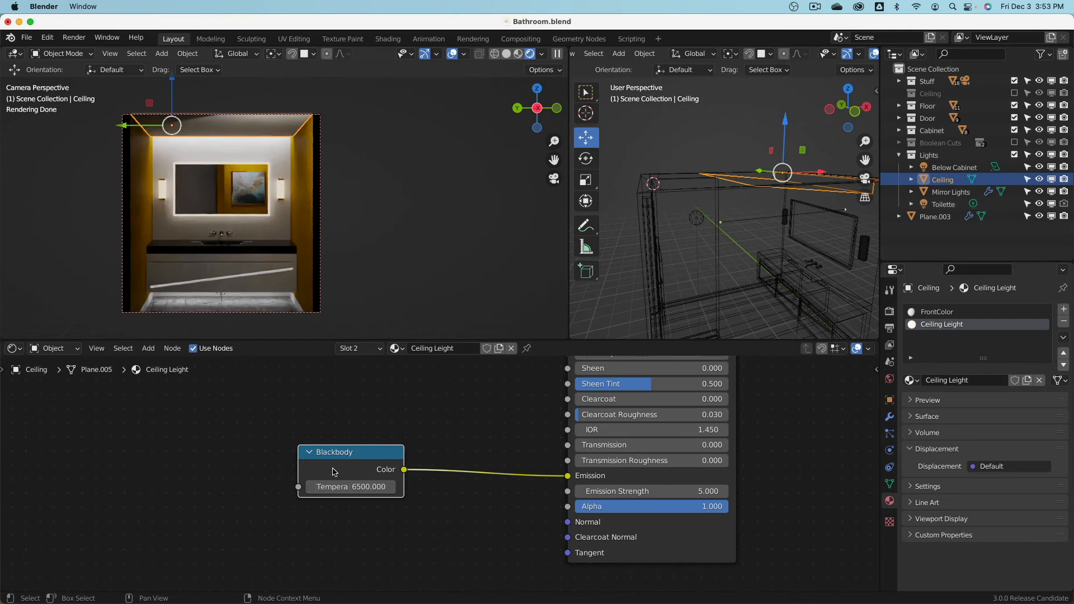
- Select the Below Cabinet area light and enable shader nodes for it, bringing its Emission node into view
left_click(280, 189)
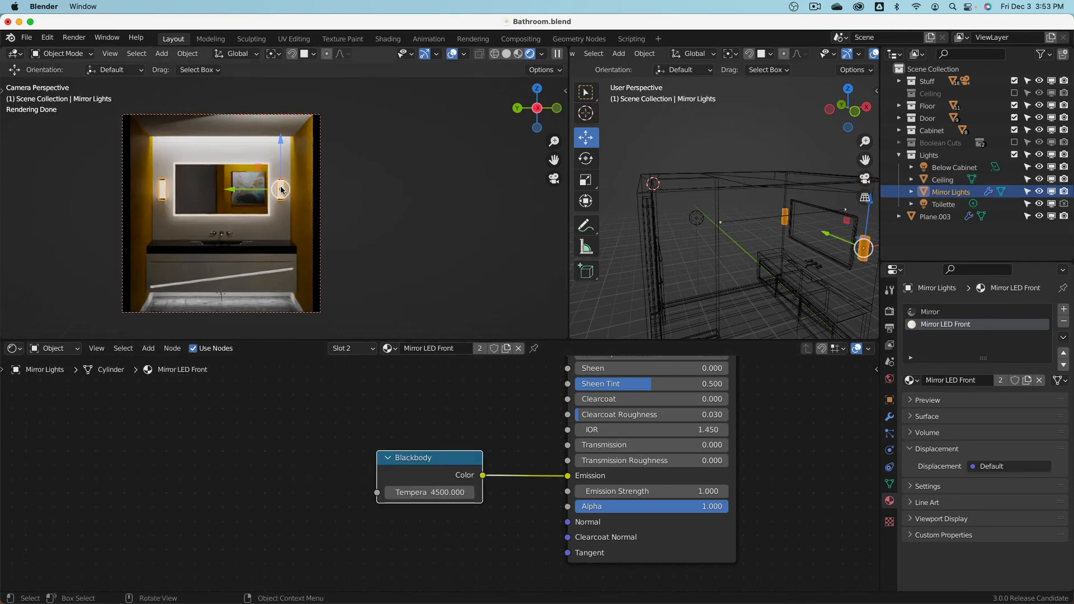
left_click(222, 300)
scroll(803, 271, "down", 5)
middle_click_drag(803, 271, 747, 221, "shift")
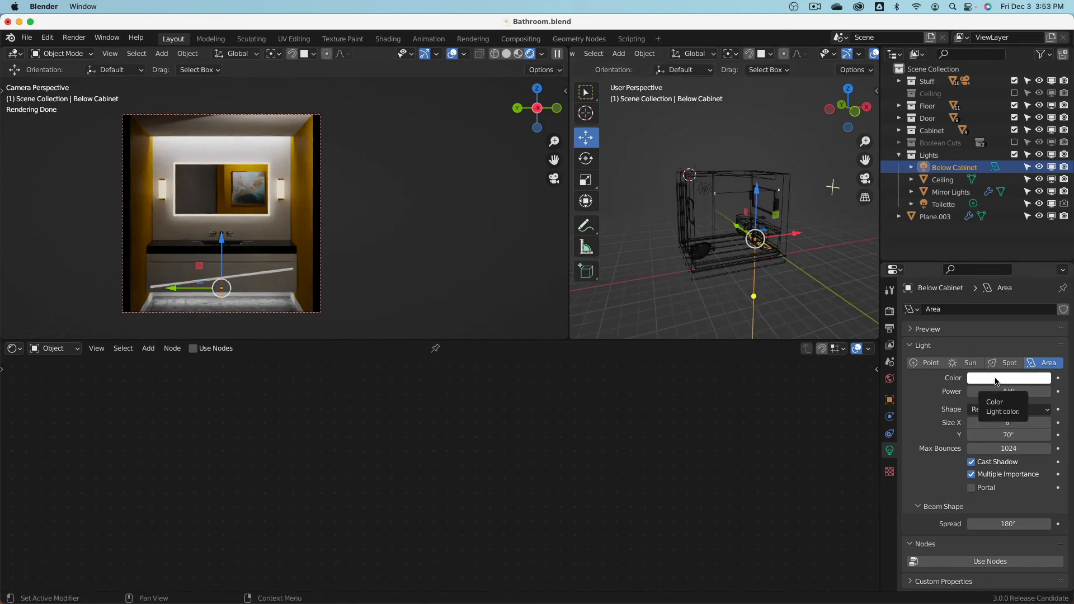
left_click(978, 564)
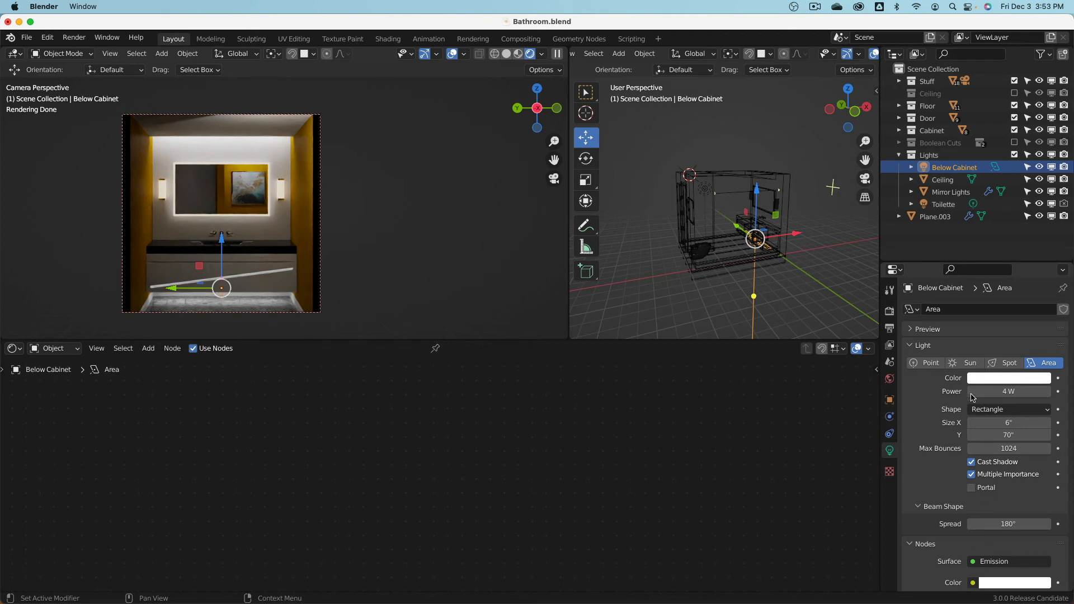
scroll(951, 546, "down", 2)
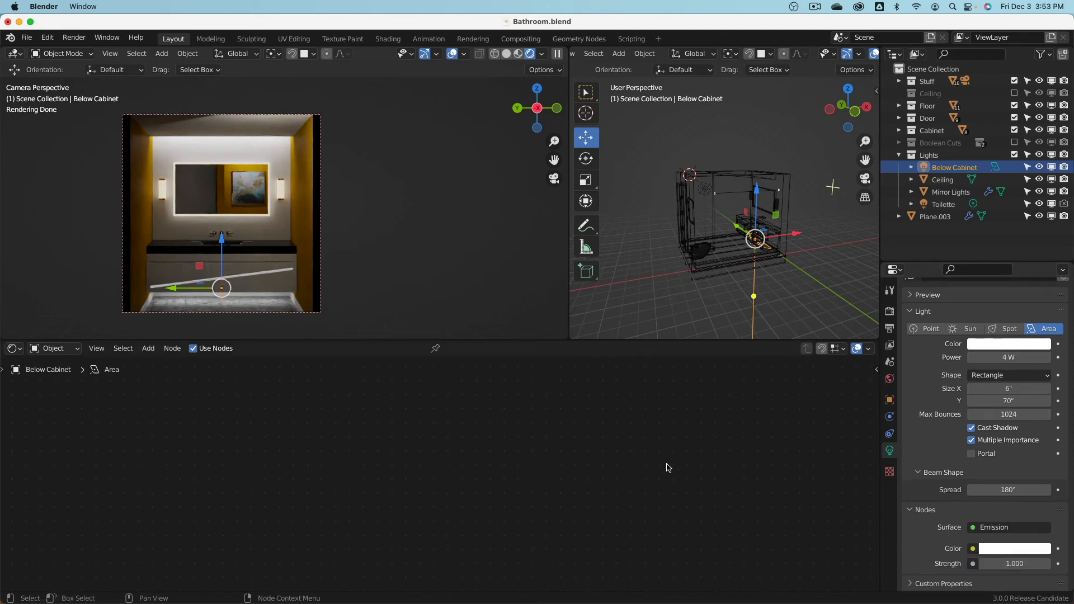
middle_click_drag(666, 435, 614, 554)
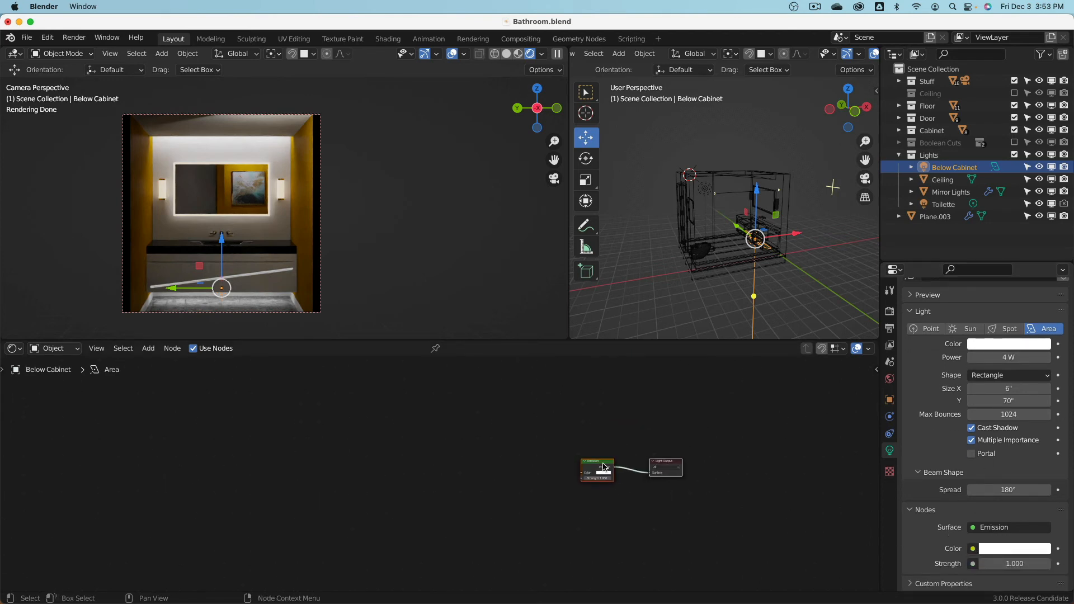
scroll(599, 468, "up", 10)
middle_click_drag(601, 468, 547, 451)
scroll(546, 451, "up", 4)
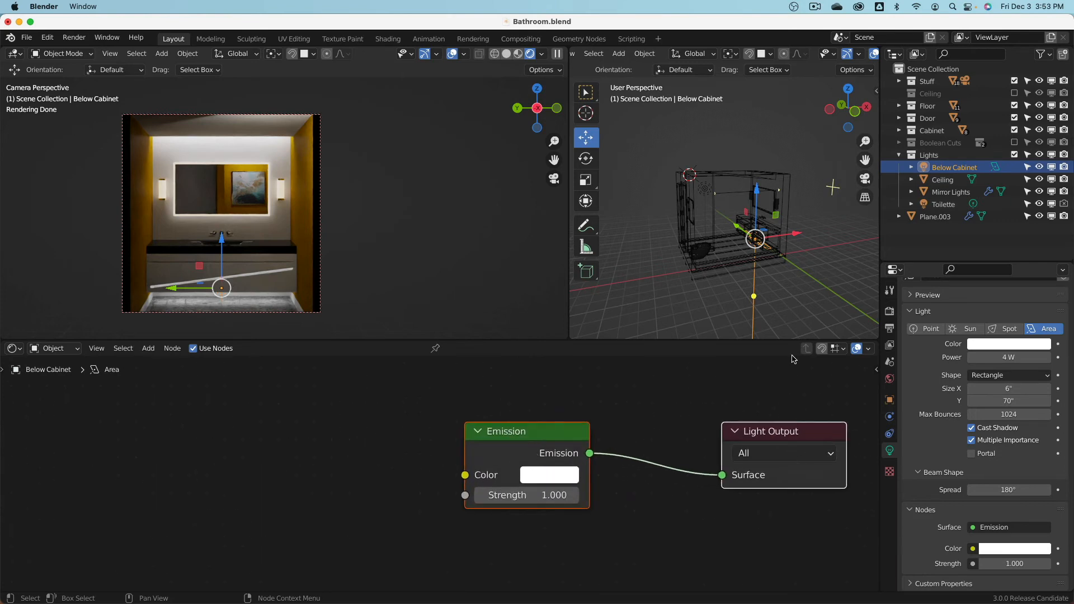
- Add a Blackbody node to the Below Cabinet light and connect its color to the Emission node's Color input
key("shift+a")
mouse_move(206, 440)
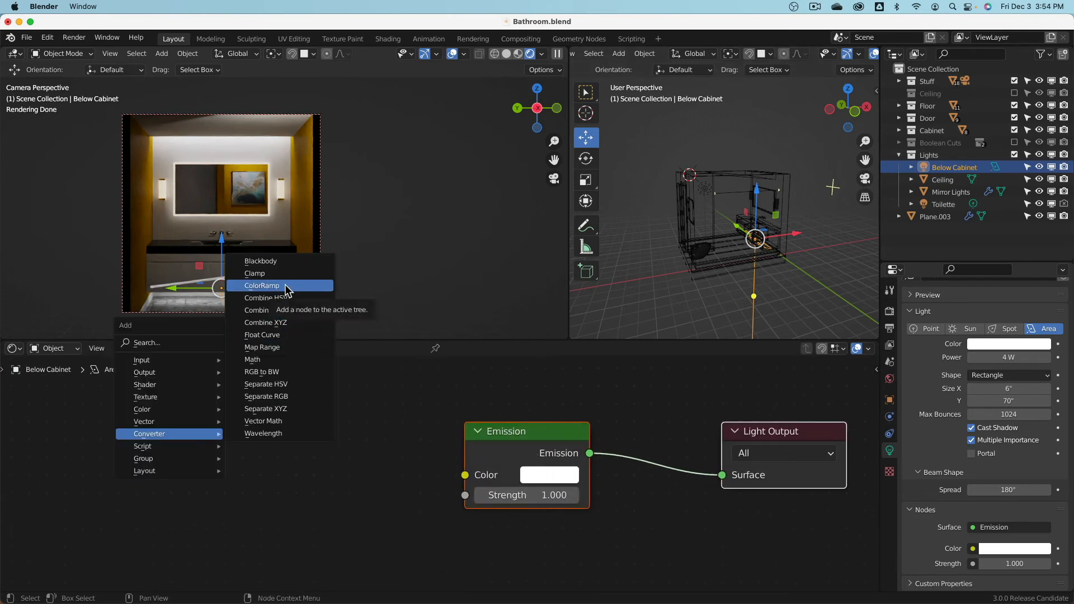
left_click(263, 261)
left_click(385, 482)
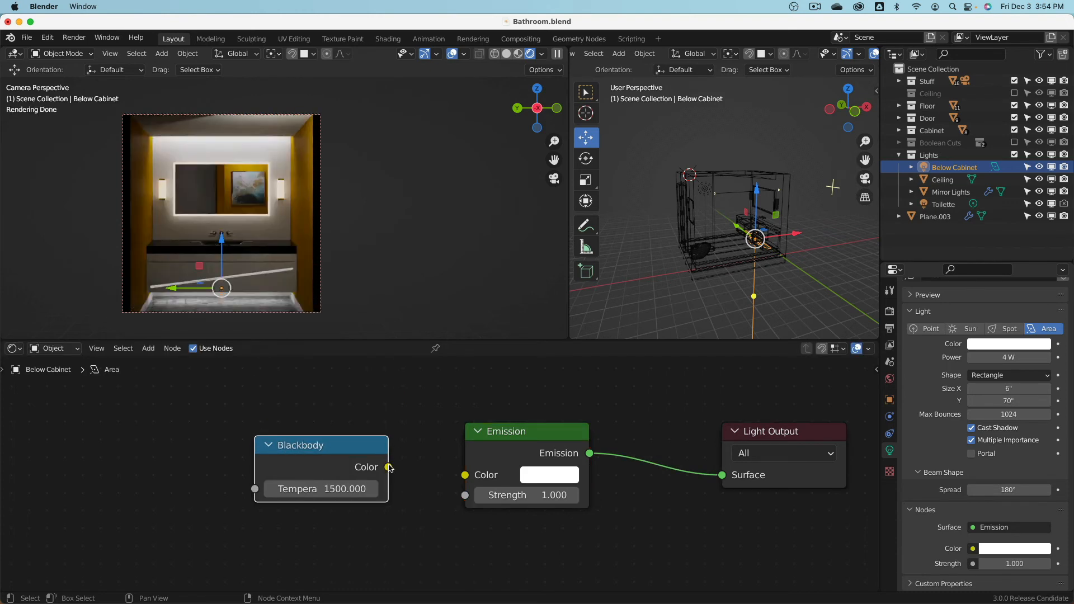
left_click_drag(388, 467, 465, 475)
- Try a Blackbody temperature of 6500 on the Below Cabinet light and settle on 5000
left_click(321, 490)
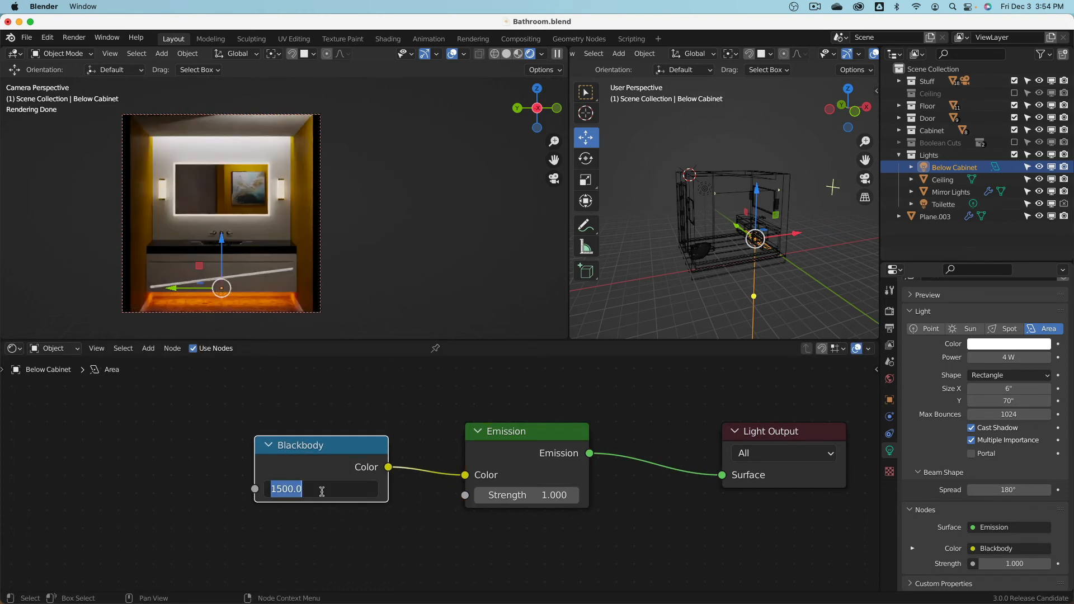
type("6500")
key("Return")
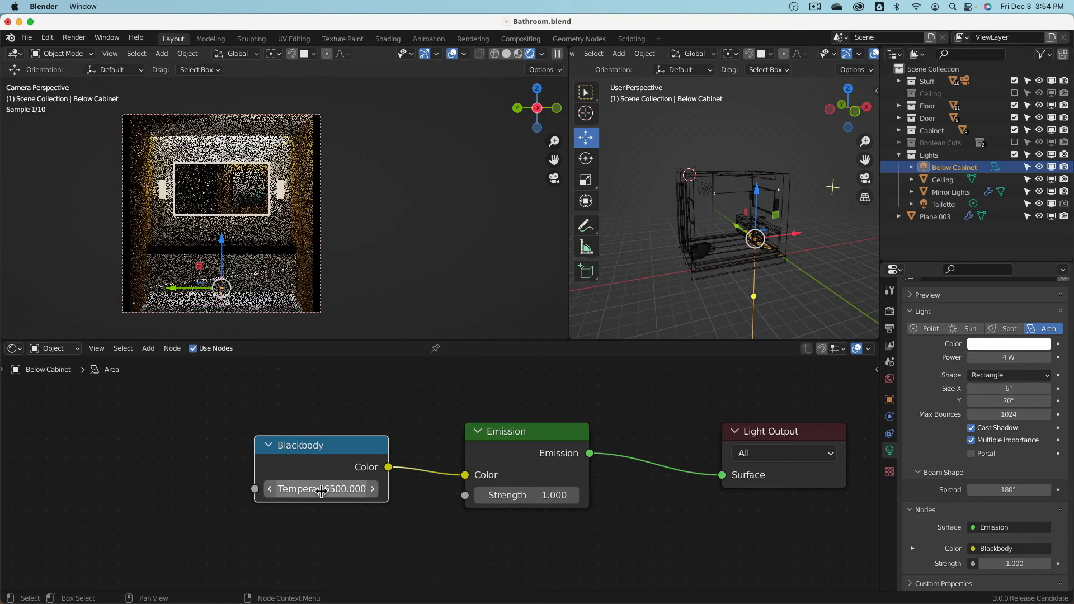
left_click(322, 490)
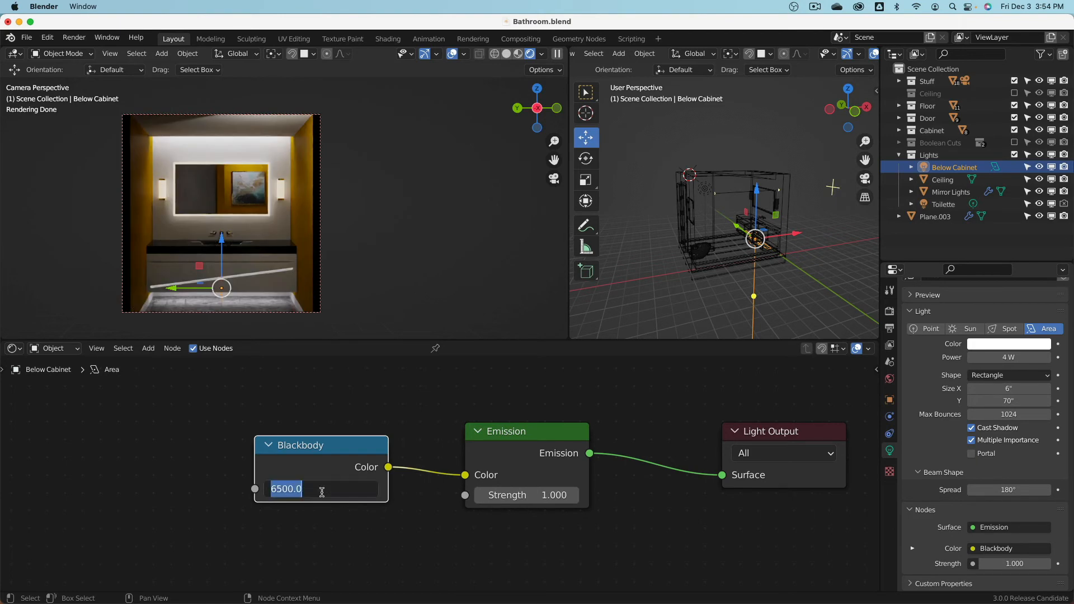
type("5000")
key("Return")
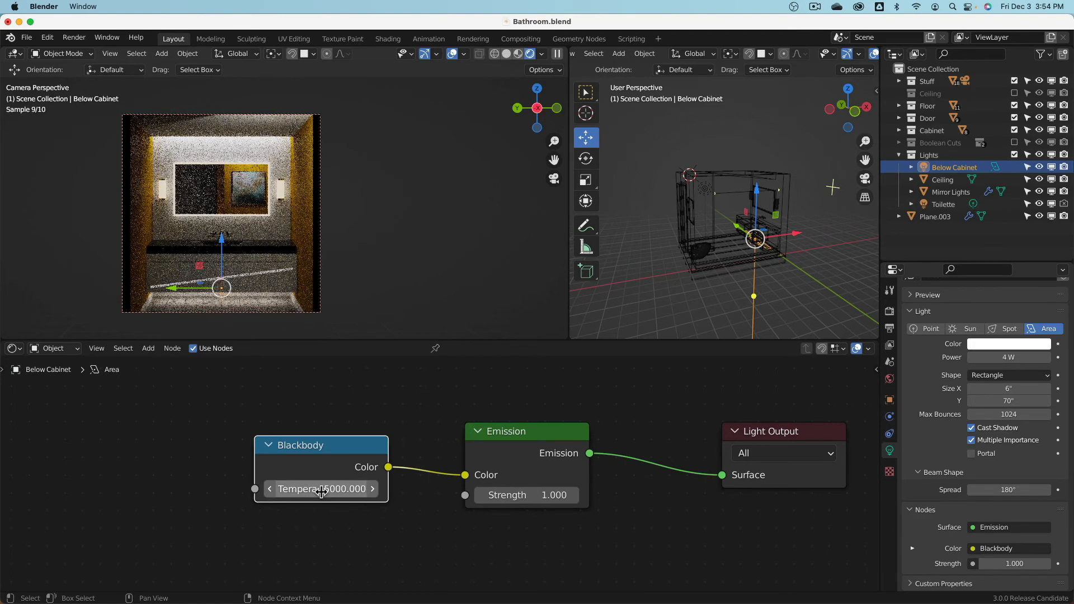
- Select the Ceiling light and set its Ceiling Leight material's Blackbody temperature to 5500
scroll(750, 215, "up", 3)
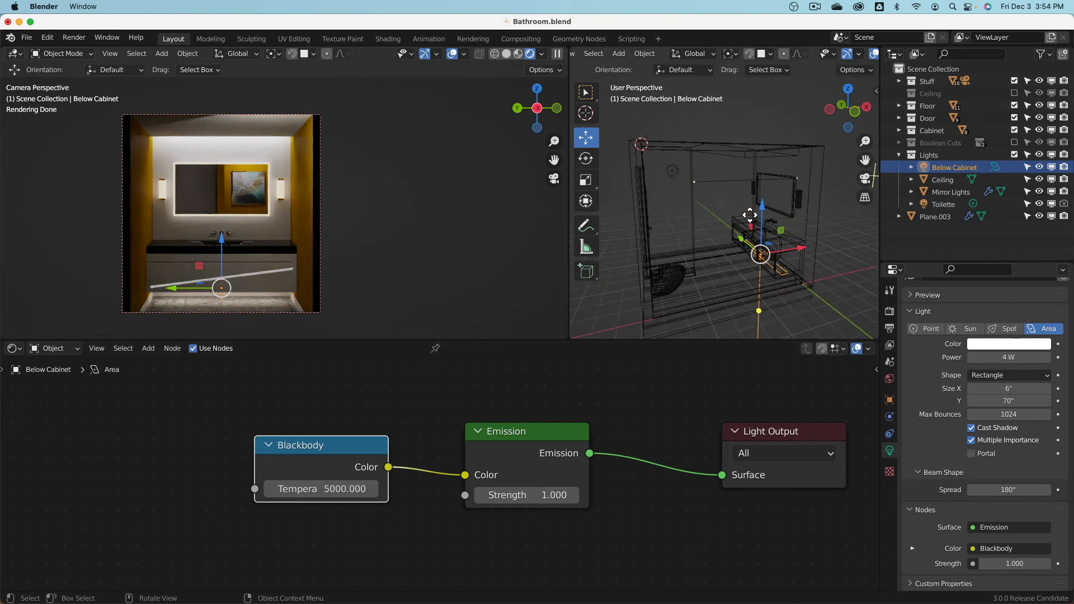
scroll(750, 215, "down", 3)
left_click(789, 160)
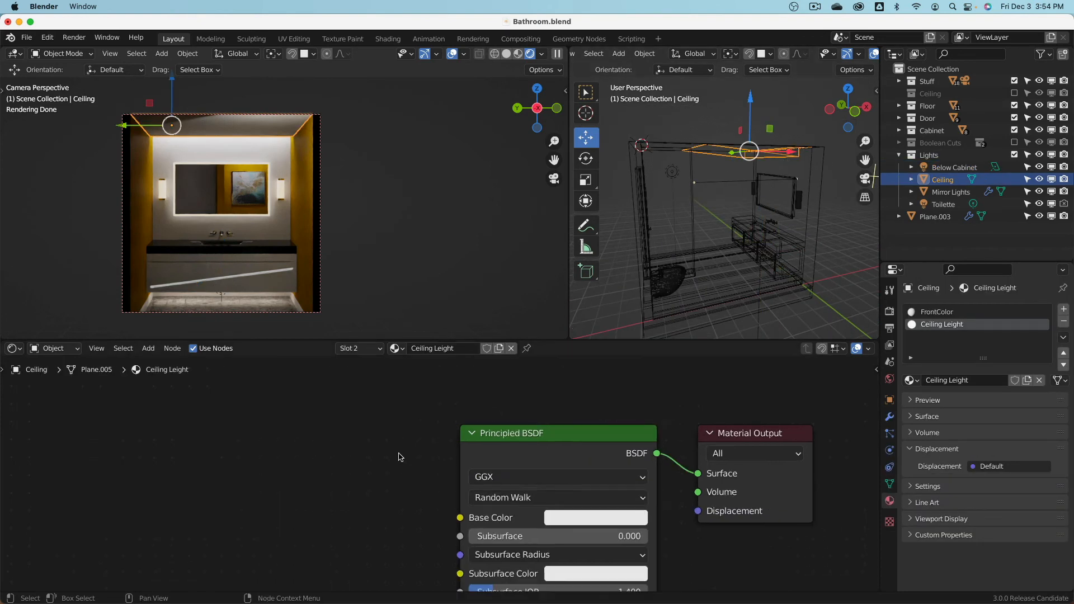
scroll(403, 457, "down", 4)
scroll(358, 546, "up", 2)
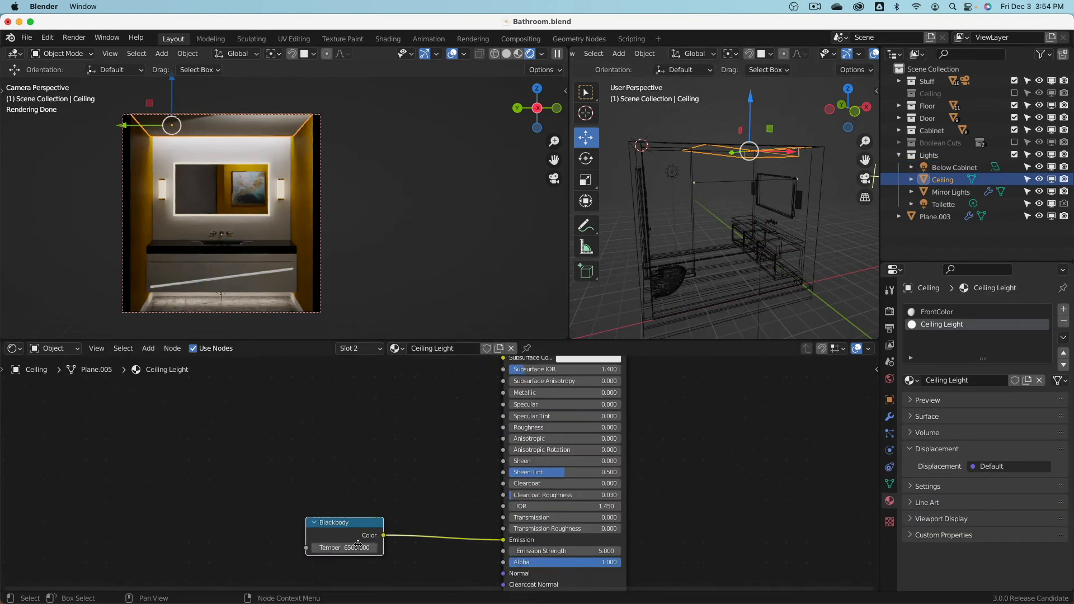
left_click(358, 545)
type("5500")
key("Return")
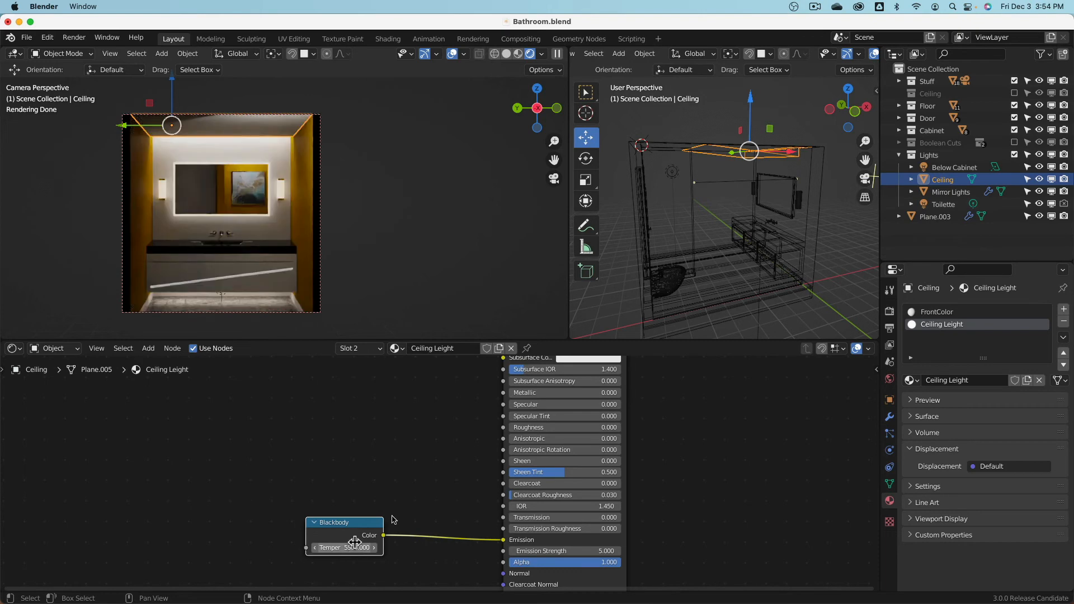
- Check the Below Cabinet light's Blackbody temperature and set the Ceiling Leight material's Blackbody temperature to 5000
left_click(760, 325)
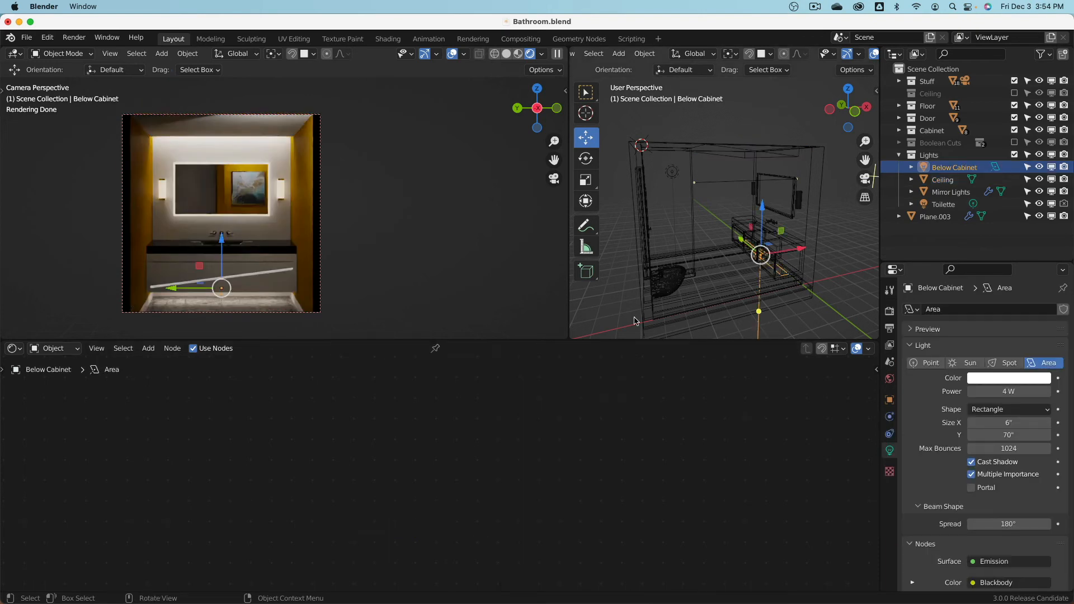
key("Home")
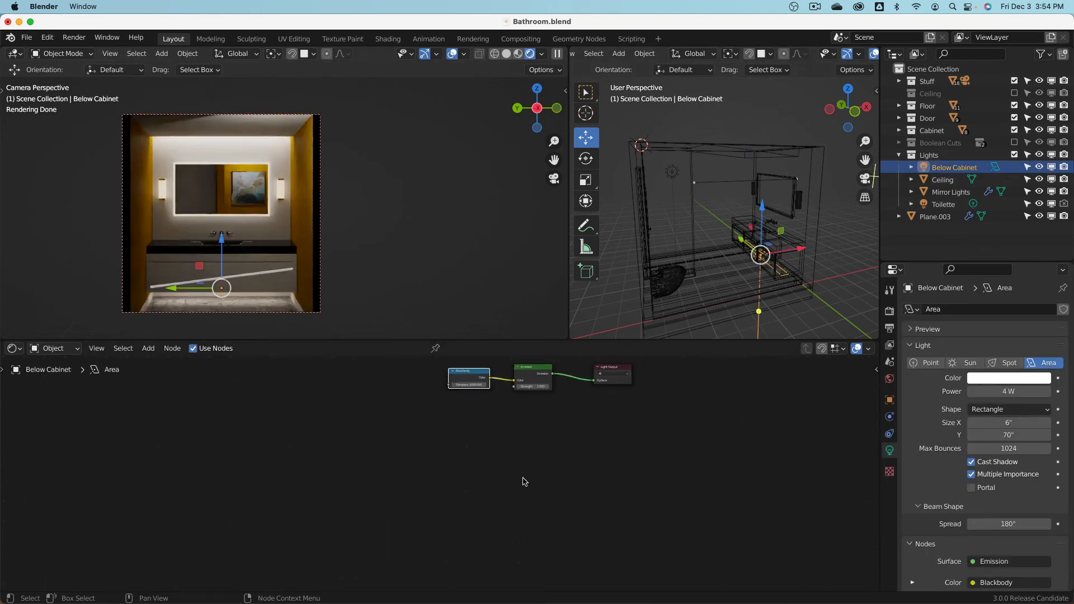
scroll(504, 453, "up", 4)
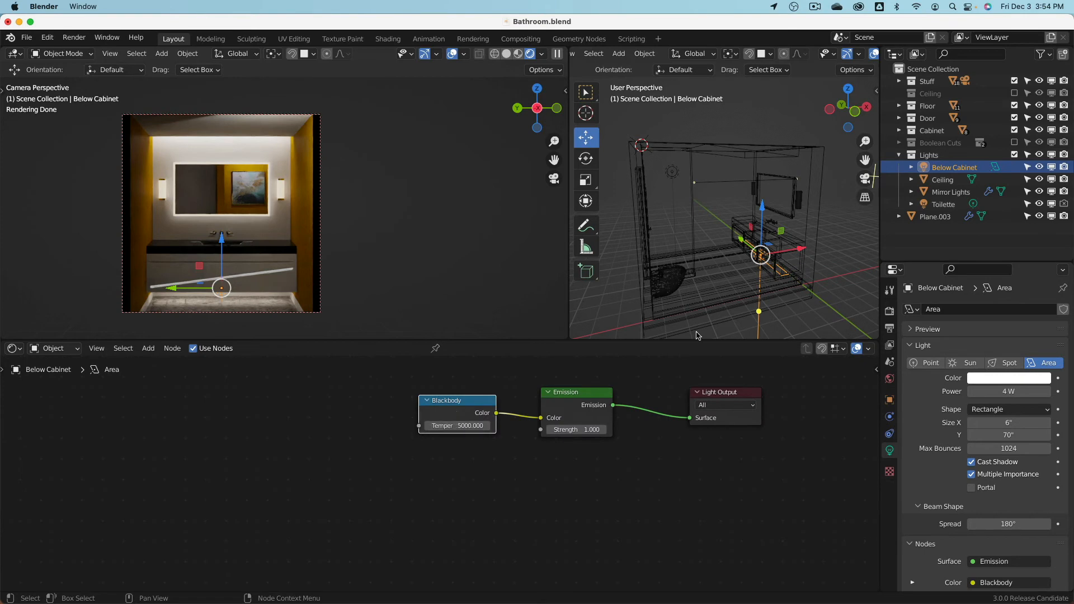
left_click(777, 154)
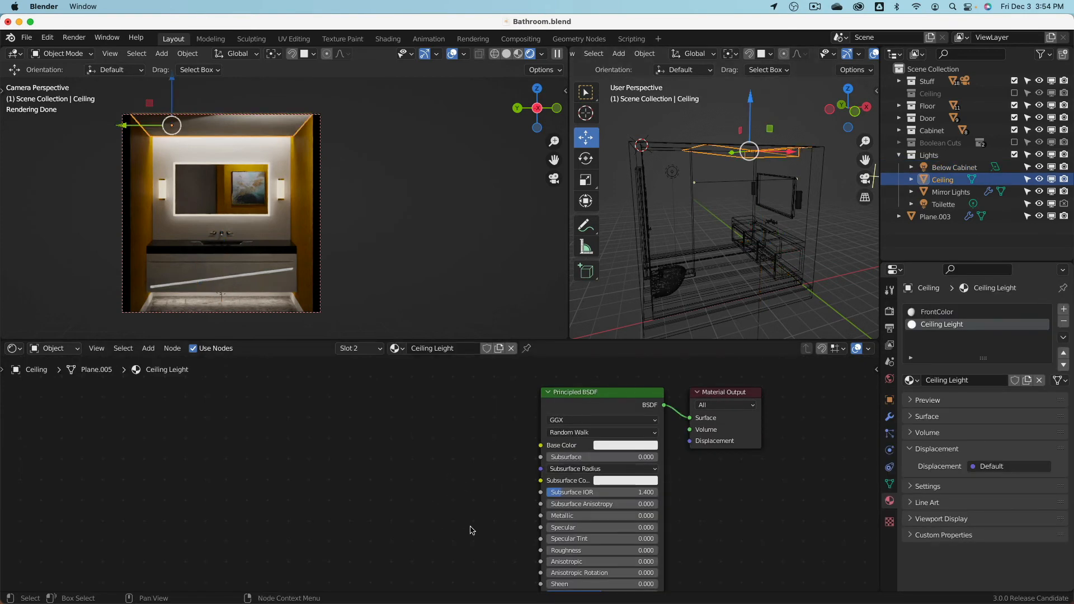
scroll(472, 530, "down", 5)
double_click(423, 546)
type("5")
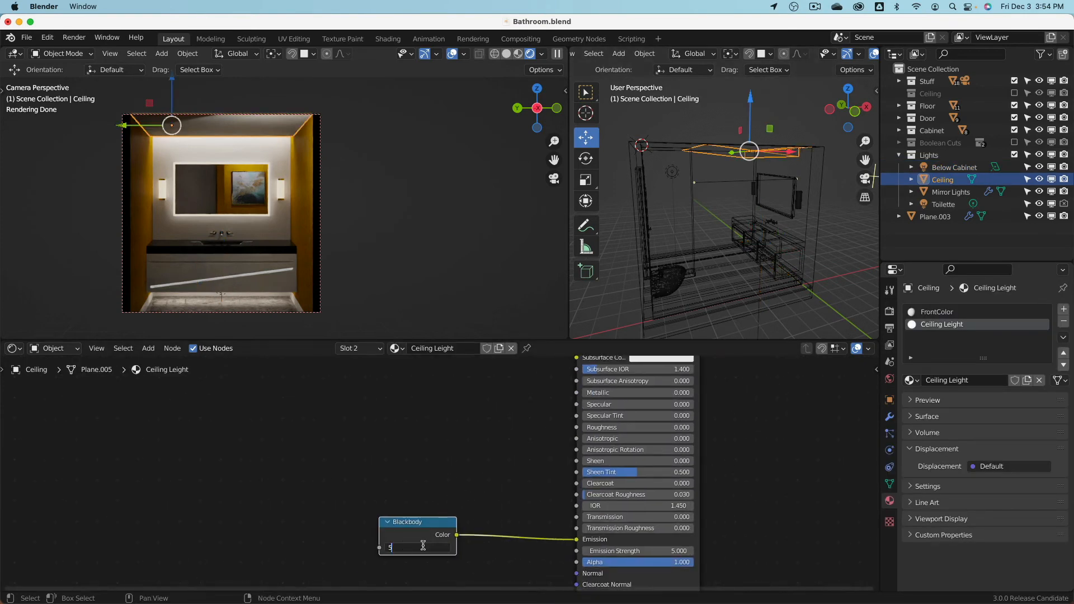
type("000")
key("Return")
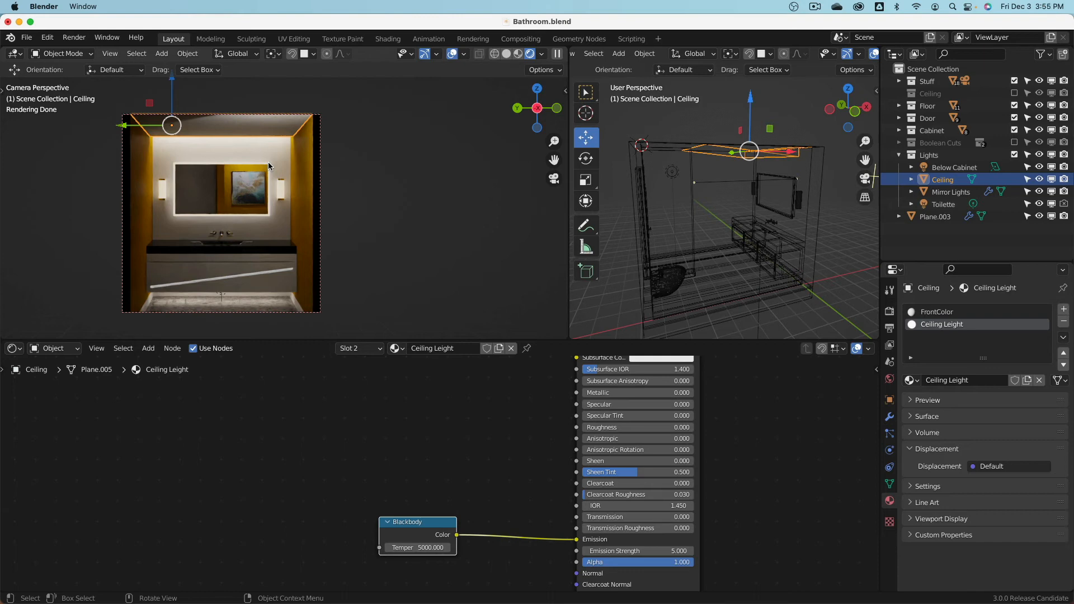
- Select the middle cabinet door and show its Cabinet Door LED material's emission settings in the shader nodes
left_click(224, 278)
scroll(501, 477, "down", 6)
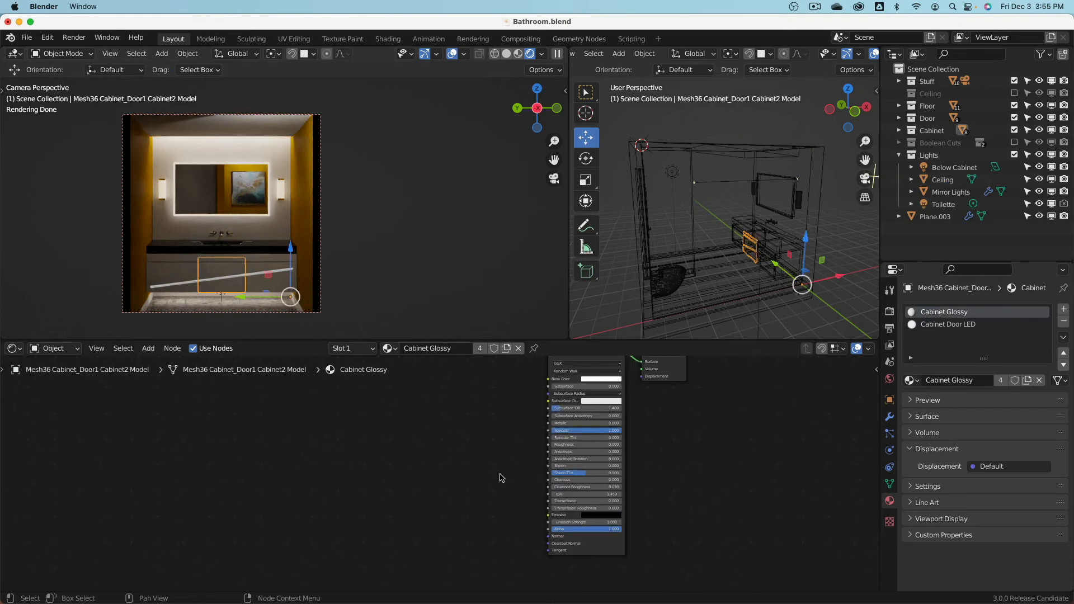
scroll(524, 483, "up", 5)
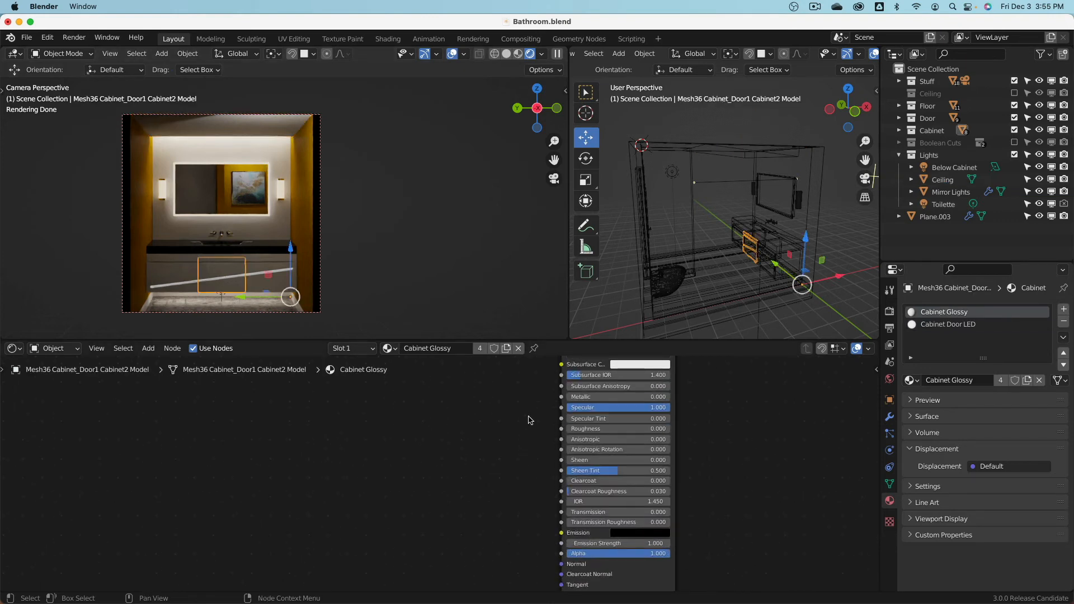
left_click(372, 350)
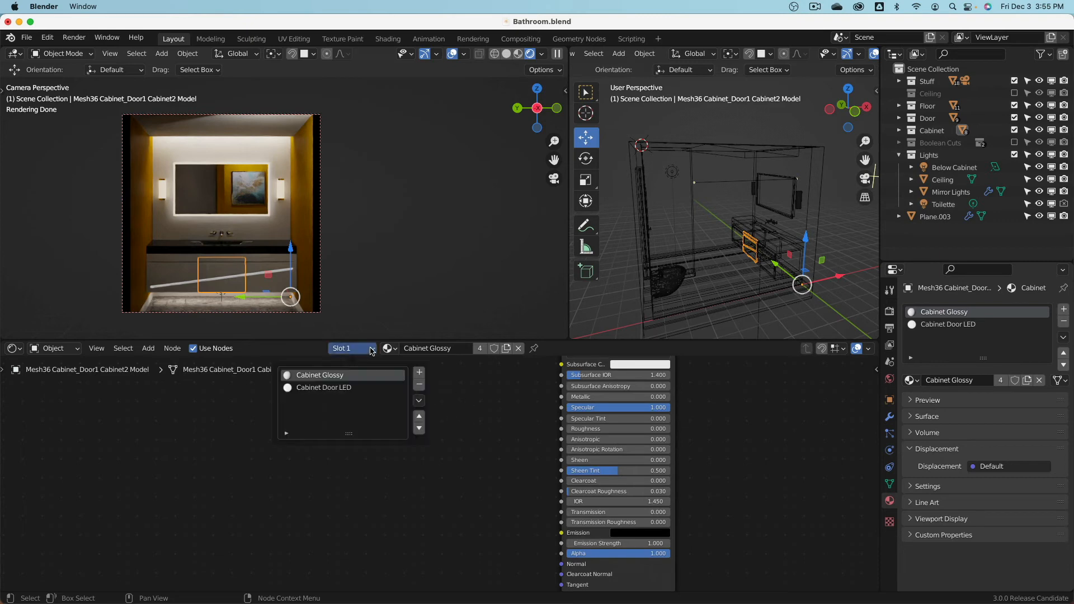
left_click(343, 390)
middle_click_drag(479, 509, 480, 443)
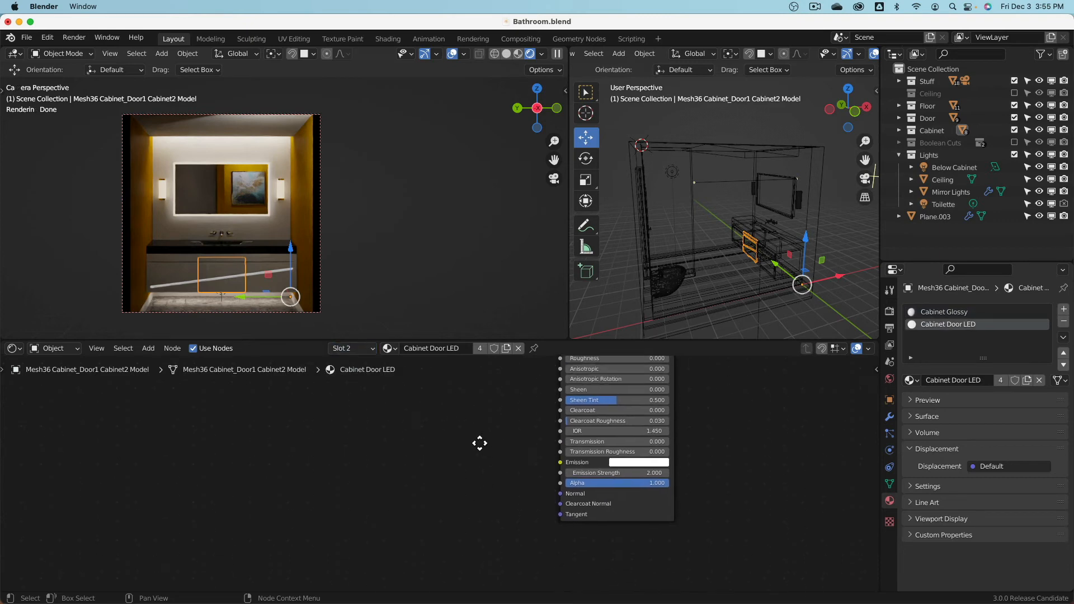
- Copy the Blackbody node from the Ceiling Leight material into Cabinet Door LED and connect it to the Emission input
left_click(782, 154)
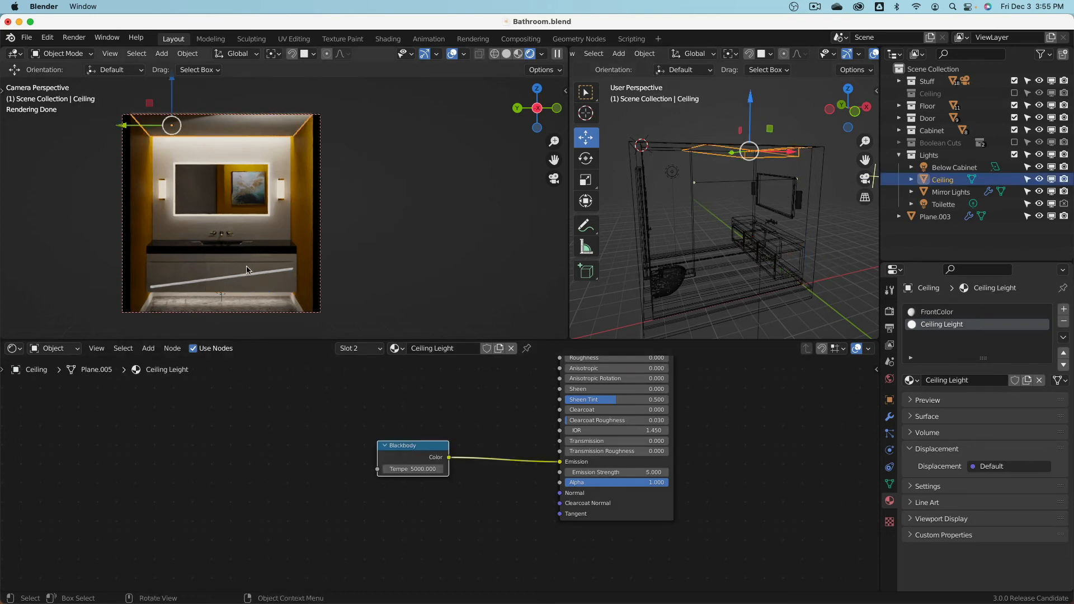
left_click(259, 278)
key("ctrl+v")
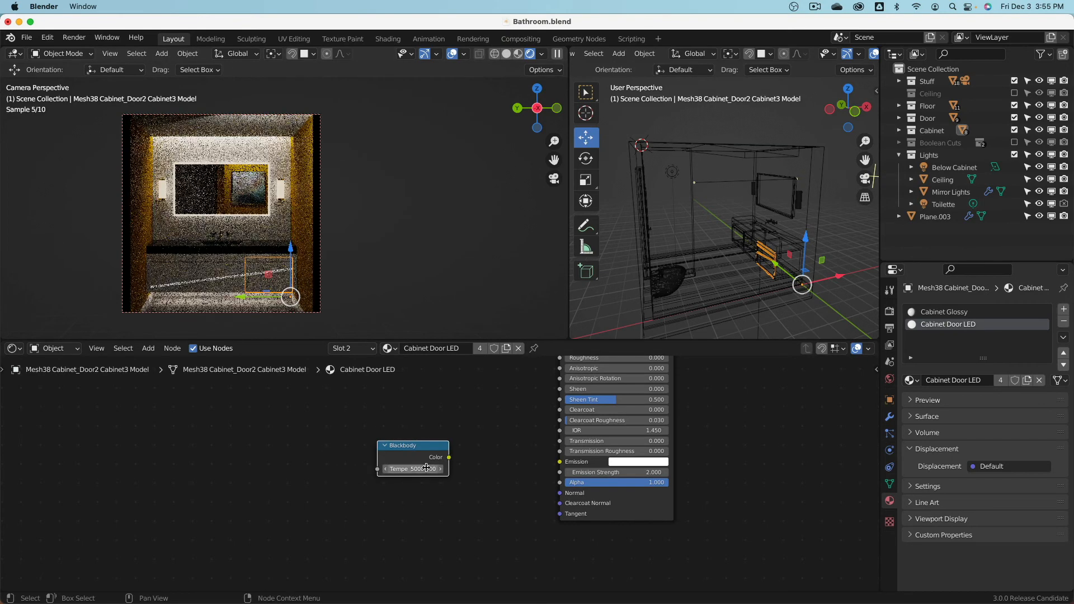
left_click_drag(449, 457, 561, 463)
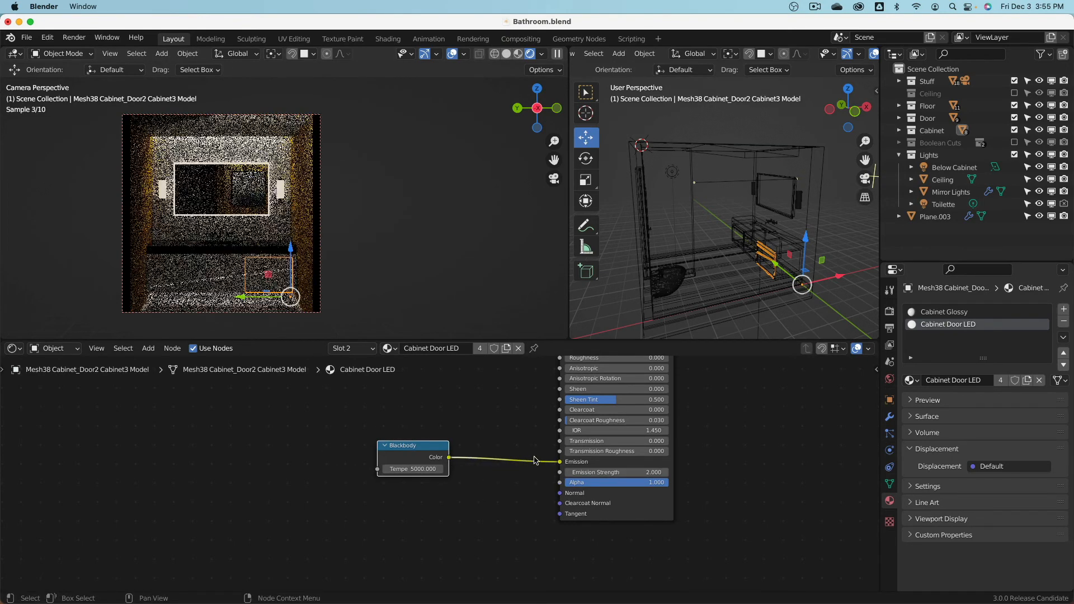
- Try a Blackbody temperature of 1500 on the Cabinet Door LED material and return it to 5000
left_click(405, 469)
type("1500")
key("Return")
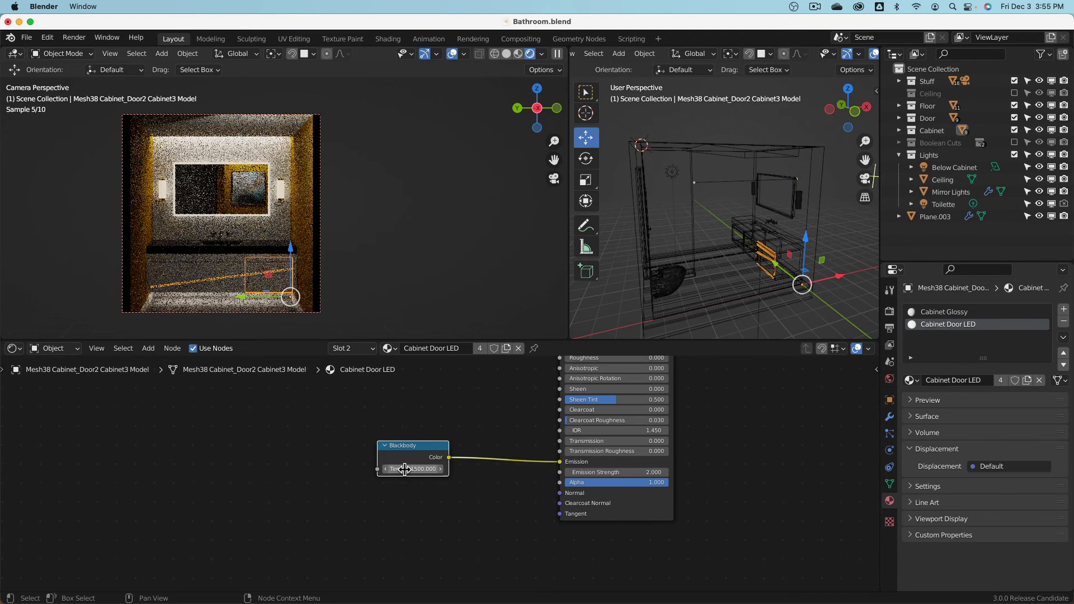
left_click(406, 469)
type("500")
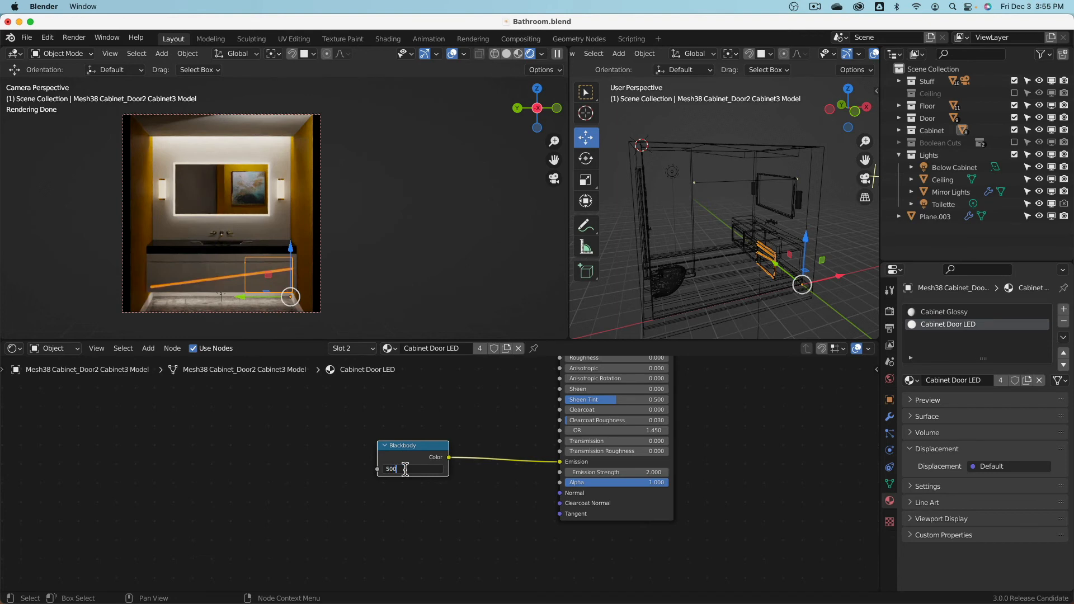
type("0")
key("Return")
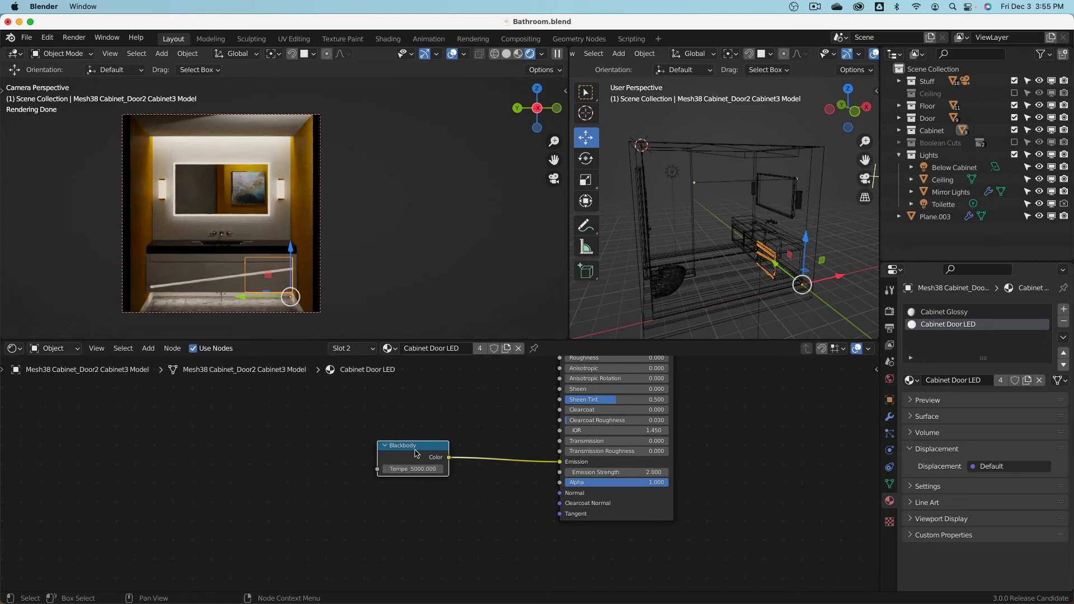
- Move the Cabinet Door LED material's Blackbody node farther from the shader and turn it into a node group
left_click_drag(416, 453, 409, 460)
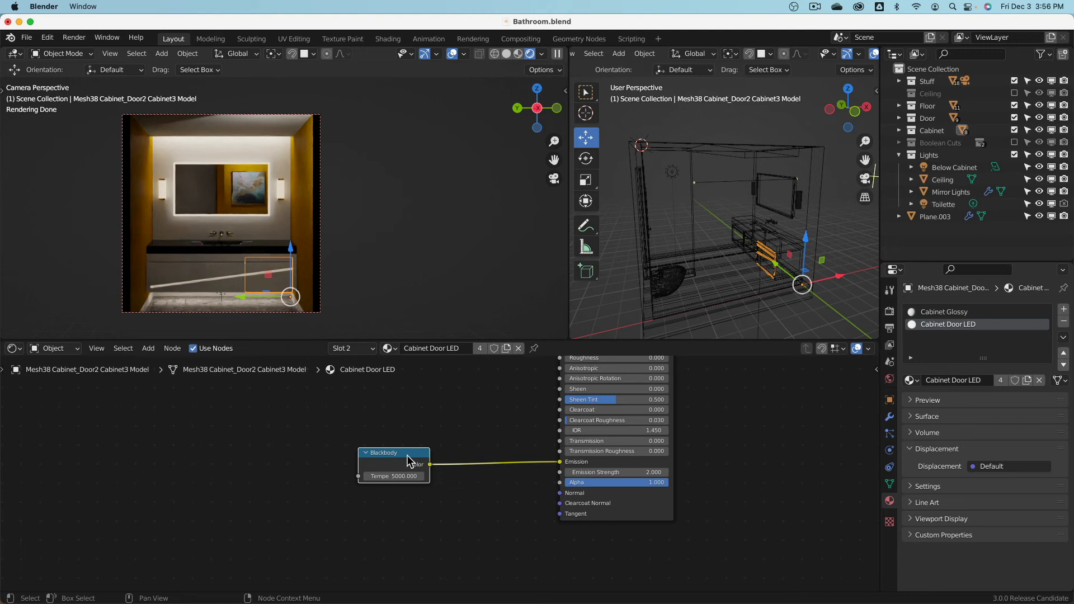
left_click_drag(407, 455, 246, 451)
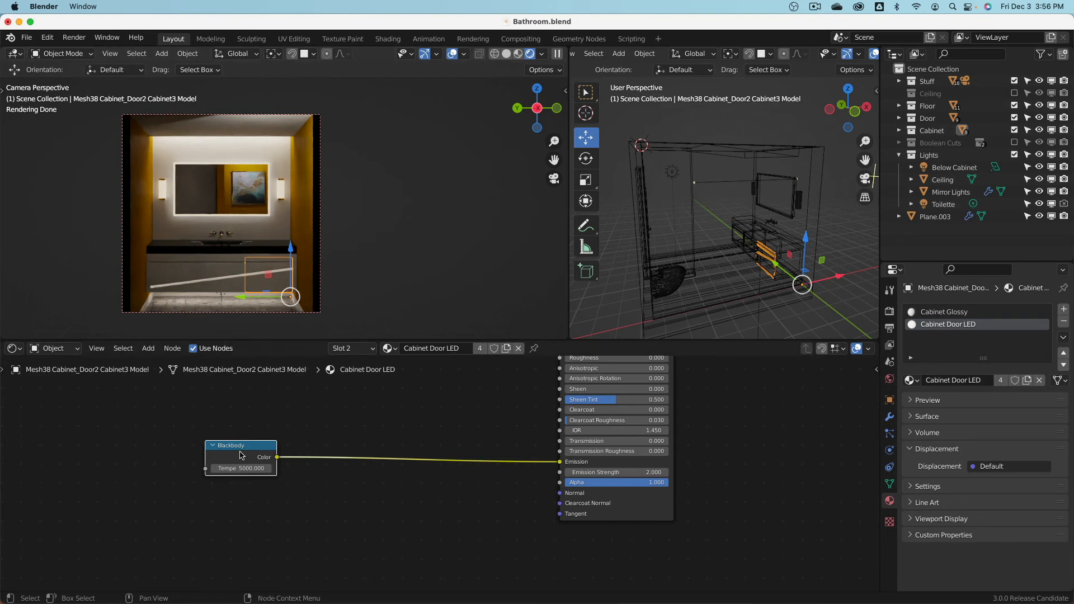
right_click(233, 448)
left_click(150, 349)
mouse_move(176, 354)
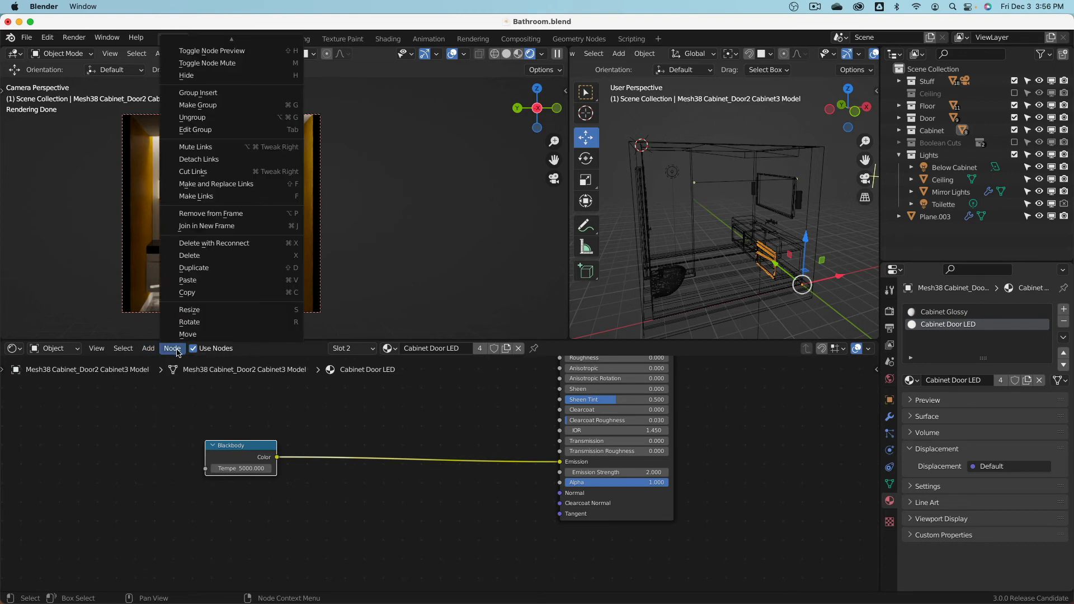
left_click(198, 105)
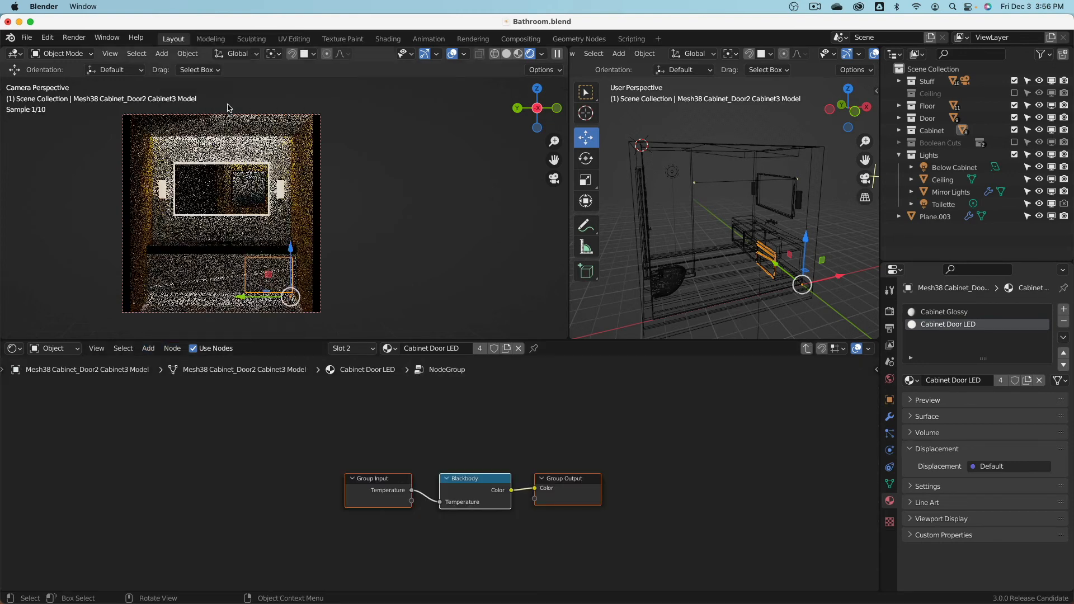
- Inside the node group, move the Group Input node well away from Blackbody and disconnect the Temperature link between them
left_click(493, 445)
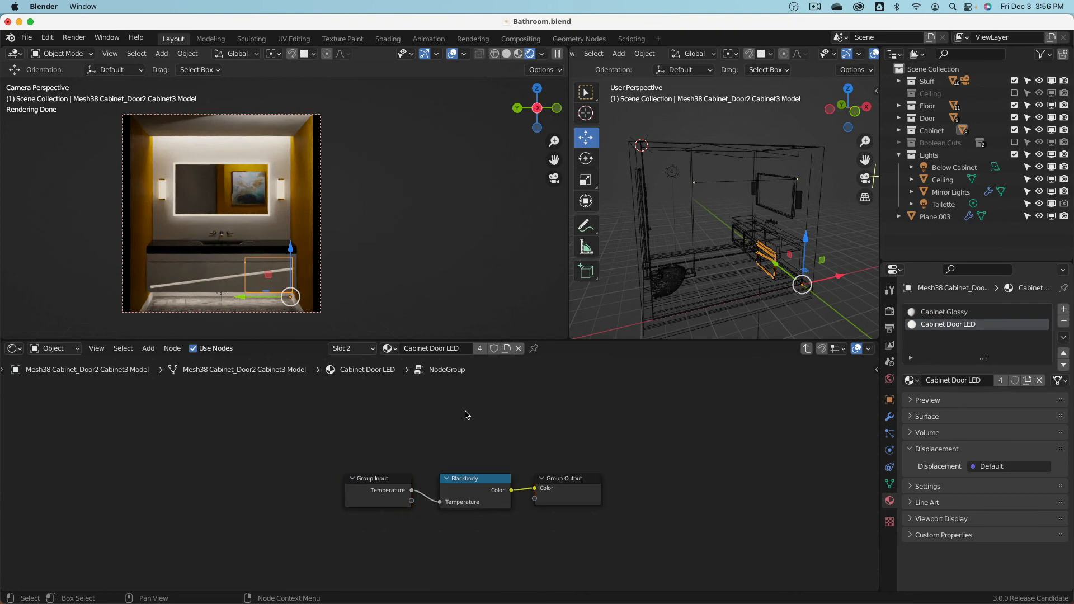
left_click(469, 484)
left_click(366, 490)
left_click_drag(375, 478, 218, 477)
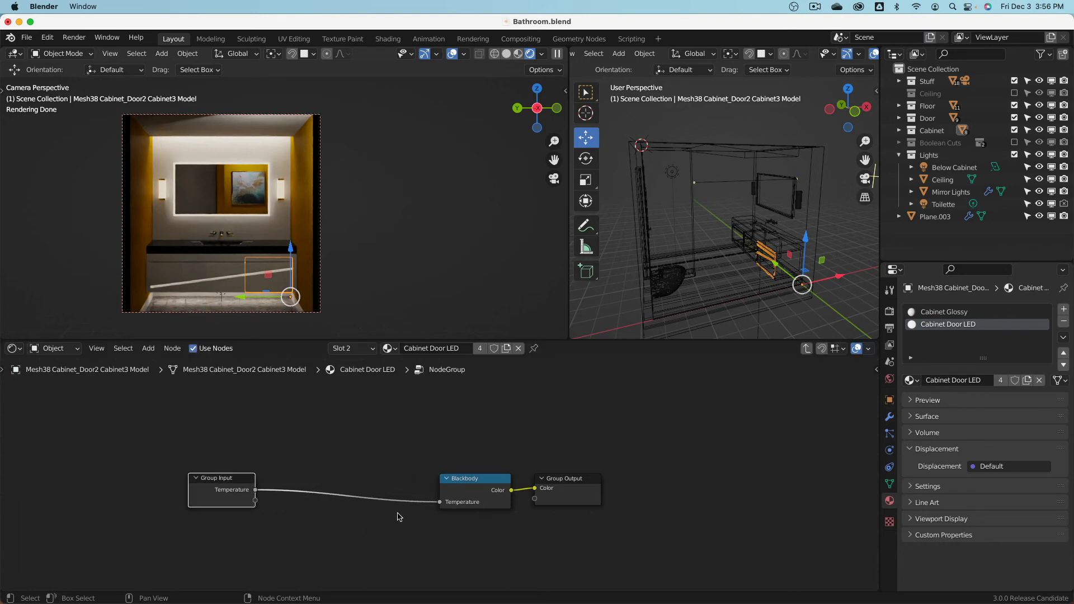
left_click_drag(440, 502, 375, 501)
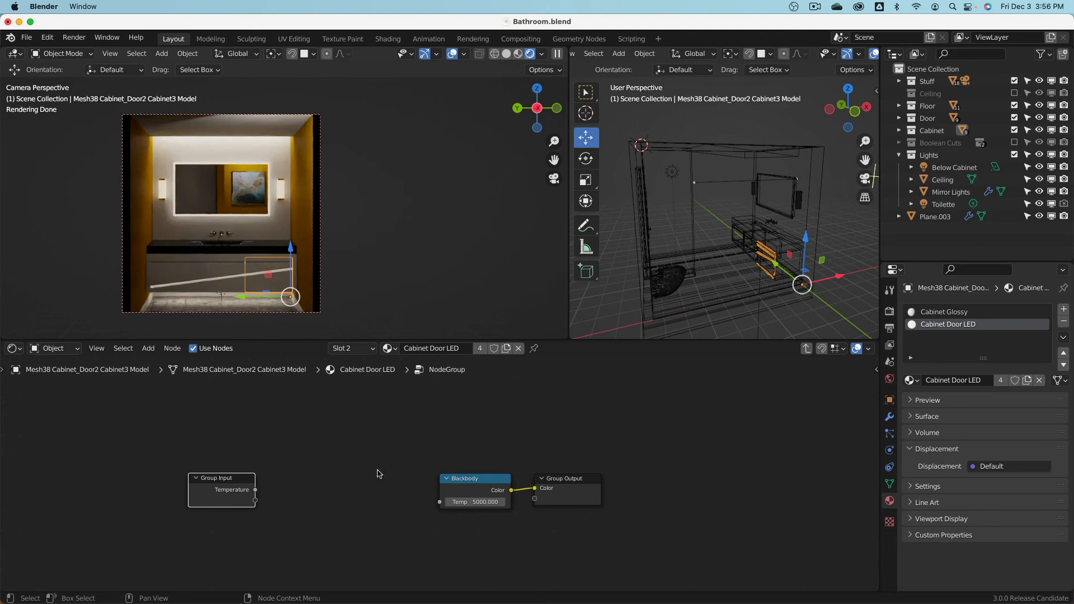
- Link the group input's Temperature to the Blackbody node's temperature inside the Cabinet Door LED node group
left_click(365, 451)
key("Tab")
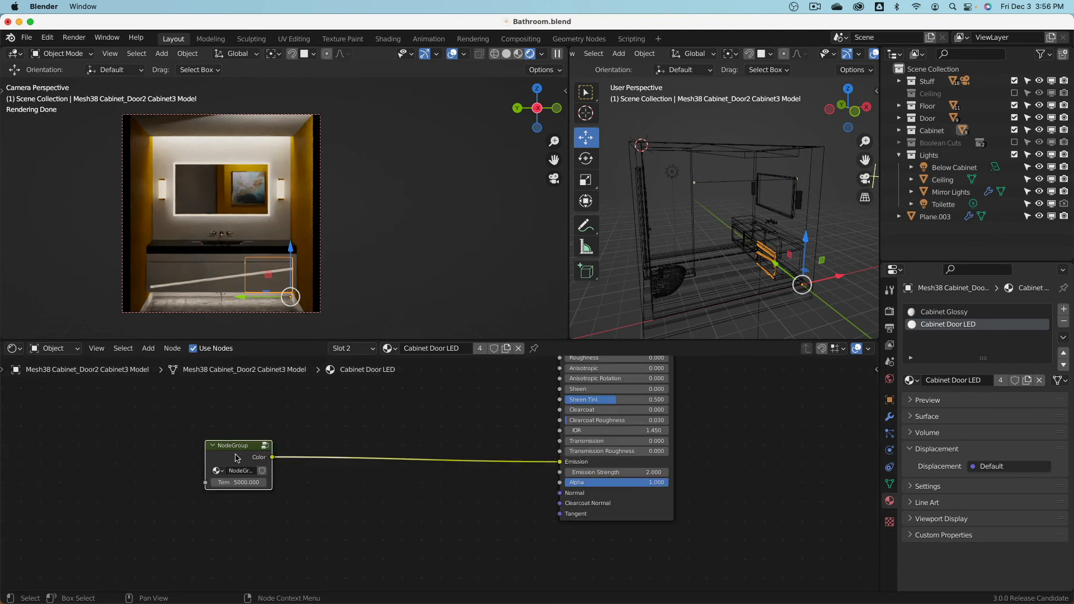
key("Tab")
left_click_drag(255, 490, 439, 502)
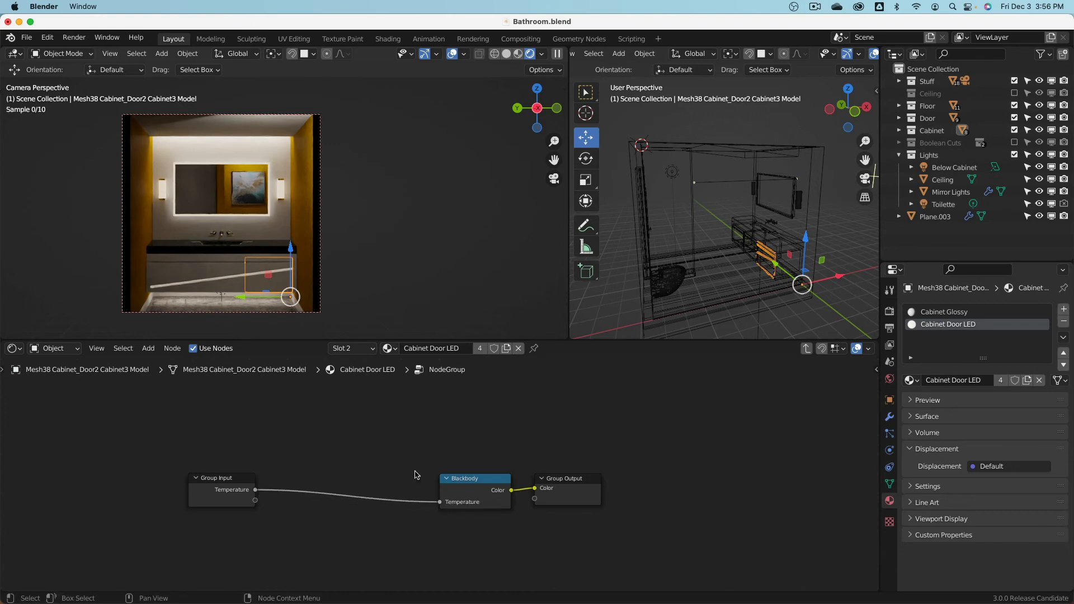
key("Tab")
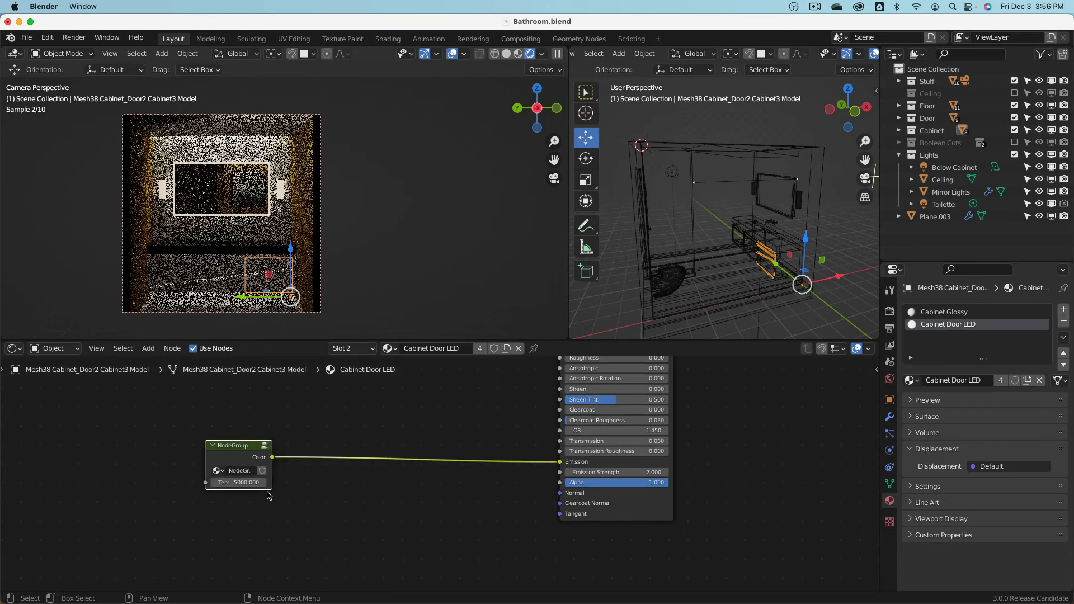
key("Tab")
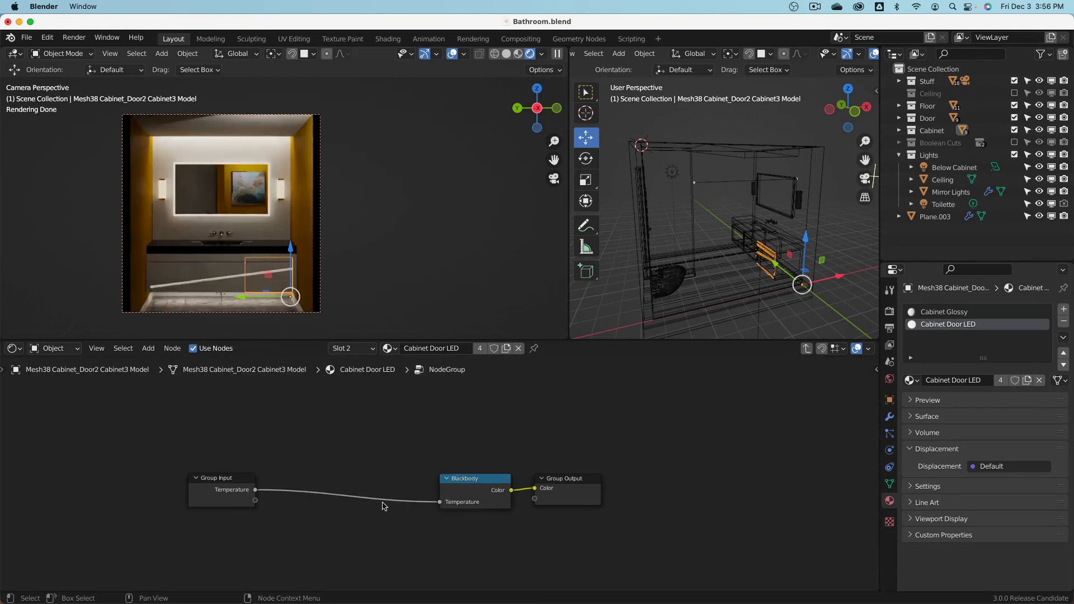
key("Tab")
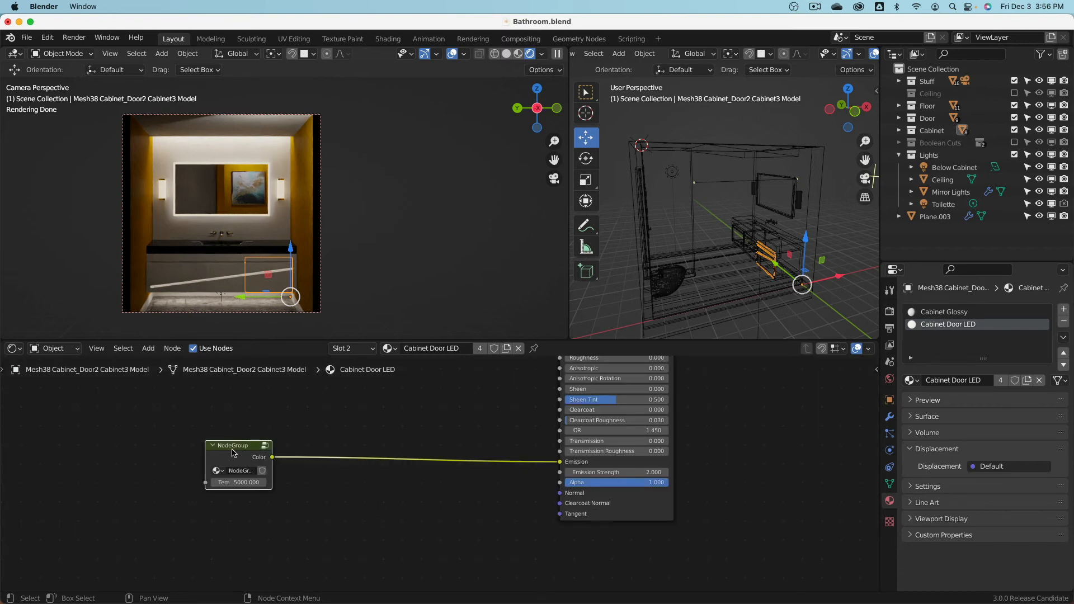
- Rename the node group in the Cabinet Door LED material as Blackbody
key("n")
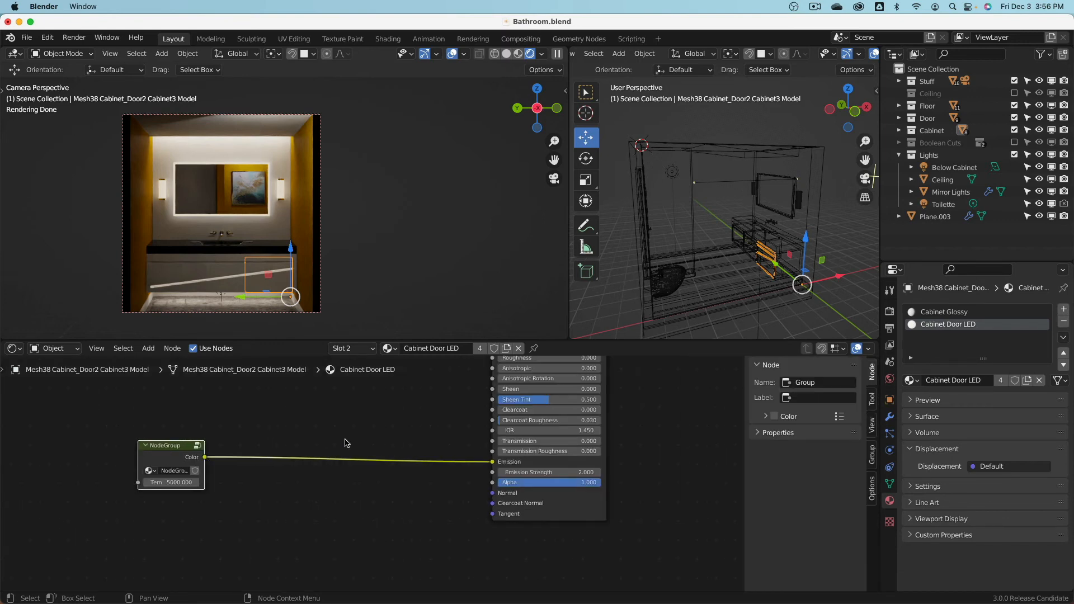
left_click(758, 433)
double_click(817, 451)
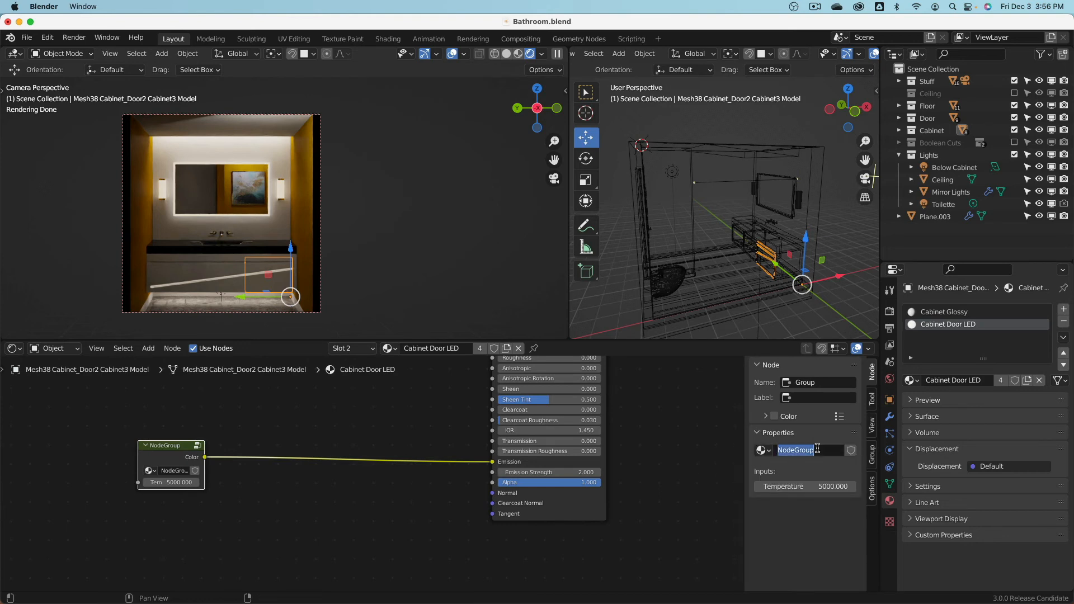
type("Ba")
type("ackbody")
key("Return")
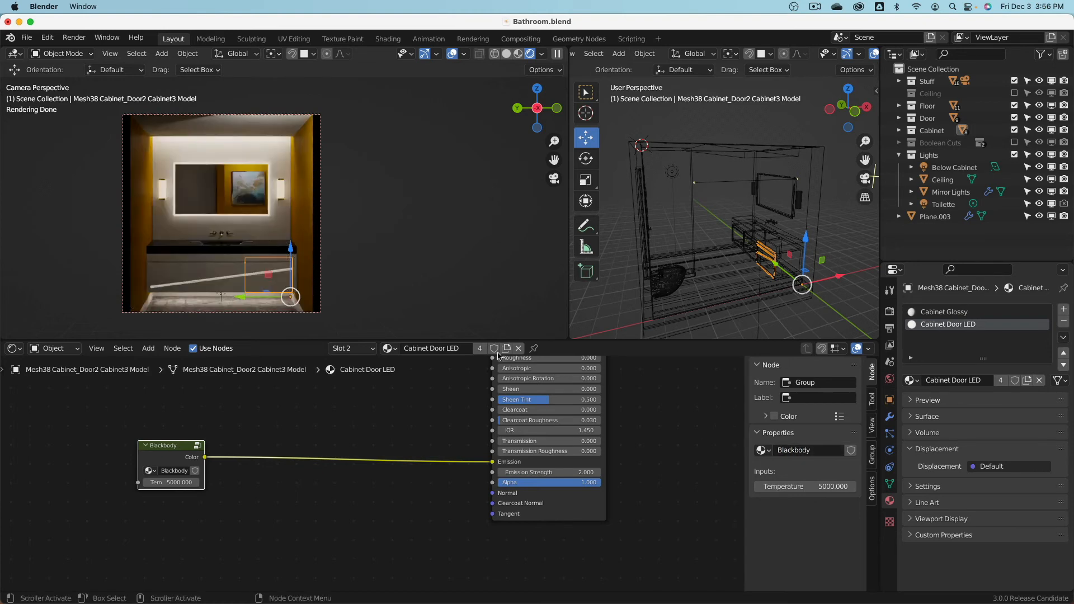
- In the mirror lights' Mirror LED Front material, replace the plain Blackbody node with the Blackbody group, linking its Color to Emission
left_click(280, 189)
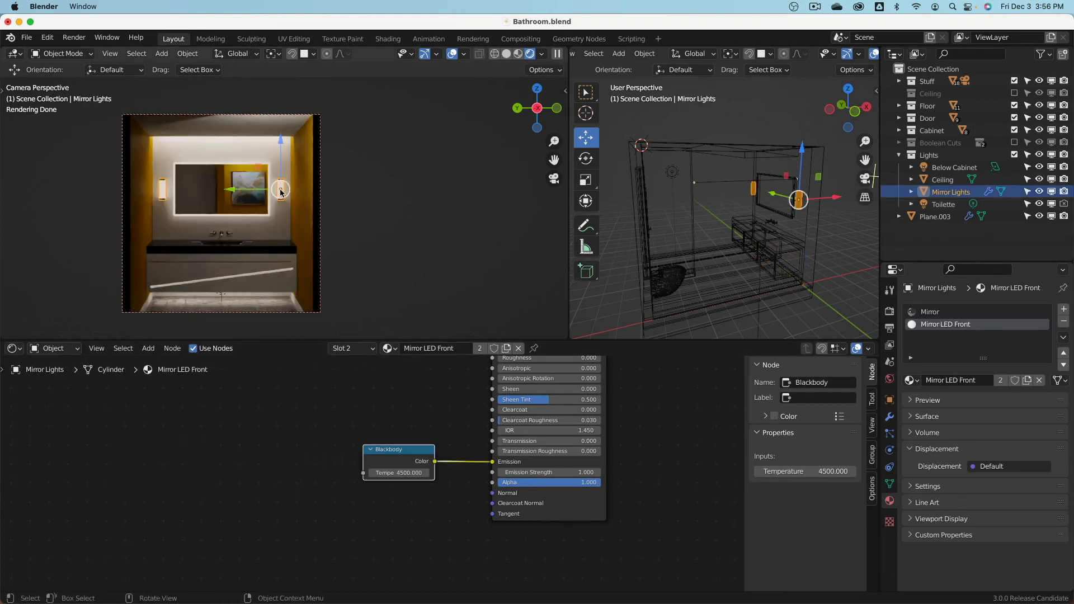
key("shift+a")
mouse_move(164, 459)
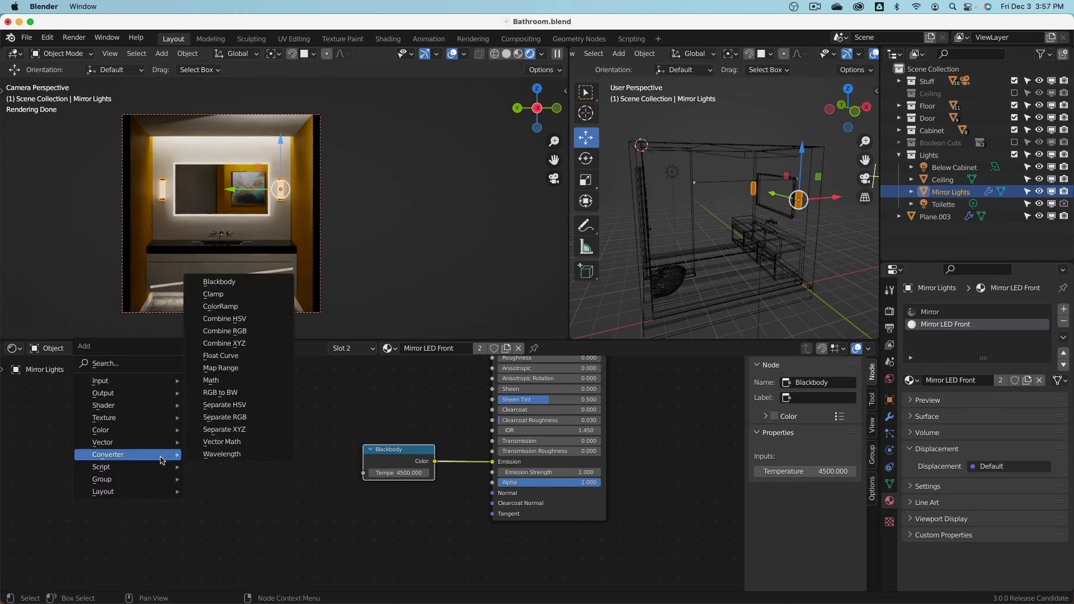
mouse_move(137, 482)
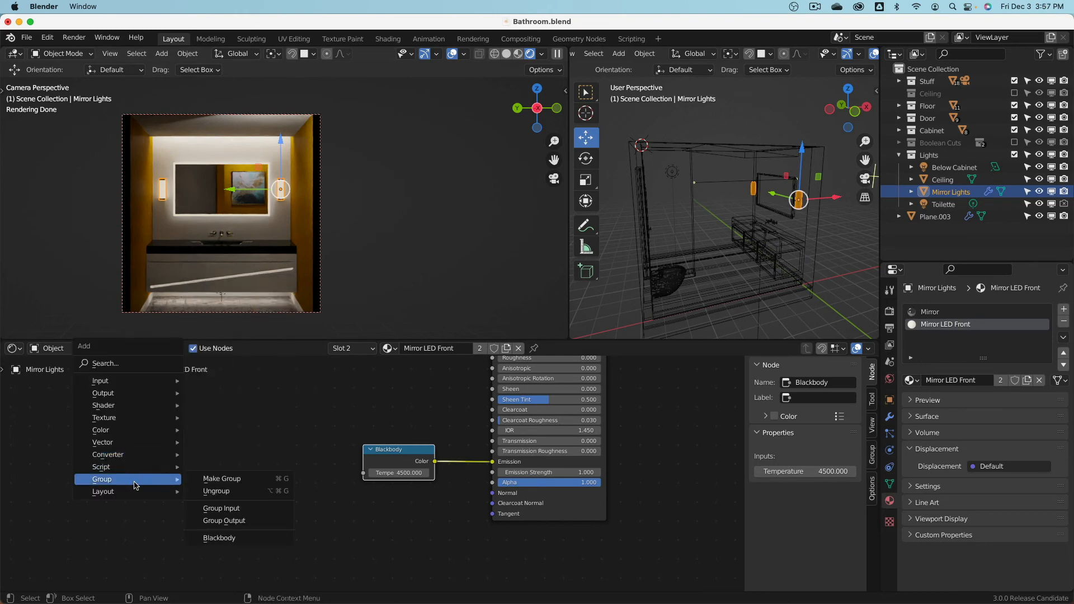
left_click(248, 543)
left_click(251, 486)
left_click_drag(252, 480, 493, 463)
left_click(395, 452)
key("x")
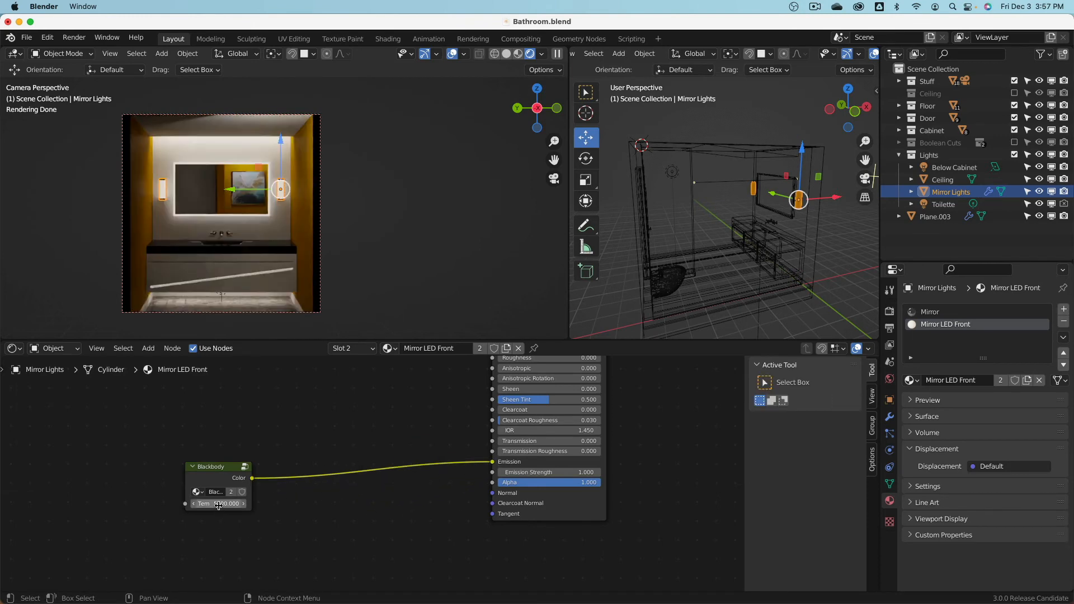
- Set the Mirror LED Front group node's temperature to 1000 and unlink the Temperature input from the Blackbody node inside the group
left_click(219, 504)
key("Return")
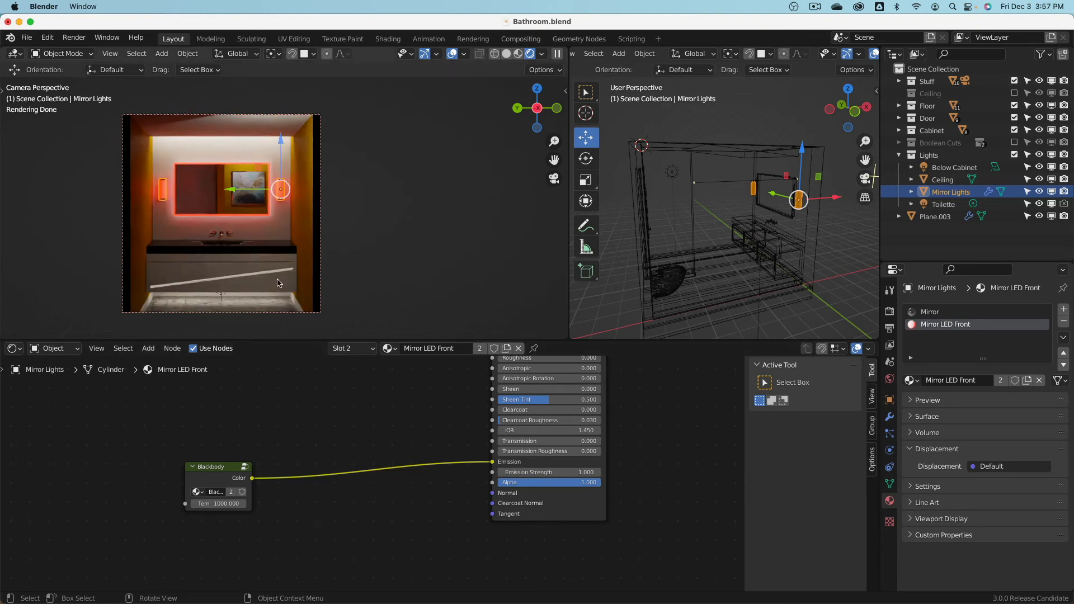
left_click(222, 469)
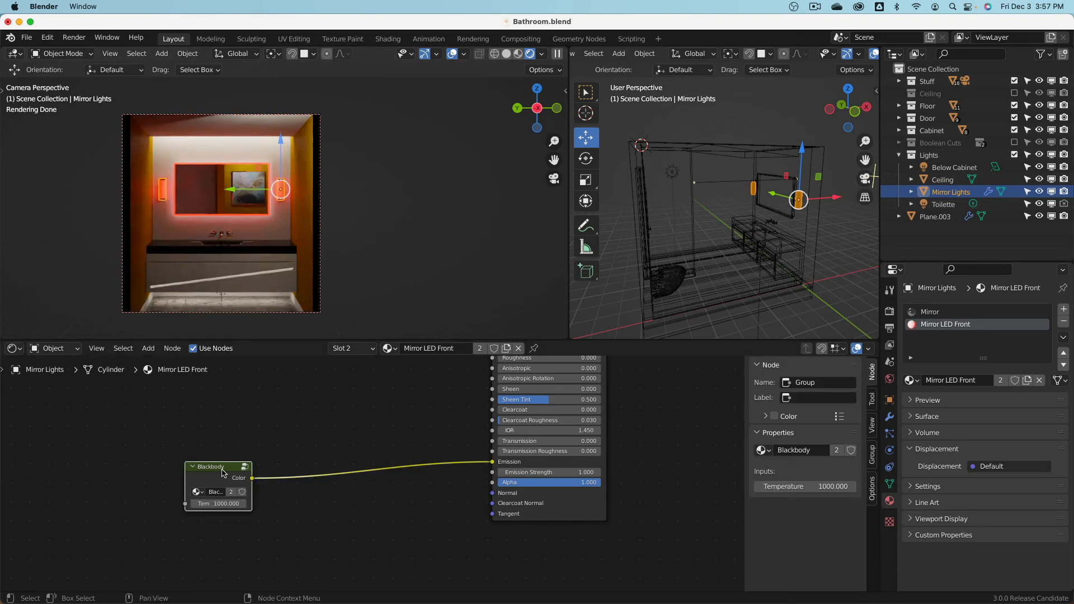
key("Tab")
left_click_drag(369, 503, 332, 501)
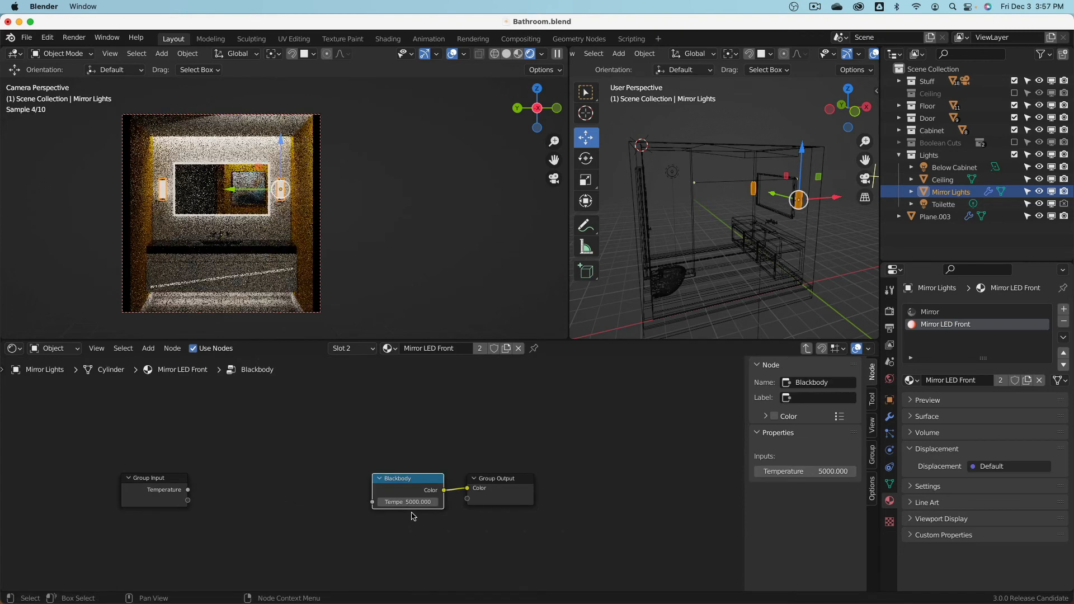
- Set the Blackbody node's temperature inside the group to 1000, and re-enter the temperature on the Mirror LED Front group node
left_click(413, 504)
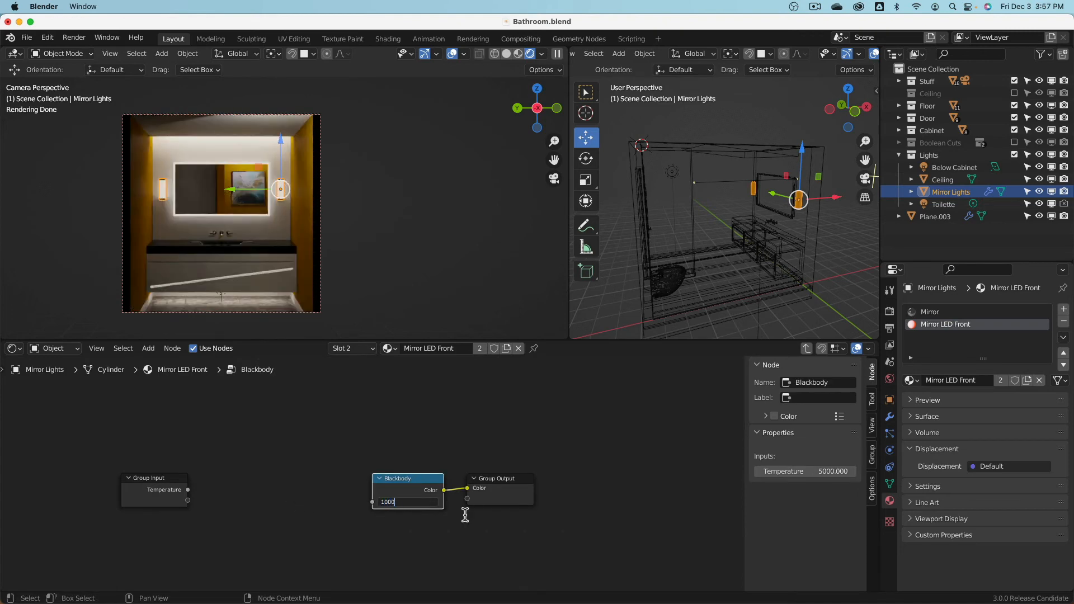
type("1000")
key("Return")
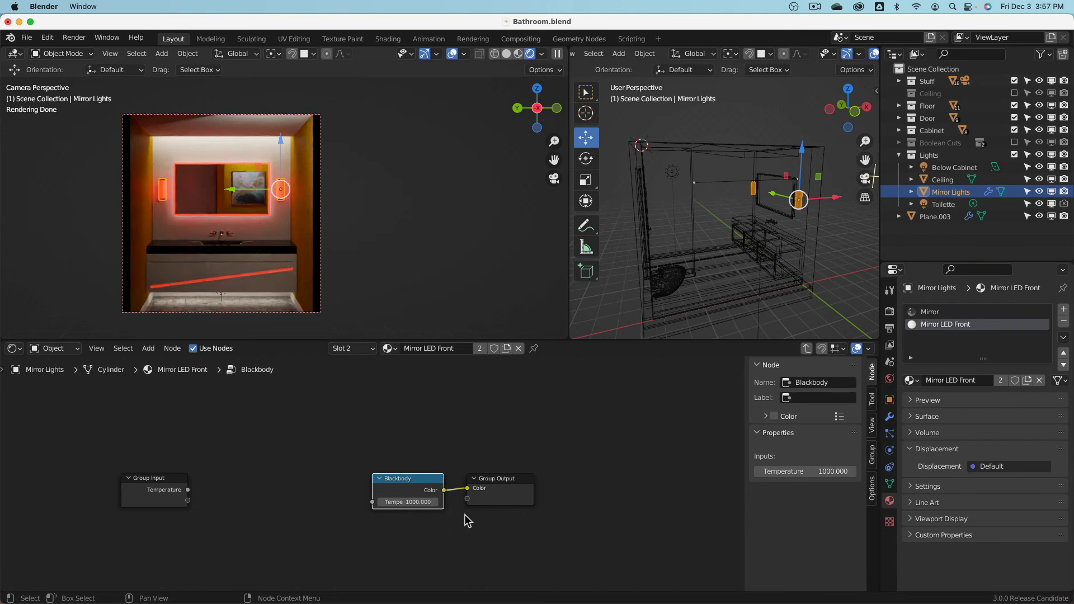
key("Tab")
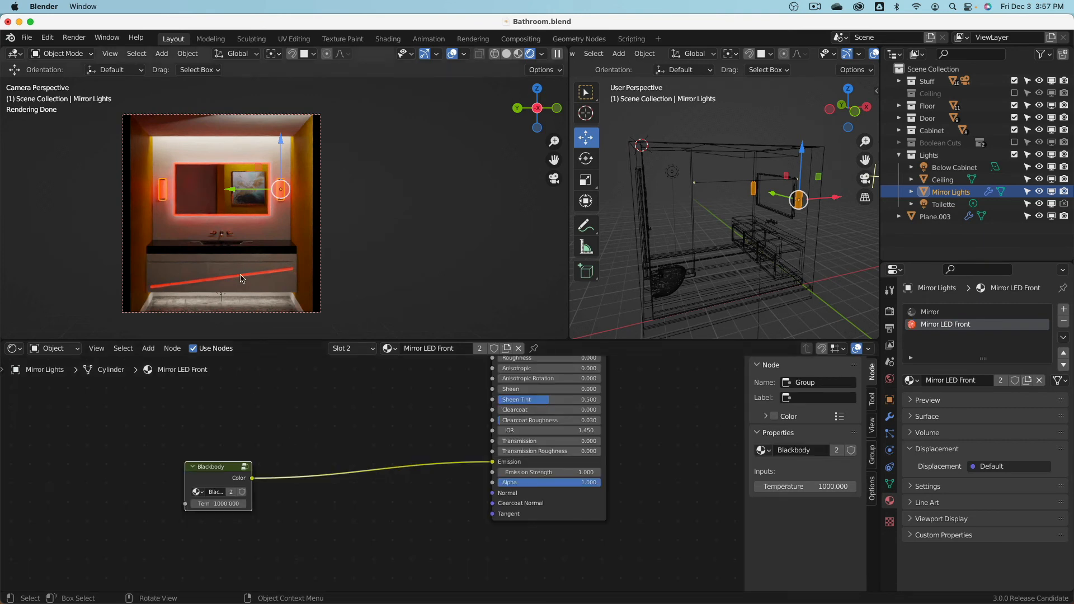
left_click(225, 503)
key("Return")
- Open the Blackbody group from the middle cabinet door's LED material and set its inner Blackbody temperature to 2000
left_click(226, 276)
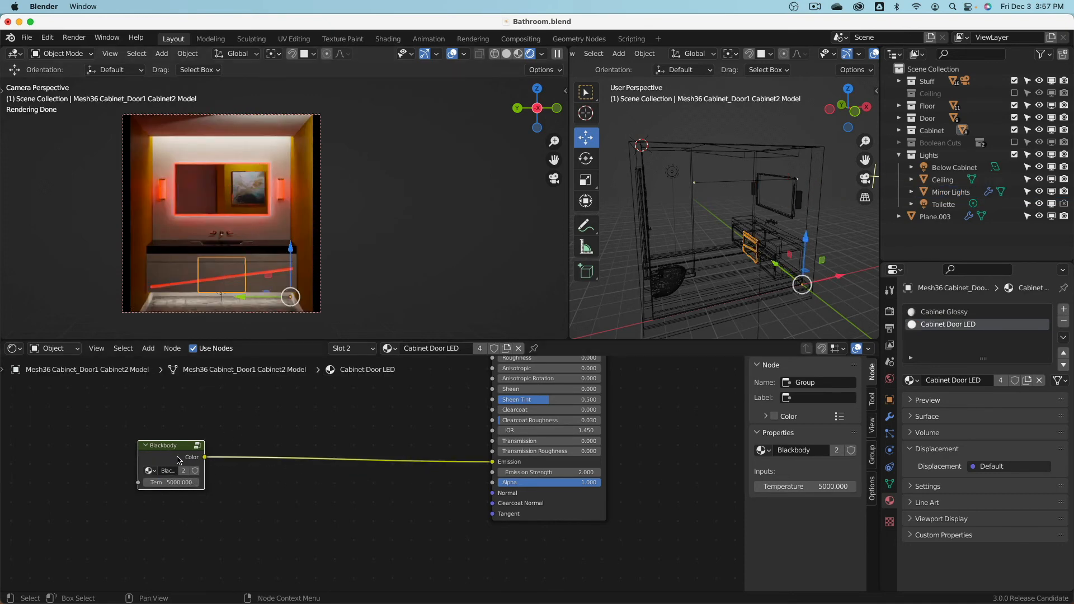
key("Tab")
left_click(409, 502)
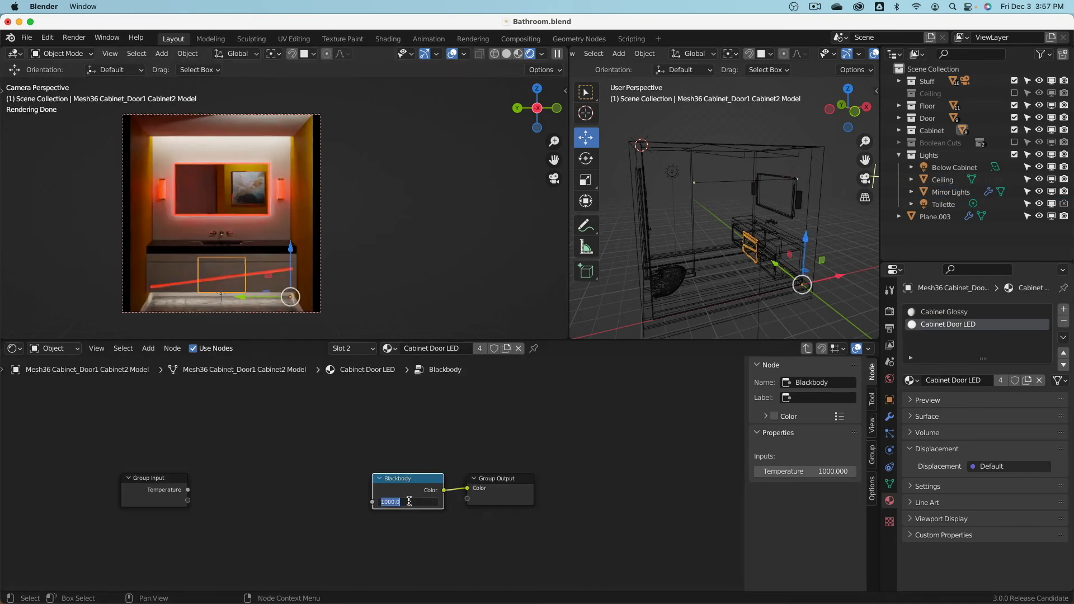
type("2000")
key("Return")
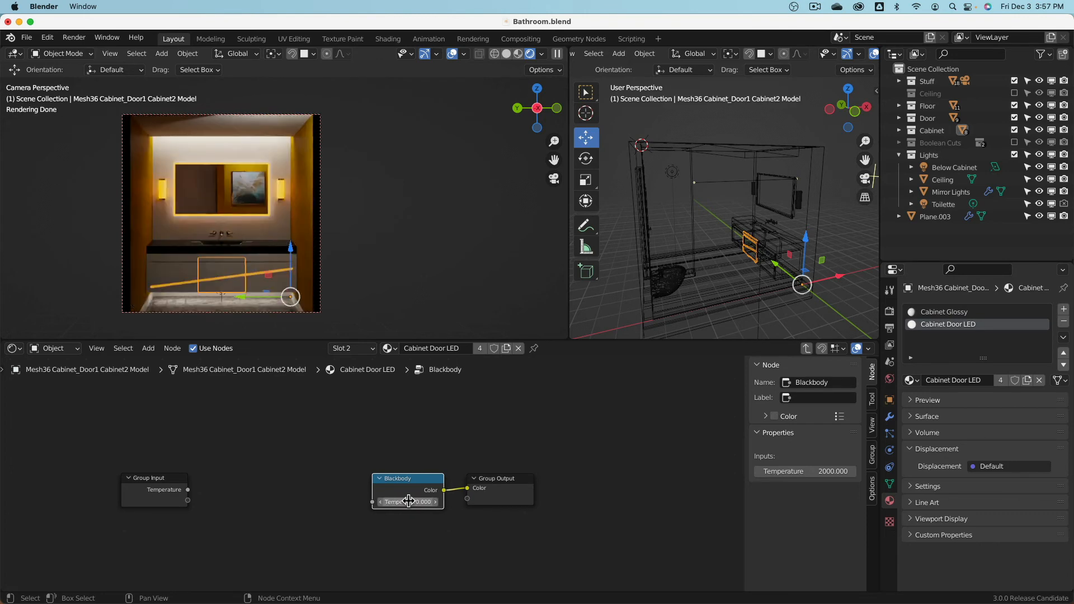
- Return the inner Blackbody temperature to a neutral white and exit the node group
left_click(410, 502)
key("Return")
key("Tab")
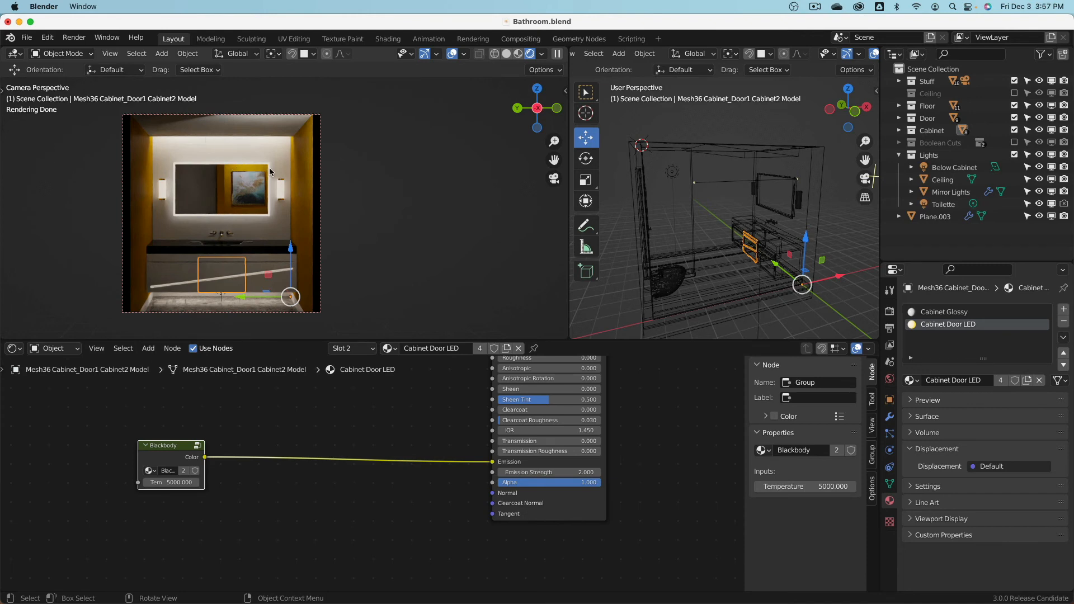
- In the ceiling light's Ceiling Leight material, replace the Blackbody node with the Blackbody group, linking its Color to Emission
left_click(790, 160)
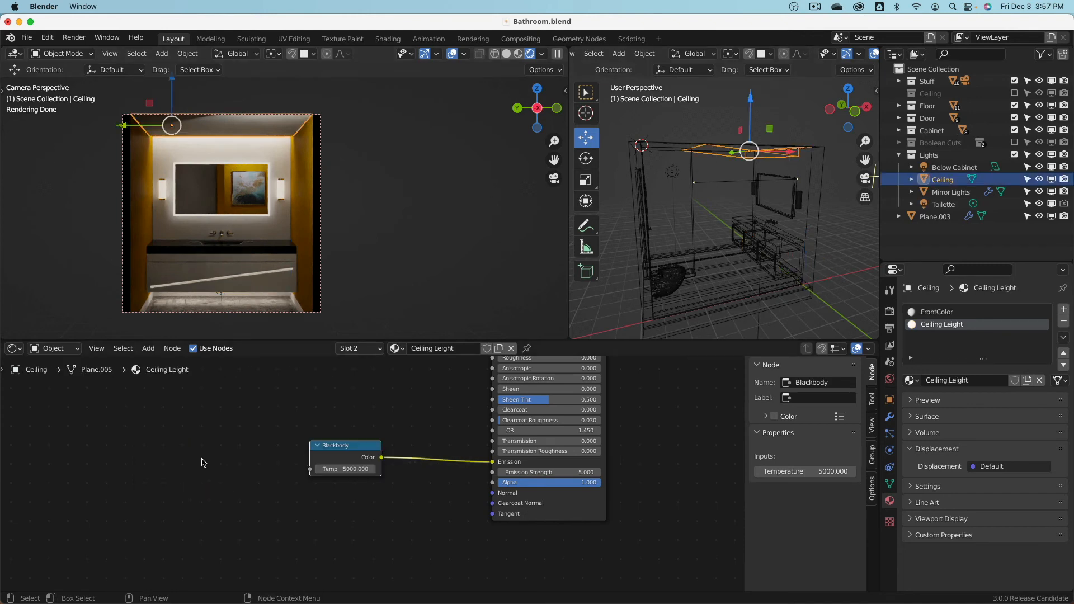
key("x")
key("shift+a")
mouse_move(249, 445)
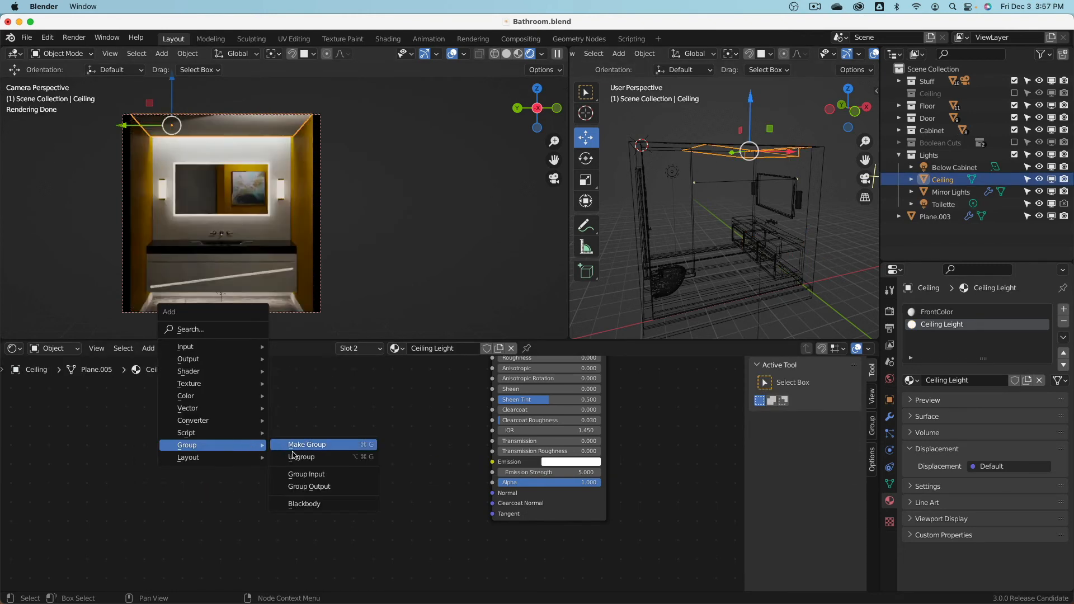
left_click(314, 504)
left_click(306, 498)
left_click_drag(307, 497, 492, 463)
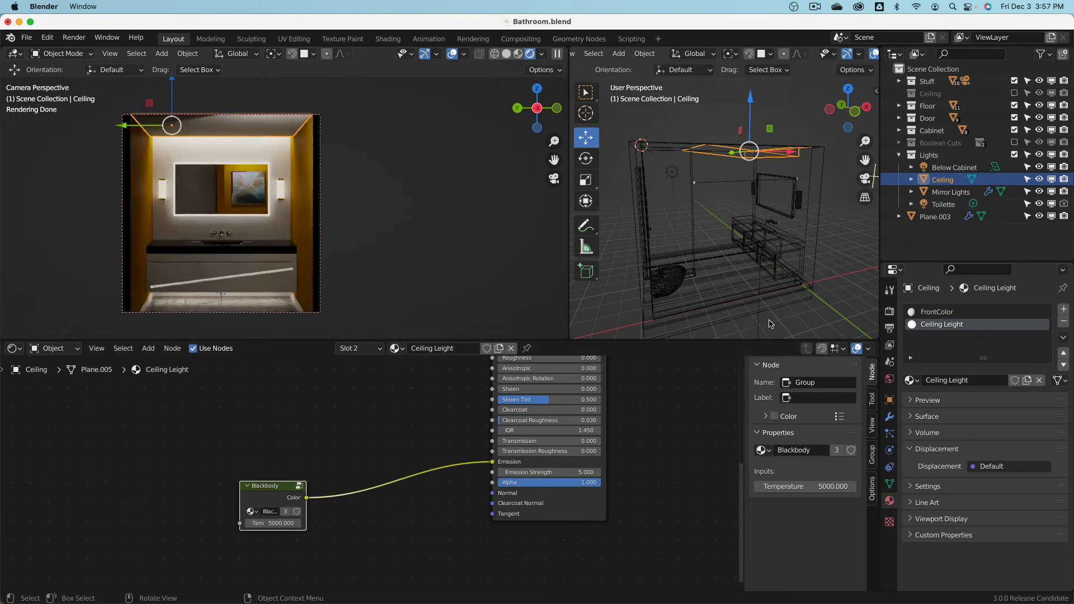
- For the Below Cabinet area light, replace the Blackbody node with the Blackbody group and link it to the Emission node's Color
left_click(761, 322)
middle_click_drag(440, 441, 447, 467)
middle_click_drag(574, 476, 569, 552)
scroll(350, 436, "up", 3)
scroll(352, 436, "up", 1)
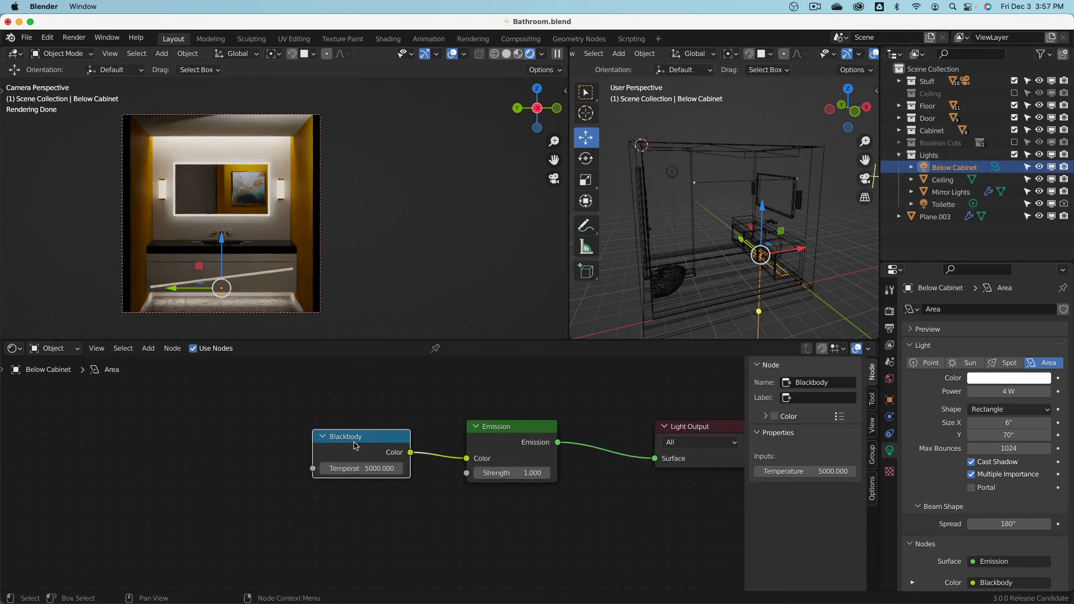
key("x")
key("shift+a")
mouse_move(168, 452)
left_click(253, 508)
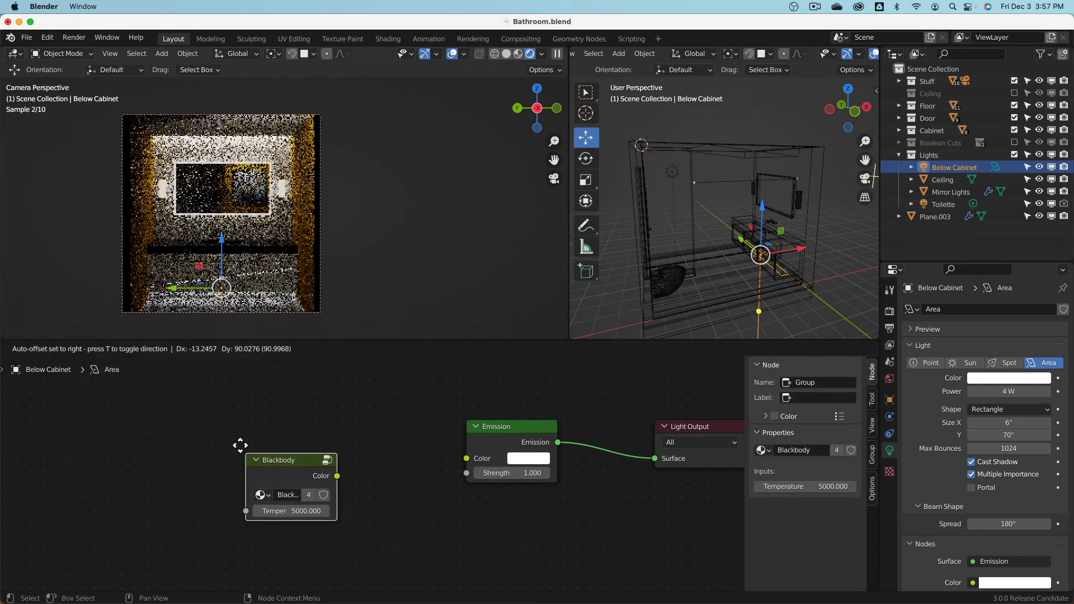
left_click(223, 434)
left_click_drag(324, 460, 469, 459)
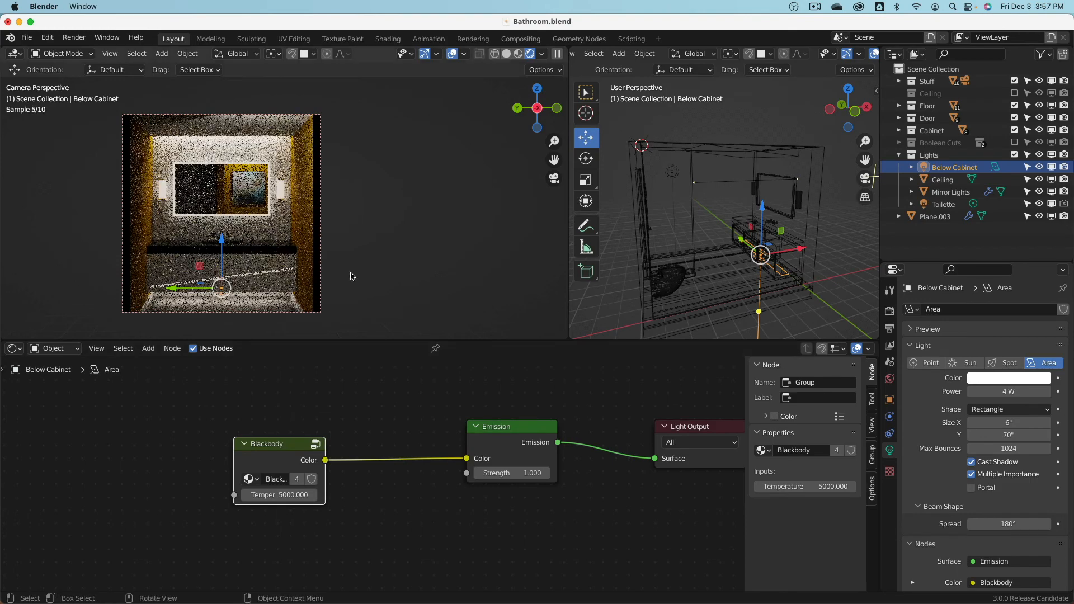
- Enable nodes on the Toilette point light and link a Blackbody group to its Emission node's Color
left_click(676, 176)
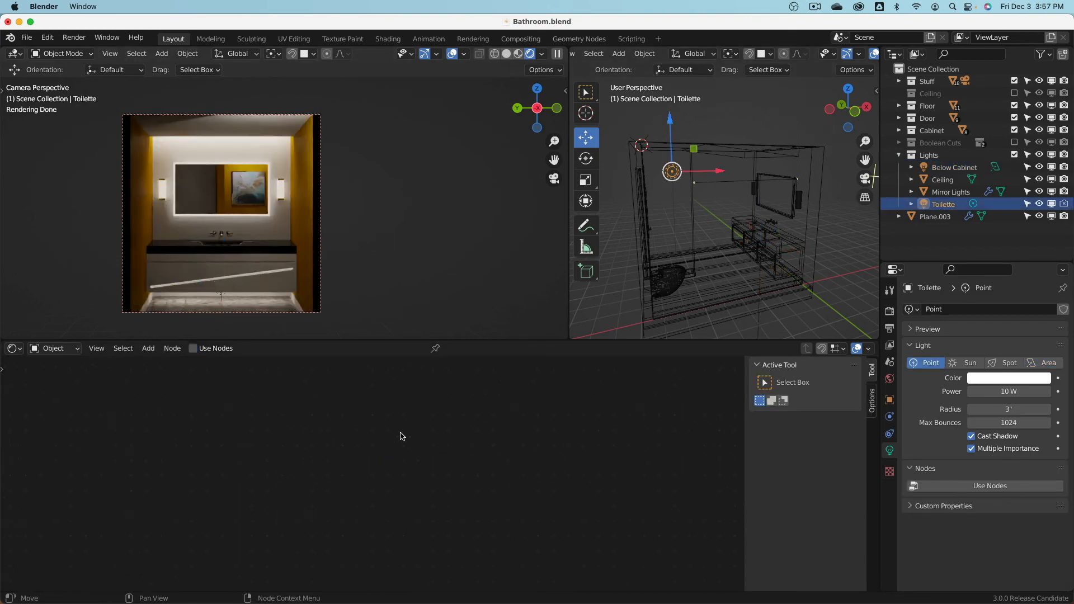
left_click(957, 487)
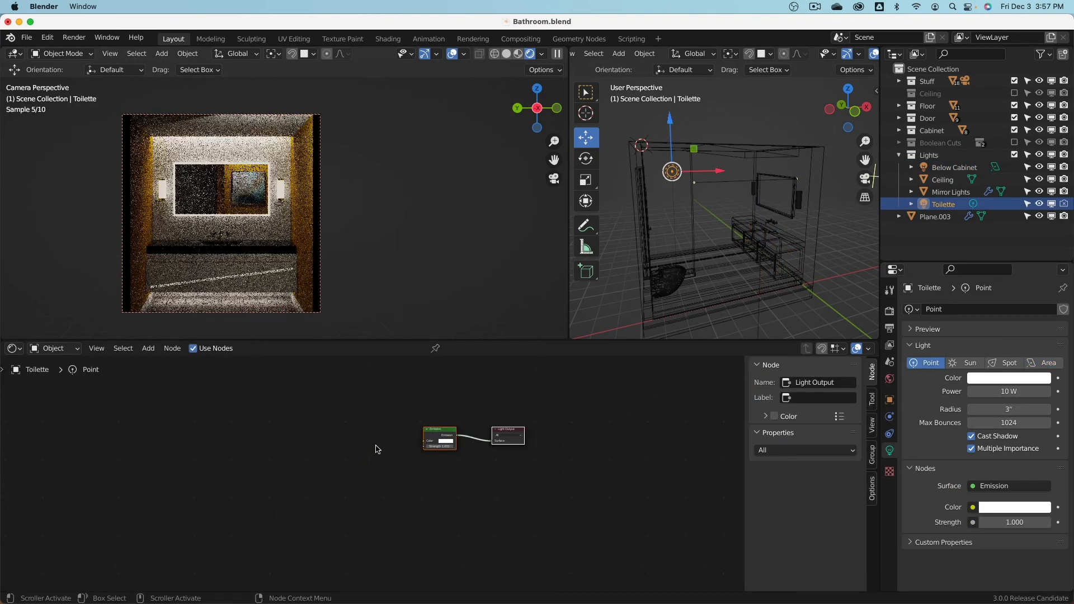
scroll(431, 440, "up", 1)
left_click(492, 446)
key("shift+a")
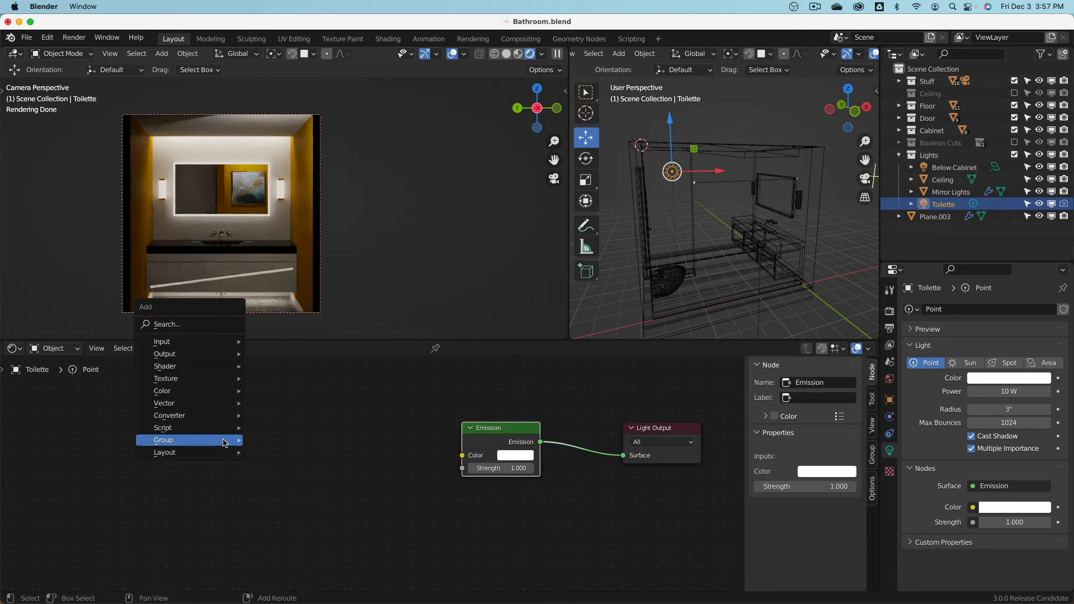
mouse_move(226, 441)
left_click(280, 499)
left_click(302, 461)
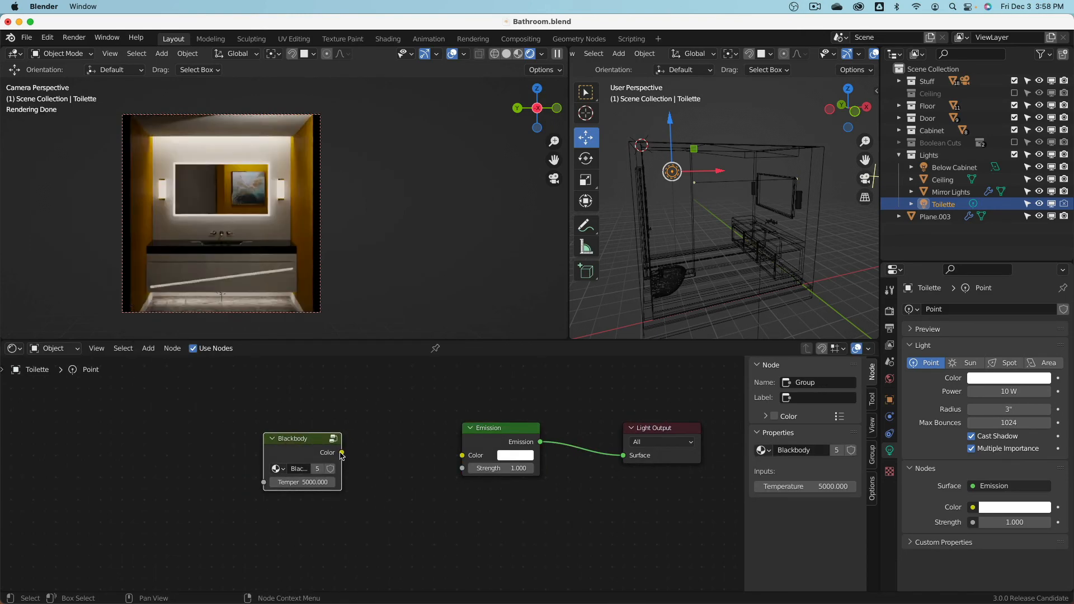
left_click_drag(342, 453, 475, 456)
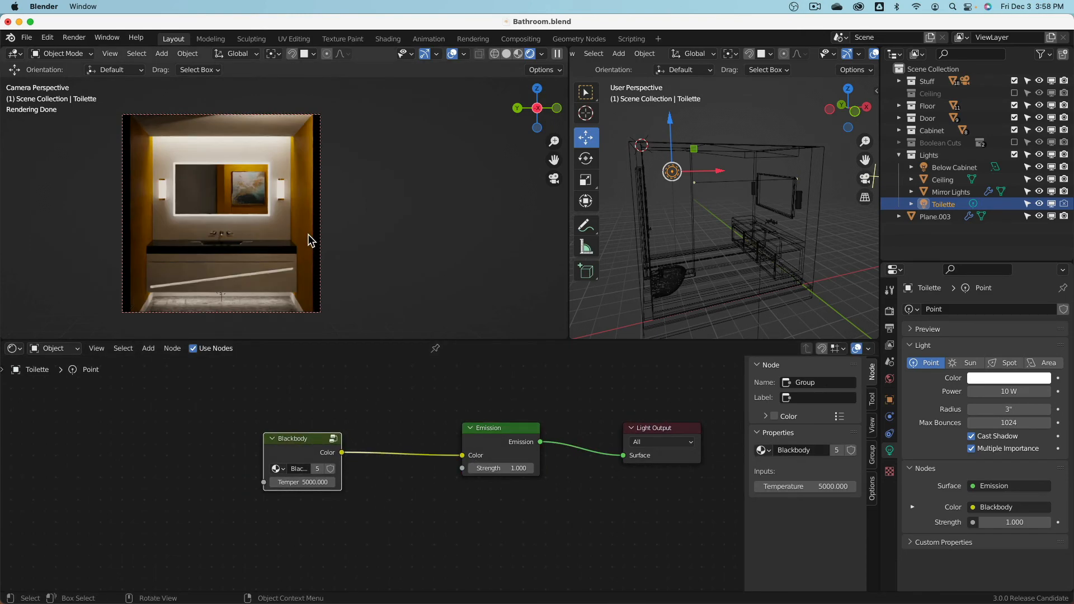
- In the mirror's Mirror LED Backlight material, add the Blackbody group and link its Color to the Principled BSDF's Emission
left_click(257, 175)
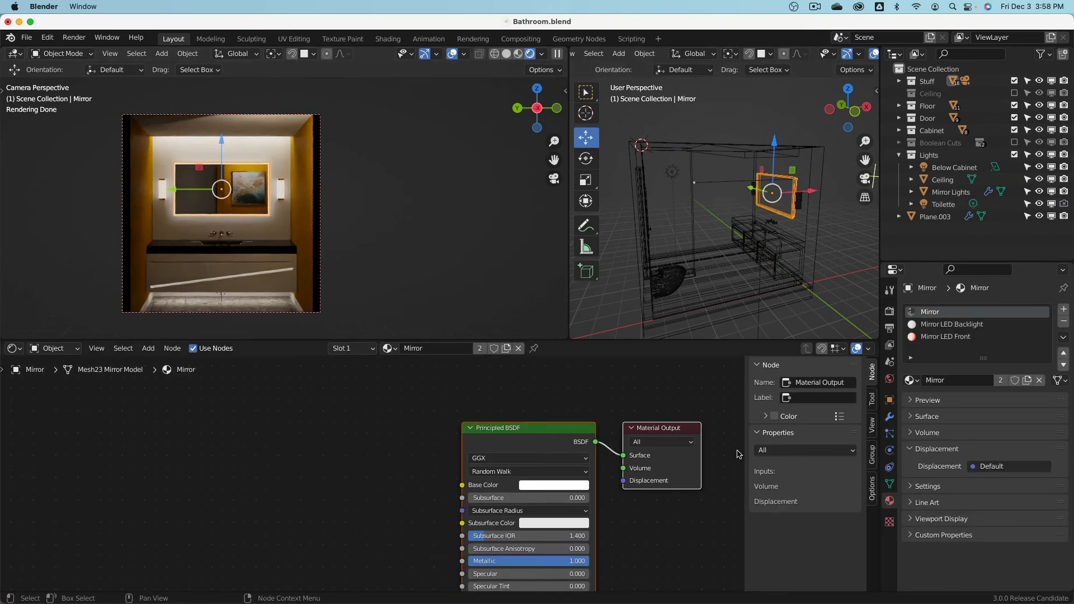
left_click(371, 349)
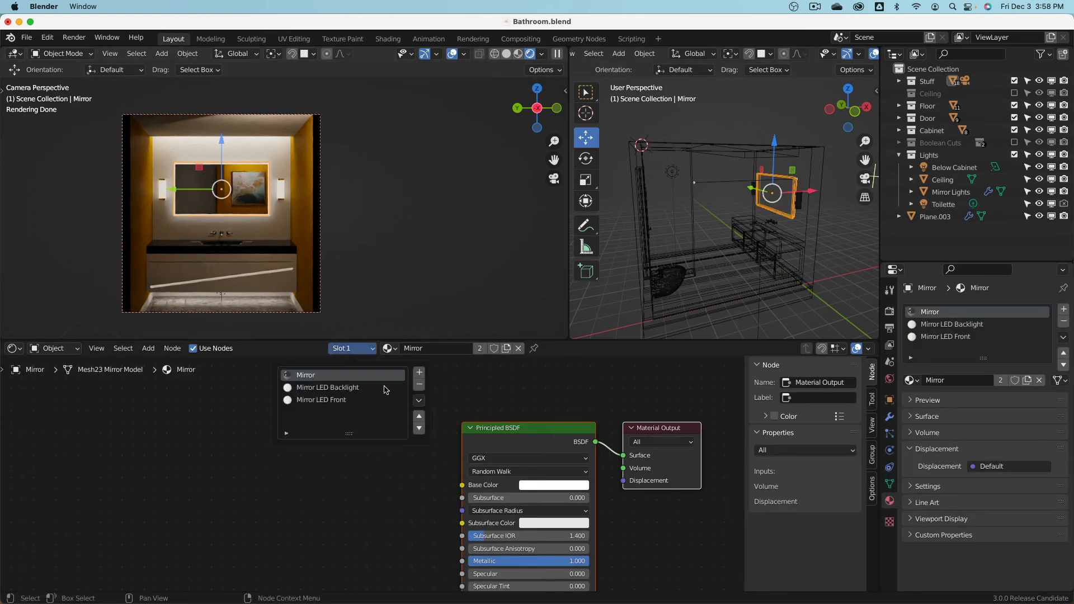
left_click(352, 393)
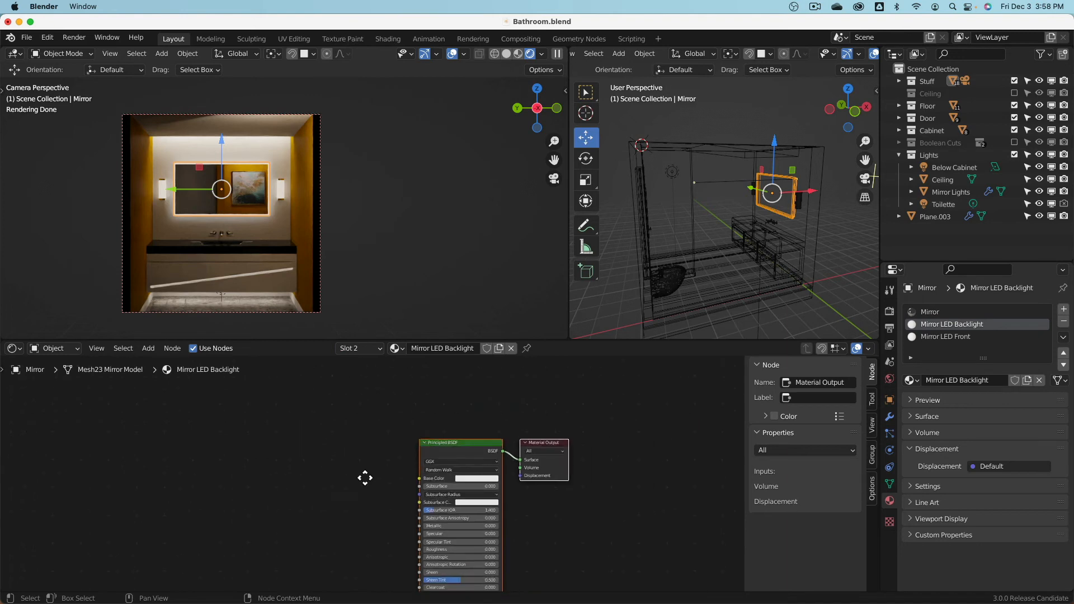
scroll(370, 480, "up", 2)
scroll(387, 481, "up", 3)
key("shift+a")
mouse_move(254, 480)
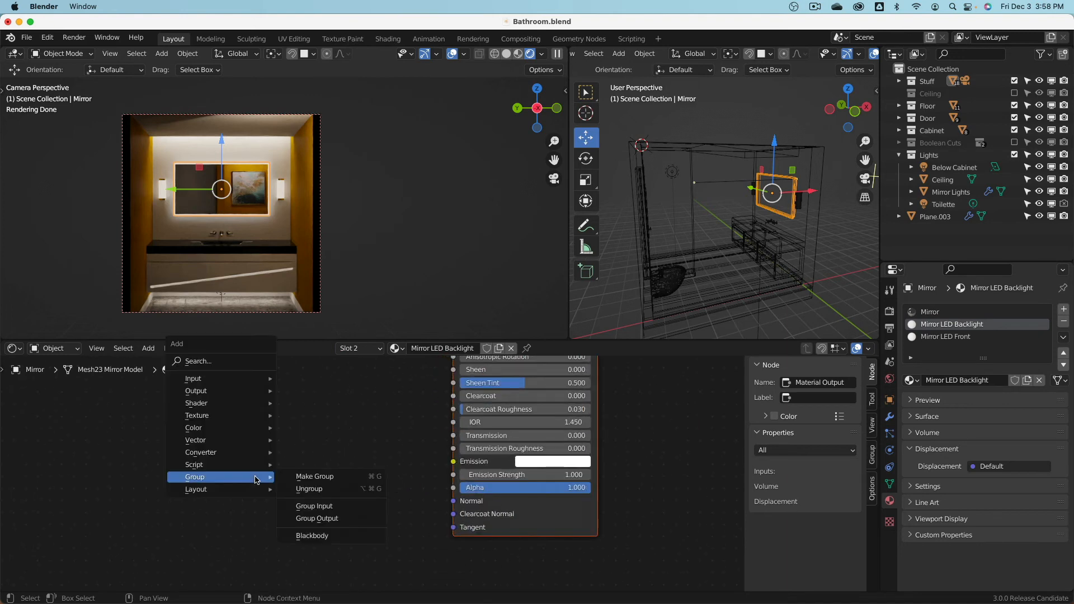
left_click(343, 538)
left_click(342, 462)
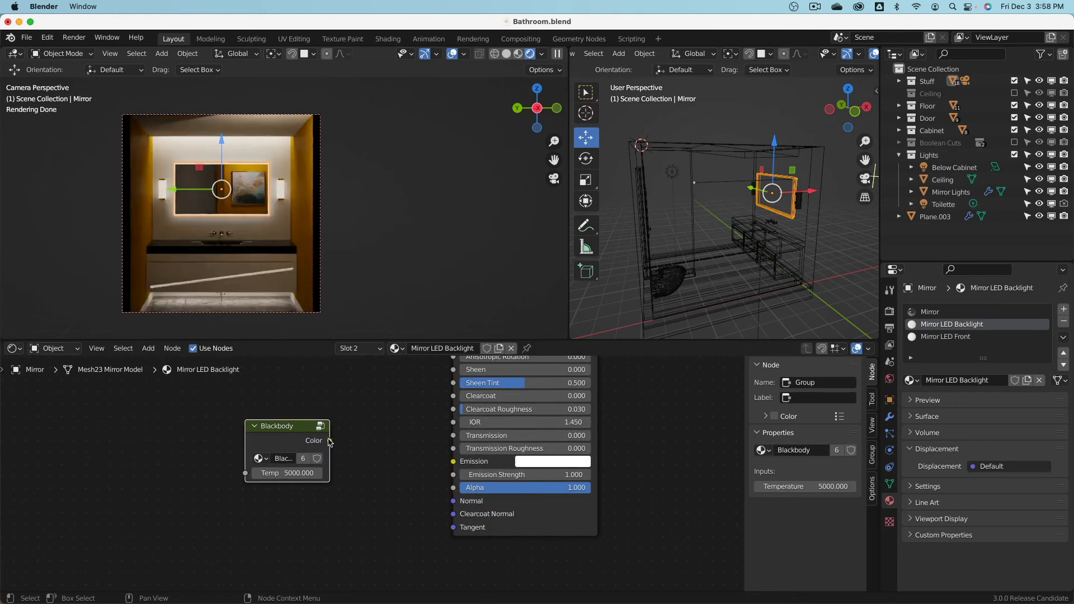
left_click_drag(330, 441, 450, 466)
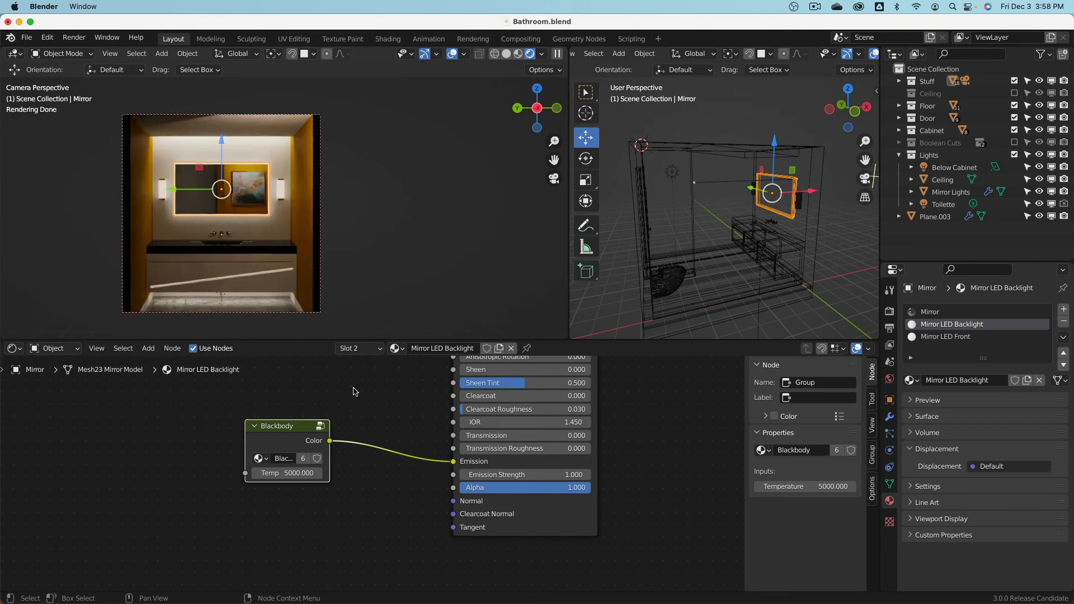
- In the Mirror LED Front material, try Temperature 1500 on the Blackbody group node itself and restore it to 5000
left_click(378, 349)
left_click(356, 400)
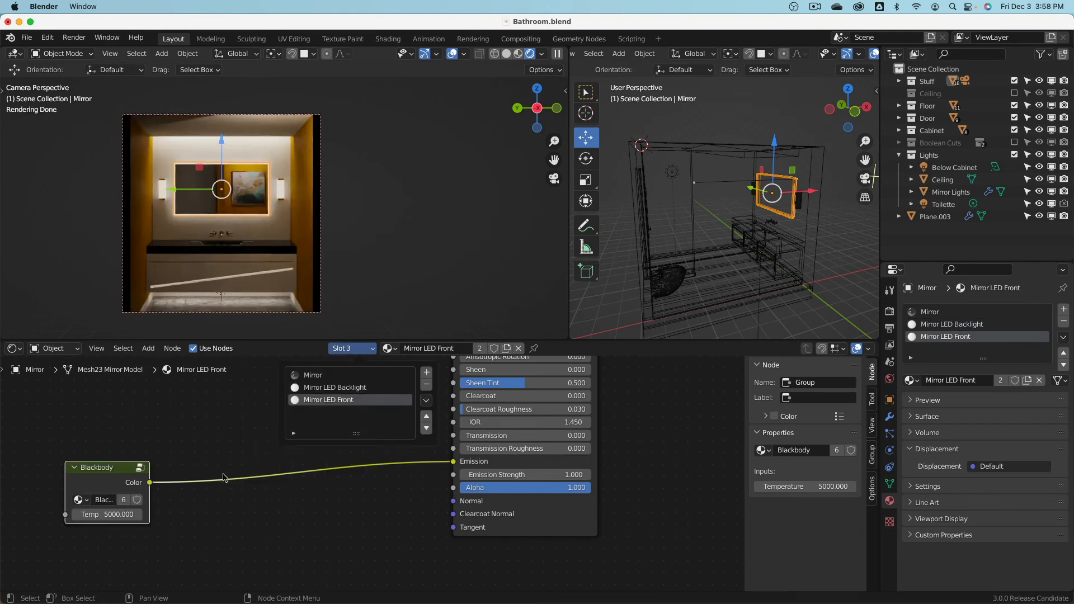
middle_click_drag(168, 425, 244, 421)
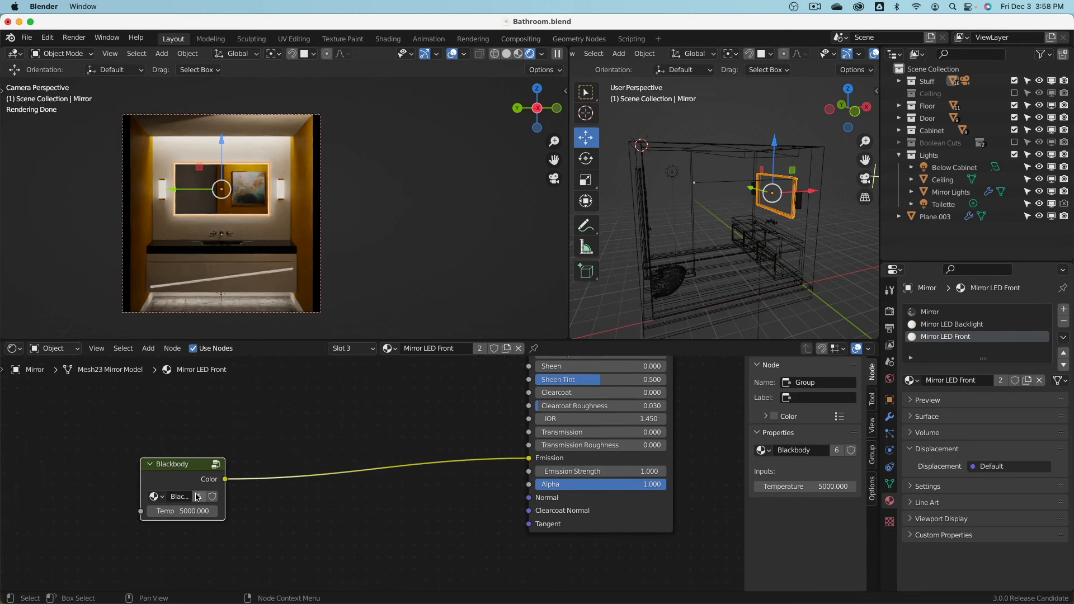
left_click(183, 512)
type("1500")
key("Return")
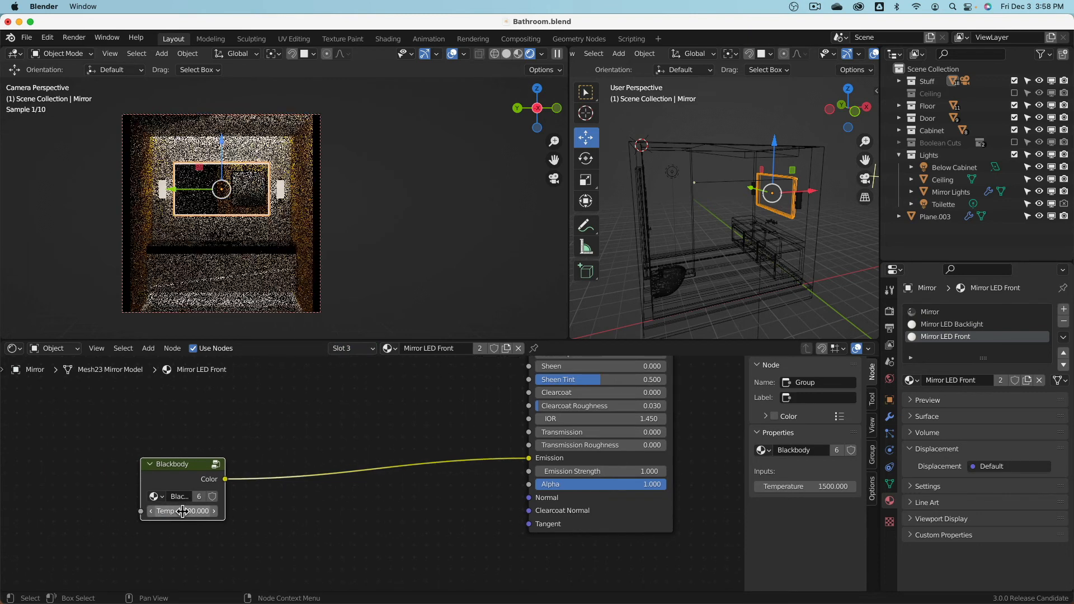
left_click(234, 434)
left_click(185, 510)
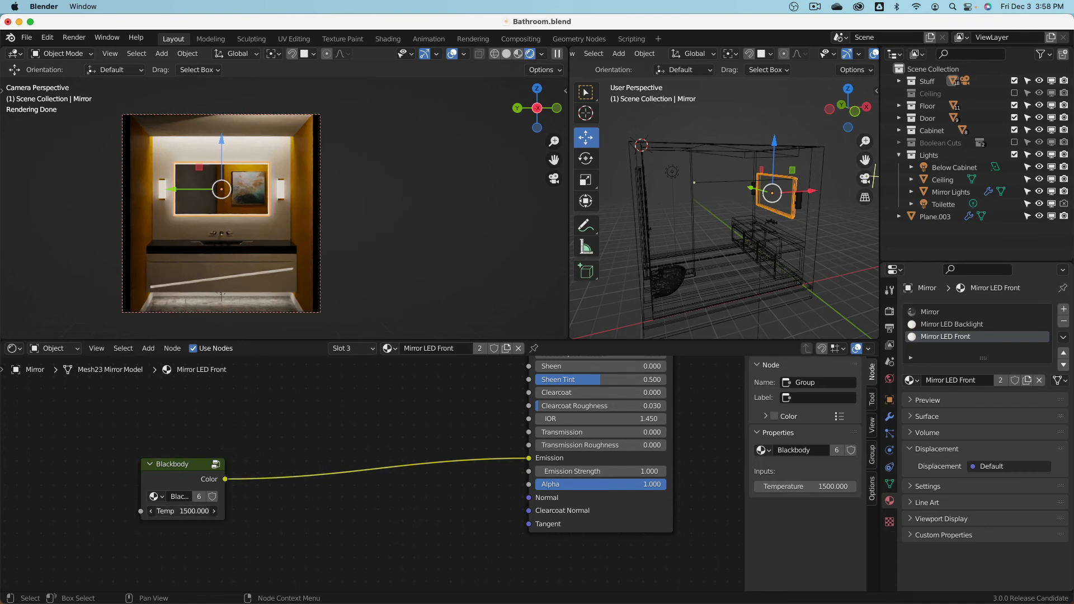
type("500")
key("Return")
left_click(185, 511)
type("5000")
key("Return")
- Enter the Blackbody group and try inner Blackbody temperatures of 1500 and 2500 to tint all lights together
left_click(187, 466)
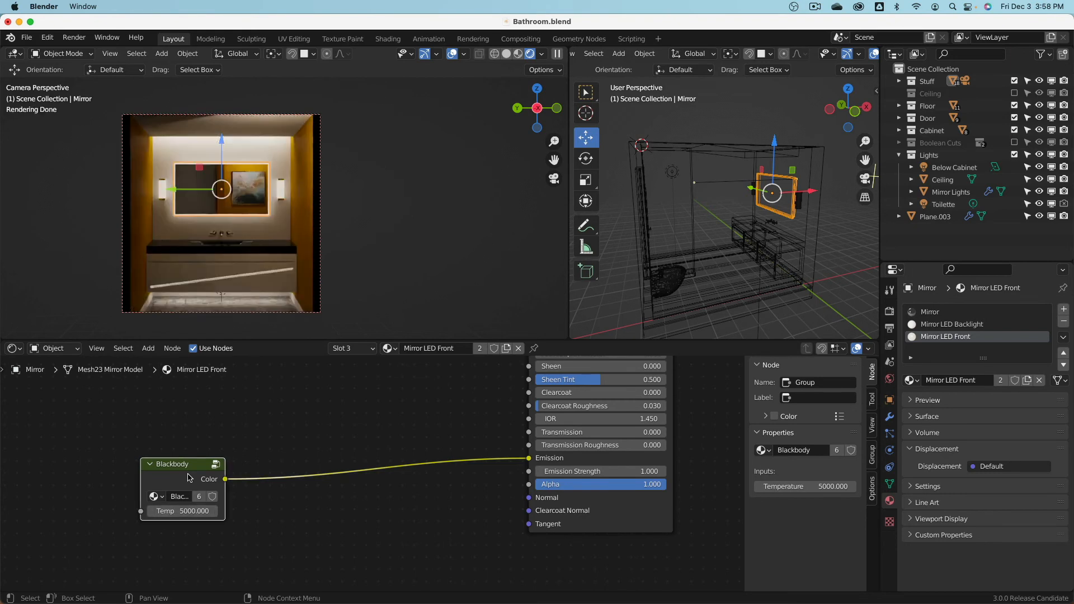
key("Tab")
left_click(412, 510)
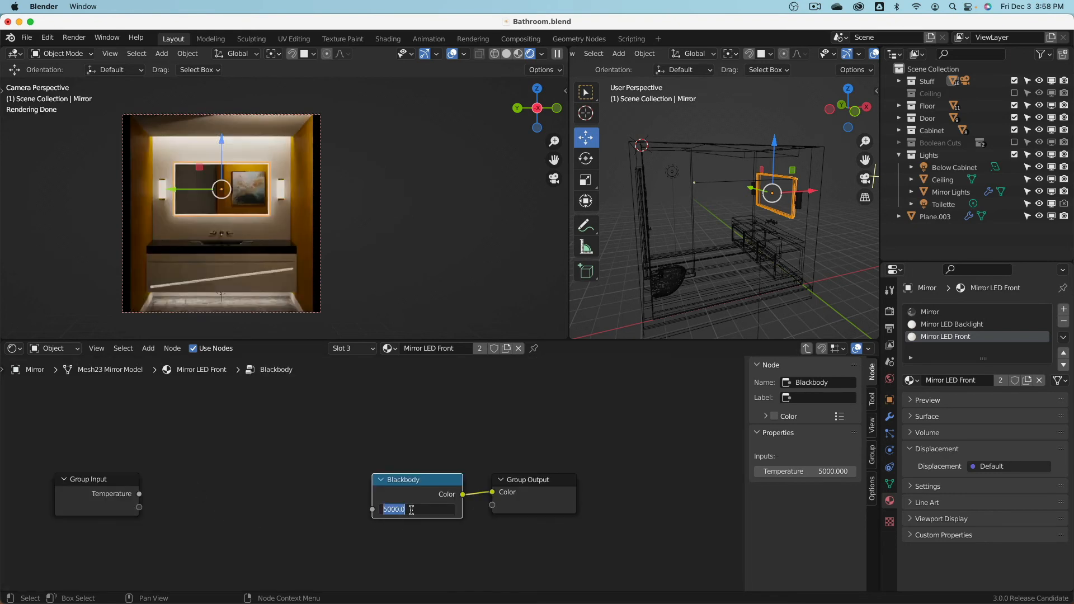
key("Return")
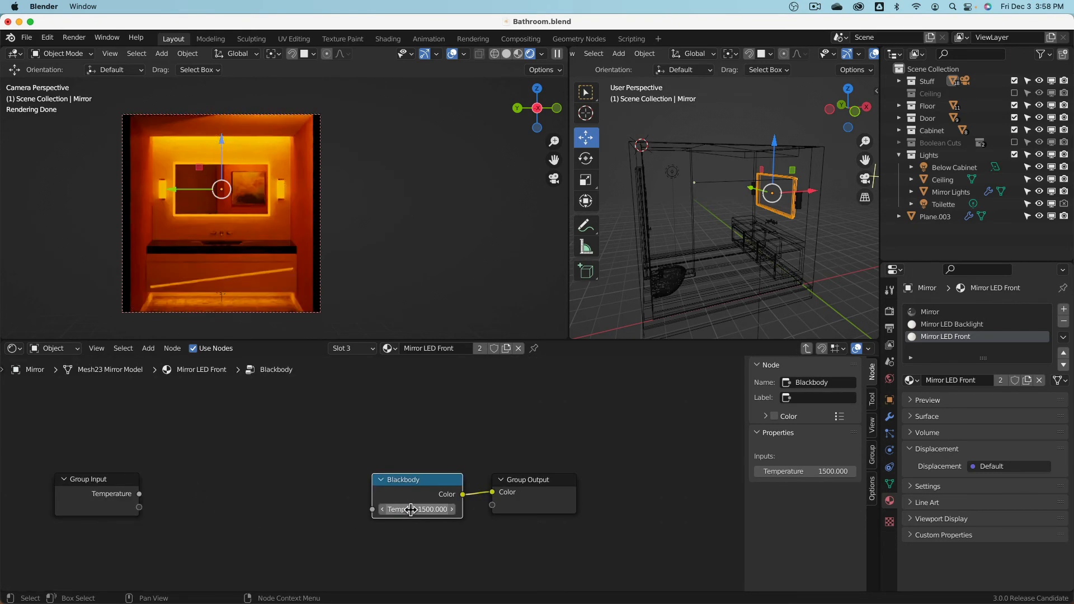
left_click(411, 510)
type("2500")
key("Return")
- Try cooler temperatures of 65000 and 6000 on the Blackbody node inside the group
left_click(412, 511)
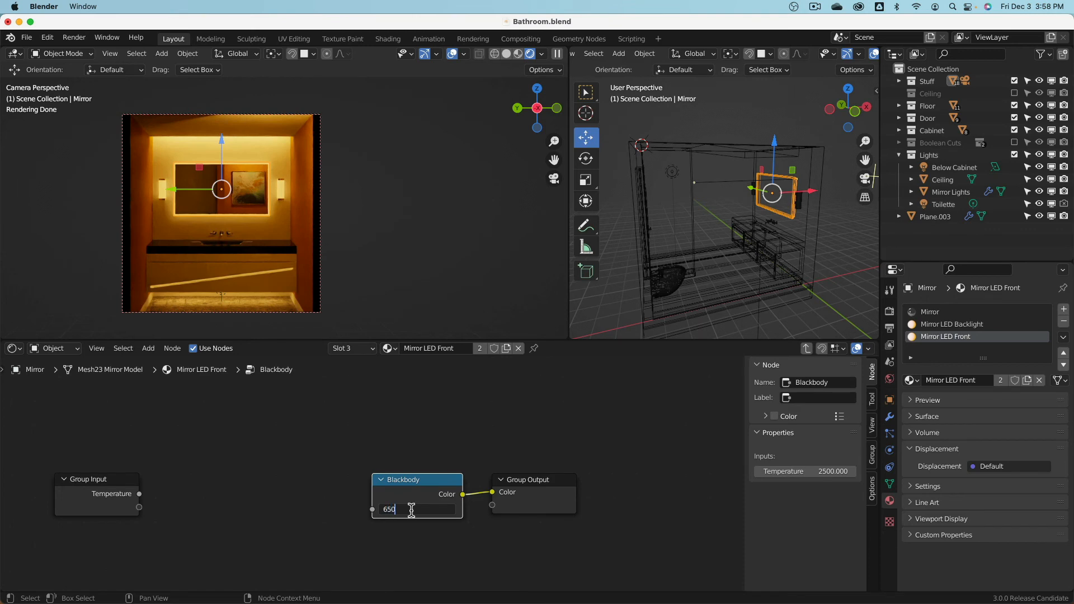
type("65000")
key("Return")
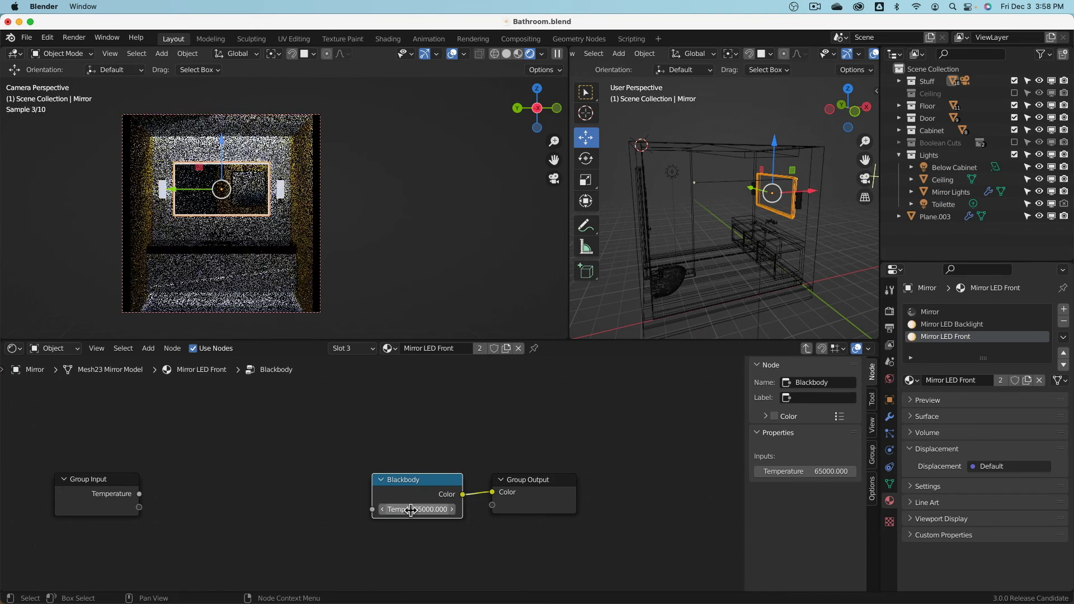
left_click(412, 510)
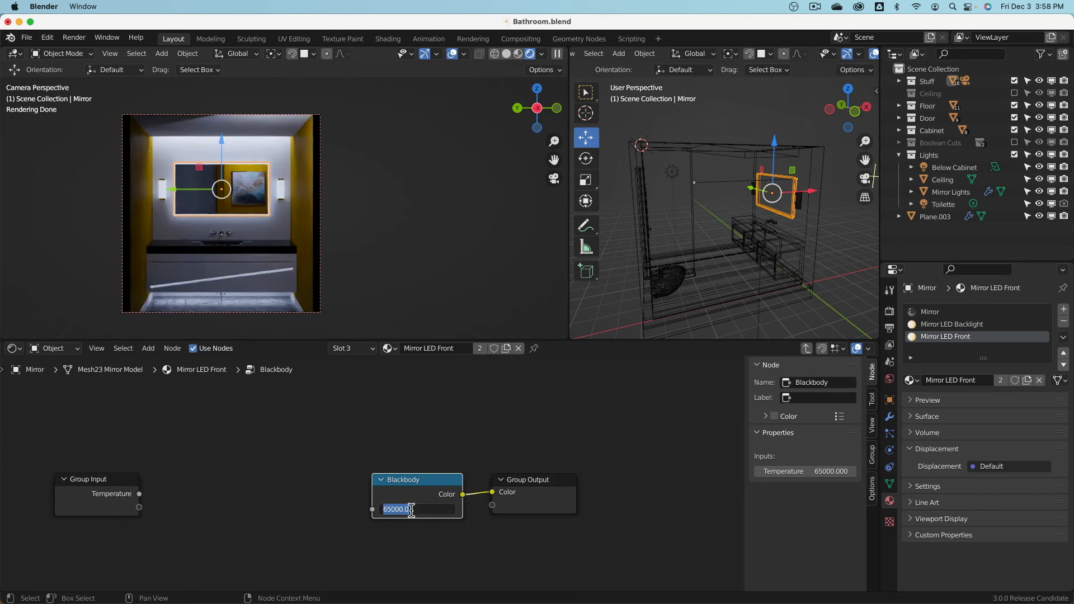
key("Return")
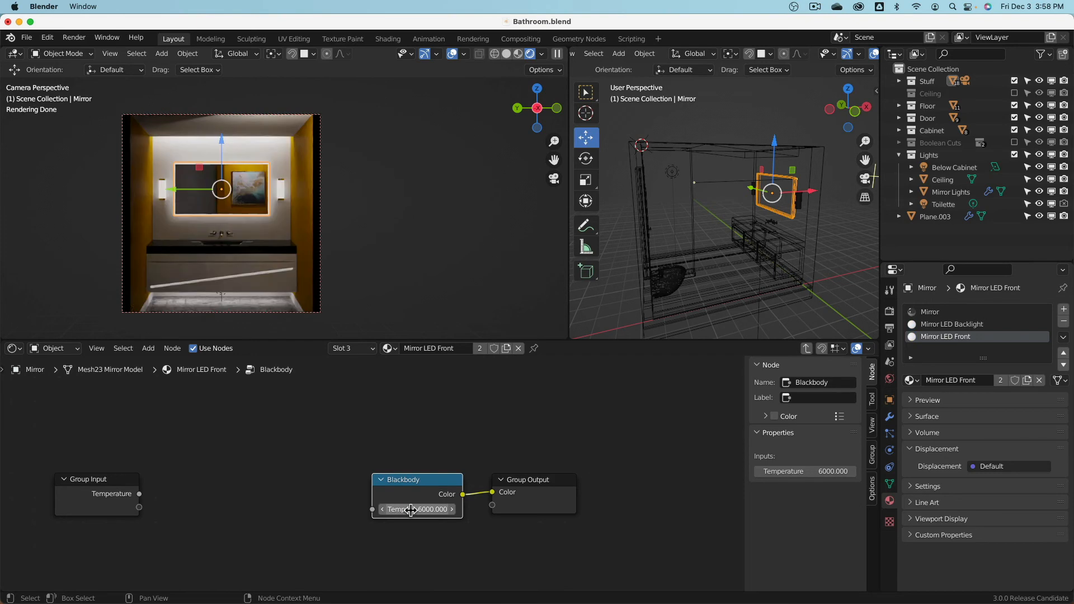
- Set the inner Blackbody node's temperature to 5000 and deselect the node
left_click(411, 510)
type("500")
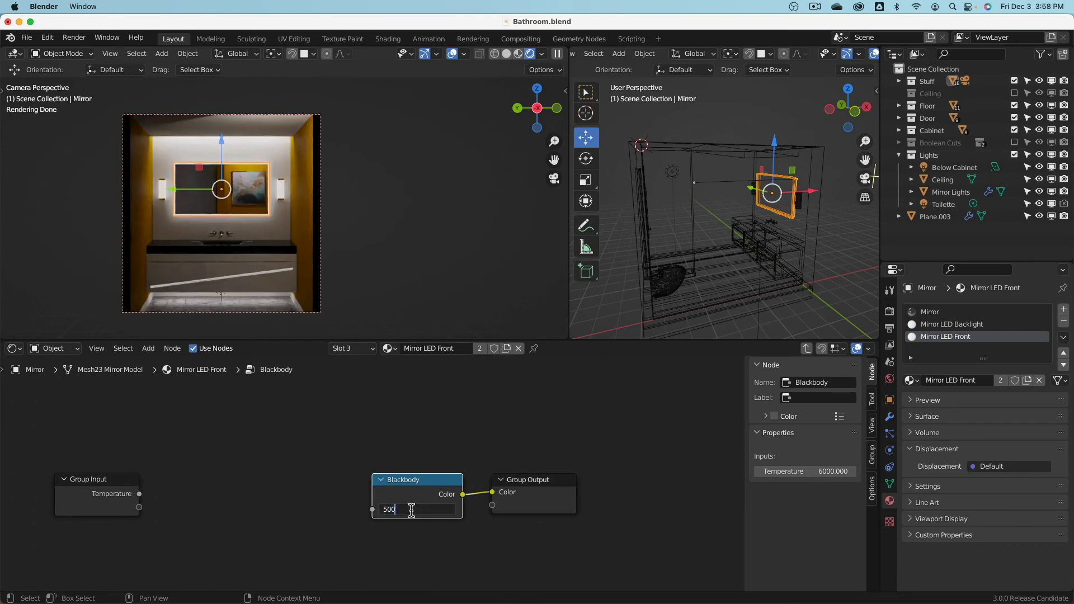
type("0")
key("Return")
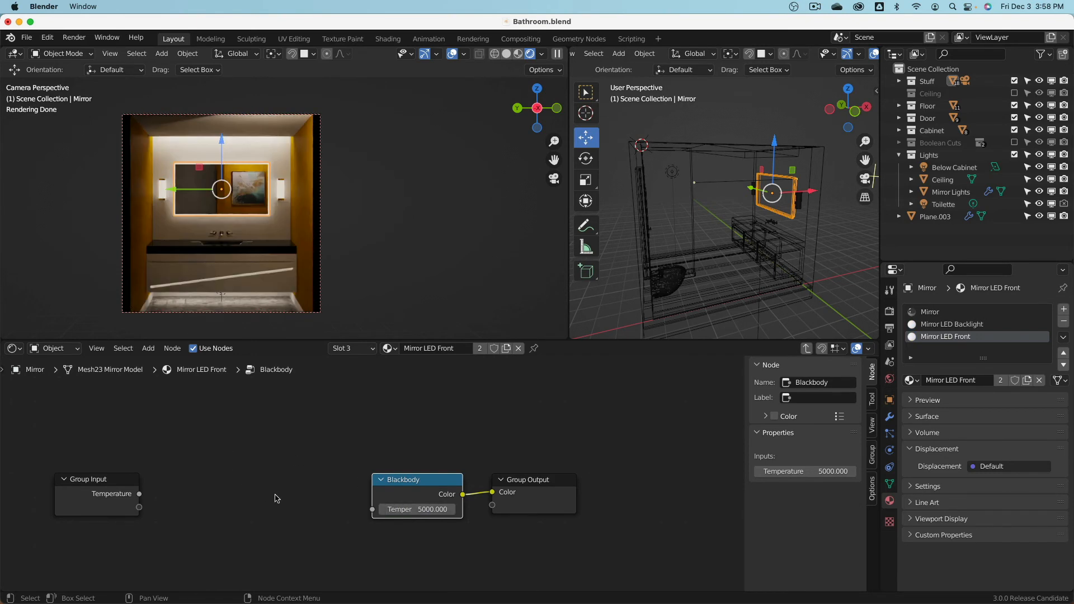
left_click(277, 498)
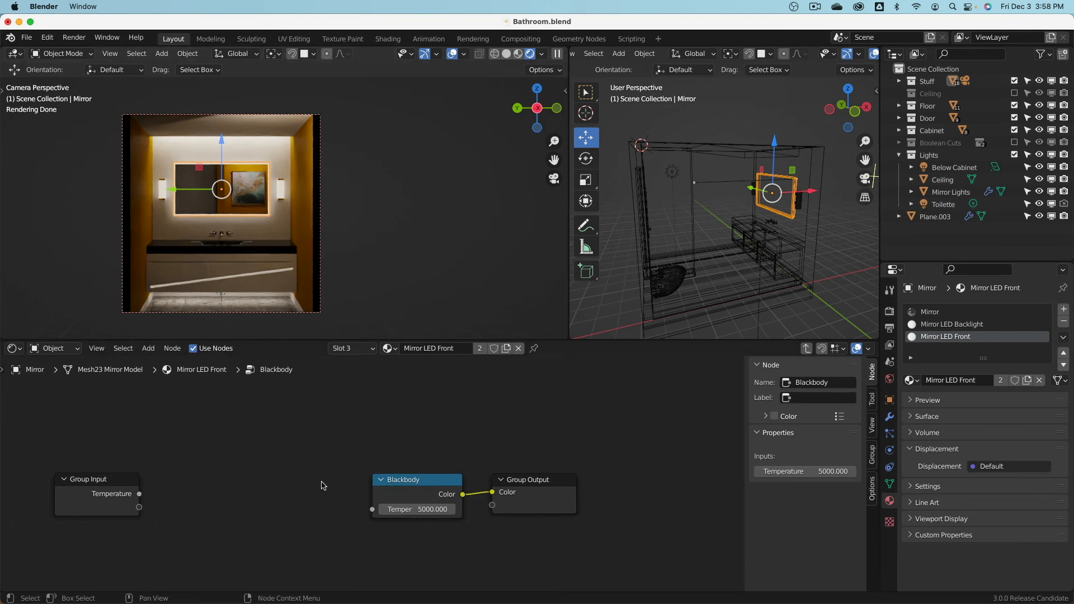
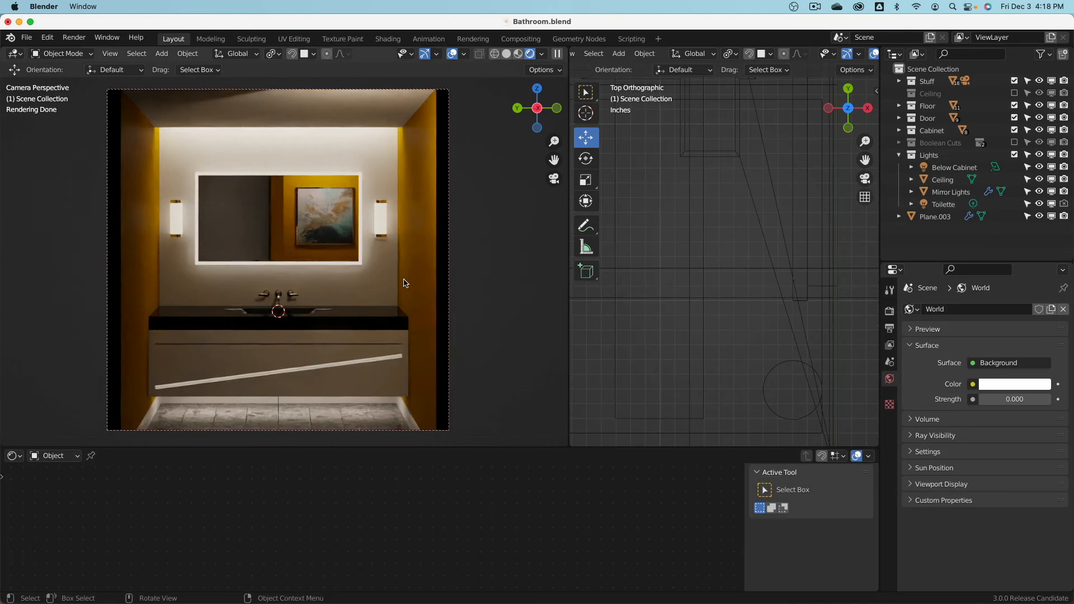
- Show the working 3D view in solid shading and snap the 3D cursor to the countertop
middle_click_drag(710, 273, 577, 311)
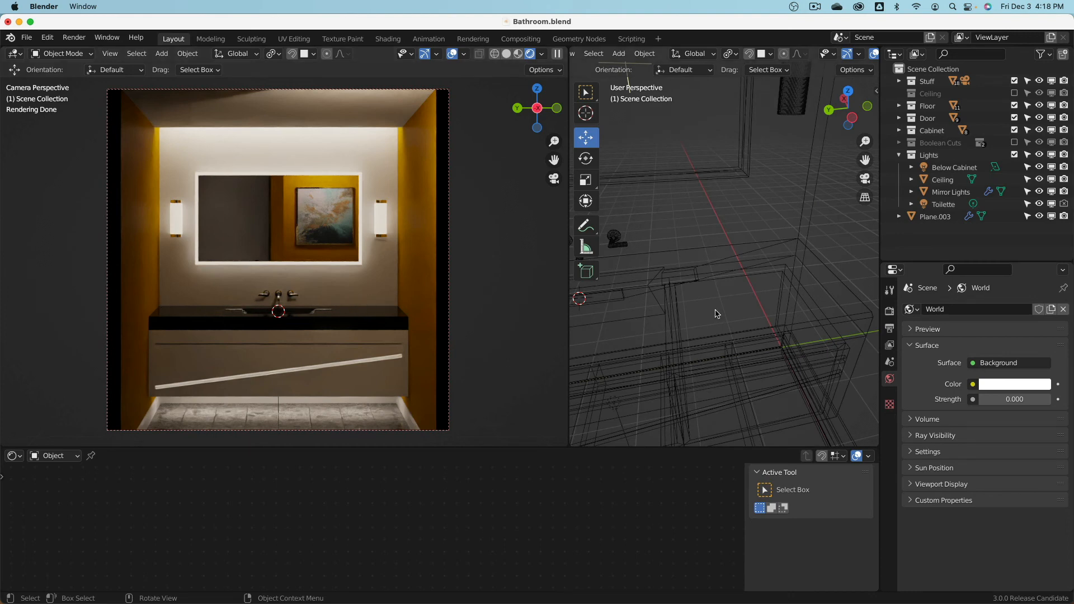
scroll(716, 314, "up", 6)
key("shift+z")
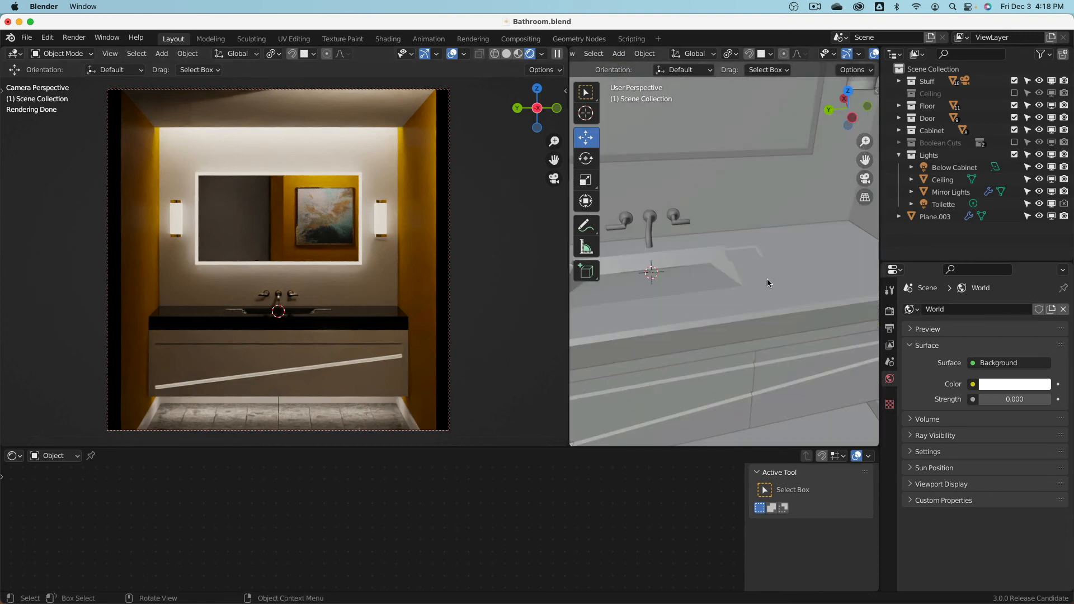
mouse_move(767, 279)
middle_mouse_down()
mouse_move(714, 268)
mouse_move(752, 266)
middle_mouse_up()
key("shift+a")
mouse_move(754, 267)
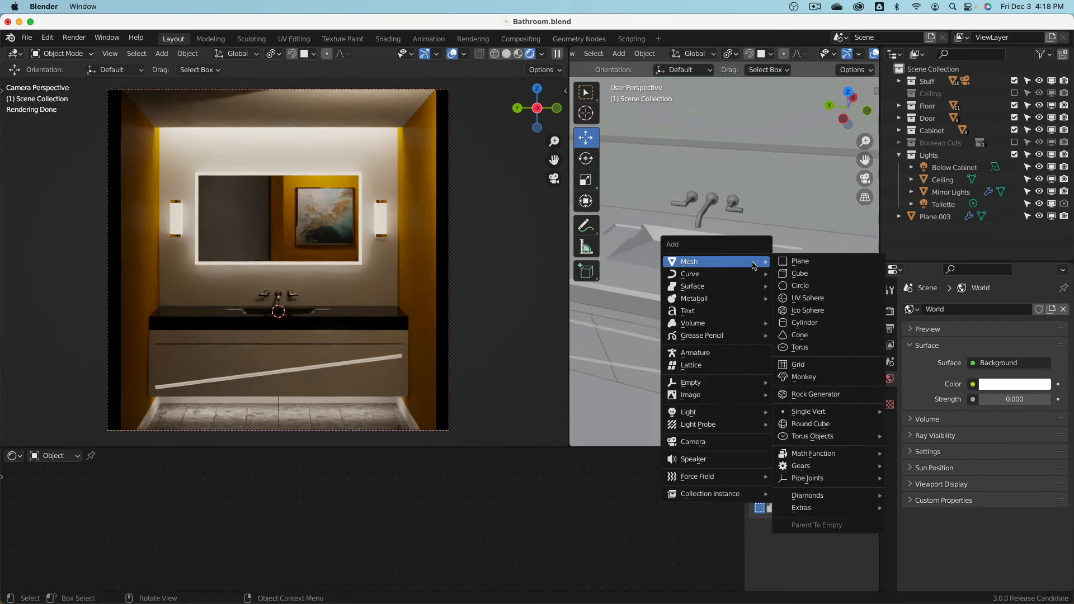
left_click(727, 278)
key("shift+s")
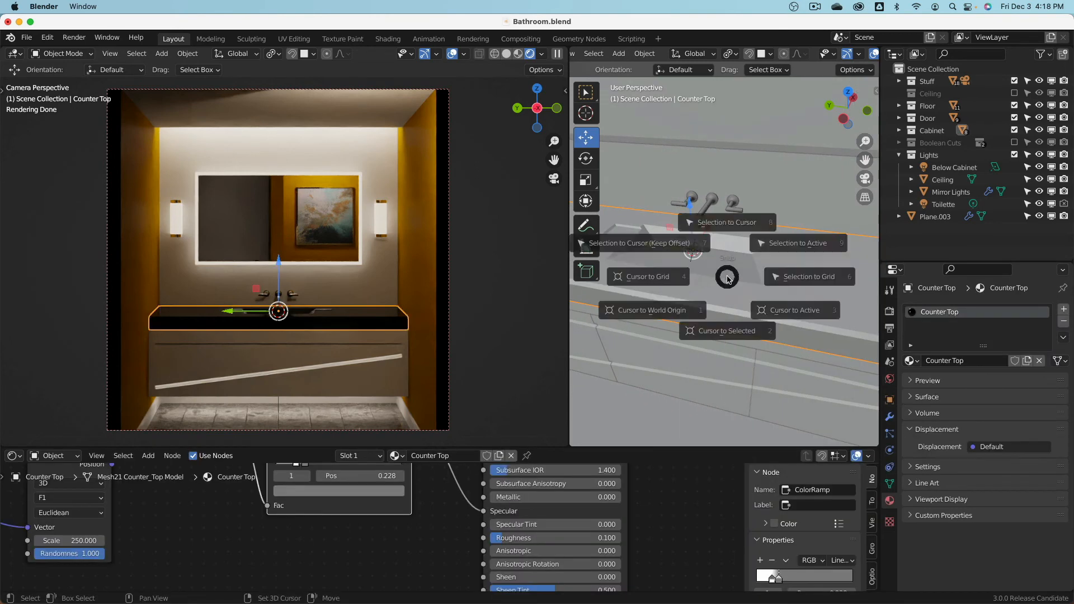
left_click(736, 352)
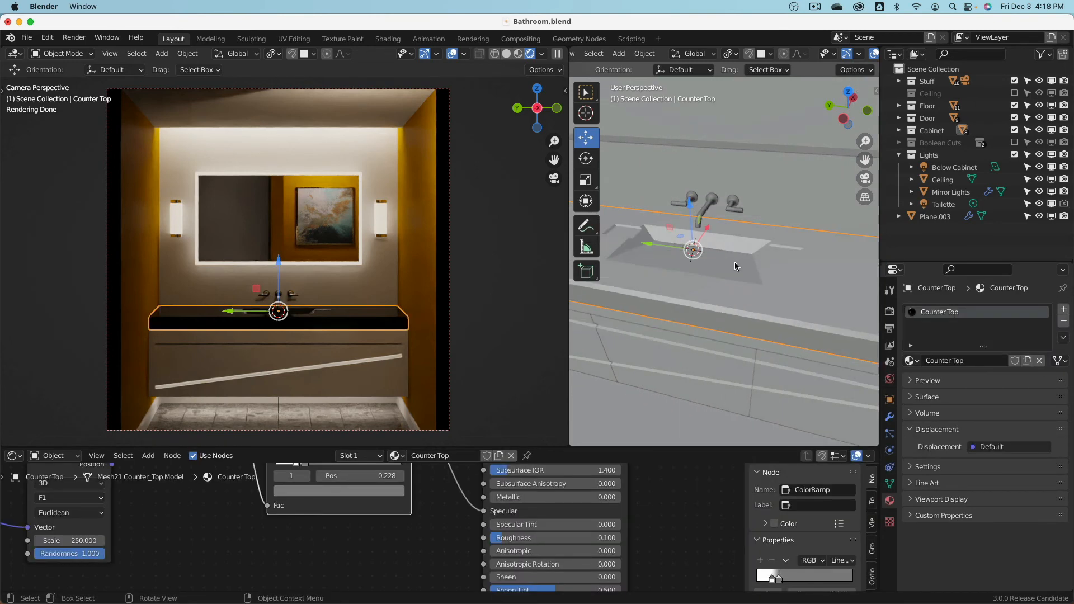
- Add a mesh plane at the 3D cursor and scale its geometry down to a small square in Edit Mode
key("shift+a")
mouse_move(737, 263)
left_click(783, 261)
key("Tab")
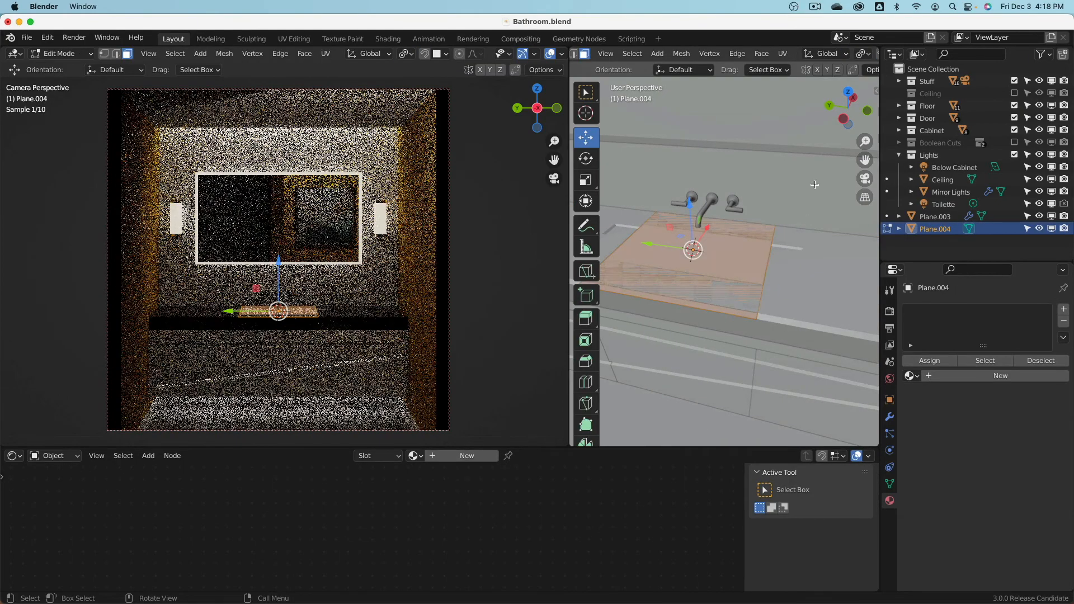
key("s")
left_click(729, 250)
key("Tab")
- Move the small plane along the Y axis onto the countertop area to the right of the sink
left_click_drag(655, 246, 791, 269)
middle_click_drag(792, 269, 674, 255, "shift")
scroll(649, 250, "up", 2)
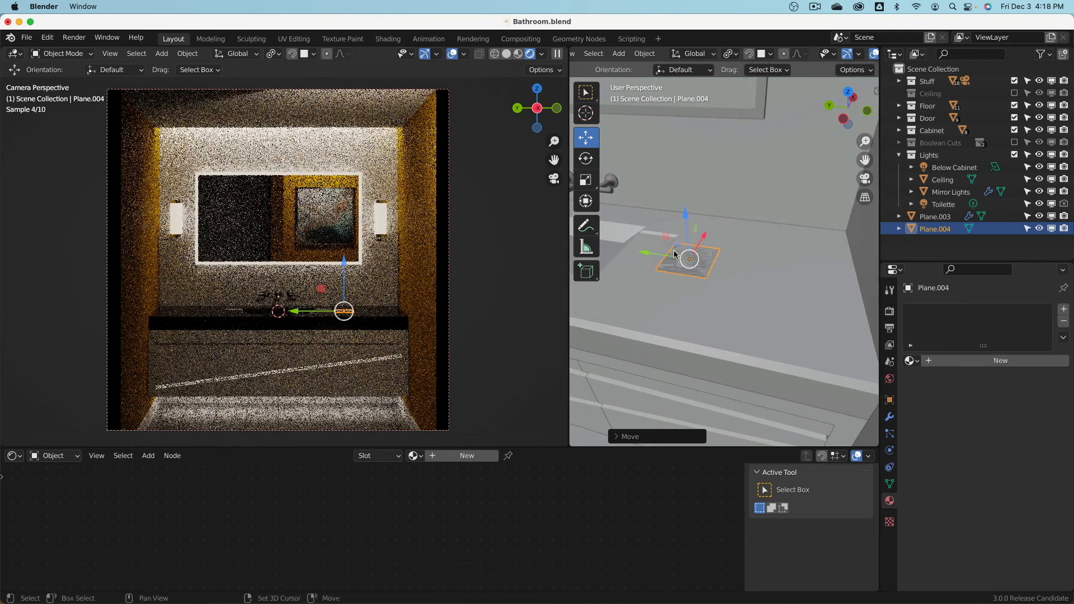
left_click_drag(676, 255, 718, 261)
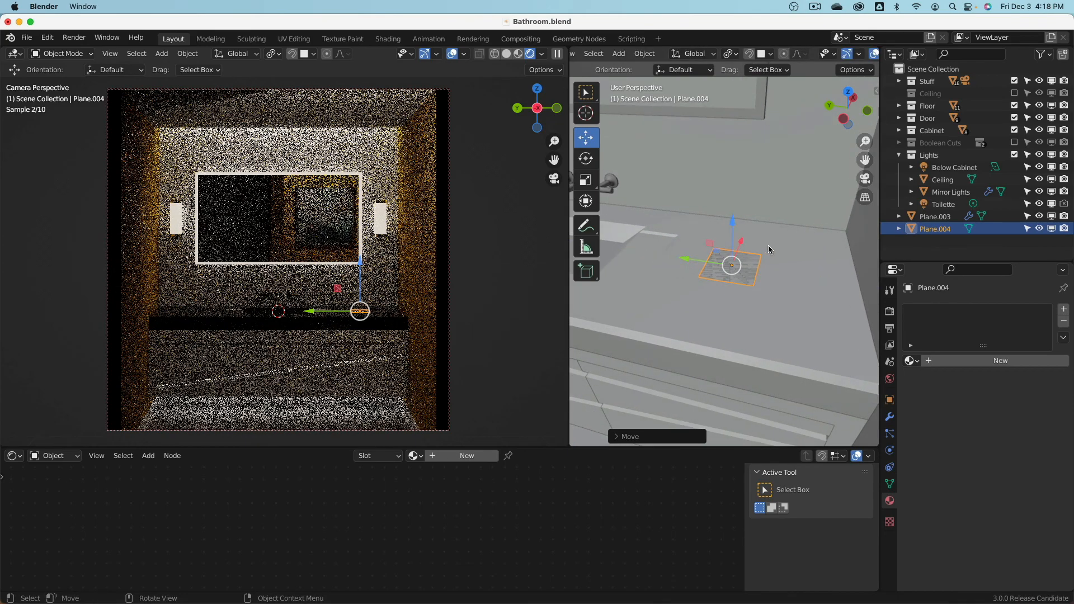
- Extrude the plane's face upward about 9 inches to form a tall block
key("Tab")
key("e")
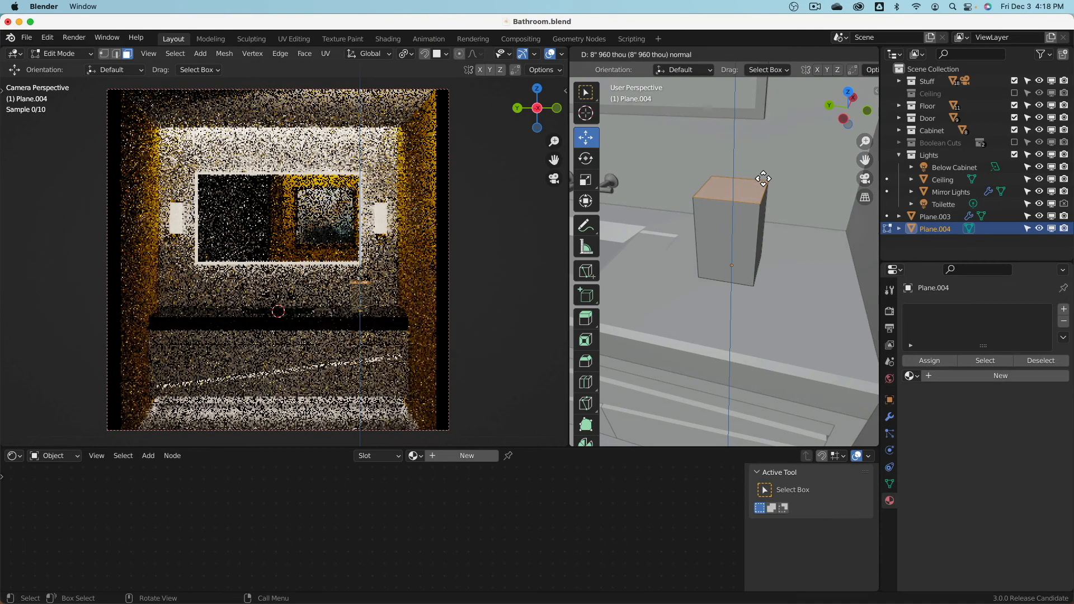
left_click(764, 179)
- Inset the block's top face and extrude it downward to hollow out a container with thin walls
scroll(825, 170, "up", 3)
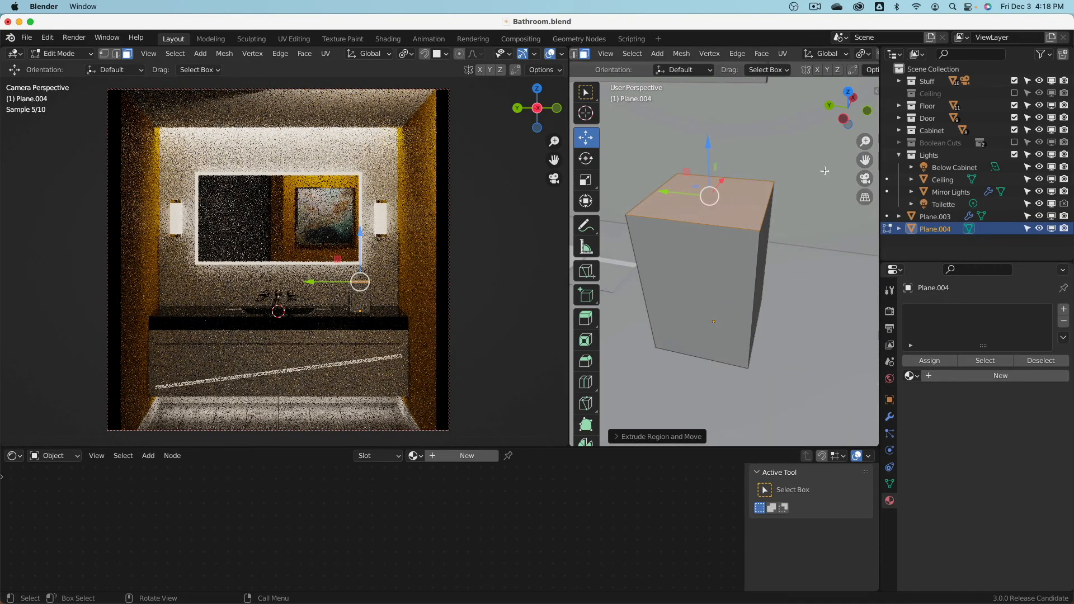
key("i")
left_click(798, 178)
key("e")
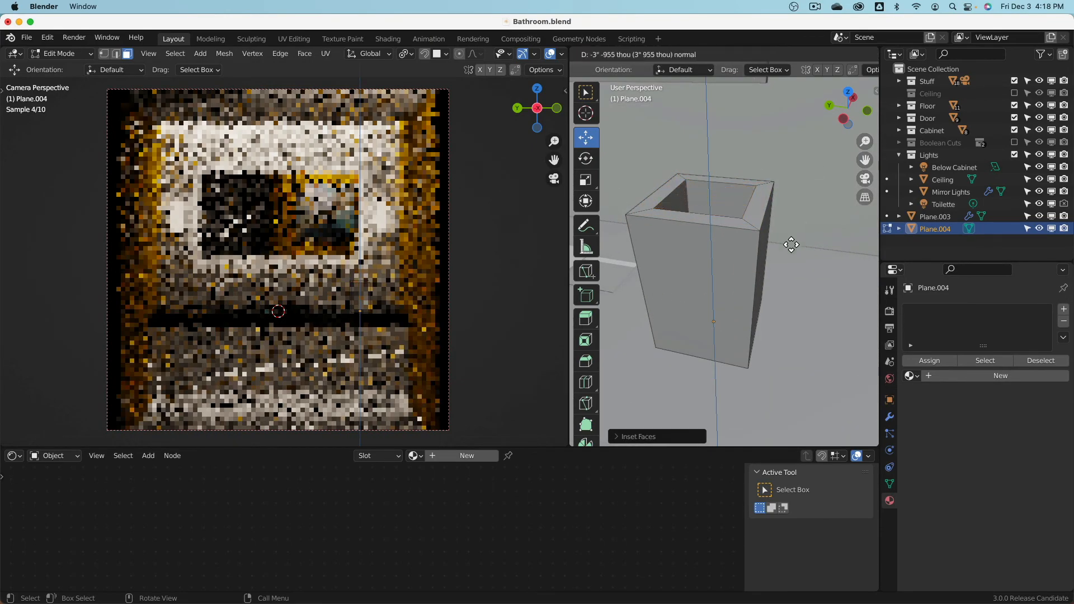
left_click(787, 260)
- Add a loop cut near the container's base, scale the loop slightly outward and return to Object Mode
scroll(761, 274, "down", 4)
middle_click_drag(722, 283, 742, 250)
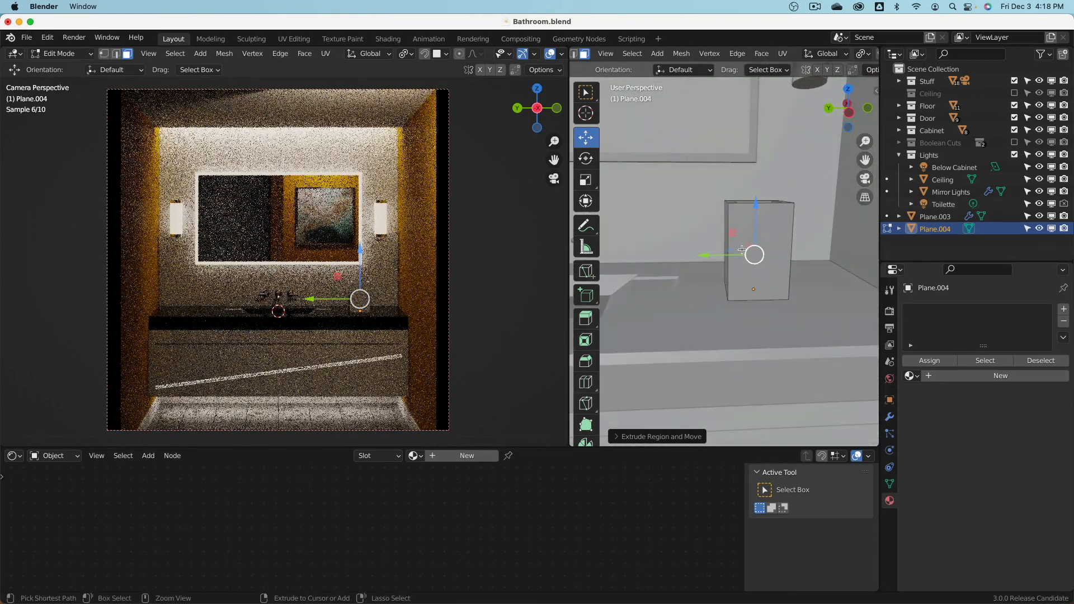
key("ctrl+r")
left_click(730, 234)
left_click(729, 273)
key("s")
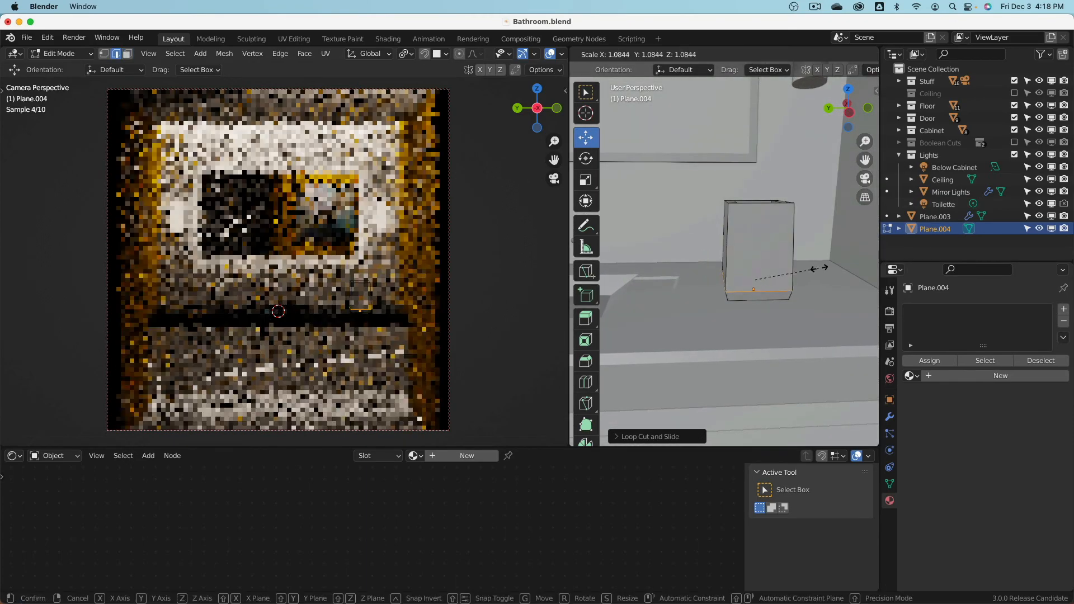
left_click(812, 269)
key("Tab")
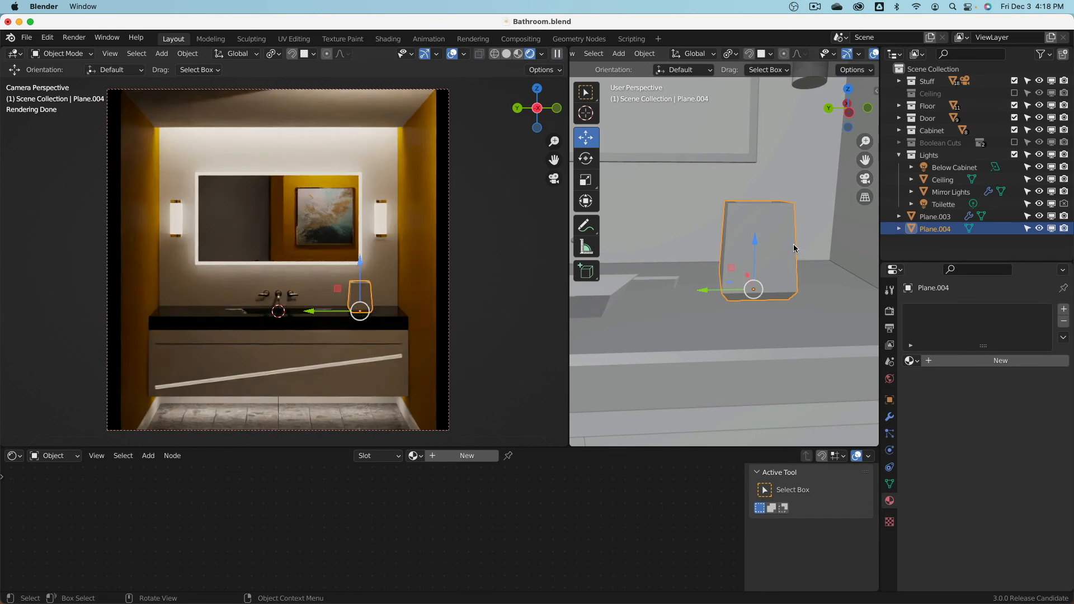
- Scale the container narrower in X and Y, excluding the Z axis so its height is kept
key("s")
key("shift+z")
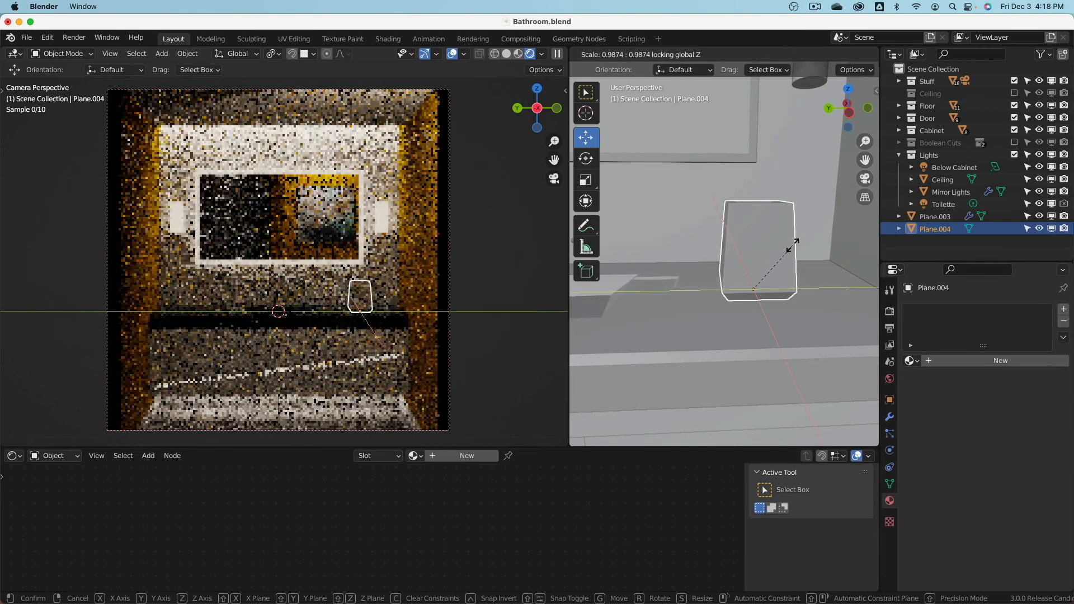
left_click(784, 244)
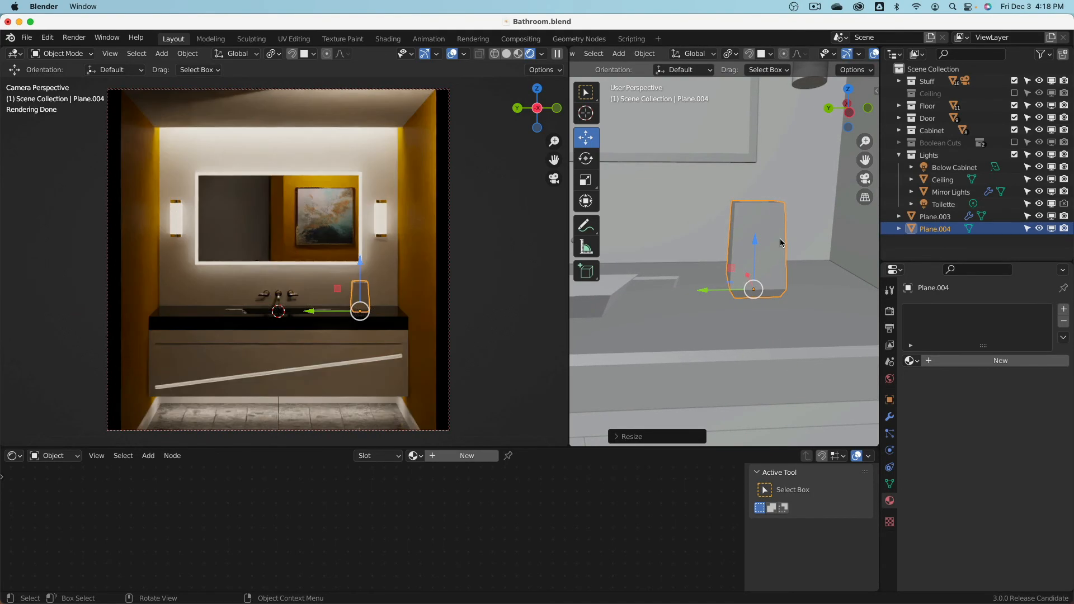
- Inspect the container's rim in Edit Mode, selecting its two opposite side rim faces, and return to Object Mode
key("Tab")
middle_click_drag(764, 236, 755, 241)
scroll(755, 237, "up", 8)
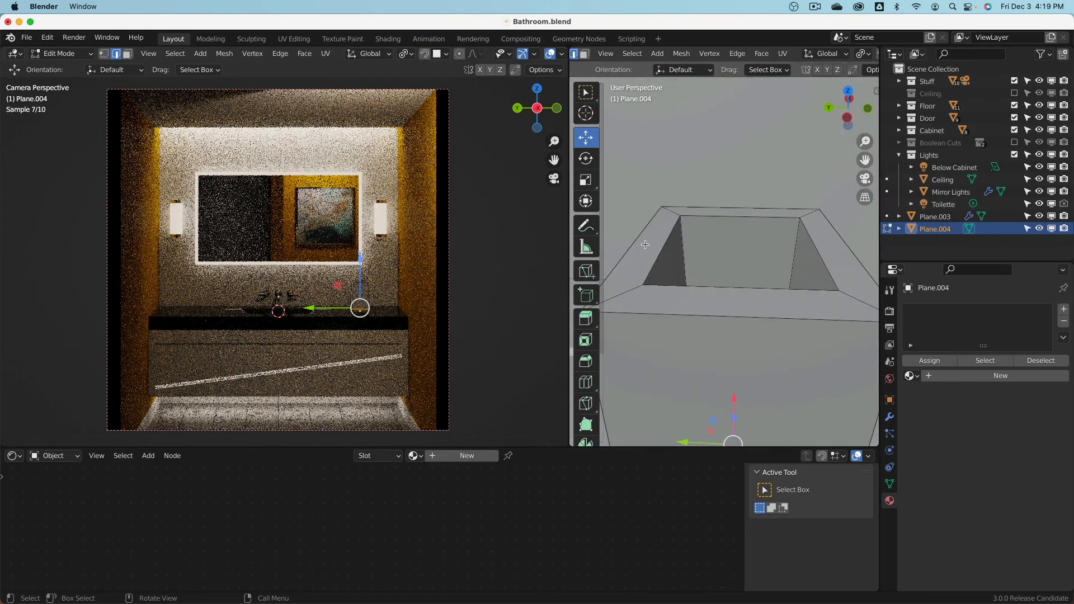
left_click(645, 244)
key("3")
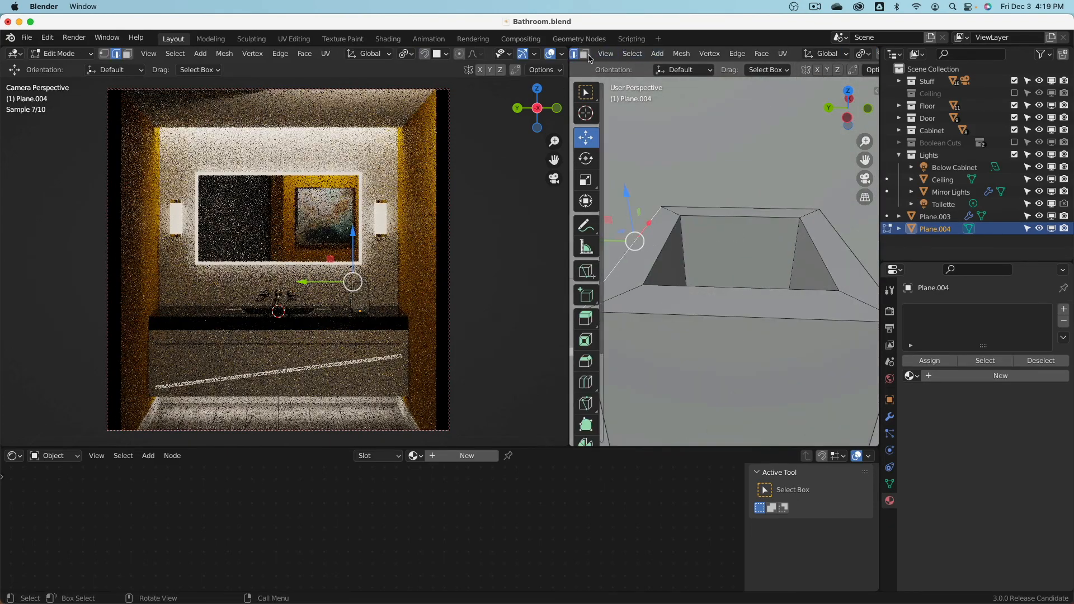
left_click(648, 258)
left_click(837, 249, "shift")
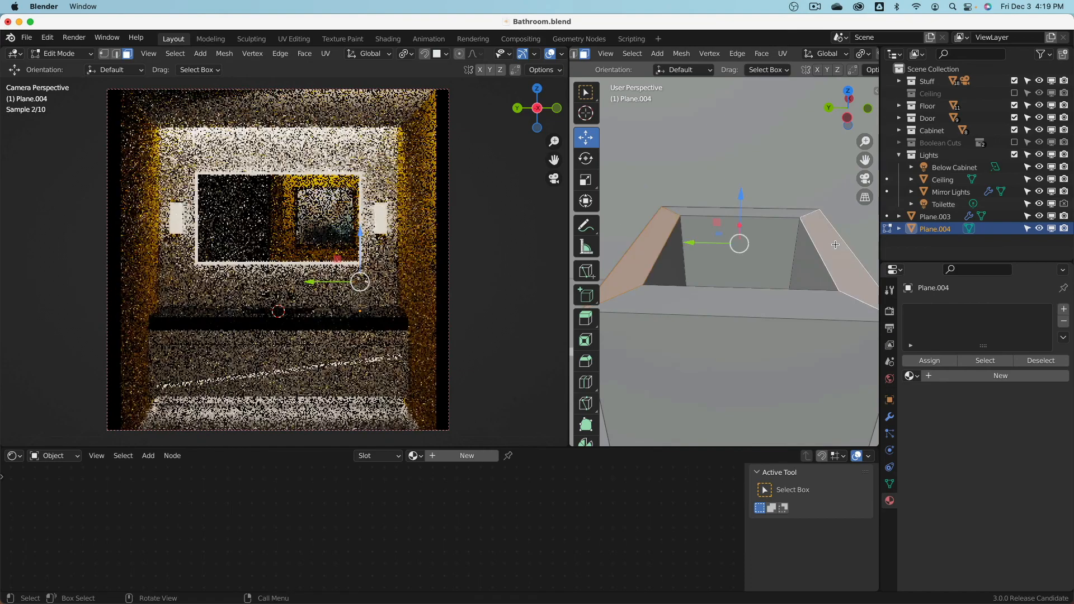
scroll(837, 249, "down", 8)
key("Tab")
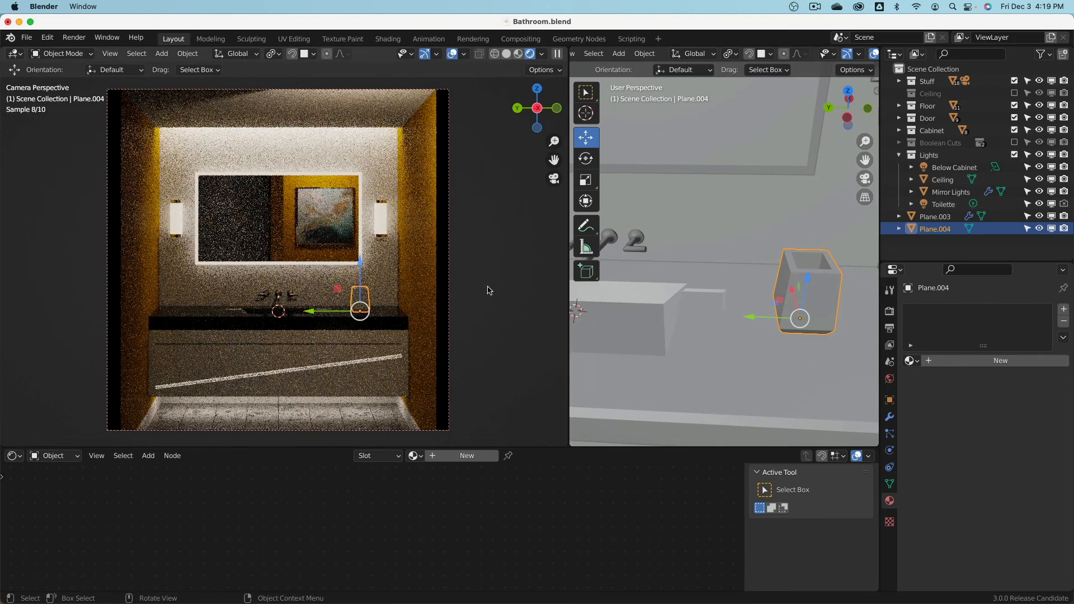
- Hide the overlays and gizmos in the rendered camera view and reselect the container in the modeling view
left_click(453, 53)
left_click(425, 54)
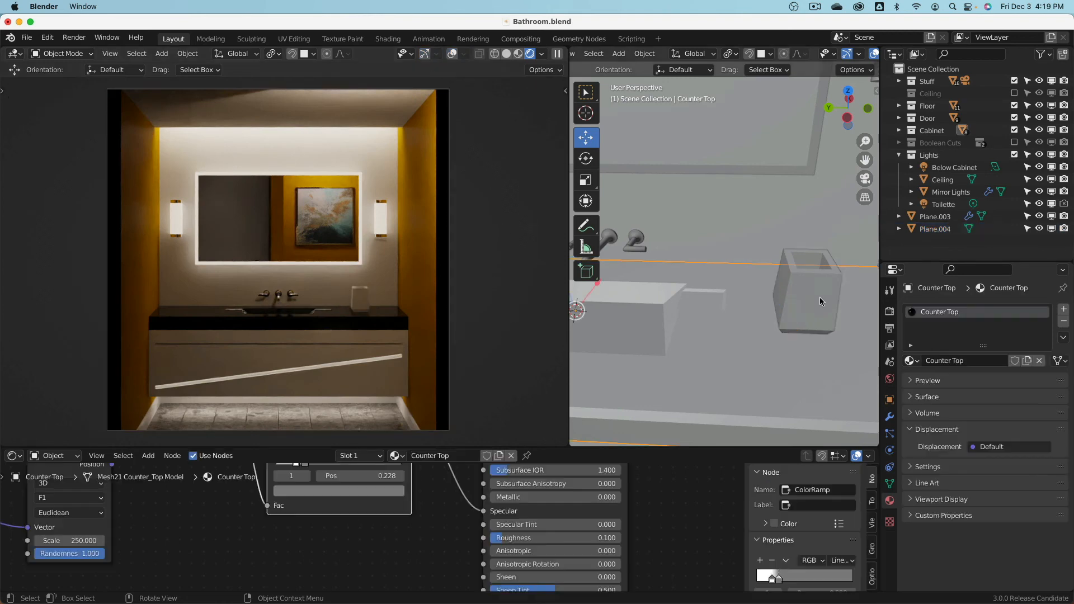
middle_click_drag(820, 297, 787, 285)
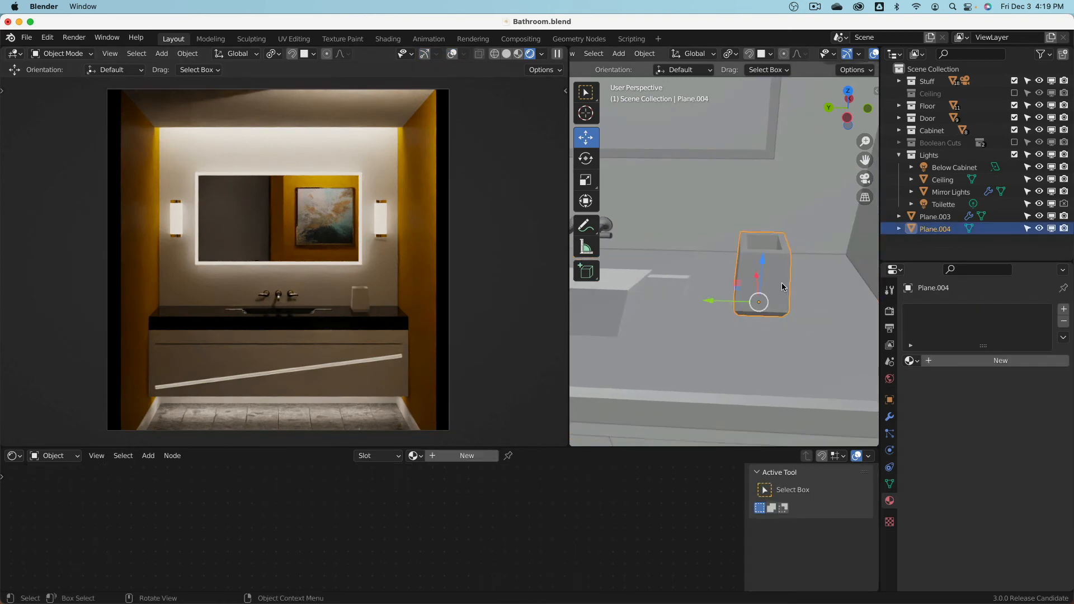
- Duplicate the container in a wireframe top view, place the copy toward +X and +Y of the original, and scale it down
key("KP_7")
key("z")
middle_click_drag(676, 278, 753, 252, "shift")
scroll(754, 252, "up", 2)
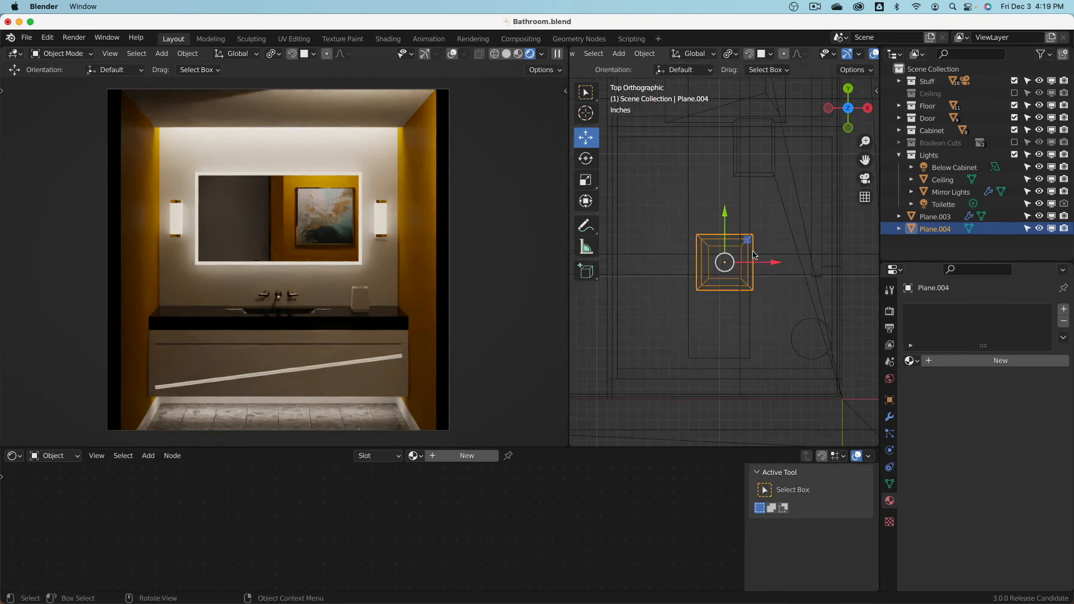
key("shift+d")
left_click(836, 214)
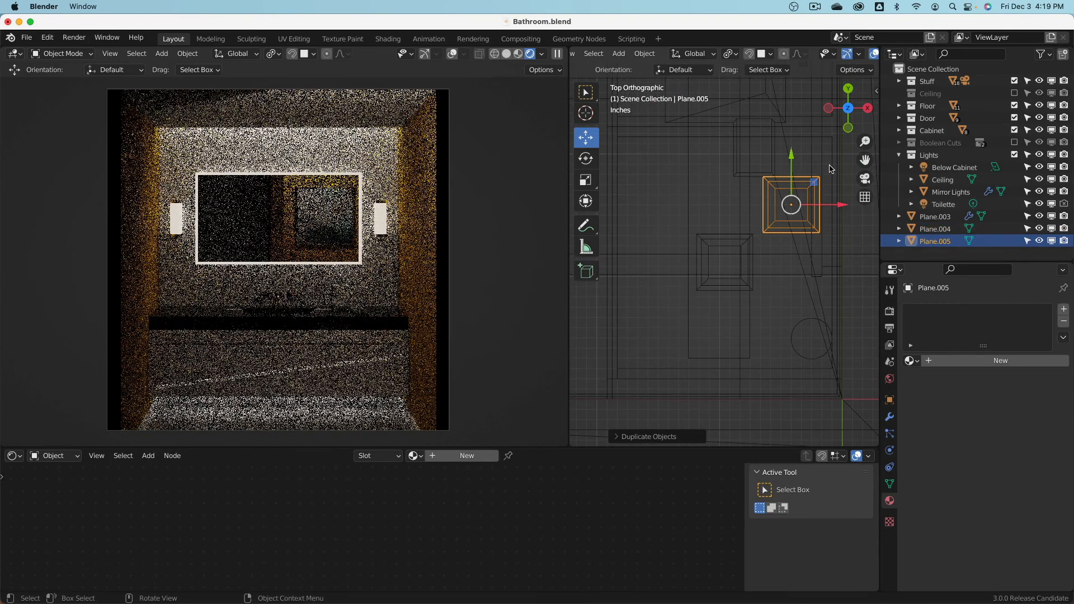
key("s")
left_click(815, 180)
key("s")
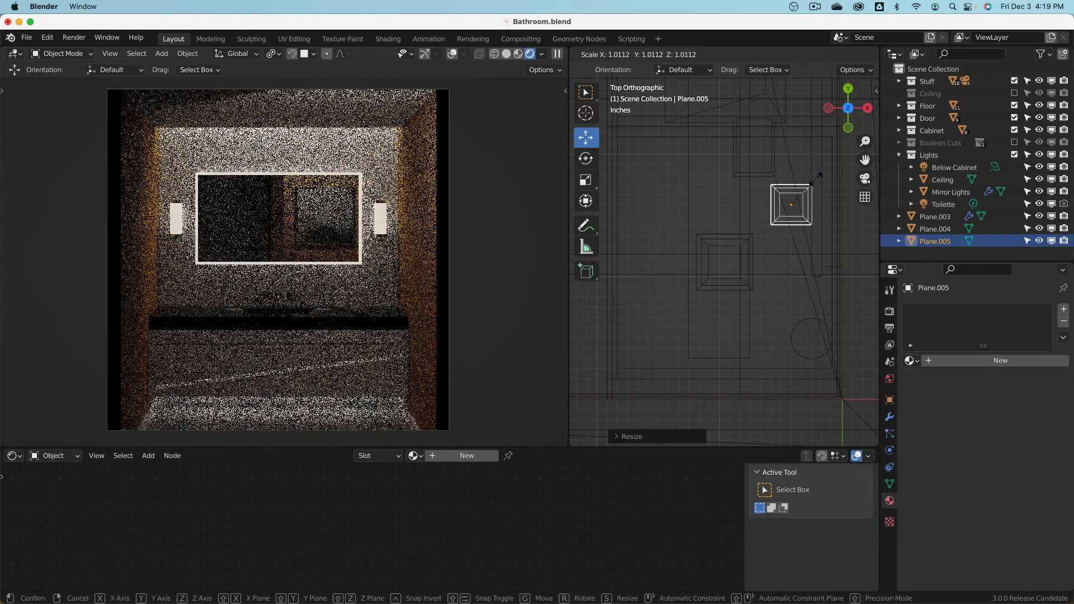
left_click(815, 180)
- Duplicate the smaller container, place the new copy beside it toward -X, and scale it down further
key("shift+d")
left_click(756, 168)
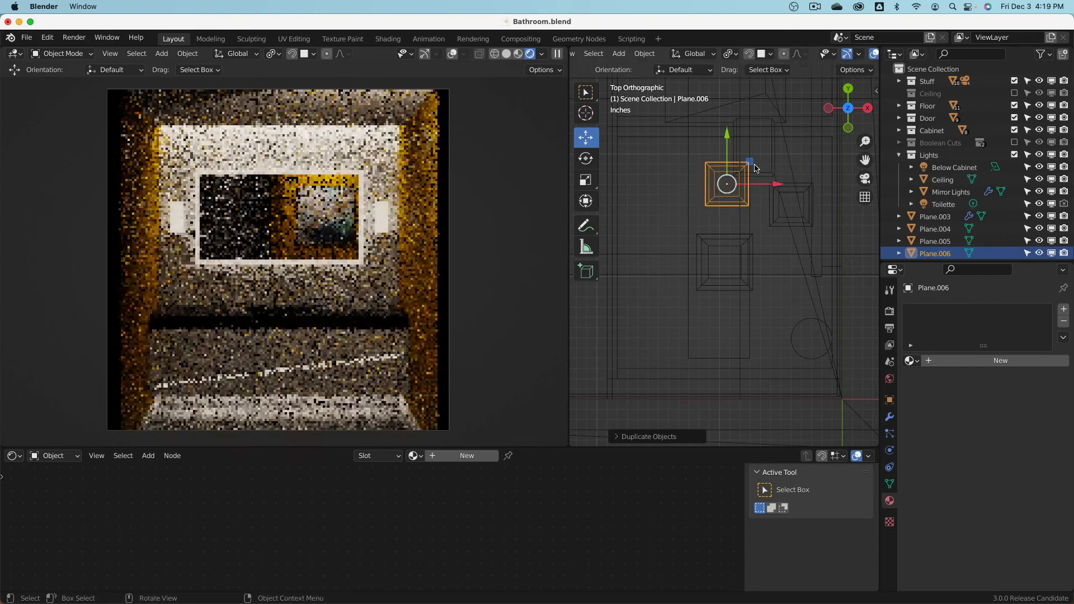
key("s")
left_click(772, 185)
- Select all three containers, set the pivot point to Individual Origins and rotate each one clockwise in place
left_click(779, 225, "shift")
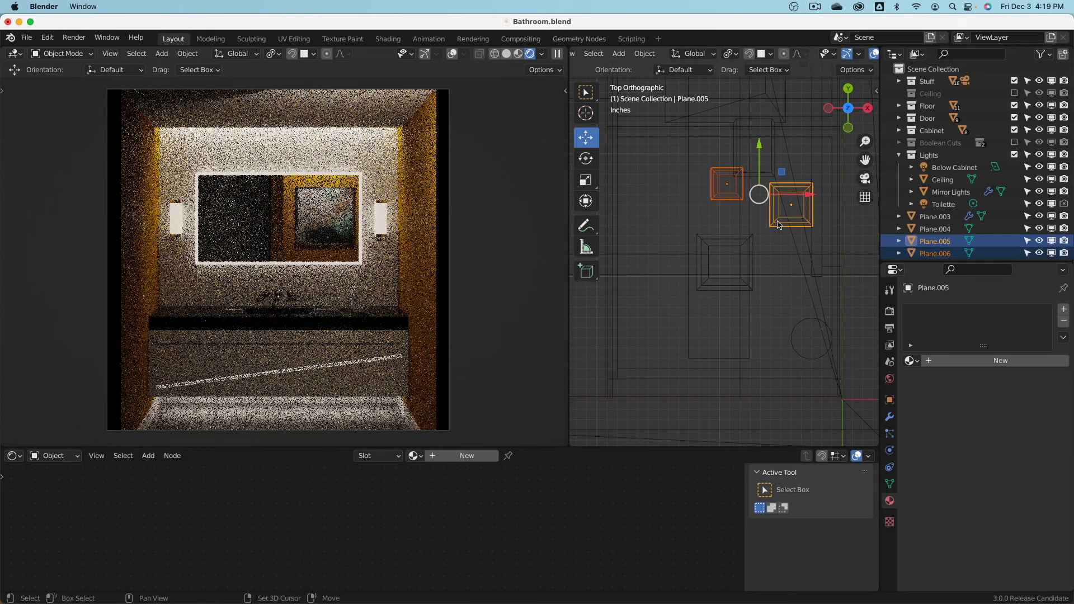
left_click(740, 238, "shift")
left_click(733, 54)
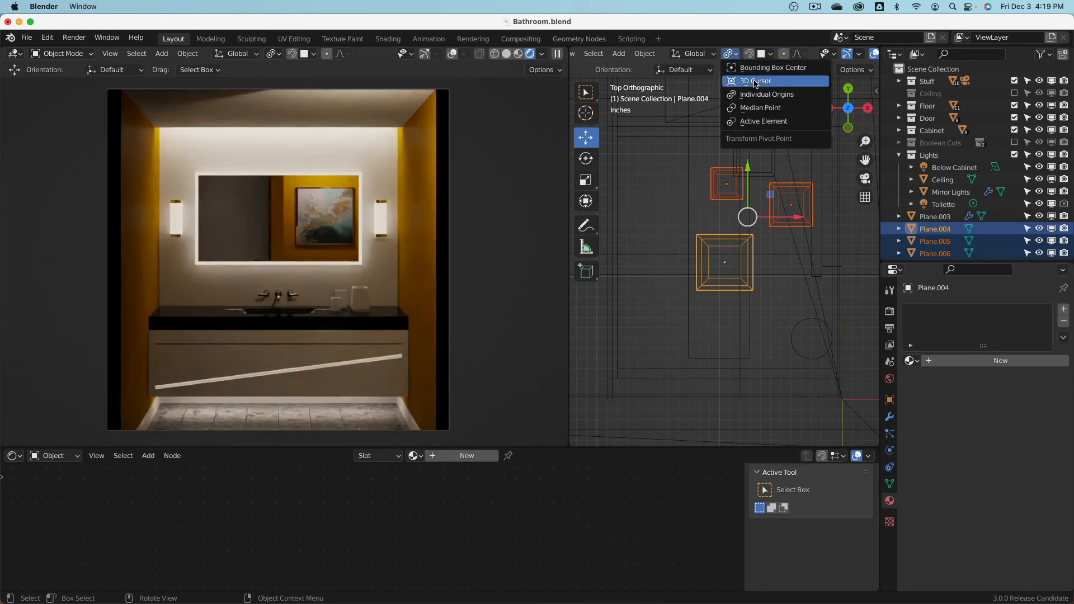
left_click(760, 84)
left_click(730, 54)
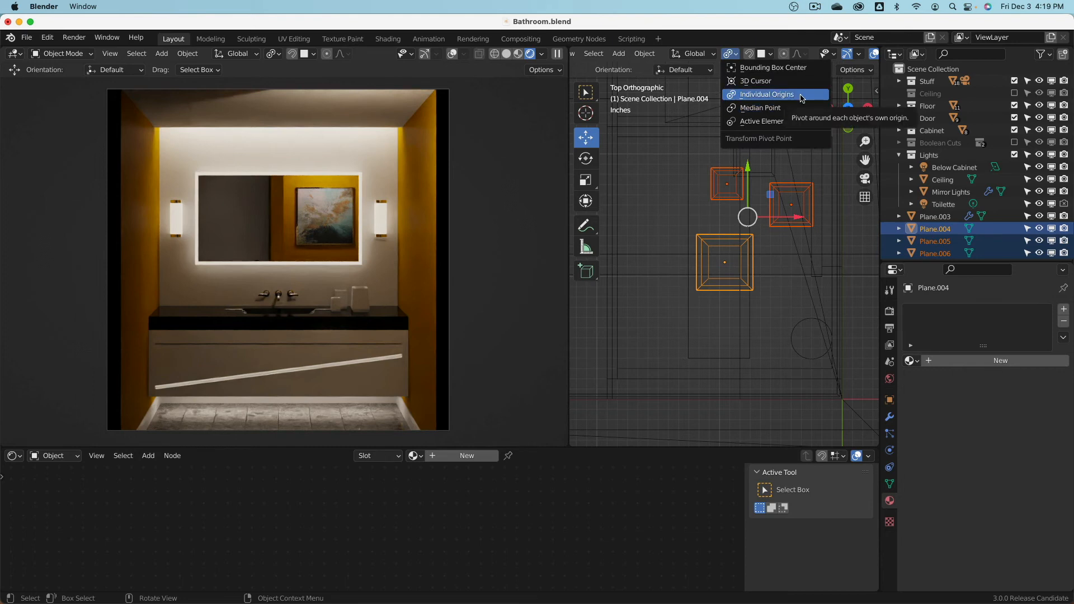
left_click(803, 99)
key("r")
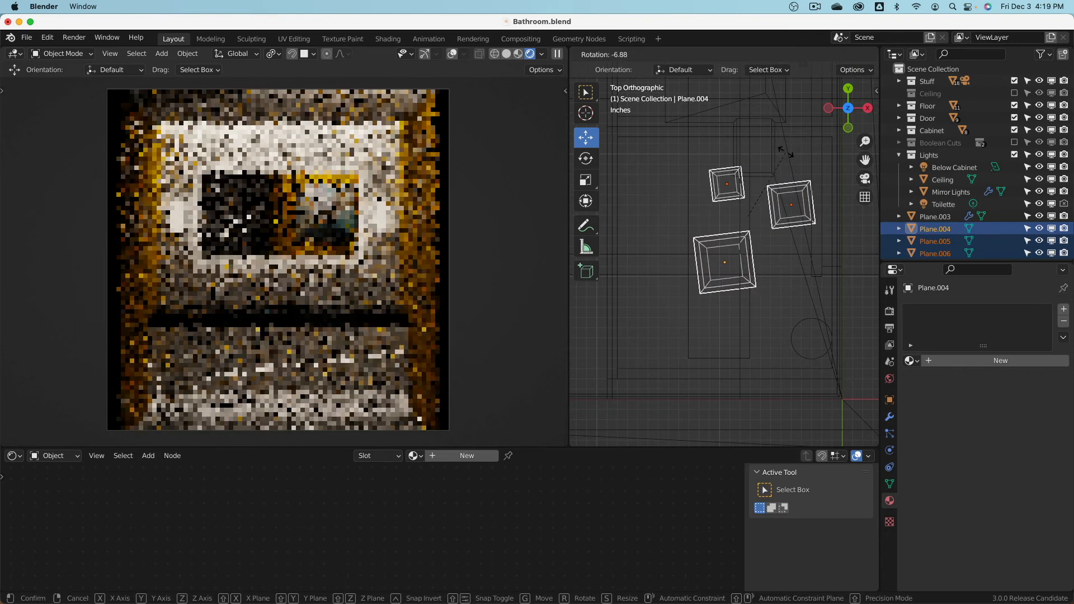
left_click(758, 147)
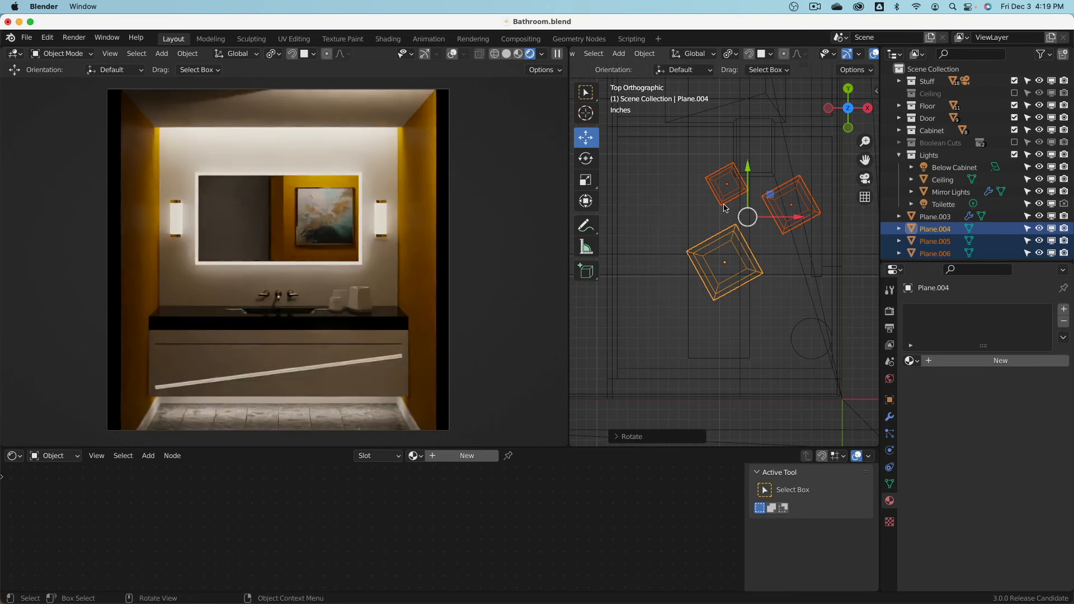
- Move the three containers along the Y axis away from the sink and rotate each slightly further in place
key("g")
key("y")
left_click(750, 218)
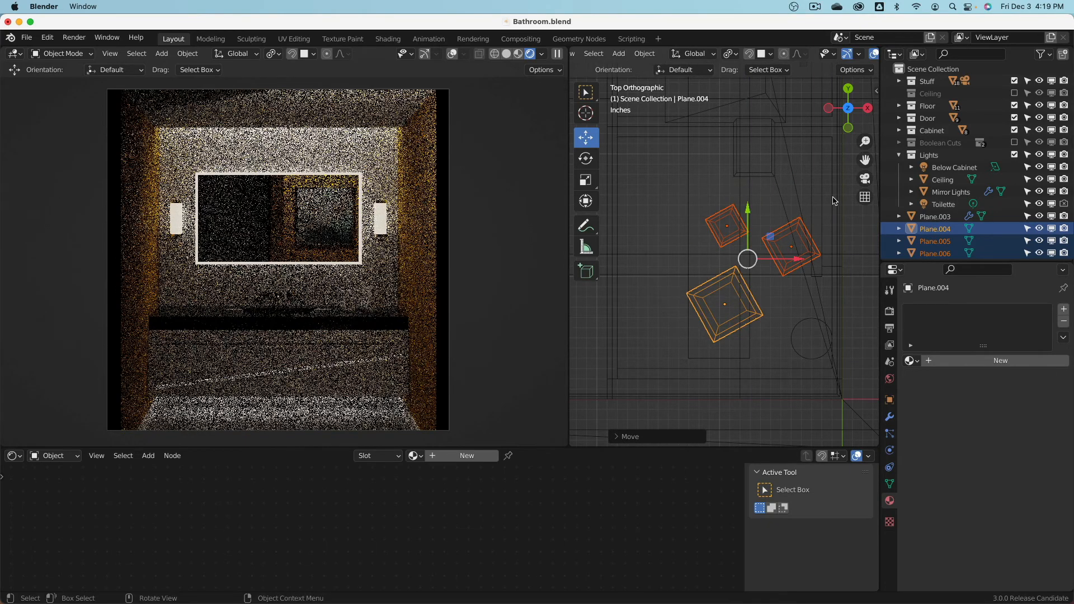
key("s")
key("r")
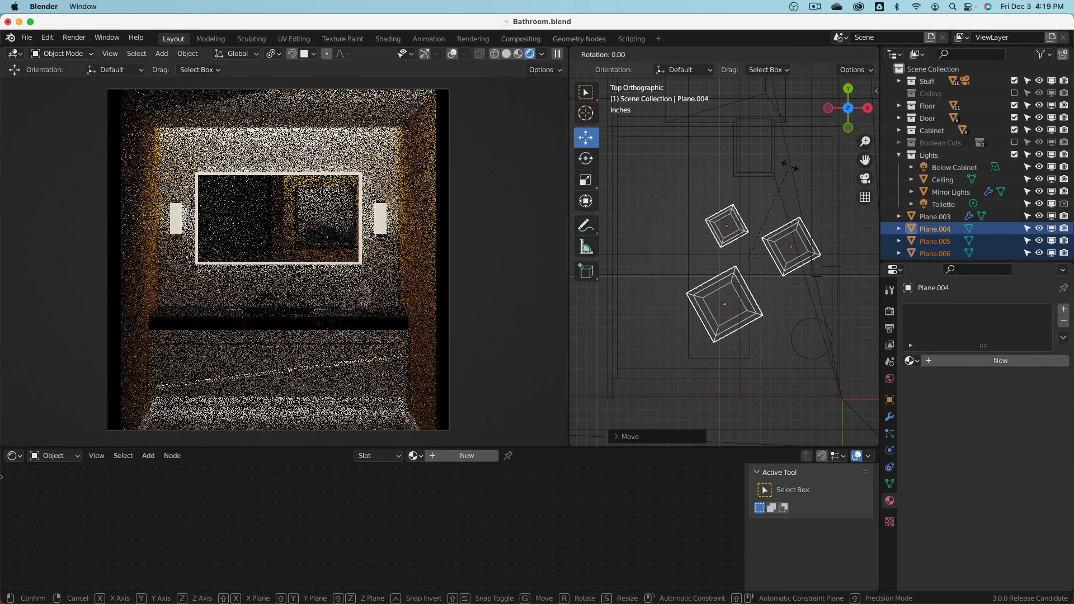
left_click(778, 171)
key("s")
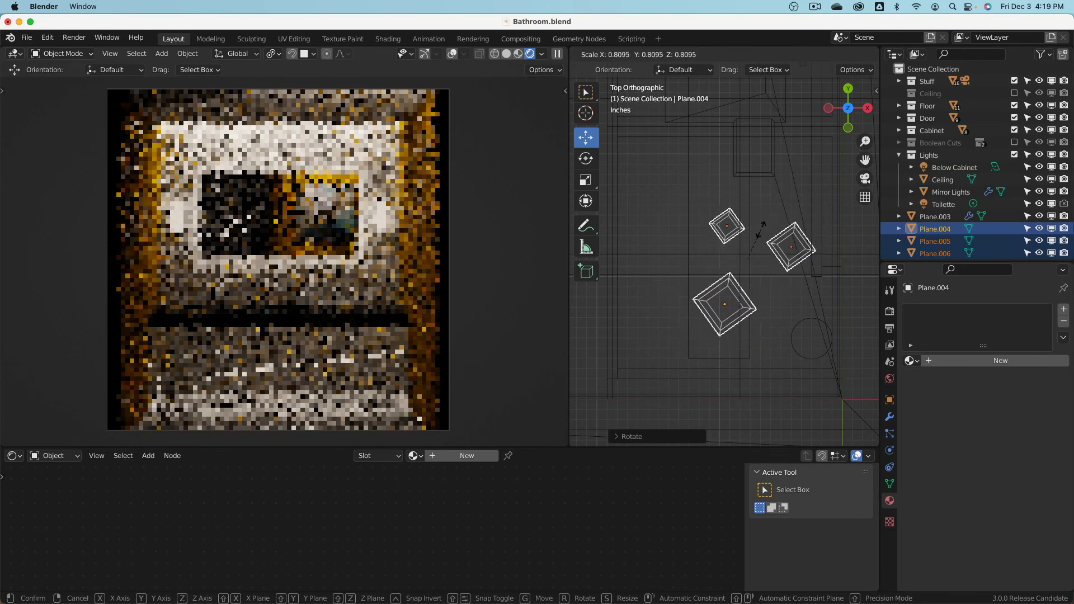
key("Escape")
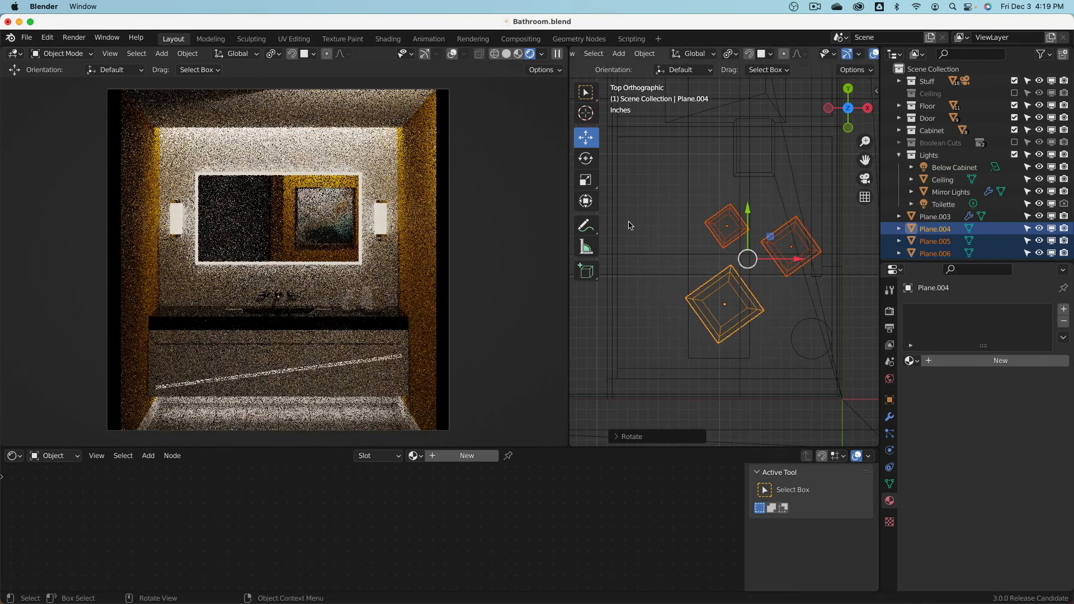
- Scale the three containers along the Z axis to make them taller
middle_click_drag(631, 227, 794, 173)
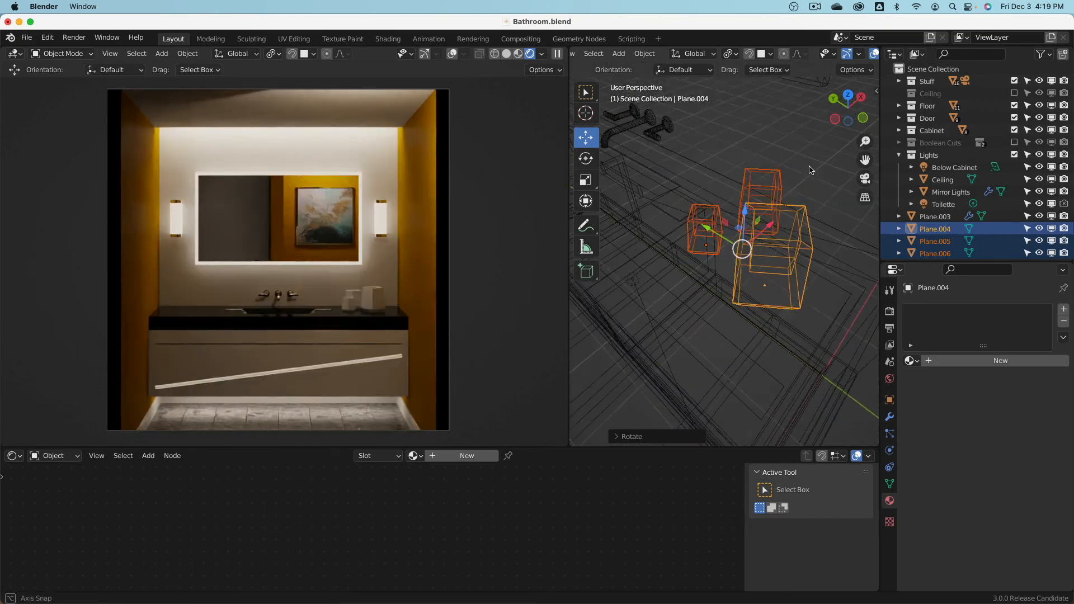
key("s")
key("z")
left_click(691, 206)
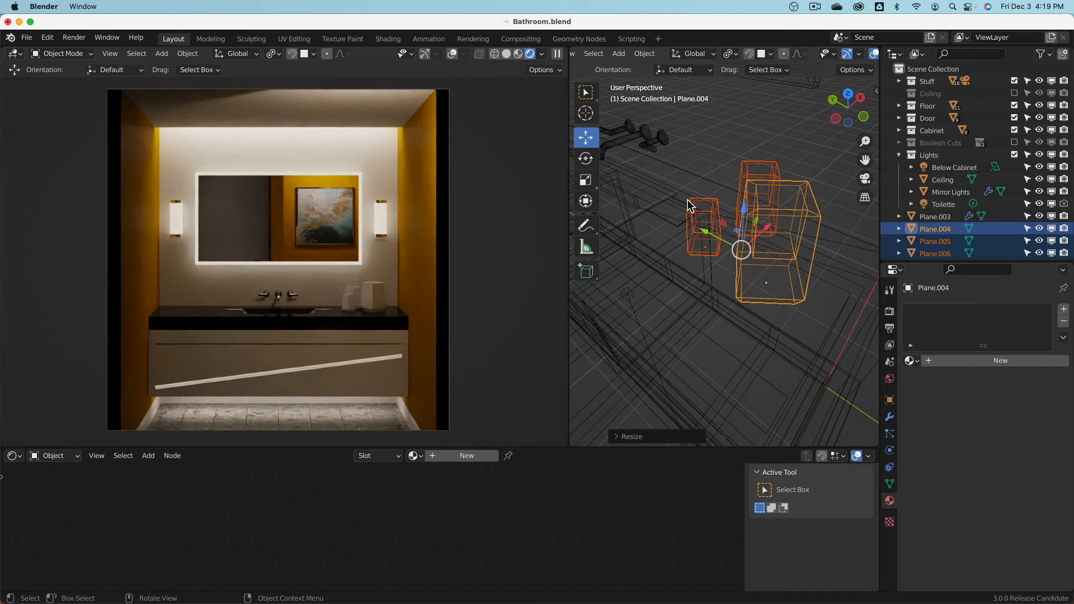
- Shift the smallest container slightly toward -X in the top view
key("KP_7")
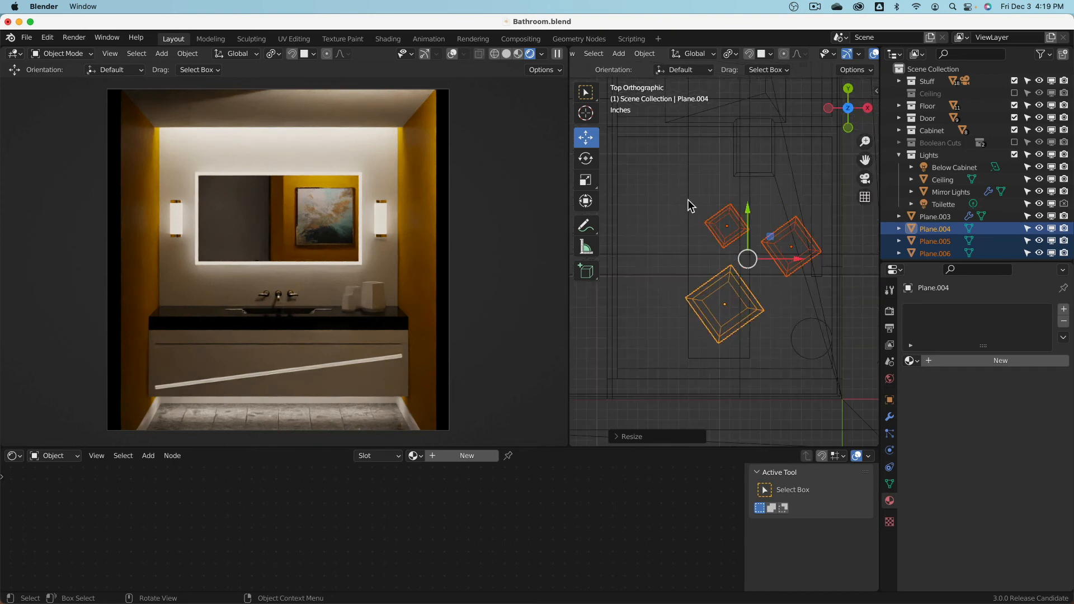
left_click(713, 217)
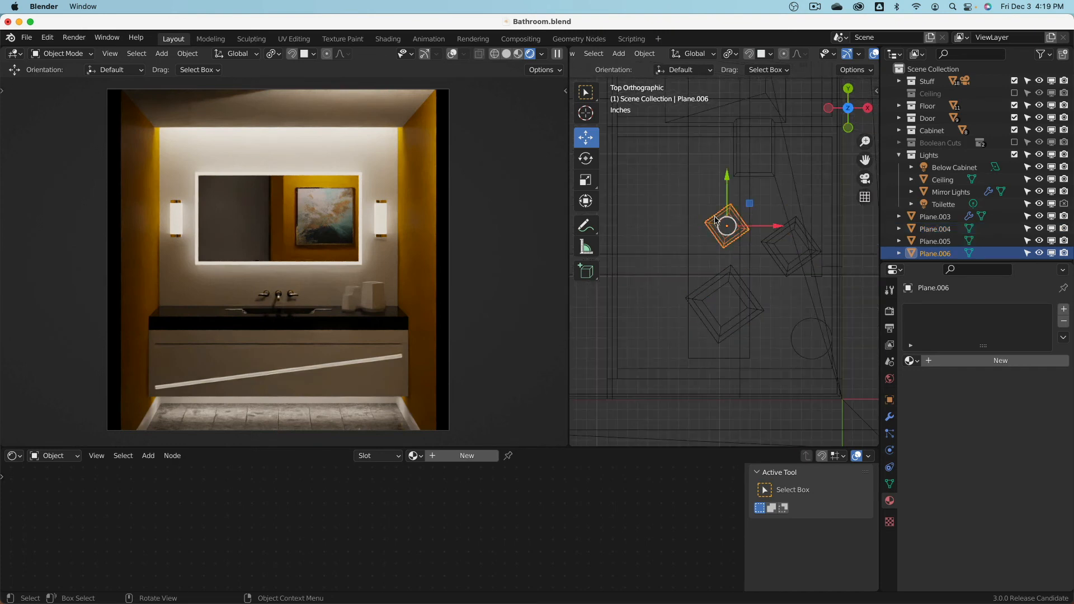
key("g")
left_click(713, 225)
- Select all three containers together and rotate each a little more around its own origin
left_click(714, 290, "shift")
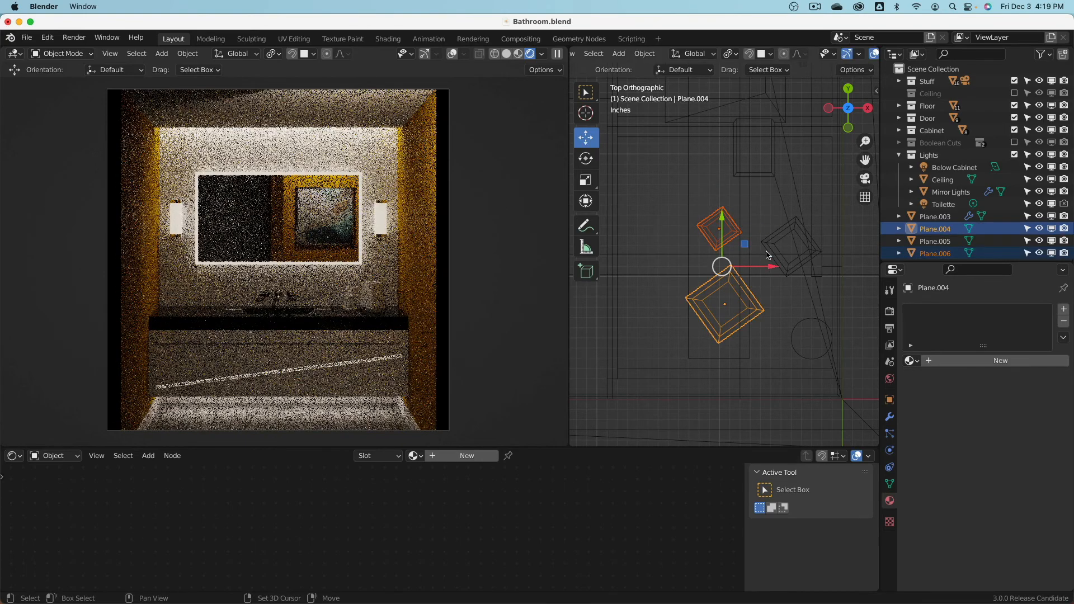
left_click(791, 246, "shift")
key("r")
left_click(811, 182)
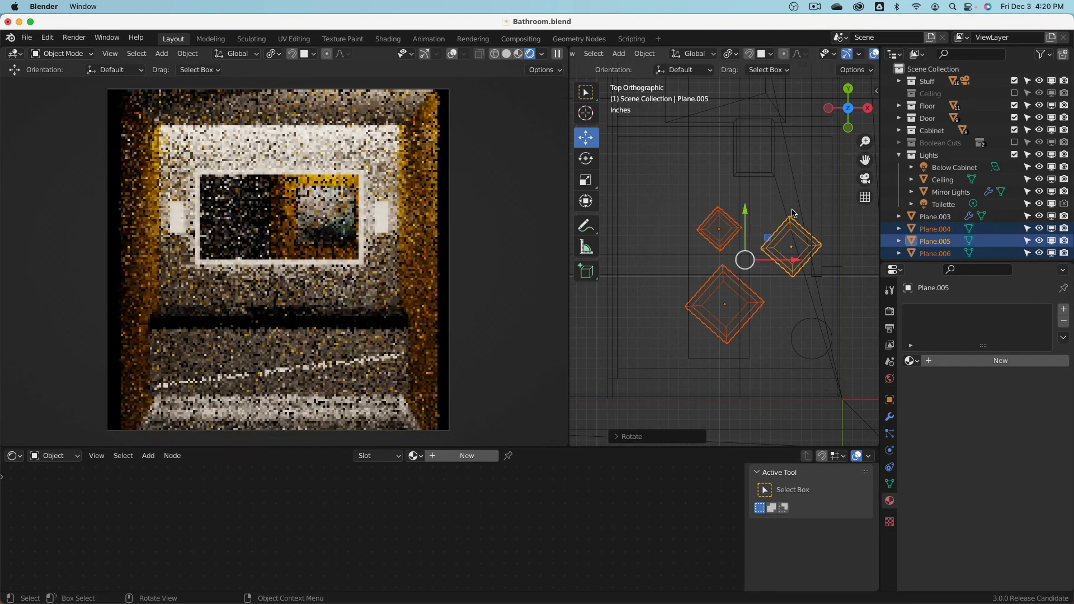
- Move the medium container closer to the largest one, nudge the smallest toward +X, and deselect everything
left_click(784, 242)
key("g")
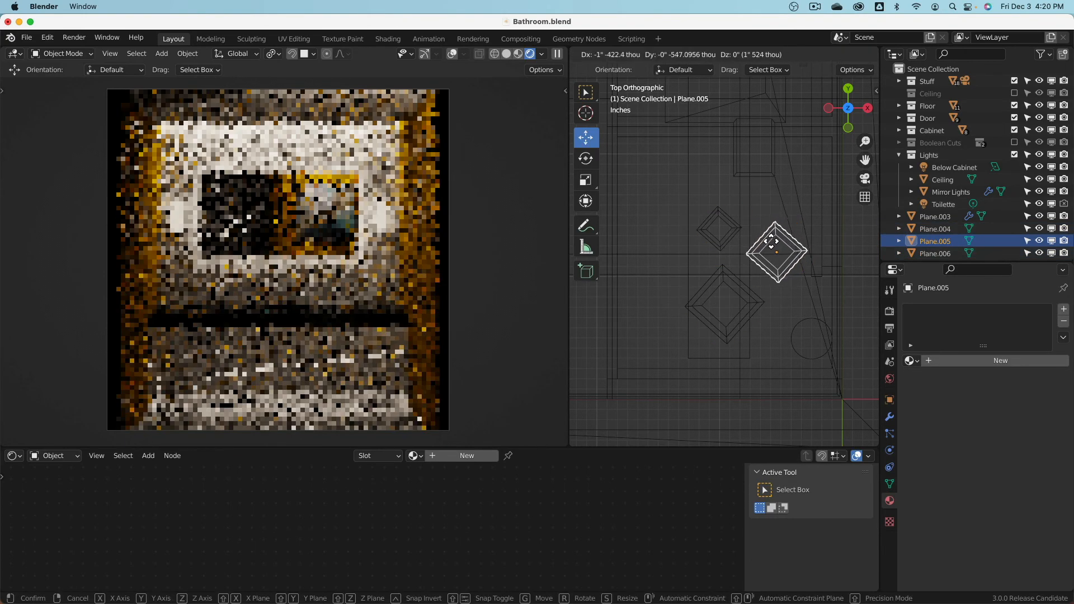
left_click(774, 246)
left_click(729, 226)
key("g")
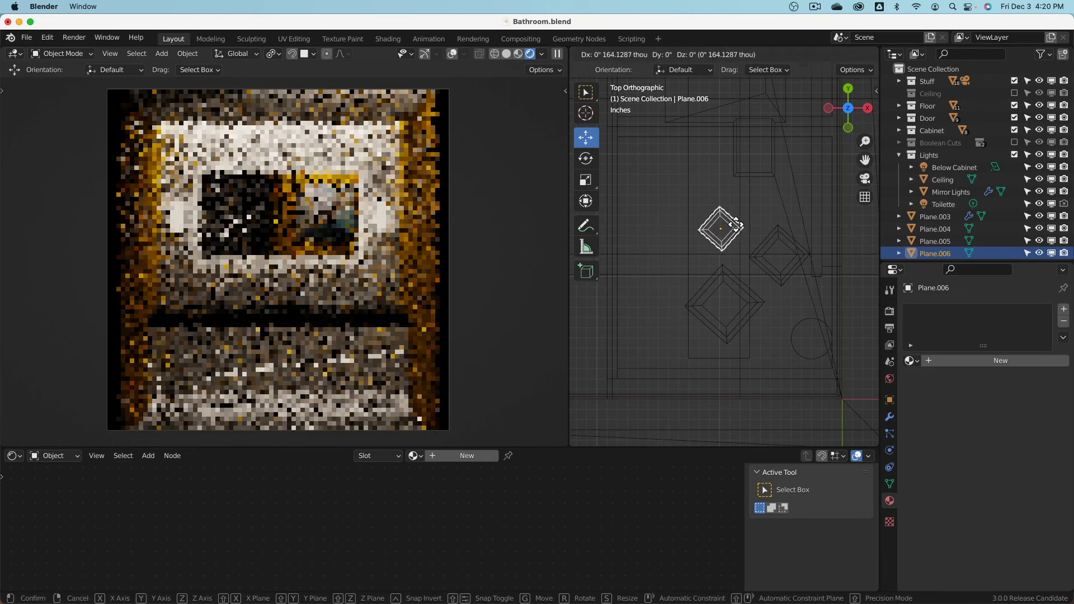
left_click(739, 226)
key("a")
key("alt+a")
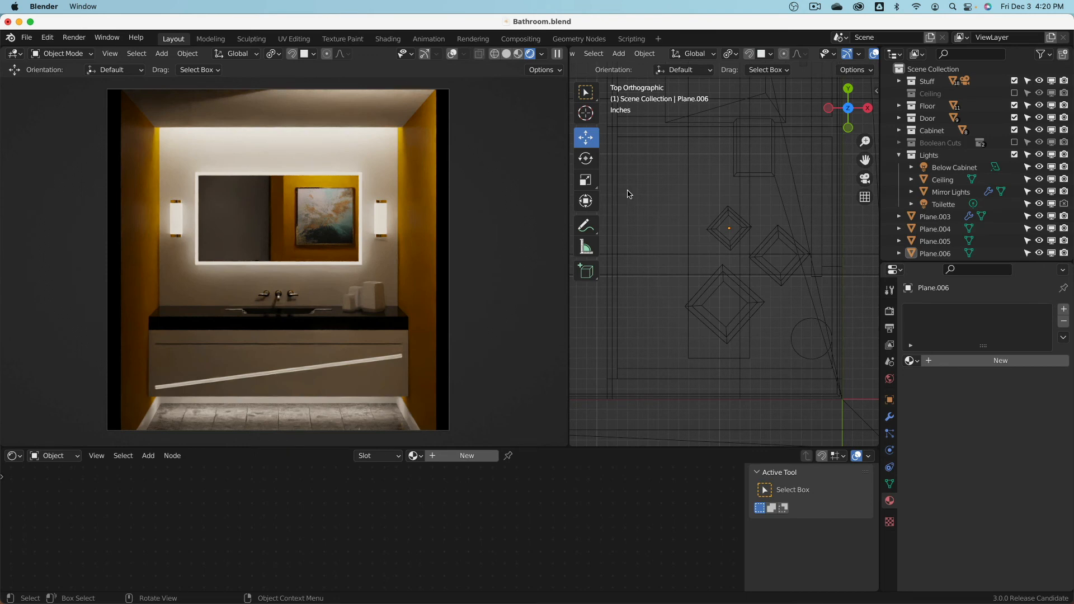
- Check the group with the largest container hidden, and delete that container
left_click(698, 292)
key("h")
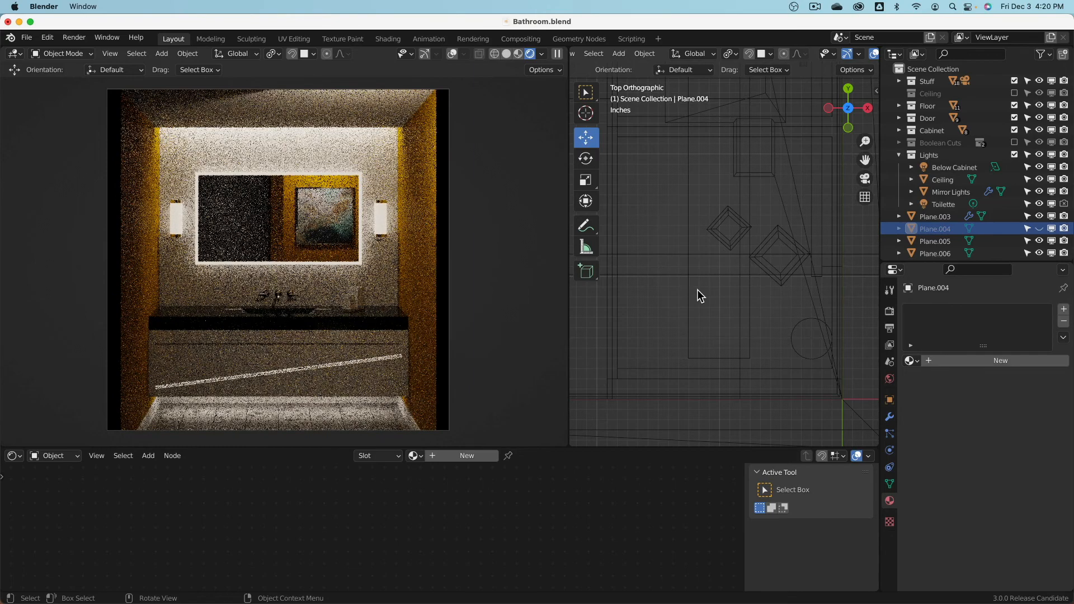
key("alt+h")
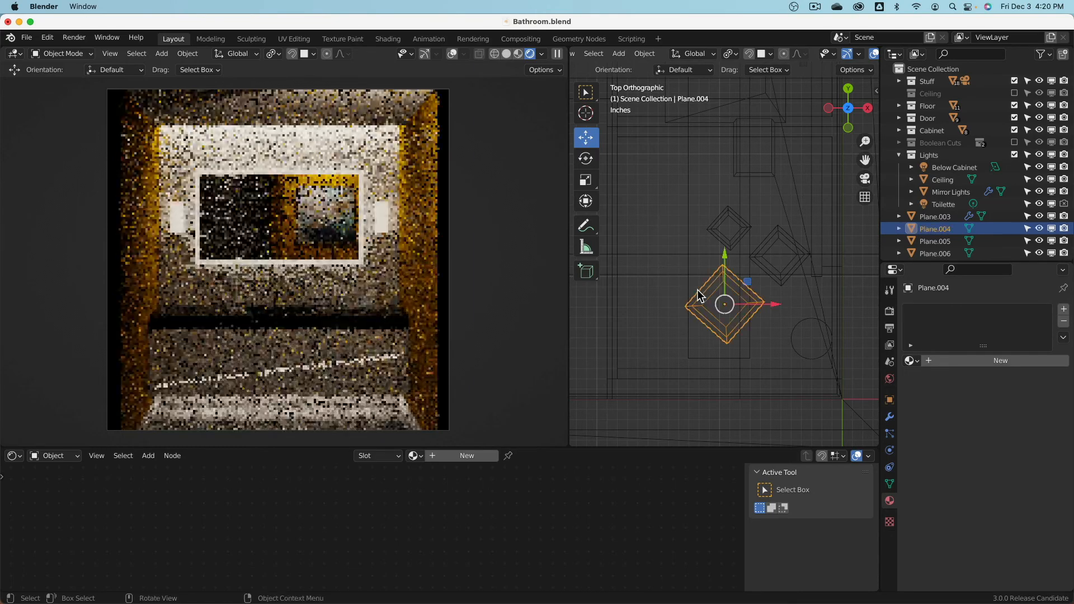
key("x")
left_click(700, 295)
key("ctrl+z")
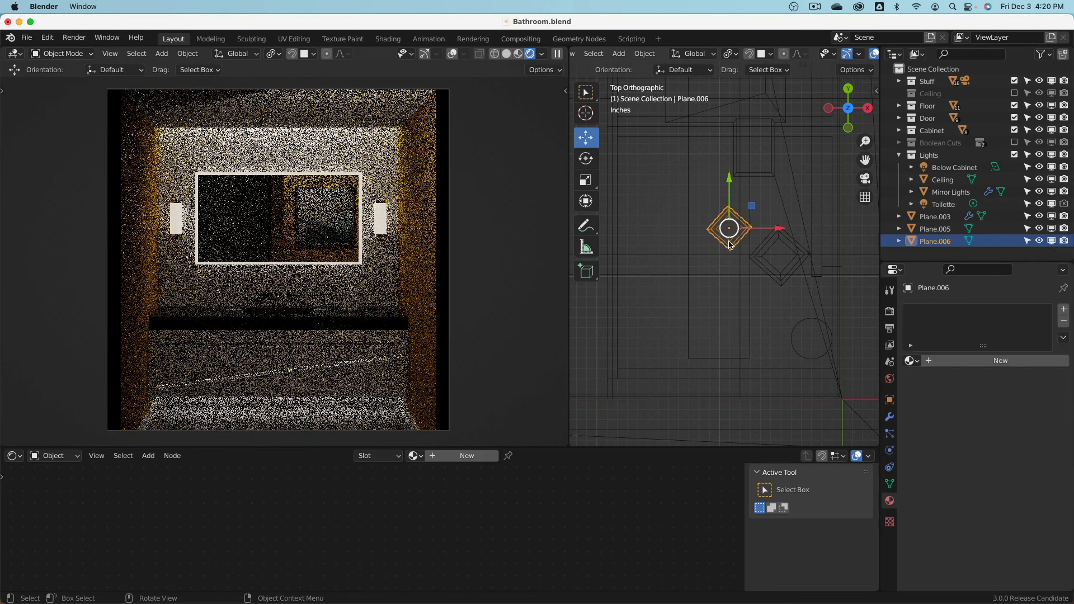
- Duplicate the smallest container, place the copy where the largest one stood, and scale it down
left_click_drag(726, 227, 739, 305)
left_click(739, 305)
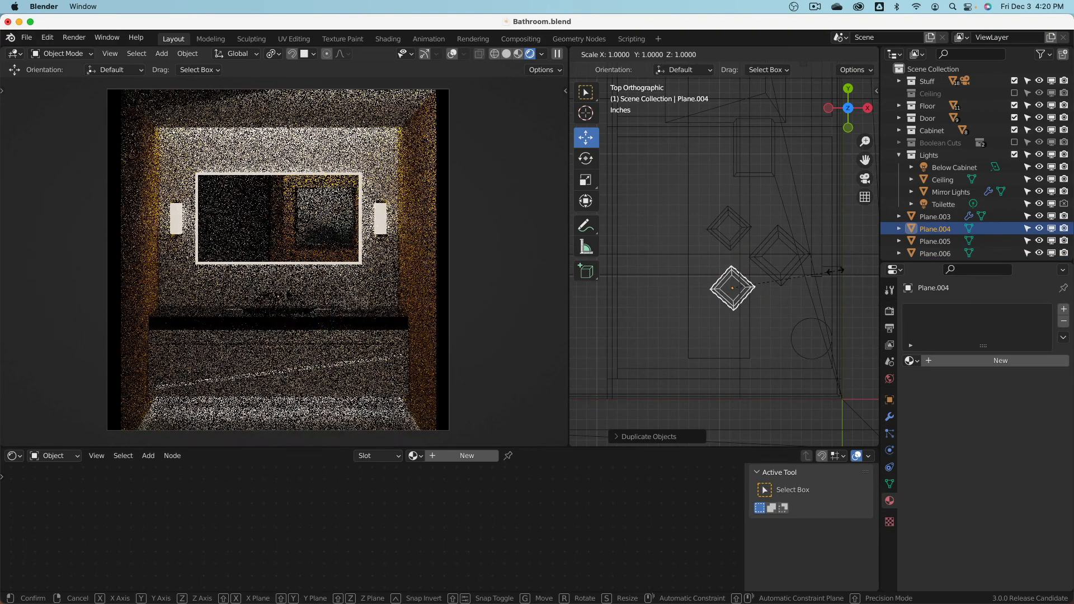
key("s")
left_click(811, 277)
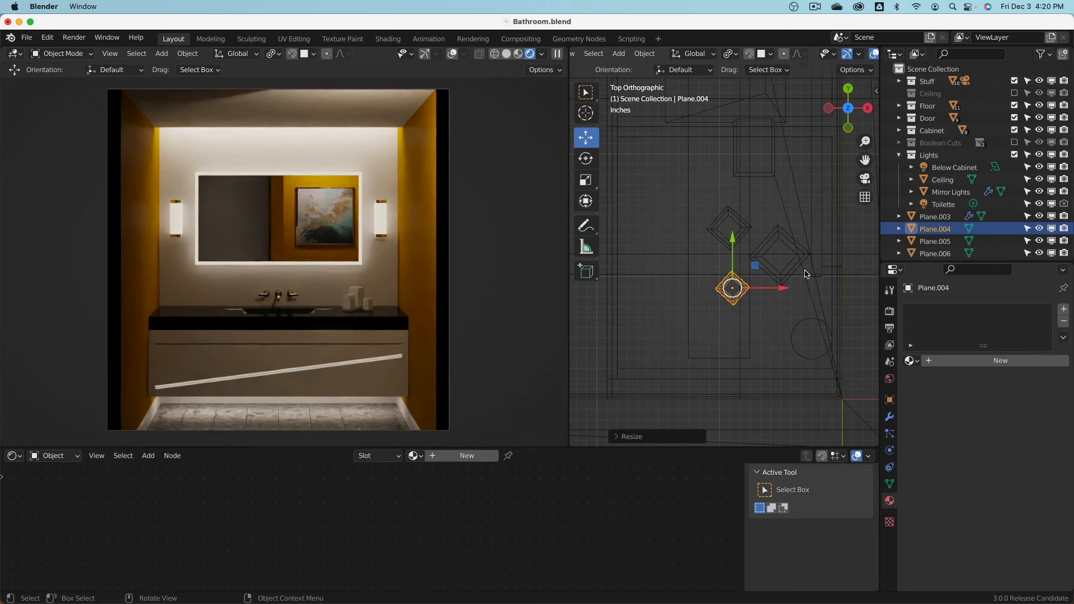
- Move the small container closer to the others, duplicate it beside itself toward -Y, and scale the copy down
key("g")
left_click(748, 281)
scroll(748, 282, "up", 2)
key("shift+d")
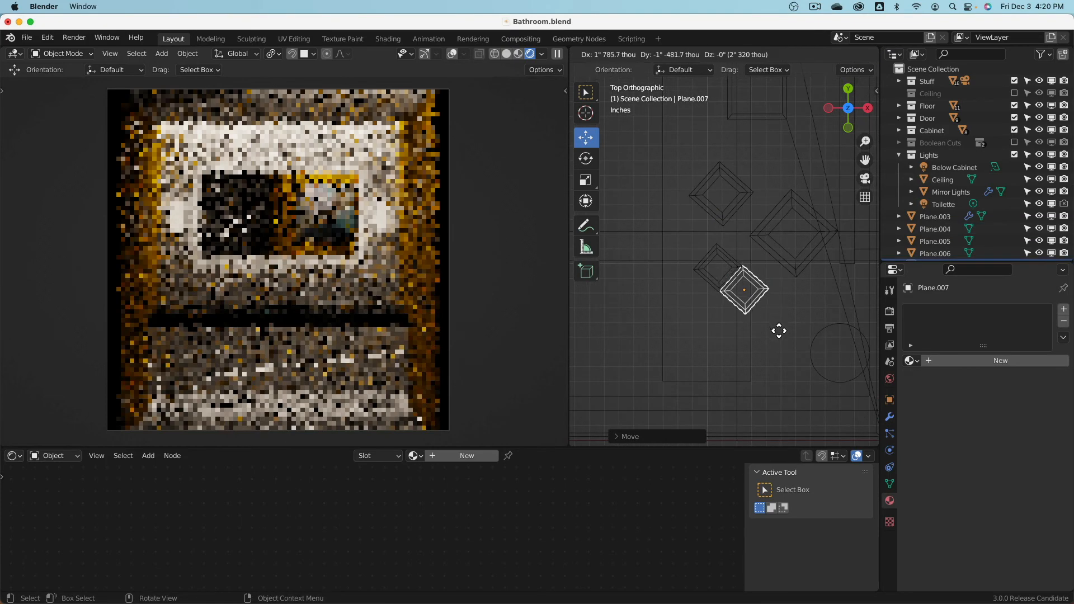
left_click(778, 328)
key("s")
left_click(762, 325)
- Duplicate the smallest container twice in succession toward -Y, scaling each new copy down further
key("shift+d")
left_click(750, 354)
key("shift+s")
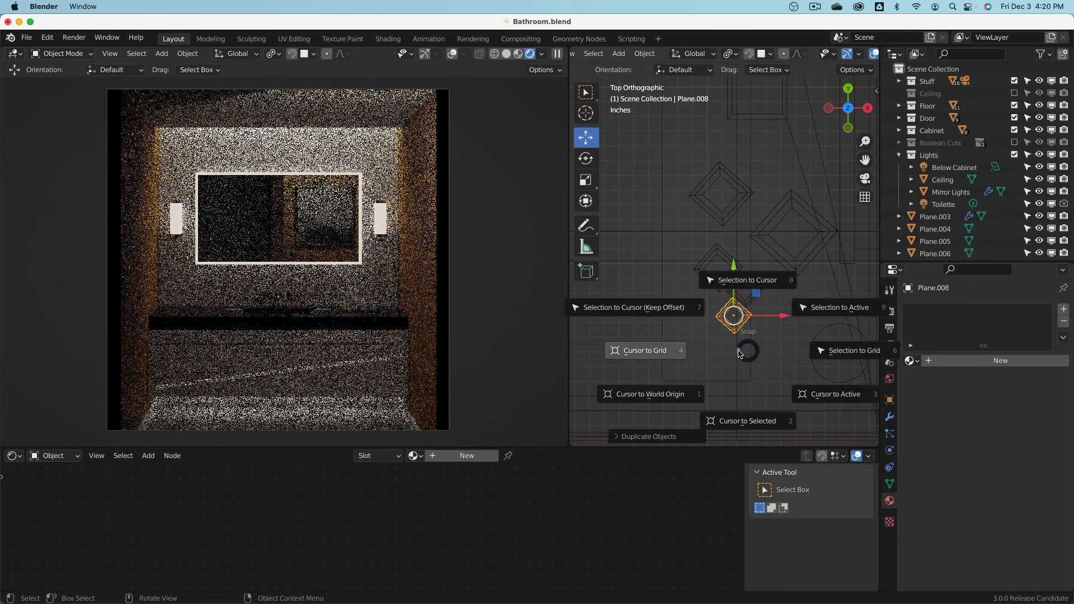
key("Escape")
key("s")
left_click(744, 332)
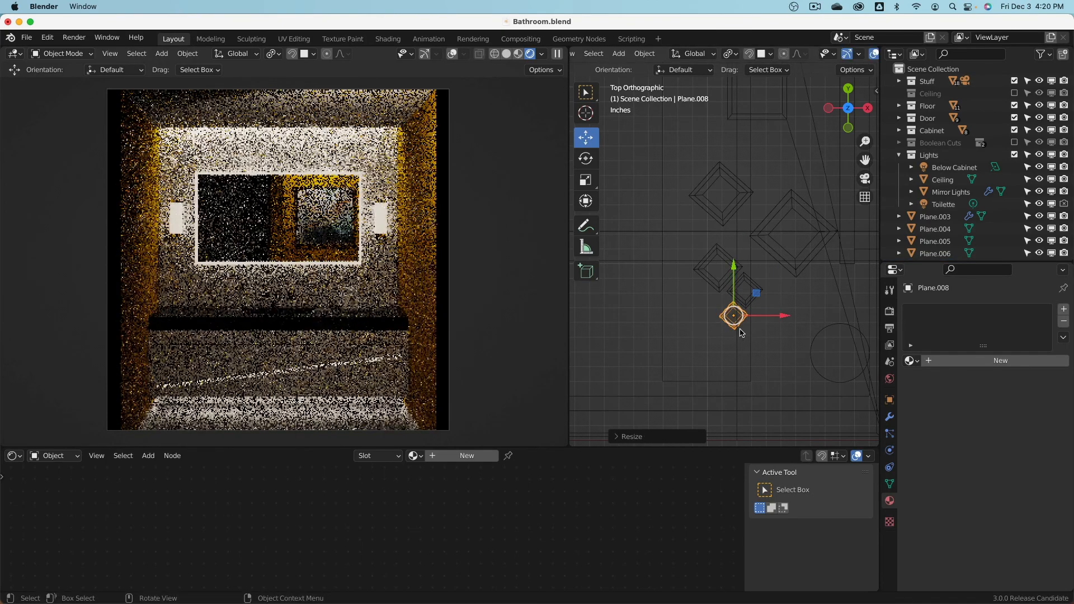
key("shift+d")
left_click(710, 343)
key("s")
left_click(714, 332)
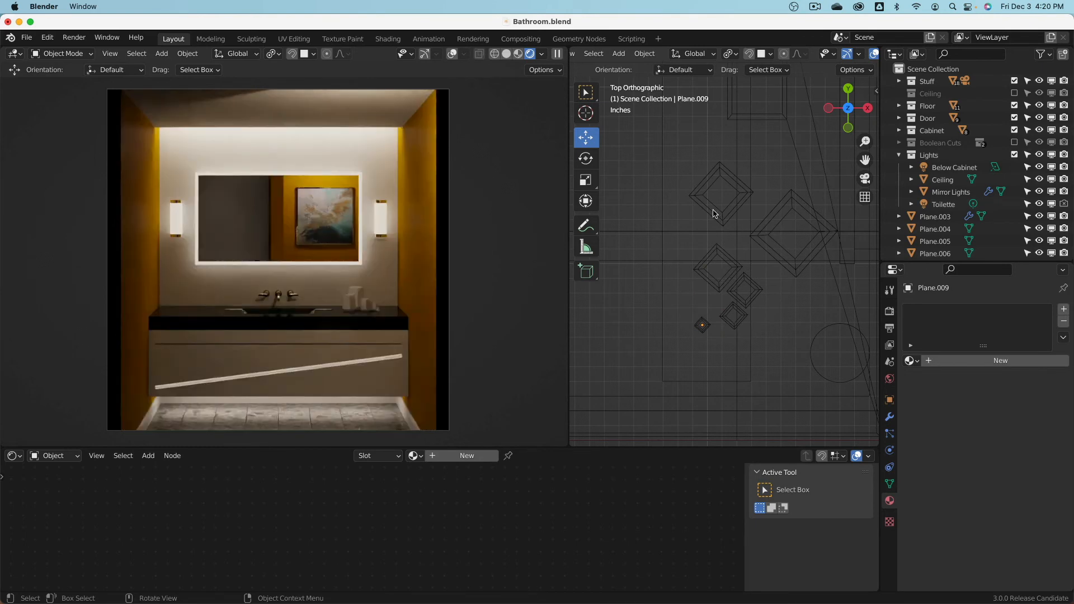
- Delete the two tiniest container copies at the -Y end of the group
left_click(737, 324, "shift")
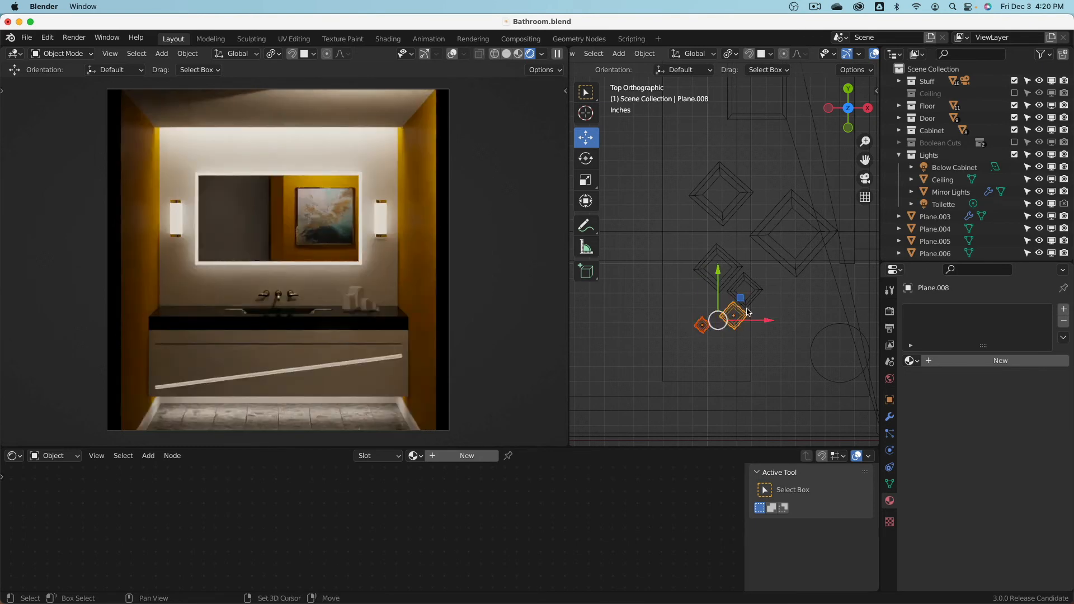
left_click(764, 294, "shift")
left_click(762, 285, "shift")
key("x")
left_click(765, 290)
- Move the smallest container toward +X and nudge the next larger one toward it
left_click(763, 295)
key("g")
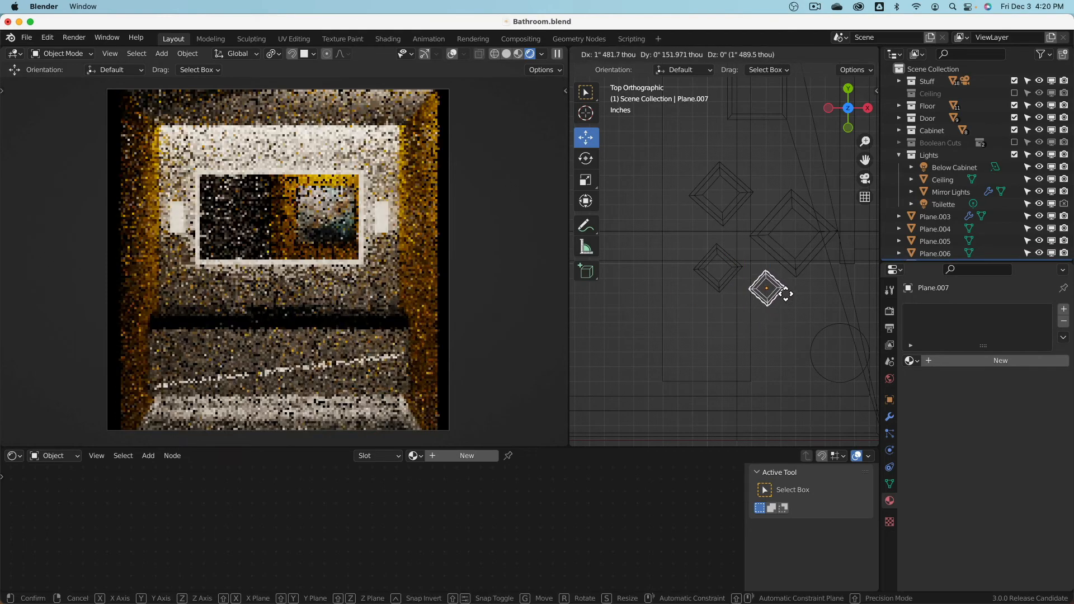
left_click(781, 296)
left_click(719, 284)
key("g")
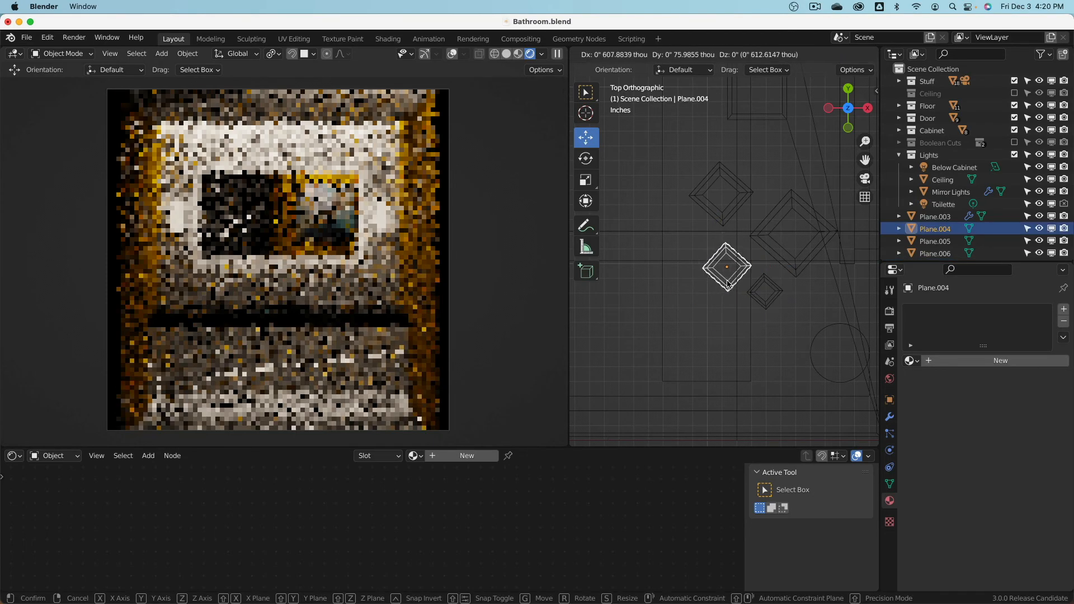
left_click(728, 282)
- Nudge the second-largest container closer to the largest one, and shift the smallest slightly toward +Y
left_click(708, 213)
key("g")
left_click(719, 221)
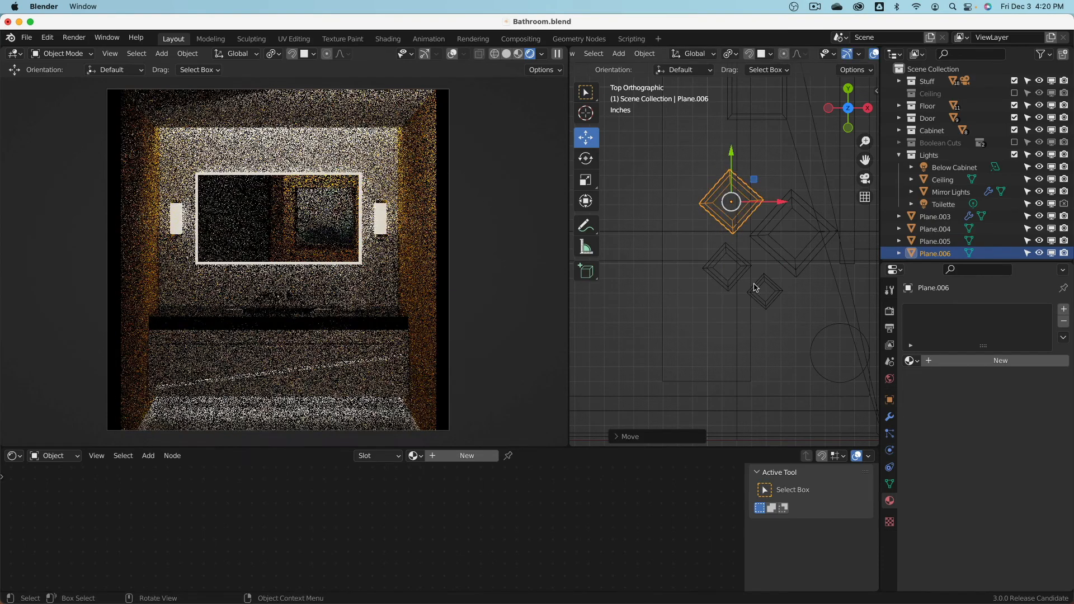
left_click(755, 276)
key("g")
left_click(757, 285)
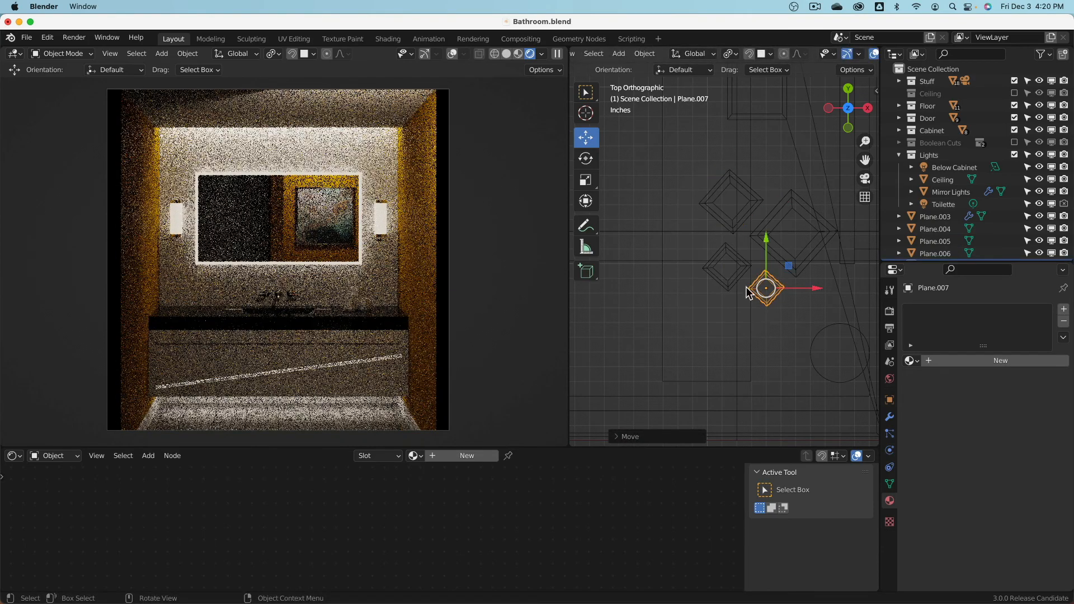
- Select all four containers, move them together toward -Y, rotate each slightly around its own origin, and deselect them
left_click(732, 287, "shift")
left_click(722, 219, "shift")
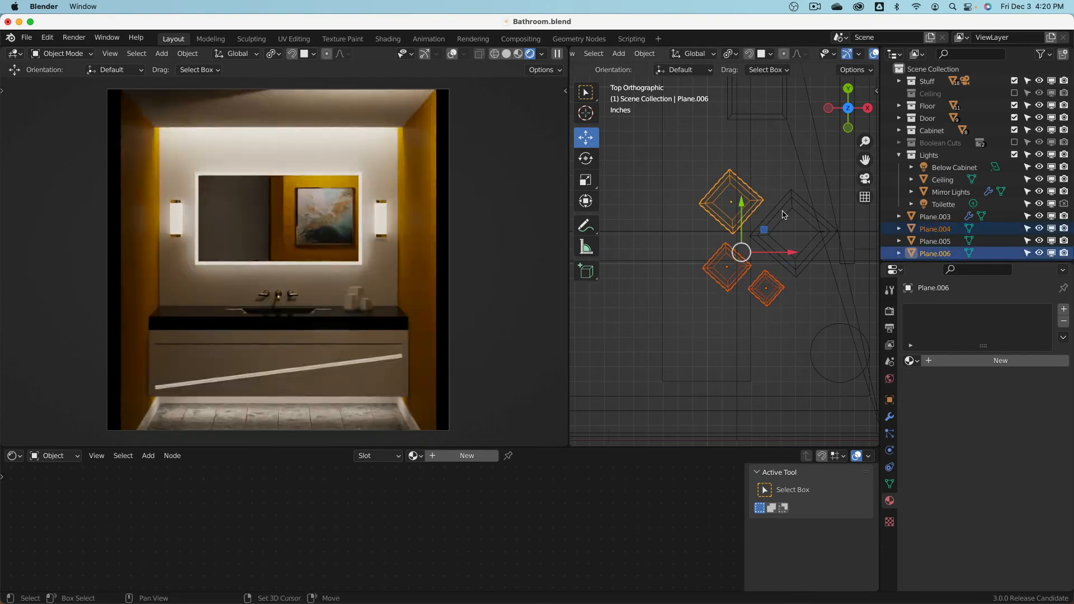
left_click(784, 211, "shift")
key("g")
left_click(773, 266)
key("r")
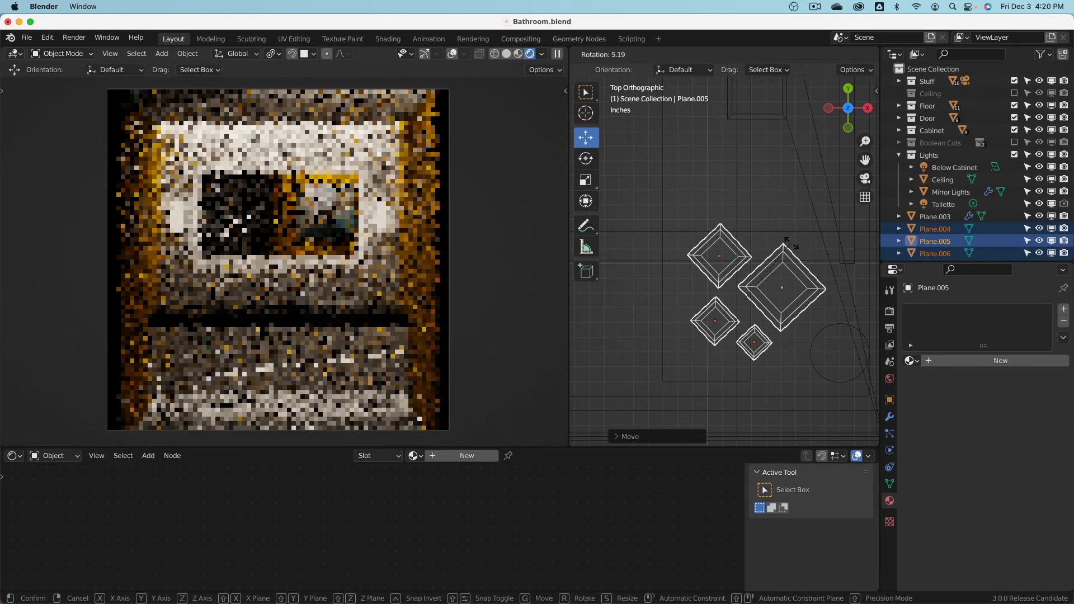
left_click(793, 252)
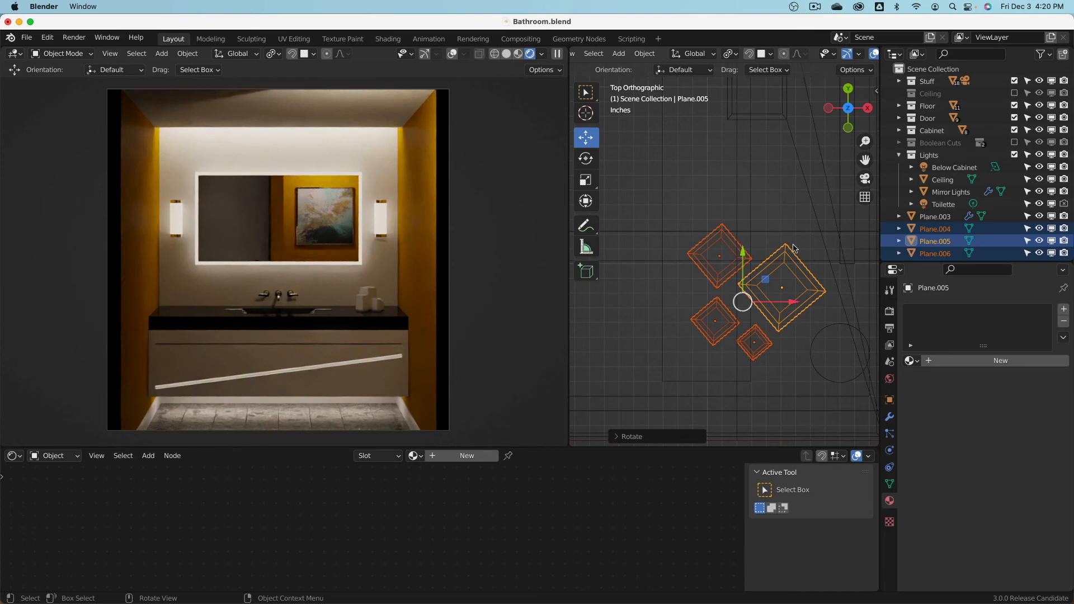
left_click(795, 251)
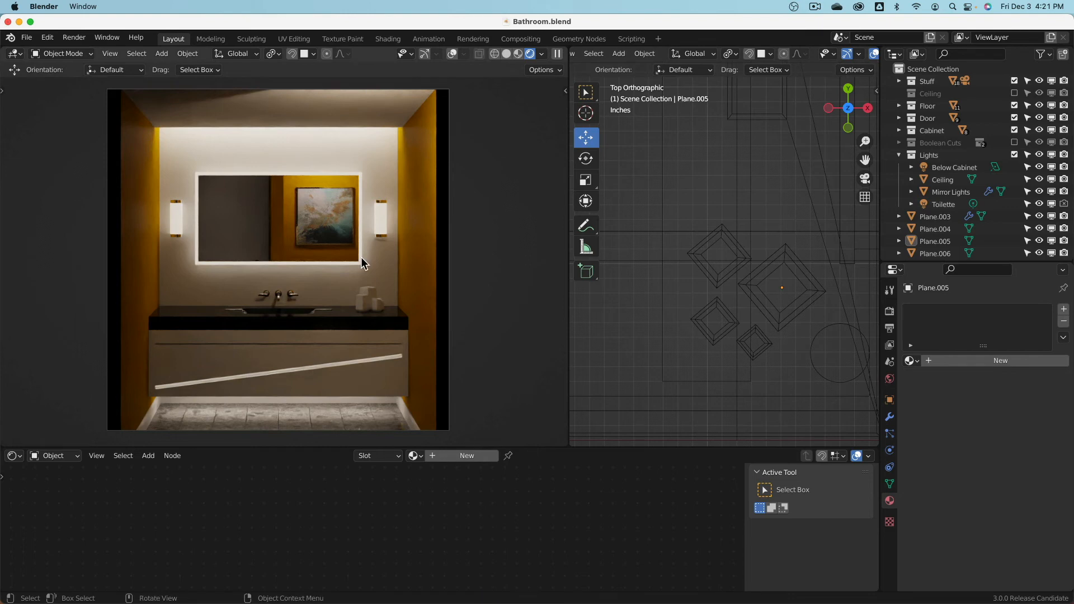
- Select the camera in the front view and move it slightly farther from the room along -X
scroll(361, 256, "down", 2)
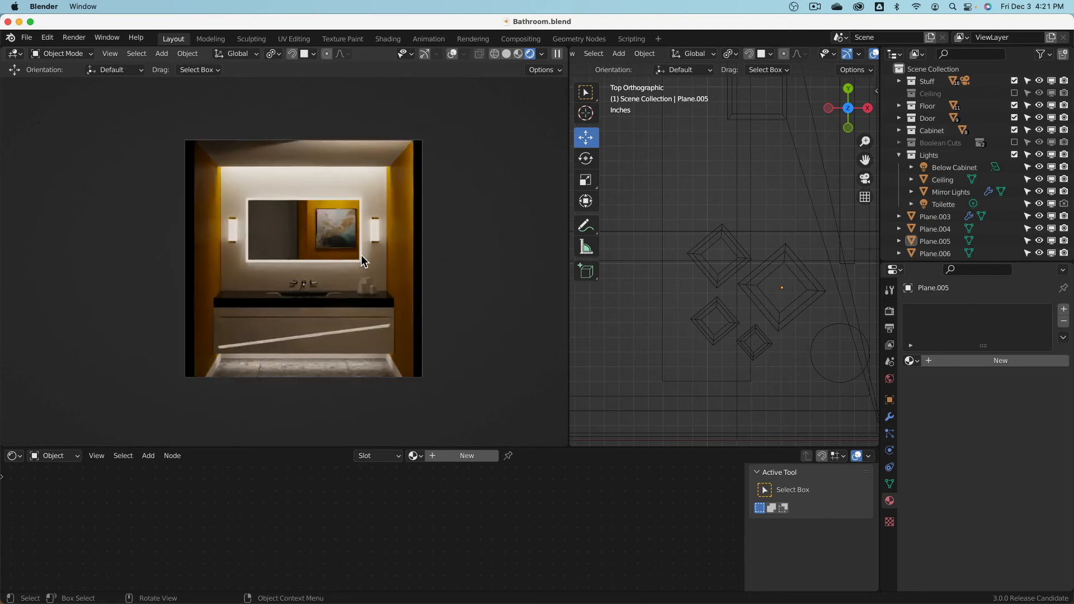
scroll(730, 266, "down", 12)
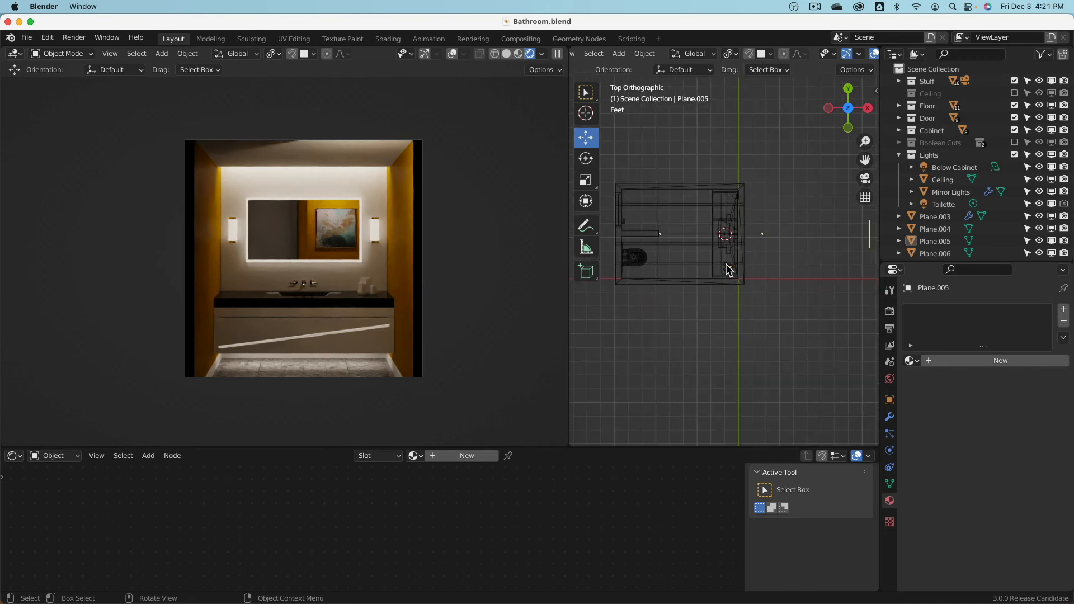
key("KP_1")
scroll(727, 266, "down", 4)
middle_click_drag(726, 266, 822, 276, "shift")
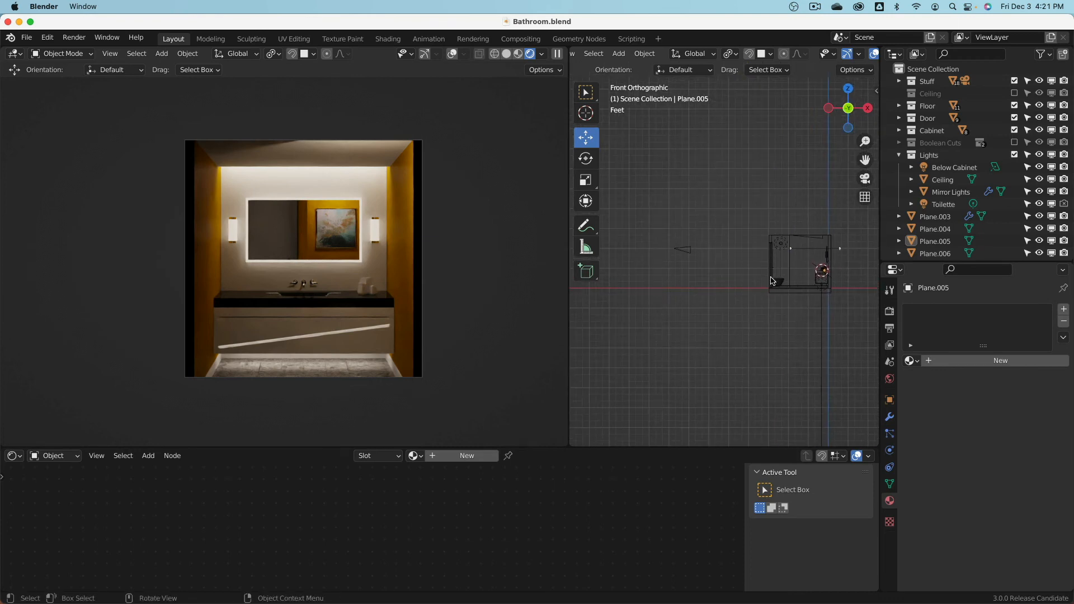
scroll(772, 277, "up", 1)
left_click(674, 248)
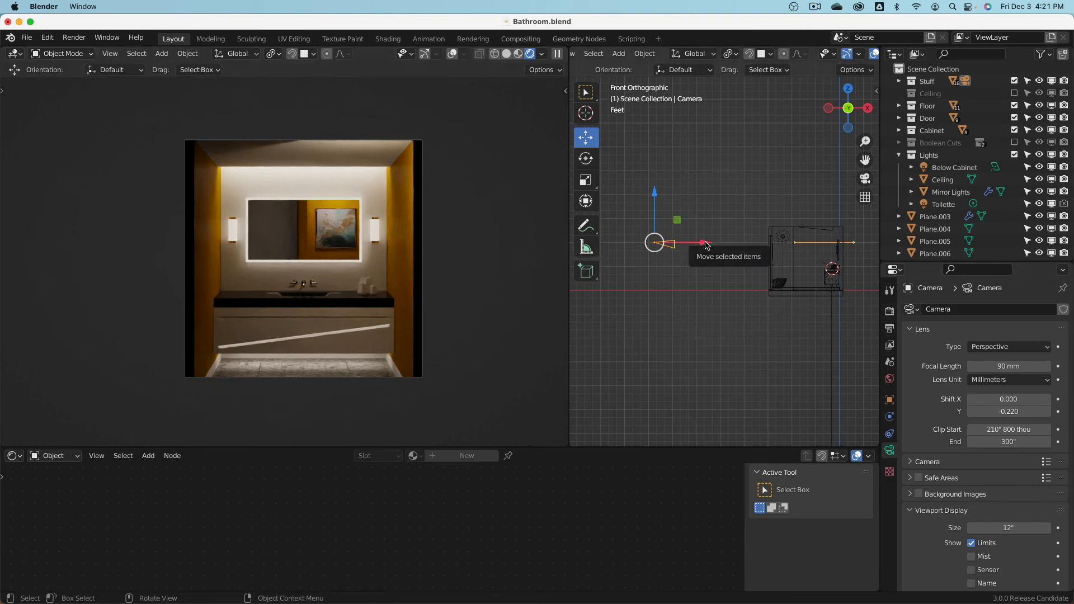
left_click_drag(702, 248, 698, 248)
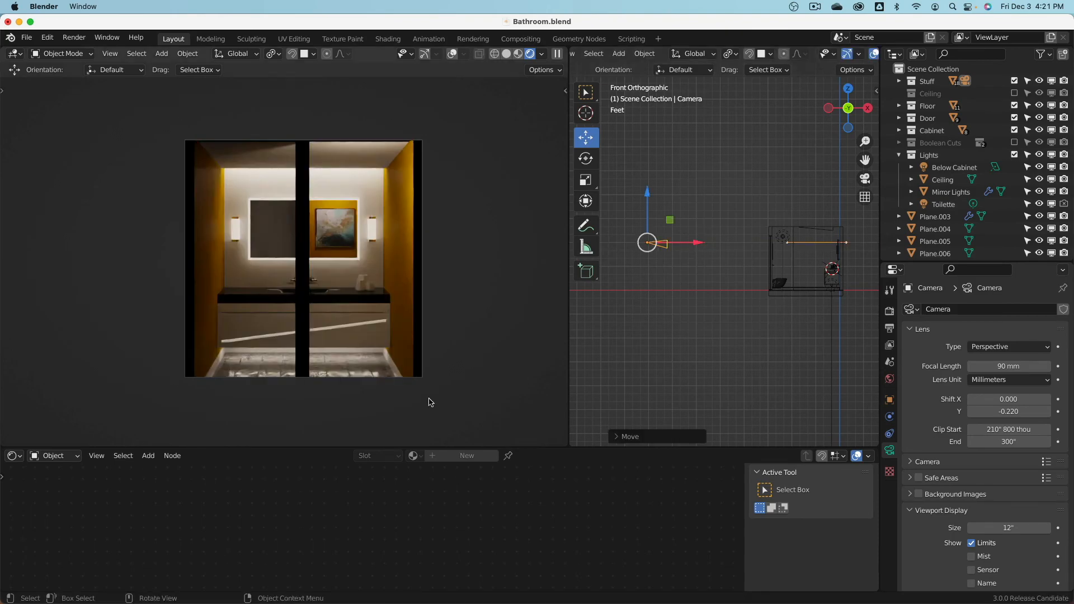
- Increase the camera's Clip Start to 221" 600 thou to clear the black bar across the rendered view
scroll(373, 385, "up", 6)
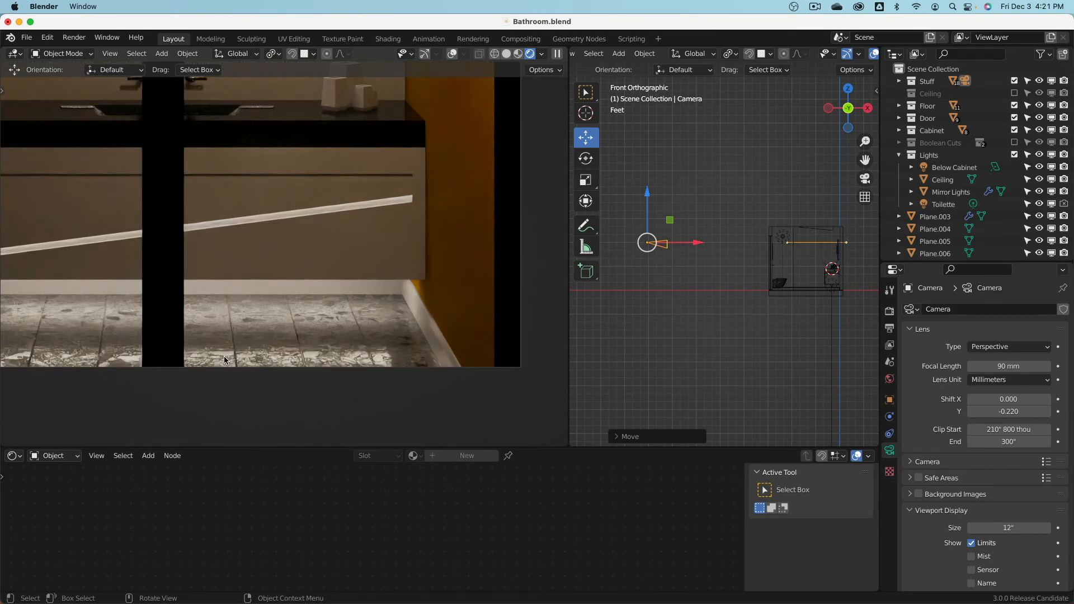
middle_click_drag(250, 347, 485, 323, "shift")
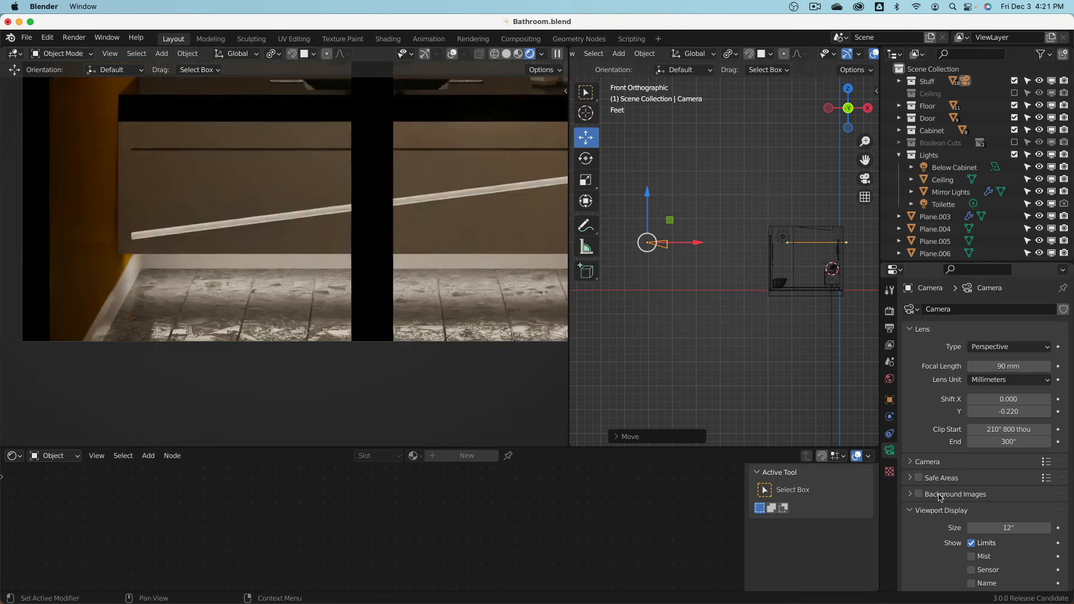
left_click_drag(1023, 430, 1068, 429)
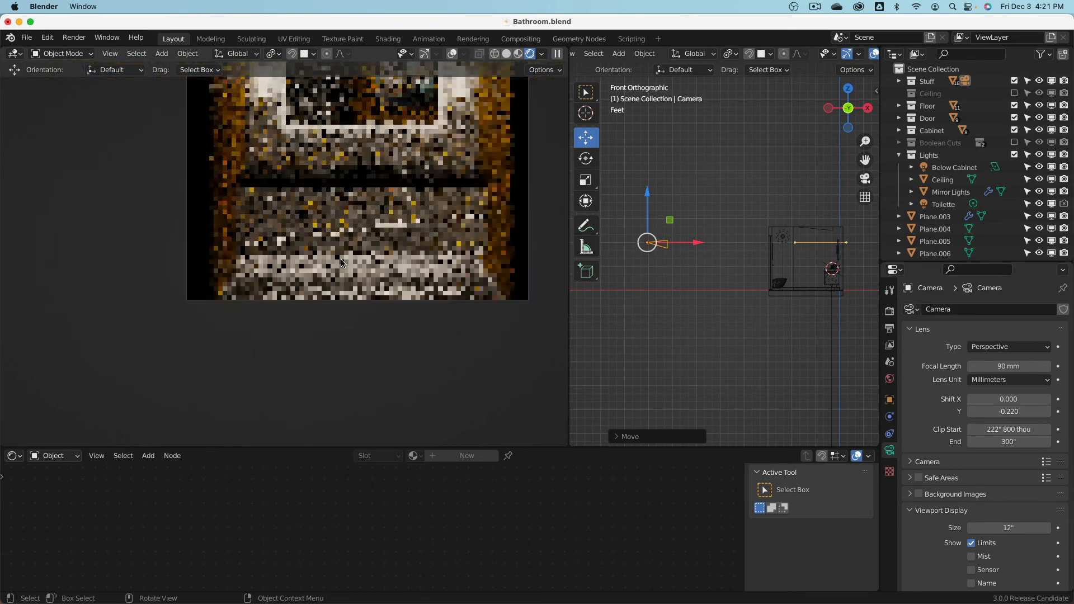
mouse_move(988, 429)
left_mouse_down()
mouse_move(962, 429)
mouse_move(979, 430)
left_mouse_up()
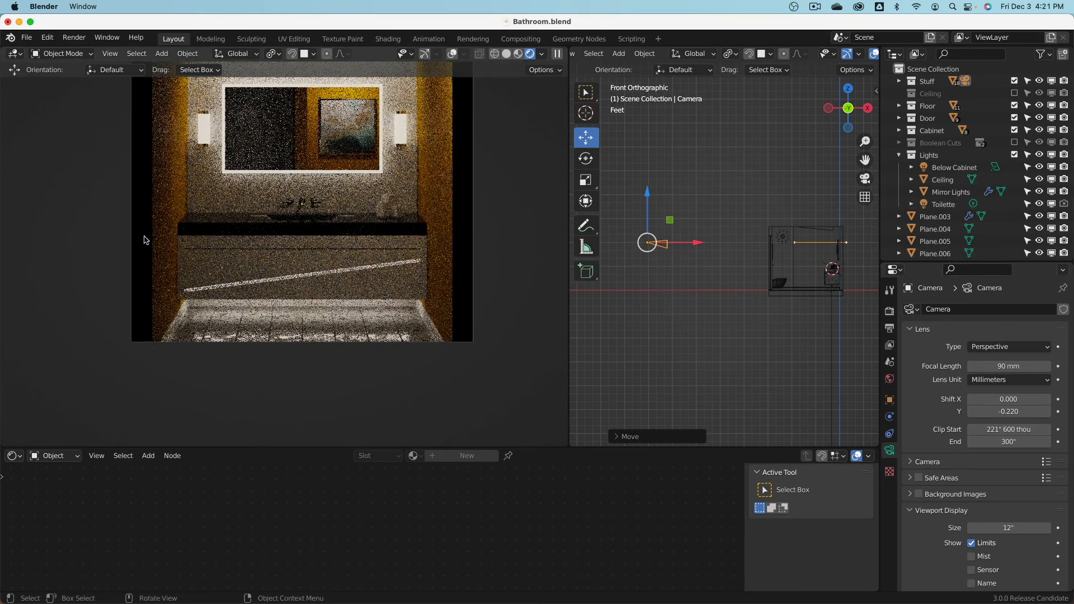
- Select the floor tiles and set the Roughness of their Meadow_BigJpg material to 0.4
left_click(282, 329)
scroll(372, 513, "down", 2)
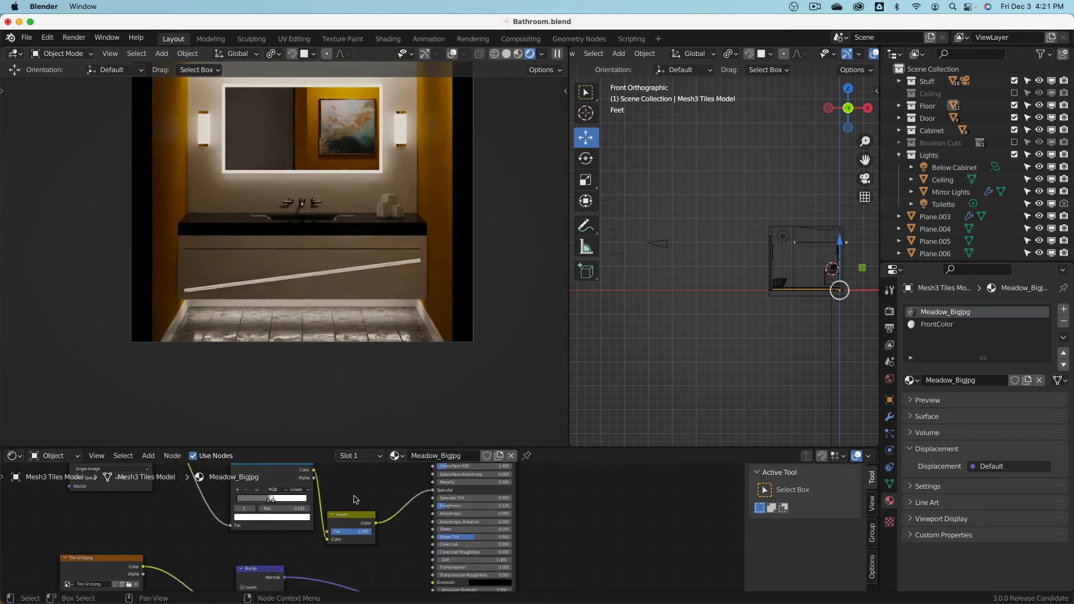
middle_click_drag(358, 504, 388, 542)
scroll(430, 536, "up", 7)
middle_click_drag(458, 565, 436, 538)
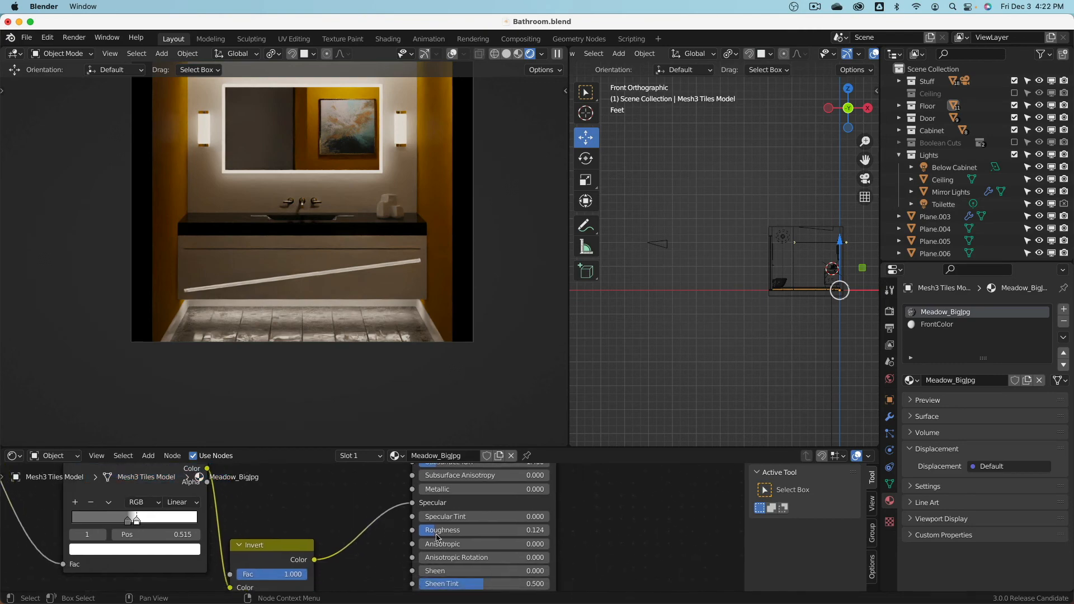
left_click_drag(454, 531, 455, 531)
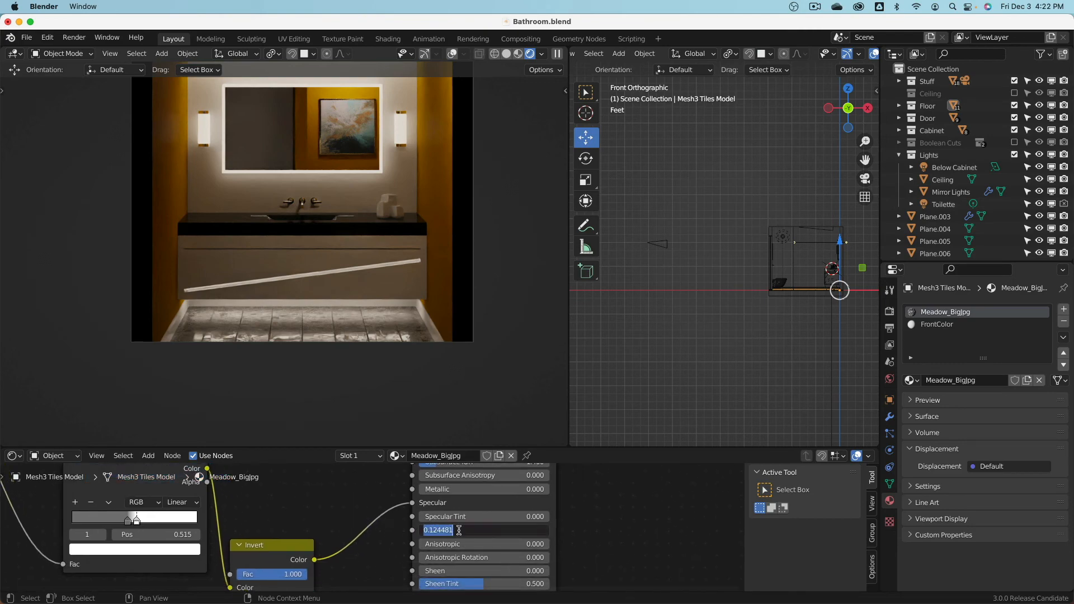
type(".4")
key("Return")
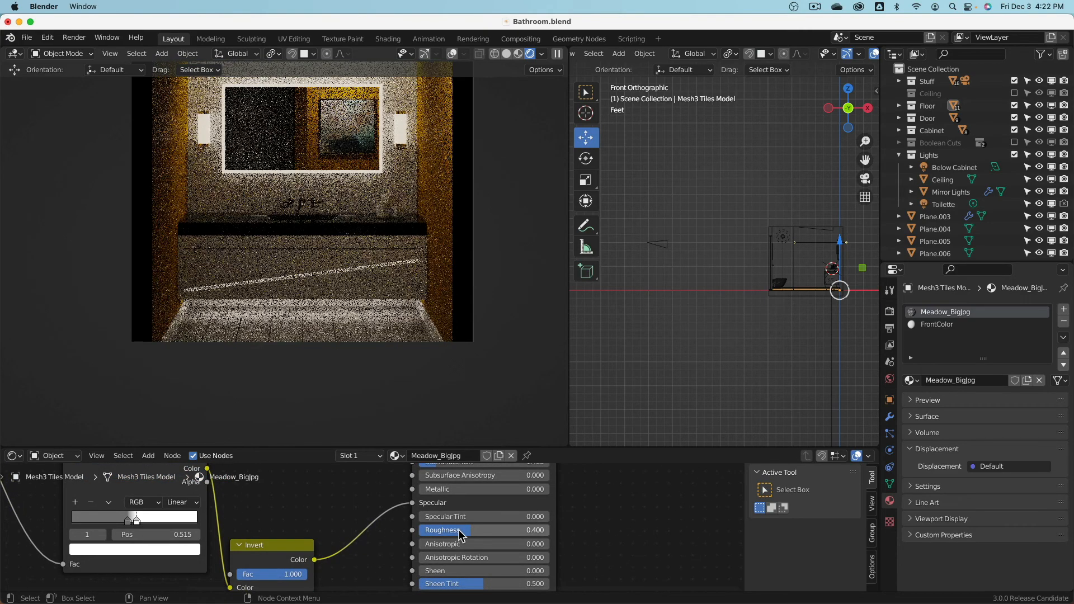
- Compare floor tile Roughness values of 0.3 and 0, and return it to 0.3
left_click(459, 530)
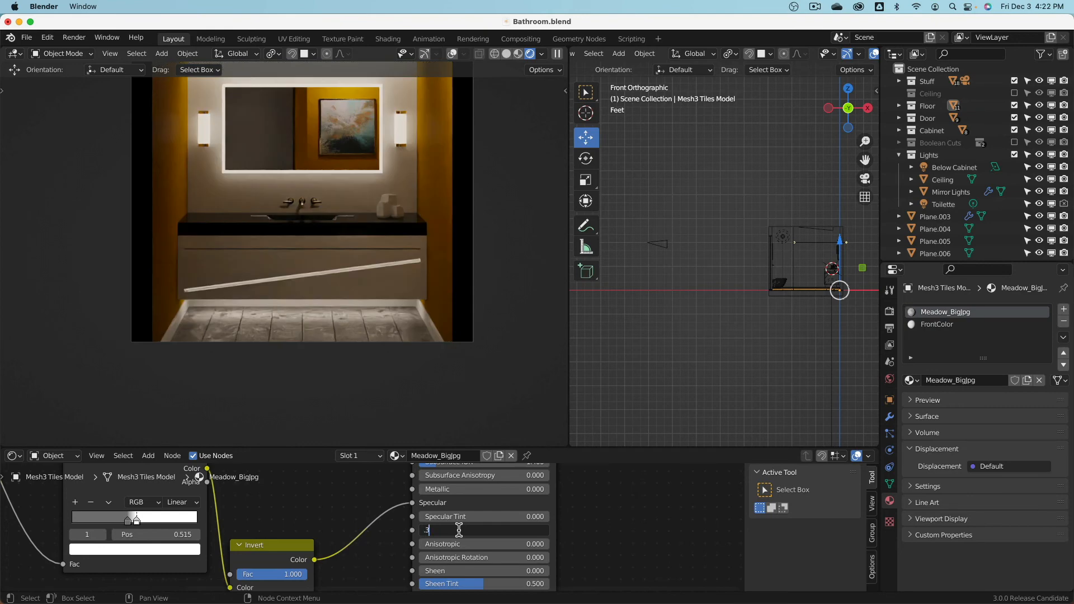
key("Return")
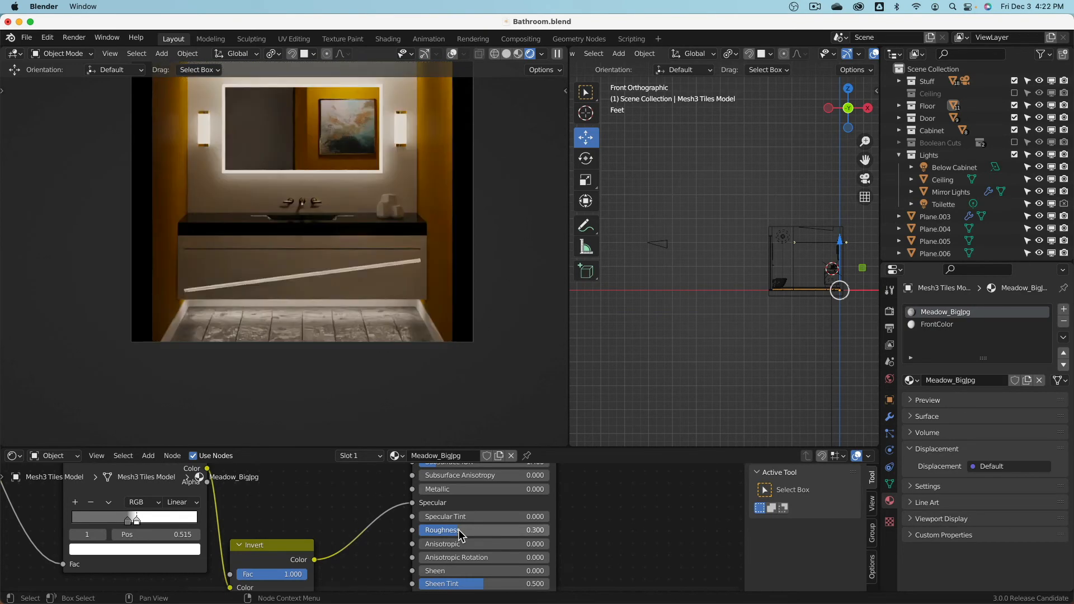
left_click(459, 532)
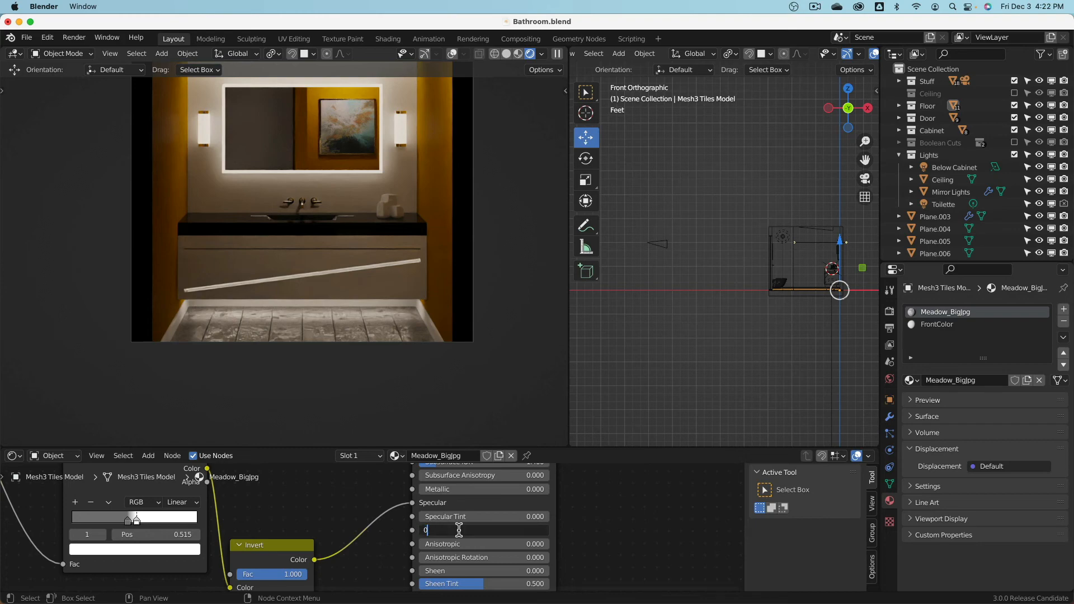
key("Return")
left_click(459, 529)
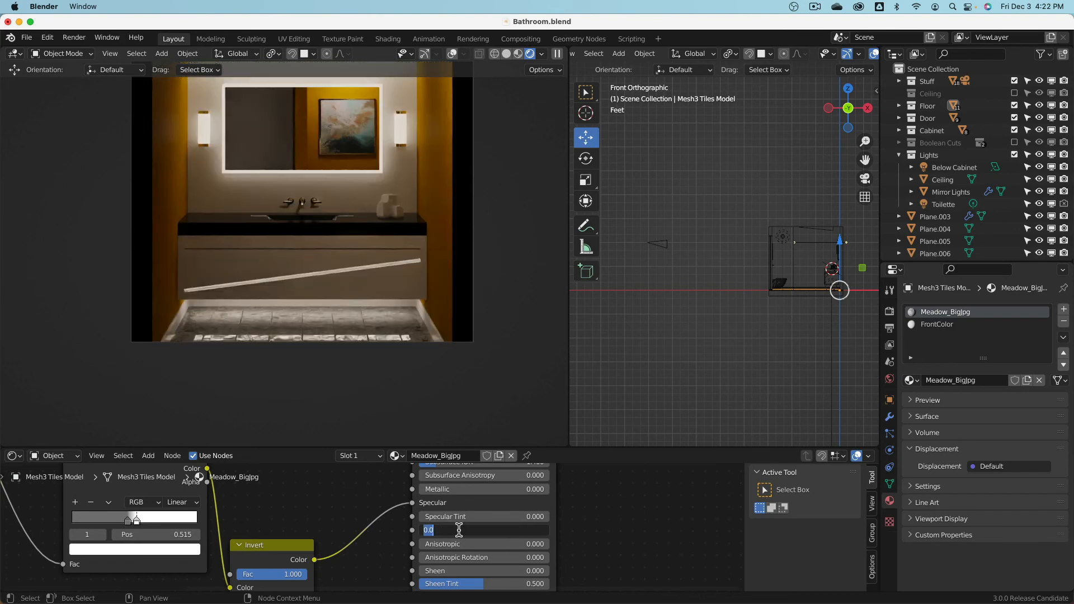
type(".3")
key("Return")
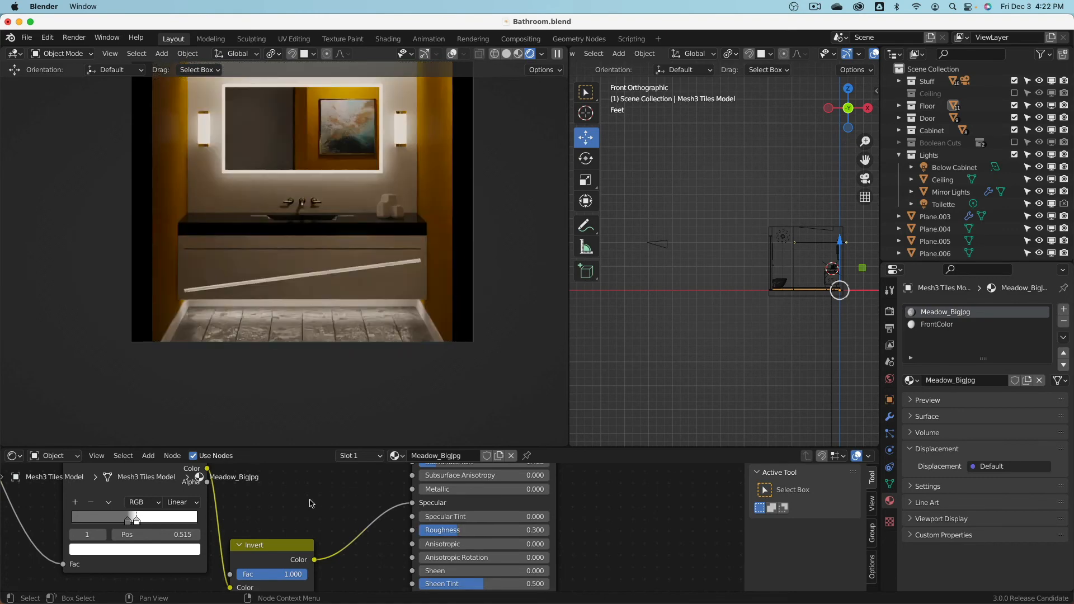
- Set the floor tile material's Roughness to 0.2 and check the full camera frame
left_click(449, 528)
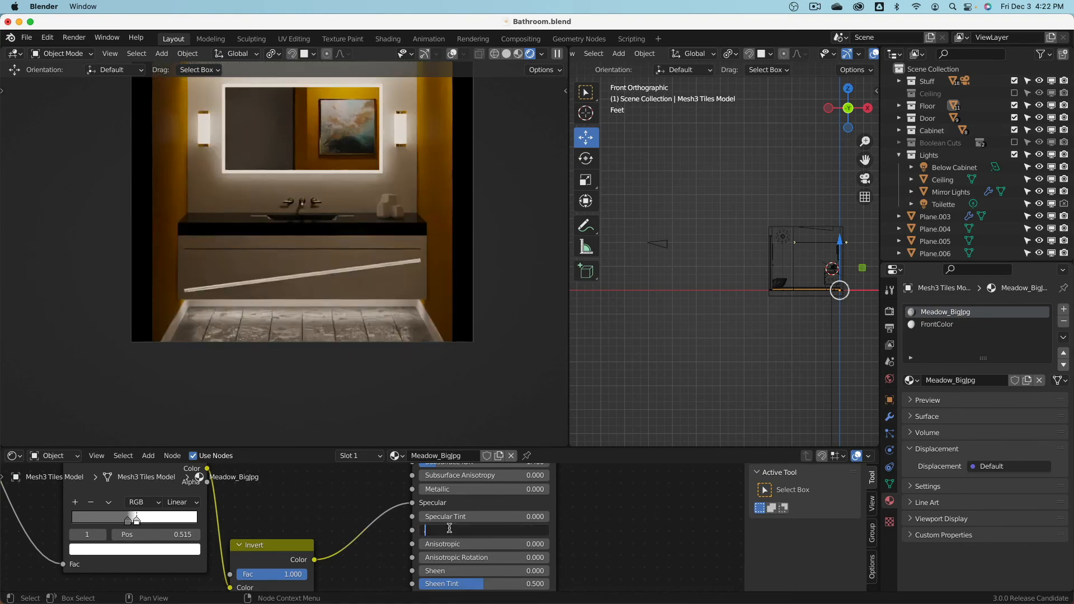
type(".2")
key("Return")
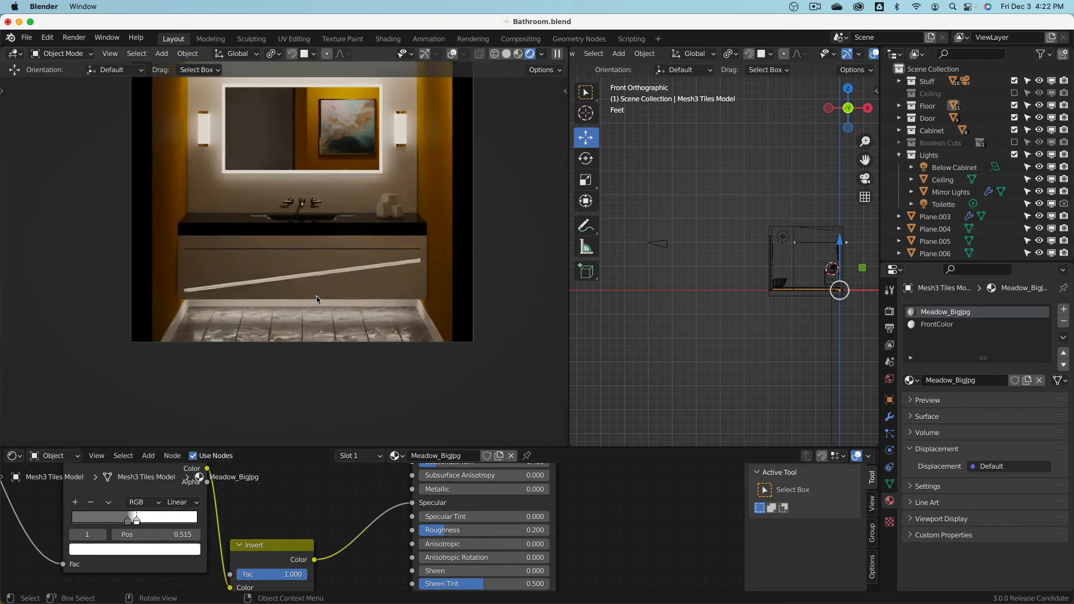
scroll(317, 299, "down", 2)
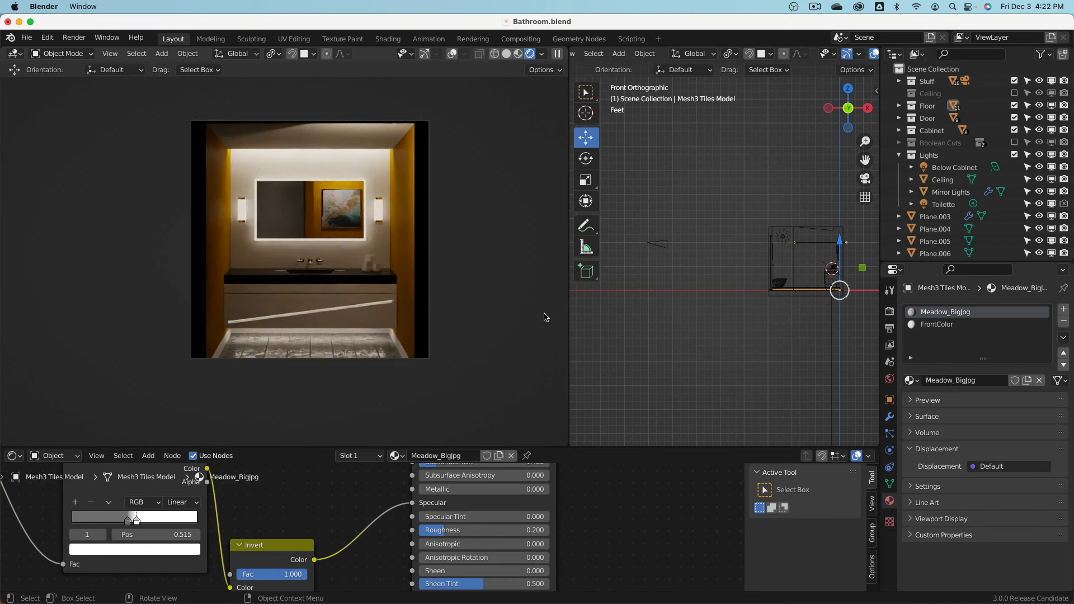
- Try a different vertical output resolution and return Resolution Y to 1000 px
left_click(890, 330)
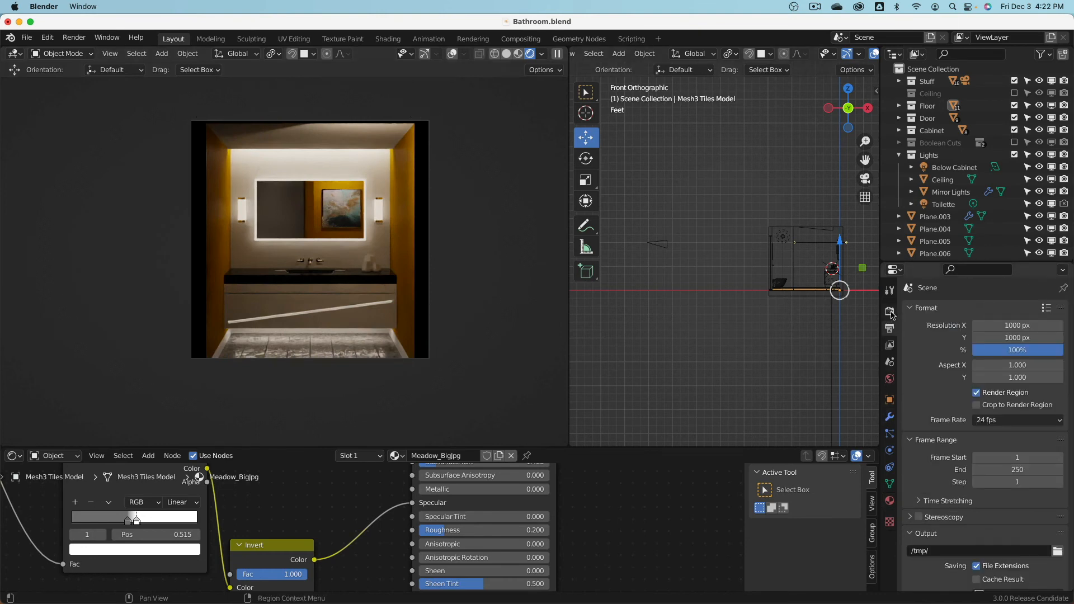
mouse_move(1003, 337)
left_mouse_down()
mouse_move(1065, 338)
mouse_move(990, 338)
left_mouse_up()
left_click(1008, 336)
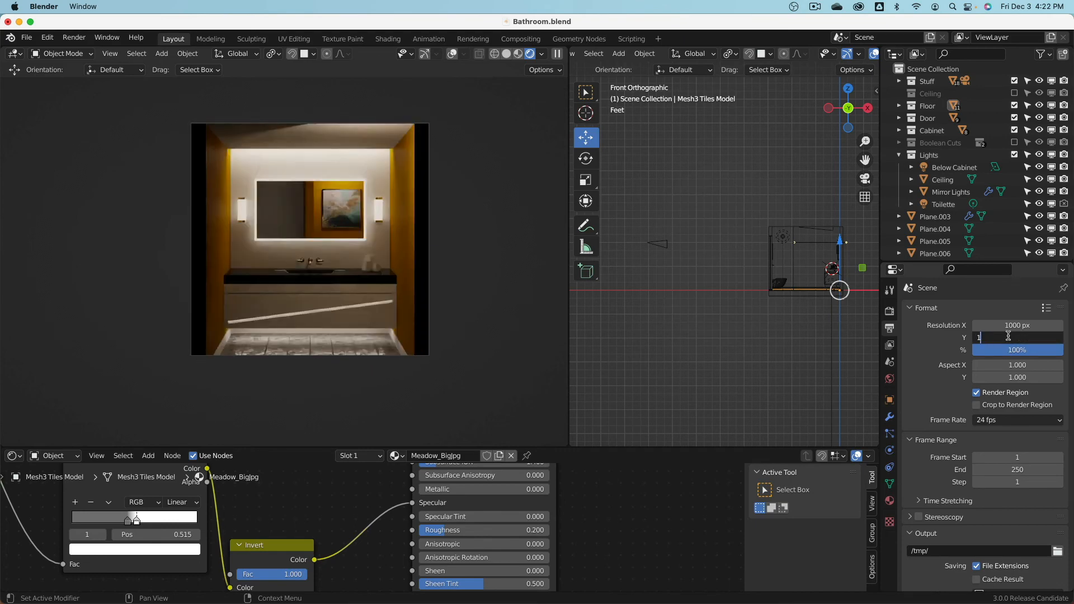
type("1000")
key("Return")
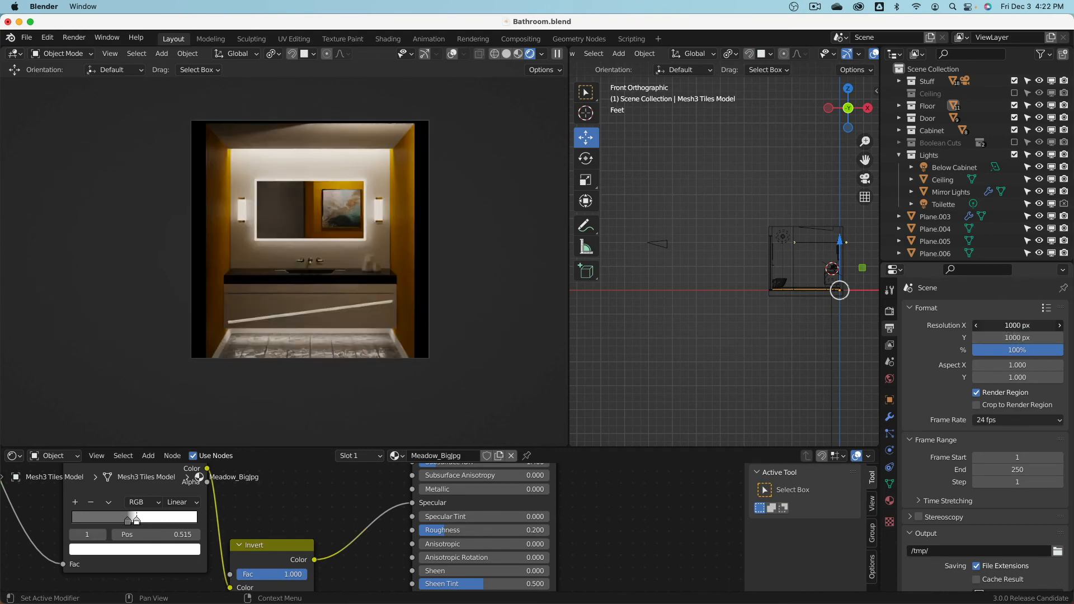
- Try narrower and wider output widths for the camera frame, and set Resolution X to 907 px
left_click_drag(1008, 325, 981, 325)
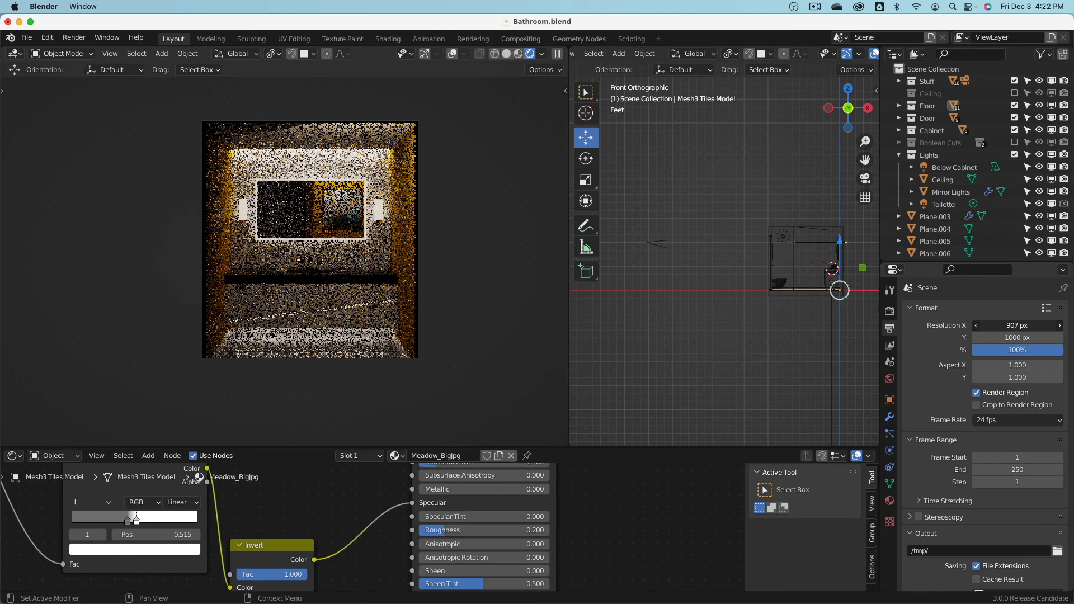
mouse_move(1017, 326)
left_mouse_down()
mouse_move(1038, 326)
mouse_move(989, 325)
mouse_move(1014, 329)
left_mouse_up()
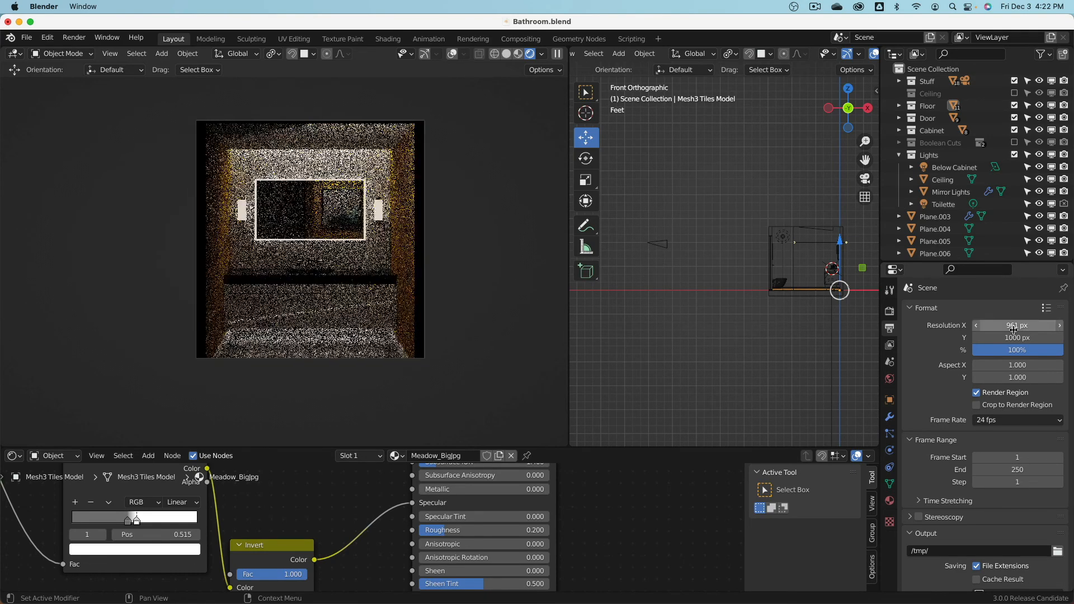
left_click(1014, 329)
type("10")
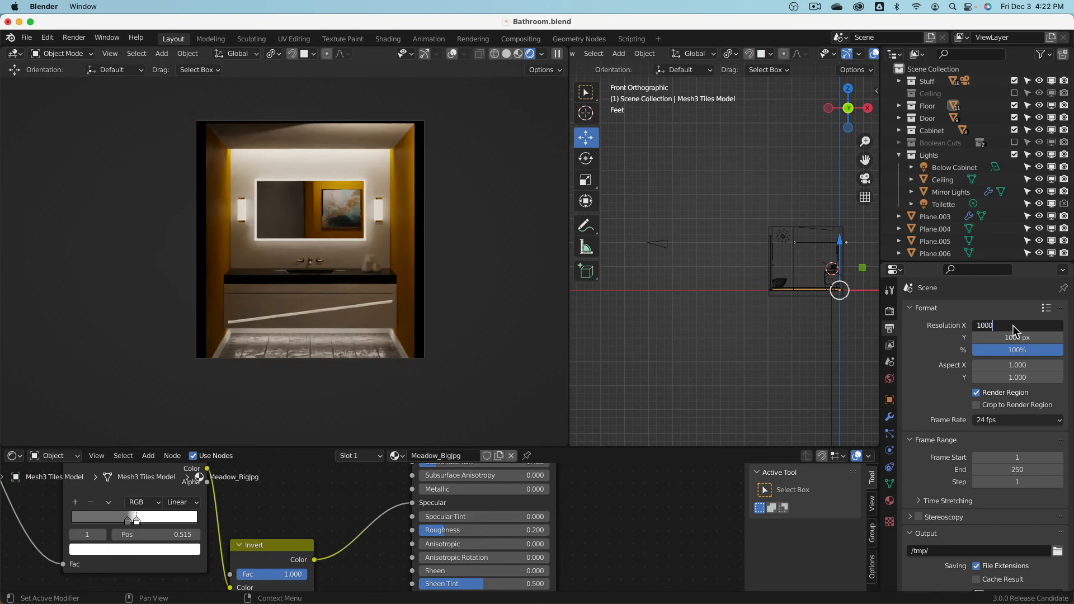
type("00")
key("Return")
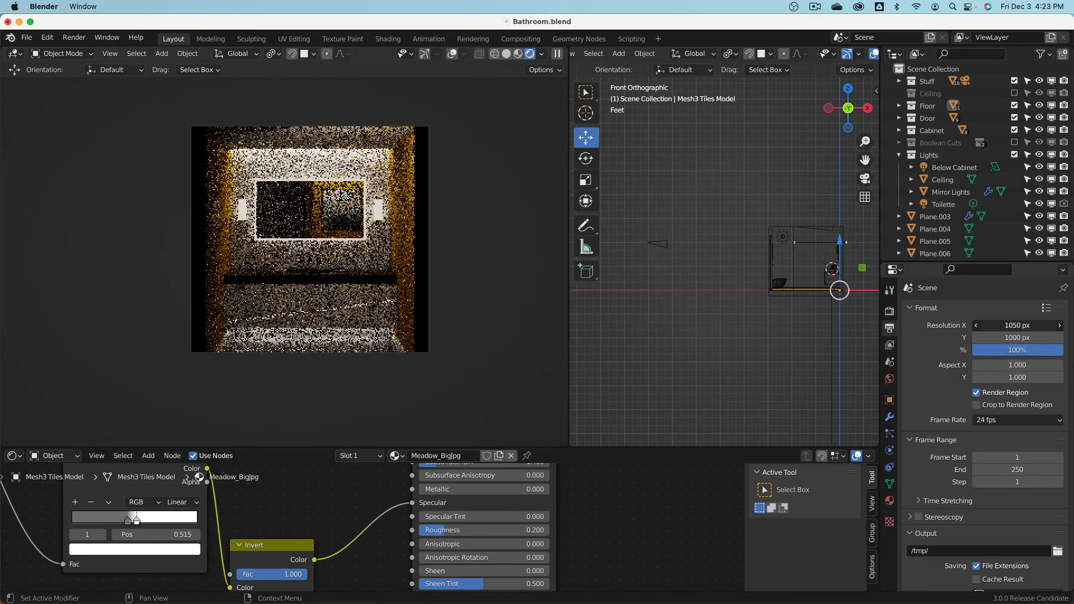
left_click_drag(1017, 325, 1002, 325)
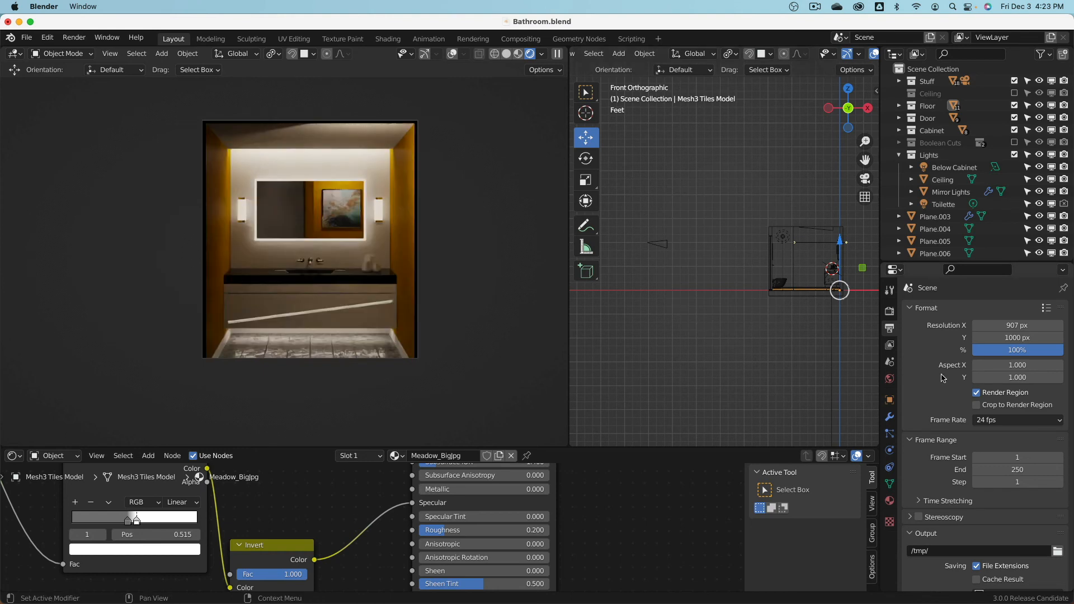
- Select the camera and adjust its vertical lens shift to -0.219 to reframe the vanity and floor
left_click(669, 247)
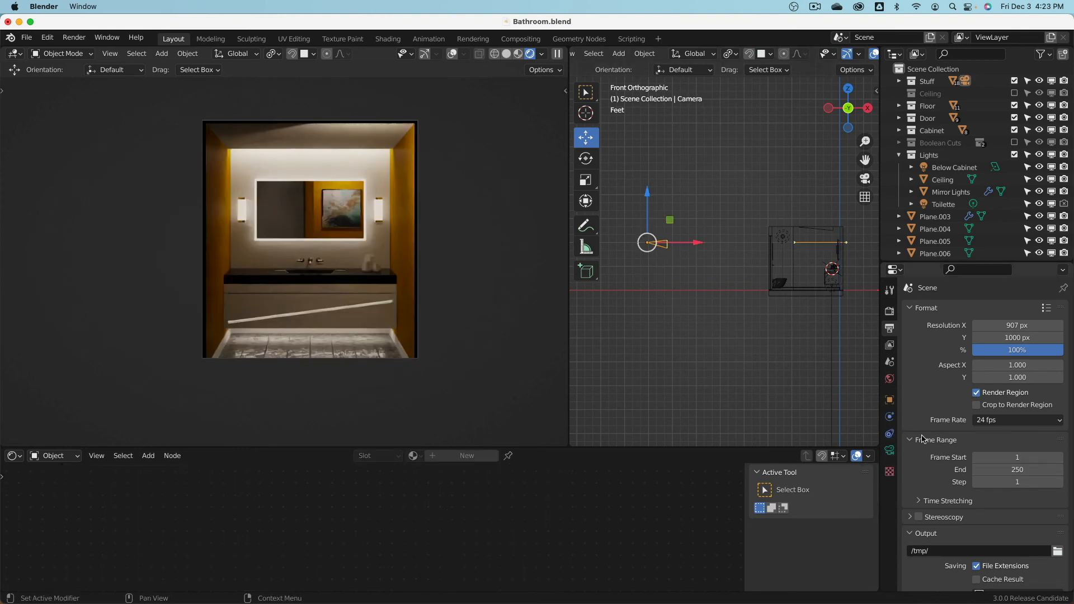
left_click(890, 451)
left_click_drag(1002, 411, 1004, 411)
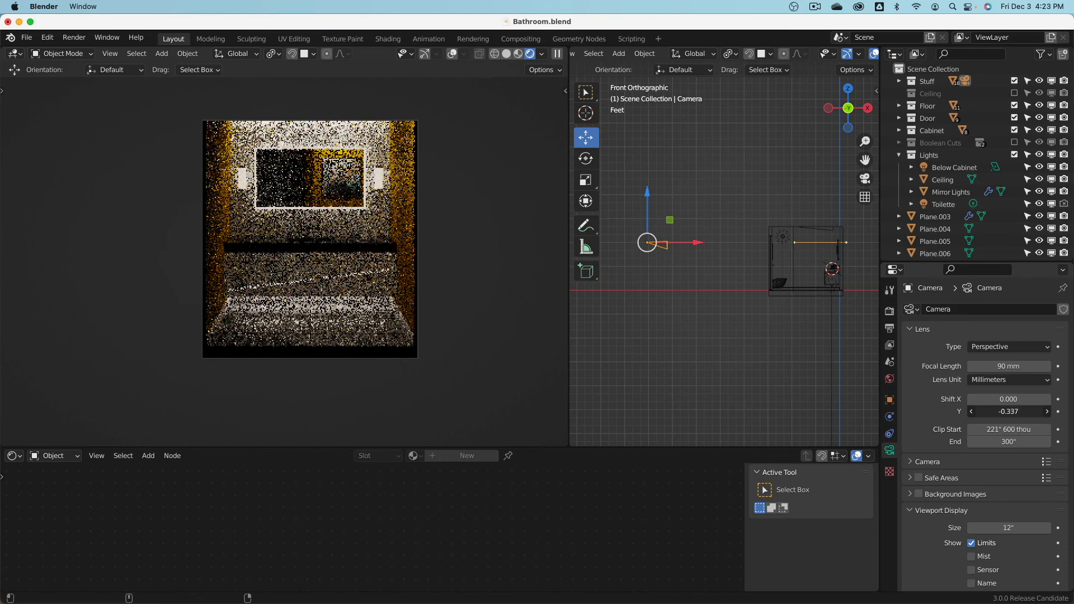
left_click_drag(1008, 412, 1033, 411)
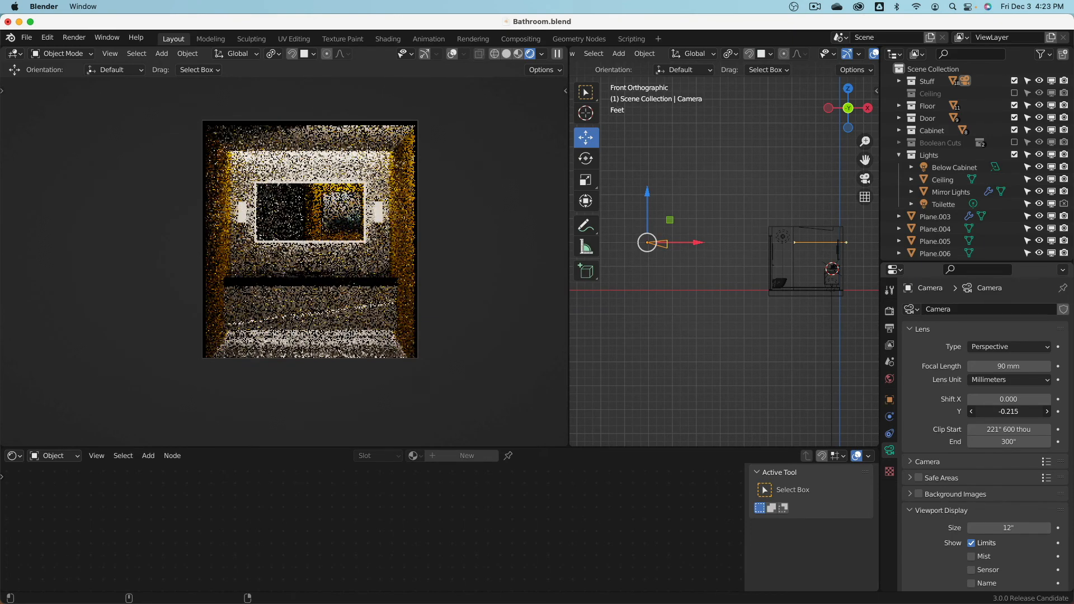
left_click_drag(1009, 411, 999, 412)
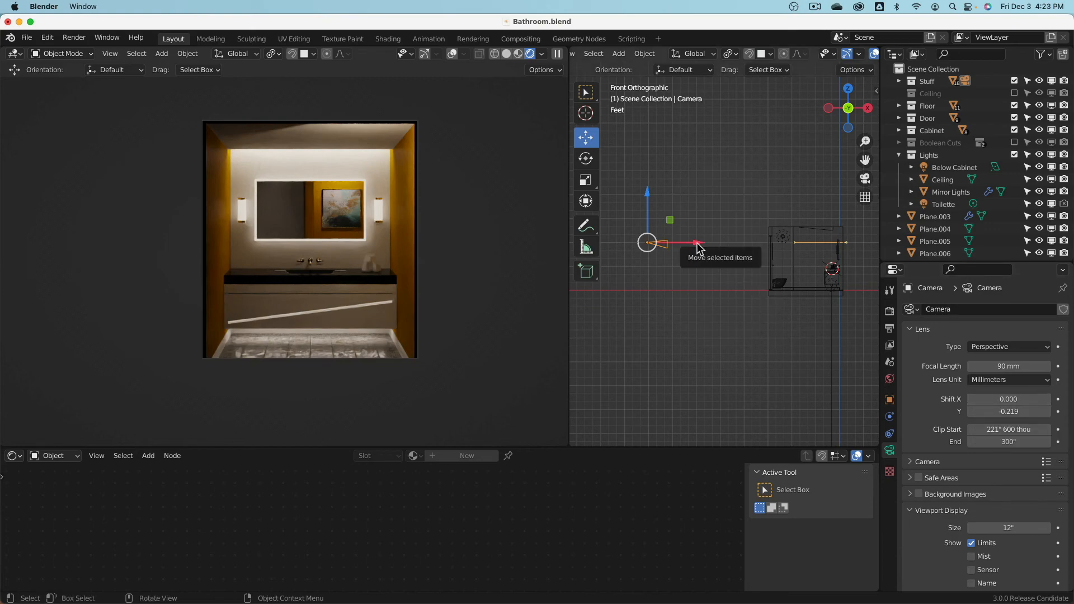
- Move the camera about 5" toward the vanity along X, set its Clip Start to 215" 360 thou, and save the file
left_click_drag(699, 245, 702, 245)
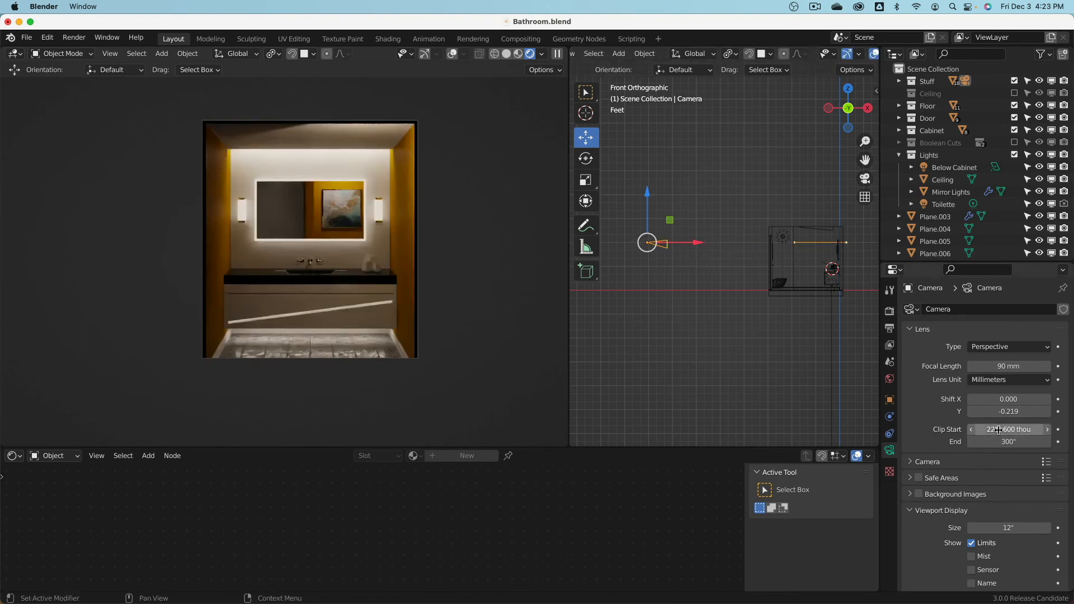
left_click_drag(999, 430, 915, 430)
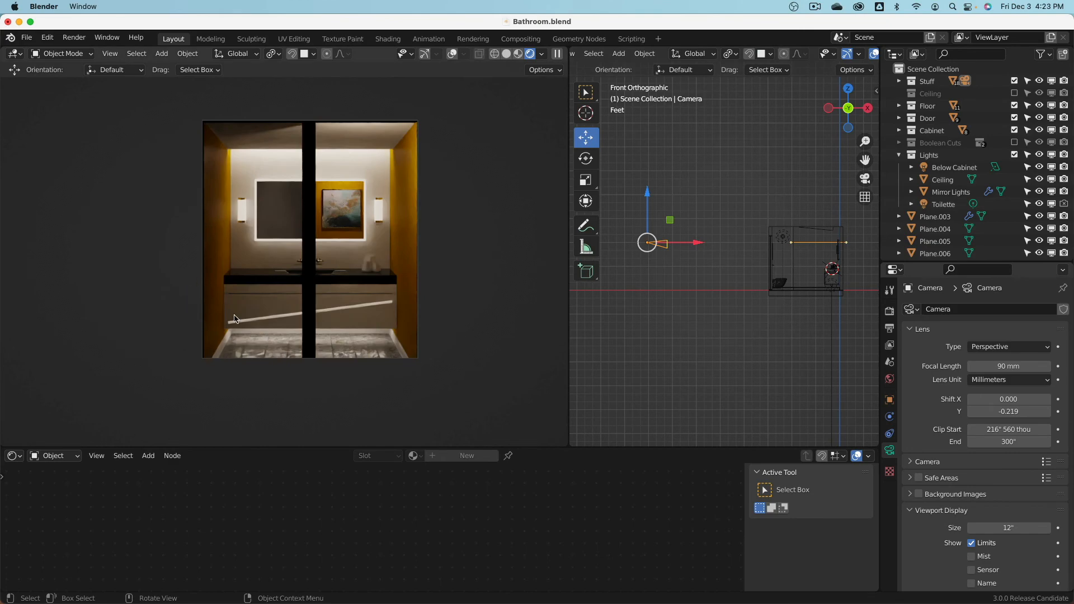
left_click_drag(699, 243, 703, 247)
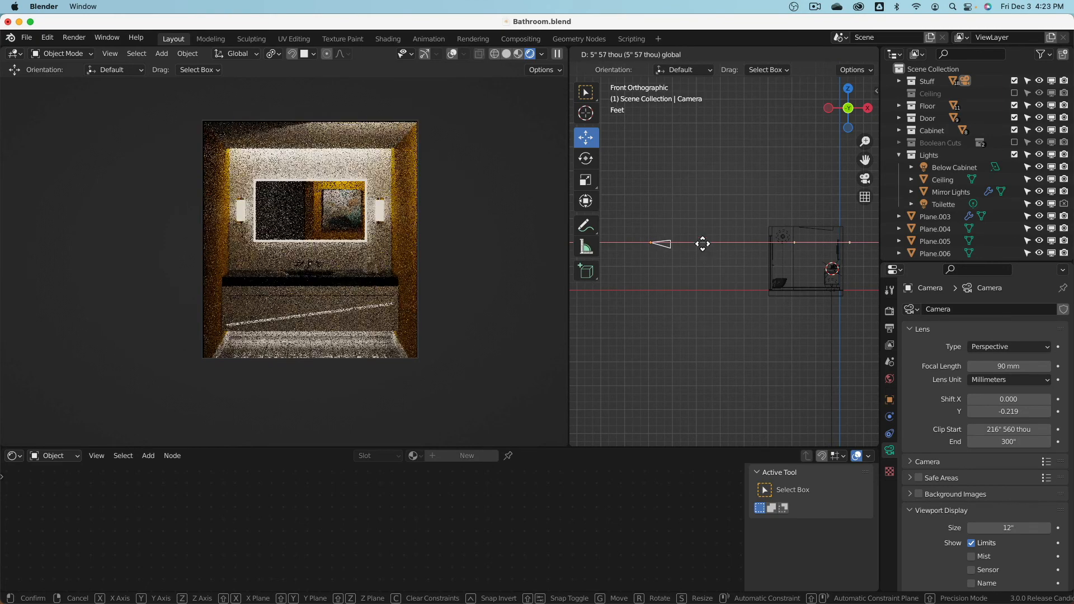
scroll(689, 243, "up", 6)
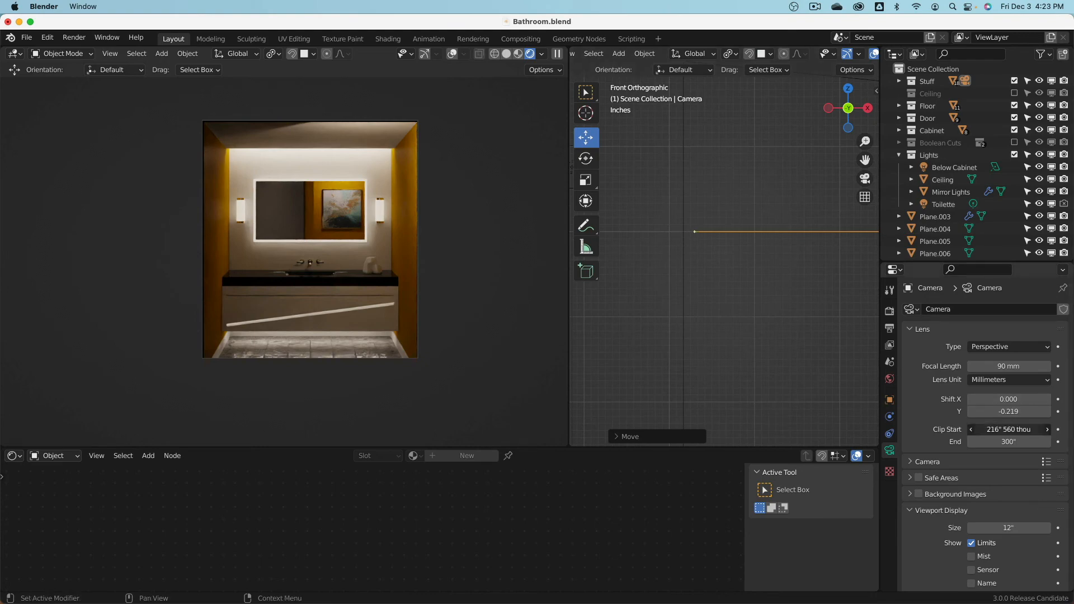
left_click_drag(1009, 429, 1006, 429)
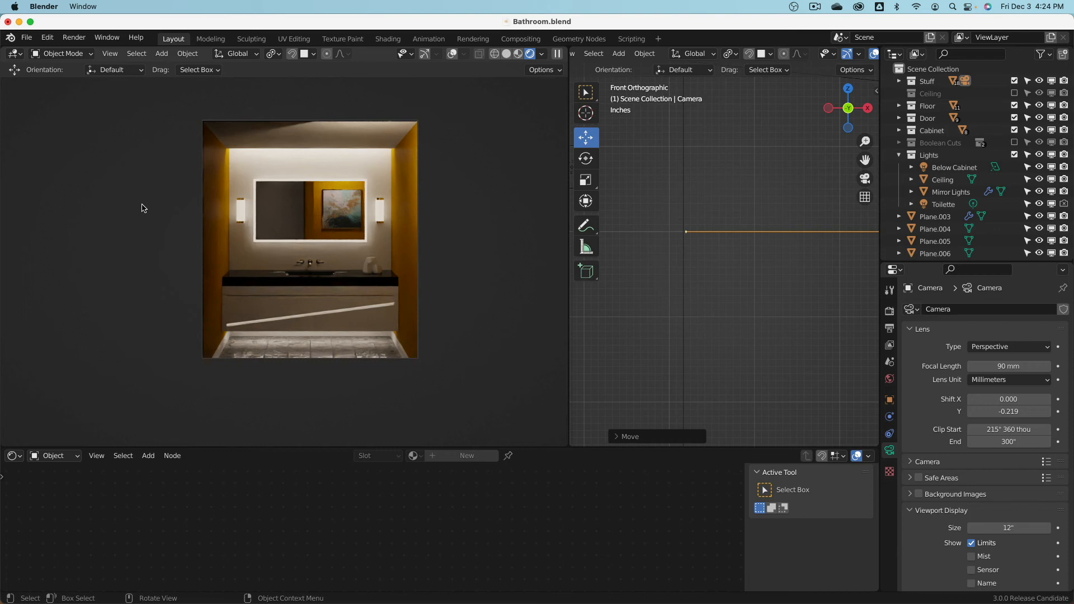
key("super+s")
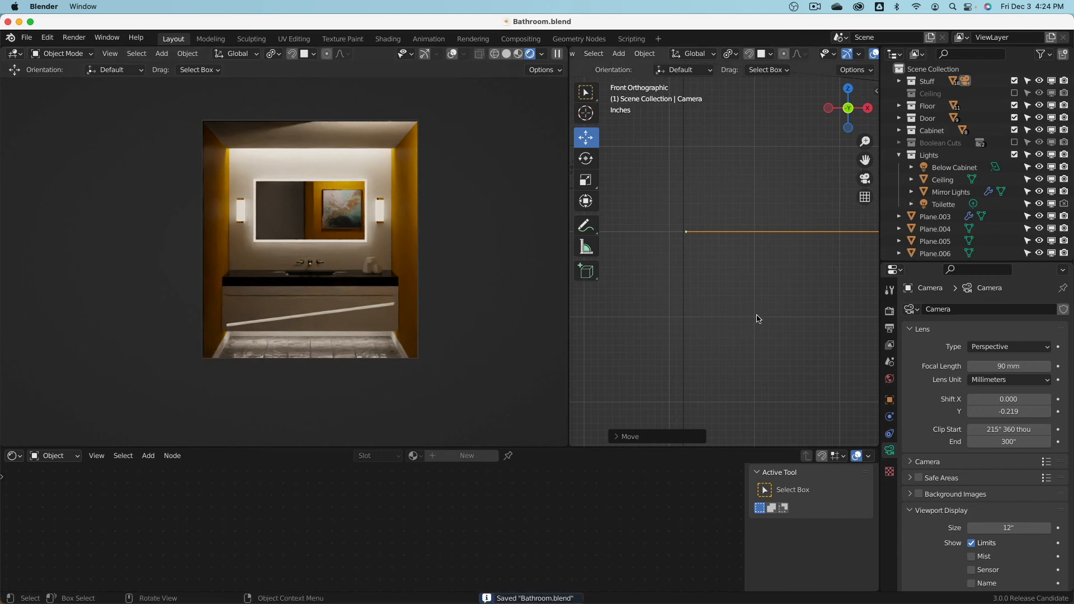
- Review the output format settings and the Cycles render and viewport sampling settings
left_click(890, 329)
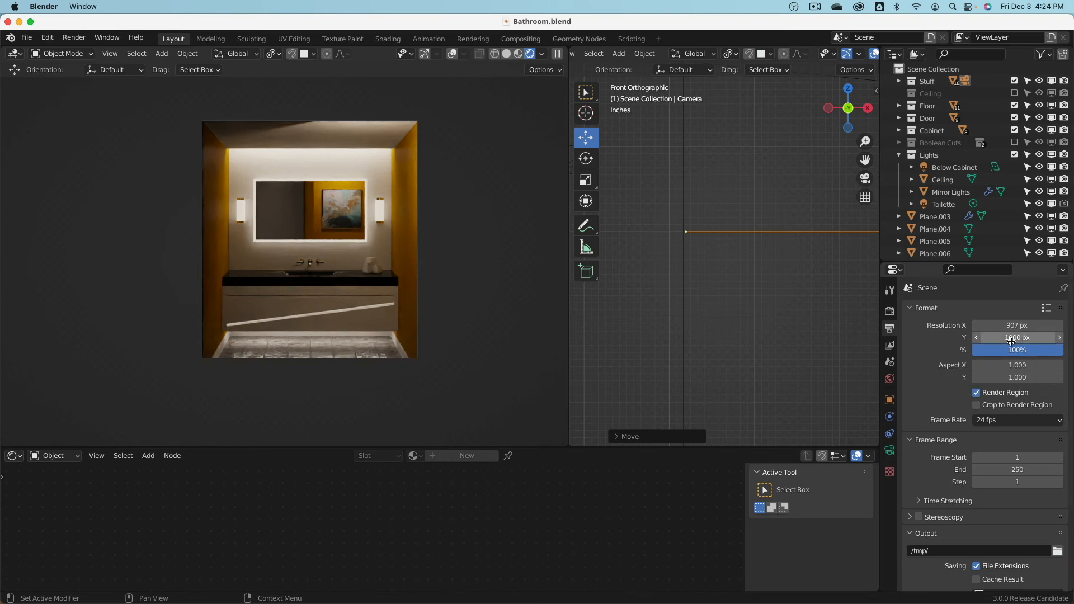
scroll(1014, 354, "down", 5)
scroll(984, 392, "up", 5)
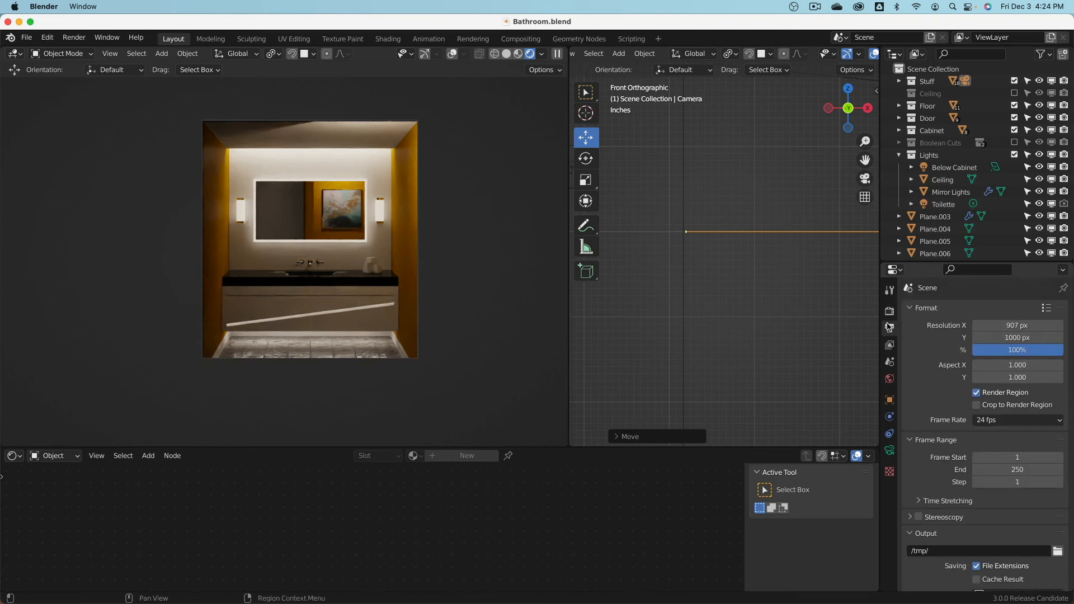
left_click(890, 311)
left_click(912, 372)
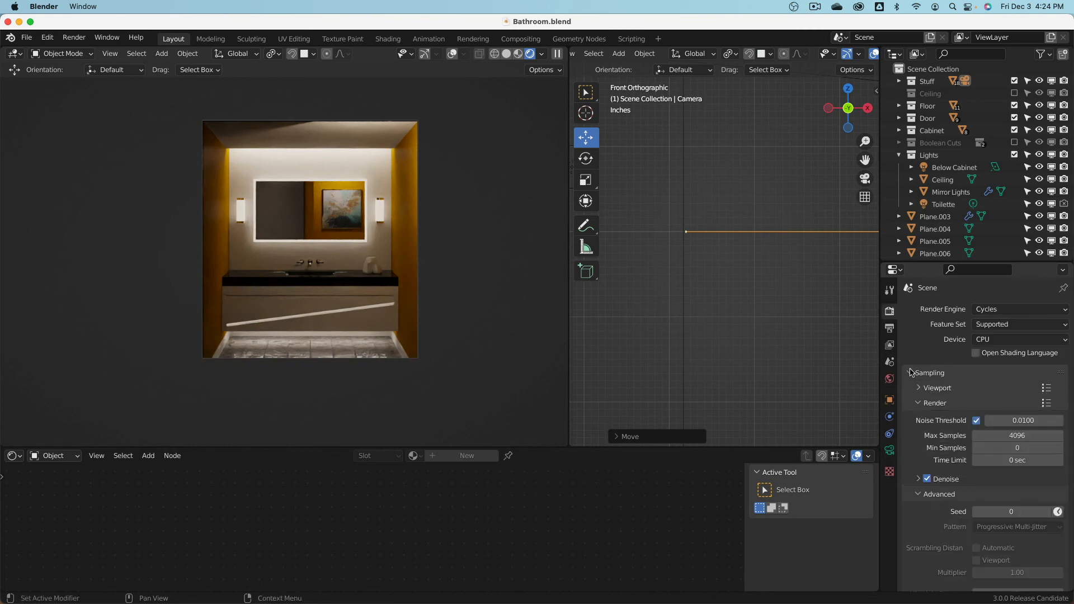
left_click(920, 403)
left_click(920, 388)
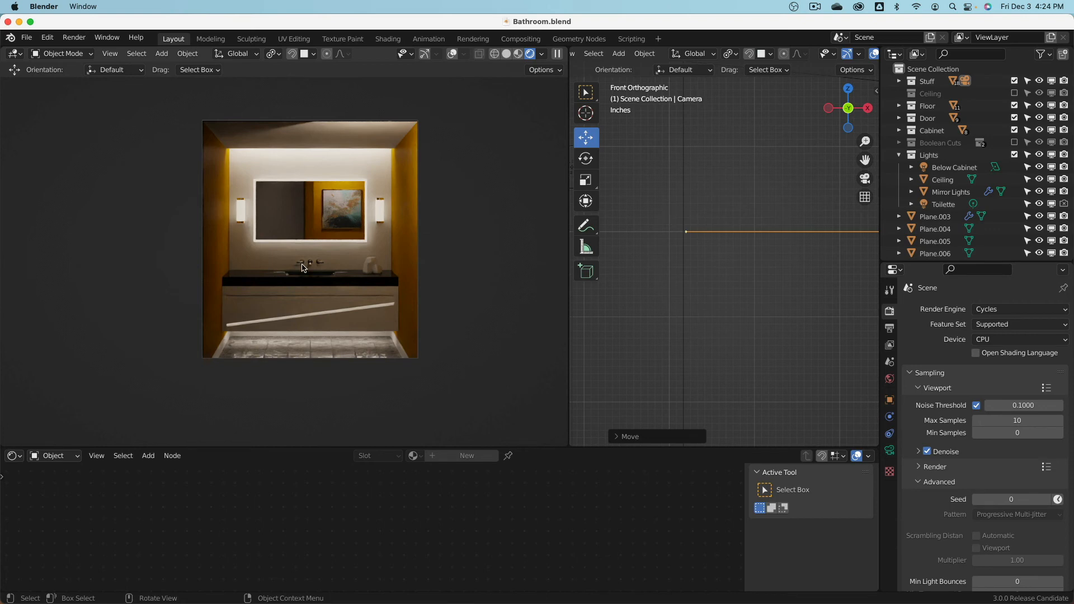
- Switch the camera view to wireframe, set the render Max Samples to 10, and save the file
key("shift+z")
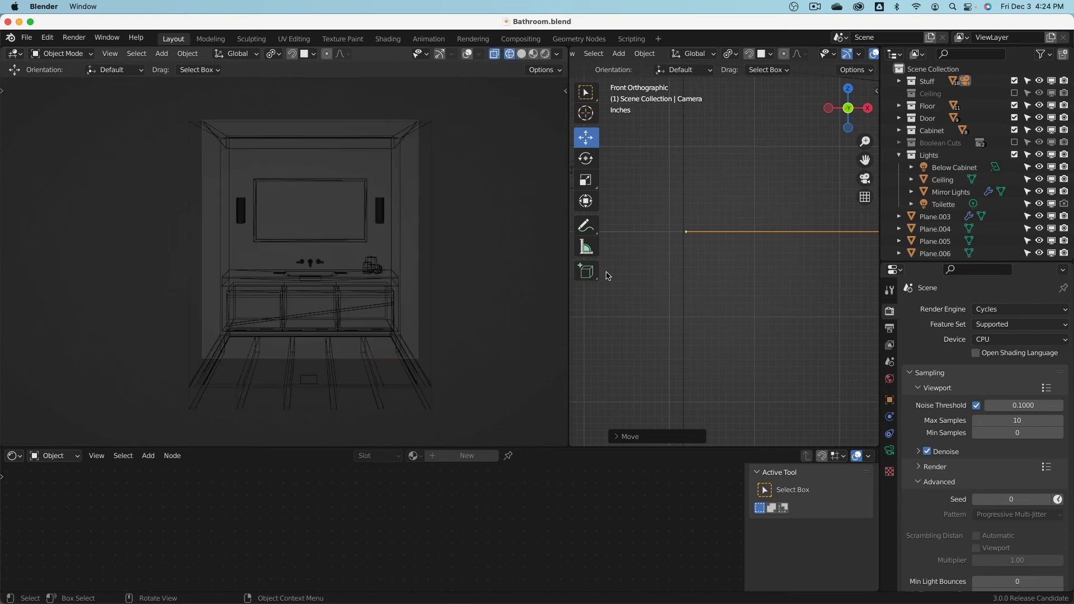
left_click(919, 387)
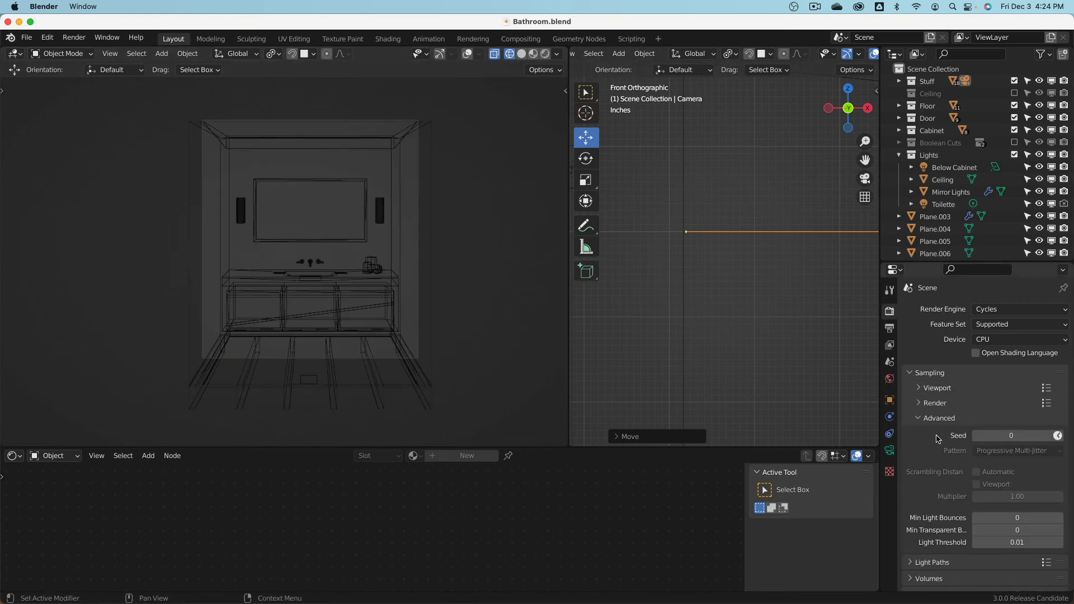
left_click(921, 402)
left_click(1005, 436)
type("10")
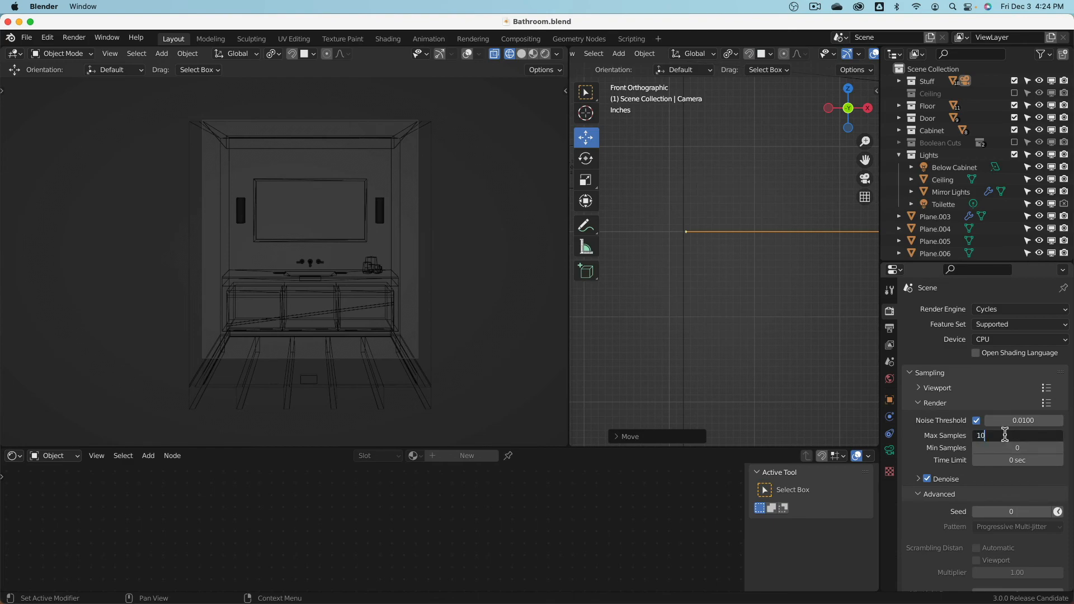
key("Return")
key("super+s")
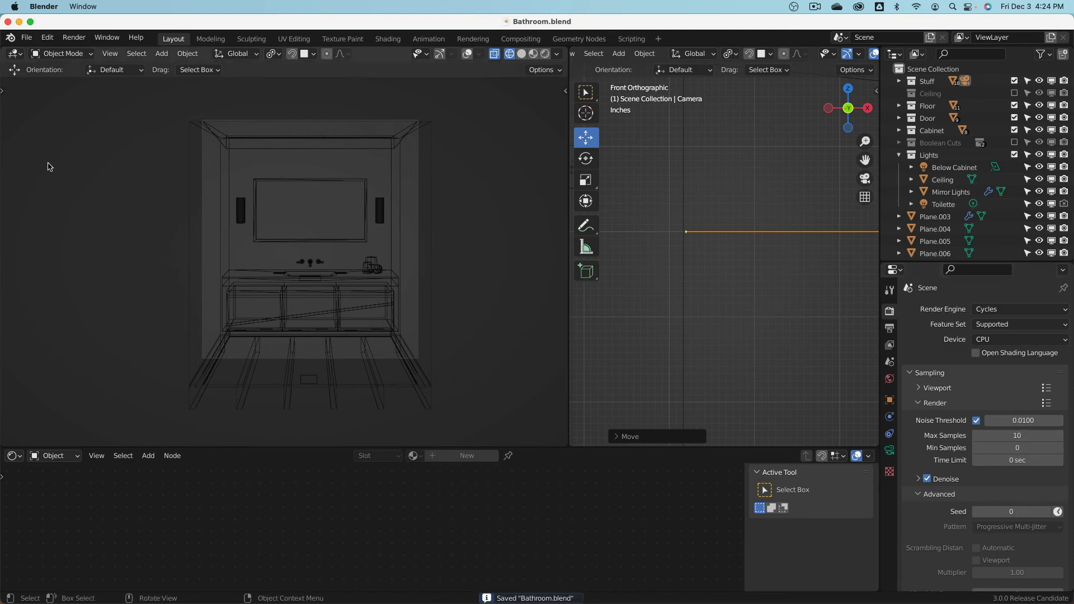
- Render a still image of the bathroom and switch the camera view back to rendered shading for comparison
left_click(74, 38)
left_click(78, 49)
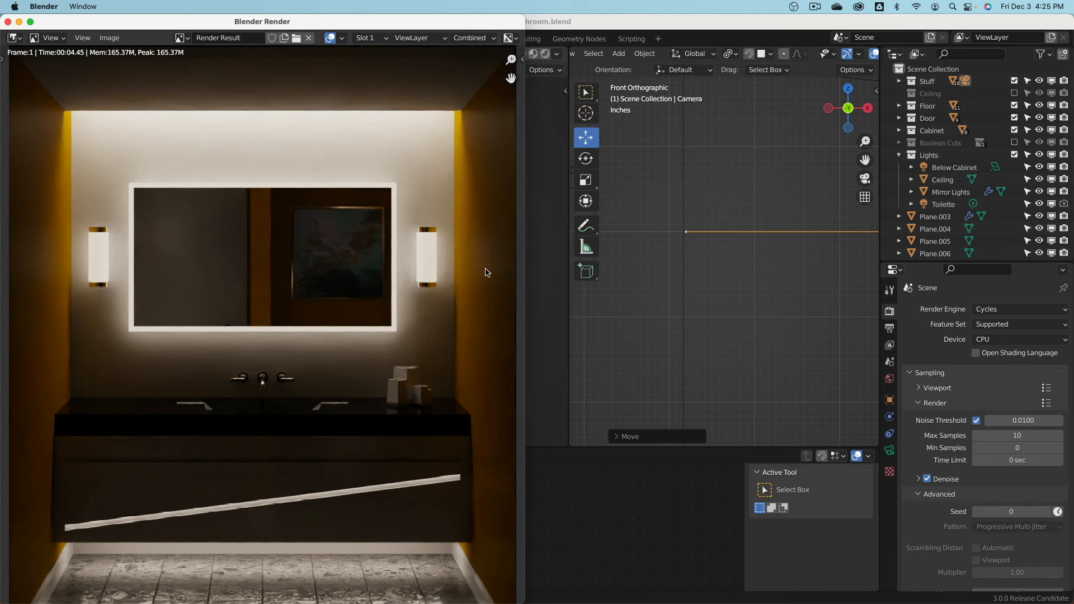
left_click(633, 518)
key("z")
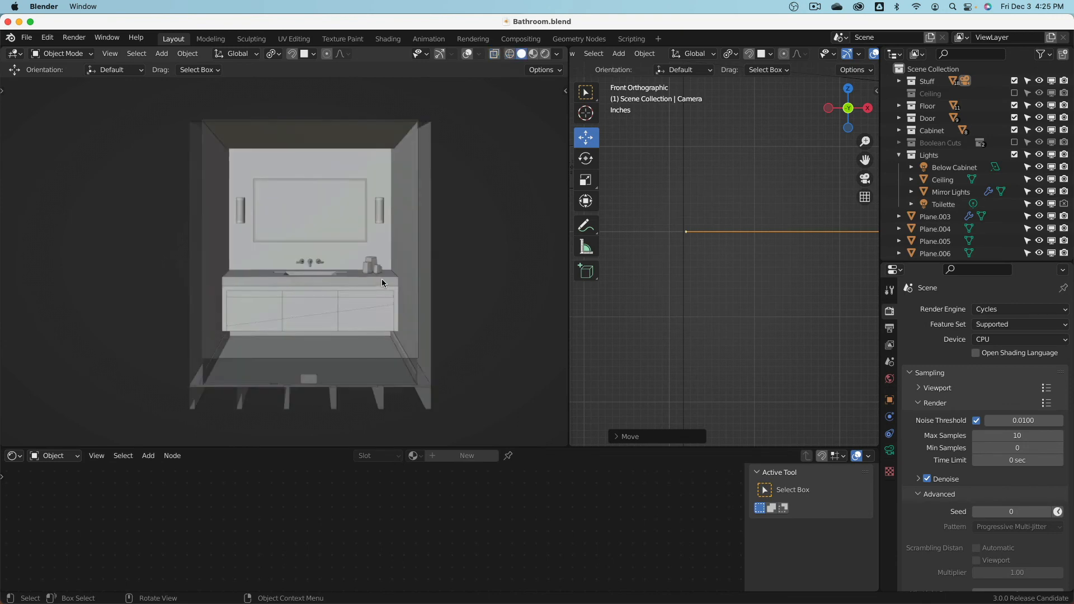
key("z")
left_click(367, 168)
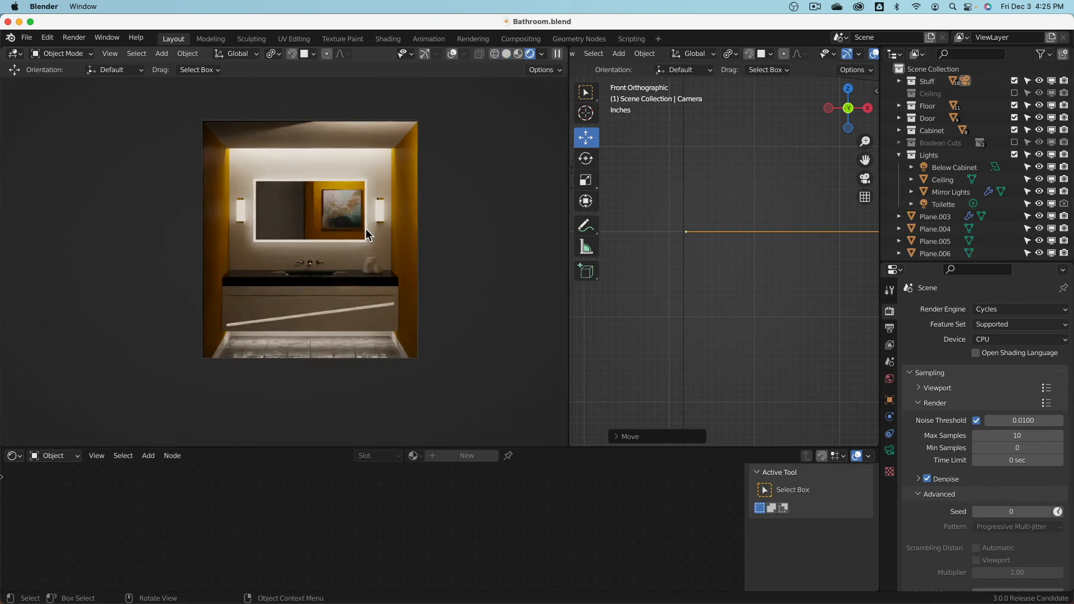
- Check the finished render again, enable the Toilette light for renders, and return the camera view to wireframe
left_click(73, 38)
left_click(97, 98)
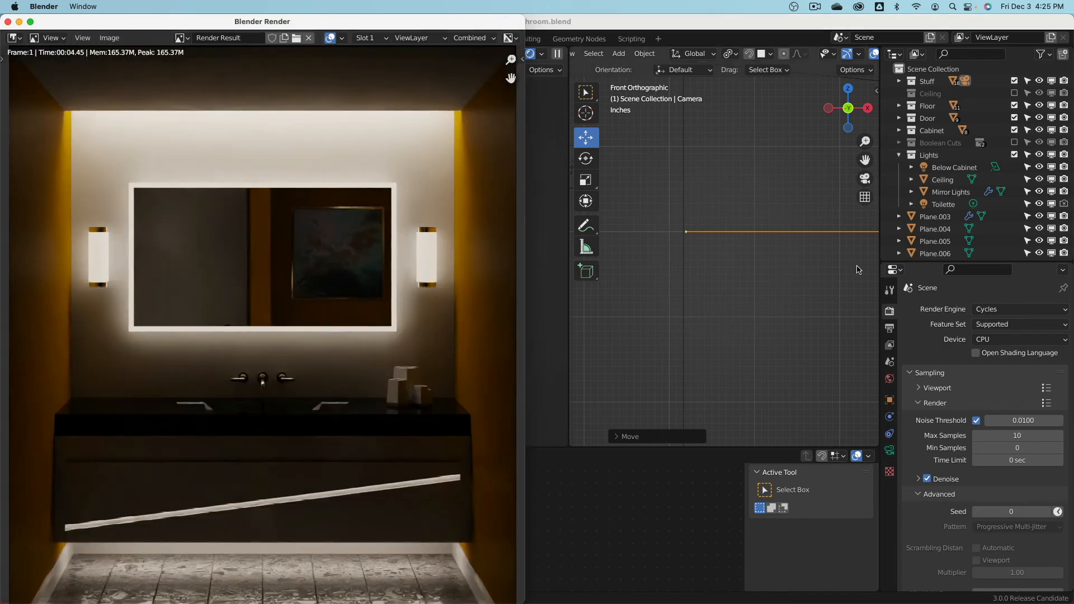
left_click(1065, 204)
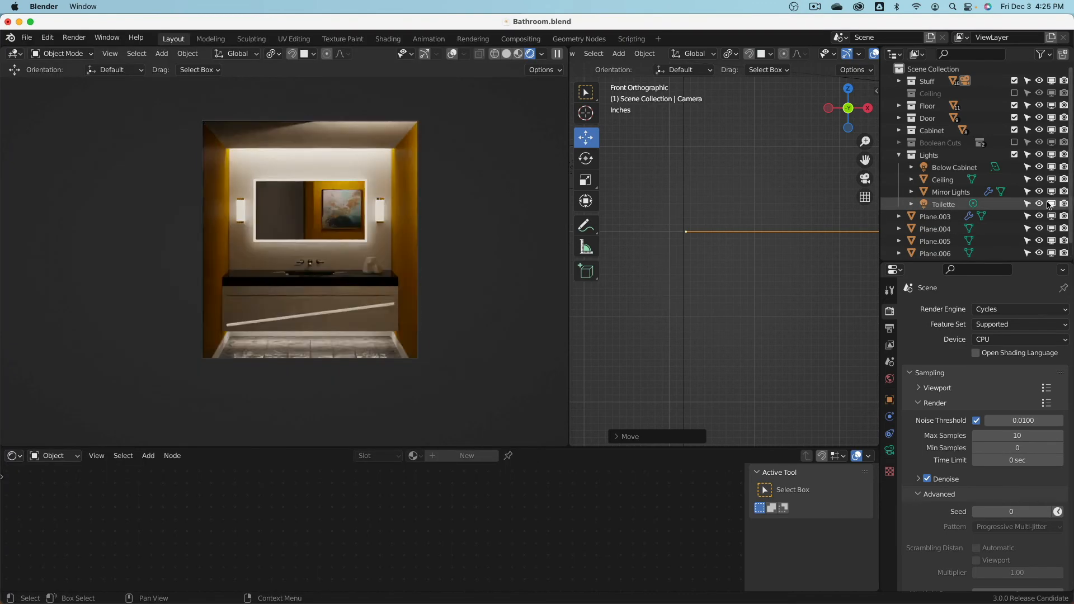
left_click(1052, 205)
left_click(1052, 205)
key("shift+z")
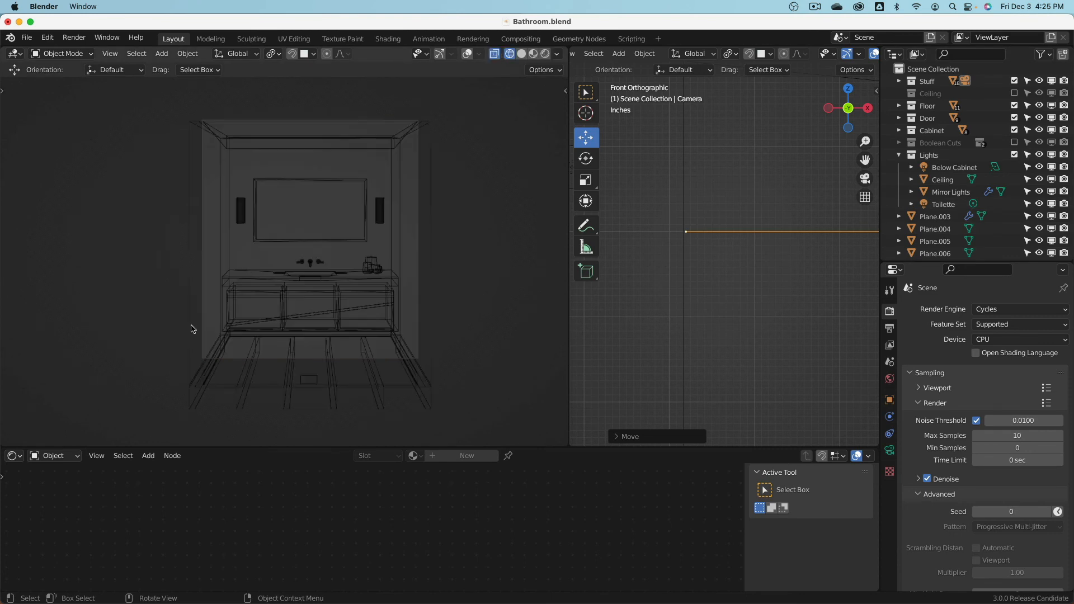
- Show the last finished render and switch the render result to Slot 2 for the next image
left_click(75, 38)
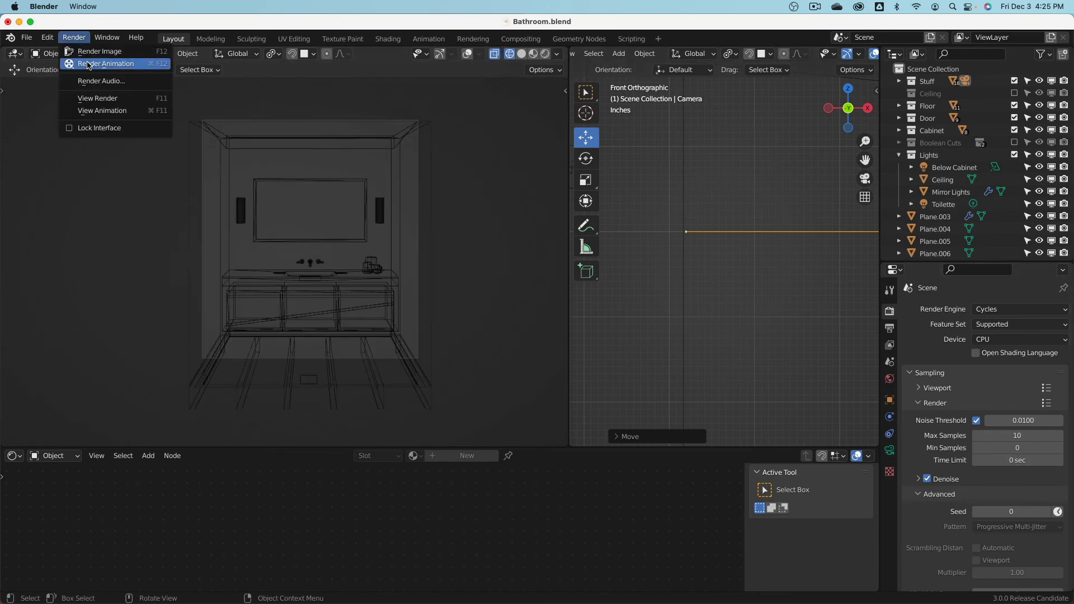
left_click(97, 99)
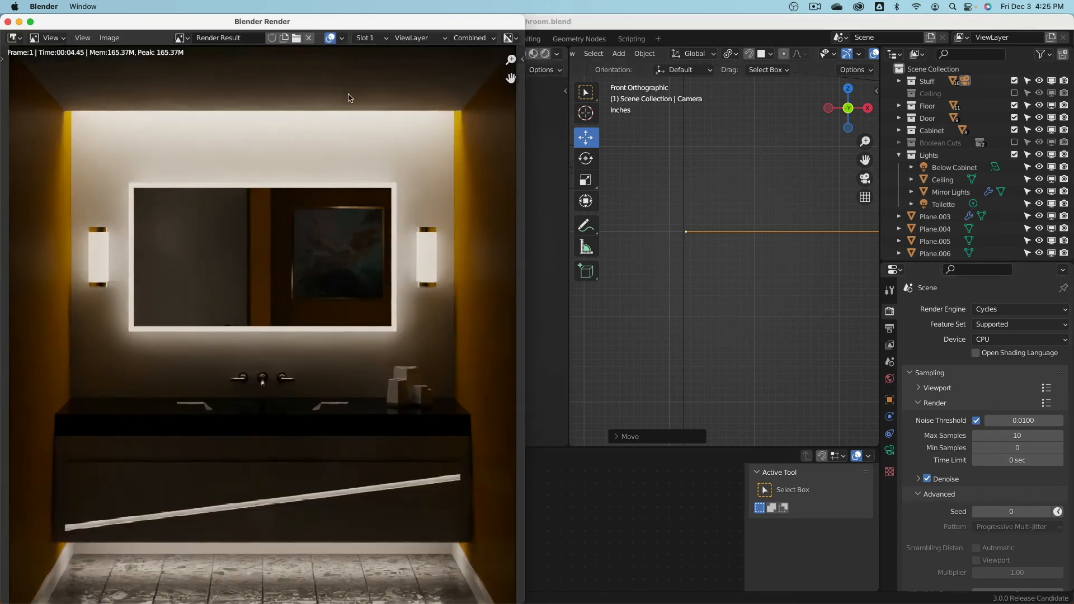
left_click(368, 38)
left_click(385, 64)
- Set the render Max Samples to 100 and render a still image of the bathroom
double_click(1021, 435)
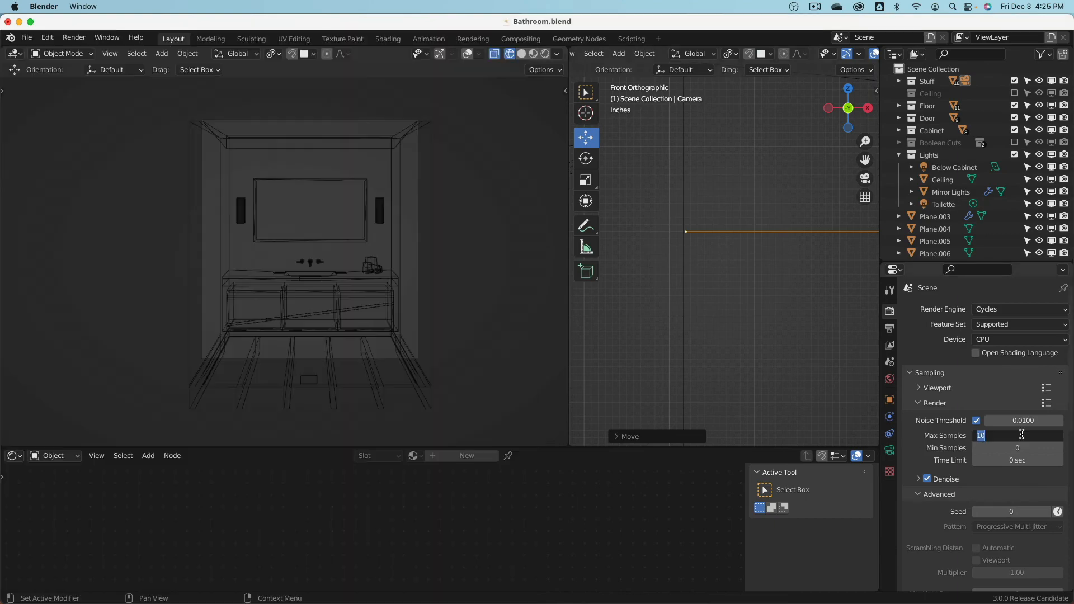
type("100")
key("Return")
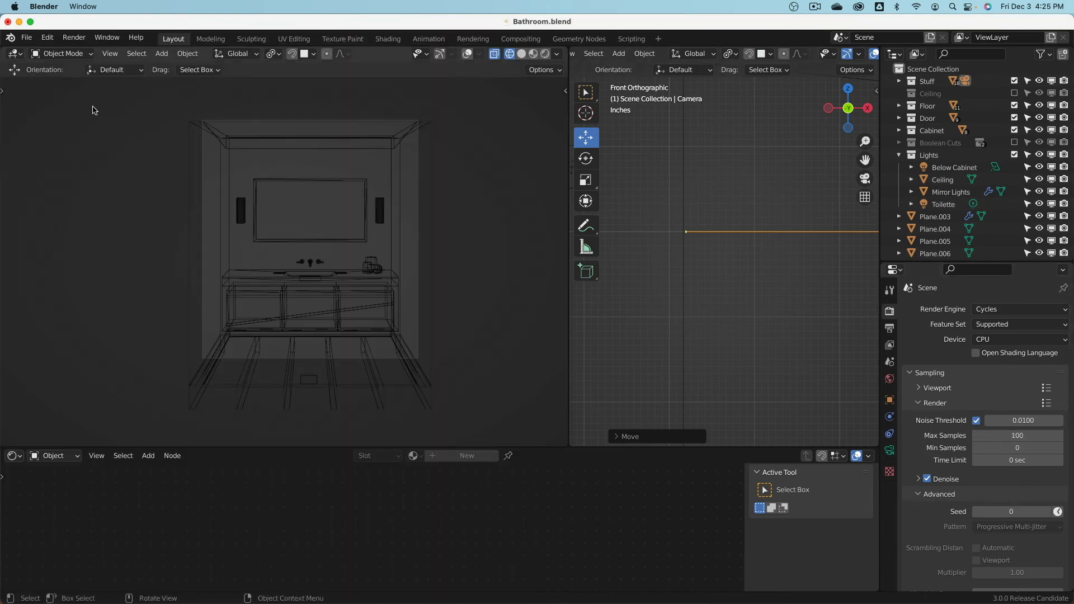
left_click(74, 37)
left_click(92, 50)
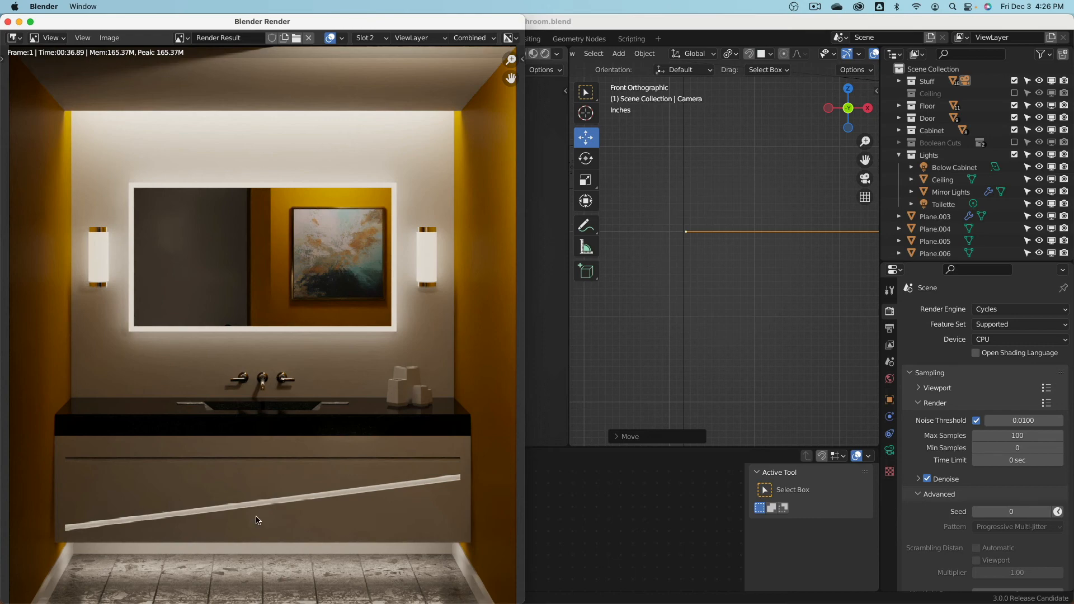
- Inspect the vanity cabinet closely in the finished render, switch the render result to Slot 3, and return to the scene
scroll(256, 516, "up", 5)
scroll(256, 517, "down", 3)
middle_click_drag(172, 481, 294, 402)
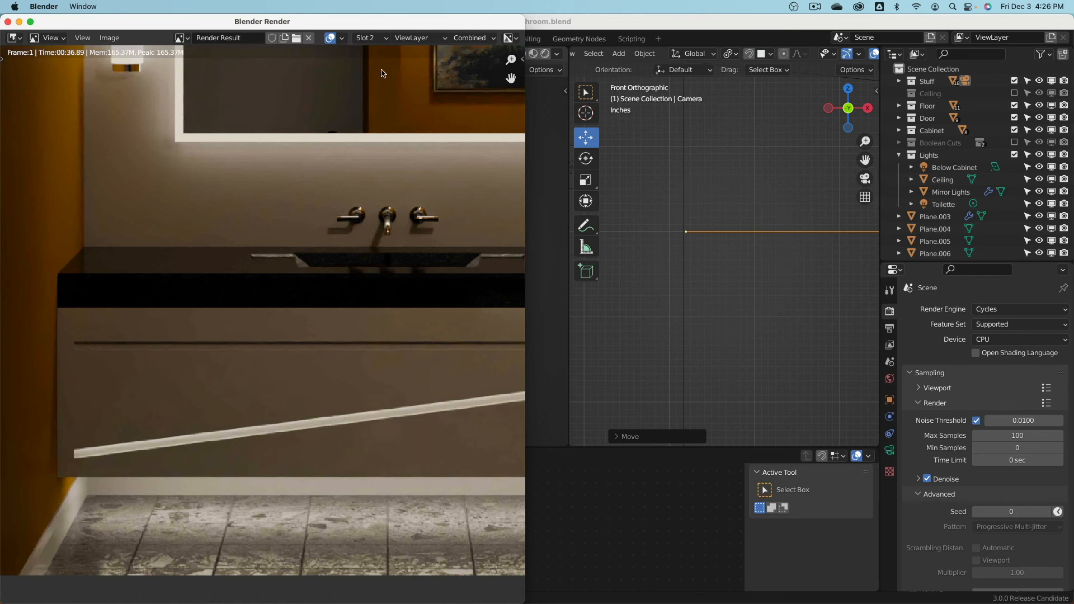
left_click(368, 37)
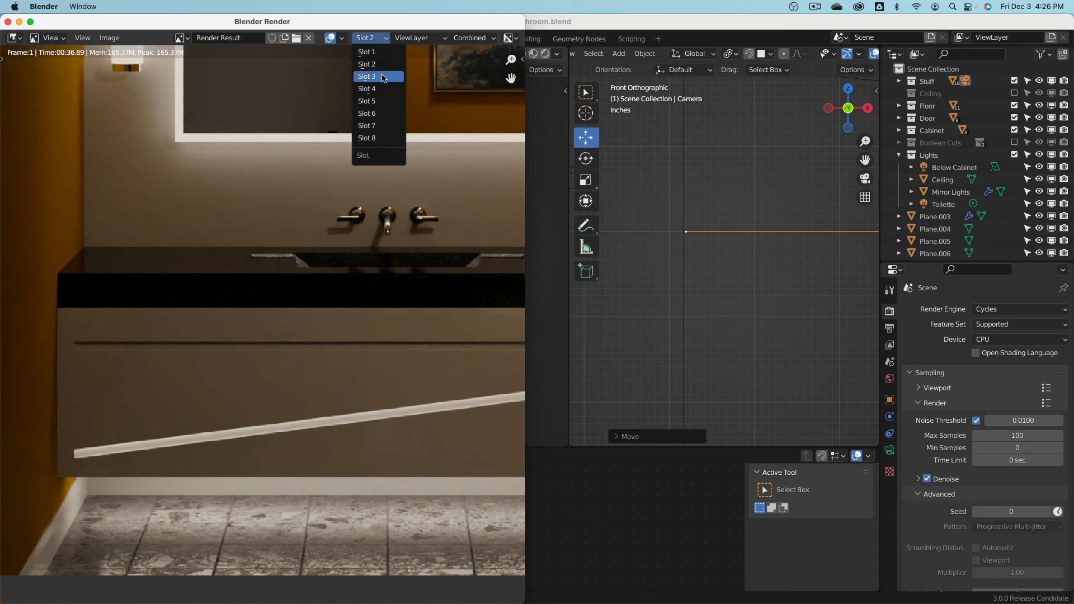
left_click(378, 77)
left_click(643, 278)
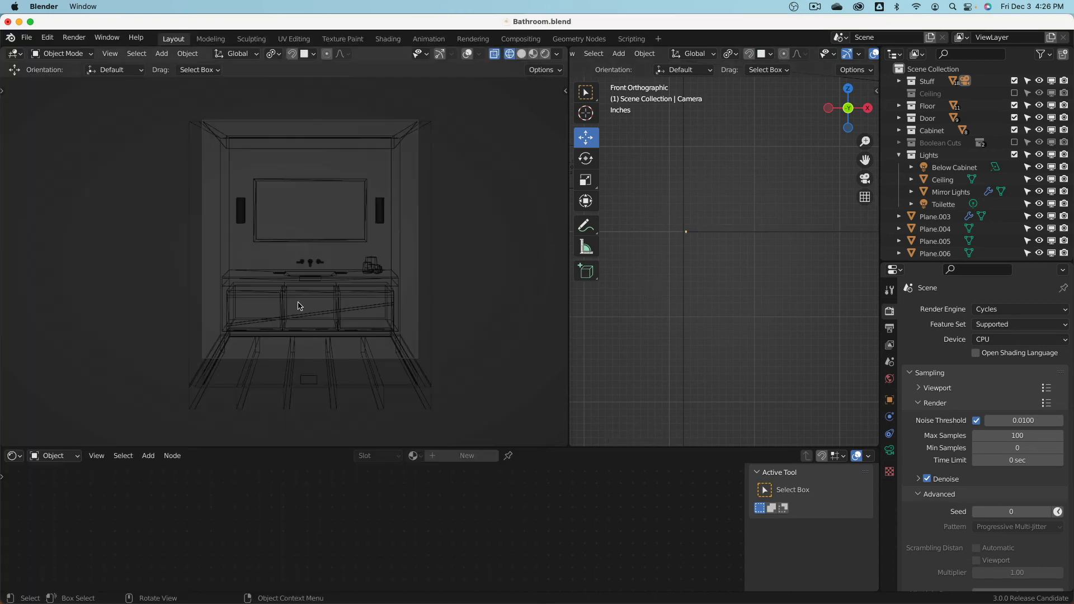
- Switch the camera view to solid shading and select the leftmost cabinet door in the wireframe view
key("KP_0")
key("shift+z")
middle_click_drag(274, 304, 430, 310)
key("KP_0")
scroll(636, 297, "down", 6)
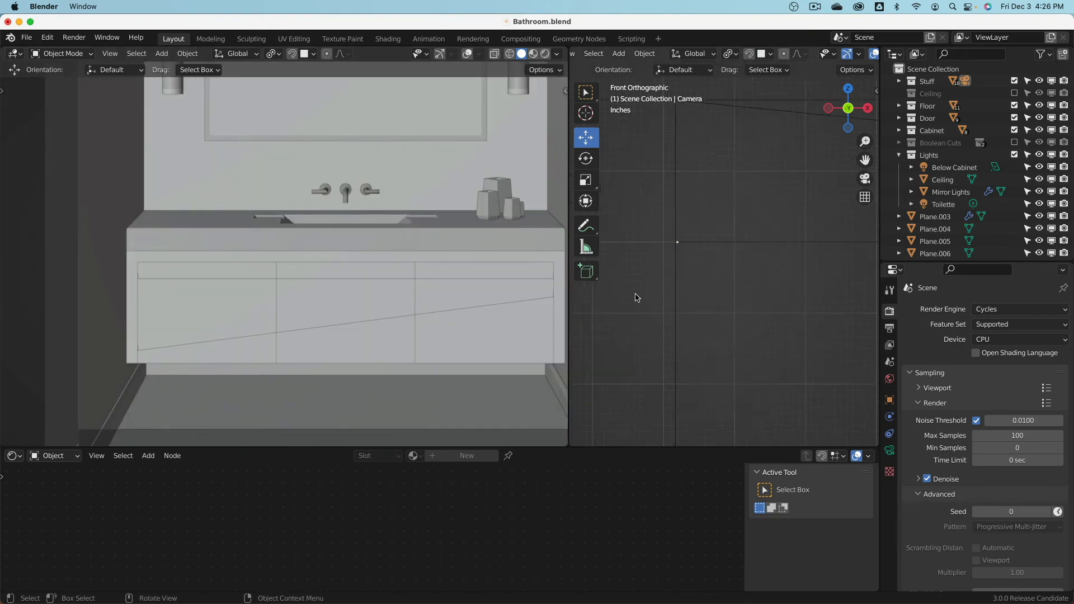
middle_click_drag(643, 312, 740, 330)
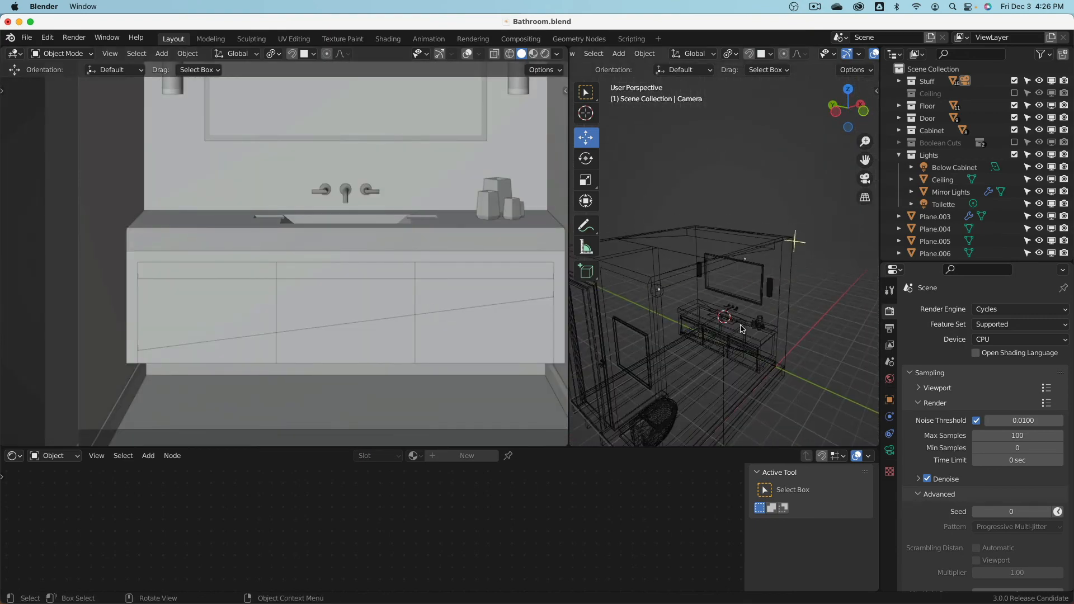
scroll(733, 308, "up", 6)
middle_click_drag(736, 241, 776, 181, "shift")
scroll(658, 274, "up", 3)
middle_click_drag(658, 273, 704, 261, "shift")
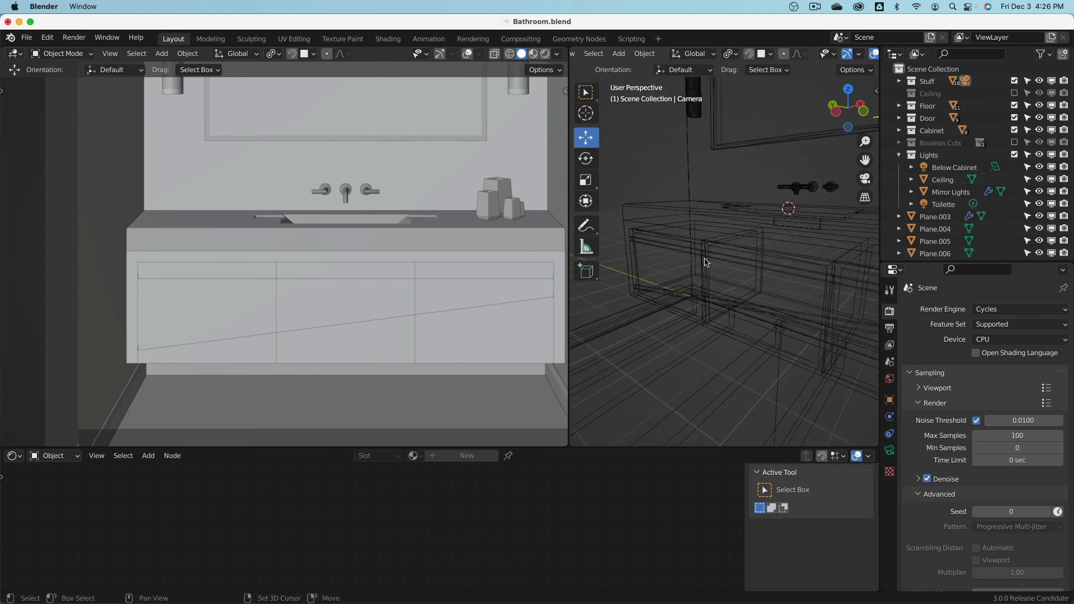
left_click(647, 280)
left_click(640, 289)
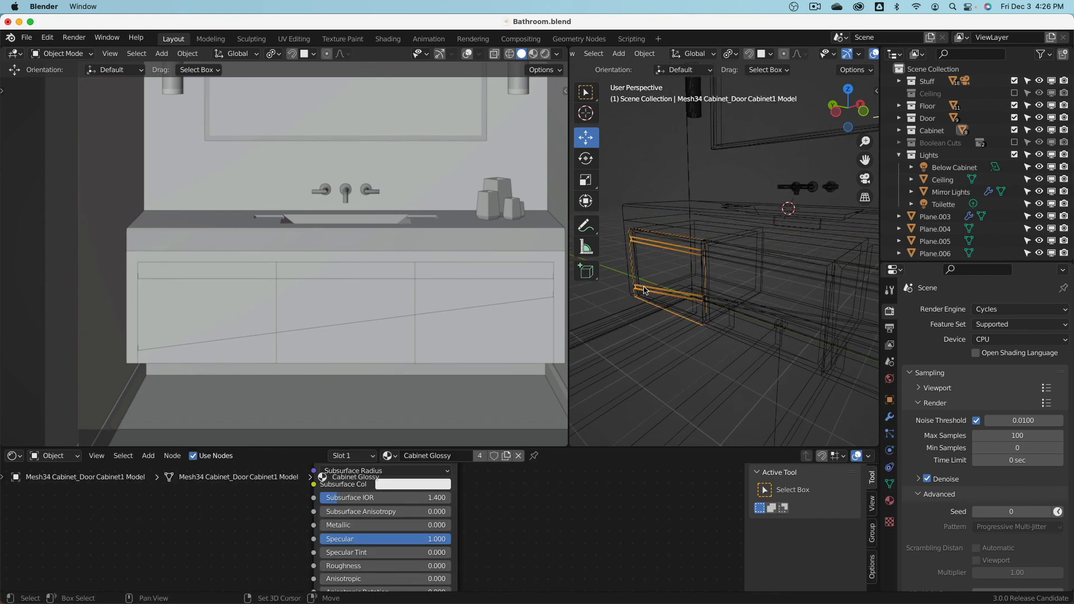
middle_click_drag(648, 291, 736, 285)
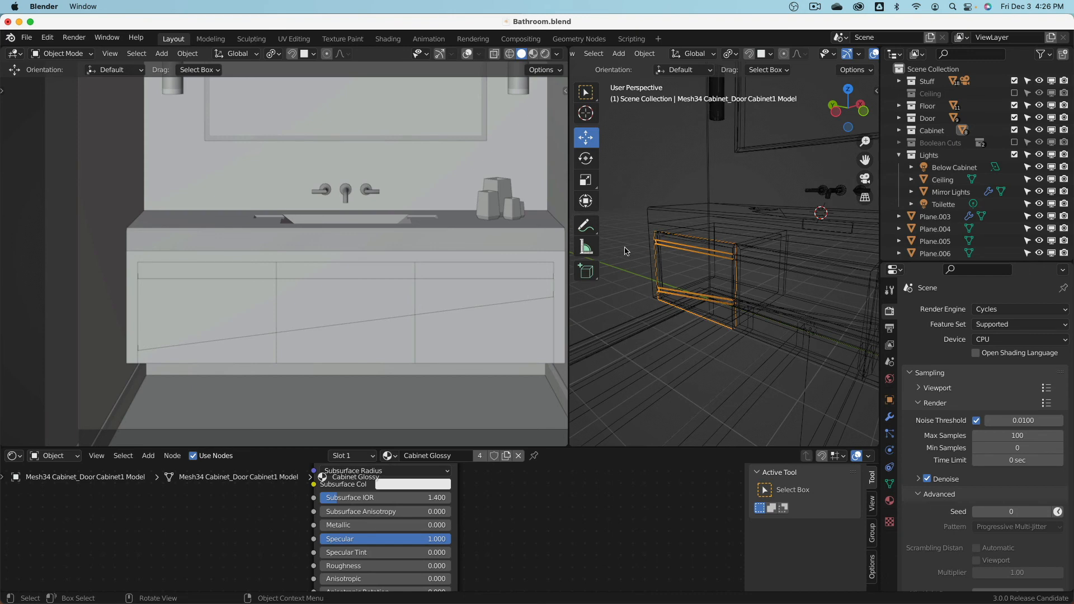
- Add a Bevel modifier to the leftmost cabinet door and set its Amount to 157.4803 thou
left_click(890, 417)
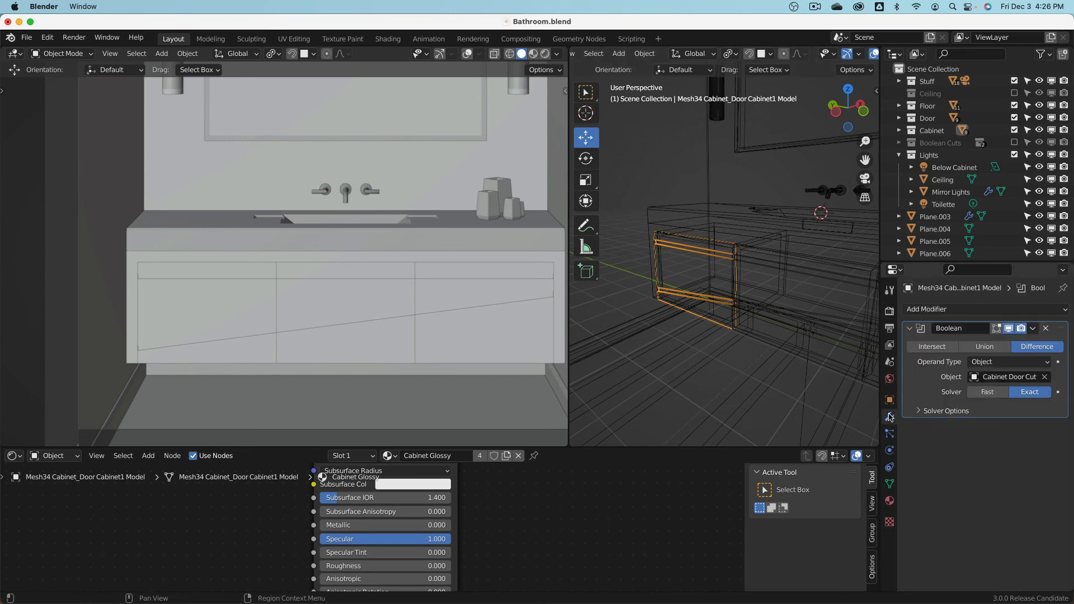
left_click(909, 329)
left_click(918, 311)
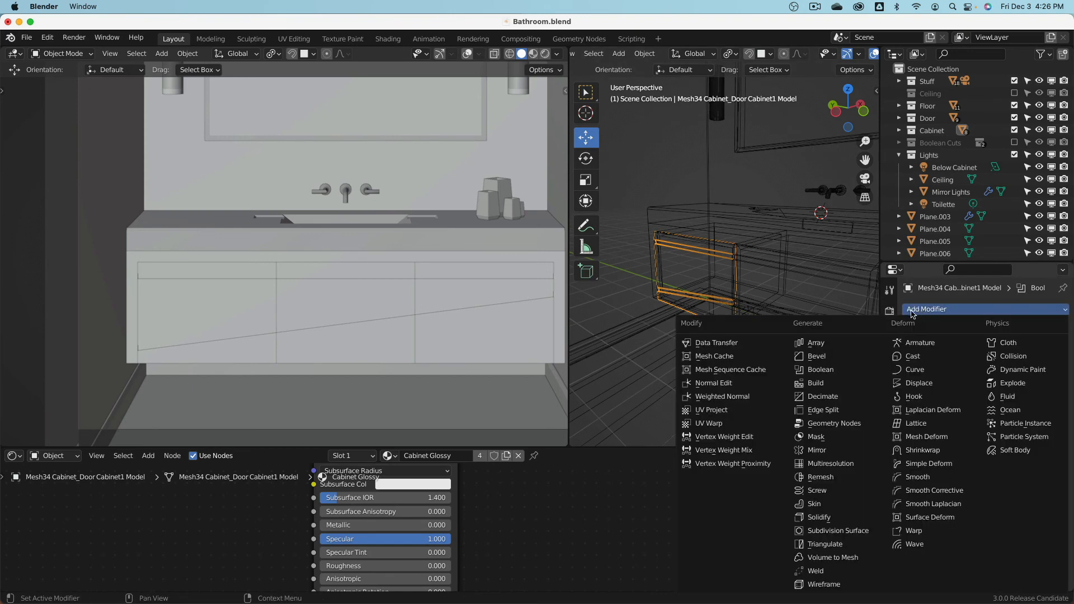
left_click(835, 358)
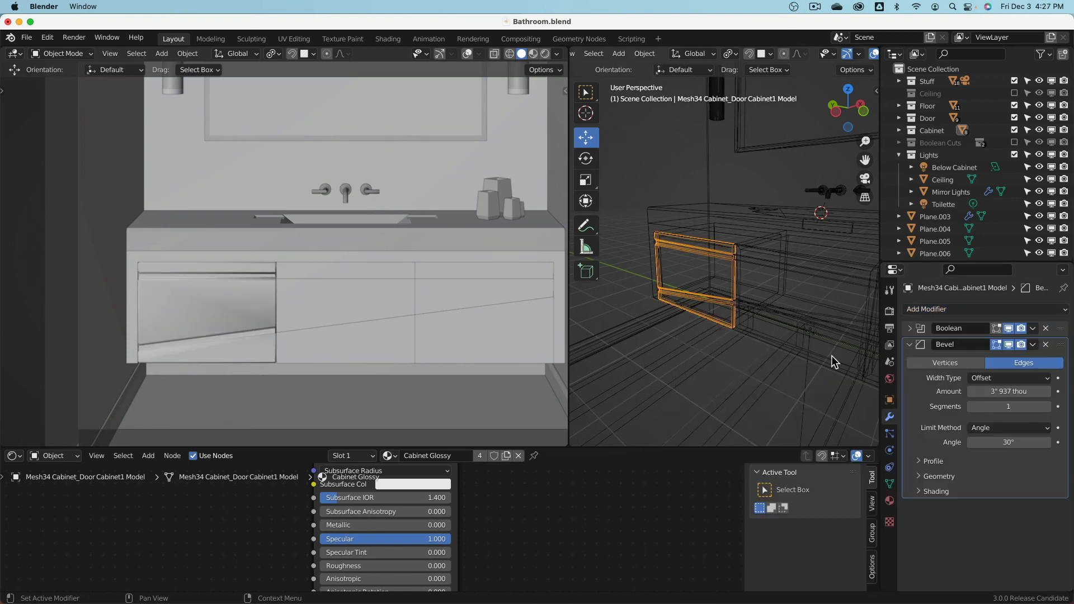
left_click(994, 392)
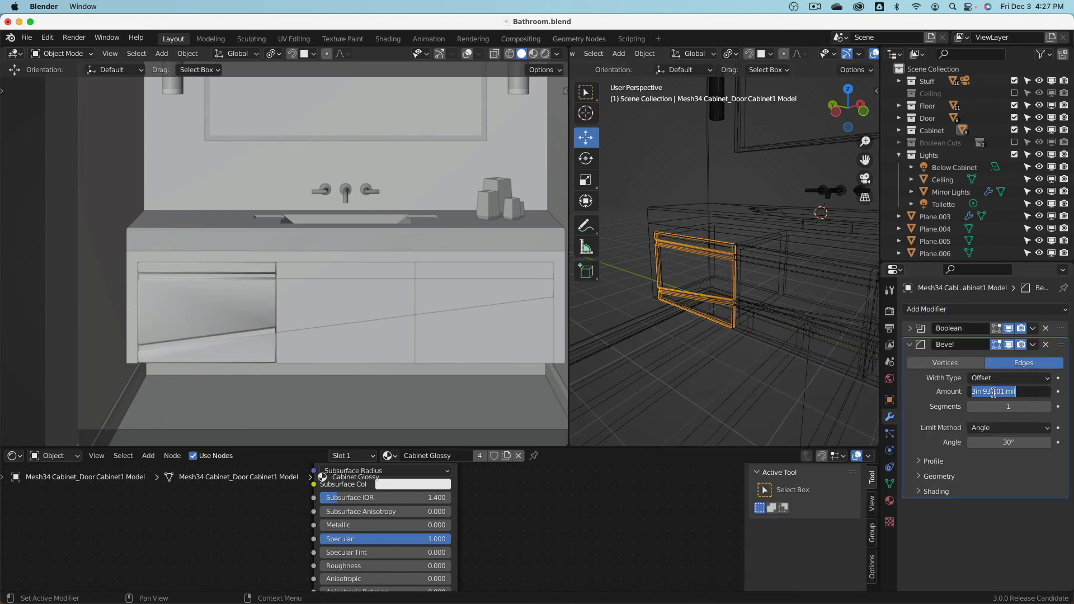
type("2")
key("BackSpace")
key("Return")
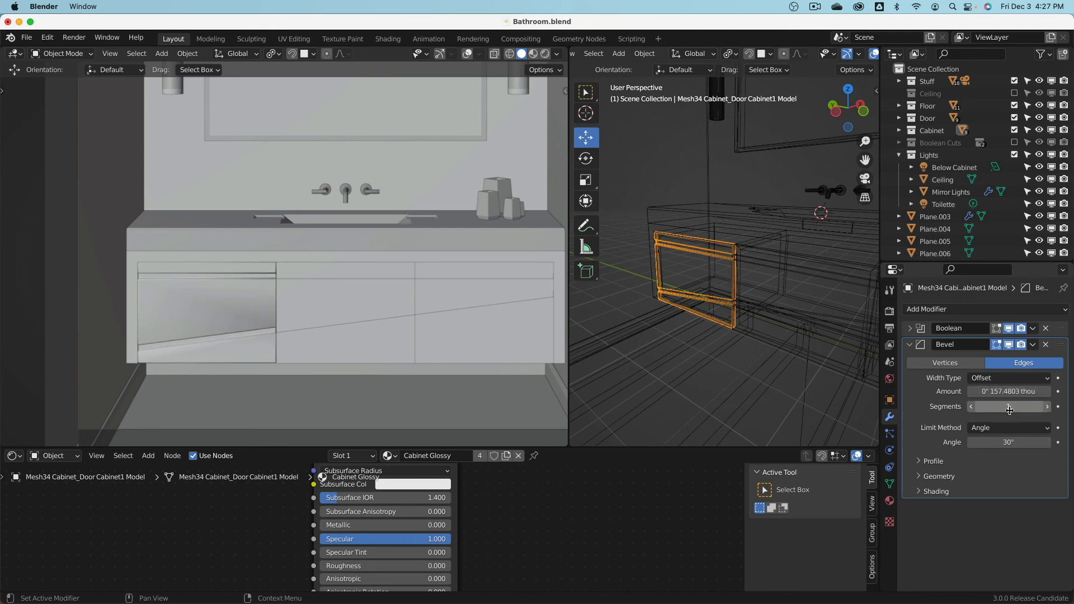
- Move the Bevel modifier above the Boolean and toggle their viewport display to compare the effect, leaving both enabled
left_click_drag(1063, 348, 1064, 326)
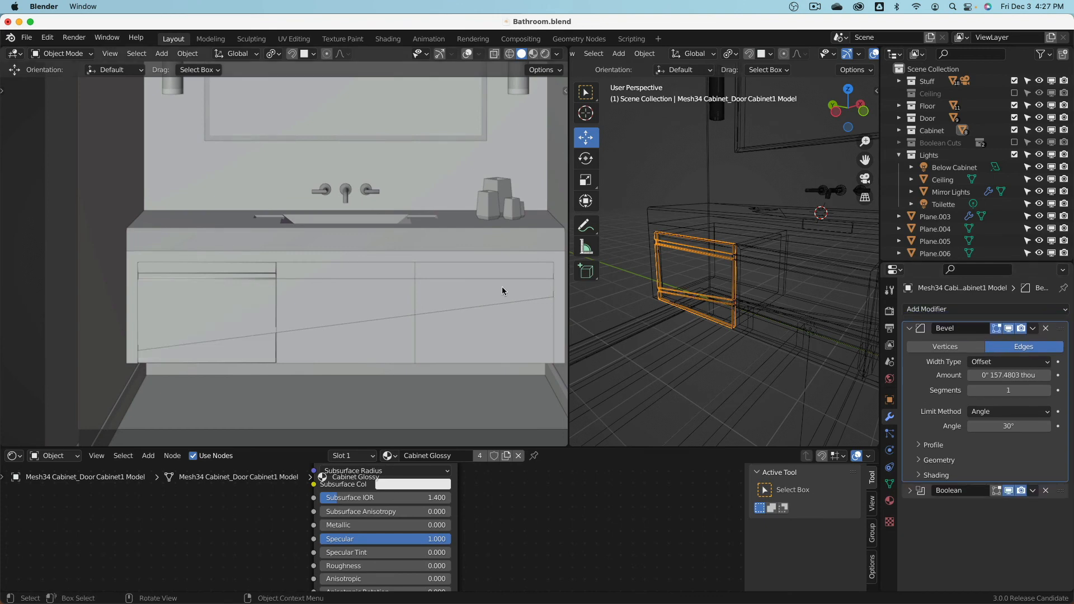
left_click(1007, 329)
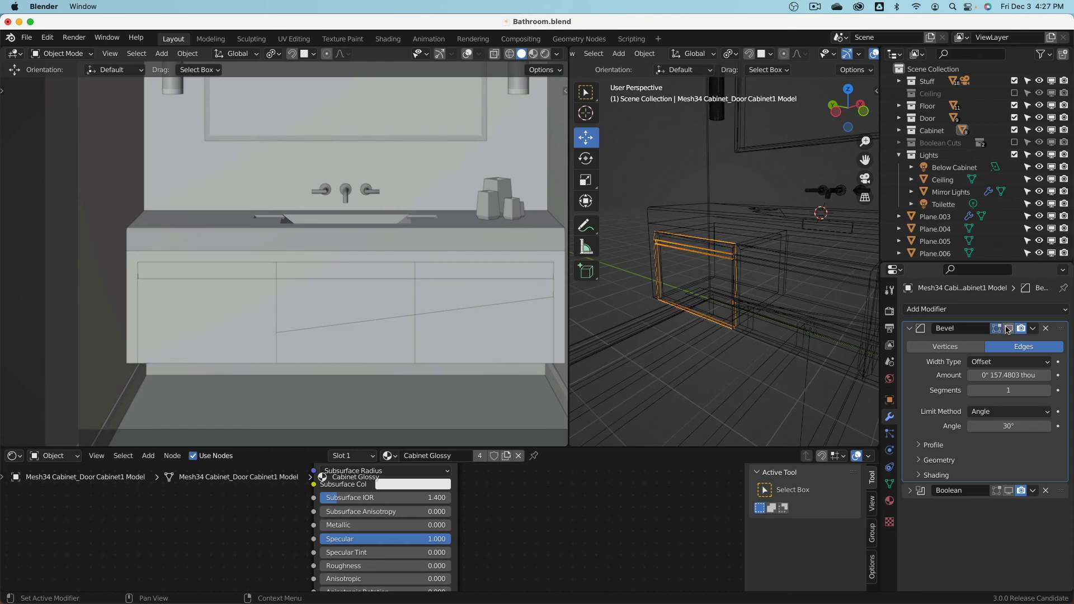
left_click(1008, 329)
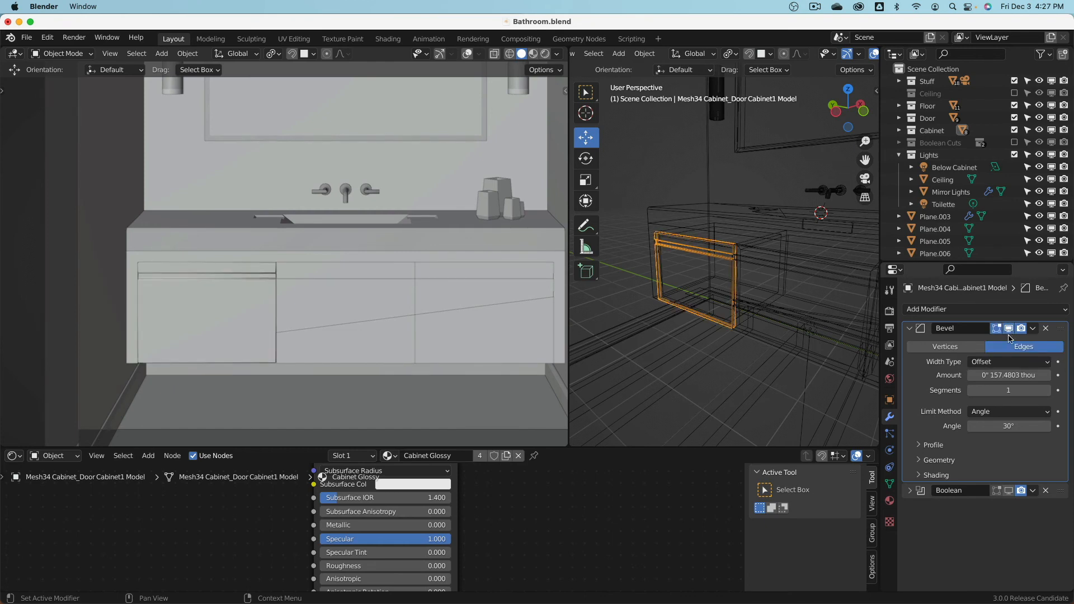
left_click(1009, 492)
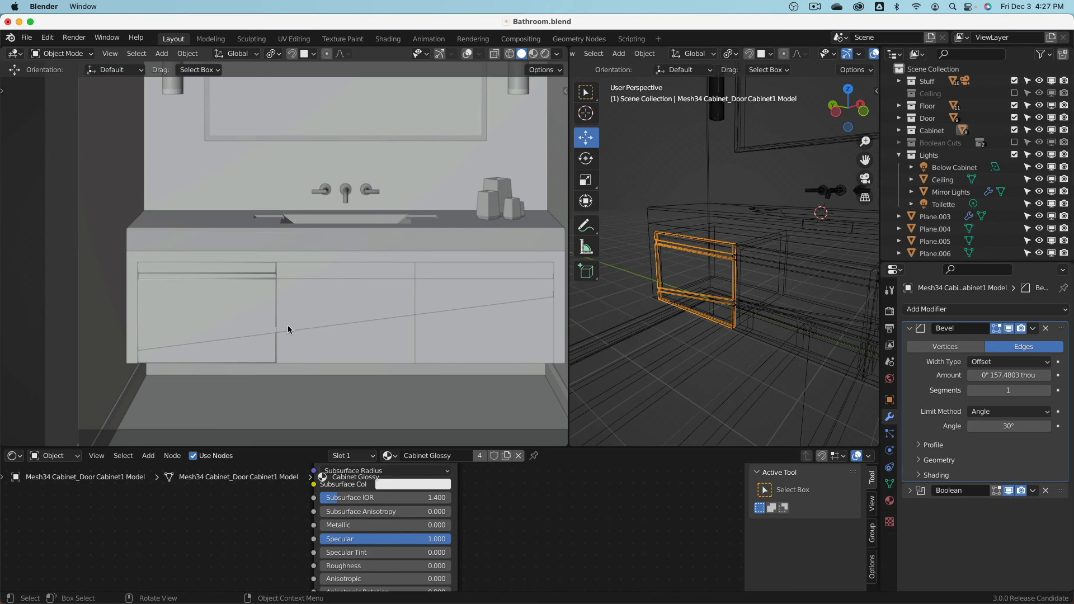
- Apply Shade Flat to the leftmost cabinet door
left_click(232, 303)
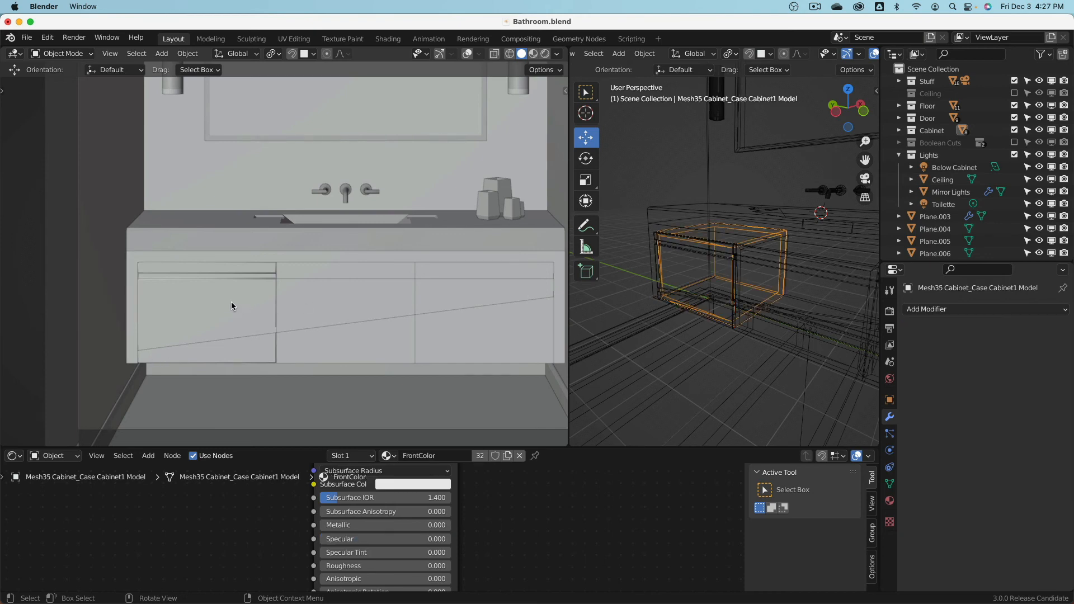
left_click(271, 300)
right_click(229, 304)
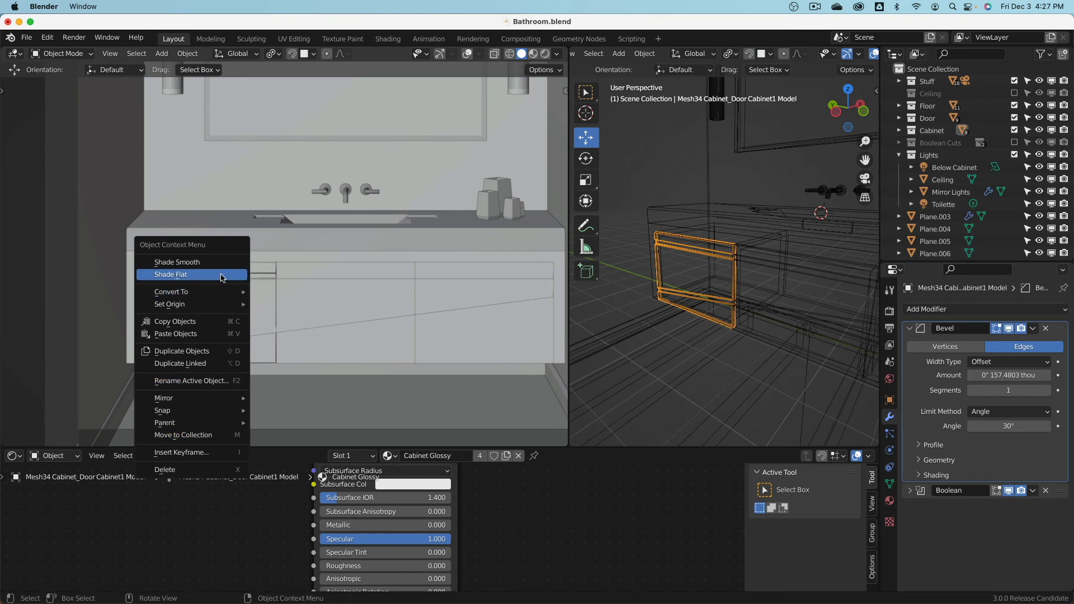
left_click(222, 274)
- Copy the leftmost cabinet door's modifiers to the middle and rightmost cabinet doors
left_click(330, 306)
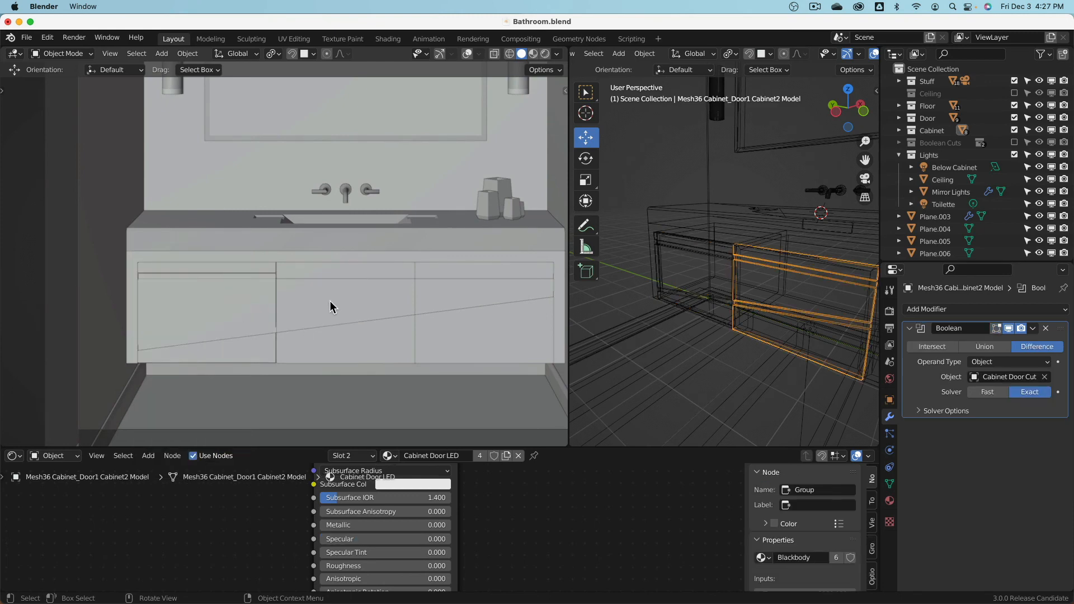
left_click(227, 318)
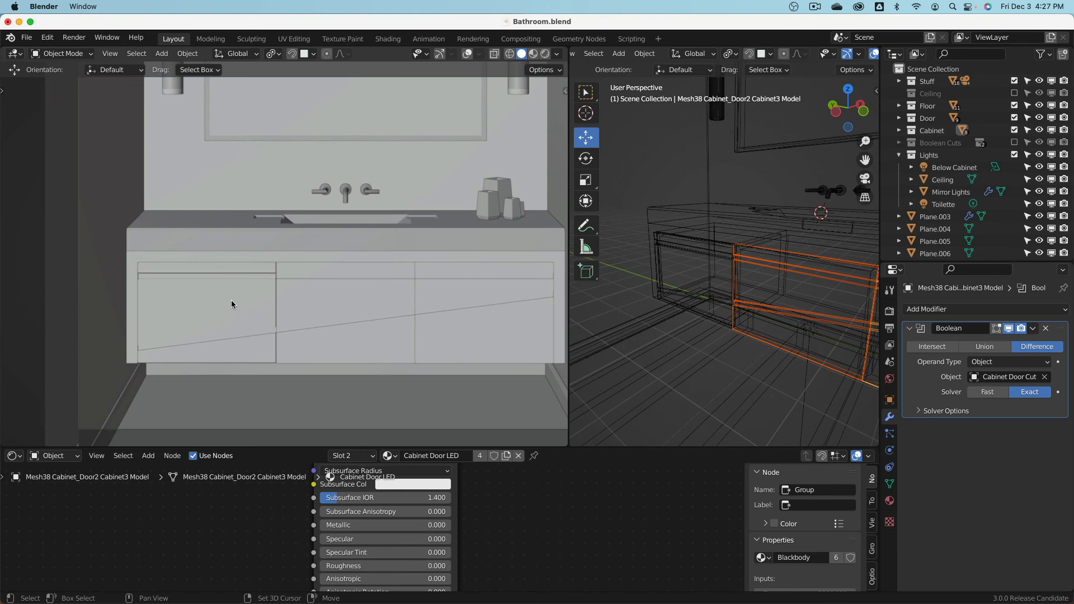
left_click(232, 300, "shift")
key("ctrl+l")
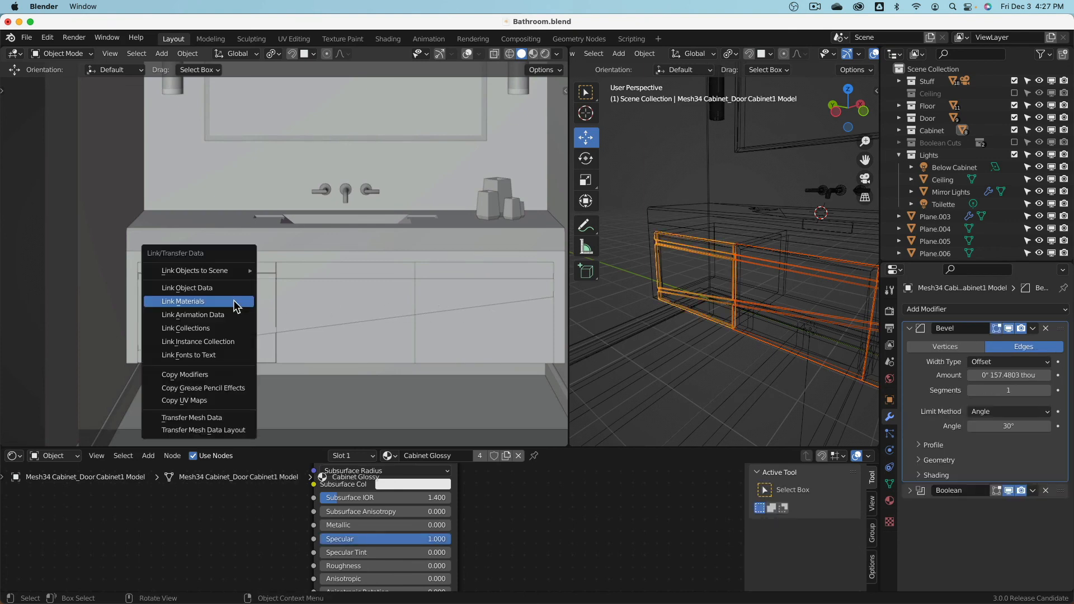
key("Down")
key("Down")
key("Down")
key("Down")
key("Down")
key("Return")
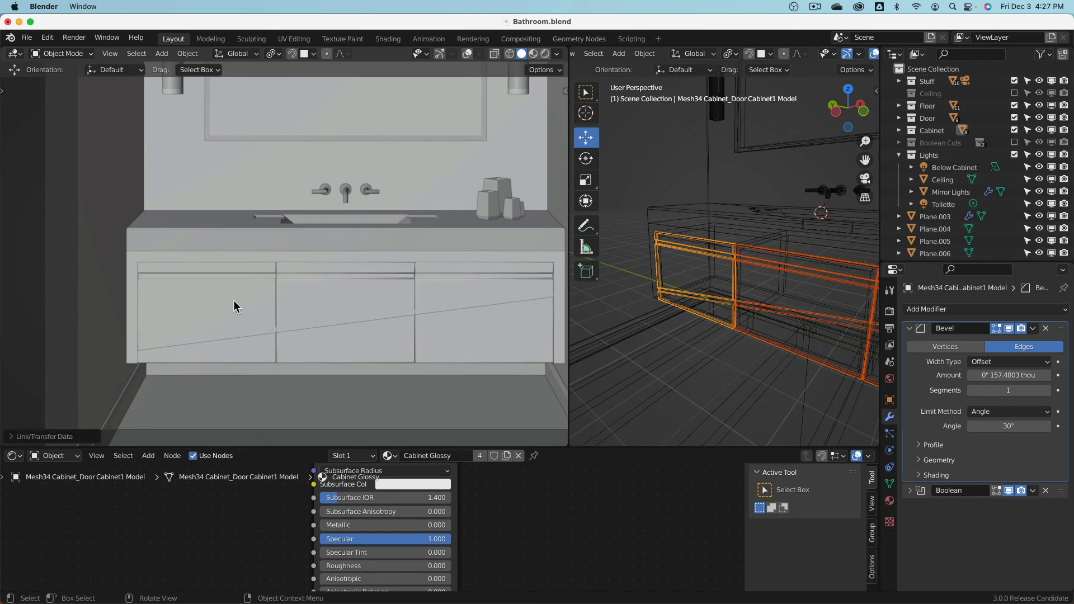
- Apply Shade Flat to the middle and rightmost cabinet doors together
left_click(331, 293)
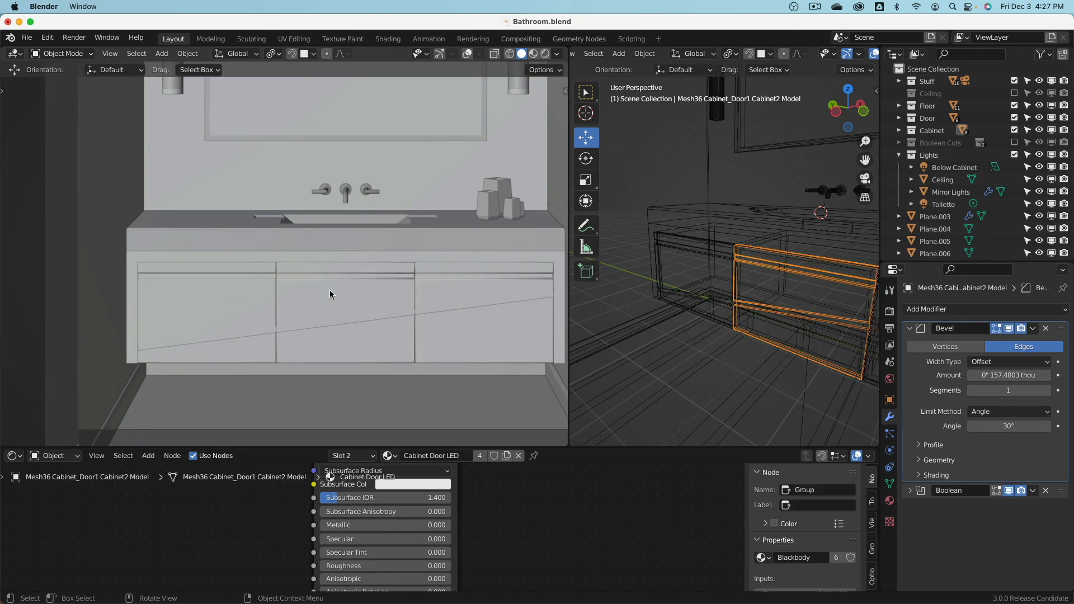
left_click(442, 293)
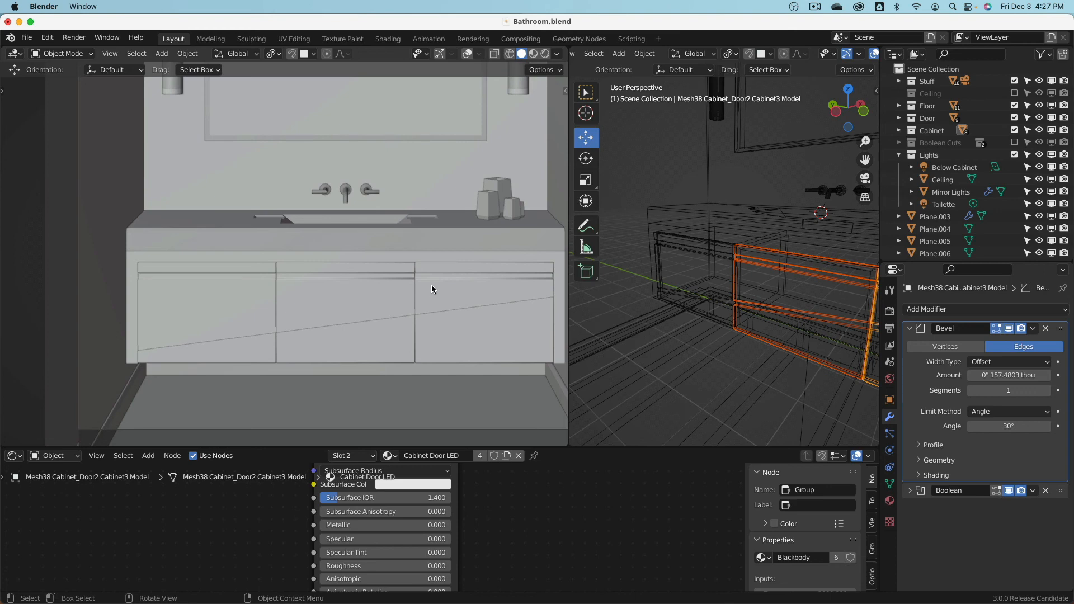
right_click(431, 285)
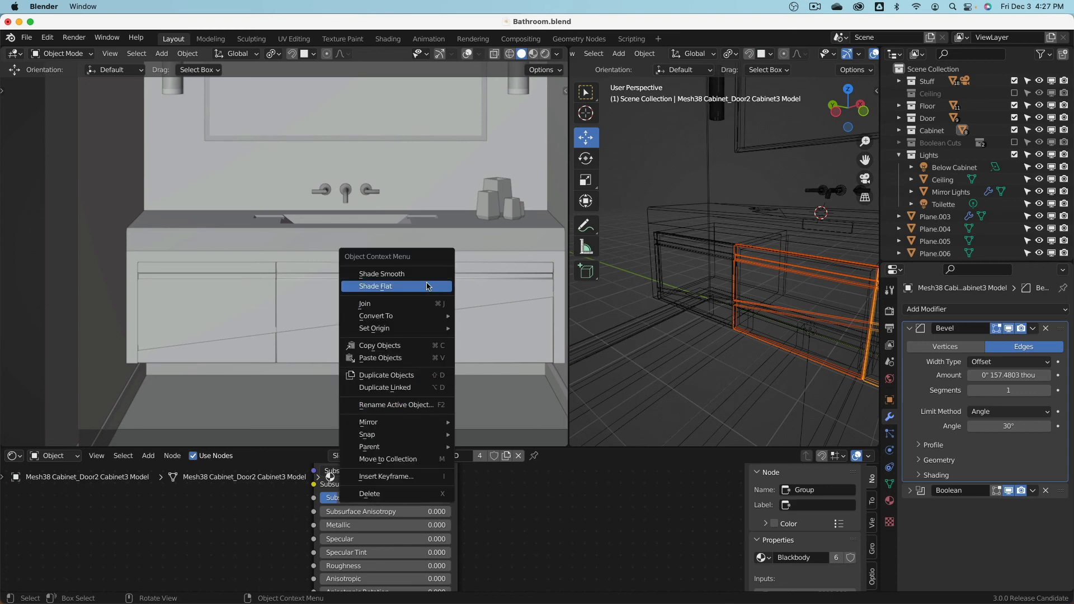
left_click(428, 286)
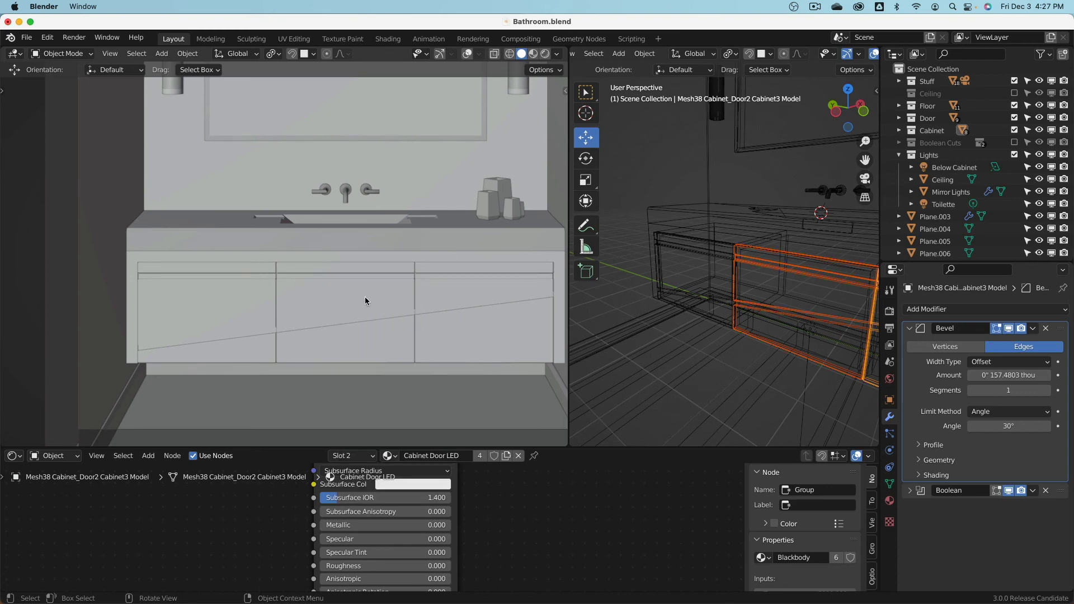
- Switch the camera view to rendered shading to check the beveled doors, and select the yellow walls
key("z")
left_click(343, 300)
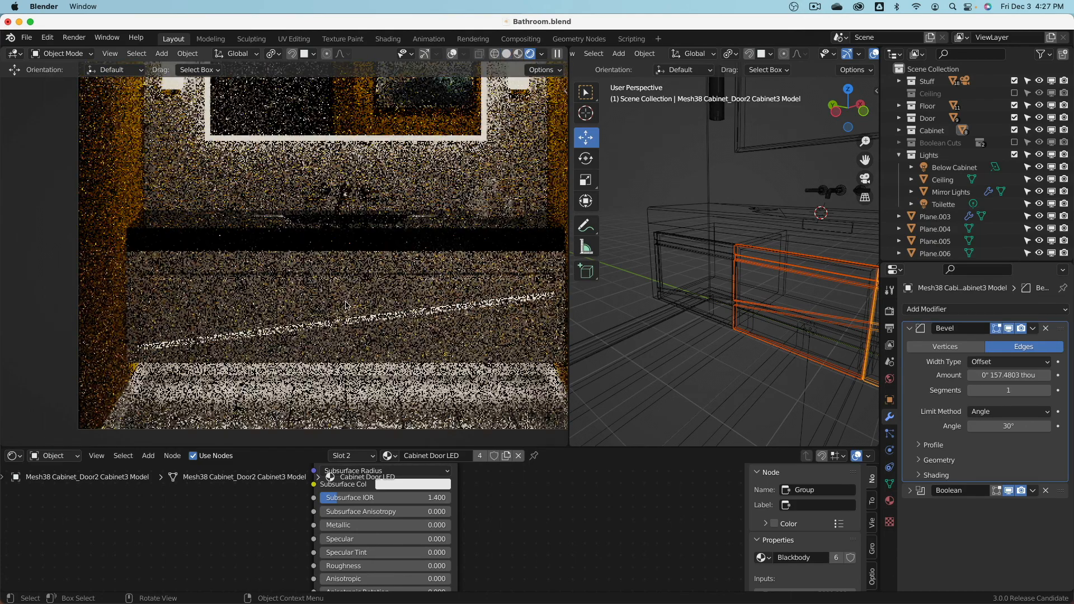
left_click(364, 323)
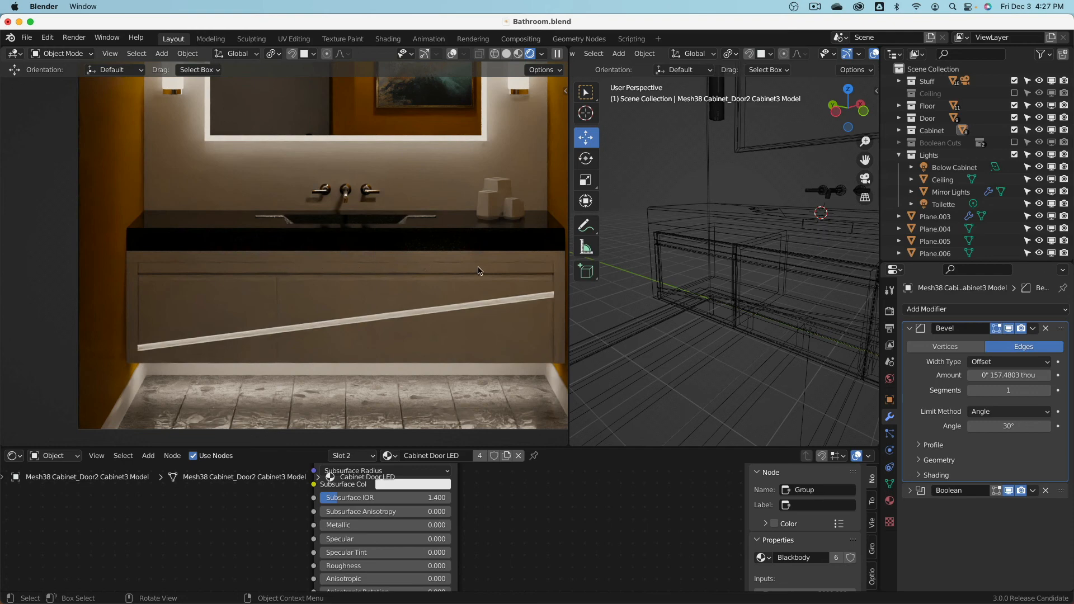
left_click(150, 175)
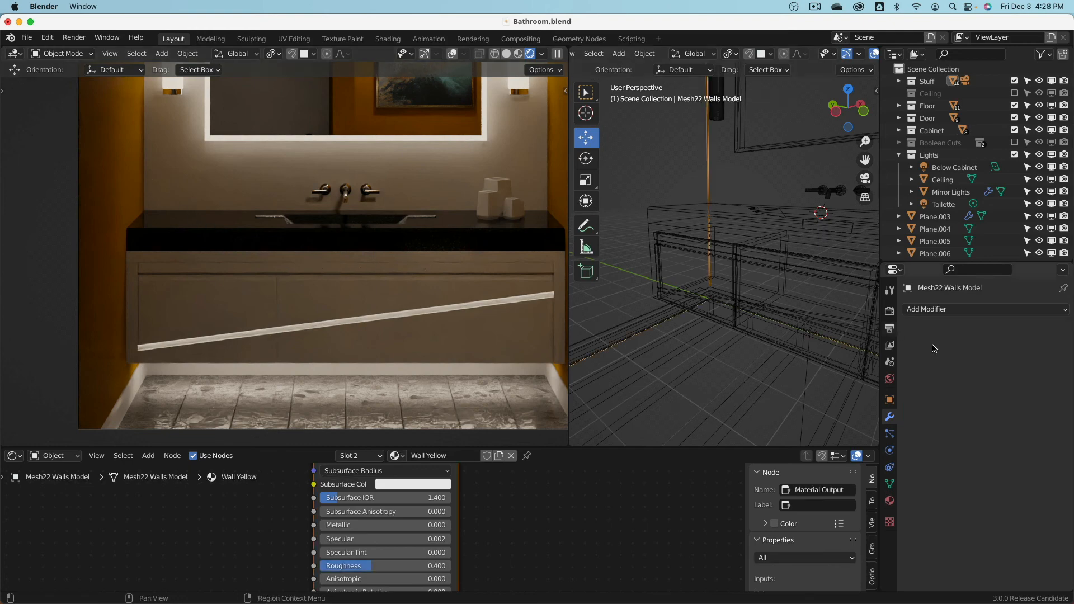
- Add a Bevel modifier to the walls with an amount of 157.4803 thou
left_click(926, 309)
left_click(833, 358)
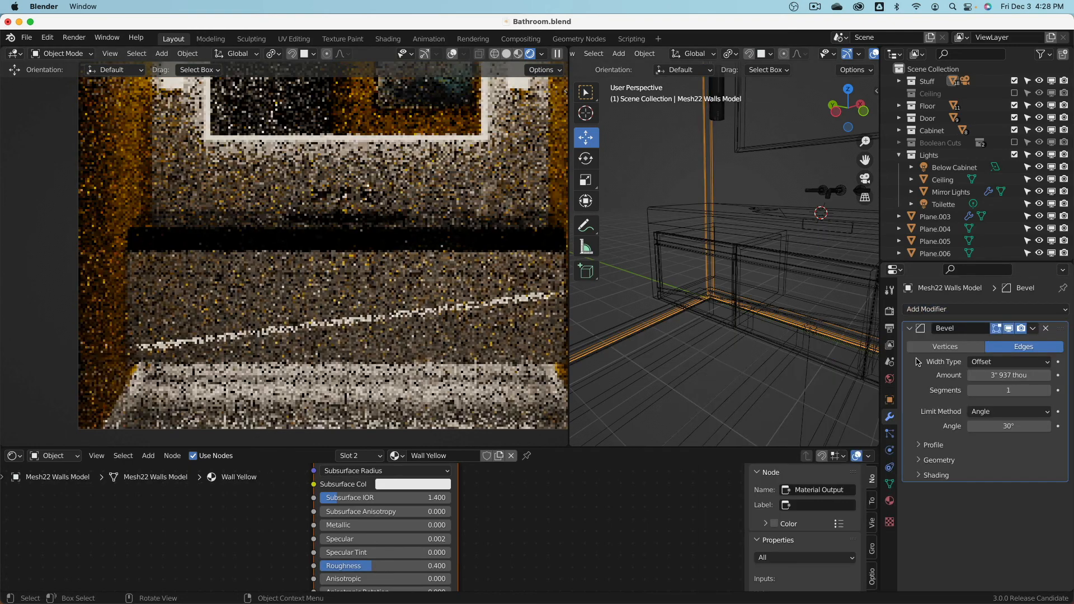
left_click(1014, 376)
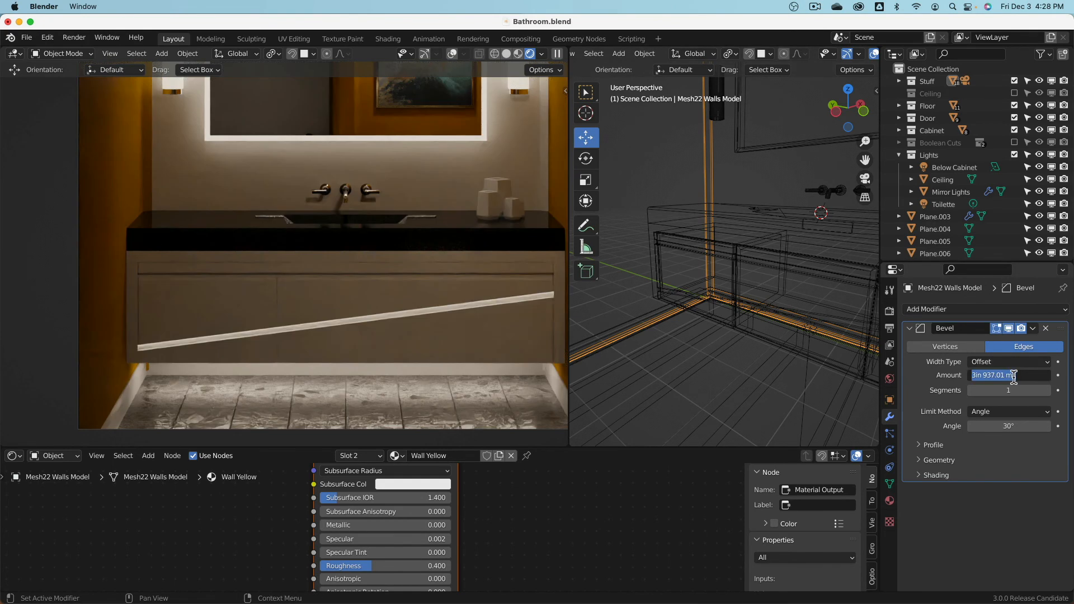
type("4803 thou")
key("Return")
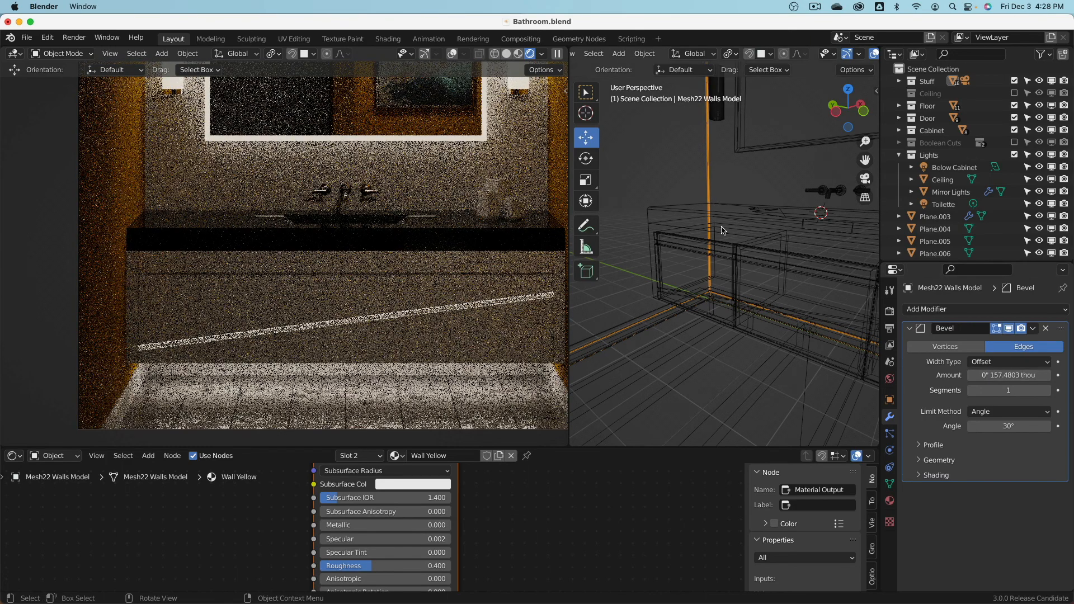
- Edit the walls mesh in edge mode and select both vertical corner edges of the wall behind the vanity
scroll(703, 188, "down", 6)
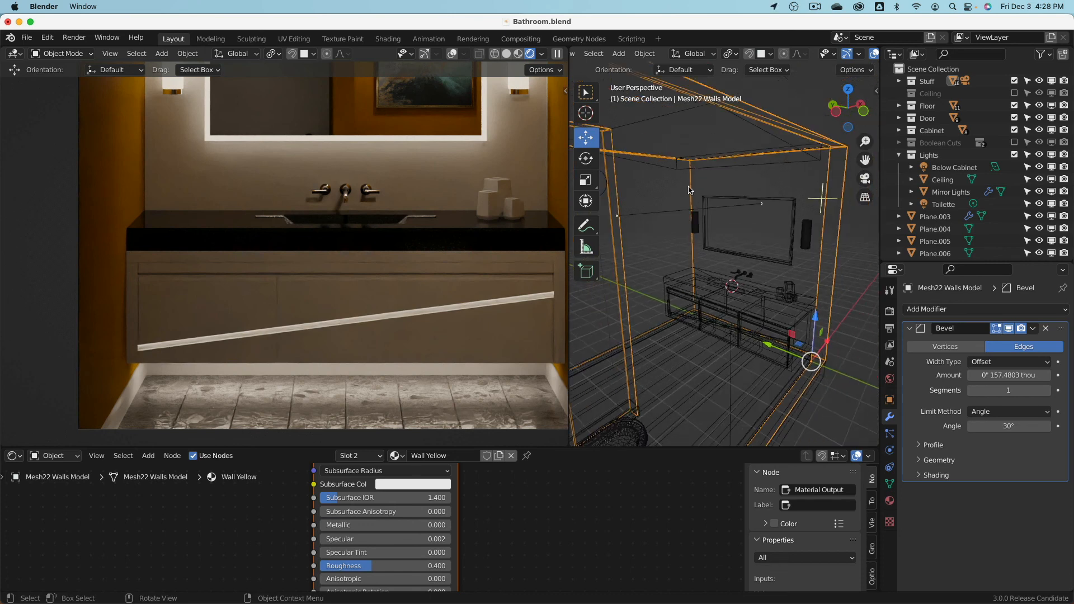
scroll(602, 58, "down", 5)
left_click(604, 54)
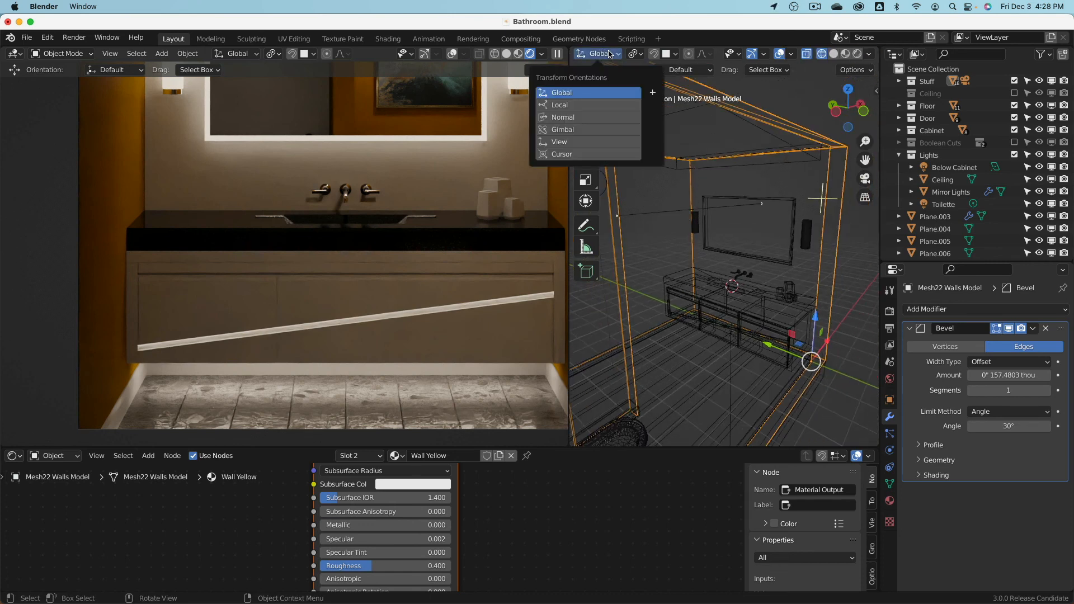
scroll(632, 53, "up", 5)
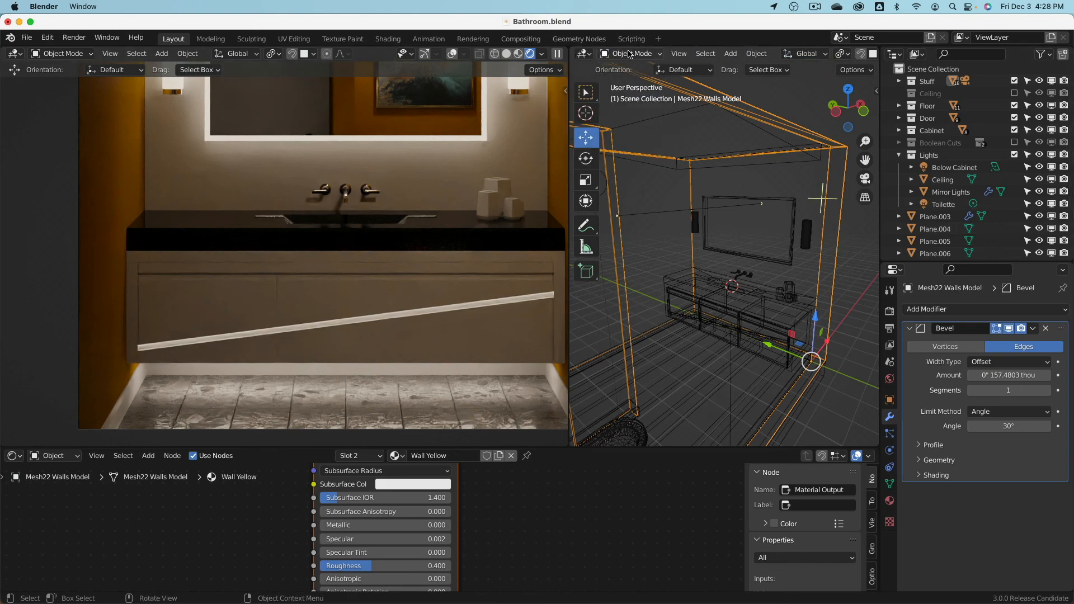
left_click(630, 54)
left_click(632, 81)
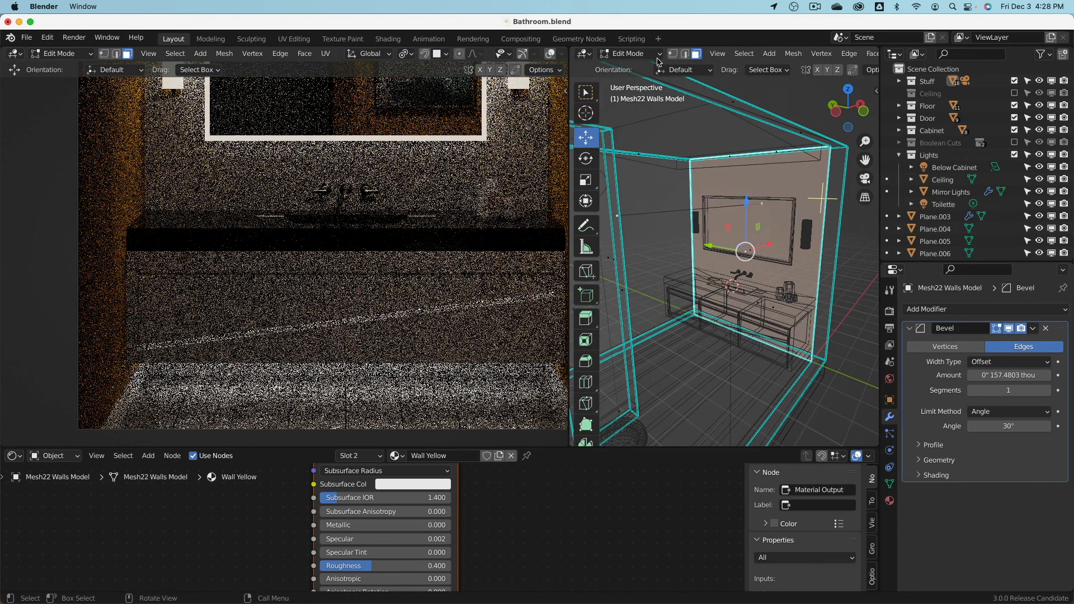
left_click(687, 54)
left_click(693, 217)
middle_click_drag(748, 225, 780, 140)
left_click(781, 140, "shift")
- Give the selected corner edges a mean bevel weight of 1.00 and limit the walls' Bevel modifier by Weight, returning to Object Mode
left_click(877, 91)
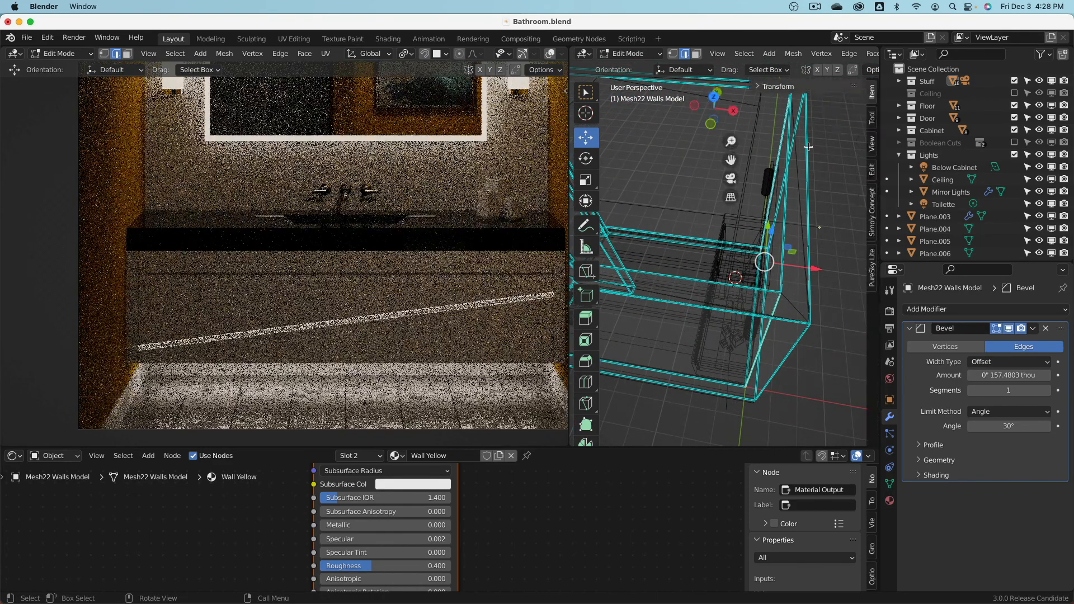
left_click(759, 87)
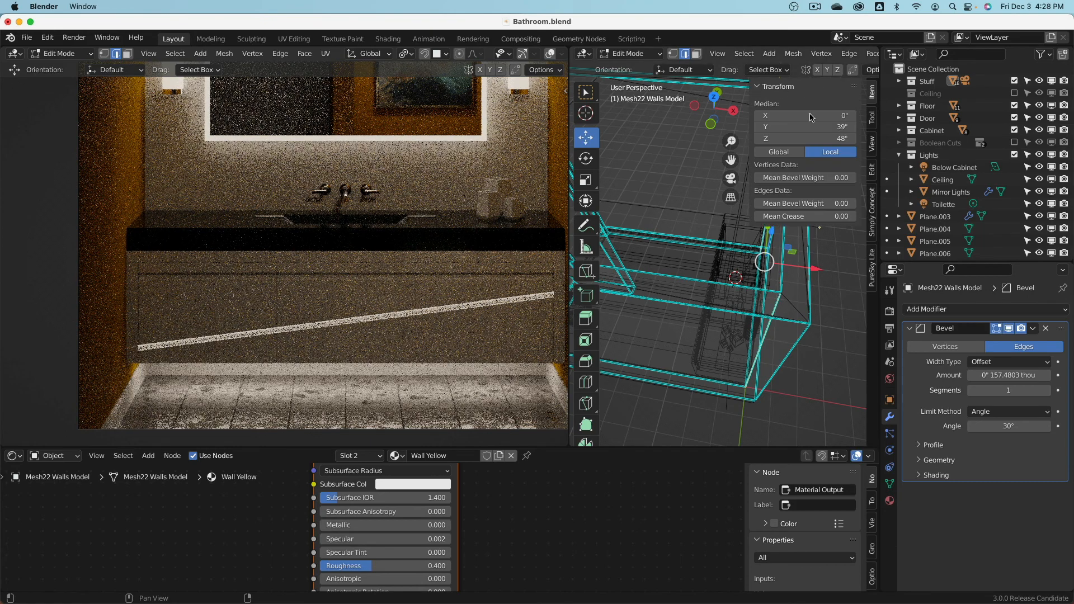
left_click_drag(776, 203, 822, 203)
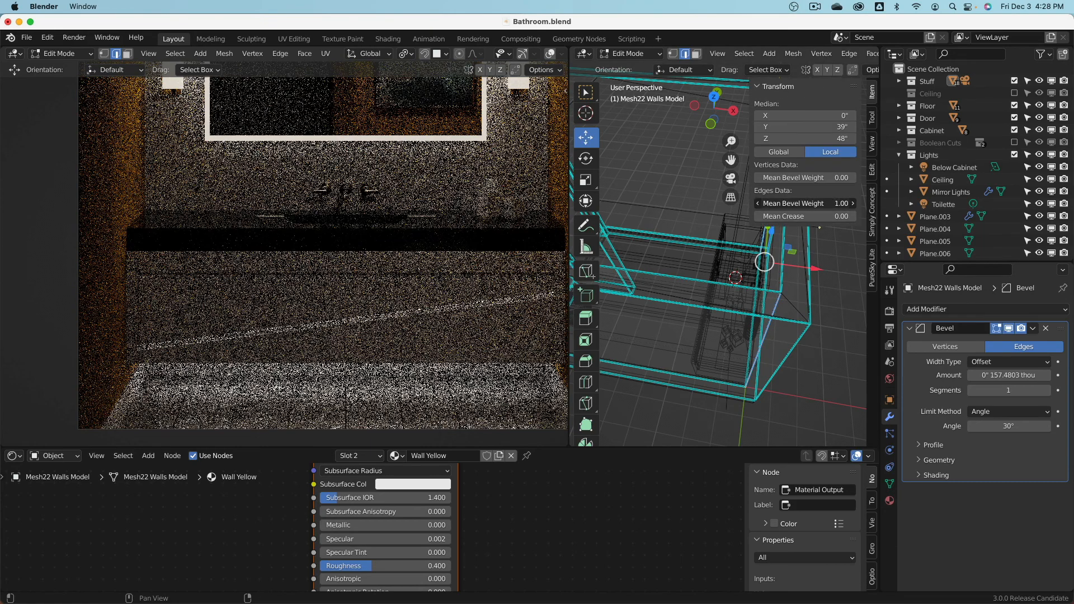
left_click(980, 413)
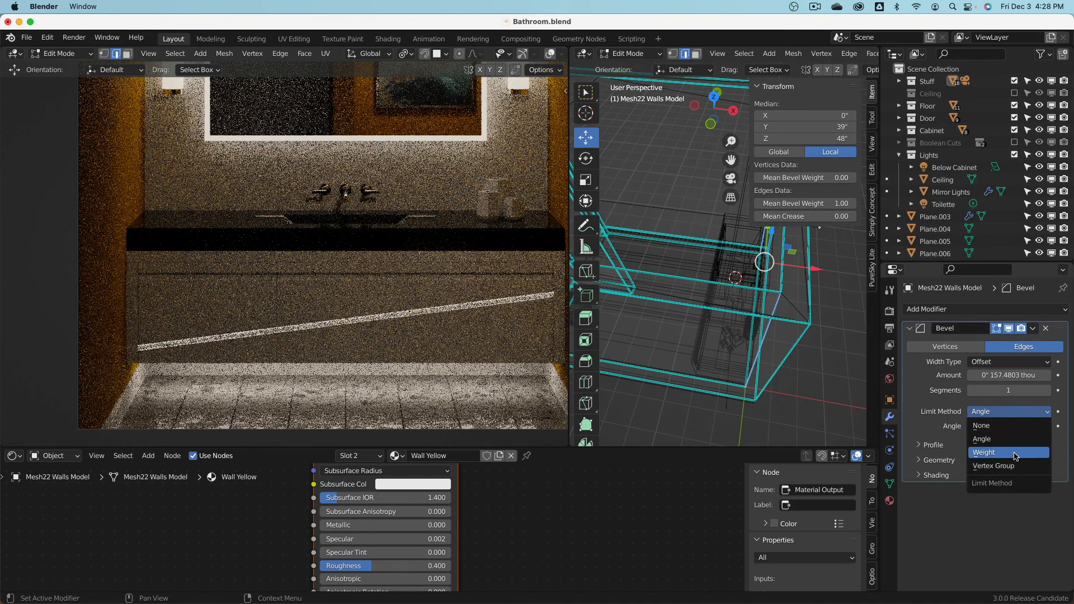
left_click(986, 452)
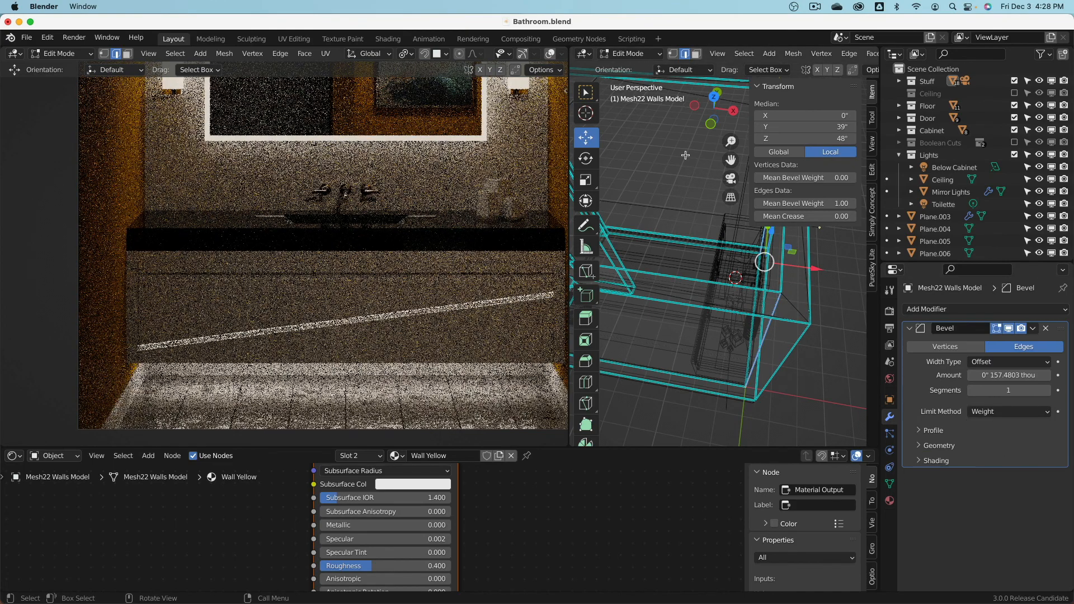
left_click(631, 53)
left_click(630, 67)
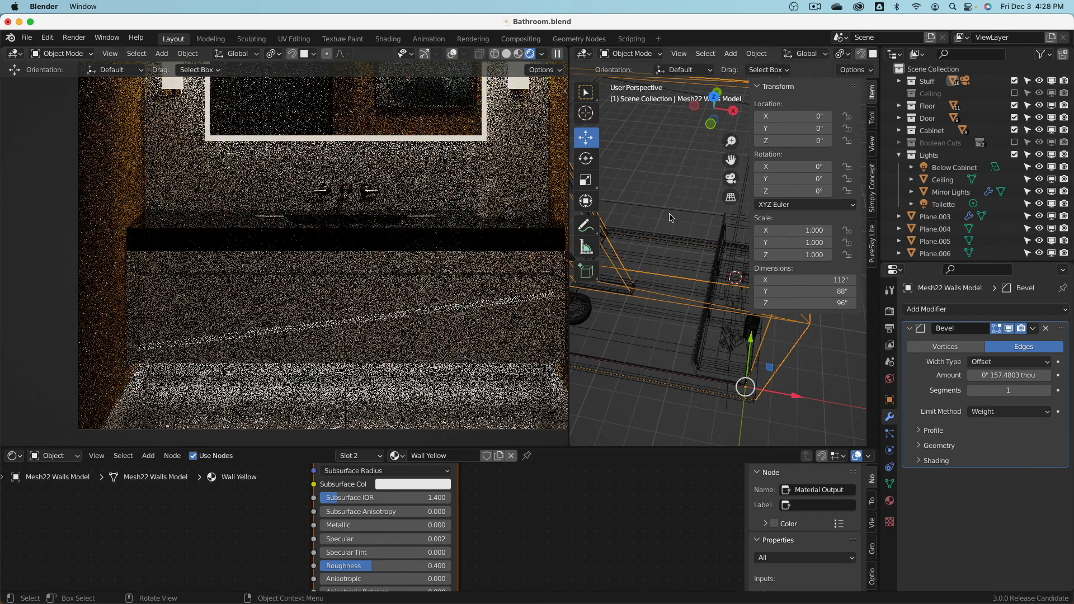
key("n")
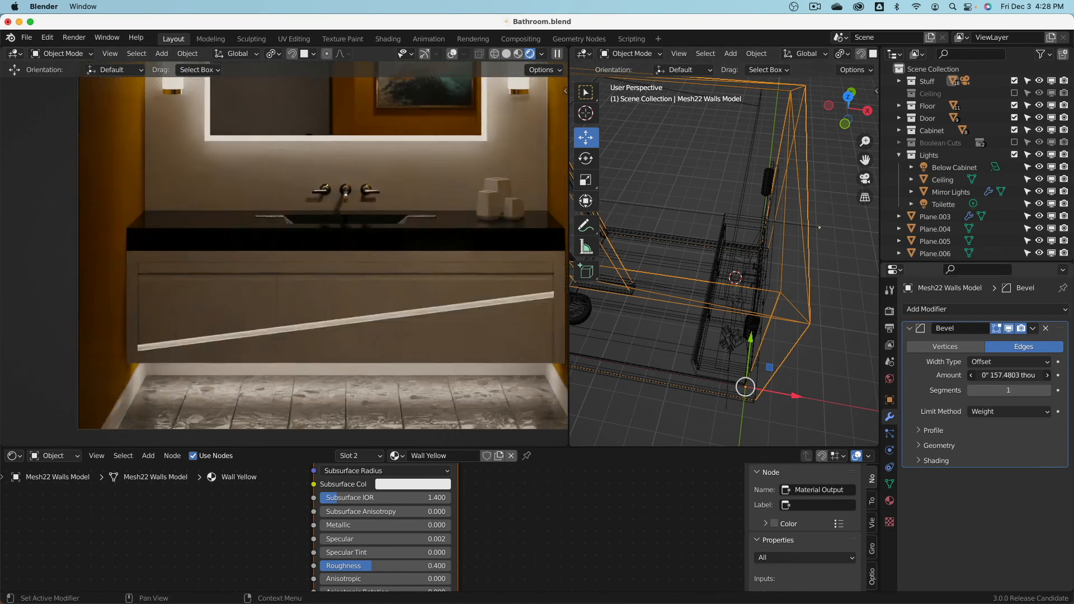
- Set the walls' bevel amount to 1 cm and its segments to 10
left_click(1002, 376)
type("1cm")
key("Return")
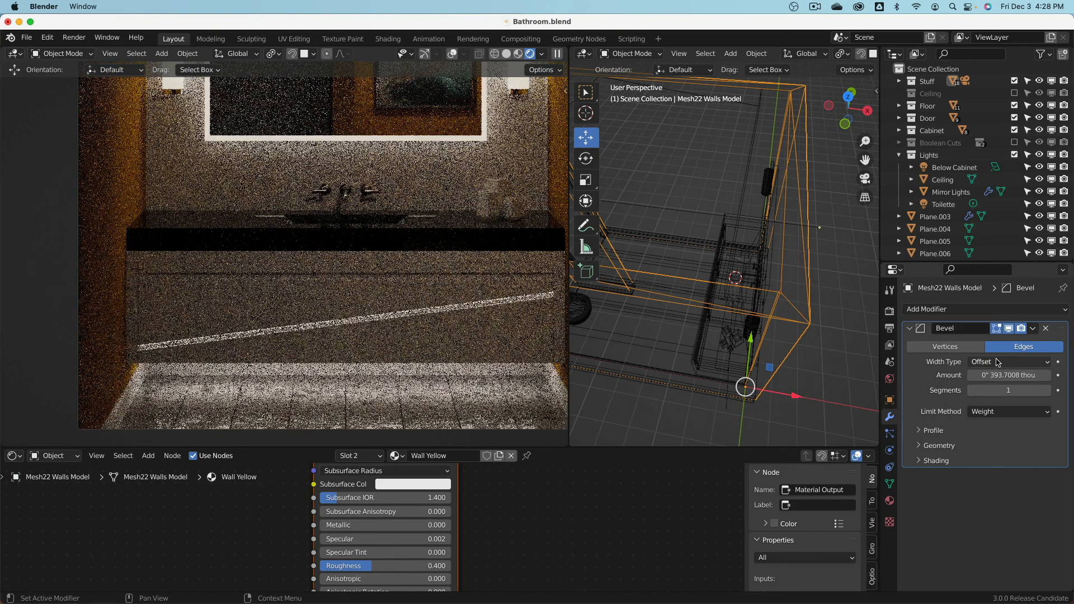
left_click(1007, 390)
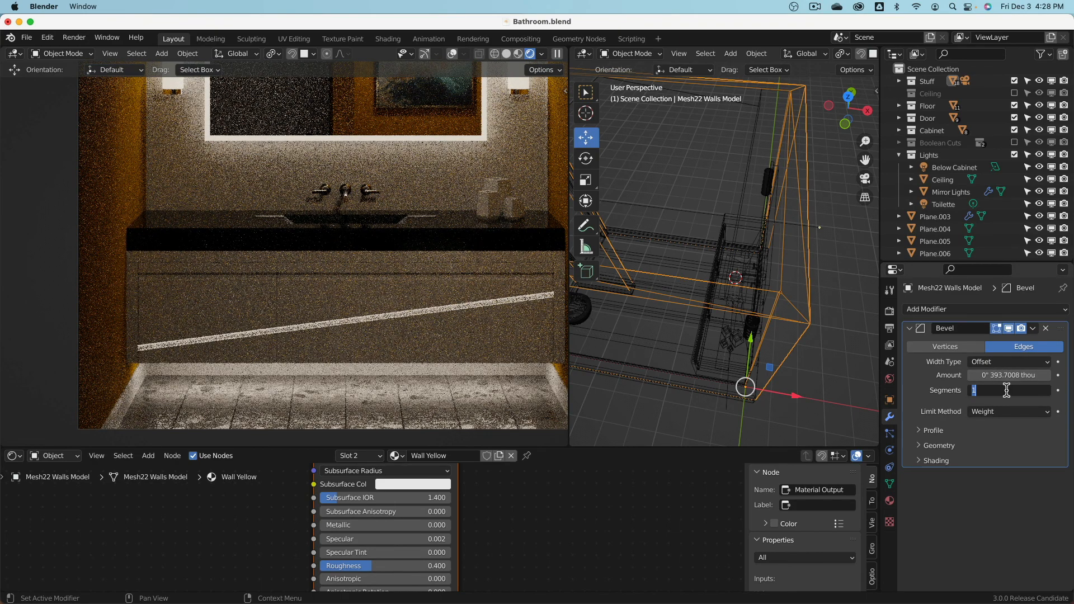
type("10")
key("Return")
middle_click_drag(767, 307, 729, 327)
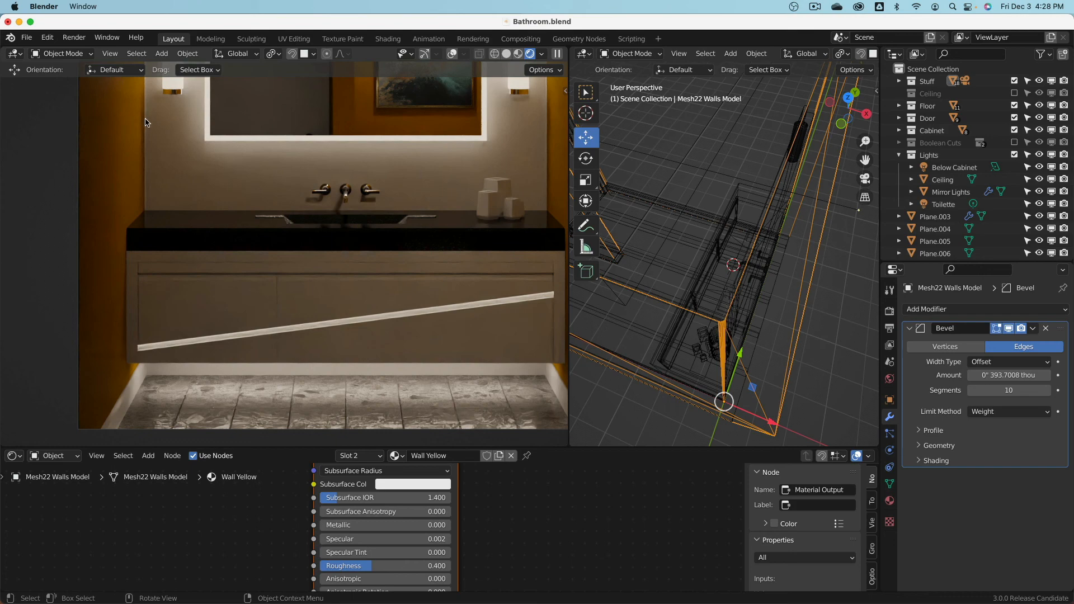
- Set the walls' bevel amount to 5 mm and check the corners in the rendered camera view
left_click(991, 373)
type("5mm")
key("Return")
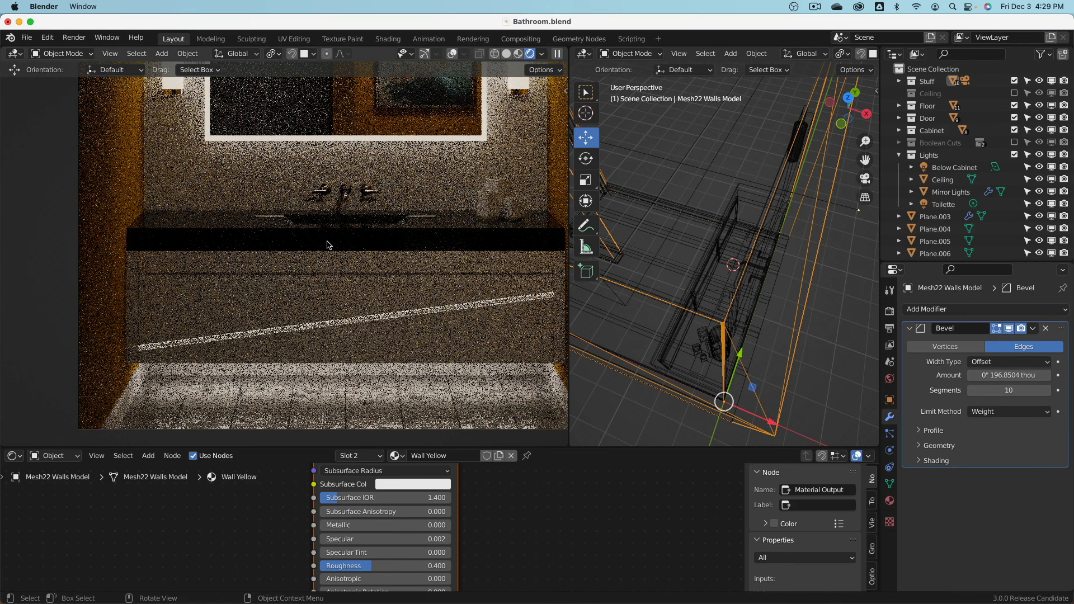
scroll(327, 235, "down", 3)
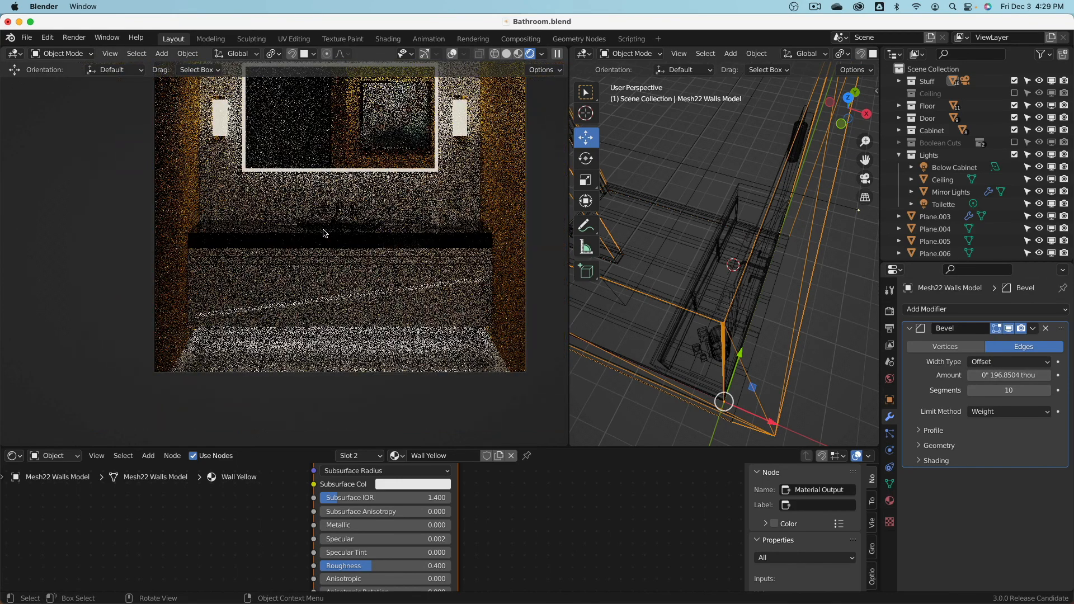
middle_click_drag(316, 152, 296, 186, "shift")
- Switch the camera view to wireframe and render a still image into Slot 3
key("z")
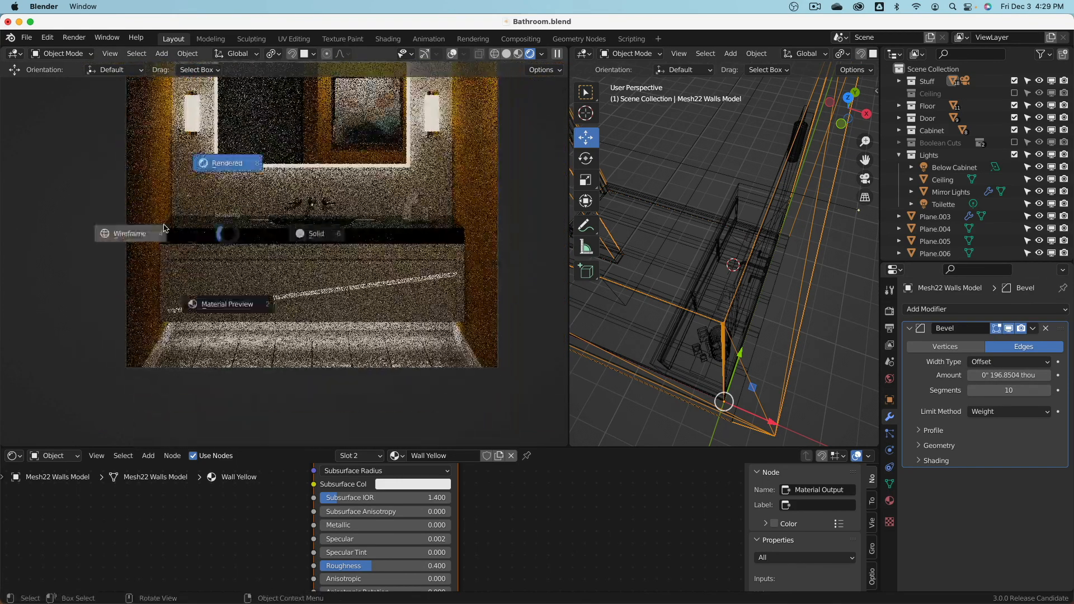
left_click(121, 232)
left_click(71, 38)
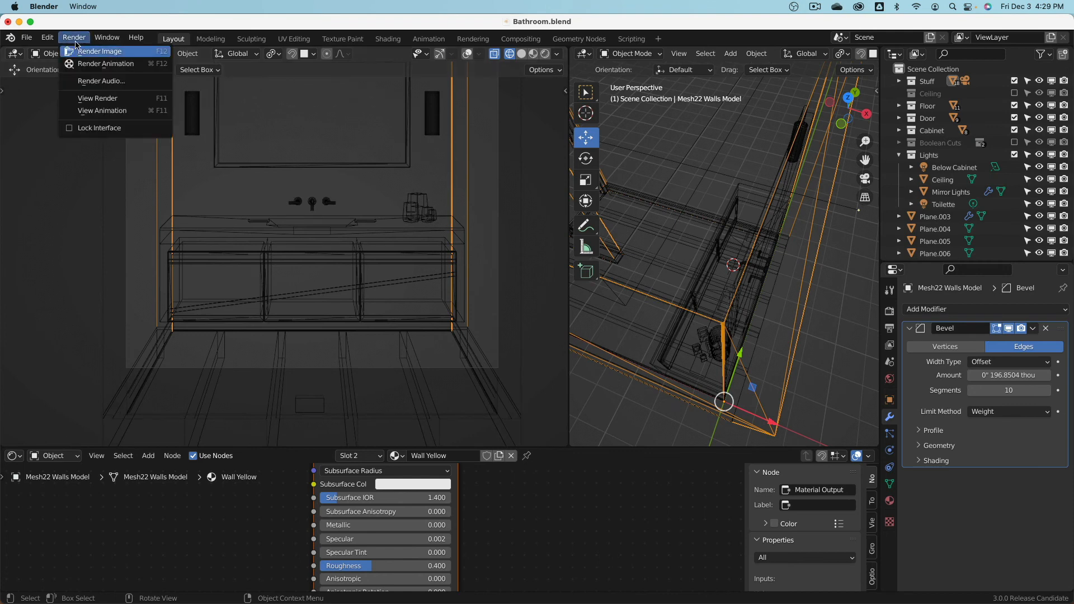
left_click(79, 100)
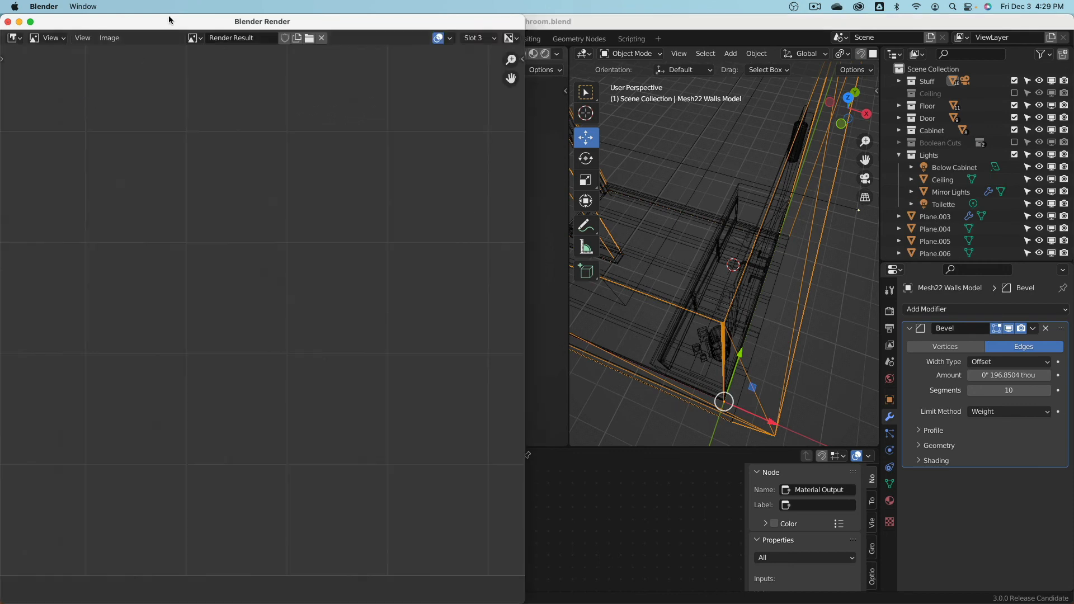
left_click(8, 22)
left_click(71, 37)
left_click(79, 53)
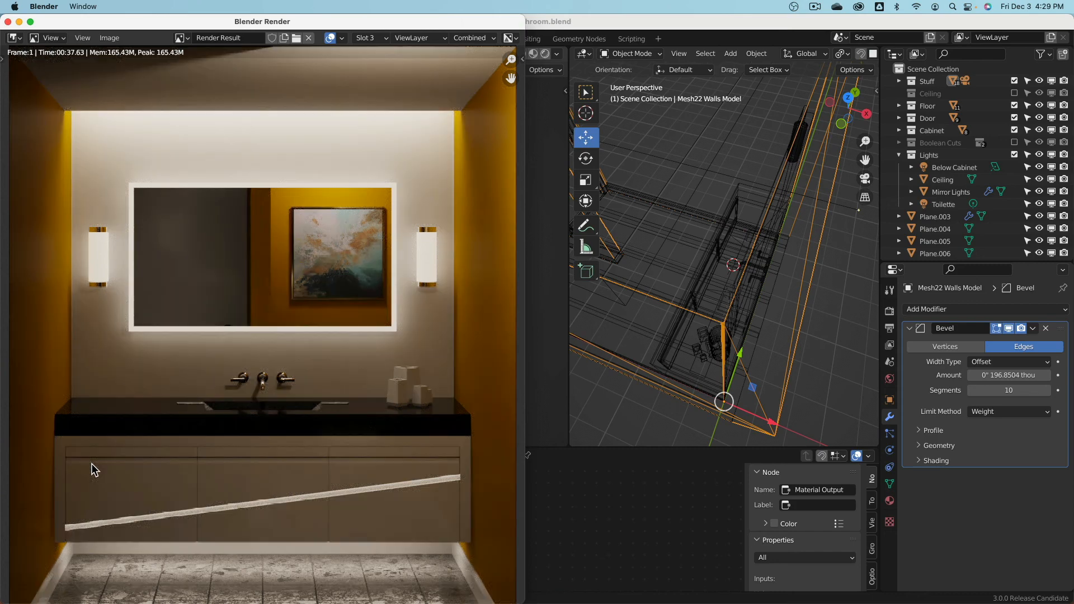
- Compare the renders in Slot 2 and Slot 3, examining the cabinet doors and the wall corners
left_click(372, 38)
left_click(378, 68)
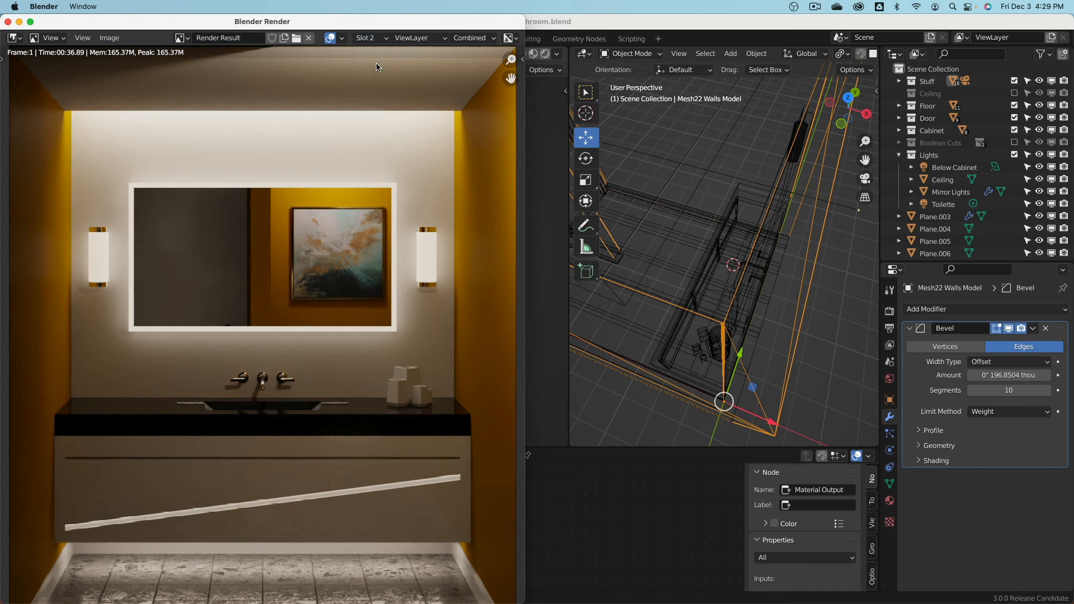
left_click(370, 38)
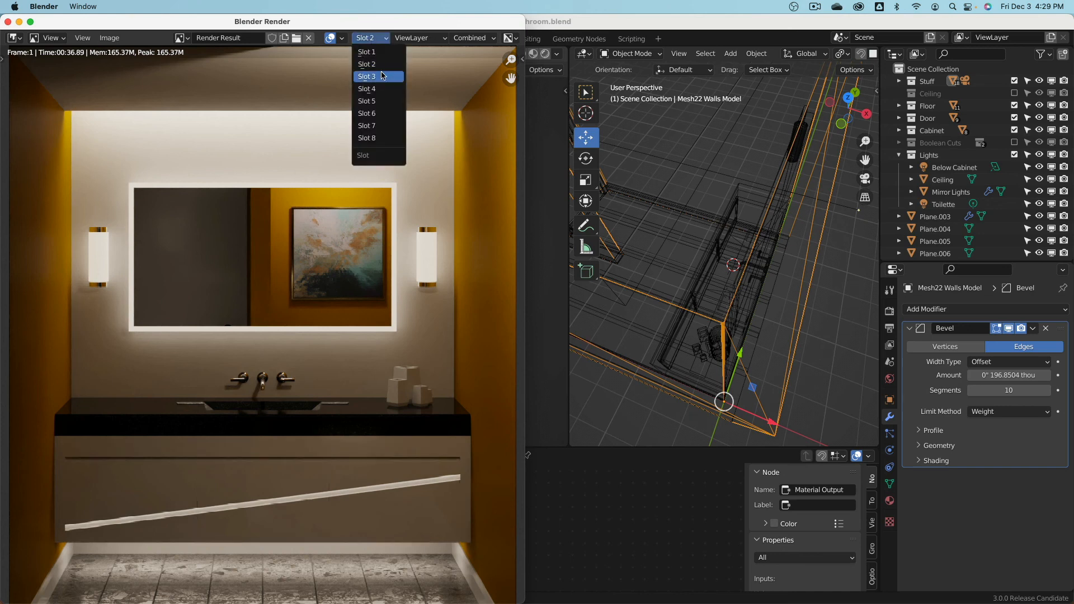
left_click(382, 77)
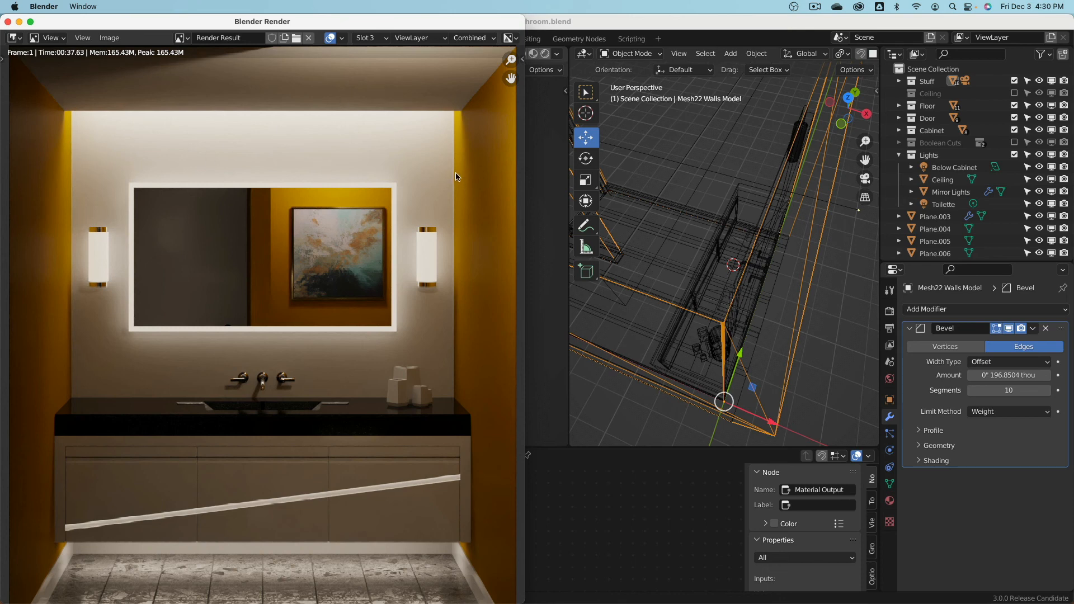
left_click(371, 38)
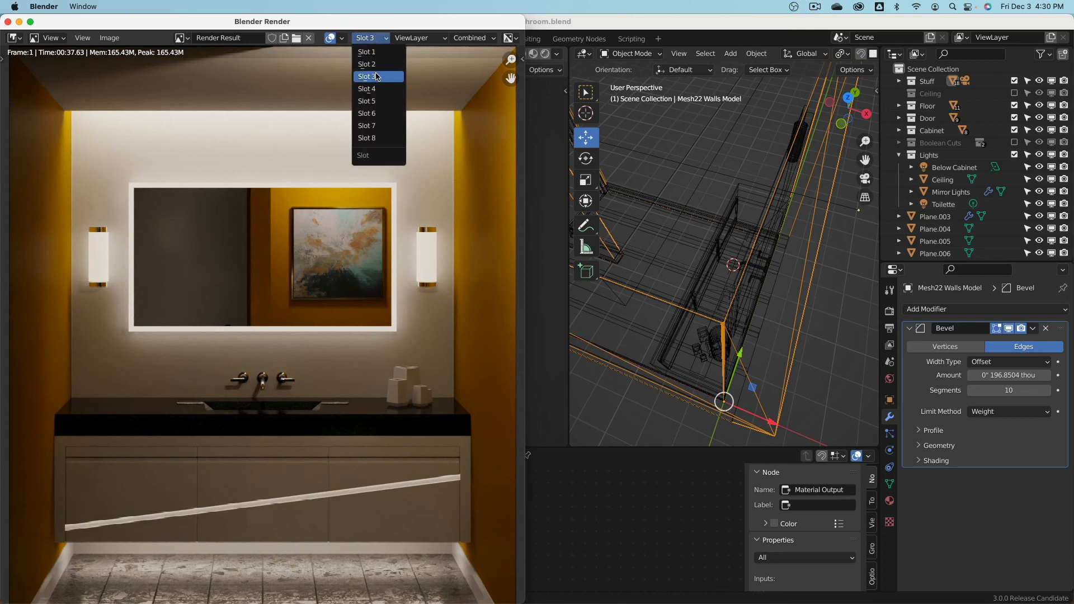
left_click(370, 64)
left_click(371, 38)
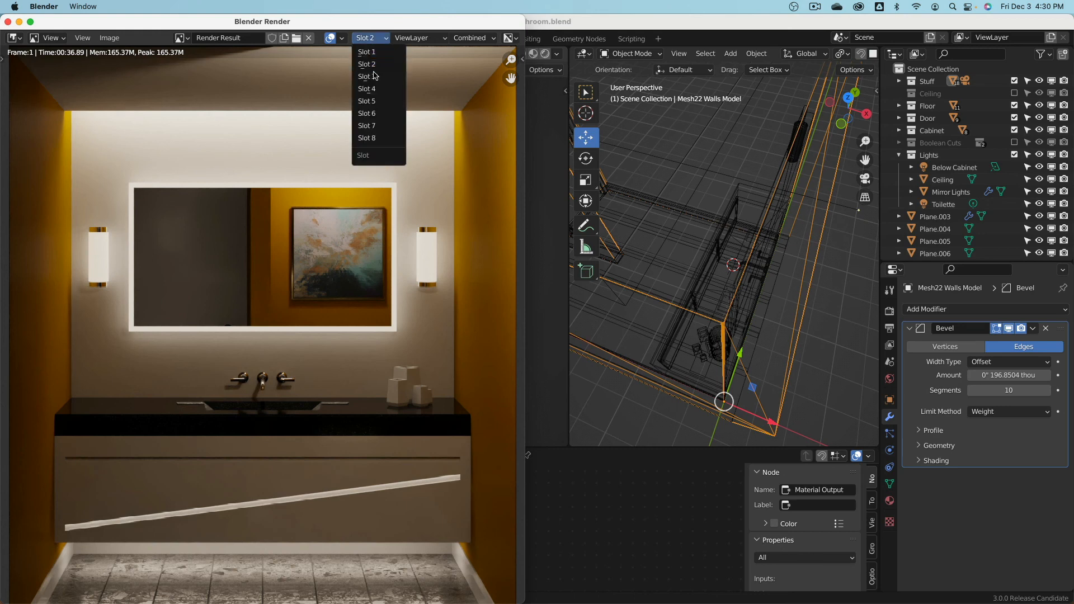
left_click(375, 76)
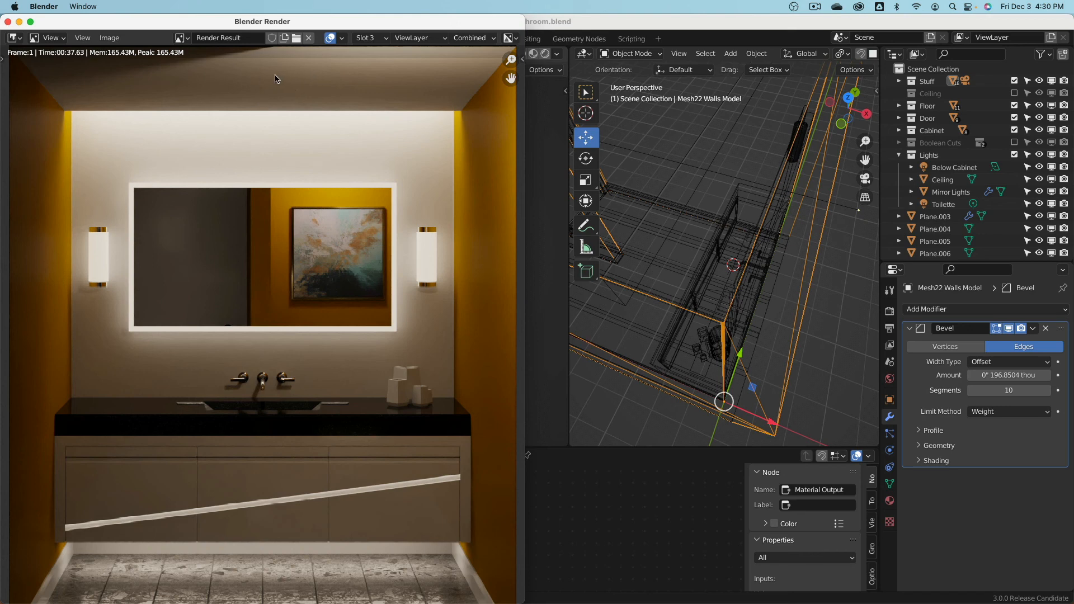
scroll(401, 86, "down", 1)
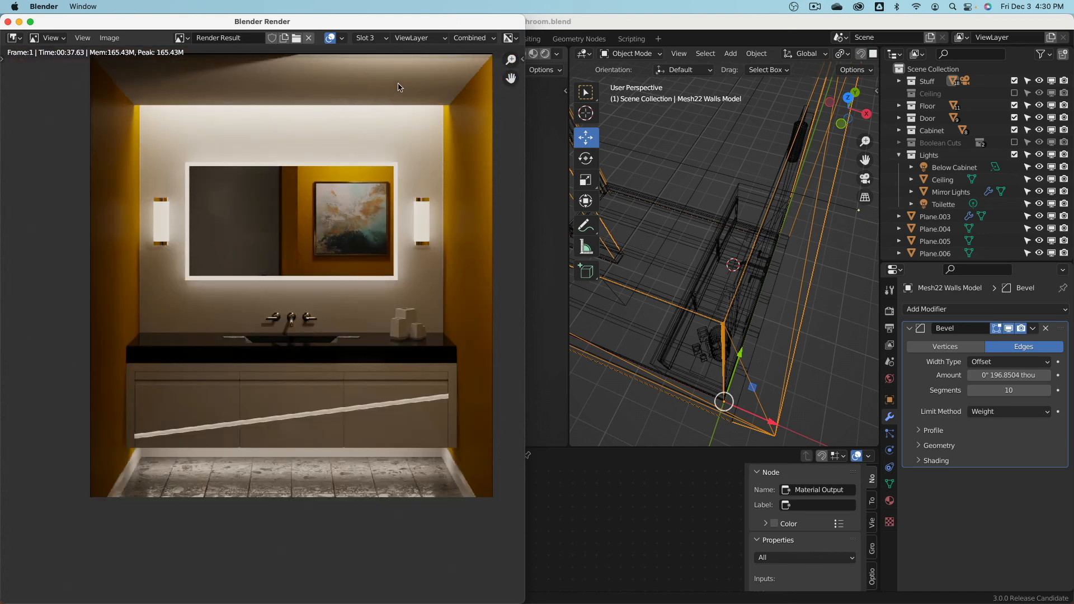
scroll(400, 87, "up", 1)
scroll(386, 128, "down", 3)
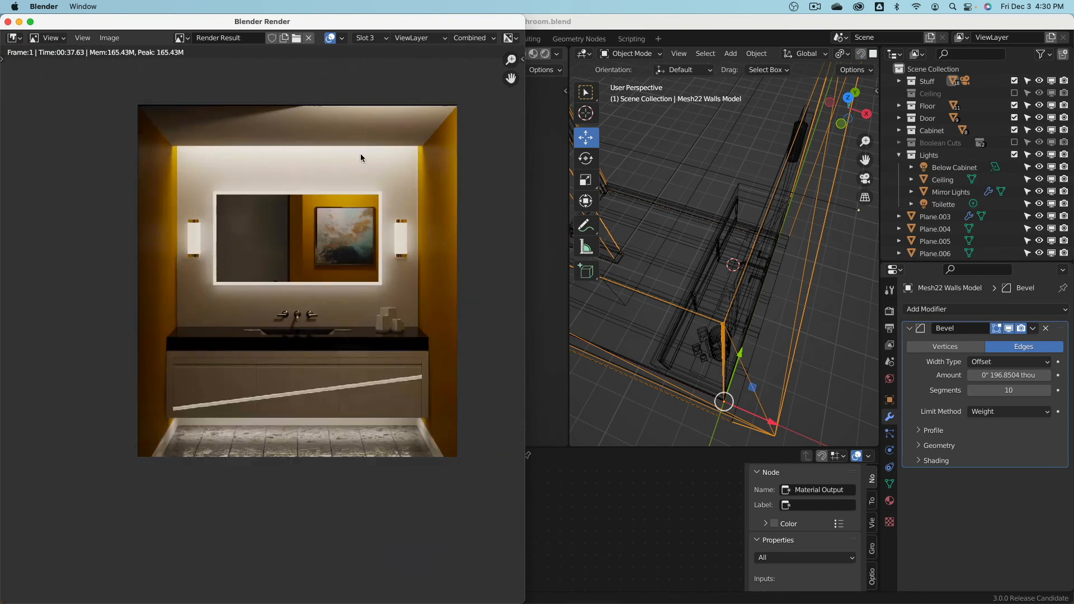
middle_click_drag(307, 200, 329, 171)
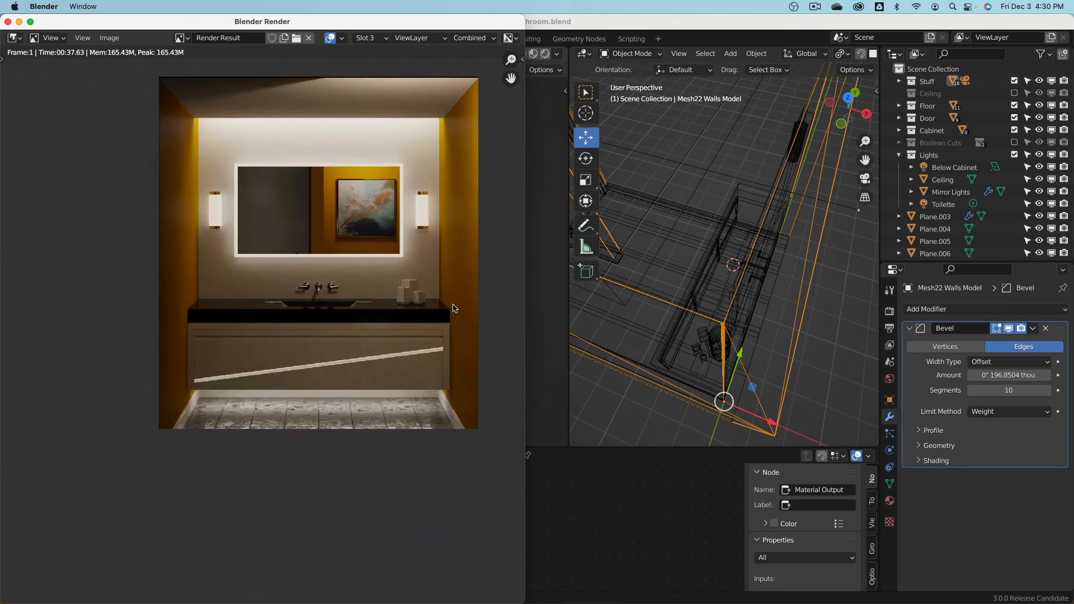
scroll(451, 312, "up", 1)
middle_click_drag(451, 312, 410, 383)
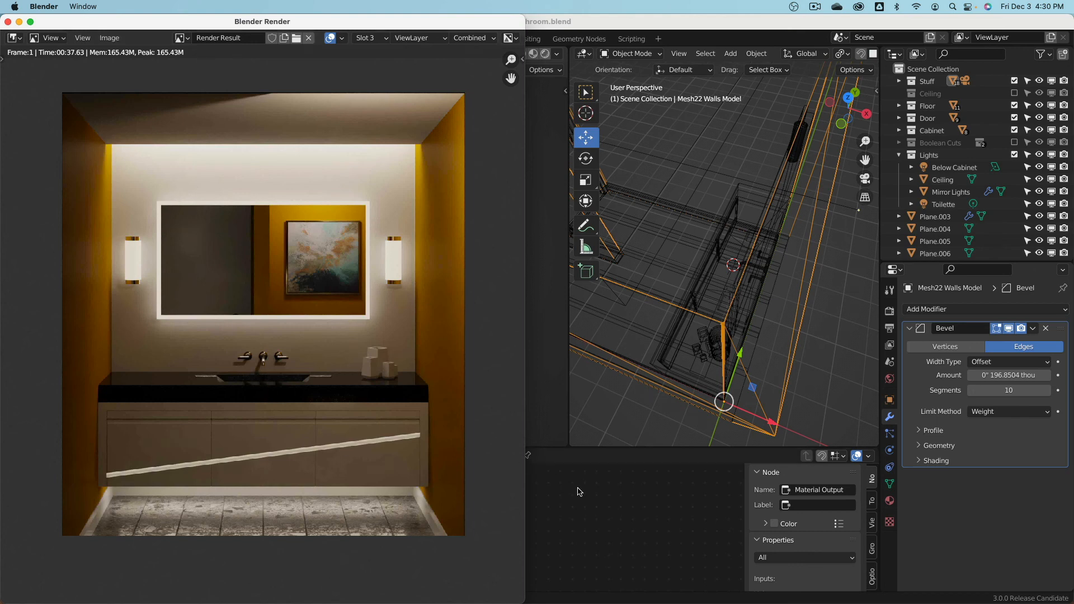
- Leave the render result and display the camera viewport in solid shading, orbited to look at the room from outside
left_click(605, 495)
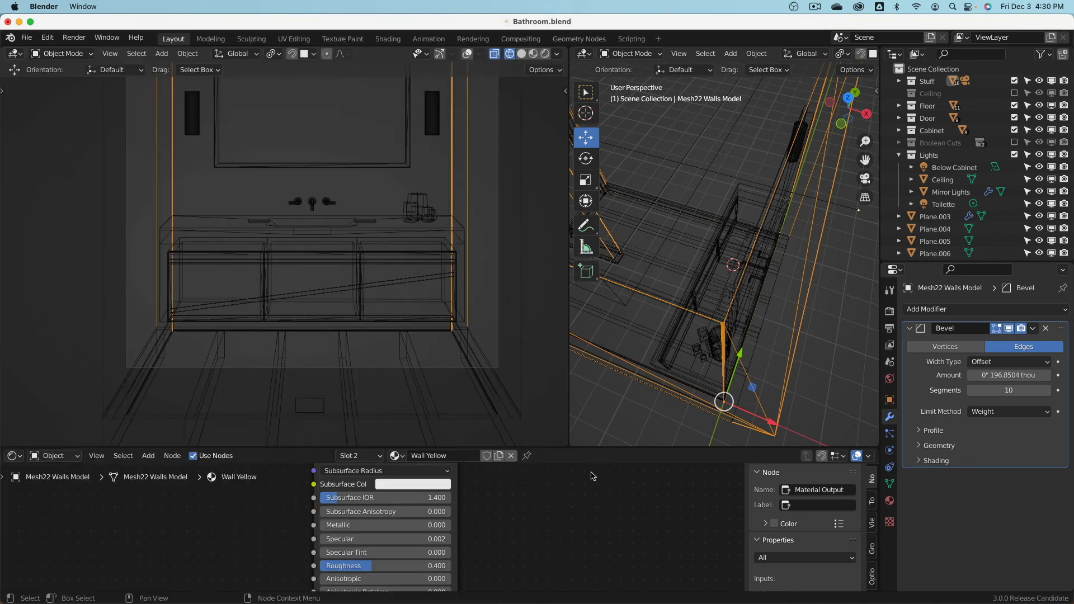
key("z")
left_click(434, 252)
mouse_move(399, 237)
middle_mouse_down()
mouse_move(392, 245)
mouse_move(424, 309)
middle_mouse_up()
key("z")
left_click(264, 310)
scroll(367, 262, "up", 4)
key("z")
left_click(499, 303)
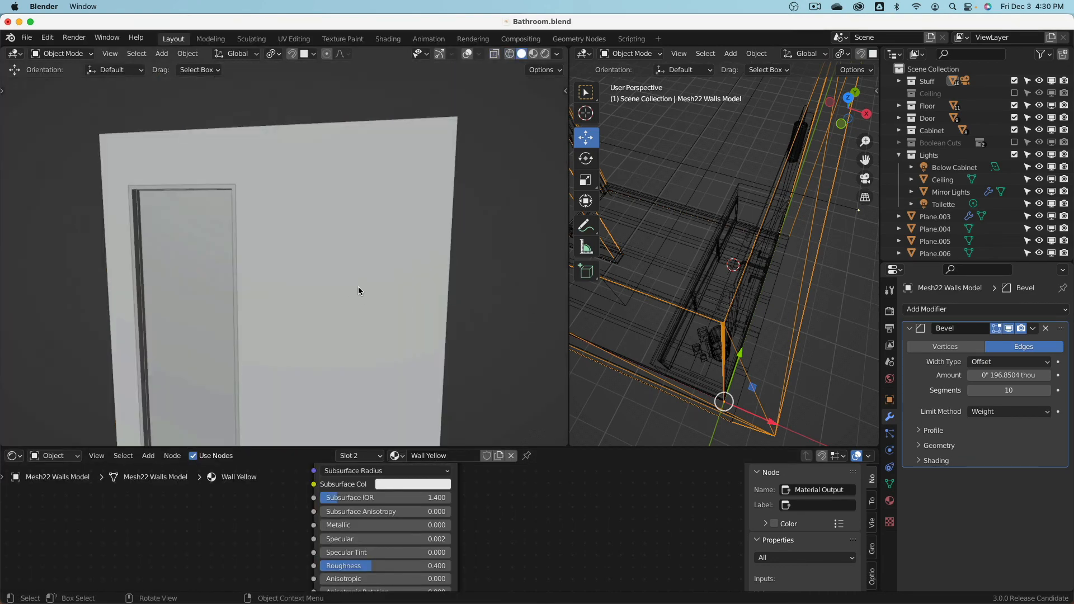
- Switch the perspective viewport to solid shading and hide the walls to expose the vanity
middle_click_drag(739, 241, 809, 237, "shift")
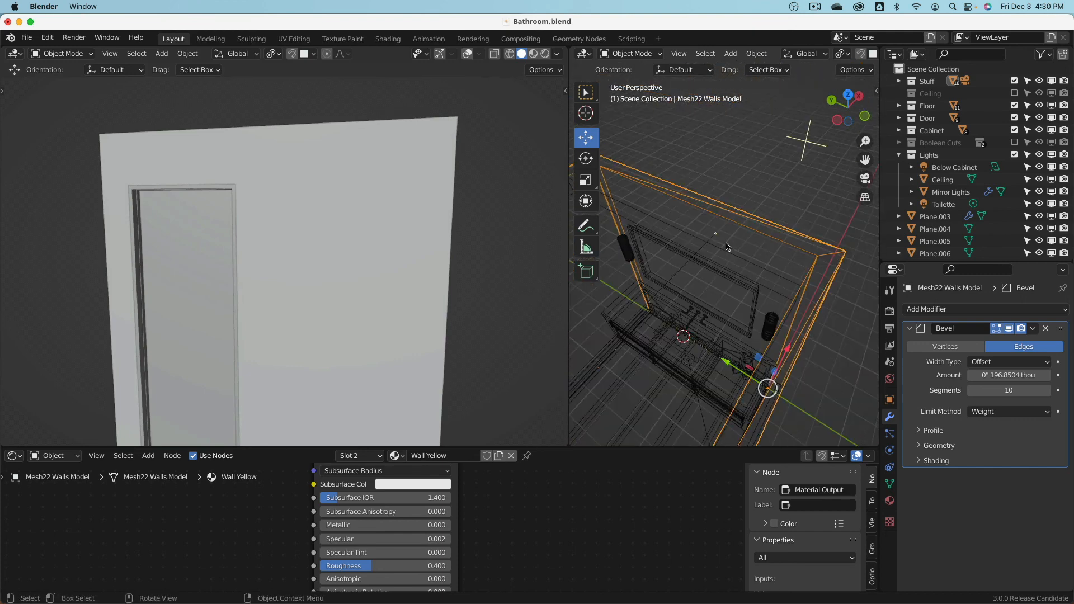
scroll(730, 243, "down", 3)
key("z")
left_click(830, 250)
key("h")
middle_click_drag(700, 250, 723, 298)
scroll(723, 298, "up", 5)
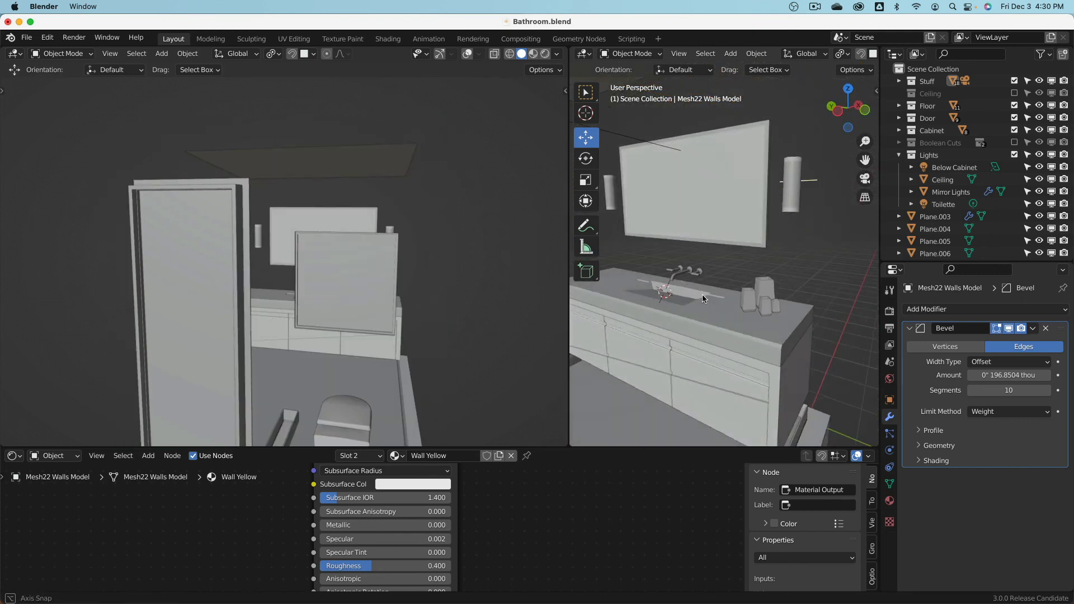
- Select the four decorative vessels on the counter together with the counter top and the mirror lights
left_click(747, 297)
left_click(767, 309, "shift")
left_click(776, 306, "shift")
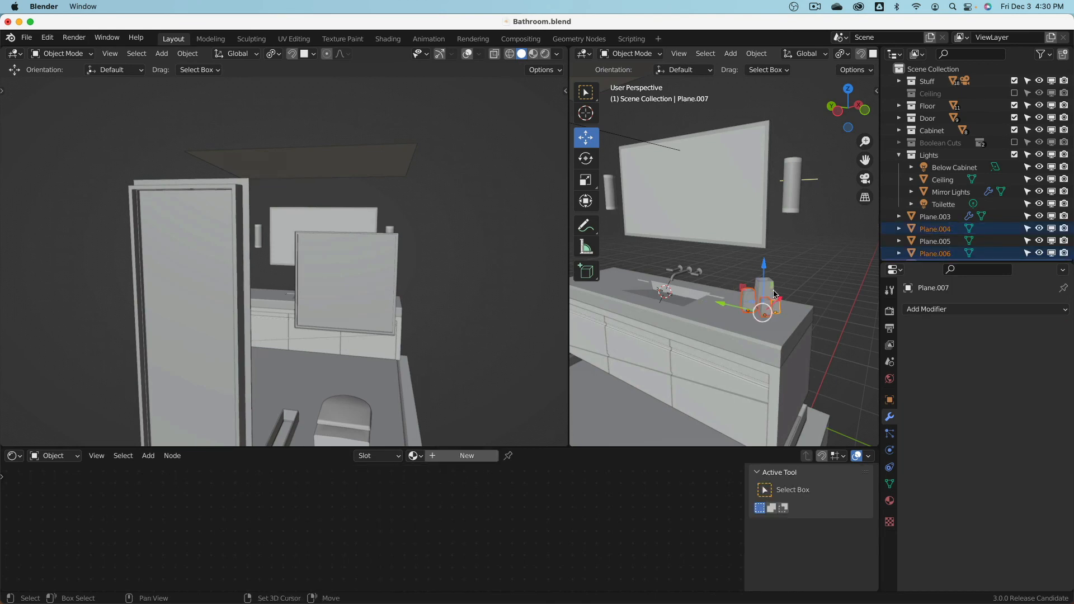
left_click(773, 288, "shift")
left_click(670, 306, "shift")
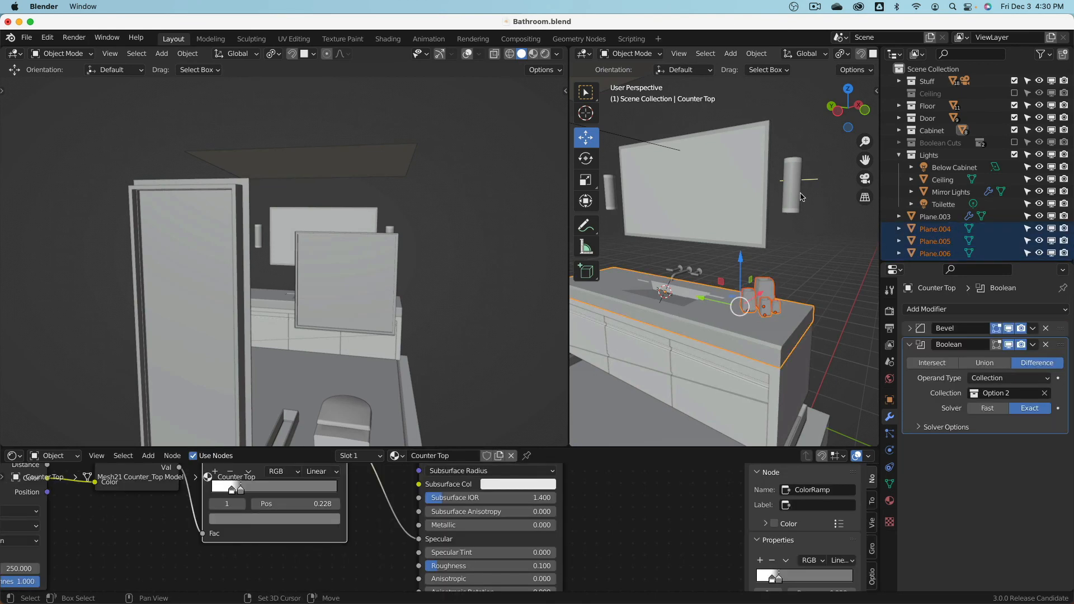
left_click(693, 220, "shift")
middle_click_drag(693, 220, 704, 281)
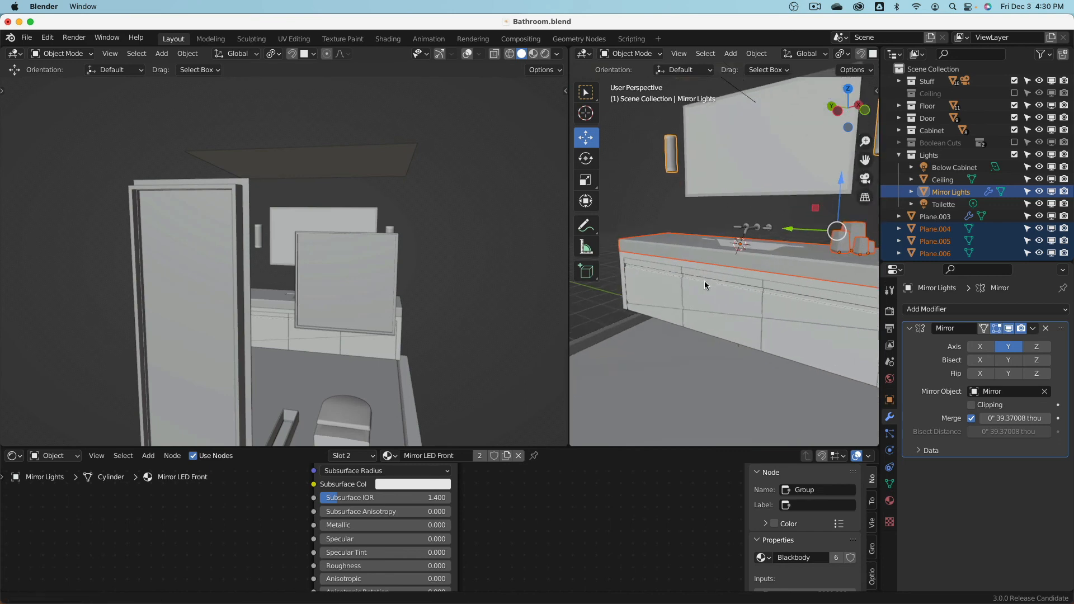
middle_click_drag(750, 314, 683, 305)
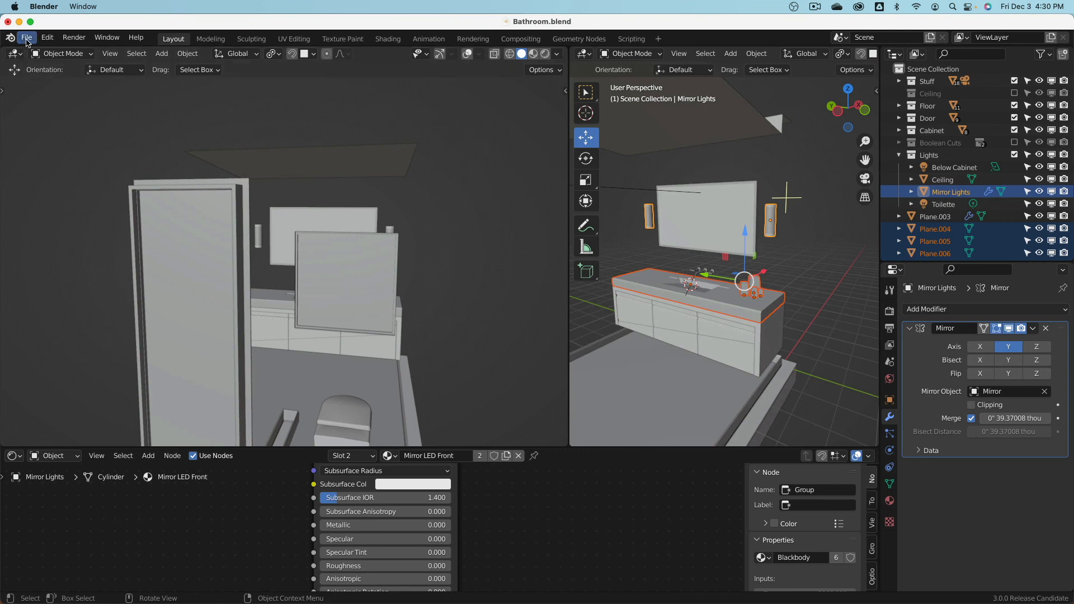
- Export only the selected objects as the COLLADA file Bathroom.dae to the Desktop, with viewport modifiers applied
left_click(26, 40)
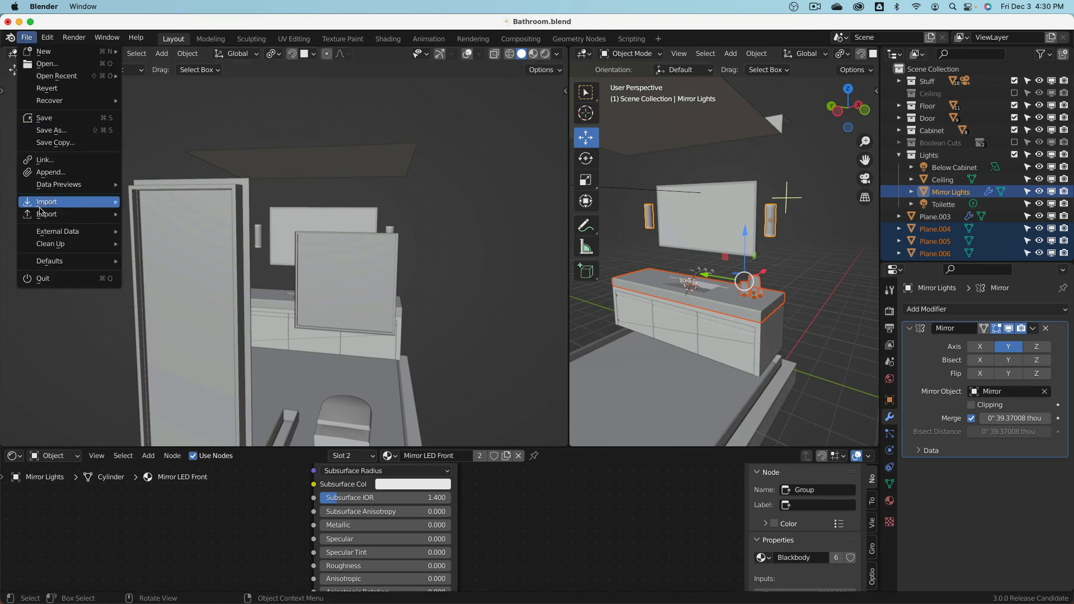
mouse_move(45, 214)
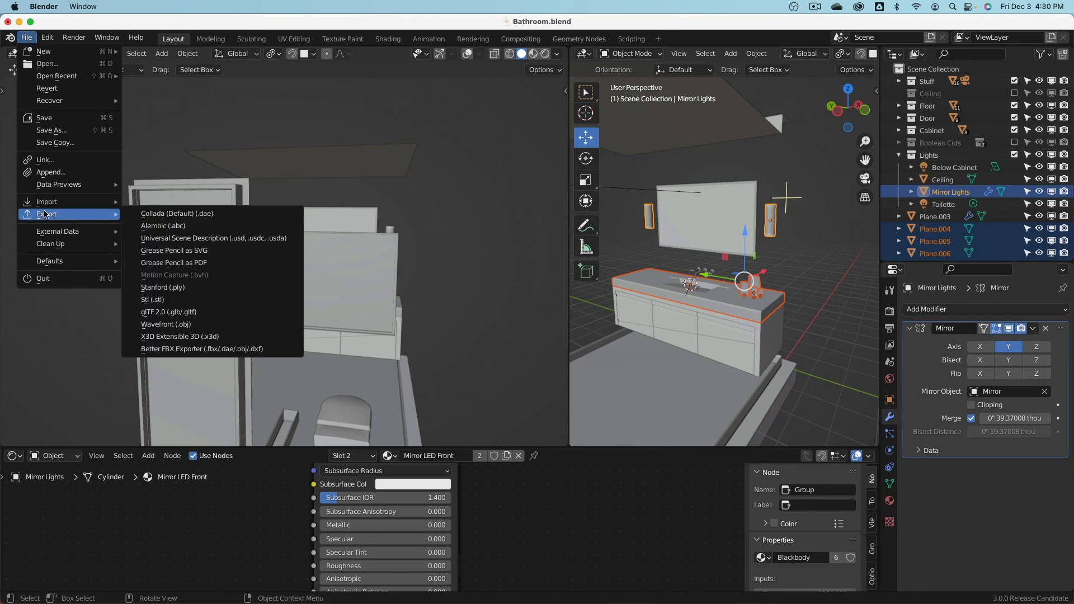
left_click(209, 215)
left_click(204, 303)
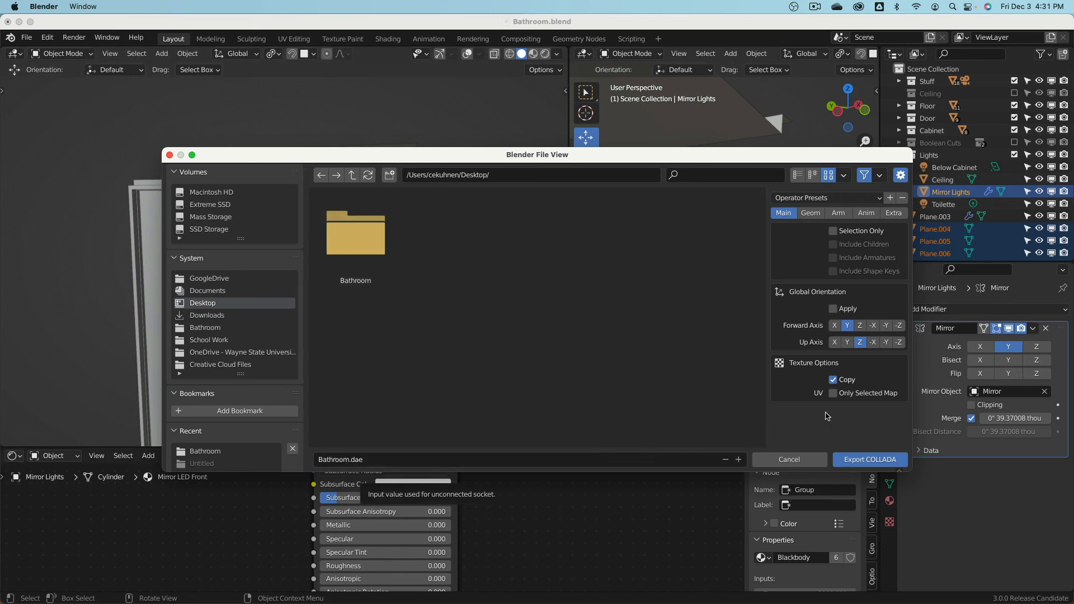
left_click(855, 231)
left_click(817, 216)
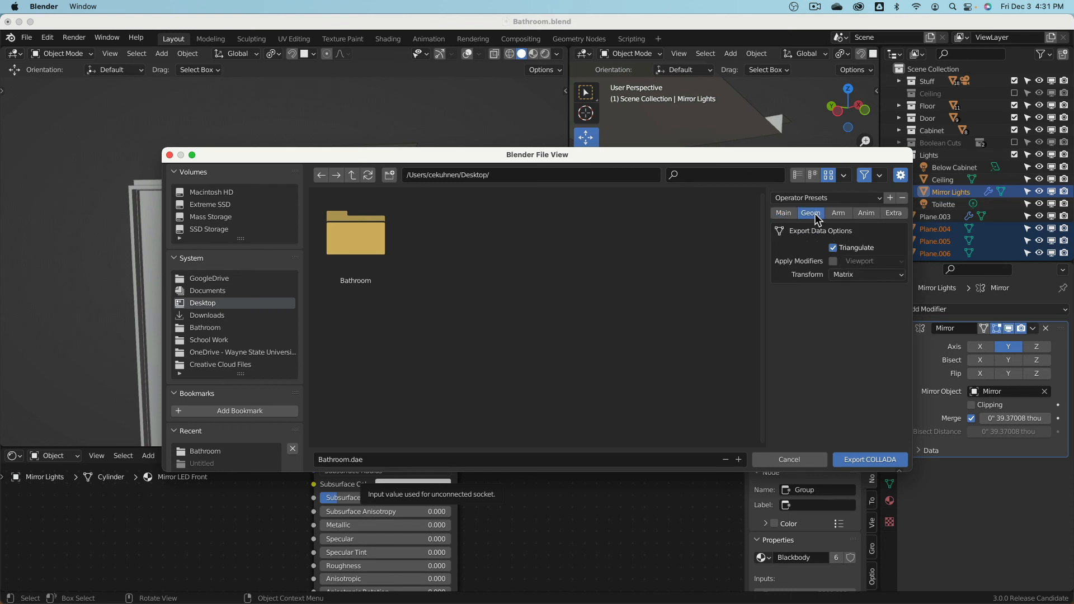
left_click(834, 262)
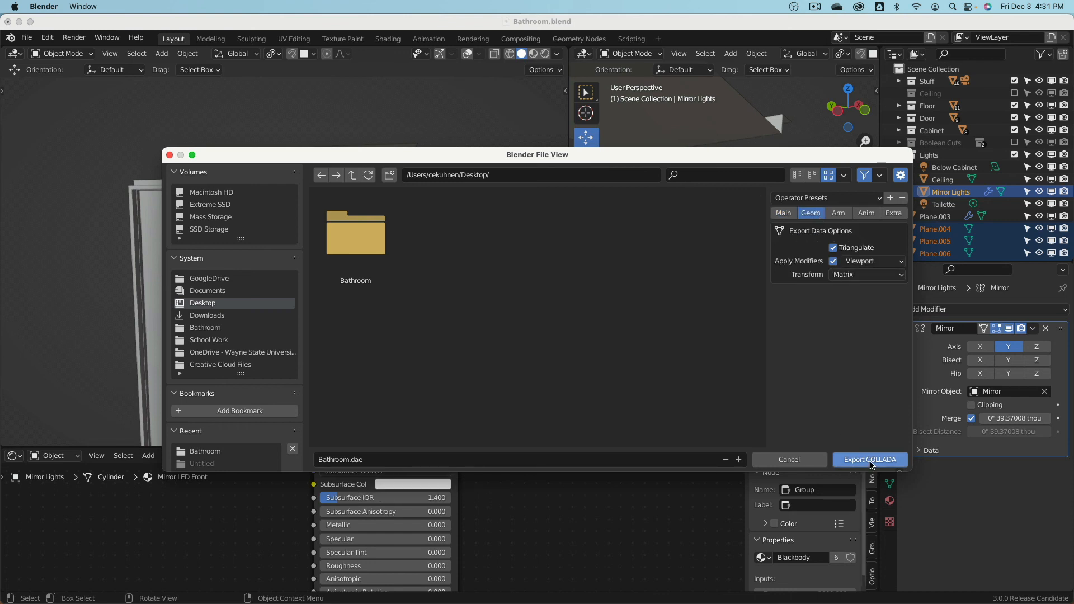
left_click(871, 461)
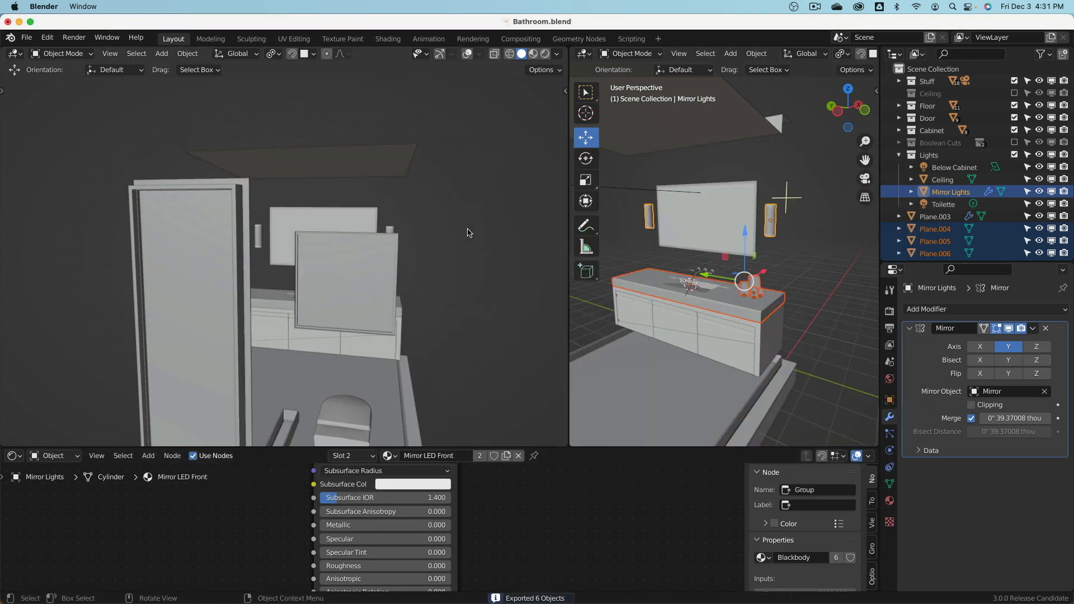
- Switch to SketchUp, decline sending the error report, and open the recent model Bathroom RAW Edited in an enlarged window
key("super+Tab")
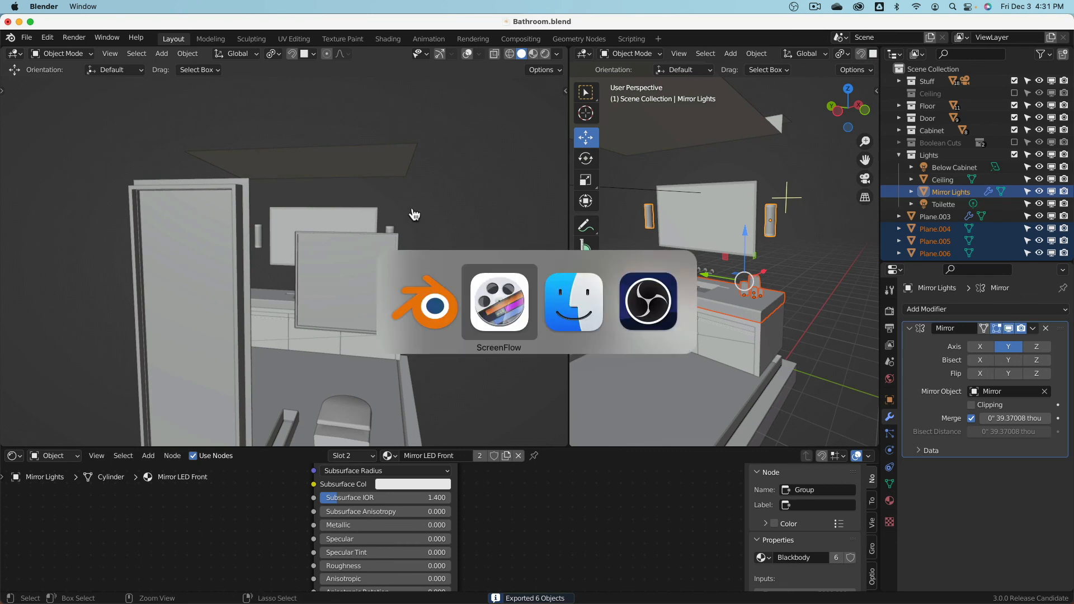
left_click(575, 305)
mouse_move(453, 587)
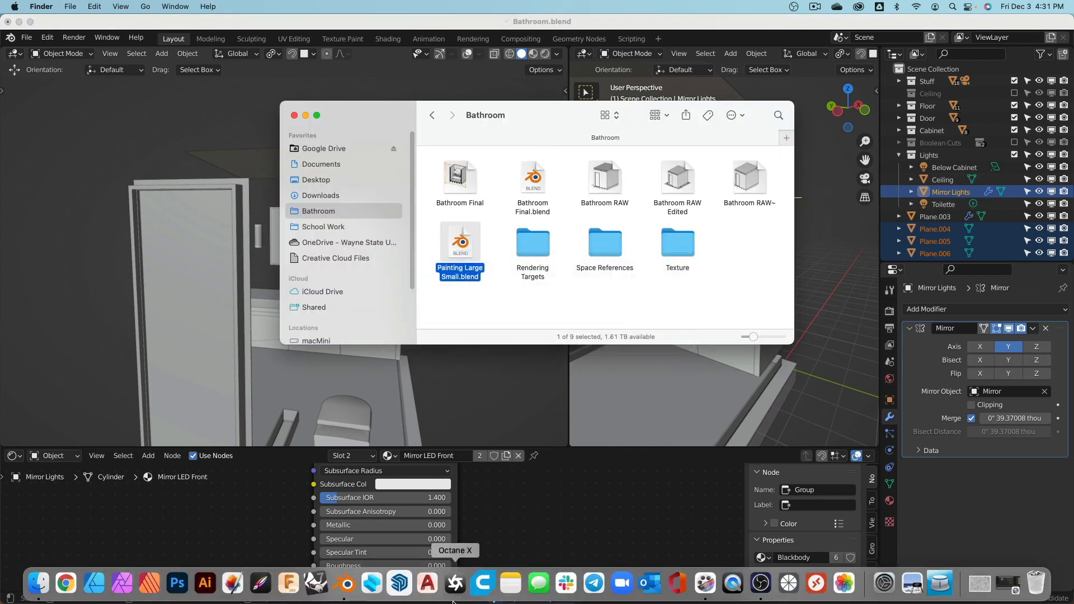
left_click(399, 585)
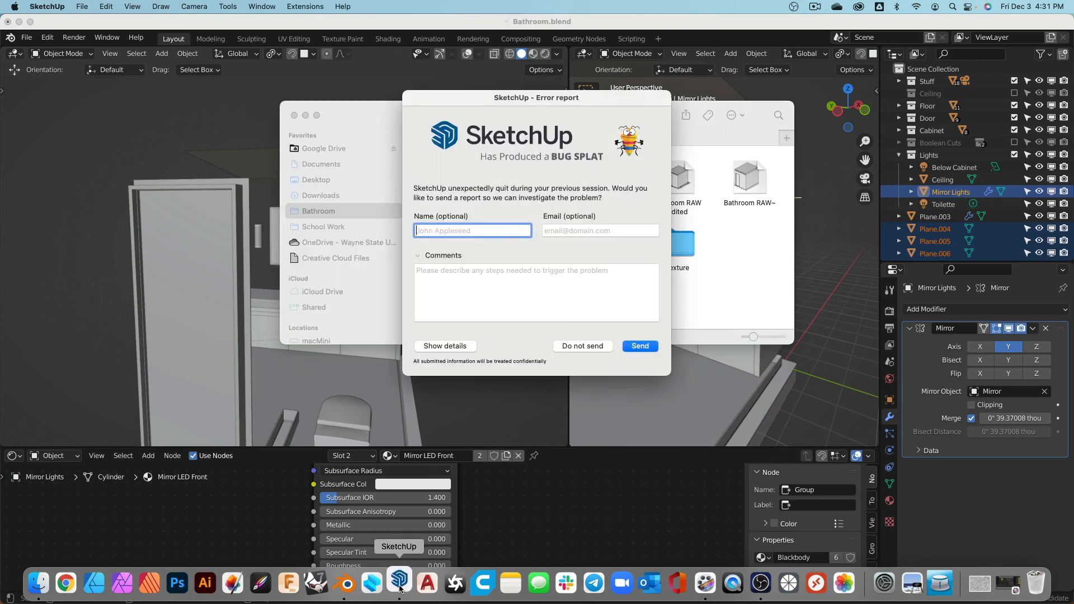
left_click(582, 346)
mouse_move(456, 596)
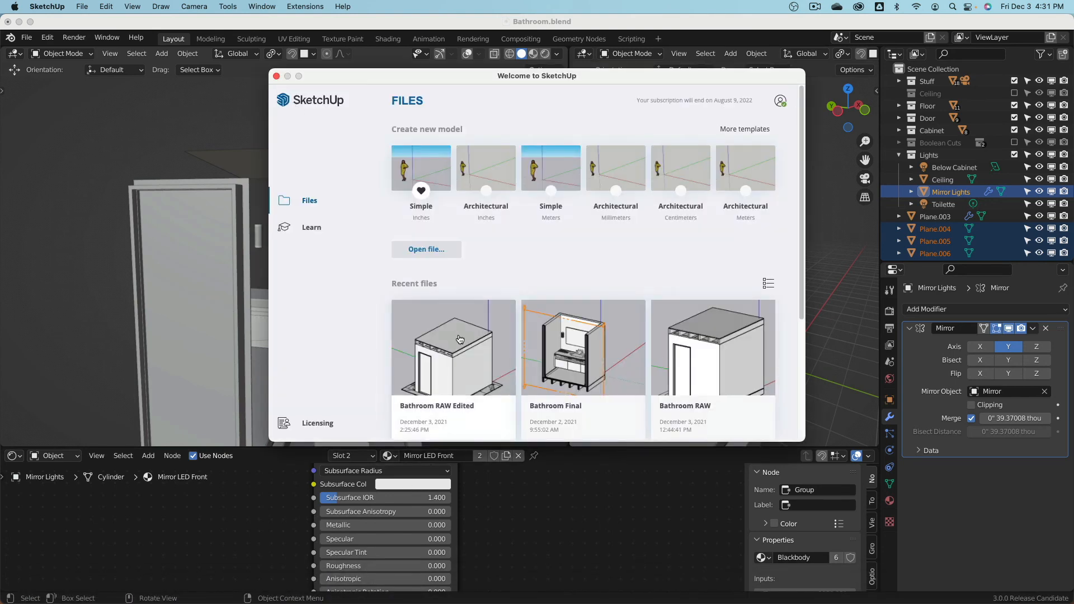
left_click(412, 347)
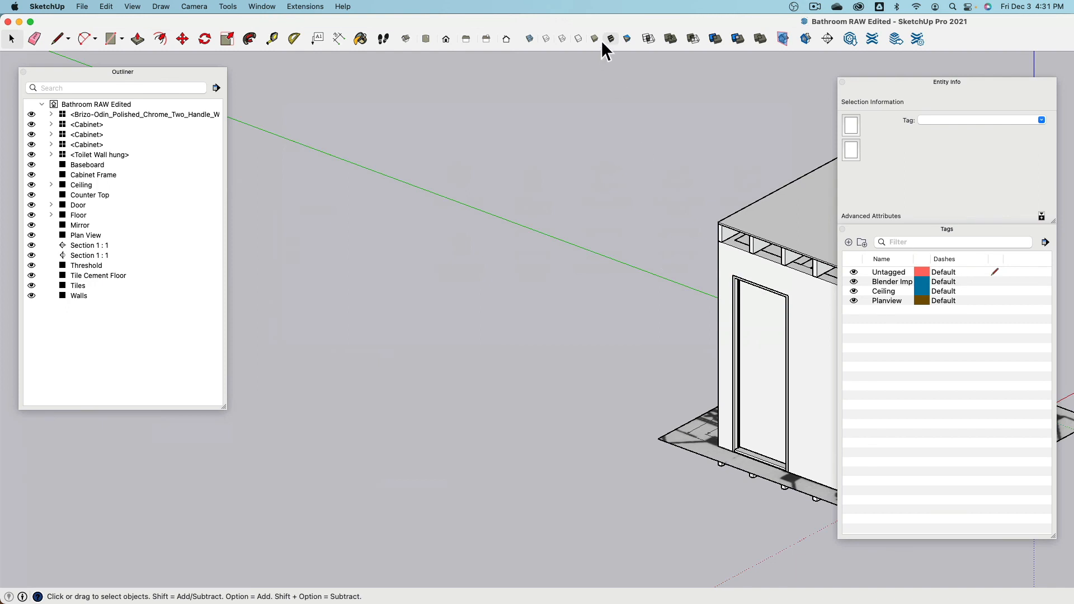
double_click(600, 22)
- Hide the Ceiling tag, keeping the Blender import tag visible, and look down into the bathroom interior
left_click(582, 215)
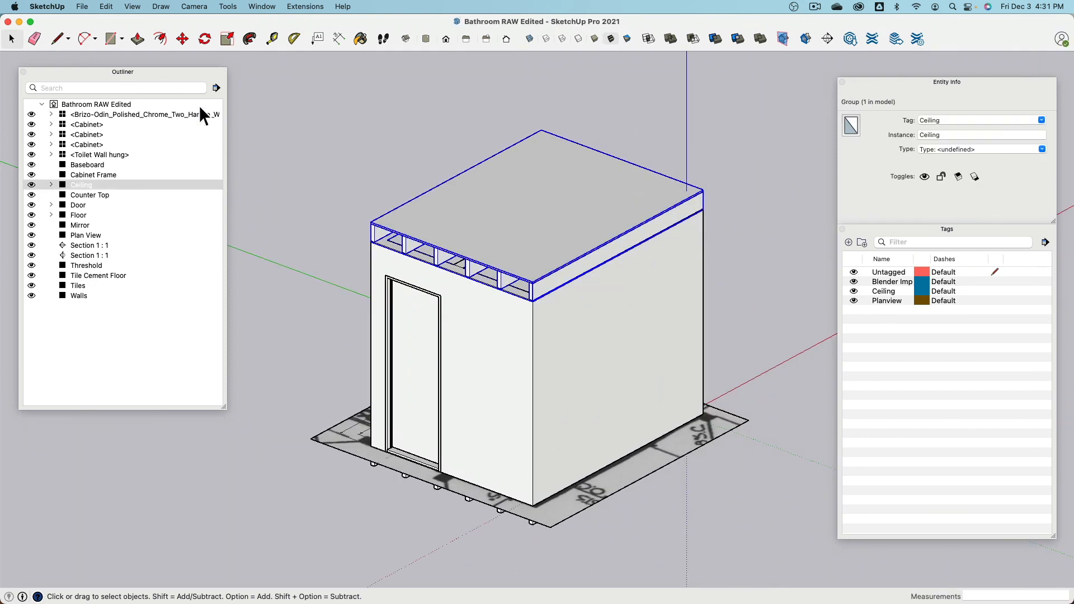
left_click(854, 281)
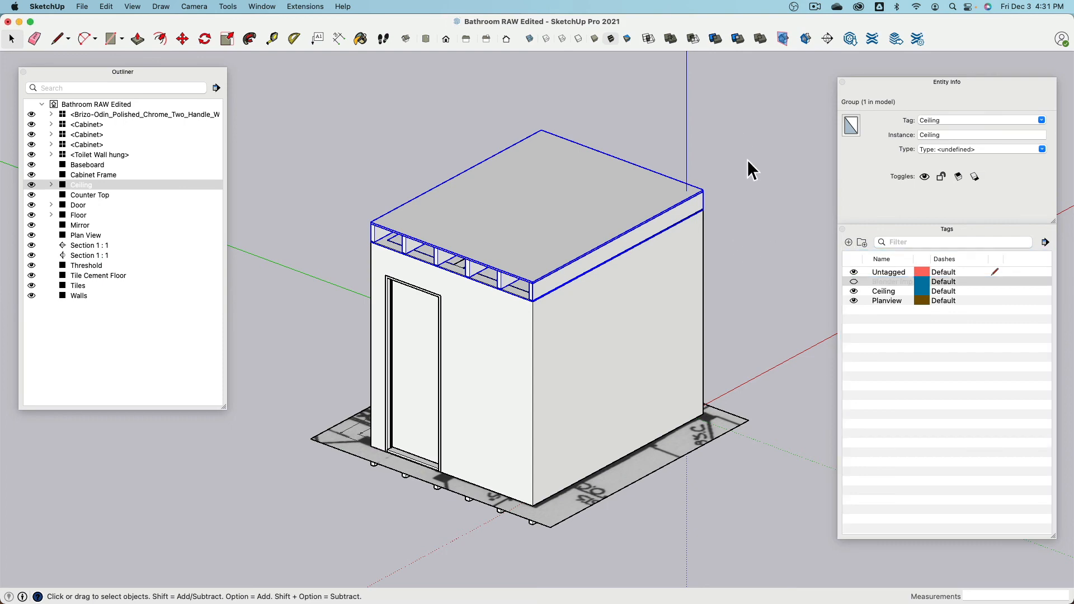
left_click(854, 291)
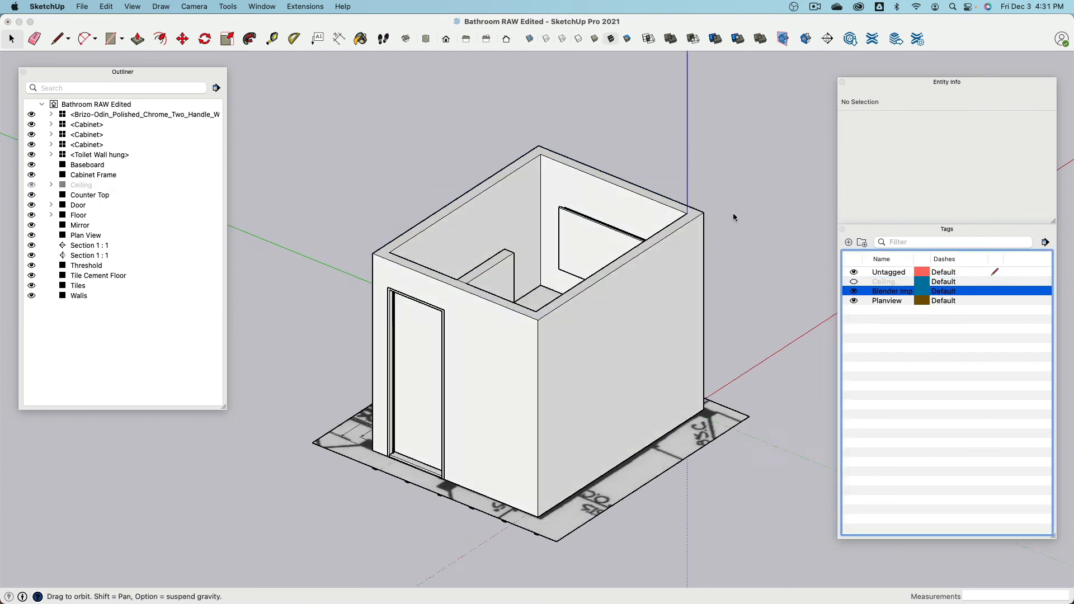
middle_click_drag(734, 216, 727, 285)
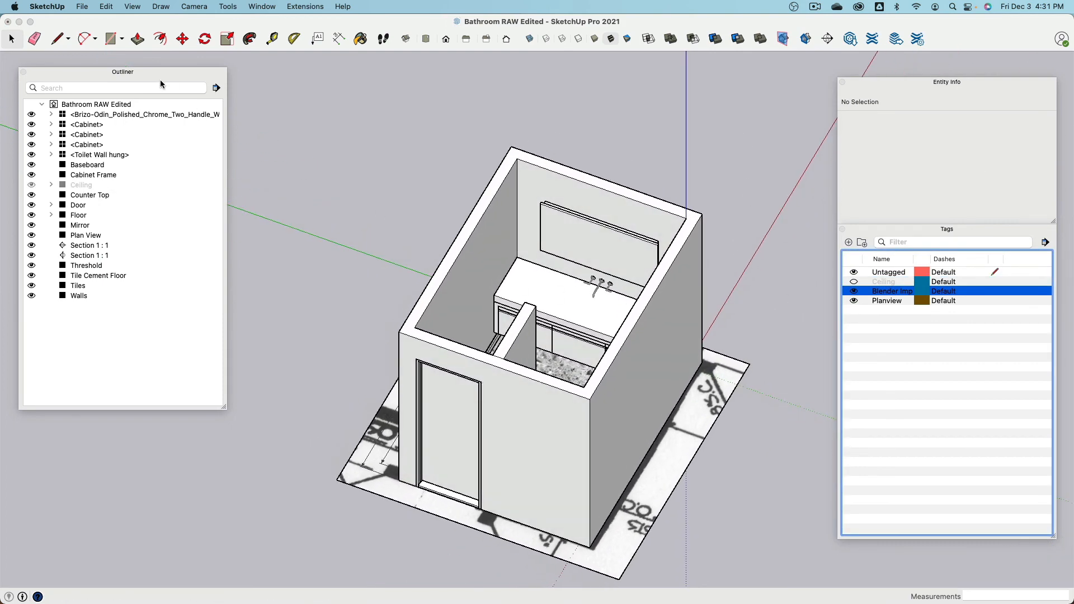
- Choose Bathroom.dae on the Desktop for a COLLADA import, with file validation and coplanar face merging enabled
left_click(79, 6)
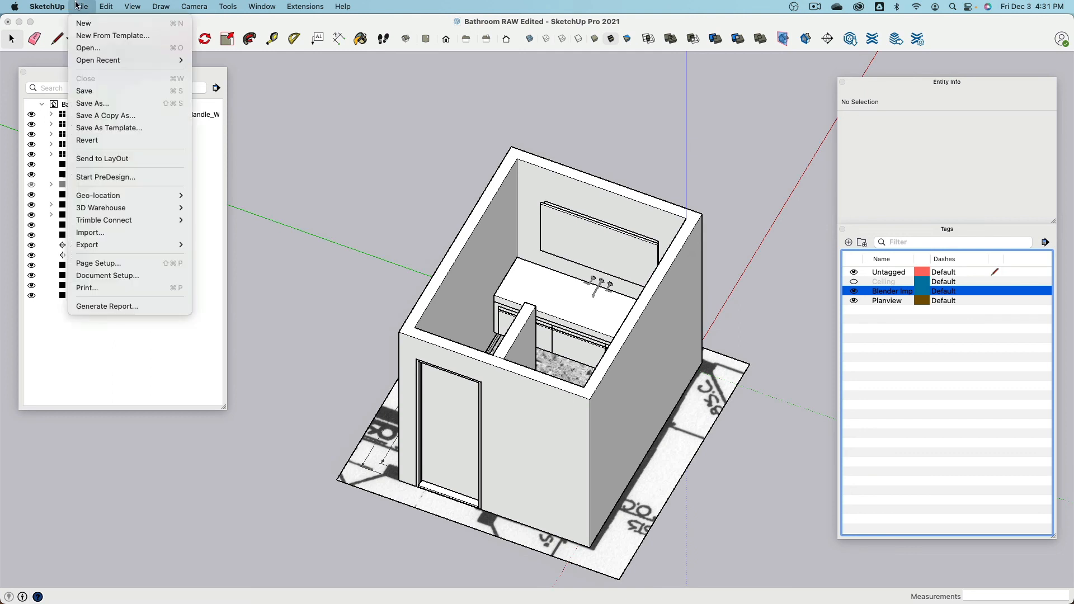
left_click(88, 236)
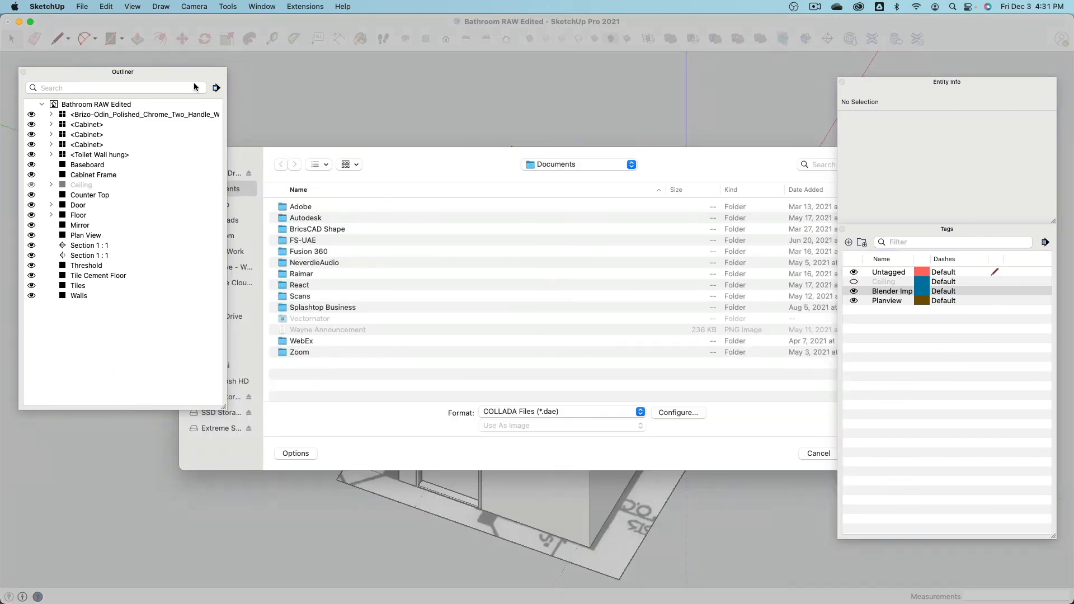
left_click_drag(186, 78, 113, 74)
left_click(215, 204)
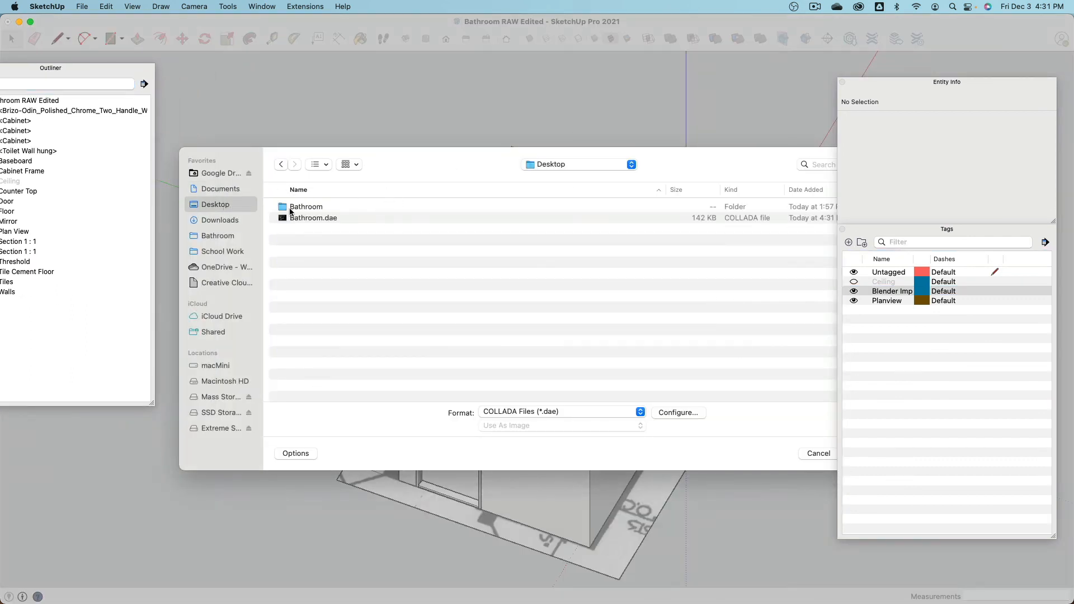
left_click(333, 217)
left_click(671, 415)
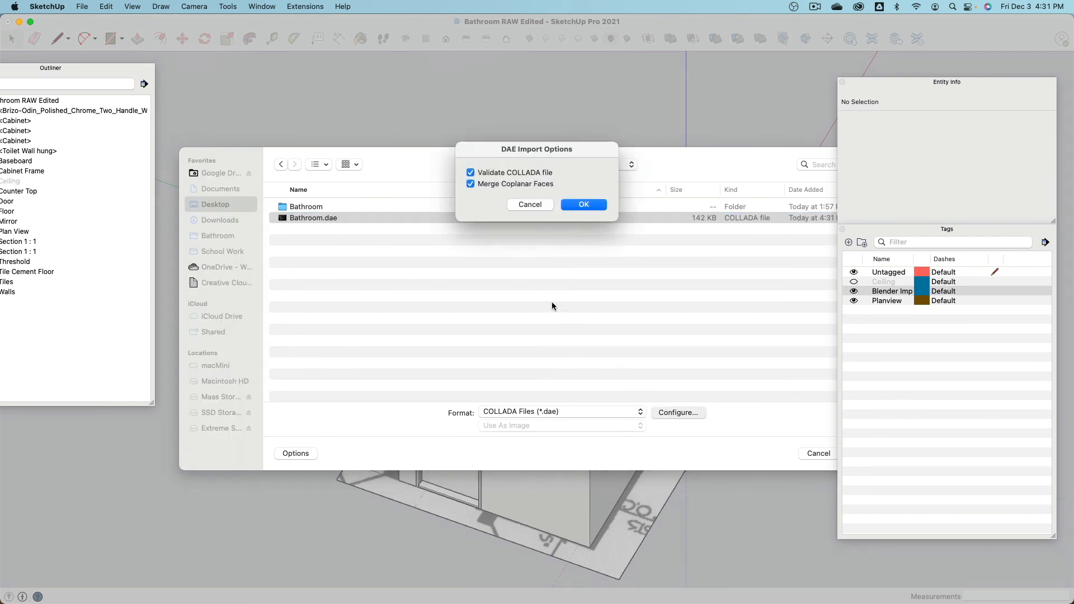
left_click(584, 205)
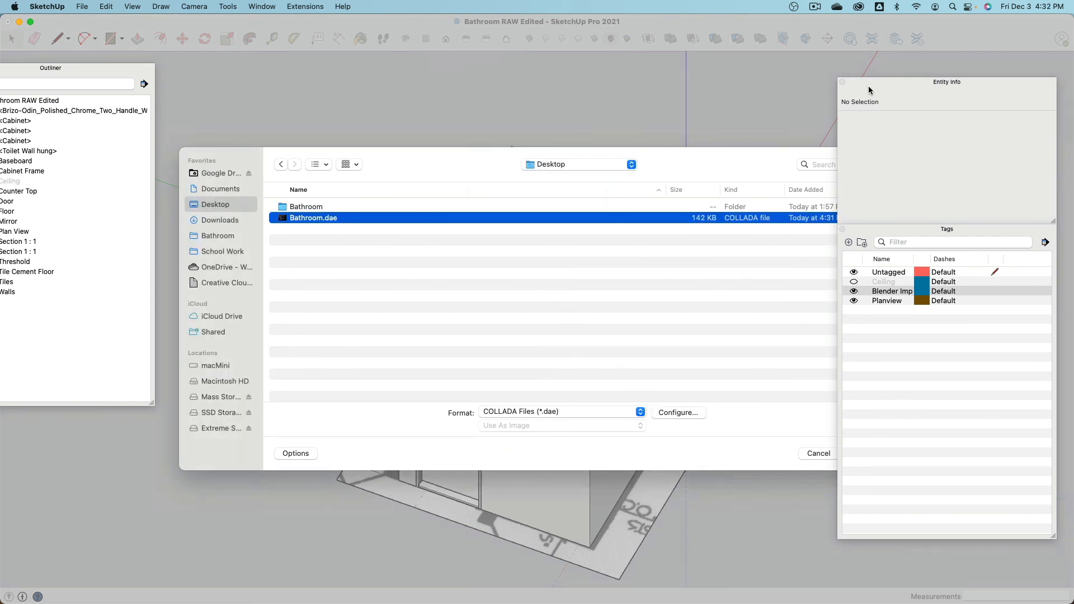
- Import the chosen COLLADA file and place the component in the empty space beside the room
left_click_drag(874, 85, 950, 82)
left_click_drag(891, 477, 685, 460)
left_click(707, 454)
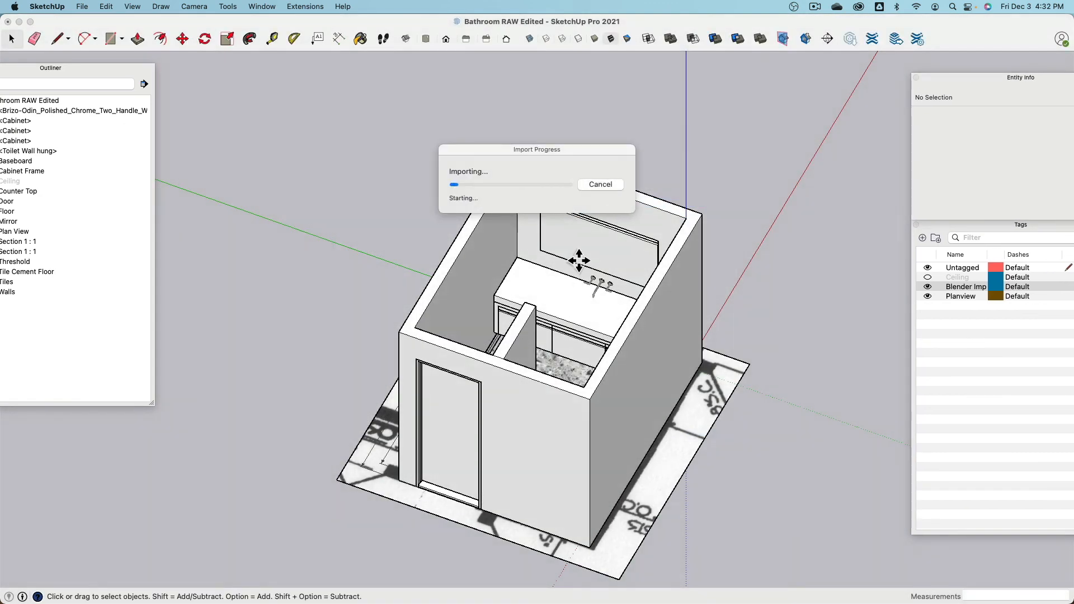
scroll(597, 193, "up", 5)
scroll(556, 336, "down", 6)
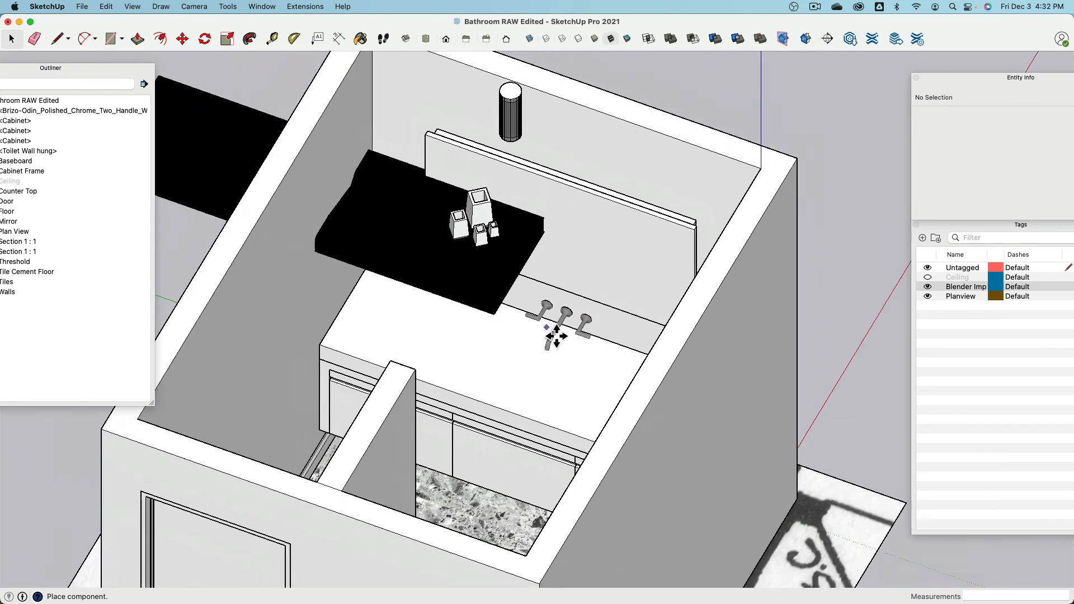
left_click(856, 259)
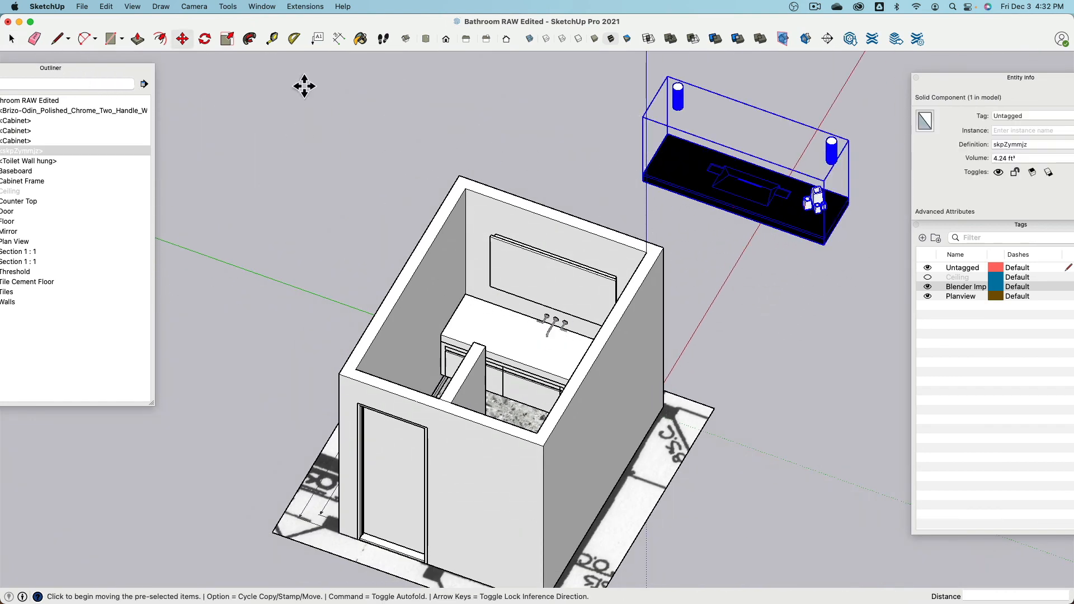
- Move the imported component by its counter top corner onto the matching front corner of the existing vanity counter
scroll(546, 140, "up", 3)
left_click(700, 214)
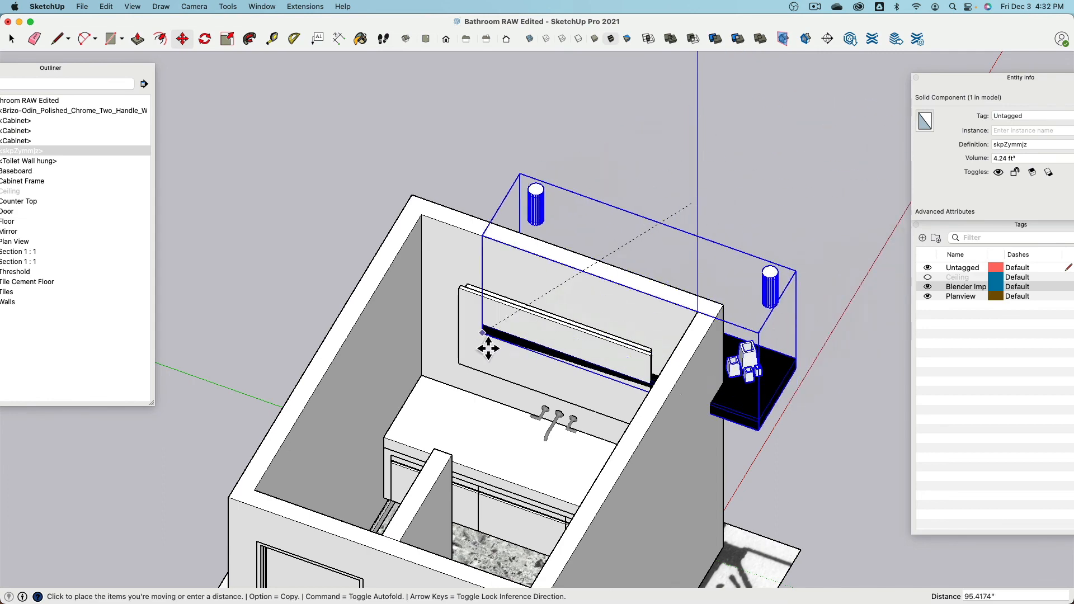
scroll(485, 346, "up", 5)
middle_click_drag(423, 365, 426, 353, "shift")
scroll(392, 363, "down", 5)
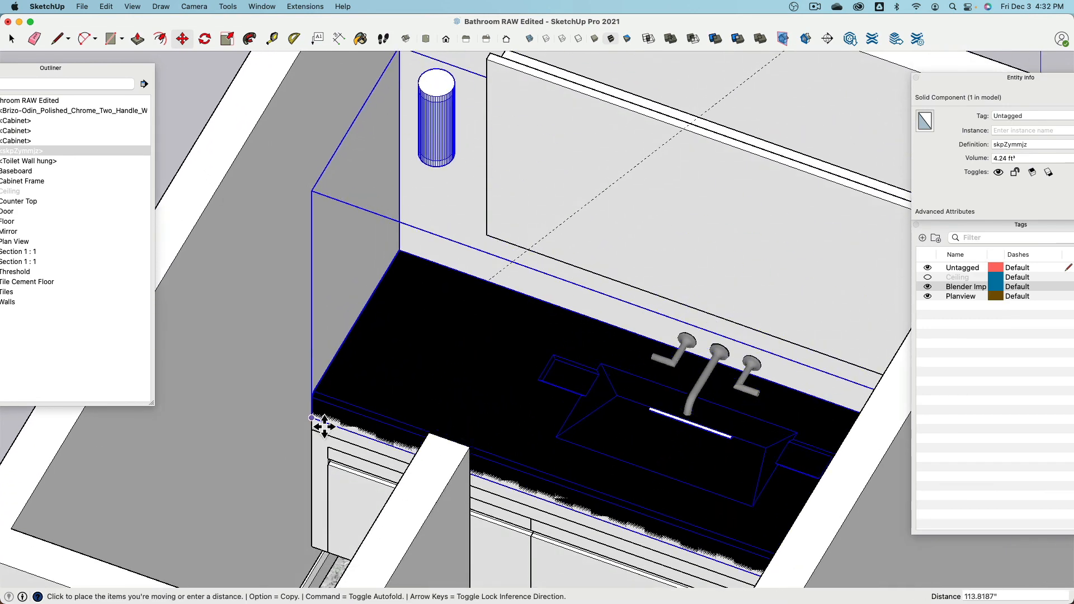
left_click(313, 429)
scroll(269, 139, "down", 3)
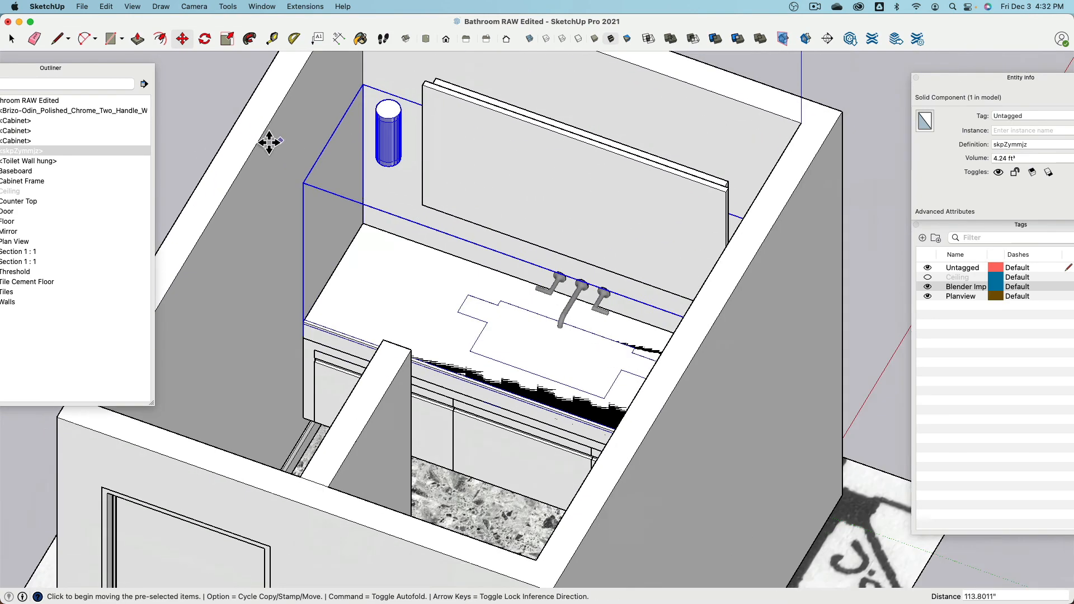
key("space")
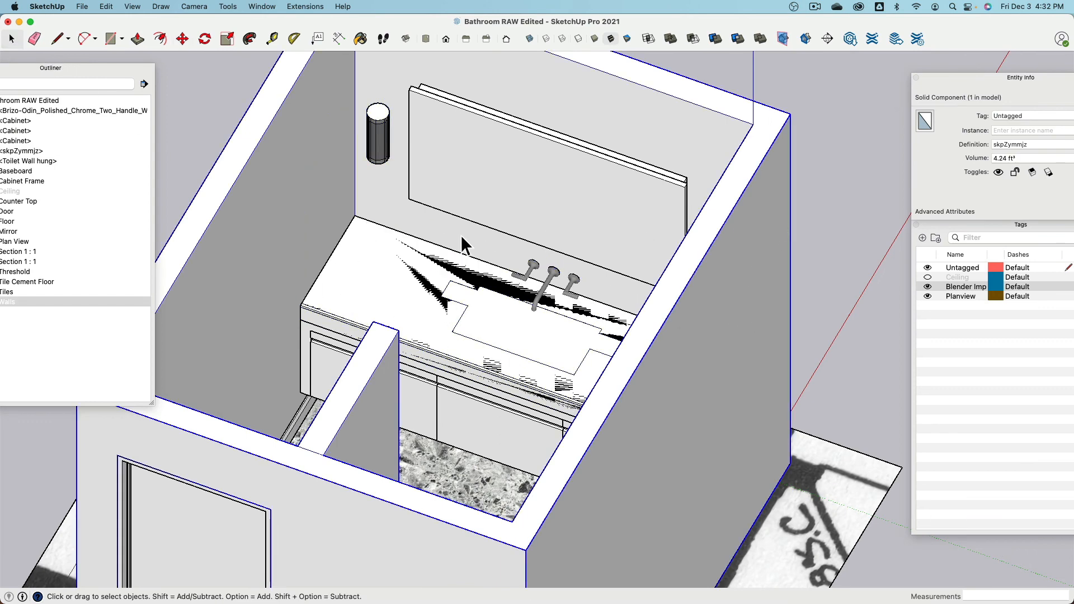
- Hide the original Counter Top group of the vanity in the model
left_click(364, 295)
left_click_drag(110, 69, 262, 96)
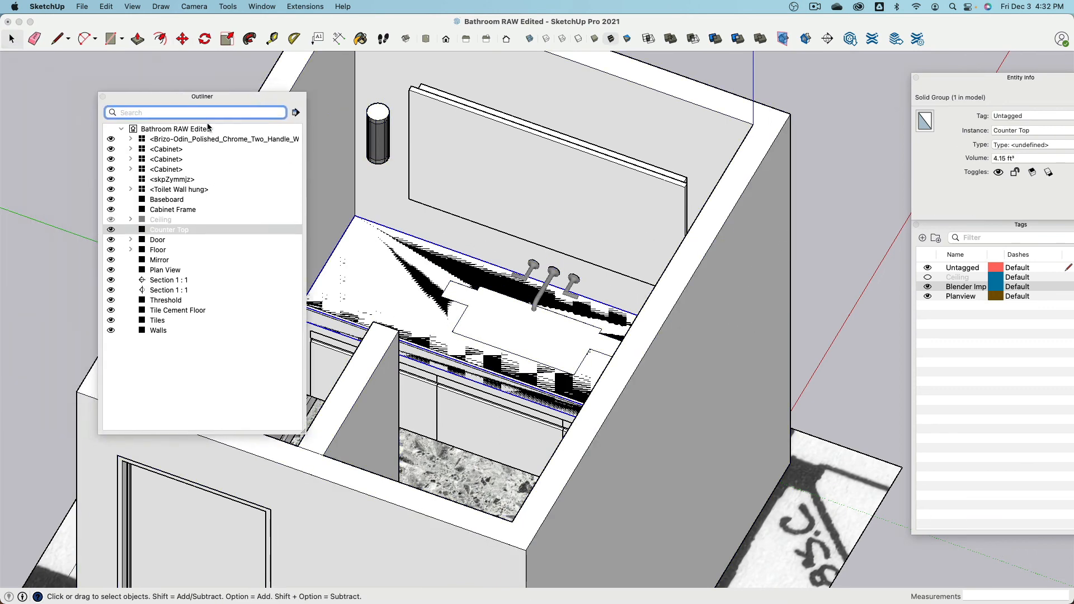
left_click(110, 230)
- Explode the imported component containing the counter top, vases and mirror lights, and clear the selection
middle_click_drag(440, 229, 526, 253, "shift")
left_click(487, 312)
left_click(482, 335)
mouse_move(465, 319)
middle_mouse_down()
mouse_move(456, 305)
mouse_move(558, 279)
mouse_move(465, 319)
middle_mouse_up()
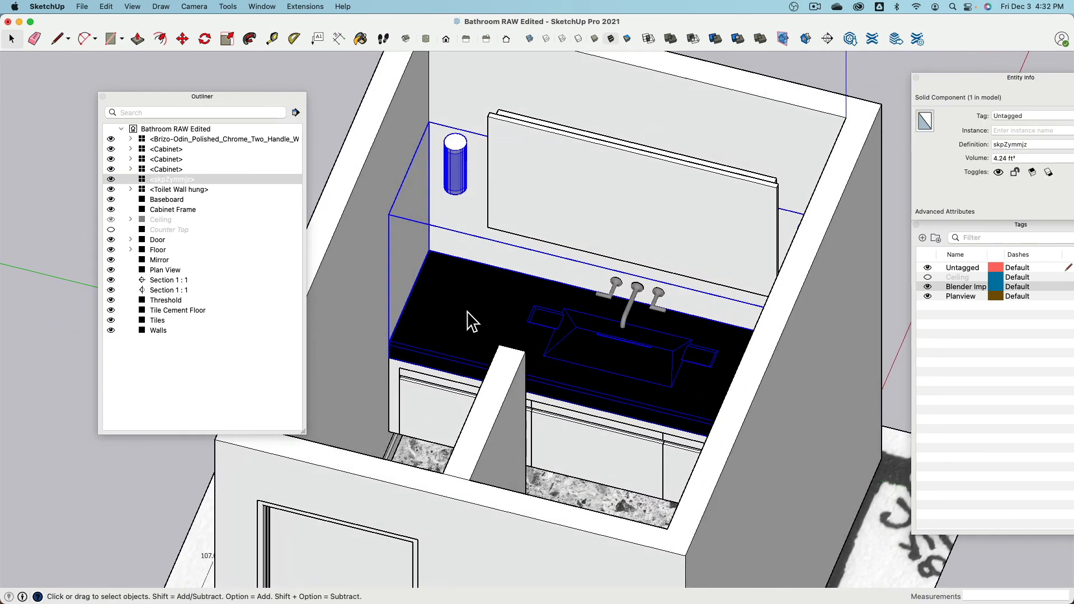
right_click(459, 302)
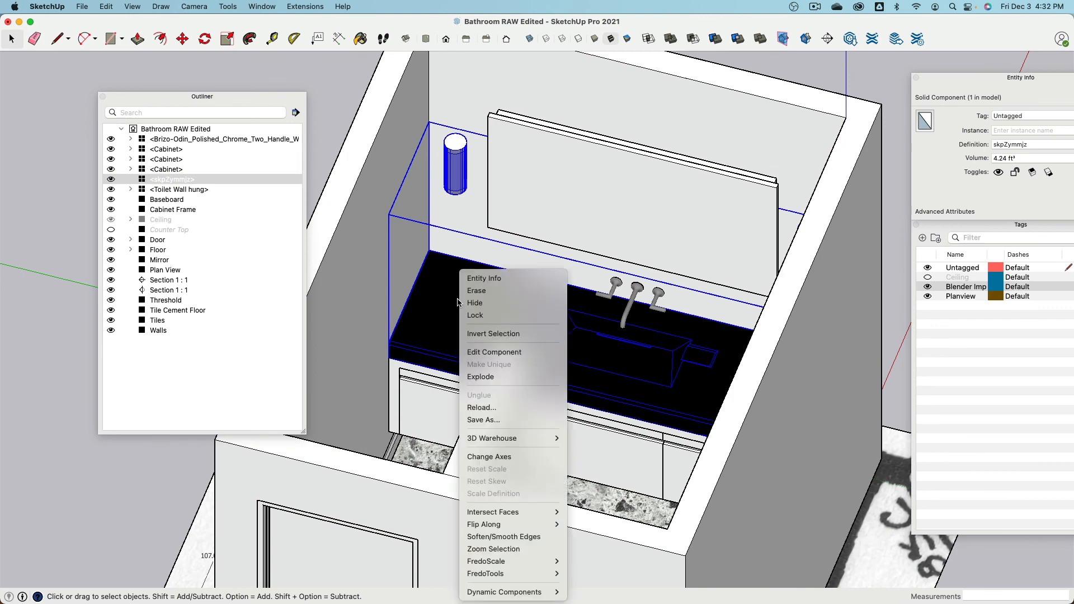
left_click(502, 377)
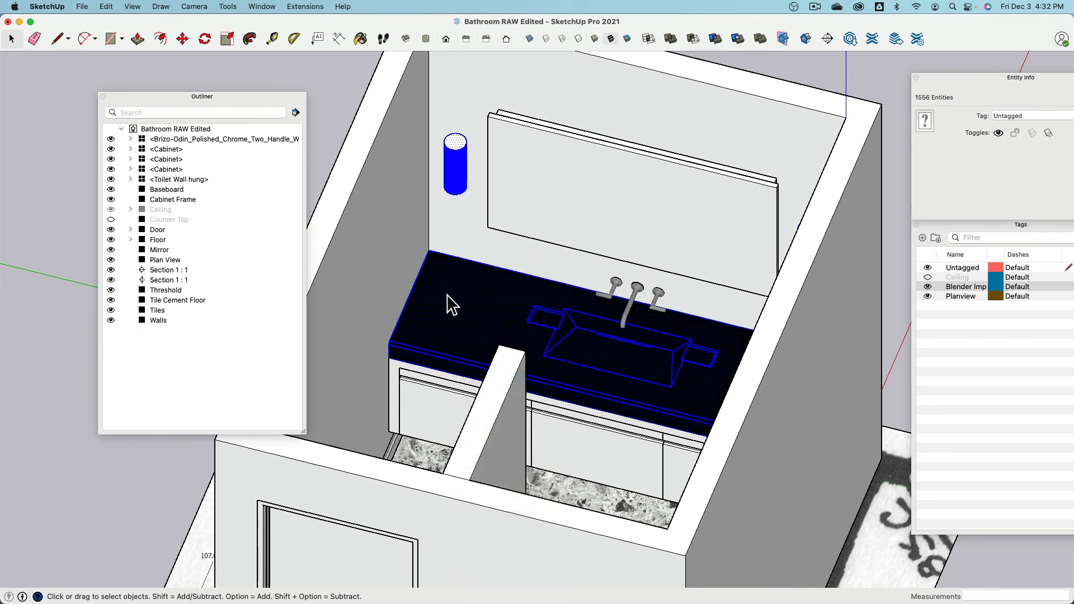
left_click(333, 104)
triple_click(454, 307)
middle_click_drag(451, 304, 778, 320)
scroll(777, 320, "up", 5)
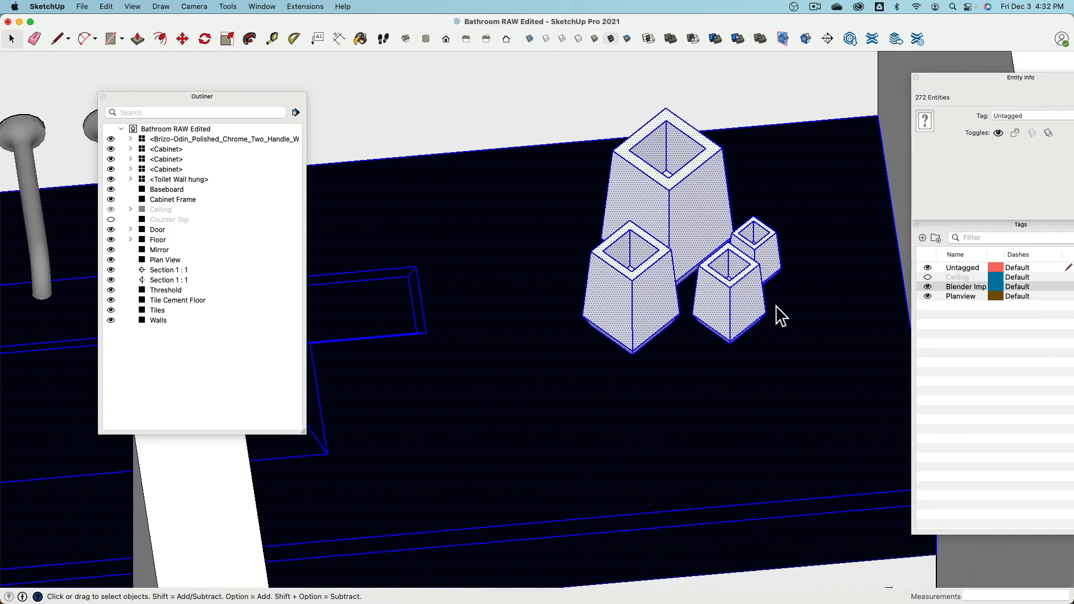
scroll(666, 218, "down", 6)
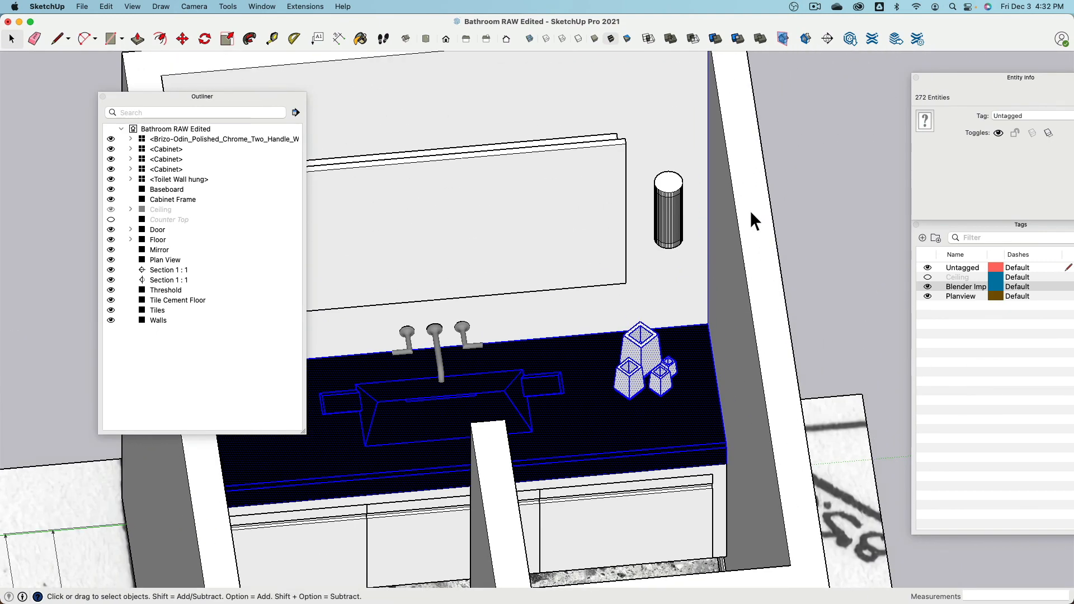
left_click(806, 149)
- Group all geometry of the cylindrical light beside the mirror on the vases' side
scroll(665, 196, "up", 4)
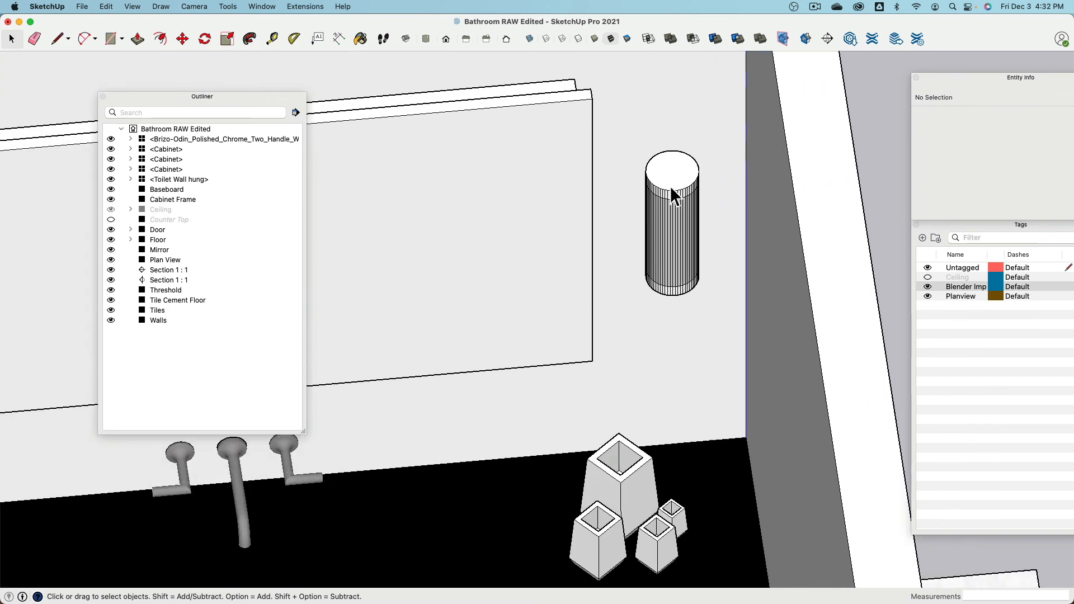
triple_click(671, 169)
right_click(672, 180)
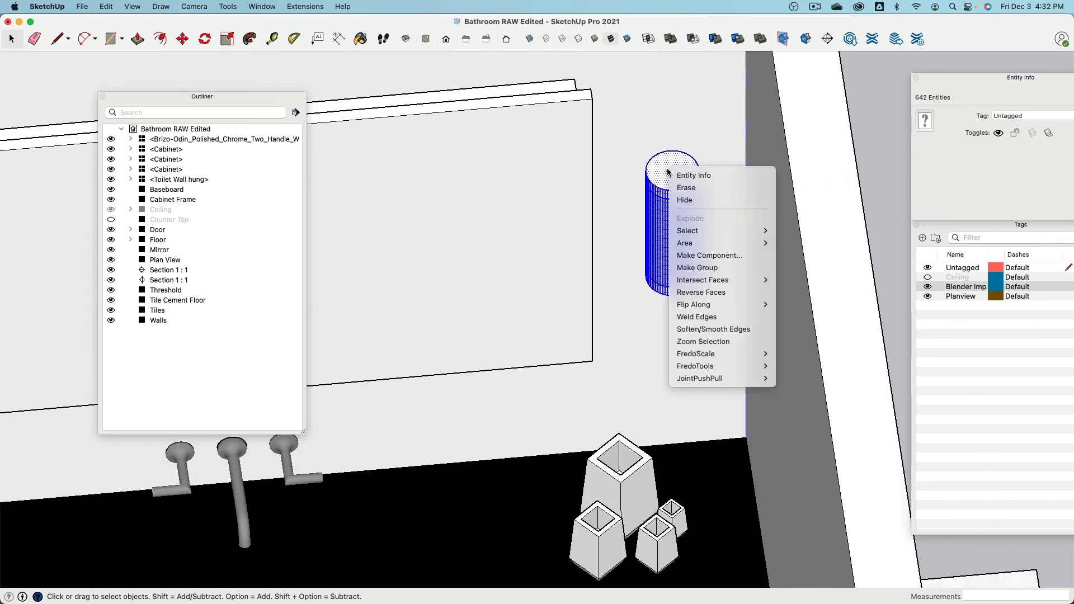
left_click(694, 270)
- Group all geometry of the second cylindrical light, at the mirror end farther from the vases
scroll(684, 226, "down", 3)
middle_click_drag(684, 227, 564, 223, "shift")
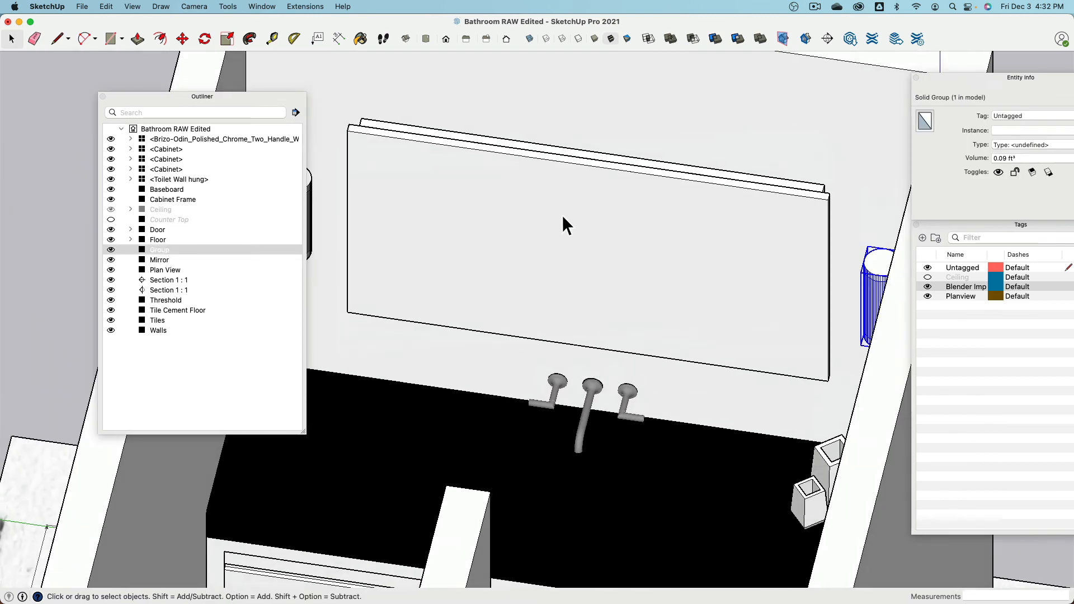
middle_click_drag(319, 199, 549, 244, "shift")
scroll(543, 243, "up", 4)
triple_click(524, 251)
right_click(520, 240)
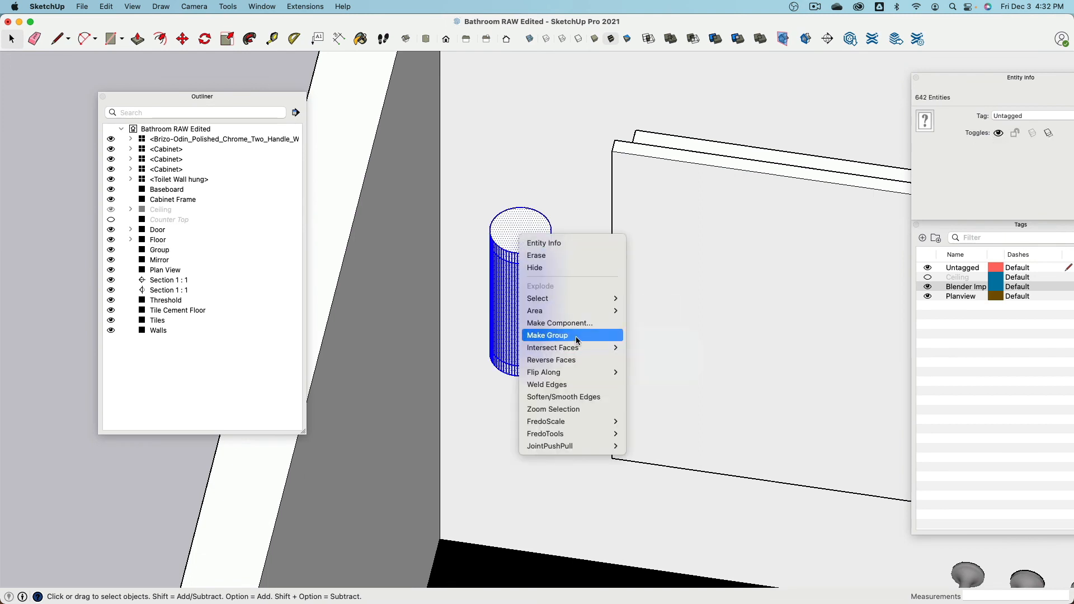
left_click(577, 341)
- Soften the edges of the newly grouped mirror light with a 45-degree angle between normals
right_click(528, 282)
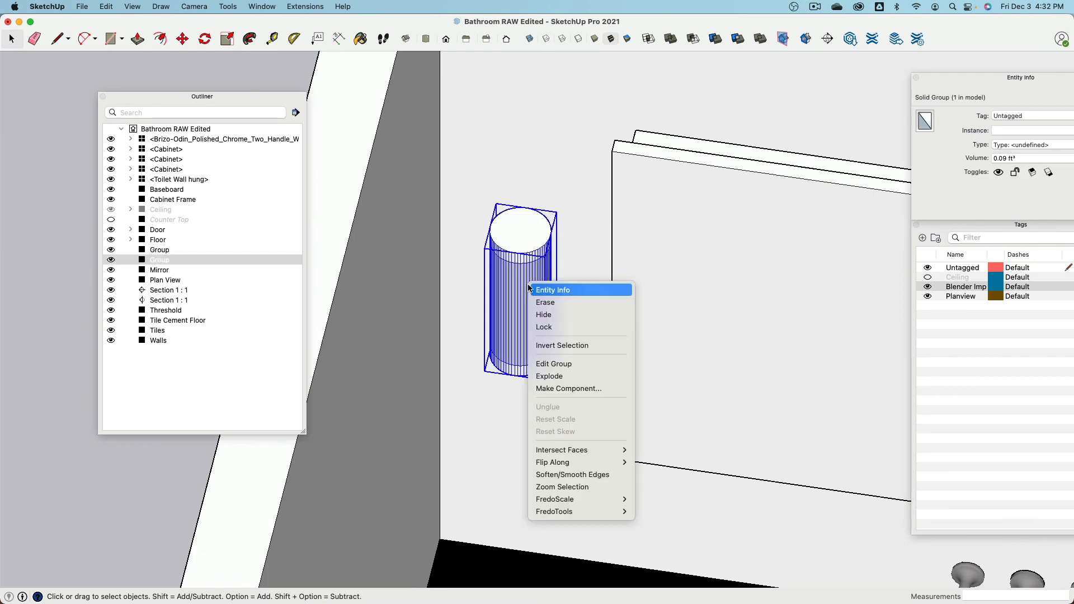
left_click(568, 475)
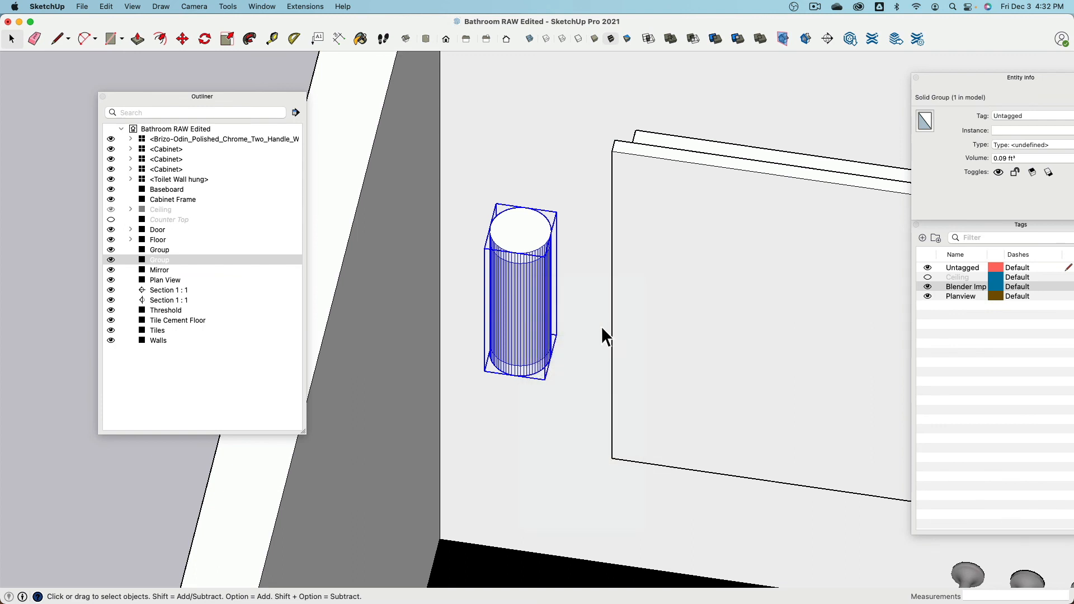
left_click_drag(959, 47, 971, 50)
- Soften the edges of the mirror light group above the vases with a 49-degree angle between normals
middle_click_drag(814, 126, 688, 232)
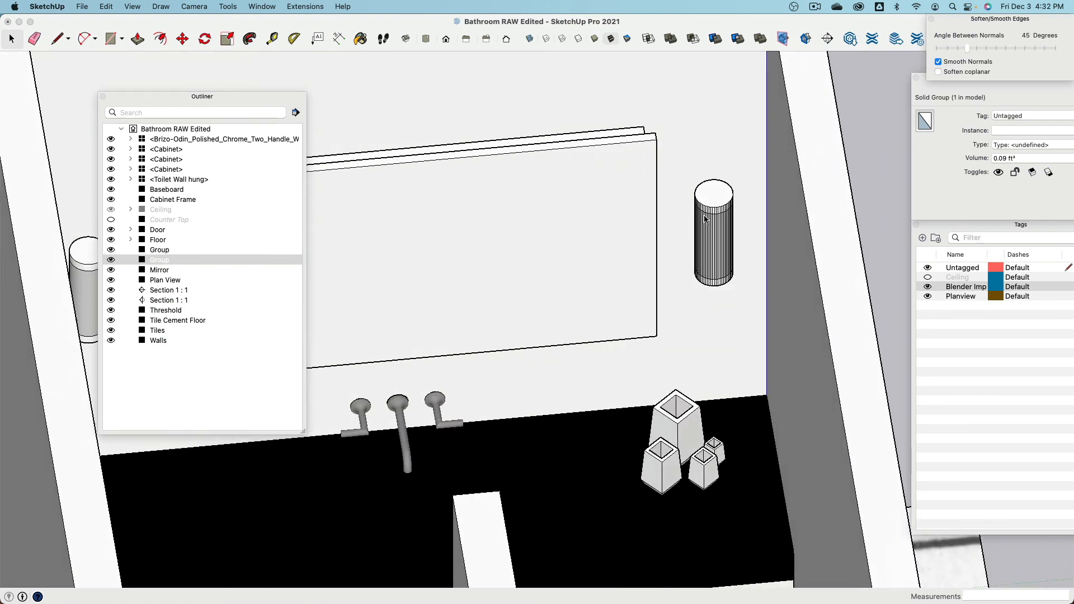
left_click(713, 227)
left_click_drag(967, 49, 971, 48)
- Delete all the loose imported counter top geometry together with the four vases, keeping the mirror light groups
scroll(697, 291, "down", 3)
middle_click_drag(683, 433, 708, 350, "shift")
scroll(696, 431, "up", 3)
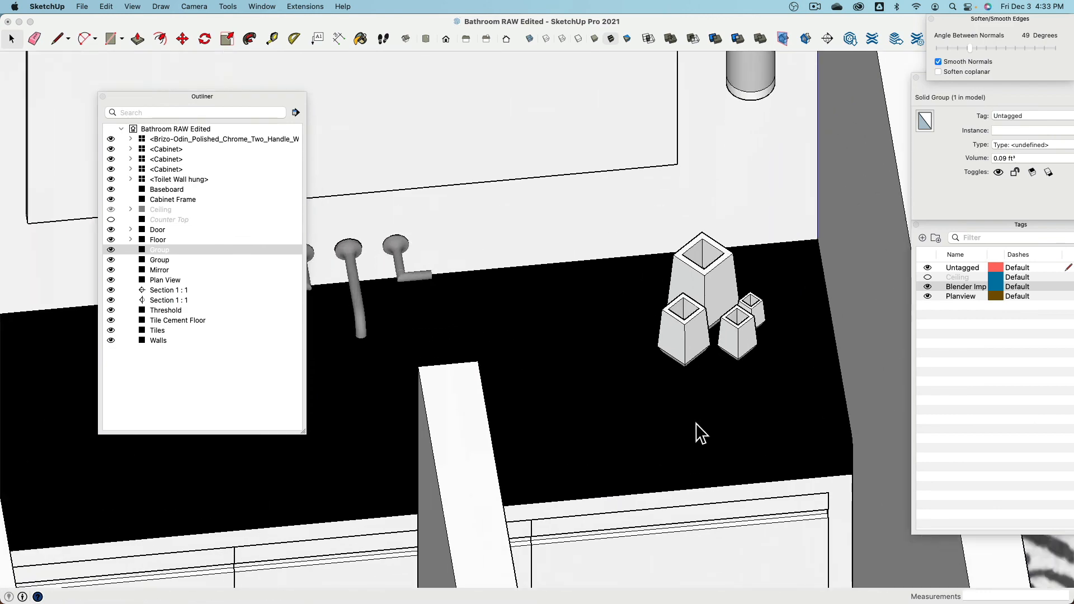
key("super+a")
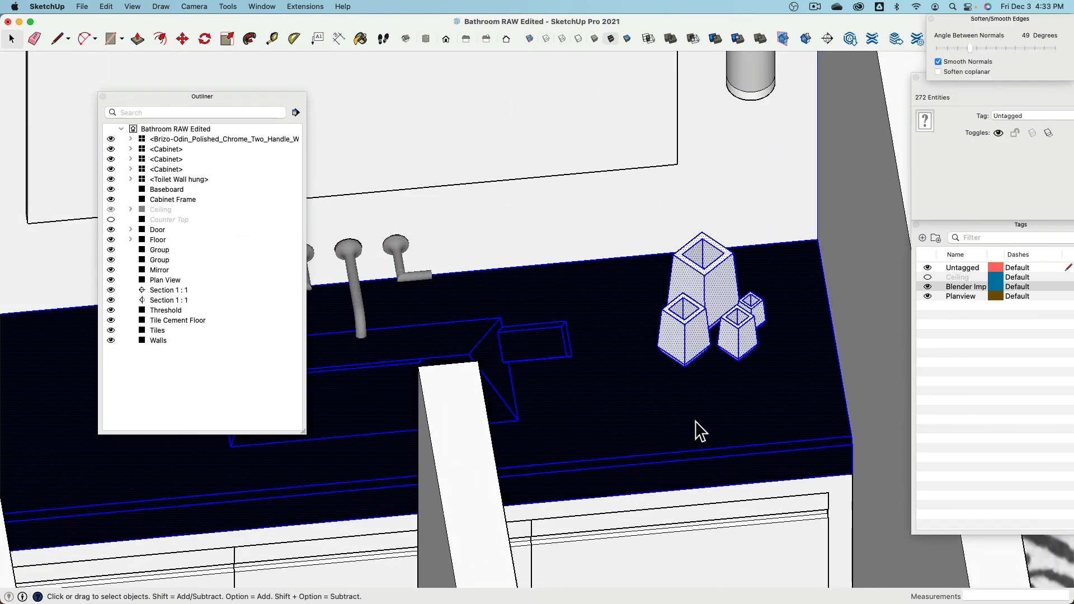
key("Delete")
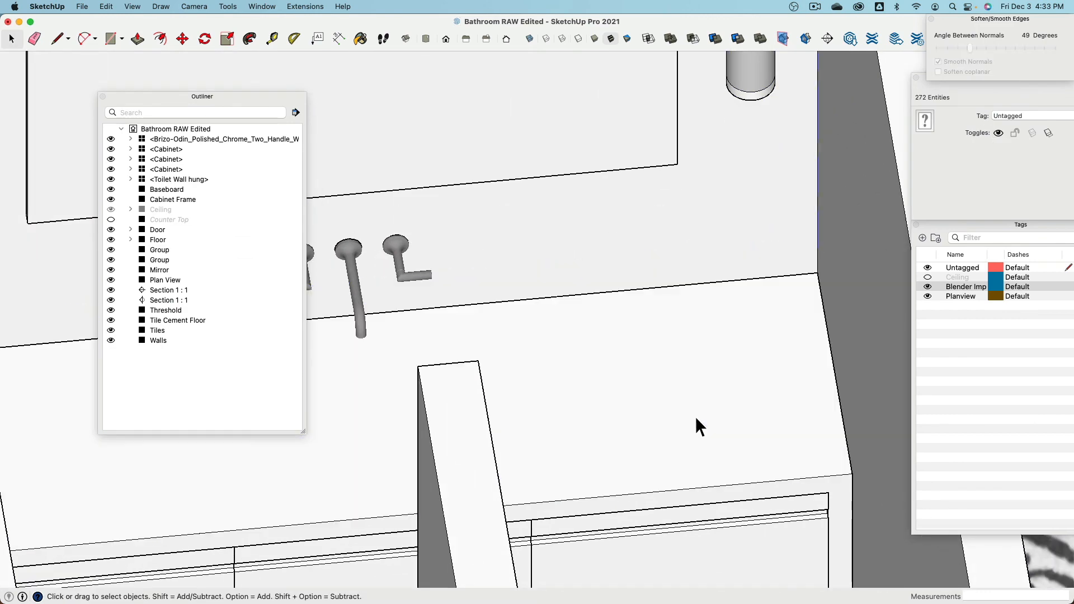
- Examine both mirror light groups beside the mirror and the vanity area below them
scroll(676, 297, "down", 5)
left_click(723, 168)
scroll(722, 169, "down", 1)
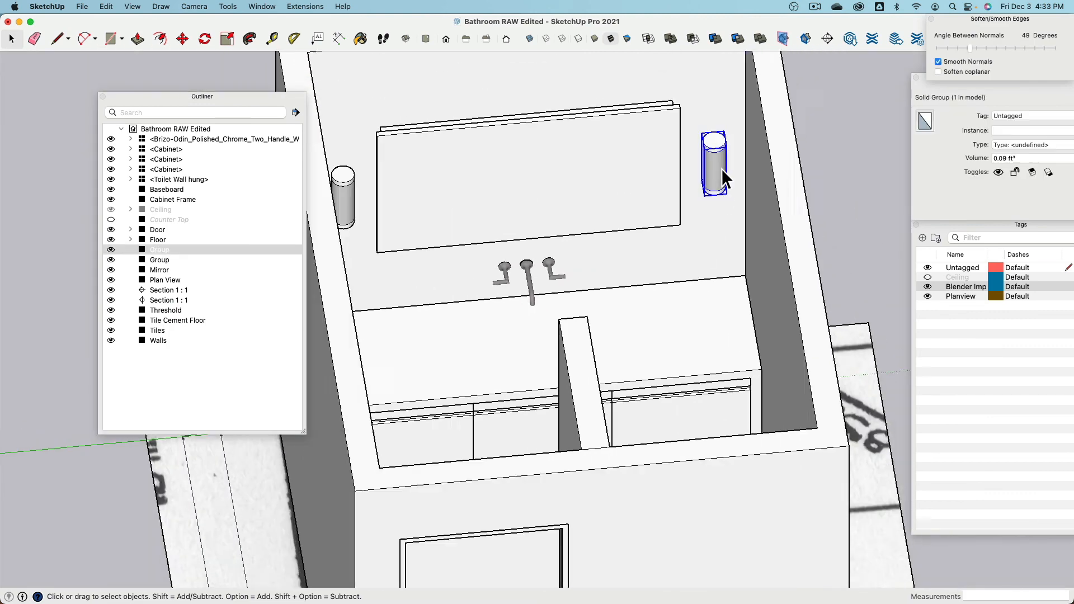
middle_click_drag(722, 169, 524, 194)
left_click(429, 172)
middle_click_drag(429, 171, 516, 324)
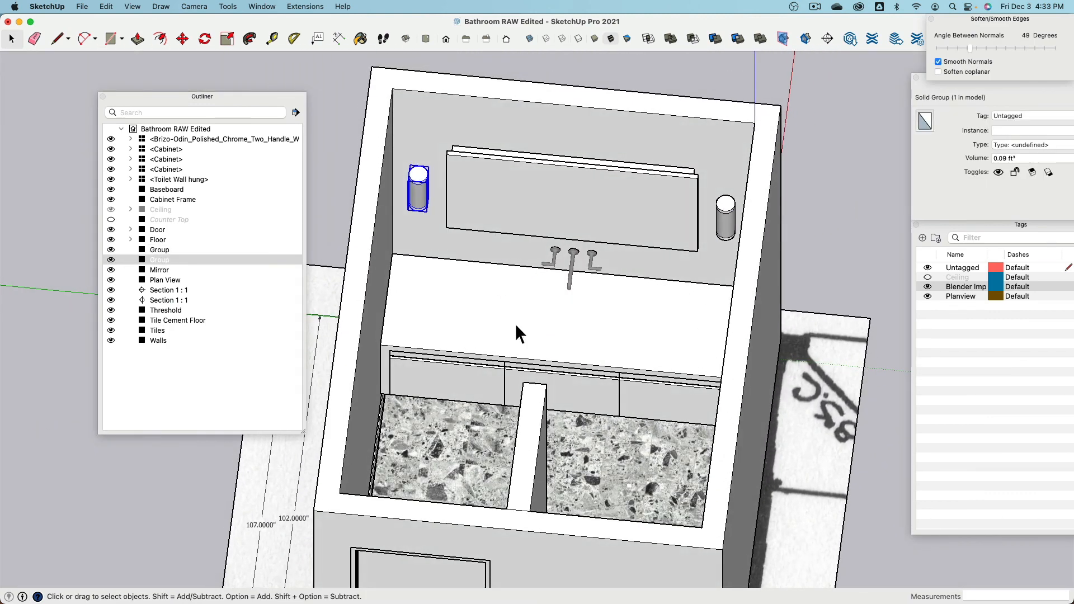
left_click(516, 323)
left_click(734, 210)
left_click(732, 213)
middle_click_drag(508, 275, 498, 234)
- Switch to Blender and export only the Counter Top object as COLLADA file Bathroom.dae in the Bathroom folder, triangulated with modifiers applied
key("super+Tab")
key("super+Tab")
key("super+Tab")
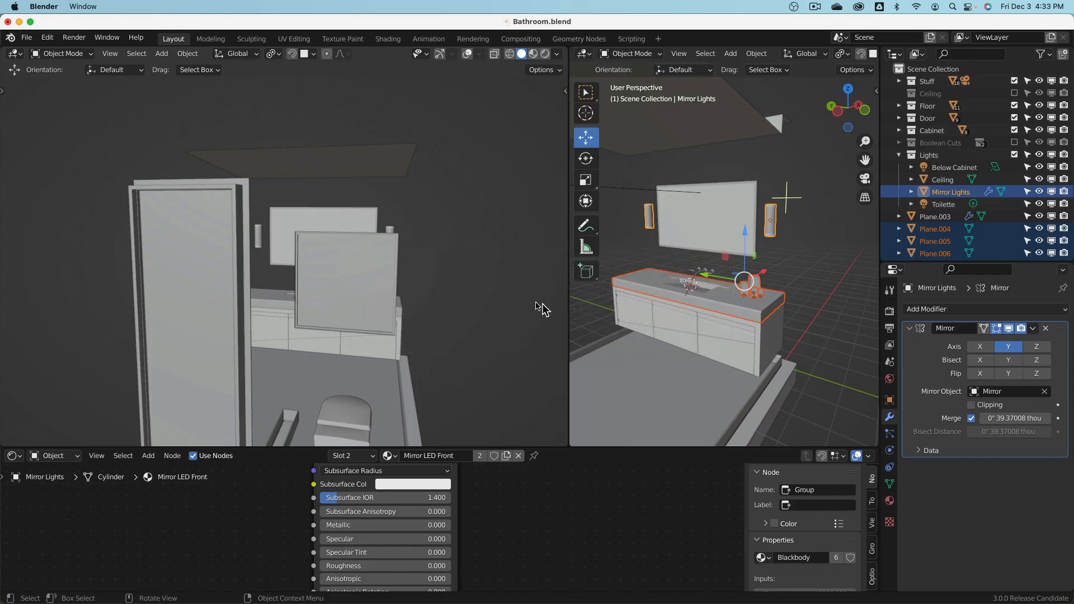
middle_click_drag(683, 311, 667, 310)
left_click(667, 310)
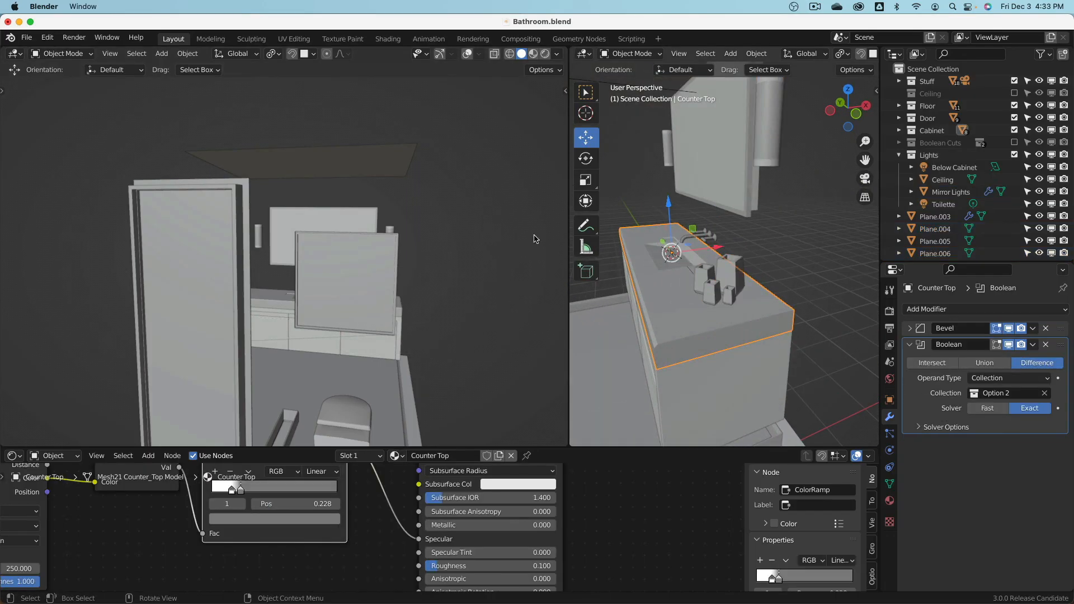
left_click(28, 37)
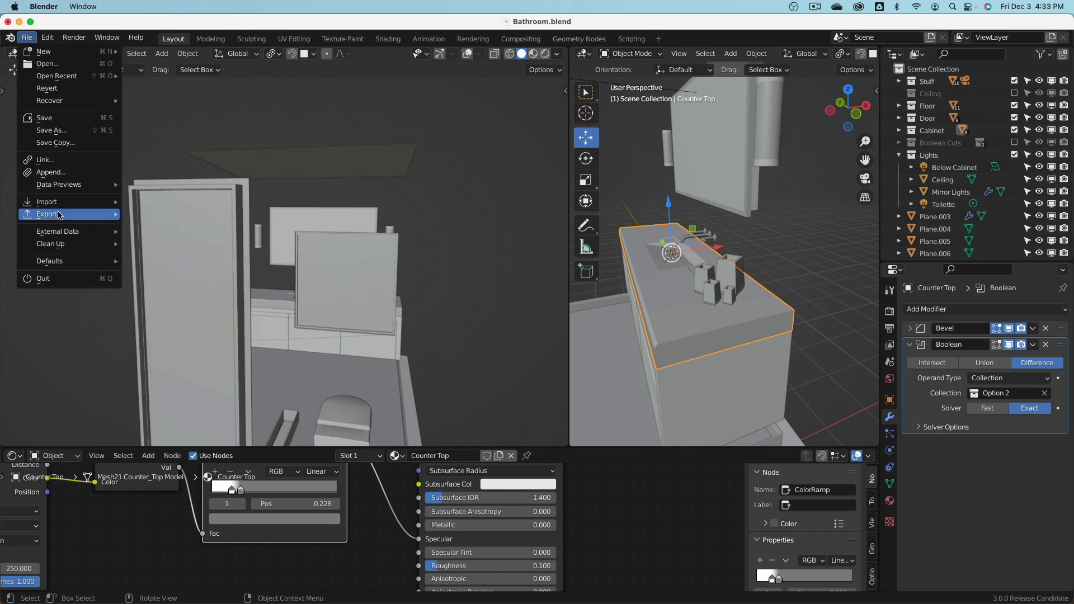
mouse_move(56, 214)
left_click(168, 211)
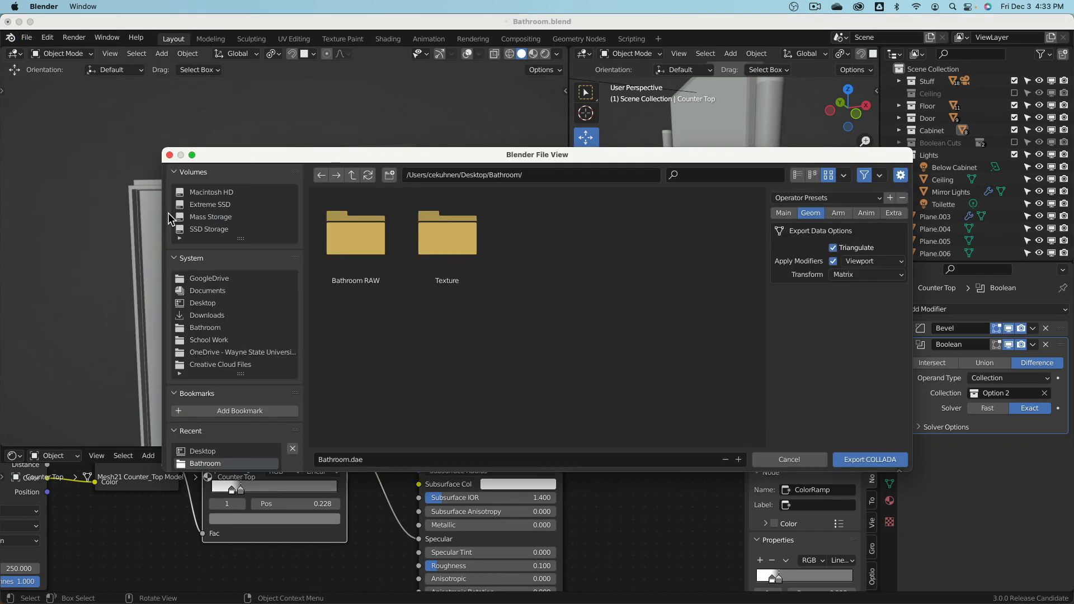
left_click(871, 460)
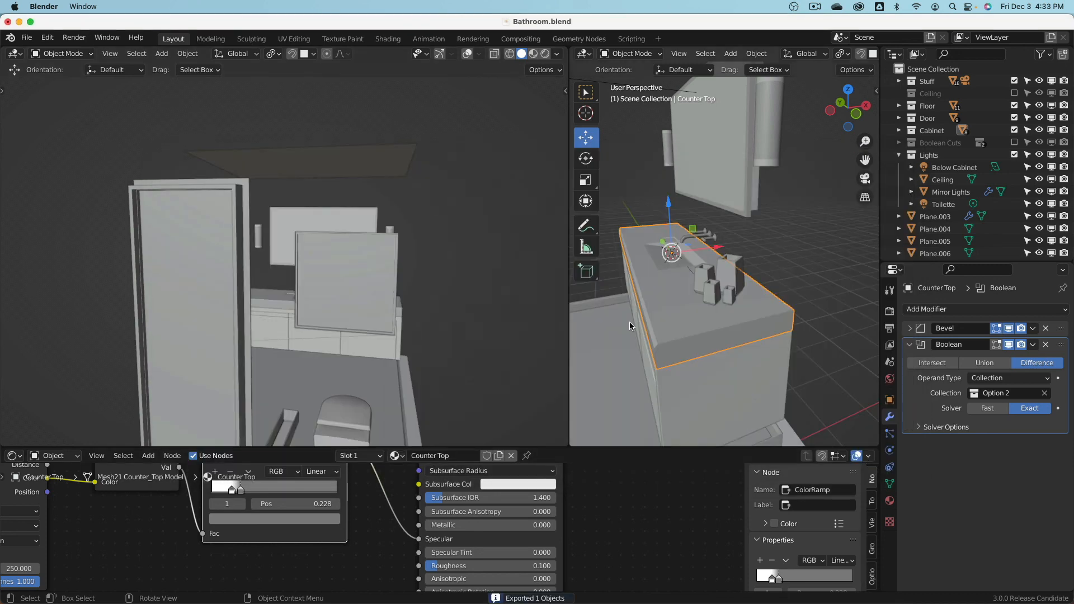
- Switch to SketchUp, import Bathroom.dae from the Desktop beside the room, and delete the placed component
key("super+Tab")
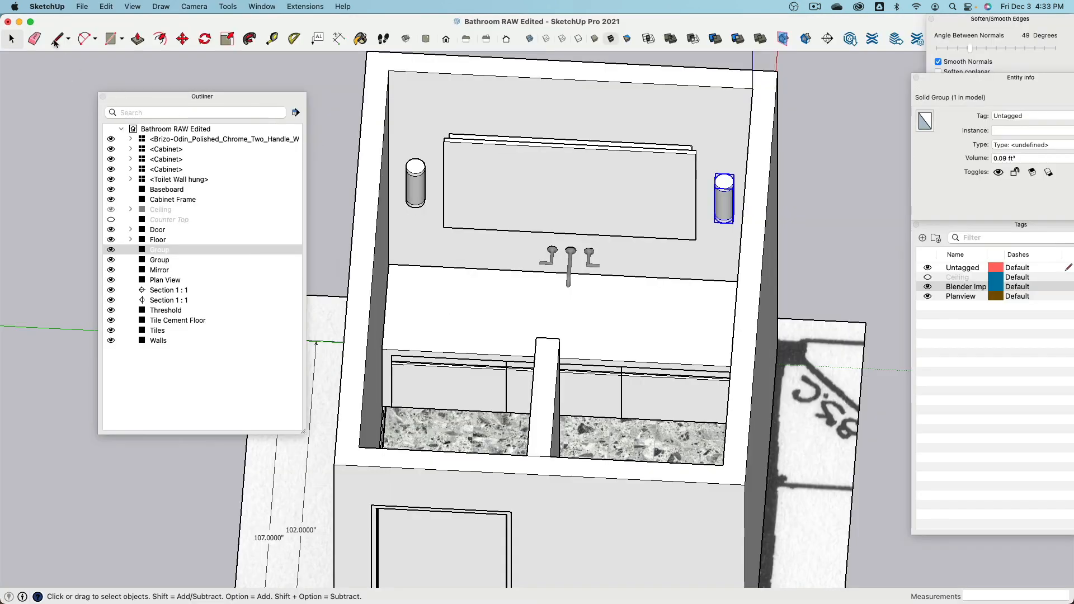
left_click(83, 6)
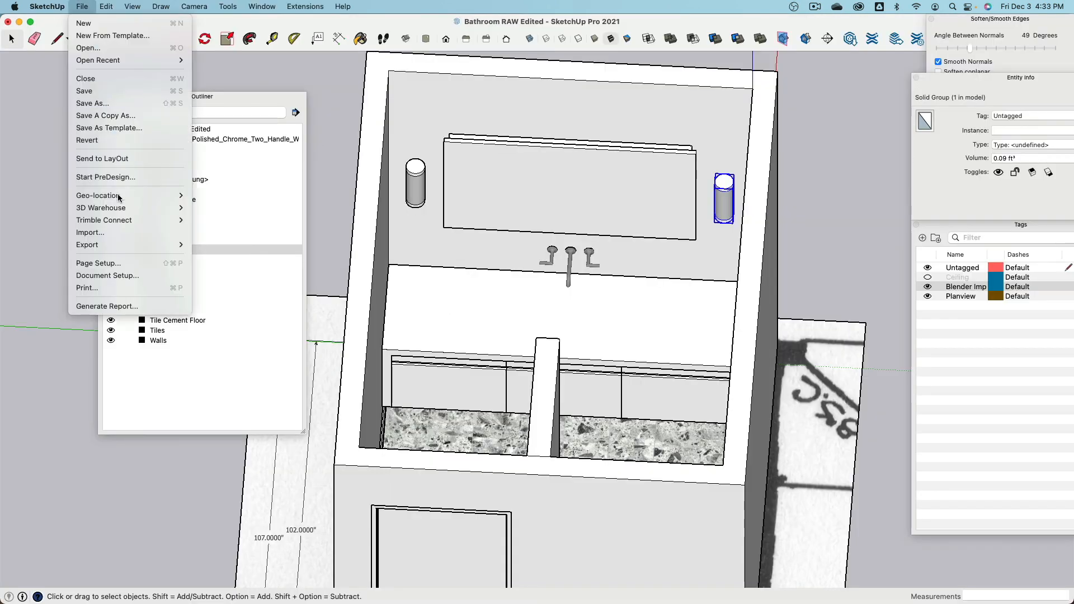
left_click(135, 231)
left_click(453, 220)
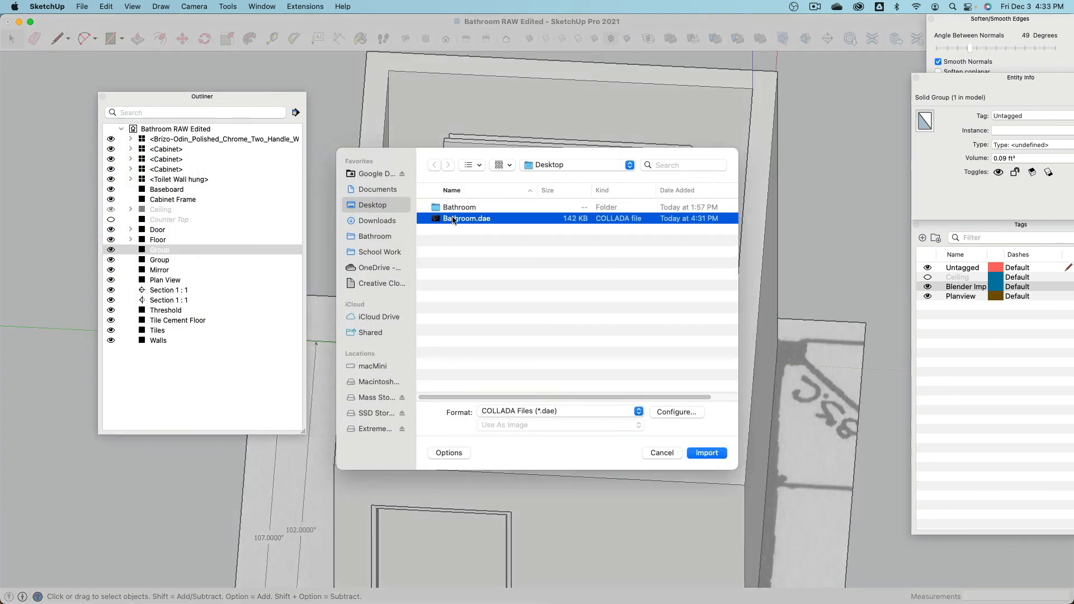
left_click(707, 453)
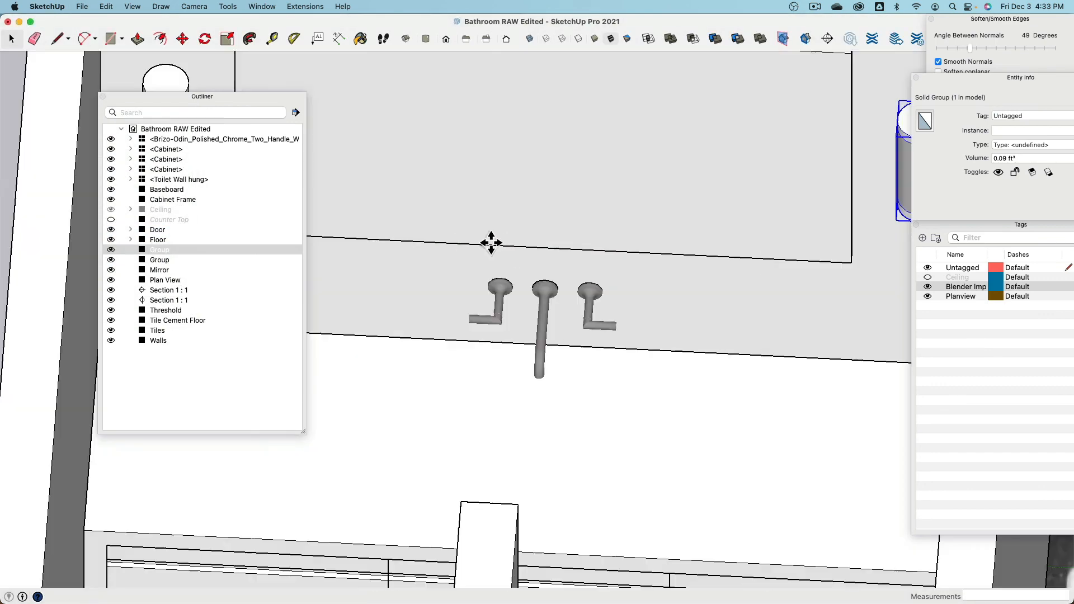
scroll(490, 240, "down", 10)
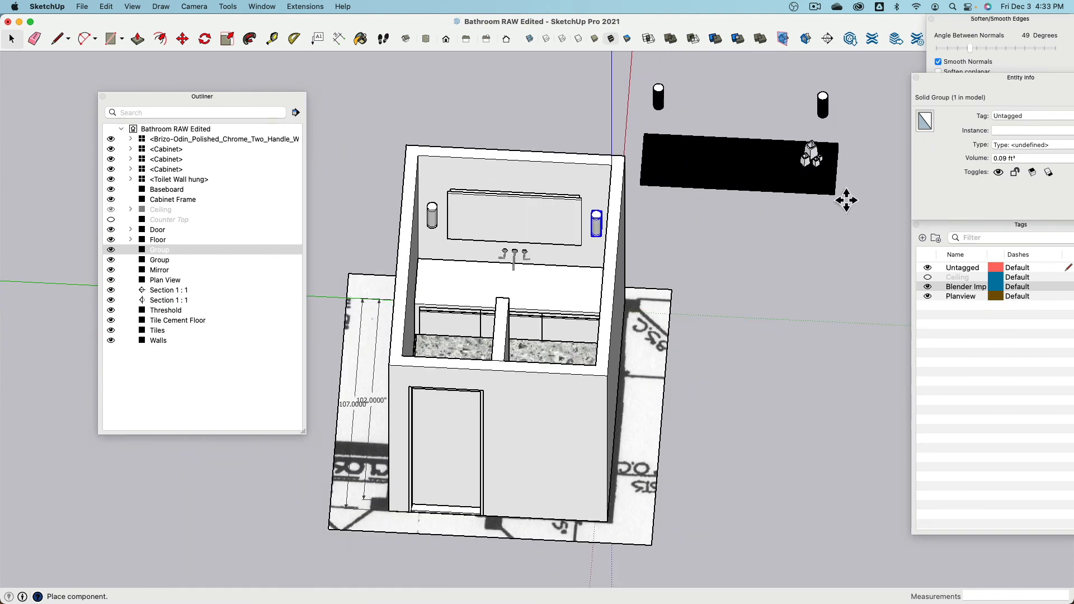
left_click(846, 200)
middle_click_drag(846, 200, 778, 199)
key("Delete")
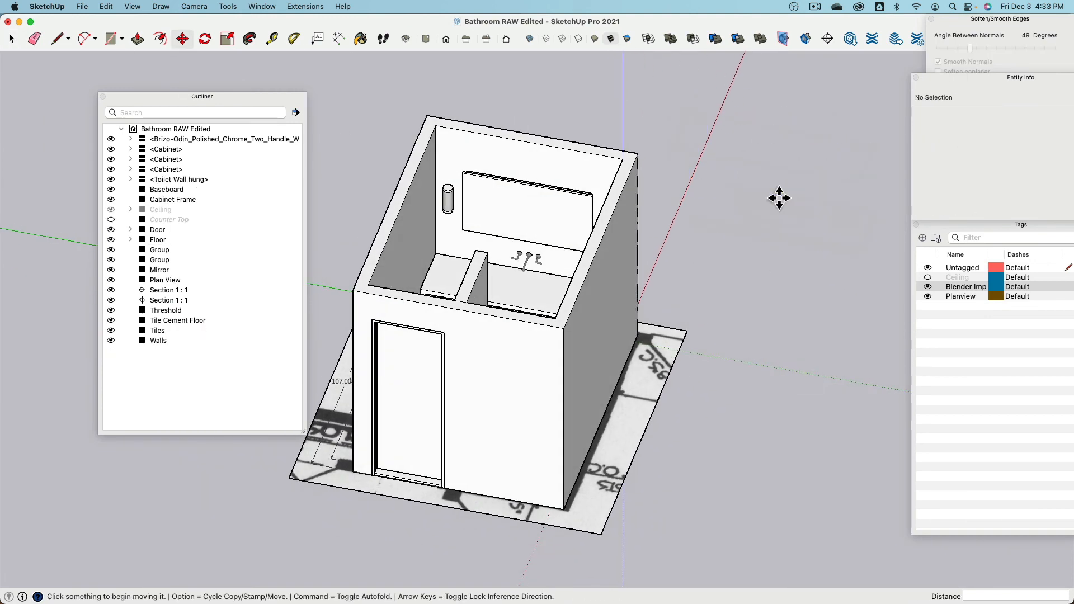
- Switch to Blender and export the selected cabinet frame as COLLADA, overwriting Bathroom.dae on the Desktop with Selection Only enabled
key("super+Tab")
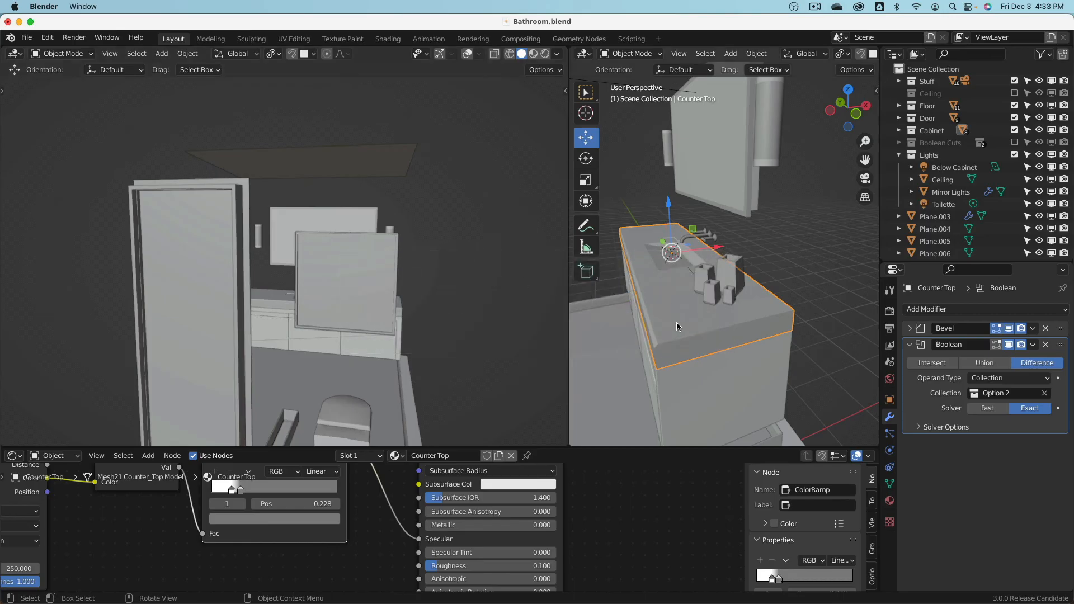
left_click(676, 321)
left_click(27, 37)
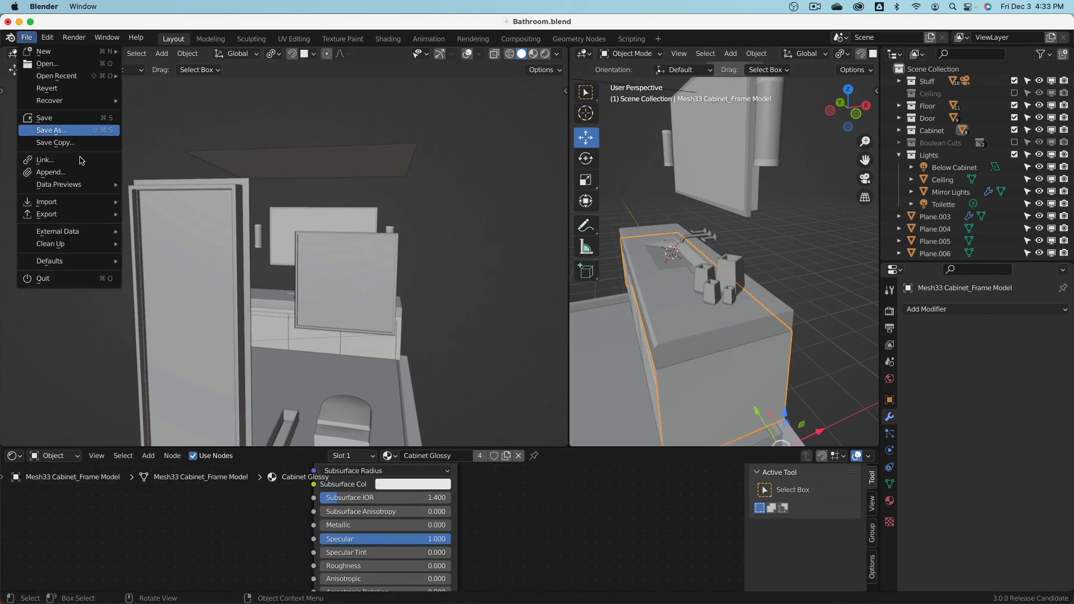
mouse_move(71, 215)
left_click(165, 218)
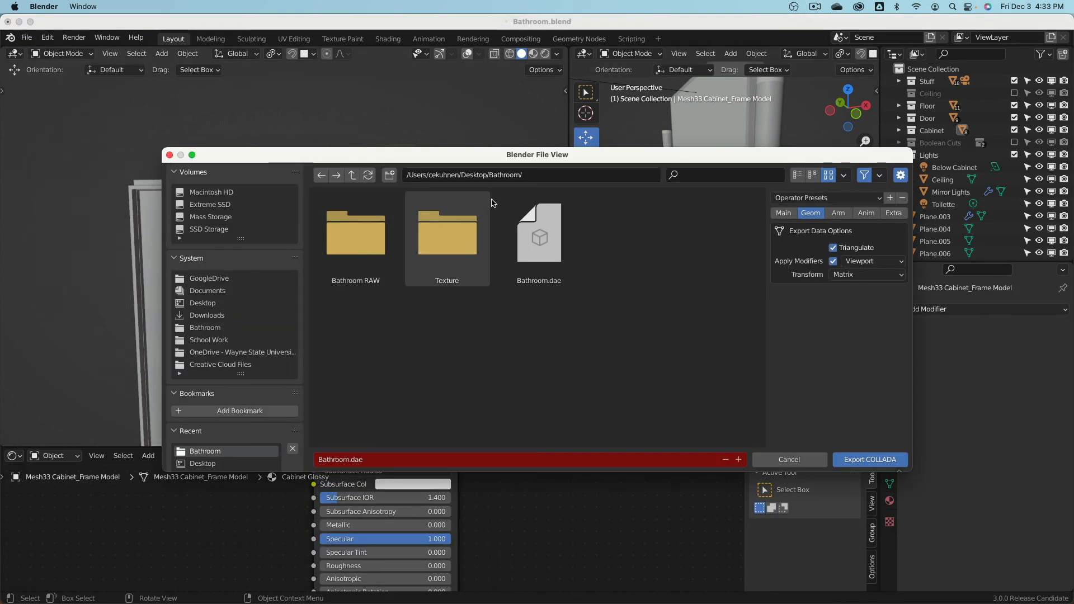
left_click(221, 304)
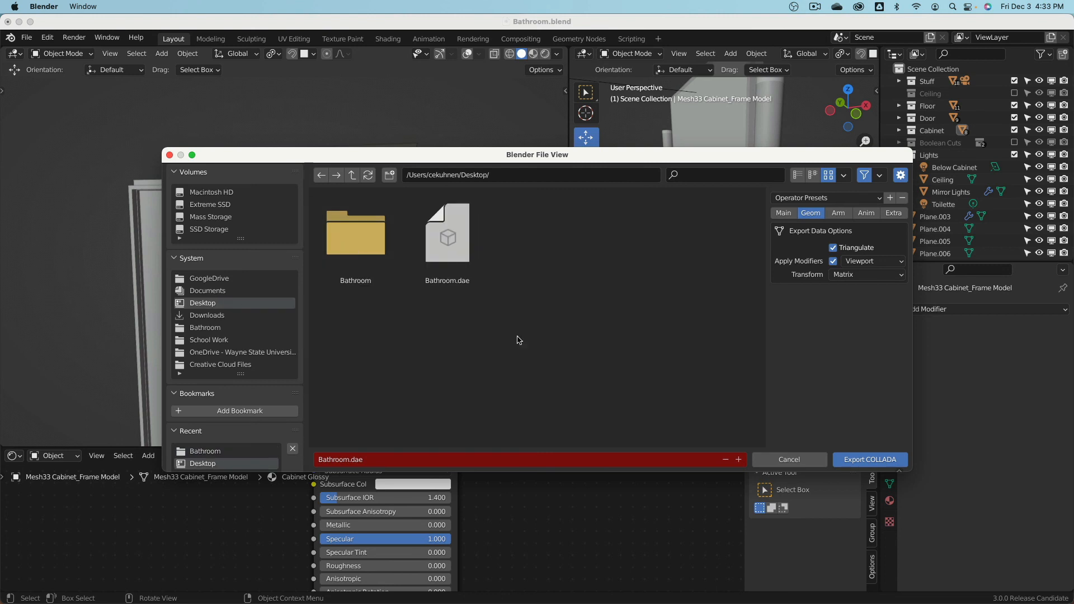
left_click(783, 214)
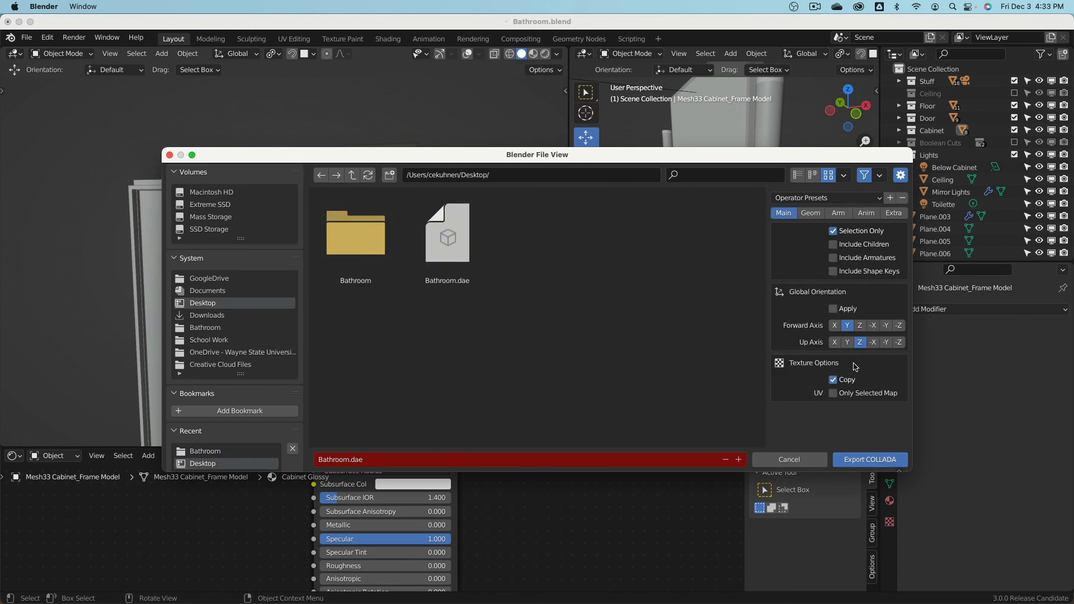
left_click(891, 460)
key("super+Tab")
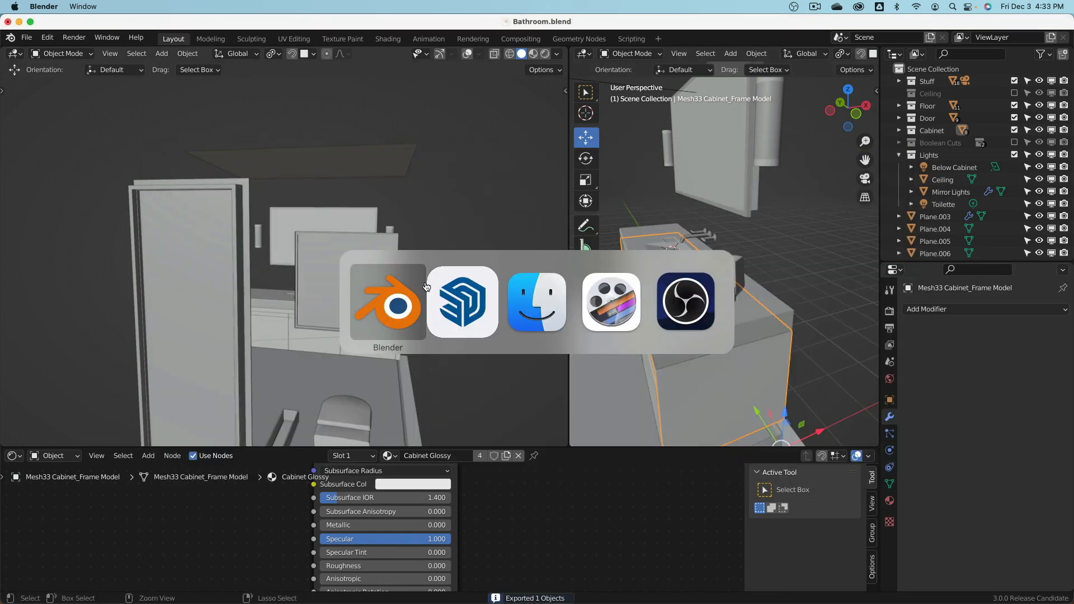
- Switch to SketchUp, import the cabinet frame from the Desktop's Bathroom.dae, place it beside the room, and delete the placed component
left_click(463, 302)
left_click(82, 6)
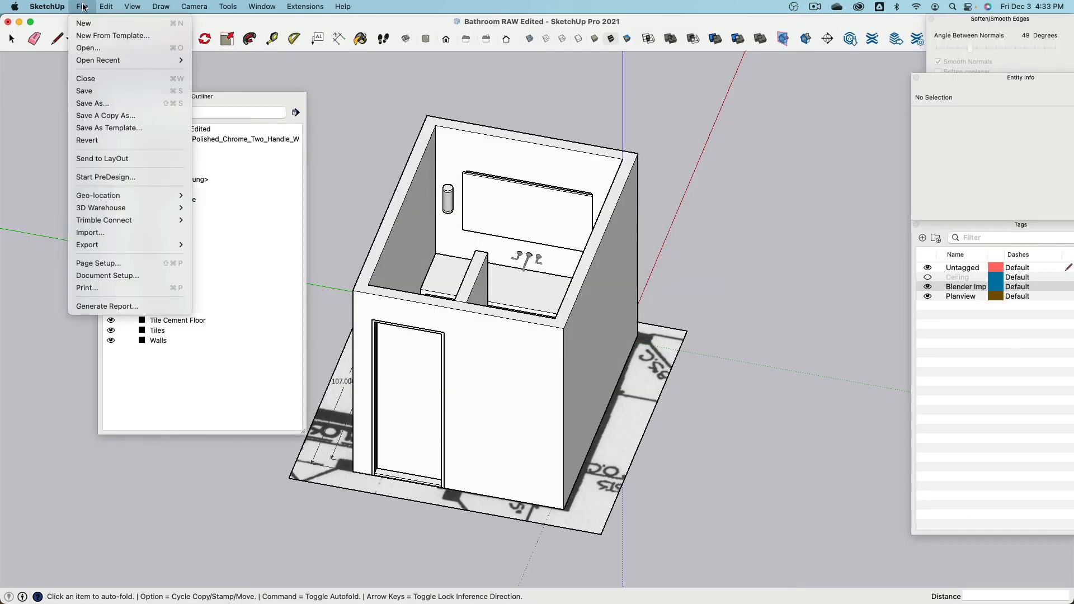
left_click(109, 230)
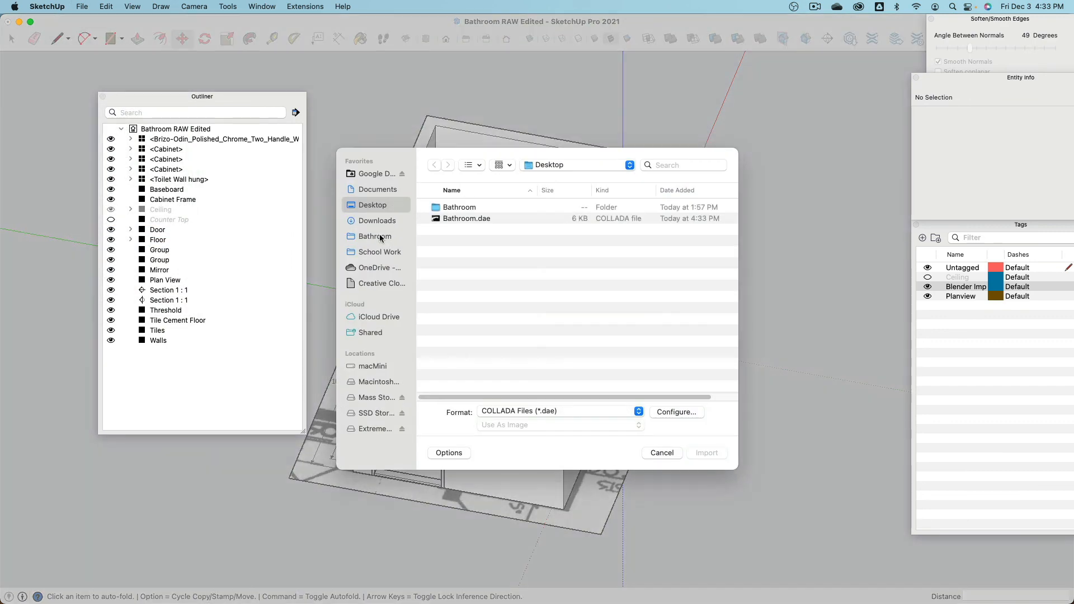
left_click(454, 219)
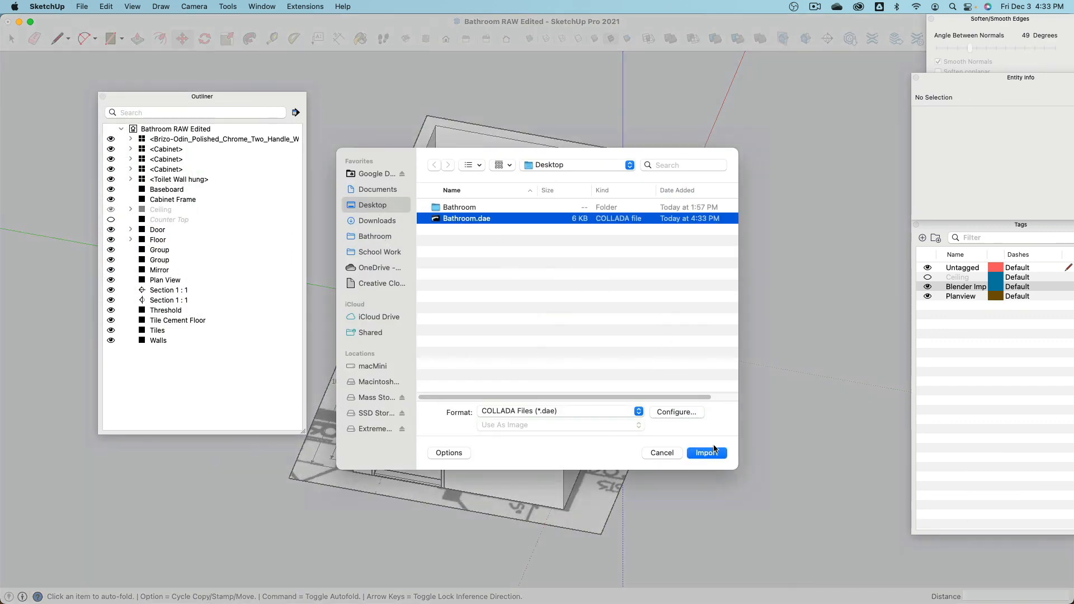
left_click(707, 452)
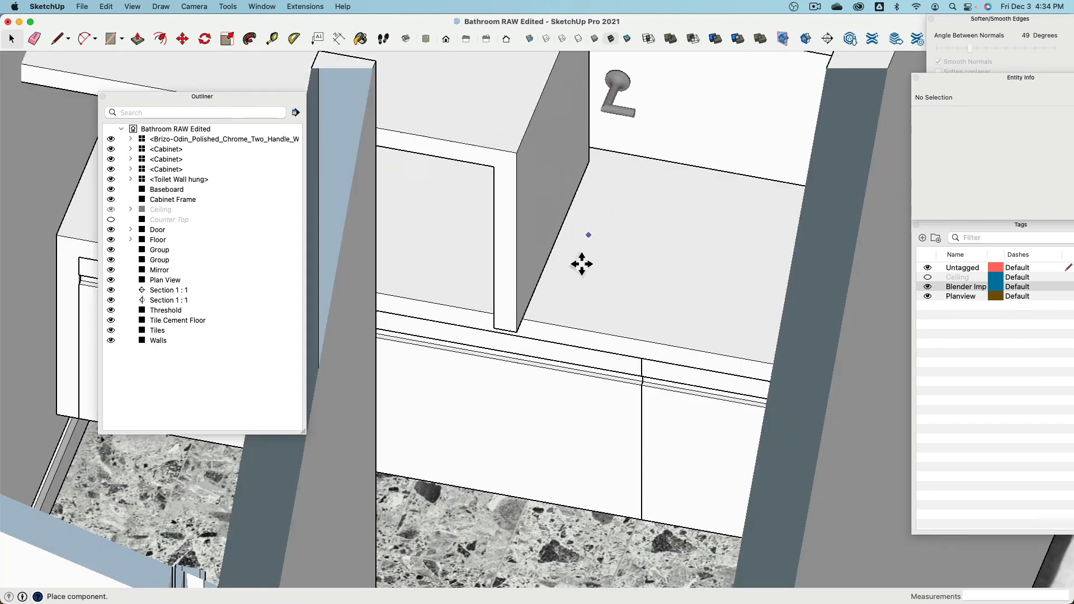
scroll(582, 264, "down", 10)
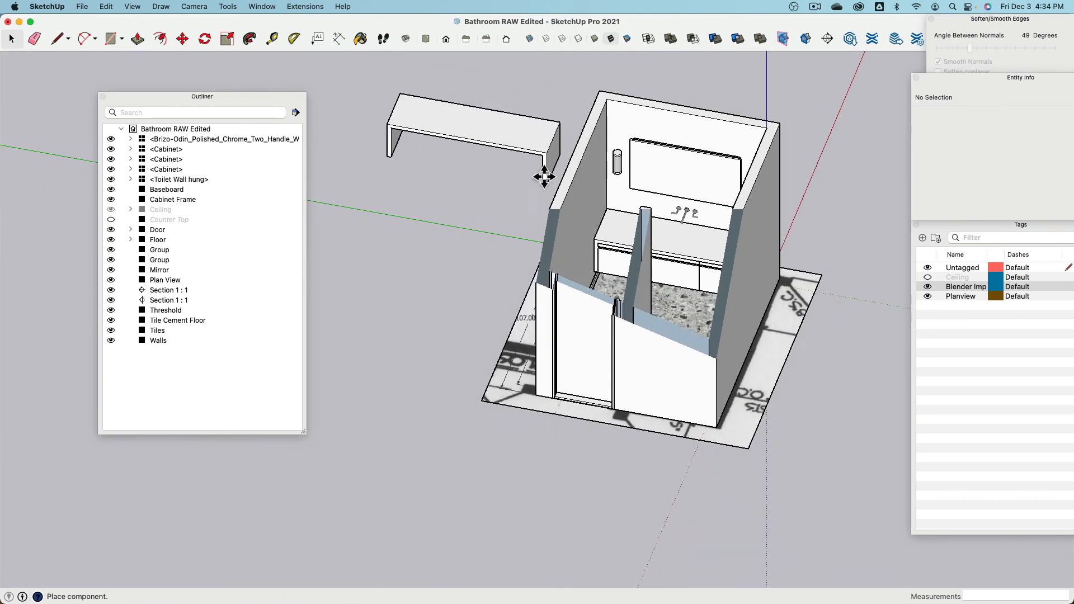
left_click(516, 189)
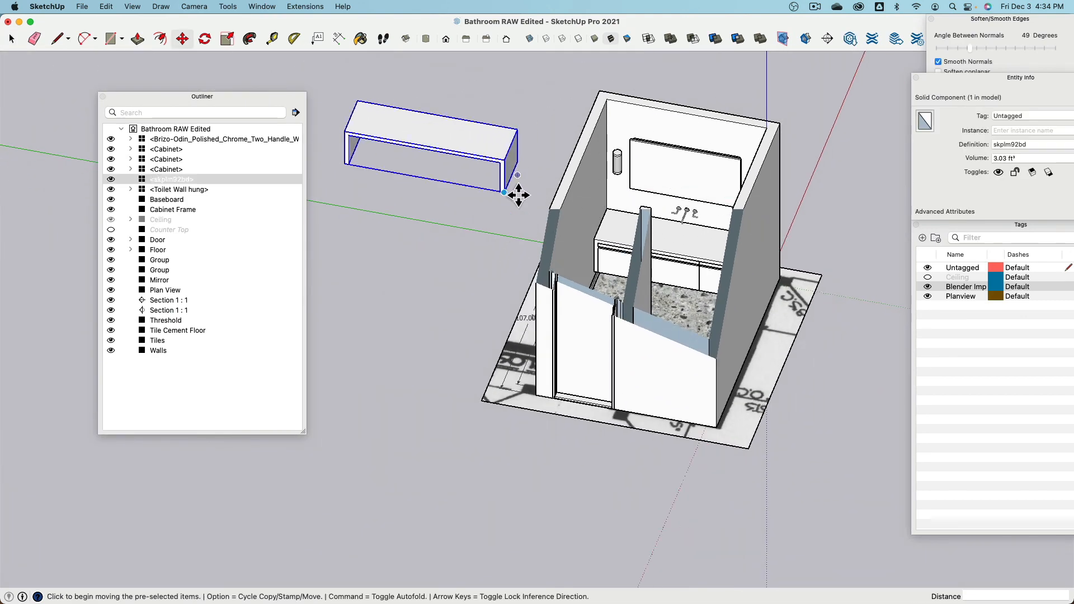
middle_click_drag(519, 195, 515, 212, "shift")
- Switch to Blender and select the Counter Top object on the vanity
key("super+Tab")
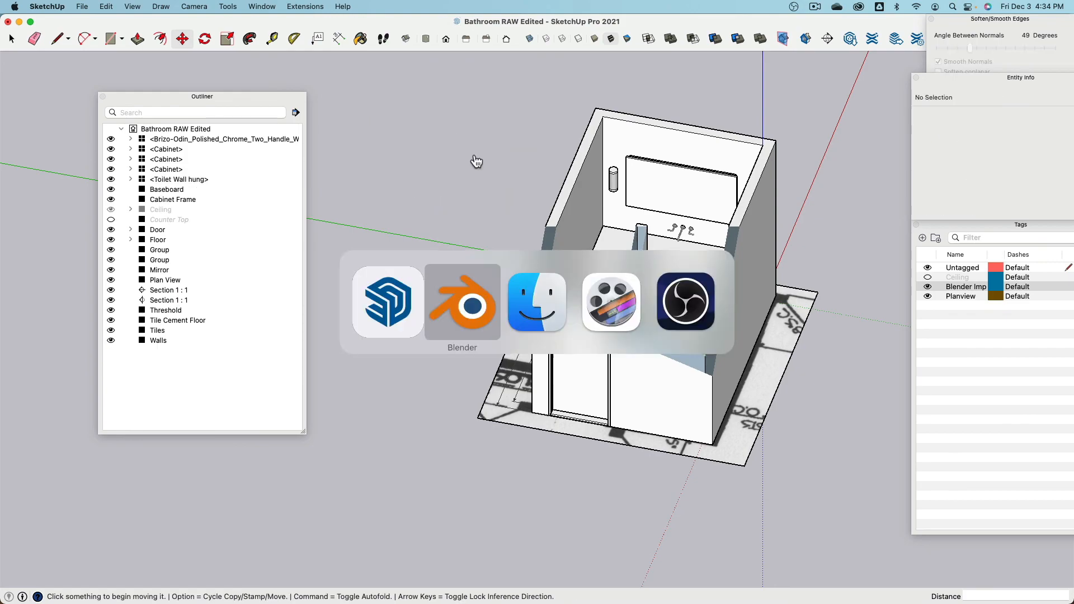
left_click(729, 304)
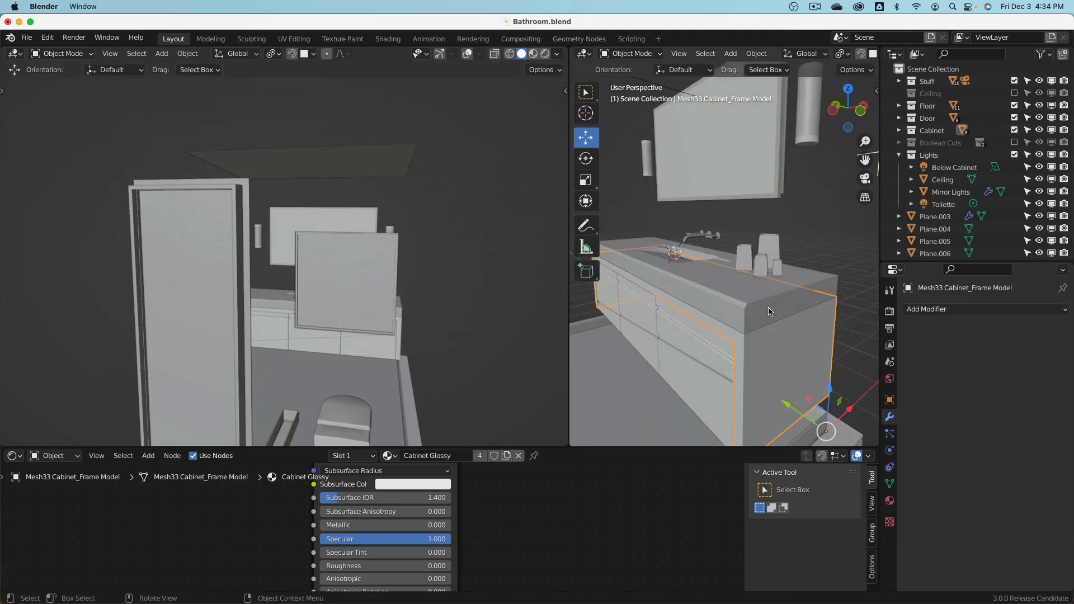
left_click(26, 38)
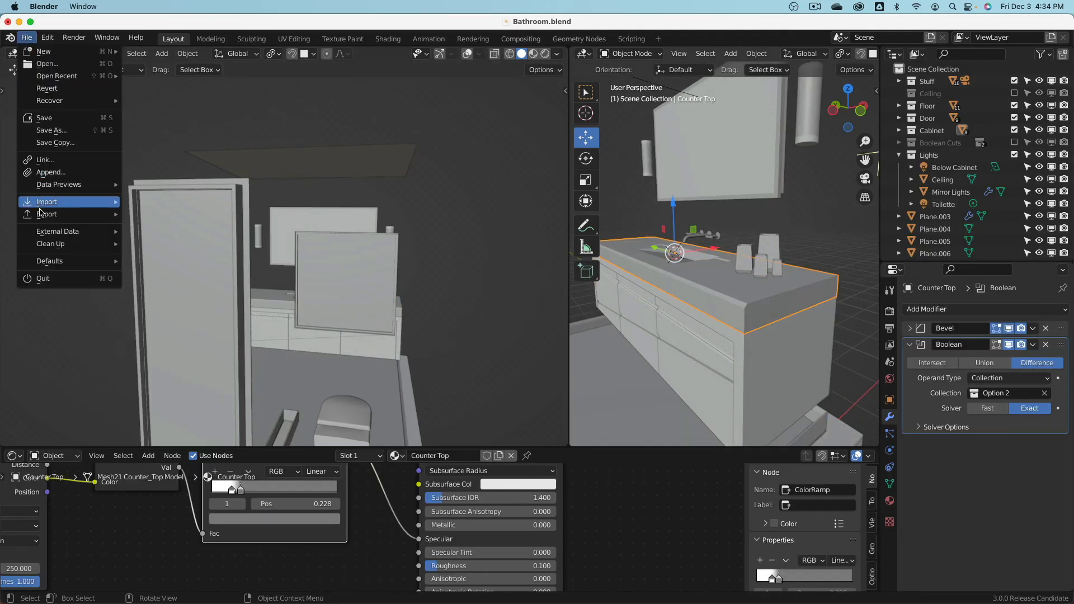
mouse_move(54, 203)
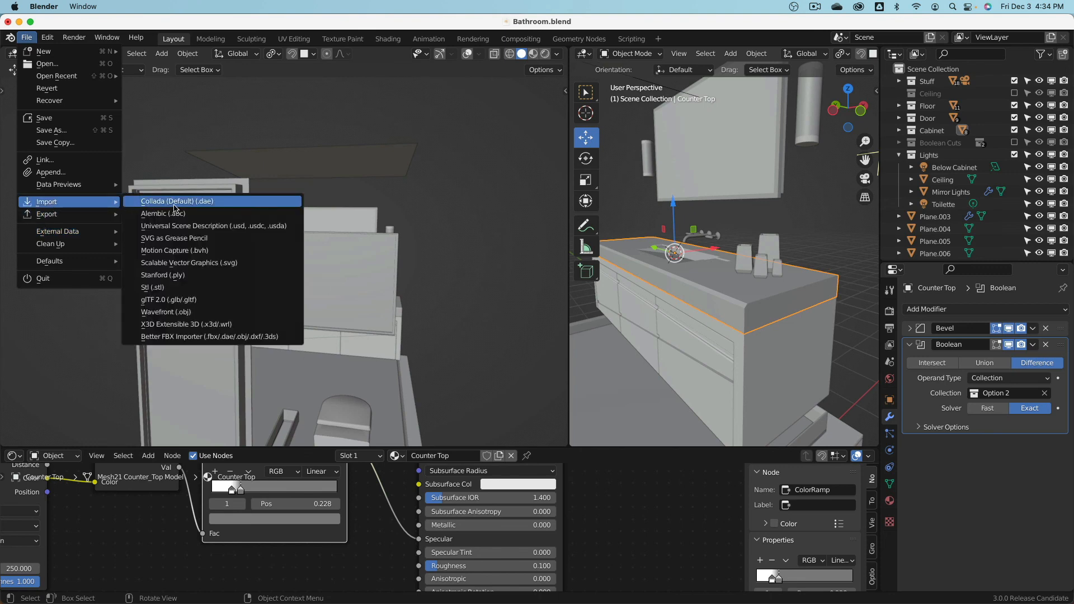
left_click(175, 202)
left_click(224, 303)
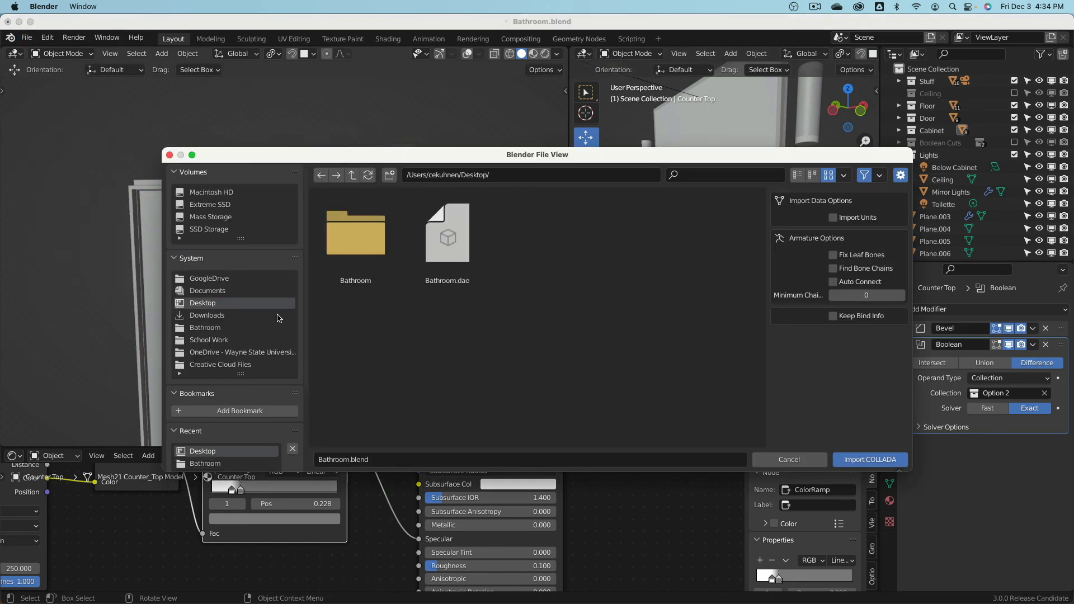
left_click(870, 460)
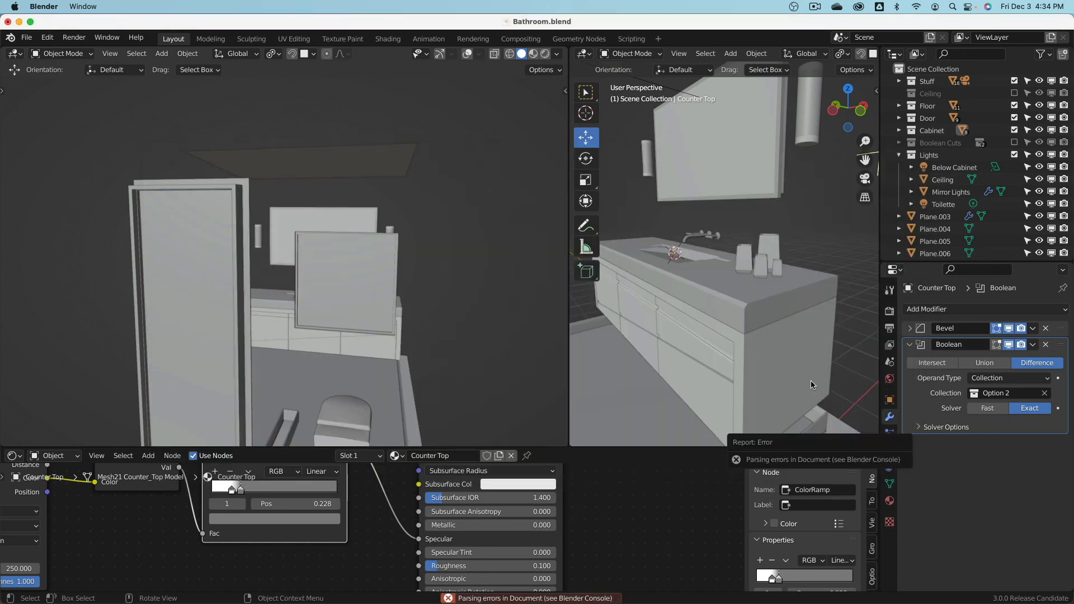
left_click(732, 306)
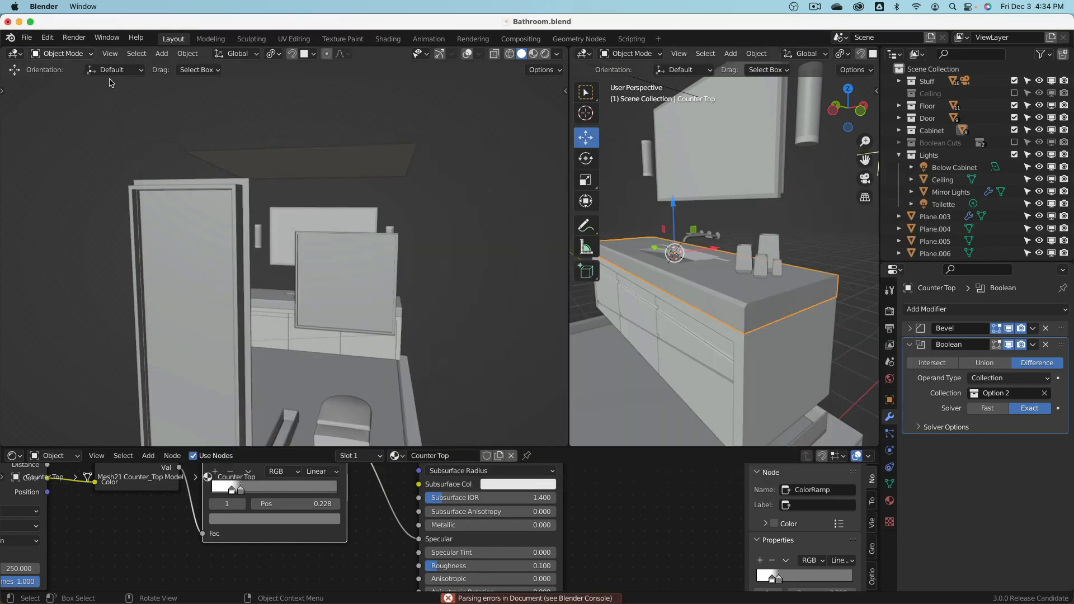
middle_click_drag(314, 212, 274, 209)
left_click(26, 37)
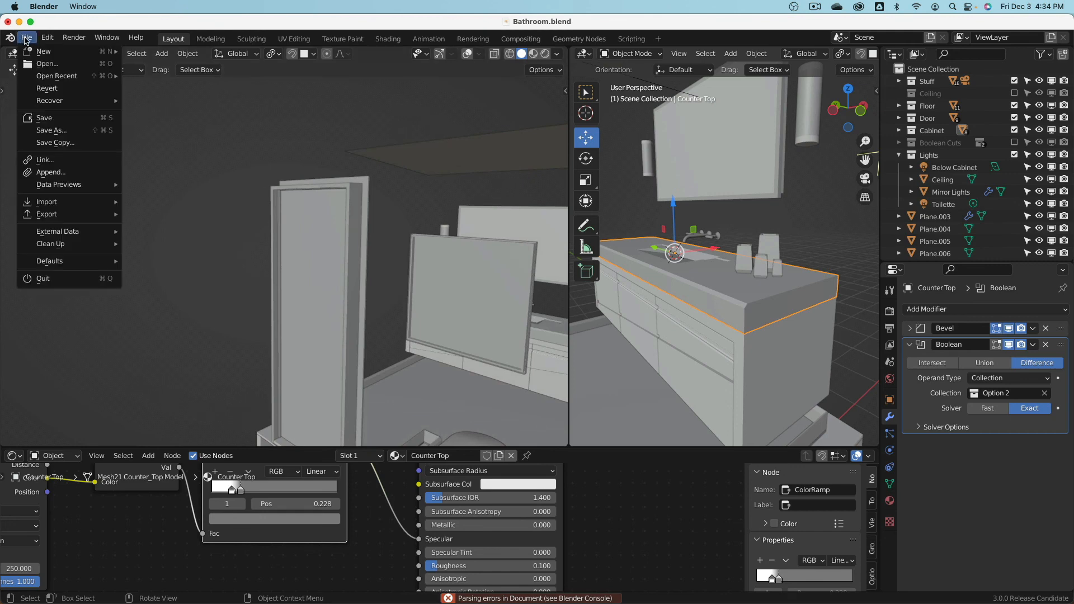
mouse_move(67, 202)
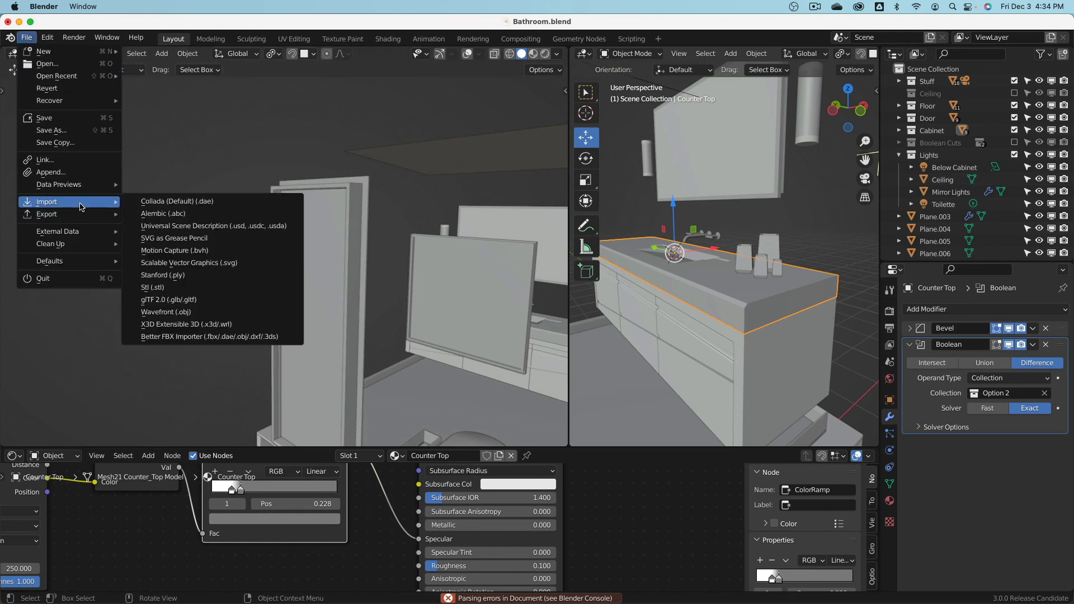
left_click(182, 205)
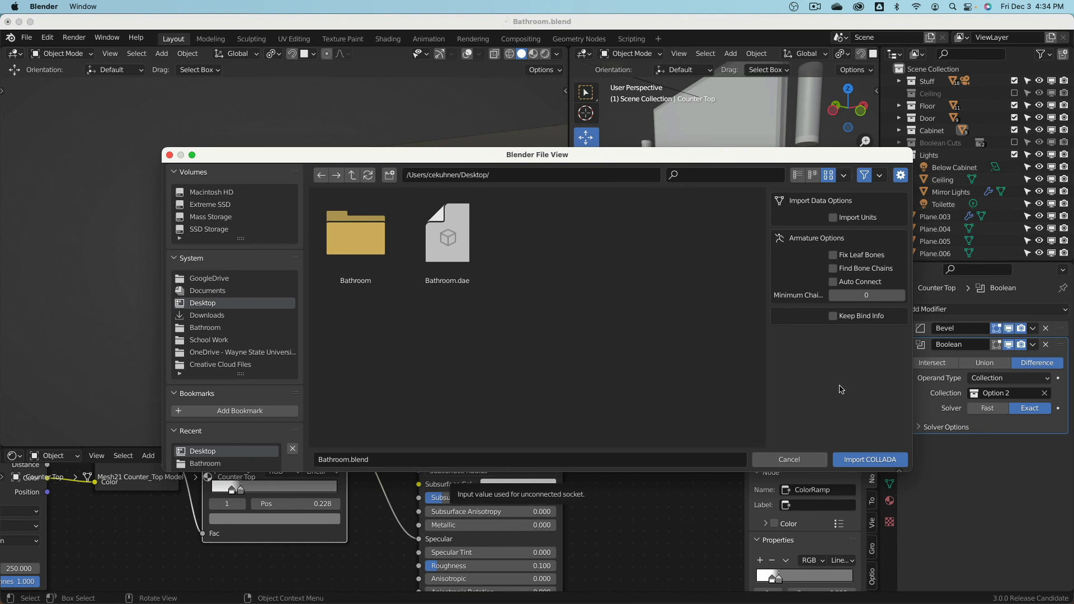
left_click(790, 460)
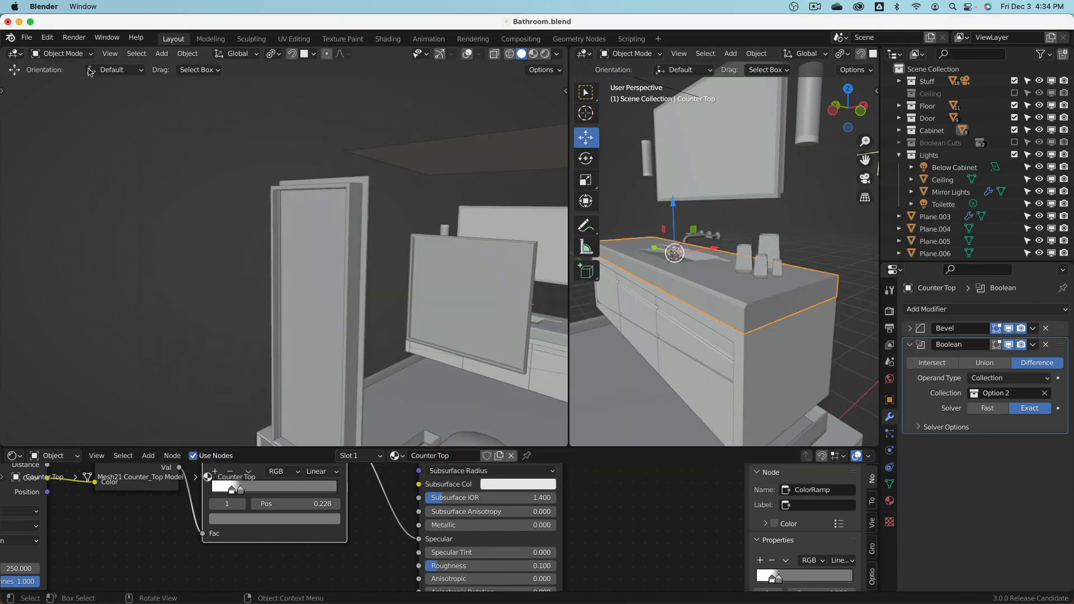
- Export only the selected counter top as COLLADA to the Desktop, overwriting Bathroom.dae there
left_click(26, 37)
mouse_move(69, 216)
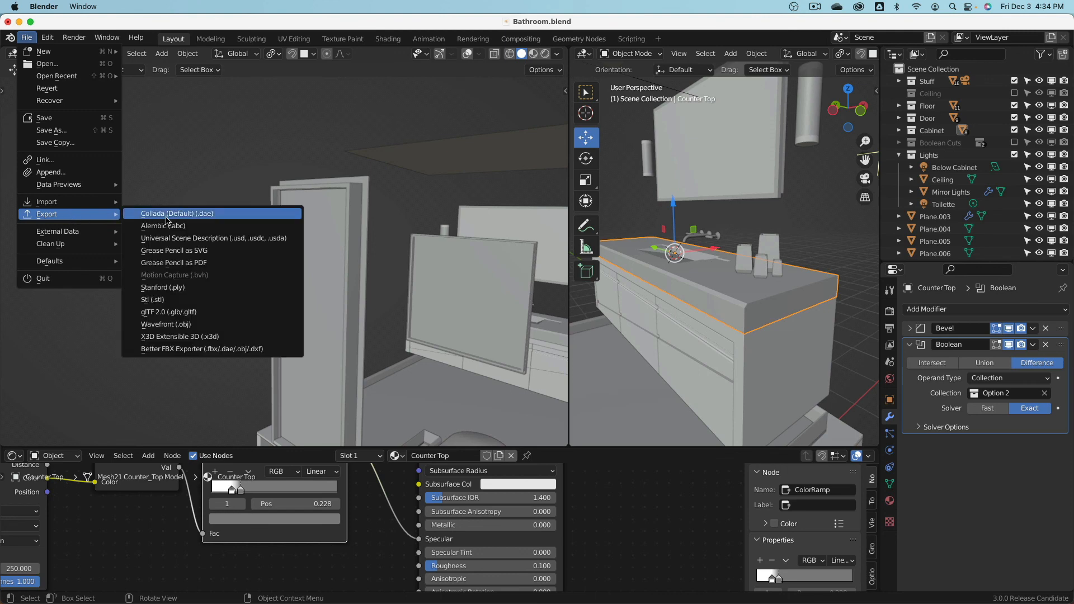
left_click(168, 217)
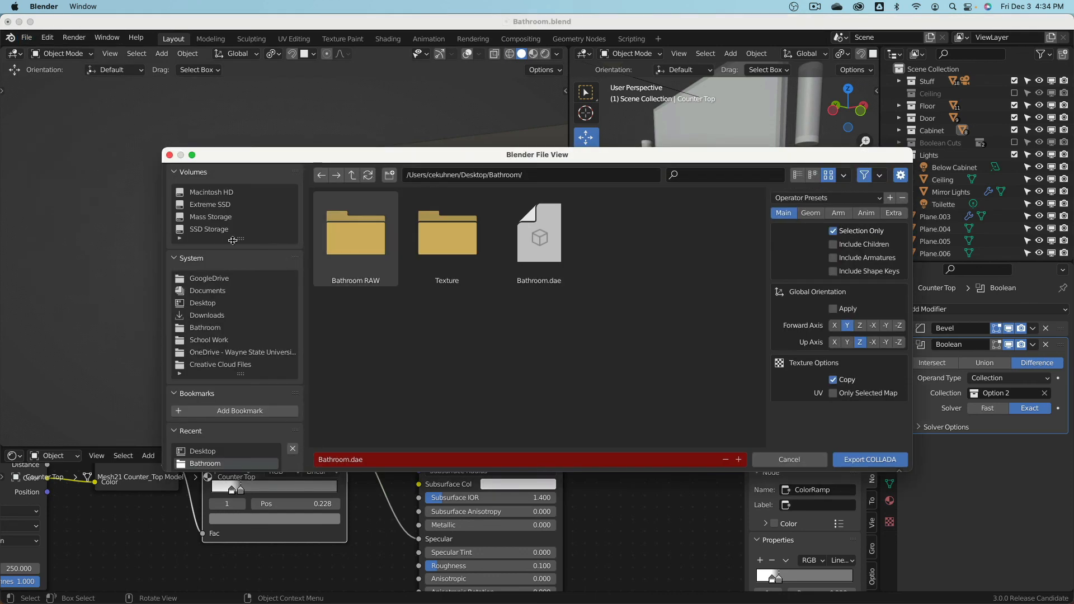
left_click(202, 303)
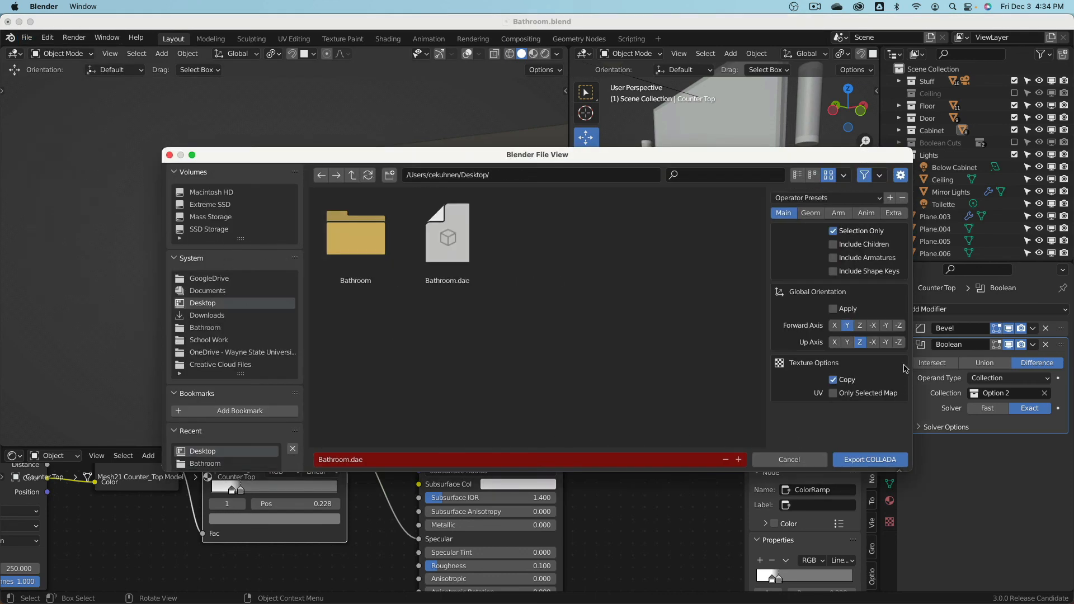
left_click(880, 461)
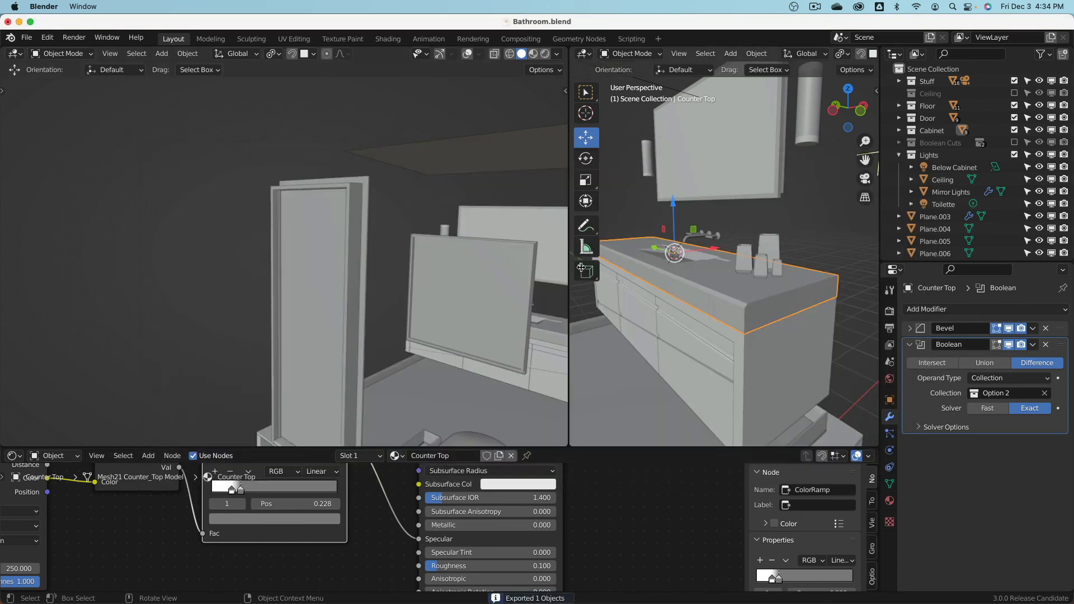
- Switch to SketchUp, import Bathroom.dae from the Desktop as COLLADA, and place the counter top component beside the room
key("super+Tab")
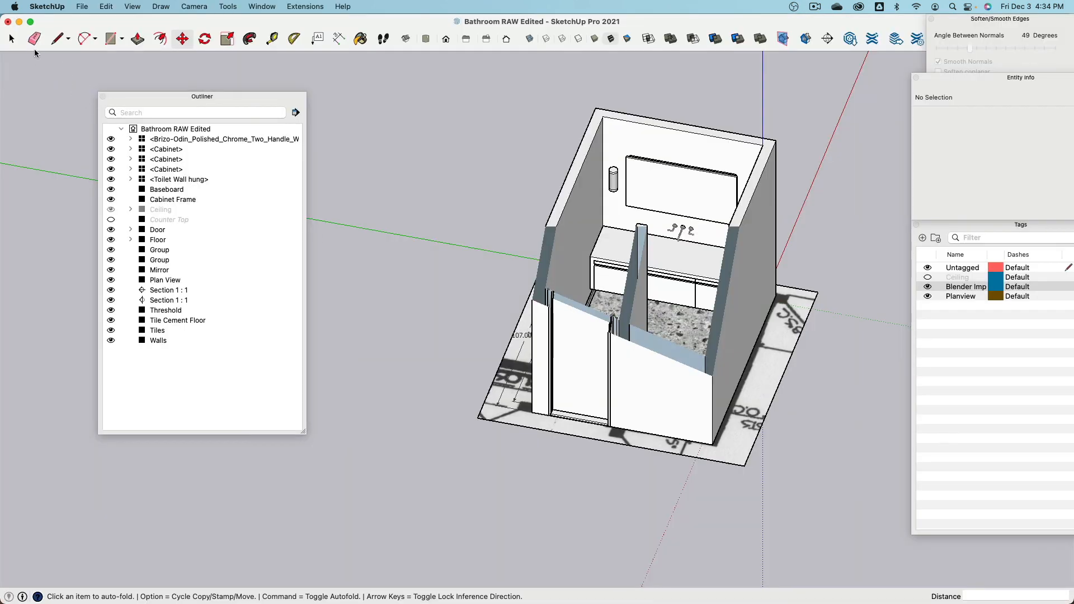
left_click(82, 6)
left_click(106, 232)
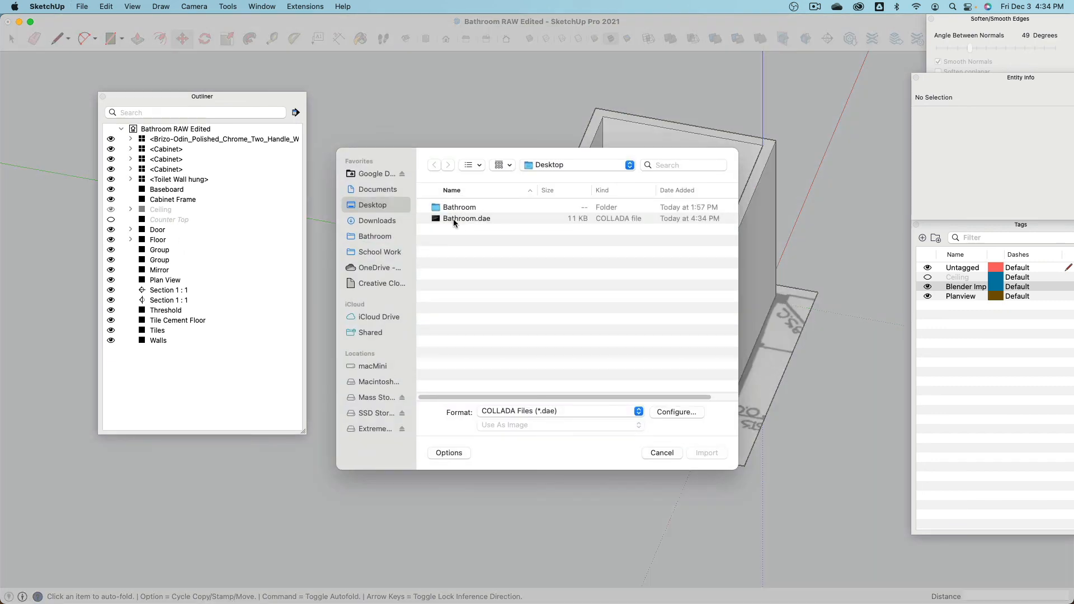
left_click(454, 219)
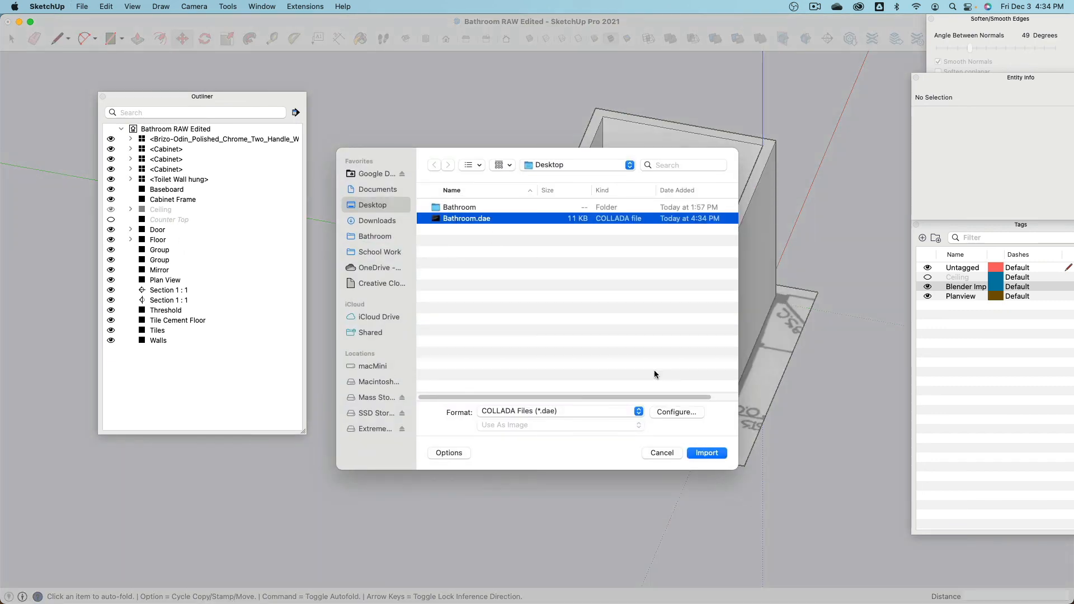
left_click(707, 453)
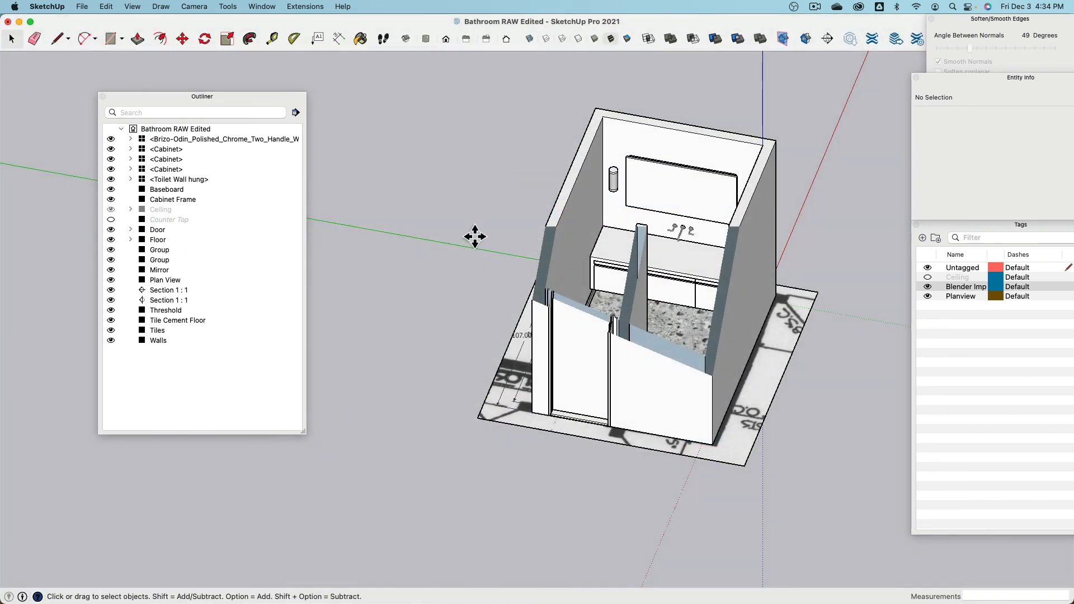
scroll(506, 228, "up", 5)
scroll(508, 223, "down", 6)
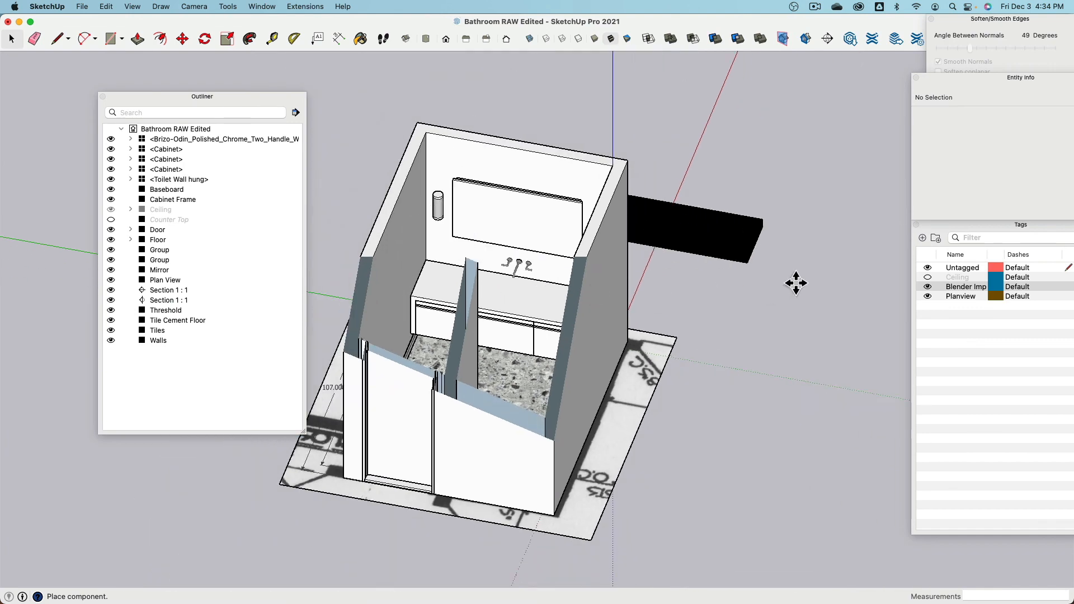
left_click(872, 284)
- Move the imported counter top onto the vanity cabinet, fitting its back corner against the walls, and deselect it
scroll(677, 234, "up", 3)
left_click(665, 227)
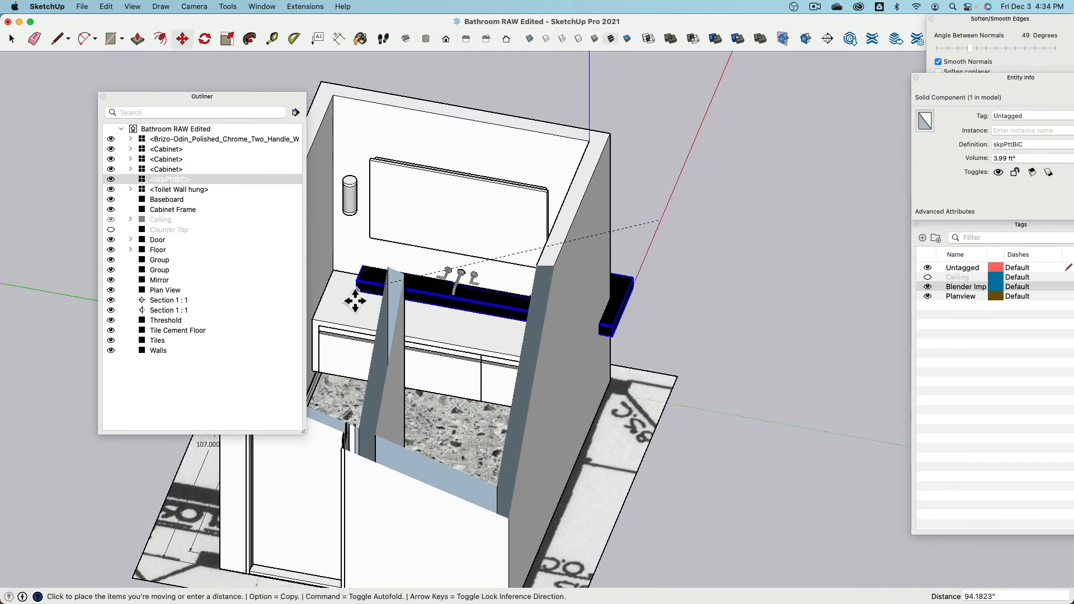
left_click(338, 250)
scroll(372, 237, "up", 3)
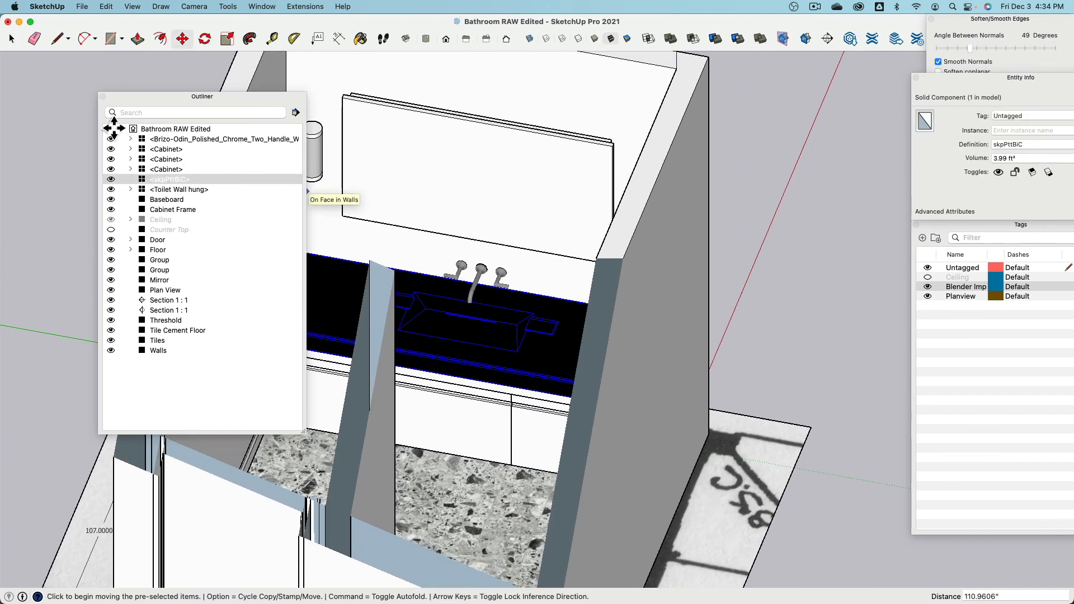
left_click(12, 39)
left_click(188, 73)
middle_click_drag(427, 204, 555, 195, "shift")
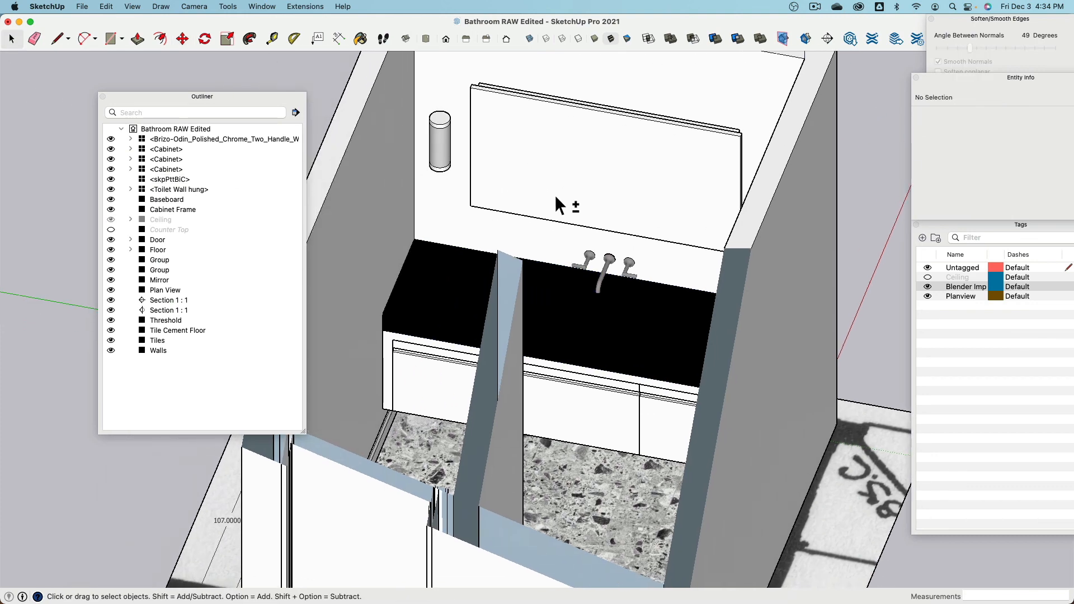
- Open the mirror light group beside the mirror for editing and select its cylindrical side surface
scroll(589, 281, "up", 5)
scroll(587, 278, "down", 5)
scroll(483, 236, "up", 2)
left_click(478, 220)
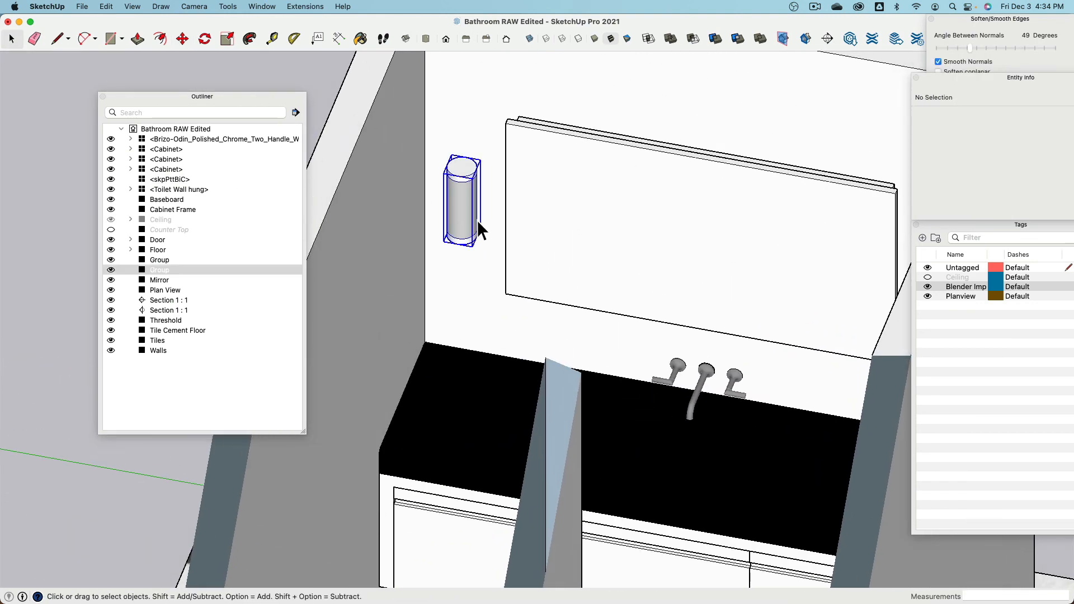
scroll(478, 220, "up", 2)
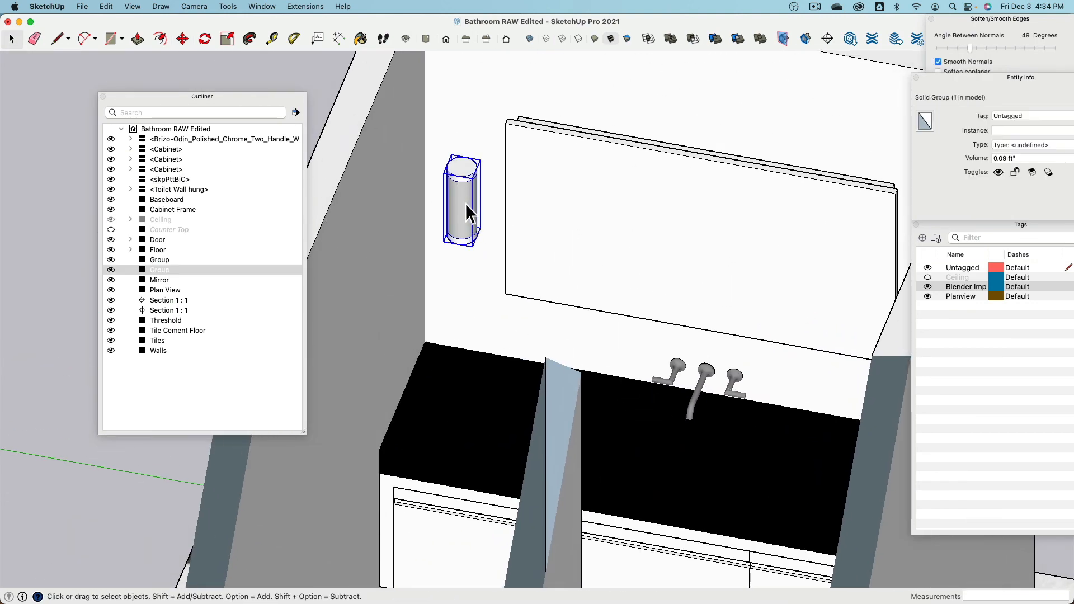
double_click(465, 203)
left_click(464, 209)
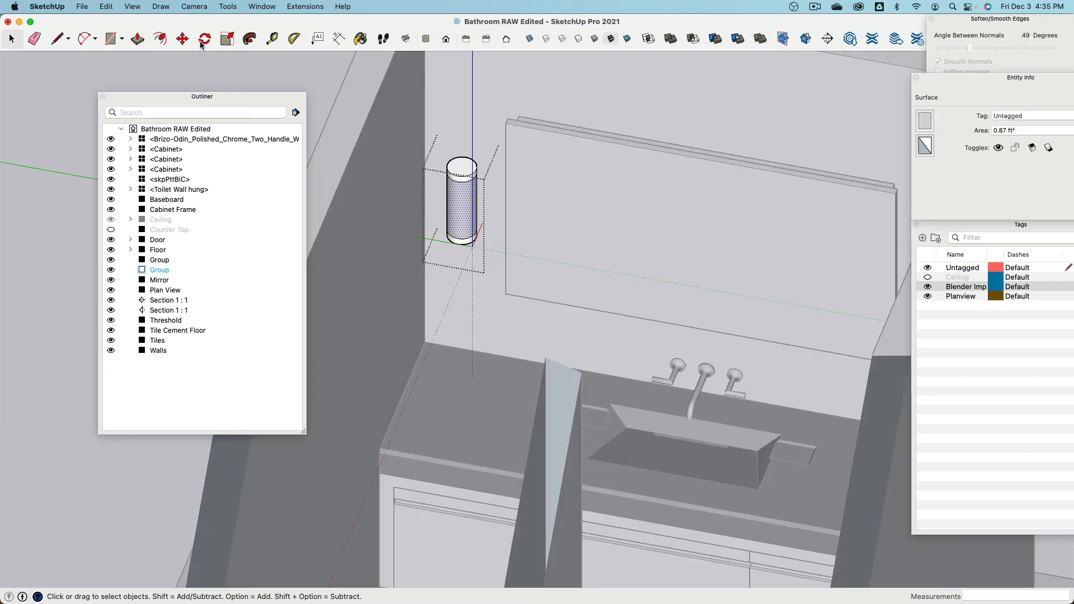
- Show the materials used in the model, close the mirror light group, and select the imported black counter top
left_click(260, 6)
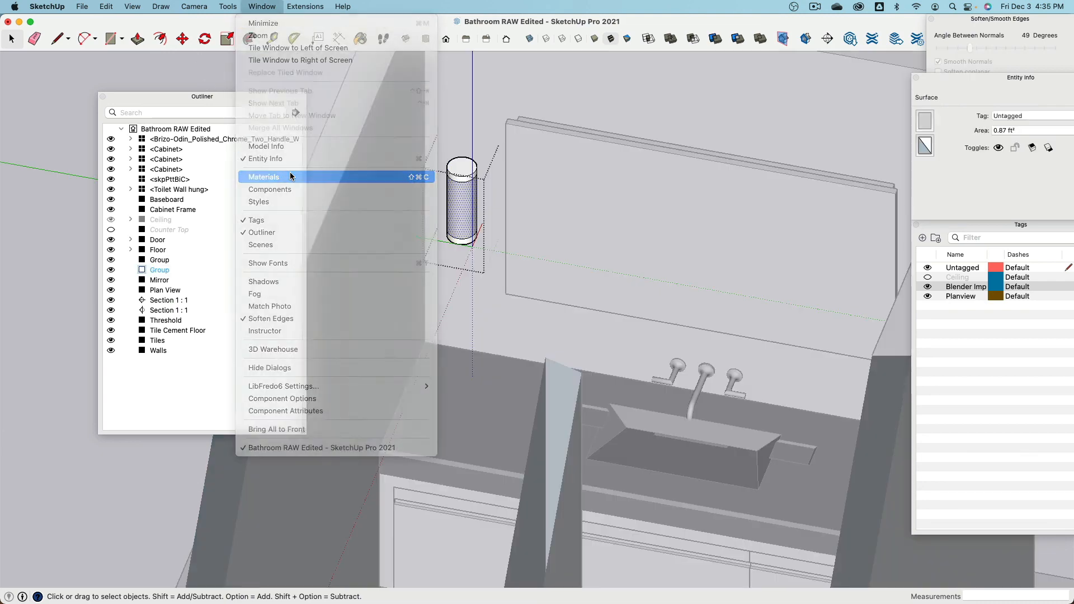
left_click(291, 176)
left_click_drag(351, 162, 761, 147)
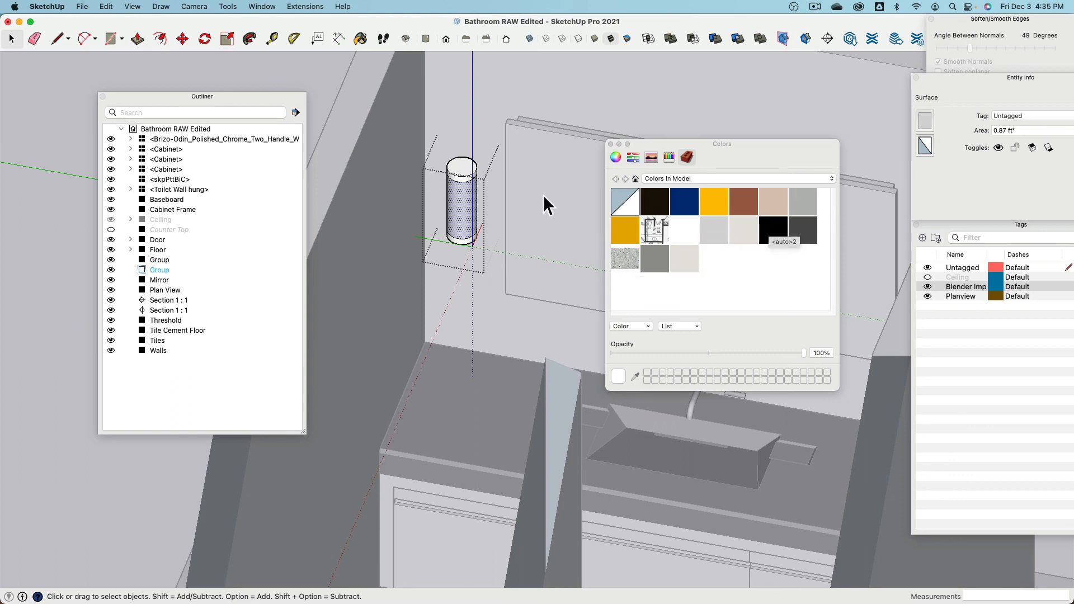
left_click(86, 140)
left_click(461, 413)
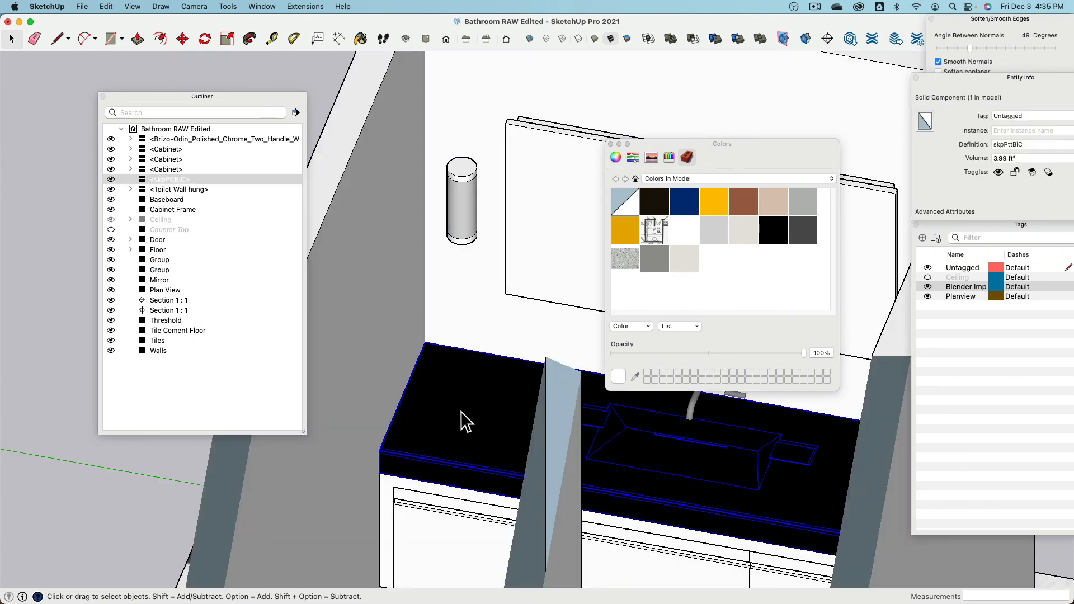
- Open the imported counter top for editing, rename its black material as Counter Top, and close the component
double_click(464, 423)
left_click(464, 422)
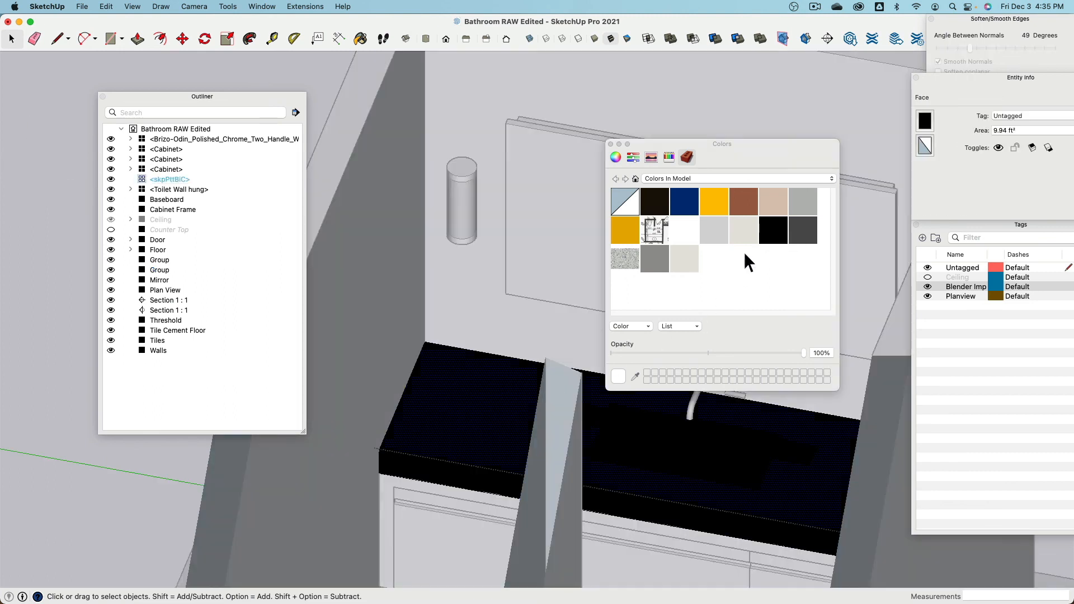
double_click(777, 237)
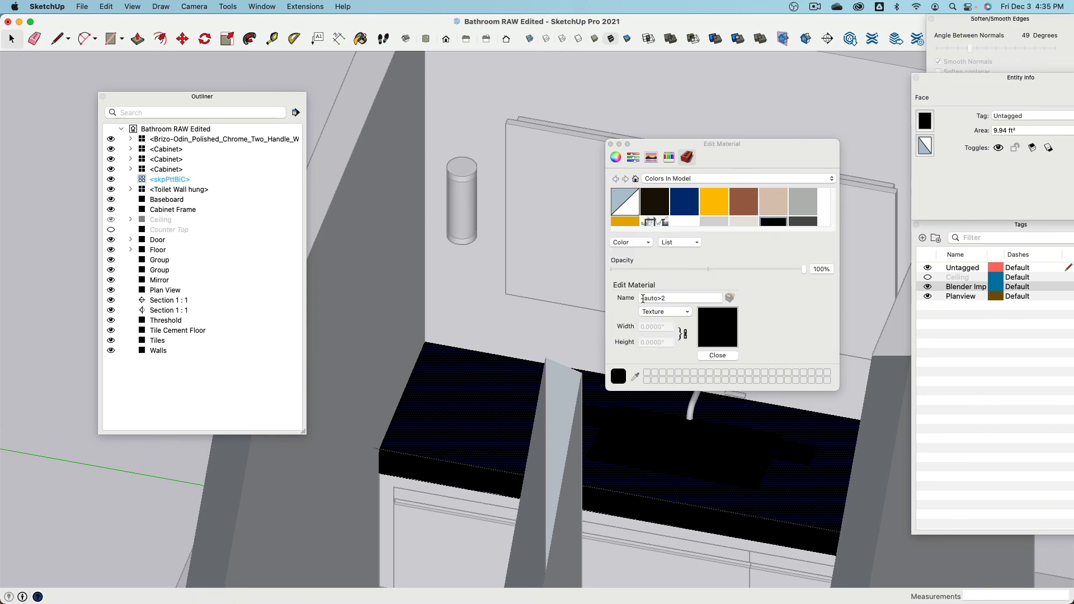
left_click(676, 297)
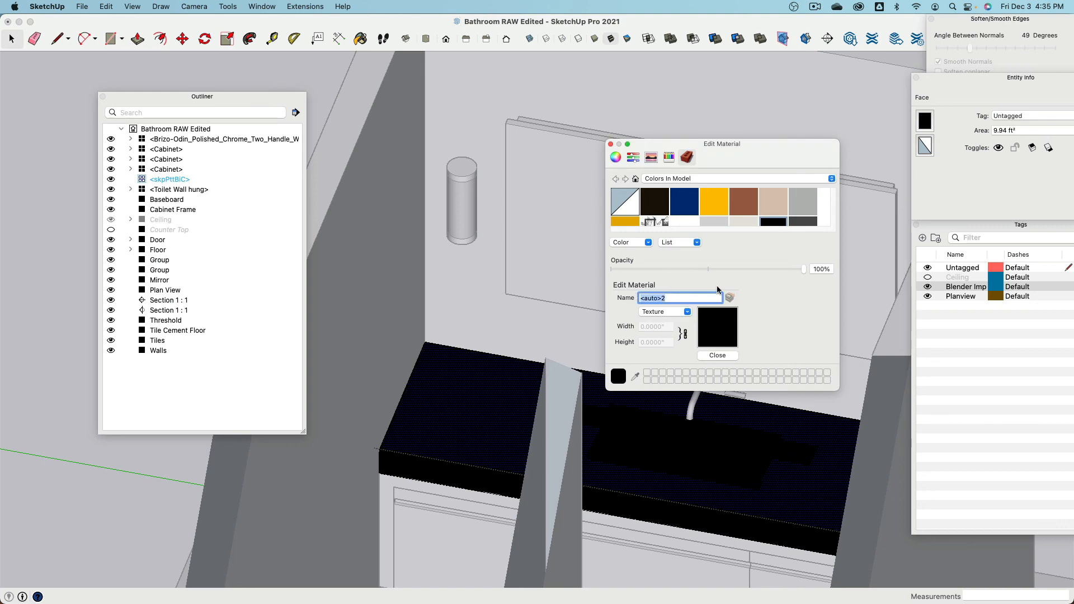
type("Counter Top")
key("Return")
left_click(43, 151)
scroll(421, 234, "down", 5)
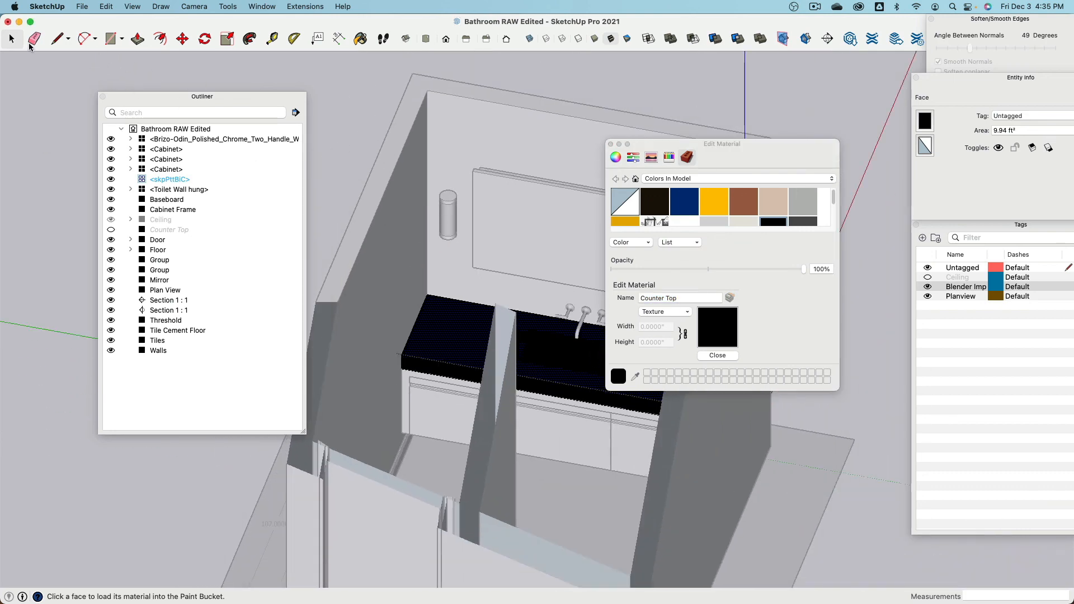
left_click(14, 40)
left_click(75, 109)
middle_click_drag(484, 264, 491, 256, "shift")
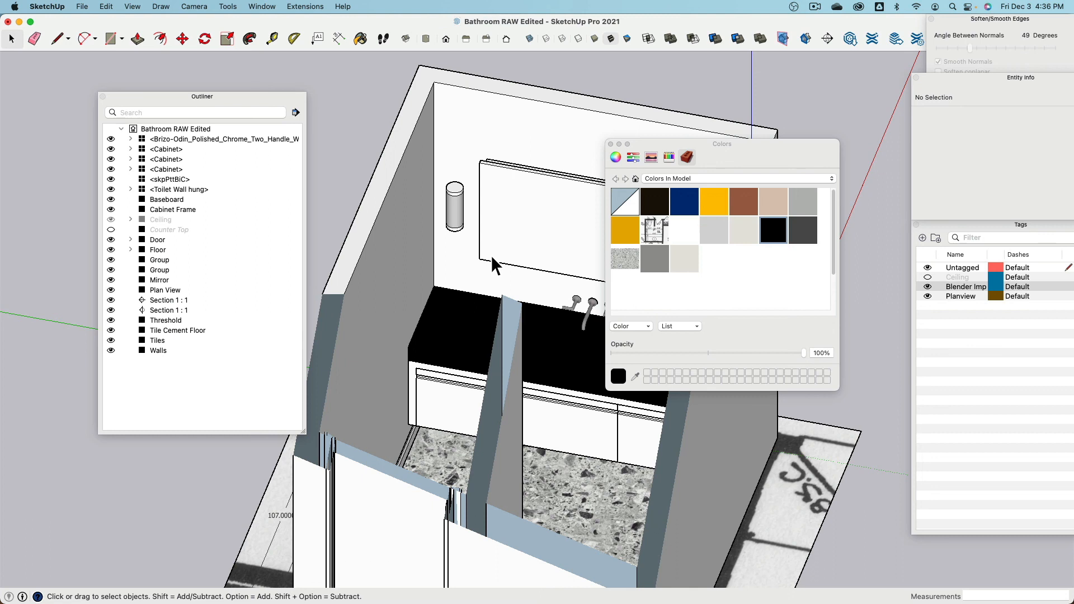
- Examine the floor tiles and the imported counter top in the whole bathroom model, leaving the counter top selected
left_click(547, 497)
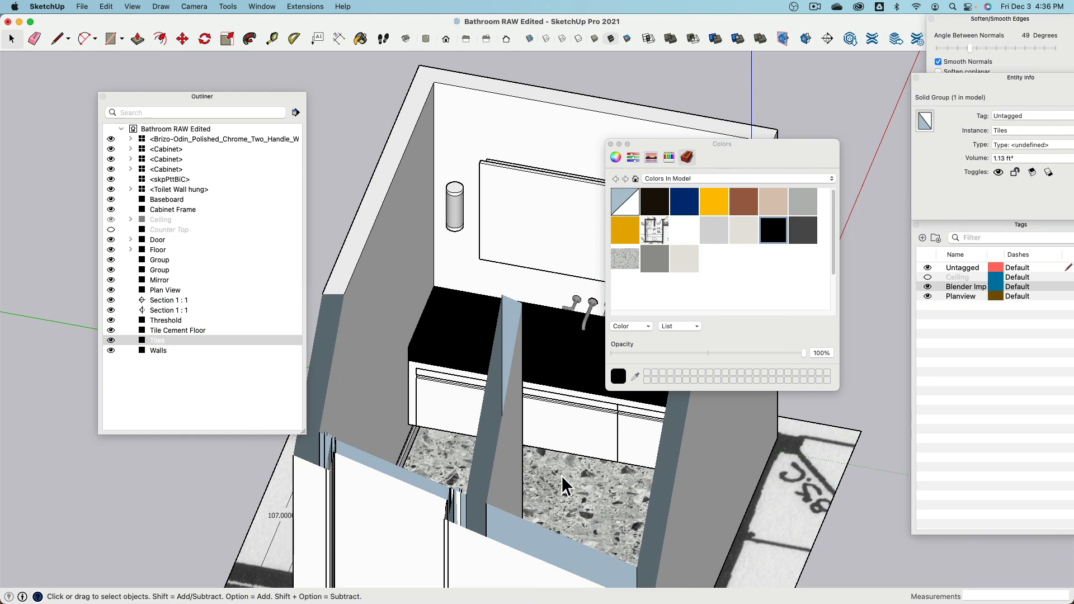
scroll(576, 350, "down", 3)
middle_click_drag(575, 351, 376, 374)
scroll(375, 364, "down", 3)
middle_click_drag(412, 249, 437, 205, "shift")
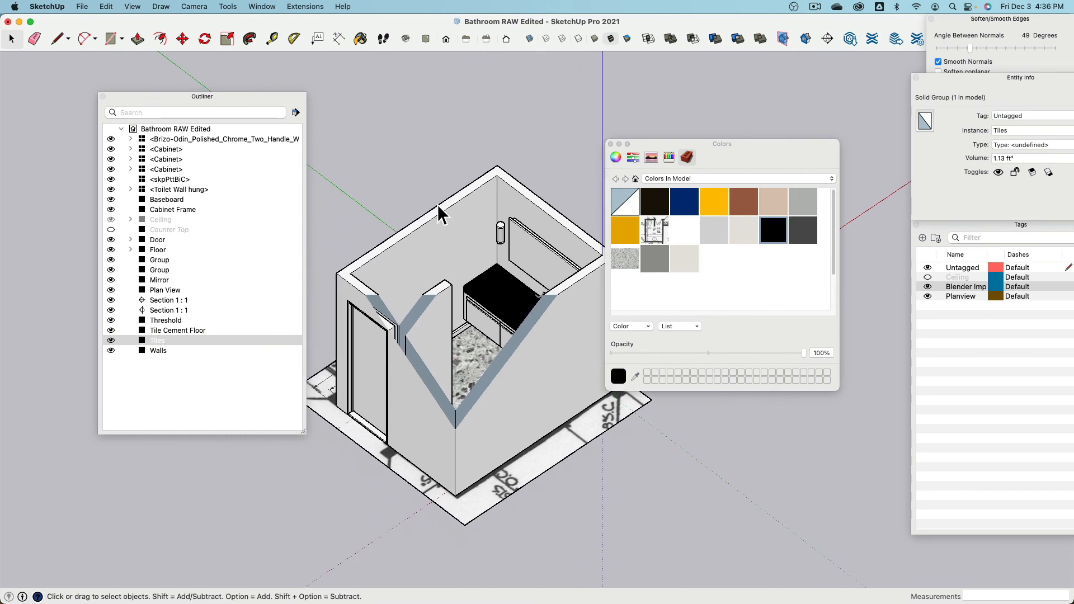
left_click(513, 314)
middle_click_drag(475, 284, 546, 328)
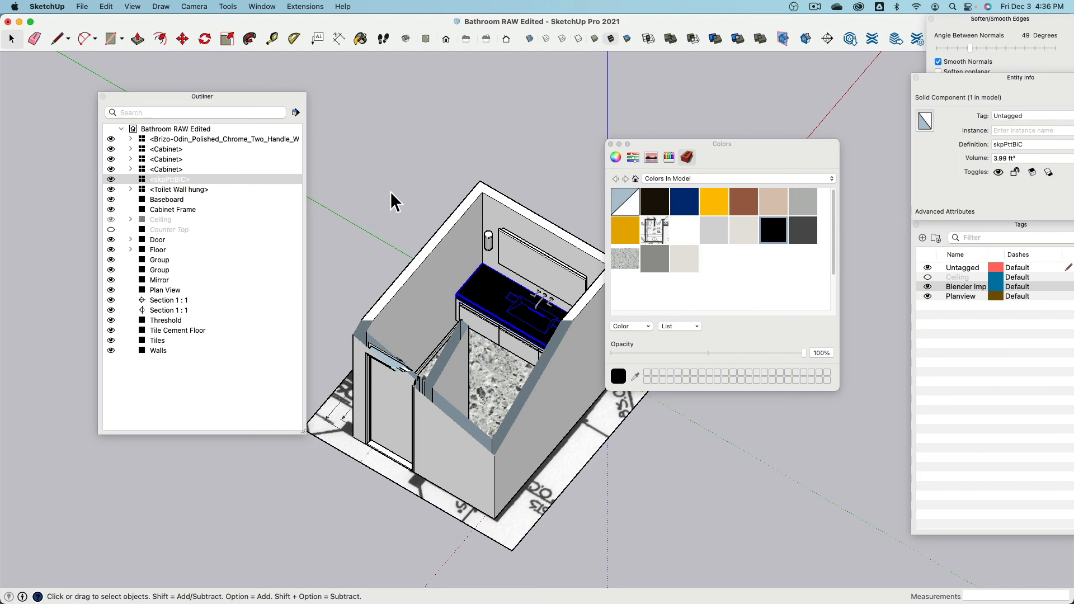
middle_click_drag(391, 197, 440, 228)
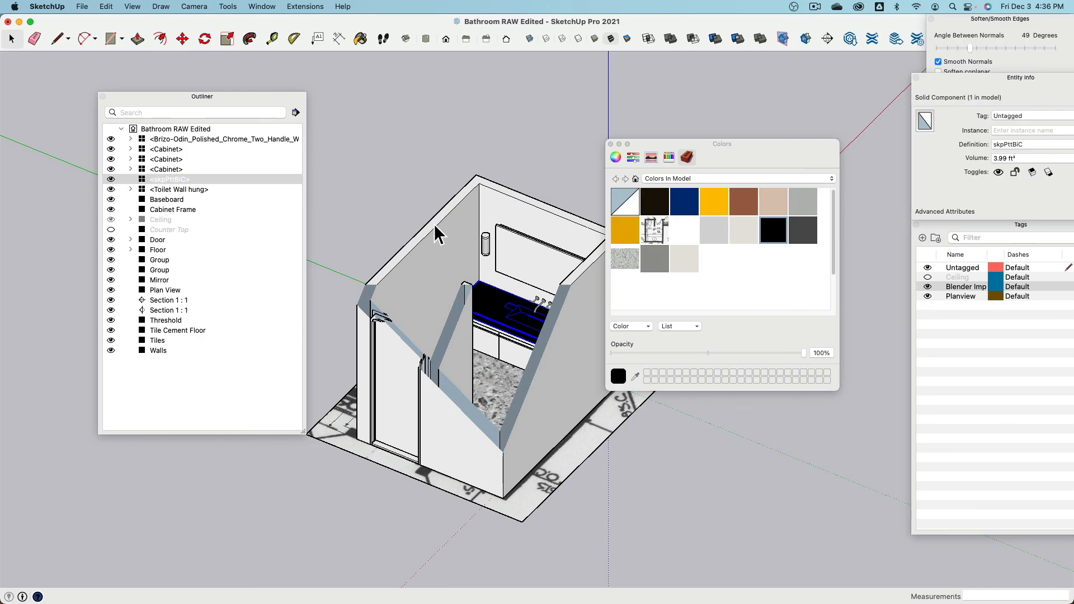
- Switch to Blender, show the scene through the camera, and unhide all hidden objects
key("super+Tab")
scroll(438, 276, "down", 3)
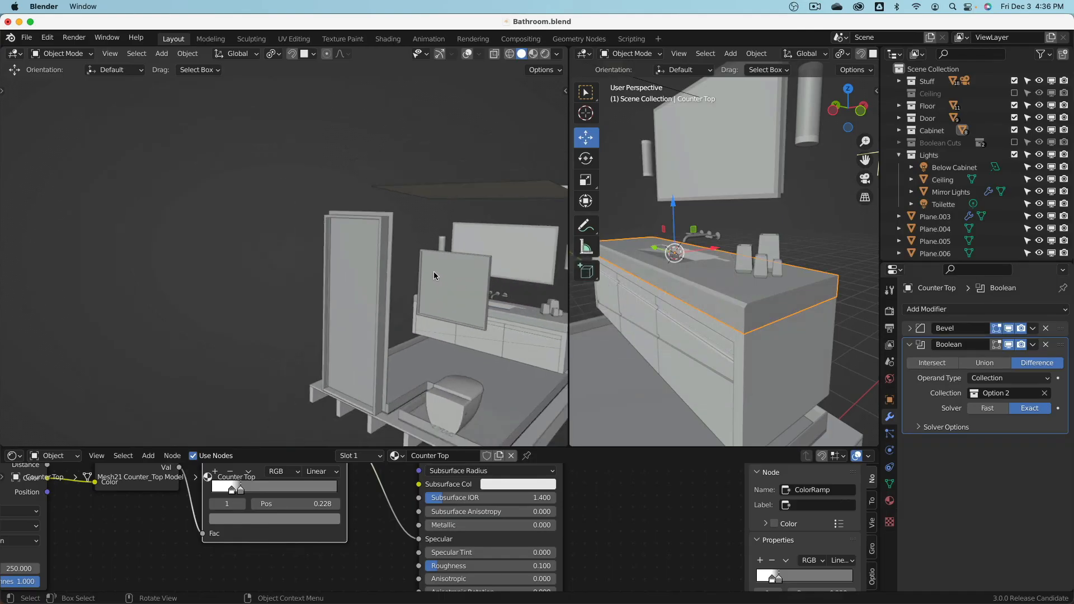
key("KP_0")
scroll(322, 226, "down", 2)
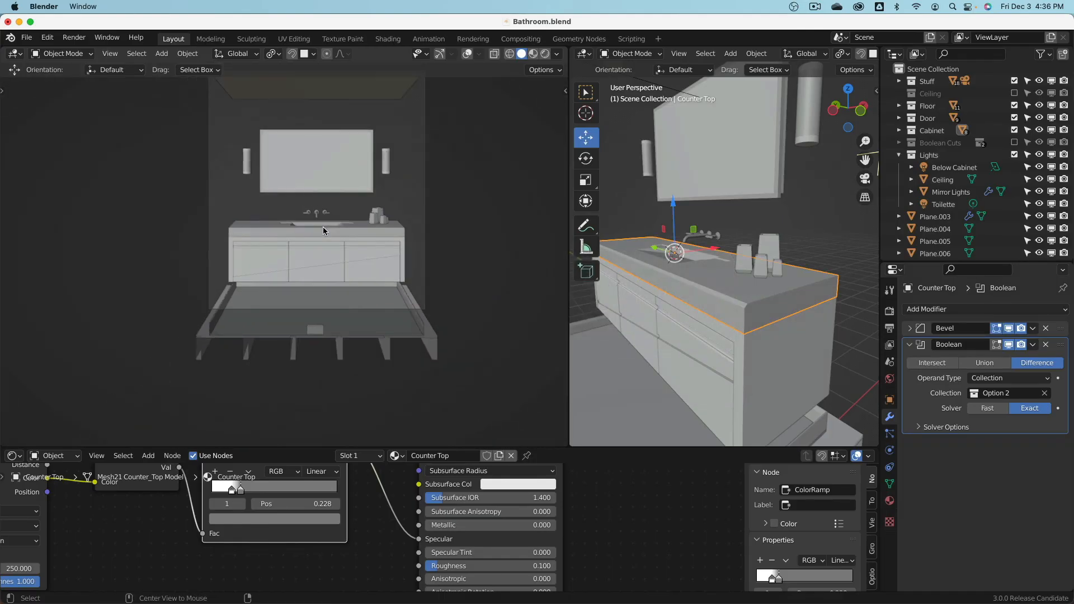
key("alt+h")
middle_click_drag(324, 227, 297, 293, "shift")
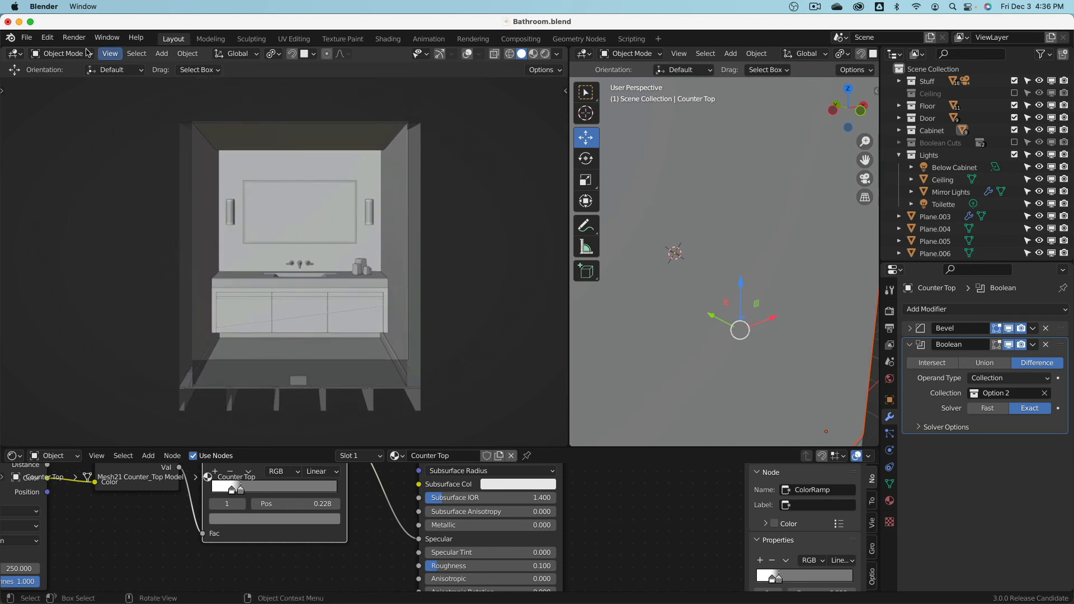
- View the last render, and collapse the Sampling section in the render properties to reach the Color Management settings
left_click(74, 37)
left_click(117, 99)
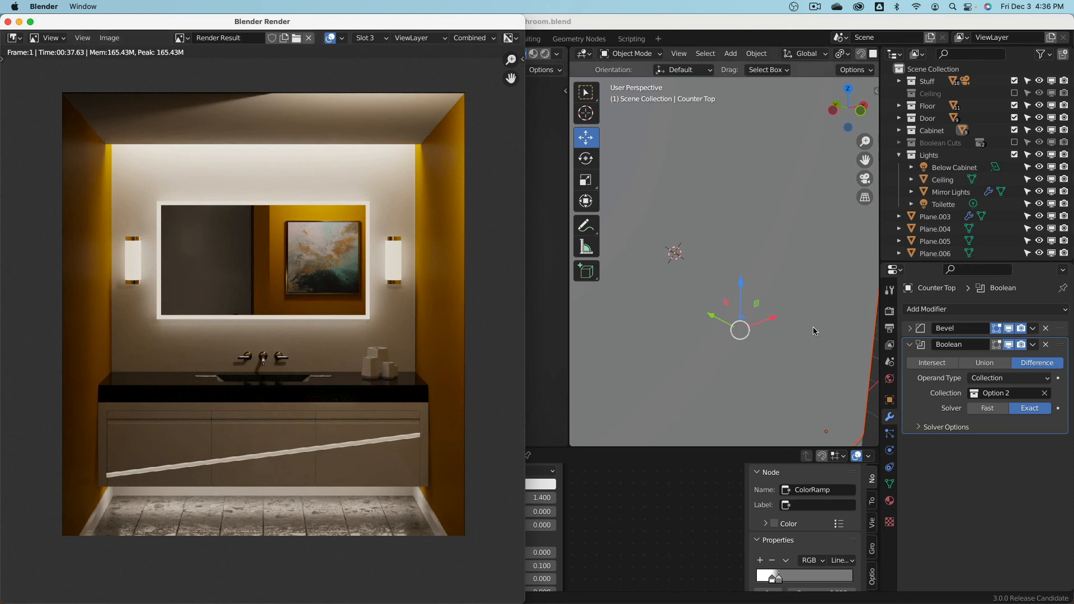
left_click(889, 312)
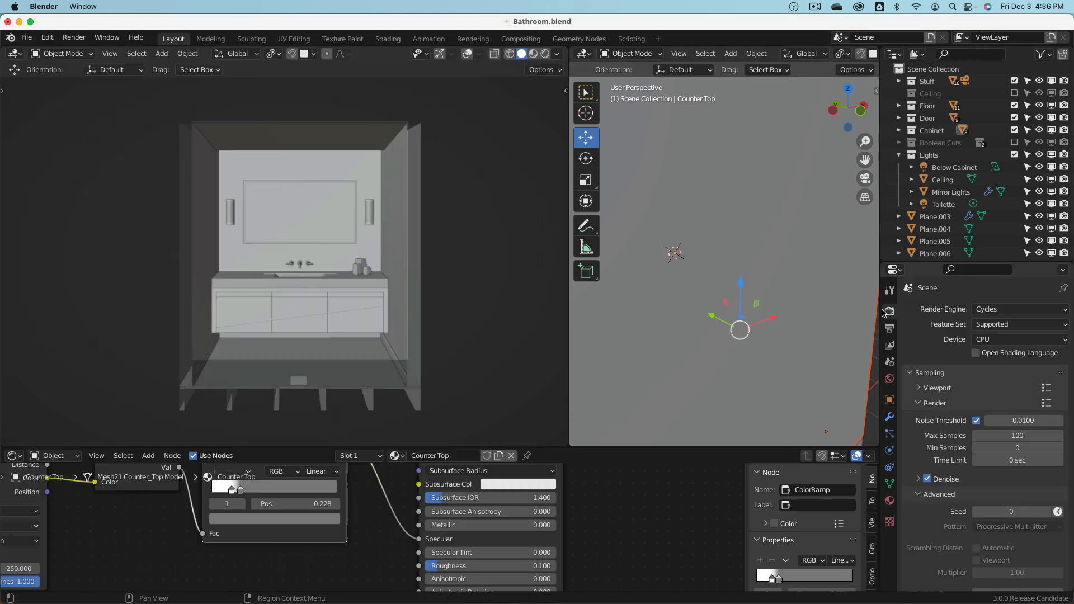
left_click(916, 373)
scroll(919, 379, "down", 2)
scroll(919, 379, "down", 2)
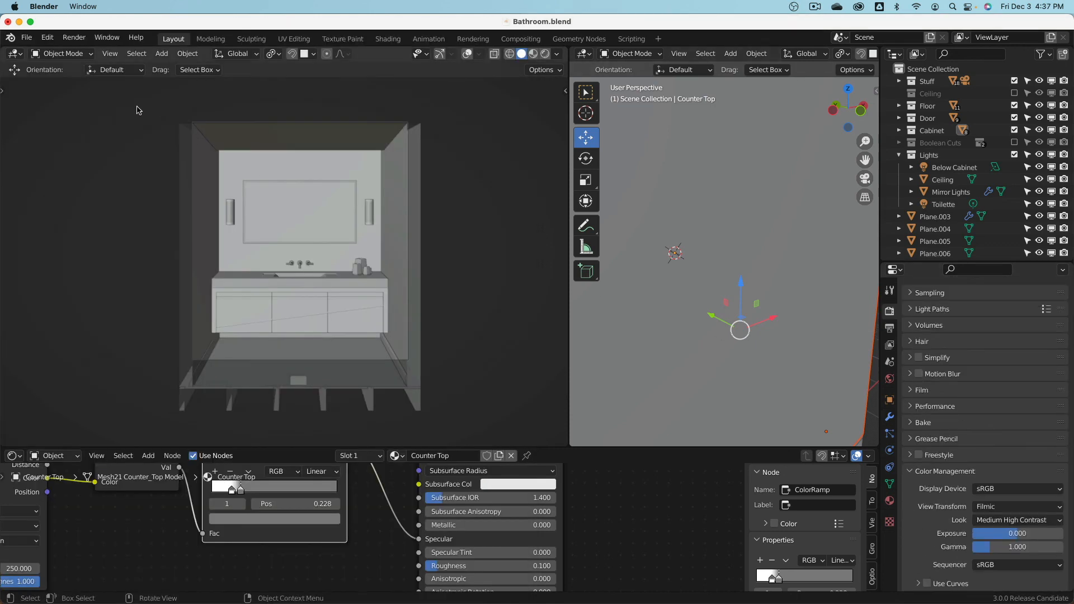
- Turn the camera viewport into an Image Editor and display the Render Result in it
left_click(74, 37)
left_click(14, 54)
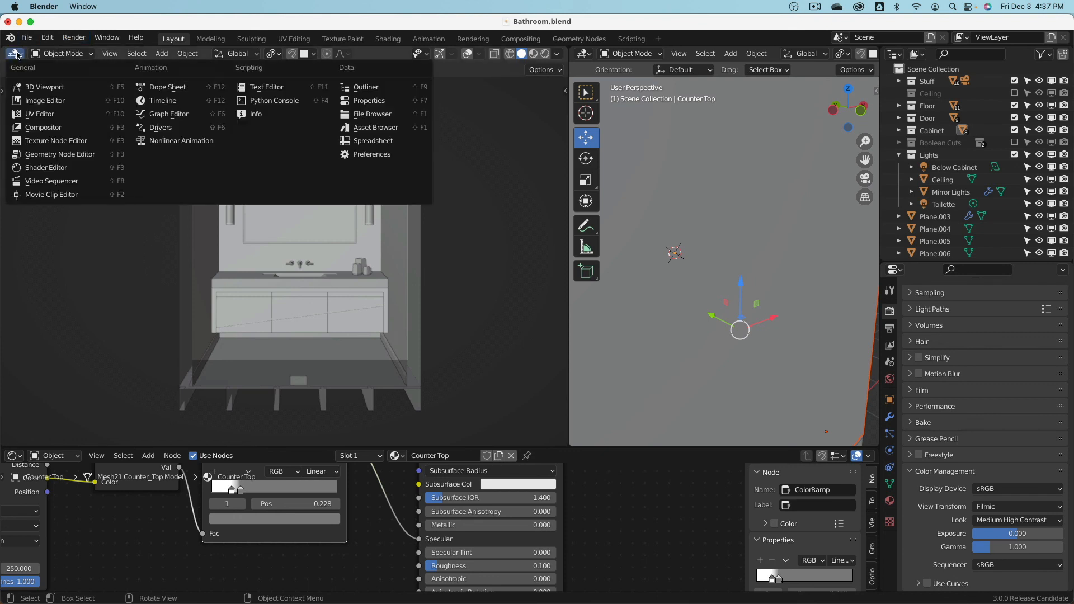
left_click(66, 102)
left_click(232, 54)
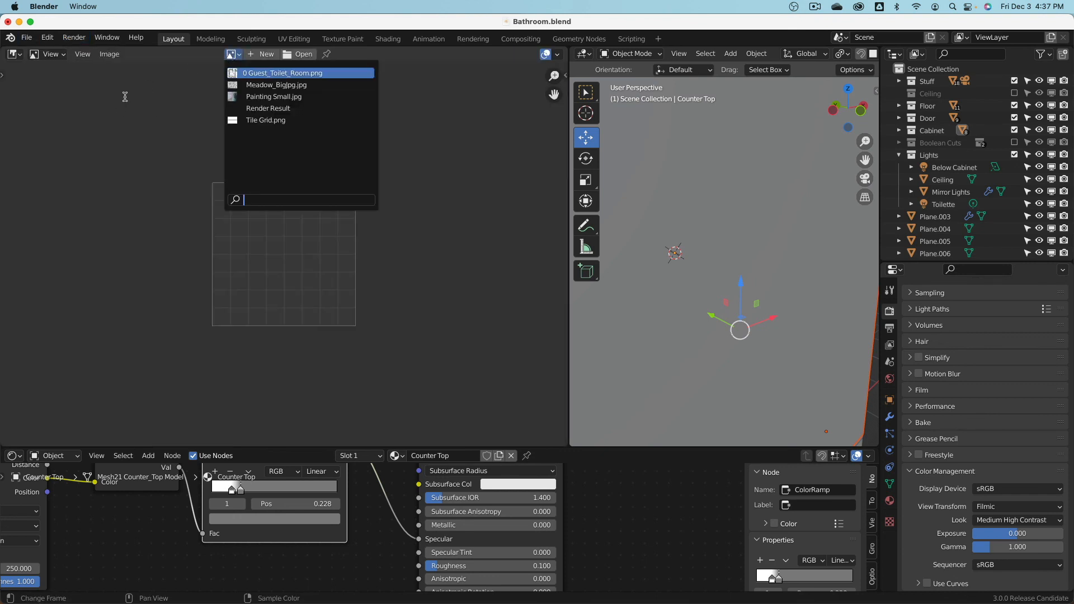
left_click(48, 53)
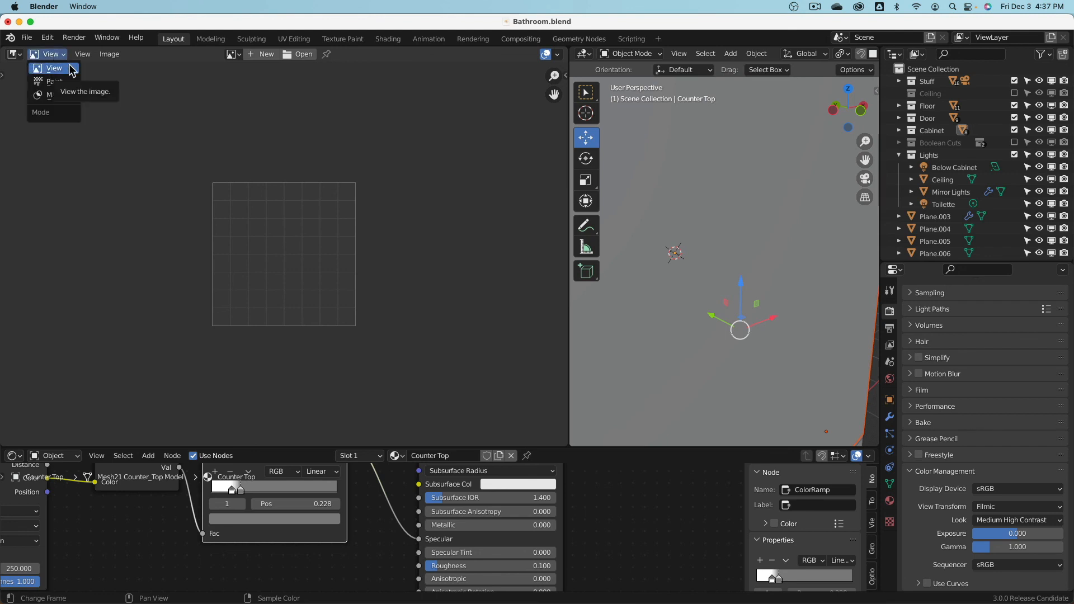
left_click(71, 68)
left_click(83, 54)
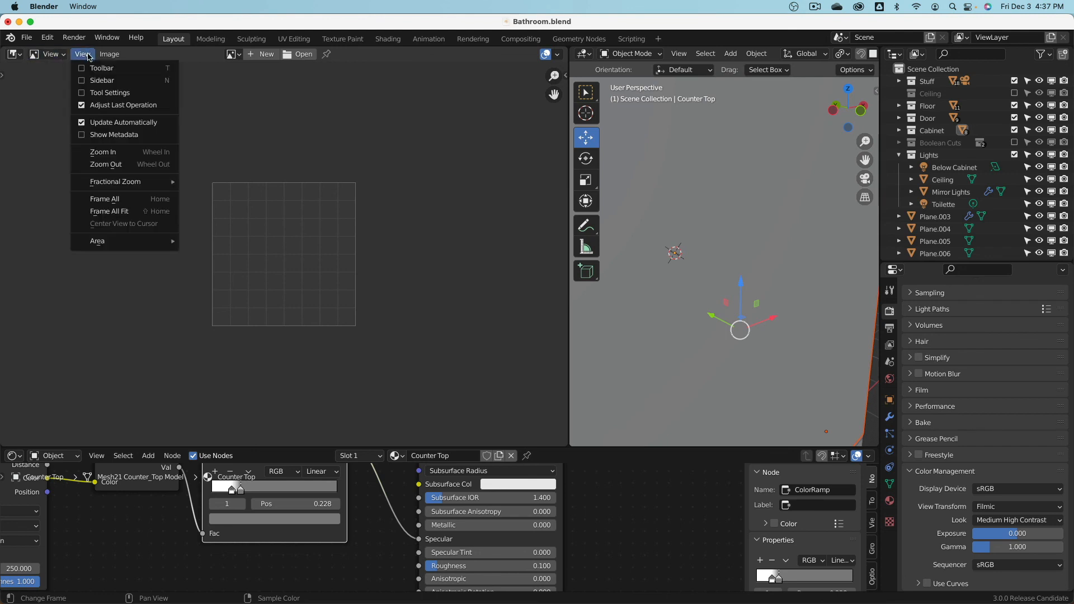
left_click(13, 54)
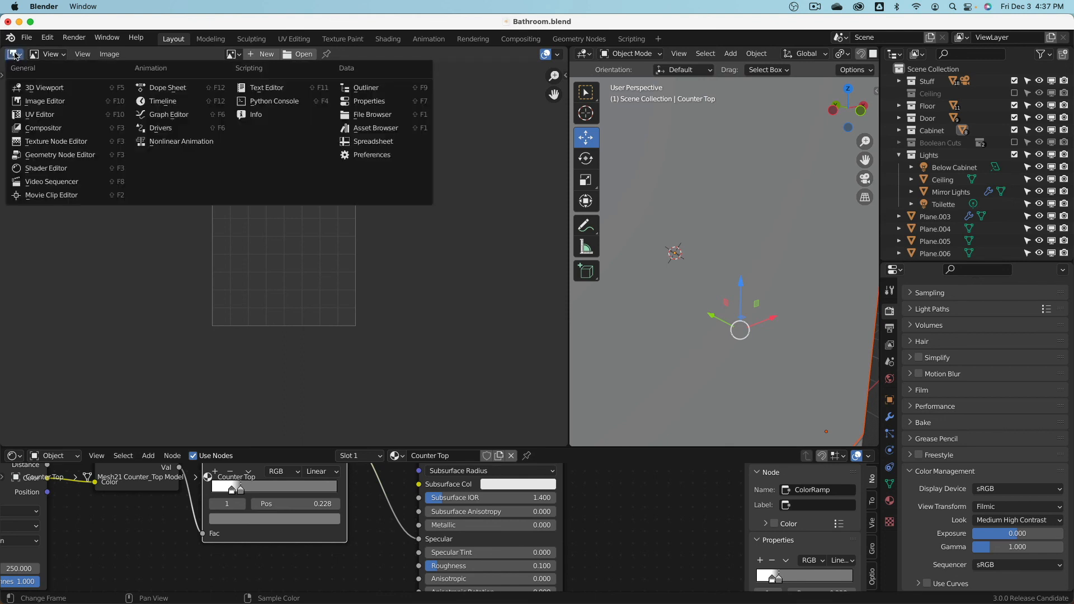
left_click(68, 101)
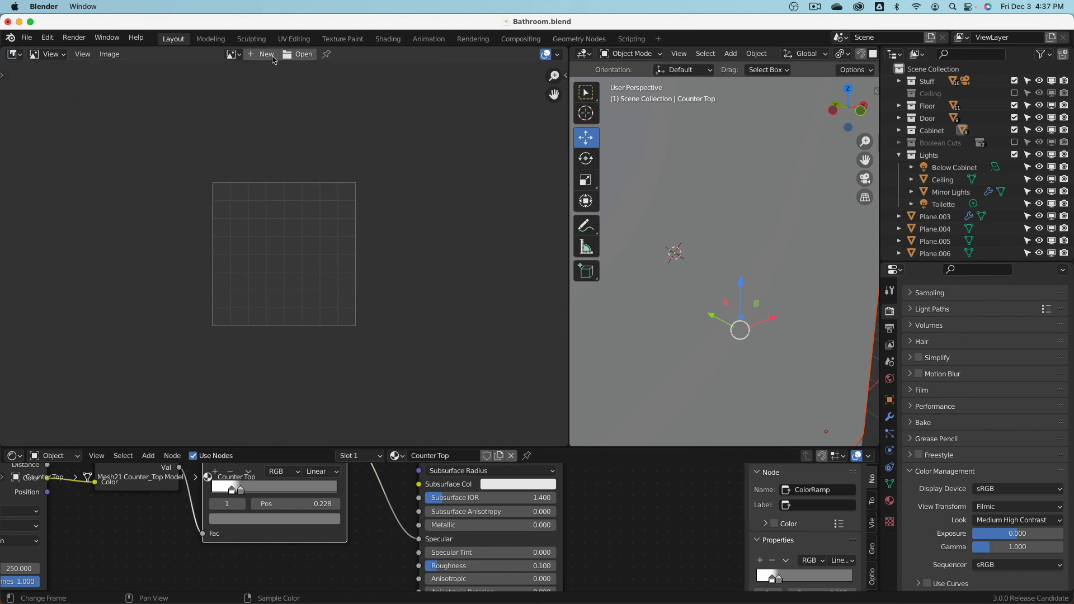
left_click(229, 53)
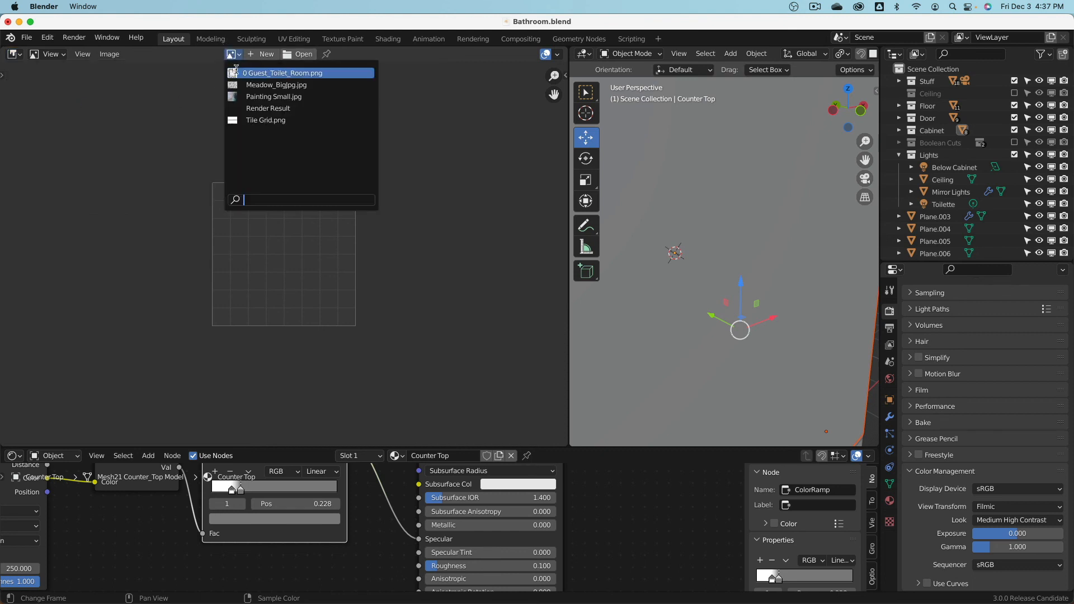
left_click(234, 108)
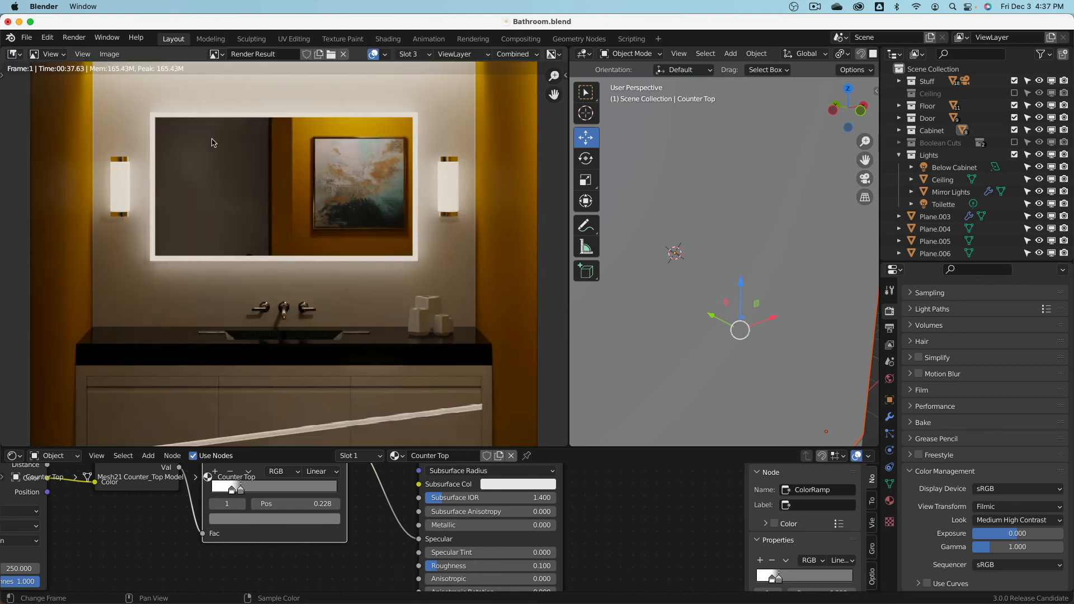
- Enlarge the Image Editor by shrinking the node editor below it, and fit the whole render in view
scroll(319, 182, "down", 3)
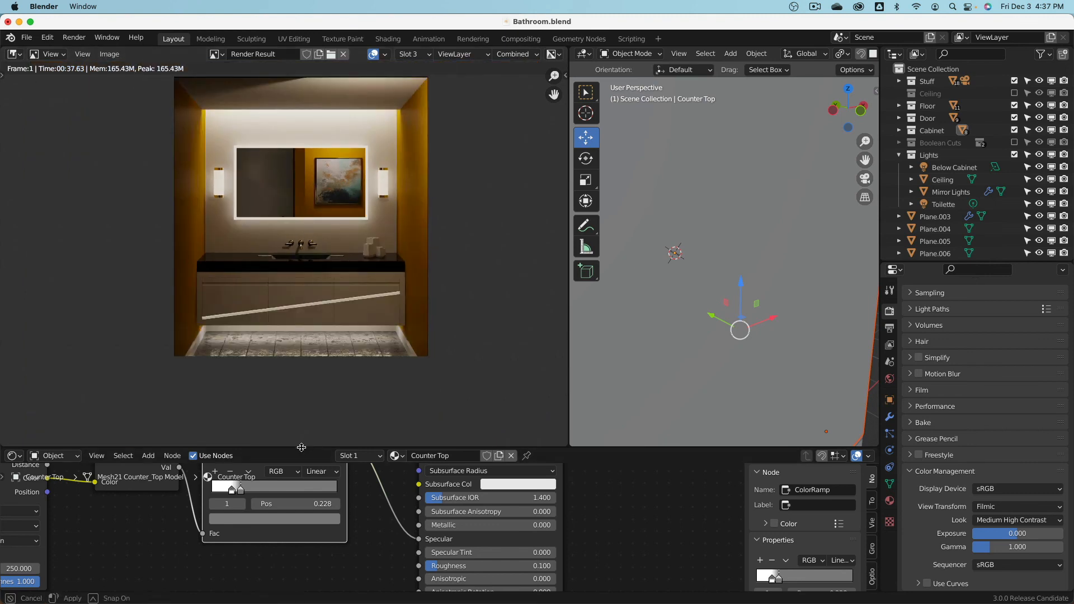
left_click_drag(302, 447, 305, 556)
scroll(344, 325, "up", 2)
middle_click_drag(344, 348, 345, 340)
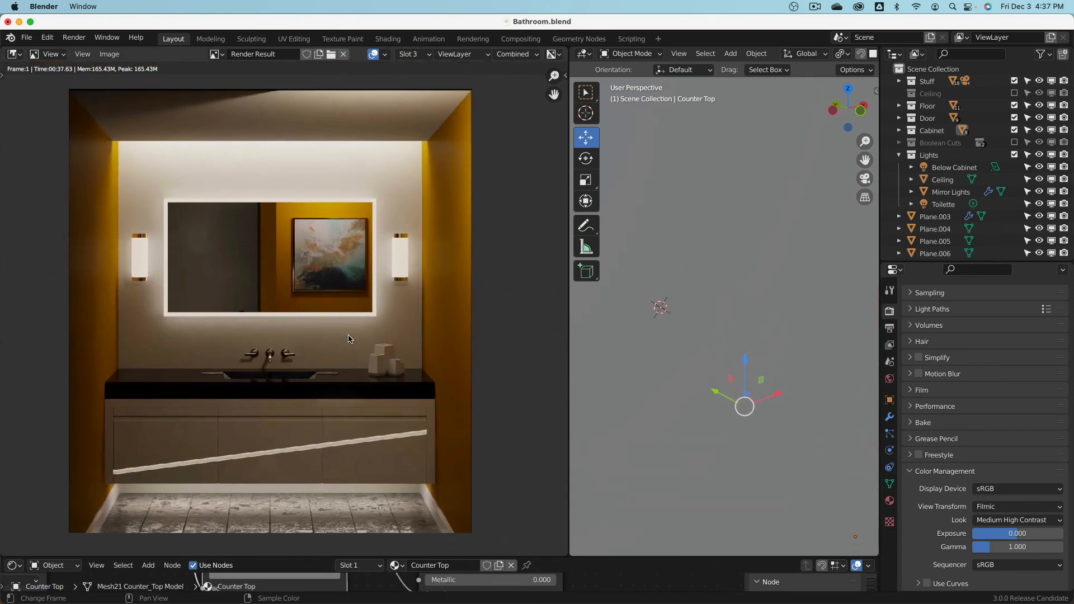
- Compare the Low Contrast and Very High Contrast looks on the render, and set the look to Medium Contrast
left_click(1007, 521)
left_click(1007, 426)
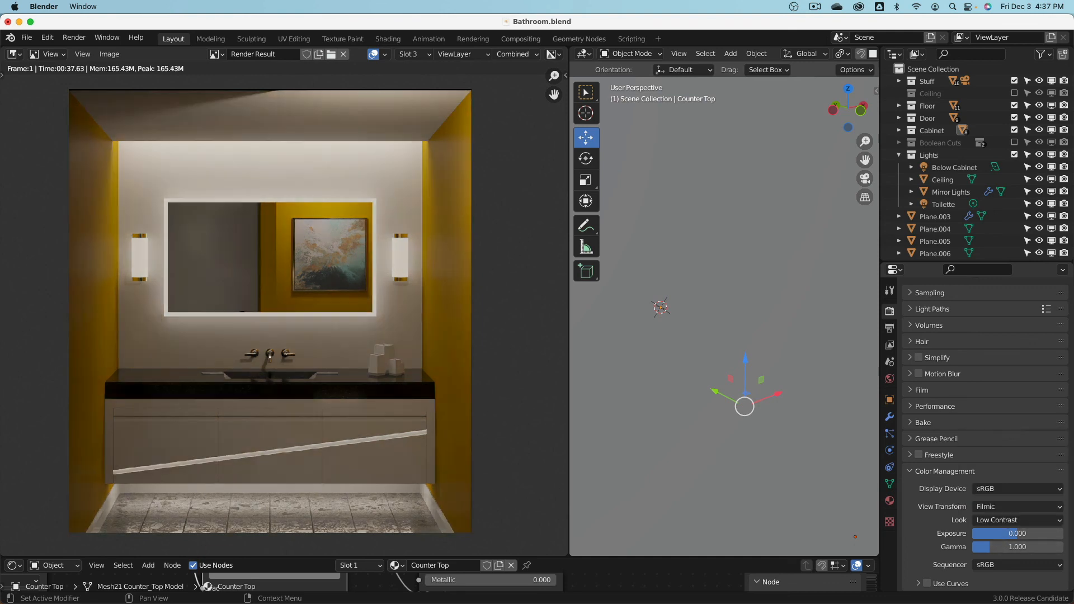
left_click(1007, 521)
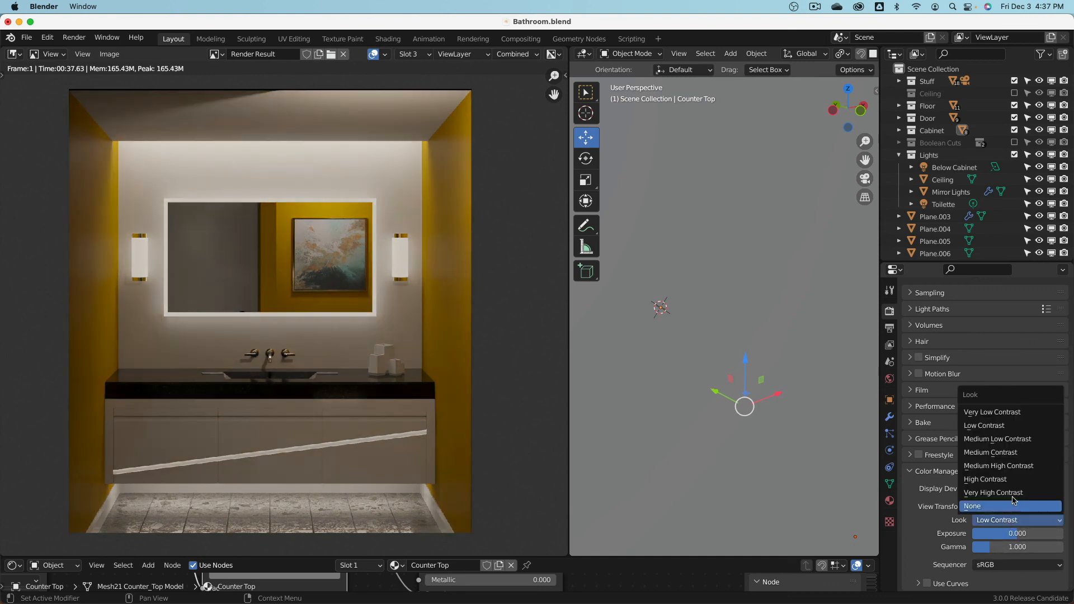
left_click(1006, 494)
left_click(1008, 521)
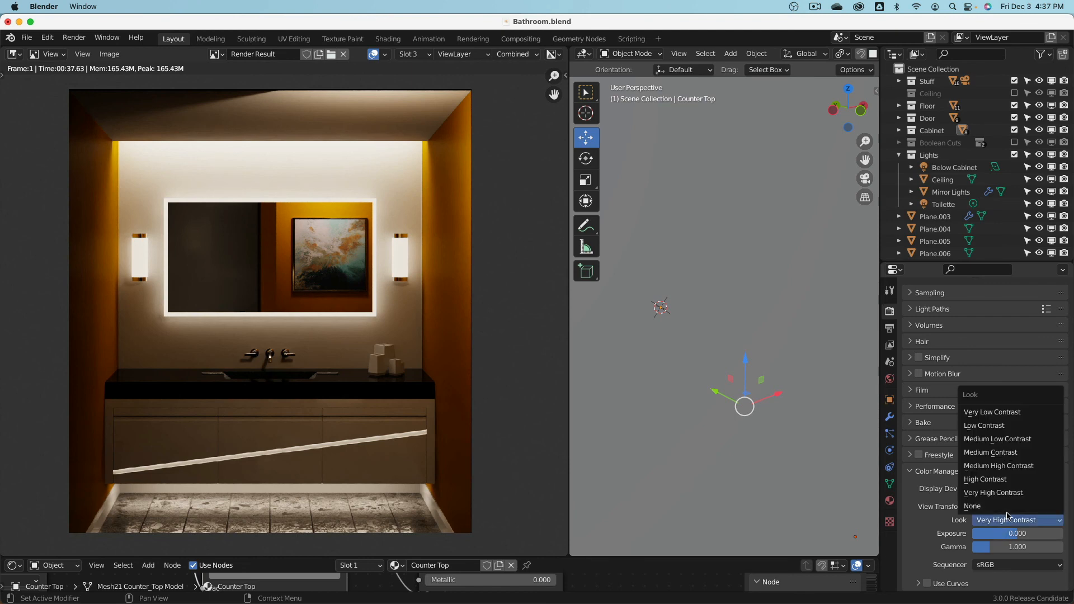
left_click(1010, 455)
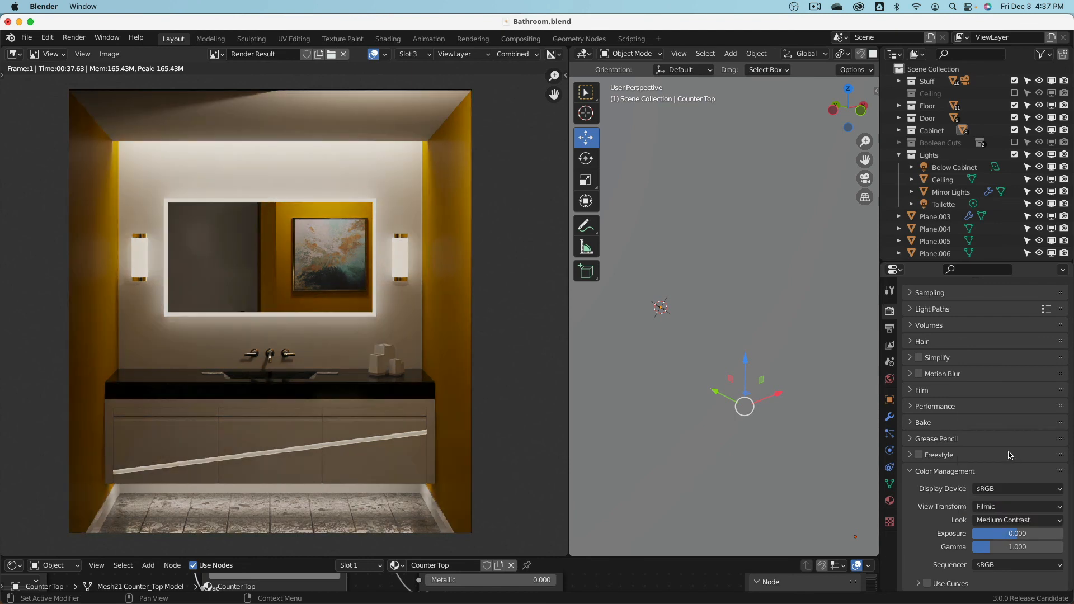
- Try lower exposure and gamma on the render, plus exposure 1 and gamma 0, and reset exposure to 0 and gamma to 1
left_click_drag(1016, 533, 993, 535)
left_click(1034, 534)
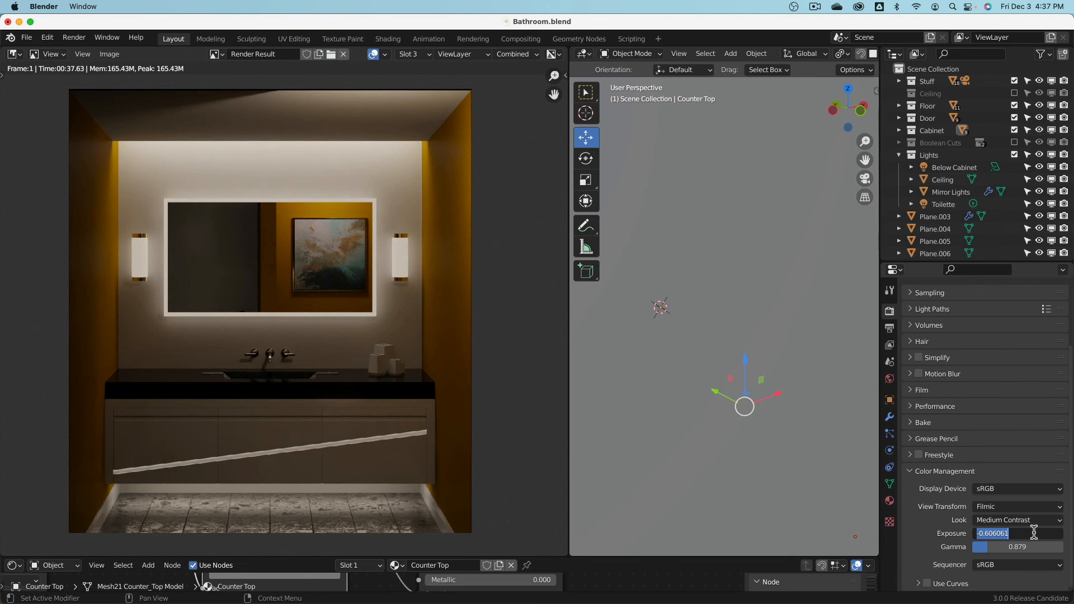
type("1")
key("Return")
left_click(1021, 547)
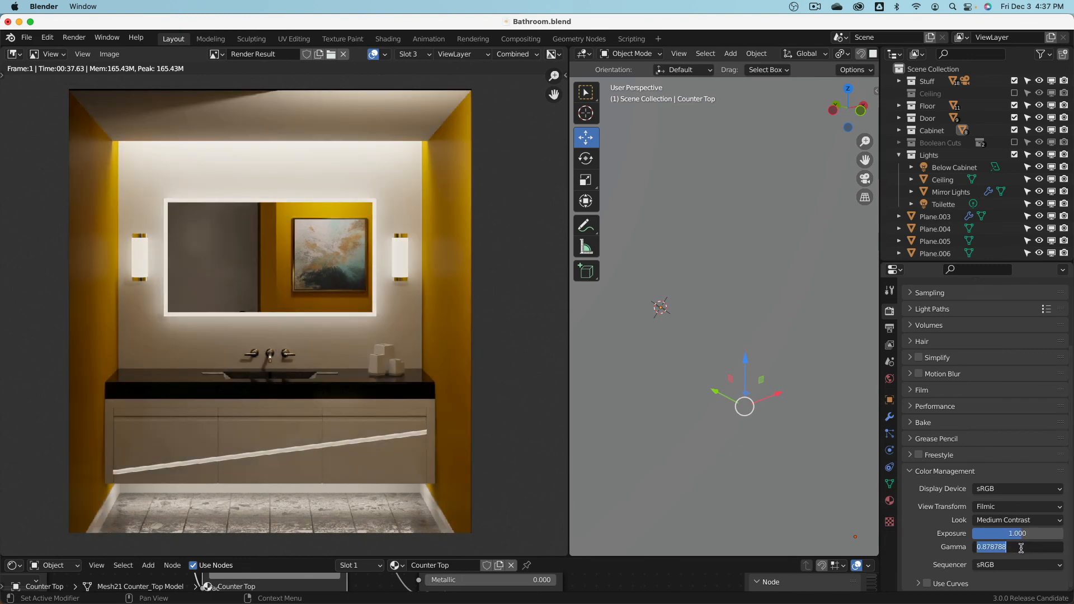
type("0")
key("Return")
left_click(1024, 547)
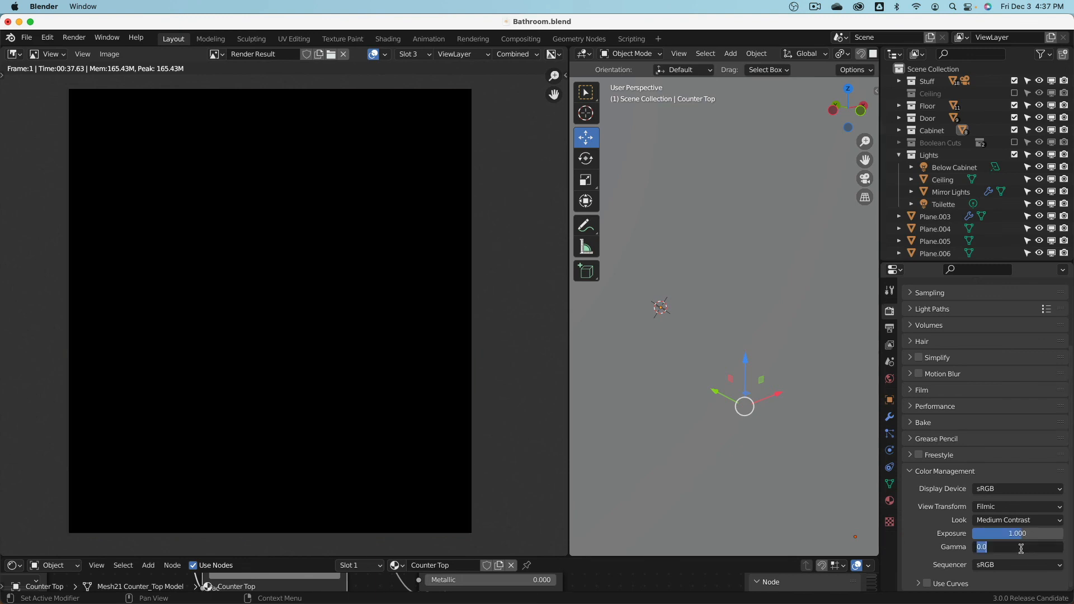
type("1")
key("Return")
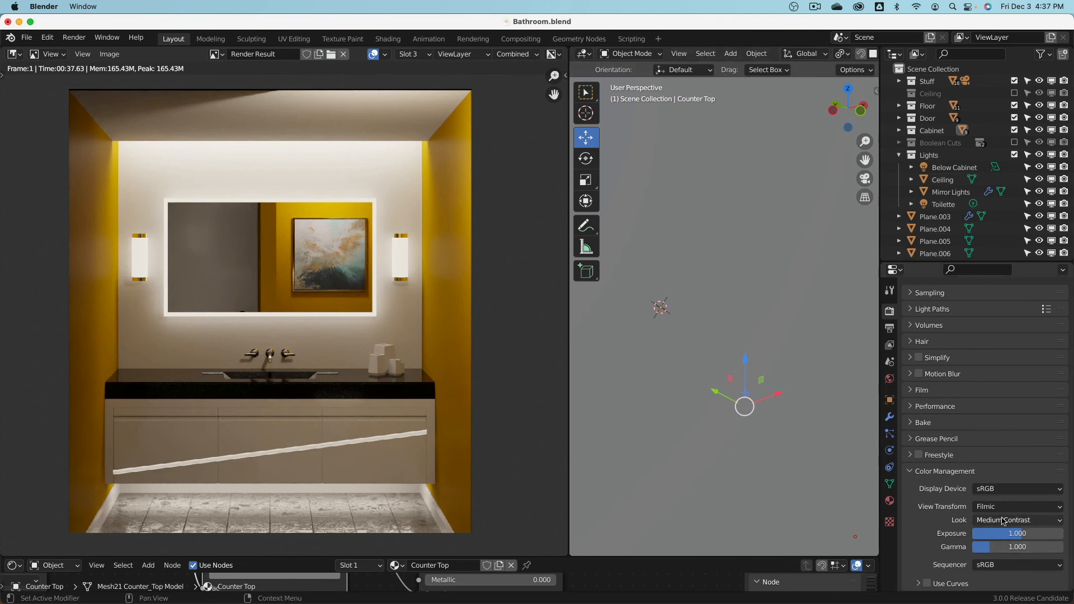
left_click(1019, 534)
type("0")
key("Return")
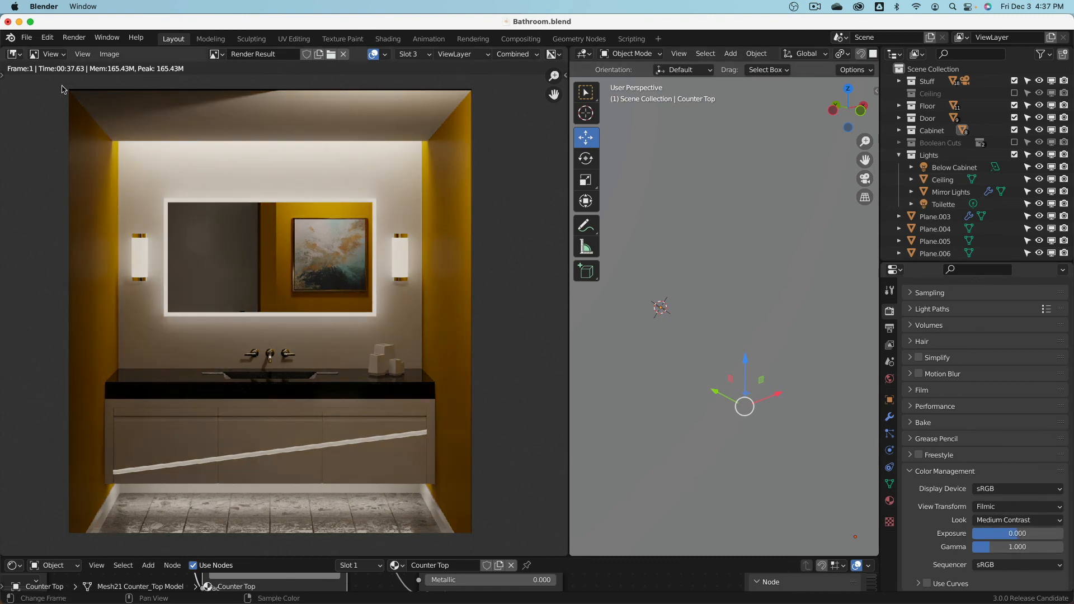
- View the render in its separate window and examine the counter top and decor
left_click(29, 41)
left_click(30, 40)
left_click(54, 38)
mouse_move(75, 37)
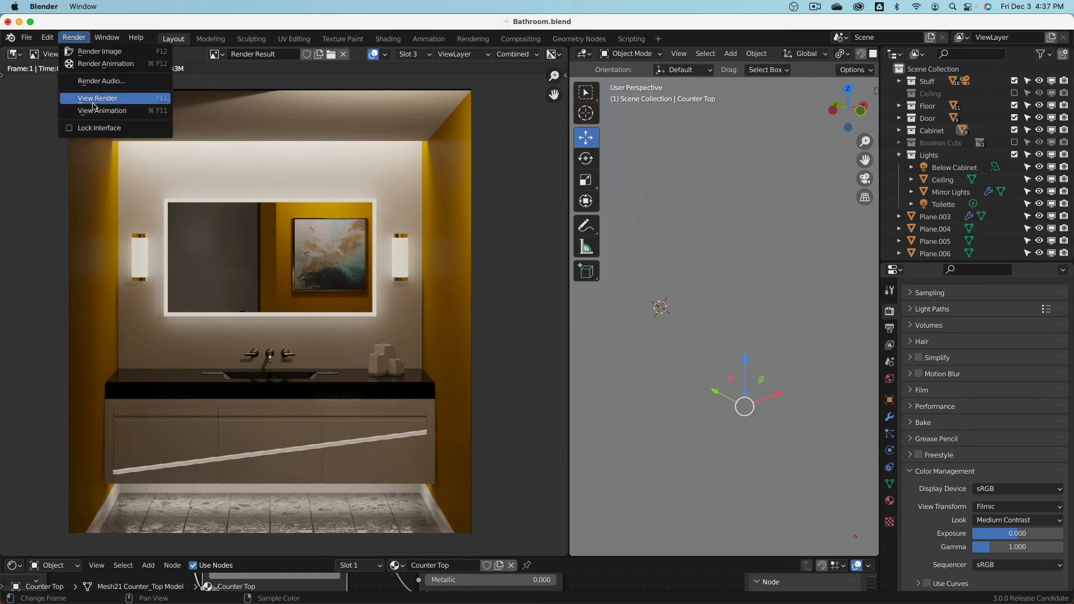
left_click(76, 97)
left_click(109, 40)
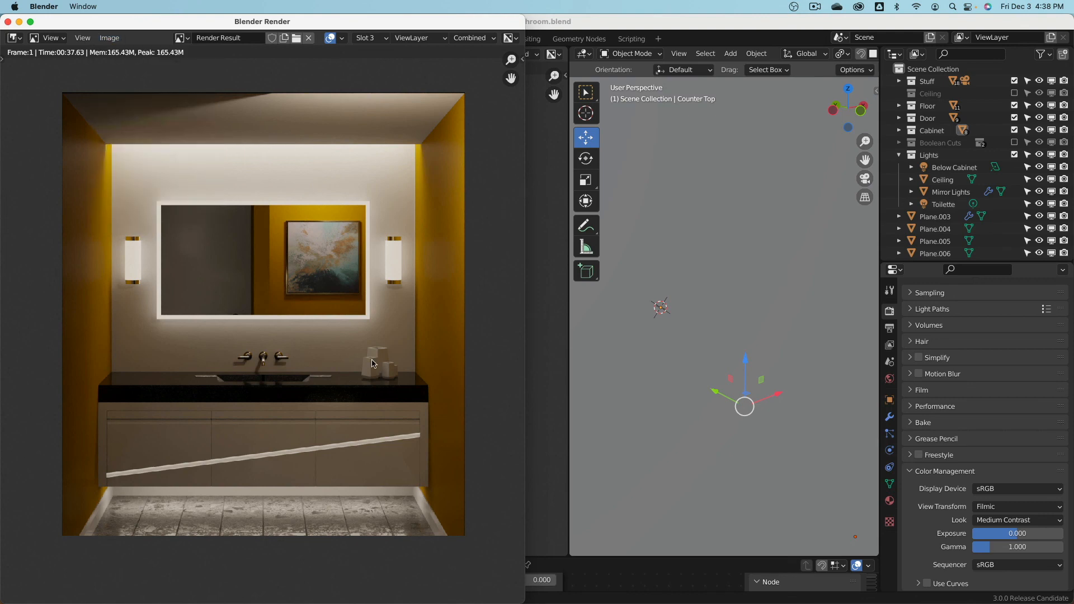
scroll(337, 360, "up", 1)
middle_click_drag(334, 366, 349, 382)
scroll(350, 382, "down", 1)
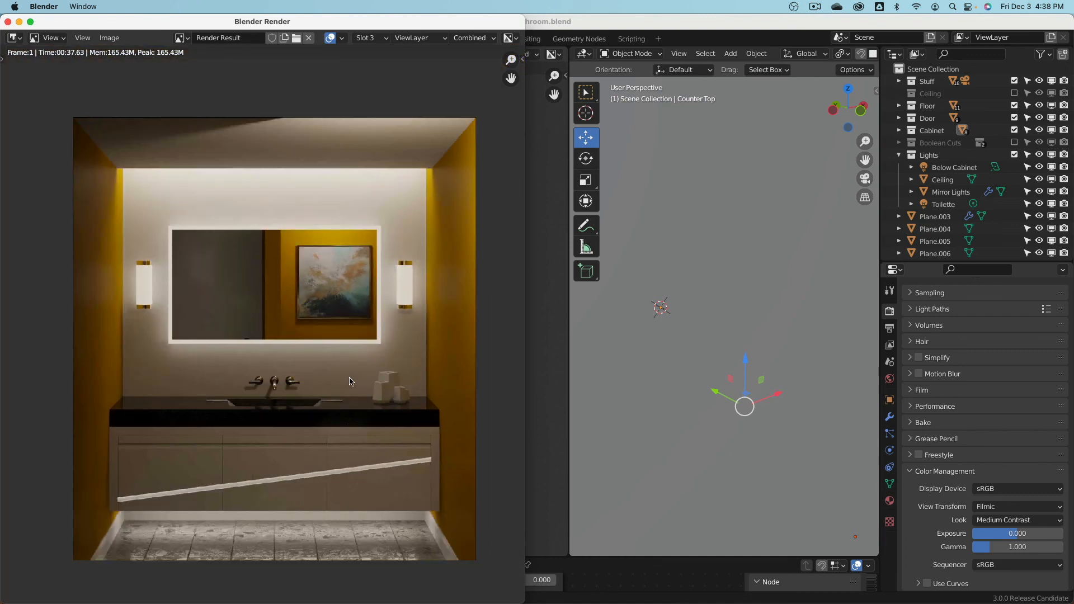